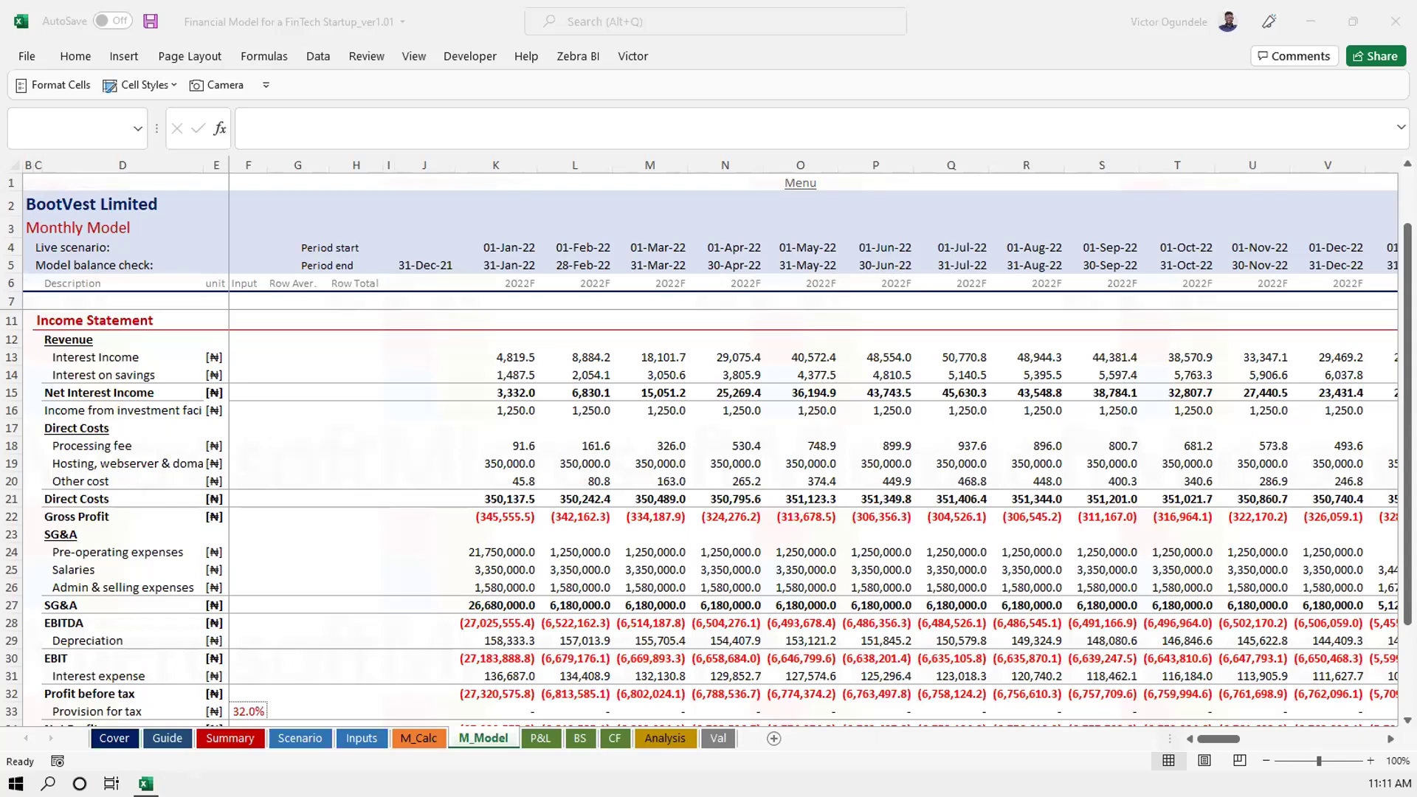
# Review the monthly income statement and the unfinished Balance Sheet section on the M_Model sheet
pyautogui.click(298, 410)
pyautogui.click(532, 533)
pyautogui.scroll(-2, 533, 532)
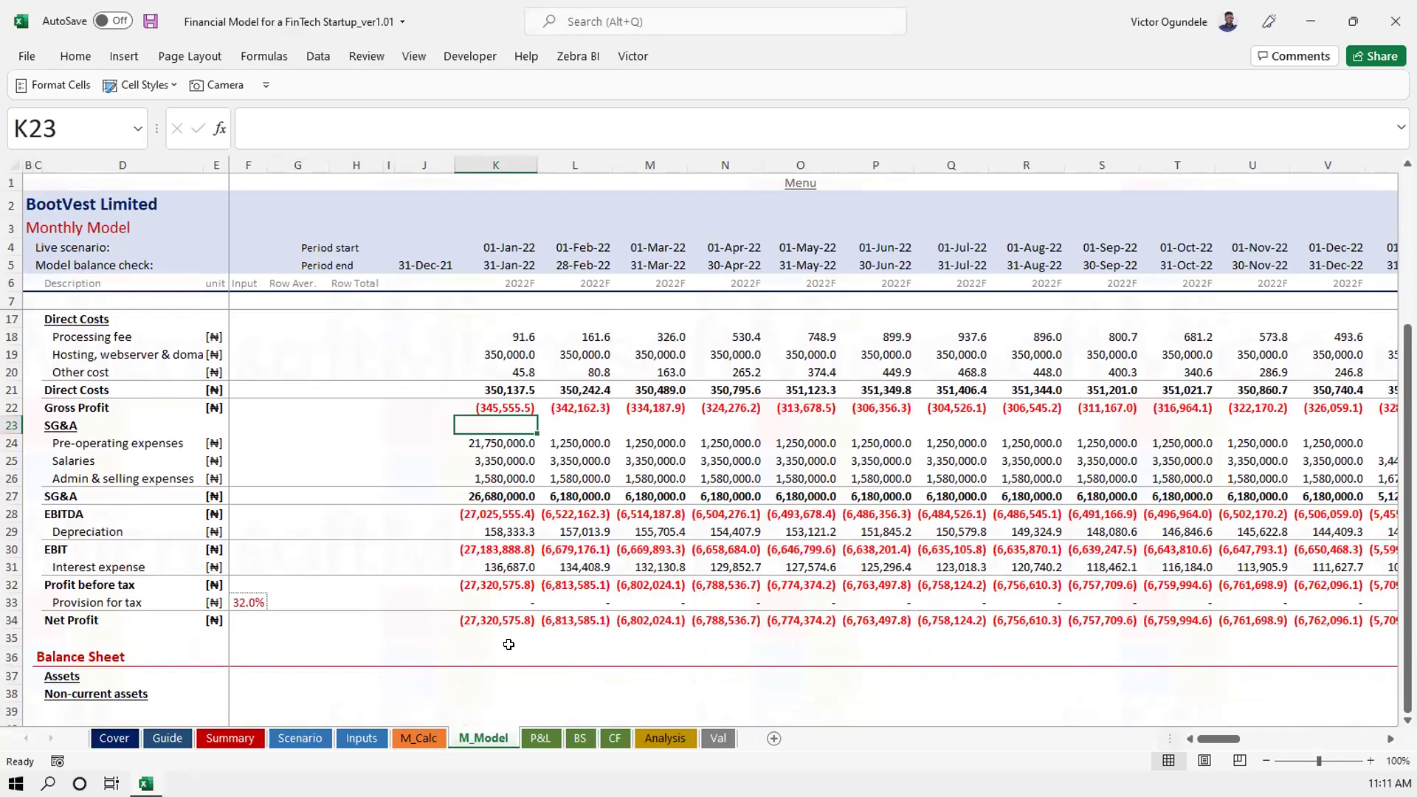
pyautogui.scroll(-1, 508, 644)
pyautogui.scroll(-2, 509, 644)
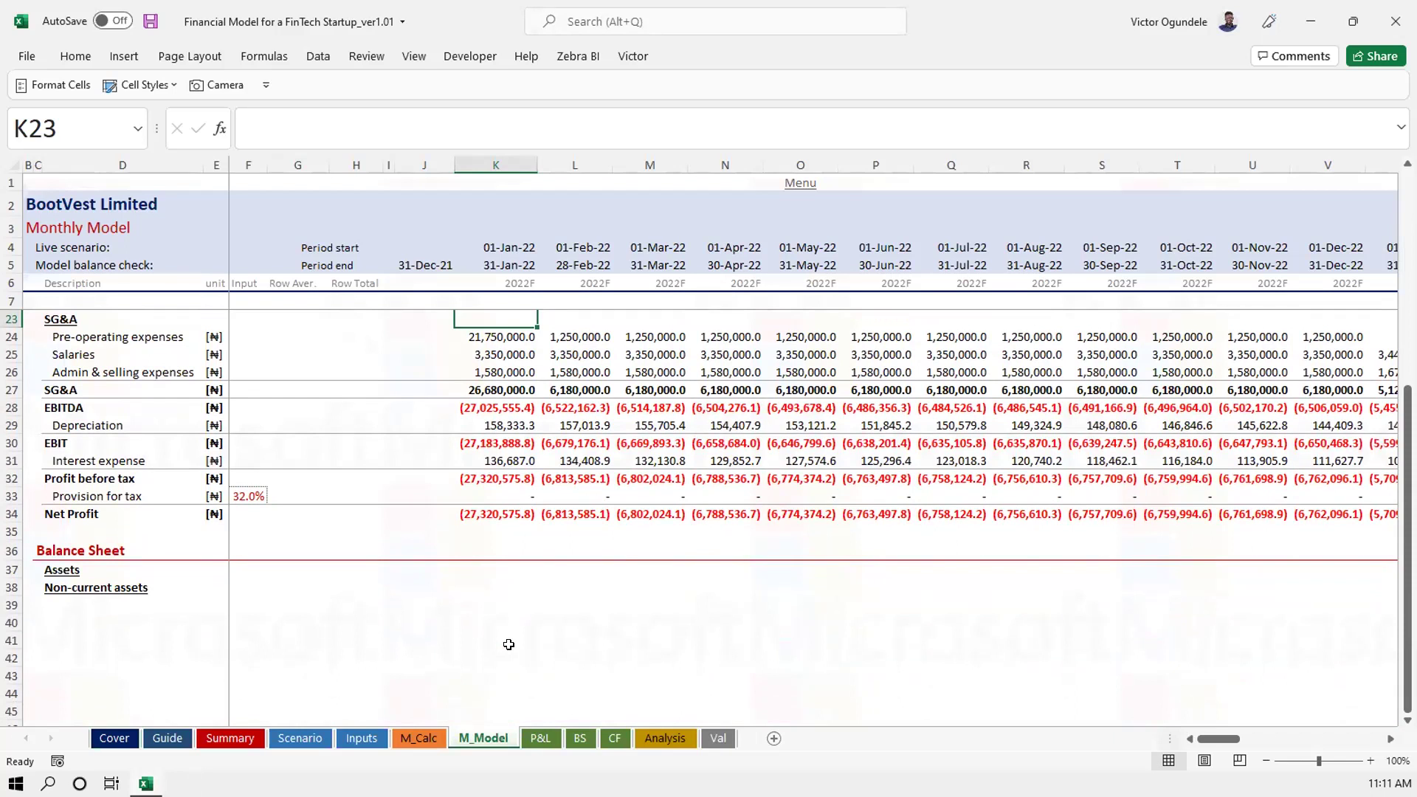
pyautogui.scroll(2, 490, 517)
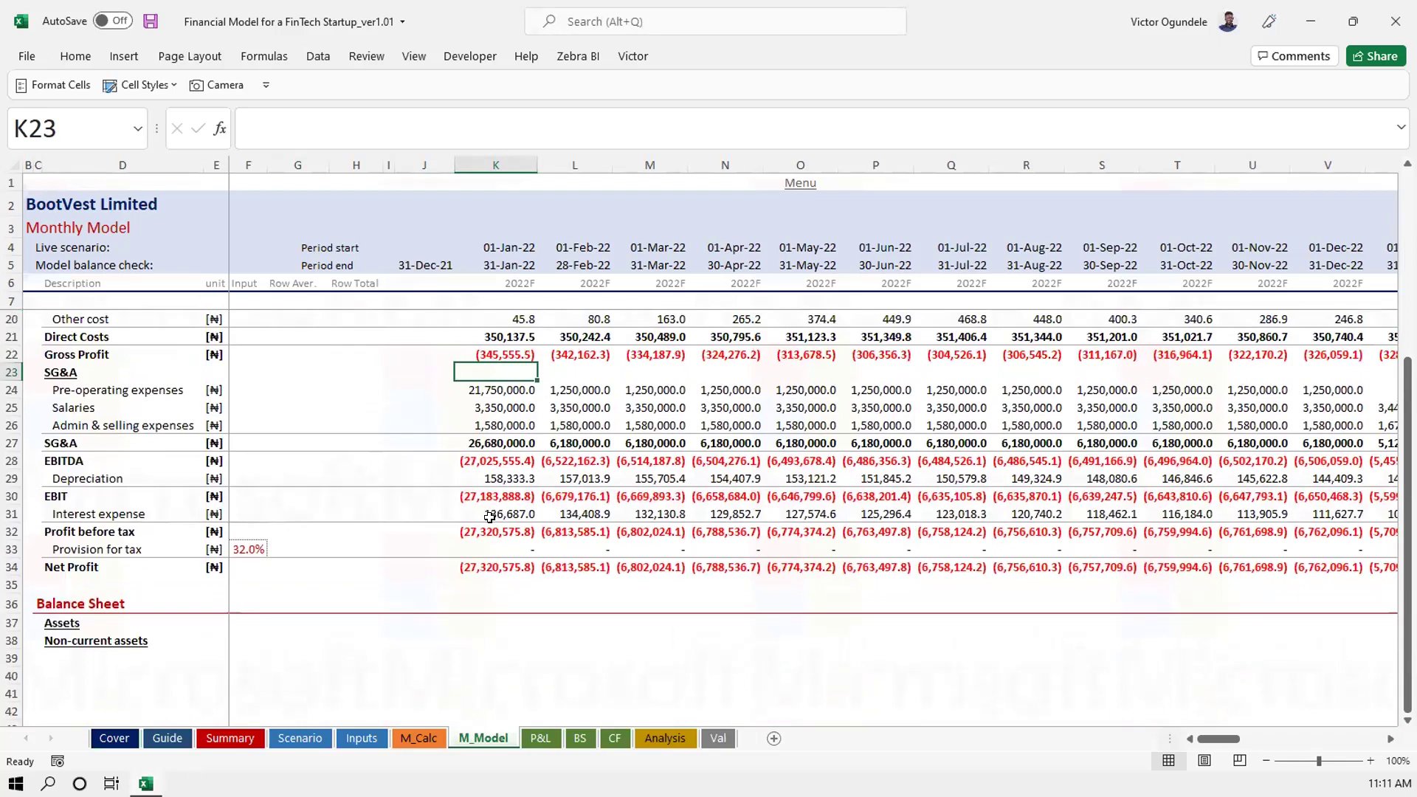
pyautogui.scroll(4, 490, 517)
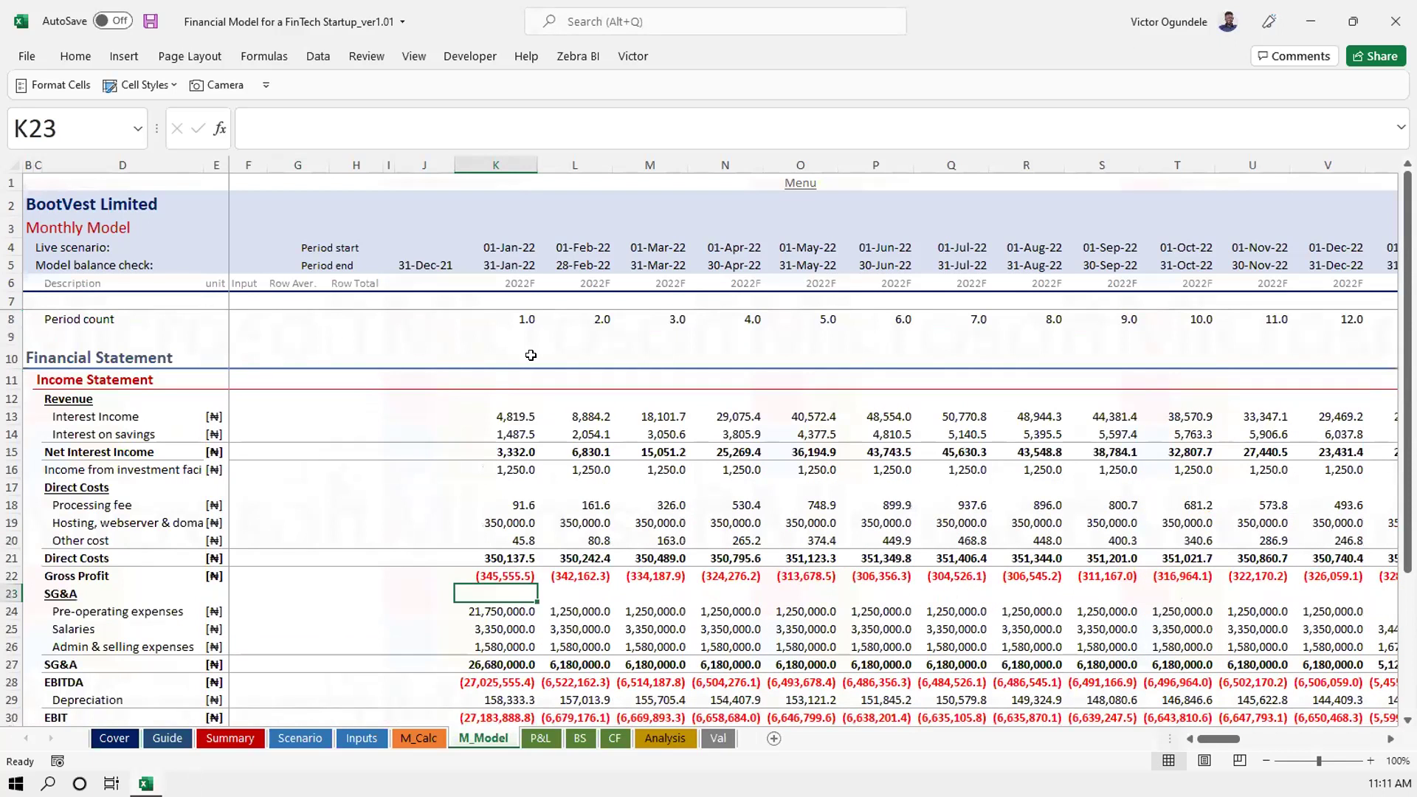
pyautogui.click(524, 349)
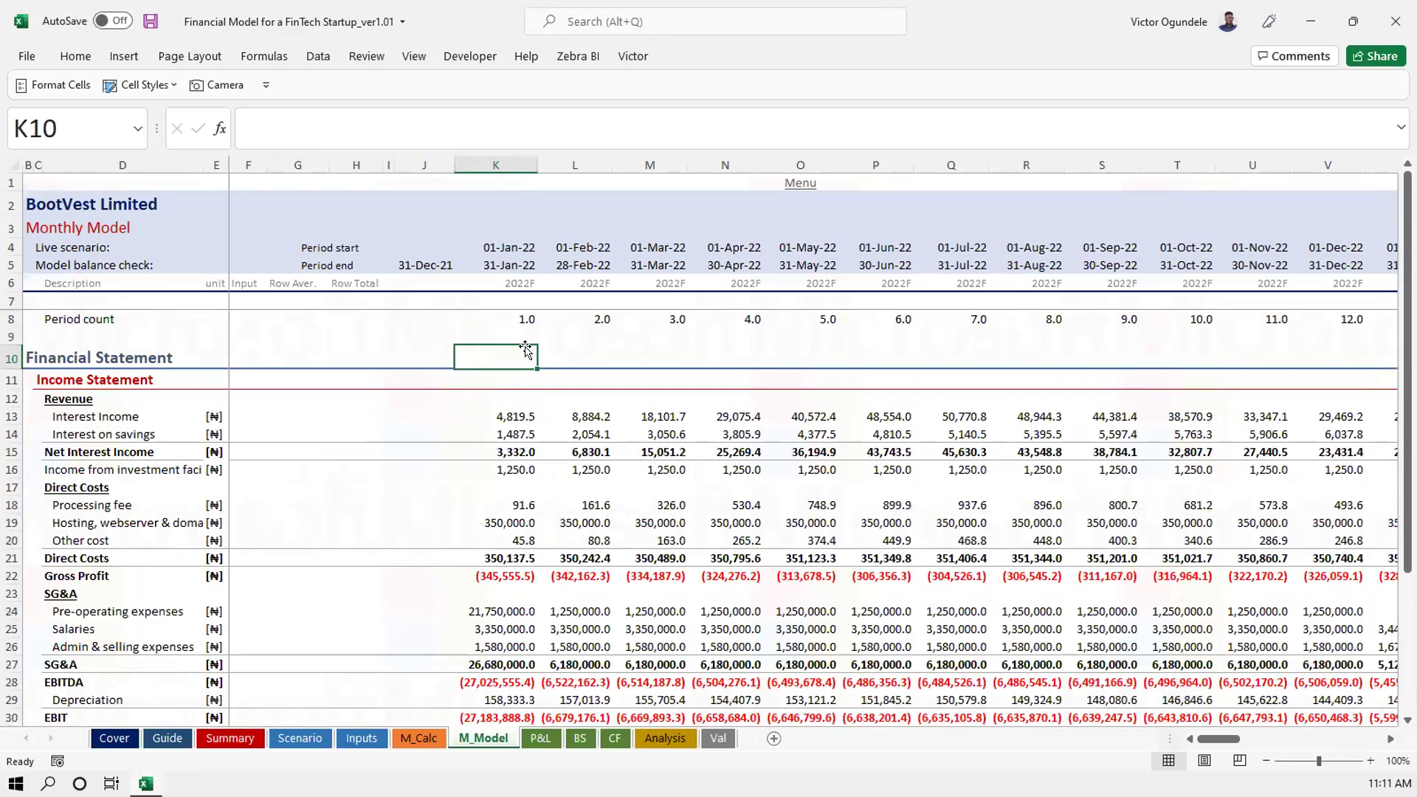
pyautogui.hotkey('ctrl', 'Home')
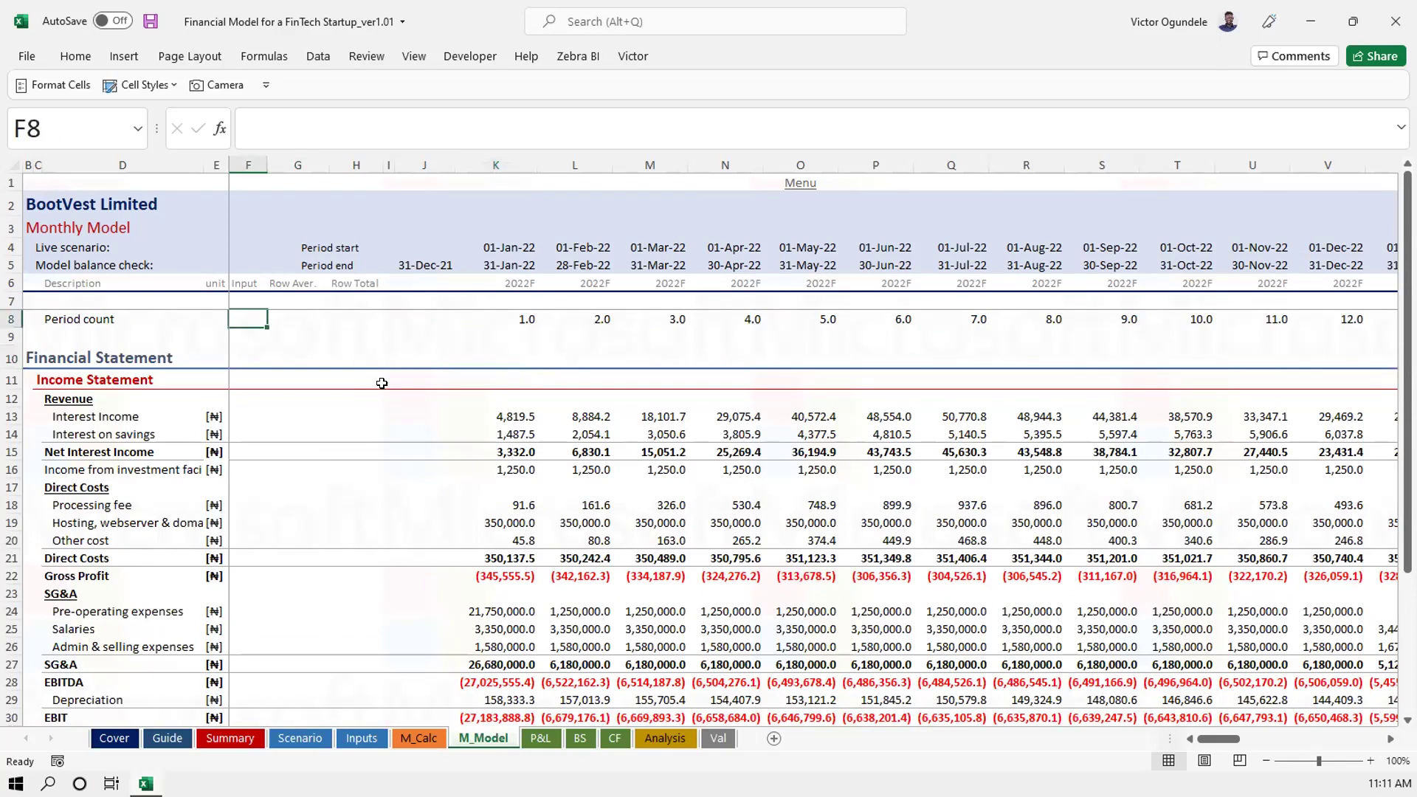
pyautogui.click(169, 331)
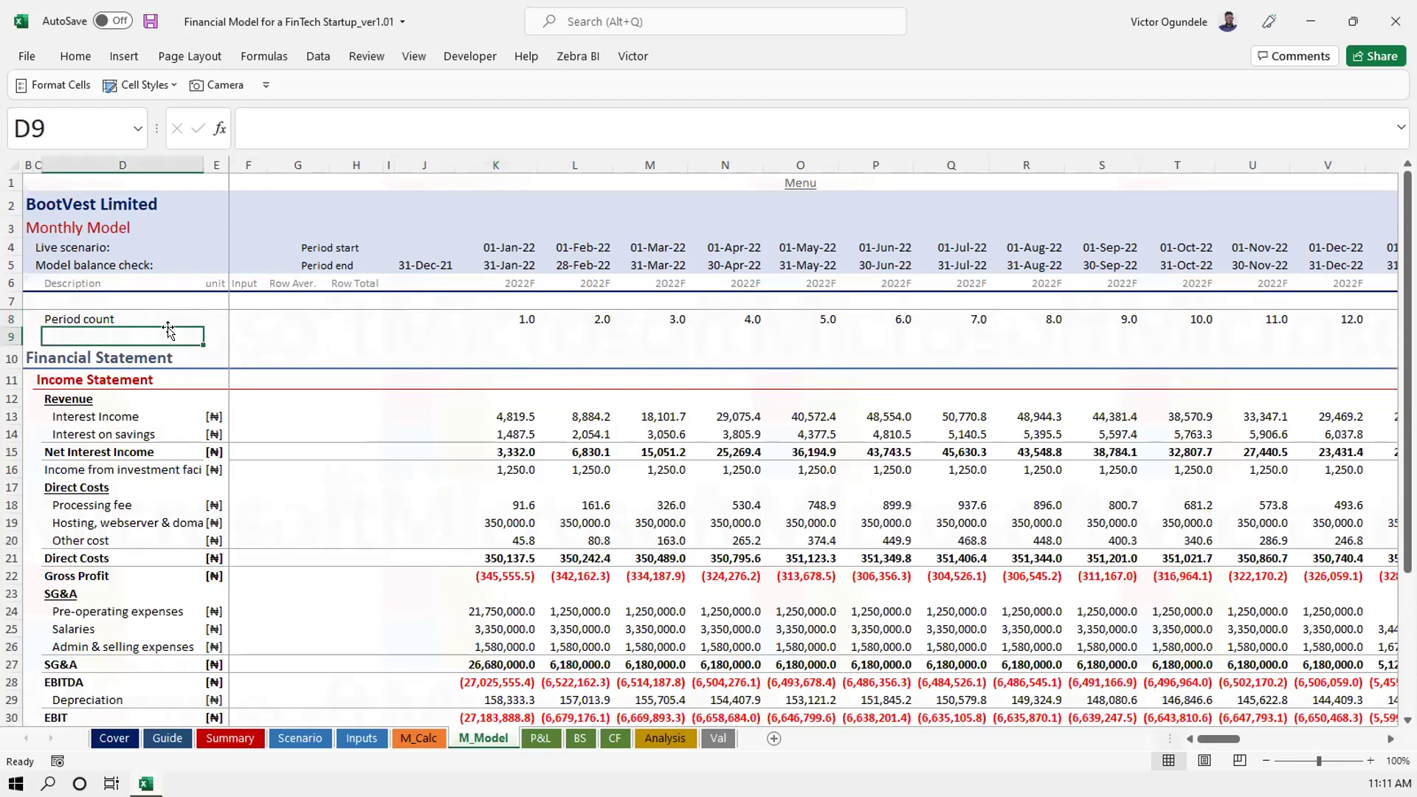
# Check the general assumptions on the Inputs sheet and the loan schedule on the M_Calc sheet
pyautogui.click(362, 737)
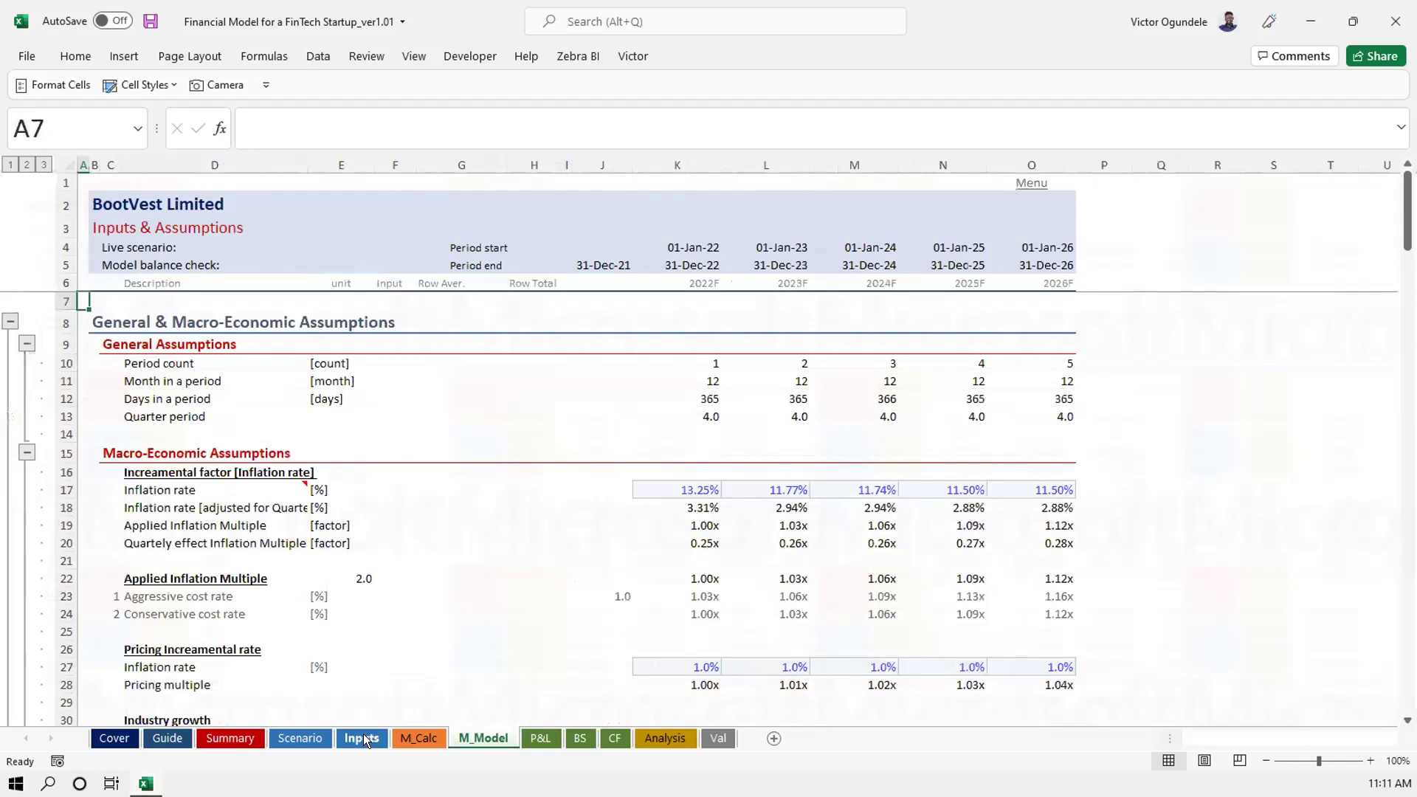
pyautogui.click(405, 737)
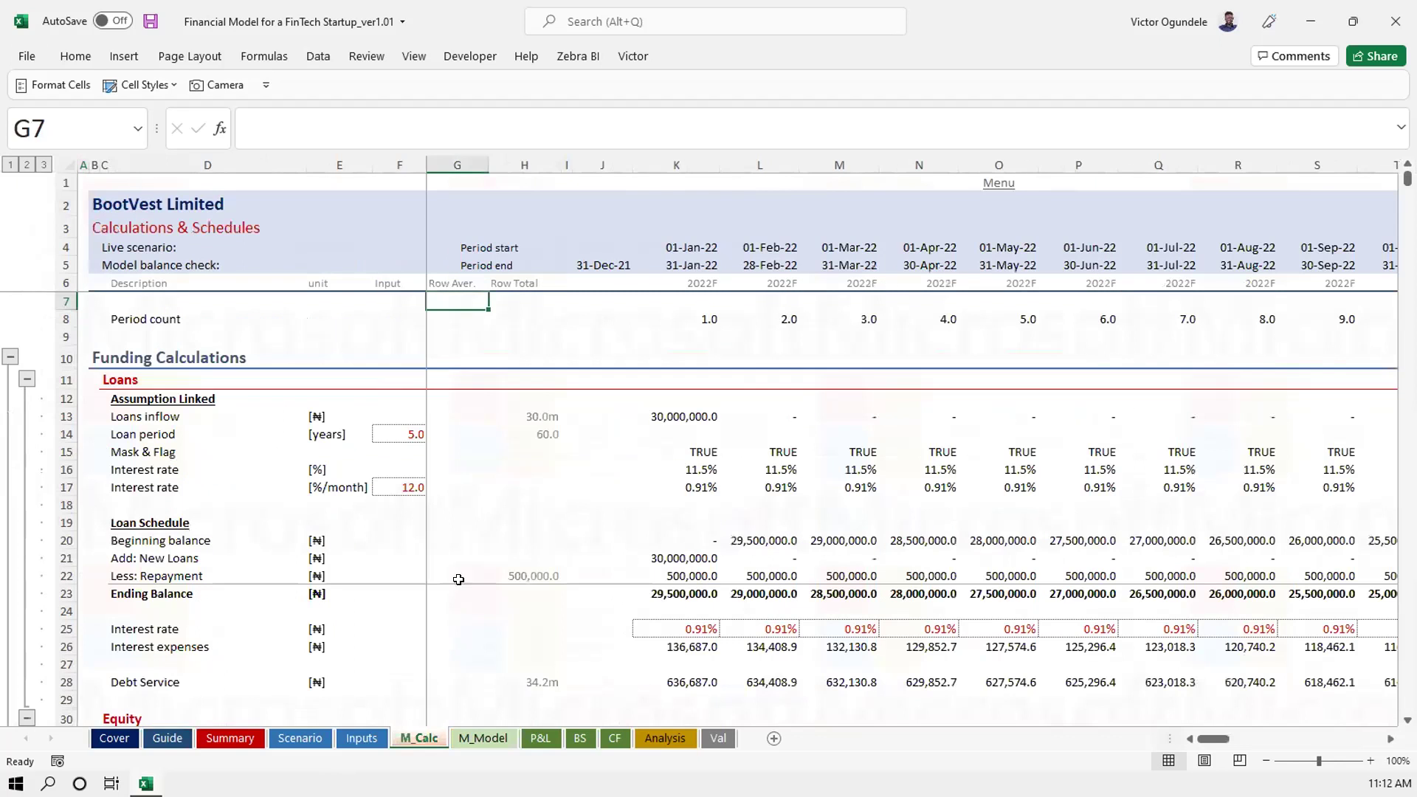
pyautogui.click(464, 574)
pyautogui.click(496, 506)
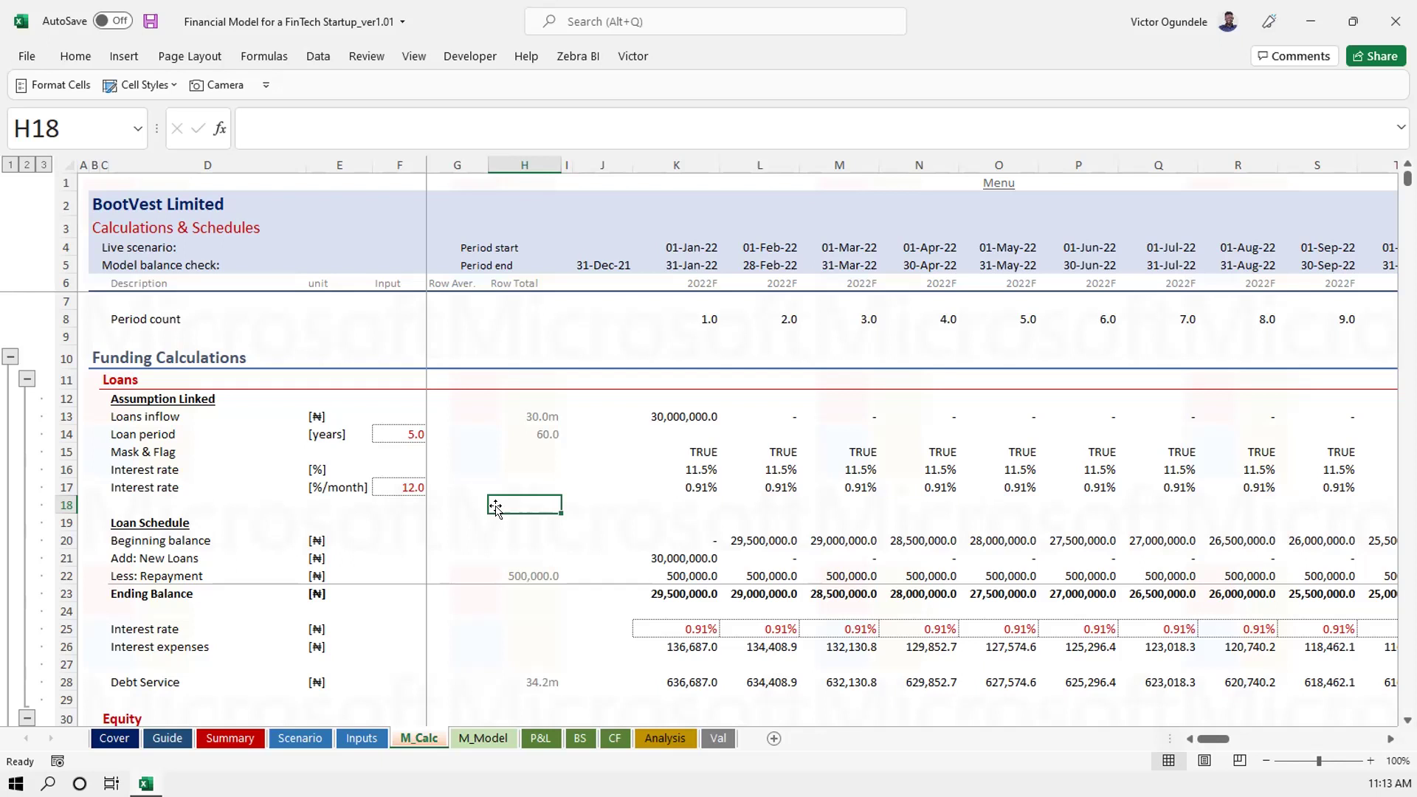
# Compare the M_Model income statement with the annual profit or loss account on the P&L sheet, down to Net Profit
pyautogui.hotkey('ctrl', 'pagedown')
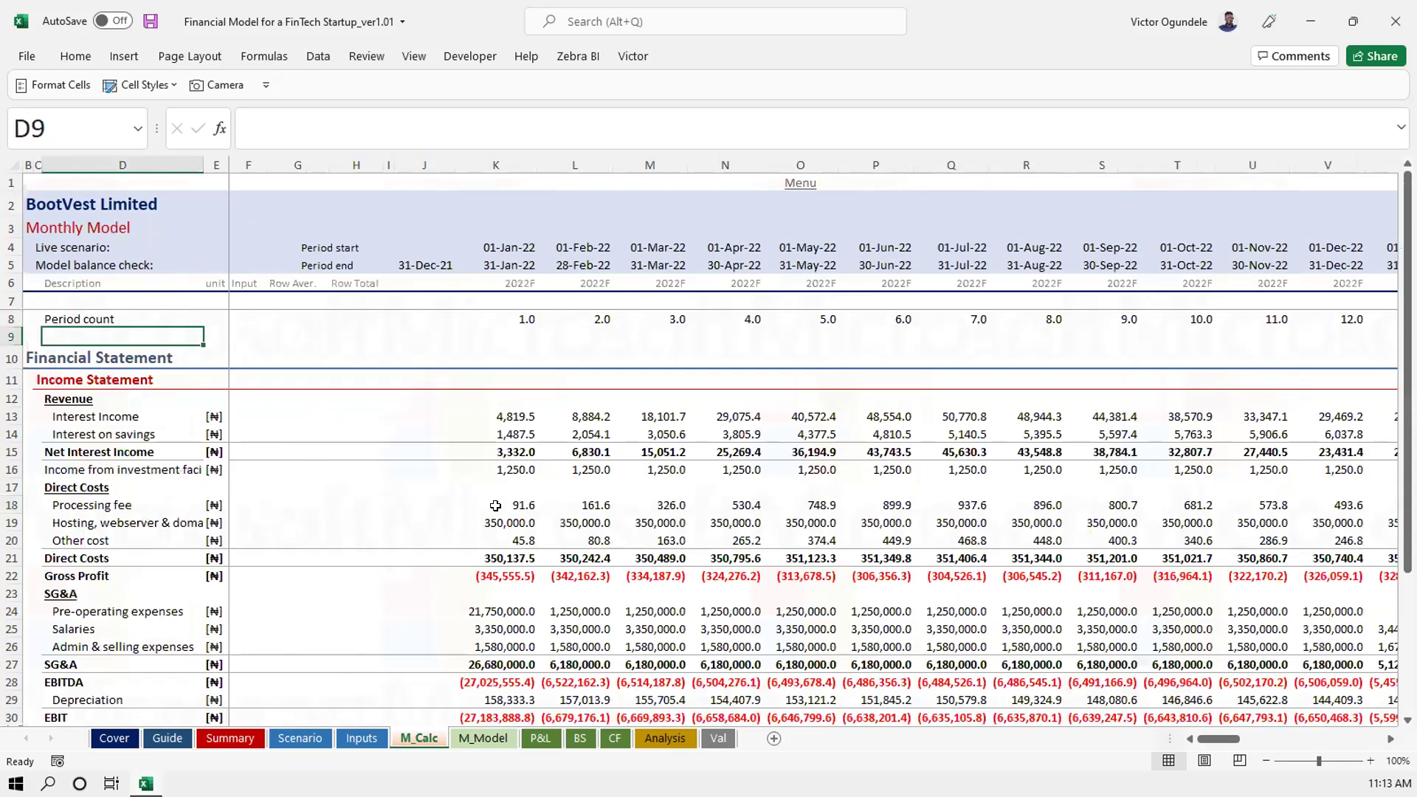
pyautogui.press('Down')
pyautogui.press('Down')
pyautogui.press('Down')
pyautogui.press('Down')
pyautogui.press('Down')
pyautogui.press('Down')
pyautogui.press('Down')
pyautogui.press('Down')
pyautogui.press('Down')
pyautogui.press('Down')
pyautogui.press('Down')
pyautogui.press('Down')
pyautogui.press('Down')
pyautogui.press('Down')
pyautogui.press('Down')
pyautogui.press('Down')
pyautogui.press('Down')
pyautogui.press('Down')
pyautogui.press('Down')
pyautogui.press('Down')
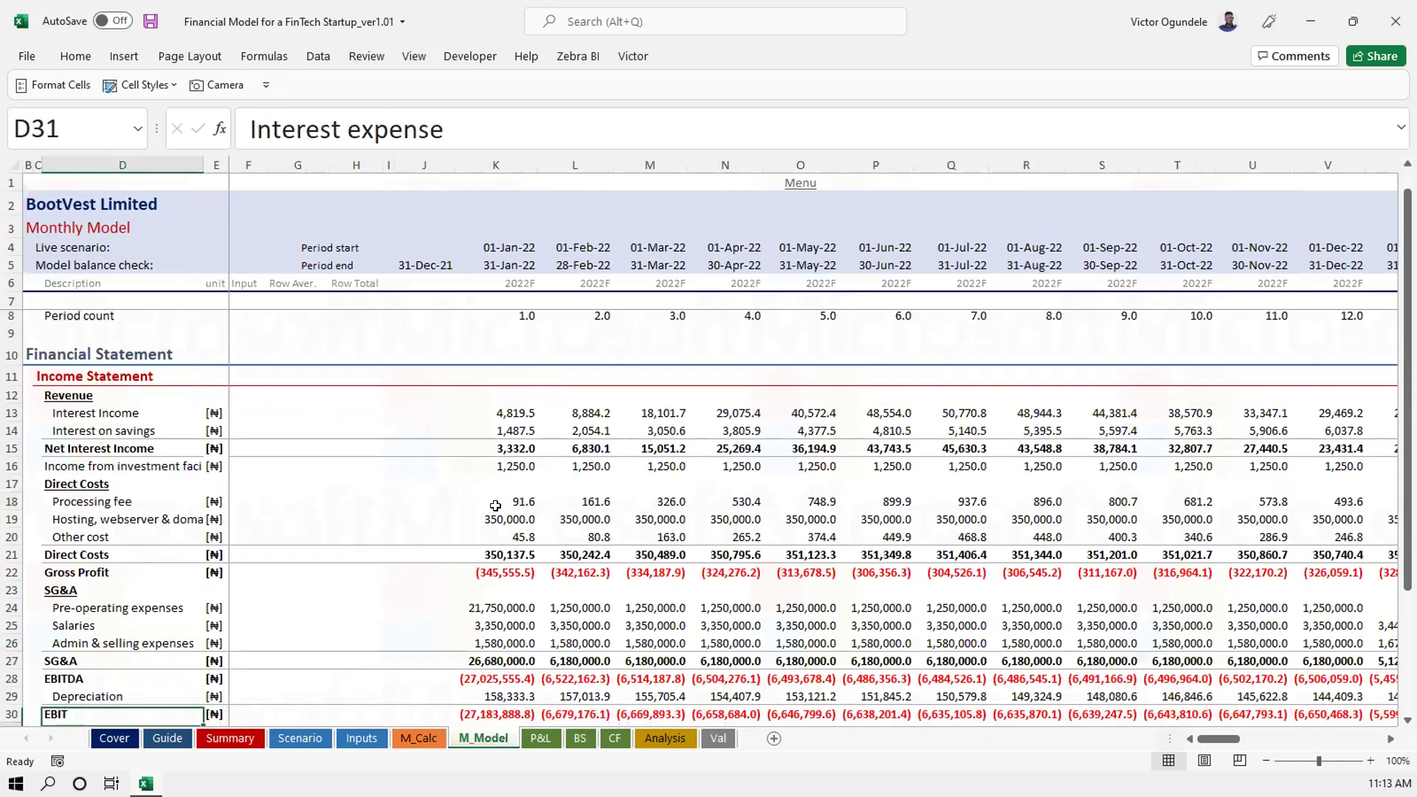
pyautogui.hotkey('ctrl', 'pagedown')
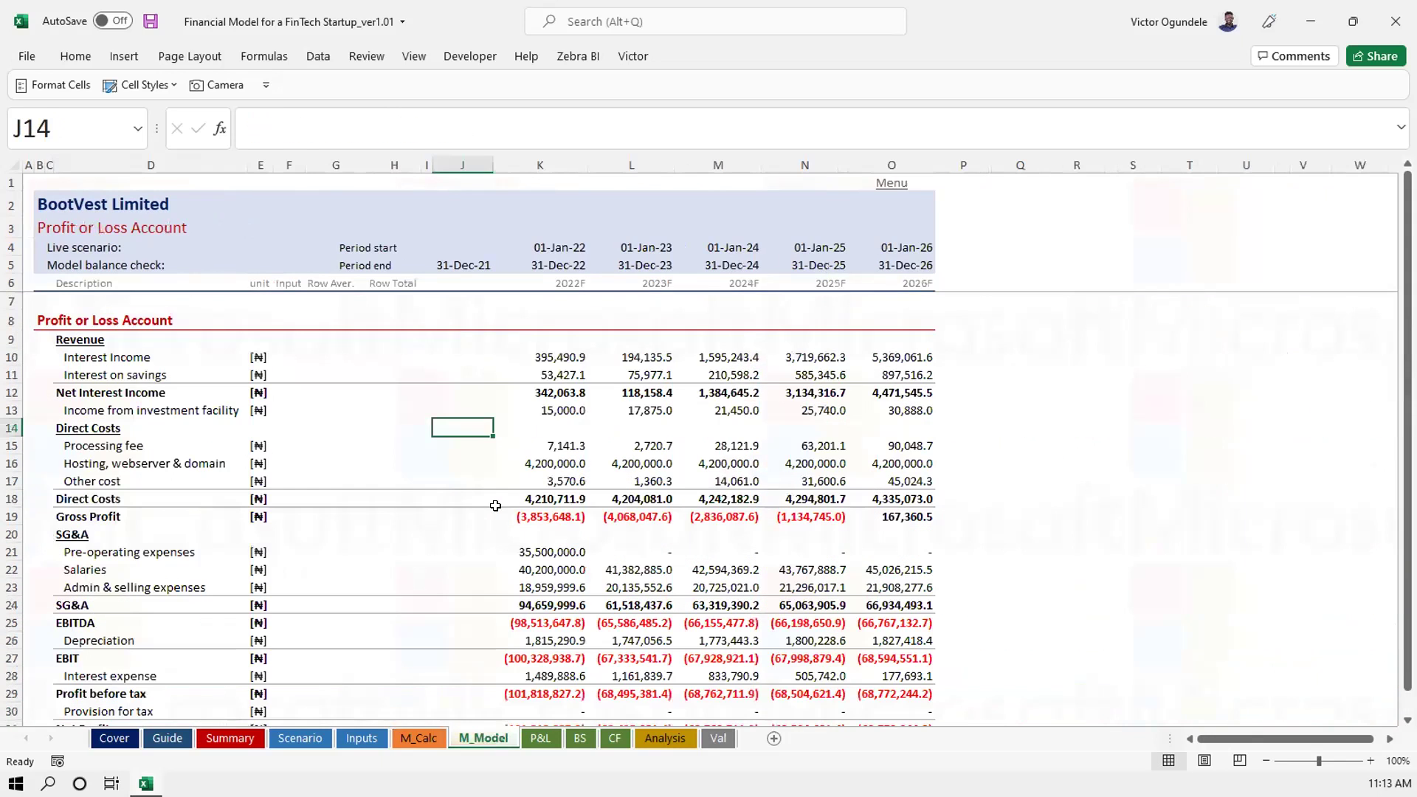
pyautogui.click(466, 495)
pyautogui.scroll(-1, 467, 494)
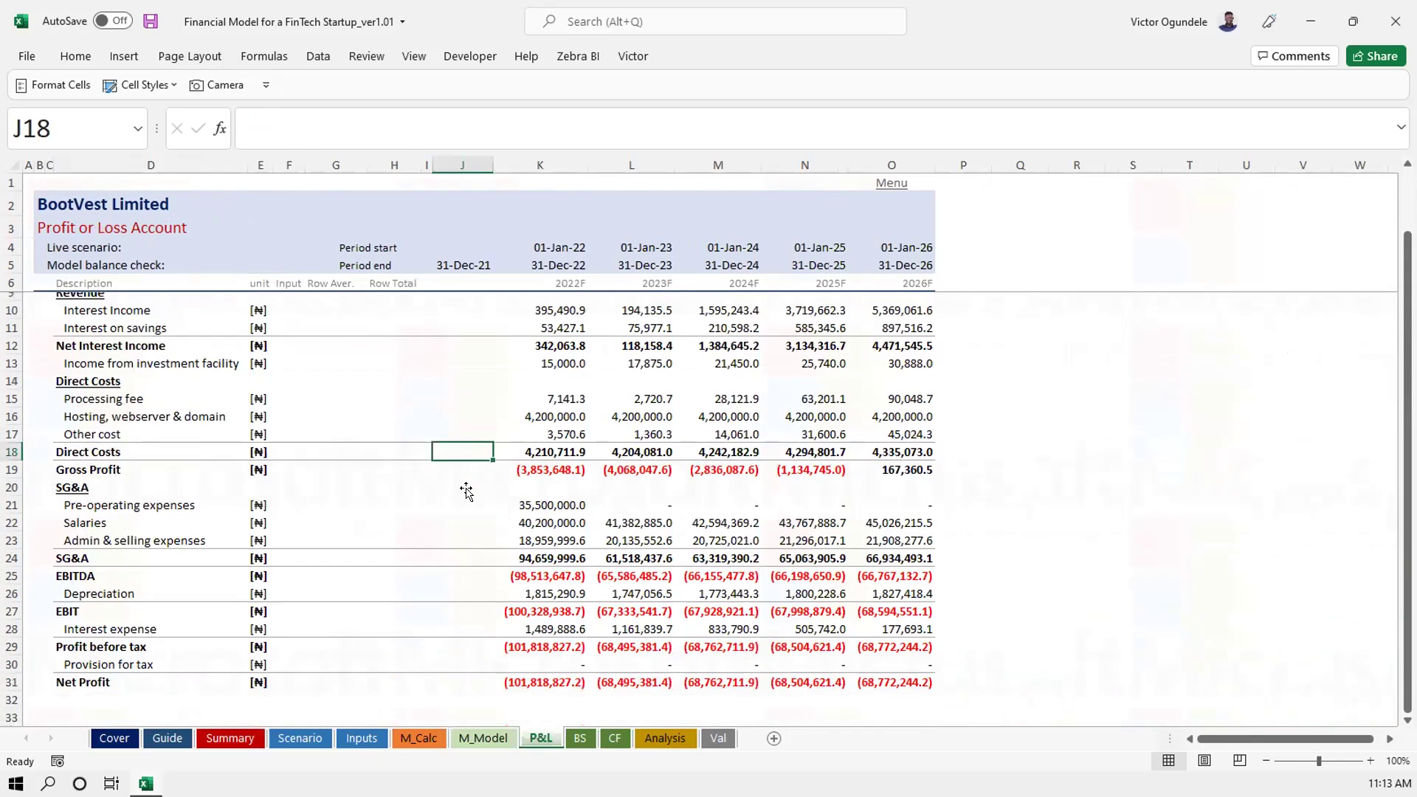
pyautogui.click(415, 513)
# On the M_Model sheet, enter the label "Property, plant & equipment" in D39 under Non-current assets
pyautogui.hotkey('ctrl', 'pageup')
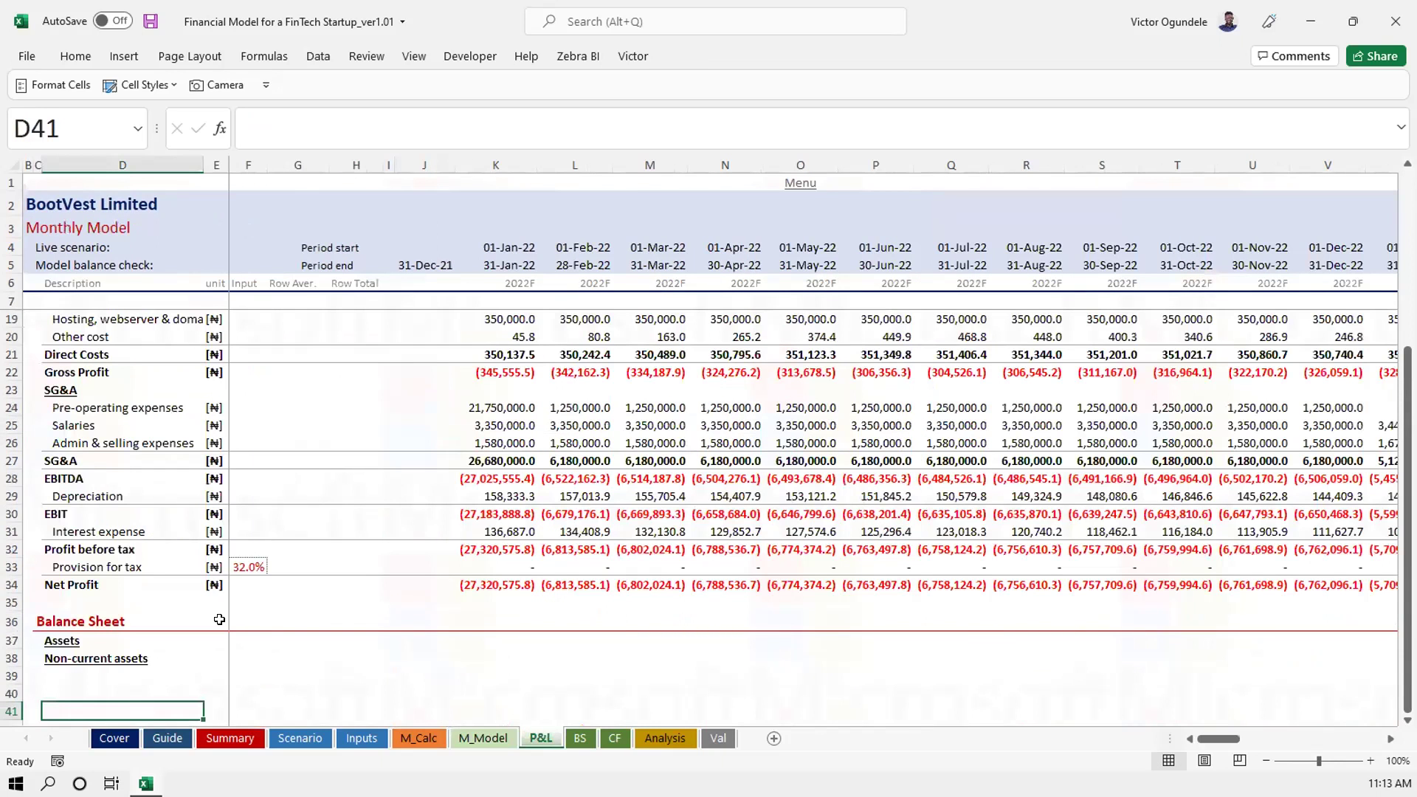
pyautogui.hotkey('ctrl', 'pageup')
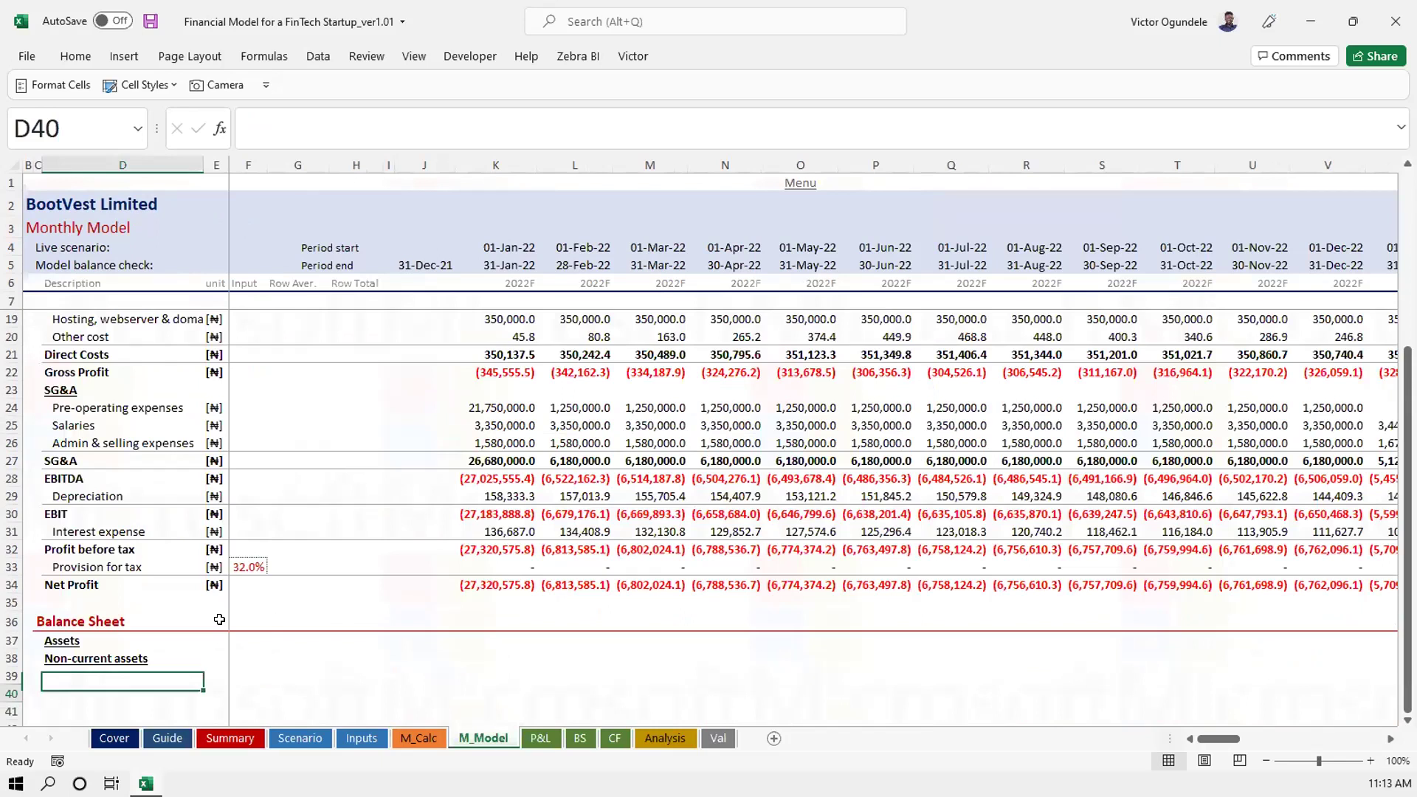
pyautogui.scroll(-2, 220, 620)
pyautogui.press('Down')
pyautogui.press('Down')
pyautogui.press('Down')
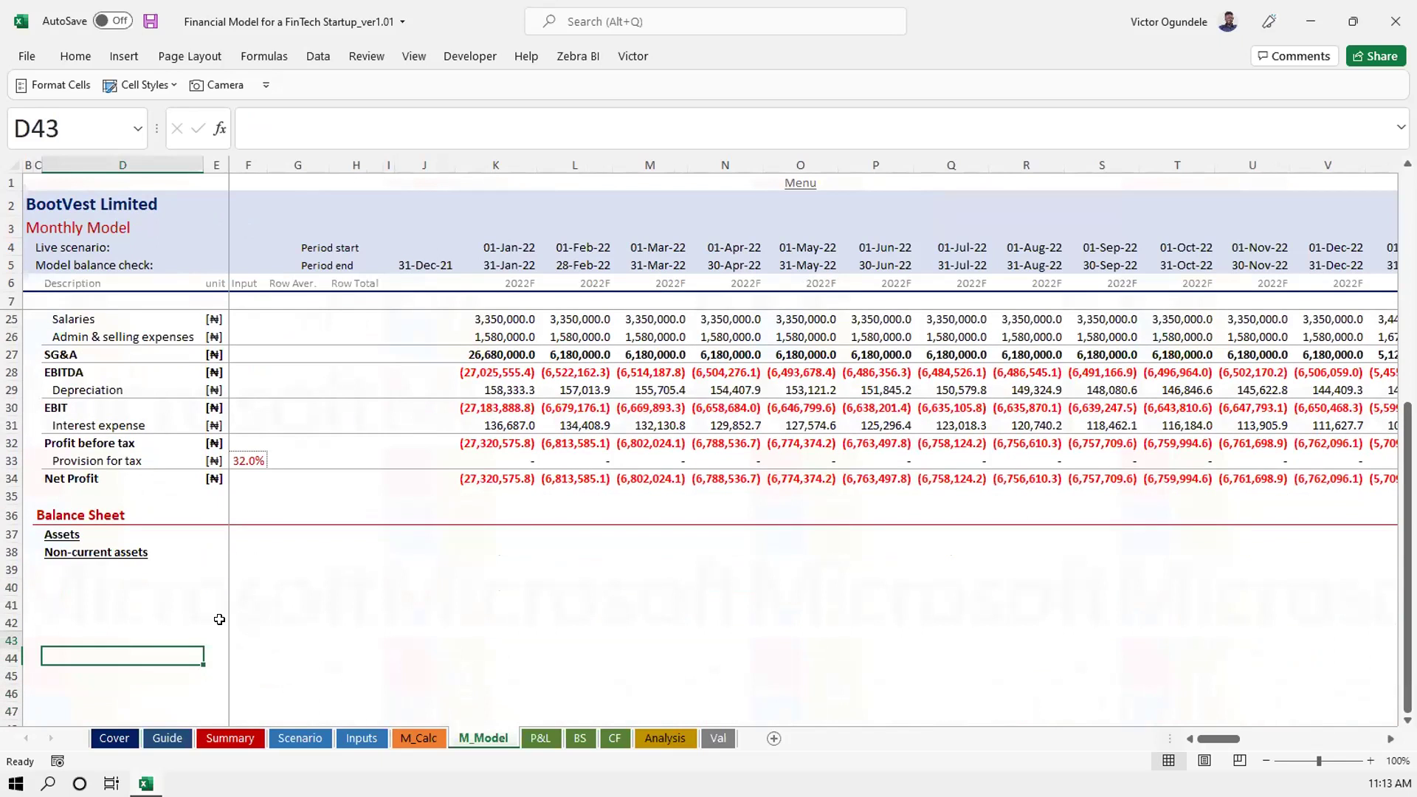
pyautogui.press('Up')
pyautogui.press('Up')
pyautogui.press('Up')
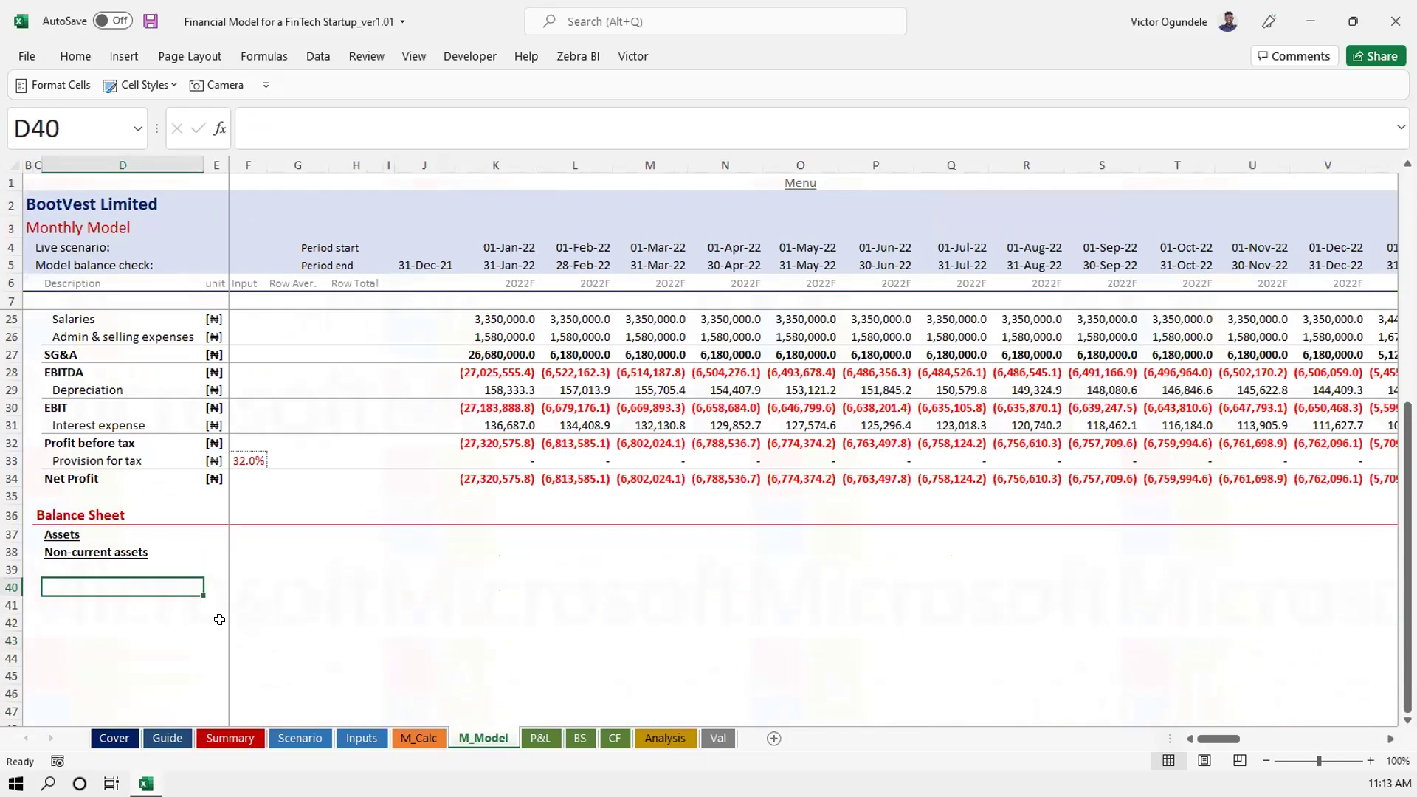
pyautogui.press('Up')
pyautogui.write('Prop')
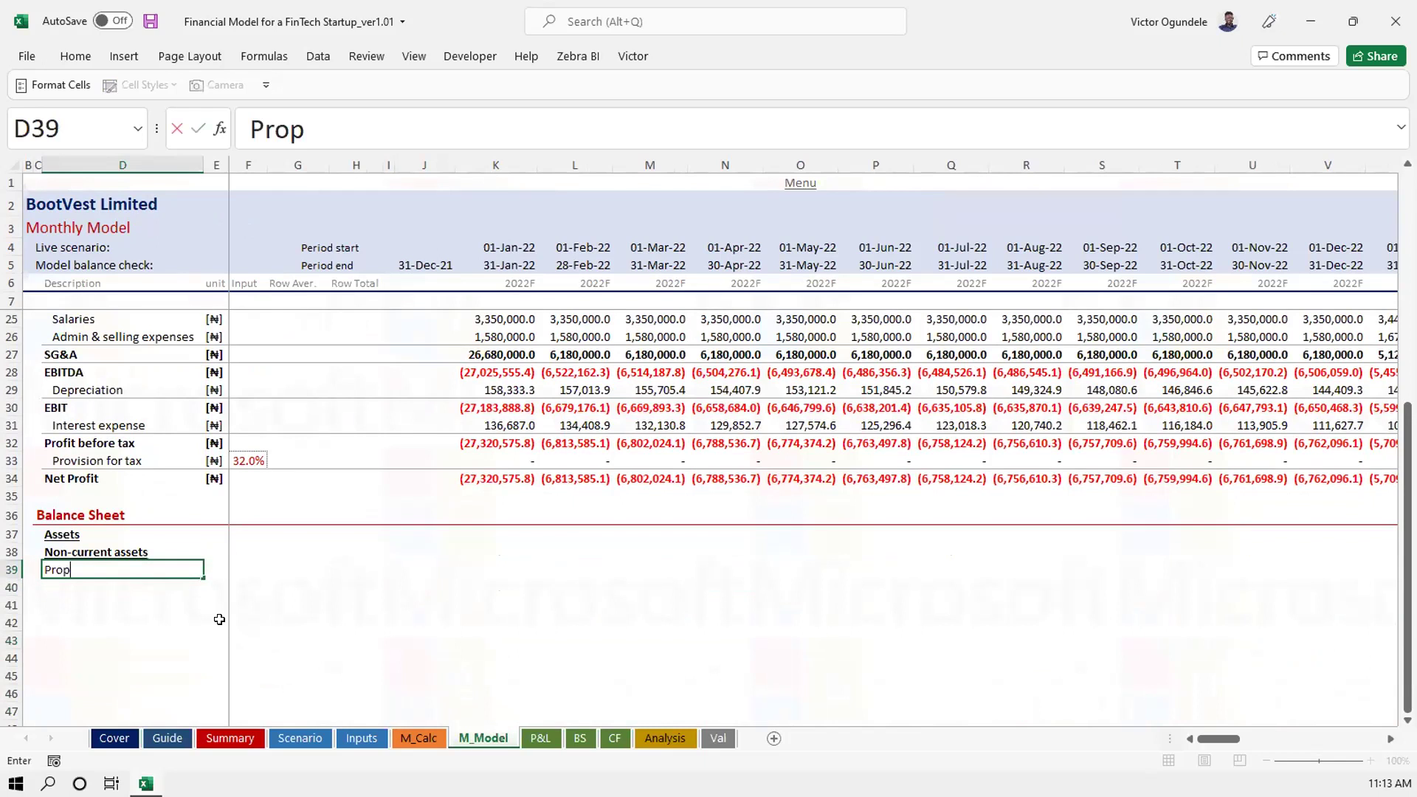
pyautogui.write('erty, pla')
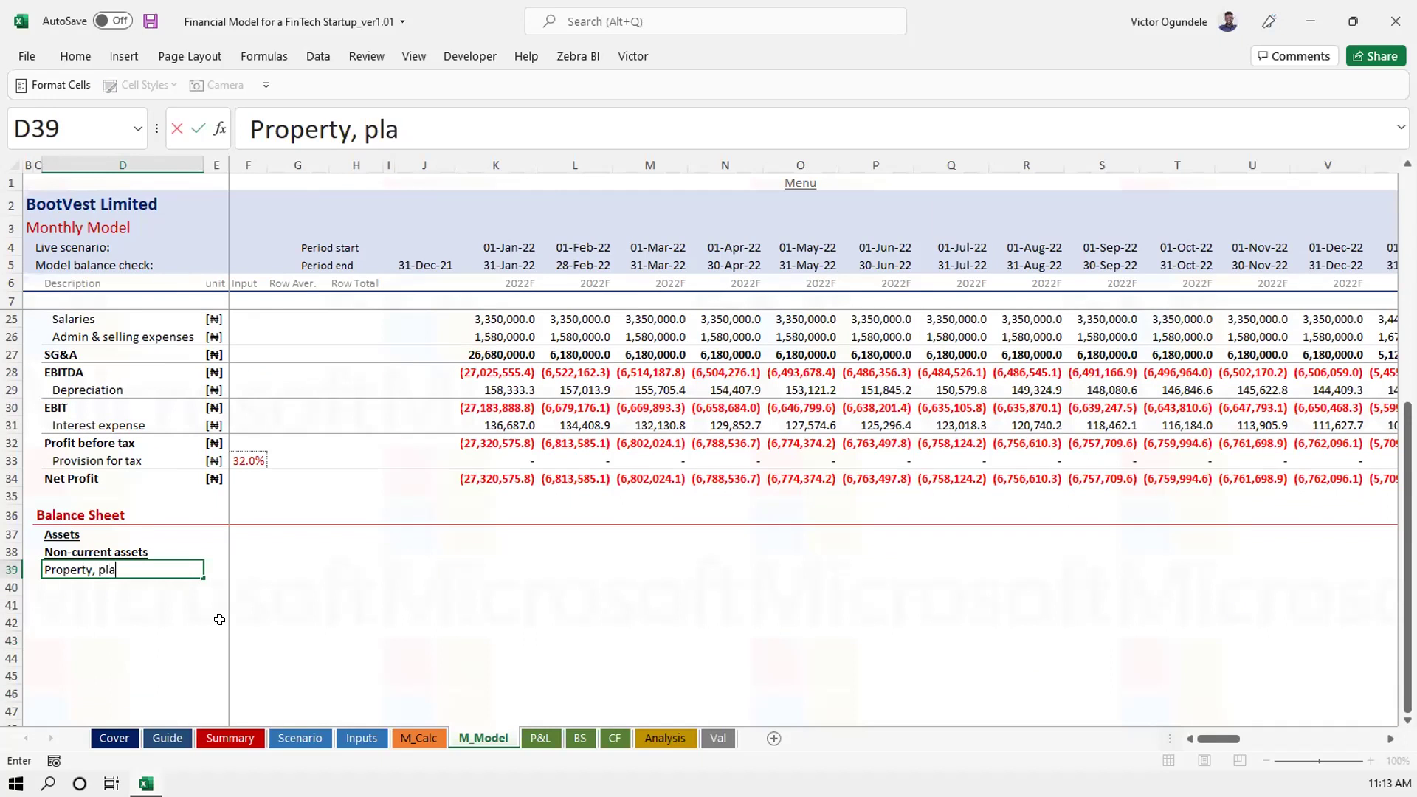
pyautogui.write('nt & equipment')
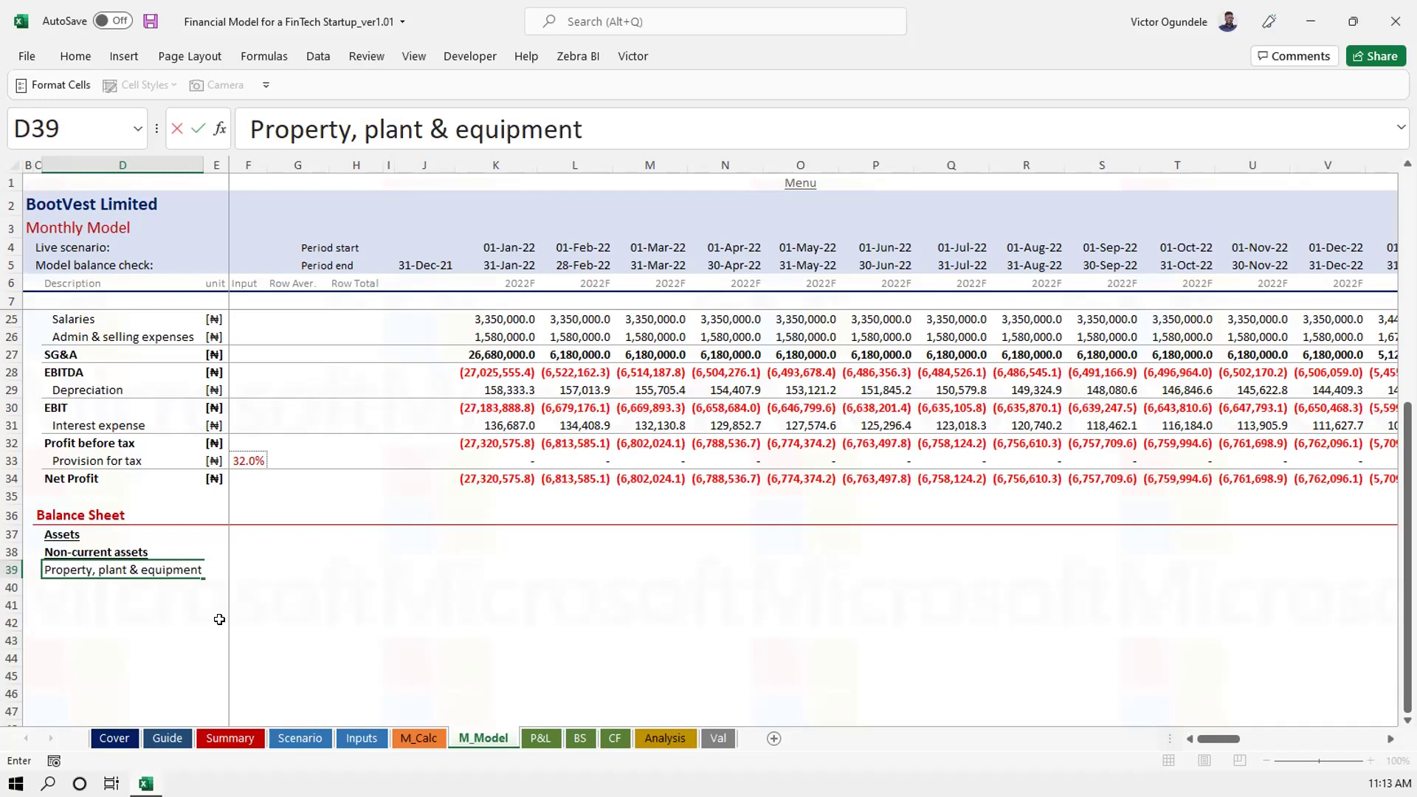
pyautogui.press('Return')
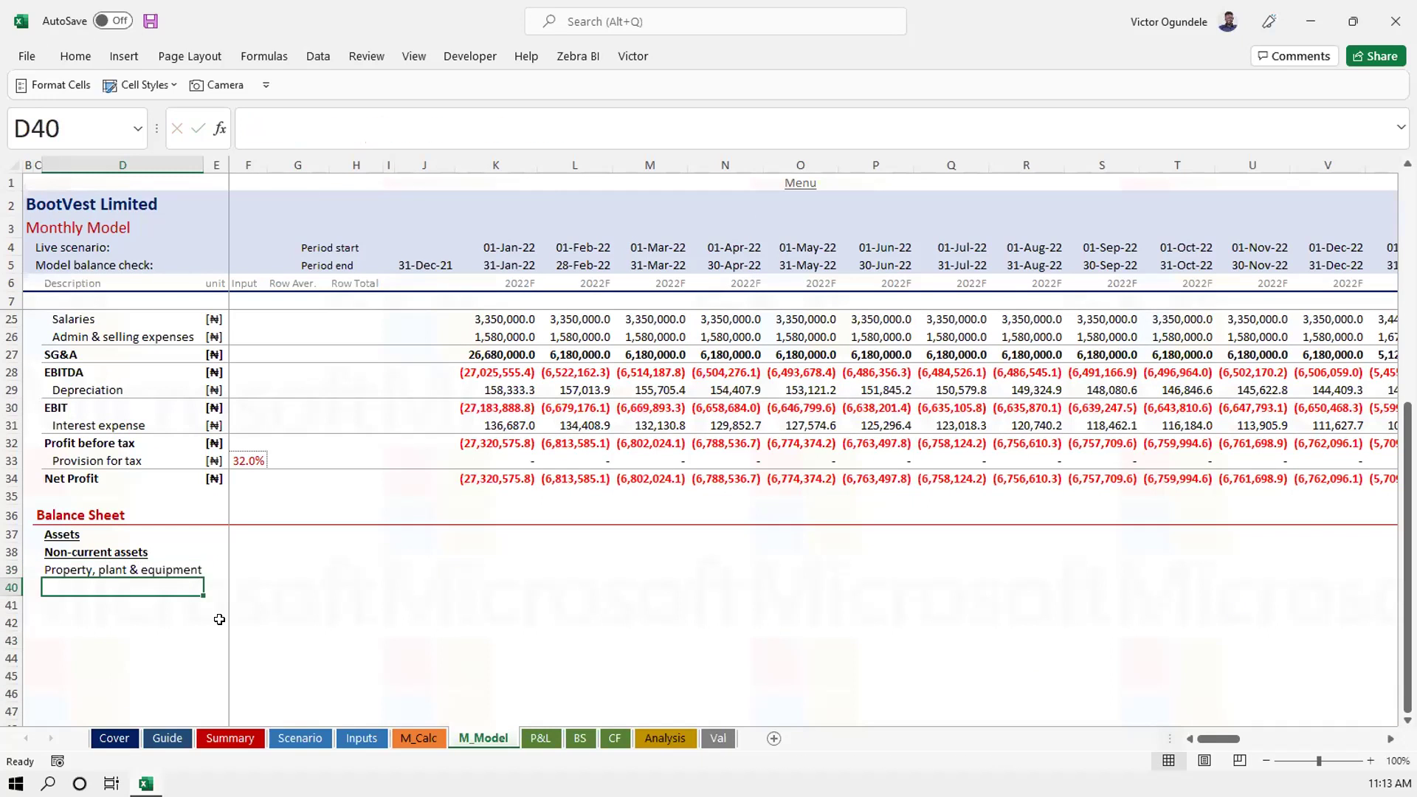
# Append "[NCA]" to the Non-current assets heading in D38 and enter the label "Total NCA" in D40
pyautogui.write('N')
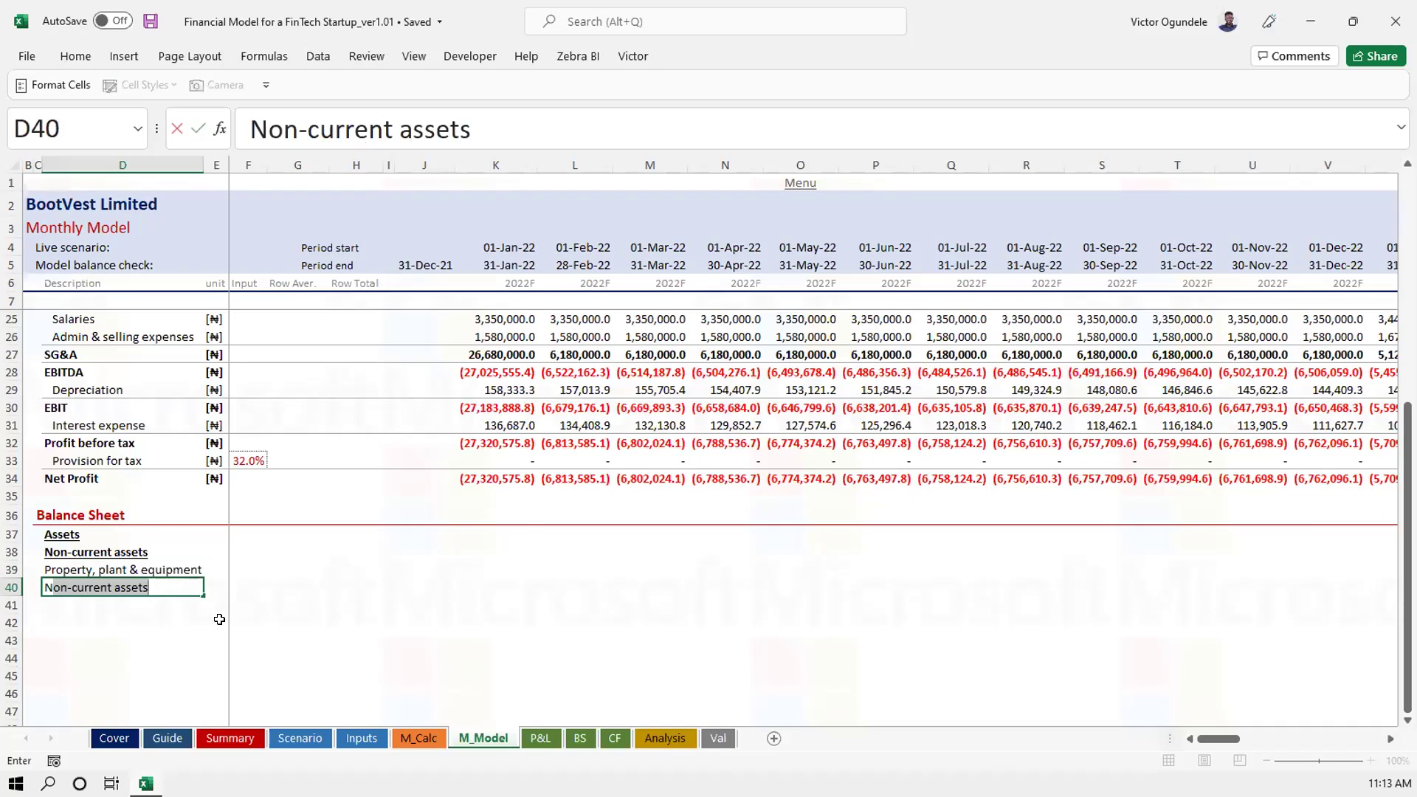
pyautogui.press('BackSpace')
pyautogui.press('BackSpace')
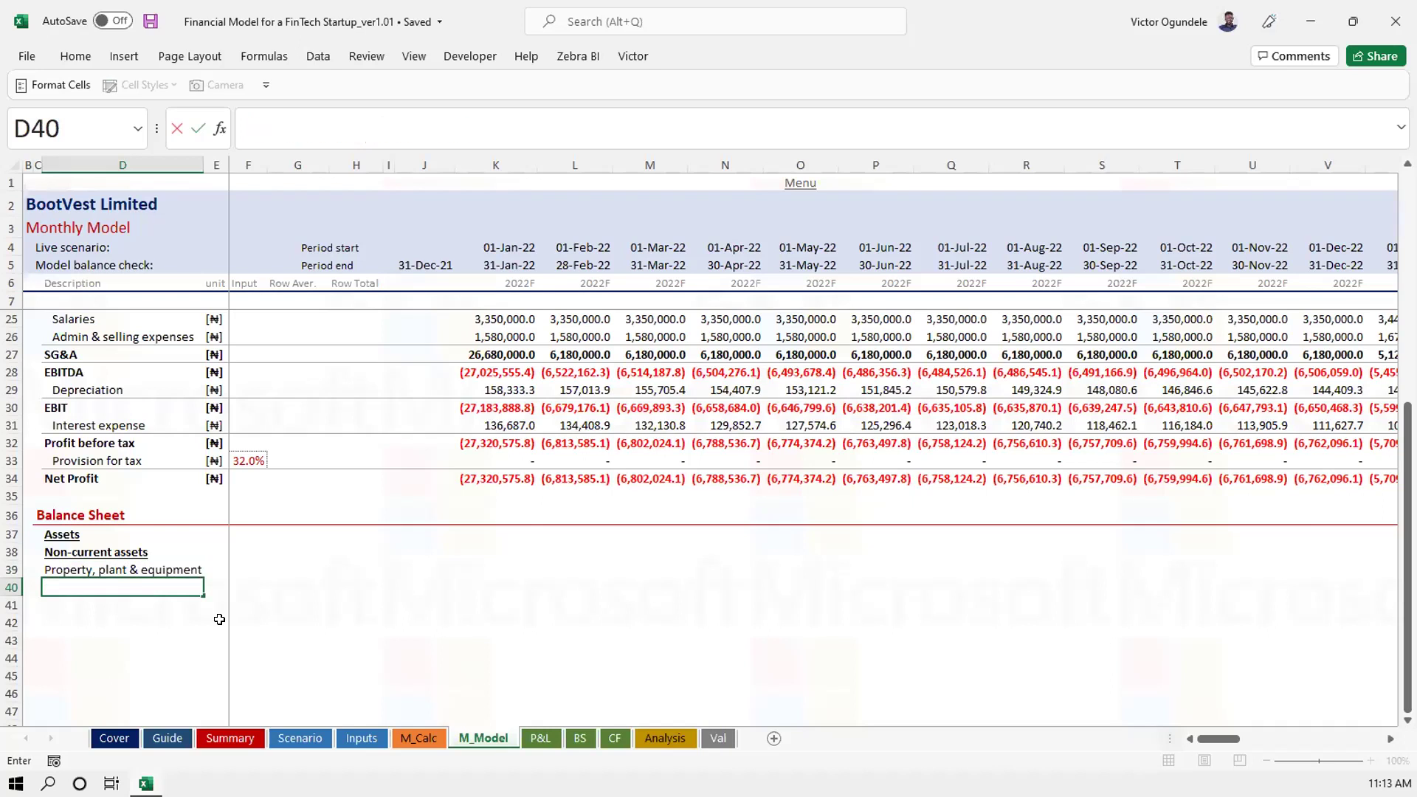
pyautogui.press('Up')
pyautogui.press('Up')
pyautogui.press('F2')
pyautogui.write('[NC')
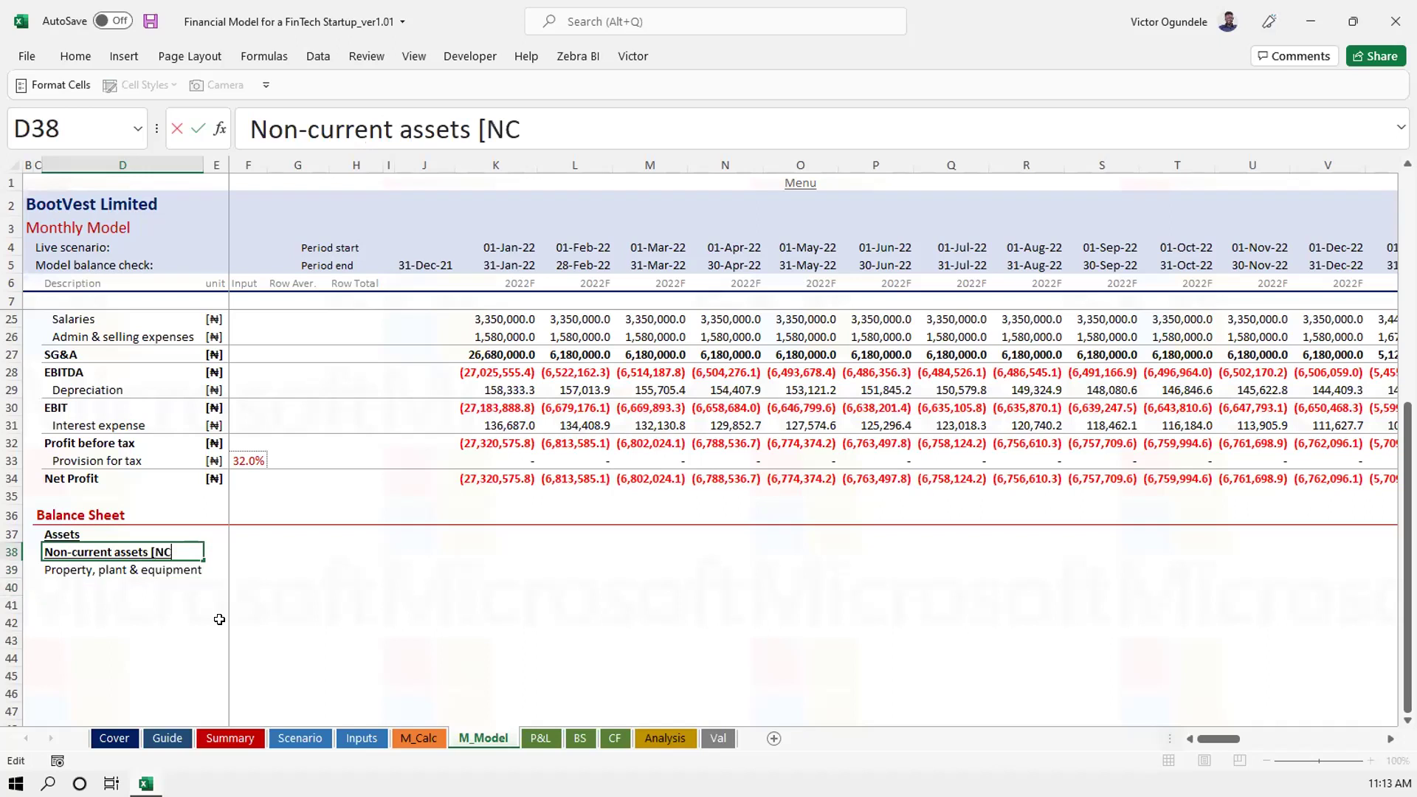
pyautogui.write('A]')
pyautogui.press('Return')
pyautogui.press('Down')
pyautogui.write('Total NCA')
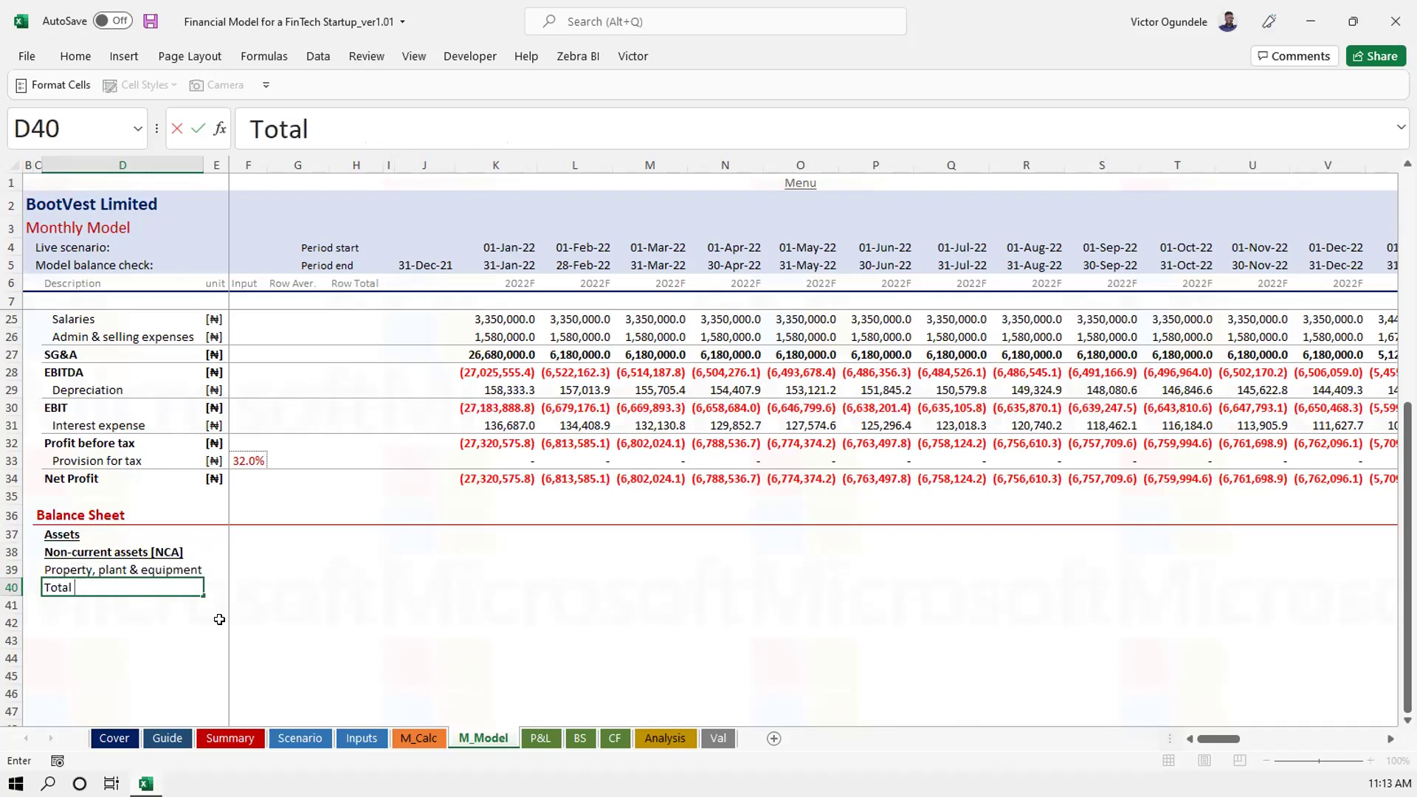
pyautogui.press('Right')
# Copy the currency unit from E24 into E39 and E40 for the property, plant & equipment and Total NCA rows
pyautogui.press('Up')
pyautogui.press('Up')
pyautogui.press('Up')
pyautogui.press('Up')
pyautogui.press('Up')
pyautogui.press('Up')
pyautogui.press('Up')
pyautogui.press('Up')
pyautogui.press('Up')
pyautogui.press('Up')
pyautogui.press('Up')
pyautogui.press('Up')
pyautogui.press('Up')
pyautogui.press('Up')
pyautogui.press('Up')
pyautogui.press('Up')
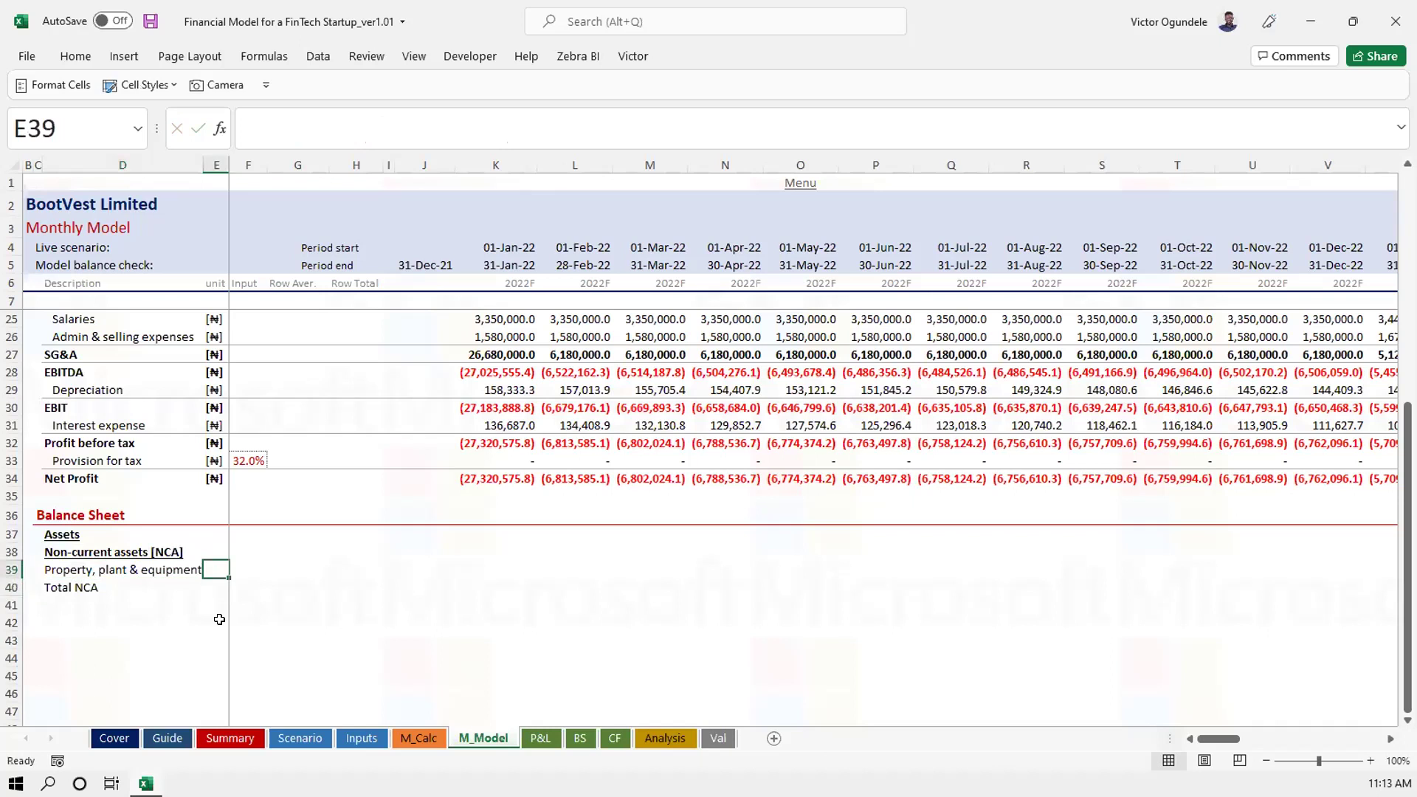
pyautogui.hotkey('ctrl', 'Down')
pyautogui.press('Up')
pyautogui.press('Up')
pyautogui.press('Up')
pyautogui.press('Up')
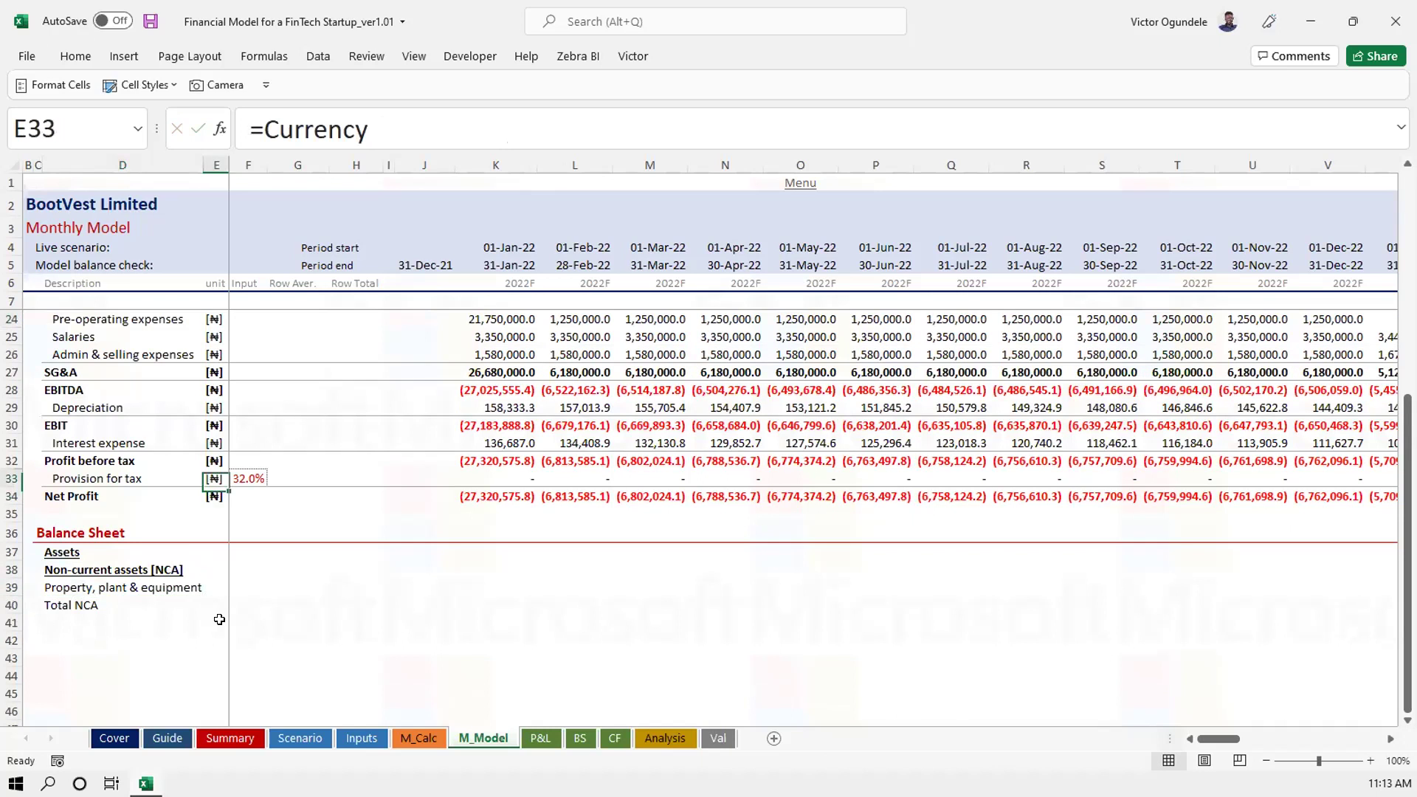
pyautogui.hotkey('ctrl', 'Up')
pyautogui.hotkey('ctrl', 'c')
pyautogui.hotkey('ctrl', 'Down')
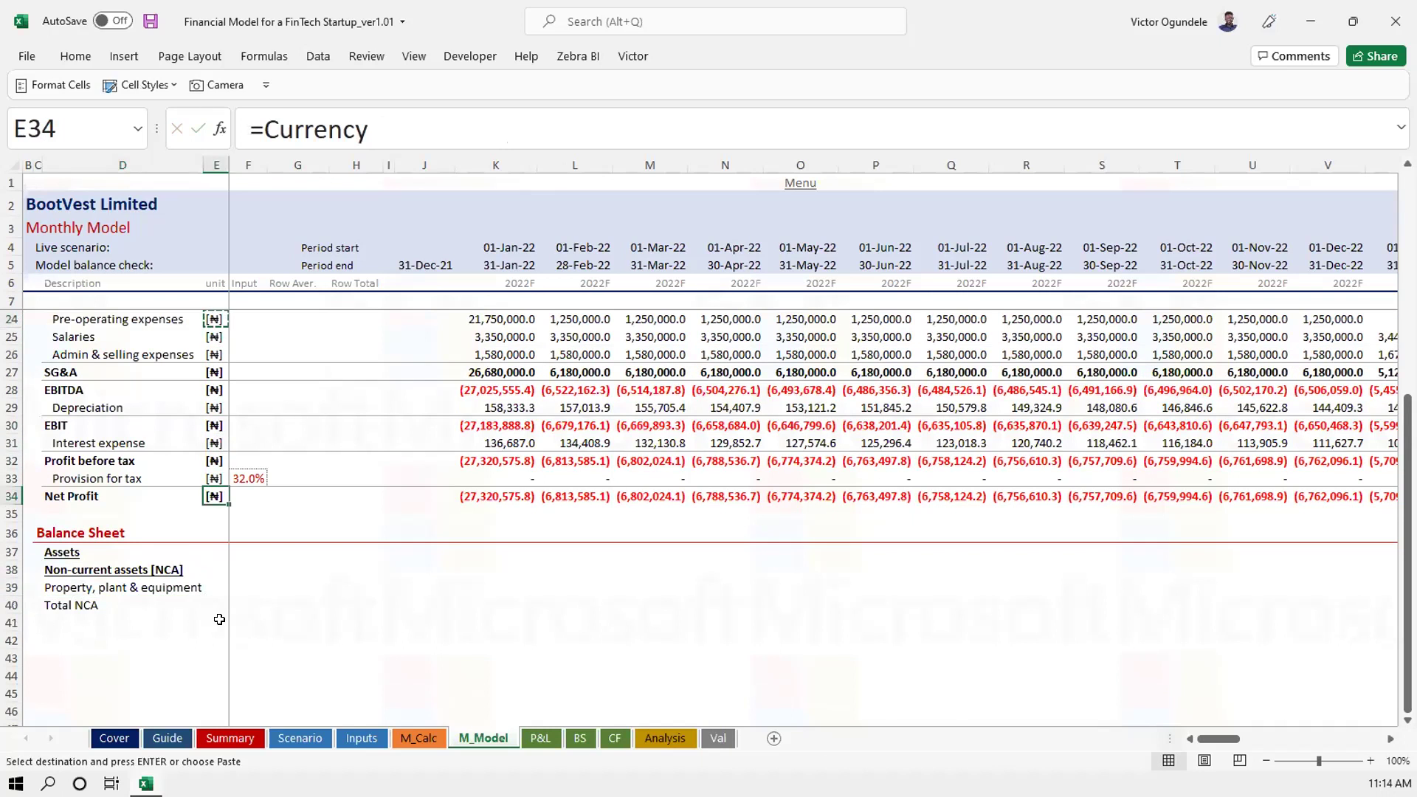
pyautogui.hotkey('ctrl', 'Up')
pyautogui.scroll(-1, 219, 619)
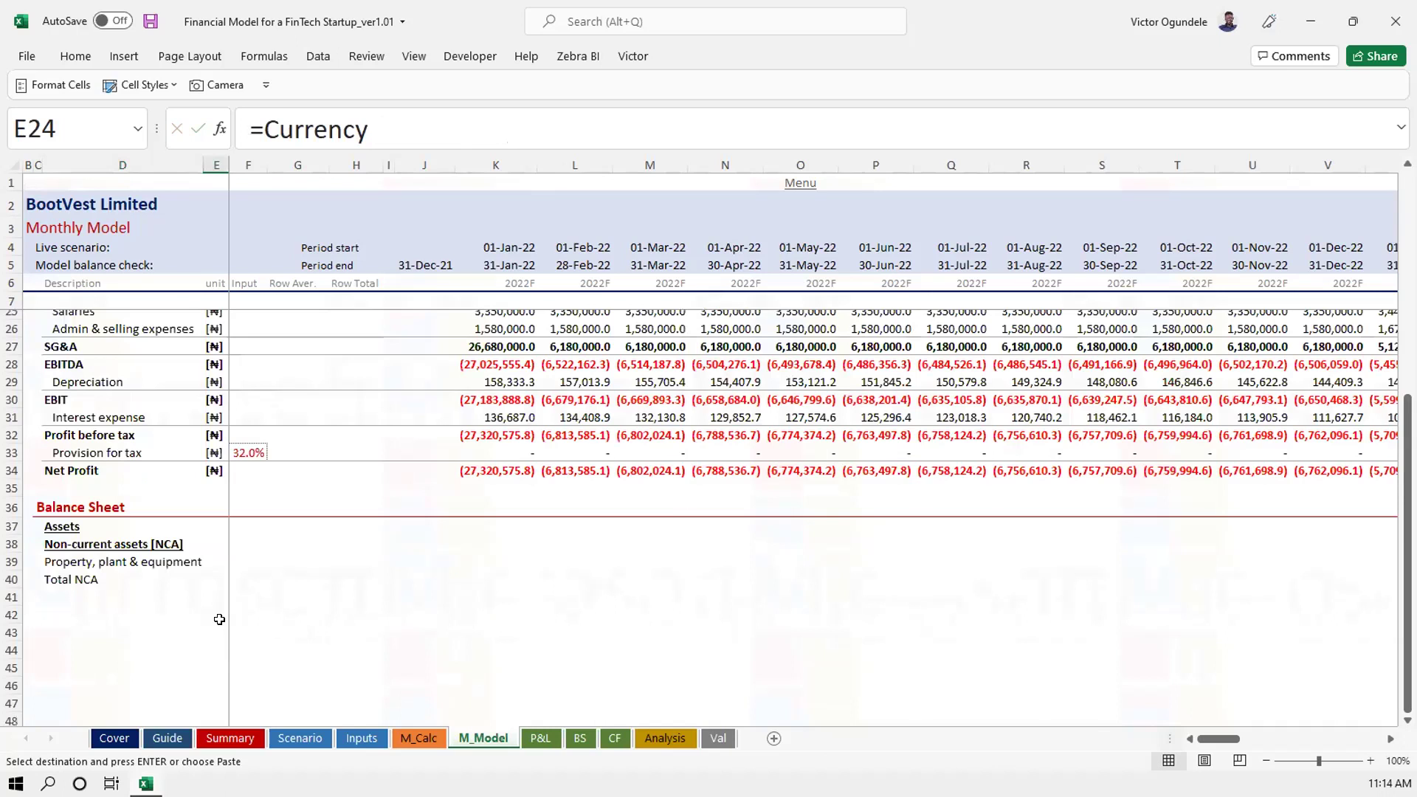
pyautogui.press('Down')
pyautogui.press('Down')
pyautogui.press('Down')
pyautogui.press('Down')
pyautogui.press('Down')
pyautogui.press('Down')
pyautogui.press('Down')
pyautogui.press('Down')
pyautogui.press('Down')
pyautogui.press('Down')
pyautogui.press('Down')
pyautogui.press('Down')
pyautogui.press('Down')
pyautogui.press('Down')
pyautogui.press('Down')
pyautogui.hotkey('ctrl', 'v')
pyautogui.press('Down')
pyautogui.hotkey('ctrl', 'v')
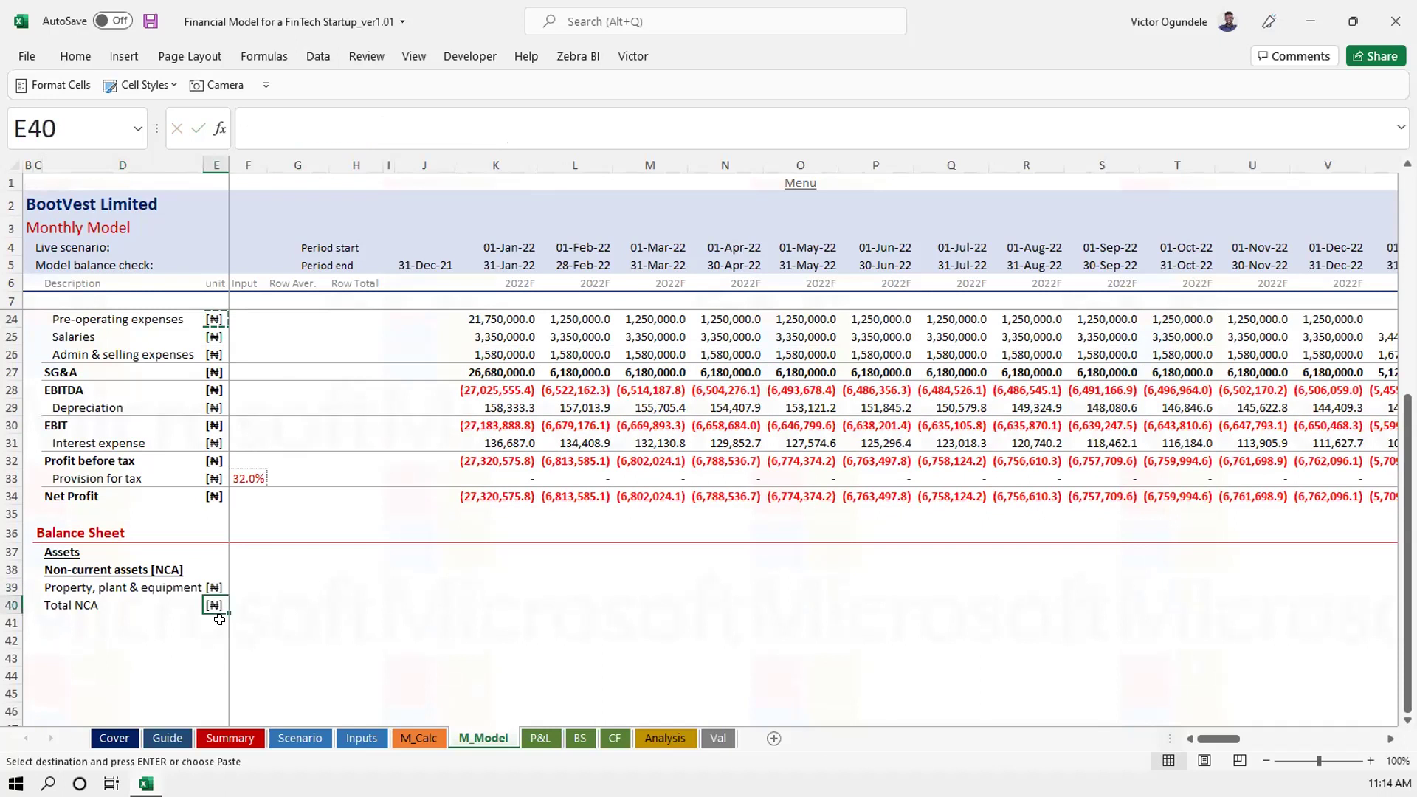
# Add "Current assets" as a bold, underlined heading in D41 below Total NCA, and save the workbook
pyautogui.press('Left')
pyautogui.hotkey('shift', 'Right')
pyautogui.hotkey('shift', 'Left')
pyautogui.hotkey('shift', 'Up')
pyautogui.hotkey('shift', 'Down')
pyautogui.press('Down')
pyautogui.press('Down')
pyautogui.press('Down')
pyautogui.press('Up')
pyautogui.press('Up')
pyautogui.press('Up')
pyautogui.press('Down')
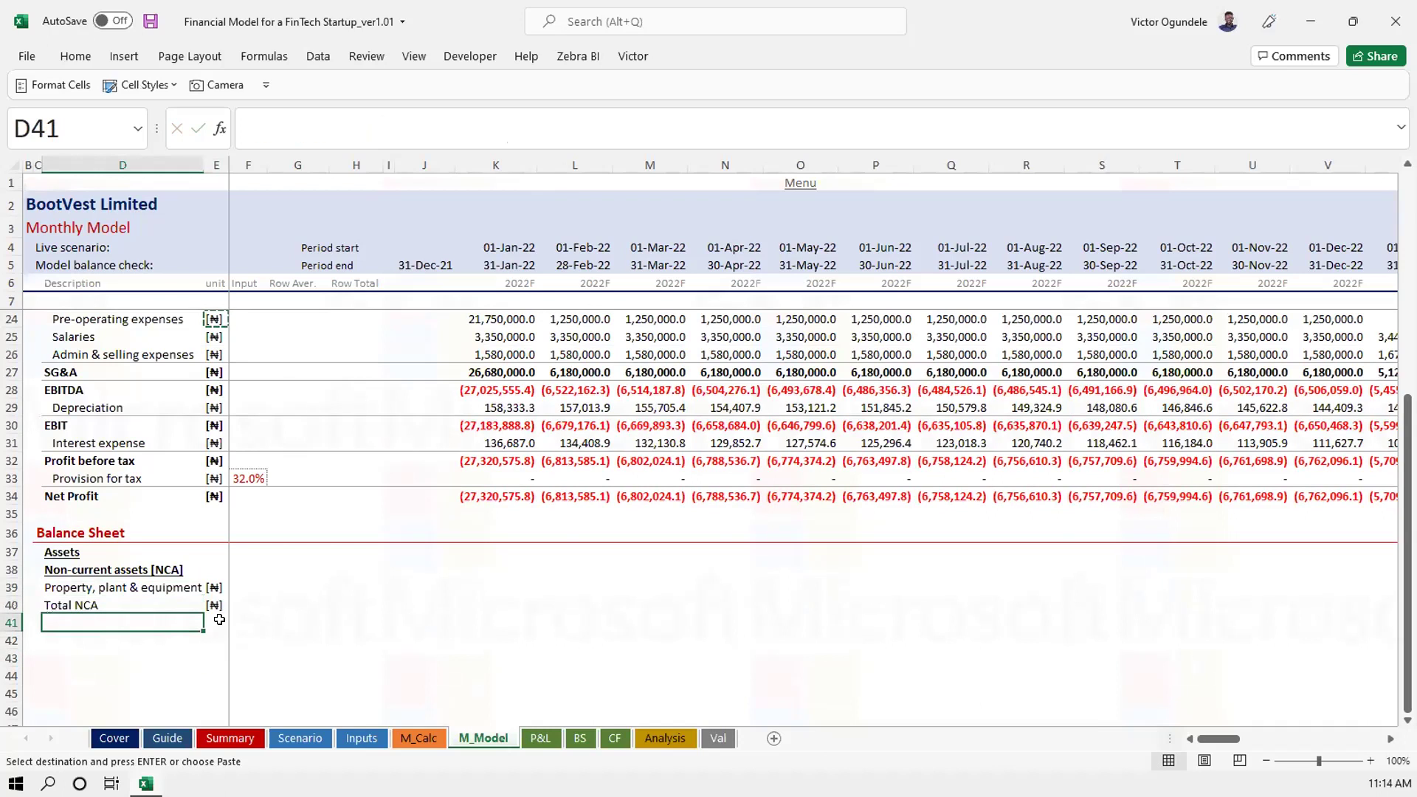
pyautogui.write('Current Ass')
pyautogui.press('BackSpace')
pyautogui.press('BackSpace')
pyautogui.press('BackSpace')
pyautogui.press('BackSpace')
pyautogui.write('assets')
pyautogui.hotkey('ctrl', 'Return')
pyautogui.hotkey('ctrl', 'b')
pyautogui.hotkey('ctrl', 'u')
pyautogui.press('Down')
pyautogui.hotkey('ctrl', 's')
# Review the Operating Working Capital assumptions on the Inputs sheet, starting at Receivable days, and save the workbook
pyautogui.hotkey('ctrl', 'pageup')
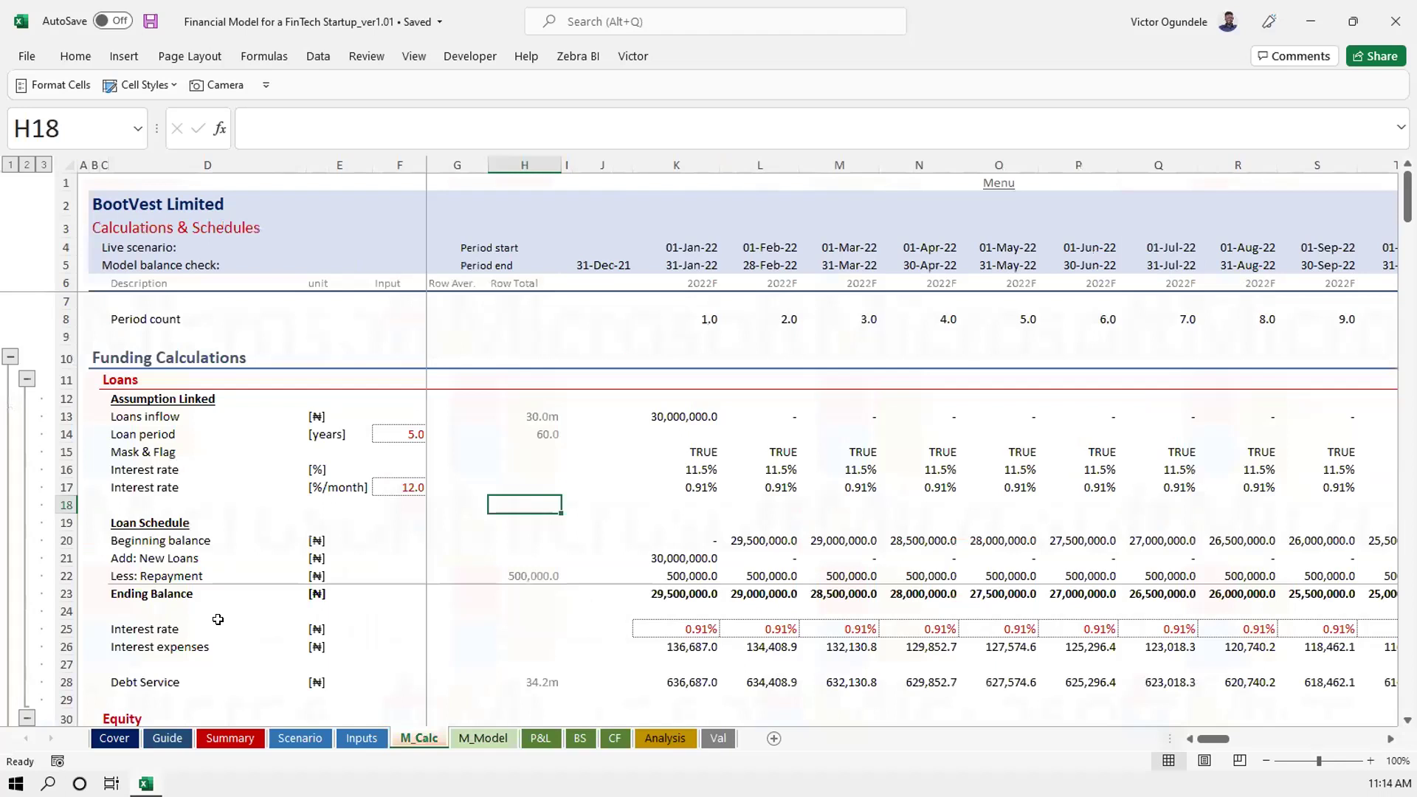
pyautogui.hotkey('ctrl', 'pageup')
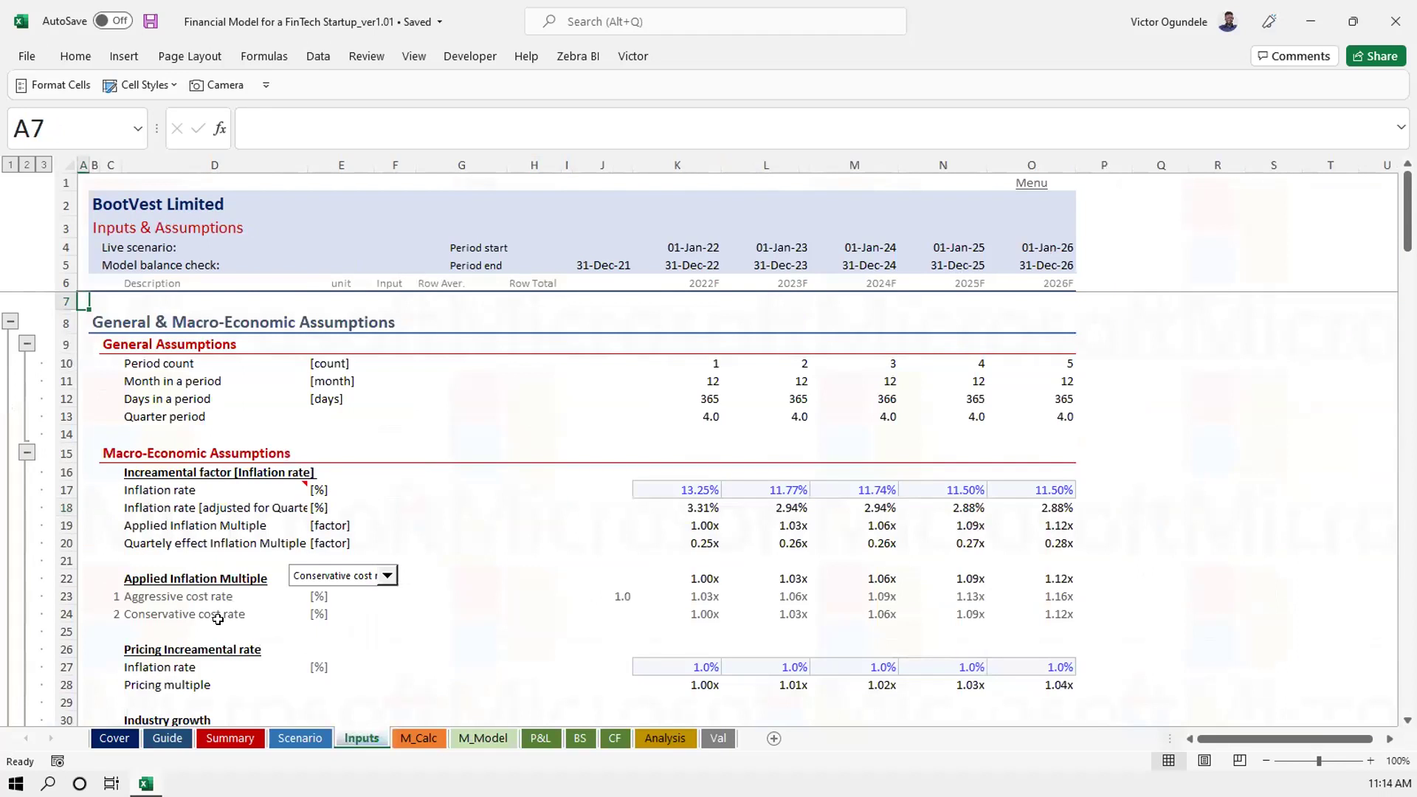
pyautogui.press('pagedown')
pyautogui.press('pagedown')
pyautogui.press('pagedown')
pyautogui.press('pagedown')
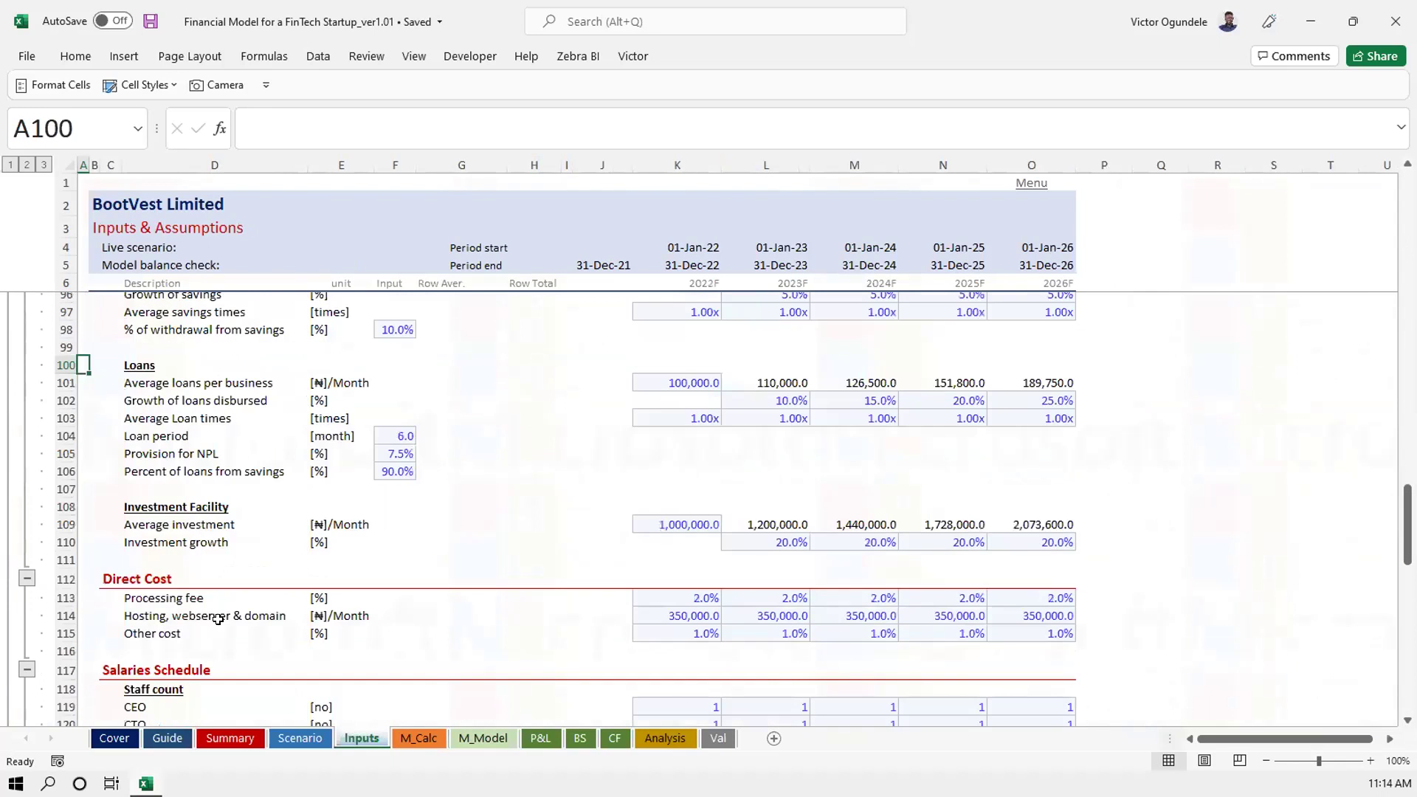
pyautogui.press('pagedown')
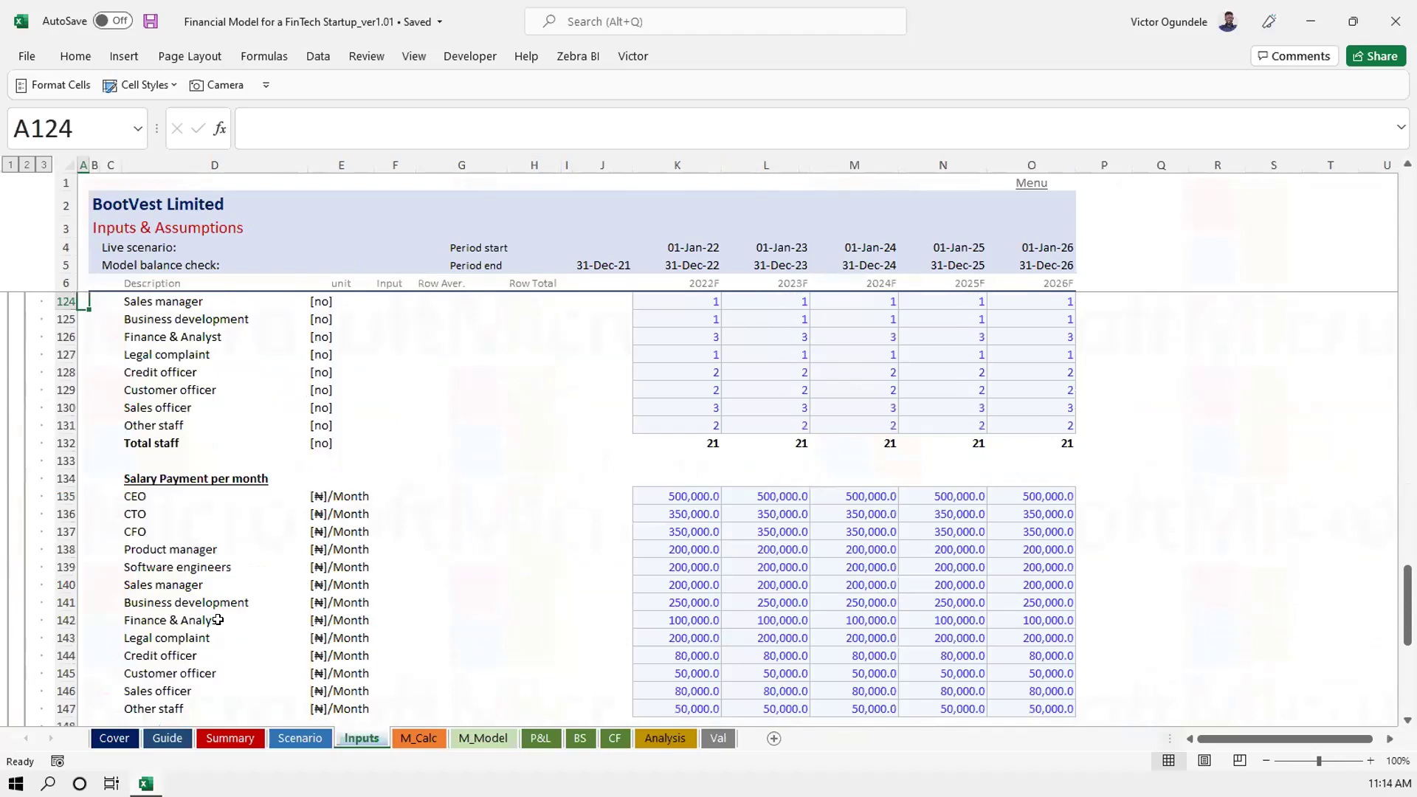
pyautogui.press('pagedown')
pyautogui.click(162, 529)
pyautogui.hotkey('ctrl', 's')
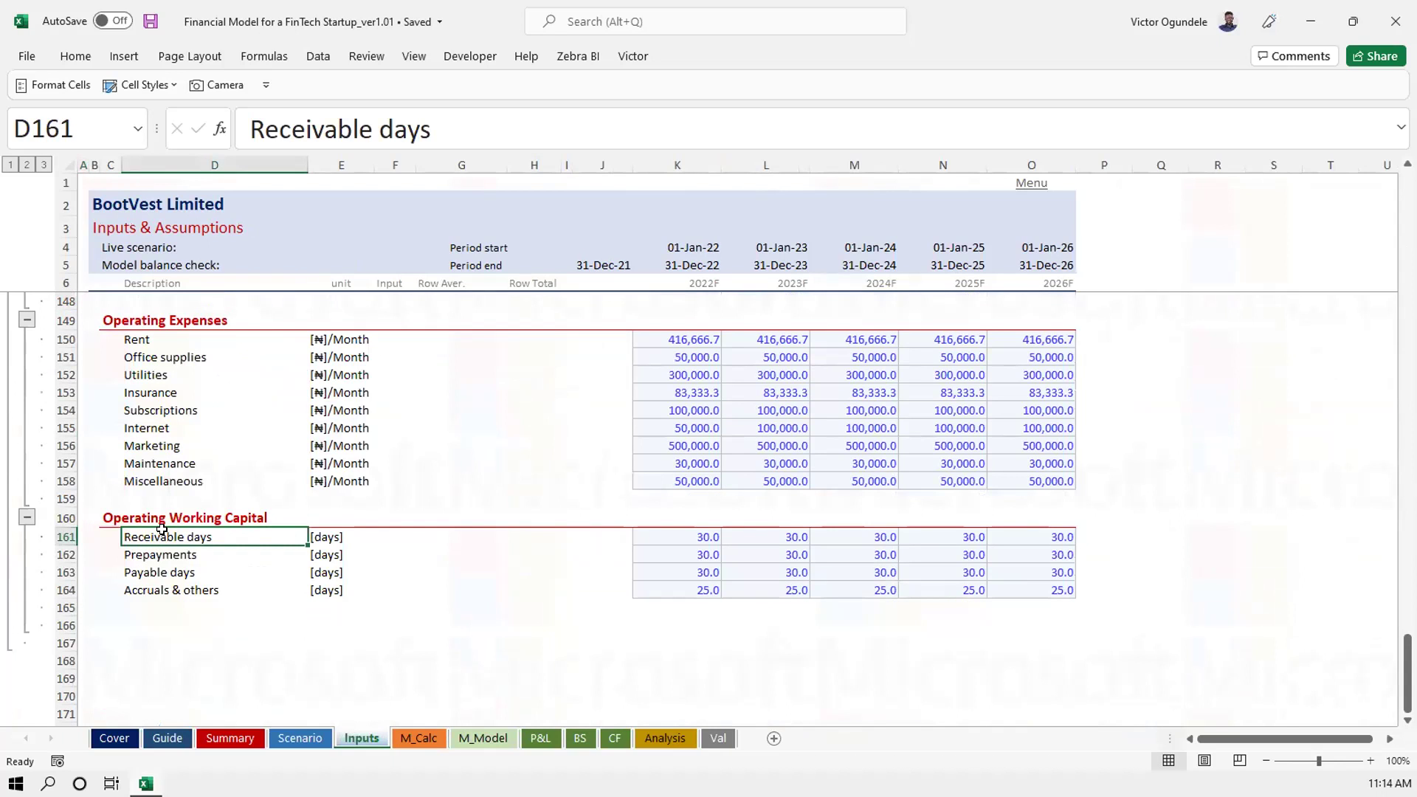
# On the M_Model sheet, enter the labels "Trade receivables", "Prepayment" and "Cash & cash equivalent" in D42:D44 under Current assets
pyautogui.hotkey('ctrl', 'pagedown')
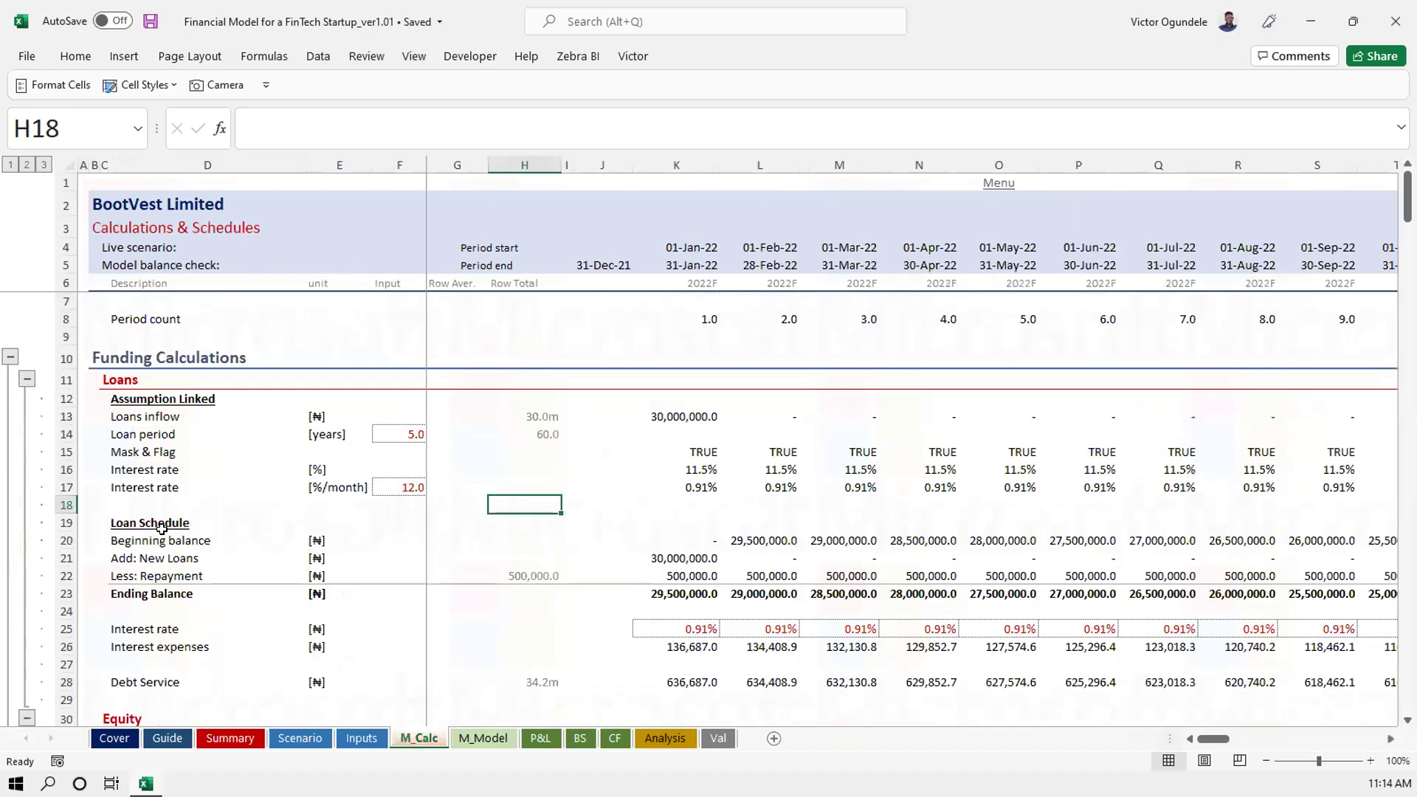
pyautogui.hotkey('ctrl', 'pagedown')
pyautogui.write('Tra')
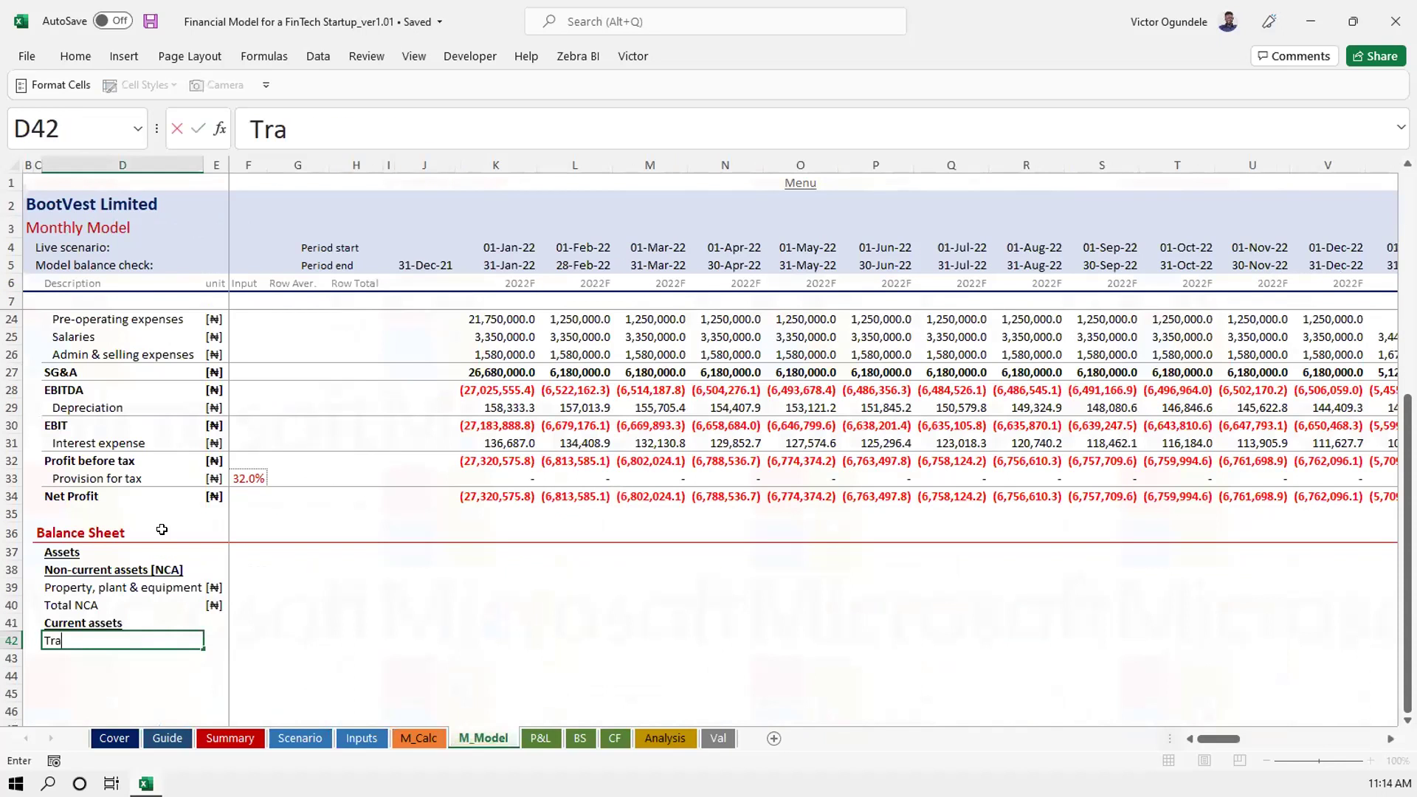
pyautogui.write('de receivables')
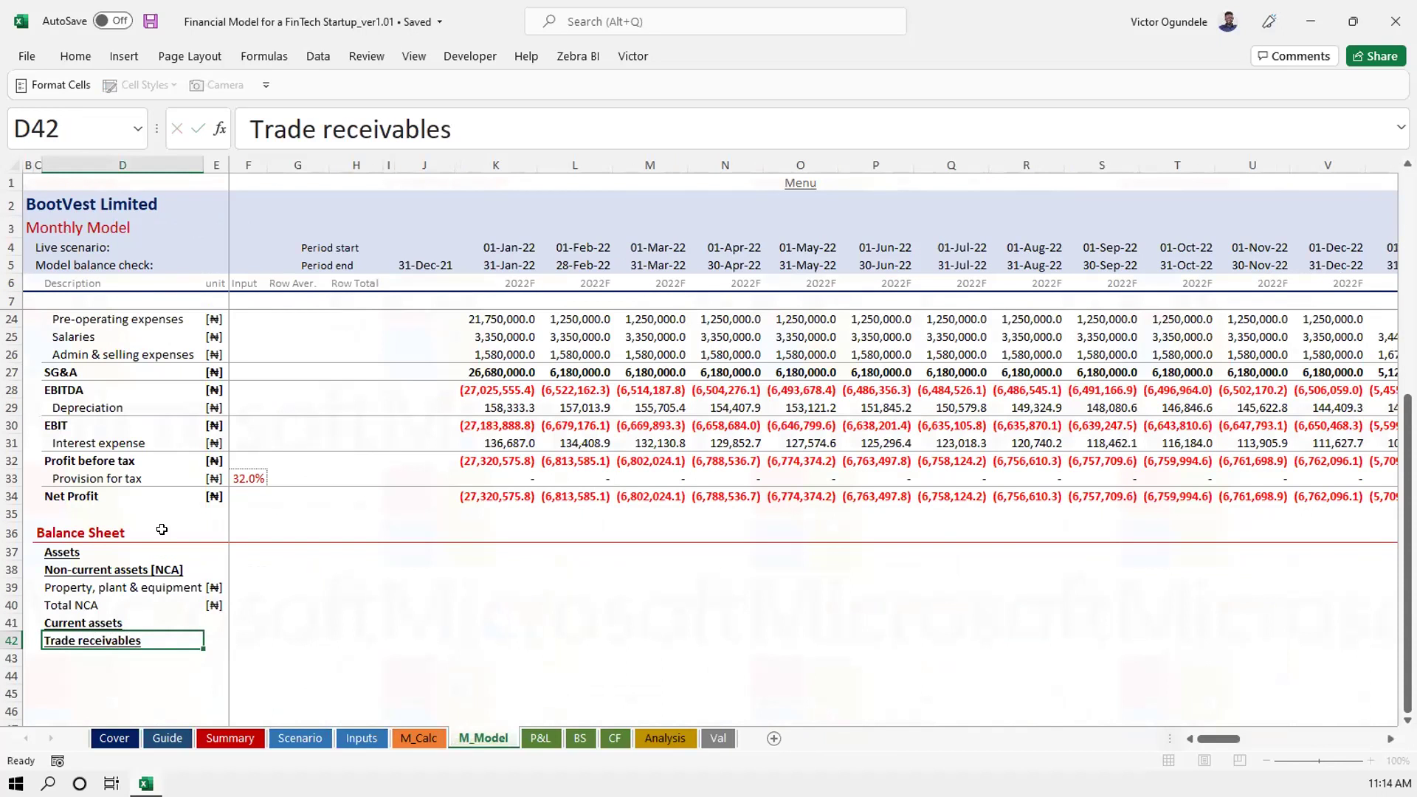
pyautogui.press('Return')
pyautogui.write('Prepayment')
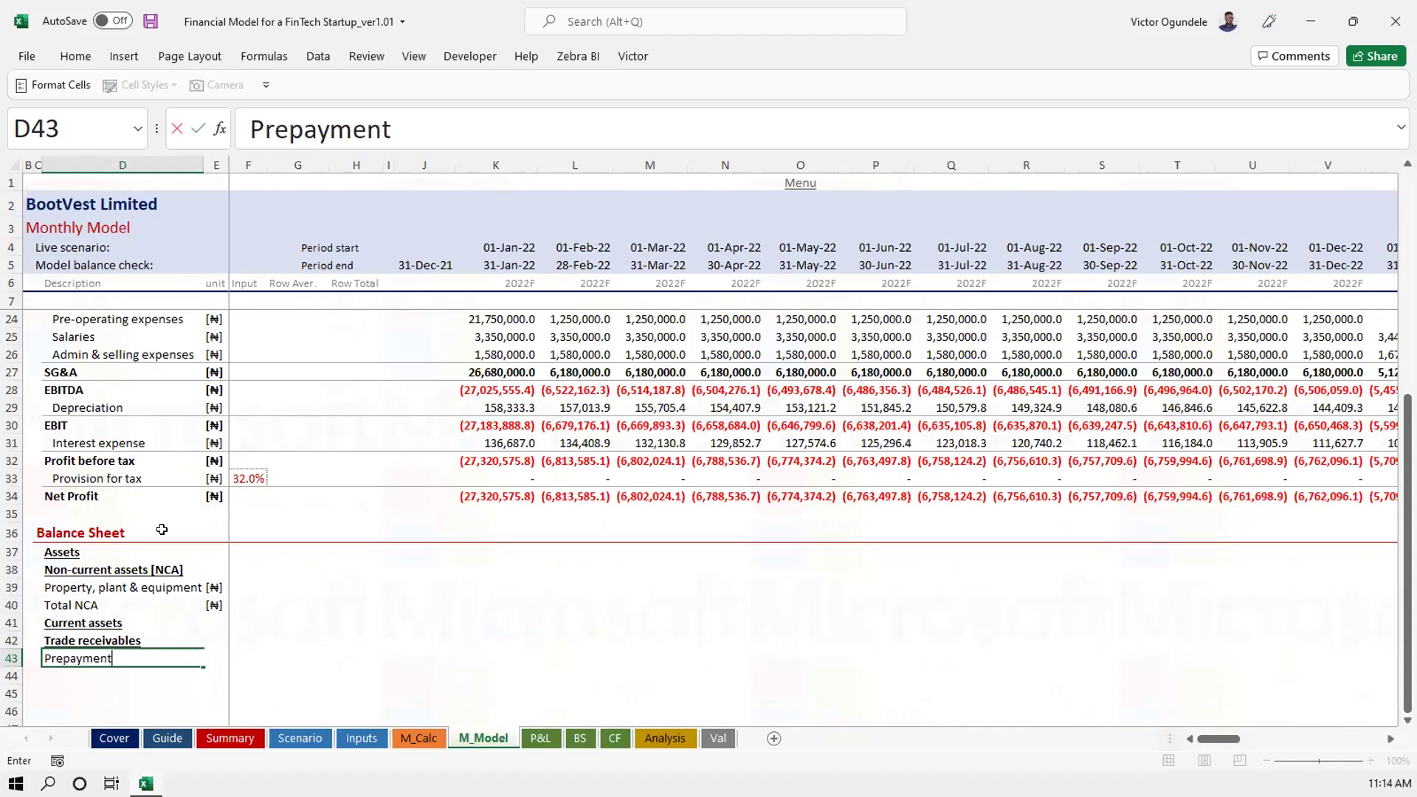
pyautogui.press('Return')
pyautogui.write('Cash')
pyautogui.press('BackSpace')
pyautogui.write('sh')
pyautogui.write('ca')
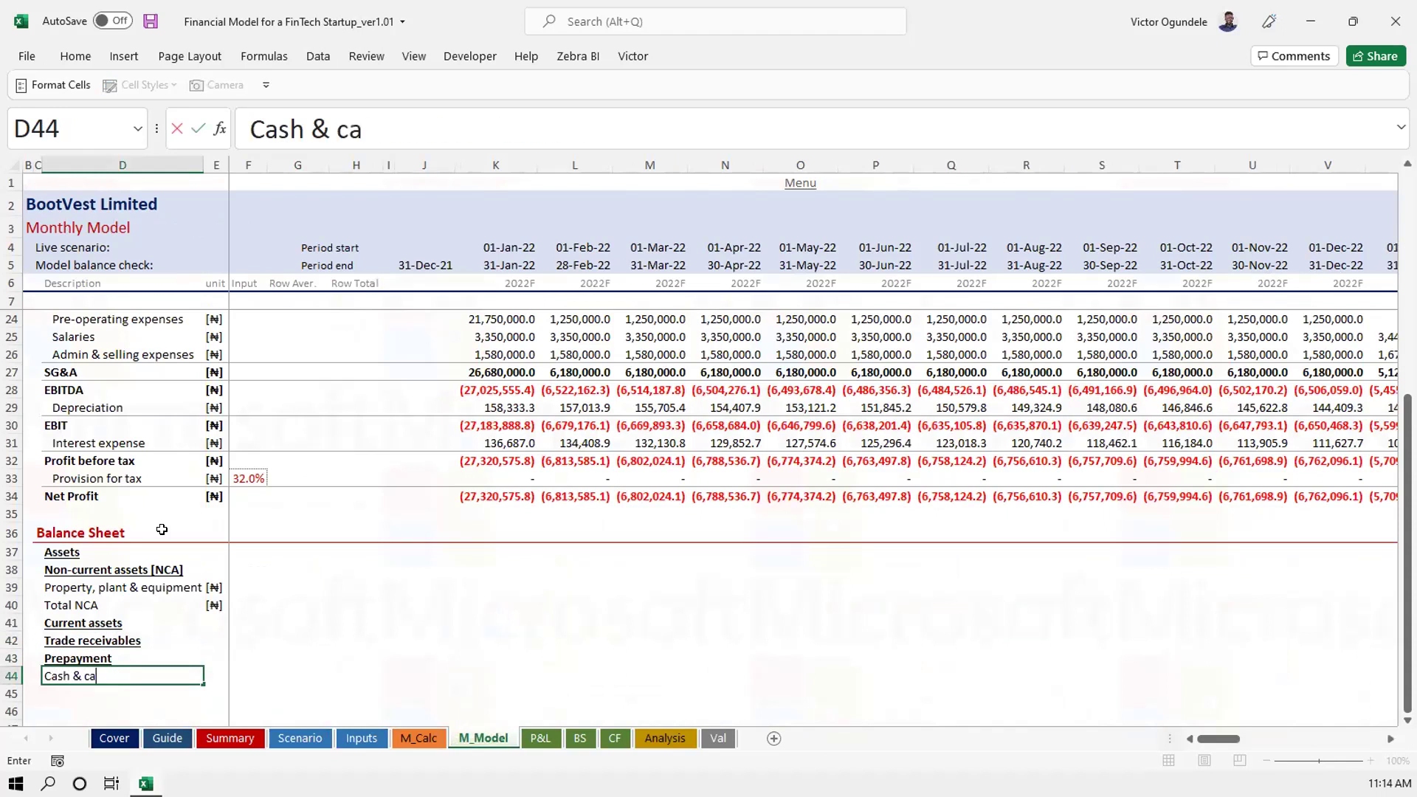
pyautogui.write('sh equivalent')
pyautogui.press('Return')
# Remove the bold and underline formatting from the three current asset labels in D42:D44
pyautogui.press('Up')
pyautogui.press('Up')
pyautogui.press('Up')
pyautogui.hotkey('shift', 'Down')
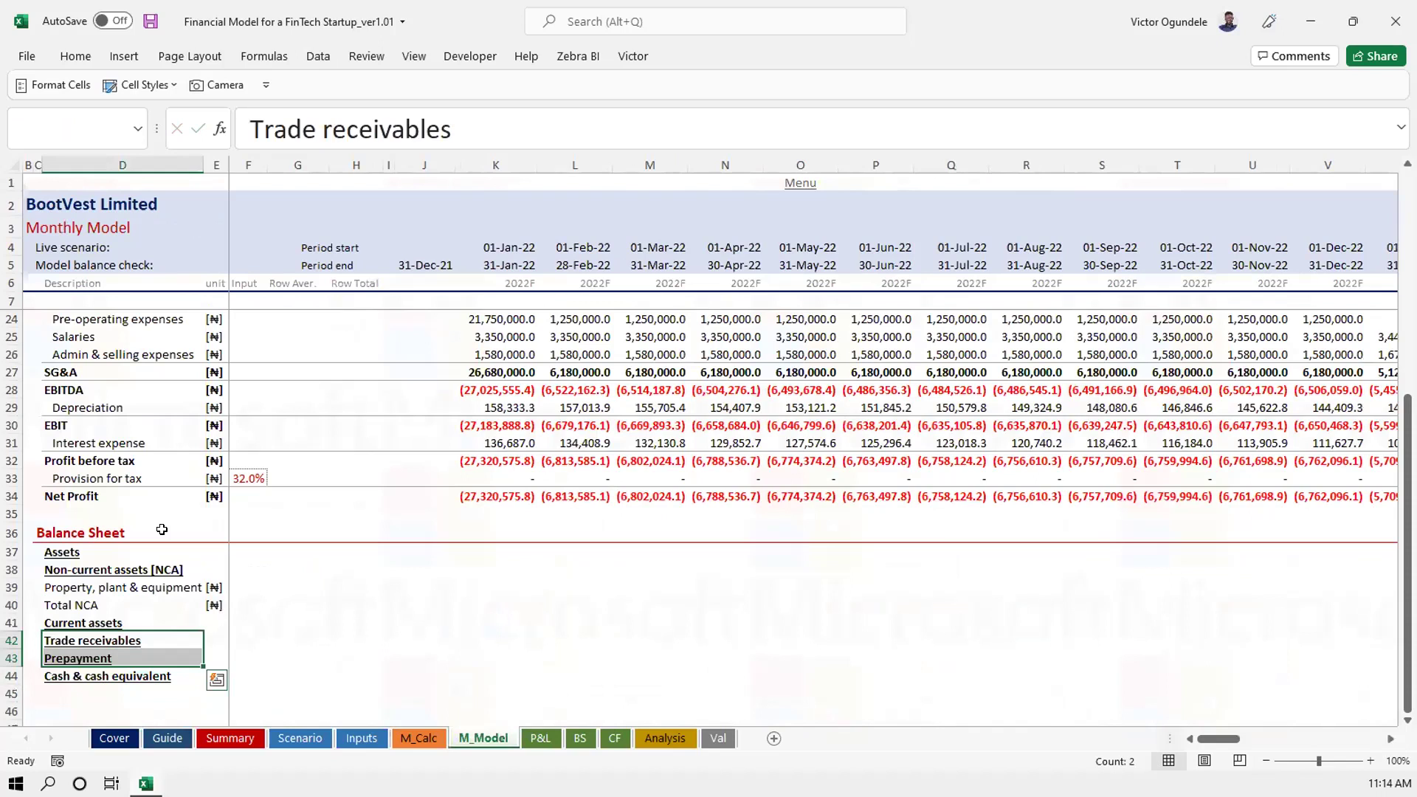
pyautogui.hotkey('ctrl', 'b')
pyautogui.hotkey('ctrl', 'u')
pyautogui.press('Down')
pyautogui.press('Down')
pyautogui.hotkey('ctrl', 'b')
pyautogui.hotkey('ctrl', 'u')
# Enter the label "Total Current assets" in D45 below Cash & cash equivalent, and save the workbook
pyautogui.press('Down')
pyautogui.write('Tot')
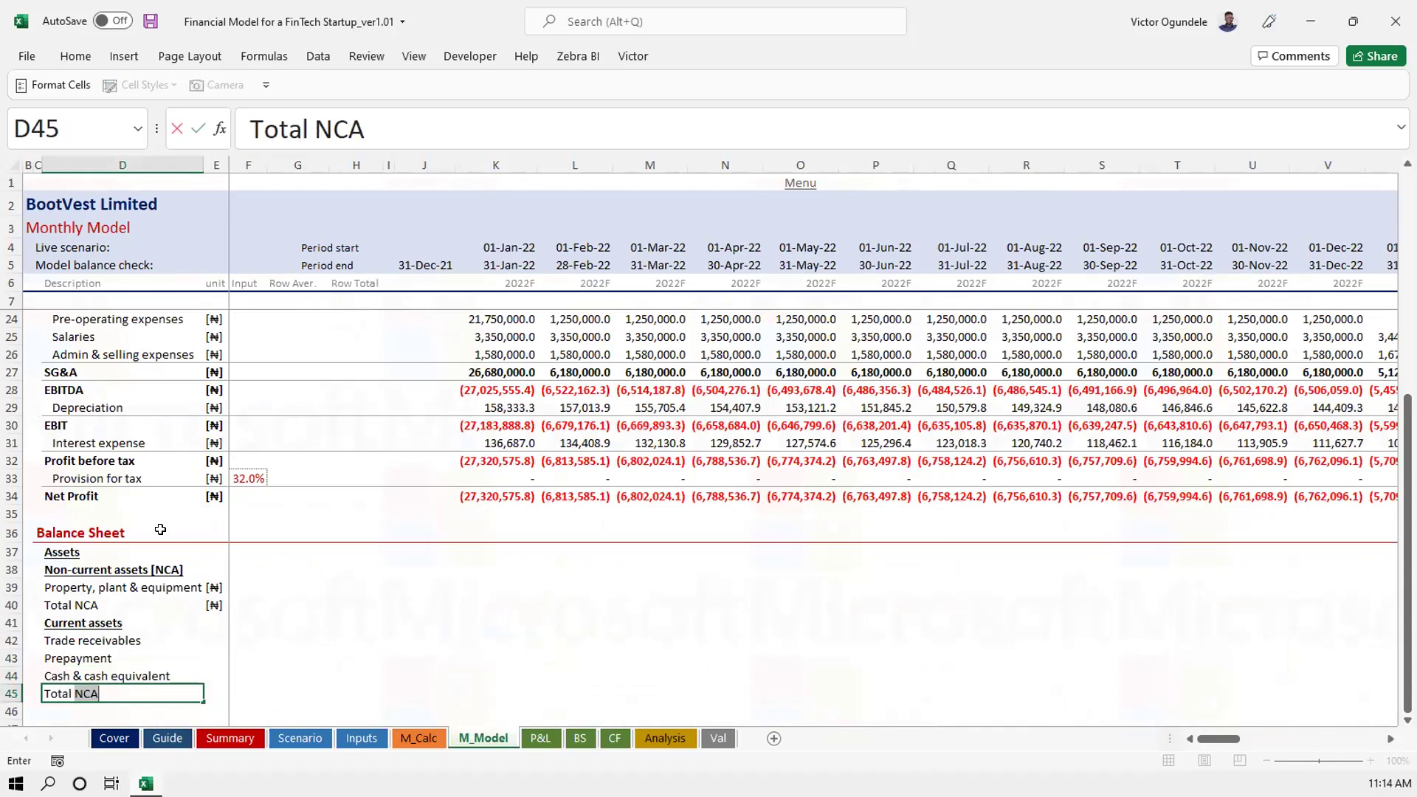
pyautogui.write('al Current assets')
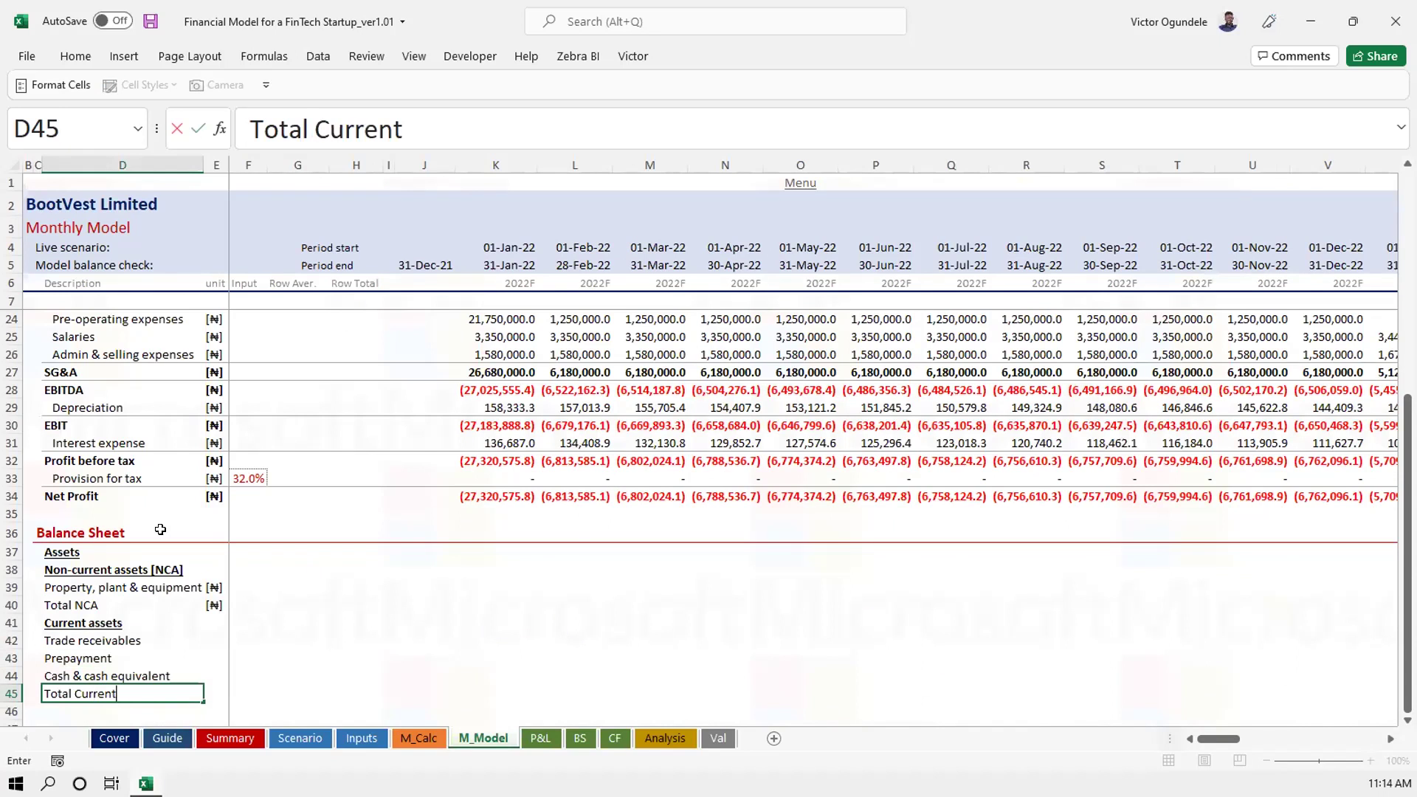
pyautogui.hotkey('ctrl', 's')
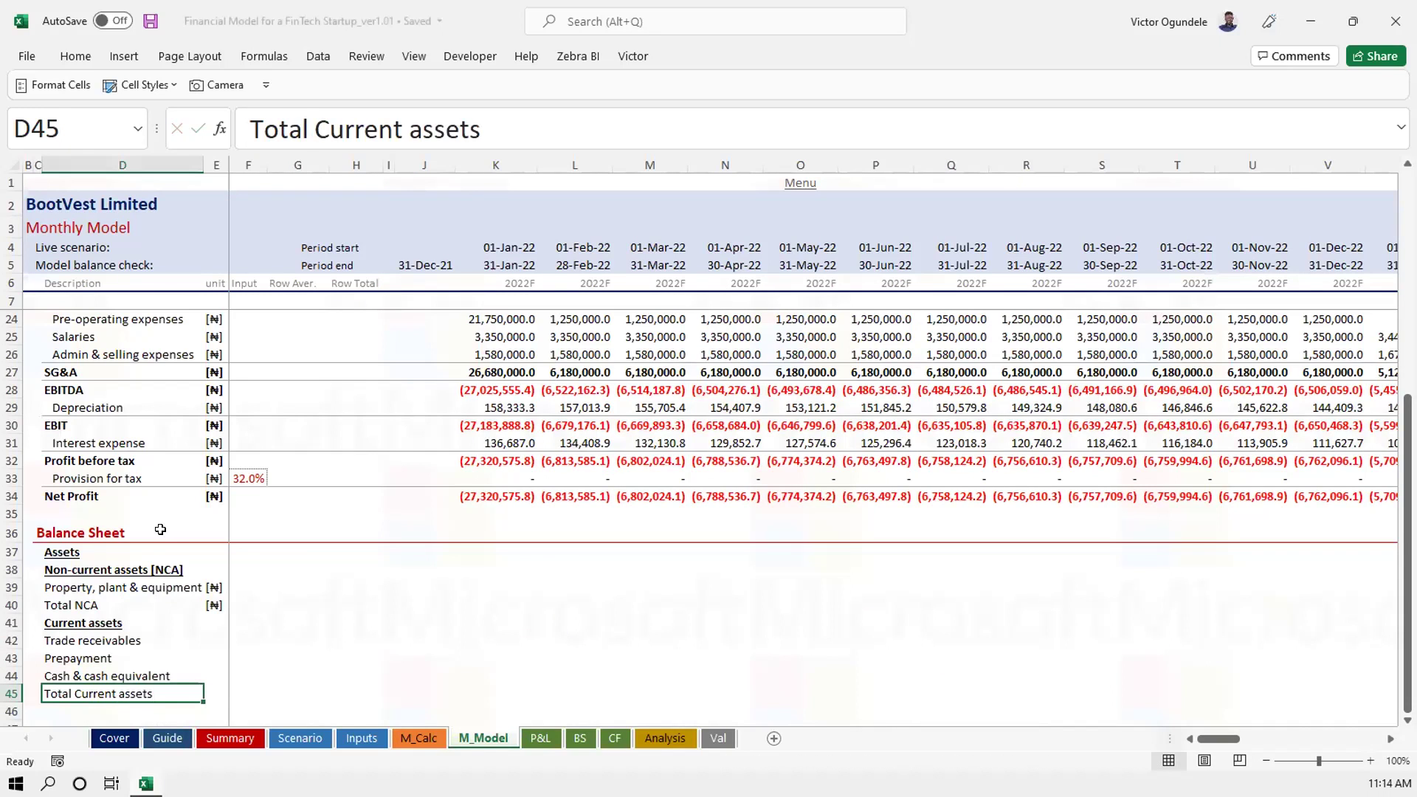
# Copy the currency unit from E40 into E42:E45 for the current asset rows and their total
pyautogui.press('Right')
pyautogui.press('Up')
pyautogui.press('Up')
pyautogui.press('Up')
pyautogui.press('Up')
pyautogui.press('Up')
pyautogui.hotkey('ctrl', 'c')
pyautogui.press('Down')
pyautogui.press('Down')
pyautogui.hotkey('shift', 'Down')
pyautogui.hotkey('shift', 'Down')
pyautogui.hotkey('shift', 'Down')
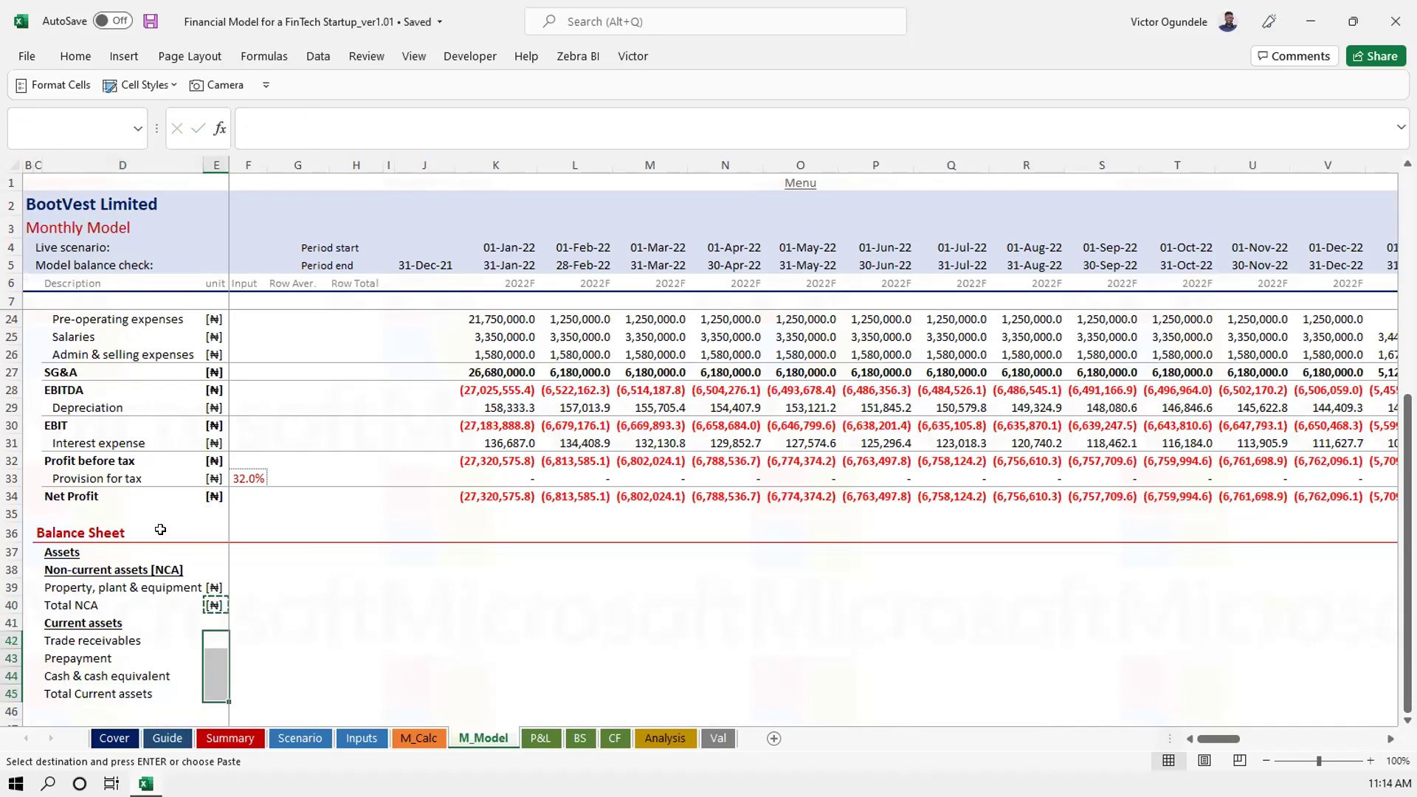
pyautogui.hotkey('ctrl', 'v')
pyautogui.press('Down')
pyautogui.hotkey('shift', 'Down')
pyautogui.press('Down')
pyautogui.press('Down')
pyautogui.press('Down')
pyautogui.press('Left')
# Apply the SubTotal cell style to the Total NCA row from D40 to K40
pyautogui.press('Up')
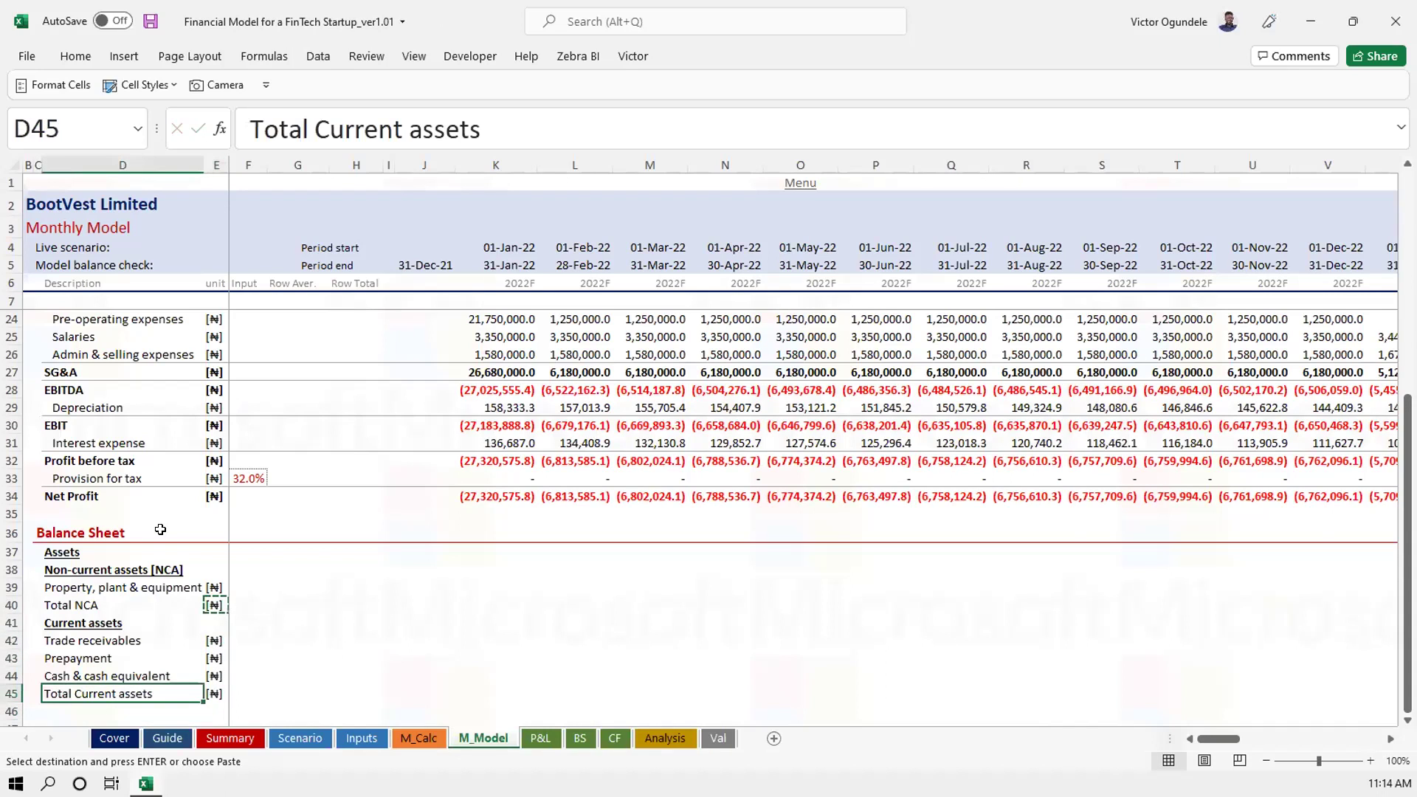
pyautogui.press('Up')
pyautogui.press('Up')
pyautogui.press('Up')
pyautogui.press('Up')
pyautogui.press('Up')
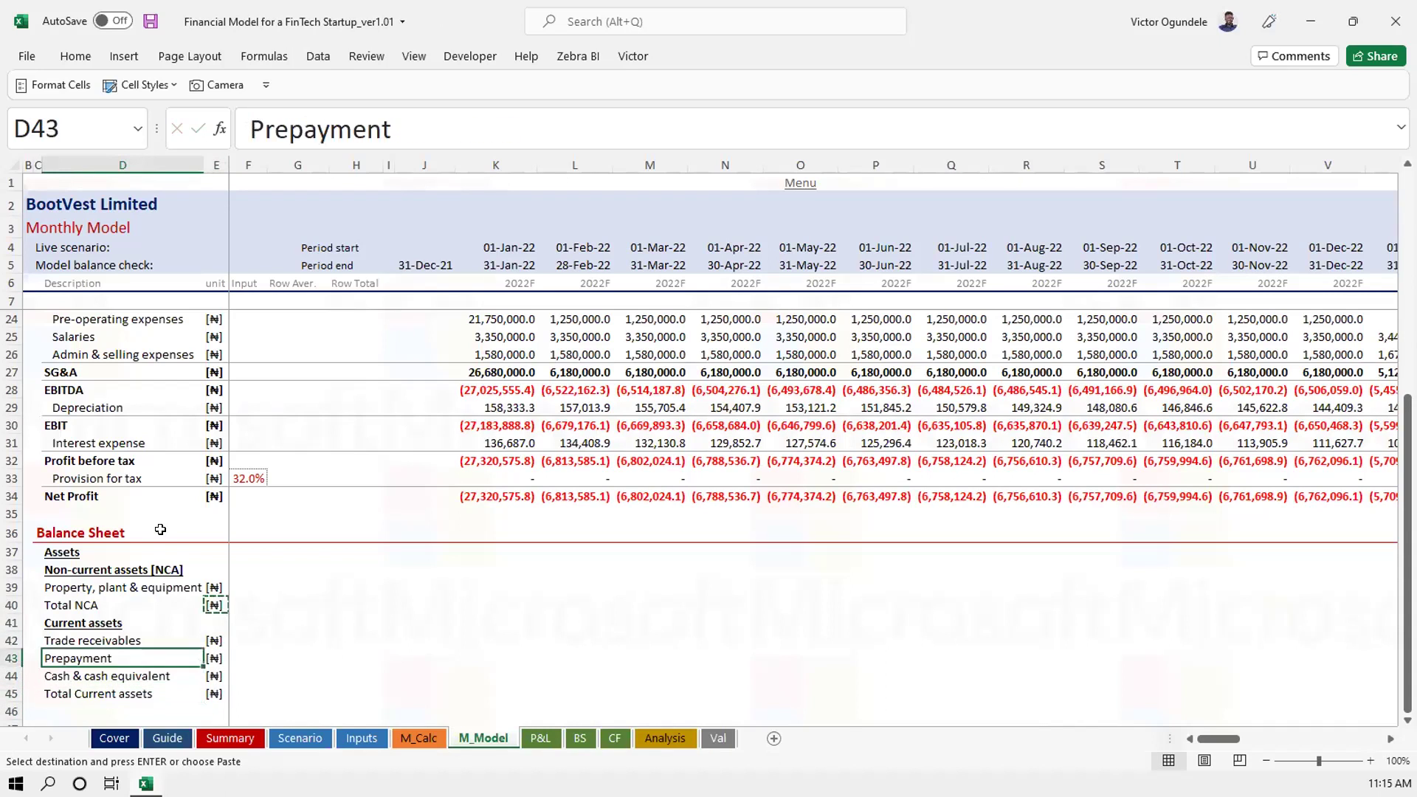
pyautogui.hotkey('shift', 'Right')
pyautogui.hotkey('shift', 'Right')
pyautogui.hotkey('shift', 'Right')
pyautogui.hotkey('shift', 'Right')
pyautogui.hotkey('shift', 'Right')
pyautogui.hotkey('shift', 'Right')
pyautogui.hotkey('shift', 'Right')
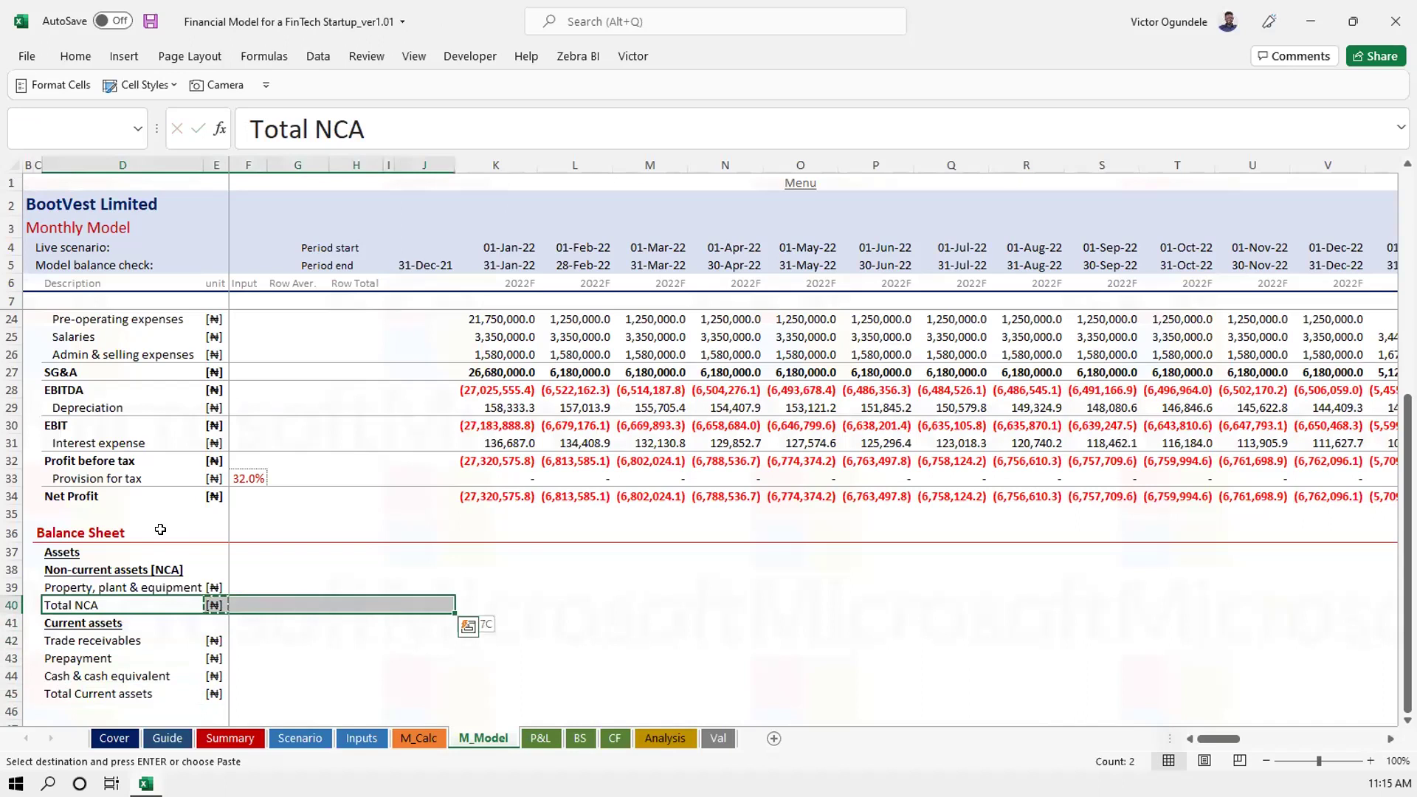
pyautogui.click(140, 85)
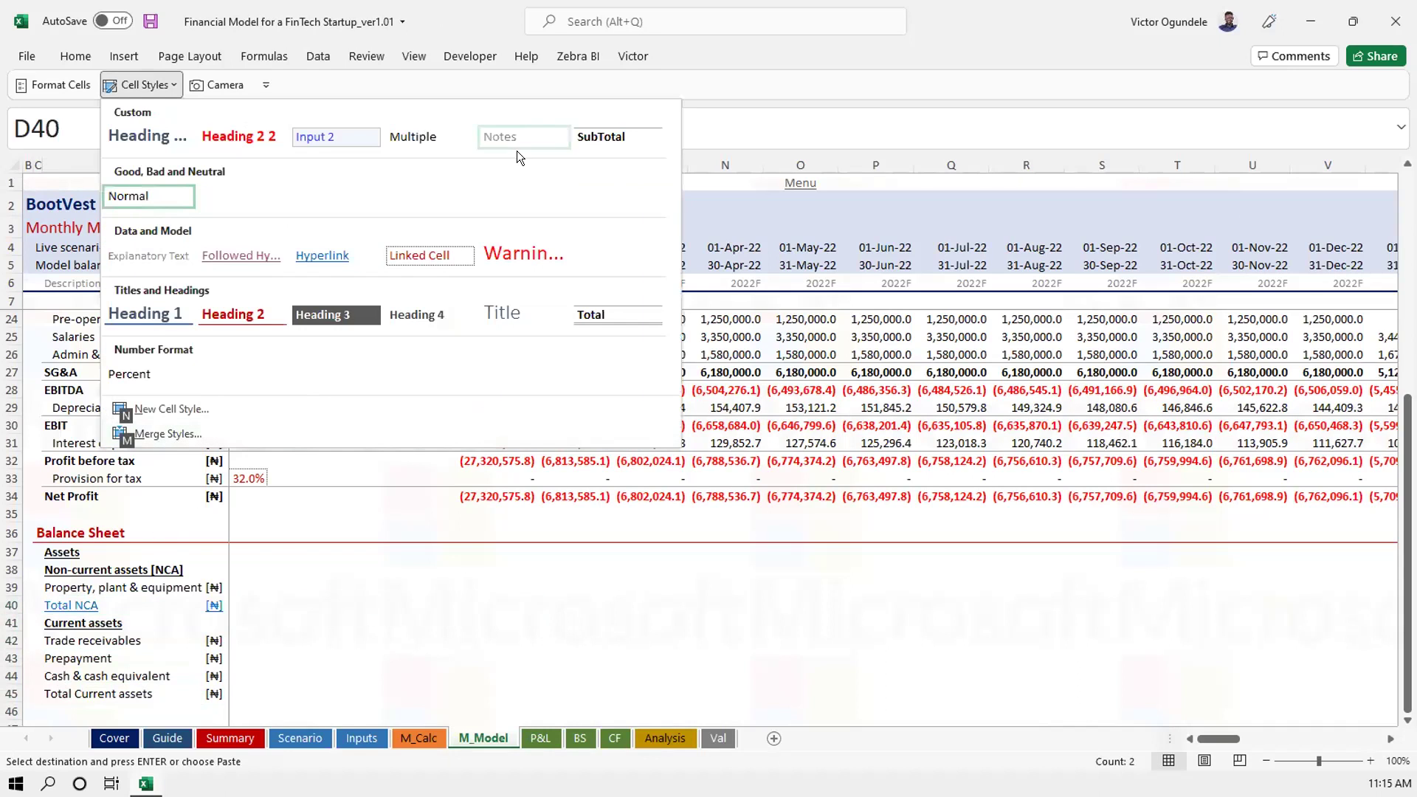
pyautogui.click(600, 138)
# Apply the SubTotal cell style to the Total Current assets row from D45 to K45
pyautogui.press('Down')
pyautogui.press('Down')
pyautogui.press('Down')
pyautogui.press('Down')
pyautogui.press('Down')
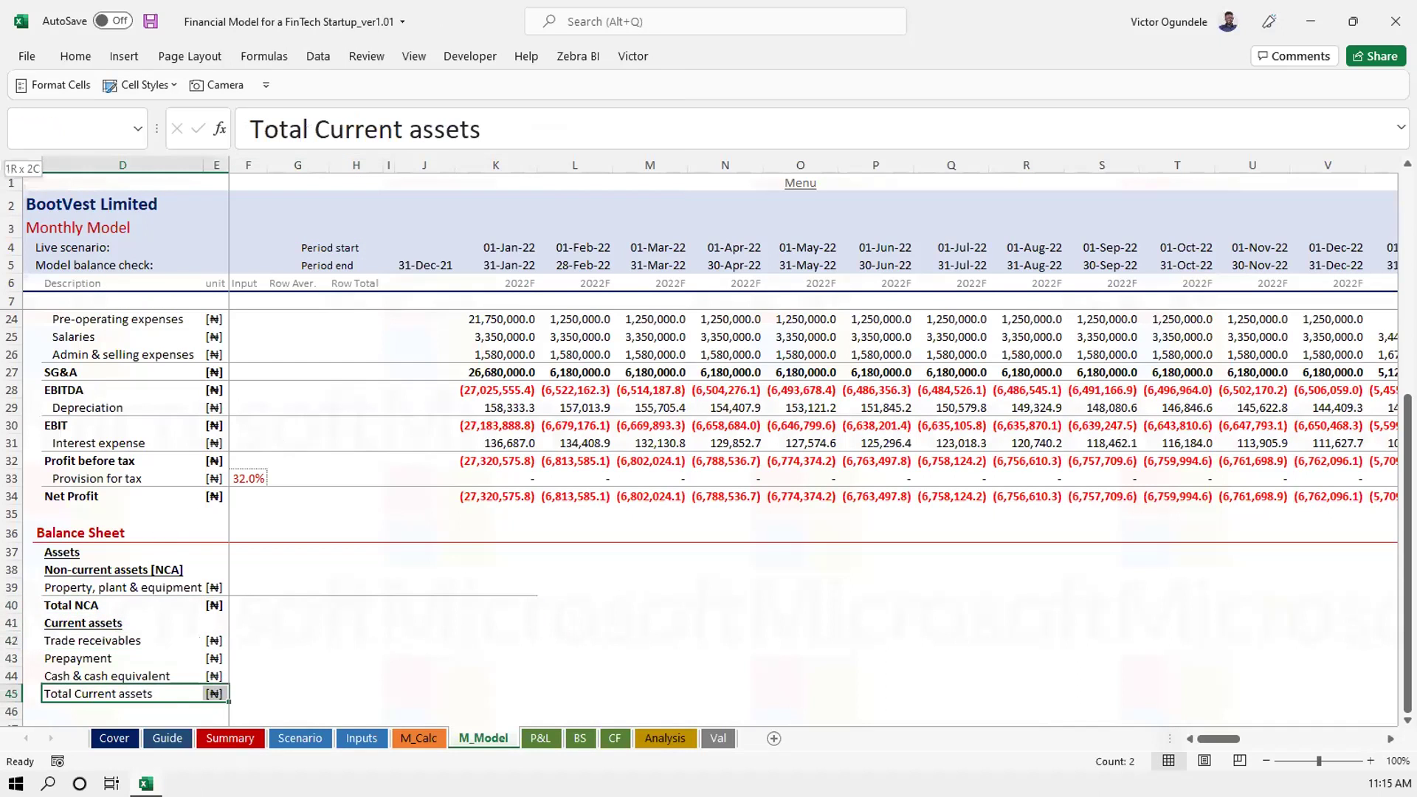
pyautogui.hotkey('shift', 'Right')
pyautogui.hotkey('shift', 'Right')
pyautogui.hotkey('shift', 'Right')
pyautogui.hotkey('shift', 'Right')
pyautogui.hotkey('shift', 'Right')
pyautogui.hotkey('shift', 'Right')
pyautogui.hotkey('shift', 'Right')
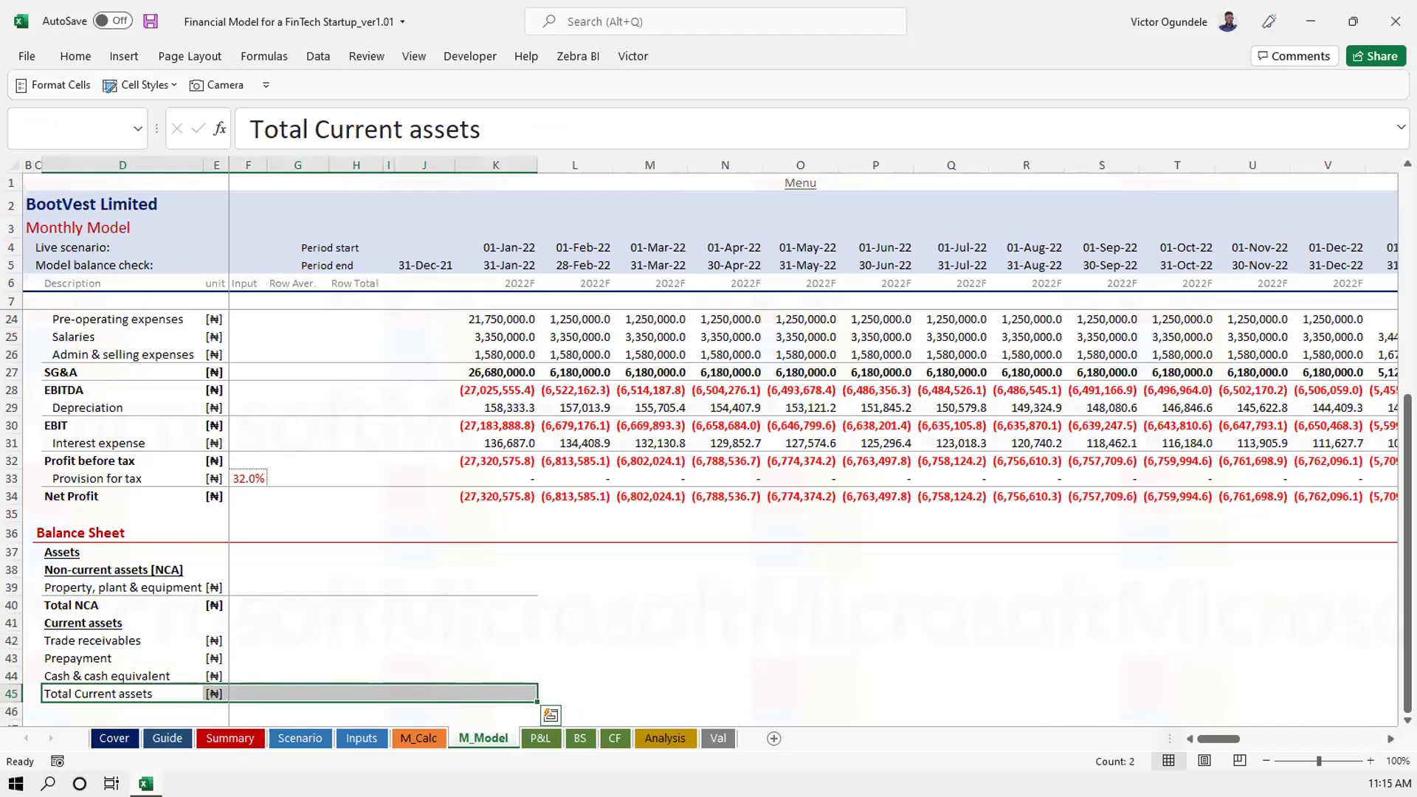
pyautogui.click(140, 85)
pyautogui.click(599, 138)
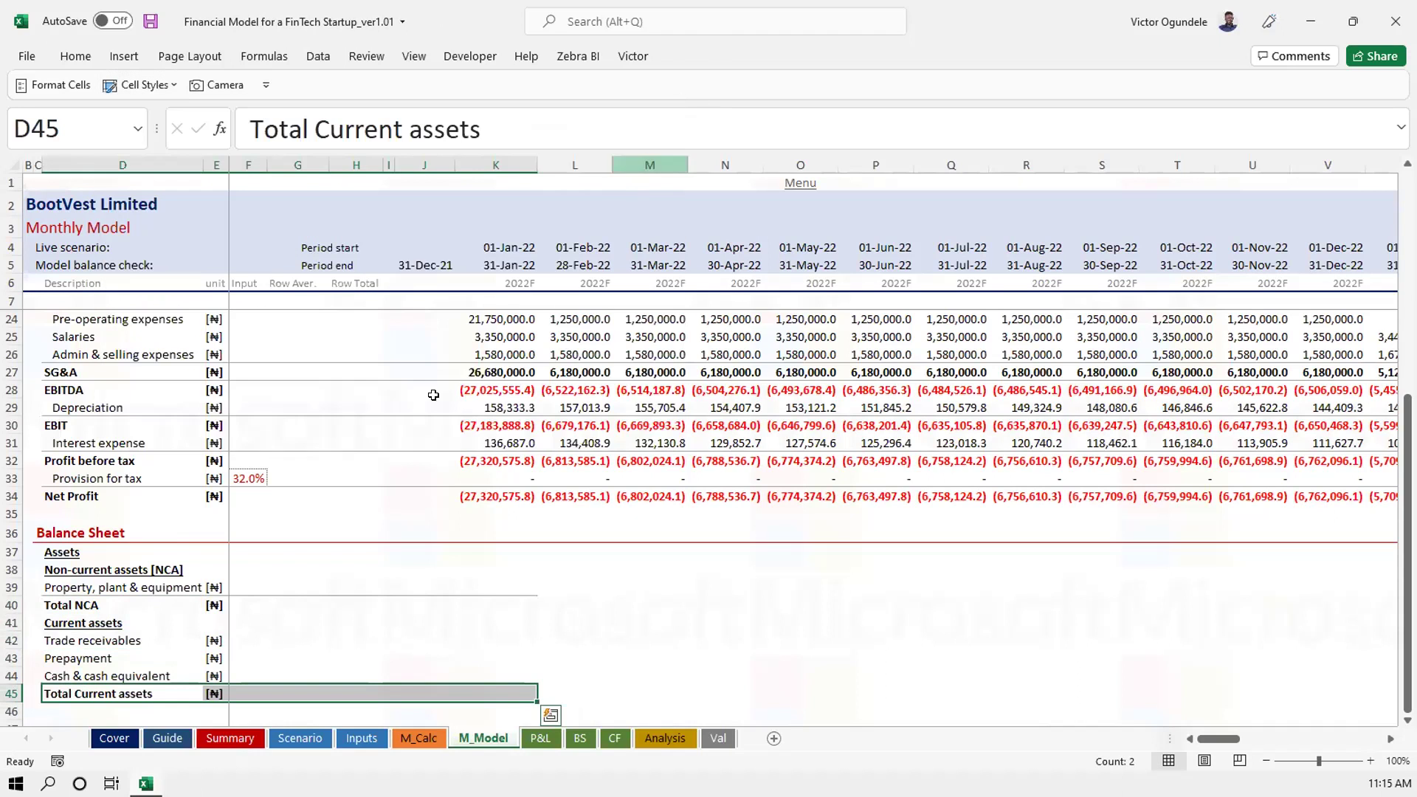
# Insert a row above Trade receivables, label it "Loans & advances" in D42, and save the workbook
pyautogui.scroll(-3, 278, 472)
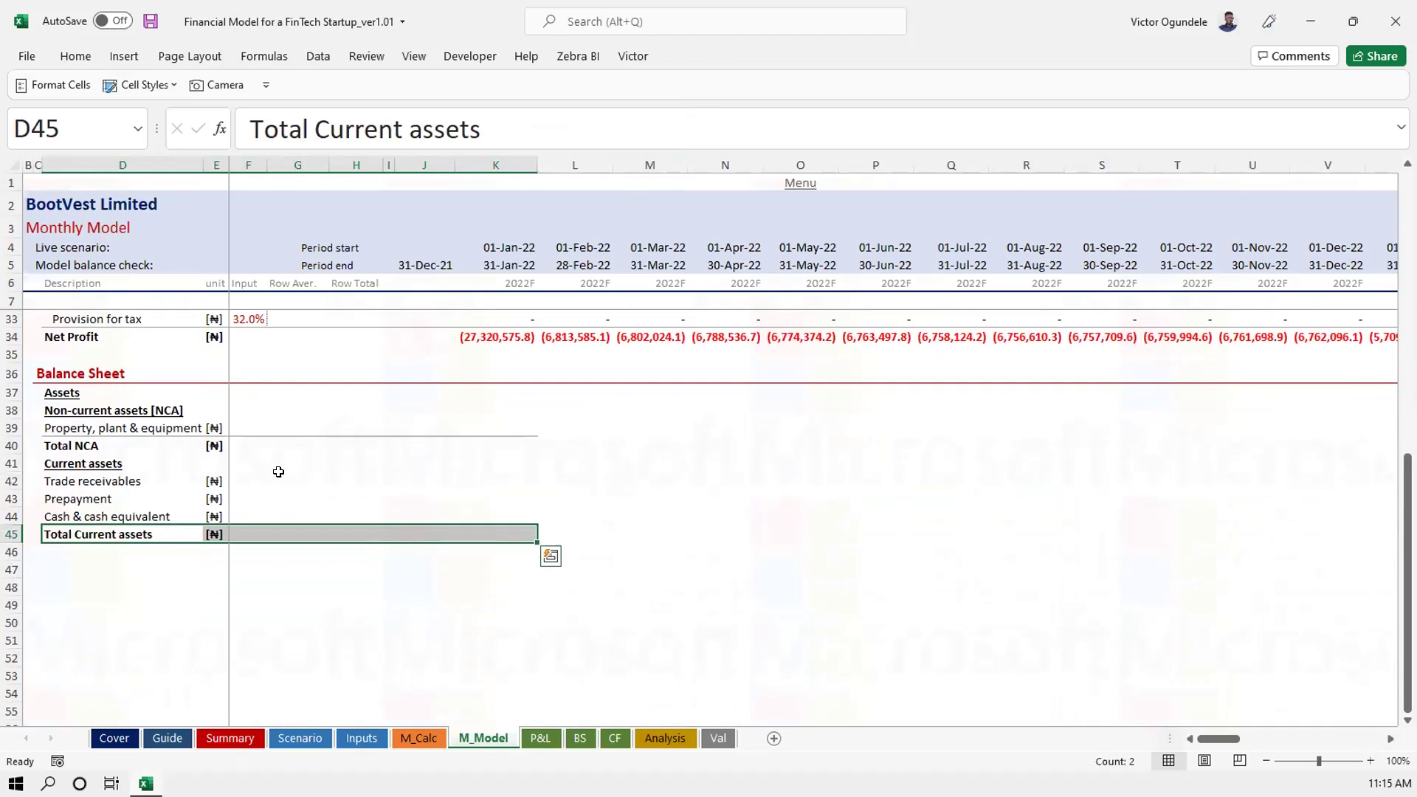
pyautogui.scroll(2, 278, 471)
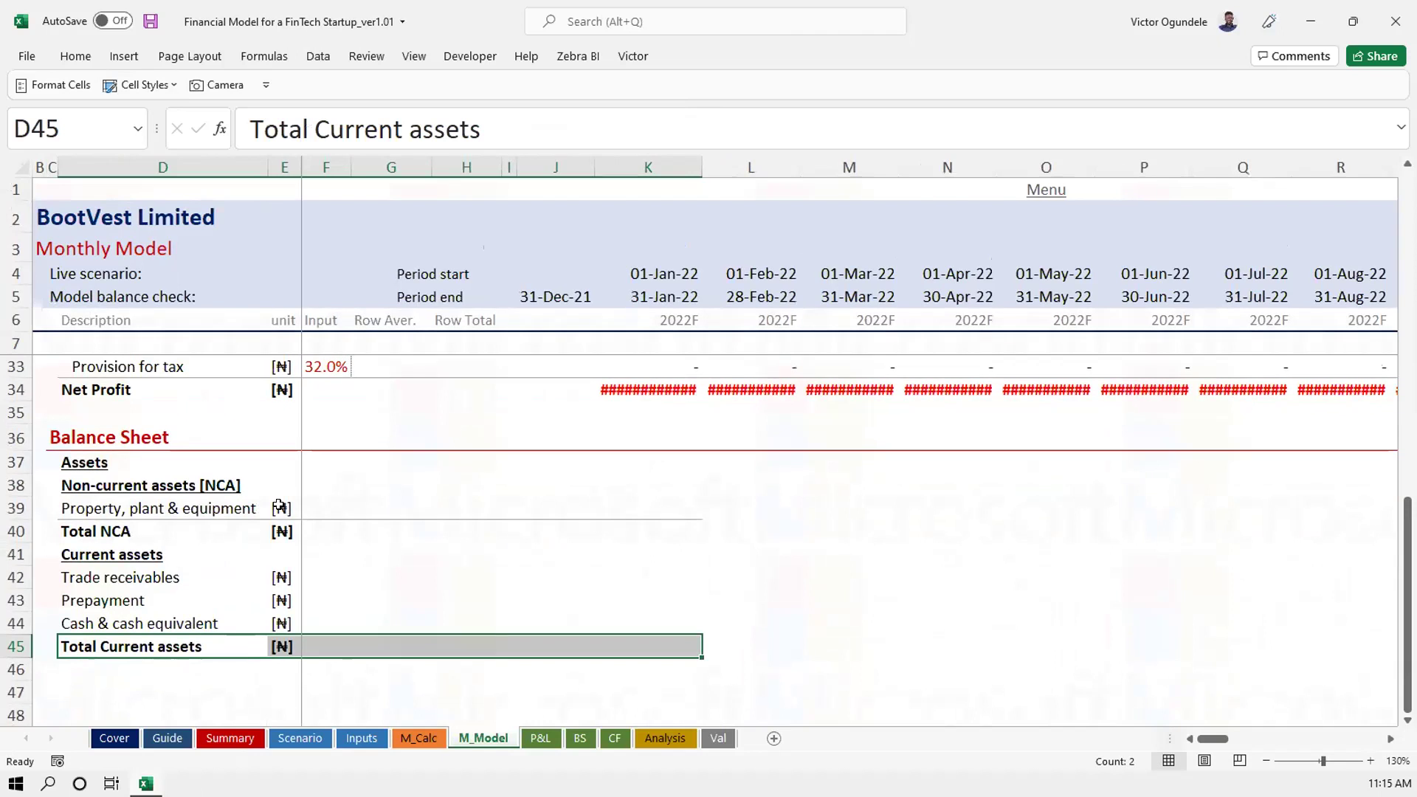
pyautogui.click(154, 575)
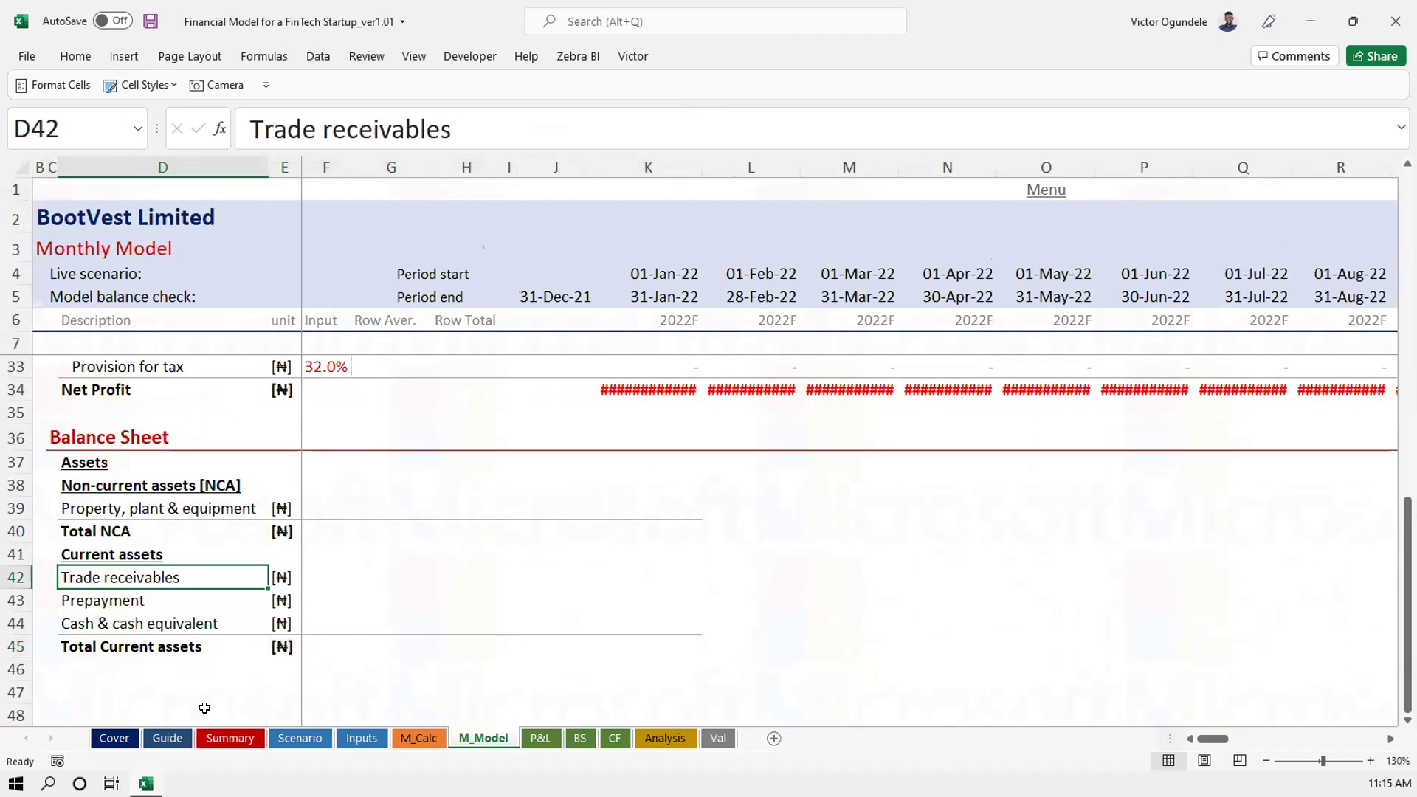
pyautogui.hotkey('shift', 'space')
pyautogui.hotkey('ctrl', 'shift', '+')
pyautogui.hotkey('ctrl', 'F1')
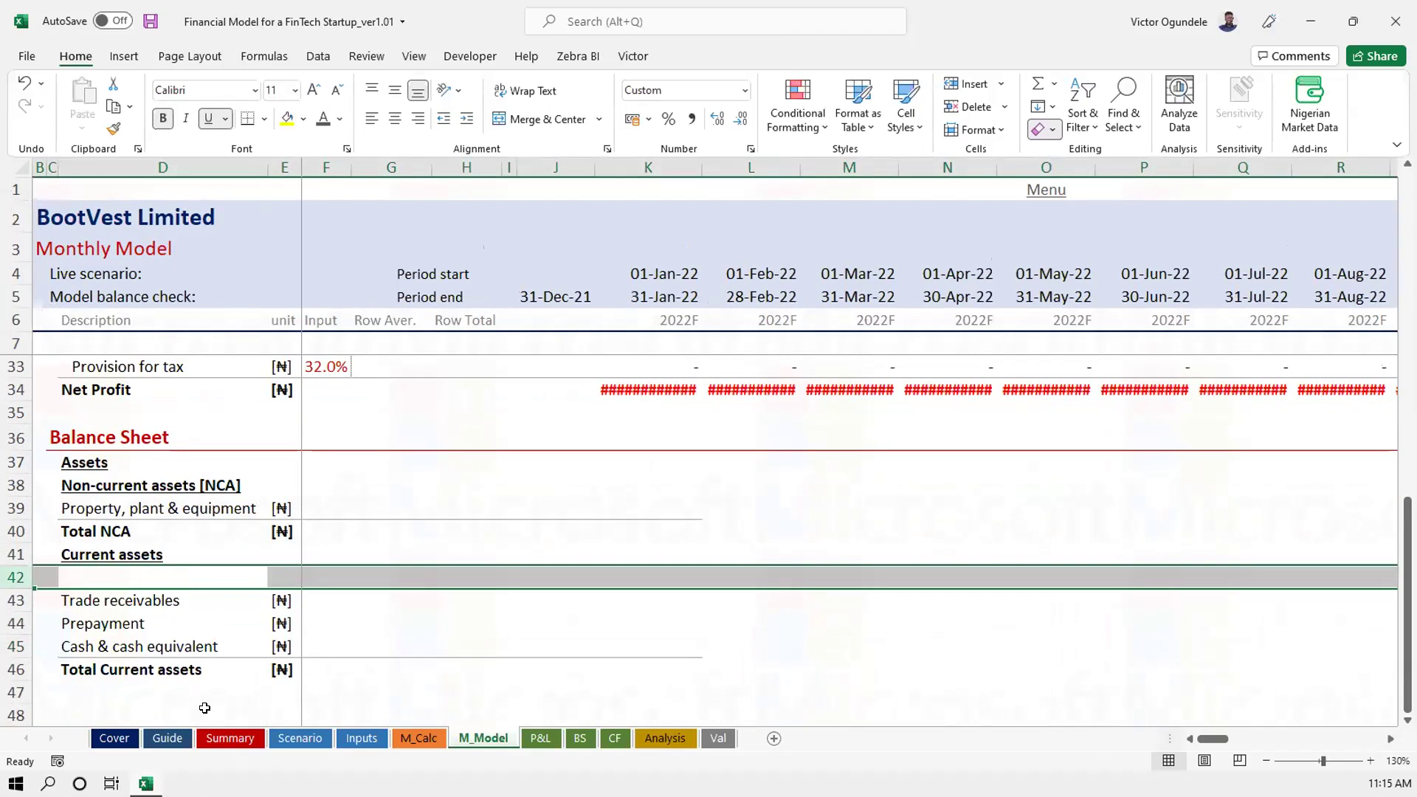
pyautogui.hotkey('ctrl', 'F1')
pyautogui.write('Loans &')
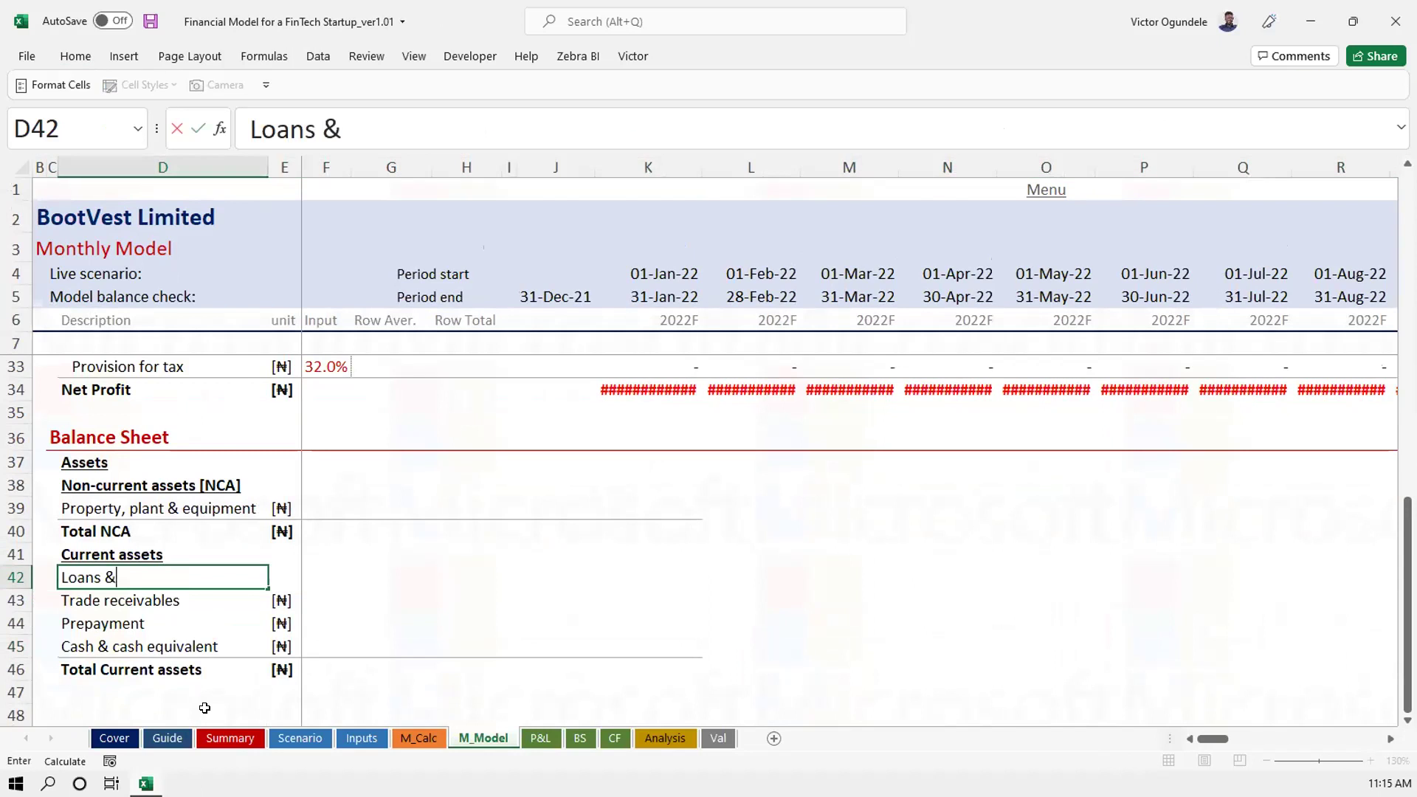
pyautogui.write(' advances')
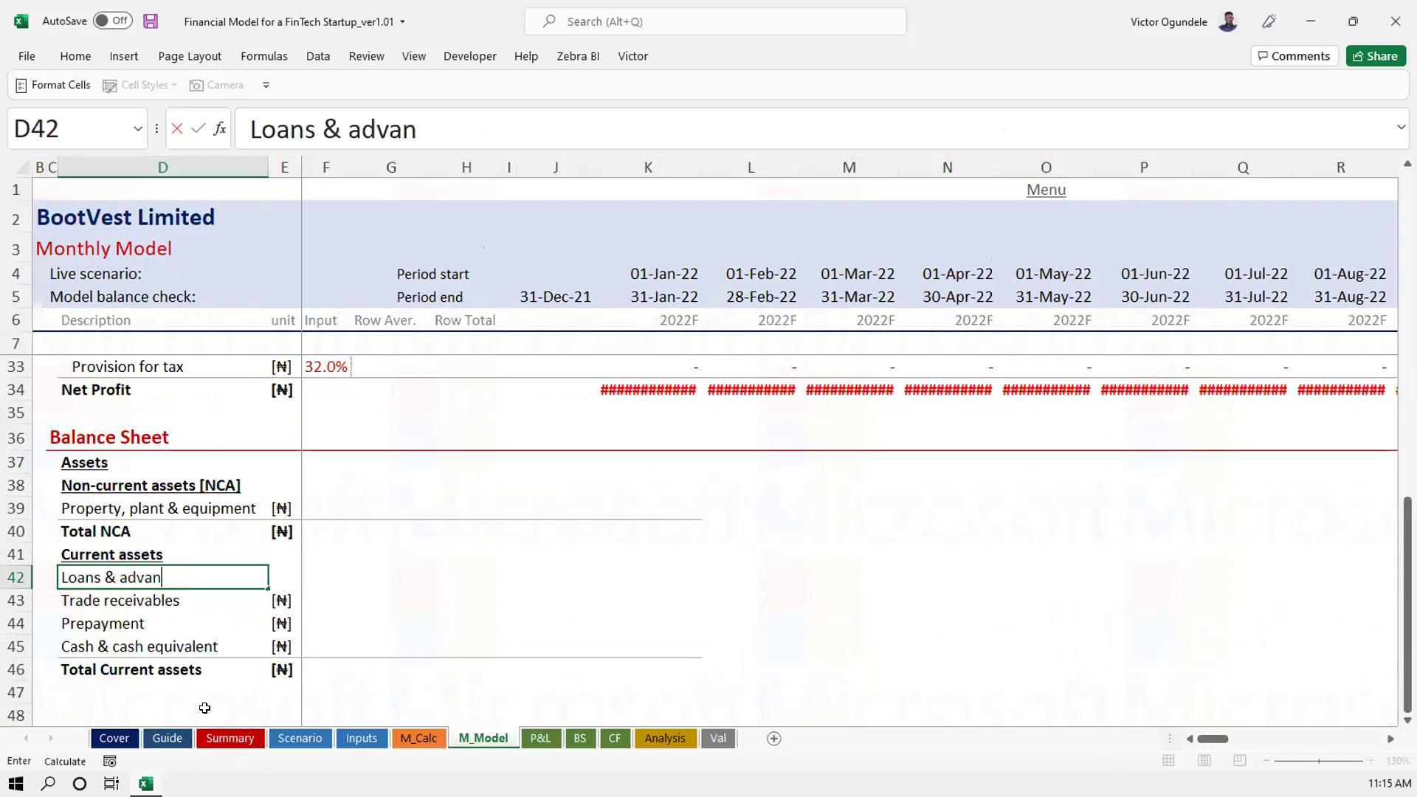
pyautogui.press('Tab')
pyautogui.hotkey('ctrl', 's')
# Copy the currency unit from E43 into E42 for the Loans & advances row
pyautogui.press('Down')
pyautogui.hotkey('ctrl', 'c')
pyautogui.press('Up')
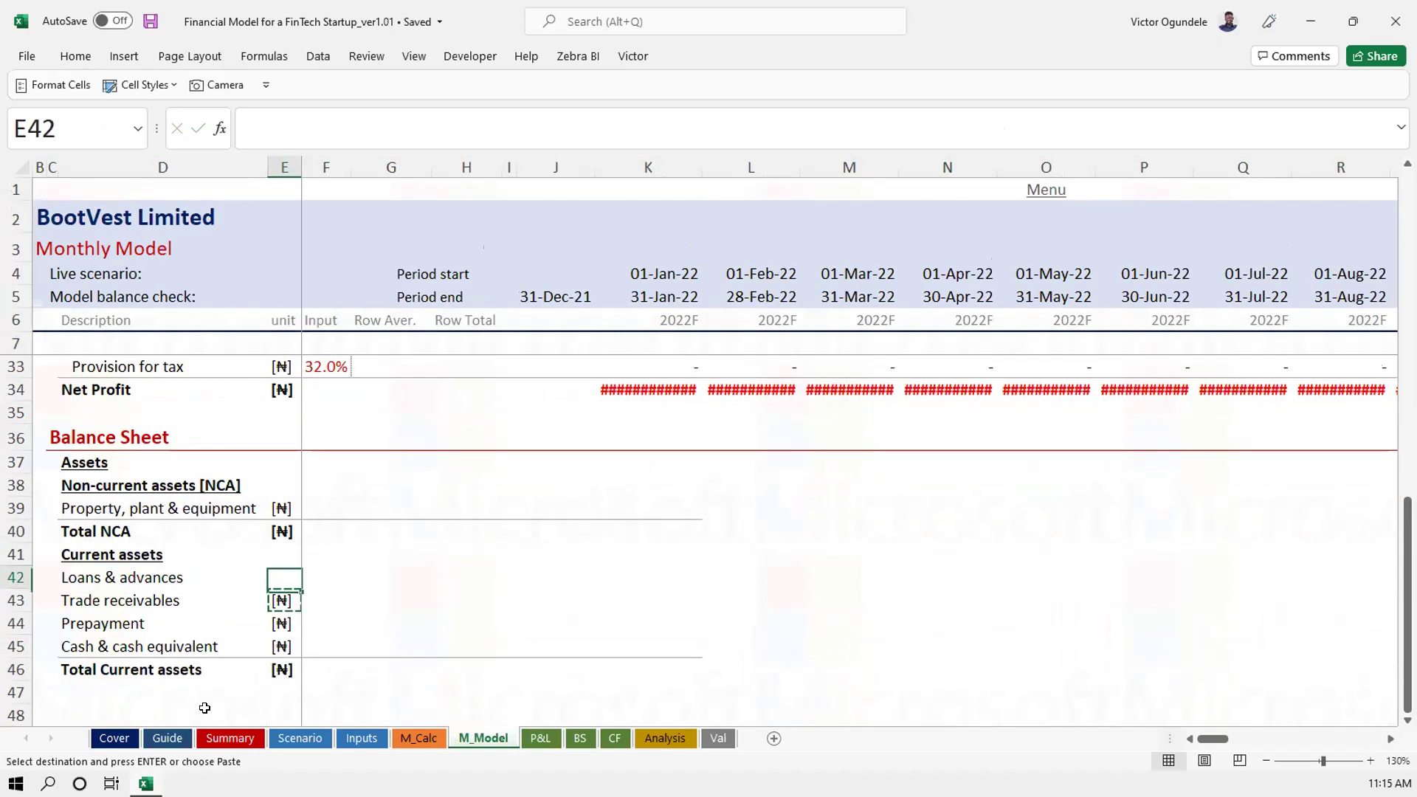
pyautogui.press('Return')
# Enter the label "Total Assets" in D47 directly below Total Current assets
pyautogui.press('Down')
pyautogui.press('Down')
pyautogui.press('Down')
pyautogui.press('Down')
pyautogui.press('Down')
pyautogui.press('Down')
pyautogui.press('Down')
pyautogui.press('Down')
pyautogui.press('Down')
pyautogui.press('Down')
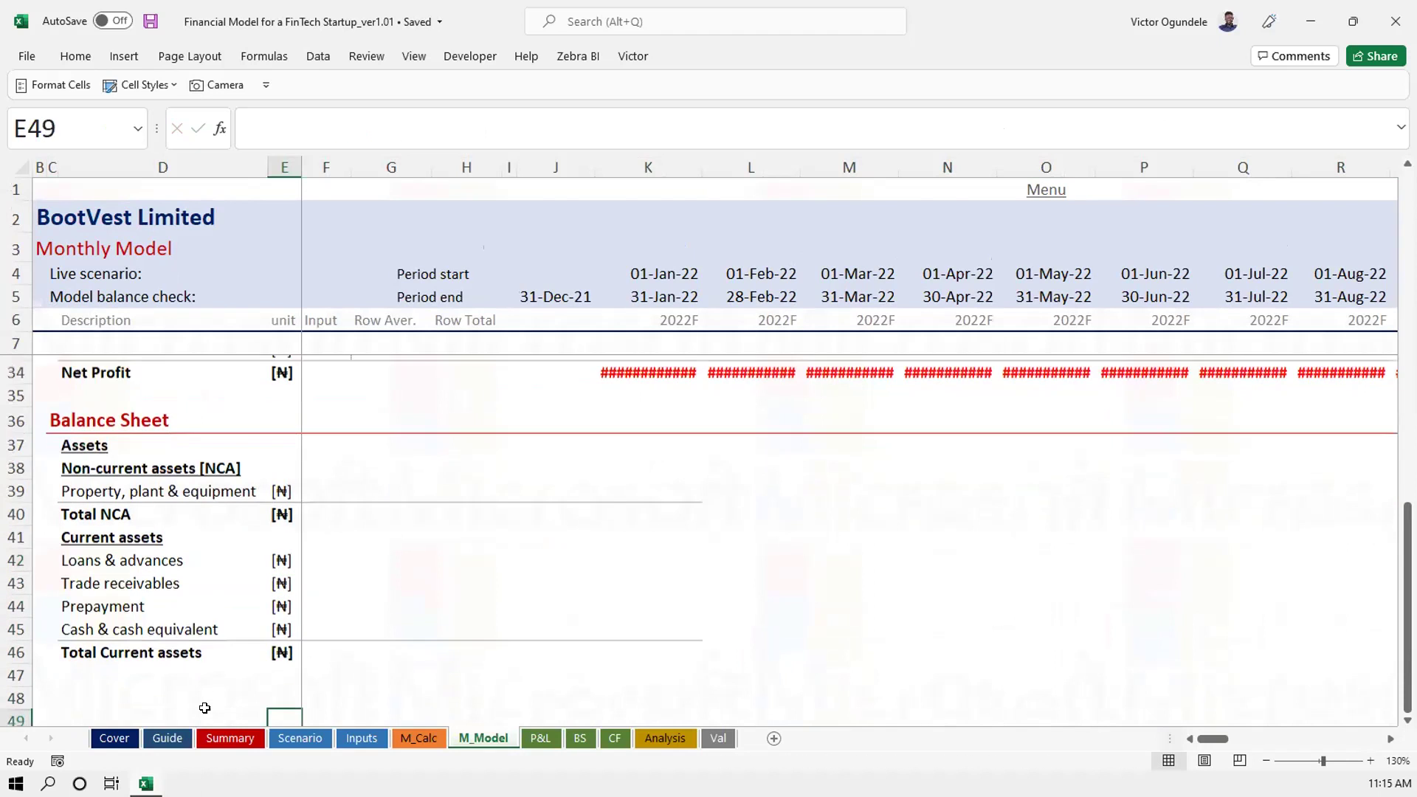
pyautogui.press('Up')
pyautogui.press('Up')
pyautogui.press('Up')
pyautogui.press('Up')
pyautogui.press('Up')
pyautogui.press('Left')
pyautogui.press('Left')
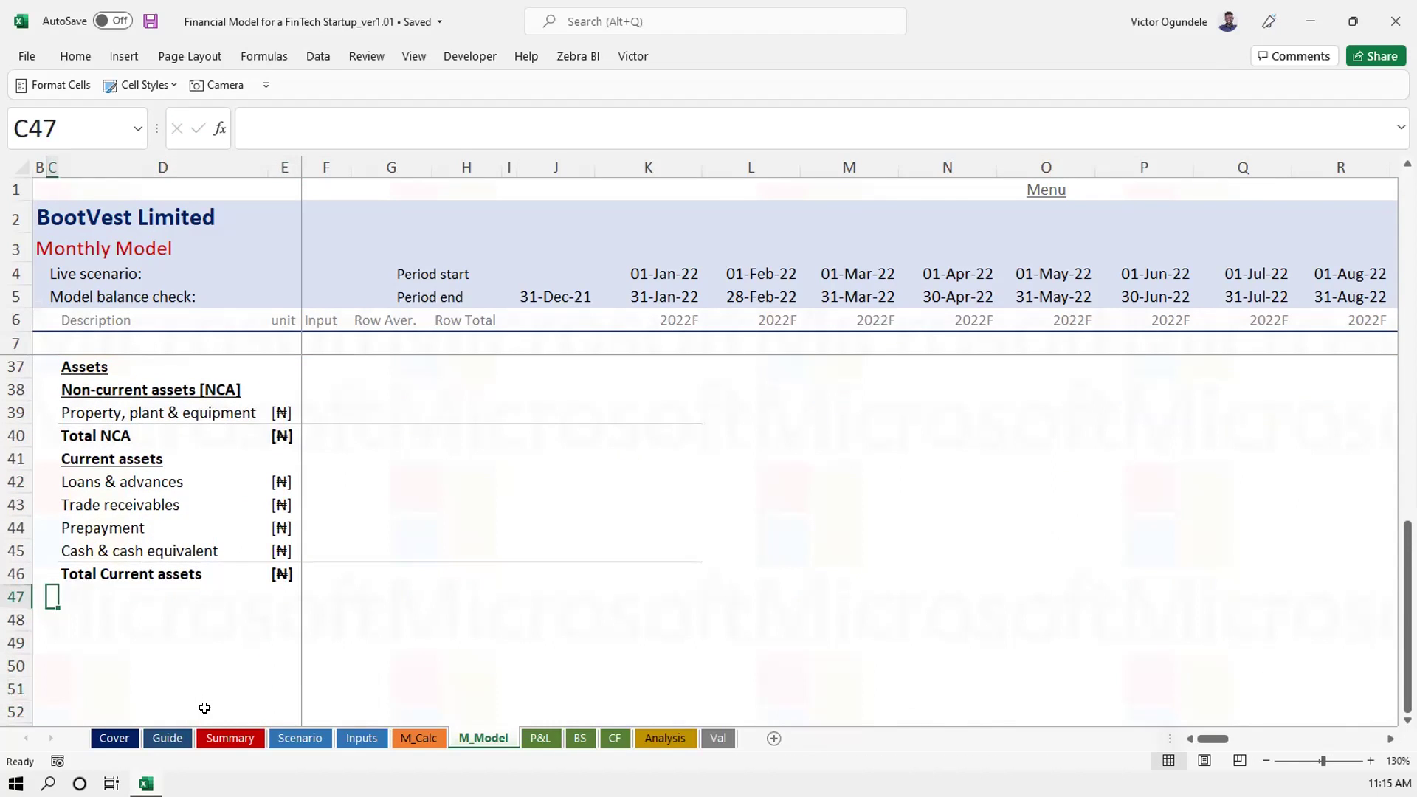
pyautogui.press('Right')
pyautogui.write('Total asse')
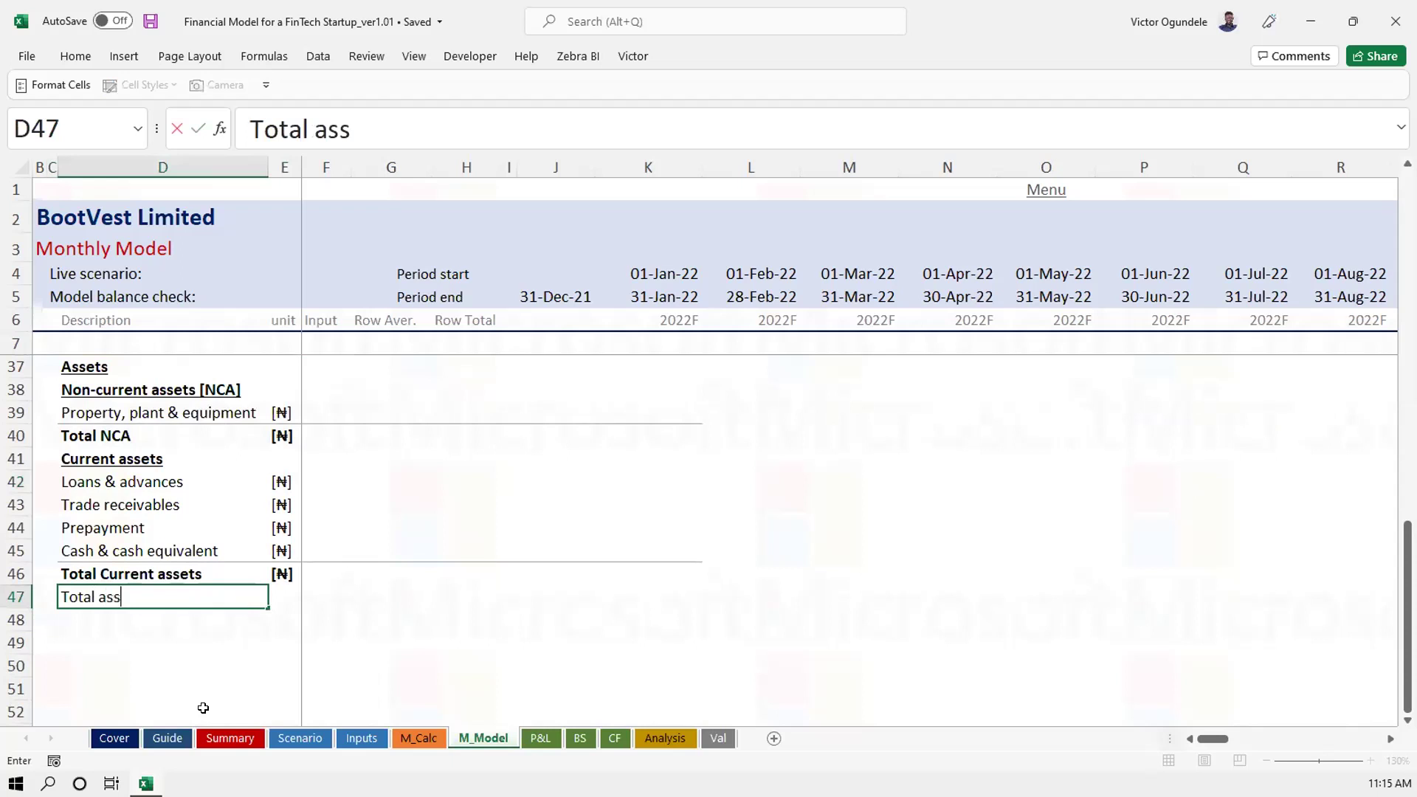
pyautogui.press('BackSpace')
pyautogui.press('BackSpace')
pyautogui.press('BackSpace')
pyautogui.press('BackSpace')
pyautogui.write('Assets')
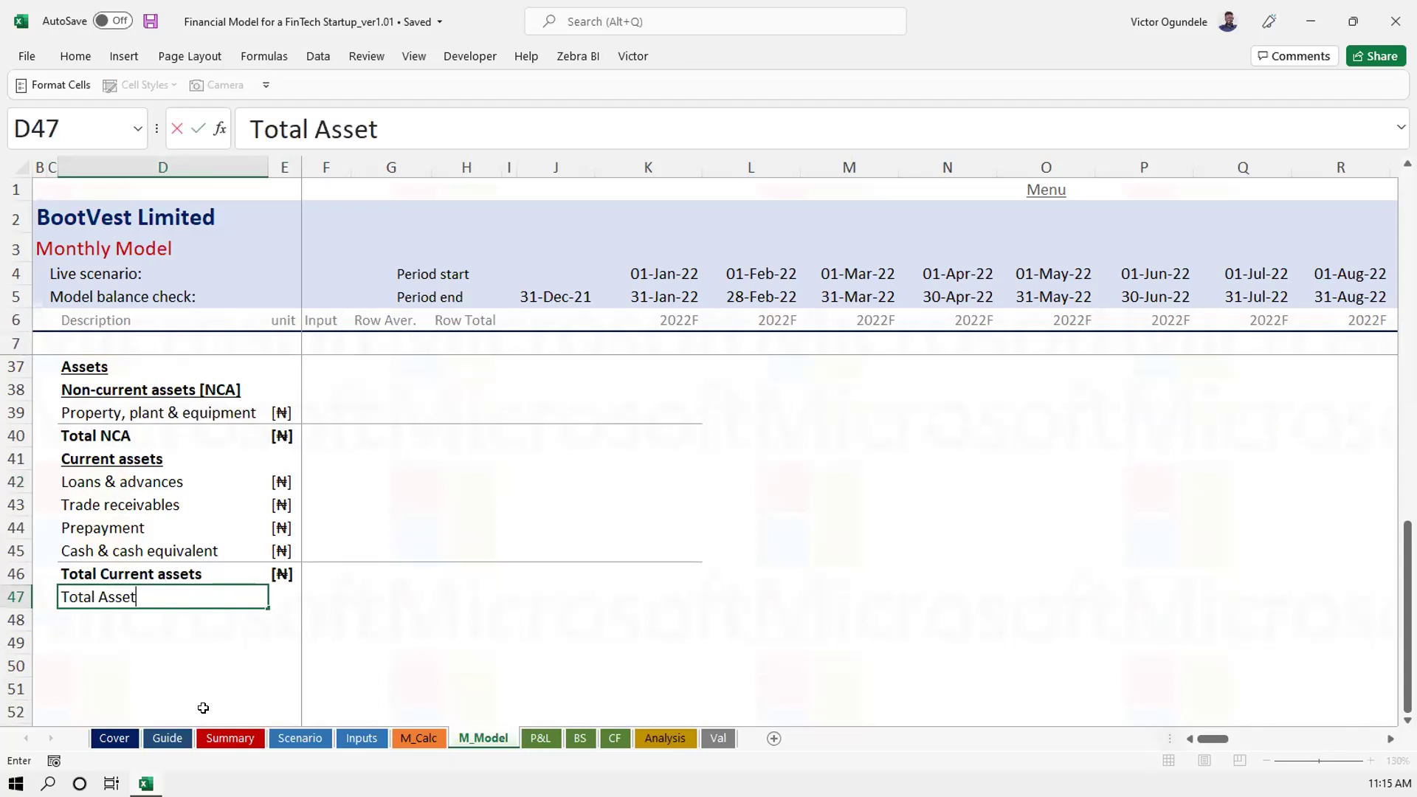
pyautogui.press('Right')
# Copy the currency unit from E46 into E47 for the Total Assets row
pyautogui.press('Up')
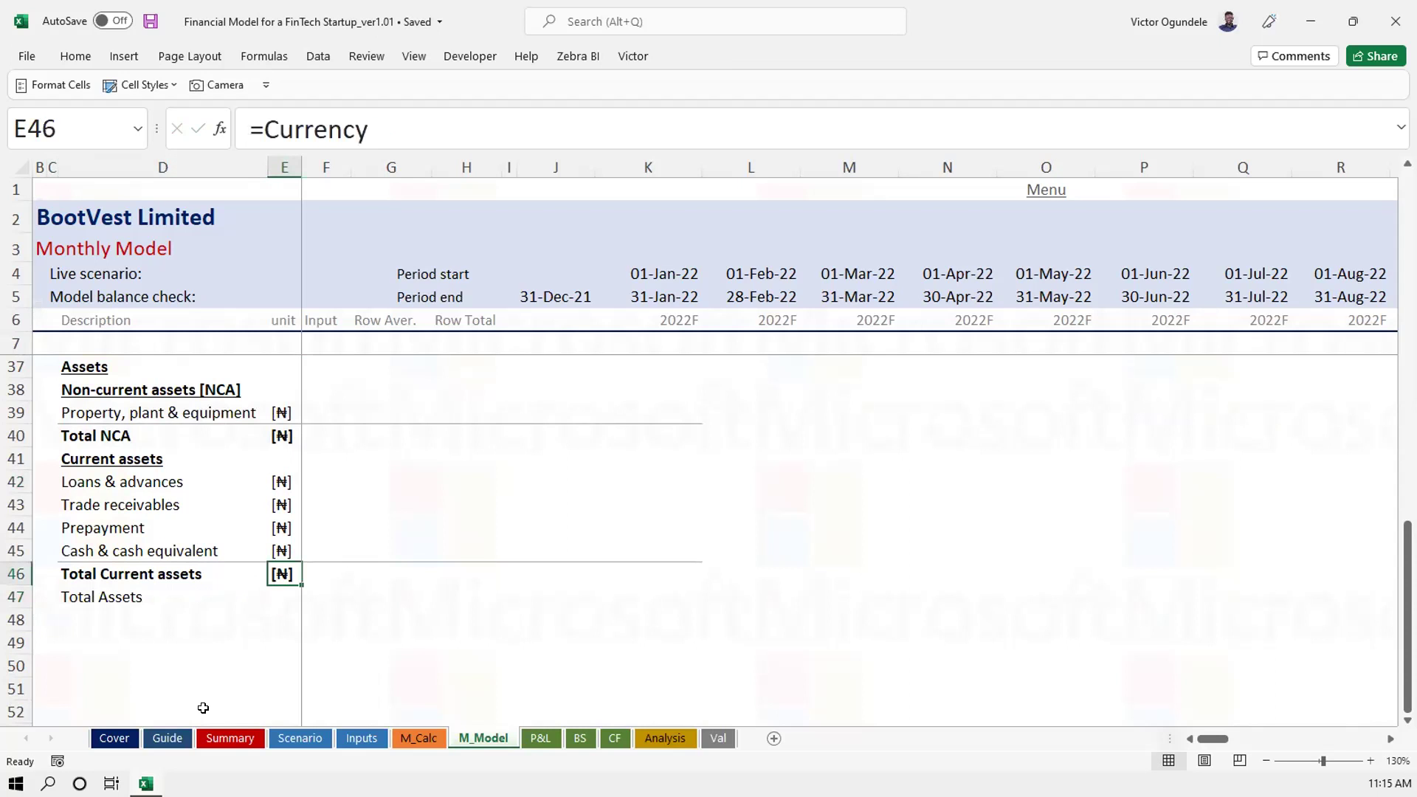
pyautogui.press('Left')
pyautogui.hotkey('shift', 'Right')
pyautogui.hotkey('ctrl', 'shift', 'Right')
pyautogui.hotkey('ctrl', 'shift', 'Left')
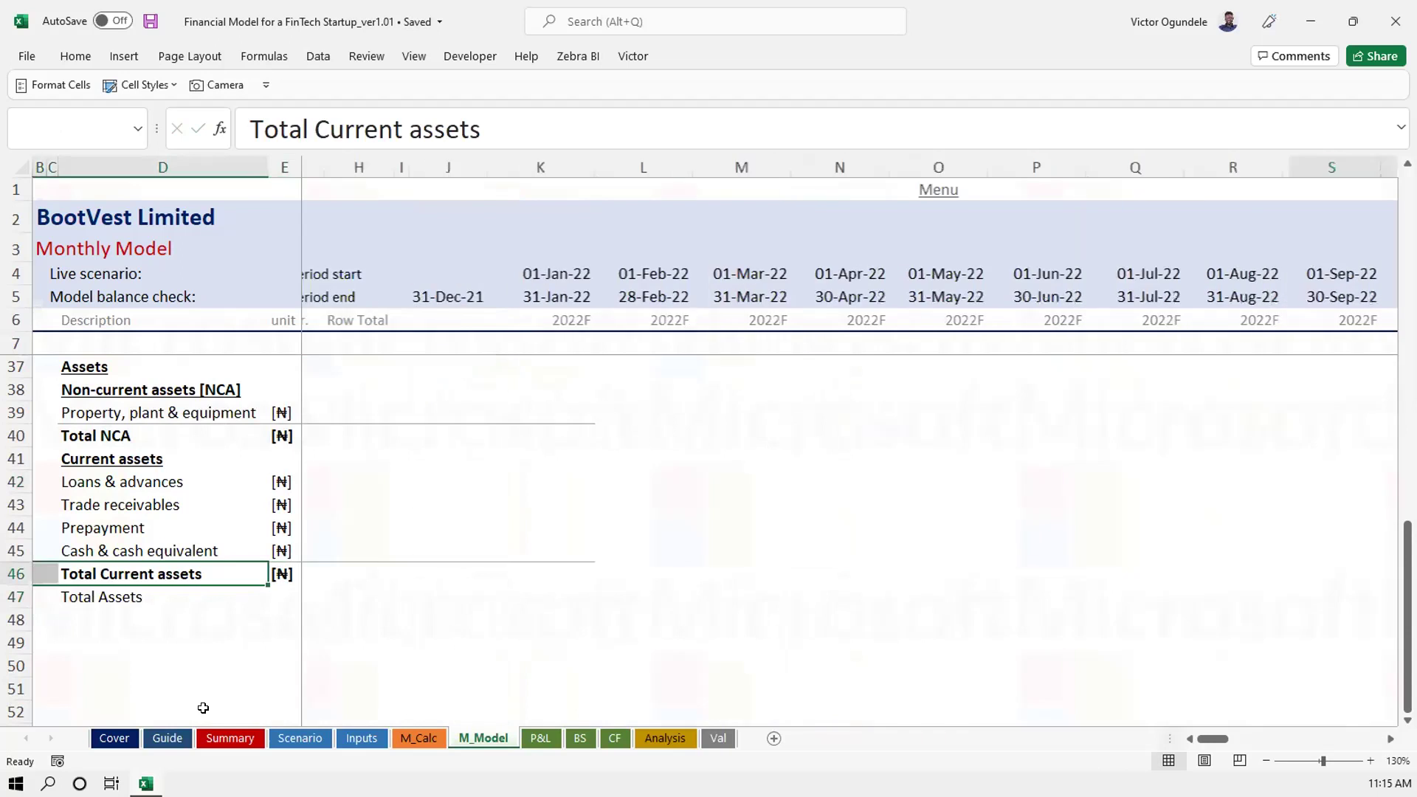
pyautogui.press('Right')
pyautogui.press('Right')
pyautogui.press('Right')
pyautogui.press('Left')
pyautogui.press('Left')
pyautogui.press('Down')
pyautogui.press('Left')
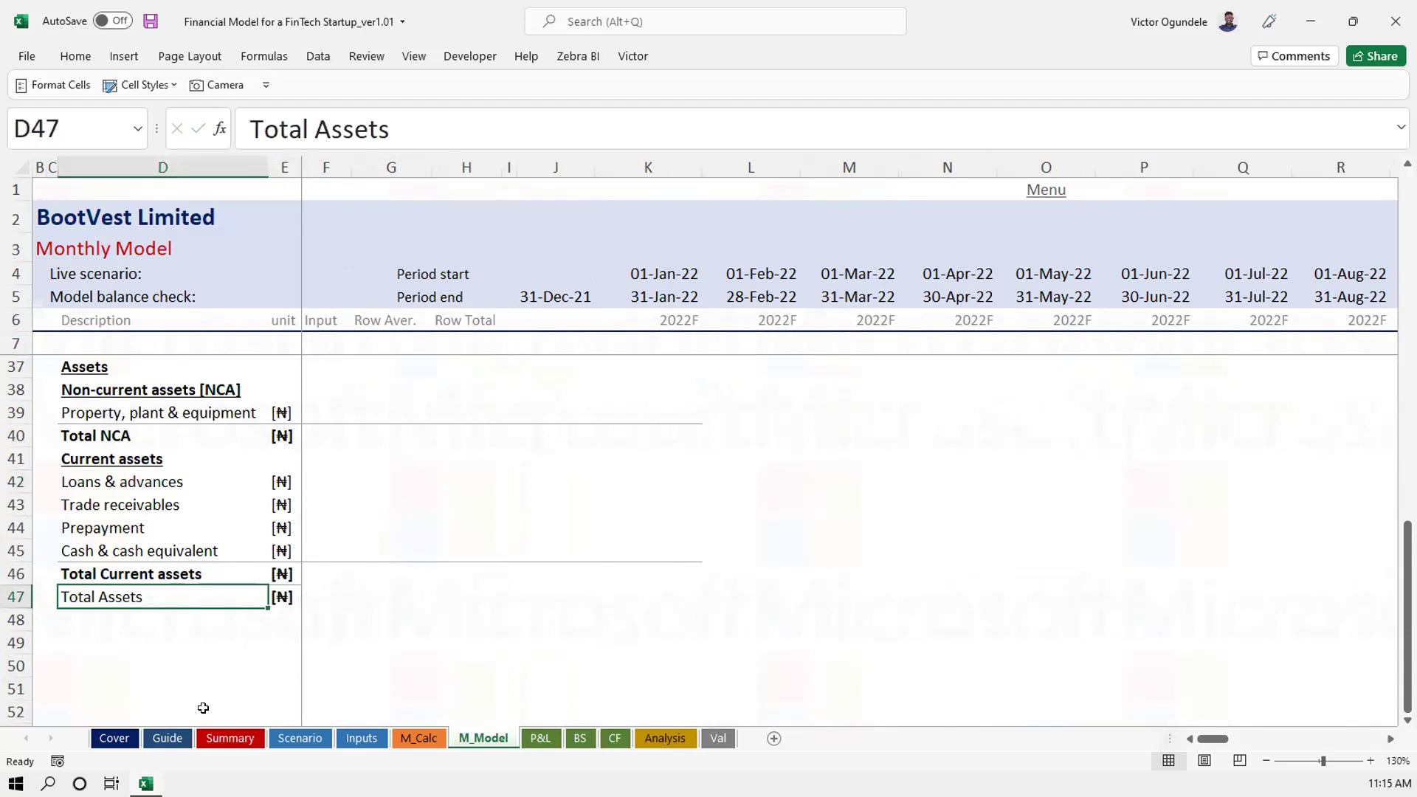
# Apply the SubTotal cell style to the Total Assets row from D47 to K47 and save the workbook
pyautogui.hotkey('shift', 'Right')
pyautogui.hotkey('shift', 'Right')
pyautogui.hotkey('shift', 'Right')
pyautogui.hotkey('shift', 'Right')
pyautogui.hotkey('shift', 'Right')
pyautogui.hotkey('shift', 'Right')
pyautogui.hotkey('shift', 'Right')
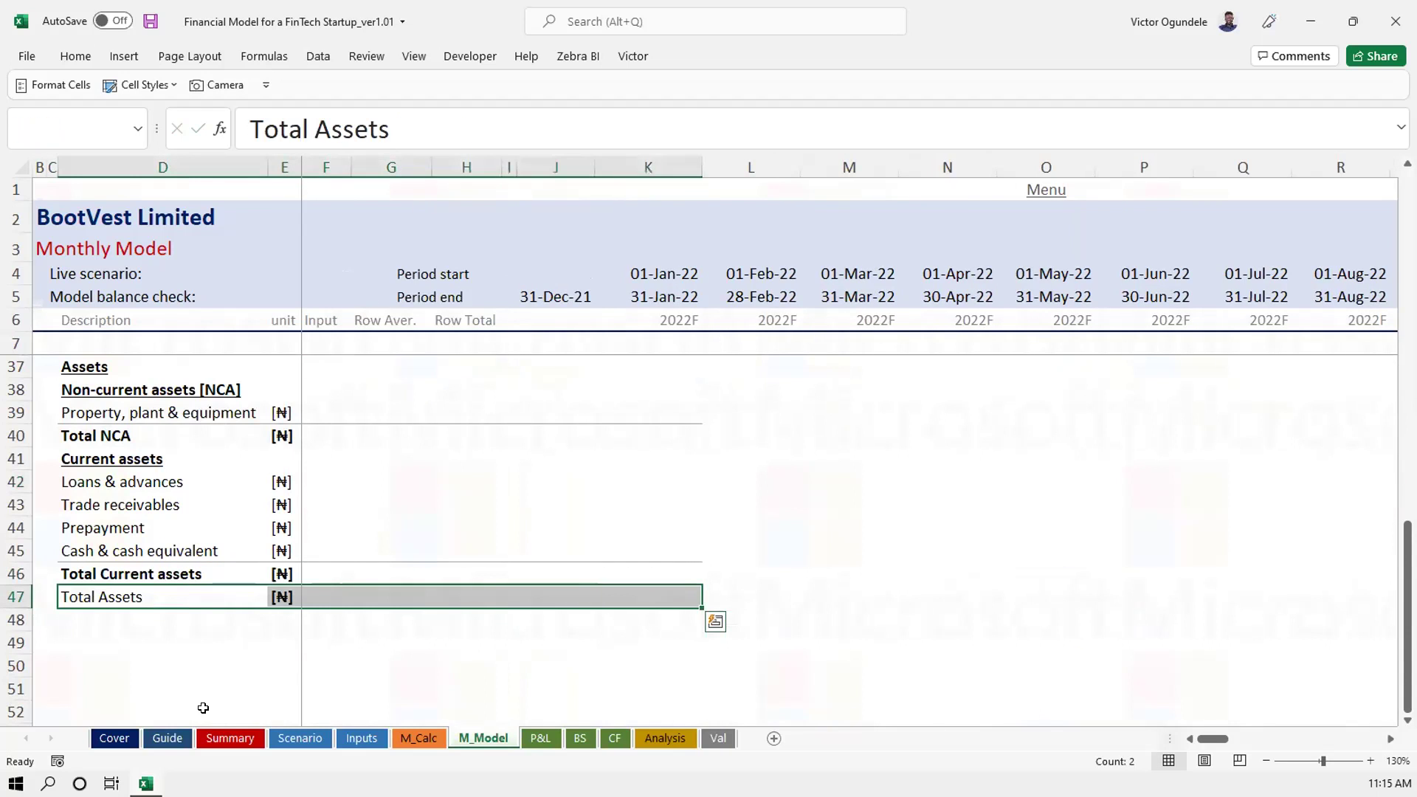
pyautogui.click(140, 85)
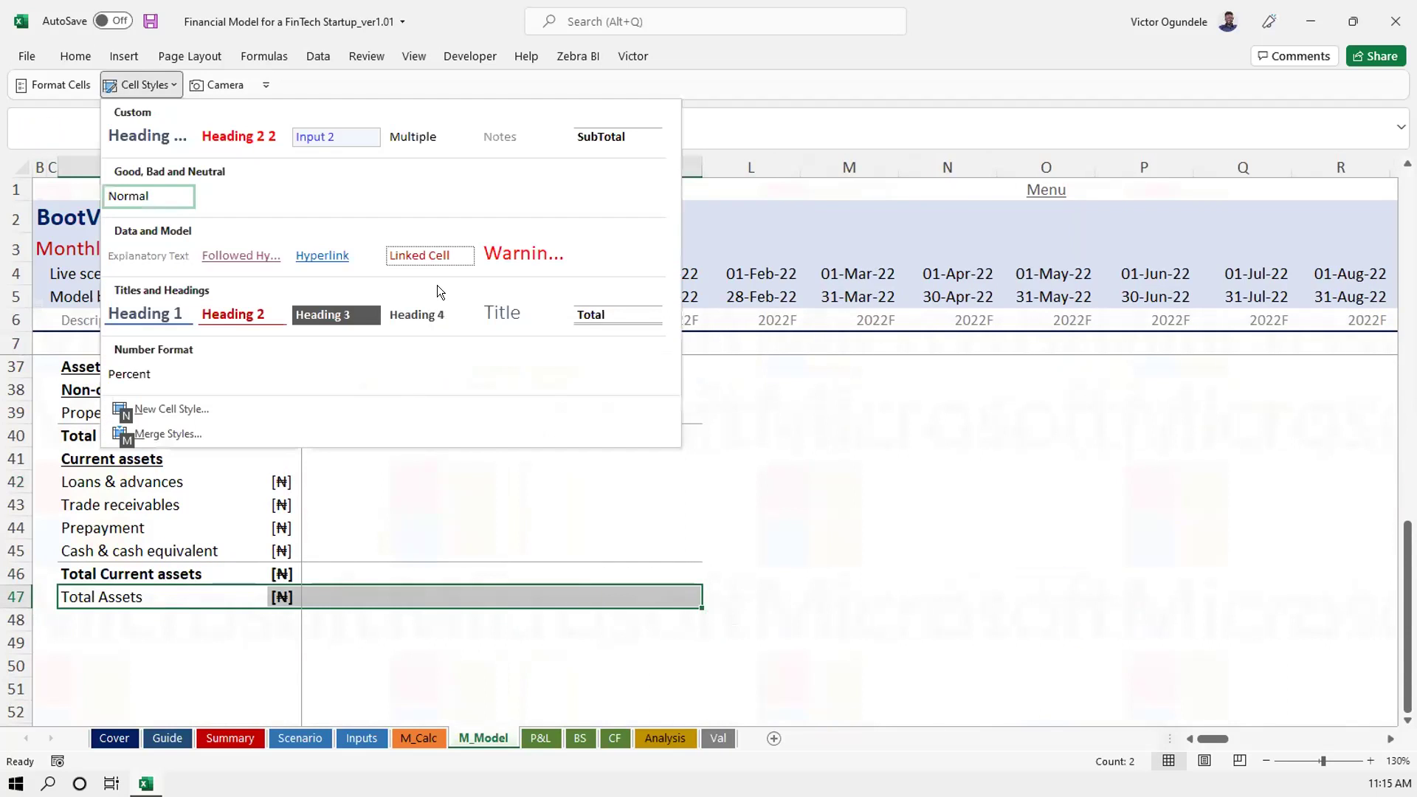
pyautogui.click(616, 130)
pyautogui.hotkey('ctrl', 's')
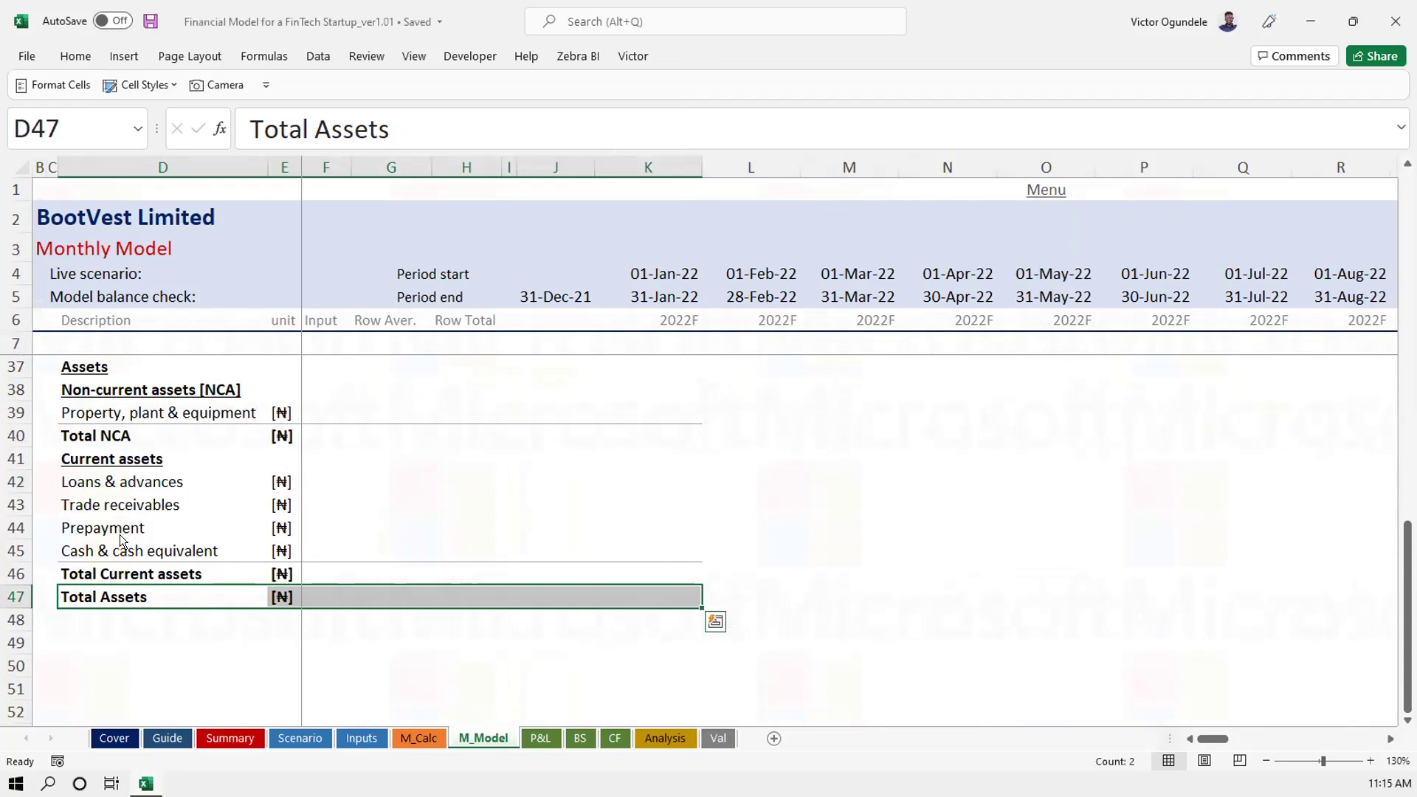
# Apply the Total cell style to the Total Assets row from D47 to K47 and save the workbook
pyautogui.click(141, 85)
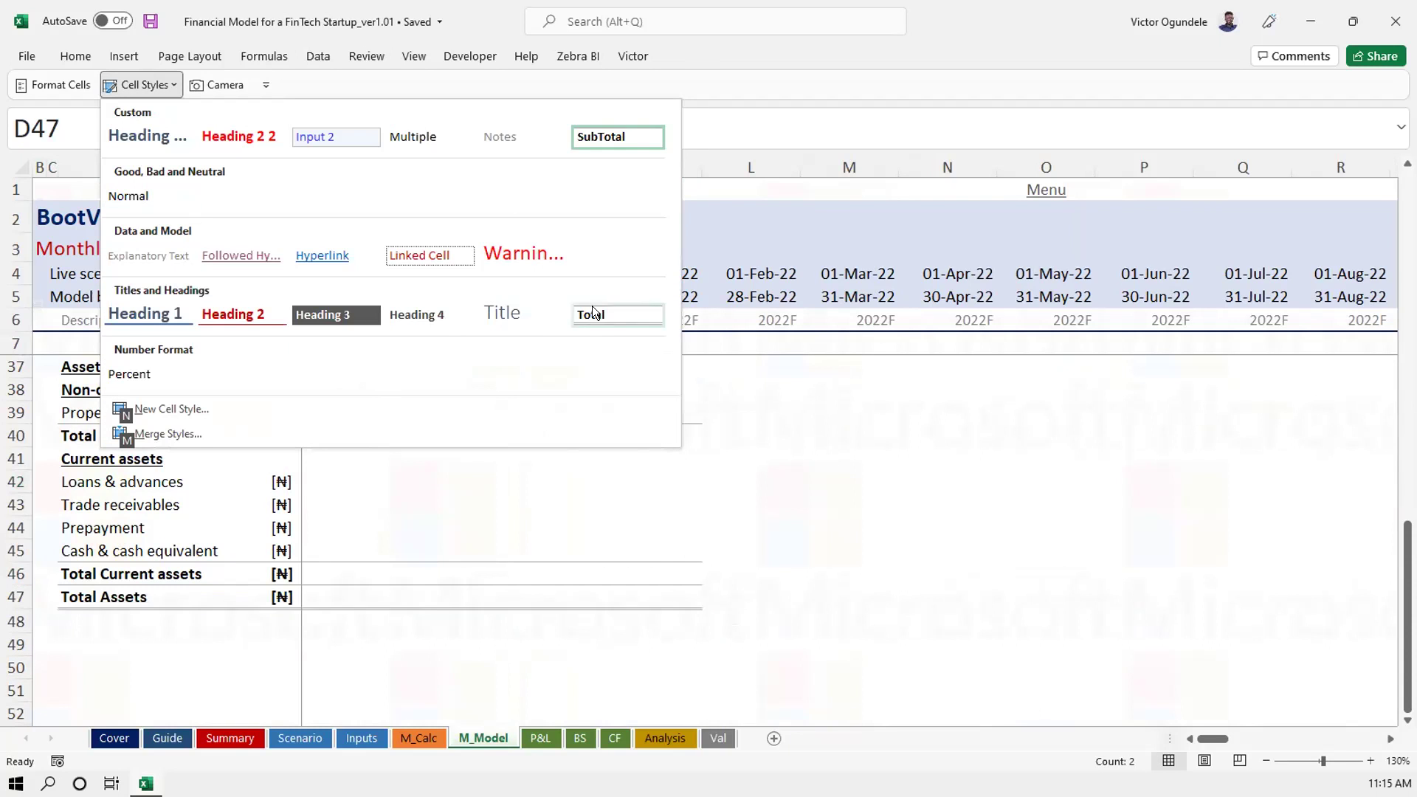
pyautogui.click(617, 315)
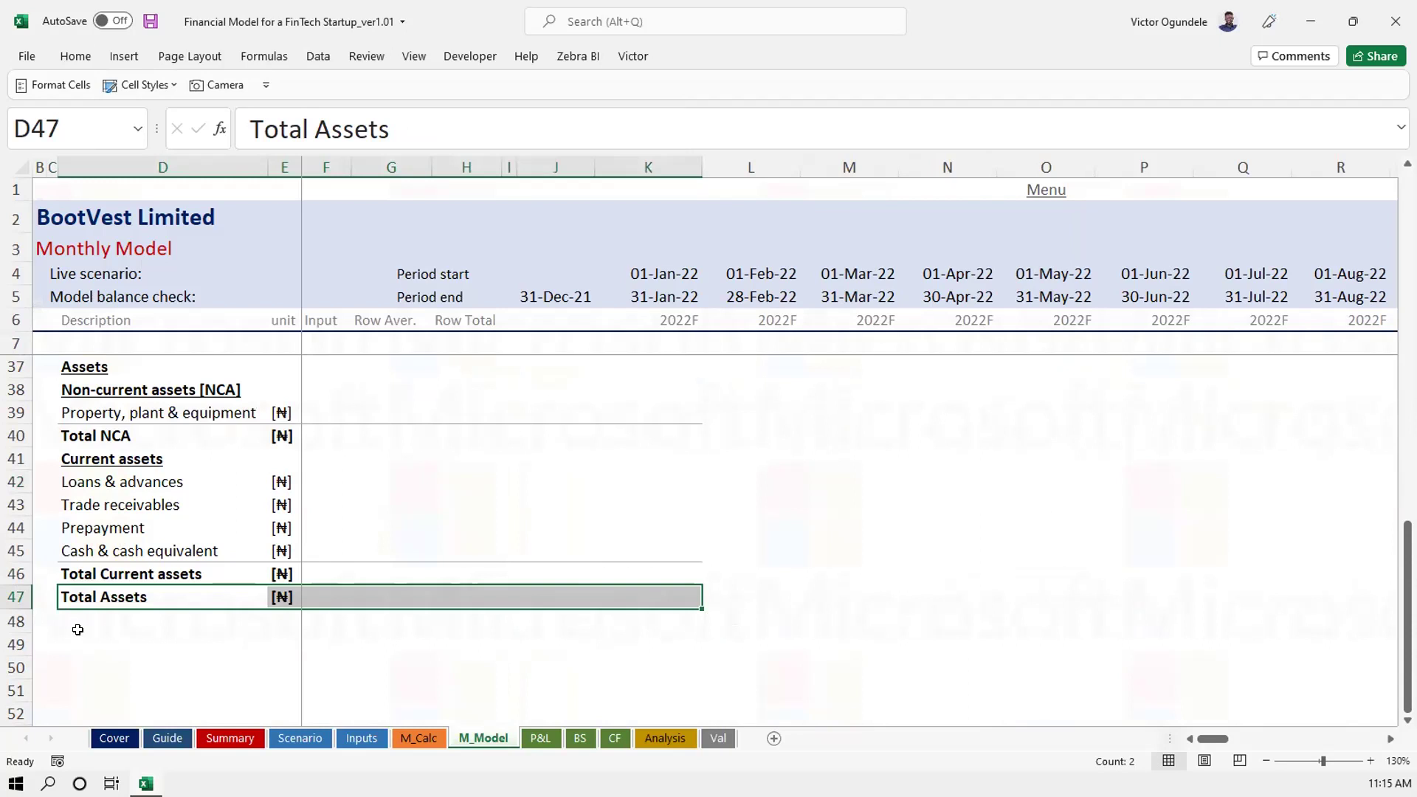
pyautogui.click(78, 630)
pyautogui.hotkey('ctrl', 's')
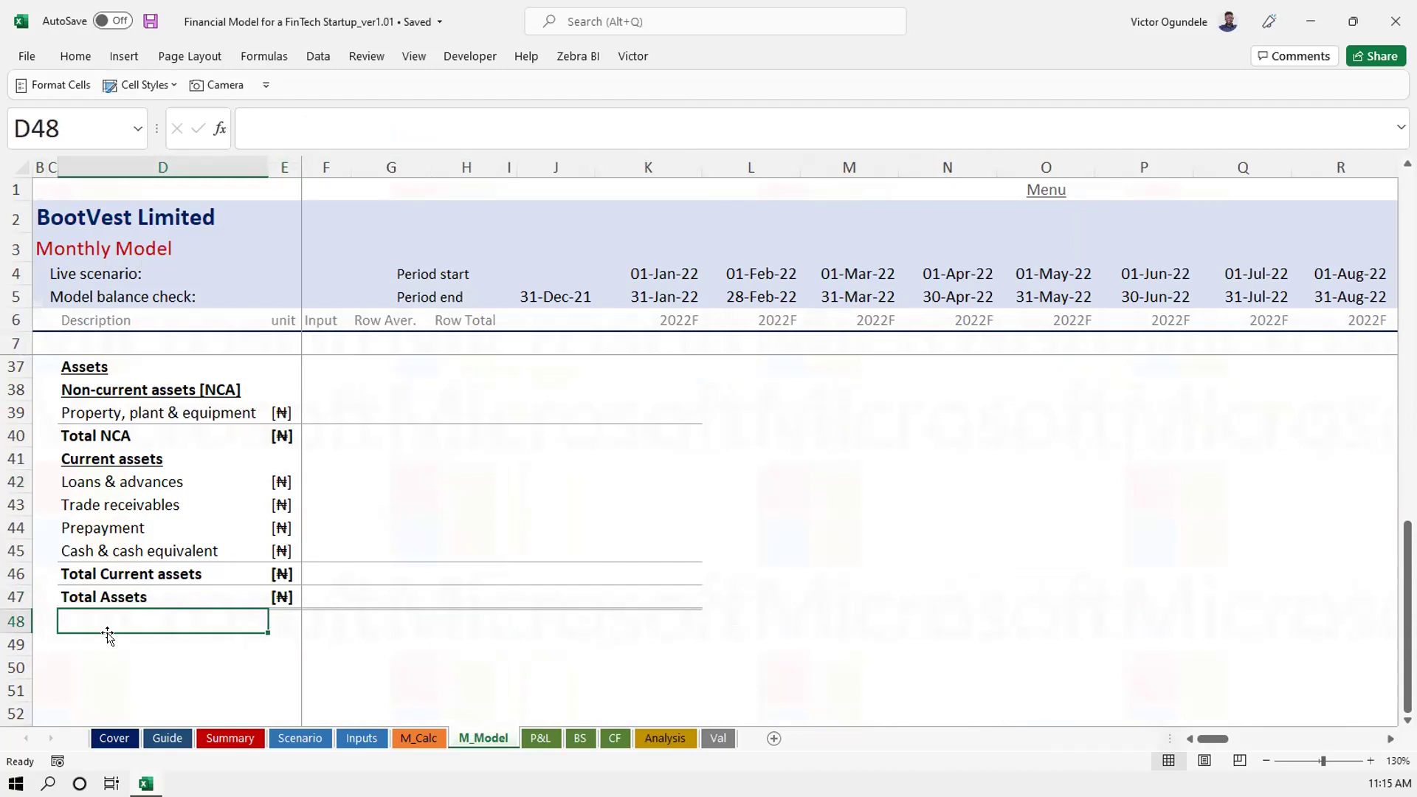
pyautogui.press('Down')
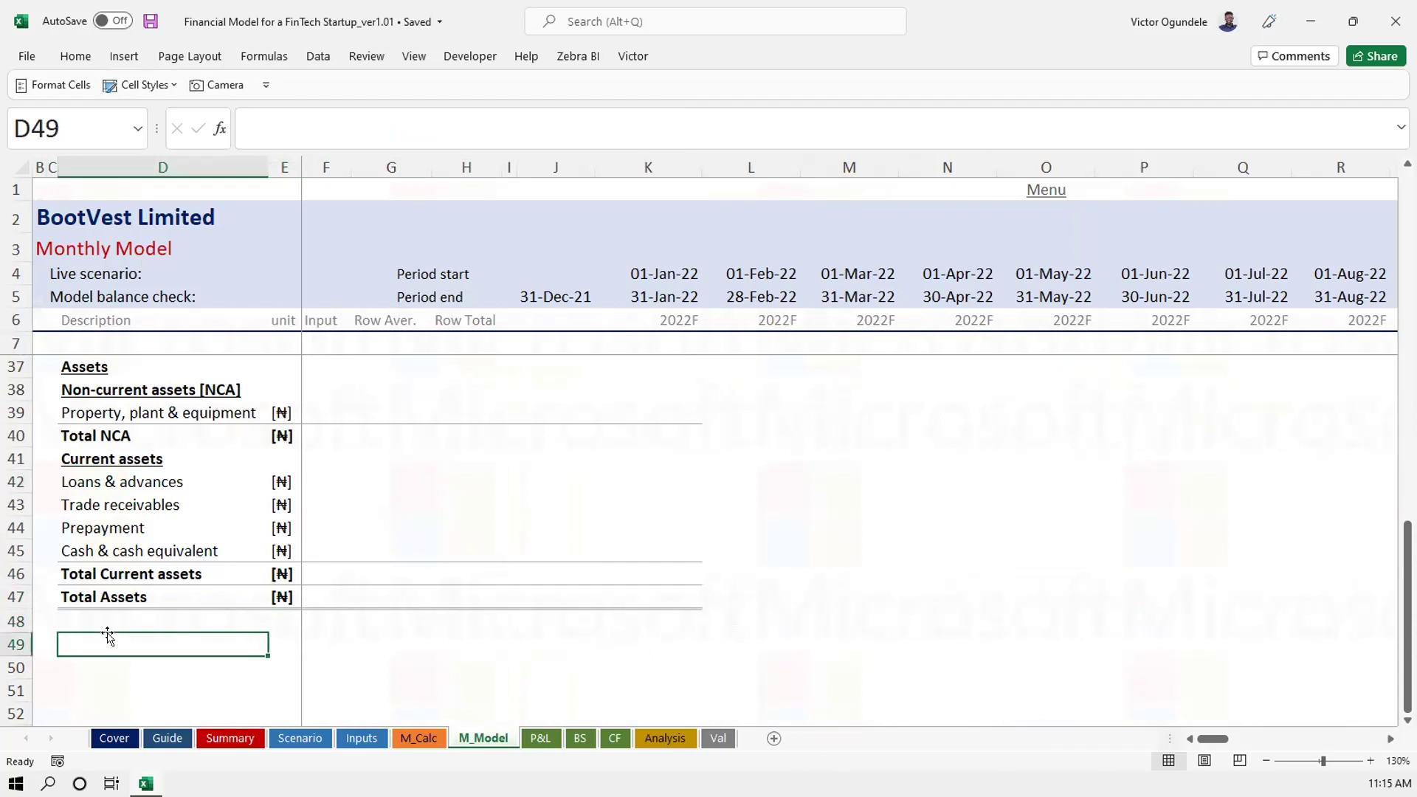
pyautogui.press('Down')
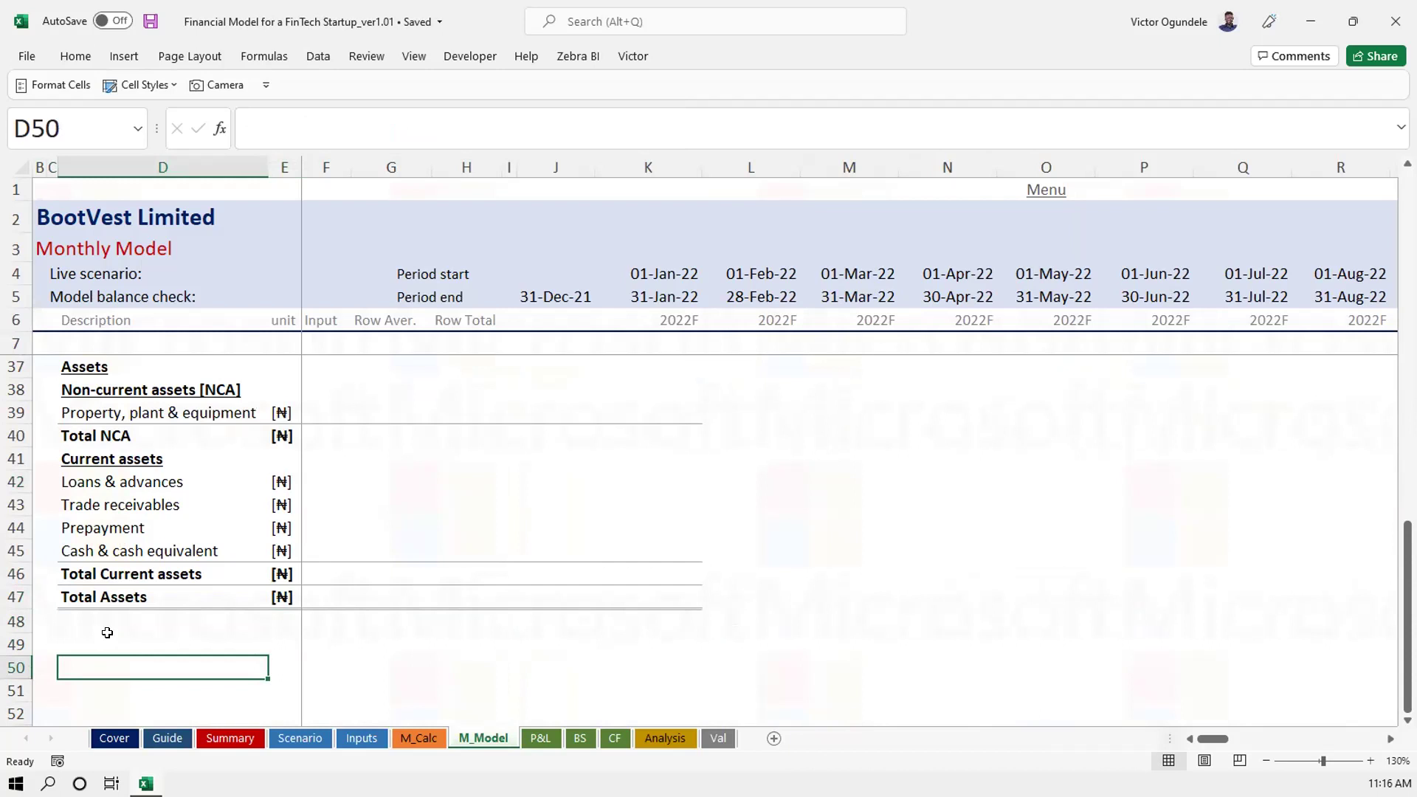
pyautogui.press('Down')
pyautogui.press('Down')
pyautogui.press('Down')
pyautogui.press('Down')
pyautogui.press('Up')
pyautogui.press('Up')
pyautogui.press('Up')
pyautogui.press('Up')
pyautogui.press('Up')
pyautogui.press('Up')
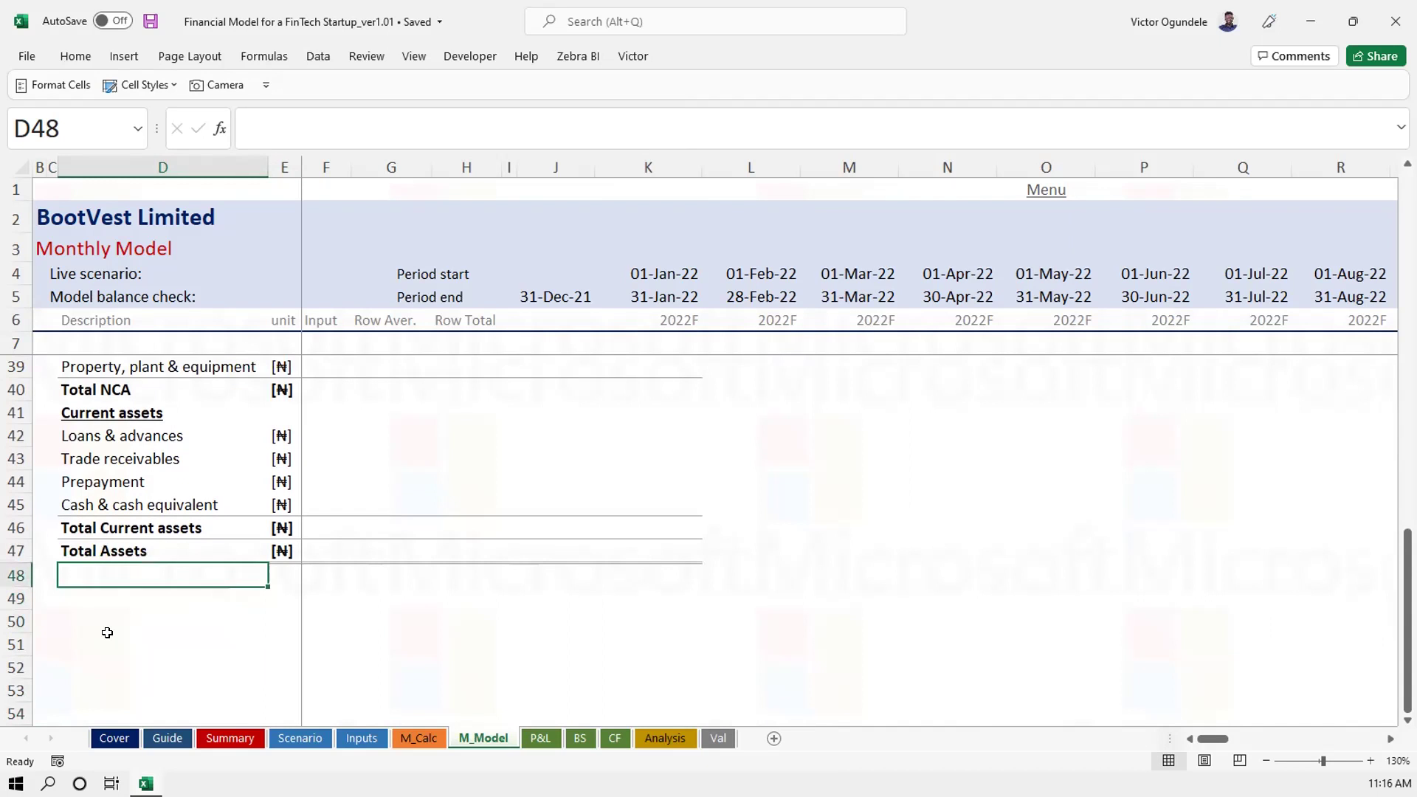
# Move the Assets heading one column outward by copying D37 into C37 and clearing D37
pyautogui.press('Left')
pyautogui.press('Right')
pyautogui.press('Down')
pyautogui.press('Up')
pyautogui.press('Up')
pyautogui.hotkey('ctrl', 'Up')
pyautogui.press('Up')
pyautogui.press('Down')
pyautogui.hotkey('ctrl', 'c')
pyautogui.press('Left')
pyautogui.hotkey('ctrl', 'v')
pyautogui.press('Down')
pyautogui.press('Down')
pyautogui.press('Down')
pyautogui.press('Up')
pyautogui.press('Up')
pyautogui.press('Up')
pyautogui.press('Right')
pyautogui.press('Delete')
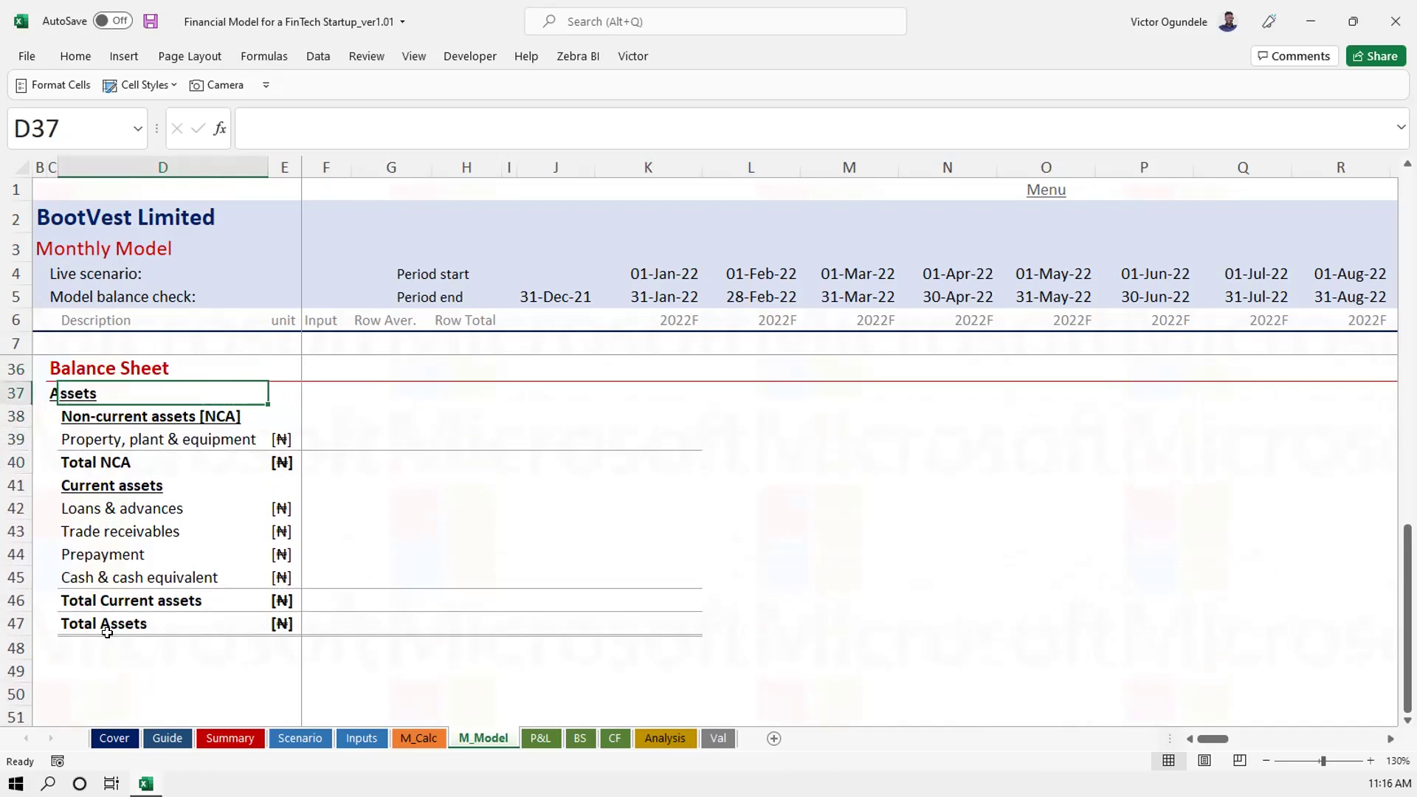
# Copy the Assets heading from C37 into C48, directly below the Total Assets row
pyautogui.press('Left')
pyautogui.hotkey('ctrl', 'c')
pyautogui.press('Down')
pyautogui.press('Down')
pyautogui.press('Down')
pyautogui.press('Down')
pyautogui.press('Down')
pyautogui.press('Down')
pyautogui.press('Down')
pyautogui.press('Down')
pyautogui.press('Down')
pyautogui.press('Down')
pyautogui.press('Down')
pyautogui.press('Down')
pyautogui.press('Up')
# Enter "Equity & Liabilities" as the heading text in C48 and save the workbook
pyautogui.write('Eq')
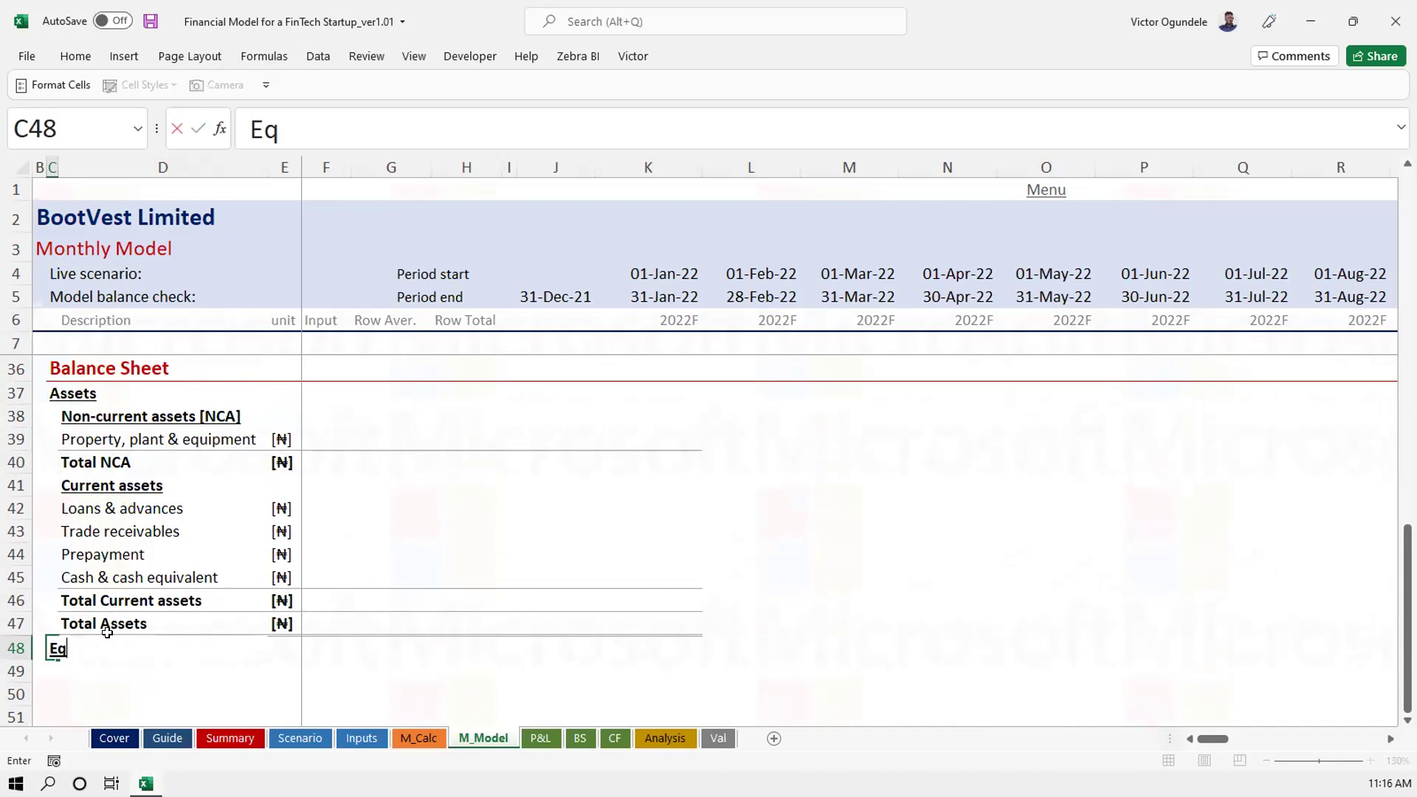
pyautogui.write('uity & Liabilities')
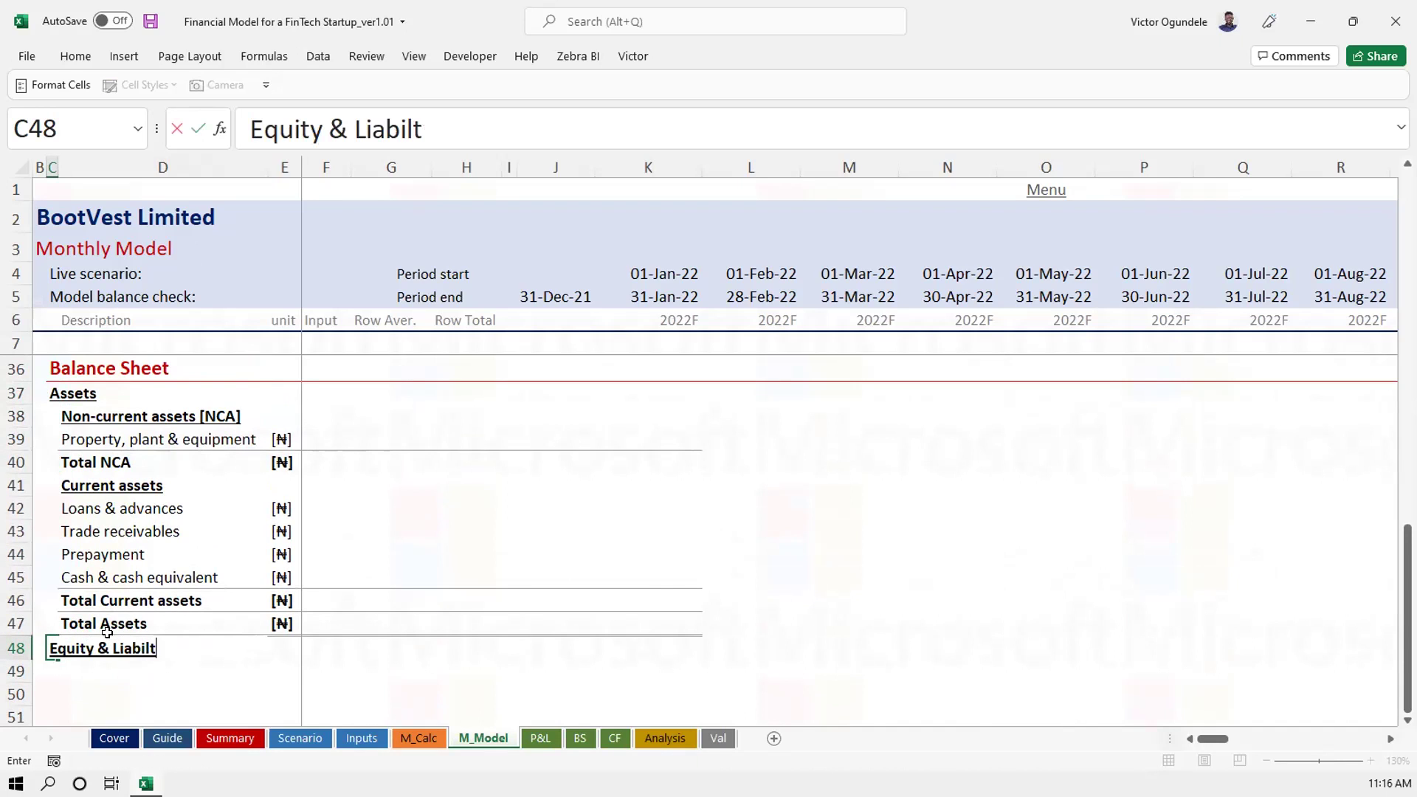
pyautogui.press('BackSpace')
pyautogui.press('BackSpace')
pyautogui.press('BackSpace')
pyautogui.press('BackSpace')
pyautogui.press('BackSpace')
pyautogui.write('ities')
pyautogui.press('Return')
pyautogui.press('Down')
pyautogui.press('Down')
pyautogui.press('Down')
pyautogui.press('Down')
pyautogui.hotkey('ctrl', 's')
# Review the asset section's structure between the Balance Sheet heading and the Equity & Liabilities heading
pyautogui.press('Up')
pyautogui.press('Up')
pyautogui.press('Up')
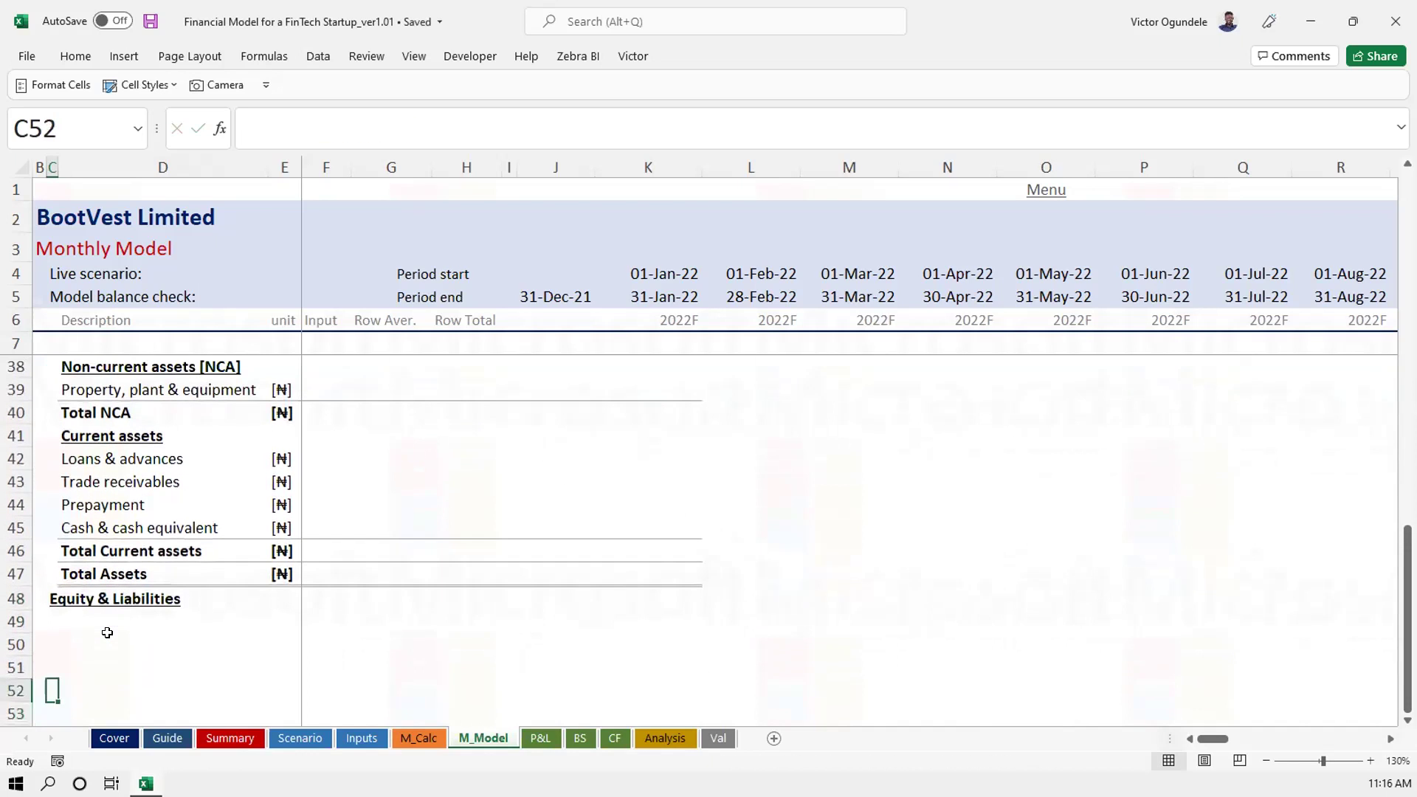
pyautogui.press('Up')
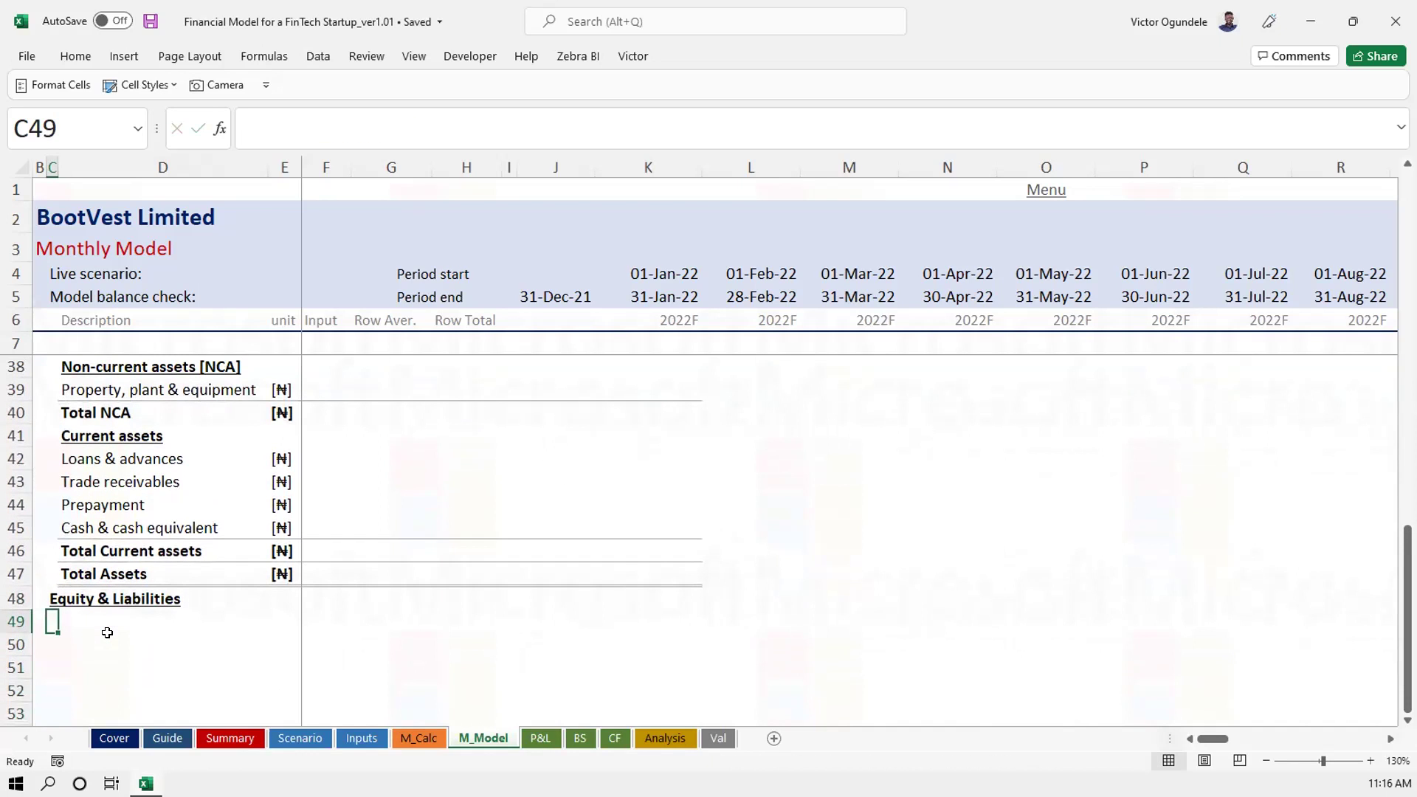
pyautogui.press('Up')
pyautogui.press('Up')
pyautogui.press('Up')
pyautogui.press('Up')
pyautogui.press('Up')
pyautogui.press('Up')
pyautogui.press('Up')
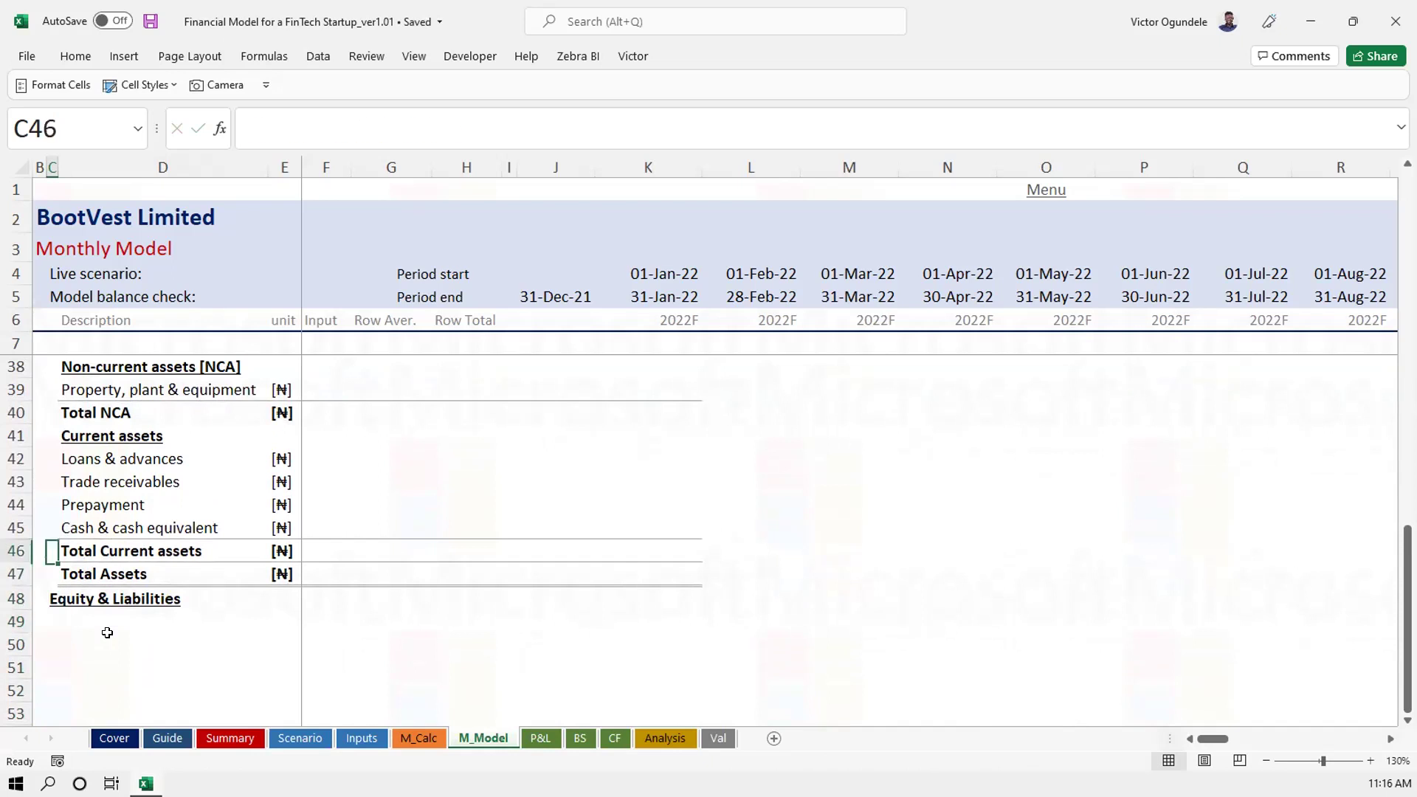
pyautogui.press('Up')
pyautogui.press('Up')
pyautogui.press('Up')
pyautogui.press('Up')
pyautogui.press('Up')
pyautogui.press('Up')
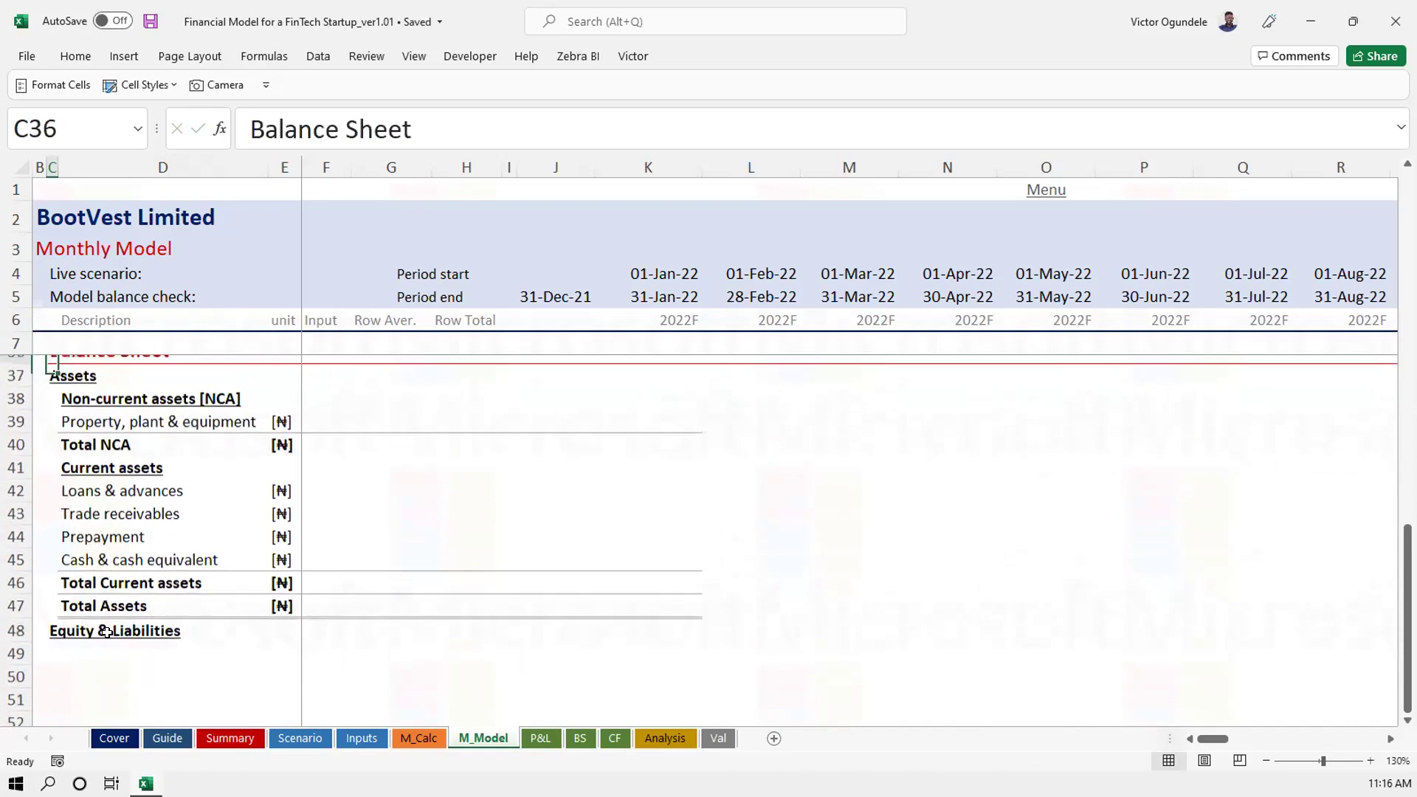
pyautogui.press('Down')
pyautogui.press('Down')
pyautogui.press('Down')
pyautogui.press('Down')
pyautogui.press('Down')
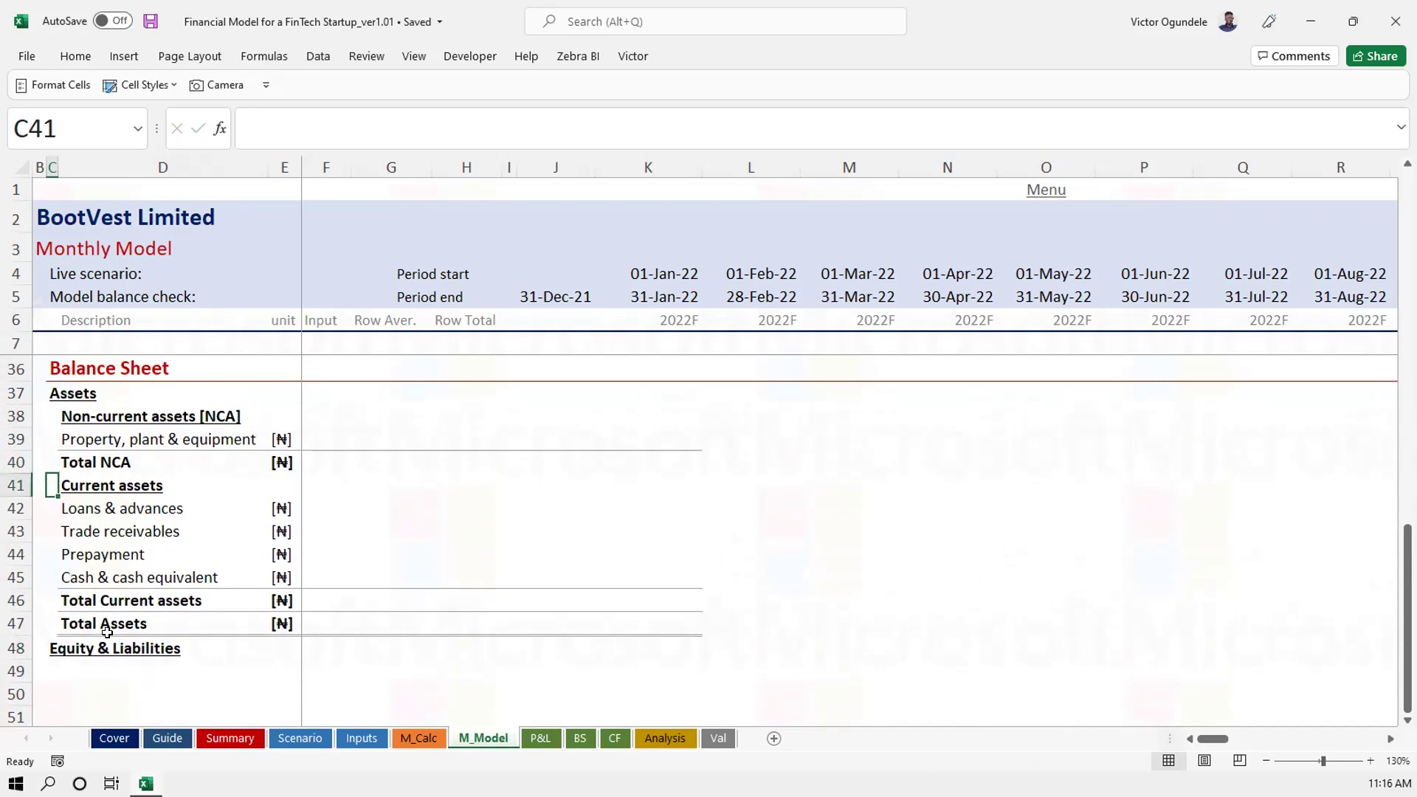
pyautogui.press('Up')
pyautogui.press('Up')
# Enter the subheading "Equity" in D49 and make it bold and underlined
pyautogui.press('Right')
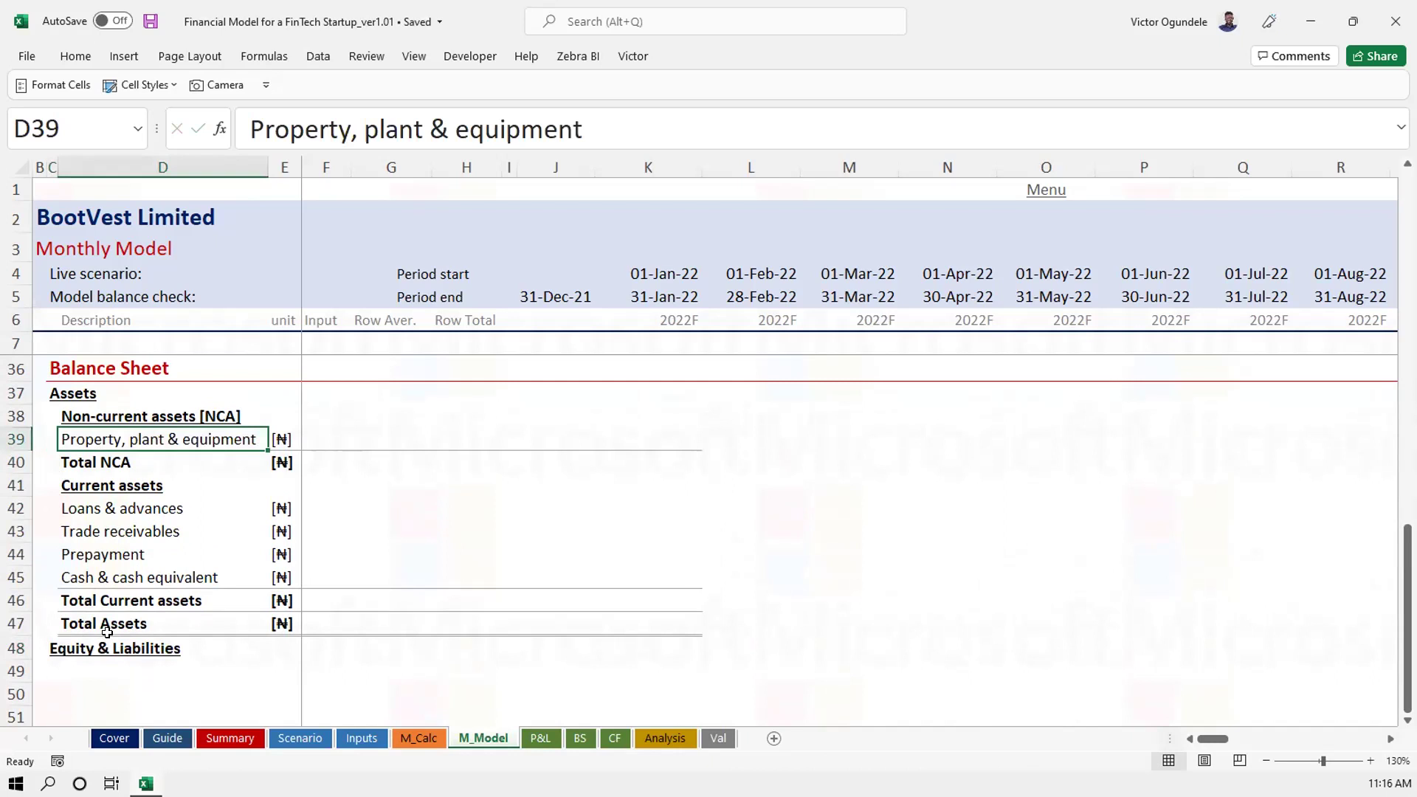
pyautogui.press('Down')
pyautogui.press('Down')
pyautogui.press('Down')
pyautogui.press('Down')
pyautogui.press('Down')
pyautogui.press('Down')
pyautogui.press('Down')
pyautogui.press('Down')
pyautogui.press('Down')
pyautogui.press('Down')
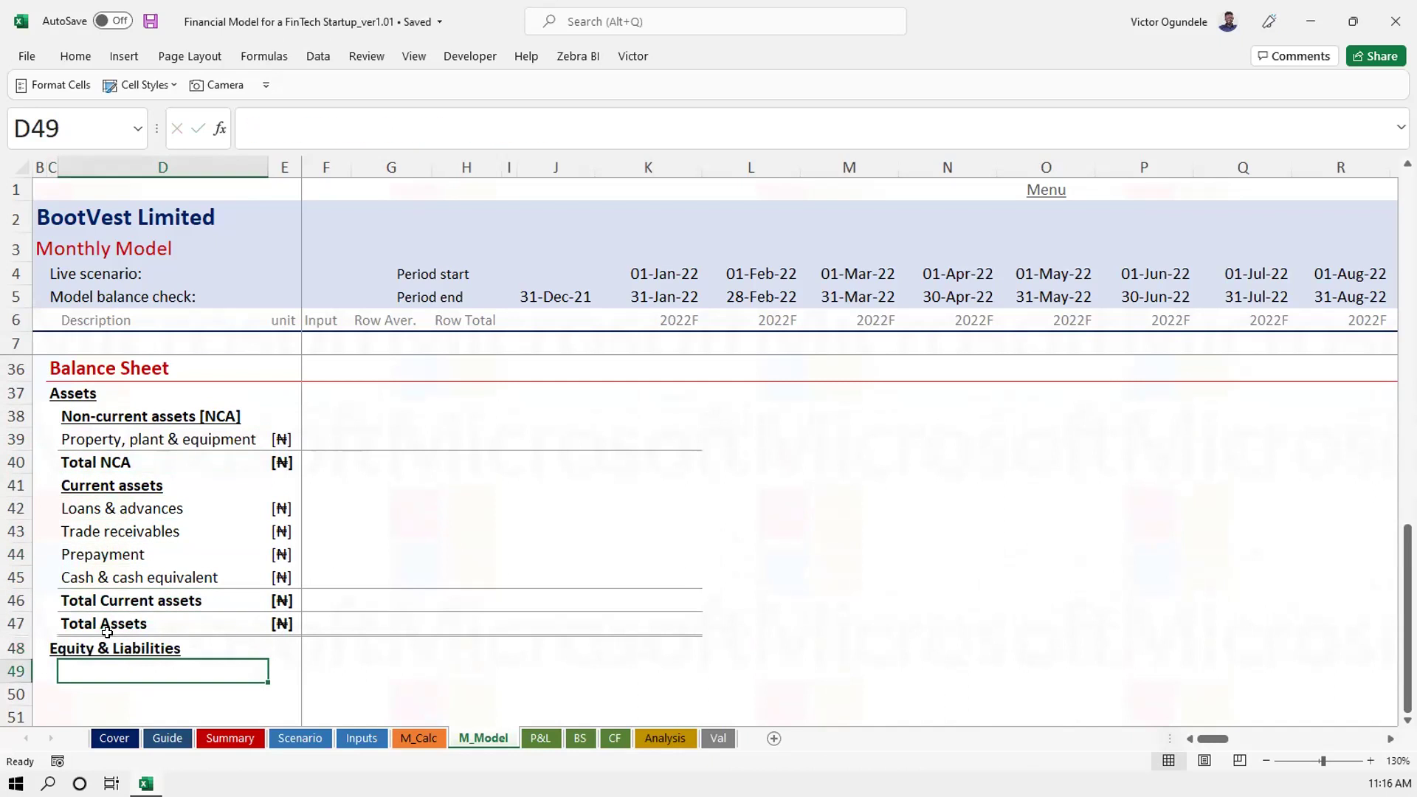
pyautogui.write('S')
pyautogui.press('BackSpace')
pyautogui.write('Equity')
pyautogui.hotkey('ctrl', 'Return')
pyautogui.hotkey('ctrl', 'b')
pyautogui.hotkey('ctrl', 'u')
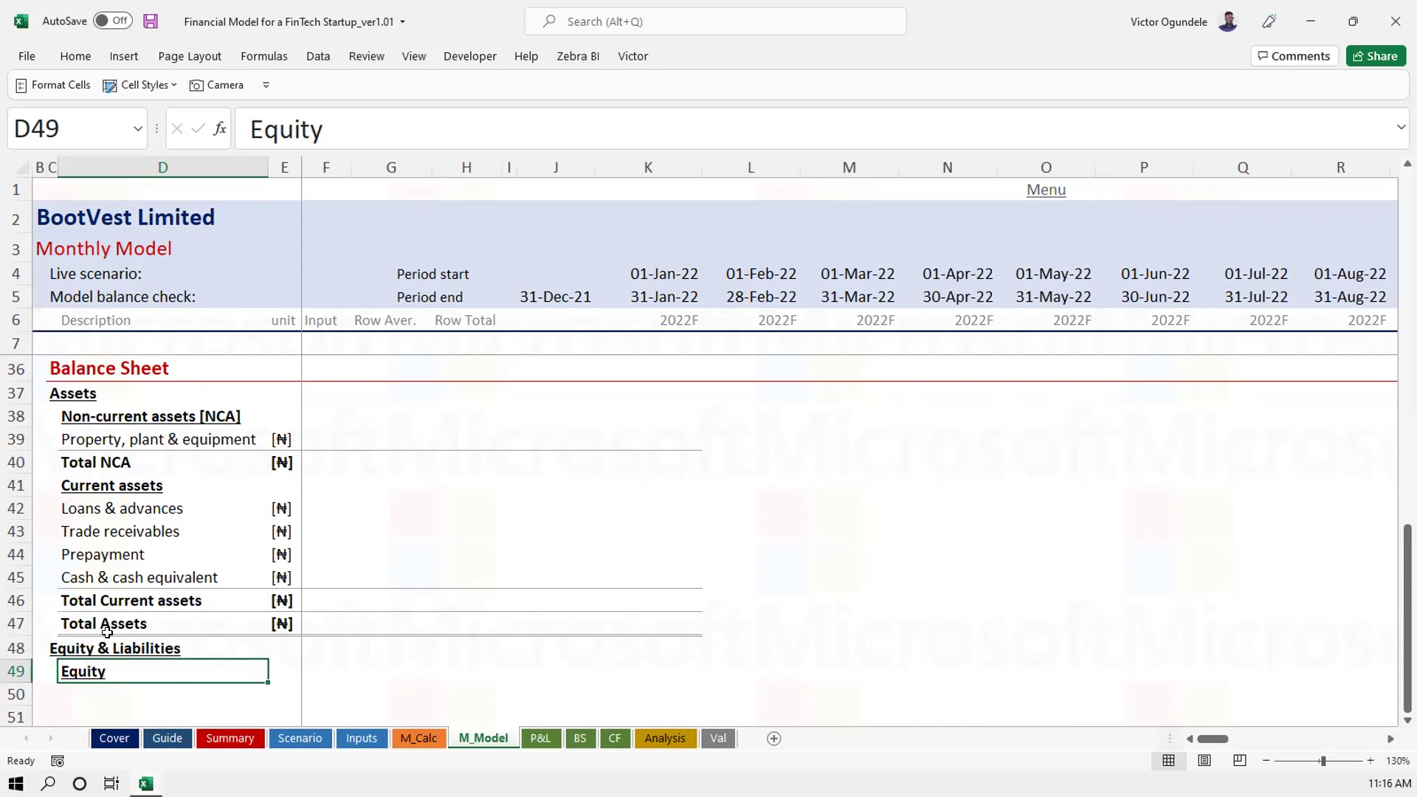
# Enter the equity line labels "Capital" in D50 and "Retained earnings" in D51
pyautogui.press('Down')
pyautogui.press('Down')
pyautogui.press('Down')
pyautogui.press('Up')
pyautogui.press('Up')
pyautogui.write('Capital')
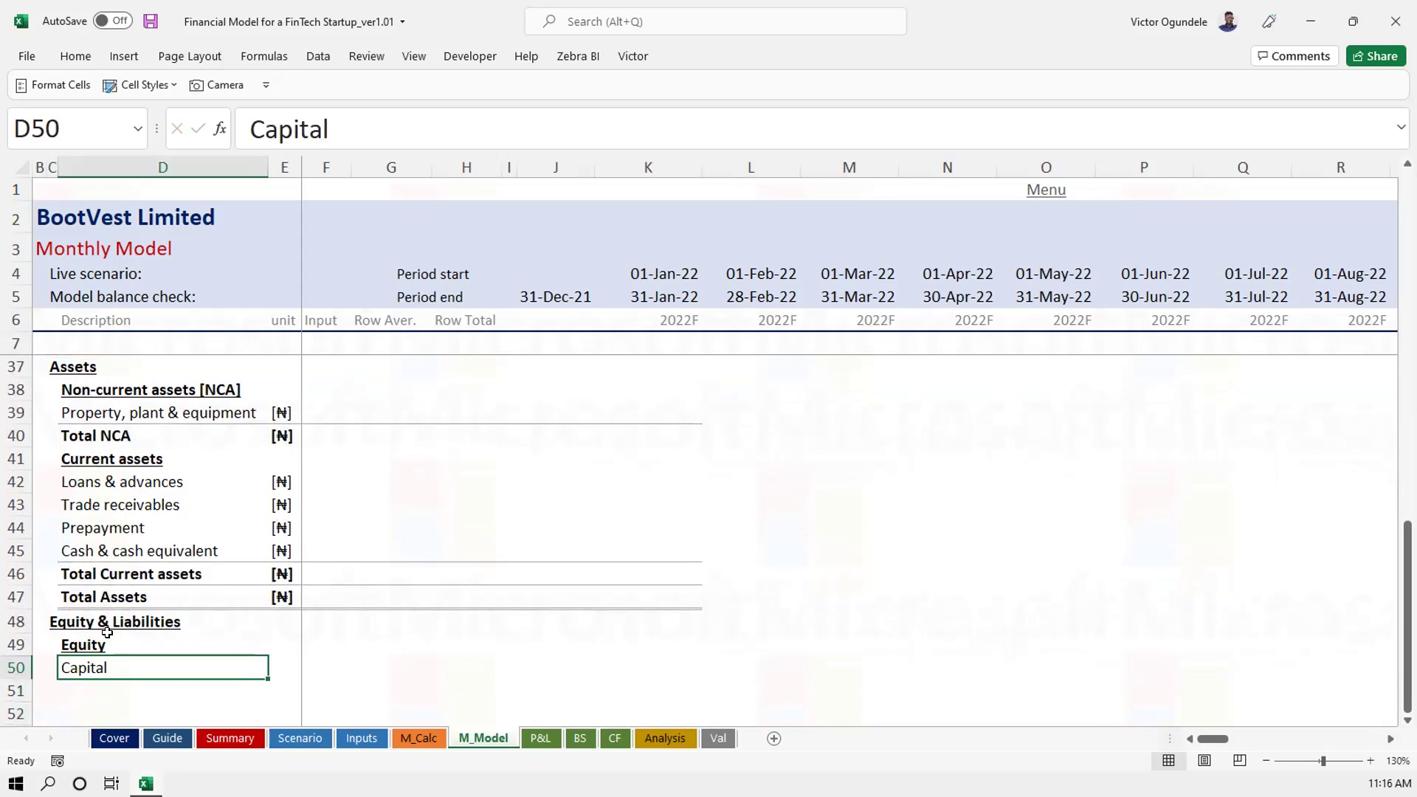
pyautogui.press('Return')
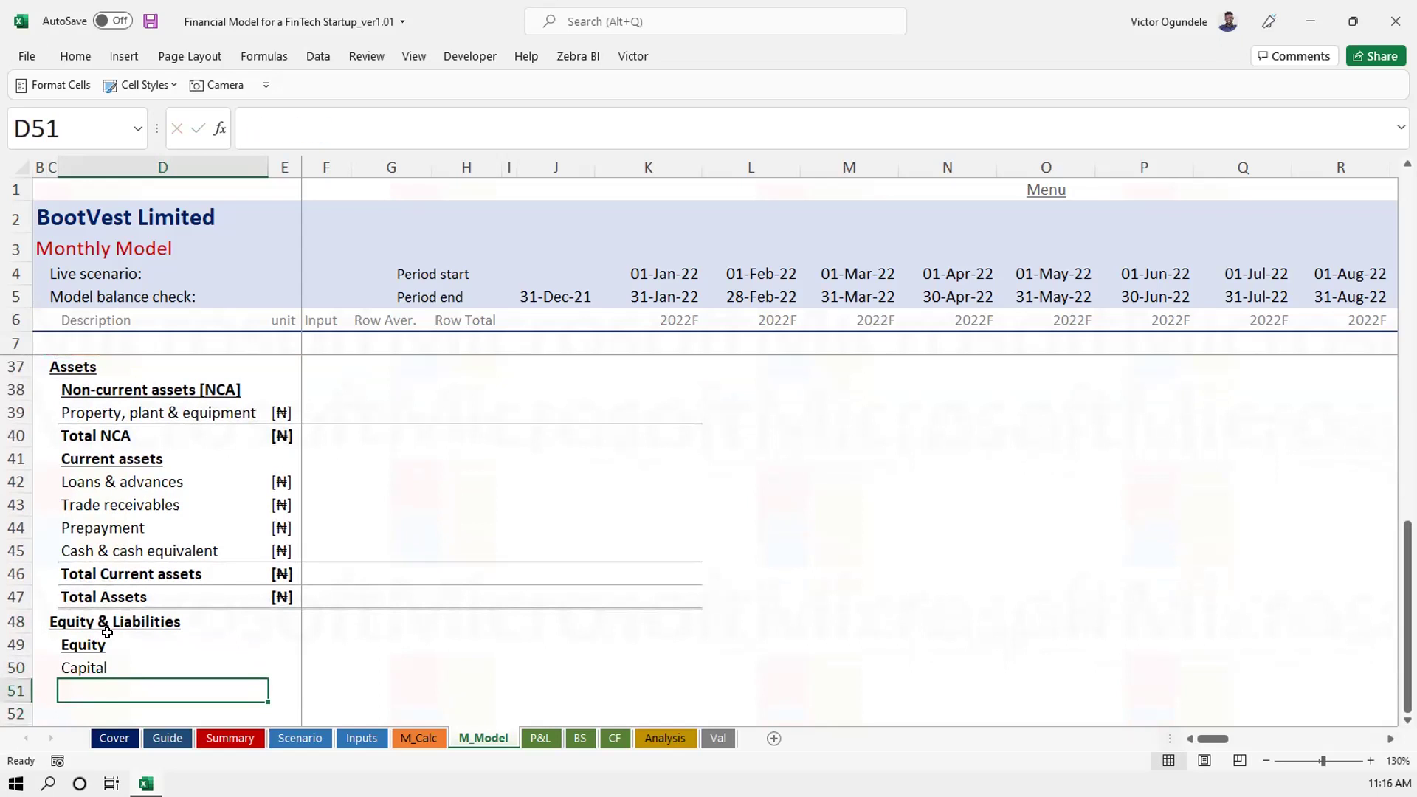
pyautogui.write('Retained ear')
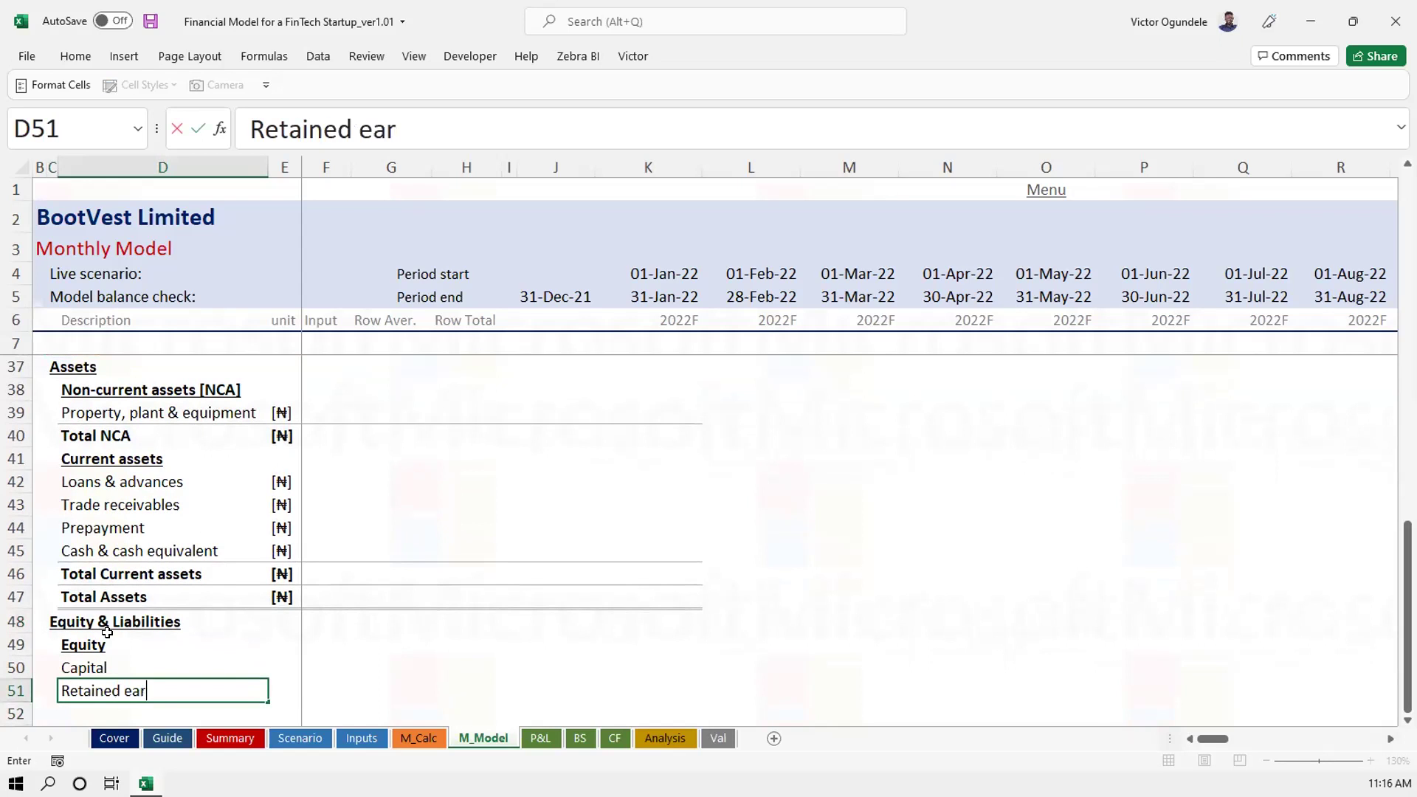
pyautogui.write('nigs')
pyautogui.press('BackSpace')
pyautogui.press('BackSpace')
pyautogui.write('ng')
pyautogui.press('Return')
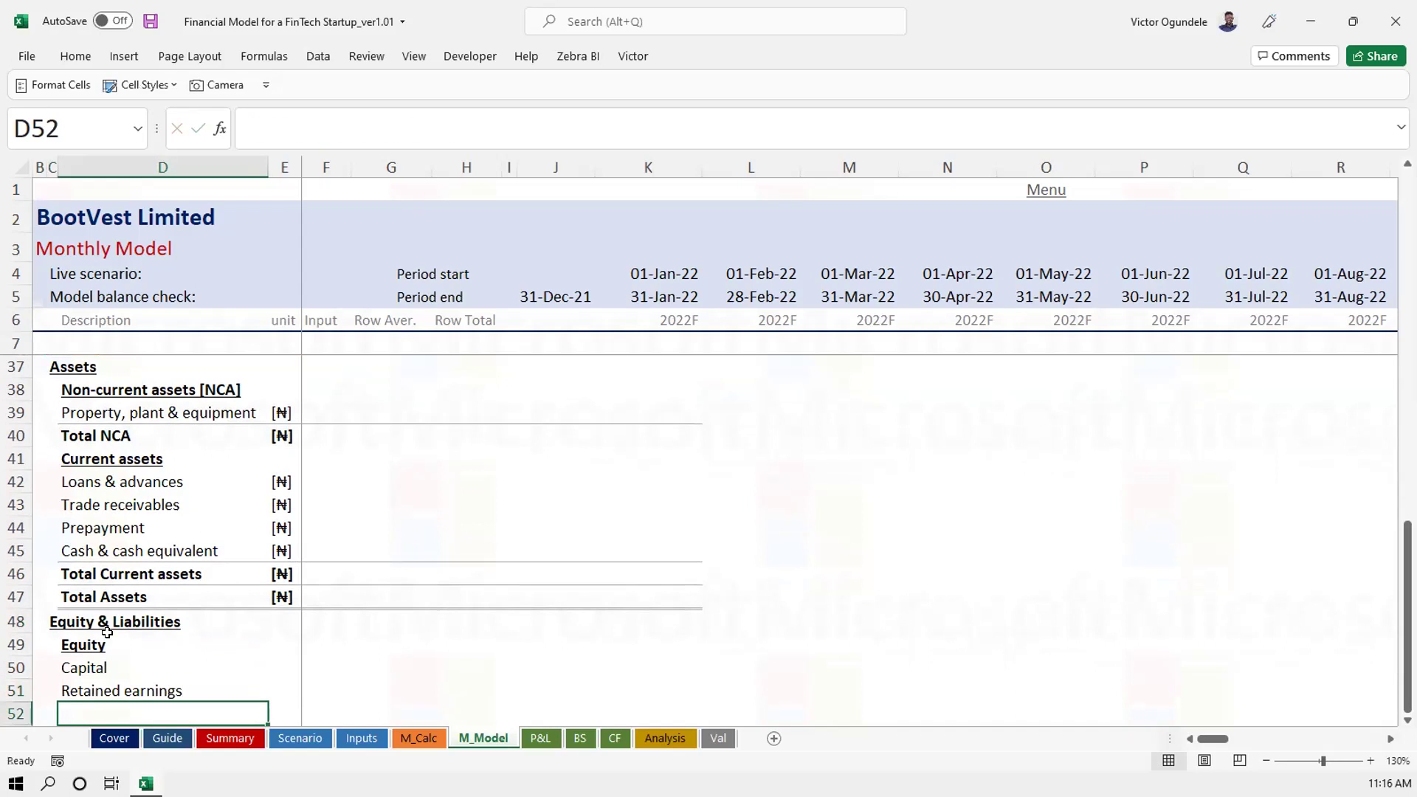
# Enter the label "Total equity" in D52 and save the workbook
pyautogui.write('S')
pyautogui.press('BackSpace')
pyautogui.write('Total eq')
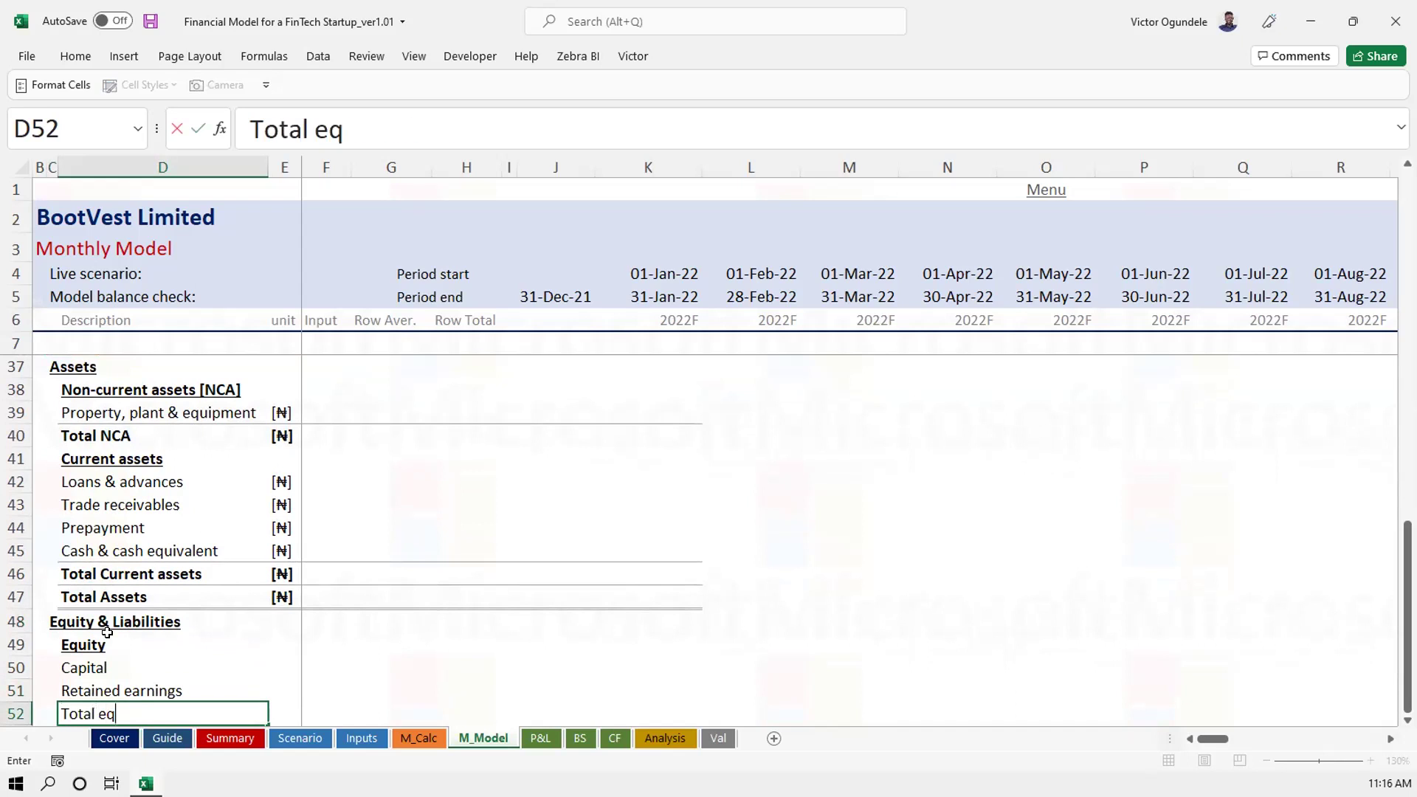
pyautogui.write('uity')
pyautogui.press('Return')
pyautogui.hotkey('ctrl', 's')
# Copy the currency unit from E44 into E50:E52 for the capital, retained earnings and total equity lines
pyautogui.press('Up')
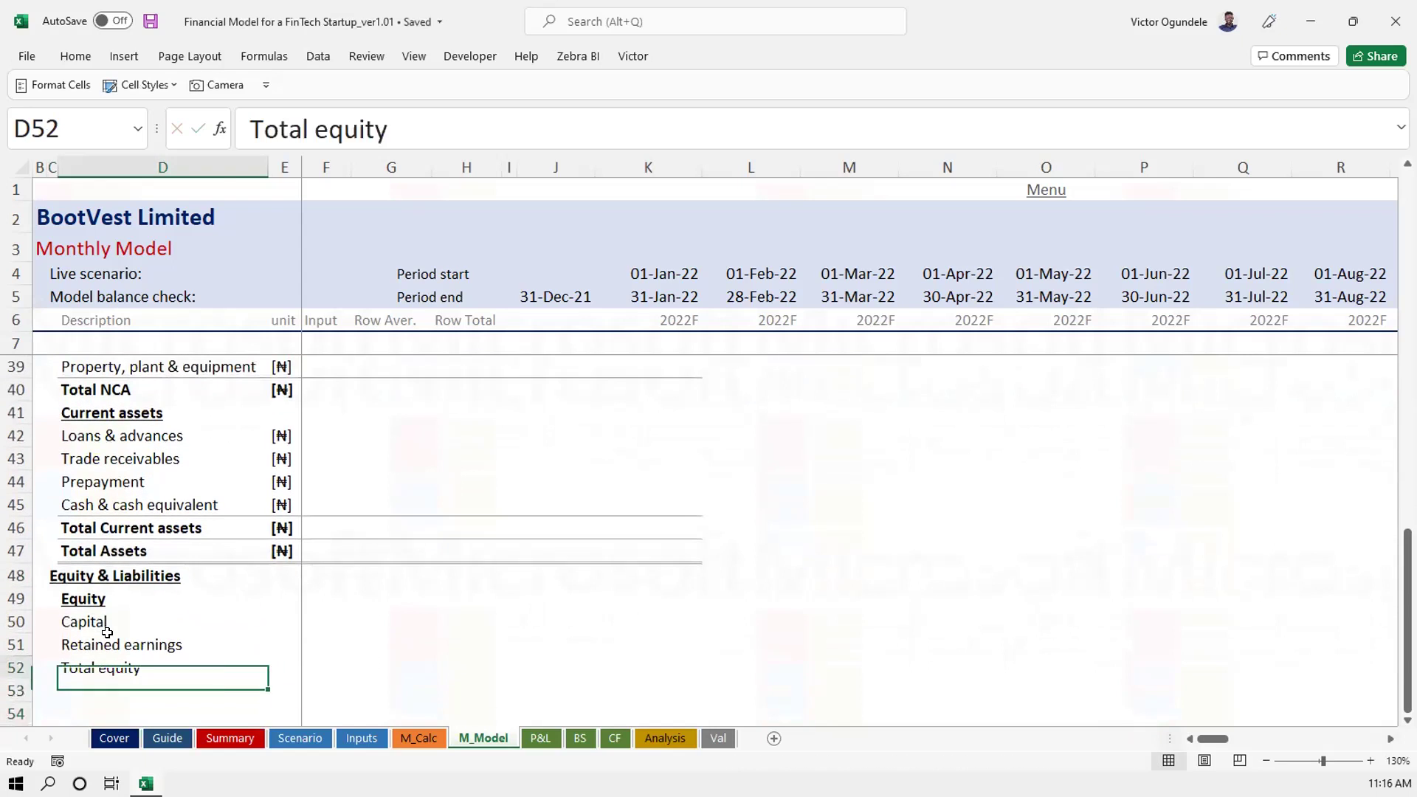
pyautogui.press('Right')
pyautogui.hotkey('ctrl', 'Up')
pyautogui.press('Up')
pyautogui.press('Up')
pyautogui.press('Up')
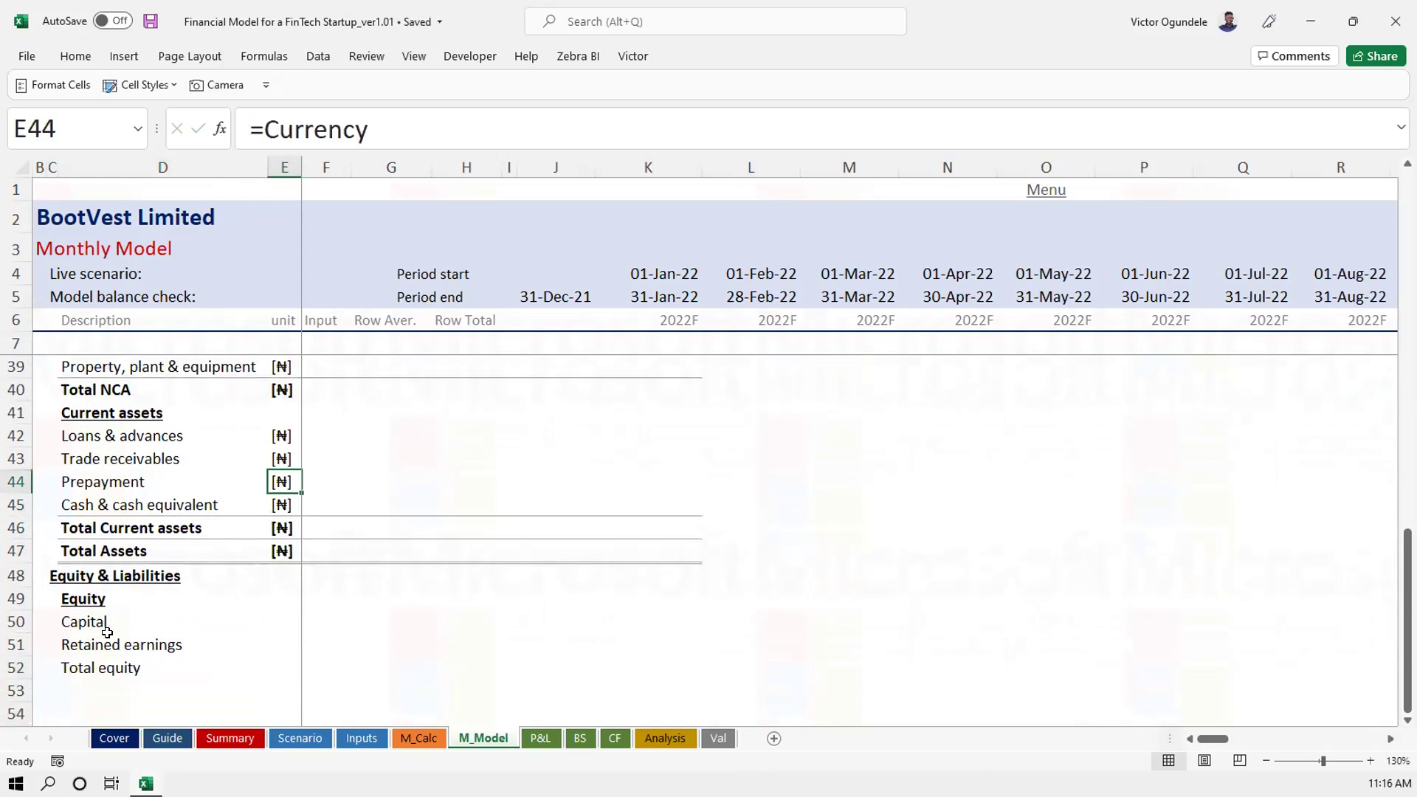
pyautogui.hotkey('ctrl', 'c')
pyautogui.press('Down')
pyautogui.press('Down')
pyautogui.press('Down')
pyautogui.press('Down')
pyautogui.press('Down')
pyautogui.press('Down')
pyautogui.hotkey('shift', 'Down')
pyautogui.hotkey('shift', 'Down')
pyautogui.hotkey('ctrl', 'v')
# Apply the SubTotal cell style to the Total equity row across D52:K52
pyautogui.press('Down')
pyautogui.press('Down')
pyautogui.press('Left')
pyautogui.hotkey('shift', 'Right')
pyautogui.hotkey('shift', 'Right')
pyautogui.hotkey('shift', 'Right')
pyautogui.hotkey('shift', 'Right')
pyautogui.hotkey('shift', 'Right')
pyautogui.hotkey('shift', 'Right')
pyautogui.hotkey('shift', 'Right')
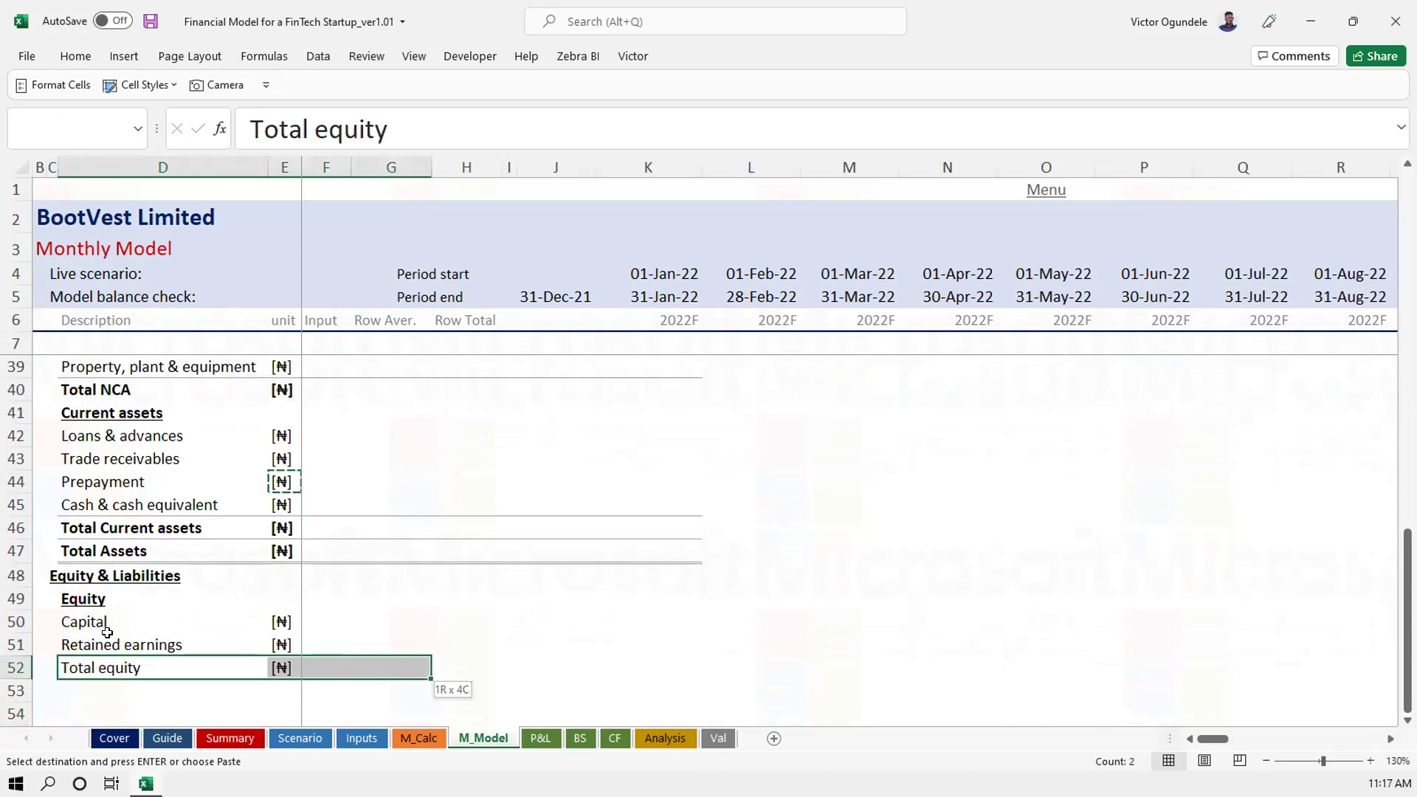
pyautogui.hotkey('alt', '2')
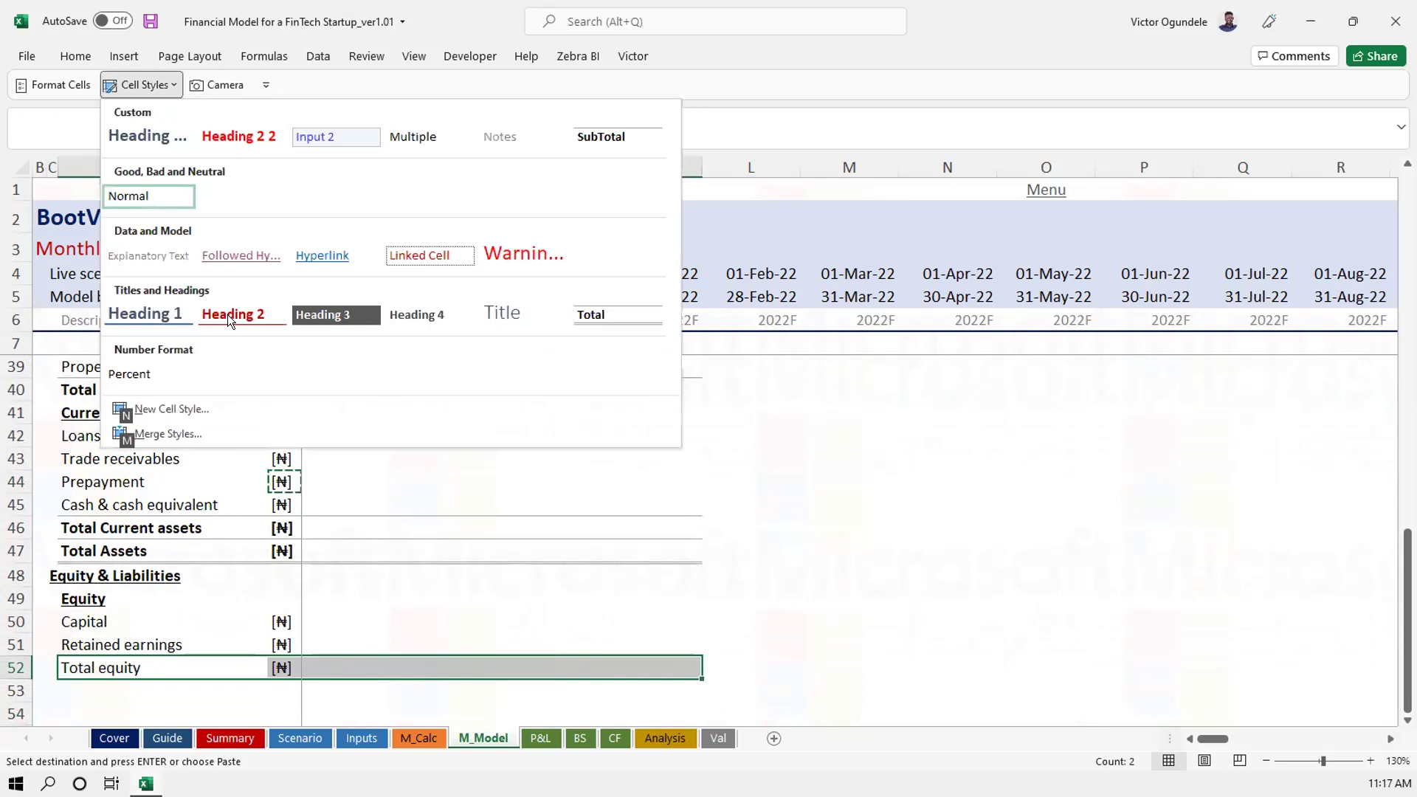
pyautogui.click(588, 151)
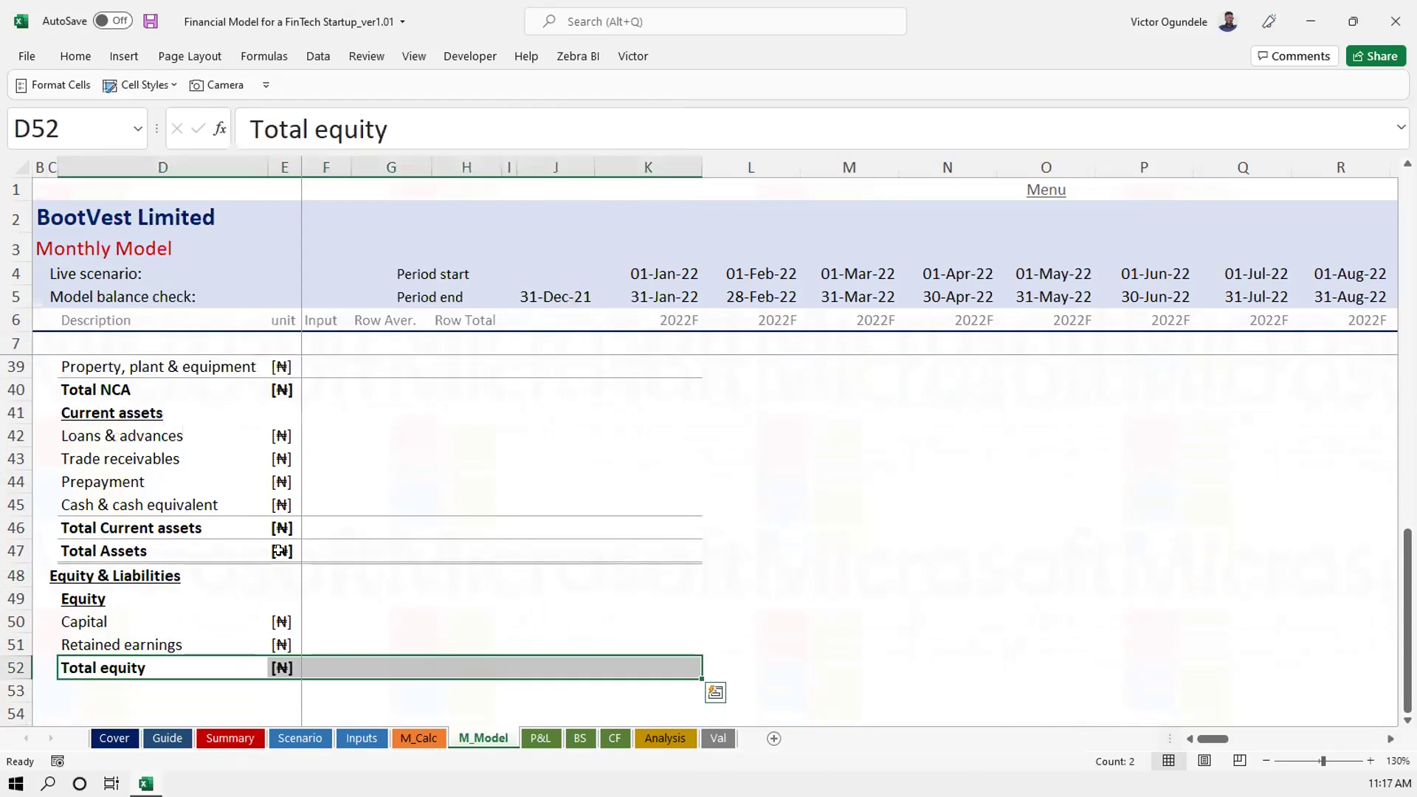
pyautogui.click(408, 620)
pyautogui.scroll(-2, 408, 619)
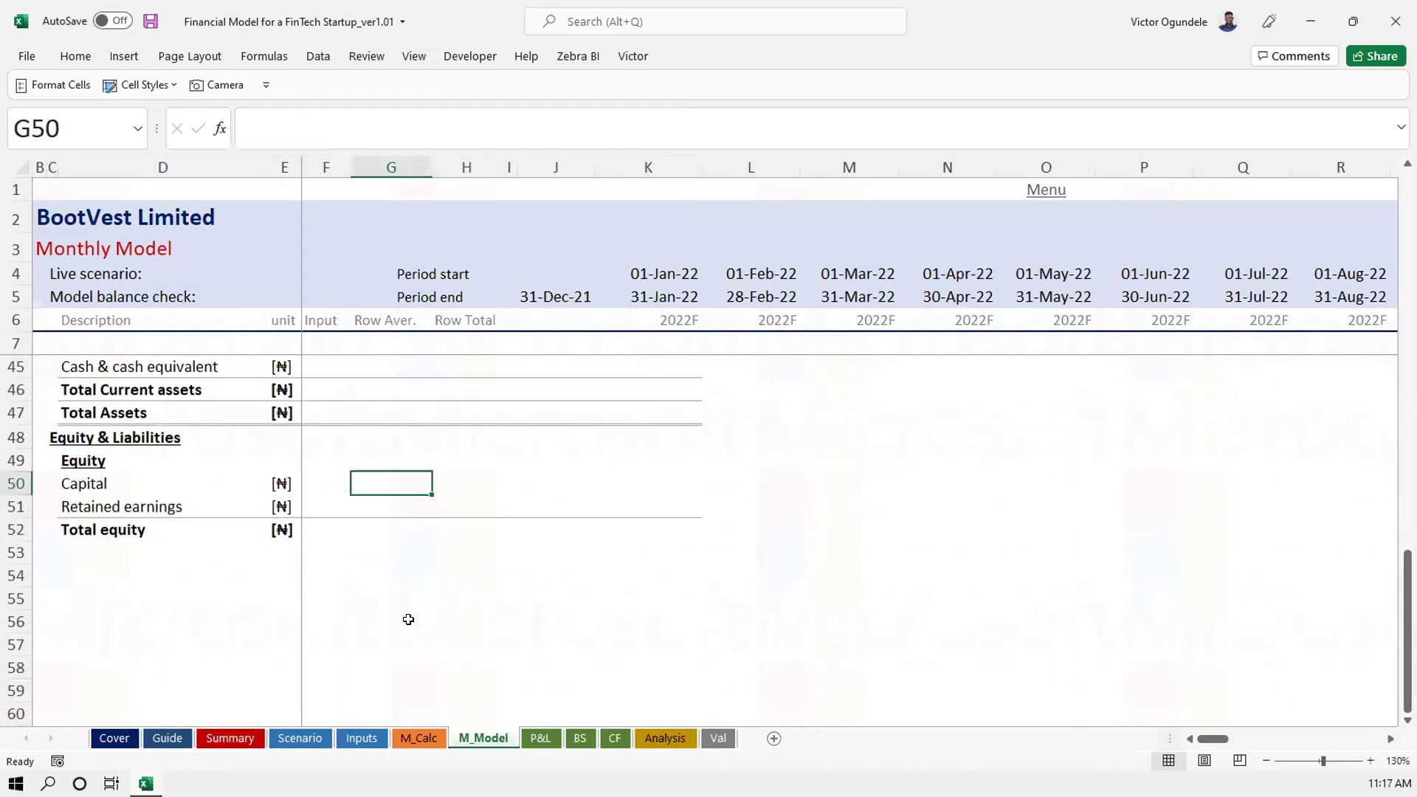
# Enter the subheading "Non-current liabilities" in D53, make it bold and underlined, and save the workbook
pyautogui.click(128, 567)
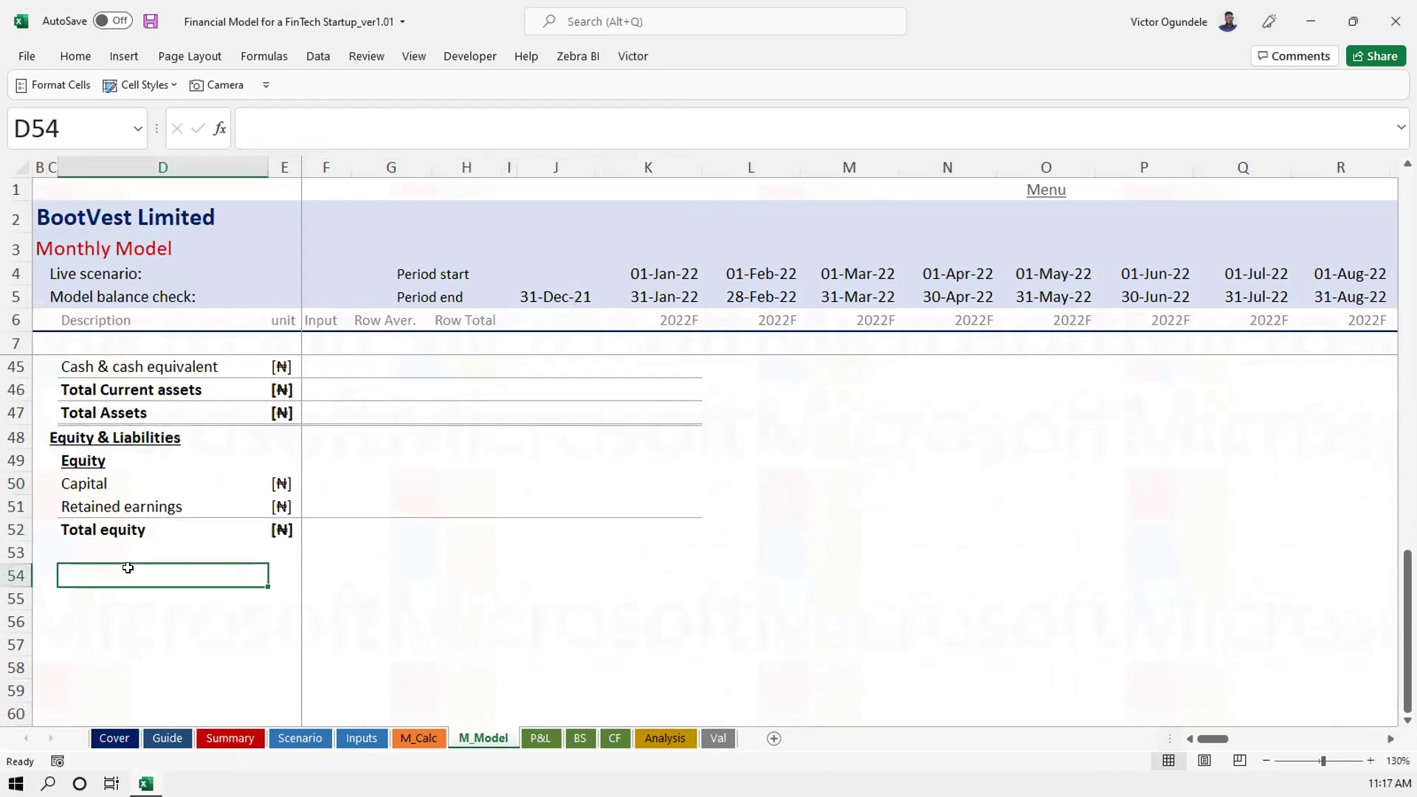
pyautogui.press('Up')
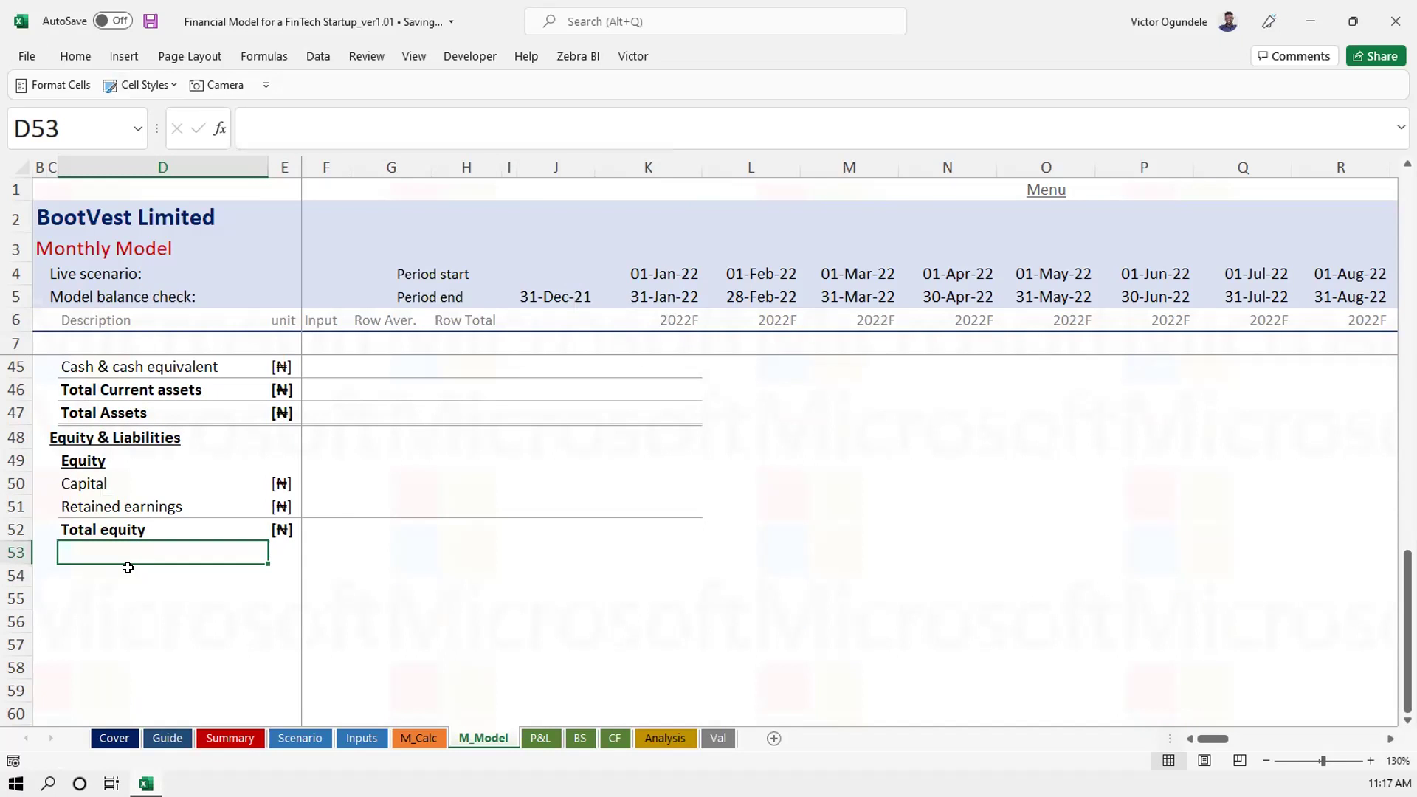
pyautogui.write('N')
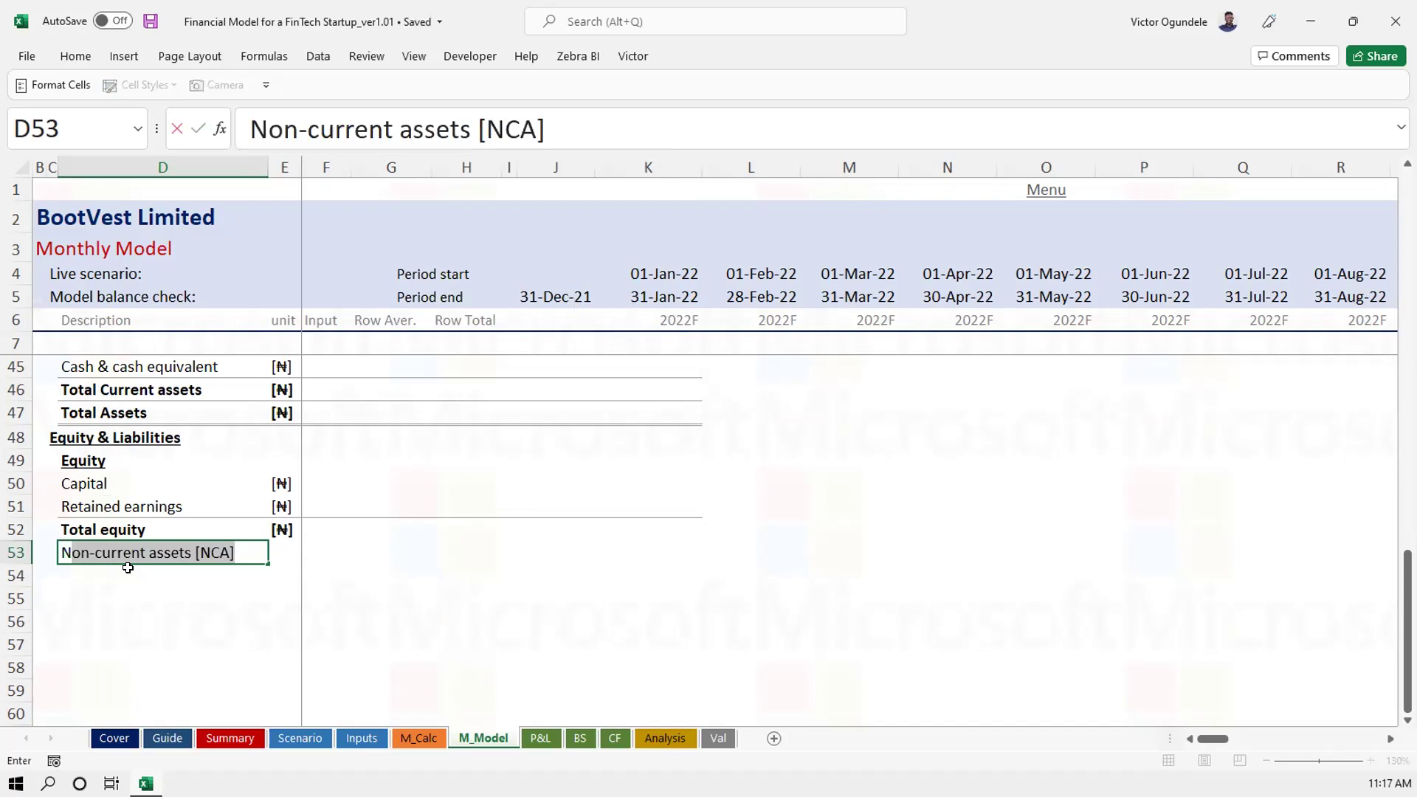
pyautogui.write('on-current')
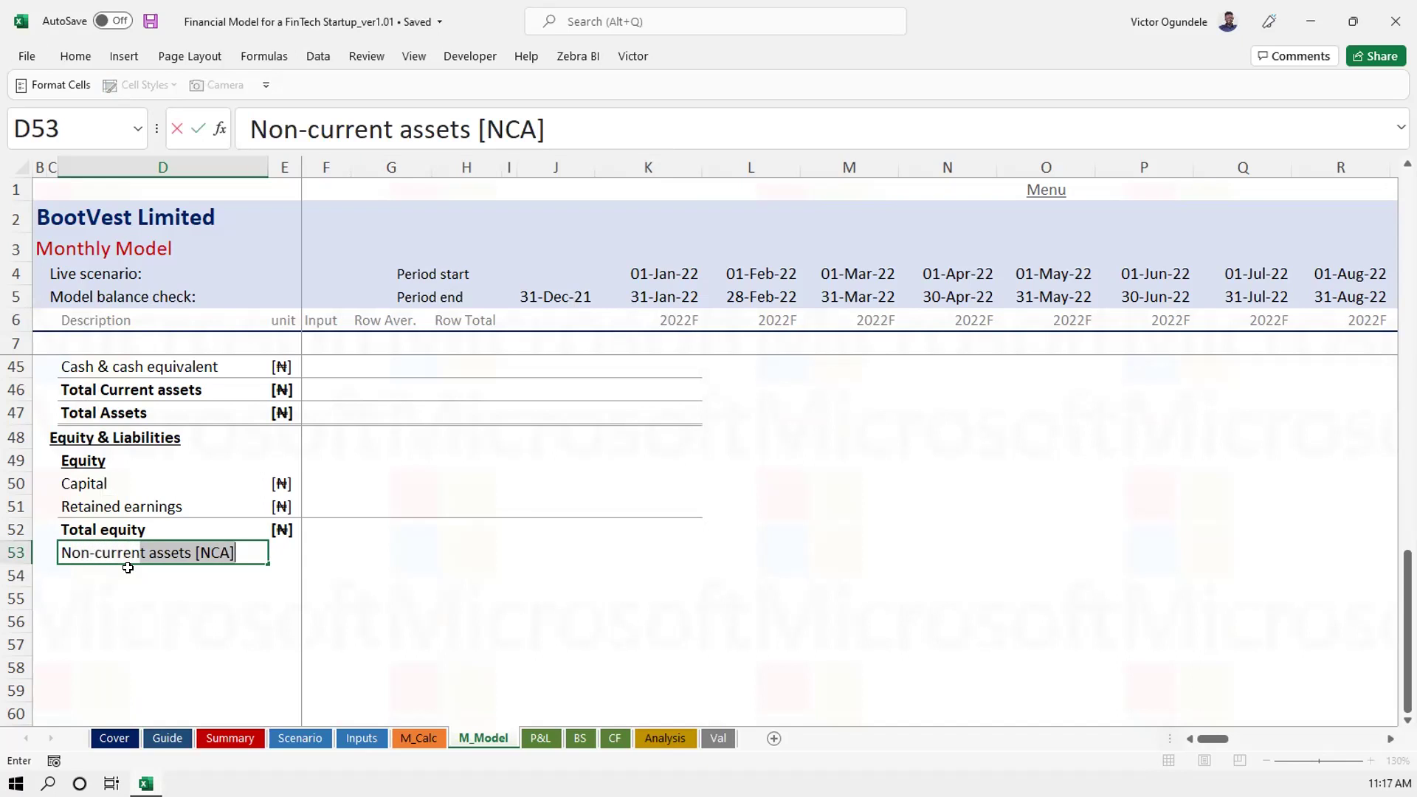
pyautogui.write(' liabilti')
pyautogui.press('BackSpace')
pyautogui.write('ities')
pyautogui.hotkey('ctrl', 'Return')
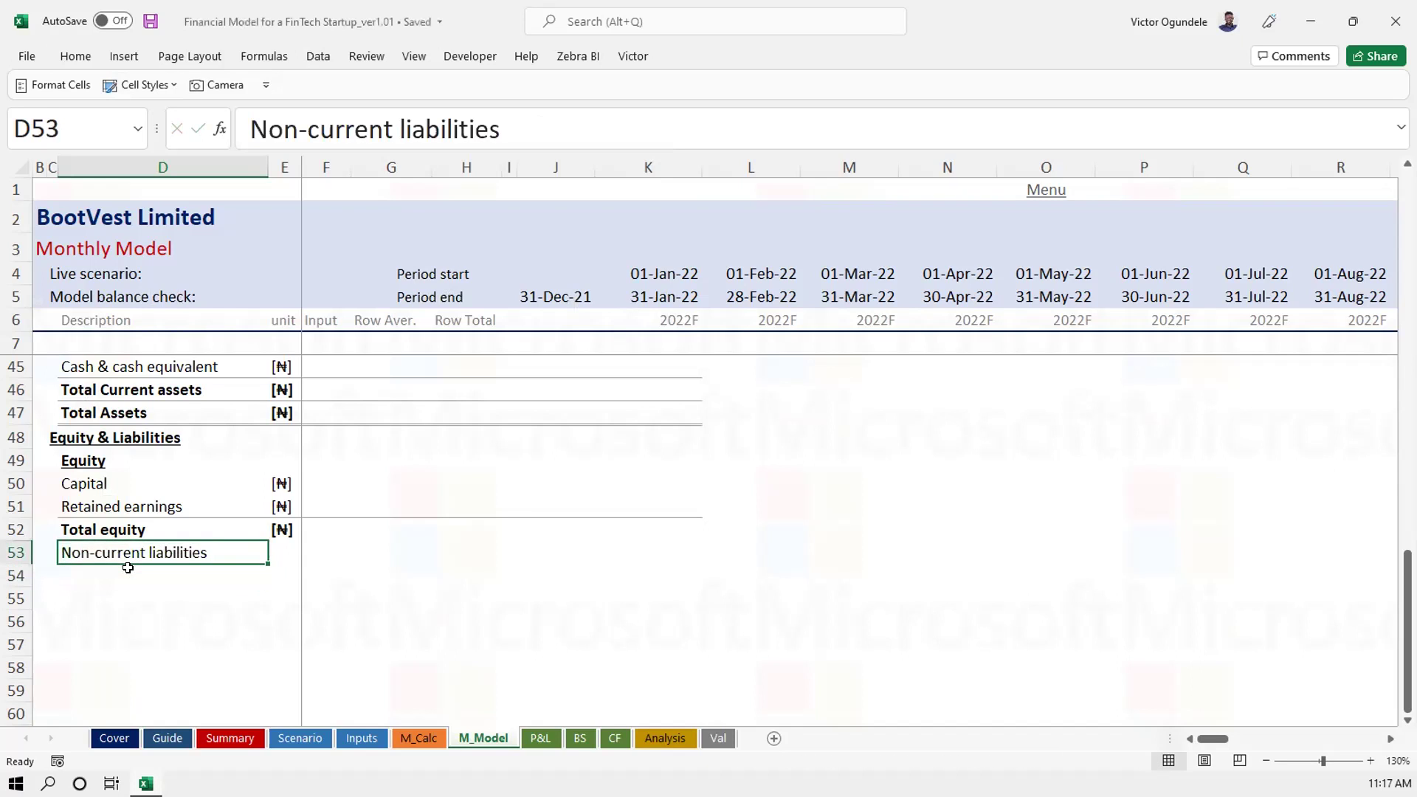
pyautogui.hotkey('ctrl', 'b')
pyautogui.hotkey('ctrl', 'u')
pyautogui.press('Down')
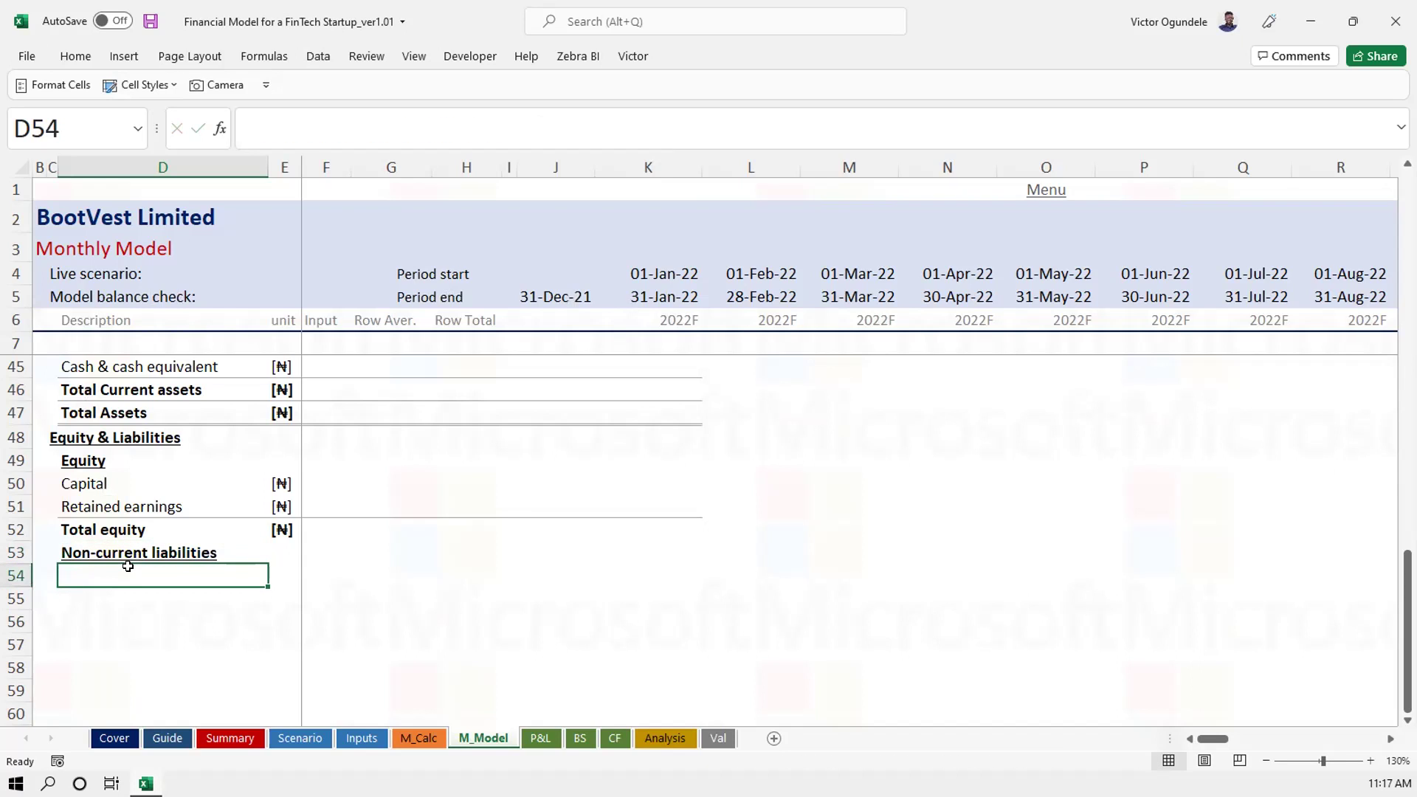
pyautogui.hotkey('ctrl', 's')
# Enter the line label "Borrowings" in D54
pyautogui.write('Lo')
pyautogui.press('BackSpace')
pyautogui.press('BackSpace')
pyautogui.press('BackSpace')
pyautogui.write('Borrowings')
pyautogui.press('Return')
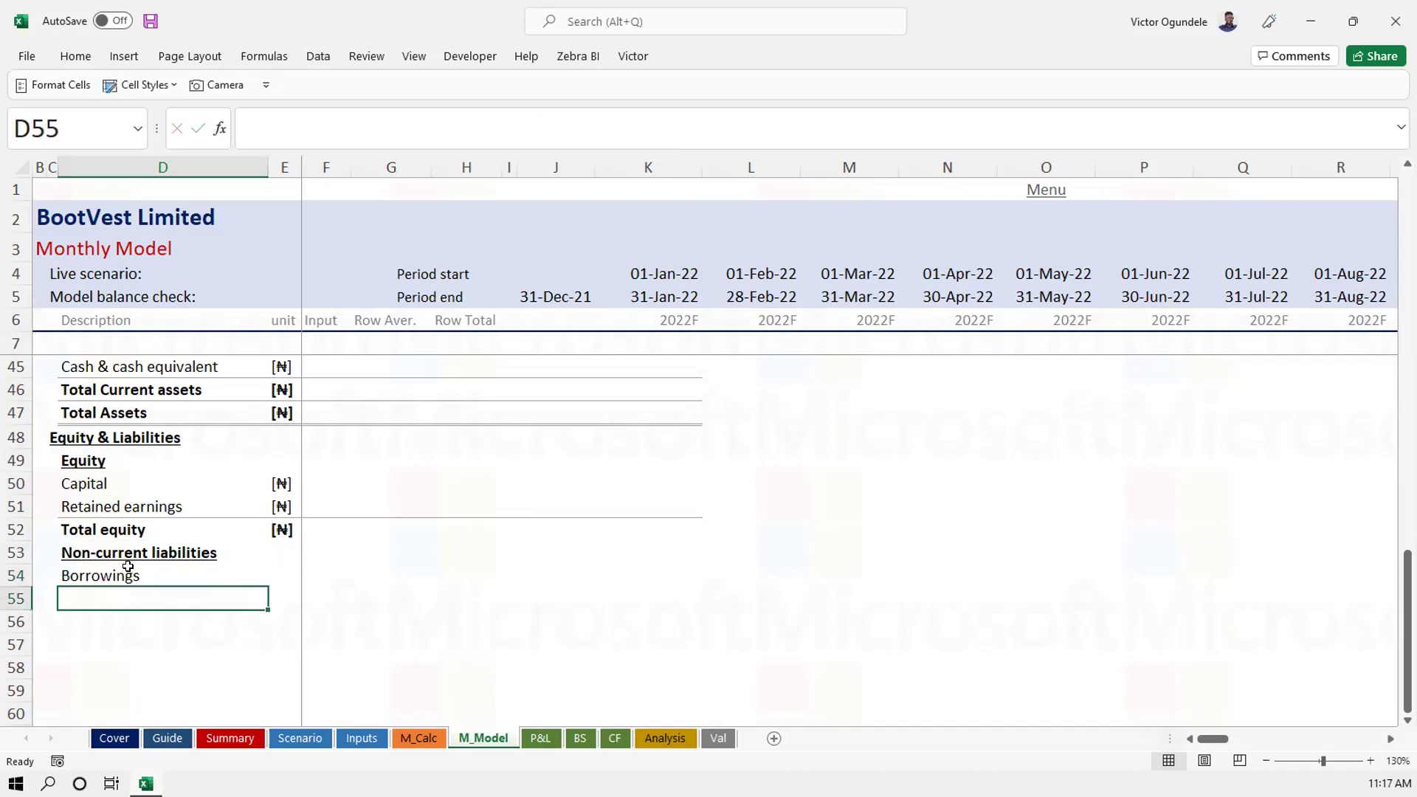
# Append the abbreviation "[NCL]" to the non-current liabilities subheading in D53
pyautogui.write('T')
pyautogui.press('Escape')
pyautogui.press('Up')
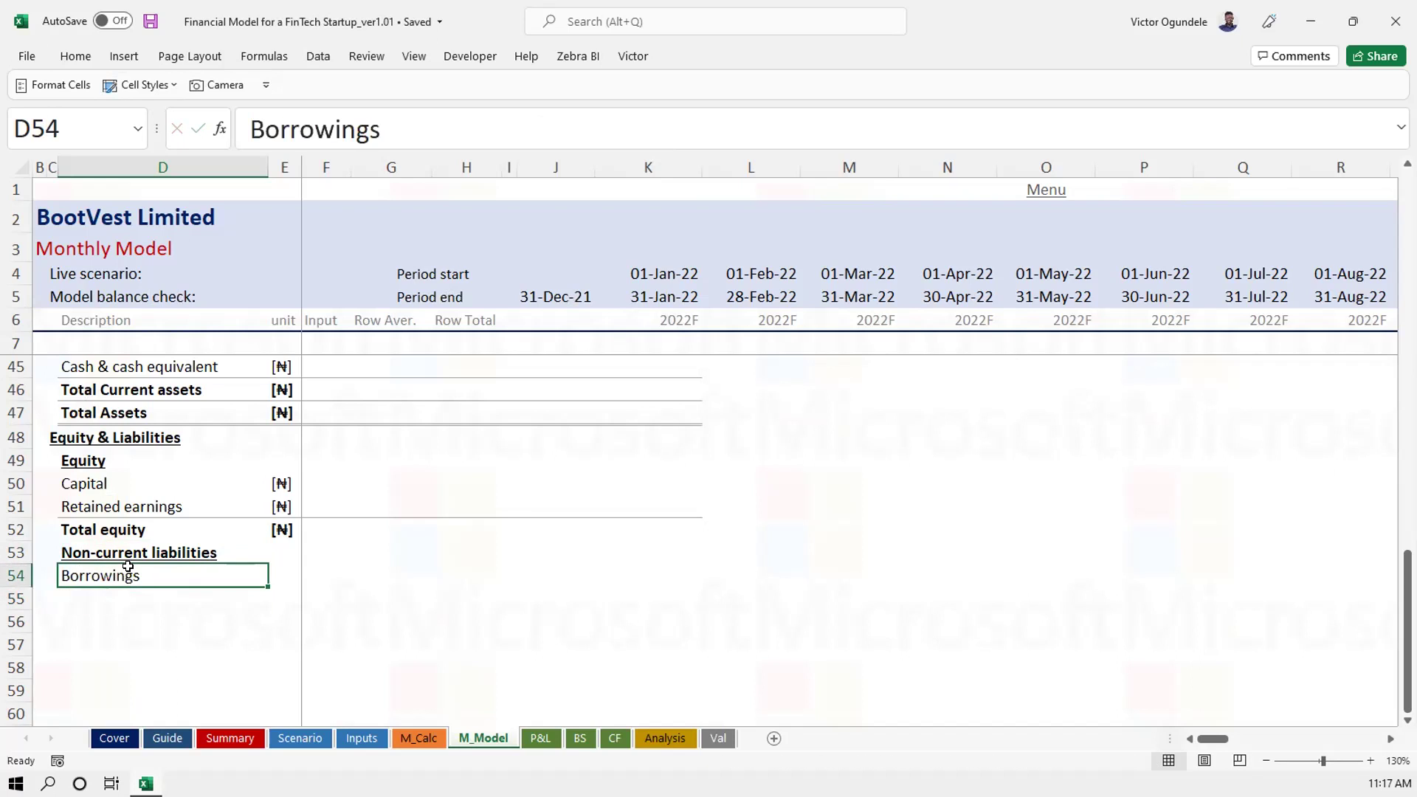
pyautogui.press('Up')
pyautogui.press('F2')
pyautogui.write('[')
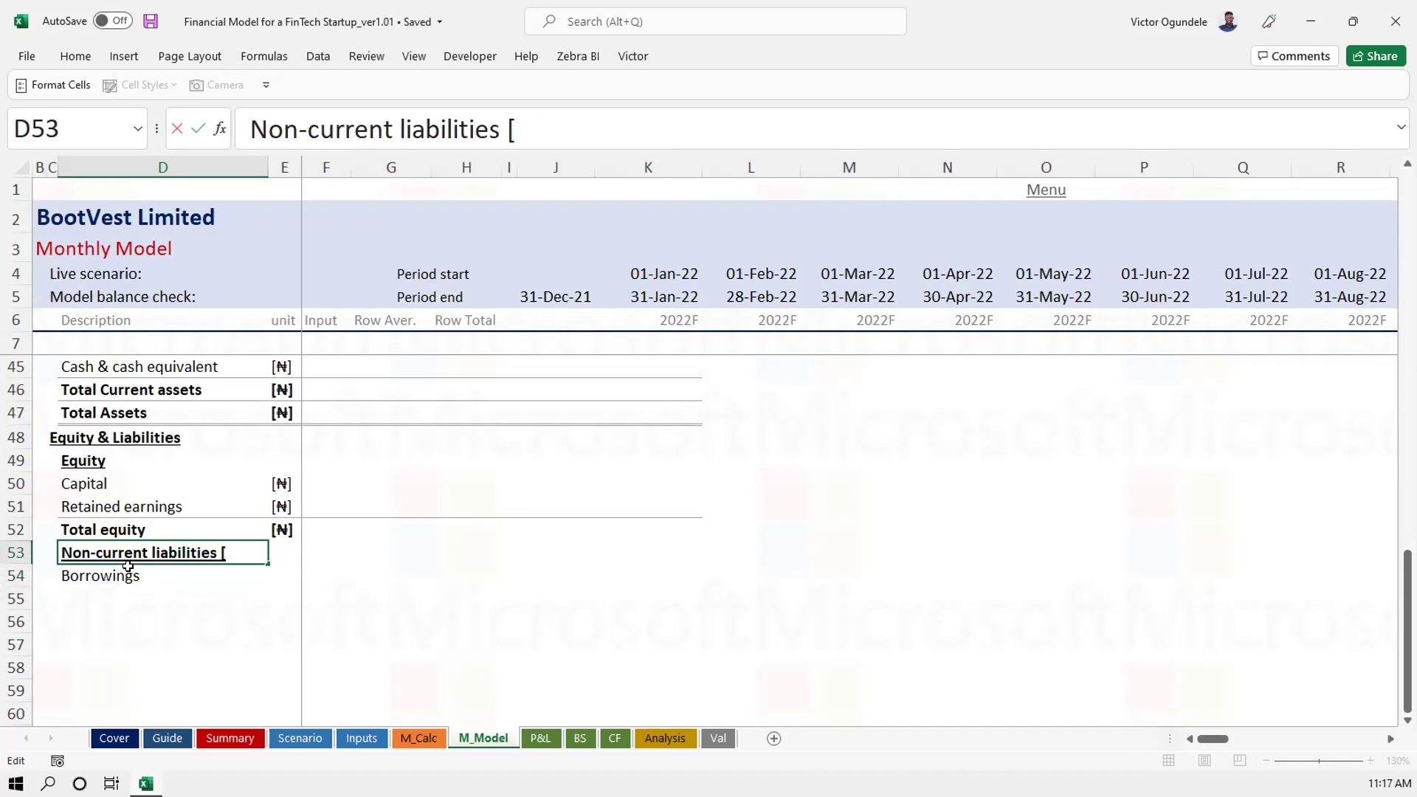
pyautogui.write('NCL]')
pyautogui.press('Return')
pyautogui.press('Return')
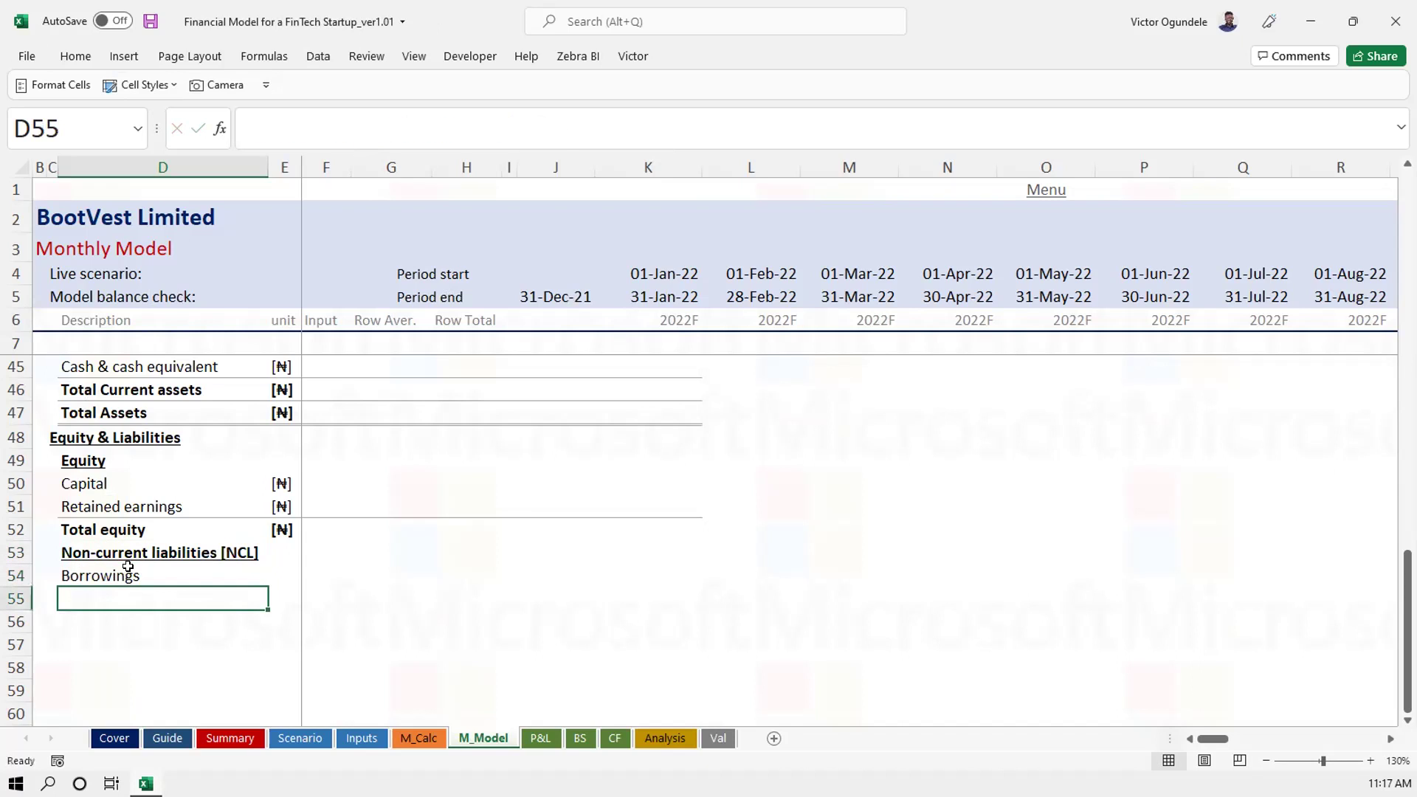
# Enter the label "Total NCL" in D55 and save the workbook
pyautogui.write('Total NCA')
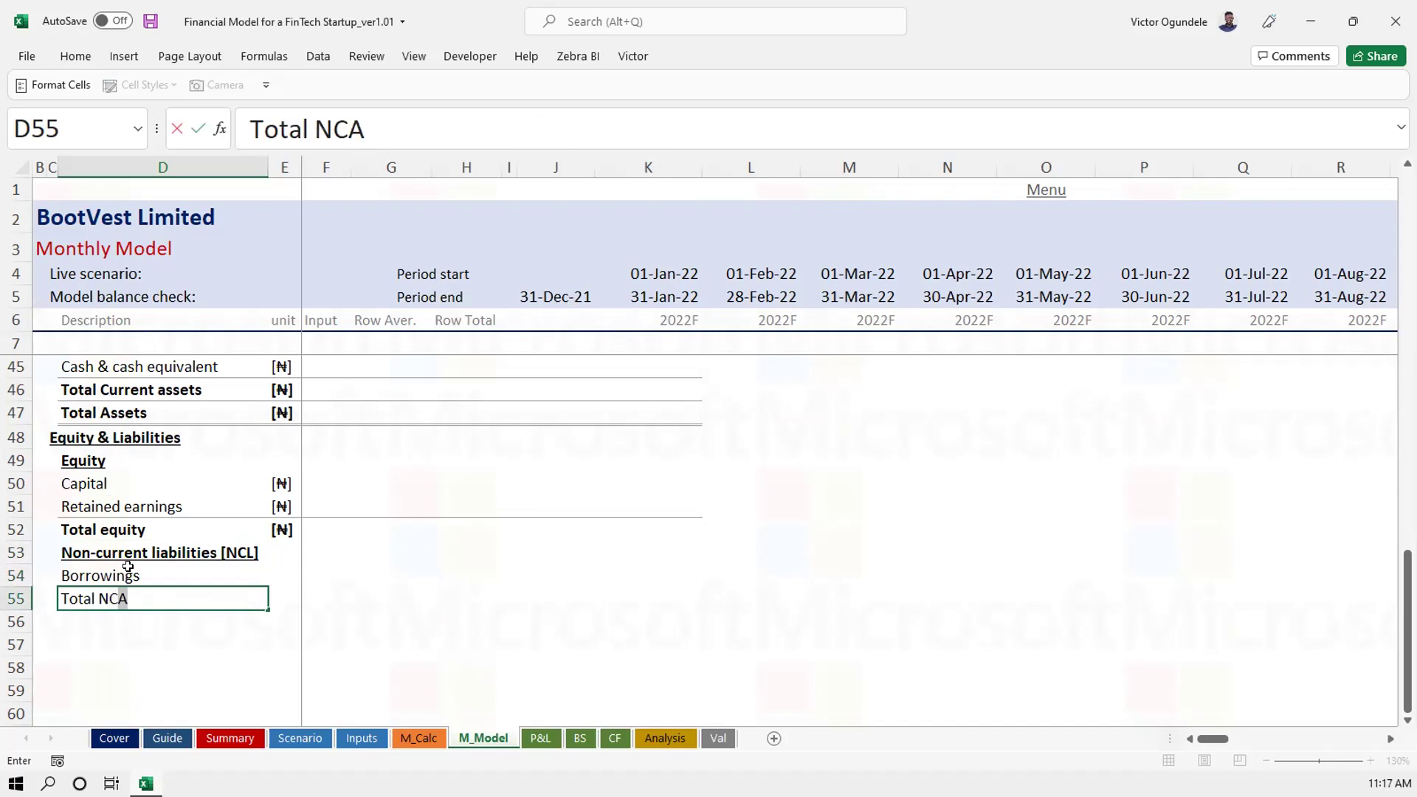
pyautogui.write('L')
pyautogui.hotkey('ctrl', 's')
# Copy the currency units in E51:E52 to E54:E55 for the borrowings and total NCL lines
pyautogui.press('Tab')
pyautogui.press('Up')
pyautogui.press('Up')
pyautogui.press('Up')
pyautogui.press('Up')
pyautogui.press('Up')
pyautogui.hotkey('ctrl', 'c')
pyautogui.hotkey('shift', 'Down')
pyautogui.hotkey('shift', 'Down')
pyautogui.hotkey('ctrl', 'v')
pyautogui.press('Down')
pyautogui.press('Down')
pyautogui.press('Down')
pyautogui.hotkey('ctrl', 'v')
# Apply the SubTotal cell style to the Total NCL row across D55:K55
pyautogui.press('Down')
pyautogui.press('Left')
pyautogui.hotkey('shift', 'Right')
pyautogui.hotkey('shift', 'Right')
pyautogui.hotkey('shift', 'Right')
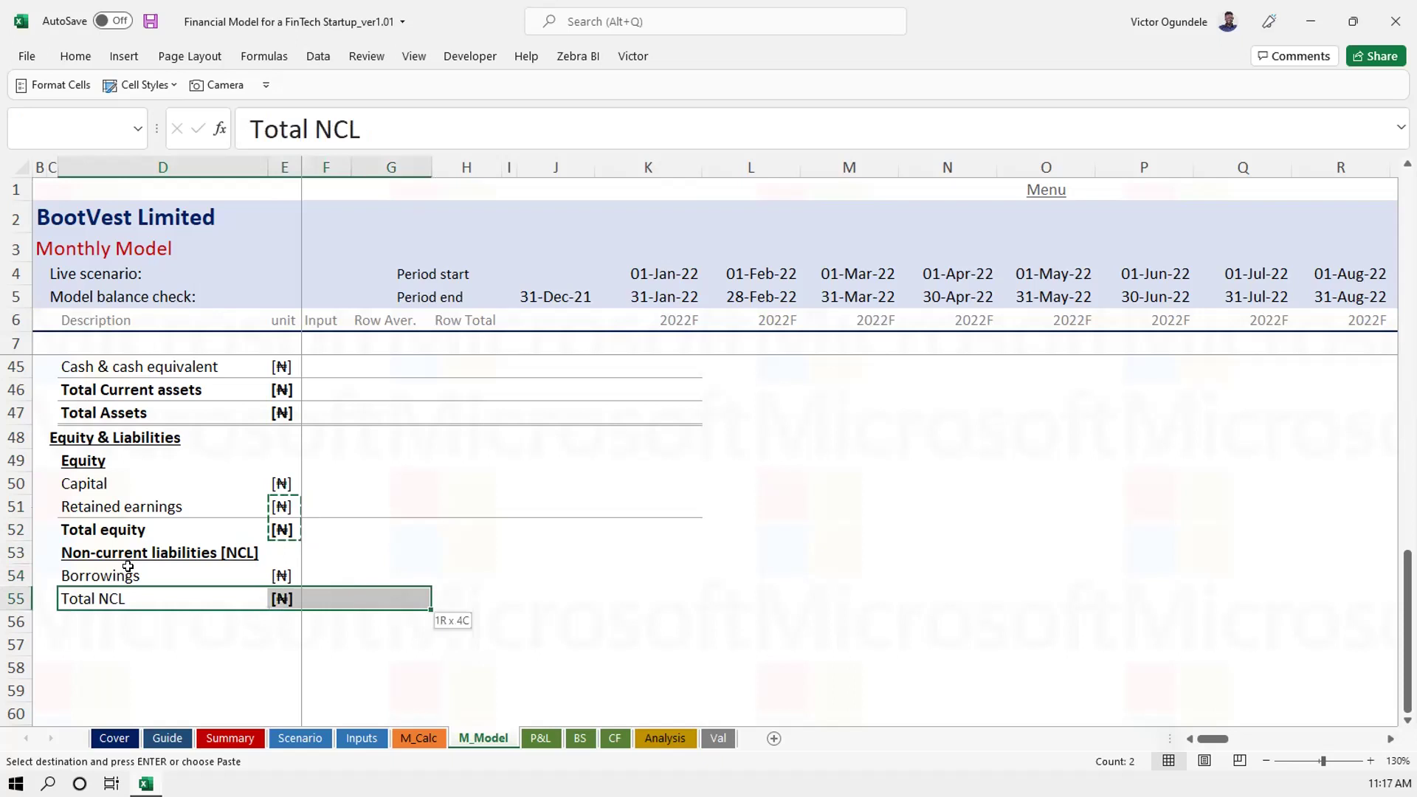
pyautogui.hotkey('shift', 'Right')
pyautogui.hotkey('shift', 'Right')
pyautogui.hotkey('shift', 'Right')
pyautogui.hotkey('shift', 'Right')
pyautogui.hotkey('alt', '2')
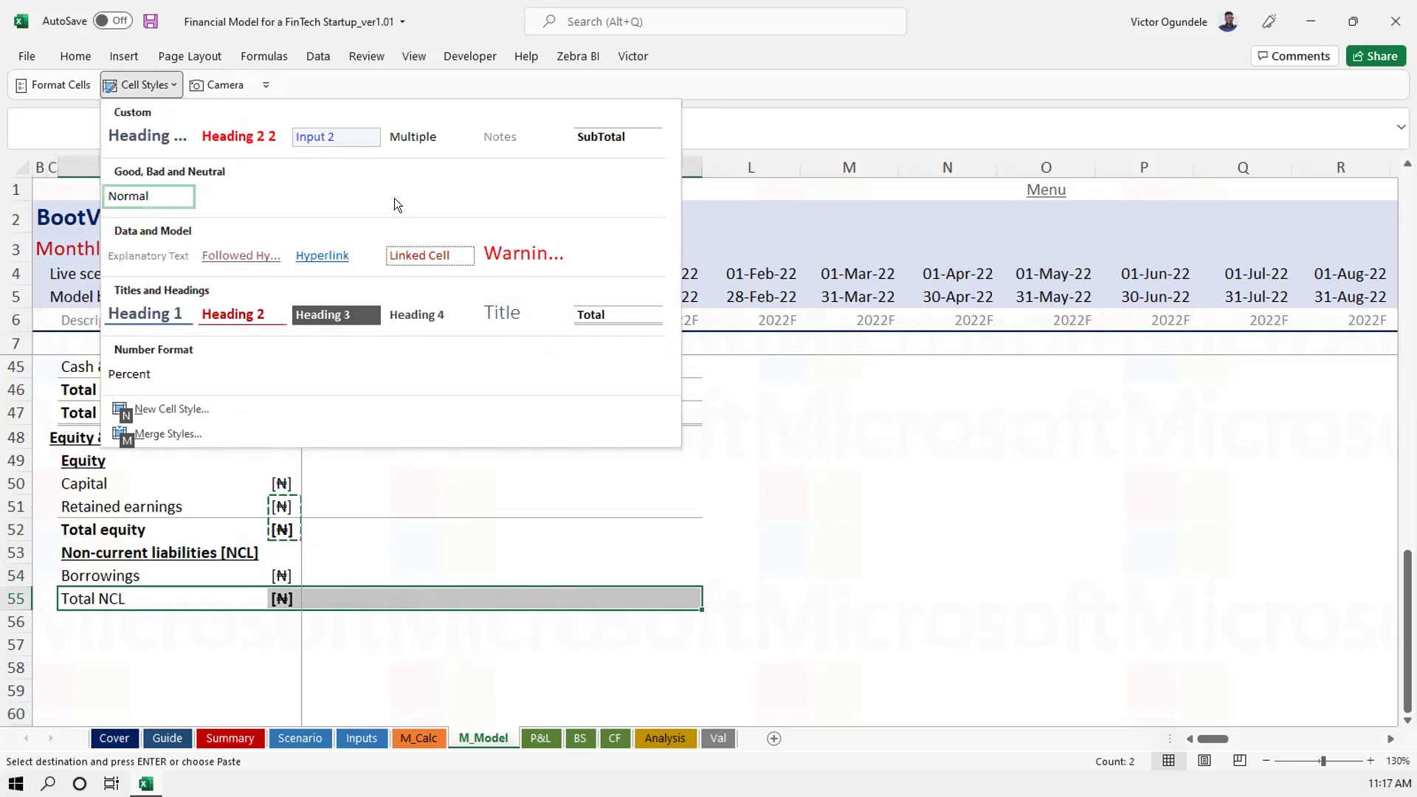
pyautogui.click(595, 137)
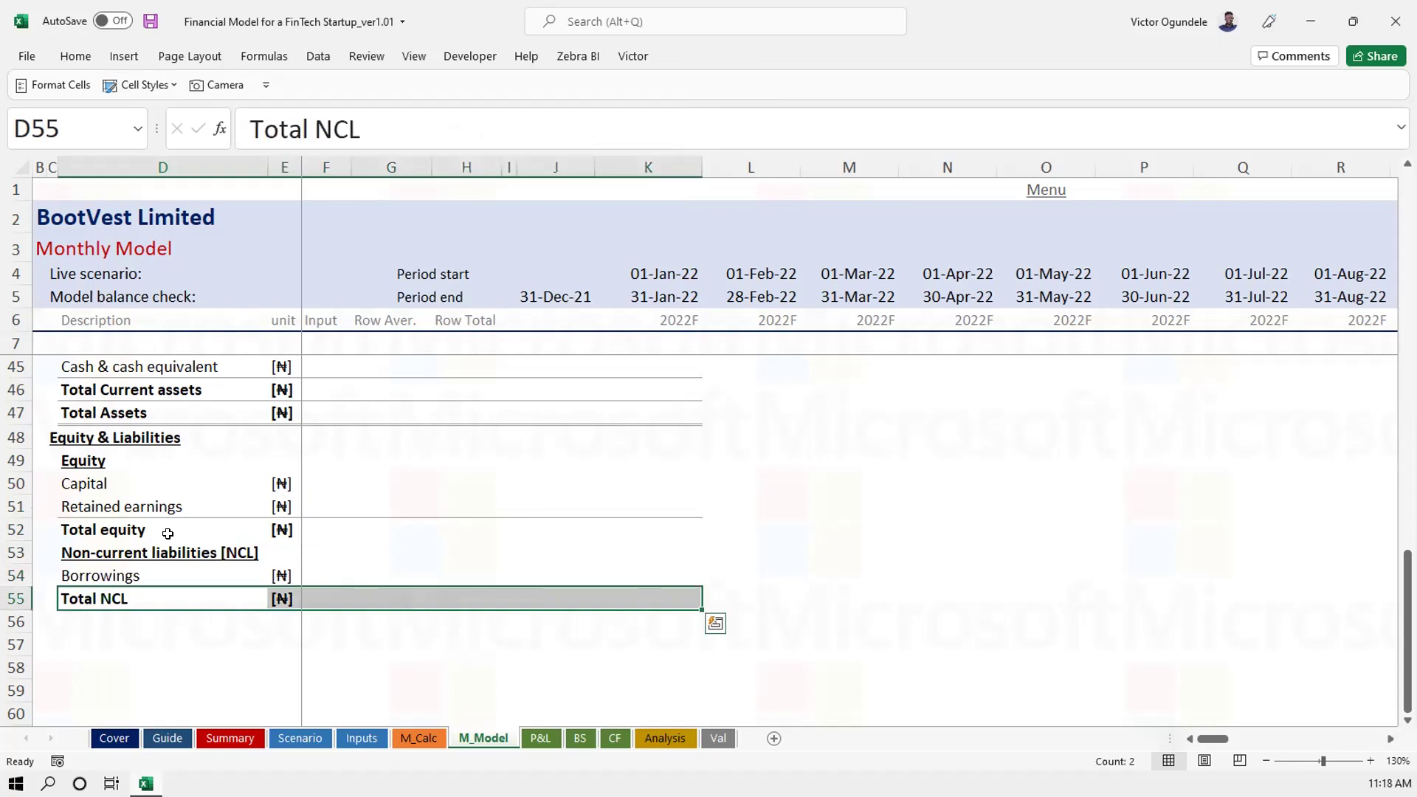
# Enter the subheading "Current liabilities" in D56 and save the workbook
pyautogui.click(73, 633)
pyautogui.press('Up')
pyautogui.click(72, 631)
pyautogui.write('Current liabilities')
pyautogui.press('Return')
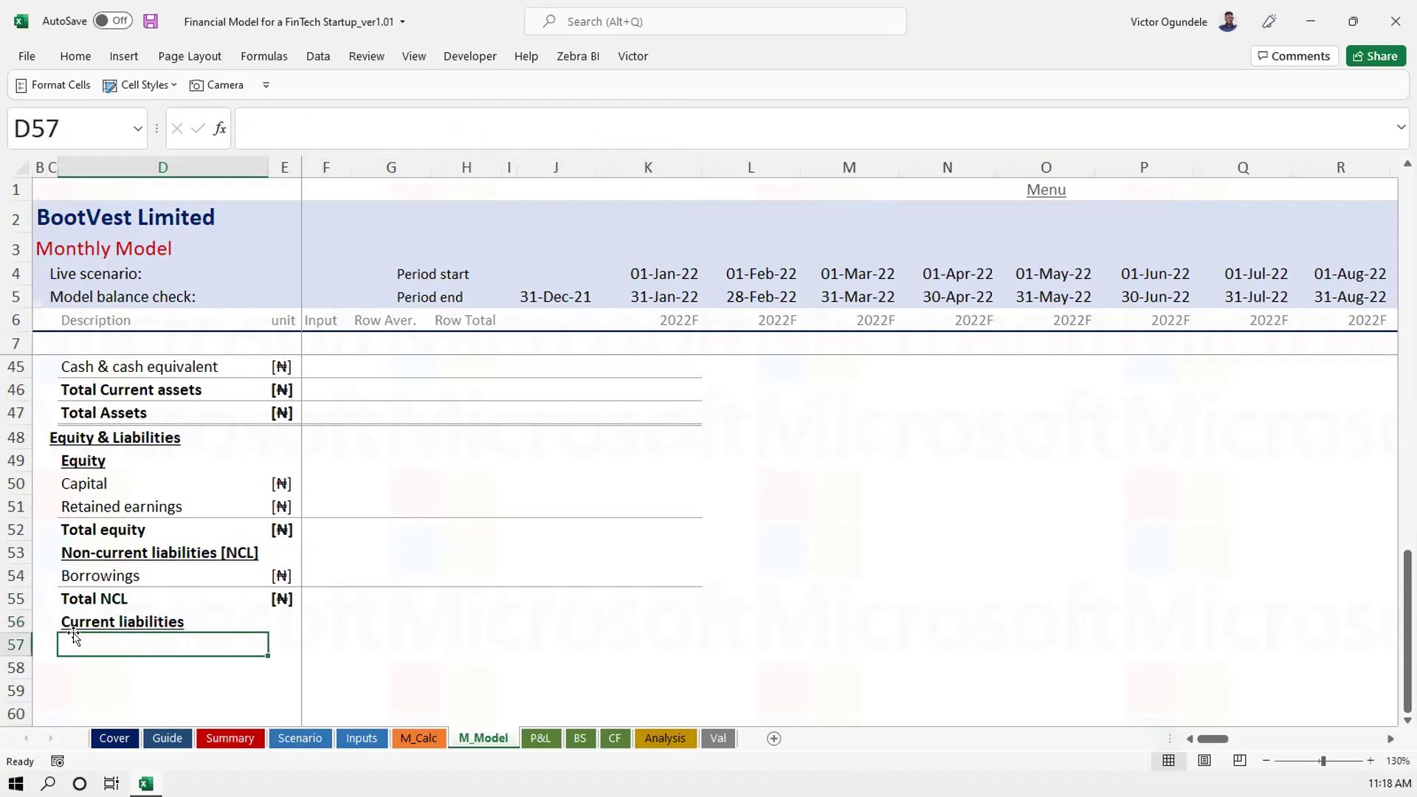
pyautogui.hotkey('ctrl', 's')
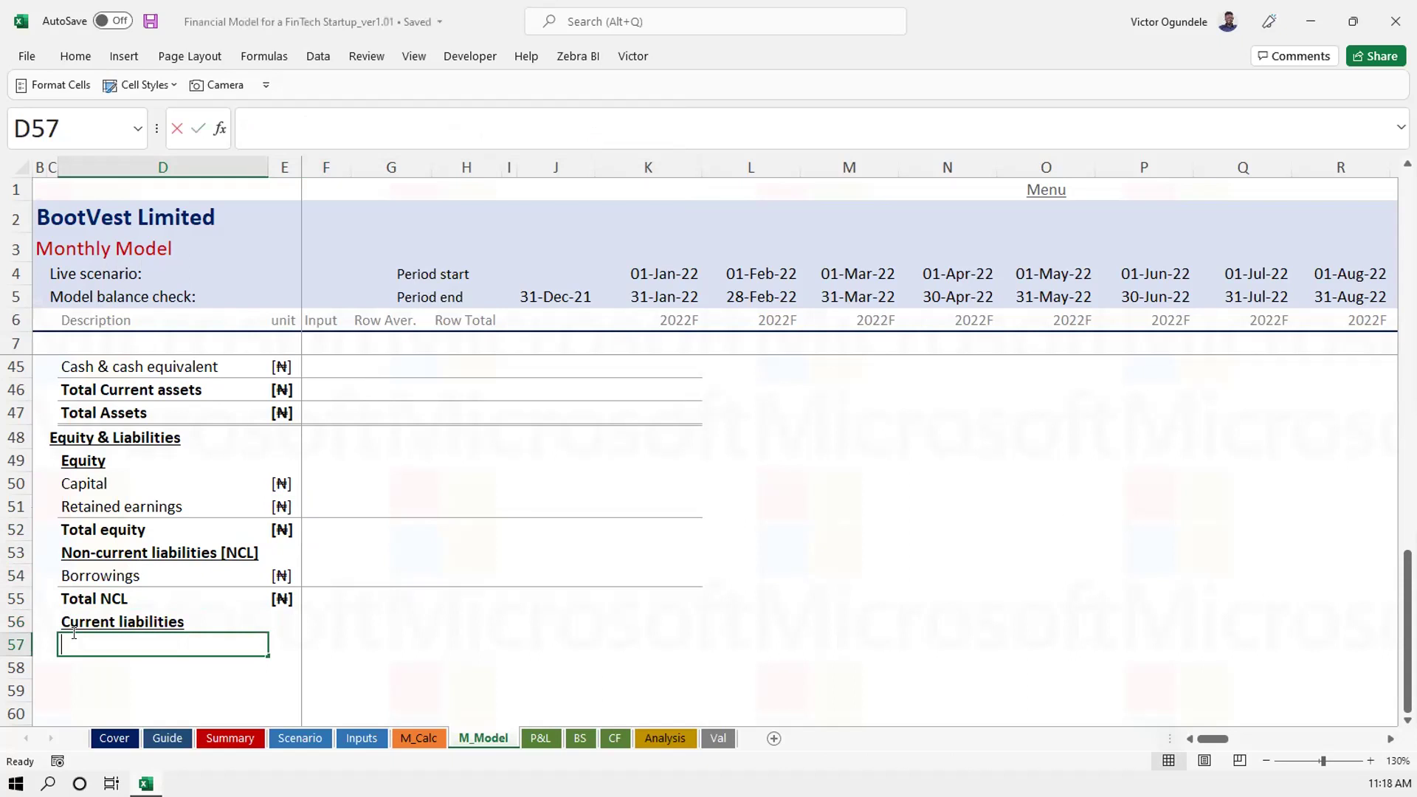
# Enter the line label "Deposits" in D57 under current liabilities
pyautogui.write('Deposit')
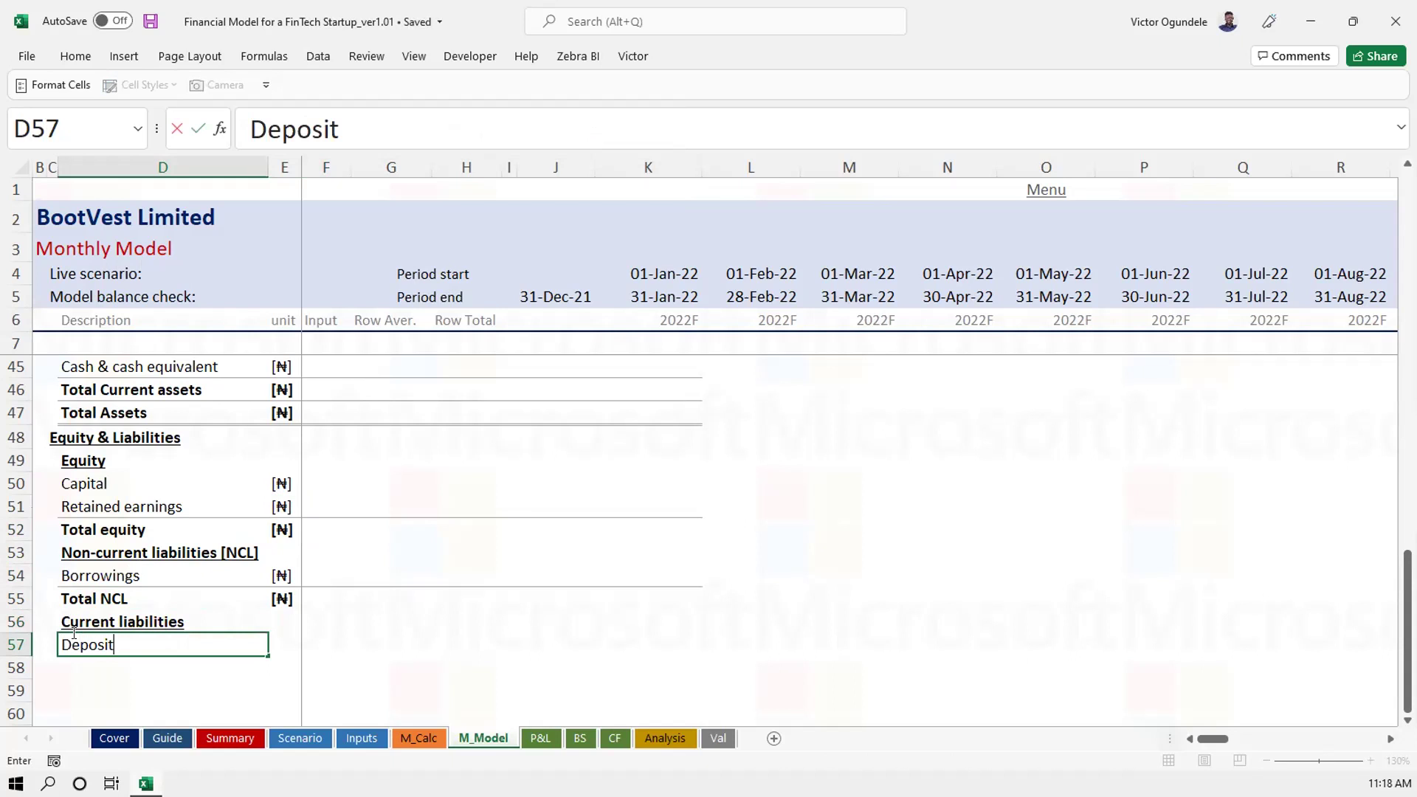
pyautogui.write('s')
# Review the balance sheet lines above and below the first current liabilities entry
pyautogui.press('Up')
pyautogui.press('Up')
pyautogui.press('Up')
pyautogui.press('Up')
pyautogui.press('Up')
pyautogui.press('Up')
pyautogui.press('Up')
pyautogui.press('Up')
pyautogui.press('Up')
pyautogui.press('Up')
pyautogui.press('Up')
pyautogui.press('Up')
pyautogui.press('Up')
pyautogui.press('Up')
pyautogui.press('Up')
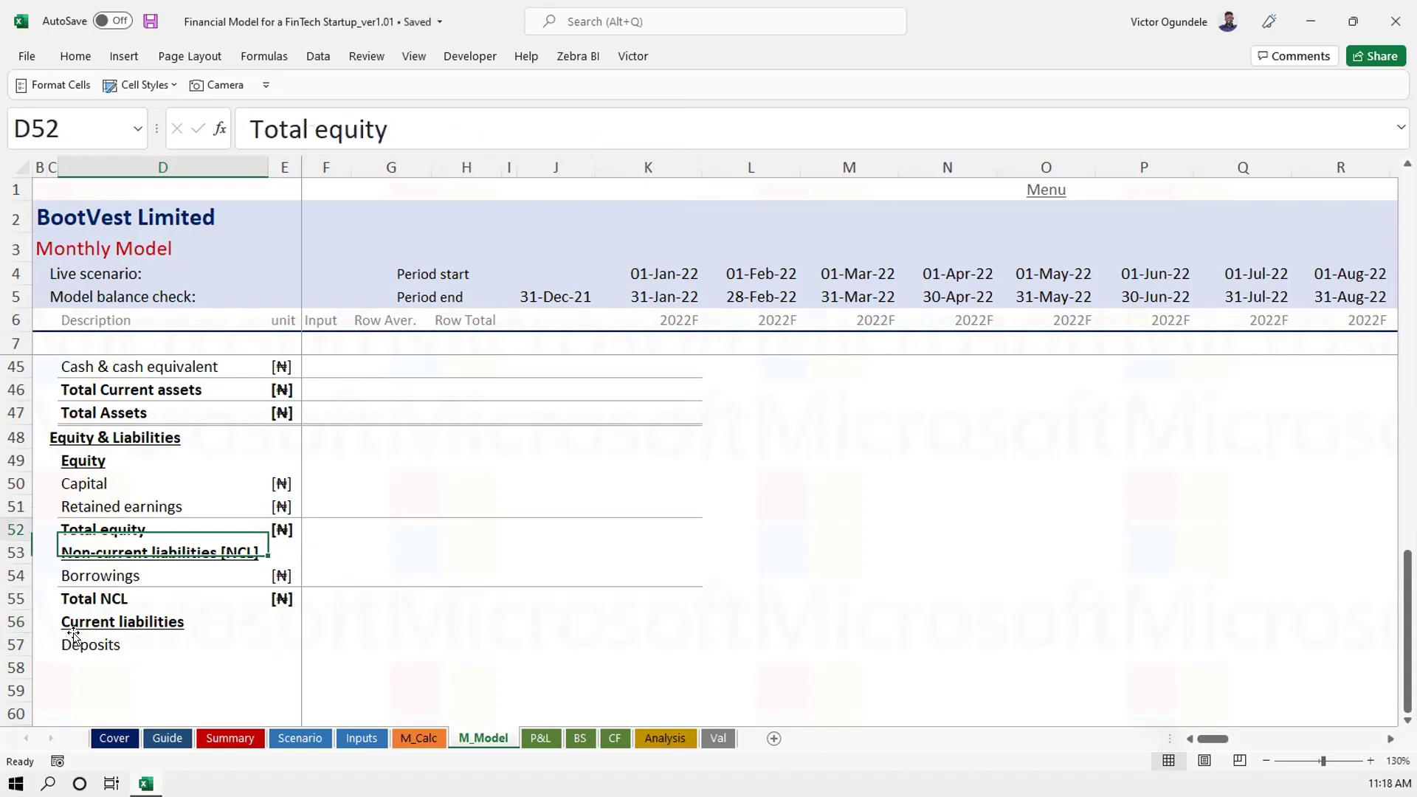
pyautogui.press('Down')
pyautogui.press('Down')
pyautogui.press('Down')
pyautogui.press('Down')
pyautogui.press('Down')
pyautogui.press('Down')
pyautogui.press('Down')
pyautogui.press('Down')
pyautogui.press('Down')
pyautogui.press('Down')
pyautogui.press('Down')
pyautogui.press('Down')
pyautogui.press('Down')
pyautogui.press('Down')
pyautogui.press('Down')
pyautogui.press('Down')
pyautogui.press('Down')
pyautogui.press('Down')
pyautogui.press('Down')
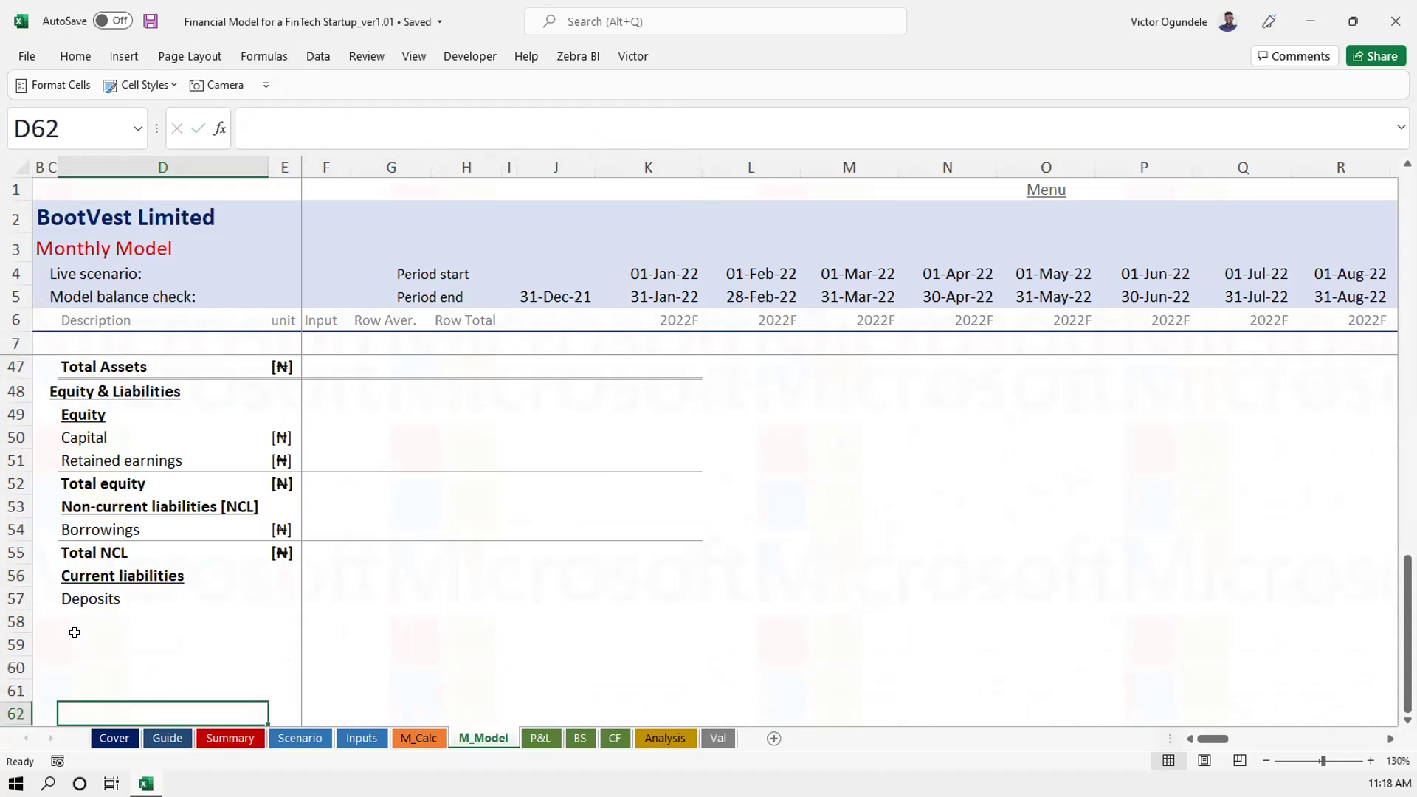
pyautogui.press('Up')
pyautogui.press('Up')
pyautogui.press('Up')
pyautogui.press('Up')
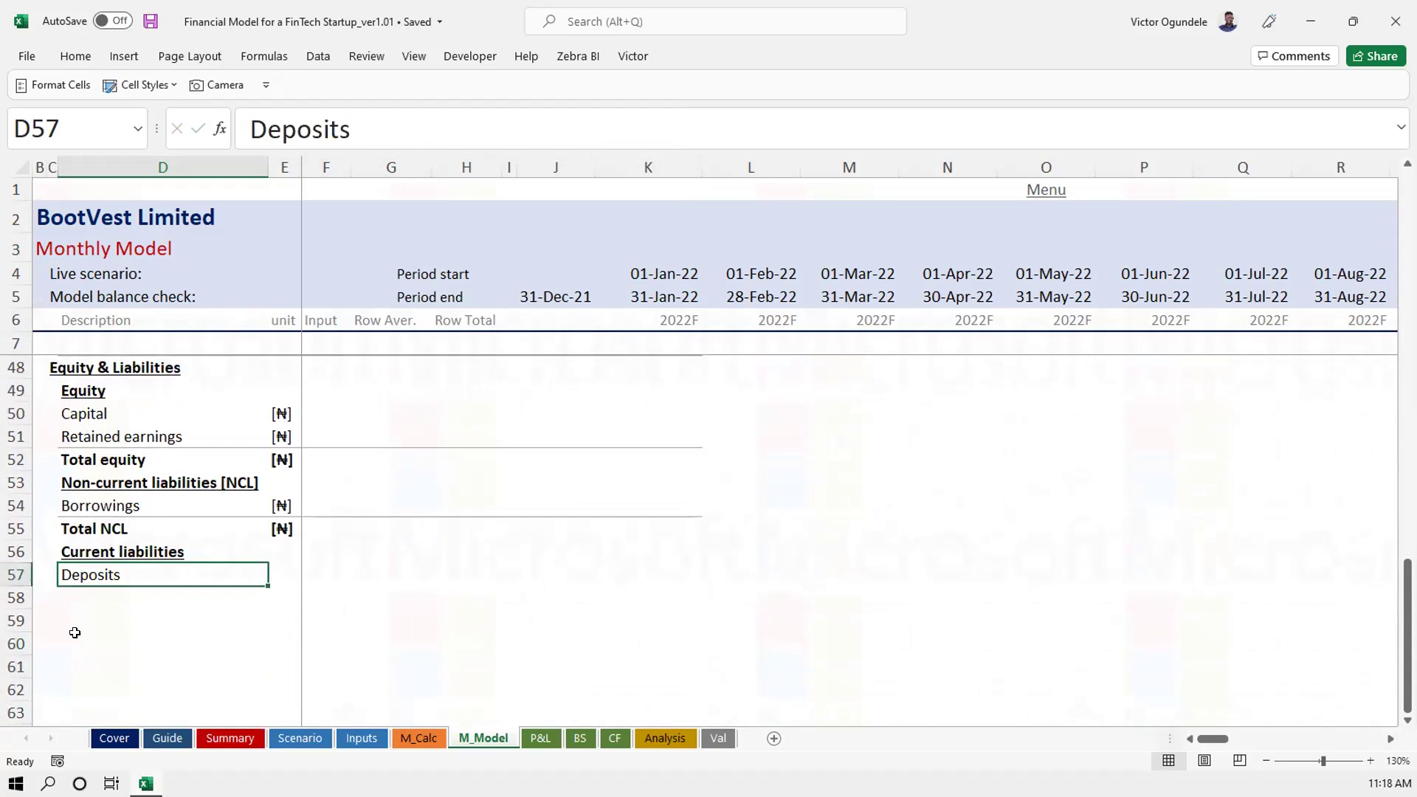
# Replace the label in D57 with "Savings"
pyautogui.press('F2')
pyautogui.press('BackSpace')
pyautogui.press('BackSpace')
pyautogui.press('BackSpace')
pyautogui.press('BackSpace')
pyautogui.press('BackSpace')
pyautogui.press('BackSpace')
pyautogui.press('BackSpace')
pyautogui.press('BackSpace')
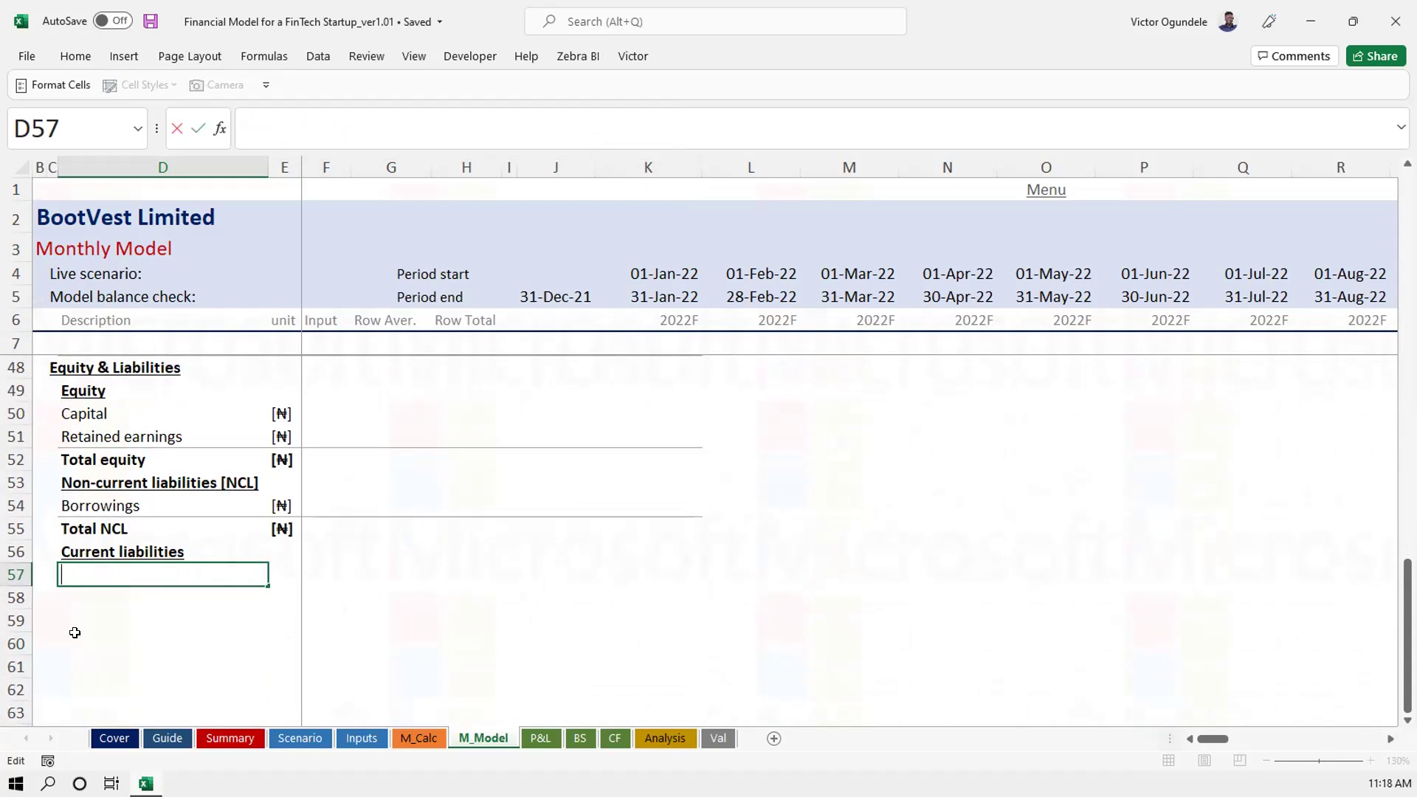
pyautogui.write('Savings')
pyautogui.press('Return')
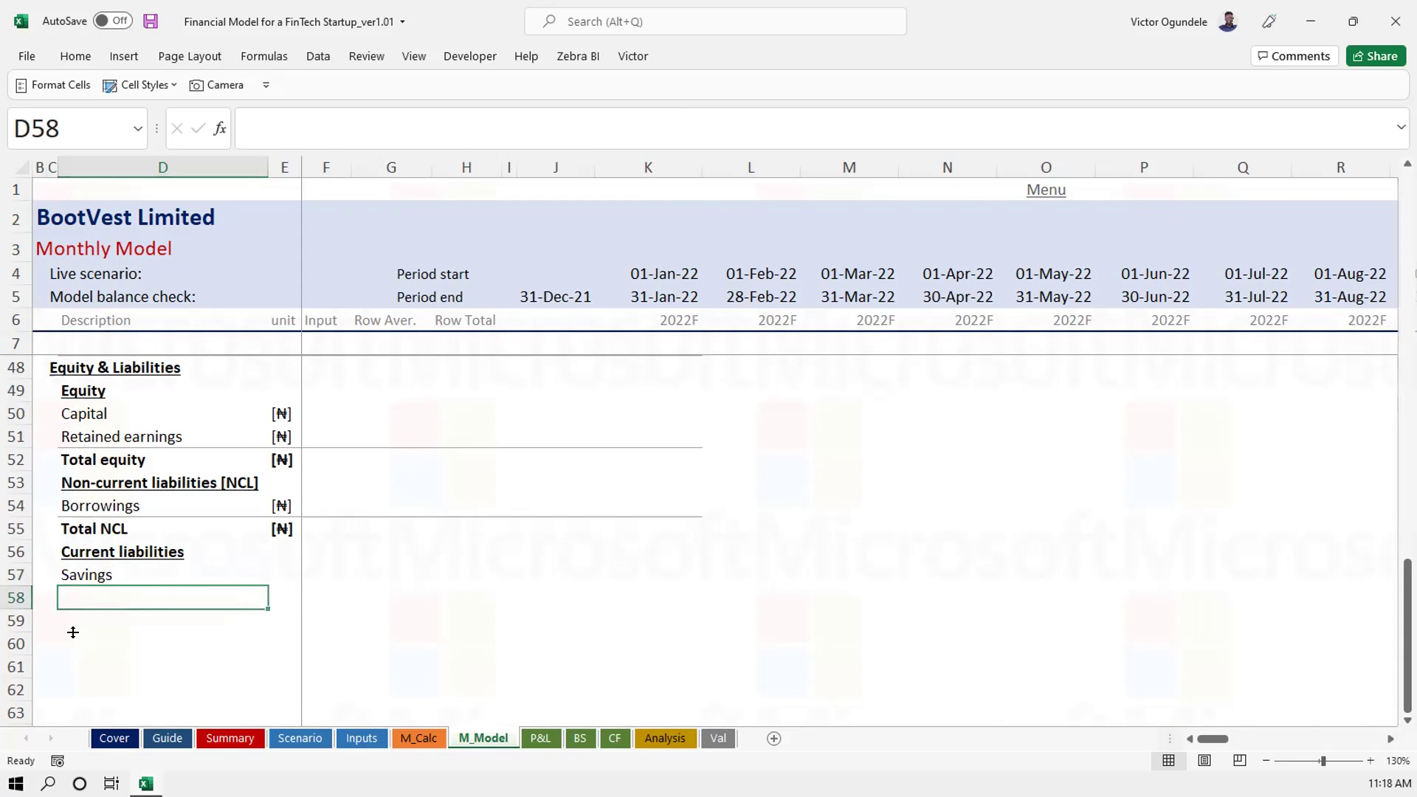
# Check the Operating Working Capital items on the Inputs sheet and enter the label "Trade payables" in D58 of M_Model
pyautogui.hotkey('ctrl', 'pageup')
pyautogui.hotkey('ctrl', 'pageup')
pyautogui.hotkey('ctrl', 'pageup')
pyautogui.hotkey('ctrl', 'pagedown')
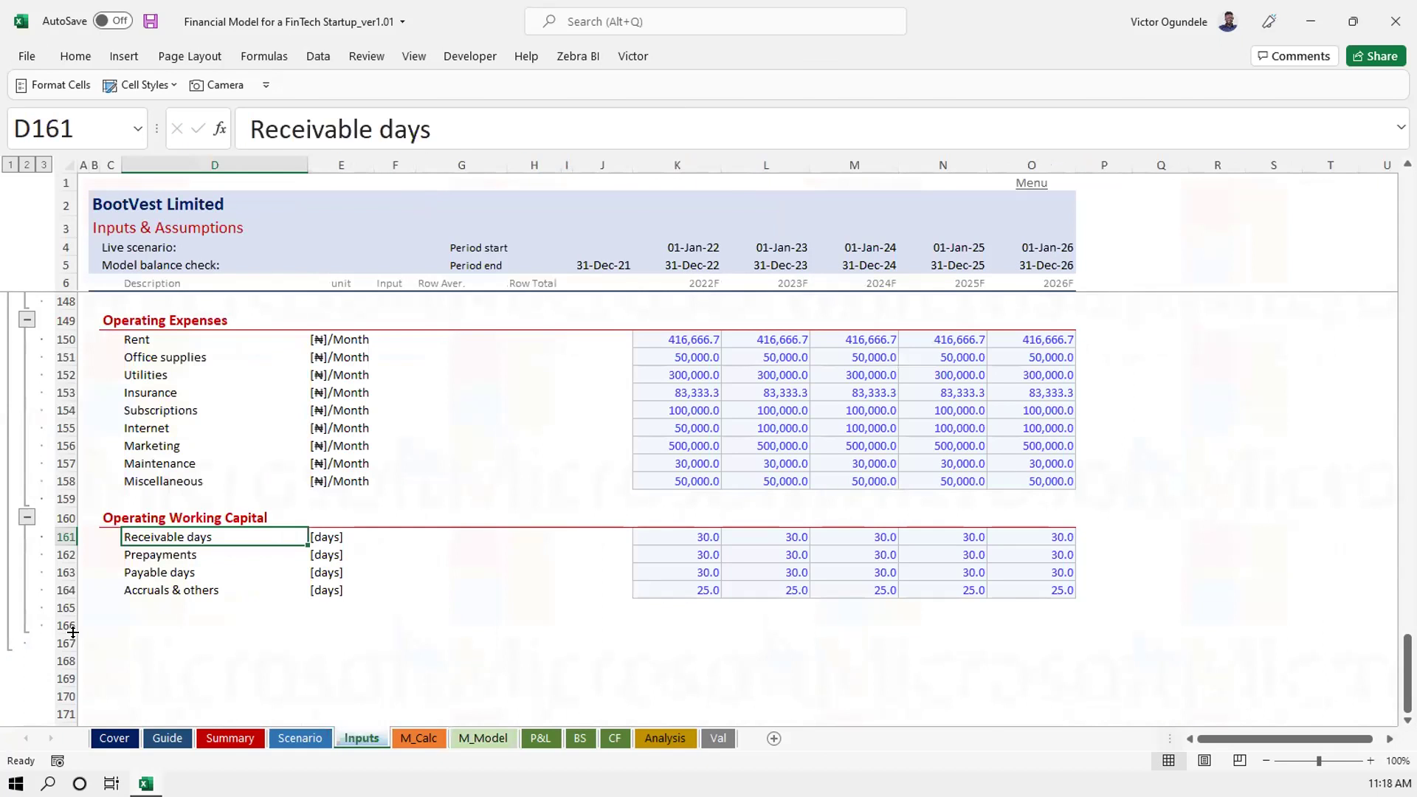
pyautogui.hotkey('ctrl', 'pagedown')
pyautogui.hotkey('ctrl', 'pagedown')
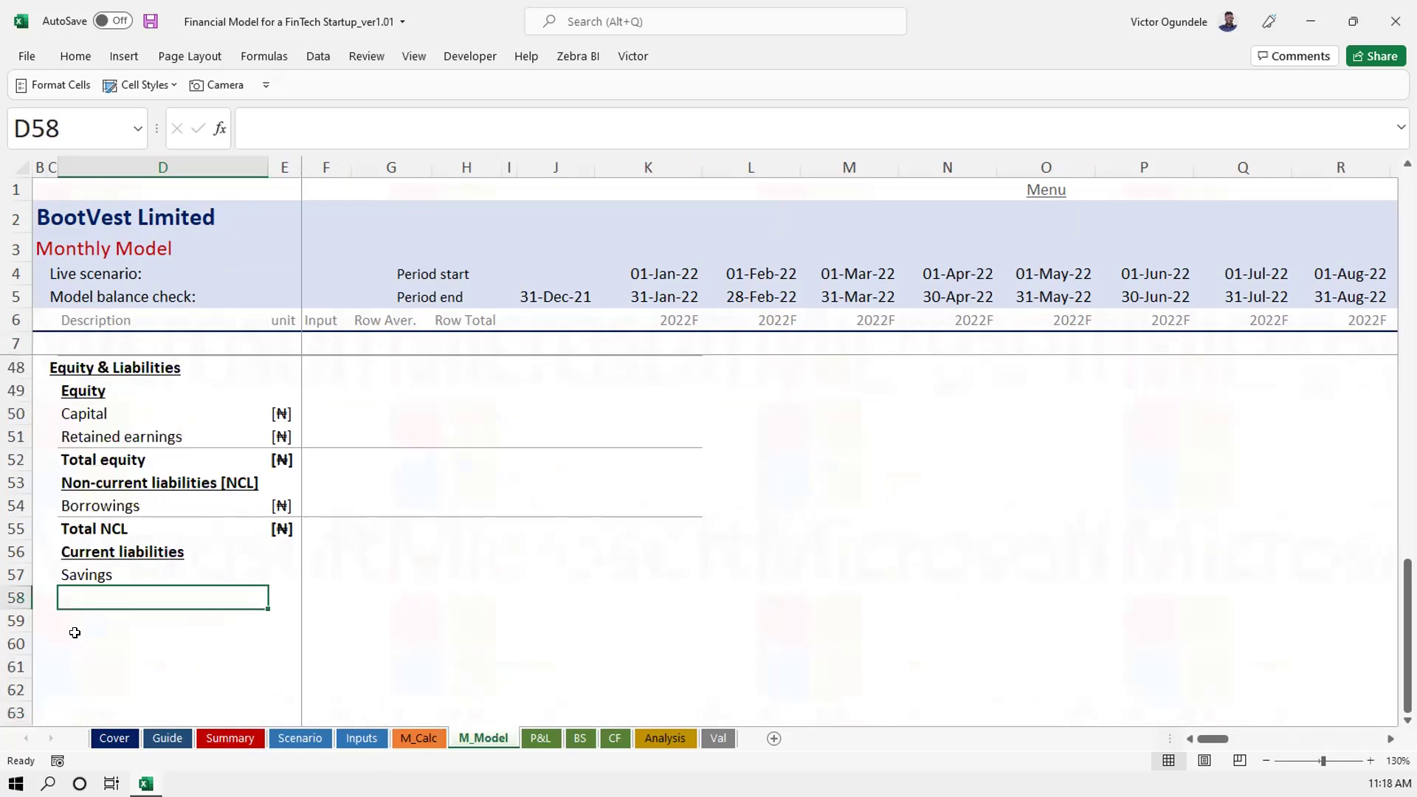
pyautogui.write('Trade a')
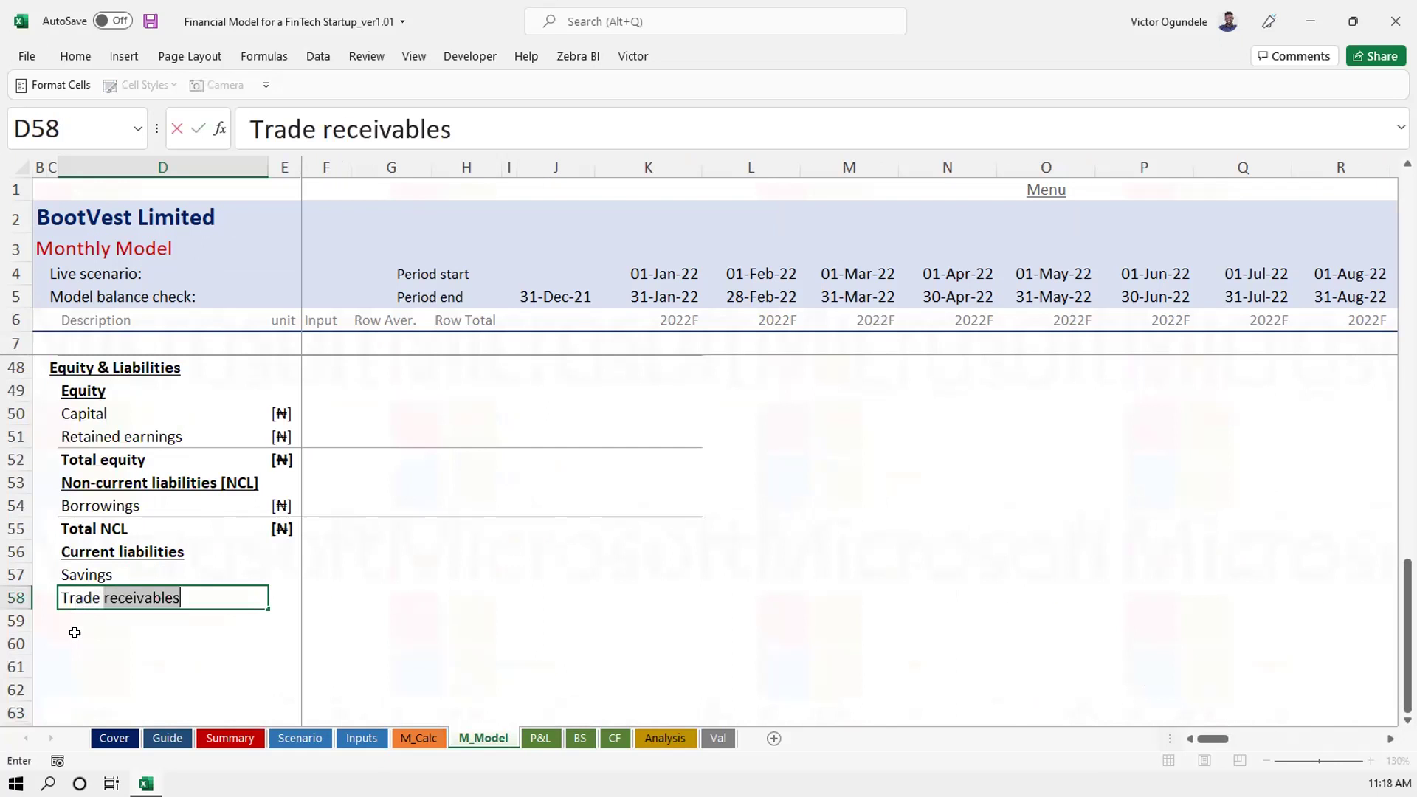
pyautogui.press('BackSpace')
pyautogui.write('payables')
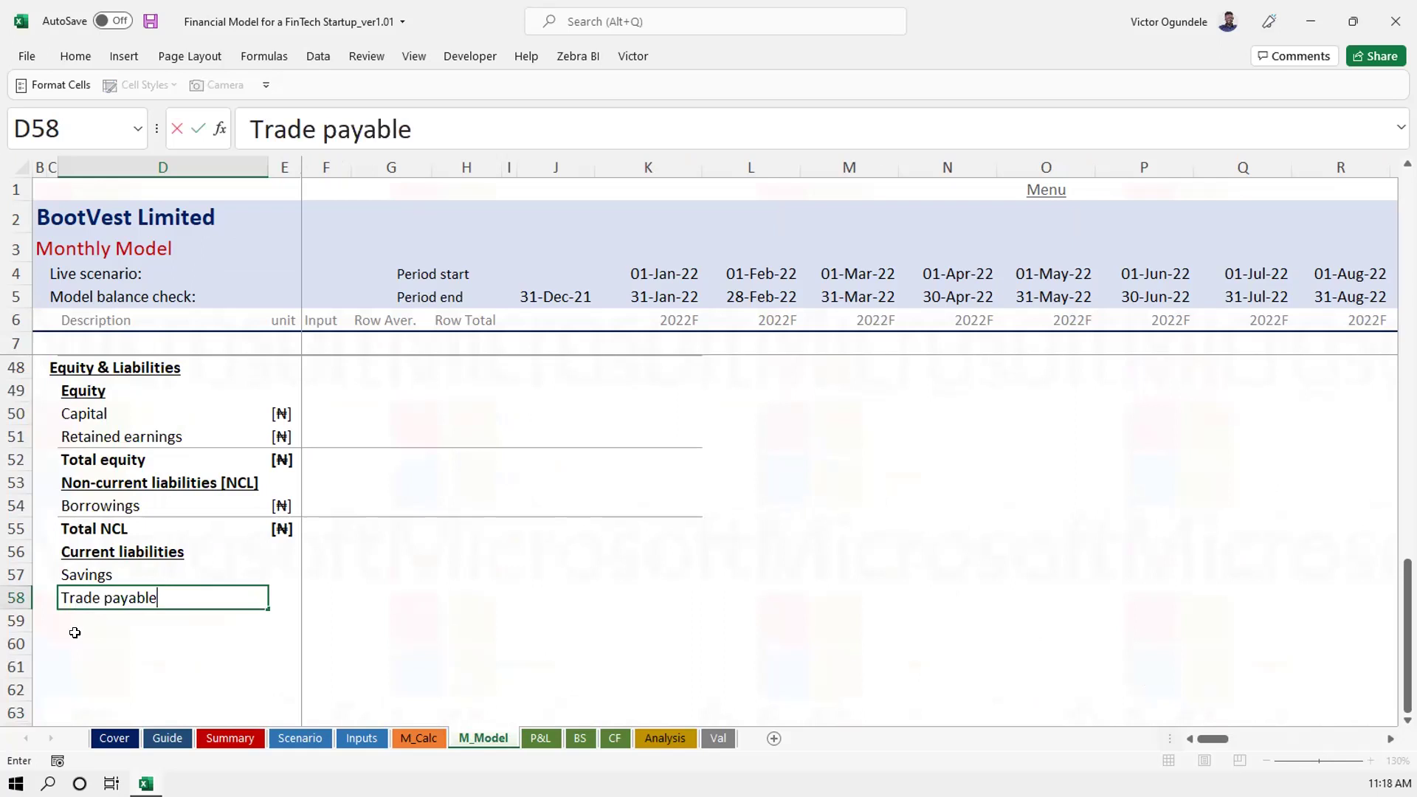
pyautogui.press('Return')
# Enter the label "Accruals & other liabilities" in D59 and save the workbook
pyautogui.write('Accrua')
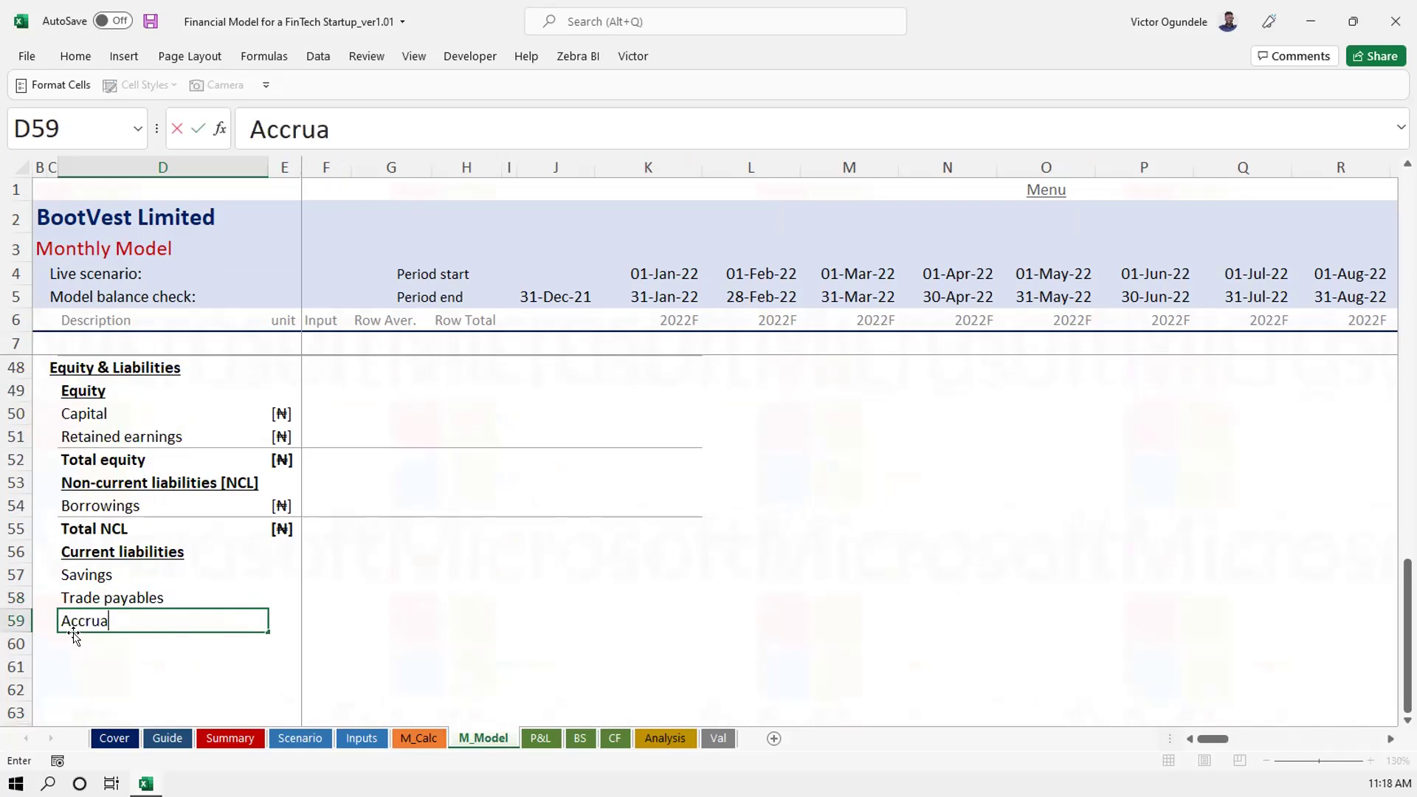
pyautogui.write('ls & other ')
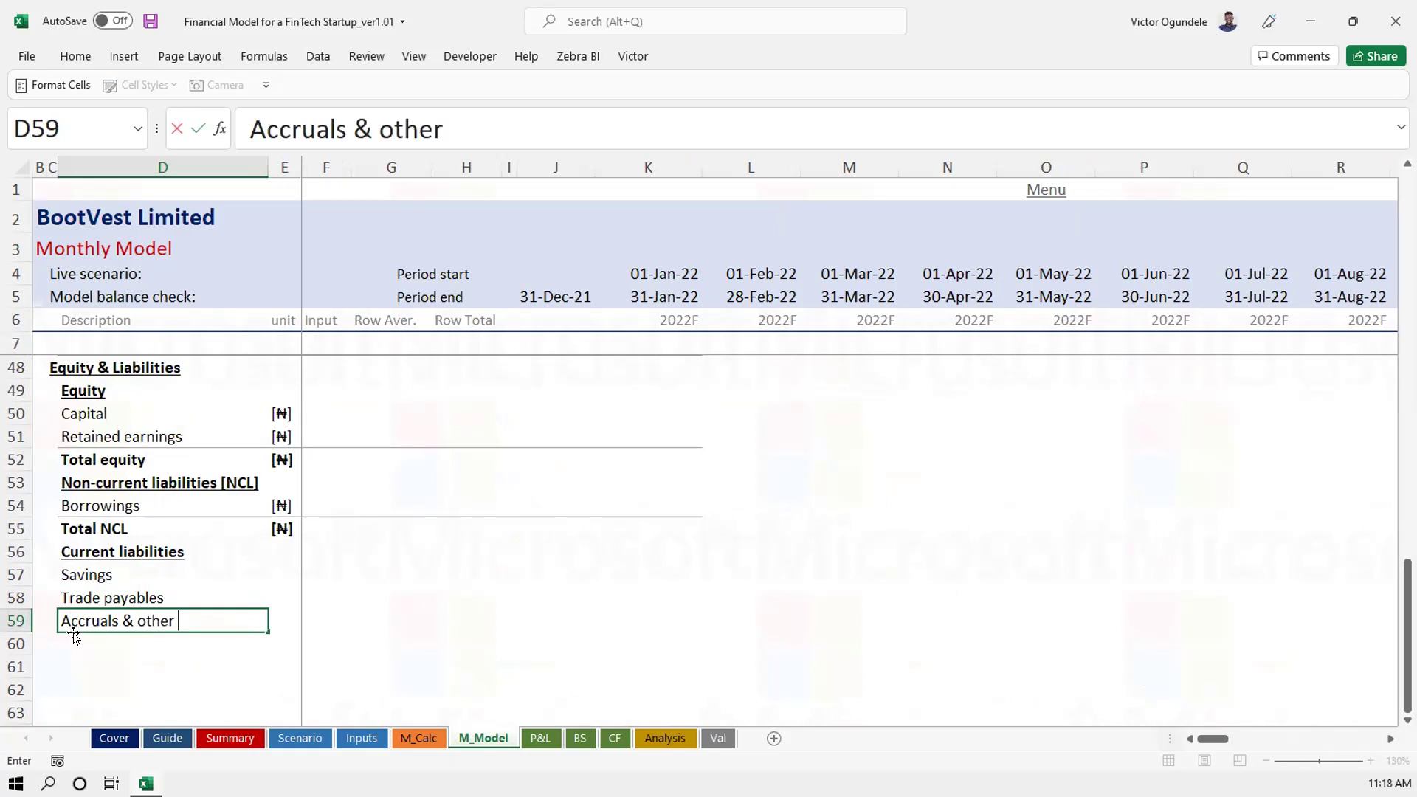
pyautogui.write('liabilities')
pyautogui.hotkey('ctrl', 's')
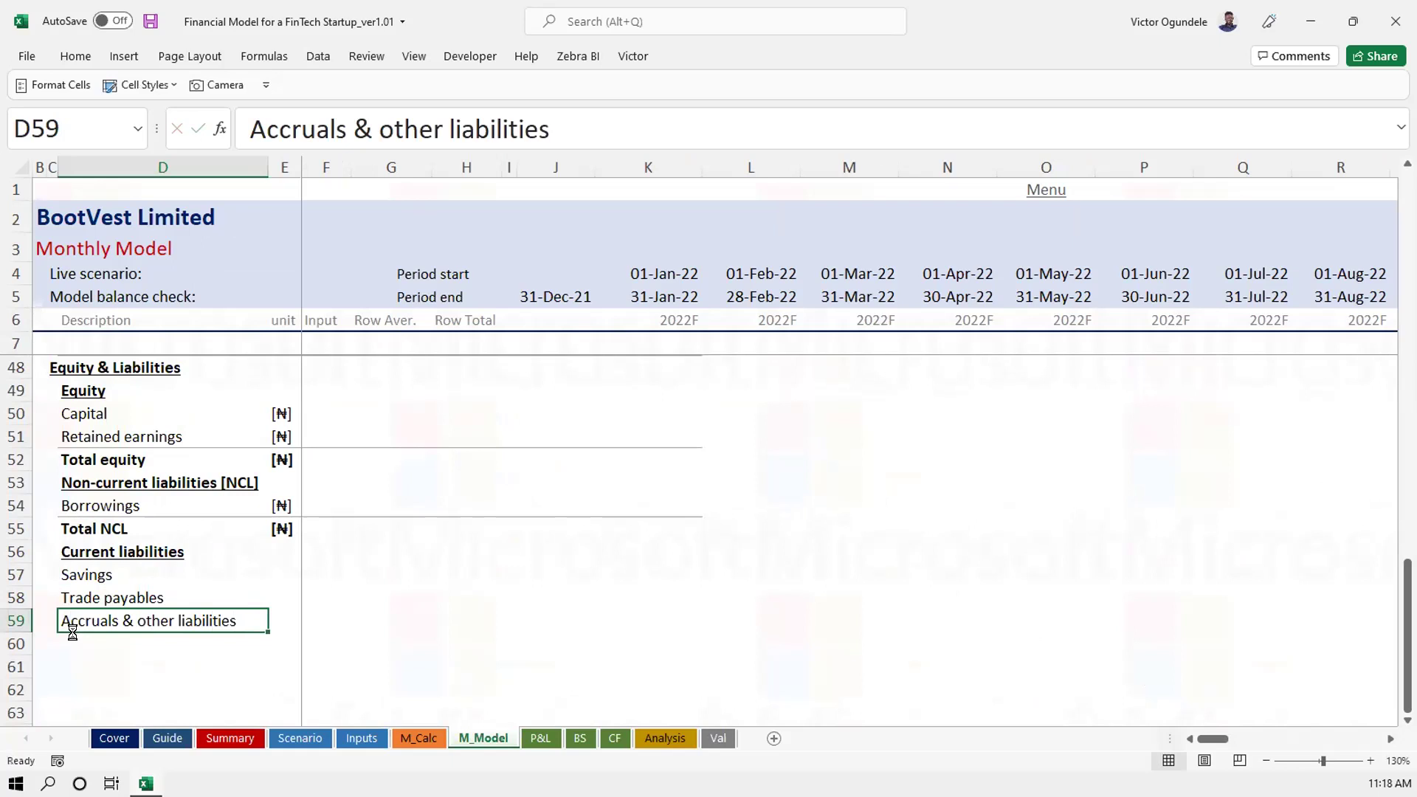
# Enter the label "Total current liabilities" in D60 and save the workbook
pyautogui.press('Return')
pyautogui.write('Total ')
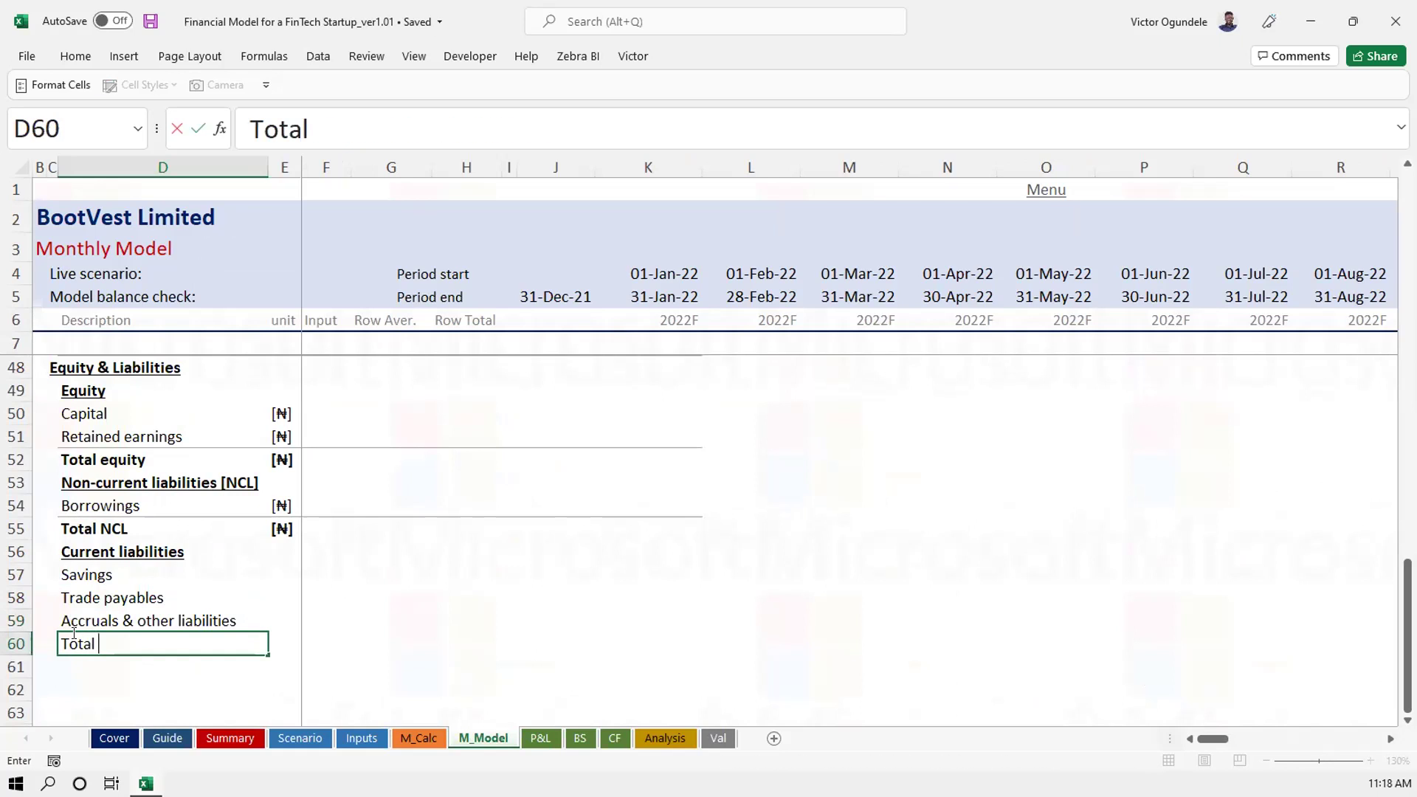
pyautogui.write('current lia')
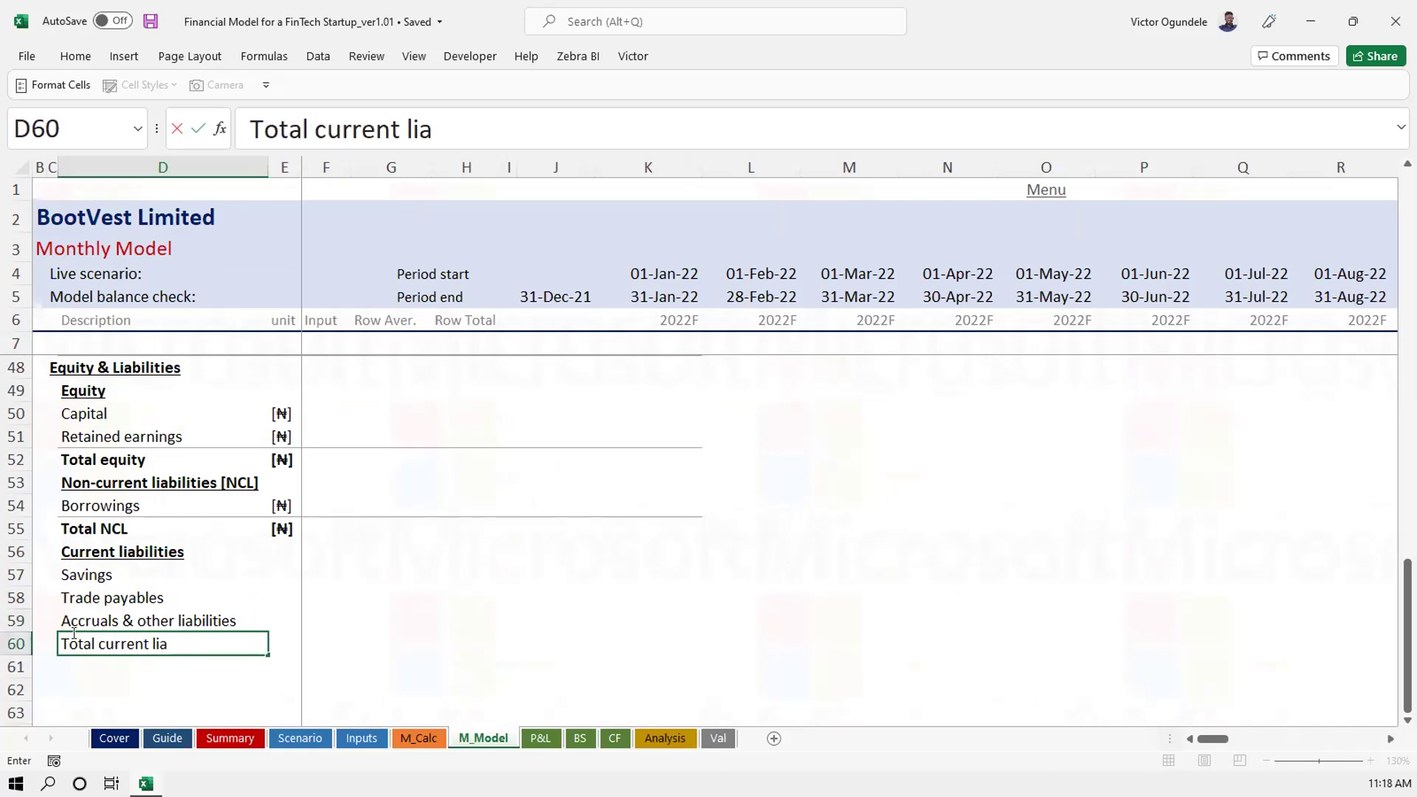
pyautogui.write('bilities')
pyautogui.hotkey('ctrl', 's')
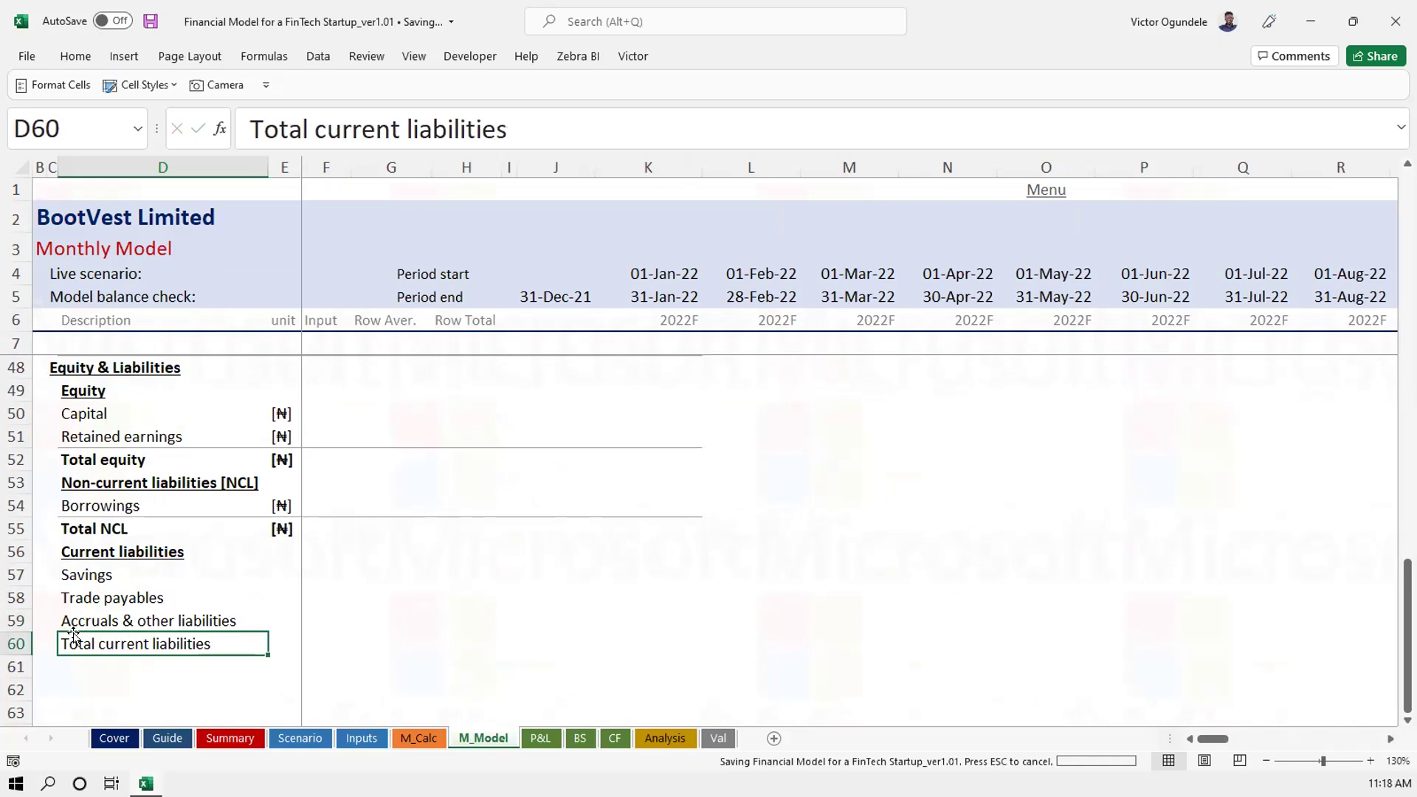
# Copy the currency unit formula from E50 into E57:E60 for the current liabilities lines
pyautogui.press('Right')
pyautogui.press('Up')
pyautogui.press('Up')
pyautogui.press('Up')
pyautogui.press('Up')
pyautogui.press('Up')
pyautogui.press('Up')
pyautogui.press('Up')
pyautogui.press('Up')
pyautogui.press('Up')
pyautogui.press('Up')
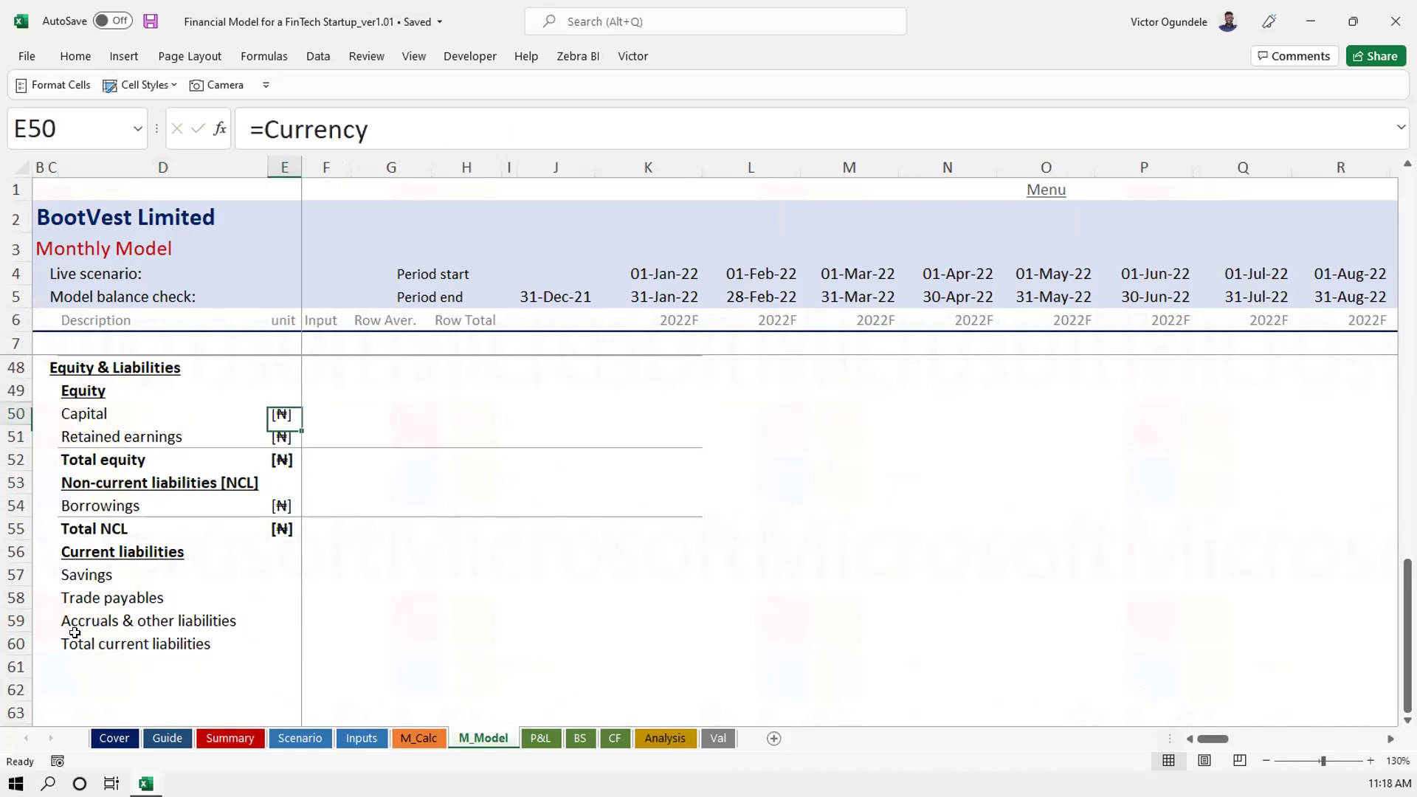
pyautogui.hotkey('ctrl', 'c')
pyautogui.press('Down')
pyautogui.press('Down')
pyautogui.press('Down')
pyautogui.press('Down')
pyautogui.press('Down')
pyautogui.press('Down')
pyautogui.press('Down')
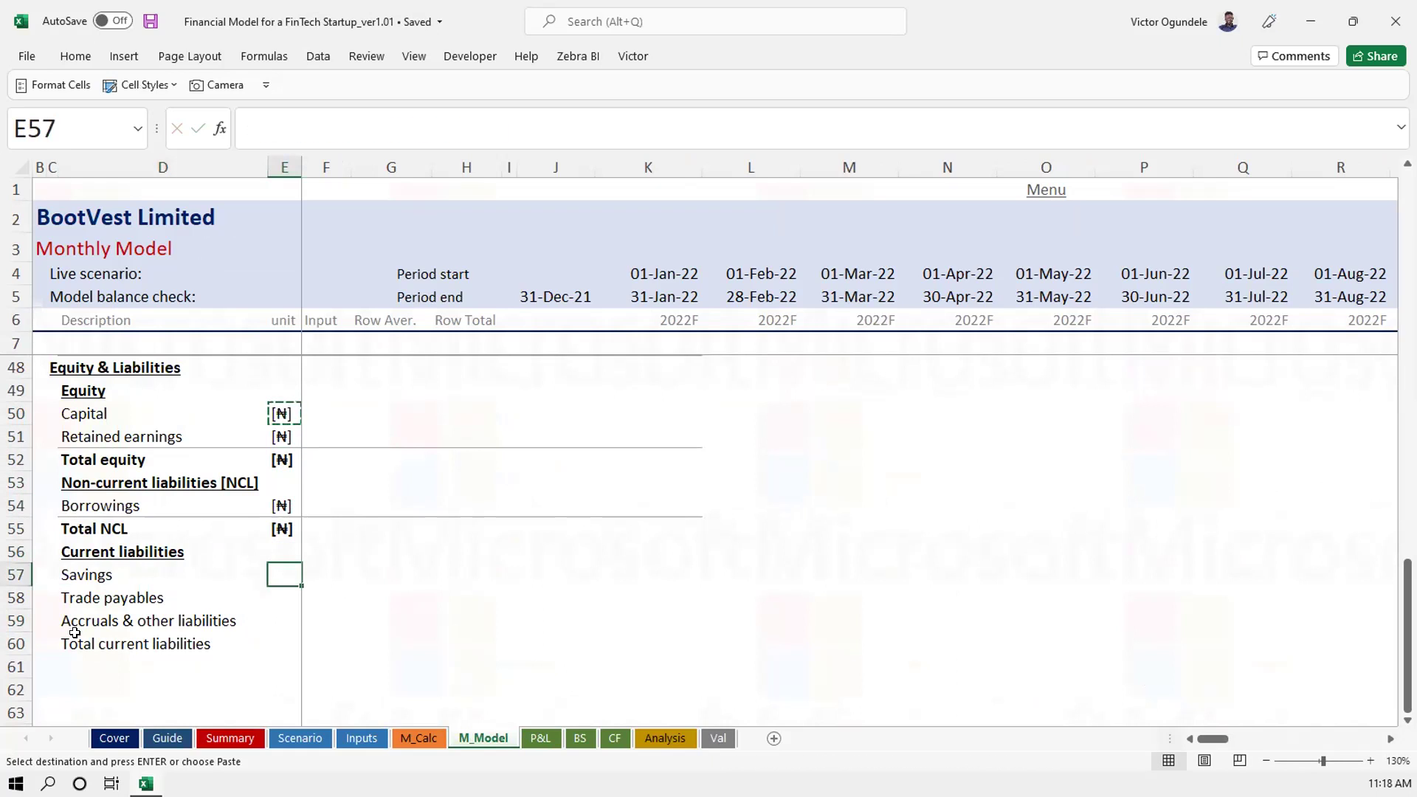
pyautogui.hotkey('shift', 'Down')
pyautogui.hotkey('shift', 'Down')
pyautogui.hotkey('shift', 'Down')
pyautogui.hotkey('ctrl', 'v')
# Apply the SubTotal cell style to the Total current liabilities row, D60:K60
pyautogui.press('Down')
pyautogui.press('Down')
pyautogui.press('Left')
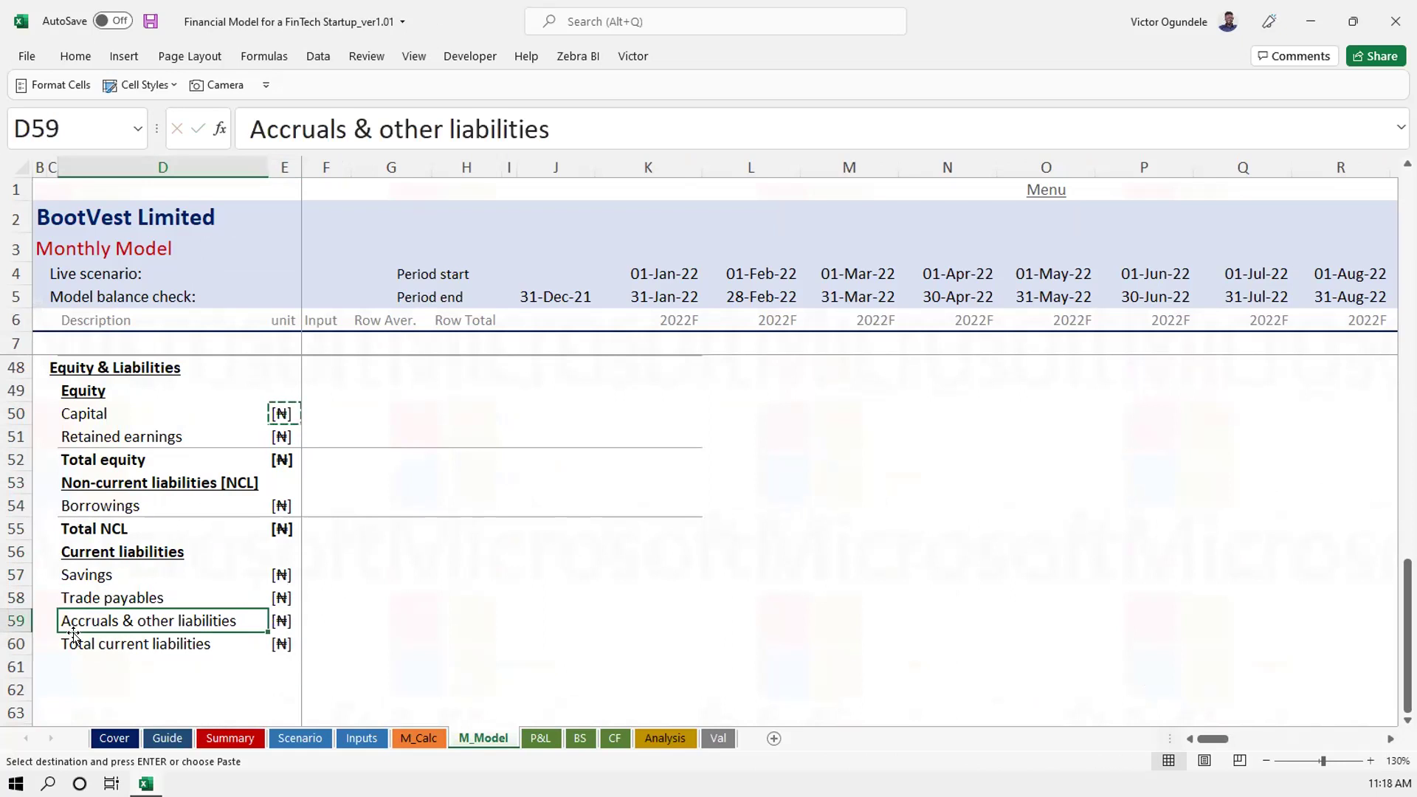
pyautogui.press('Down')
pyautogui.hotkey('shift', 'Right')
pyautogui.hotkey('shift', 'Right')
pyautogui.hotkey('shift', 'Right')
pyautogui.hotkey('shift', 'Right')
pyautogui.hotkey('shift', 'Right')
pyautogui.hotkey('shift', 'Right')
pyautogui.hotkey('shift', 'Right')
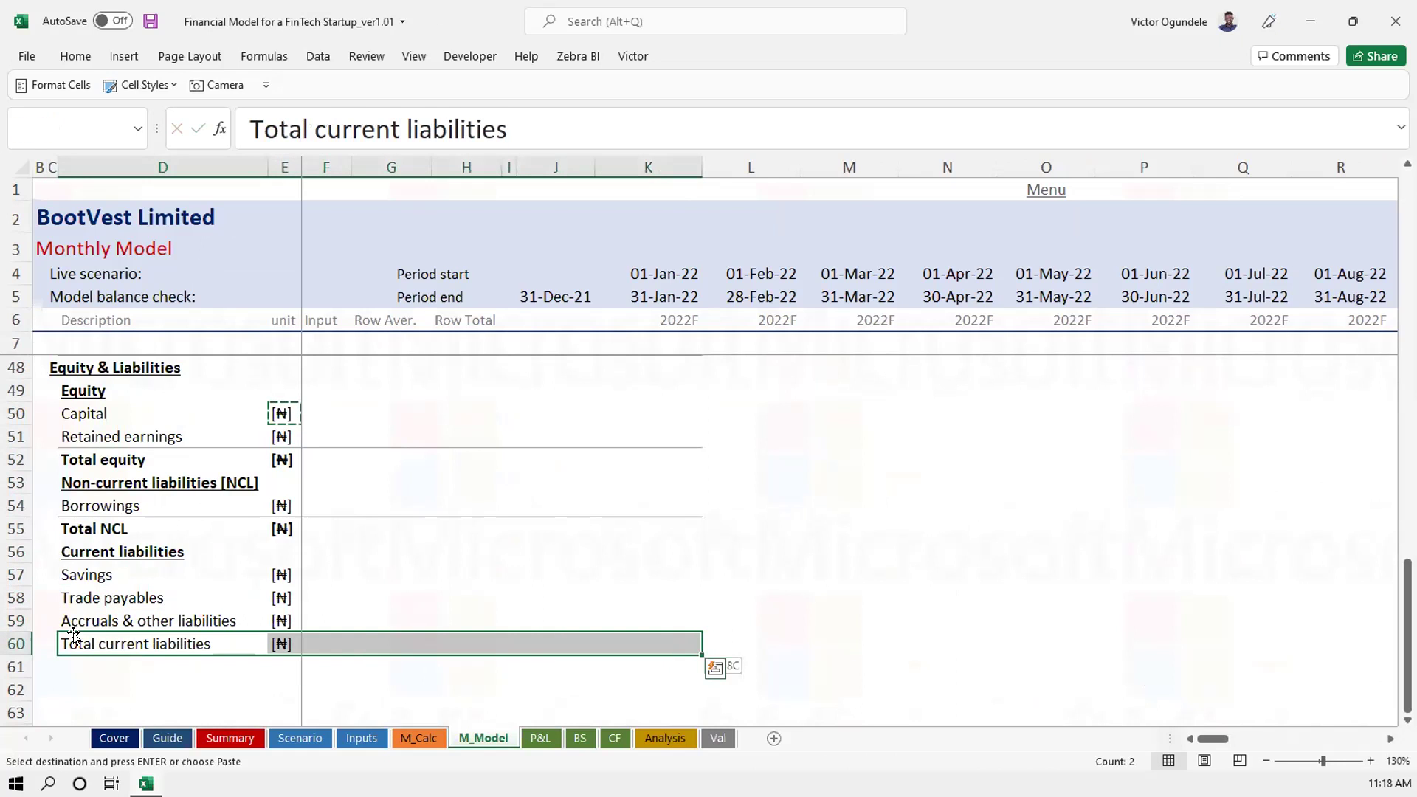
pyautogui.hotkey('alt', '2')
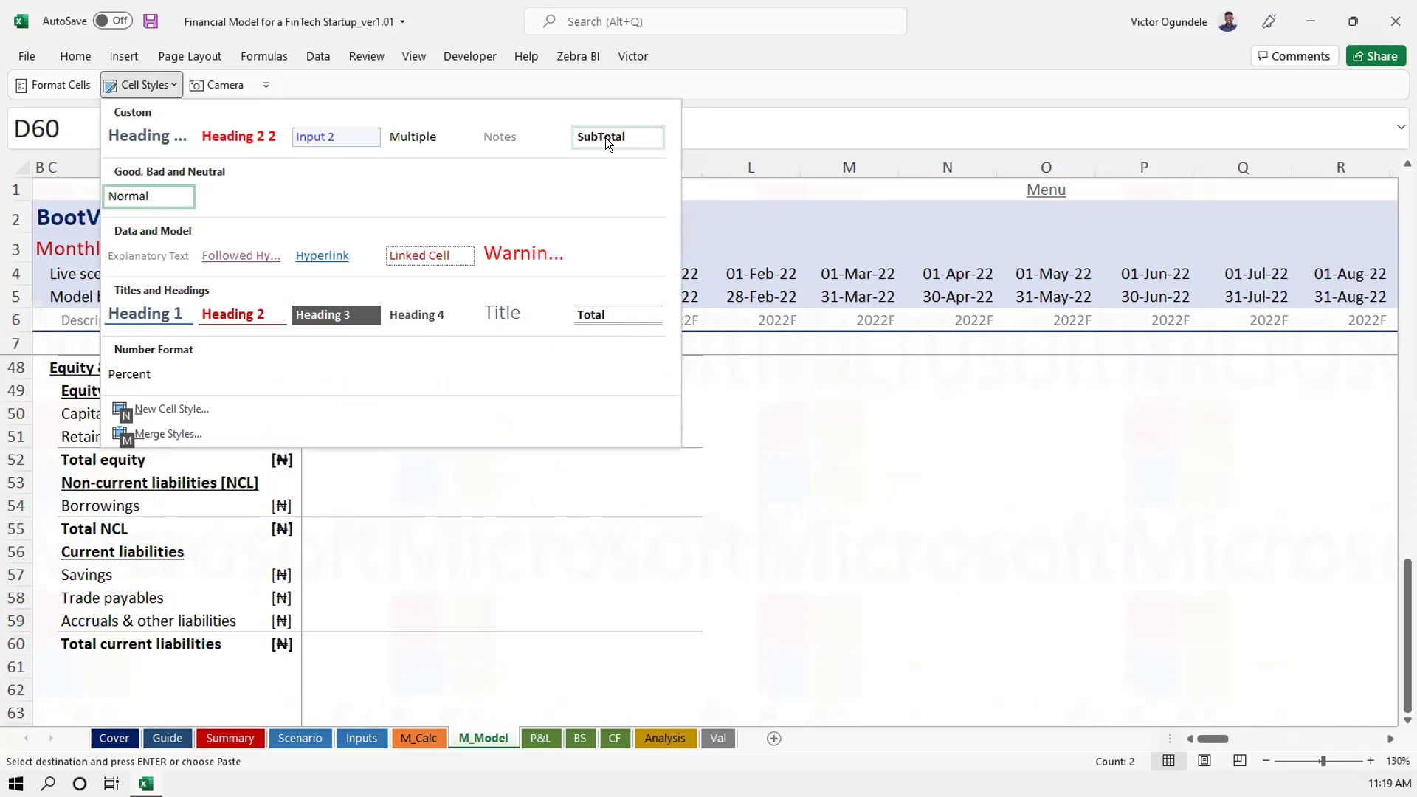
pyautogui.click(603, 140)
# Enter the label "Total Equity & Liabilities" in D61 and move it down to D62
pyautogui.click(78, 664)
pyautogui.write('Total')
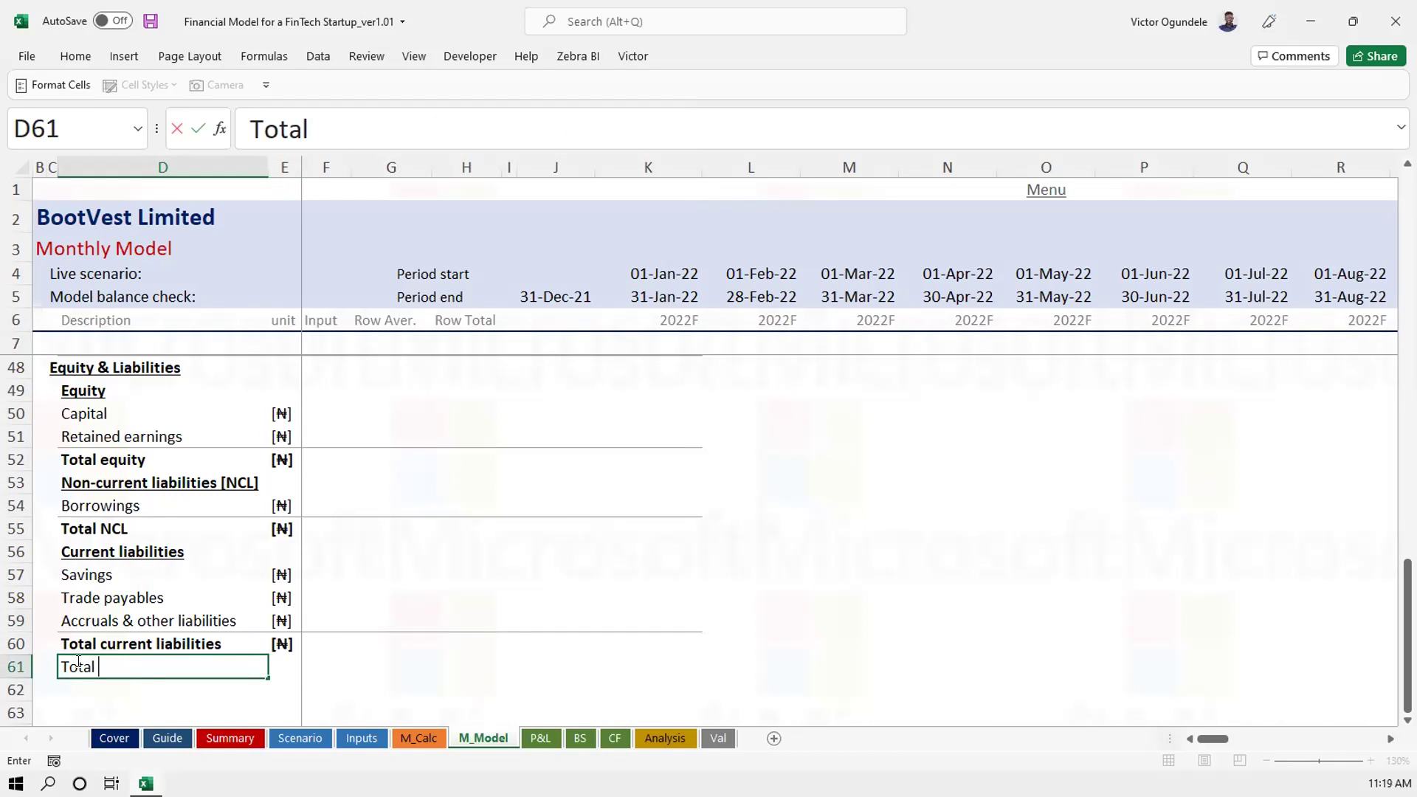
pyautogui.write(' Equity & Li')
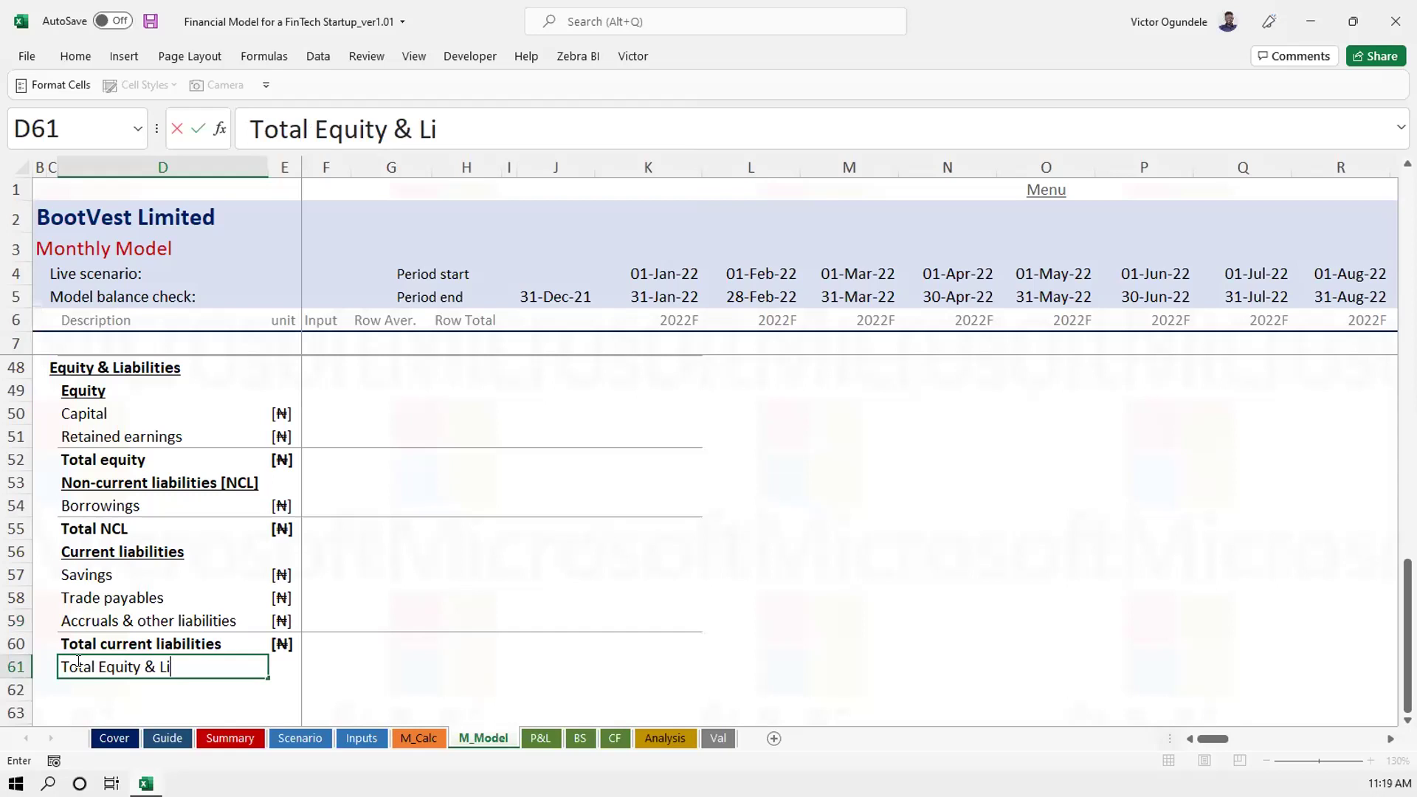
pyautogui.write('abilities')
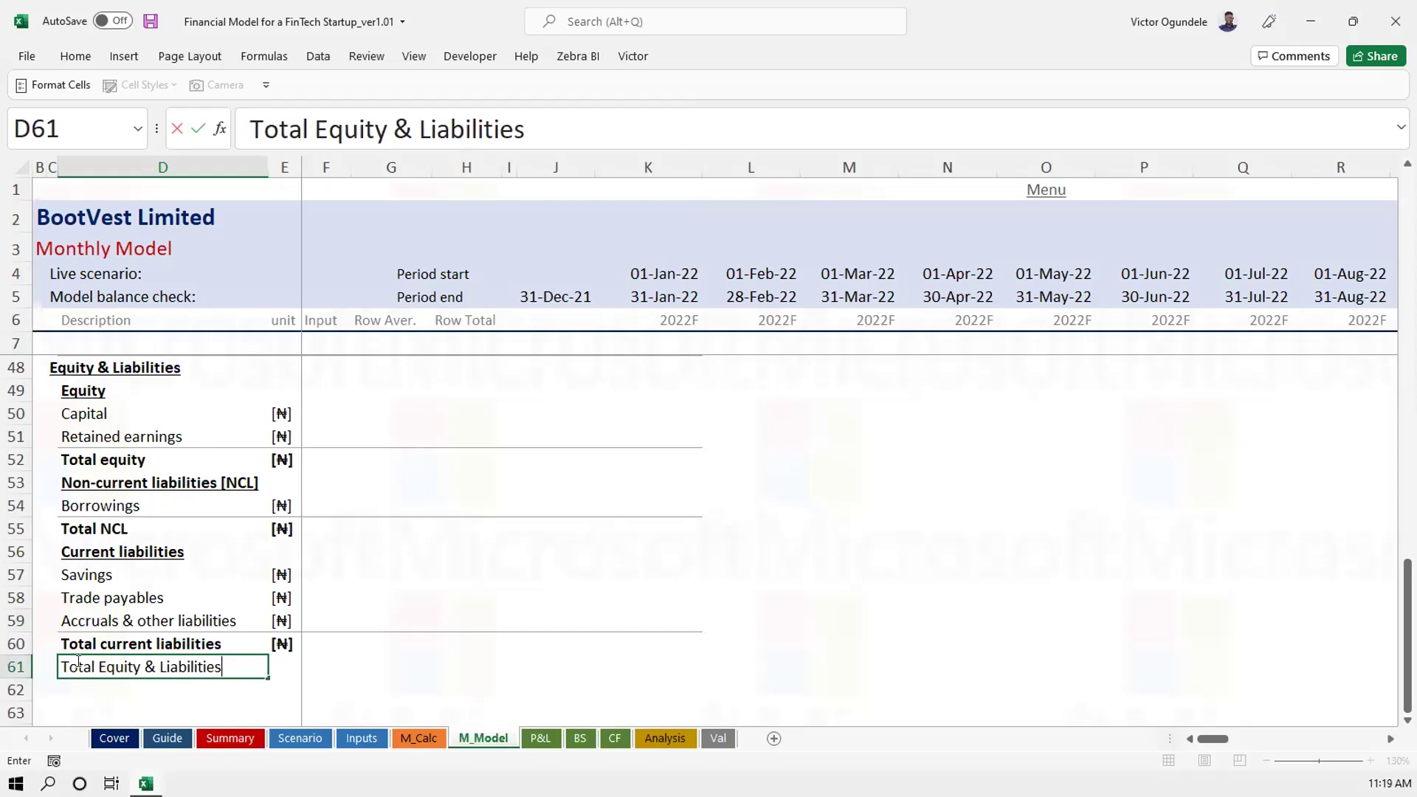
pyautogui.hotkey('ctrl', 'Return')
pyautogui.hotkey('ctrl', 'x')
pyautogui.press('Down')
pyautogui.press('Return')
# Enter the label "Total Liabilities" in D61 and save the workbook
pyautogui.press('Up')
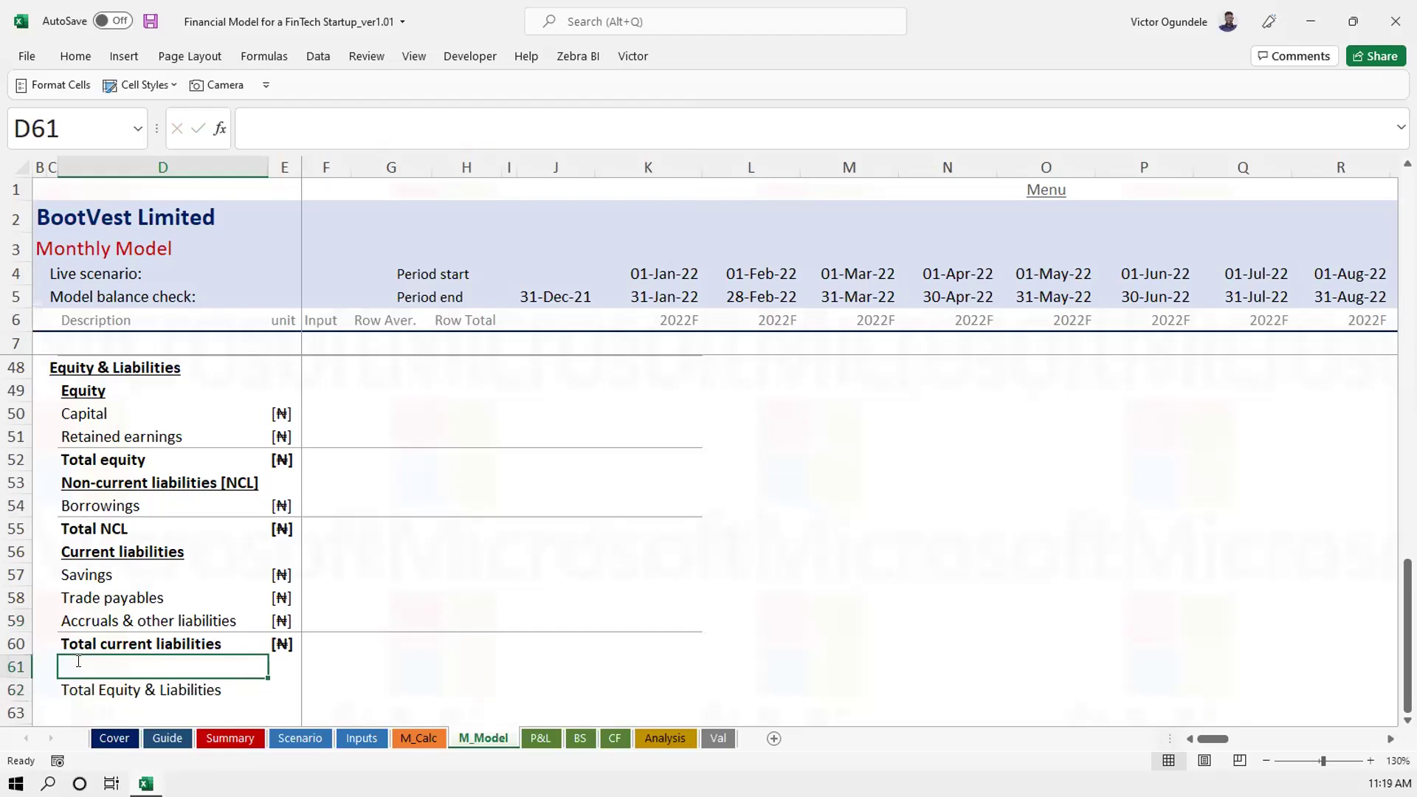
pyautogui.write('Total l')
pyautogui.press('BackSpace')
pyautogui.write('Liabilities')
pyautogui.hotkey('ctrl', 'Return')
pyautogui.hotkey('ctrl', 's')
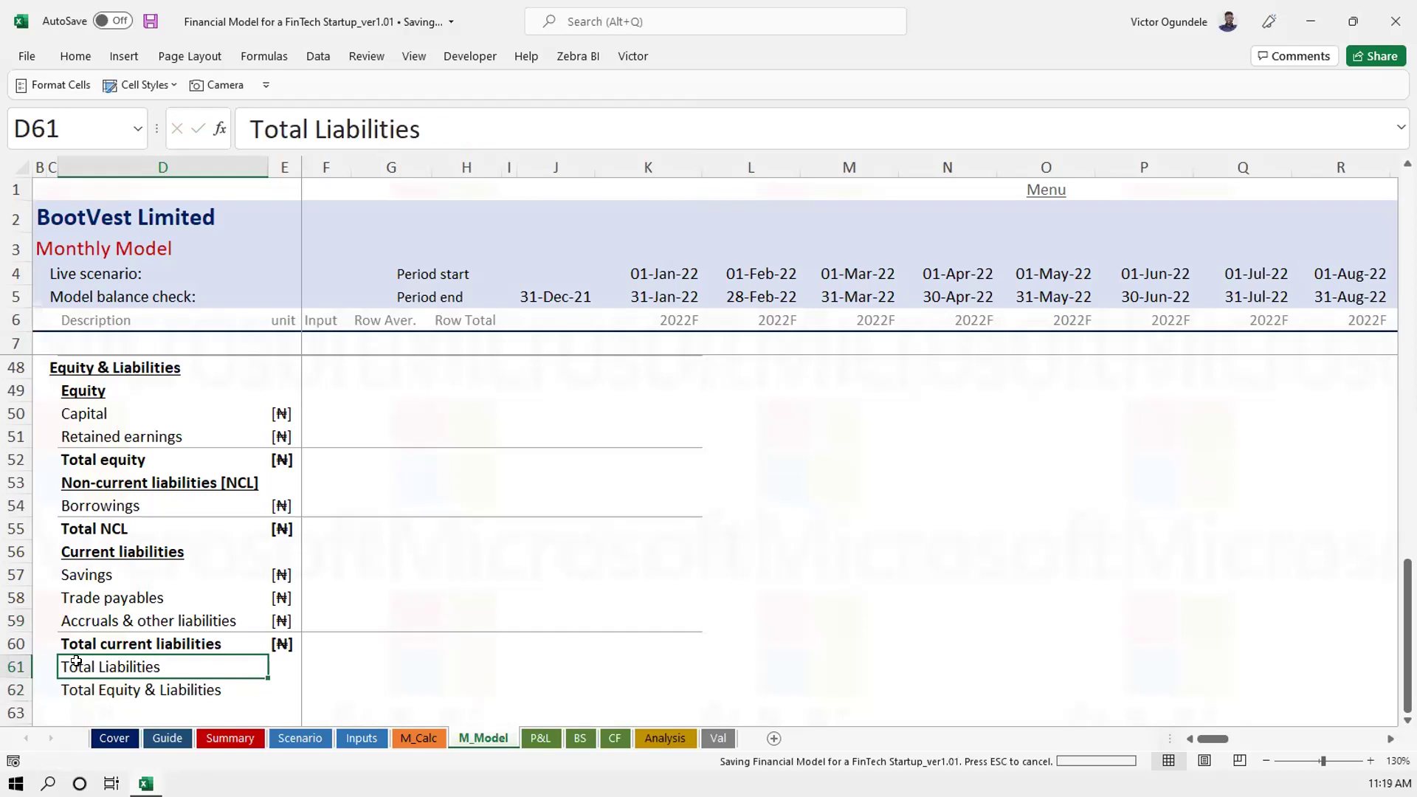
# Fill the currency unit formula down from E60 into E61 and E62
pyautogui.press('Right')
pyautogui.hotkey('ctrl', 'd')
pyautogui.press('Down')
pyautogui.hotkey('ctrl', 'd')
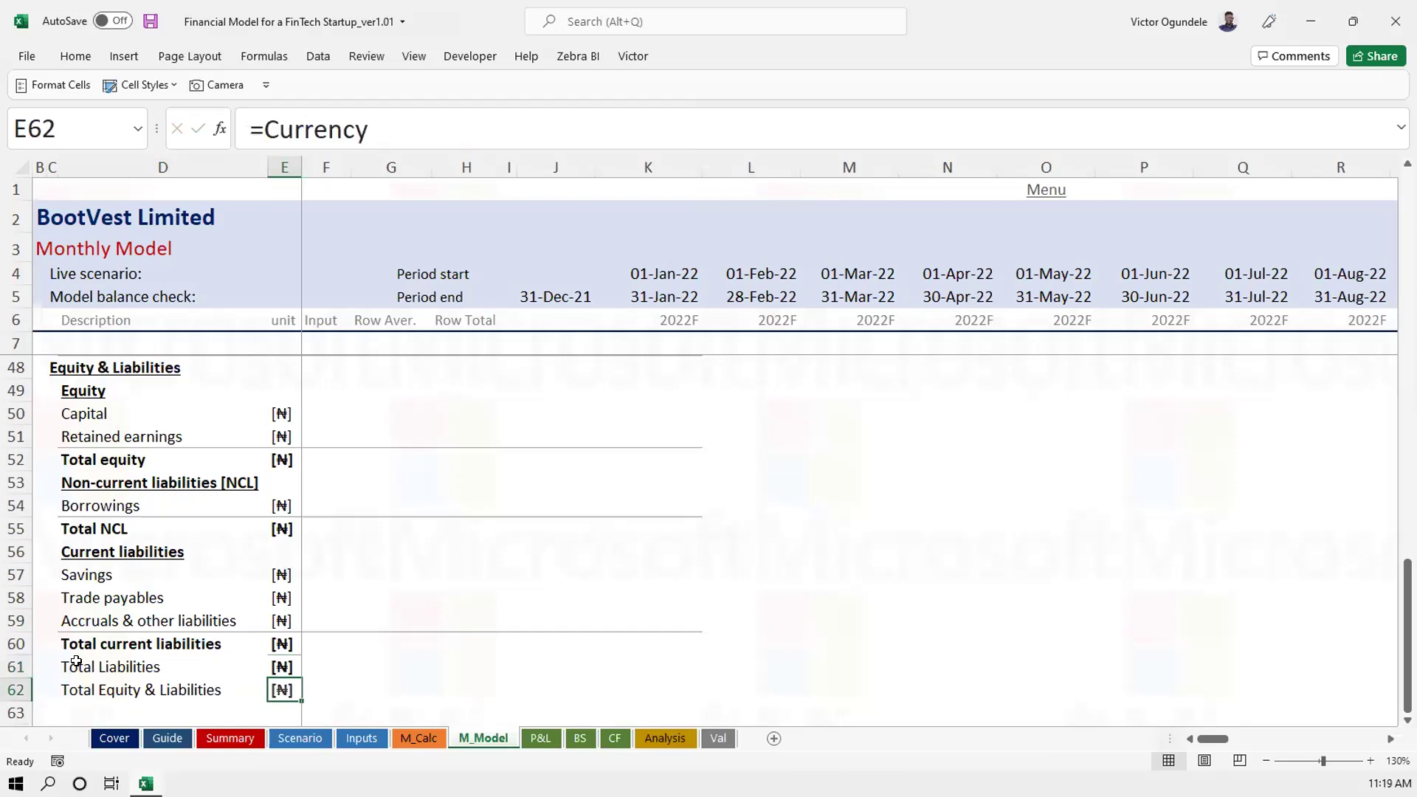
# Apply the SubTotal cell style to the Total Liabilities row, D61:K61
pyautogui.click(76, 662)
pyautogui.hotkey('shift', 'Right')
pyautogui.hotkey('shift', 'Right')
pyautogui.hotkey('shift', 'Right')
pyautogui.hotkey('shift', 'Right')
pyautogui.hotkey('shift', 'Right')
pyautogui.hotkey('shift', 'Right')
pyautogui.hotkey('shift', 'Right')
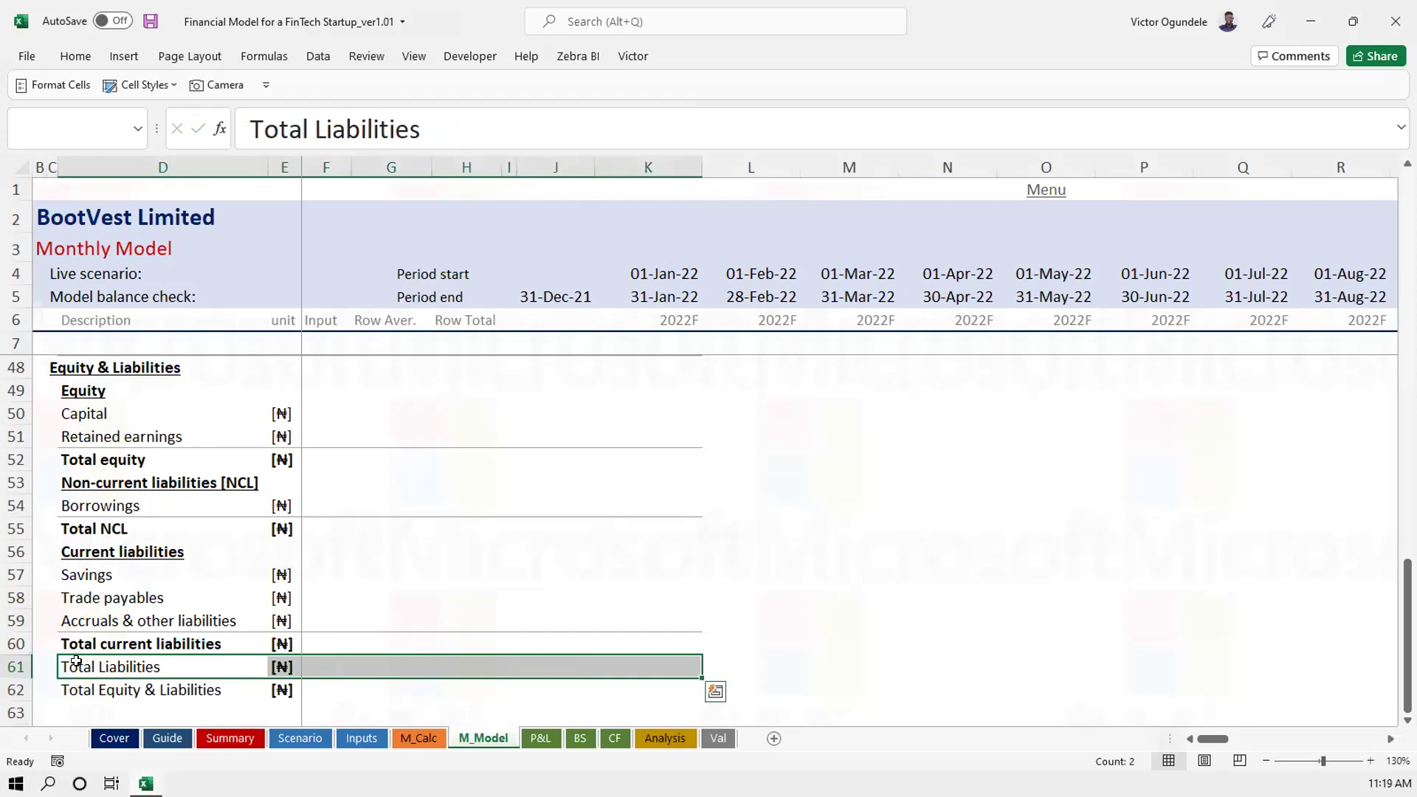
pyautogui.hotkey('alt', '2')
pyautogui.click(575, 128)
# Format the Total Equity & Liabilities row, D62:K62, with a bold total cell style
pyautogui.press('Down')
pyautogui.press('Down')
pyautogui.press('Up')
pyautogui.hotkey('shift', 'Right')
pyautogui.hotkey('shift', 'Right')
pyautogui.hotkey('shift', 'Right')
pyautogui.hotkey('shift', 'Right')
pyautogui.hotkey('shift', 'Right')
pyautogui.hotkey('shift', 'Right')
pyautogui.hotkey('shift', 'Right')
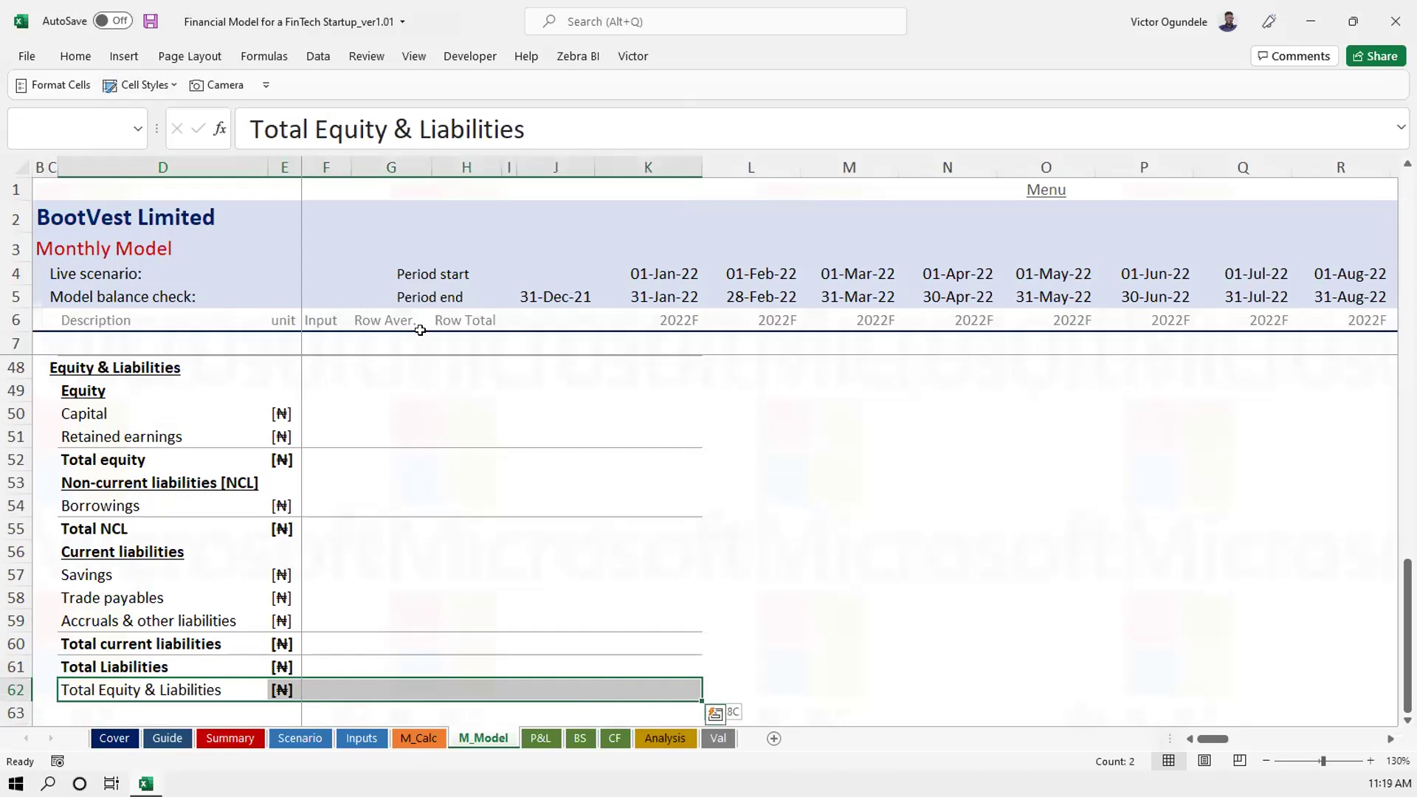
pyautogui.hotkey('alt', '2')
pyautogui.press('Escape')
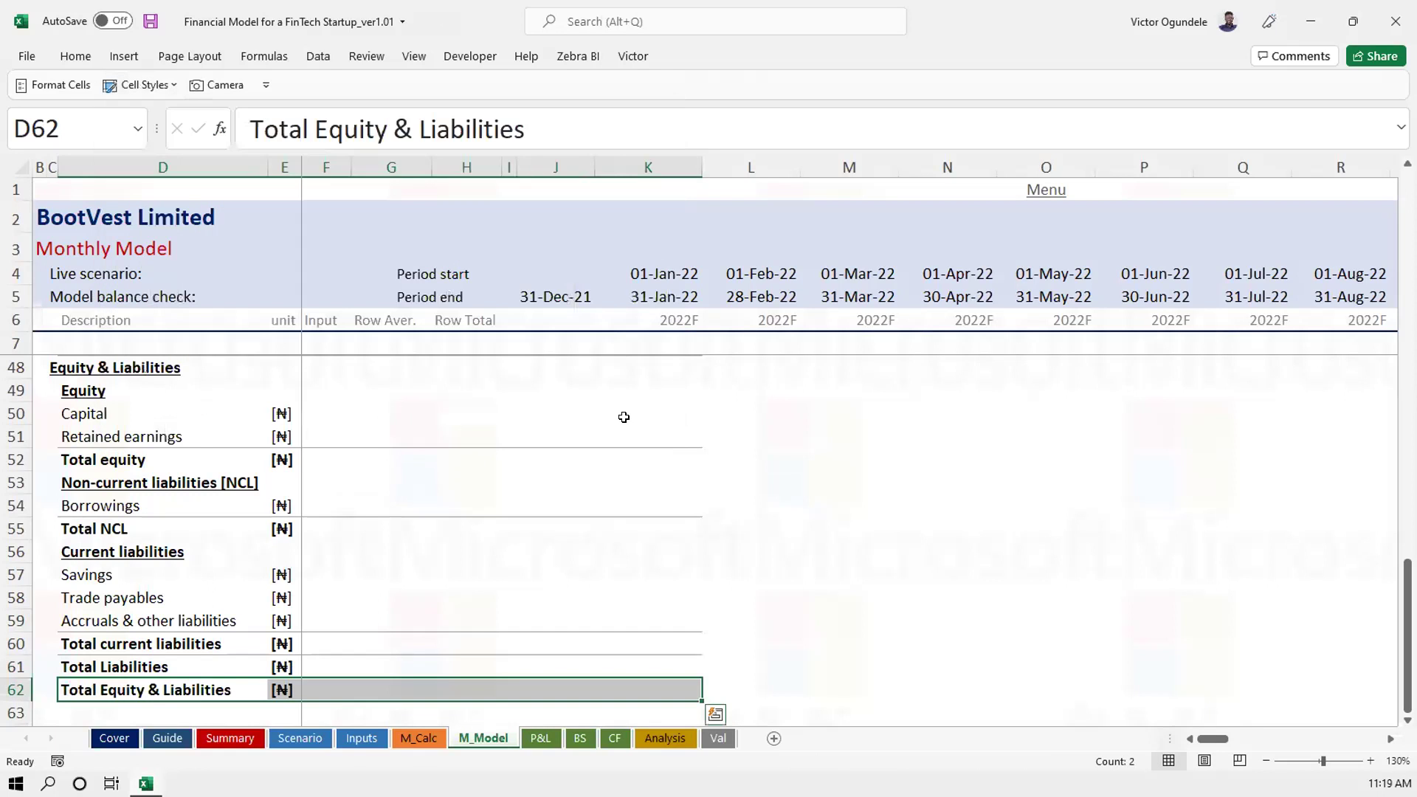
# Link Property, plant & equipment in K39 to the PPE Schedule ending balance with =M_Calc!K79
pyautogui.click(624, 417)
pyautogui.scroll(1, 623, 417)
pyautogui.keyDown('ctrl'); pyautogui.scroll(-1, 624, 417); pyautogui.keyUp('ctrl')
pyautogui.press('Up')
pyautogui.press('Up')
pyautogui.press('Up')
pyautogui.press('Up')
pyautogui.press('Up')
pyautogui.press('Up')
pyautogui.press('Up')
pyautogui.press('Up')
pyautogui.press('Up')
pyautogui.press('Up')
pyautogui.press('Up')
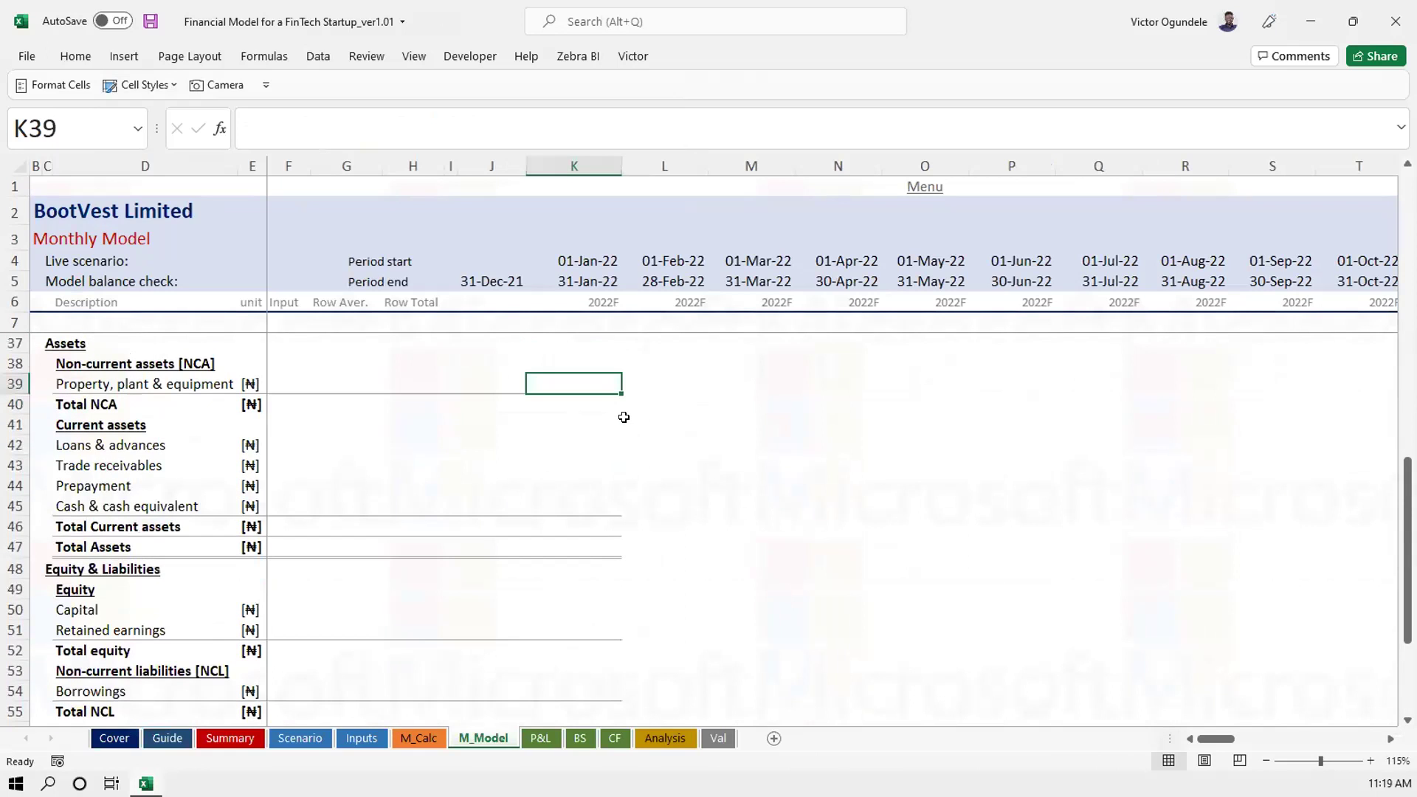
pyautogui.write('=')
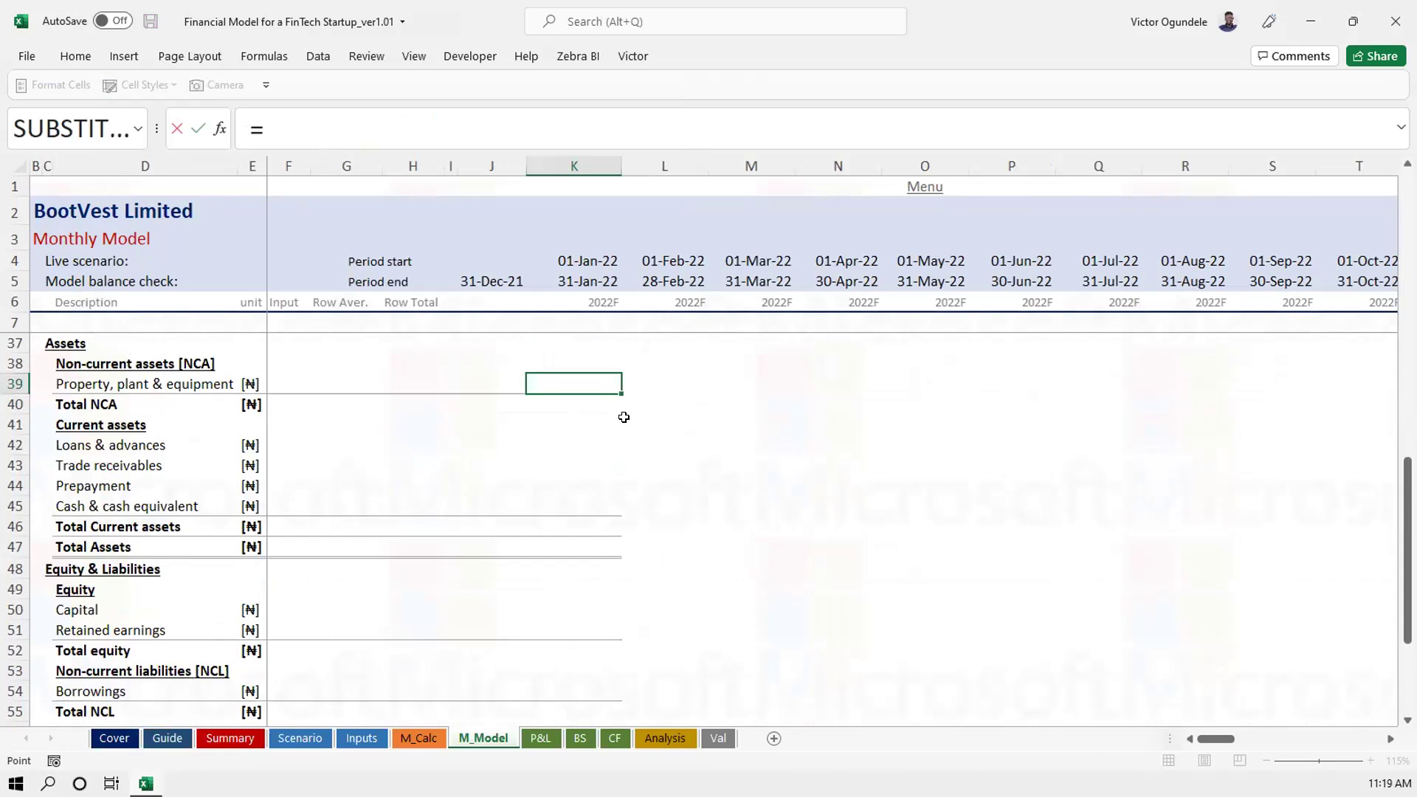
pyautogui.hotkey('ctrl', 'pageup')
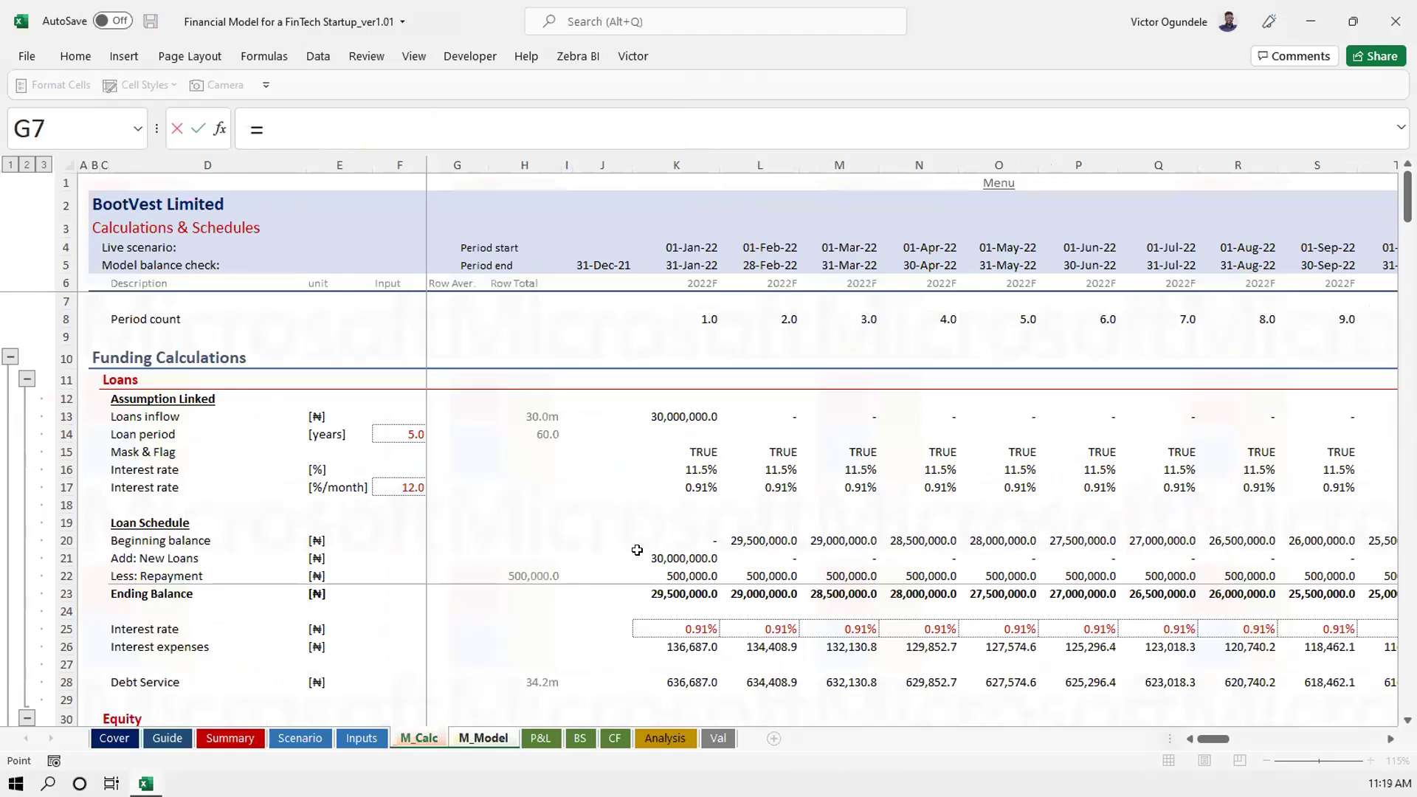
pyautogui.scroll(-8, 637, 549)
pyautogui.scroll(-3, 637, 550)
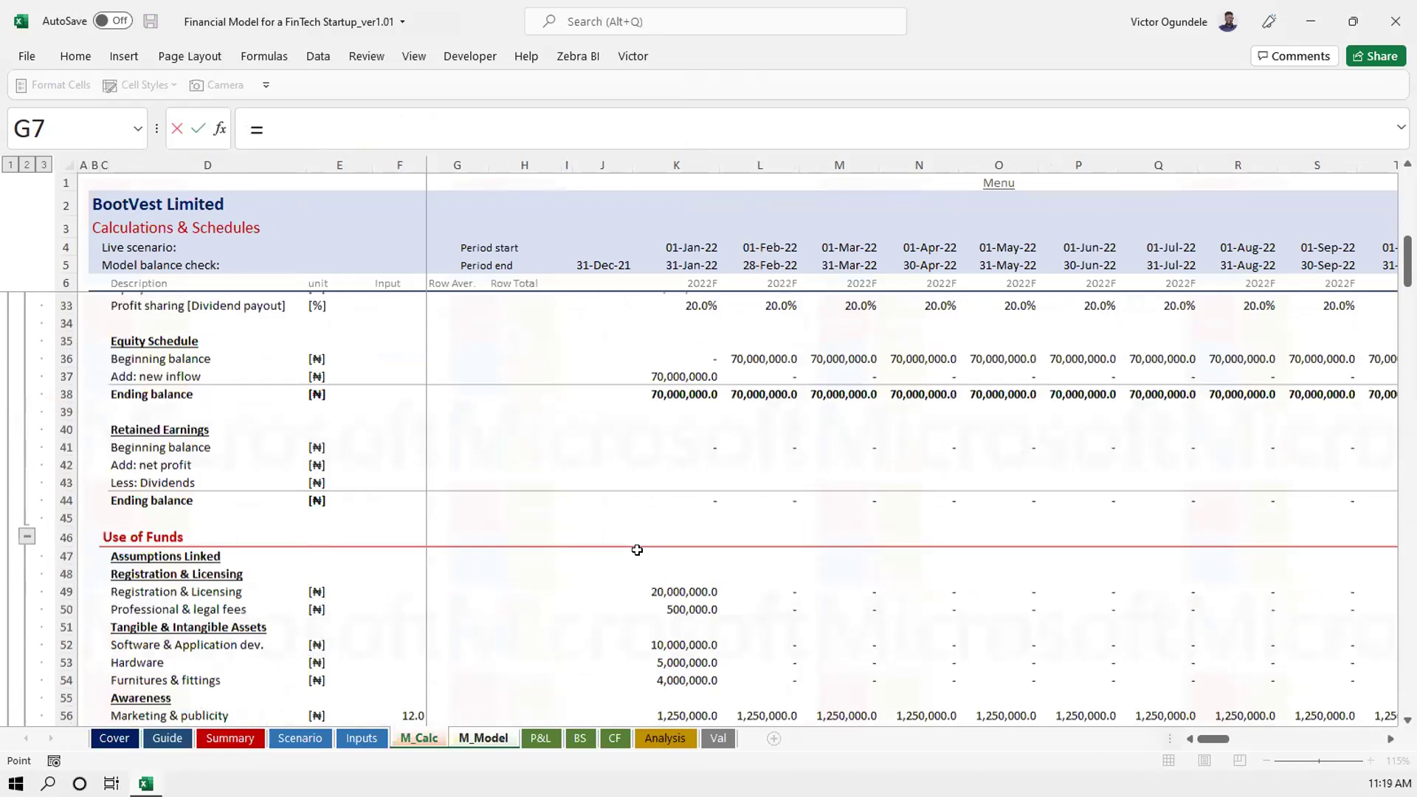
pyautogui.scroll(-8, 637, 550)
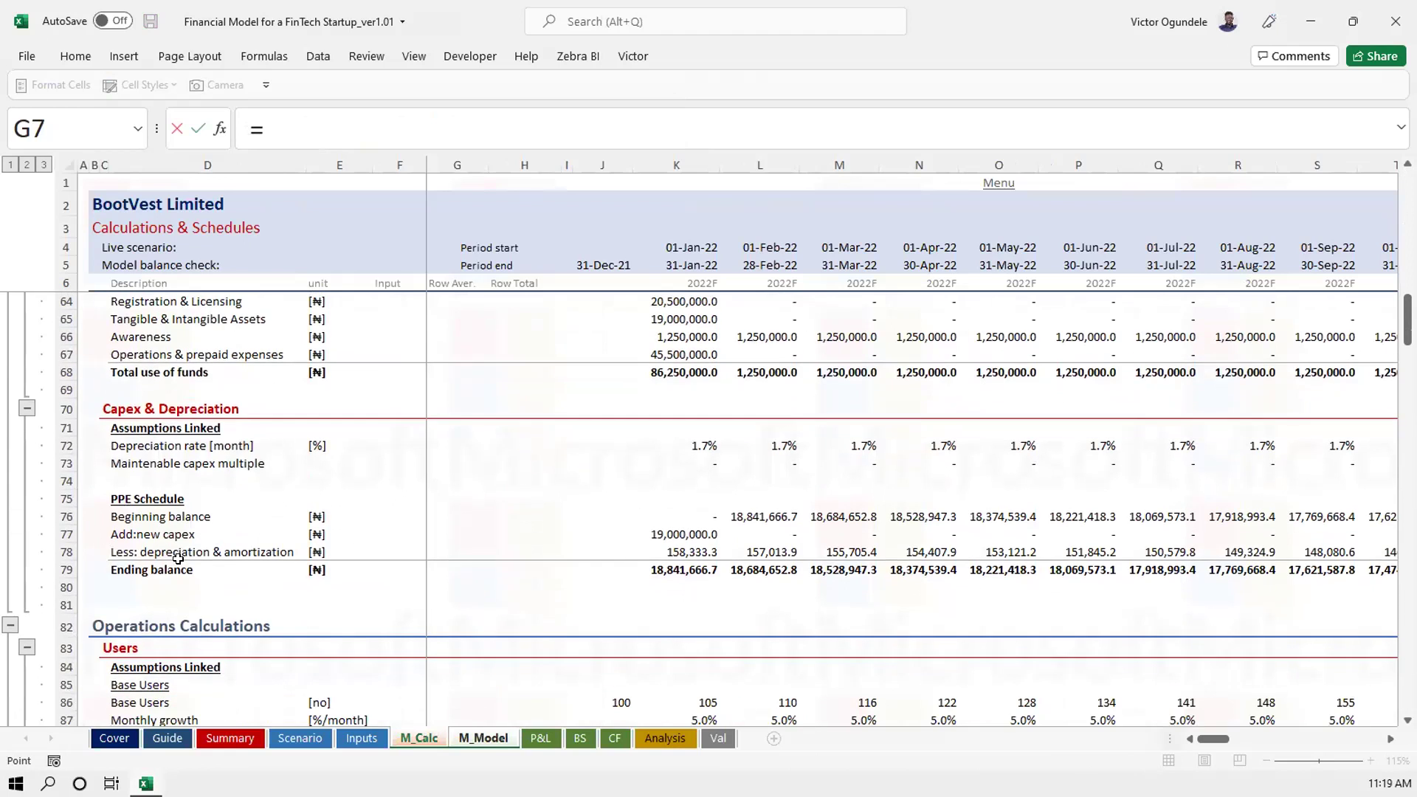
pyautogui.click(677, 571)
pyautogui.press('Return')
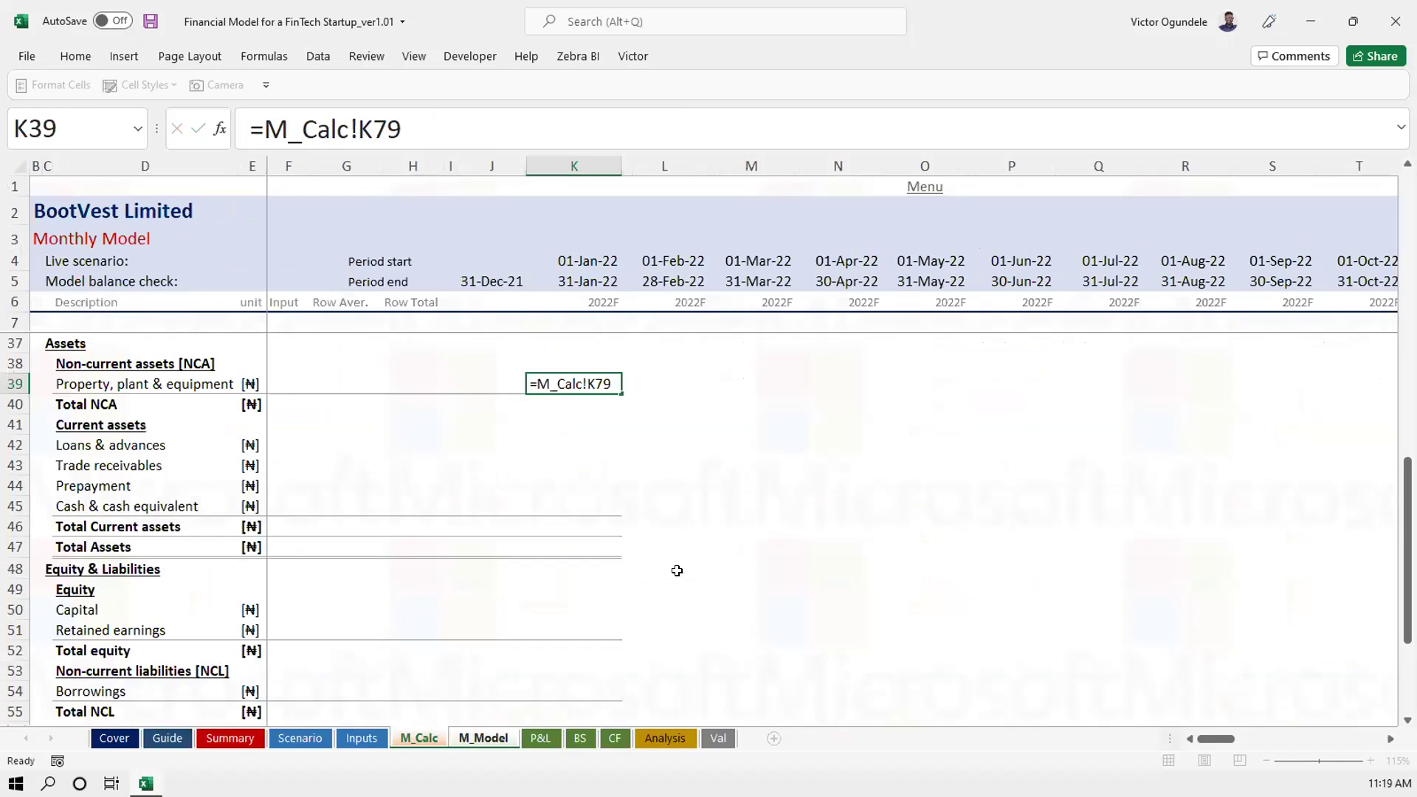
# Sum the non-current assets into Total NCA in K40
pyautogui.hotkey('alt', '=')
pyautogui.press('Return')
pyautogui.press('Down')
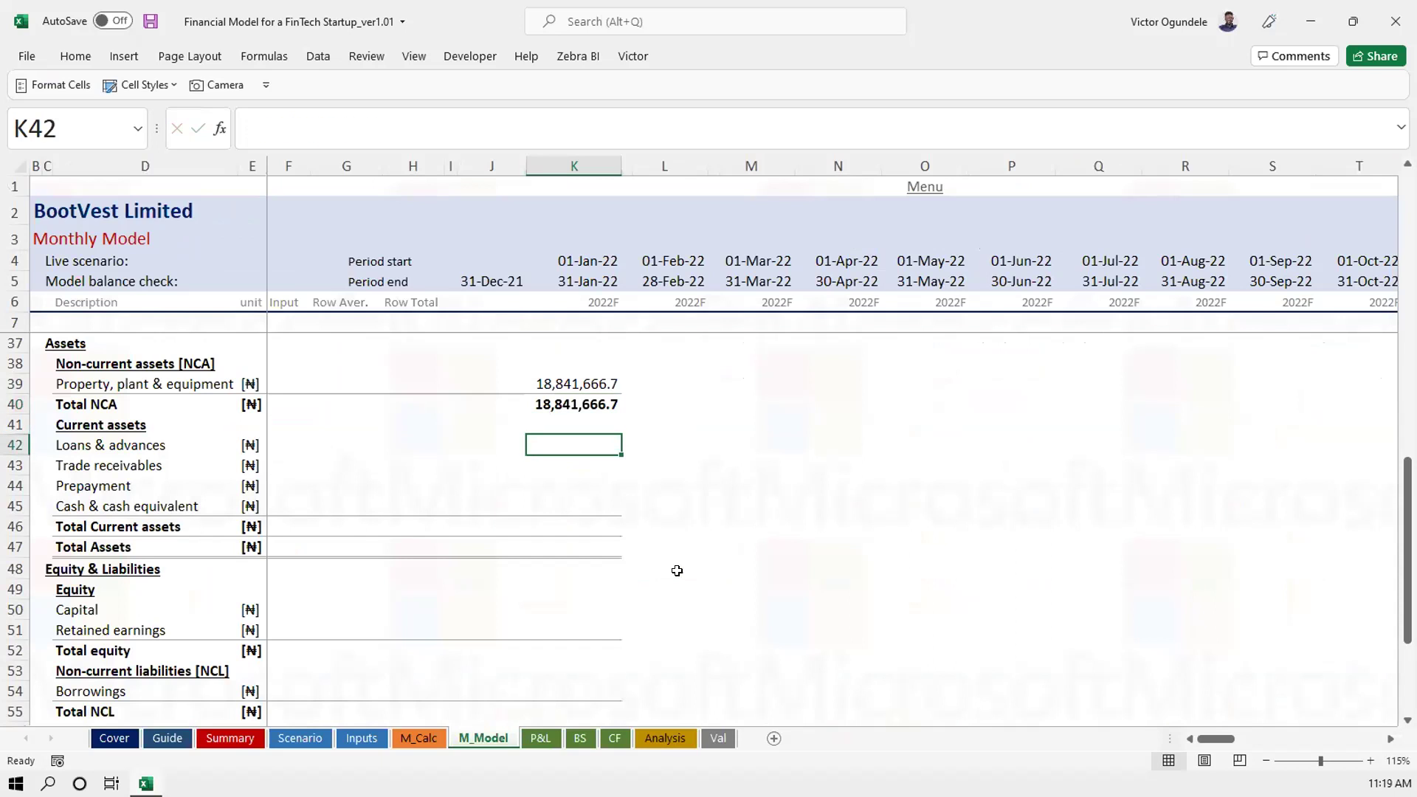
pyautogui.write('=')
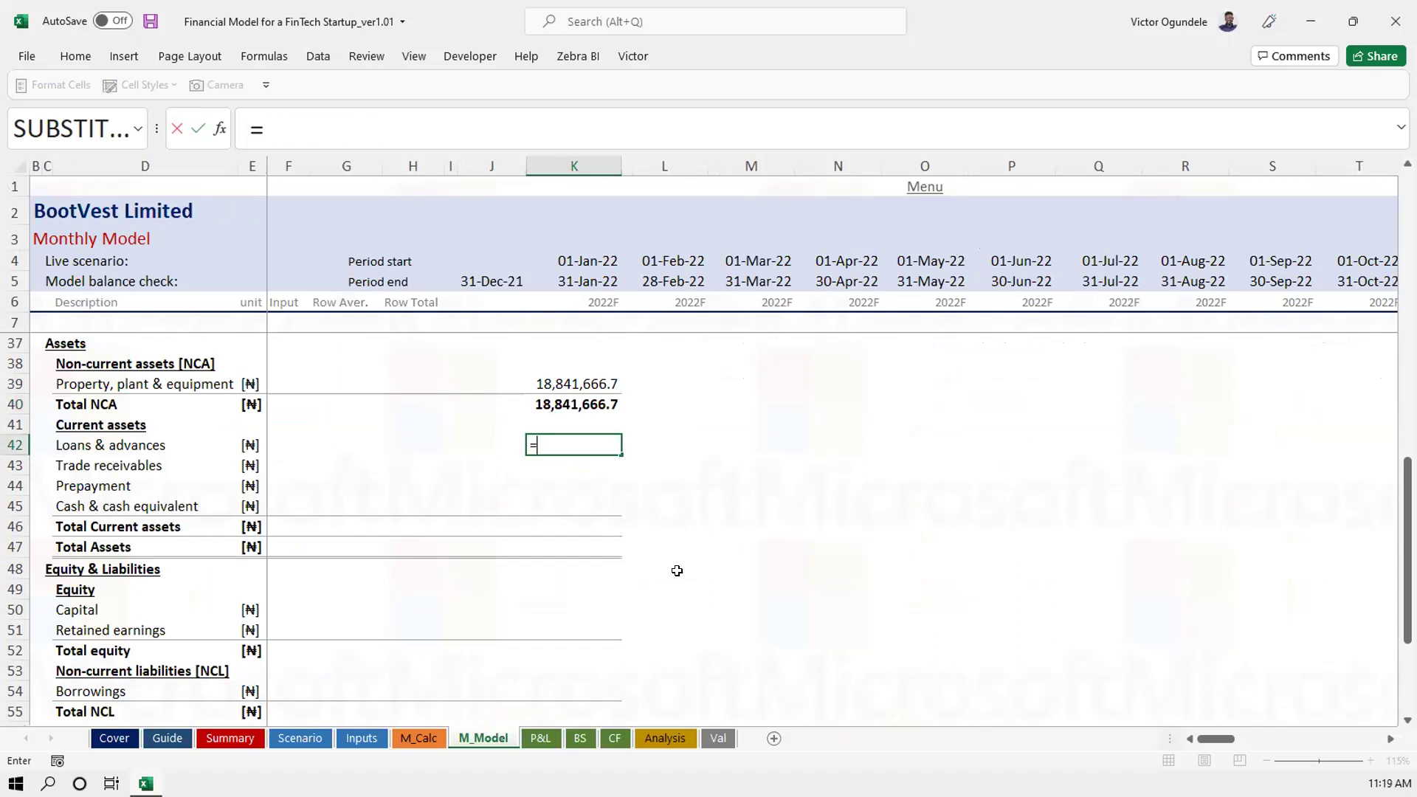
pyautogui.hotkey('ctrl', 'pageup')
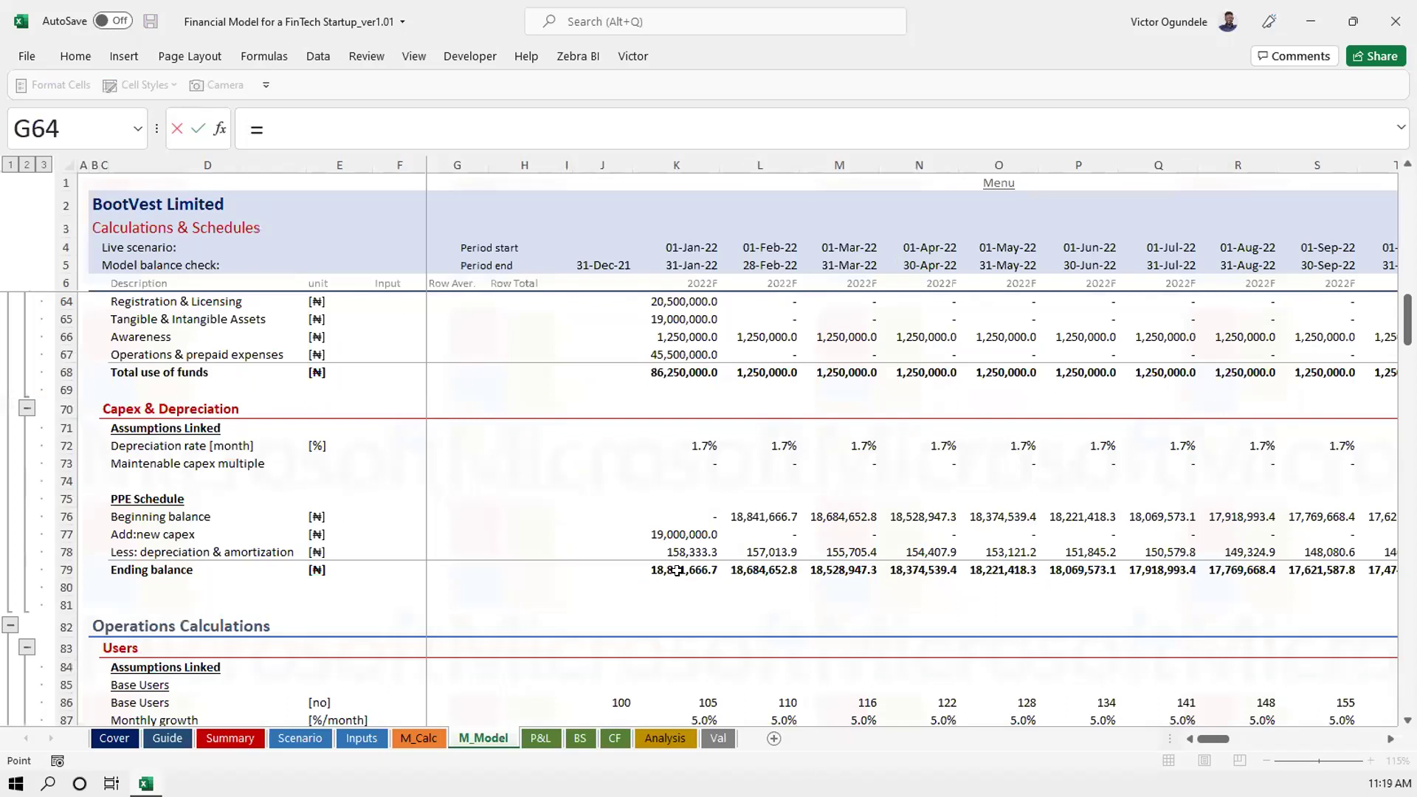
pyautogui.press('Escape')
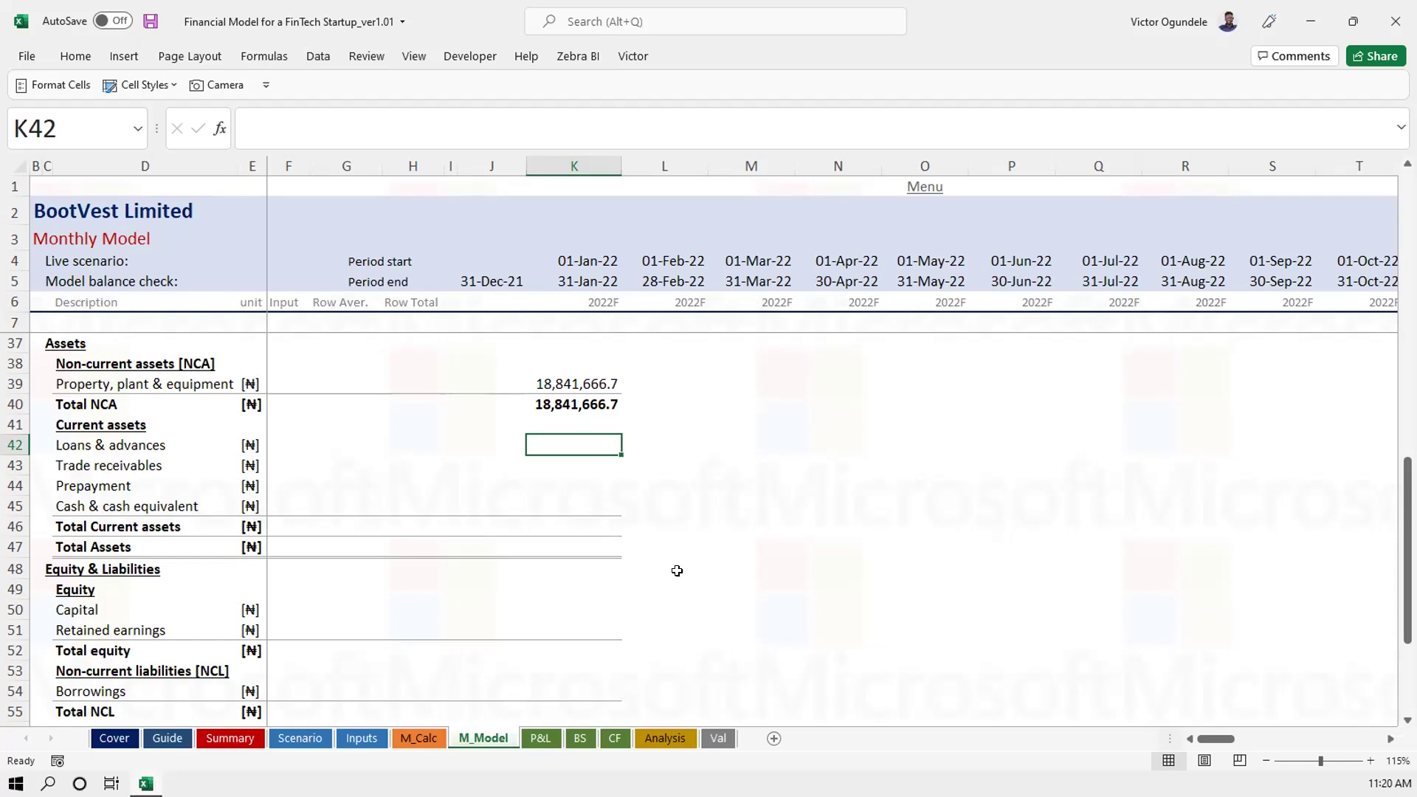
# Save the workbook and link Loans & advances in K42 to the Total savings line with =M_Calc!K123
pyautogui.hotkey('ctrl', 's')
pyautogui.write('=')
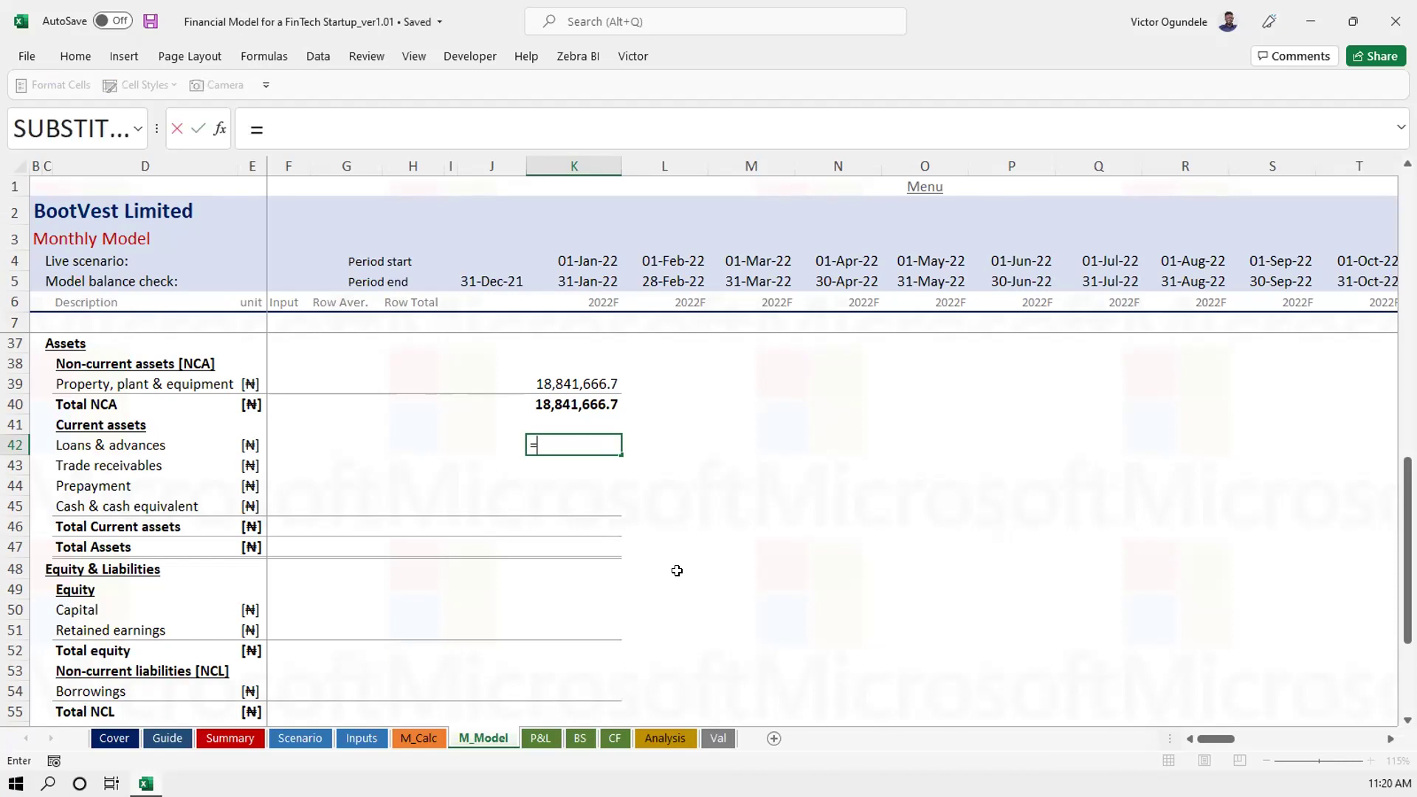
pyautogui.hotkey('ctrl', 'pageup')
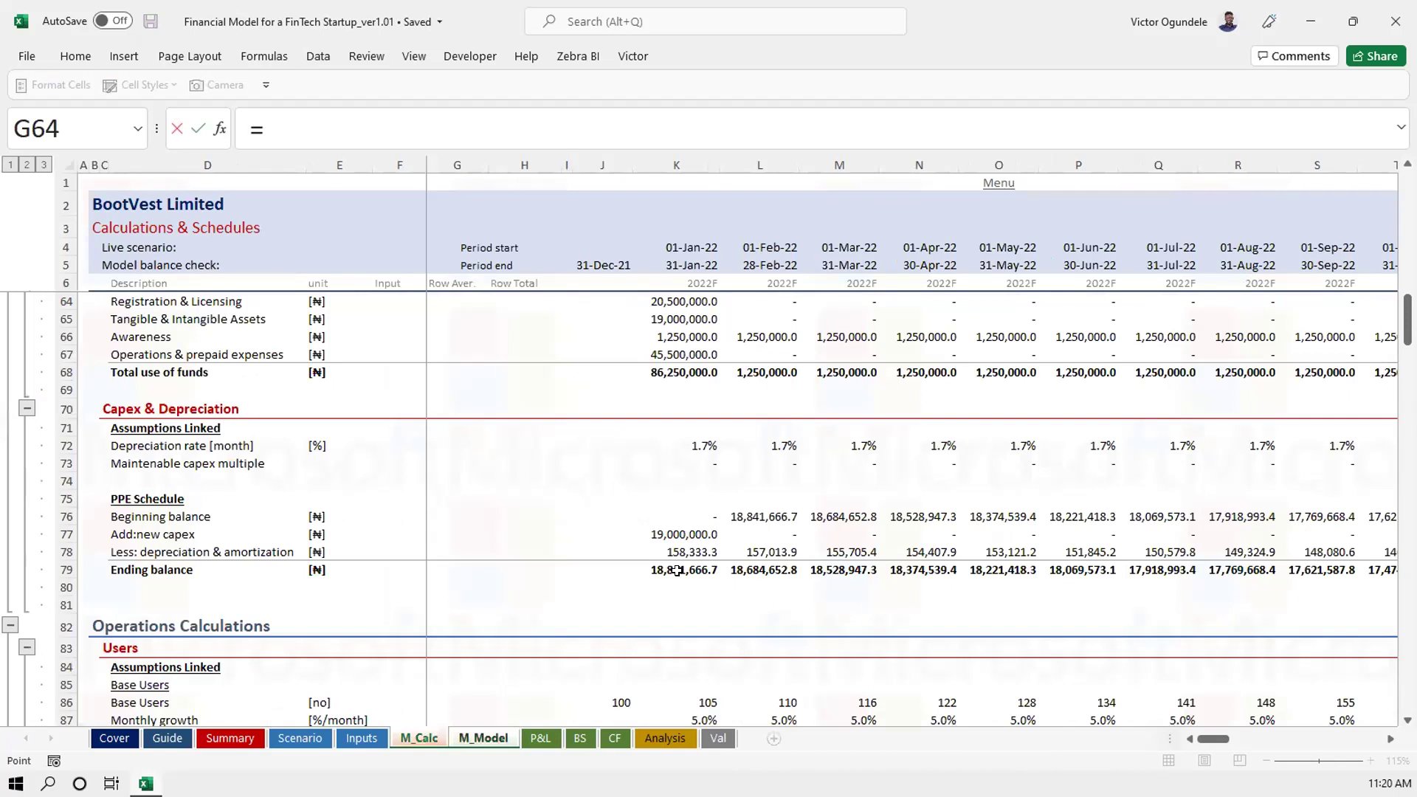
pyautogui.scroll(-1, 692, 596)
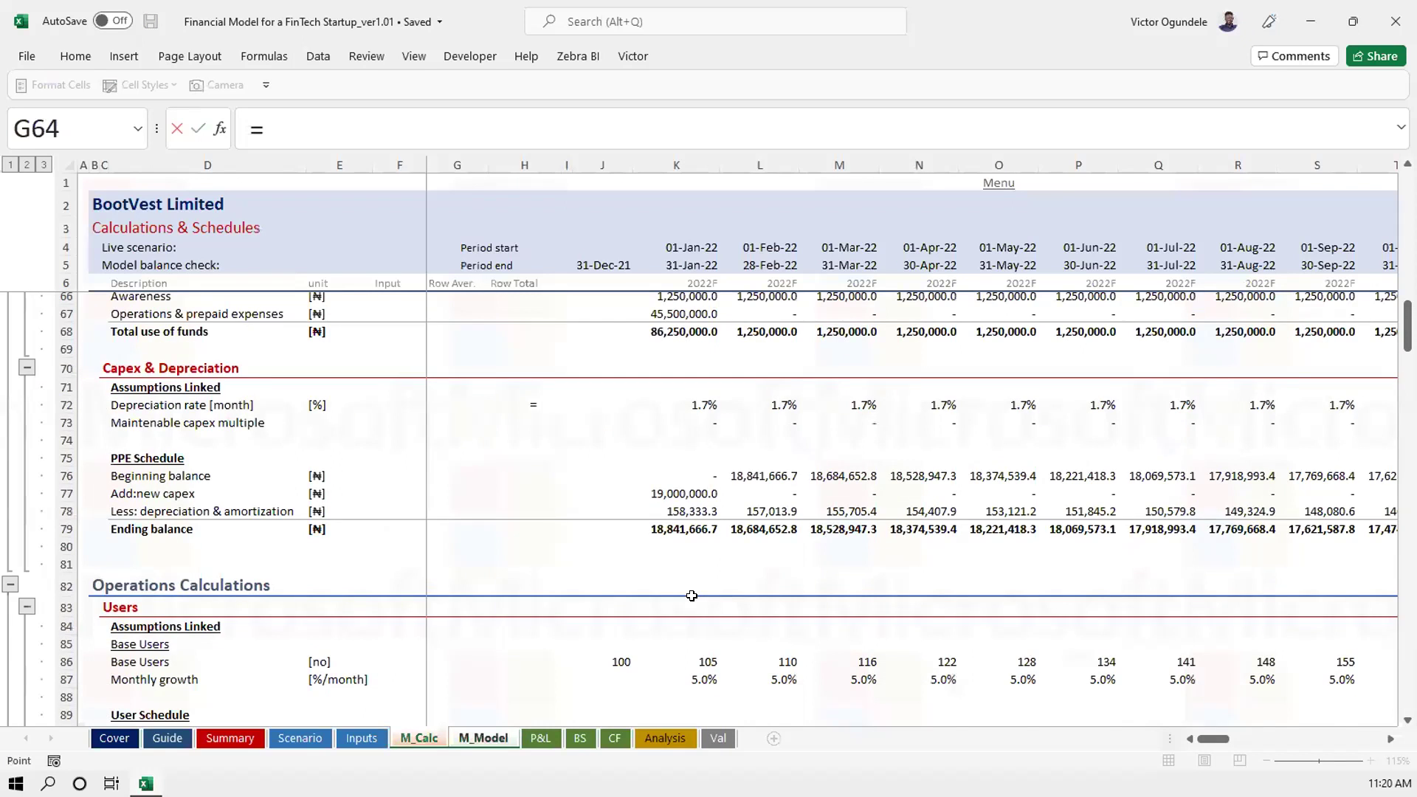
pyautogui.scroll(-13, 692, 595)
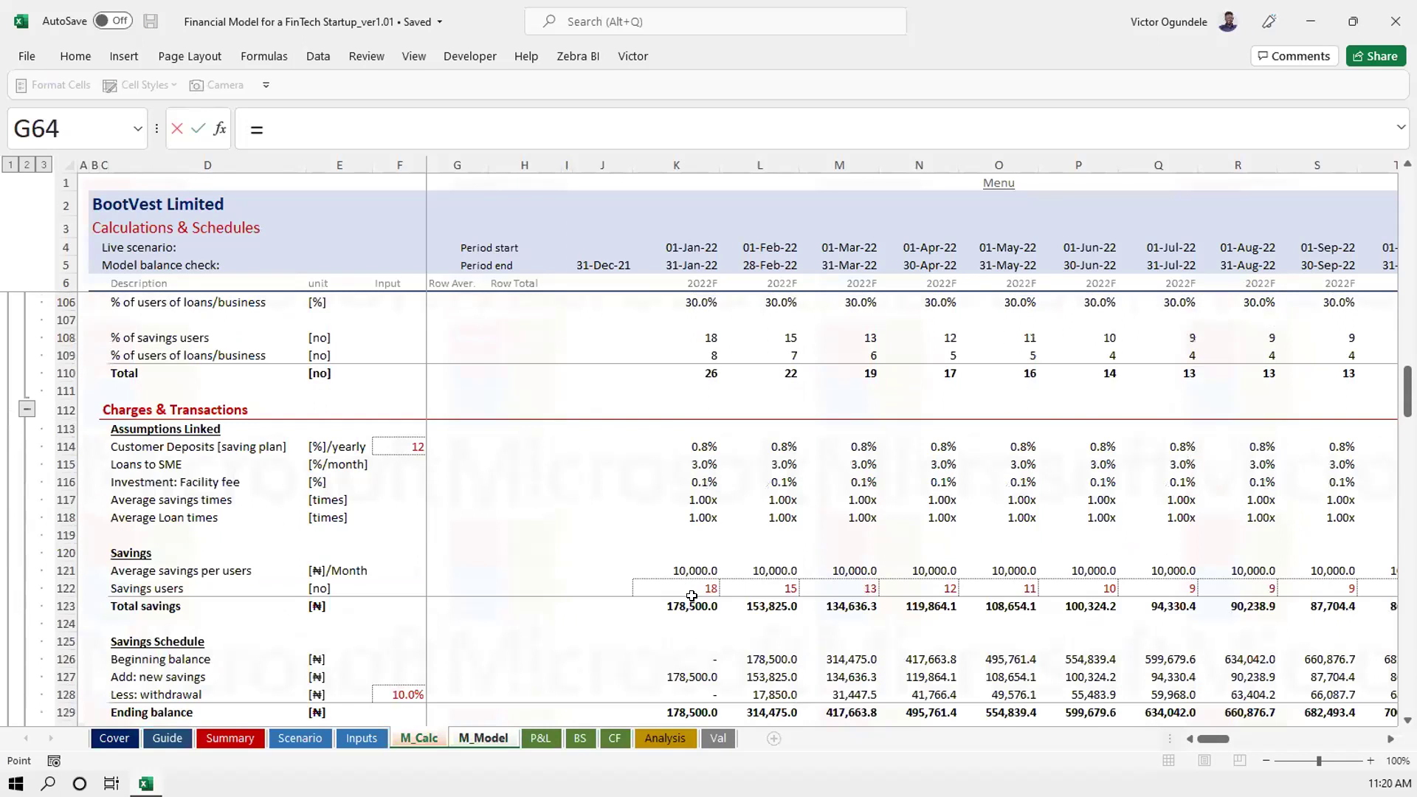
pyautogui.scroll(-3, 692, 595)
pyautogui.scroll(-1, 692, 599)
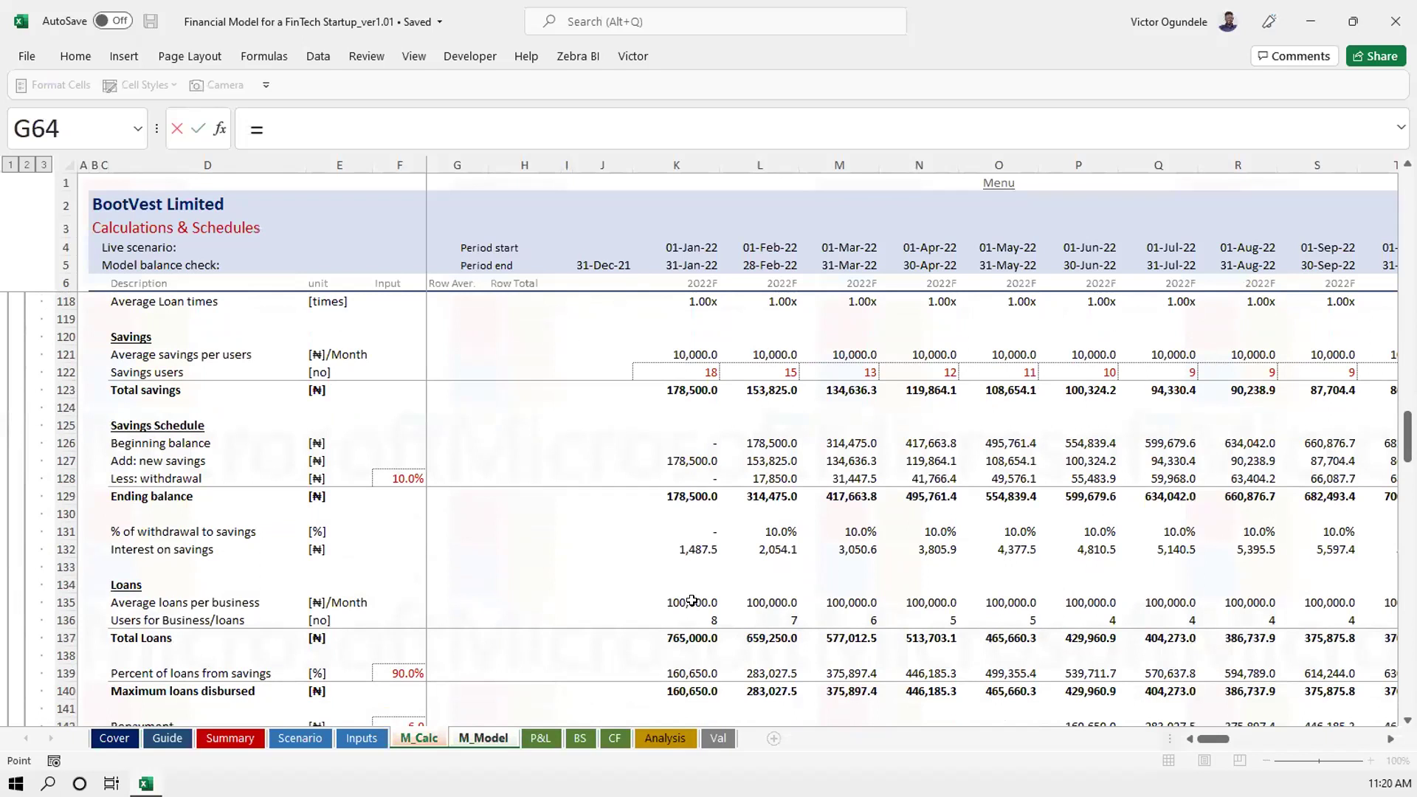
pyautogui.scroll(1, 676, 442)
pyautogui.click(679, 440)
pyautogui.press('Return')
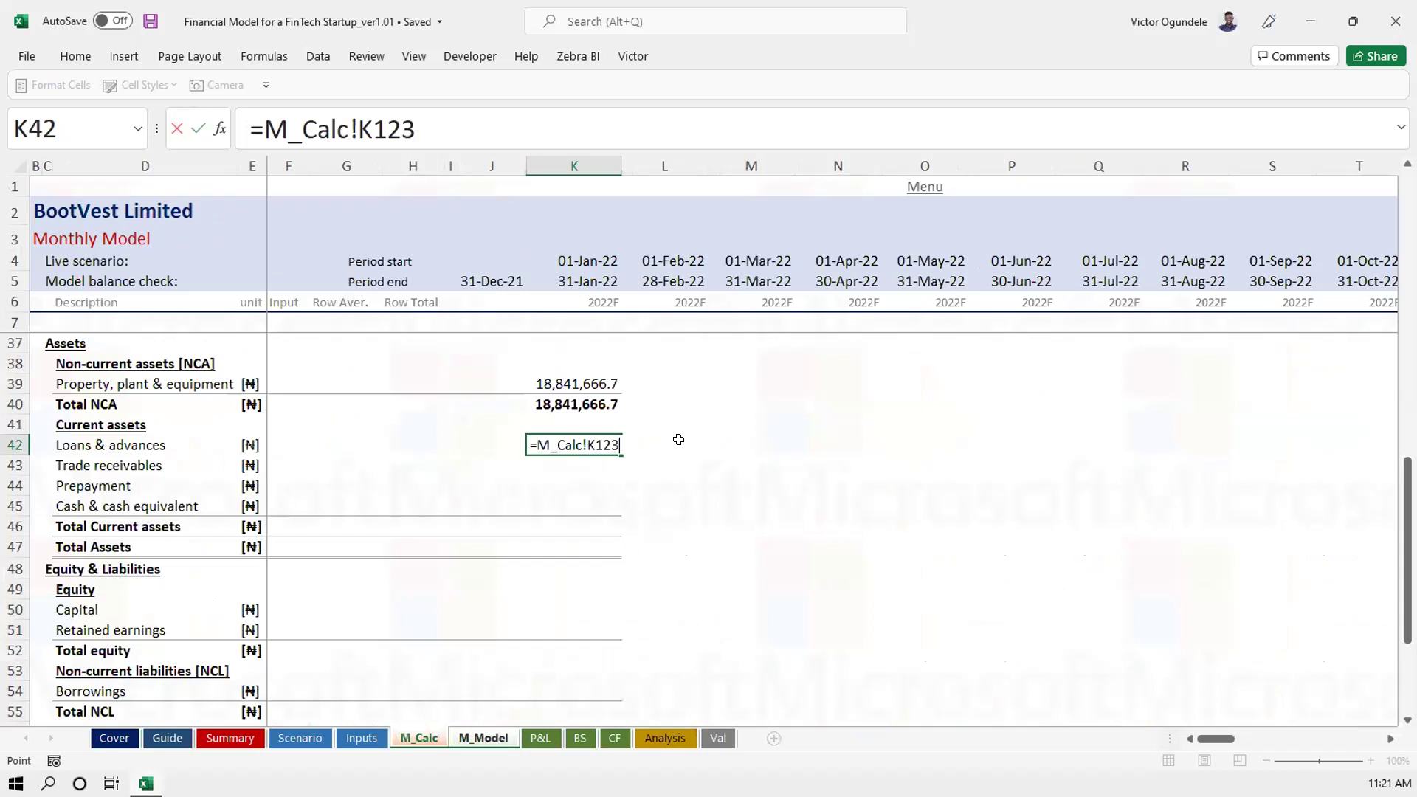
# Link Trade receivables in K43 to the Receivables line with =M_Calc!K247 and fill the formula down to Prepayment in K44
pyautogui.write('=')
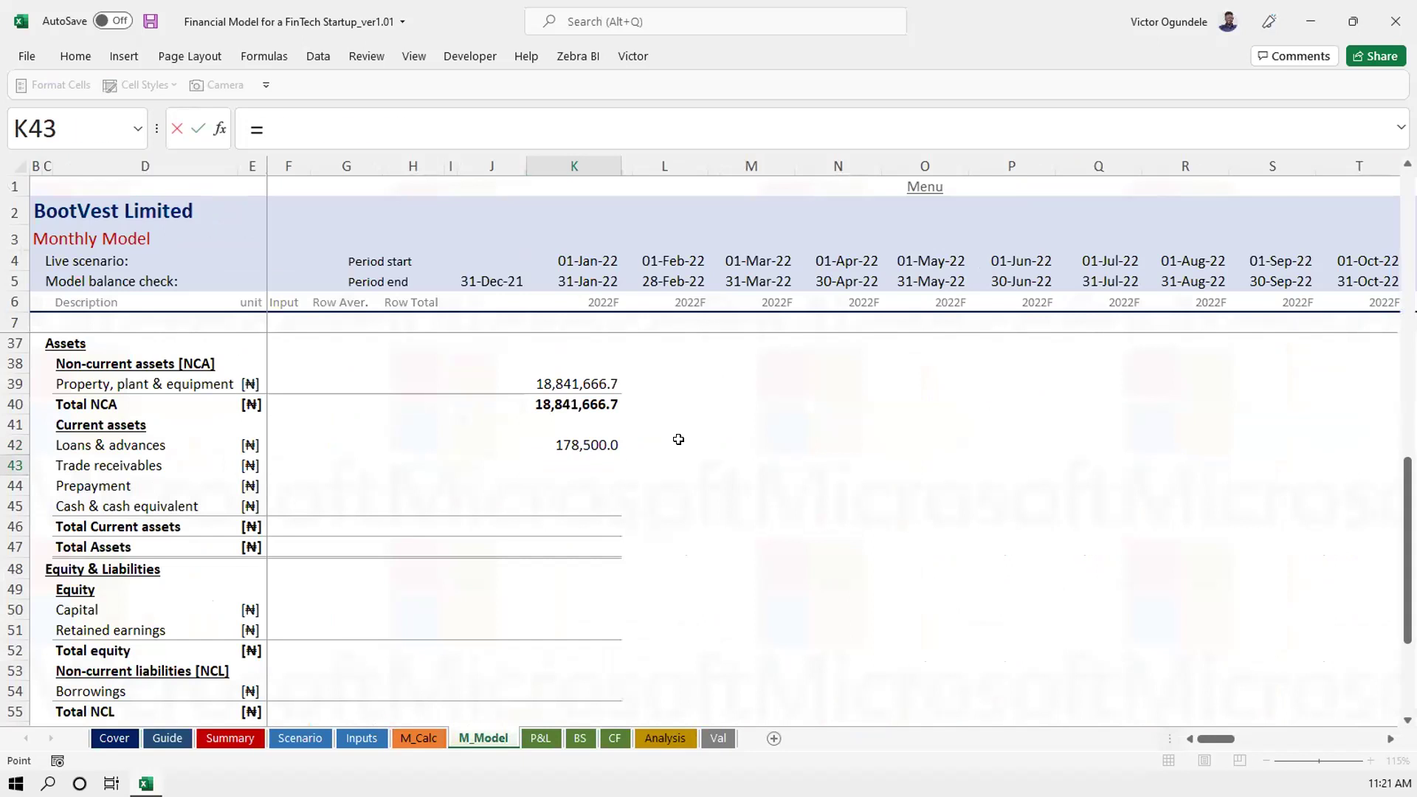
pyautogui.hotkey('ctrl', 'pageup')
pyautogui.press('pagedown')
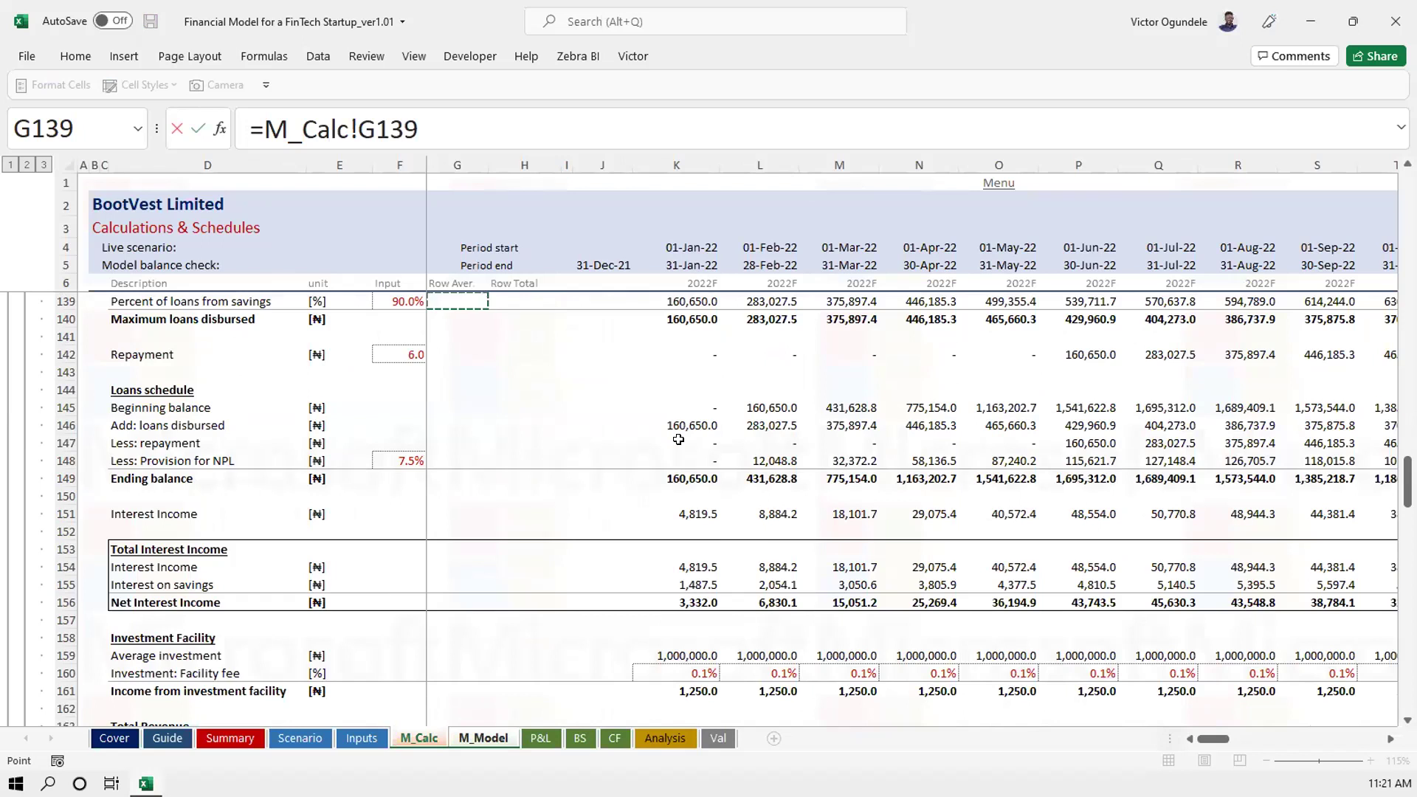
pyautogui.press('pagedown')
pyautogui.press('pagedown')
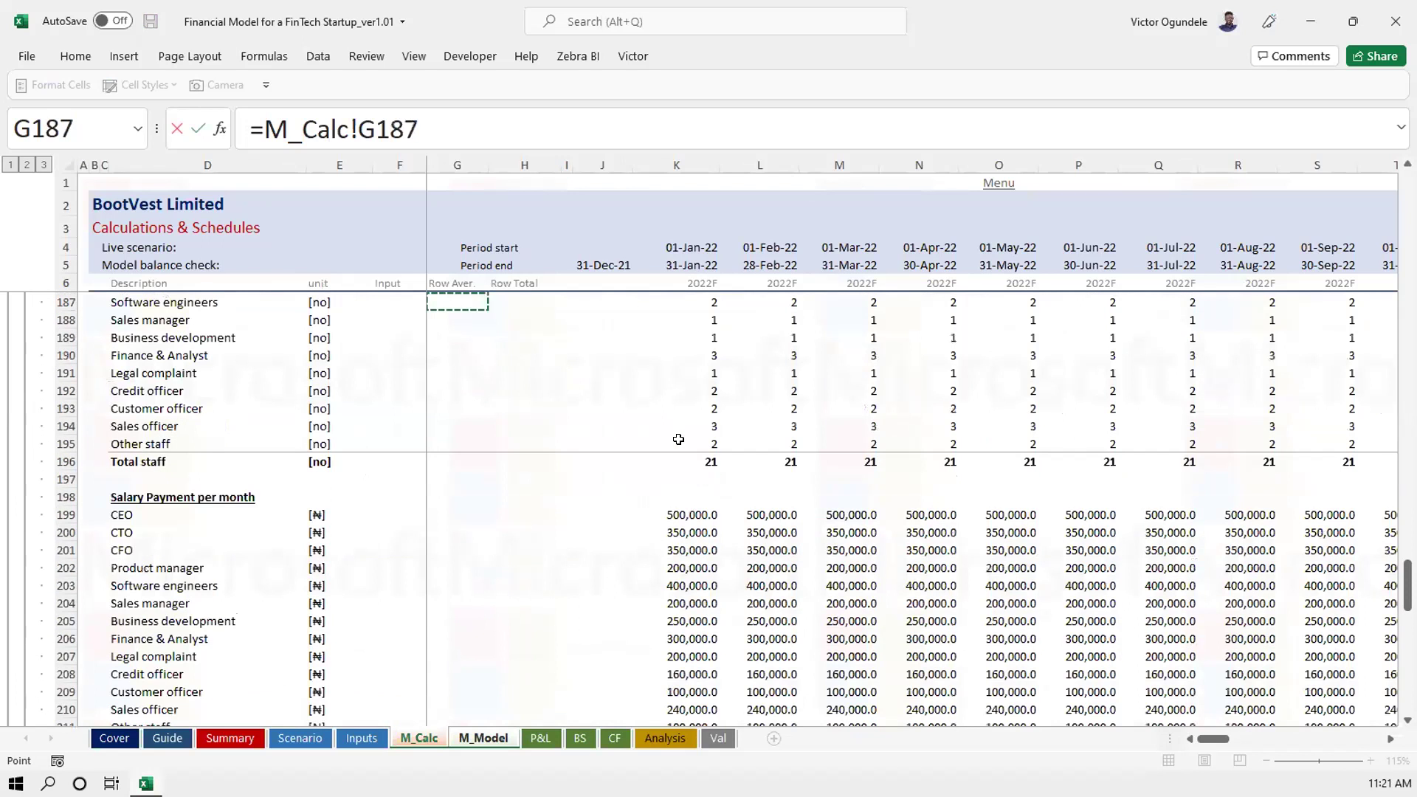
pyautogui.press('pagedown')
pyautogui.press('pagedown')
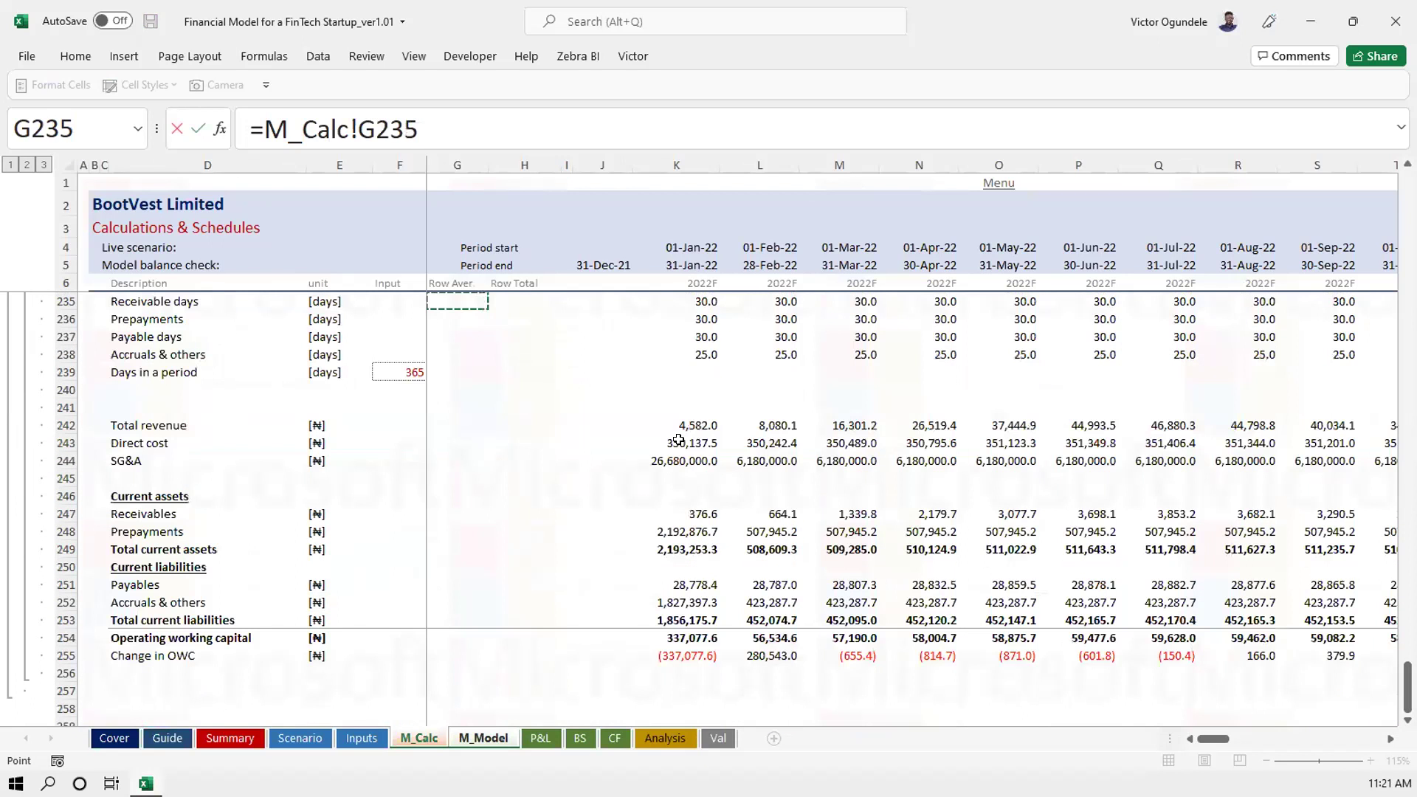
pyautogui.click(690, 515)
pyautogui.press('Return')
pyautogui.hotkey('ctrl', 'd')
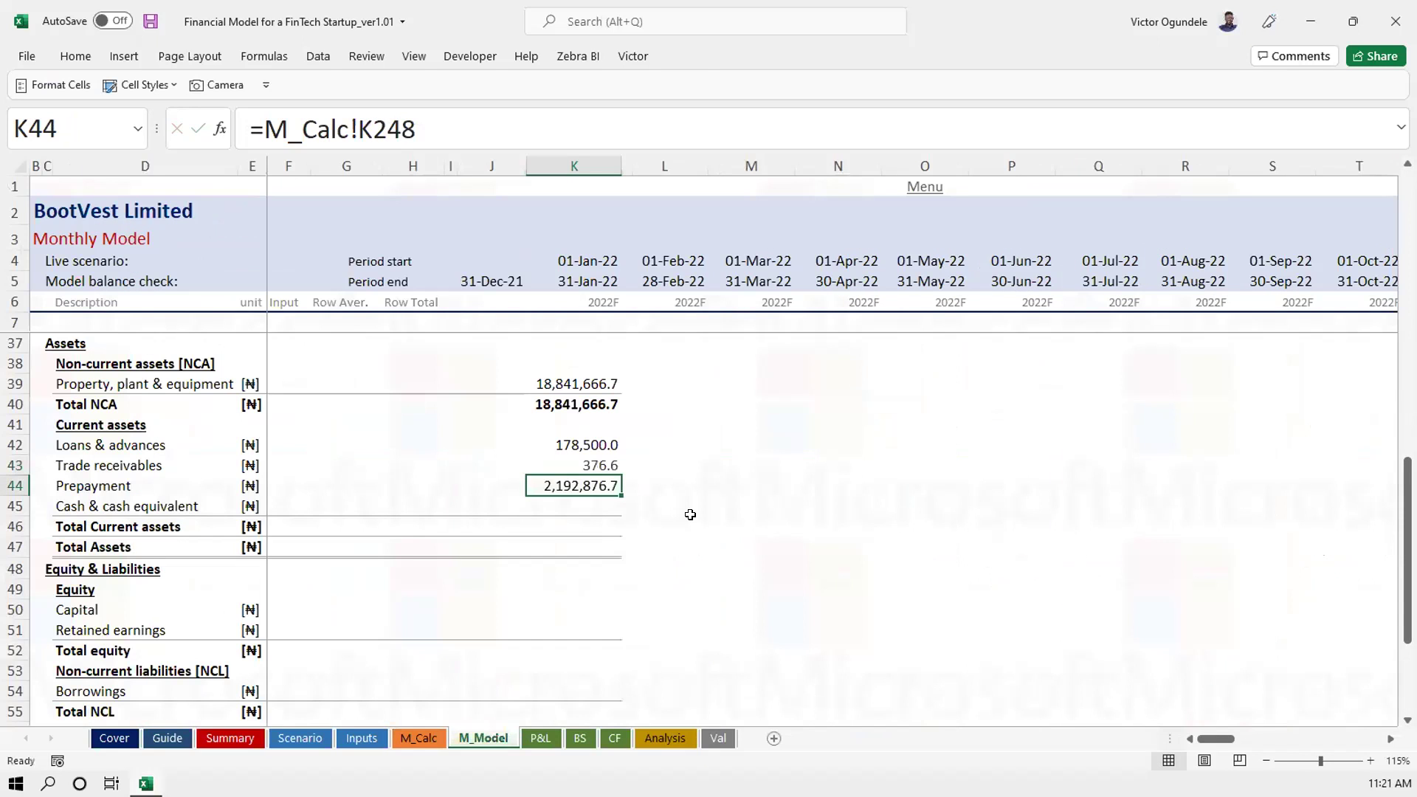
pyautogui.press('Down')
pyautogui.press('Down')
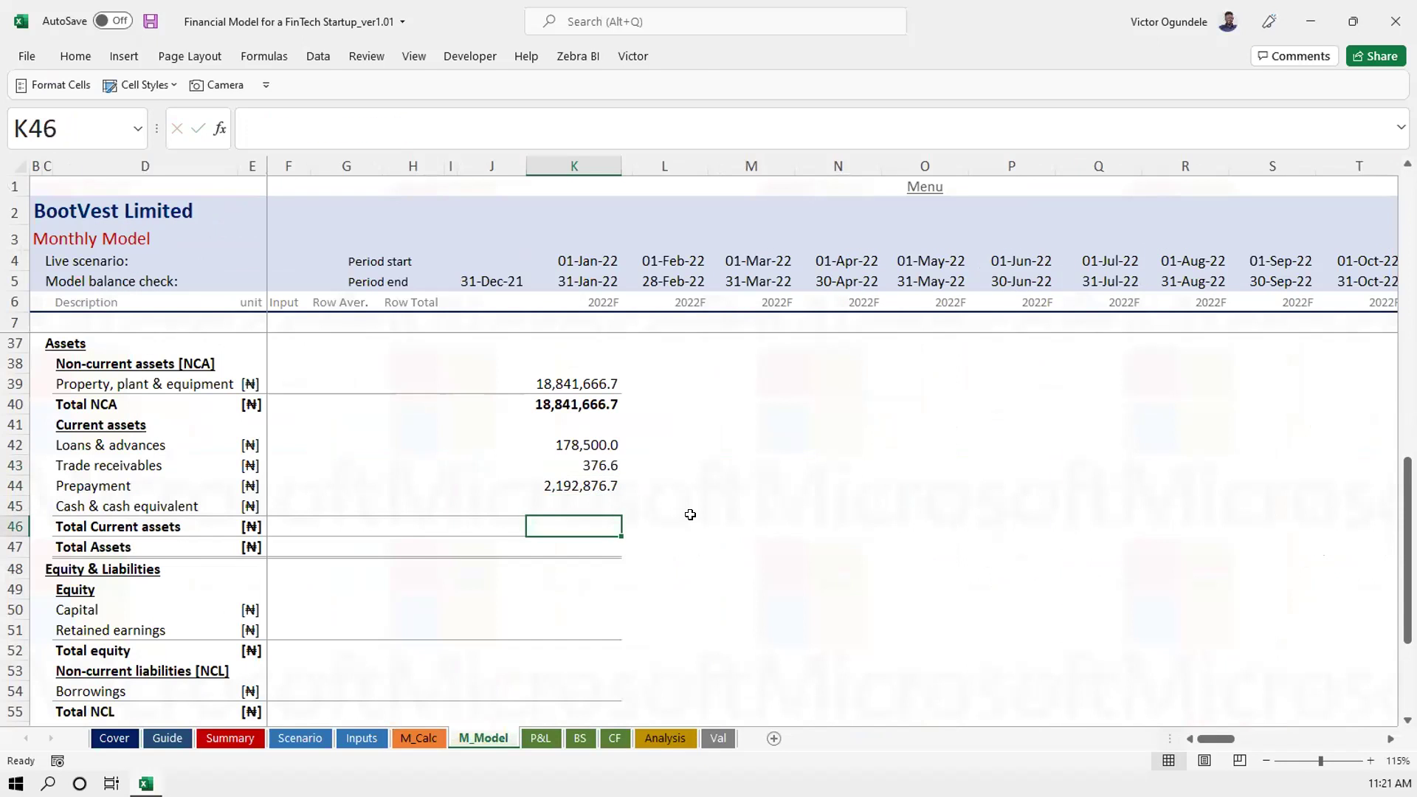
pyautogui.press('Up')
pyautogui.press('Up')
pyautogui.press('Delete')
pyautogui.hotkey('ctrl', 'z')
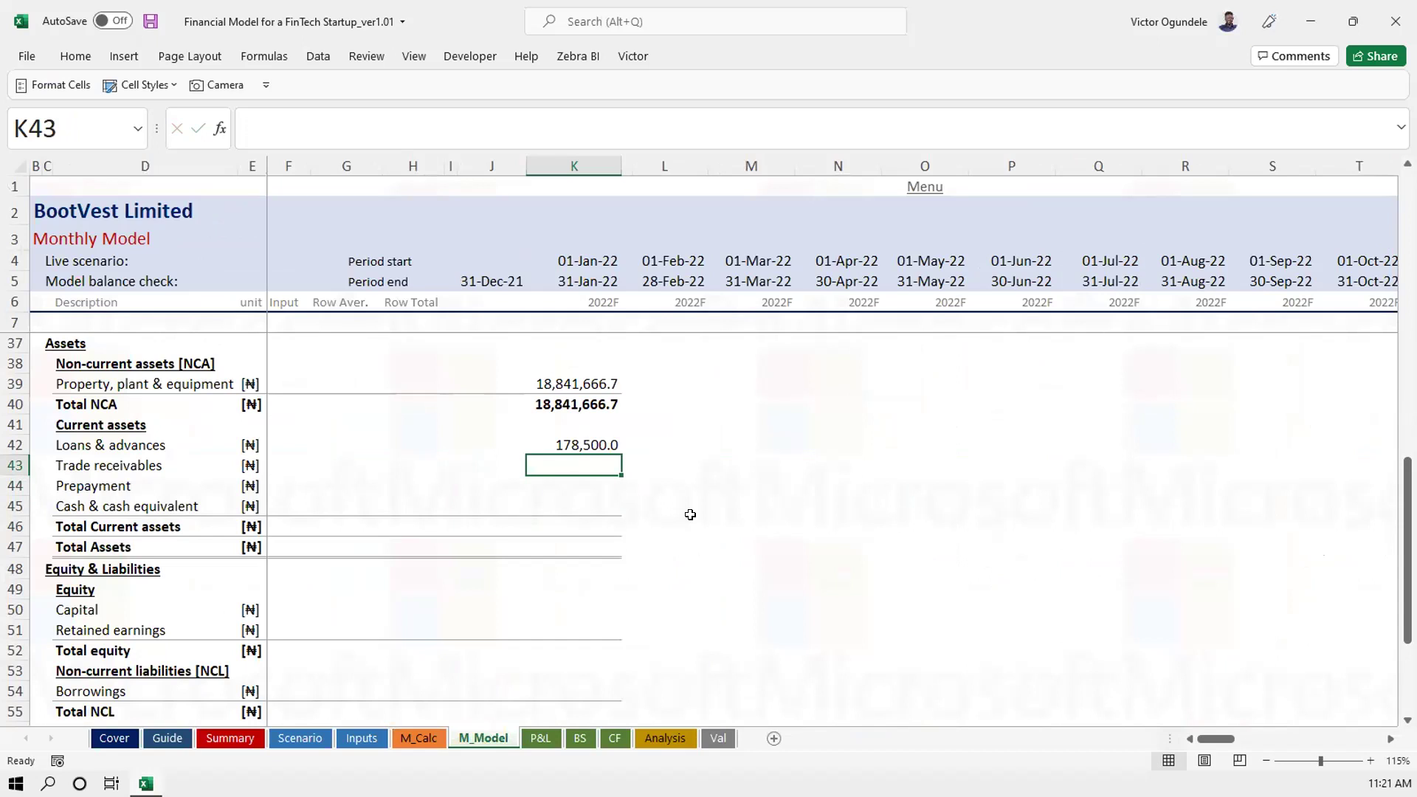
pyautogui.hotkey('ctrl', 'y')
pyautogui.hotkey('ctrl', 'y')
# Save the workbook and inspect the January formulas for Income from investment facility and Average investment on the M_Calc sheet
pyautogui.hotkey('ctrl', 's')
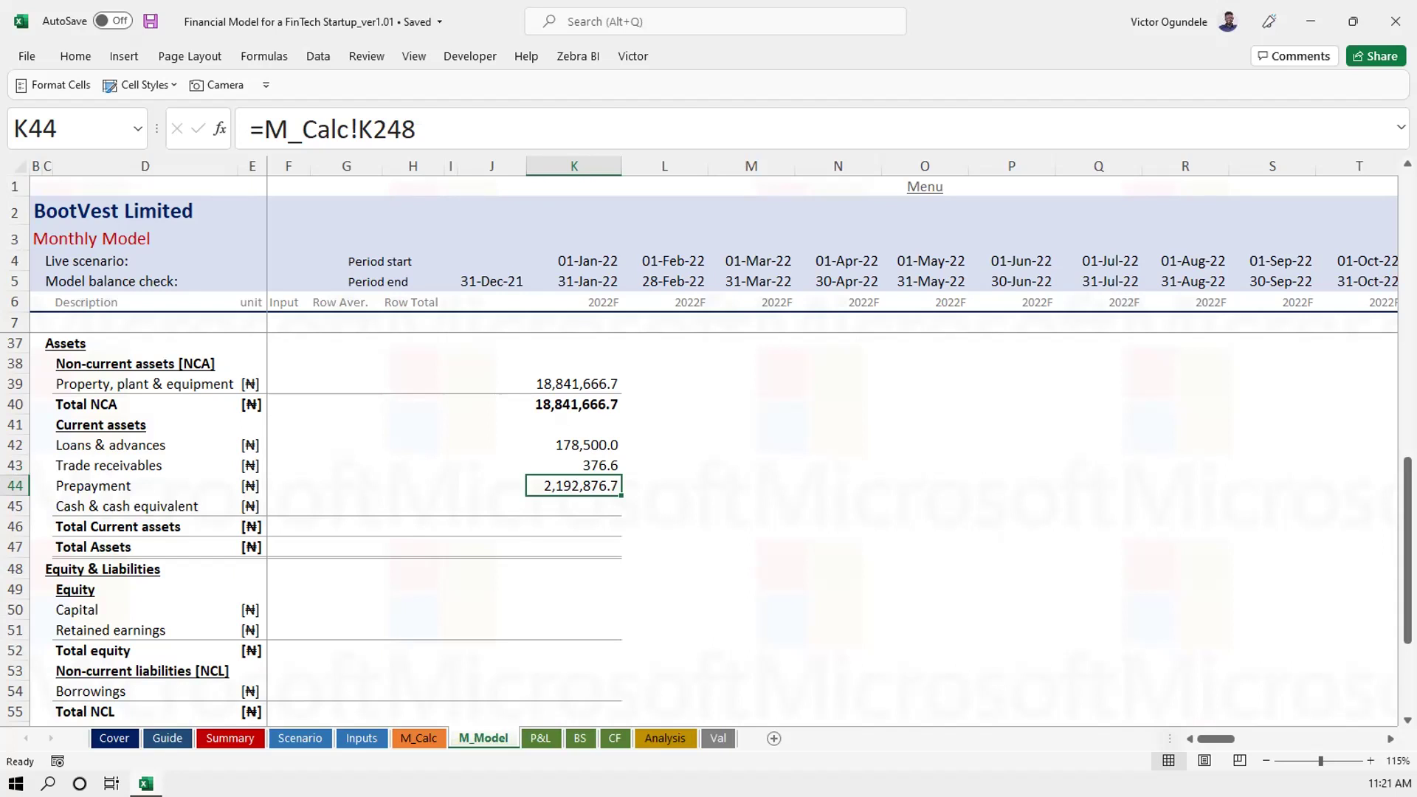
pyautogui.click(447, 423)
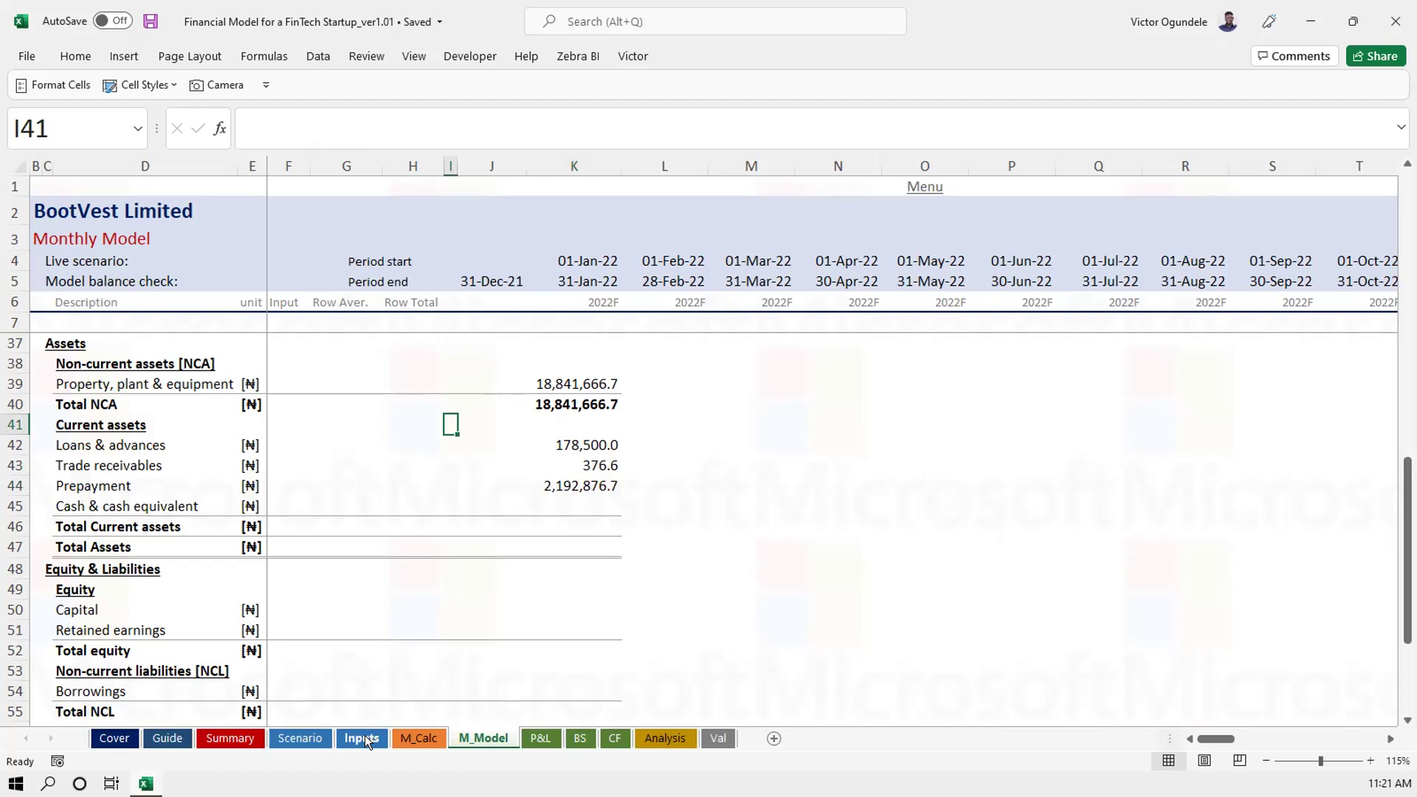
pyautogui.click(420, 737)
pyautogui.scroll(15, 537, 525)
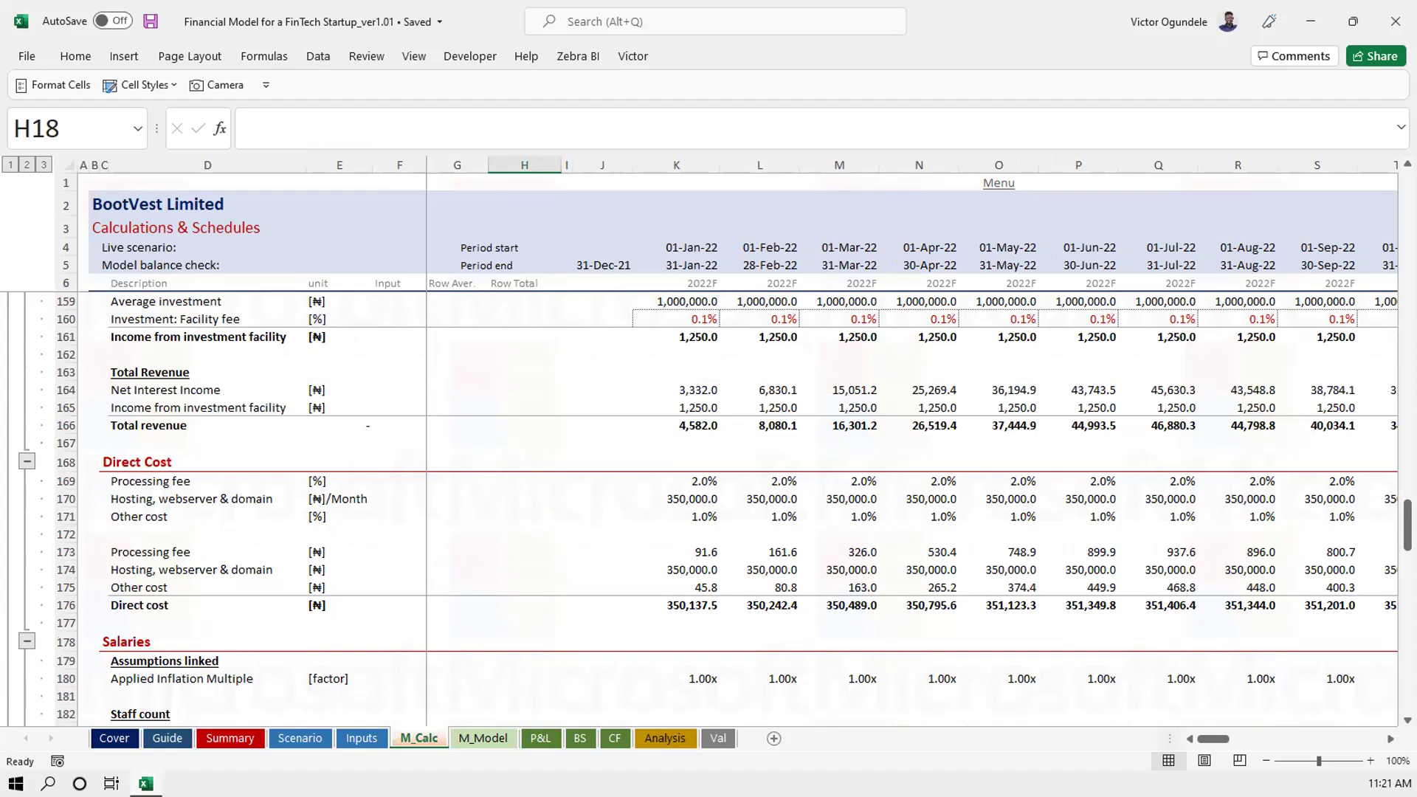
pyautogui.click(628, 510)
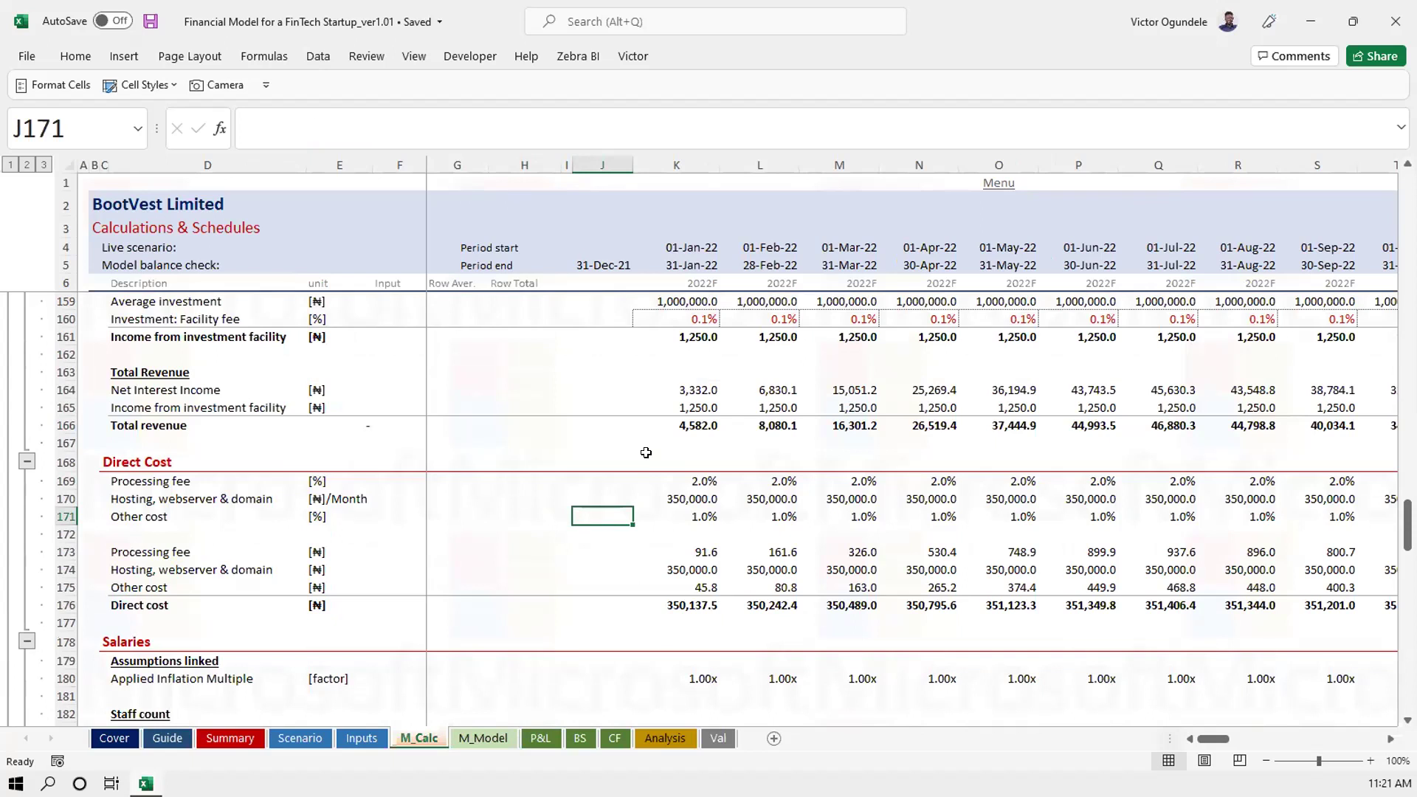
pyautogui.scroll(2, 646, 453)
pyautogui.click(680, 443)
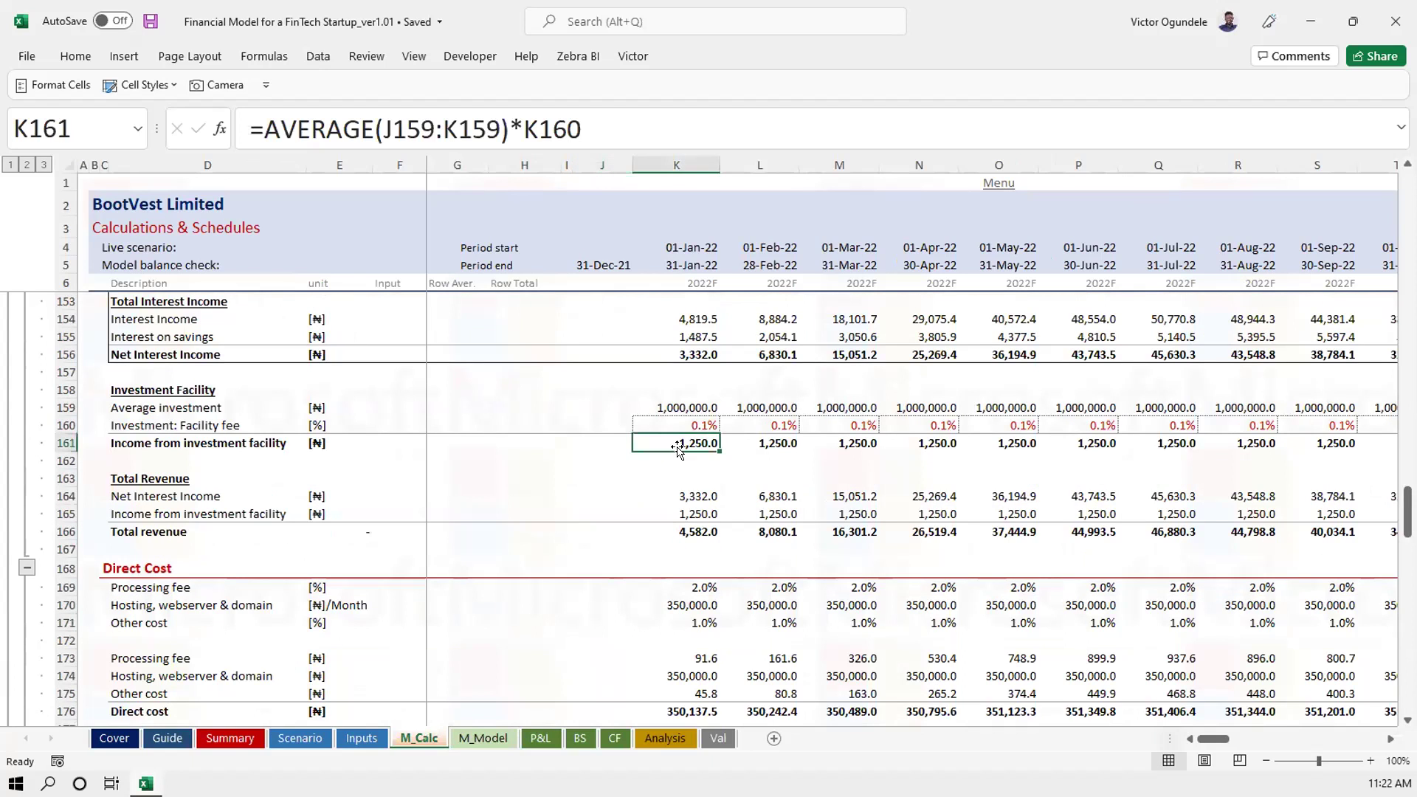
pyautogui.click(680, 402)
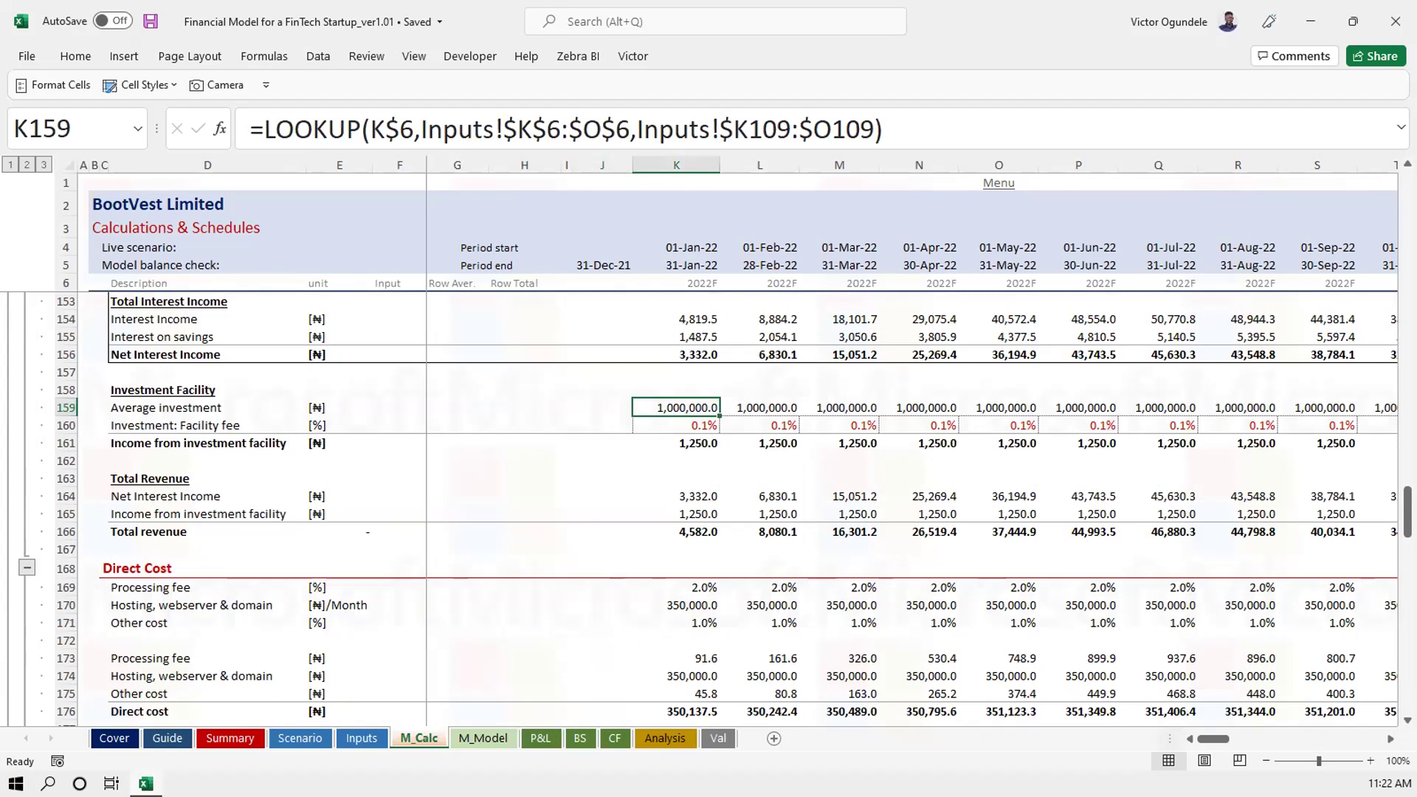
# Review the balance sheet lines in M_Model from the non-current assets down to the liabilities, consulting the Inputs and M_Calc sheets
pyautogui.click(481, 737)
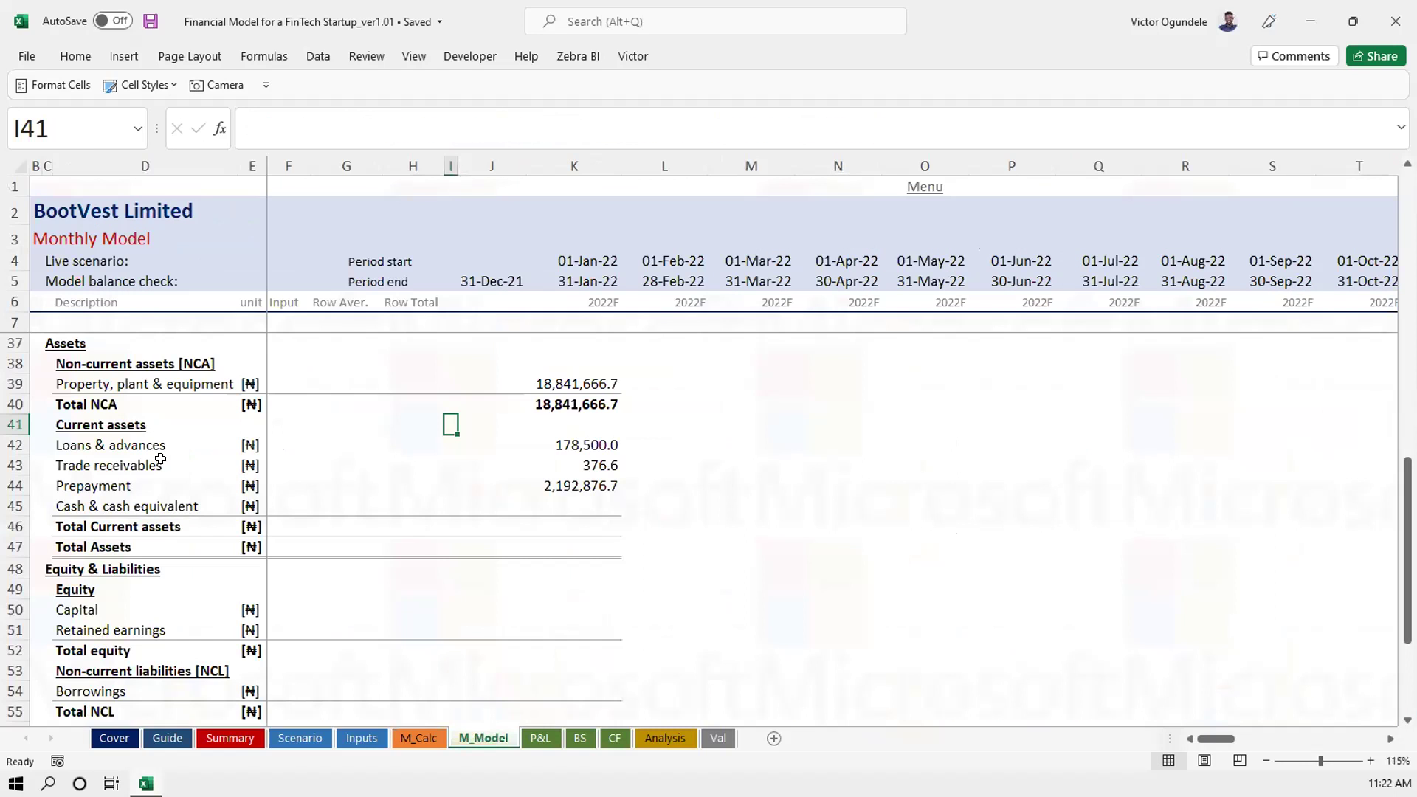
pyautogui.click(96, 385)
pyautogui.press('Down')
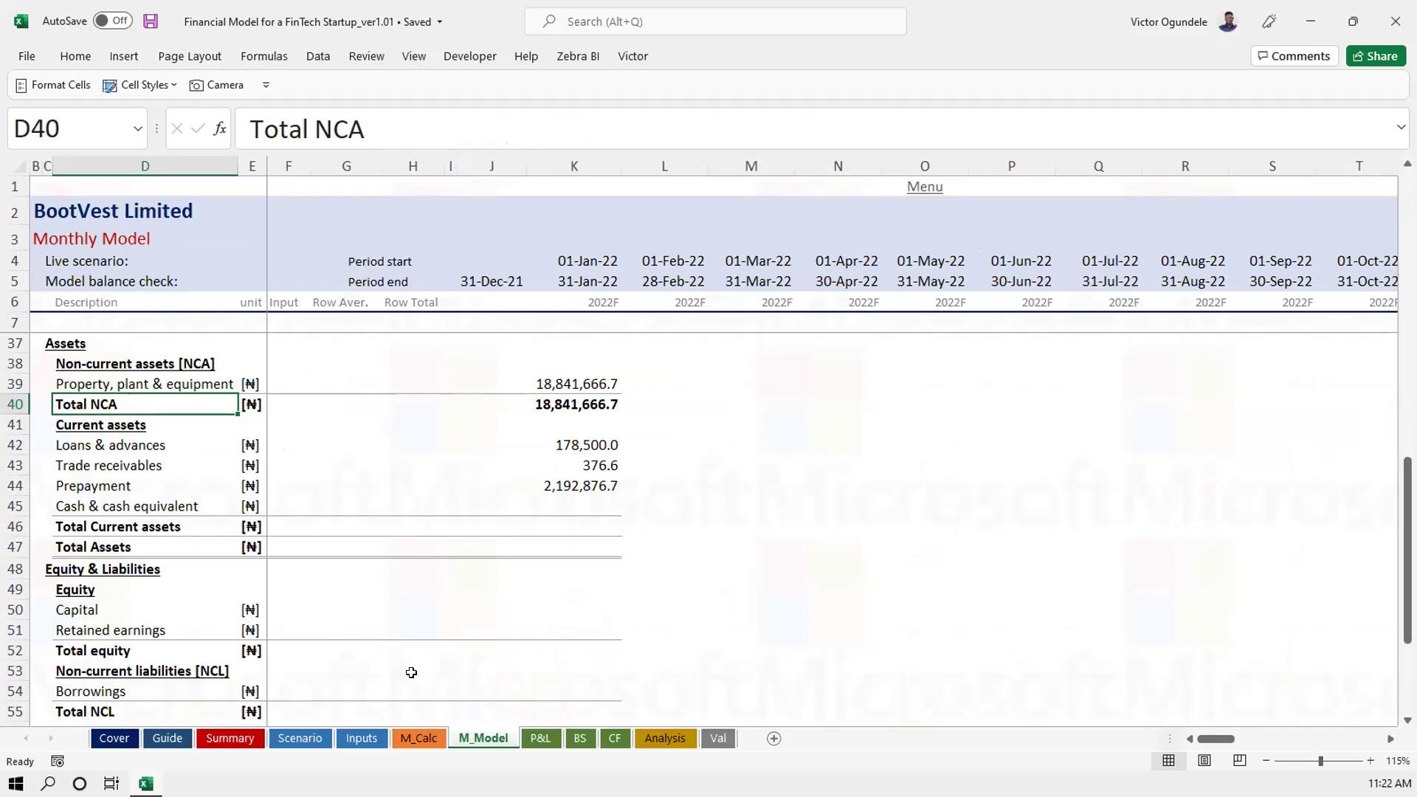
pyautogui.click(361, 738)
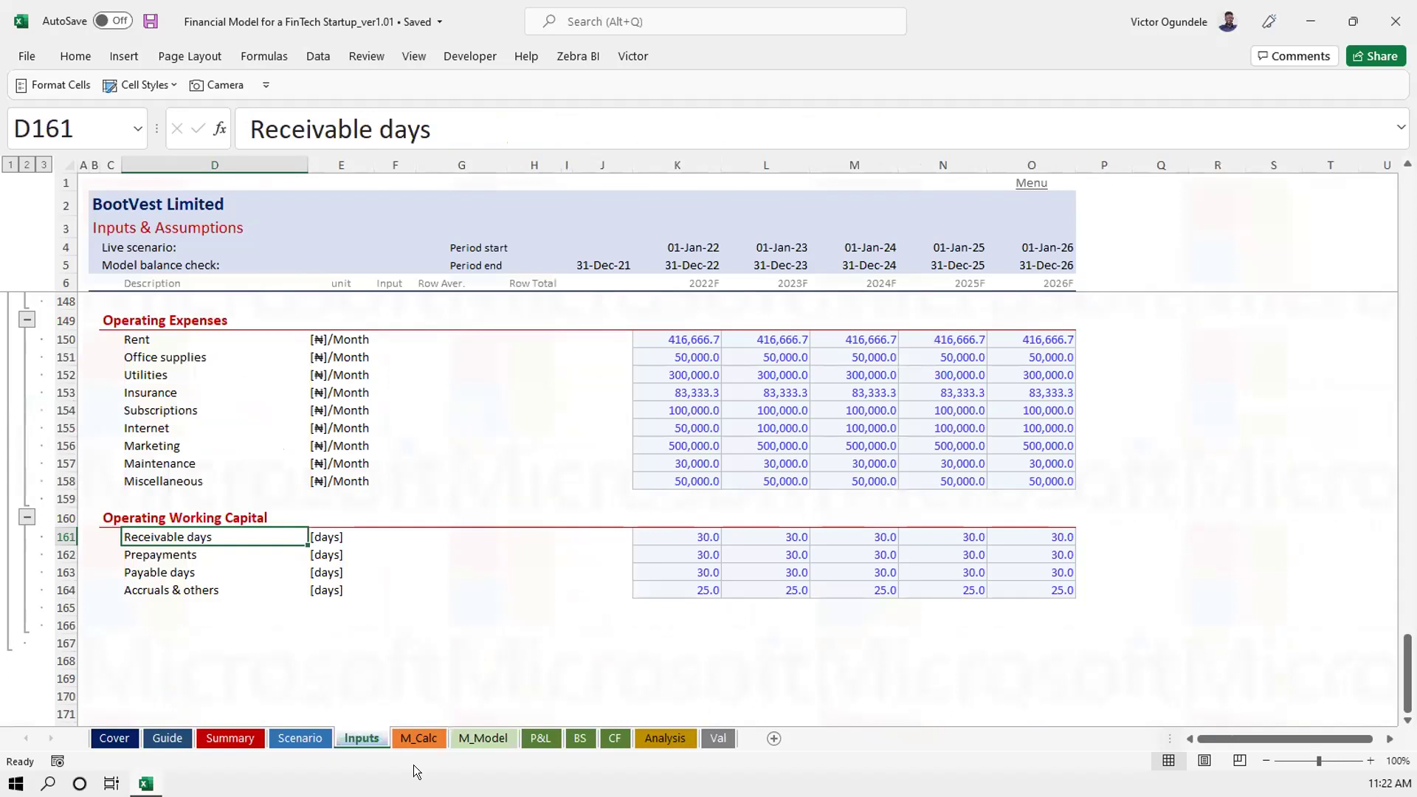
pyautogui.click(420, 740)
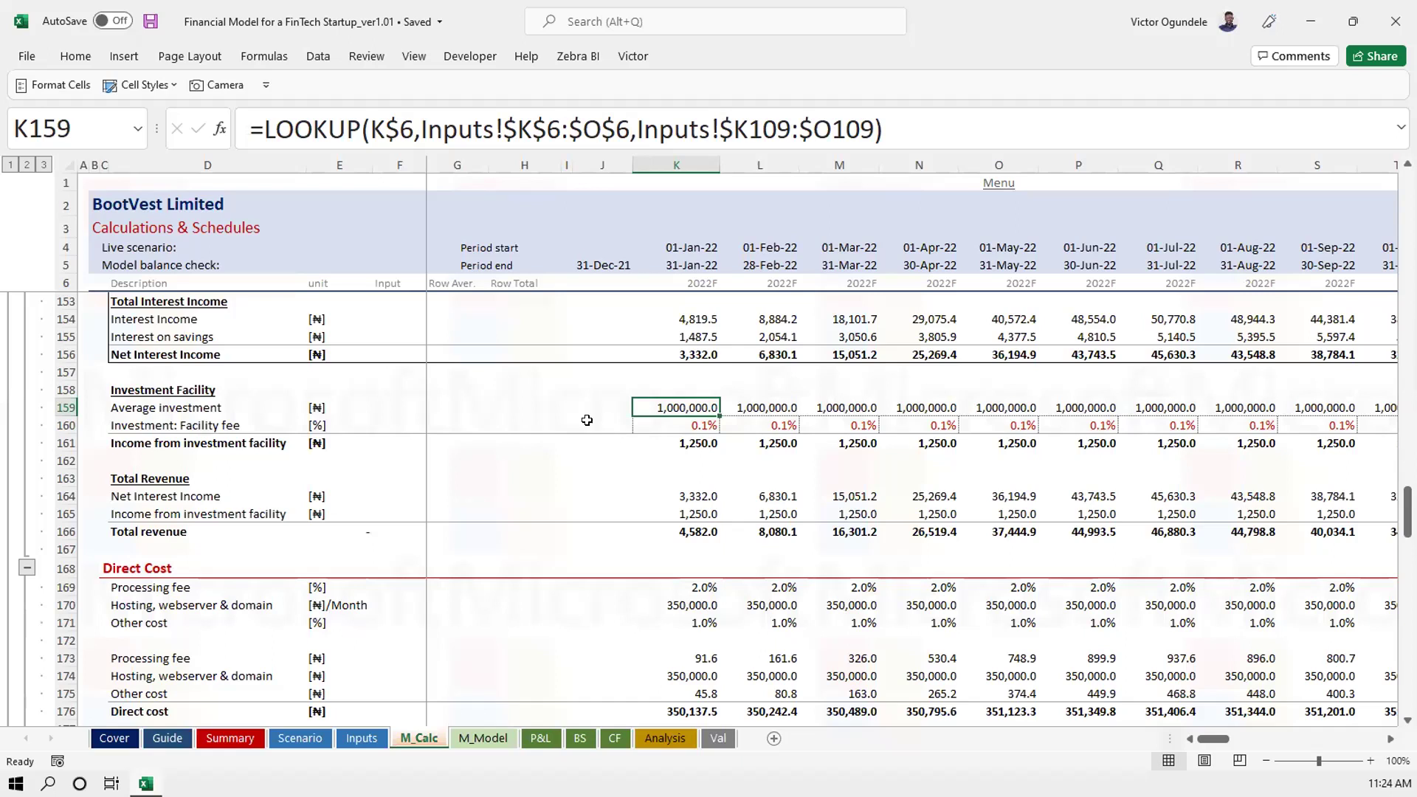
pyautogui.click(529, 408)
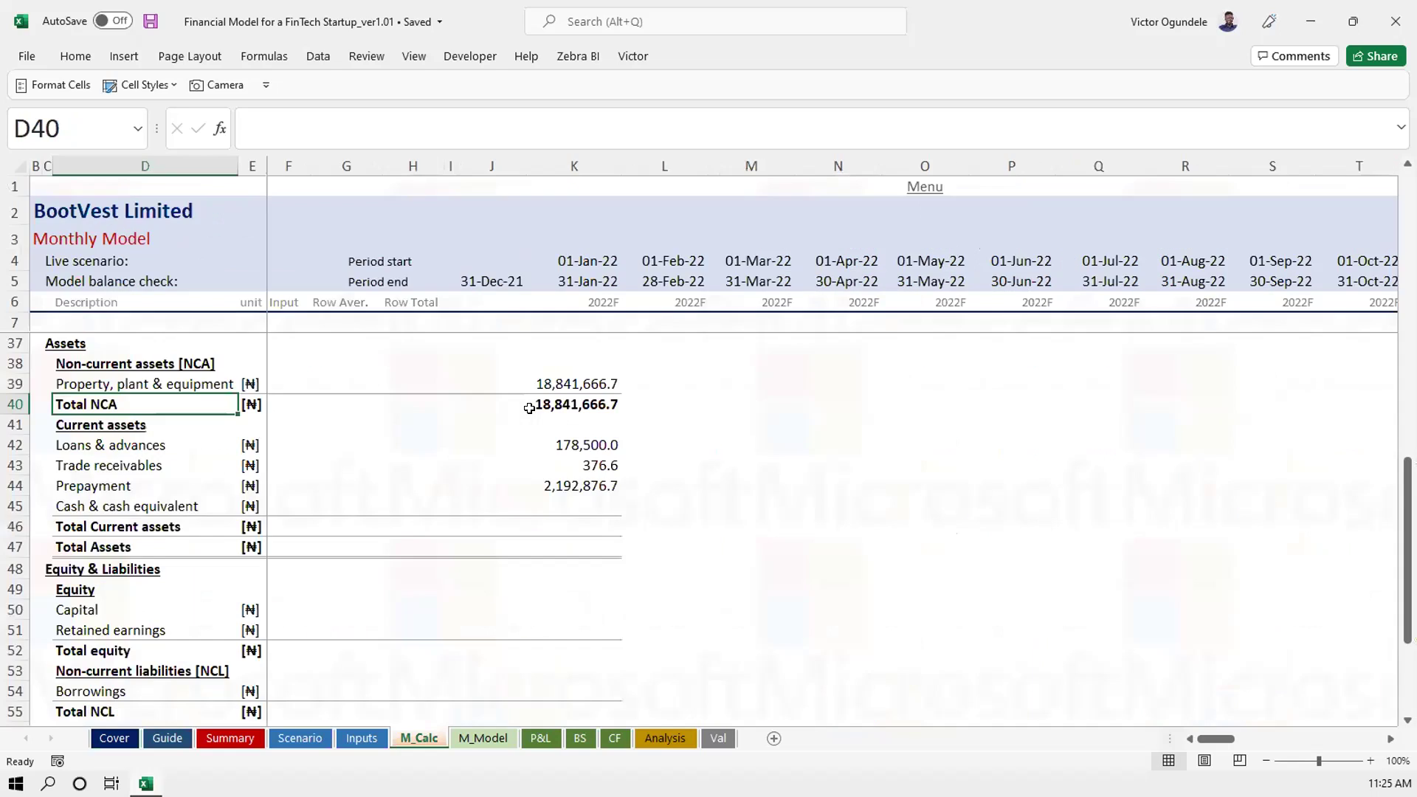
pyautogui.press('Down')
pyautogui.press('Down')
pyautogui.press('Down')
pyautogui.press('Down')
pyautogui.press('Down')
pyautogui.press('Down')
pyautogui.press('Down')
pyautogui.press('Down')
pyautogui.press('Down')
pyautogui.press('Down')
pyautogui.press('Down')
pyautogui.press('Down')
pyautogui.press('Down')
pyautogui.press('Down')
pyautogui.press('Down')
pyautogui.press('Down')
pyautogui.press('Down')
pyautogui.press('Down')
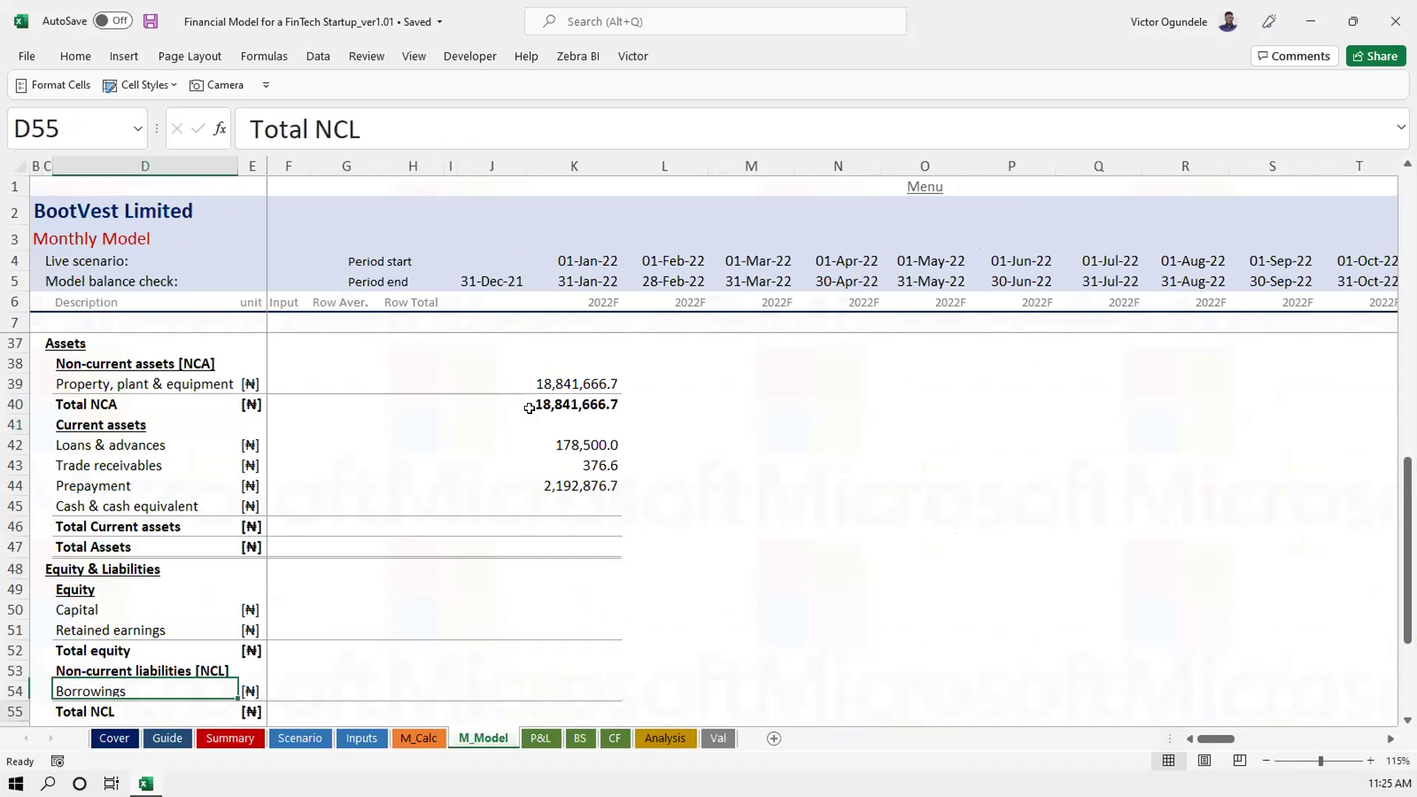
pyautogui.press('Down')
pyautogui.press('Down')
pyautogui.press('Up')
pyautogui.press('Up')
pyautogui.press('Up')
pyautogui.press('Down')
pyautogui.press('Down')
pyautogui.press('Down')
pyautogui.press('Down')
pyautogui.press('Down')
pyautogui.press('Up')
pyautogui.press('Up')
pyautogui.press('Up')
pyautogui.press('Up')
pyautogui.press('Up')
pyautogui.press('Up')
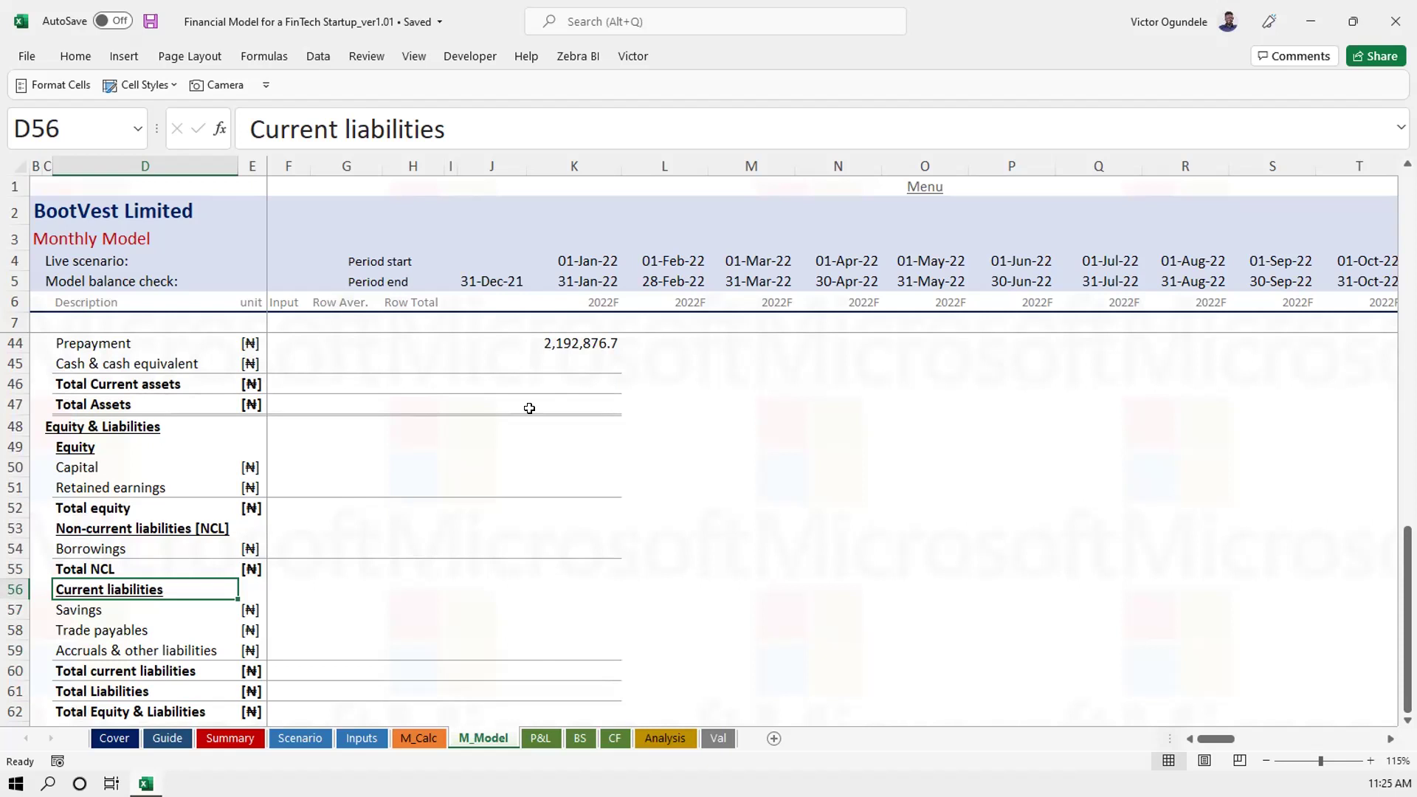
# Examine the Average investment assumptions under Investment Facility on the Inputs sheet and return to the M_Model balance sheet
pyautogui.hotkey('ctrl', 'pageup')
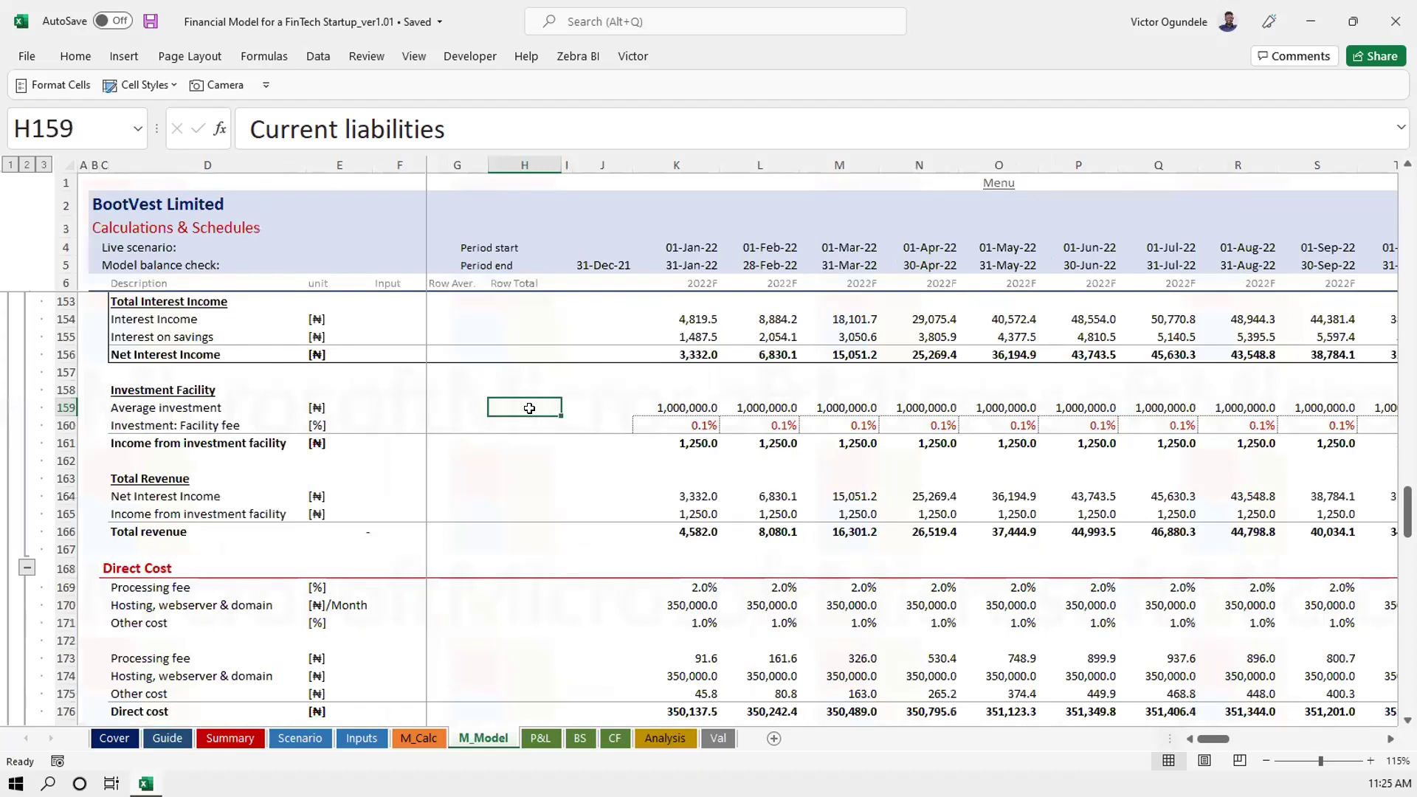
pyautogui.hotkey('ctrl', 'pageup')
pyautogui.press('pageup')
pyautogui.press('pageup')
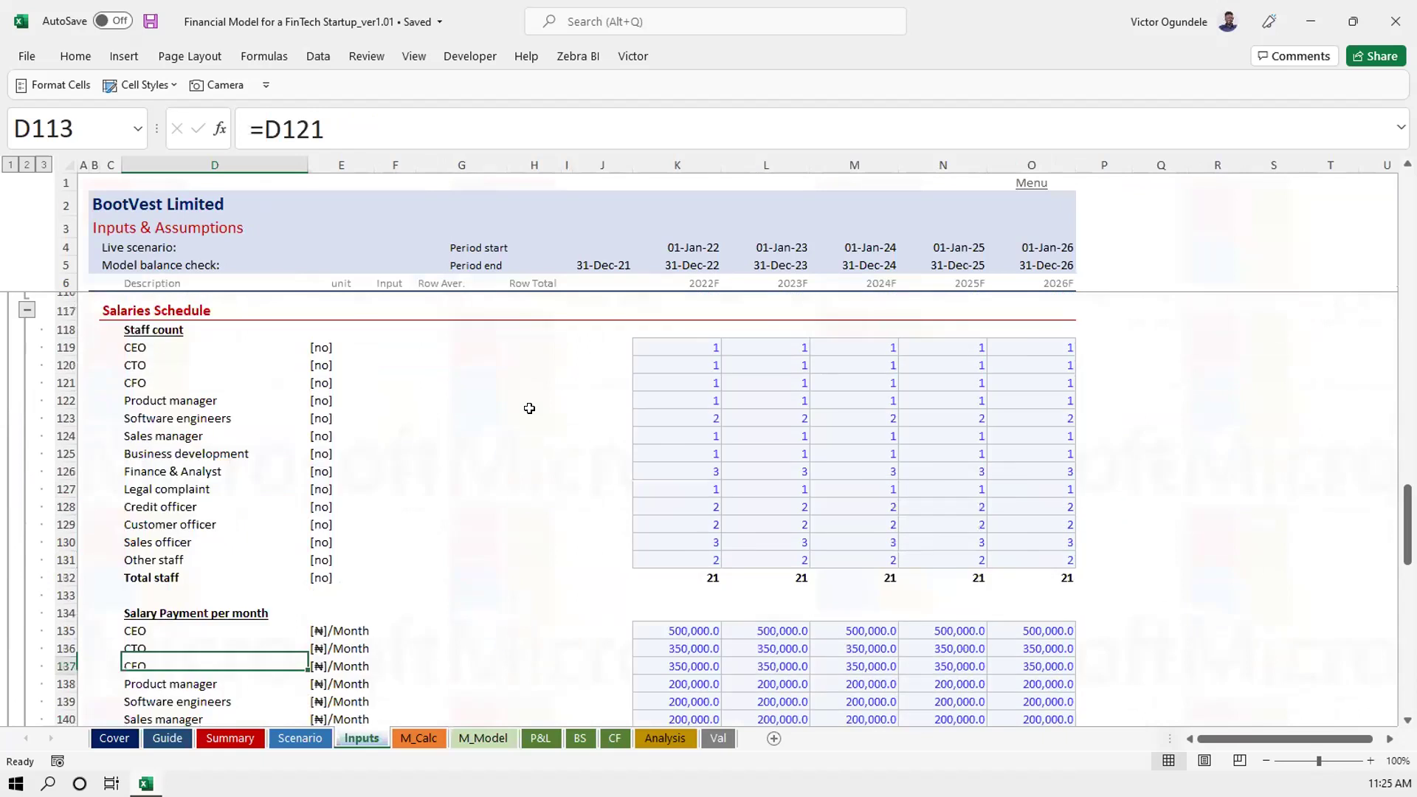
pyautogui.click(399, 453)
pyautogui.click(575, 460)
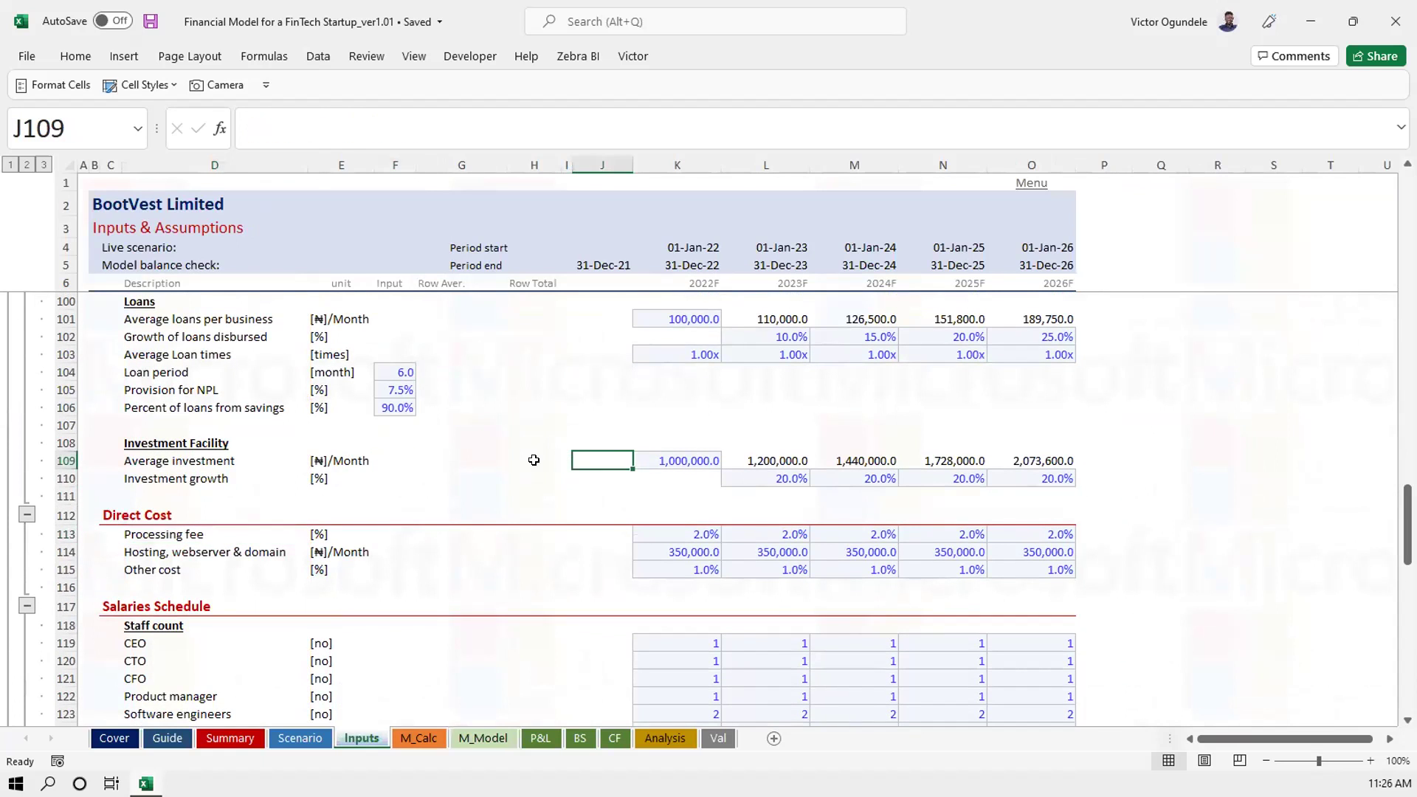
pyautogui.click(461, 461)
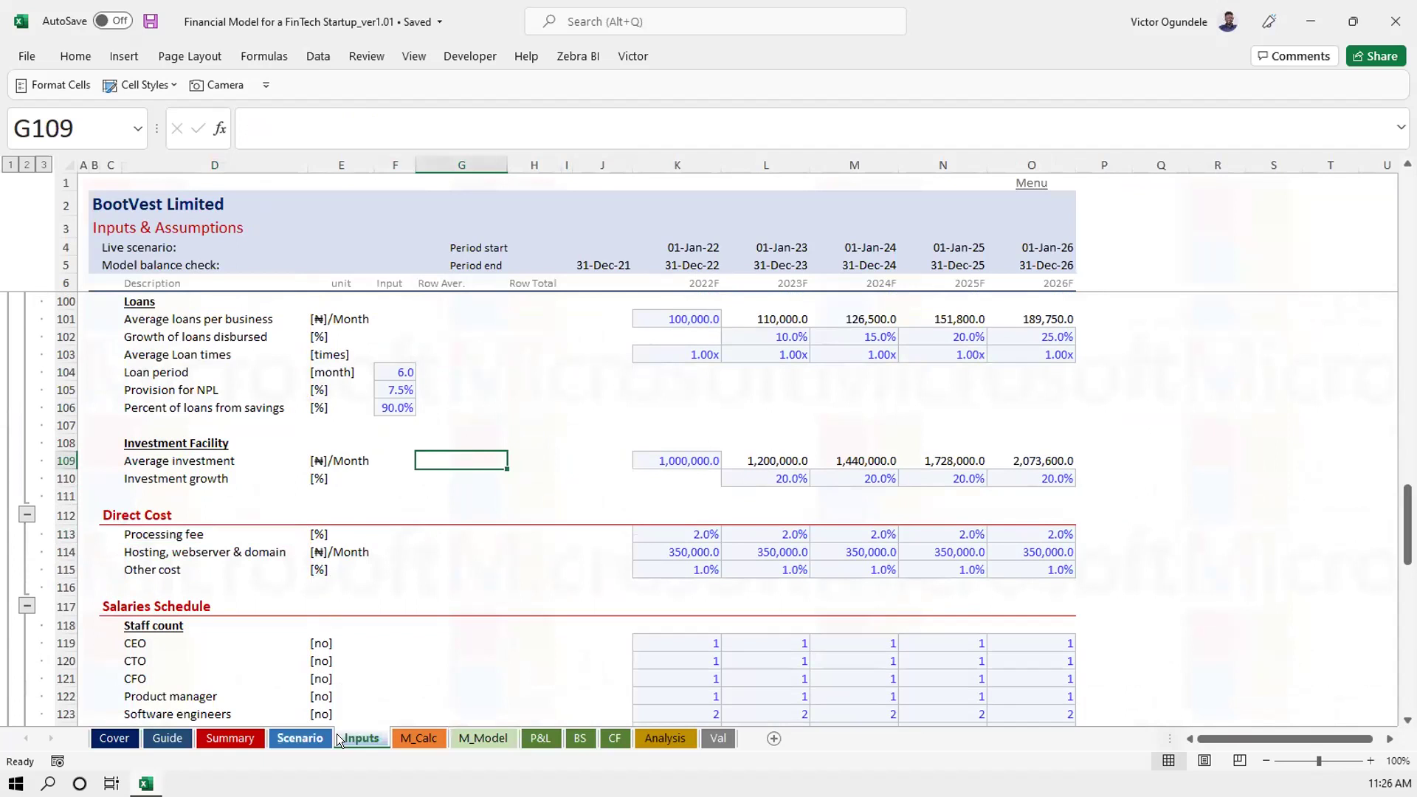
pyautogui.click(411, 731)
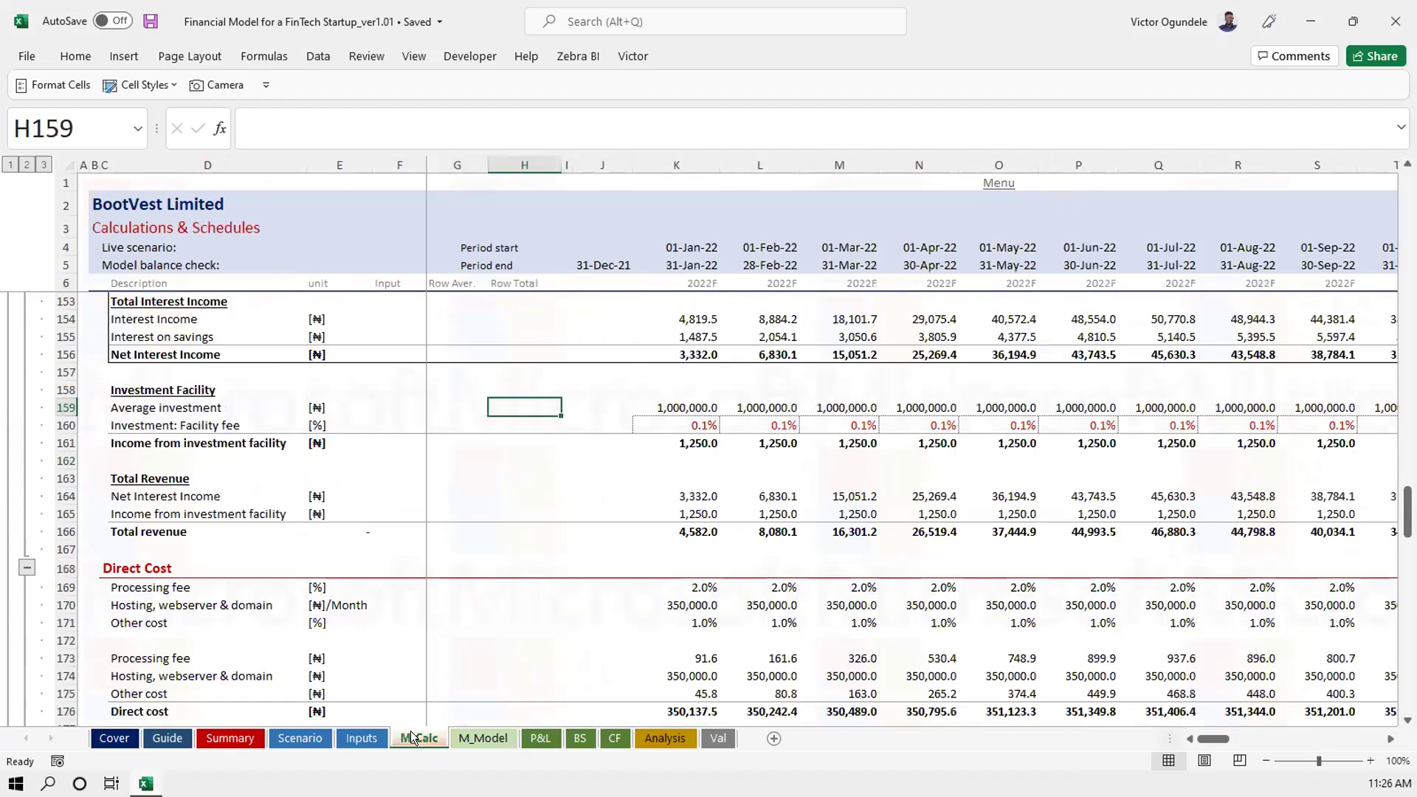
pyautogui.click(463, 737)
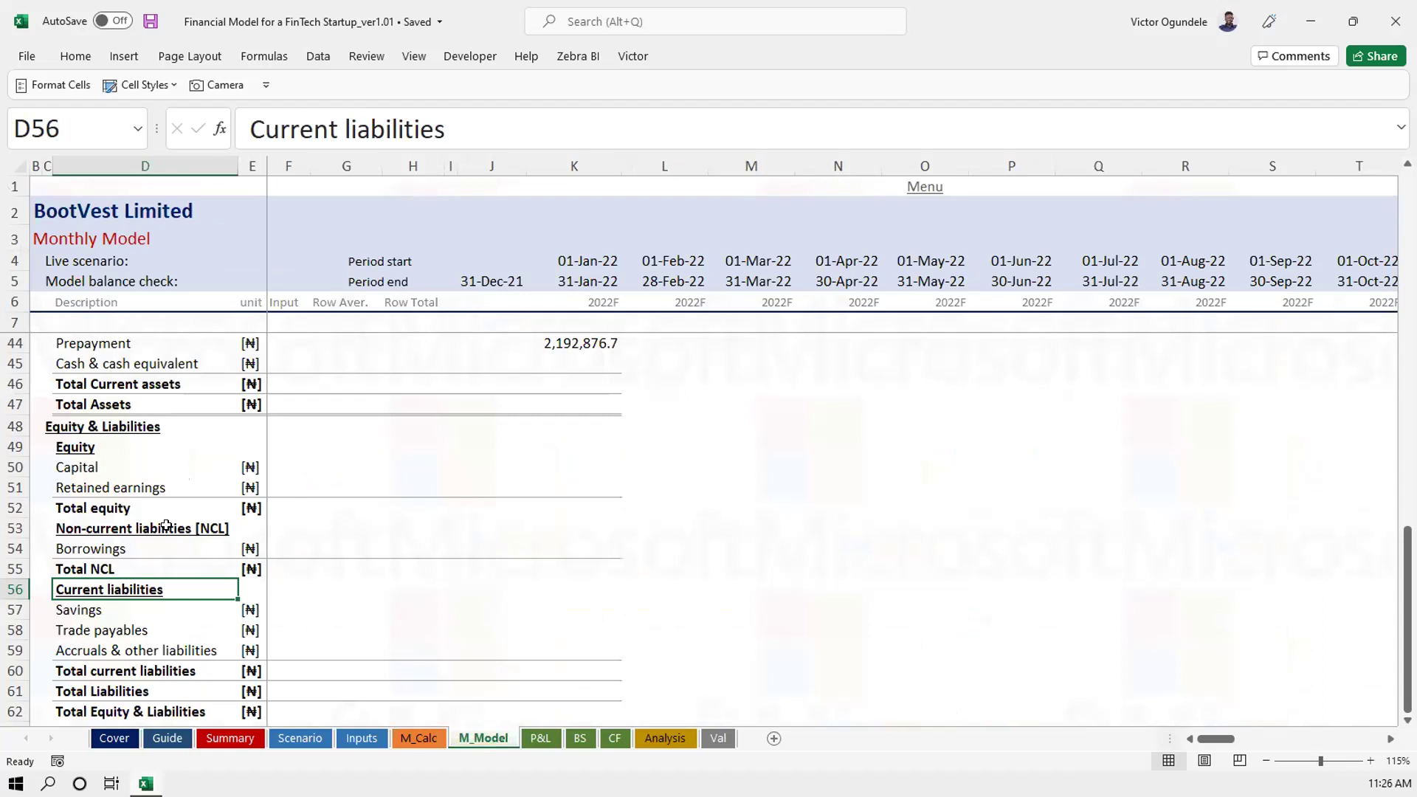
# Link Loans & advances in K42 to the Maximum loans disbursed line with =M_Calc!K140
pyautogui.click(406, 448)
pyautogui.scroll(2, 408, 454)
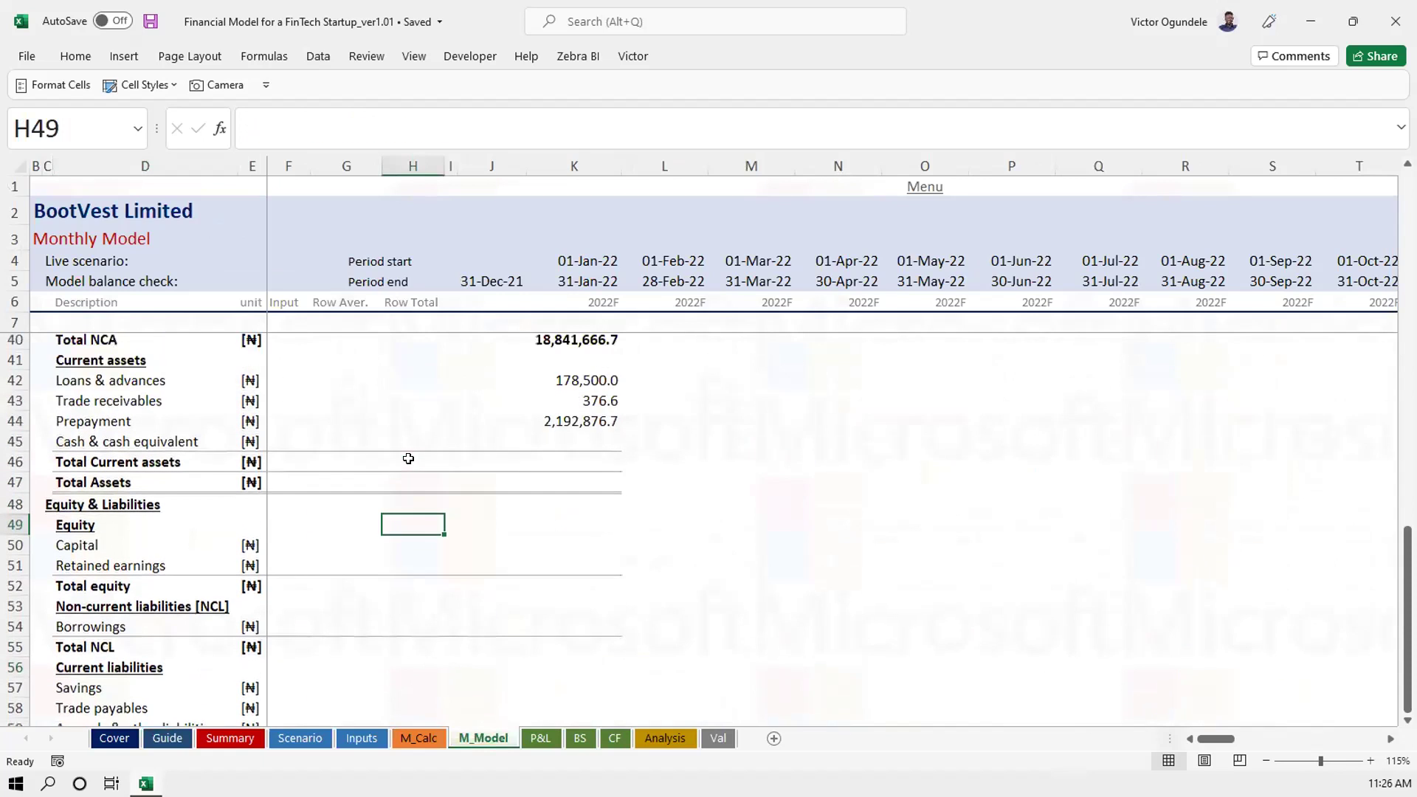
pyautogui.click(588, 380)
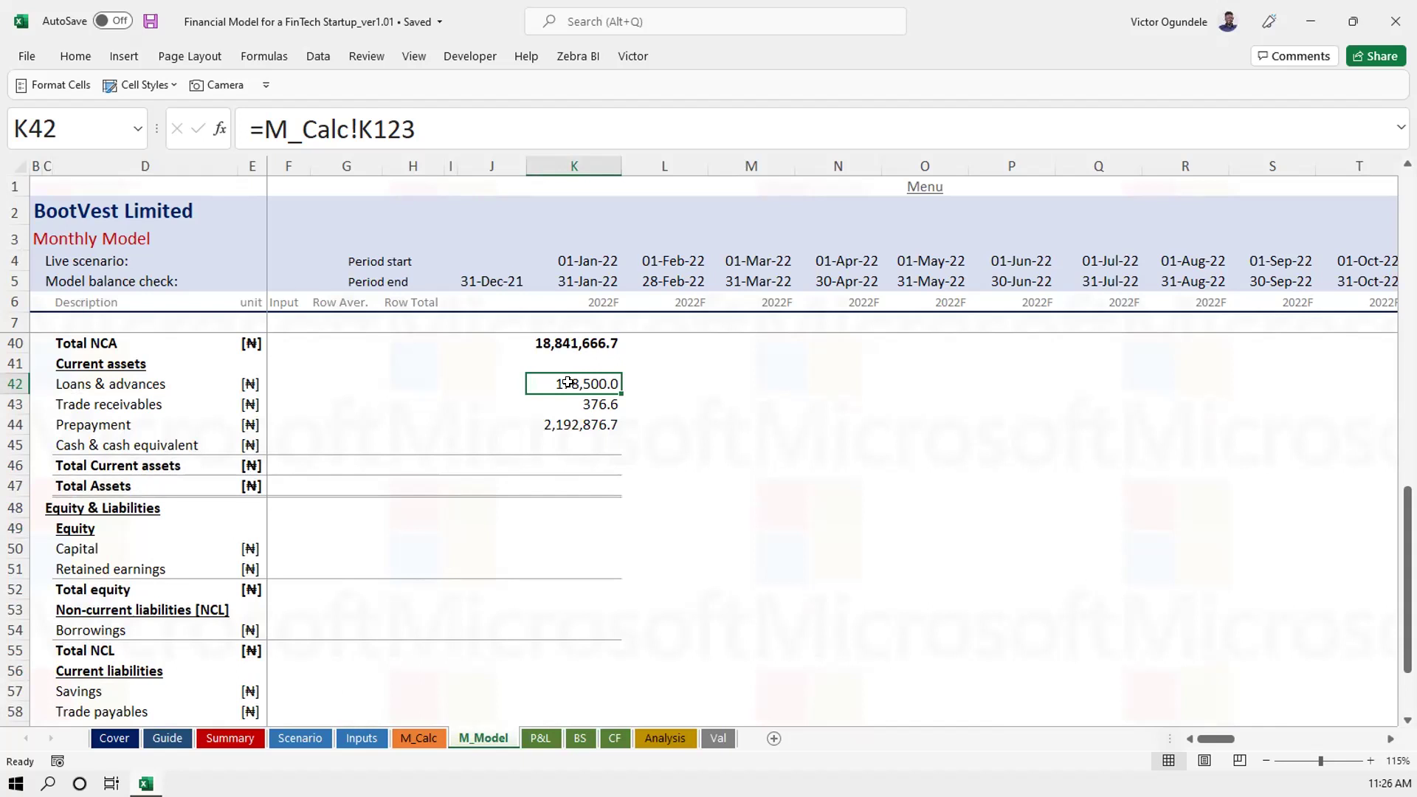
pyautogui.write('=')
pyautogui.hotkey('ctrl', 'pageup')
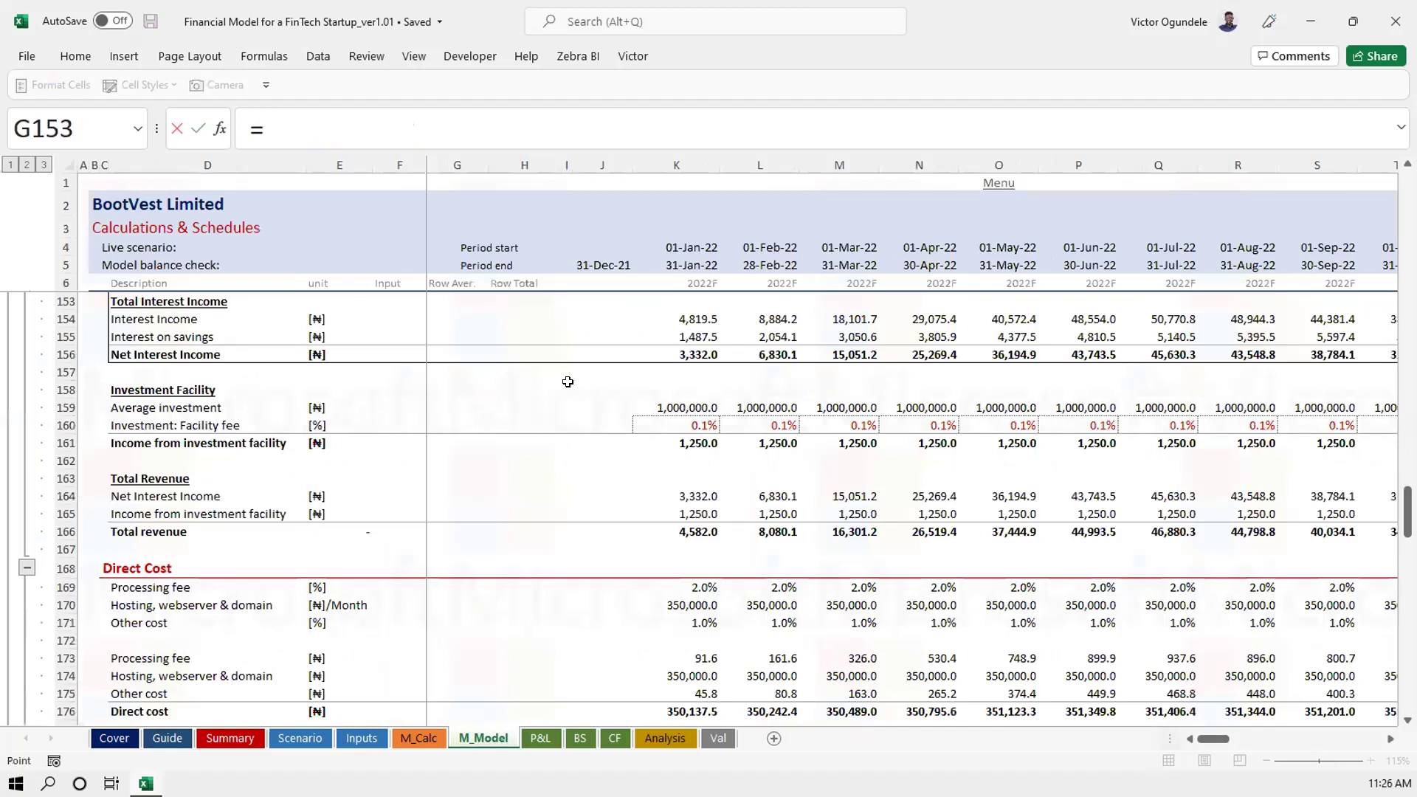
pyautogui.scroll(5, 657, 465)
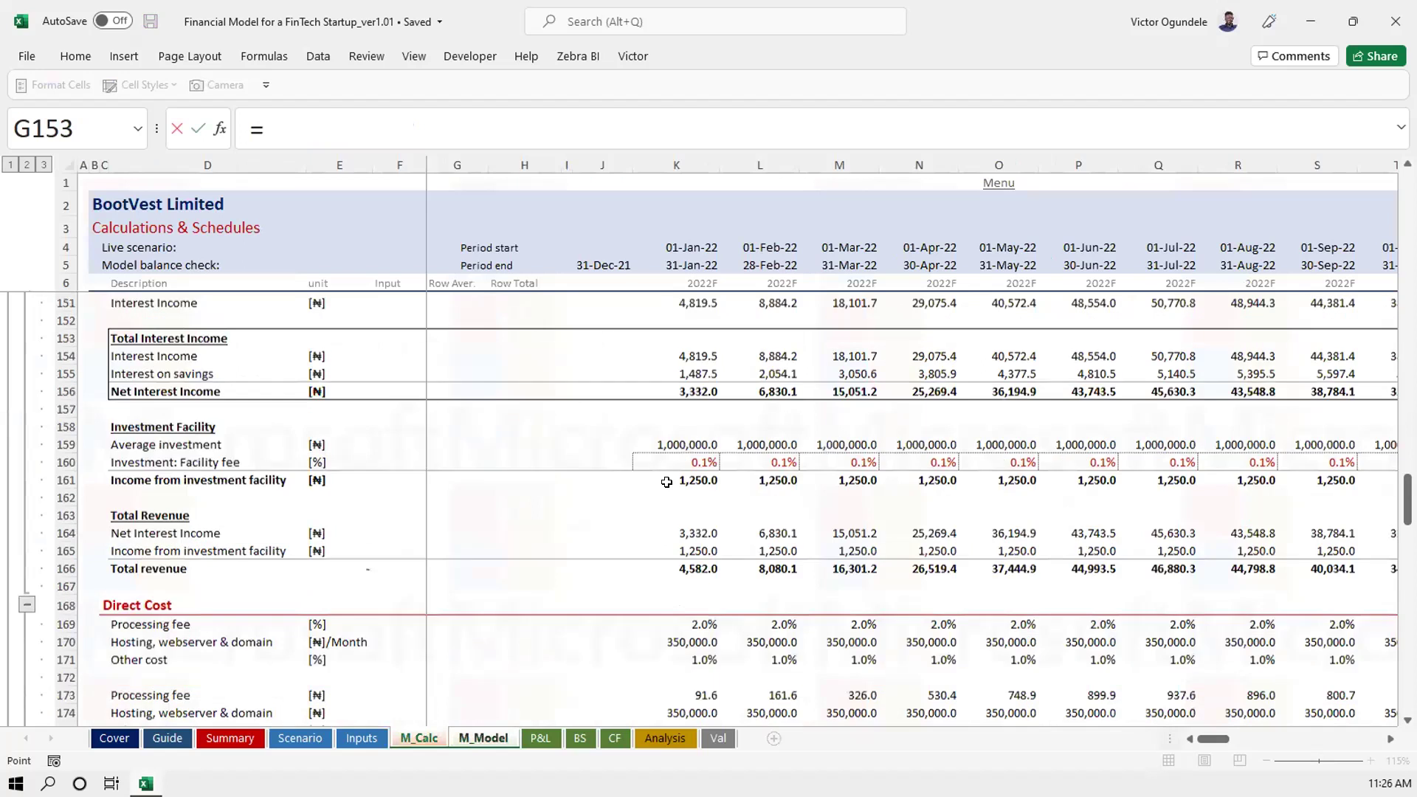
pyautogui.scroll(6, 666, 482)
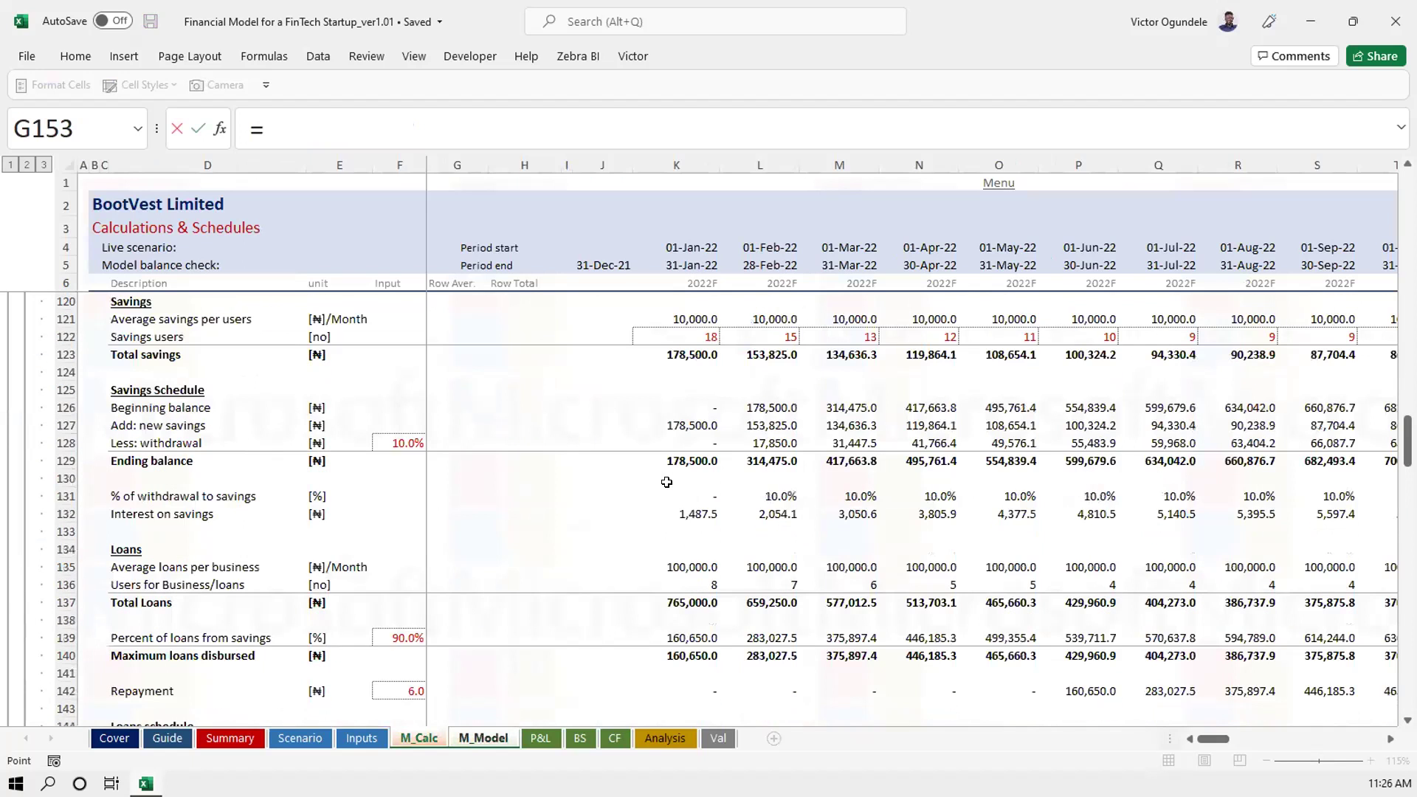
pyautogui.scroll(2, 666, 482)
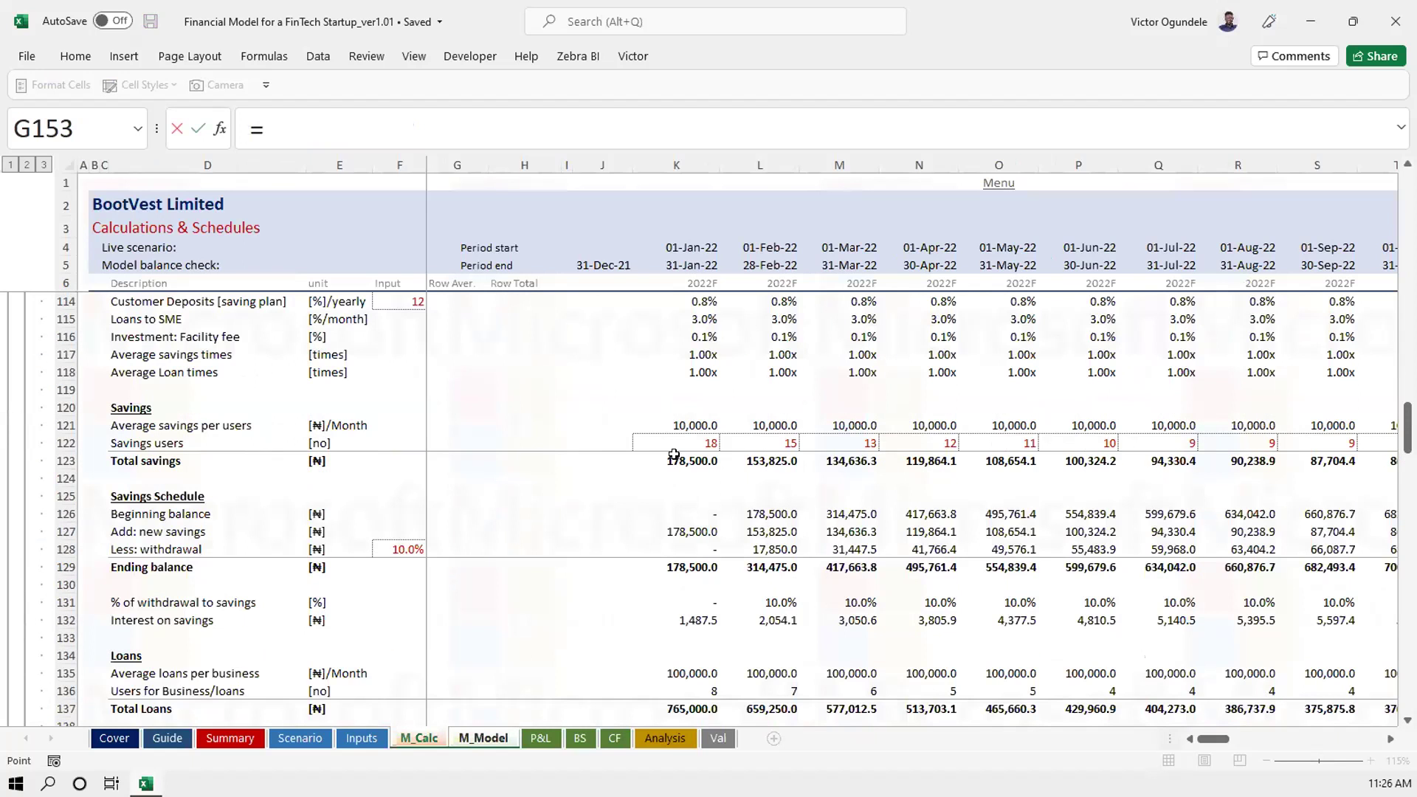
pyautogui.scroll(-3, 674, 455)
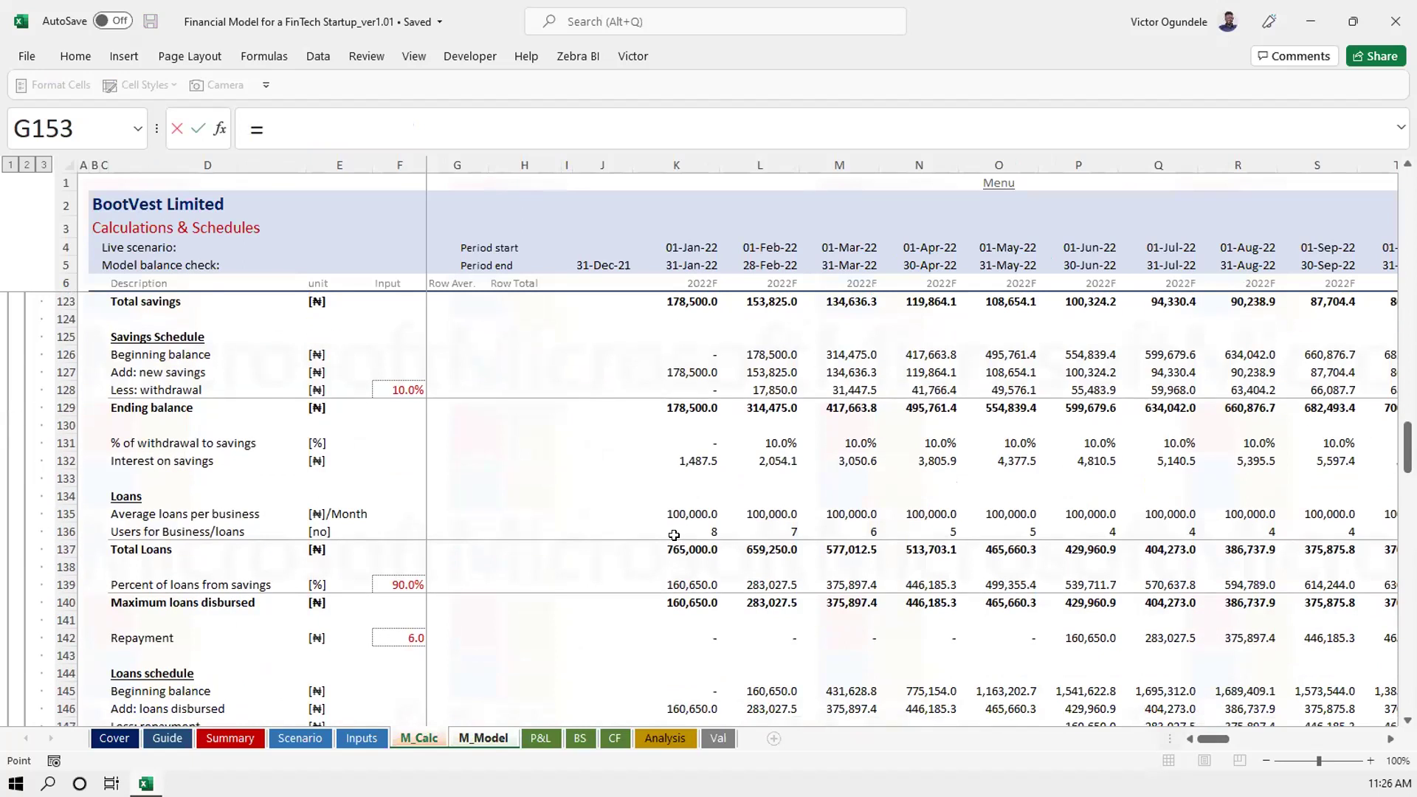
pyautogui.scroll(-1, 679, 564)
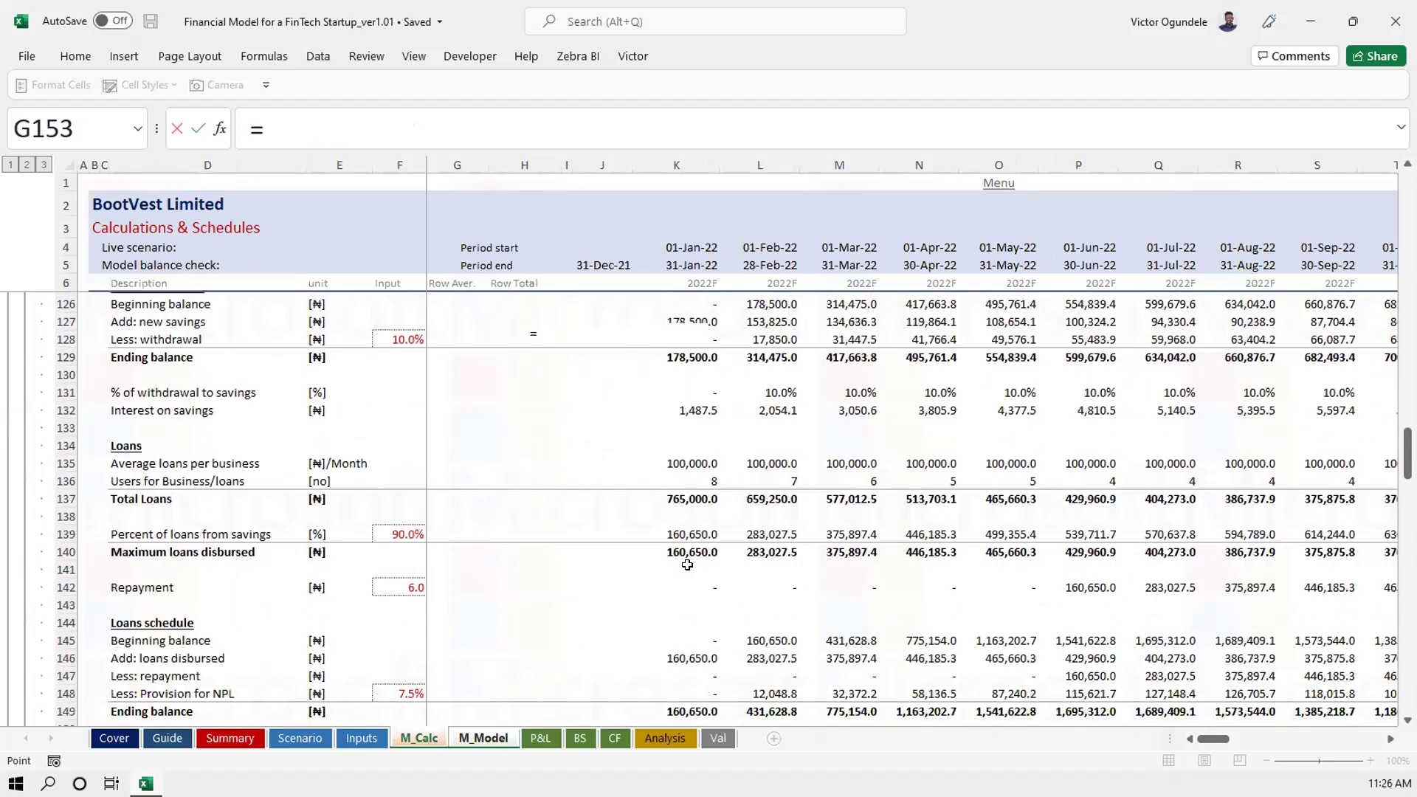
pyautogui.click(685, 548)
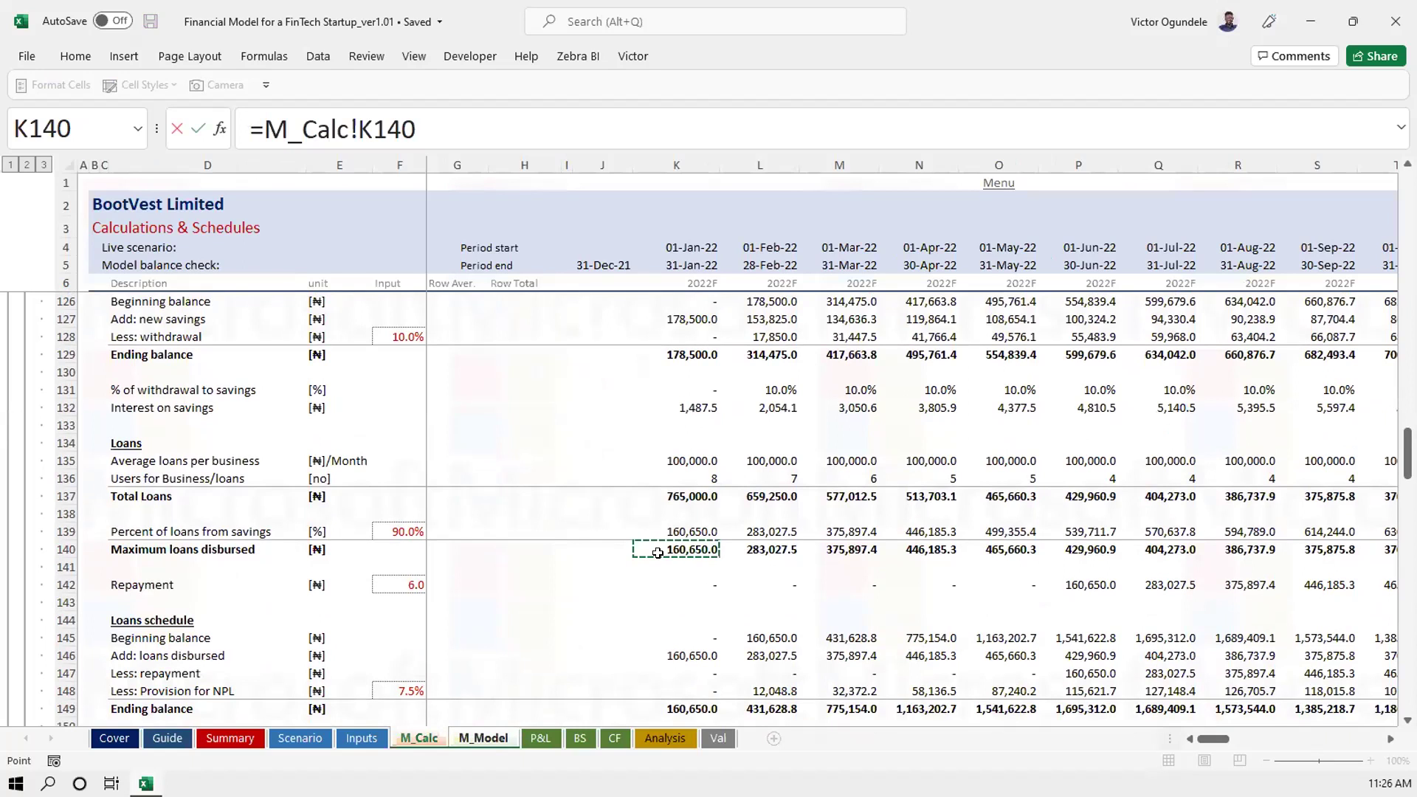
pyautogui.press('Return')
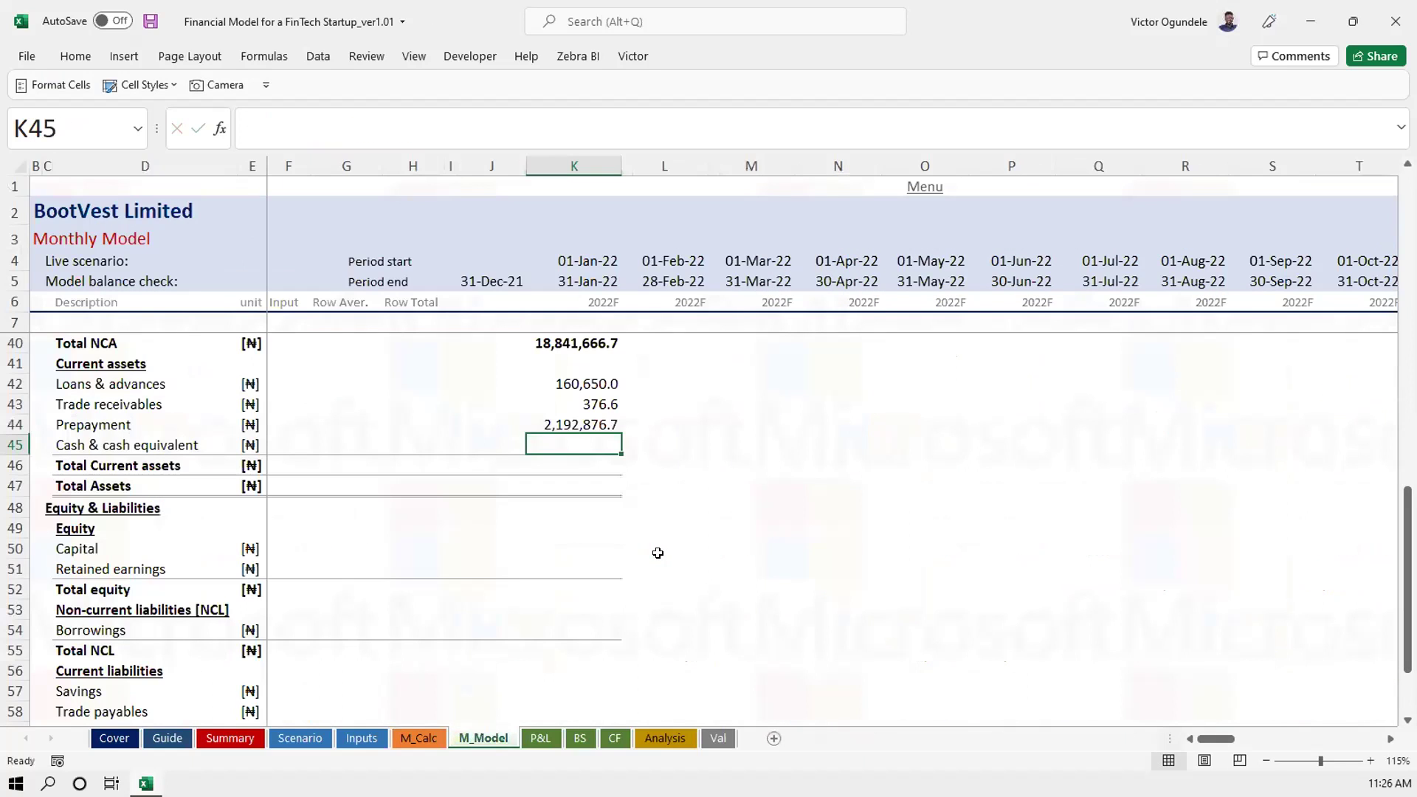
# Sum the current asset lines into Total Current assets in K46 with AutoSum
pyautogui.press('Down')
pyautogui.hotkey('alt', '=')
pyautogui.hotkey('ctrl', 'Return')
# Calculate Total Assets in K47 by adding Total NCA and Total Current assets with =K40+K46
pyautogui.press('Down')
pyautogui.press('Down')
pyautogui.press('Down')
pyautogui.press('Down')
pyautogui.press('Down')
pyautogui.press('Up')
pyautogui.press('Up')
pyautogui.press('Up')
pyautogui.press('Up')
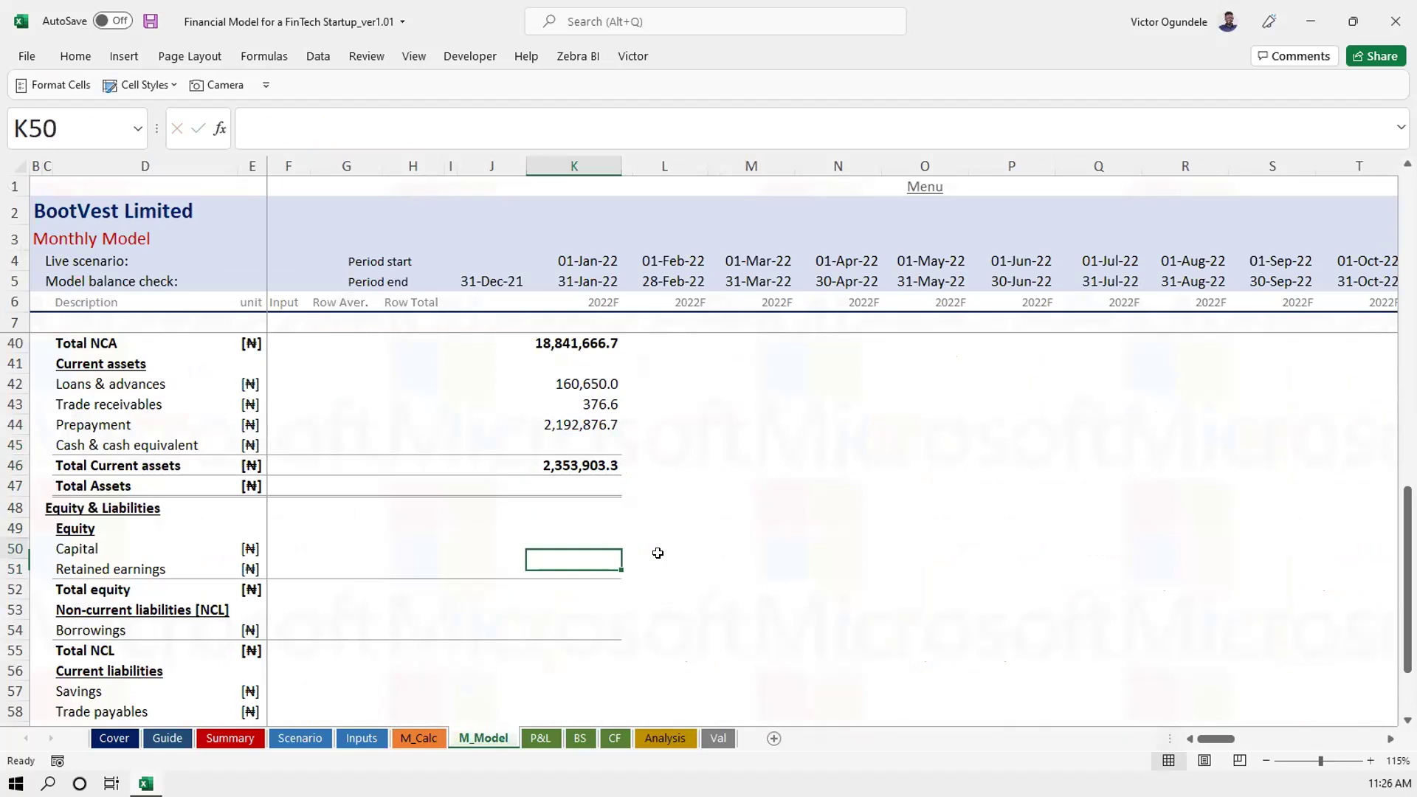
pyautogui.write('=')
pyautogui.press('Up')
pyautogui.press('Up')
pyautogui.press('Up')
pyautogui.press('Up')
pyautogui.press('Up')
pyautogui.press('Up')
pyautogui.press('Up')
pyautogui.press('Up')
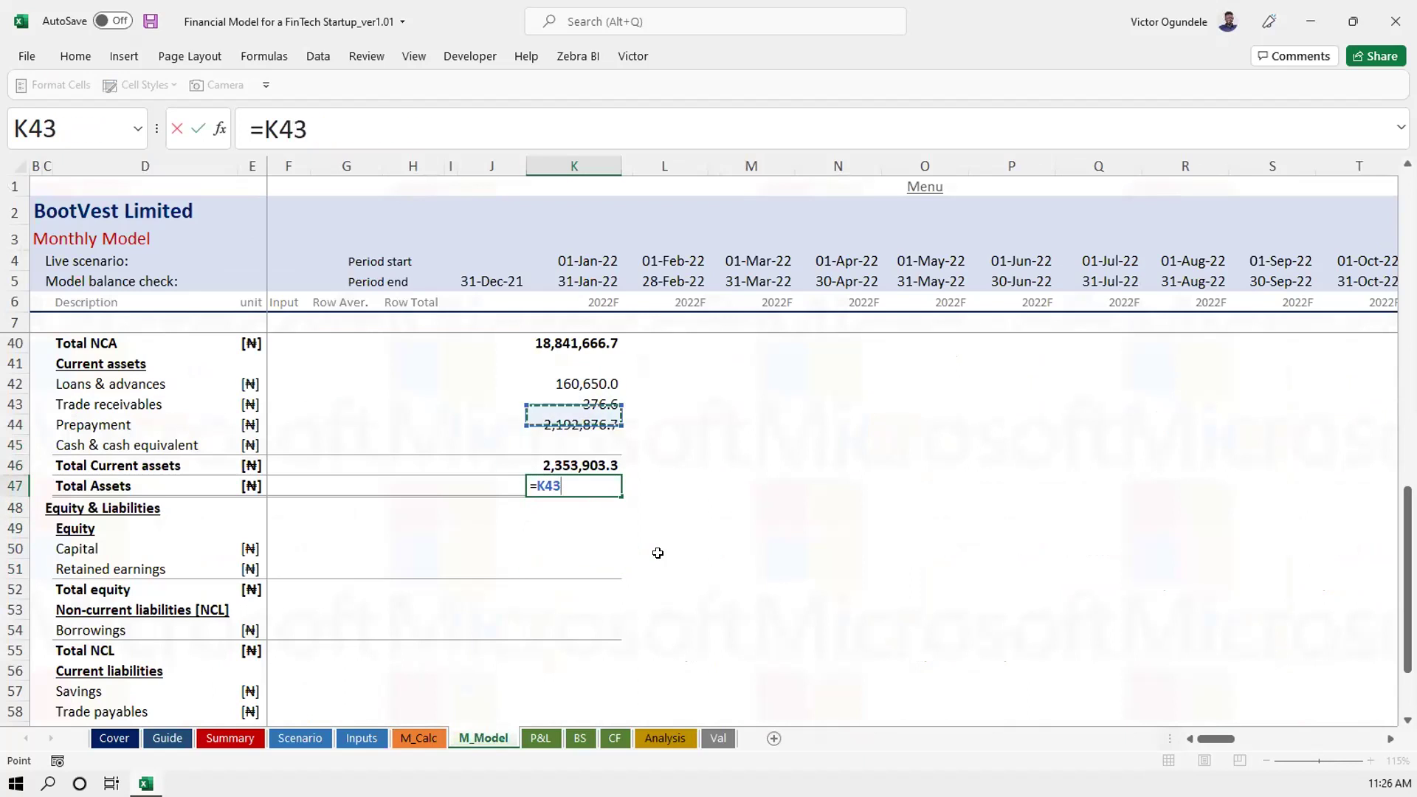
pyautogui.press('Down')
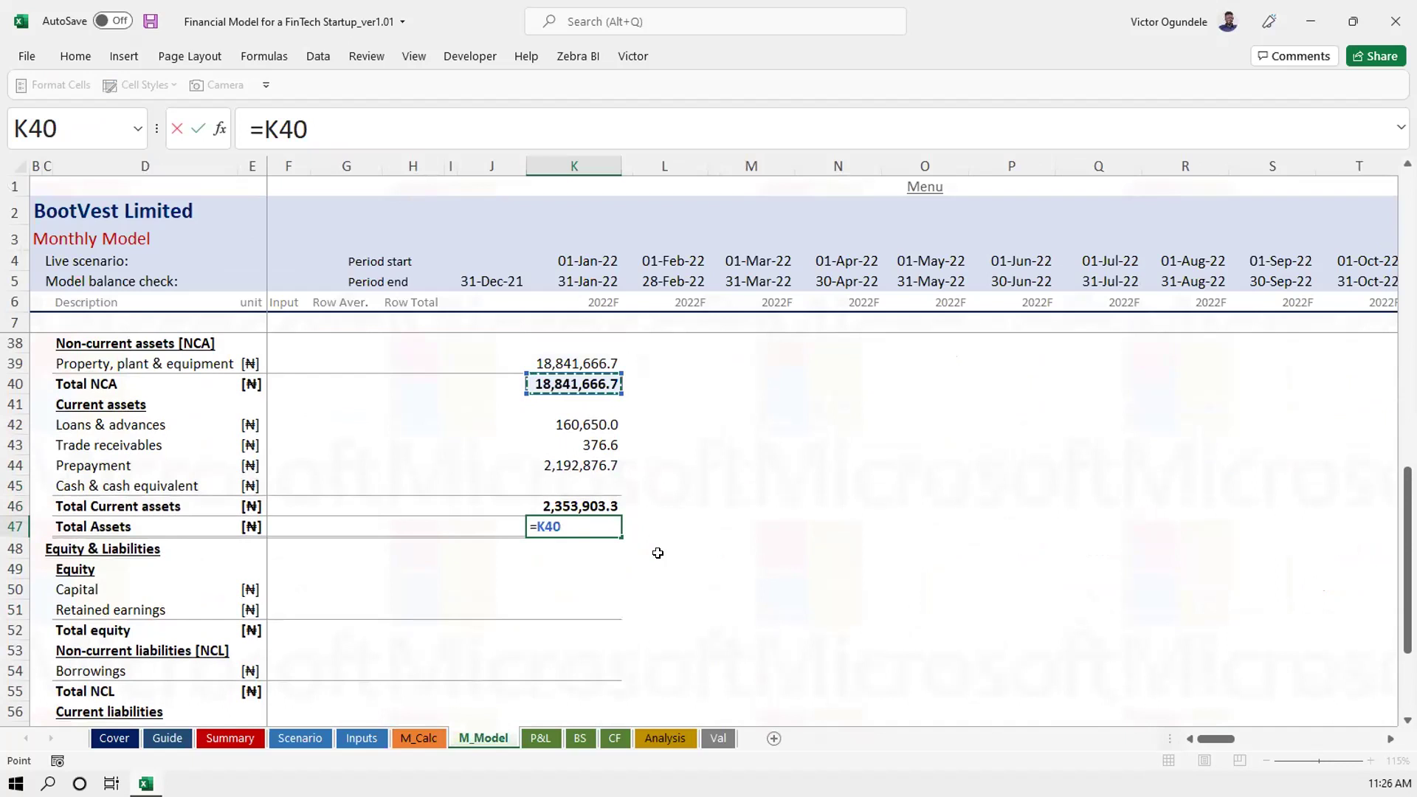
pyautogui.write('+')
pyautogui.press('Up')
pyautogui.press('Return')
# Link Capital in K50 to the January equity balance in the Equity Schedule on the M_Calc sheet
pyautogui.press('Down')
pyautogui.press('Down')
pyautogui.press('Down')
pyautogui.press('Down')
pyautogui.press('Down')
pyautogui.press('Down')
pyautogui.press('Down')
pyautogui.press('Down')
pyautogui.press('Down')
pyautogui.press('Down')
pyautogui.press('Down')
pyautogui.press('Up')
pyautogui.press('Up')
pyautogui.press('Up')
pyautogui.press('Up')
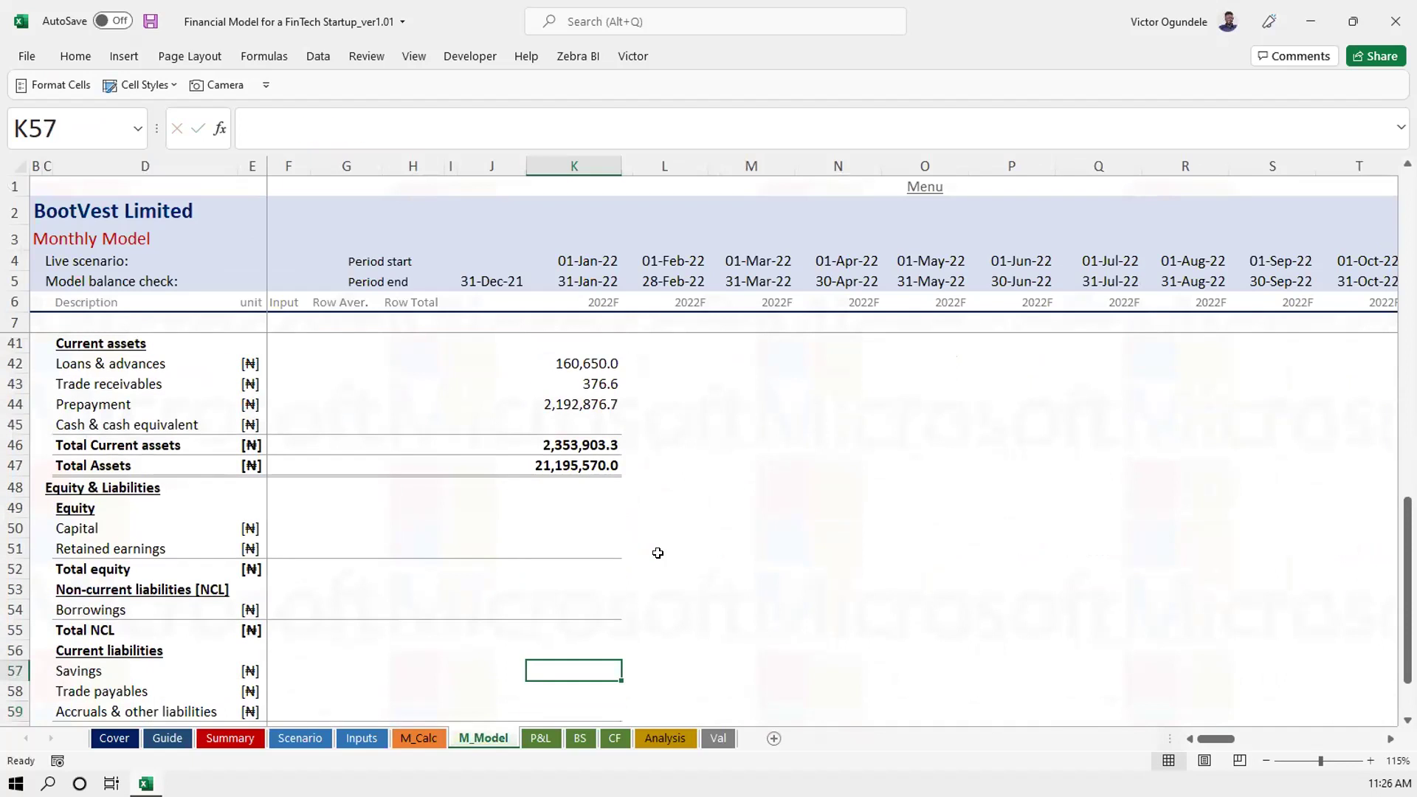
pyautogui.press('Up')
pyautogui.press('Up')
pyautogui.press('Up')
pyautogui.press('Up')
pyautogui.press('Up')
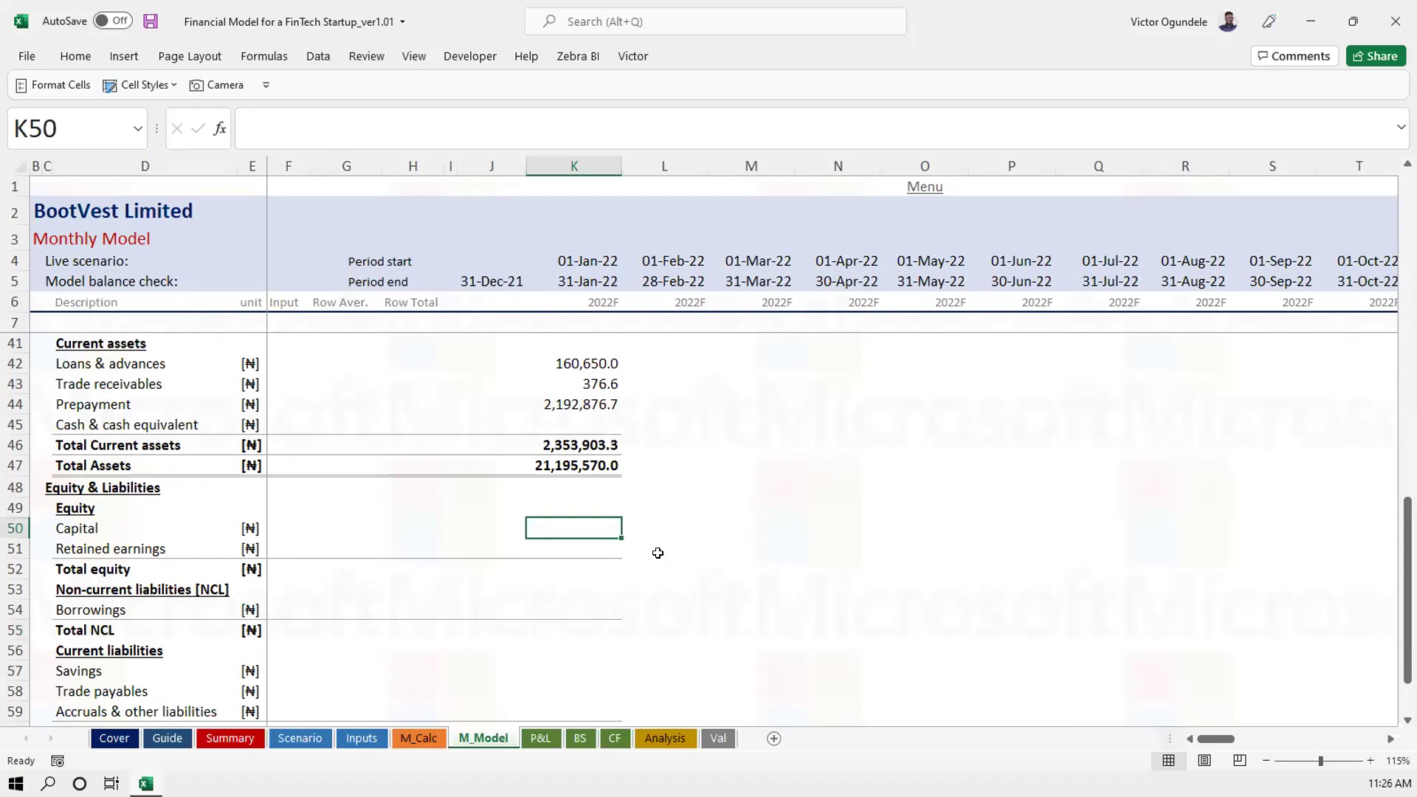
pyautogui.write('=')
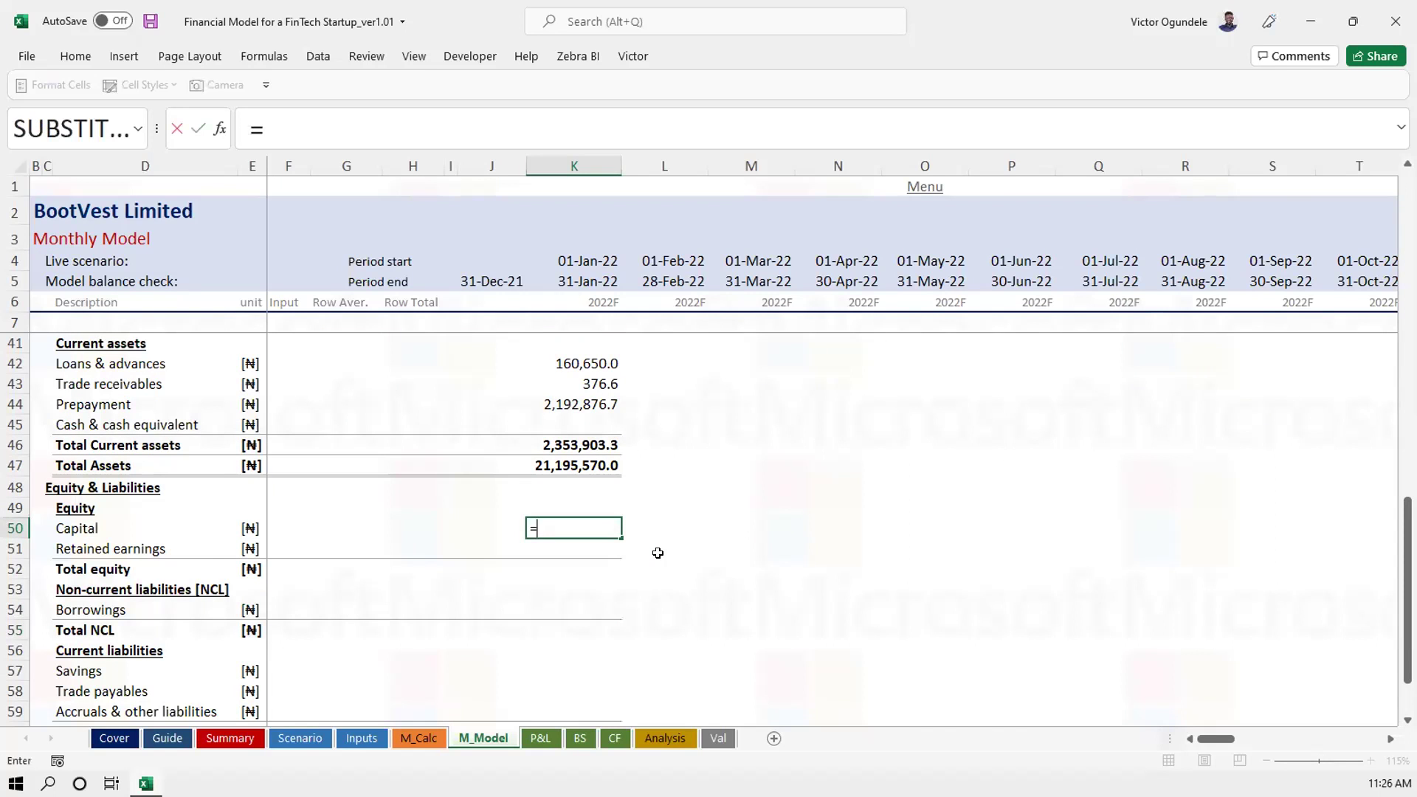
pyautogui.hotkey('ctrl', 'pageup')
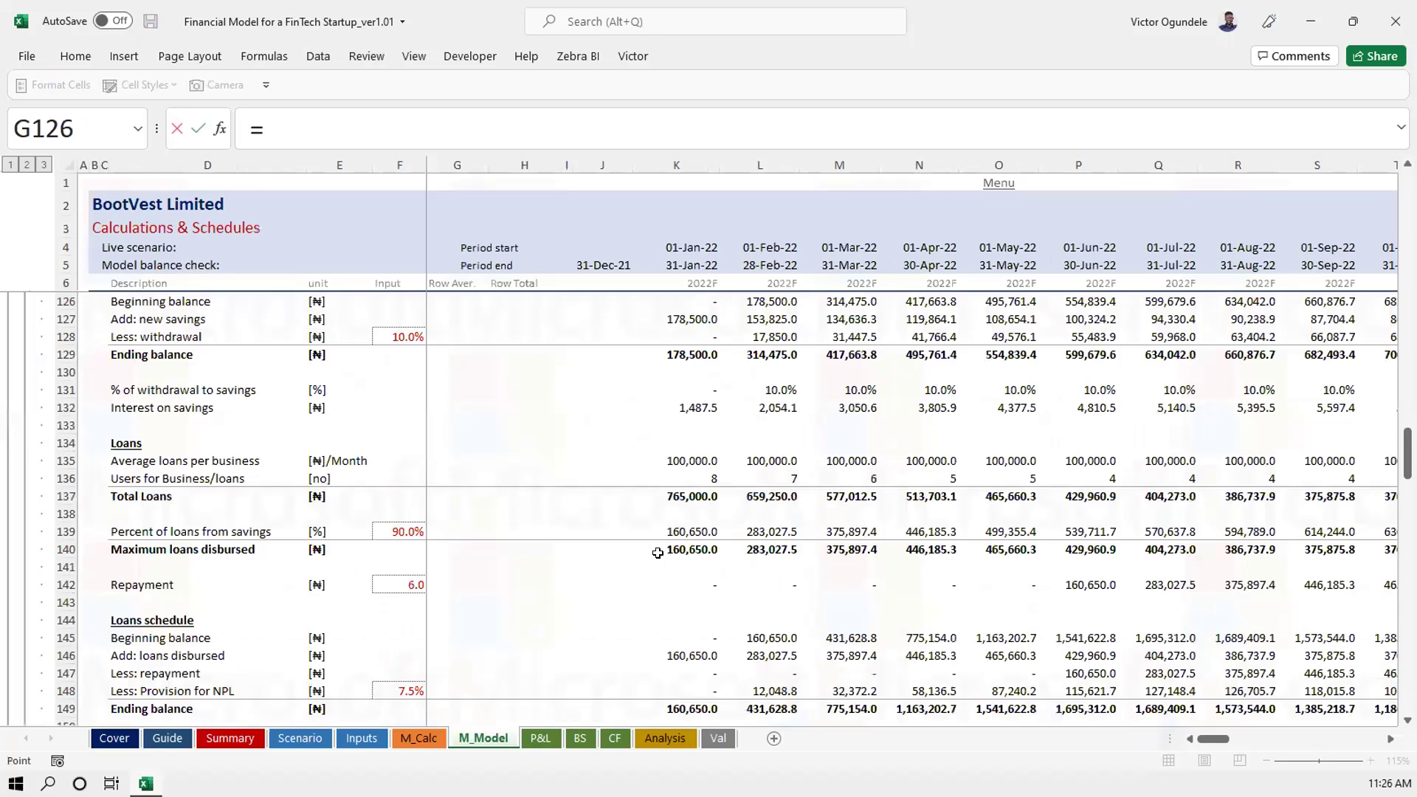
pyautogui.press('pageup')
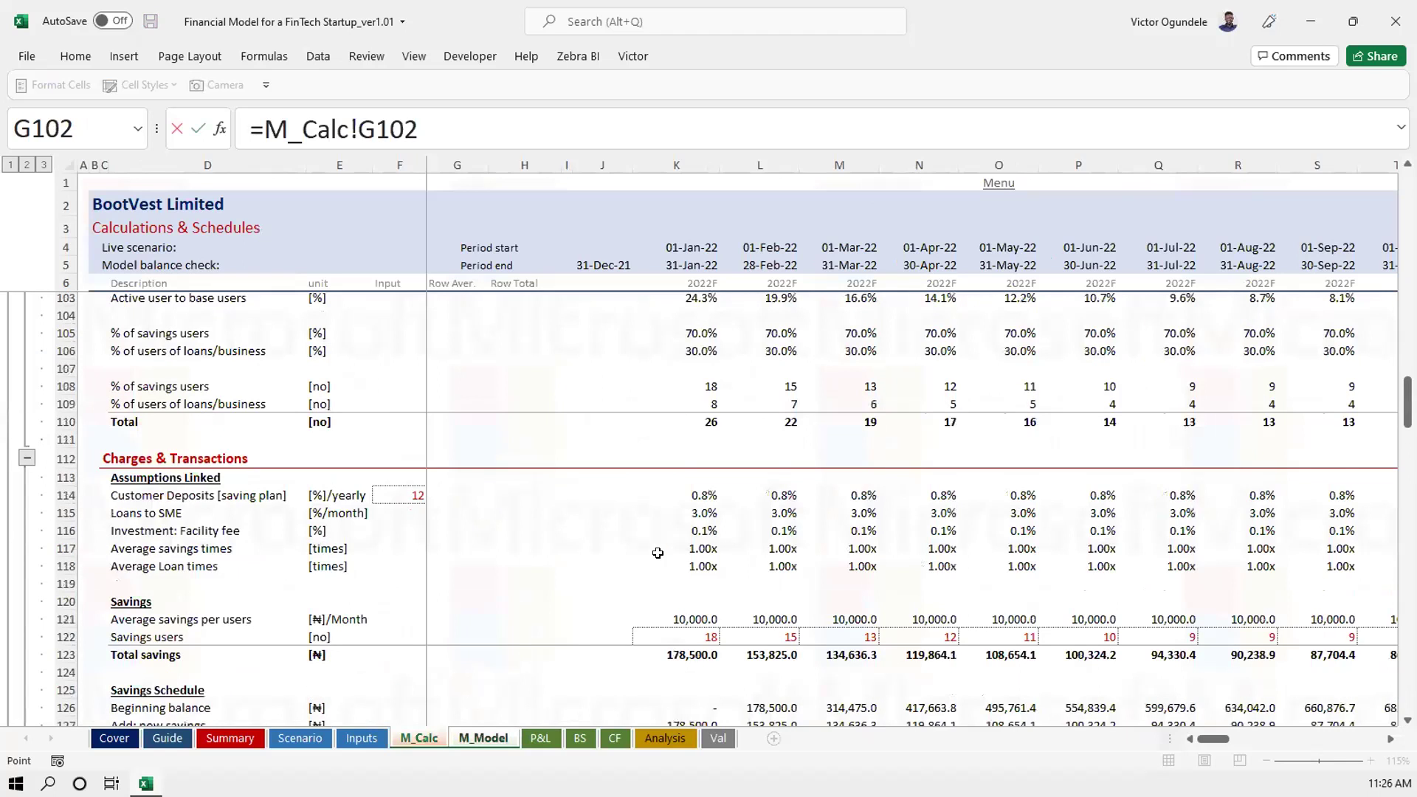
pyautogui.press('pageup')
pyautogui.press('pageup')
pyautogui.press('pageup')
pyautogui.press('pageup')
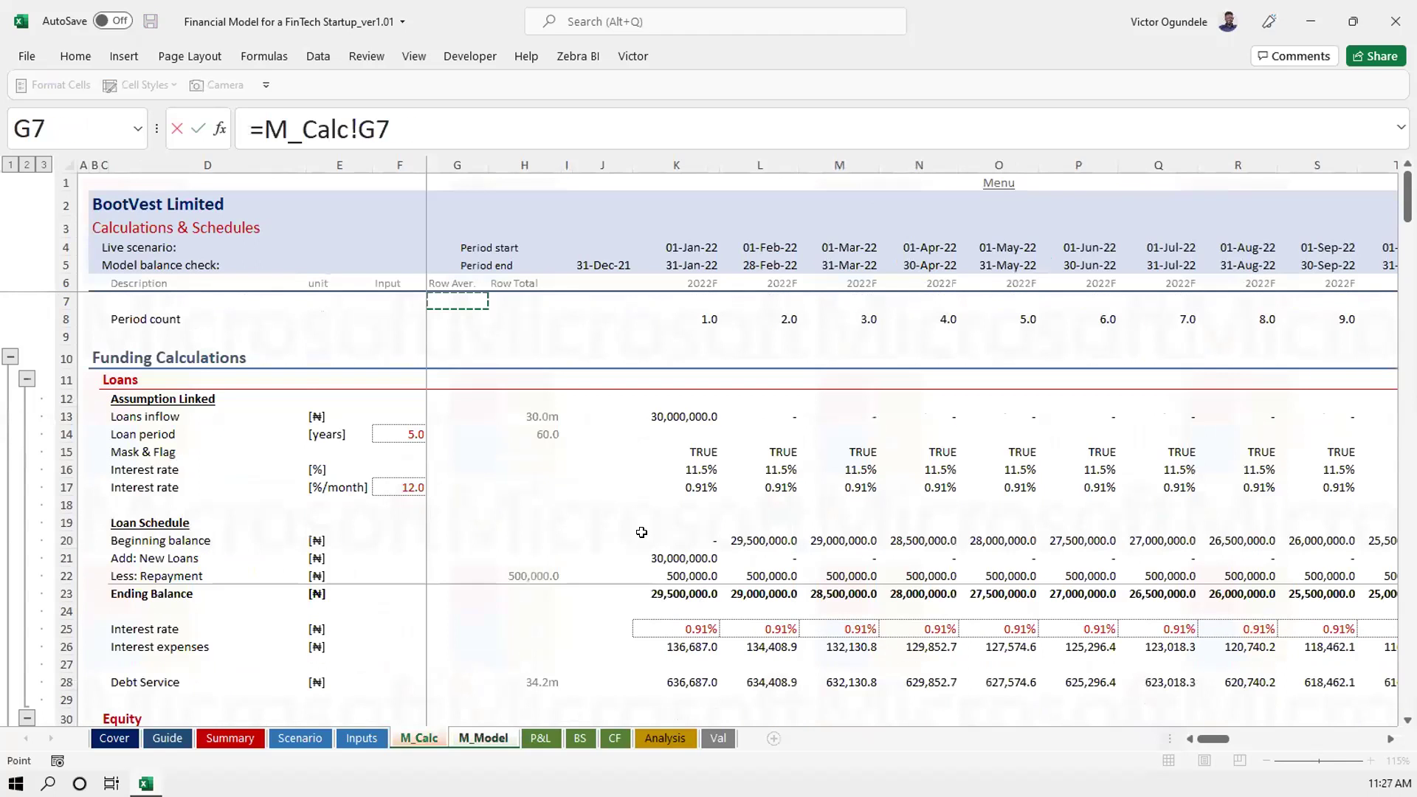
pyautogui.scroll(-4, 671, 606)
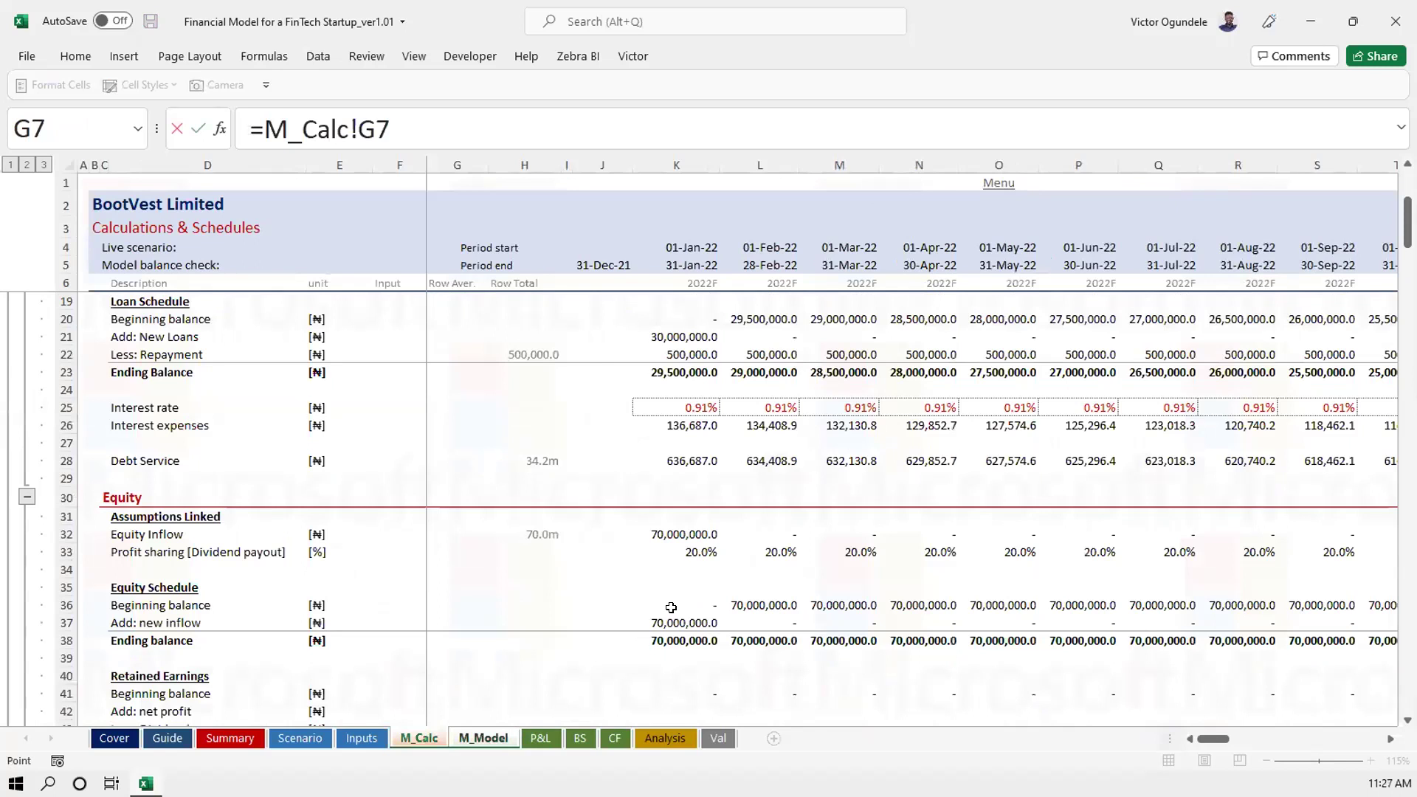
pyautogui.press('BackSpace')
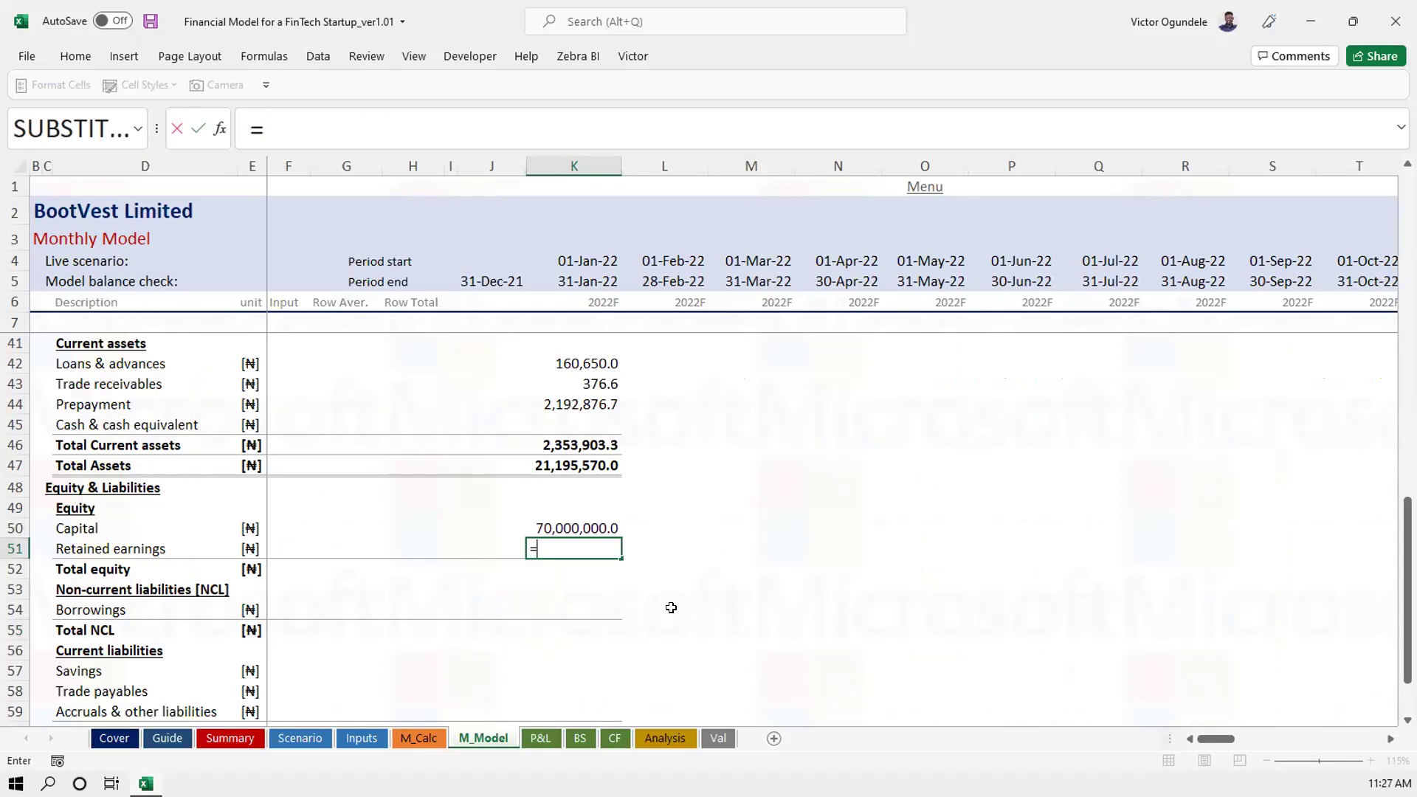
pyautogui.press('Escape')
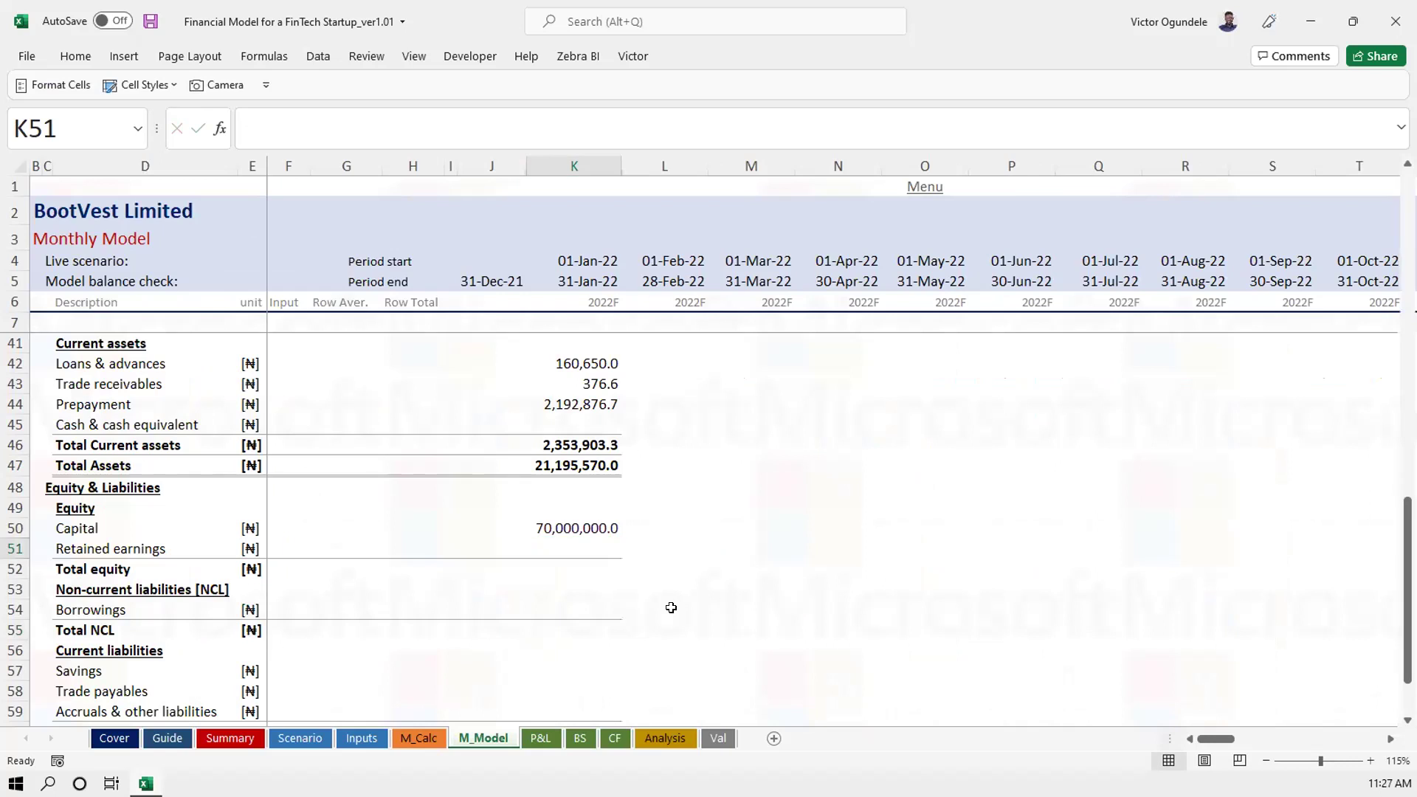
# Check the Loans schedule on M_Calc and relink Loans & advances in K42 to its January Ending balance with =M_Calc!K149
pyautogui.hotkey('ctrl', 'pageup')
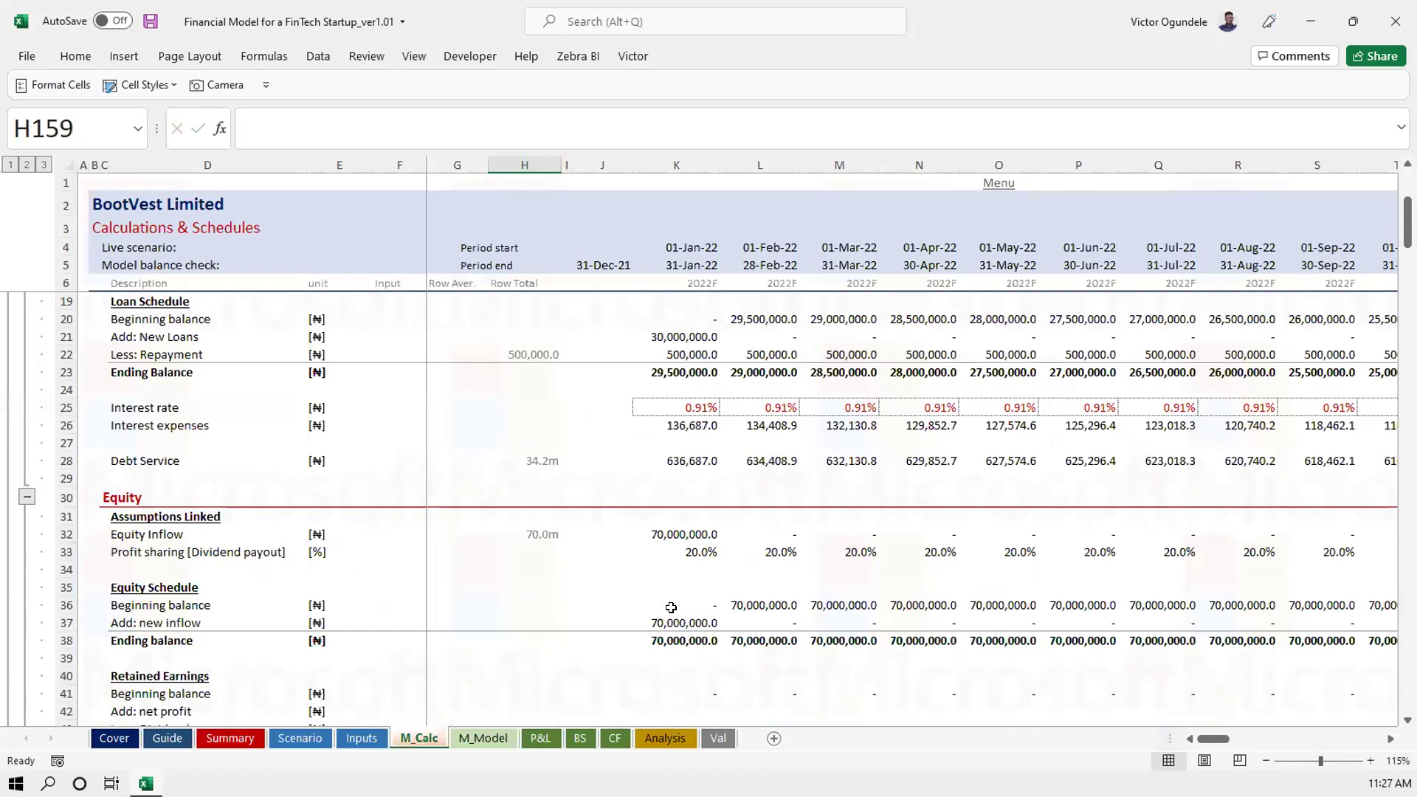
pyautogui.scroll(-5, 692, 578)
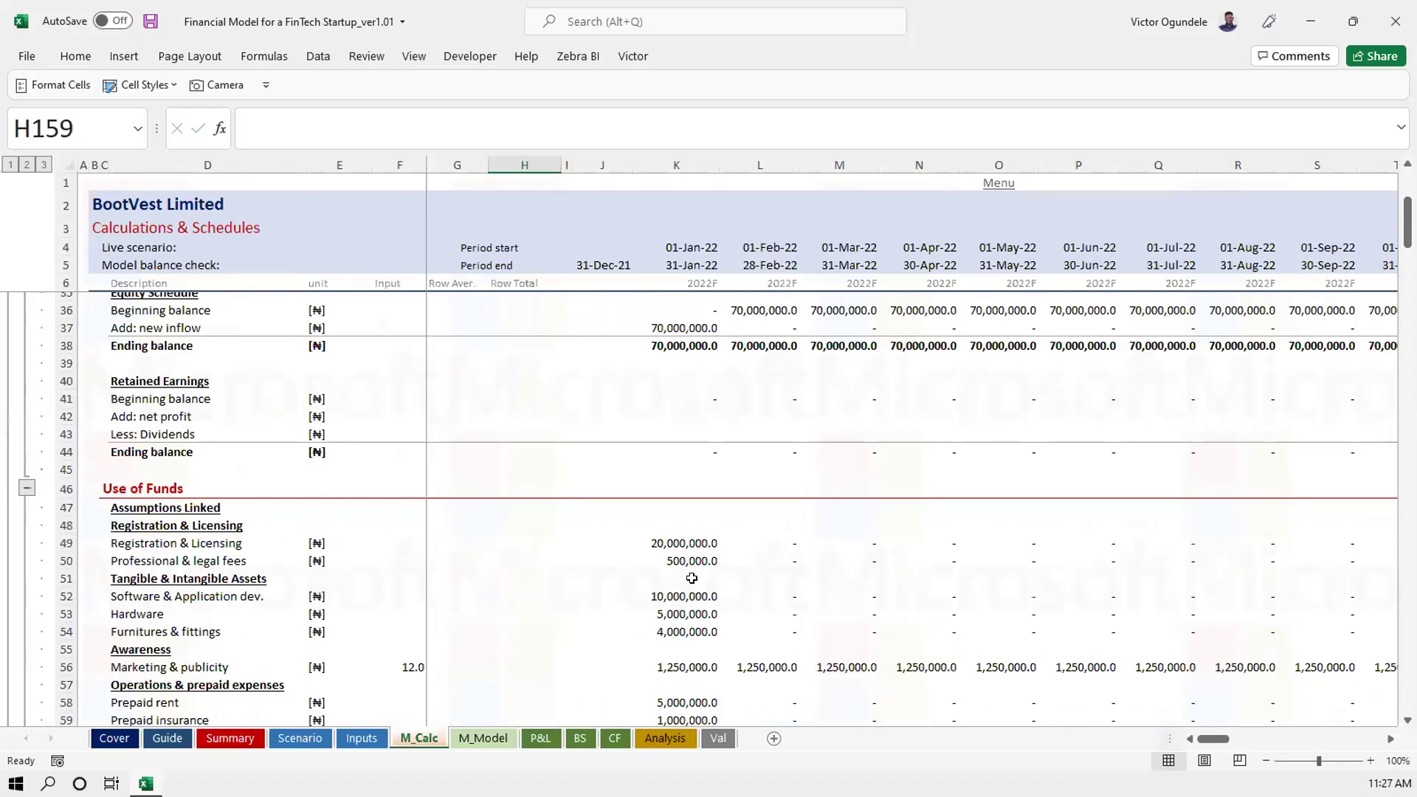
pyautogui.scroll(-10, 691, 578)
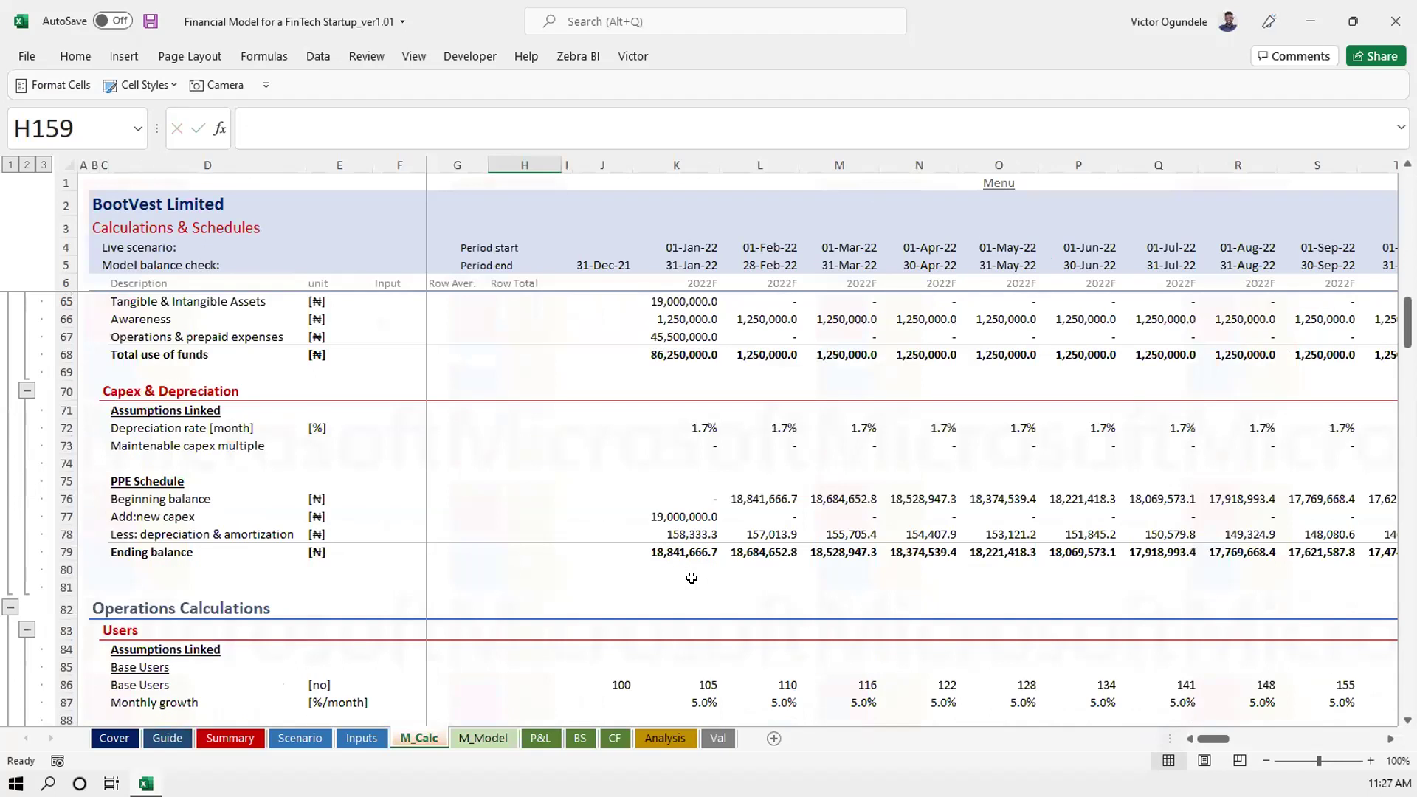
pyautogui.scroll(-11, 691, 578)
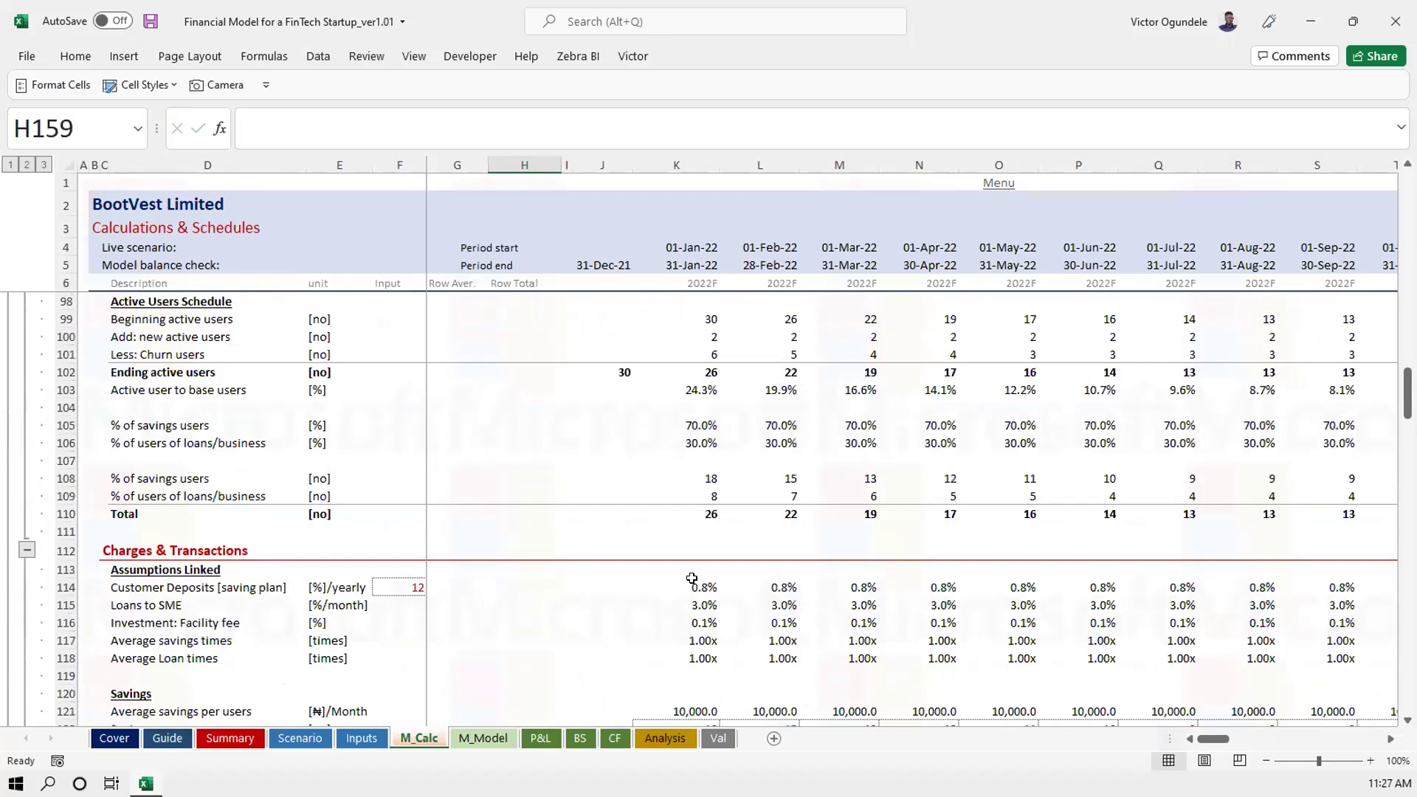
pyautogui.scroll(-4, 692, 578)
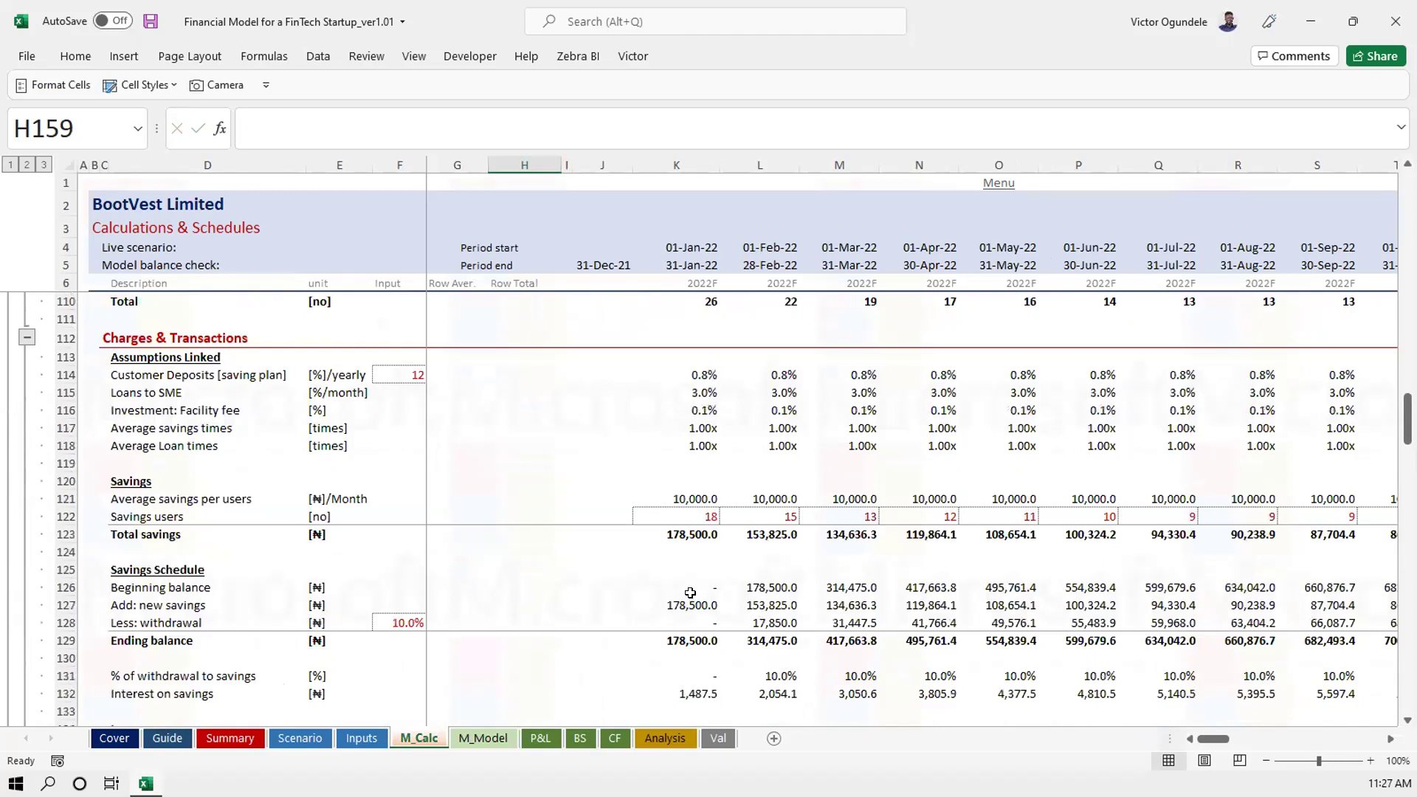
pyautogui.scroll(-8, 691, 578)
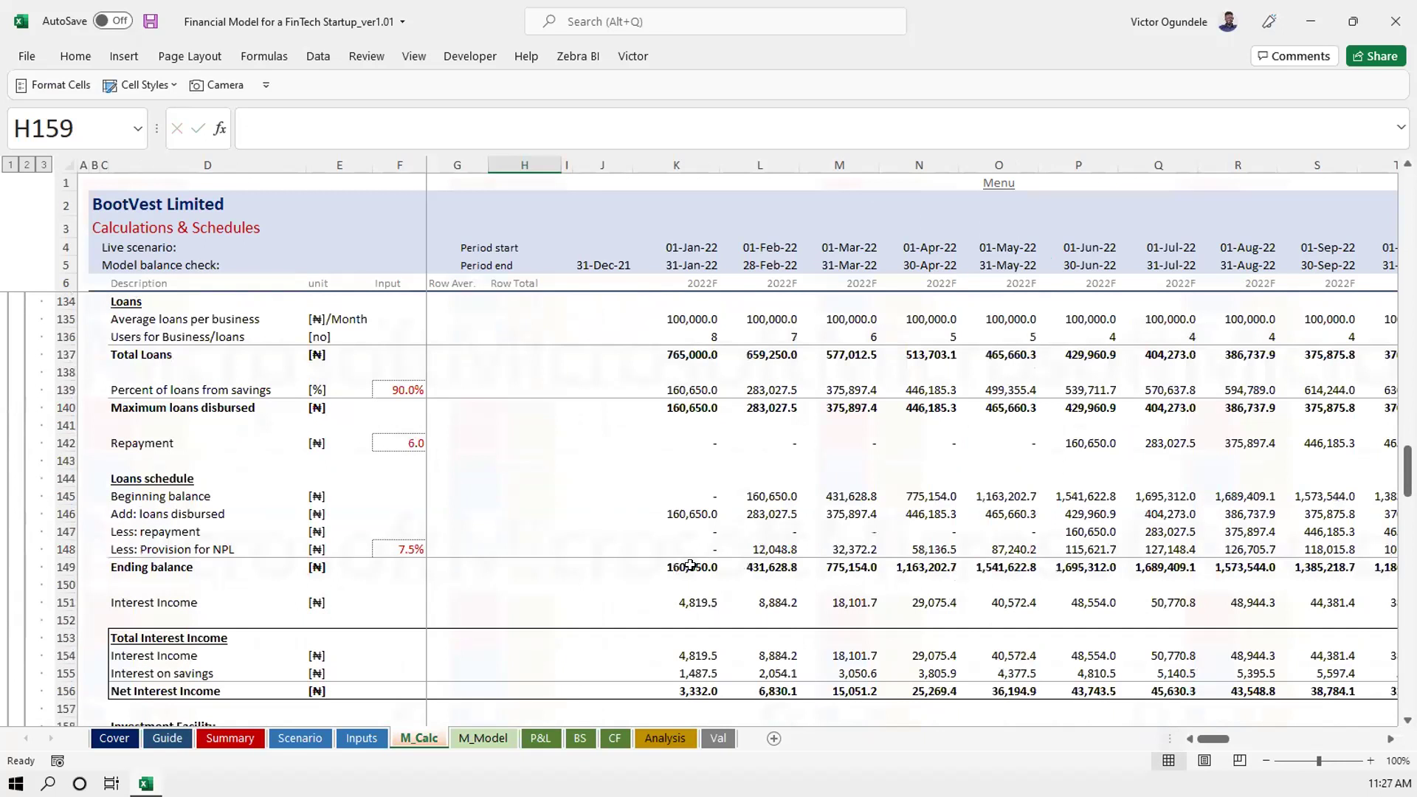
pyautogui.click(690, 565)
pyautogui.scroll(-1, 690, 565)
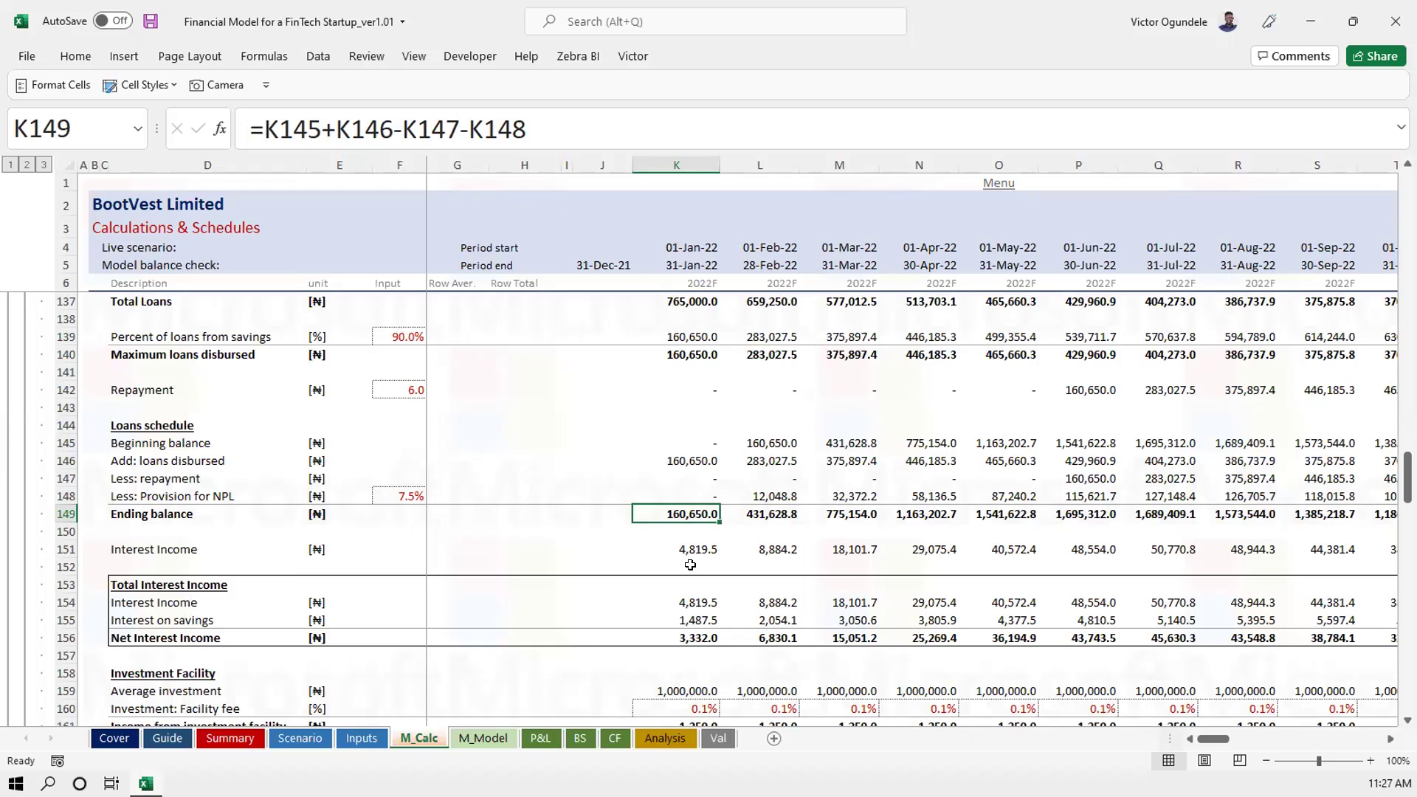
pyautogui.hotkey('ctrl', 'pagedown')
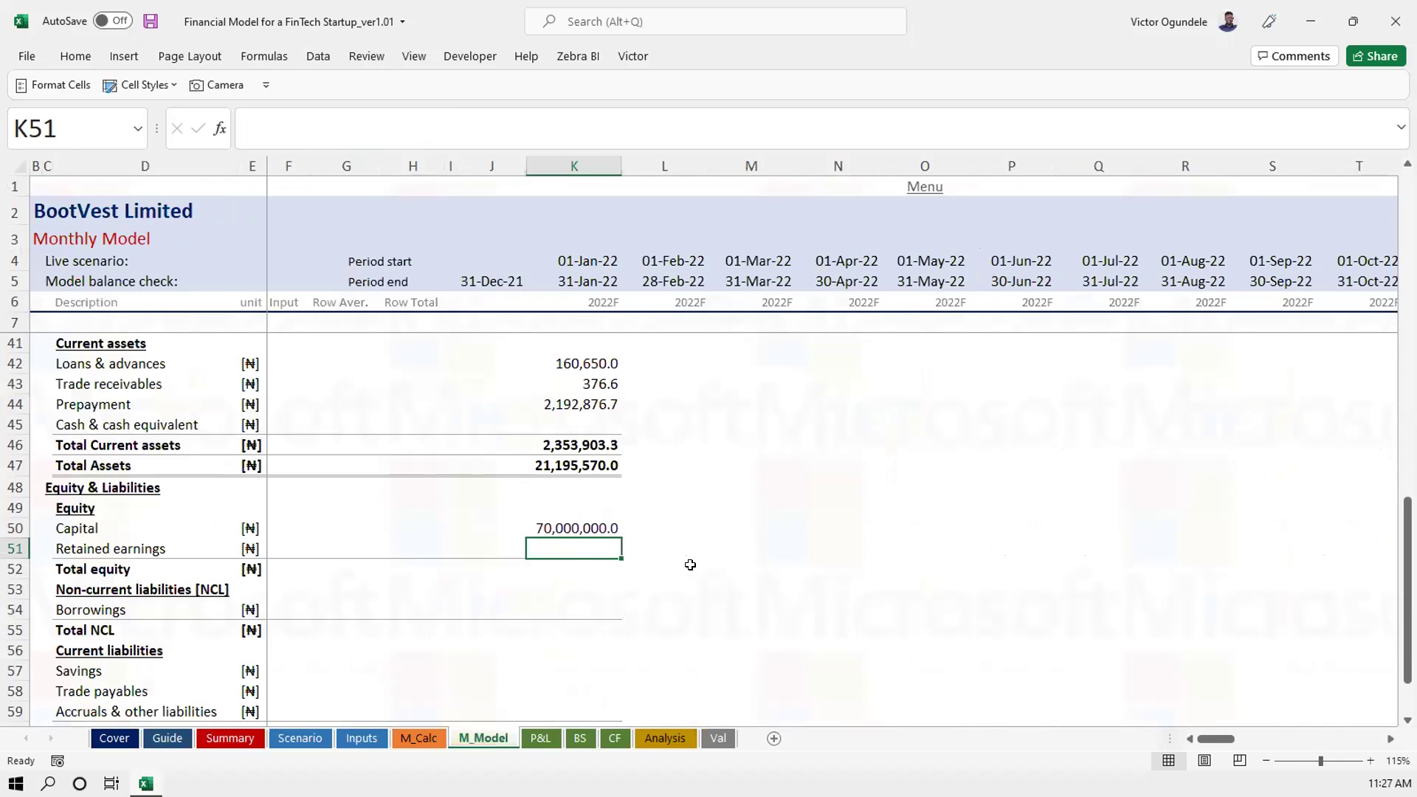
pyautogui.press('Up')
pyautogui.press('Up')
pyautogui.press('Up')
pyautogui.press('Up')
pyautogui.press('Up')
pyautogui.press('Up')
pyautogui.press('Up')
pyautogui.press('Up')
pyautogui.press('Up')
pyautogui.write('=')
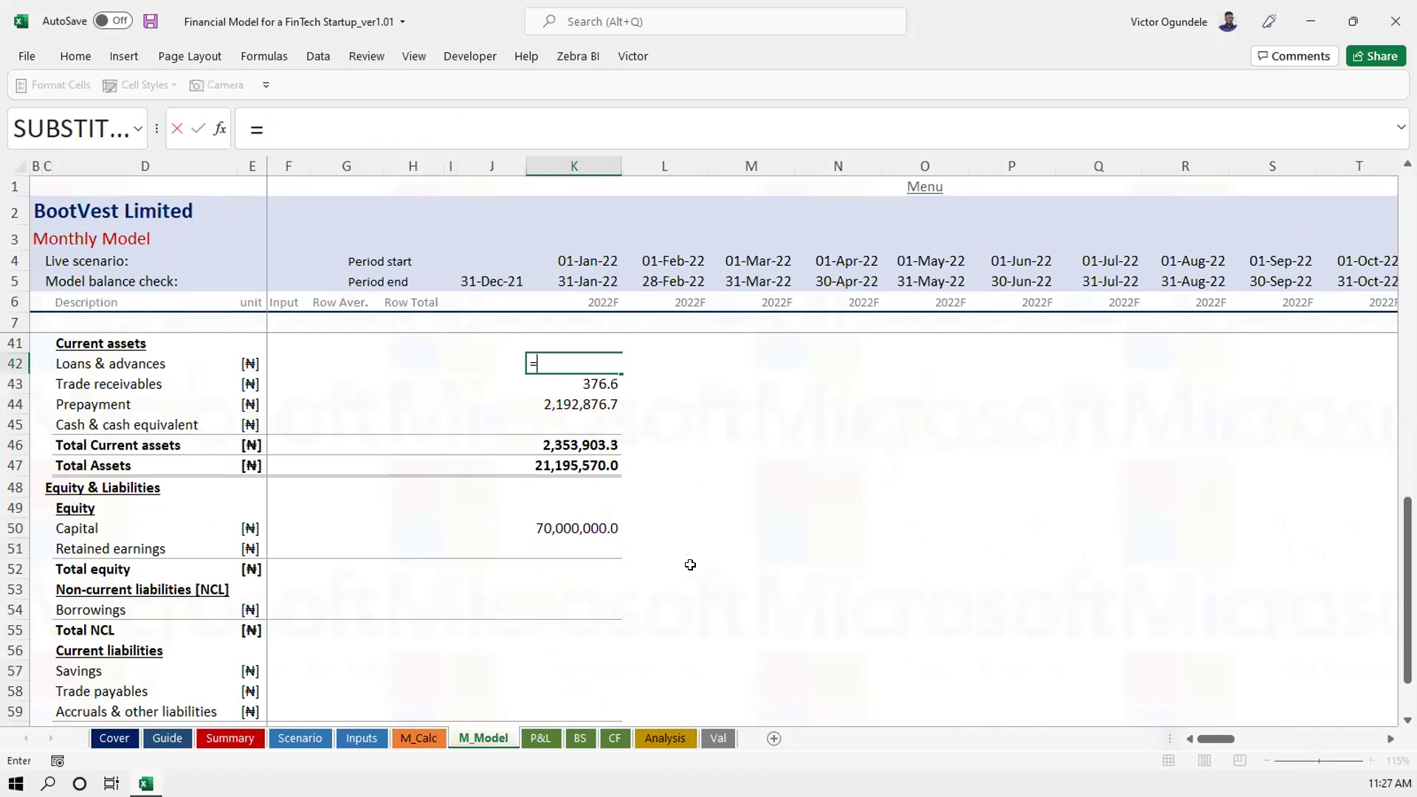
pyautogui.hotkey('ctrl', 'pageup')
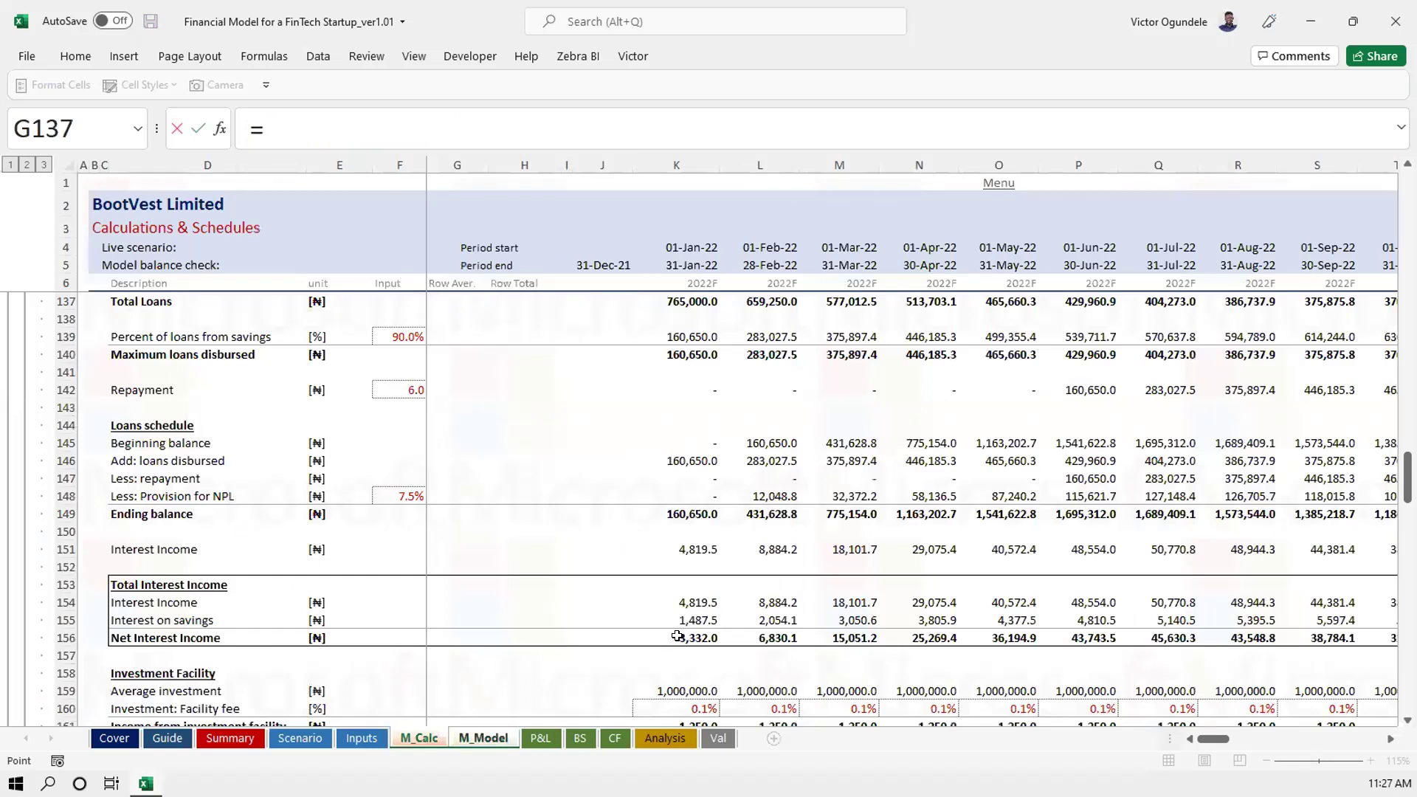
pyautogui.click(689, 509)
pyautogui.press('Return')
# Link Retained earnings in K51 to the January Ending balance of the Retained Earnings schedule with =M_Calc!K44 and save the workbook
pyautogui.press('Down')
pyautogui.press('Down')
pyautogui.press('Down')
pyautogui.press('Down')
pyautogui.press('Down')
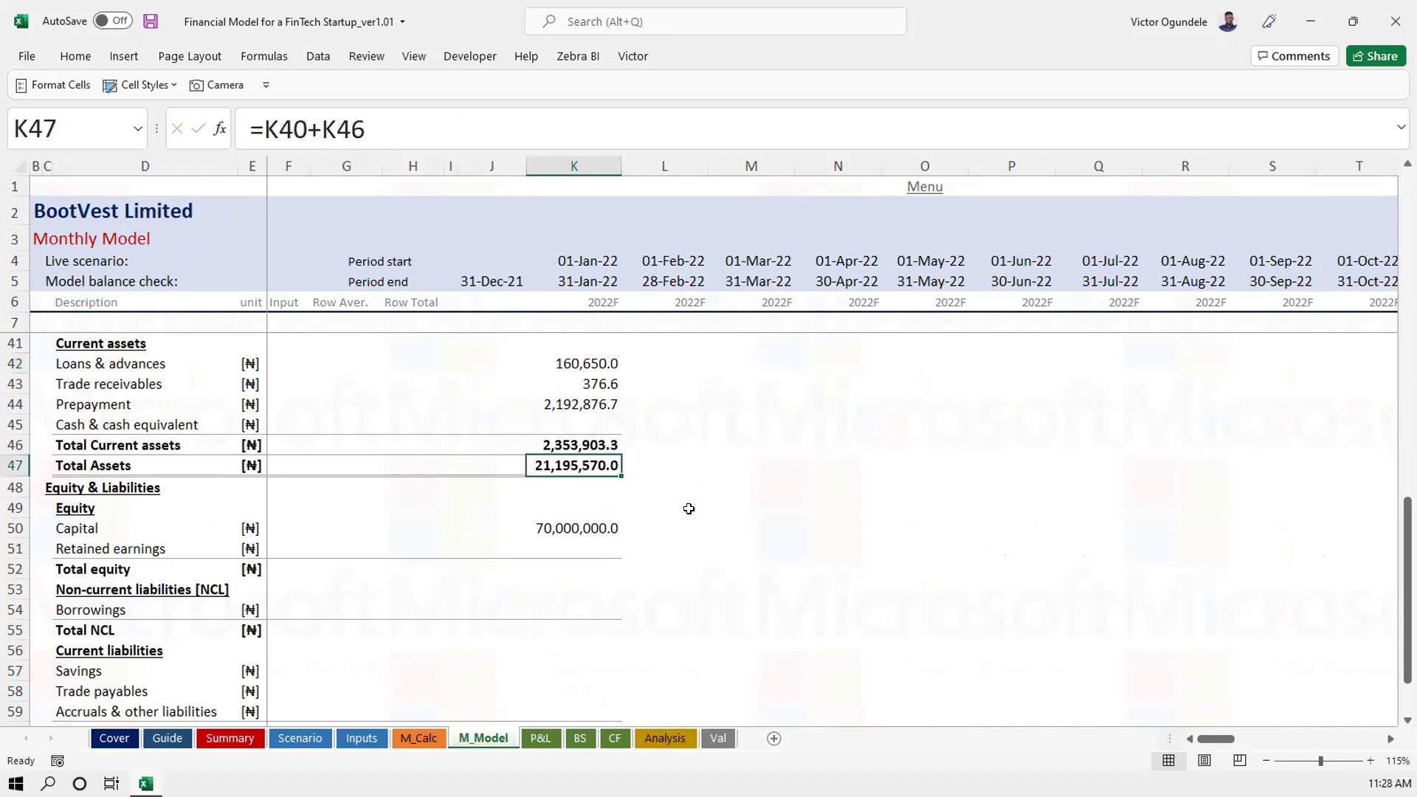
pyautogui.press('Down')
pyautogui.press('Down')
pyautogui.press('Down')
pyautogui.press('Down')
pyautogui.write('=')
pyautogui.hotkey('ctrl', 'pageup')
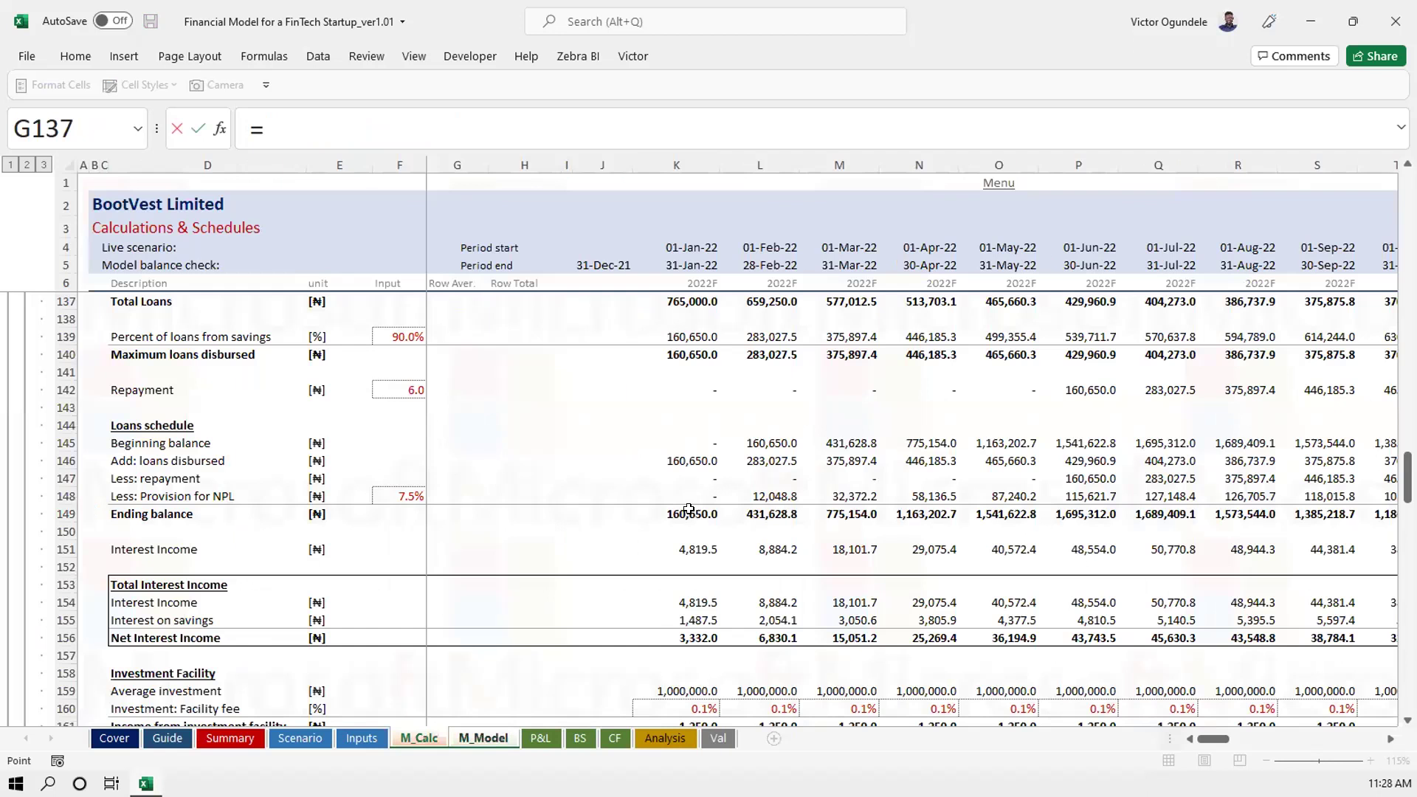
pyautogui.press('pageup')
pyautogui.press('pageup')
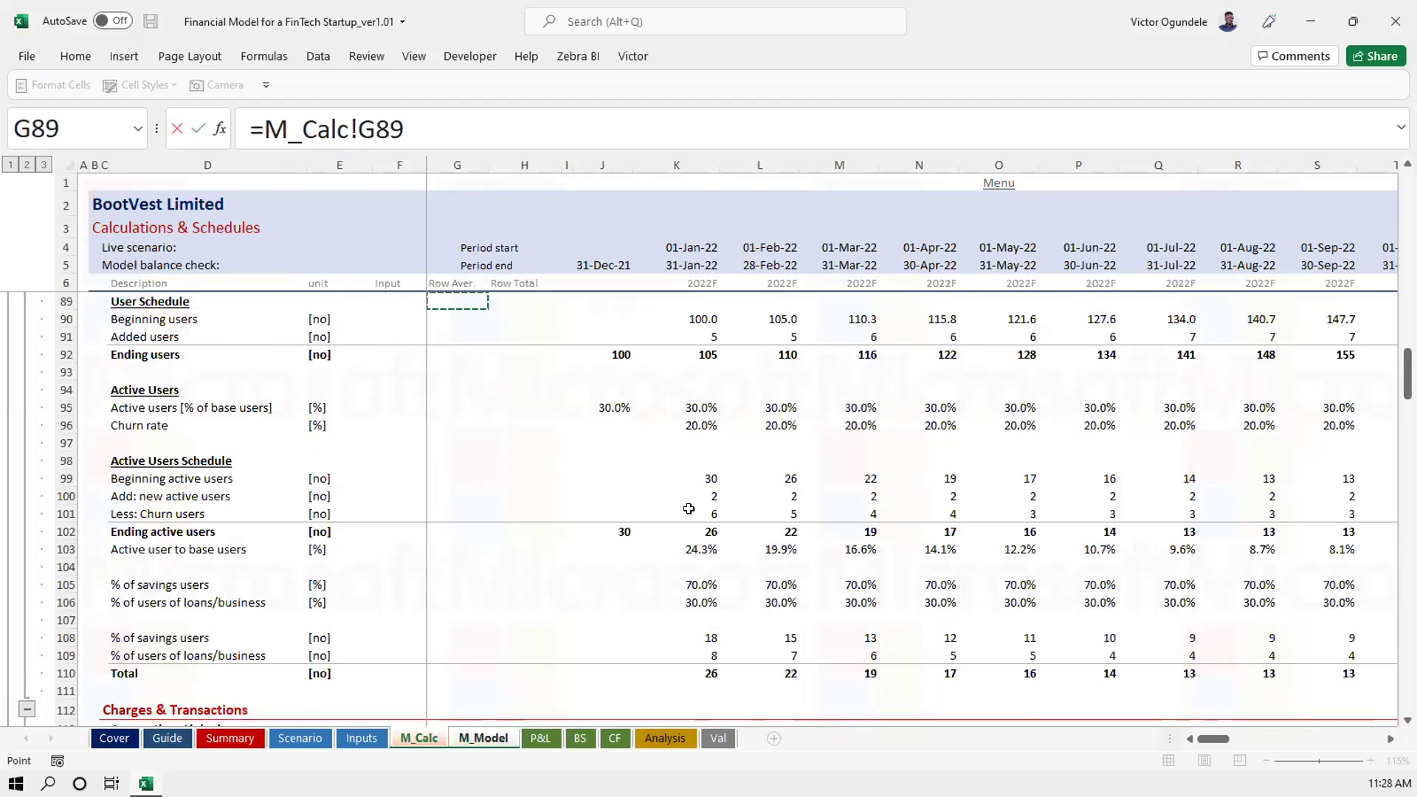
pyautogui.press('pageup')
pyautogui.press('pageup')
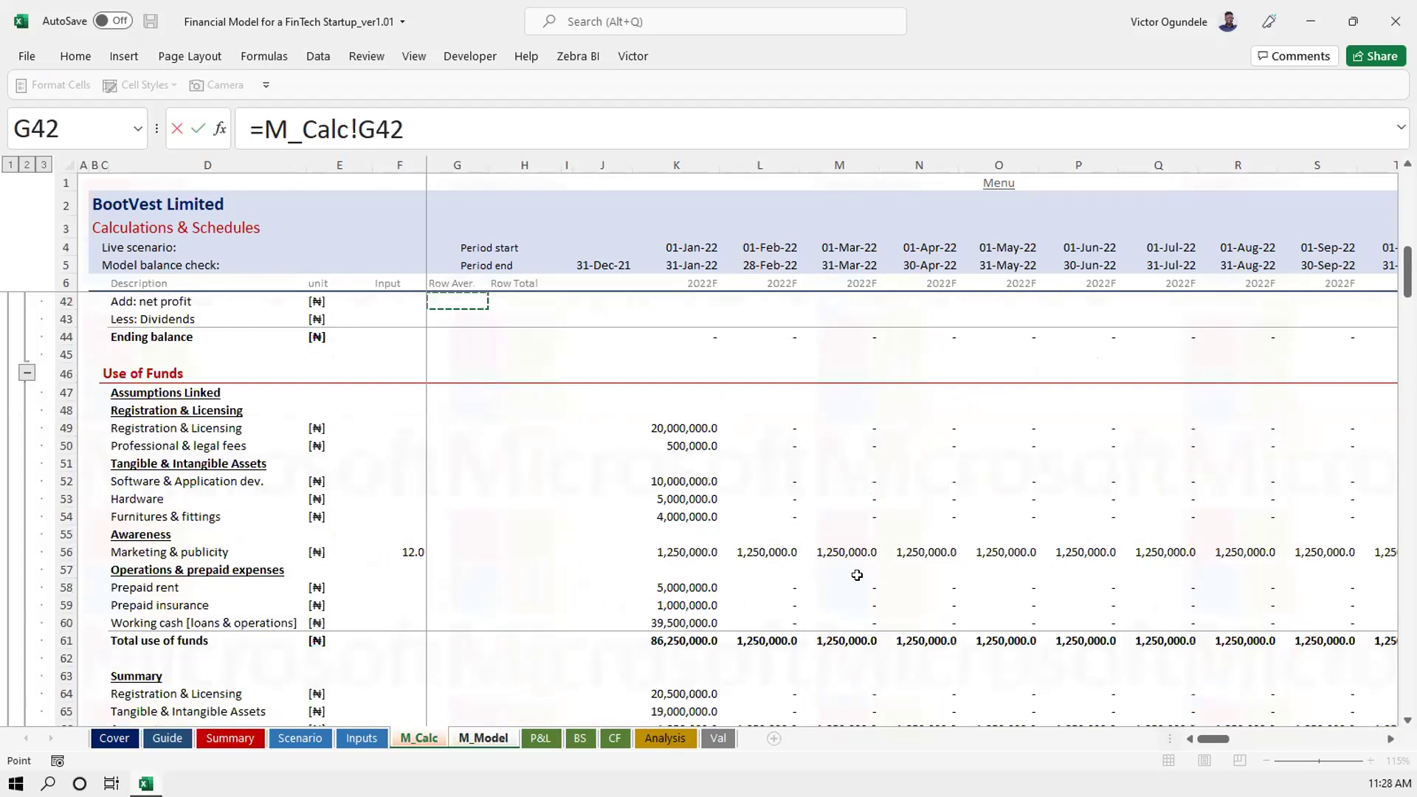
pyautogui.press('Up')
pyautogui.press('Up')
pyautogui.press('Up')
pyautogui.press('Up')
pyautogui.press('Up')
pyautogui.press('Up')
pyautogui.press('Up')
pyautogui.press('Up')
pyautogui.press('Up')
pyautogui.press('Up')
pyautogui.press('Up')
pyautogui.press('Up')
pyautogui.press('Up')
pyautogui.press('Up')
pyautogui.press('Up')
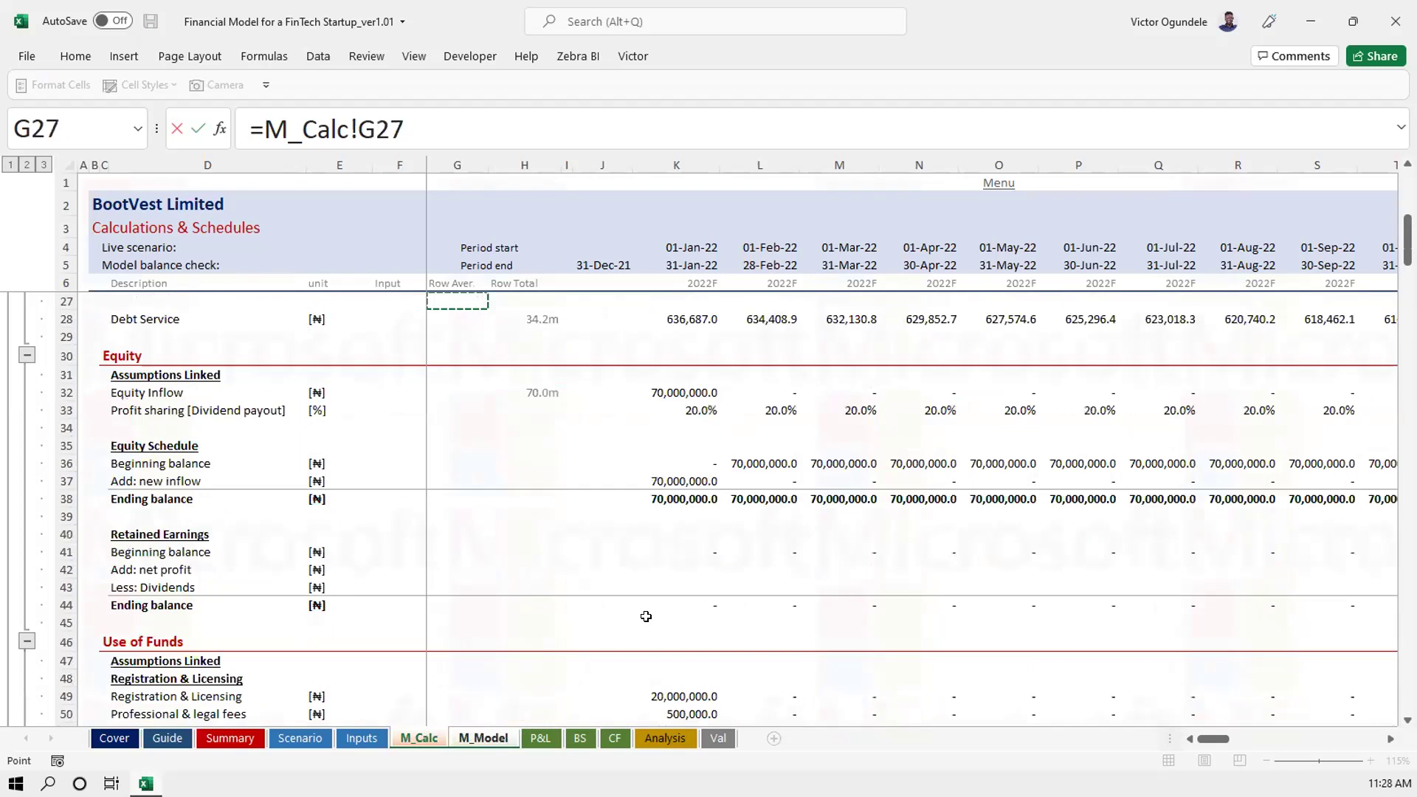
pyautogui.click(690, 604)
pyautogui.press('Return')
pyautogui.hotkey('ctrl', 's')
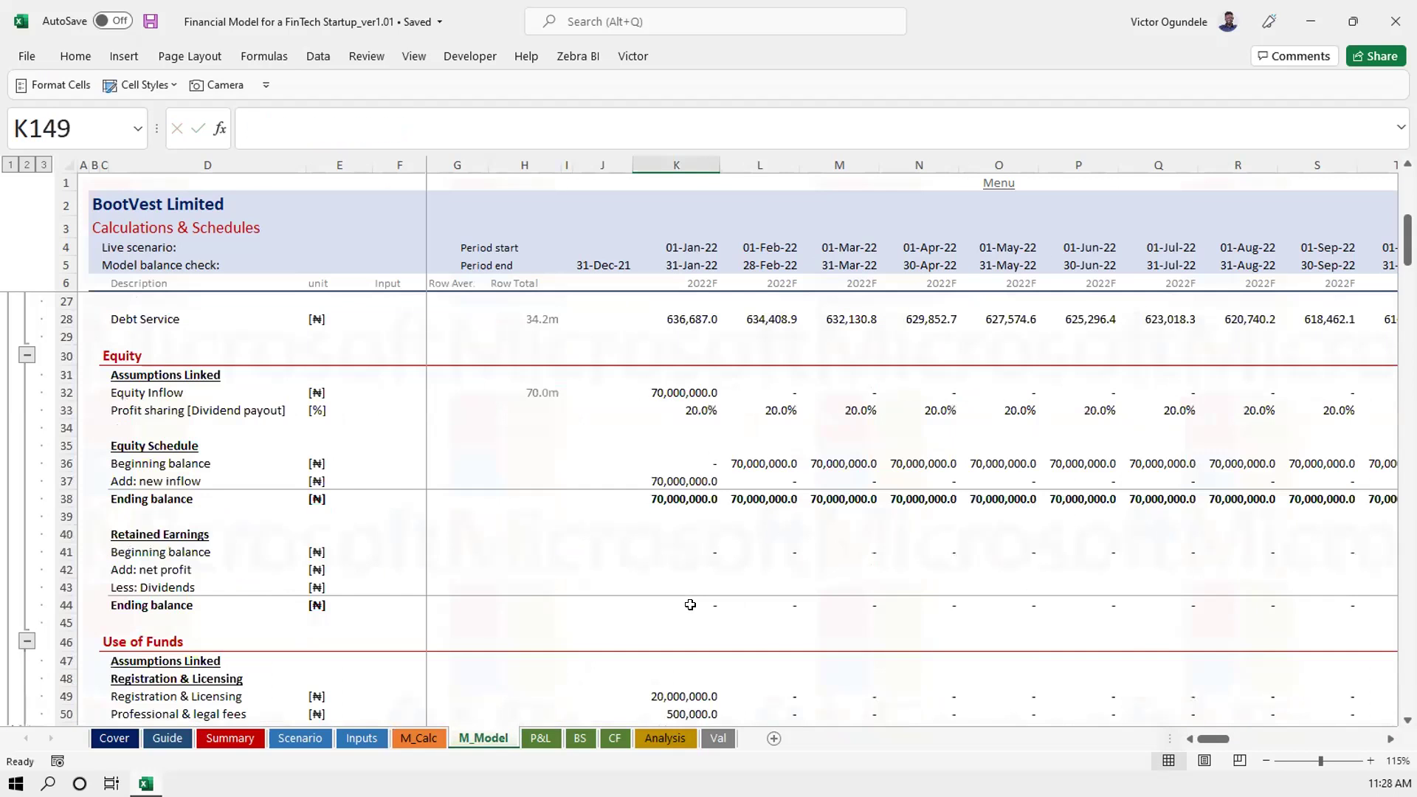
# Link the January net profit in K42 on M_Calc with =M_Model!K34 and fill it across to December 2026
pyautogui.click(704, 568)
pyautogui.write('=')
pyautogui.hotkey('ctrl', 'pagedown')
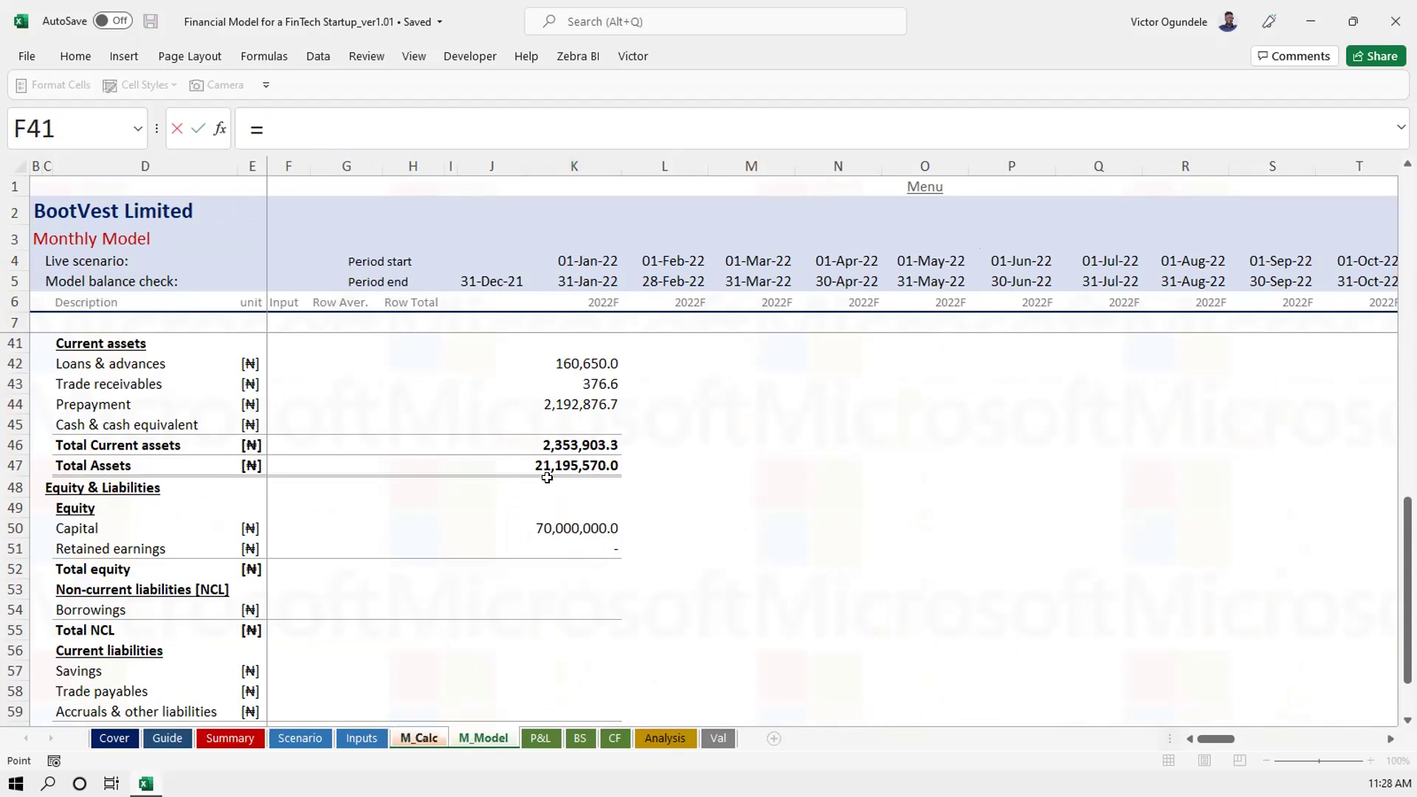
pyautogui.scroll(6, 547, 477)
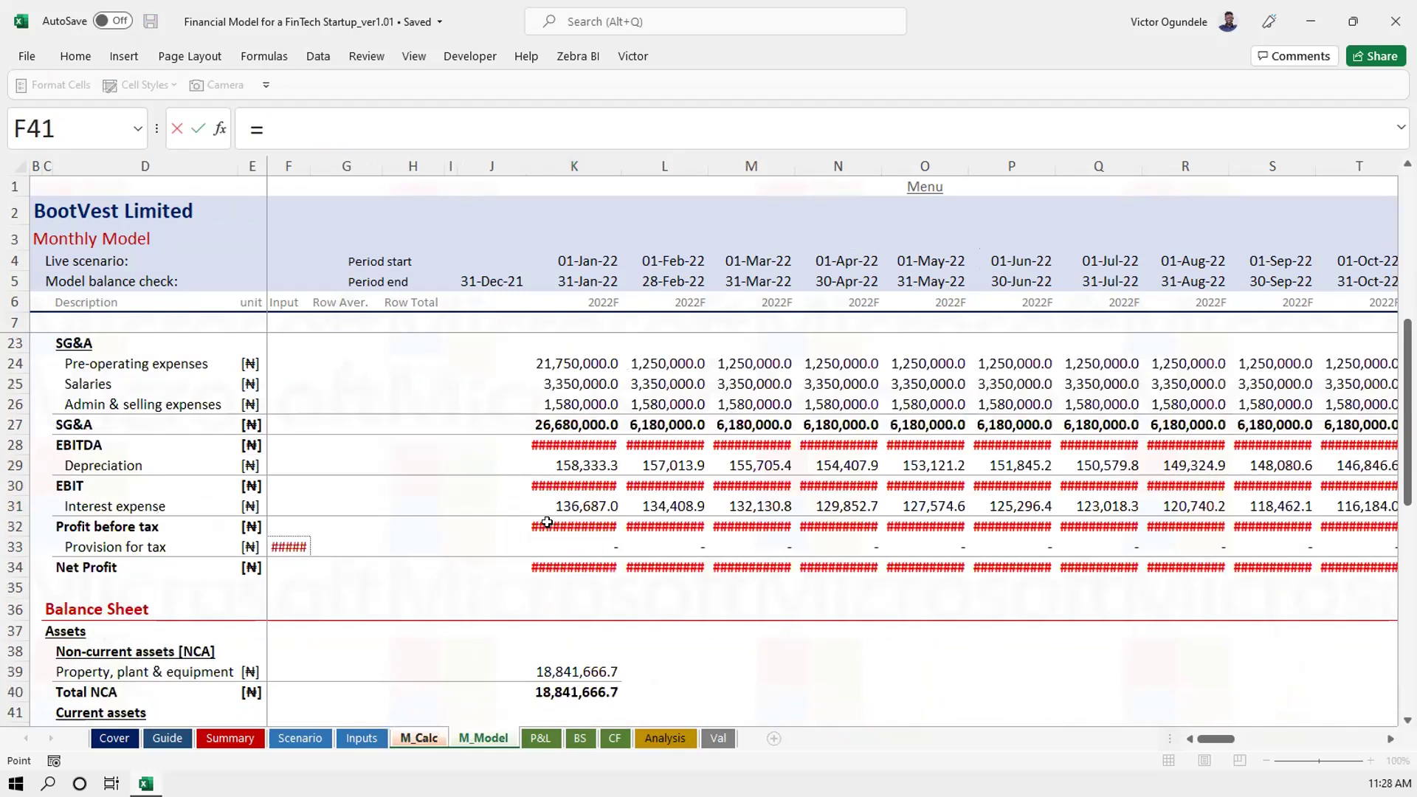
pyautogui.click(559, 568)
pyautogui.press('Return')
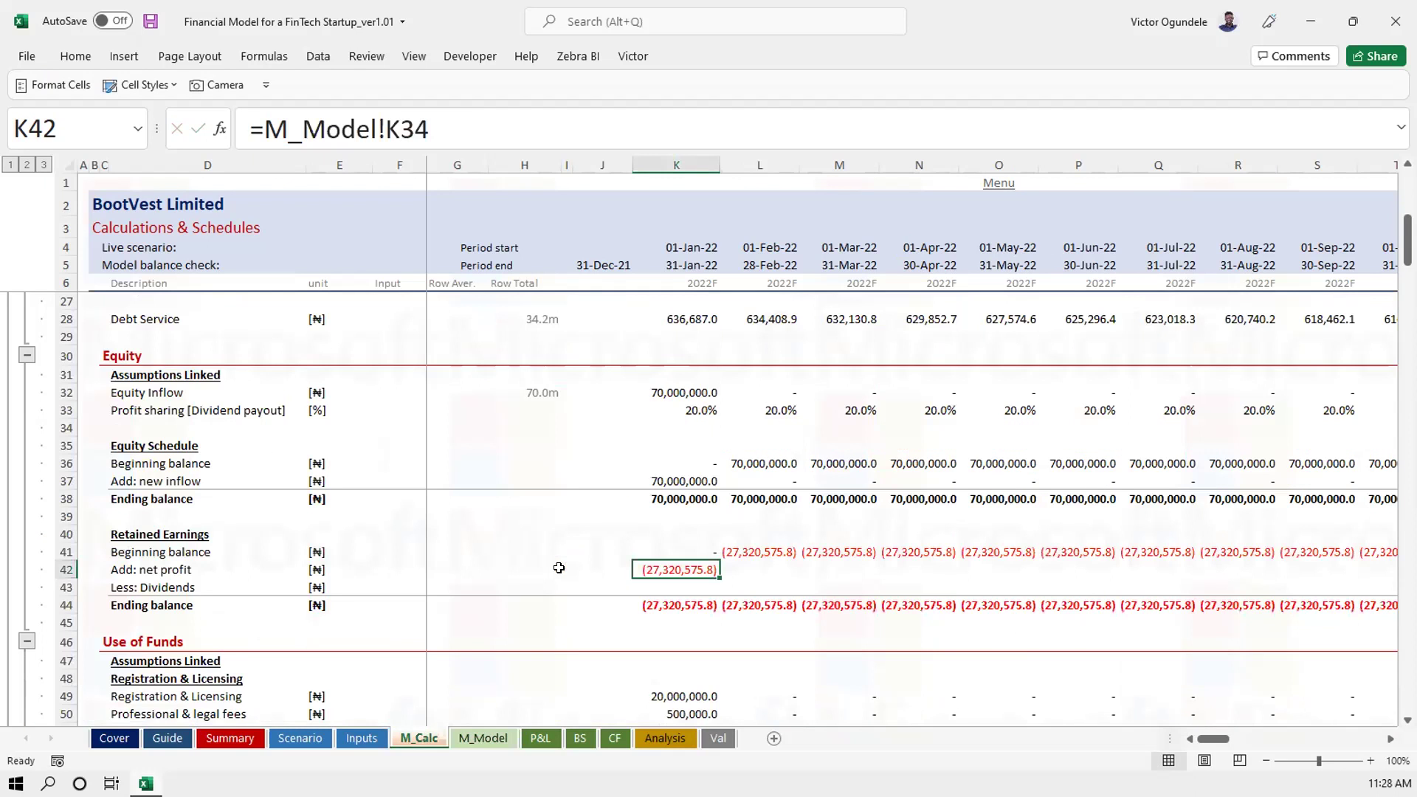
pyautogui.hotkey('ctrl', 'shift', 'Right')
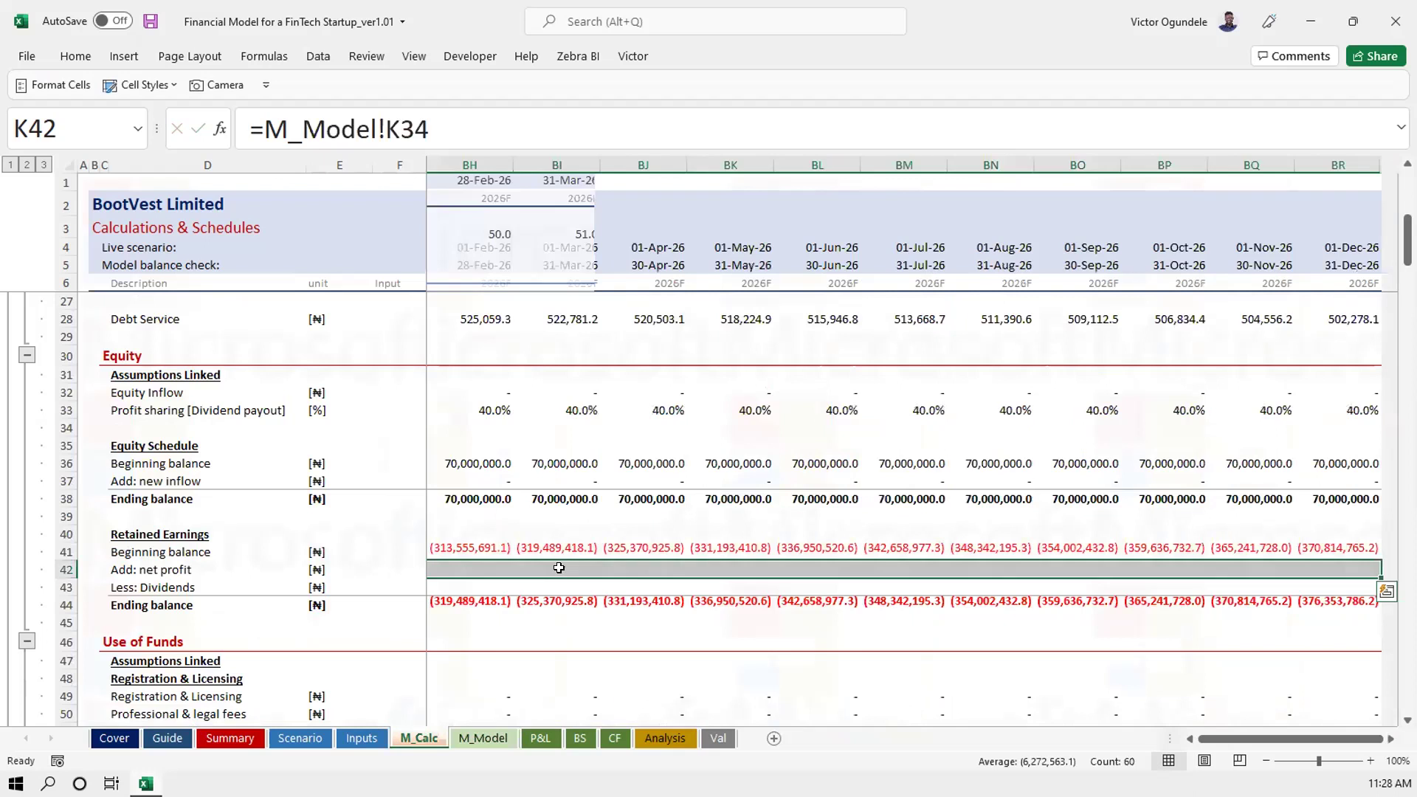
pyautogui.hotkey('ctrl', 'r')
# Enter the positive-profit test =(K42>0) for January Dividends in K43 of the Retained Earnings schedule
pyautogui.press('Down')
pyautogui.press('Left')
pyautogui.press('Right')
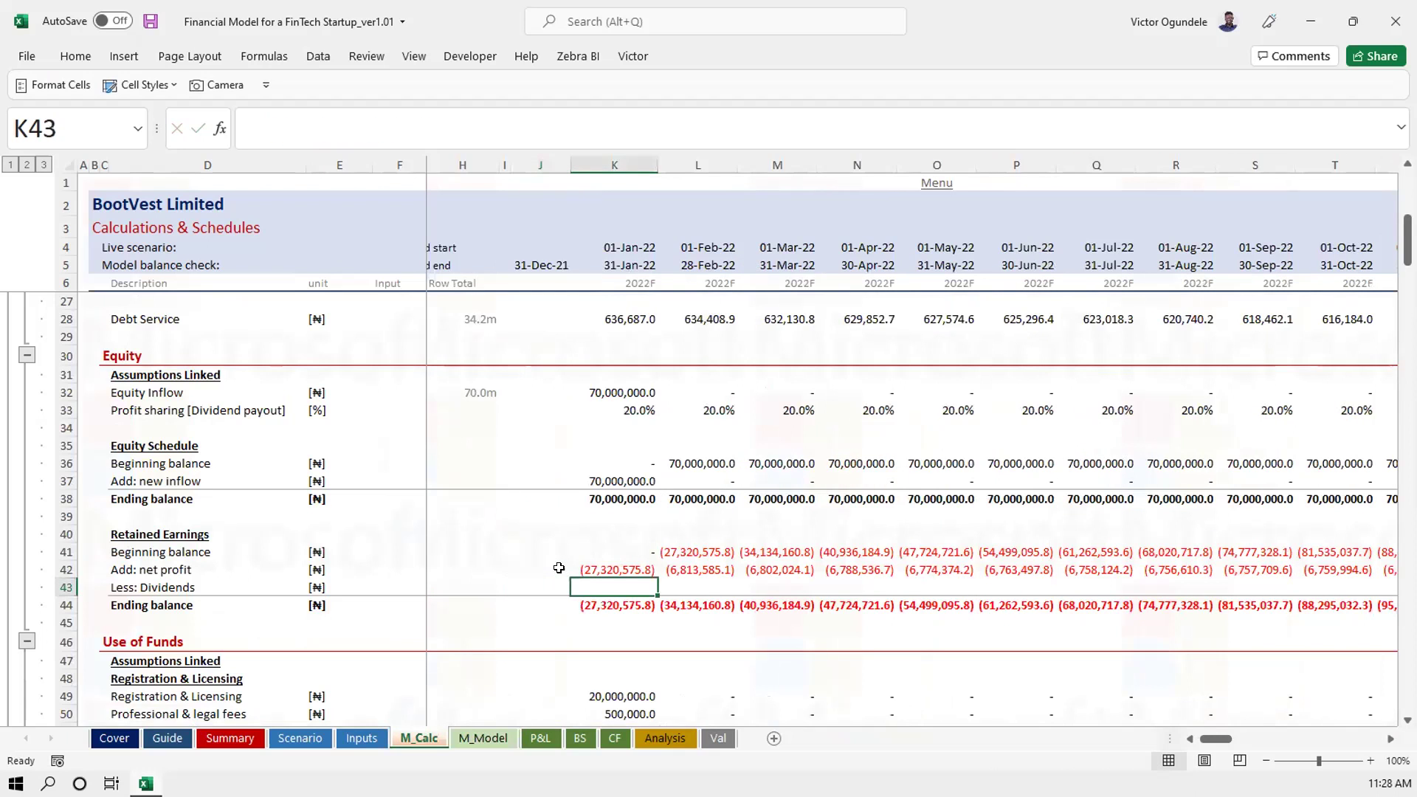
pyautogui.write('=(')
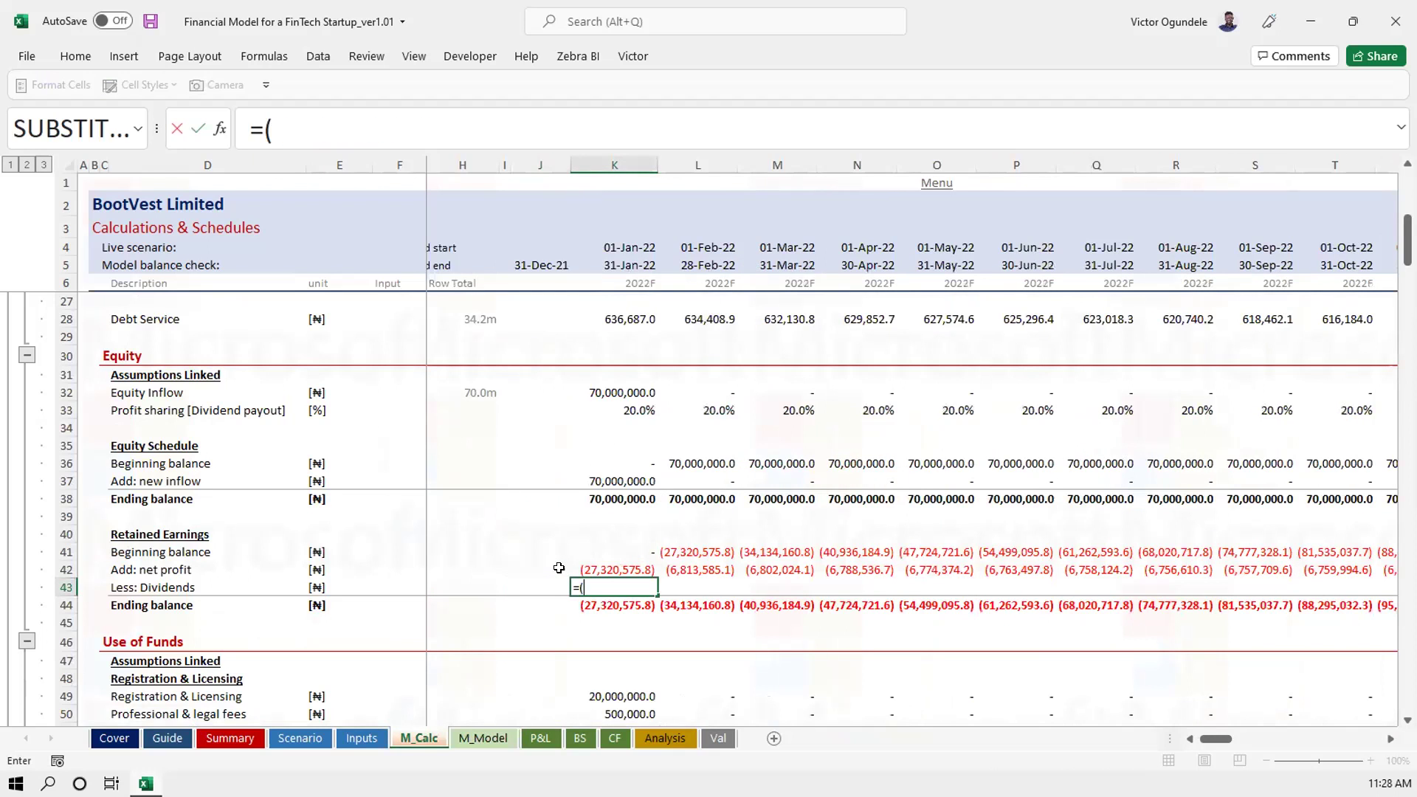
pyautogui.press('Up')
pyautogui.write('>0')
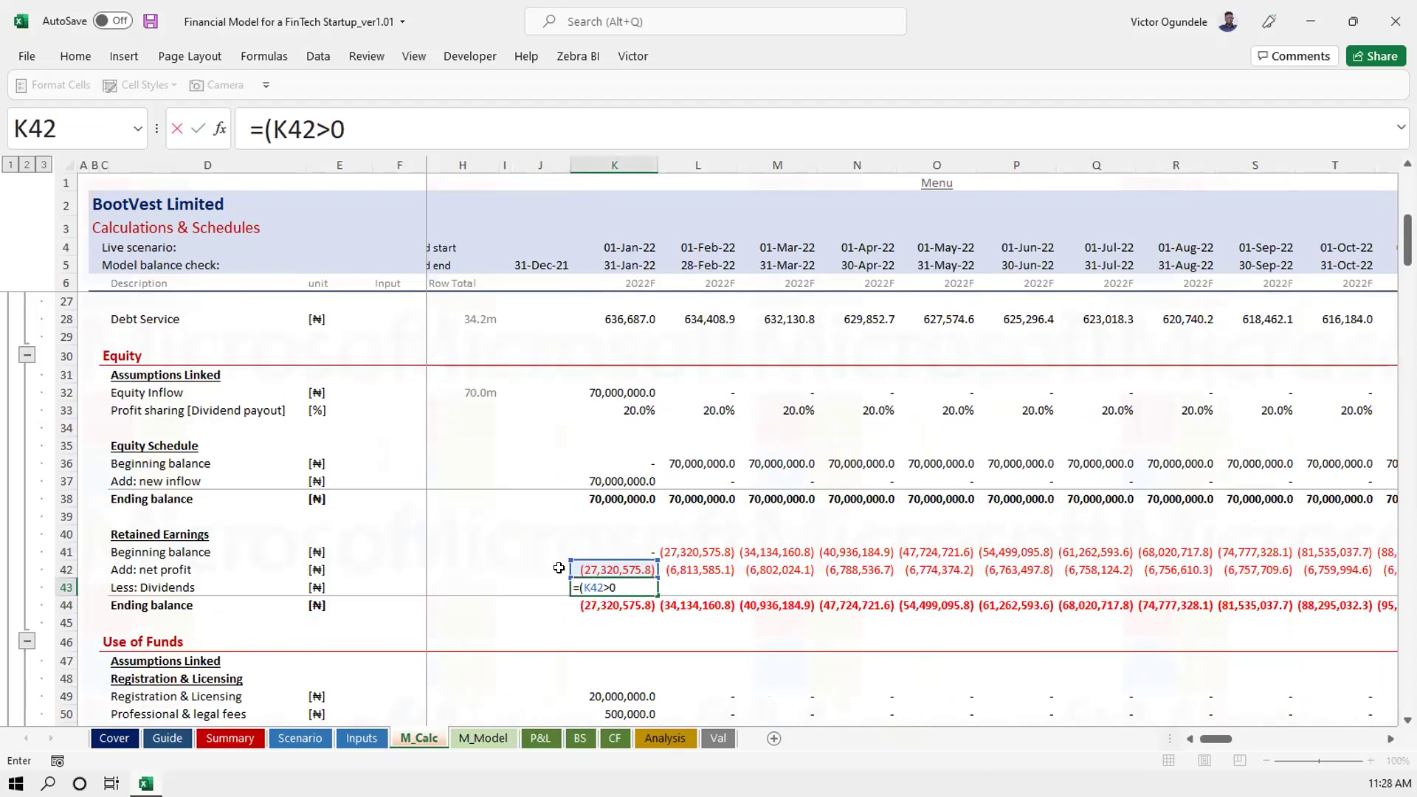
pyautogui.write(')*')
pyautogui.press('BackSpace')
pyautogui.hotkey('ctrl', 'Return')
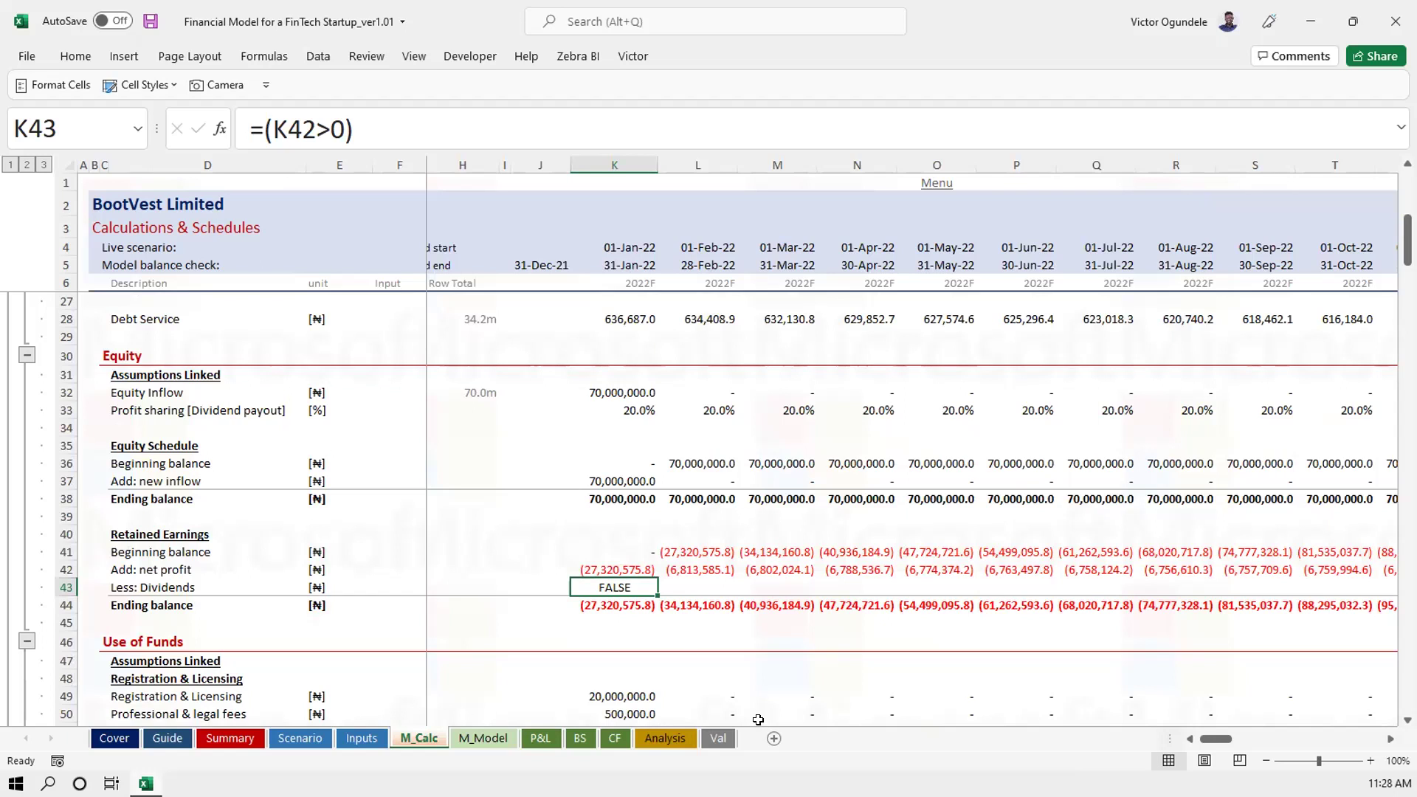
# Extend the January Dividends formula in K43 with the payout percentage so it reads =(K42>0)*(K42*K33)
pyautogui.press('F2')
pyautogui.write('*(')
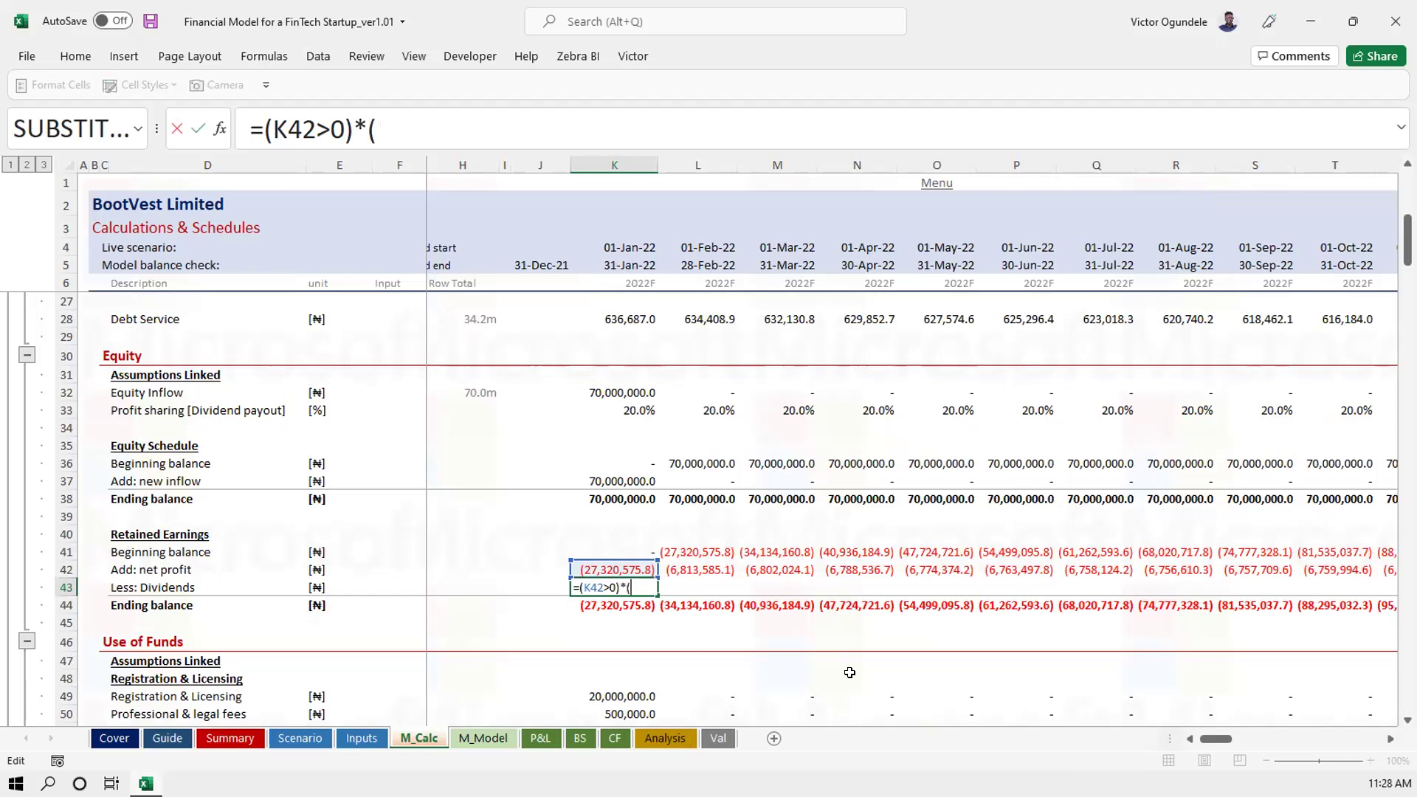
pyautogui.press('Home')
pyautogui.press('Right')
pyautogui.press('Right')
pyautogui.press('Right')
pyautogui.press('Right')
pyautogui.press('Right')
pyautogui.press('Right')
pyautogui.press('Right')
pyautogui.press('Right')
pyautogui.press('Right')
pyautogui.press('F2')
pyautogui.press('Up')
pyautogui.write('*')
pyautogui.press('Up')
pyautogui.press('Up')
pyautogui.press('Up')
pyautogui.press('Up')
pyautogui.press('Up')
pyautogui.press('Up')
pyautogui.press('Up')
pyautogui.press('Up')
pyautogui.press('Up')
pyautogui.press('Up')
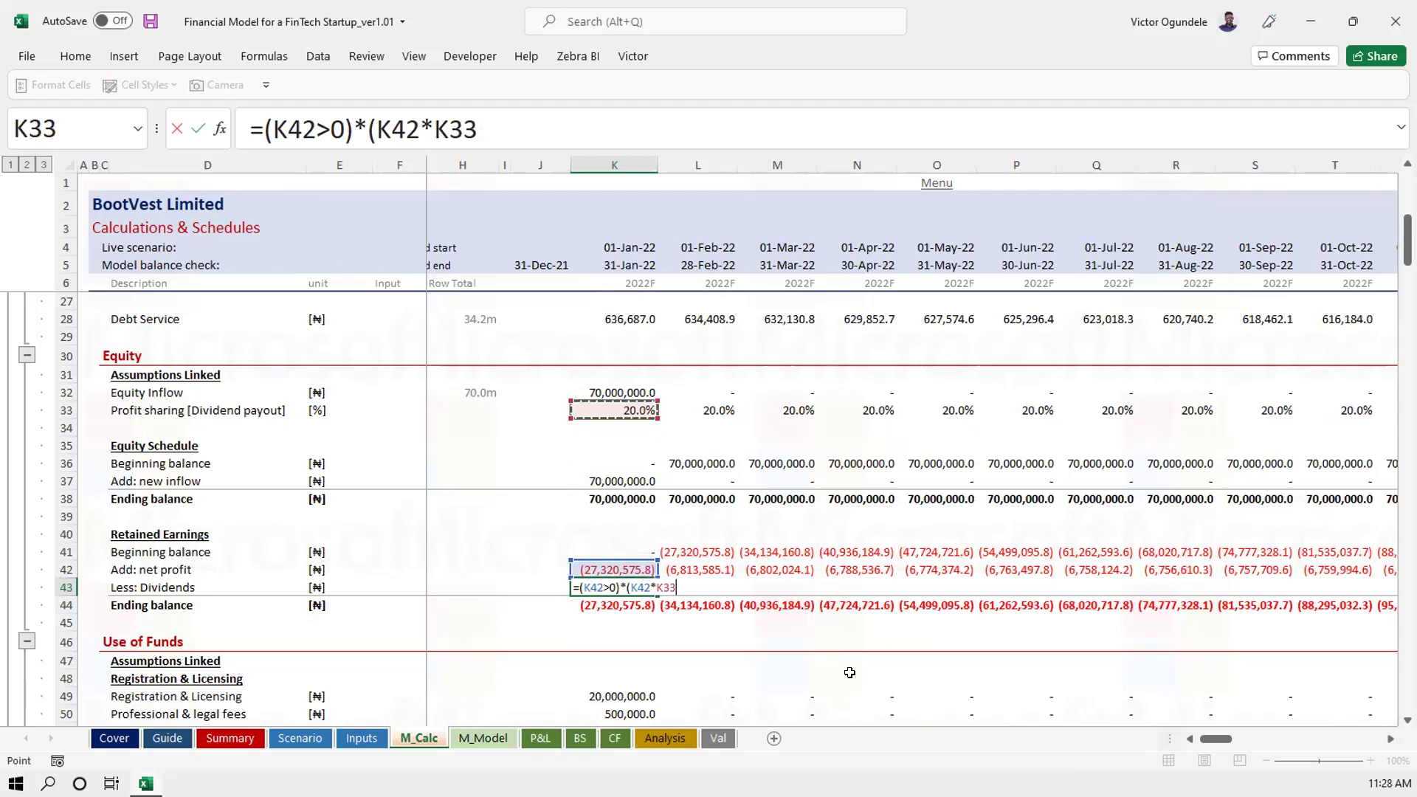
pyautogui.write(')')
pyautogui.hotkey('ctrl', 'Return')
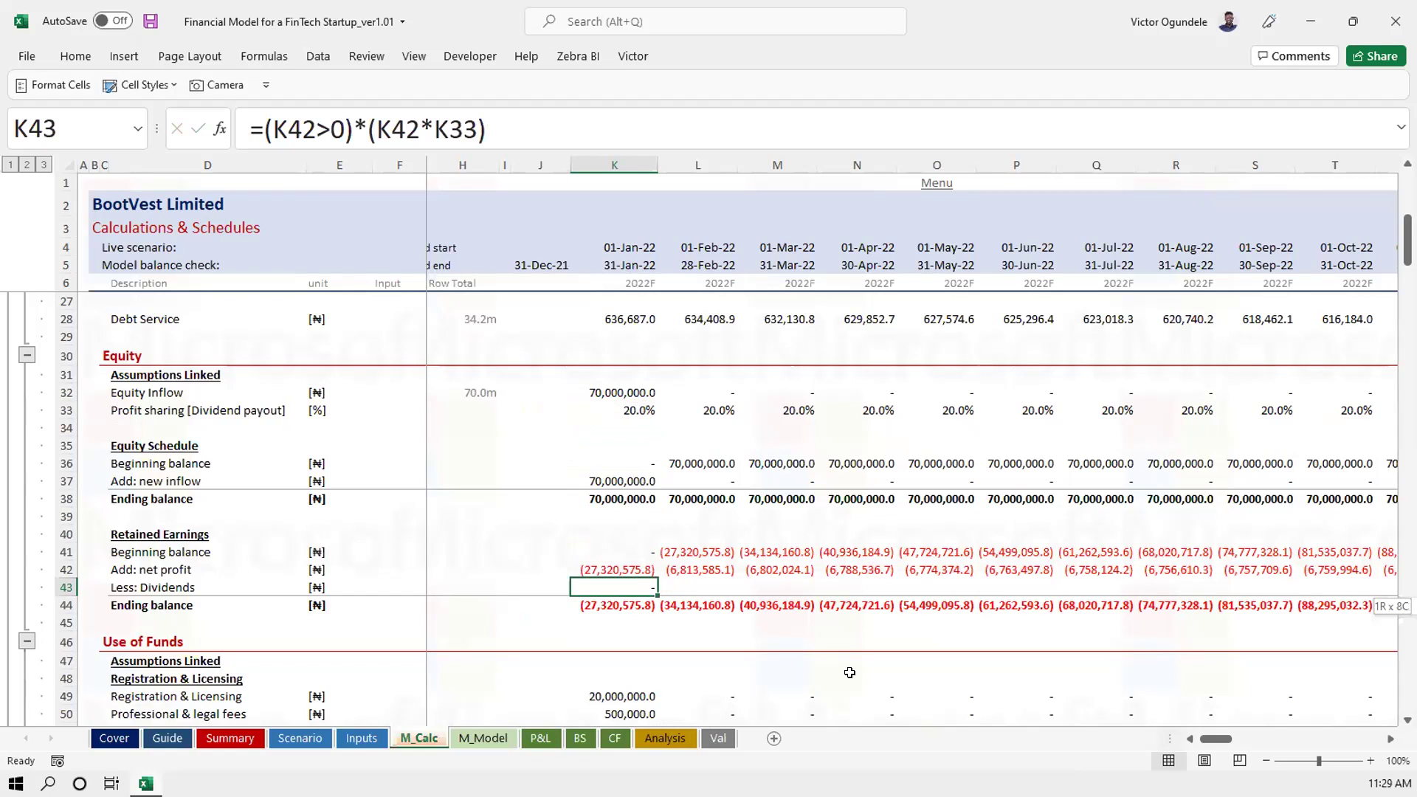
# Fill the Dividends formula across row 43 through December 2026 and save the workbook
pyautogui.hotkey('ctrl', 'shift', 'Right')
pyautogui.hotkey('ctrl', 'r')
pyautogui.hotkey('ctrl', 'Left')
pyautogui.hotkey('ctrl', 'Left')
pyautogui.hotkey('ctrl', 'Left')
pyautogui.hotkey('ctrl', 's')
pyautogui.hotkey('ctrl', 'Right')
pyautogui.hotkey('ctrl', 'Right')
pyautogui.press('Right')
pyautogui.press('Right')
pyautogui.press('Right')
pyautogui.press('Right')
# Return to the M_Model balance sheet and autofit column K to the Retained earnings value in K51
pyautogui.hotkey('ctrl', 'pagedown')
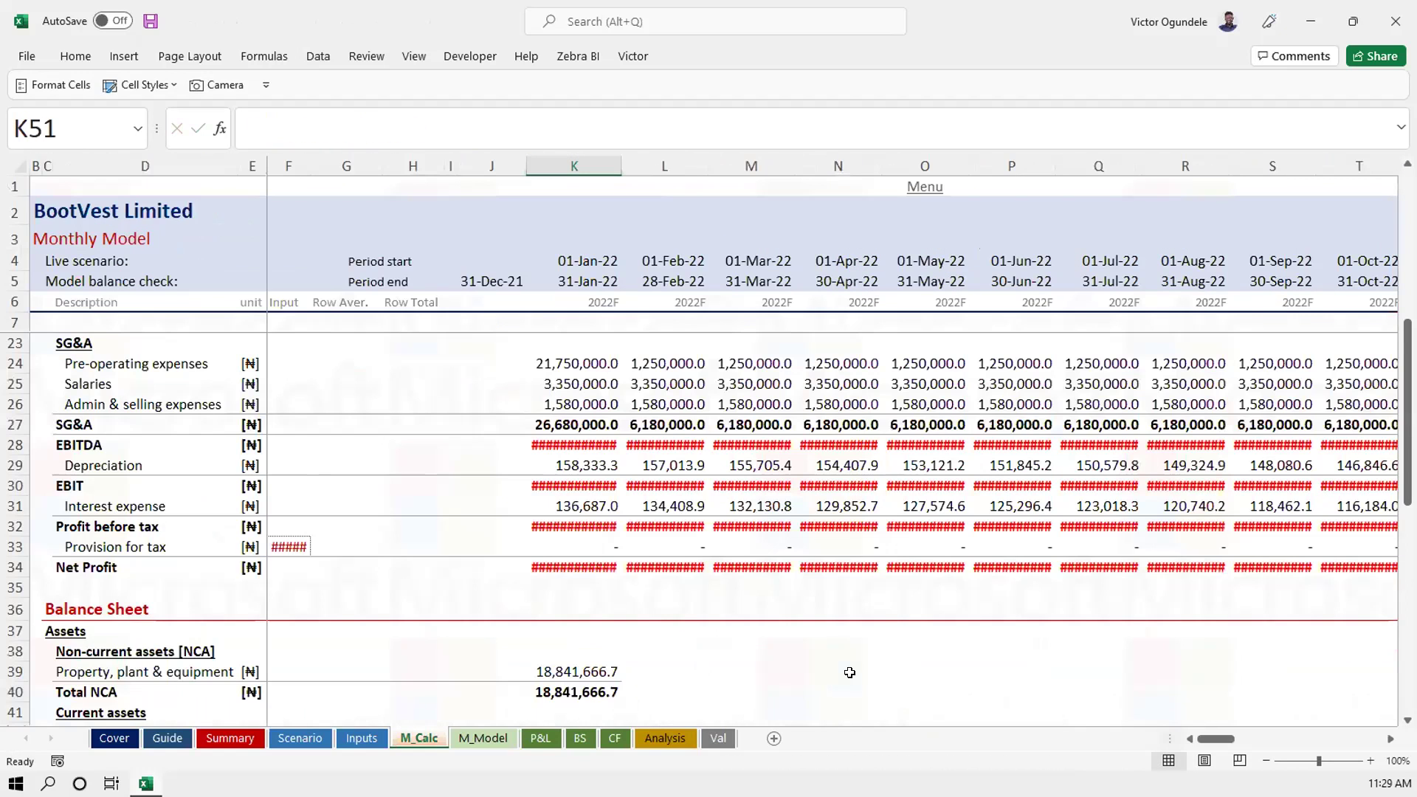
pyautogui.hotkey('ctrl', 'pagedown')
pyautogui.scroll(-6, 693, 617)
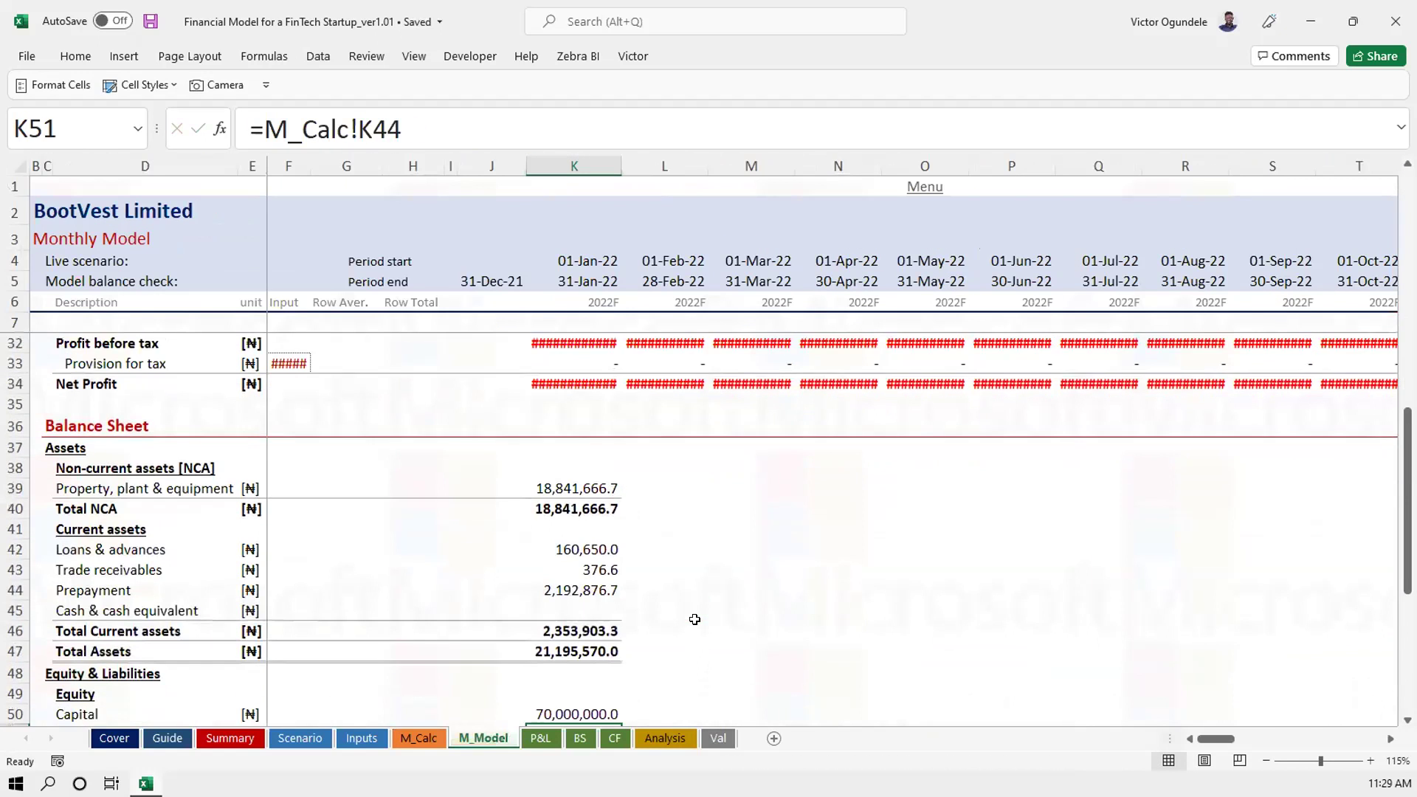
pyautogui.hotkey('alt', 'h')
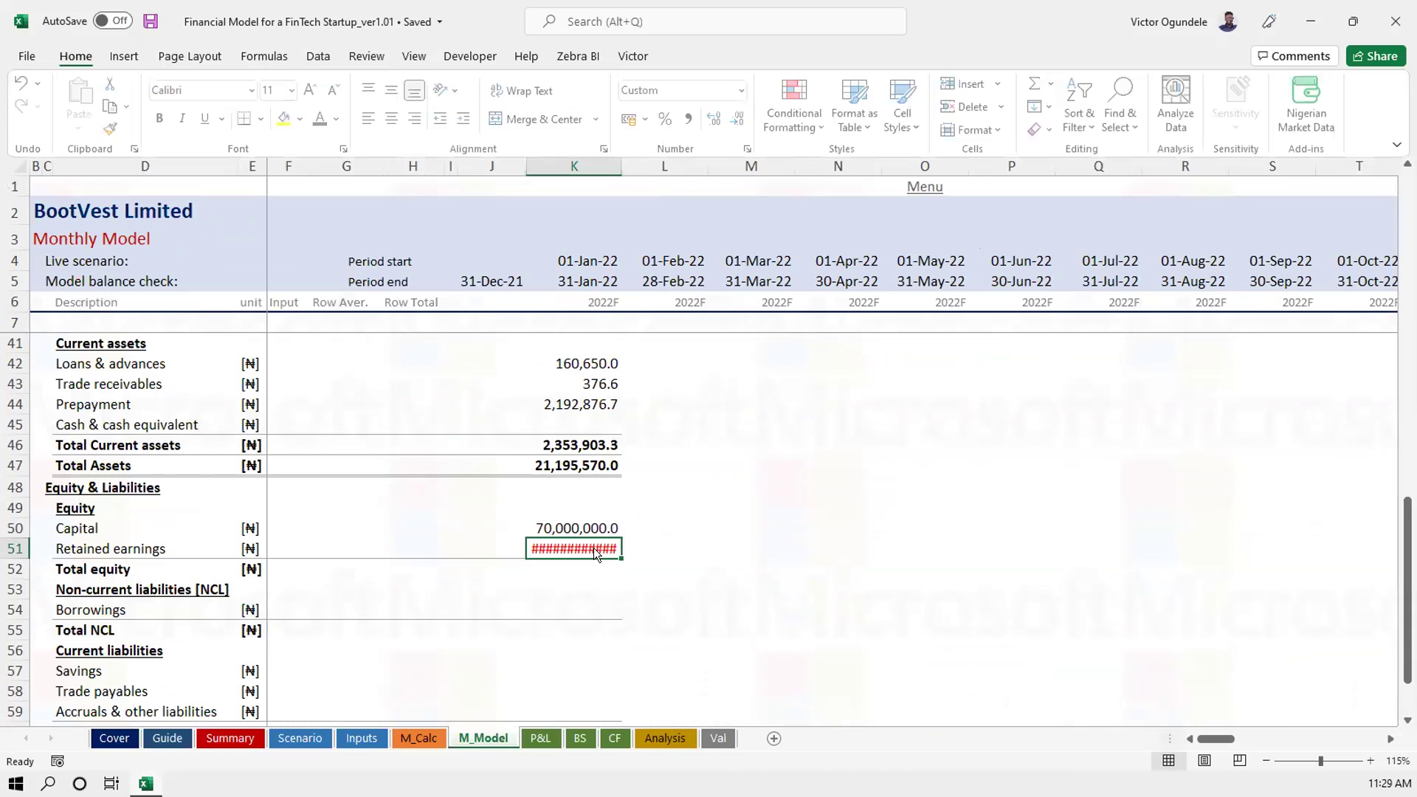
pyautogui.press('o')
pyautogui.press('i')
# Sum Capital and Retained earnings into Total equity in K52 with AutoSum
pyautogui.press('Down')
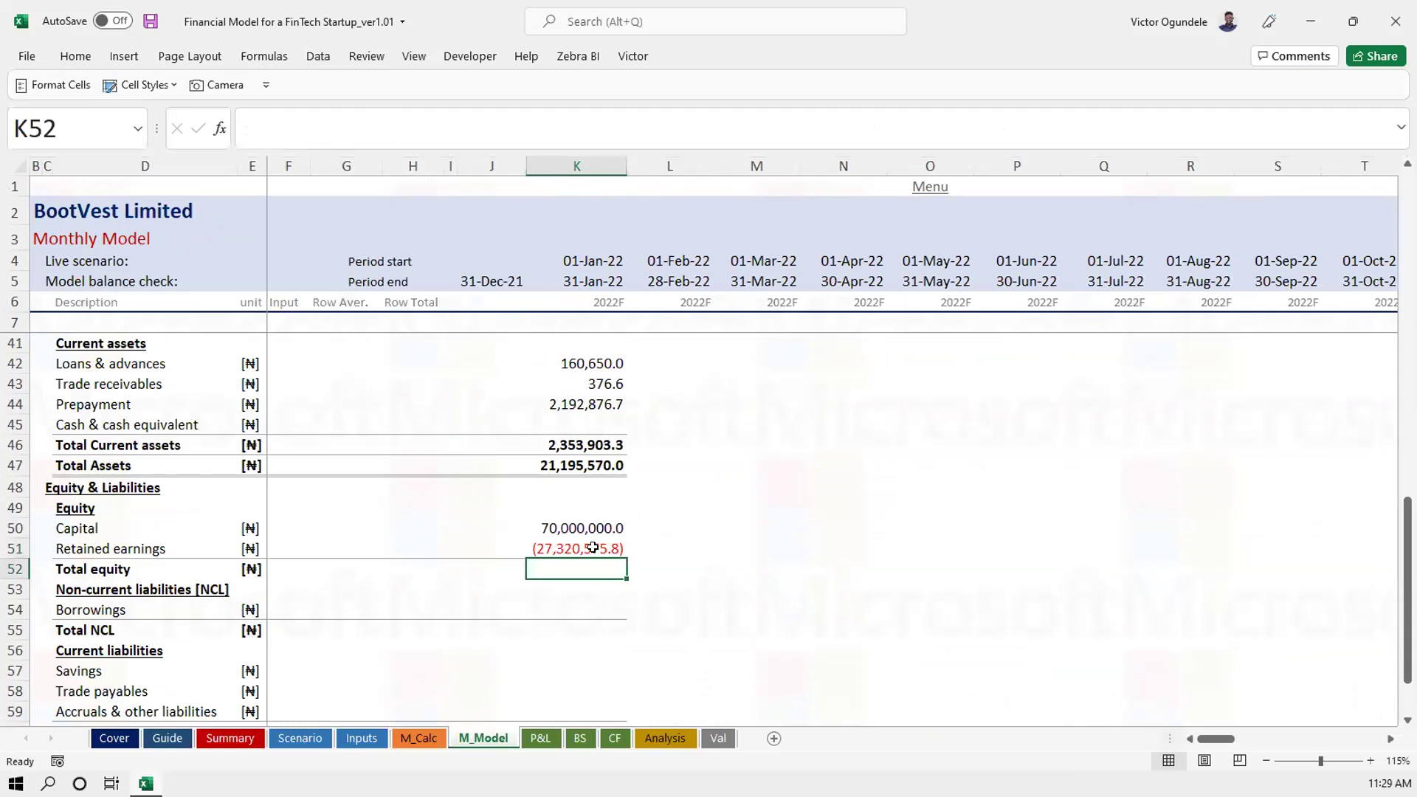
pyautogui.hotkey('alt', '=')
pyautogui.press('Return')
# Link Borrowings in K54 to the January loan Ending Balance with =M_Calc!K23 and total it into Total NCL in K55 with AutoSum
pyautogui.press('Down')
pyautogui.press('Down')
pyautogui.press('Down')
pyautogui.press('Up')
pyautogui.press('Up')
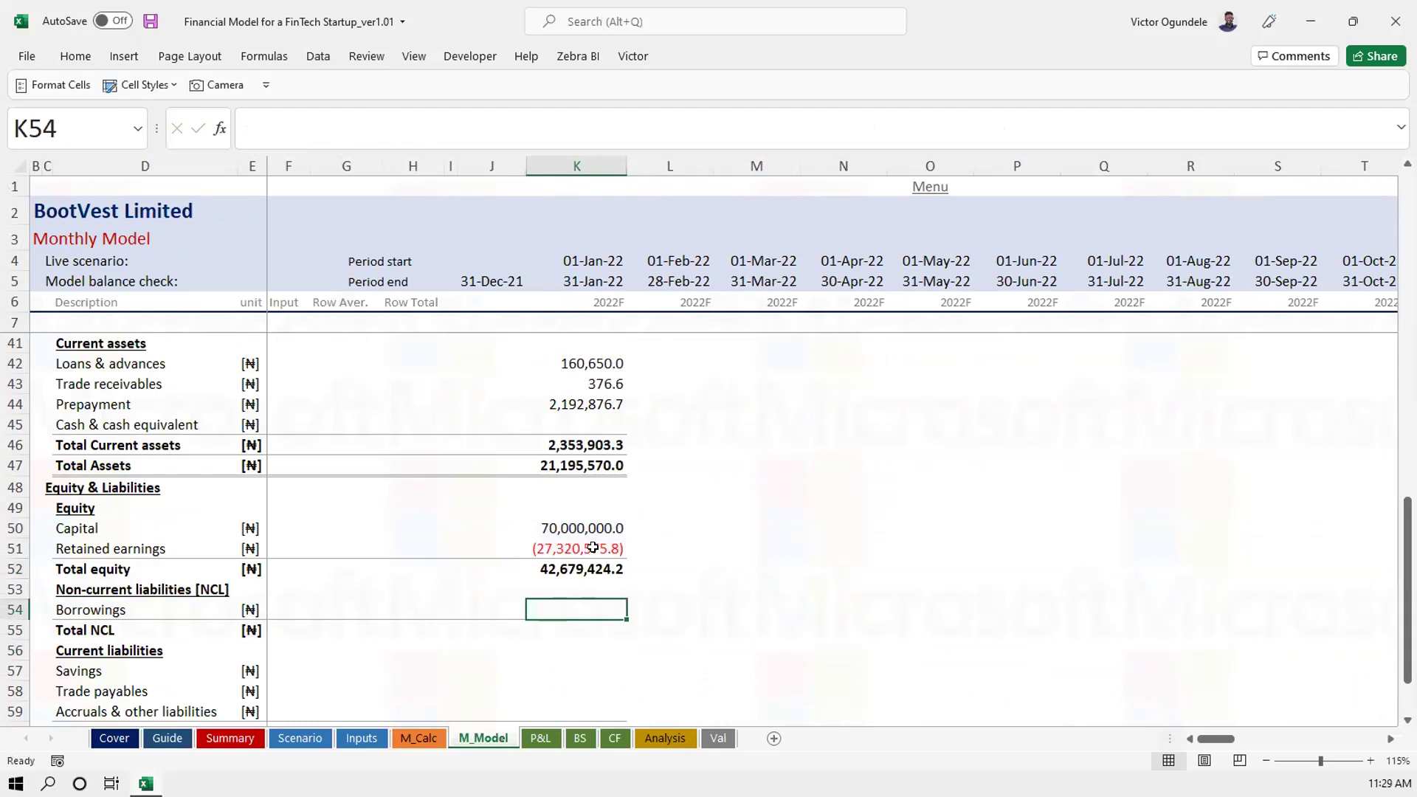
pyautogui.write('=')
pyautogui.hotkey('ctrl', 'pageup')
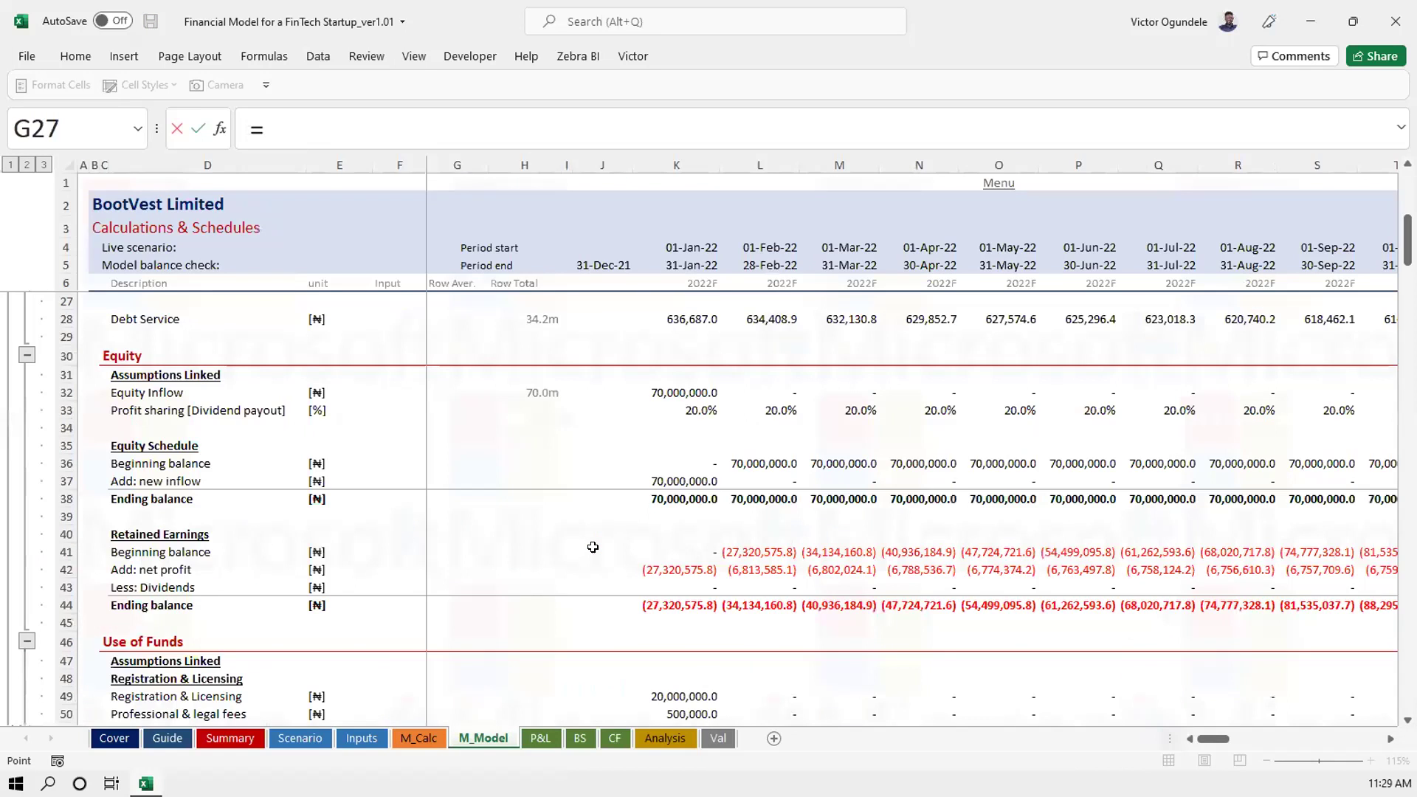
pyautogui.press('pageup')
pyautogui.hotkey('ctrl', 'Down')
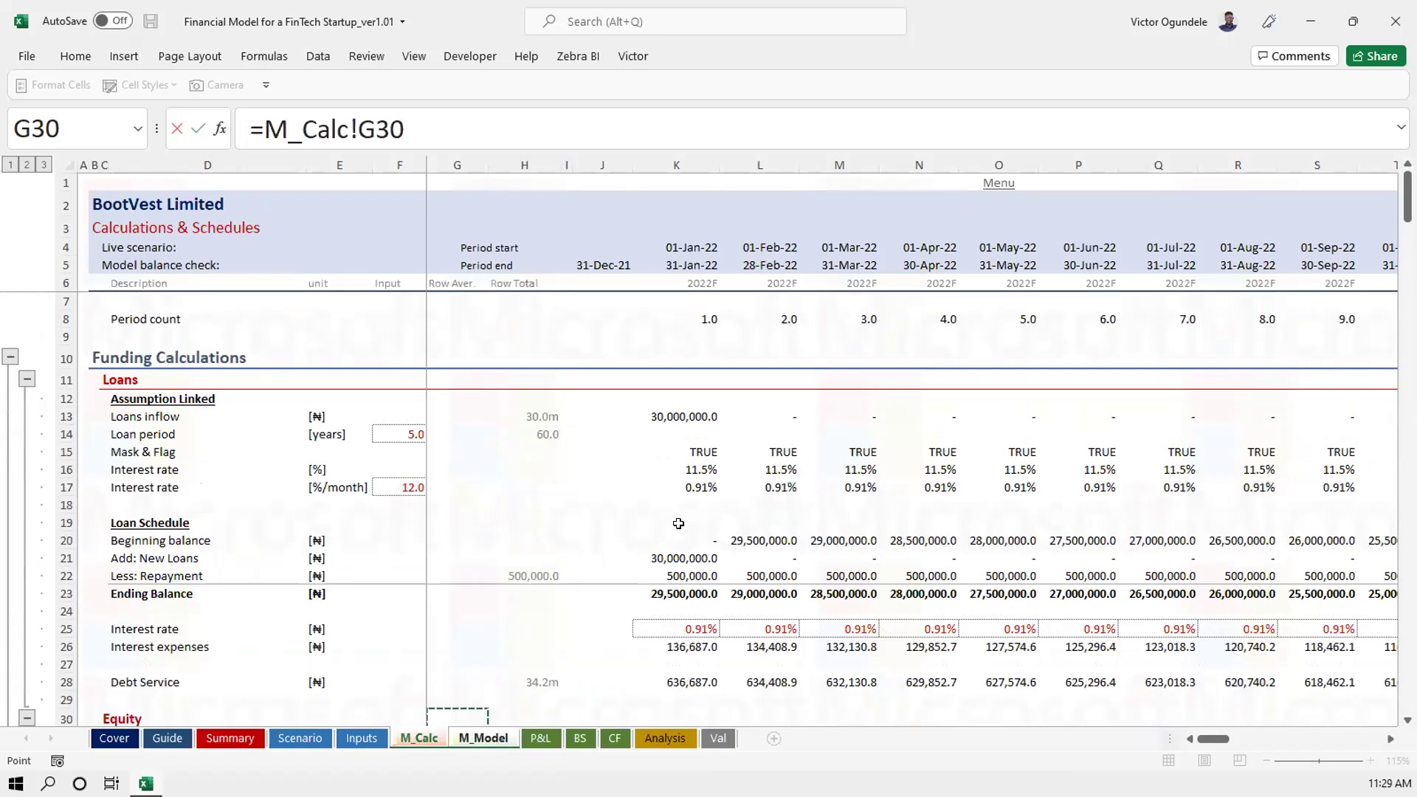
pyautogui.click(699, 594)
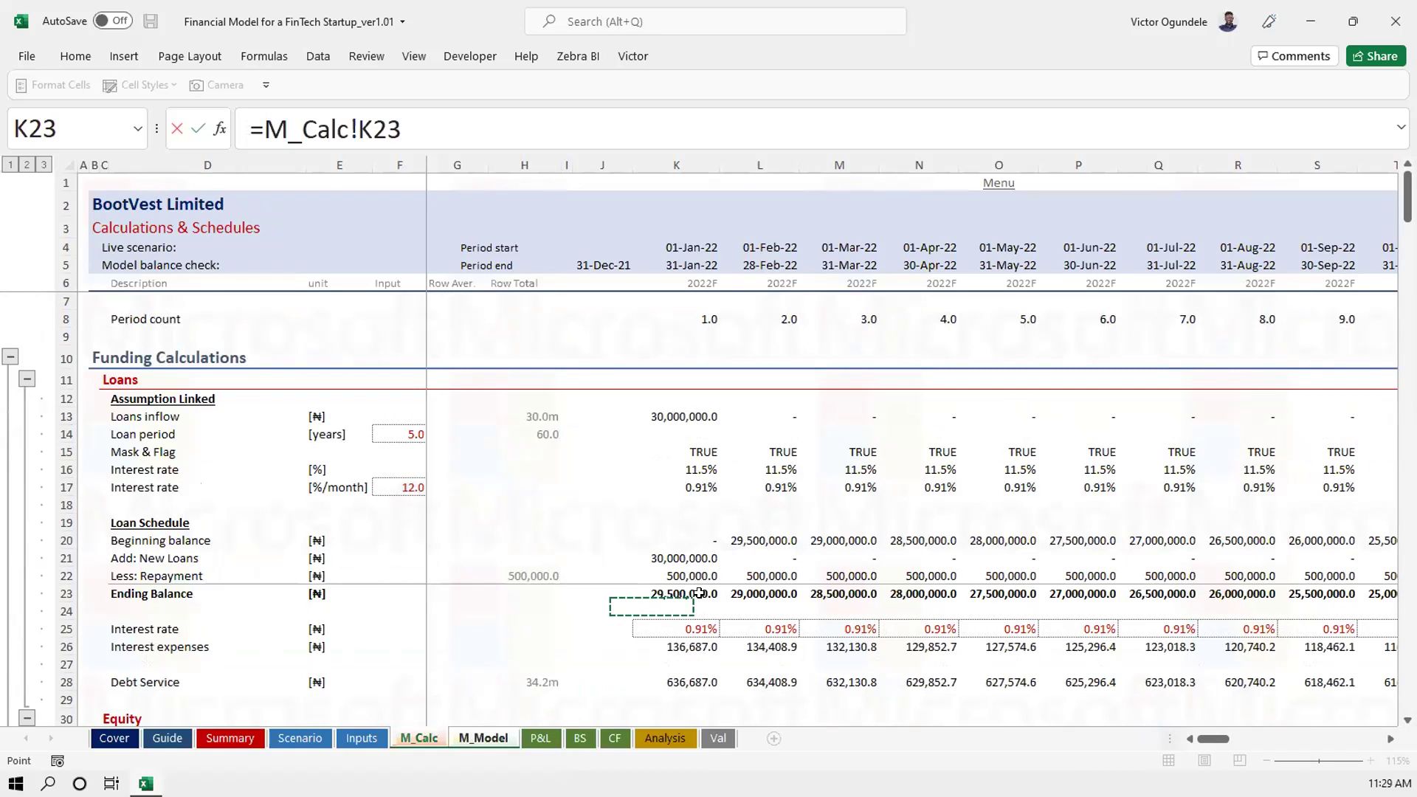
pyautogui.press('Return')
pyautogui.hotkey('alt', '=')
pyautogui.press('Return')
# Insert a row above Trade payables, label it Funds management, and give it the [₦] unit
pyautogui.press('Down')
pyautogui.press('Down')
pyautogui.press('Down')
pyautogui.press('Down')
pyautogui.press('Up')
pyautogui.press('Up')
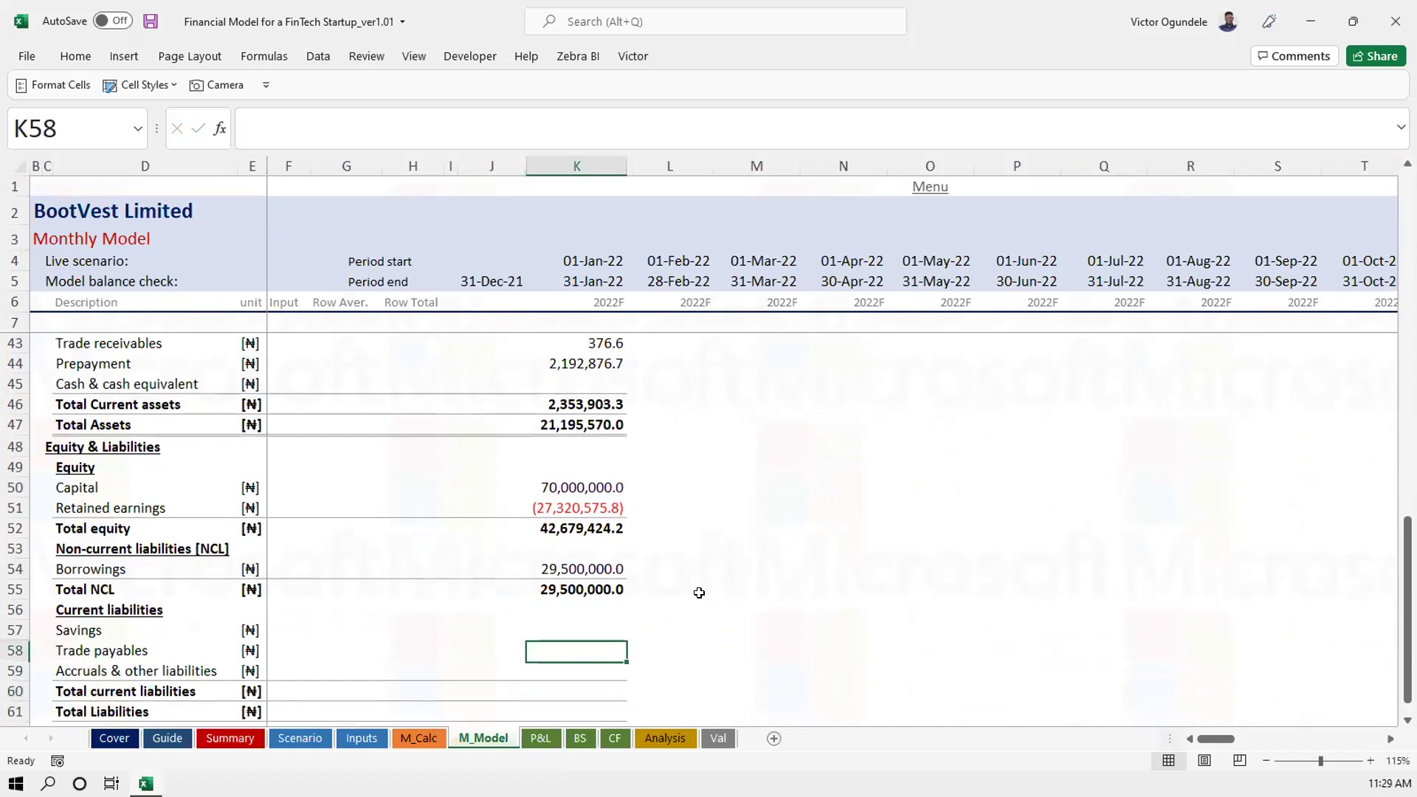
pyautogui.hotkey('ctrl', 'Left')
pyautogui.hotkey('ctrl', 'Left')
pyautogui.hotkey('shift', 'space')
pyautogui.hotkey('ctrl', 'shift', '+')
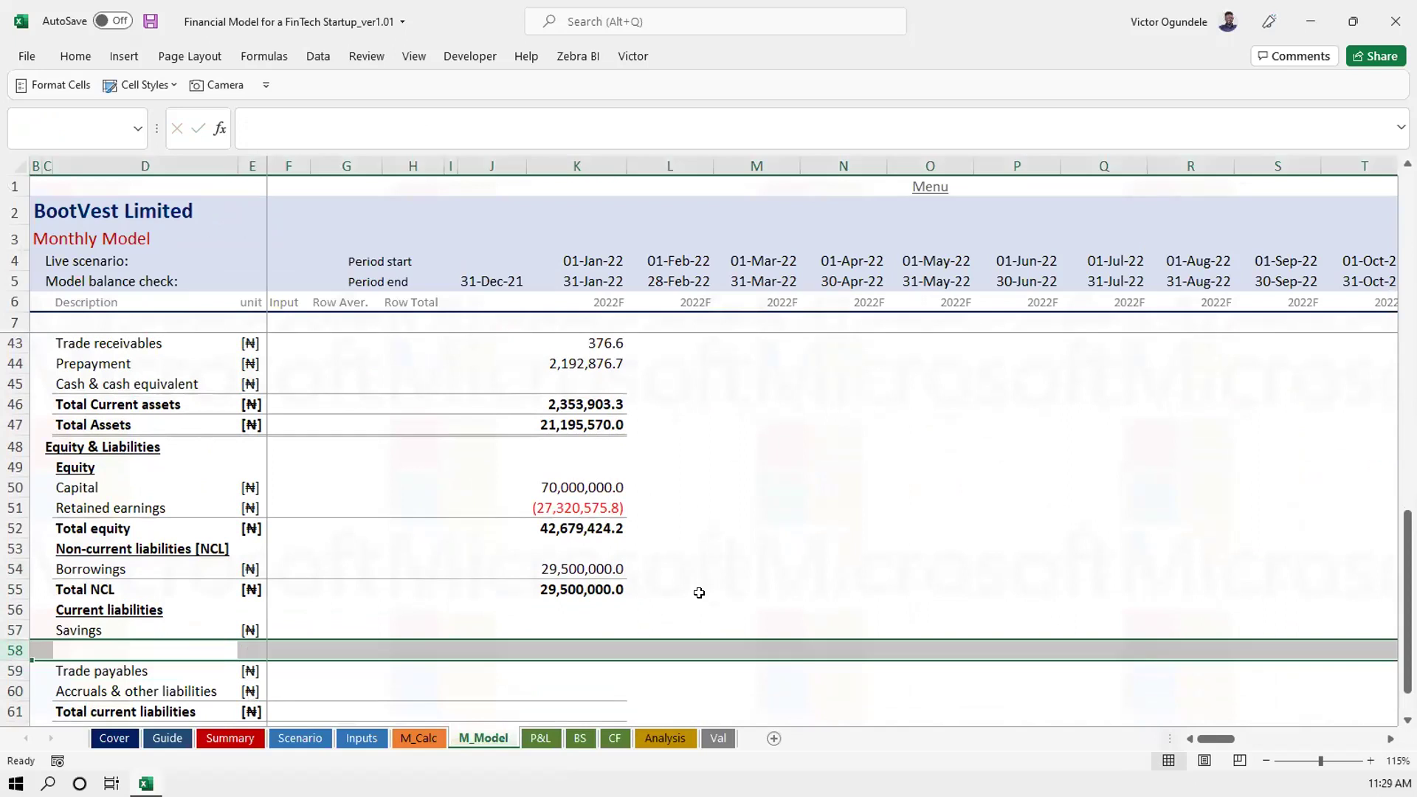
pyautogui.write('Fund s mang')
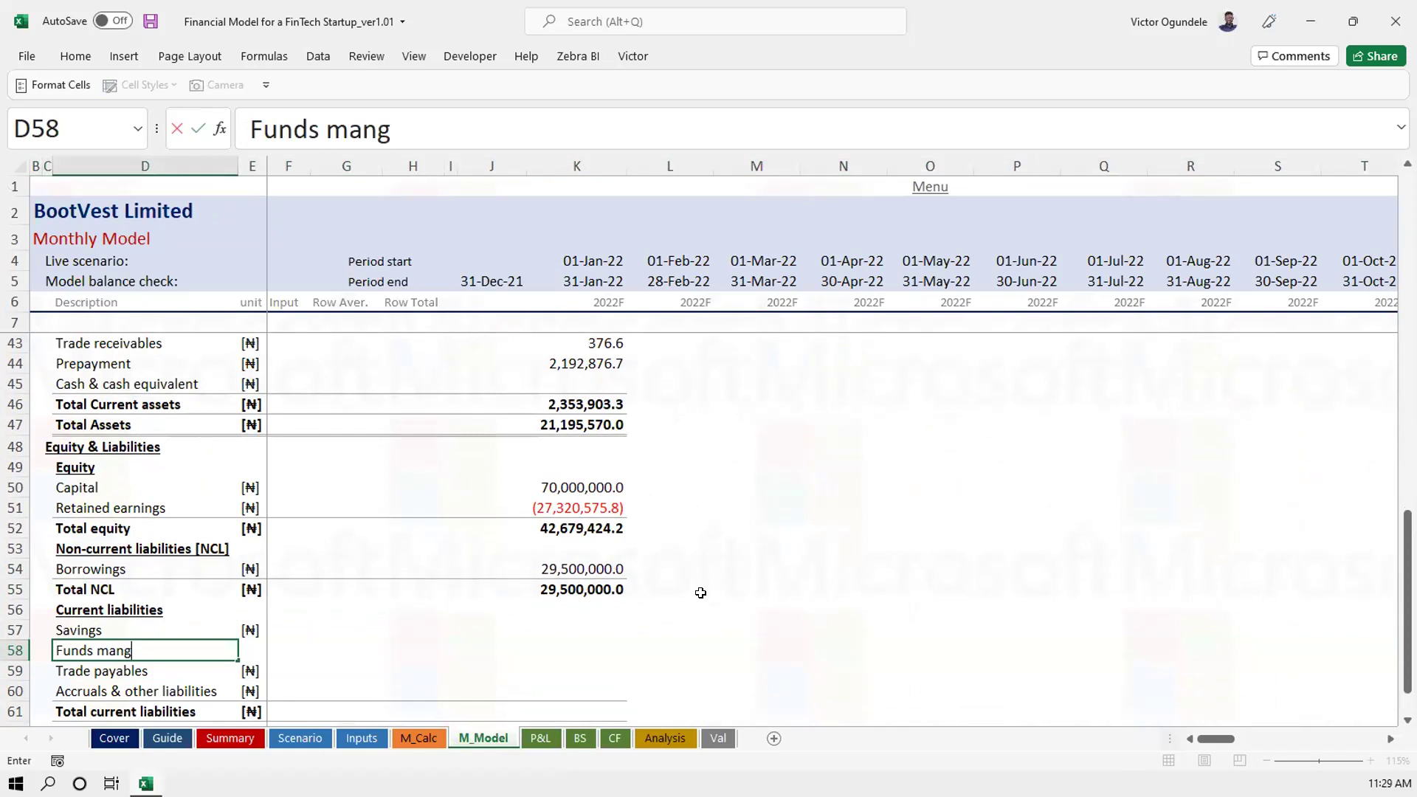
pyautogui.press('BackSpace')
pyautogui.write('agement')
pyautogui.press('Tab')
pyautogui.press('Tab')
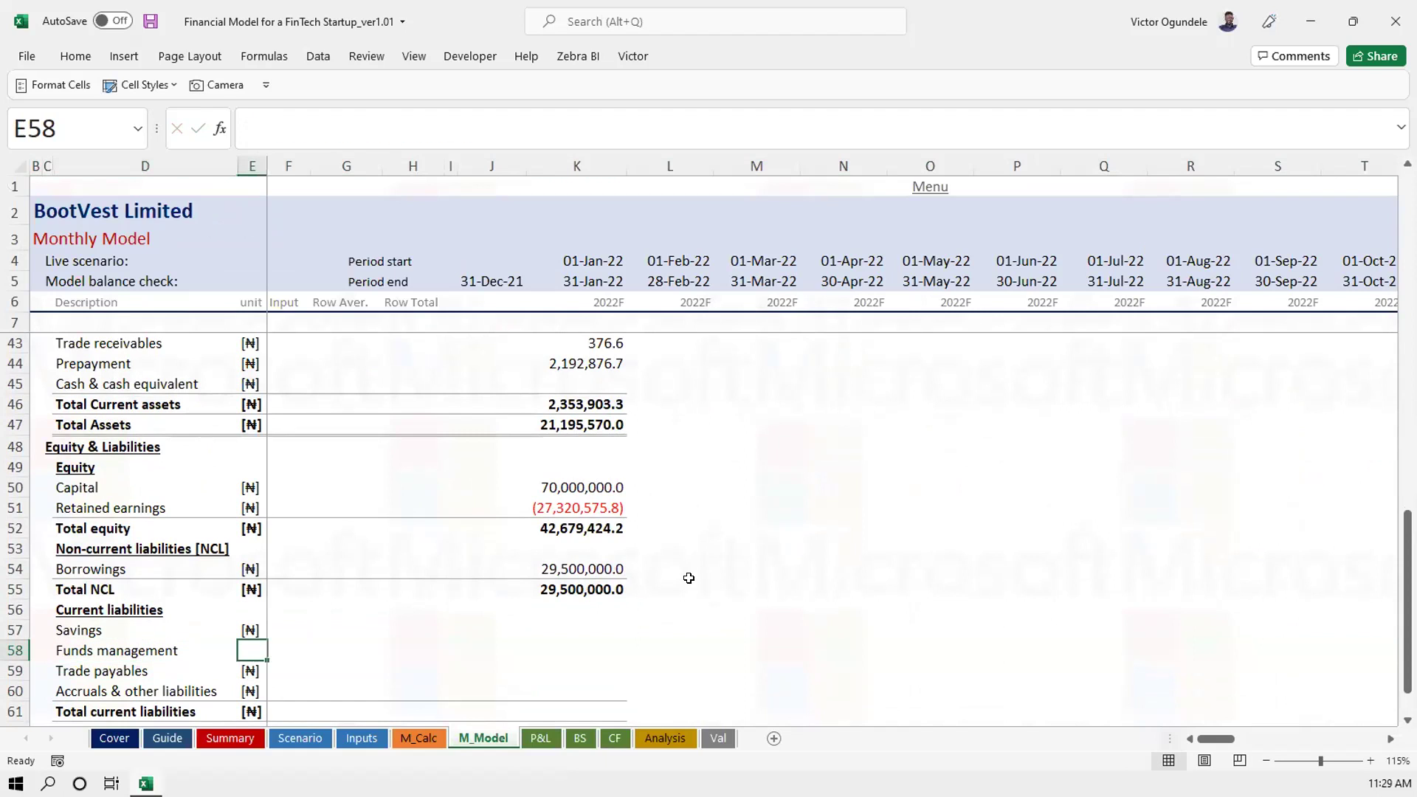
pyautogui.press('Right')
pyautogui.press('Right')
pyautogui.press('Right')
pyautogui.press('Right')
pyautogui.press('Left')
pyautogui.press('Left')
pyautogui.press('Left')
pyautogui.press('Left')
# Link Savings in K57 to the January Ending balance of the Savings Schedule with =M_Calc!K129
pyautogui.press('Right')
pyautogui.press('Right')
pyautogui.press('Right')
pyautogui.press('Right')
pyautogui.press('Right')
pyautogui.press('Down')
pyautogui.press('Down')
pyautogui.press('Down')
pyautogui.press('Down')
pyautogui.press('Down')
pyautogui.press('Up')
pyautogui.press('Up')
pyautogui.press('Up')
pyautogui.press('Up')
pyautogui.press('Up')
pyautogui.press('Up')
pyautogui.write('=')
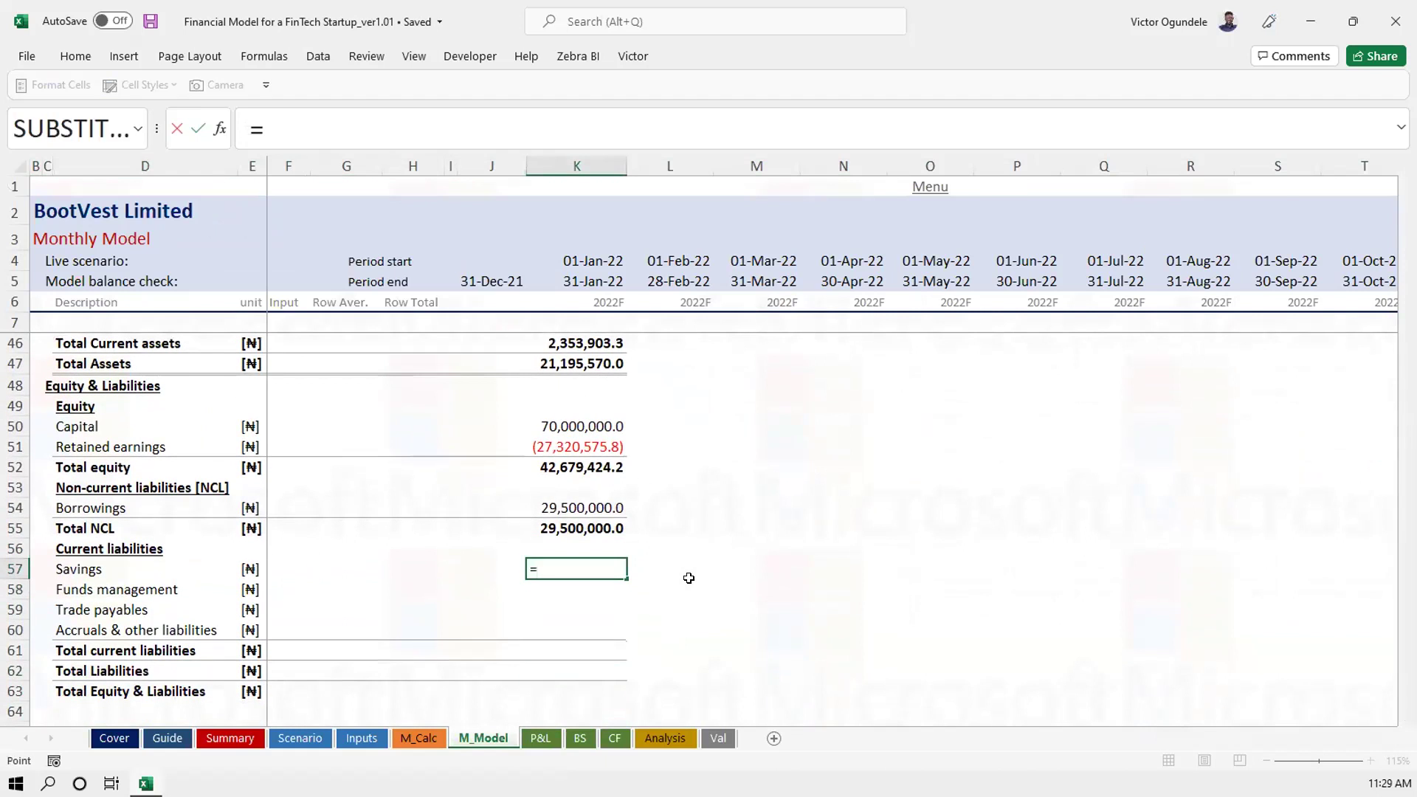
pyautogui.hotkey('ctrl', 'pageup')
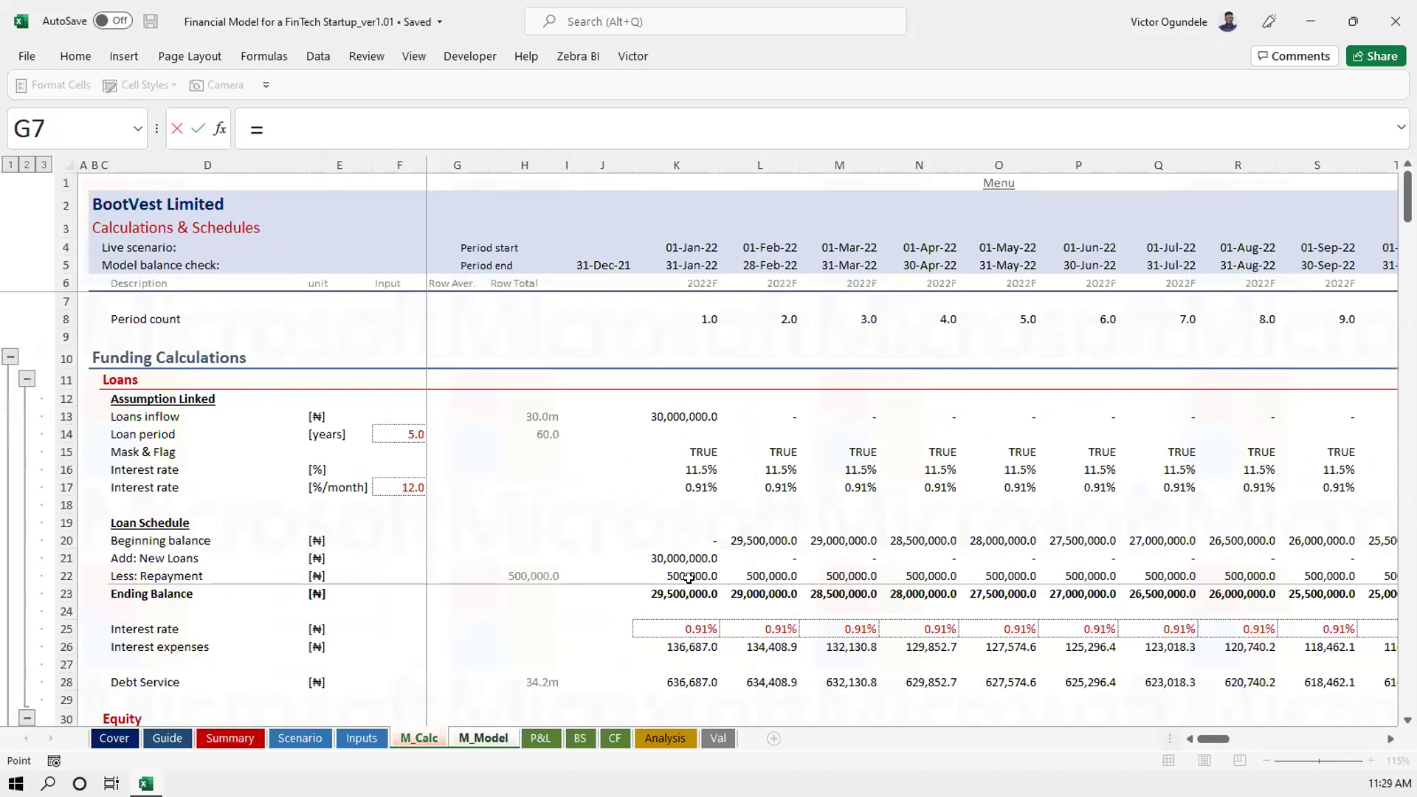
pyautogui.press('pagedown')
pyautogui.press('pagedown')
pyautogui.press('pagedown')
pyautogui.press('pagedown')
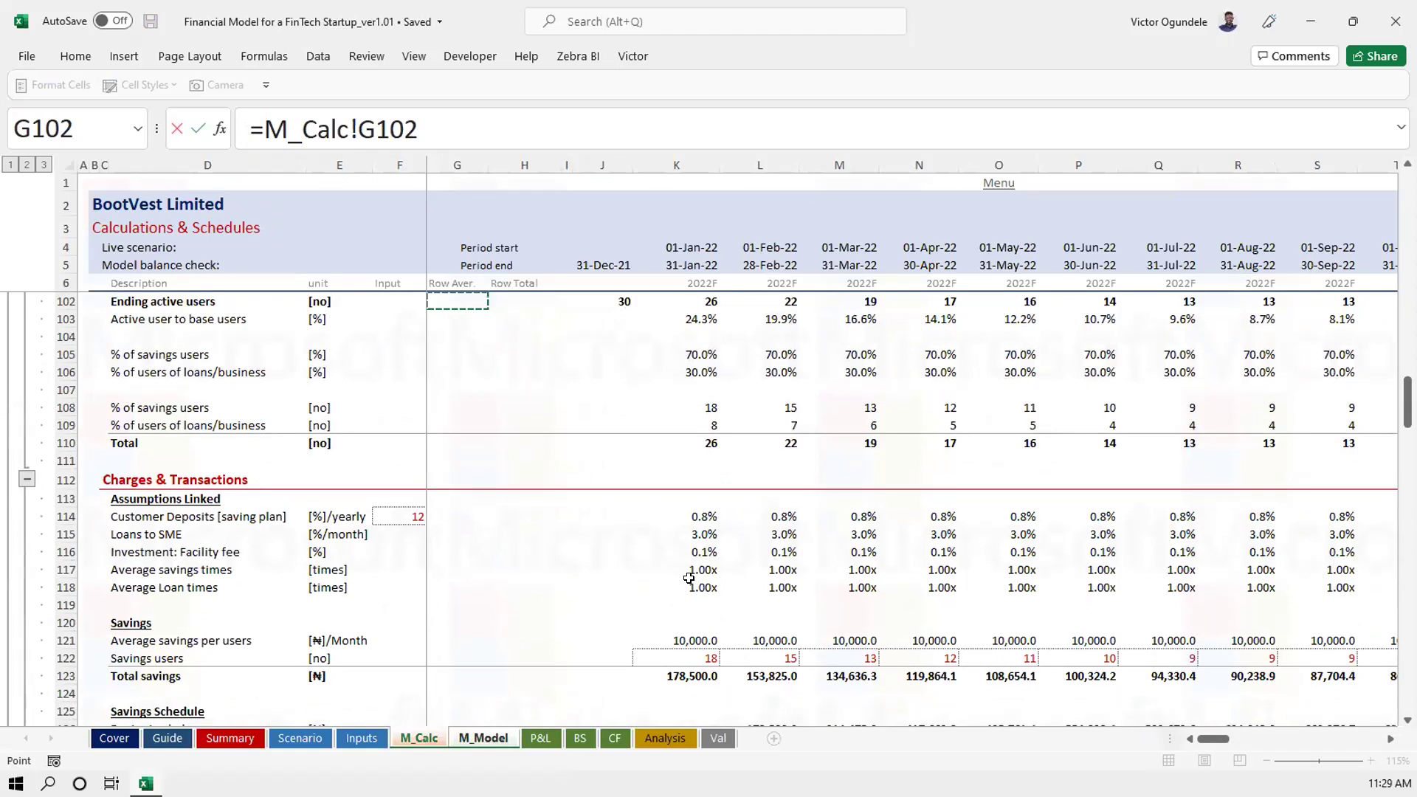
pyautogui.scroll(-3, 671, 647)
pyautogui.click(677, 624)
pyautogui.press('Return')
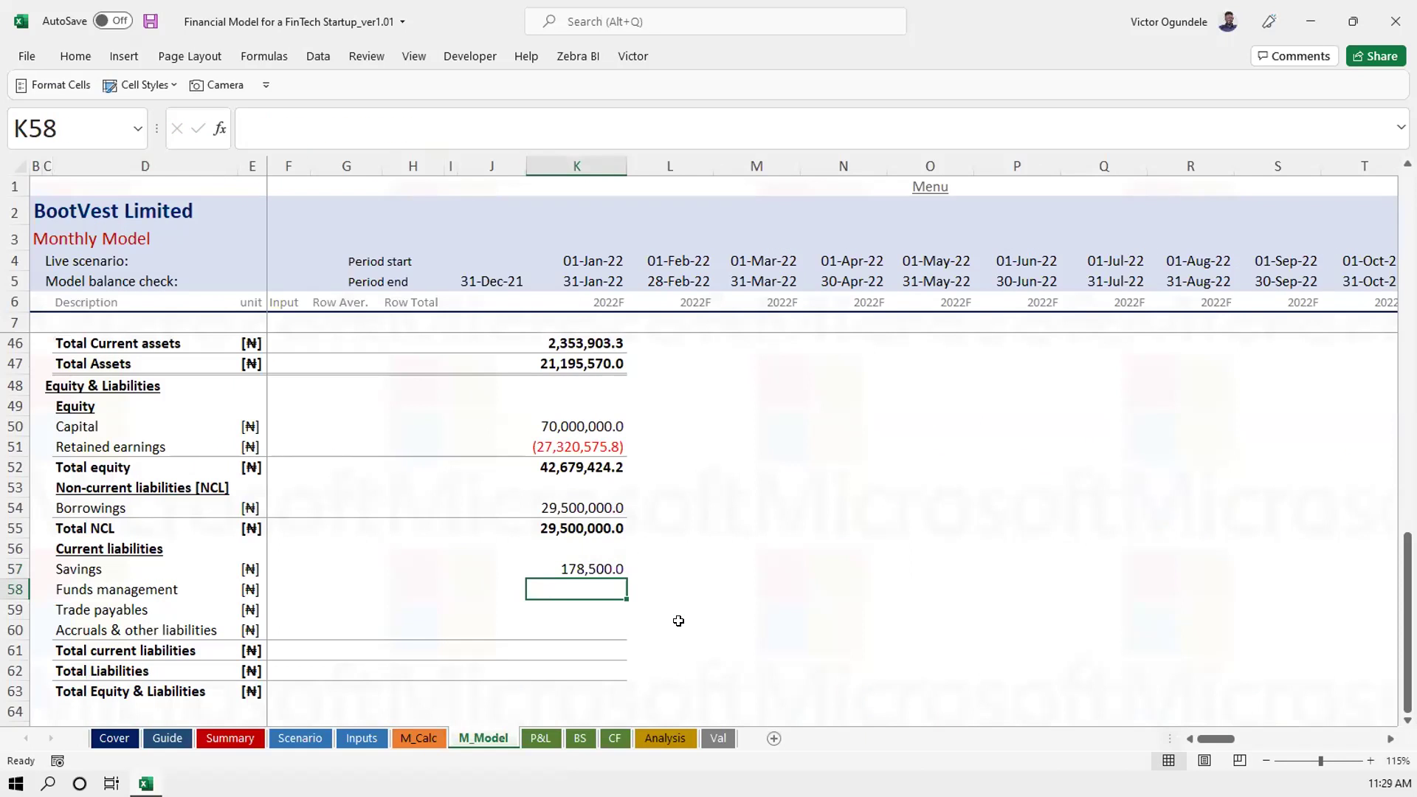
# Link Funds management in K58 to the January Average investment of the Investment Facility with =M_Calc!K159
pyautogui.write('=')
pyautogui.hotkey('ctrl', 'pageup')
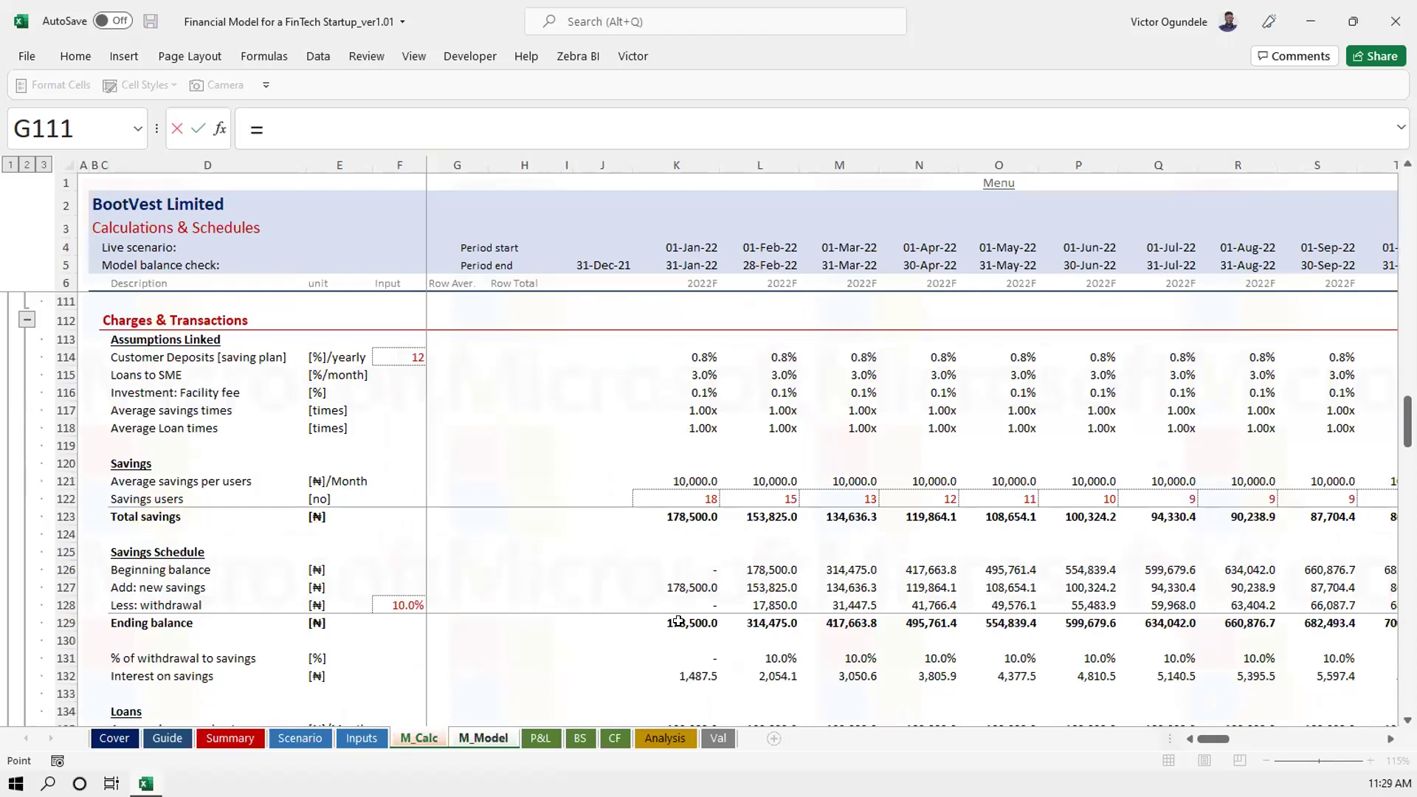
pyautogui.scroll(-4, 736, 646)
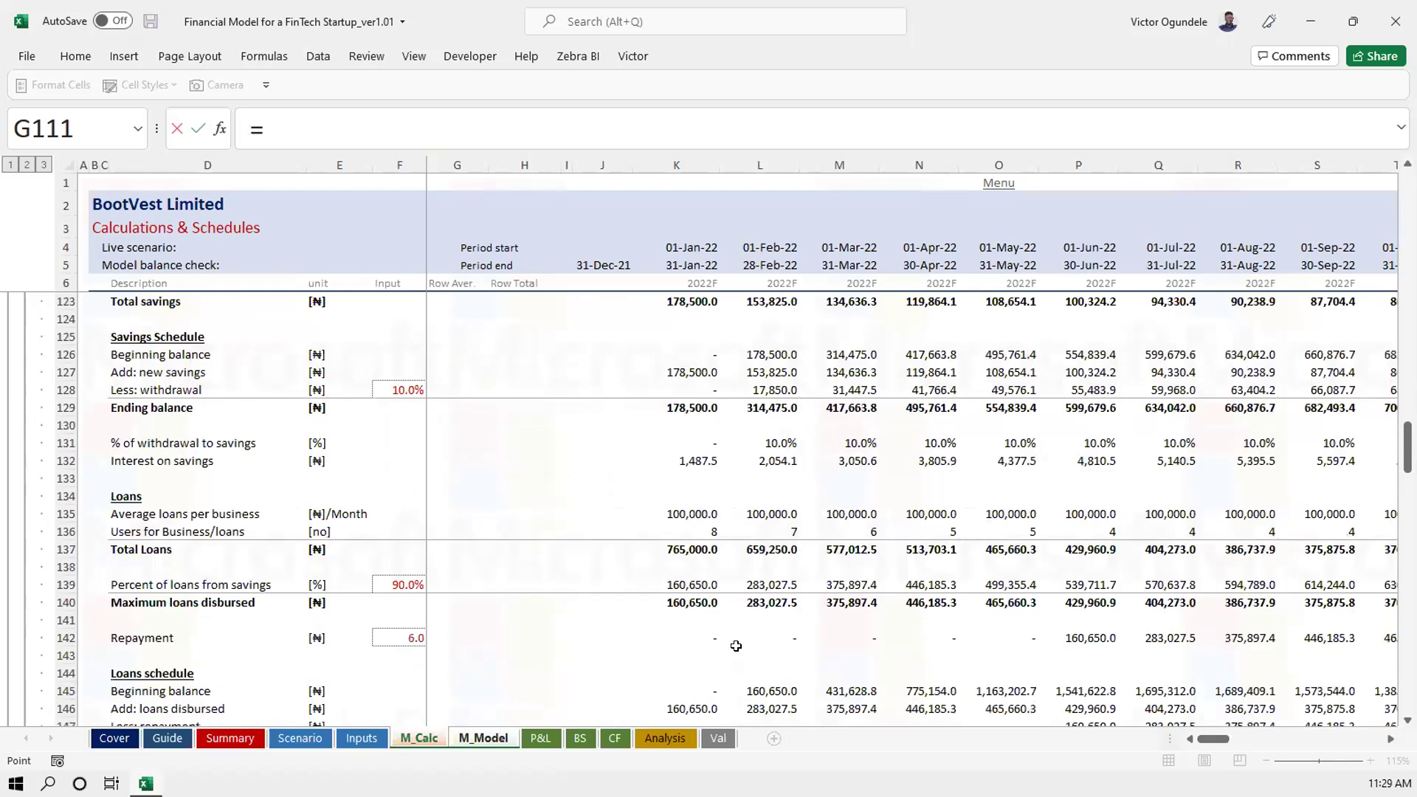
pyautogui.scroll(-2, 736, 646)
pyautogui.scroll(-6, 735, 645)
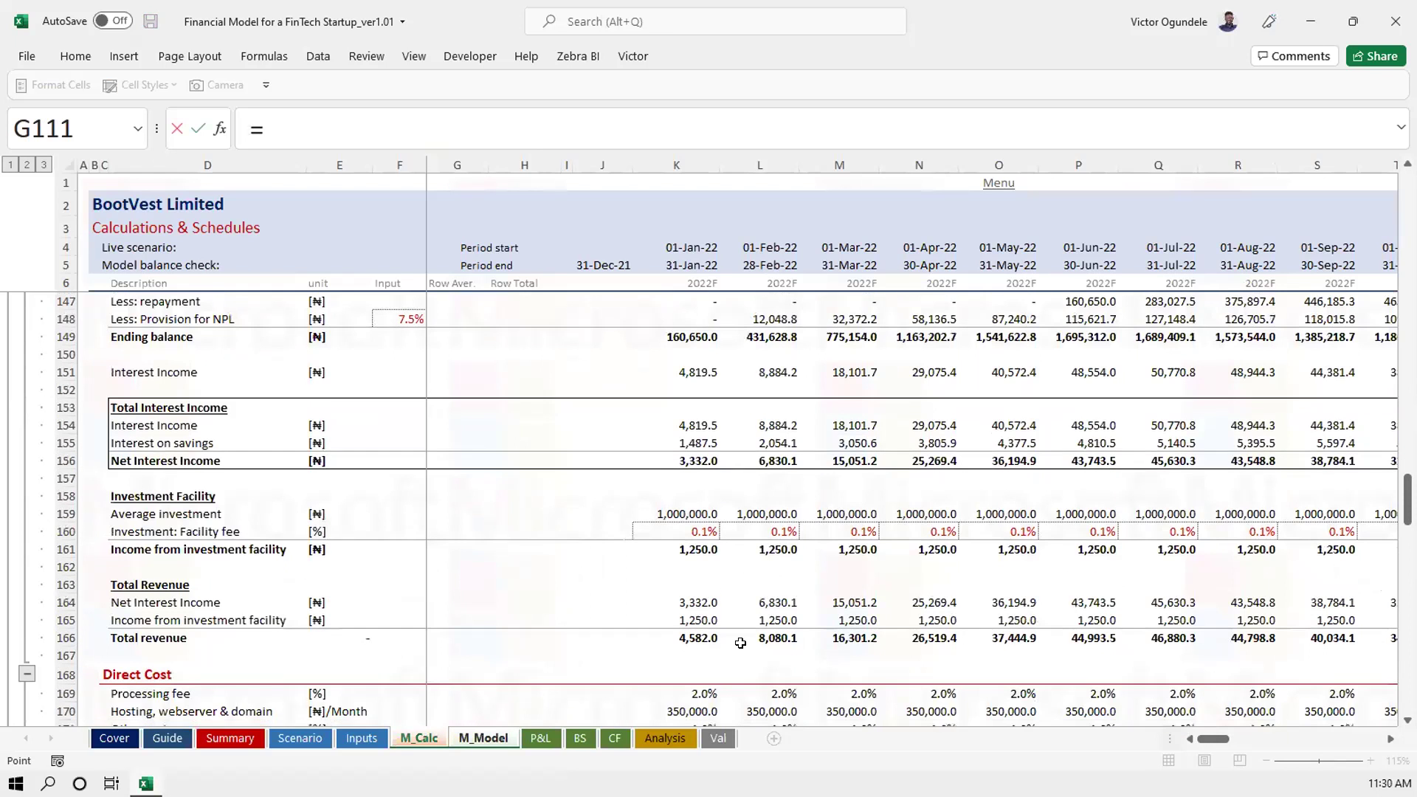
pyautogui.click(676, 509)
pyautogui.press('Return')
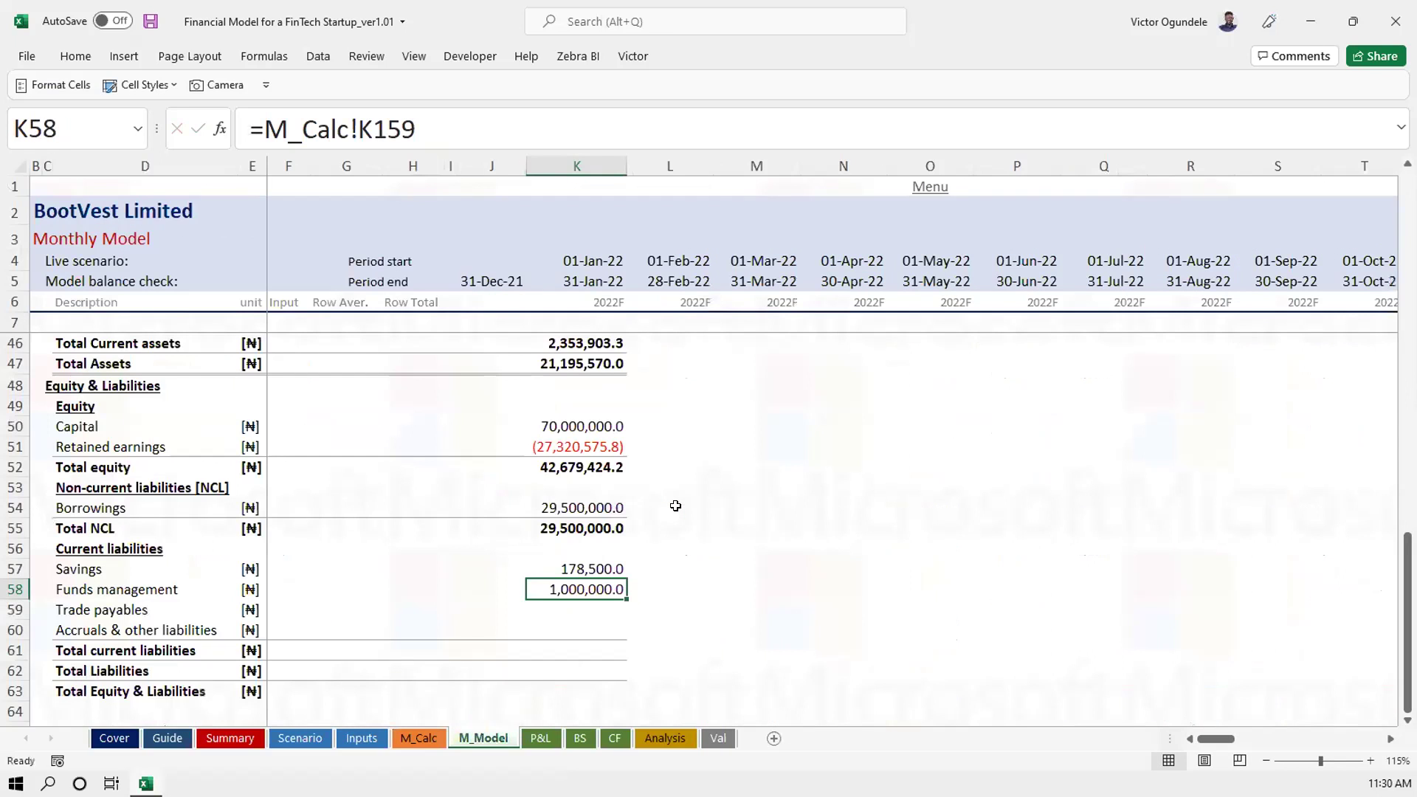
# Link Trade payables in K59 to January Payables with =M_Calc!K251, and carry the link down to Accruals & other liabilities in K60
pyautogui.press('Down')
pyautogui.write('=')
pyautogui.hotkey('ctrl', 'pageup')
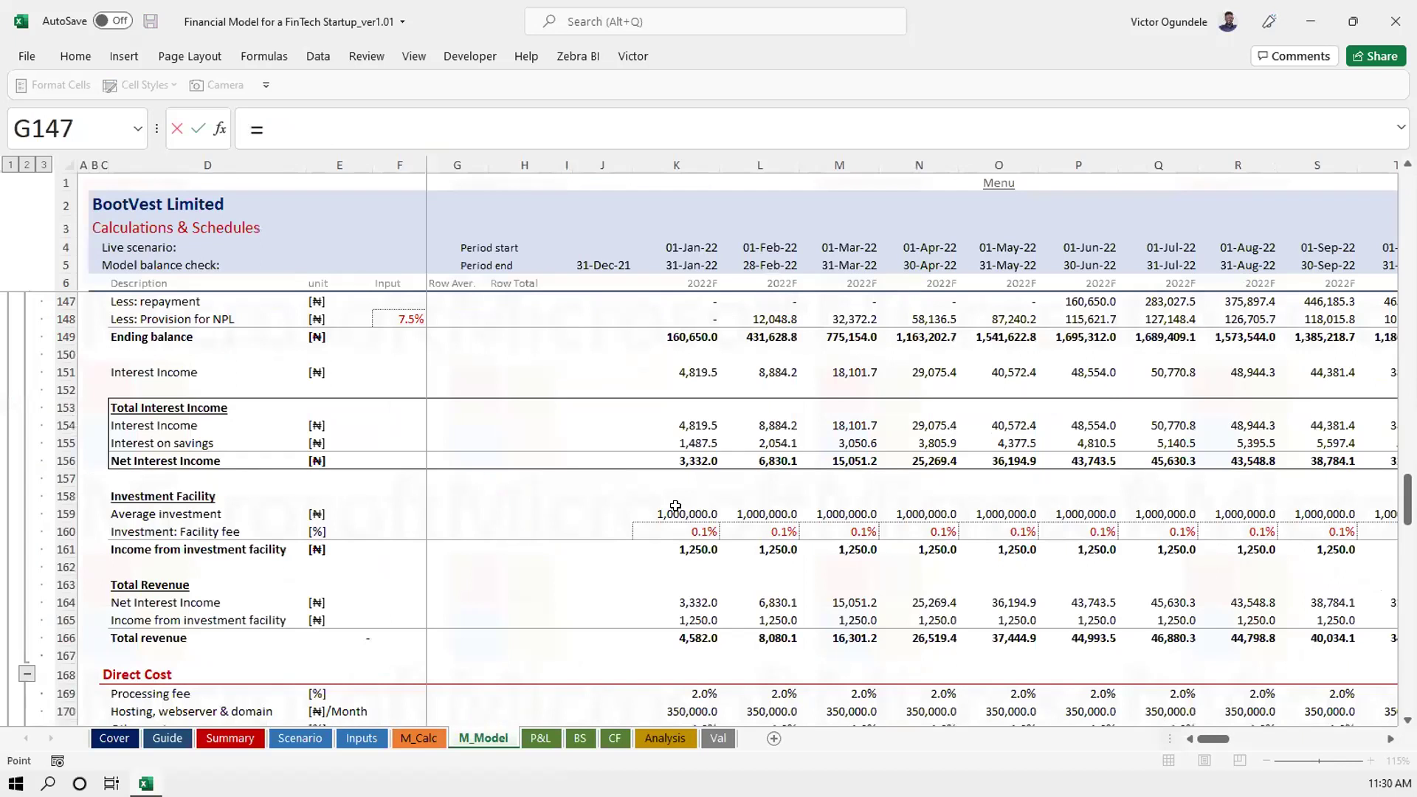
pyautogui.press('pagedown')
pyautogui.press('pagedown')
pyautogui.press('pagedown')
pyautogui.press('pagedown')
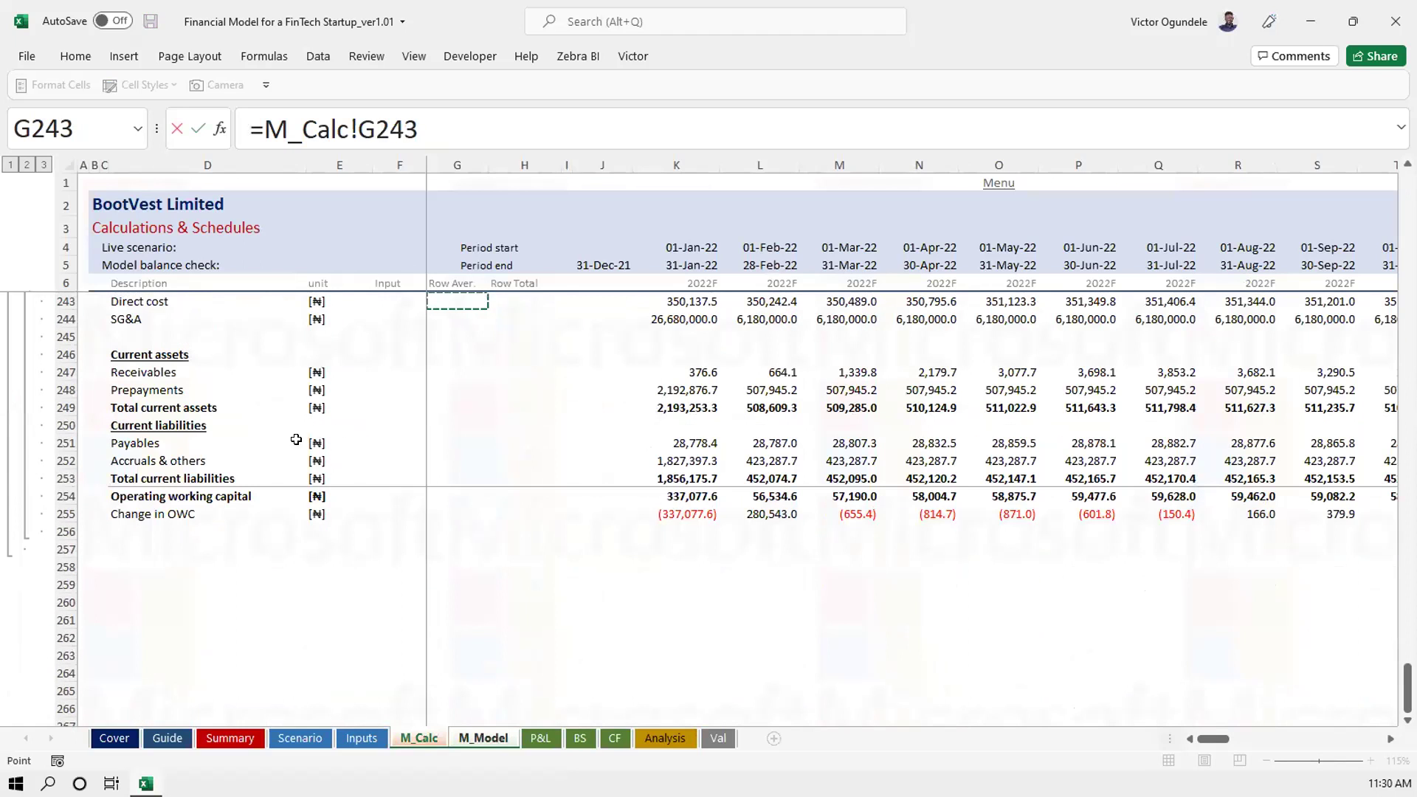
pyautogui.click(677, 443)
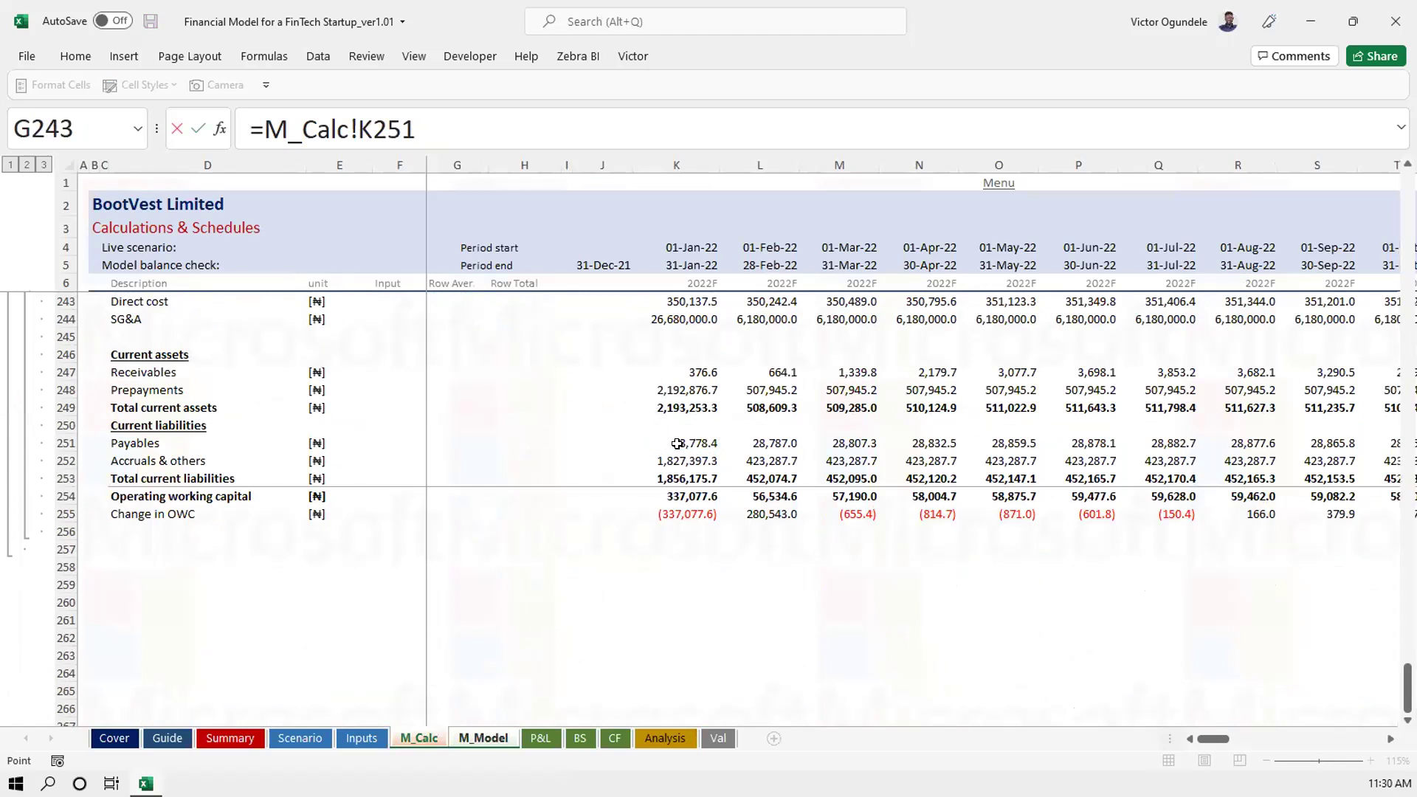
pyautogui.press('Return')
pyautogui.press('Down')
# Sum Total current liabilities in K61 with AutoSum and calculate Total Liabilities in K62 with =K55+K61
pyautogui.hotkey('alt', '=')
pyautogui.press('Return')
pyautogui.write('=')
pyautogui.press('Up')
pyautogui.press('Up')
pyautogui.press('Up')
pyautogui.press('Up')
pyautogui.press('Up')
pyautogui.press('Up')
pyautogui.press('Up')
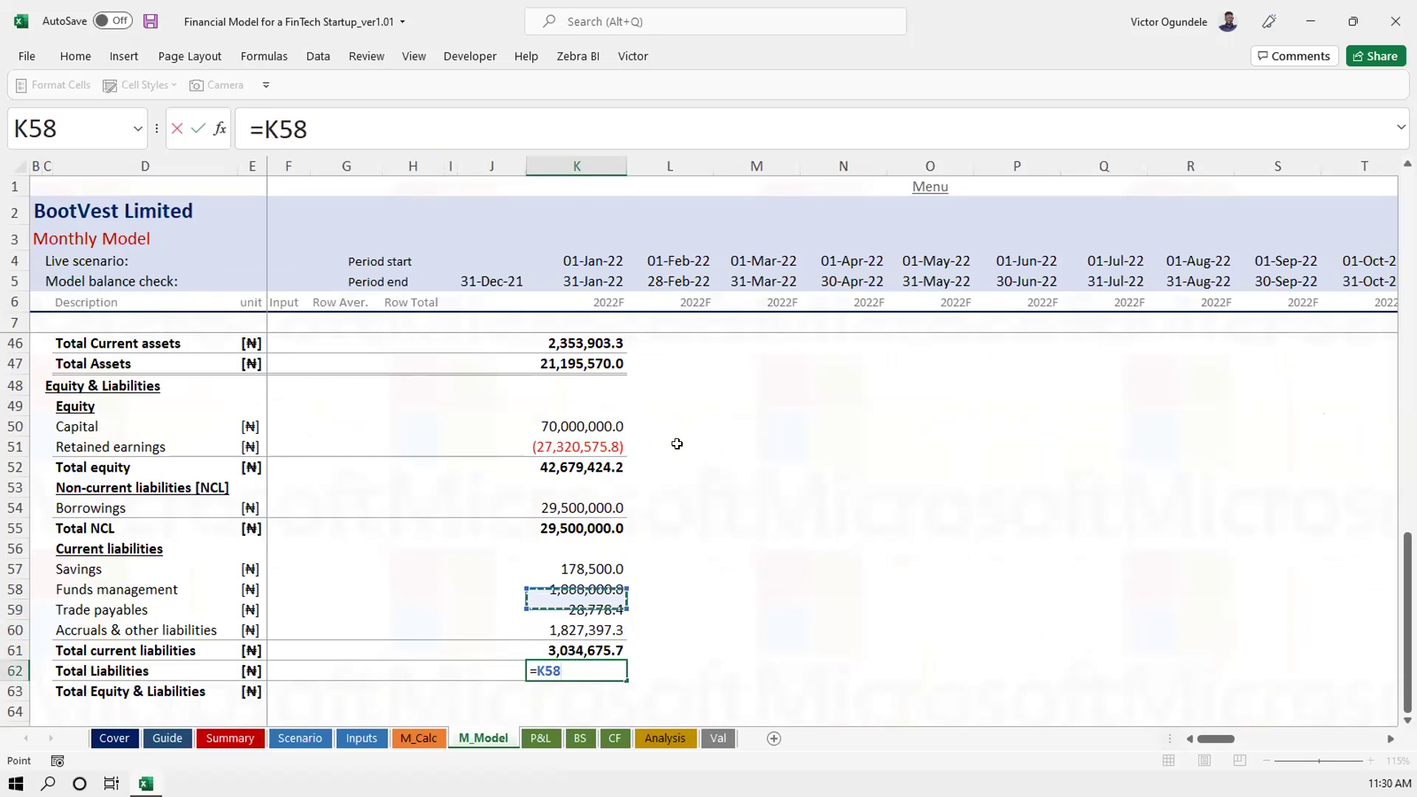
pyautogui.write('+')
pyautogui.press('Up')
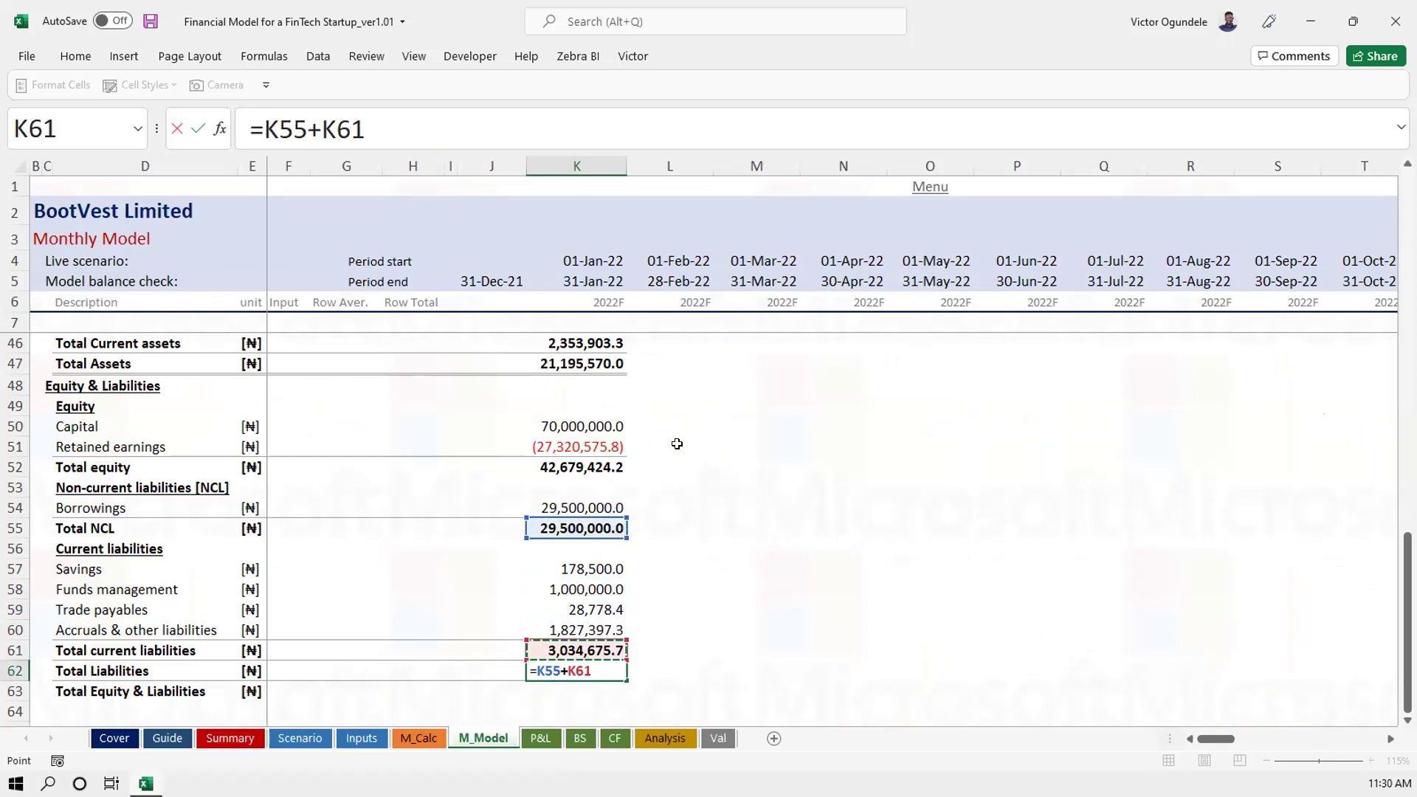
pyautogui.press('Return')
# Calculate Total Equity & Liabilities in K63 by adding Total equity and Total Liabilities with =K52+K62
pyautogui.write('=')
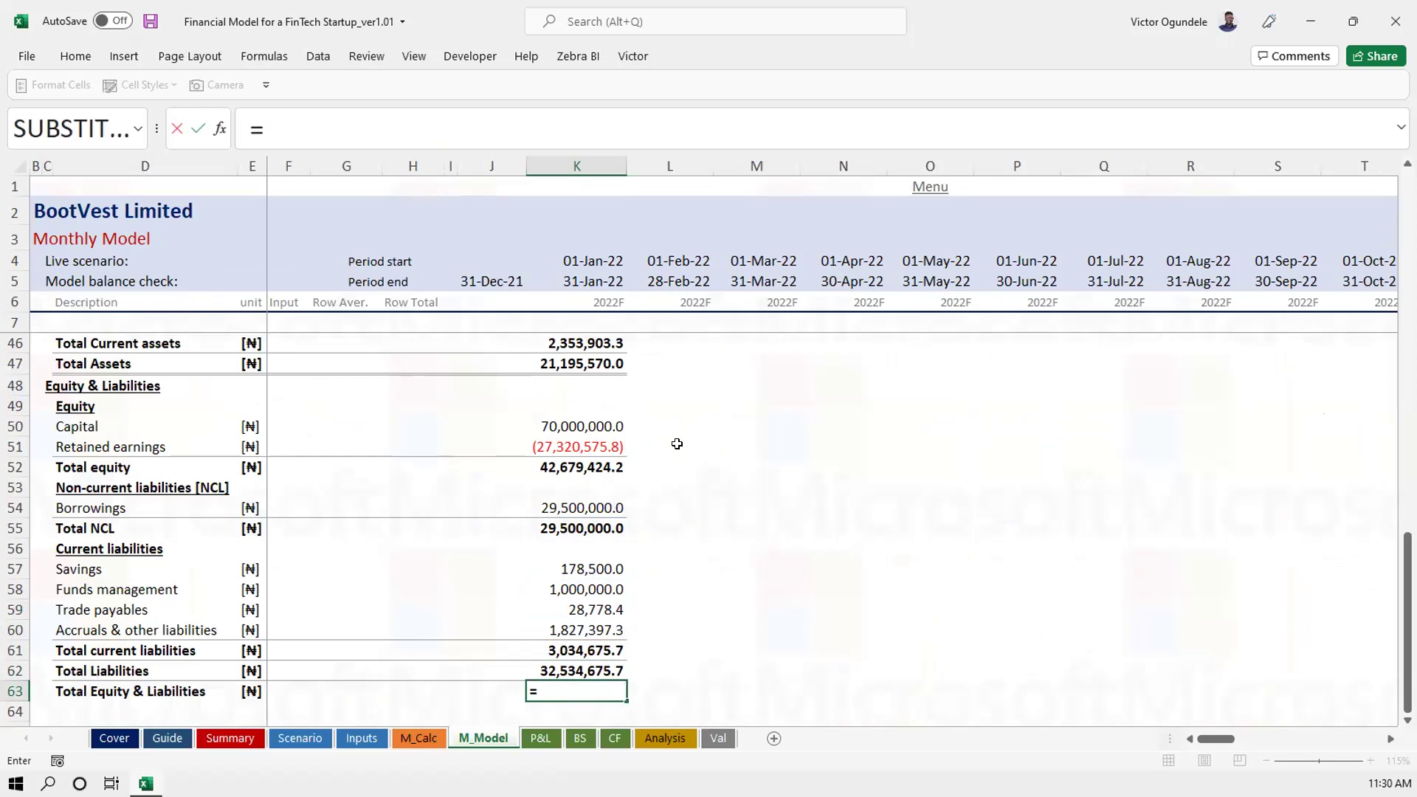
pyautogui.press('Up')
pyautogui.press('Up')
pyautogui.press('Up')
pyautogui.press('Up')
pyautogui.press('Up')
pyautogui.press('Up')
pyautogui.press('Up')
pyautogui.press('Up')
pyautogui.press('Up')
pyautogui.press('Up')
pyautogui.press('Up')
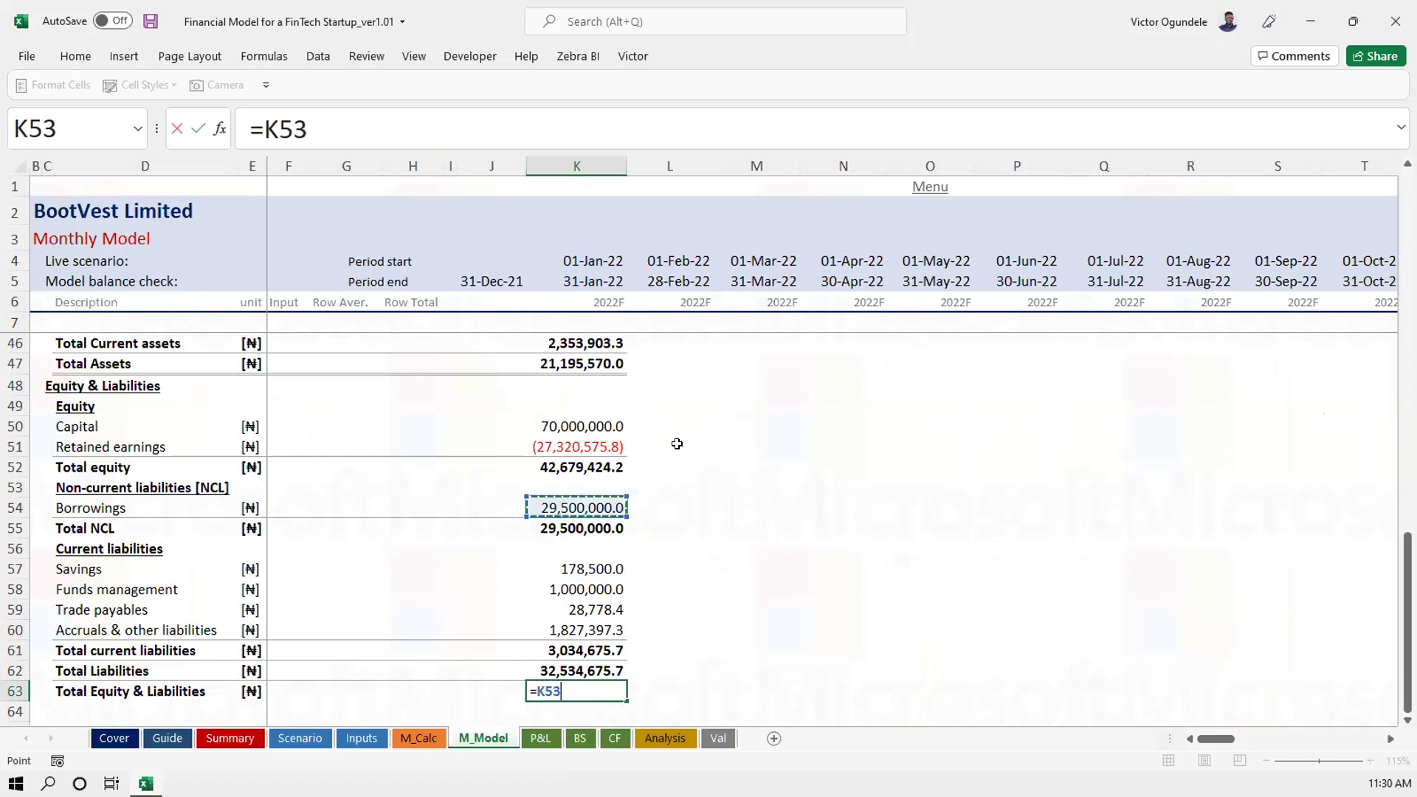
pyautogui.write('+')
pyautogui.press('Up')
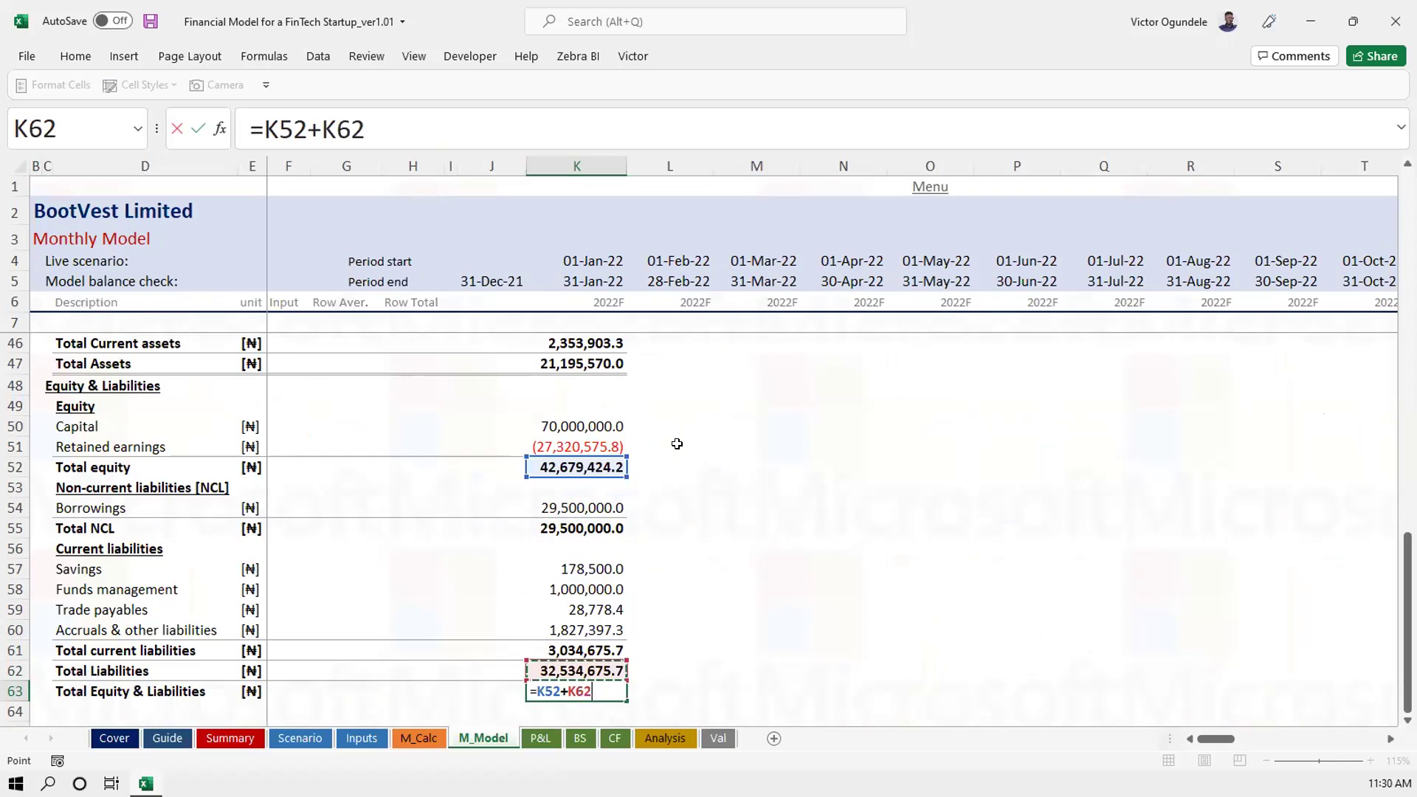
pyautogui.hotkey('shift', 'Tab')
# Label cell D65 Balance check, two rows below Total Equity & Liabilities, and save the workbook
pyautogui.press('Left')
pyautogui.press('Left')
pyautogui.press('Left')
pyautogui.press('Left')
pyautogui.press('Down')
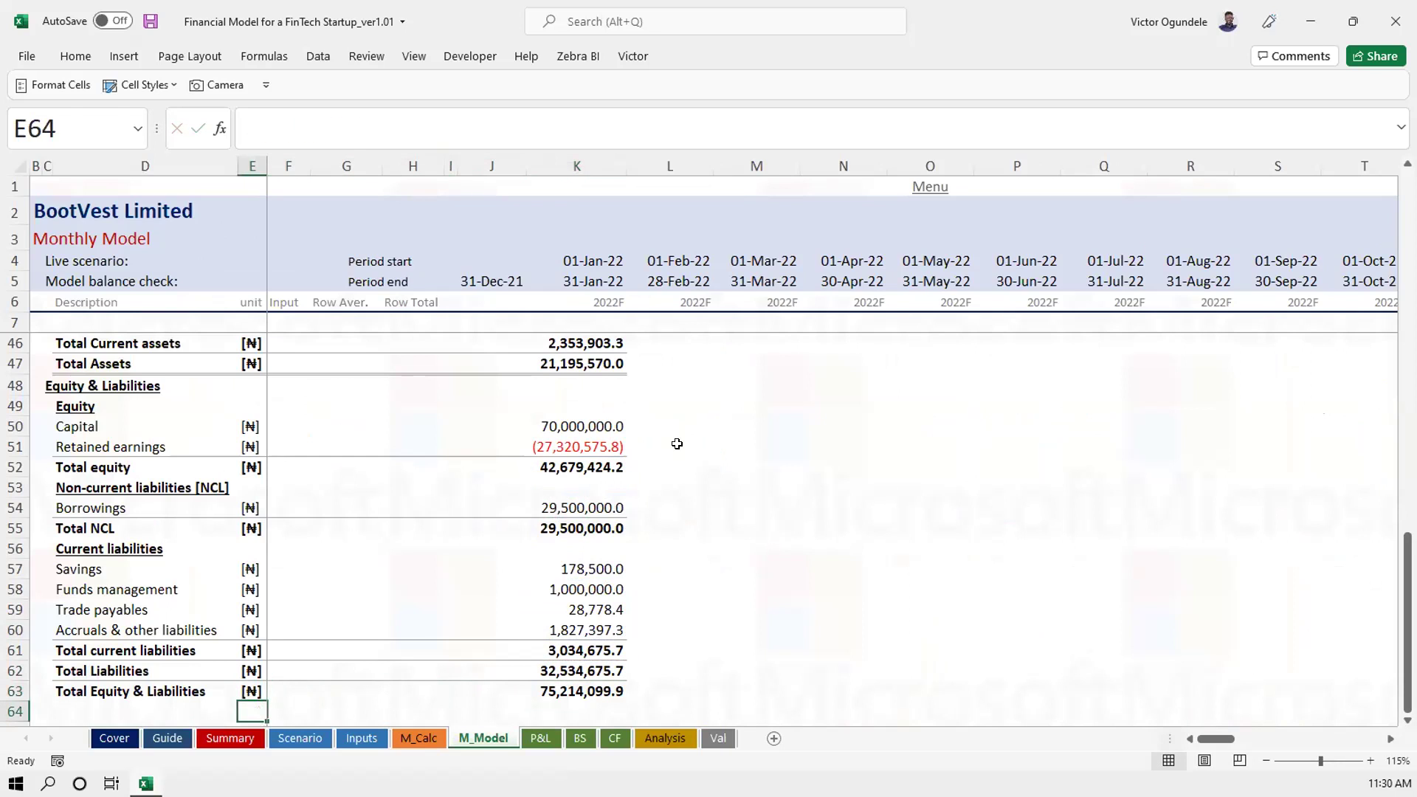
pyautogui.press('Down')
pyautogui.press('Left')
pyautogui.write('Balance check')
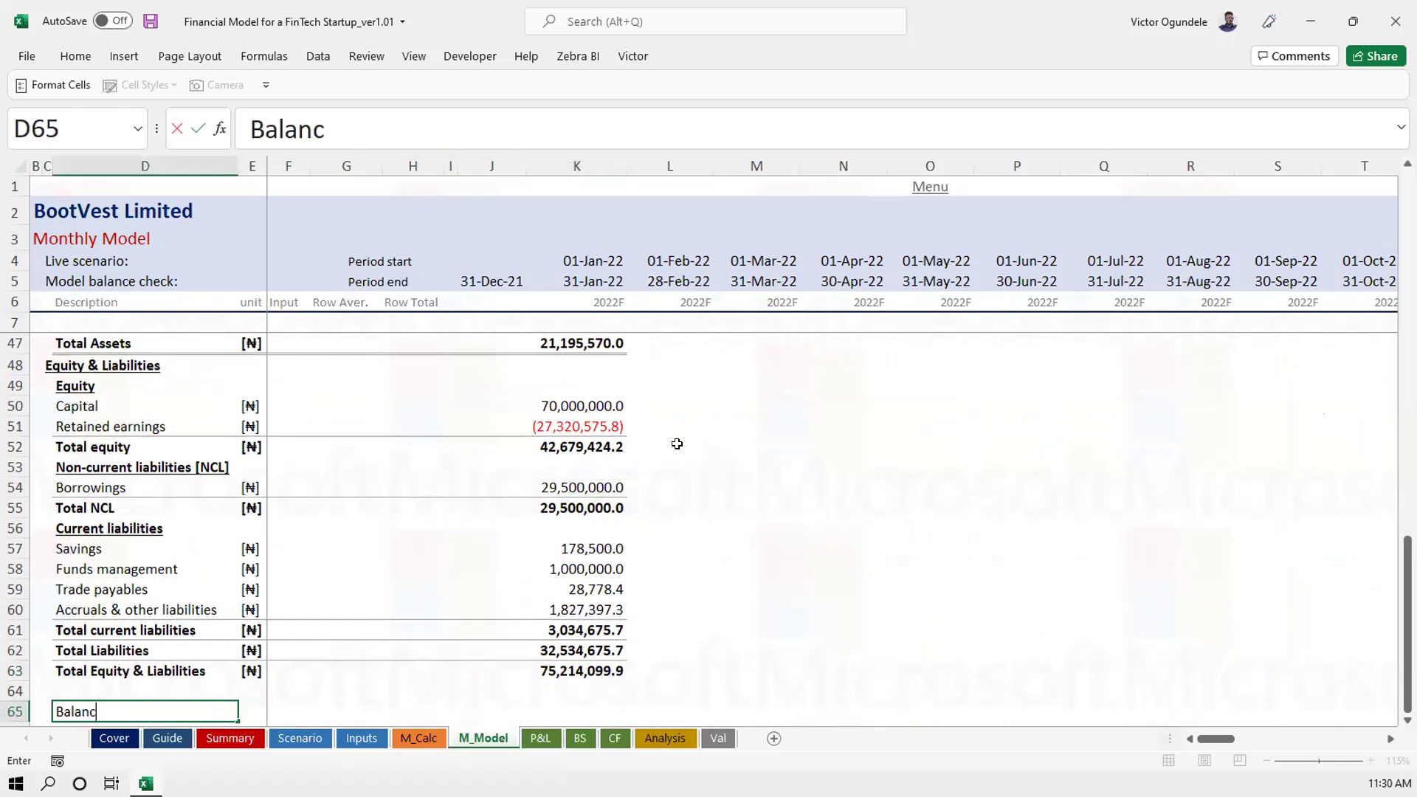
pyautogui.hotkey('ctrl', 's')
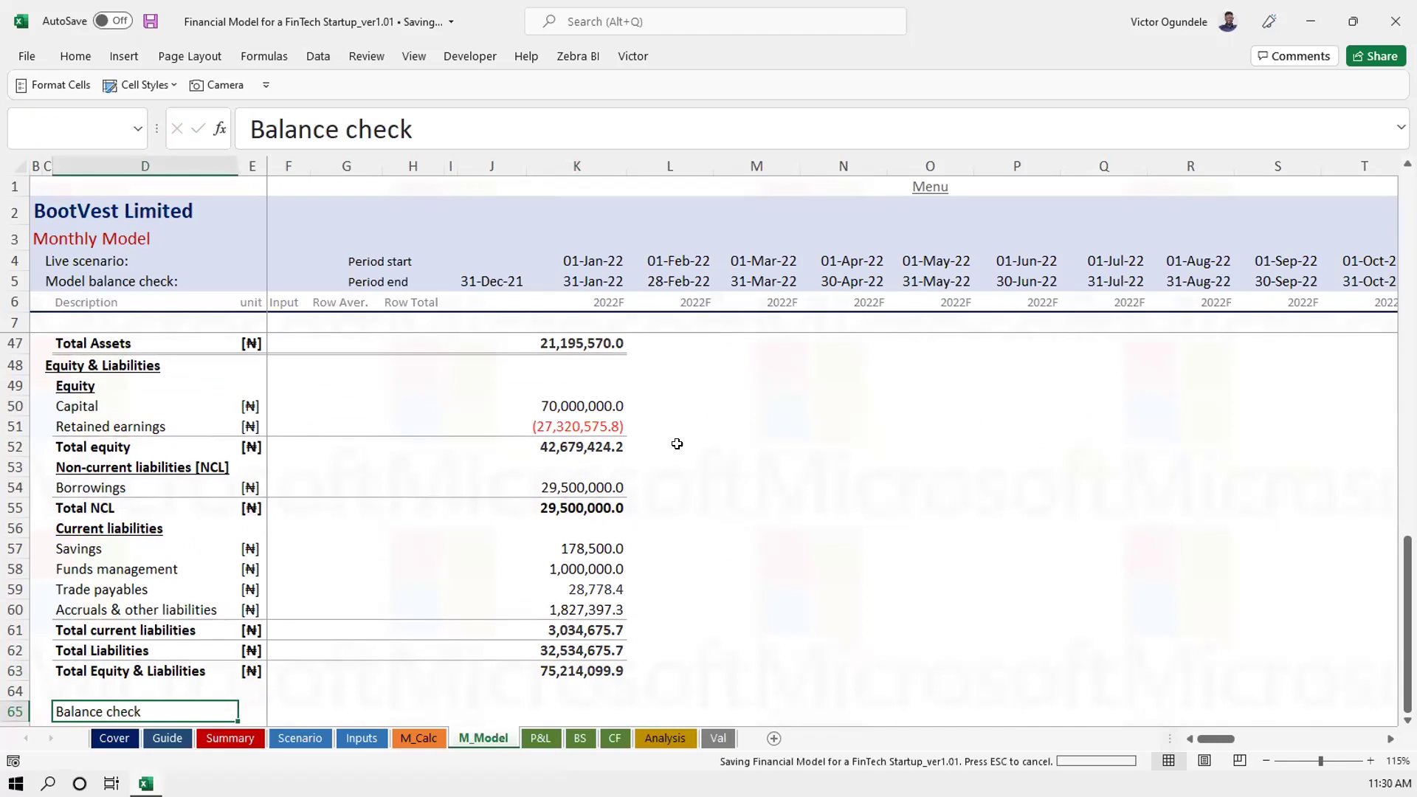
# Calculate the January balance check in K65 as Total Assets minus Total Equity & Liabilities with =K47-K63, and save the workbook
pyautogui.press('Right')
pyautogui.press('Right')
pyautogui.press('Right')
pyautogui.press('Right')
pyautogui.press('Right')
pyautogui.press('Right')
pyautogui.press('Right')
pyautogui.write('=')
pyautogui.press('Up')
pyautogui.press('Up')
pyautogui.press('Up')
pyautogui.press('Up')
pyautogui.press('Up')
pyautogui.press('Up')
pyautogui.press('Up')
pyautogui.press('Up')
pyautogui.press('Up')
pyautogui.press('Up')
pyautogui.press('Up')
pyautogui.press('Up')
pyautogui.press('Up')
pyautogui.press('Up')
pyautogui.press('Up')
pyautogui.press('Up')
pyautogui.press('Up')
pyautogui.press('Up')
pyautogui.write('-')
pyautogui.press('Up')
pyautogui.press('Up')
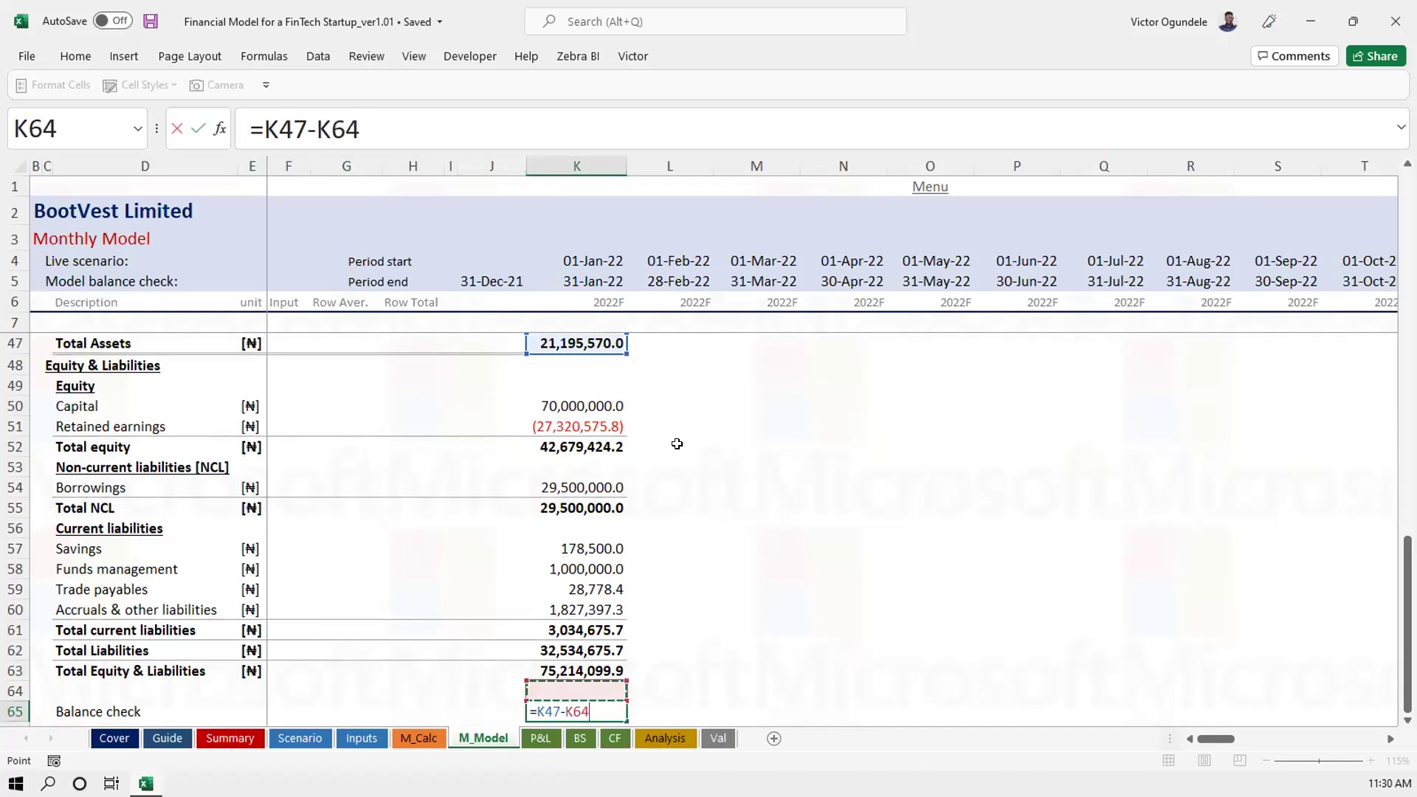
pyautogui.hotkey('ctrl', 's')
pyautogui.press('Down')
pyautogui.press('Up')
pyautogui.press('Up')
pyautogui.press('Up')
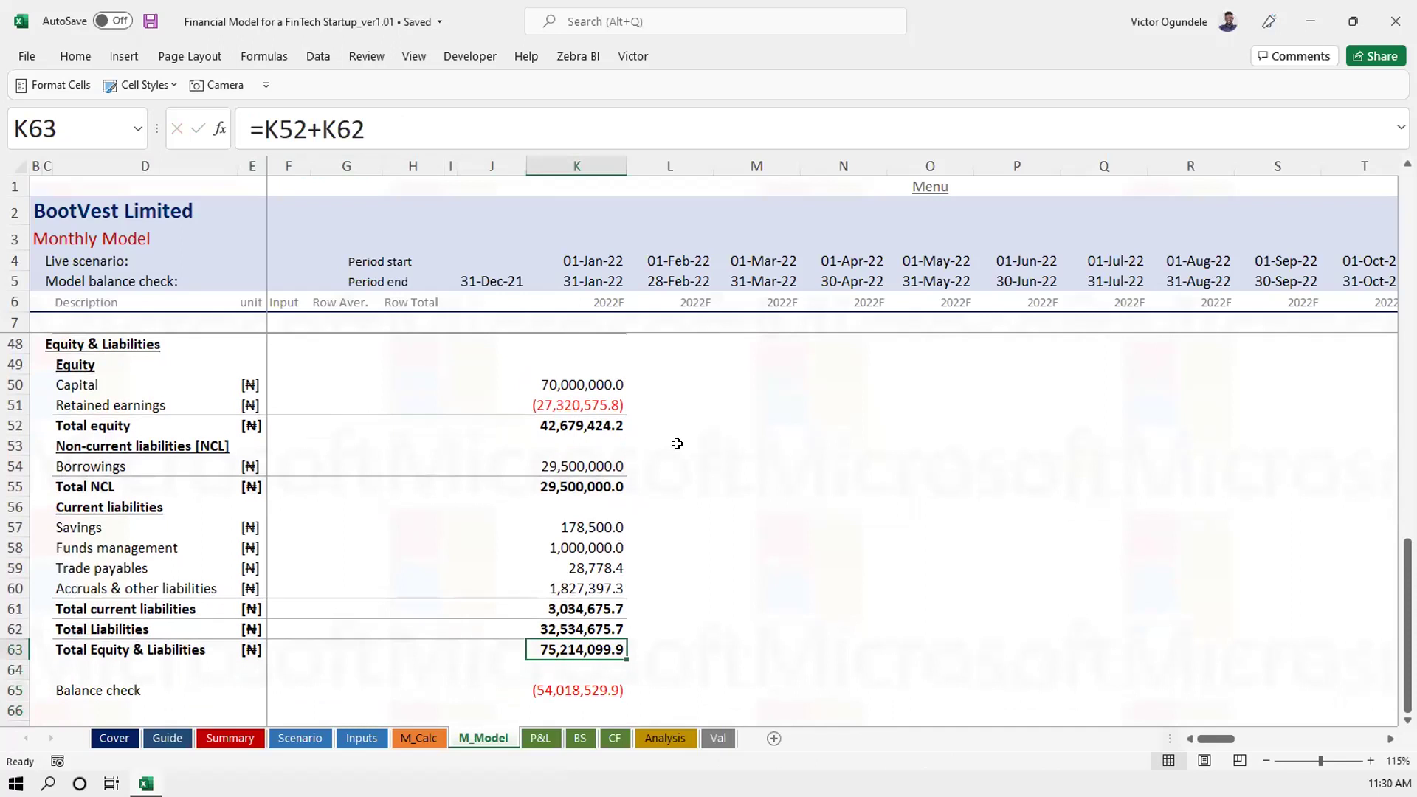
pyautogui.hotkey('ctrl', 's')
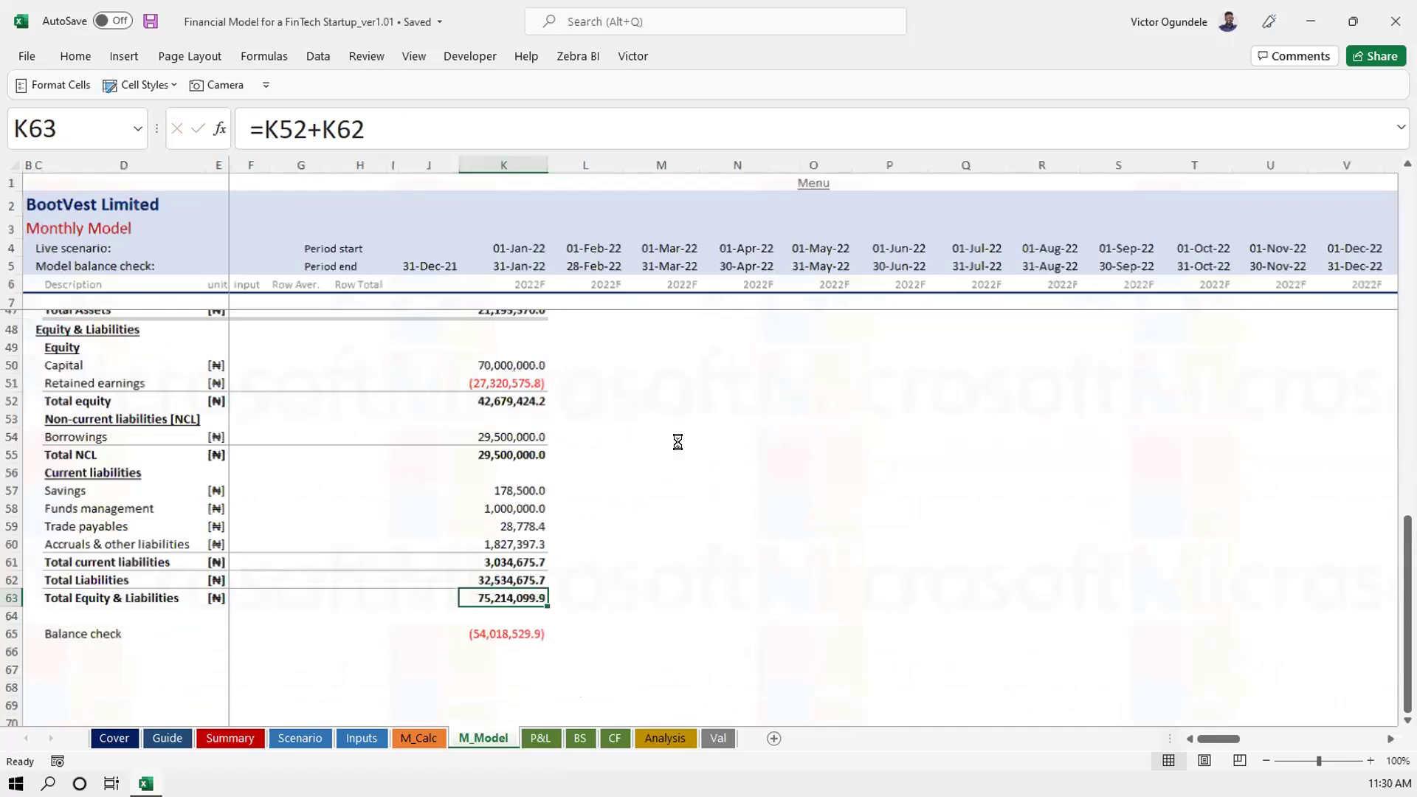
# Review the January balance sheet from the Balance check and Funds management link up to the asset lines
pyautogui.scroll(-1, 677, 443)
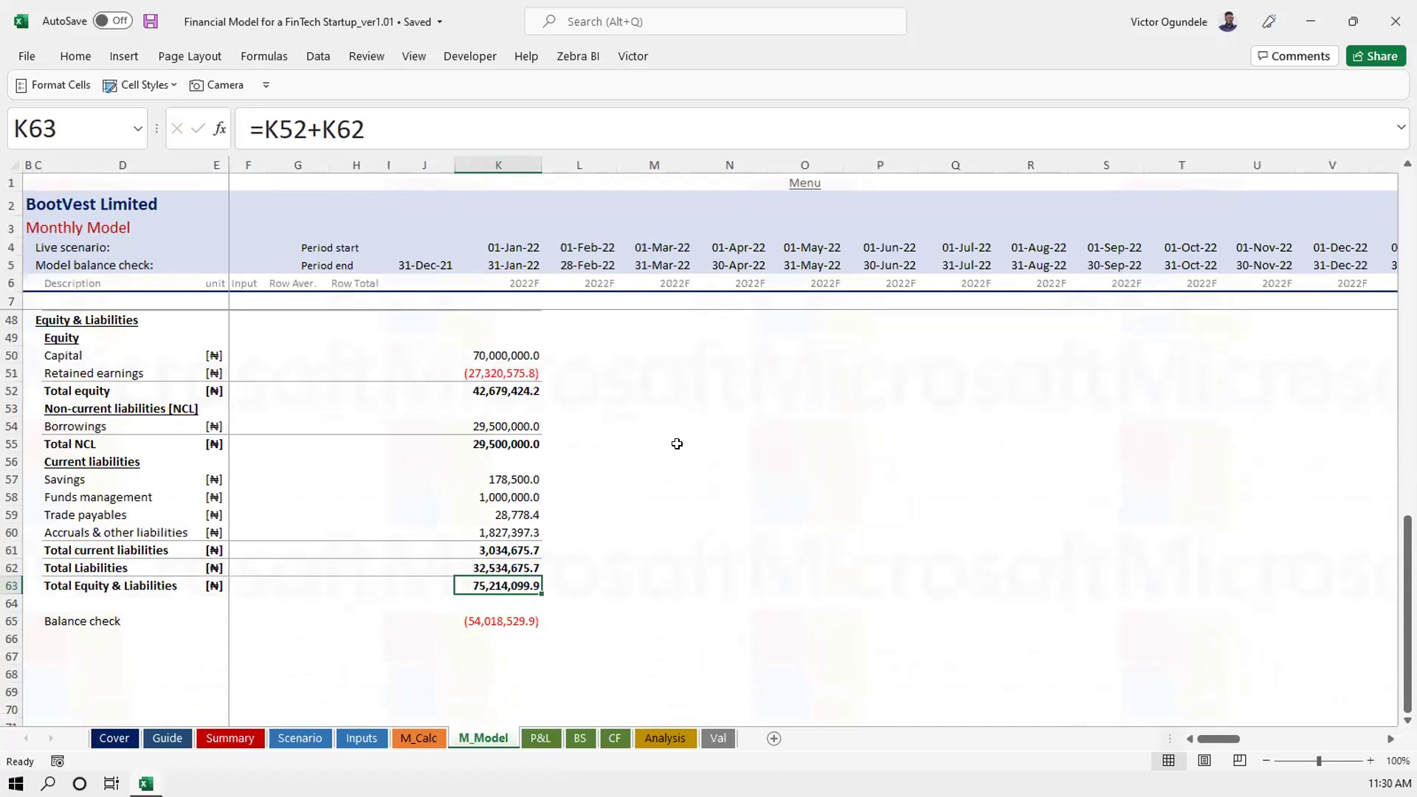
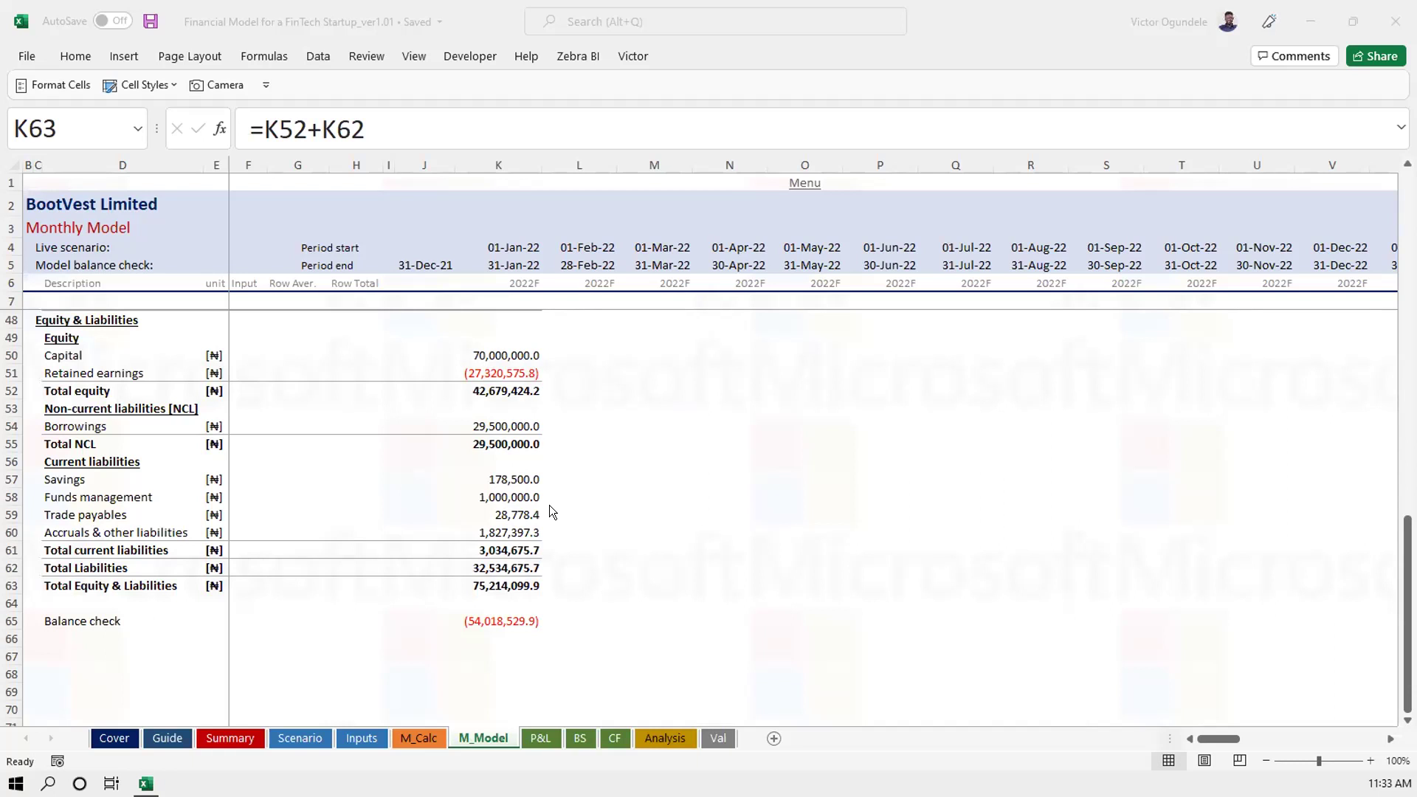
pyautogui.click(508, 499)
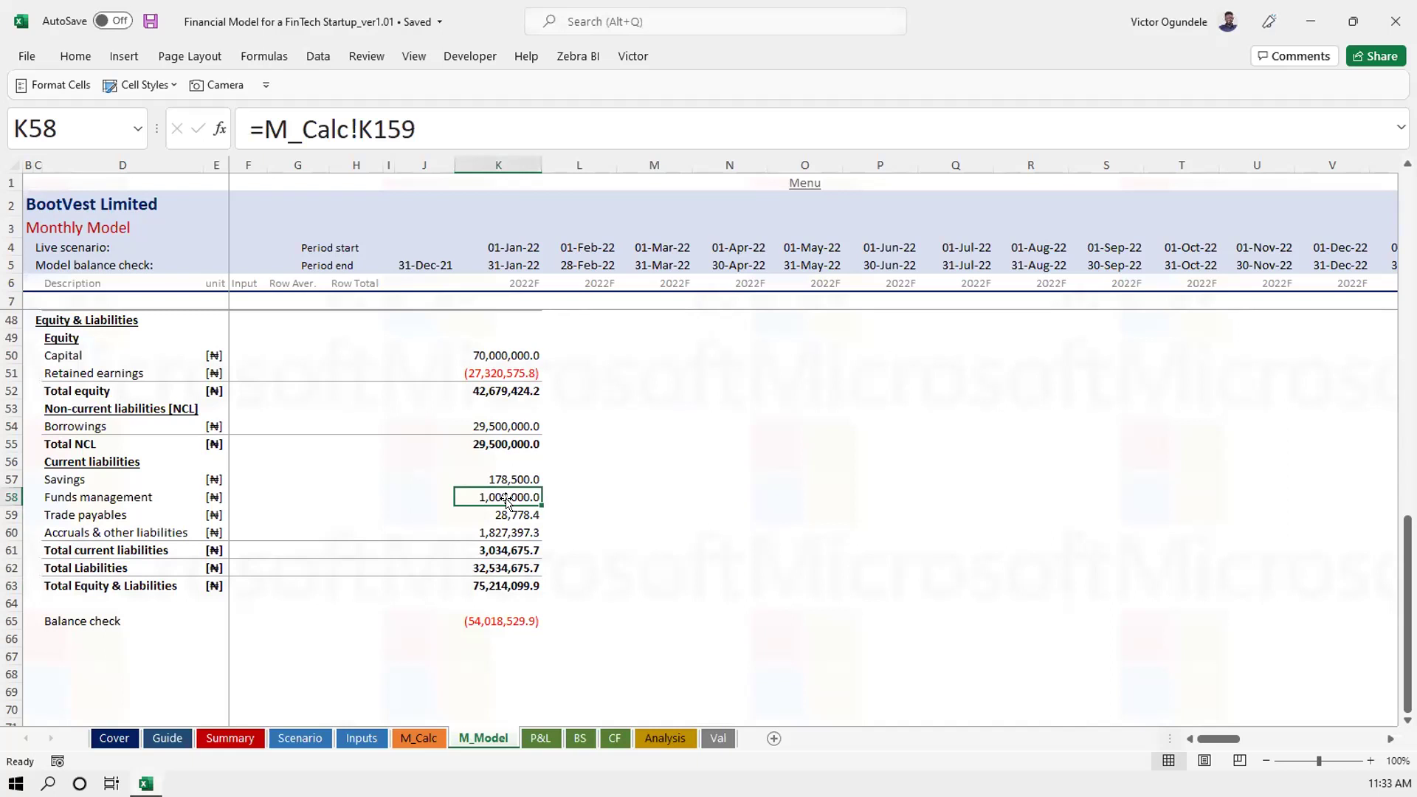
pyautogui.keyDown('ctrl'); pyautogui.scroll(-1, 507, 499); pyautogui.keyUp('ctrl')
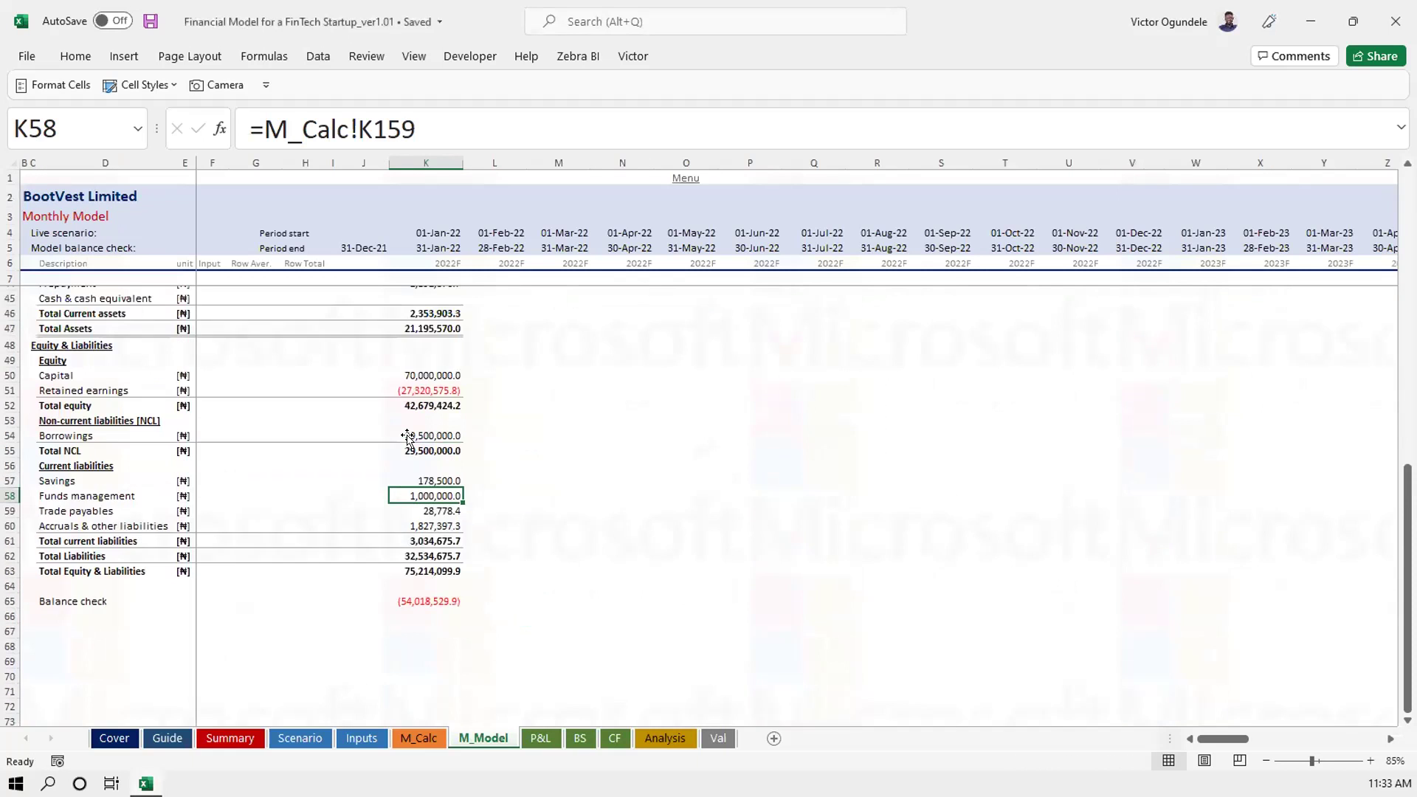
pyautogui.keyDown('ctrl'); pyautogui.scroll(1, 407, 437); pyautogui.keyUp('ctrl')
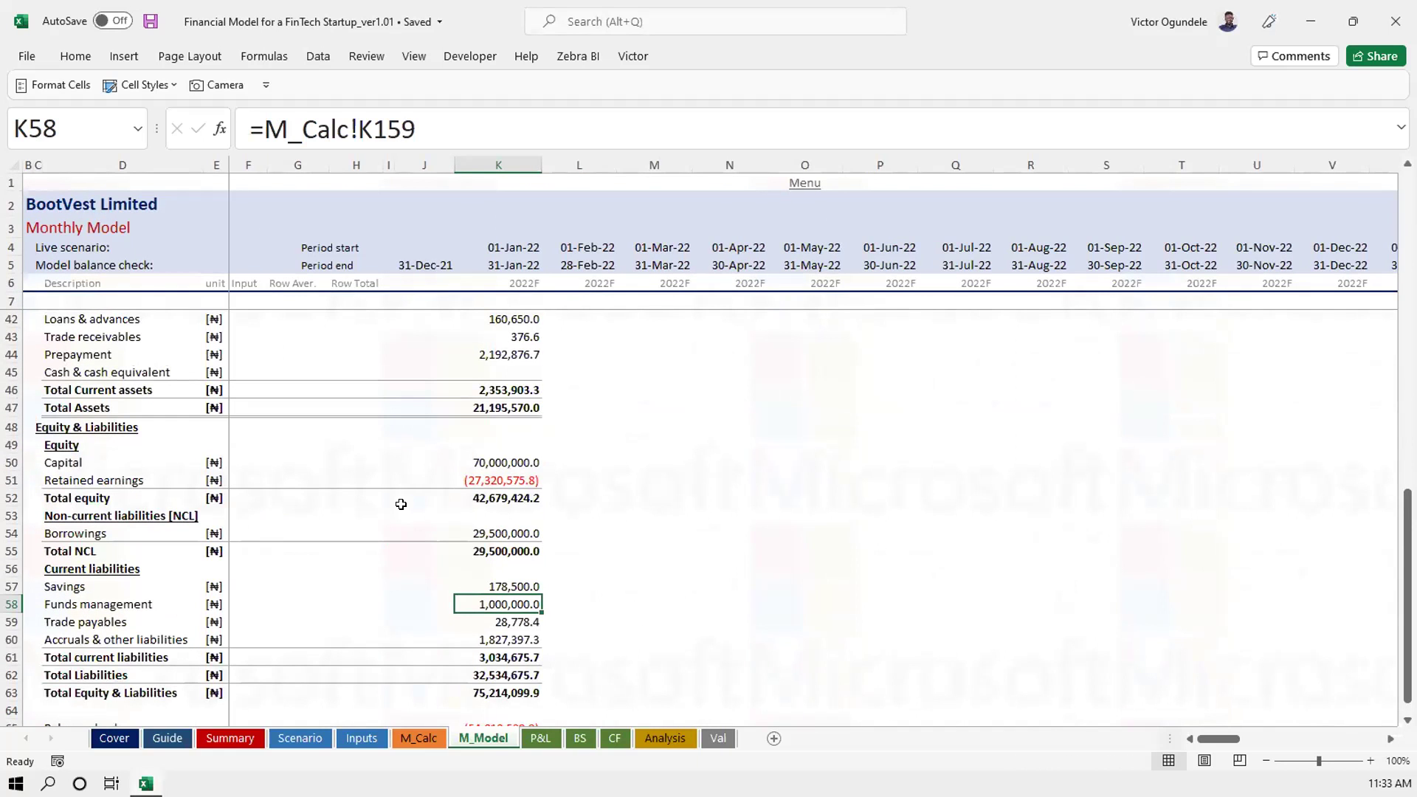
pyautogui.scroll(-3, 401, 504)
pyautogui.scroll(4, 374, 591)
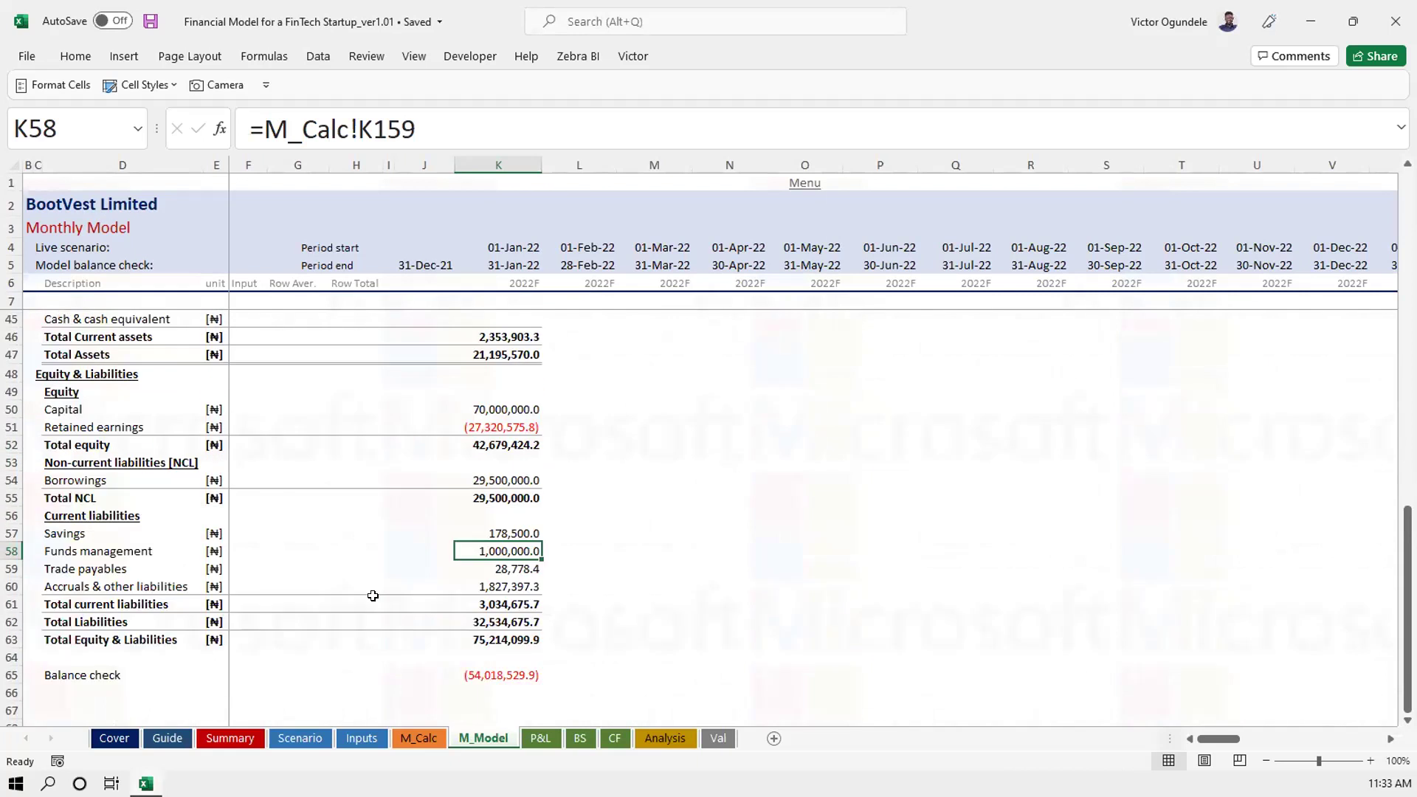
pyautogui.scroll(3, 373, 595)
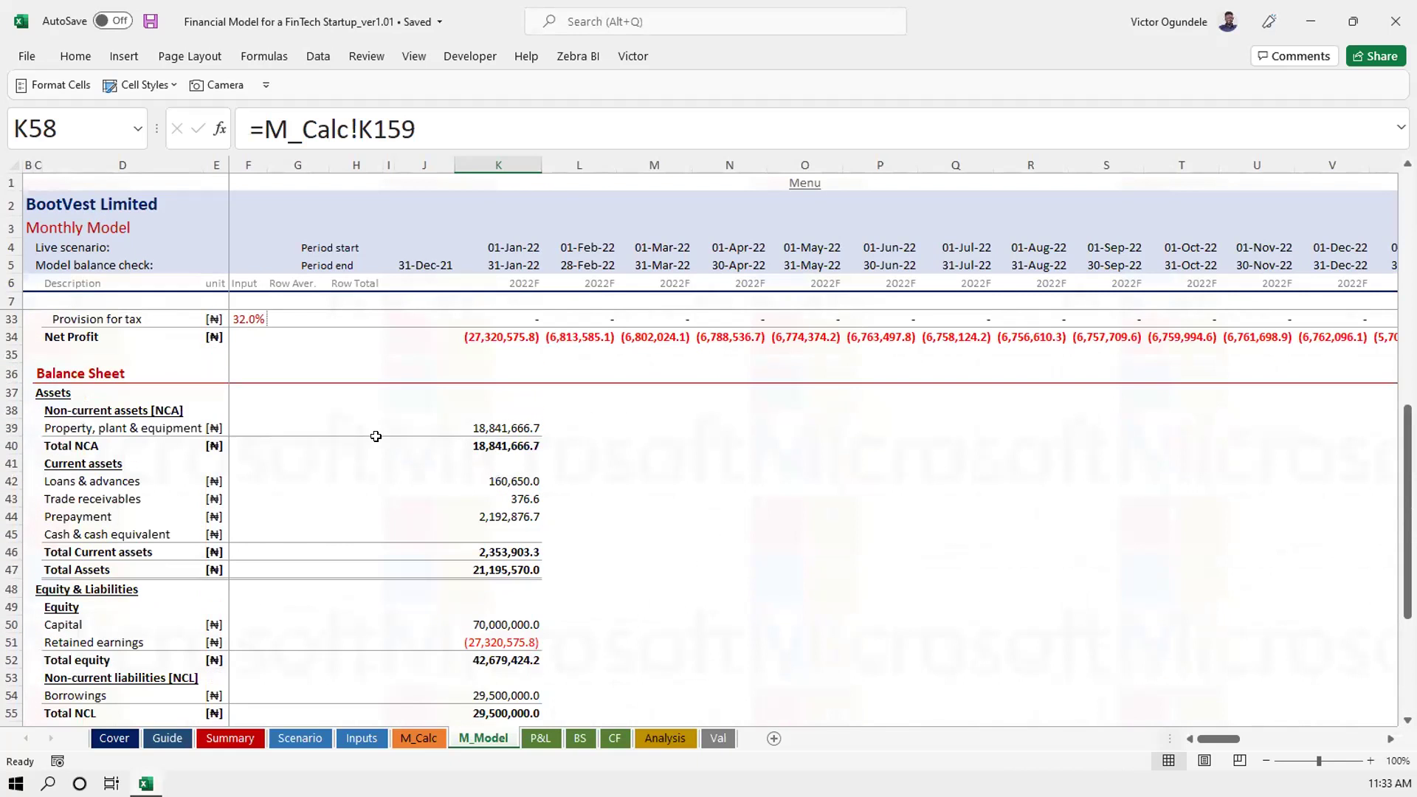
pyautogui.click(488, 430)
pyautogui.hotkey('shift', 'Down')
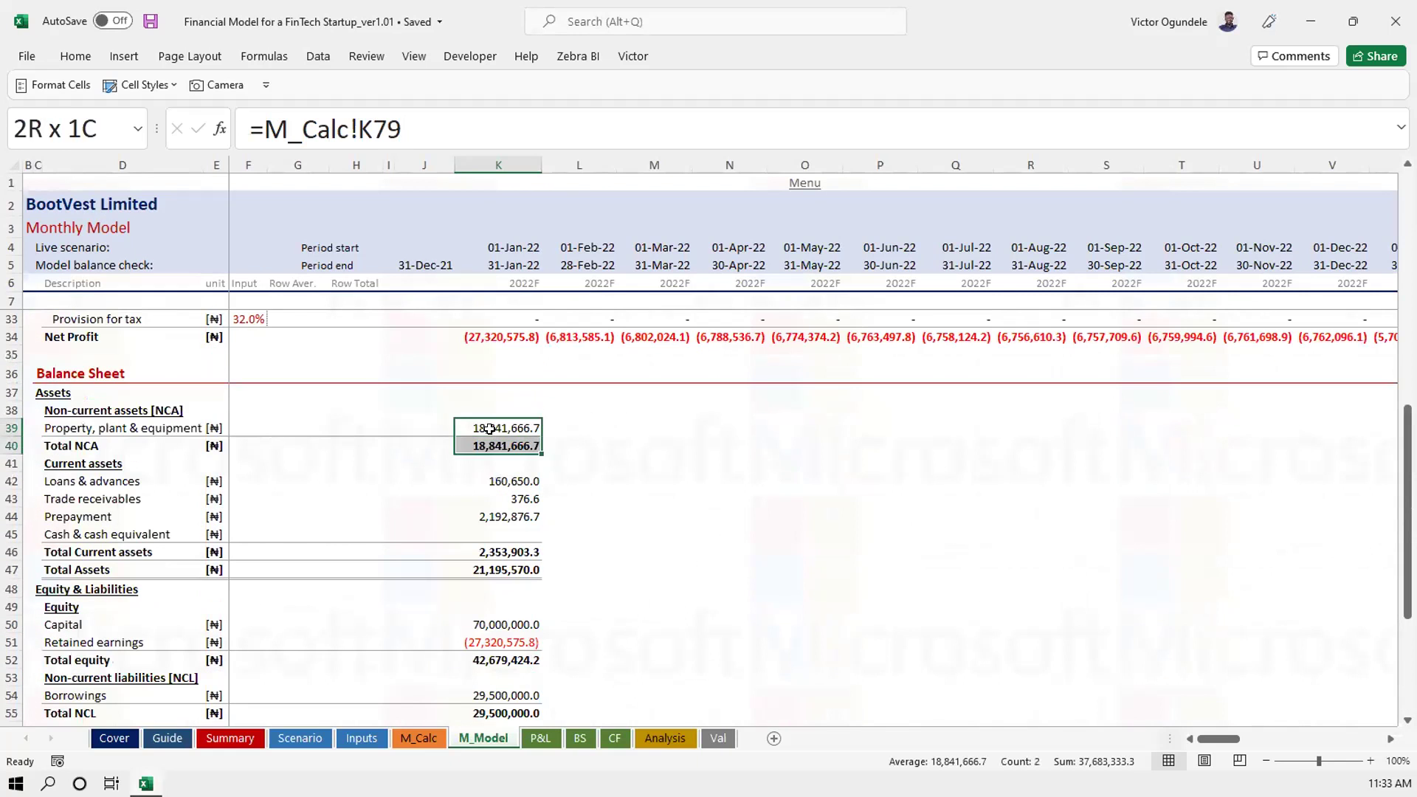
pyautogui.hotkey('shift', 'Down')
pyautogui.hotkey('shift', 'Down')
pyautogui.hotkey('shift', 'Down')
pyautogui.hotkey('shift', 'Down')
pyautogui.hotkey('shift', 'Down')
pyautogui.hotkey('shift', 'Down')
pyautogui.hotkey('shift', 'Down')
pyautogui.hotkey('shift', 'Down')
pyautogui.hotkey('shift', 'Down')
pyautogui.hotkey('shift', 'Down')
pyautogui.hotkey('shift', 'Down')
pyautogui.hotkey('shift', 'Down')
pyautogui.hotkey('shift', 'Down')
pyautogui.hotkey('shift', 'Down')
pyautogui.hotkey('shift', 'Down')
pyautogui.hotkey('shift', 'Down')
pyautogui.hotkey('shift', 'Down')
pyautogui.hotkey('shift', 'Down')
pyautogui.hotkey('shift', 'Down')
pyautogui.hotkey('shift', 'Down')
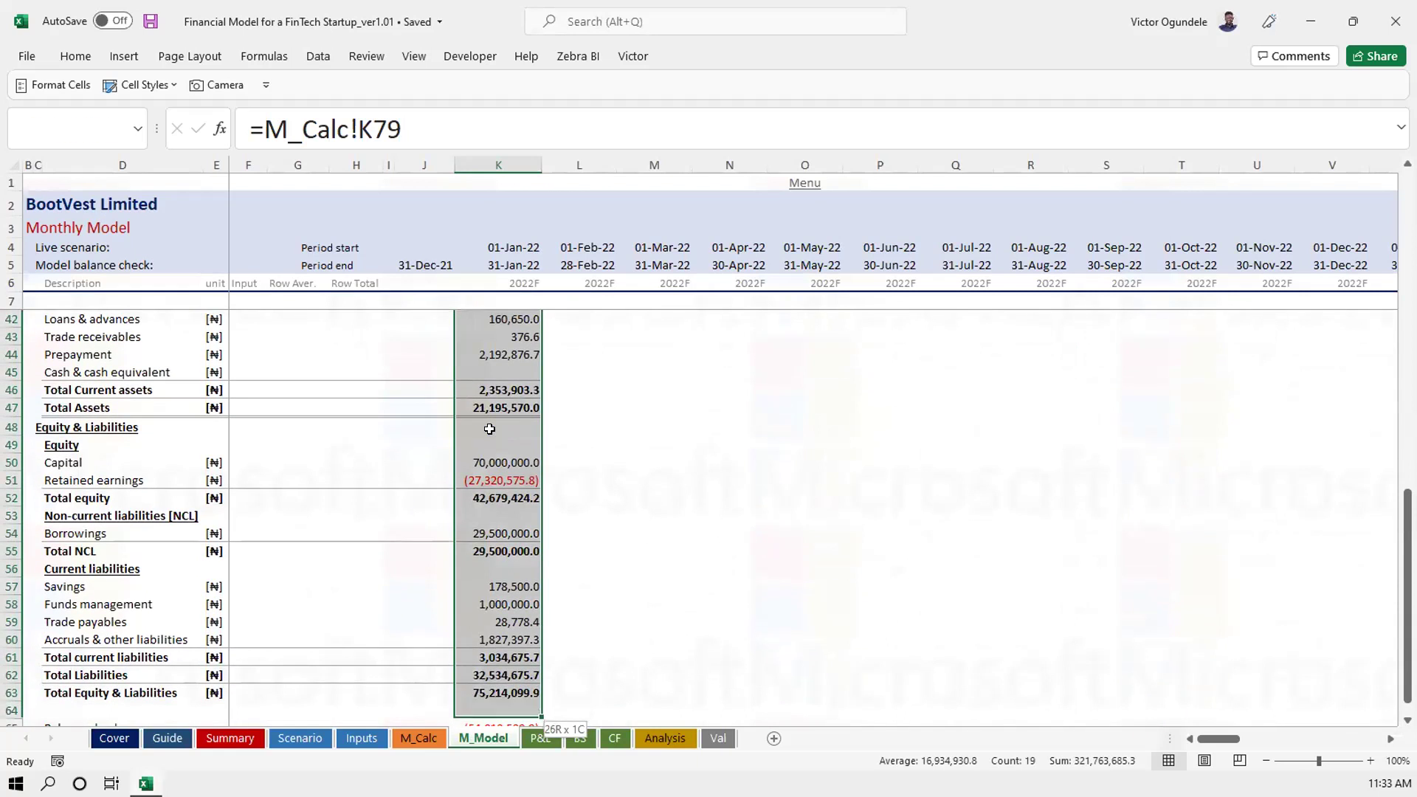
pyautogui.press('Up')
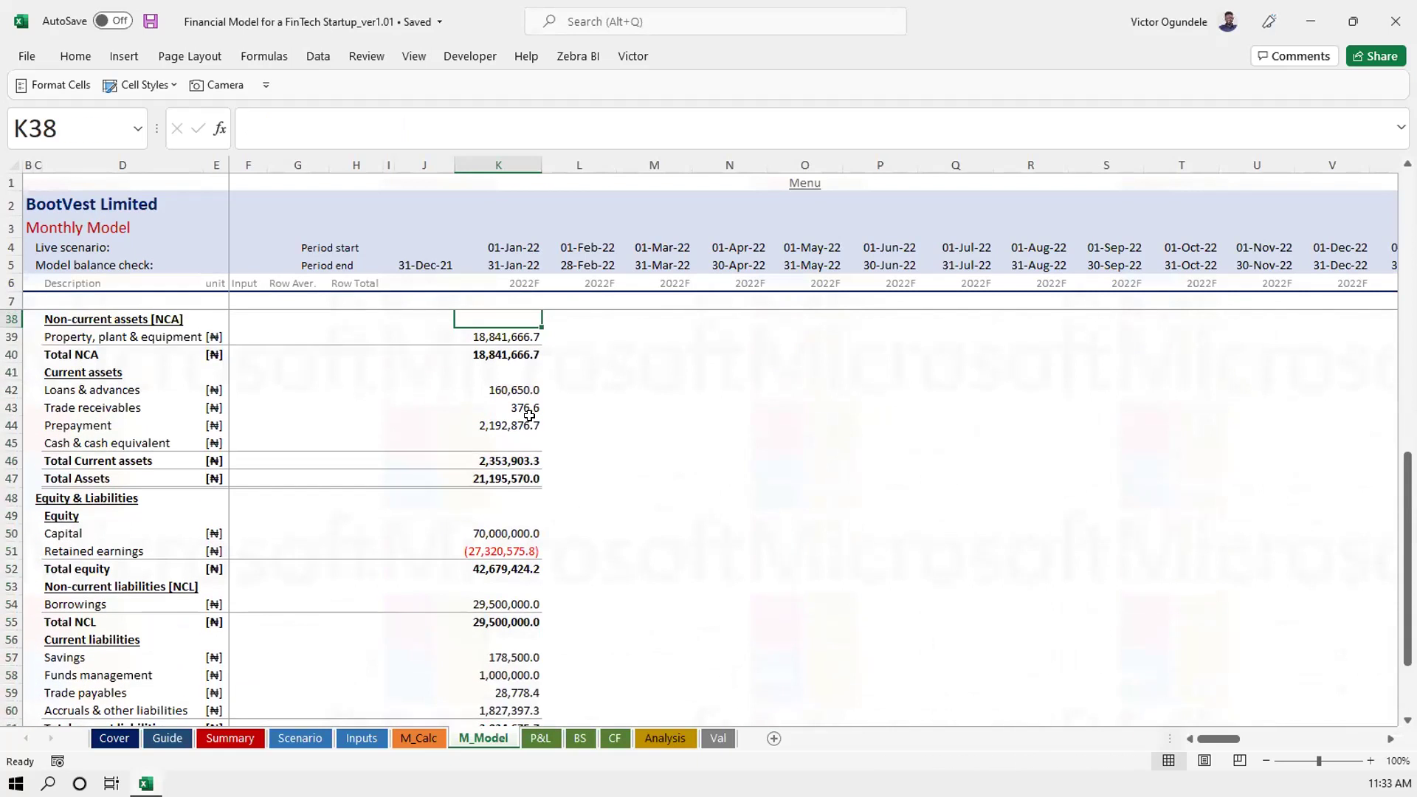
# Review the January balance sheet figures from Property, plant & equipment to the Balance check
pyautogui.scroll(1, 529, 415)
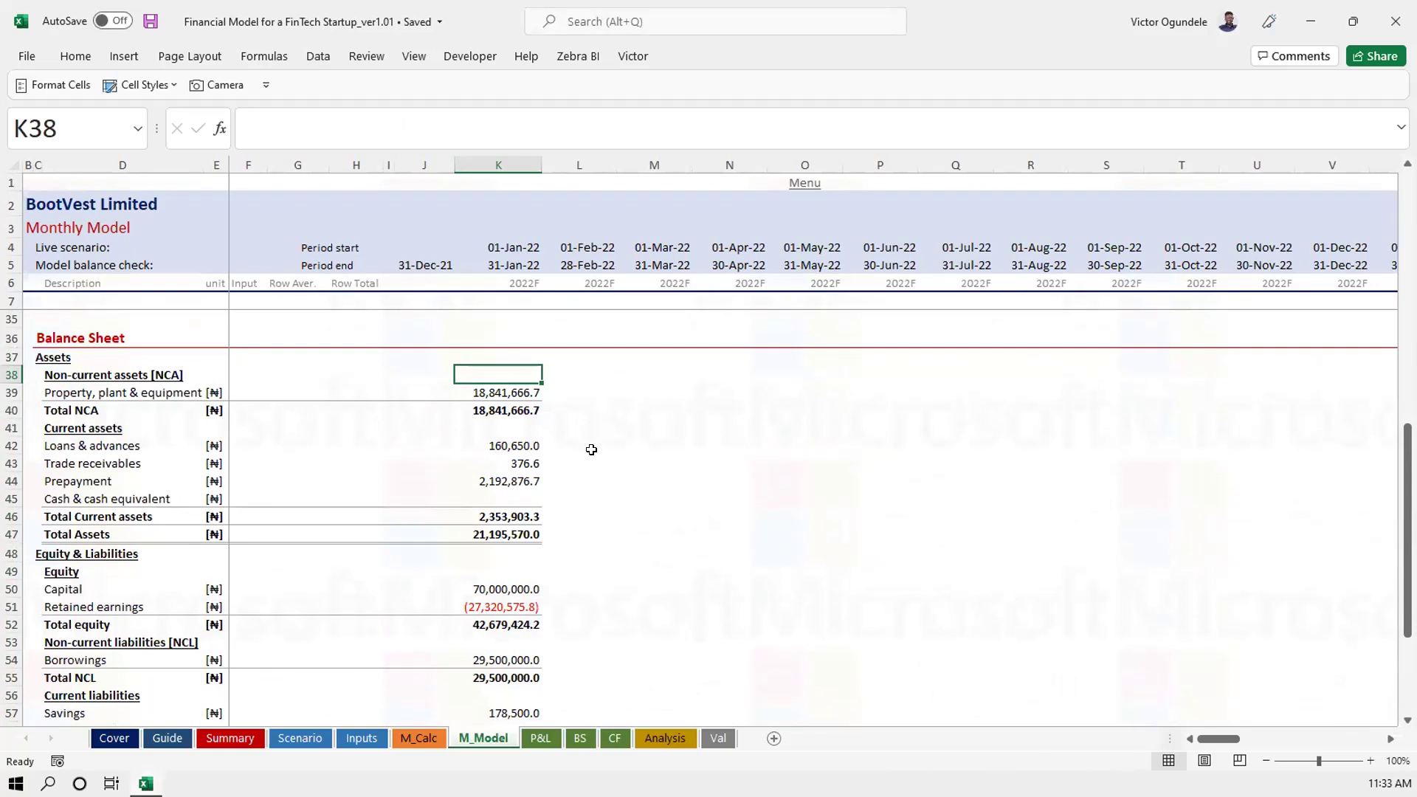
pyautogui.scroll(-1, 592, 449)
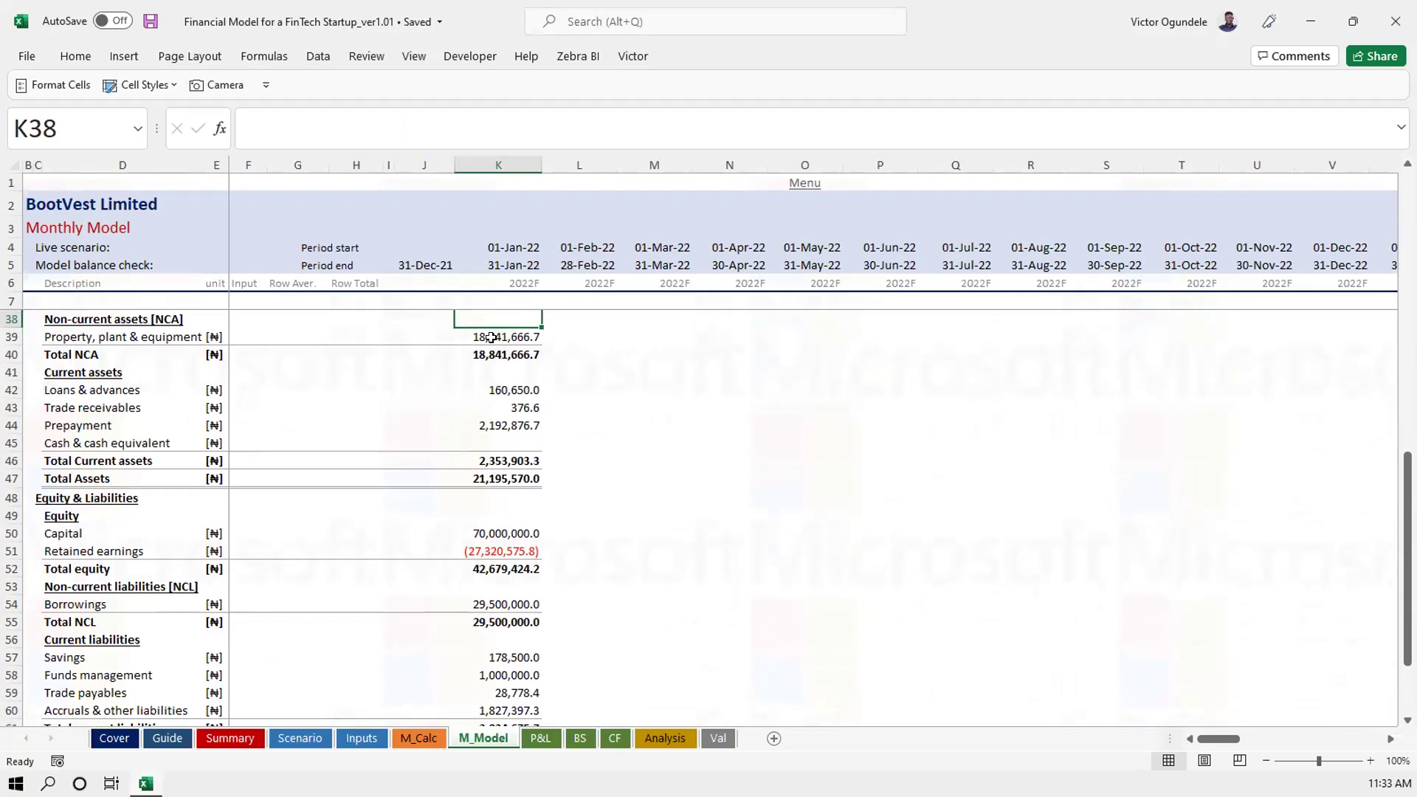
pyautogui.moveTo(491, 337); pyautogui.dragTo(476, 714)
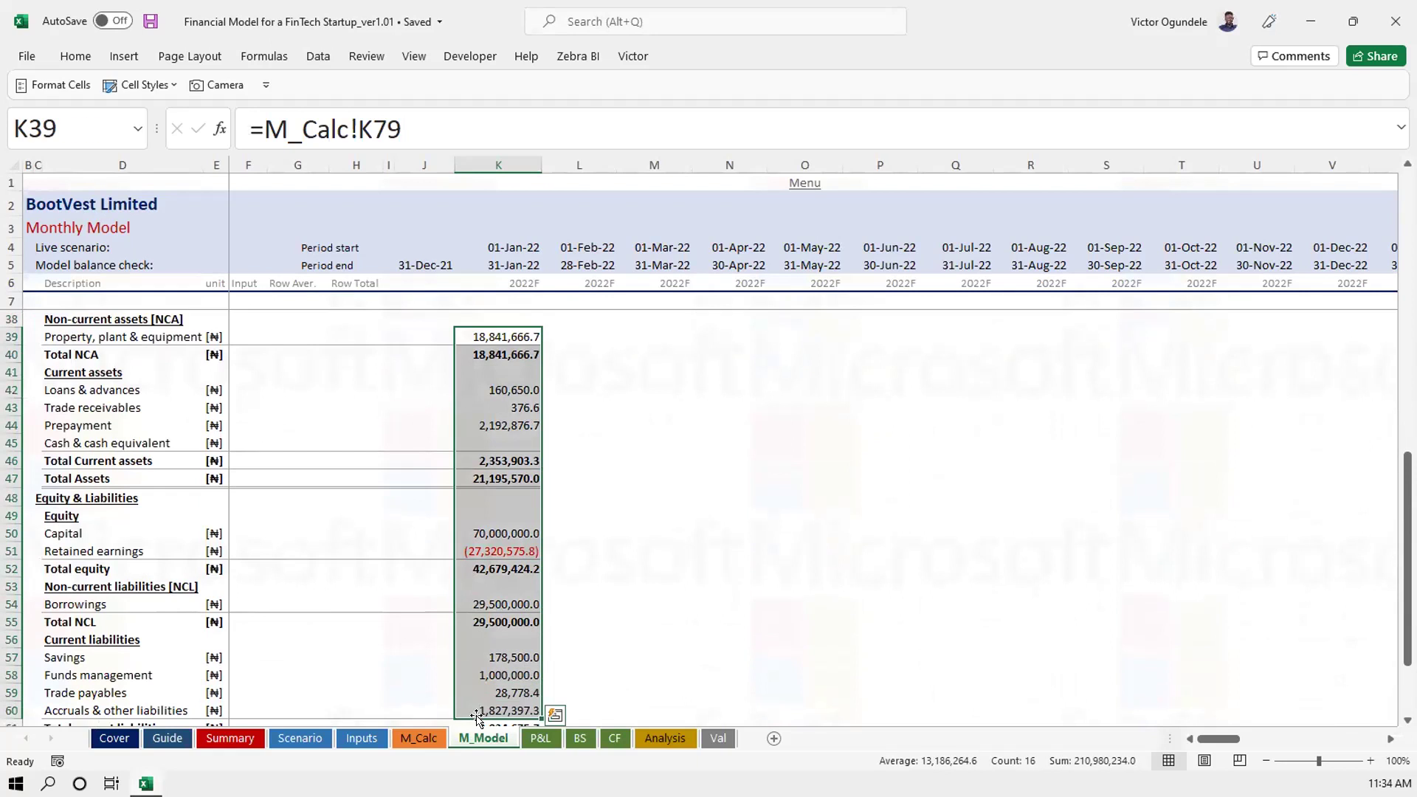
pyautogui.click(659, 578)
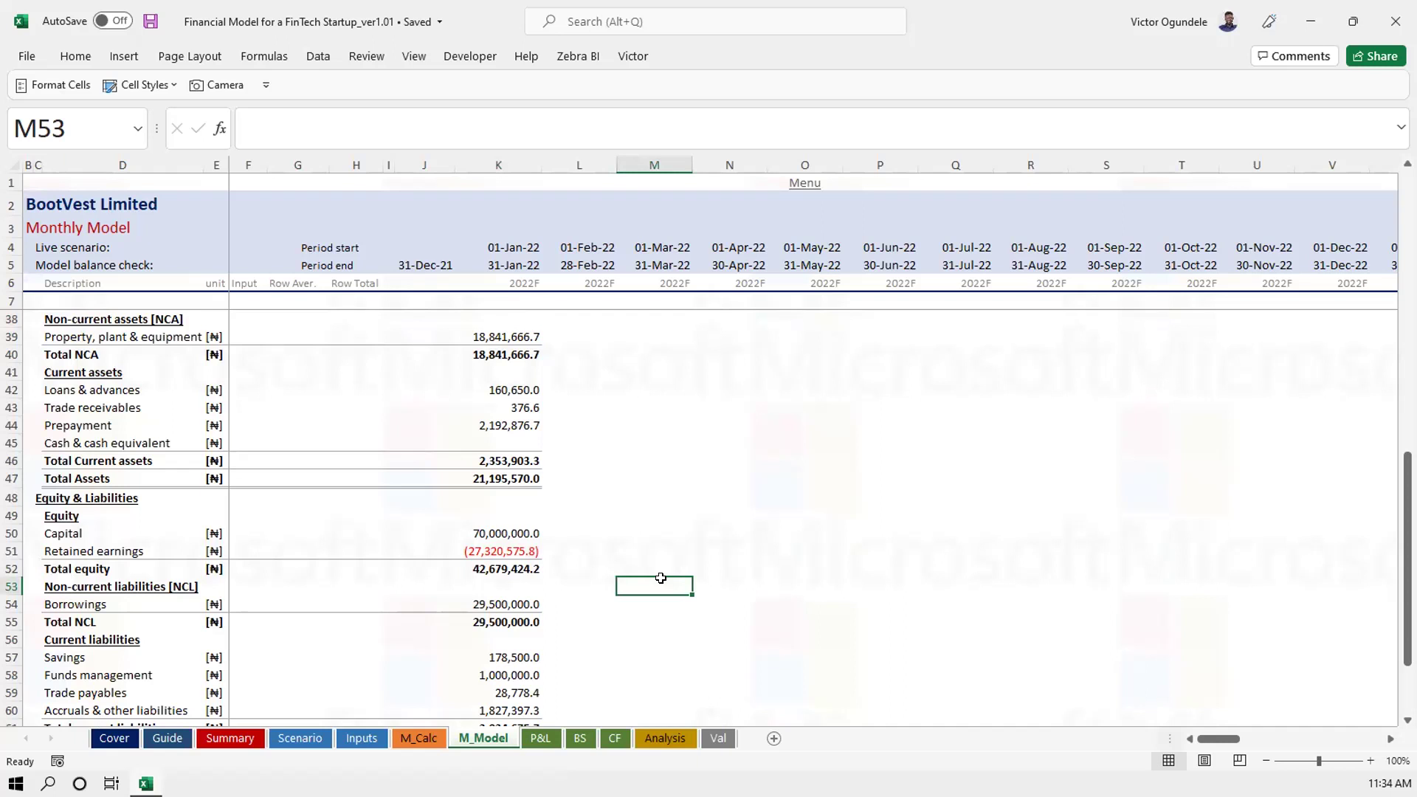
pyautogui.scroll(-1, 478, 599)
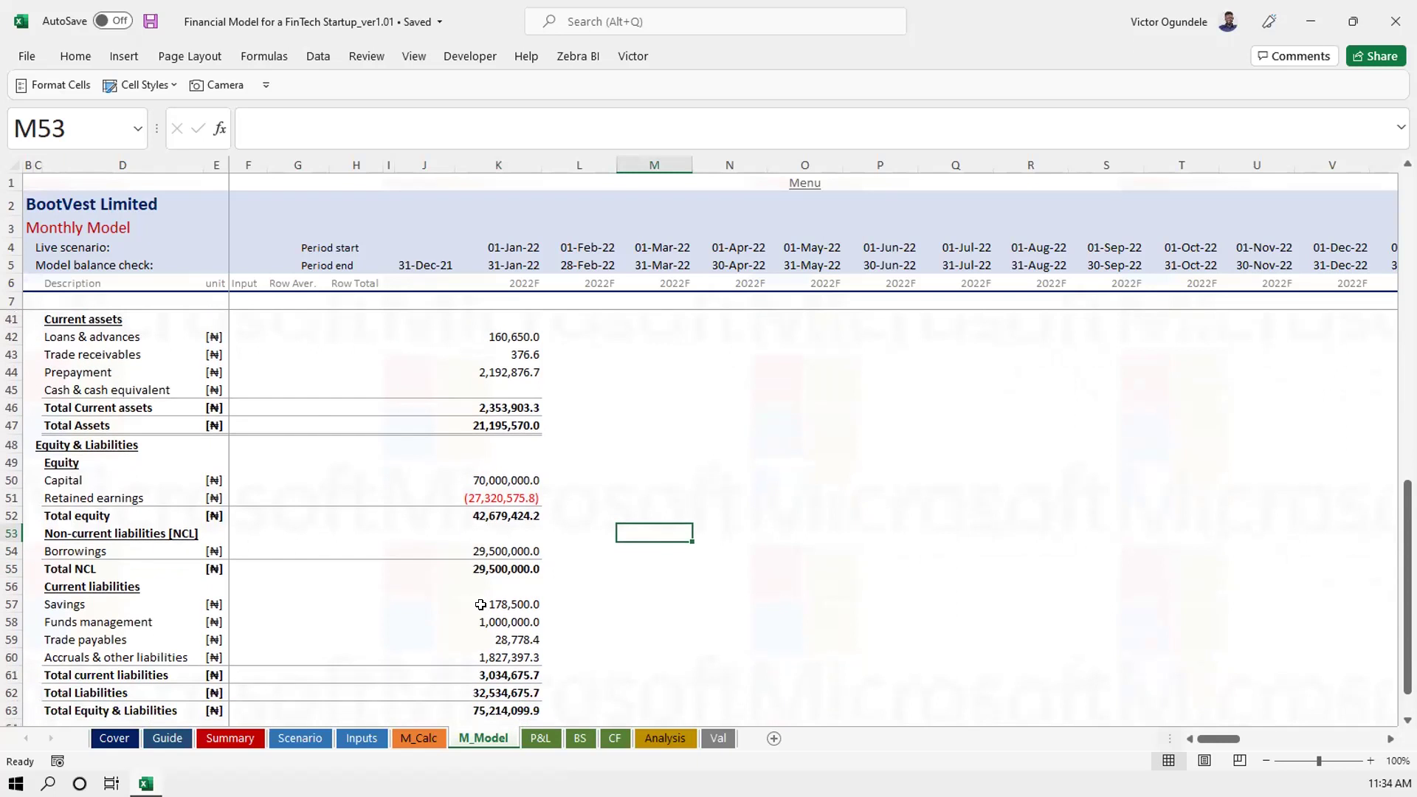
pyautogui.scroll(-2, 483, 620)
pyautogui.scroll(1, 495, 648)
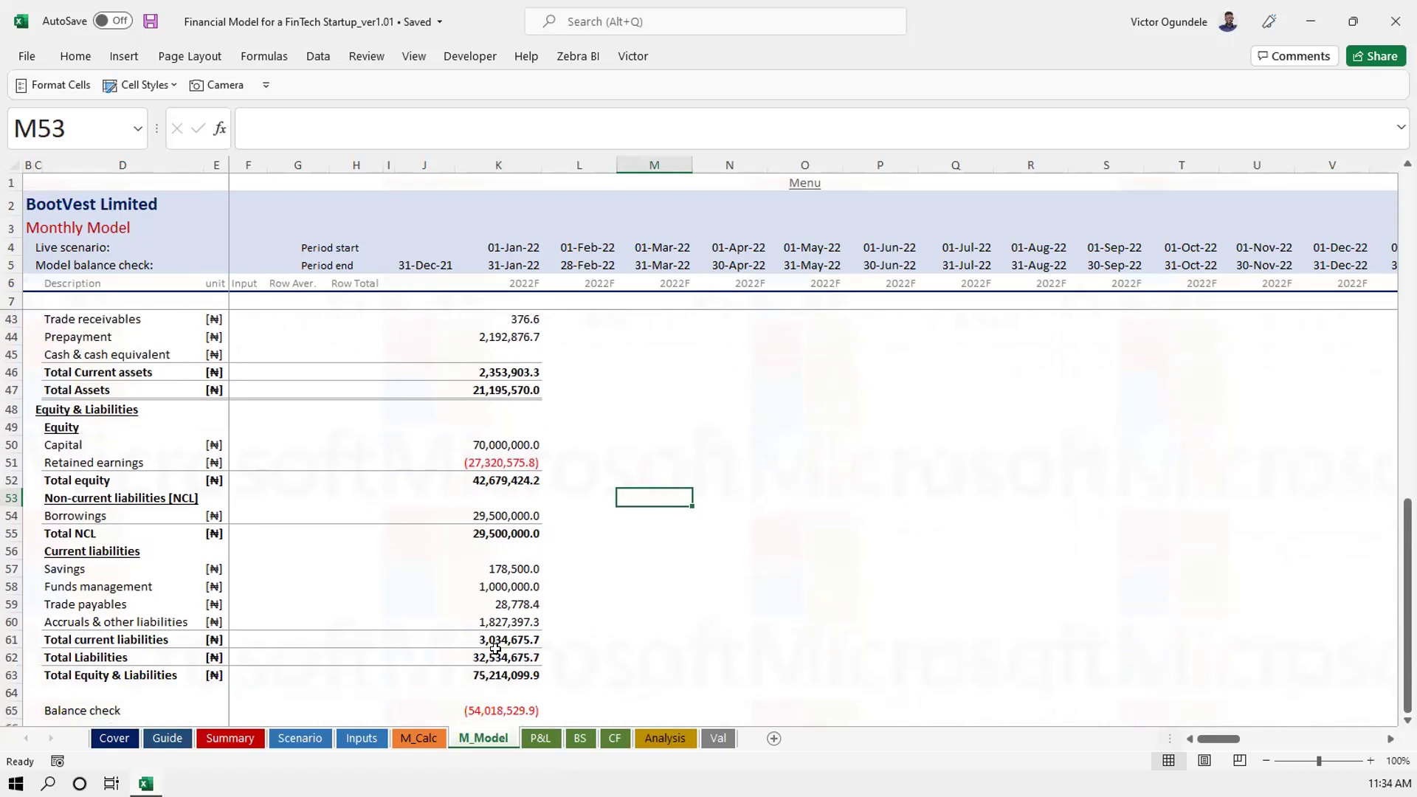
pyautogui.scroll(-1, 495, 649)
# Copy the Balance Sheet heading row 36 to row 67 and retitle the copy Cashflow Statement
pyautogui.scroll(5, 495, 649)
pyautogui.click(18, 413)
pyautogui.hotkey('ctrl', 'c')
pyautogui.scroll(-5, 133, 544)
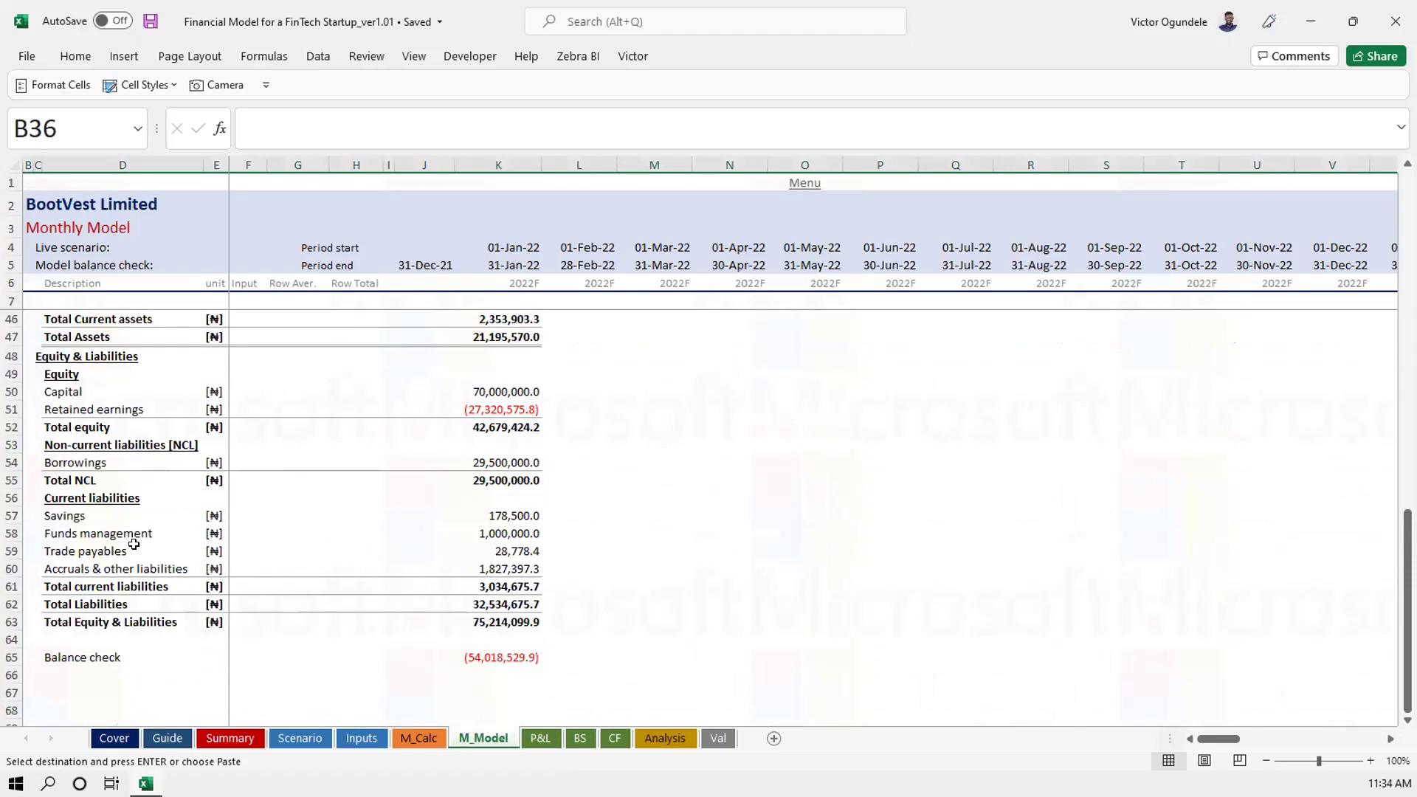
pyautogui.scroll(-3, 134, 544)
pyautogui.click(8, 532)
pyautogui.hotkey('ctrl', 'v')
pyautogui.click(39, 531)
pyautogui.write('Cashflow Statement')
pyautogui.press('Return')
# Add the bold, underlined subheading Cashflow from Operations in D68 and save the workbook
pyautogui.press('Right')
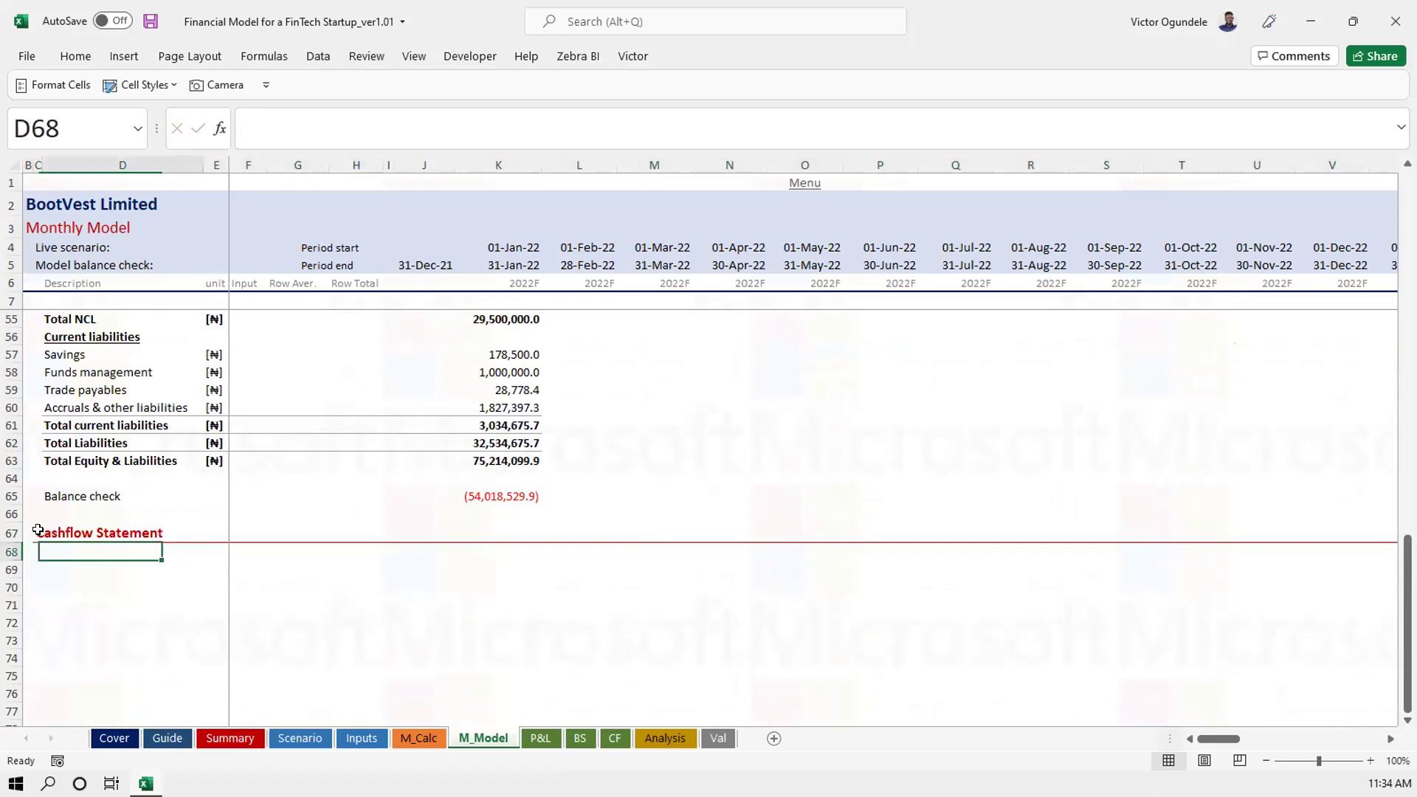
pyautogui.write('Cashflow from Operato')
pyautogui.press('BackSpace')
pyautogui.write('ino')
pyautogui.press('BackSpace')
pyautogui.write('ns')
pyautogui.hotkey('ctrl', 'Return')
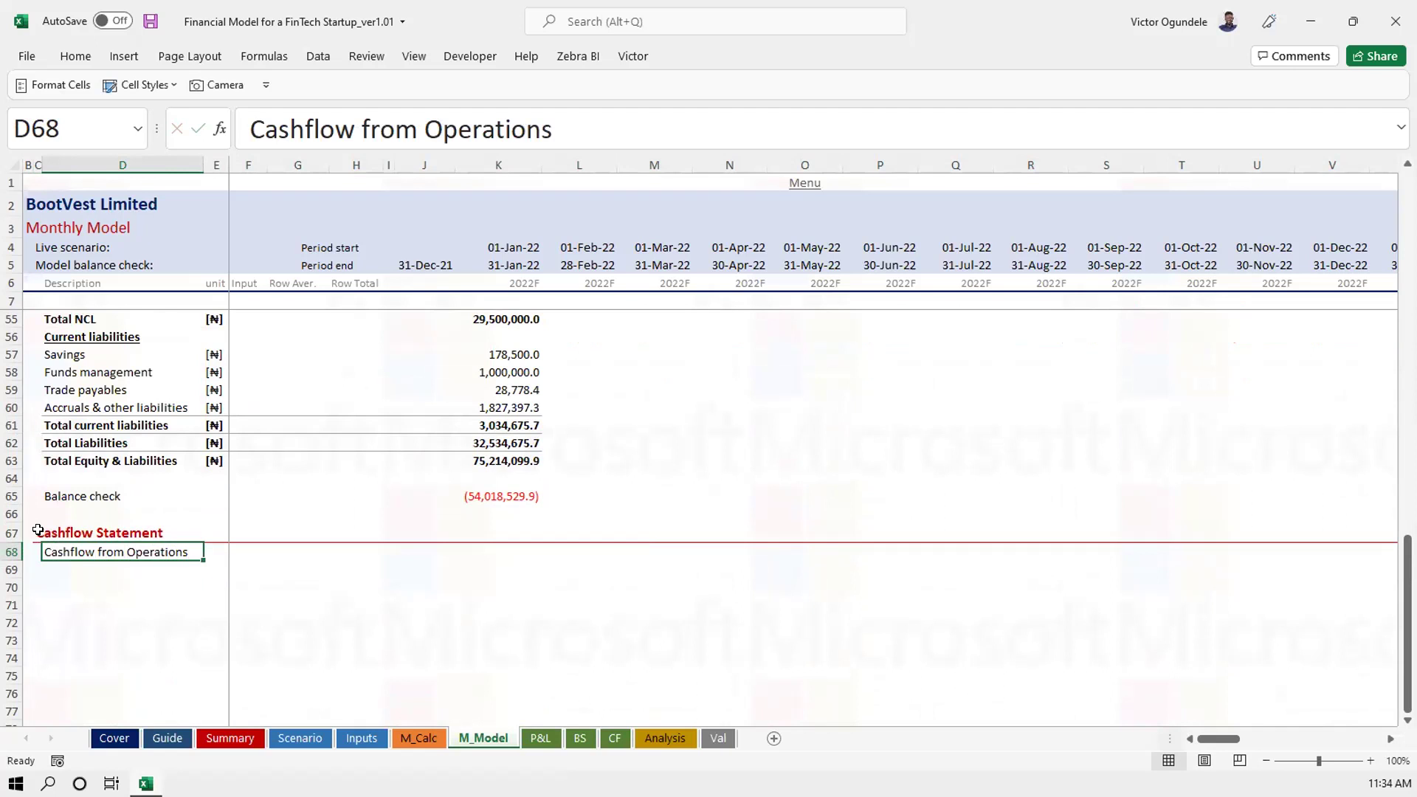
pyautogui.hotkey('ctrl', 'b')
pyautogui.hotkey('ctrl', 'u')
pyautogui.hotkey('ctrl', 's')
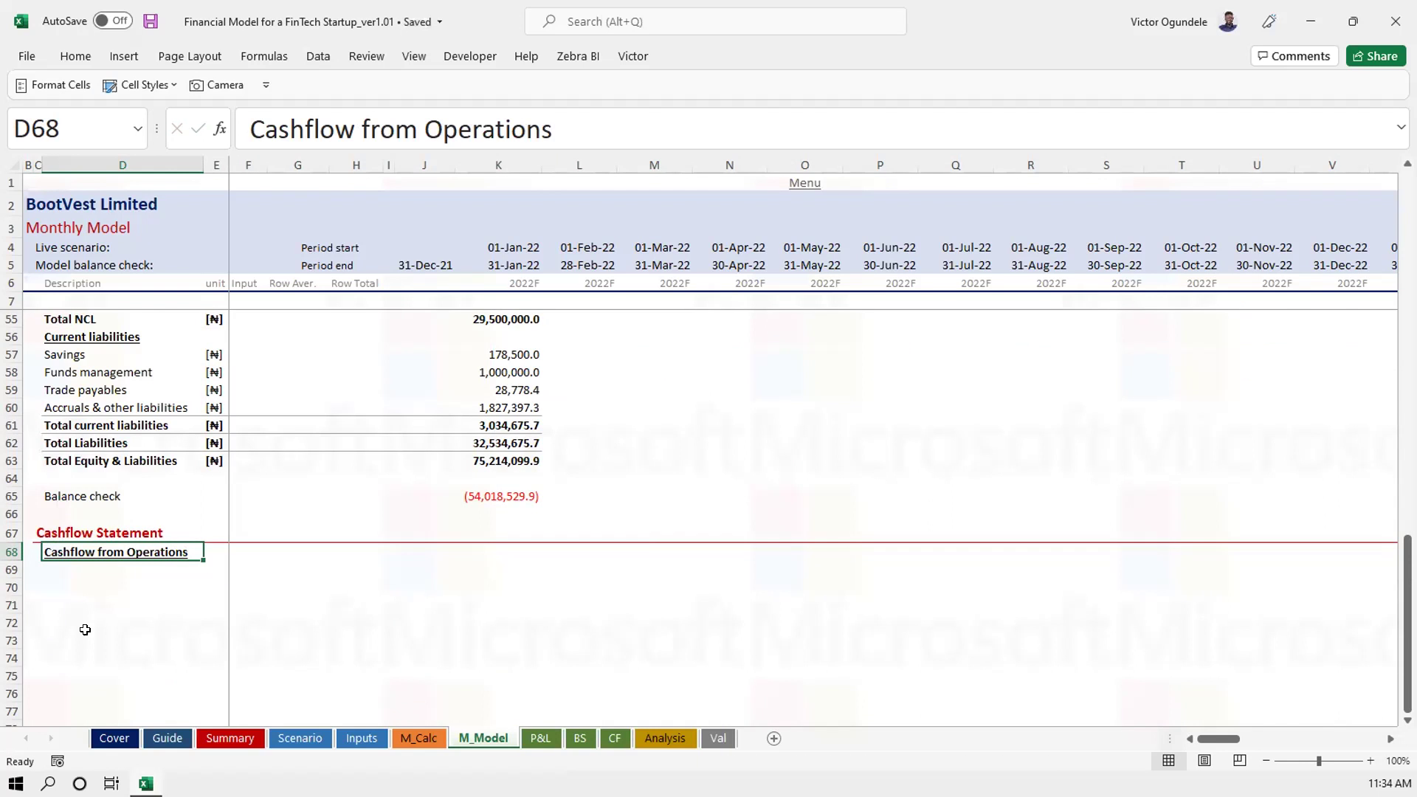
# Label the first operating cash flow lines EBITDA in D69 and Less: tax paid in D70
pyautogui.scroll(1, 85, 630)
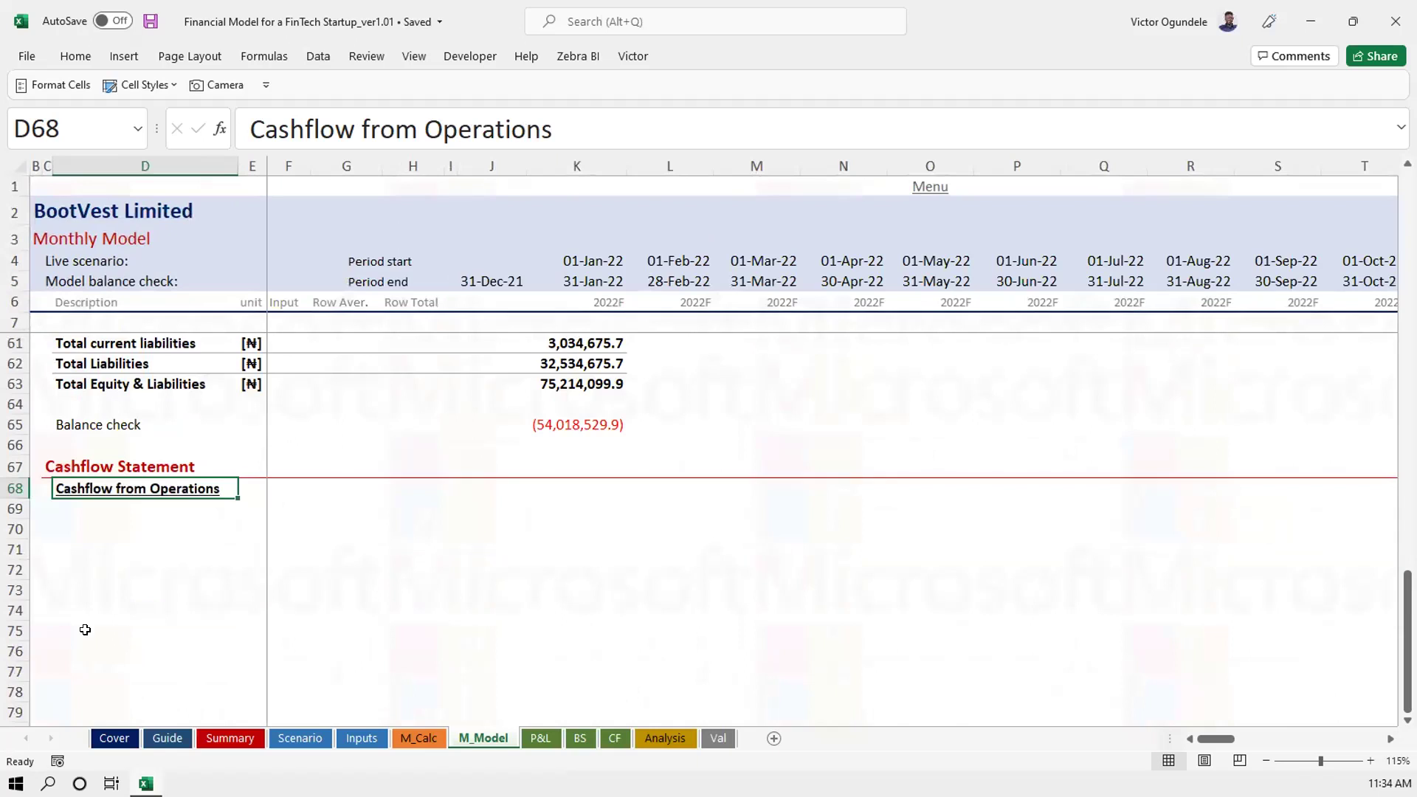
pyautogui.scroll(-1, 85, 629)
pyautogui.click(121, 446)
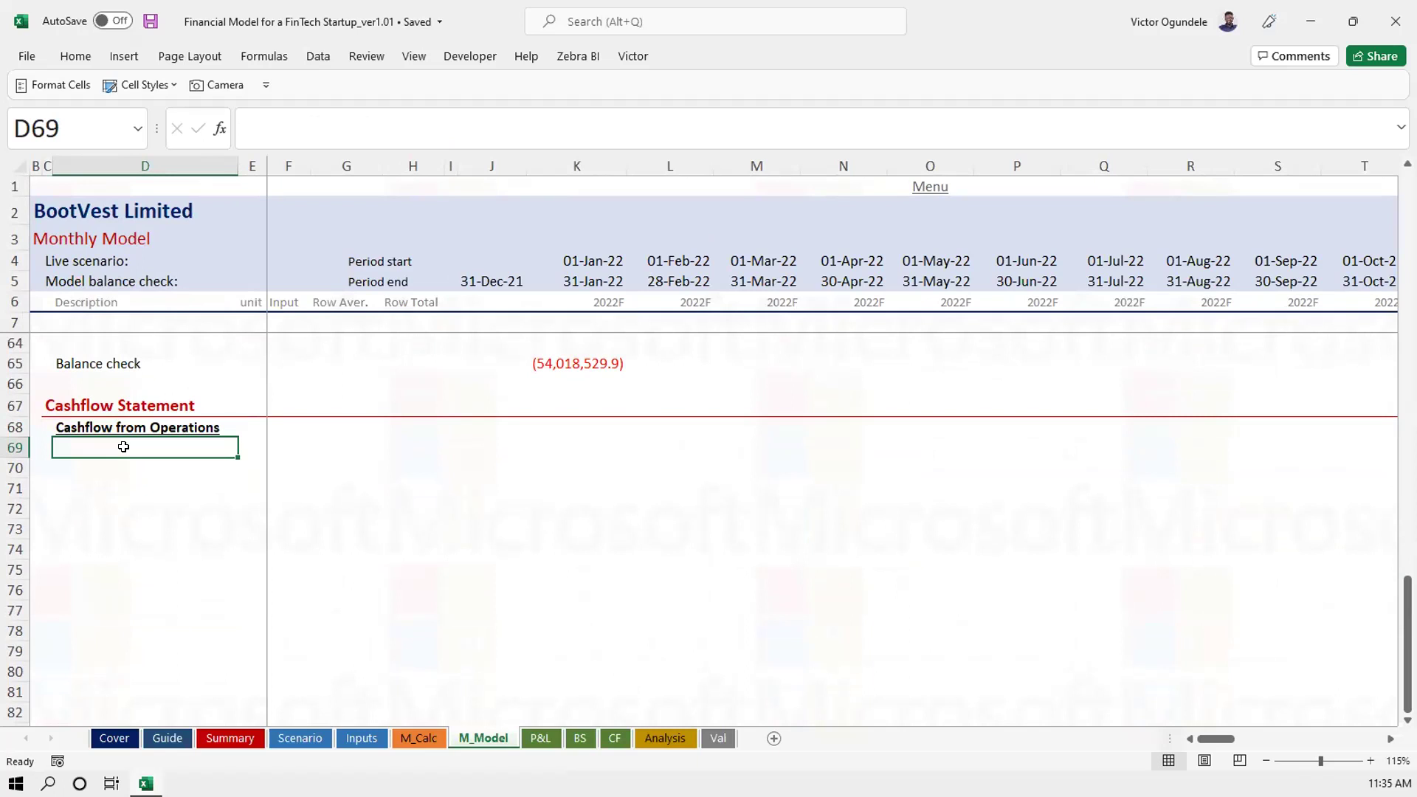
pyautogui.write('EBITDA')
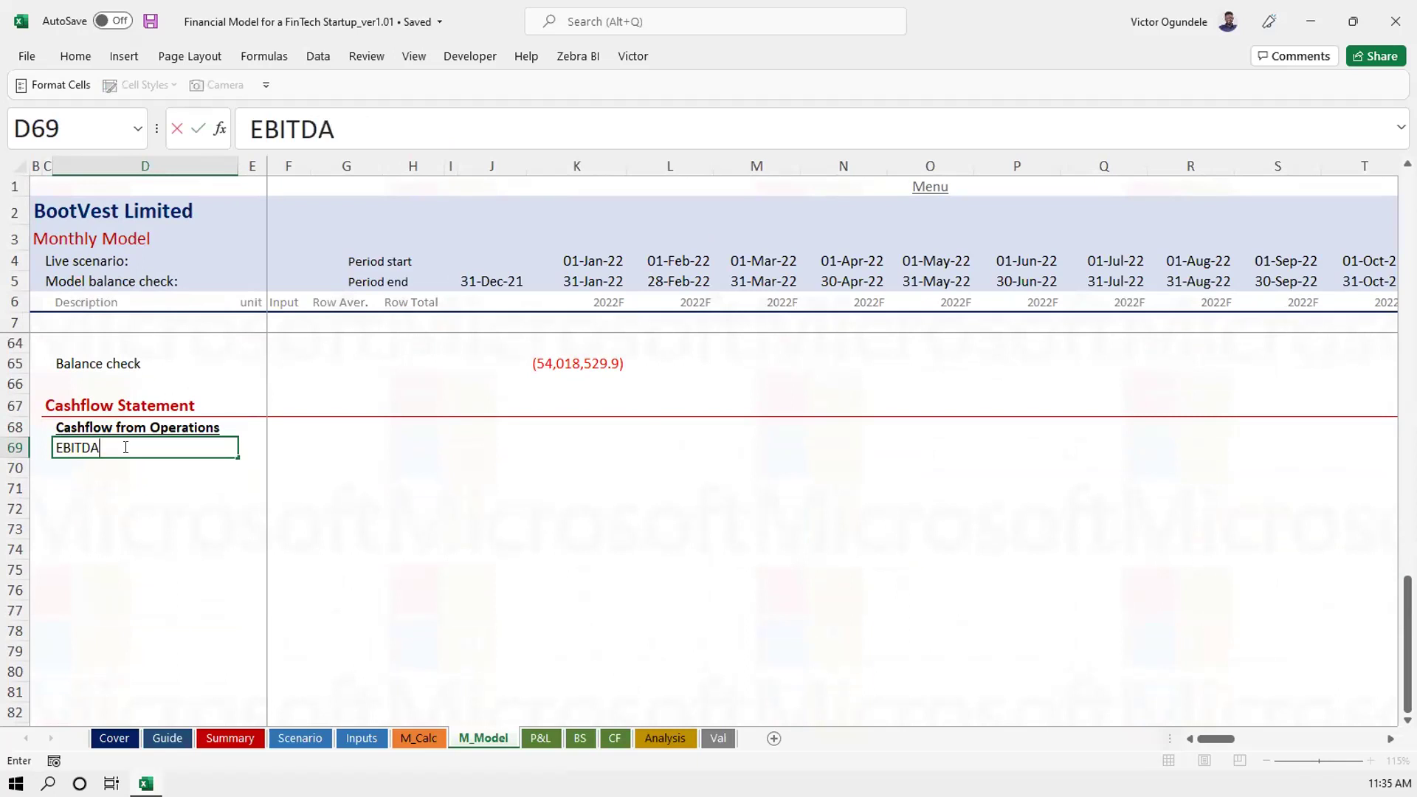
pyautogui.press('Return')
pyautogui.write('Less')
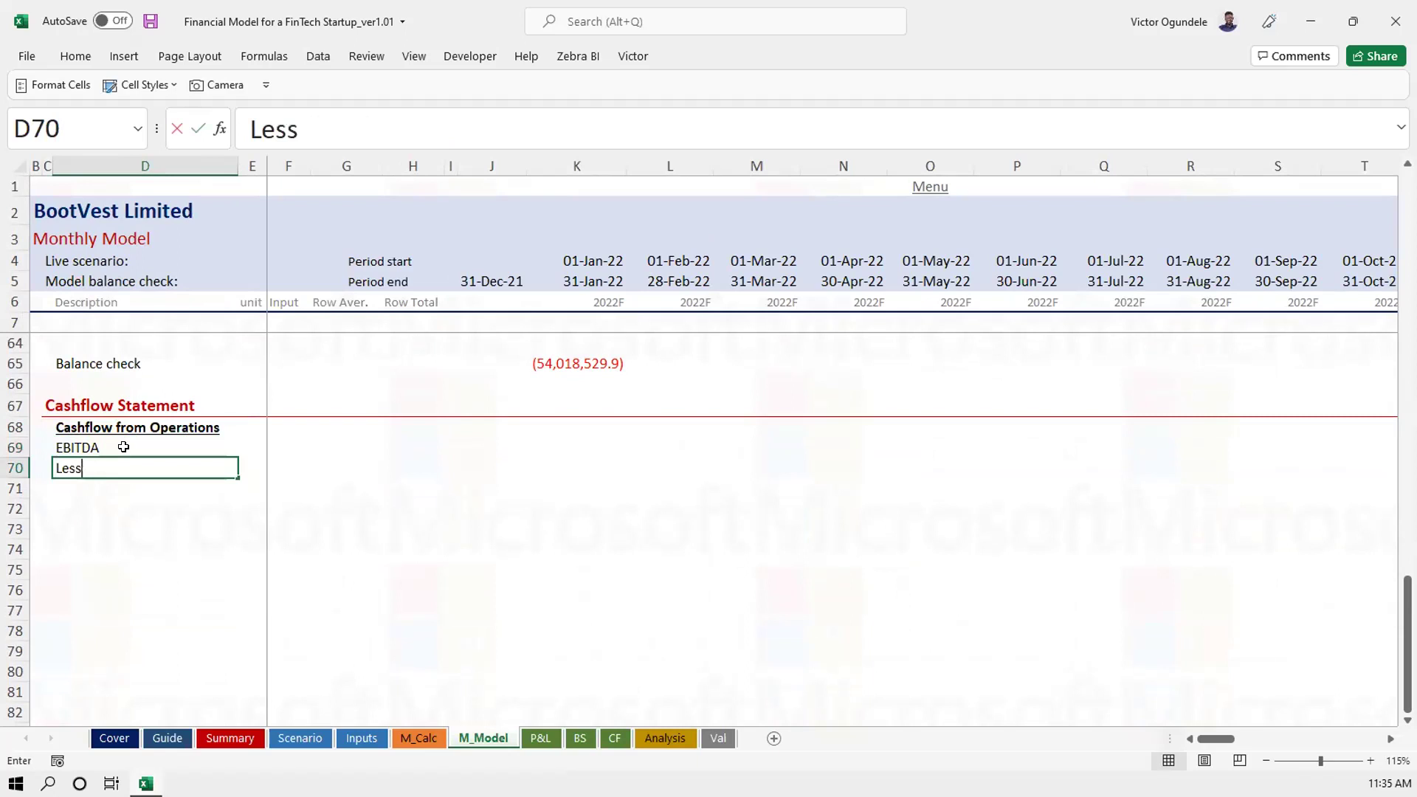
pyautogui.write(': tax')
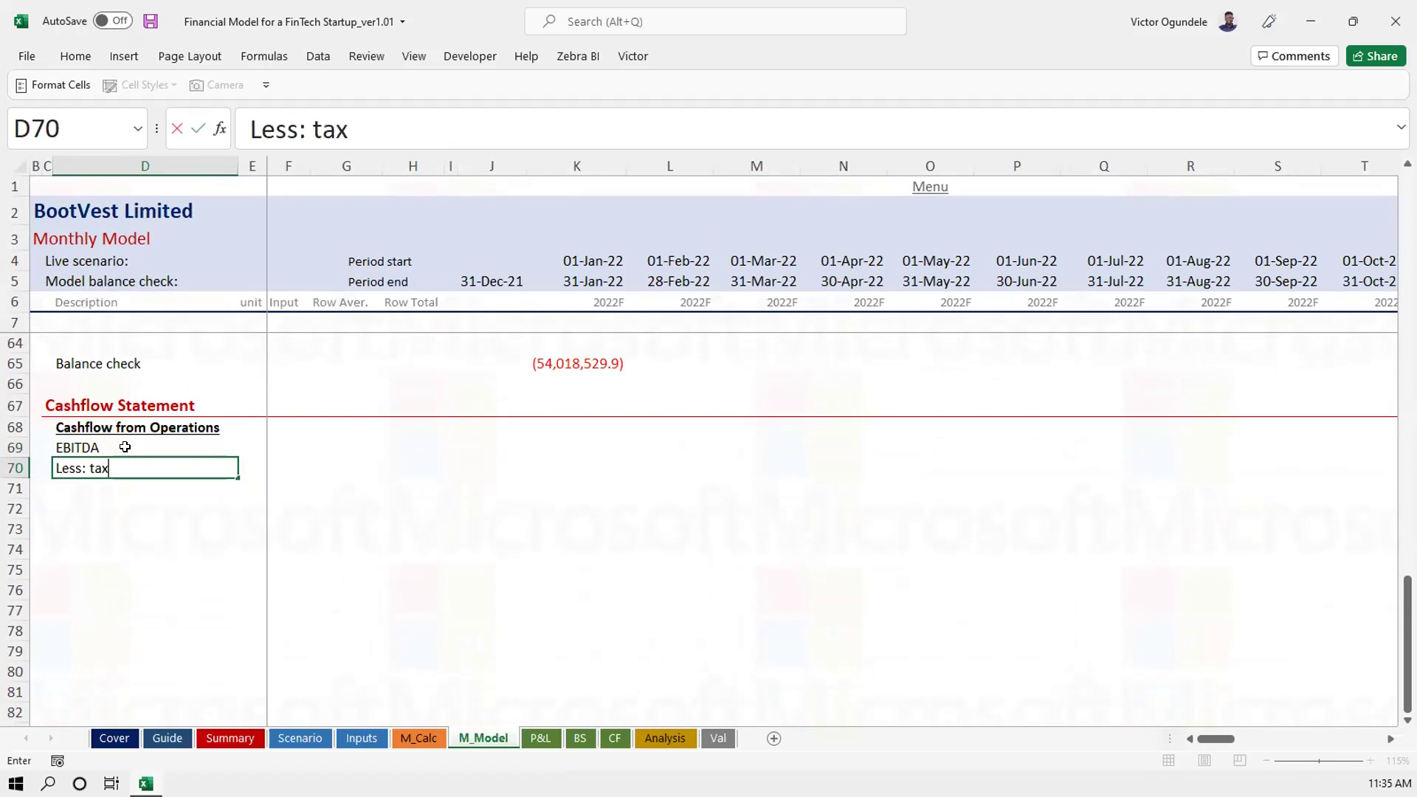
pyautogui.write(' paid')
pyautogui.press('Return')
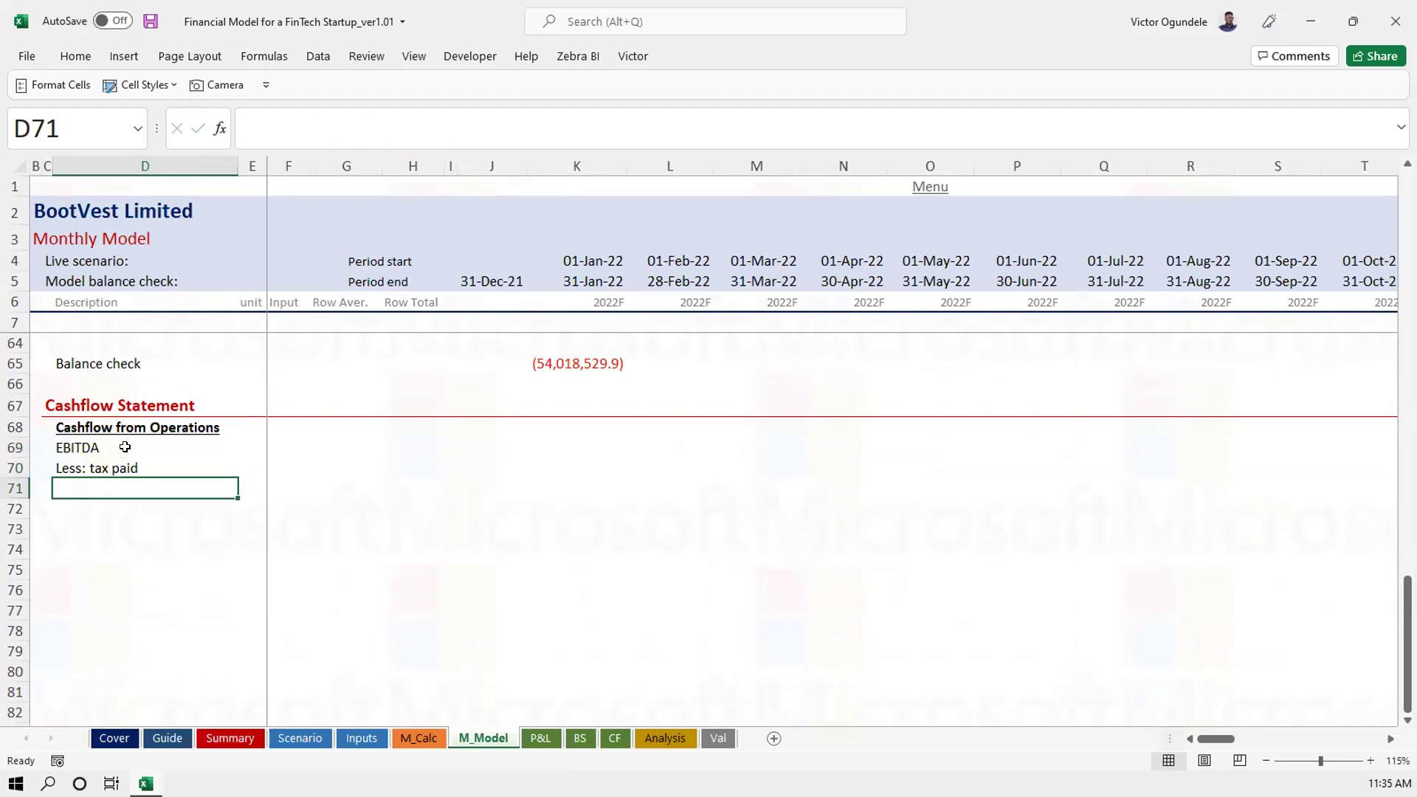
# Insert a blank row 61 between Accruals & other liabilities and Total current liabilities
pyautogui.click(141, 460)
pyautogui.scroll(4, 140, 459)
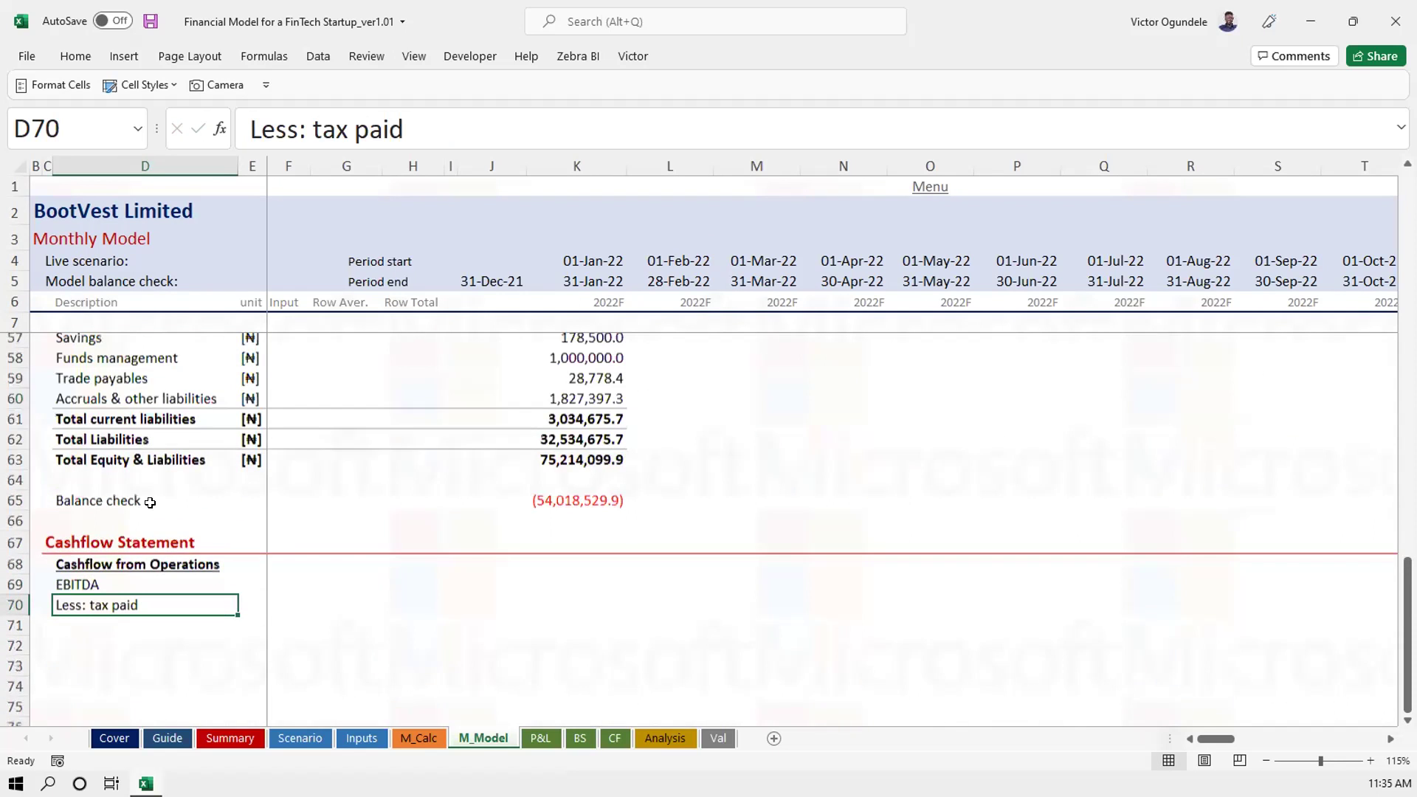
pyautogui.click(95, 505)
pyautogui.scroll(1, 95, 505)
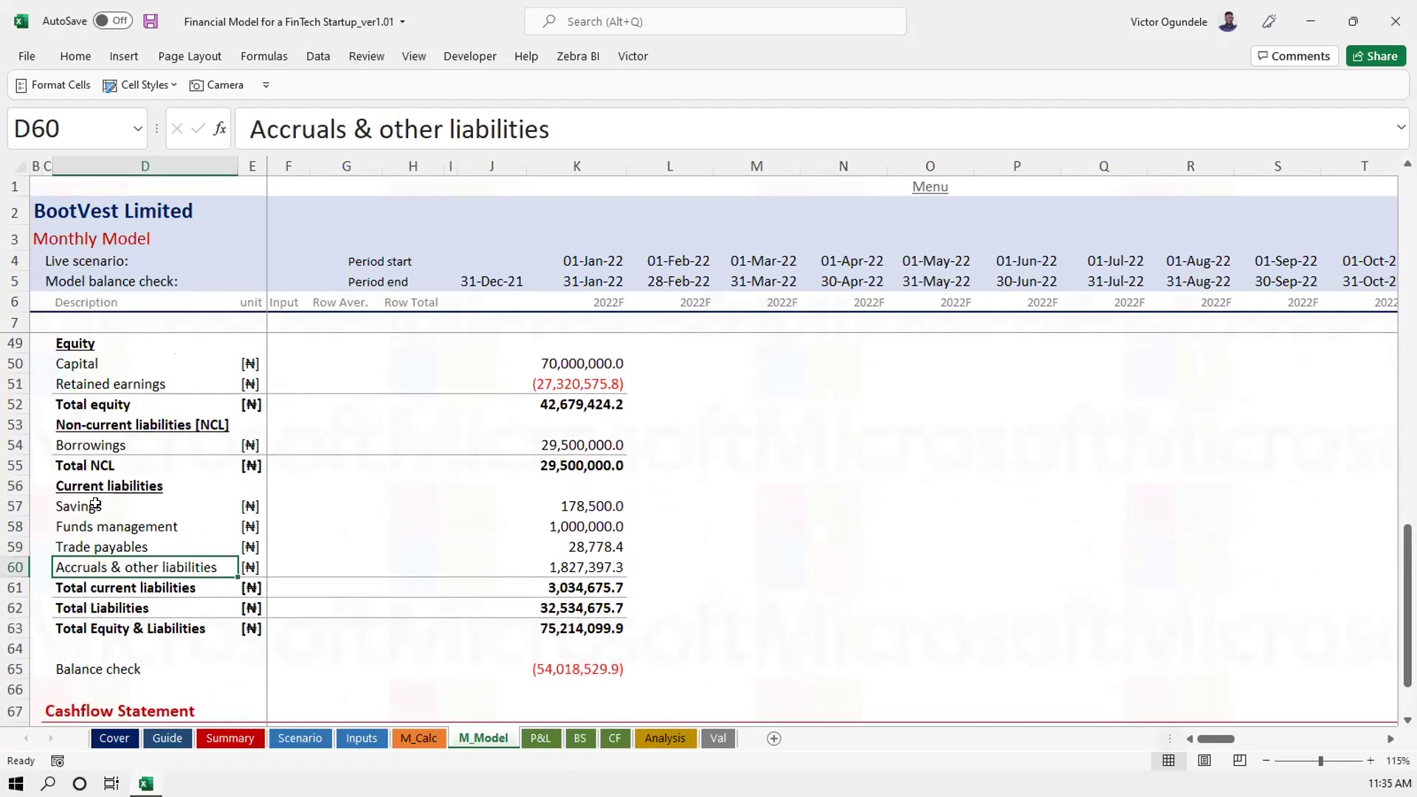
pyautogui.press('Down')
pyautogui.hotkey('shift', 'space')
pyautogui.hotkey('ctrl', '+')
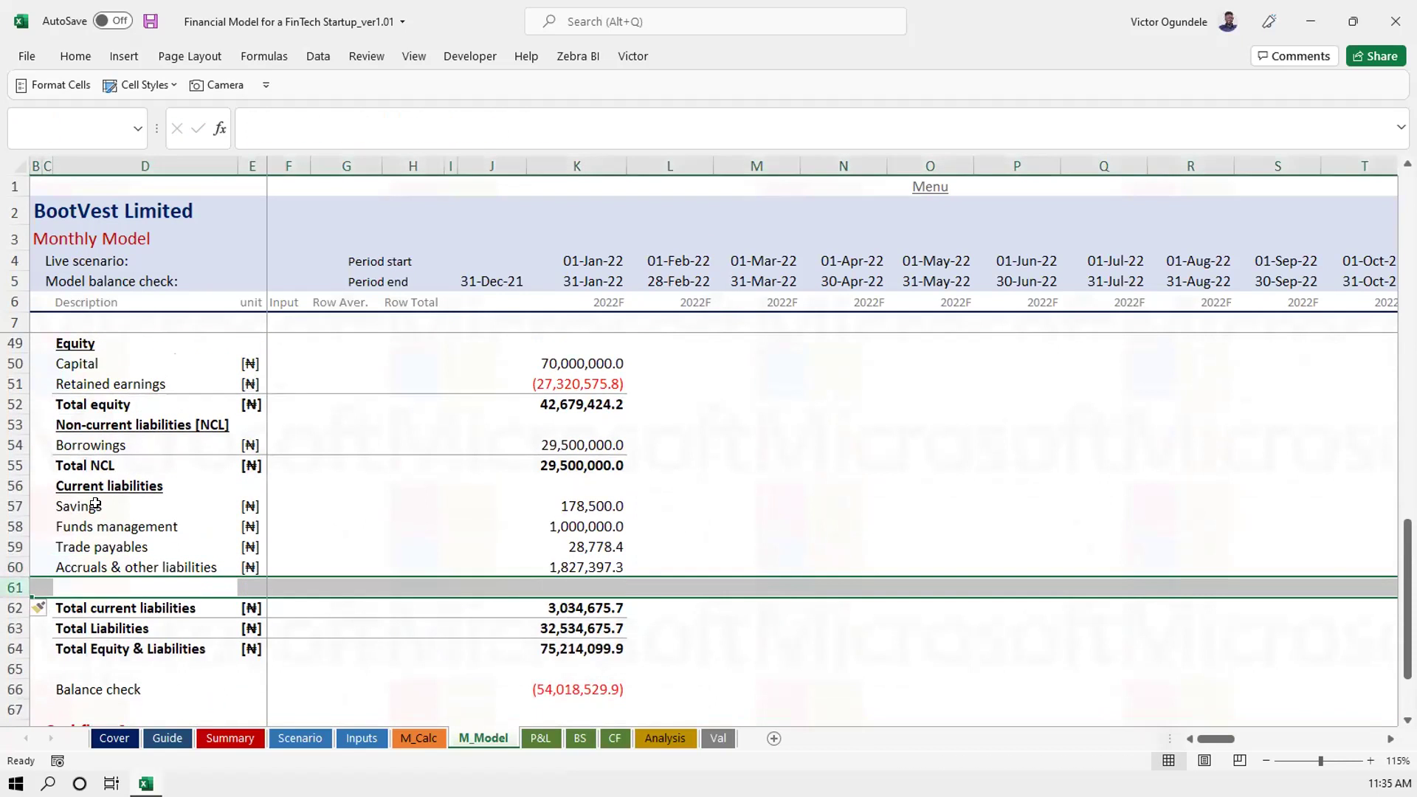
# Label the new balance sheet row 61 Tax payables with the unit [₦], and save the workbook
pyautogui.press('Up')
pyautogui.press('Down')
pyautogui.write('Tax (ay')
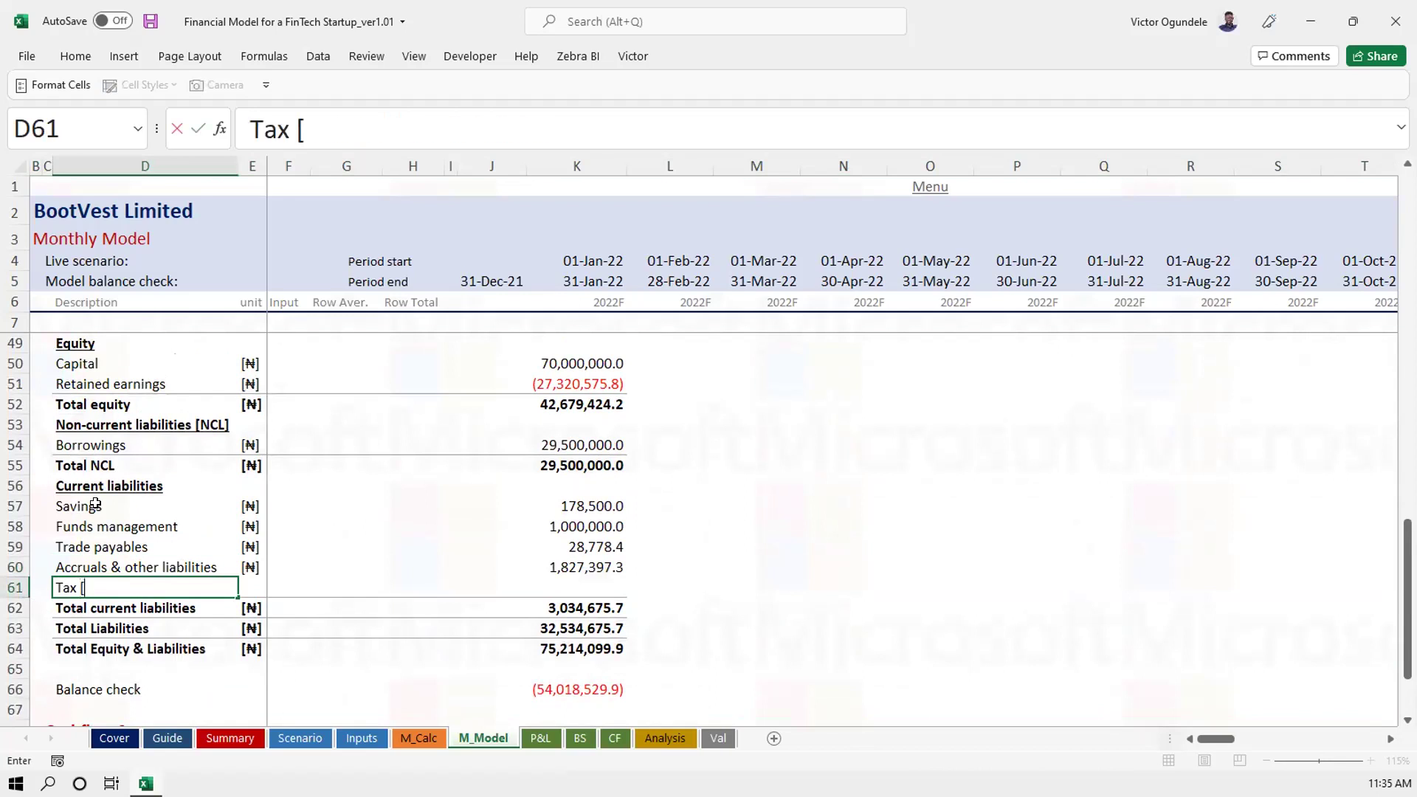
pyautogui.press('BackSpace')
pyautogui.press('BackSpace')
pyautogui.press('BackSpace')
pyautogui.write('payab;e')
pyautogui.press('BackSpace')
pyautogui.press('BackSpace')
pyautogui.write('les')
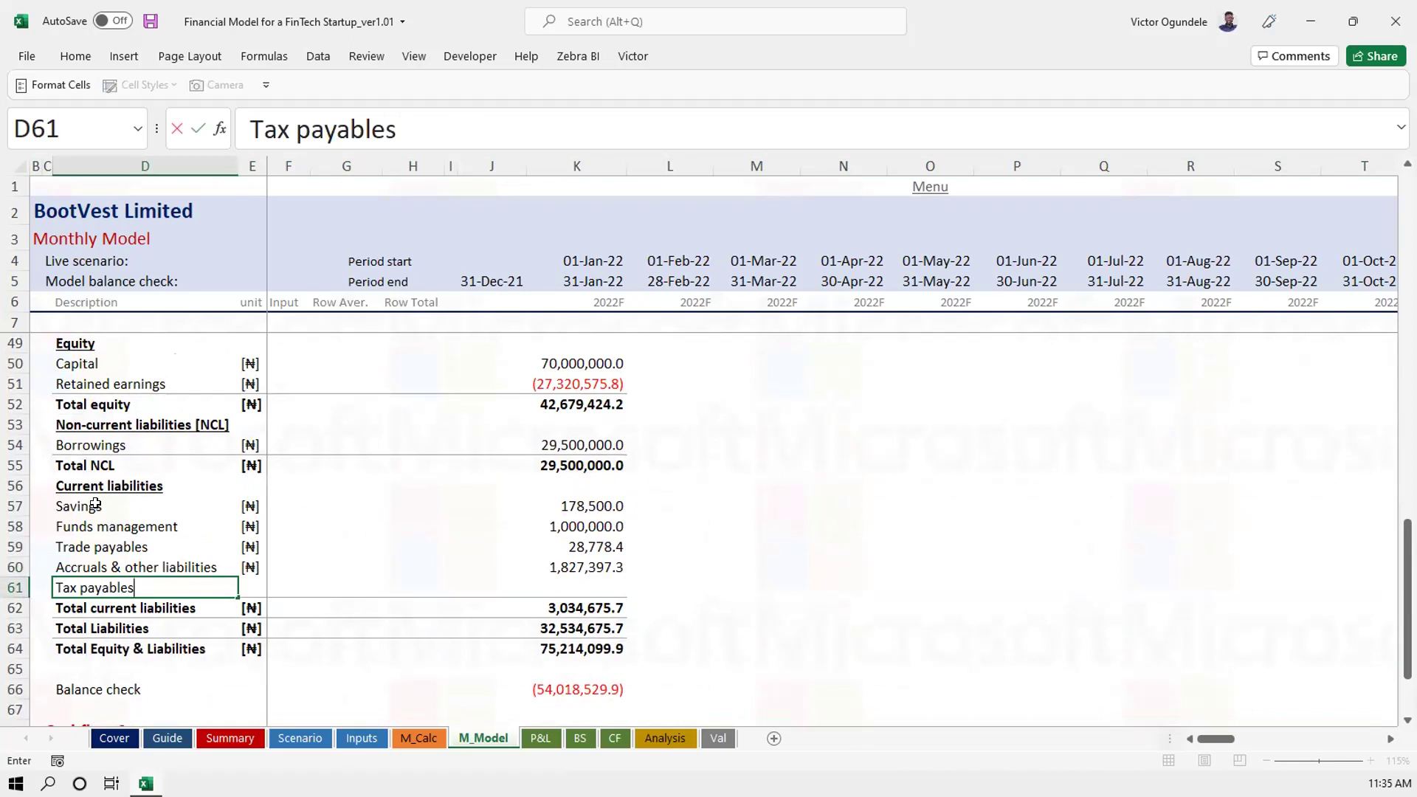
pyautogui.press('Tab')
pyautogui.hotkey('ctrl', 's')
# Examine the January Provision for tax formula in K33 of the profit and loss section
pyautogui.click(460, 517)
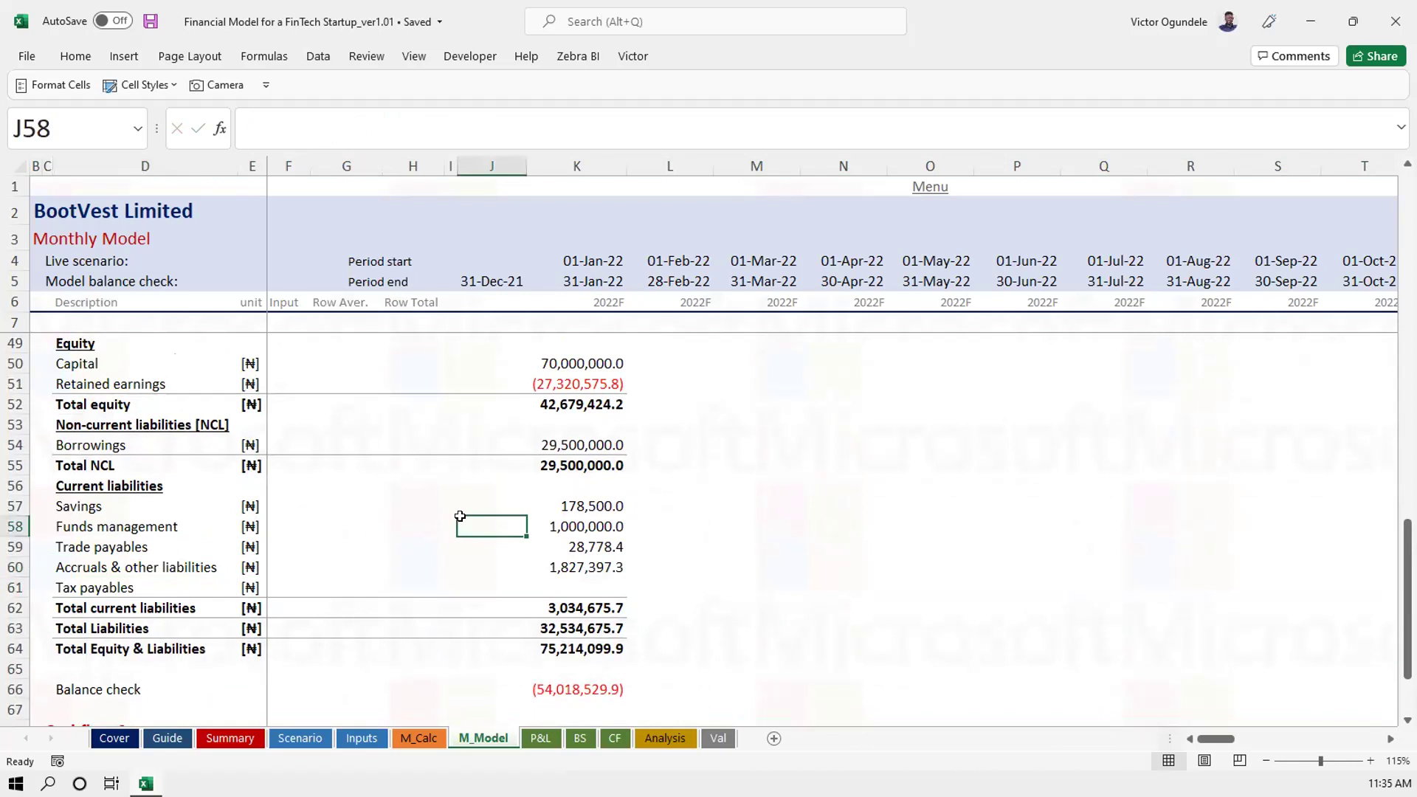
pyautogui.scroll(9, 460, 516)
pyautogui.scroll(1, 460, 516)
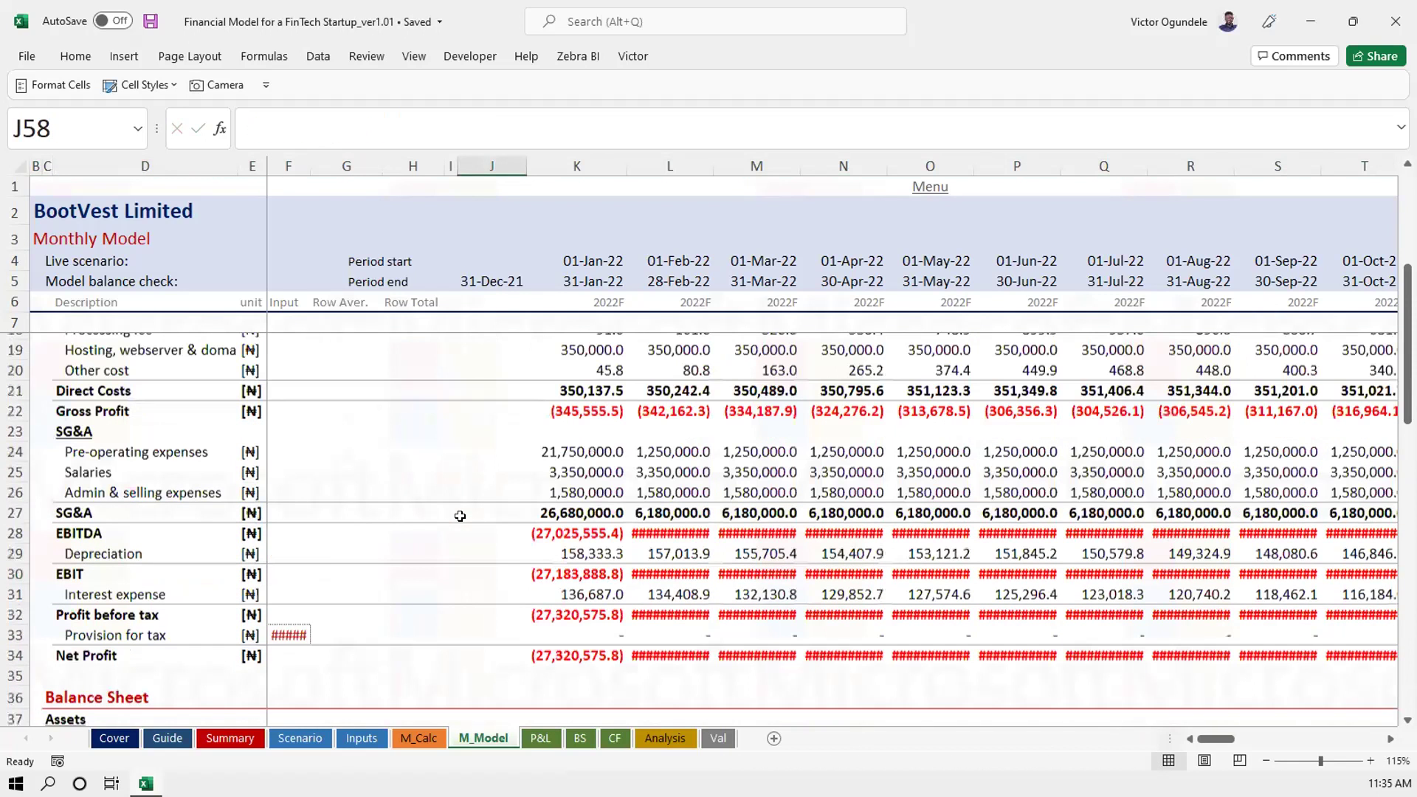
pyautogui.scroll(-1, 460, 516)
pyautogui.scroll(4, 542, 427)
pyautogui.scroll(2, 537, 585)
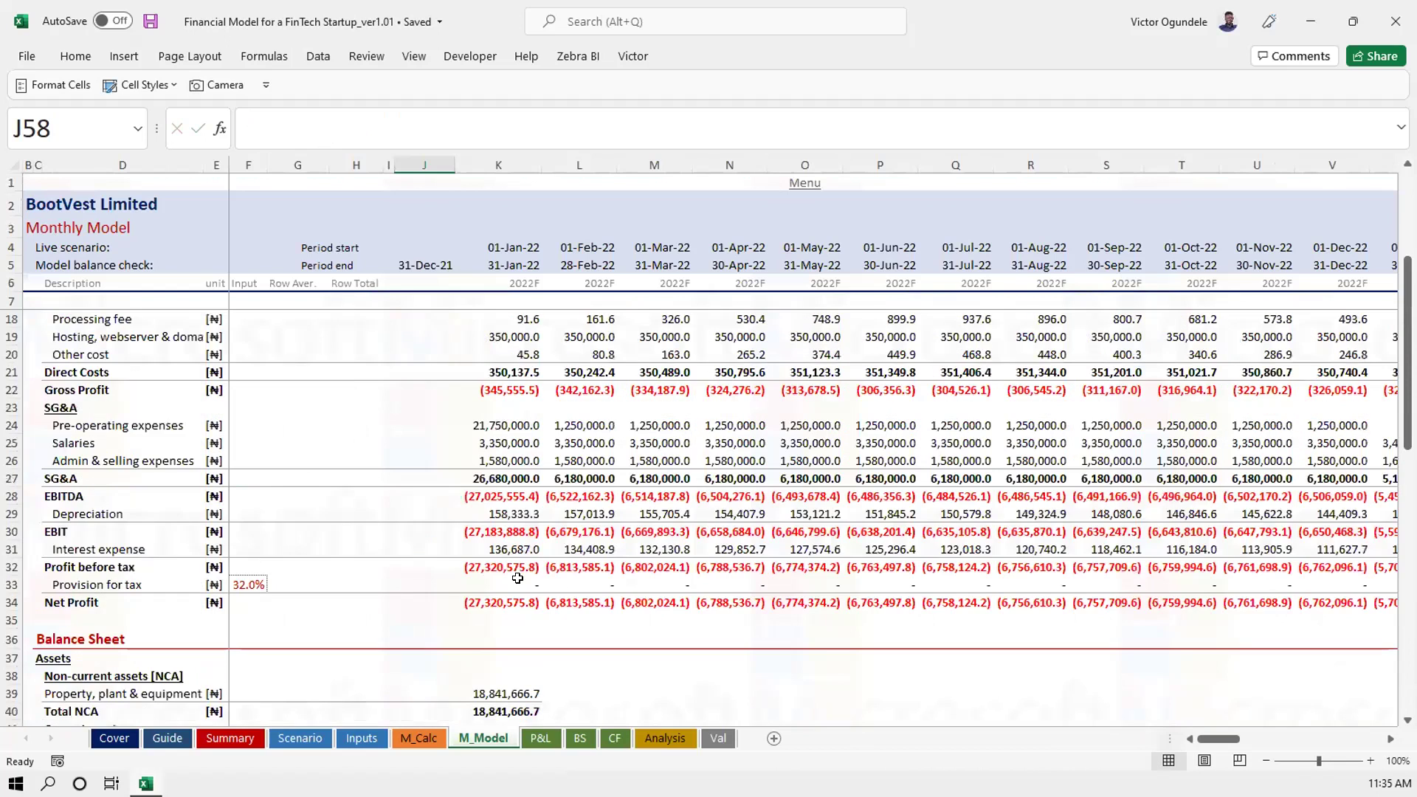
pyautogui.click(509, 578)
pyautogui.scroll(1, 508, 578)
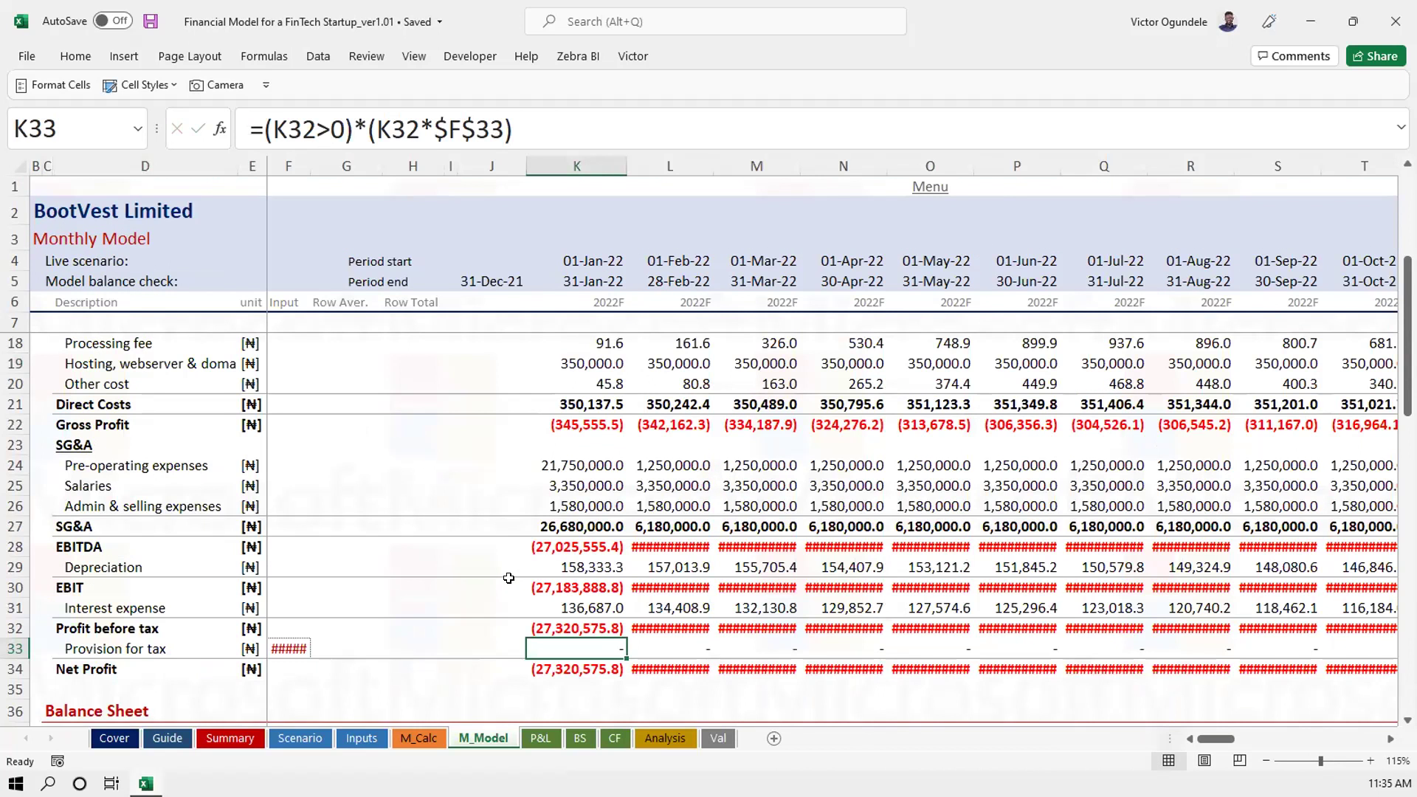
pyautogui.scroll(1, 509, 578)
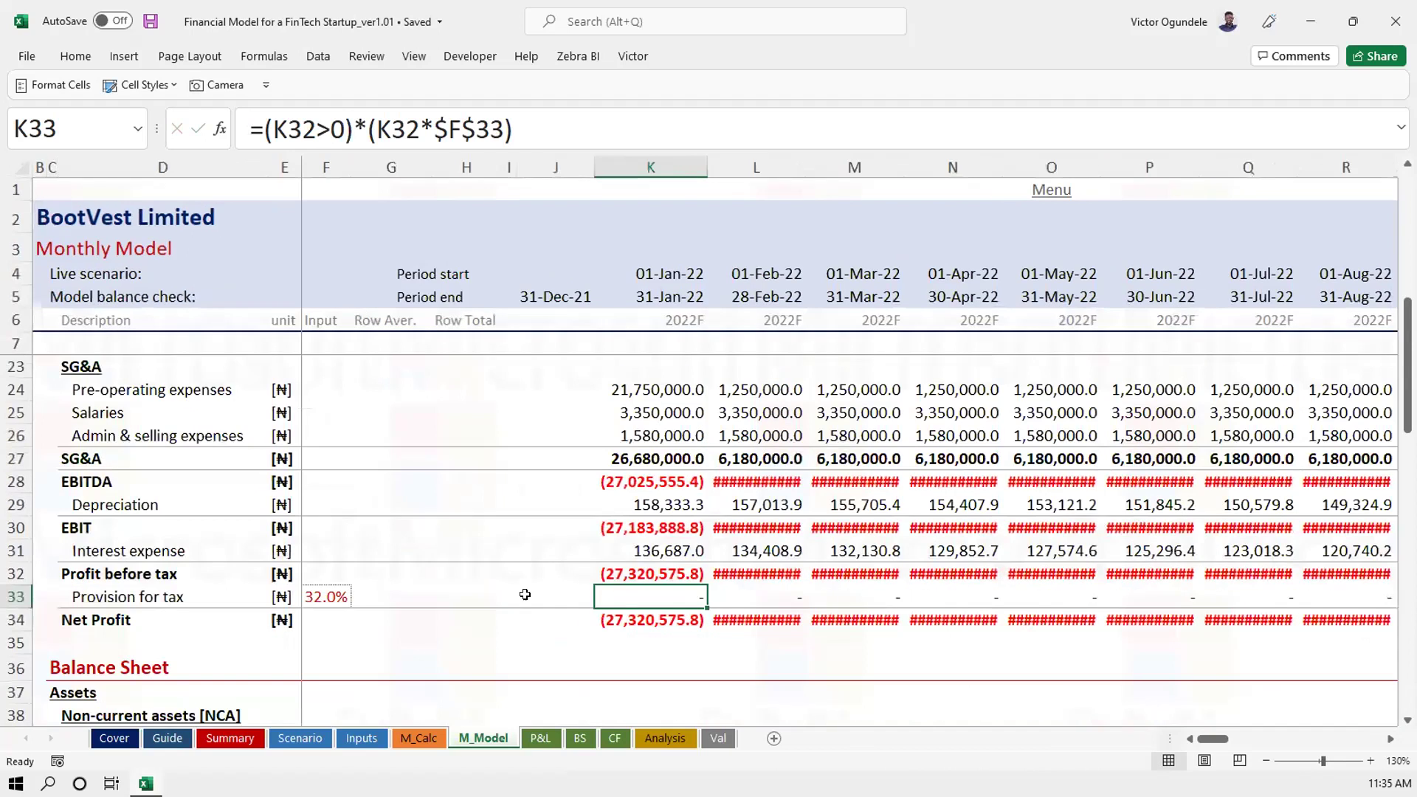
# Autofit the widths of columns L to R to their Net Profit figures in row 34
pyautogui.press('Down')
pyautogui.press('Right')
pyautogui.hotkey('shift', 'Right')
pyautogui.hotkey('shift', 'Right')
pyautogui.hotkey('shift', 'Right')
pyautogui.hotkey('shift', 'Right')
pyautogui.hotkey('shift', 'Right')
pyautogui.hotkey('shift', 'Right')
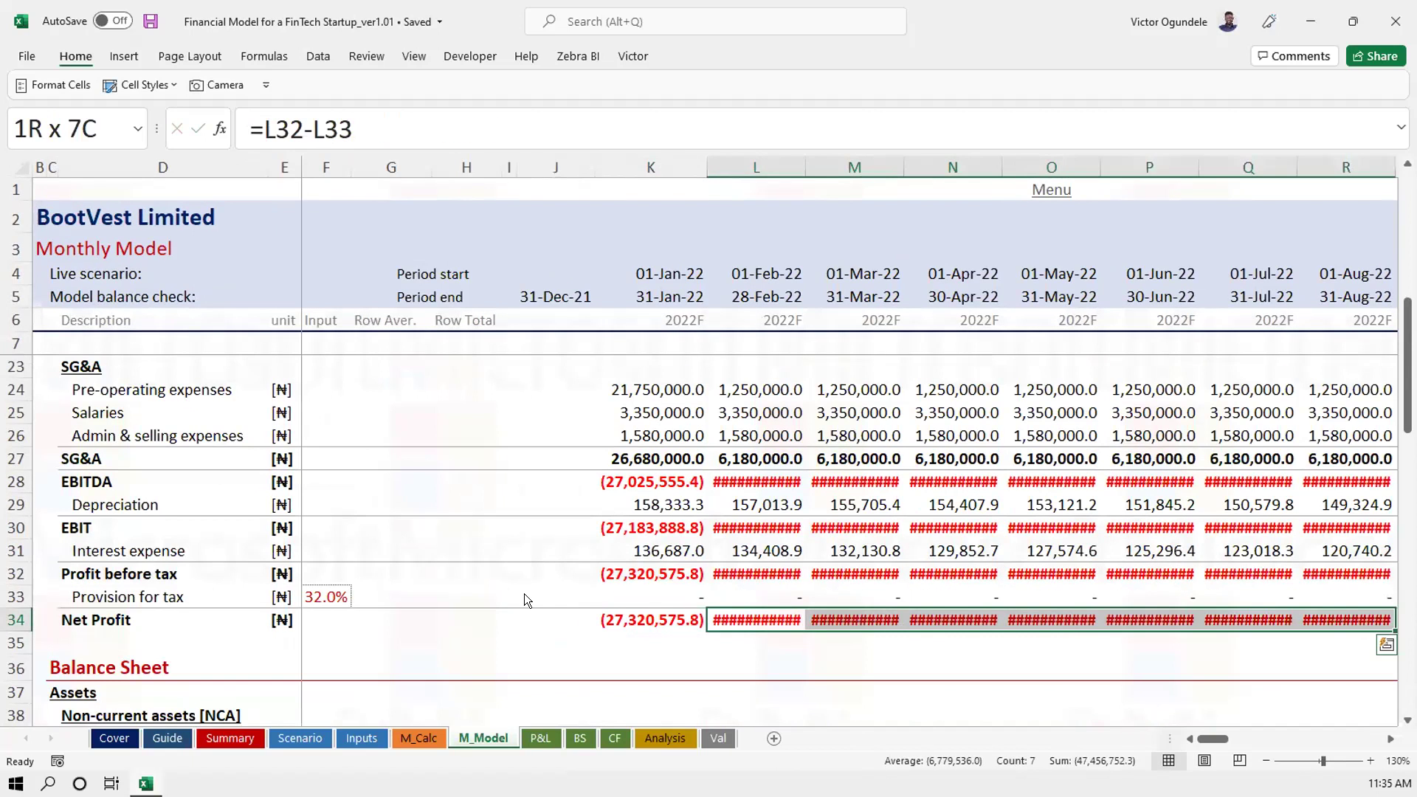
pyautogui.hotkey('alt', 'h')
pyautogui.press('o')
pyautogui.press('i')
# Check the January Provision for tax against the February period start and January period end dates
pyautogui.click(649, 599)
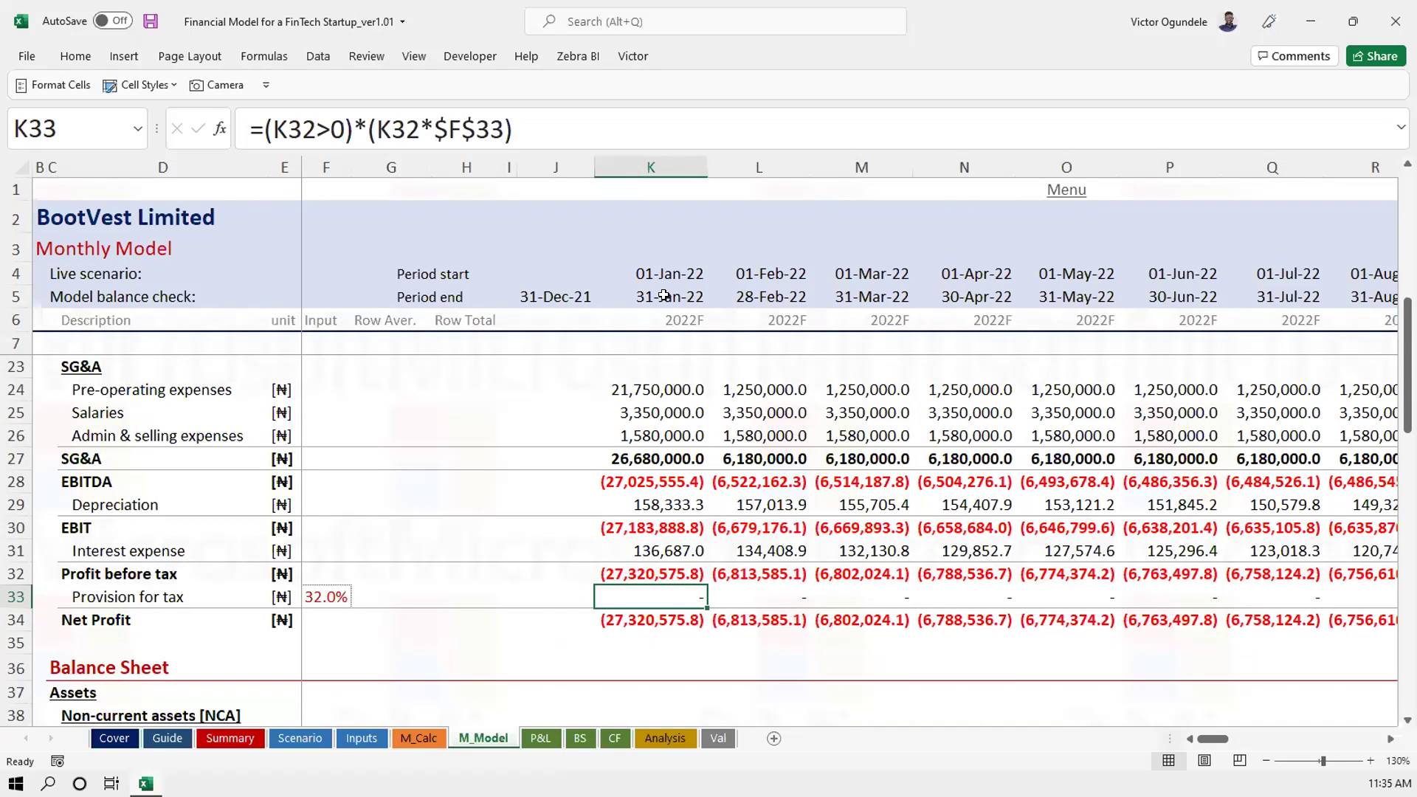
pyautogui.click(760, 265)
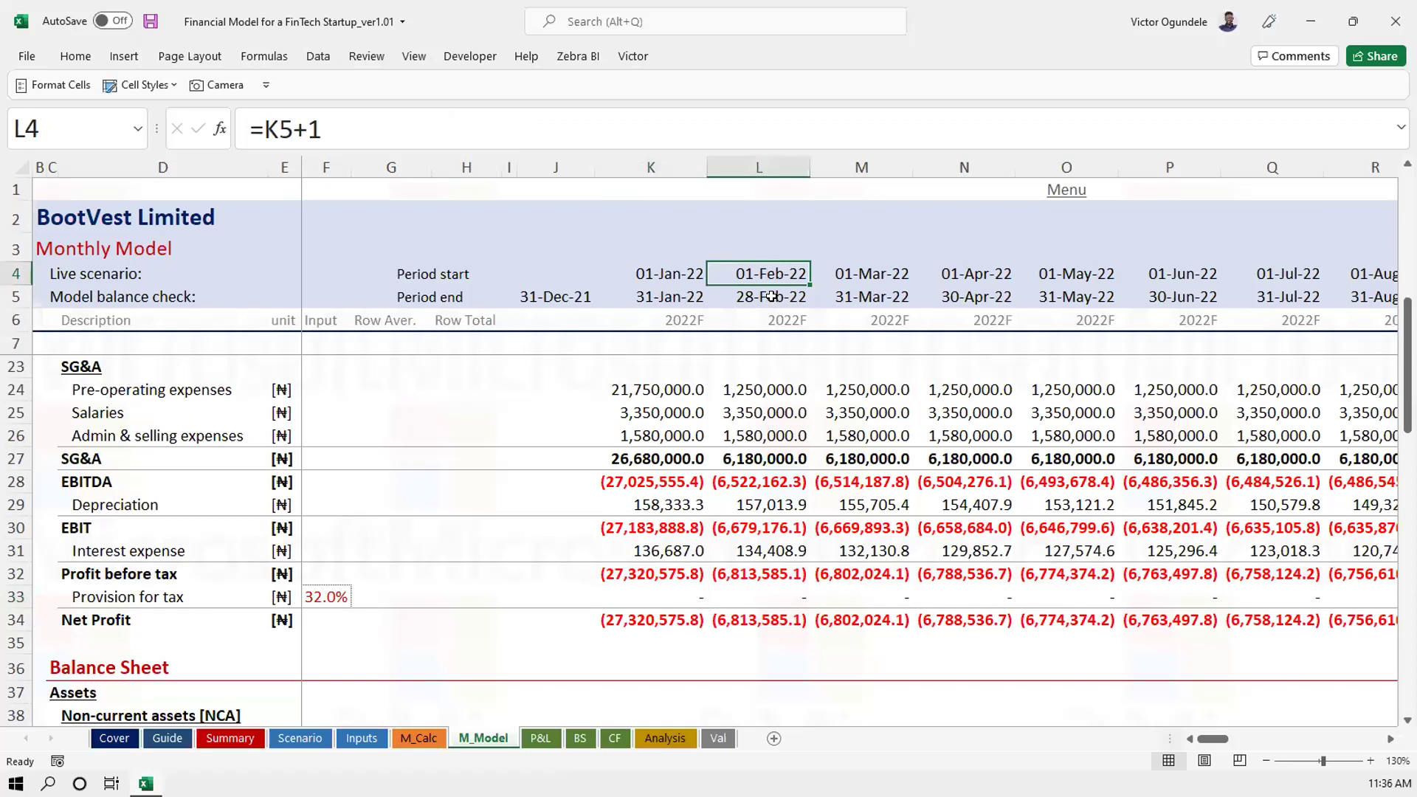
pyautogui.click(662, 299)
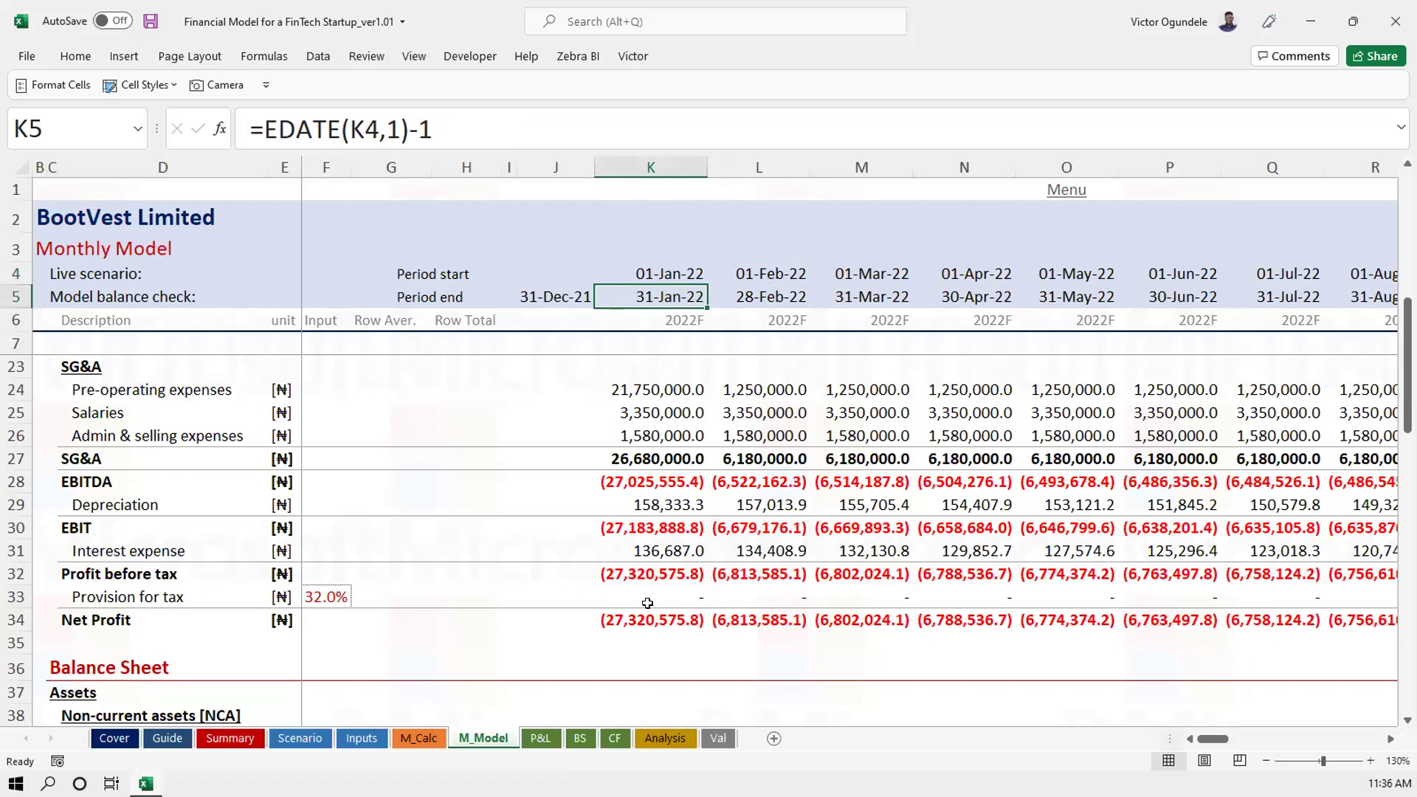
# Link January Tax payables in K61 to the Provision for tax line with =K33
pyautogui.scroll(-8, 649, 598)
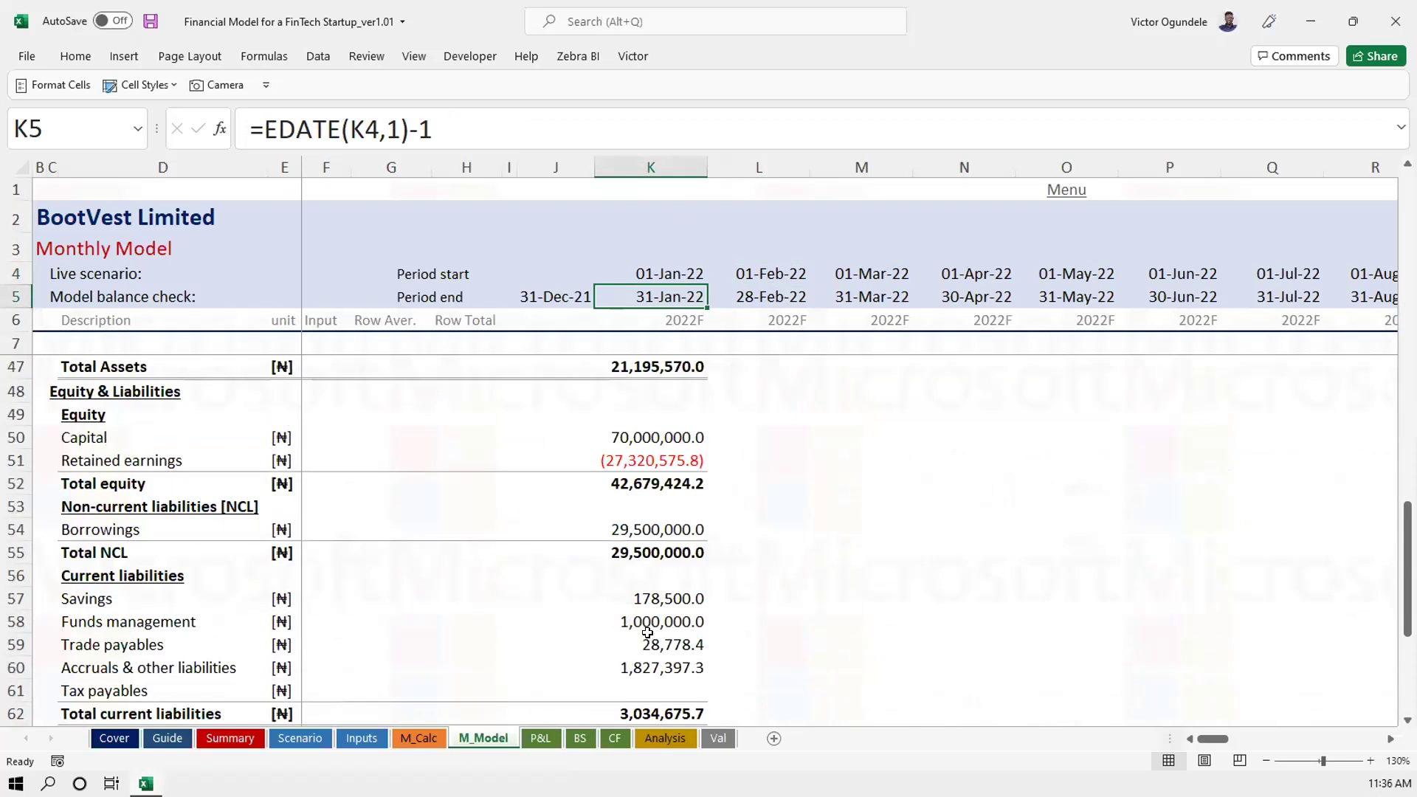
pyautogui.click(648, 681)
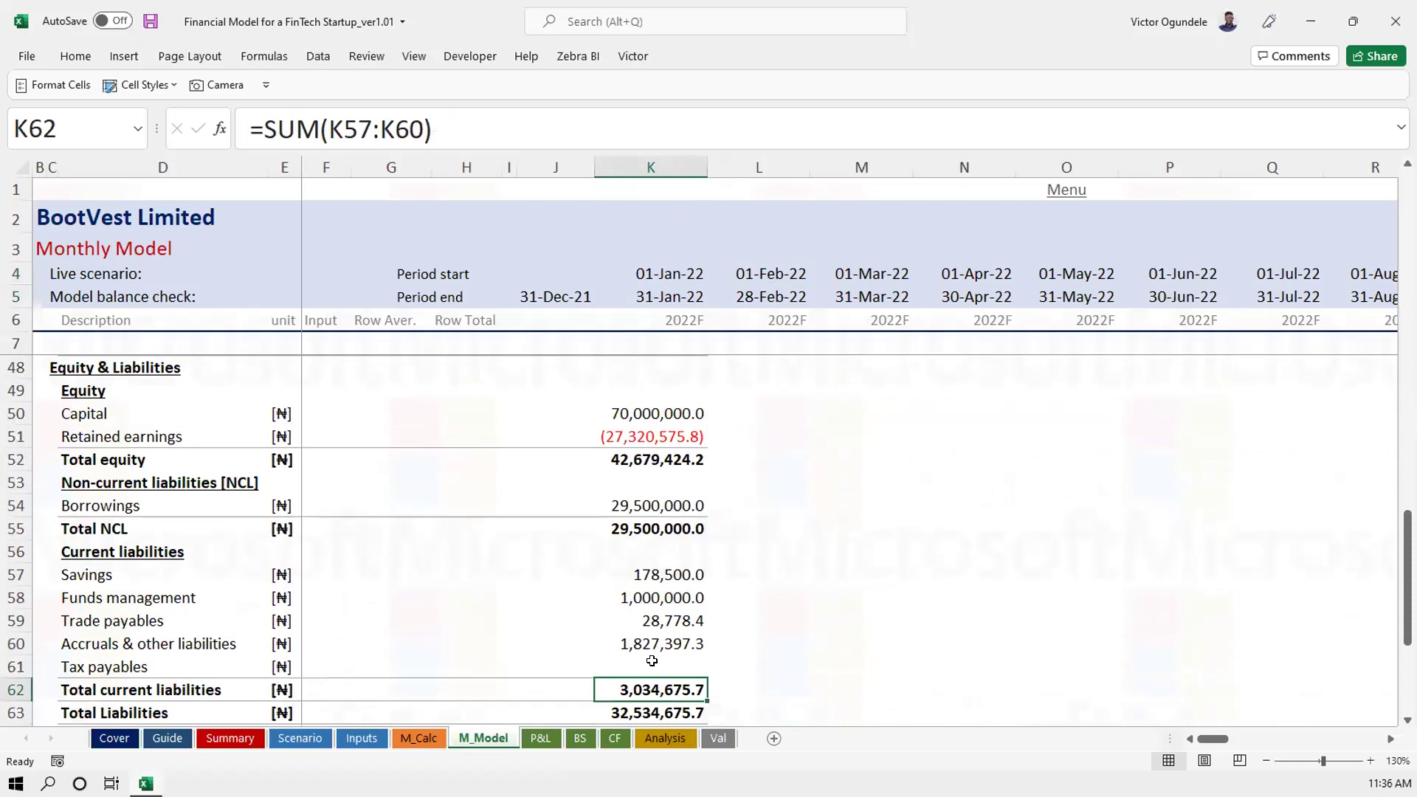
pyautogui.click(652, 663)
pyautogui.write('=')
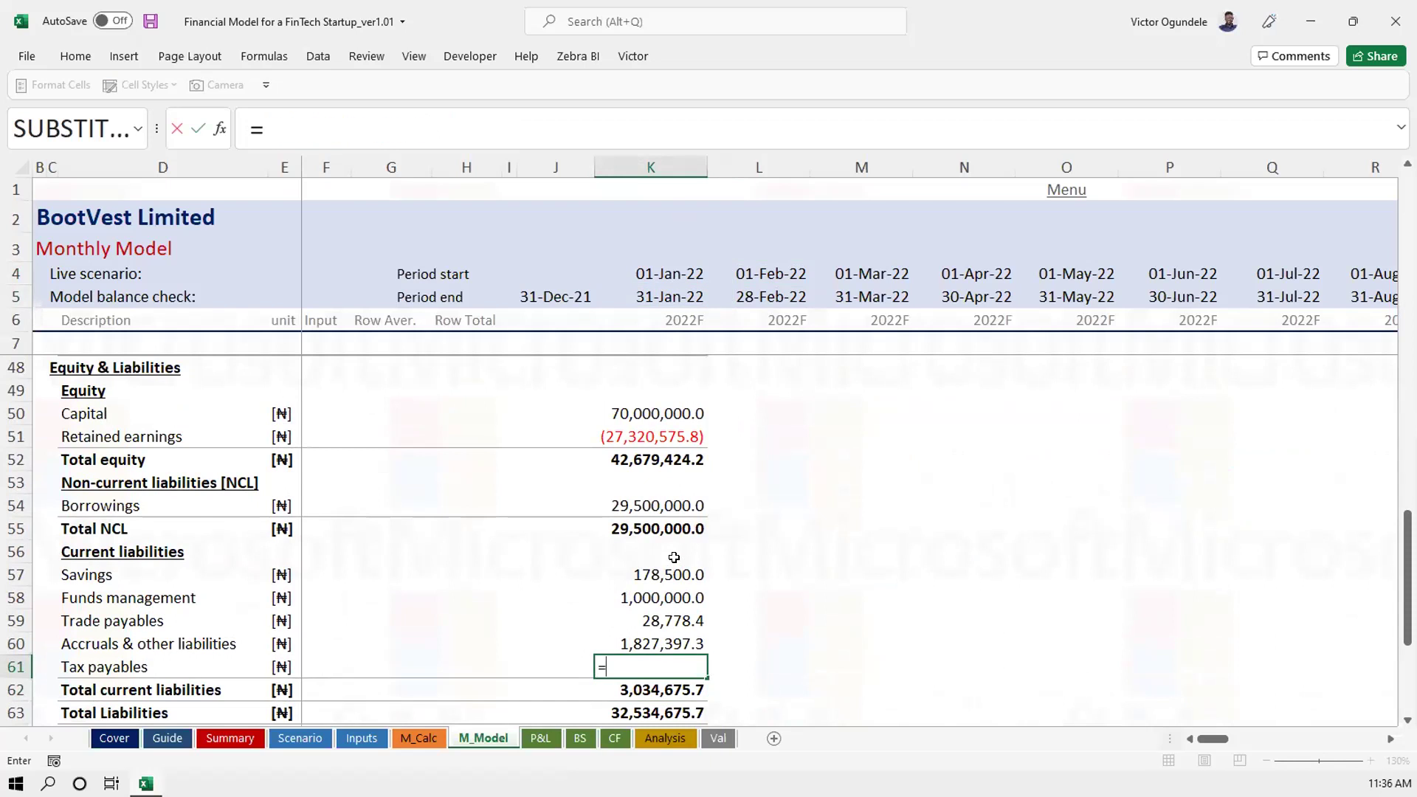
pyautogui.scroll(7, 673, 557)
pyautogui.click(648, 505)
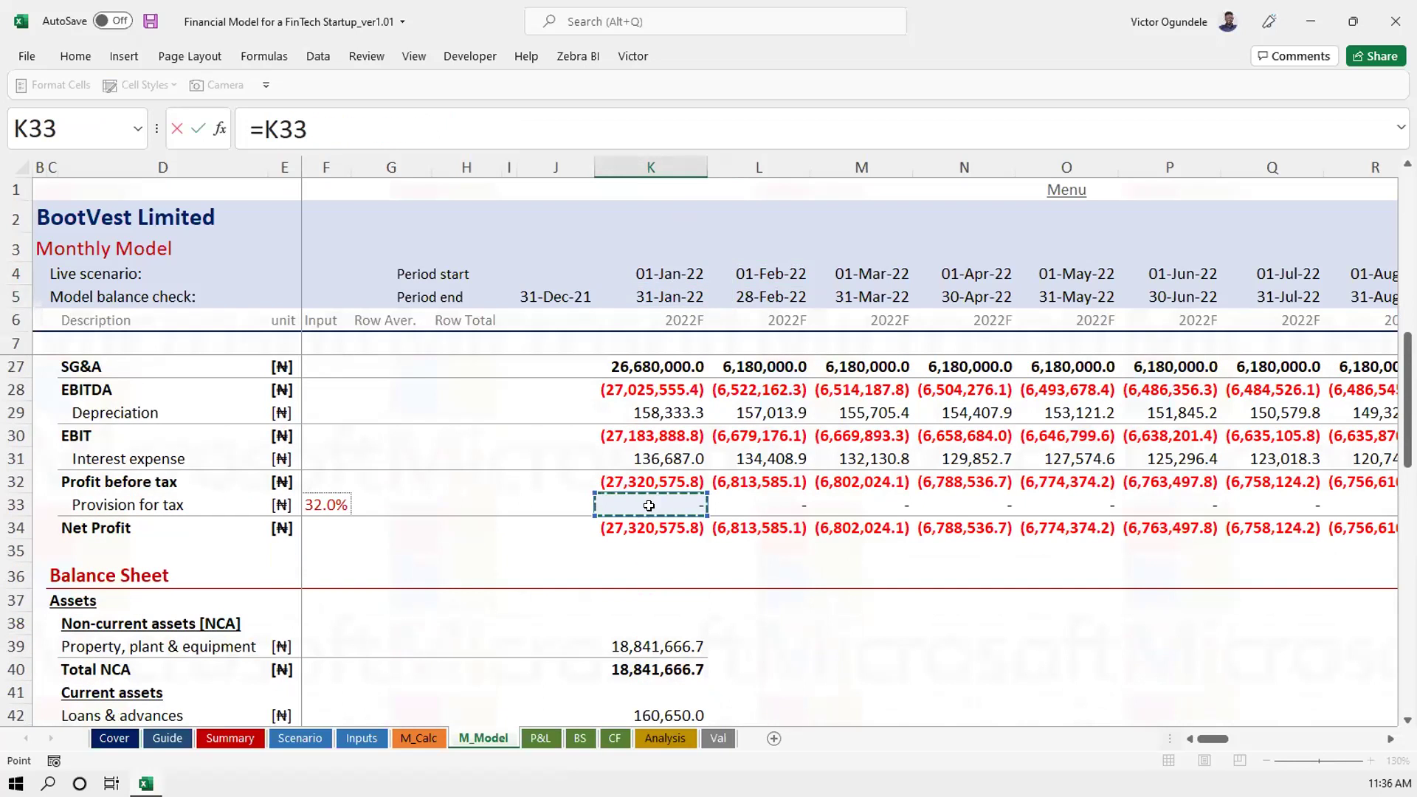
pyautogui.press('Return')
pyautogui.scroll(-8, 649, 517)
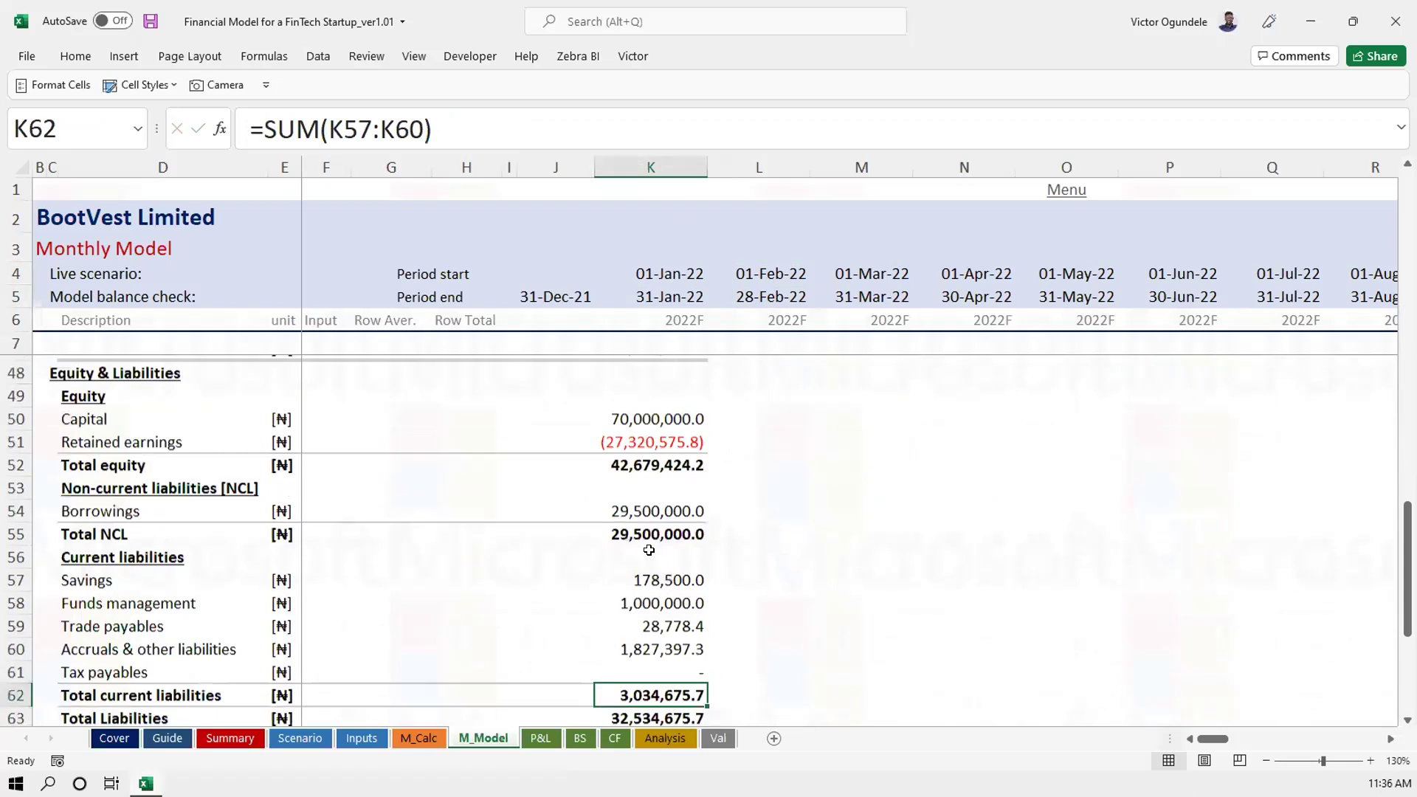
# Extend the January Total current liabilities sum in K62 to include Tax payables, =SUM(K57:K61), and save the workbook
pyautogui.doubleClick(647, 626)
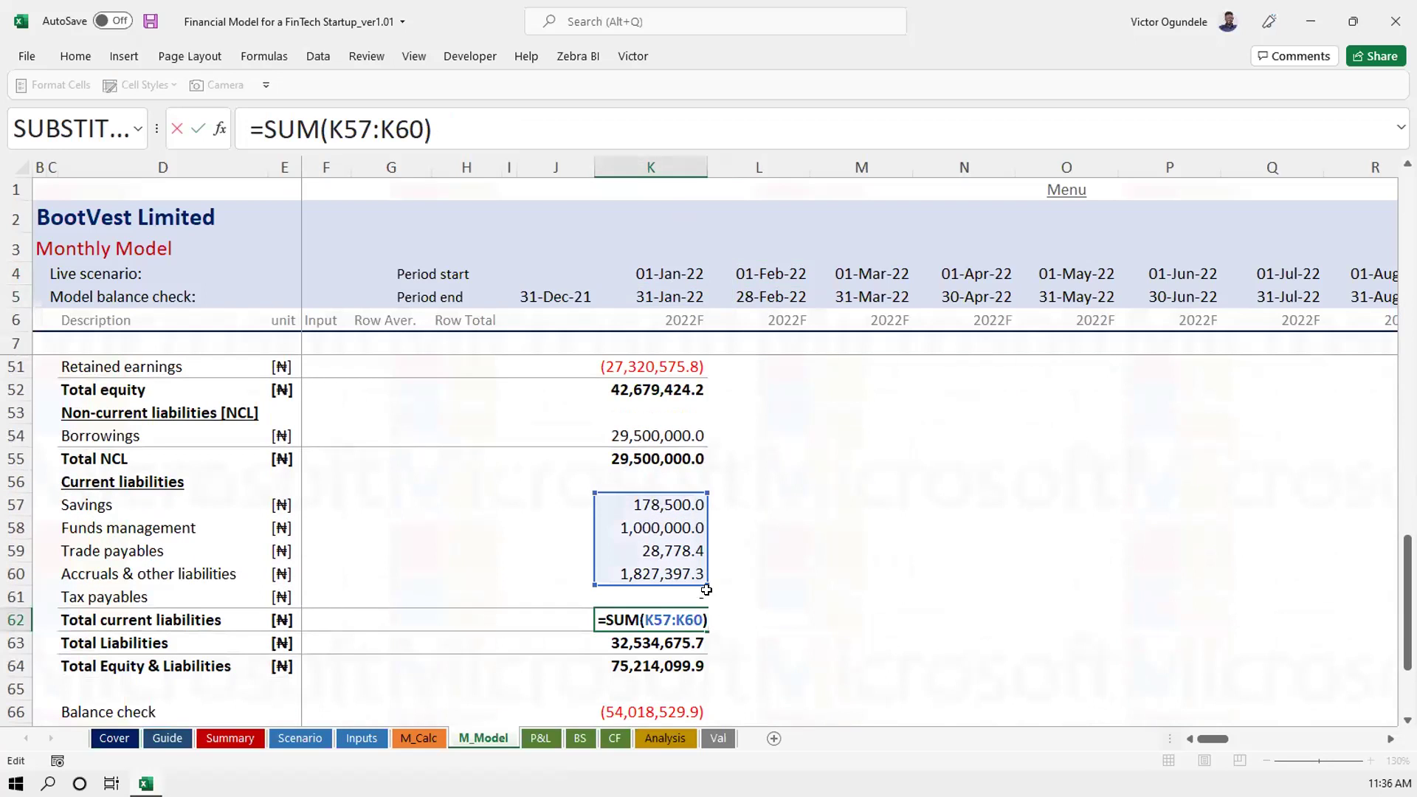
pyautogui.moveTo(707, 583); pyautogui.dragTo(708, 601)
pyautogui.hotkey('ctrl', 's')
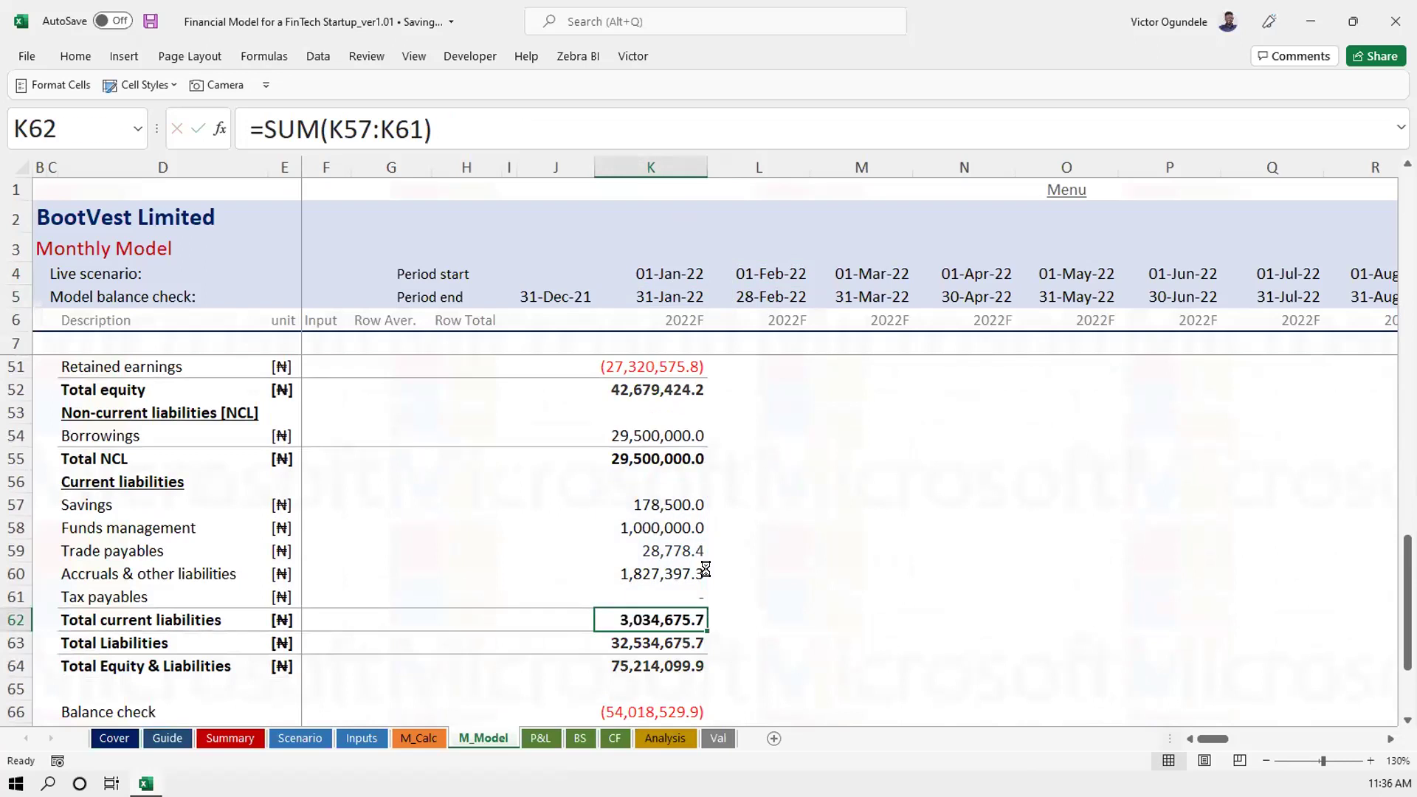
# Add the cashflow line labels Change in OWC in D72 and Net cash from operations in D73
pyautogui.scroll(-3, 706, 566)
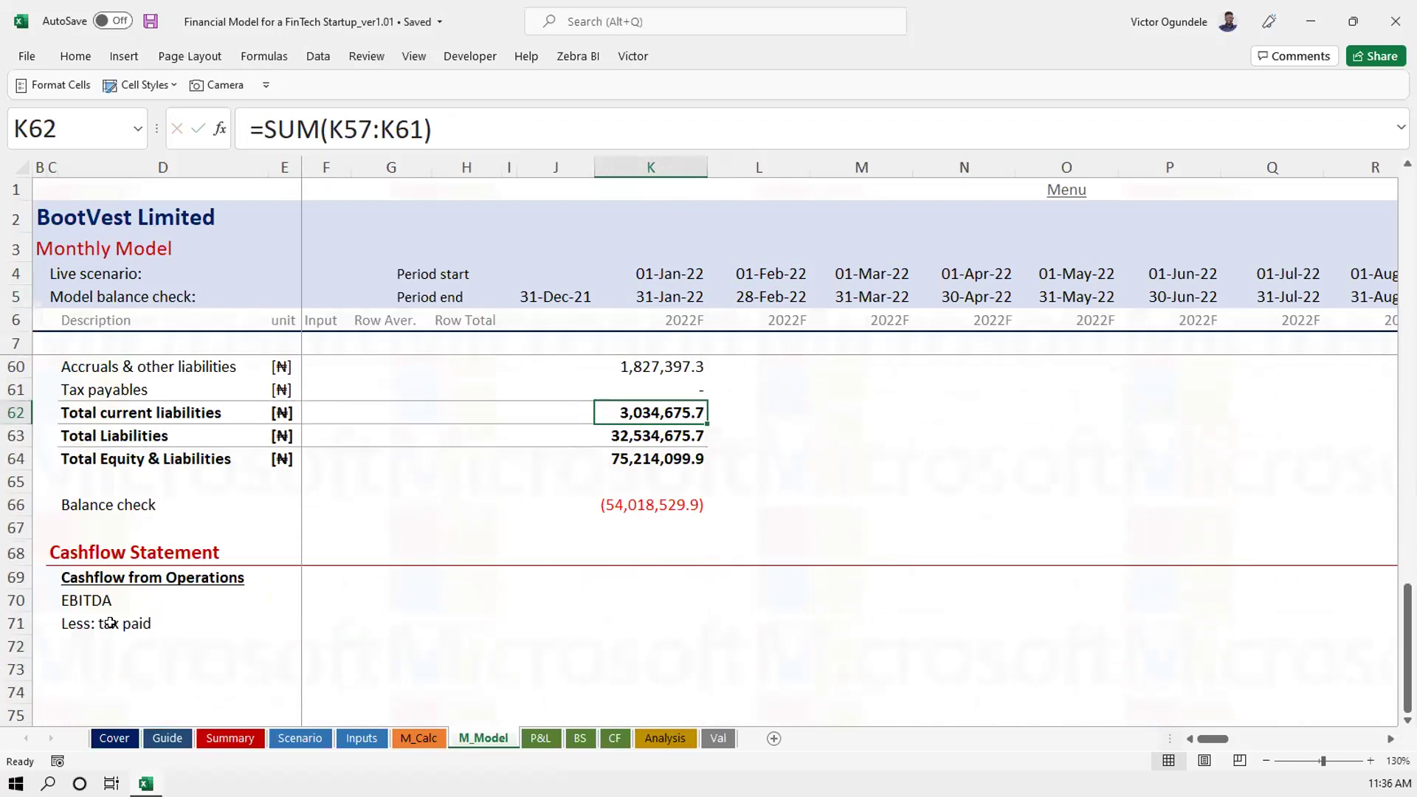
pyautogui.click(134, 646)
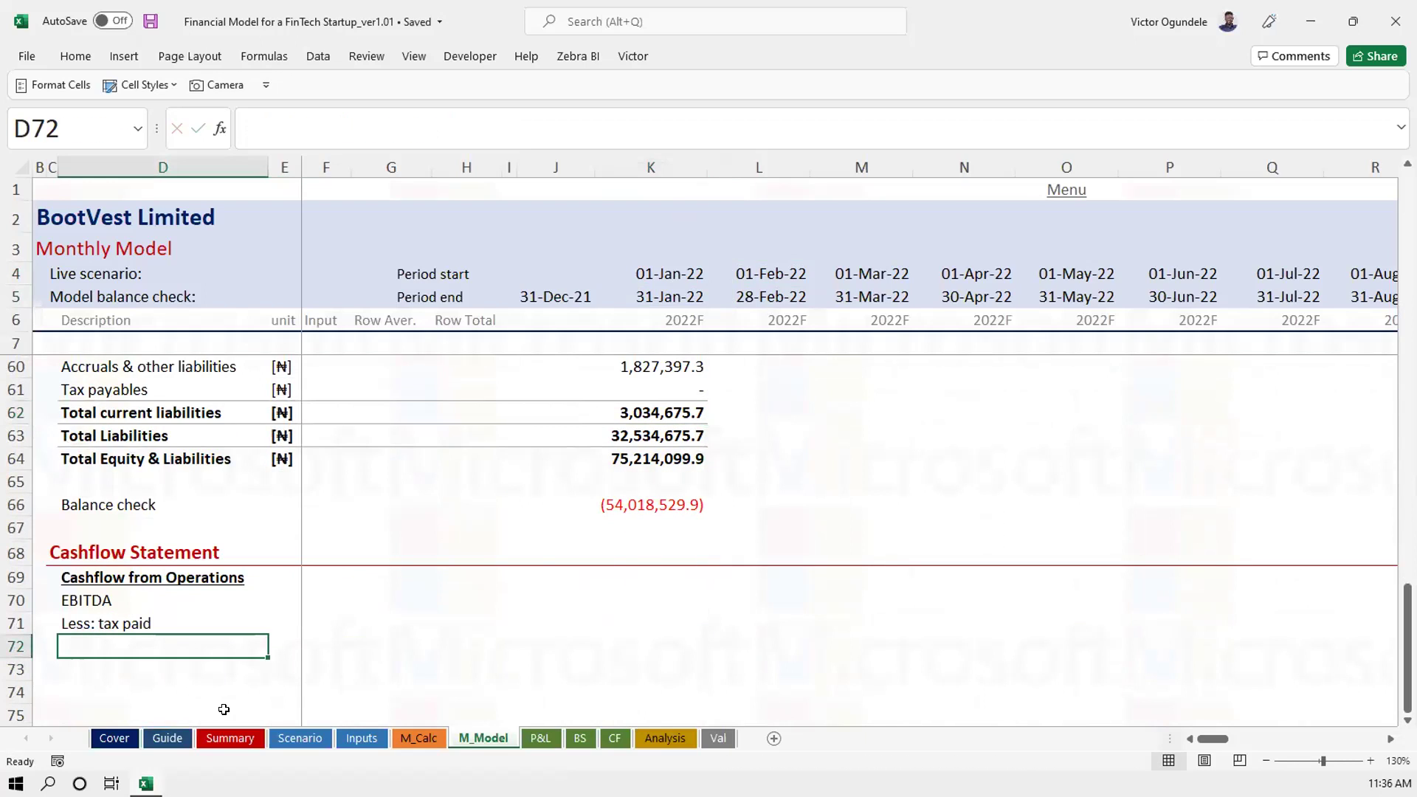
pyautogui.write('Change o')
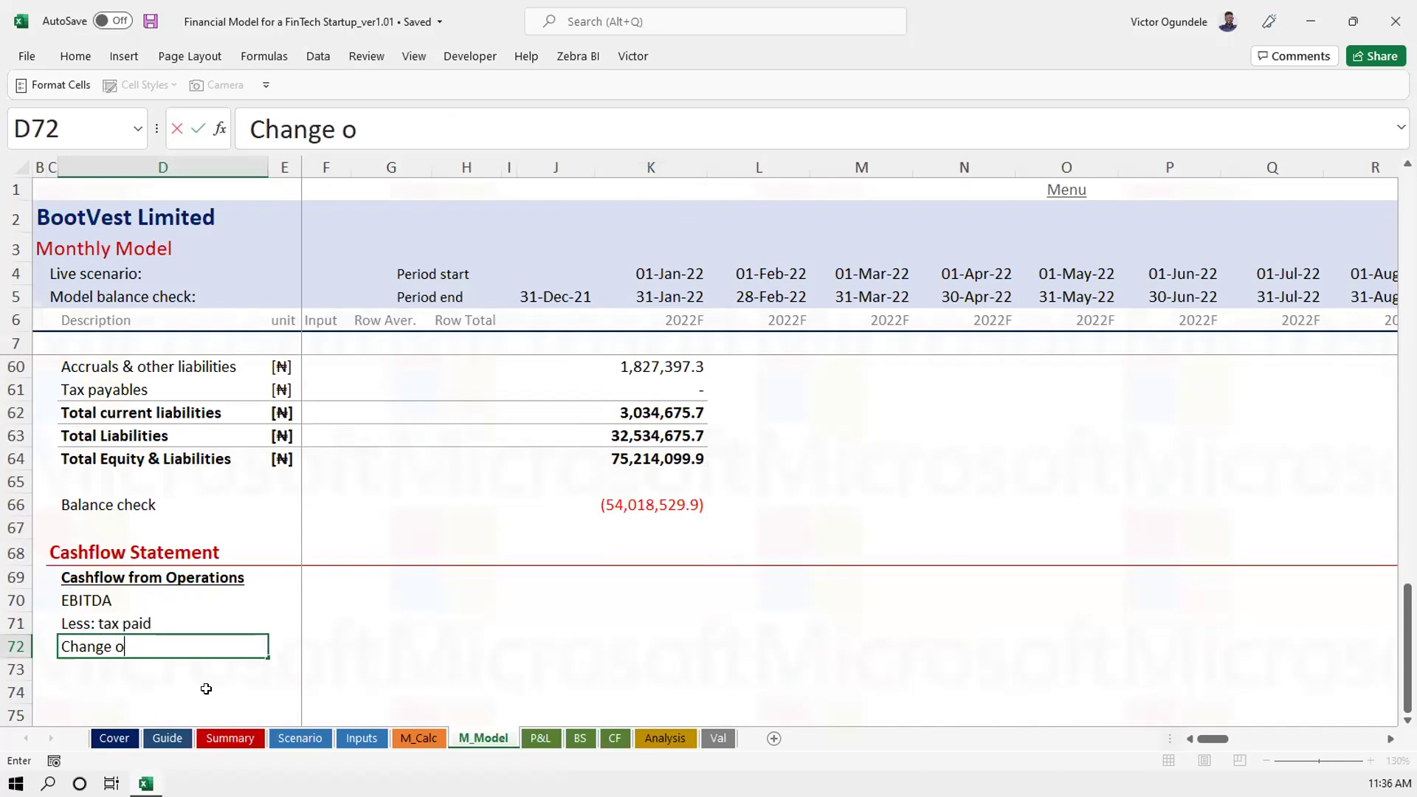
pyautogui.press('BackSpace')
pyautogui.write('in OWC')
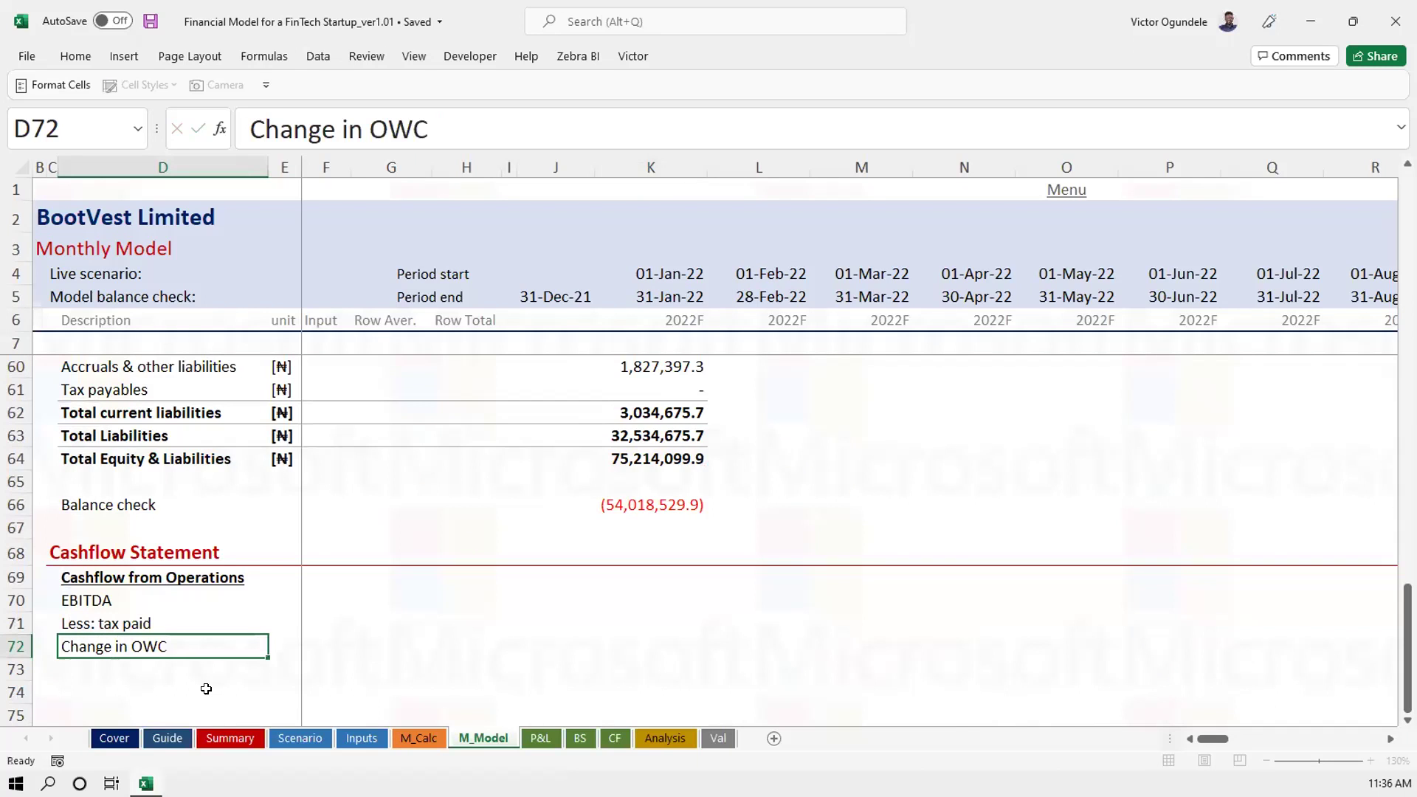
pyautogui.press('Return')
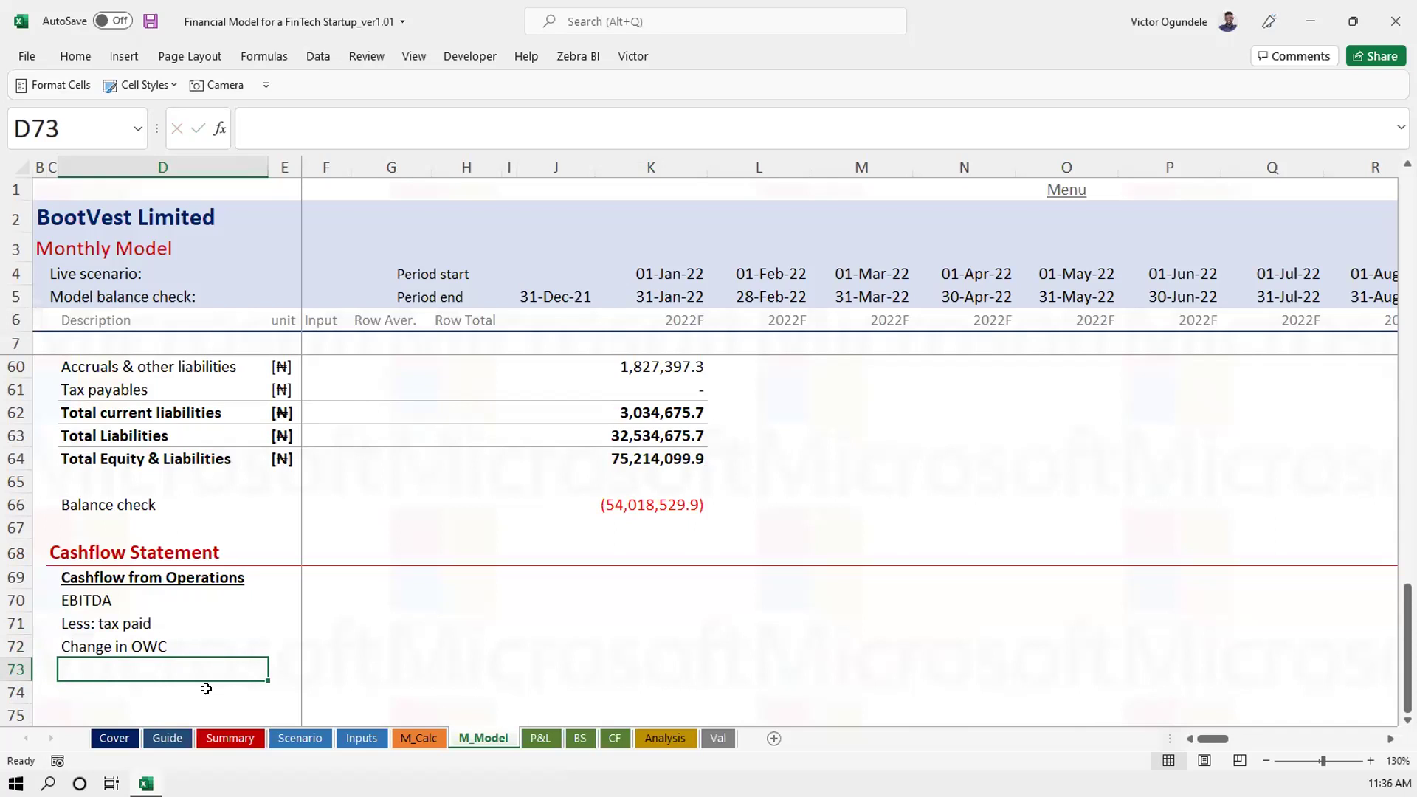
pyautogui.write('Net cash f')
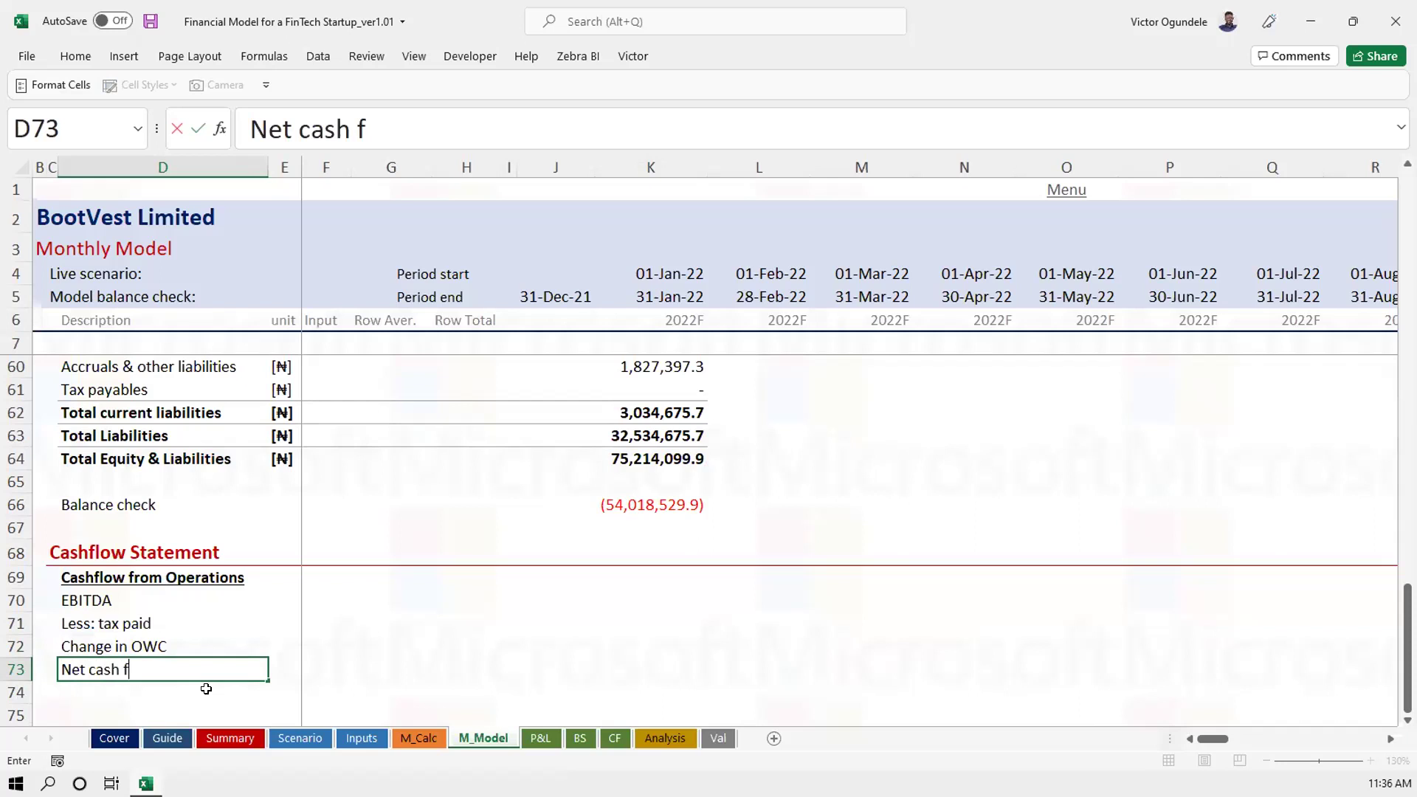
pyautogui.write('rom operations')
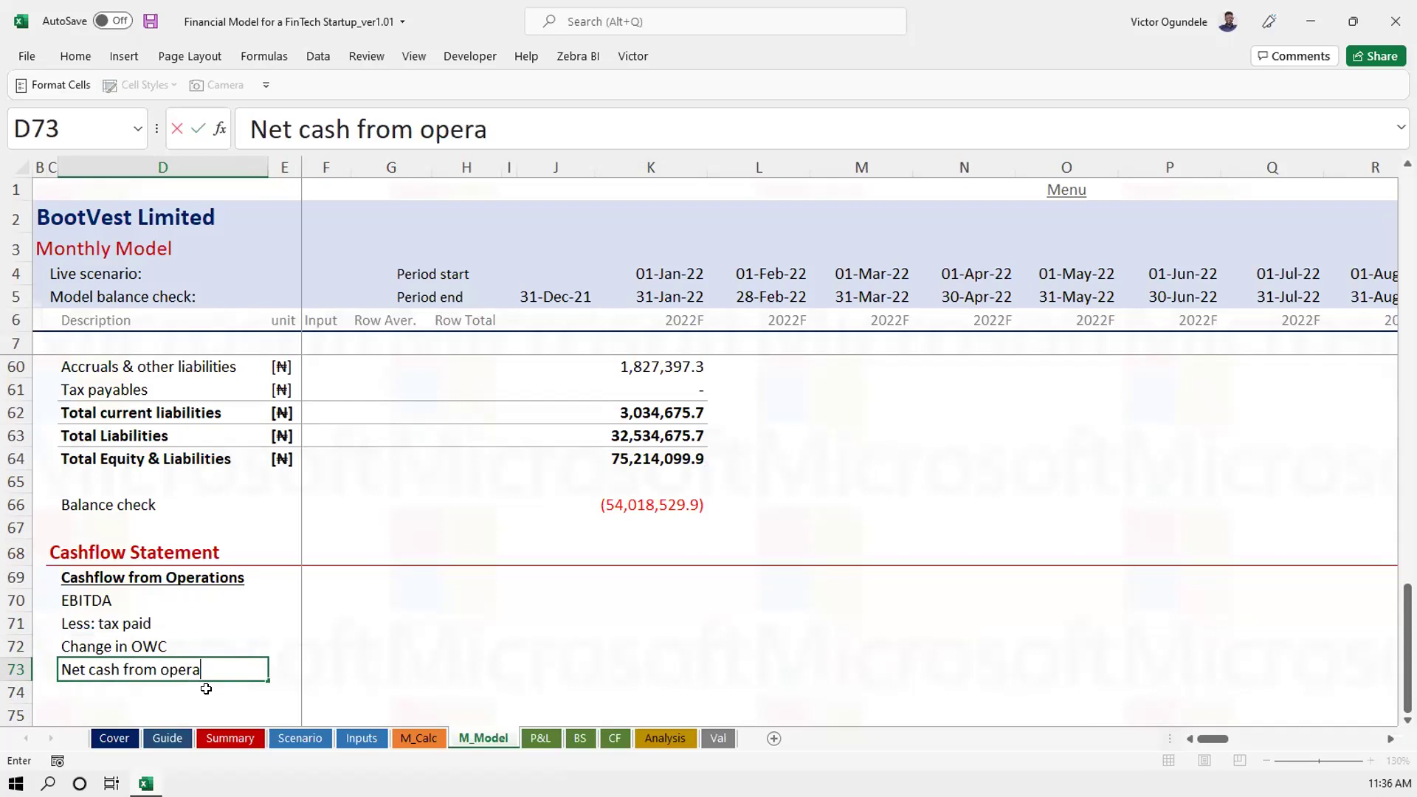
pyautogui.hotkey('ctrl', 'Return')
# Copy the [₦] unit from the Savings row in E57 to the operating cashflow lines in E70:E73
pyautogui.press('Up')
pyautogui.press('Up')
pyautogui.press('Right')
pyautogui.press('Up')
pyautogui.press('Up')
pyautogui.press('Up')
pyautogui.press('Up')
pyautogui.press('Up')
pyautogui.press('Up')
pyautogui.press('Up')
pyautogui.press('Up')
pyautogui.press('Up')
pyautogui.press('Up')
pyautogui.press('Up')
pyautogui.press('Up')
pyautogui.press('Up')
pyautogui.press('Up')
pyautogui.hotkey('ctrl', 'c')
pyautogui.press('Down')
pyautogui.press('Down')
pyautogui.press('Down')
pyautogui.press('Down')
pyautogui.press('Down')
pyautogui.press('Down')
pyautogui.press('Down')
pyautogui.press('Down')
pyautogui.press('Down')
pyautogui.press('Down')
pyautogui.press('Down')
pyautogui.press('Down')
pyautogui.press('Down')
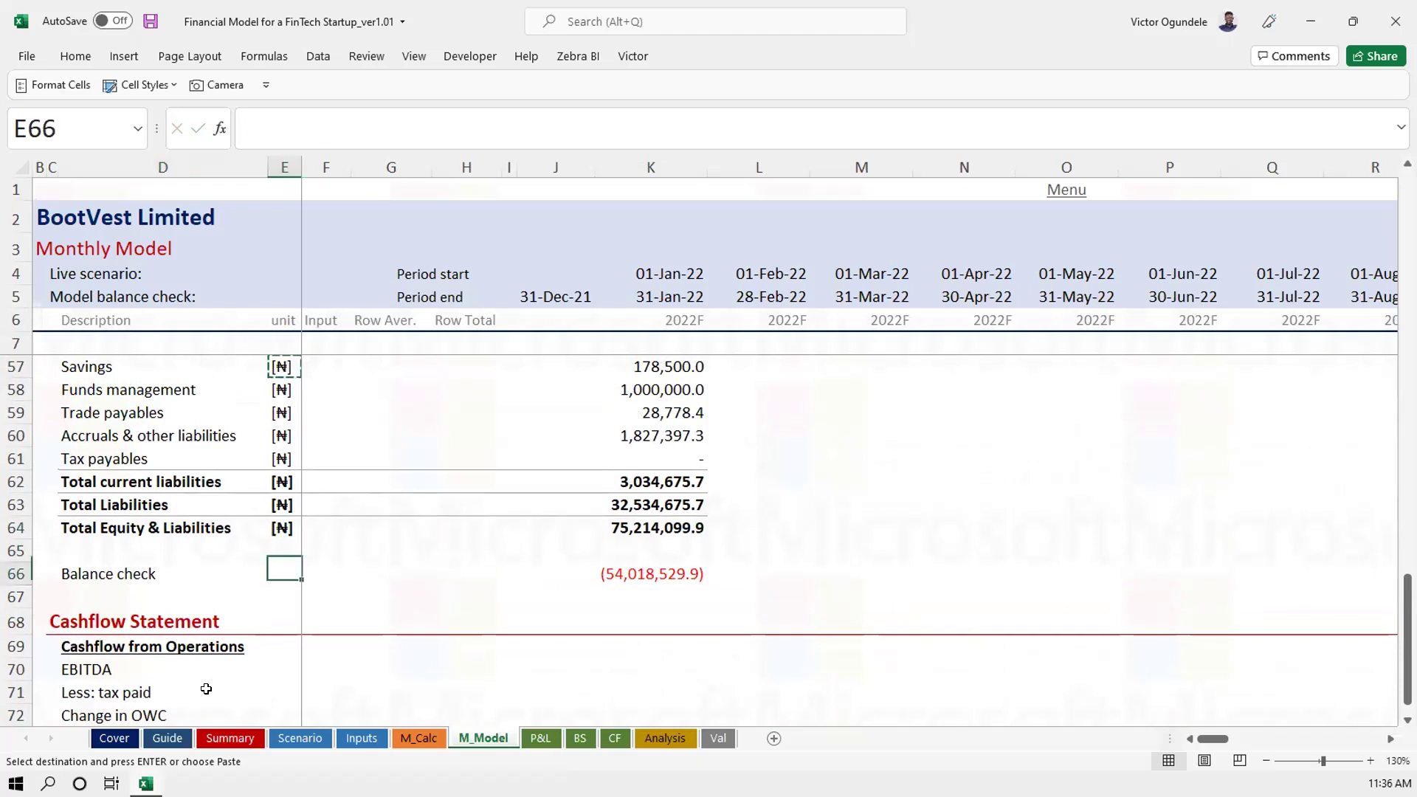
pyautogui.hotkey('shift', 'Down')
pyautogui.hotkey('shift', 'Down')
pyautogui.hotkey('shift', 'Down')
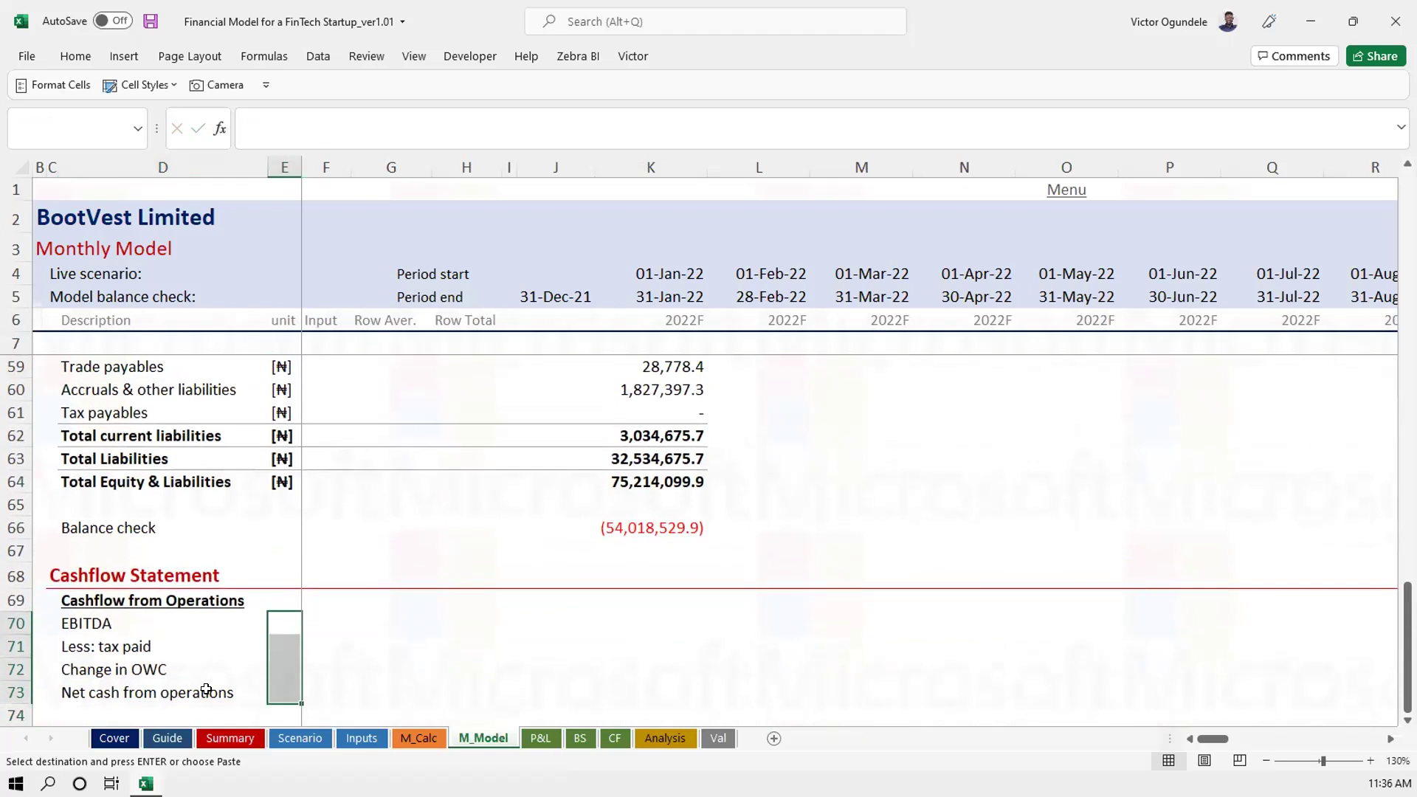
pyautogui.hotkey('ctrl', 'v')
# Apply the SubTotal cell style to the Net cash from operations row across D73:K73
pyautogui.press('Down')
pyautogui.press('Down')
pyautogui.press('Left')
pyautogui.press('Down')
pyautogui.hotkey('shift', 'Right')
pyautogui.hotkey('shift', 'Right')
pyautogui.hotkey('shift', 'Right')
pyautogui.hotkey('shift', 'Right')
pyautogui.hotkey('shift', 'Right')
pyautogui.hotkey('shift', 'Right')
pyautogui.hotkey('shift', 'Right')
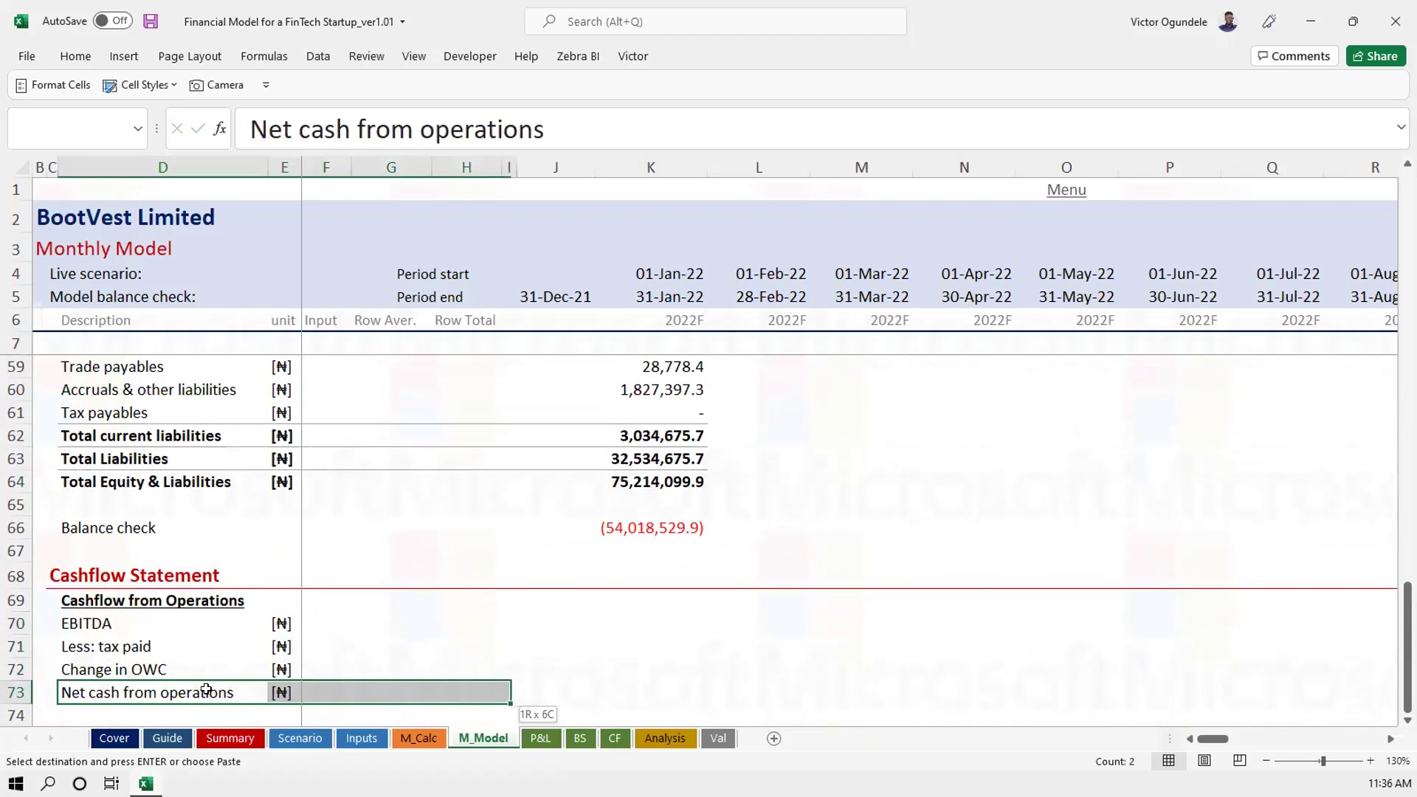
pyautogui.hotkey('alt', '2')
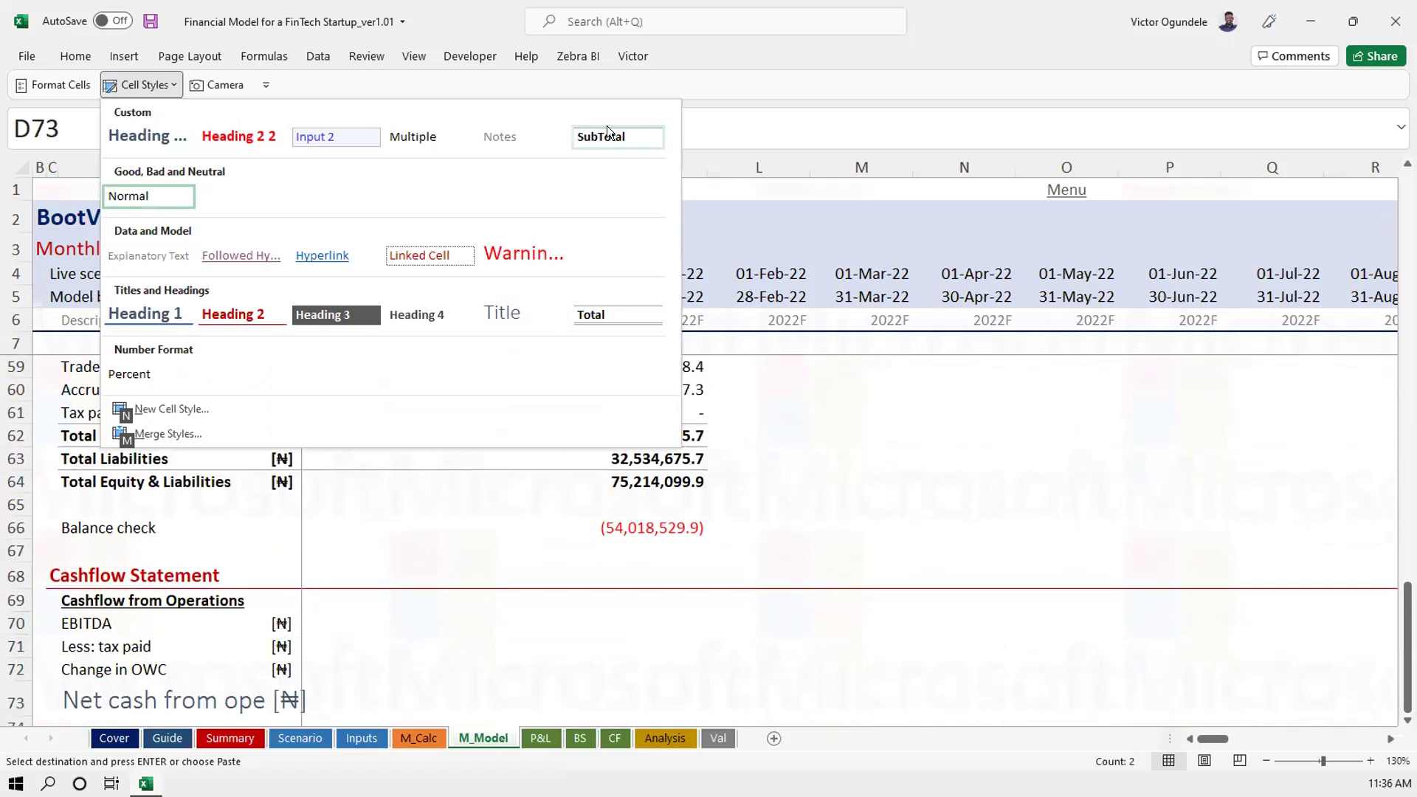
pyautogui.click(606, 125)
pyautogui.click(352, 619)
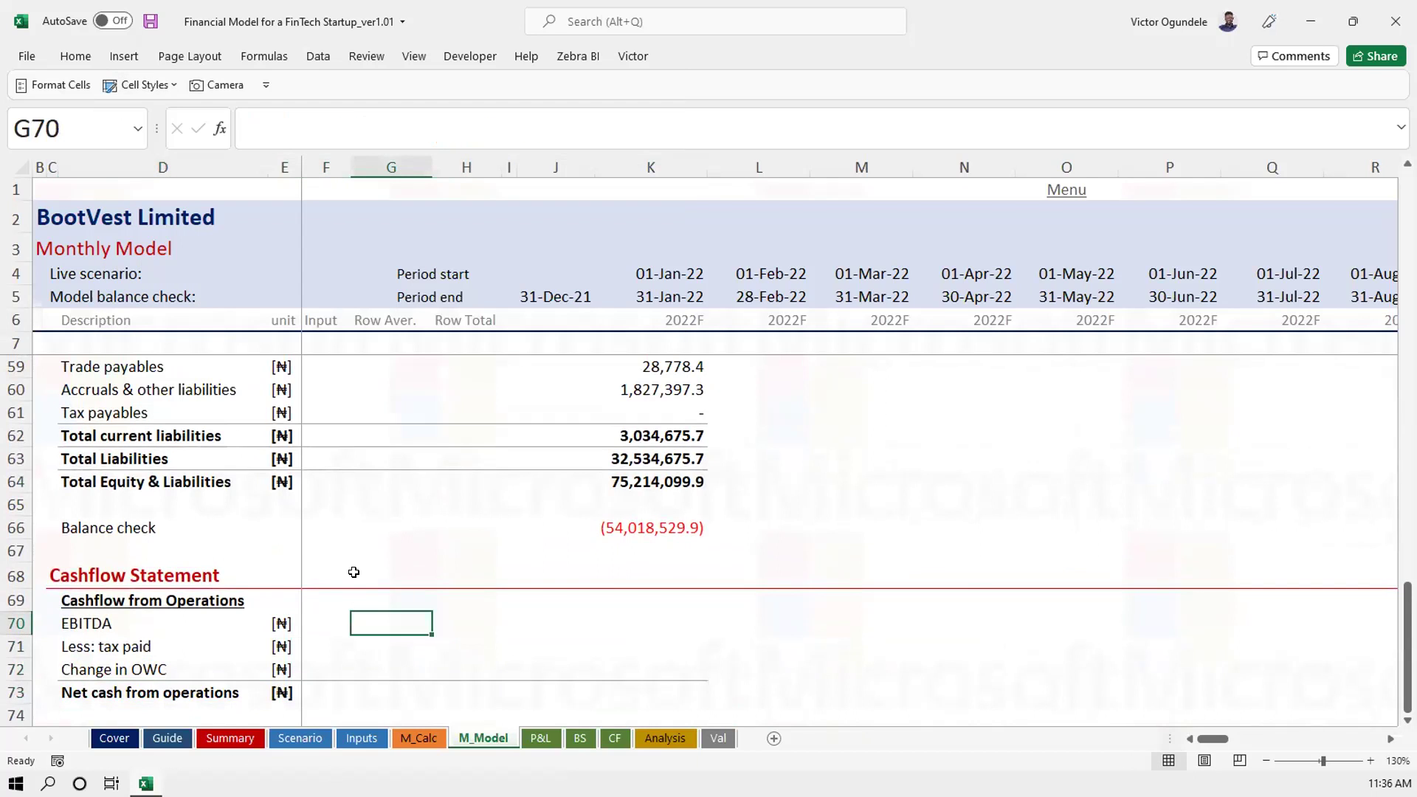
# Enter the heading Cashflow from Investing in D74 and format it bold and underlined
pyautogui.scroll(-2, 353, 565)
pyautogui.click(134, 570)
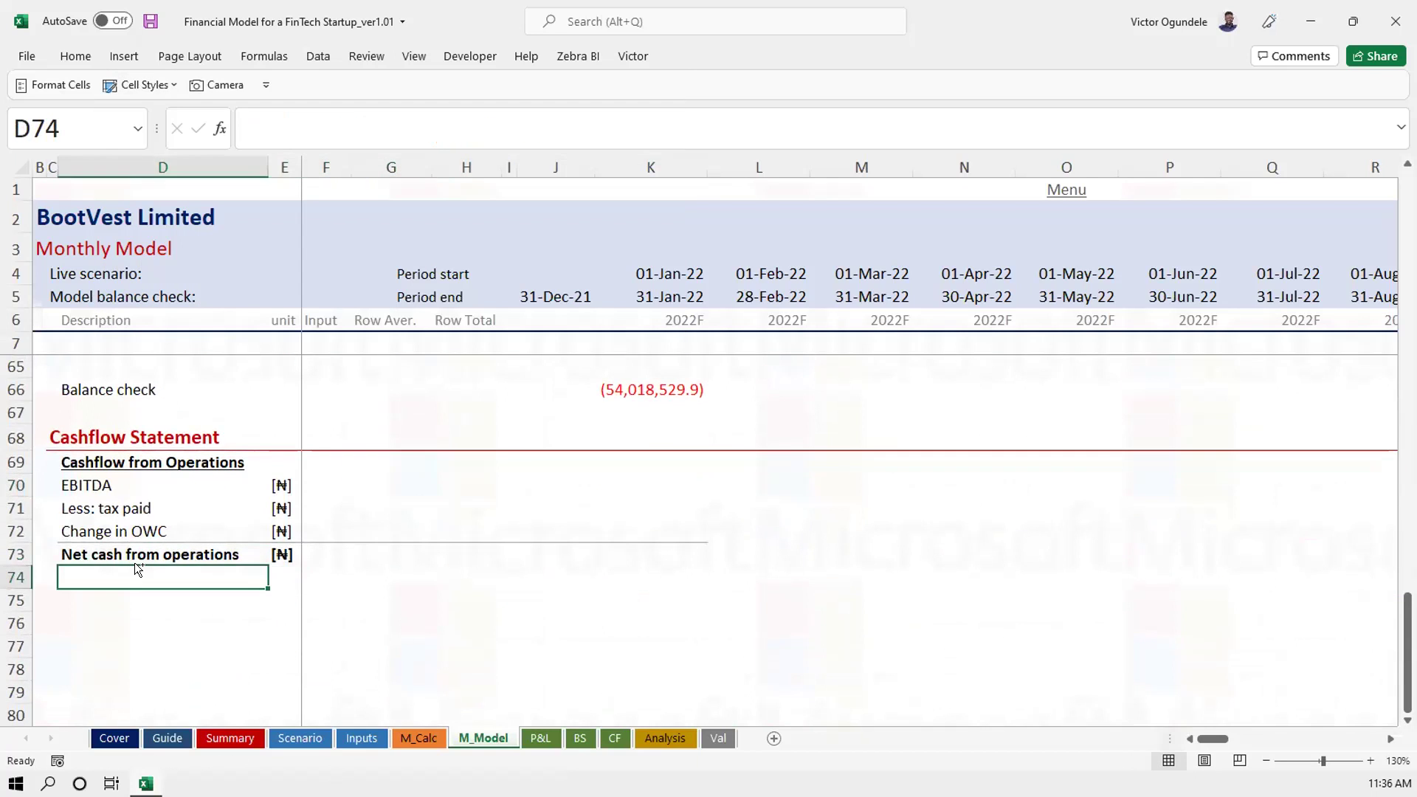
pyautogui.keyDown('ctrl'); pyautogui.scroll(-1, 133, 564); pyautogui.keyUp('ctrl')
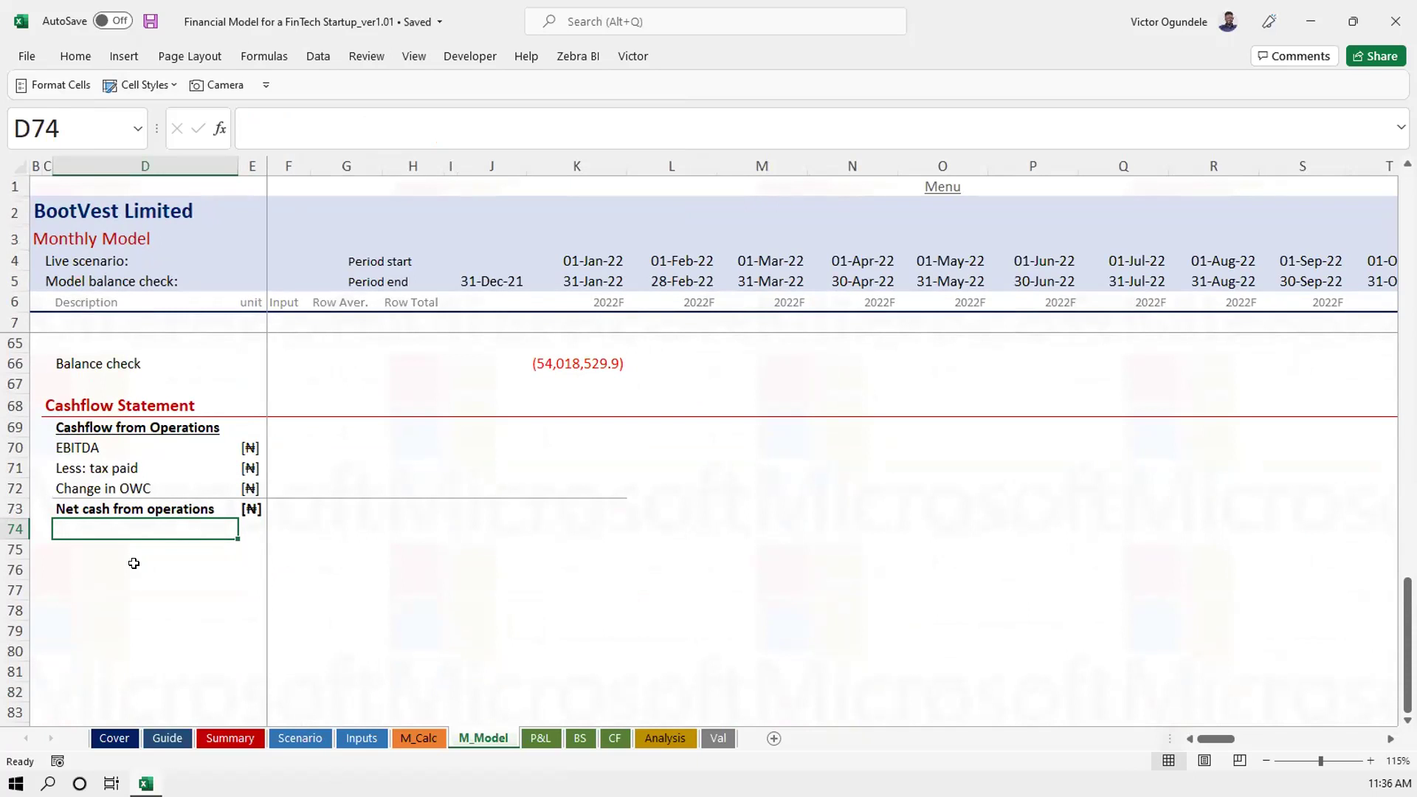
pyautogui.keyDown('ctrl'); pyautogui.scroll(1, 134, 562); pyautogui.keyUp('ctrl')
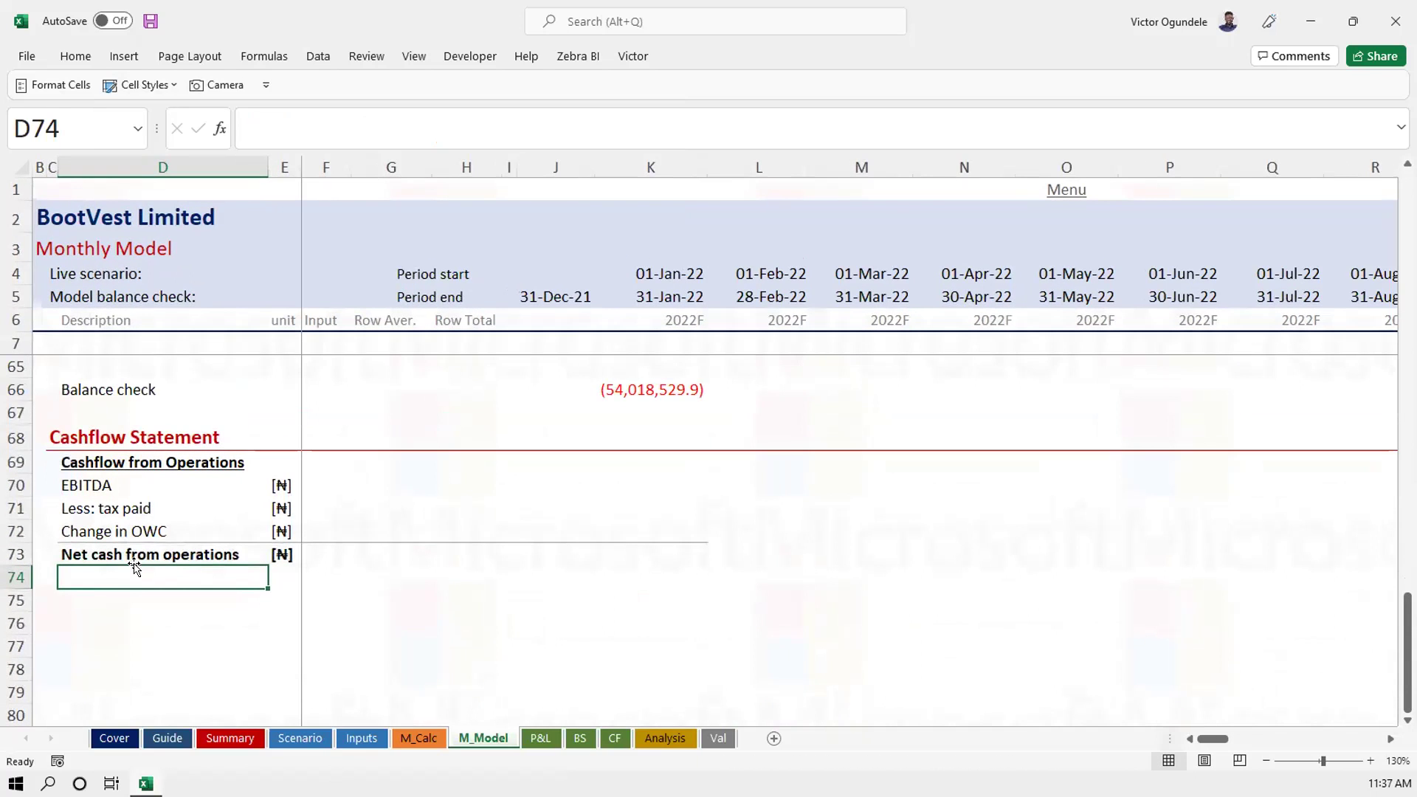
pyautogui.press('Down')
pyautogui.press('Up')
pyautogui.write('C')
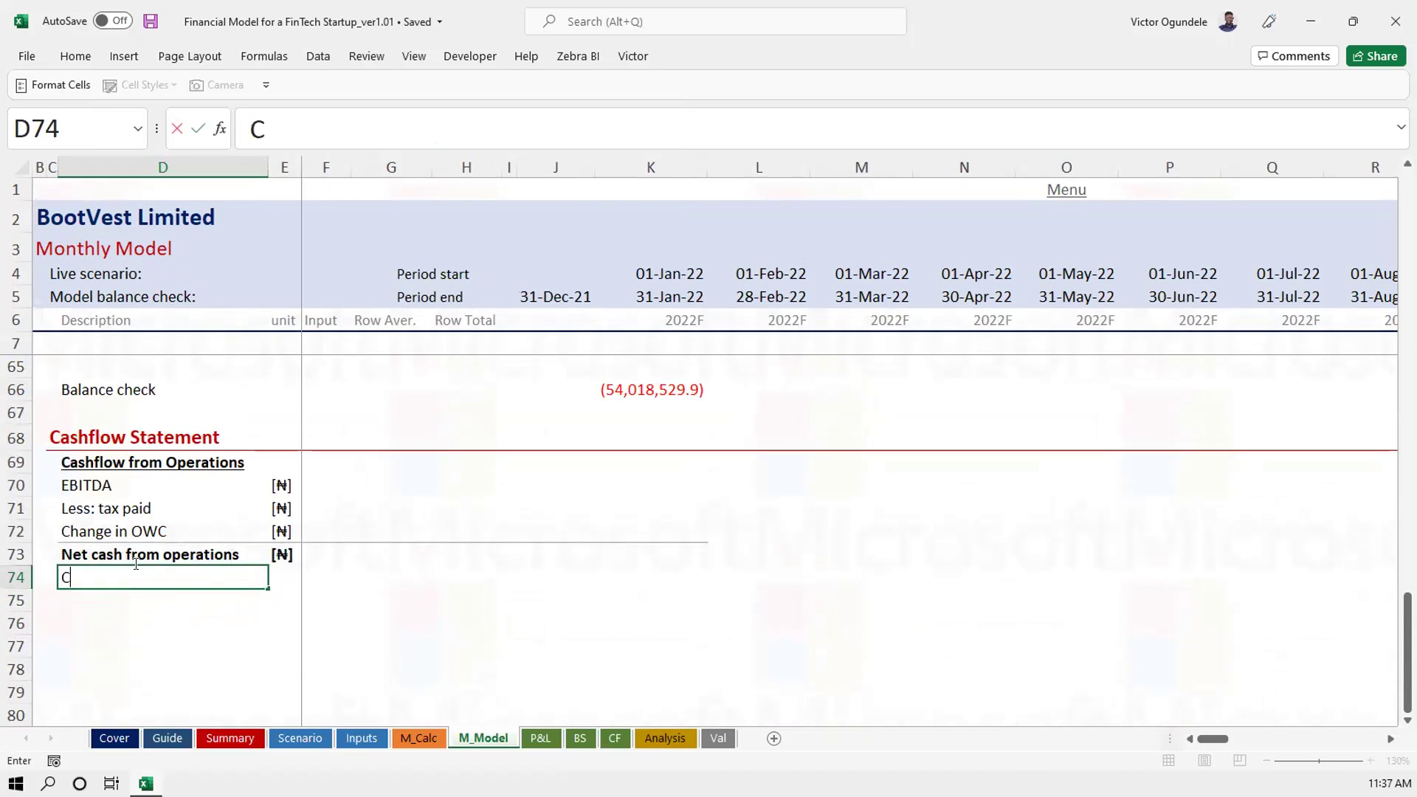
pyautogui.write('ashflow from Inves')
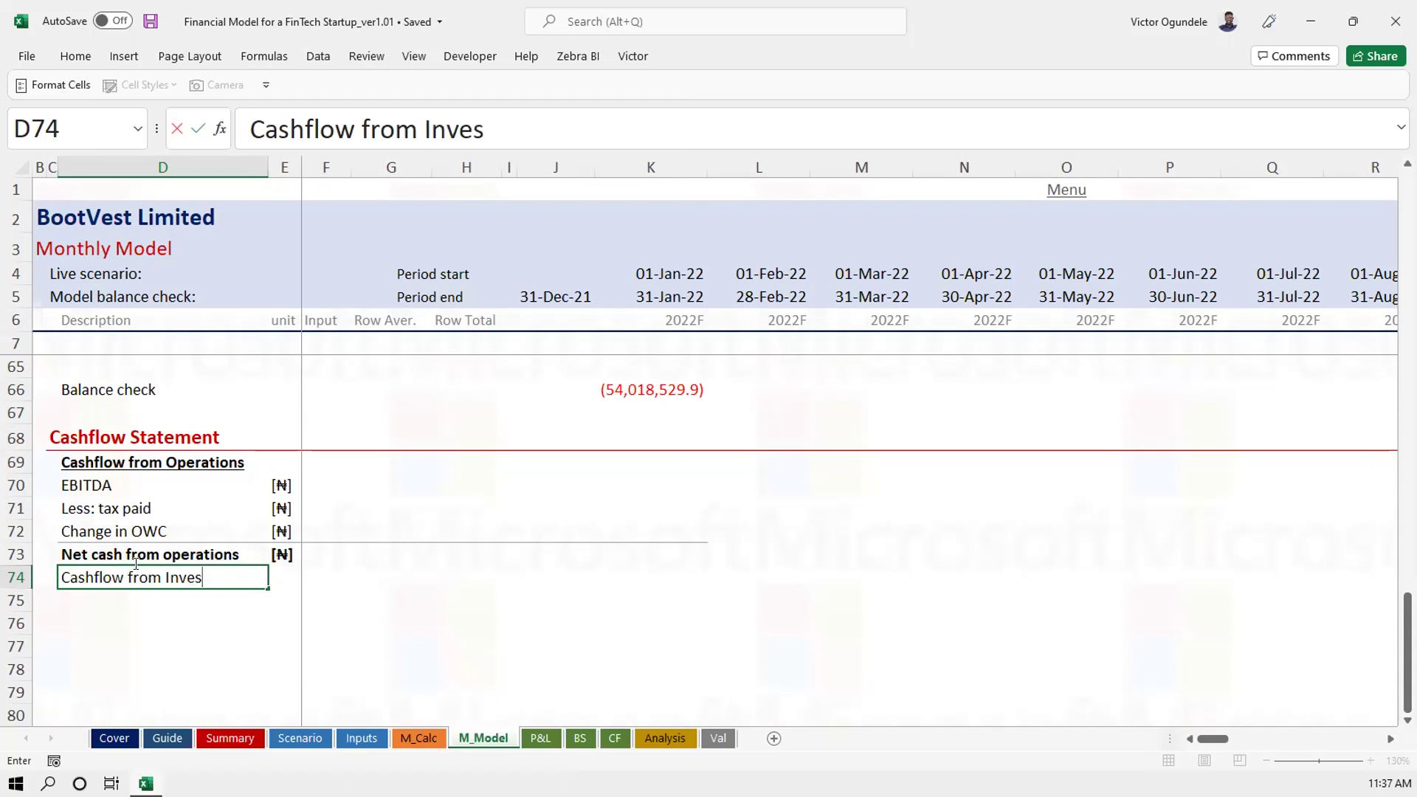
pyautogui.write('ting')
pyautogui.press('BackSpace')
pyautogui.write('ng')
pyautogui.hotkey('ctrl', 'Return')
pyautogui.hotkey('ctrl', 'b')
pyautogui.hotkey('ctrl', 'u')
# Move the Cashflow from Investing heading down to D75, leaving a blank row beneath the operations subtotal
pyautogui.press('Down')
pyautogui.press('Up')
pyautogui.hotkey('ctrl', 'x')
pyautogui.press('Down')
pyautogui.press('Return')
pyautogui.press('Down')
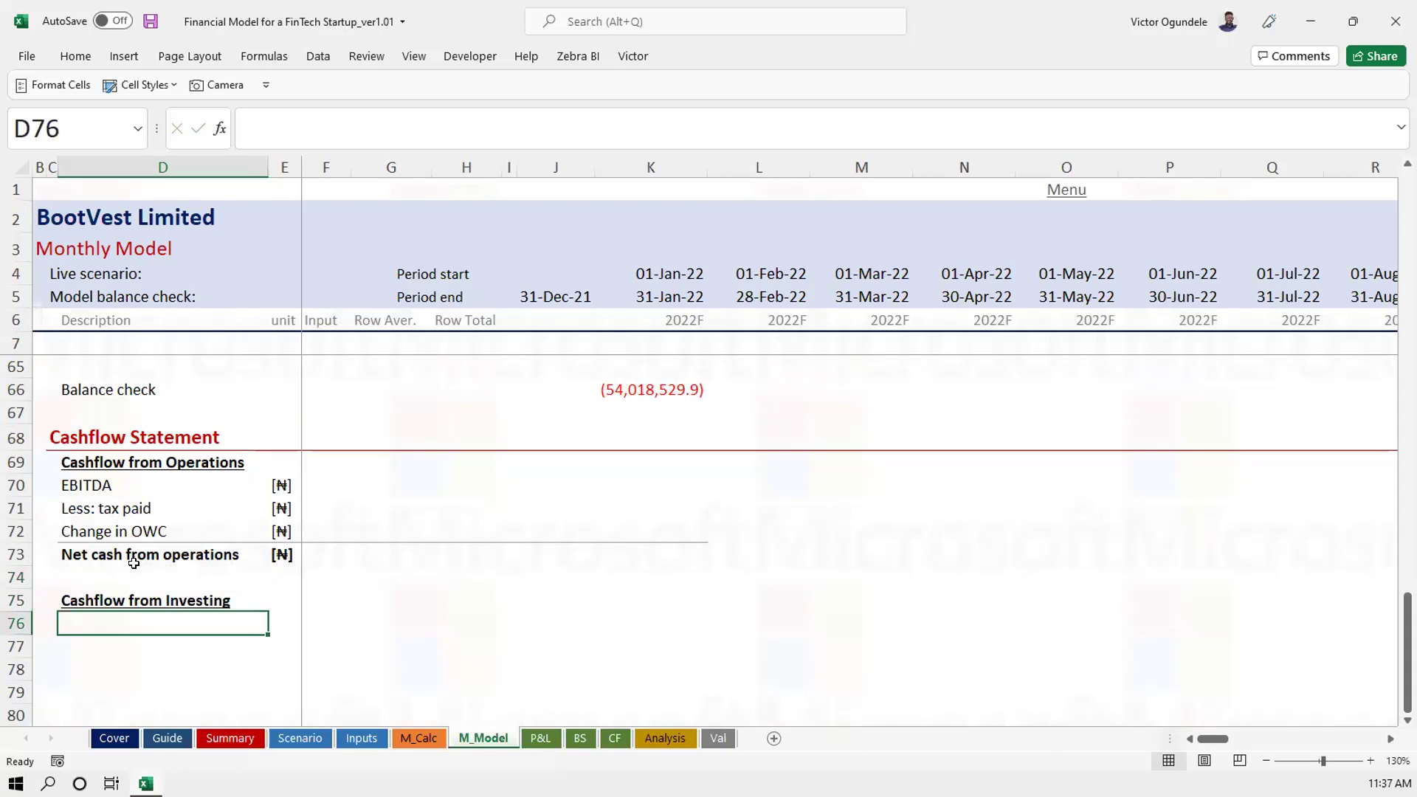
# Label the first investing line in D76 as Property, plant & equipment and save the workbook
pyautogui.write('Prop')
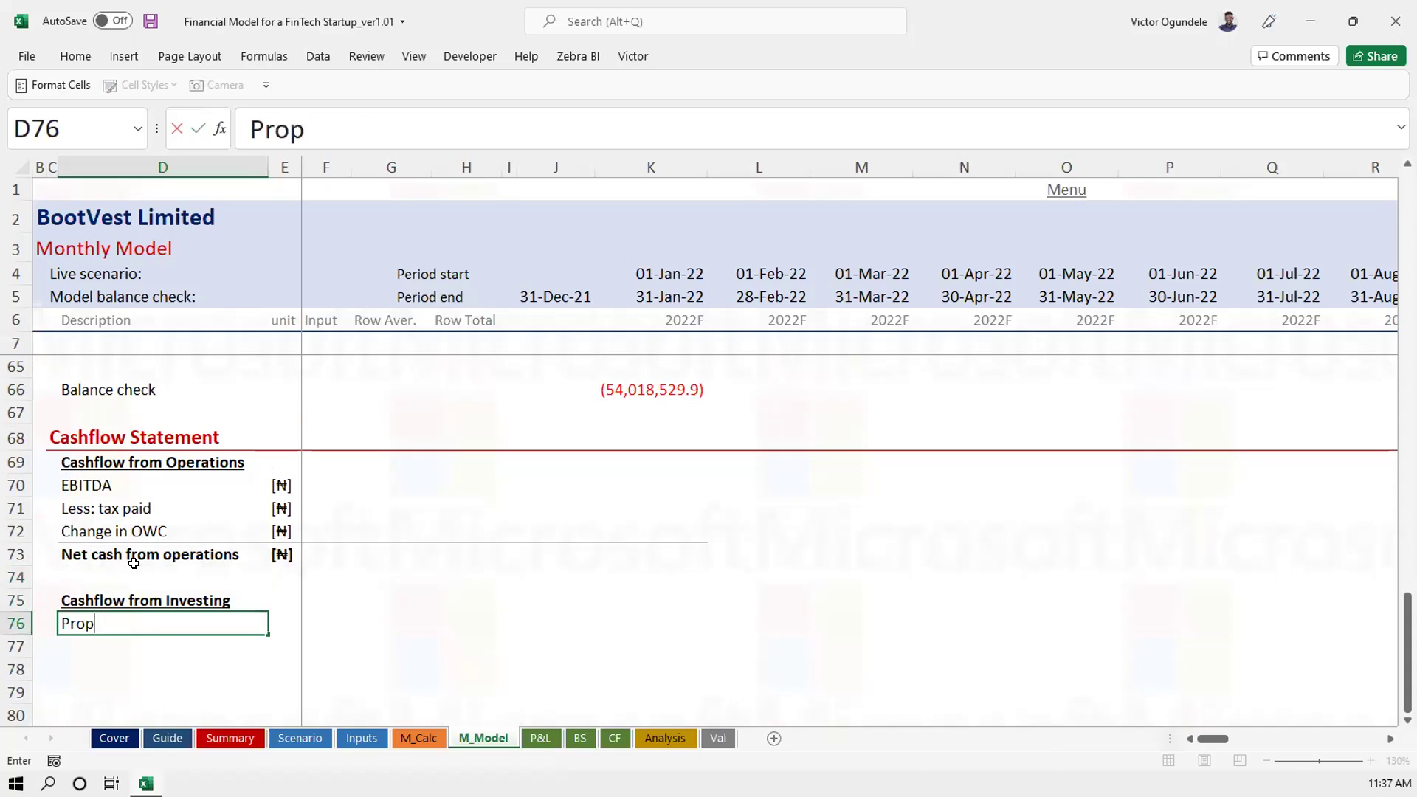
pyautogui.write('erty, plant & ')
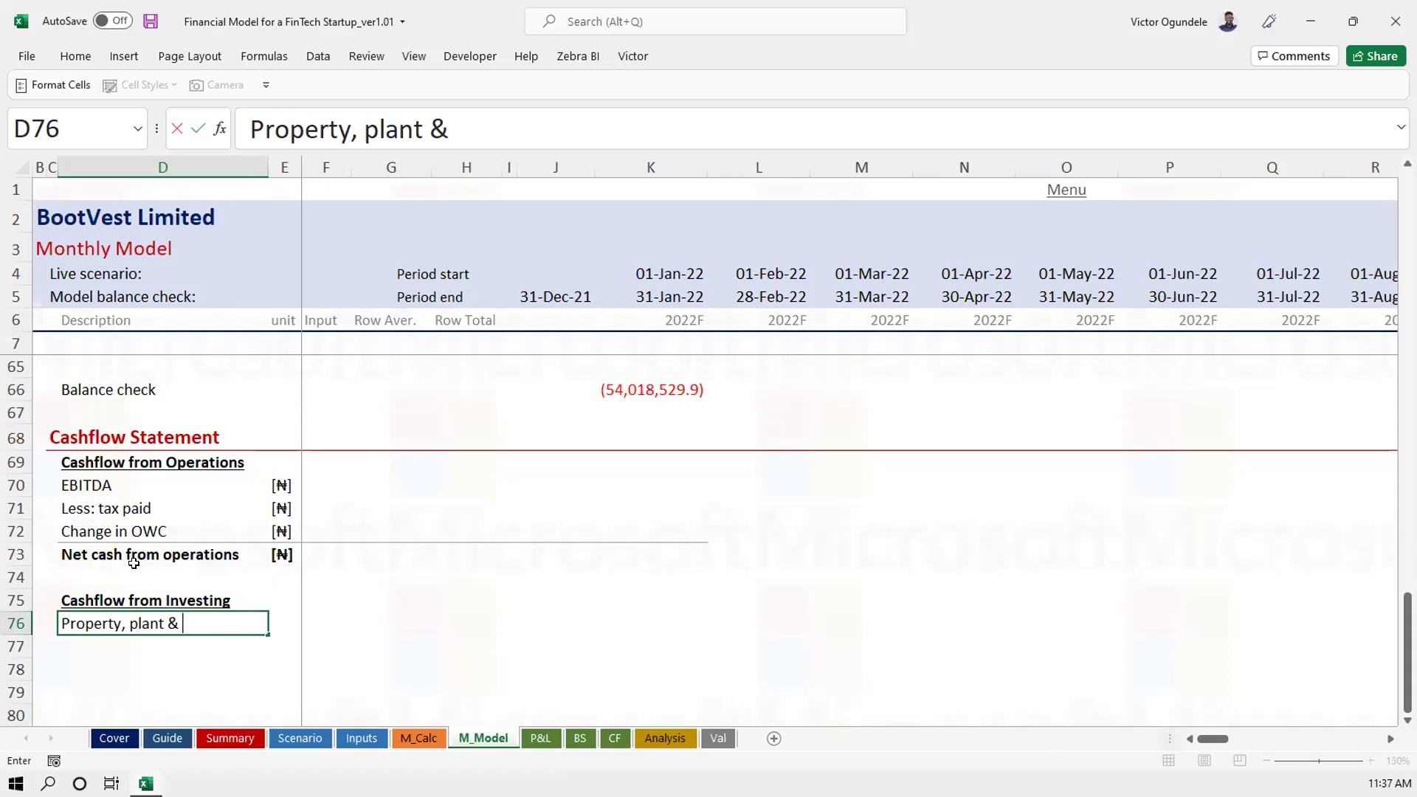
pyautogui.write('equipment')
pyautogui.hotkey('ctrl', 's')
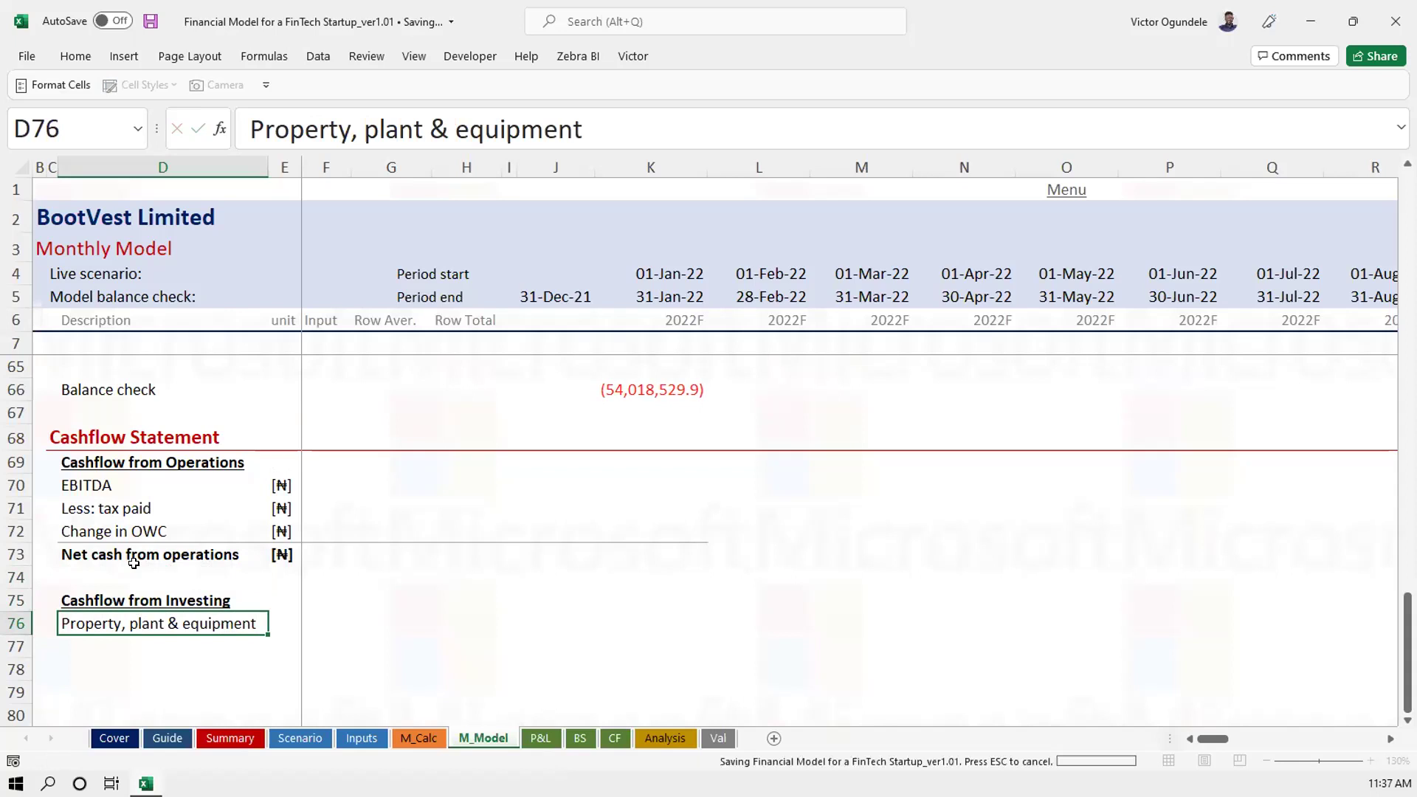
# Copy the formatted Net cash from operations row D73:K73 to row 77 as the investing subtotal
pyautogui.press('Up')
pyautogui.press('Up')
pyautogui.press('Up')
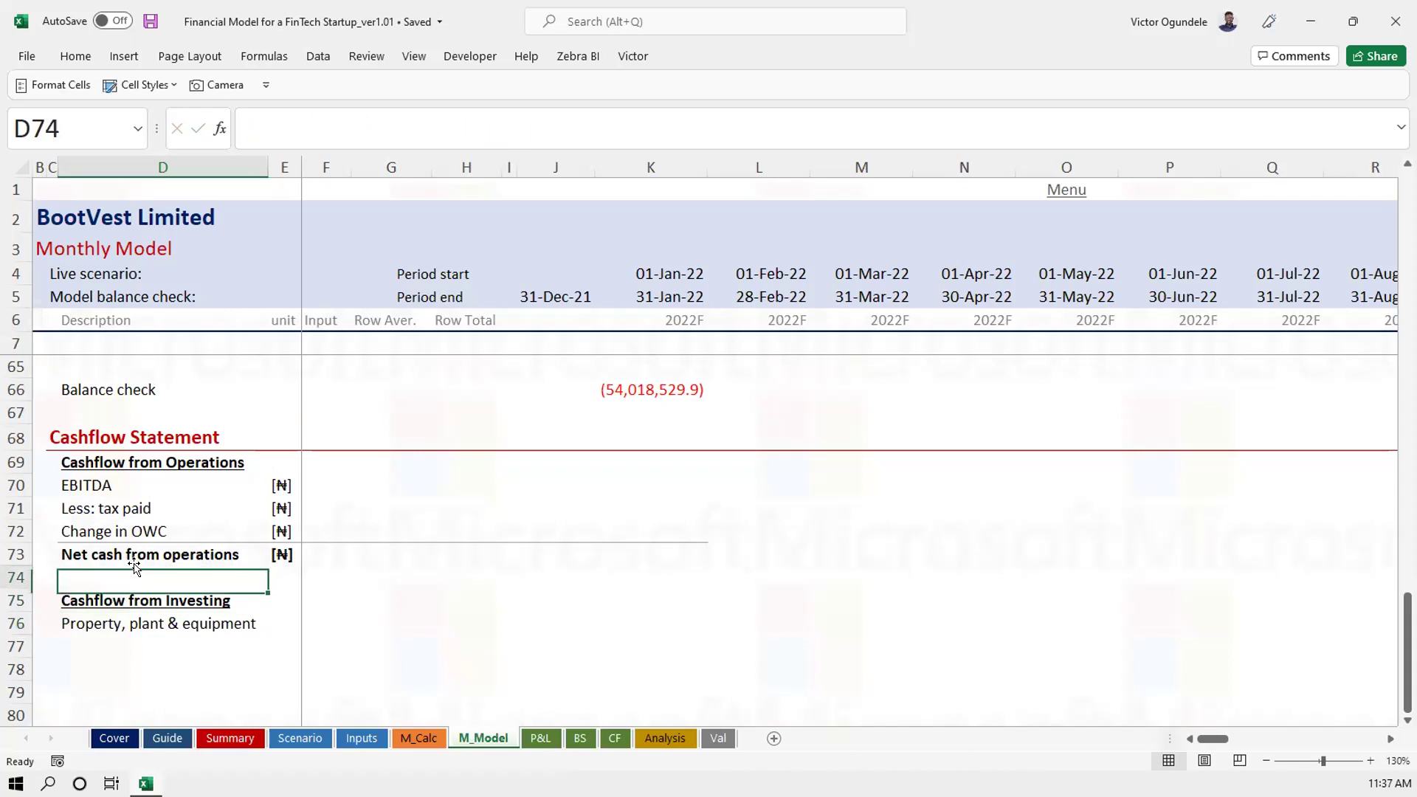
pyautogui.hotkey('shift', 'Right')
pyautogui.hotkey('shift', 'Right')
pyautogui.hotkey('shift', 'Right')
pyautogui.hotkey('shift', 'Right')
pyautogui.hotkey('shift', 'Right')
pyautogui.hotkey('shift', 'Right')
pyautogui.hotkey('shift', 'Right')
pyautogui.hotkey('ctrl', 'c')
pyautogui.press('Down')
pyautogui.press('Down')
pyautogui.press('Down')
pyautogui.press('Down')
pyautogui.hotkey('ctrl', 'v')
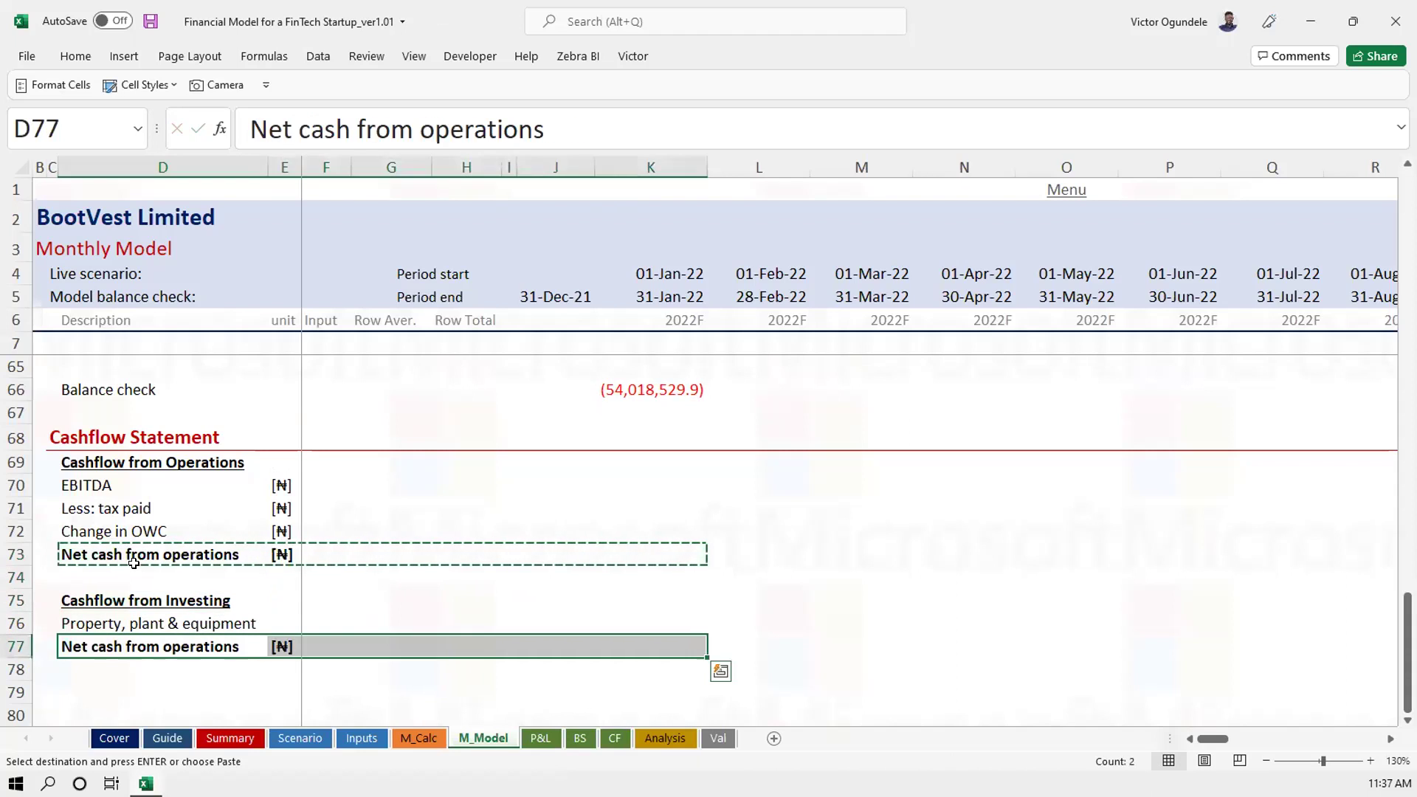
# Change the copied subtotal label in D77 to Net cash from Investing and save the workbook
pyautogui.press('Down')
pyautogui.press('Up')
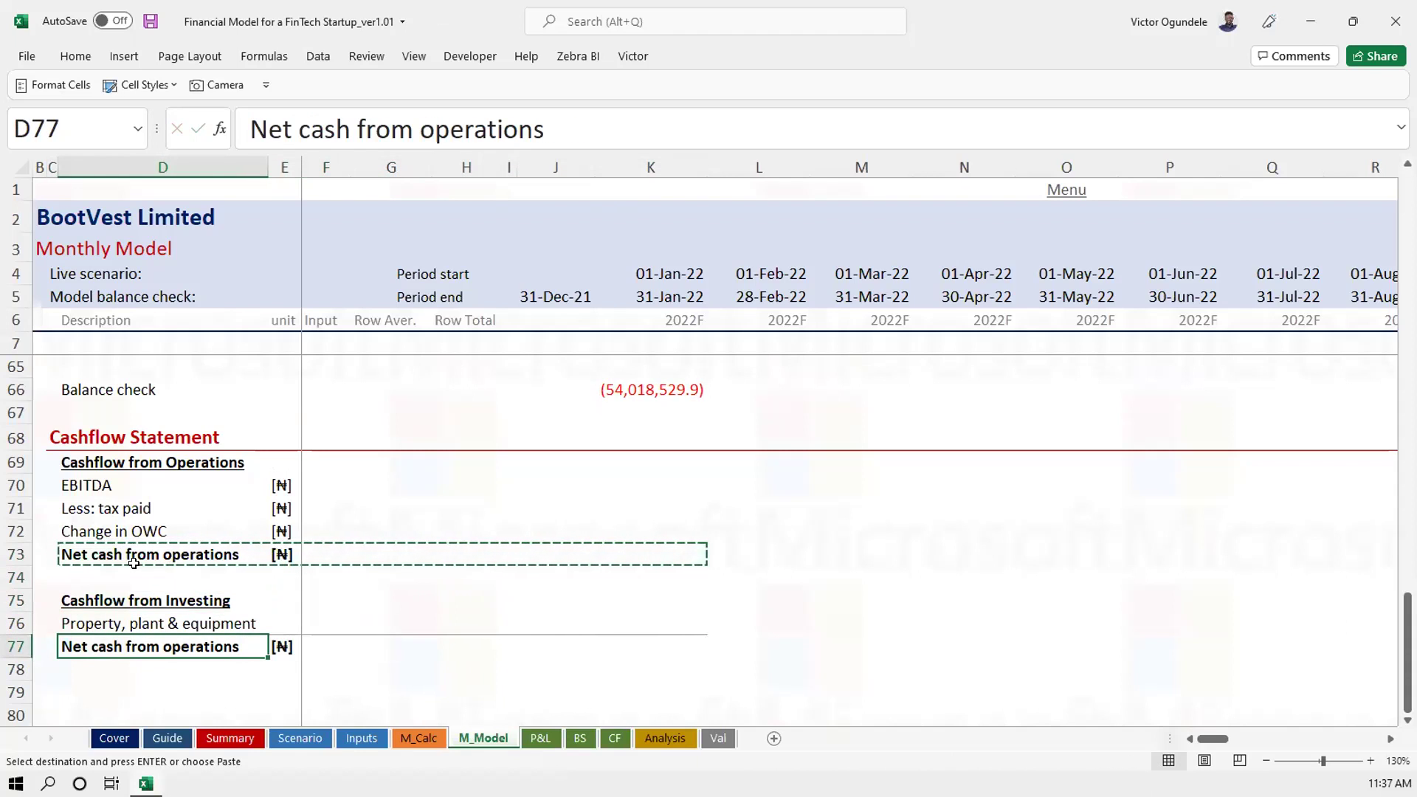
pyautogui.press('F2')
pyautogui.hotkey('shift', 'Left')
pyautogui.hotkey('shift', 'Left')
pyautogui.hotkey('shift', 'Left')
pyautogui.hotkey('shift', 'Left')
pyautogui.hotkey('shift', 'Left')
pyautogui.hotkey('shift', 'Left')
pyautogui.hotkey('shift', 'Left')
pyautogui.hotkey('shift', 'Left')
pyautogui.hotkey('shift', 'Left')
pyautogui.hotkey('shift', 'Left')
pyautogui.write('Investing')
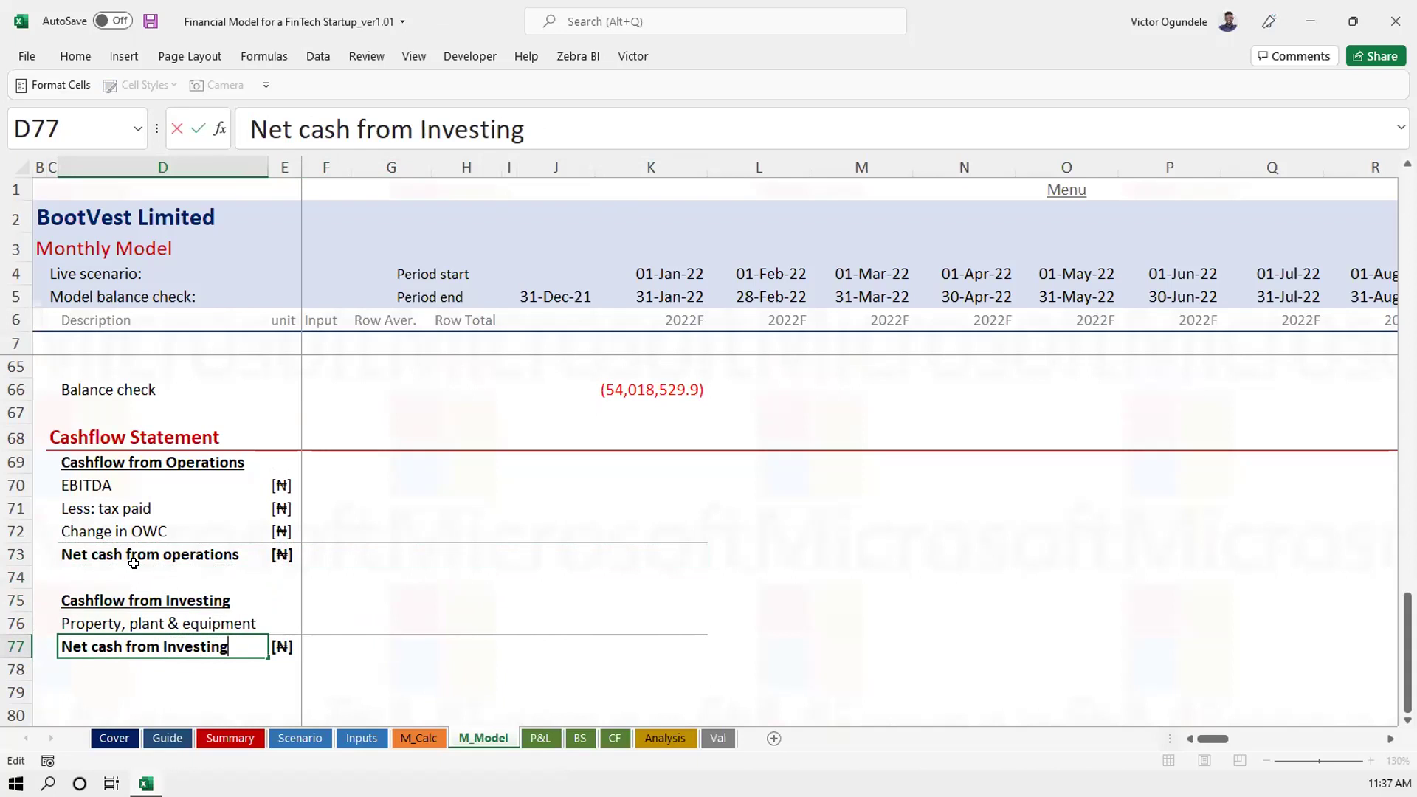
pyautogui.hotkey('ctrl', 's')
# Insert a blank row above Less: tax paid in the Cashflow from Operations section
pyautogui.click(136, 568)
pyautogui.press('Up')
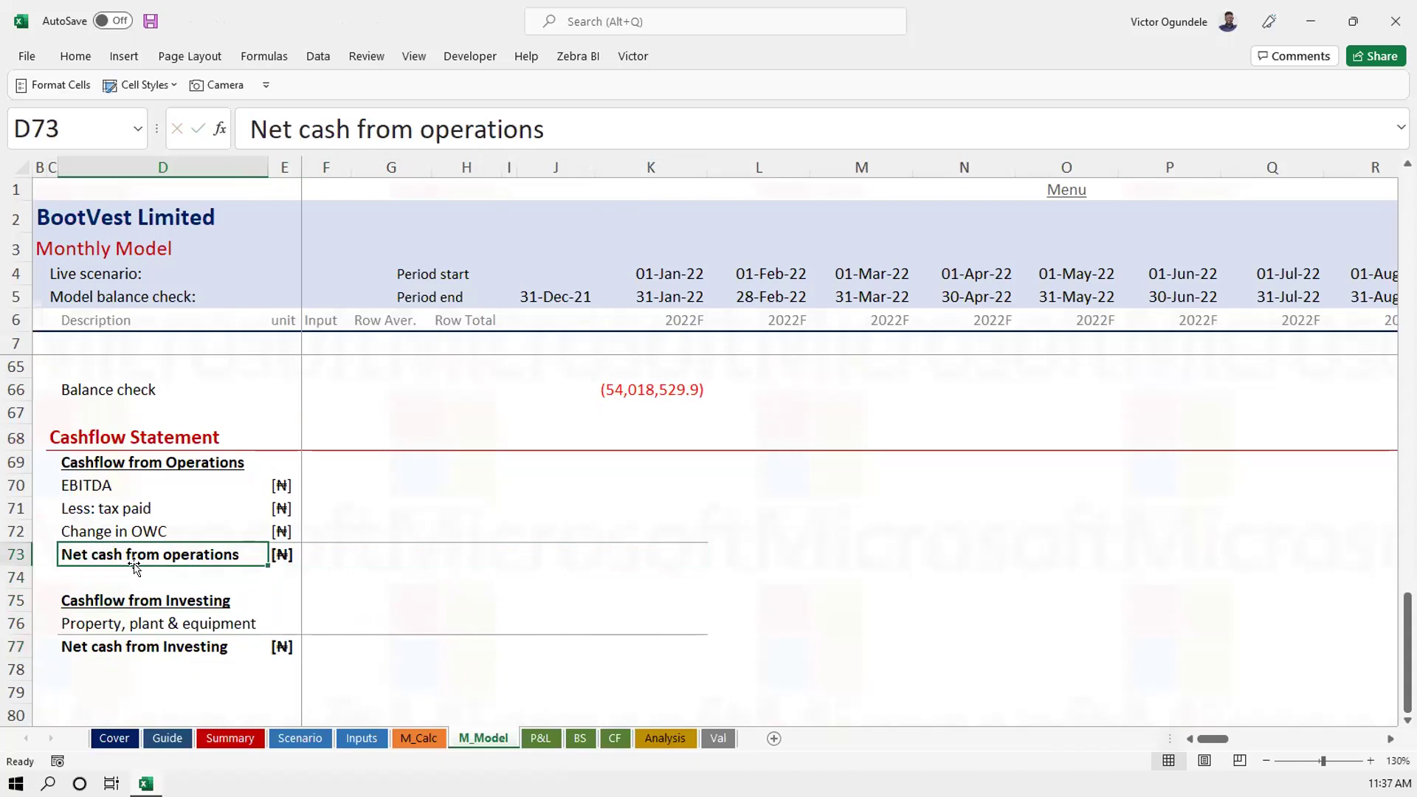
pyautogui.press('Up')
pyautogui.press('Up')
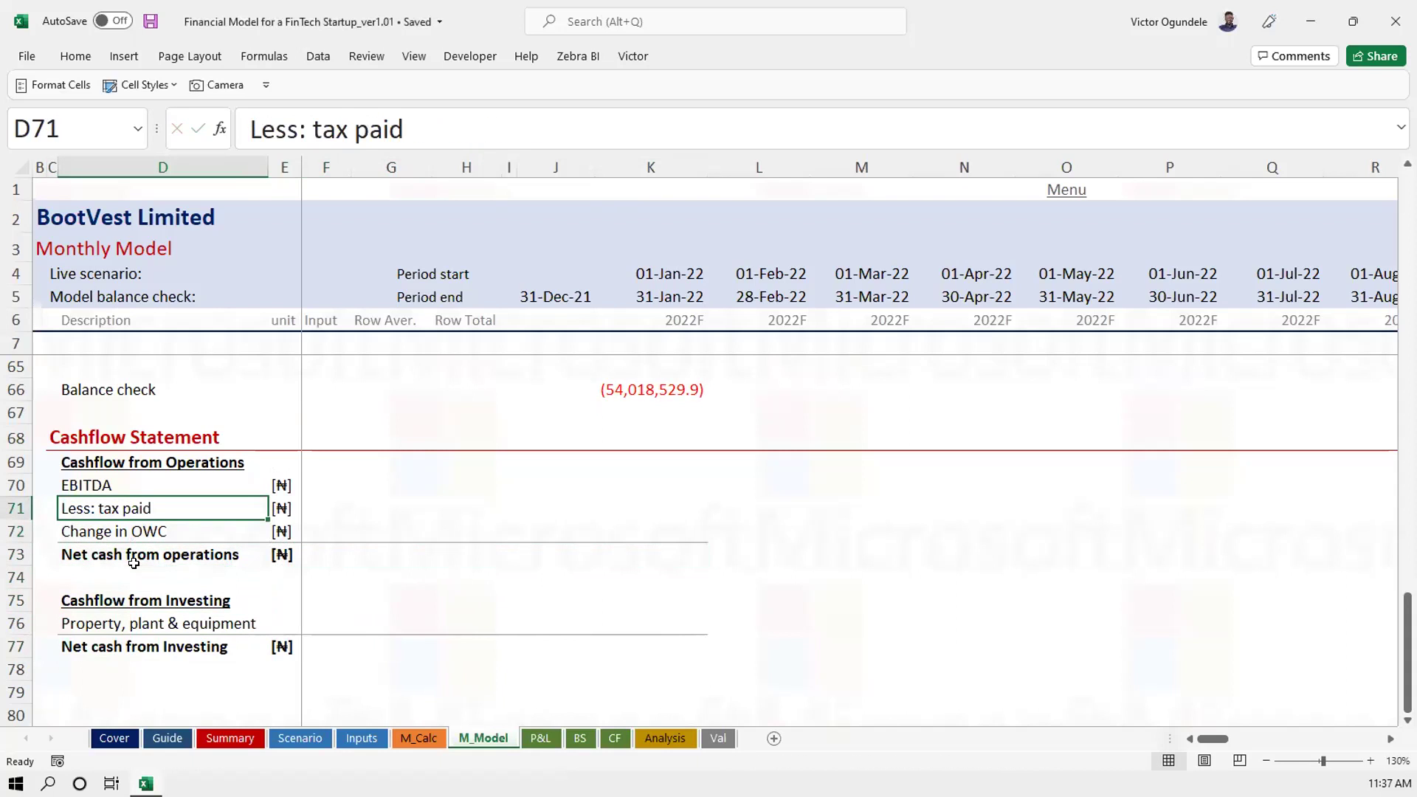
pyautogui.hotkey('shift', 'space')
pyautogui.hotkey('ctrl', 'shift', '+')
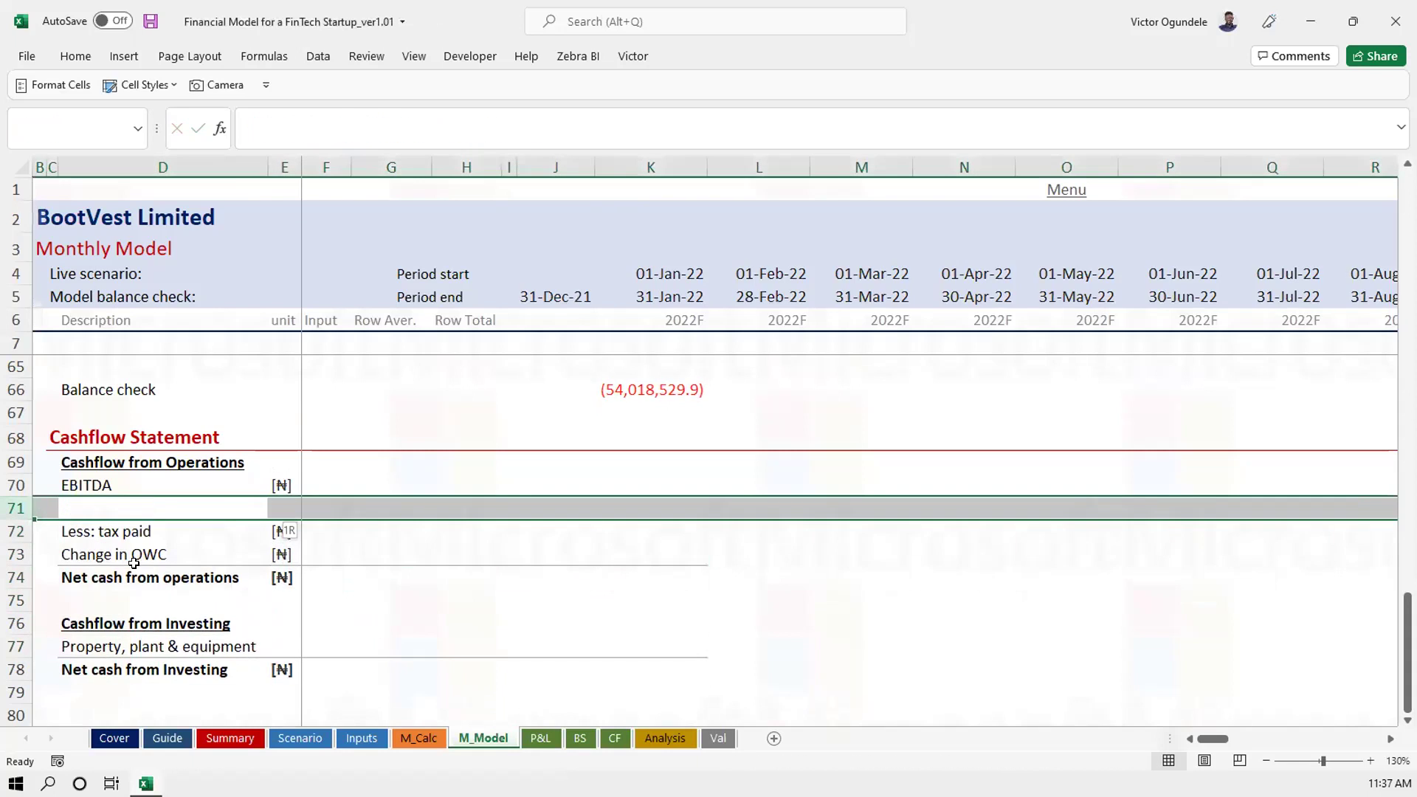
# Place the Change in OWC label in D71, directly below EBITDA
pyautogui.press('Down')
pyautogui.press('Down')
pyautogui.hotkey('ctrl', 'c')
pyautogui.press('Up')
pyautogui.press('Up')
pyautogui.hotkey('ctrl', 'v')
# Copy the [₦] unit from E72 to the Change in OWC line in E71
pyautogui.press('Right')
pyautogui.press('Down')
pyautogui.hotkey('ctrl', 'c')
pyautogui.press('Up')
pyautogui.hotkey('ctrl', 'v')
# Move the Less: tax paid label from D72 to D73, leaving D72 blank
pyautogui.press('Down')
pyautogui.press('Left')
pyautogui.hotkey('ctrl', 'c')
pyautogui.press('Down')
pyautogui.hotkey('ctrl', 'v')
pyautogui.press('Up')
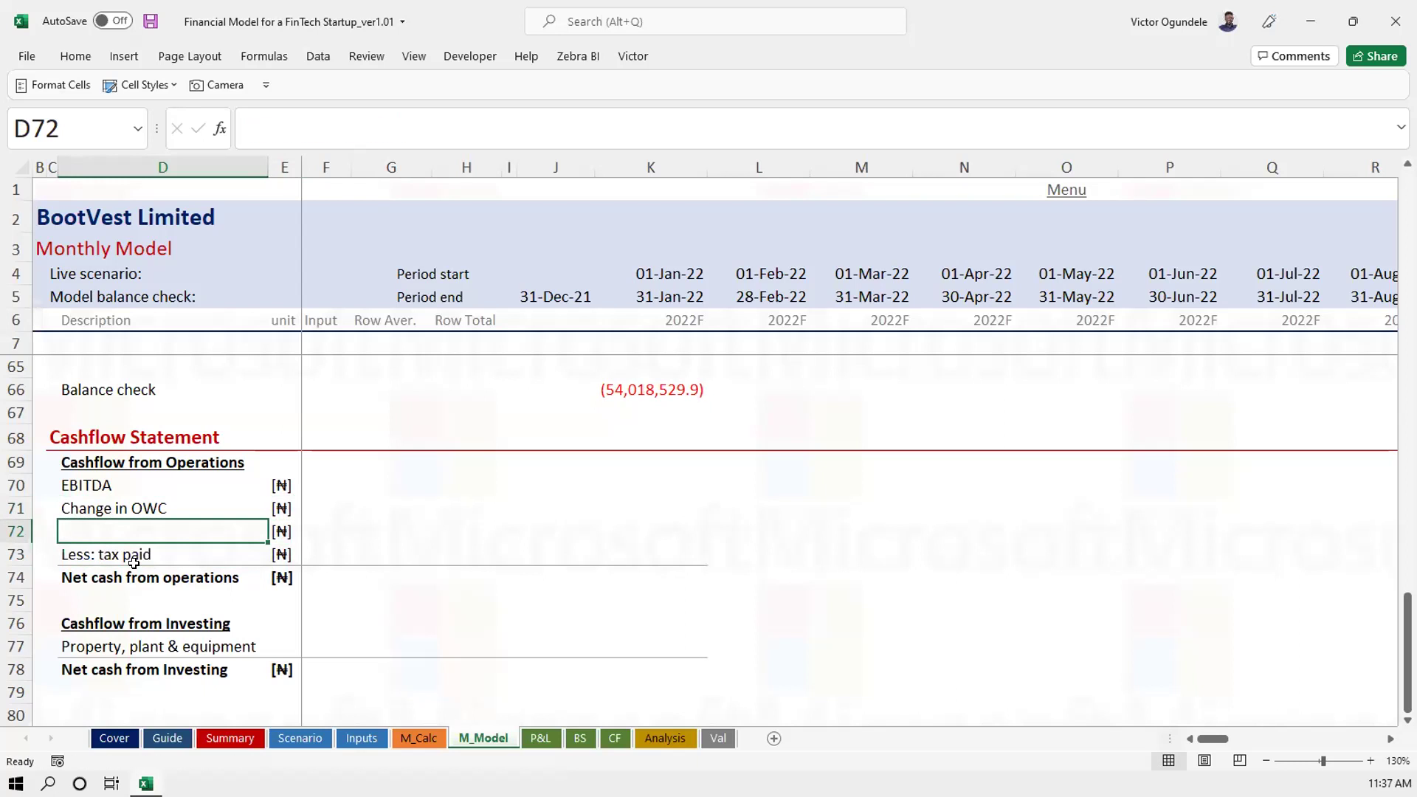
# Copy the Loans & advances label from the balance sheet's current assets in D42 to D72, below Change in OWC
pyautogui.click(235, 433)
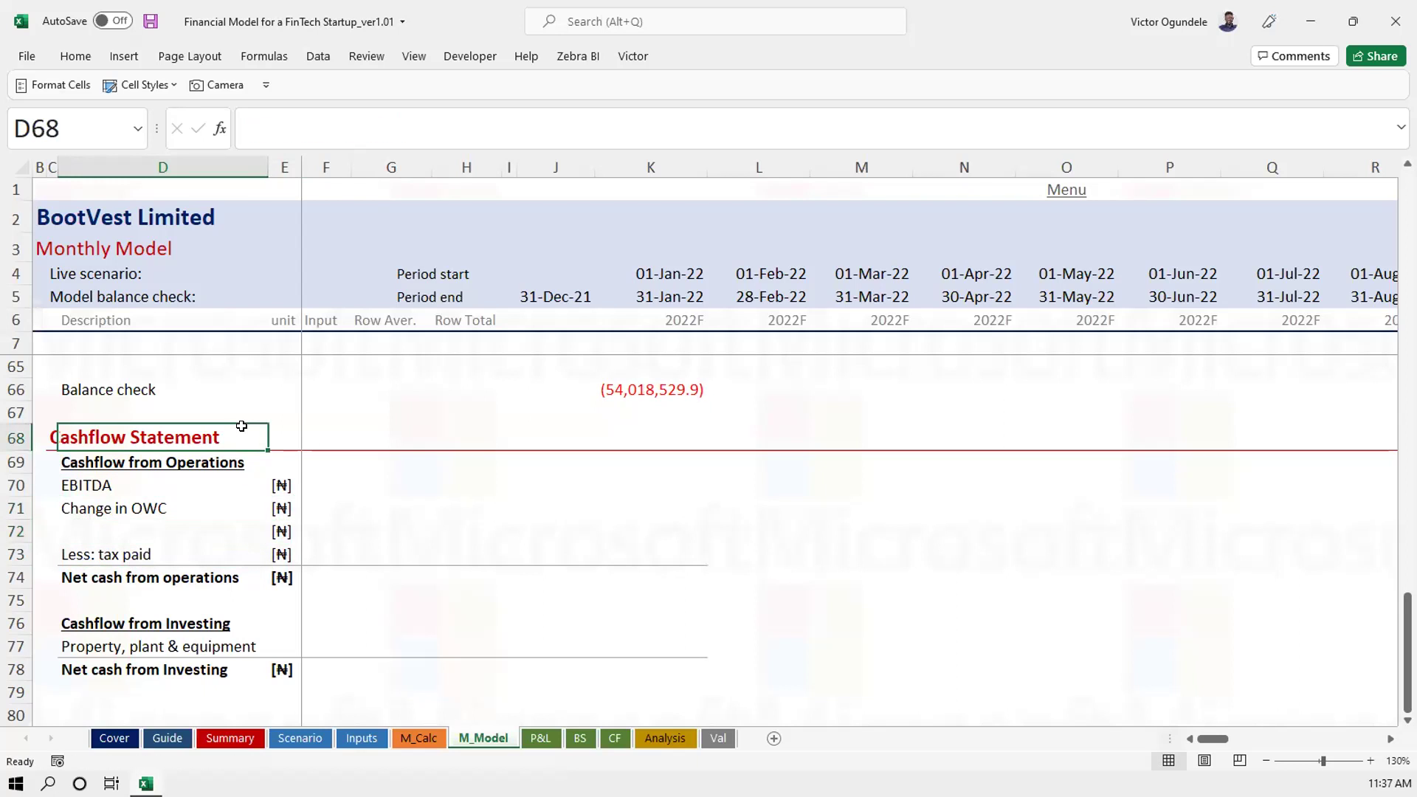
pyautogui.keyDown('ctrl'); pyautogui.scroll(-1, 239, 428); pyautogui.keyUp('ctrl')
pyautogui.scroll(6, 242, 426)
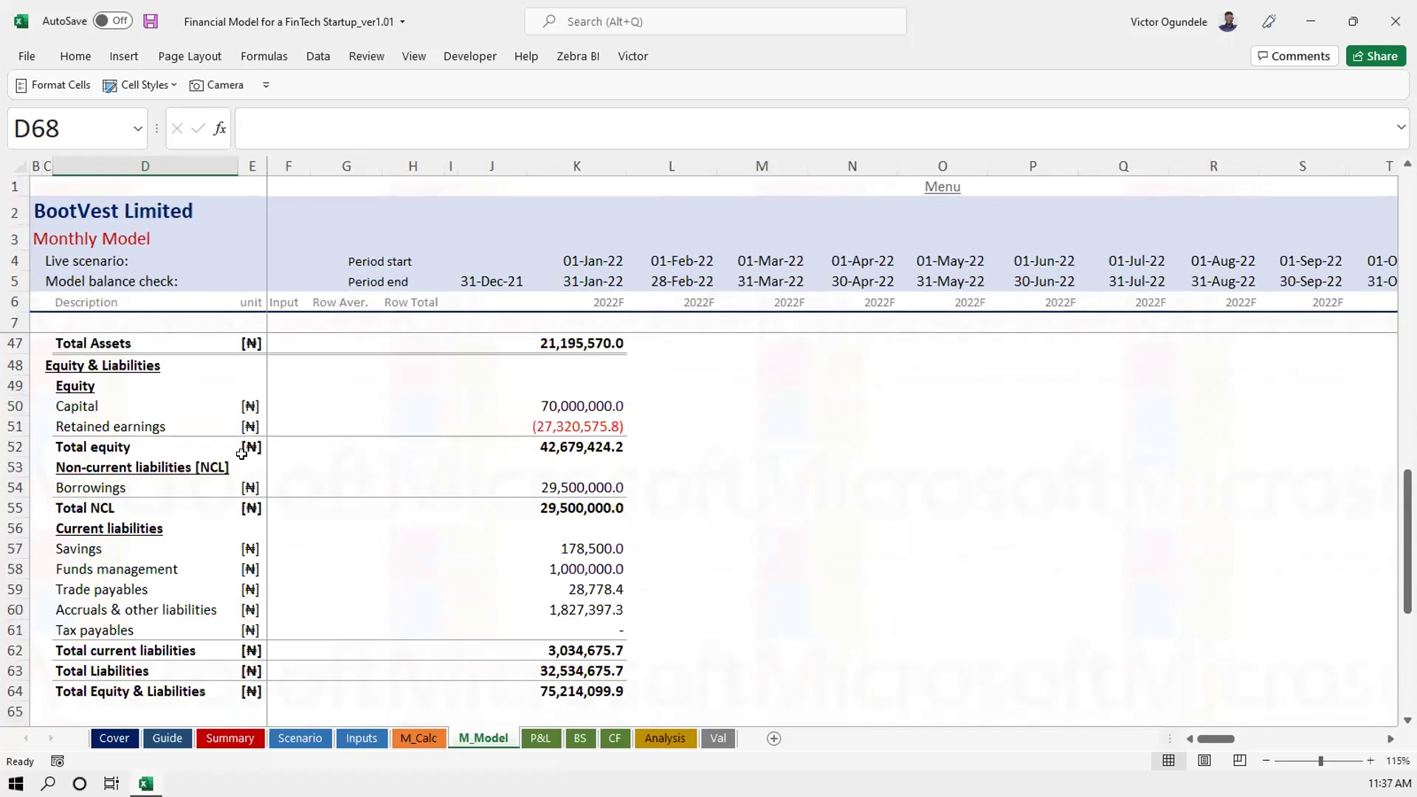
pyautogui.scroll(-1, 225, 521)
pyautogui.scroll(2, 225, 521)
pyautogui.scroll(3, 225, 521)
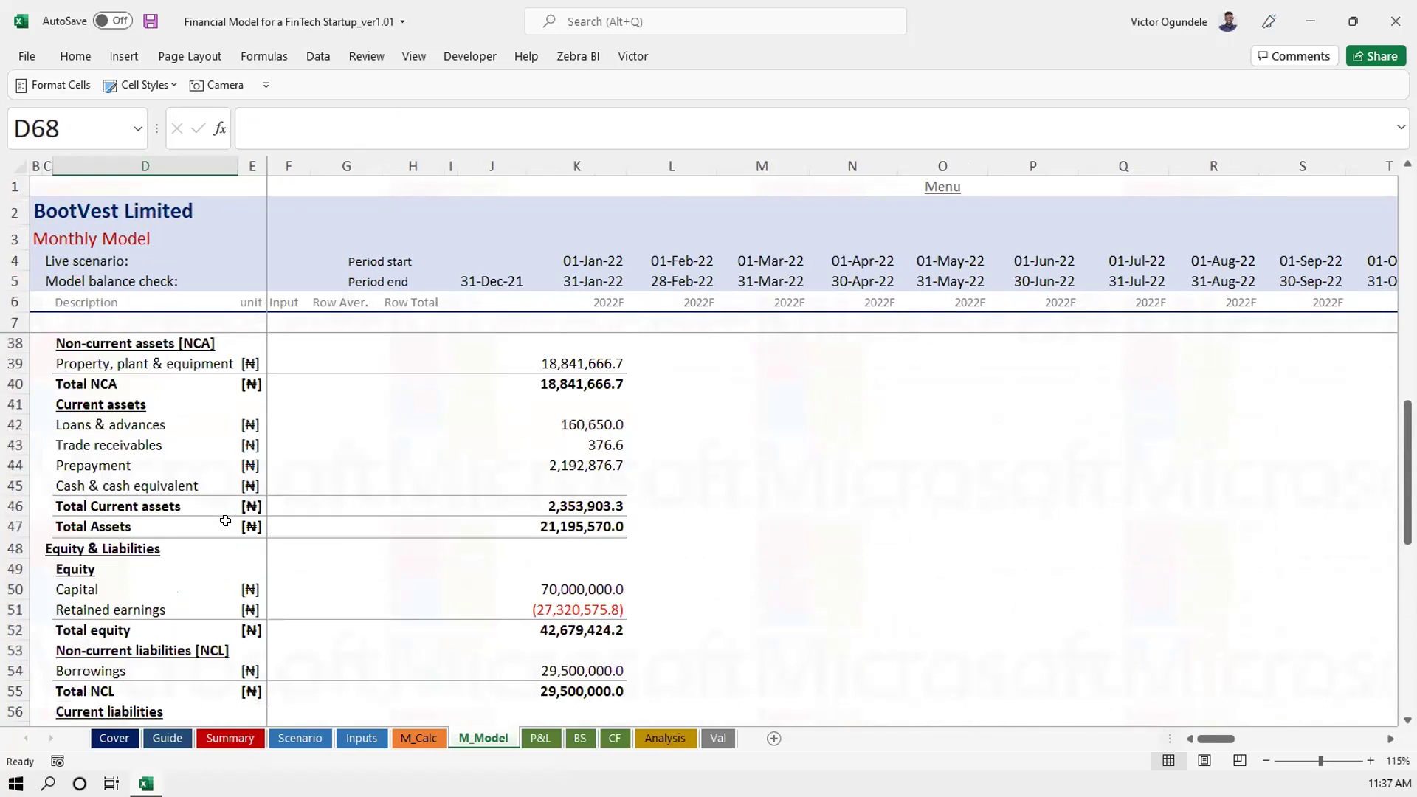
pyautogui.click(111, 424)
pyautogui.hotkey('ctrl', 'c')
pyautogui.scroll(-4, 166, 659)
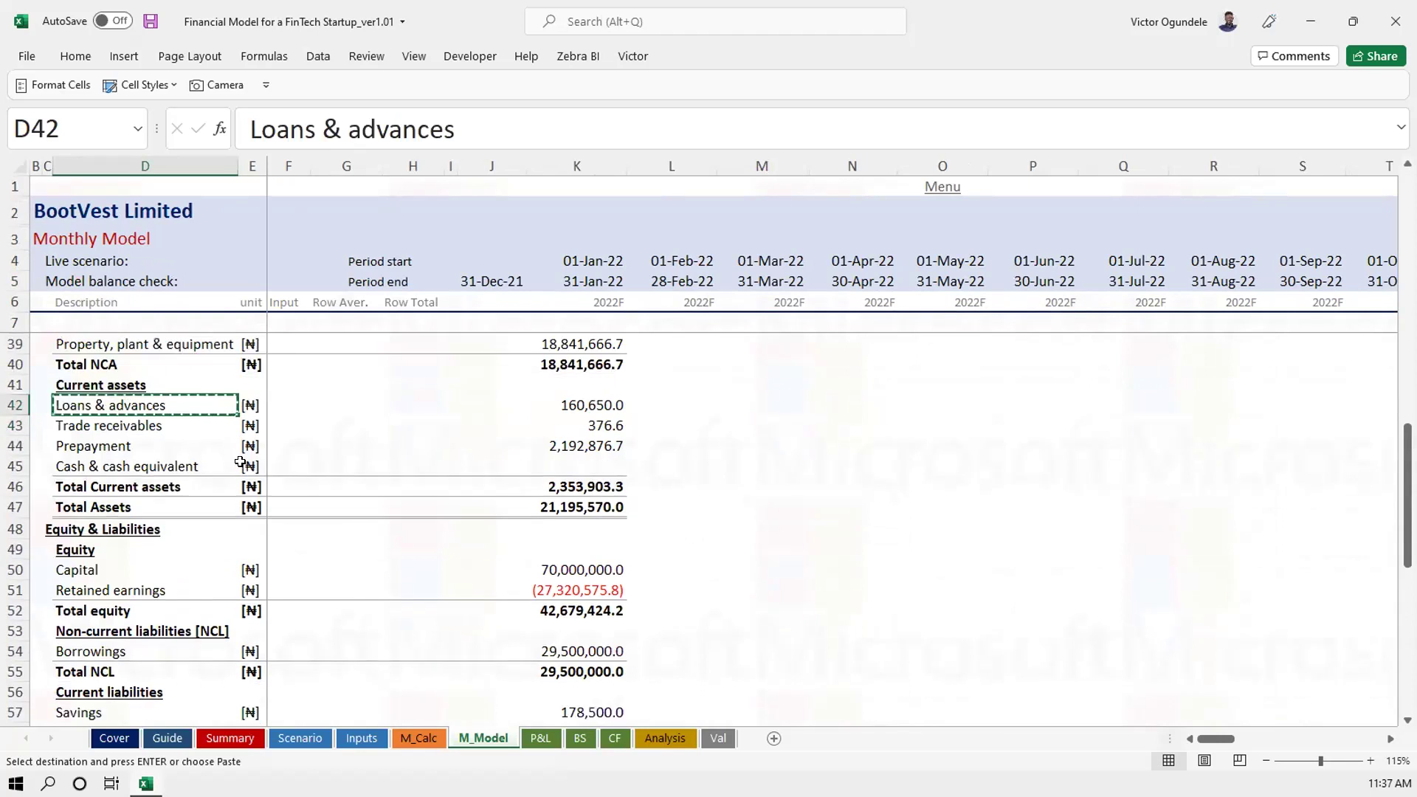
pyautogui.scroll(-2, 166, 659)
pyautogui.click(98, 668)
pyautogui.hotkey('ctrl', 'v')
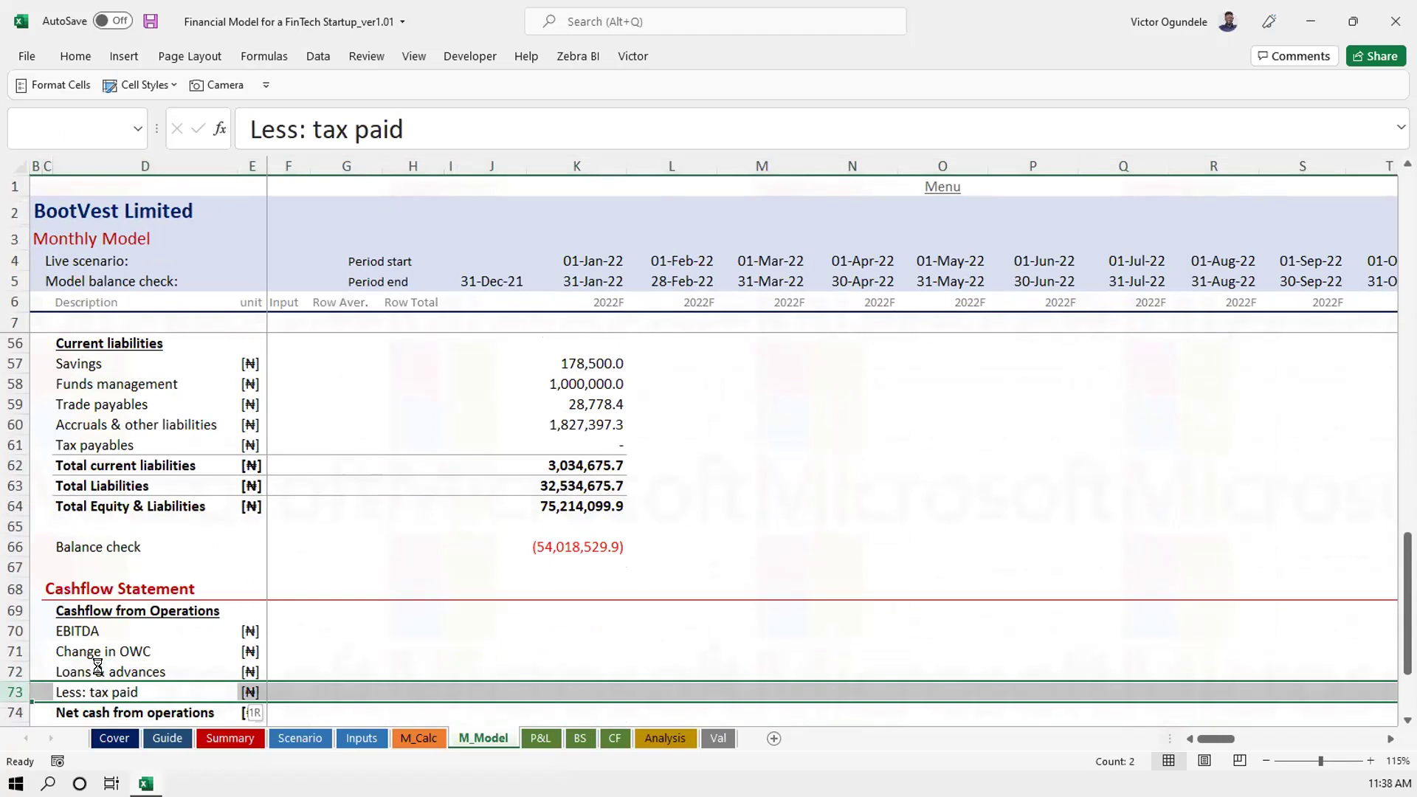
# Insert two blank rows above Less: tax paid and copy the Savings and Funds management labels from D57:D58 into D73:D74
pyautogui.press('Delete')
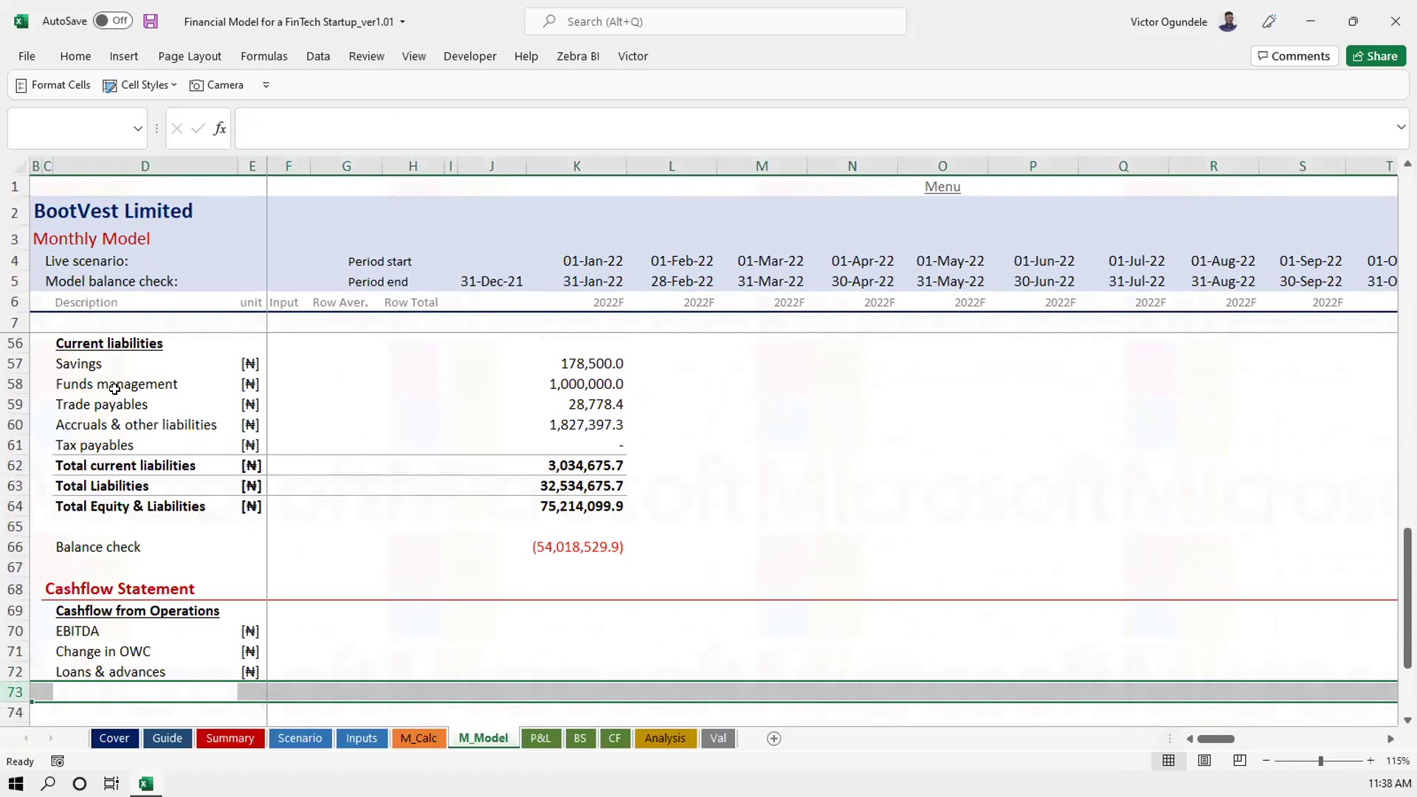
pyautogui.click(99, 363)
pyautogui.moveTo(99, 362); pyautogui.dragTo(104, 383)
pyautogui.hotkey('ctrl', 'c')
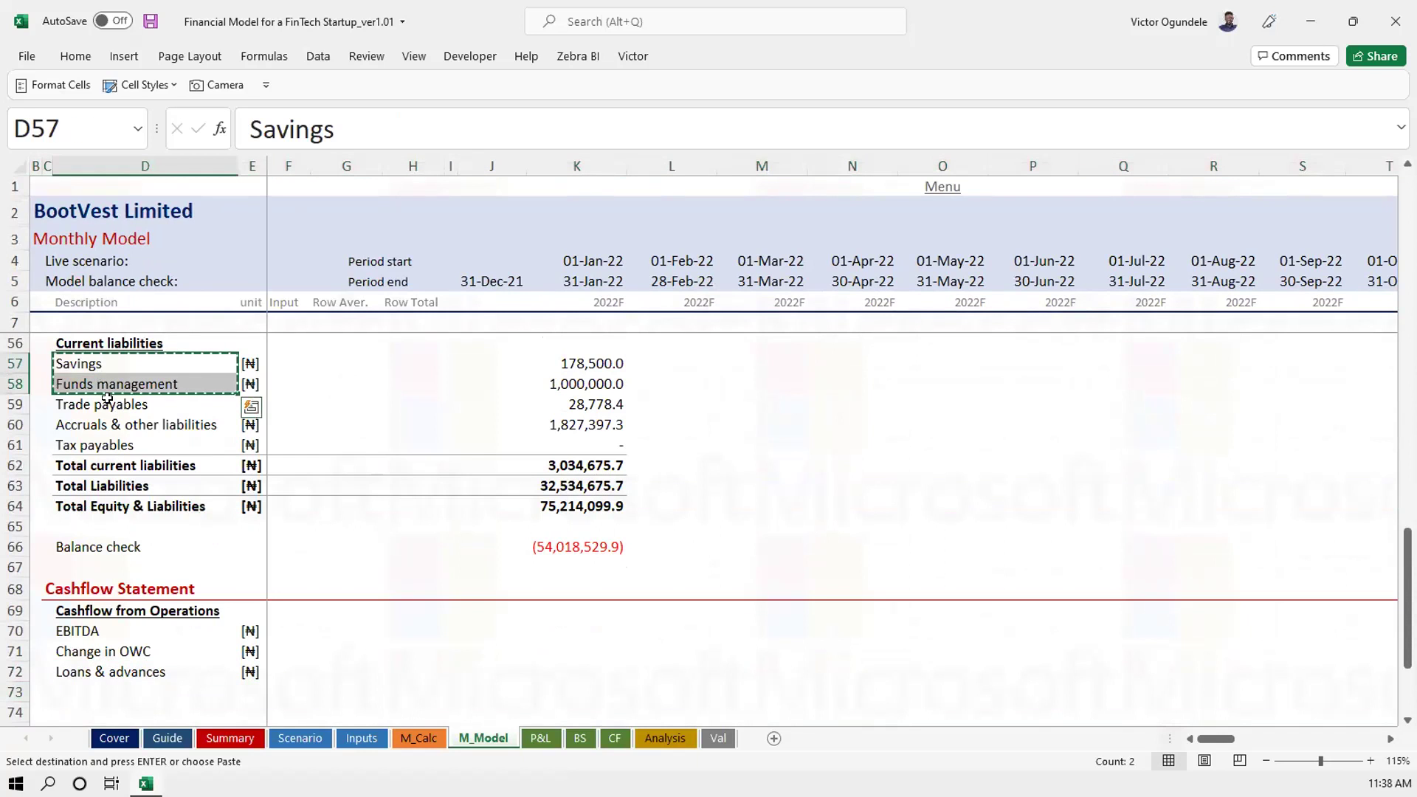
pyautogui.scroll(-3, 103, 402)
pyautogui.click(61, 506)
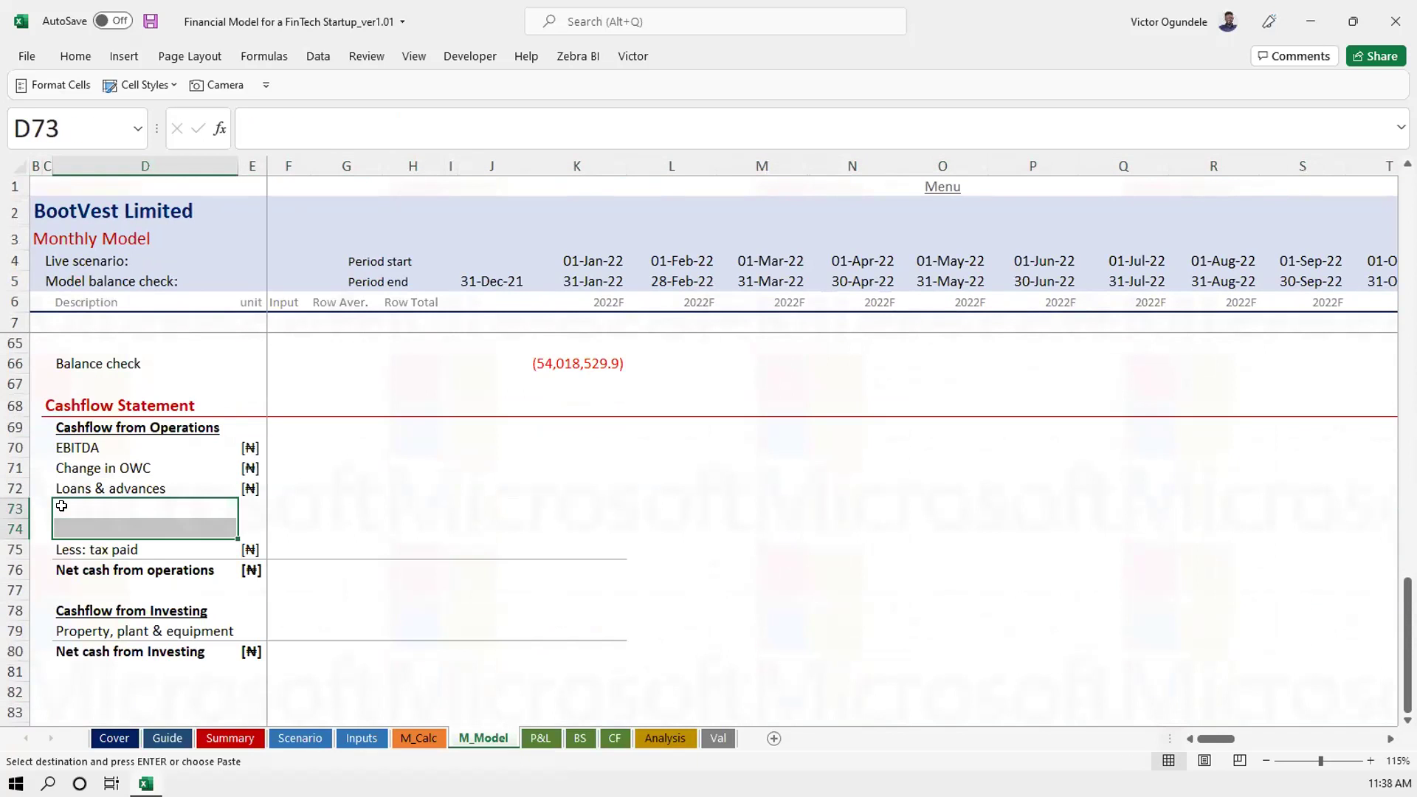
pyautogui.press('Return')
# Save the workbook and fill the [₦] unit down to the Savings and Funds management lines in E73:E74
pyautogui.hotkey('ctrl', 's')
pyautogui.press('Right')
pyautogui.press('Right')
pyautogui.press('Left')
pyautogui.hotkey('ctrl', 'd')
pyautogui.press('Down')
pyautogui.hotkey('ctrl', 'd')
# Copy the Cashflow from Investing heading from D78 to D82, leaving row 81 blank beneath the investing total
pyautogui.press('Down')
pyautogui.press('Down')
pyautogui.press('Down')
pyautogui.press('Down')
pyautogui.press('Down')
pyautogui.press('Down')
pyautogui.press('Down')
pyautogui.press('Down')
pyautogui.press('Down')
pyautogui.press('Down')
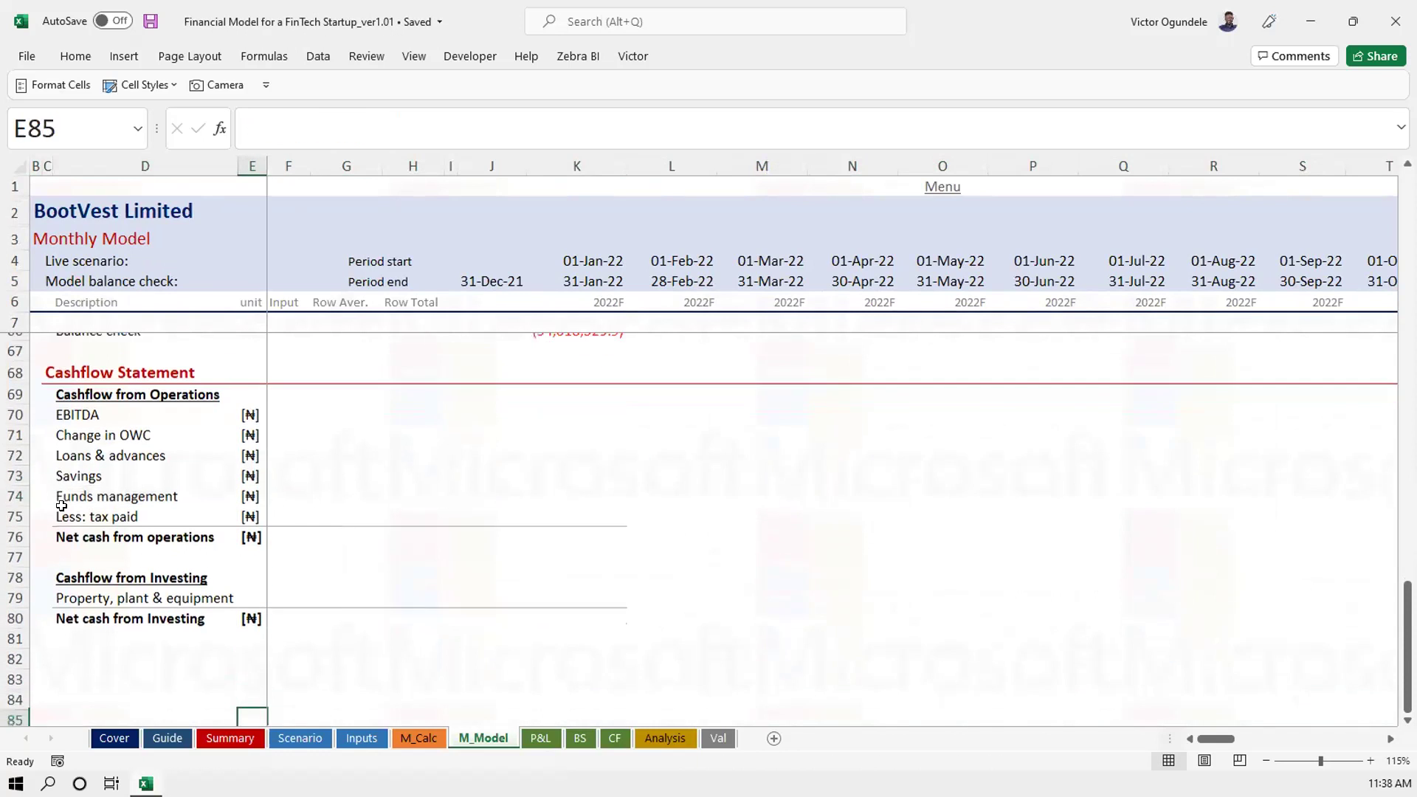
pyautogui.press('Up')
pyautogui.press('Up')
pyautogui.press('Up')
pyautogui.press('Up')
pyautogui.press('Left')
pyautogui.press('Left')
pyautogui.press('Up')
pyautogui.press('Up')
pyautogui.press('Right')
pyautogui.press('Up')
pyautogui.hotkey('ctrl', 'c')
pyautogui.press('Down')
pyautogui.press('Down')
pyautogui.press('Down')
pyautogui.press('Down')
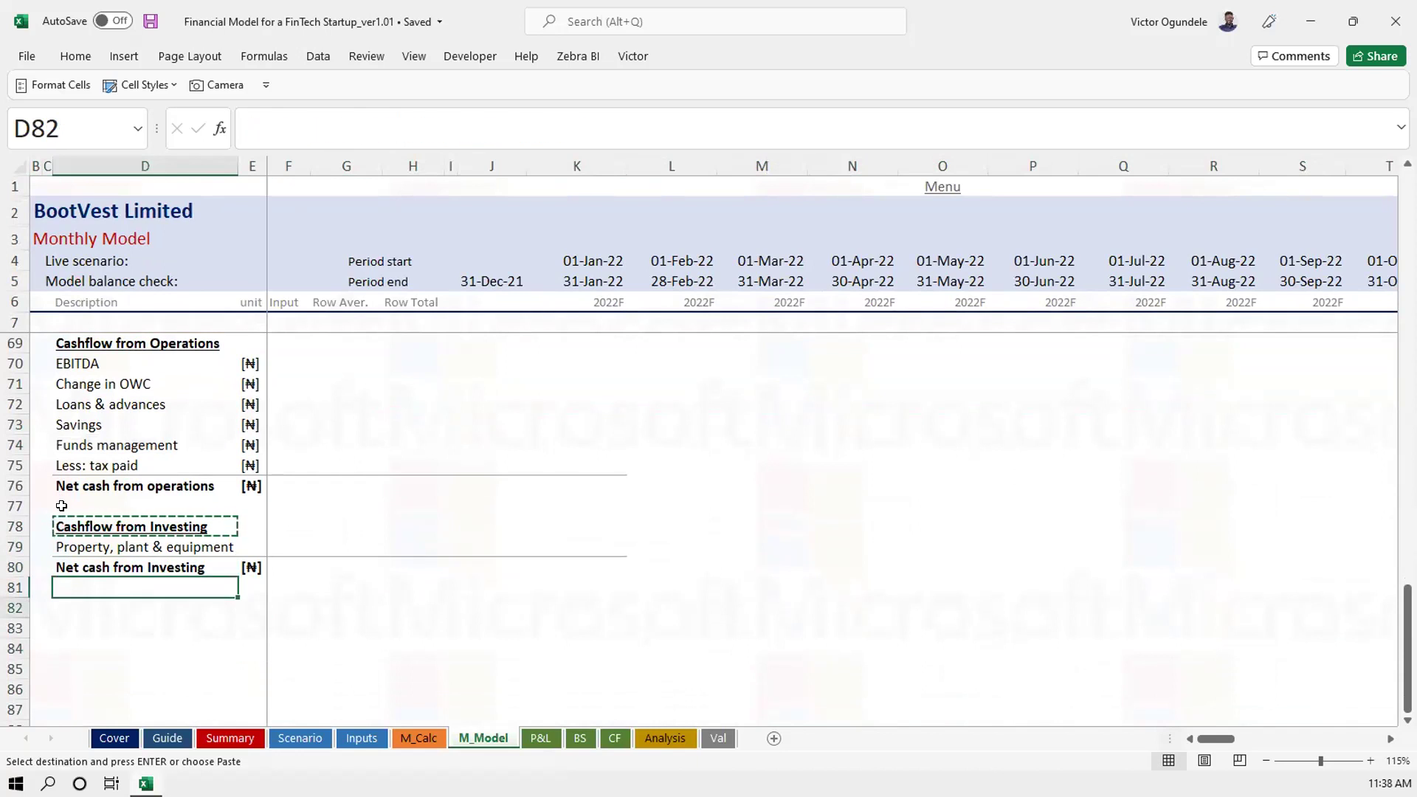
pyautogui.hotkey('ctrl', 'v')
pyautogui.press('Escape')
pyautogui.press('Up')
pyautogui.press('Down')
pyautogui.press('Right')
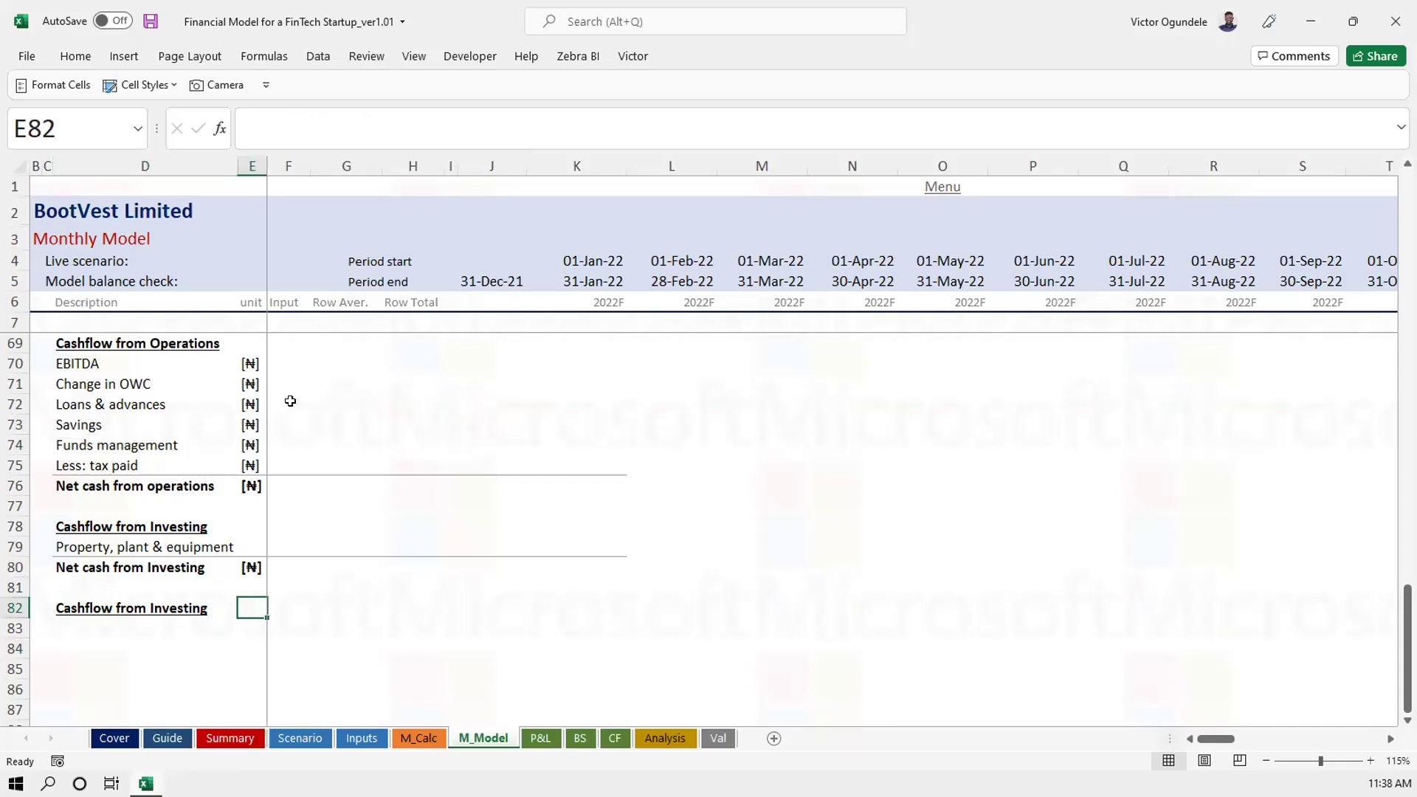
# Enter the label Capital in D83 under the copied heading and save the workbook
pyautogui.click(99, 621)
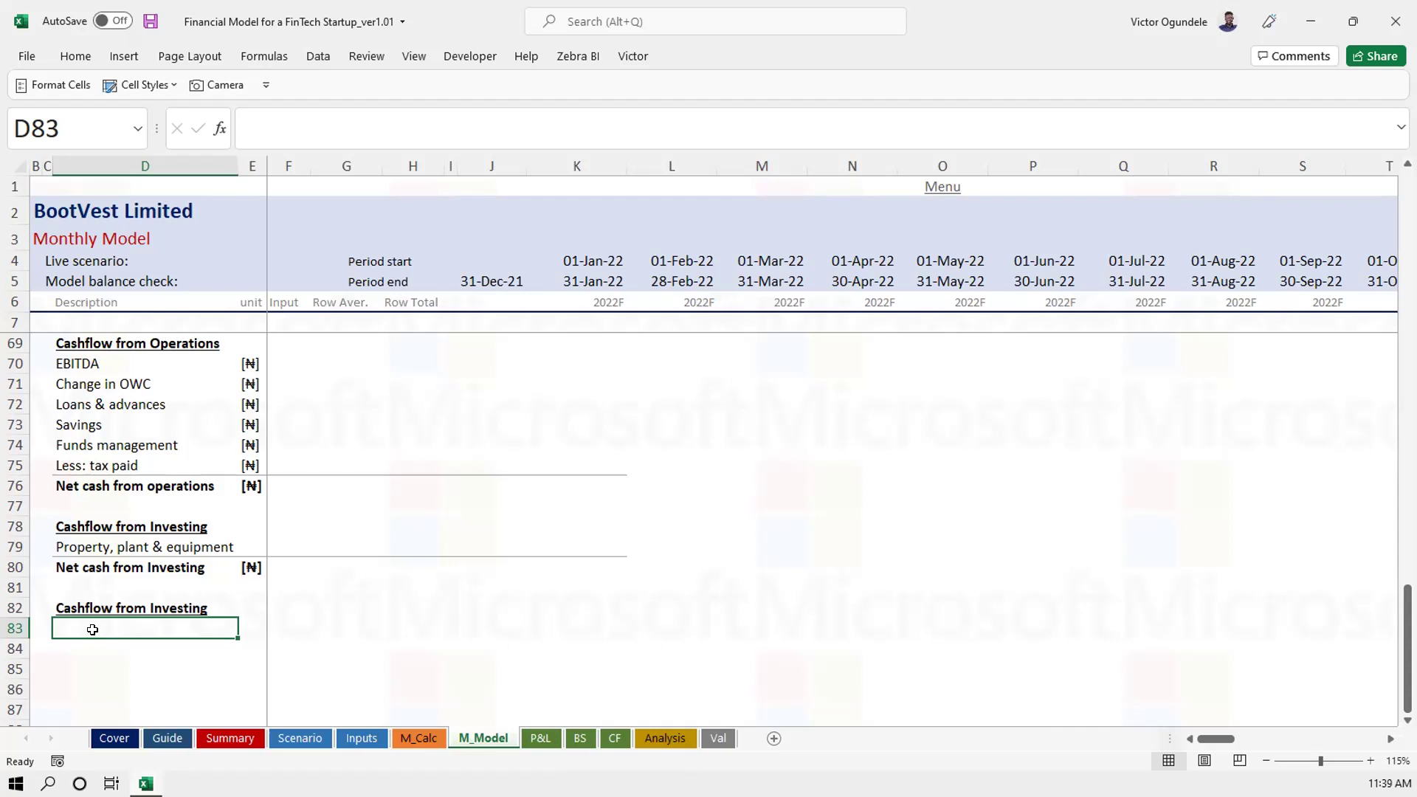
pyautogui.hotkey('ctrl', "'")
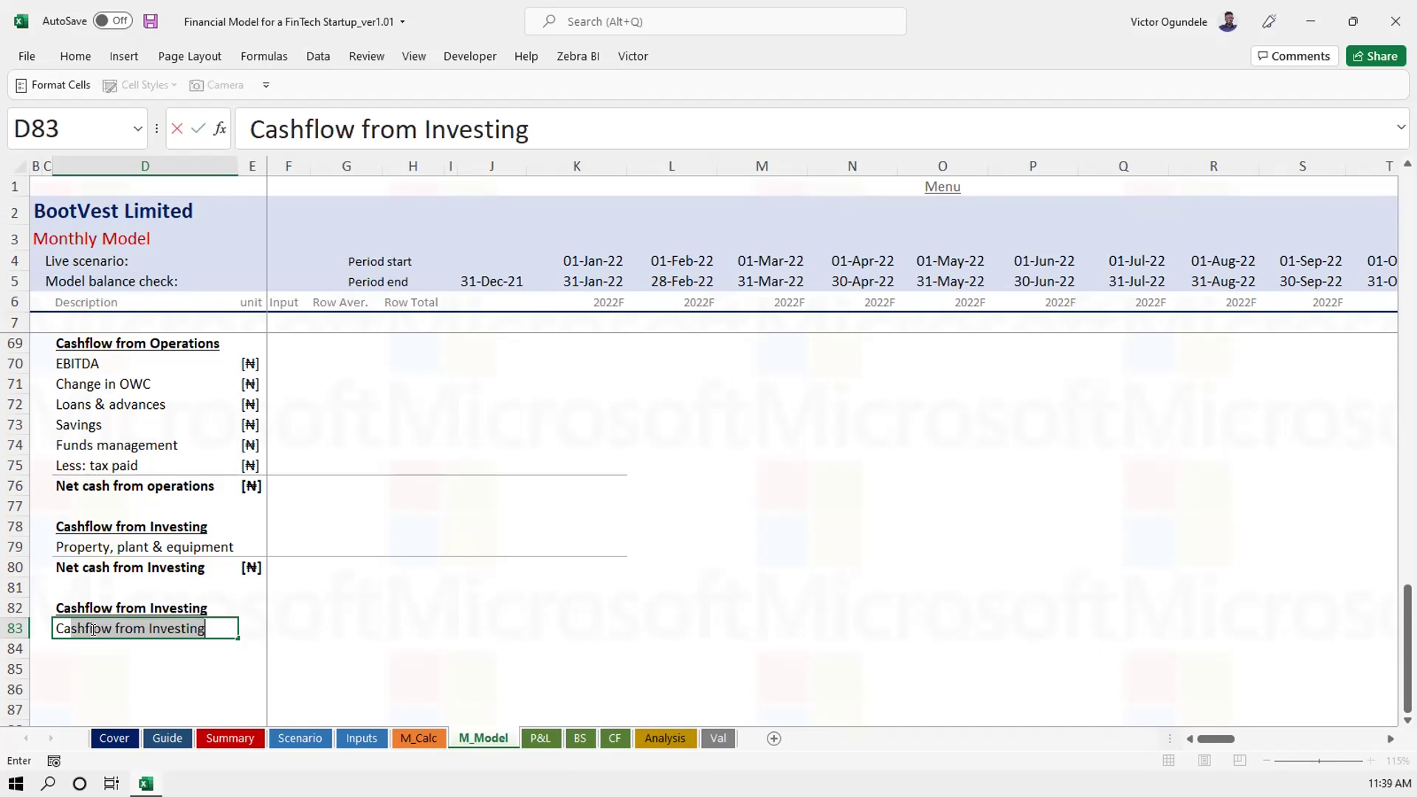
pyautogui.write('pital')
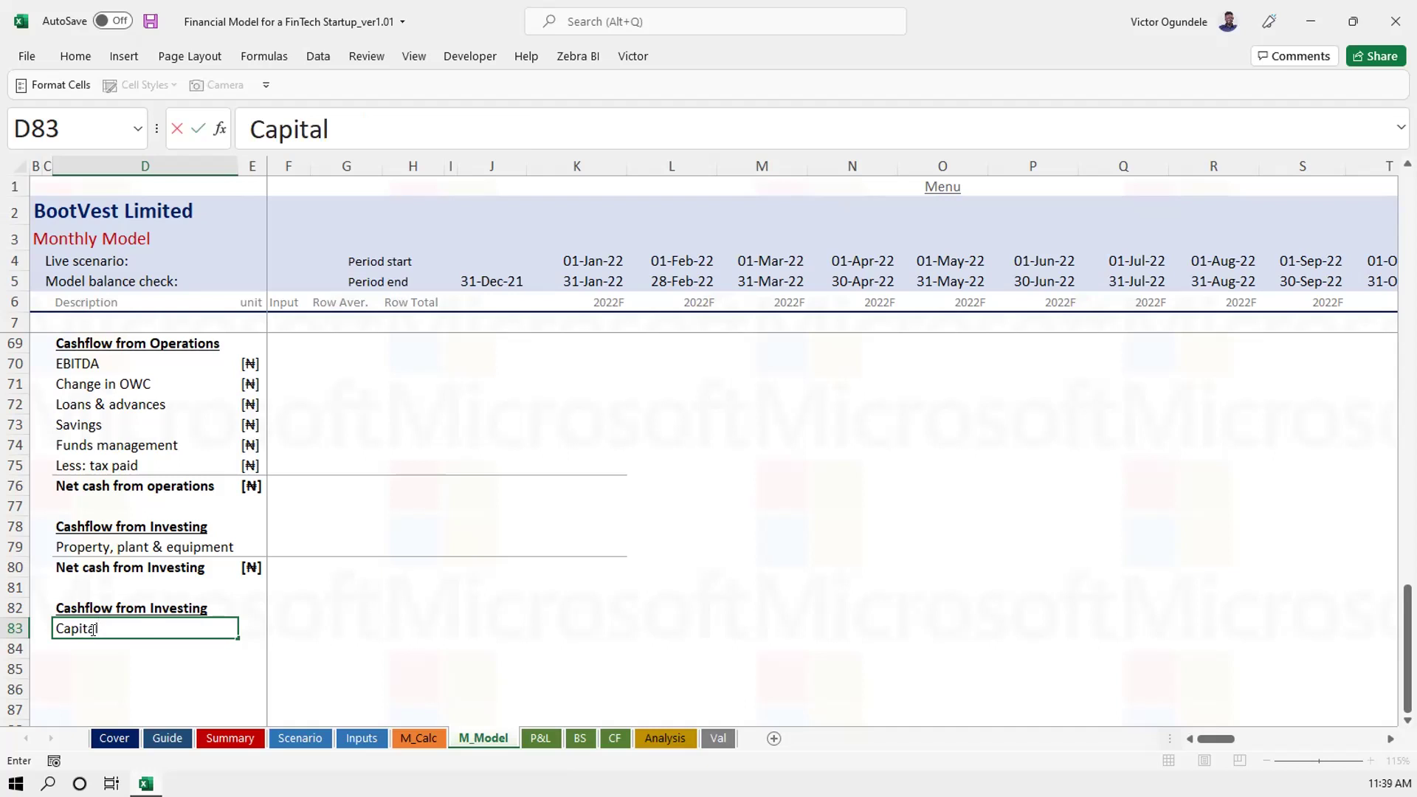
pyautogui.hotkey('ctrl', 's')
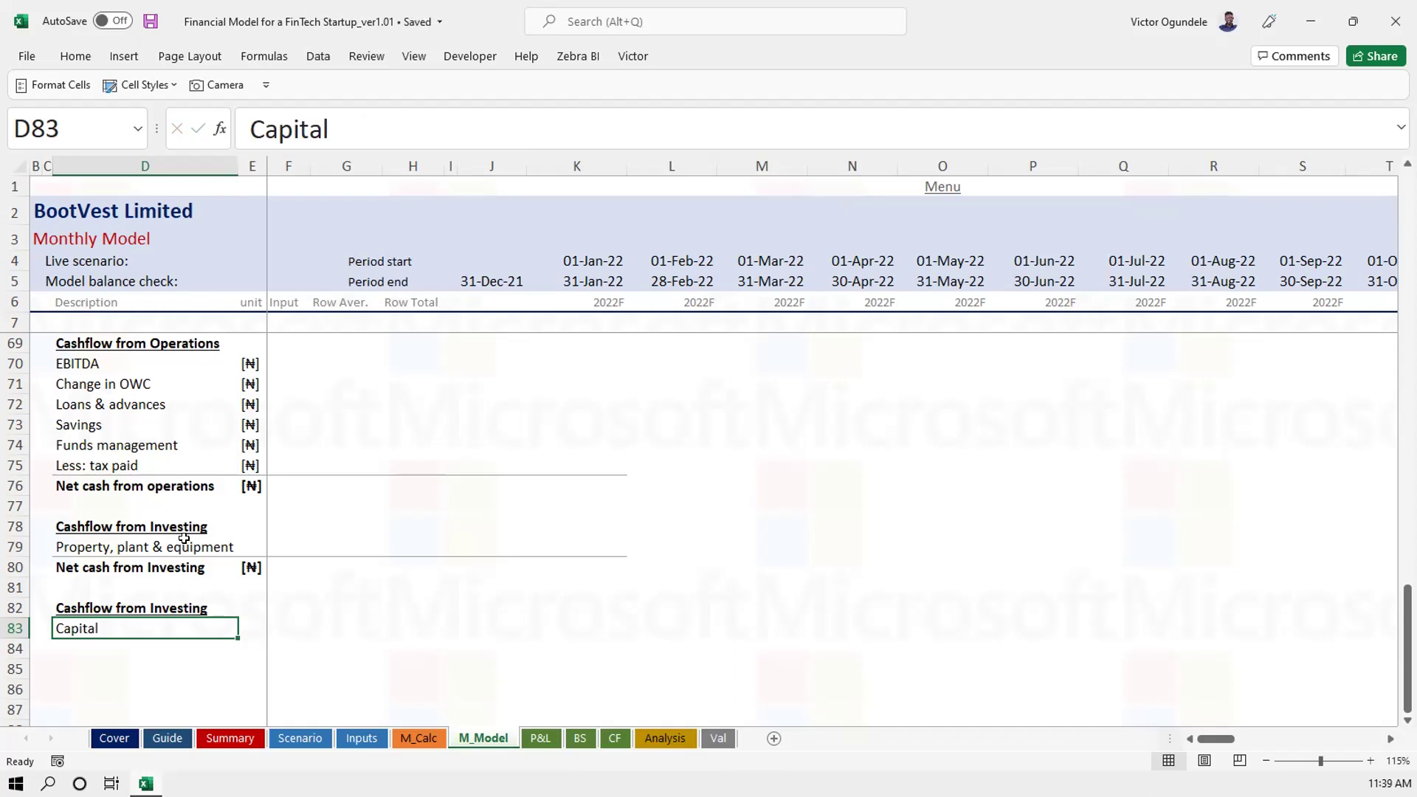
# Examine the EBITDA line of the cashflow statement against the income statement lines further up the sheet
pyautogui.scroll(2, 203, 463)
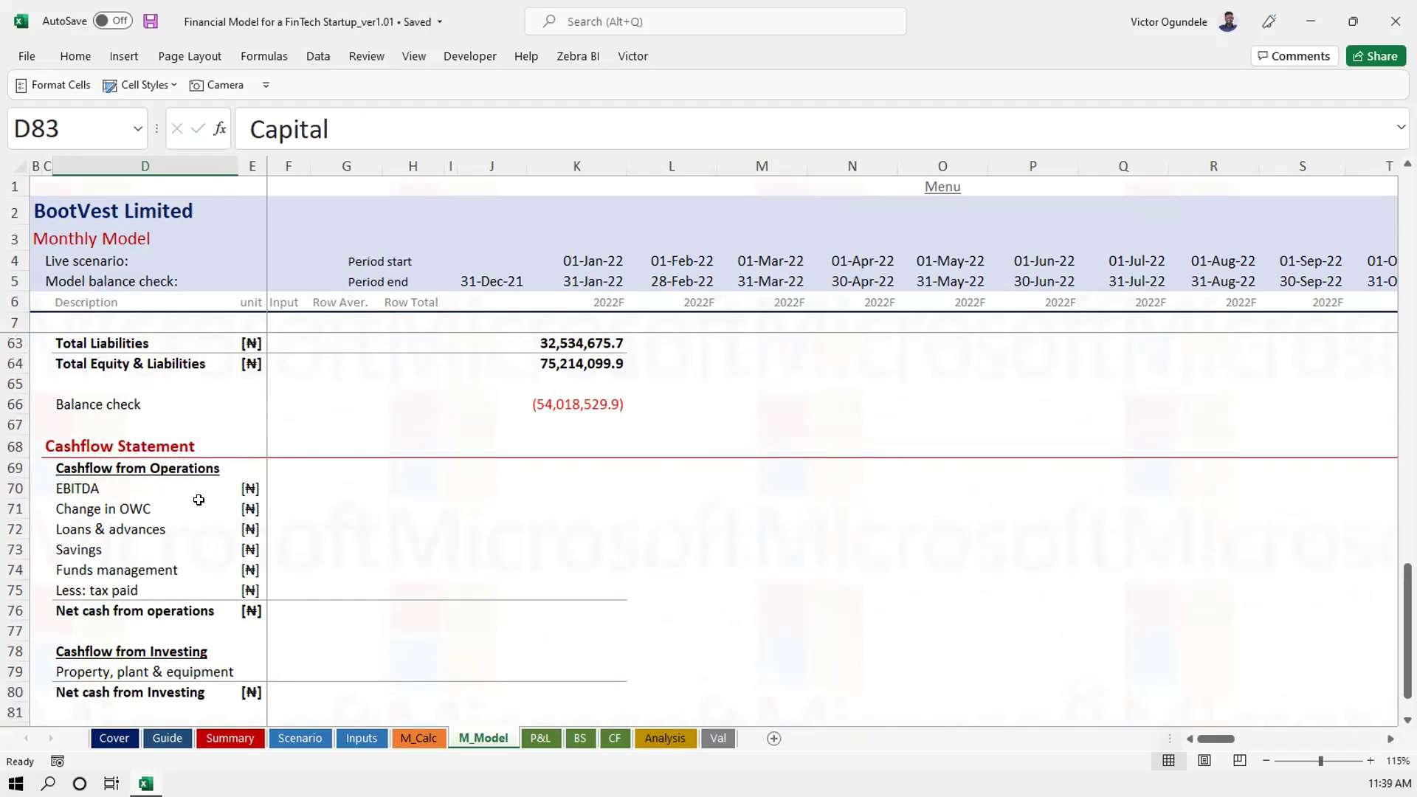
pyautogui.click(94, 484)
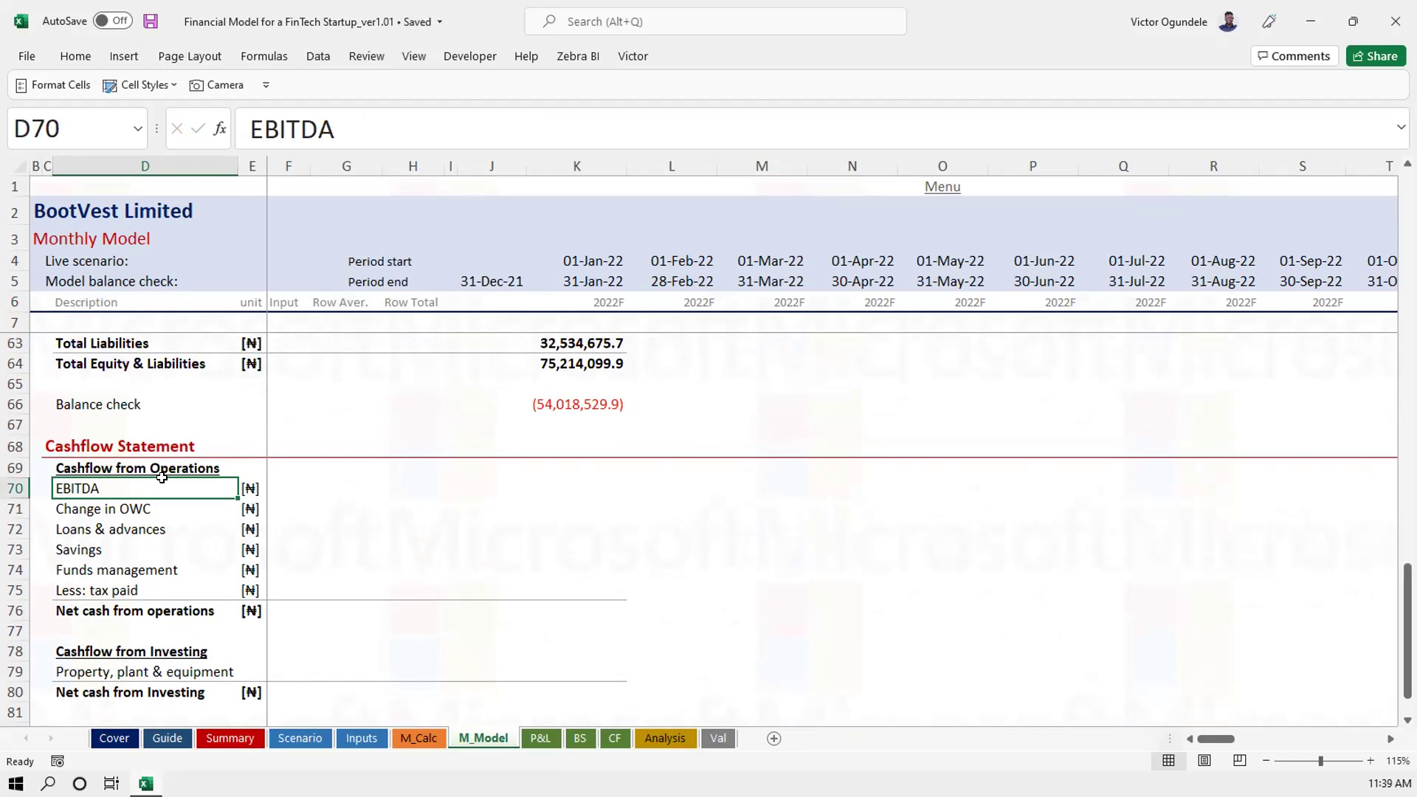
pyautogui.scroll(14, 196, 453)
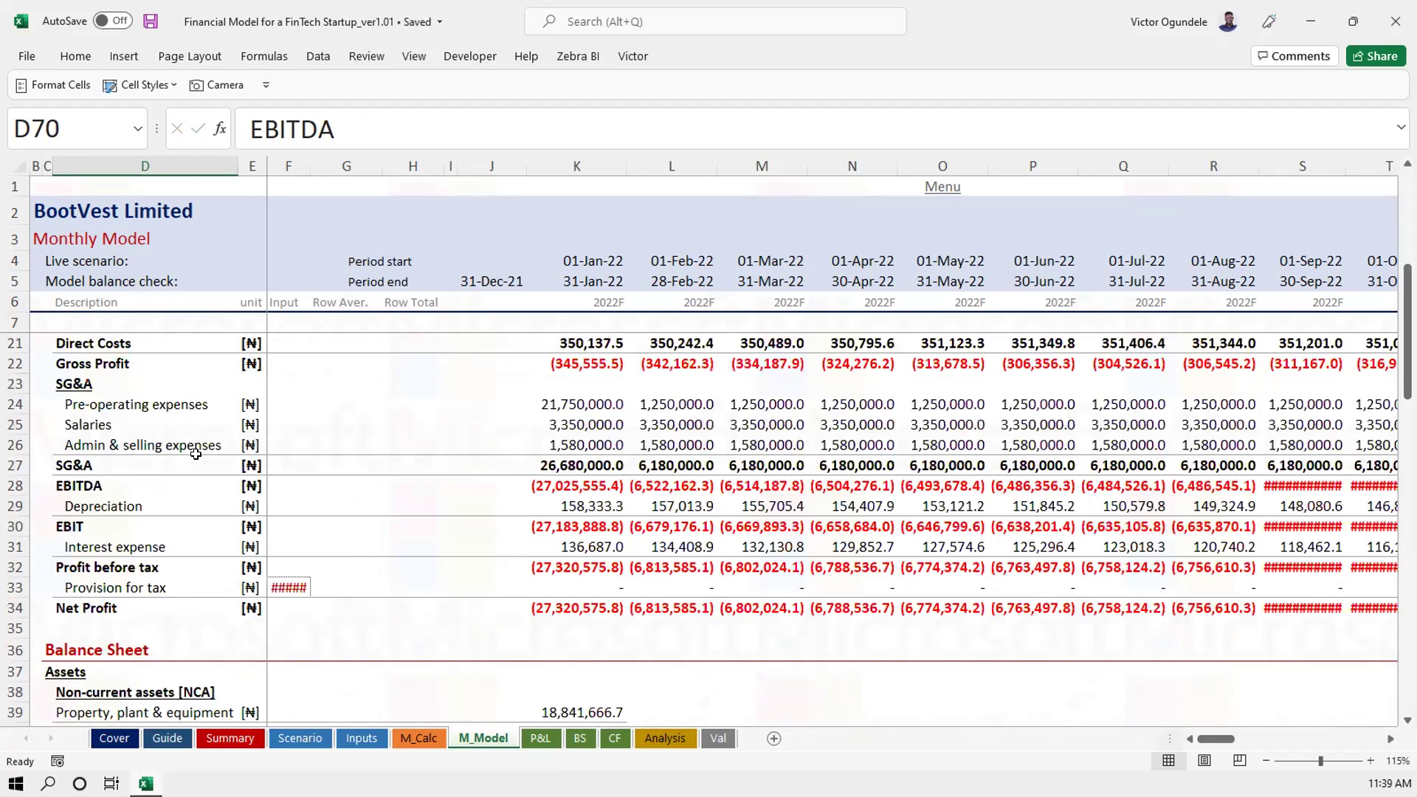
pyautogui.scroll(4, 195, 453)
pyautogui.scroll(-2, 132, 622)
pyautogui.scroll(-2, 151, 651)
pyautogui.scroll(-18, 151, 651)
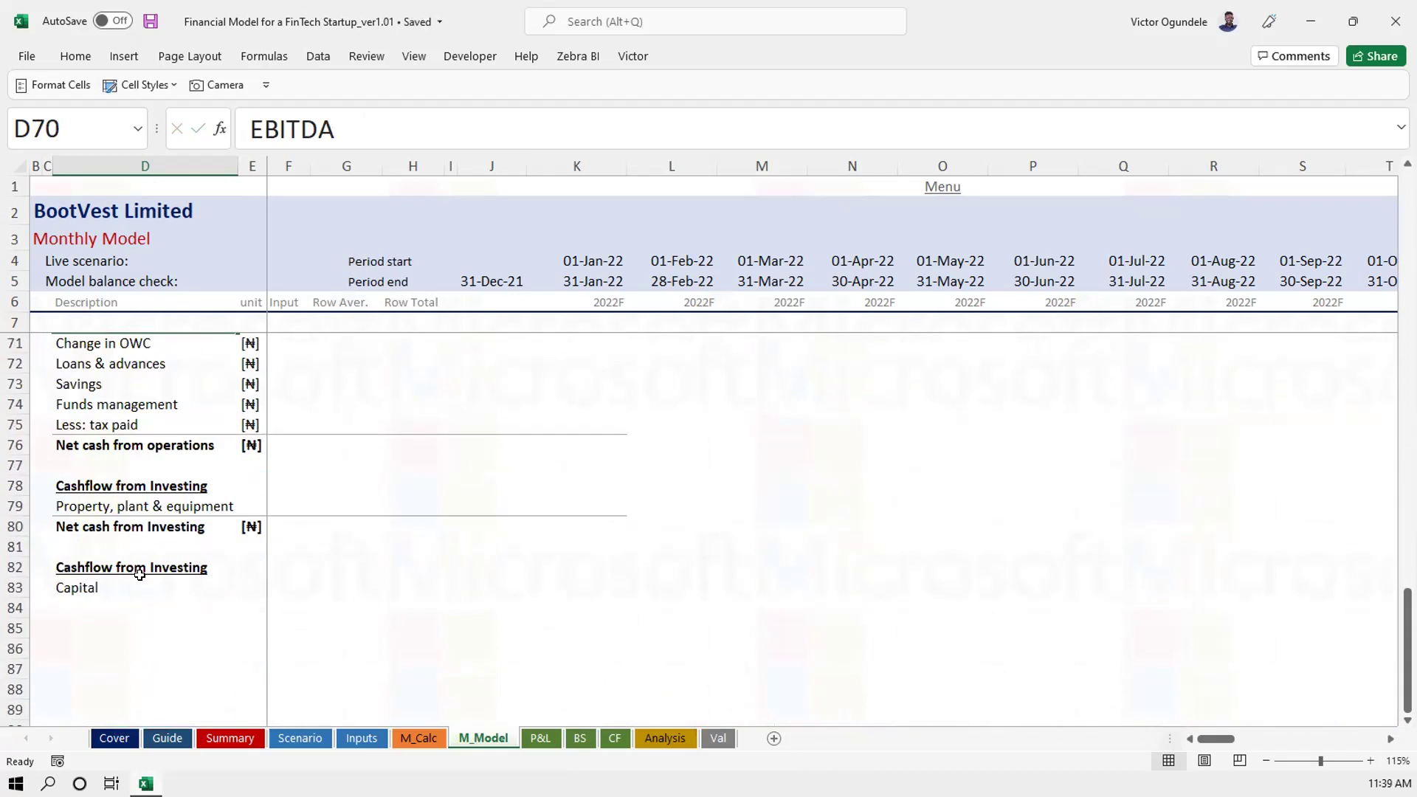
pyautogui.scroll(1, 140, 572)
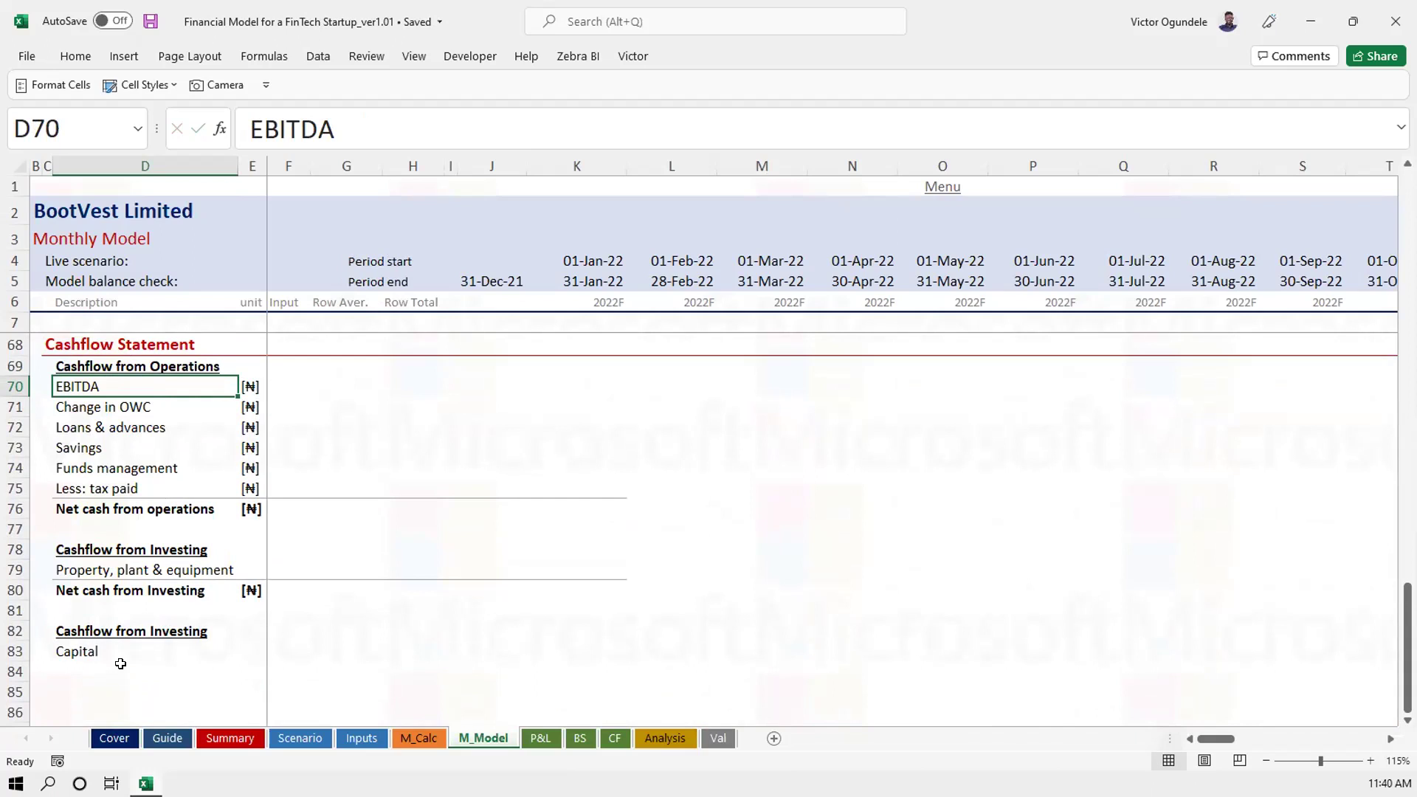
# Extend the label in D83 to read Capital contribution
pyautogui.click(76, 655)
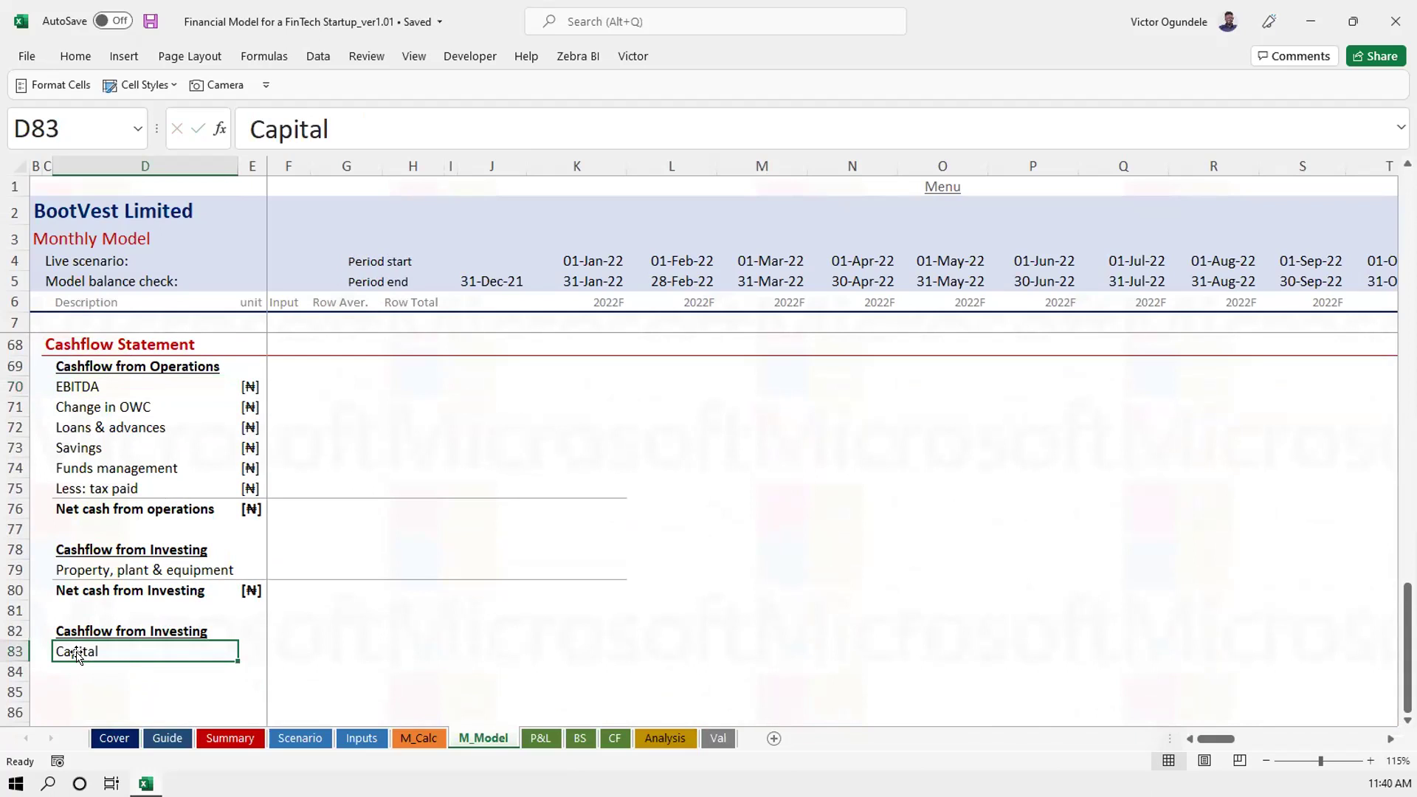
pyautogui.press('F2')
pyautogui.write('contr')
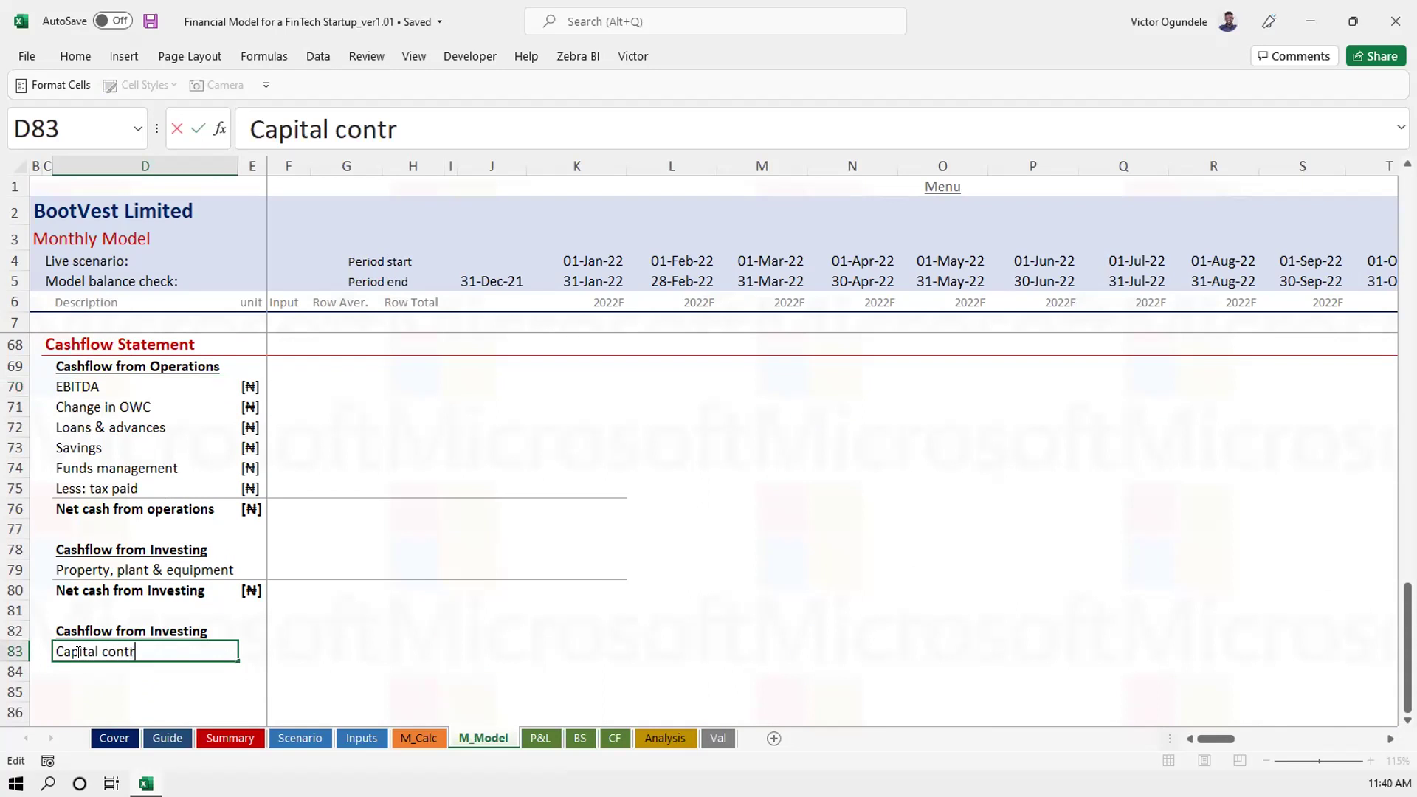
pyautogui.write('ibution')
pyautogui.press('Return')
pyautogui.press('Return')
pyautogui.press('Up')
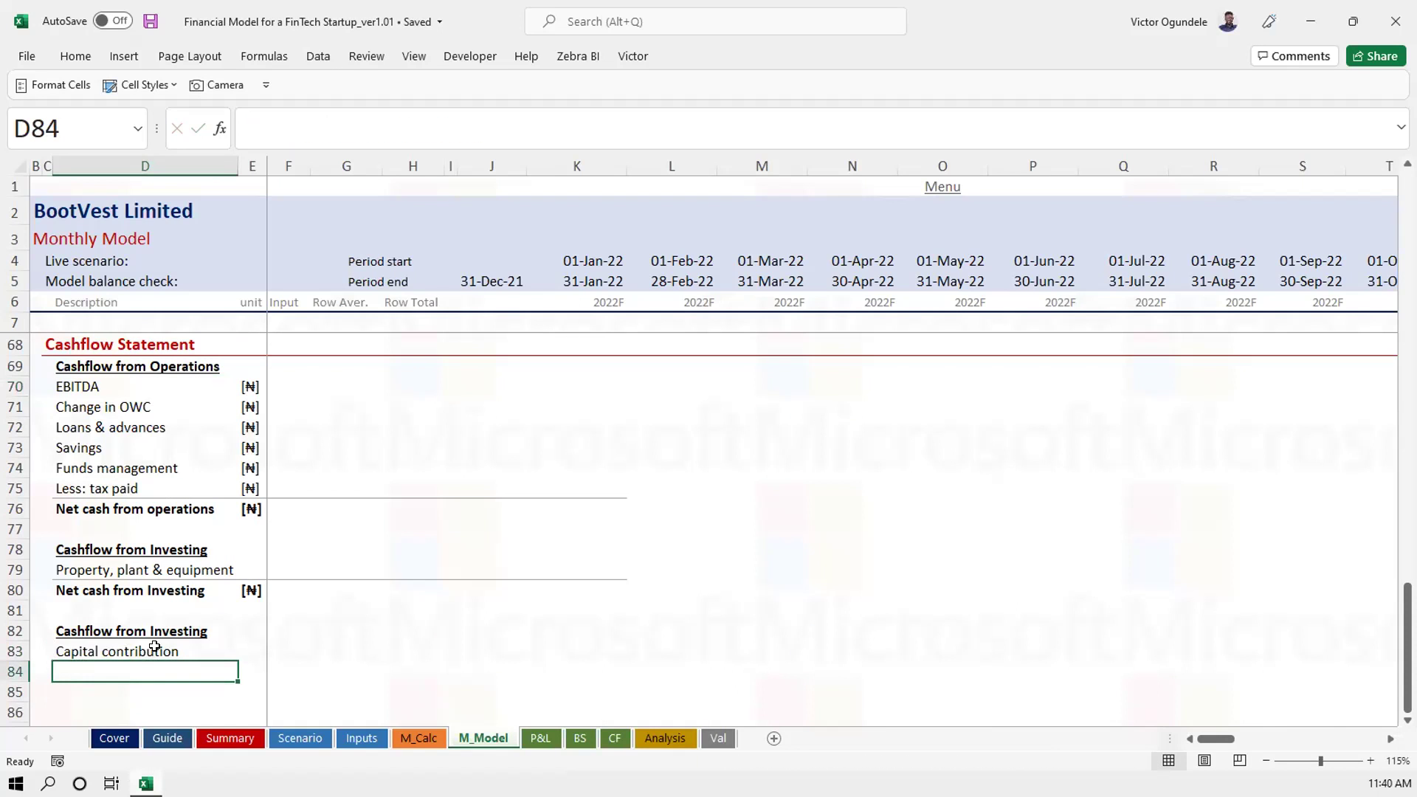
# Enter the label Loans inflow in D84, below Capital contribution
pyautogui.write('Dividend p')
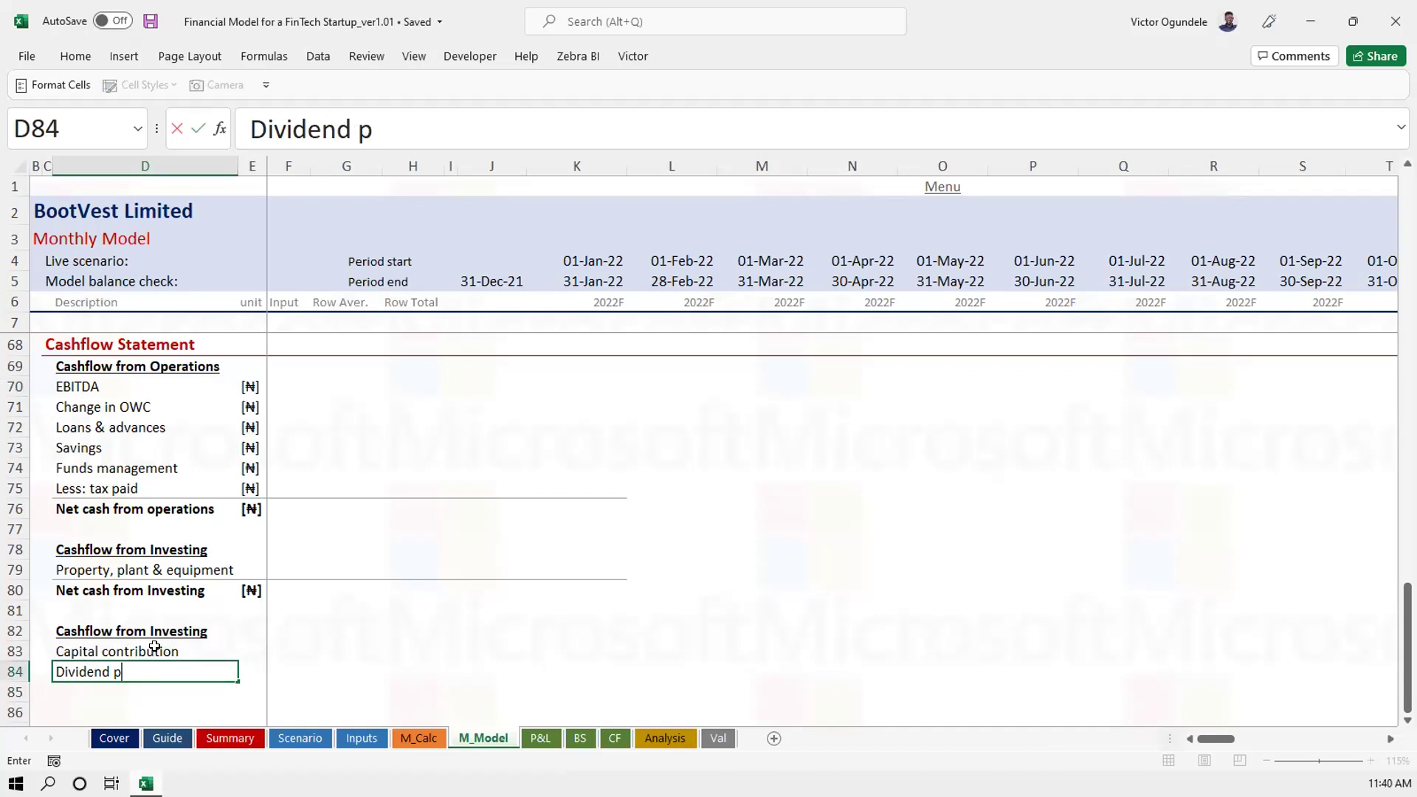
pyautogui.press('Escape')
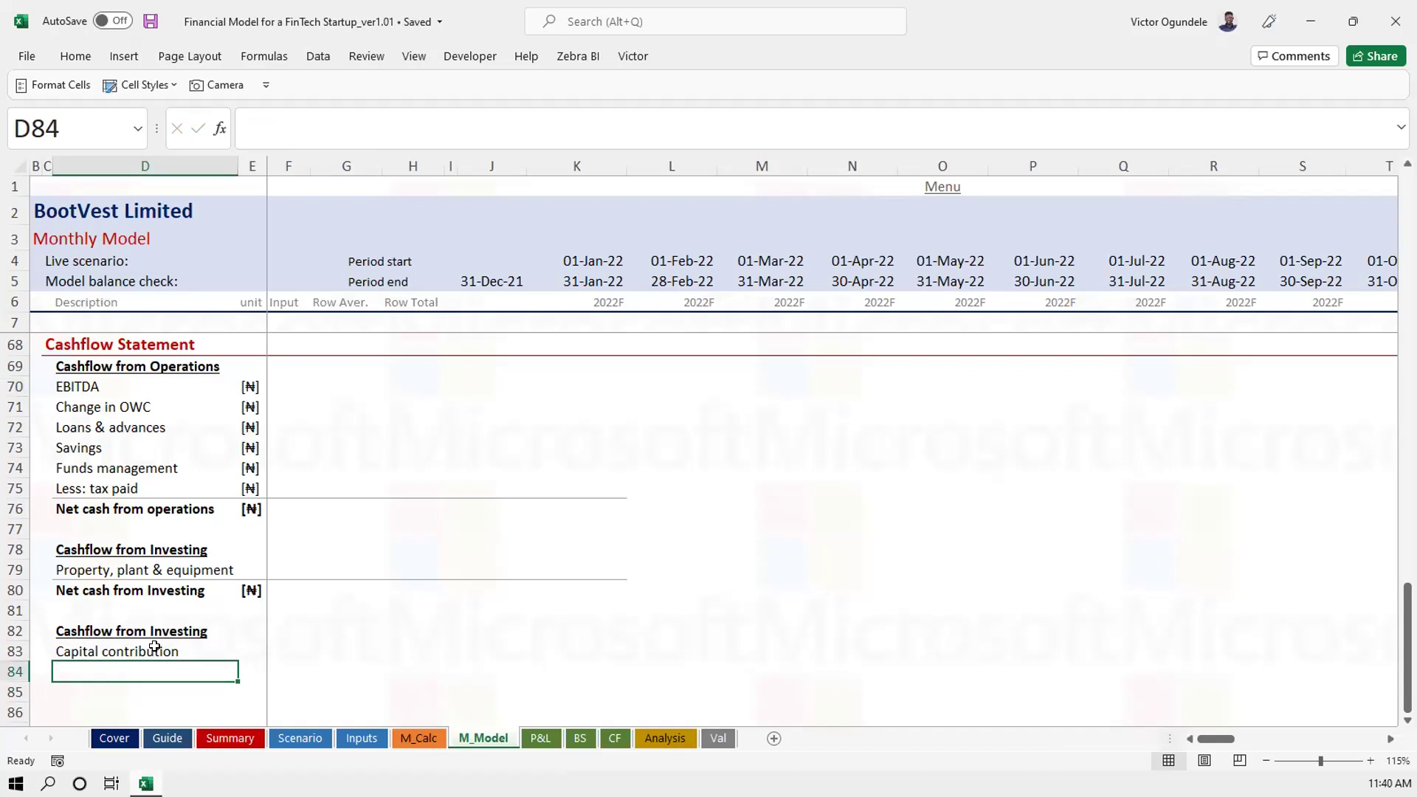
pyautogui.scroll(-1, 155, 646)
pyautogui.write('Loans ')
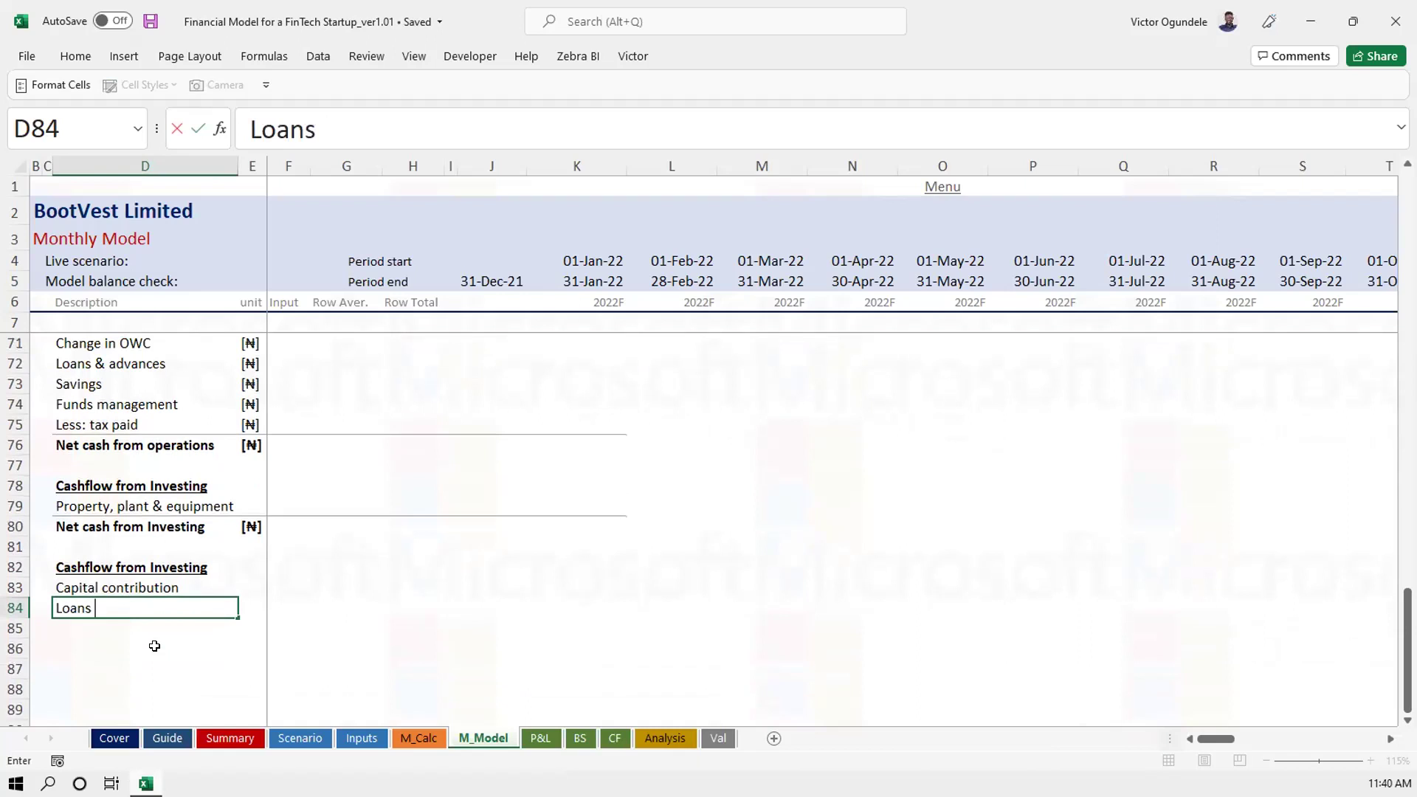
pyautogui.write('inflow')
pyautogui.press('Return')
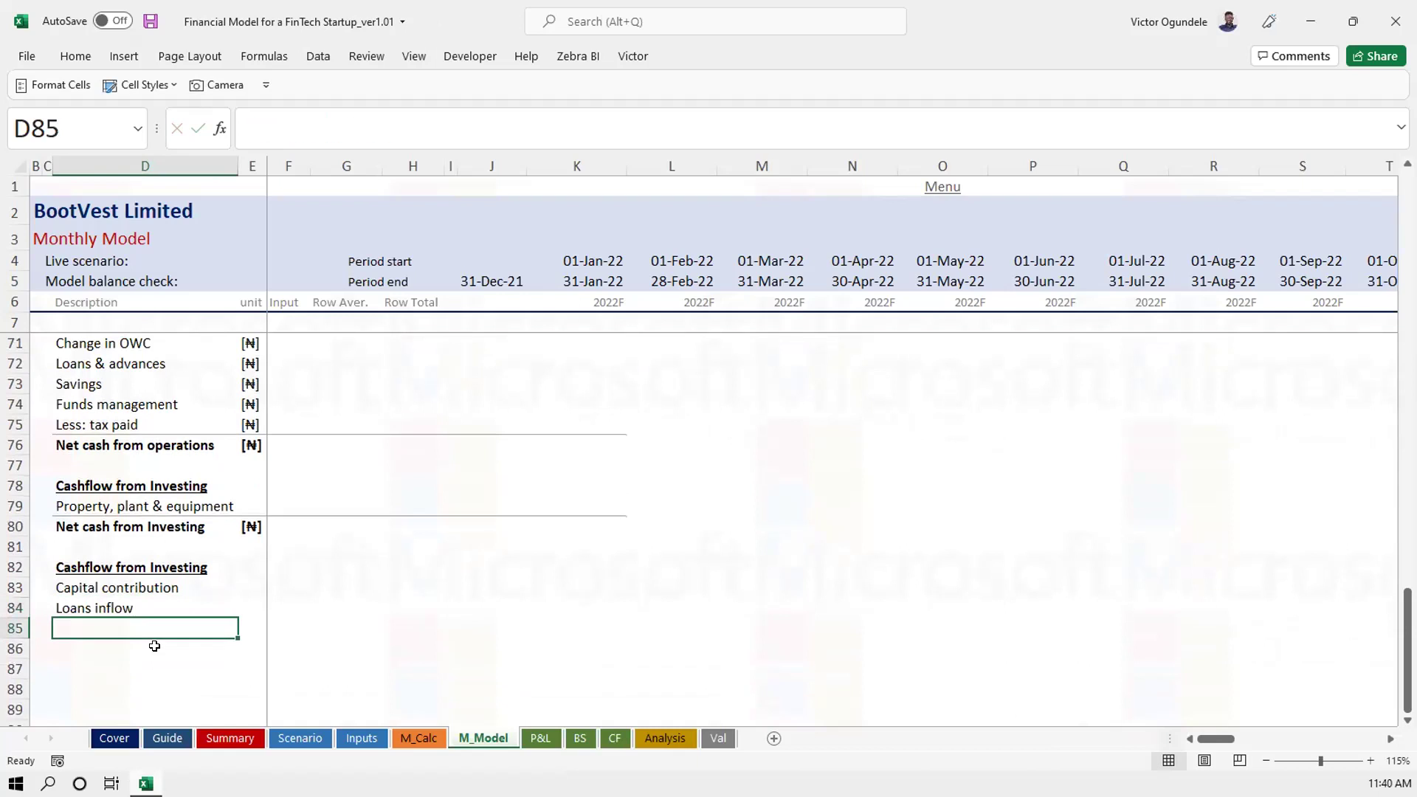
# Enter the label Principal repayment in D85, below Loans inflow
pyautogui.write('Prici')
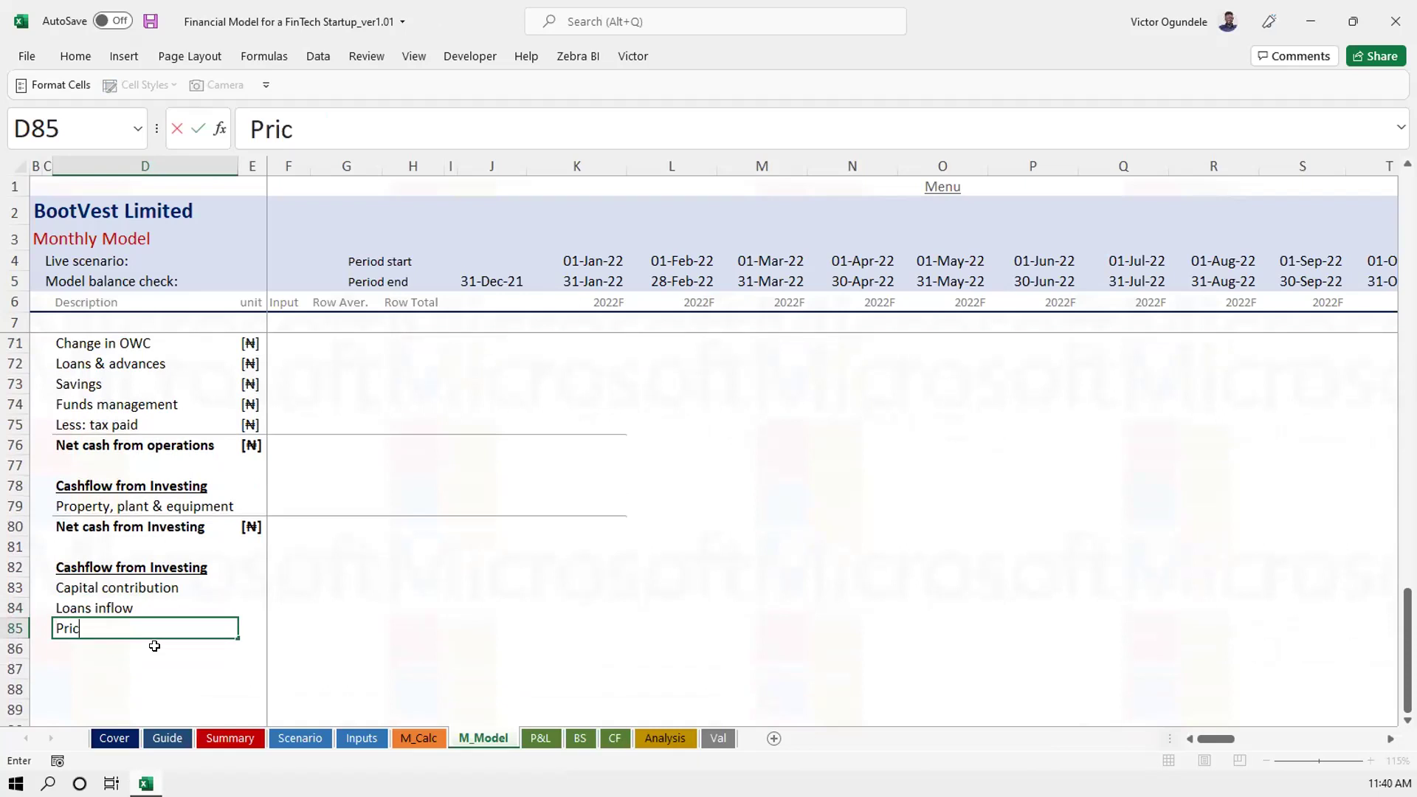
pyautogui.press('BackSpace')
pyautogui.press('BackSpace')
pyautogui.write('ncipa')
pyautogui.press('BackSpace')
pyautogui.write('pal repayment')
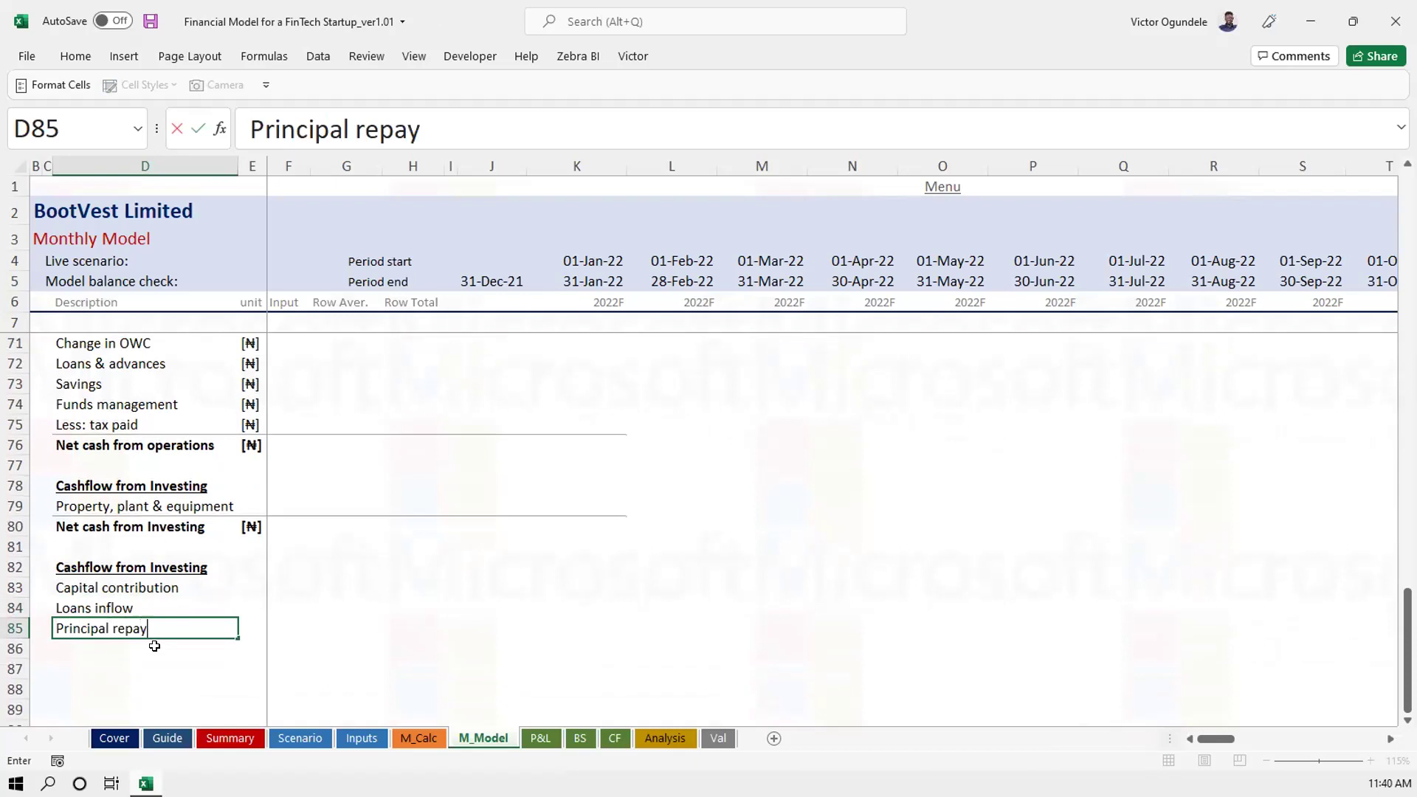
pyautogui.press('Return')
# Enter the label Interest expense in D86, below Principal repayment
pyautogui.write('Interest ')
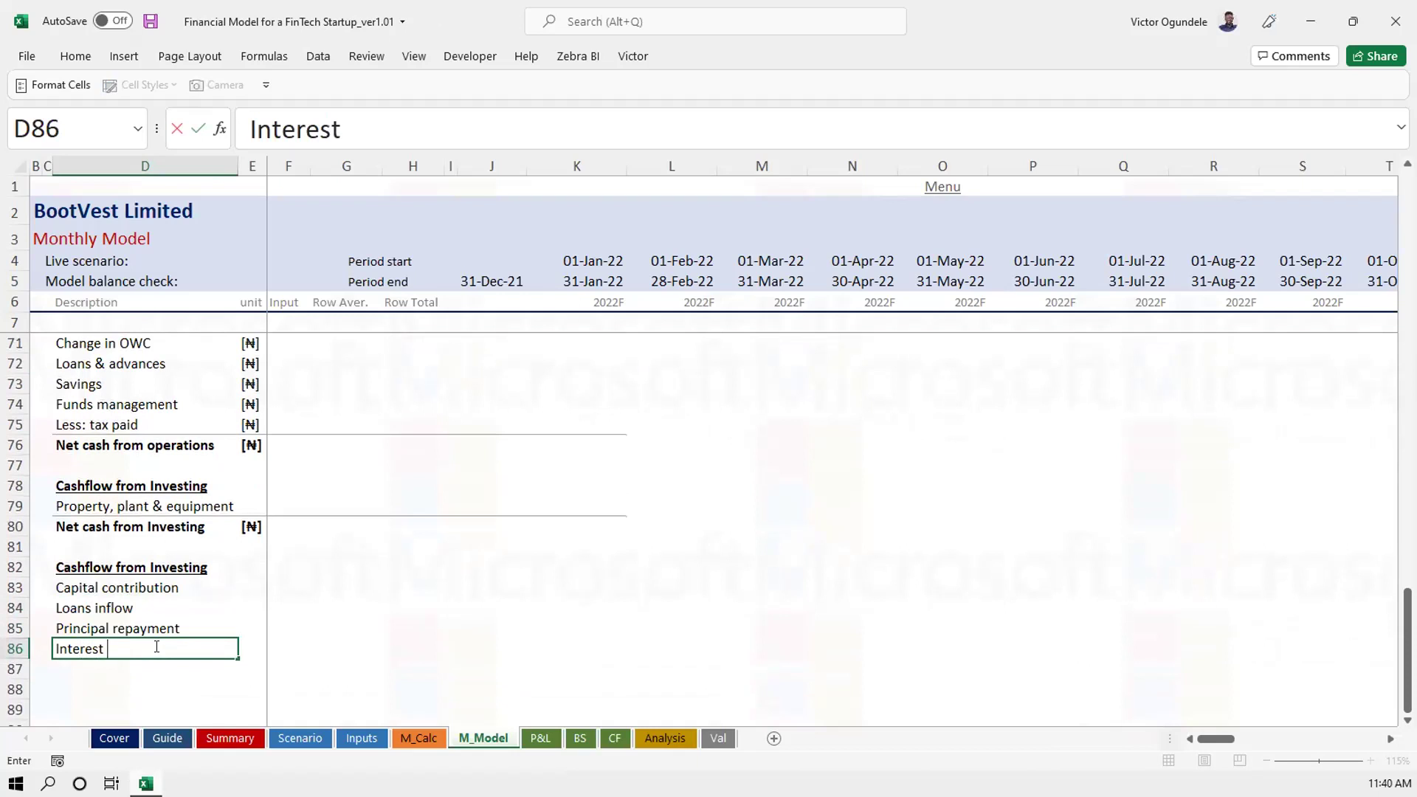
pyautogui.write('exoense')
pyautogui.press('BackSpace')
pyautogui.press('BackSpace')
pyautogui.press('BackSpace')
pyautogui.press('BackSpace')
pyautogui.press('BackSpace')
pyautogui.write('pense')
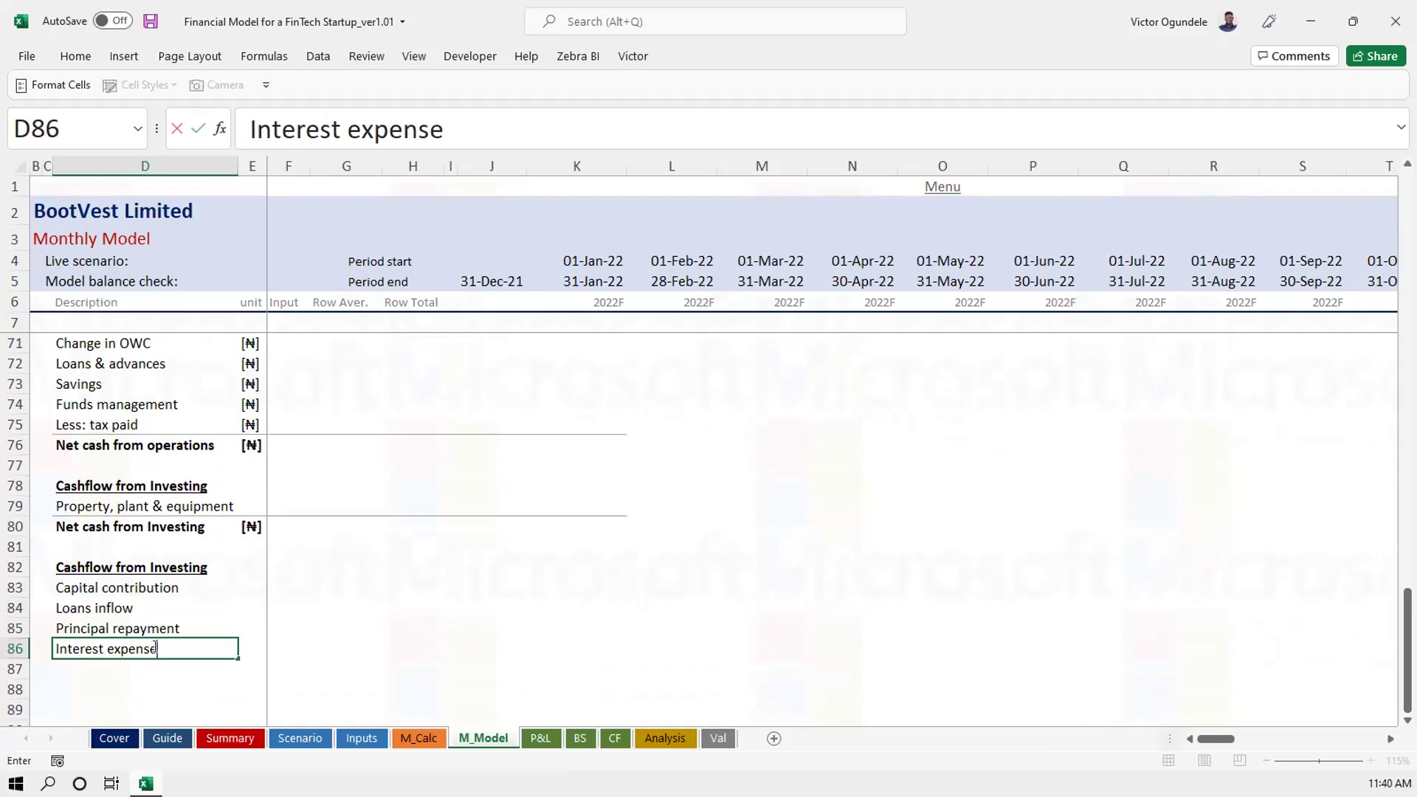
pyautogui.press('Return')
# Enter the label Dividend paid in D87, below Interest expense
pyautogui.write('F')
pyautogui.press('BackSpace')
pyautogui.write('Dividne')
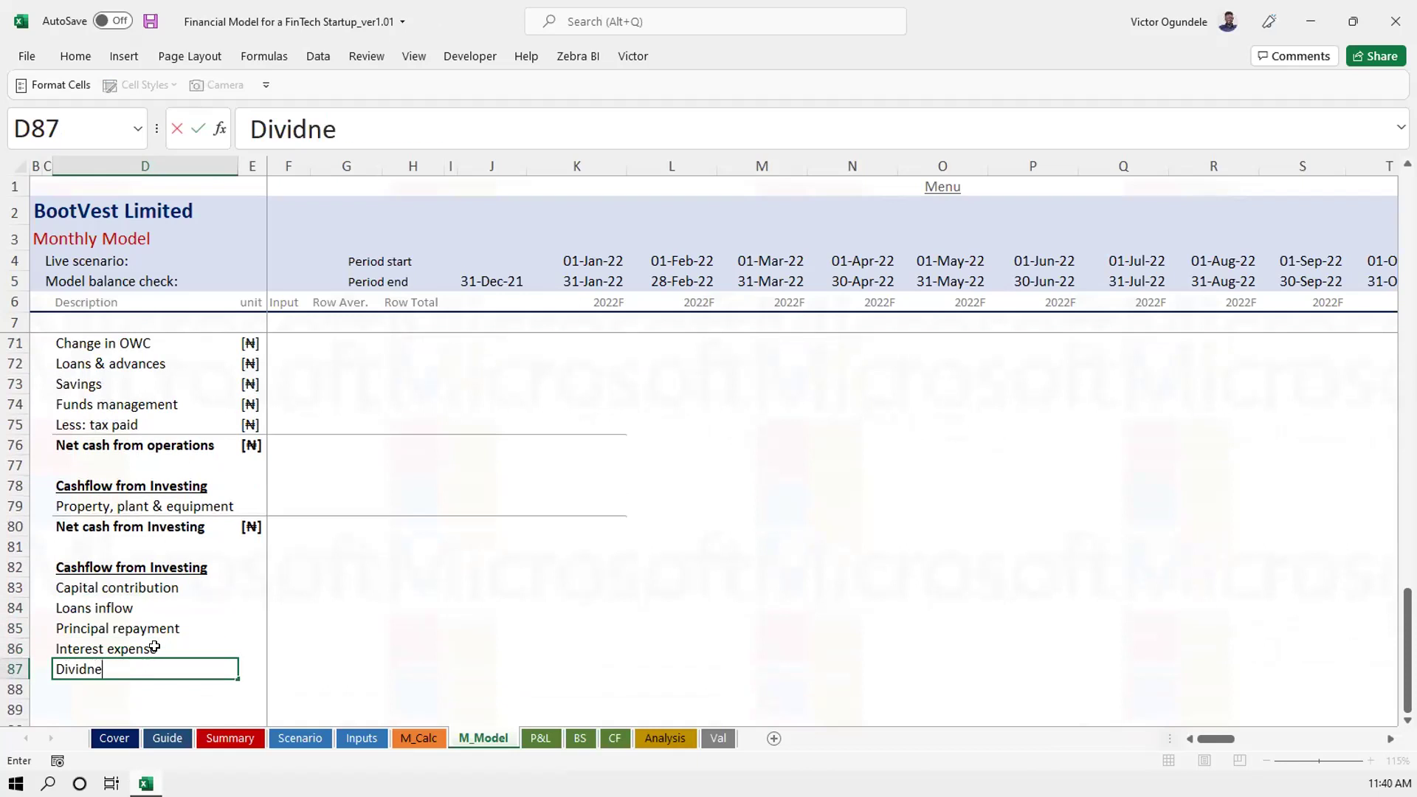
pyautogui.press('BackSpace')
pyautogui.press('BackSpace')
pyautogui.write('end paid')
pyautogui.press('Return')
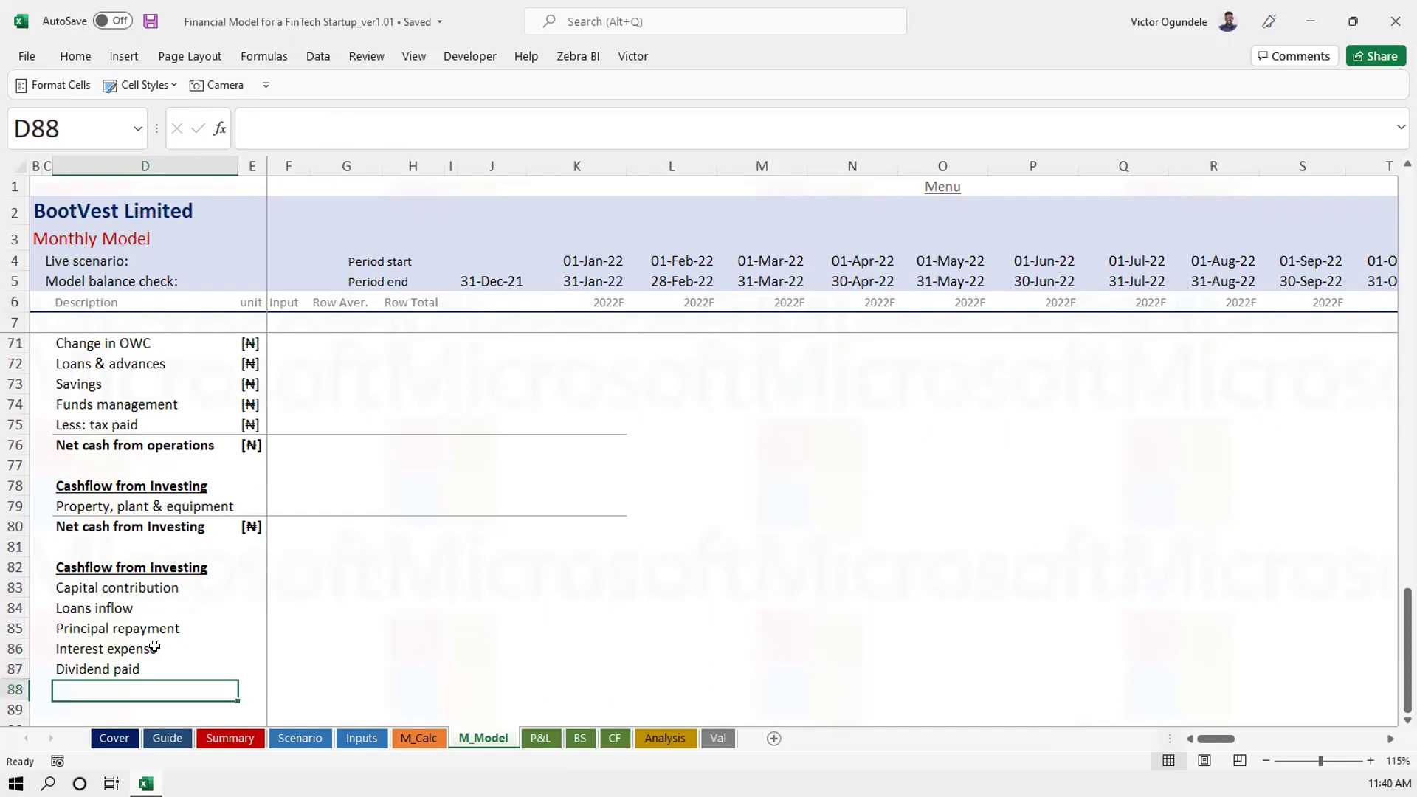
# Copy the Net cash from Investing total row, including its unit and border, from row 80 to row 88 below Dividend paid
pyautogui.press('Up')
pyautogui.press('Up')
pyautogui.press('Up')
pyautogui.press('Up')
pyautogui.press('Up')
pyautogui.press('Up')
pyautogui.press('Up')
pyautogui.press('Up')
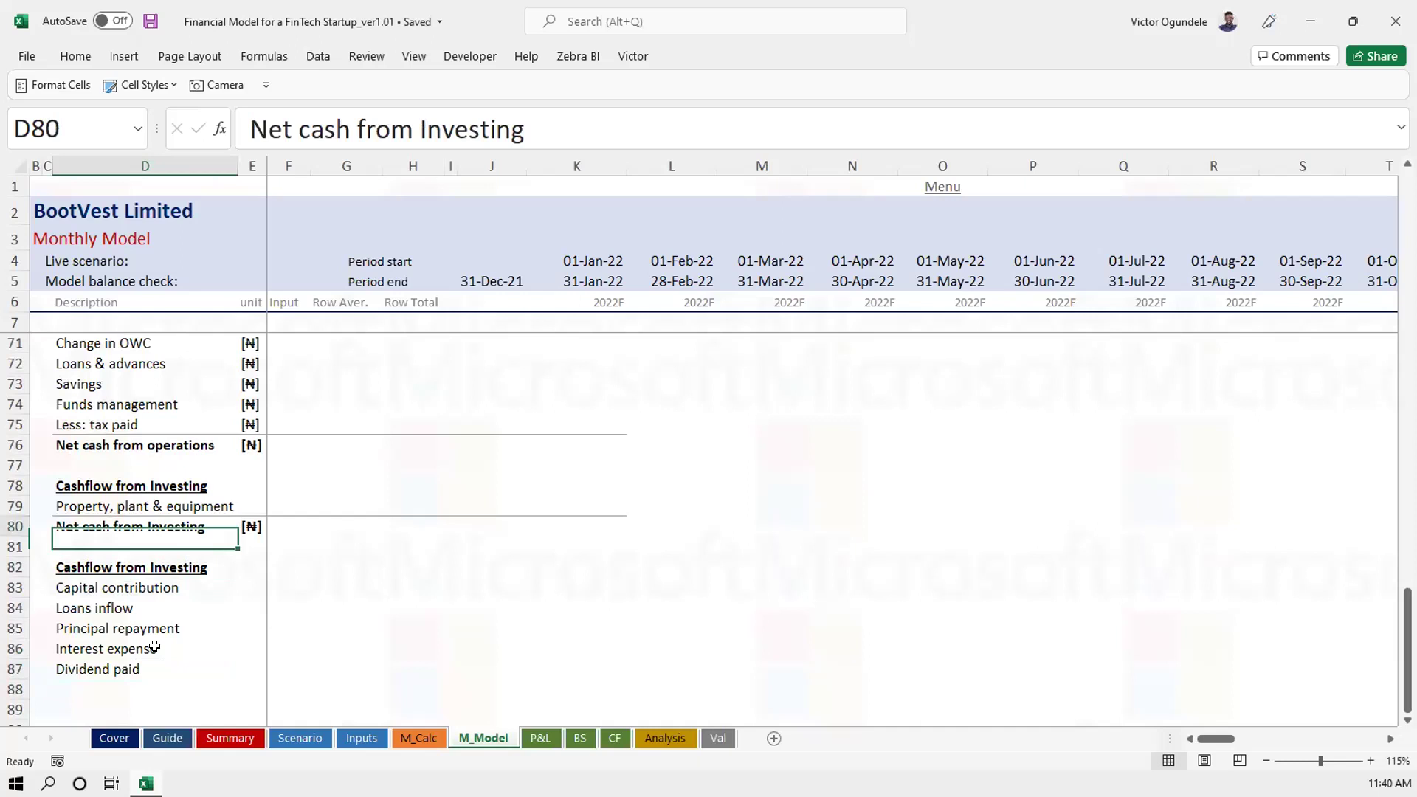
pyautogui.hotkey('shift', 'Right')
pyautogui.hotkey('shift', 'Right')
pyautogui.hotkey('shift', 'Right')
pyautogui.hotkey('shift', 'Right')
pyautogui.hotkey('shift', 'Right')
pyautogui.hotkey('shift', 'Right')
pyautogui.hotkey('shift', 'Right')
pyautogui.hotkey('shift', 'Right')
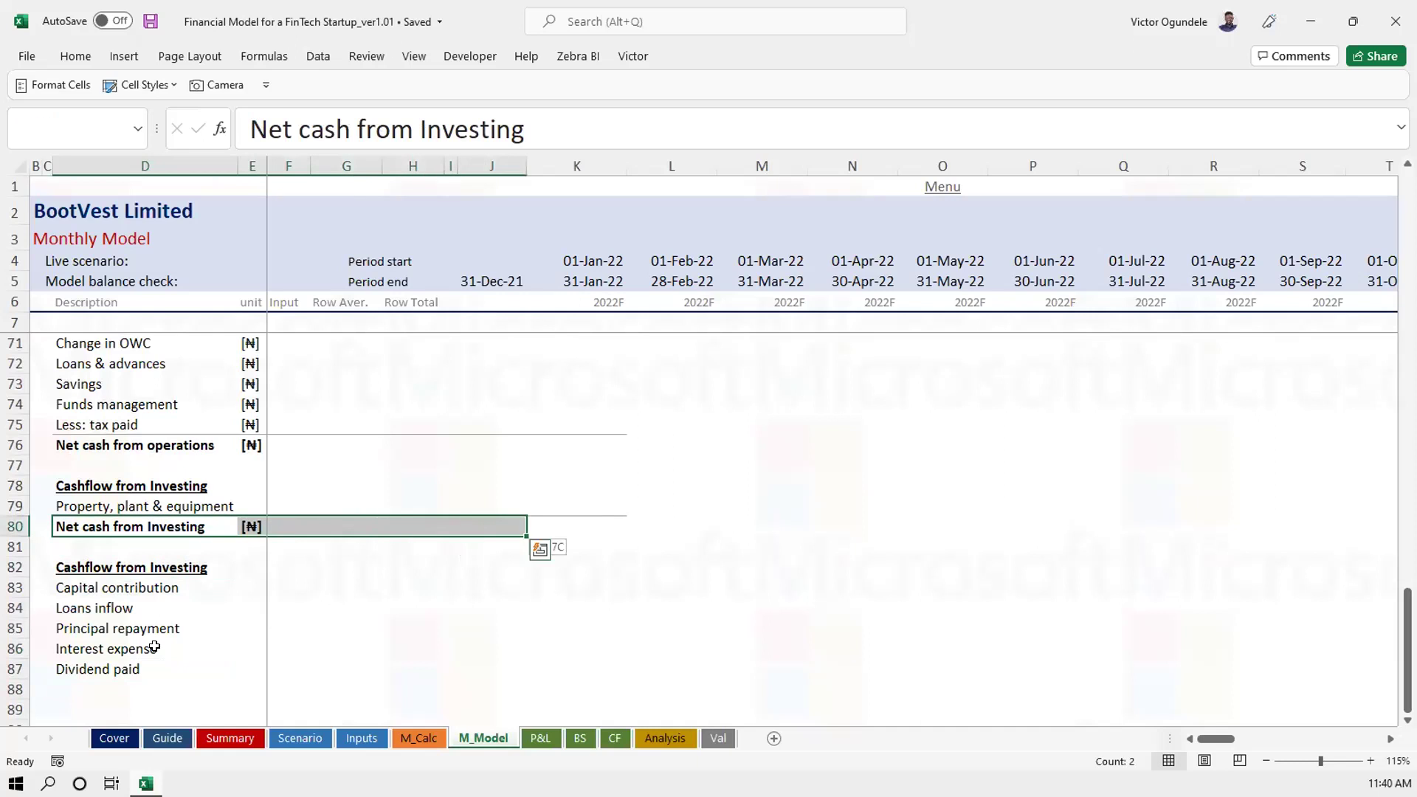
pyautogui.hotkey('ctrl', 'c')
pyautogui.press('Down')
pyautogui.press('Down')
pyautogui.press('Down')
pyautogui.press('Down')
pyautogui.press('Down')
pyautogui.press('Down')
pyautogui.press('Down')
pyautogui.press('Down')
pyautogui.hotkey('ctrl', 'v')
# Change the copied total label in D88 to Net cash from Financing and save the workbook
pyautogui.press('Right')
pyautogui.press('Left')
pyautogui.press('F2')
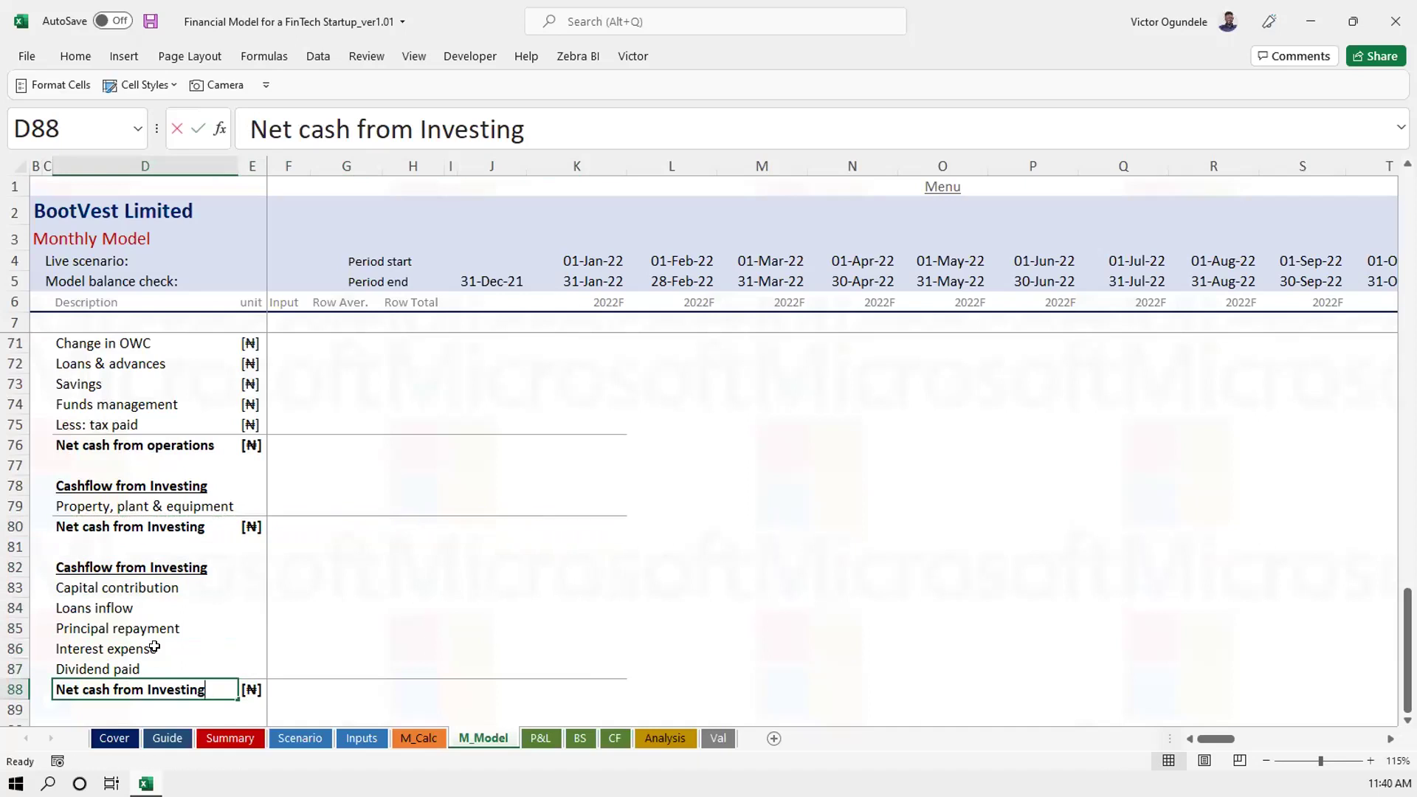
pyautogui.hotkey('shift', 'Left')
pyautogui.hotkey('shift', 'Left')
pyautogui.hotkey('shift', 'Left')
pyautogui.hotkey('shift', 'Left')
pyautogui.hotkey('shift', 'Left')
pyautogui.hotkey('shift', 'Left')
pyautogui.hotkey('shift', 'Left')
pyautogui.hotkey('shift', 'Left')
pyautogui.hotkey('shift', 'Left')
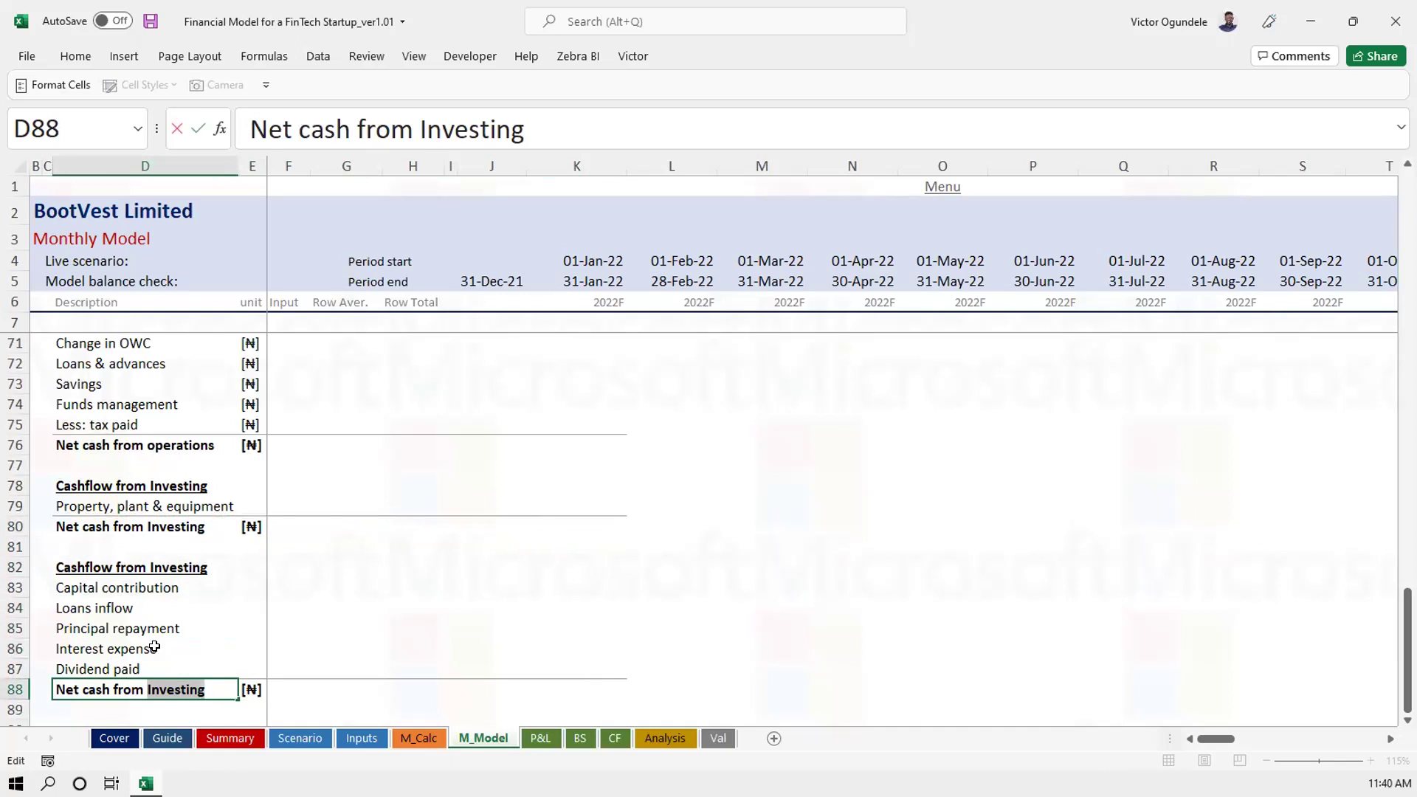
pyautogui.write('Financing')
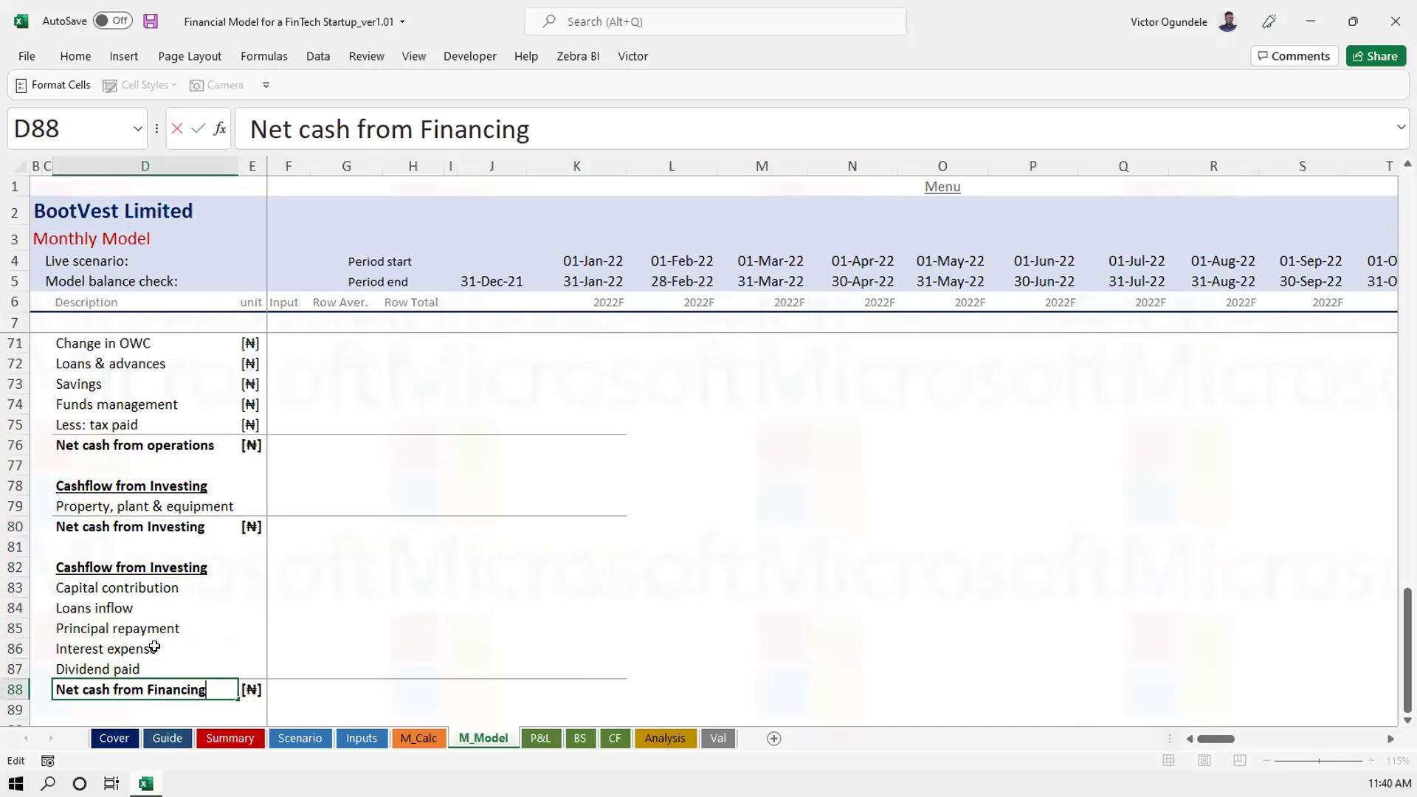
pyautogui.hotkey('ctrl', 's')
# Change the section heading in D82, above Capital contribution, to Cashflow from Financing
pyautogui.press('Up')
pyautogui.press('Up')
pyautogui.press('Up')
pyautogui.press('Up')
pyautogui.press('Up')
pyautogui.press('Up')
pyautogui.press('F2')
pyautogui.hotkey('shift', 'Left')
pyautogui.hotkey('shift', 'Left')
pyautogui.hotkey('shift', 'Left')
pyautogui.hotkey('shift', 'Left')
pyautogui.hotkey('shift', 'Left')
pyautogui.hotkey('shift', 'Left')
pyautogui.hotkey('shift', 'Left')
pyautogui.hotkey('shift', 'Left')
pyautogui.hotkey('shift', 'Left')
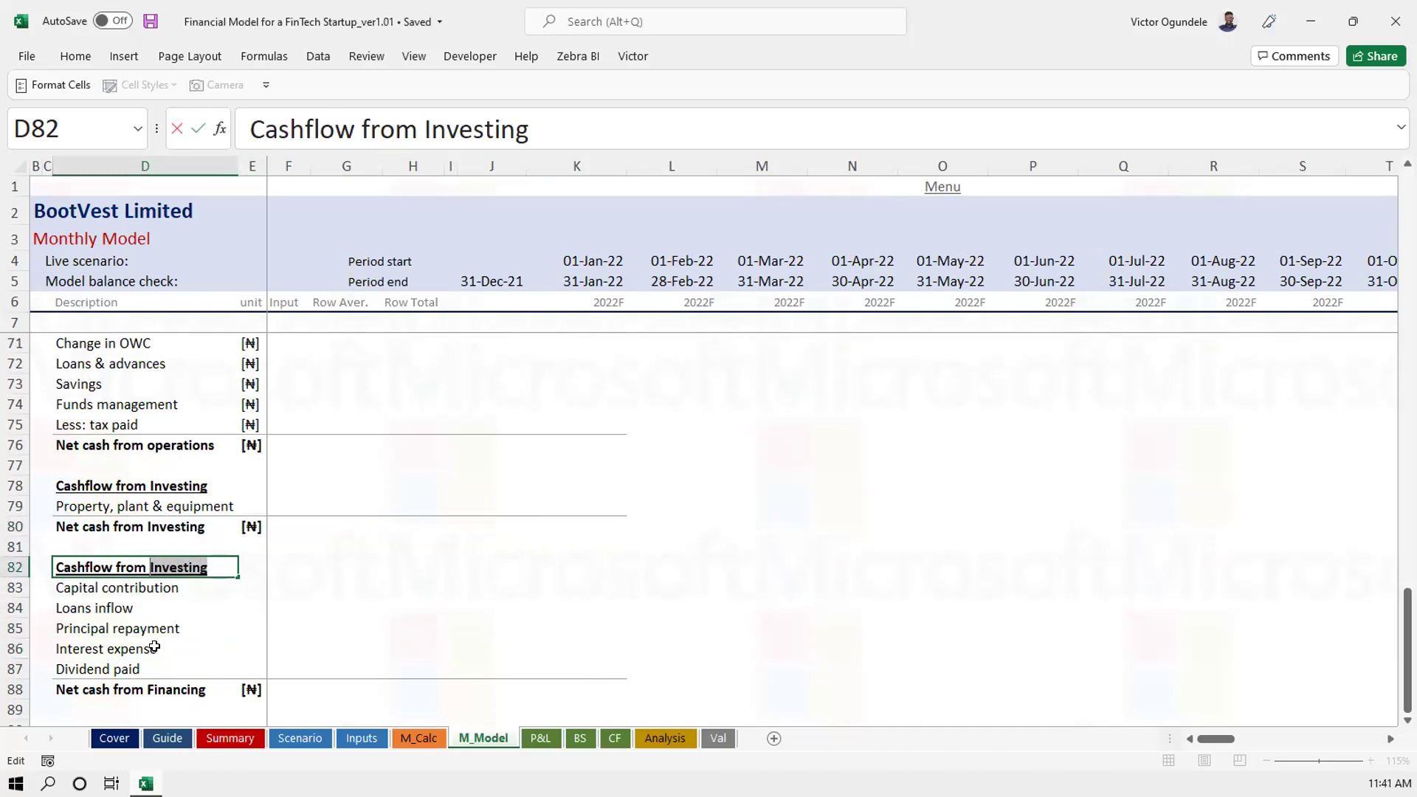
pyautogui.write('Financing')
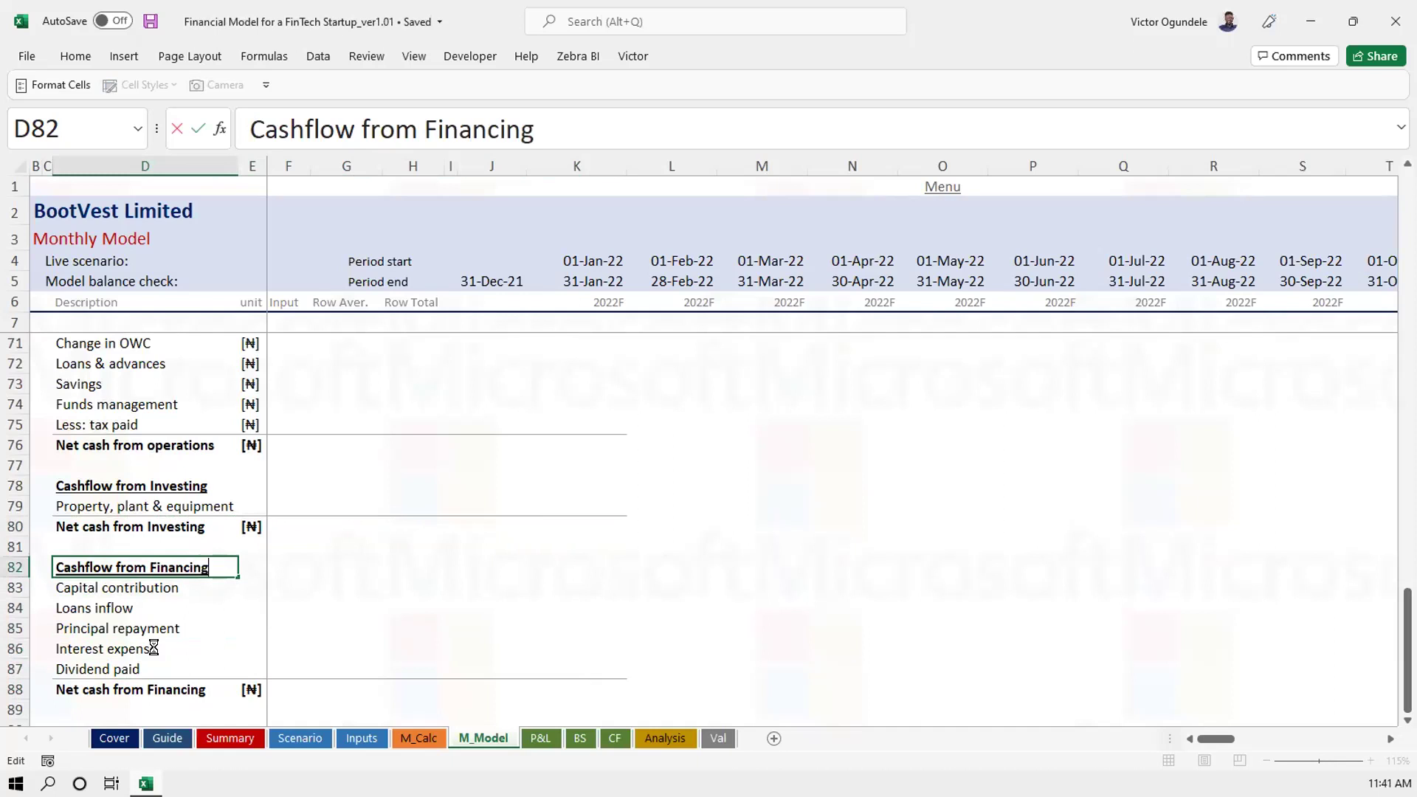
pyautogui.press('Return')
pyautogui.press('Down')
pyautogui.press('Down')
pyautogui.press('Up')
pyautogui.press('Up')
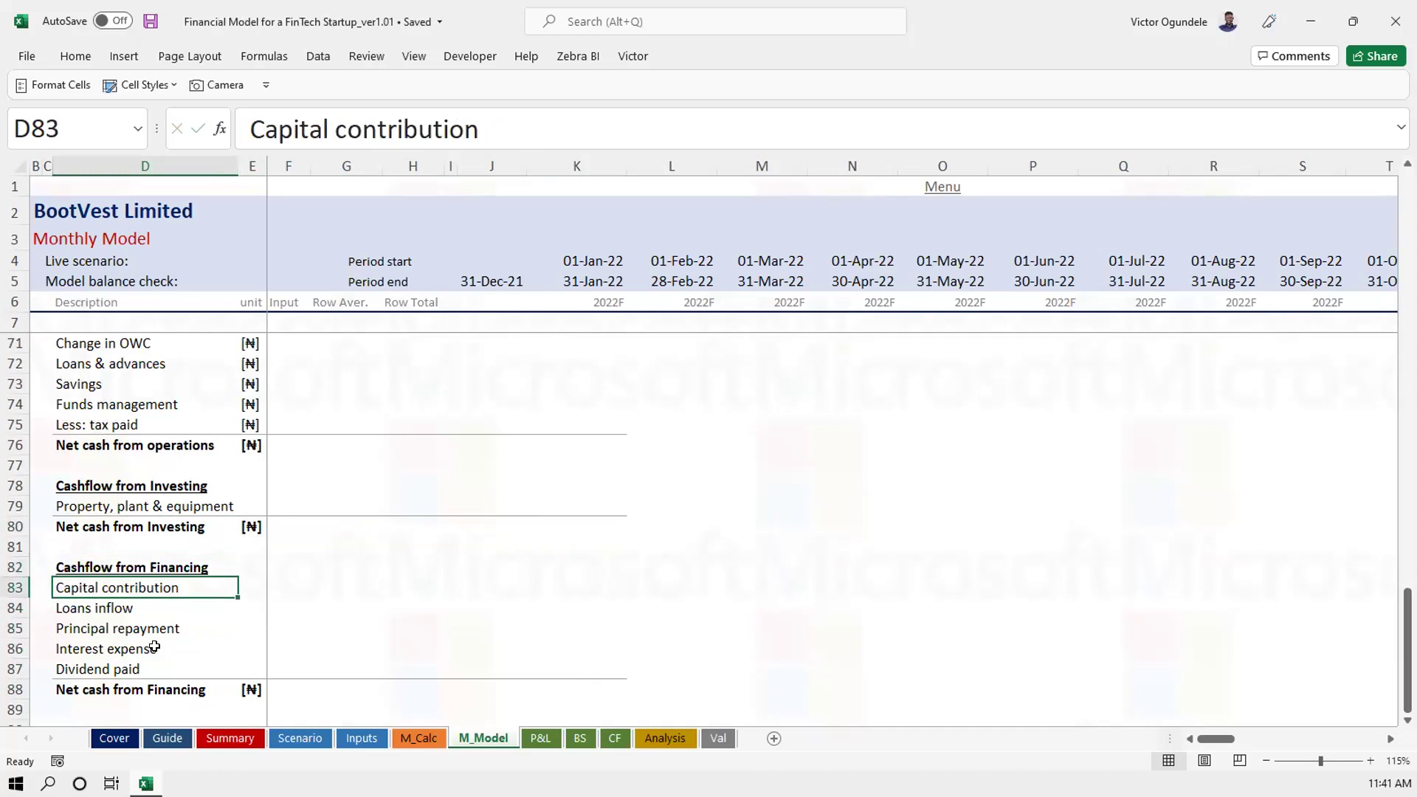
# Copy the currency unit from the EBITDA row to the Property, plant & equipment row in E79
pyautogui.press('Right')
pyautogui.press('Up')
pyautogui.hotkey('ctrl', 'Up')
pyautogui.hotkey('ctrl', 'Up')
pyautogui.hotkey('ctrl', 'Up')
pyautogui.hotkey('ctrl', 'c')
pyautogui.press('Down')
pyautogui.press('Down')
pyautogui.press('Down')
pyautogui.press('Down')
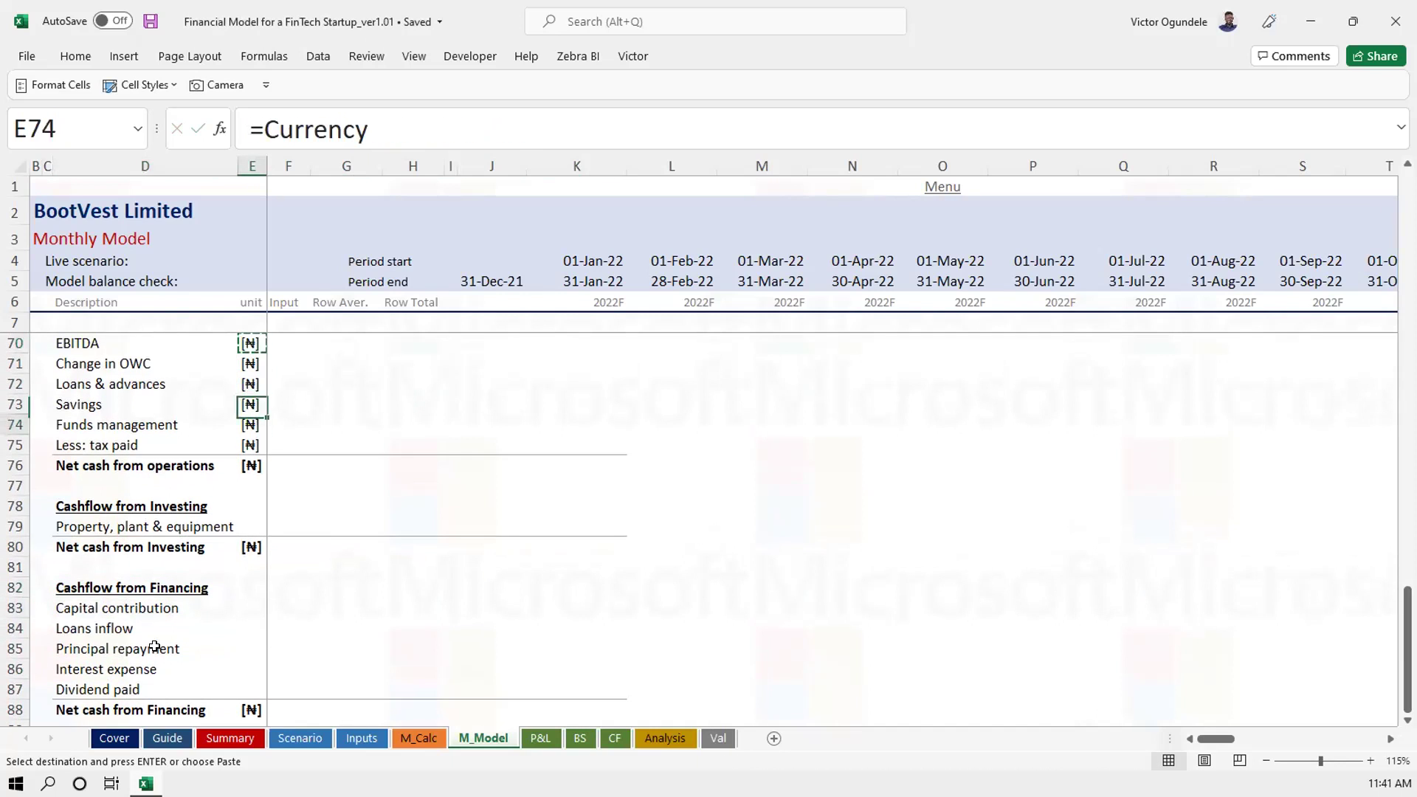
pyautogui.press('Down')
pyautogui.press('Down')
pyautogui.press('Down')
pyautogui.press('Down')
pyautogui.press('Down')
pyautogui.hotkey('ctrl', 'v')
# Paste the copied currency unit into E83:E87, from Capital contribution to Dividend paid, and save the workbook
pyautogui.press('Down')
pyautogui.press('Down')
pyautogui.press('Down')
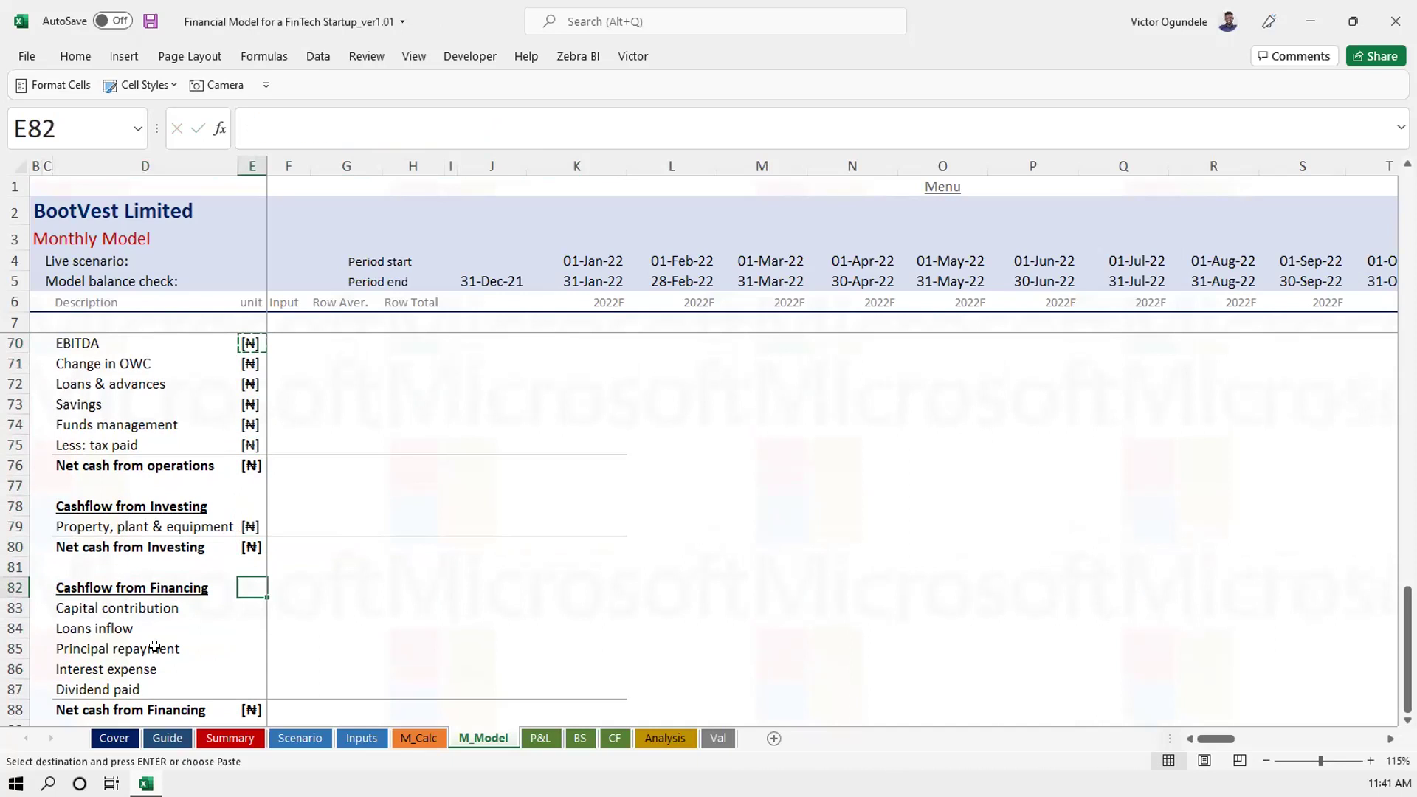
pyautogui.press('Down')
pyautogui.hotkey('shift', 'Down')
pyautogui.hotkey('shift', 'Down')
pyautogui.hotkey('shift', 'Down')
pyautogui.hotkey('shift', 'Down')
pyautogui.hotkey('ctrl', 'v')
pyautogui.hotkey('ctrl', 's')
# Enter a heading beginning with Cash Sch in D90, two rows below Net cash from Financing
pyautogui.press('Down')
pyautogui.press('Down')
pyautogui.press('Down')
pyautogui.press('Down')
pyautogui.press('Down')
pyautogui.press('Down')
pyautogui.press('Up')
pyautogui.press('Up')
pyautogui.press('Down')
pyautogui.press('Down')
pyautogui.press('Down')
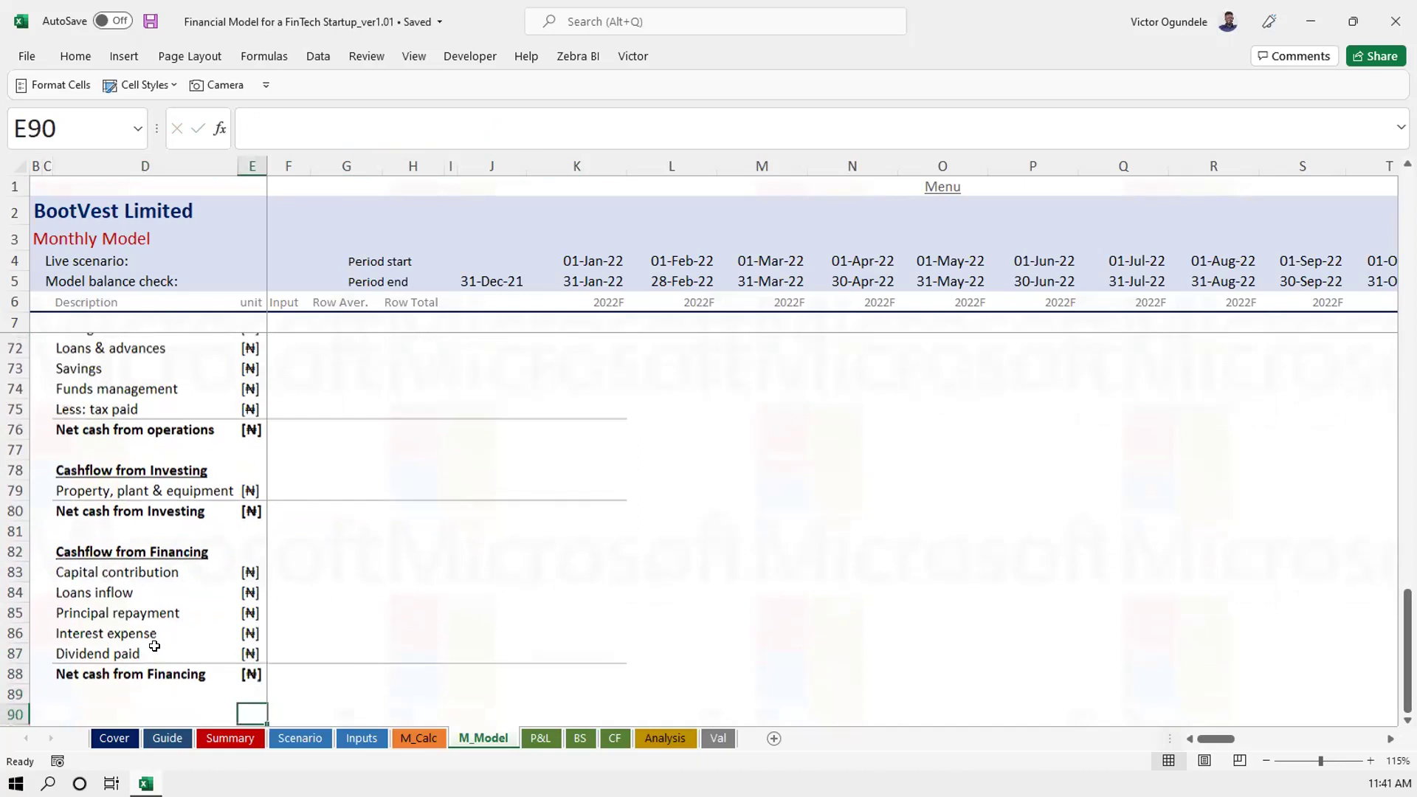
pyautogui.press('Left')
pyautogui.write('Cash')
pyautogui.write('fl')
pyautogui.press('BackSpace')
pyautogui.press('BackSpace')
pyautogui.write('Sch')
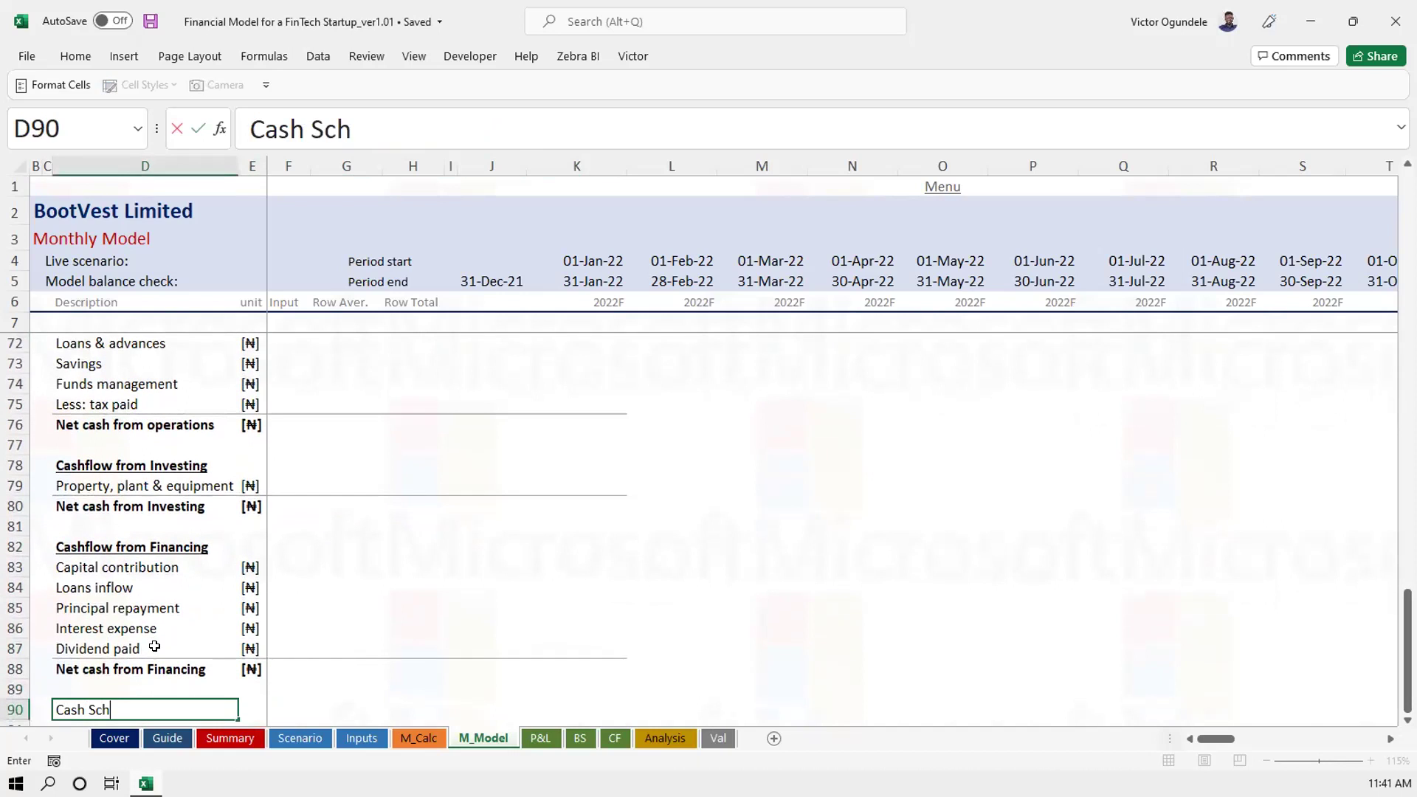
# Add a bold, underlined "Cash Schedule" heading in D90 below the financing cashflow section
pyautogui.write('edule')
pyautogui.hotkey('ctrl', 'Return')
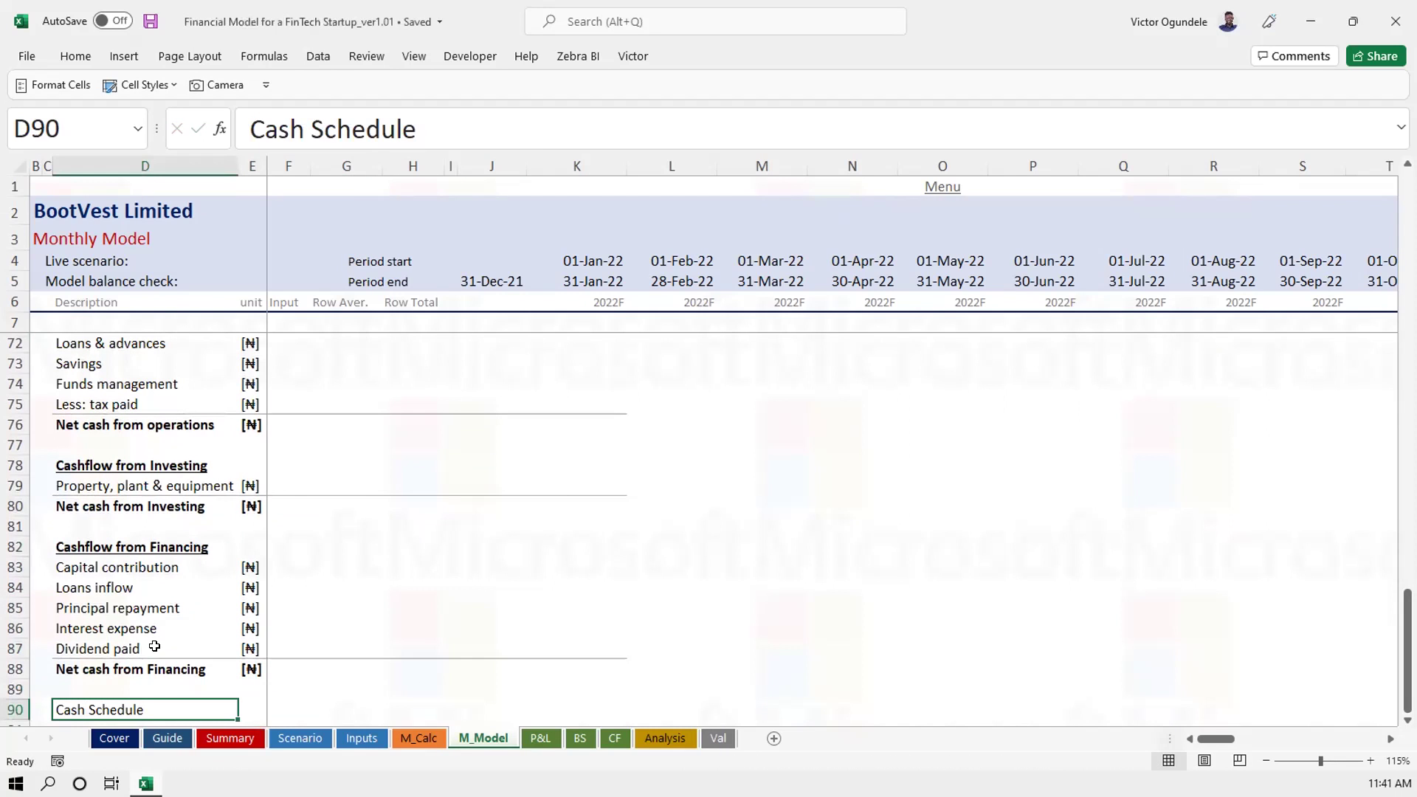
pyautogui.hotkey('ctrl', 'b')
pyautogui.hotkey('ctrl', 'u')
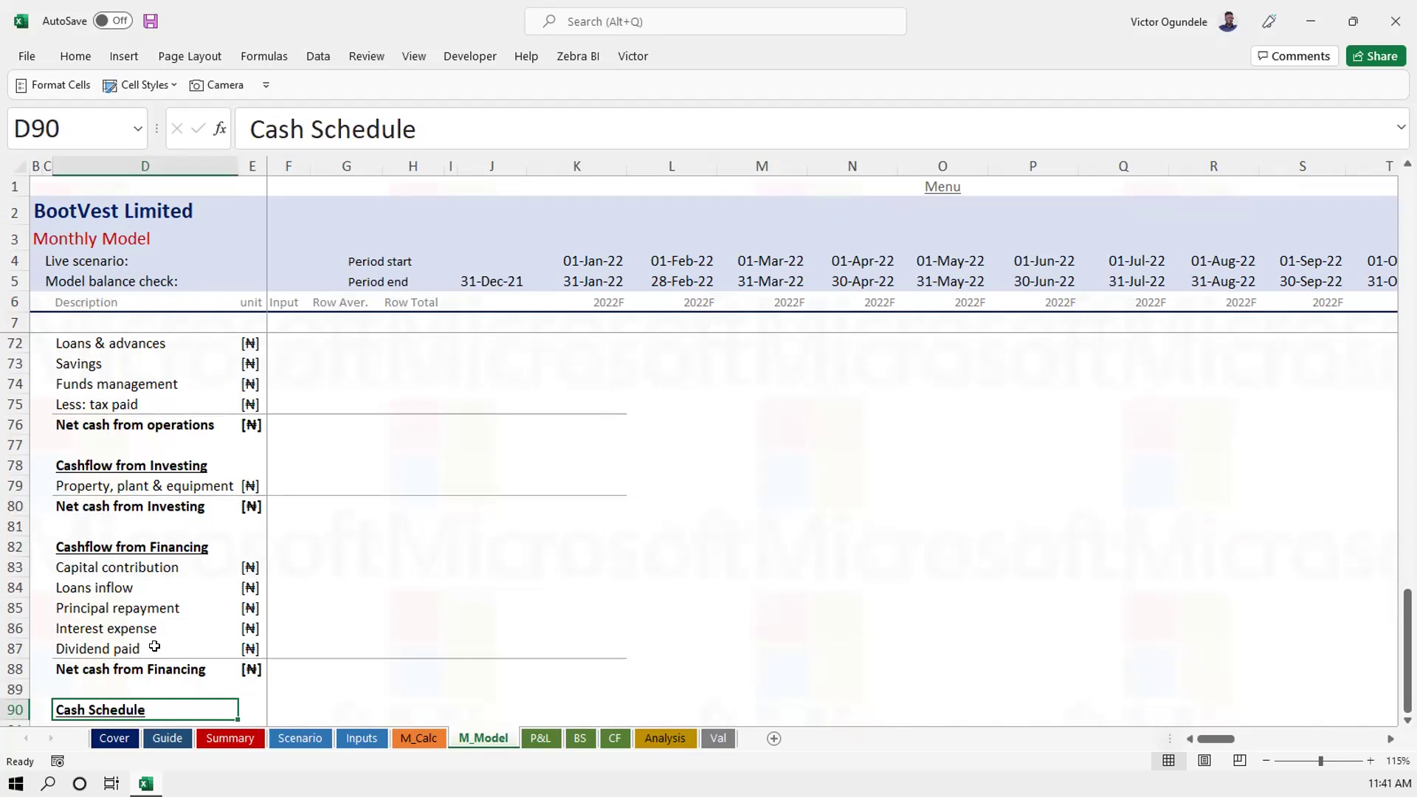
# Rename the loans inflow line in D84 under Cashflow from Financing as "Borrowing inflow"
pyautogui.press('Down')
pyautogui.press('Down')
pyautogui.press('Up')
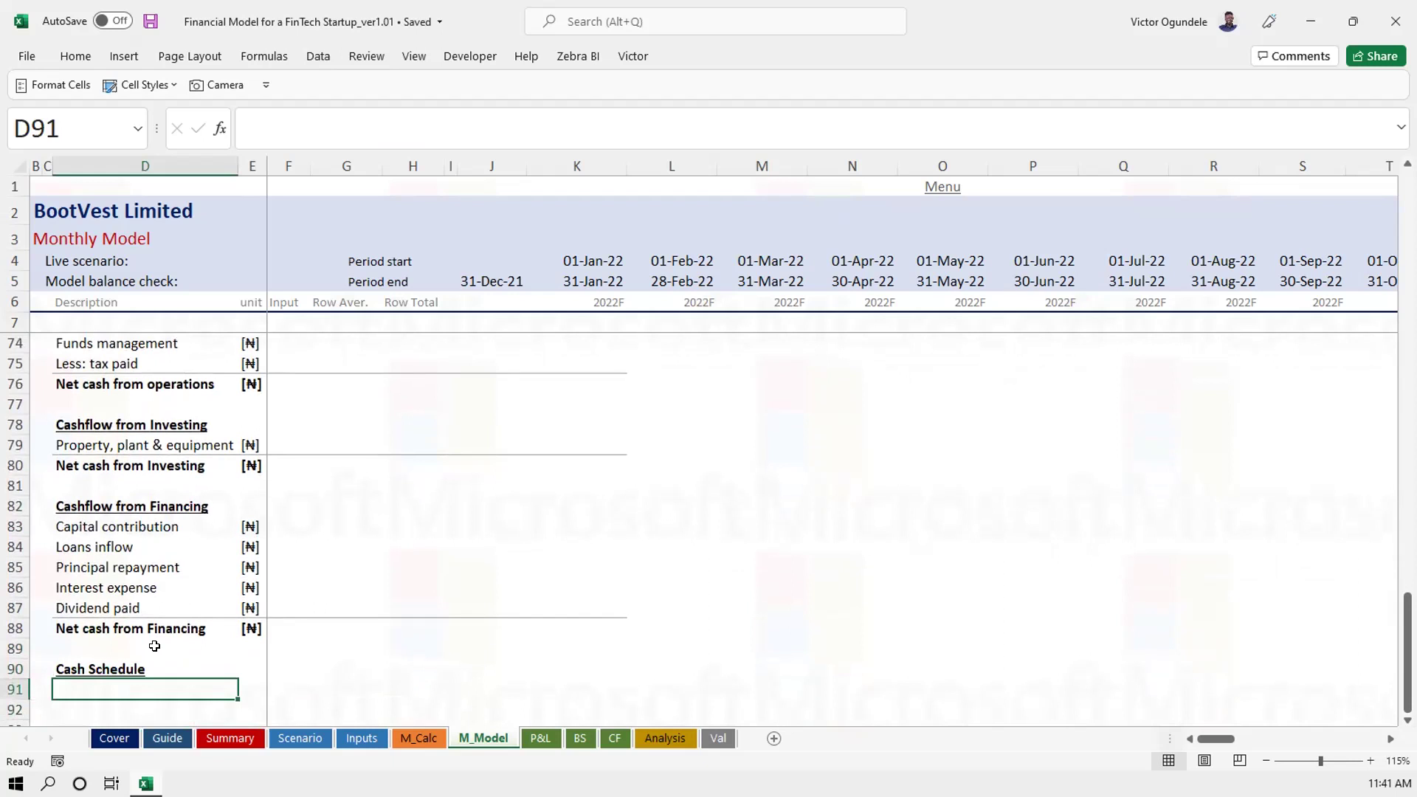
pyautogui.press('Up')
pyautogui.press('Up')
pyautogui.press('Up')
pyautogui.press('Up')
pyautogui.press('Up')
pyautogui.press('Up')
pyautogui.press('Up')
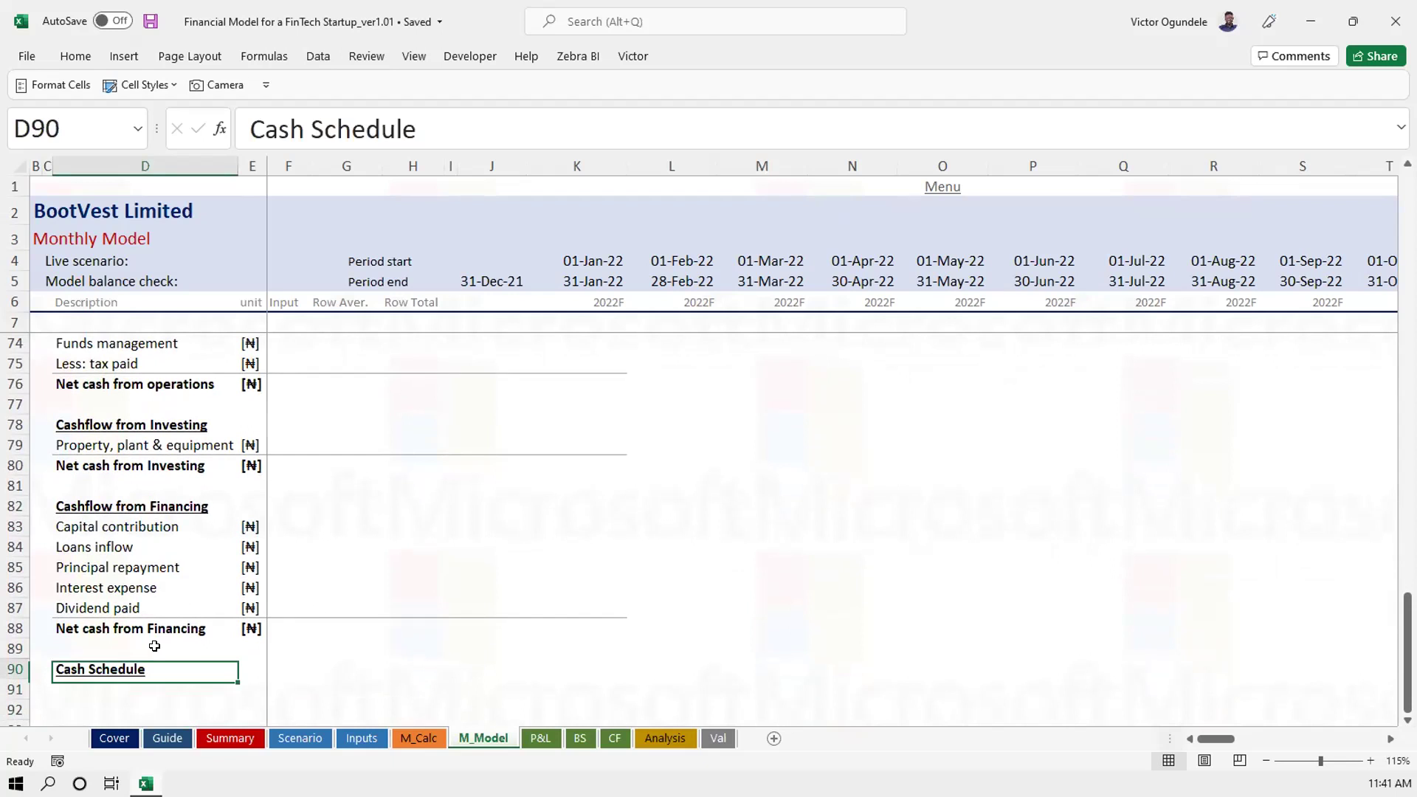
pyautogui.press('F2')
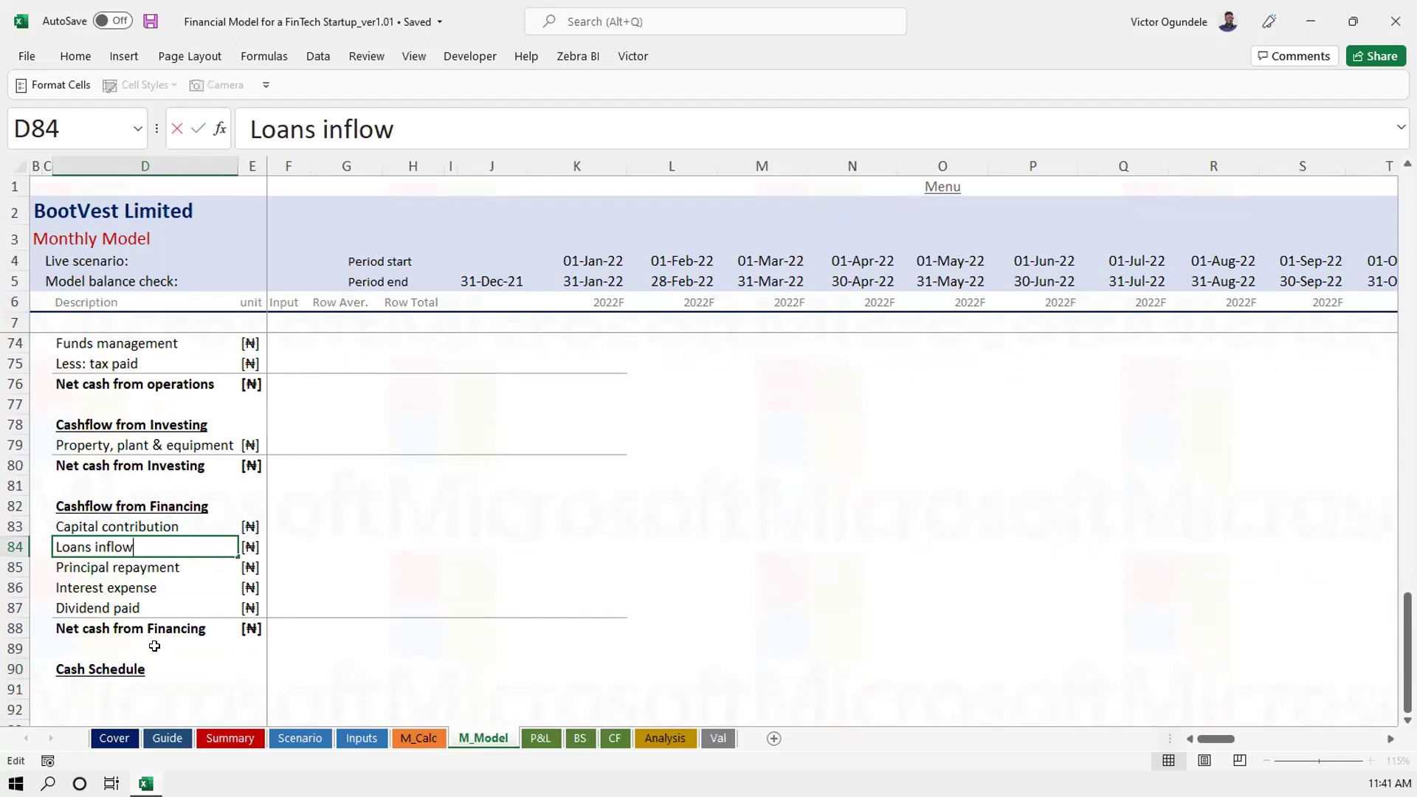
pyautogui.hotkey('ctrl', 'Left')
pyautogui.hotkey('ctrl', 'shift', 'Left')
pyautogui.write('Bor')
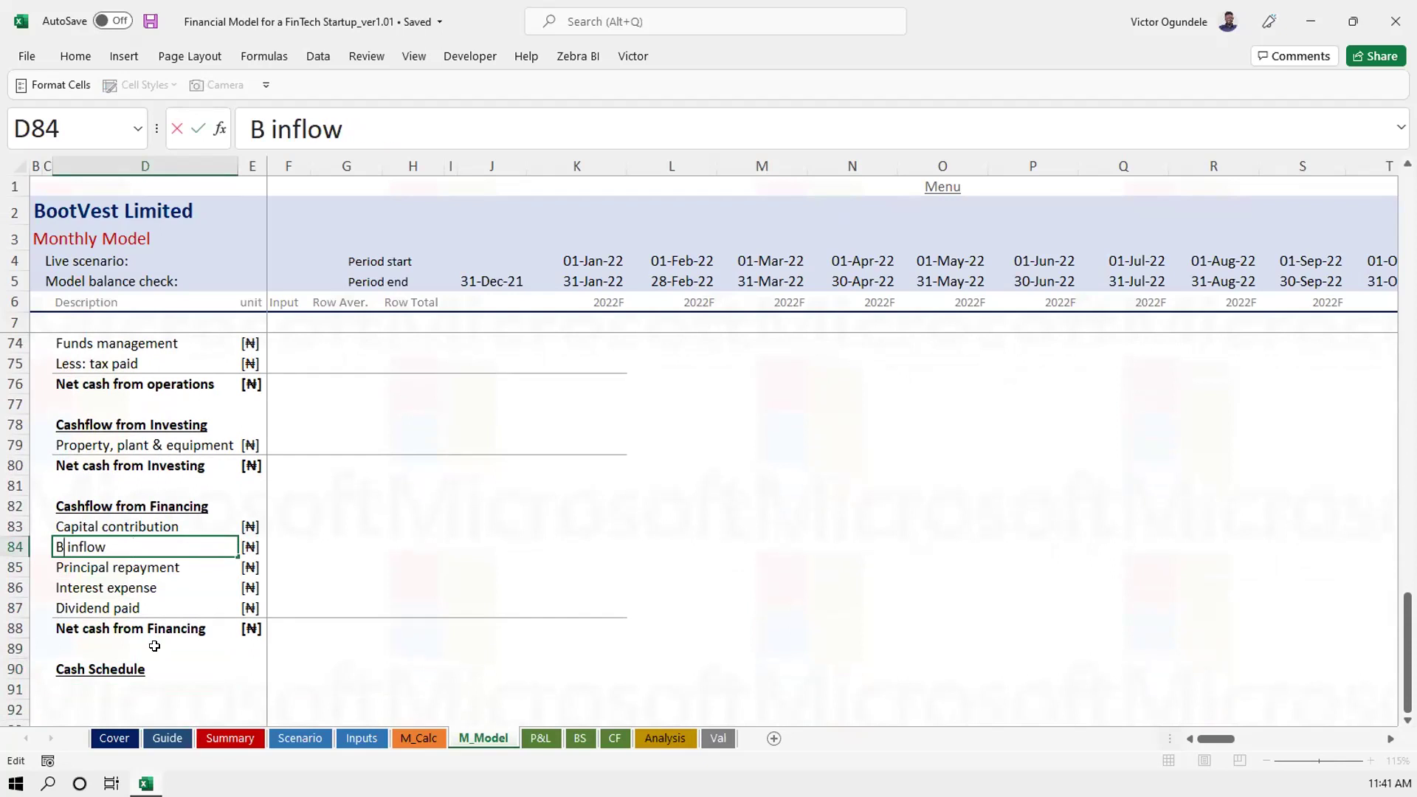
pyautogui.write('rowing')
pyautogui.press('Return')
# Enter the cash schedule labels "Beginning cash", "Cash generated for the period" and "Ending balance" in D91:D93
pyautogui.press('Down')
pyautogui.press('Down')
pyautogui.press('Down')
pyautogui.press('Down')
pyautogui.press('Down')
pyautogui.press('Down')
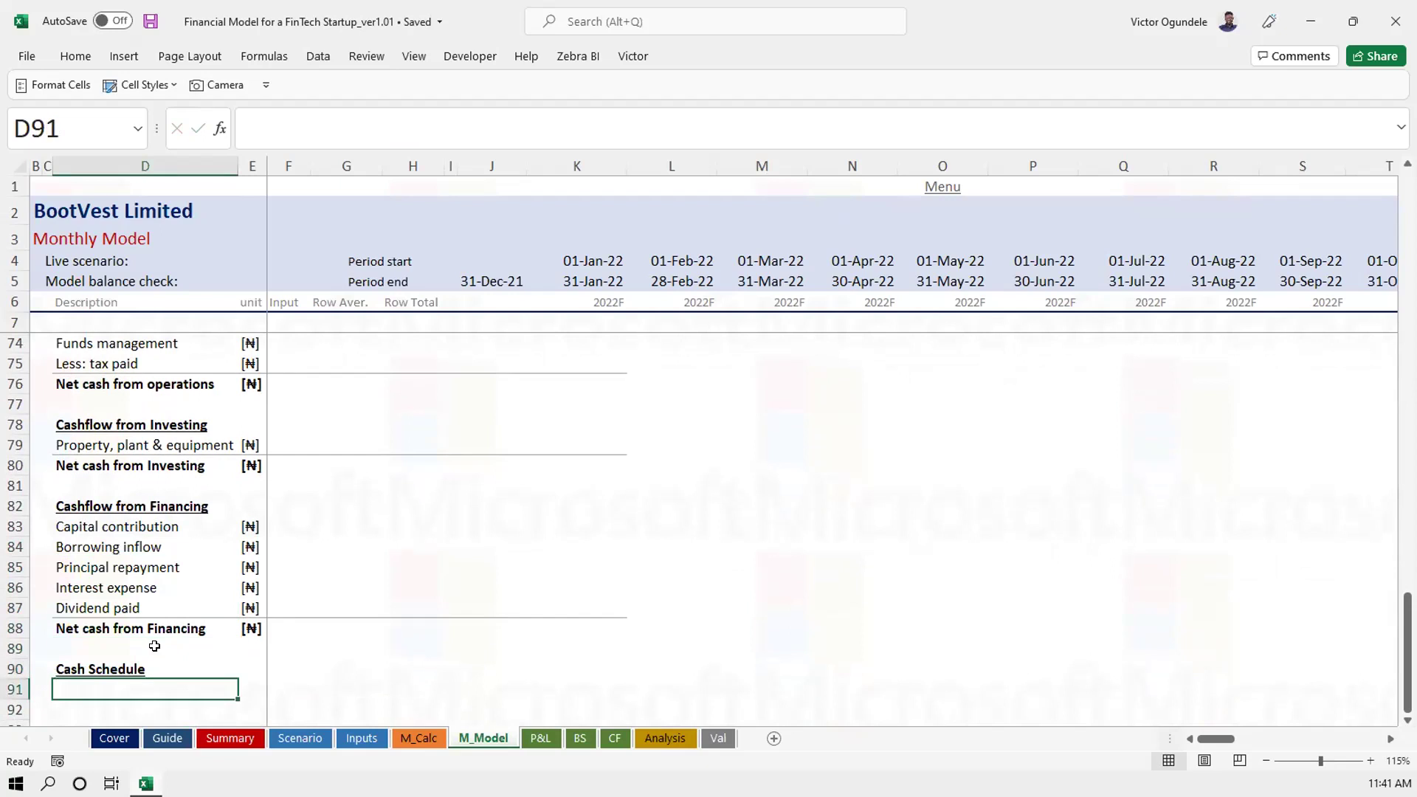
pyautogui.write('Beginning cash')
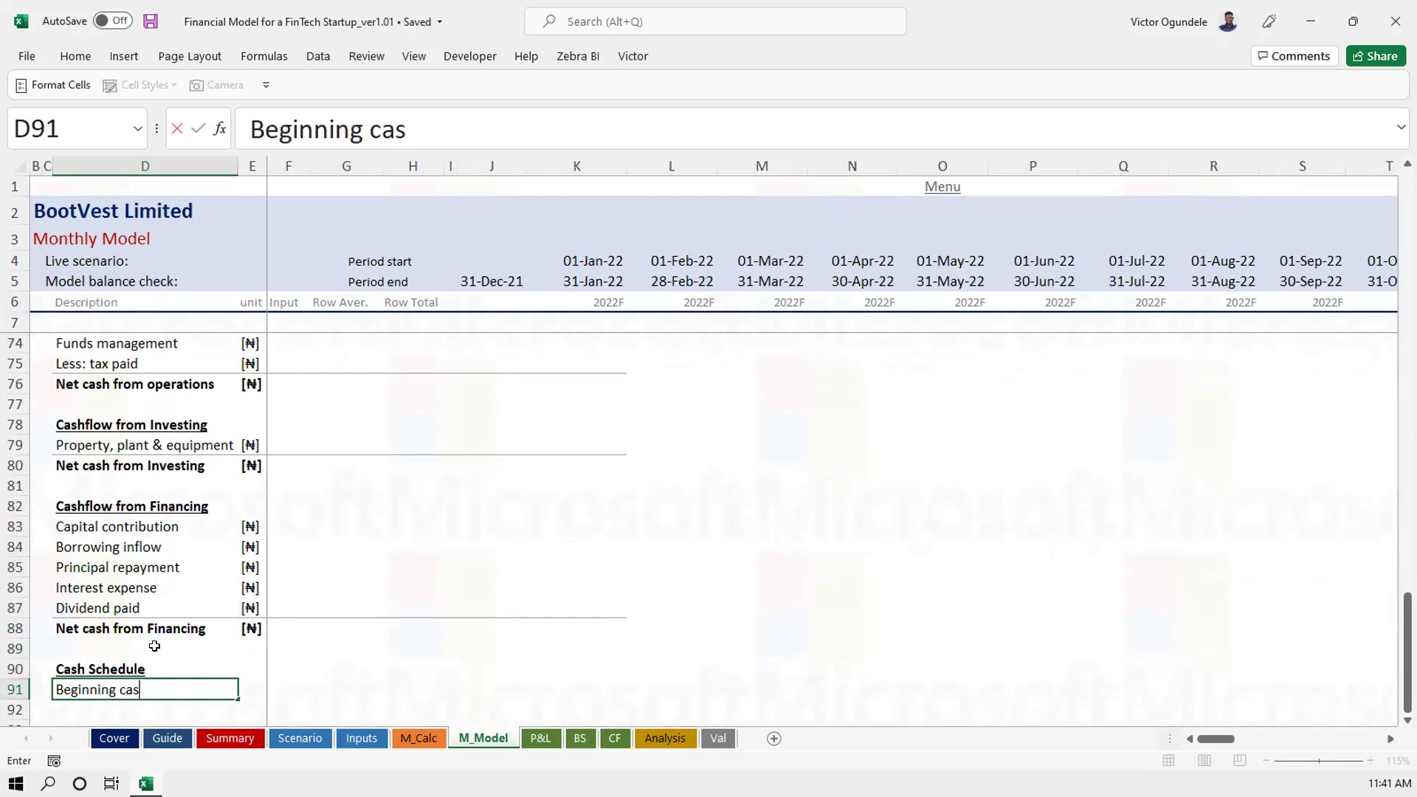
pyautogui.press('Return')
pyautogui.write('Ca')
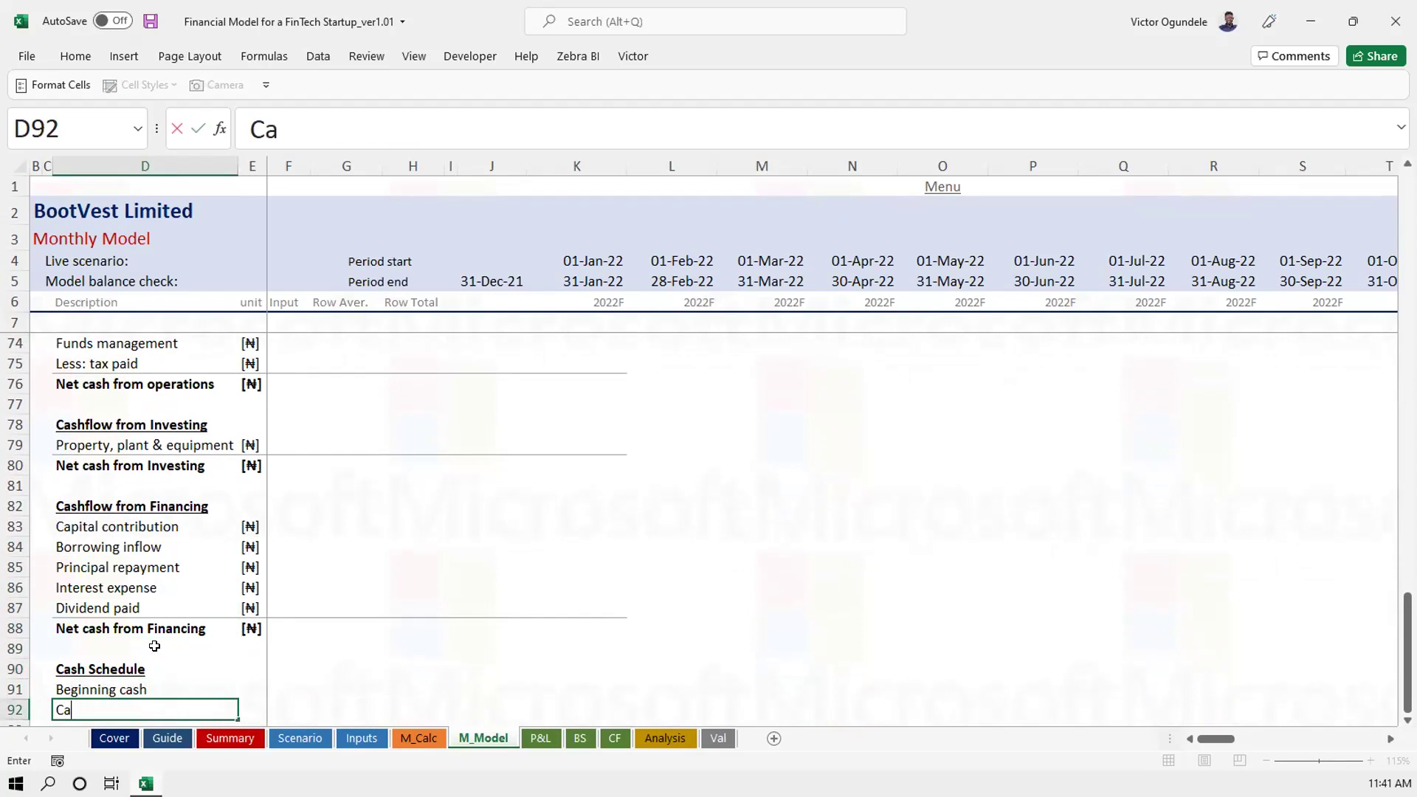
pyautogui.write('sh generate do')
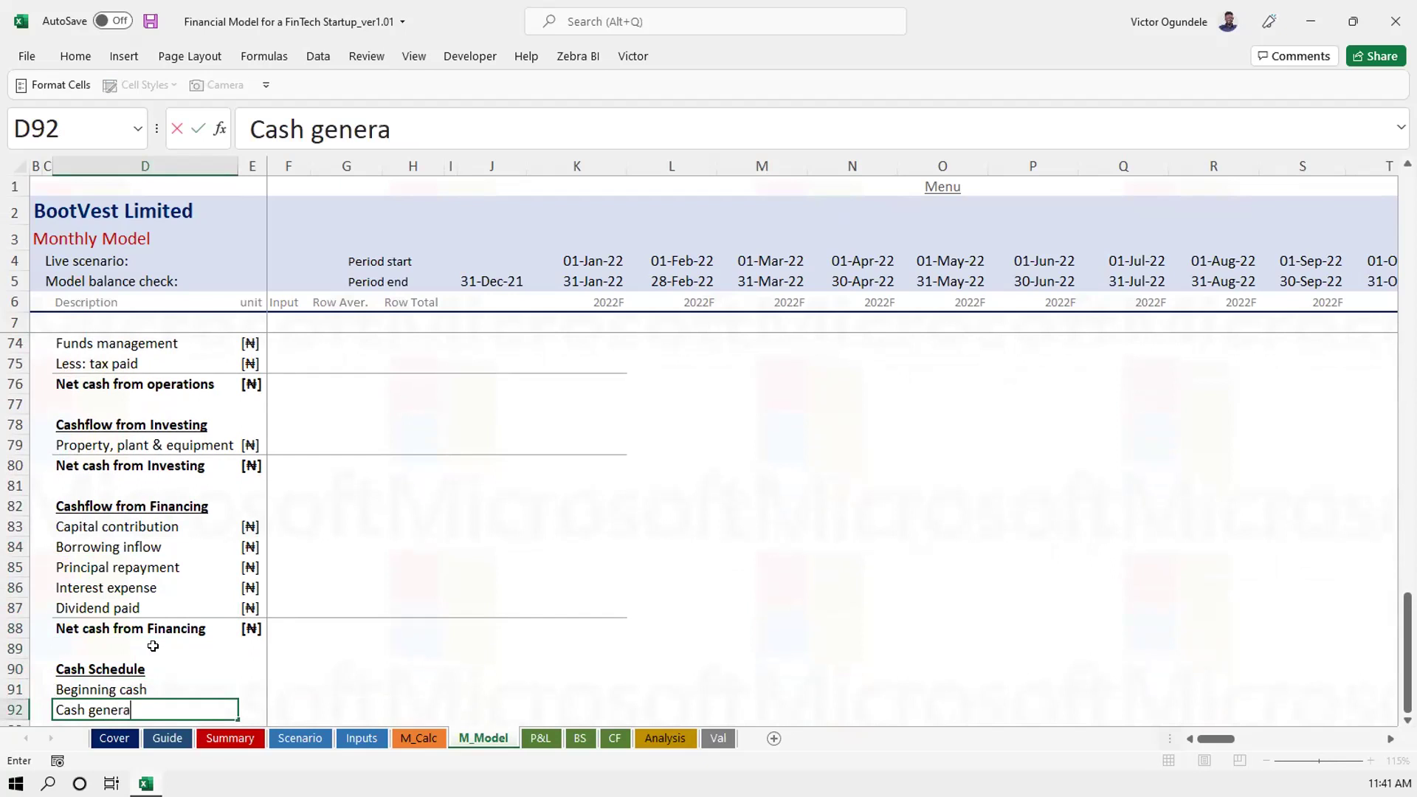
pyautogui.press('BackSpace')
pyautogui.press('BackSpace')
pyautogui.press('BackSpace')
pyautogui.write('d for the period')
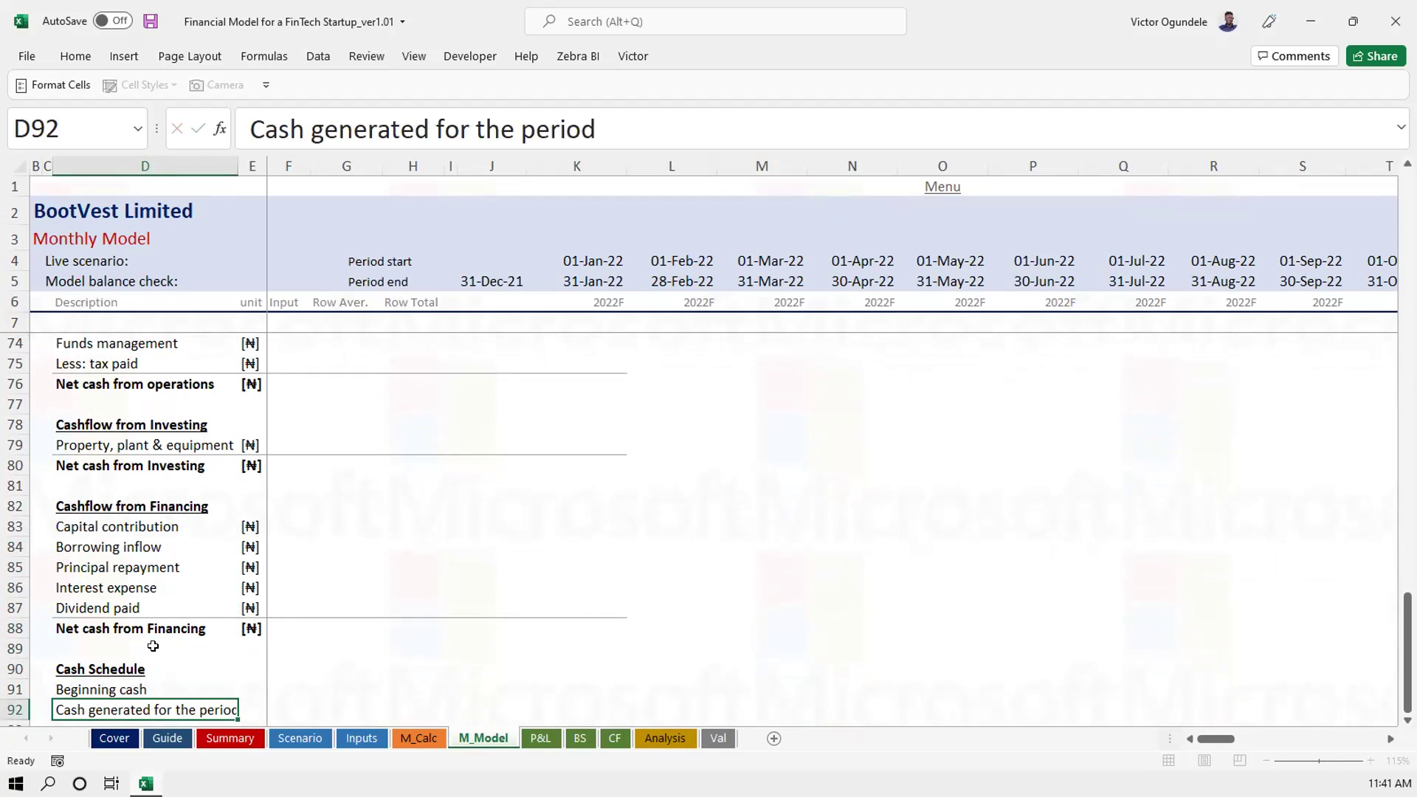
pyautogui.press('Return')
pyautogui.write('Ending balance')
pyautogui.hotkey('ctrl', 's')
# Copy the currency unit formula from the capital contribution row into E91:E93 of the cash schedule
pyautogui.press('Right')
pyautogui.hotkey('ctrl', 'Up')
pyautogui.hotkey('ctrl', 'Up')
pyautogui.hotkey('ctrl', 'c')
pyautogui.press('Down')
pyautogui.press('Down')
pyautogui.press('Down')
pyautogui.press('Down')
pyautogui.press('Down')
pyautogui.press('Down')
pyautogui.press('Down')
pyautogui.press('Down')
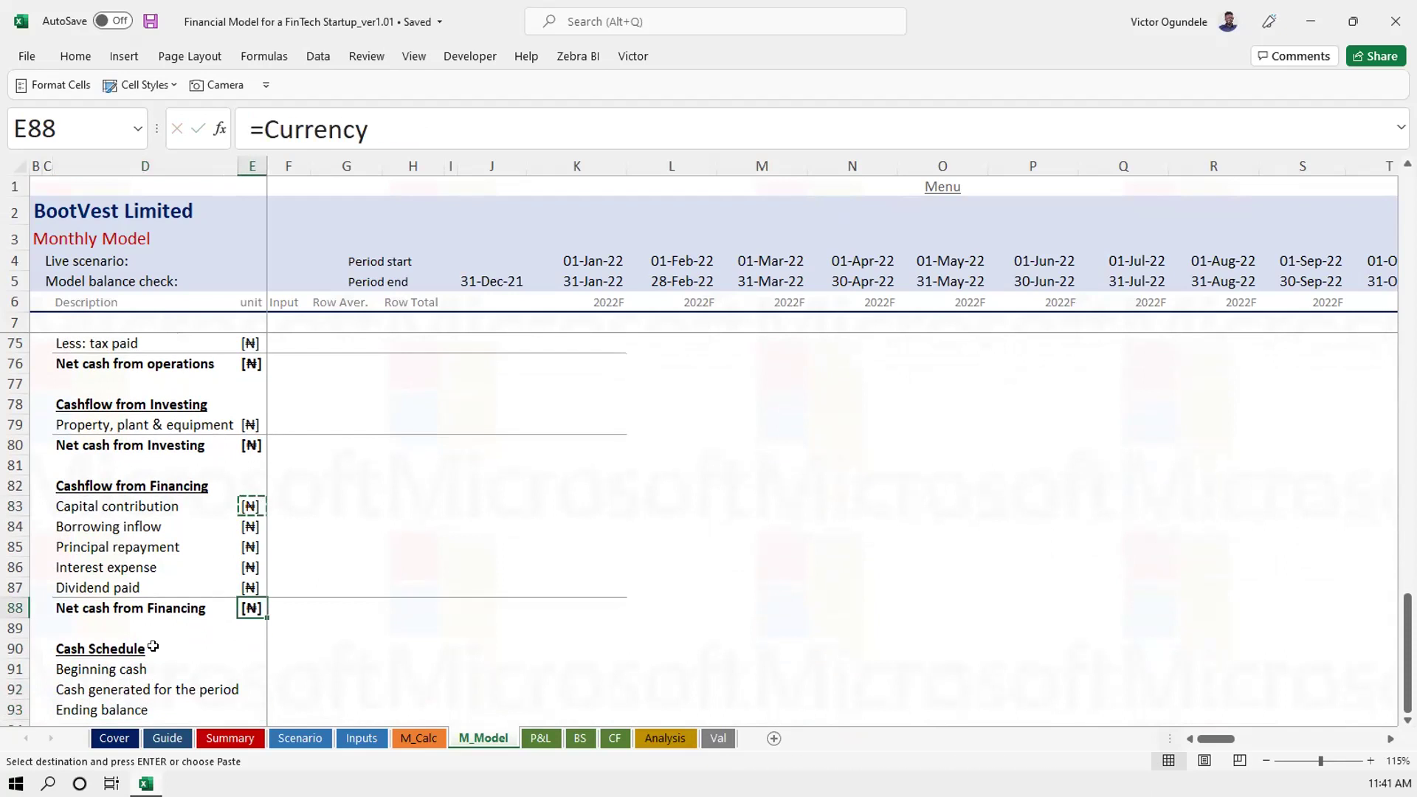
pyautogui.hotkey('shift', 'Down')
pyautogui.hotkey('shift', 'Down')
pyautogui.hotkey('ctrl', 'v')
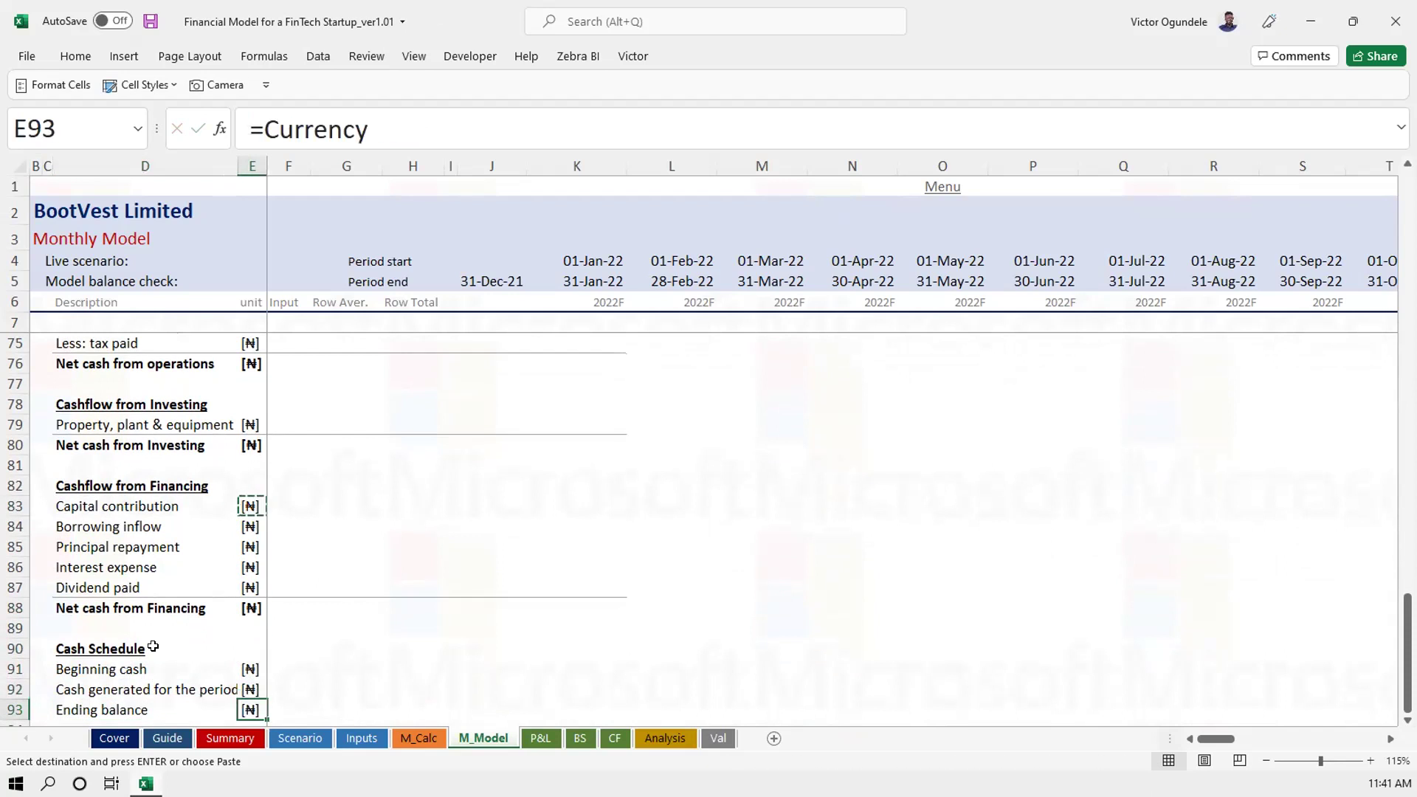
# Apply the SubTotal cell style to the Ending balance row across D93:K93
pyautogui.press('Left')
pyautogui.hotkey('shift', 'Right')
pyautogui.hotkey('shift', 'Right')
pyautogui.hotkey('shift', 'Right')
pyautogui.hotkey('shift', 'Right')
pyautogui.hotkey('shift', 'Right')
pyautogui.hotkey('shift', 'Right')
pyautogui.hotkey('shift', 'Right')
pyautogui.hotkey('shift', 'Right')
pyautogui.hotkey('shift', 'Left')
pyautogui.hotkey('alt', '2')
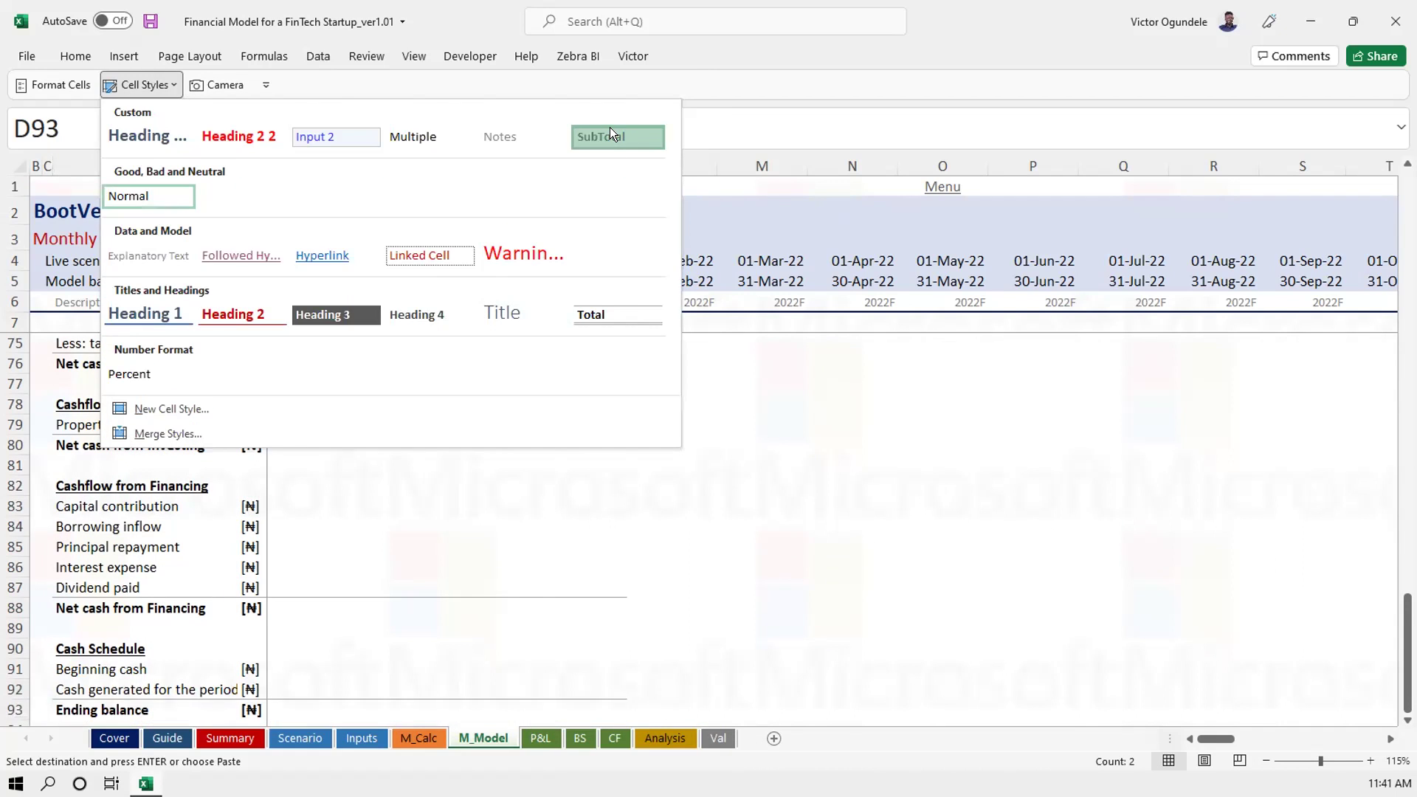
pyautogui.click(609, 129)
pyautogui.click(323, 623)
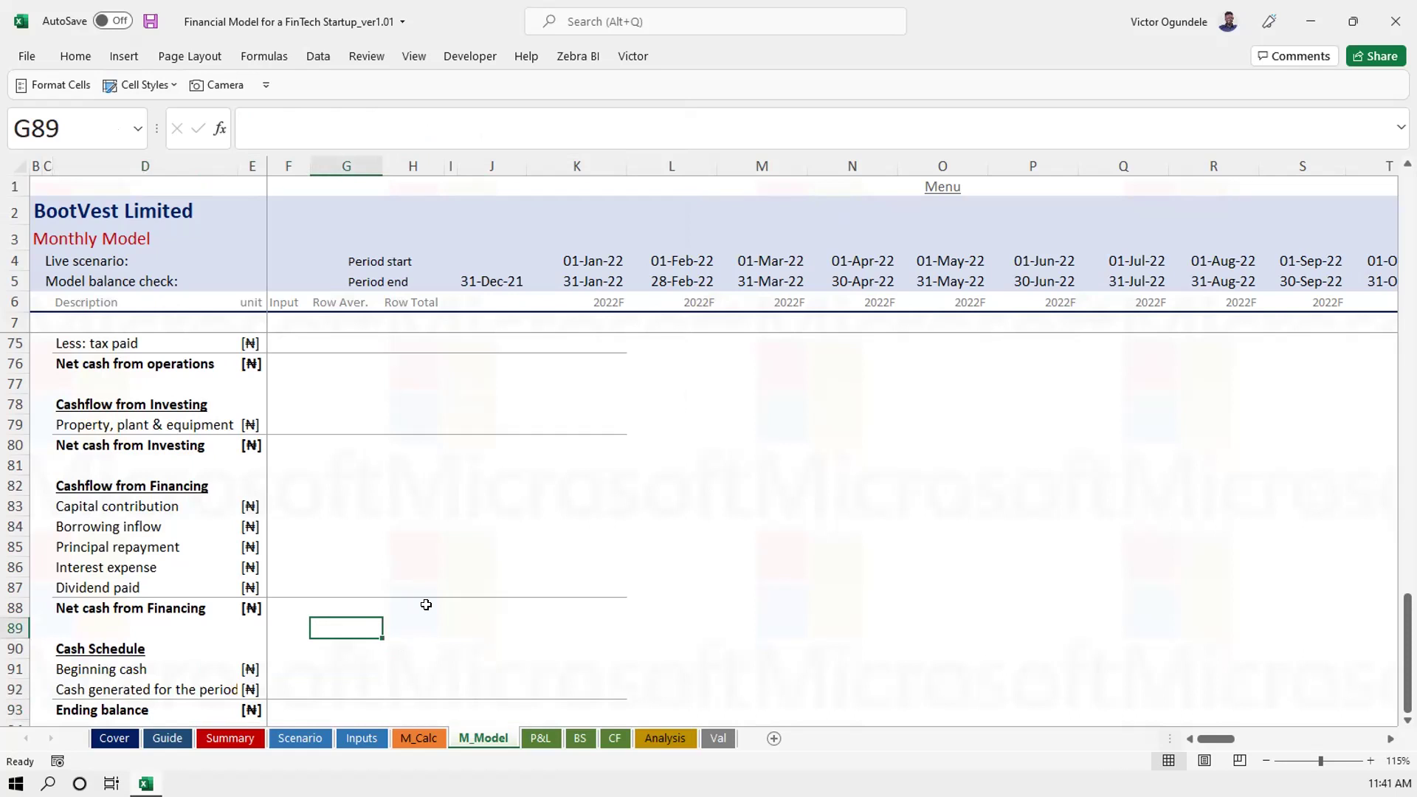
# Review the cashflow statement layout, checking the operations, investing, financing and cash schedule lines
pyautogui.click(564, 509)
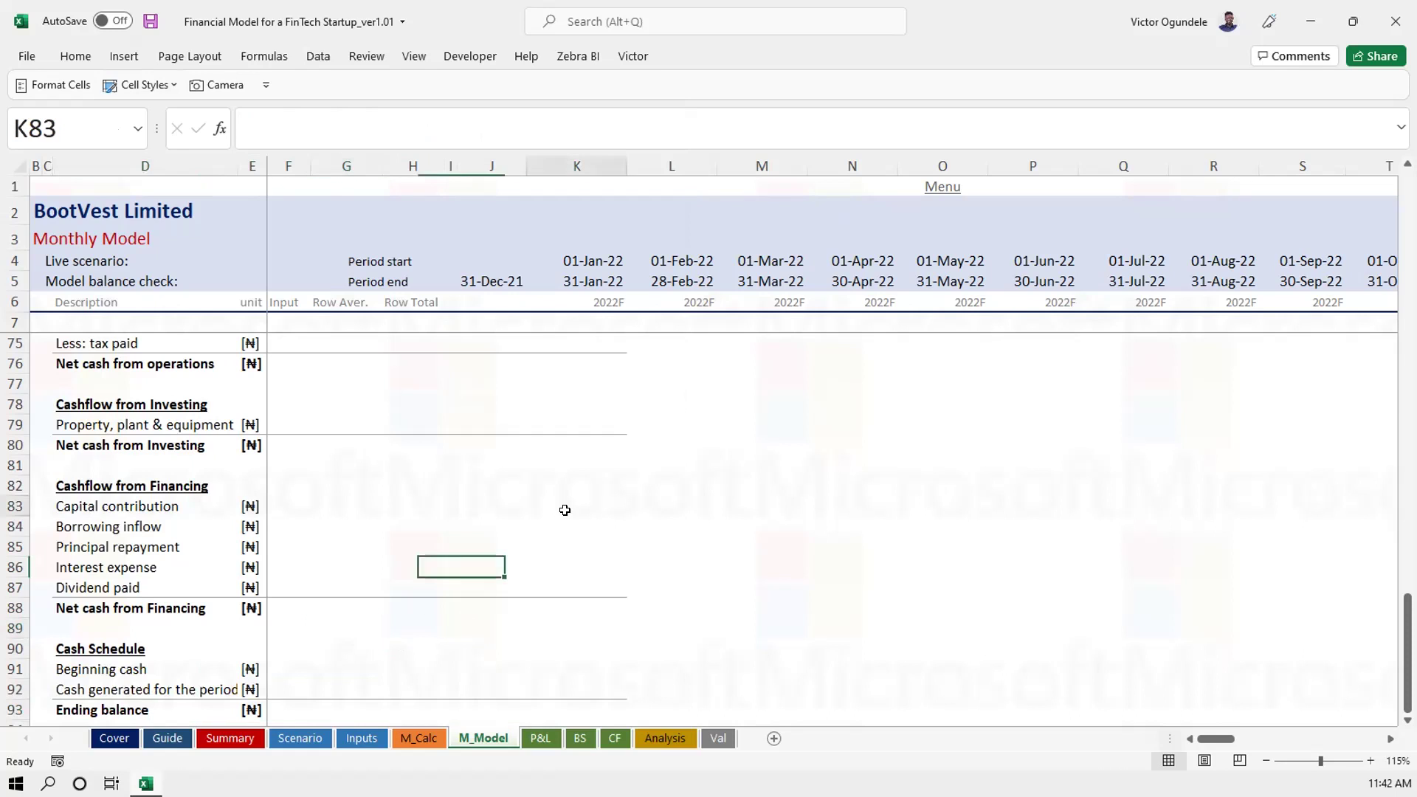
pyautogui.scroll(-1, 565, 511)
pyautogui.press('Up')
pyautogui.press('Up')
pyautogui.press('Up')
pyautogui.press('Up')
pyautogui.press('Up')
pyautogui.press('Up')
pyautogui.press('Up')
pyautogui.press('Up')
pyautogui.press('Up')
pyautogui.press('Up')
pyautogui.press('Up')
pyautogui.press('Up')
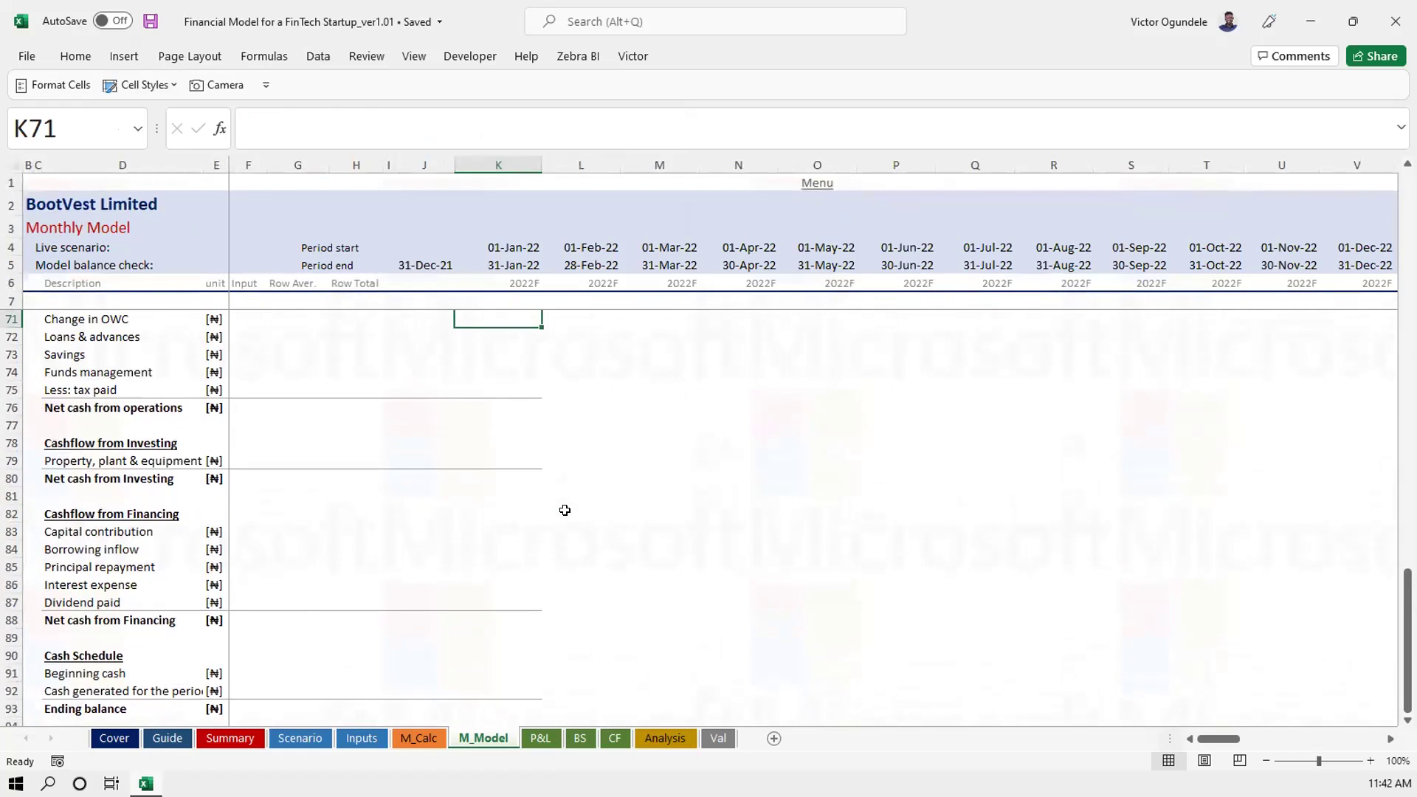
pyautogui.scroll(1, 565, 510)
pyautogui.press('Up')
pyautogui.press('Up')
pyautogui.press('Up')
pyautogui.press('Up')
pyautogui.press('Down')
pyautogui.press('Down')
pyautogui.press('Down')
pyautogui.press('Down')
pyautogui.press('Up')
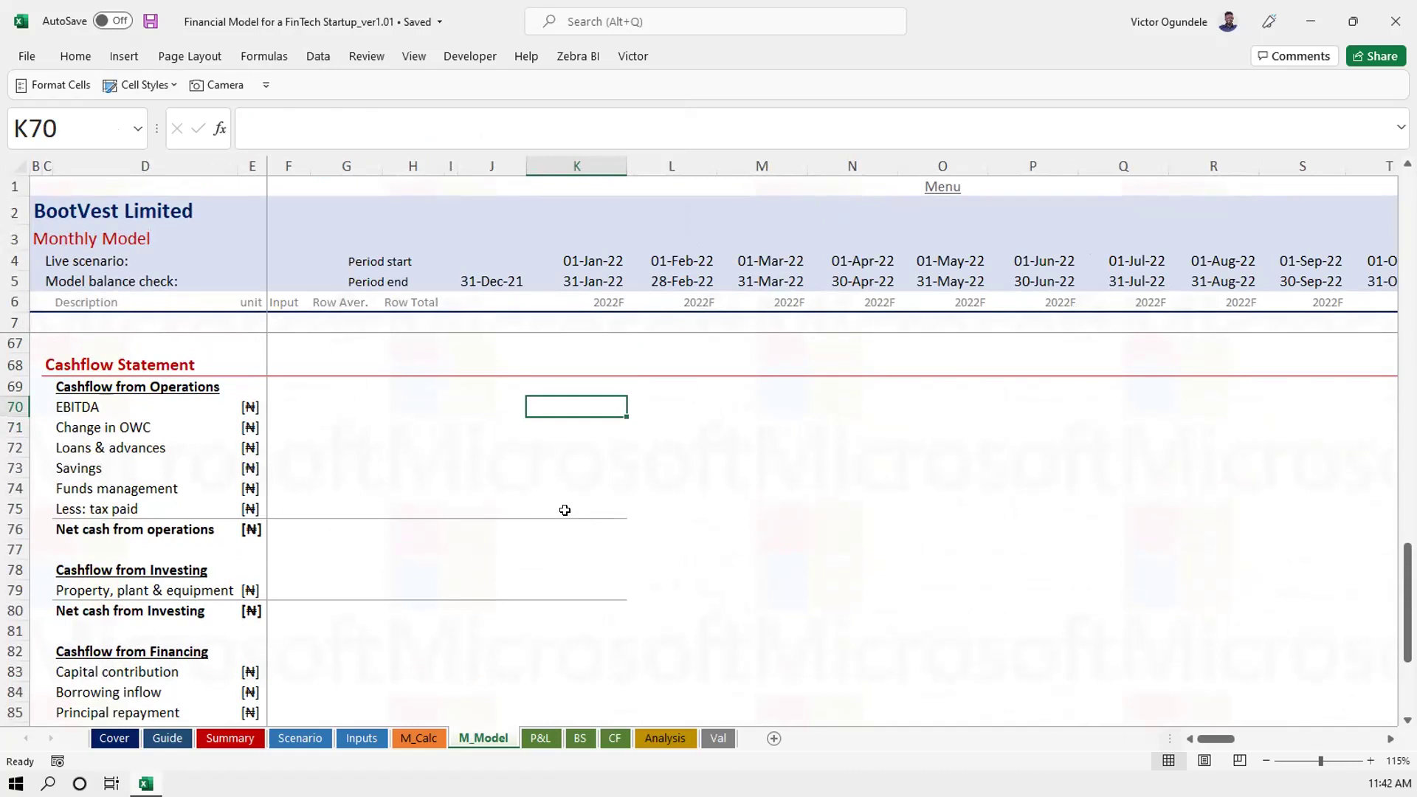
pyautogui.hotkey('ctrl', 'Left')
pyautogui.press('Down')
pyautogui.press('Down')
pyautogui.press('Down')
pyautogui.press('Right')
pyautogui.press('Right')
pyautogui.press('Right')
pyautogui.press('Right')
pyautogui.press('Right')
pyautogui.press('Right')
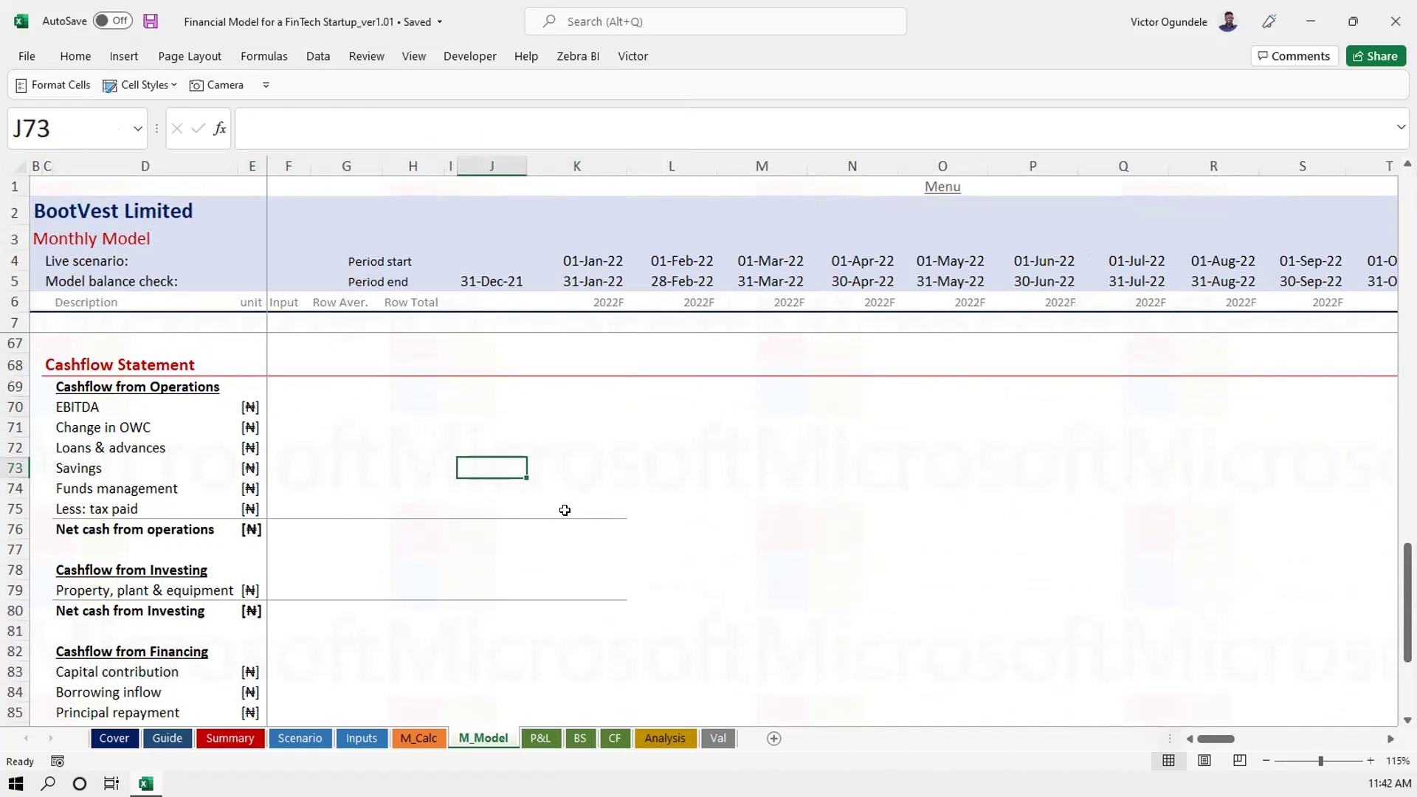
# Link the January 2022 cashflow EBITDA in K70 to the income statement EBITDA with =K28
pyautogui.press('Up')
pyautogui.press('Up')
pyautogui.press('Up')
pyautogui.press('Up')
pyautogui.press('Down')
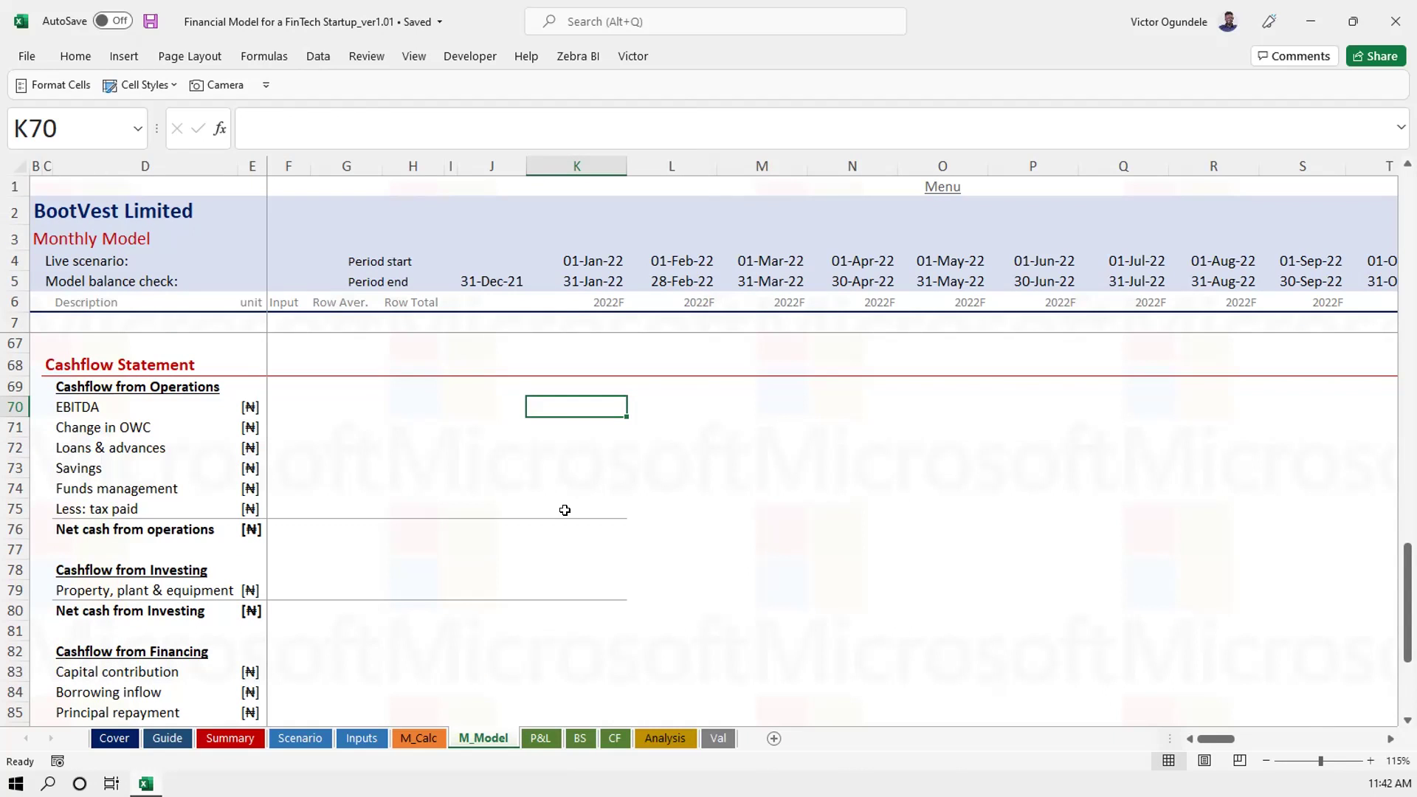
pyautogui.write('=')
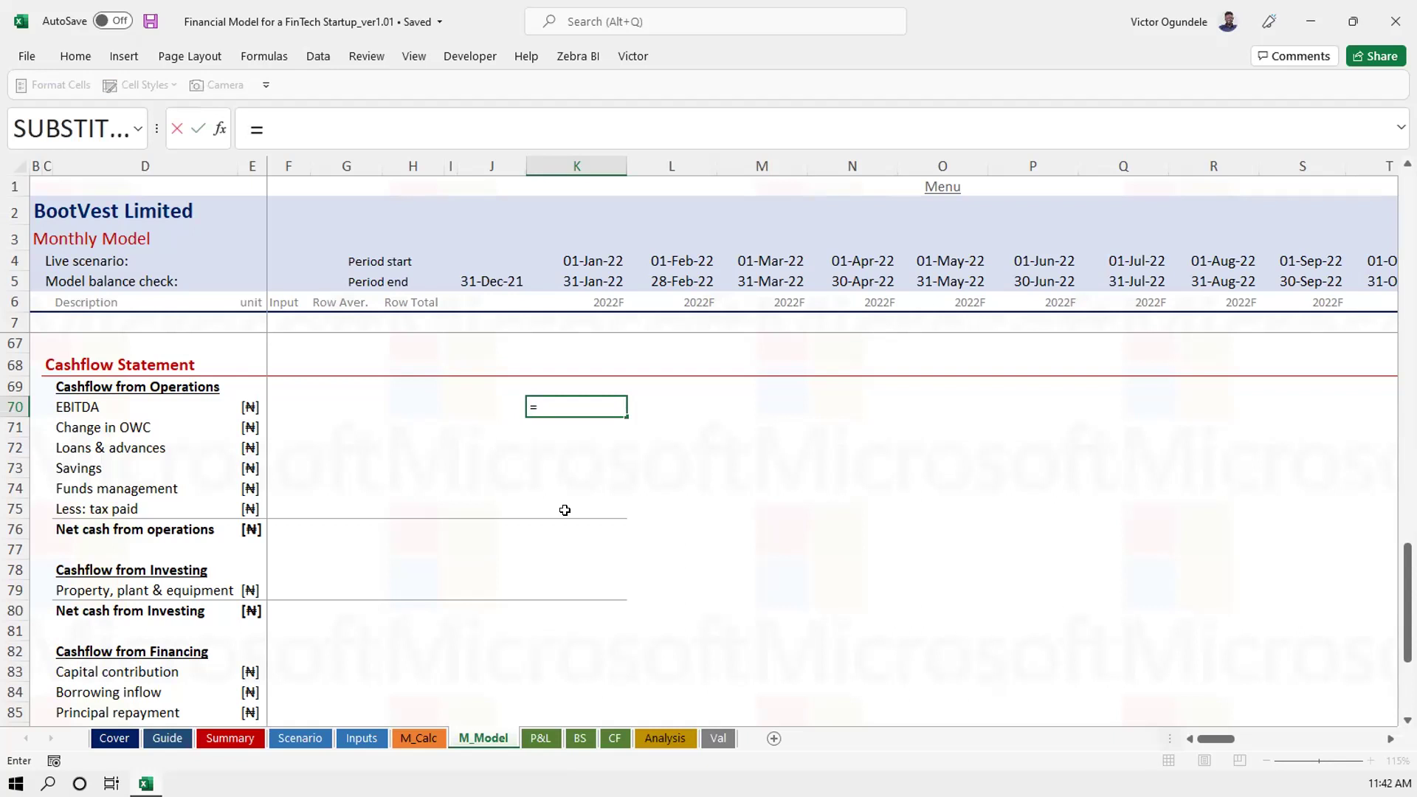
pyautogui.press('Up')
pyautogui.press('Up')
pyautogui.press('Up')
pyautogui.press('Up')
pyautogui.press('Up')
pyautogui.press('Up')
pyautogui.press('Up')
pyautogui.press('Up')
pyautogui.press('Up')
pyautogui.press('Up')
pyautogui.press('Up')
pyautogui.press('Up')
pyautogui.press('Up')
pyautogui.press('Up')
pyautogui.press('Up')
pyautogui.press('Up')
pyautogui.press('Up')
pyautogui.press('Up')
pyautogui.press('Up')
pyautogui.press('Up')
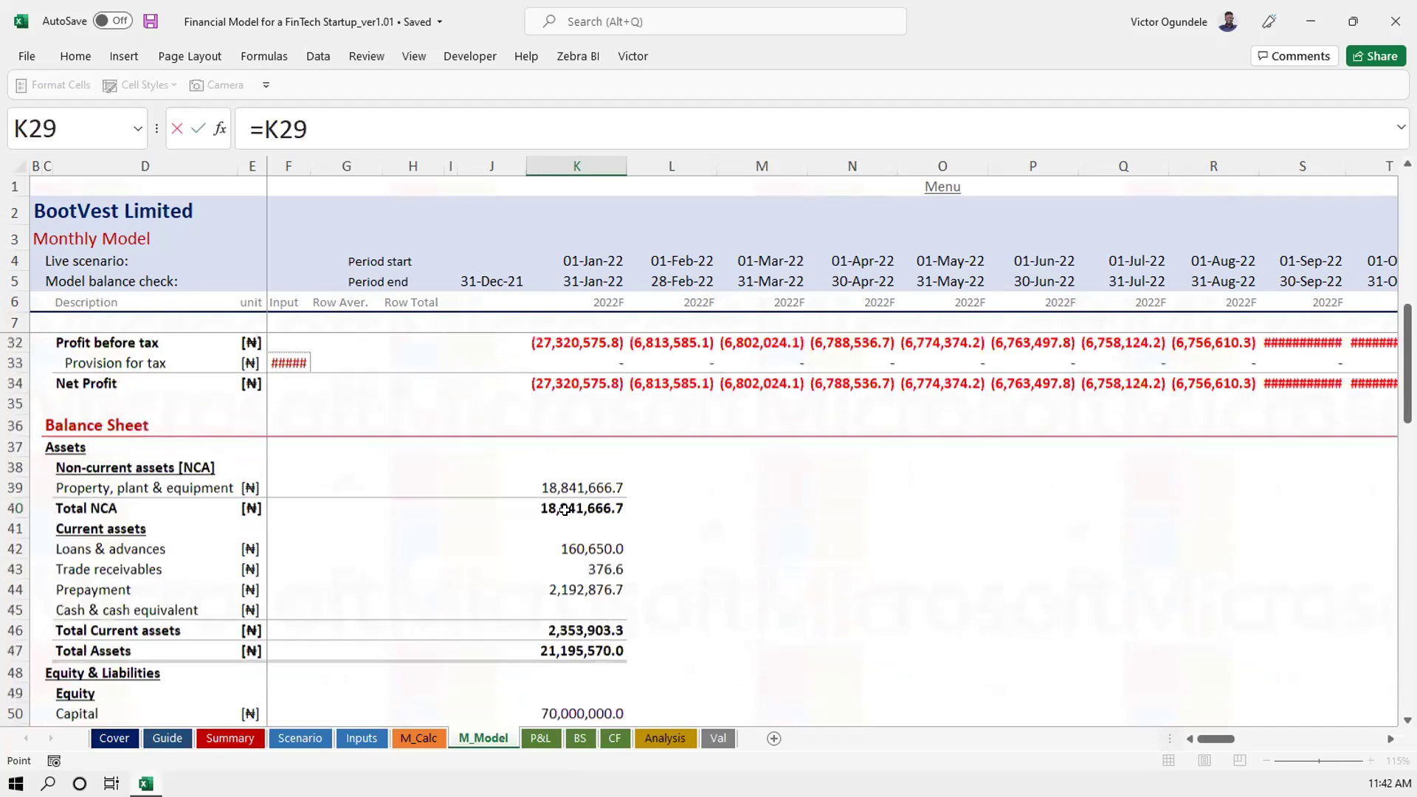
pyautogui.press('Left')
pyautogui.press('Right')
pyautogui.press('Right')
pyautogui.press('Down')
pyautogui.press('Down')
pyautogui.press('Down')
pyautogui.press('Down')
pyautogui.press('Down')
pyautogui.press('Down')
pyautogui.press('Down')
pyautogui.press('Down')
pyautogui.press('Down')
pyautogui.press('Down')
pyautogui.press('Down')
pyautogui.press('Down')
pyautogui.press('Down')
pyautogui.press('Down')
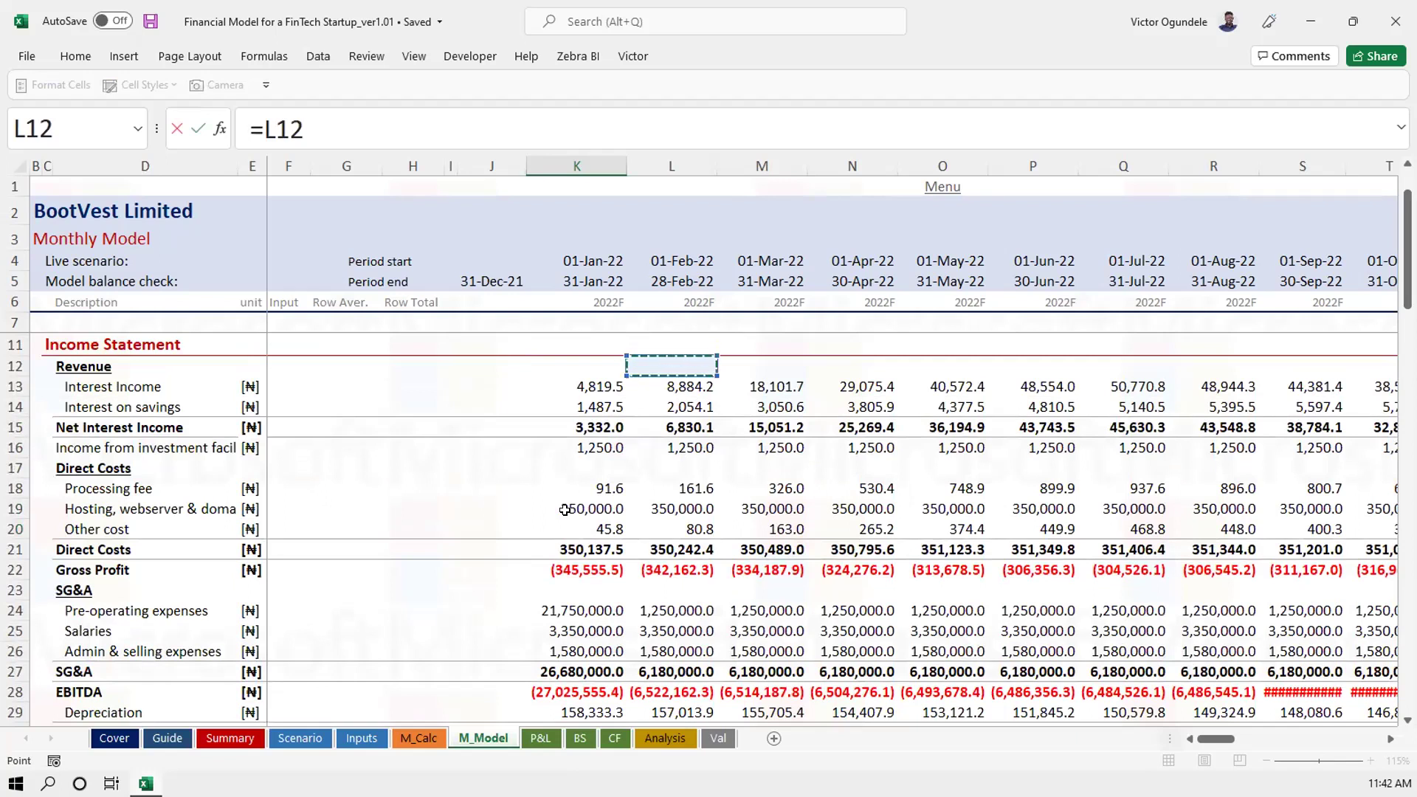
pyautogui.press('Left')
pyautogui.press('Down')
pyautogui.press('Down')
pyautogui.press('Left')
pyautogui.press('Right')
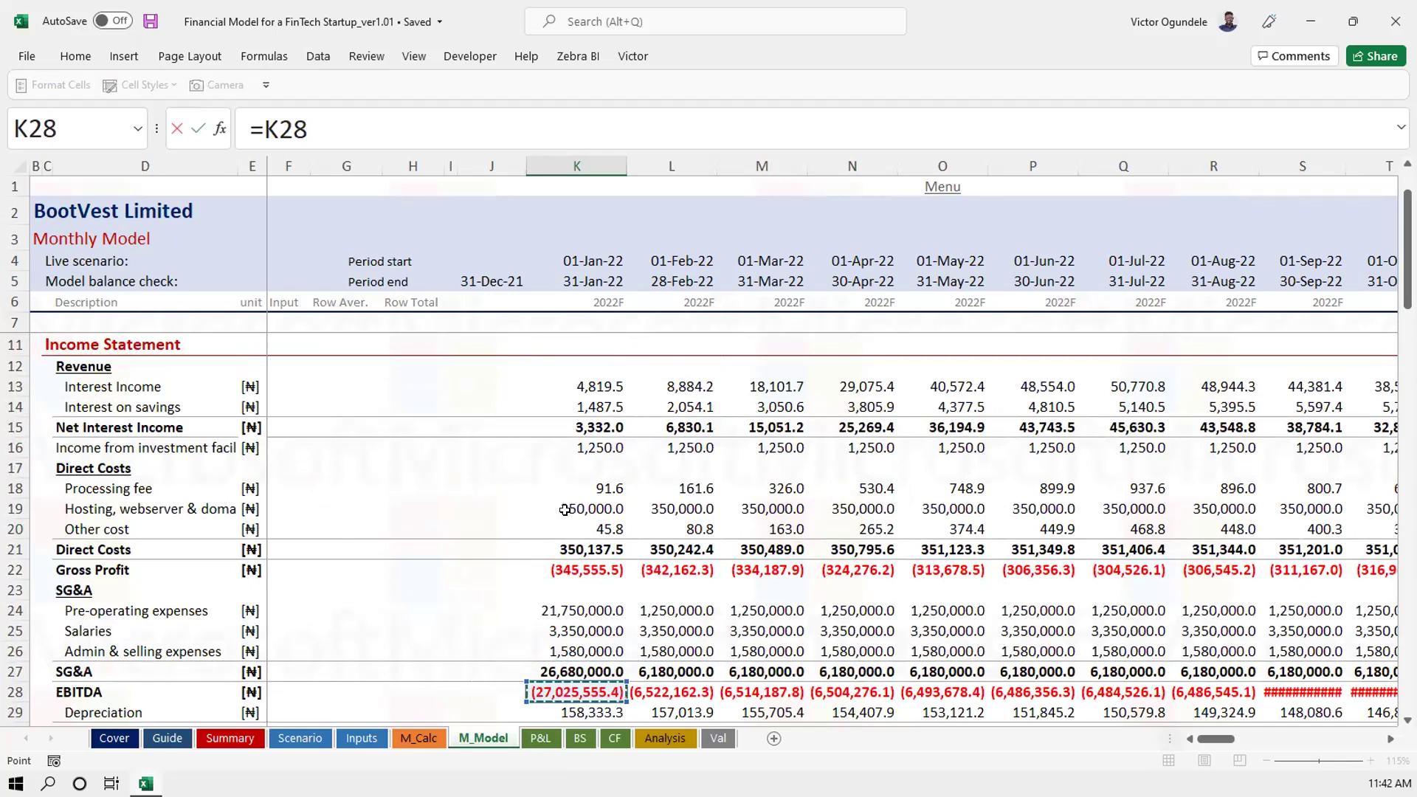
pyautogui.press('Return')
# Link the January 2022 Change in OWC in K71 to the Change in OWC value in K255 of the M_Calc sheet
pyautogui.write('=')
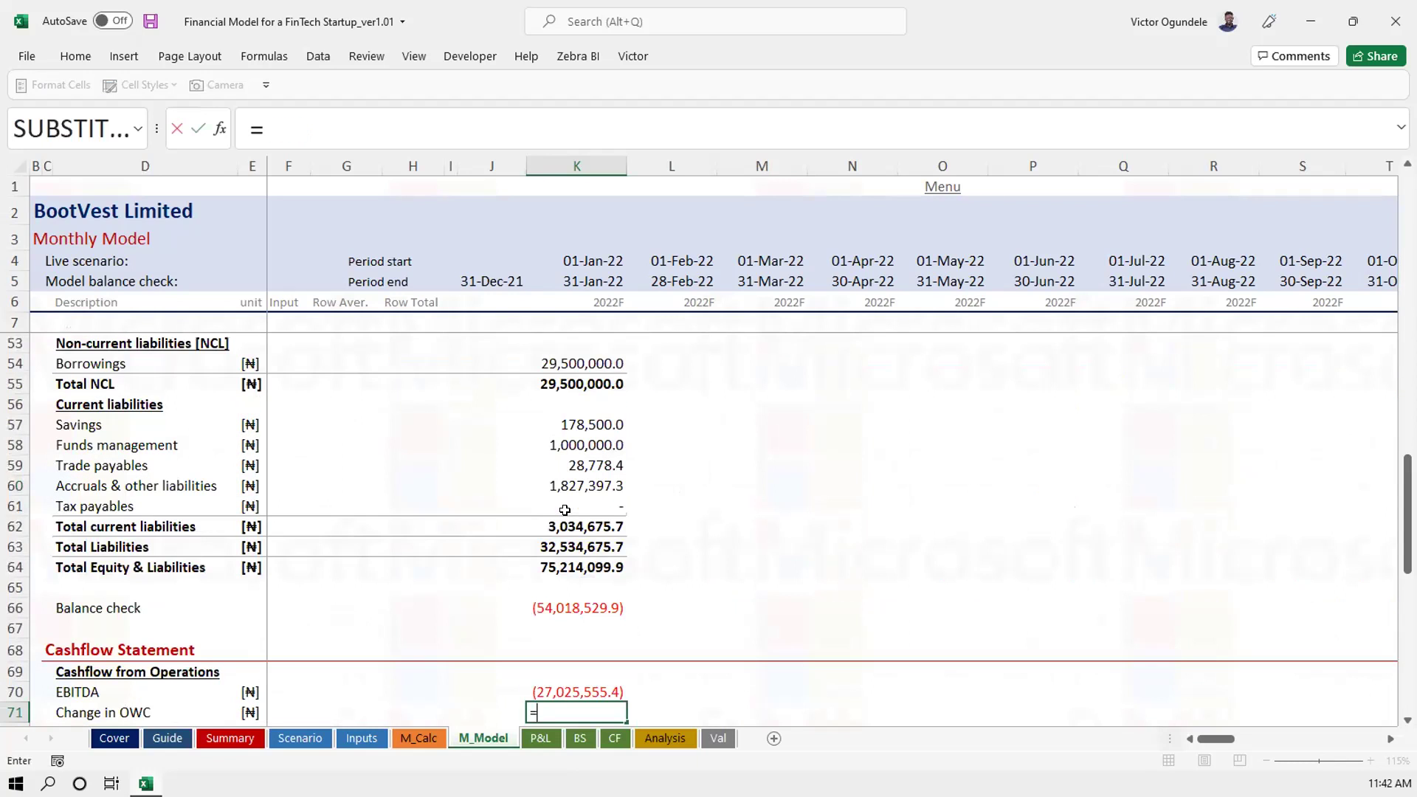
pyautogui.hotkey('ctrl', 'pageup')
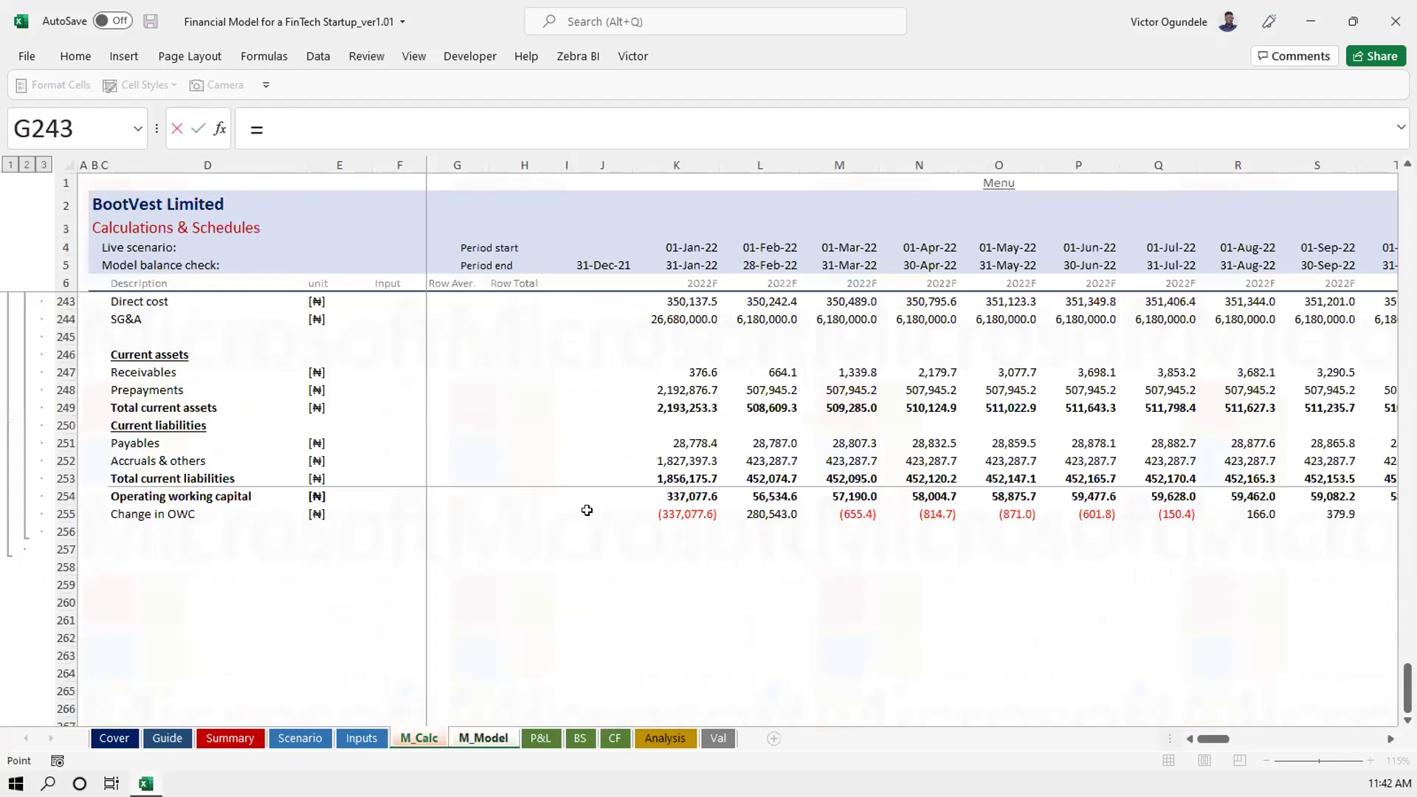
pyautogui.click(664, 511)
pyautogui.hotkey('ctrl', 'pagedown')
pyautogui.press('Return')
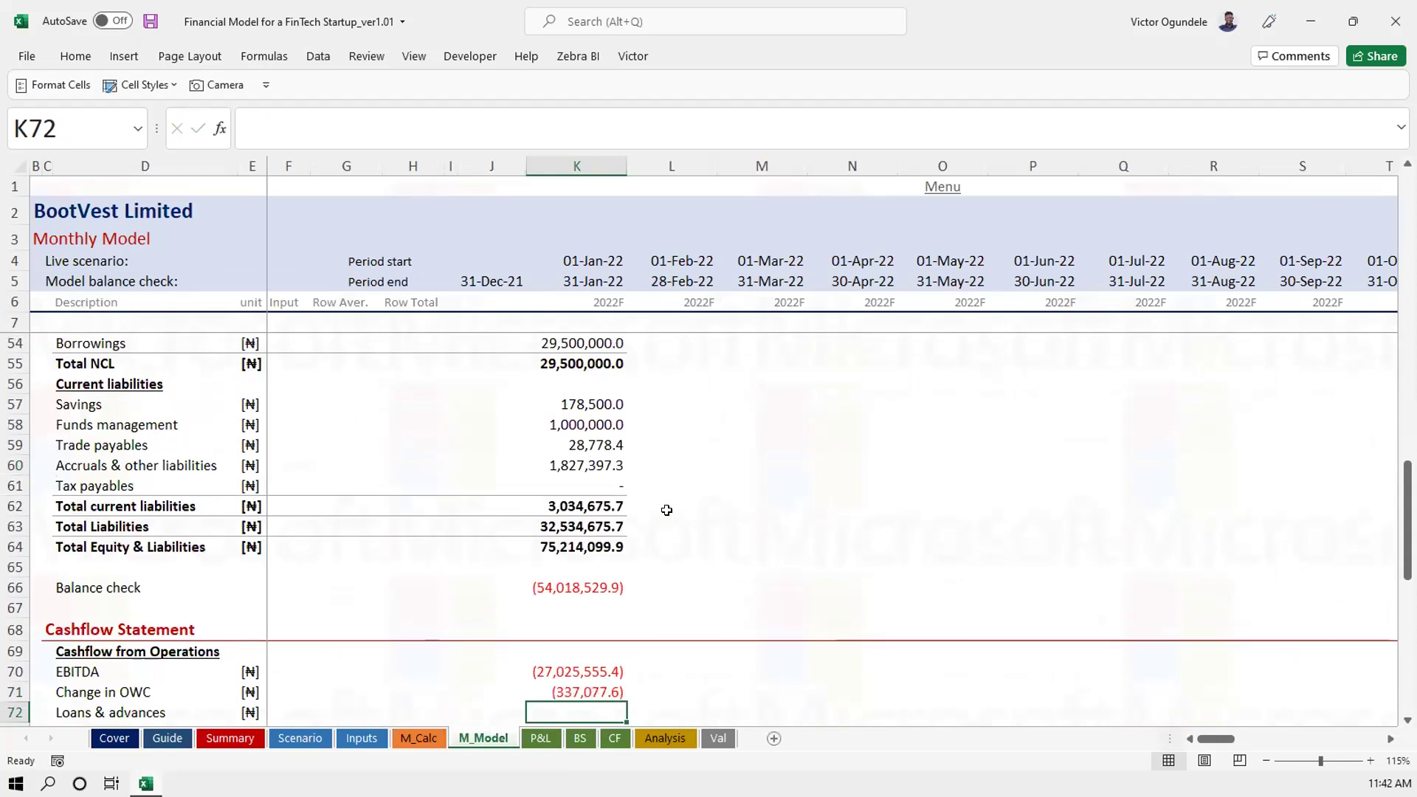
# Calculate the January 2022 loans and advances cashflow in K72 from the balance sheet movement with =J42-K42
pyautogui.write('=')
pyautogui.scroll(4, 621, 430)
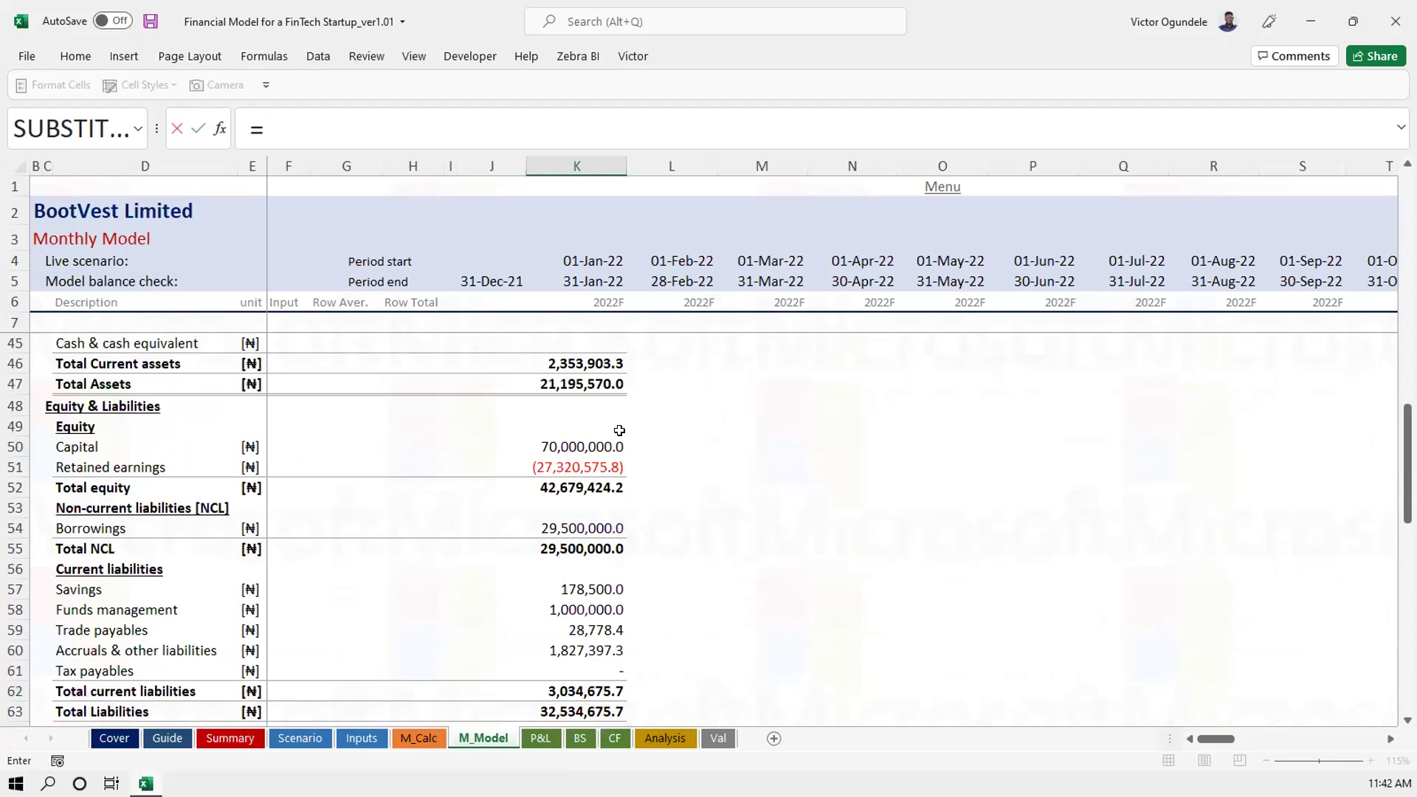
pyautogui.scroll(1, 591, 367)
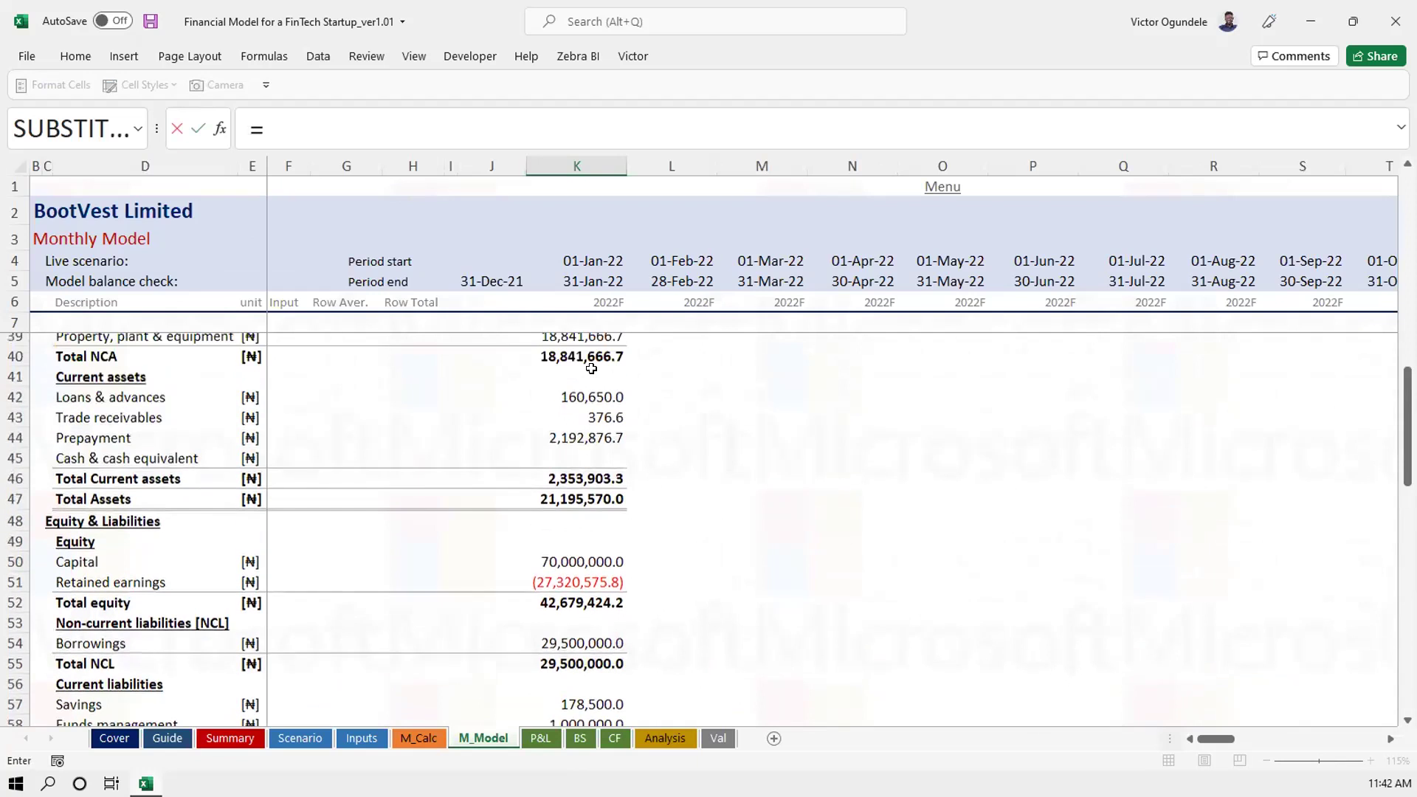
pyautogui.click(508, 405)
pyautogui.write('-')
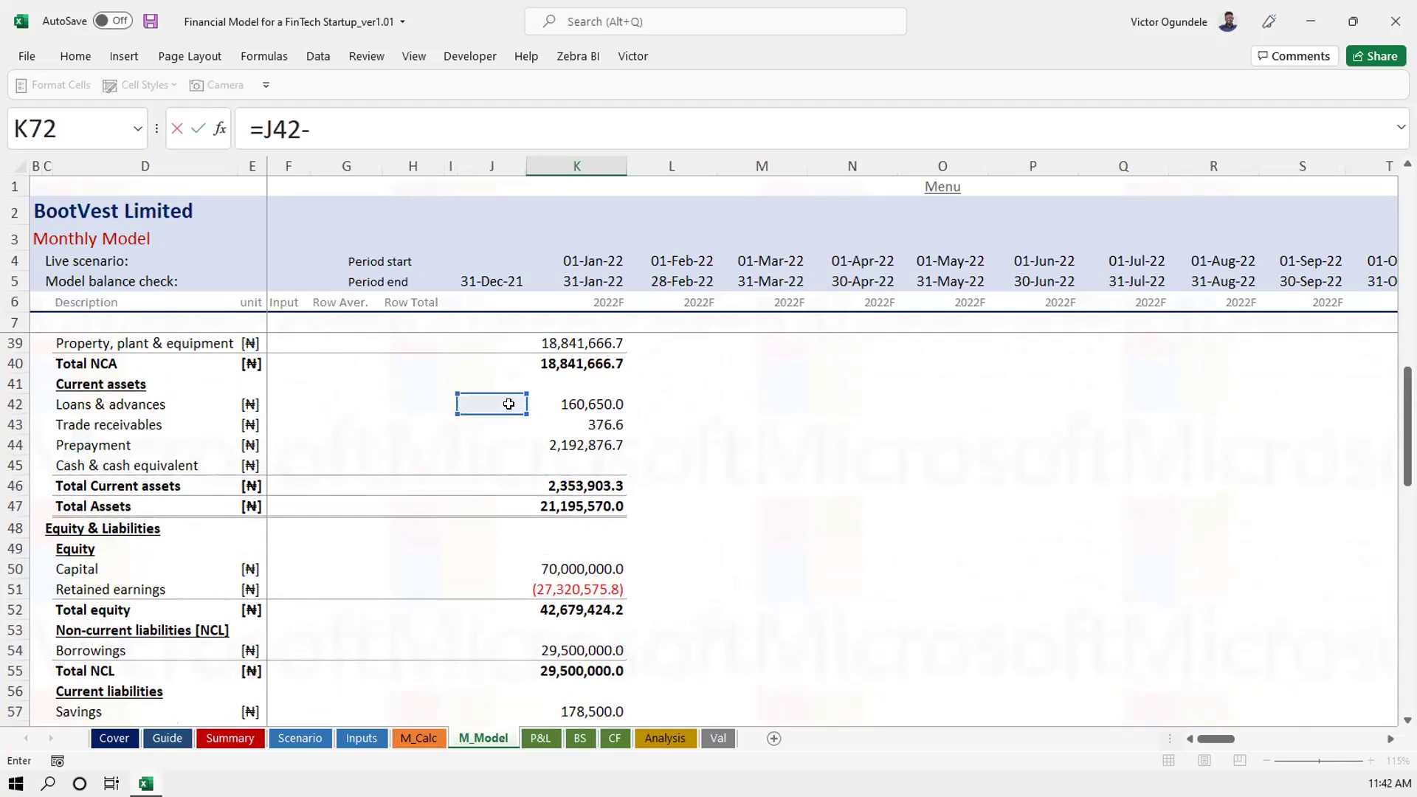
pyautogui.click(550, 406)
pyautogui.press('Return')
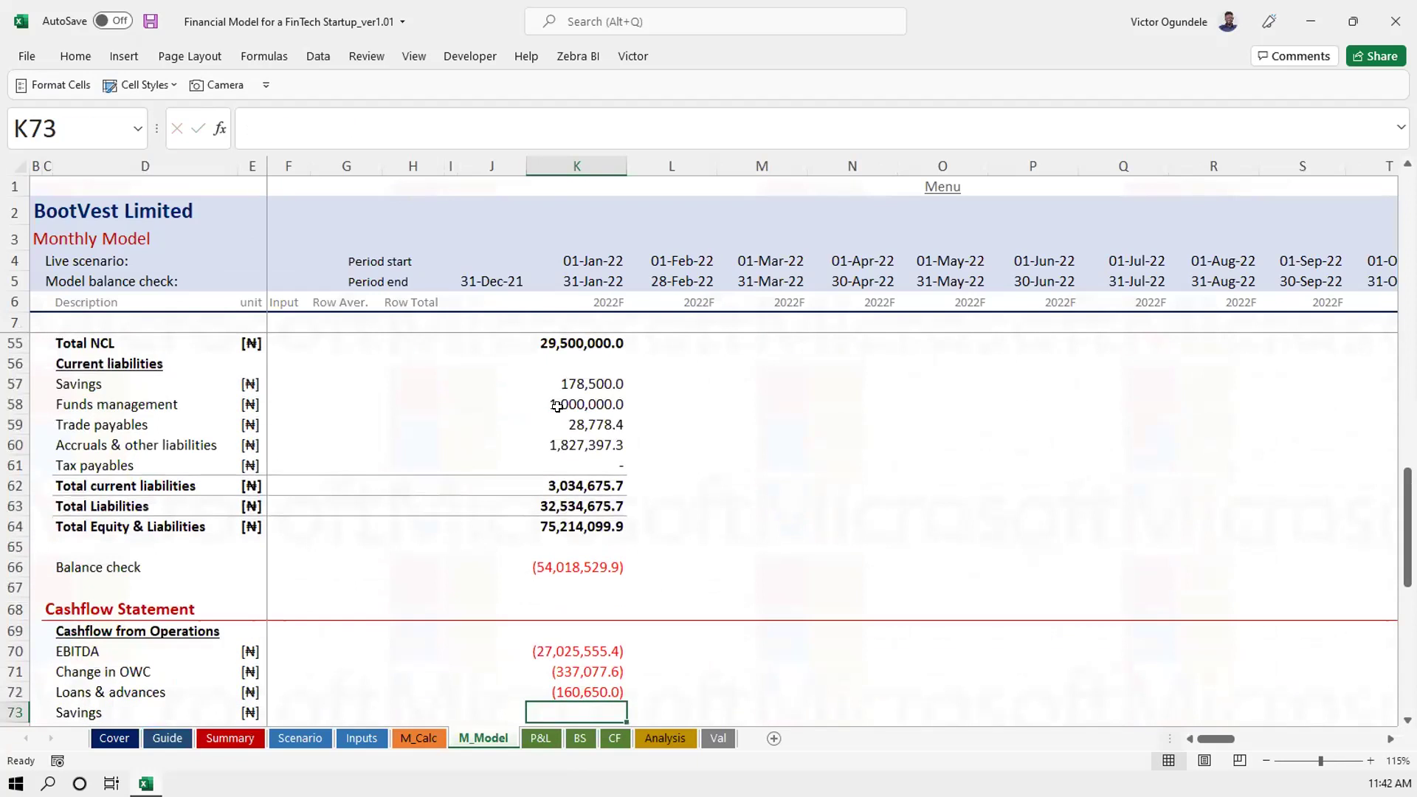
# Calculate the January 2022 savings cashflow in K73 from the balance sheet movement with =K57-J57
pyautogui.write('=')
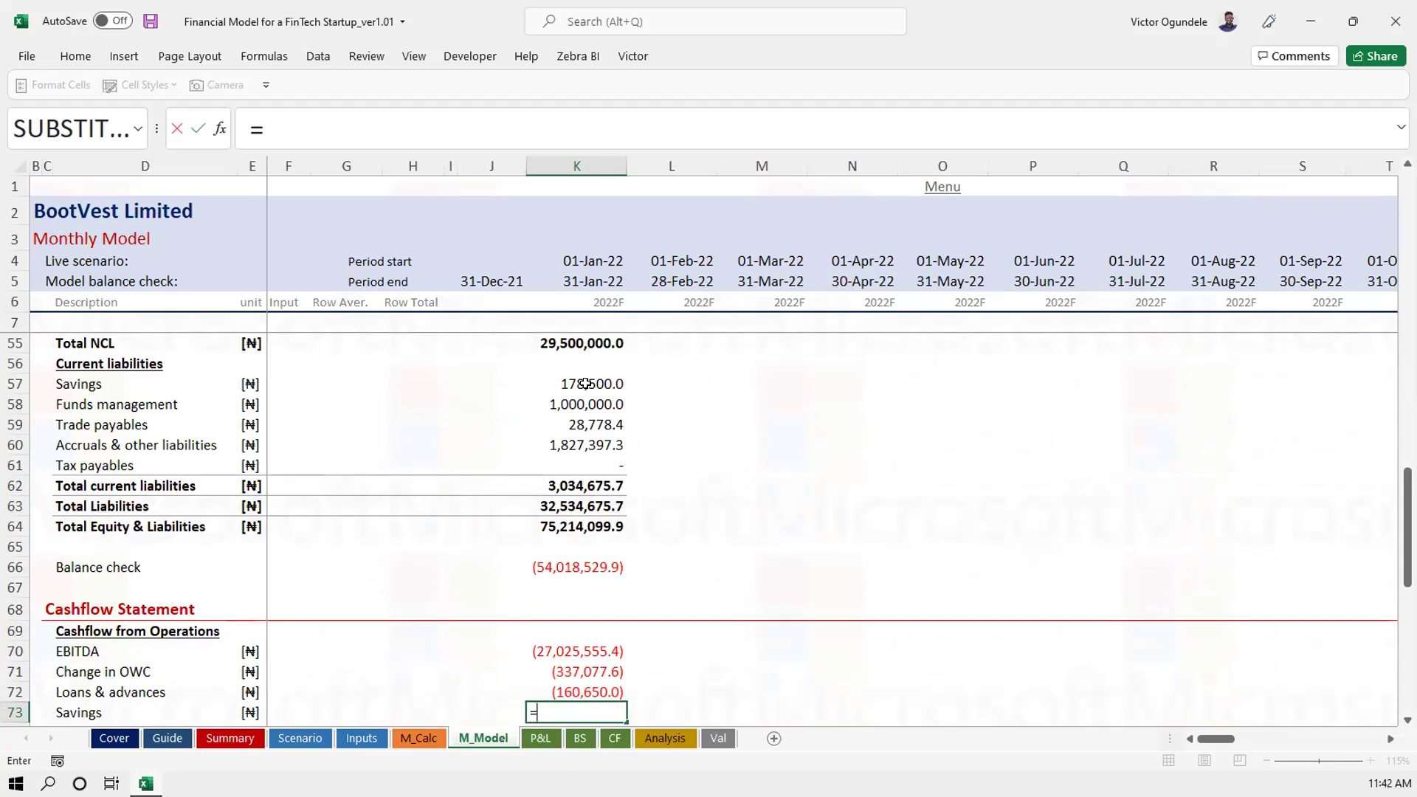
pyautogui.click(585, 384)
pyautogui.write('-')
pyautogui.click(489, 384)
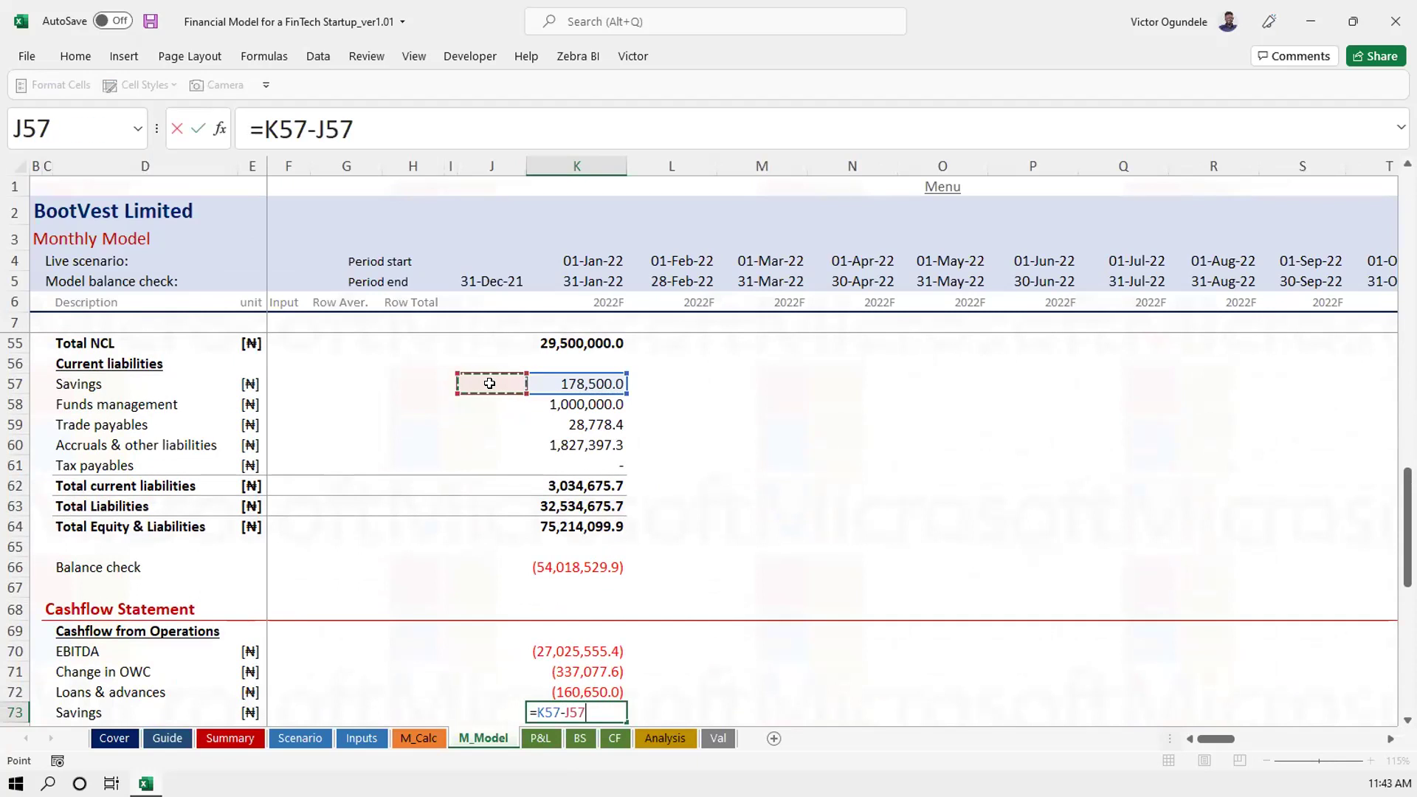
pyautogui.press('Return')
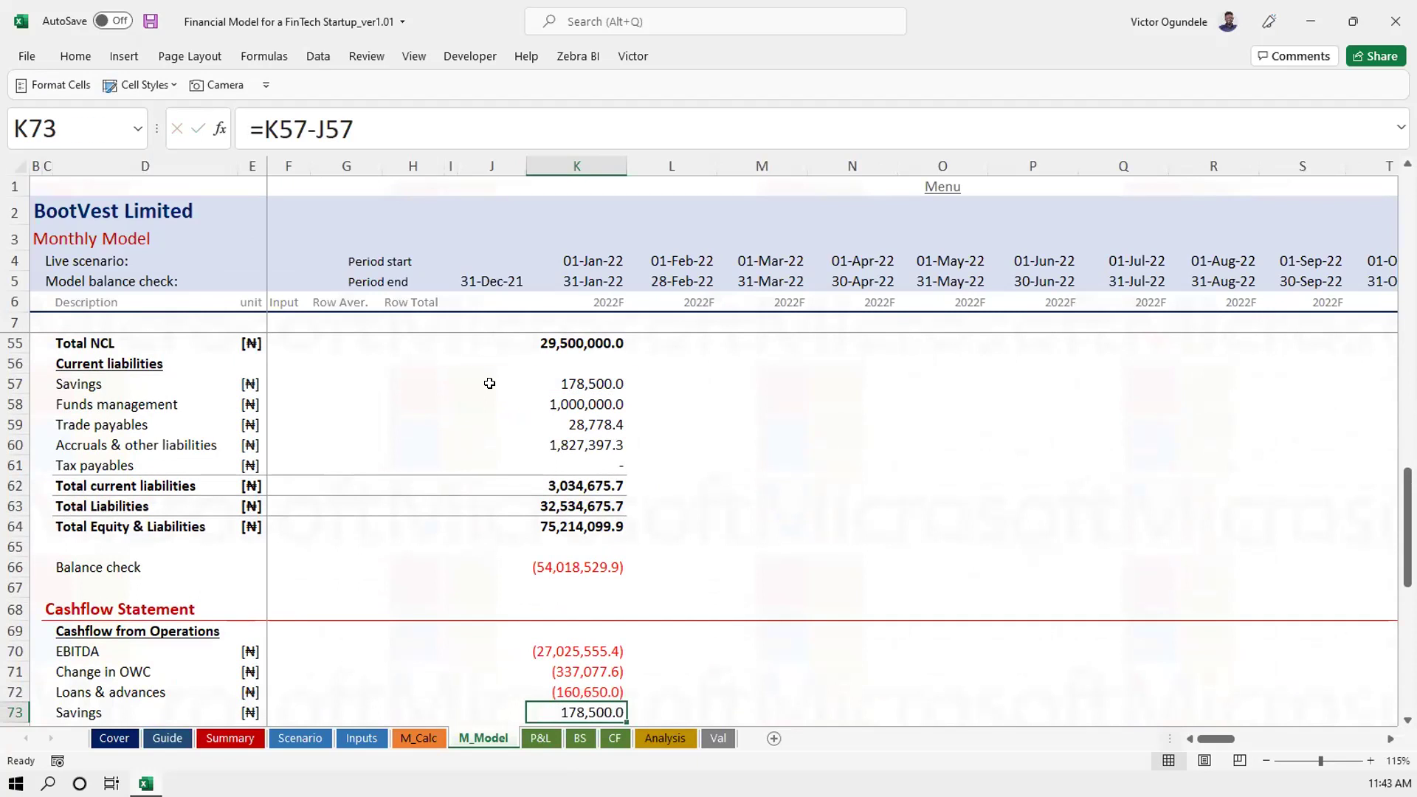
# Calculate the January 2022 funds management cashflow in K74 from the balance sheet movement in row 58, January less December 2021
pyautogui.press('Down')
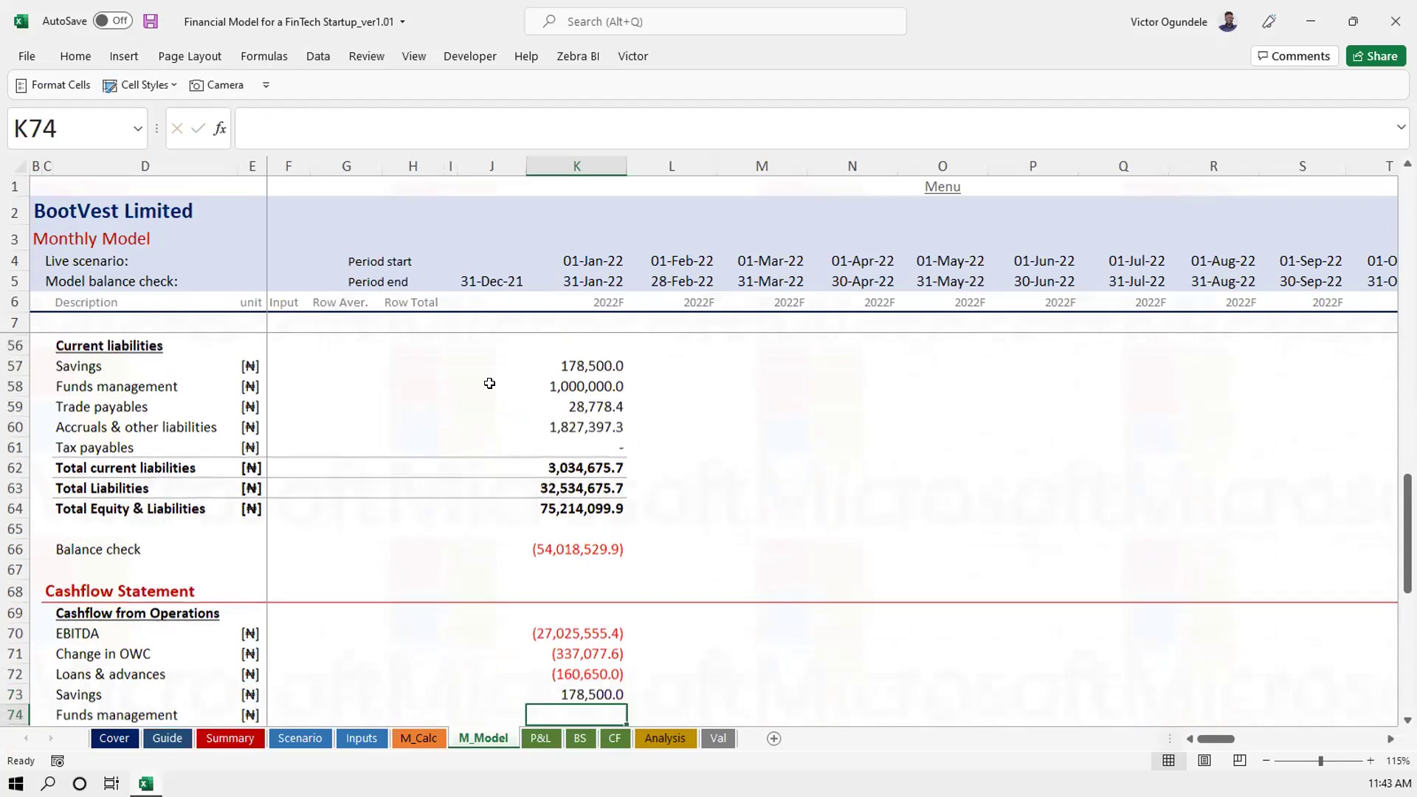
pyautogui.write('=')
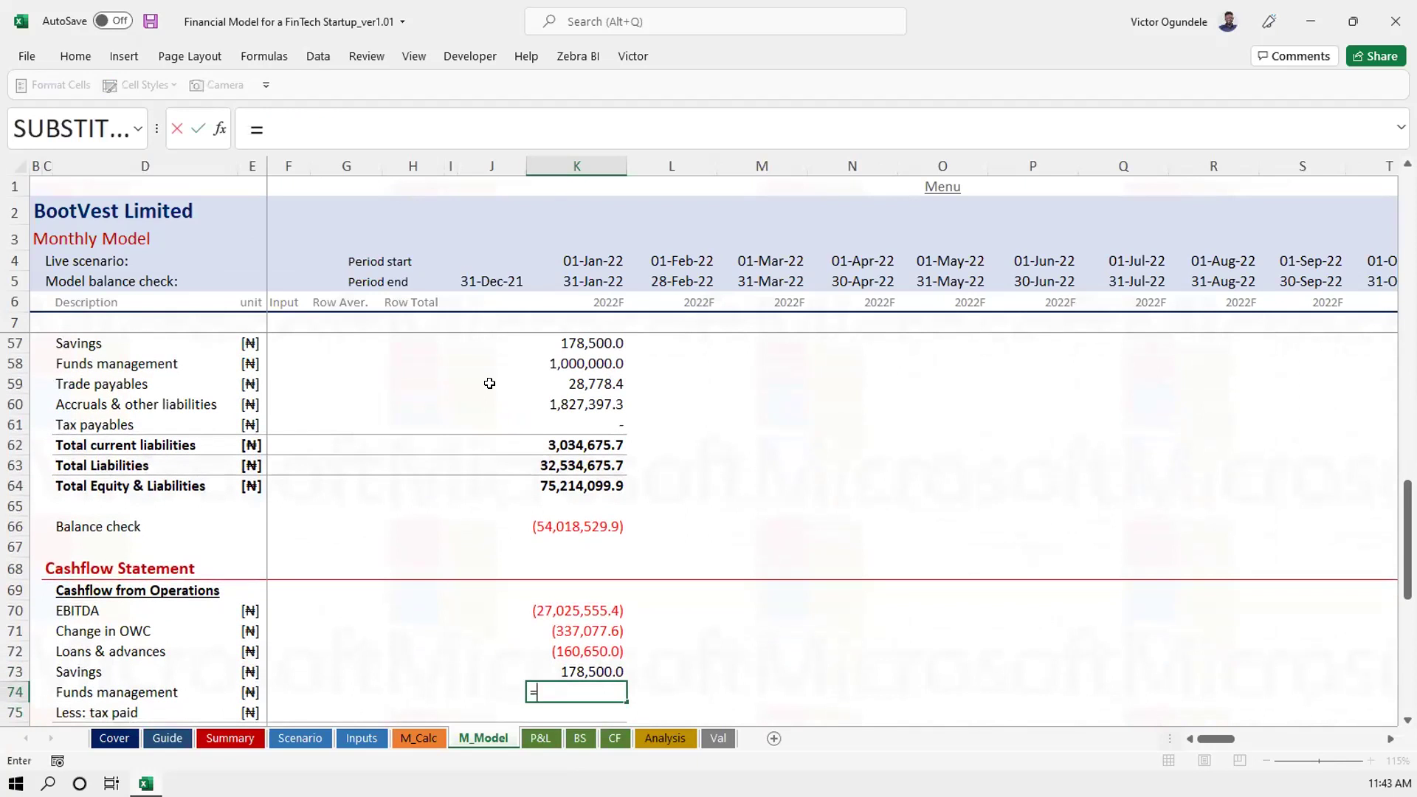
pyautogui.click(567, 384)
pyautogui.click(565, 364)
pyautogui.write('-')
pyautogui.click(492, 369)
pyautogui.press('Return')
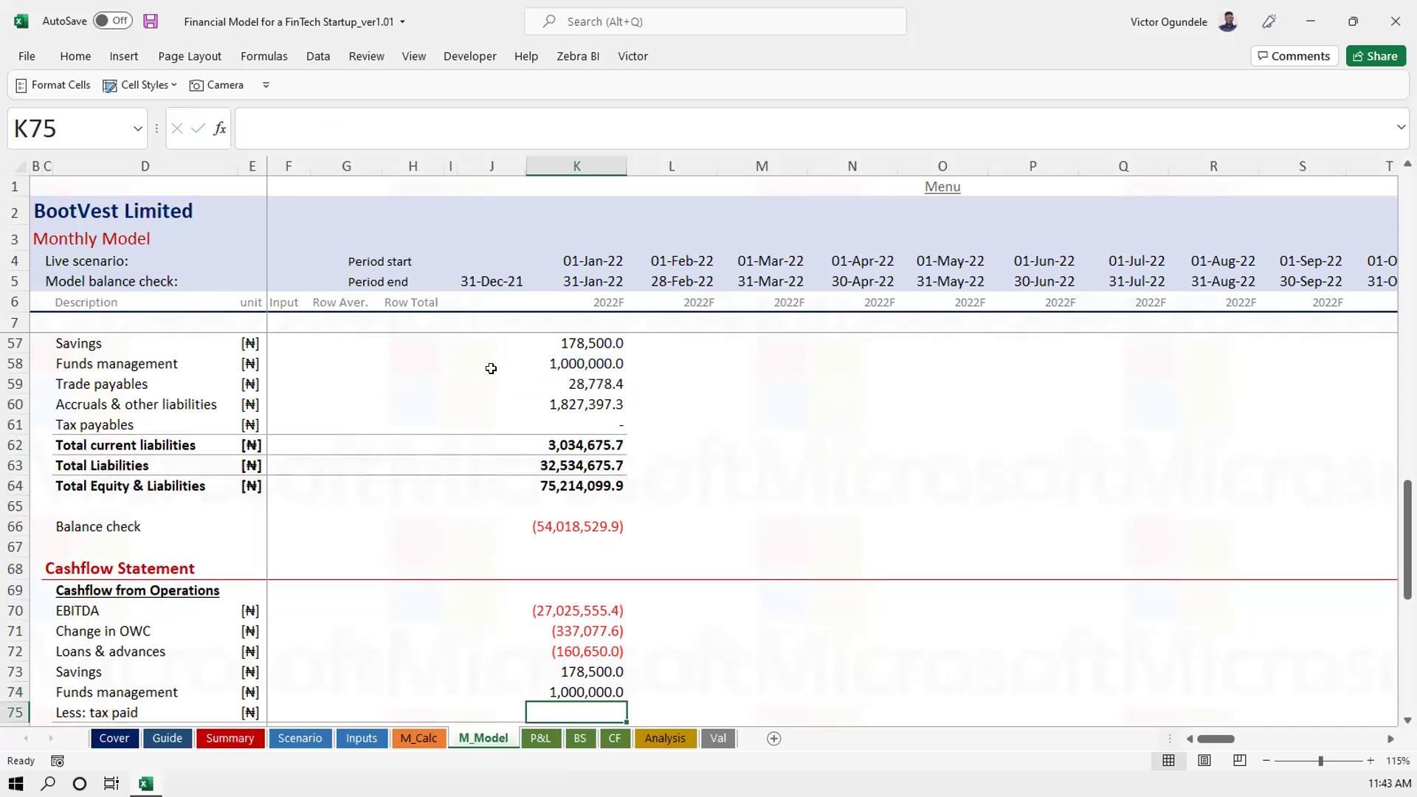
# Link the January 2022 tax paid in K75 to the prior month's provision for tax with =-J33
pyautogui.write('=-')
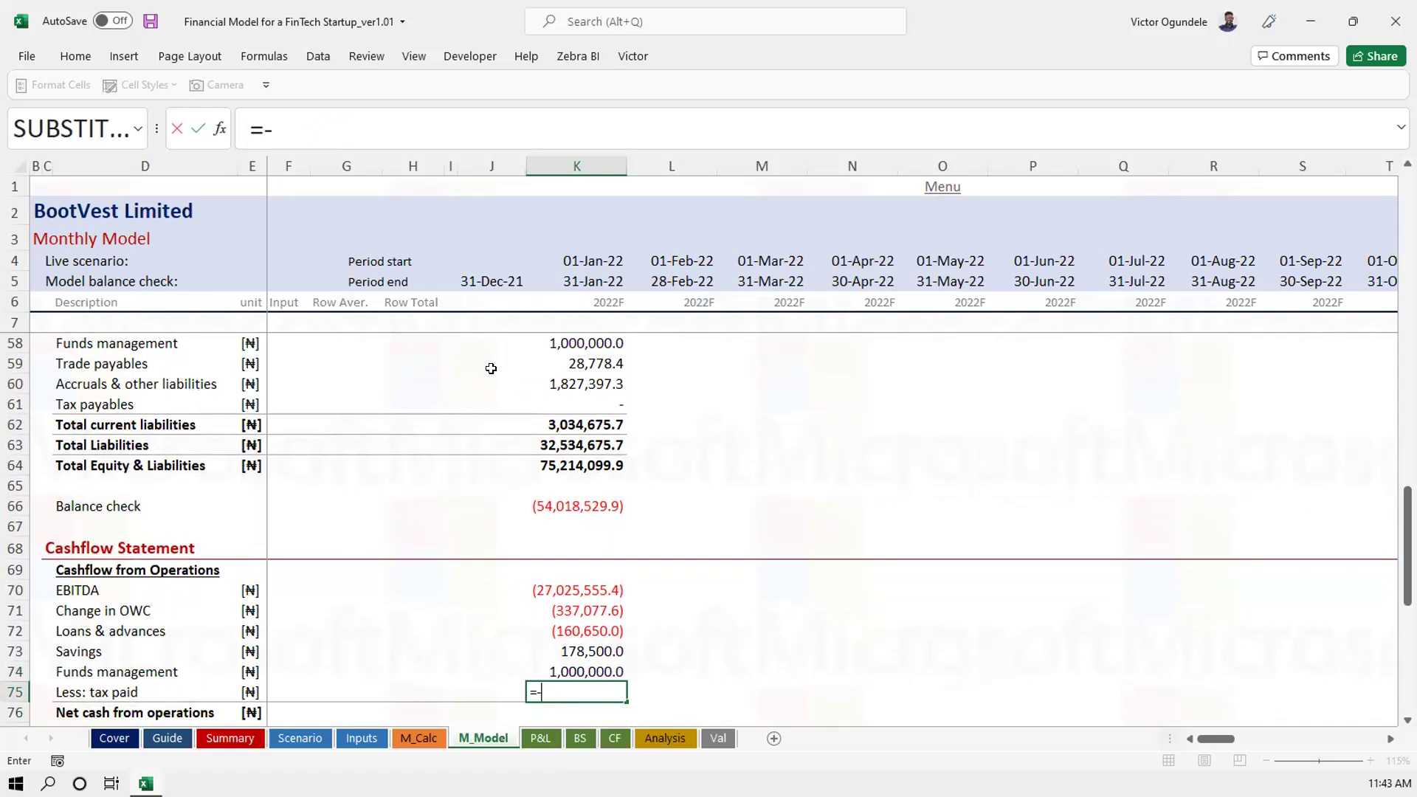
pyautogui.scroll(10, 528, 377)
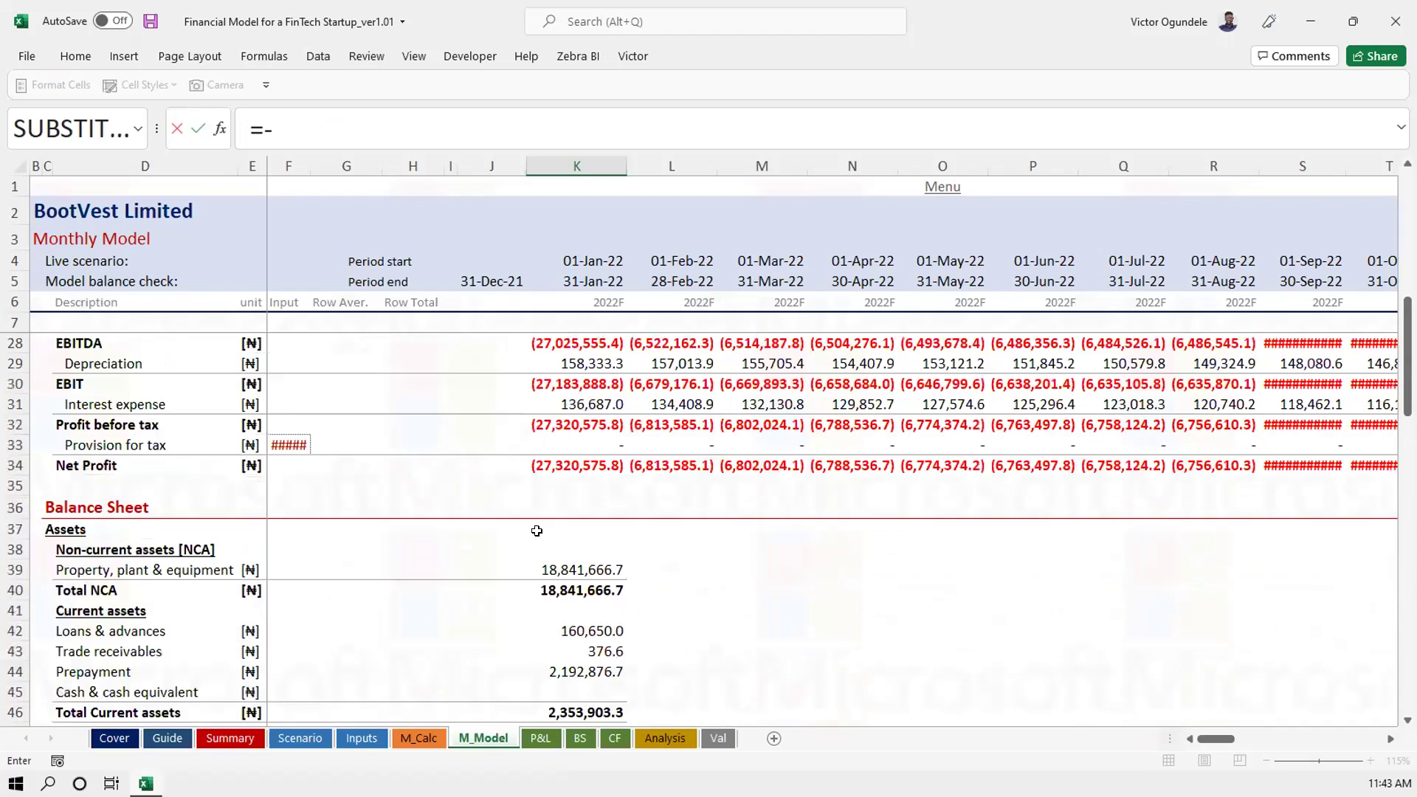
pyautogui.write('-')
pyautogui.scroll(1, 536, 531)
pyautogui.click(495, 506)
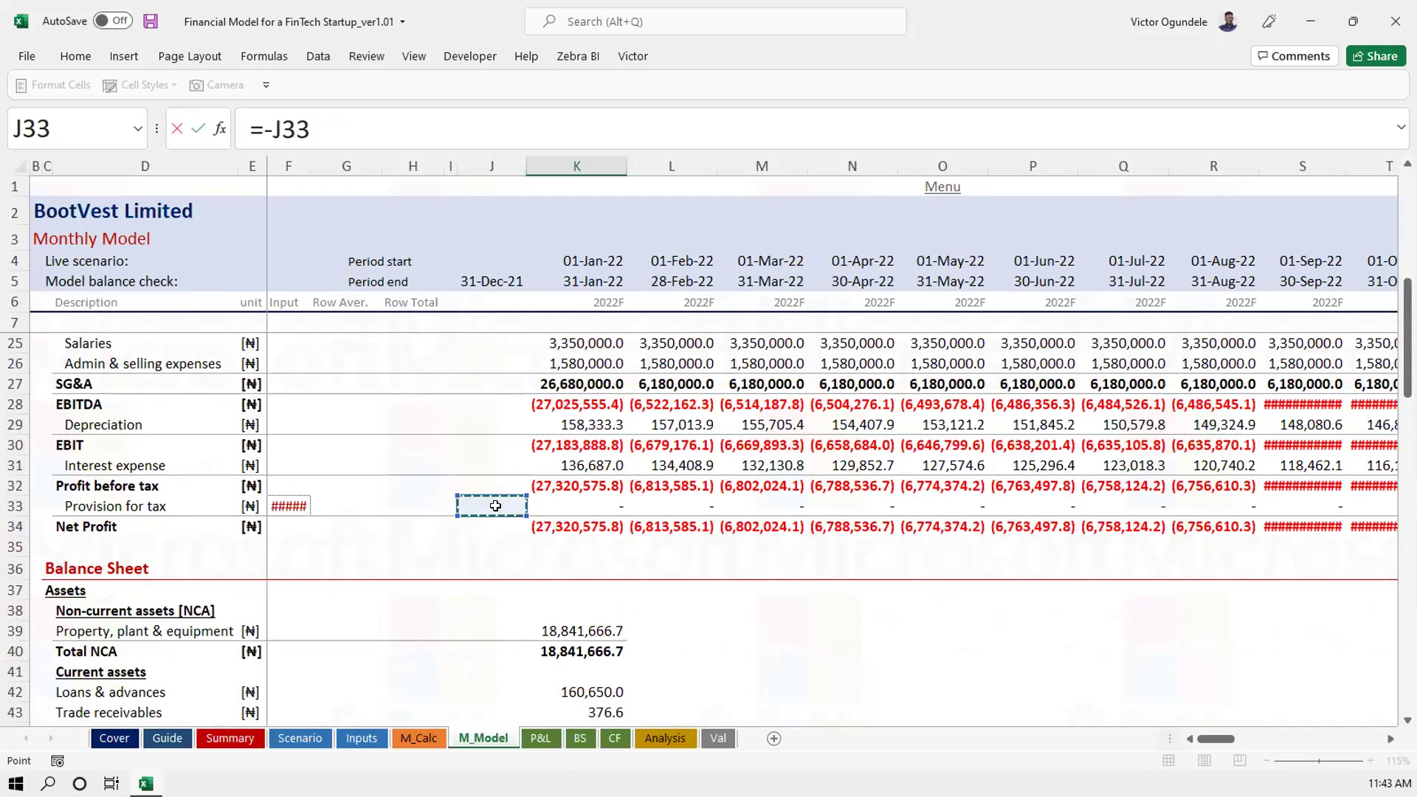
pyautogui.press('Return')
# Total the operations cashflow lines for January 2022 into net cash from operations in K76
pyautogui.press('Down')
pyautogui.press('Up')
pyautogui.hotkey('alt', '=')
pyautogui.press('Return')
# Link the property, plant & equipment cashflow in K79 to new capex with =-M_Calc!K77 and total net cash from investing in K80
pyautogui.press('Down')
pyautogui.press('Down')
pyautogui.press('Down')
pyautogui.press('Down')
pyautogui.press('Up')
pyautogui.press('Up')
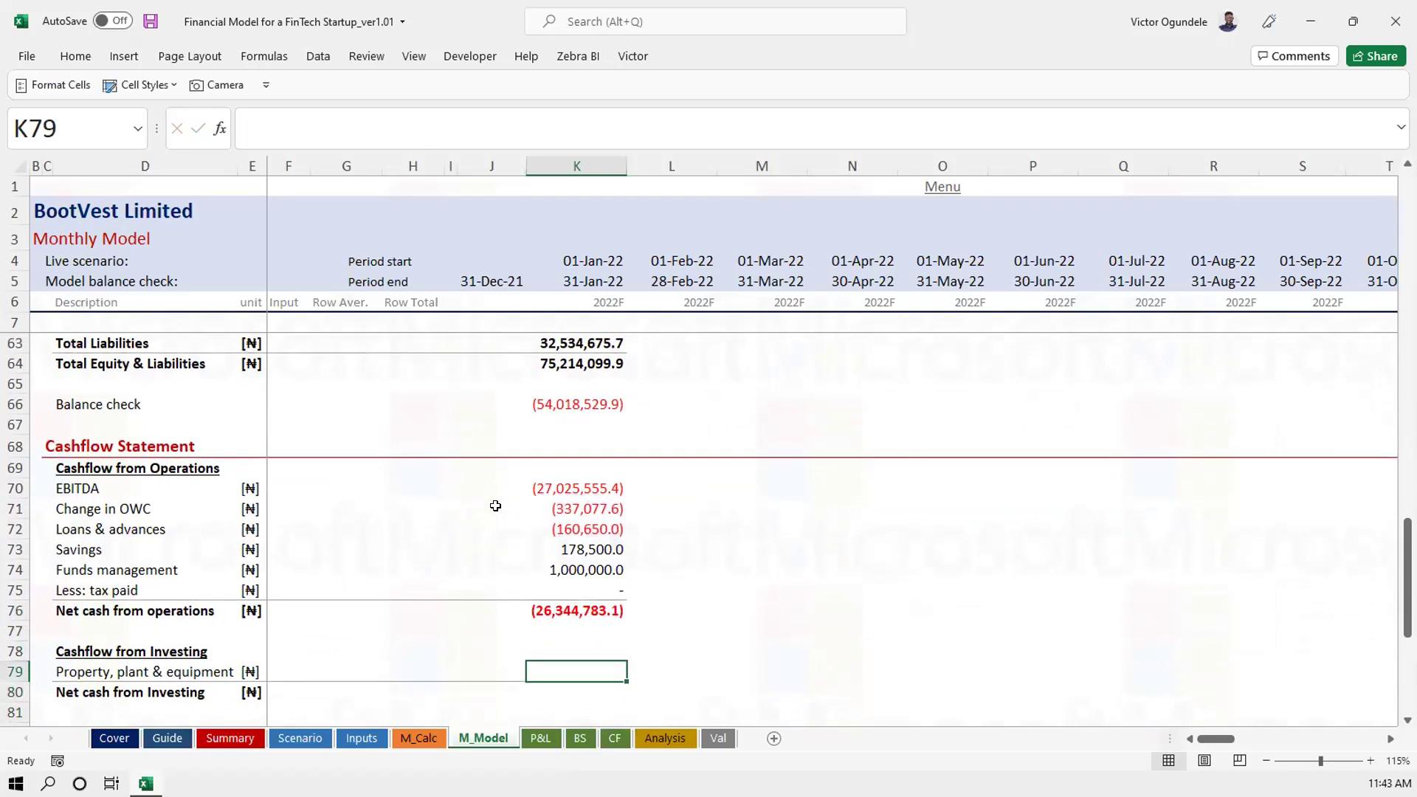
pyautogui.write('=')
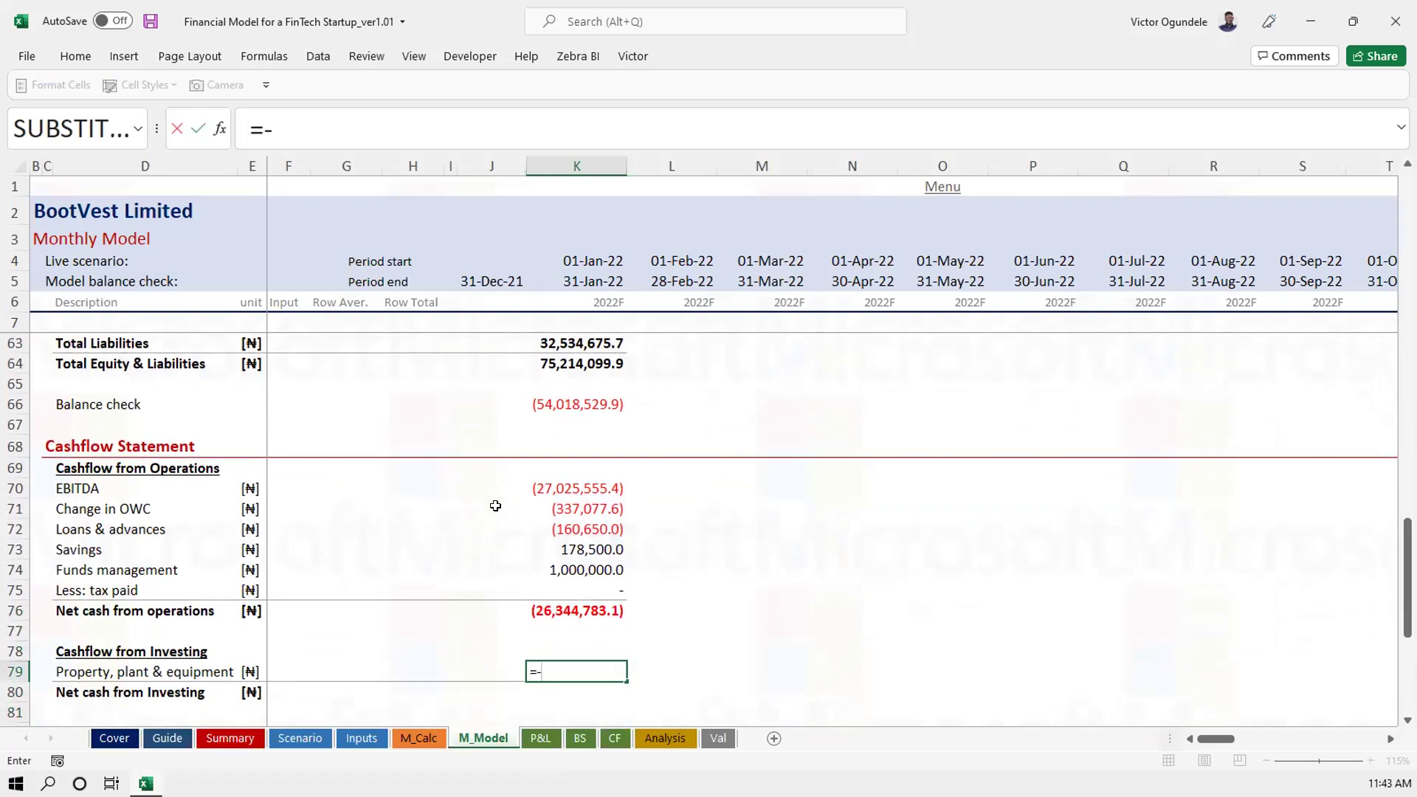
pyautogui.write('-')
pyautogui.hotkey('ctrl', 'pageup')
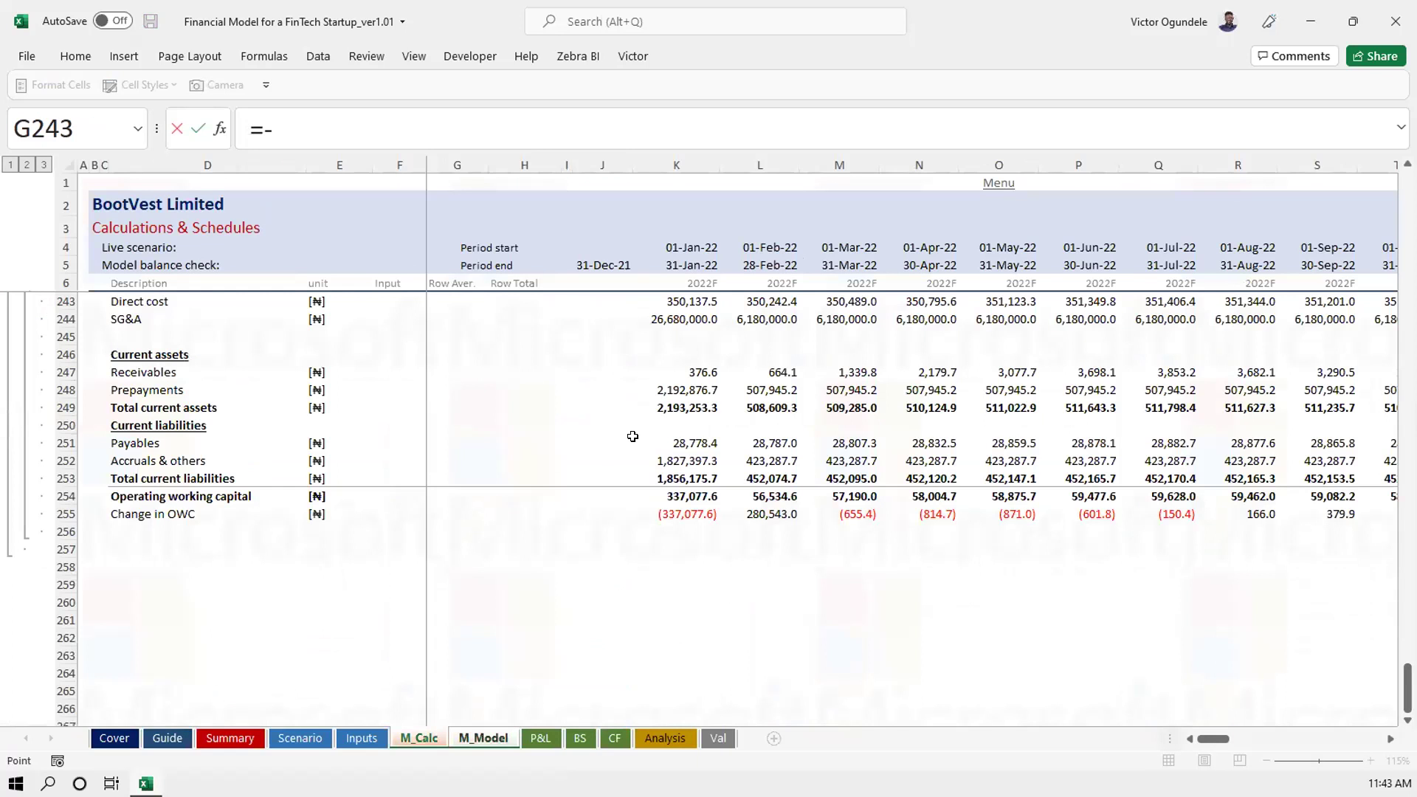
pyautogui.scroll(20, 633, 439)
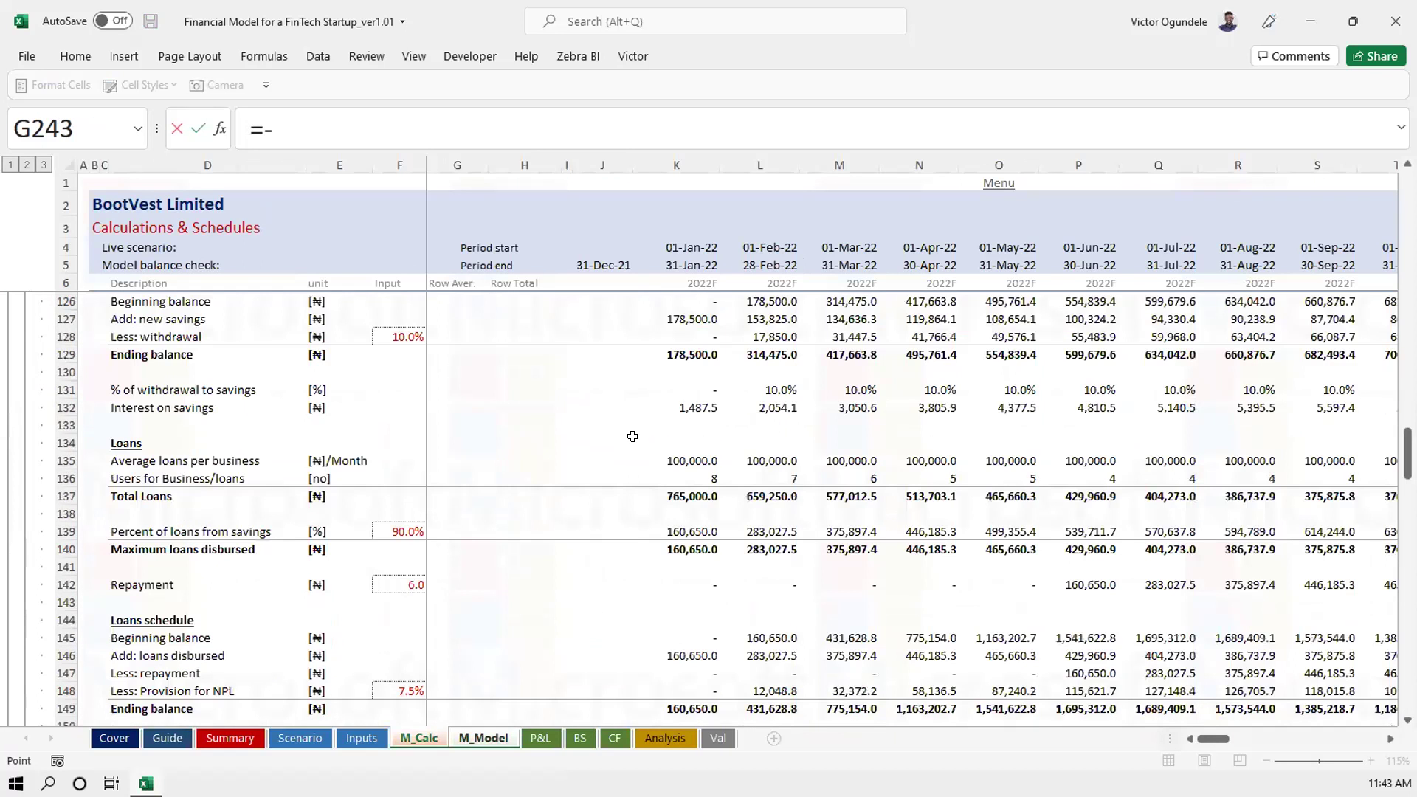
pyautogui.scroll(20, 633, 436)
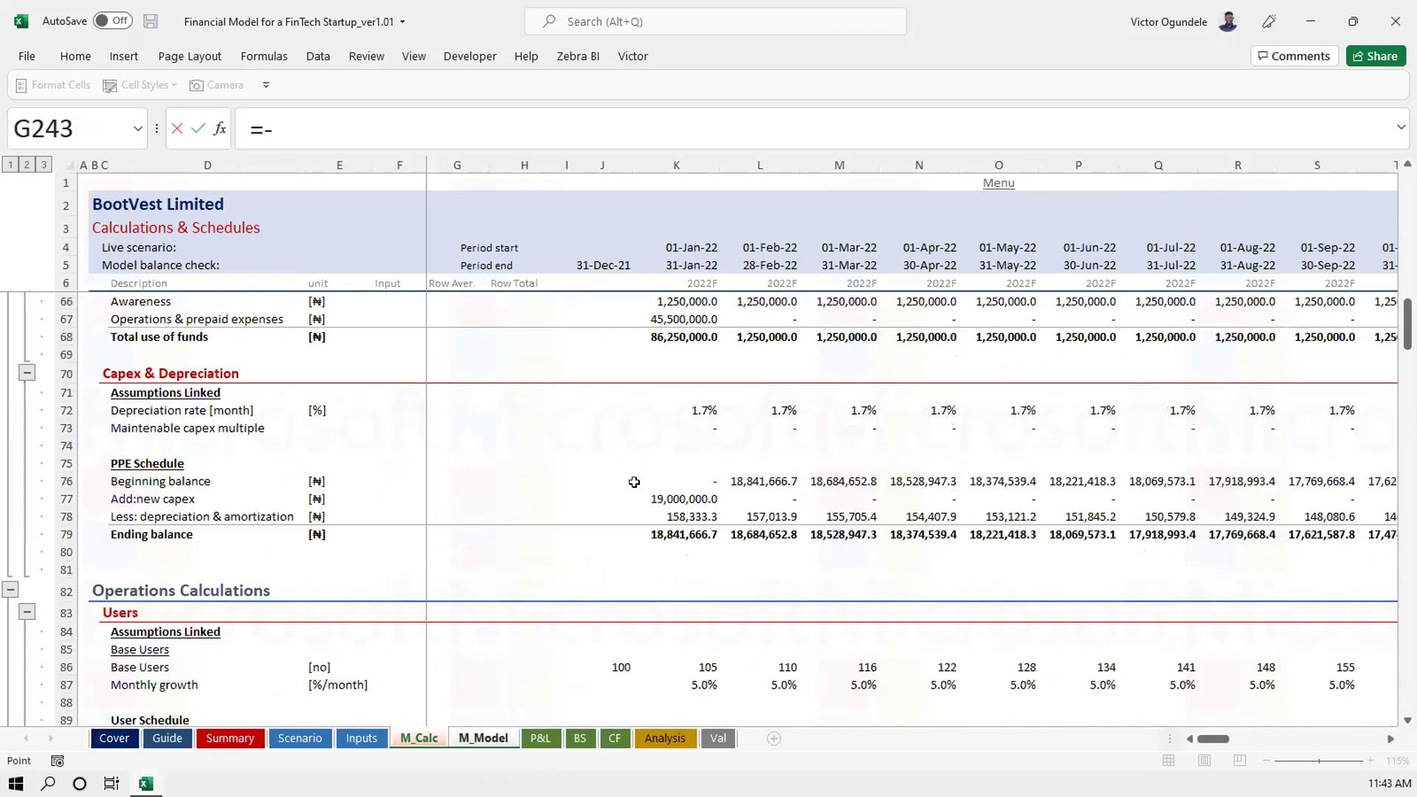
pyautogui.click(668, 497)
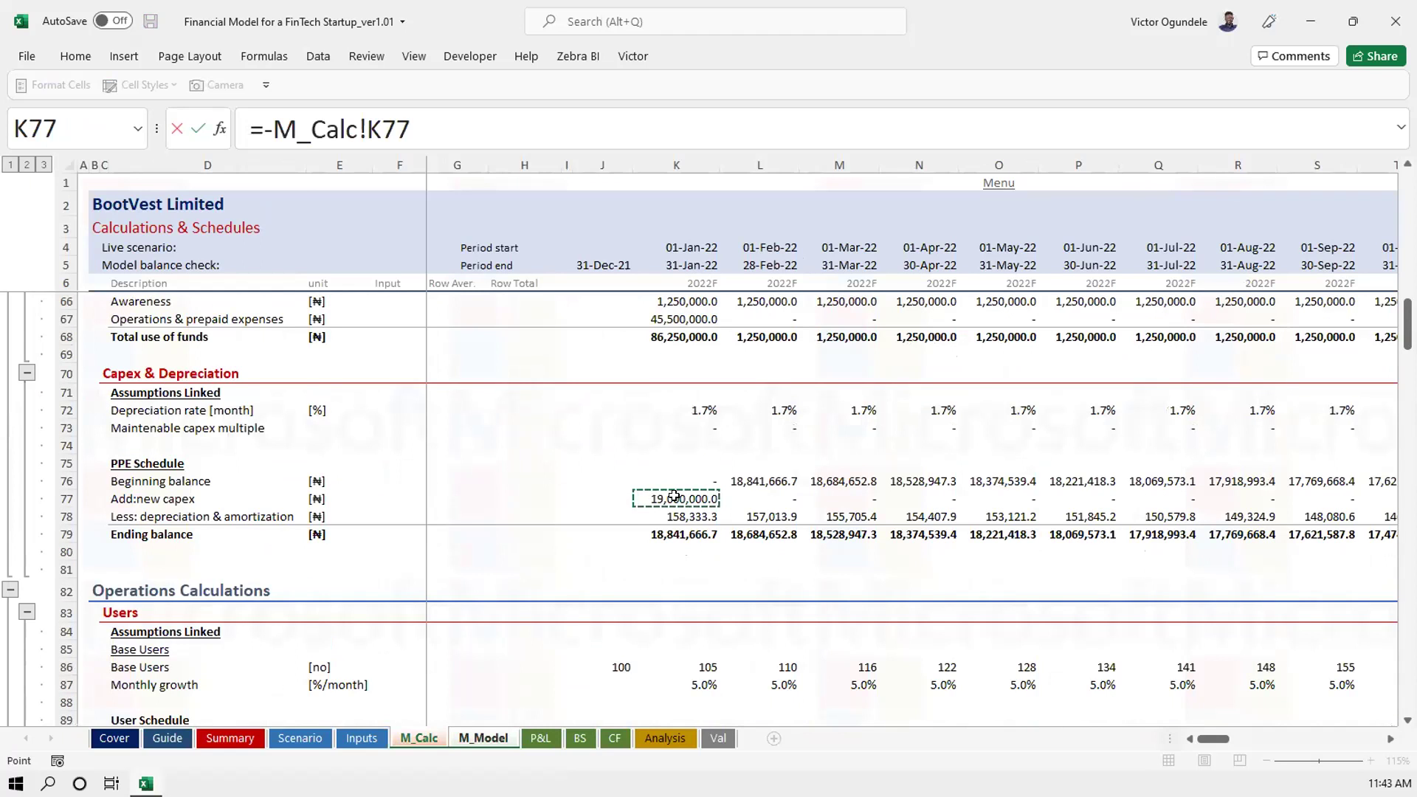
pyautogui.hotkey('ctrl', 'pagedown')
pyautogui.press('Return')
pyautogui.hotkey('alt', '=')
pyautogui.press('Return')
# Link the January 2022 capital contribution in K83 to the equity schedule's new inflow with =M_Calc!K37
pyautogui.press('Down')
pyautogui.press('Down')
pyautogui.press('Down')
pyautogui.press('Down')
pyautogui.press('Up')
pyautogui.press('Up')
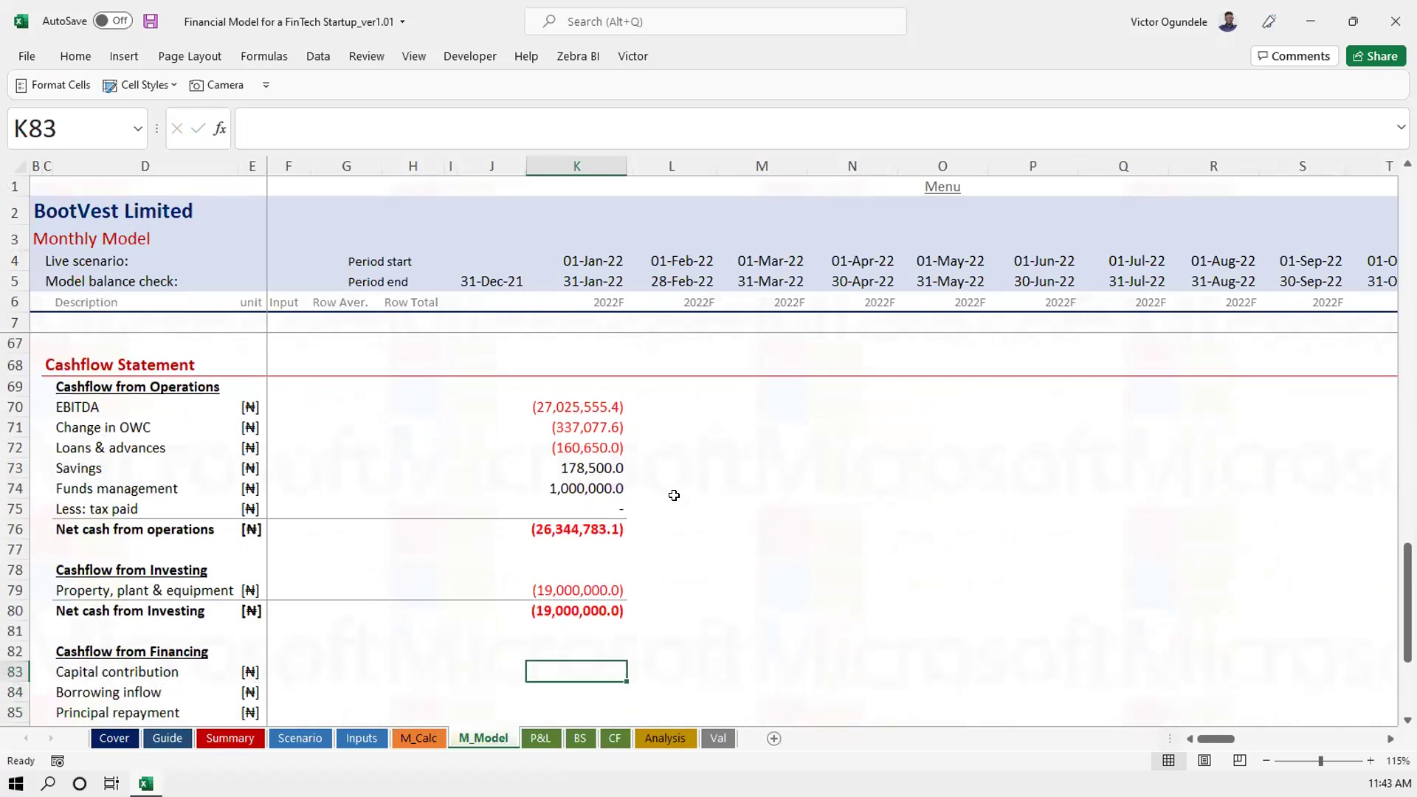
pyautogui.write('=')
pyautogui.hotkey('ctrl', 'pageup')
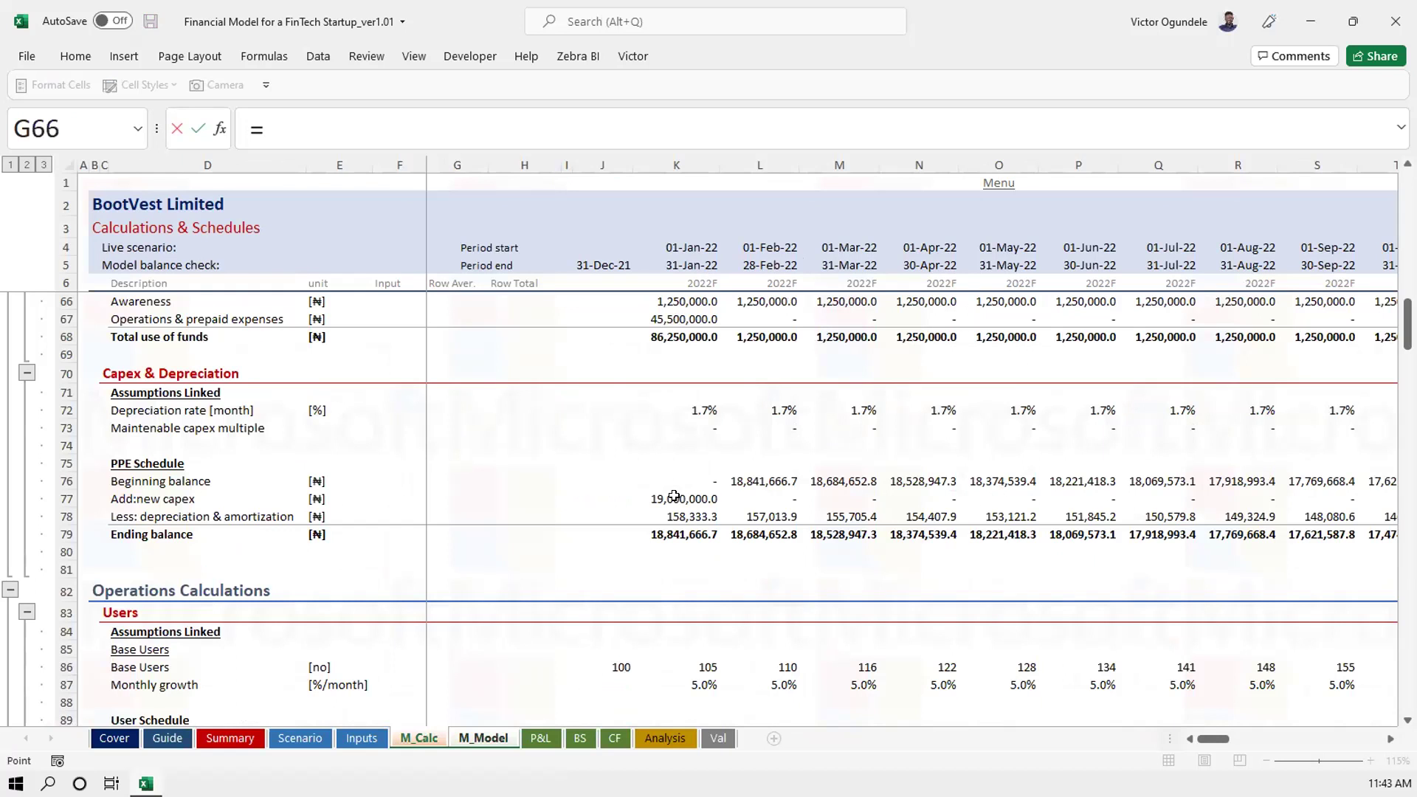
pyautogui.scroll(3, 674, 495)
pyautogui.press('Up')
pyautogui.press('Up')
pyautogui.press('Up')
pyautogui.press('Up')
pyautogui.press('Up')
pyautogui.press('Up')
pyautogui.press('Up')
pyautogui.scroll(5, 674, 495)
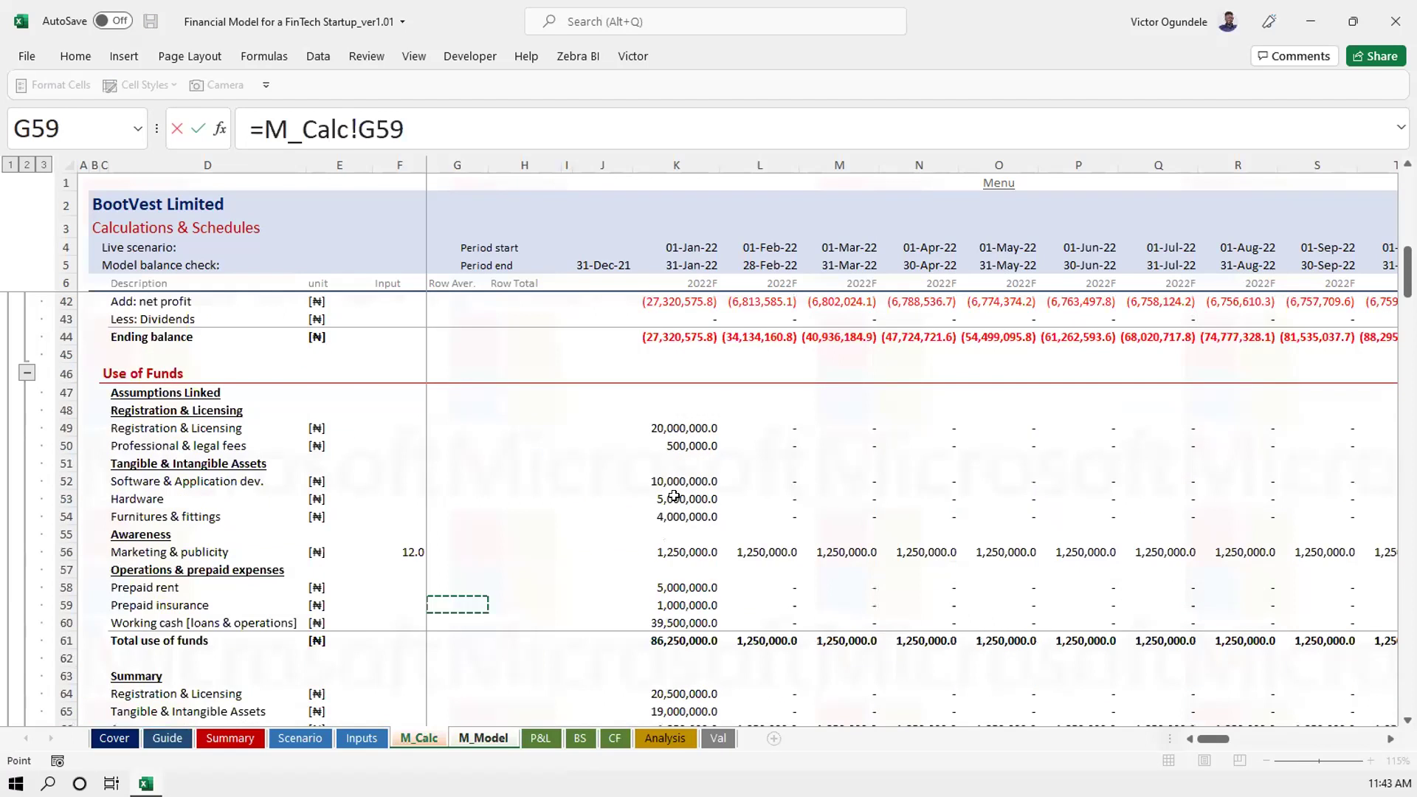
pyautogui.hotkey('ctrl', 'Up')
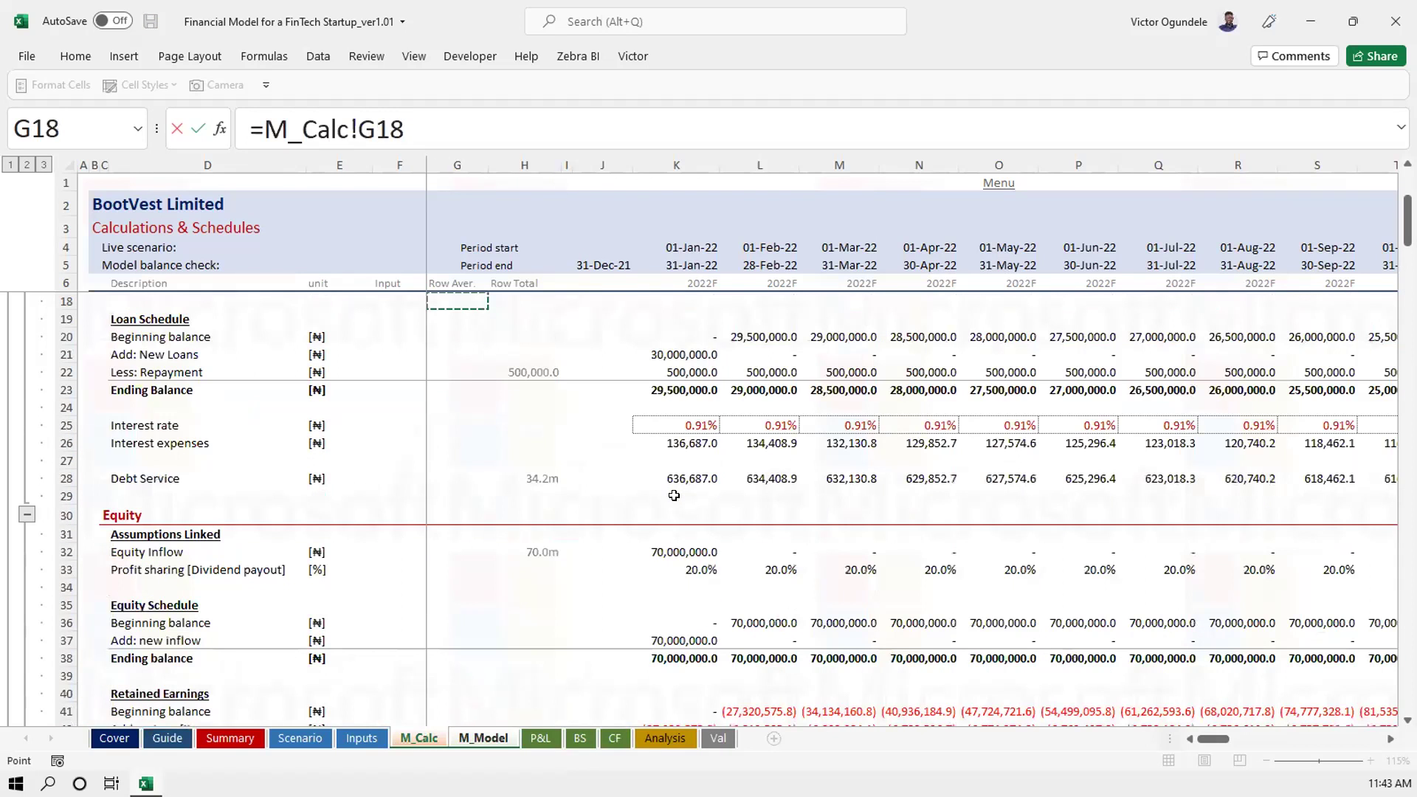
pyautogui.click(686, 634)
pyautogui.press('Return')
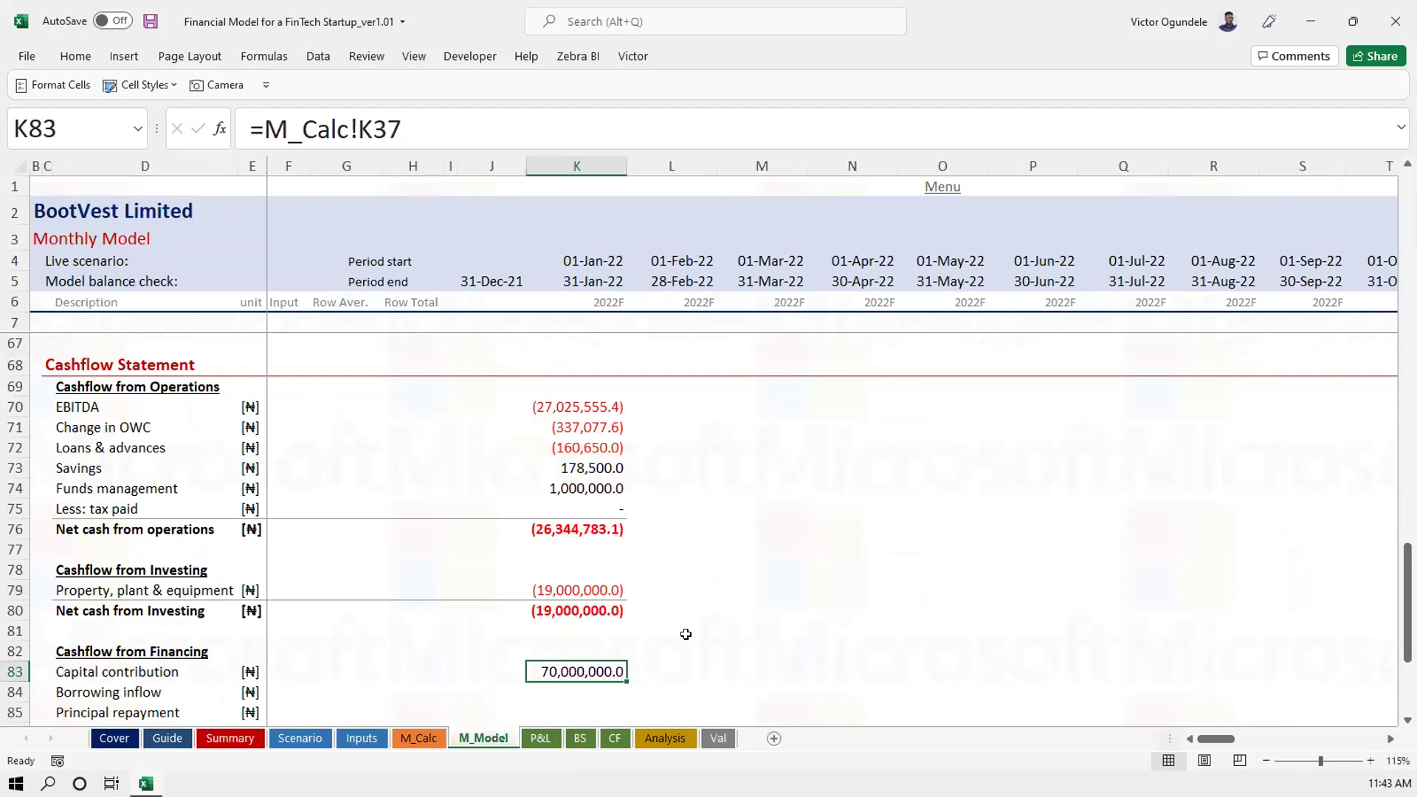
# Link the January 2022 borrowing inflow in K84 to the new loans value in K21 of the M_Calc sheet
pyautogui.write('=')
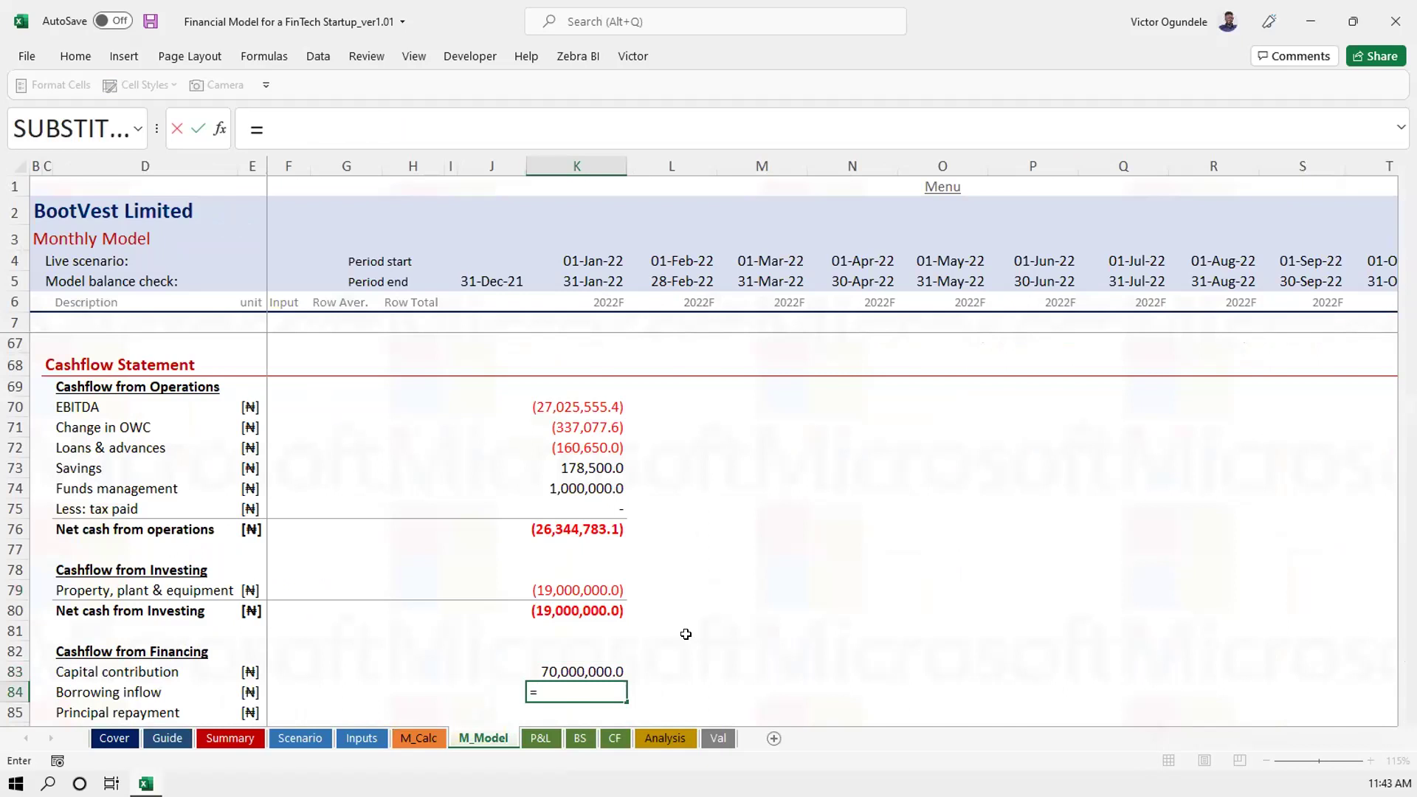
pyautogui.hotkey('ctrl', 'pageup')
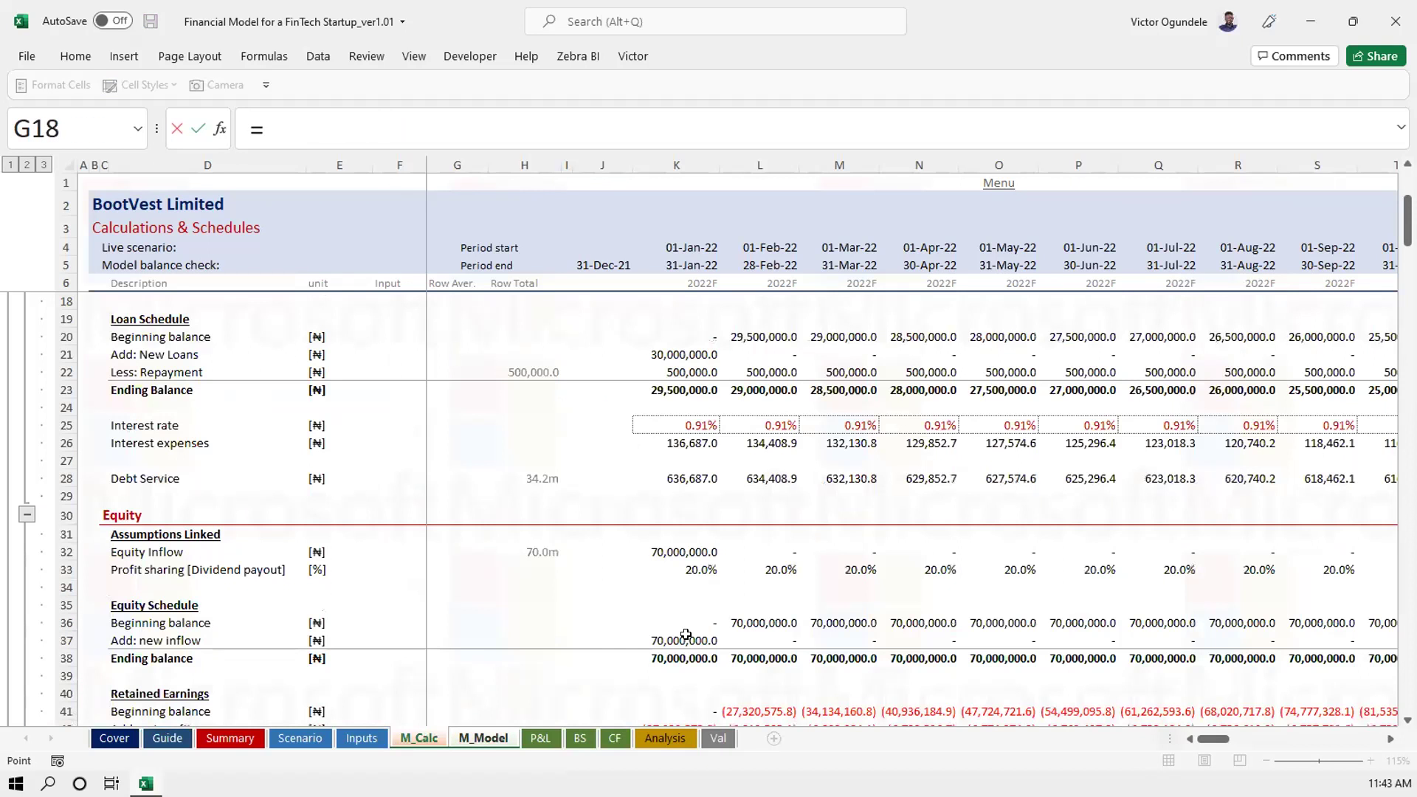
pyautogui.click(677, 354)
pyautogui.press('Return')
# Link the January 2022 principal repayment in K85 to the negative of the loan repayment in K22 of the M_Calc sheet
pyautogui.press('Down')
pyautogui.press('Down')
pyautogui.press('Up')
pyautogui.press('Up')
pyautogui.write('=-')
pyautogui.press('Up')
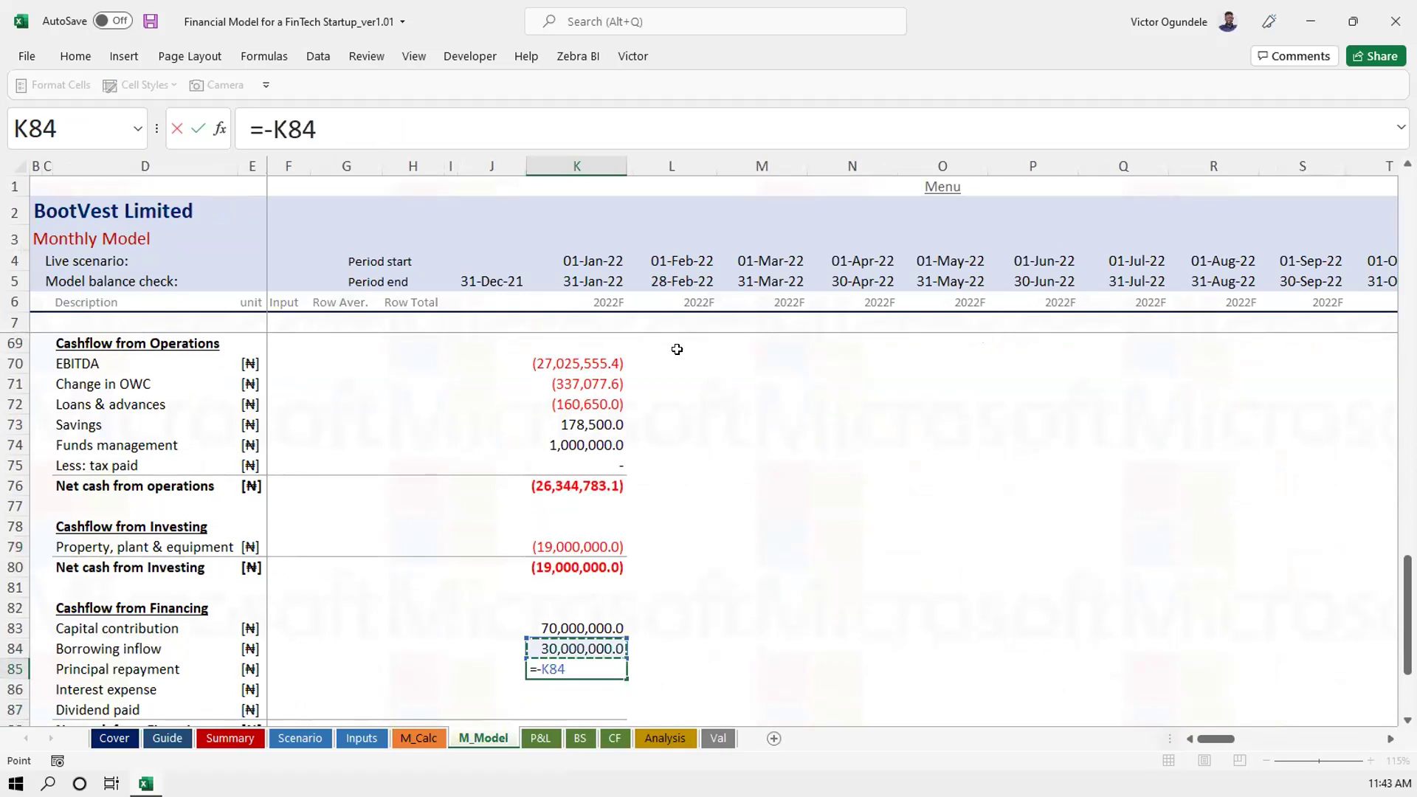
pyautogui.hotkey('ctrl', 'pageup')
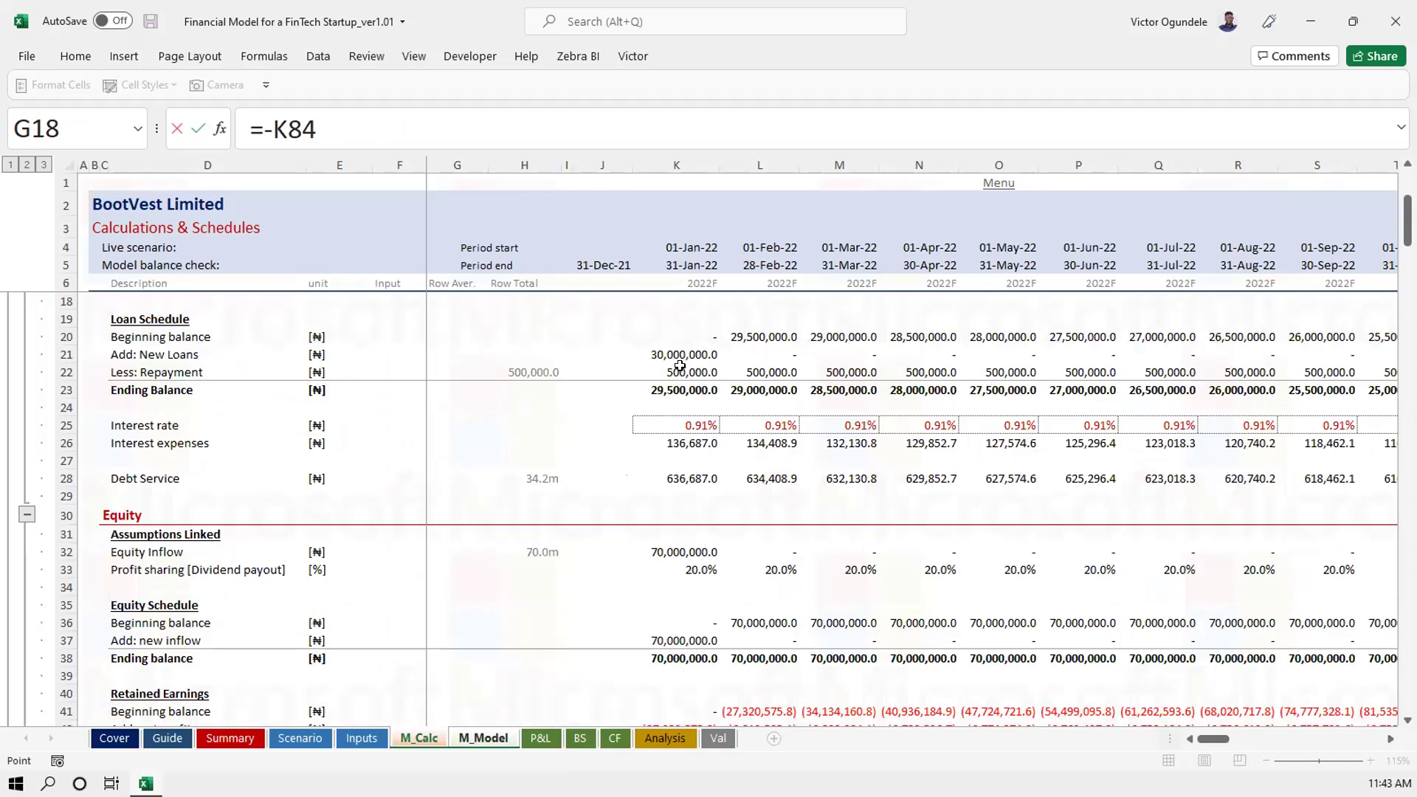
pyautogui.click(679, 366)
pyautogui.press('Return')
# Link the January 2022 interest expense cashflow in K86 to the income statement interest expense with =-K31
pyautogui.press('Down')
pyautogui.press('Up')
pyautogui.write('=')
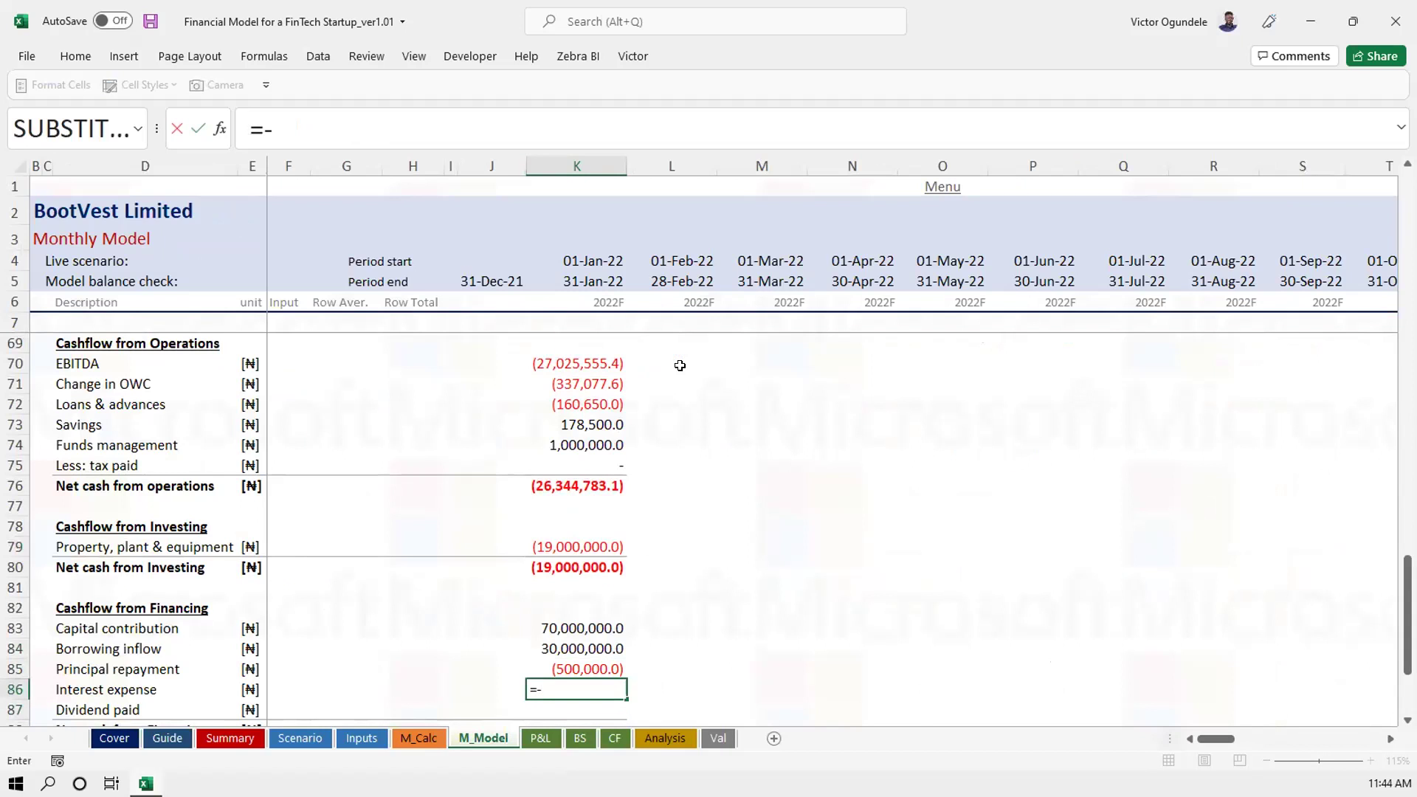
pyautogui.write('-')
pyautogui.press('pageup')
pyautogui.press('pageup')
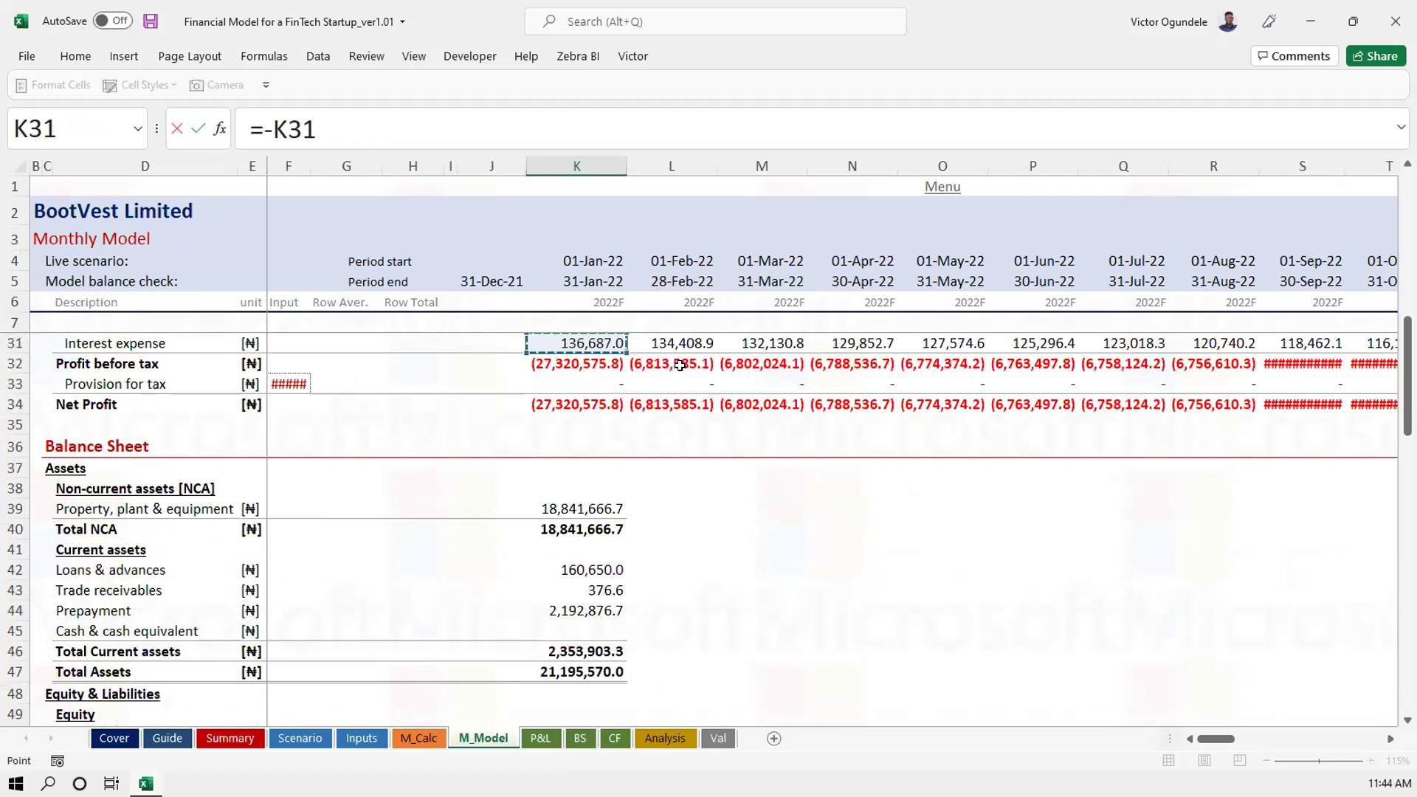
pyautogui.press('Up')
pyautogui.press('Up')
pyautogui.press('Down')
pyautogui.press('Down')
pyautogui.press('Return')
# Link the January 2022 dividend paid in K87 to =-M_Calc!K43 and total net cash from financing in K88
pyautogui.press('Return')
pyautogui.press('Up')
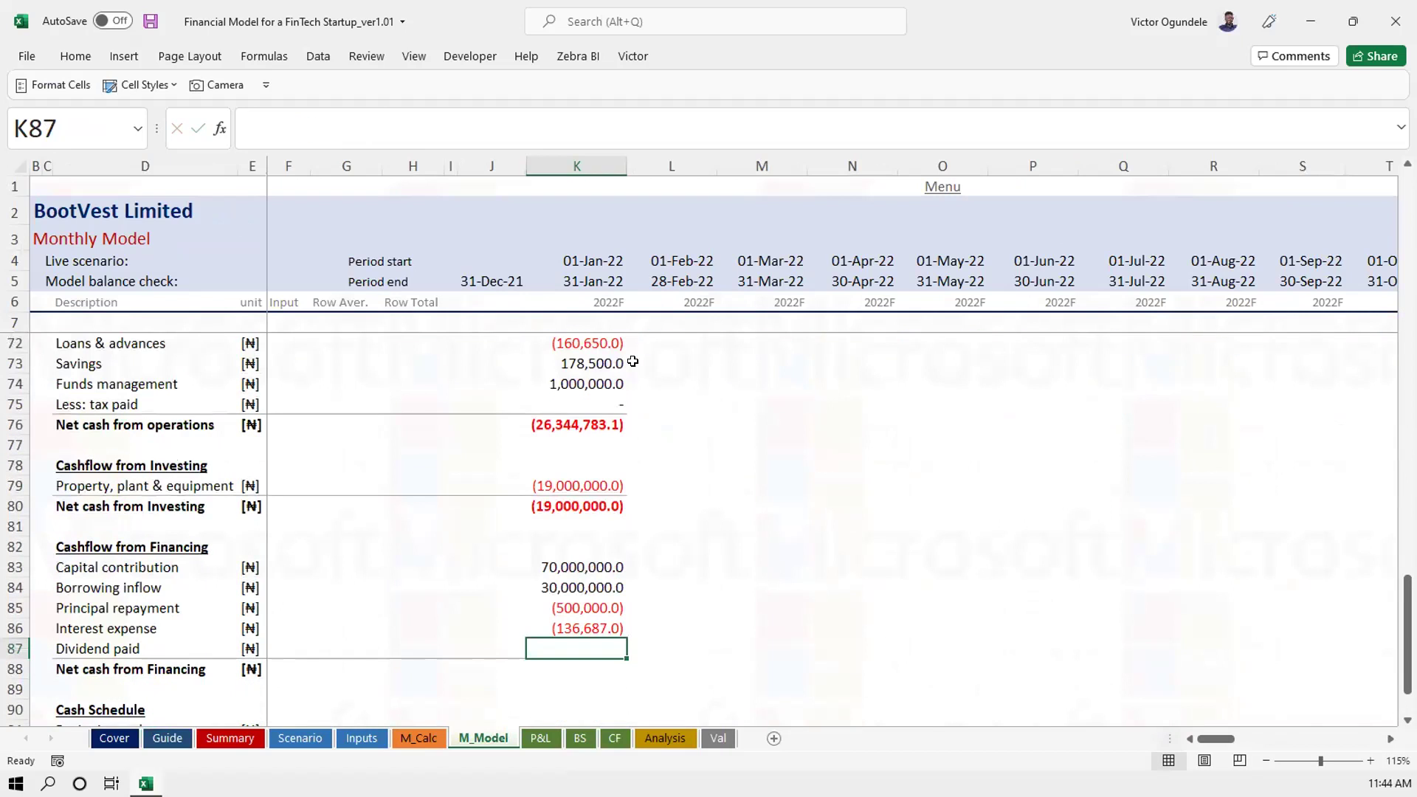
pyautogui.write('=-')
pyautogui.hotkey('ctrl', 'pageup')
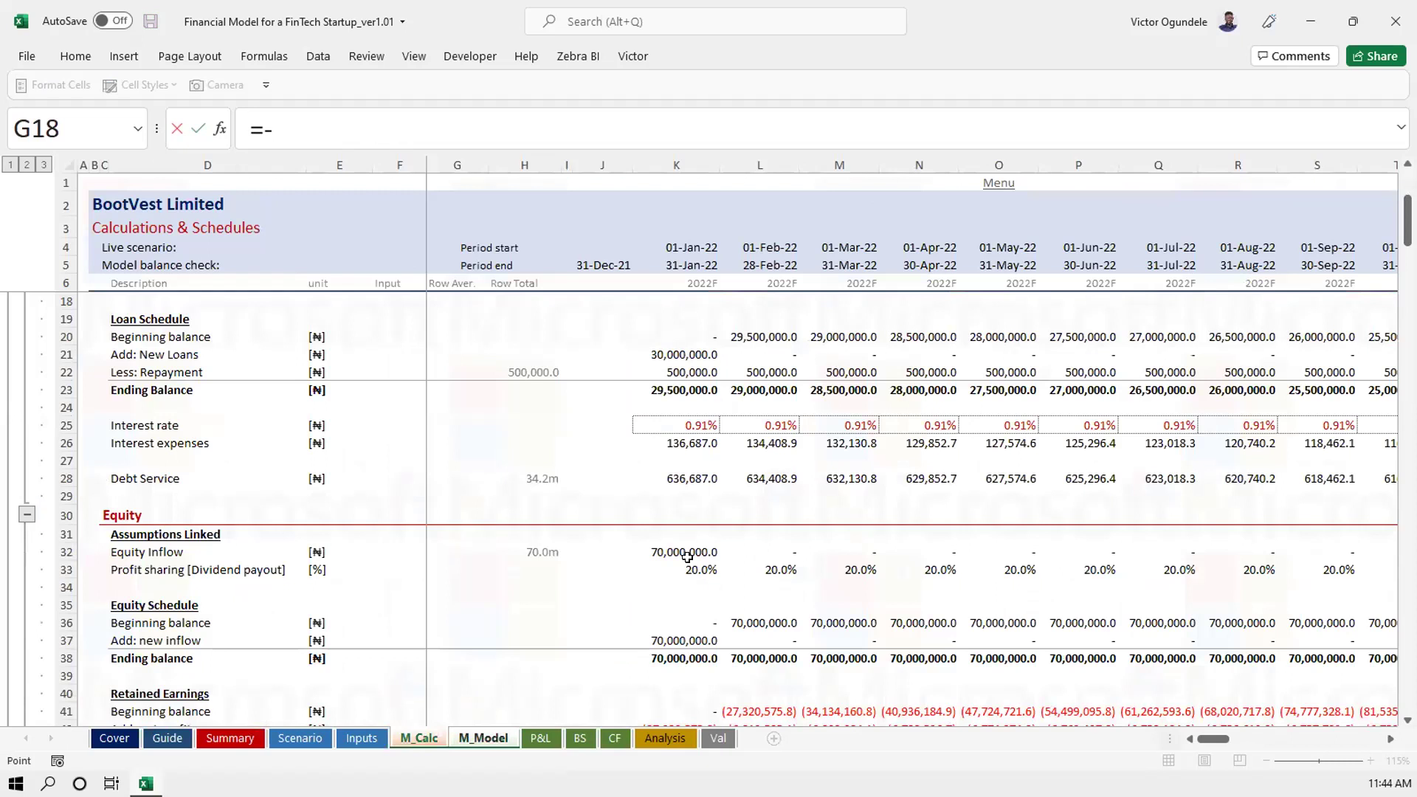
pyautogui.scroll(-3, 686, 558)
pyautogui.click(673, 583)
pyautogui.press('Return')
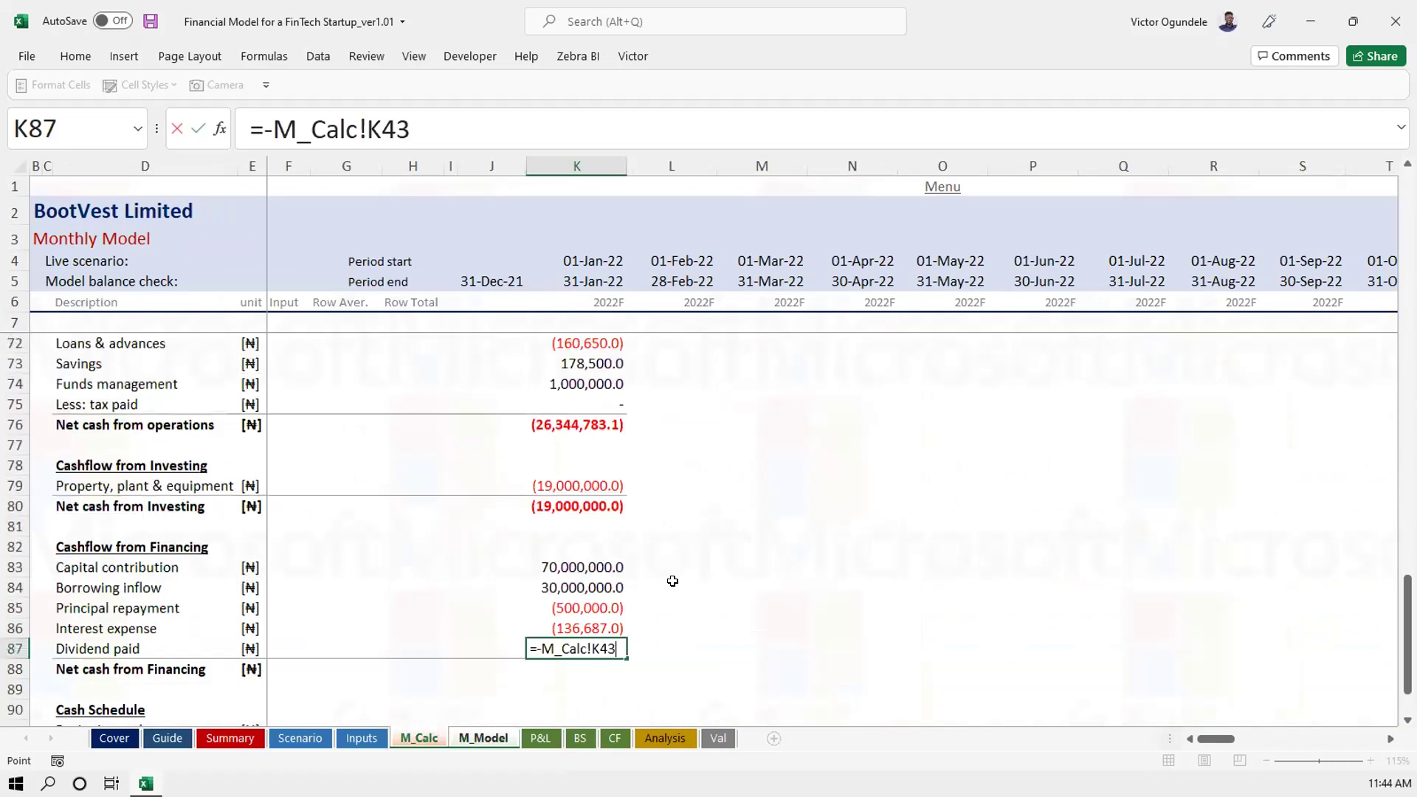
pyautogui.hotkey('alt', '=')
pyautogui.press('Return')
# Link the January 2022 beginning cash in K91 of the cash schedule to the prior period's ending balance
pyautogui.press('Down')
pyautogui.press('Down')
pyautogui.press('Down')
pyautogui.press('Down')
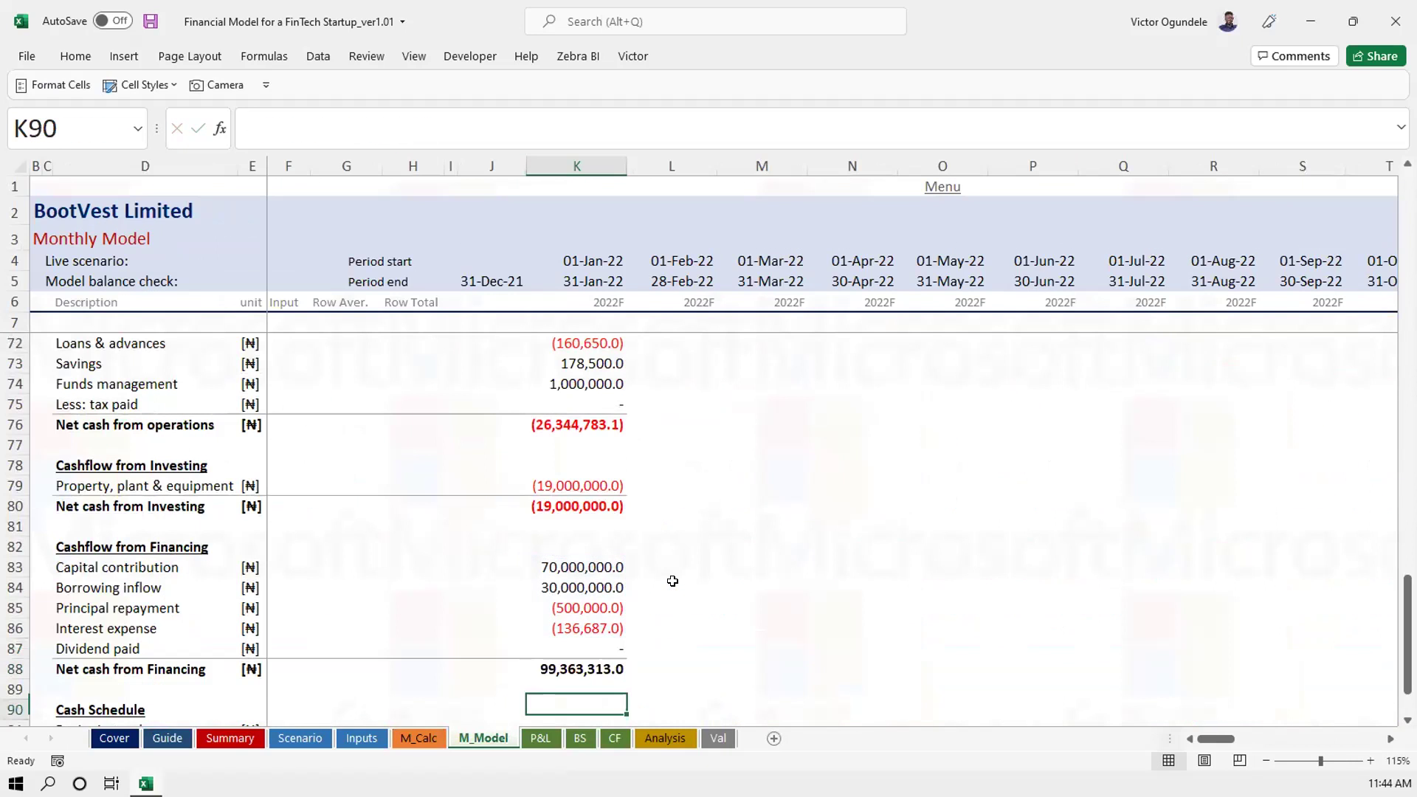
pyautogui.press('Up')
pyautogui.press('Up')
pyautogui.write('=')
pyautogui.press('Down')
pyautogui.press('Down')
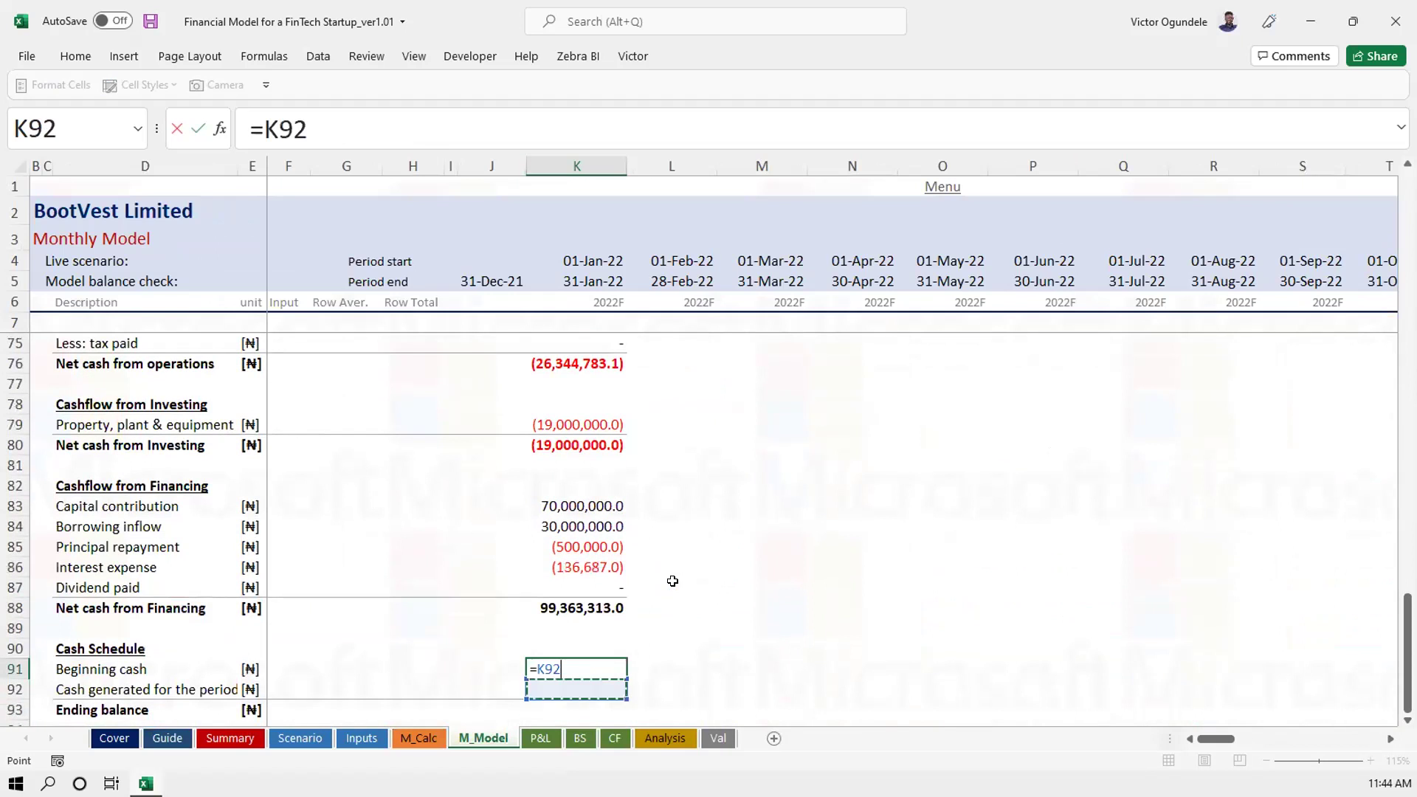
pyautogui.press('Return')
# Calculate the January 2022 ending cash balance in K93 by adding cash generated in K92 to beginning cash in K91
pyautogui.press('Down')
pyautogui.write('=')
pyautogui.press('Up')
pyautogui.press('Up')
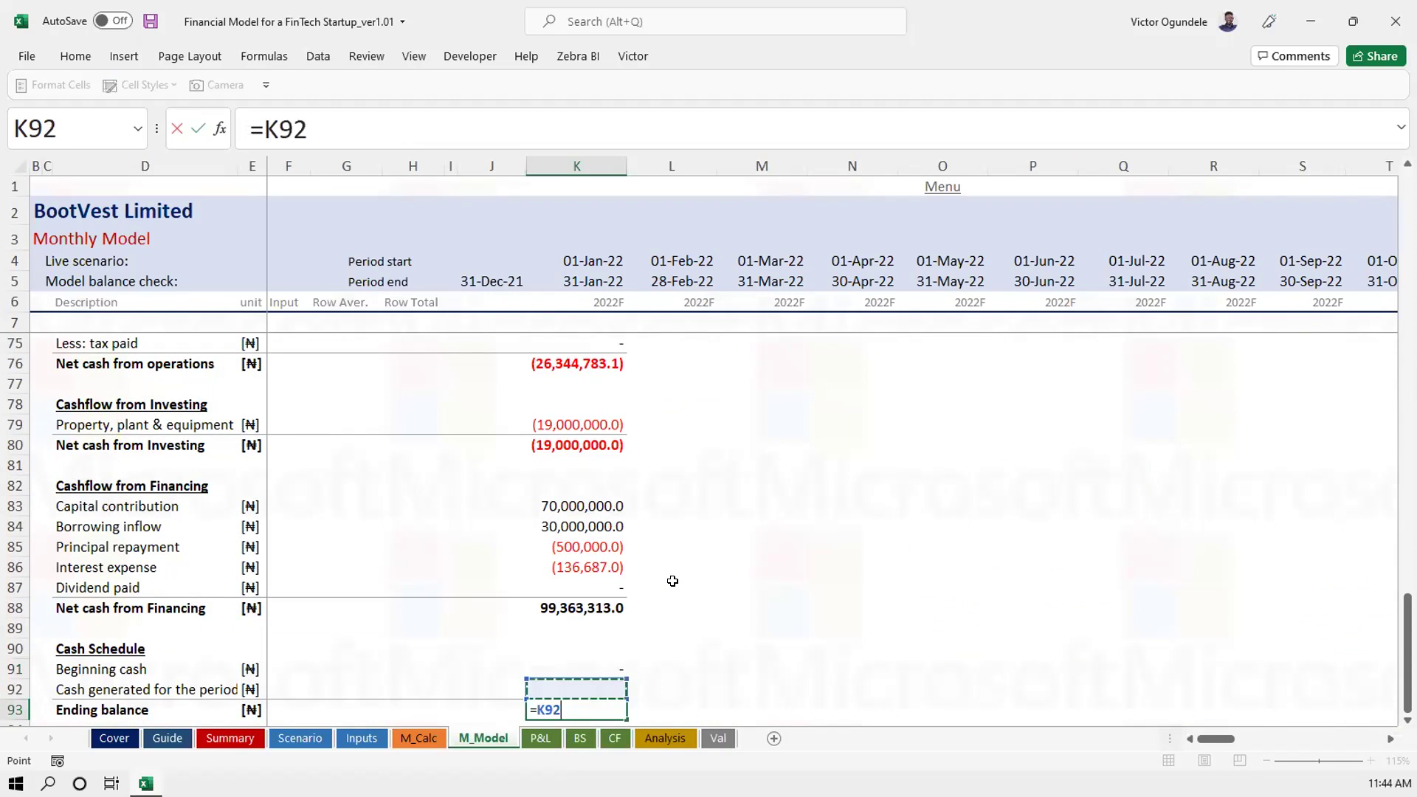
pyautogui.write('+')
pyautogui.press('Up')
pyautogui.press('Return')
# Calculate cash generated for the period in K92 with =K76+K80+K88 and save the workbook
pyautogui.press('Up')
pyautogui.press('Up')
pyautogui.write('=')
pyautogui.press('Up')
pyautogui.press('Up')
pyautogui.press('Up')
pyautogui.press('Up')
pyautogui.press('Up')
pyautogui.press('Up')
pyautogui.press('Up')
pyautogui.press('Up')
pyautogui.press('Up')
pyautogui.press('Up')
pyautogui.press('Up')
pyautogui.press('Up')
pyautogui.press('Up')
pyautogui.press('Up')
pyautogui.press('Up')
pyautogui.press('Up')
pyautogui.write('+')
pyautogui.press('Up')
pyautogui.press('Up')
pyautogui.press('Up')
pyautogui.press('Up')
pyautogui.press('Up')
pyautogui.press('Up')
pyautogui.press('Up')
pyautogui.press('Up')
pyautogui.press('Up')
pyautogui.press('Up')
pyautogui.press('Up')
pyautogui.press('Up')
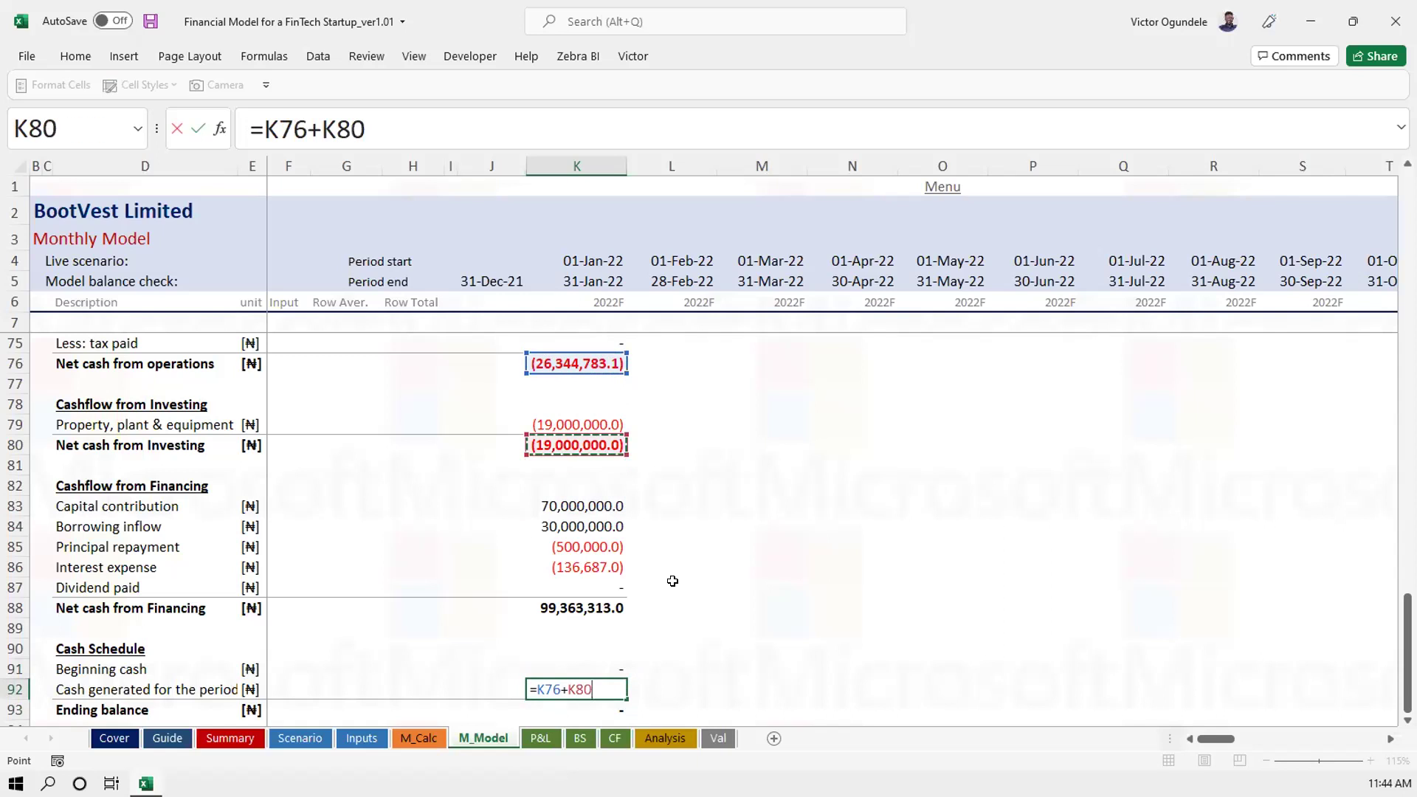
pyautogui.write('+')
pyautogui.press('Up')
pyautogui.press('Up')
pyautogui.press('Up')
pyautogui.press('Up')
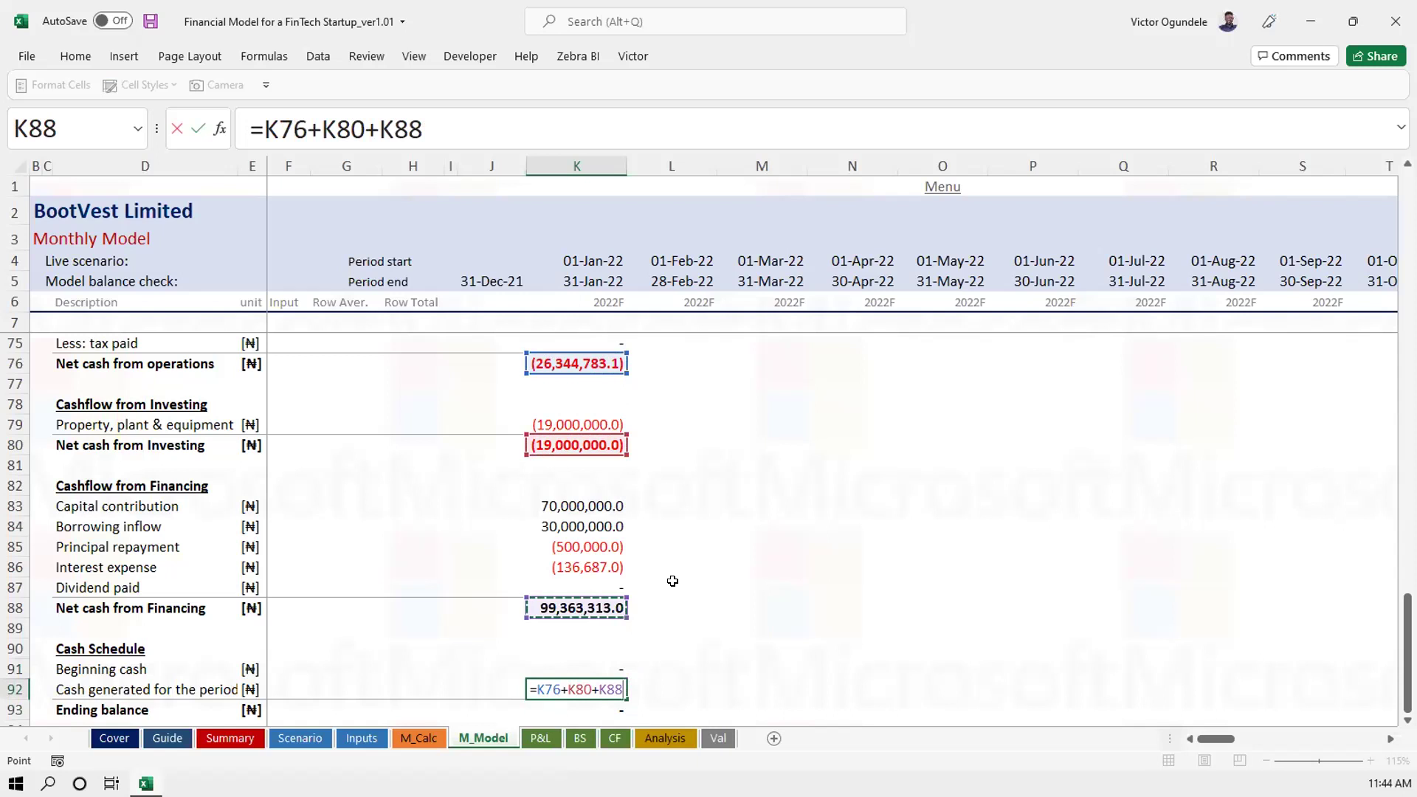
pyautogui.hotkey('ctrl', 'Return')
pyautogui.hotkey('ctrl', 's')
pyautogui.press('Up')
pyautogui.press('Up')
pyautogui.press('Up')
pyautogui.press('Up')
pyautogui.press('Up')
pyautogui.press('Up')
pyautogui.press('Up')
pyautogui.press('Up')
pyautogui.press('Up')
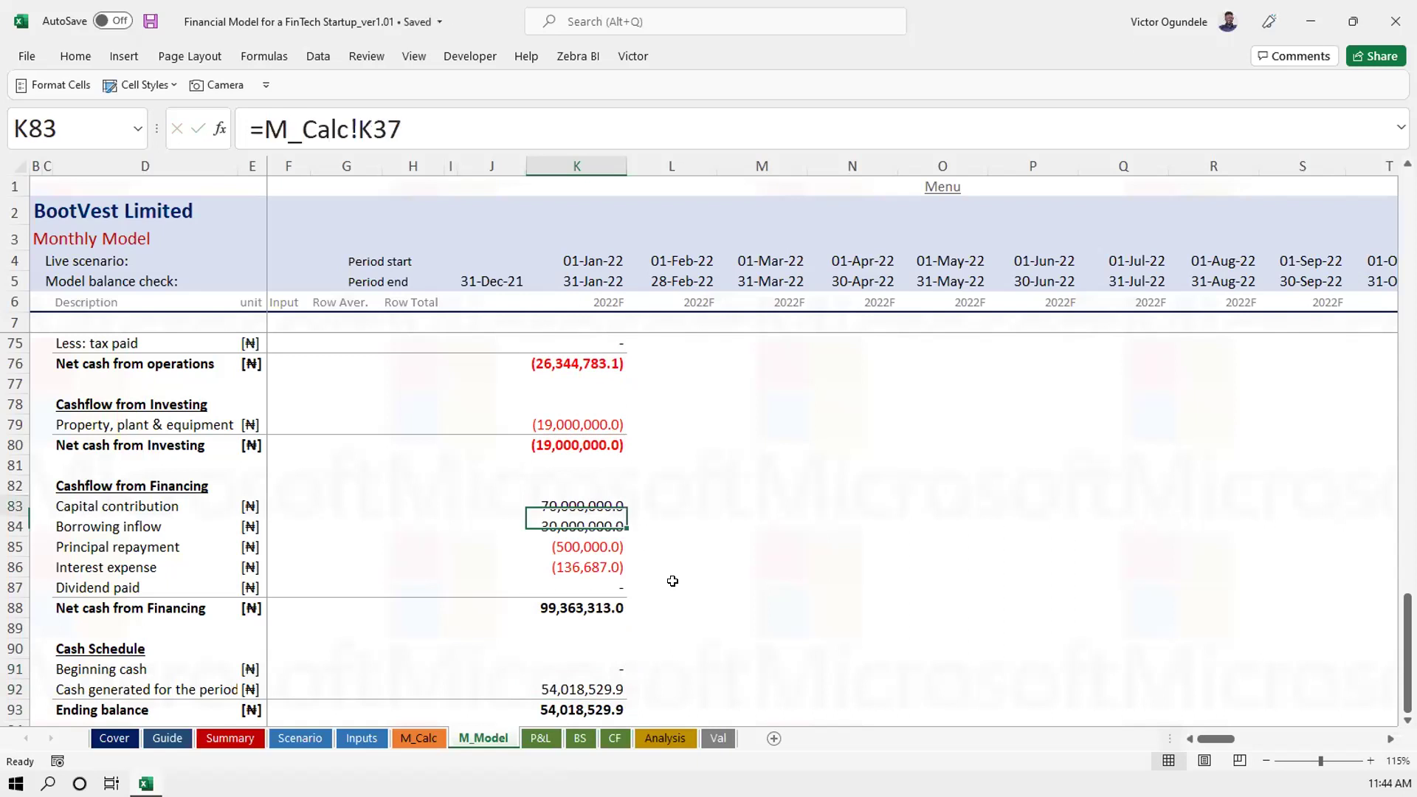
pyautogui.press('Up')
pyautogui.press('Up')
pyautogui.press('Up')
pyautogui.press('Up')
pyautogui.press('Up')
pyautogui.press('Up')
pyautogui.press('Up')
pyautogui.press('Up')
pyautogui.press('Up')
pyautogui.press('Up')
pyautogui.press('Up')
pyautogui.press('Up')
pyautogui.press('Up')
pyautogui.press('Up')
pyautogui.press('Up')
pyautogui.press('Up')
pyautogui.press('Up')
pyautogui.press('Up')
pyautogui.press('Up')
pyautogui.press('Up')
pyautogui.press('Up')
pyautogui.press('Up')
pyautogui.press('Up')
pyautogui.press('Up')
pyautogui.press('Up')
pyautogui.press('Up')
pyautogui.press('Up')
pyautogui.press('Up')
pyautogui.press('Up')
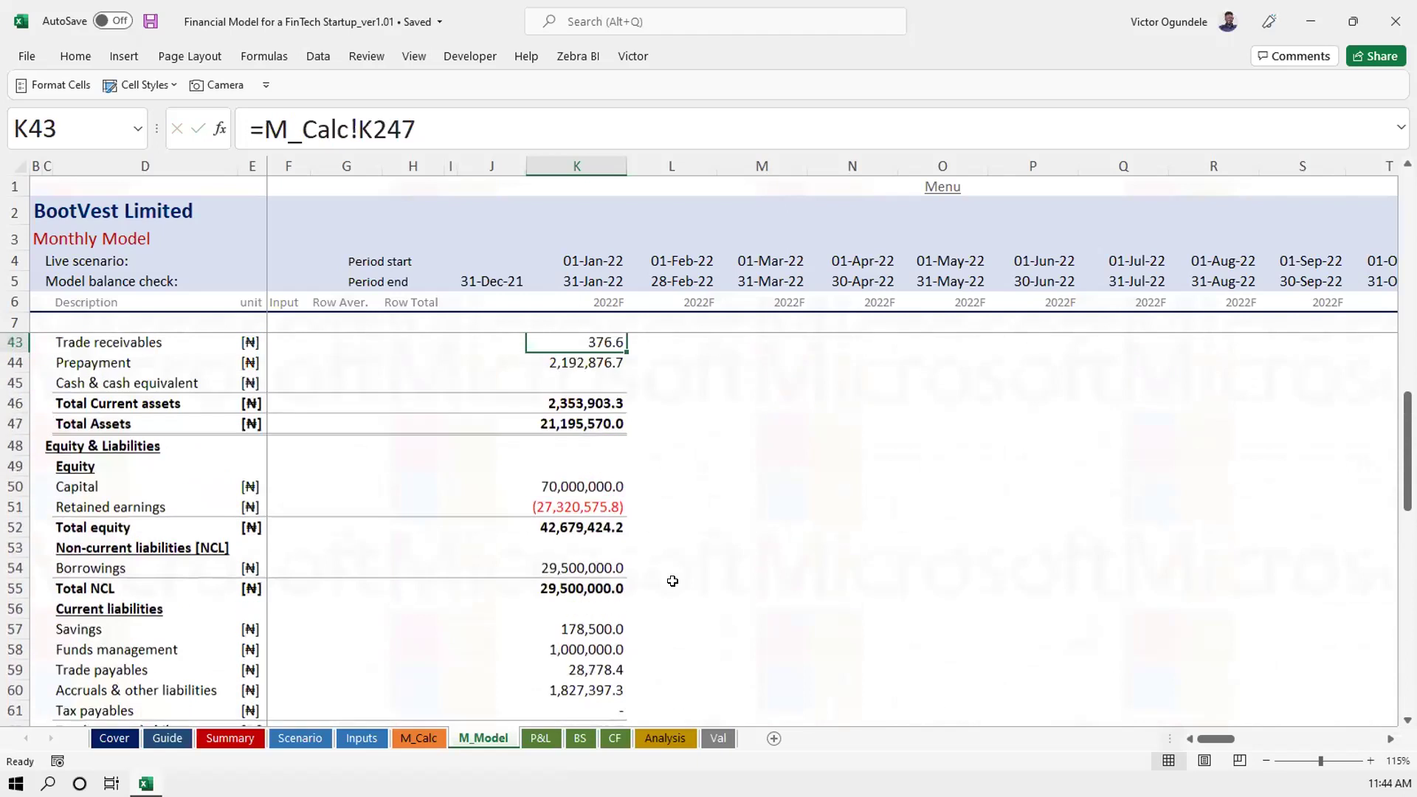
pyautogui.press('Down')
pyautogui.press('Down')
pyautogui.write('=')
pyautogui.press('Down')
pyautogui.press('Down')
pyautogui.press('Down')
pyautogui.press('Down')
pyautogui.press('Down')
pyautogui.press('Down')
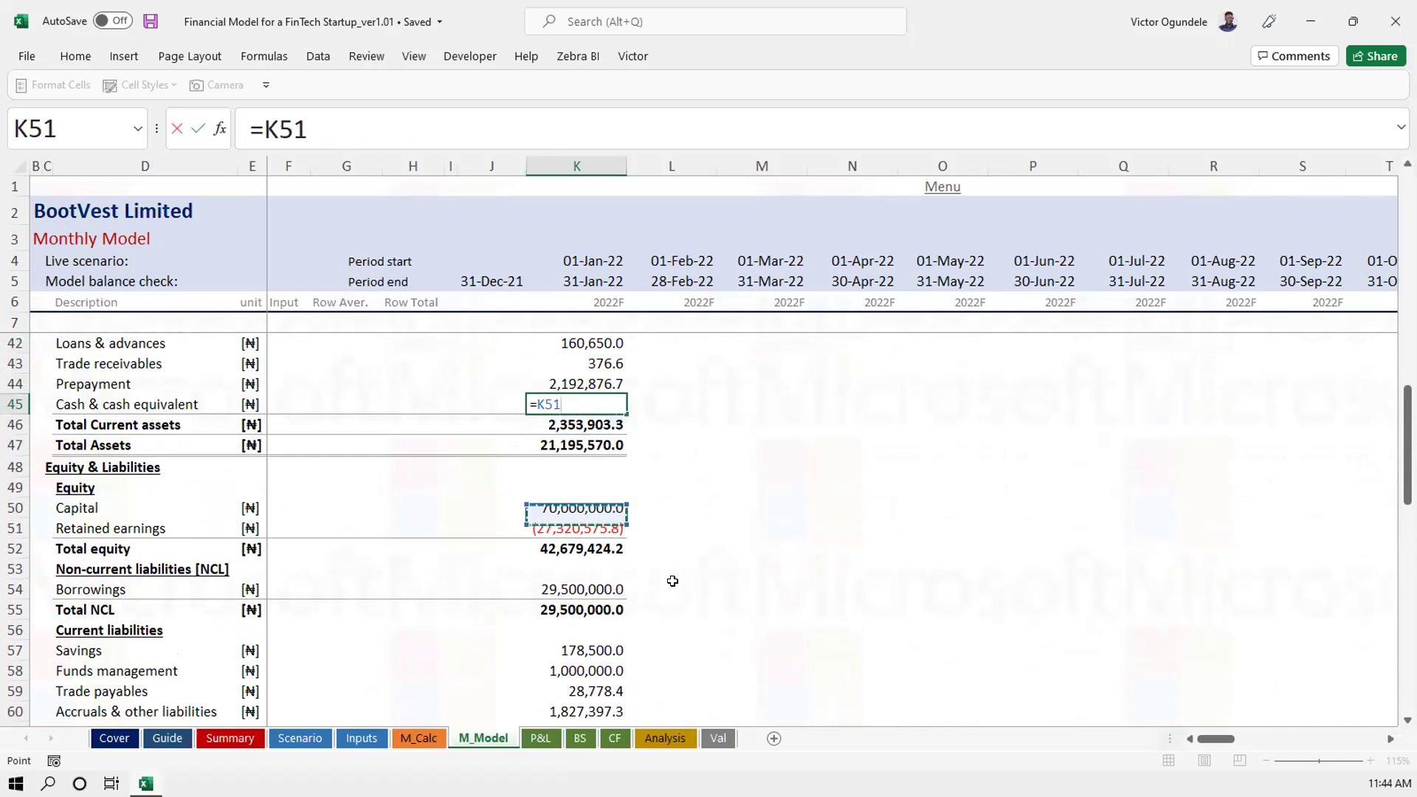
pyautogui.press('Down')
pyautogui.press('Down')
pyautogui.press('Down')
pyautogui.press('Down')
pyautogui.press('Down')
pyautogui.press('Down')
pyautogui.press('Down')
pyautogui.press('Down')
pyautogui.press('Down')
pyautogui.press('Down')
pyautogui.press('Down')
pyautogui.press('Down')
pyautogui.press('Down')
pyautogui.press('Down')
pyautogui.press('Down')
pyautogui.press('Down')
pyautogui.press('Down')
pyautogui.press('Down')
pyautogui.press('Down')
pyautogui.press('Down')
pyautogui.press('Down')
pyautogui.press('Down')
pyautogui.press('Down')
pyautogui.press('Down')
pyautogui.press('Escape')
pyautogui.press('Up')
pyautogui.press('Up')
pyautogui.press('Up')
pyautogui.press('Up')
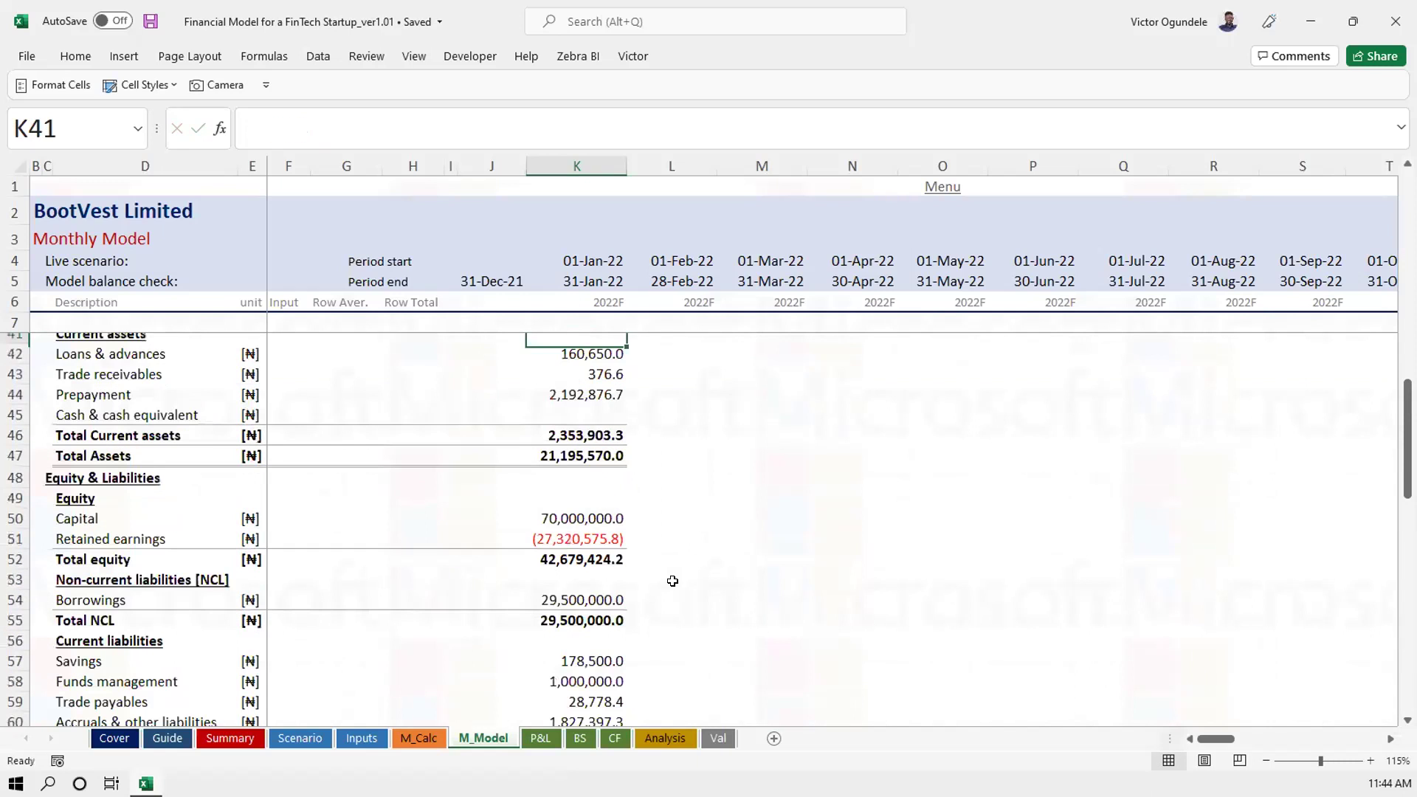
pyautogui.press('Down')
pyautogui.press('Down')
pyautogui.press('Down')
pyautogui.press('Down')
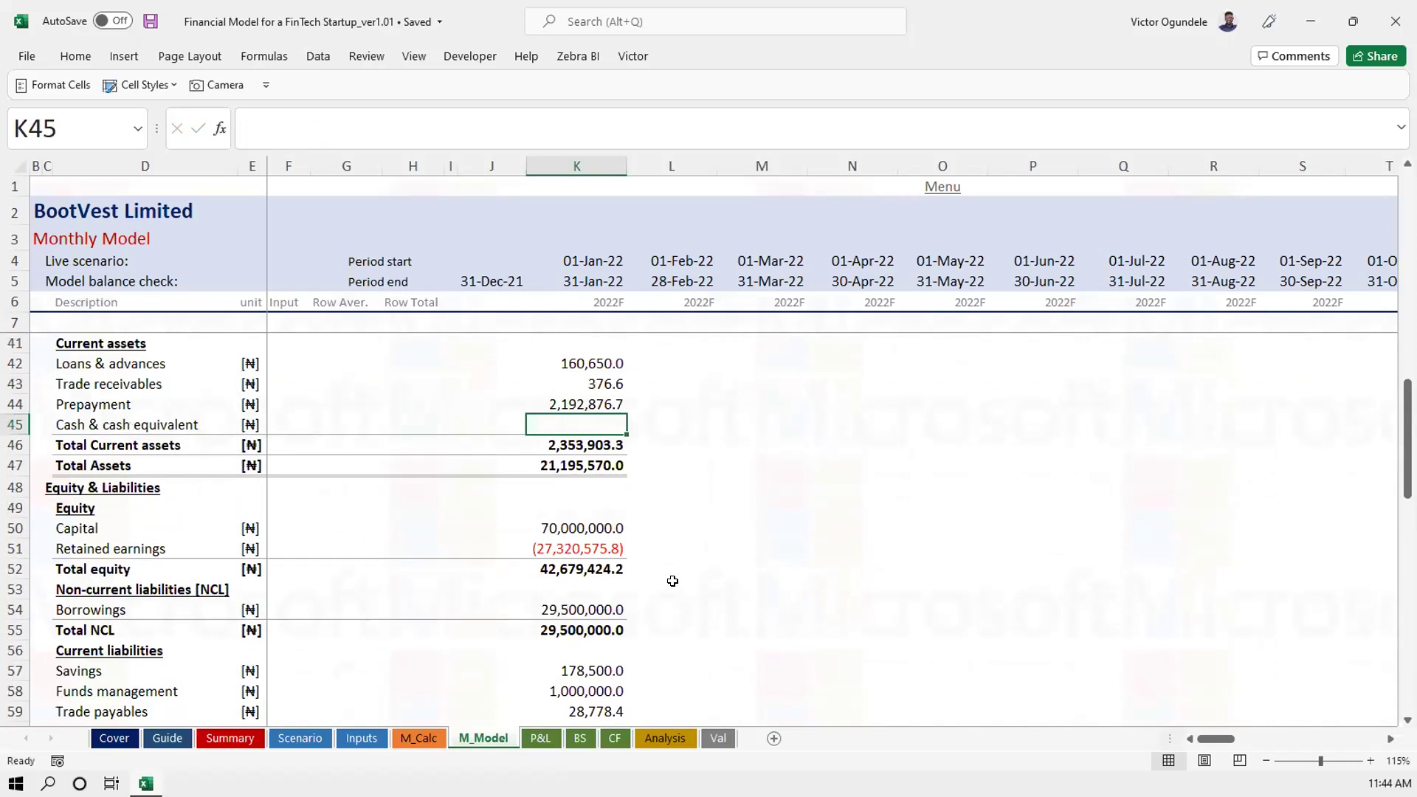
# Reverse the sign of the January 2022 ending cash balance in K93 with =-(K91+K92) and save the workbook
pyautogui.press('Down')
pyautogui.press('Down')
pyautogui.press('Down')
pyautogui.press('Down')
pyautogui.press('Down')
pyautogui.press('Down')
pyautogui.press('Down')
pyautogui.press('Down')
pyautogui.press('Down')
pyautogui.press('Down')
pyautogui.press('Down')
pyautogui.press('Down')
pyautogui.press('Down')
pyautogui.press('Down')
pyautogui.press('Down')
pyautogui.press('Down')
pyautogui.press('Down')
pyautogui.press('Down')
pyautogui.press('Down')
pyautogui.press('Down')
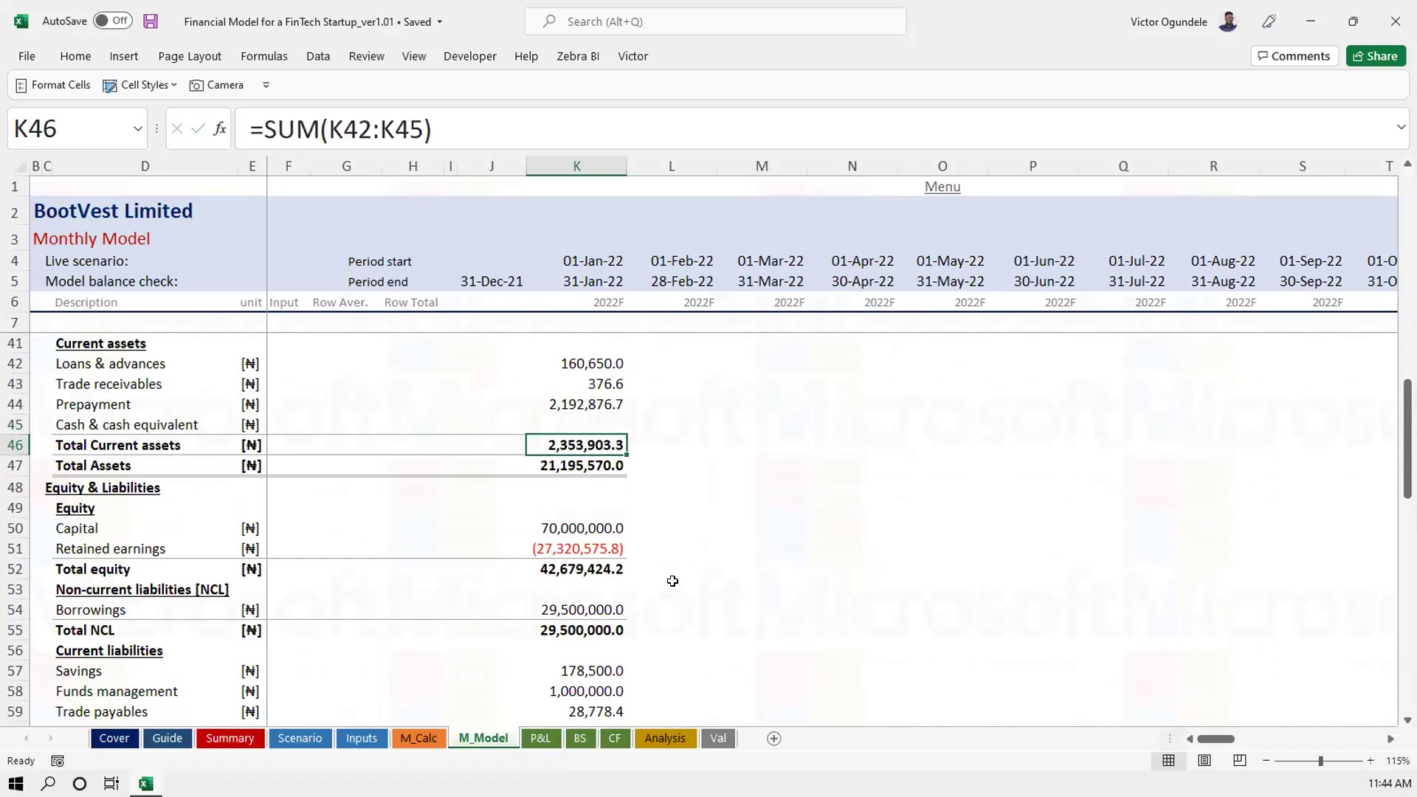
pyautogui.press('Down')
pyautogui.press('Down')
pyautogui.press('Down')
pyautogui.press('Down')
pyautogui.press('Down')
pyautogui.press('Down')
pyautogui.press('Down')
pyautogui.press('Down')
pyautogui.press('Down')
pyautogui.press('Down')
pyautogui.press('Down')
pyautogui.press('Down')
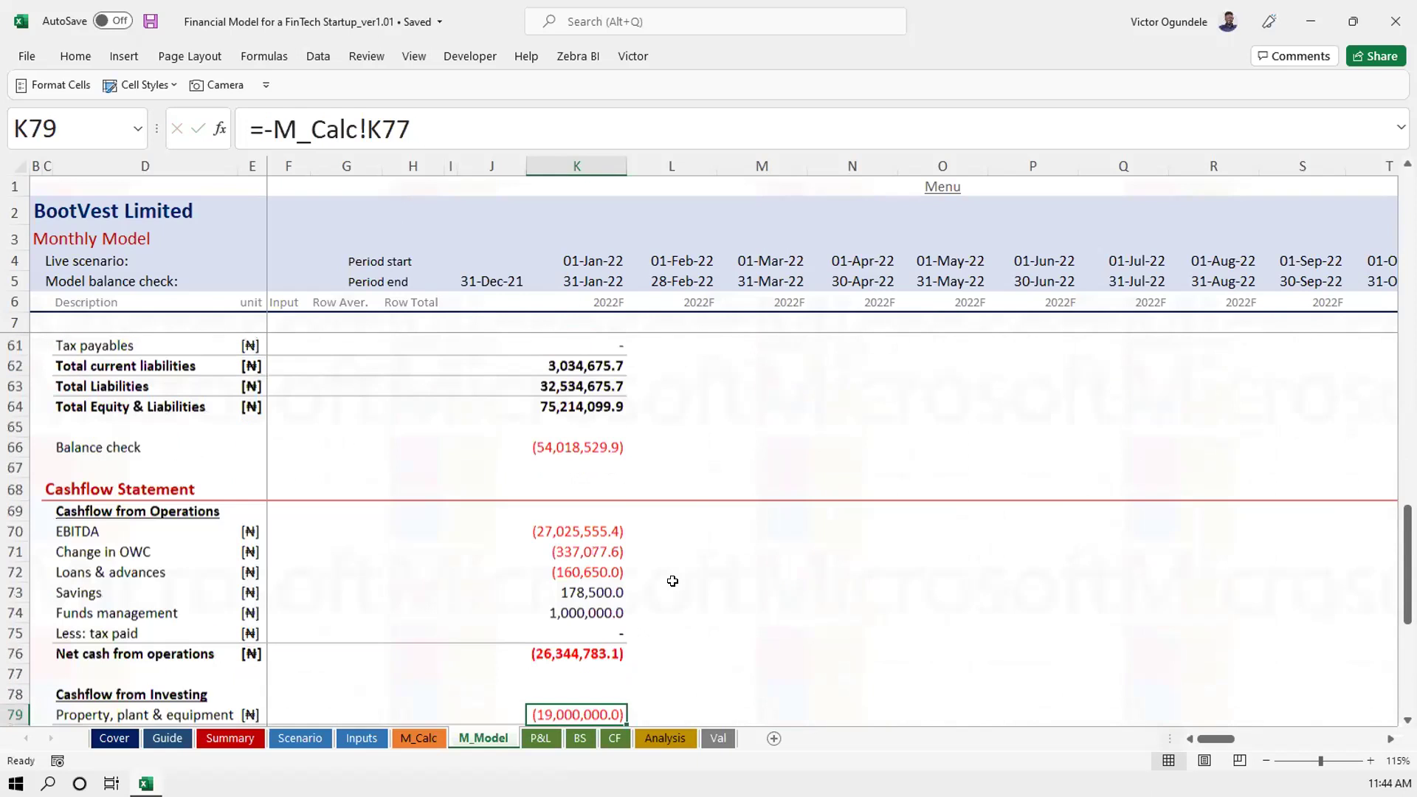
pyautogui.press('Down')
pyautogui.press('Down')
pyautogui.press('Down')
pyautogui.press('Down')
pyautogui.press('Down')
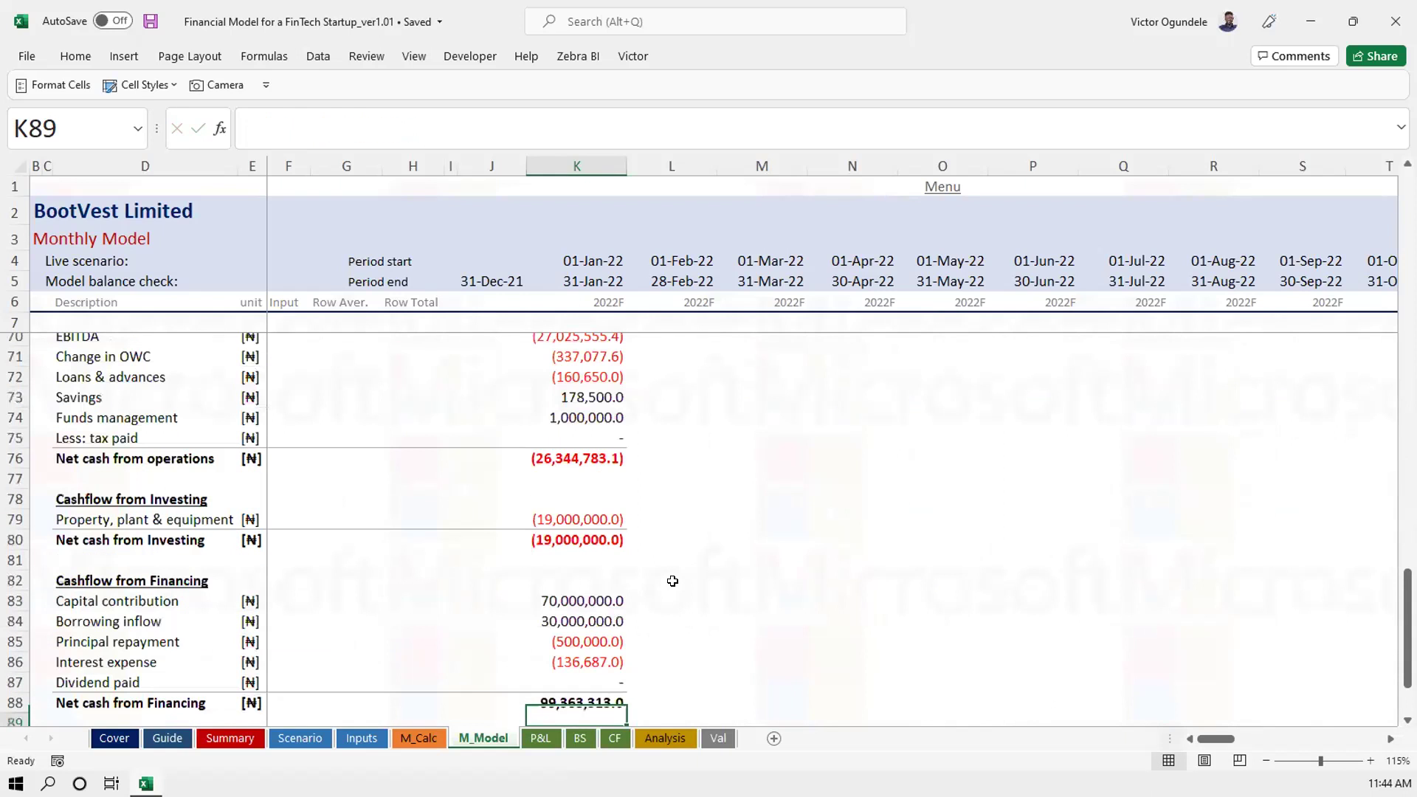
pyautogui.press('Down')
pyautogui.press('Down')
pyautogui.press('Down')
pyautogui.press('Down')
pyautogui.press('Down')
pyautogui.press('Up')
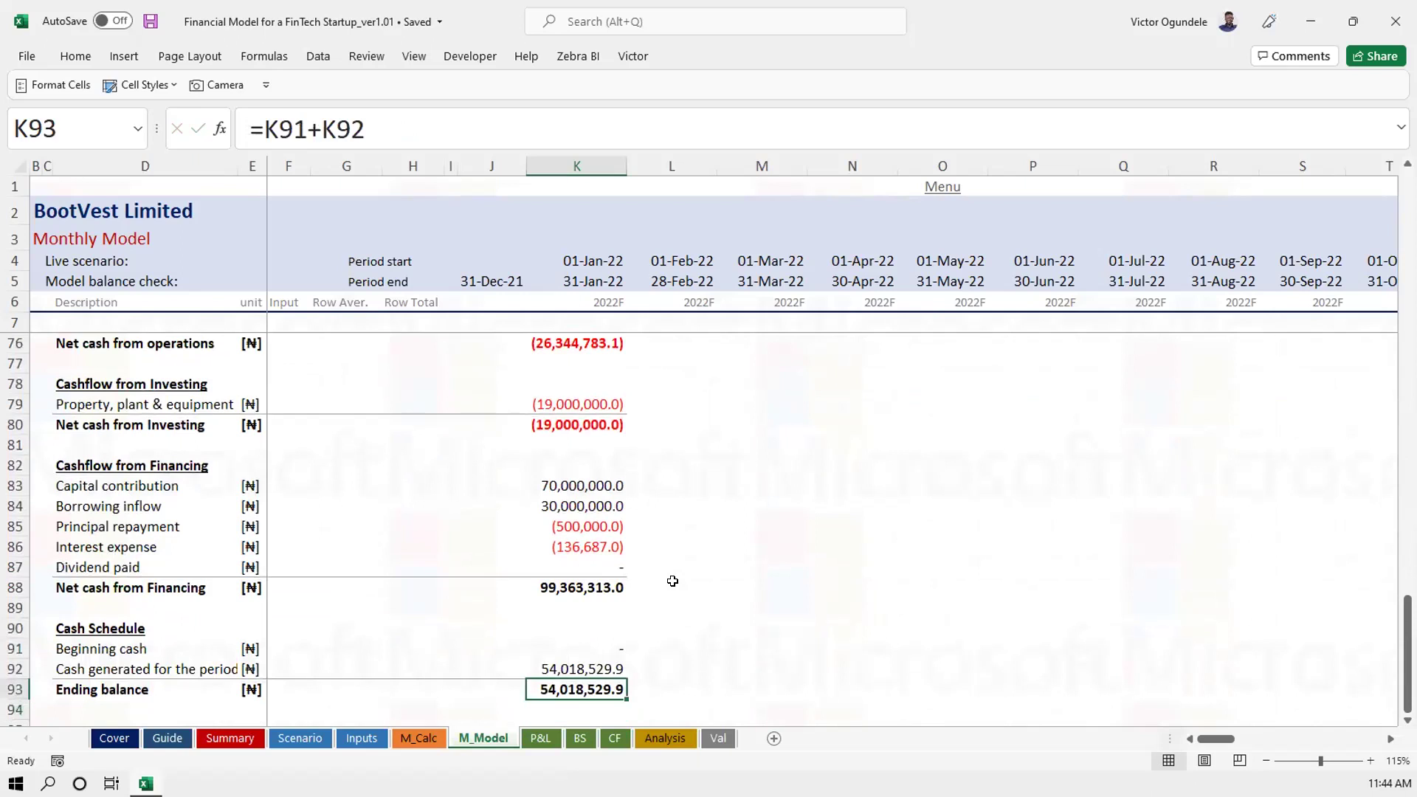
pyautogui.press('F2')
pyautogui.press('Home')
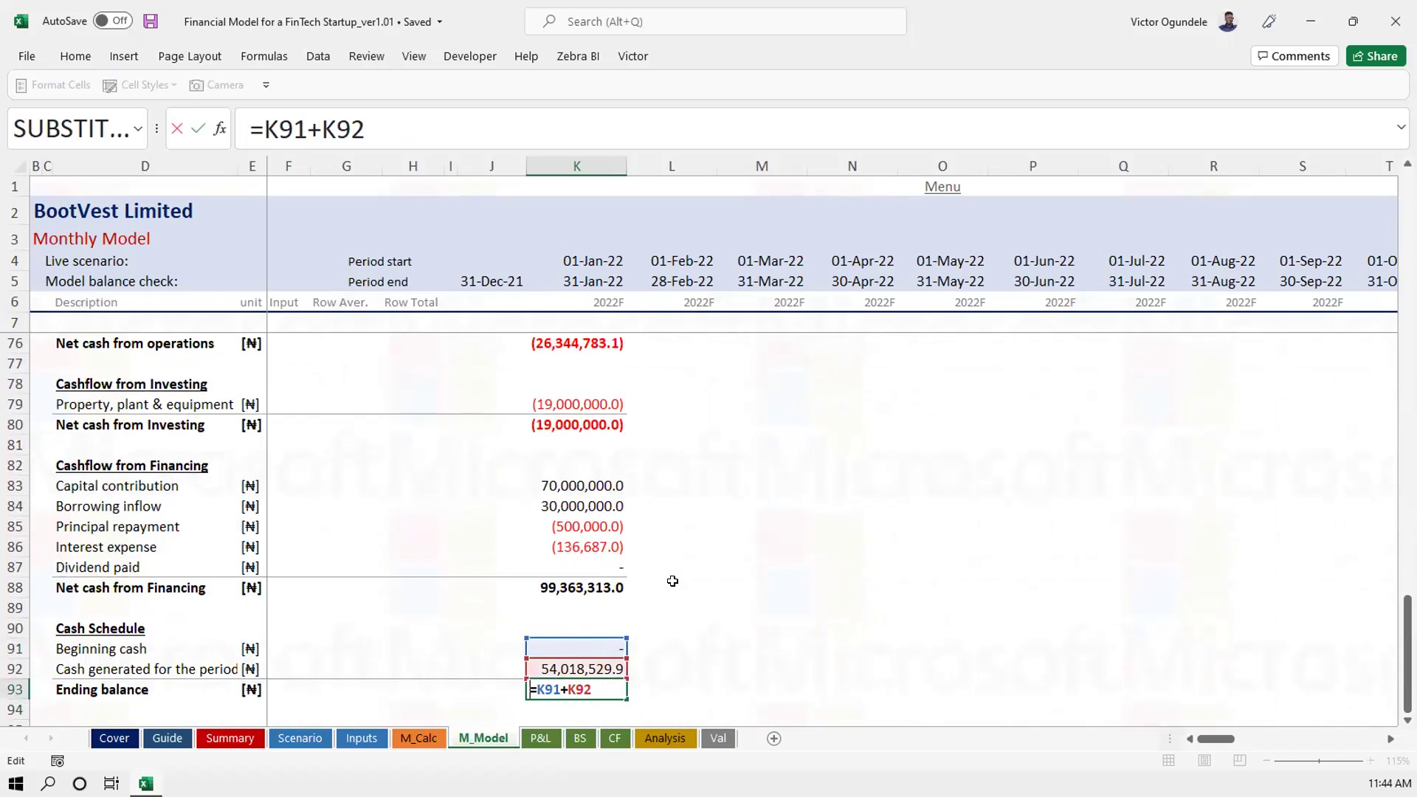
pyautogui.press('Return')
pyautogui.press('Up')
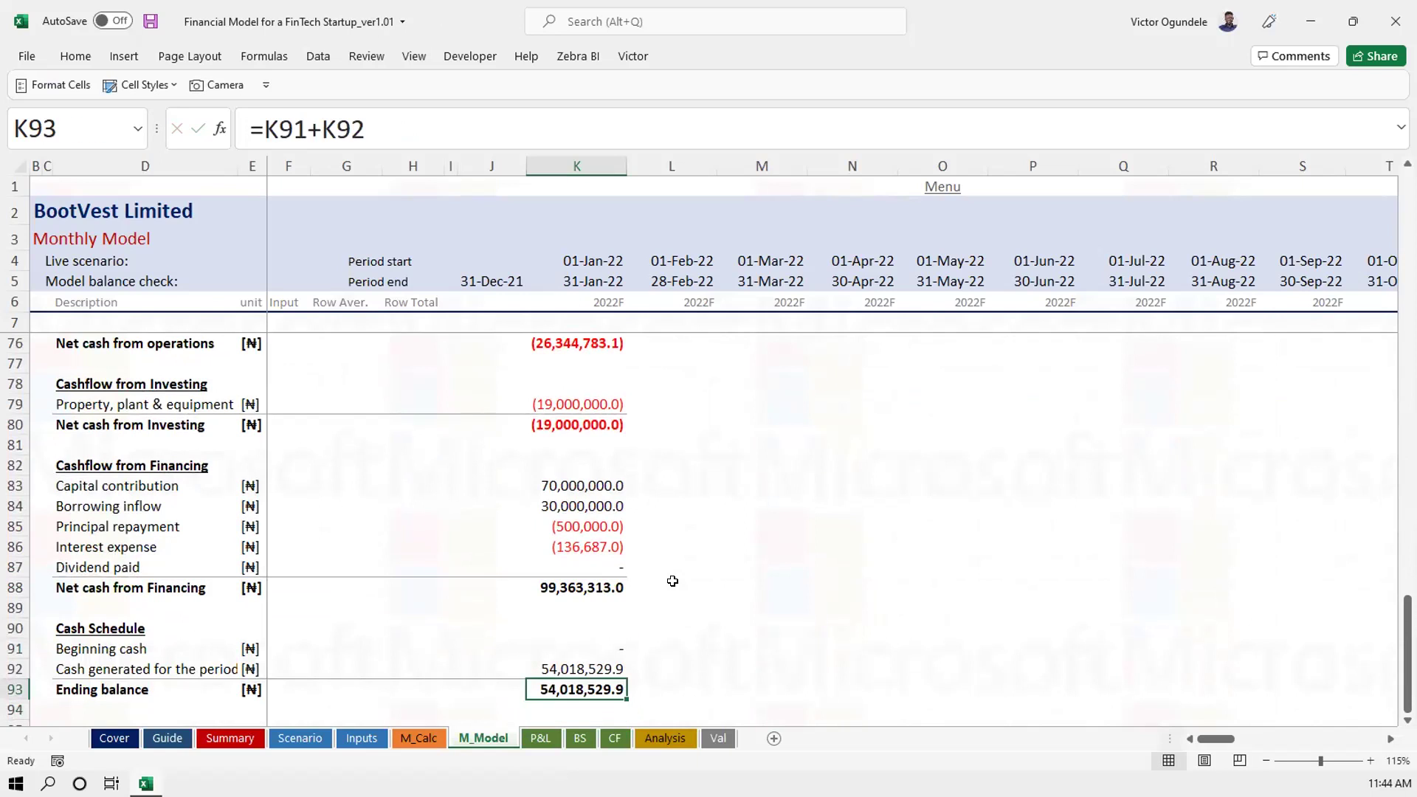
pyautogui.click(265, 131)
pyautogui.write('(')
pyautogui.write(')')
pyautogui.click(258, 127)
pyautogui.write('-')
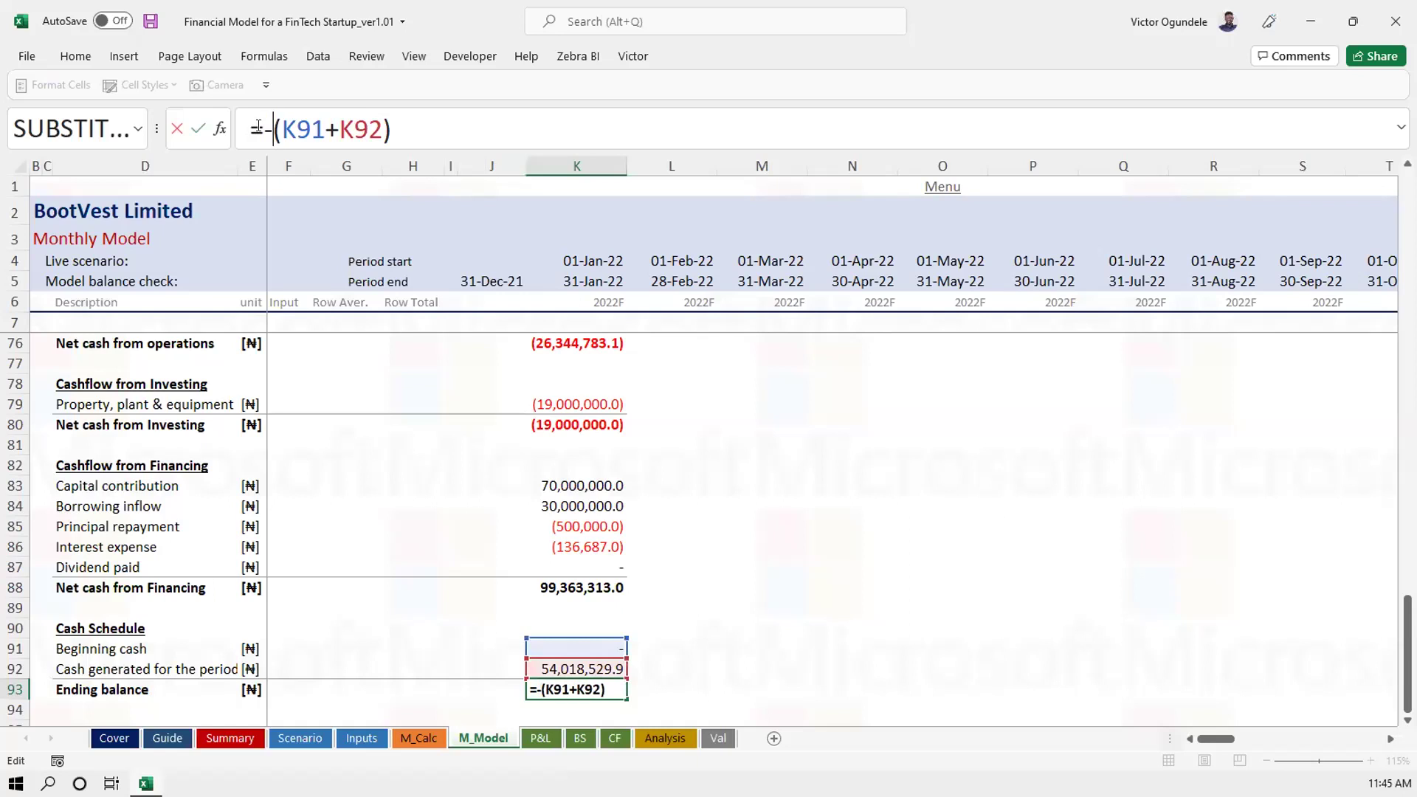
pyautogui.hotkey('ctrl', 's')
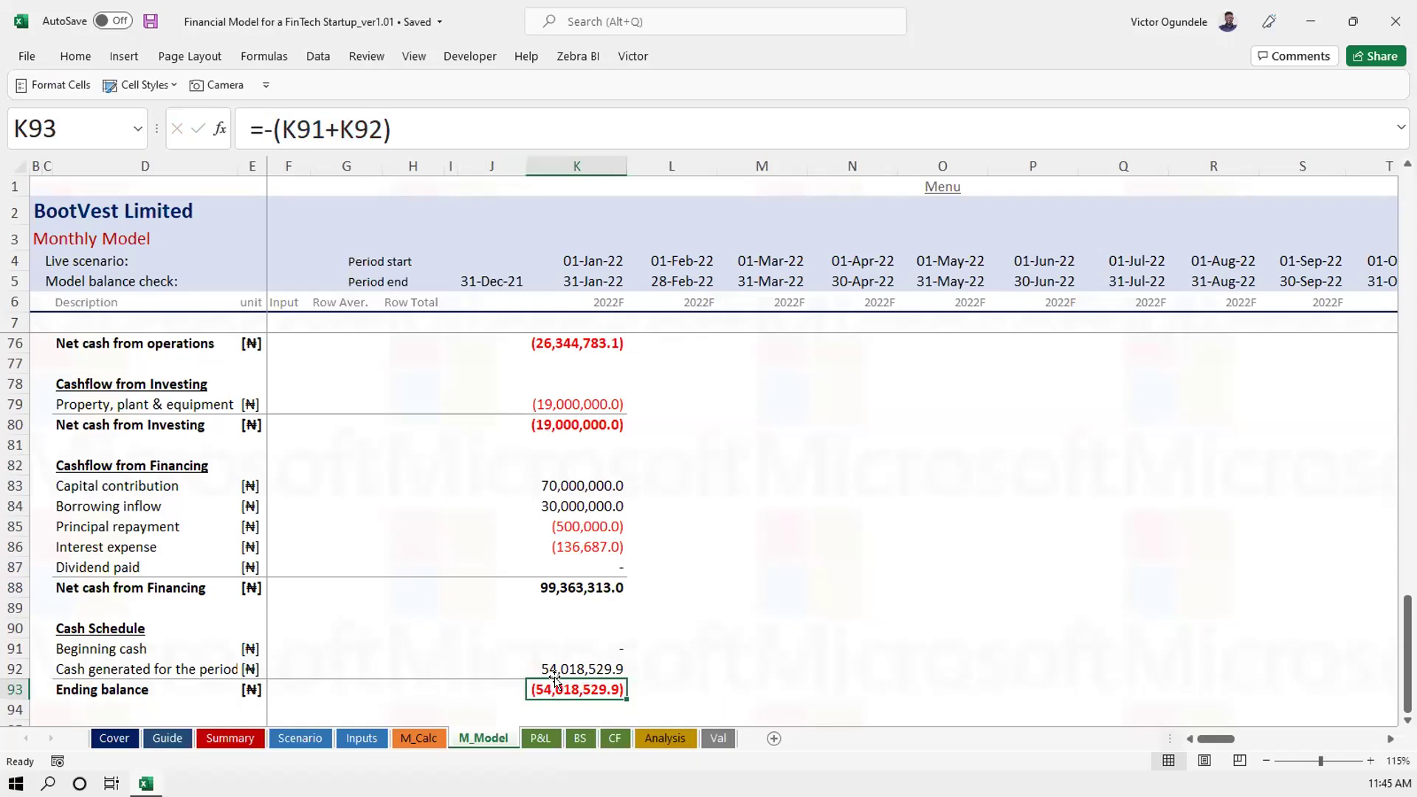
# Link the January 2022 cash & cash equivalent in K45 of the balance sheet to the cash schedule's ending balance with =K93
pyautogui.scroll(-1, 550, 682)
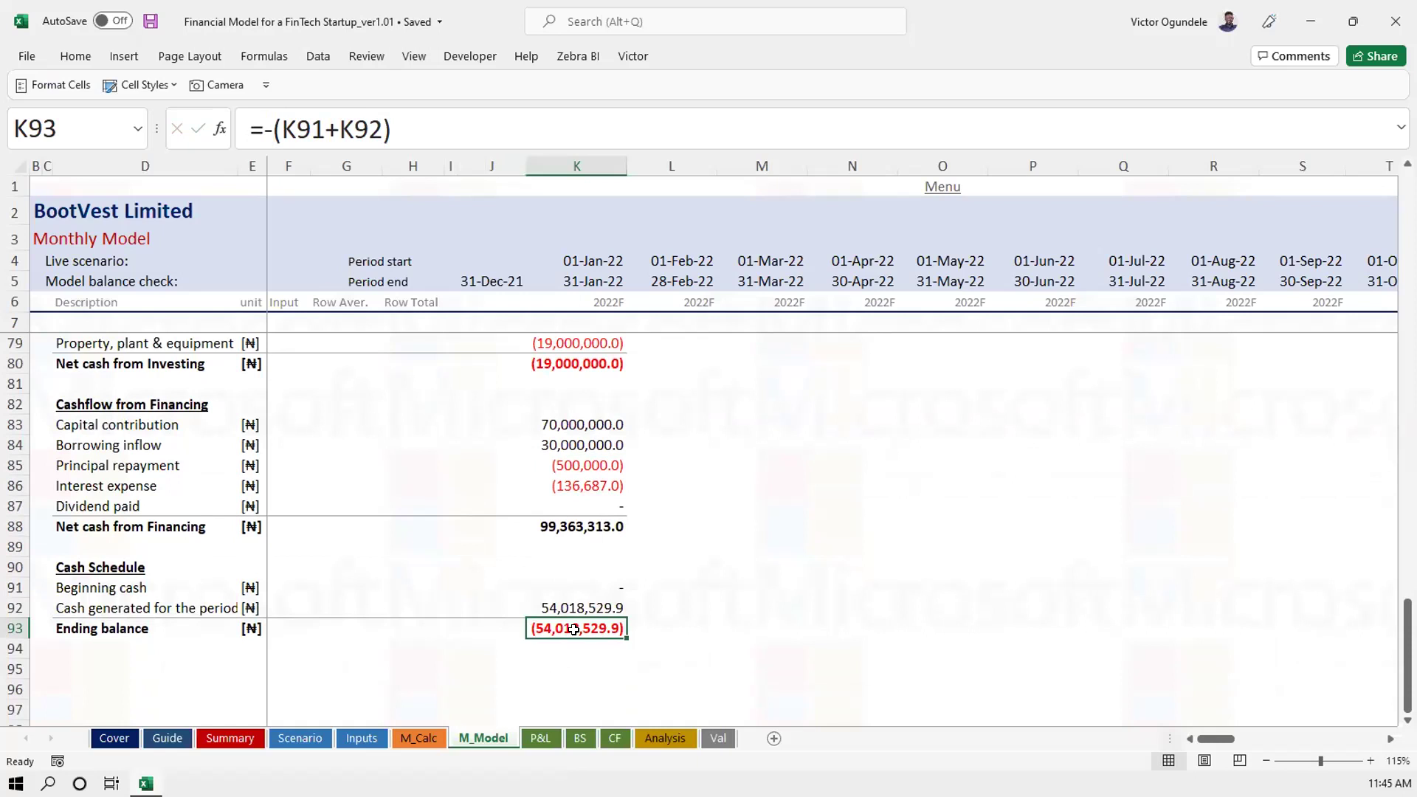
pyautogui.scroll(13, 579, 581)
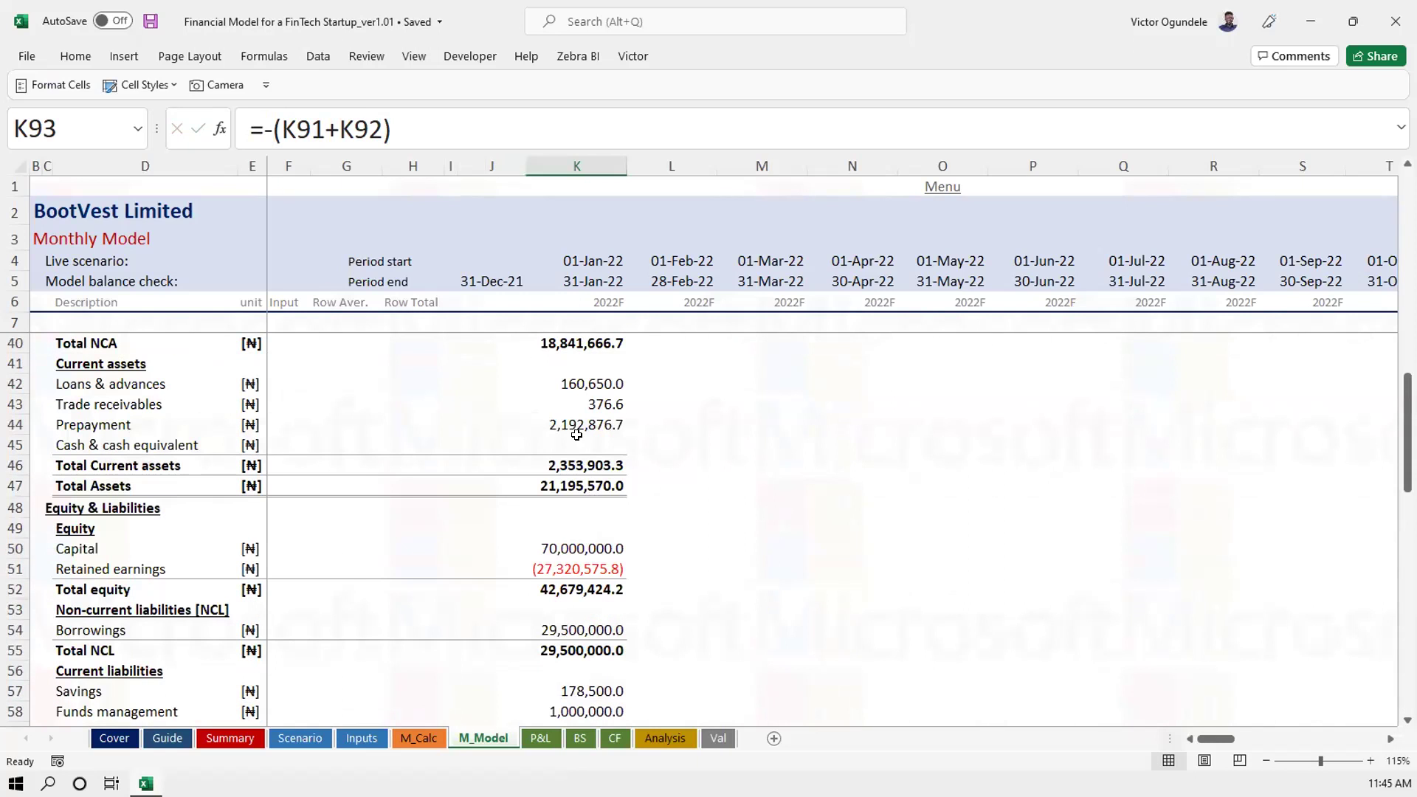
pyautogui.click(578, 446)
pyautogui.write('=')
pyautogui.scroll(-9, 577, 446)
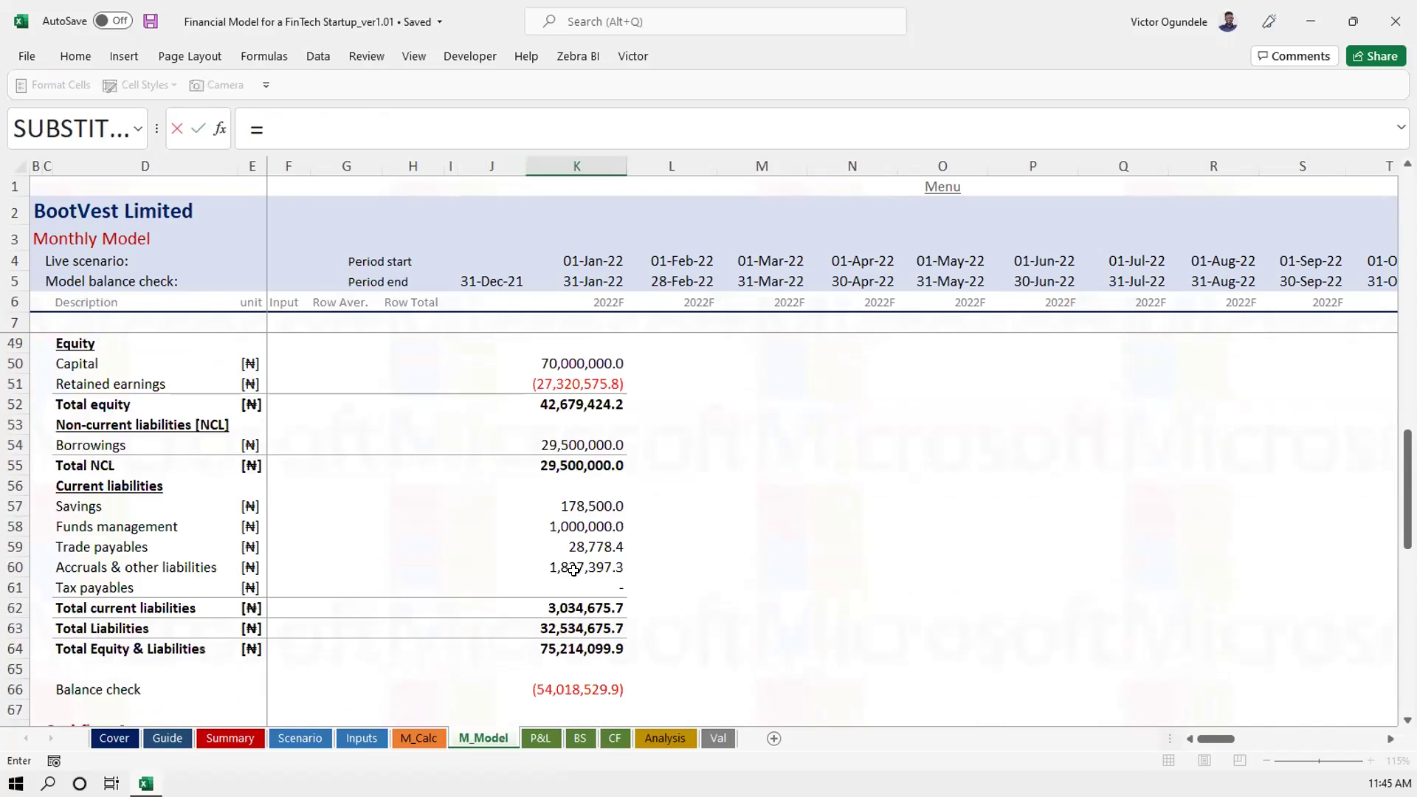
pyautogui.scroll(-3, 559, 706)
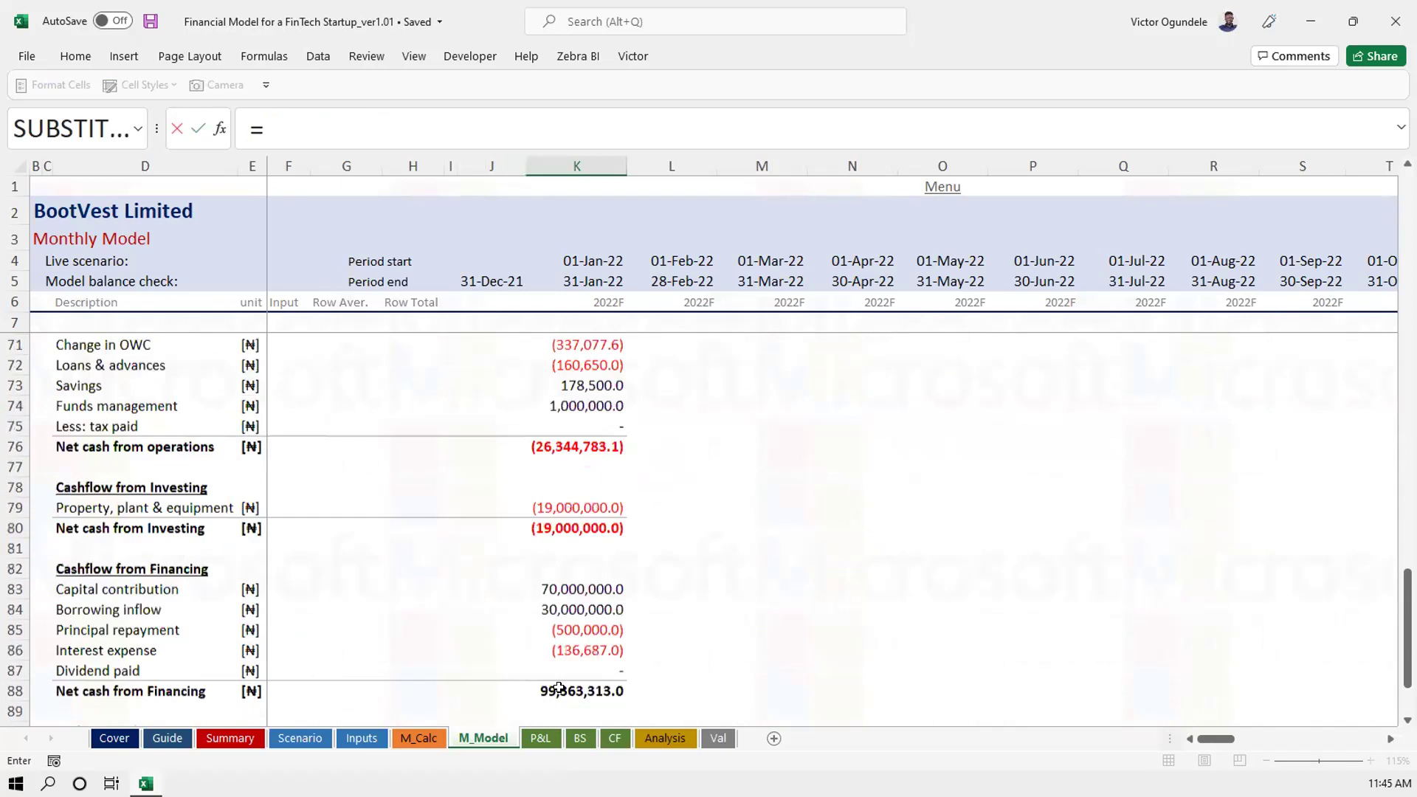
pyautogui.click(550, 668)
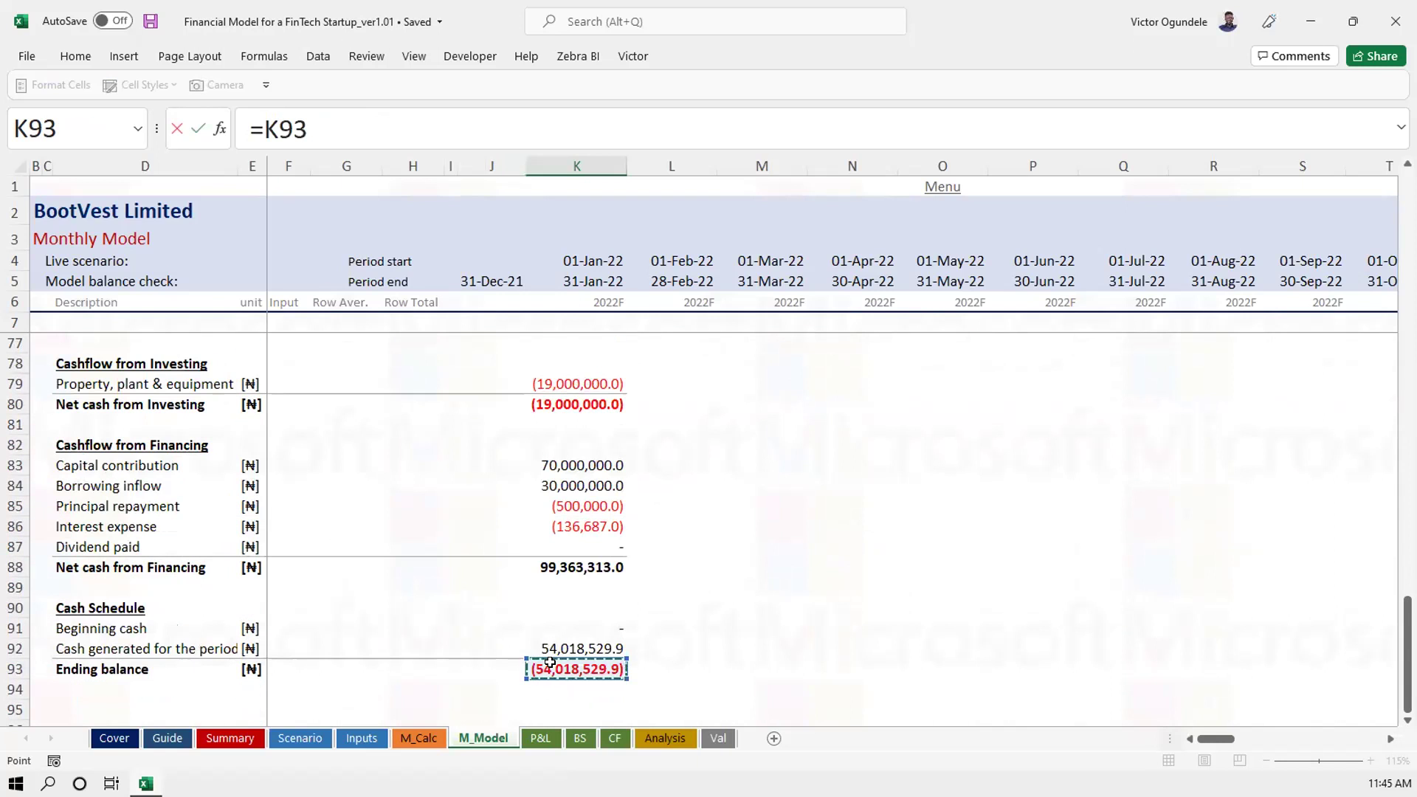
pyautogui.press('Return')
pyautogui.press('Up')
pyautogui.press('Down')
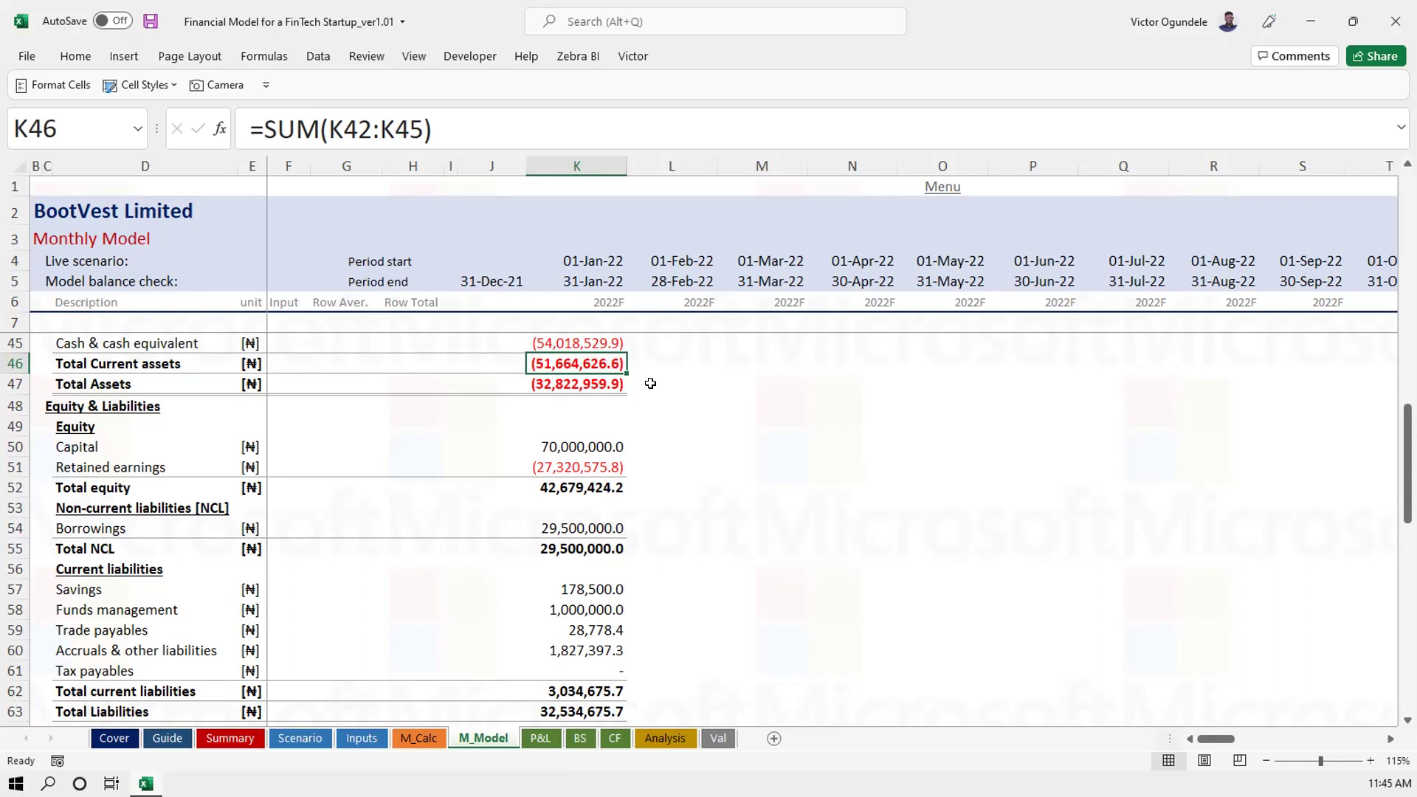
# Replace the January 2022 cash & cash equivalent formula in K45 with =MAX(0,K93), referencing the cash schedule's ending balance
pyautogui.click(574, 343)
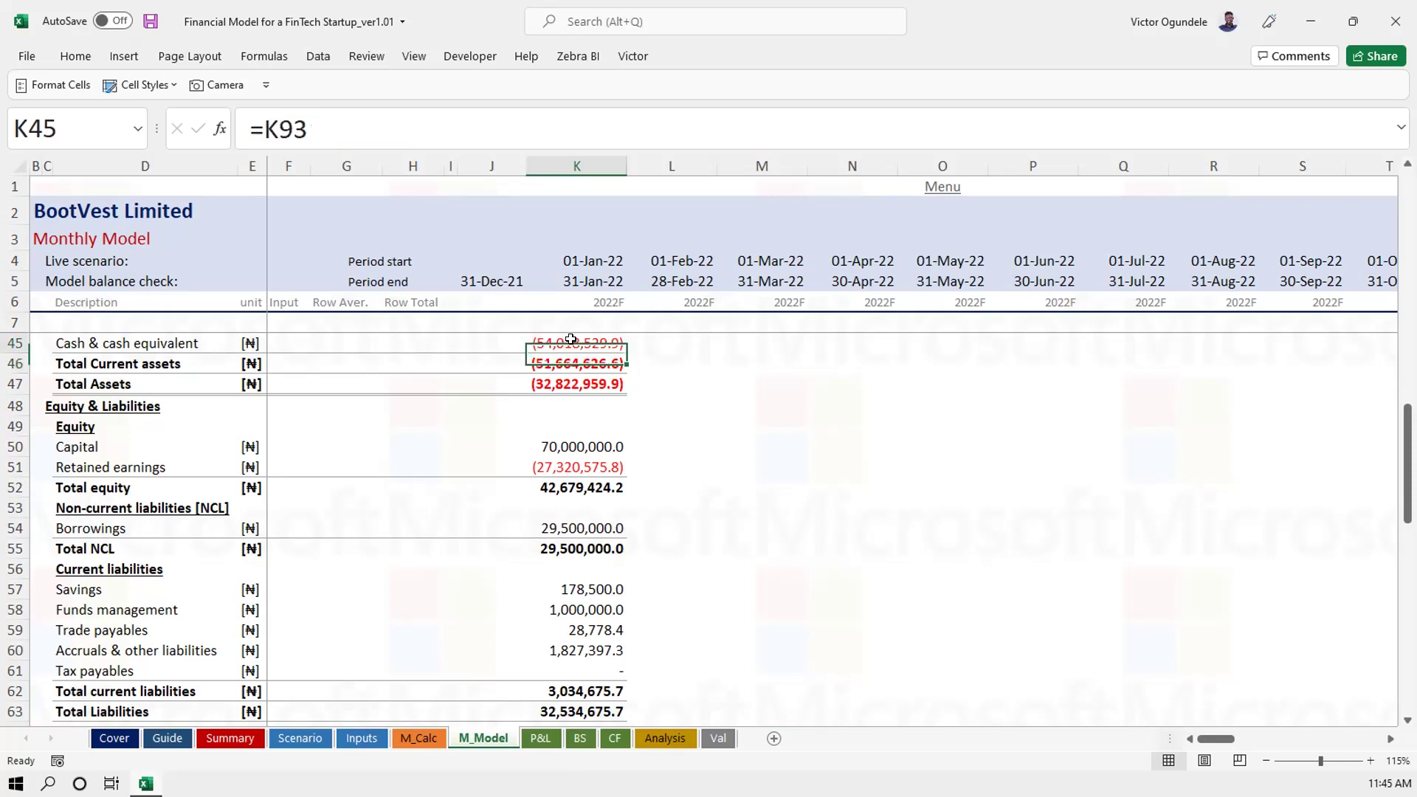
pyautogui.press('Up')
pyautogui.press('Down')
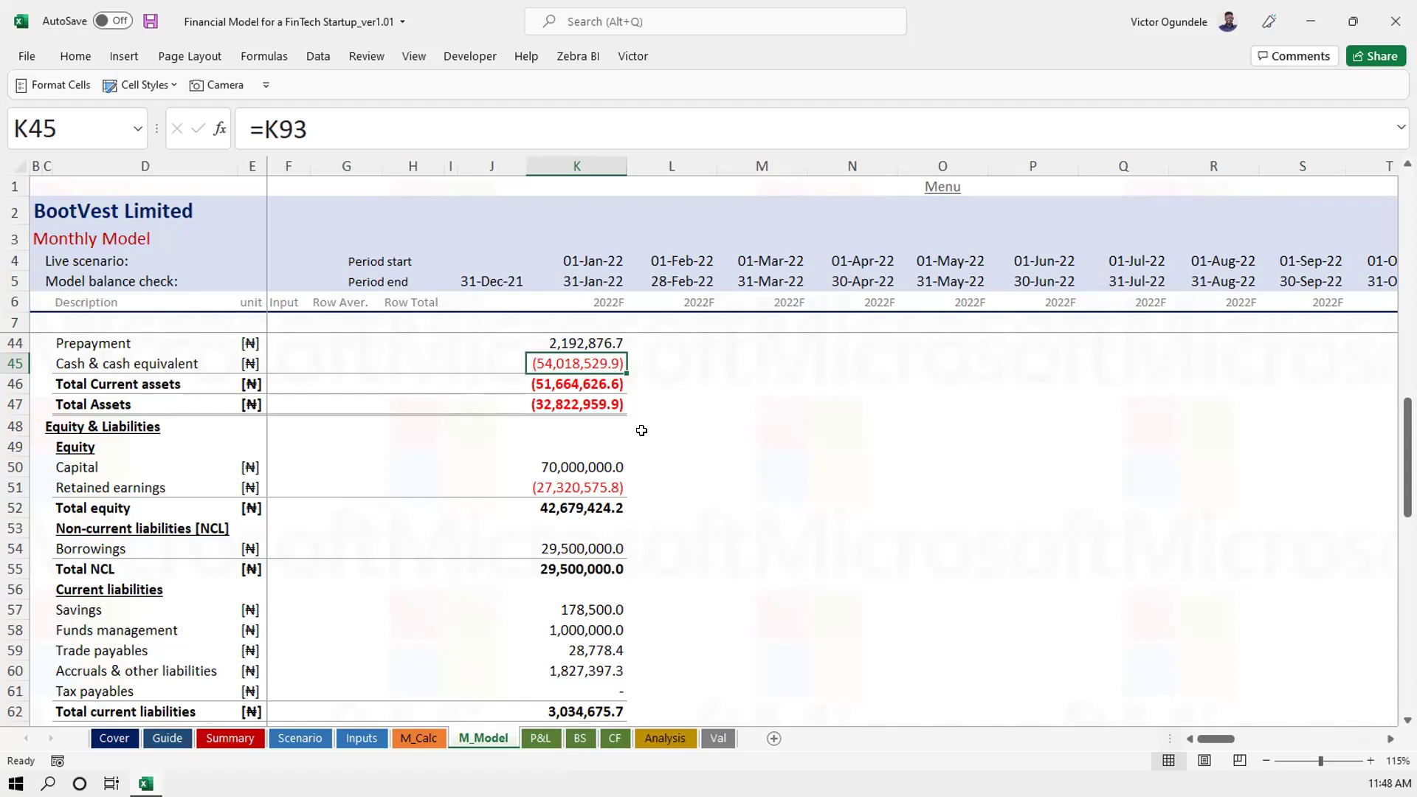
pyautogui.press('Delete')
pyautogui.write('=max')
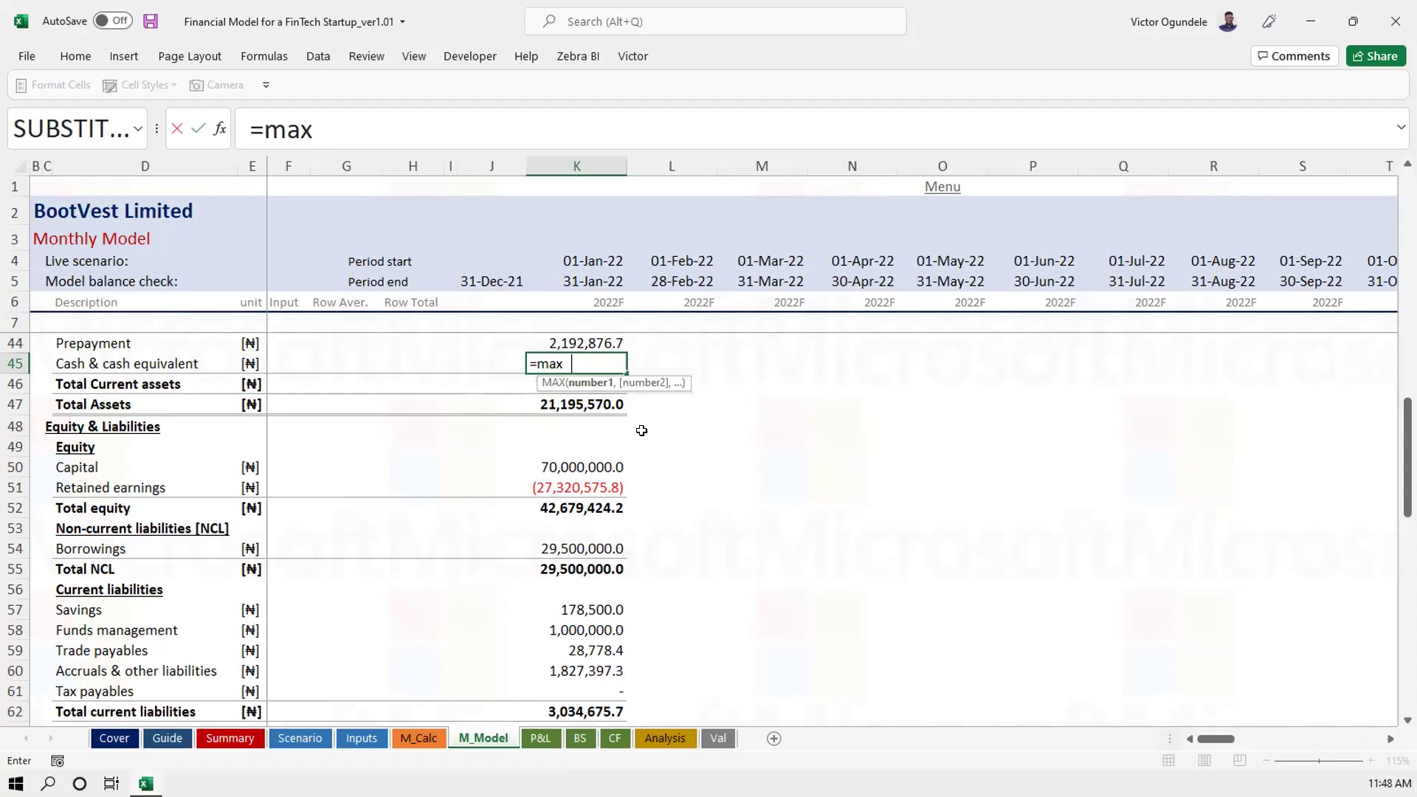
pyautogui.press('Tab')
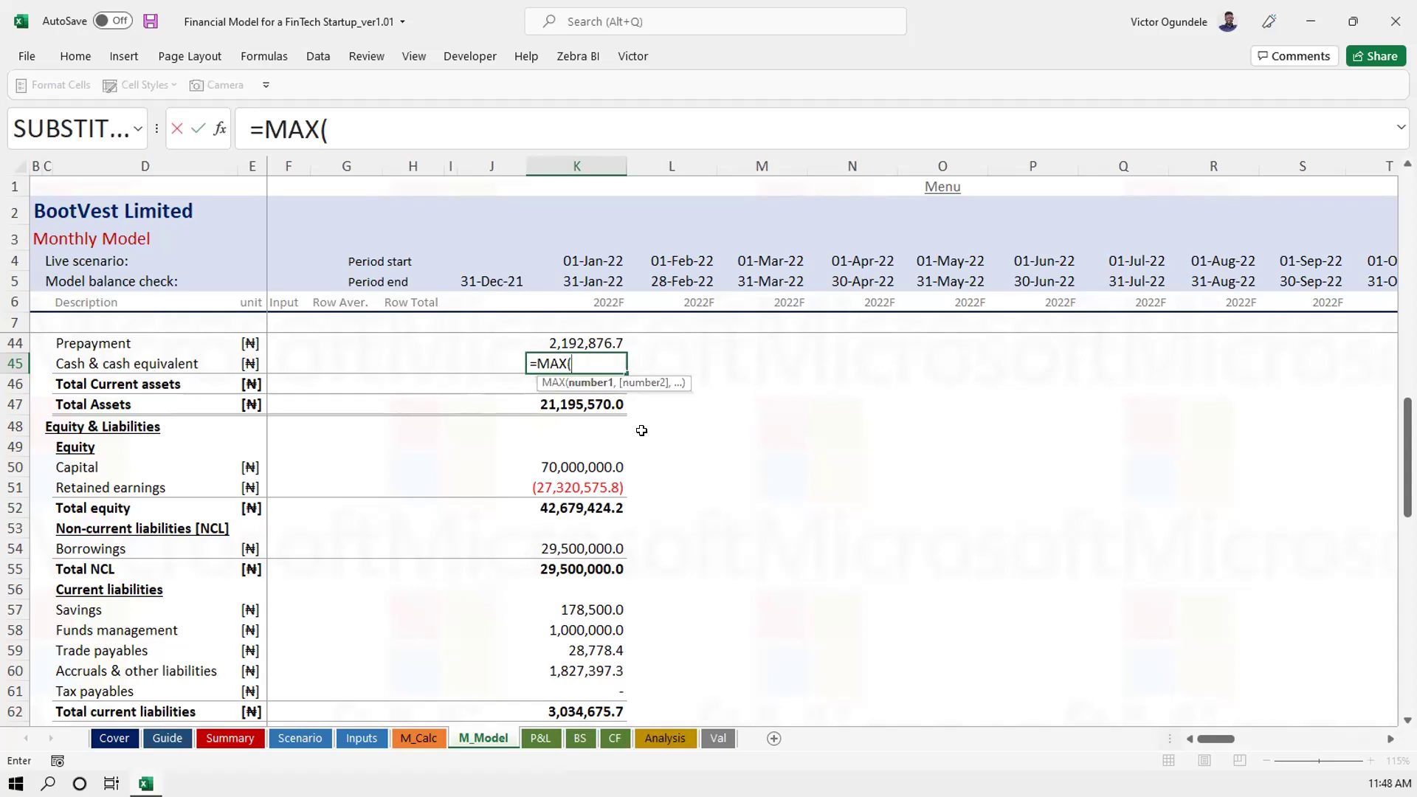
pyautogui.write('0,')
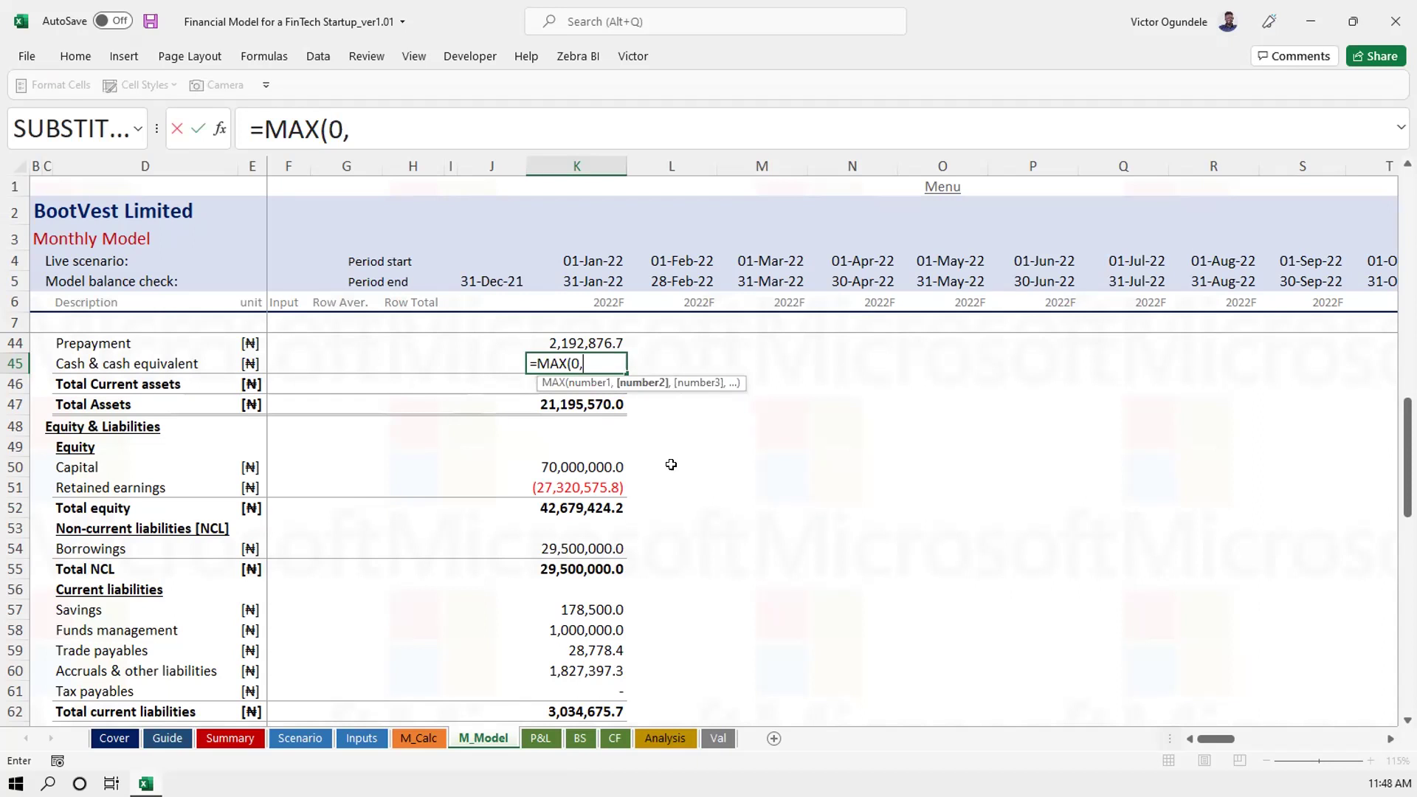
pyautogui.scroll(-9, 623, 481)
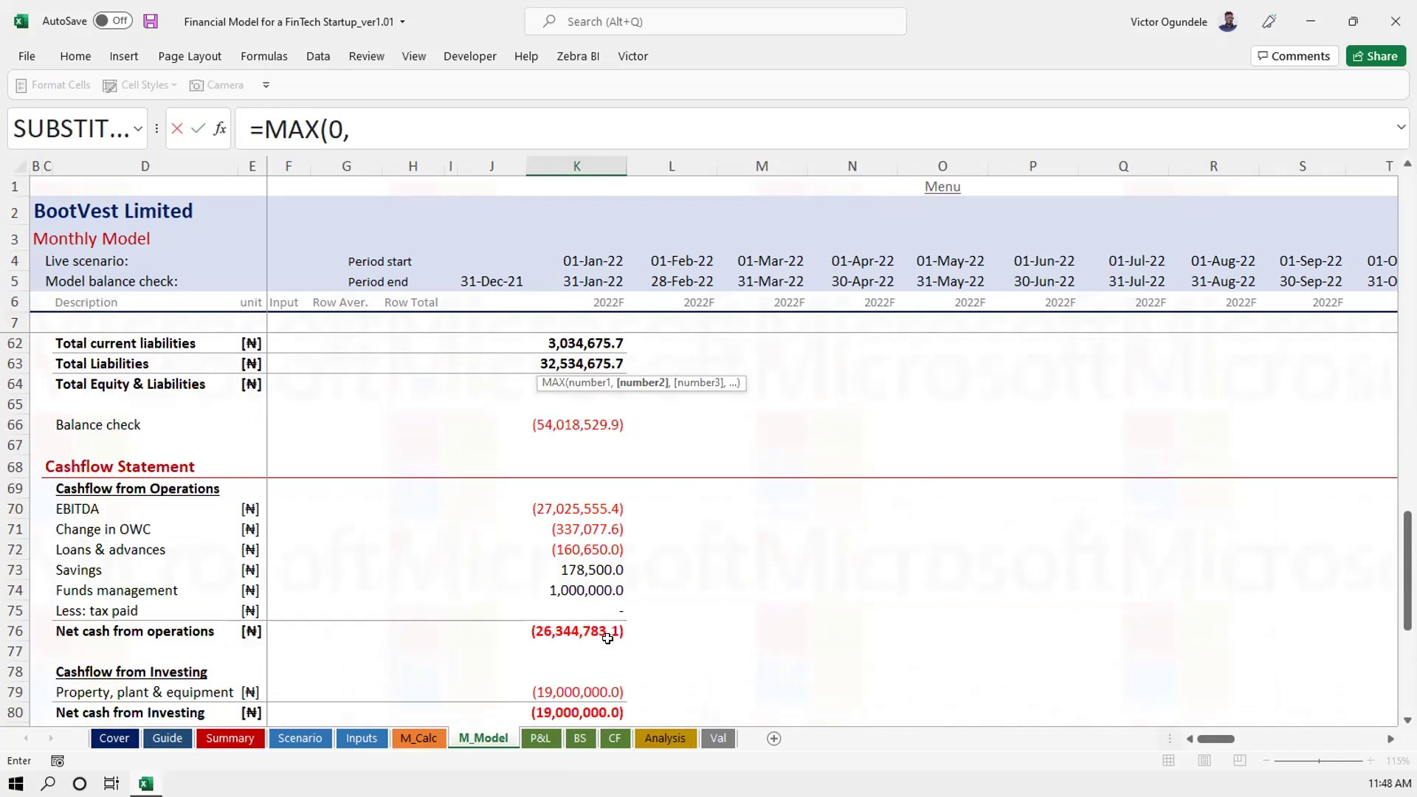
pyautogui.scroll(-2, 592, 648)
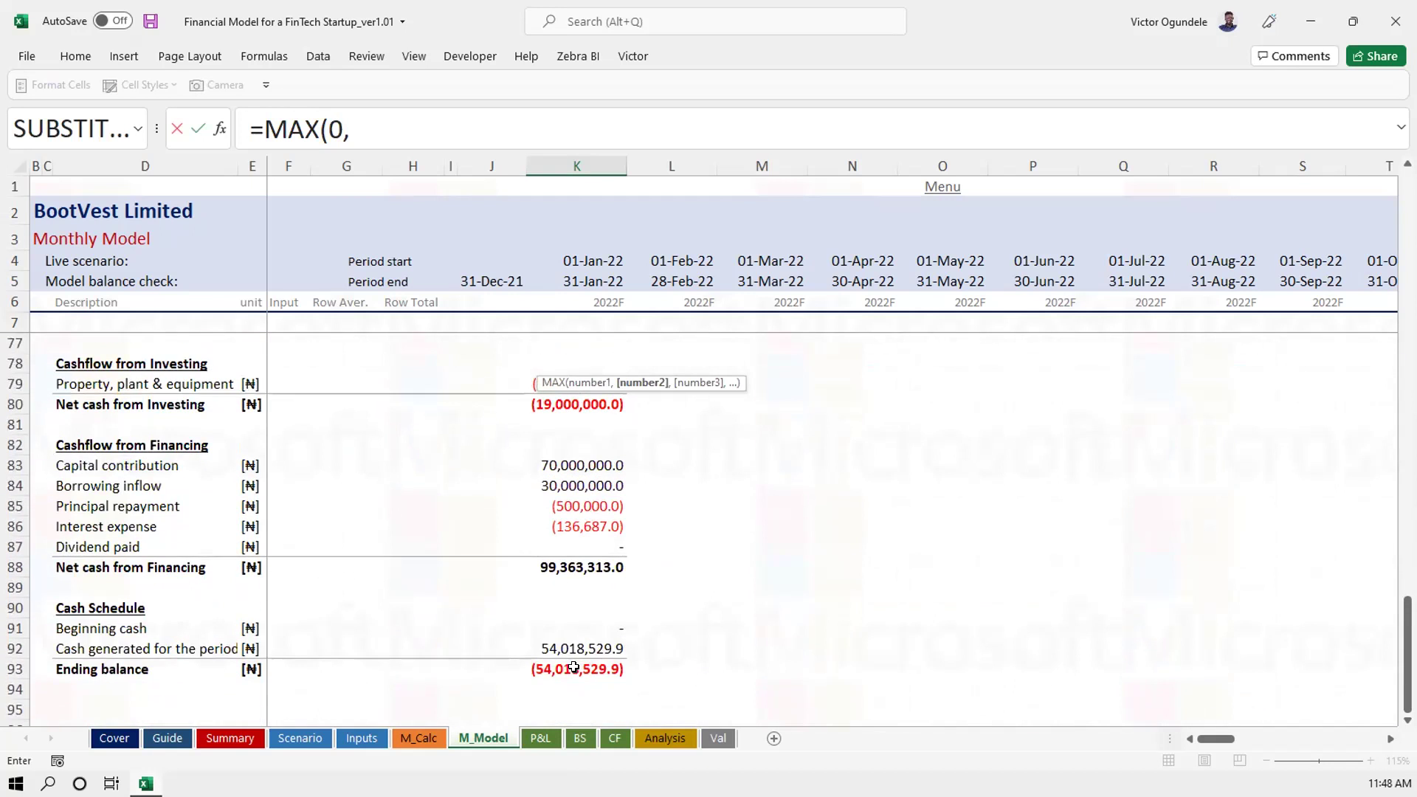
pyautogui.click(575, 667)
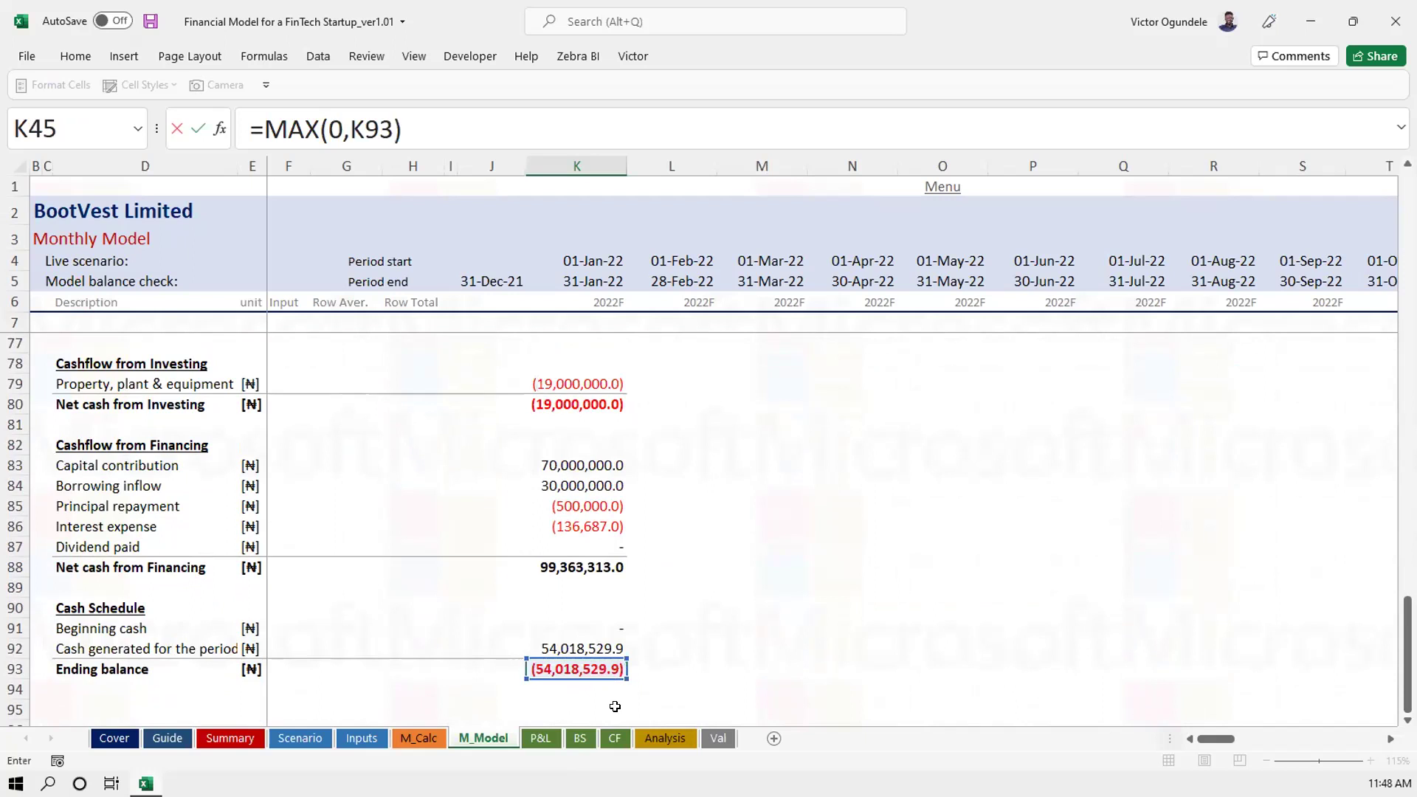
pyautogui.press('Return')
pyautogui.press('Up')
pyautogui.press('Up')
pyautogui.press('Up')
pyautogui.press('Down')
pyautogui.press('Down')
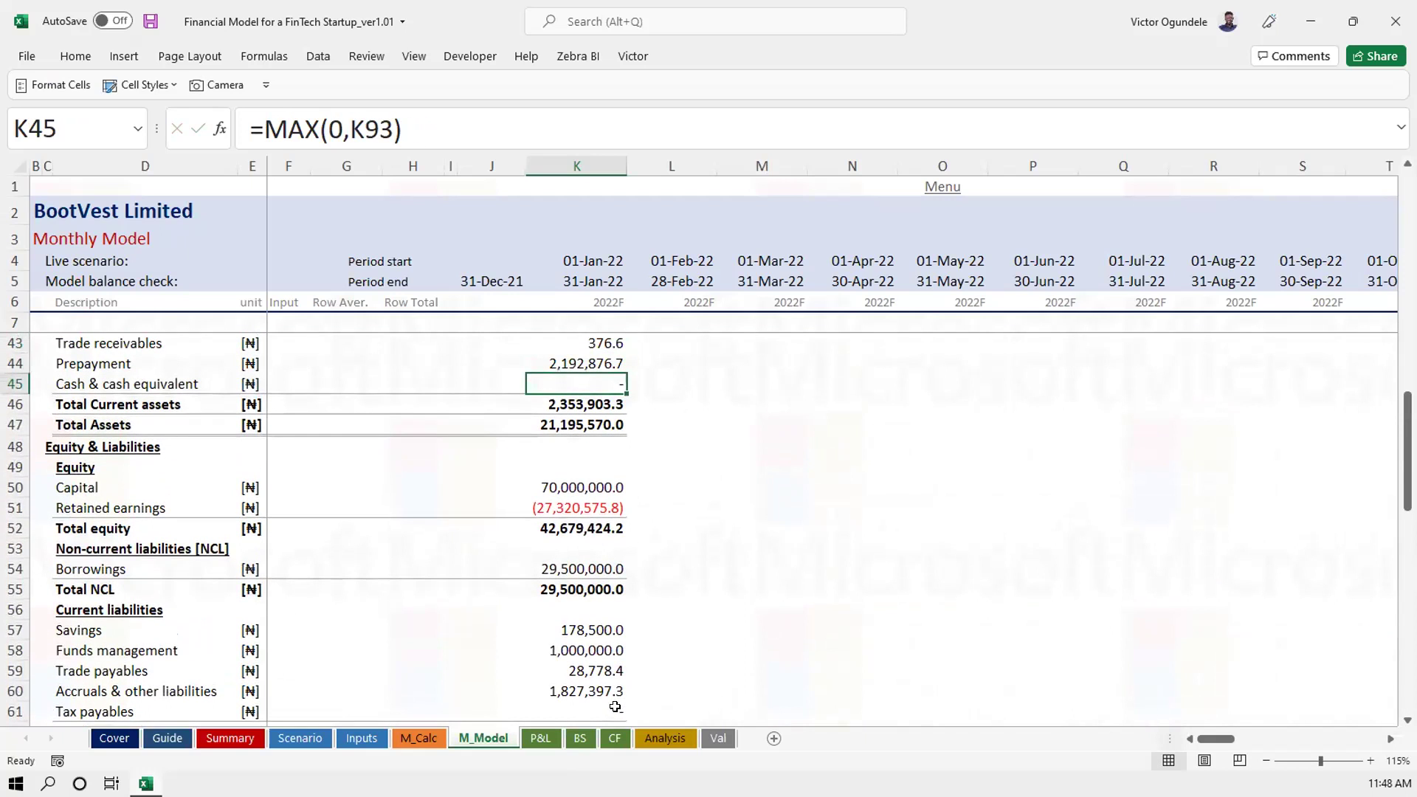
# Insert a blank row above Total current liabilities at row 62 of the balance sheet
pyautogui.click(542, 668)
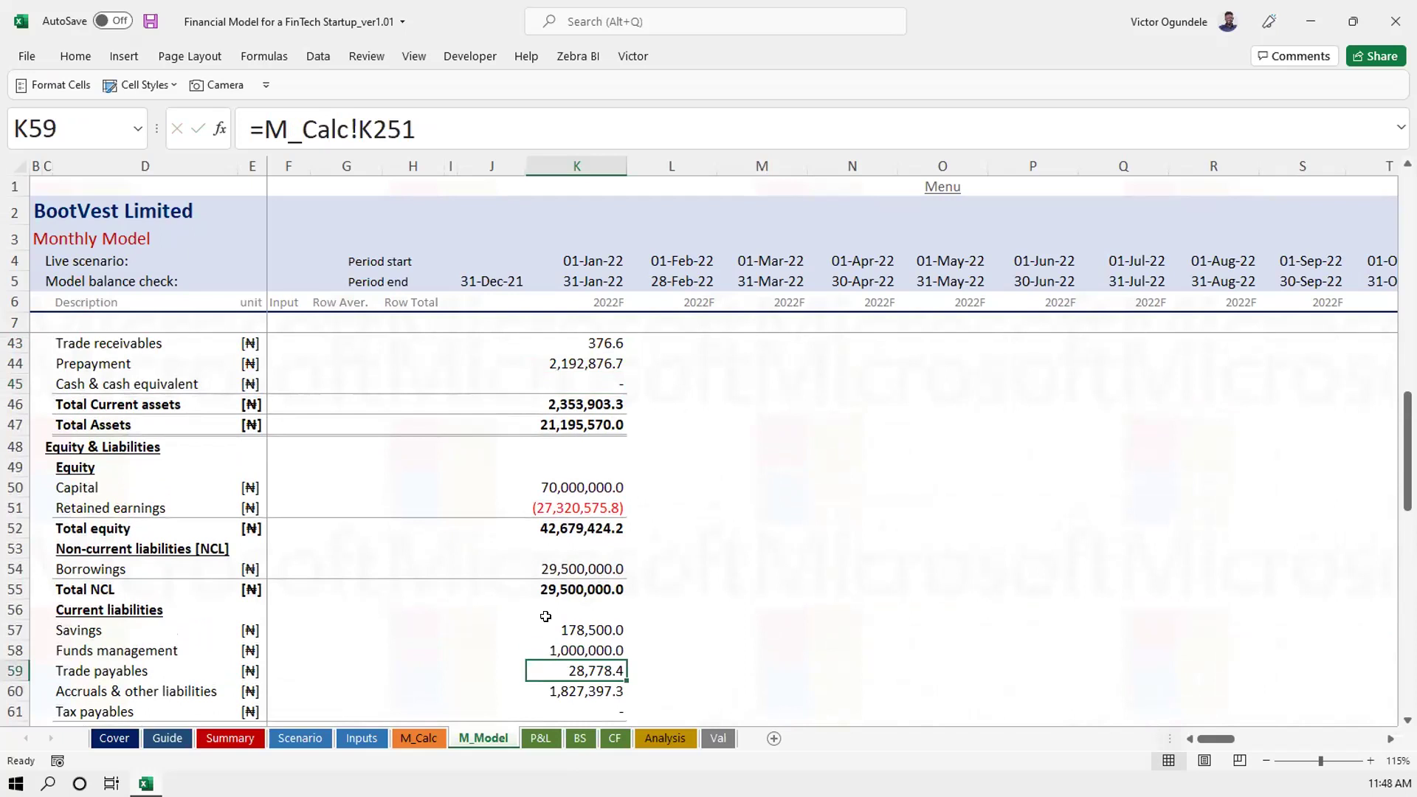
pyautogui.scroll(-1, 432, 649)
pyautogui.click(142, 666)
pyautogui.hotkey('shift', 'space')
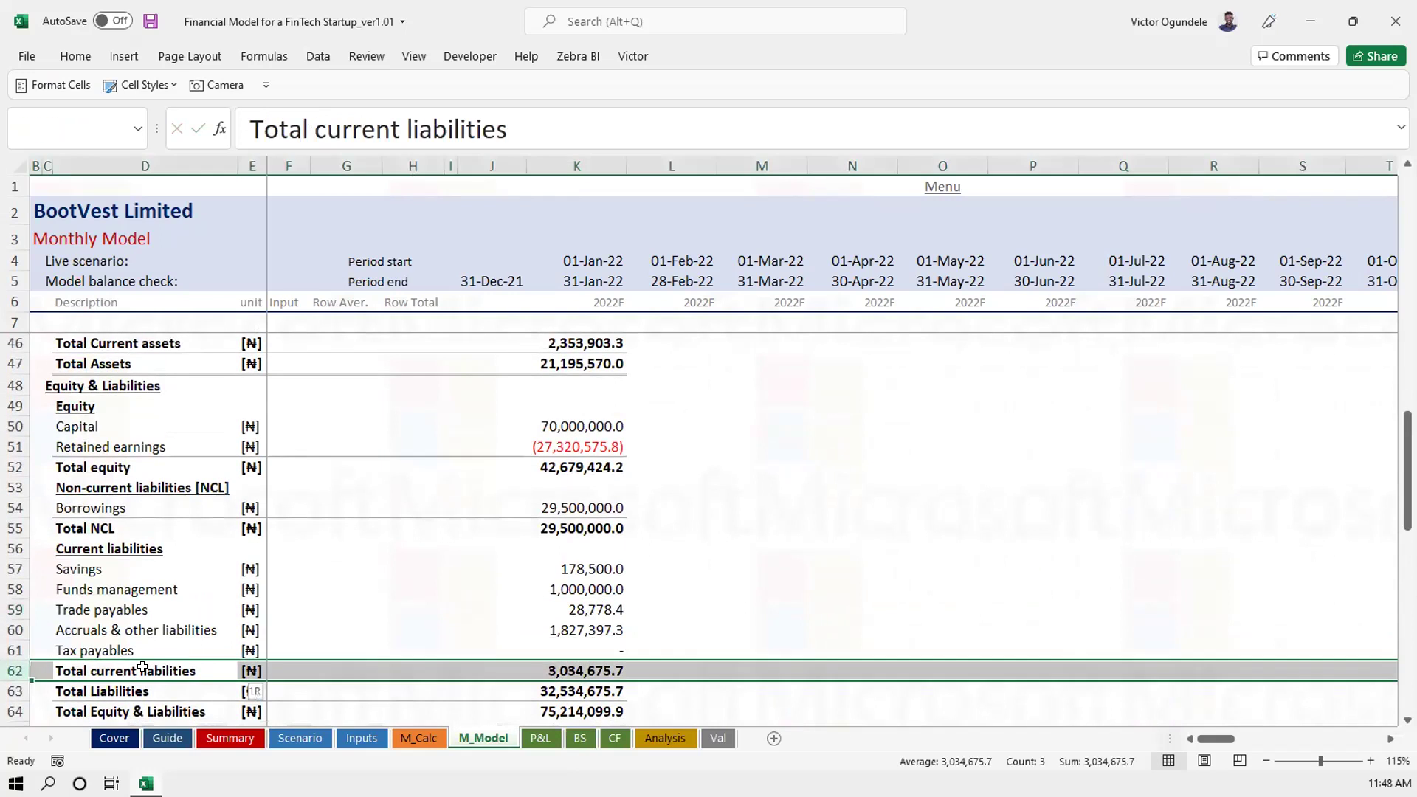
pyautogui.hotkey('ctrl', 'shift', '+')
# Label the new row 62 Overdraft/Revolver, save the workbook, and copy the currency unit down from the Tax payables row
pyautogui.click(143, 667)
pyautogui.write('Over')
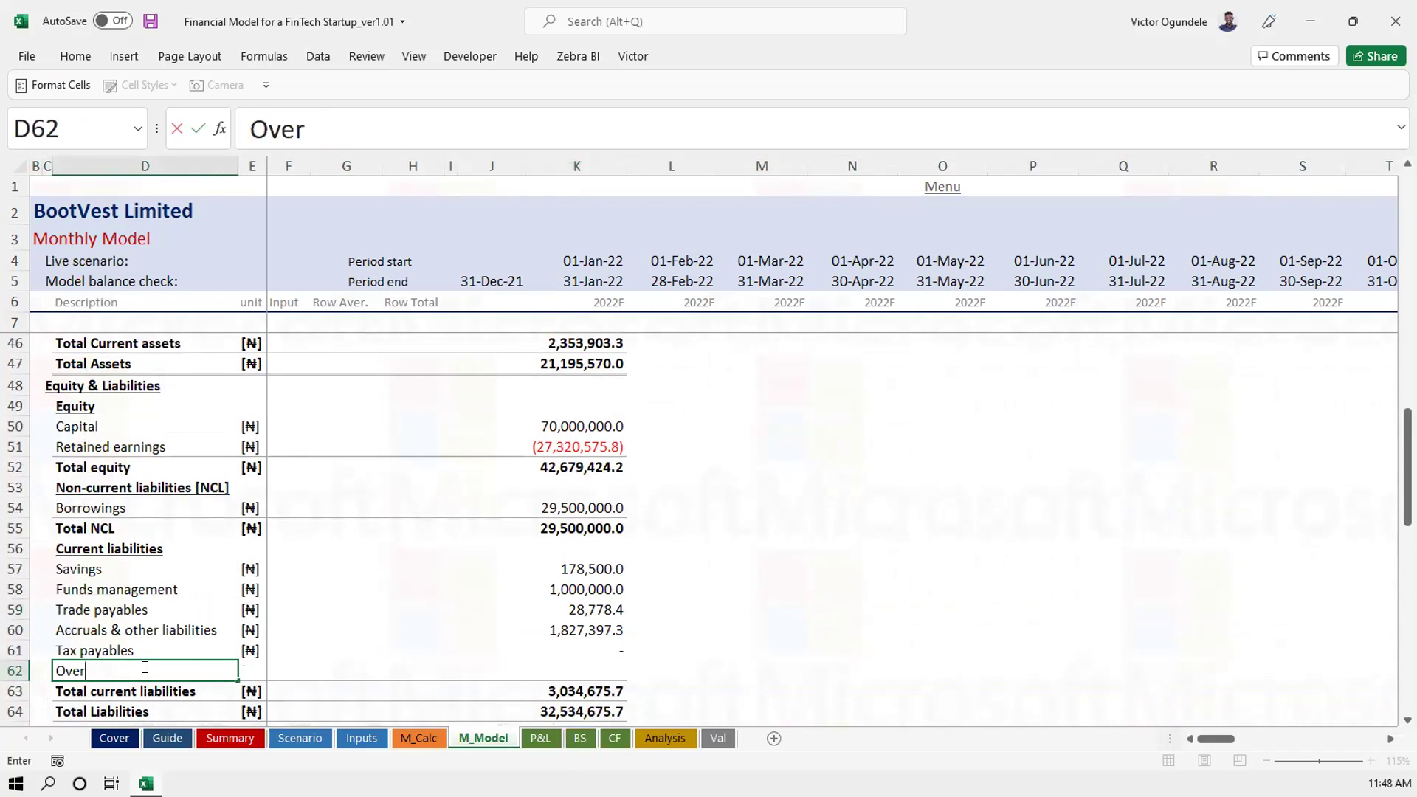
pyautogui.write('draft/Res')
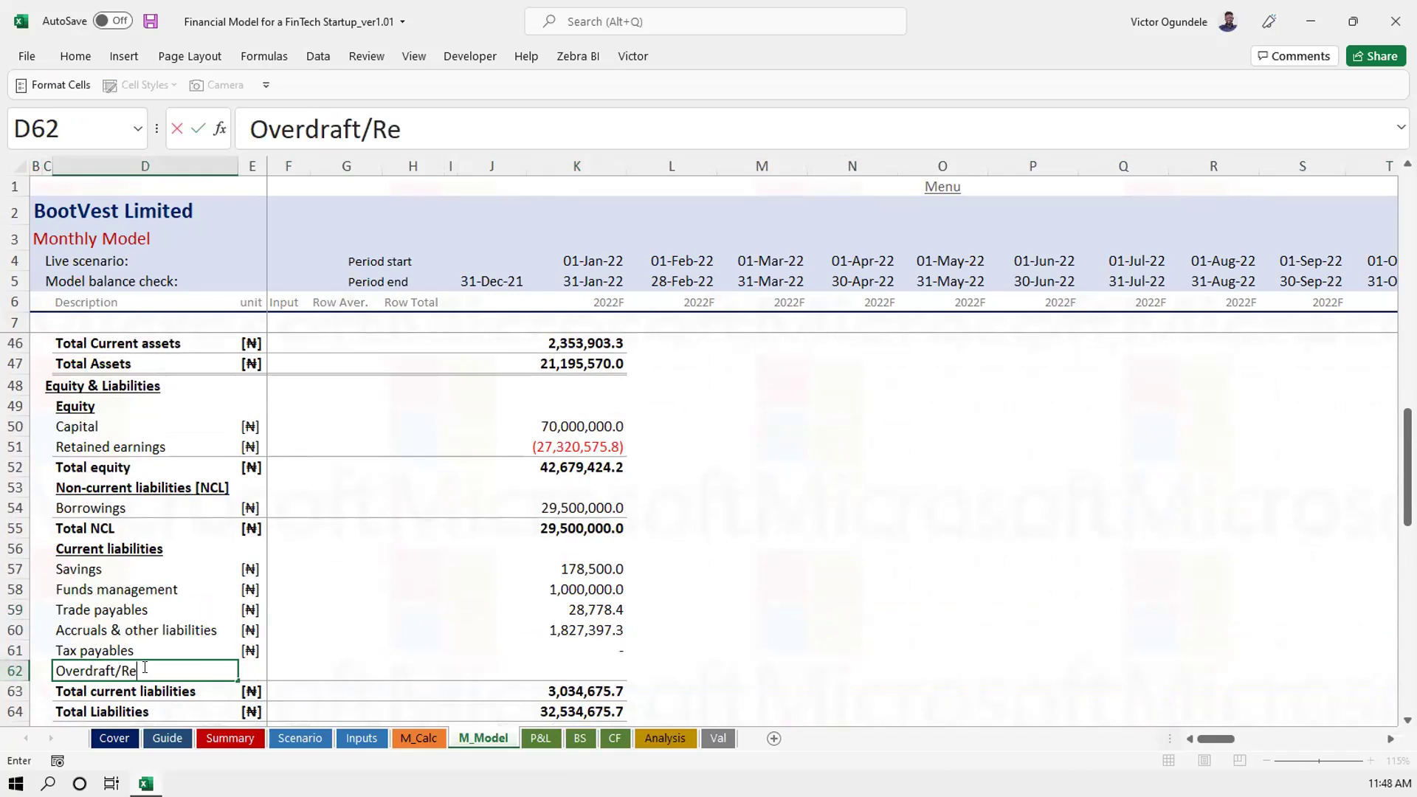
pyautogui.press('BackSpace')
pyautogui.write('volver')
pyautogui.hotkey('ctrl', 'Return')
pyautogui.hotkey('ctrl', 's')
pyautogui.press('Right')
pyautogui.hotkey('ctrl', 'd')
# Calculate the January 2022 overdraft/revolver in K62 with =MAX(0,-K94), using the negated cash schedule ending balance
pyautogui.press('Right')
pyautogui.press('Right')
pyautogui.press('Right')
pyautogui.press('Right')
pyautogui.press('Right')
pyautogui.press('Right')
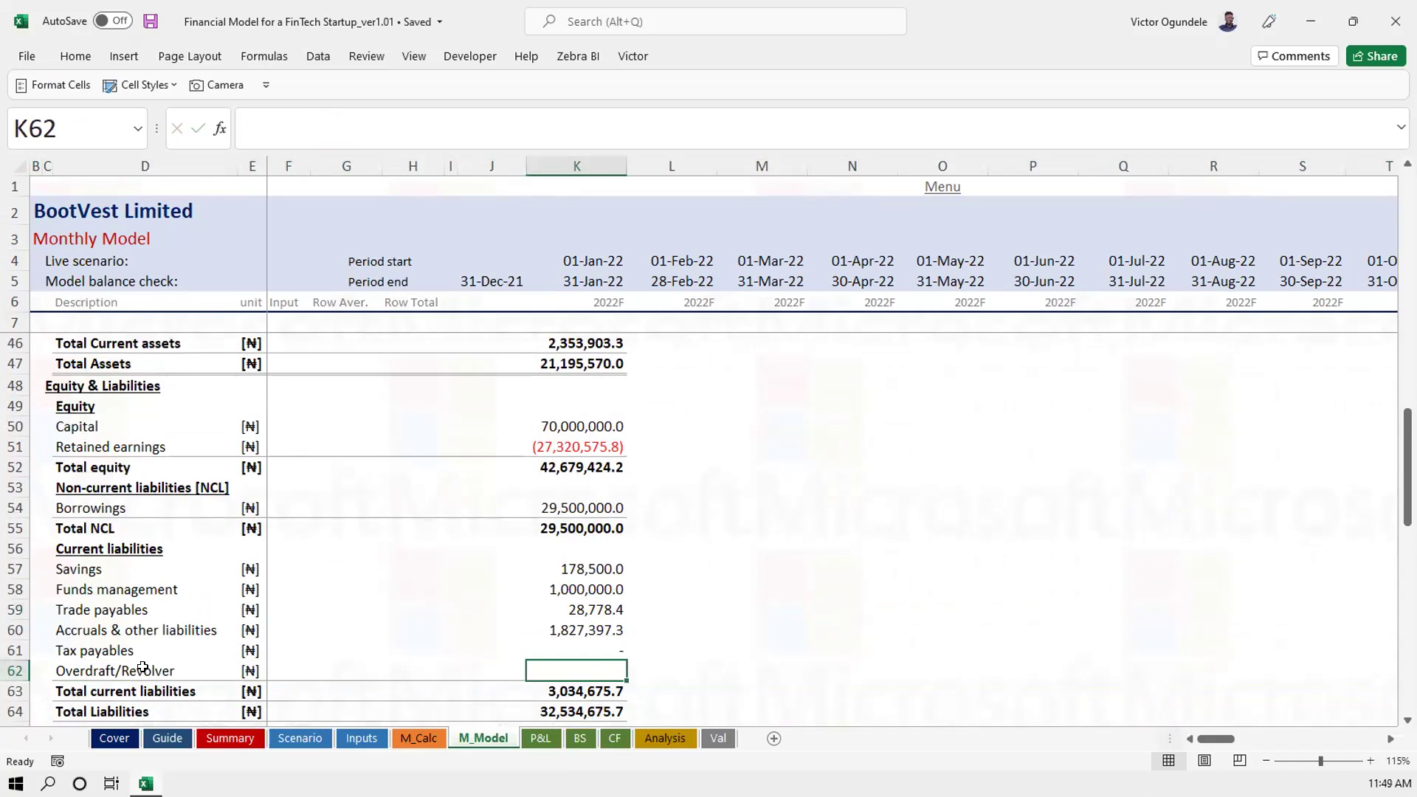
pyautogui.write('=')
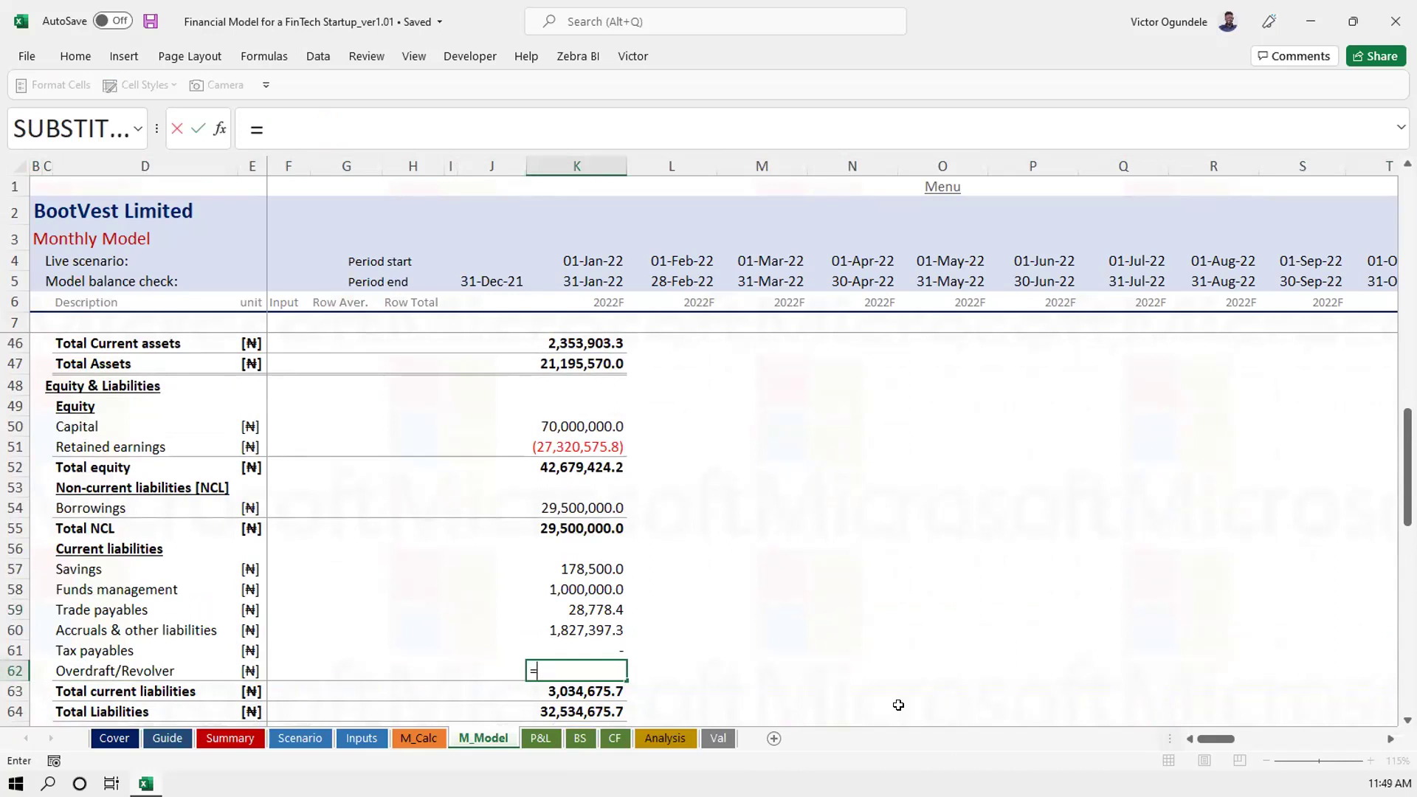
pyautogui.scroll(-2, 899, 705)
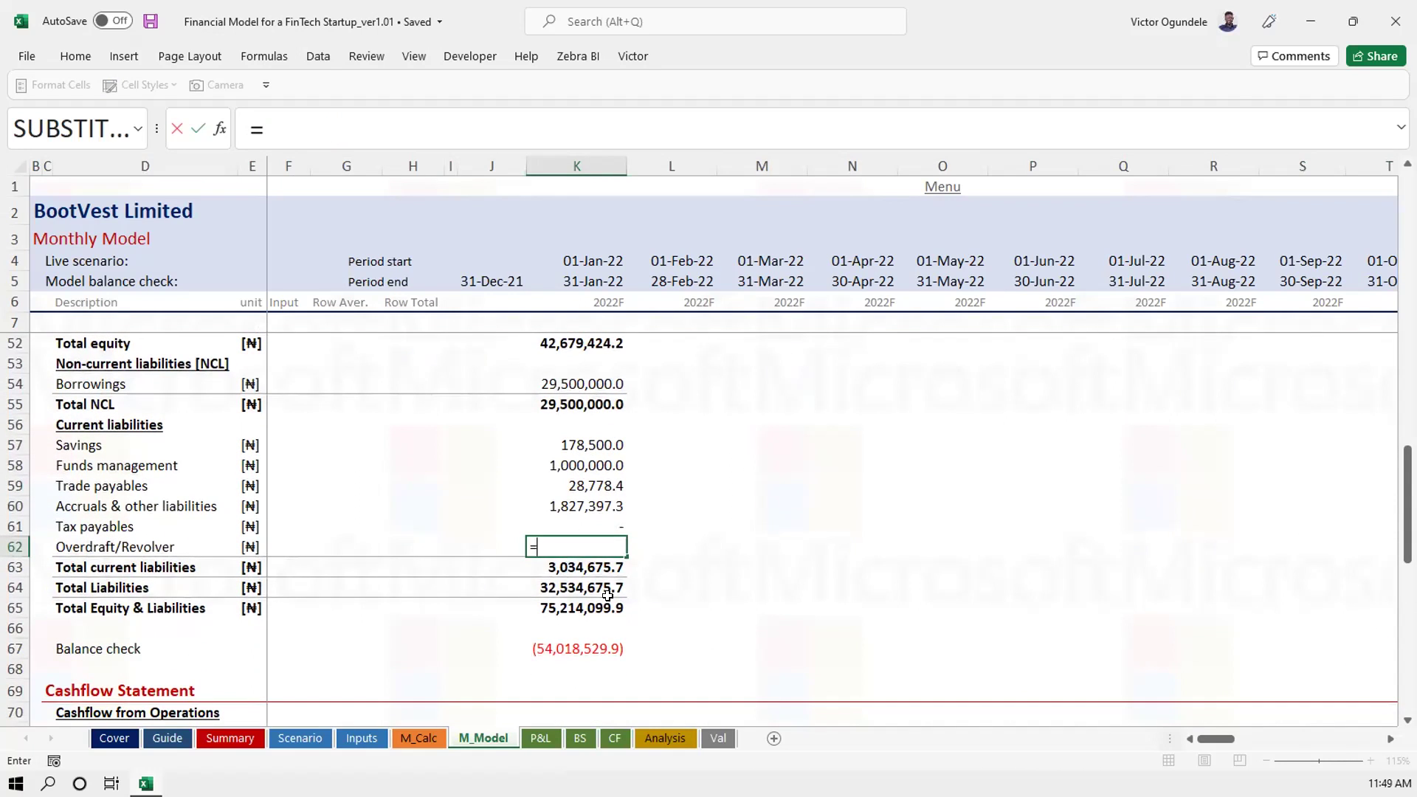
pyautogui.write('max')
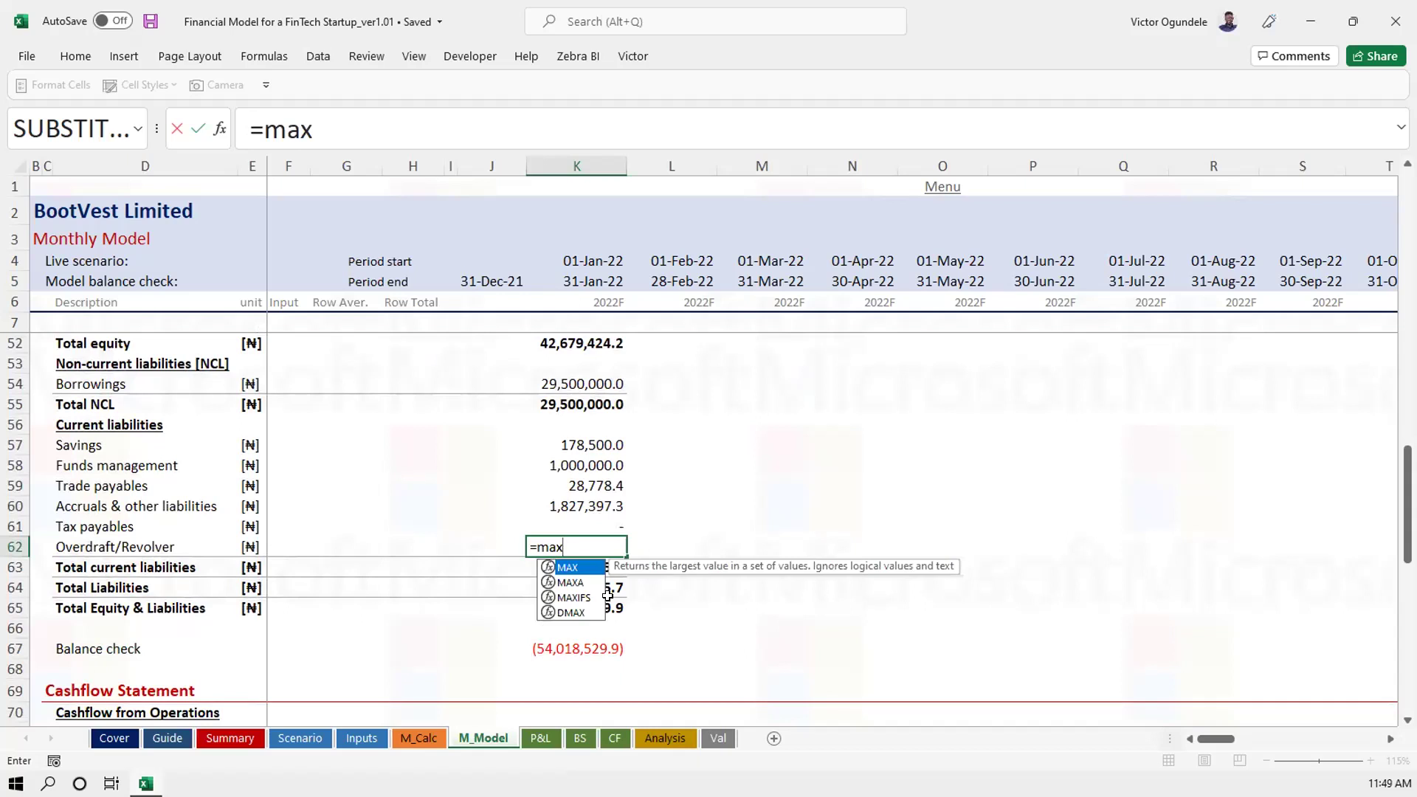
pyautogui.press('Tab')
pyautogui.write('0,')
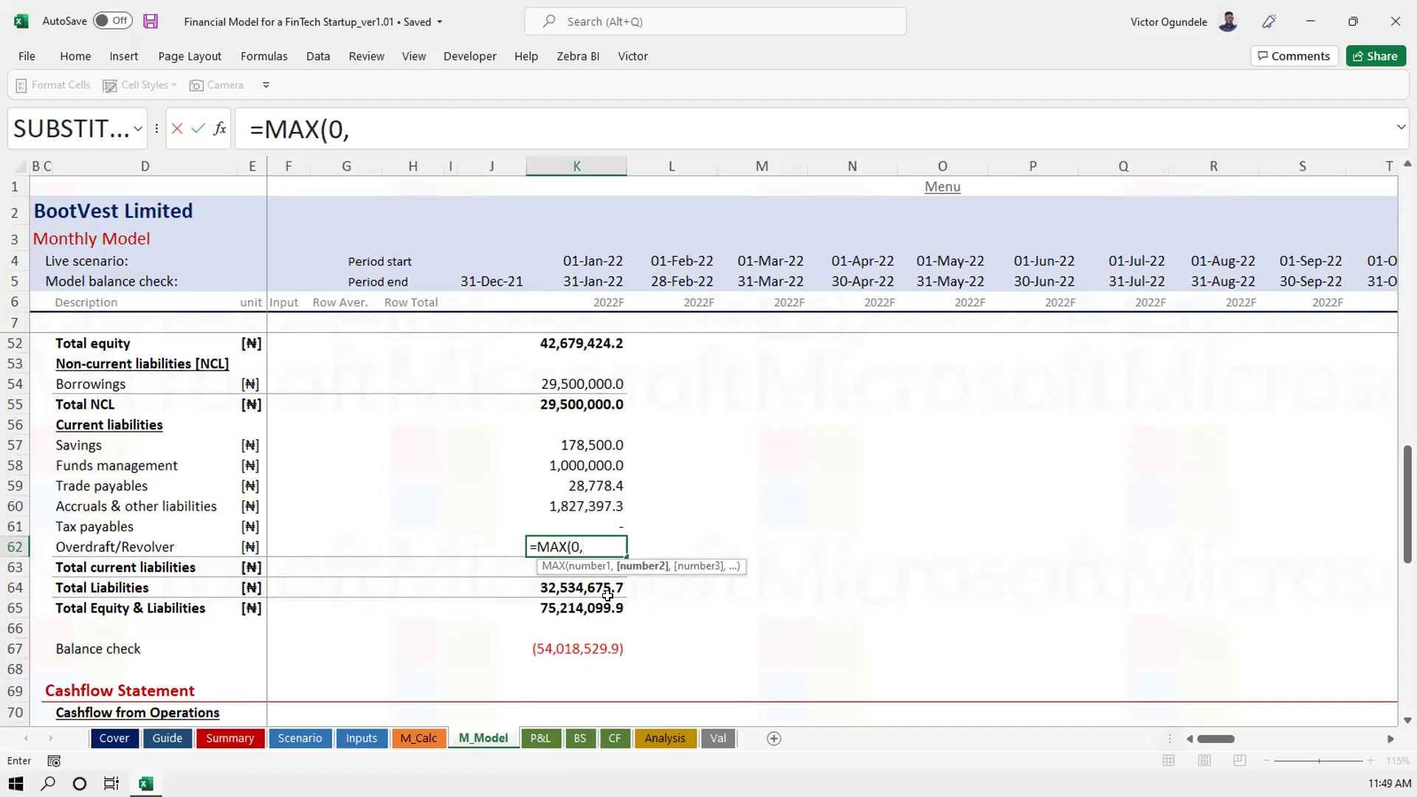
pyautogui.scroll(-3, 608, 595)
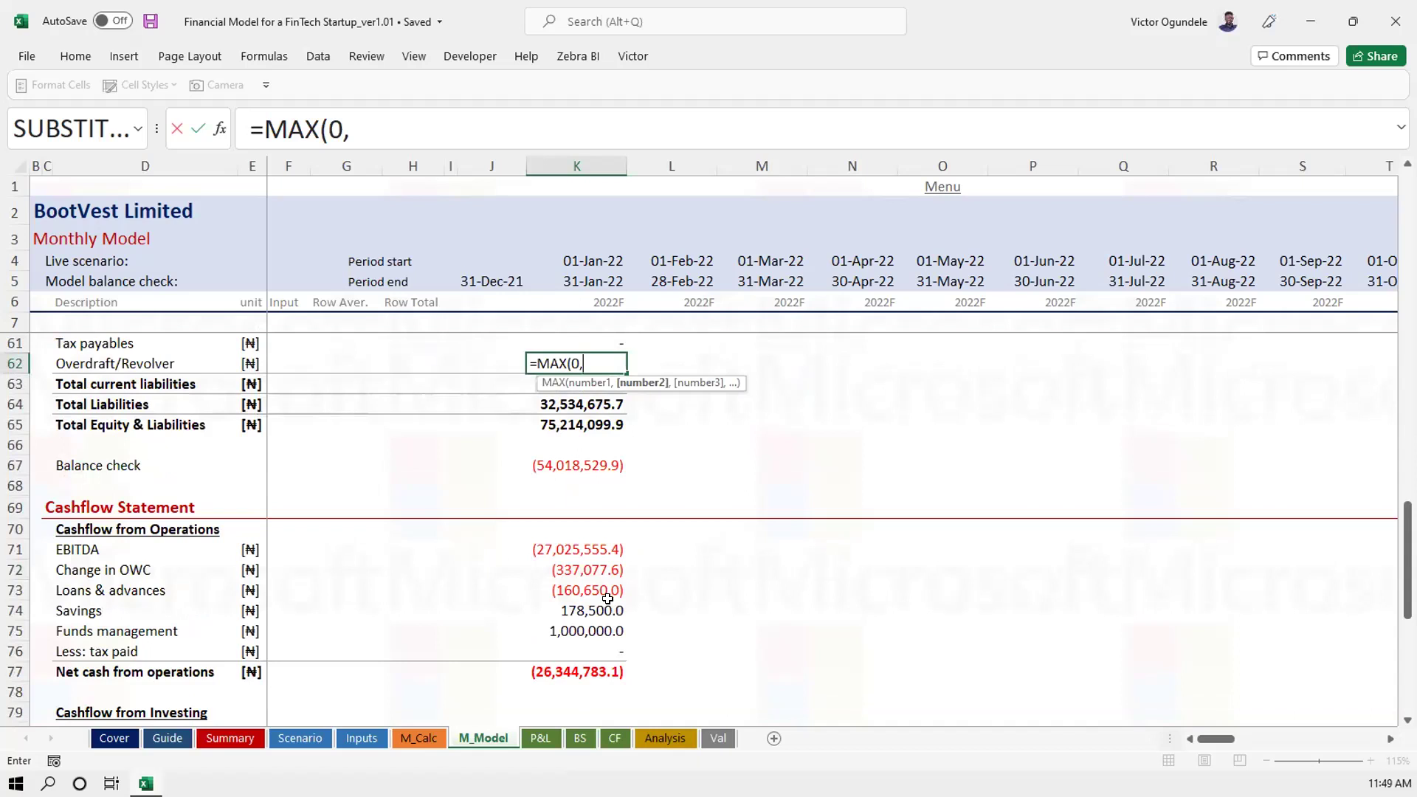
pyautogui.scroll(-3, 606, 656)
pyautogui.scroll(-3, 606, 657)
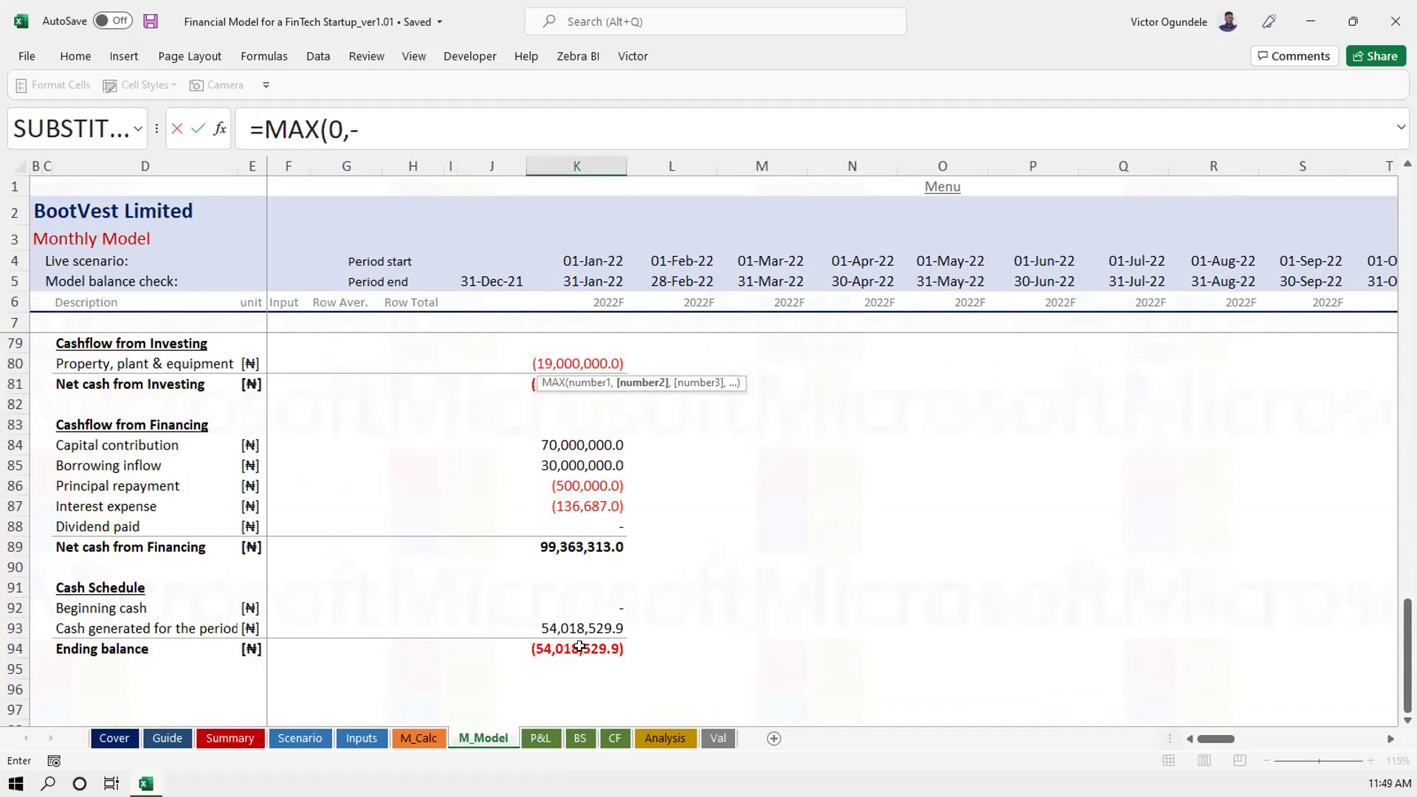
pyautogui.click(580, 646)
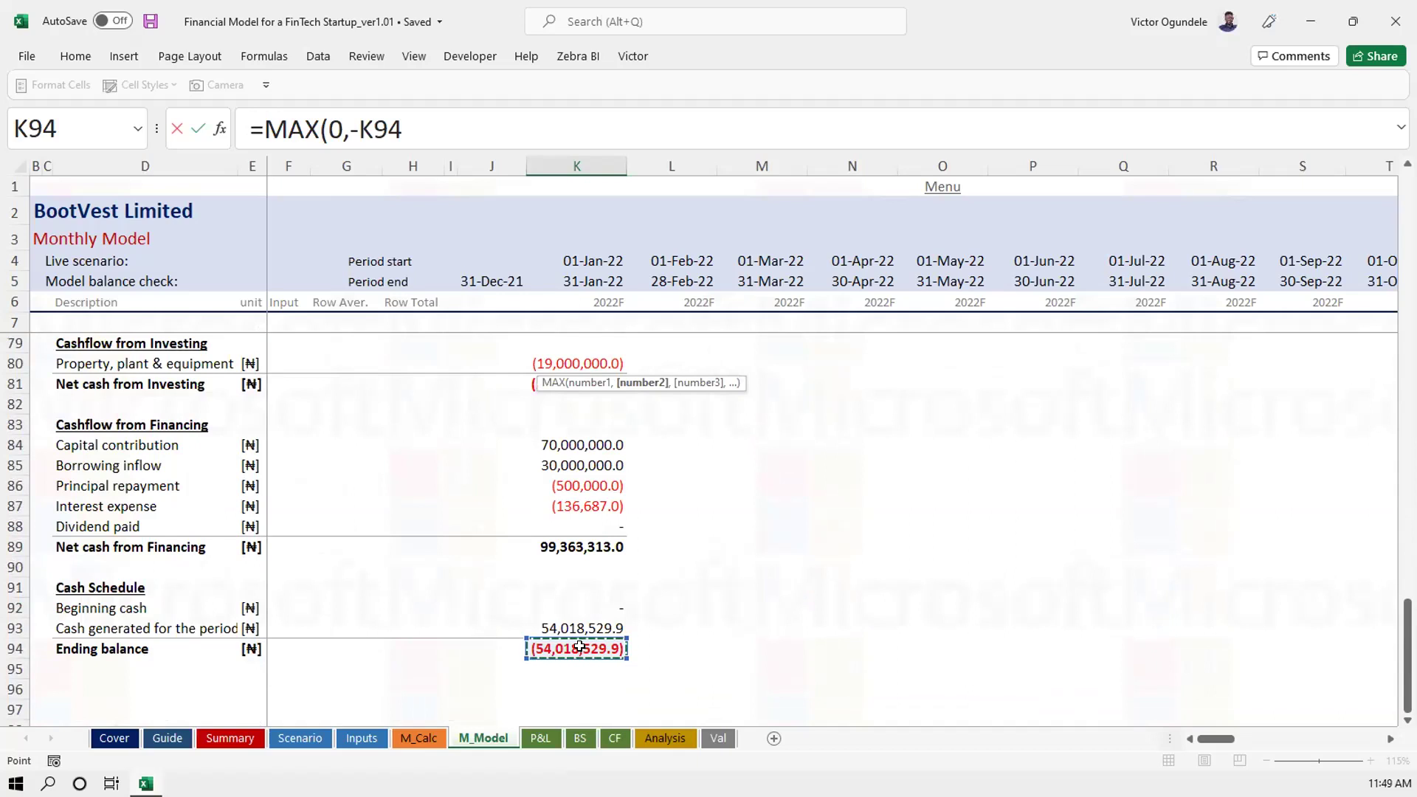
pyautogui.hotkey('ctrl', 'Return')
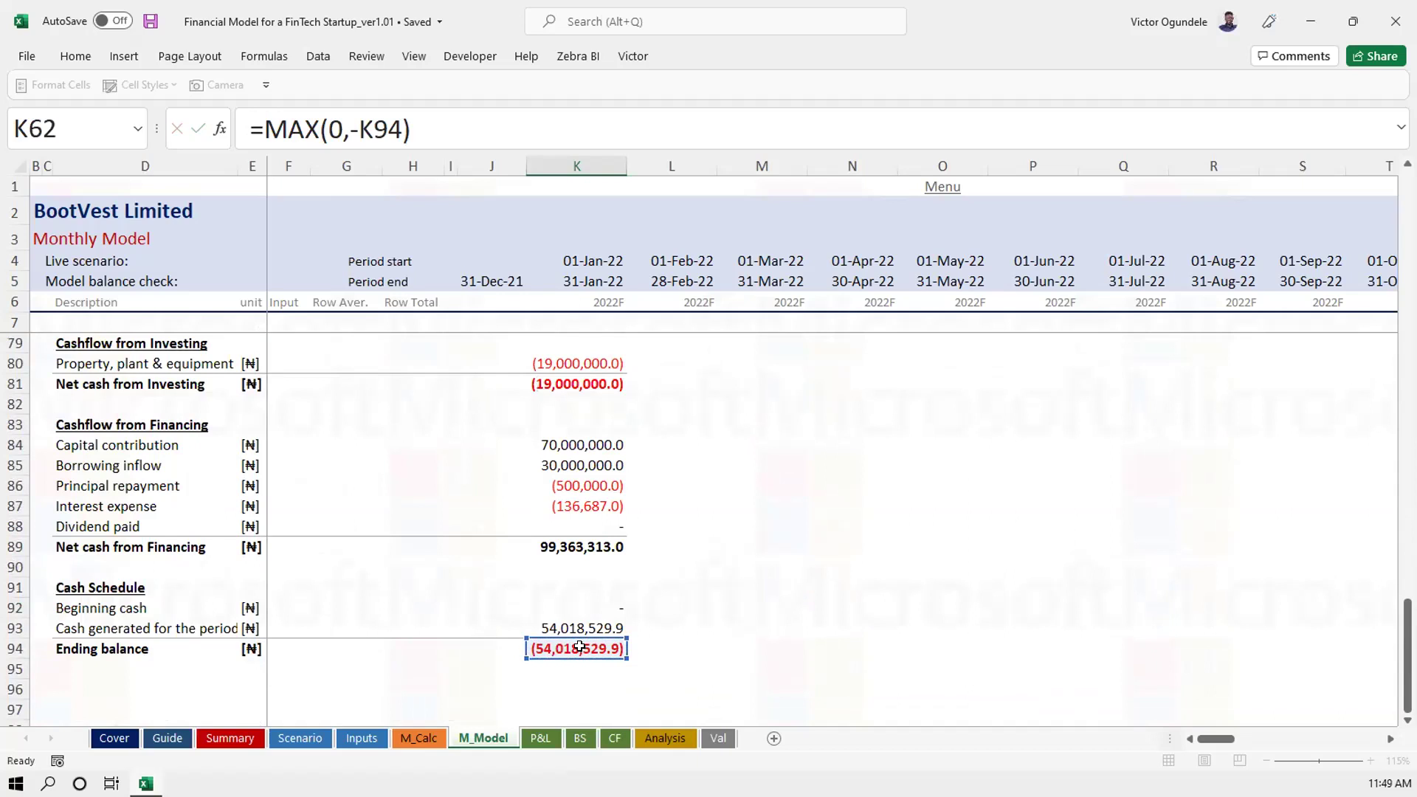
pyautogui.press('Up')
pyautogui.press('Up')
pyautogui.press('Down')
pyautogui.press('Down')
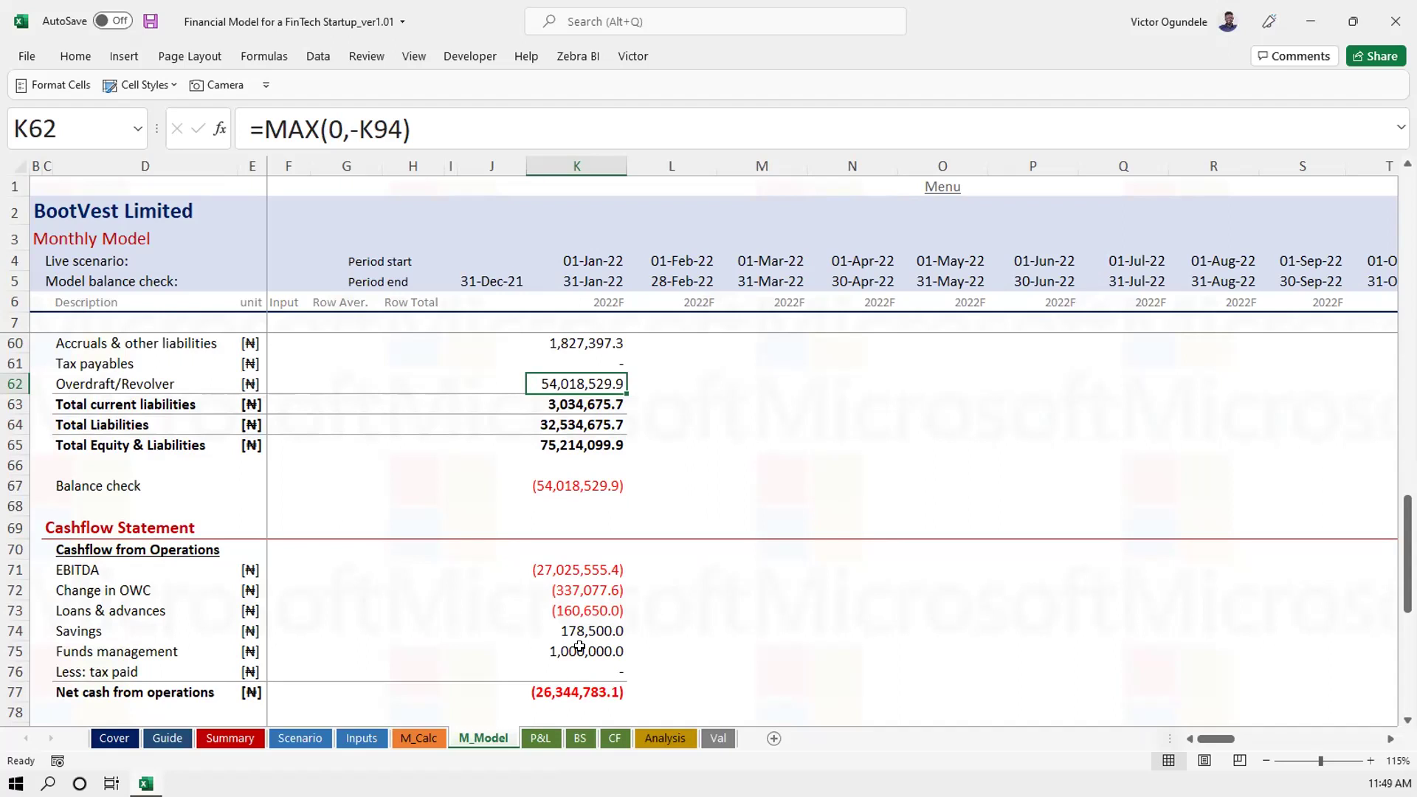
# Replace -K94 in the K62 overdraft/revolver formula with ABS(K94), making it =MAX(0,ABS(K94))
pyautogui.moveTo(401, 127); pyautogui.dragTo(351, 118)
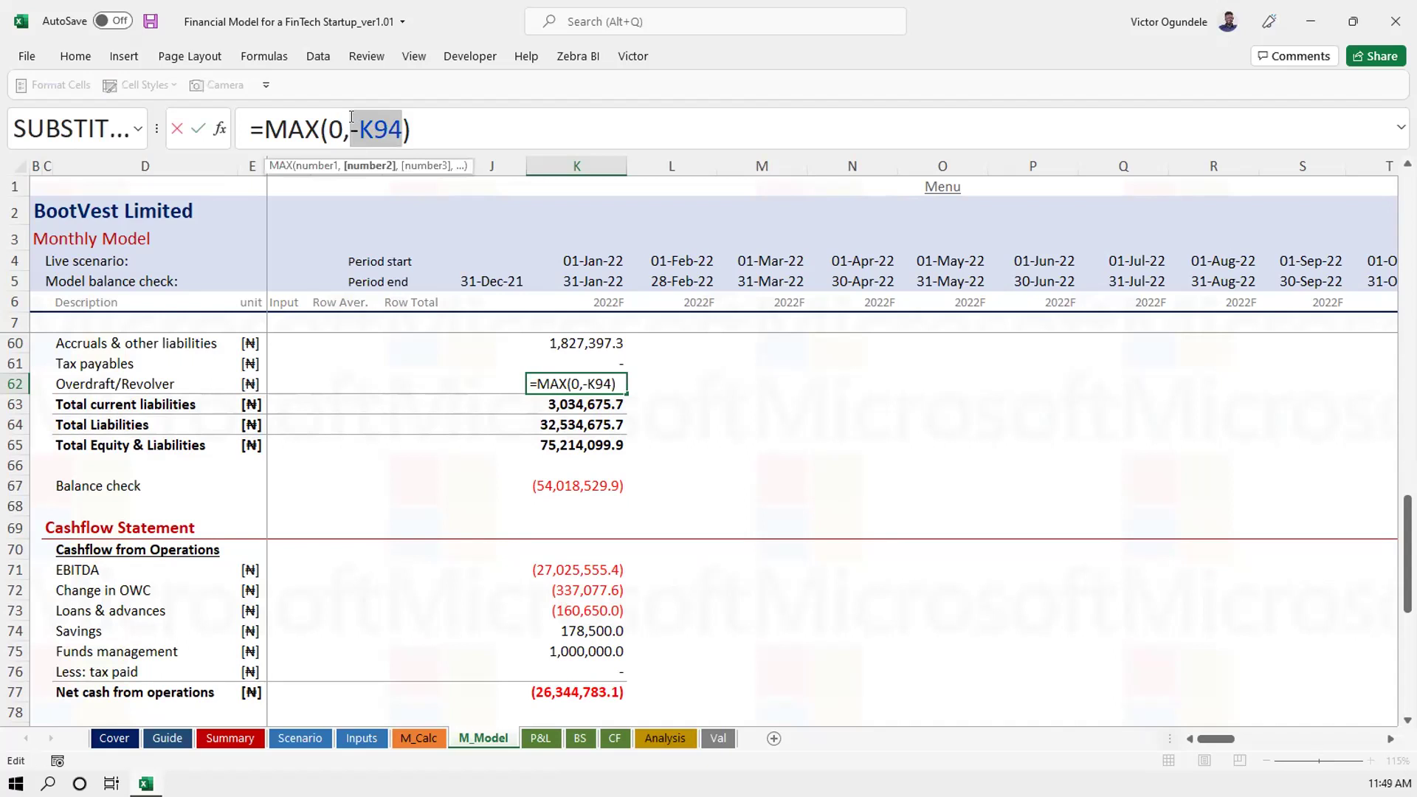
pyautogui.write('abs')
pyautogui.press('Tab')
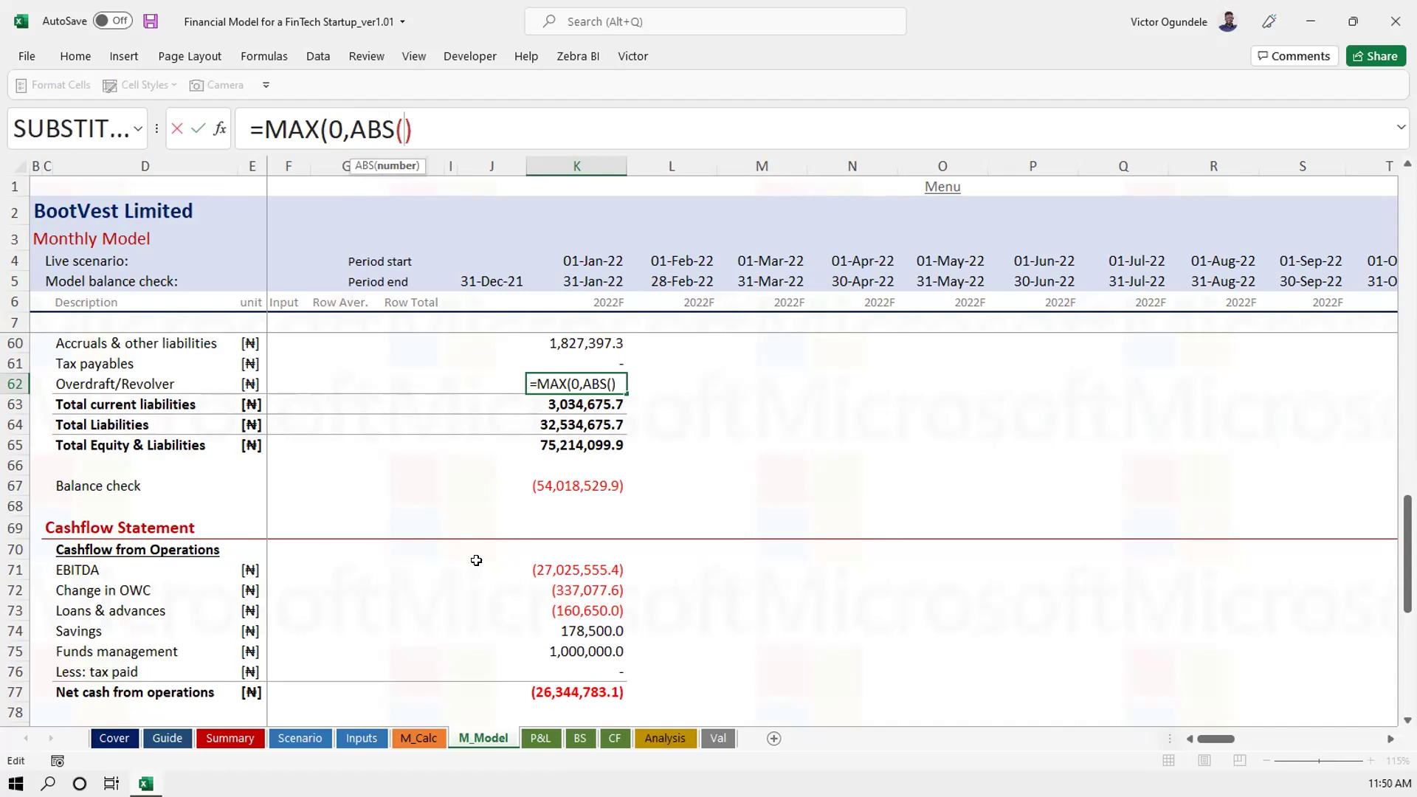
pyautogui.scroll(-4, 477, 565)
pyautogui.scroll(-4, 478, 565)
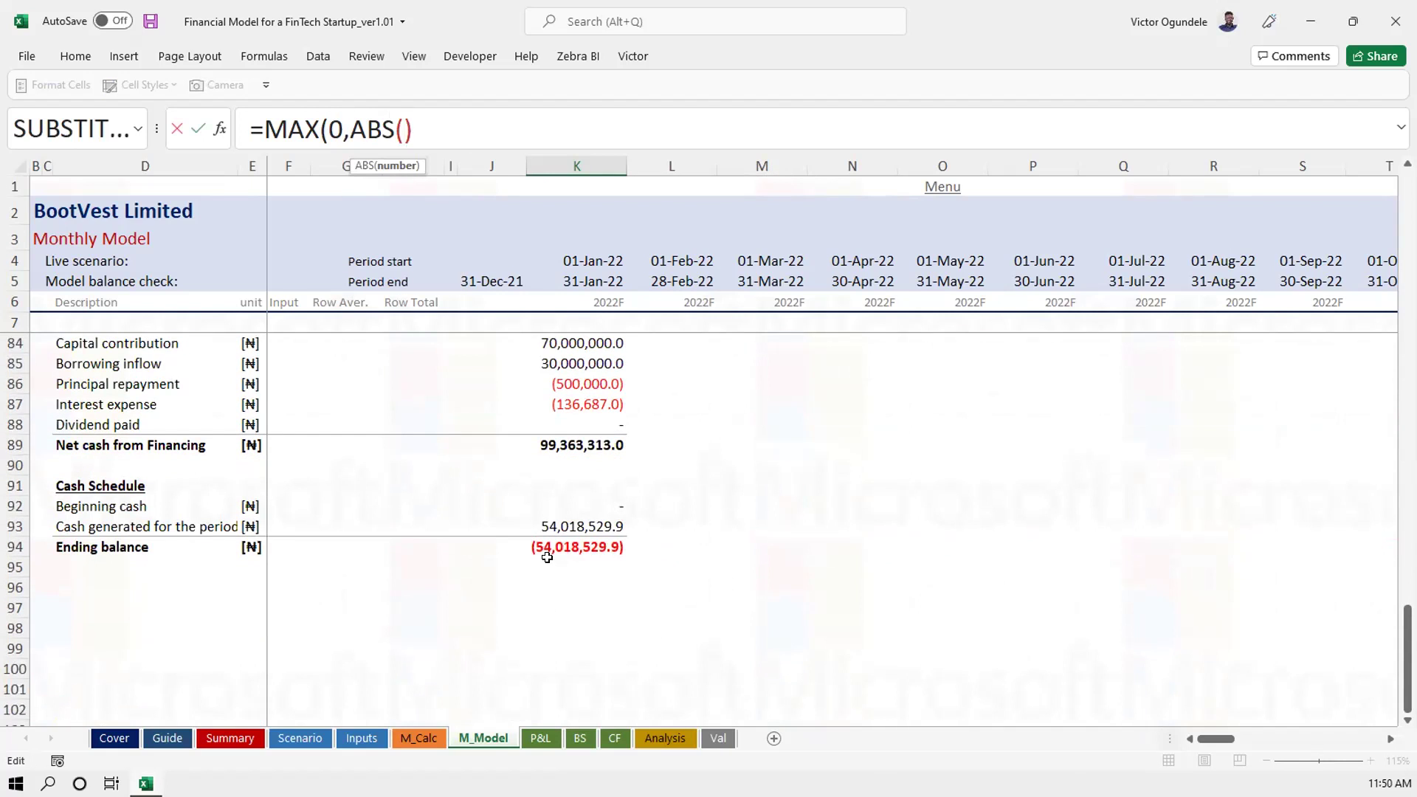
pyautogui.click(550, 546)
pyautogui.write(')')
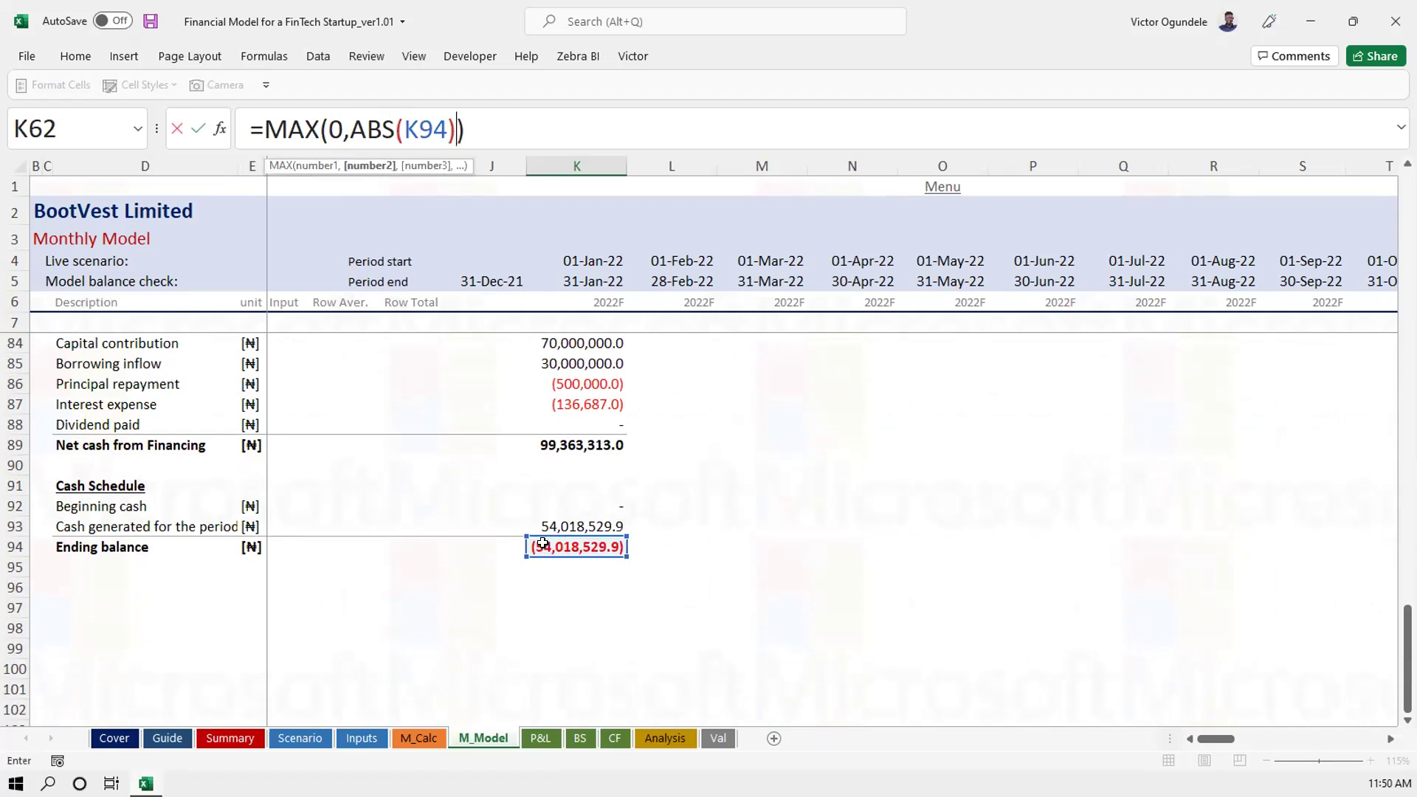
pyautogui.press('Return')
pyautogui.press('Up')
pyautogui.press('Up')
pyautogui.press('Up')
pyautogui.press('Down')
pyautogui.press('Down')
pyautogui.press('Down')
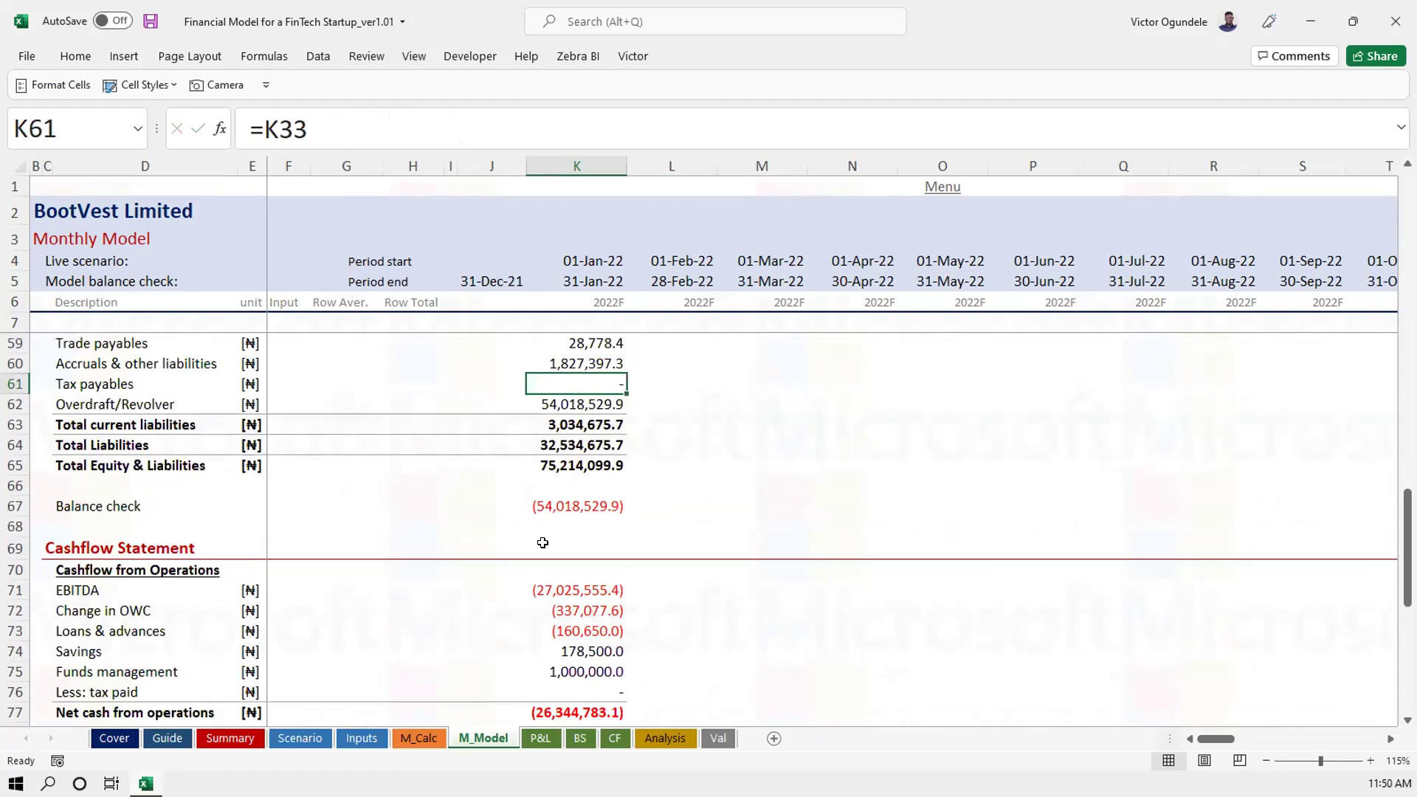
# Remove the sign reversal from the ending cash balance in K94 so the formula is =K92+K93, and save the workbook
pyautogui.scroll(-4, 561, 632)
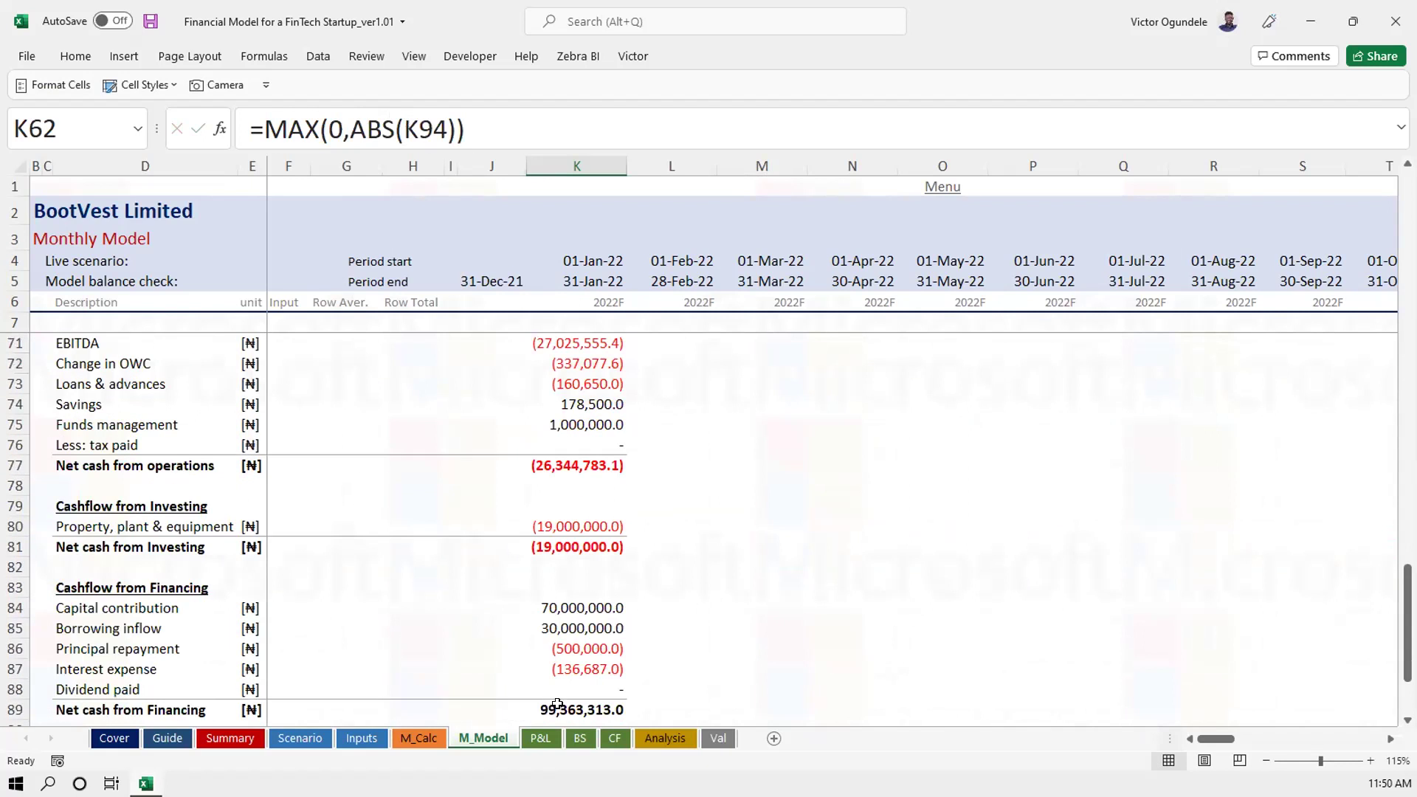
pyautogui.scroll(-3, 550, 643)
pyautogui.click(546, 623)
pyautogui.press('F2')
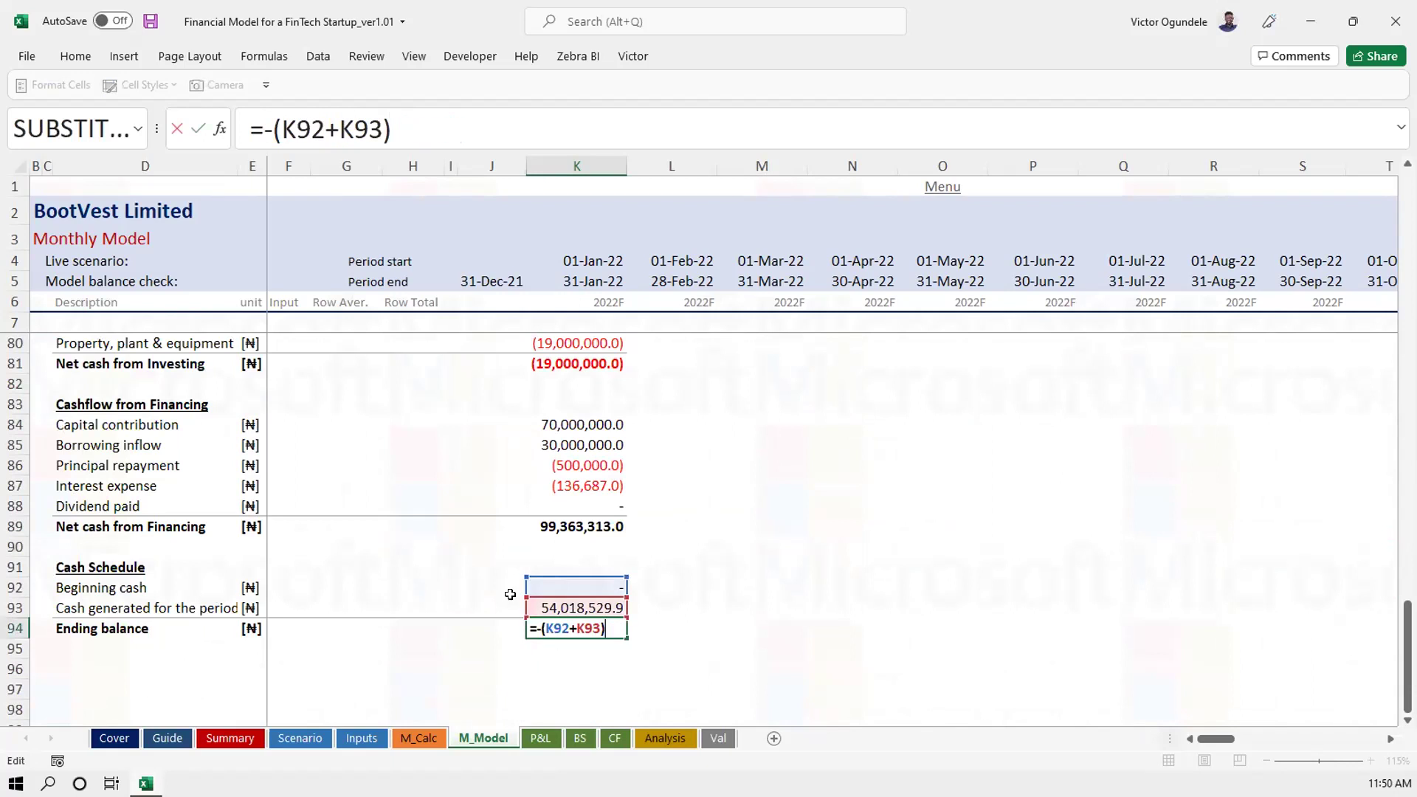
pyautogui.click(535, 628)
pyautogui.press('Delete')
pyautogui.press('Delete')
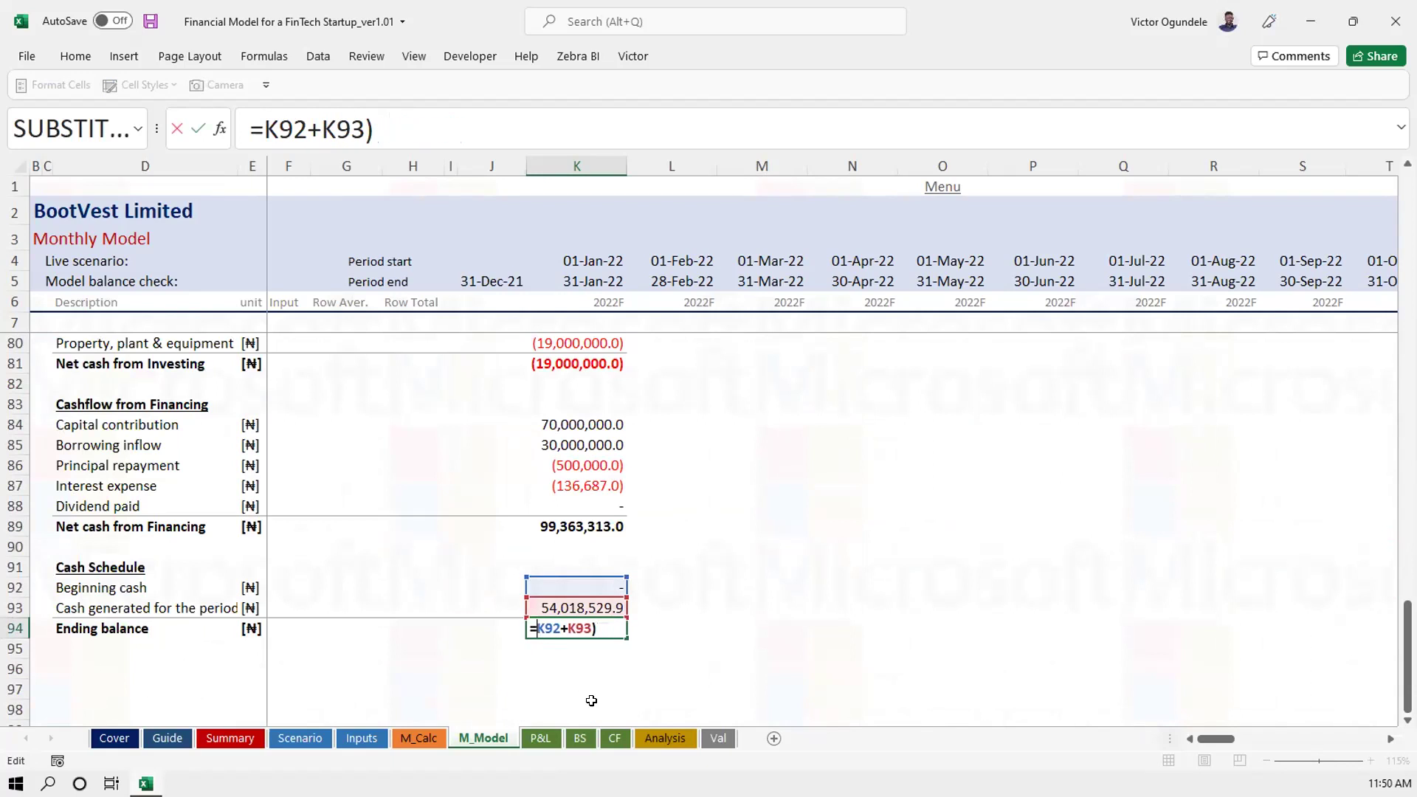
pyautogui.press('End')
pyautogui.press('BackSpace')
pyautogui.hotkey('ctrl', 'Return')
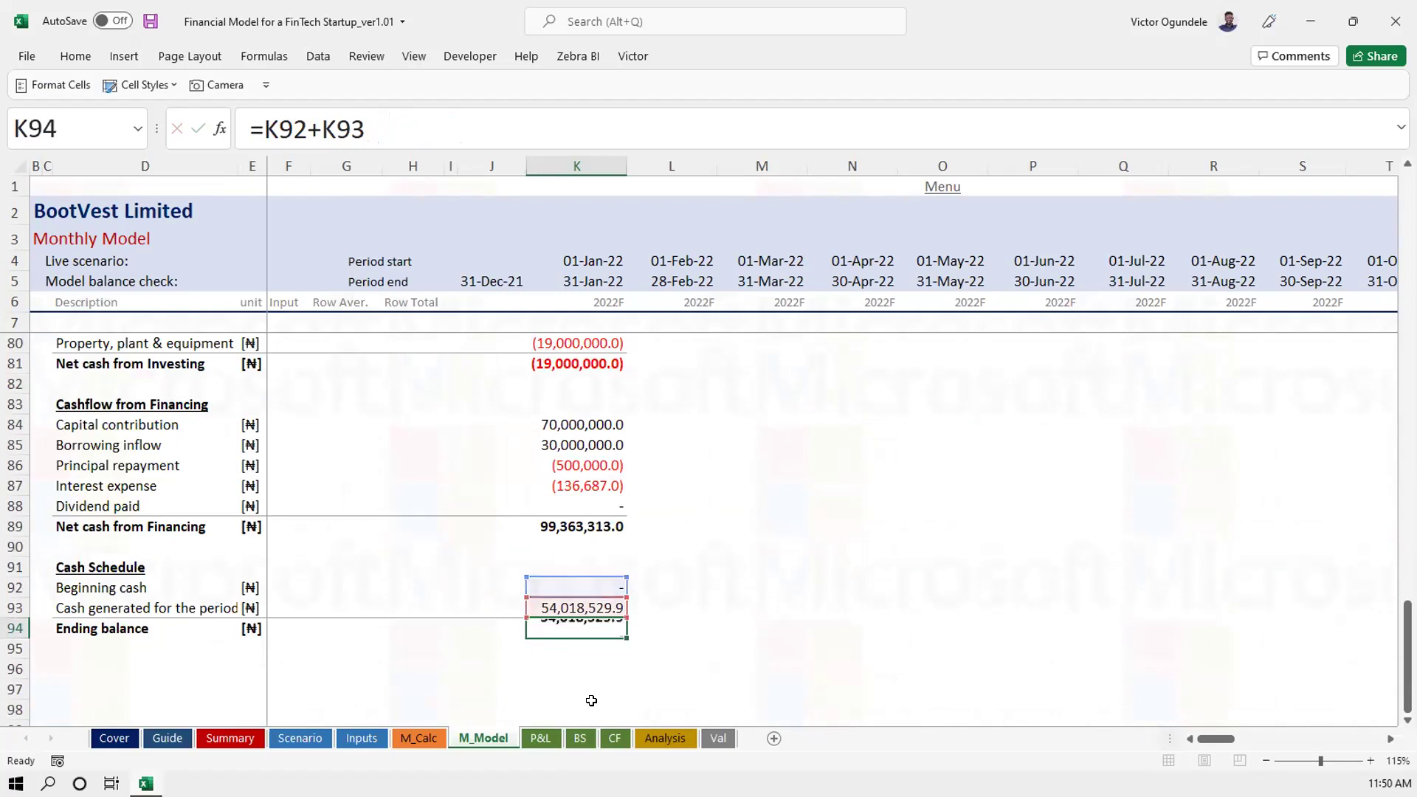
pyautogui.hotkey('ctrl', 's')
# Review the Overdraft/Revolver formula in K62, the balance check and the January 2022 asset balances
pyautogui.scroll(6, 685, 563)
pyautogui.scroll(2, 686, 563)
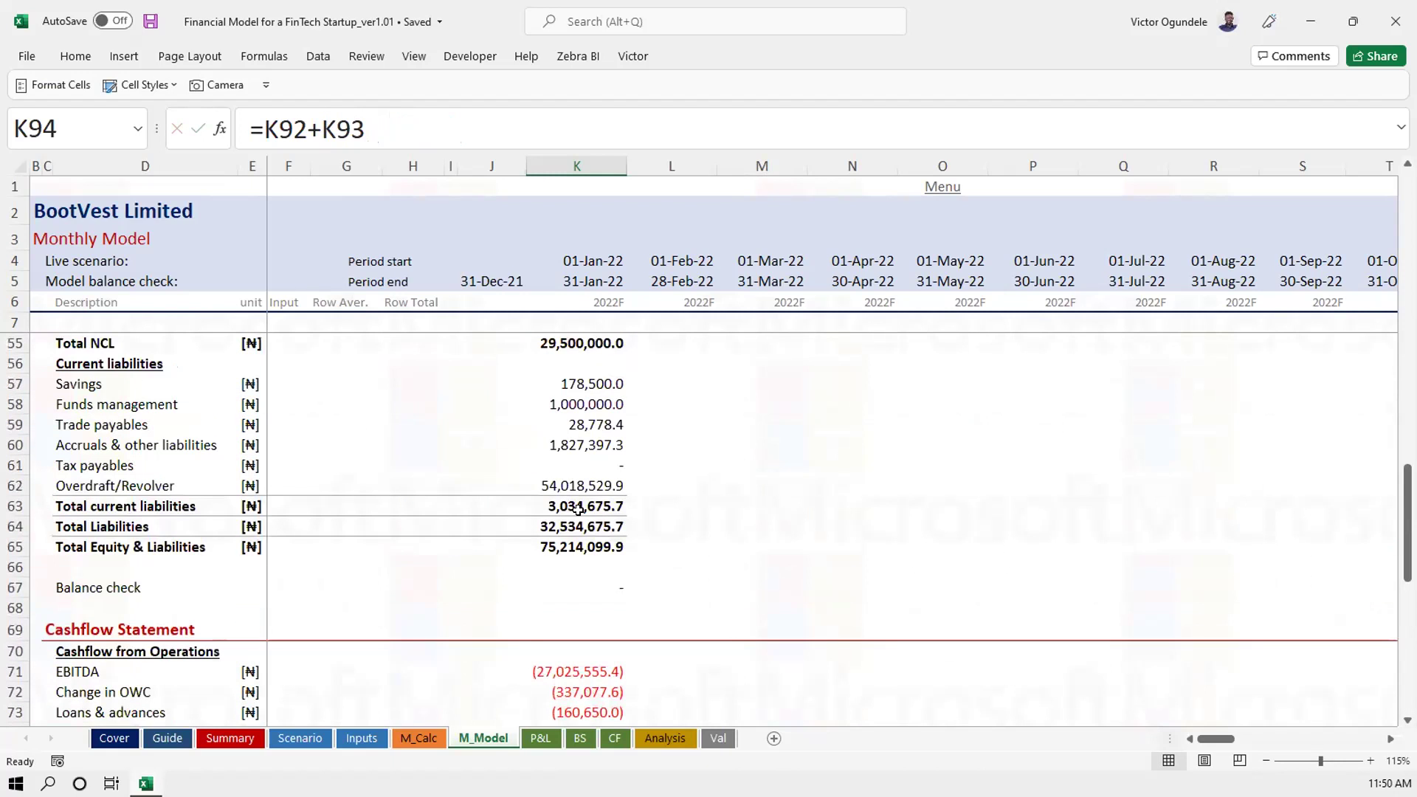
pyautogui.click(576, 480)
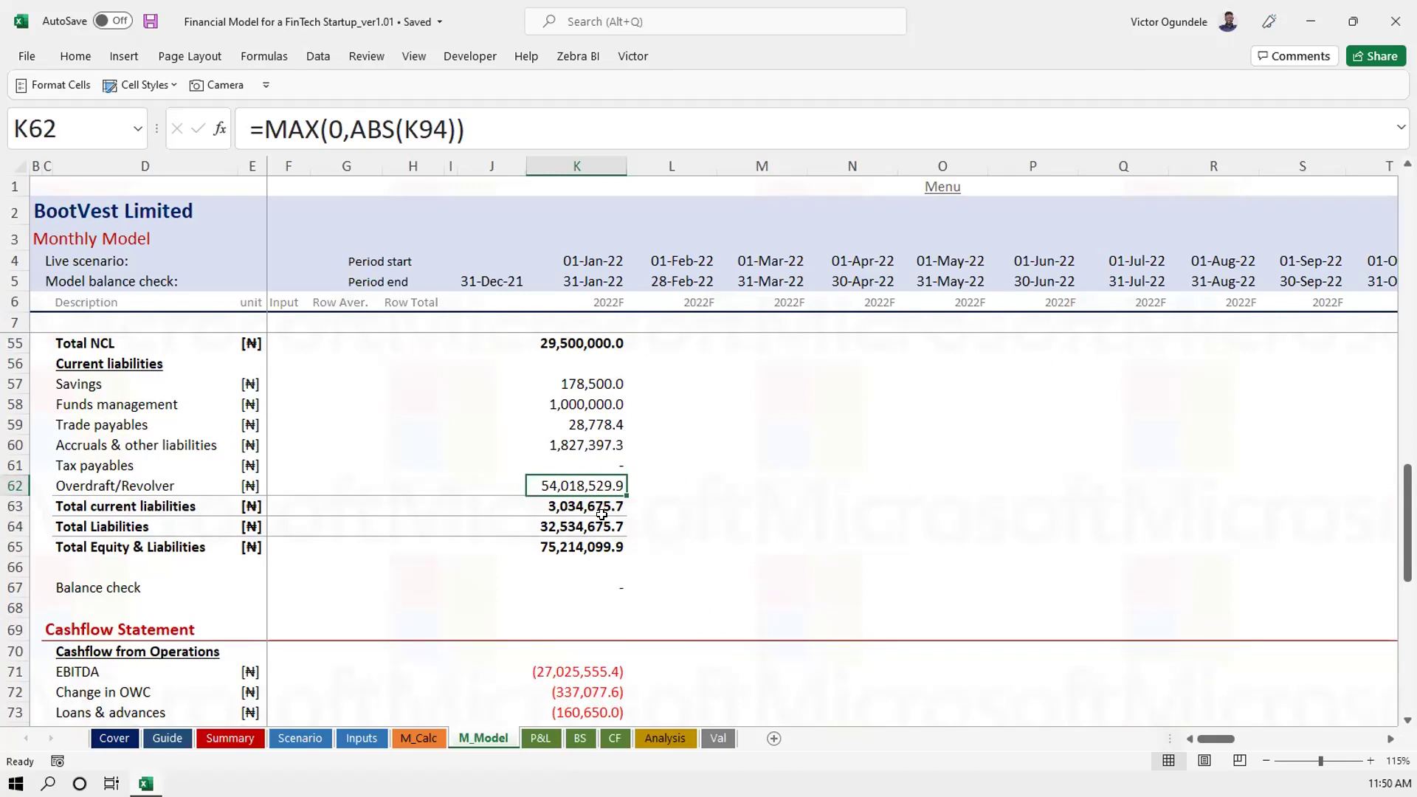
pyautogui.scroll(6, 587, 494)
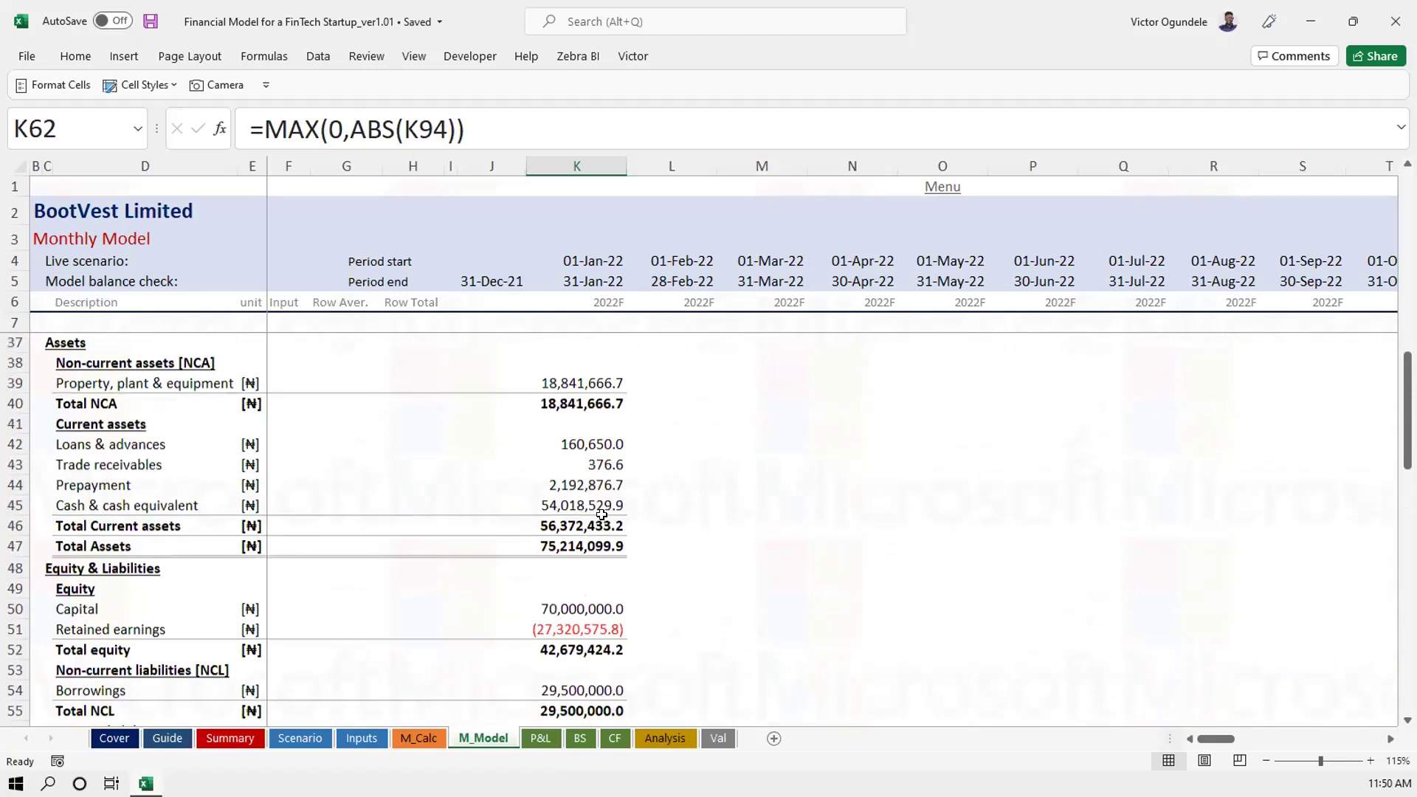
# Replace ABS(K94) in the January 2022 Overdraft/Revolver formula in K62 with -K94, making it =MAX(0,-K94)
pyautogui.click(577, 502)
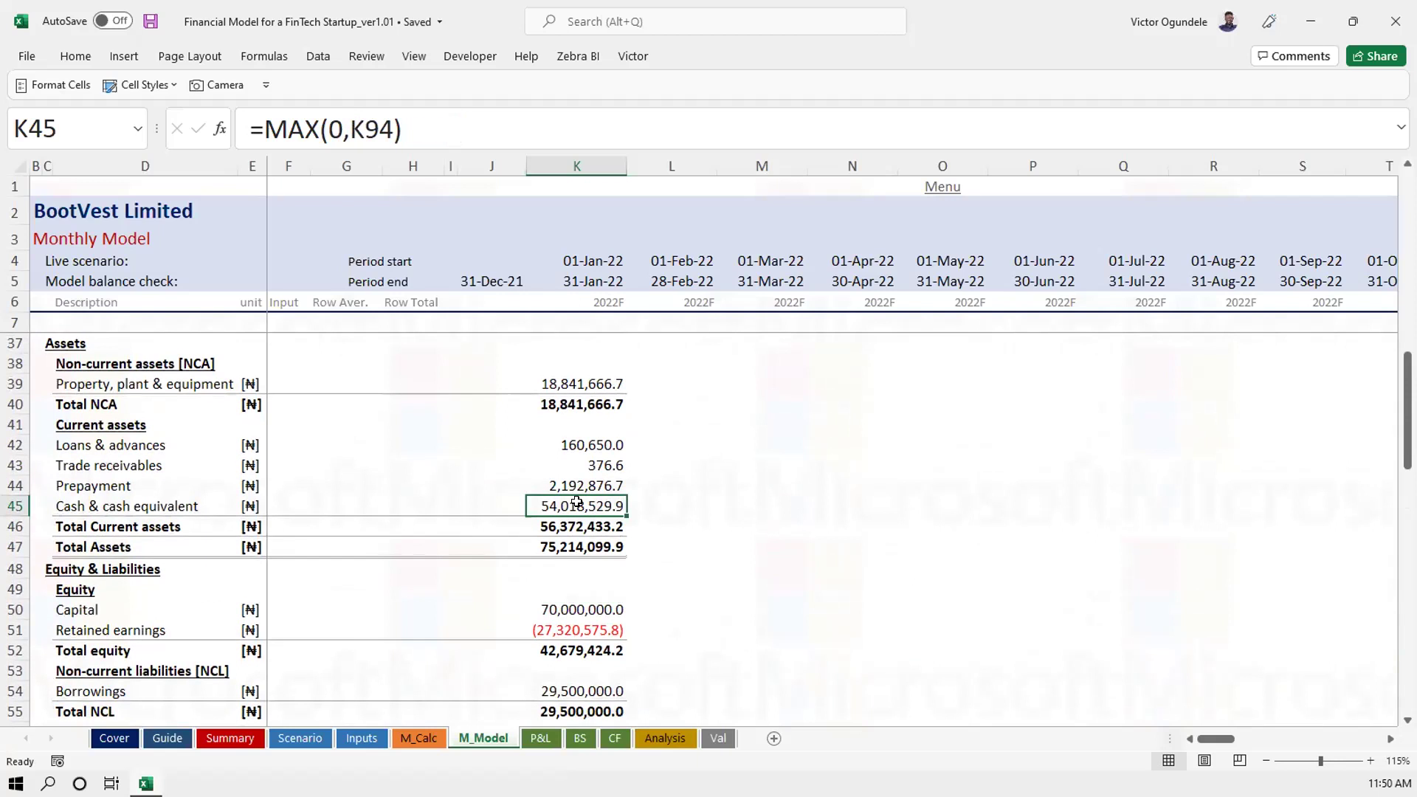
pyautogui.scroll(-3, 577, 502)
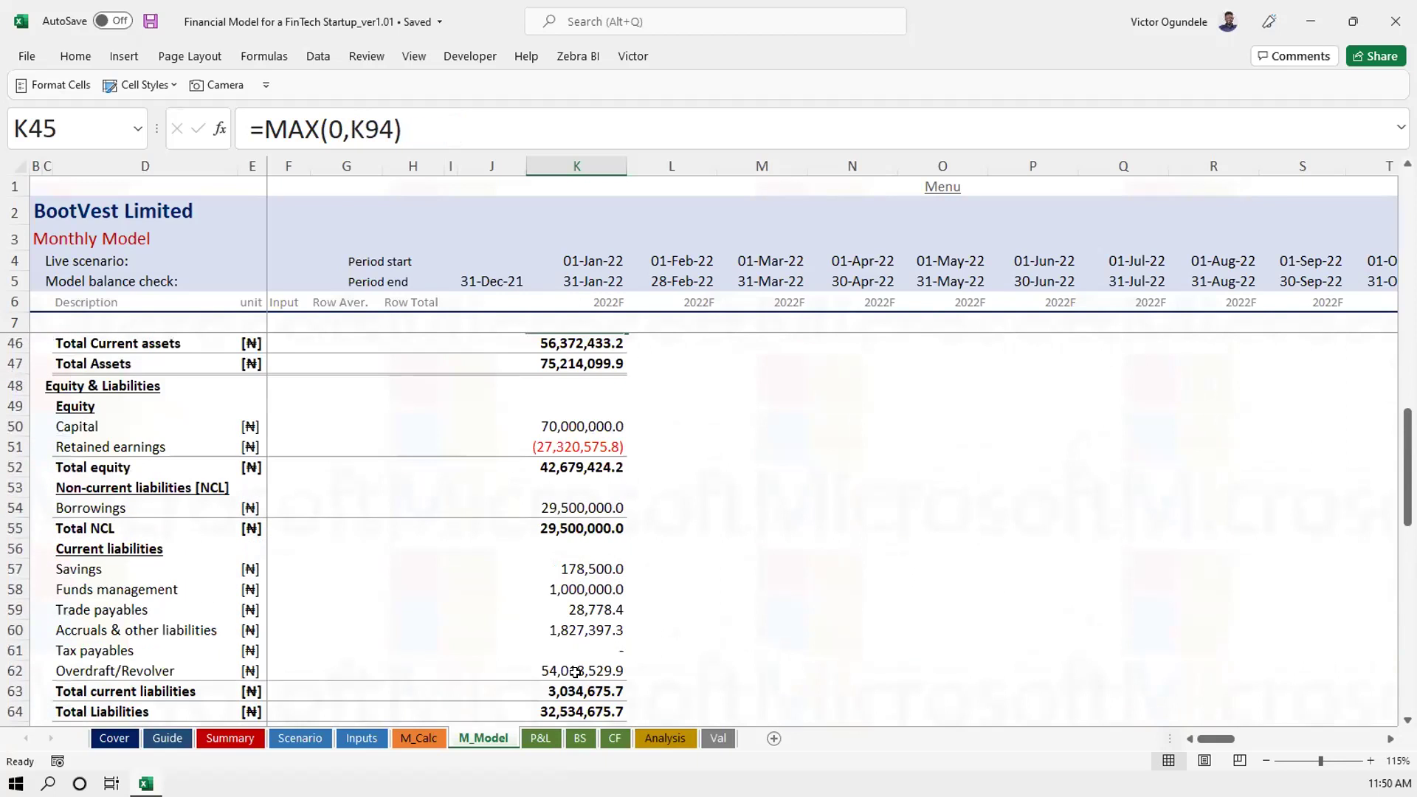
pyautogui.scroll(-1, 575, 672)
pyautogui.click(572, 608)
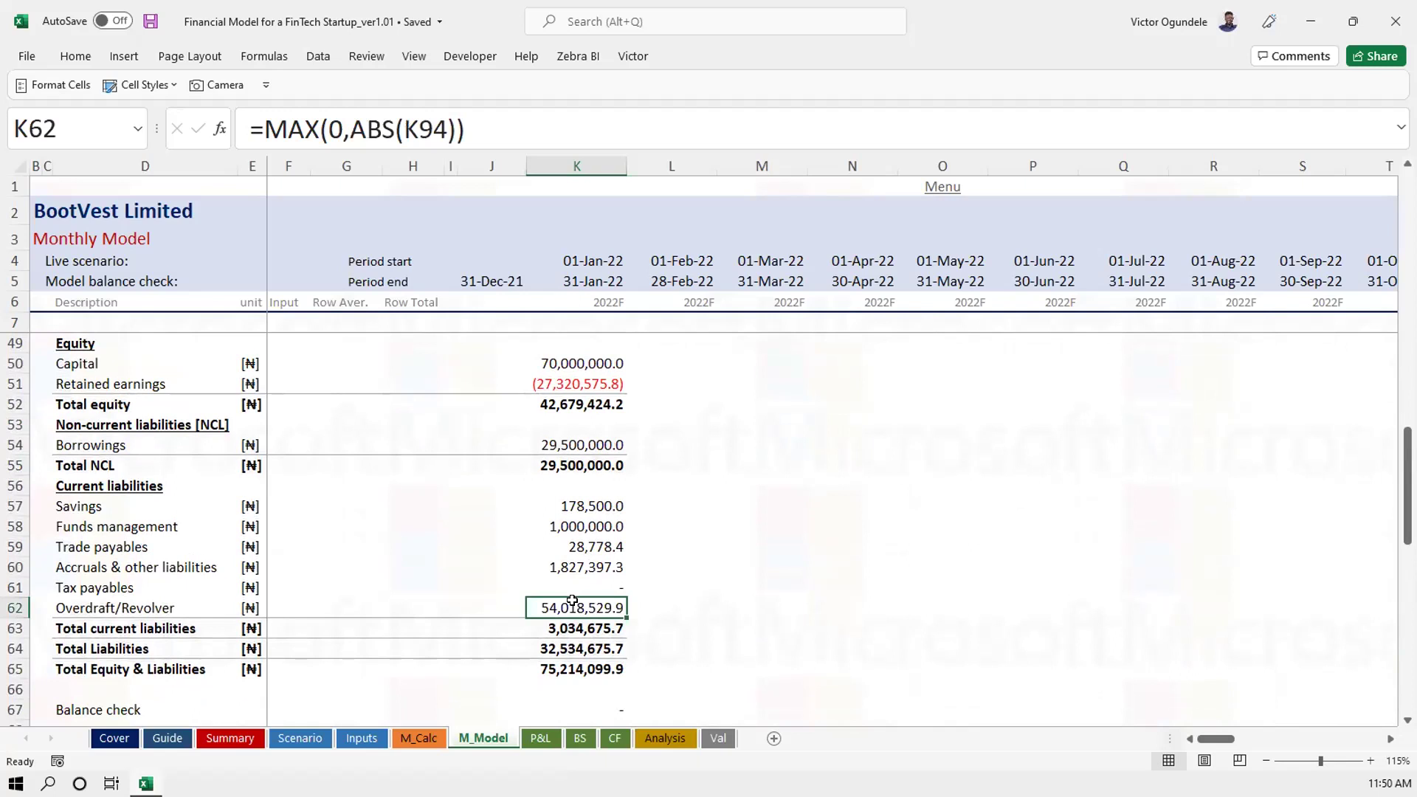
pyautogui.doubleClick(572, 600)
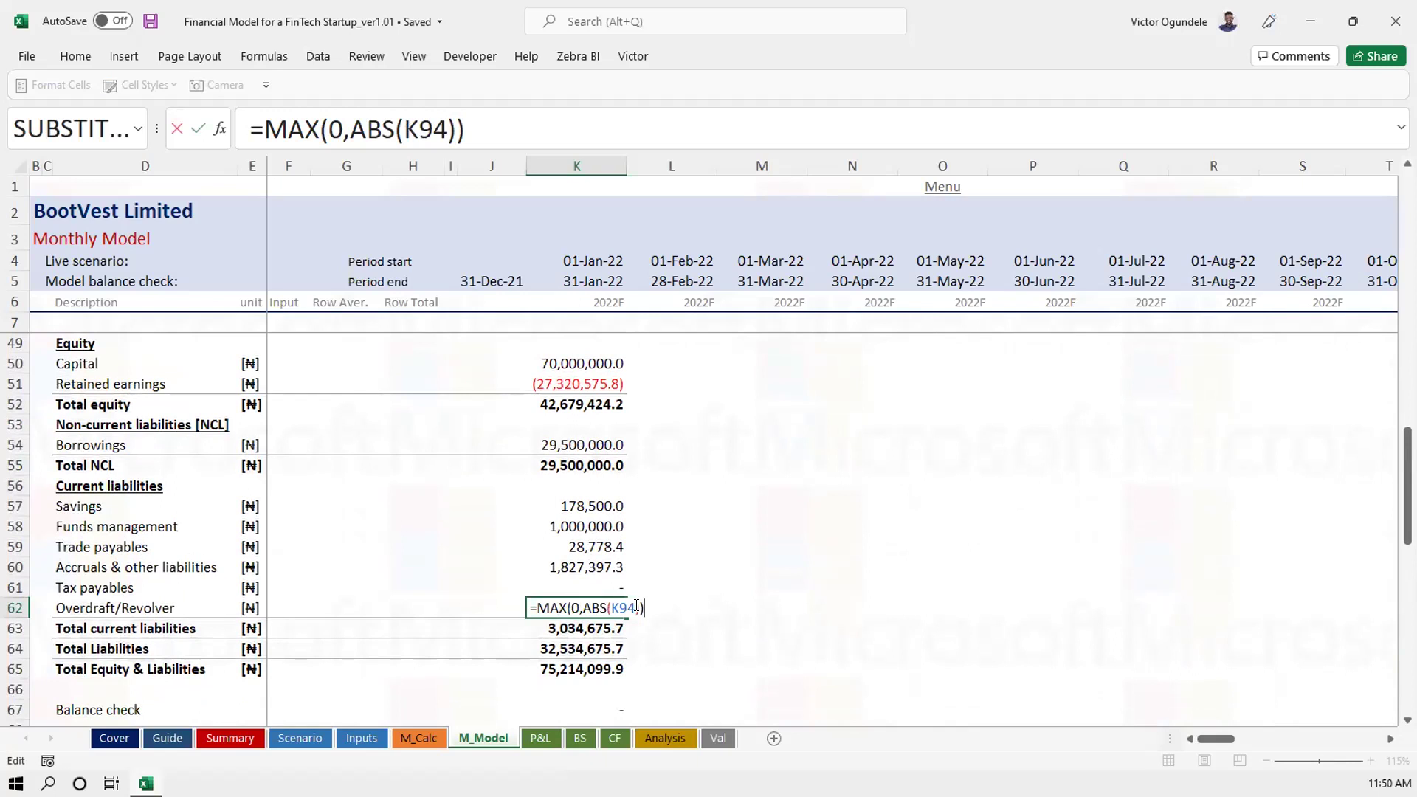
pyautogui.moveTo(636, 606); pyautogui.dragTo(582, 601)
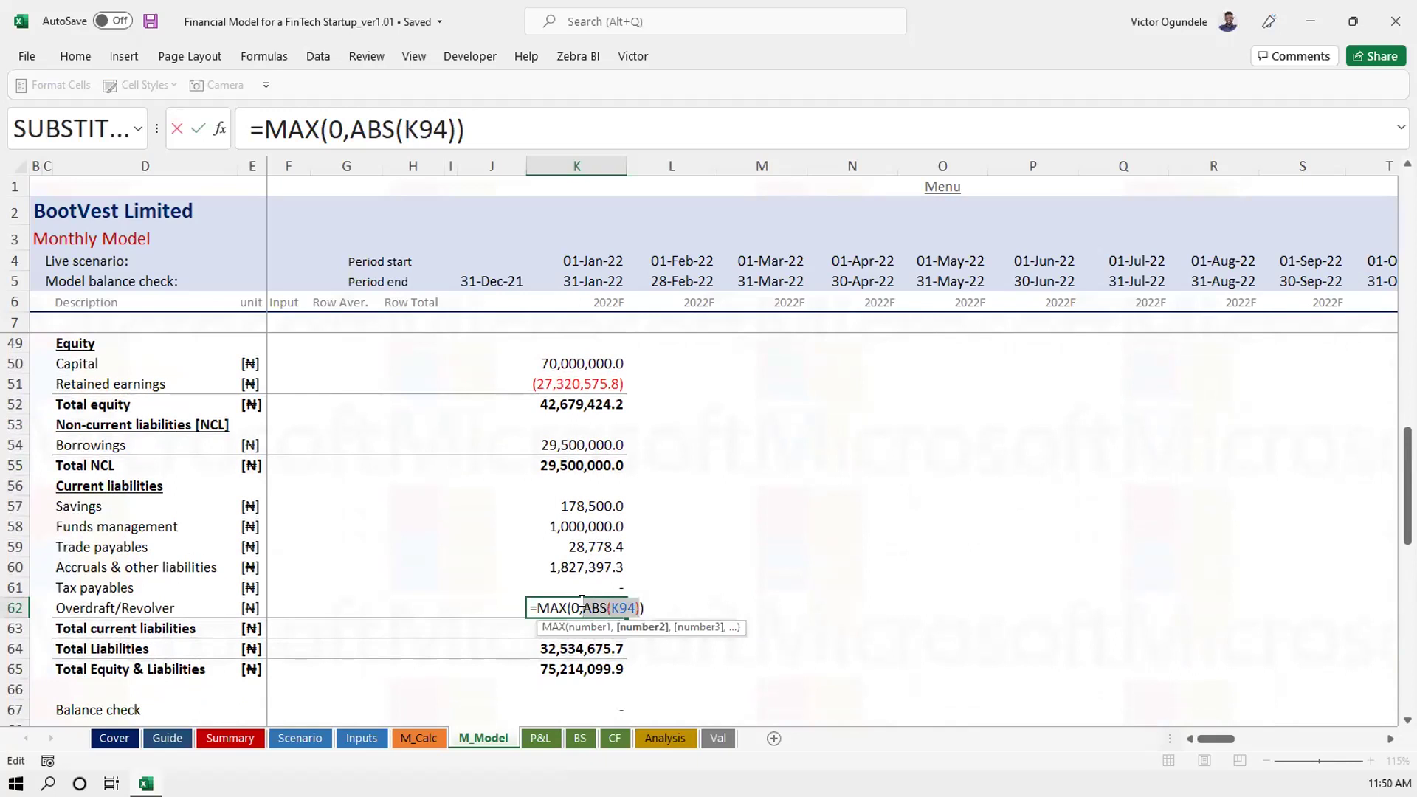
pyautogui.write('-')
pyautogui.scroll(-13, 580, 576)
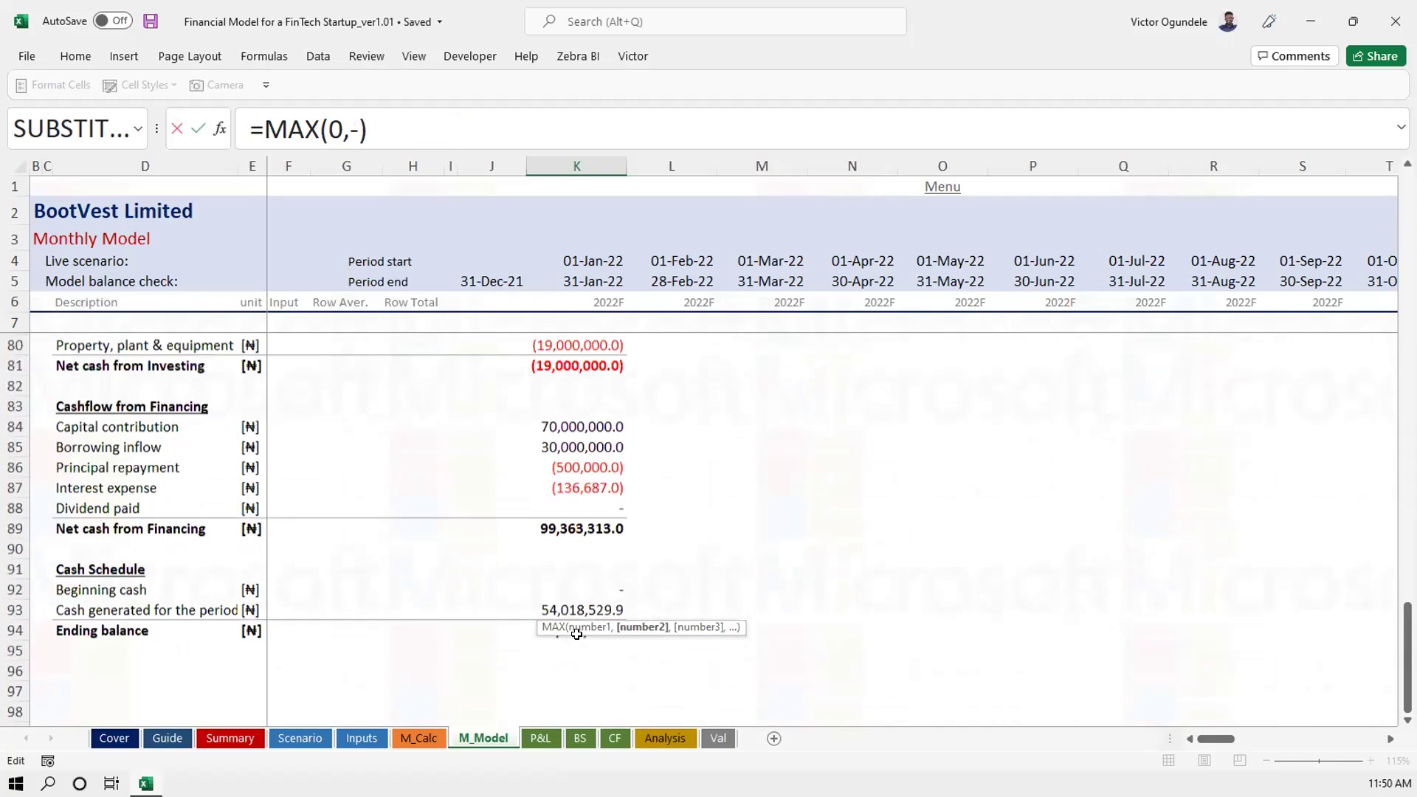
pyautogui.click(575, 463)
pyautogui.press('Return')
pyautogui.press('Up')
# Extend the January 2022 total current liabilities formula in K63 to =SUM(K57:K62) and save the workbook
pyautogui.press('Down')
pyautogui.scroll(2, 635, 480)
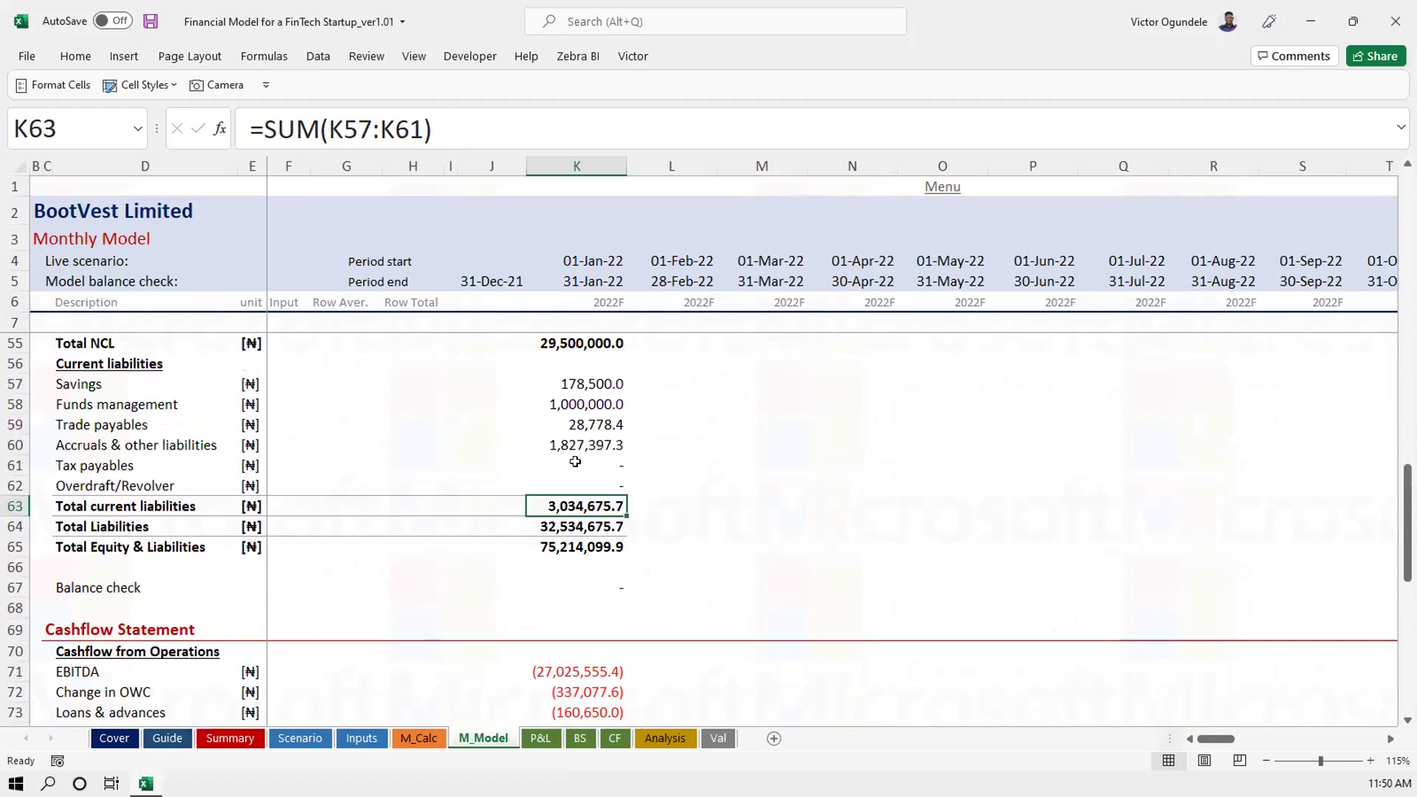
pyautogui.press('F2')
pyautogui.press('Left')
pyautogui.press('BackSpace')
pyautogui.write('2')
pyautogui.press('Return')
pyautogui.press('Up')
pyautogui.hotkey('ctrl', 's')
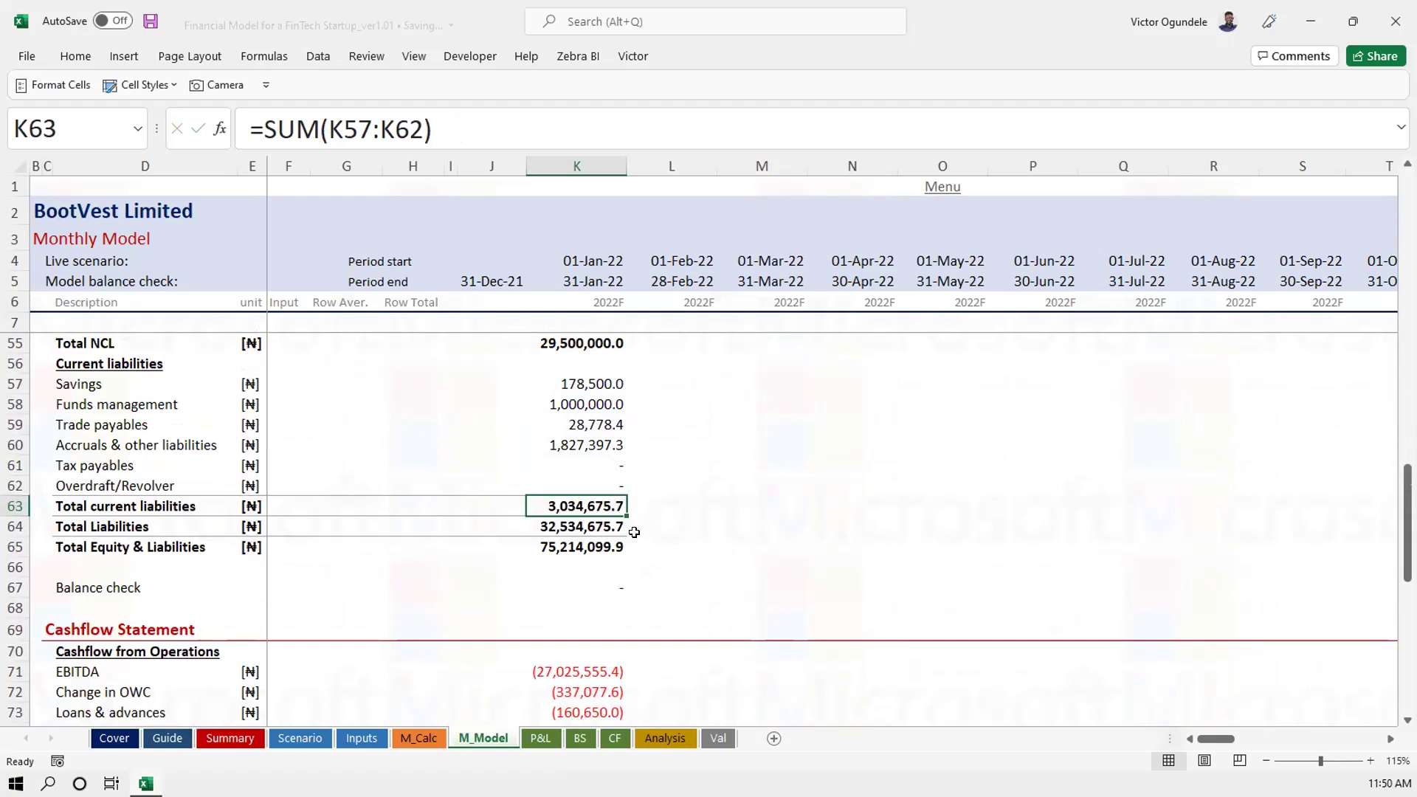
# Fill the January 2022 balance sheet and cash flow formulas in K39:K94 across the monthly columns through December 2026 in column BR
pyautogui.click(562, 572)
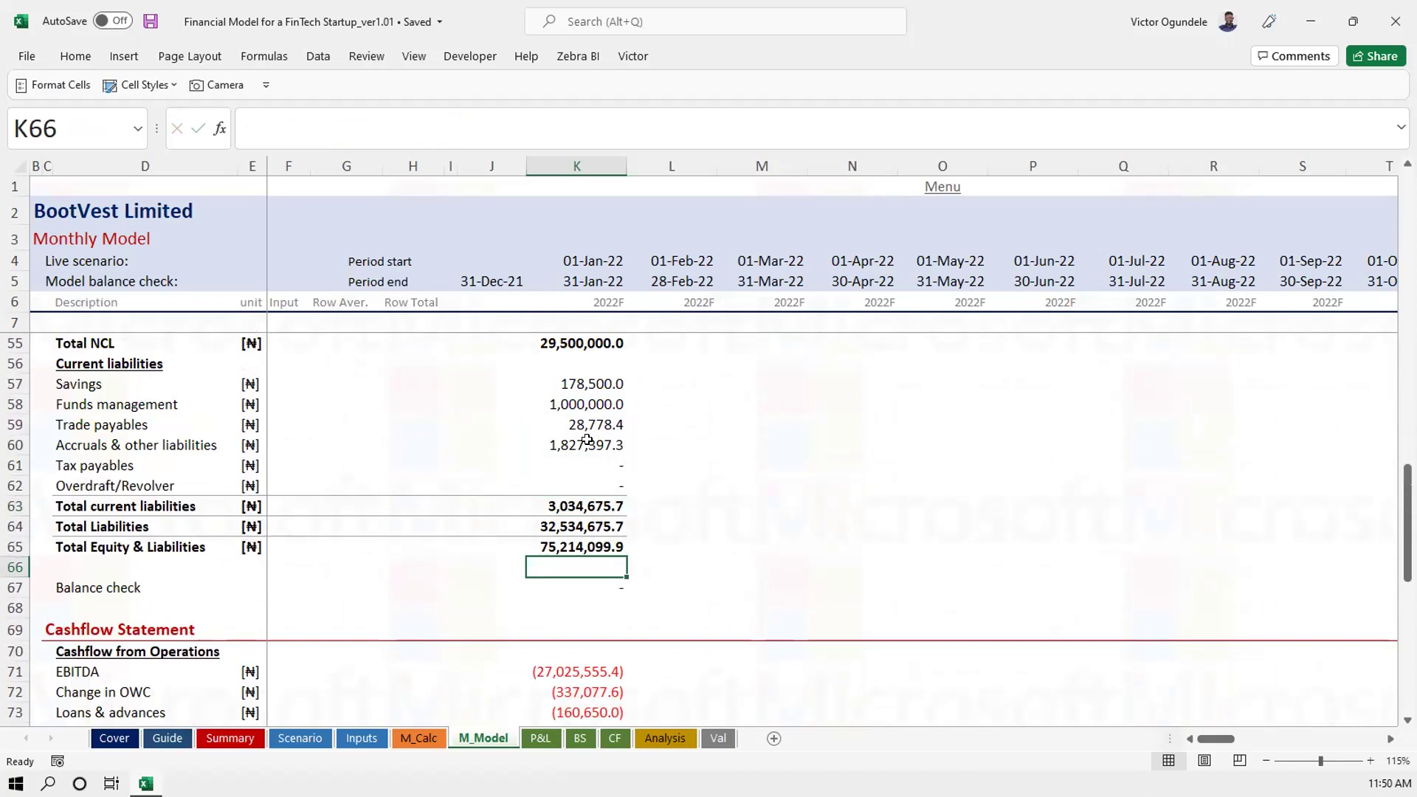
pyautogui.scroll(6, 577, 468)
pyautogui.scroll(-3, 577, 467)
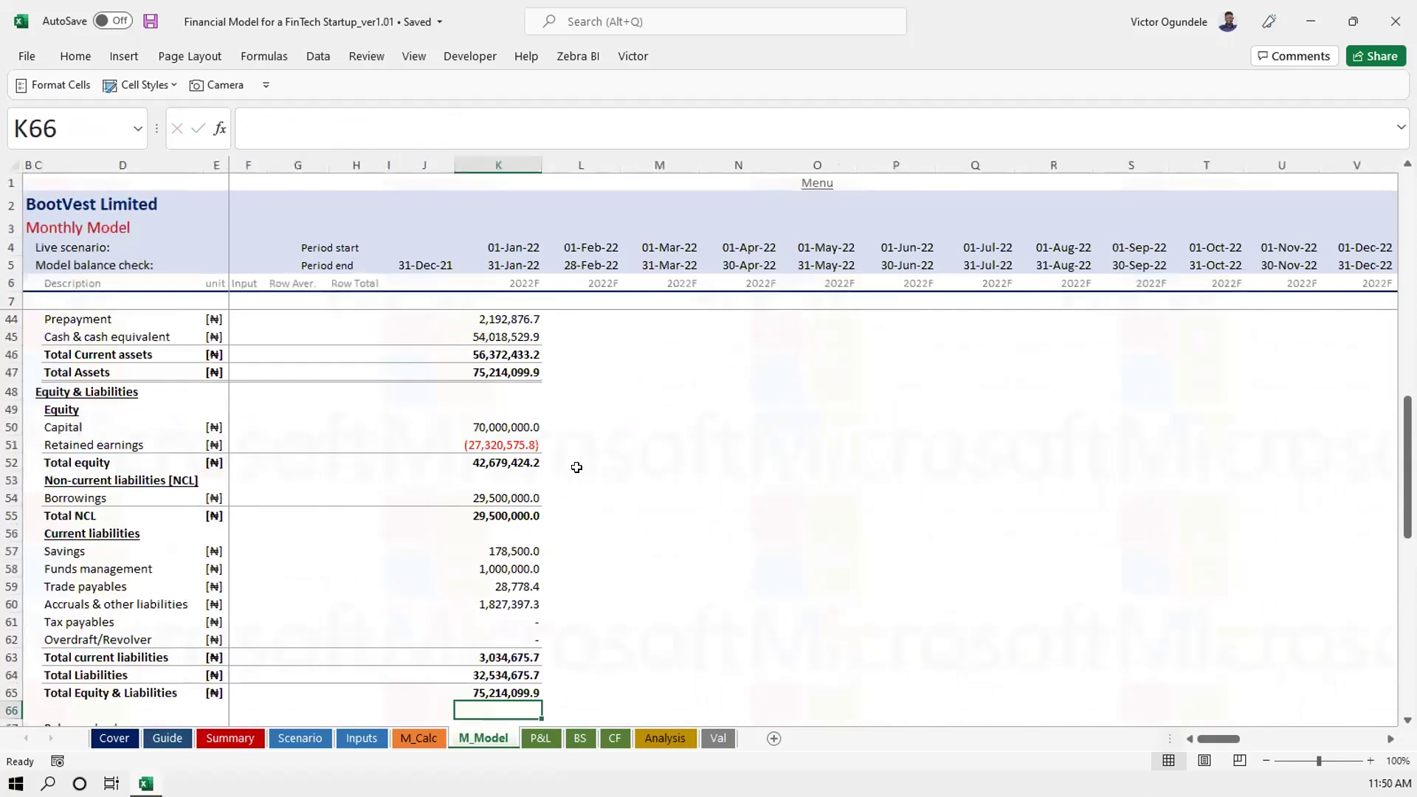
pyautogui.moveTo(434, 355); pyautogui.dragTo(438, 700)
pyautogui.hotkey('ctrl', 'q')
pyautogui.press('Right')
pyautogui.press('Escape')
pyautogui.hotkey('ctrl', 'shift', 'Right')
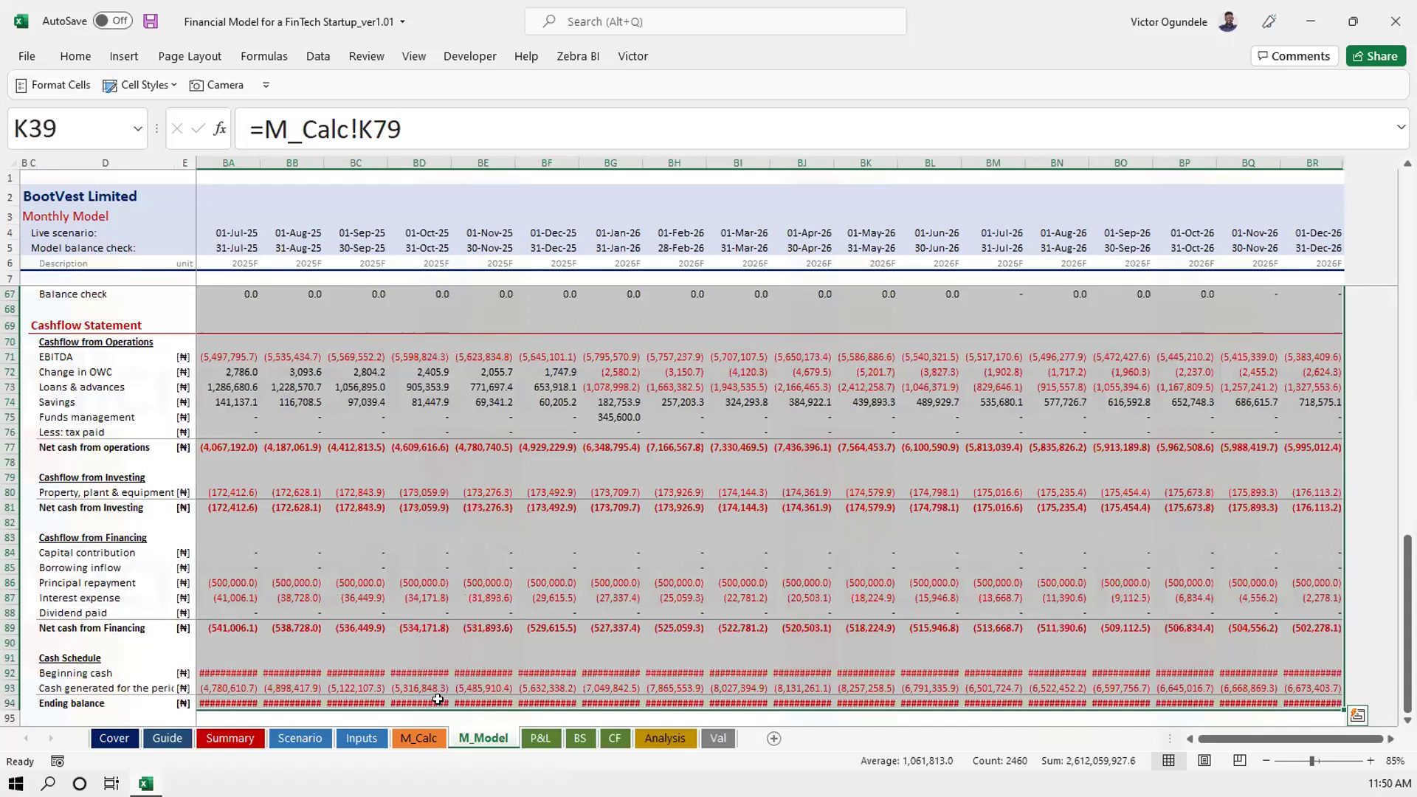
# Widen the monthly columns to fit the cash schedule's ending balances in row 94, and save the workbook
pyautogui.press('Down')
pyautogui.press('Down')
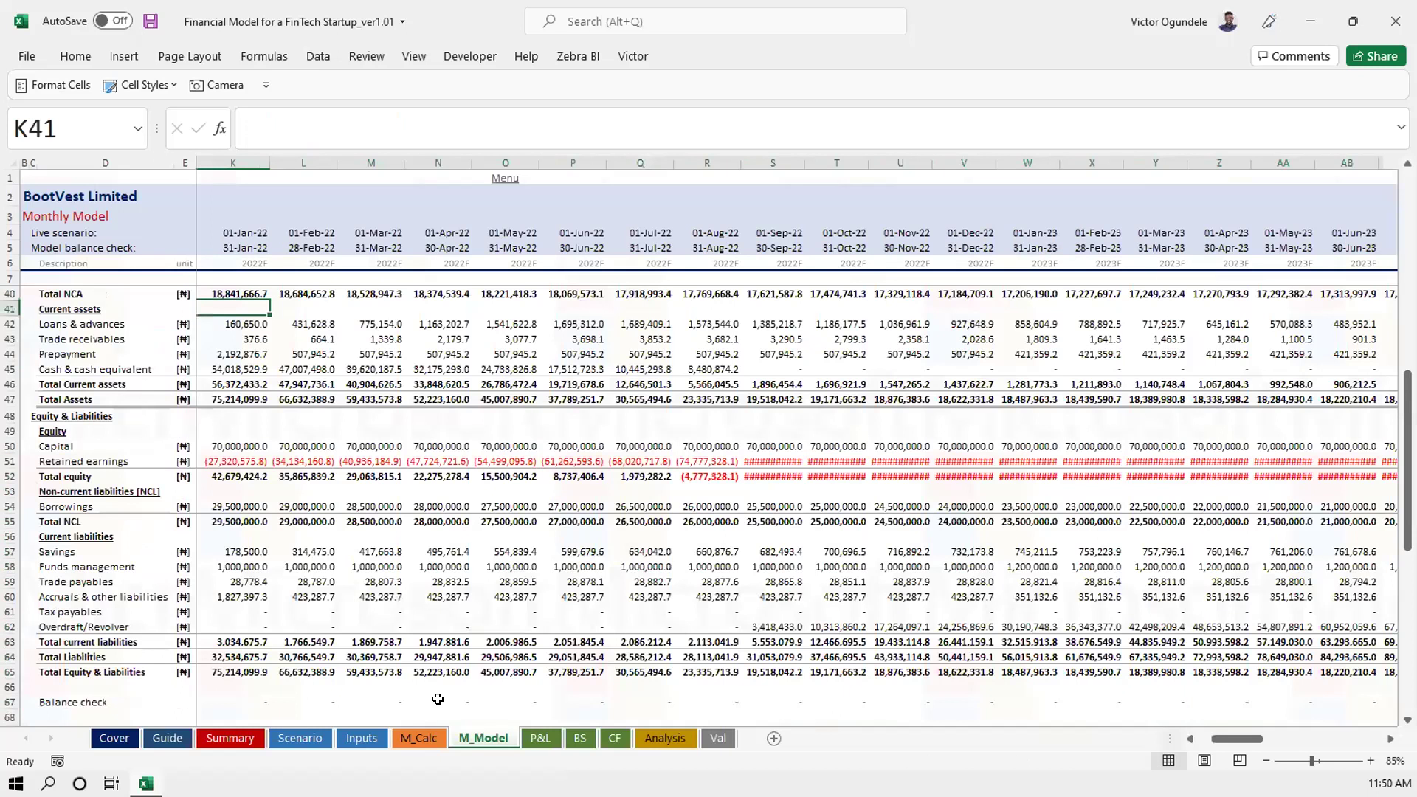
pyautogui.hotkey('ctrl', 'Down')
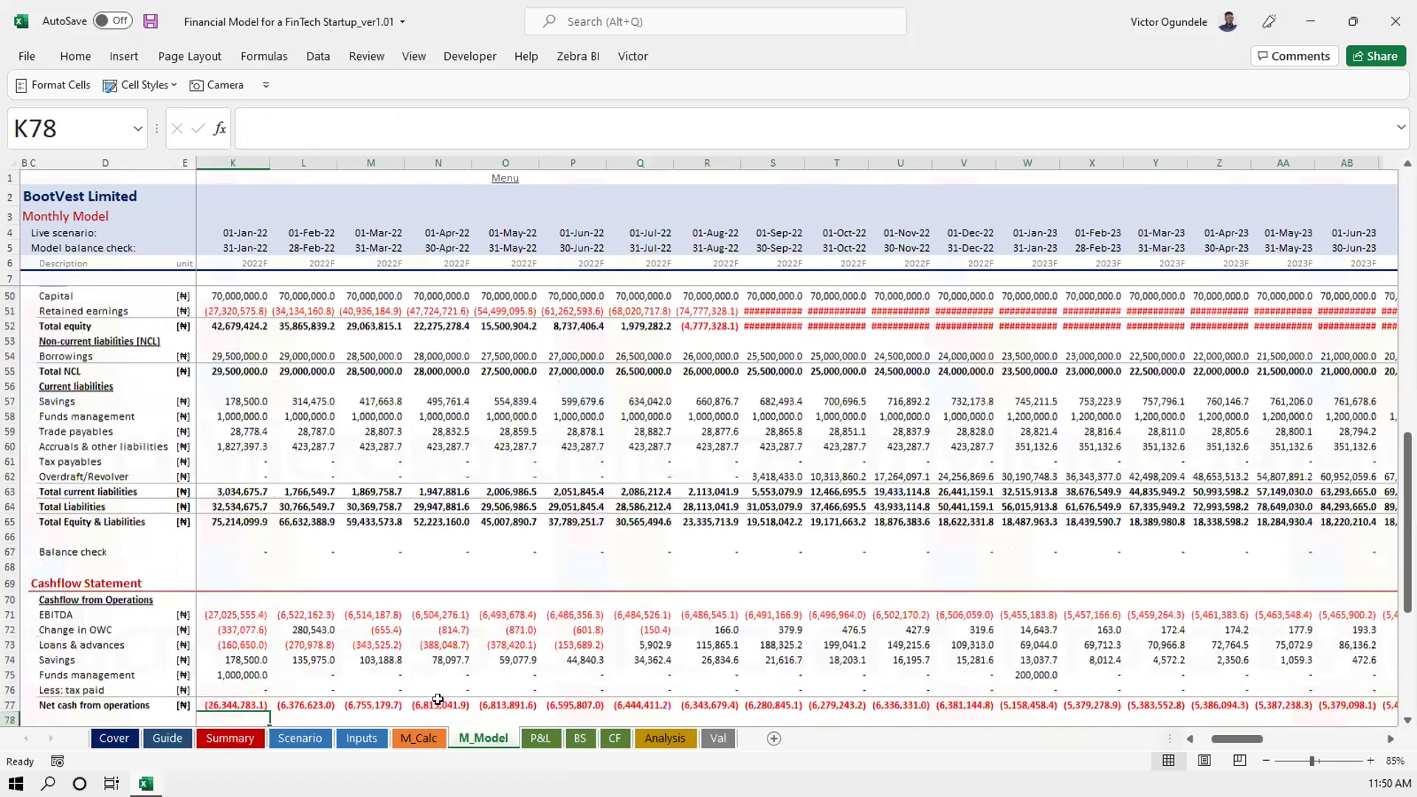
pyautogui.hotkey('ctrl', 'Down')
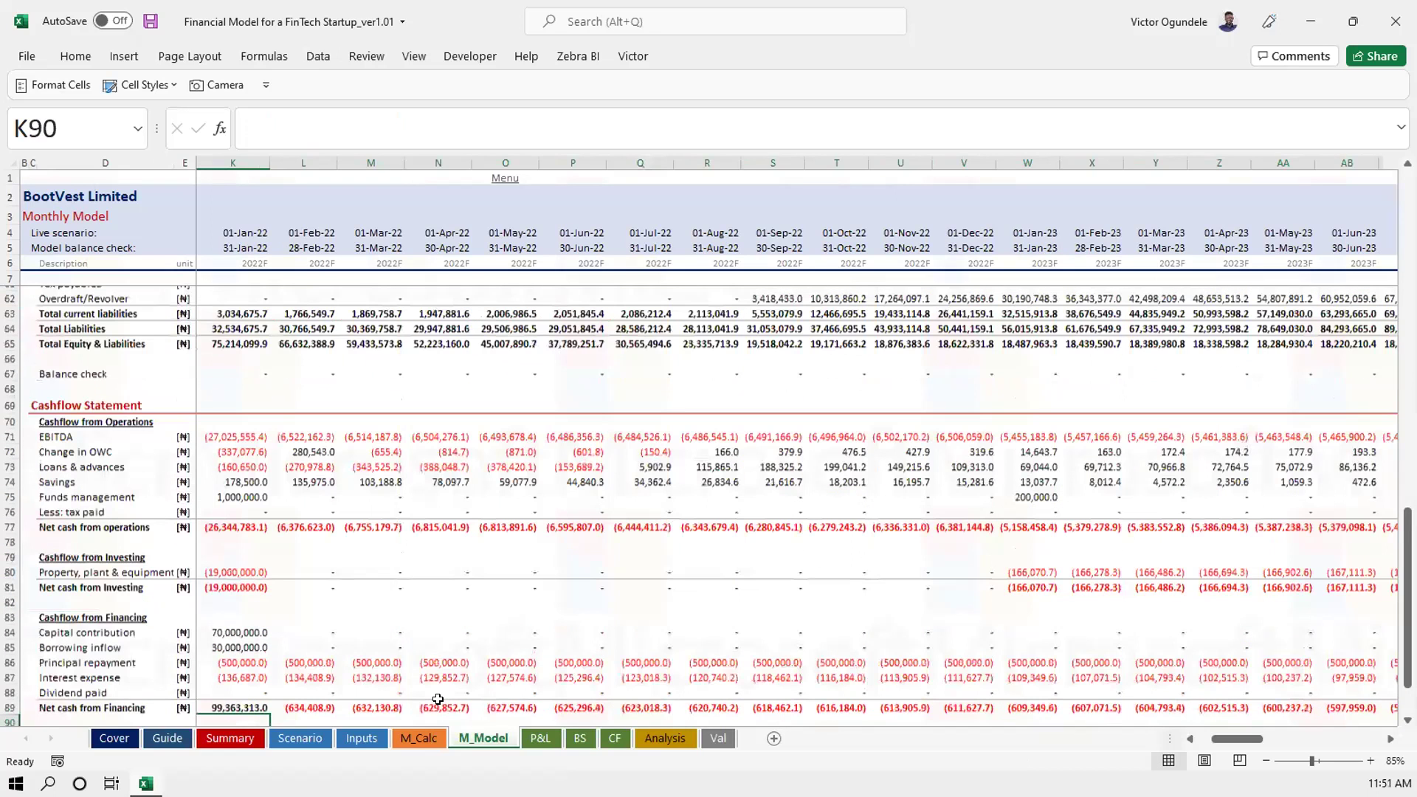
pyautogui.hotkey('ctrl', 'Down')
pyautogui.press('Down')
pyautogui.press('Down')
pyautogui.press('Right')
pyautogui.press('Right')
pyautogui.press('Right')
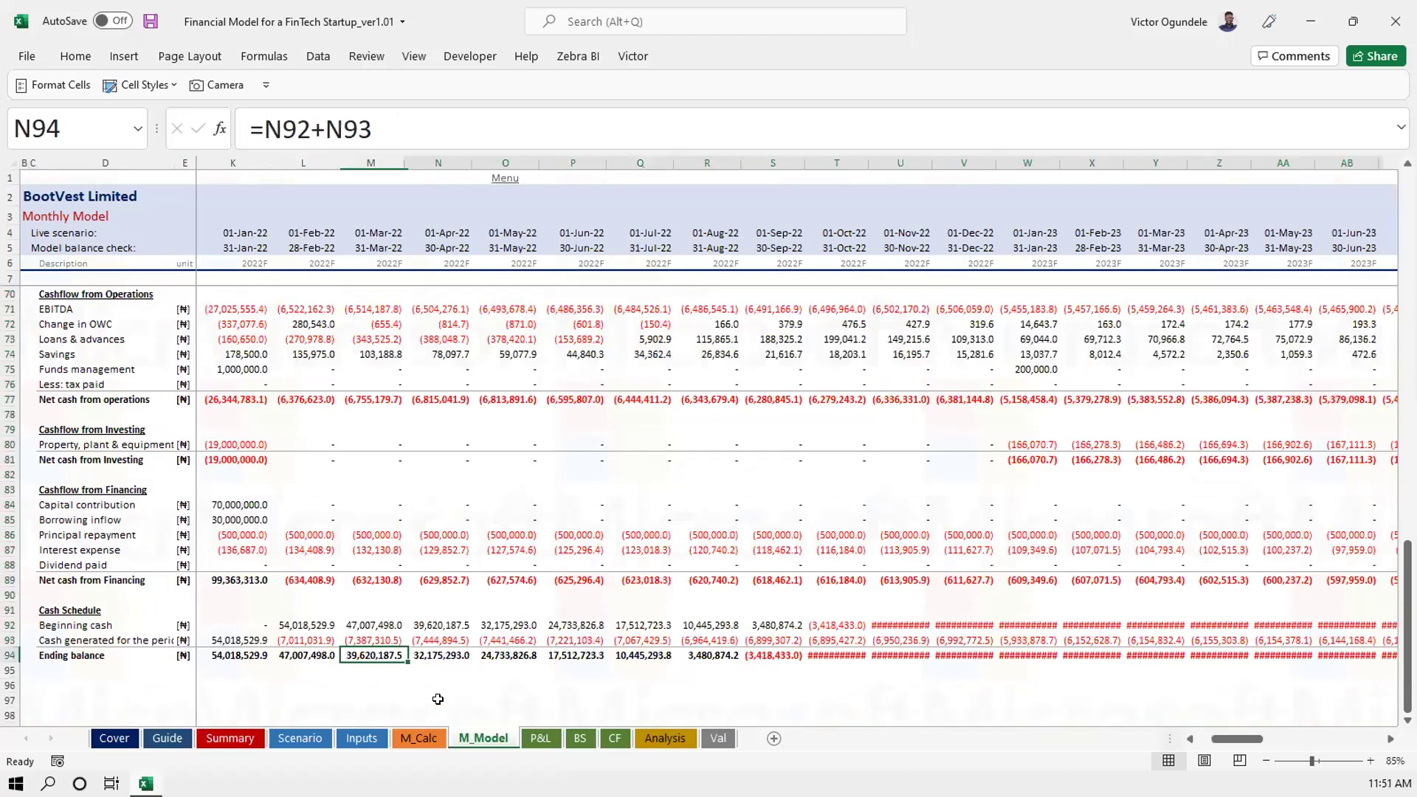
pyautogui.hotkey('ctrl', 'shift', 'Right')
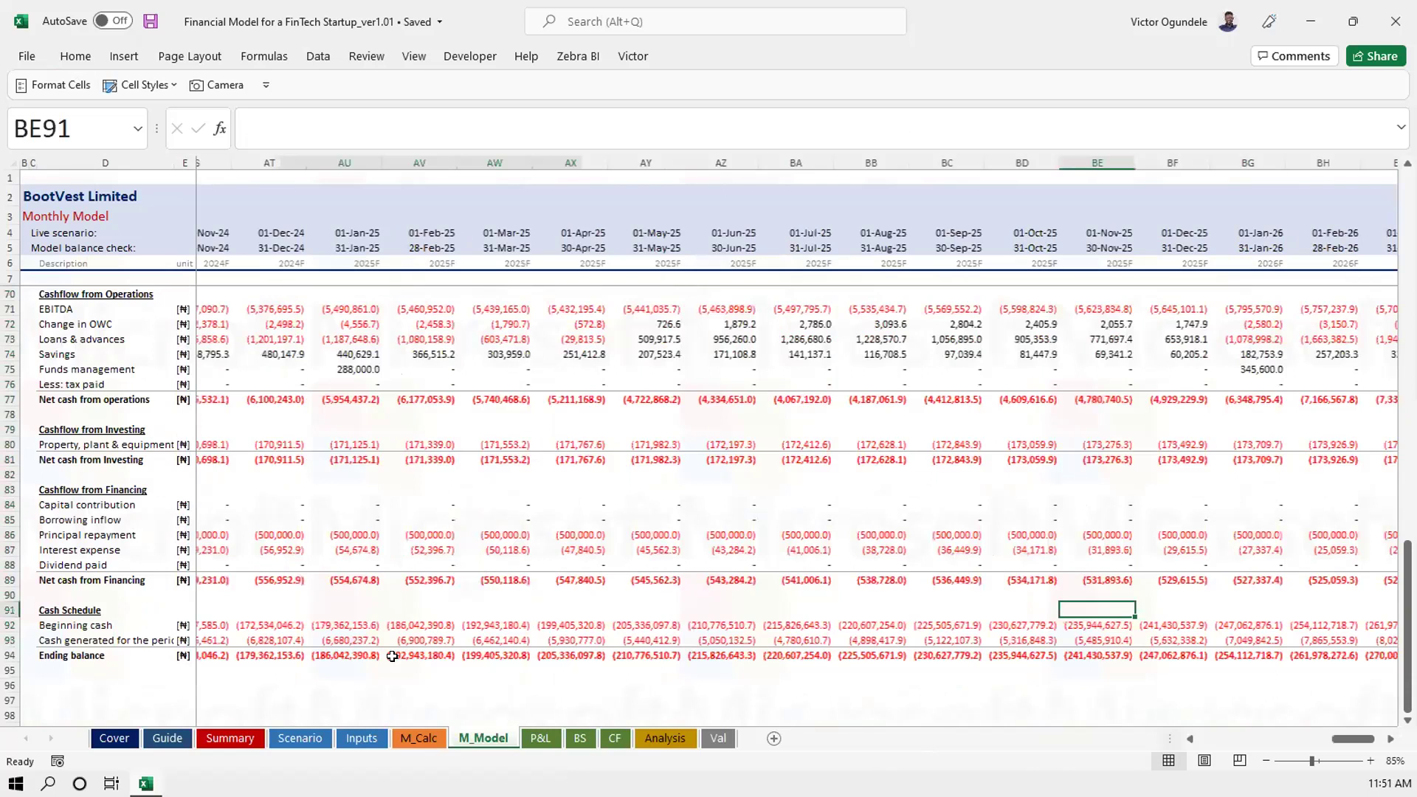
# Compare the September 2022 cash schedule ending balance in S94 with the Overdraft/Revolver formula in S62
pyautogui.hscroll(-10, 642, 658)
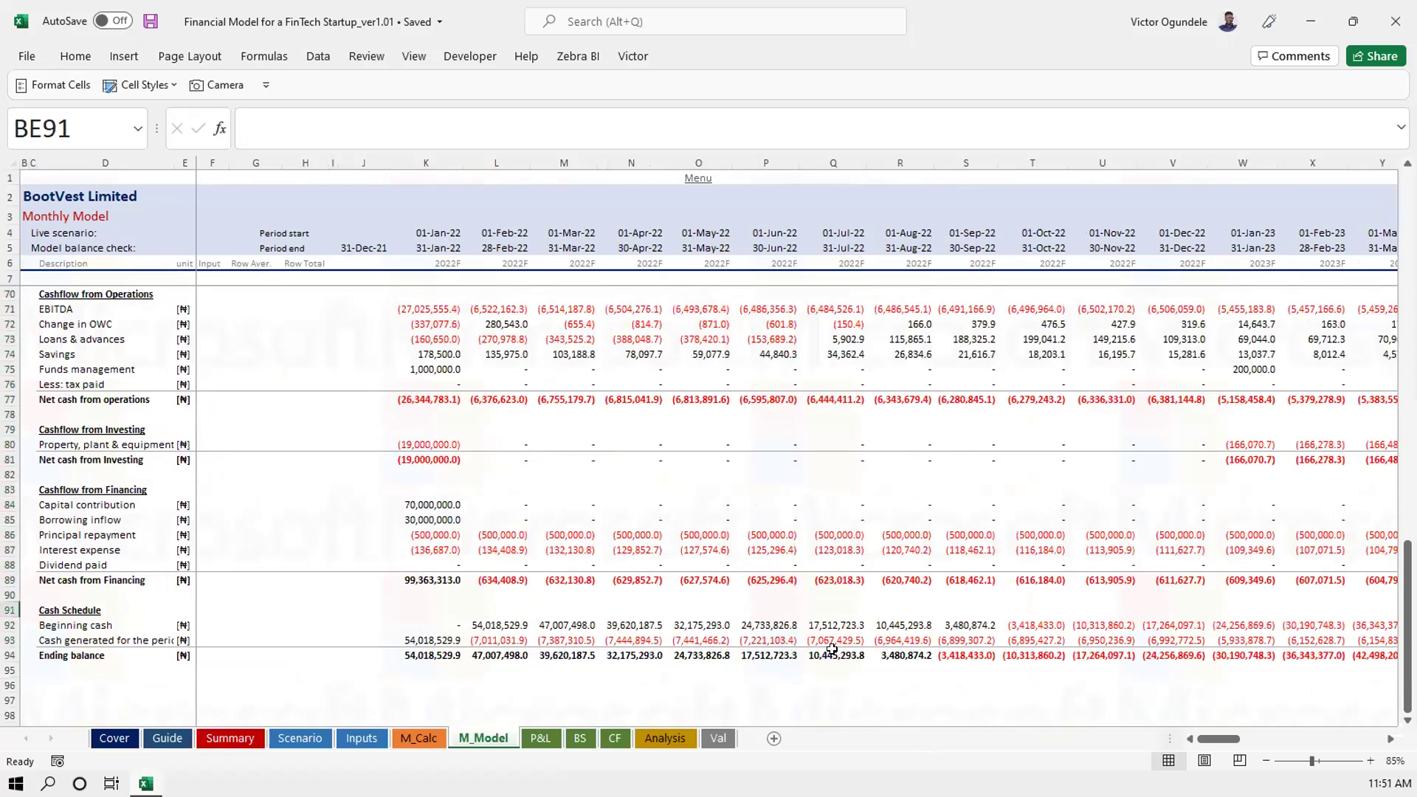
pyautogui.click(969, 651)
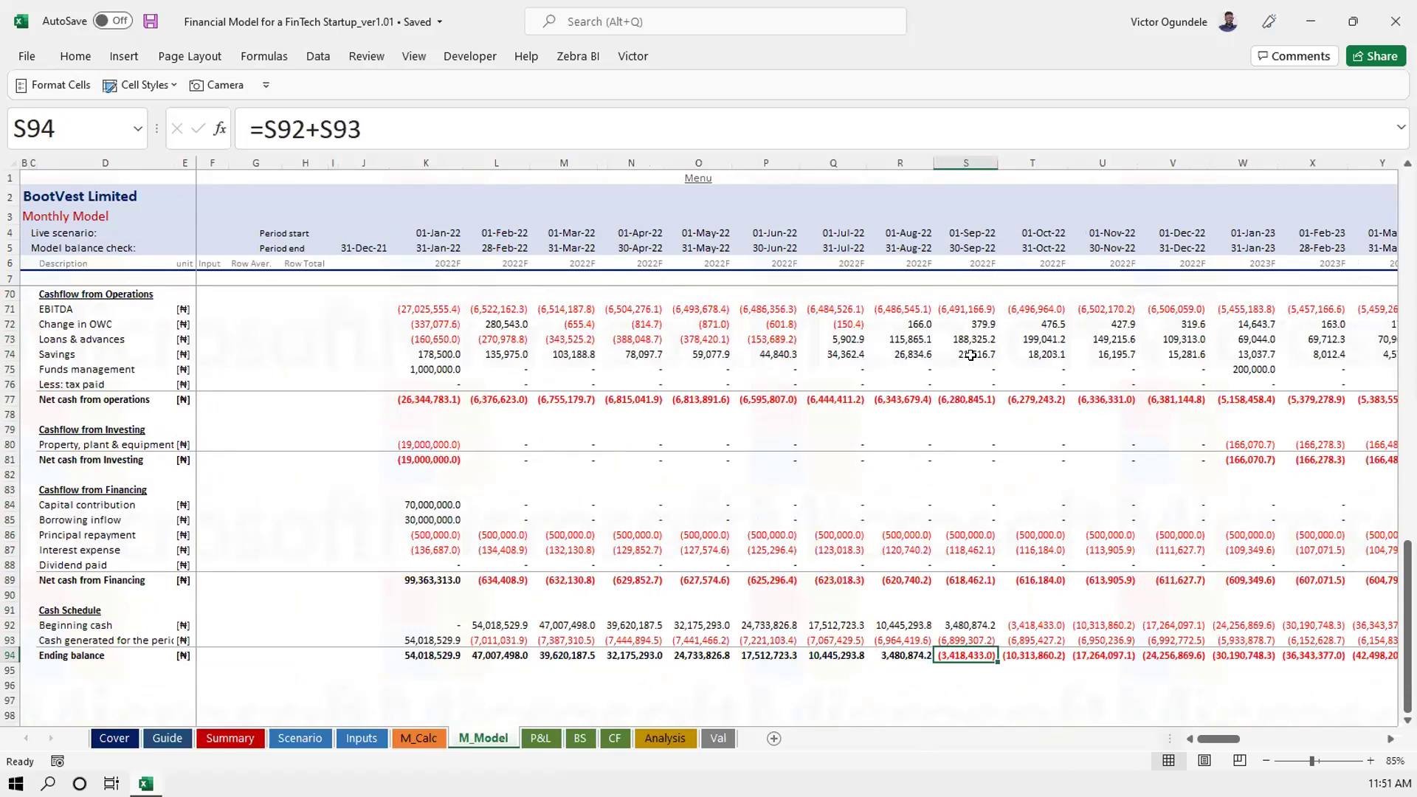
pyautogui.click(965, 490)
pyautogui.scroll(5, 970, 356)
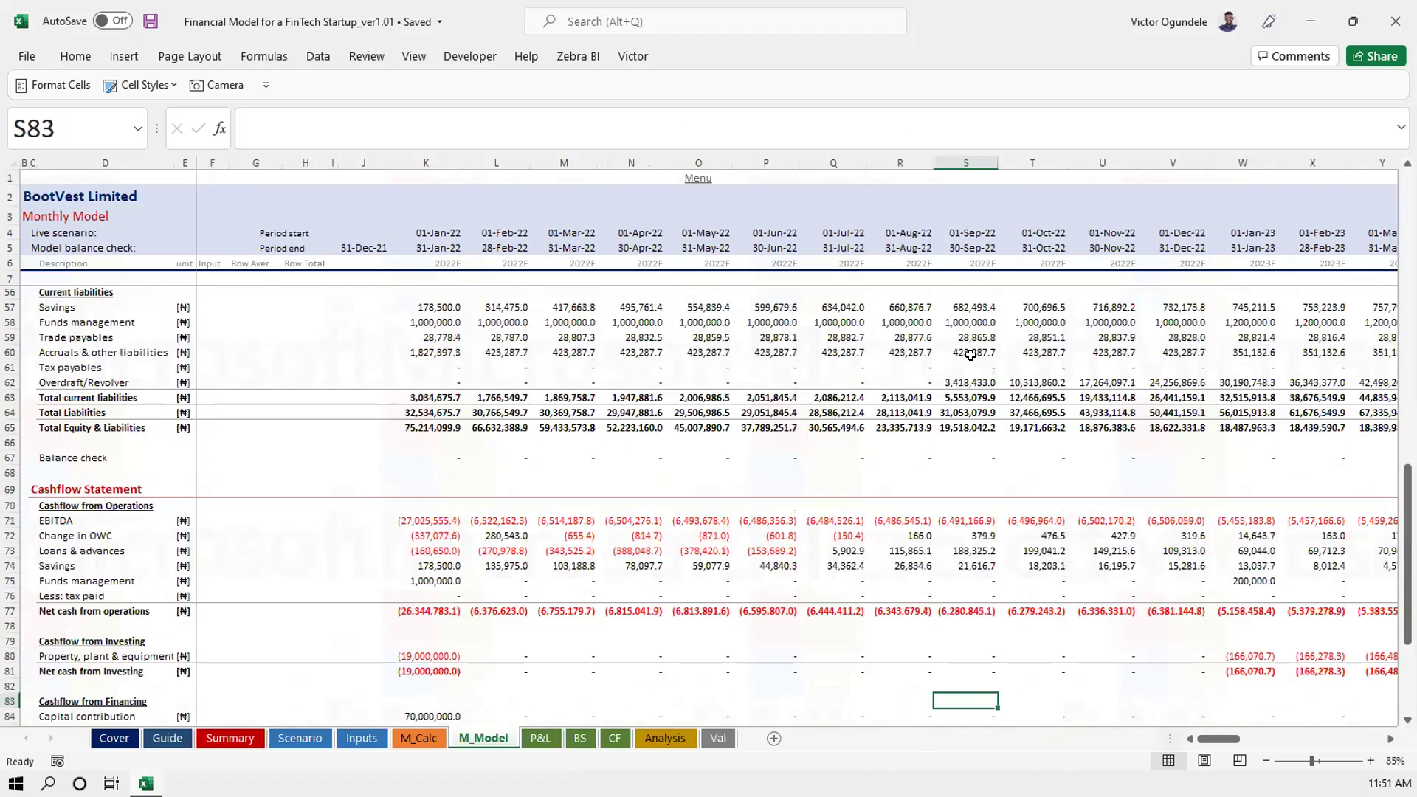
pyautogui.scroll(1, 969, 443)
pyautogui.click(959, 443)
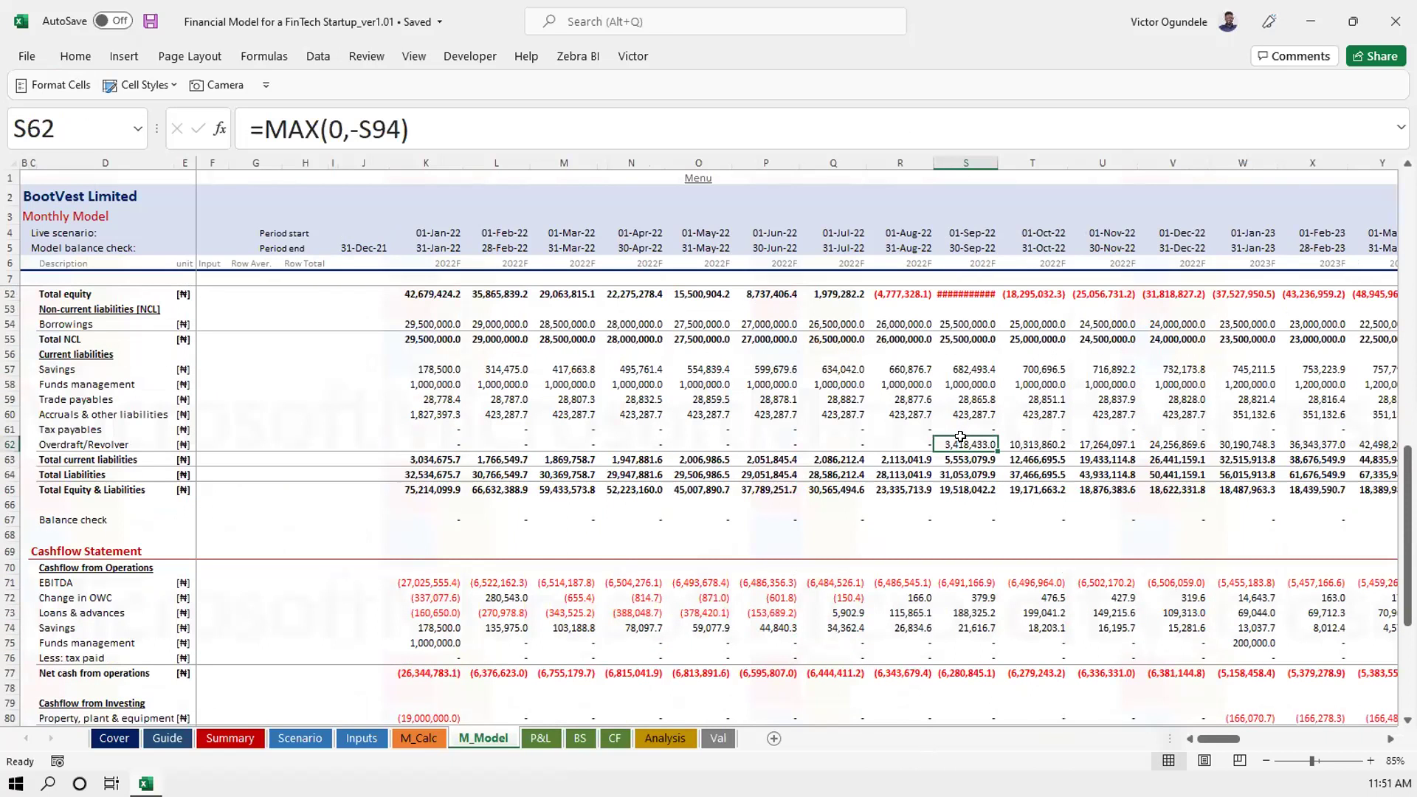
pyautogui.scroll(1, 961, 436)
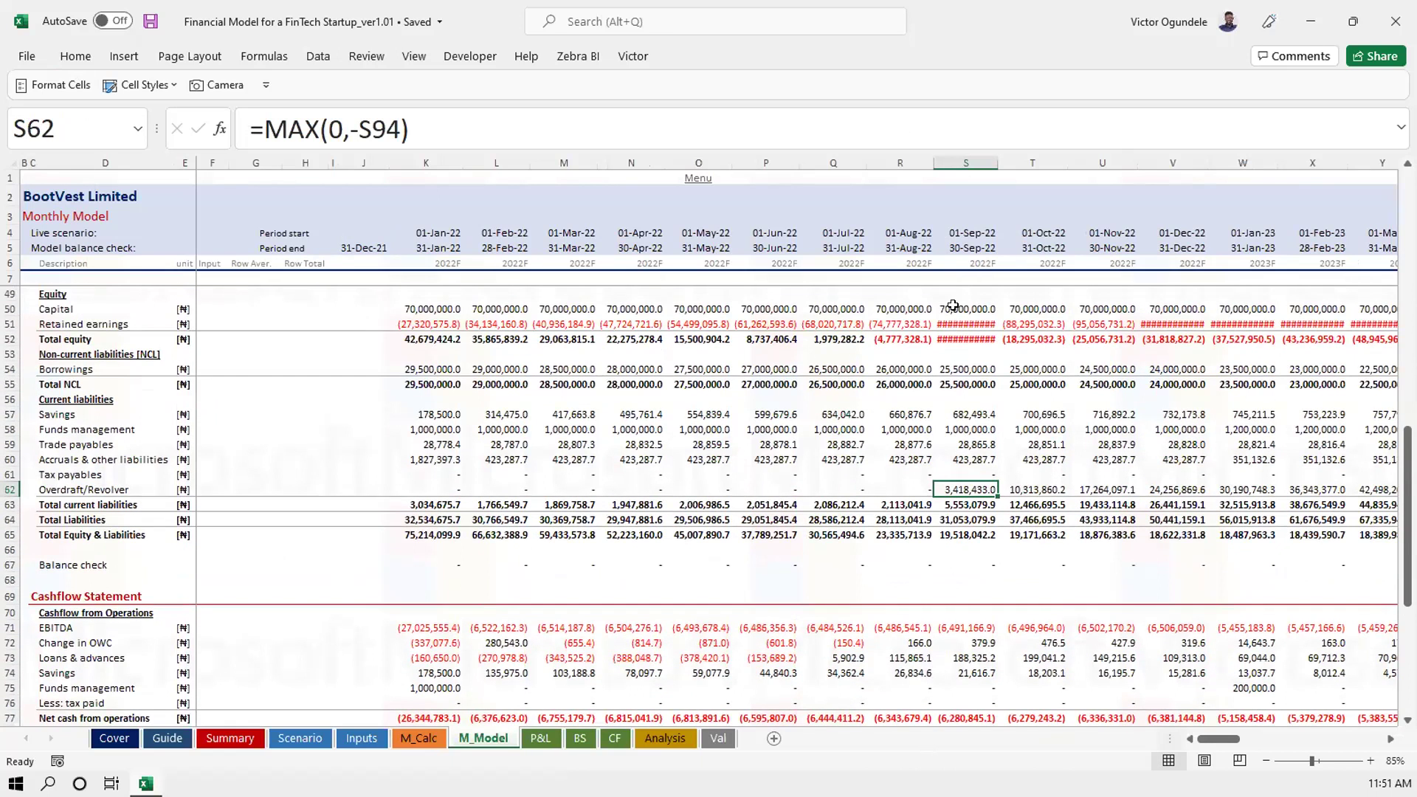
pyautogui.scroll(3, 959, 349)
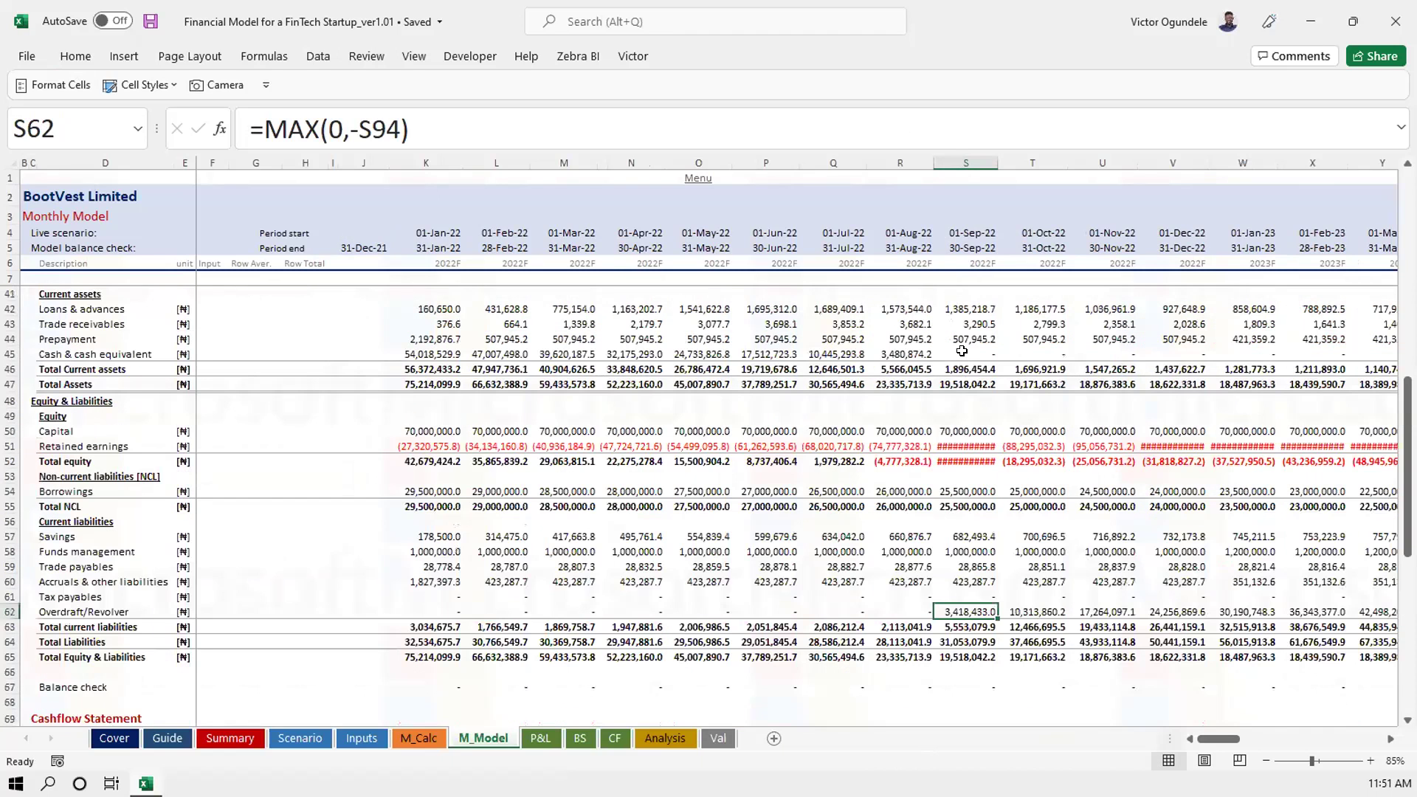
# Check the Cash & cash equivalent formula for September 2022 in S45 and review that row across to December 2026
pyautogui.press('Up')
pyautogui.press('Up')
pyautogui.press('Up')
pyautogui.press('Up')
pyautogui.press('Up')
pyautogui.press('Up')
pyautogui.press('Up')
pyautogui.press('Up')
pyautogui.press('Up')
pyautogui.press('Up')
pyautogui.press('Up')
pyautogui.press('Up')
pyautogui.press('Up')
pyautogui.press('Up')
pyautogui.press('Up')
pyautogui.press('Up')
pyautogui.press('Up')
pyautogui.moveTo(950, 452)
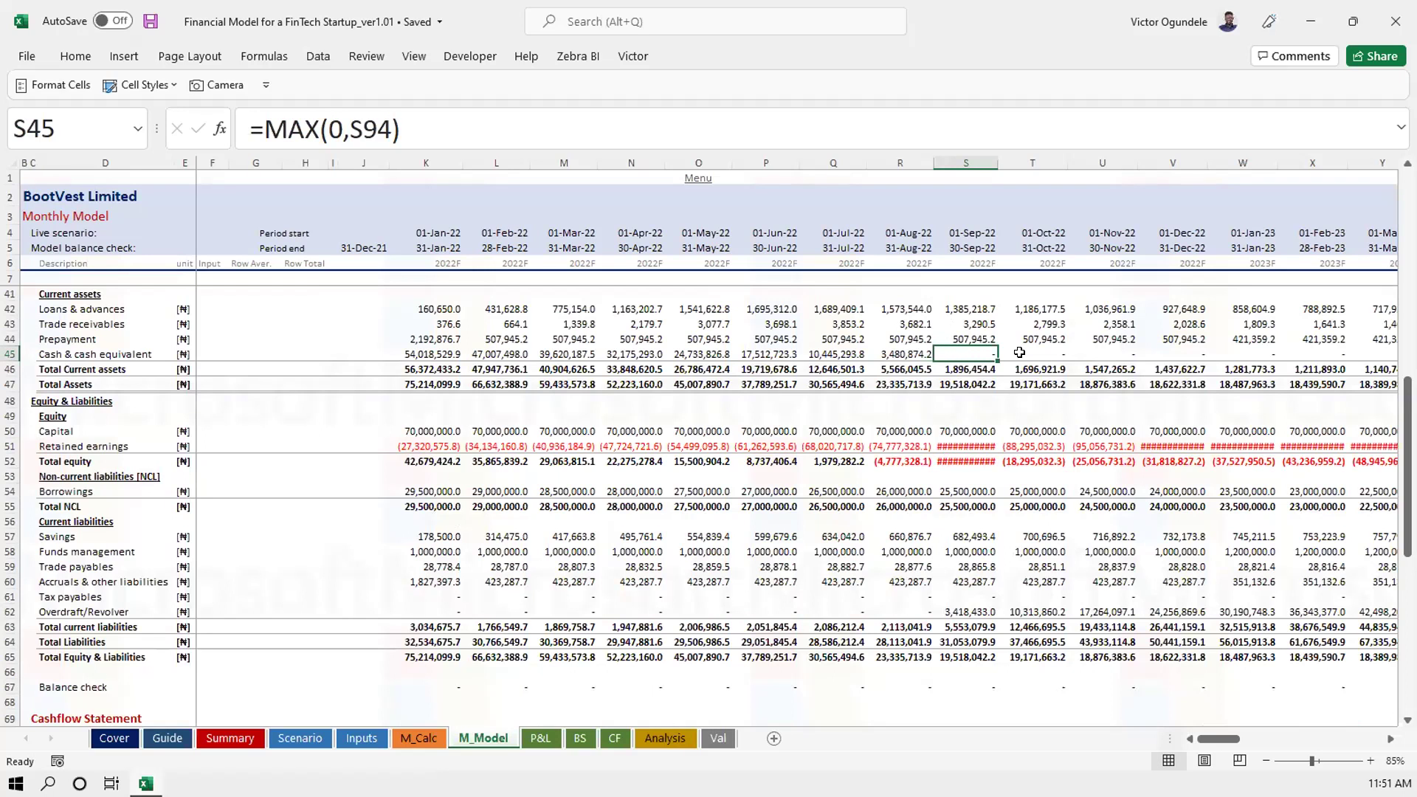
pyautogui.hotkey('ctrl', 'Right')
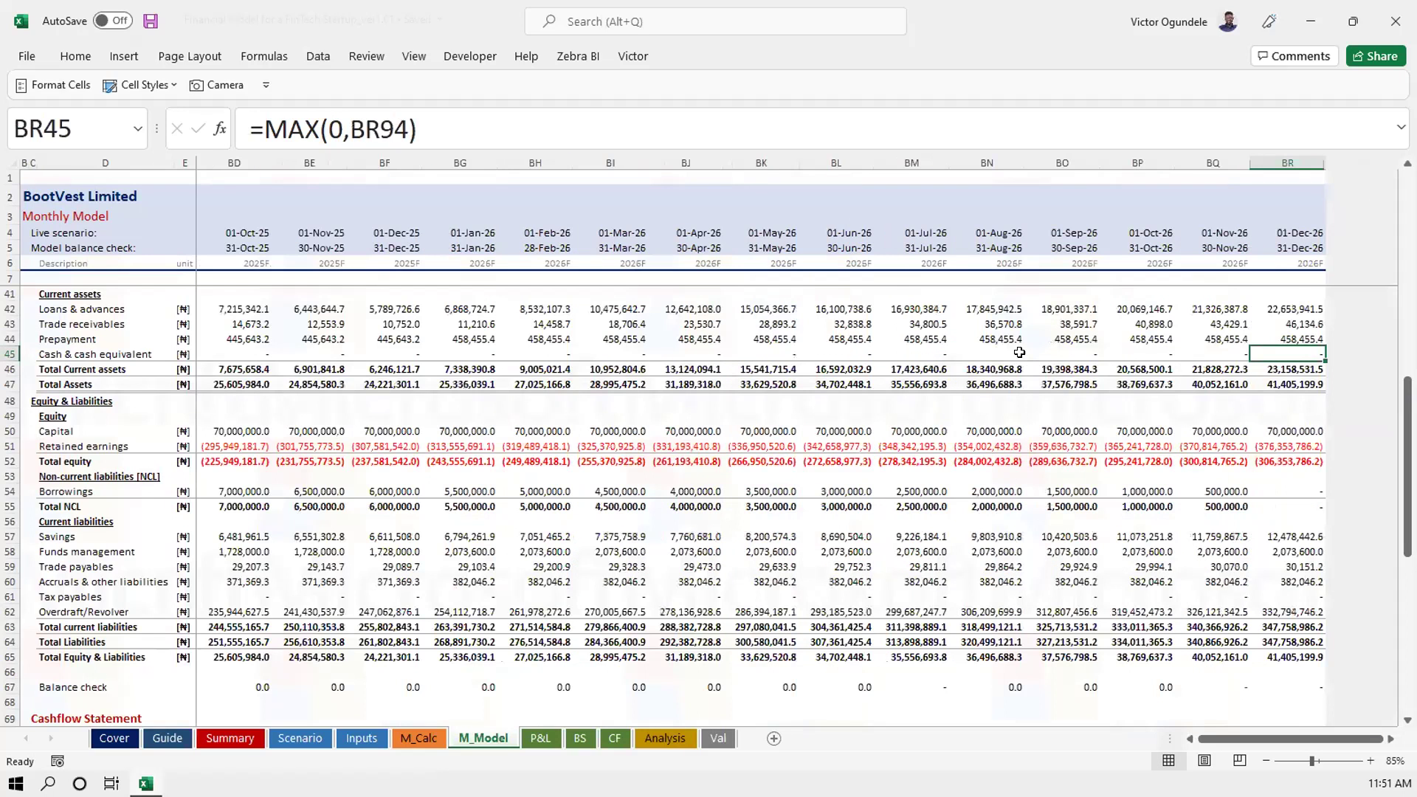
pyautogui.press('Home')
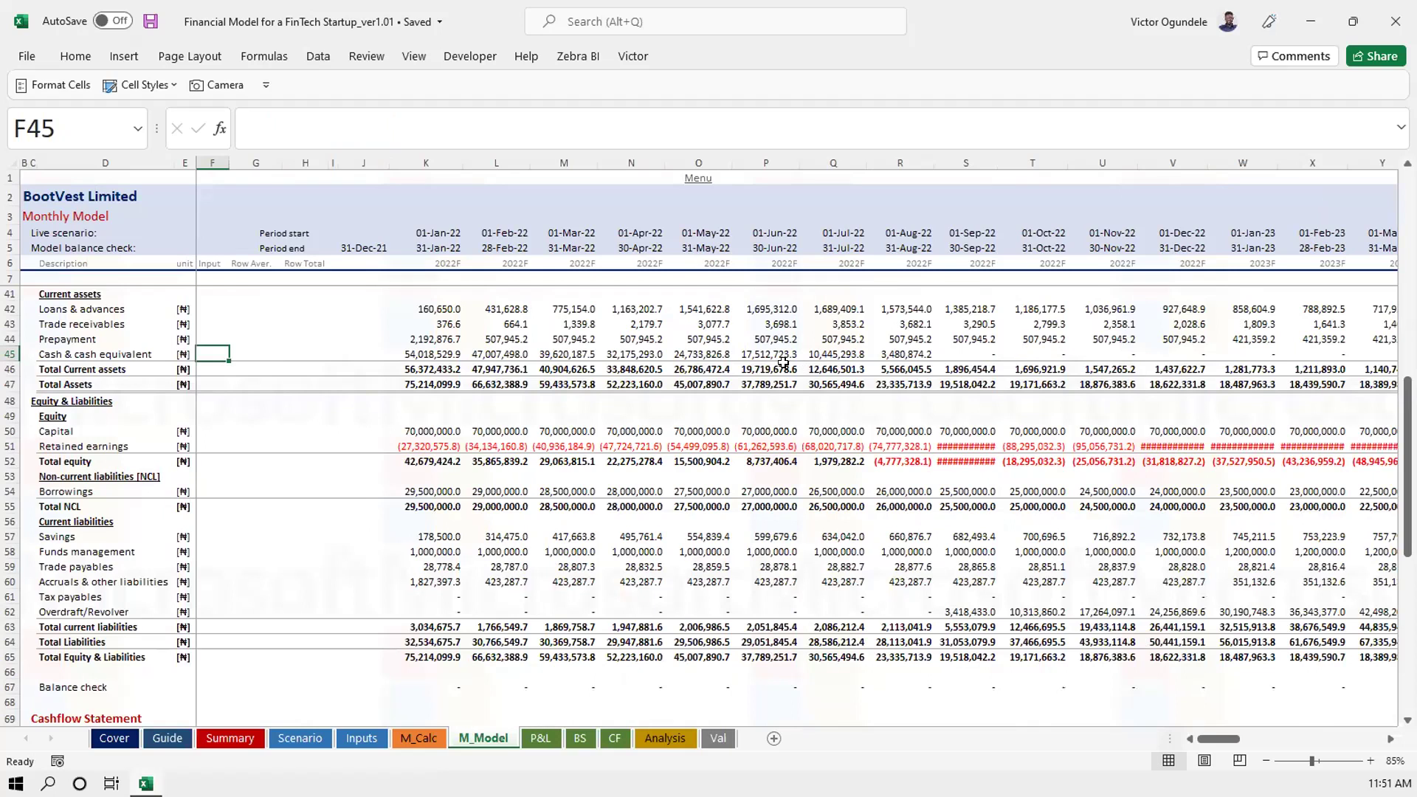
pyautogui.click(564, 348)
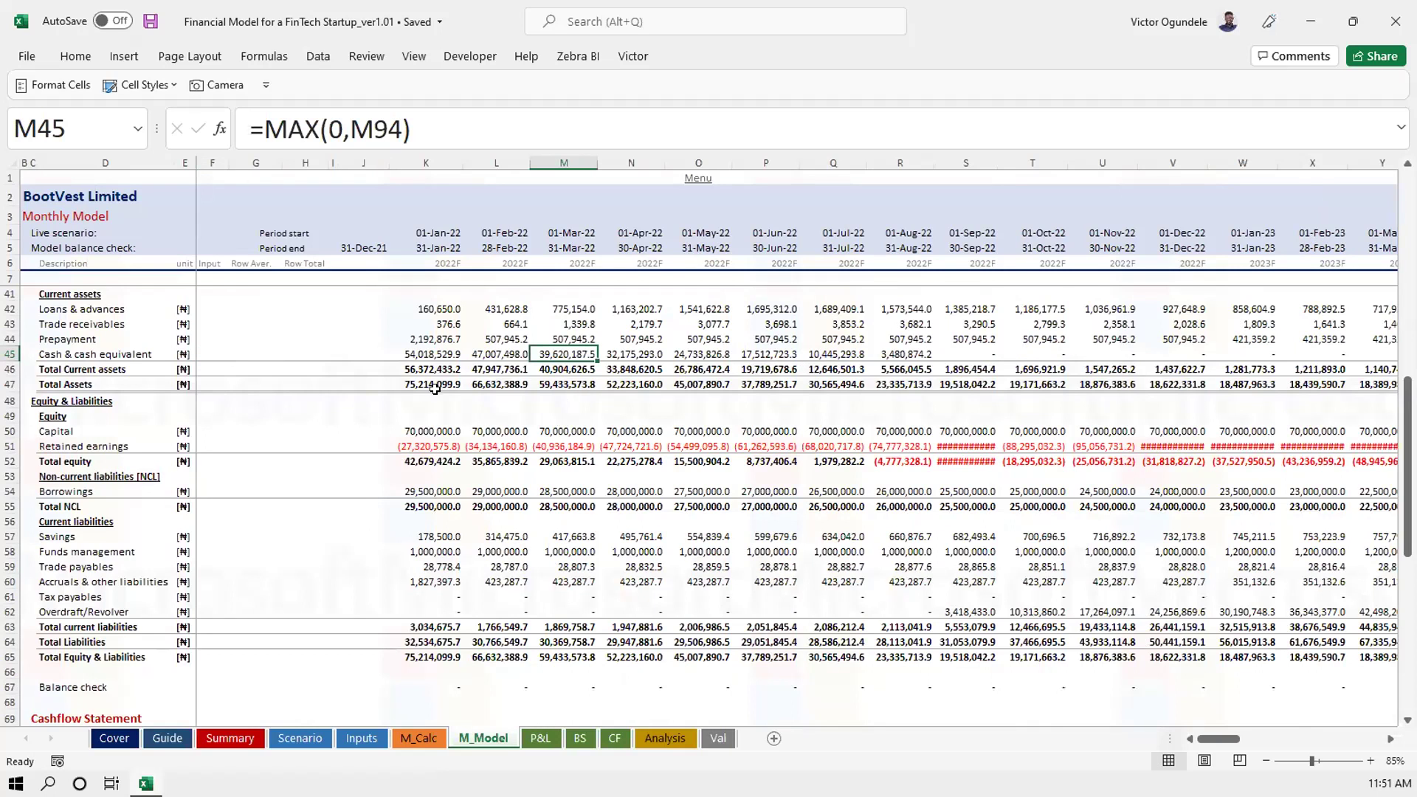
# Review the January 2022 EBIT and Profit before tax in the income statement, and the balance sheet below
pyautogui.scroll(11, 428, 380)
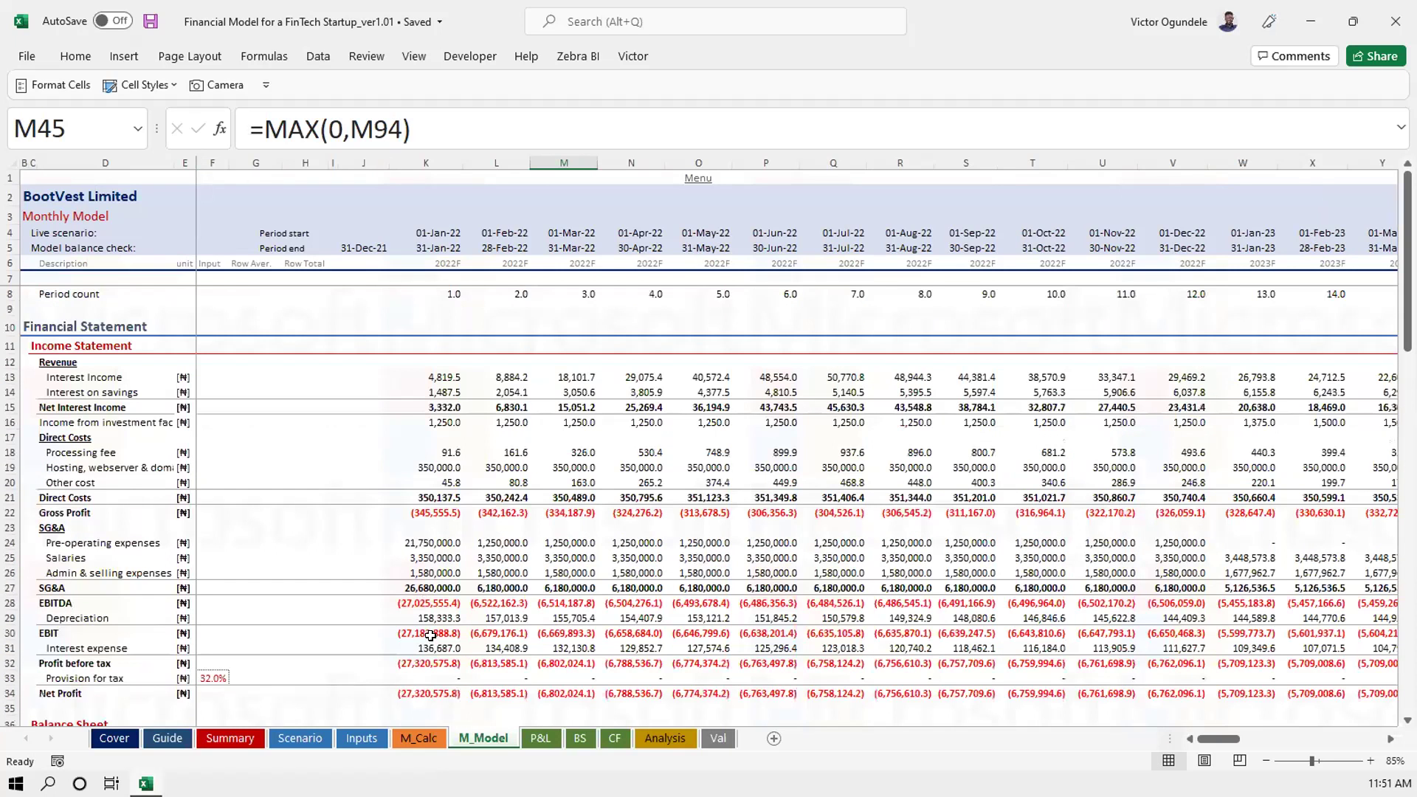
pyautogui.click(428, 633)
pyautogui.click(431, 662)
pyautogui.scroll(-1, 436, 672)
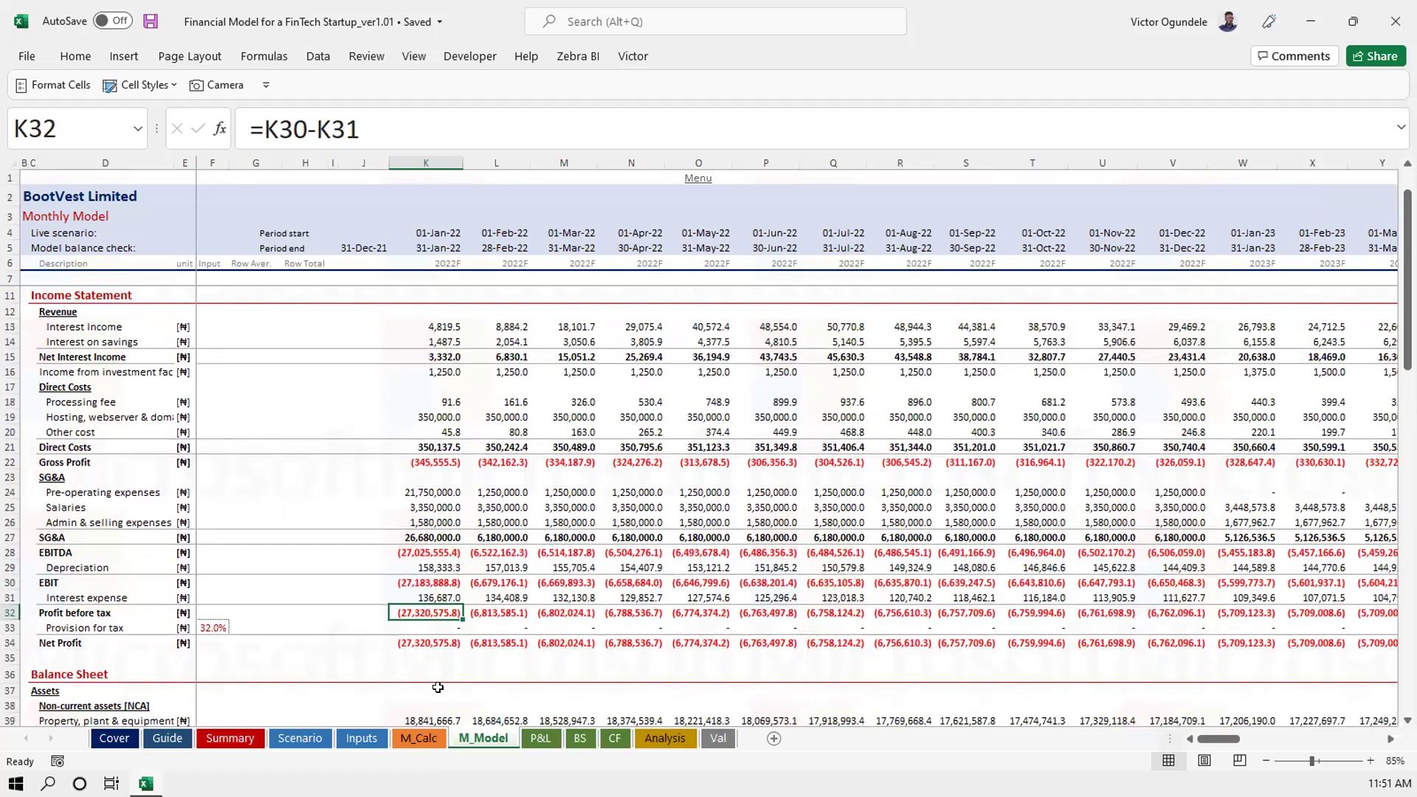
pyautogui.scroll(-3, 437, 687)
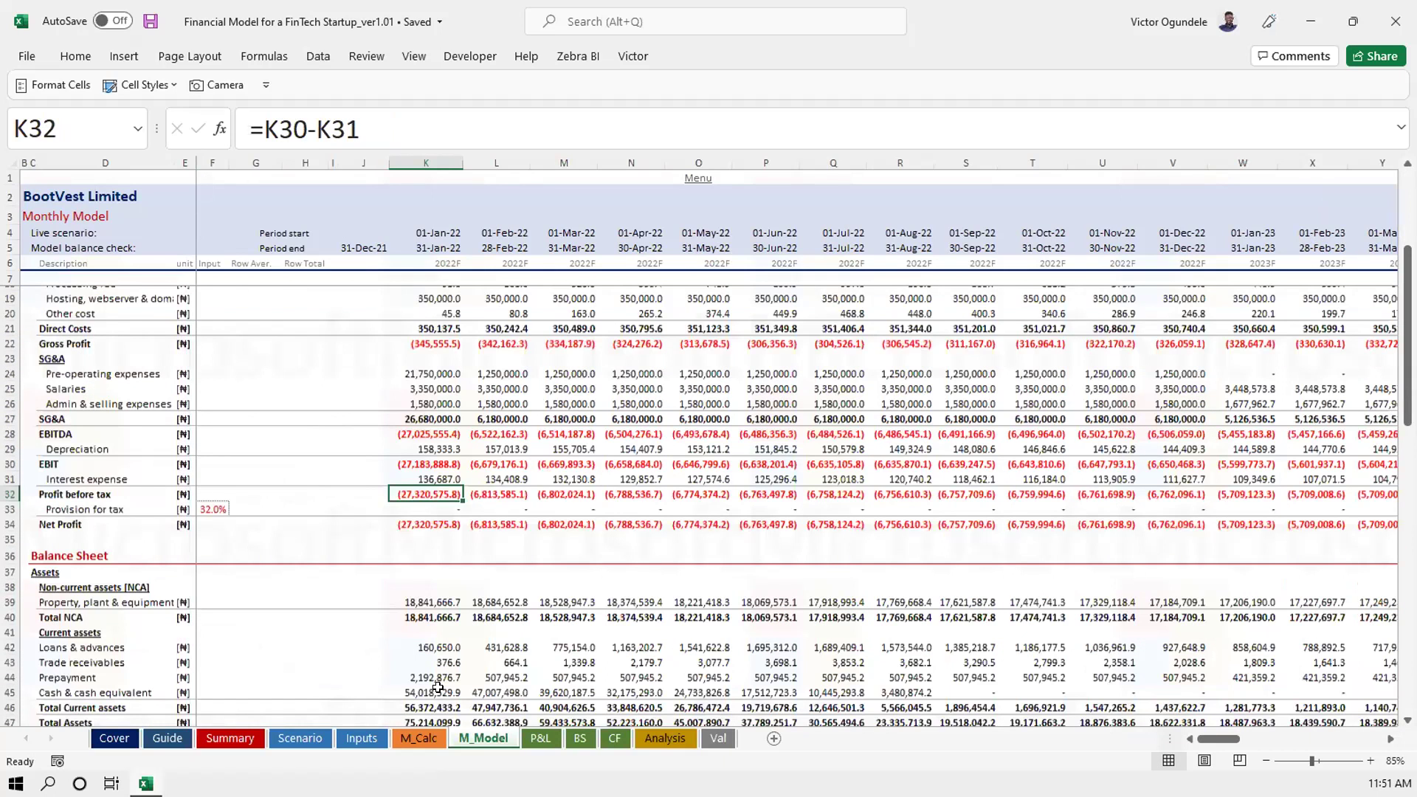
pyautogui.scroll(-4, 438, 687)
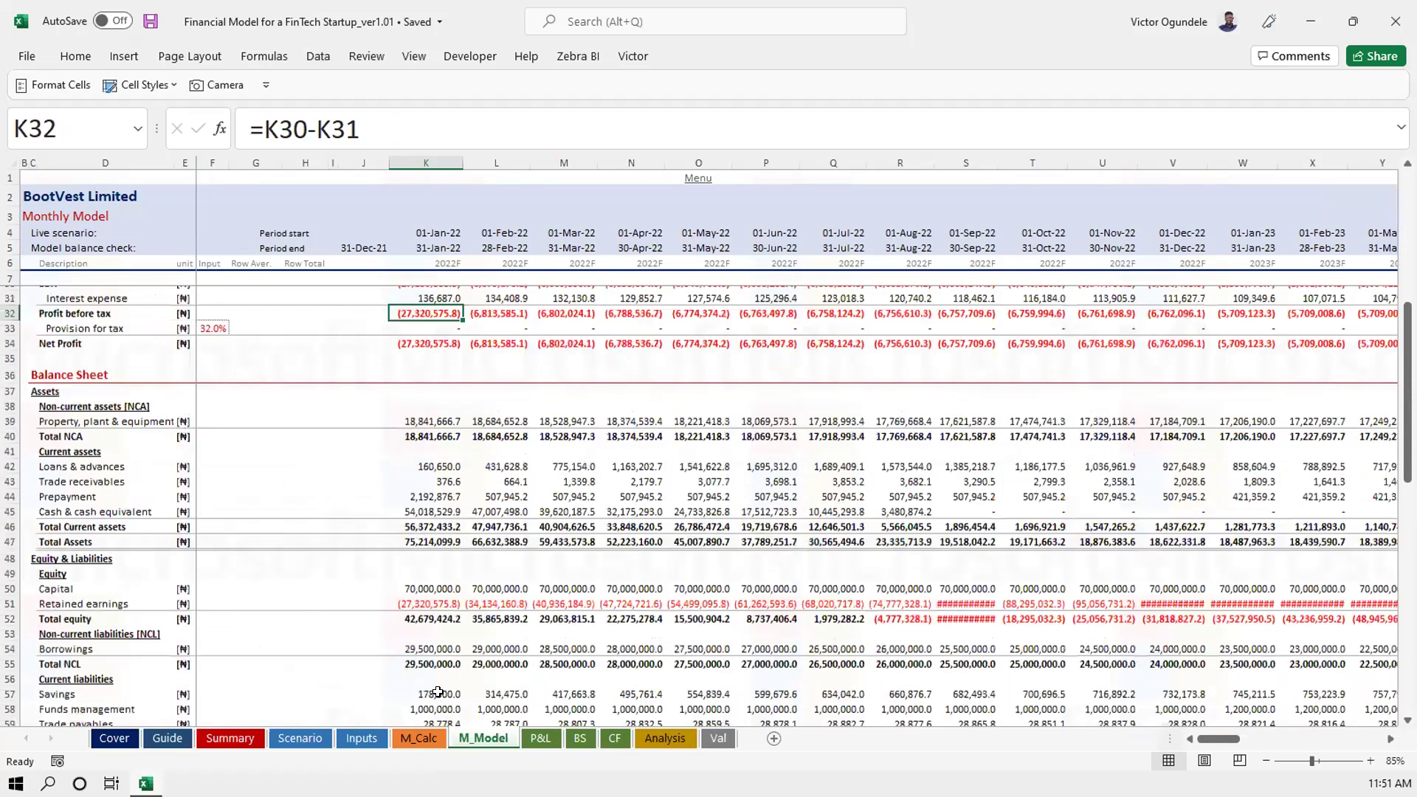
# Change the custom number format of the cash flow figures in K71:BR94 to #,##0.0;(#,##0.0);-, removing the red for negatives
pyautogui.scroll(-8, 438, 691)
pyautogui.moveTo(424, 537); pyautogui.dragTo(432, 702)
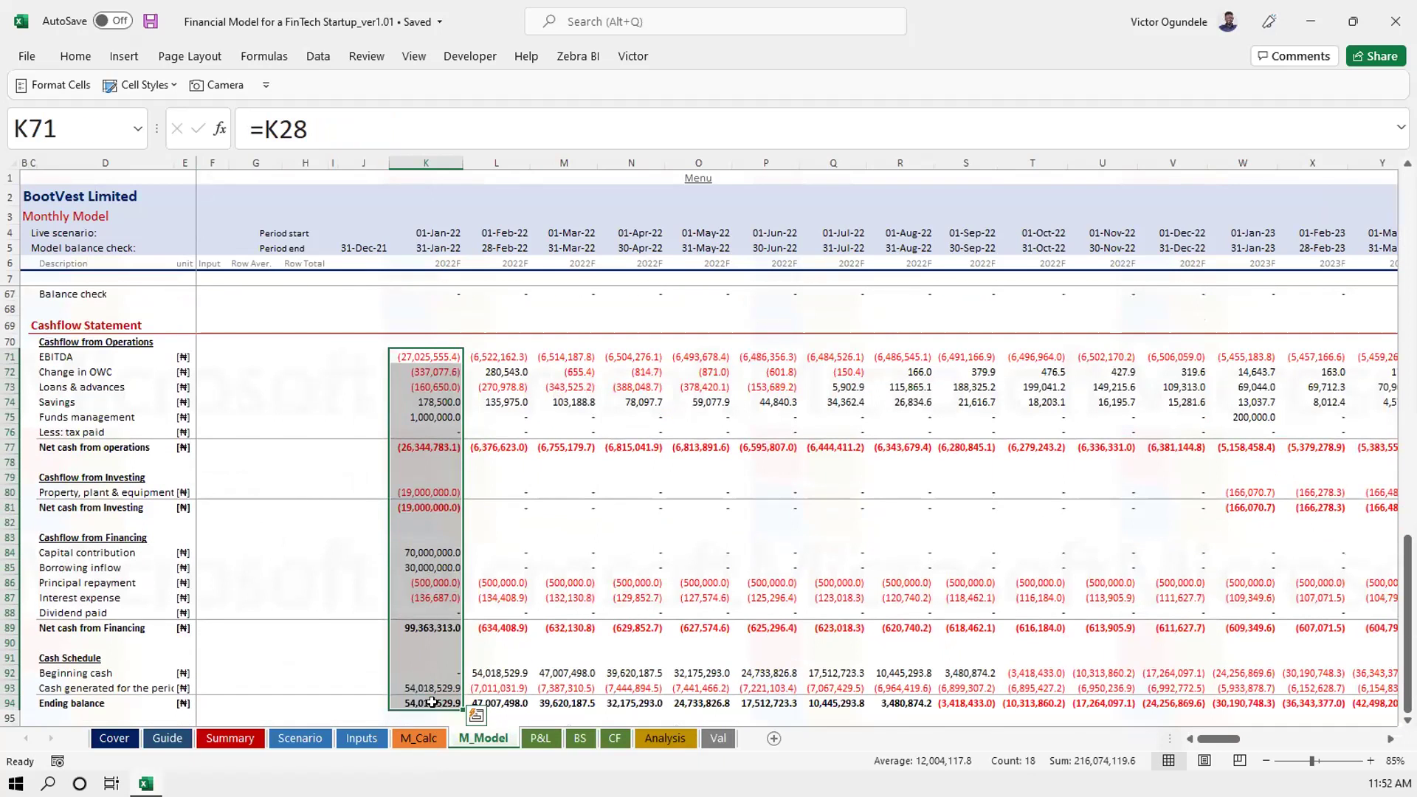
pyautogui.hotkey('ctrl', 'shift', 'Right')
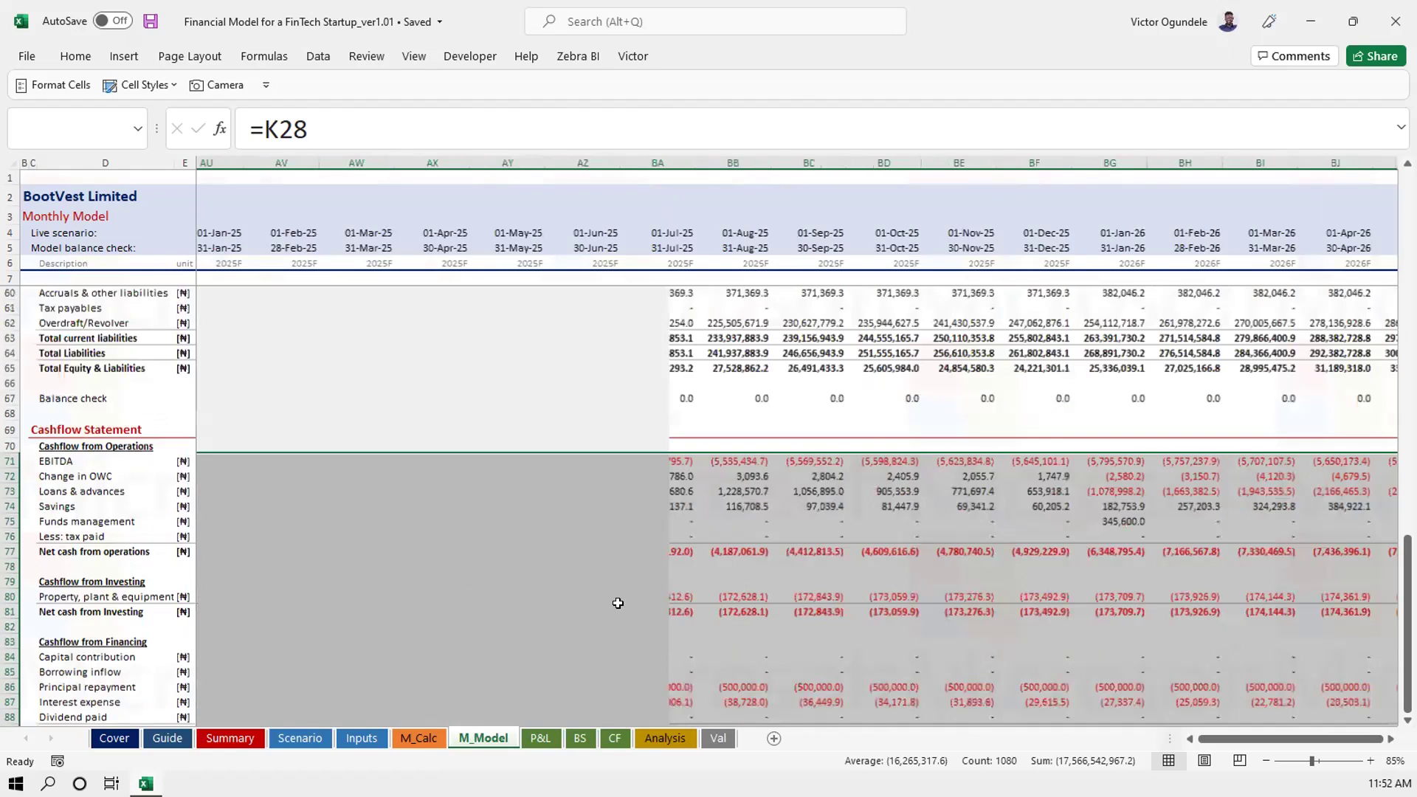
pyautogui.hscroll(-5, 531, 585)
pyautogui.scroll(1, 531, 585)
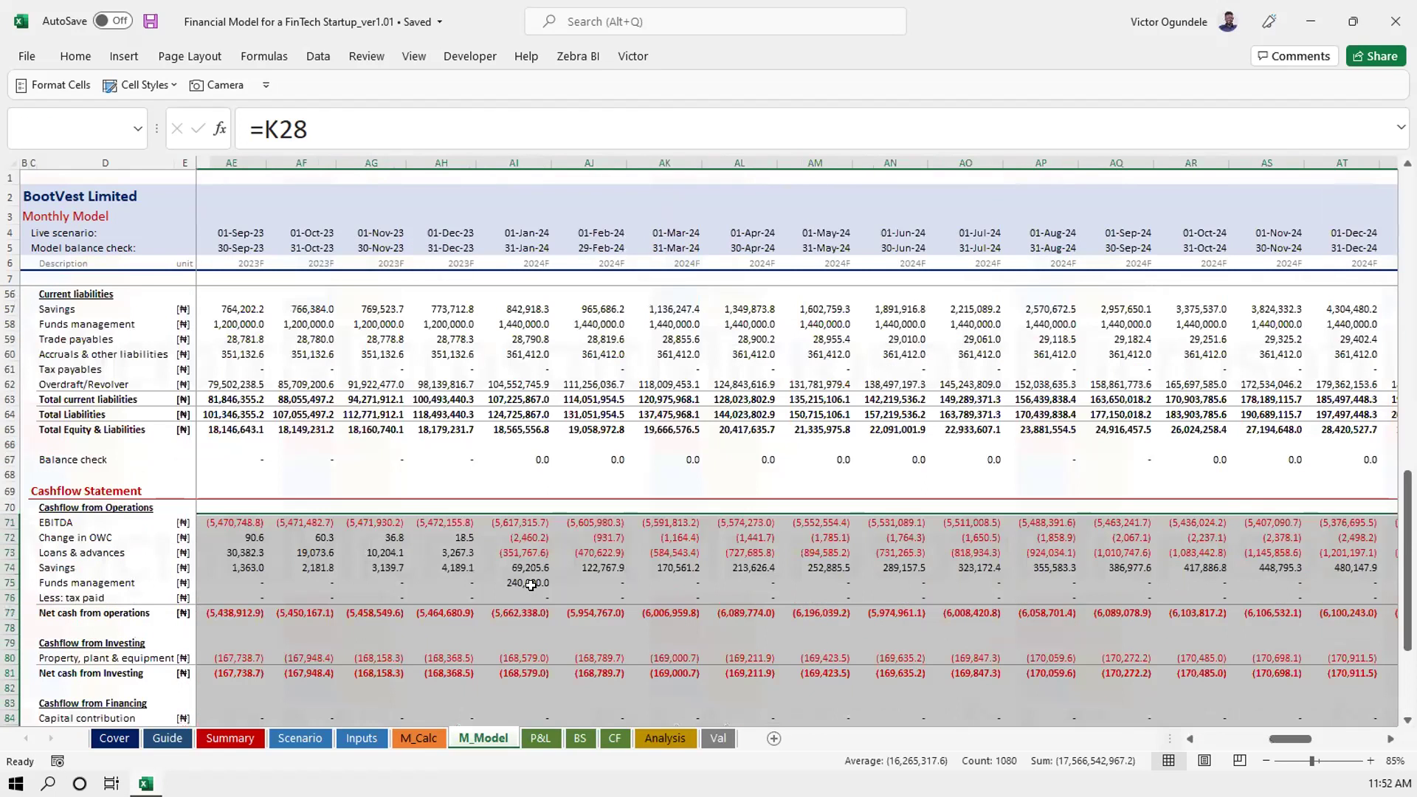
pyautogui.hscroll(-6, 530, 585)
pyautogui.scroll(-3, 530, 584)
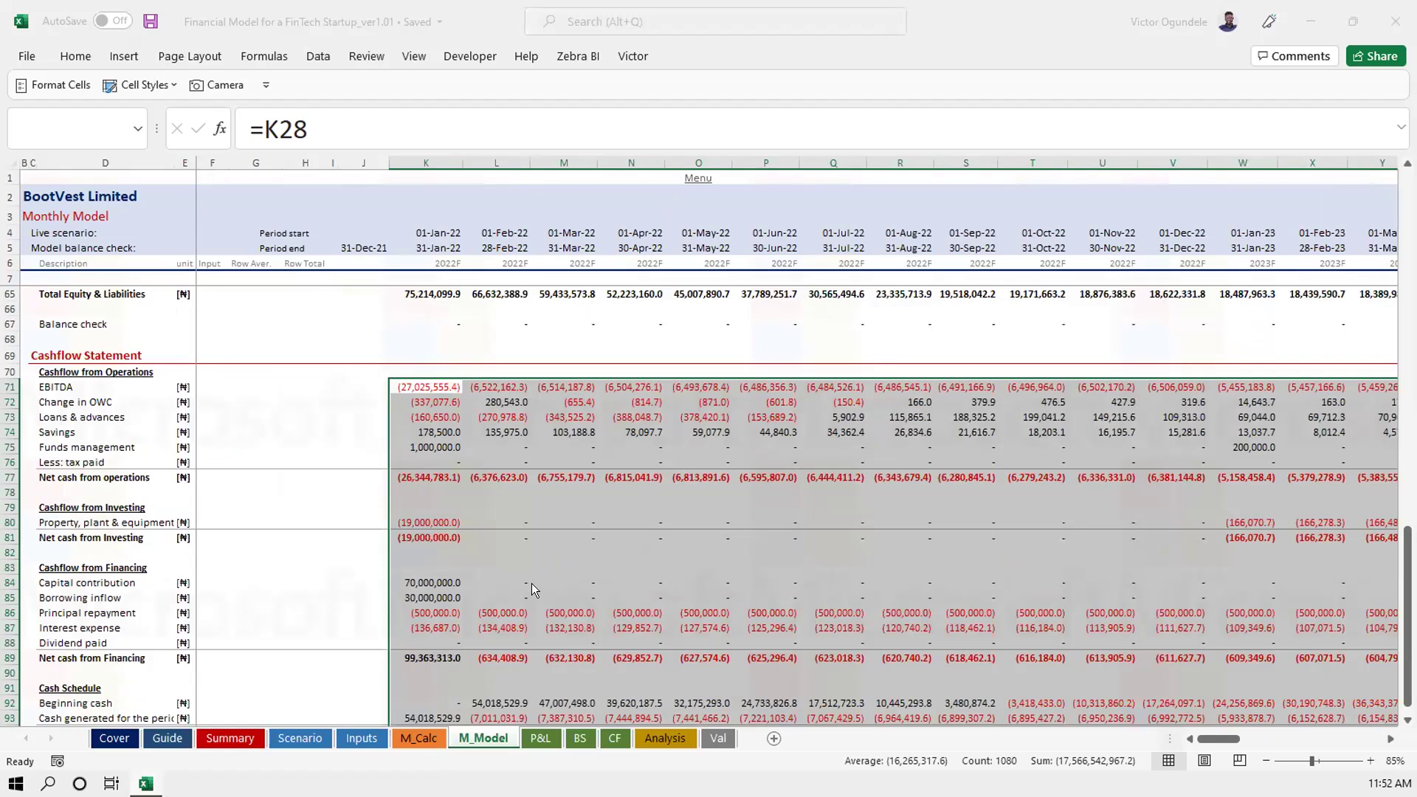
pyautogui.hotkey('ctrl', '1')
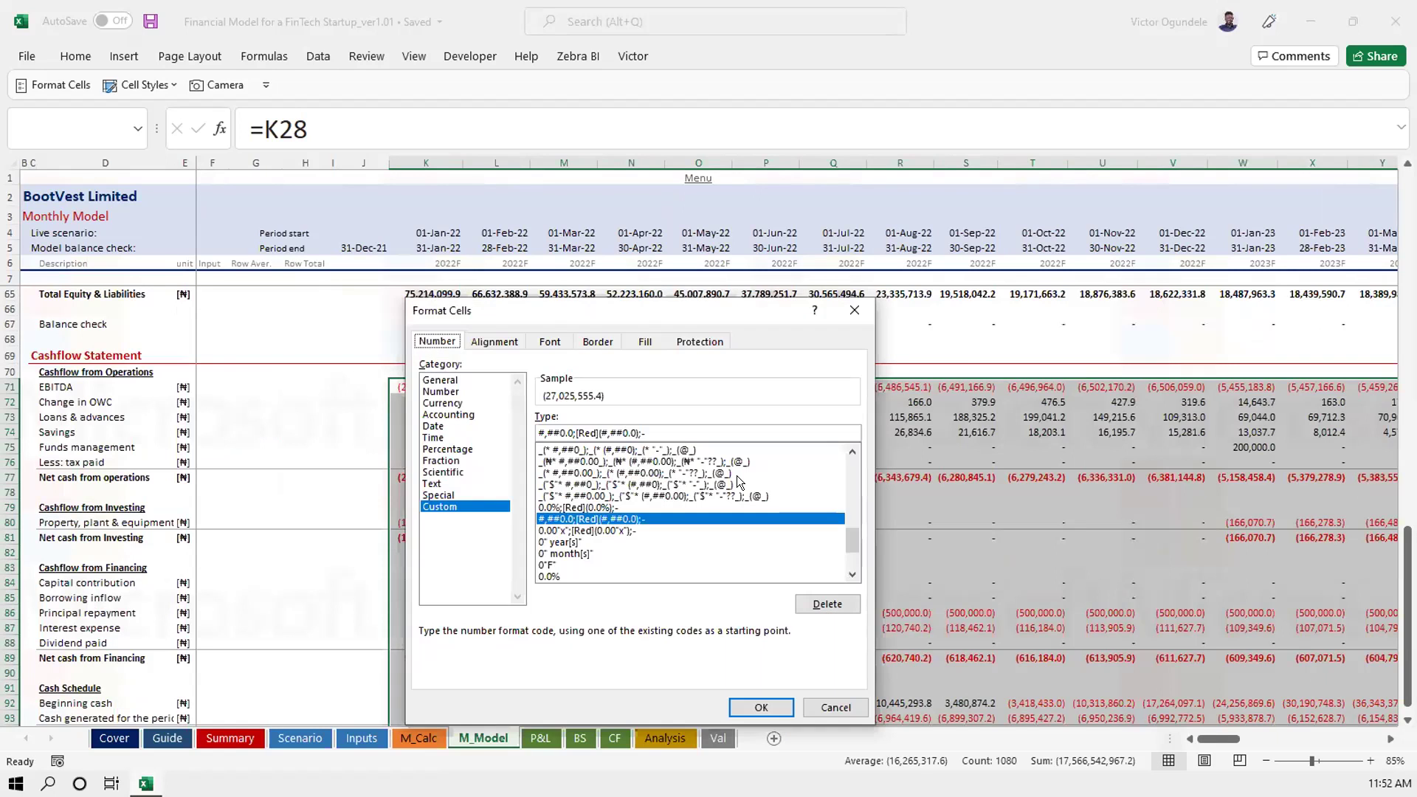
pyautogui.click(596, 431)
pyautogui.press('BackSpace')
pyautogui.press('BackSpace')
pyautogui.press('BackSpace')
pyautogui.press('BackSpace')
pyautogui.press('BackSpace')
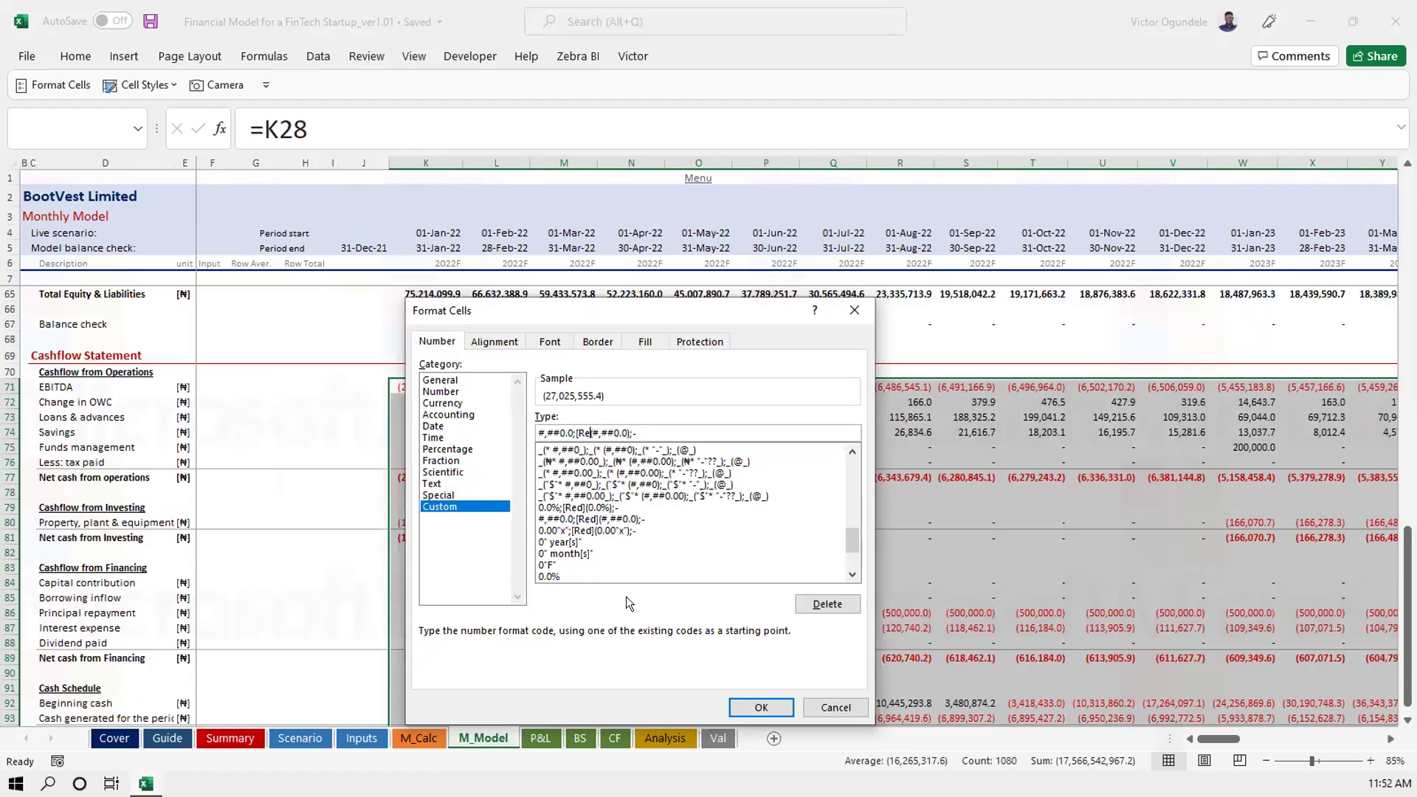
pyautogui.click(747, 704)
pyautogui.click(333, 432)
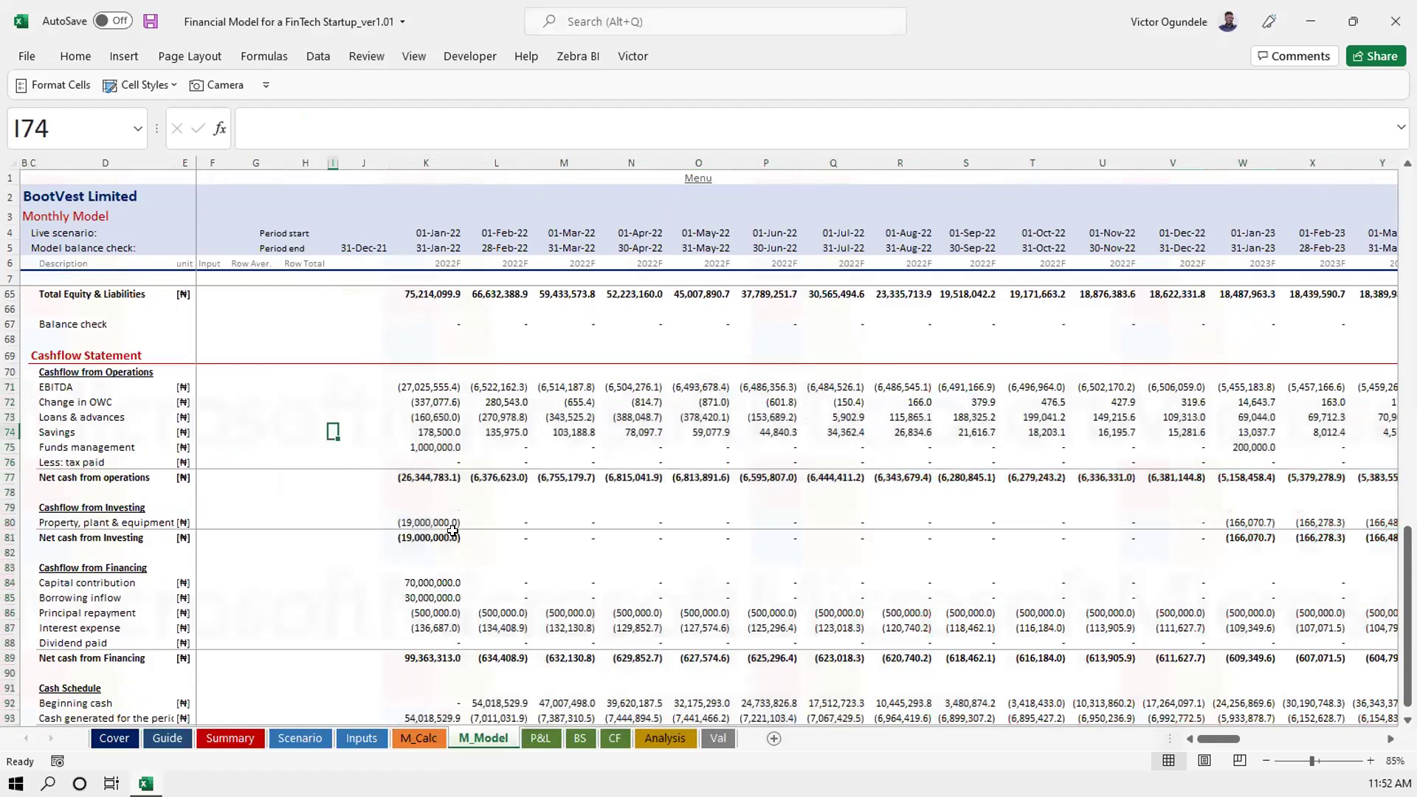
# Review the cash flow statement down to the cash schedule, and check the Overdraft/Revolver formulas across 2022 in row 62
pyautogui.scroll(-3, 453, 532)
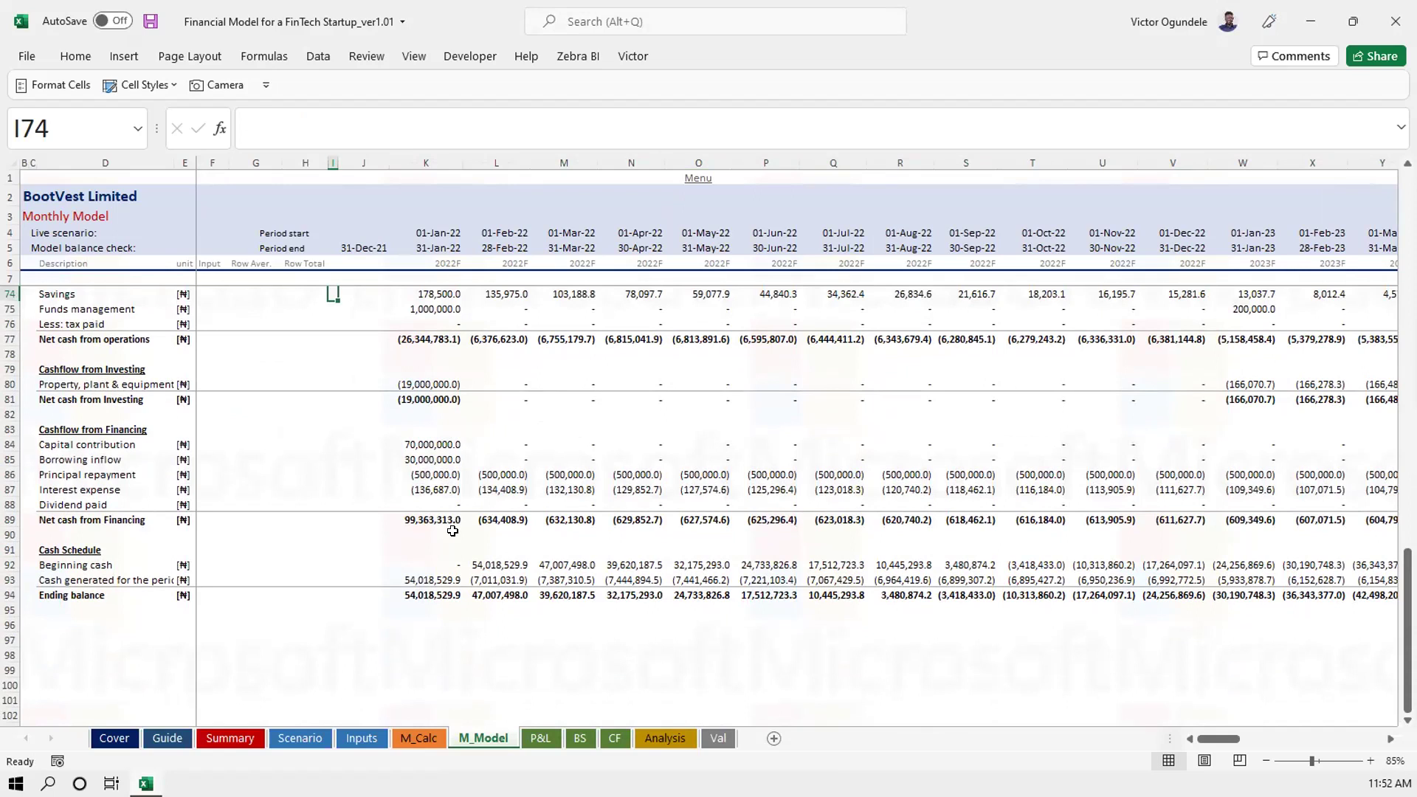
pyautogui.click(284, 425)
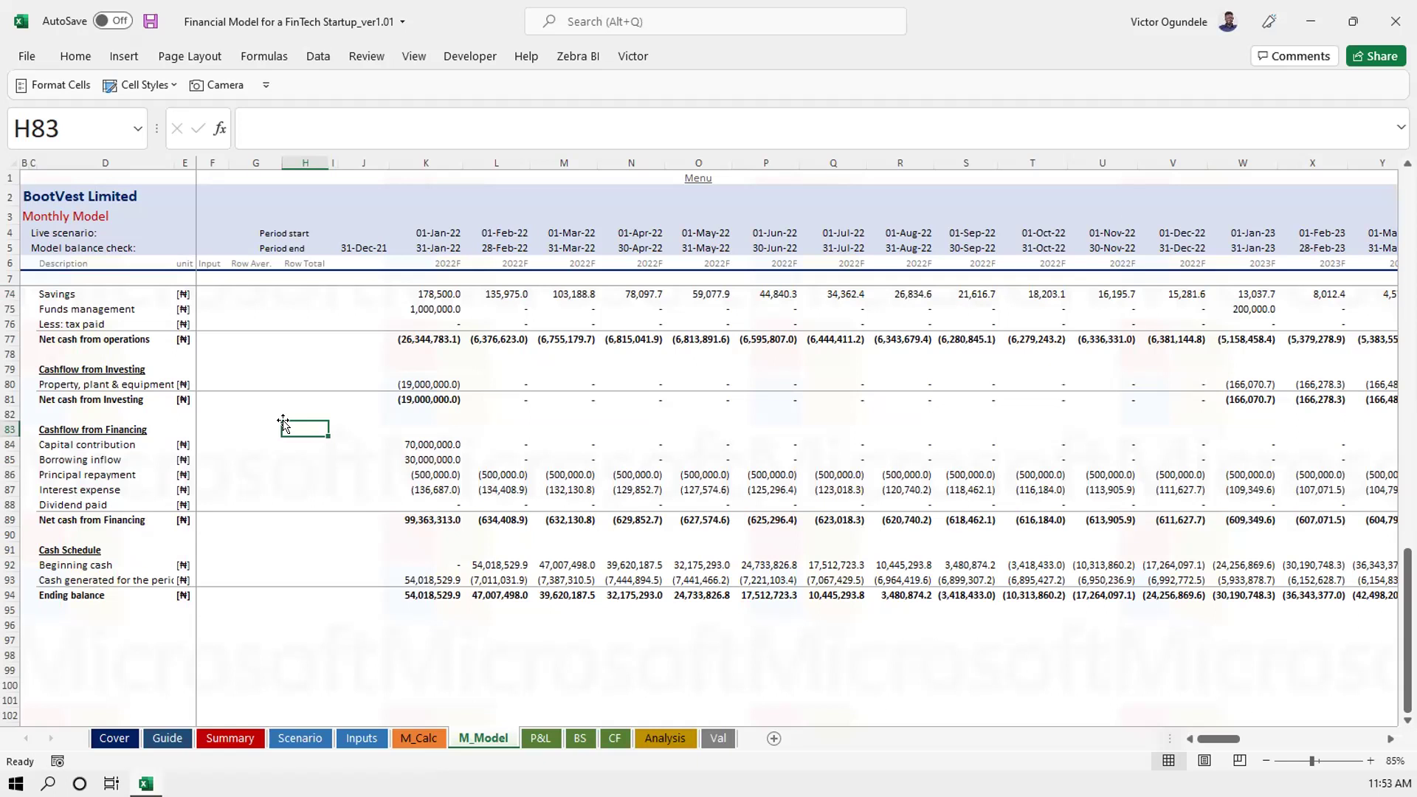
pyautogui.scroll(5, 604, 478)
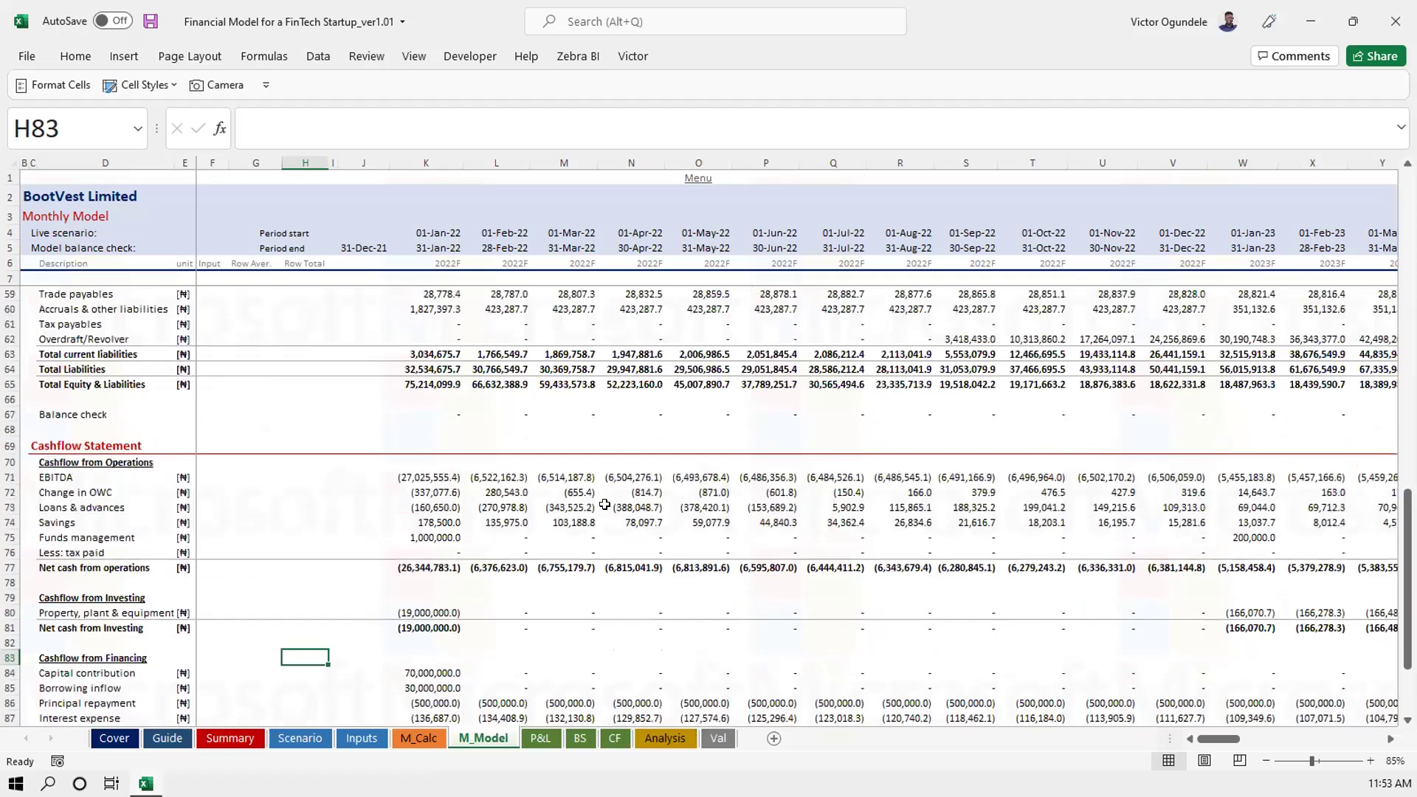
pyautogui.scroll(2, 604, 504)
pyautogui.click(427, 424)
pyautogui.press('Right')
pyautogui.press('Right')
pyautogui.press('Right')
pyautogui.press('Right')
pyautogui.press('Right')
pyautogui.press('Right')
pyautogui.press('Right')
pyautogui.press('Right')
pyautogui.press('Right')
pyautogui.press('Right')
pyautogui.press('Right')
pyautogui.press('Right')
pyautogui.press('Left')
pyautogui.press('Left')
pyautogui.press('Left')
pyautogui.press('Left')
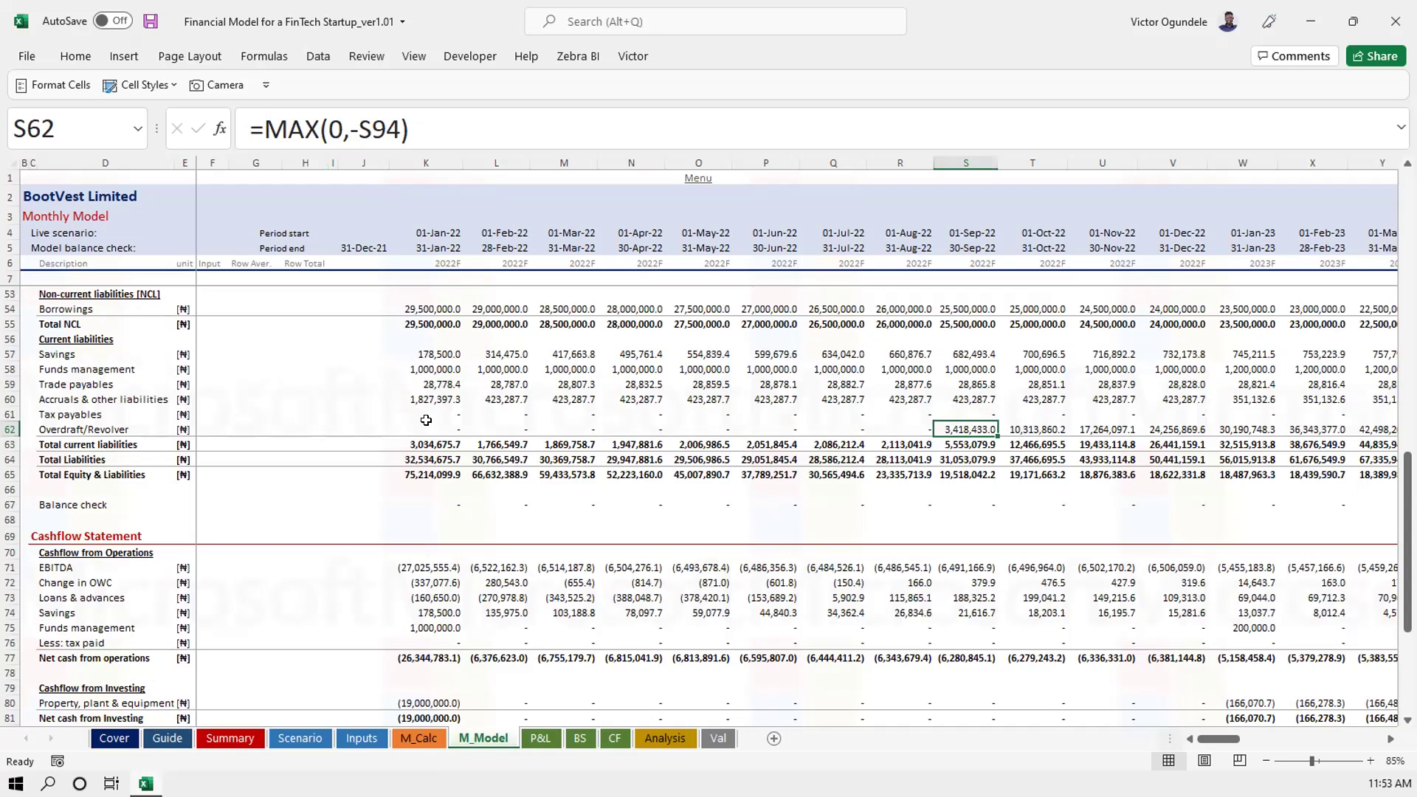
pyautogui.hotkey('ctrl', 'Left')
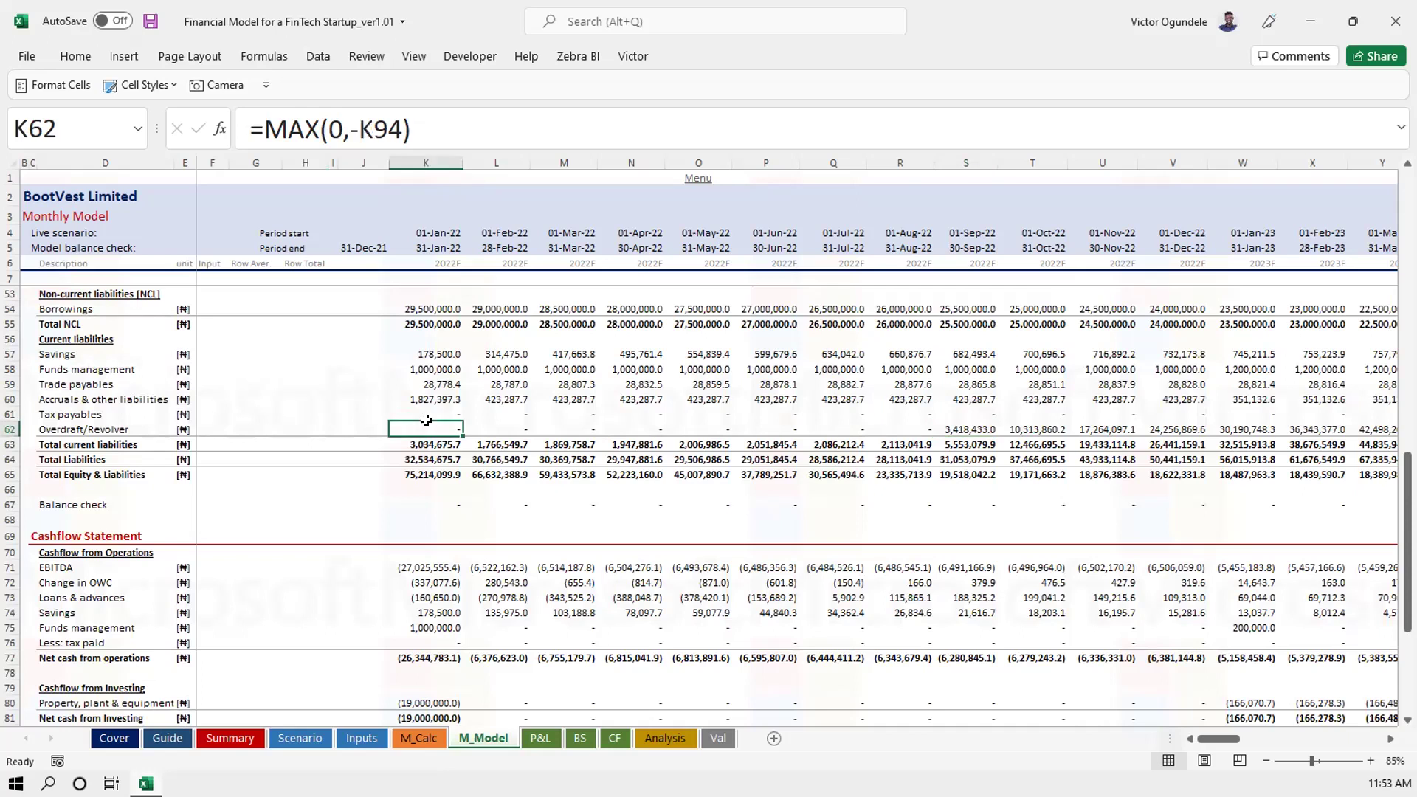
# Save the workbook and review the monthly income statement from revenue down to net profit
pyautogui.hotkey('ctrl', 'Left')
pyautogui.hotkey('ctrl', 's')
pyautogui.hotkey('ctrl', 'Home')
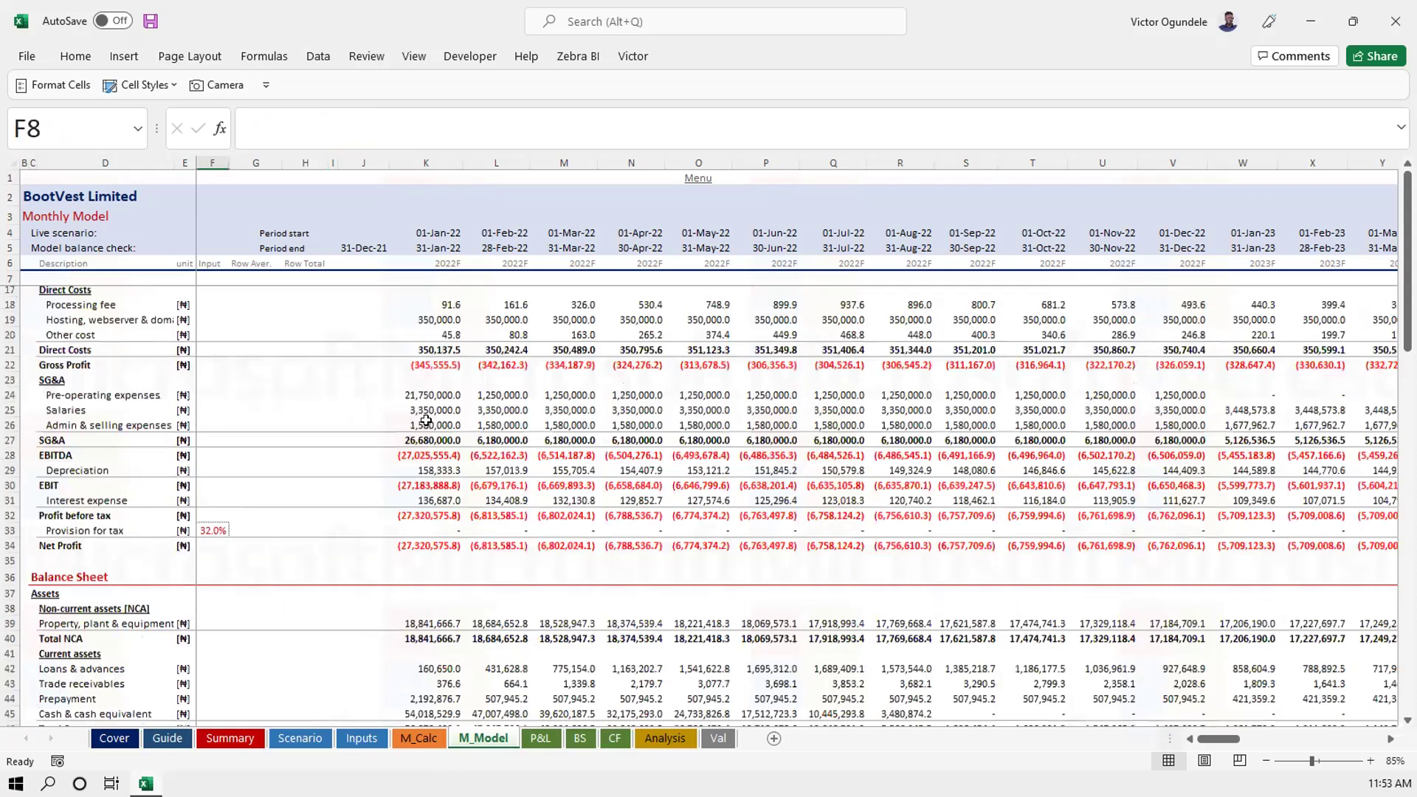
pyautogui.scroll(3, 479, 487)
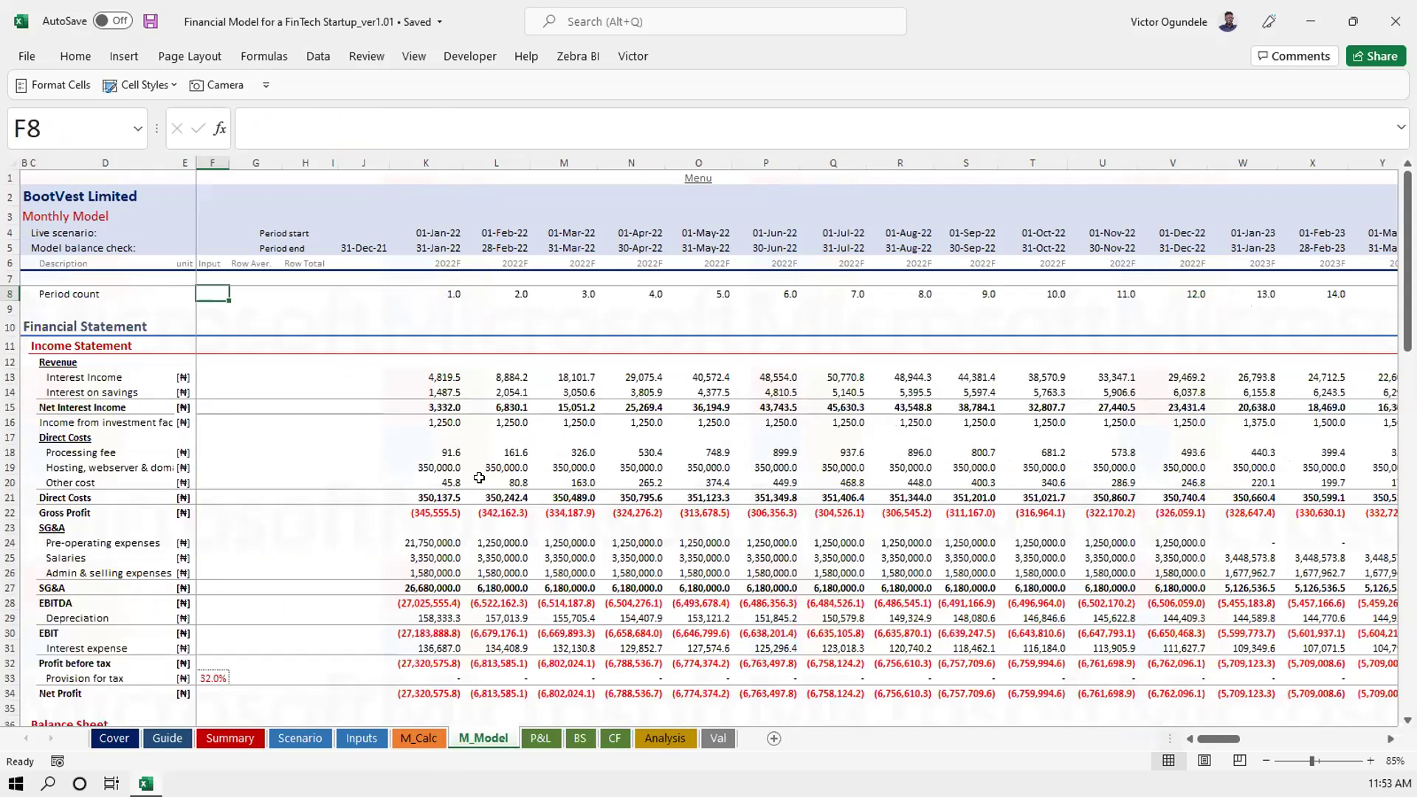
pyautogui.scroll(-1, 479, 479)
pyautogui.click(287, 553)
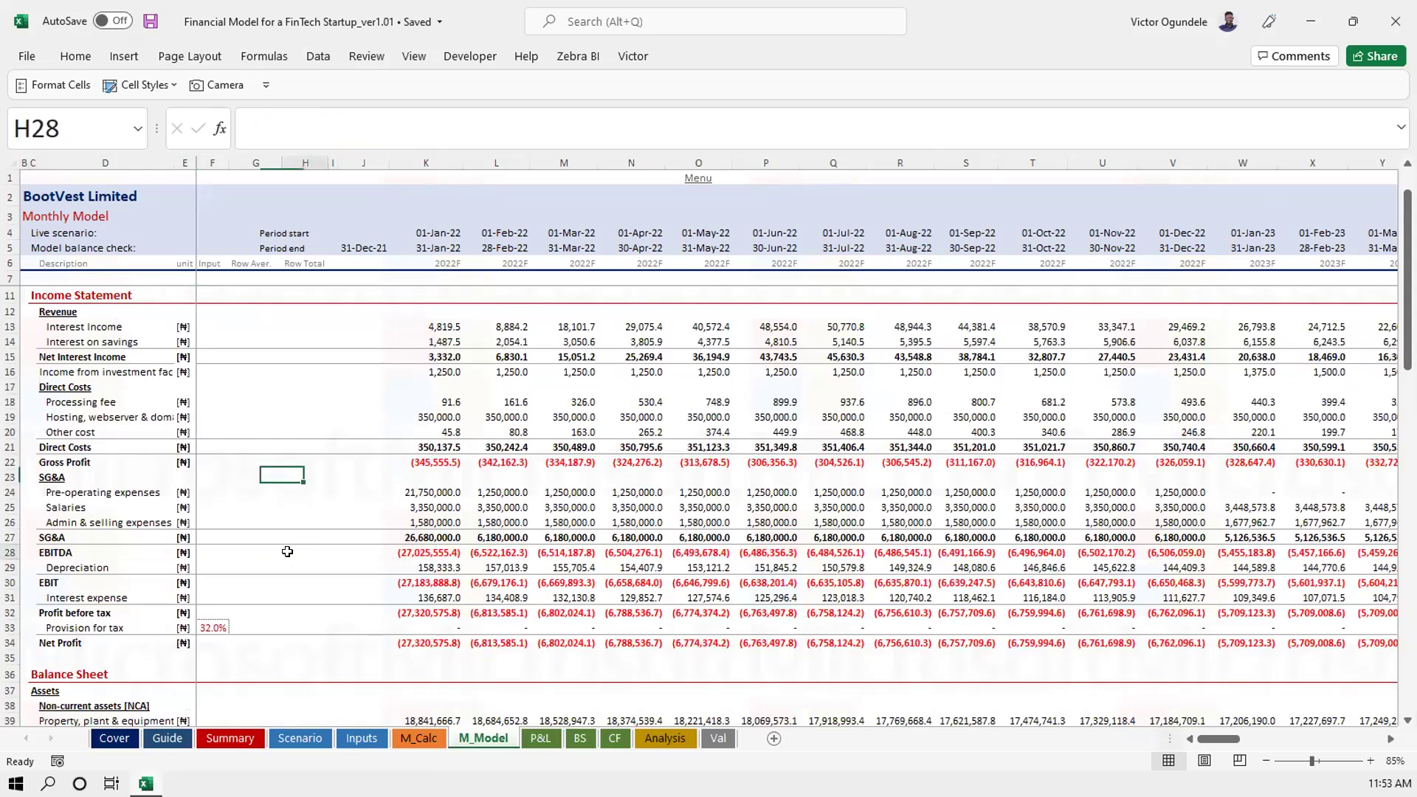
pyautogui.press('Down')
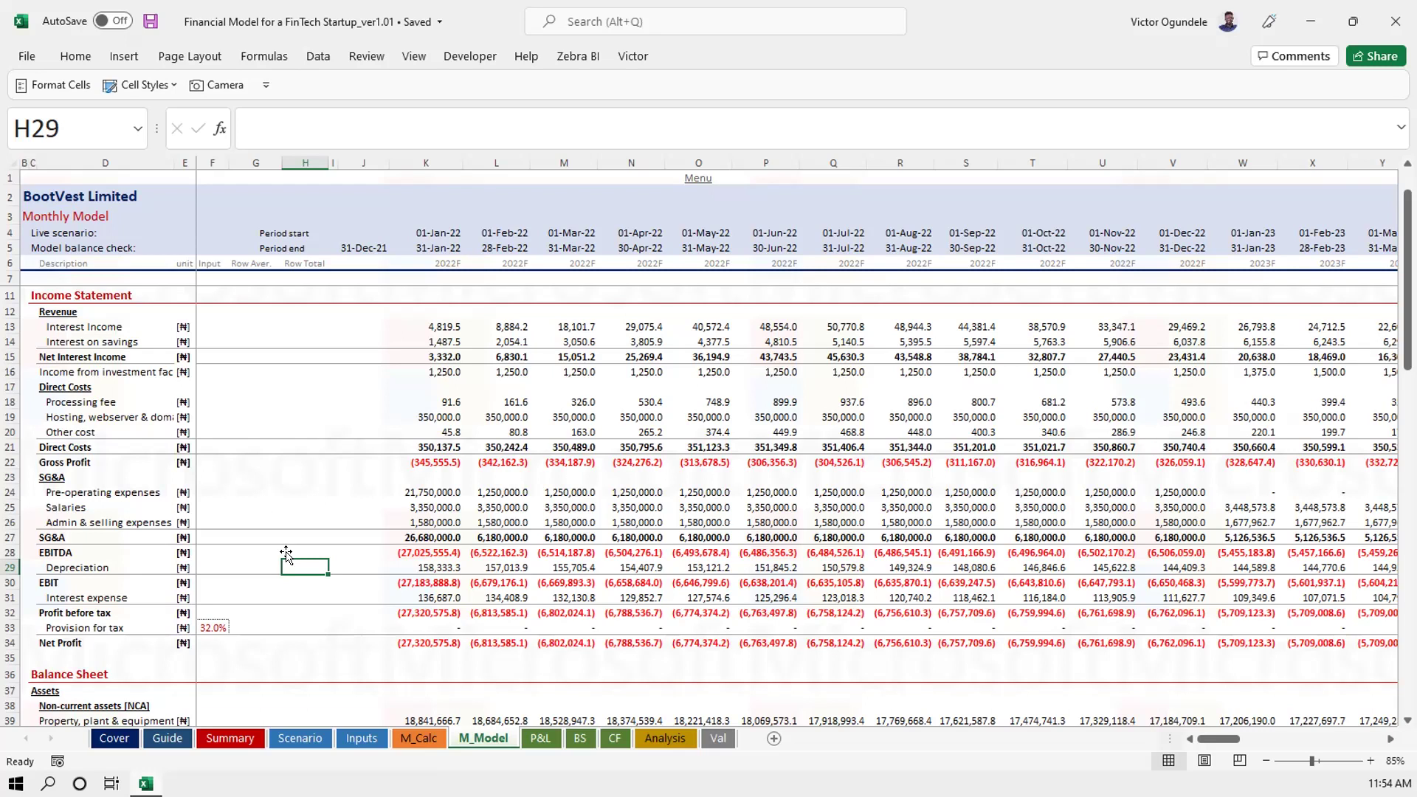
pyautogui.click(330, 491)
pyautogui.hotkey('ctrl', 'shift', '9')
pyautogui.hotkey('ctrl', 's')
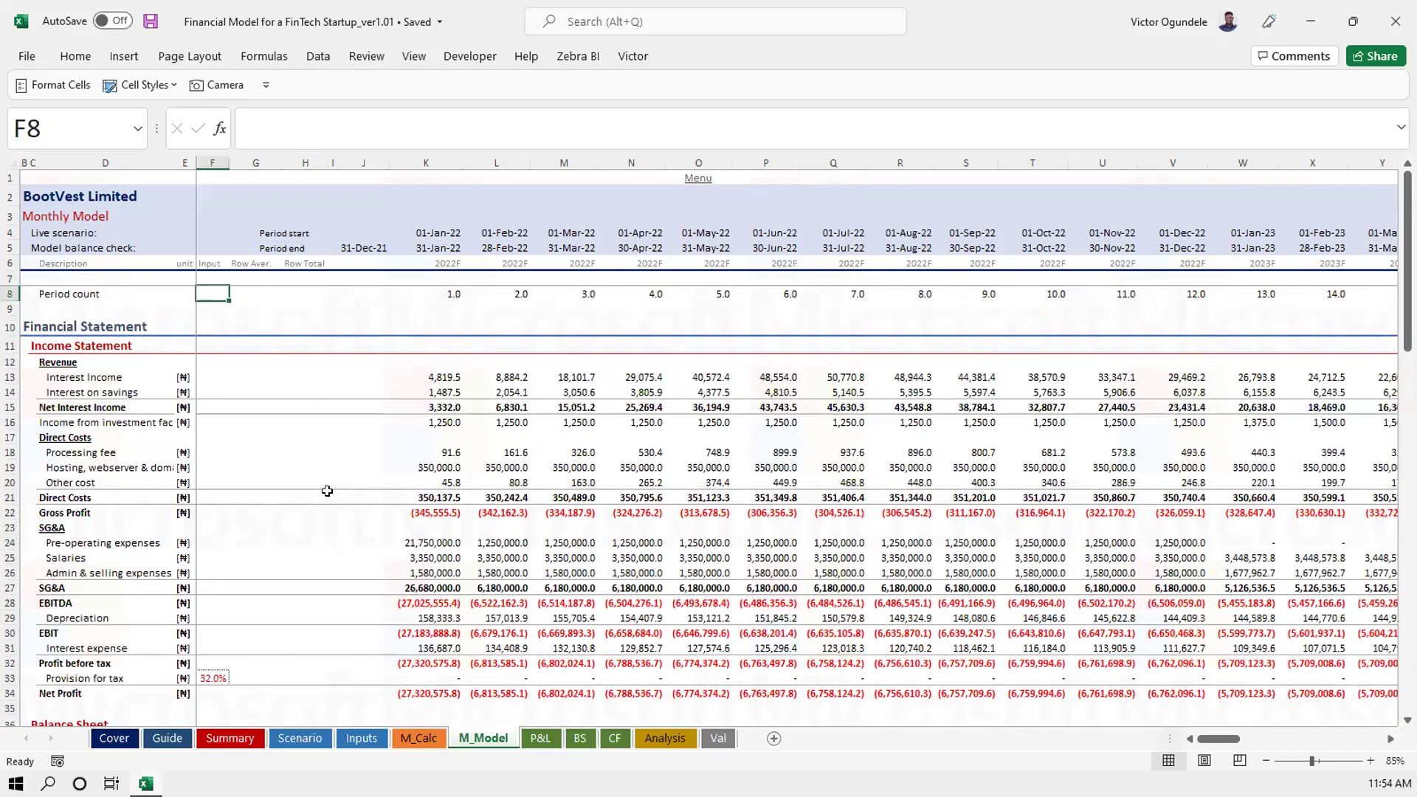
# Zoom the M_Model sheet to 100% and examine the monthly statements down to the cash schedule
pyautogui.keyDown('ctrl'); pyautogui.scroll(1, 327, 491); pyautogui.keyUp('ctrl')
pyautogui.hotkey('ctrl', 'pagedown')
pyautogui.hotkey('ctrl', 'pageup')
pyautogui.press('pagedown')
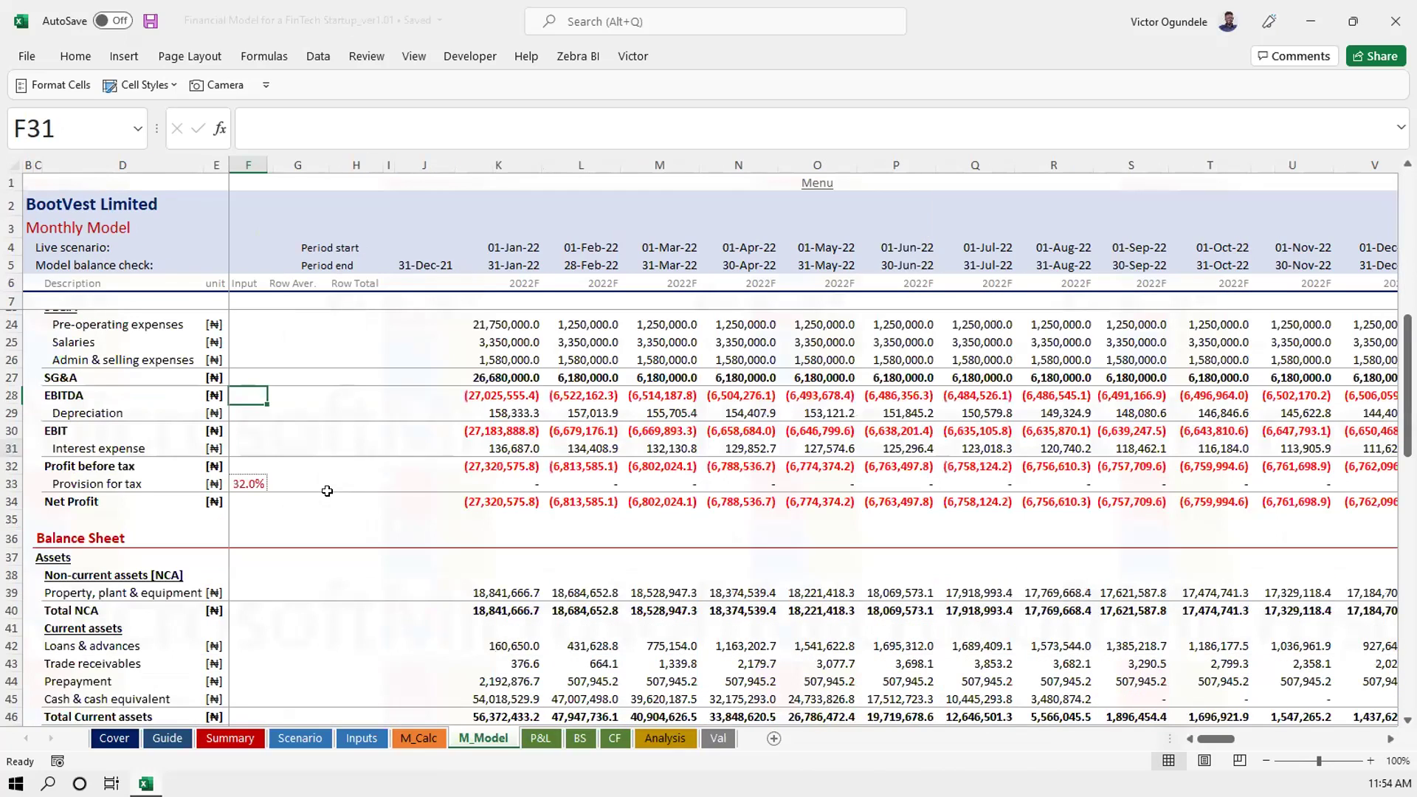
pyautogui.press('pagedown')
pyautogui.press('pagedown')
pyautogui.scroll(-5, 327, 491)
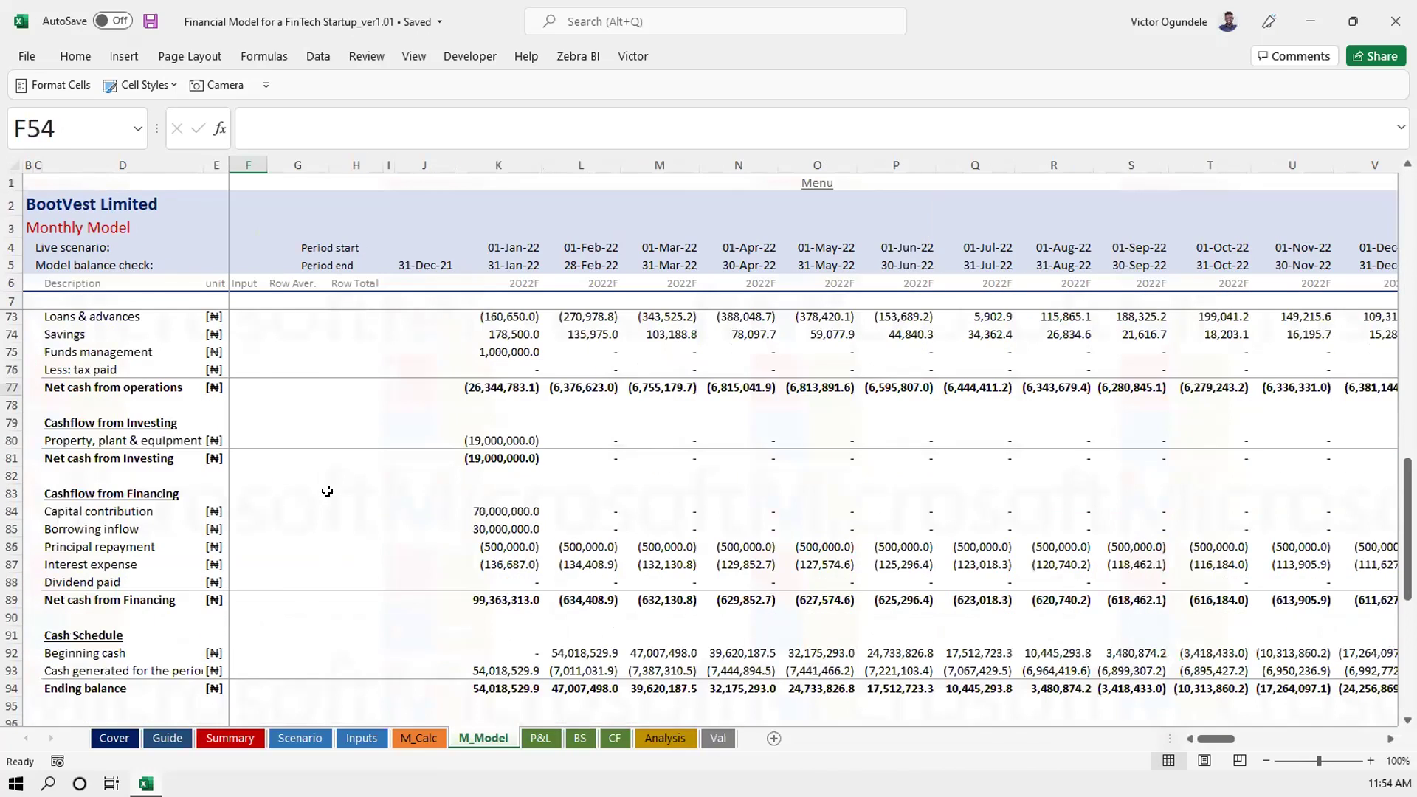
# Set the Retained earnings and Total equity rows through December 2026 to the format #,##0.0;(#,##0.0);- without red negatives, and save
pyautogui.press('Up')
pyautogui.press('Right')
pyautogui.press('Right')
pyautogui.press('Up')
pyautogui.press('Up')
pyautogui.press('Up')
pyautogui.press('Up')
pyautogui.press('Up')
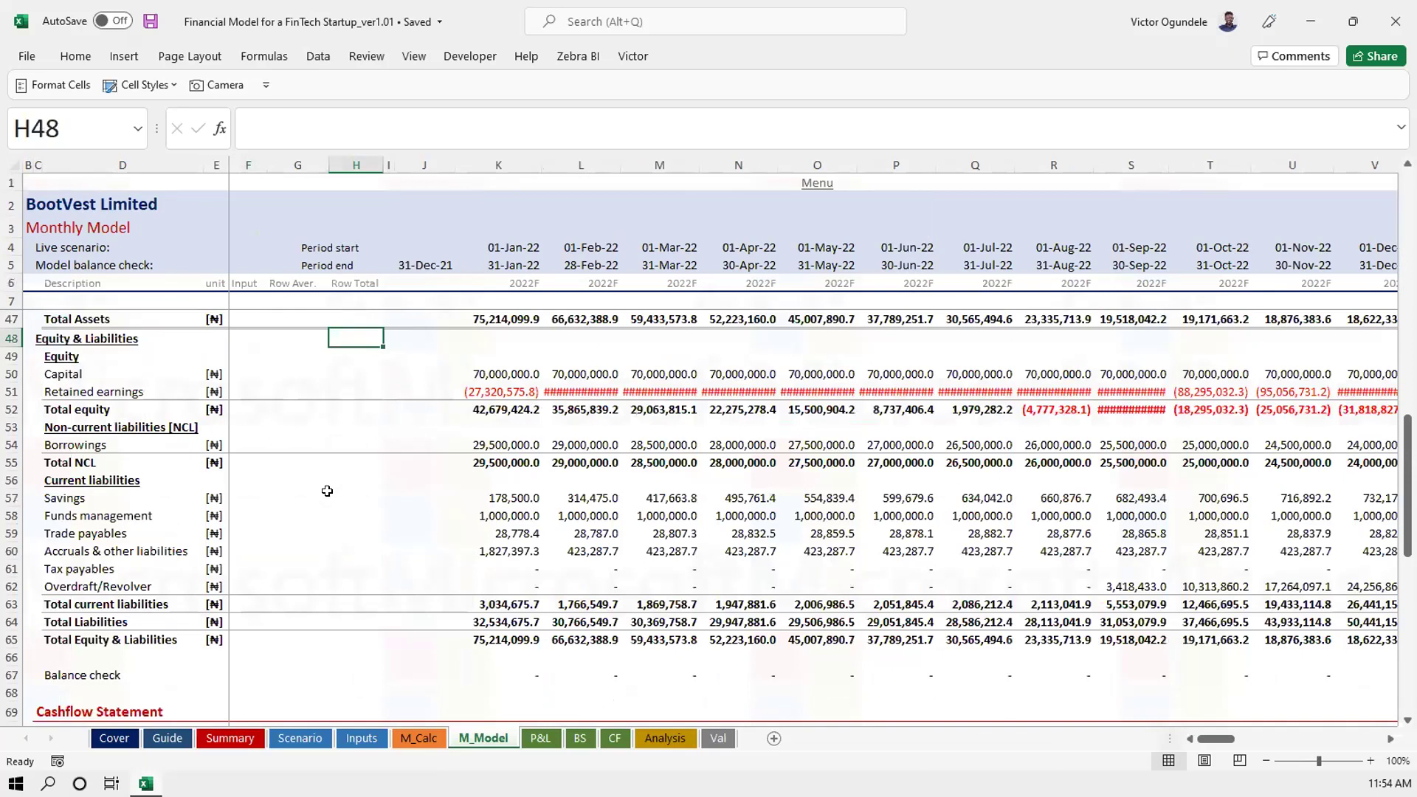
pyautogui.press('Down')
pyautogui.press('Down')
pyautogui.press('Down')
pyautogui.press('Right')
pyautogui.press('Right')
pyautogui.press('Right')
pyautogui.hotkey('ctrl', 'shift', 'Right')
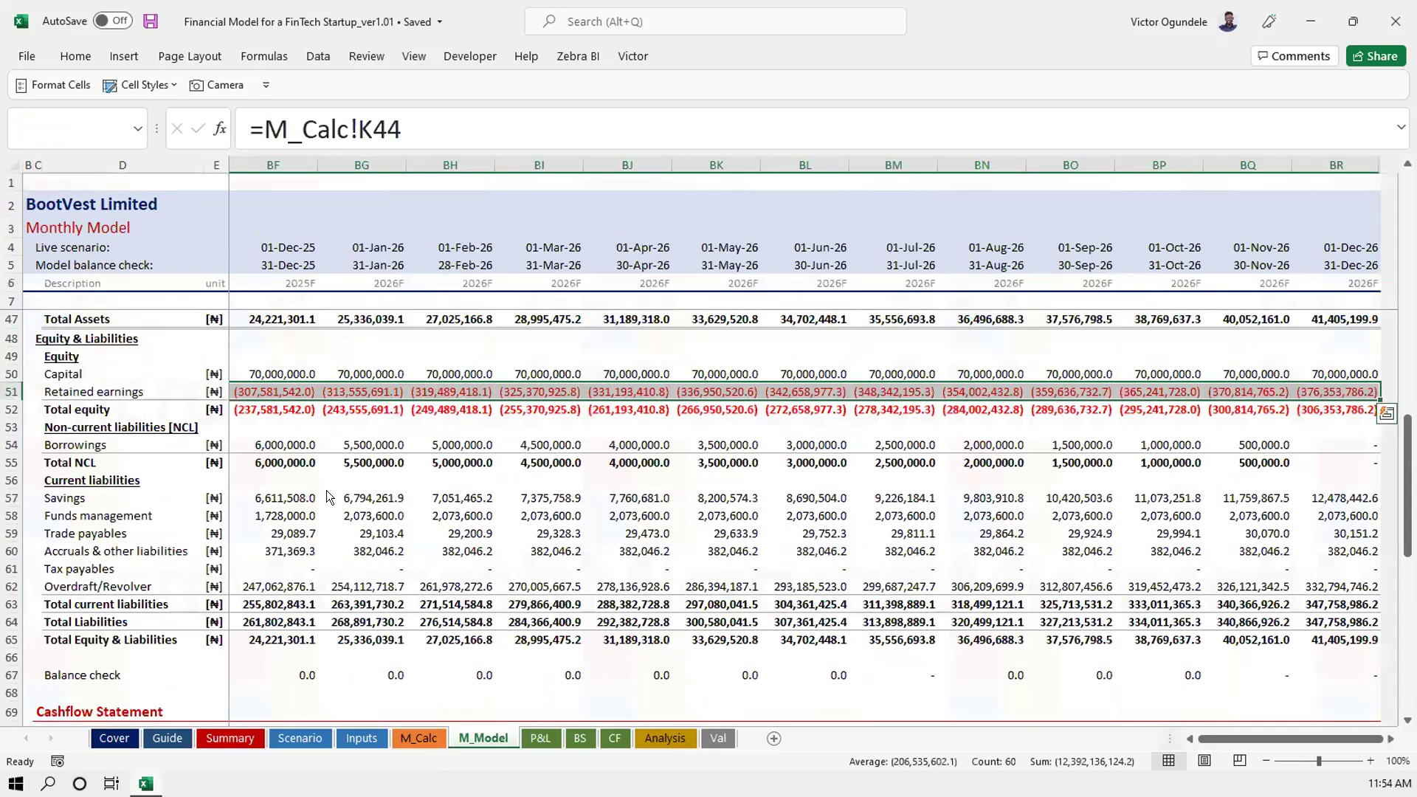
pyautogui.hotkey('shift', 'Down')
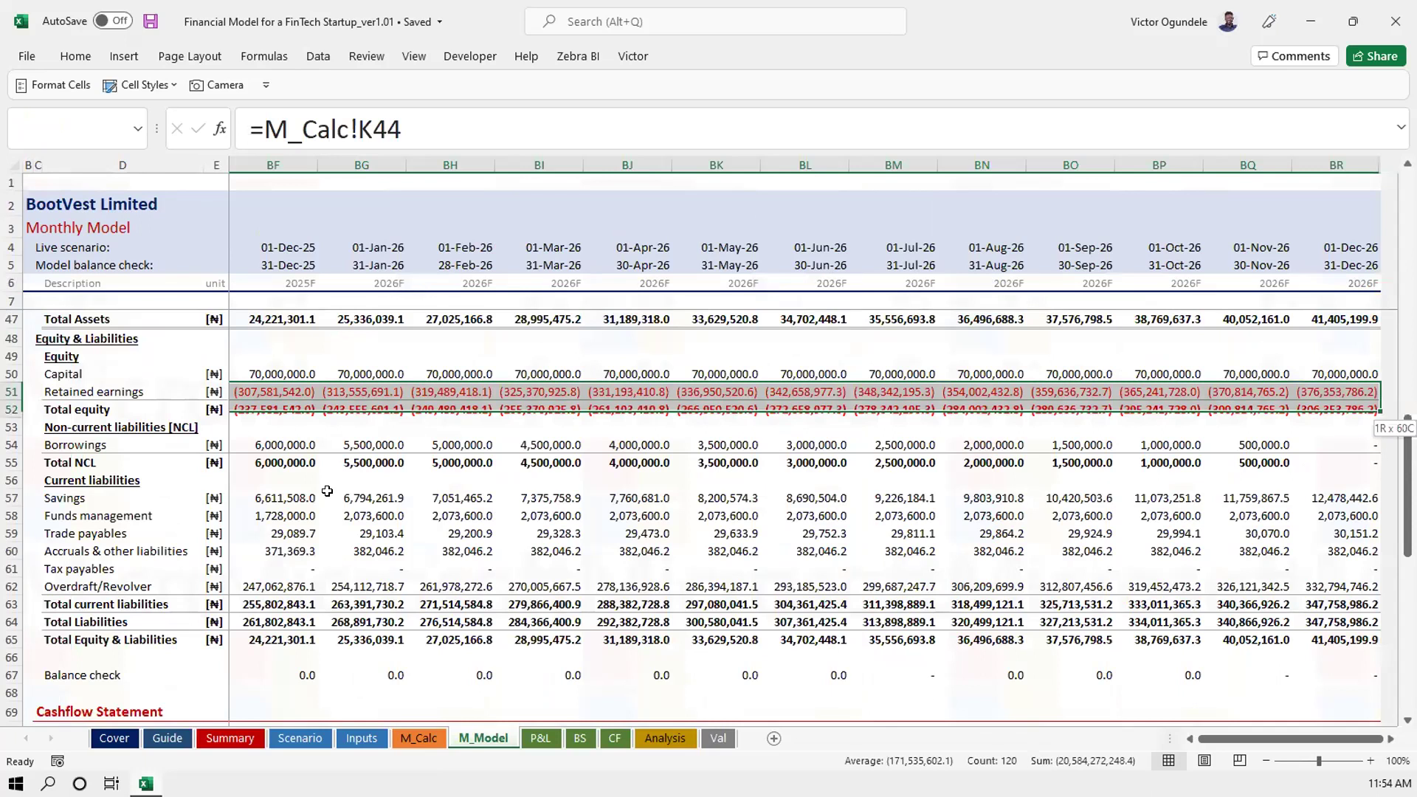
pyautogui.hotkey('ctrl', '1')
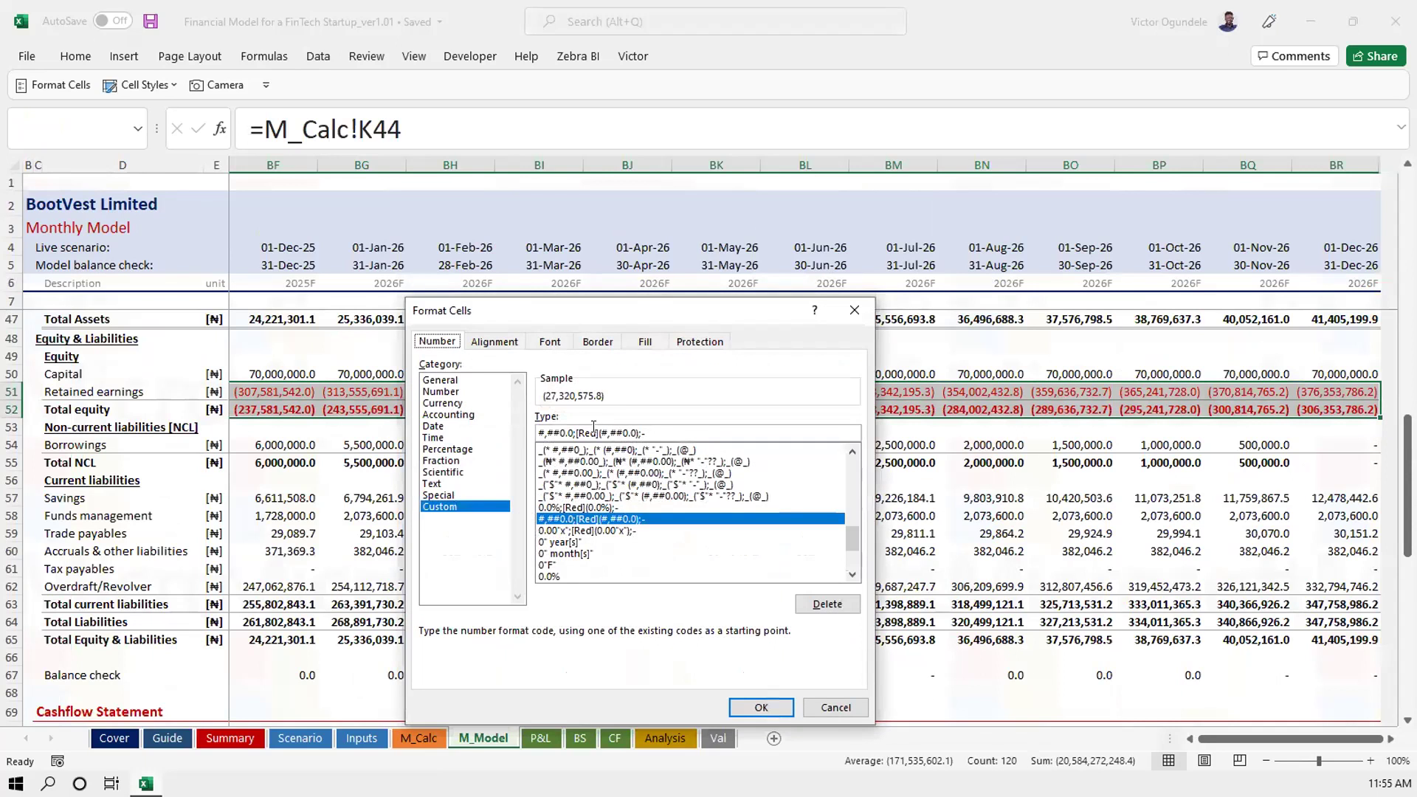
pyautogui.click(595, 426)
pyautogui.press('BackSpace')
pyautogui.press('BackSpace')
pyautogui.press('BackSpace')
pyautogui.press('BackSpace')
pyautogui.press('BackSpace')
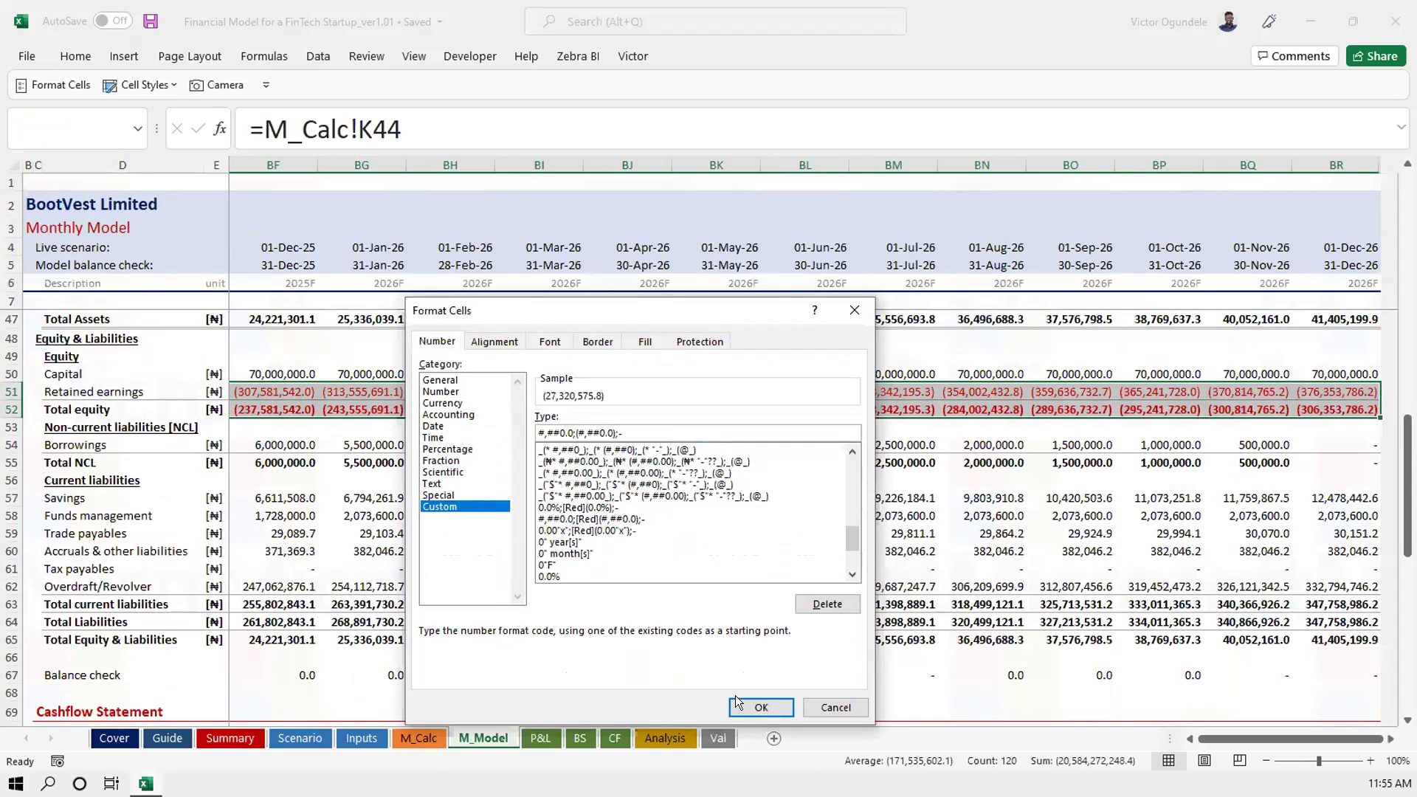
pyautogui.press('Return')
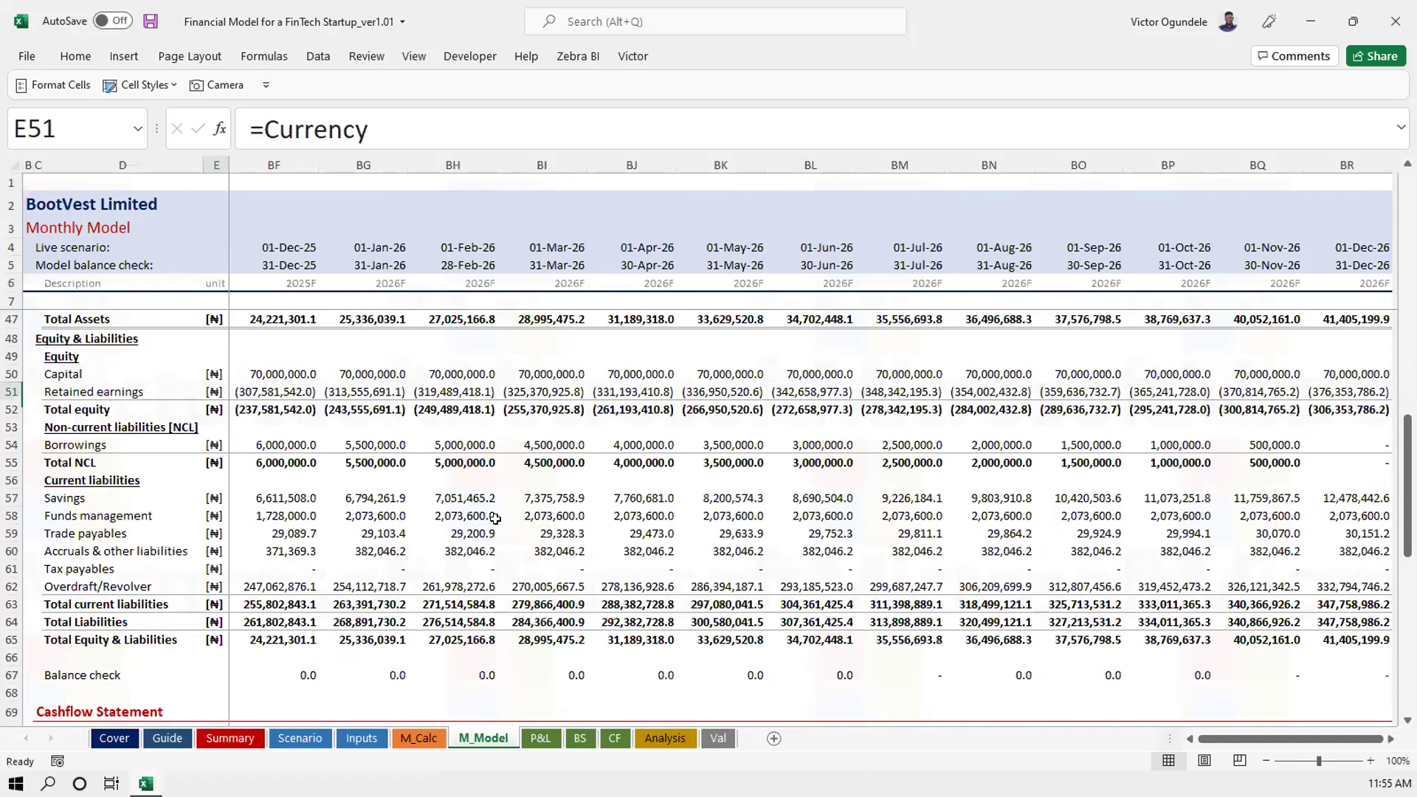
pyautogui.hotkey('ctrl', 's')
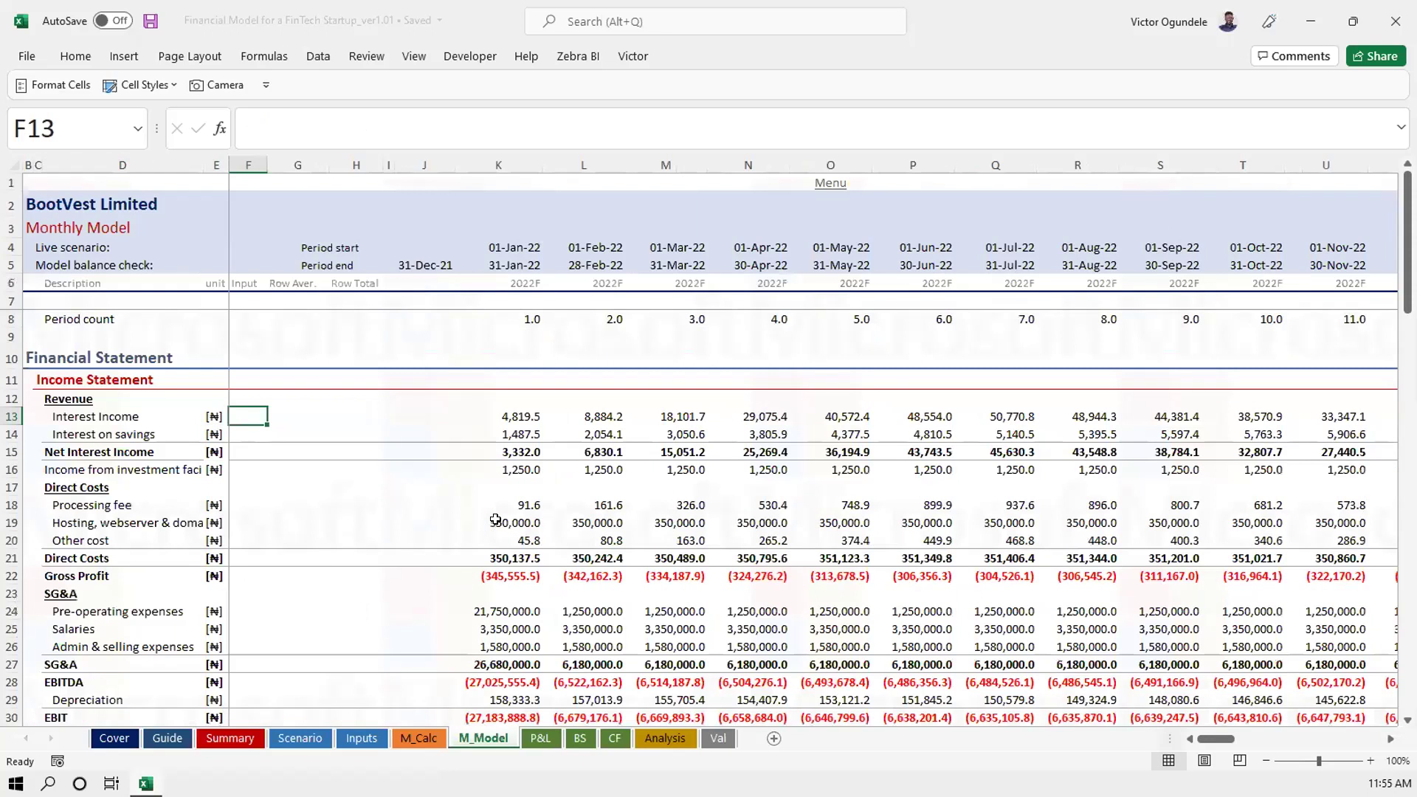
# Check the annual layout on the P&L sheet and the period headers on the BS sheet, saving the workbook
pyautogui.hotkey('ctrl', 'pagedown')
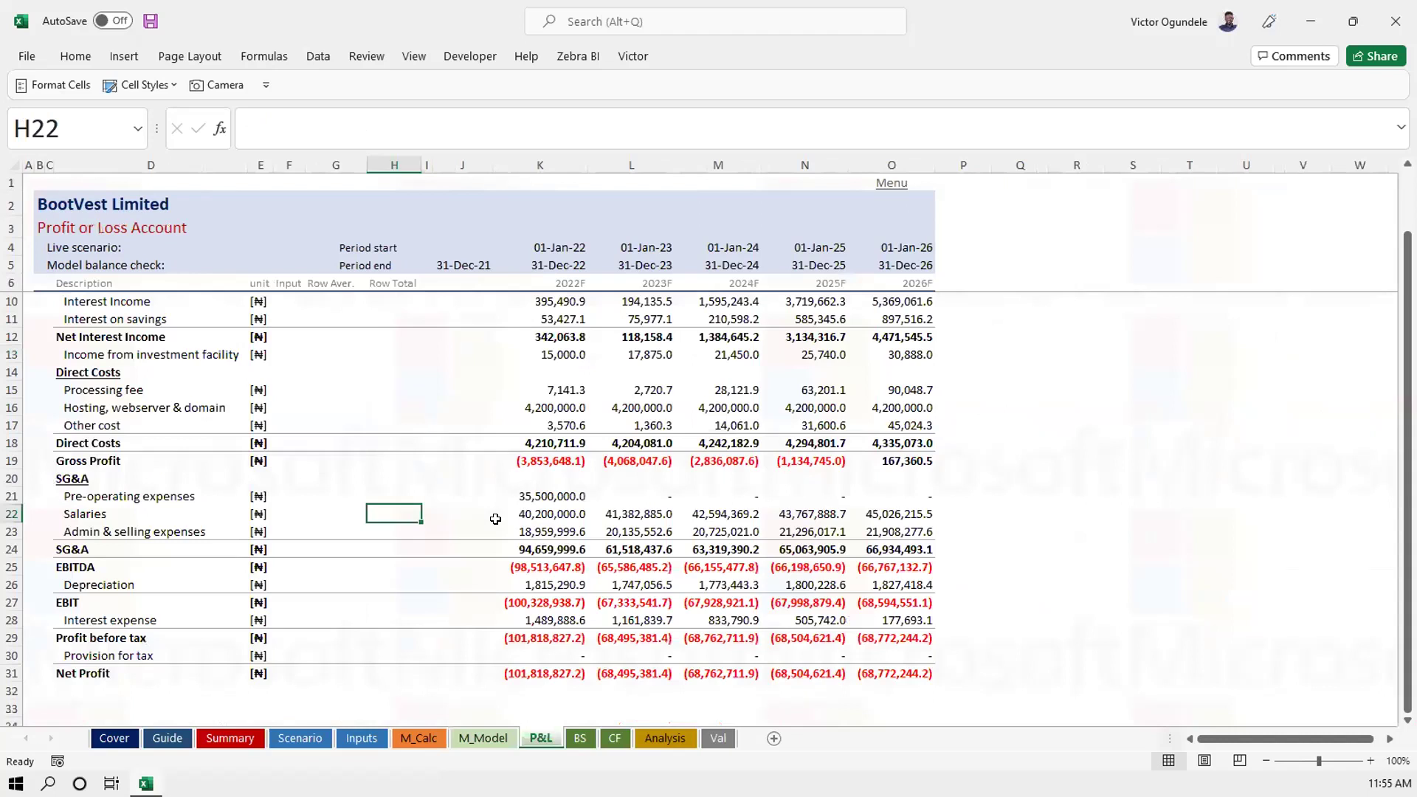
pyautogui.hotkey('ctrl', 's')
pyautogui.hotkey('ctrl', 'pagedown')
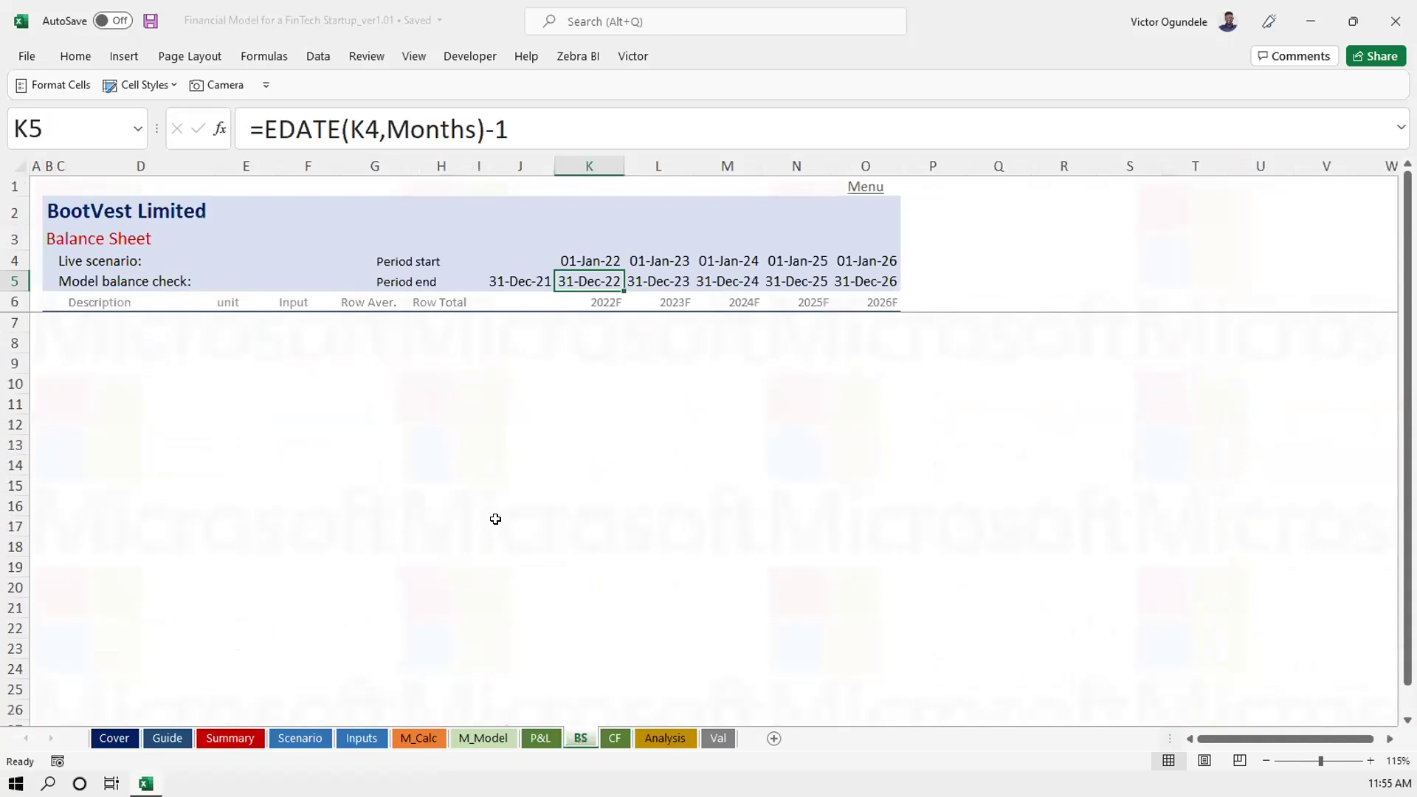
pyautogui.press('Right')
pyautogui.press('Right')
pyautogui.press('Down')
pyautogui.hotkey('ctrl', 'pageup')
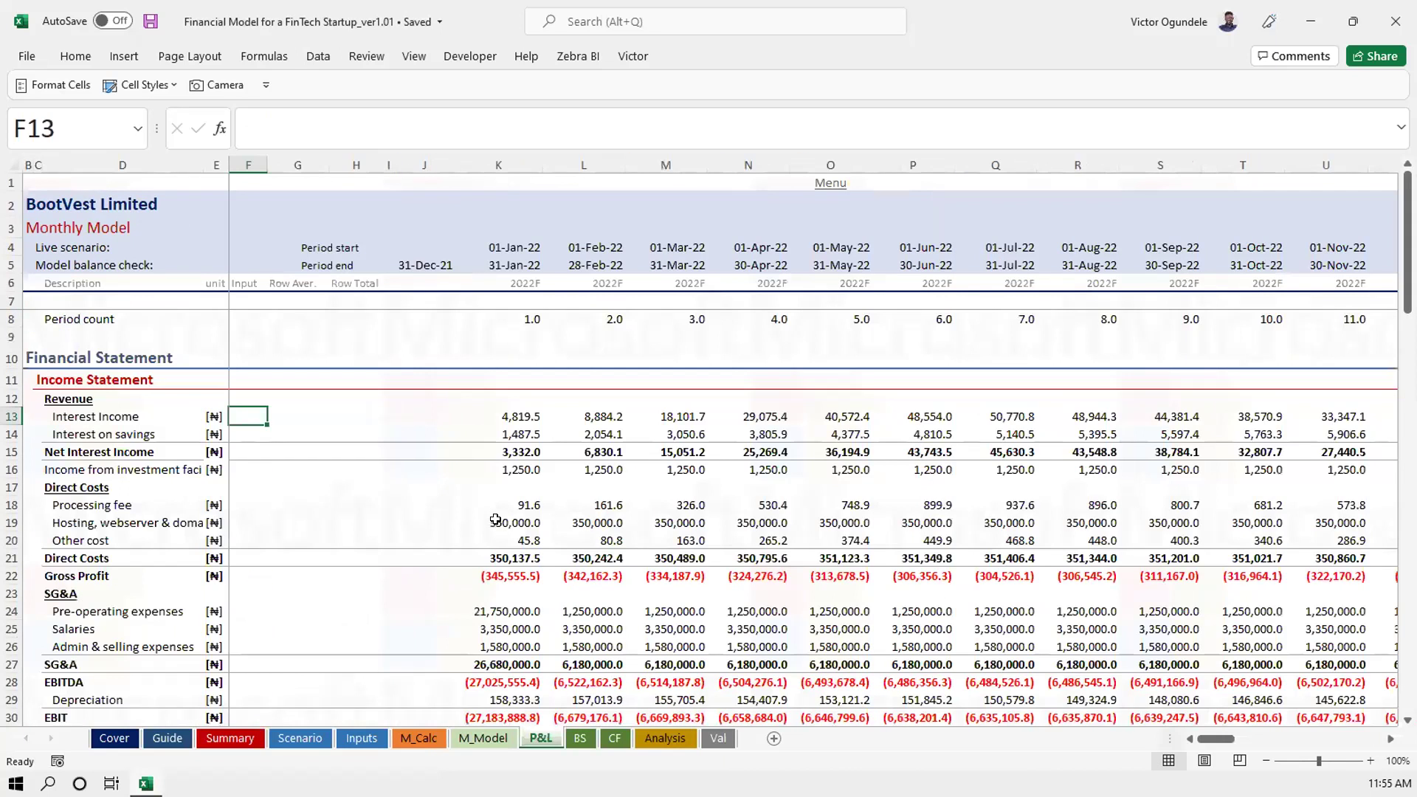
# Copy the balance sheet block C36:O67 from M_Model and paste it at C8 on the BS sheet
pyautogui.hotkey('ctrl', 'pageup')
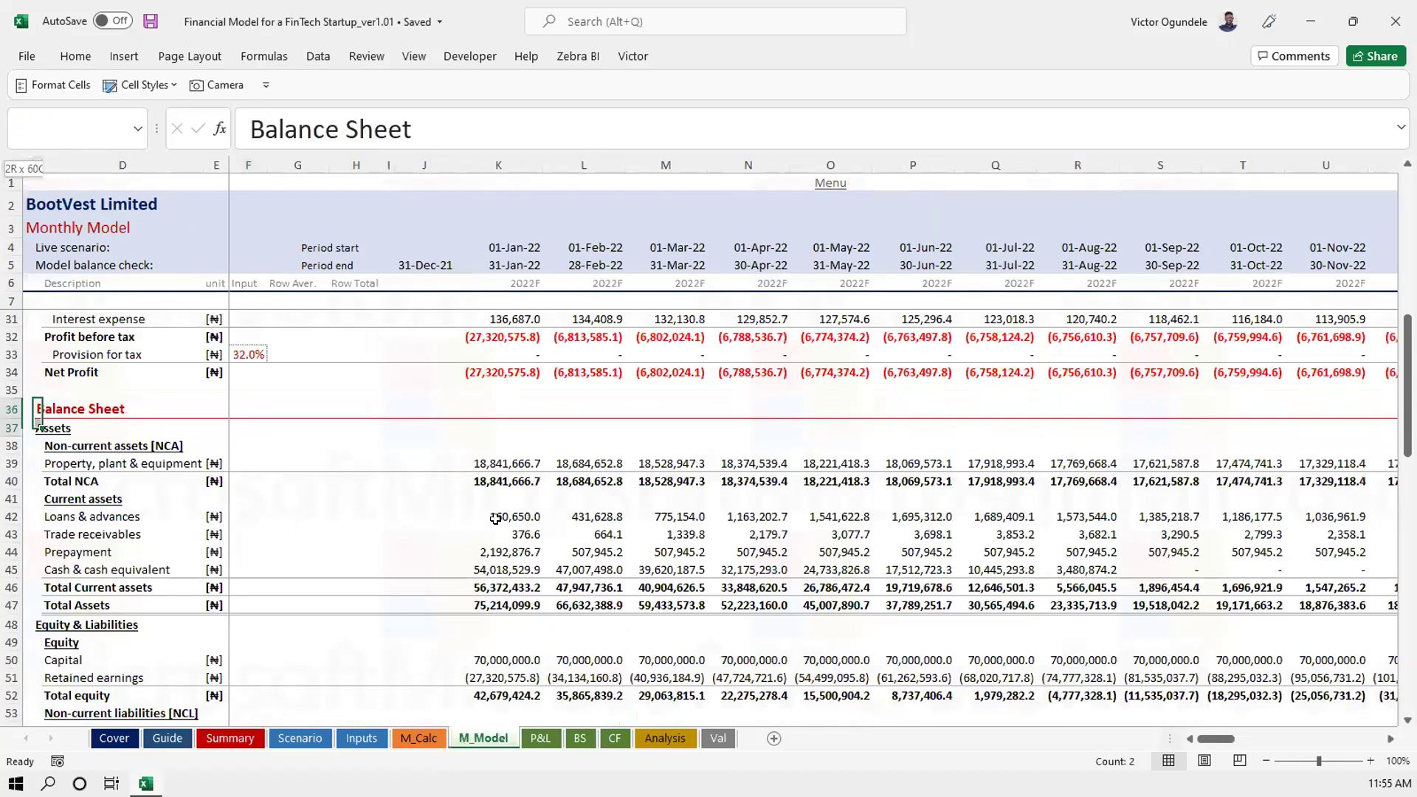
pyautogui.hotkey('shift', 'Down')
pyautogui.hotkey('shift', 'Down')
pyautogui.hotkey('shift', 'Down')
pyautogui.hotkey('shift', 'Down')
pyautogui.hotkey('shift', 'Down')
pyautogui.hotkey('shift', 'Right')
pyautogui.hotkey('shift', 'Right')
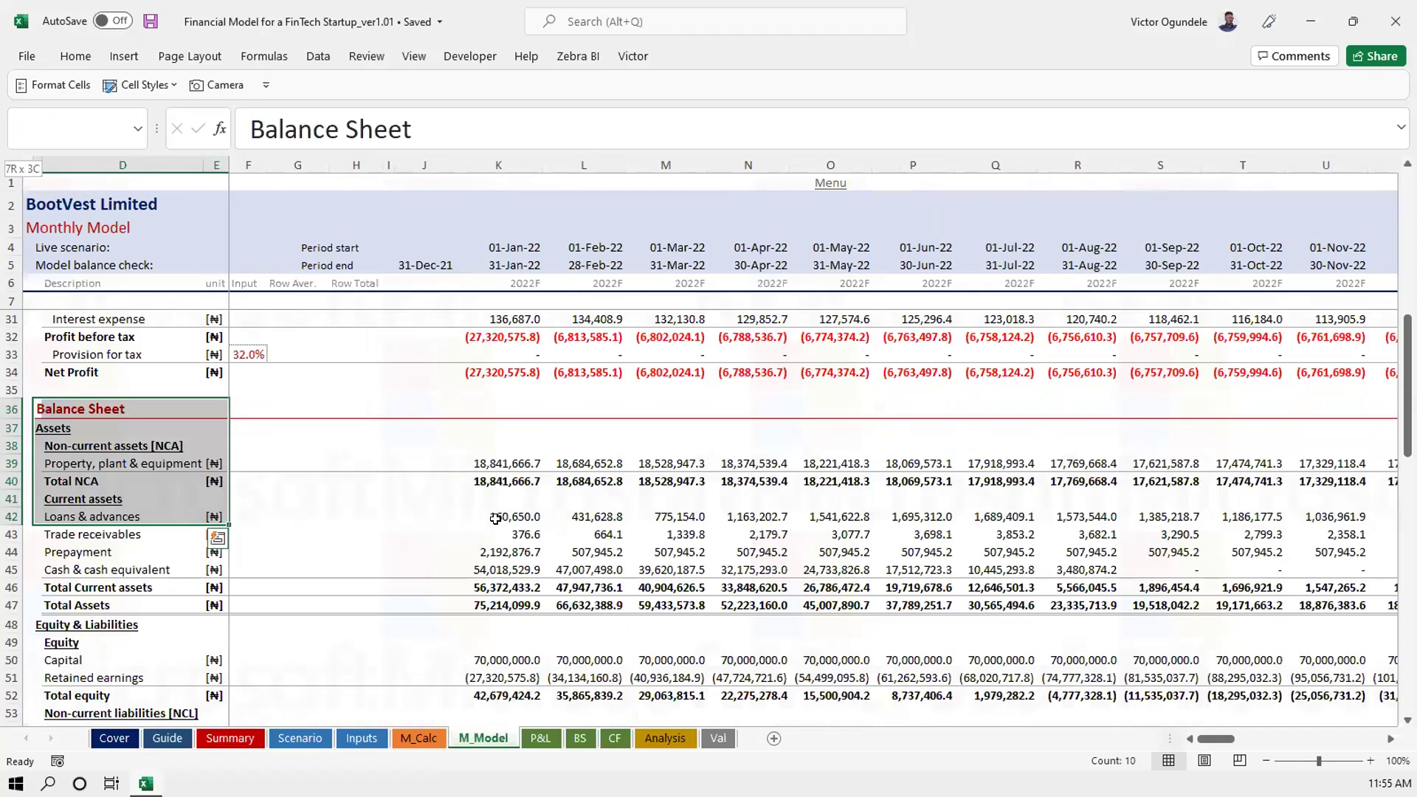
pyautogui.hotkey('shift', 'Down')
pyautogui.hotkey('shift', 'Down')
pyautogui.hotkey('shift', 'Down')
pyautogui.hotkey('shift', 'Down')
pyautogui.hotkey('shift', 'Down')
pyautogui.hotkey('shift', 'Down')
pyautogui.hotkey('shift', 'Down')
pyautogui.hotkey('shift', 'Down')
pyautogui.hotkey('shift', 'Down')
pyautogui.hotkey('shift', 'Down')
pyautogui.hotkey('shift', 'Down')
pyautogui.hotkey('shift', 'Down')
pyautogui.hotkey('shift', 'Down')
pyautogui.hotkey('shift', 'Down')
pyautogui.hotkey('shift', 'Down')
pyautogui.hotkey('shift', 'Down')
pyautogui.hotkey('shift', 'Down')
pyautogui.hotkey('shift', 'Down')
pyautogui.hotkey('shift', 'Down')
pyautogui.hotkey('shift', 'Down')
pyautogui.hotkey('shift', 'Right')
pyautogui.hotkey('shift', 'Right')
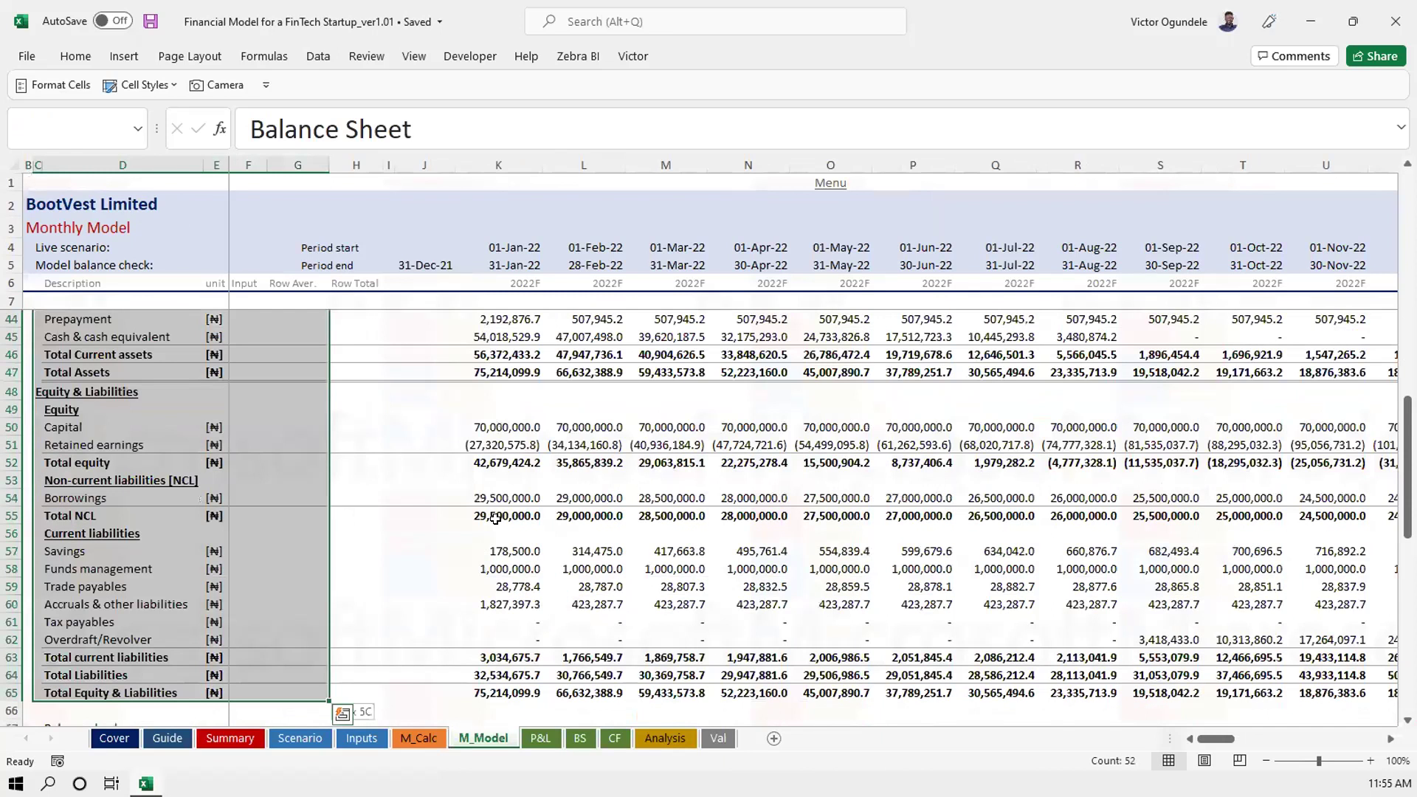
pyautogui.hotkey('shift', 'Down')
pyautogui.hotkey('shift', 'Down')
pyautogui.hotkey('shift', 'Right')
pyautogui.hotkey('shift', 'Right')
pyautogui.hotkey('shift', 'Right')
pyautogui.hotkey('shift', 'Right')
pyautogui.hotkey('shift', 'Right')
pyautogui.hotkey('shift', 'Right')
pyautogui.hotkey('shift', 'Right')
pyautogui.hotkey('shift', 'Right')
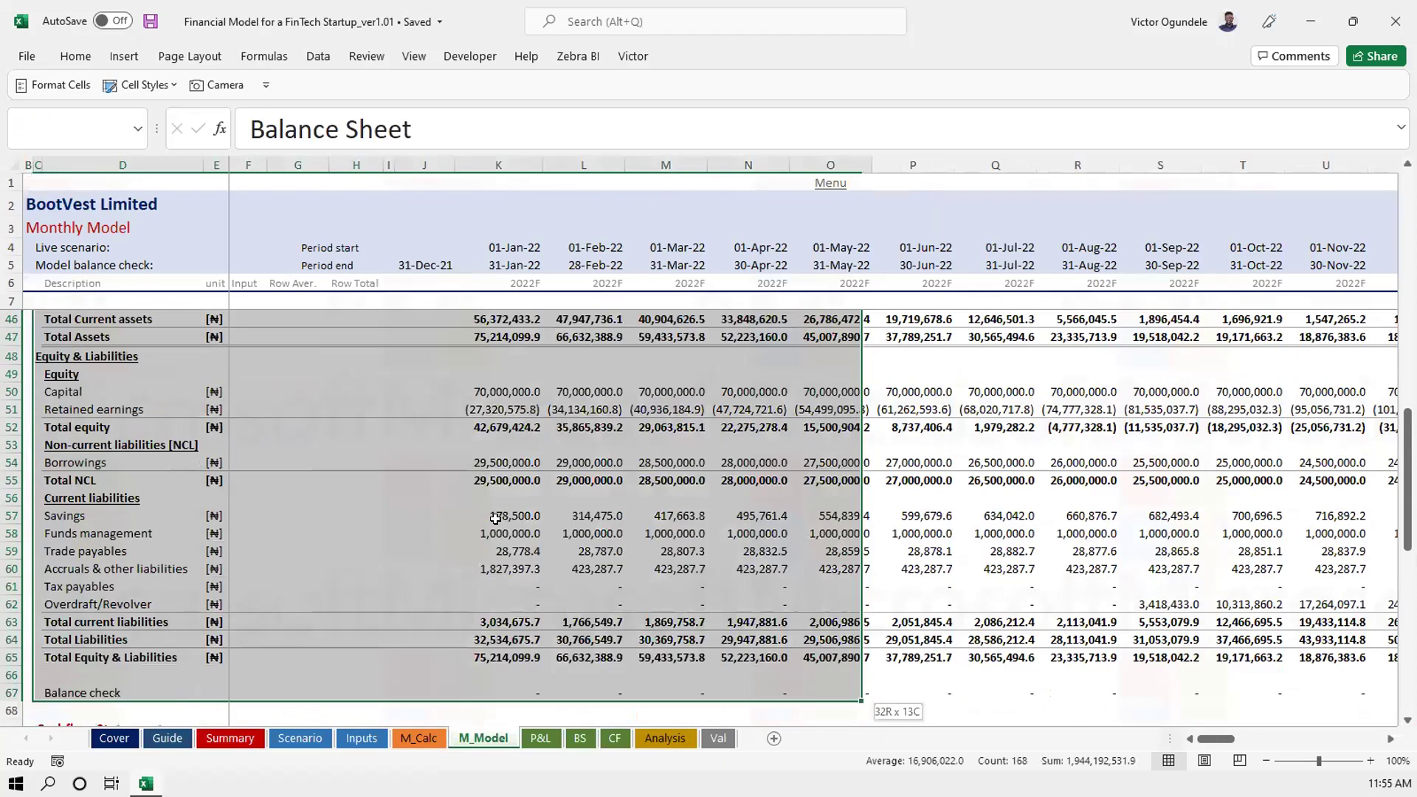
pyautogui.hotkey('ctrl', 'c')
pyautogui.hotkey('ctrl', 'pagedown')
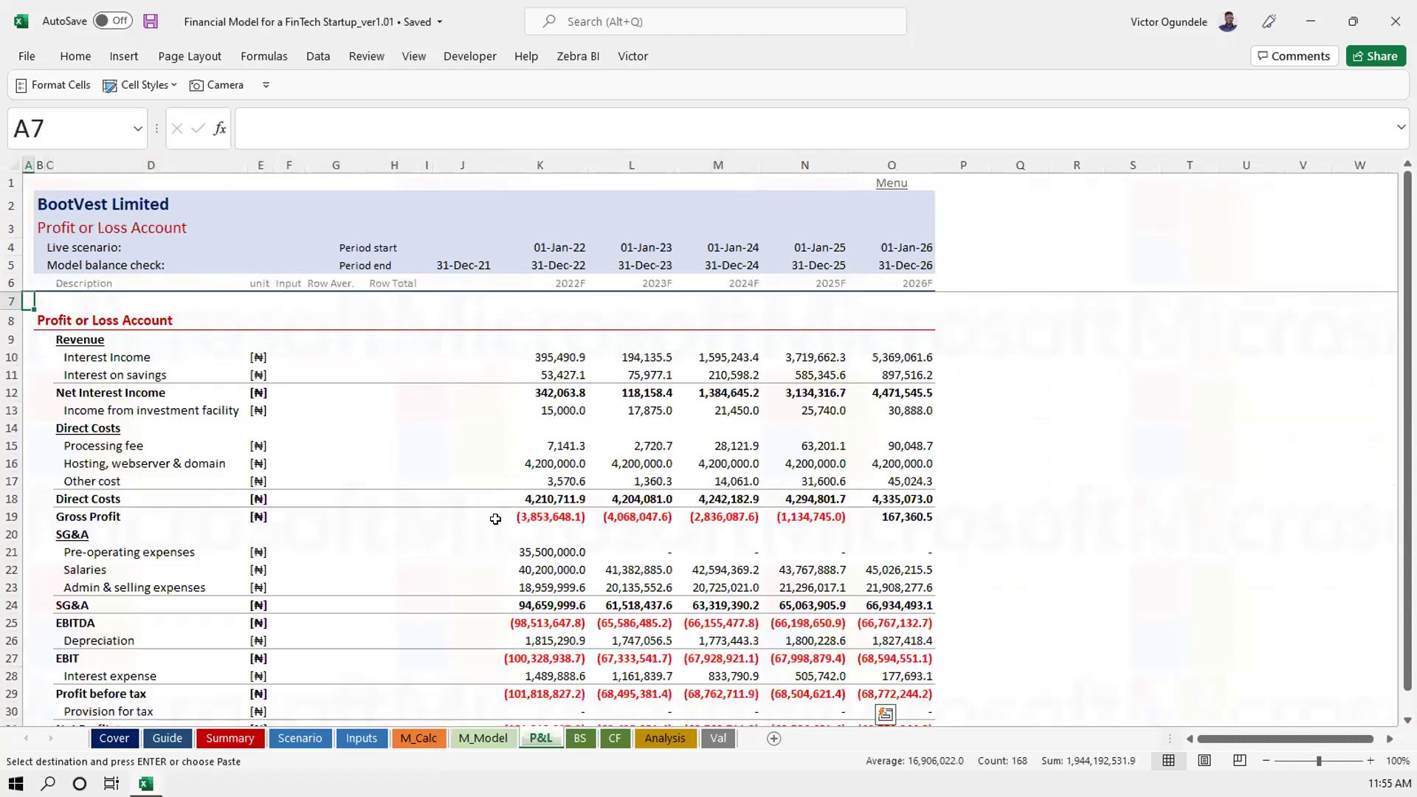
pyautogui.hotkey('ctrl', 'pagedown')
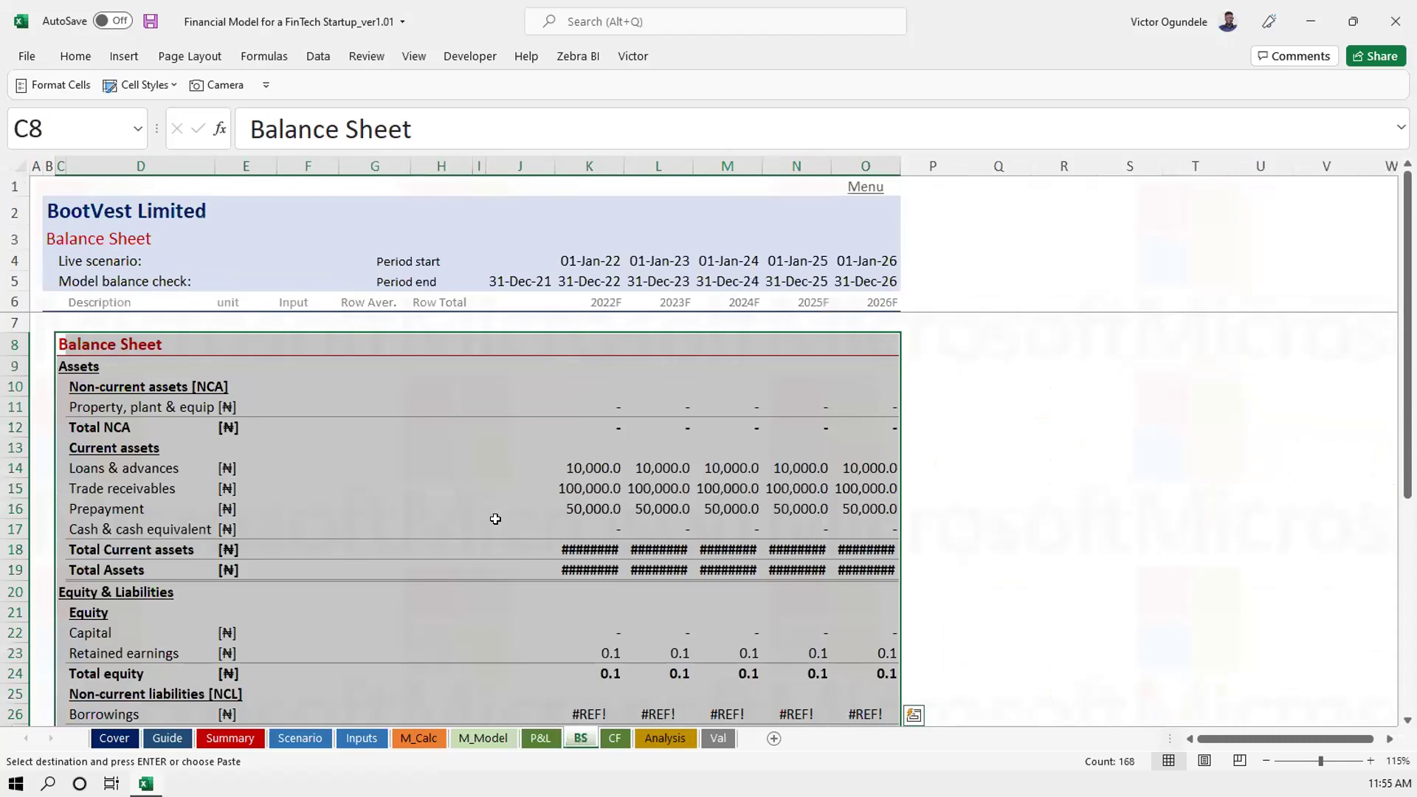
# Clear the pasted formulas from the Property, plant & equipment row, K11:O11, on the BS sheet
pyautogui.press('Down')
pyautogui.press('Down')
pyautogui.press('Right')
pyautogui.press('Right')
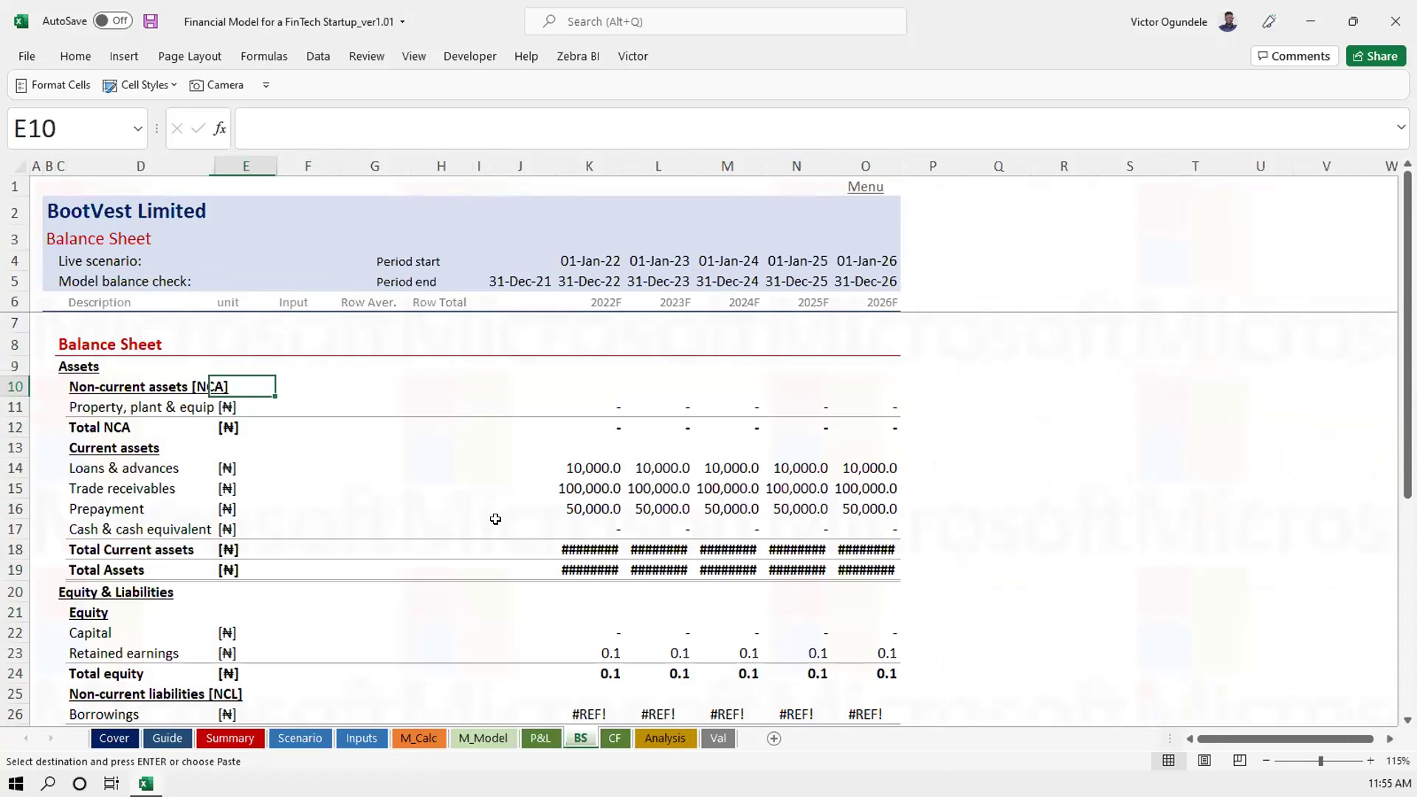
pyautogui.press('Down')
pyautogui.hotkey('ctrl', 'Right')
pyautogui.hotkey('shift', 'Right')
pyautogui.hotkey('shift', 'Right')
pyautogui.hotkey('shift', 'Right')
pyautogui.hotkey('ctrl', 'v')
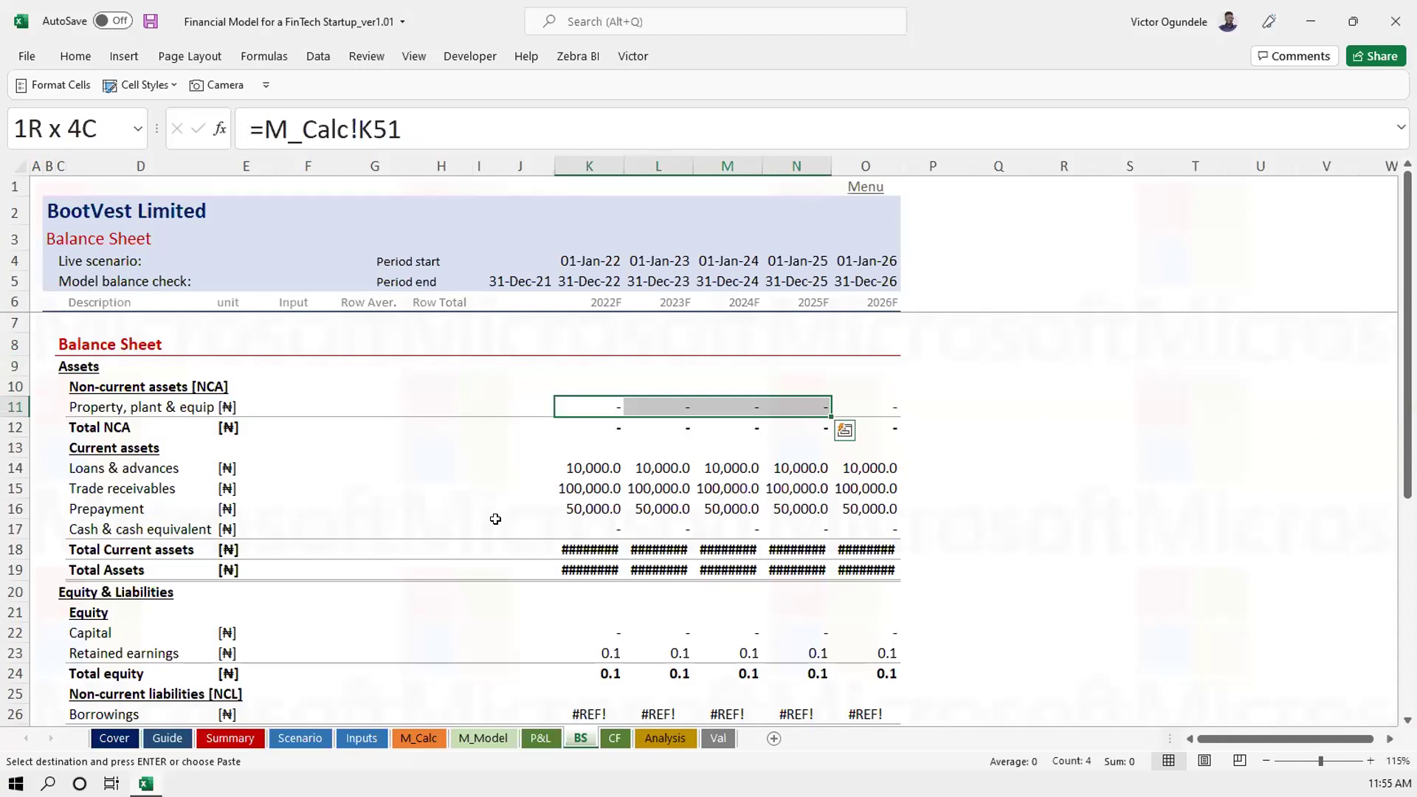
pyautogui.hotkey('ctrl', 'z')
# Clear the current asset rows from Loans & advances to Cash & cash equivalent, K14:O17
pyautogui.press('Down')
pyautogui.press('Down')
pyautogui.press('Down')
pyautogui.hotkey('shift', 'Down')
pyautogui.hotkey('shift', 'Down')
pyautogui.hotkey('ctrl', 'shift', 'Right')
pyautogui.press('Delete')
# Clear the annual values in the Capital and Retained earnings rows, K22:O23
pyautogui.press('Down')
pyautogui.press('Down')
pyautogui.press('Down')
pyautogui.press('Down')
pyautogui.press('Down')
pyautogui.press('Down')
pyautogui.press('Down')
pyautogui.press('Down')
pyautogui.press('Down')
pyautogui.press('Down')
pyautogui.press('Up')
pyautogui.press('Up')
pyautogui.hotkey('shift', 'Down')
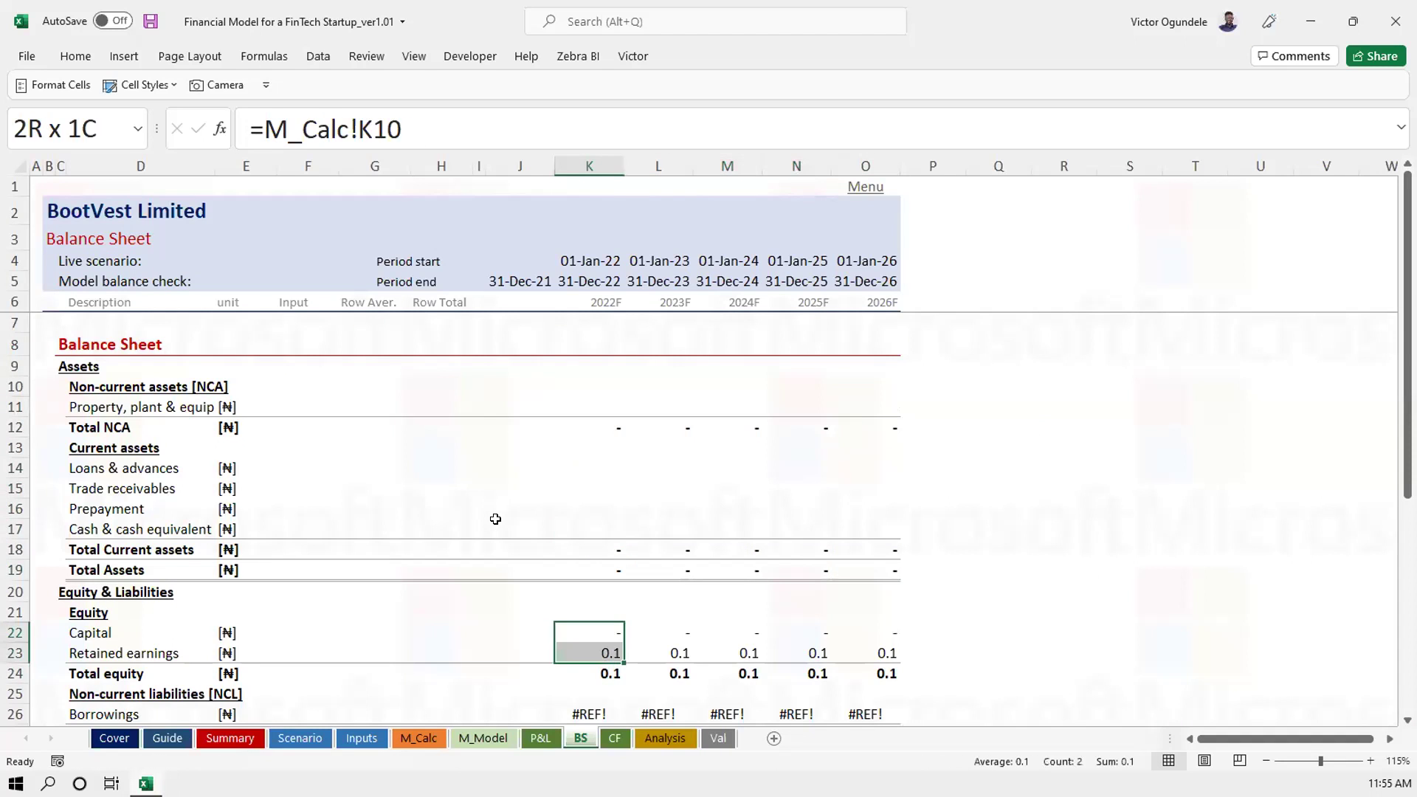
pyautogui.hotkey('ctrl', 'shift', 'Right')
pyautogui.press('Delete')
# Clear the Borrowings row, K26:O26, leaving the Total NCL formulas in place
pyautogui.press('Down')
pyautogui.press('Down')
pyautogui.press('Down')
pyautogui.press('Down')
pyautogui.press('Down')
pyautogui.press('Down')
pyautogui.press('Down')
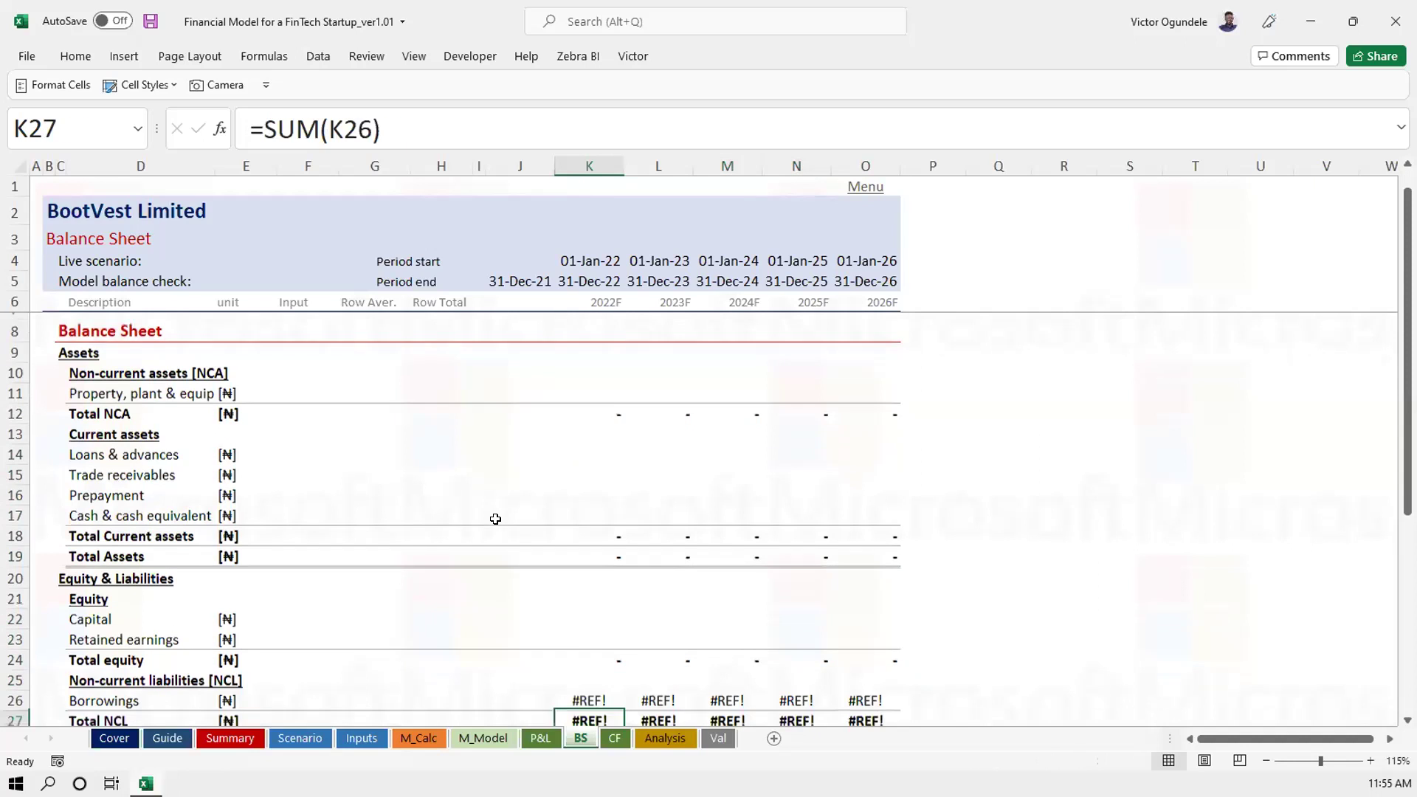
pyautogui.press('Up')
pyautogui.press('Up')
pyautogui.press('Up')
pyautogui.hotkey('ctrl', 'shift', 'Right')
pyautogui.press('Delete')
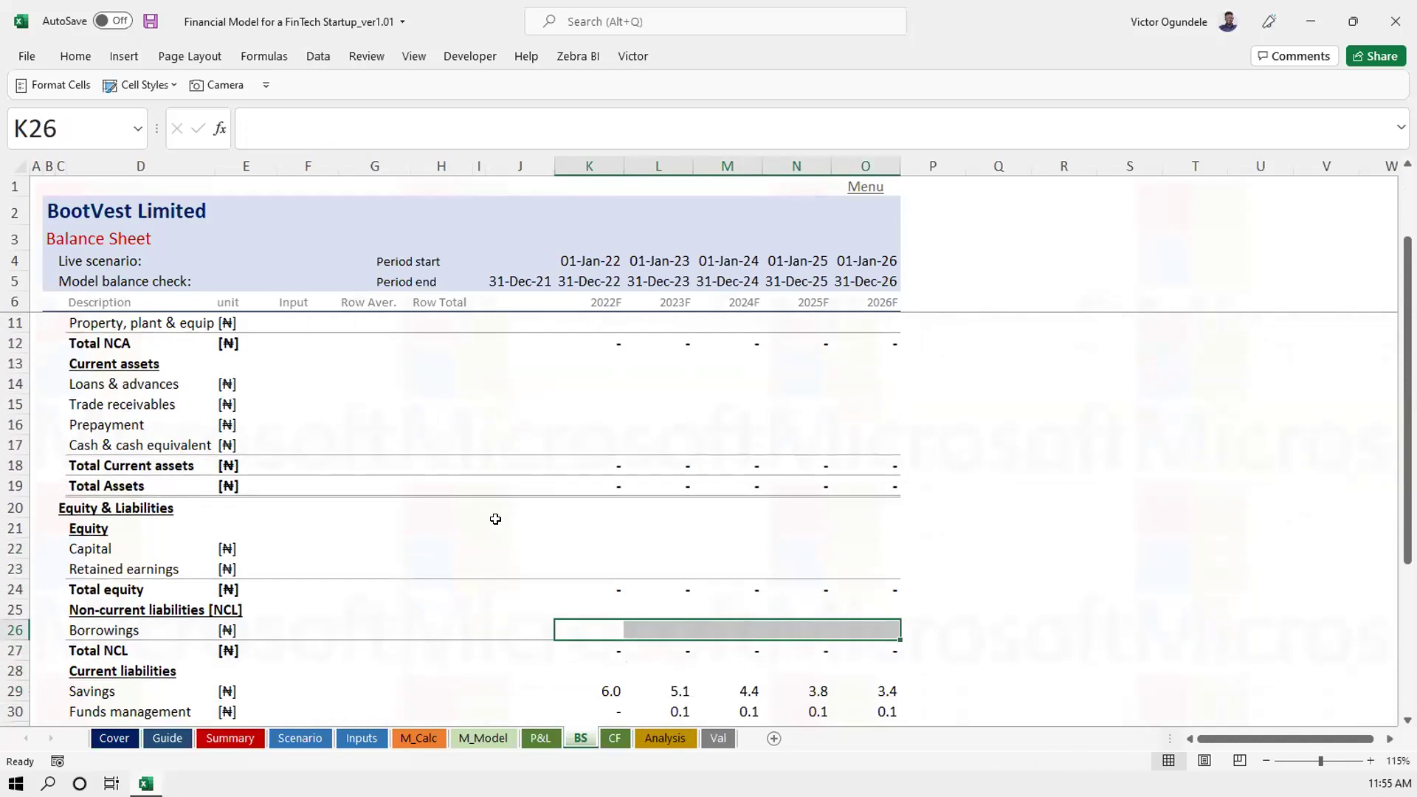
# Clear the current liability rows from Savings to Overdraft/Revolver, K29:O34
pyautogui.press('Down')
pyautogui.press('Down')
pyautogui.press('Down')
pyautogui.hotkey('shift', 'Down')
pyautogui.hotkey('shift', 'Down')
pyautogui.hotkey('shift', 'Down')
pyautogui.hotkey('shift', 'Down')
pyautogui.hotkey('shift', 'Down')
pyautogui.hotkey('shift', 'Up')
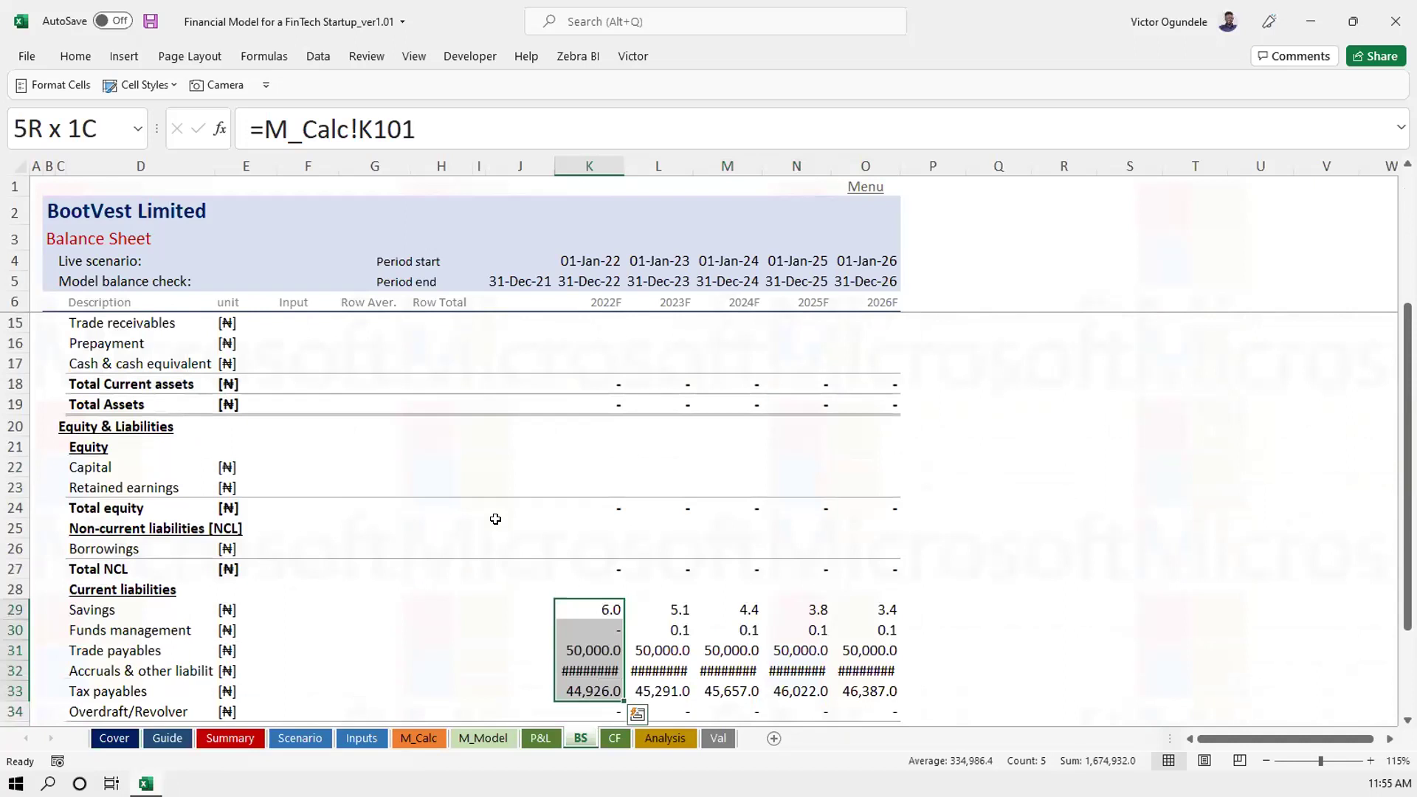
pyautogui.hotkey('shift', 'Down')
pyautogui.hotkey('shift', 'Down')
pyautogui.hotkey('shift', 'Up')
pyautogui.hotkey('ctrl', 'shift', 'Right')
pyautogui.press('Delete')
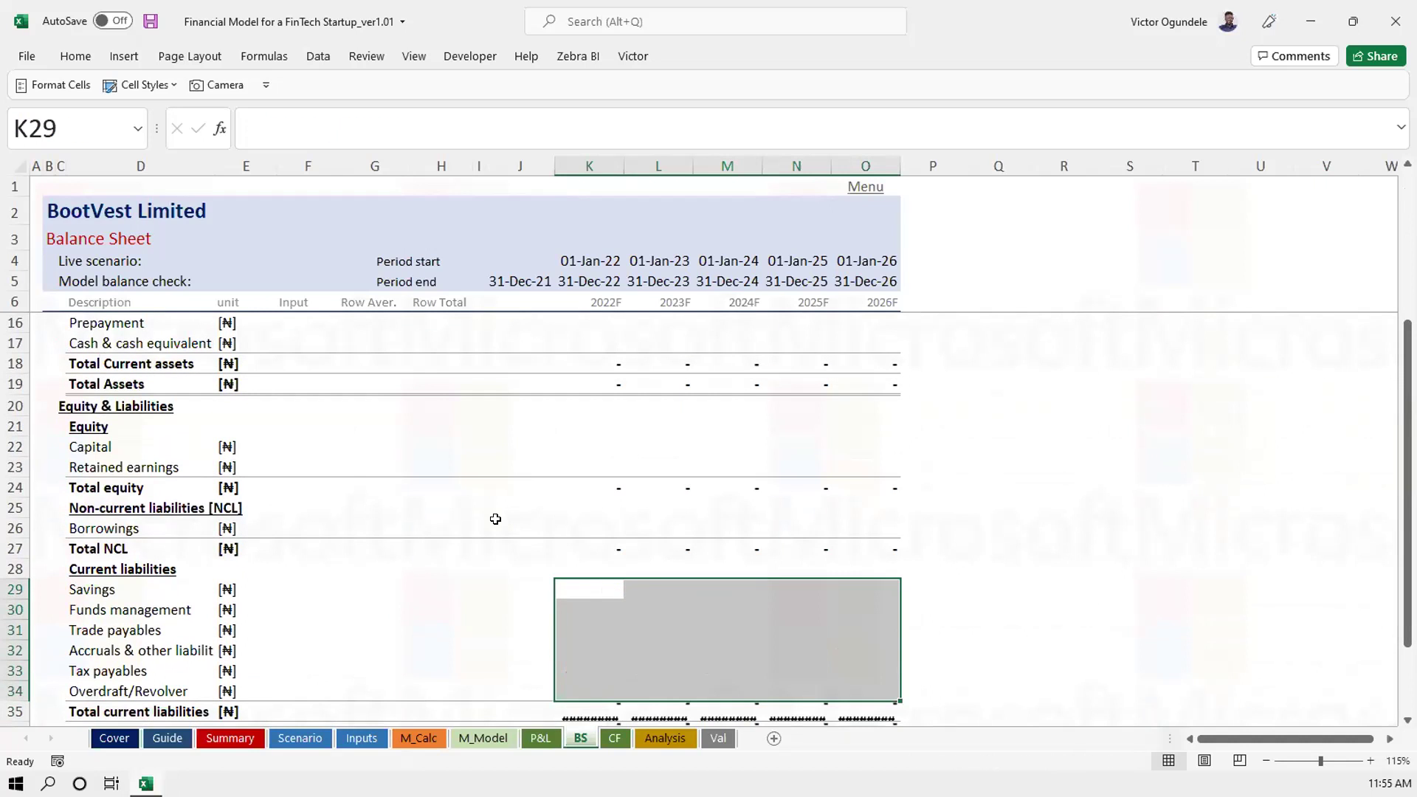
# Look over the rest of the balance sheet rows below current liabilities, ending back at the 2022 Property, plant & equipment cell
pyautogui.hotkey('ctrl', 'Down')
pyautogui.press('Down')
pyautogui.press('Down')
pyautogui.press('Down')
pyautogui.press('Down')
pyautogui.press('Down')
pyautogui.press('Down')
pyautogui.press('Up')
pyautogui.press('Up')
pyautogui.press('Up')
pyautogui.press('Up')
pyautogui.press('Up')
pyautogui.press('Up')
pyautogui.press('Up')
pyautogui.press('Up')
pyautogui.press('Up')
pyautogui.press('Up')
pyautogui.press('Up')
pyautogui.press('Up')
pyautogui.press('Up')
pyautogui.press('Up')
pyautogui.press('Up')
pyautogui.press('Up')
pyautogui.press('Up')
pyautogui.press('Up')
pyautogui.press('Up')
pyautogui.press('Up')
pyautogui.press('Up')
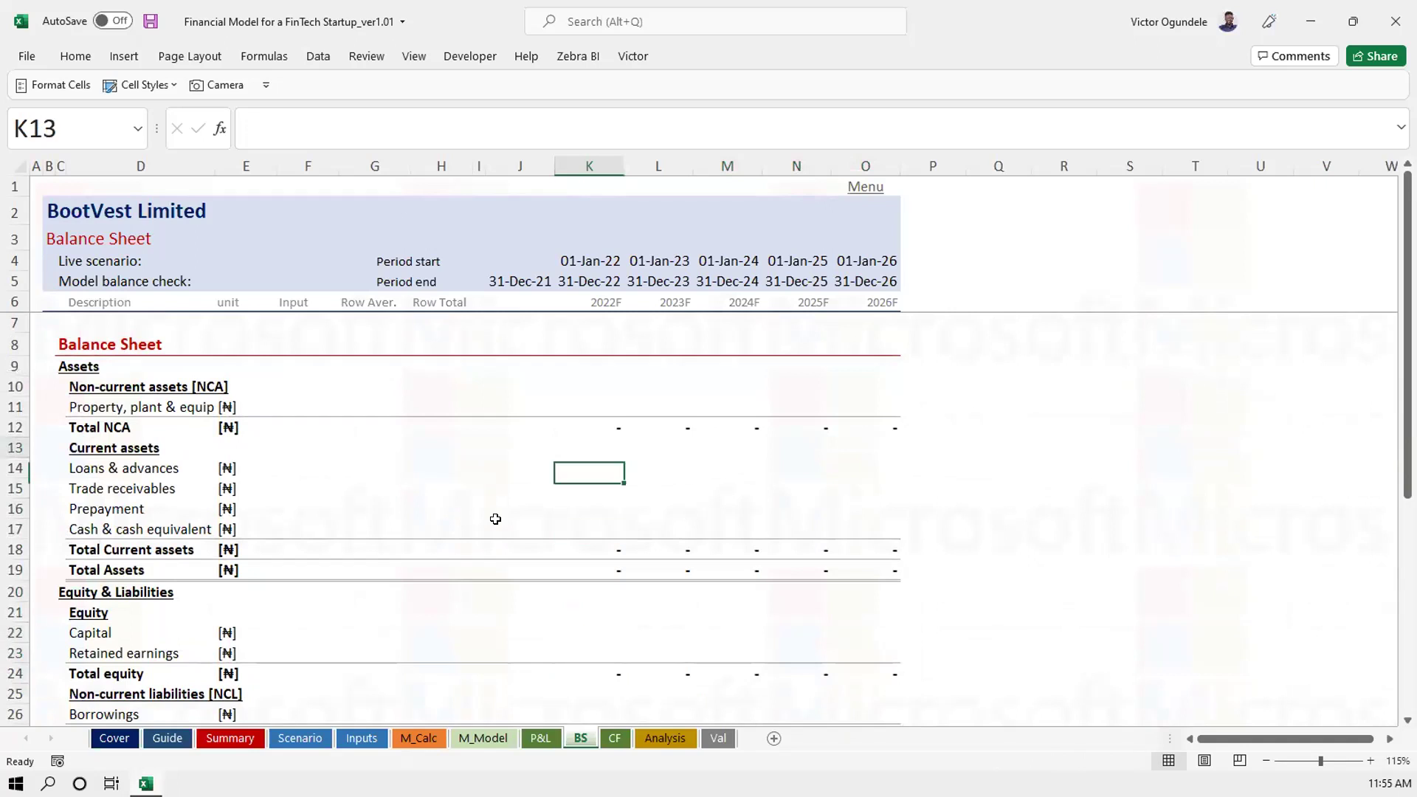
pyautogui.write('=sum')
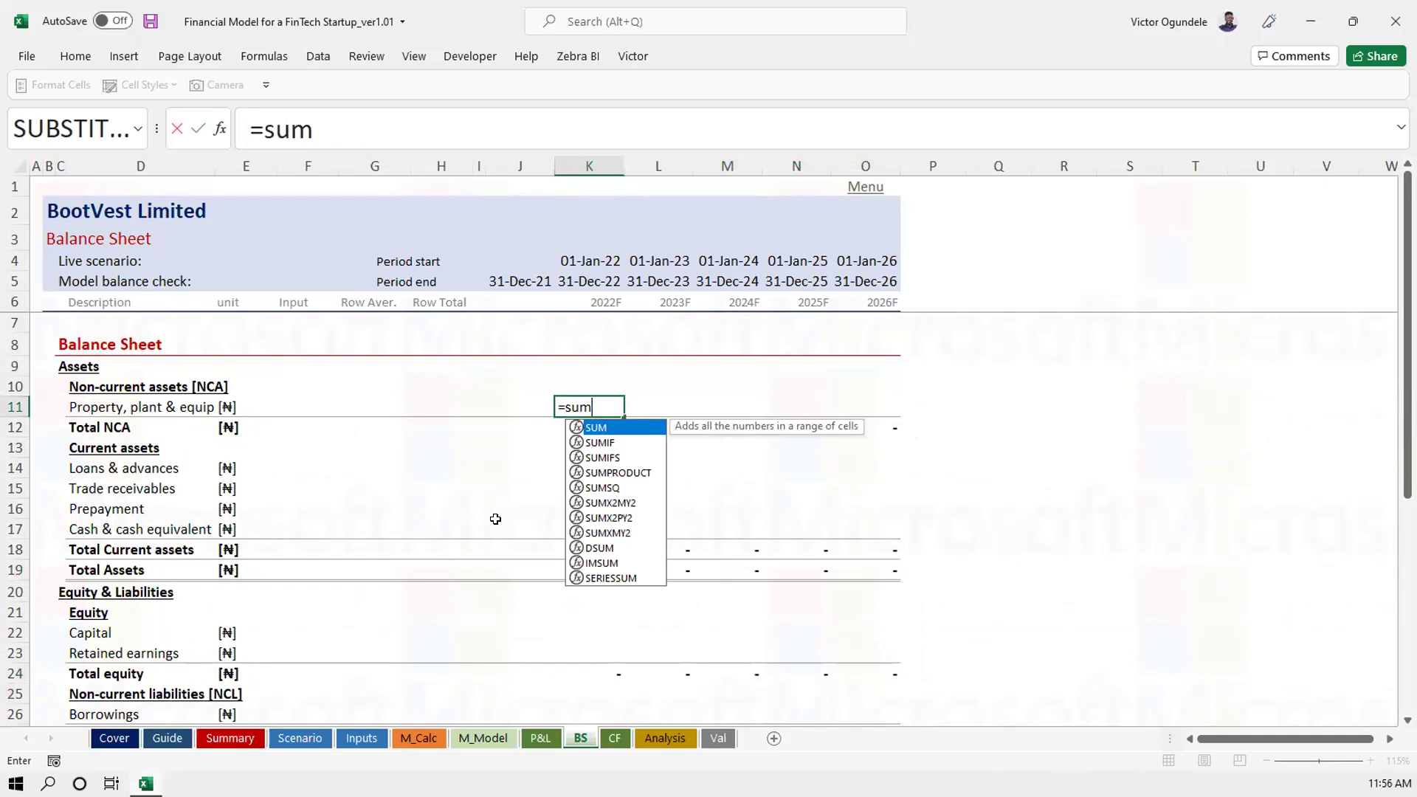
pyautogui.press('Escape')
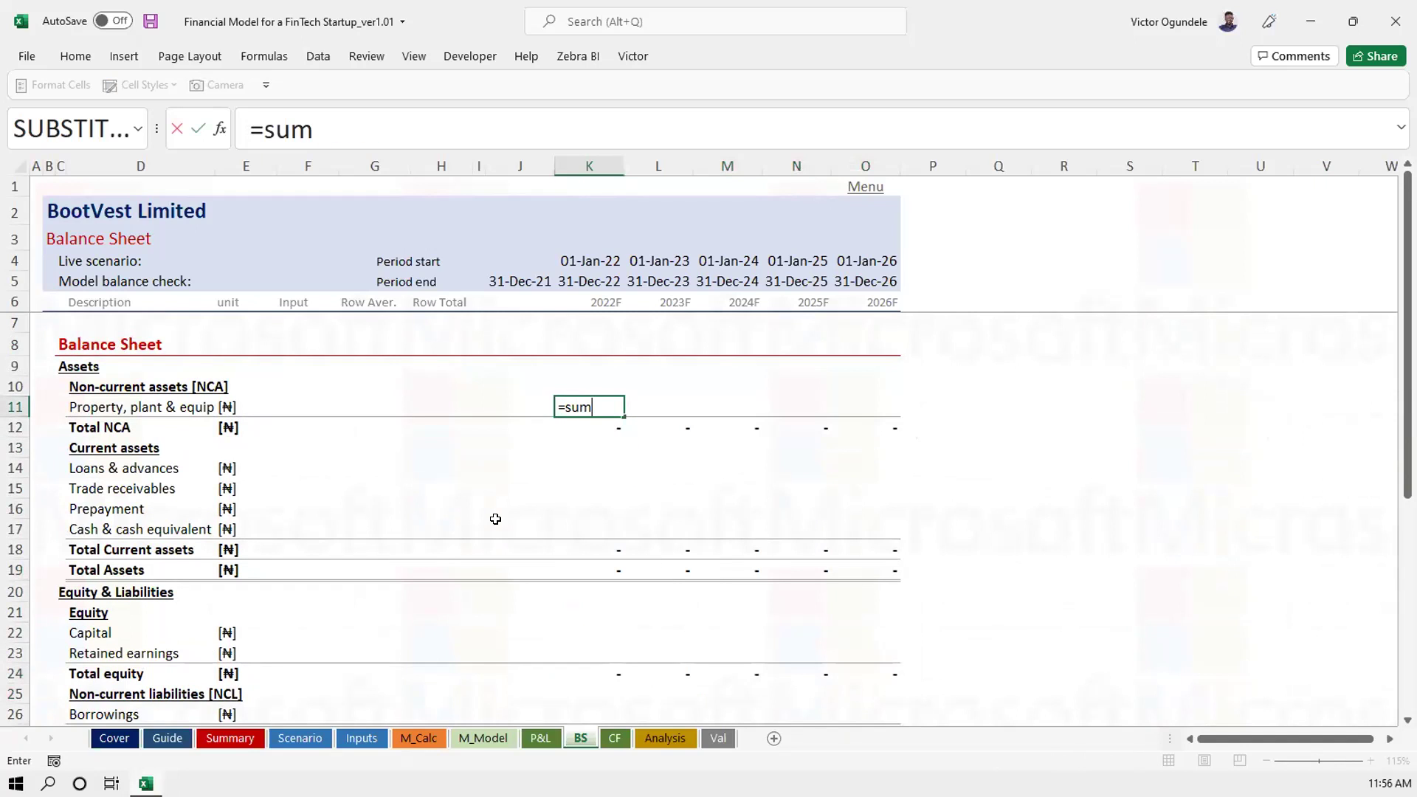
pyautogui.press('Escape')
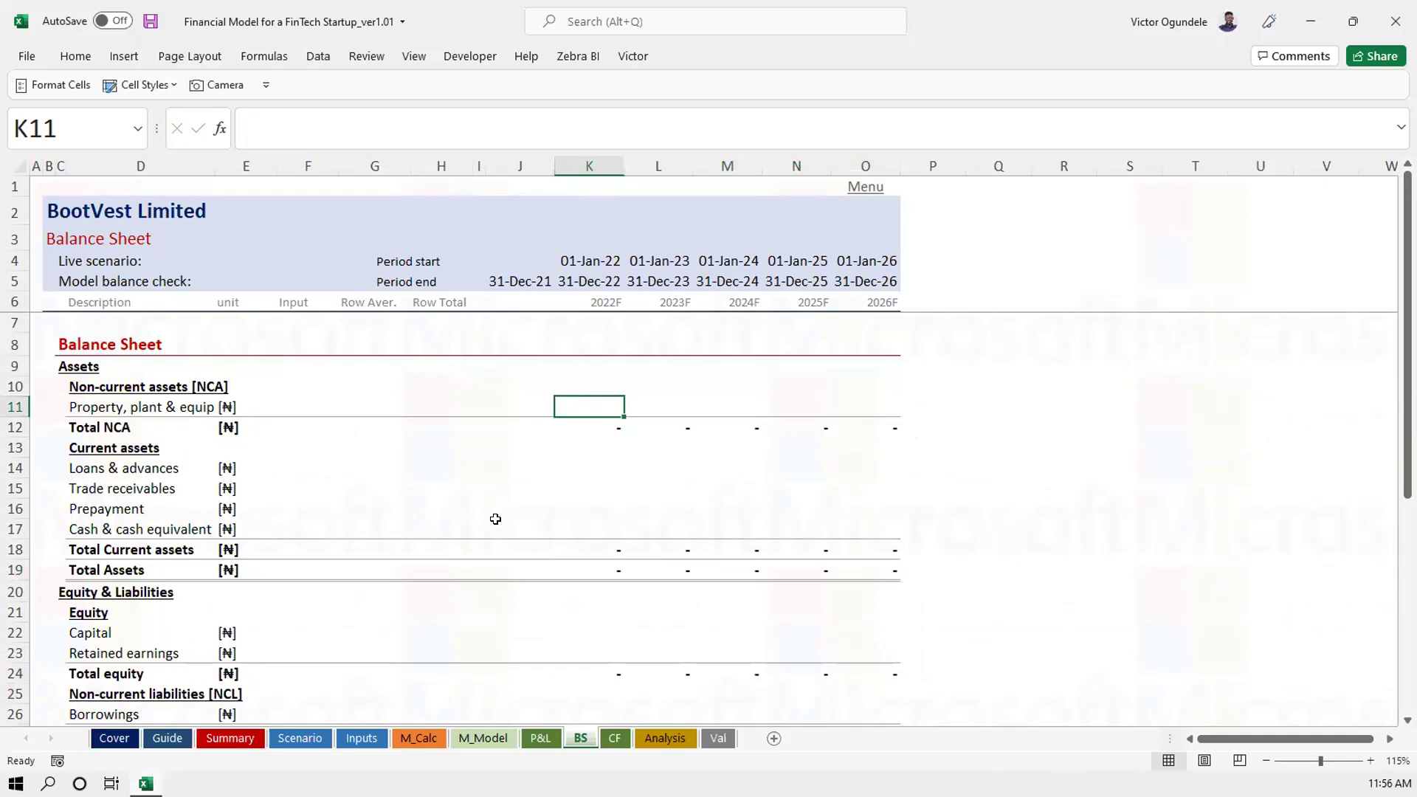
# Start a SUMIF in K11 with range M_Model!$K$5:$BR$5 and the period end BS!K$5 as criteria
pyautogui.write('=sumi')
pyautogui.press('Tab')
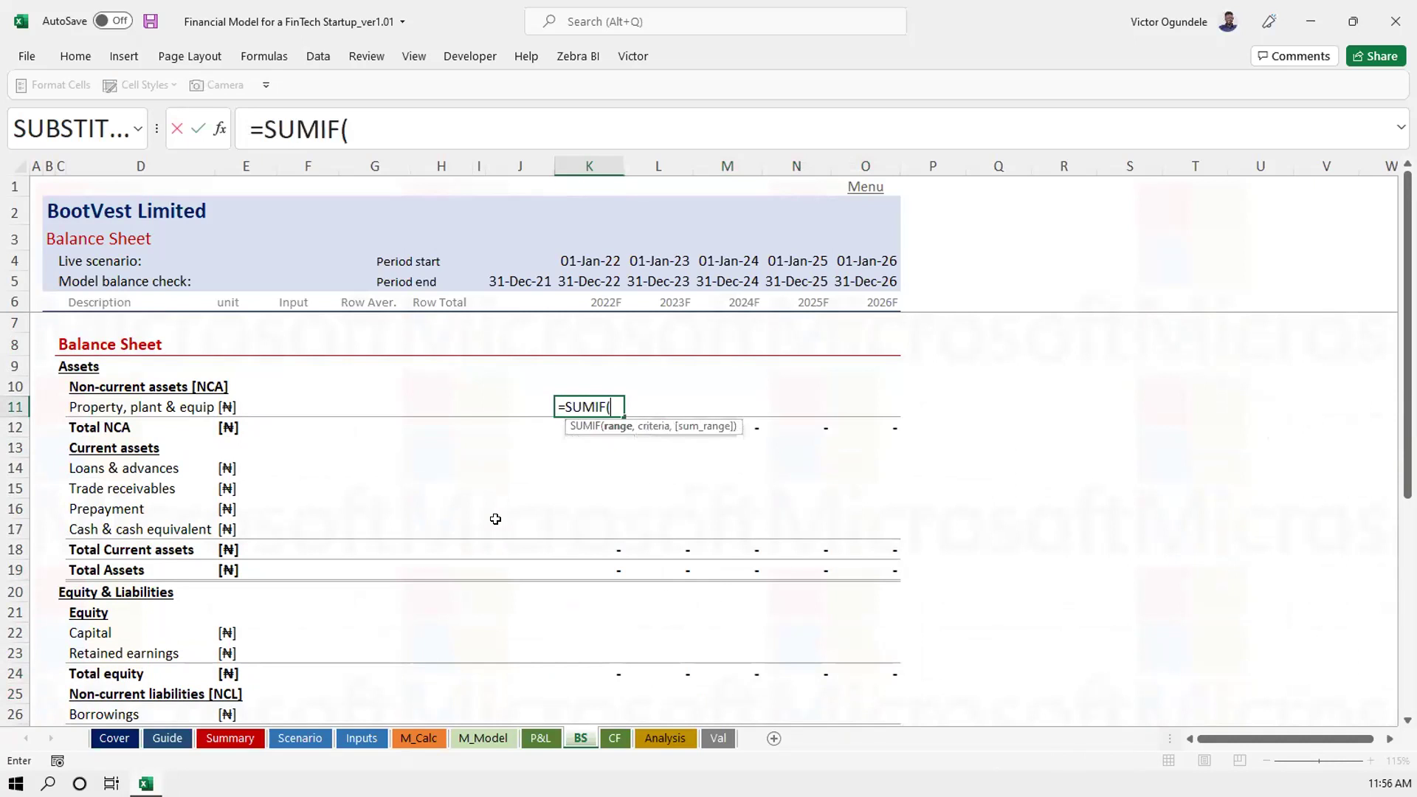
pyautogui.click(483, 738)
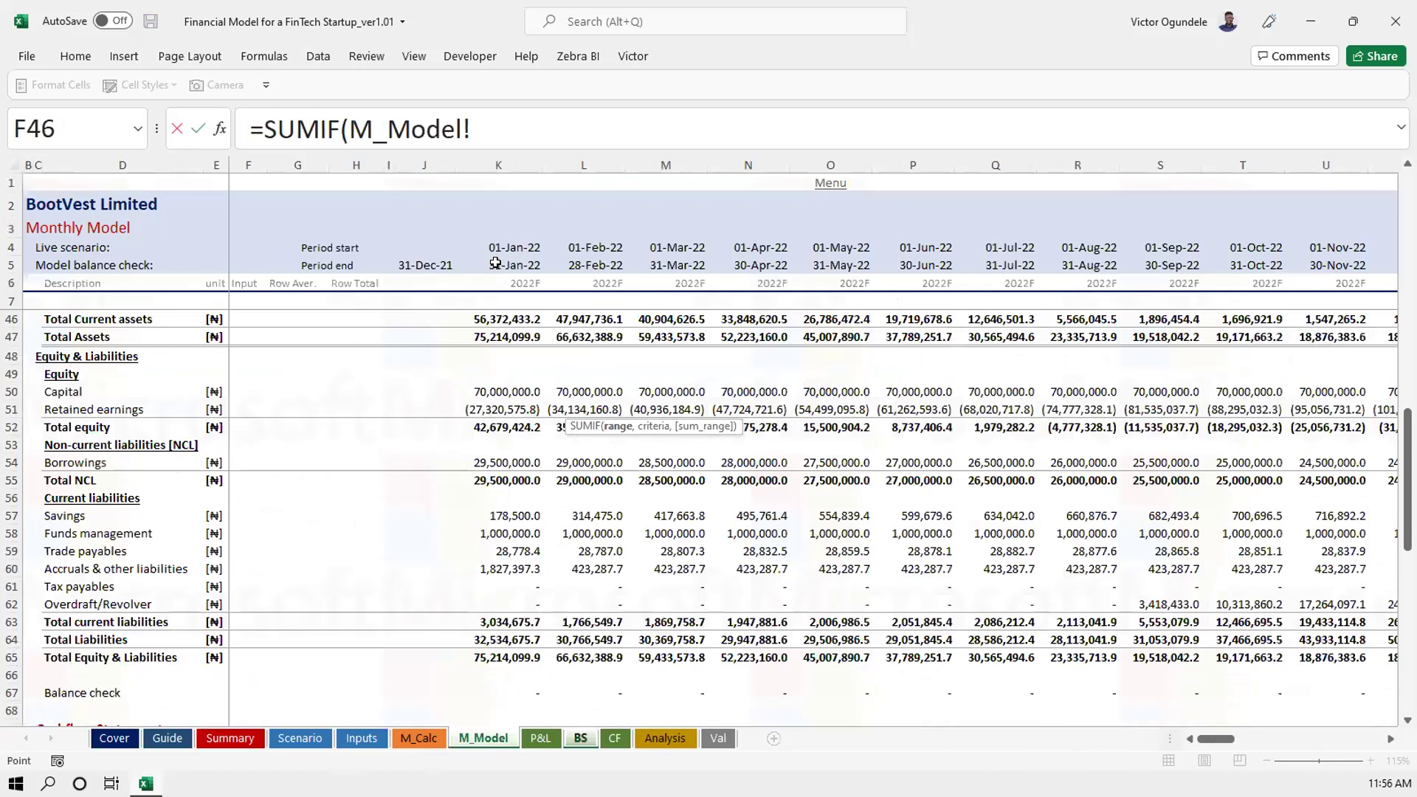
pyautogui.click(498, 264)
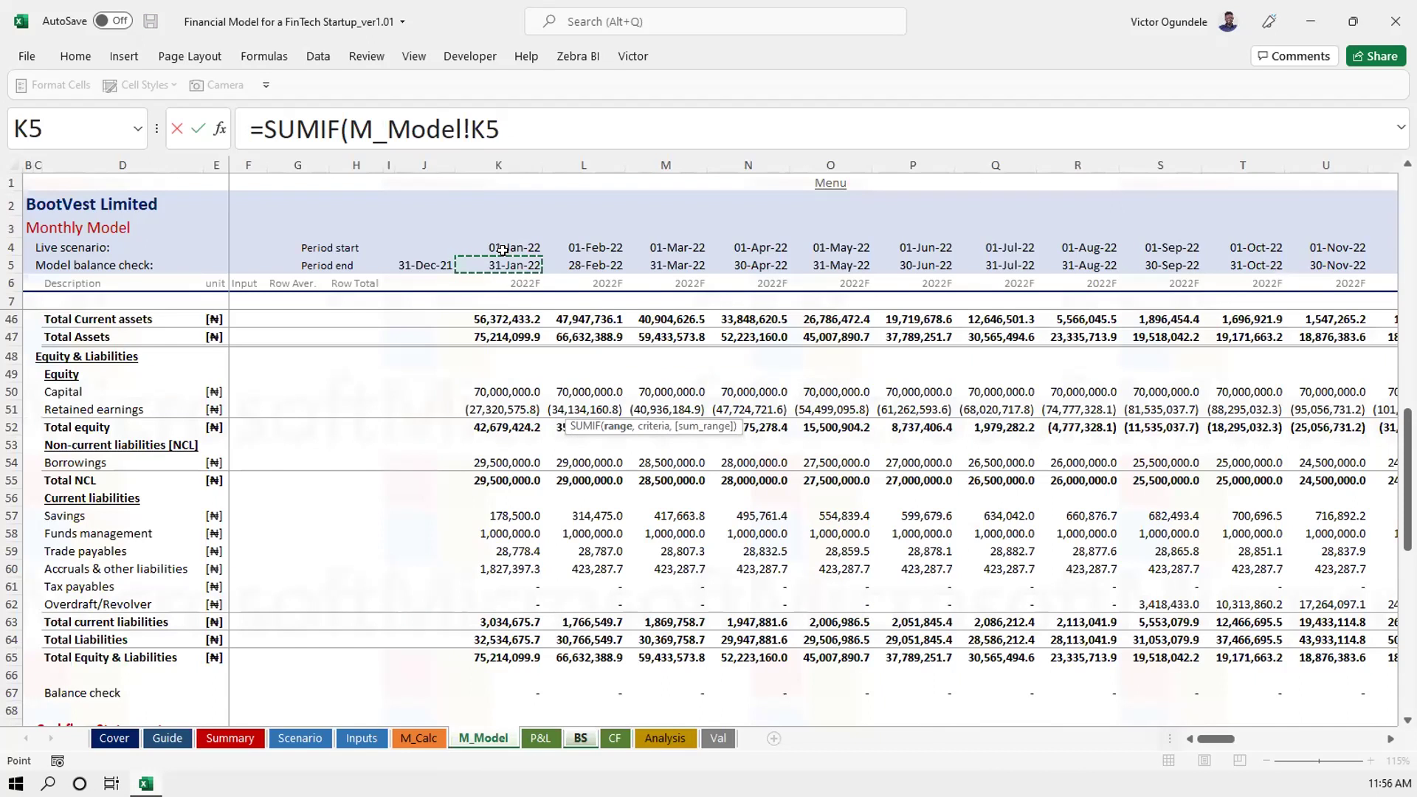
pyautogui.hotkey('ctrl', 'shift', 'Right')
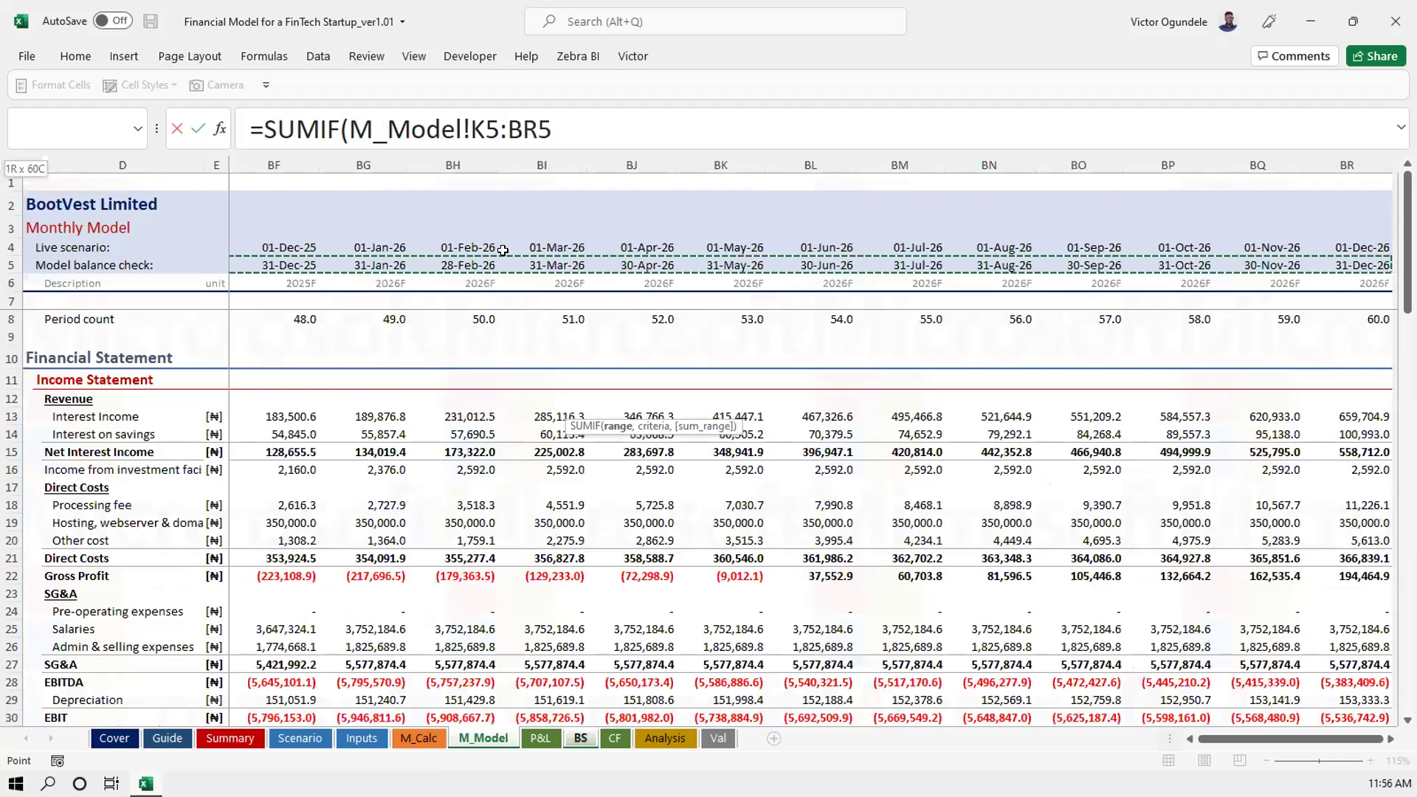
pyautogui.press('F4')
pyautogui.write(',')
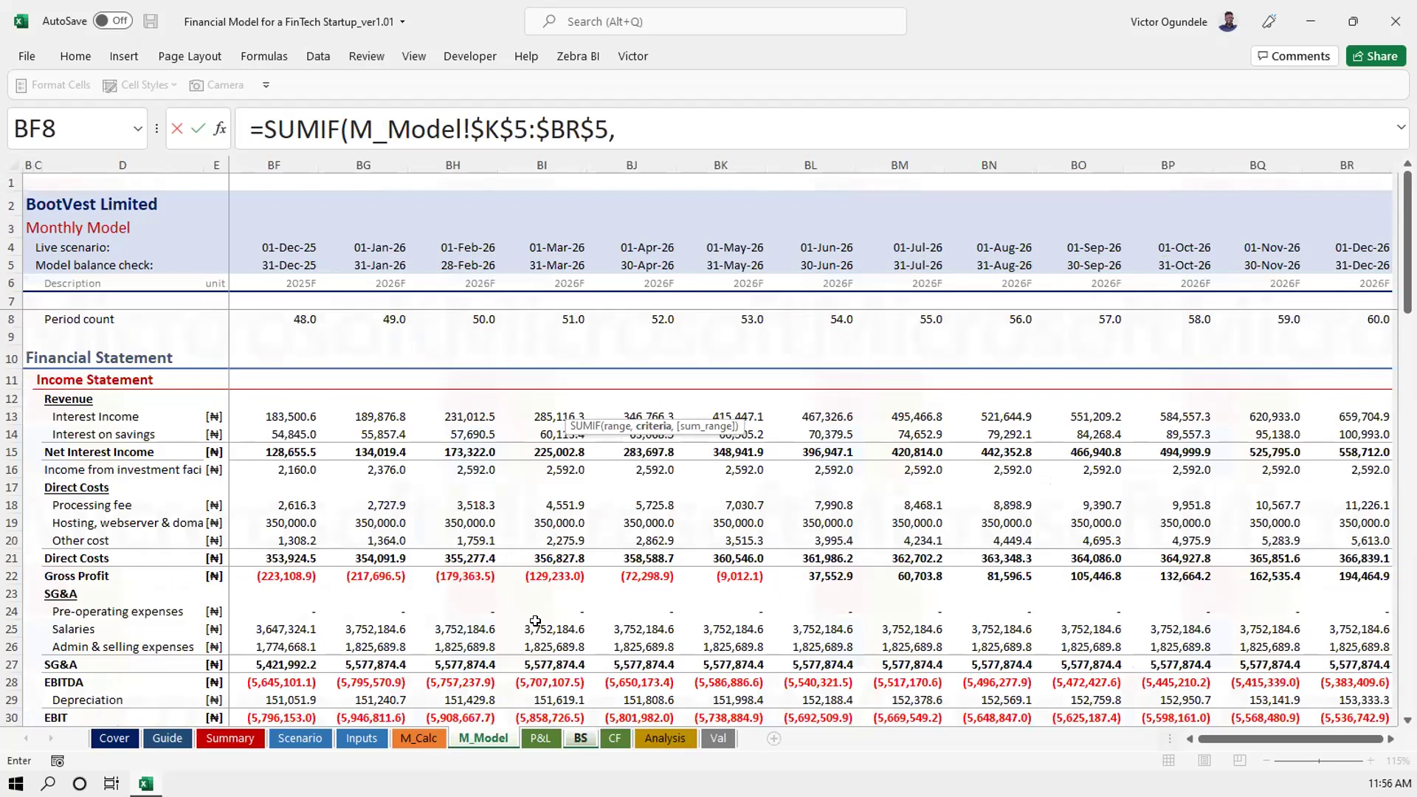
pyautogui.click(588, 733)
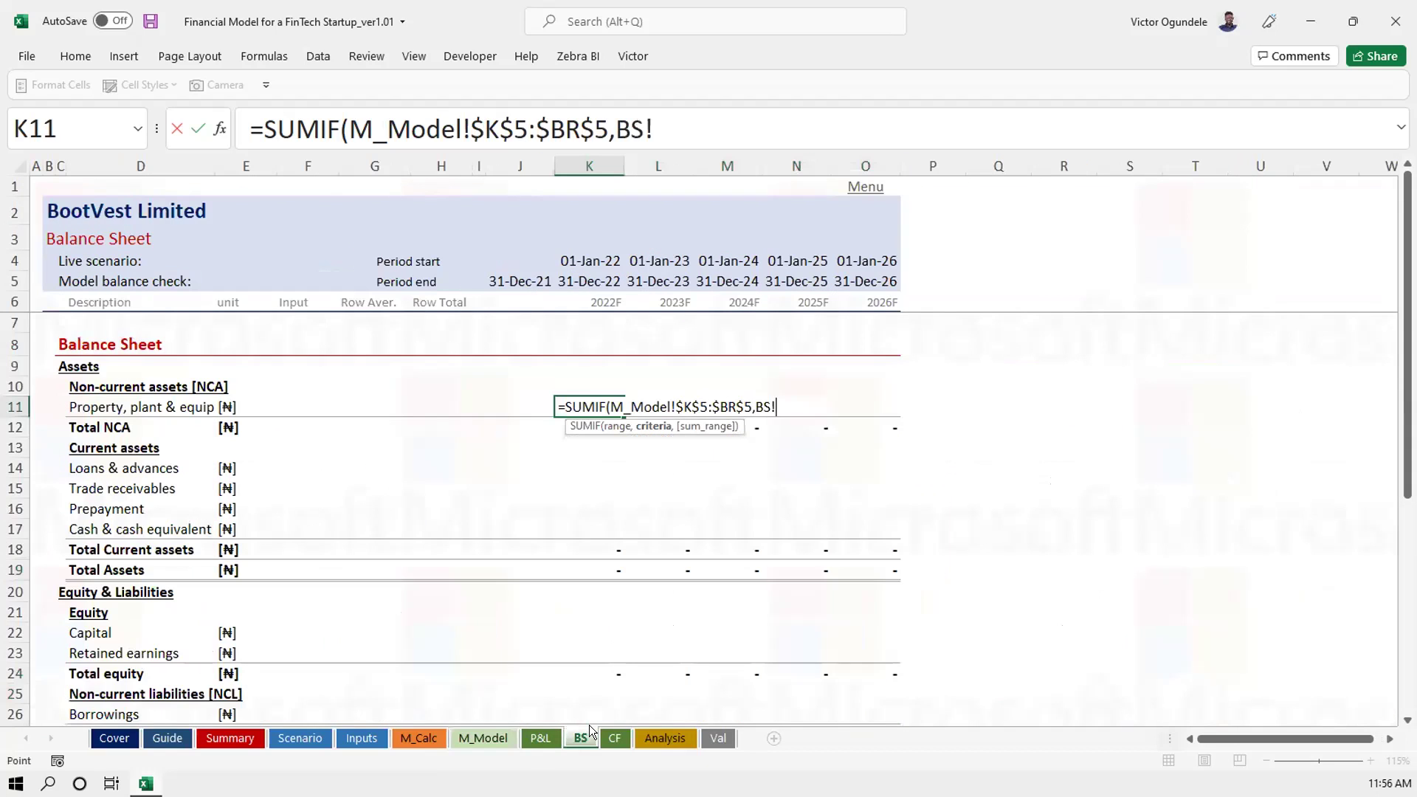
pyautogui.click(586, 286)
pyautogui.press('F4')
pyautogui.press('F4')
pyautogui.click(697, 129)
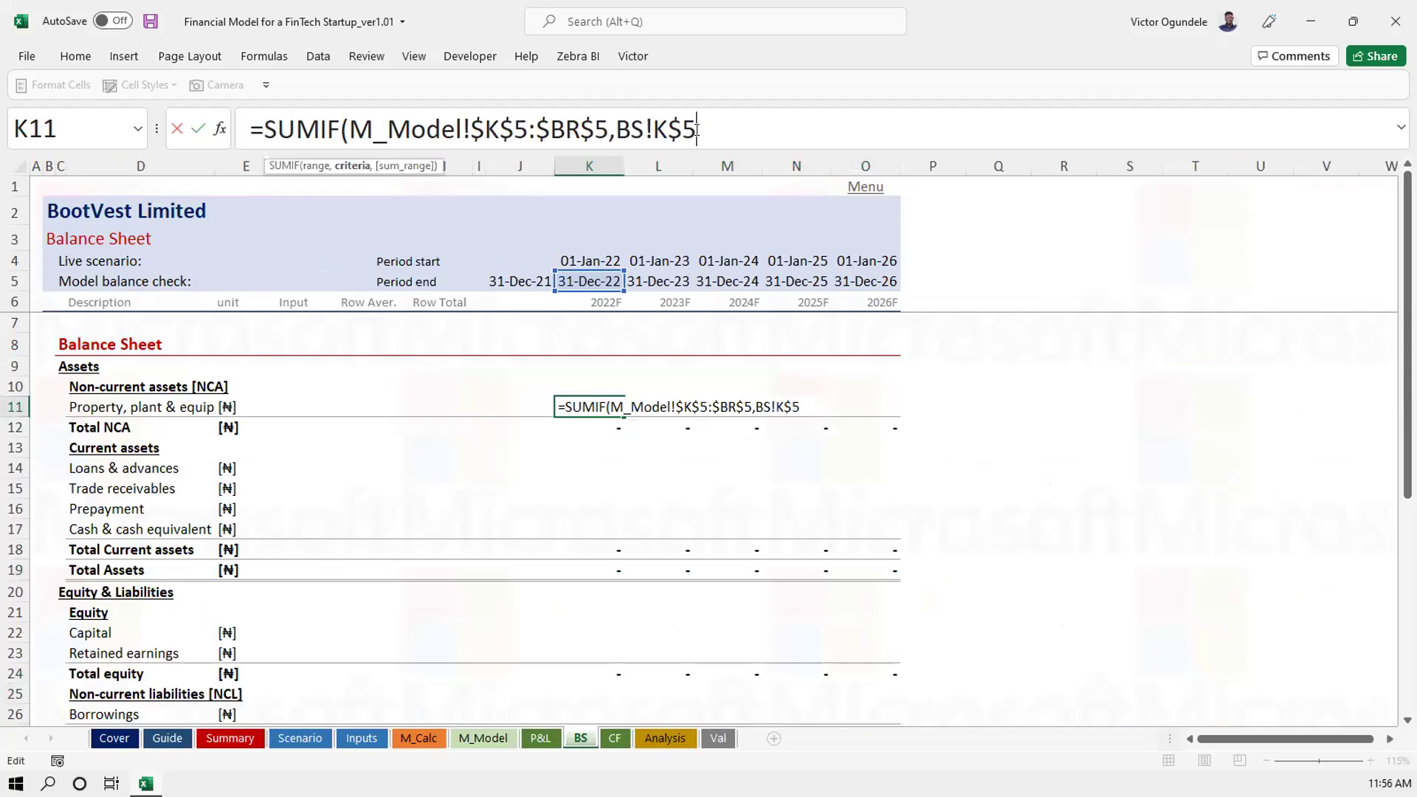
pyautogui.write(',')
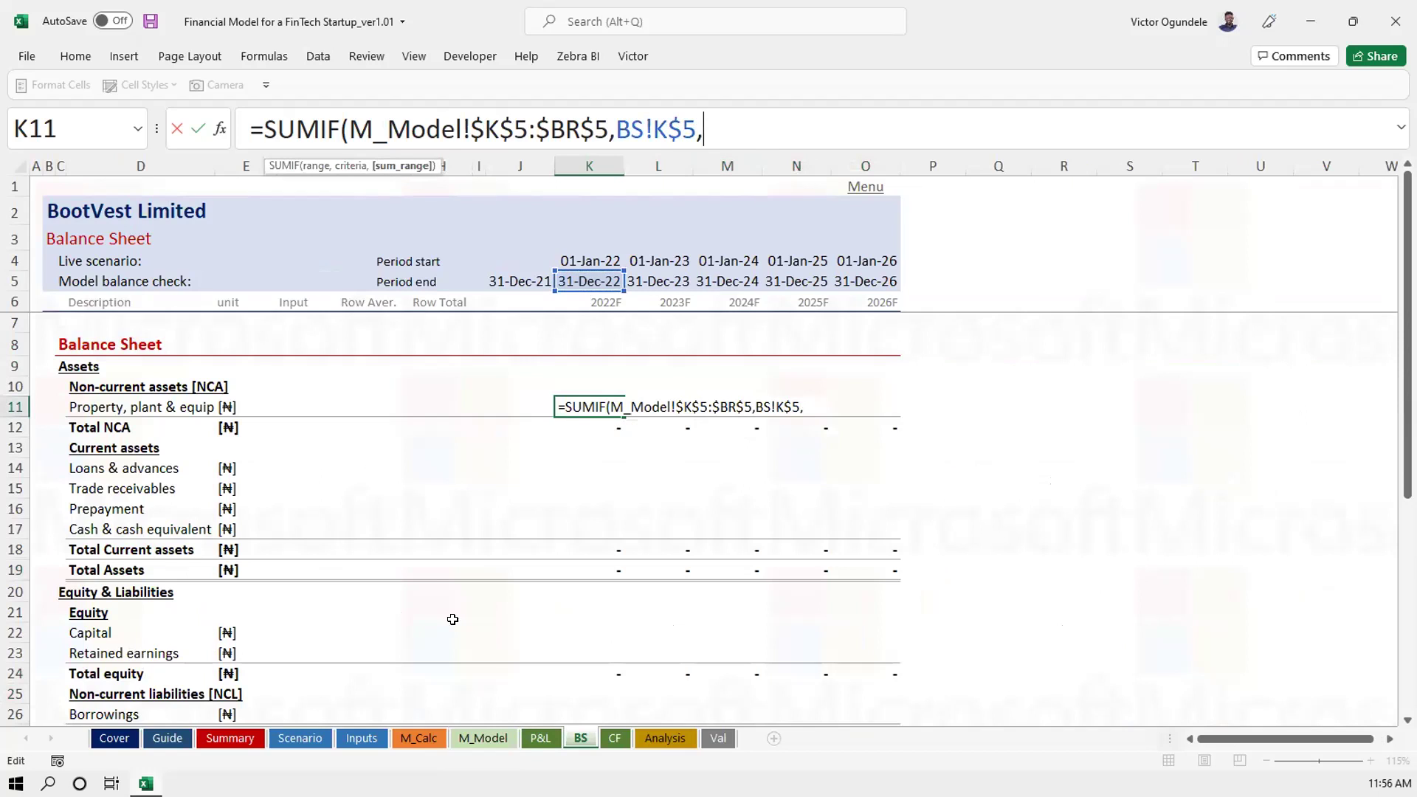
# Complete the K11 SUMIF with M_Model!$K39:$BR39, the monthly Property, plant & equipment row, as its sum range
pyautogui.click(483, 738)
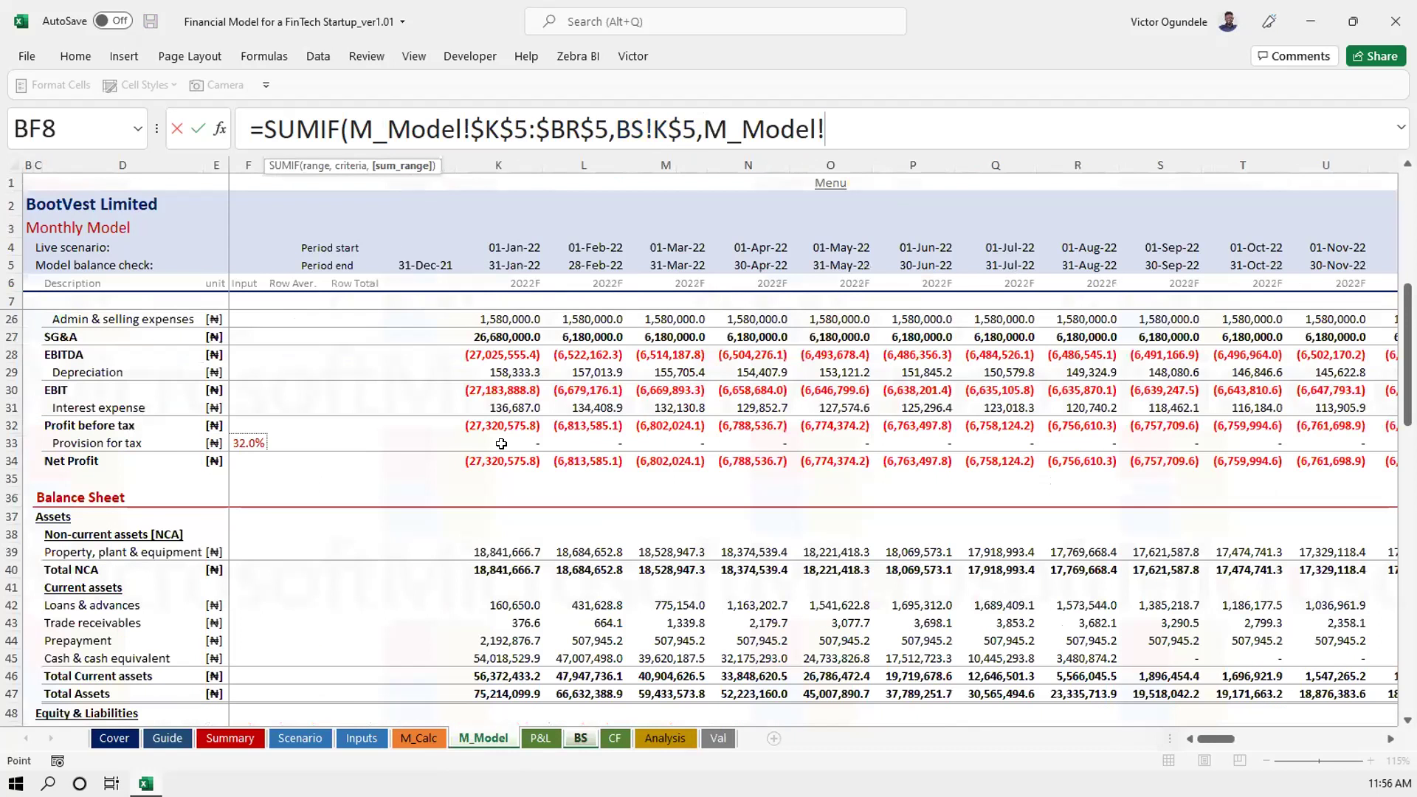
pyautogui.click(502, 445)
pyautogui.hotkey('ctrl', 'shift', 'Right')
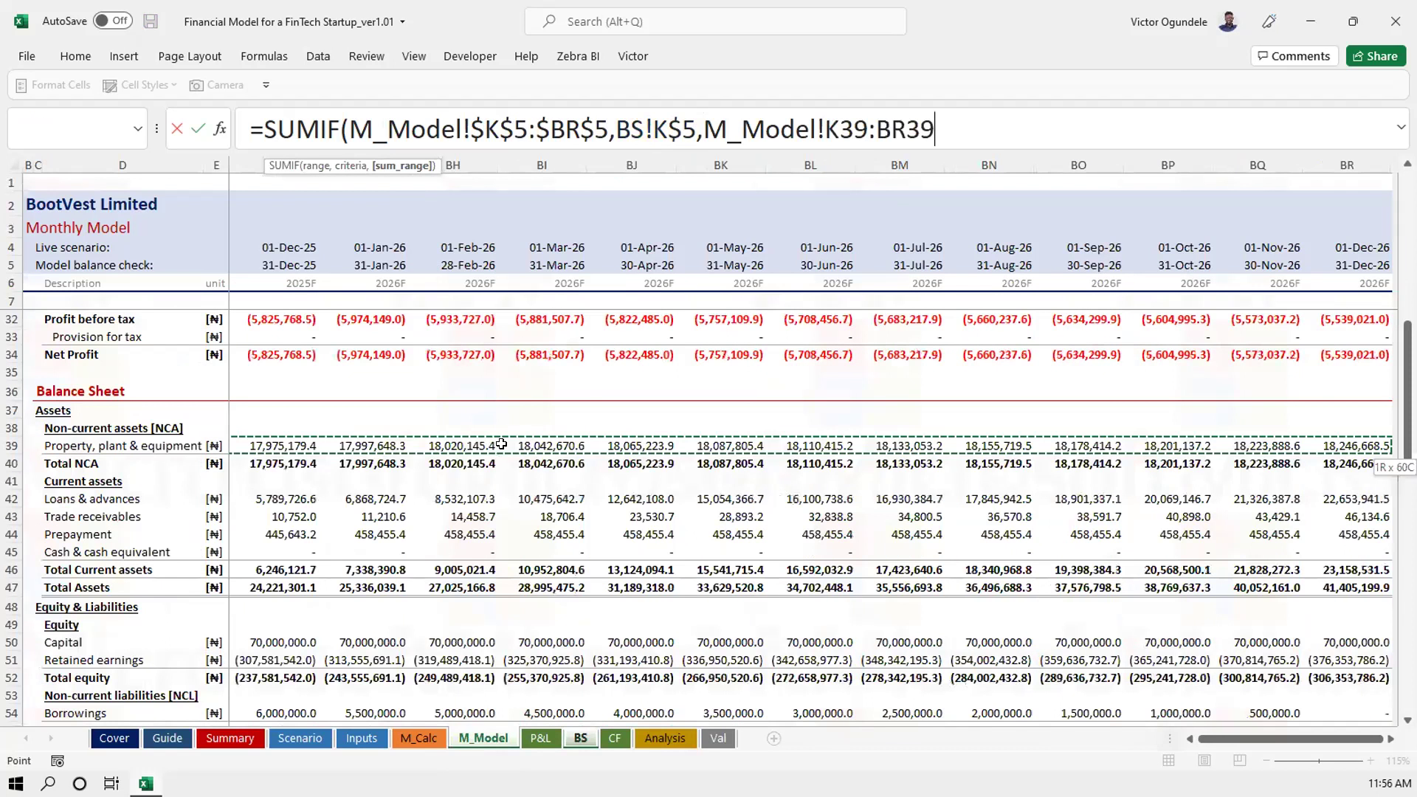
pyautogui.press('F4')
pyautogui.press('F4')
pyautogui.press('F4')
pyautogui.write(')')
pyautogui.press('Return')
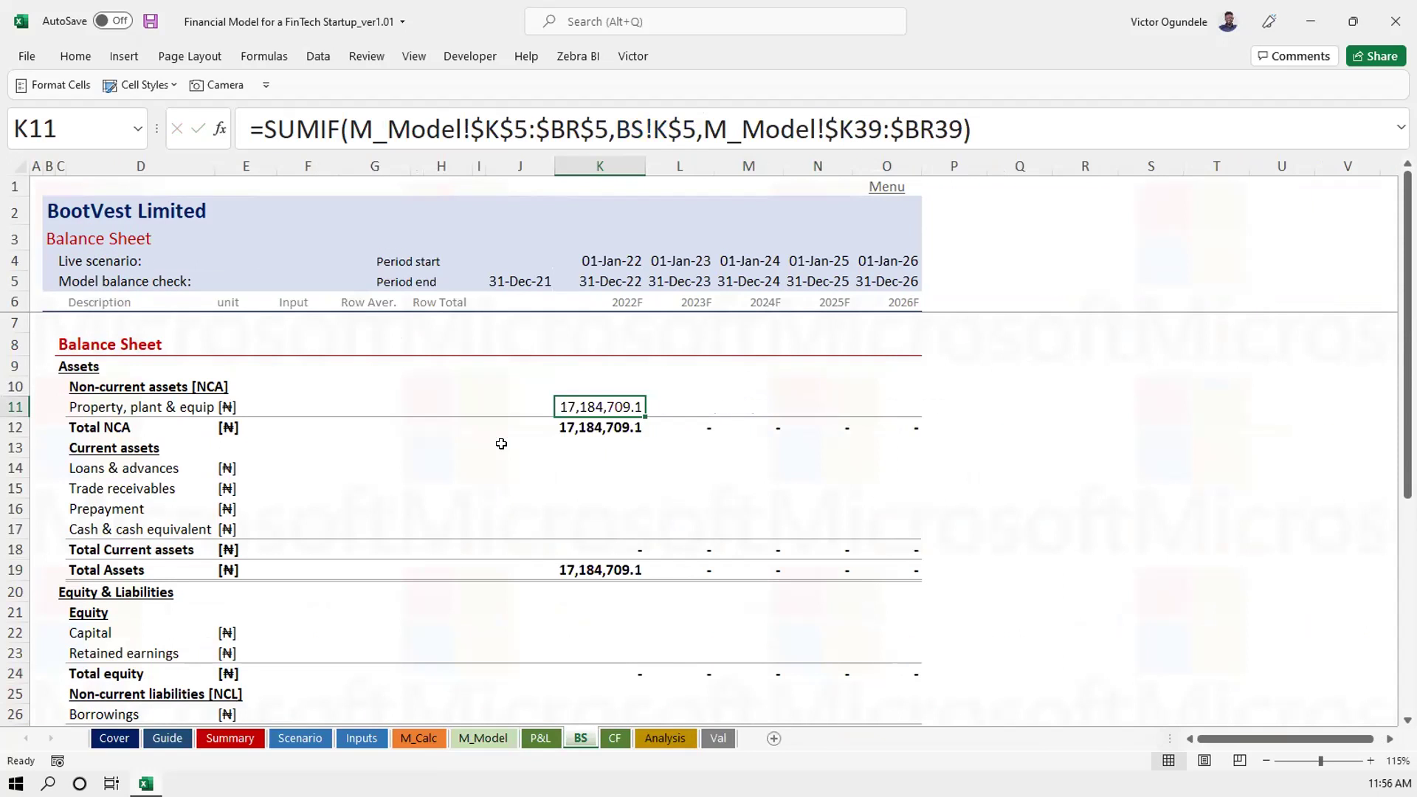
# Fill the Property, plant & equipment SUMIF from K11 across to O11 for 2023 to 2026
pyautogui.hotkey('shift', 'Right')
pyautogui.hotkey('shift', 'Right')
pyautogui.hotkey('shift', 'Right')
pyautogui.hotkey('shift', 'Right')
pyautogui.hotkey('ctrl', 'r')
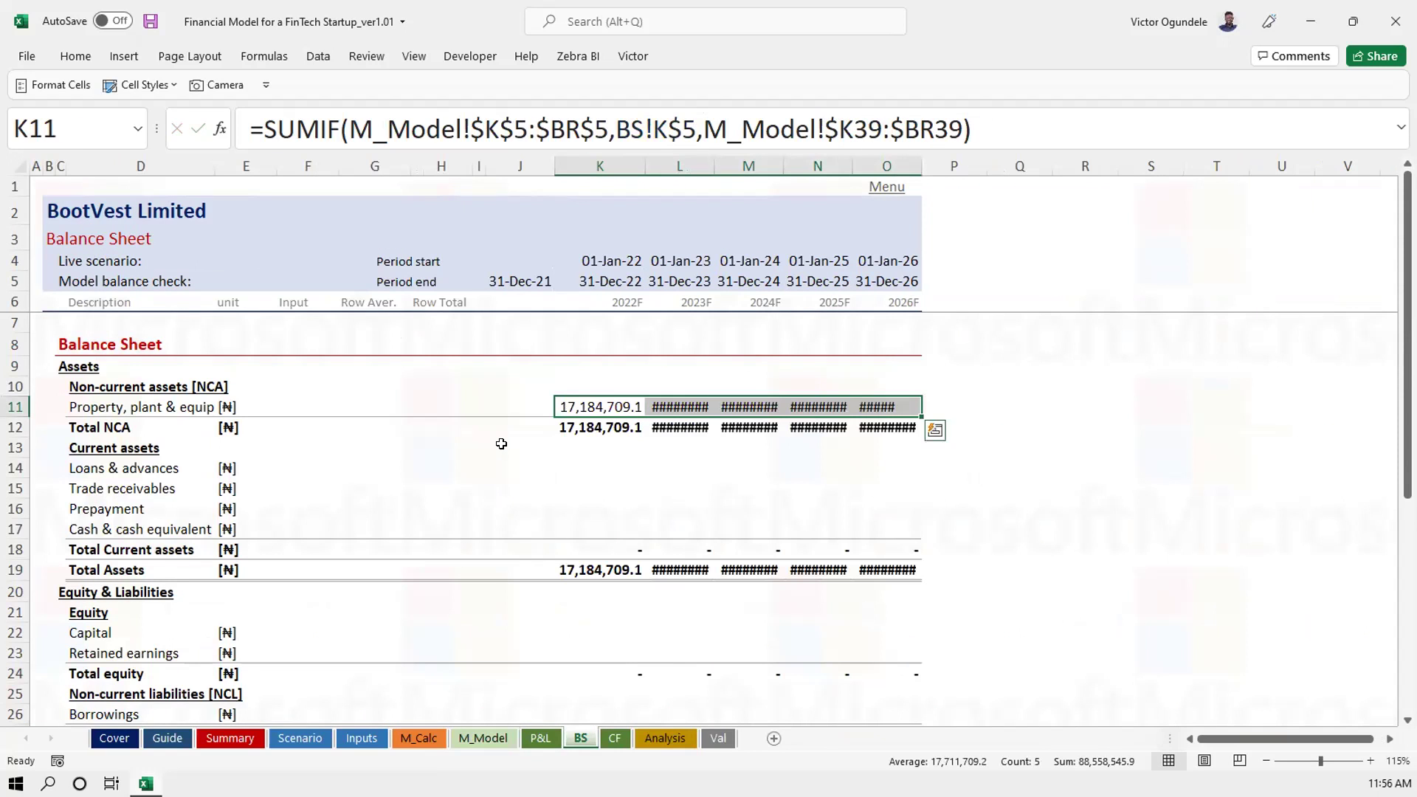
# AutoFit columns L to O to the Property, plant & equipment values and save the workbook
pyautogui.press('Right')
pyautogui.hotkey('shift', 'Right')
pyautogui.hotkey('shift', 'Right')
pyautogui.hotkey('shift', 'Right')
pyautogui.hotkey('alt', 'h')
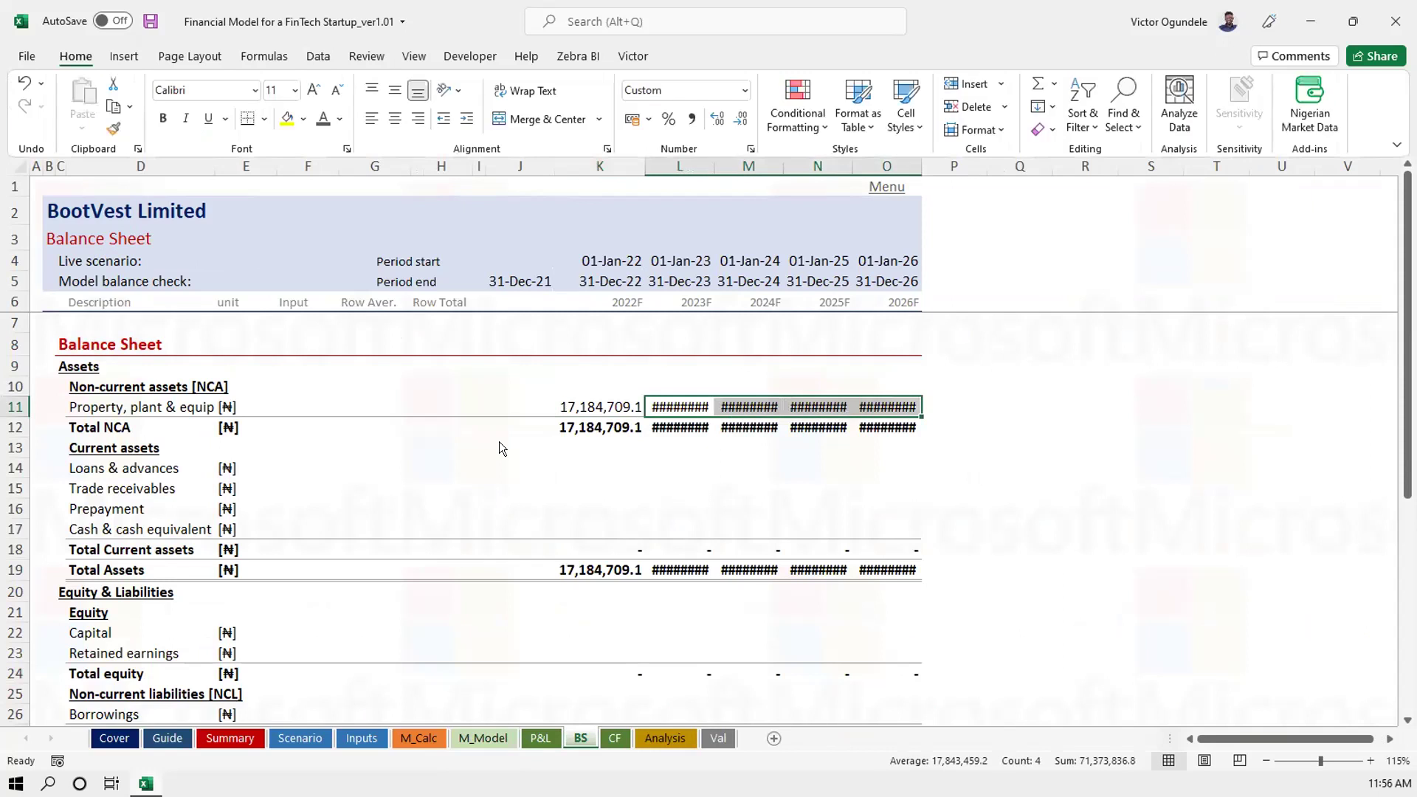
pyautogui.press('o')
pyautogui.press('i')
pyautogui.hotkey('ctrl', 's')
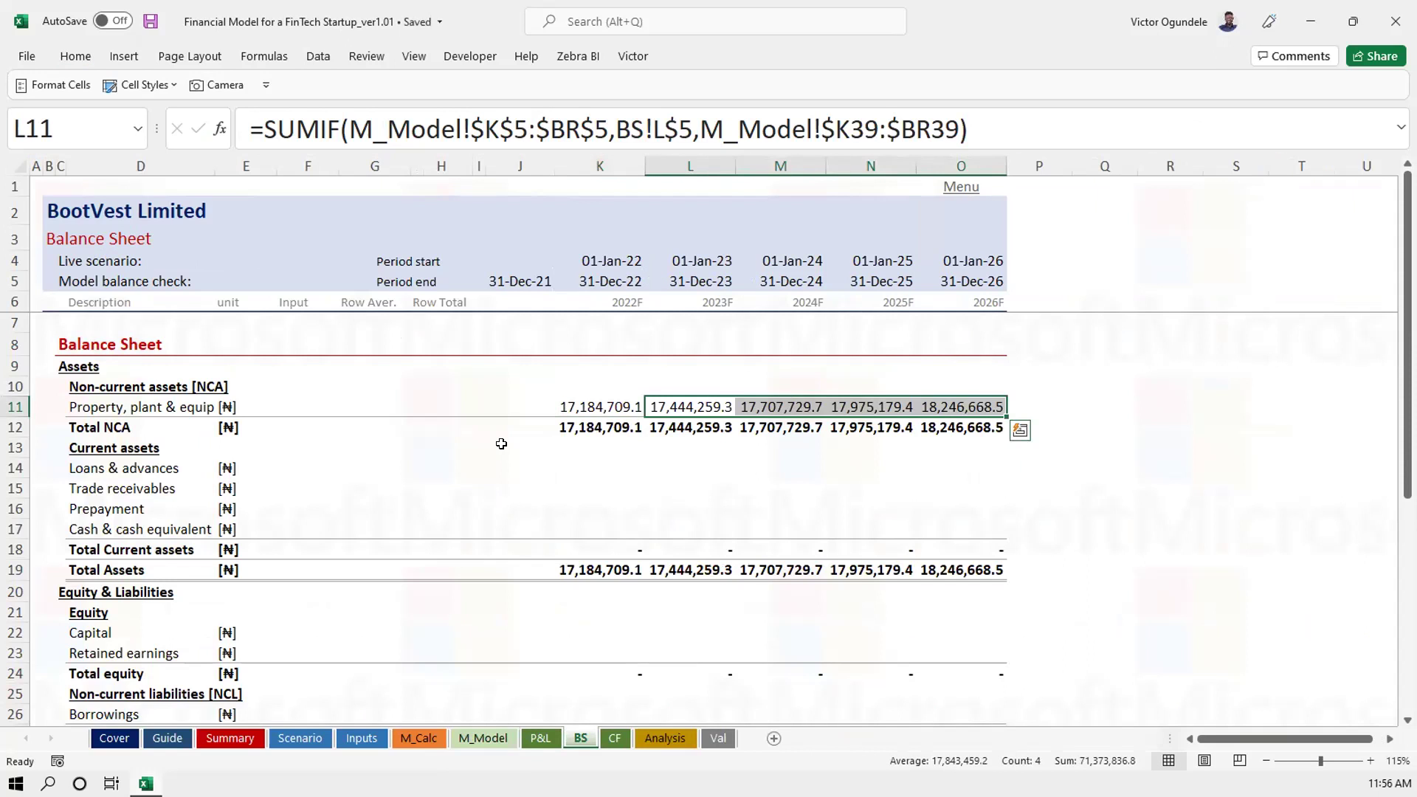
# Copy the SUMIF formulas in K11:O11 to the four current asset rows, Loans & advances through Cash & cash equivalent
pyautogui.press('Left')
pyautogui.hotkey('shift', 'Right')
pyautogui.hotkey('shift', 'Right')
pyautogui.hotkey('shift', 'Right')
pyautogui.hotkey('shift', 'Right')
pyautogui.hotkey('ctrl', 'c')
pyautogui.press('Down')
pyautogui.press('Down')
pyautogui.press('Down')
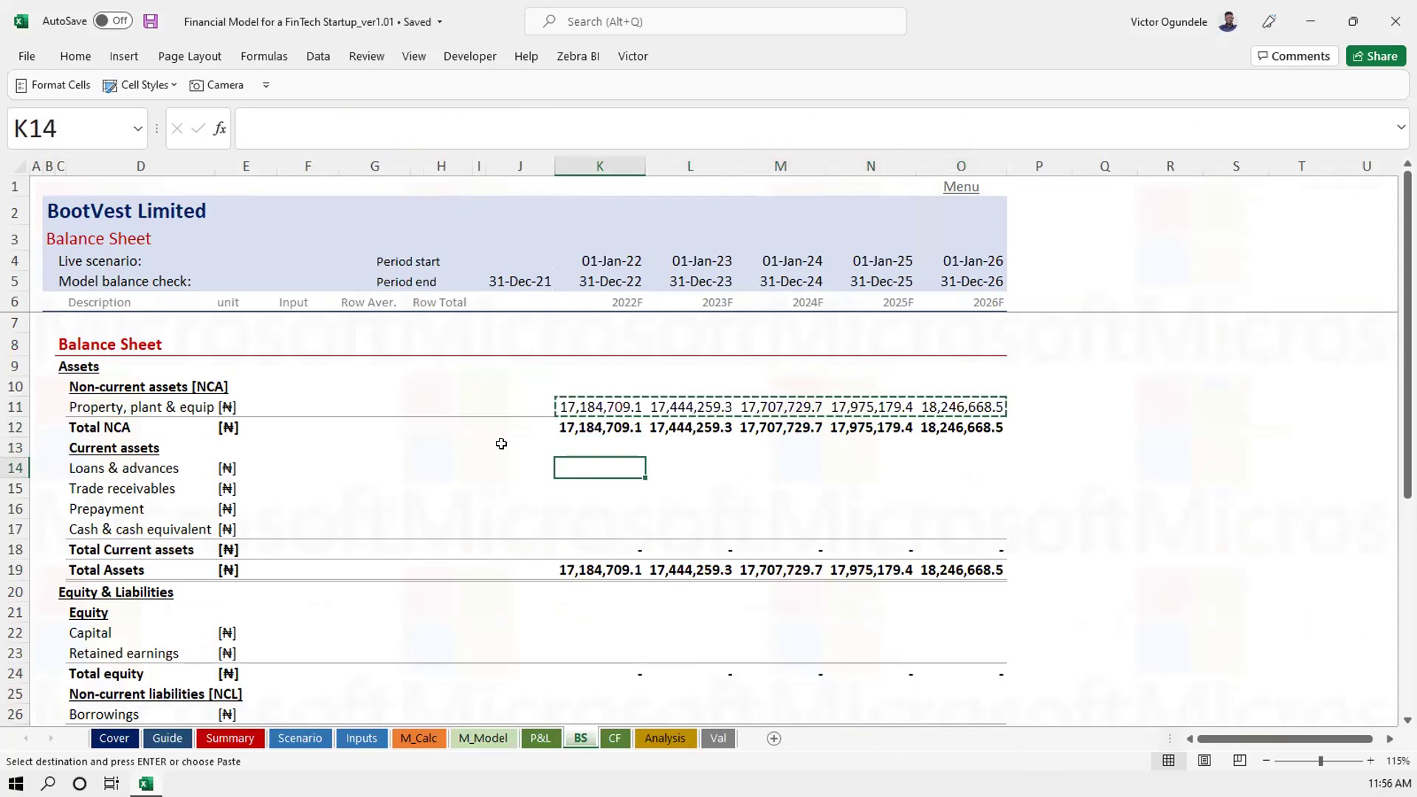
pyautogui.hotkey('ctrl', 'v')
pyautogui.press('Down')
pyautogui.hotkey('ctrl', 'v')
pyautogui.press('Down')
pyautogui.hotkey('ctrl', 'v')
pyautogui.press('Down')
pyautogui.hotkey('ctrl', 'v')
# Paste the copied SUMIF formulas into the Capital and Retained earnings rows, K22:O23
pyautogui.press('Down')
pyautogui.press('Down')
pyautogui.press('Down')
pyautogui.press('Down')
pyautogui.press('Down')
pyautogui.hotkey('ctrl', 'v')
pyautogui.press('Down')
pyautogui.hotkey('ctrl', 'v')
# Paste the copied SUMIF formulas into the Borrowings row, K26:O26
pyautogui.press('Down')
pyautogui.press('Down')
pyautogui.press('Down')
pyautogui.press('Down')
pyautogui.press('Up')
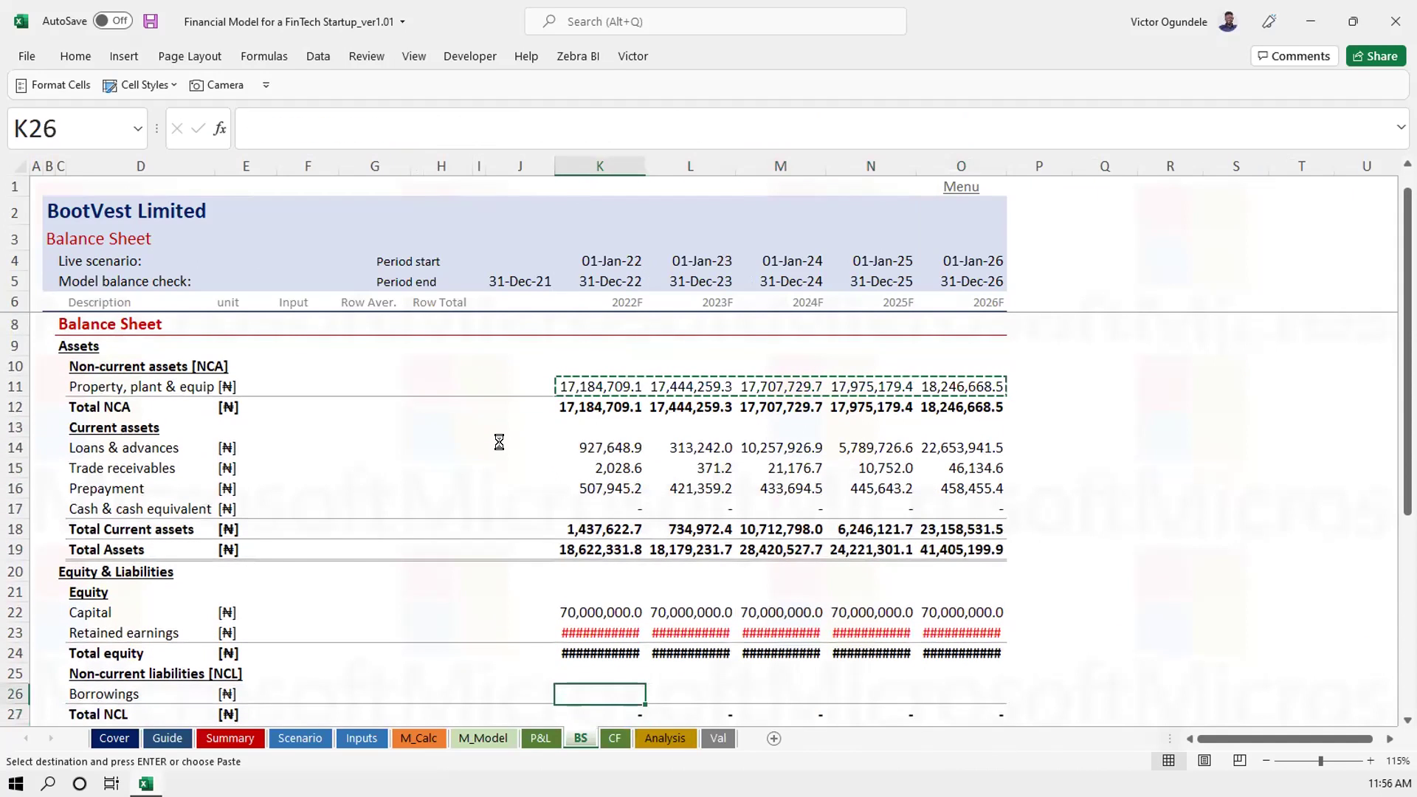
pyautogui.hotkey('ctrl', 'v')
# Paste the SUMIF formulas into the Retained earnings row K23:O23 again and AutoFit columns K to O to its values
pyautogui.press('Up')
pyautogui.press('Up')
pyautogui.press('Up')
pyautogui.hotkey('ctrl', 'v')
pyautogui.hotkey('alt', 'h')
pyautogui.press('o')
pyautogui.press('i')
pyautogui.press('Escape')
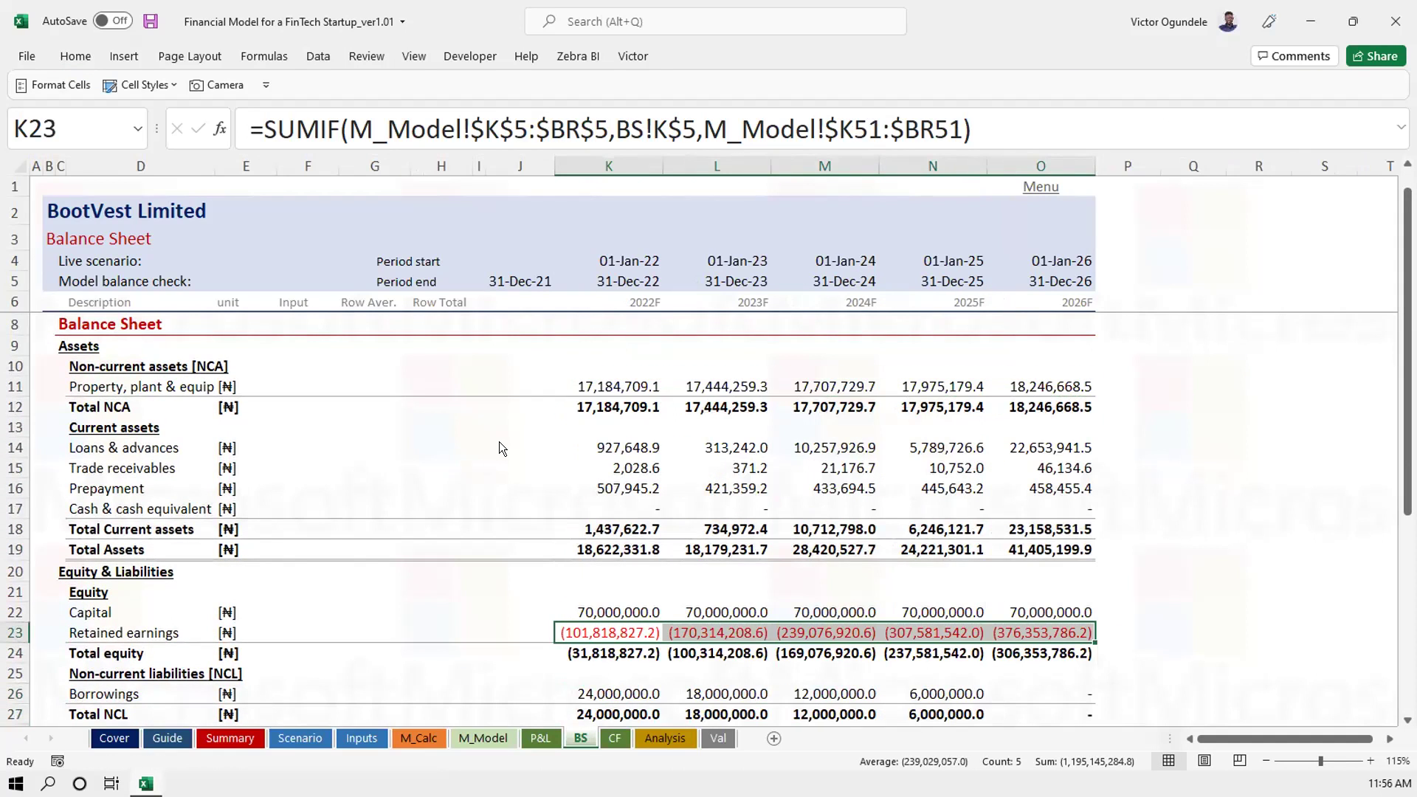
# Remove the [Red] code from the custom number format of the Retained earnings values, leaving #,##0.0;(#,##0.0);-
pyautogui.hotkey('ctrl', '1')
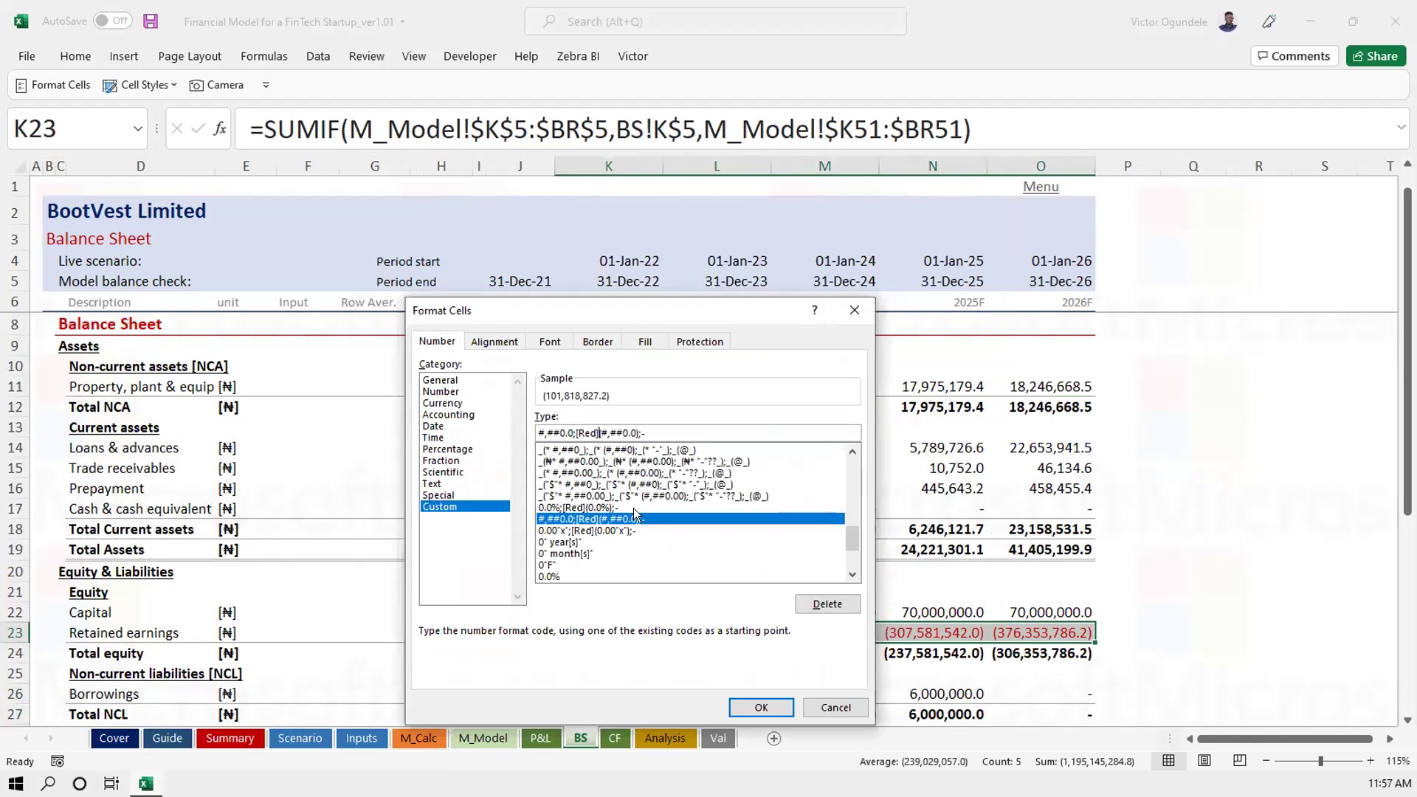
pyautogui.press('BackSpace')
pyautogui.press('BackSpace')
pyautogui.press('BackSpace')
pyautogui.press('BackSpace')
pyautogui.press('BackSpace')
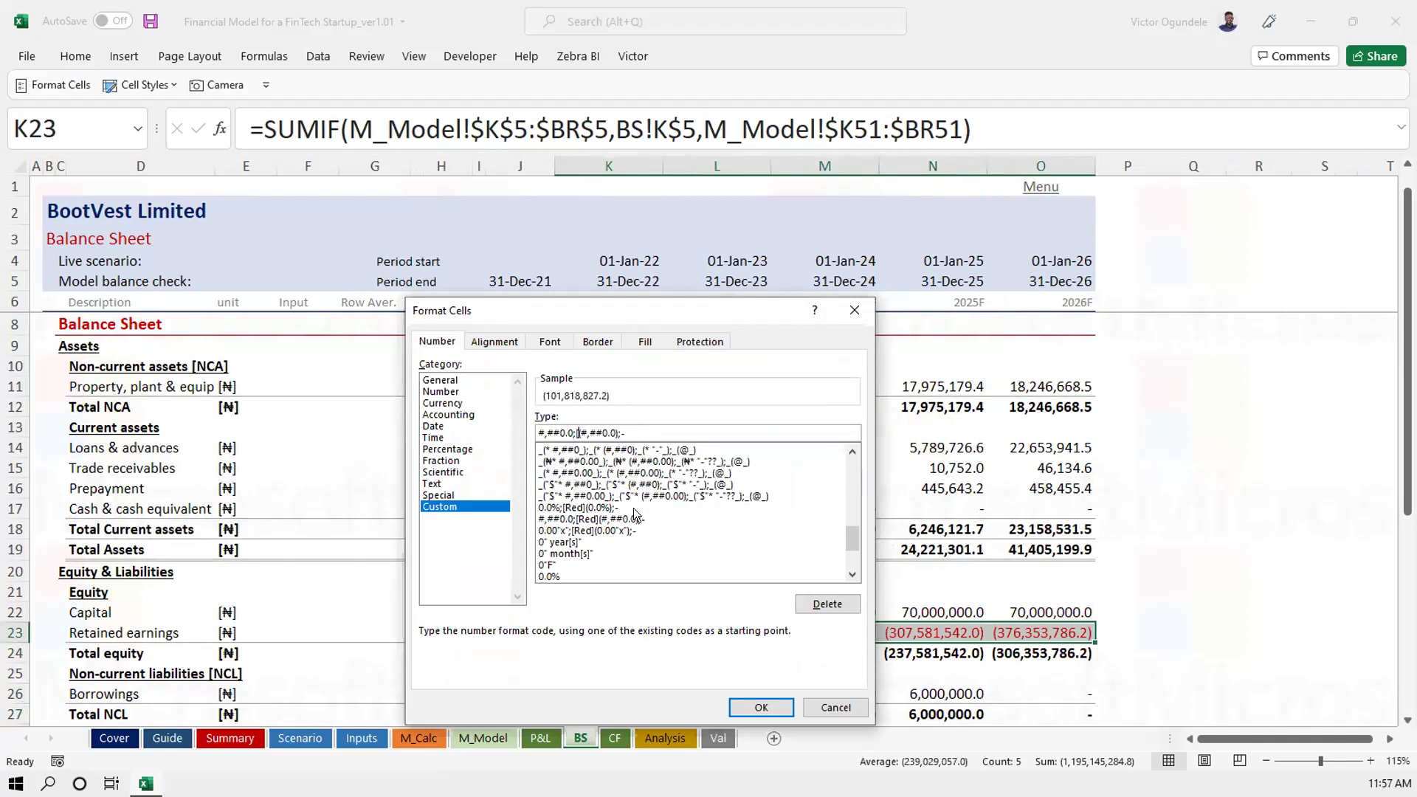
pyautogui.click(761, 708)
# Copy the Capital row's SUMIF formulas in K22:O22 to the Savings, Funds management and Trade payables rows, K29:O31
pyautogui.scroll(-3, 763, 658)
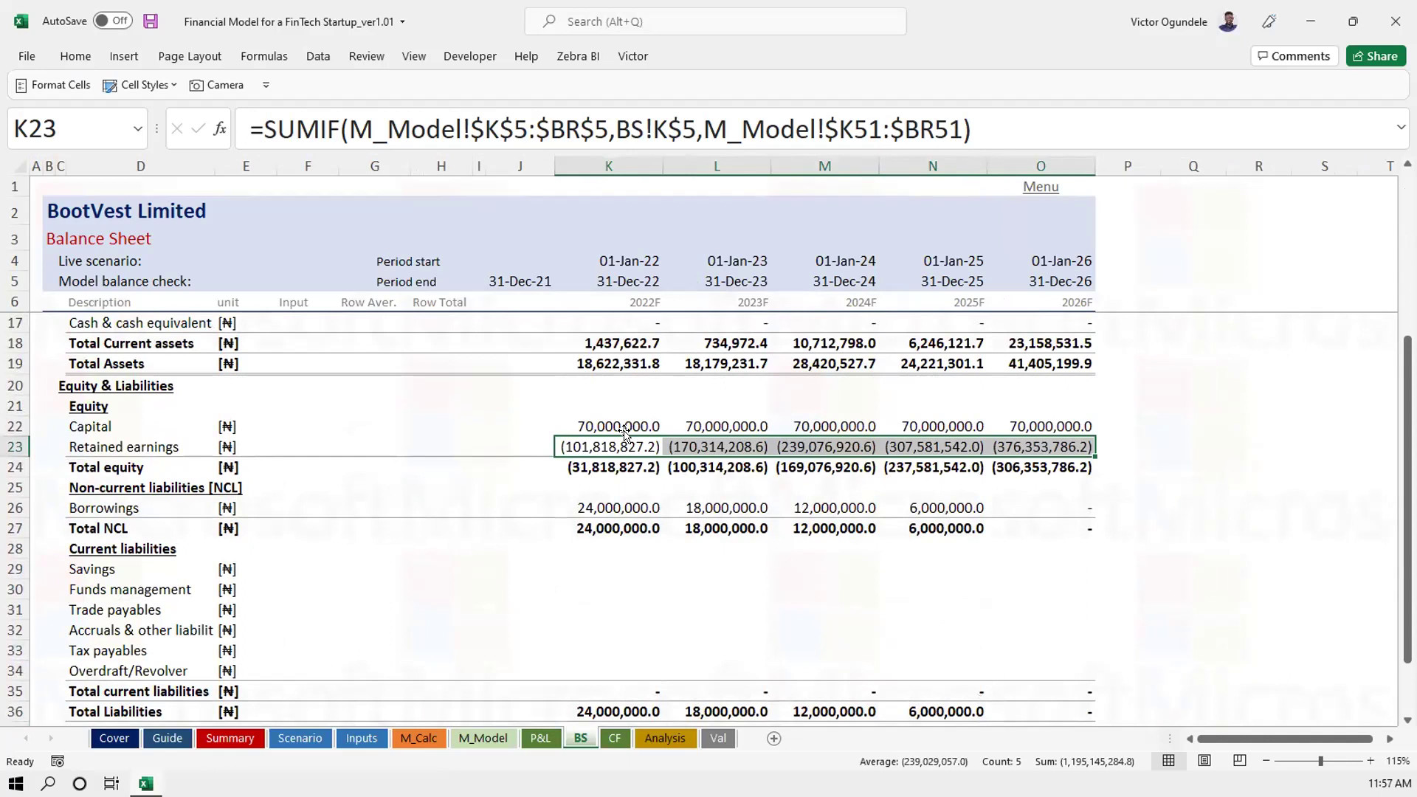
pyautogui.click(625, 429)
pyautogui.hotkey('ctrl', 'shift', 'Right')
pyautogui.hotkey('ctrl', 'c')
pyautogui.press('Down')
pyautogui.press('Down')
pyautogui.press('Down')
pyautogui.press('Down')
pyautogui.hotkey('ctrl', 'shift', 'Right')
pyautogui.press('Down')
pyautogui.press('Down')
pyautogui.press('Down')
pyautogui.press('Down')
pyautogui.press('Up')
pyautogui.hotkey('ctrl', 'v')
pyautogui.press('Down')
pyautogui.hotkey('ctrl', 'v')
pyautogui.press('Down')
pyautogui.hotkey('ctrl', 'v')
pyautogui.press('Down')
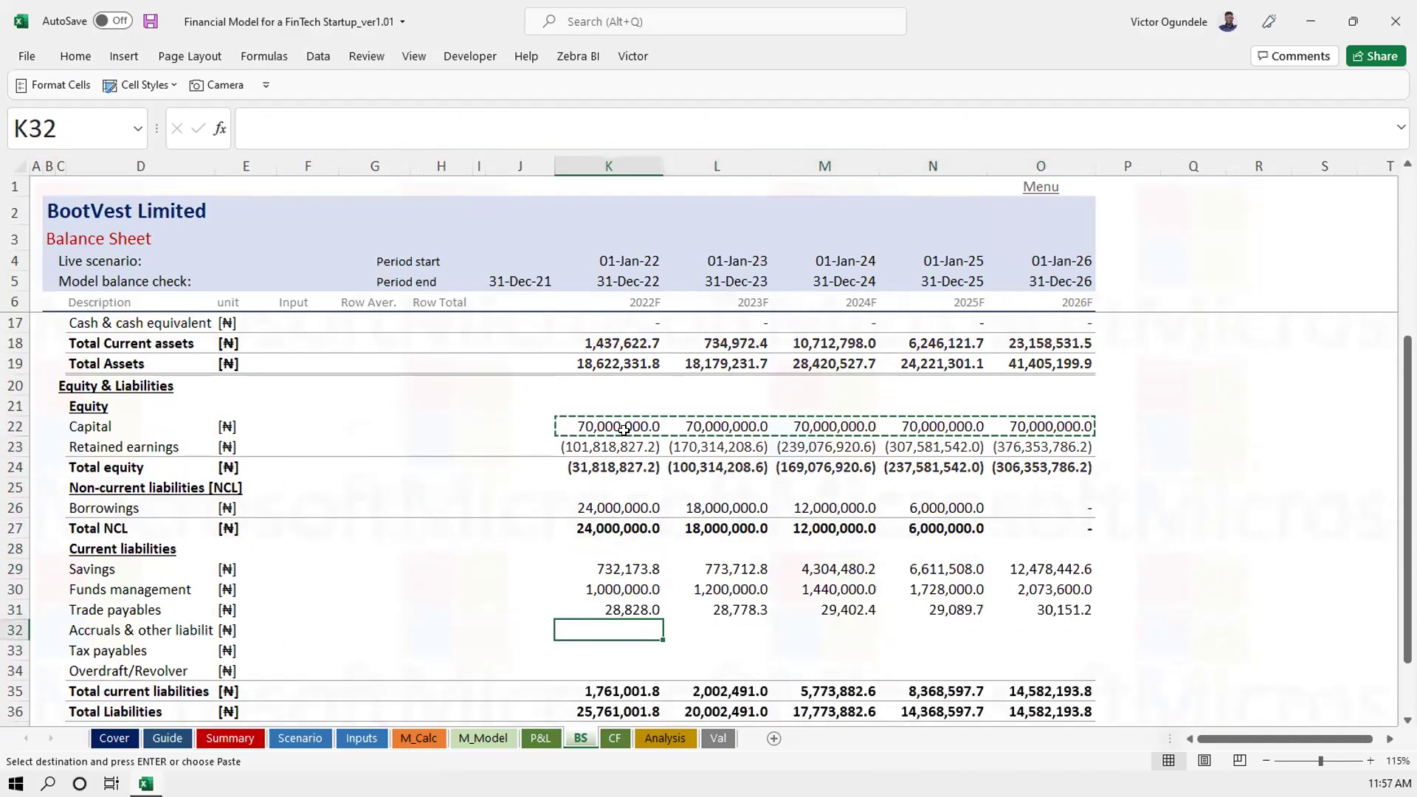
# Paste the copied SUMIF formulas into the Accruals & other liabilities, Tax payables and Overdraft/Revolver rows, K32:O34
pyautogui.hotkey('ctrl', 'v')
pyautogui.press('Down')
pyautogui.hotkey('ctrl', 'v')
pyautogui.press('Down')
pyautogui.hotkey('ctrl', 'v')
# Go down to the Balance check in K39 and save the workbook
pyautogui.press('Down')
pyautogui.press('Down')
pyautogui.press('Down')
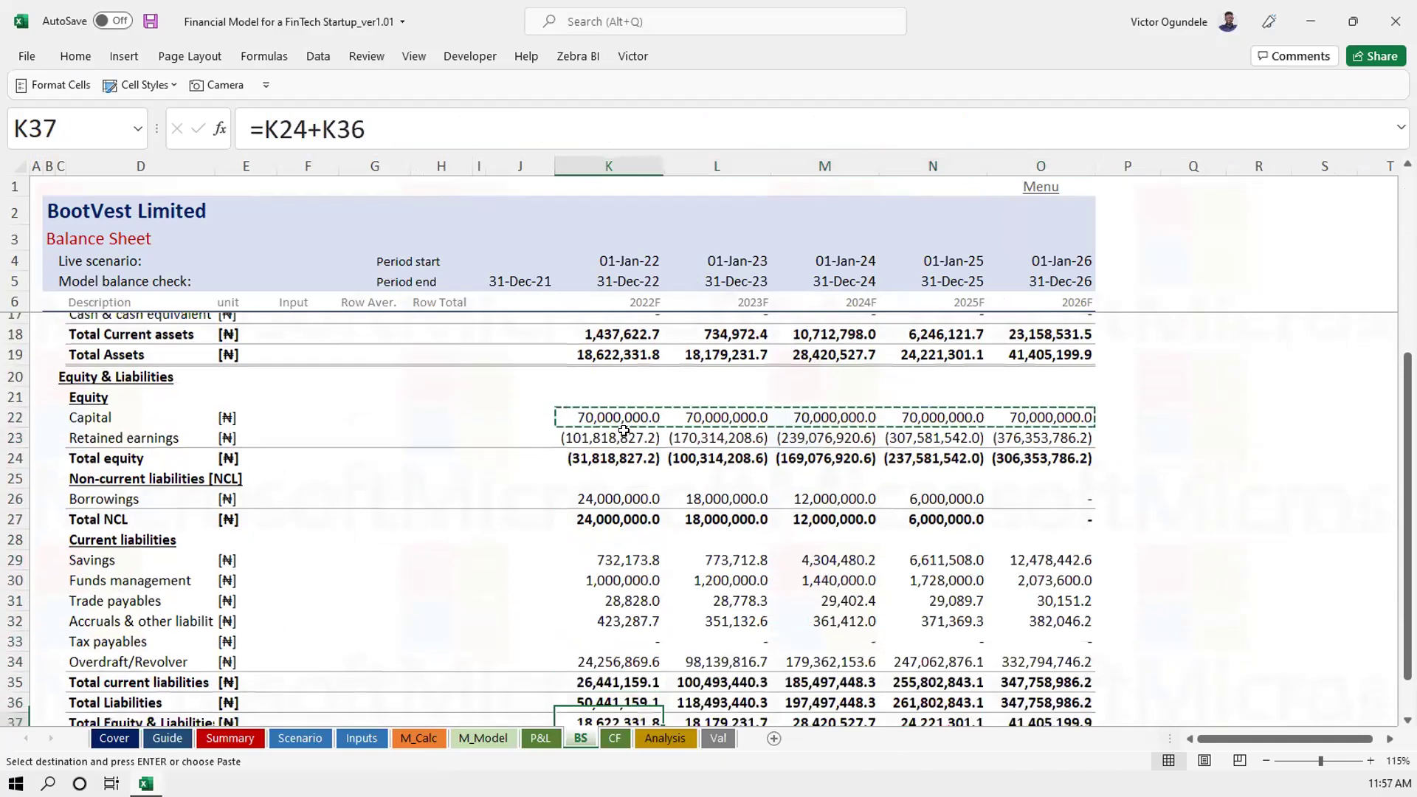
pyautogui.press('Down')
pyautogui.press('Down')
pyautogui.press('Down')
pyautogui.press('Up')
pyautogui.hotkey('ctrl', 's')
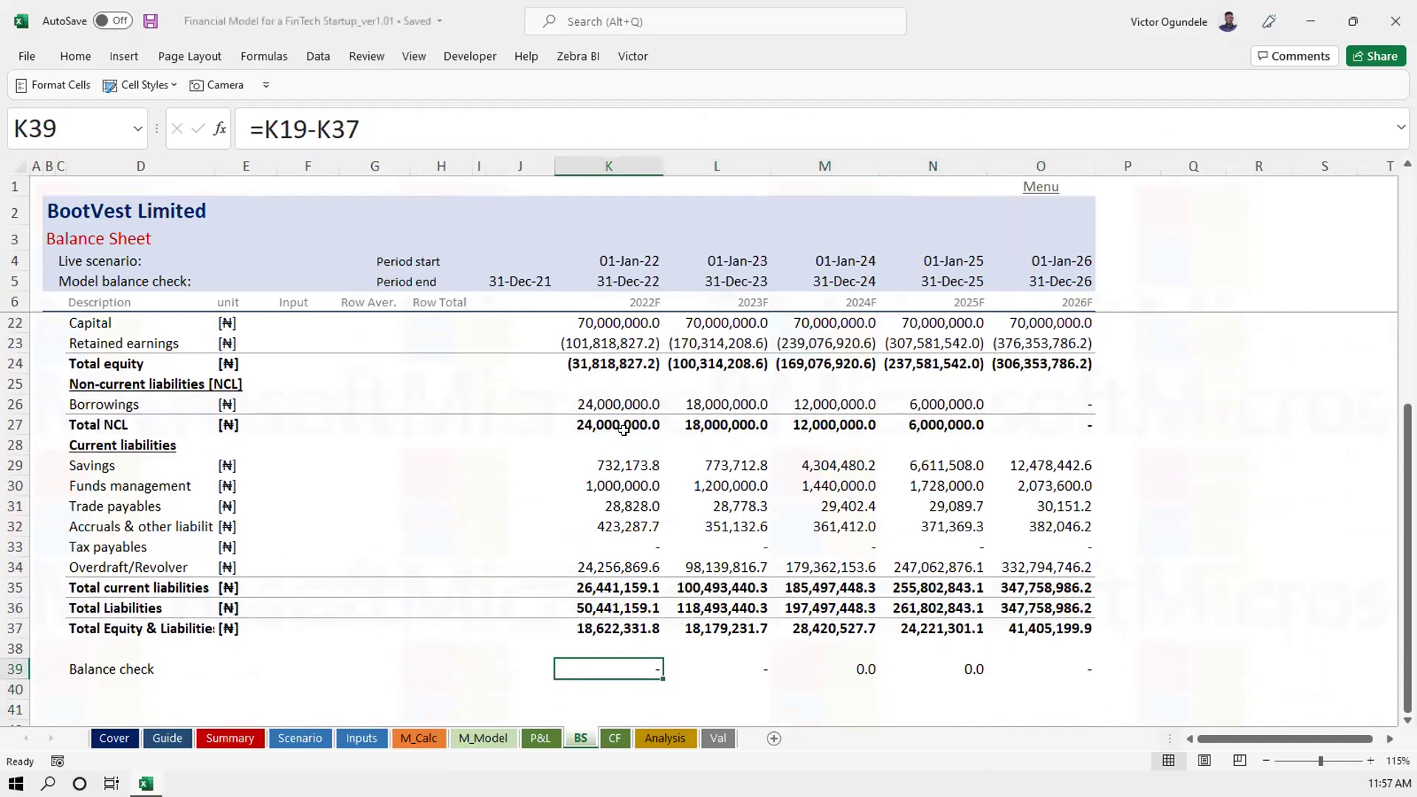
# AutoFit column D to the Property, plant & equipment description on BS
pyautogui.keyDown('ctrl'); pyautogui.scroll(-1, 624, 428); pyautogui.keyUp('ctrl')
pyautogui.hotkey('ctrl', 'Home')
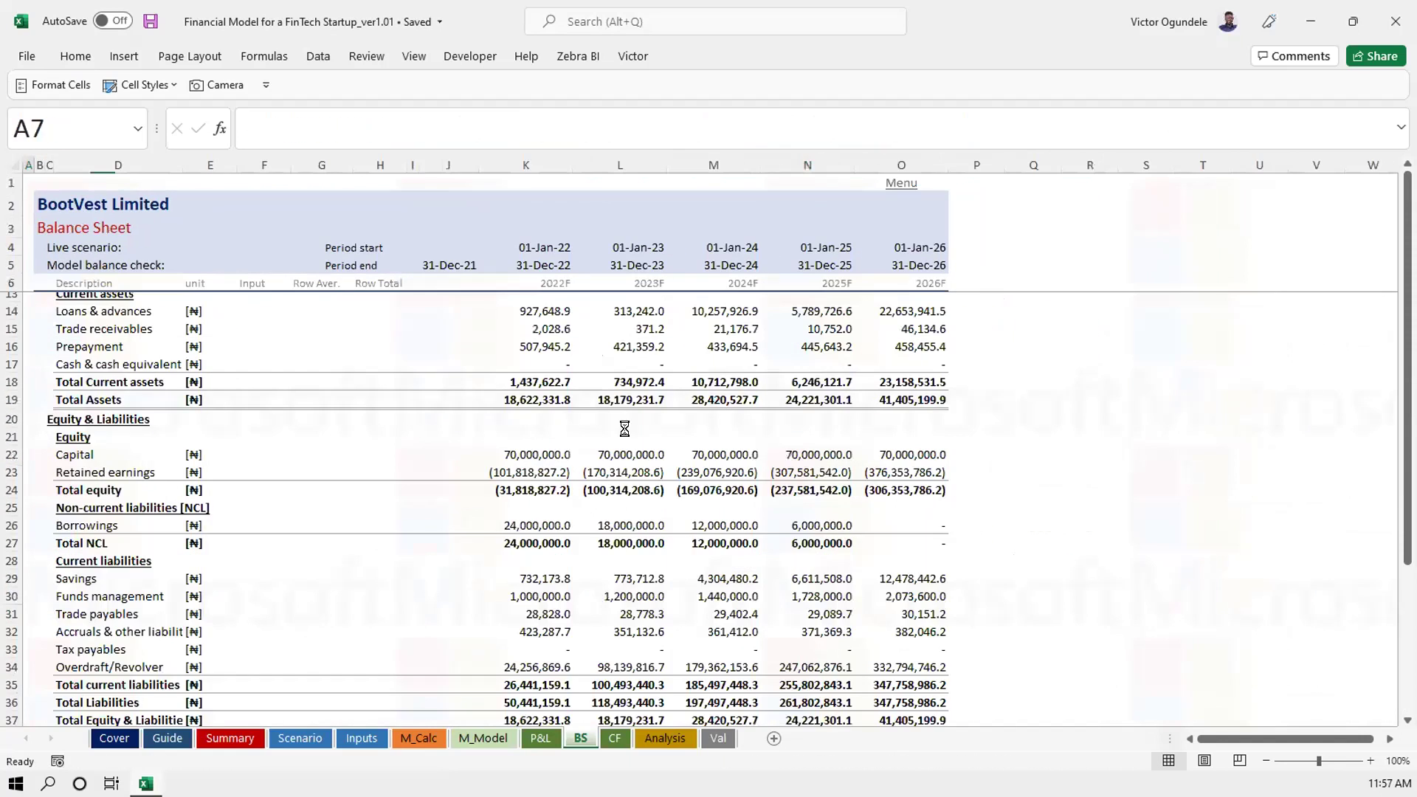
pyautogui.click(138, 376)
pyautogui.hotkey('alt', 'h')
pyautogui.press('o')
pyautogui.press('i')
pyautogui.click(439, 445)
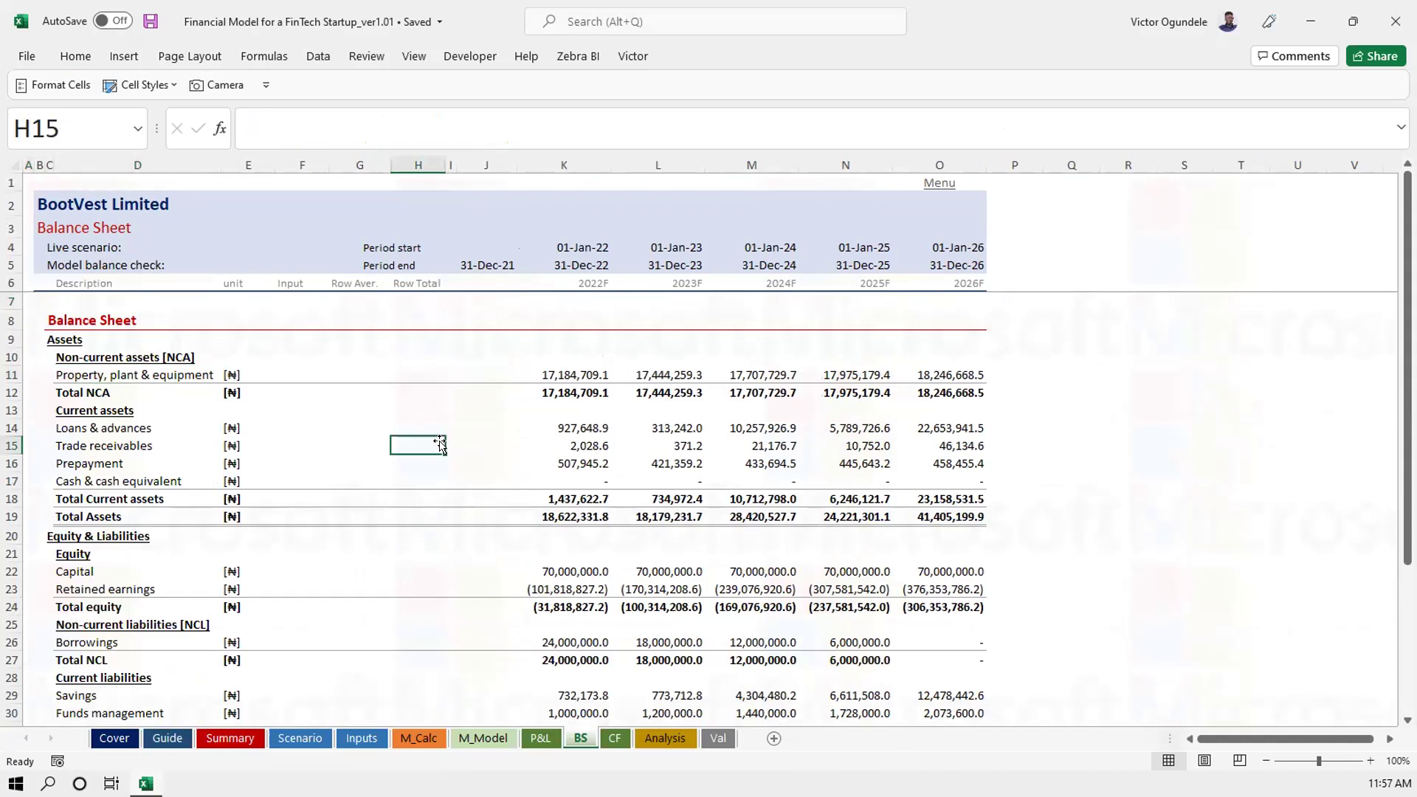
# Examine the monthly period headers on M_Model from the start of 2022 through the change to 2023
pyautogui.scroll(-2, 443, 440)
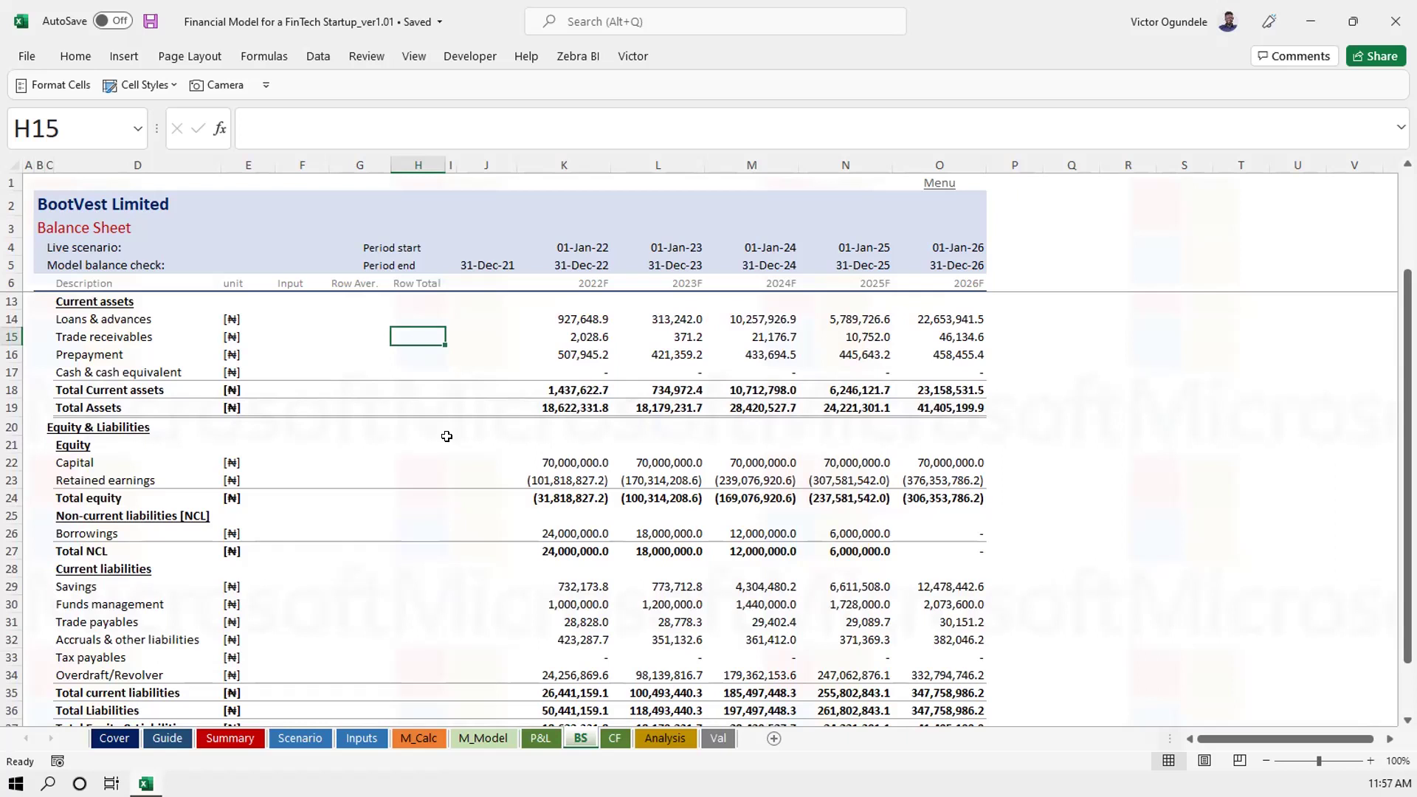
pyautogui.click(476, 739)
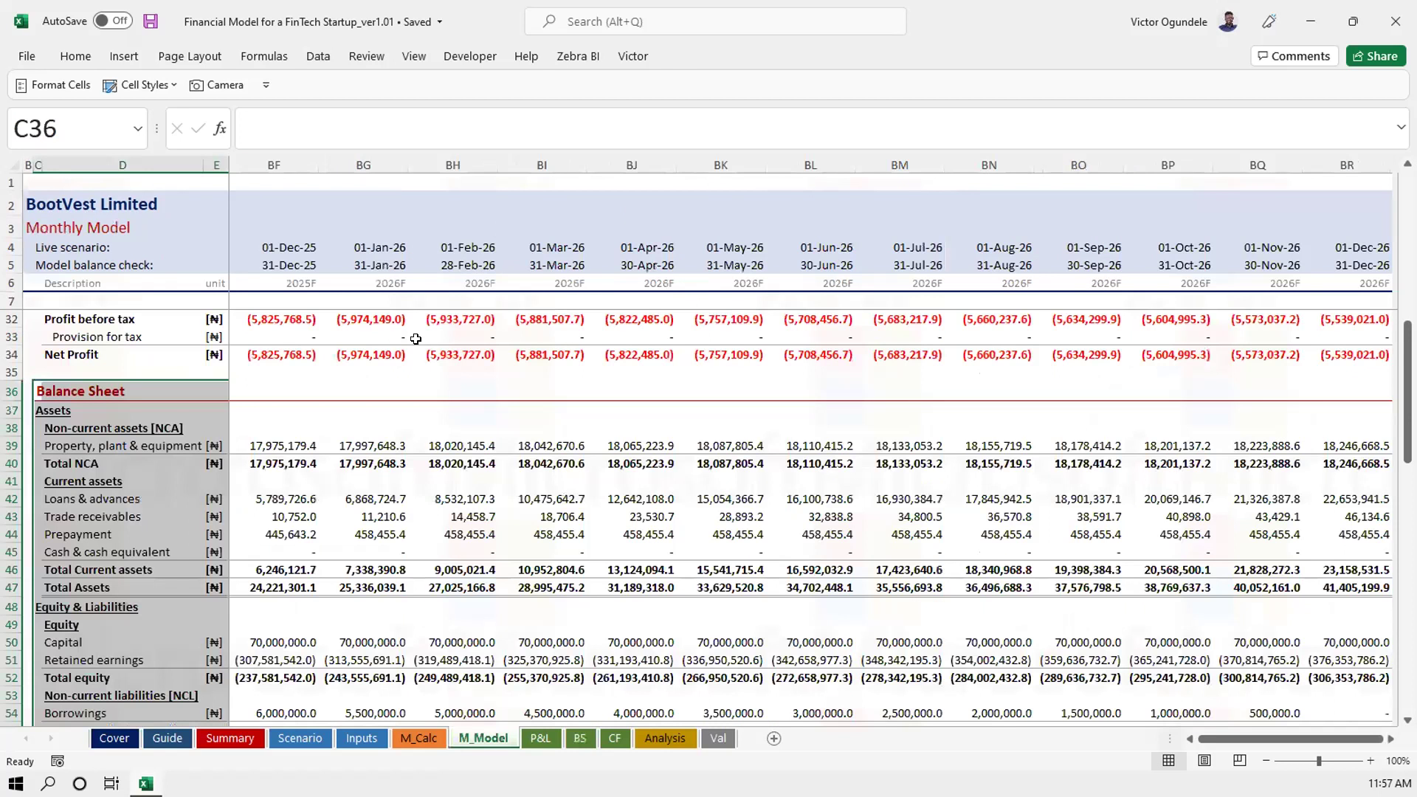
pyautogui.click(390, 353)
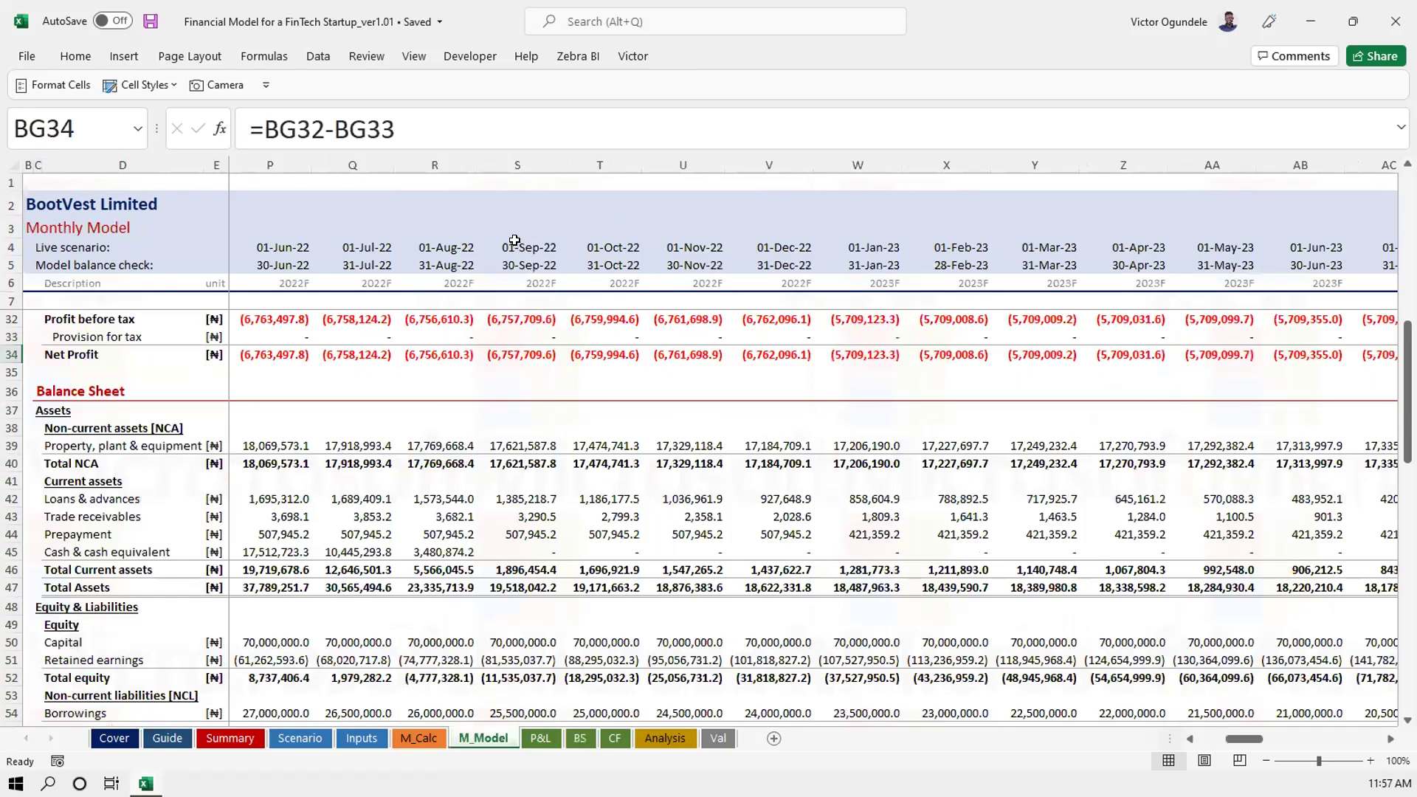
pyautogui.moveTo(502, 283); pyautogui.dragTo(1362, 289)
pyautogui.hscroll(3, 1362, 289)
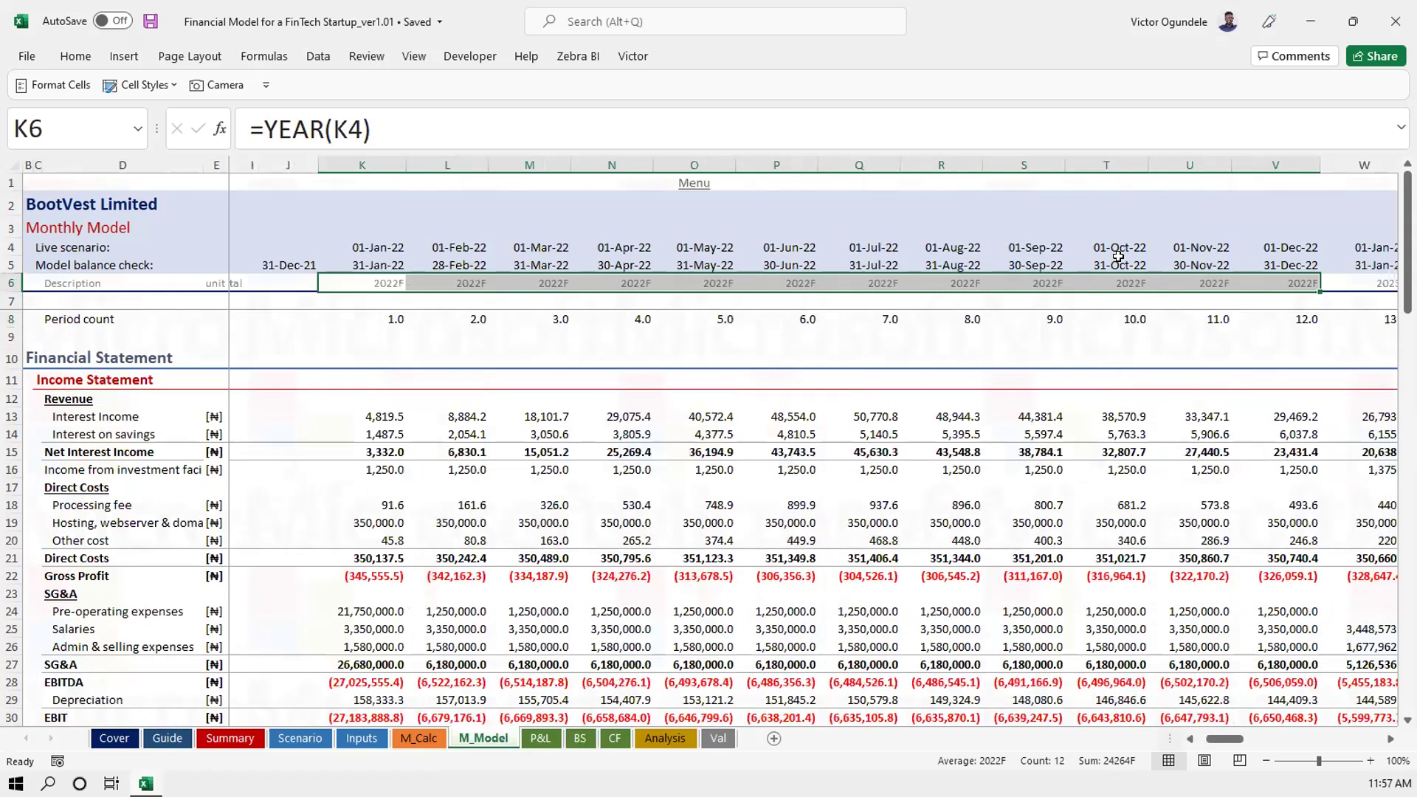
pyautogui.click(1175, 159)
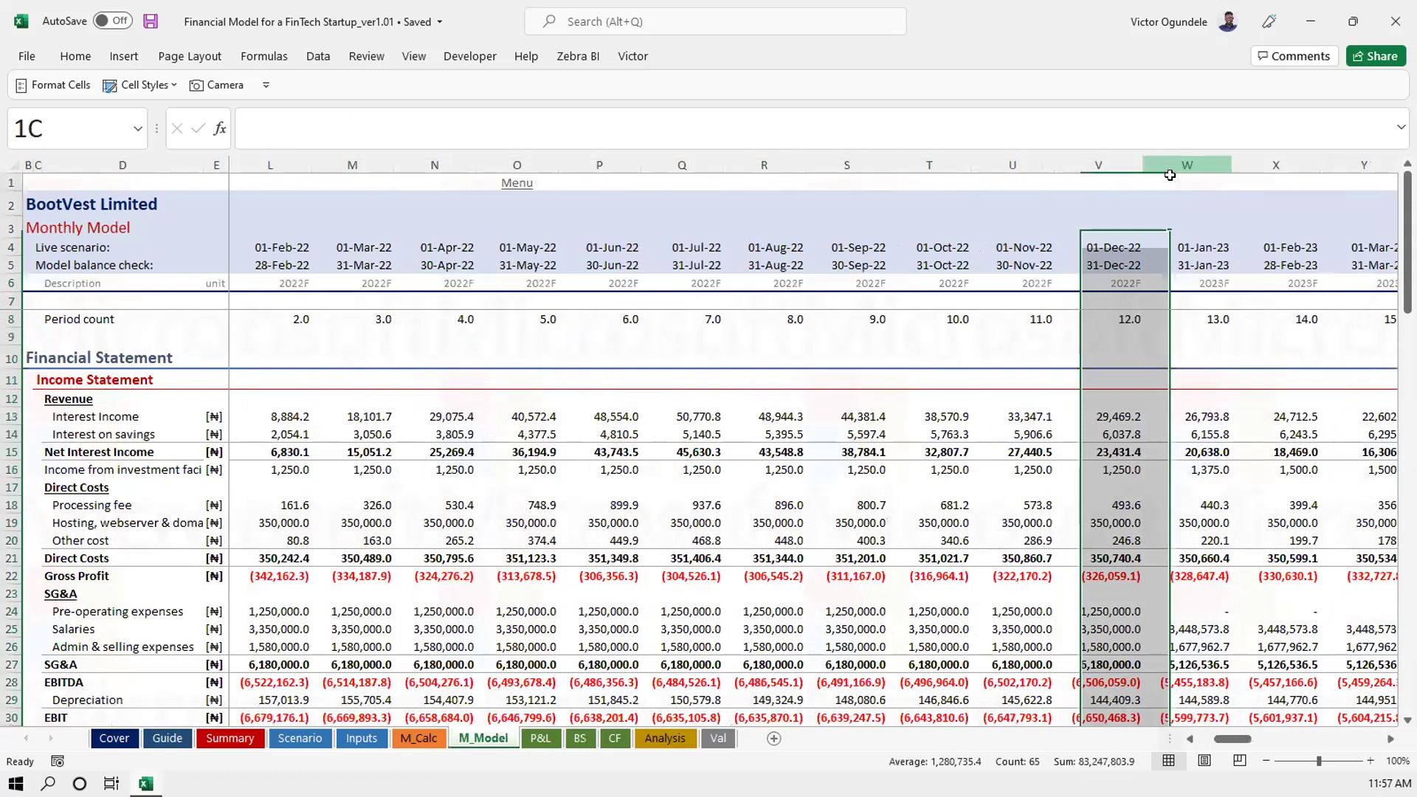
pyautogui.moveTo(1169, 174); pyautogui.dragTo(1170, 175)
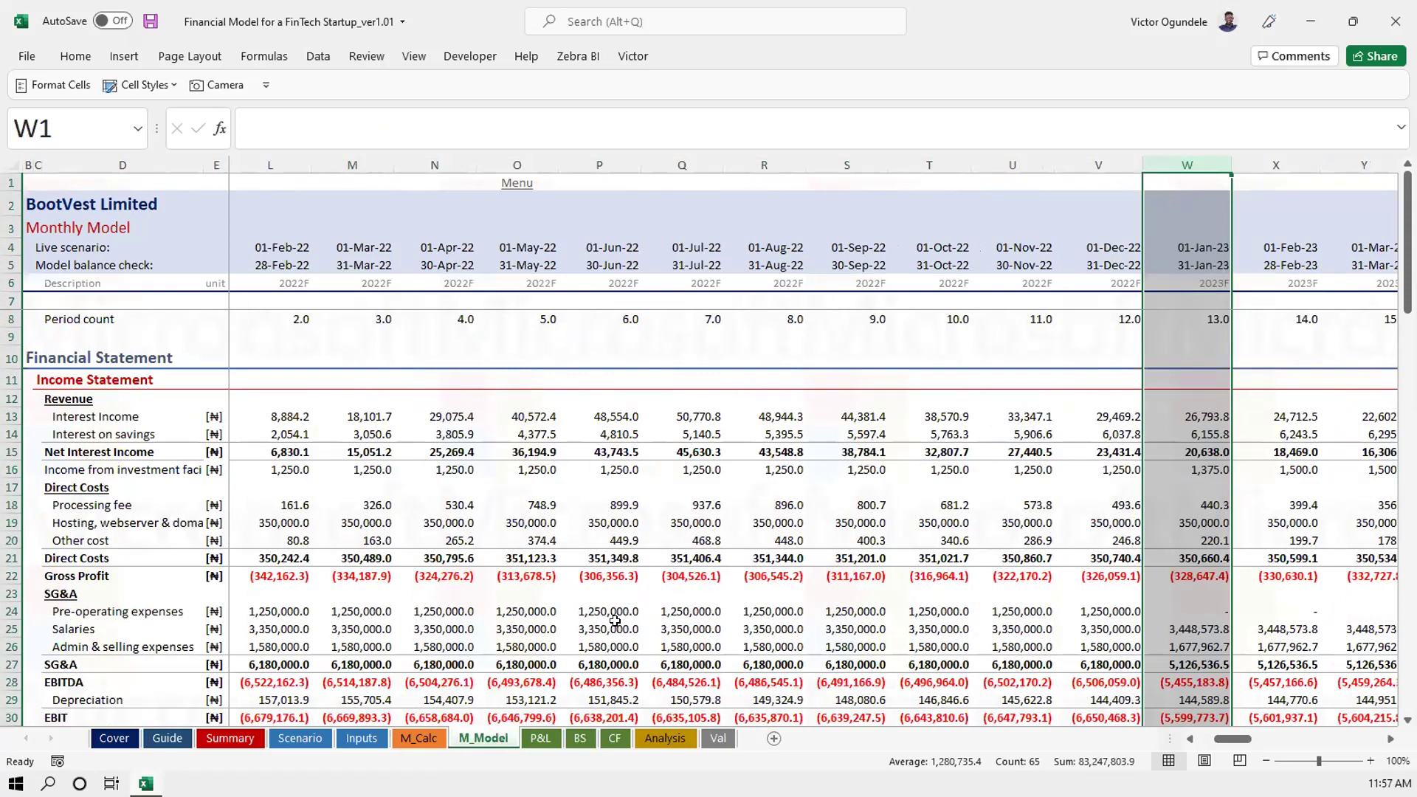
# Inspect the Loans & advances SUMIF formulas for 2022 and 2023 on BS
pyautogui.click(580, 738)
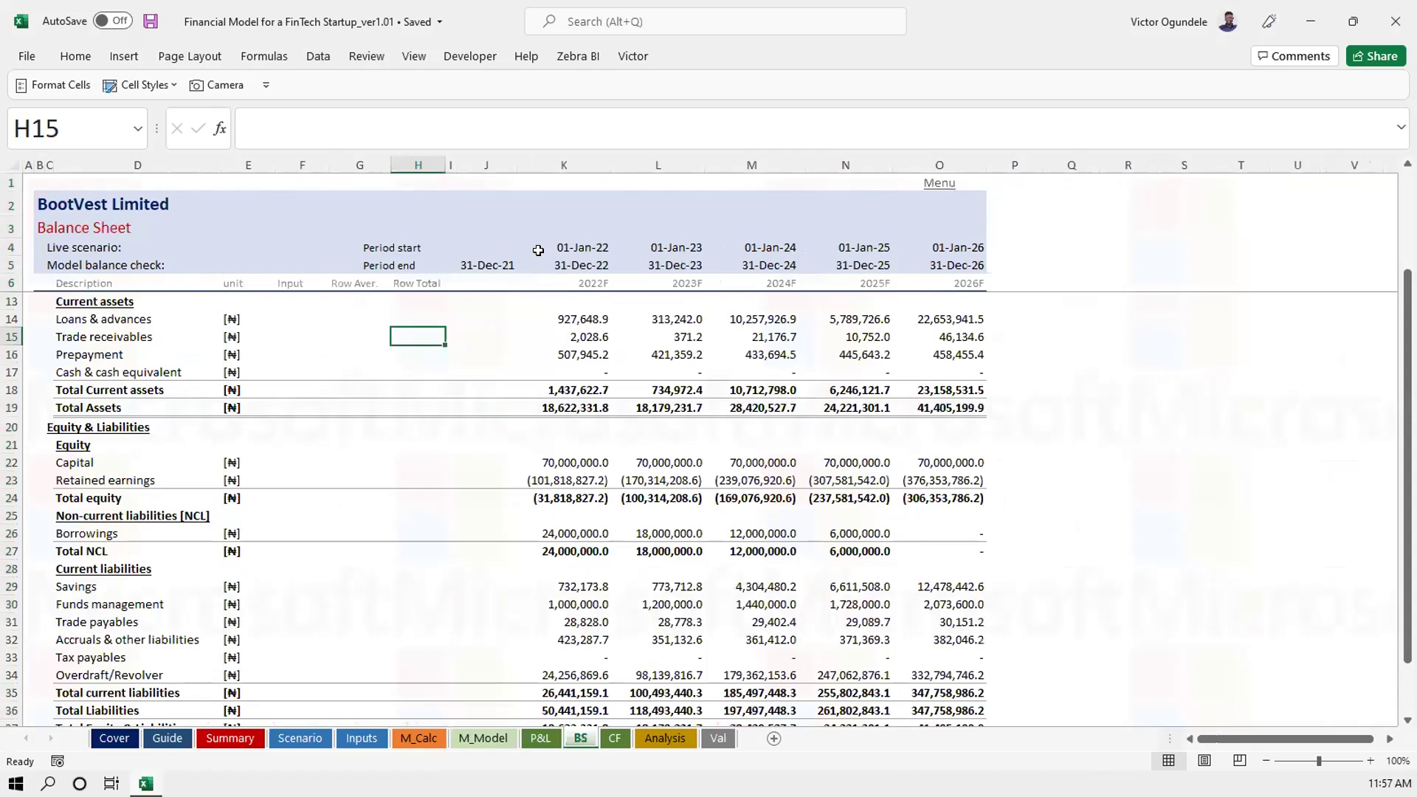
pyautogui.click(590, 322)
pyautogui.click(686, 322)
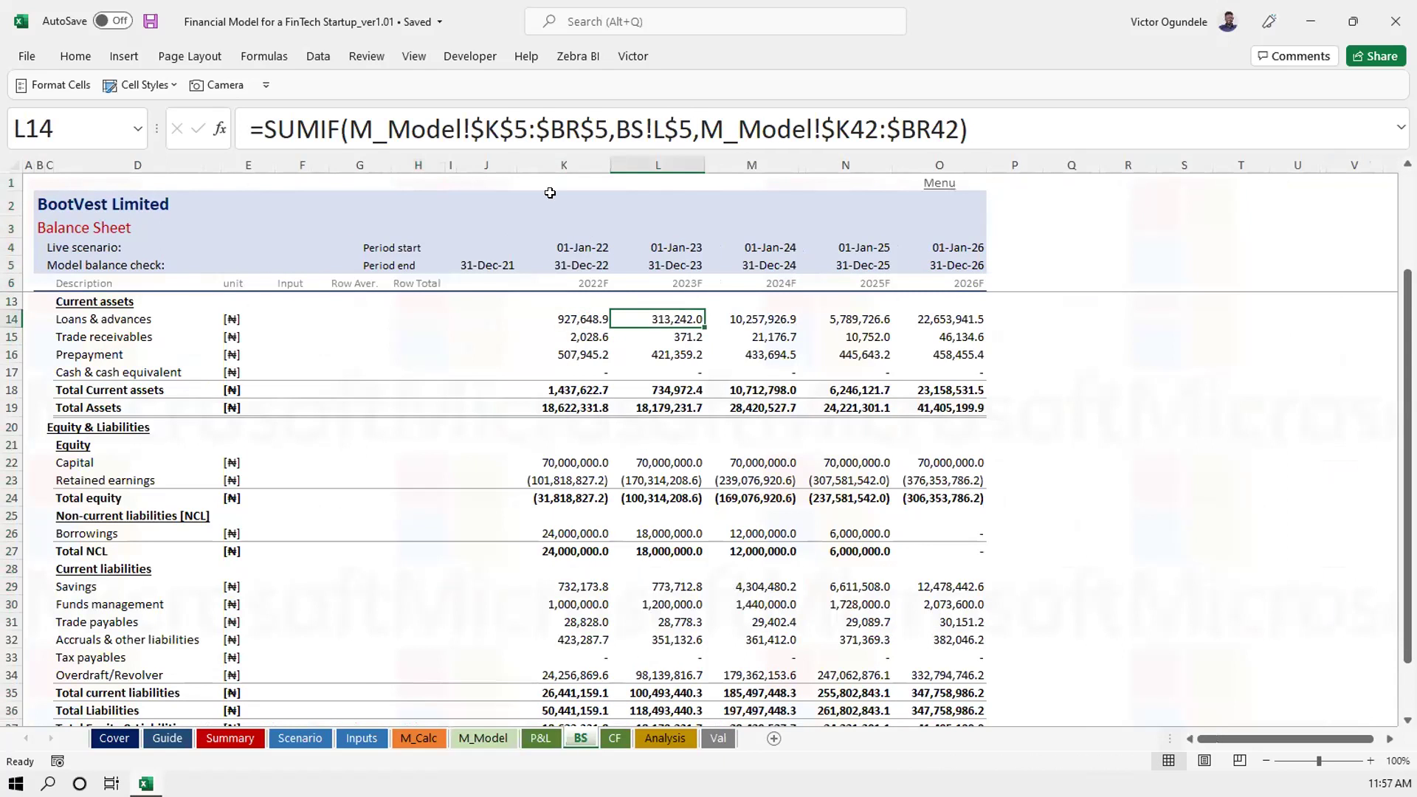
# Change the Model period start on Guide to 01-06-2022 and save the workbook
pyautogui.click(168, 738)
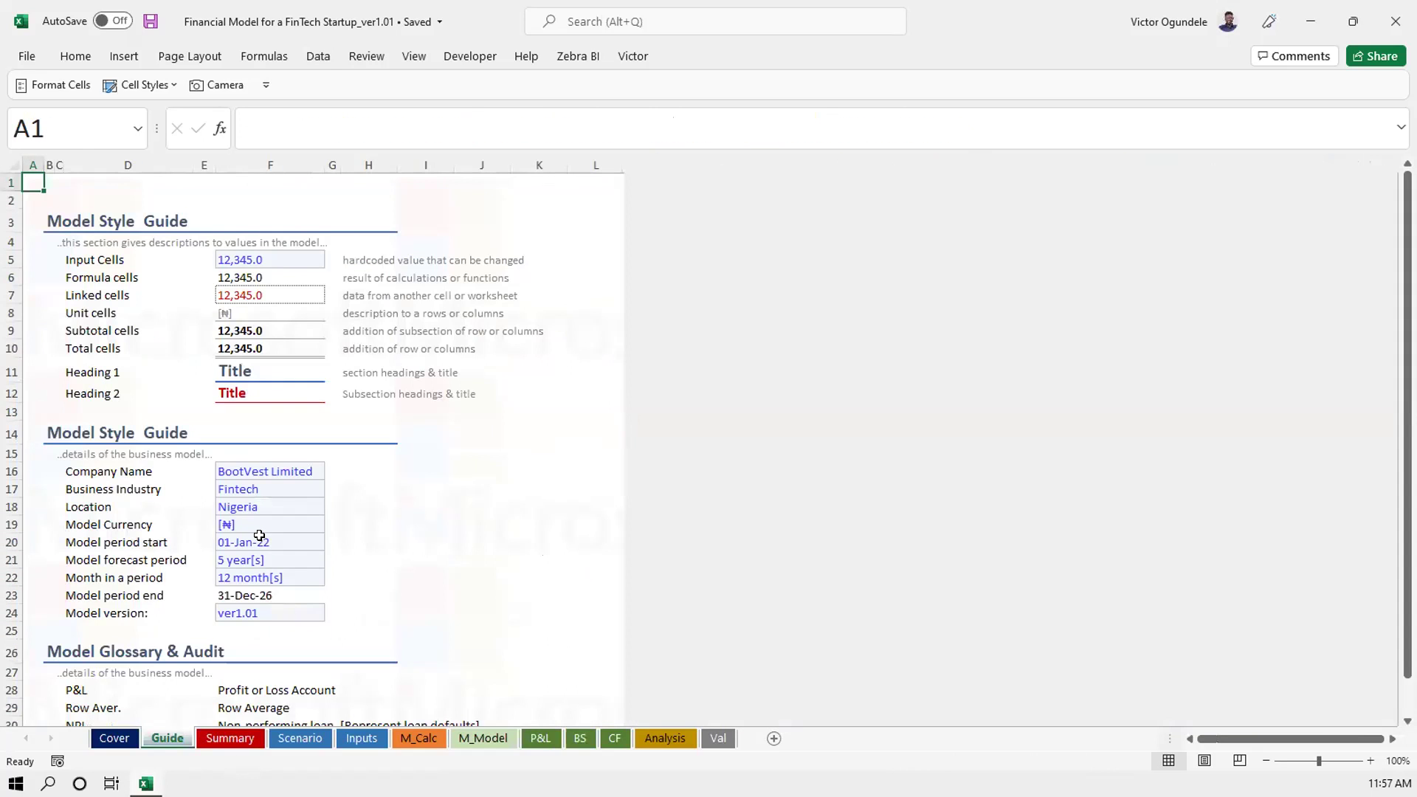
pyautogui.click(259, 536)
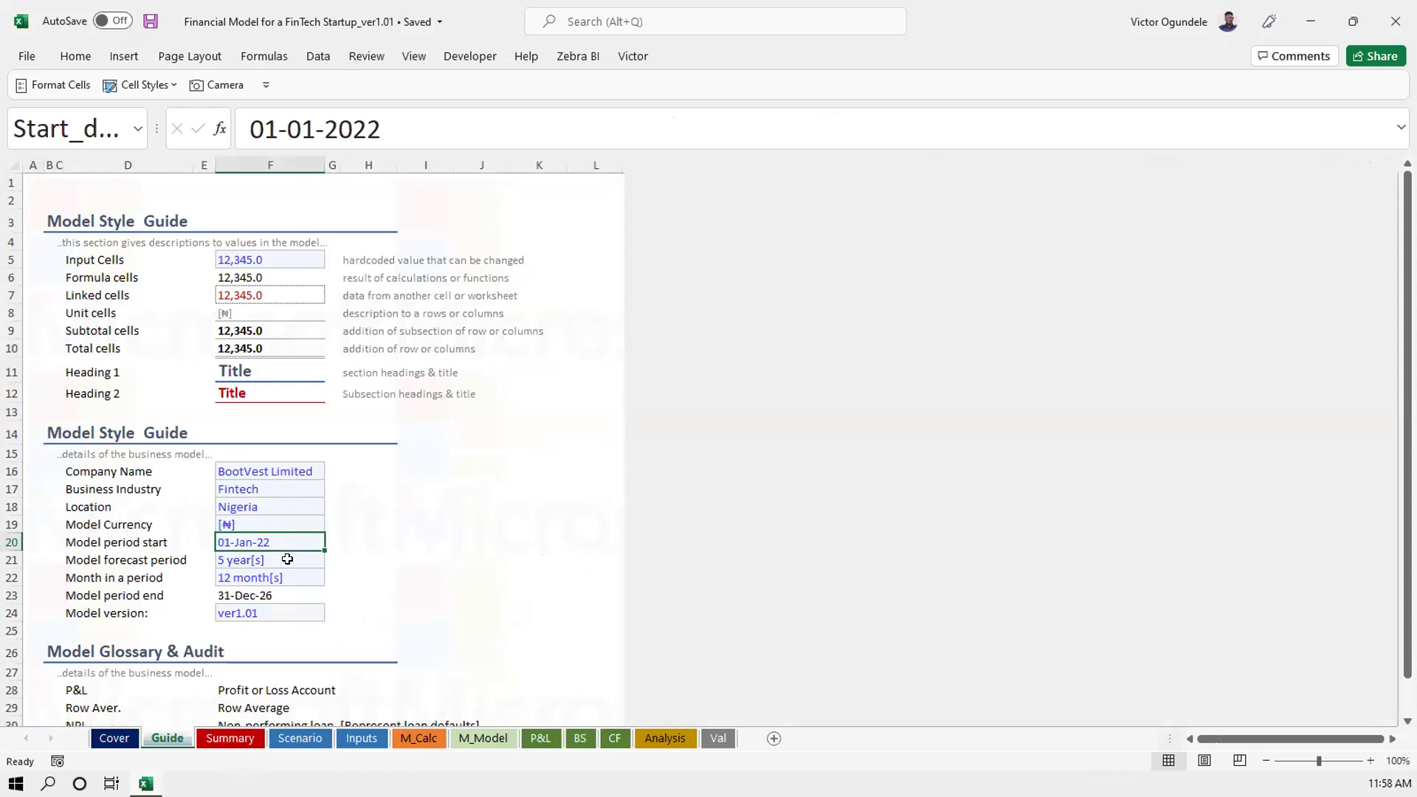
pyautogui.click(313, 127)
pyautogui.press('BackSpace')
pyautogui.write('6')
pyautogui.press('Return')
pyautogui.hotkey('ctrl', 's')
# Check the annual period dates and balances on BS against the changed start date
pyautogui.click(567, 735)
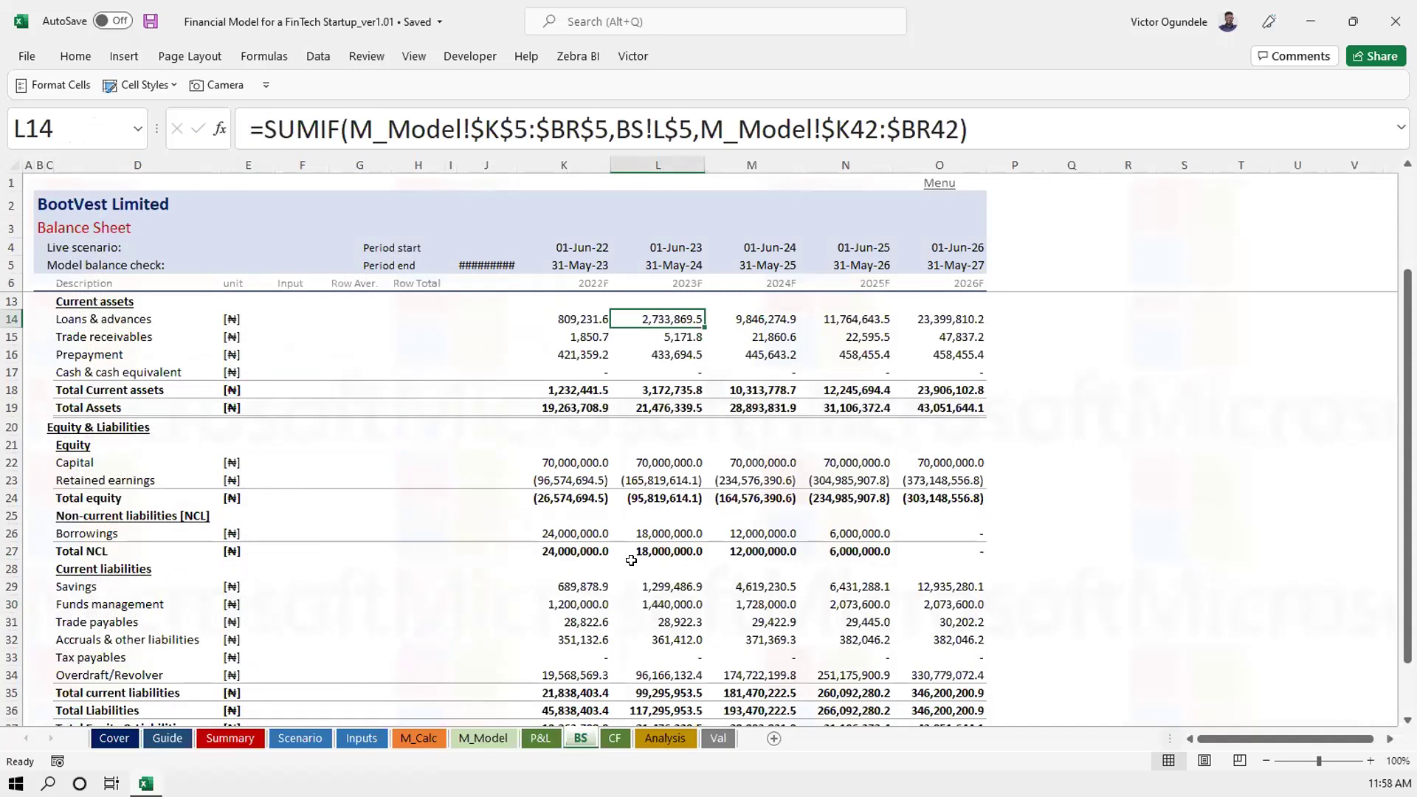
pyautogui.scroll(-2, 631, 560)
pyautogui.scroll(4, 637, 453)
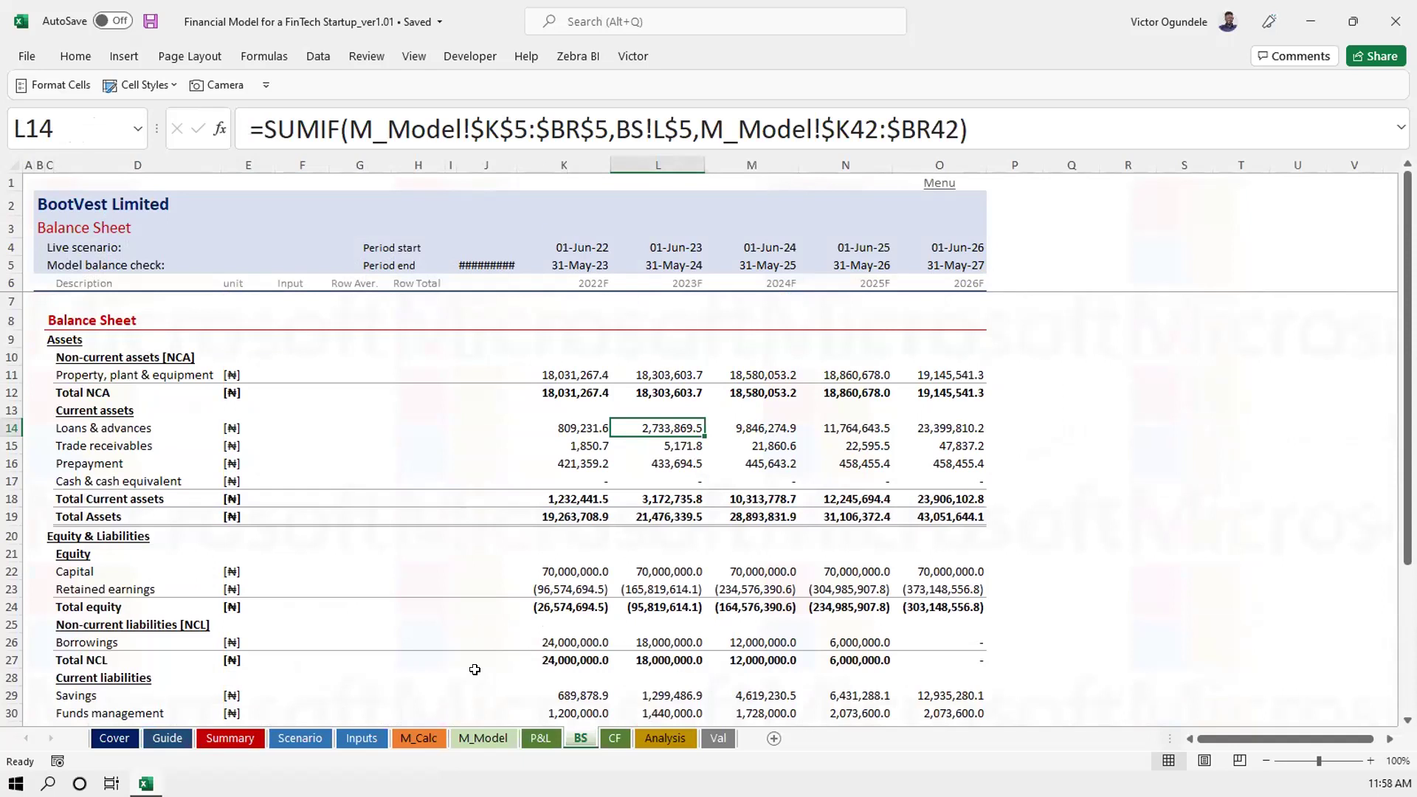
# Trace the Start_date reference in J5 of M_Model to Guide and set the Model period start back to 01-01-2022
pyautogui.click(476, 738)
pyautogui.hscroll(-3, 467, 417)
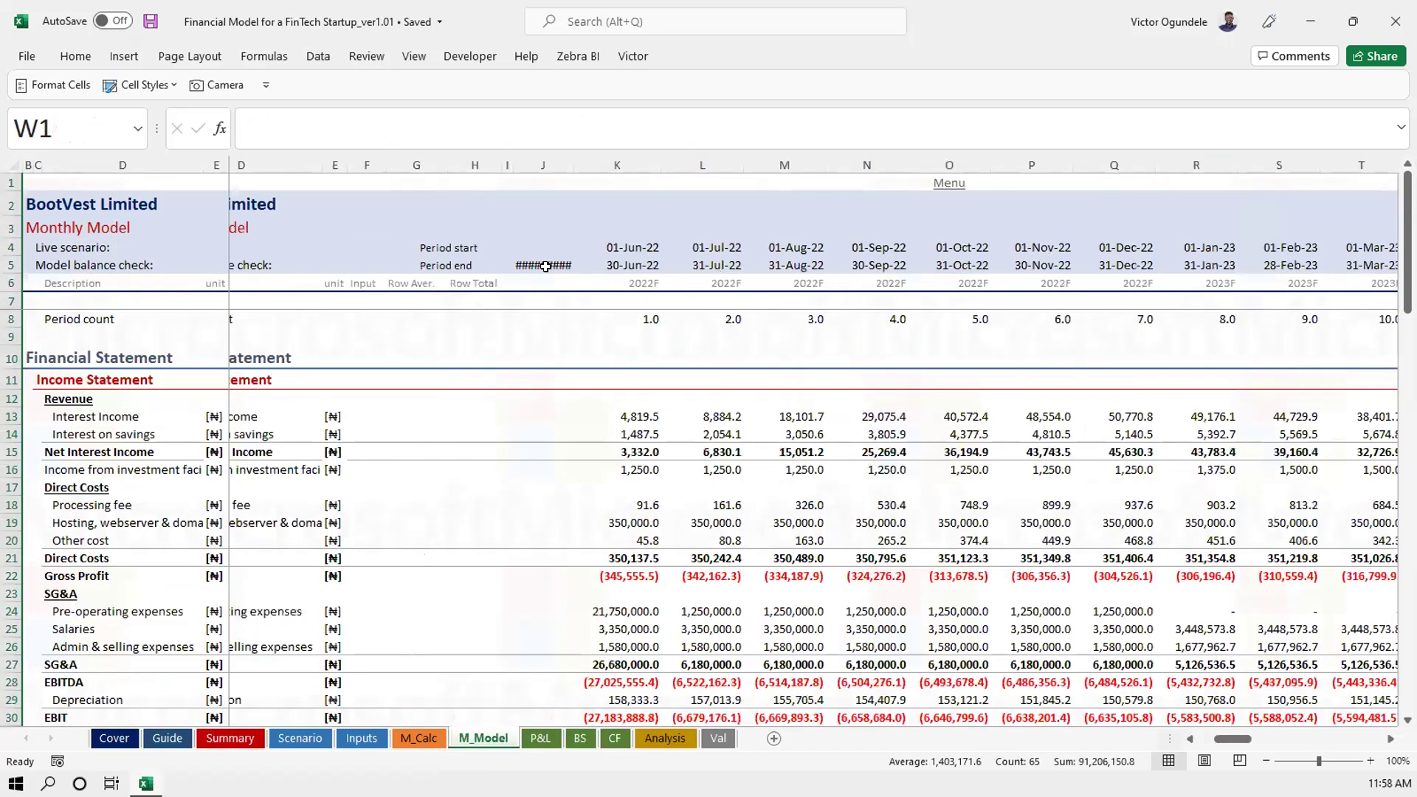
pyautogui.click(404, 267)
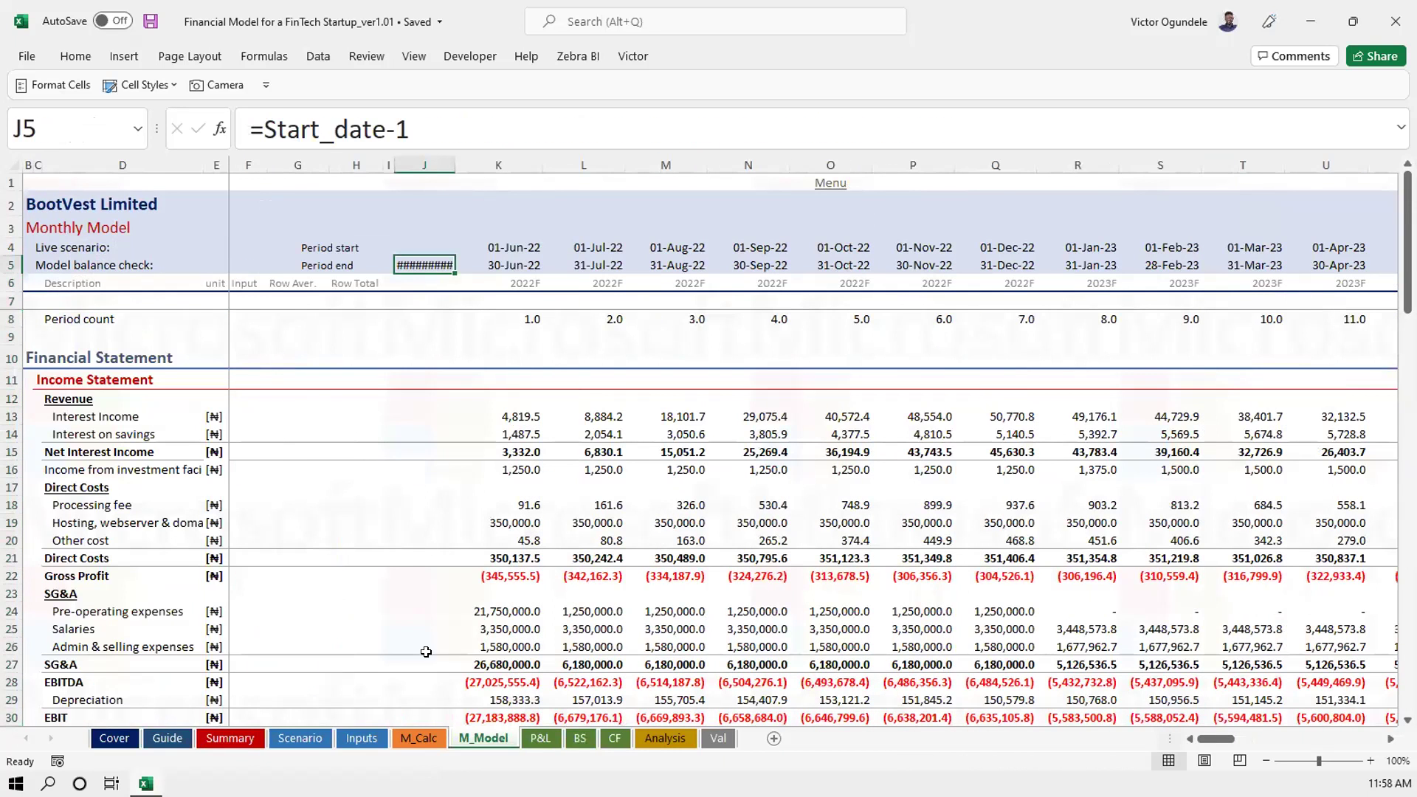
pyautogui.hotkey('ctrl', '[')
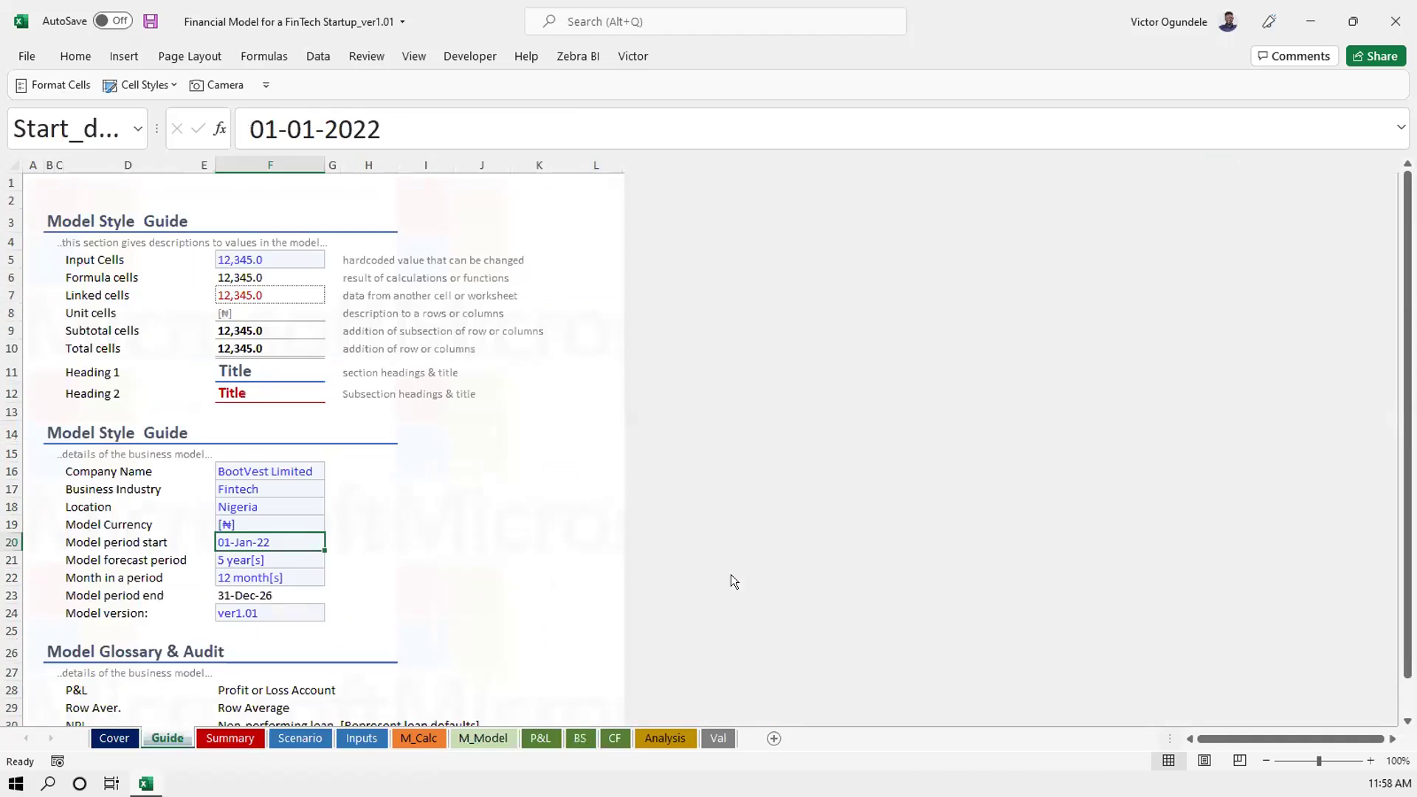
# Review the BS annual figures and the 2024 Loans & advances SUMIF formula
pyautogui.click(583, 737)
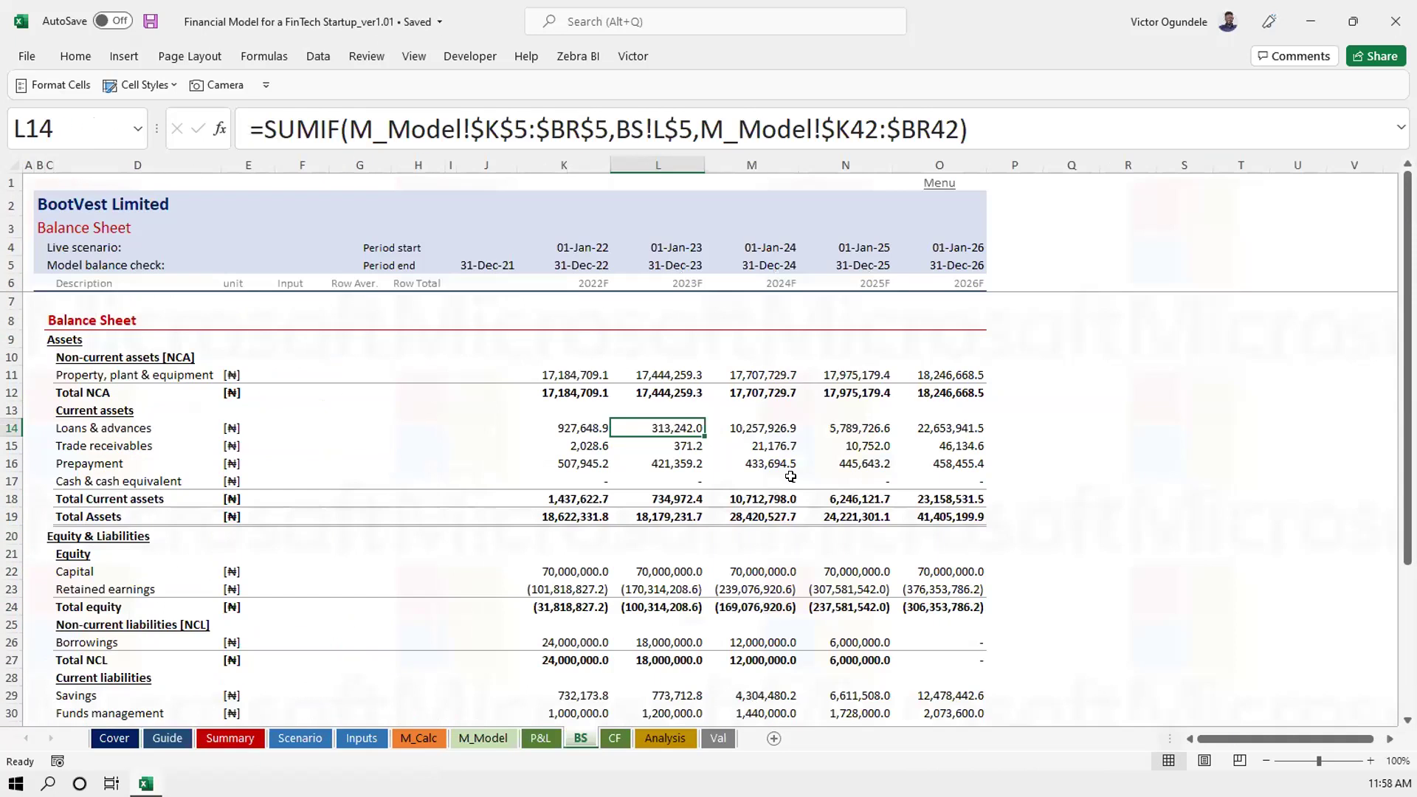
pyautogui.click(760, 429)
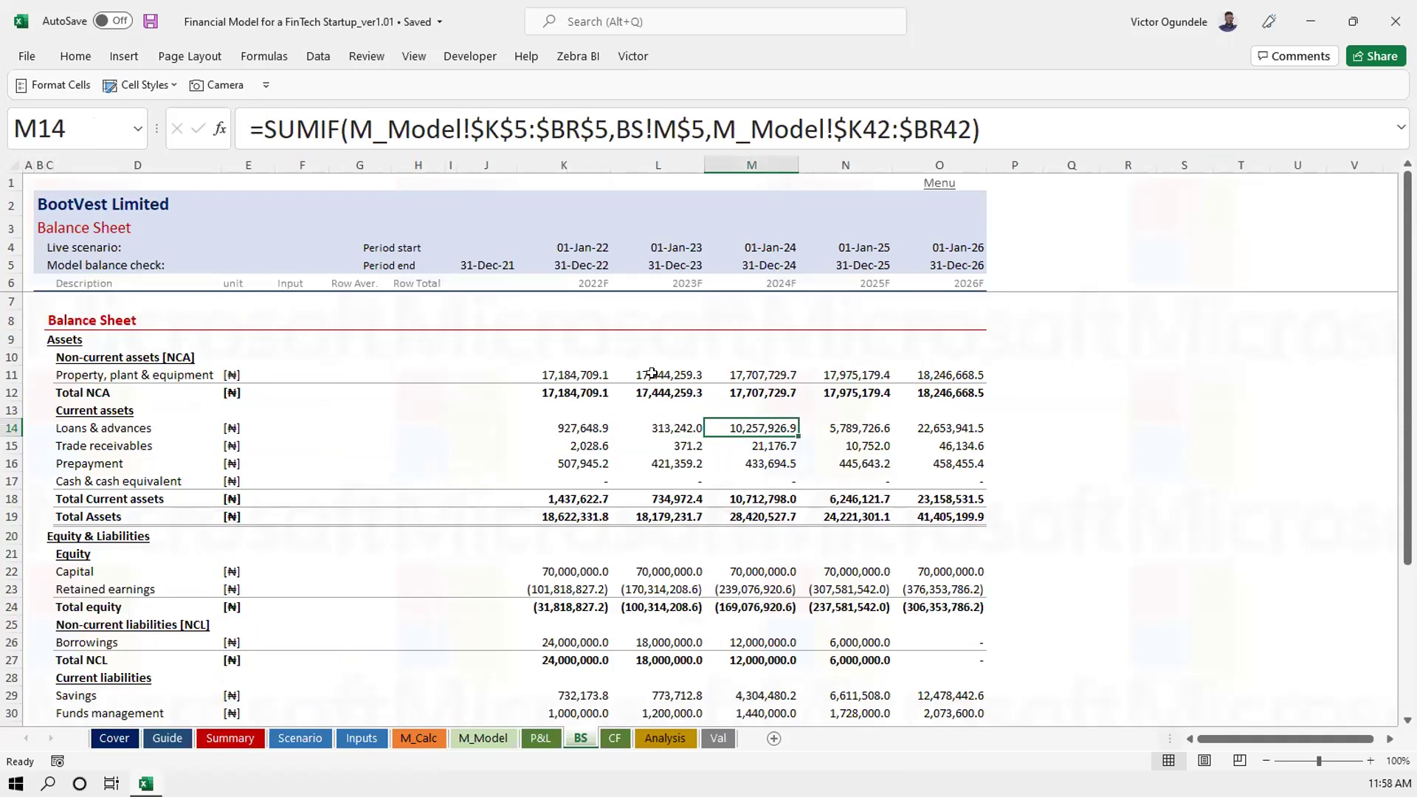
pyautogui.click(596, 349)
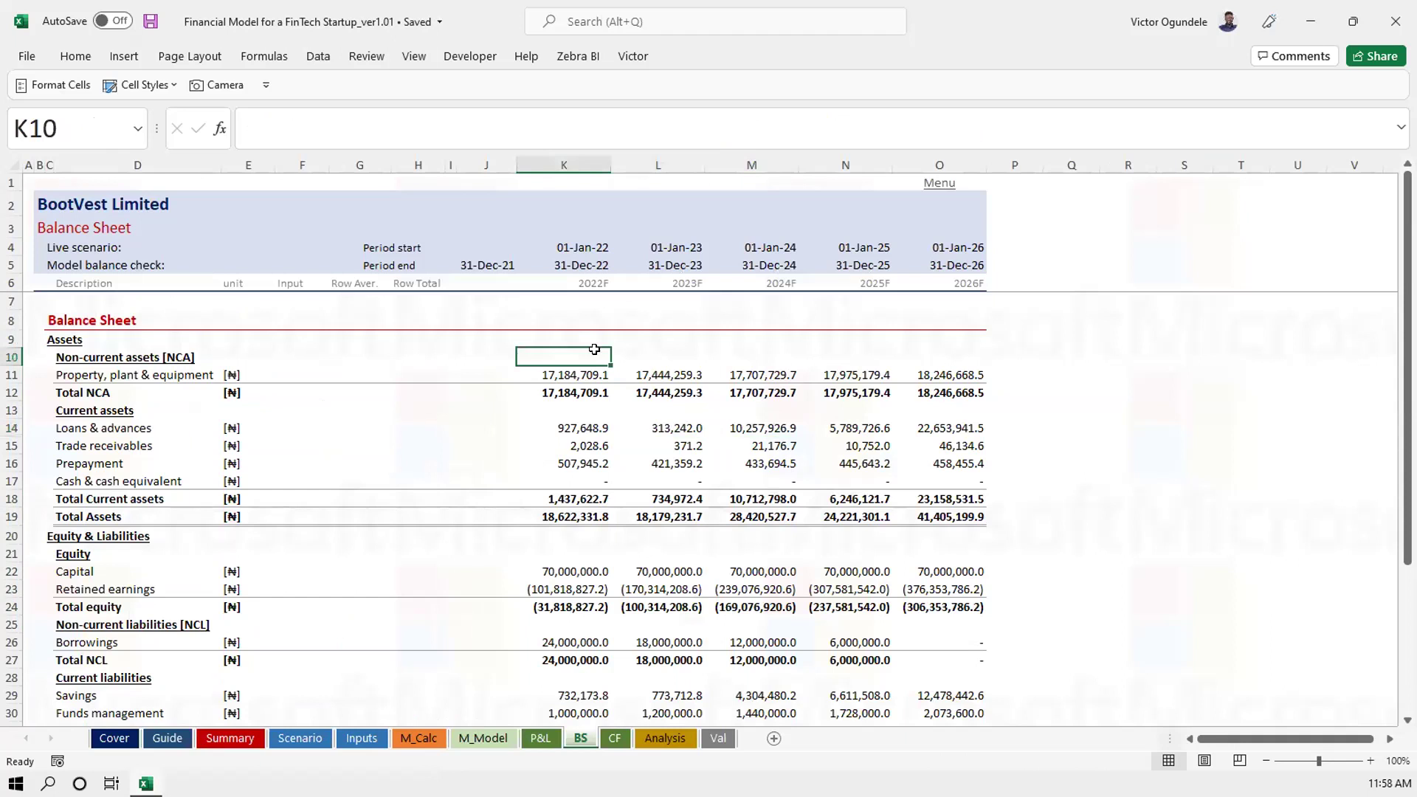
pyautogui.hotkey('ctrl', 'Left')
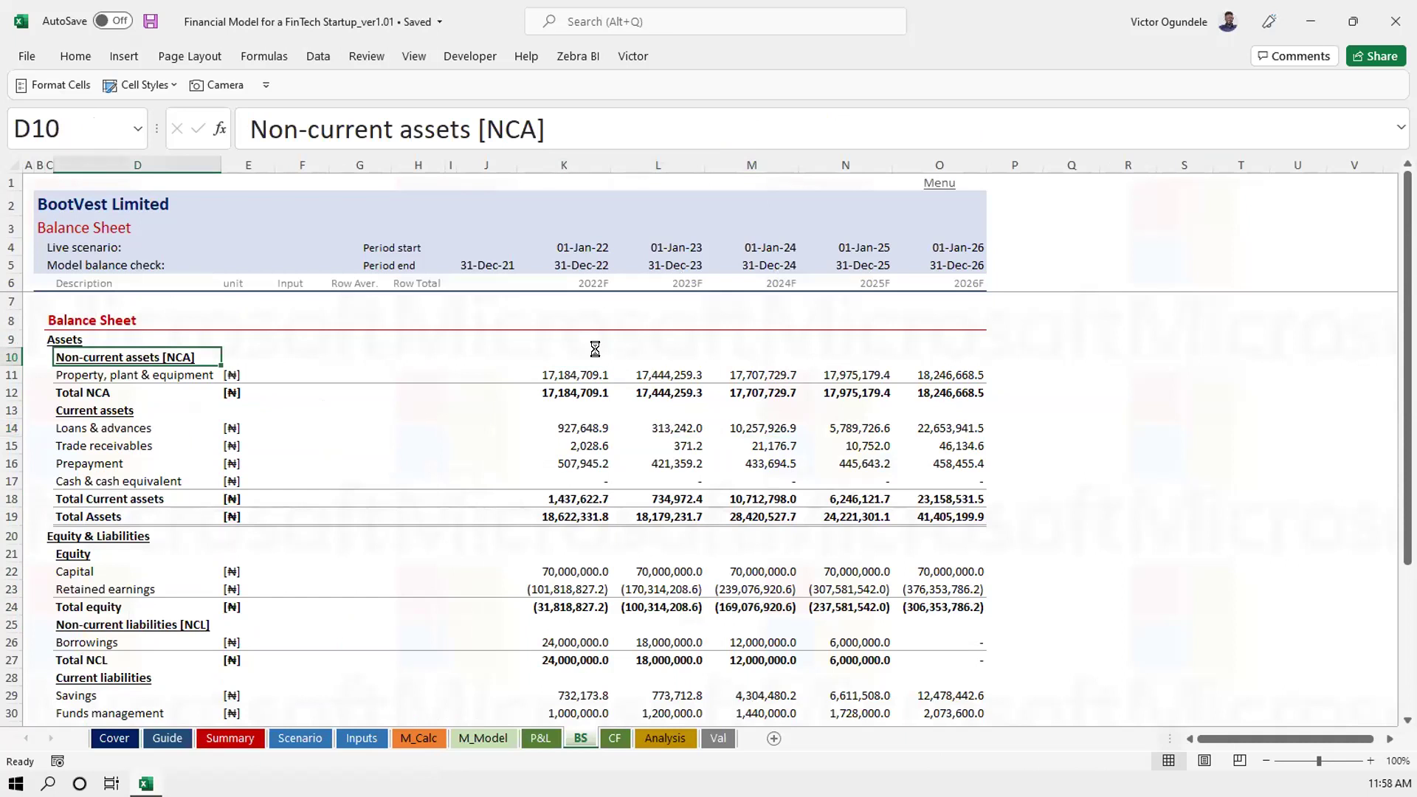
# Copy the Cashflow Statement block C69:O94 from M_Model
pyautogui.click(613, 738)
pyautogui.click(483, 738)
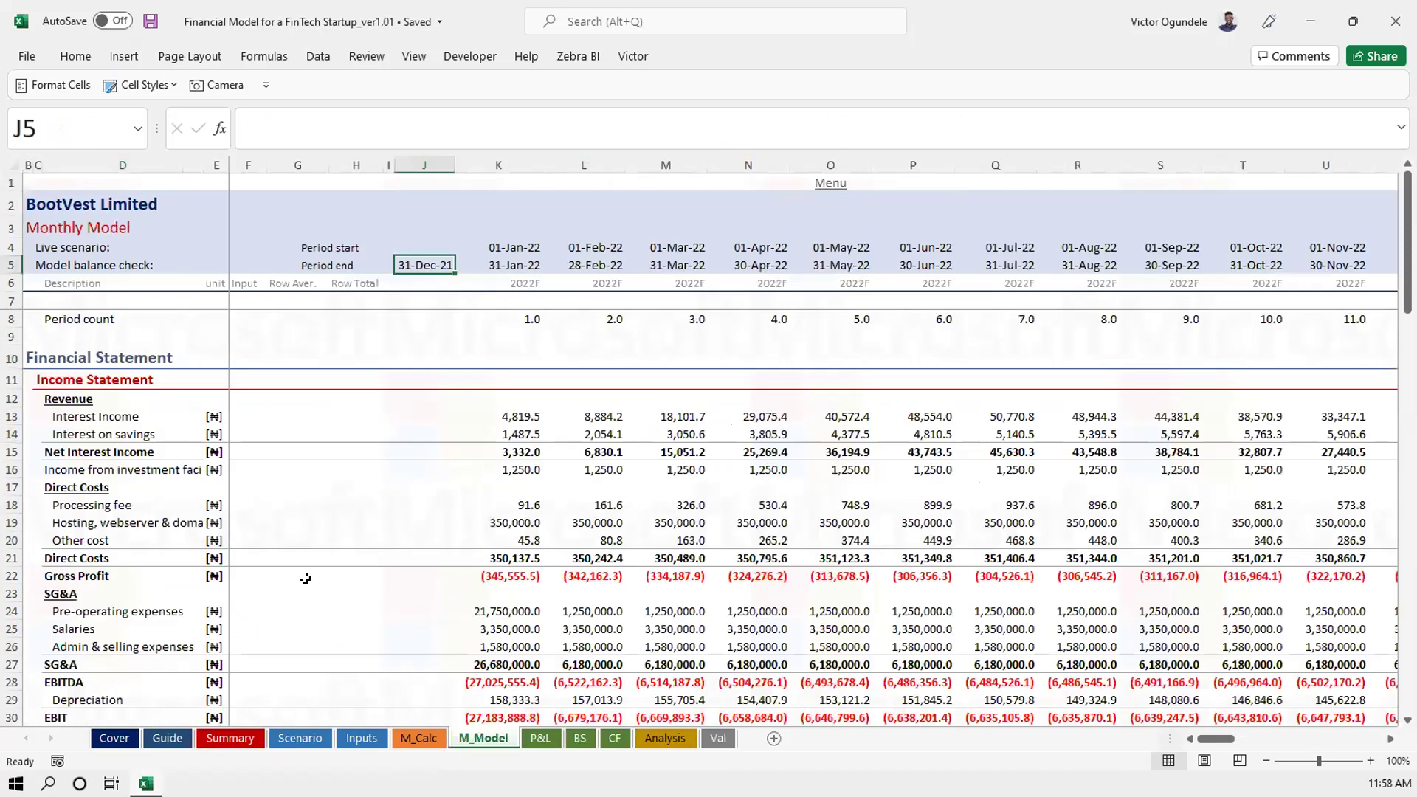
pyautogui.scroll(-8, 303, 577)
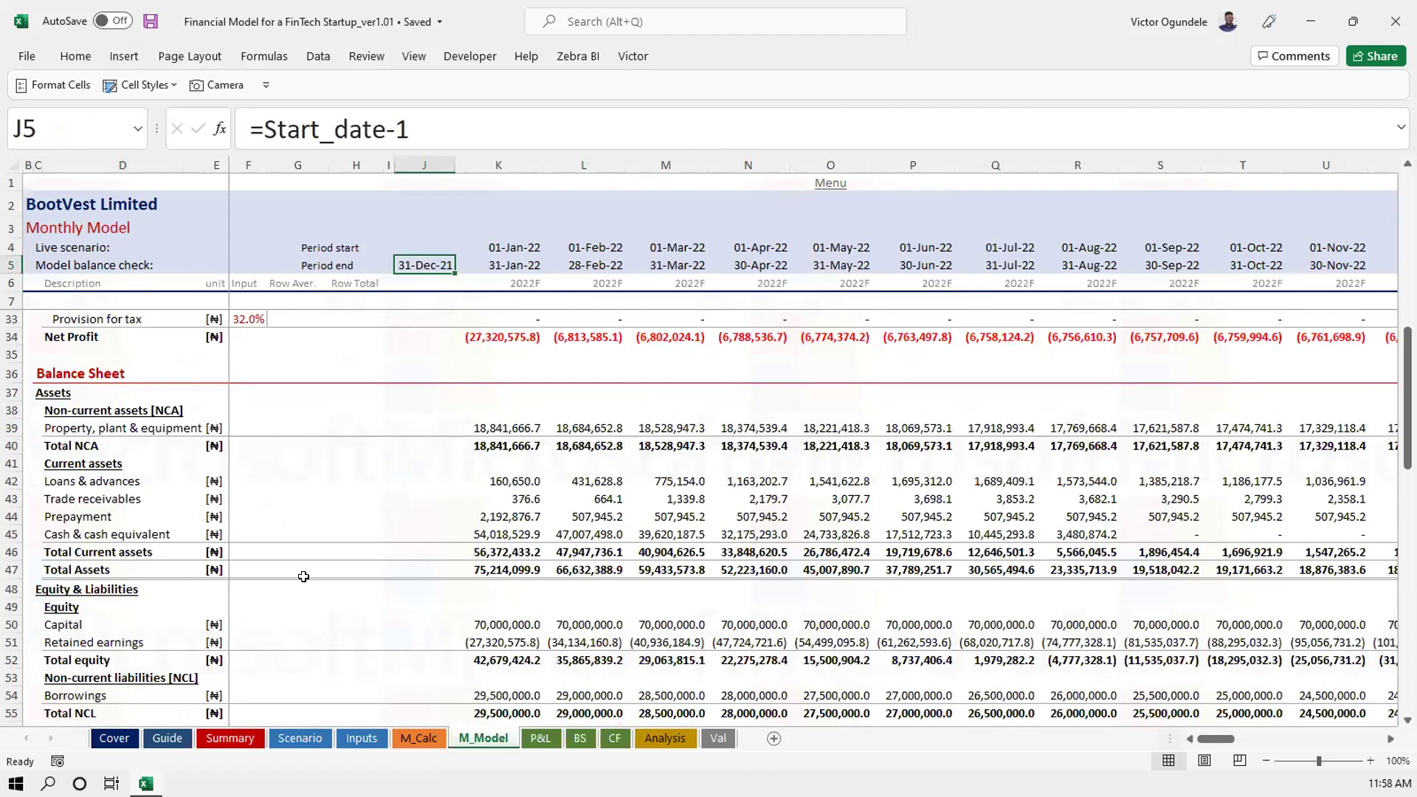
pyautogui.scroll(-11, 304, 577)
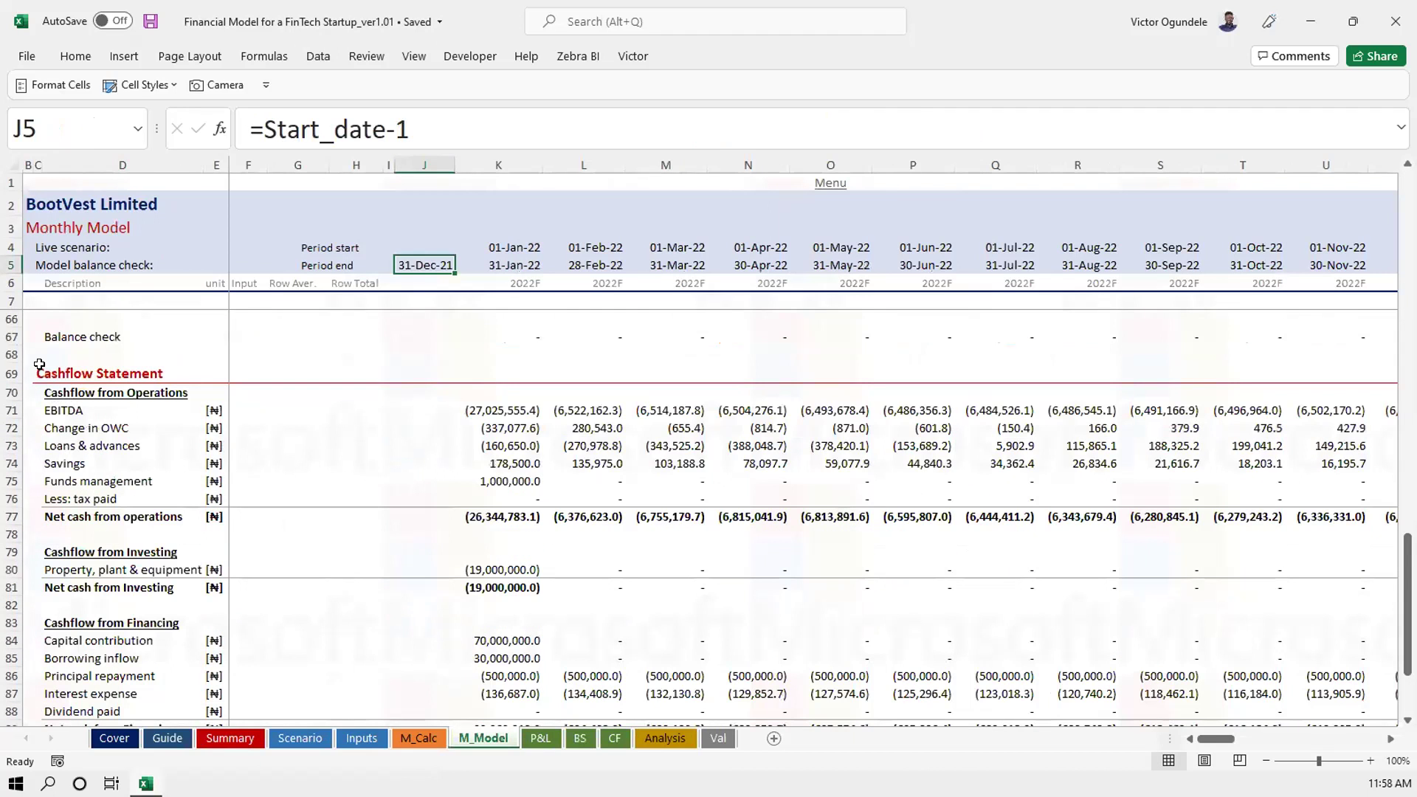
pyautogui.moveTo(33, 367); pyautogui.dragTo(623, 549)
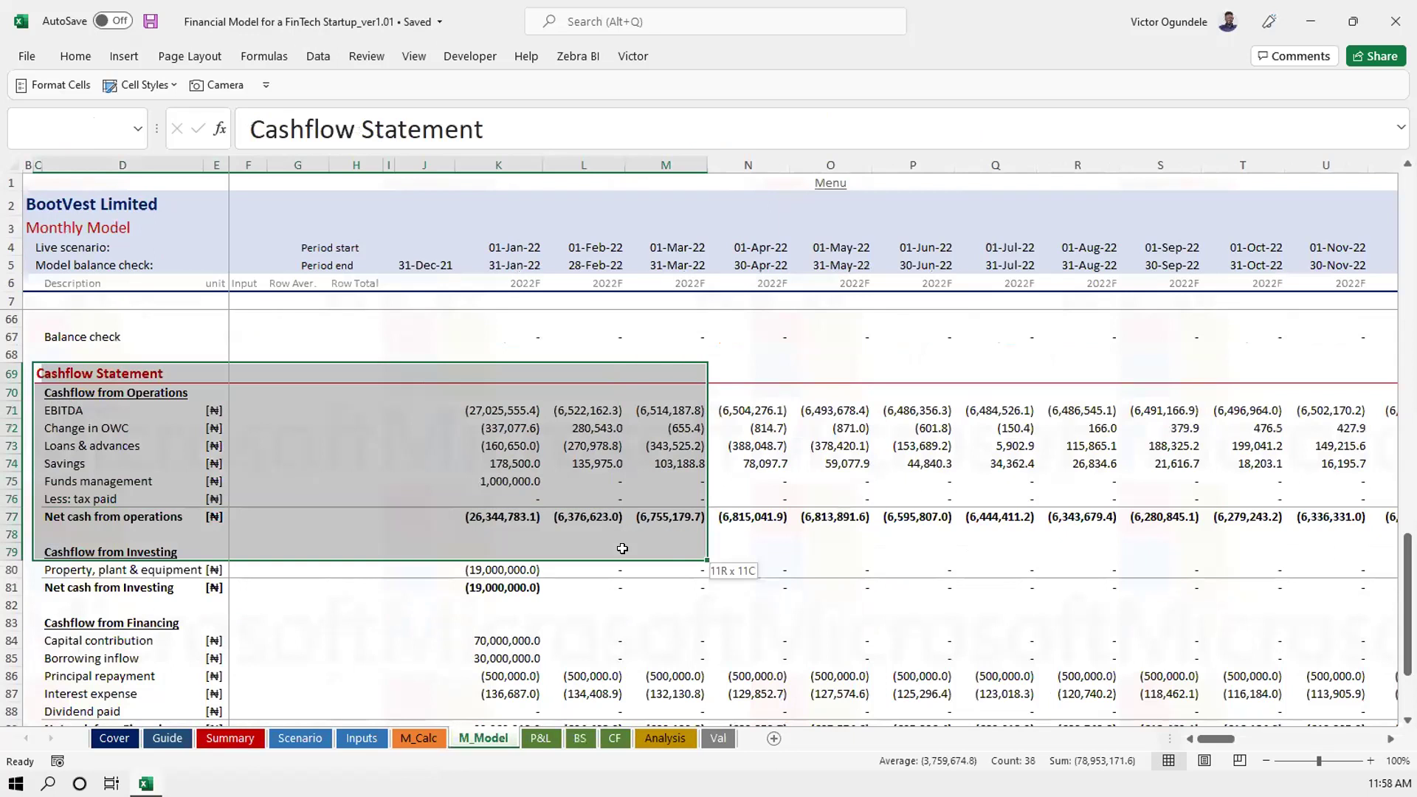
pyautogui.moveTo(743, 575); pyautogui.dragTo(784, 602)
pyautogui.moveTo(822, 693); pyautogui.dragTo(835, 638)
pyautogui.hotkey('ctrl', 'c')
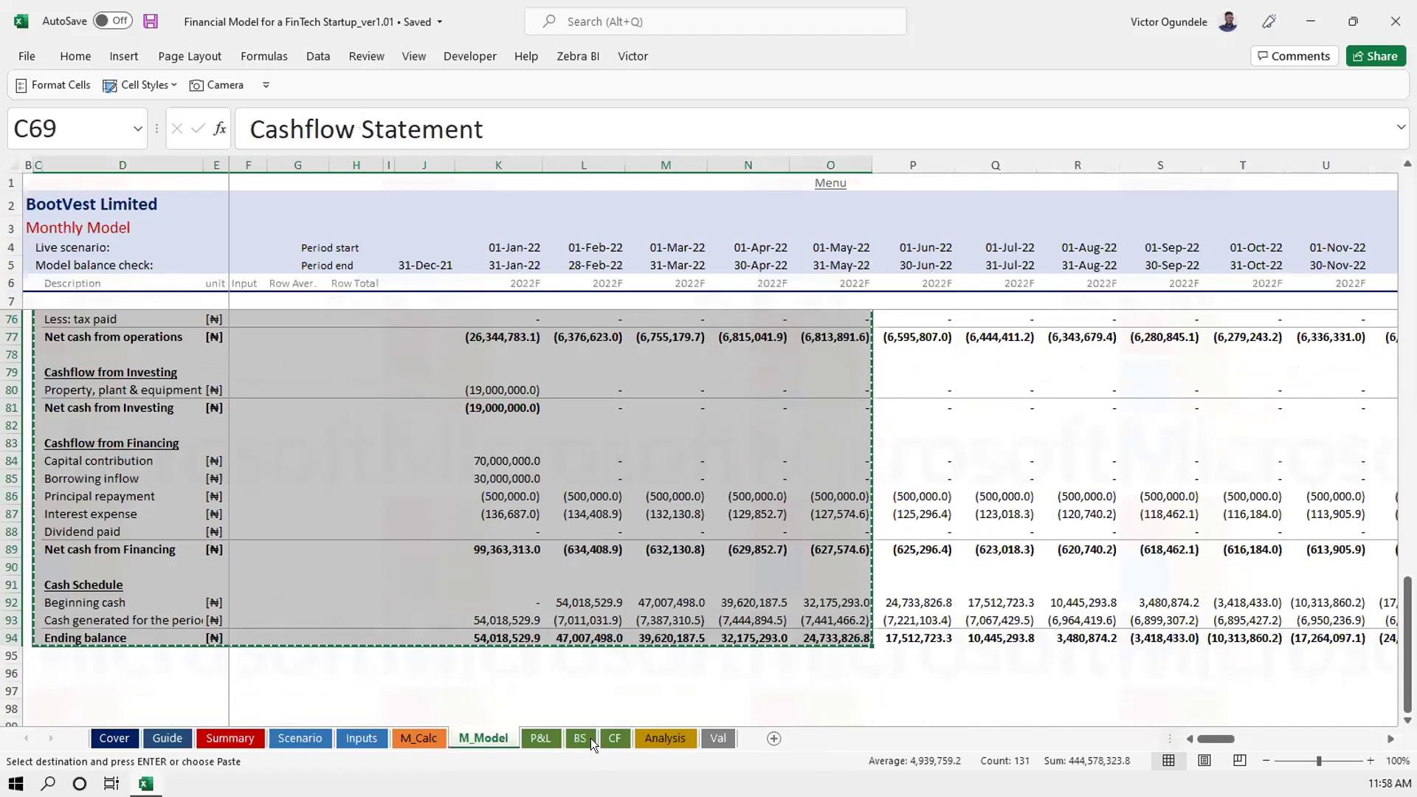
# Paste the copied Cashflow Statement block into the CF sheet starting at C8
pyautogui.click(613, 738)
pyautogui.click(44, 317)
pyautogui.hotkey('ctrl', 'v')
# Clear the pasted Cashflow from Operations formulas in K10:O15 of the CF sheet
pyautogui.press('Right')
pyautogui.press('Right')
pyautogui.press('Right')
pyautogui.press('Right')
pyautogui.press('Right')
pyautogui.press('Right')
pyautogui.press('Right')
pyautogui.press('Down')
pyautogui.press('Down')
pyautogui.press('Right')
pyautogui.hotkey('shift', 'Down')
pyautogui.hotkey('shift', 'Down')
pyautogui.hotkey('shift', 'Down')
pyautogui.hotkey('shift', 'Down')
pyautogui.hotkey('shift', 'Down')
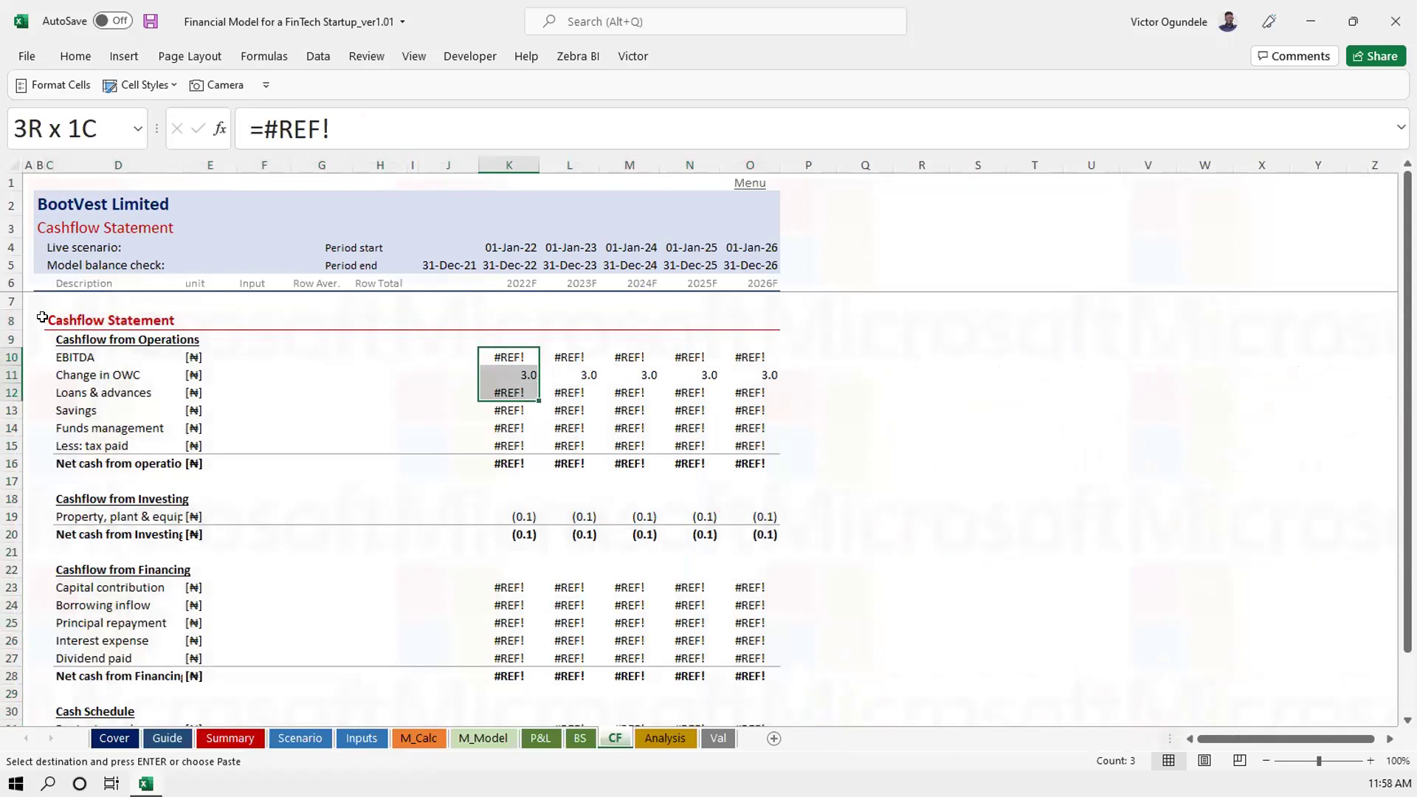
pyautogui.hotkey('shift', 'Right')
pyautogui.hotkey('shift', 'Right')
pyautogui.hotkey('shift', 'Right')
pyautogui.hotkey('shift', 'Right')
pyautogui.press('Delete')
pyautogui.press('Down')
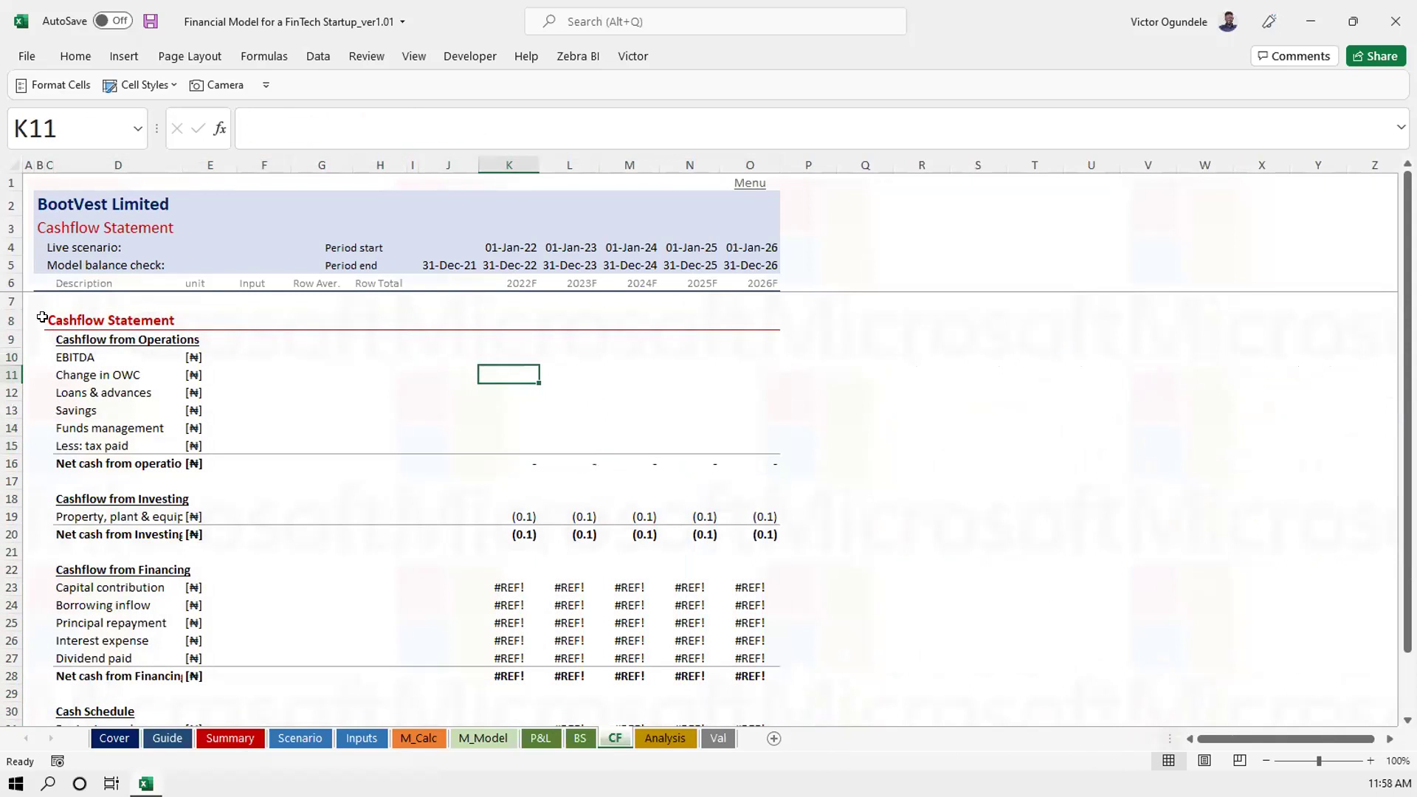
# Clear the pasted Property, plant & equipment formulas in K19:O19
pyautogui.press('Down')
pyautogui.press('Down')
pyautogui.press('Down')
pyautogui.press('Down')
pyautogui.press('Down')
pyautogui.press('Down')
pyautogui.press('Down')
pyautogui.press('Down')
pyautogui.hotkey('shift', 'Right')
pyautogui.hotkey('shift', 'Right')
pyautogui.hotkey('shift', 'Right')
pyautogui.hotkey('shift', 'Right')
pyautogui.press('Delete')
# Clear the pasted Cashflow from Financing formulas in K23:O27
pyautogui.press('Down')
pyautogui.press('Down')
pyautogui.press('Down')
pyautogui.press('Down')
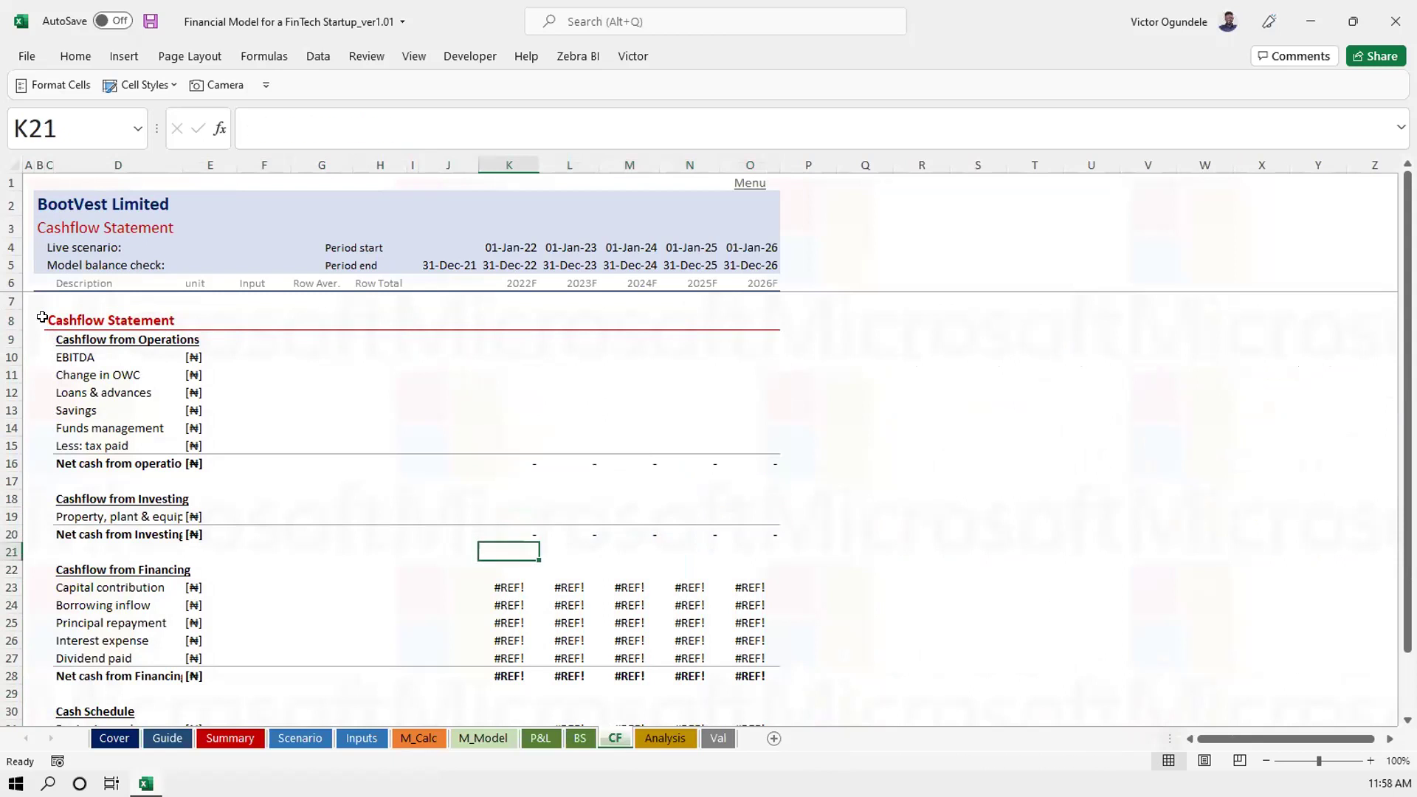
pyautogui.hotkey('shift', 'Down')
pyautogui.hotkey('shift', 'Down')
pyautogui.hotkey('shift', 'Down')
pyautogui.hotkey('shift', 'Down')
pyautogui.hotkey('shift', 'Right')
pyautogui.hotkey('shift', 'Right')
pyautogui.hotkey('shift', 'Right')
pyautogui.hotkey('shift', 'Right')
pyautogui.press('Delete')
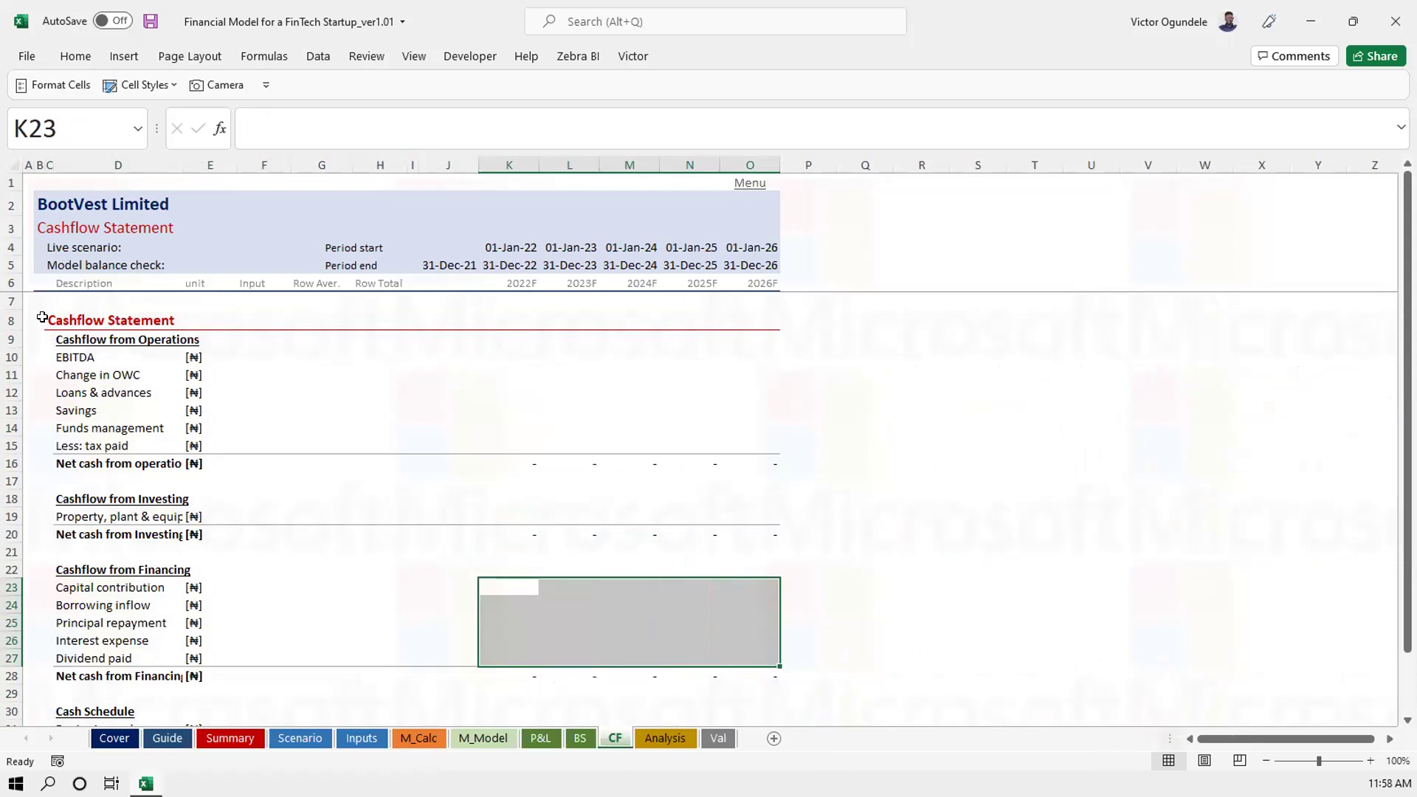
# Examine the Cash Schedule formulas in column K of the CF sheet
pyautogui.press('Down')
pyautogui.press('Down')
pyautogui.press('Down')
pyautogui.press('Down')
pyautogui.press('Down')
pyautogui.press('Down')
pyautogui.press('Down')
pyautogui.press('Down')
pyautogui.press('Down')
pyautogui.press('Down')
pyautogui.press('Down')
pyautogui.press('Down')
pyautogui.press('Down')
pyautogui.press('Down')
pyautogui.press('Up')
pyautogui.press('Up')
pyautogui.press('Up')
pyautogui.press('Up')
pyautogui.press('Up')
pyautogui.press('Up')
pyautogui.press('Up')
pyautogui.press('Up')
pyautogui.press('Up')
pyautogui.press('Up')
pyautogui.press('Up')
pyautogui.press('Up')
pyautogui.press('Up')
pyautogui.press('Up')
pyautogui.press('Up')
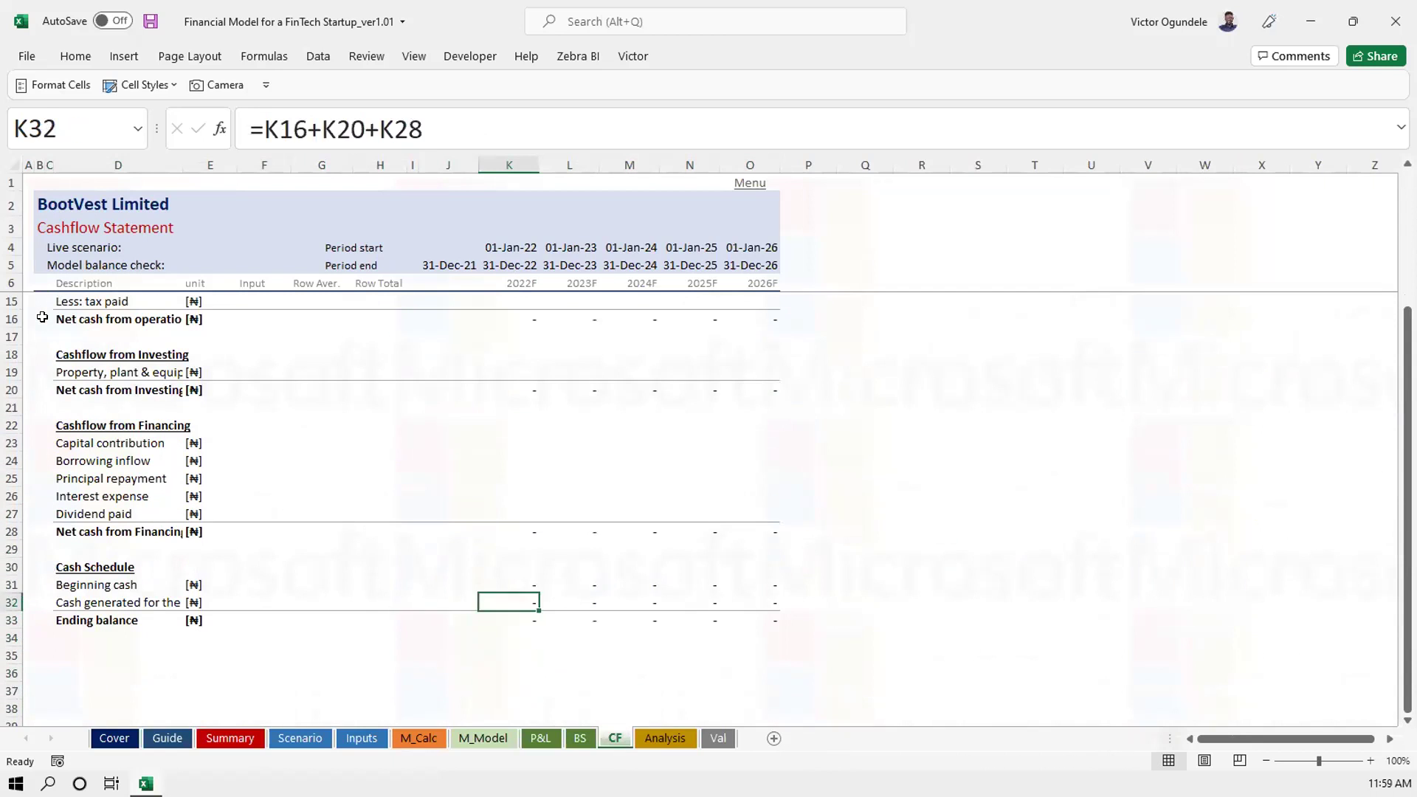
# Start a SUMIF in the 2022 EBITDA cell K10 with range M_Model!$K$6:$BR$6 and criteria CF!K$6
pyautogui.press('Up')
pyautogui.press('Up')
pyautogui.press('Up')
pyautogui.press('Up')
pyautogui.press('Up')
pyautogui.press('Up')
pyautogui.press('Up')
pyautogui.press('Up')
pyautogui.press('Up')
pyautogui.press('Up')
pyautogui.press('Up')
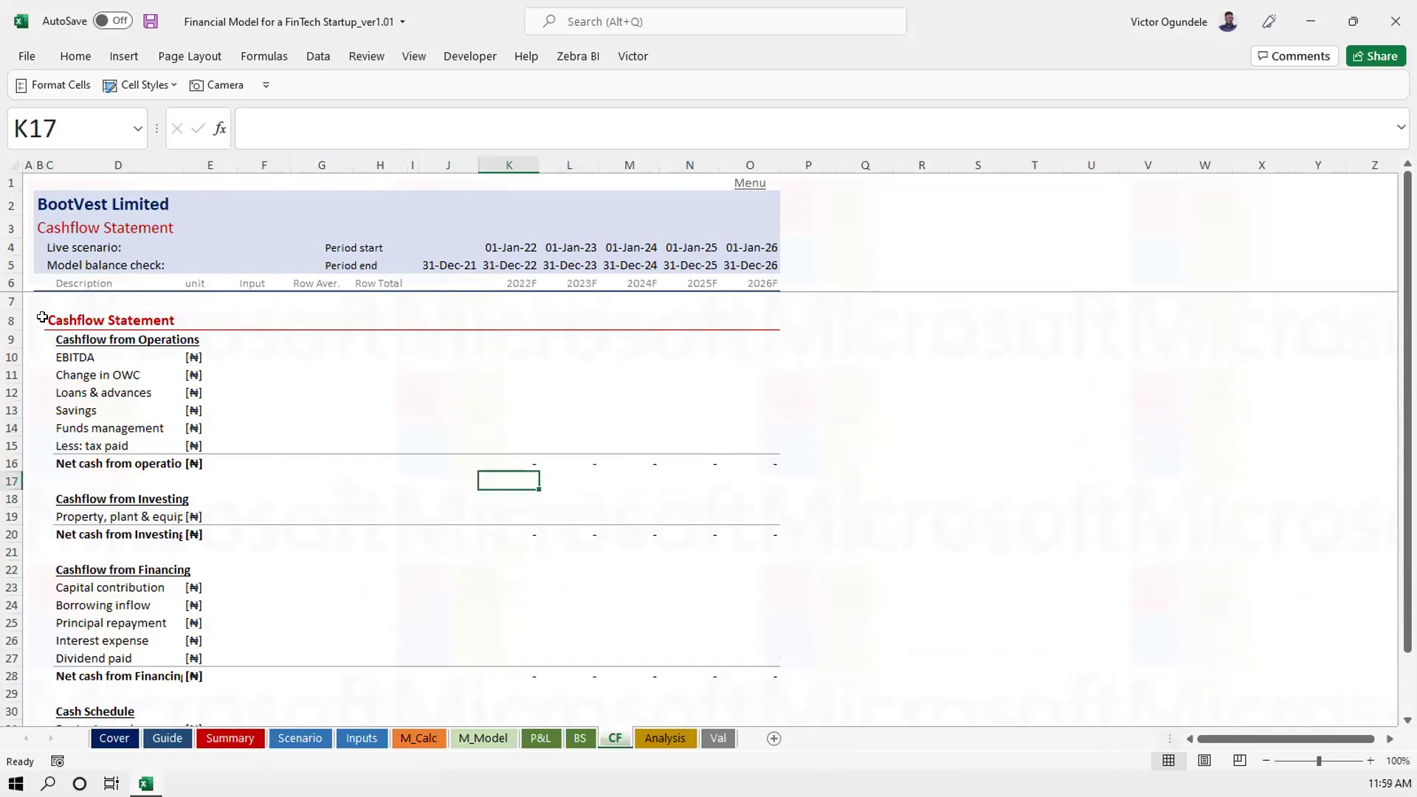
pyautogui.press('Up')
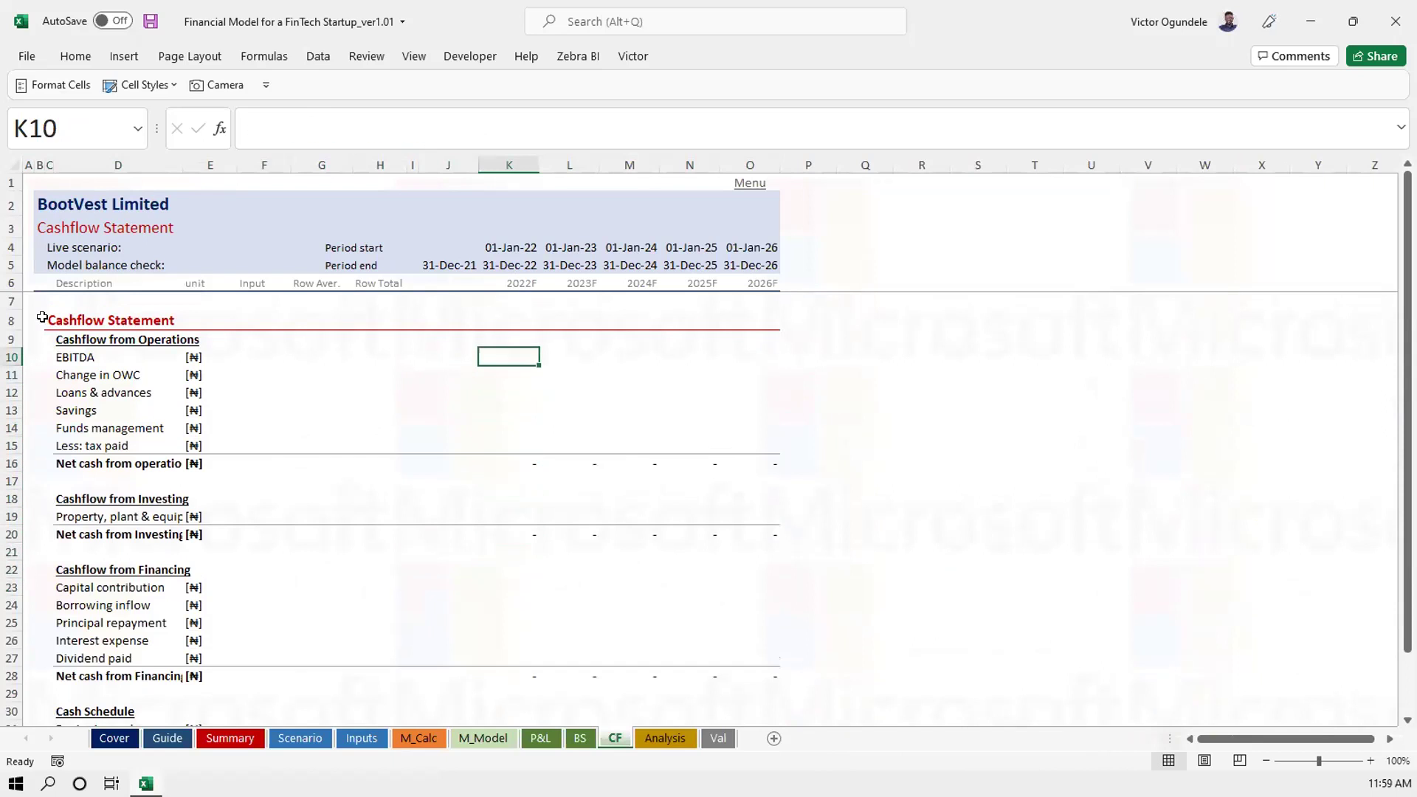
pyautogui.write('=sumi')
pyautogui.press('Tab')
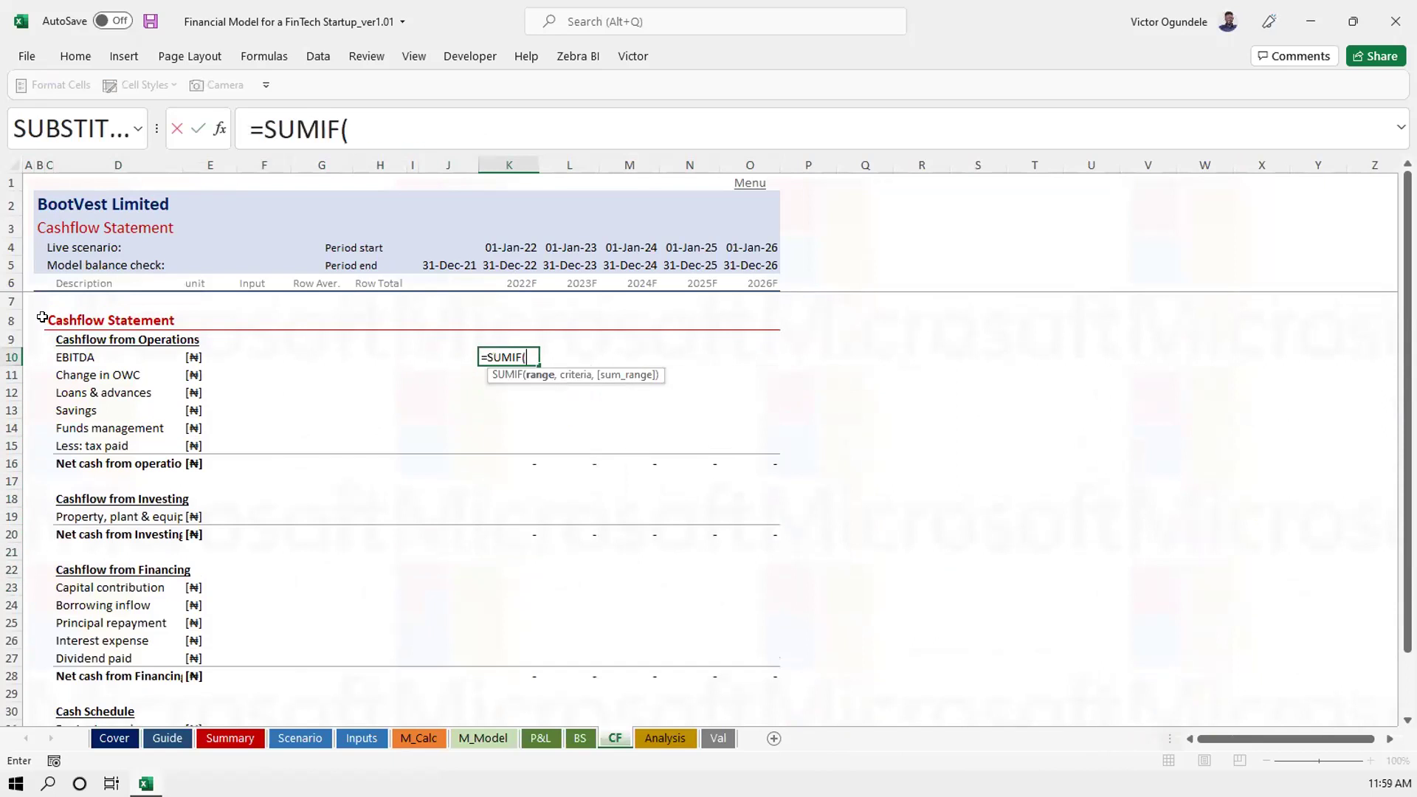
pyautogui.hotkey('ctrl', 'pageup')
pyautogui.hotkey('ctrl', 'pageup')
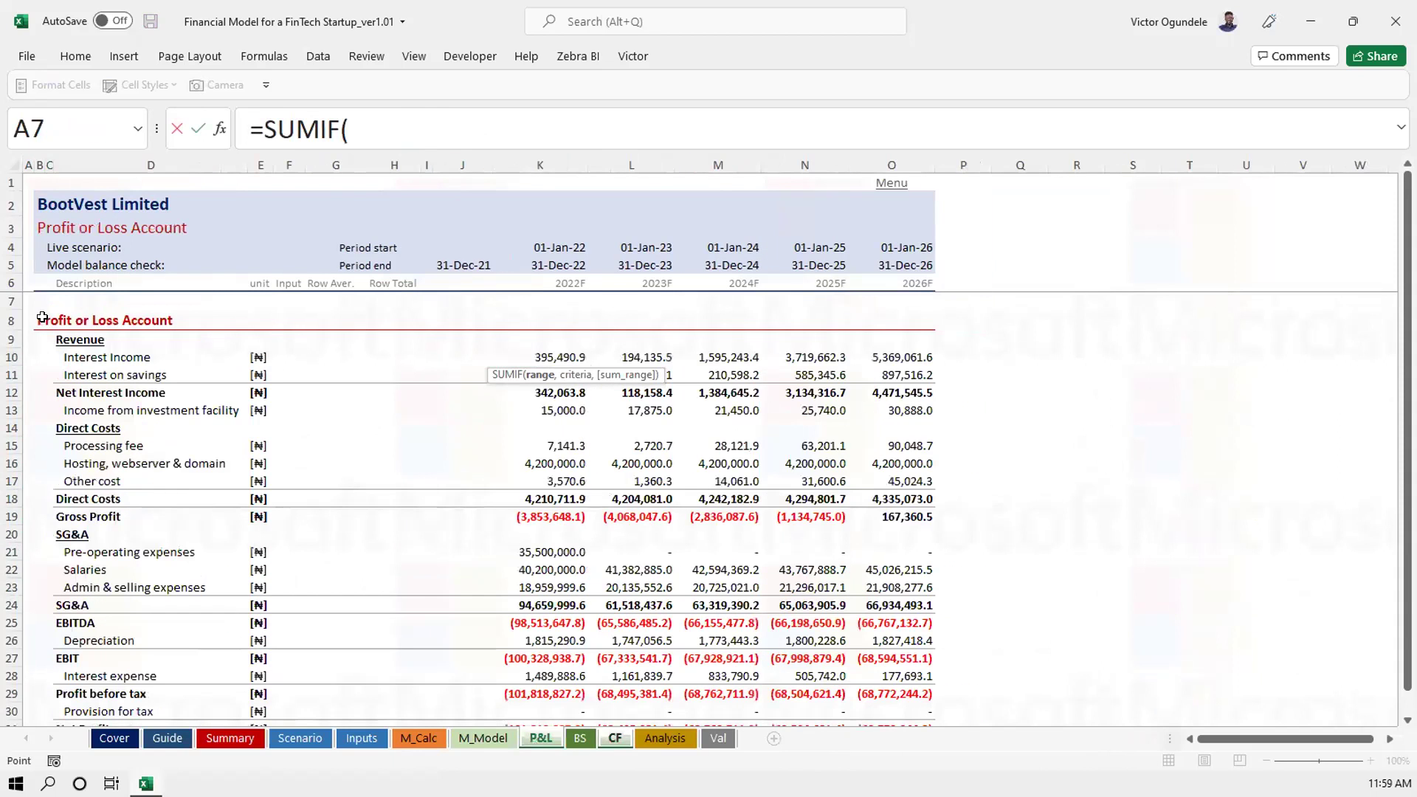
pyautogui.hotkey('ctrl', 'pageup')
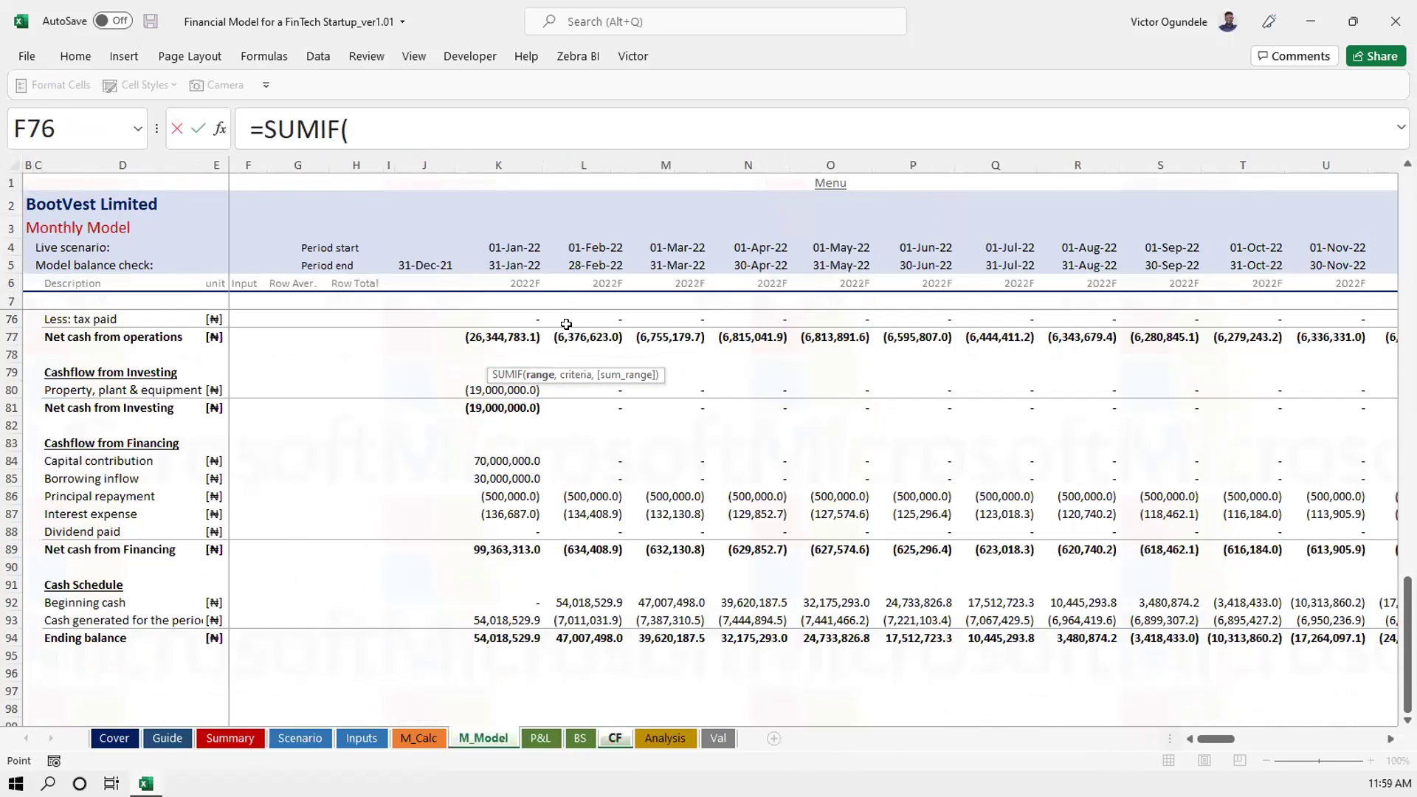
pyautogui.click(510, 280)
pyautogui.hotkey('ctrl', 'shift', 'Right')
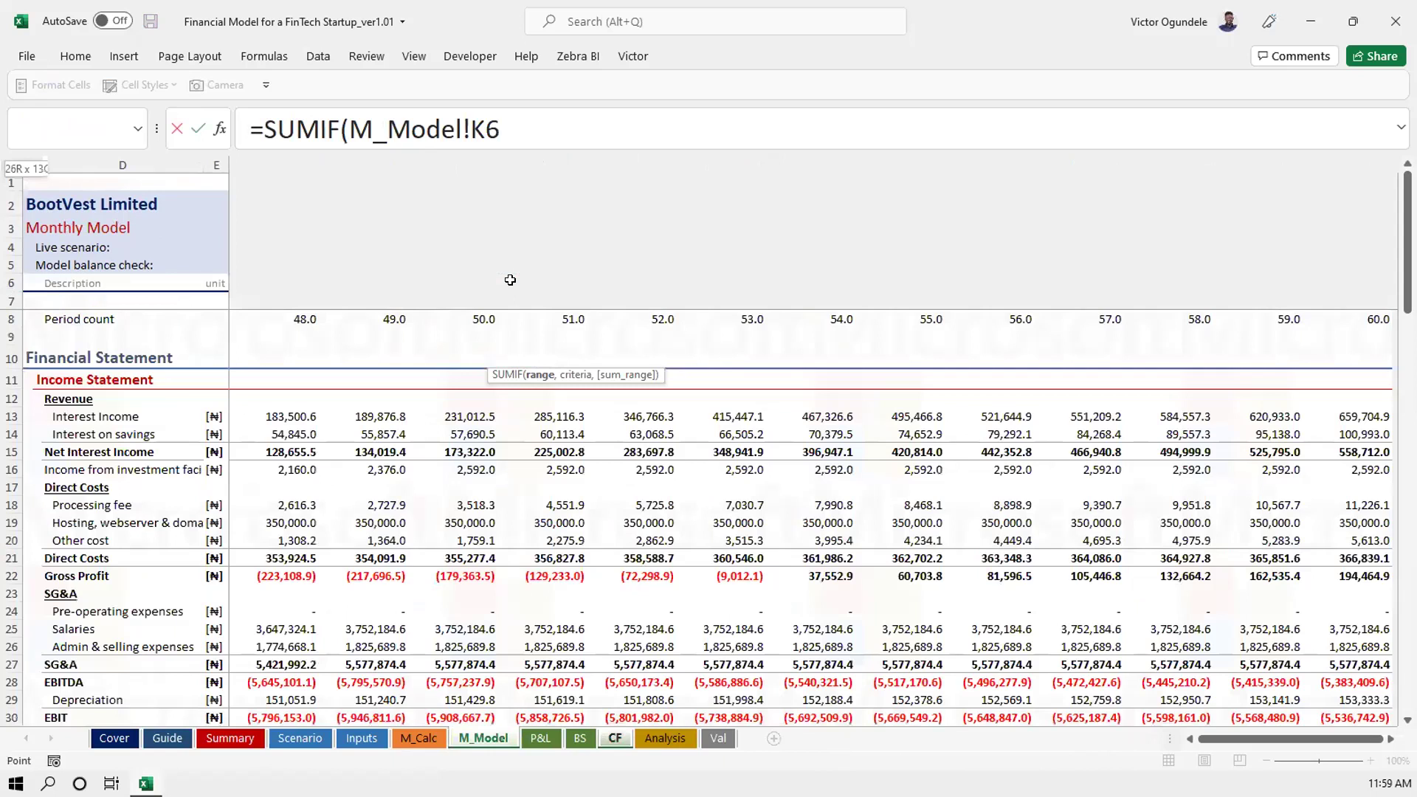
pyautogui.press('F4')
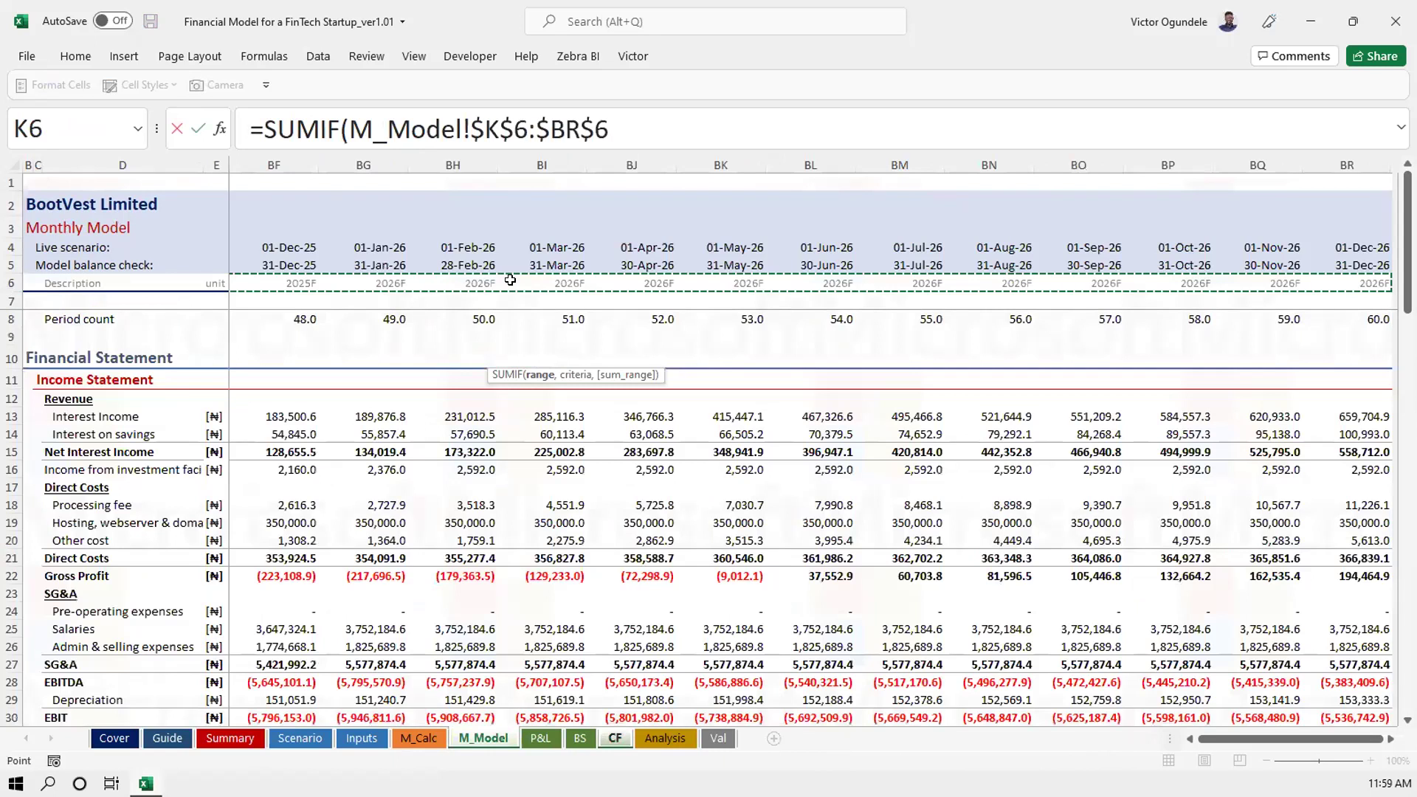
pyautogui.write(',')
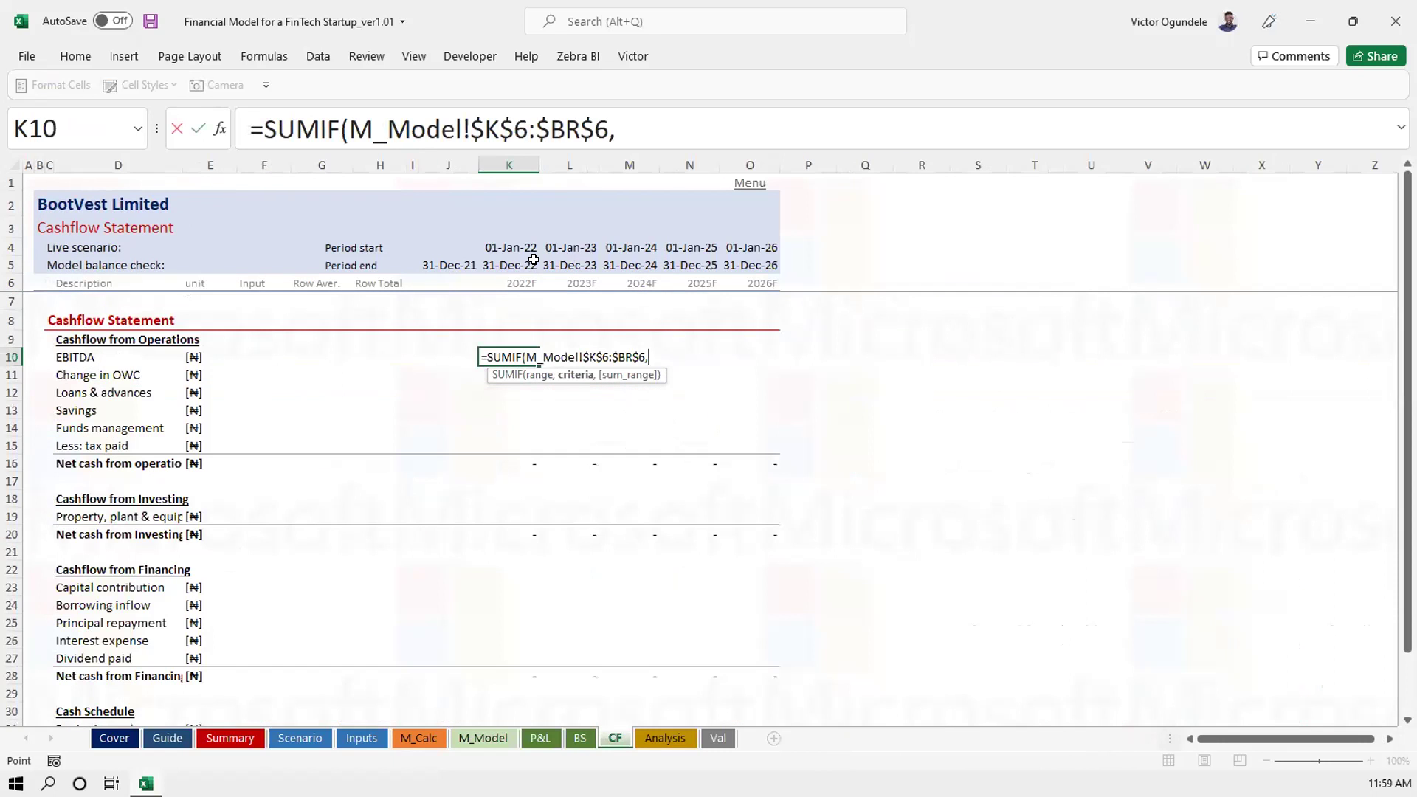
pyautogui.click(516, 281)
pyautogui.press('F4')
pyautogui.press('F4')
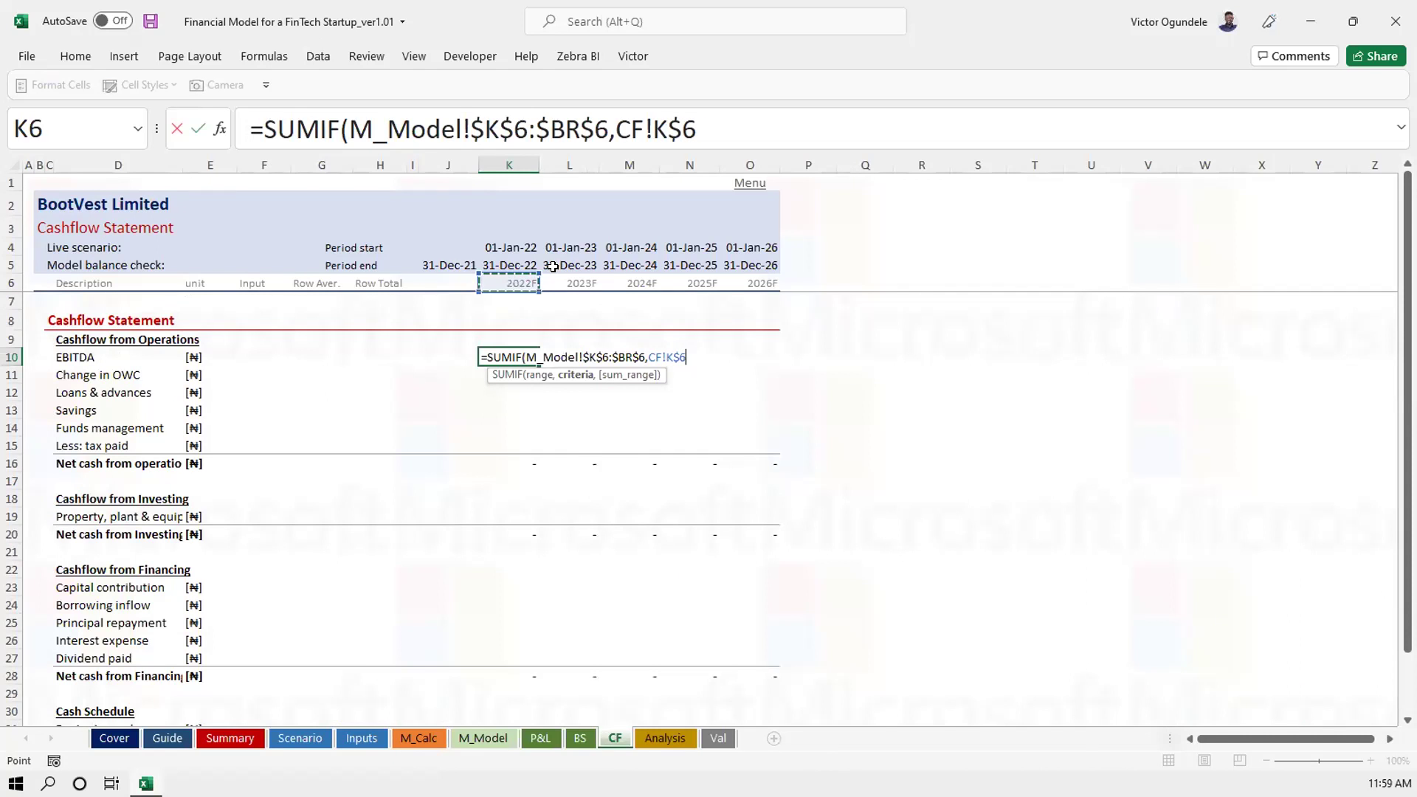
pyautogui.write(',')
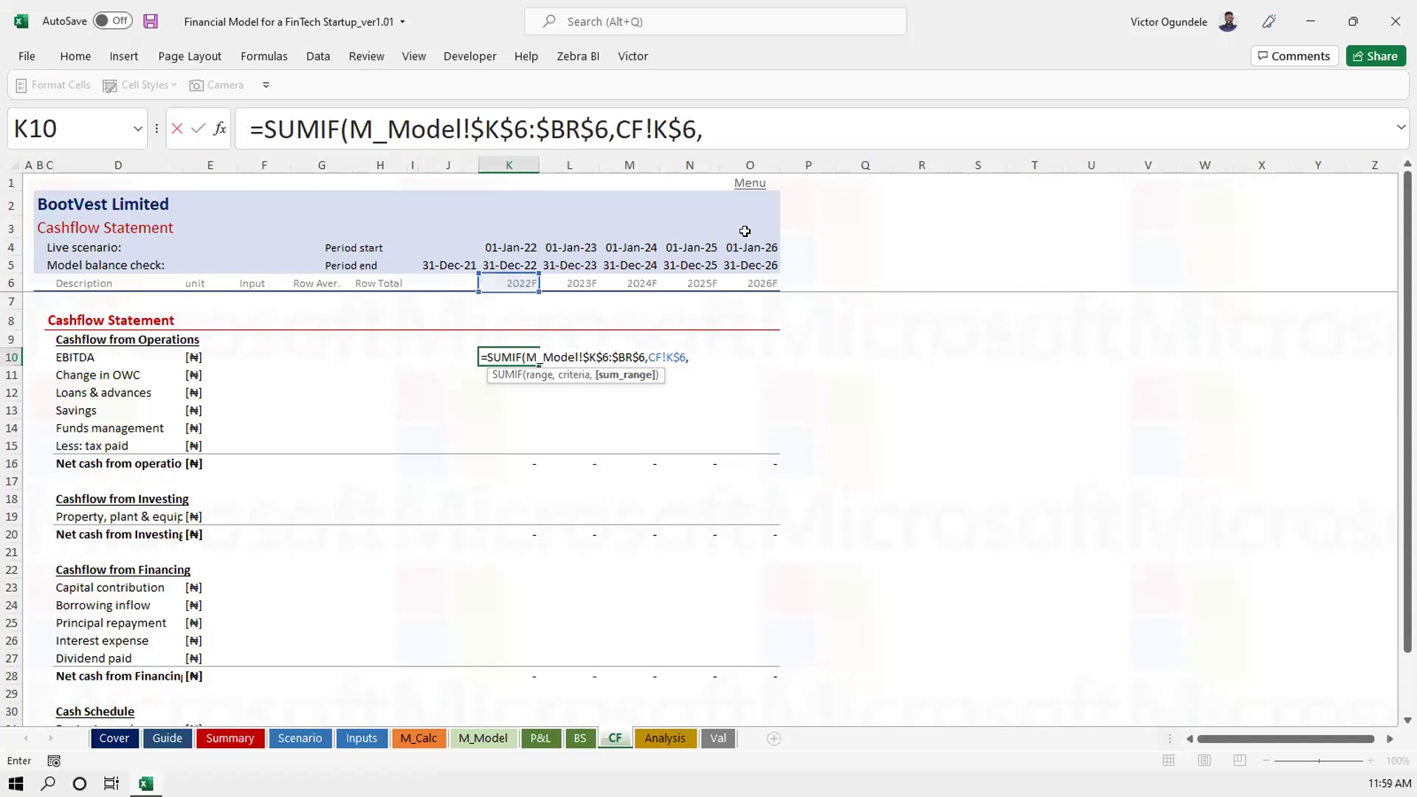
# Complete the K10 SUMIF with the monthly EBITDA sum range M_Model!$K71:$BR71
pyautogui.hotkey('ctrl', 'pageup')
pyautogui.hotkey('ctrl', 'pageup')
pyautogui.hotkey('ctrl', 'pageup')
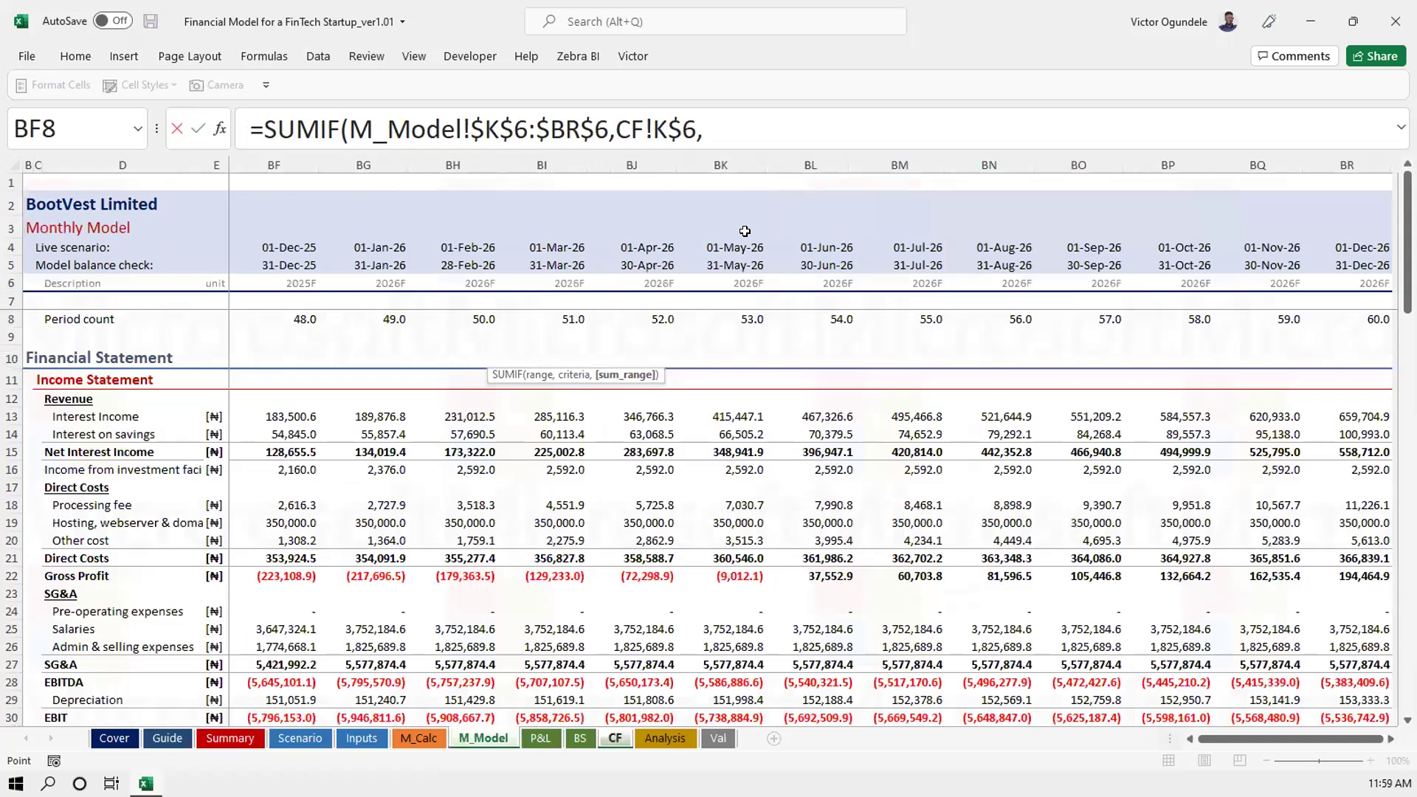
pyautogui.hscroll(-15, 450, 403)
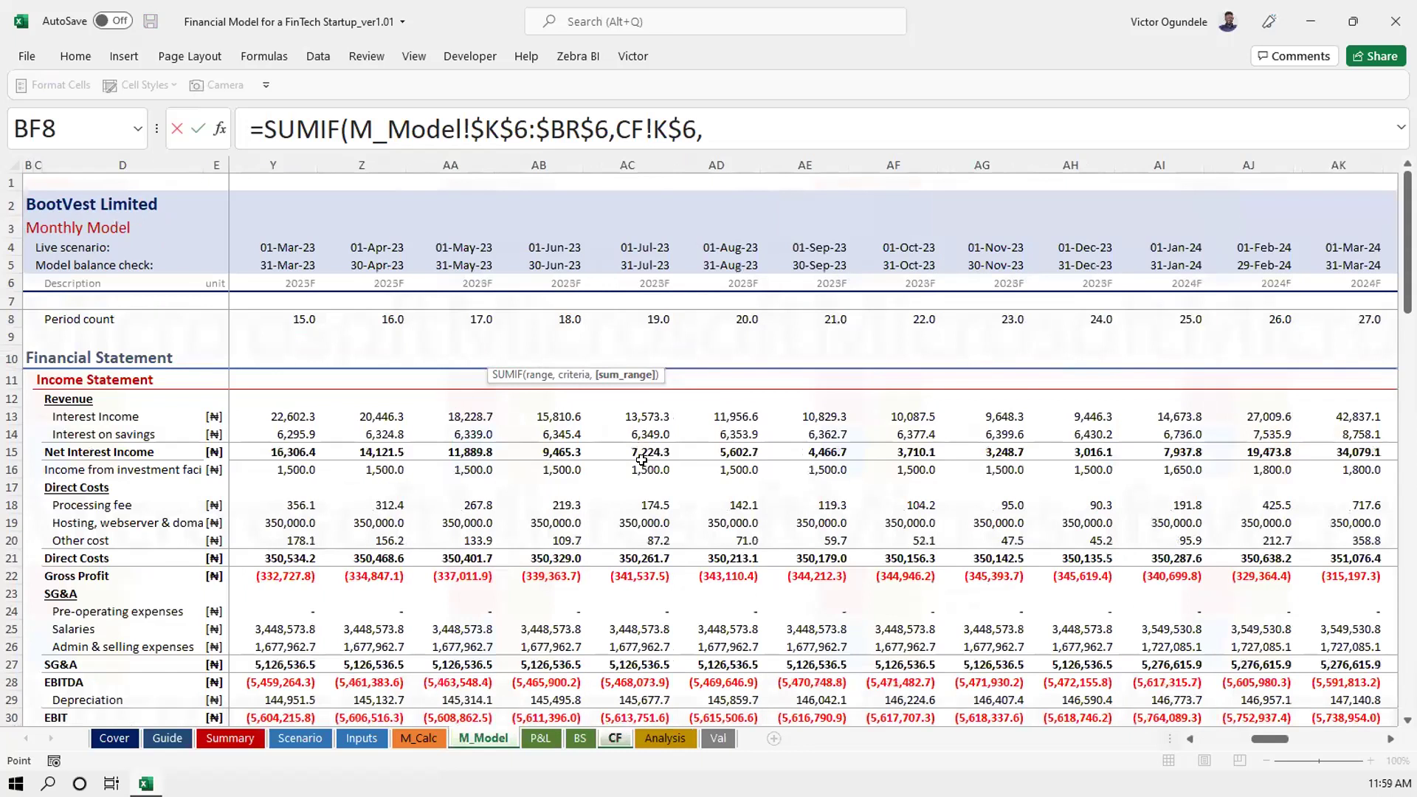
pyautogui.scroll(-6, 641, 461)
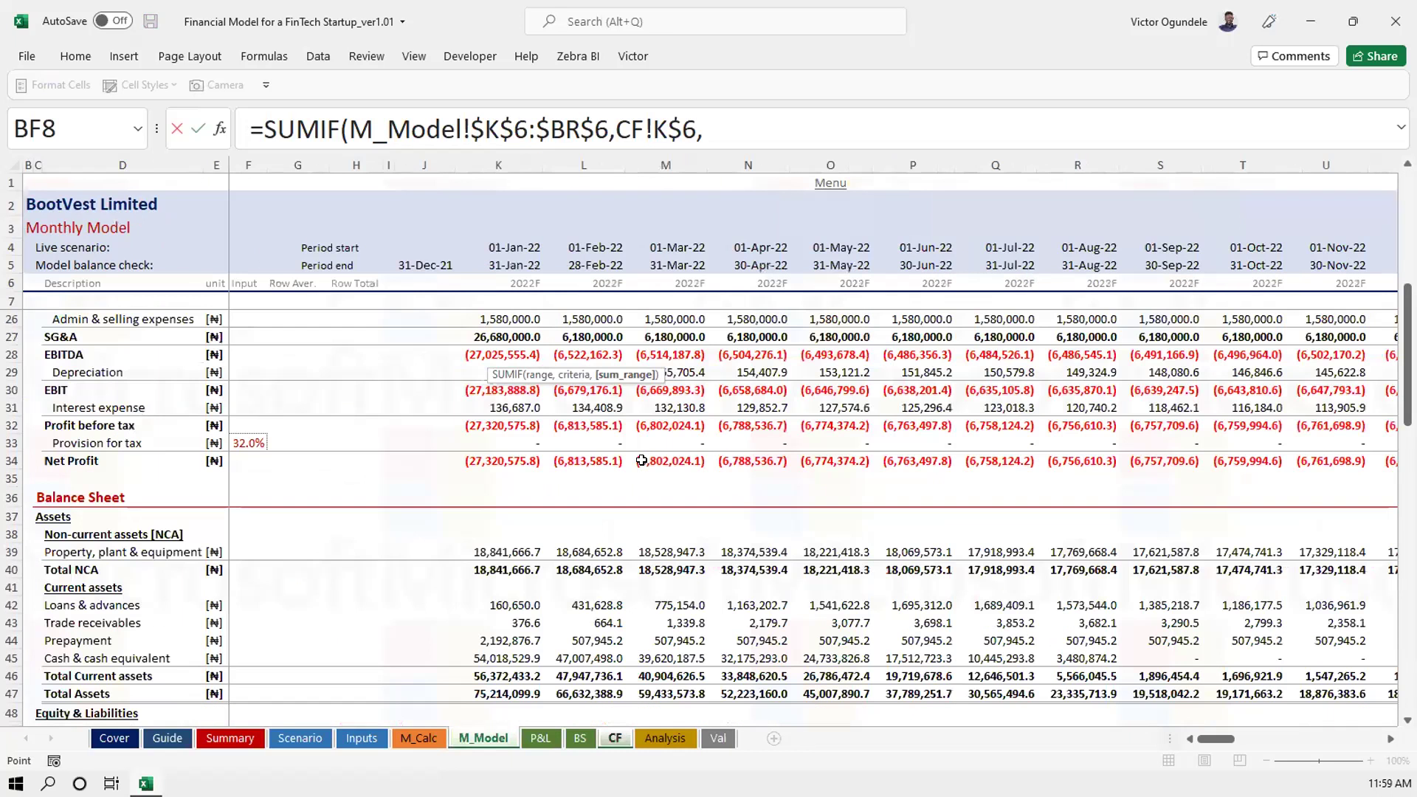
pyautogui.scroll(-12, 492, 461)
pyautogui.click(486, 473)
pyautogui.hotkey('ctrl', 'shift', 'Right')
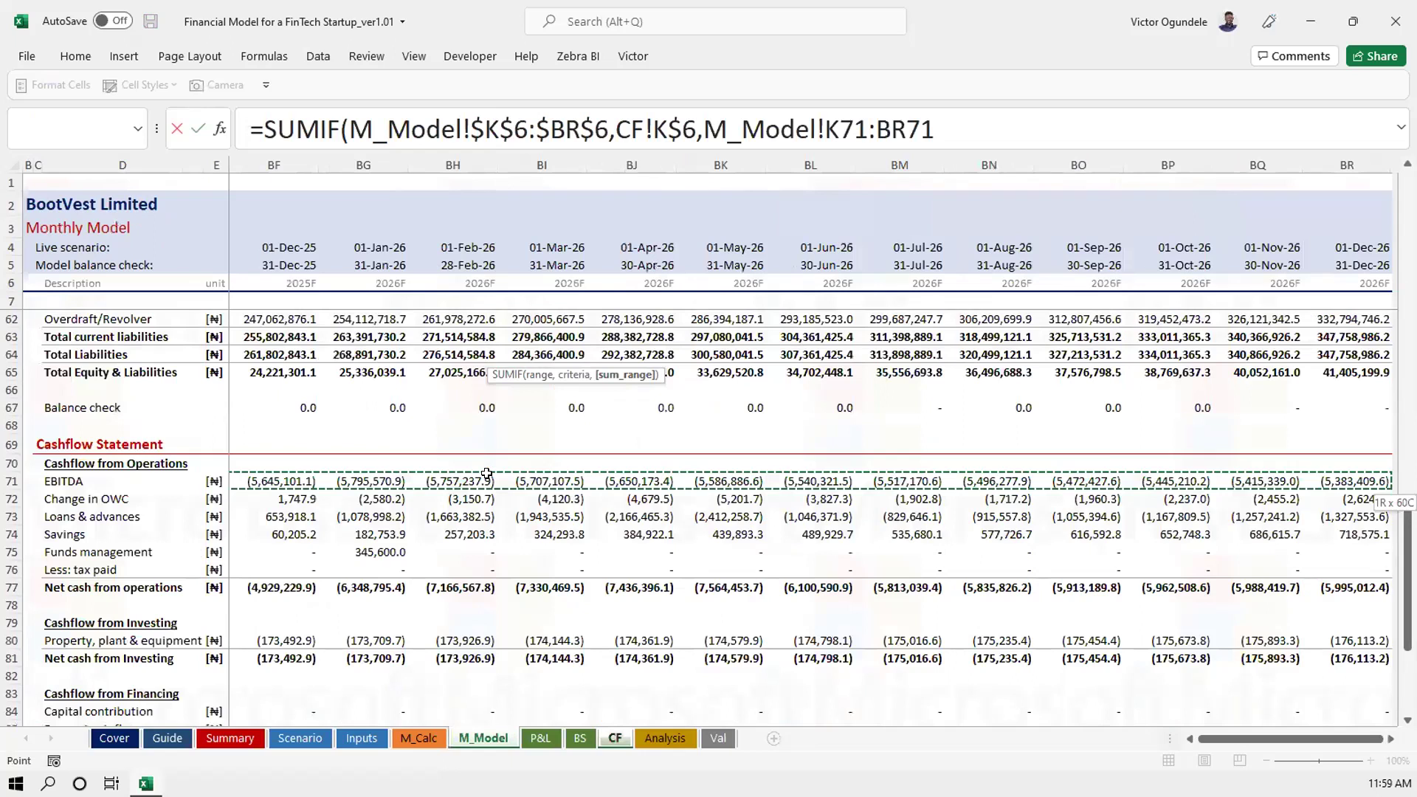
pyautogui.press('F4')
pyautogui.press('F4')
pyautogui.press('F4')
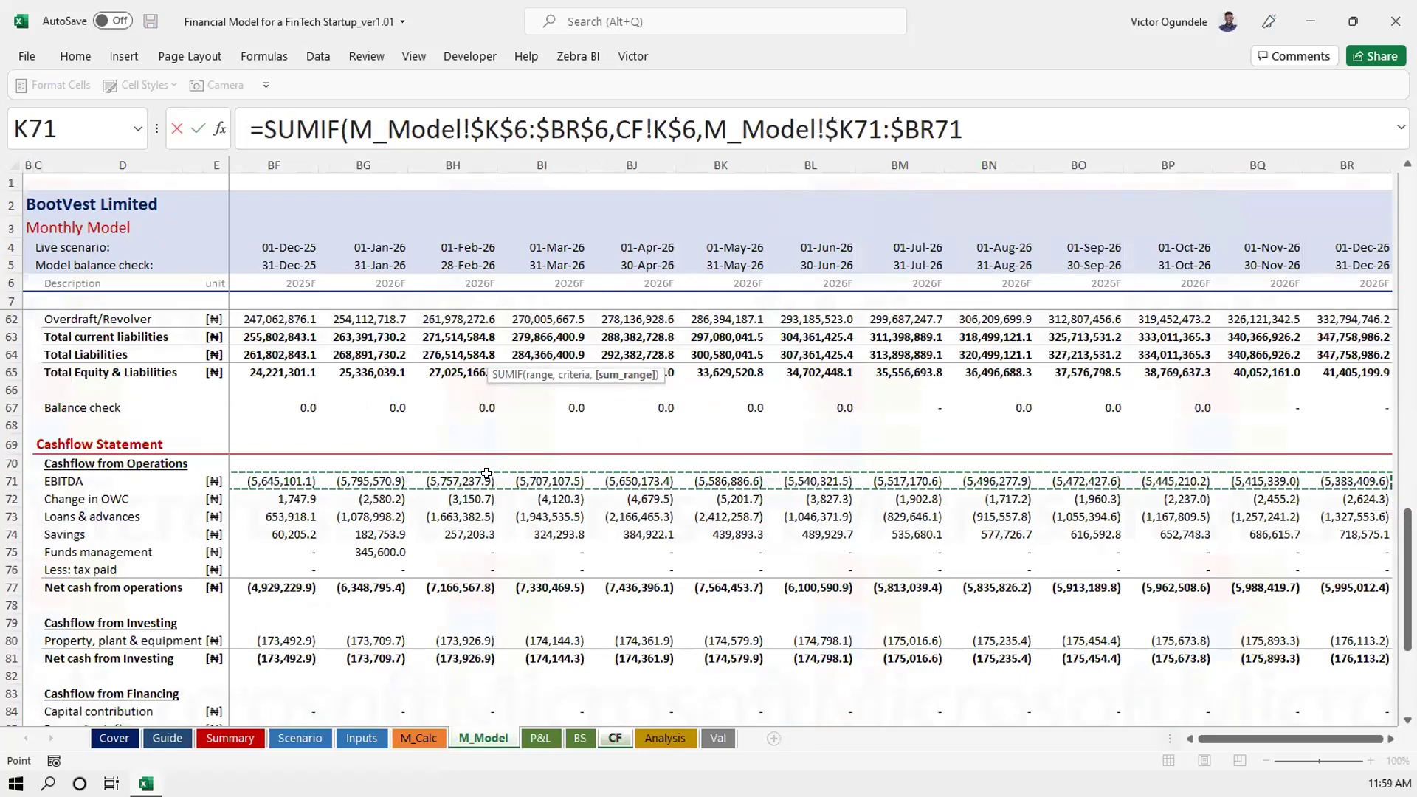
pyautogui.press('Return')
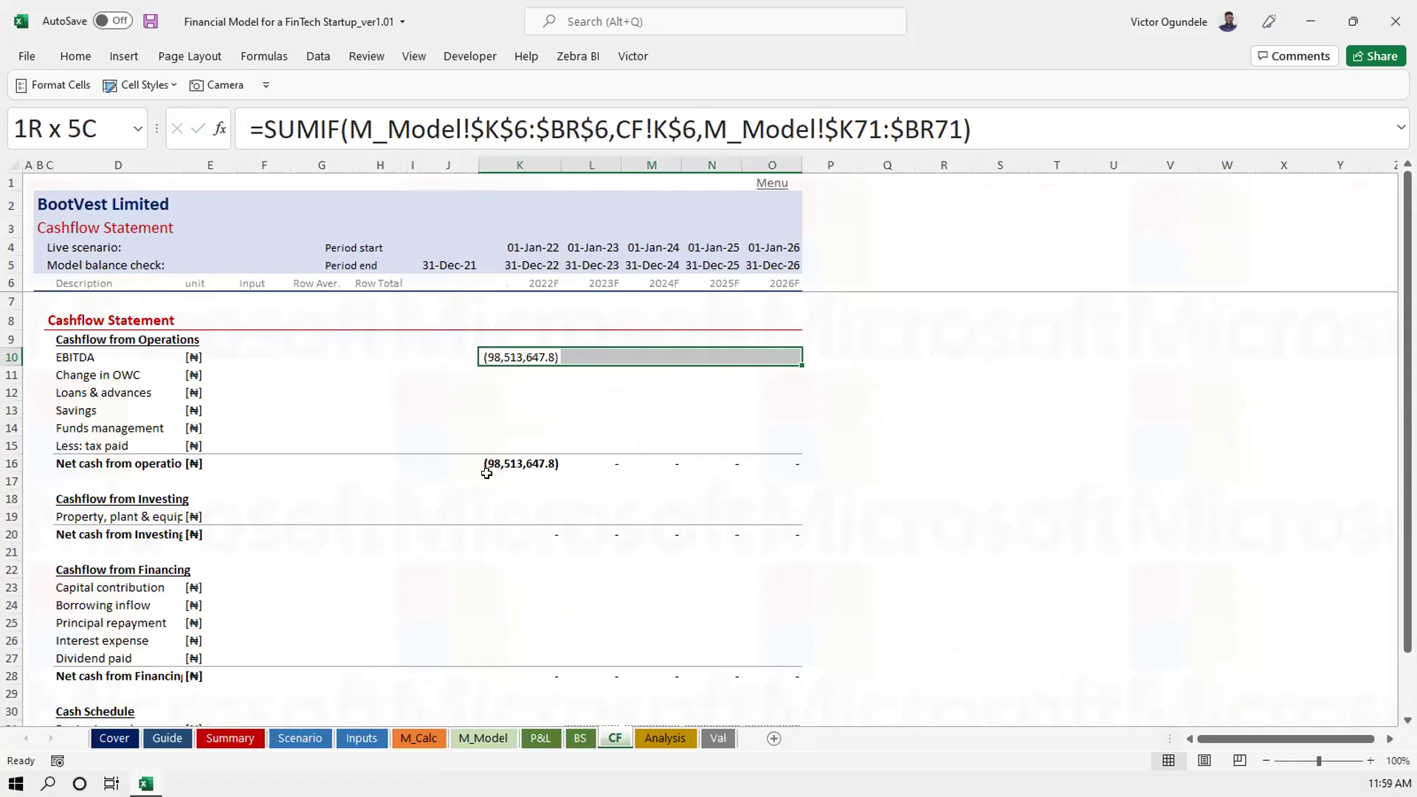
# Fill the EBITDA SUMIF across K10:O10 and autofit the year columns
pyautogui.hotkey('ctrl', 'r')
pyautogui.hotkey('alt', 'h')
pyautogui.press('o')
pyautogui.press('i')
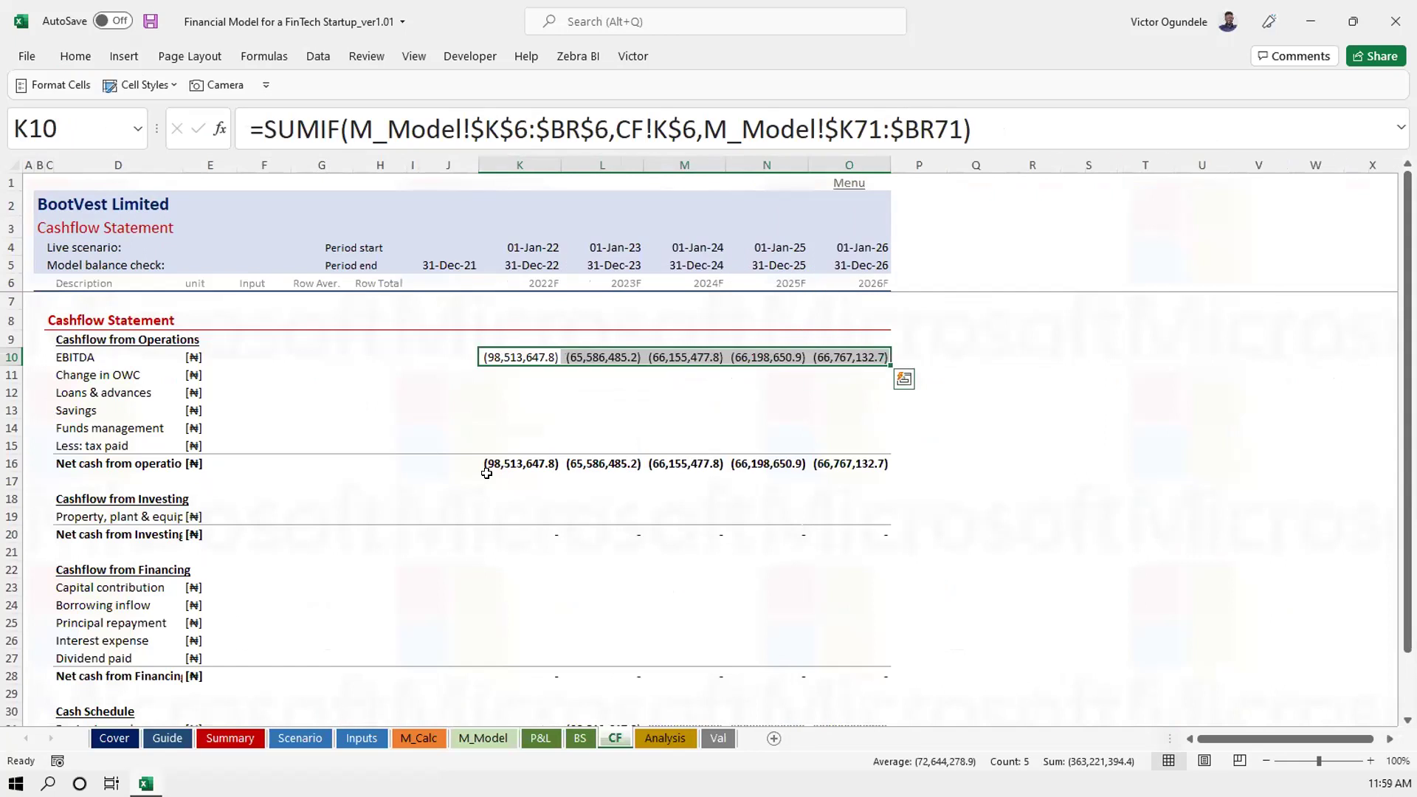
# Fill the SUMIF formulas down through the Less: tax paid row, covering K10:O15
pyautogui.hotkey('shift', 'Down')
pyautogui.hotkey('shift', 'Down')
pyautogui.hotkey('shift', 'Down')
pyautogui.hotkey('shift', 'Down')
pyautogui.hotkey('shift', 'Down')
pyautogui.hotkey('ctrl', 'd')
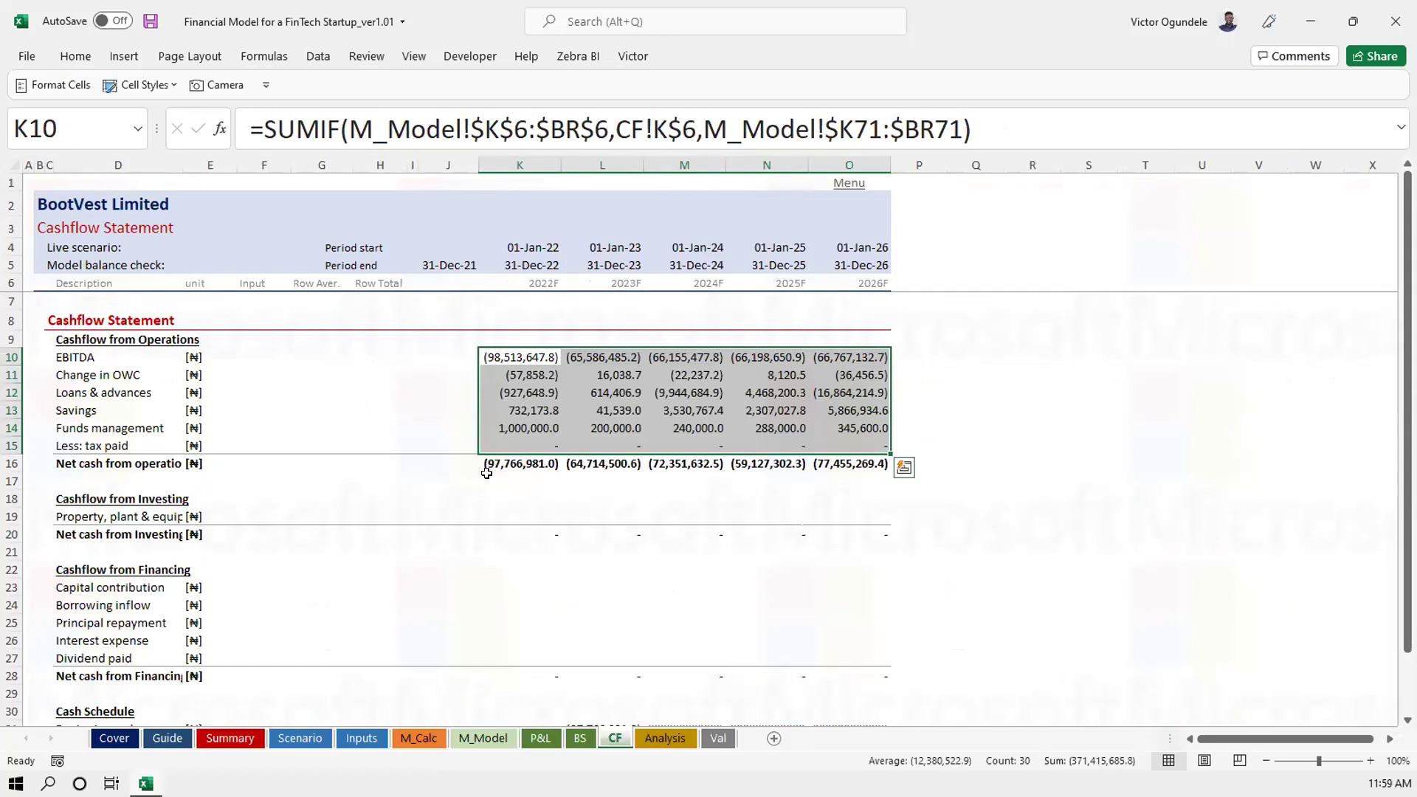
# Copy the Funds management formulas K14:O14 into the Property, plant & equipment row K19:O19
pyautogui.press('Down')
pyautogui.press('Down')
pyautogui.press('Down')
pyautogui.press('Down')
pyautogui.hotkey('shift', 'Right')
pyautogui.hotkey('shift', 'Right')
pyautogui.hotkey('shift', 'Right')
pyautogui.hotkey('shift', 'Right')
pyautogui.hotkey('ctrl', 'c')
pyautogui.press('Down')
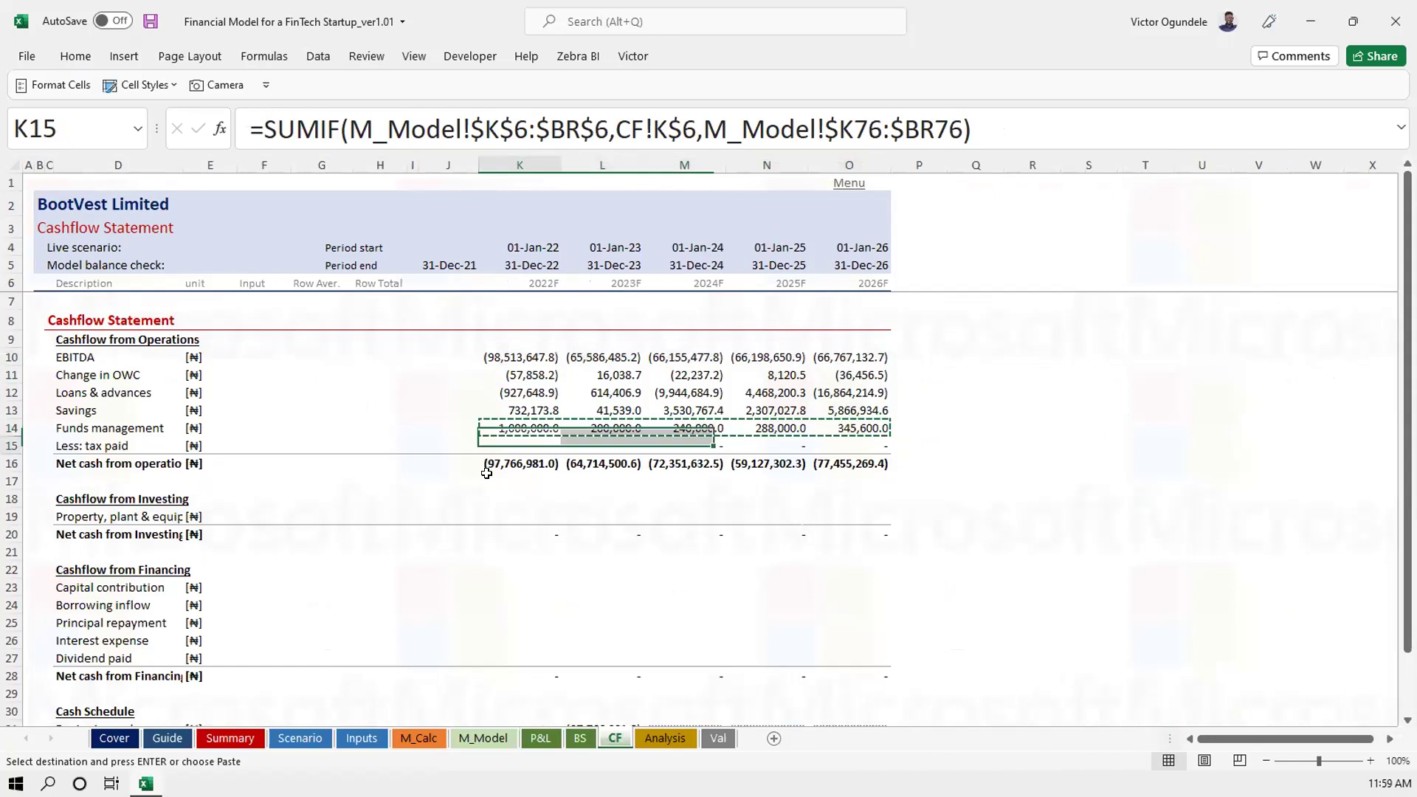
pyautogui.press('Down')
pyautogui.press('Down')
pyautogui.press('Down')
pyautogui.press('Down')
pyautogui.hotkey('ctrl', 'v')
# Paste the copied SUMIF formulas into the Cashflow from Financing rows, Capital contribution through Dividend paid, covering K23:O27
pyautogui.press('Down')
pyautogui.press('Down')
pyautogui.press('Down')
pyautogui.press('Down')
pyautogui.hotkey('shift', 'Down')
pyautogui.hotkey('shift', 'Down')
pyautogui.hotkey('shift', 'Down')
pyautogui.hotkey('shift', 'Down')
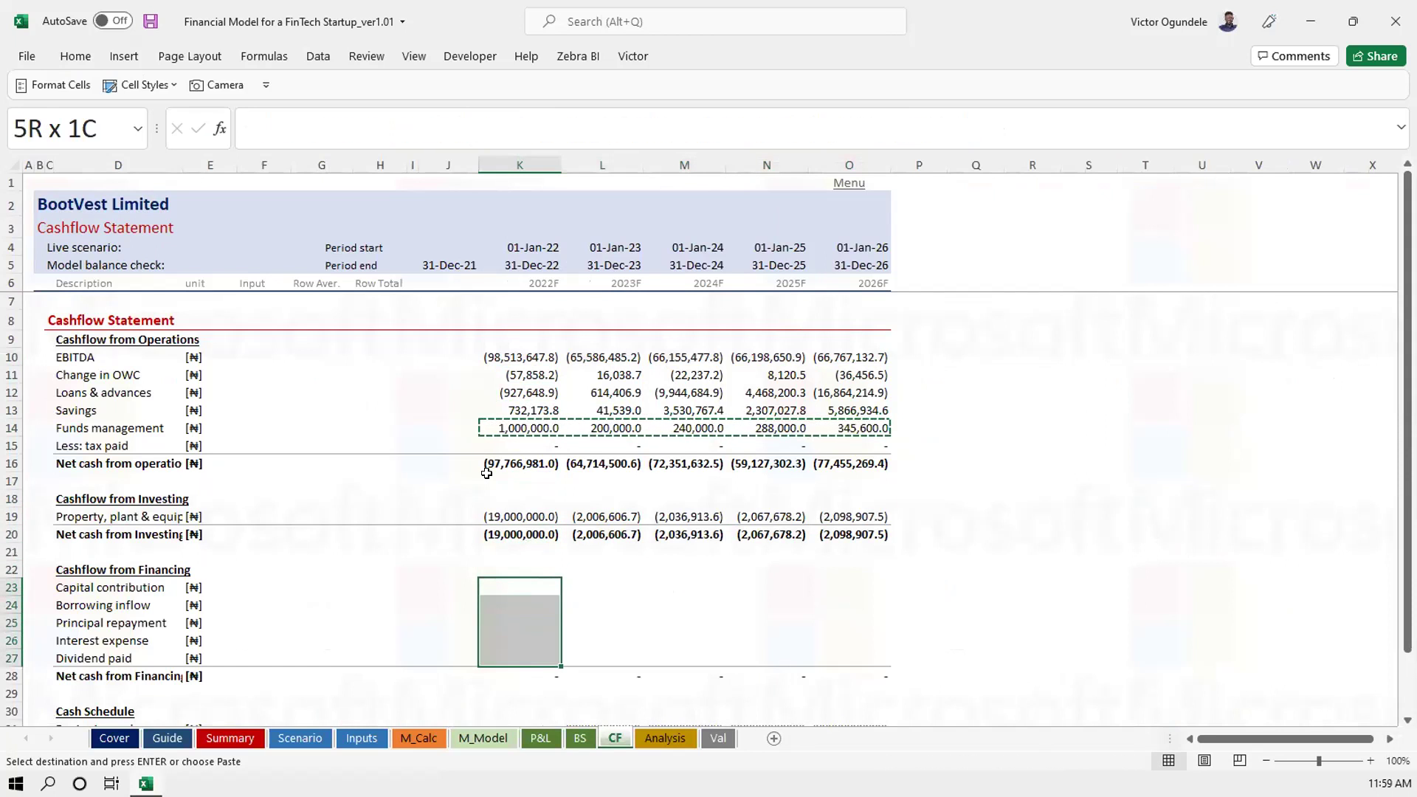
pyautogui.hotkey('ctrl', 'v')
# Autofit the year columns whose Cash Schedule figures overflow on the CF sheet and save the workbook
pyautogui.press('Down')
pyautogui.press('Down')
pyautogui.press('Down')
pyautogui.press('Down')
pyautogui.press('Down')
pyautogui.press('Down')
pyautogui.press('Down')
pyautogui.press('Down')
pyautogui.press('Down')
pyautogui.press('Down')
pyautogui.press('Down')
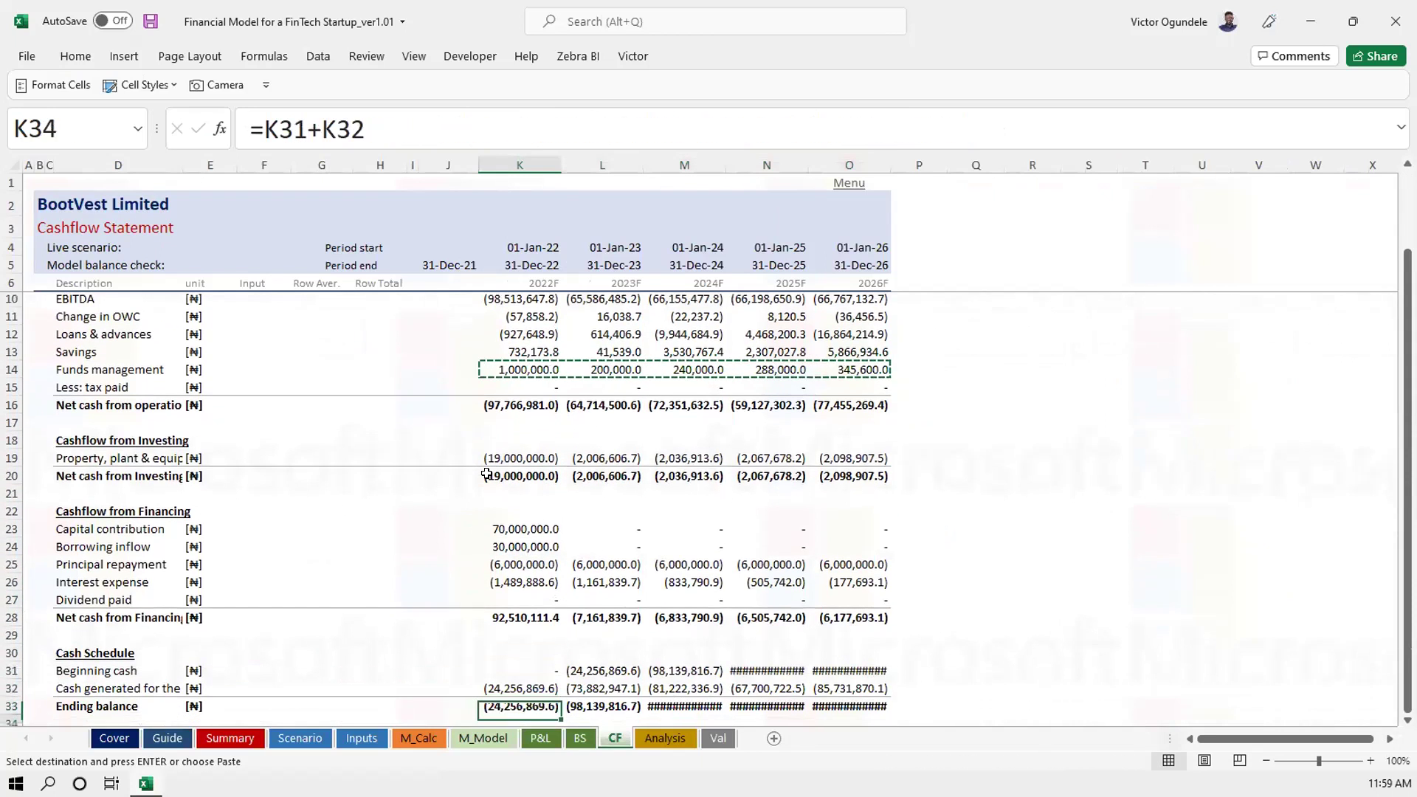
pyautogui.press('Up')
pyautogui.press('Right')
pyautogui.press('Right')
pyautogui.hotkey('shift', 'Right')
pyautogui.hotkey('shift', 'Right')
pyautogui.hotkey('ctrl', 'F1')
pyautogui.press('o')
pyautogui.press('i')
pyautogui.hotkey('ctrl', 's')
# Examine the liabilities on the BS sheet, following the Overdraft/Revolver row across to 2026F
pyautogui.press('Right')
pyautogui.press('Right')
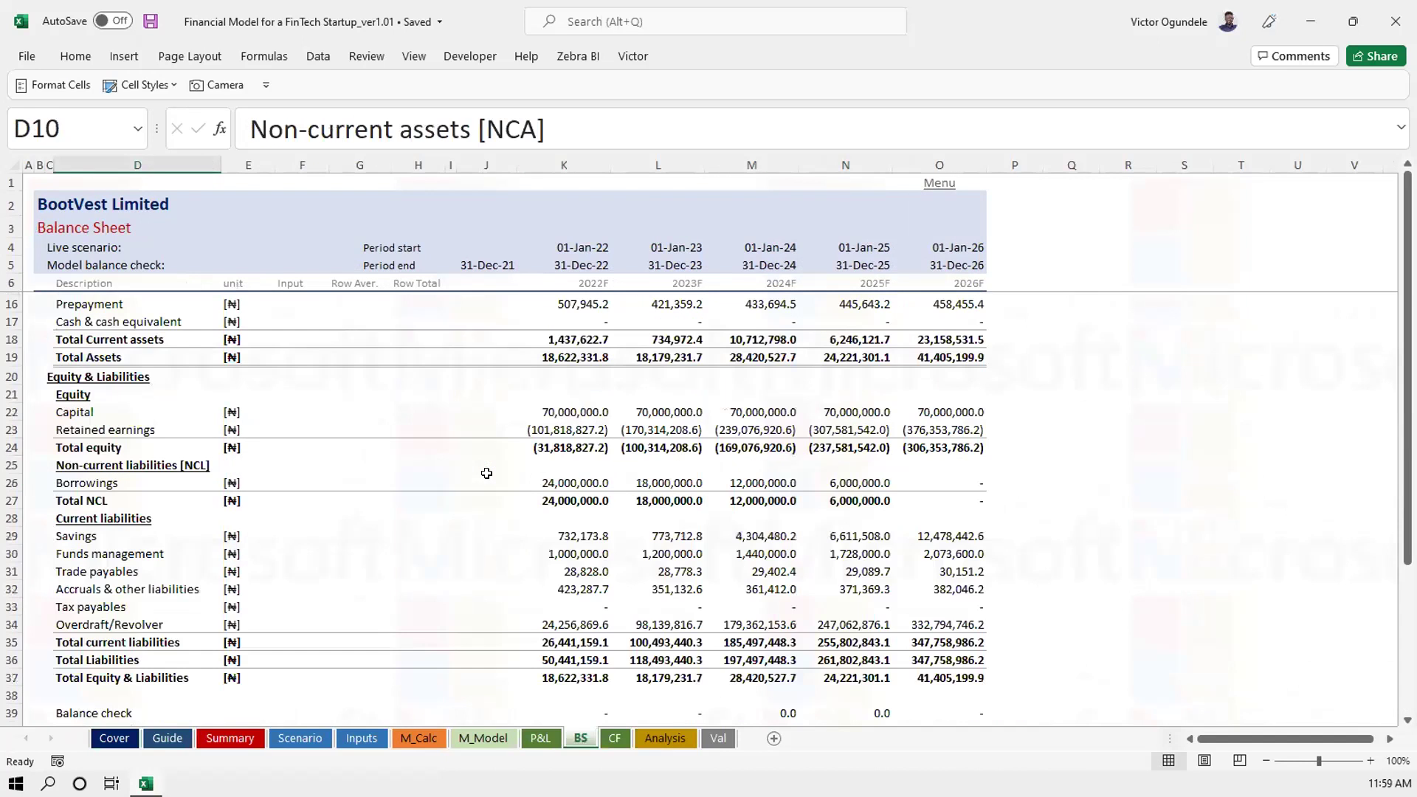
pyautogui.press('Down')
pyautogui.press('Down')
pyautogui.press('Down')
pyautogui.press('Down')
pyautogui.press('Down')
pyautogui.press('Down')
pyautogui.press('Down')
pyautogui.press('Down')
pyautogui.press('Down')
pyautogui.press('Down')
pyautogui.press('Down')
pyautogui.press('Down')
pyautogui.press('Down')
pyautogui.press('Down')
pyautogui.press('Down')
pyautogui.press('Down')
pyautogui.press('Down')
pyautogui.press('Down')
pyautogui.press('Right')
pyautogui.press('Right')
pyautogui.press('Right')
pyautogui.press('Down')
pyautogui.press('Down')
pyautogui.press('Down')
pyautogui.press('Down')
pyautogui.press('Down')
pyautogui.press('Down')
pyautogui.press('Down')
pyautogui.press('Down')
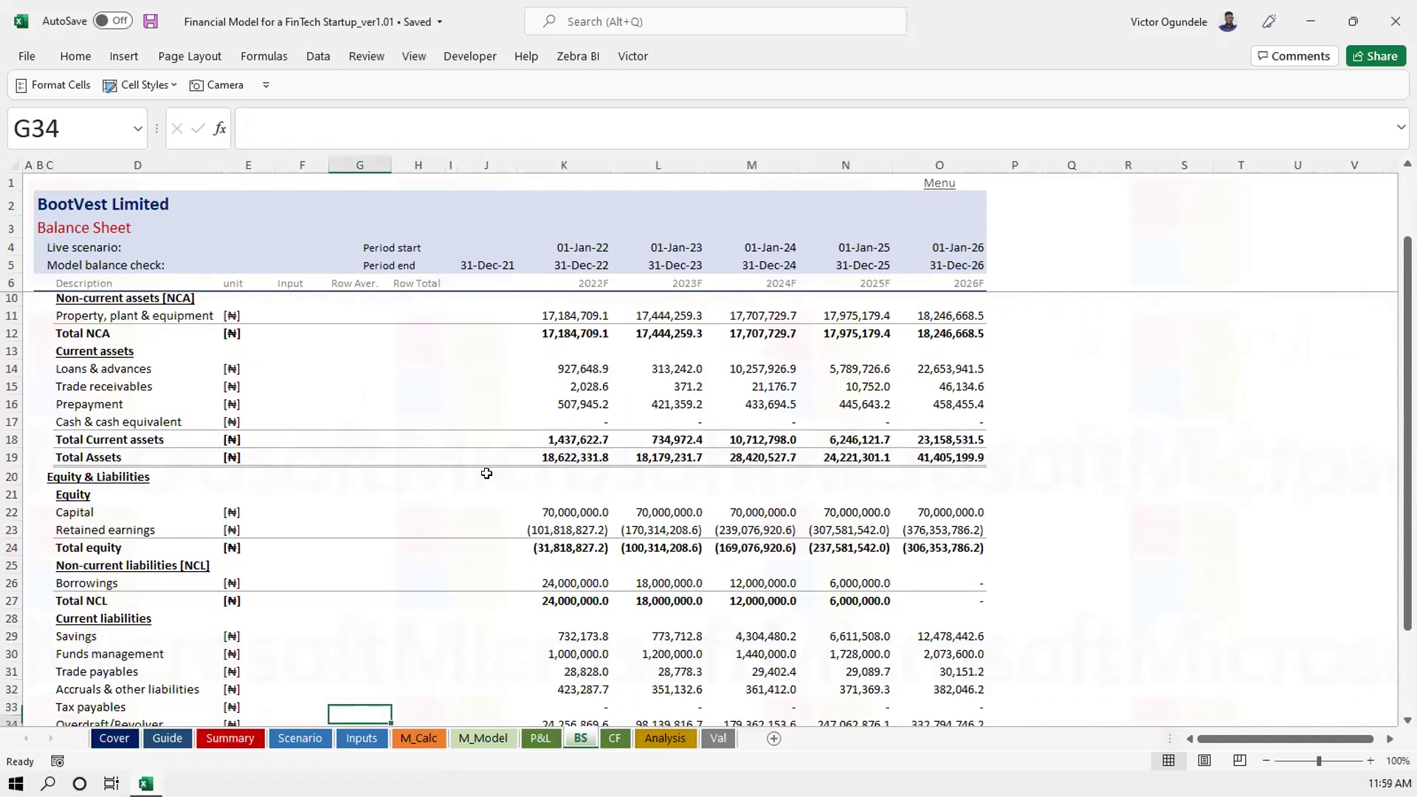
pyautogui.press('Right')
pyautogui.press('Up')
pyautogui.press('Up')
pyautogui.press('Right')
pyautogui.press('Right')
pyautogui.press('Right')
pyautogui.press('Right')
pyautogui.press('Right')
pyautogui.press('Right')
pyautogui.press('Right')
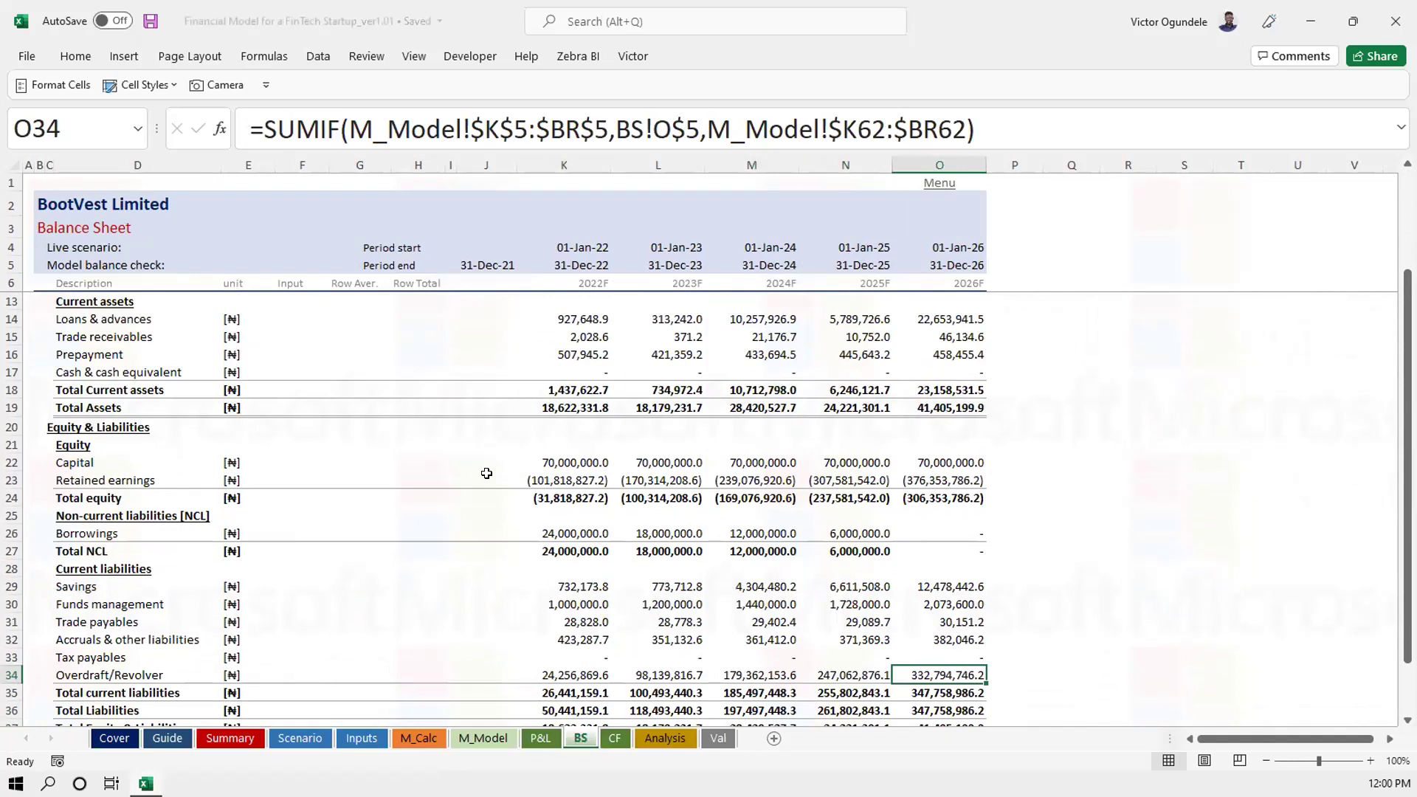
# Compare the Ending balance row of the CF Cash Schedule with the balance sheet's Overdraft/Revolver figures
pyautogui.hotkey('ctrl', 'pagedown')
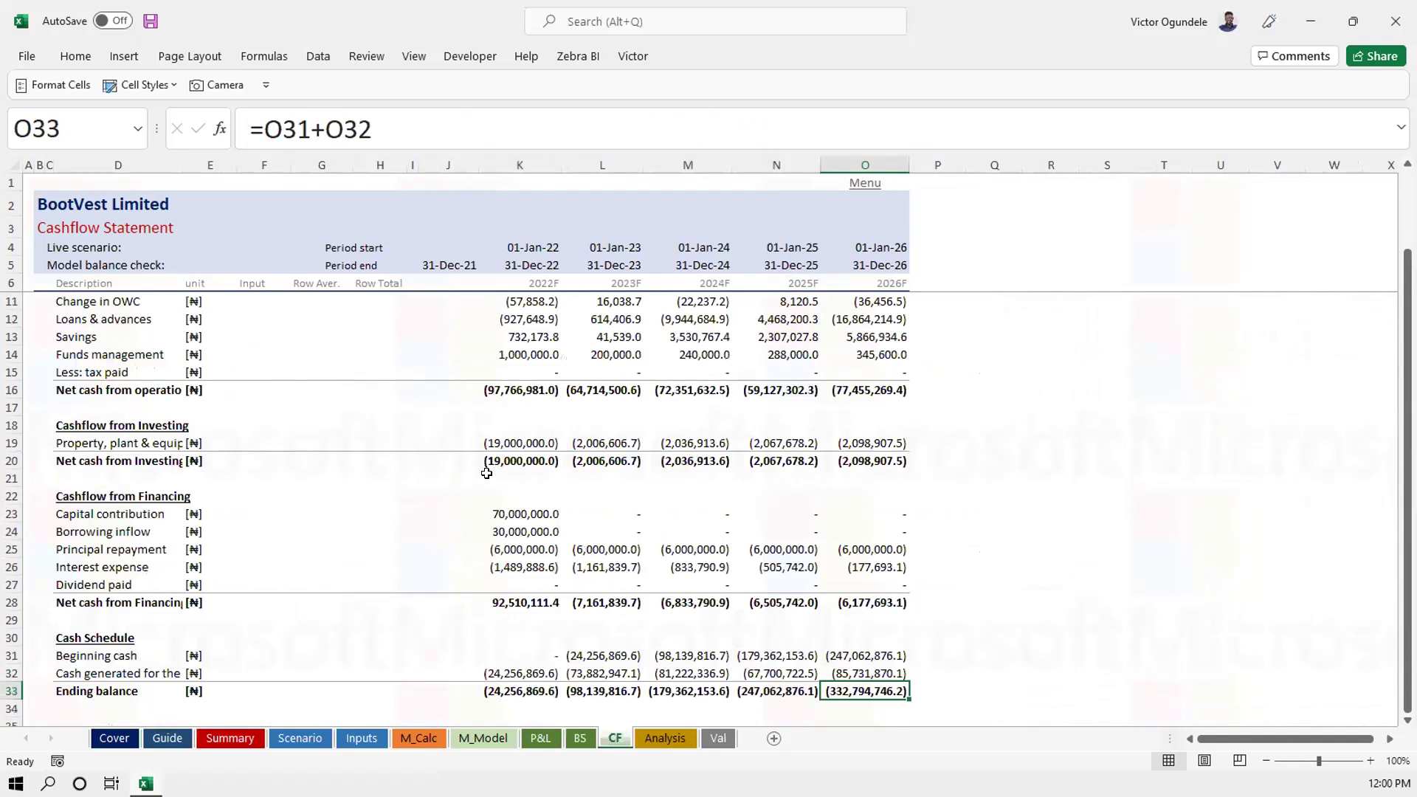
pyautogui.press('Down')
pyautogui.press('Down')
pyautogui.press('Left')
pyautogui.press('Left')
pyautogui.press('Left')
pyautogui.press('Left')
pyautogui.press('Left')
pyautogui.press('Left')
pyautogui.press('Down')
pyautogui.press('Down')
pyautogui.press('Down')
pyautogui.press('Up')
pyautogui.press('Up')
pyautogui.press('Up')
pyautogui.press('Up')
pyautogui.press('Left')
# Review the Balance check row beneath Total Equity & Liabilities on the BS sheet
pyautogui.hotkey('ctrl', 'pageup')
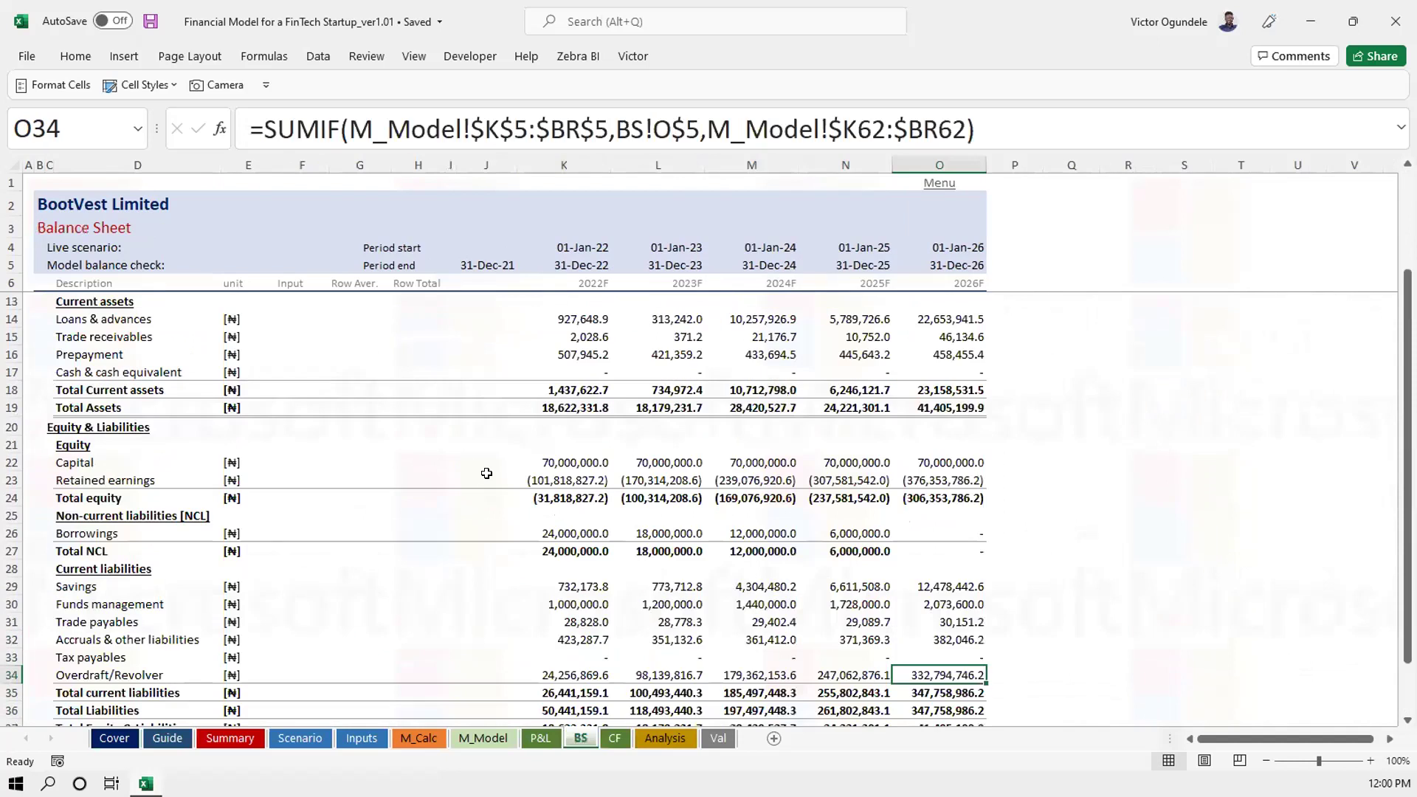
pyautogui.press('Down')
pyautogui.press('Down')
pyautogui.press('Down')
pyautogui.press('Down')
pyautogui.press('Down')
pyautogui.press('Down')
pyautogui.press('Down')
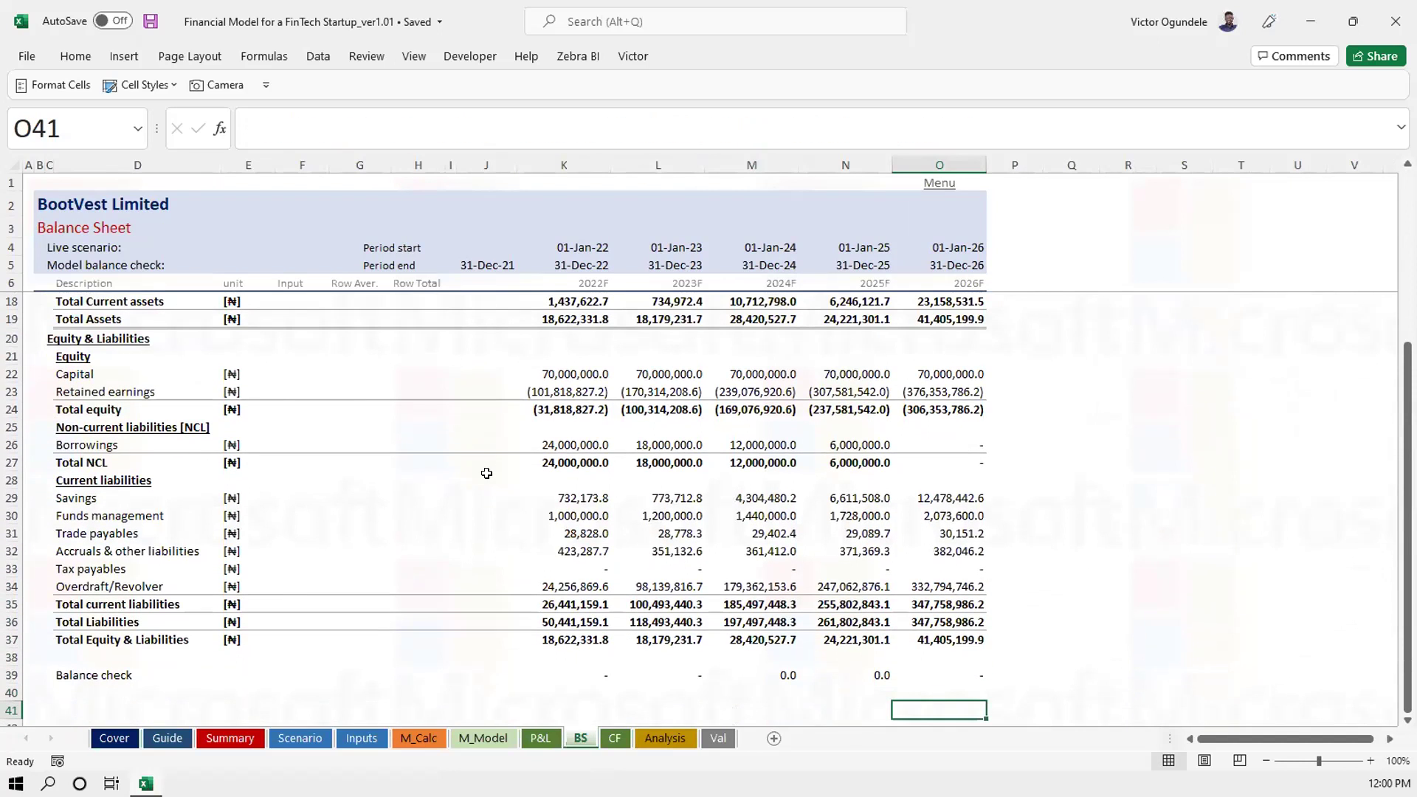
pyautogui.press('Home')
pyautogui.press('Right')
pyautogui.press('Down')
pyautogui.press('Up')
pyautogui.press('Up')
# Add a bold, underlined "Balance check" heading in D33 of the Guide sheet, below the glossary entries
pyautogui.click(165, 739)
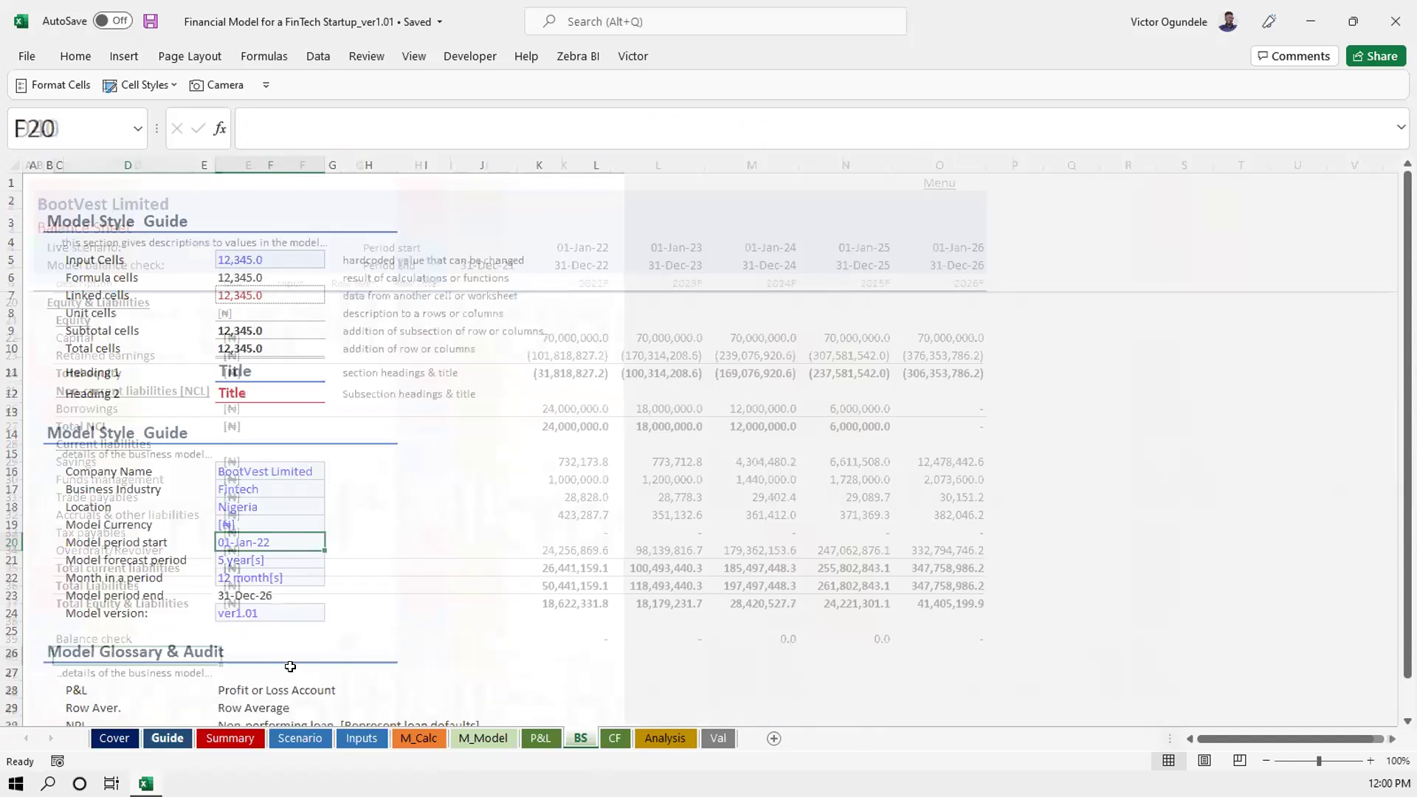
pyautogui.click(288, 662)
pyautogui.scroll(-3, 287, 663)
pyautogui.click(67, 552)
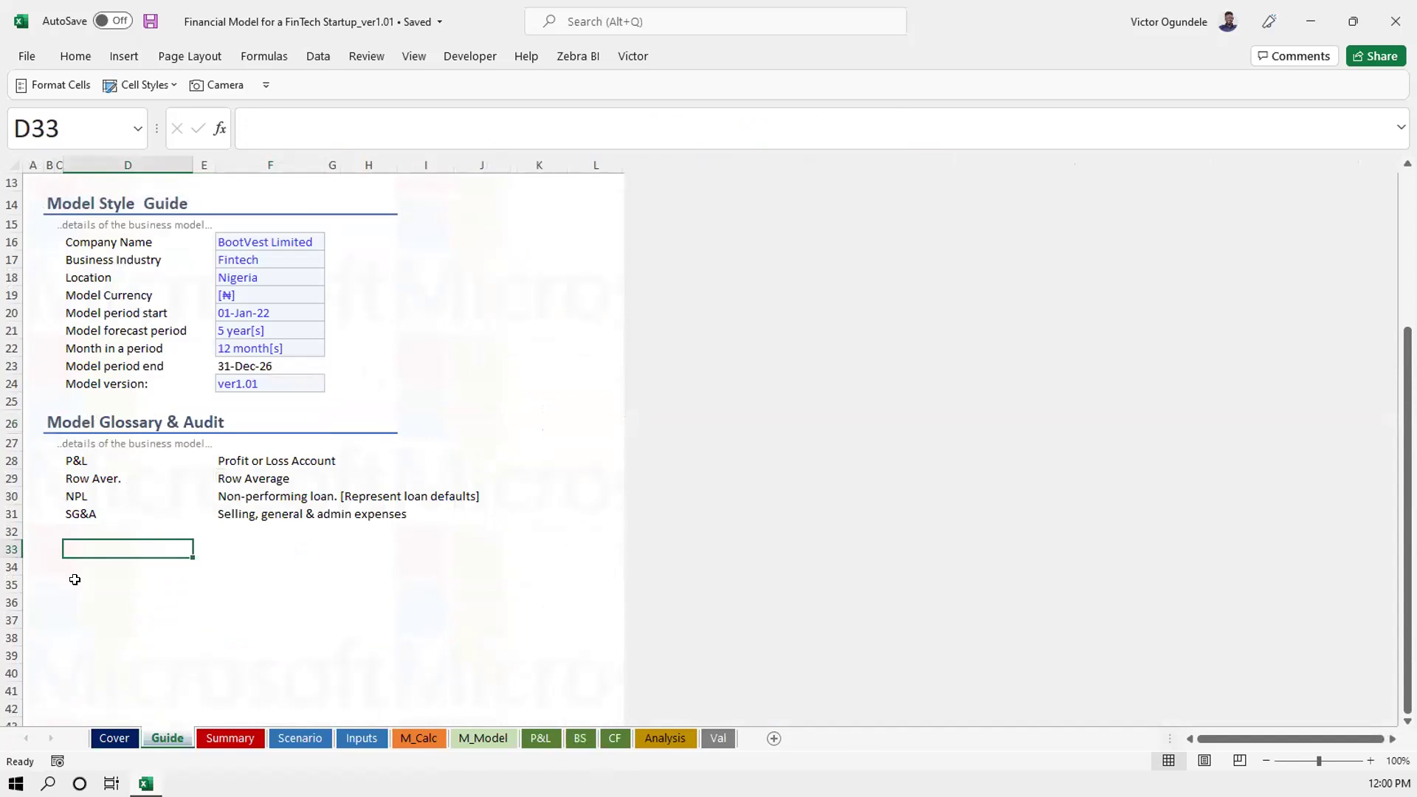
pyautogui.write('Balance ')
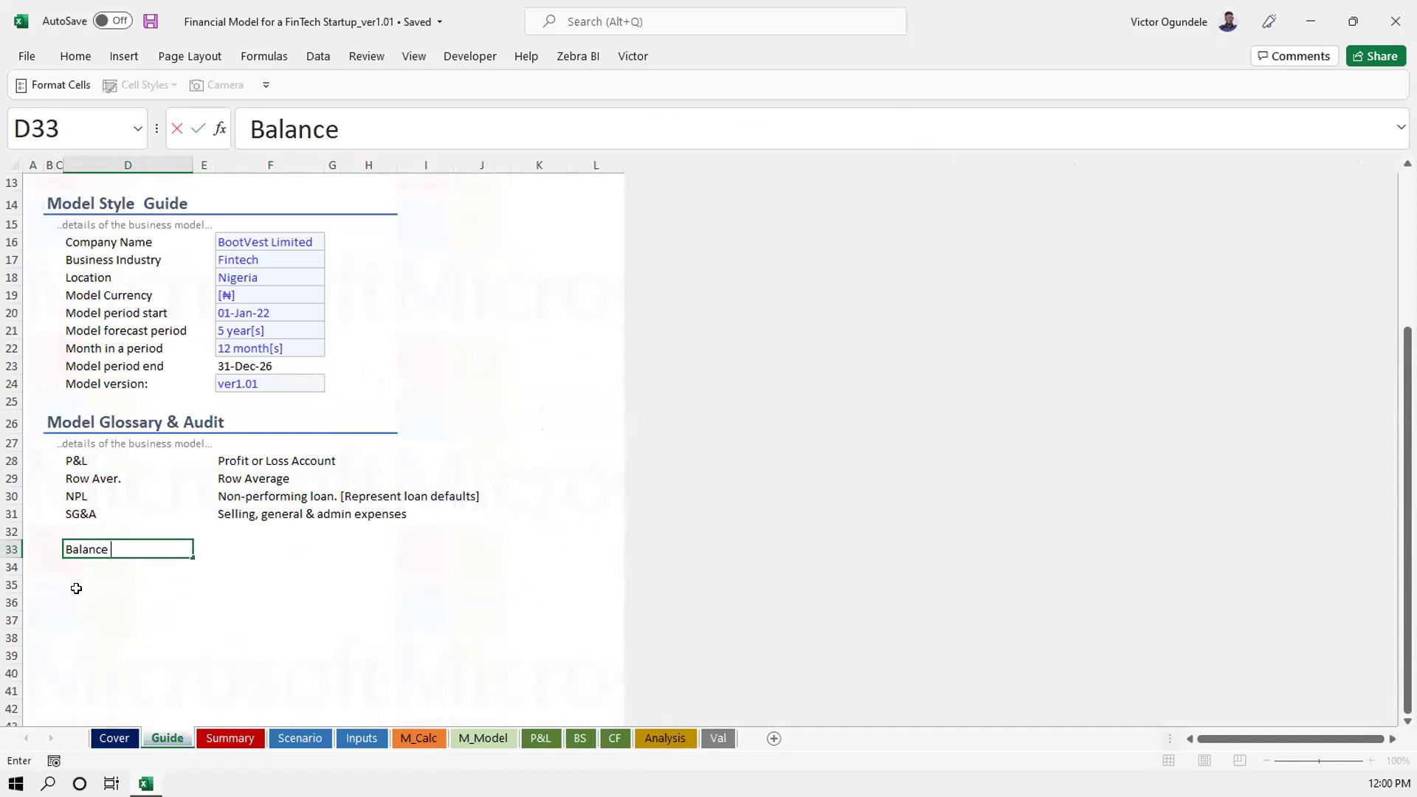
pyautogui.write('check')
pyautogui.hotkey('ctrl', 'Return')
pyautogui.hotkey('ctrl', 'b')
pyautogui.hotkey('ctrl', 'u')
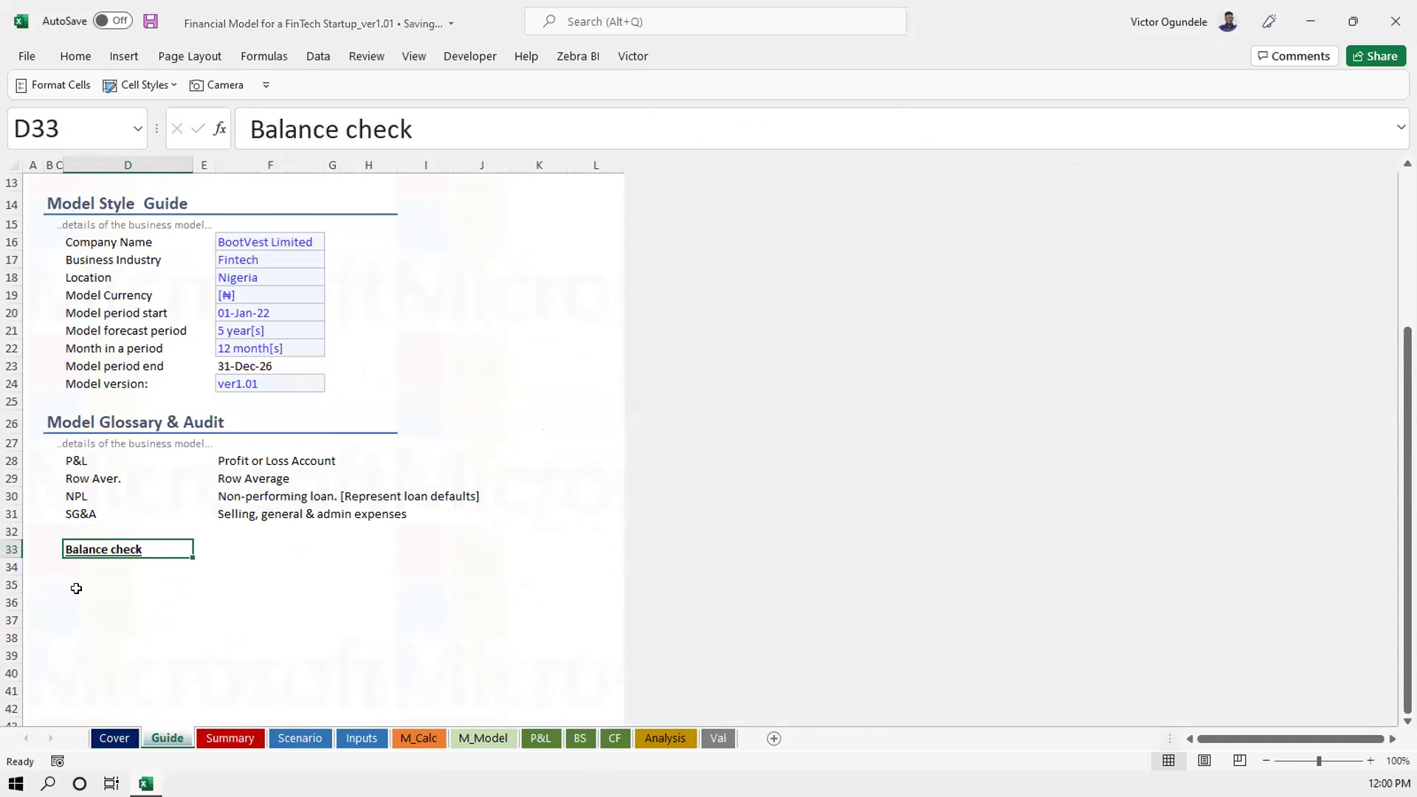
# Enter the labels "Monthly balance" in D34 and "Yearly balance" in D35 under the Balance check heading
pyautogui.press('Down')
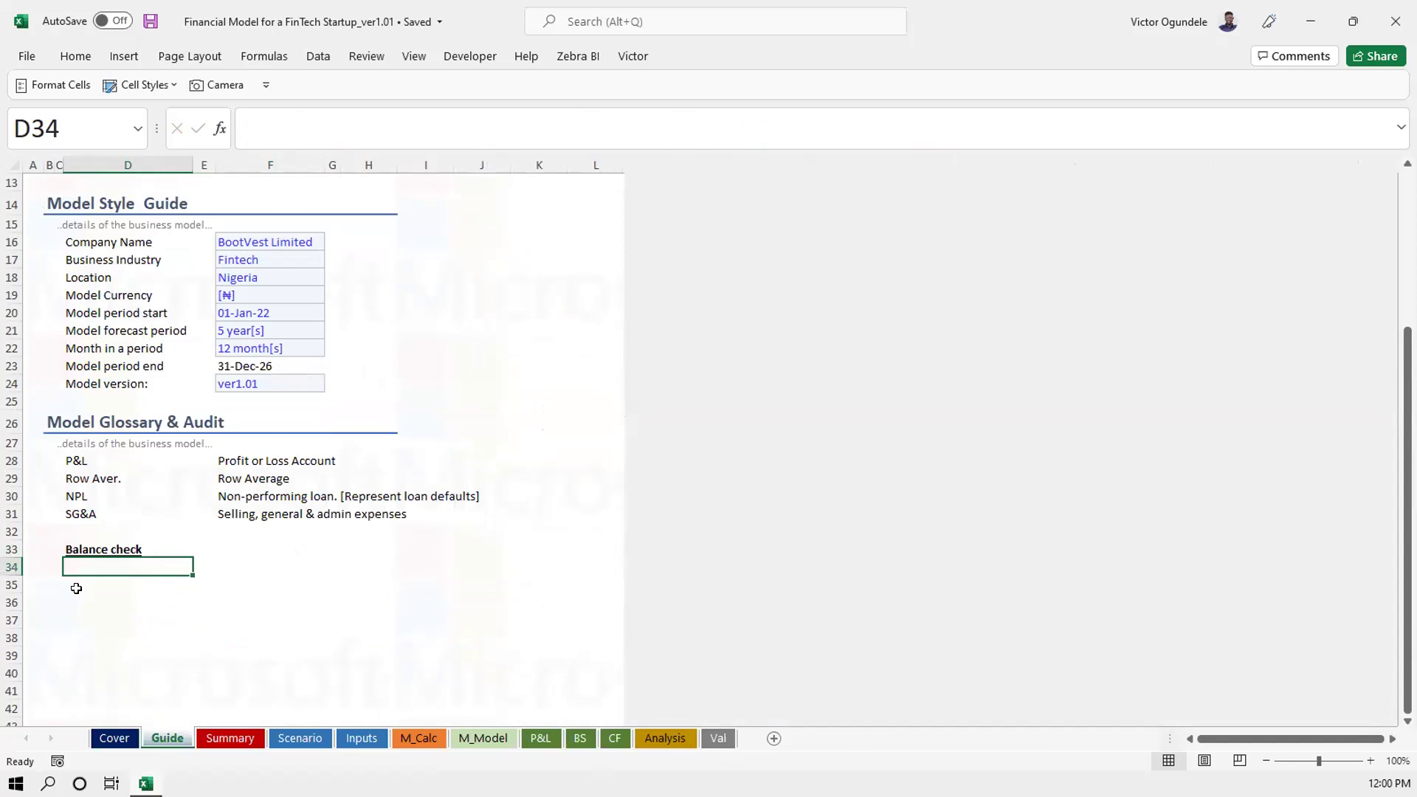
pyautogui.write('Monthly balance')
pyautogui.press('Return')
pyautogui.write('Yea')
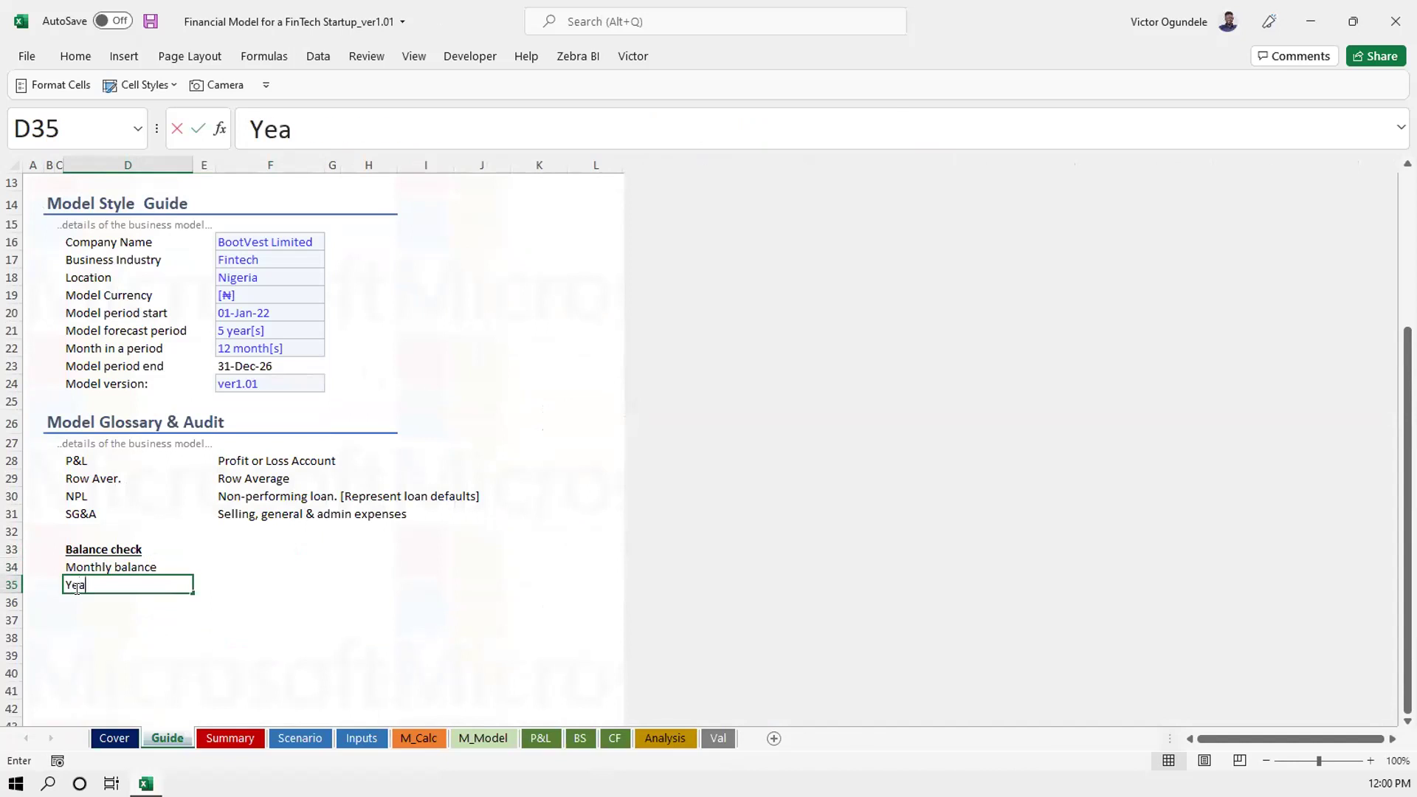
pyautogui.write('rly nal')
pyautogui.press('BackSpace')
pyautogui.press('BackSpace')
pyautogui.press('BackSpace')
pyautogui.write('balance')
pyautogui.press('Up')
pyautogui.press('Right')
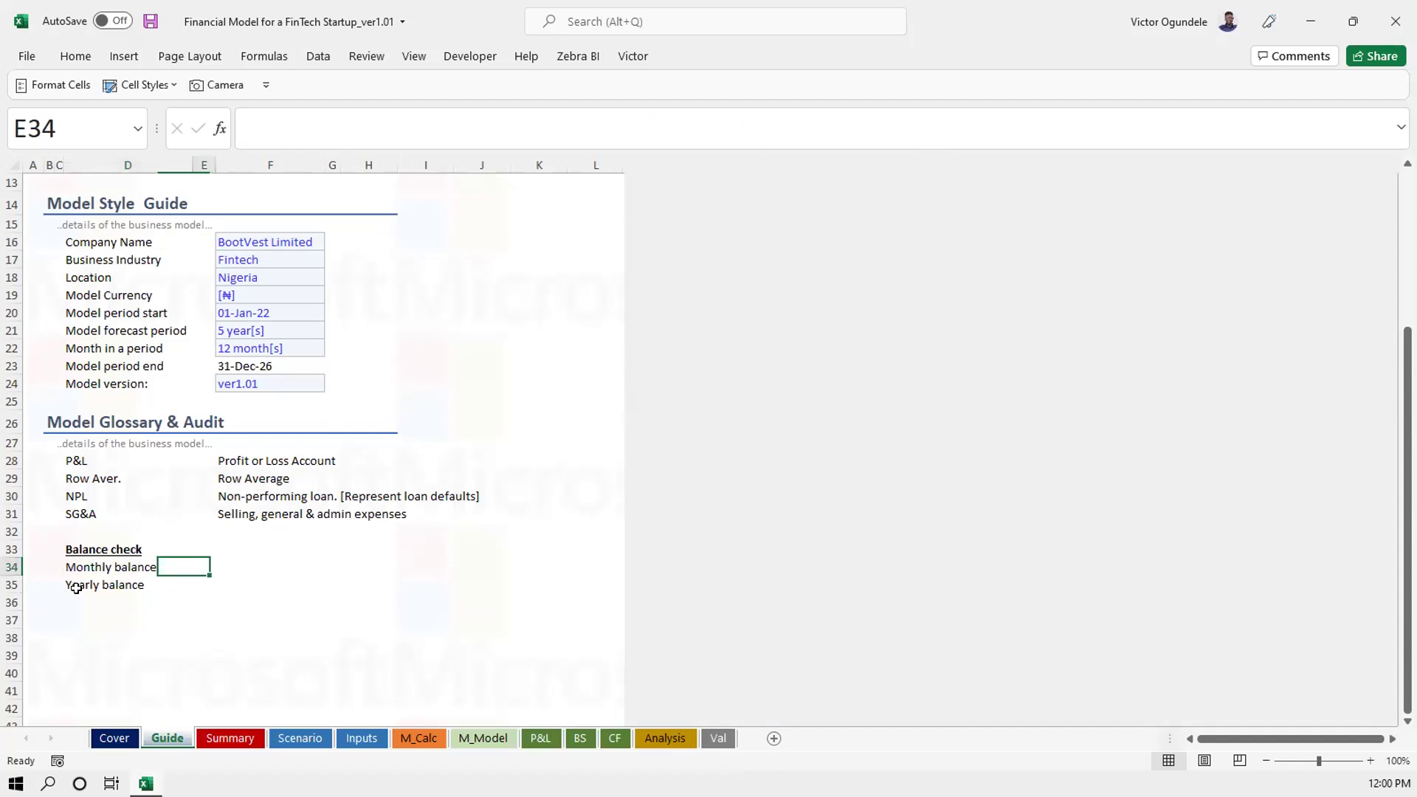
pyautogui.press('Right')
pyautogui.write('=sum')
pyautogui.press('Tab')
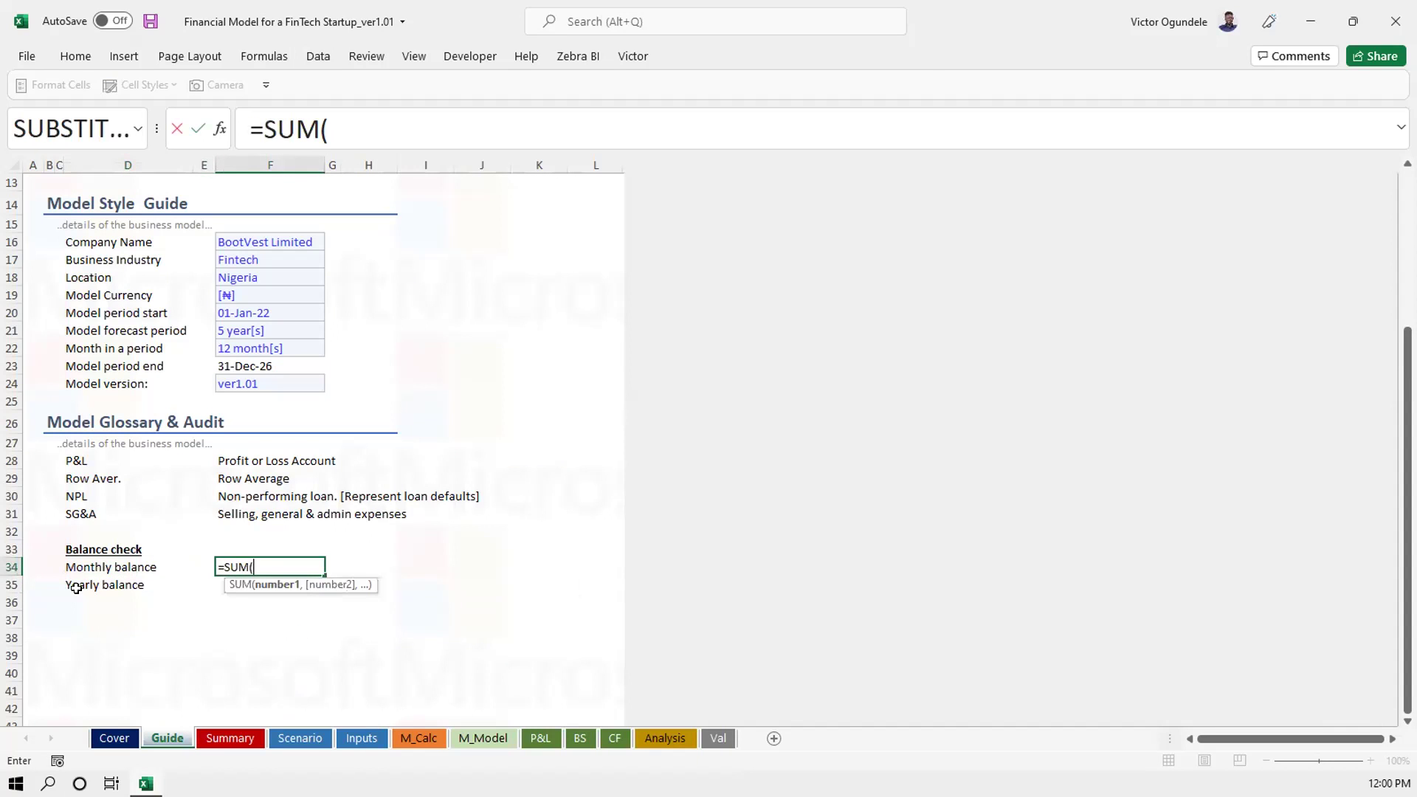
pyautogui.click(489, 736)
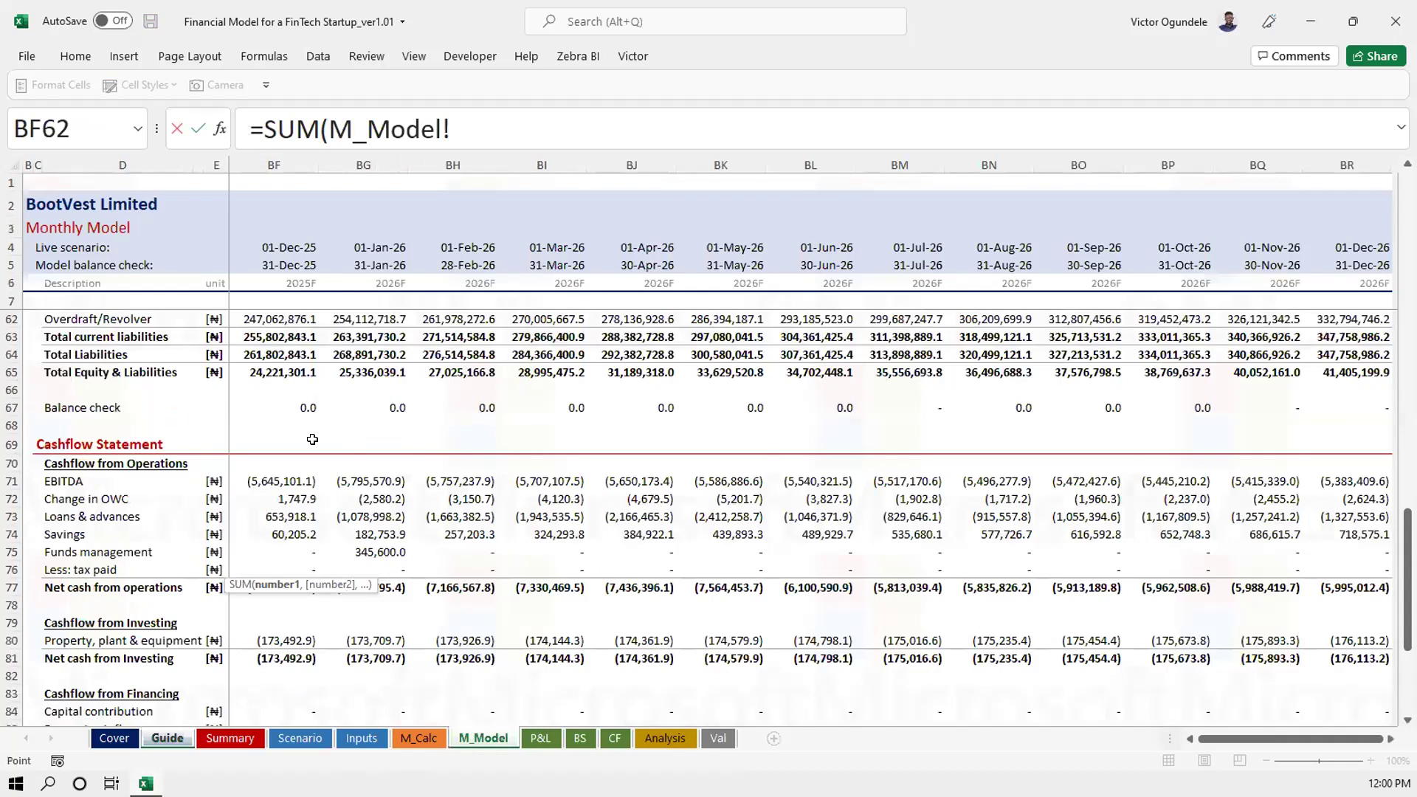
pyautogui.hscroll(-15, 284, 409)
pyautogui.hscroll(-1, 284, 410)
pyautogui.click(284, 409)
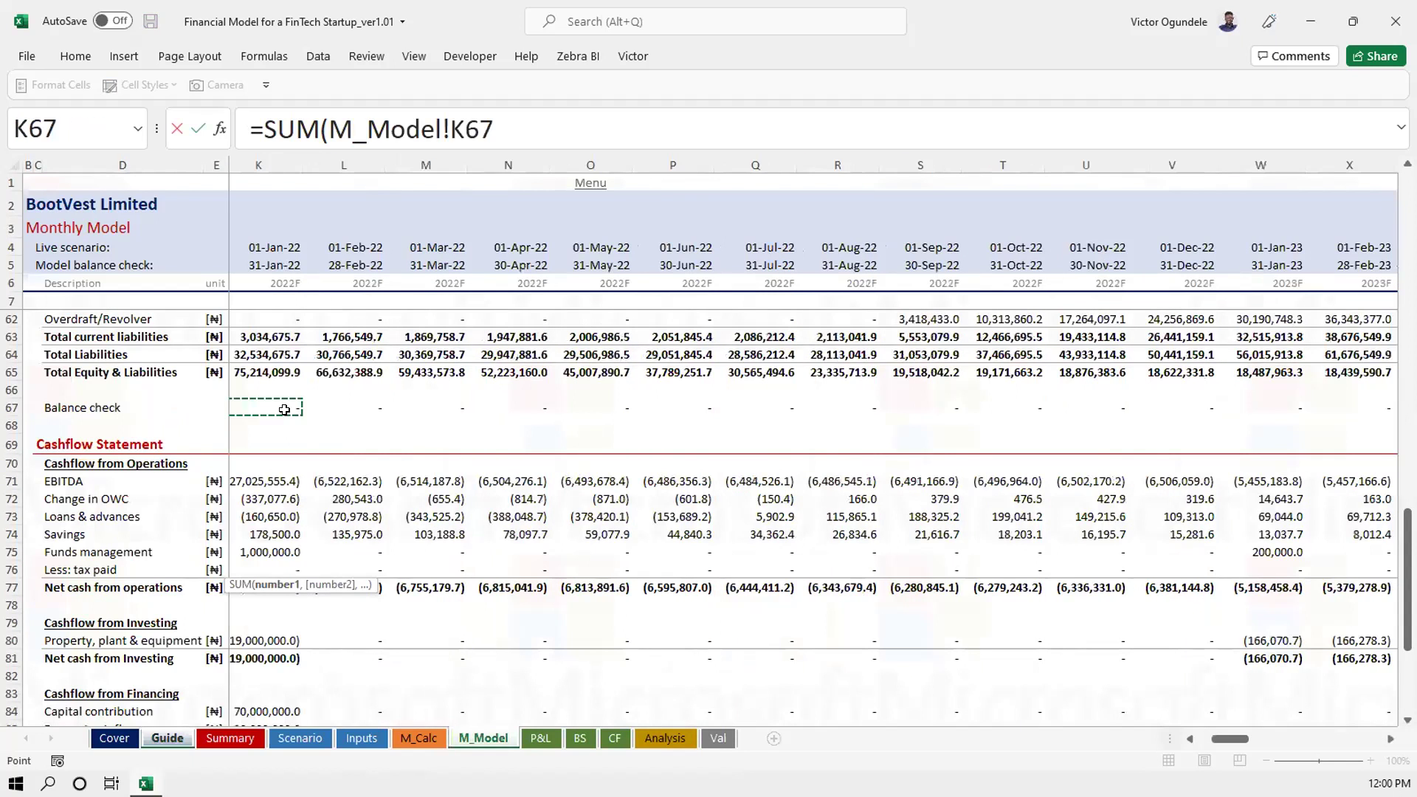
pyautogui.press('Left')
pyautogui.press('Left')
pyautogui.press('Return')
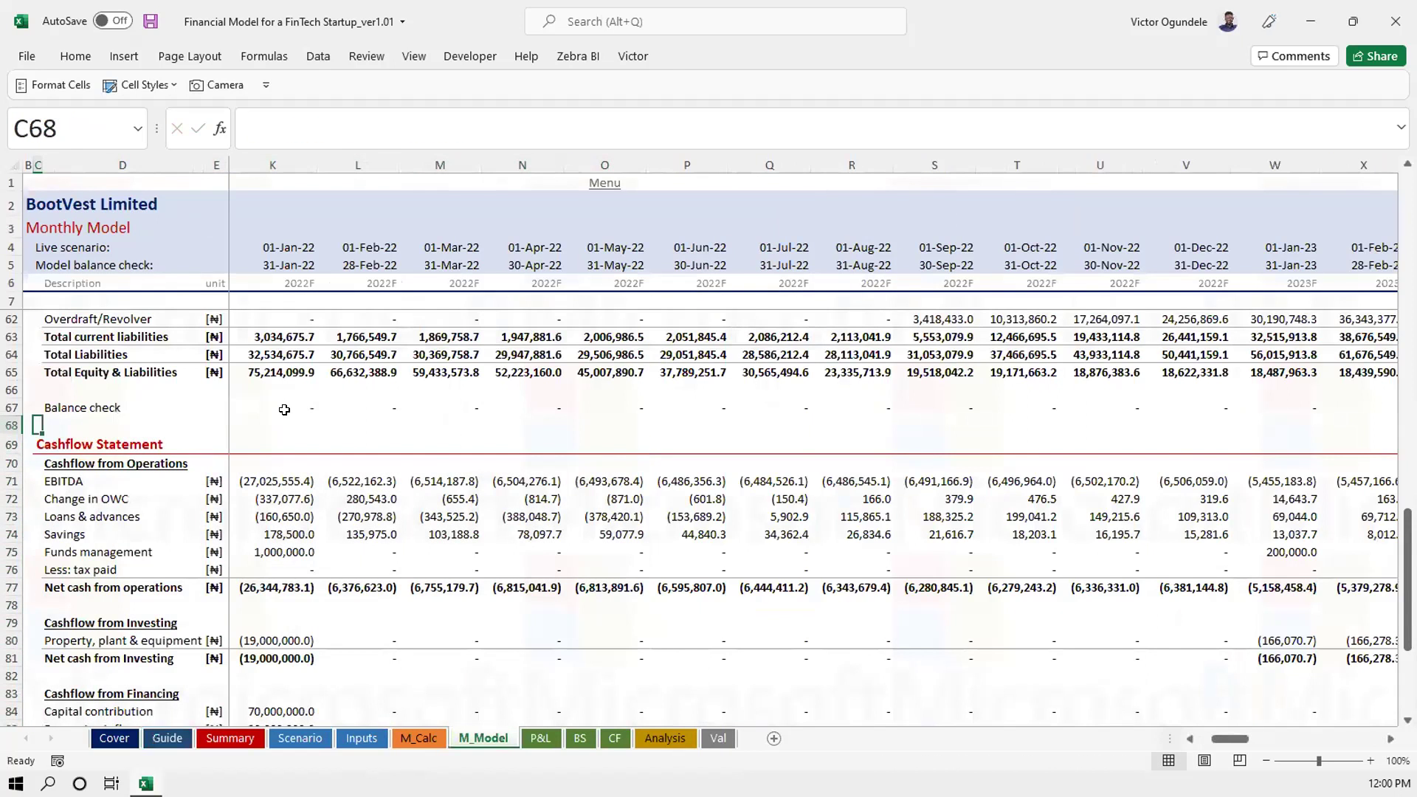
# Total the monthly Balance check row on M_Model in Row Total cell H67 with =SUM(K67:BR67) and save the workbook
pyautogui.press('Left')
pyautogui.hotkey('ctrl', 'space')
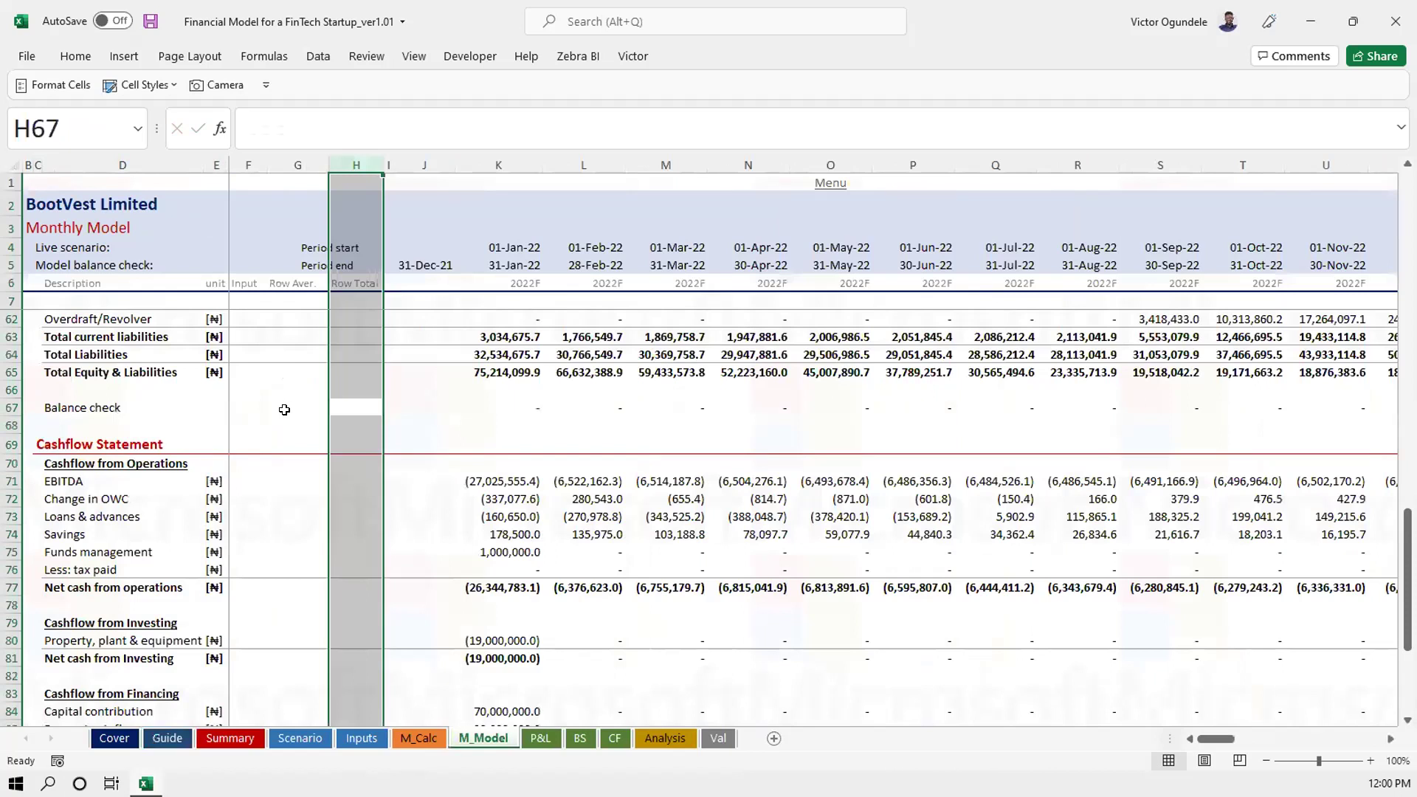
pyautogui.write('=siu')
pyautogui.press('BackSpace')
pyautogui.press('BackSpace')
pyautogui.write('um')
pyautogui.press('Tab')
pyautogui.press('Right')
pyautogui.press('Right')
pyautogui.press('Right')
pyautogui.hotkey('ctrl', 'shift', 'Right')
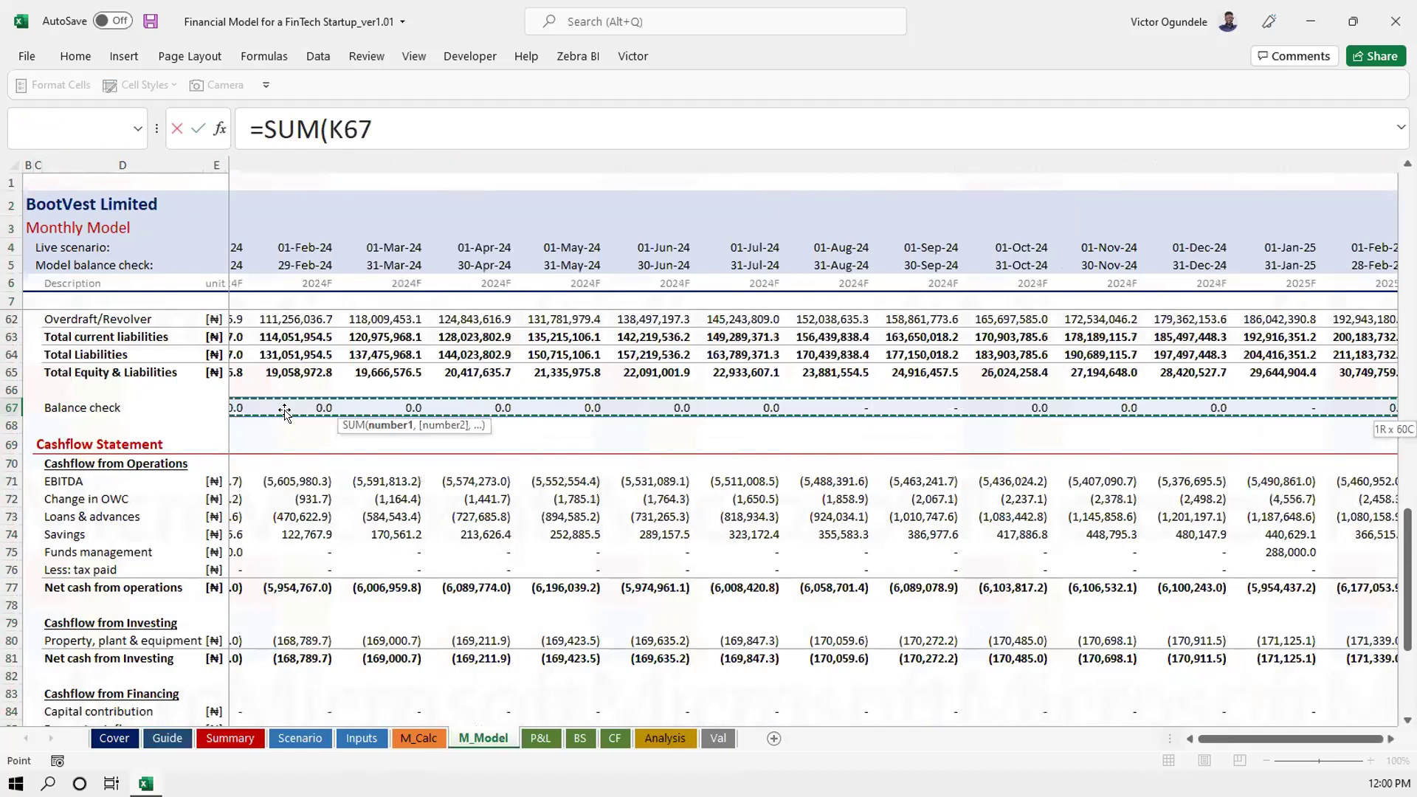
pyautogui.hotkey('ctrl', 'Return')
pyautogui.hotkey('ctrl', 's')
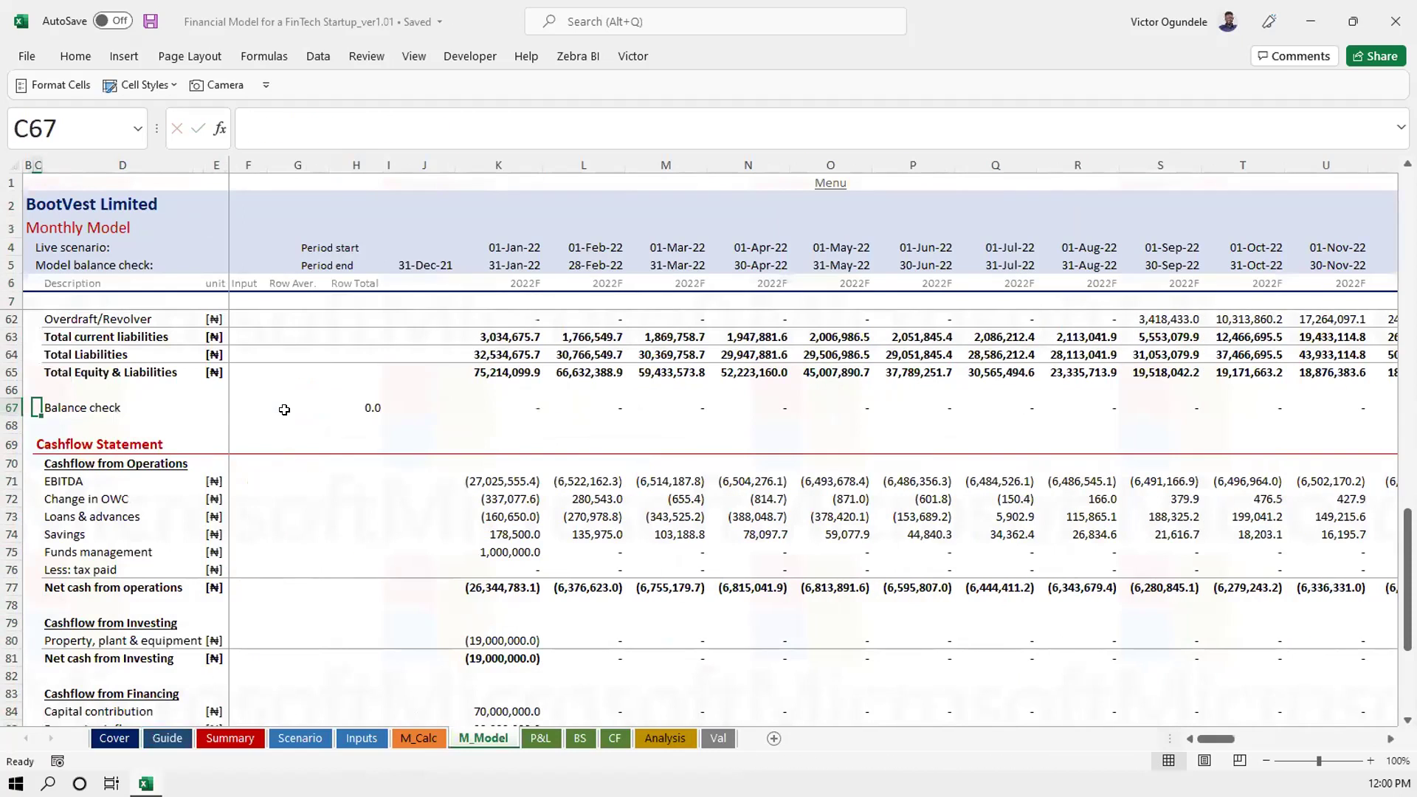
pyautogui.press('Right')
pyautogui.press('Right')
pyautogui.press('Right')
pyautogui.press('Right')
pyautogui.press('Right')
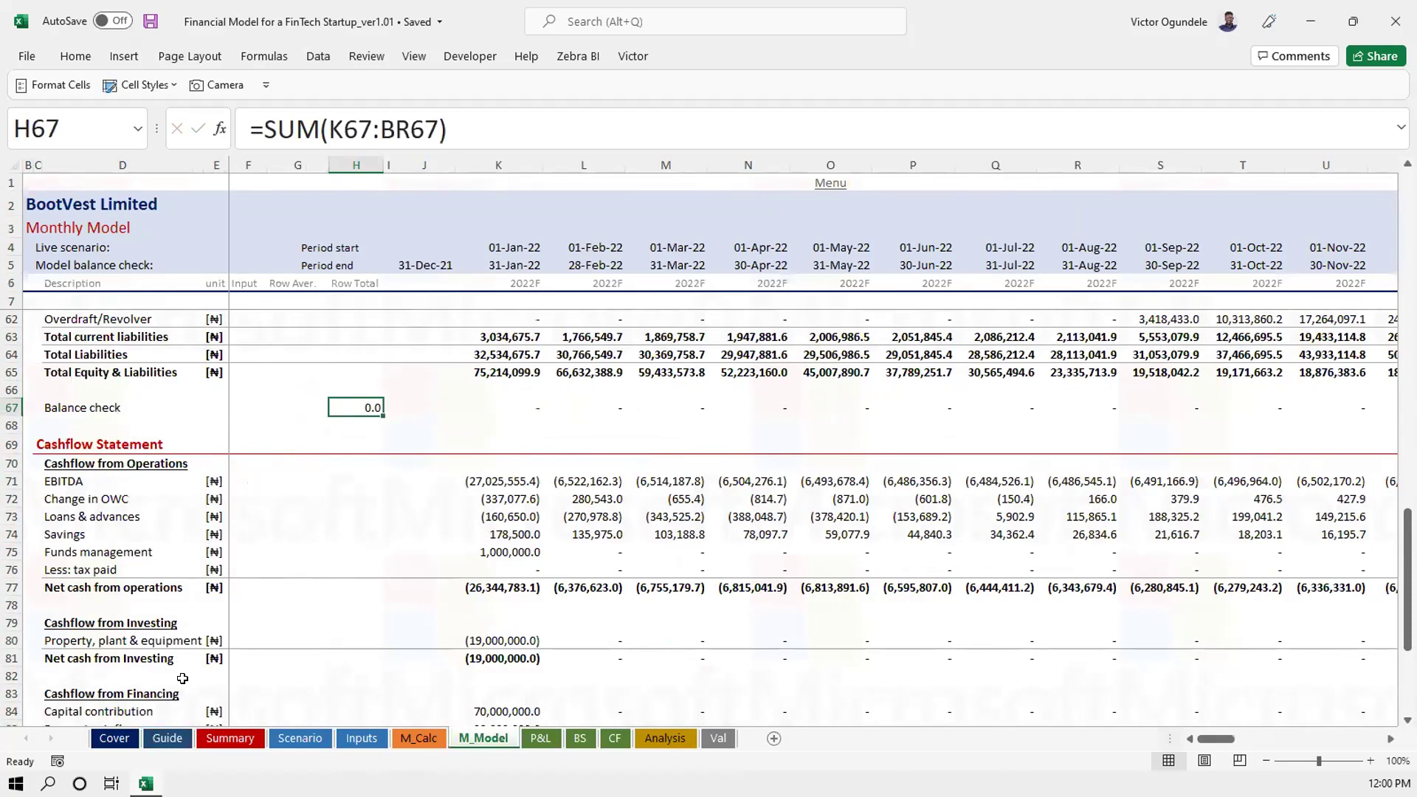
# Link the Monthly balance cell F34 on the Guide sheet to the balance check total with =M_Model!H67
pyautogui.click(168, 738)
pyautogui.write('=')
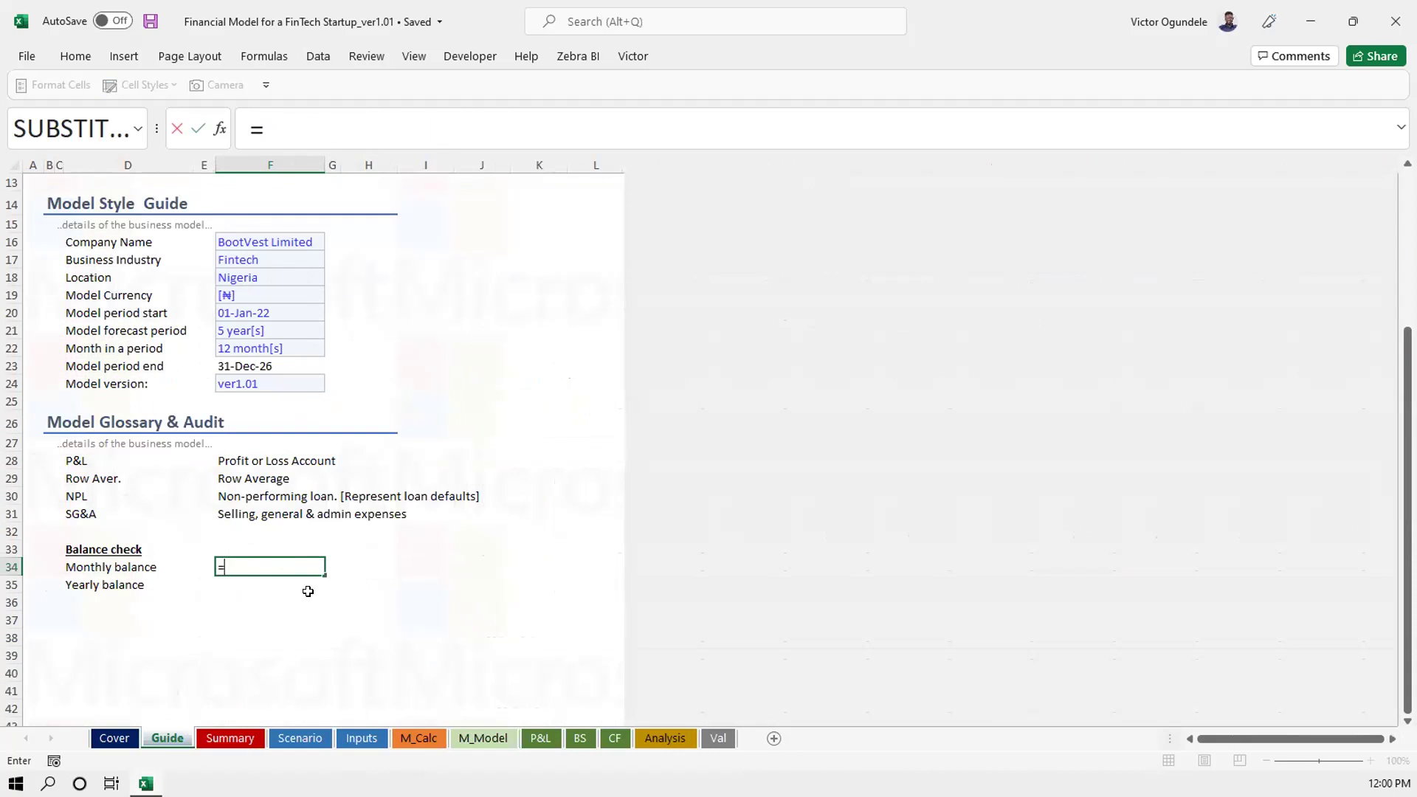
pyautogui.click(475, 731)
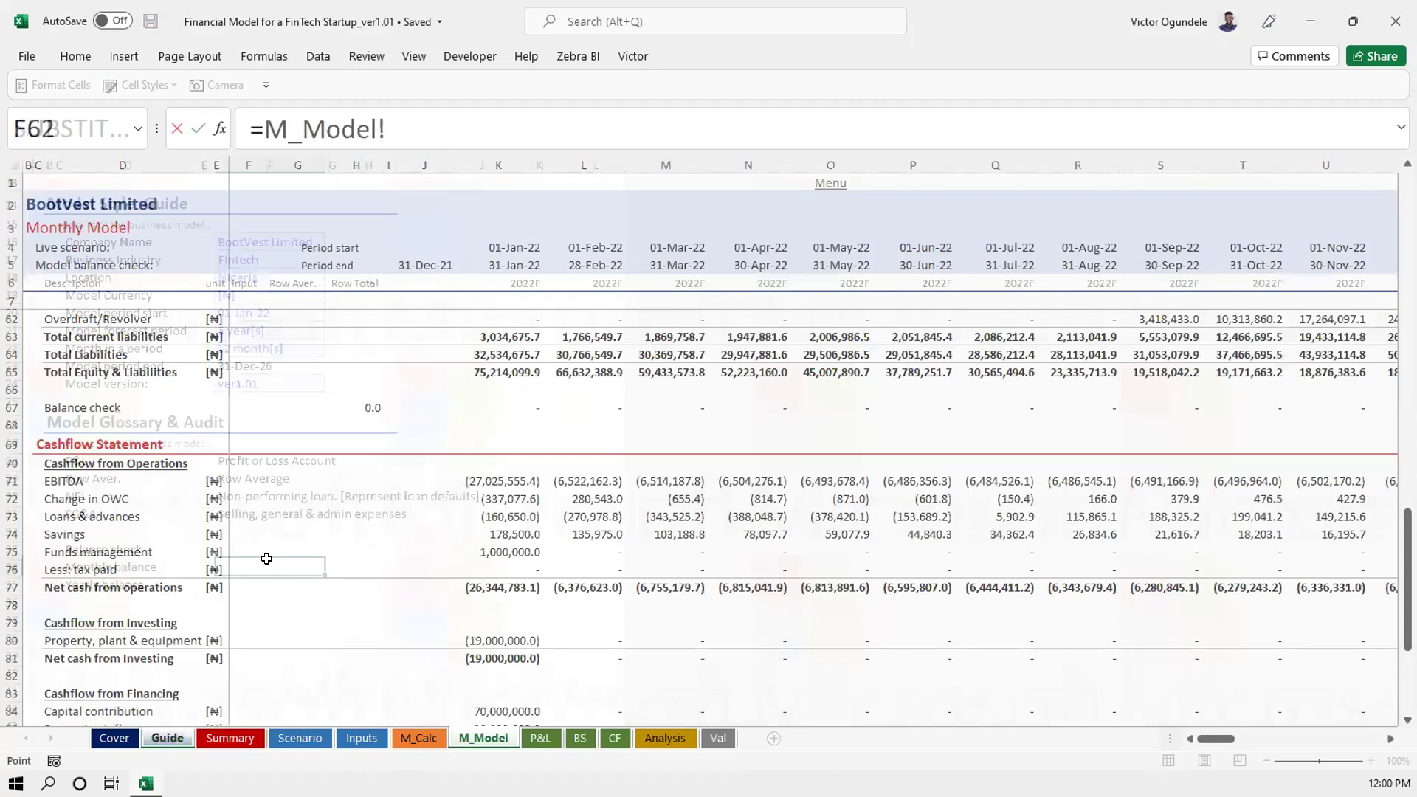
pyautogui.click(354, 406)
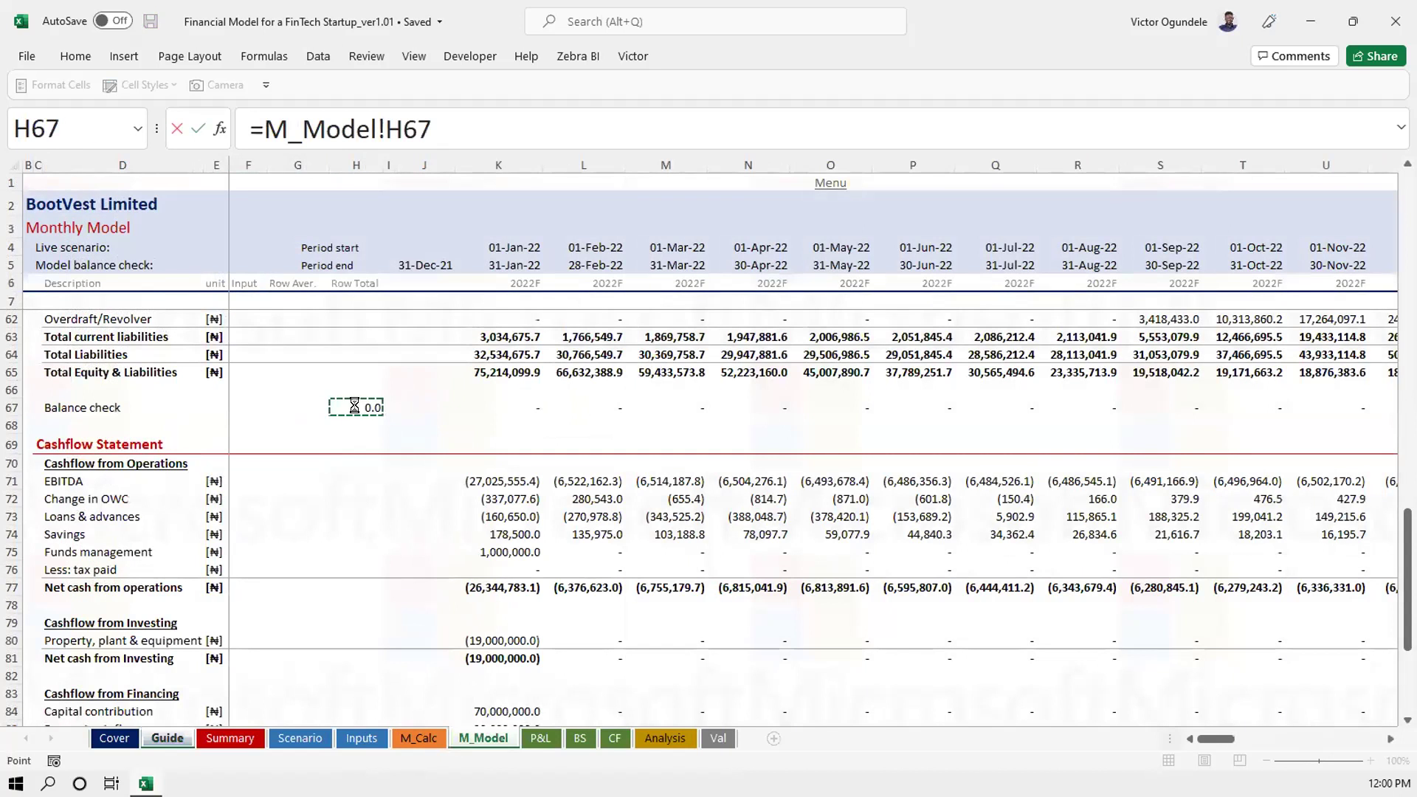
pyautogui.press('Return')
# Total the yearly Balance check row on the BS sheet in Row Total cell H39 with =SUM(K39:O39)
pyautogui.click(580, 736)
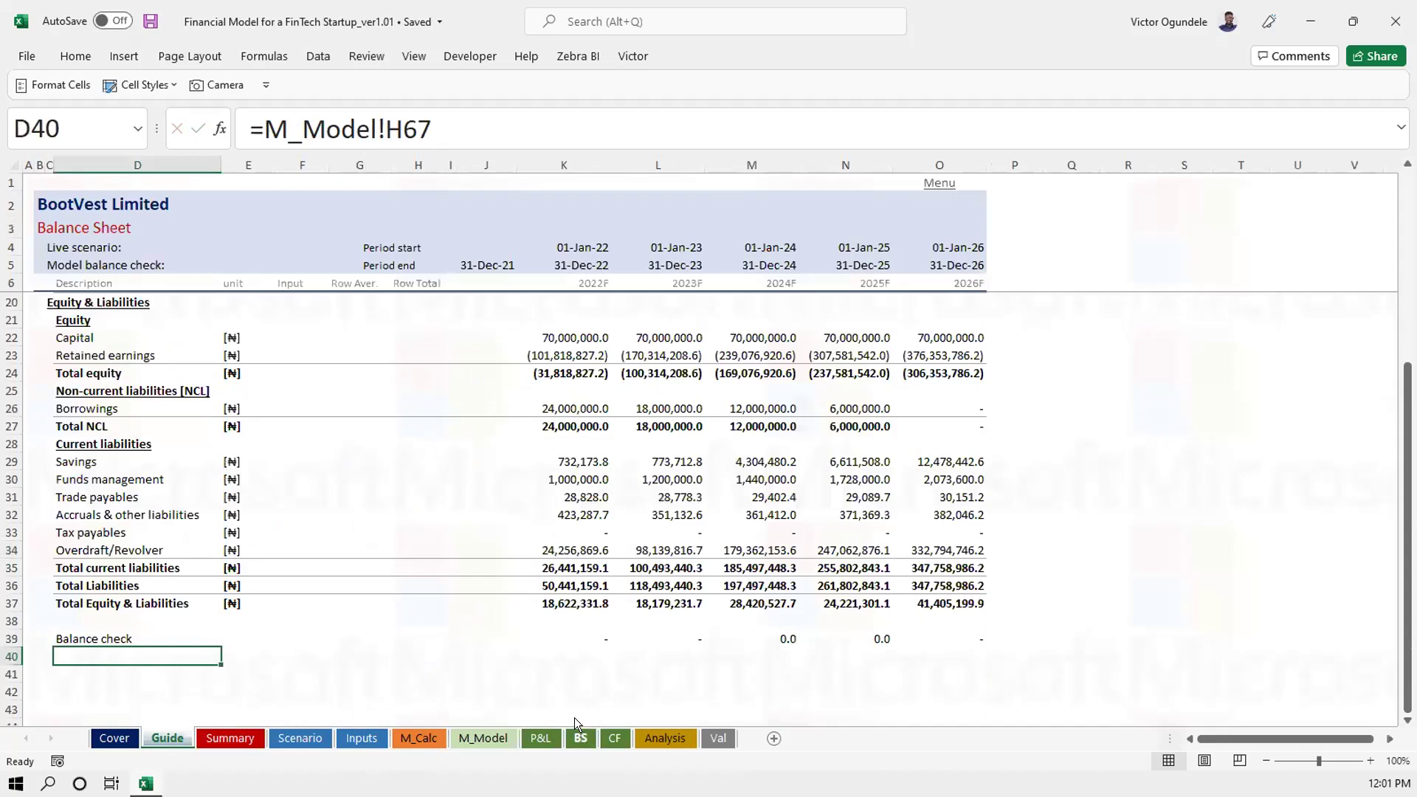
pyautogui.click(234, 633)
pyautogui.press('Right')
pyautogui.press('Right')
pyautogui.press('Right')
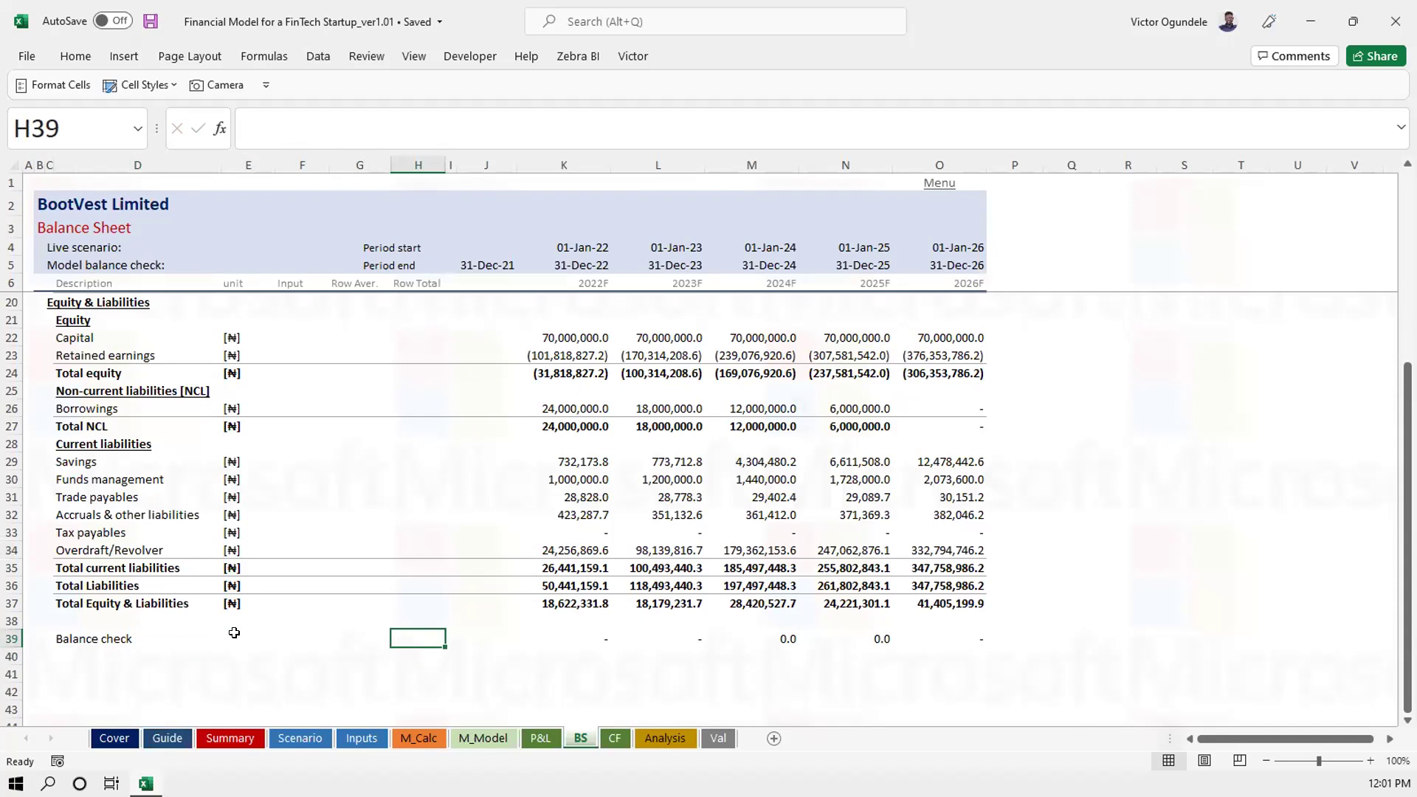
pyautogui.write('=sum(')
pyautogui.press('Right')
pyautogui.press('Right')
pyautogui.press('Right')
pyautogui.hotkey('shift', 'Right')
pyautogui.hotkey('shift', 'Right')
pyautogui.hotkey('shift', 'Right')
pyautogui.hotkey('shift', 'Right')
pyautogui.hotkey('ctrl', 'Return')
# Link the Yearly balance cell F35 on the Guide sheet to the annual balance check total with =BS!H39
pyautogui.click(167, 738)
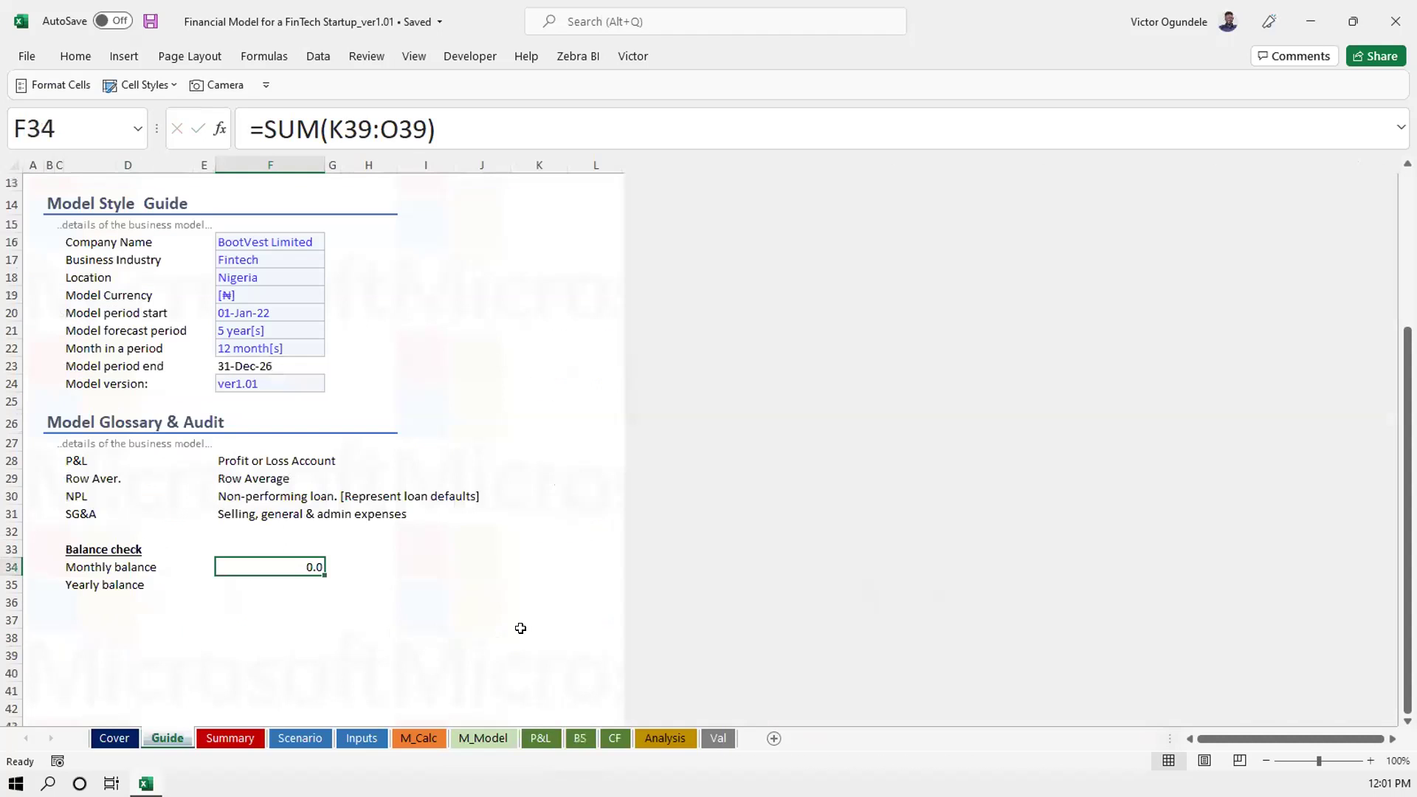
pyautogui.click(299, 584)
pyautogui.write('=')
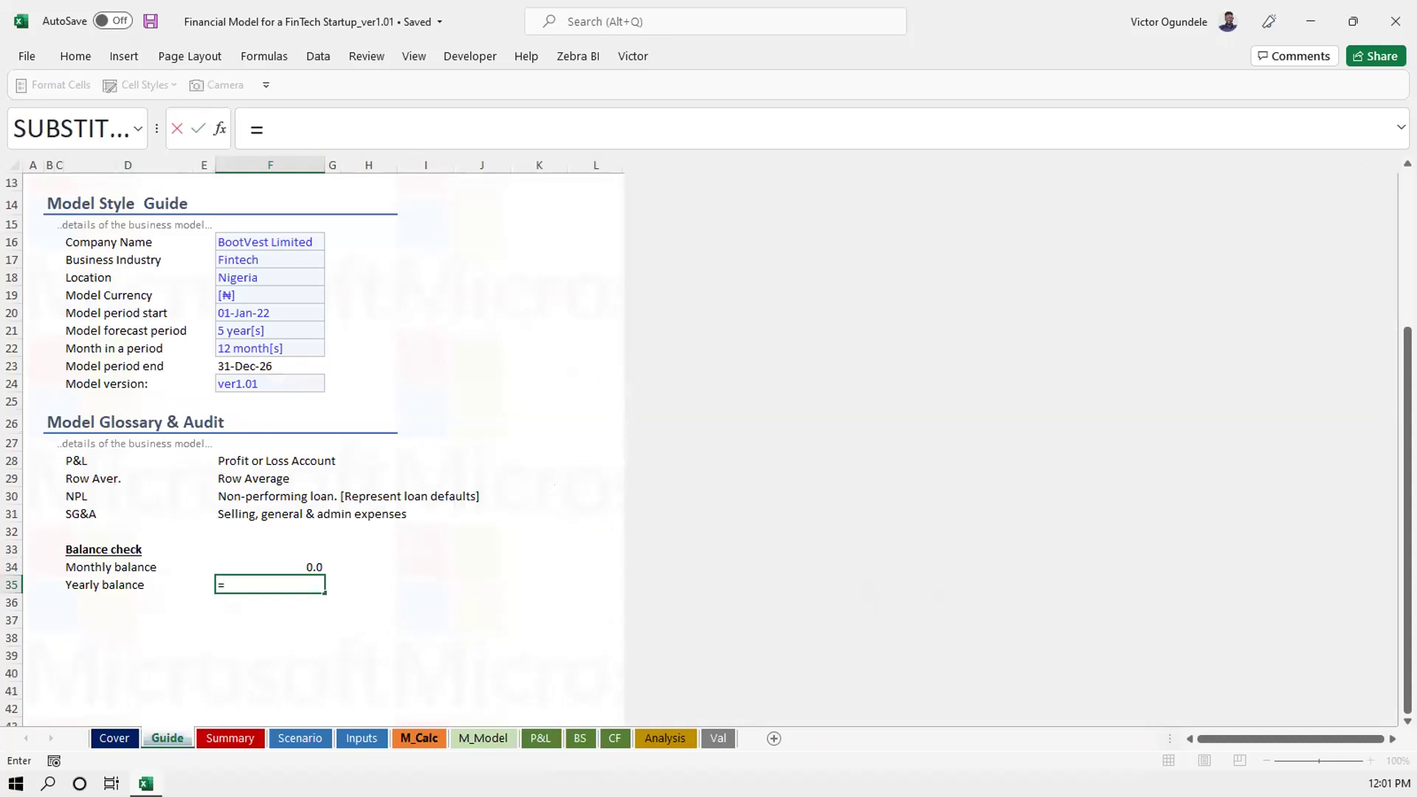
pyautogui.click(580, 738)
pyautogui.click(411, 637)
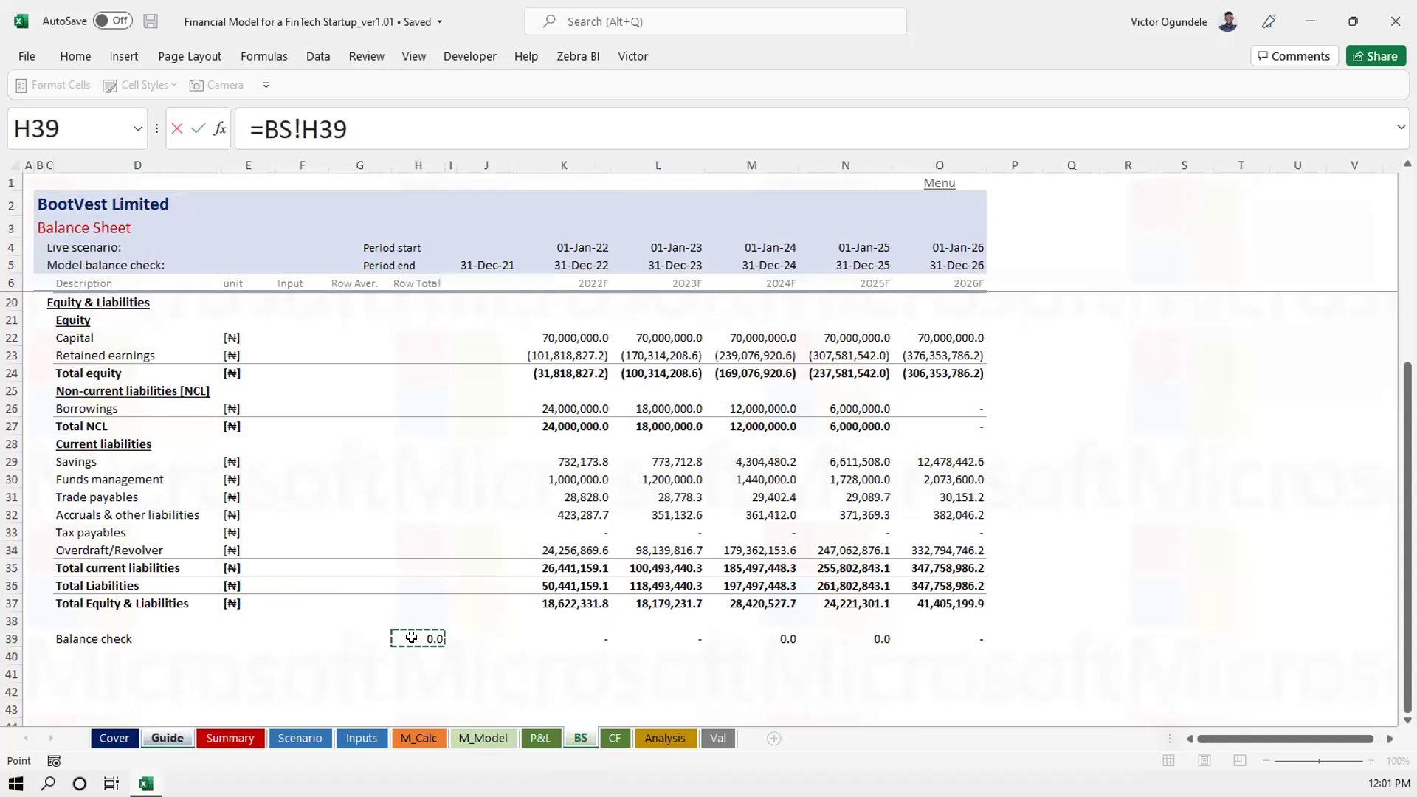
pyautogui.press('Return')
# Sum the monthly and yearly balance checks in F36 of the Guide sheet with =SUM(F34:F35)
pyautogui.press('Left')
pyautogui.press('Left')
pyautogui.press('Right')
pyautogui.press('Right')
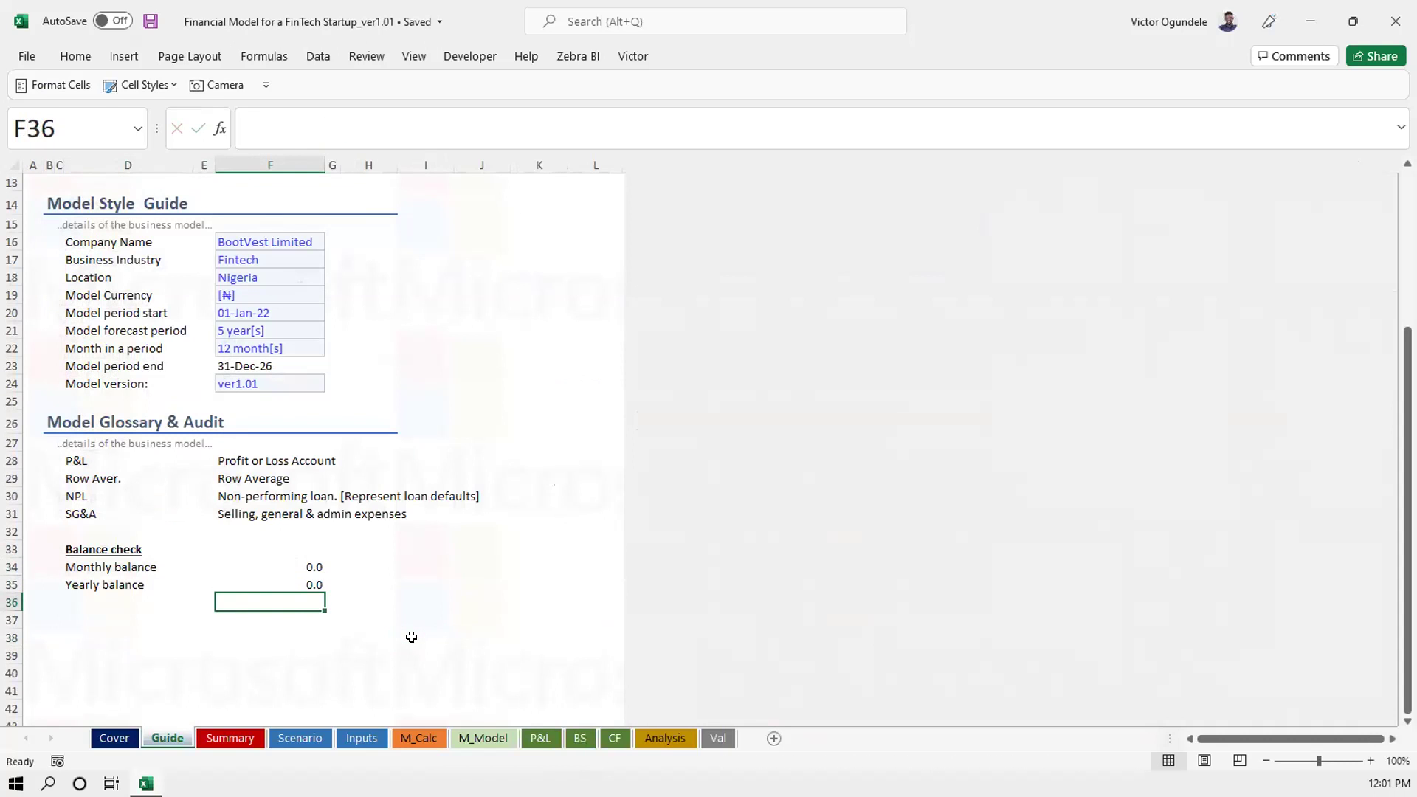
pyautogui.hotkey('alt', '=')
pyautogui.hotkey('ctrl', 'Return')
pyautogui.press('Left')
pyautogui.press('Left')
pyautogui.press('Right')
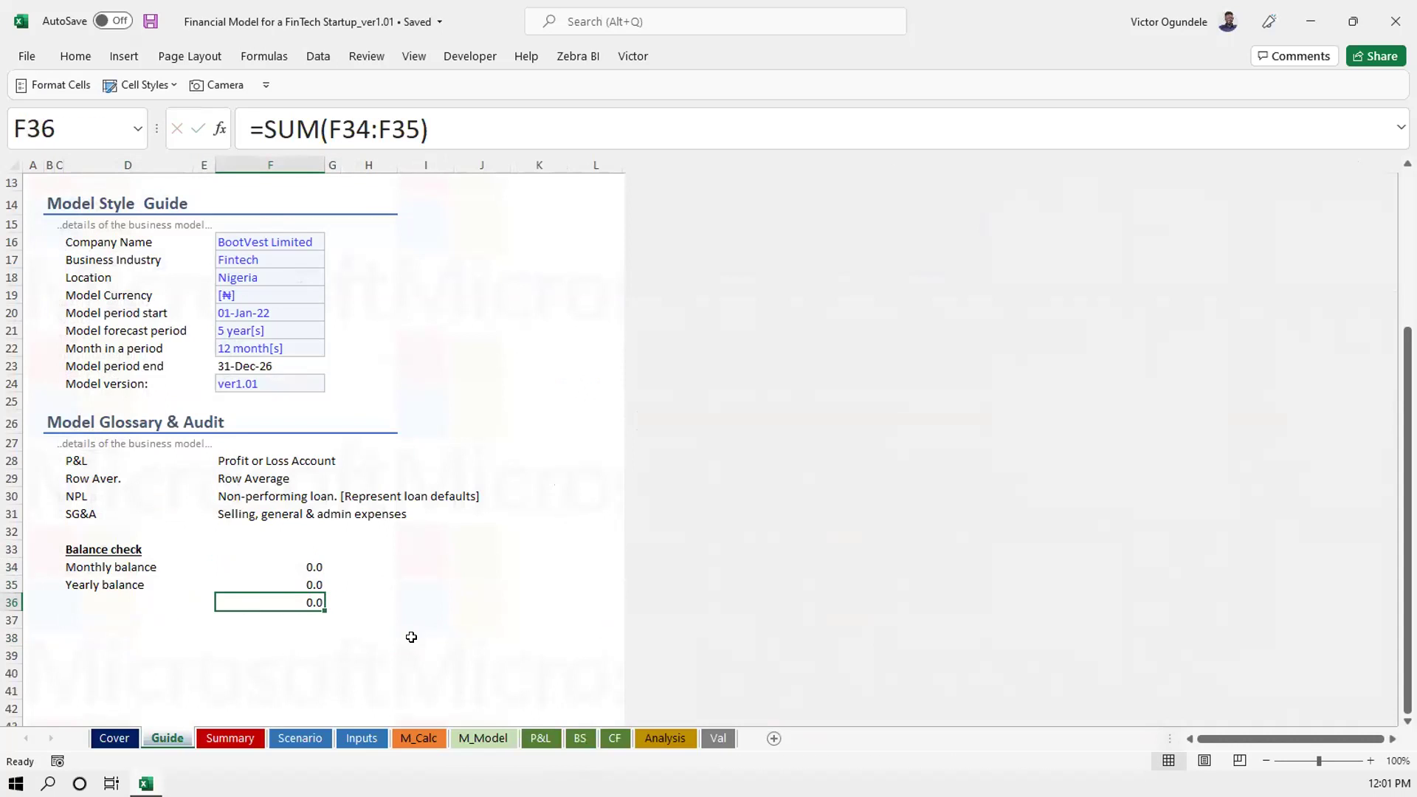
# Evaluate the sum formula in F36 in place to examine its full-precision value, keeping the formula
pyautogui.press('F2')
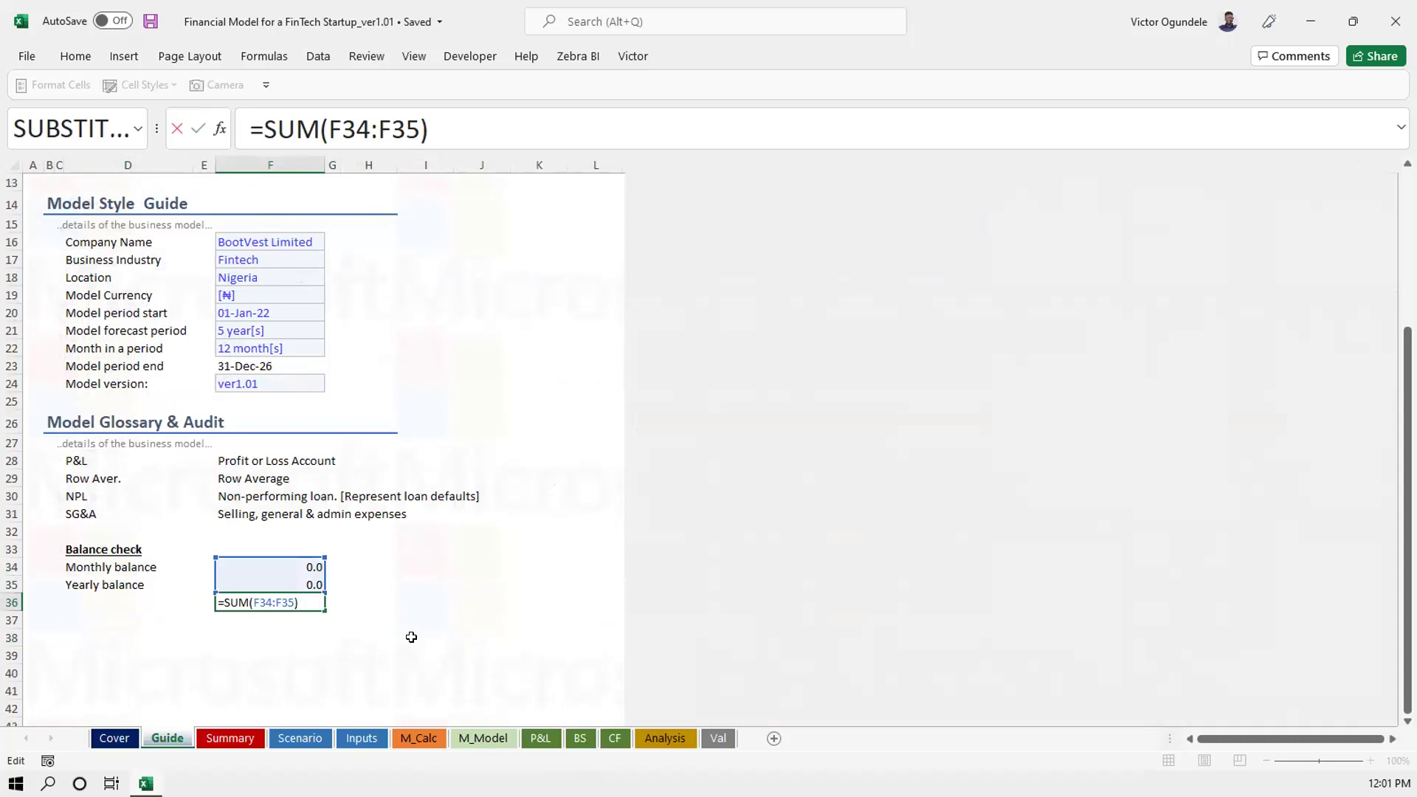
pyautogui.press('Escape')
pyautogui.scroll(1, 411, 637)
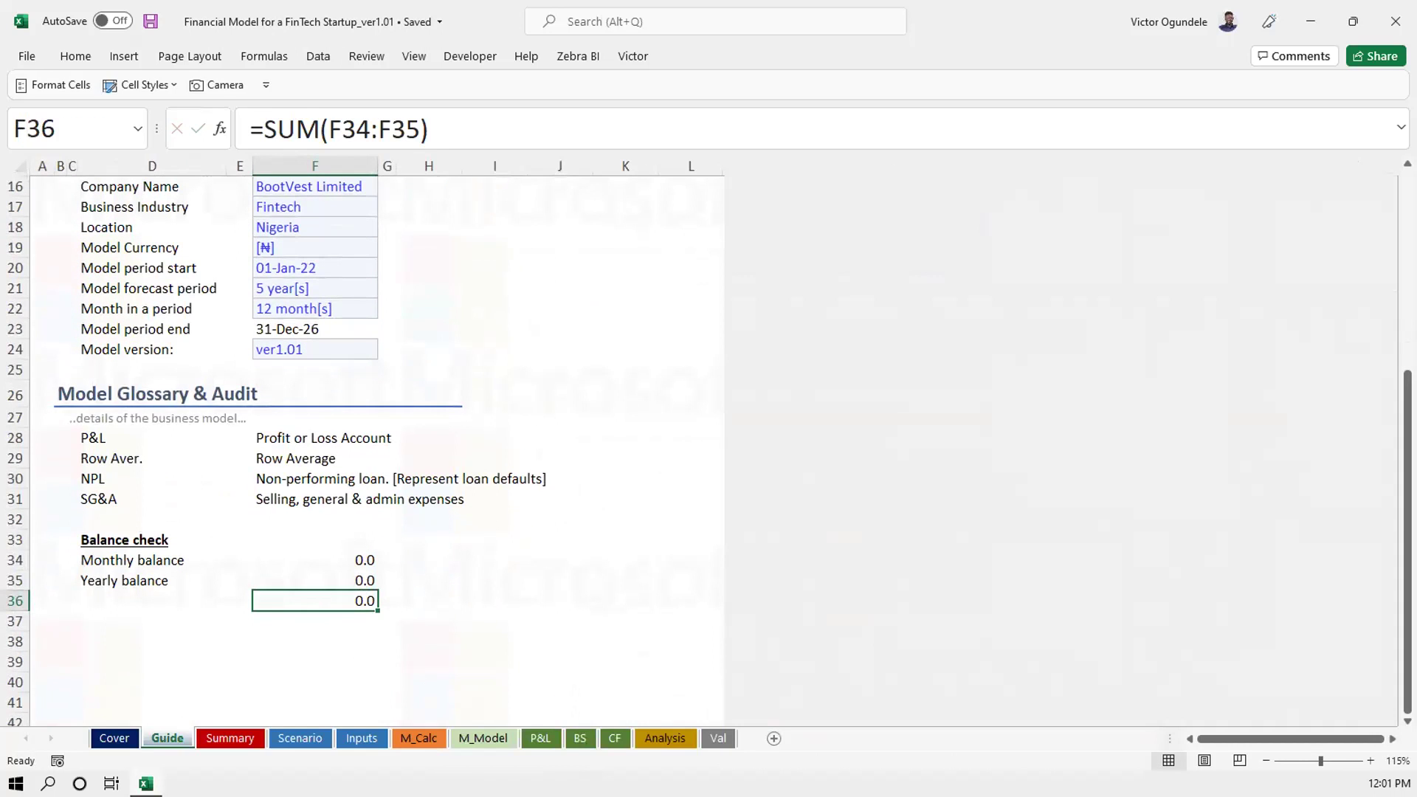
pyautogui.press('F2')
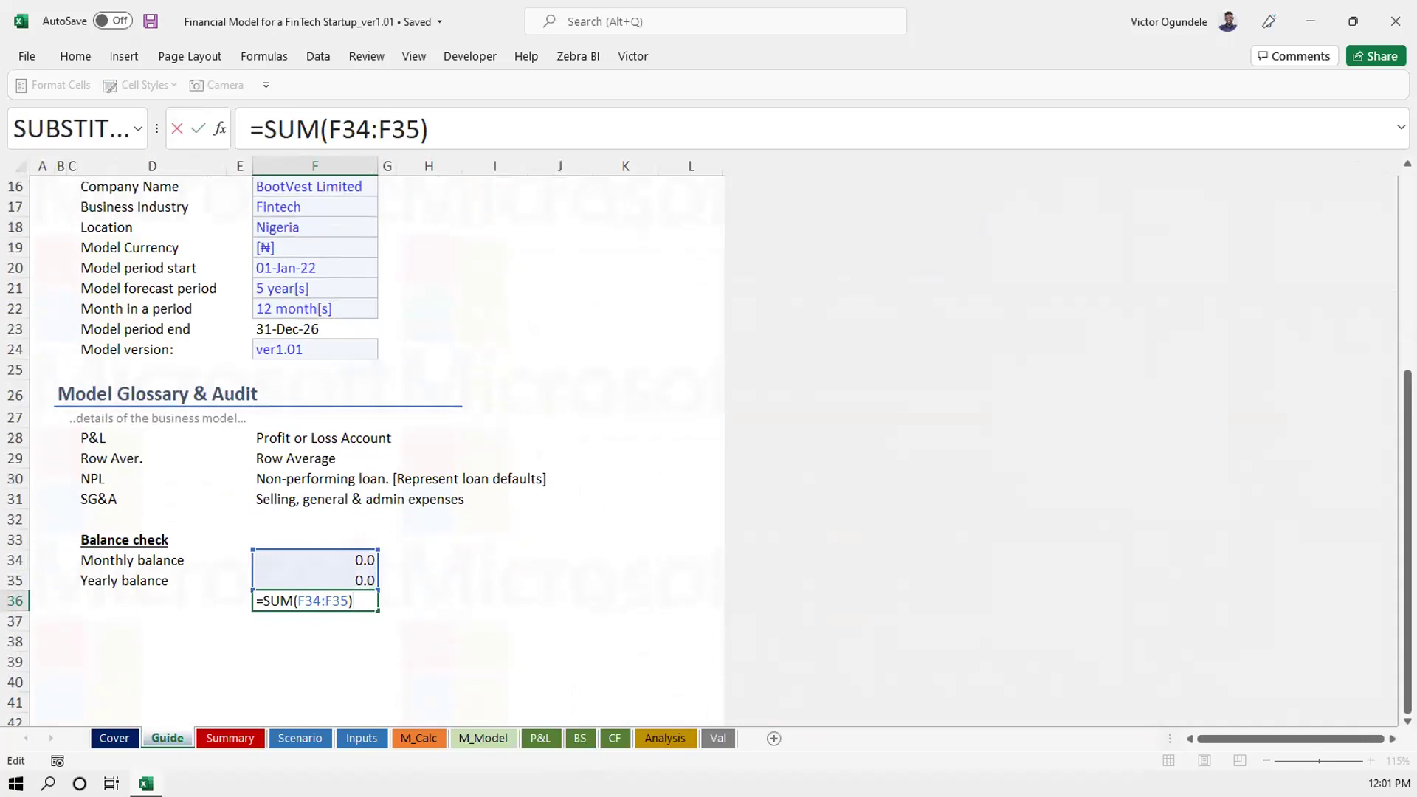
pyautogui.press('F9')
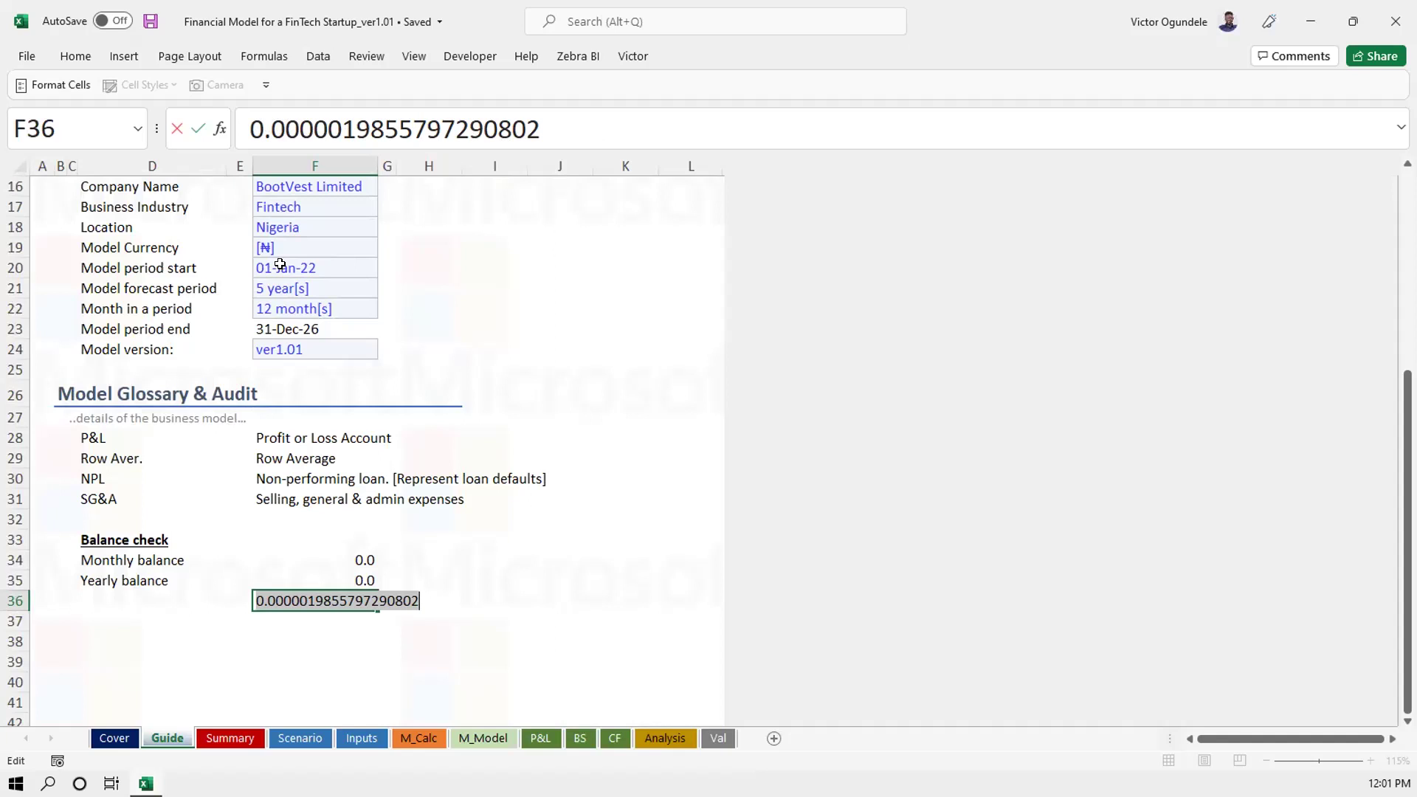
pyautogui.press('Escape')
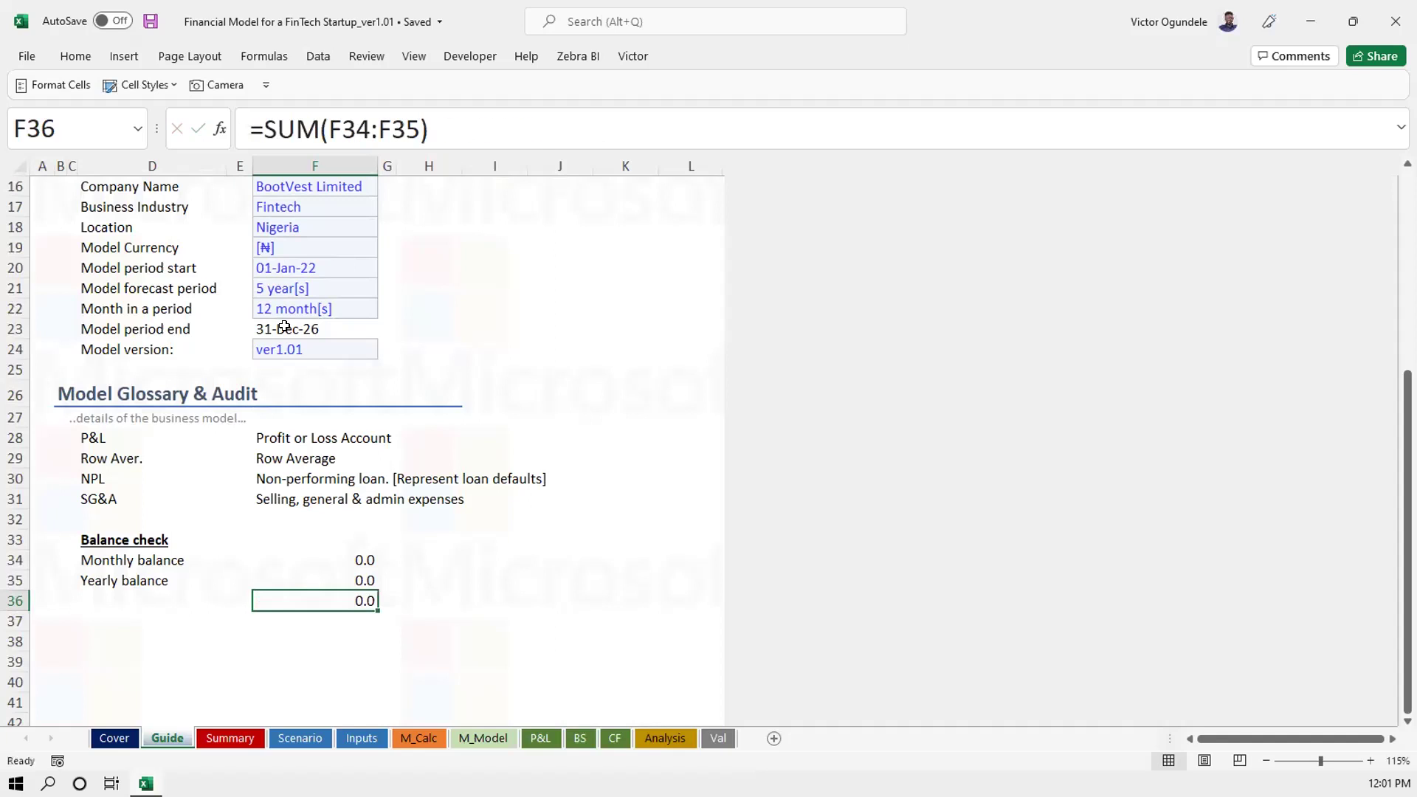
pyautogui.click(263, 128)
pyautogui.write('rand')
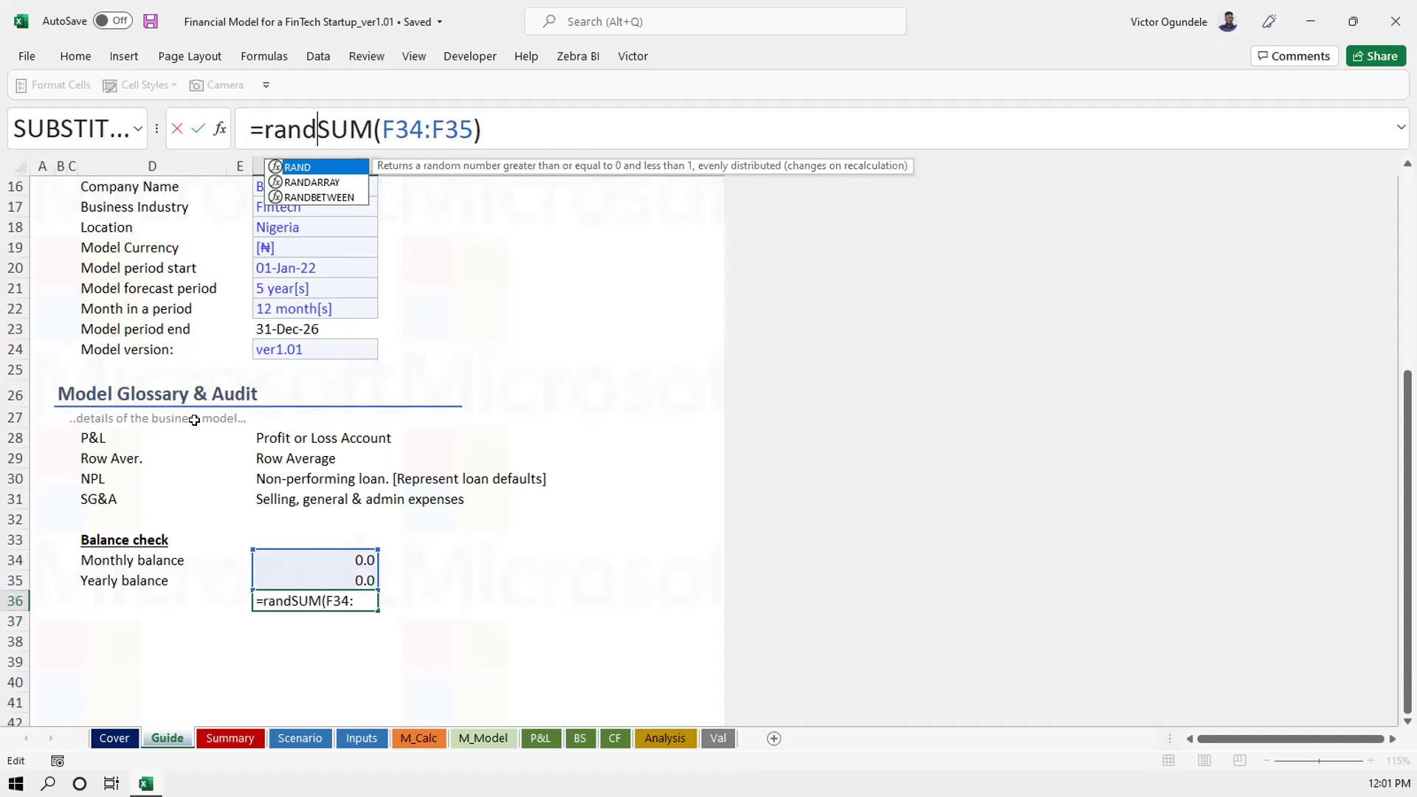
pyautogui.press('Down')
pyautogui.press('Escape')
pyautogui.press('Escape')
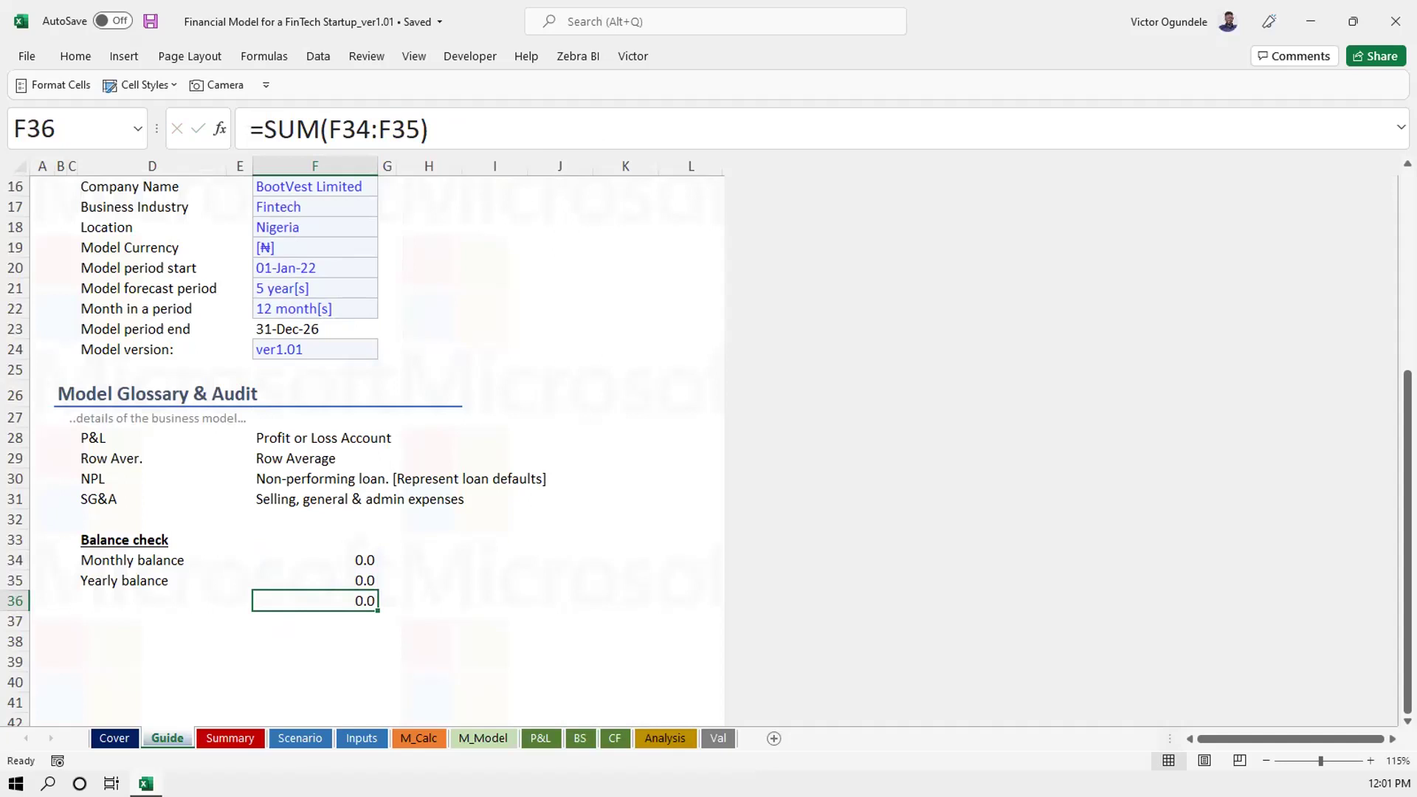
# Round the balance check sum in F36 to zero decimals with =ROUND(SUM(F34:F35),0)
pyautogui.doubleClick(323, 598)
pyautogui.click(261, 599)
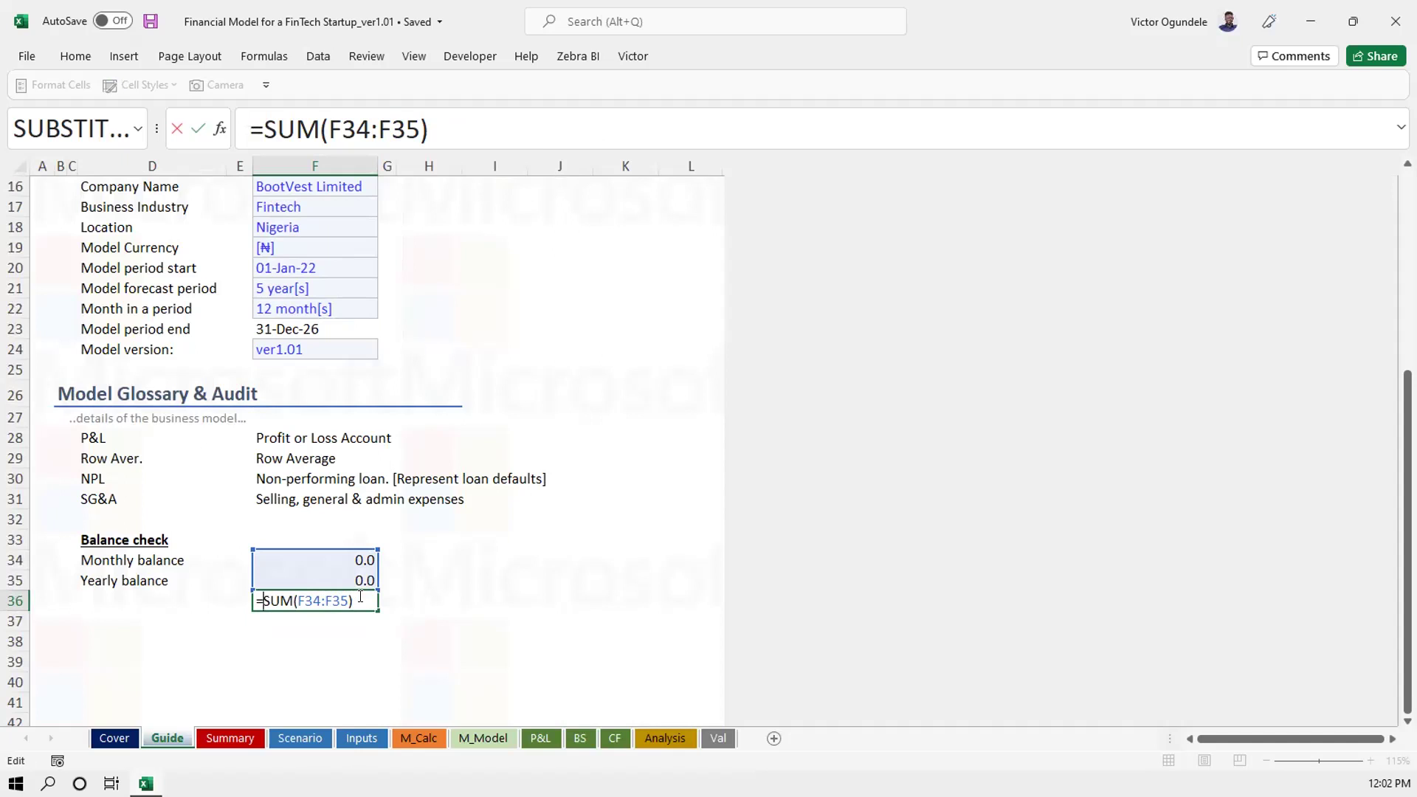
pyautogui.write('roun')
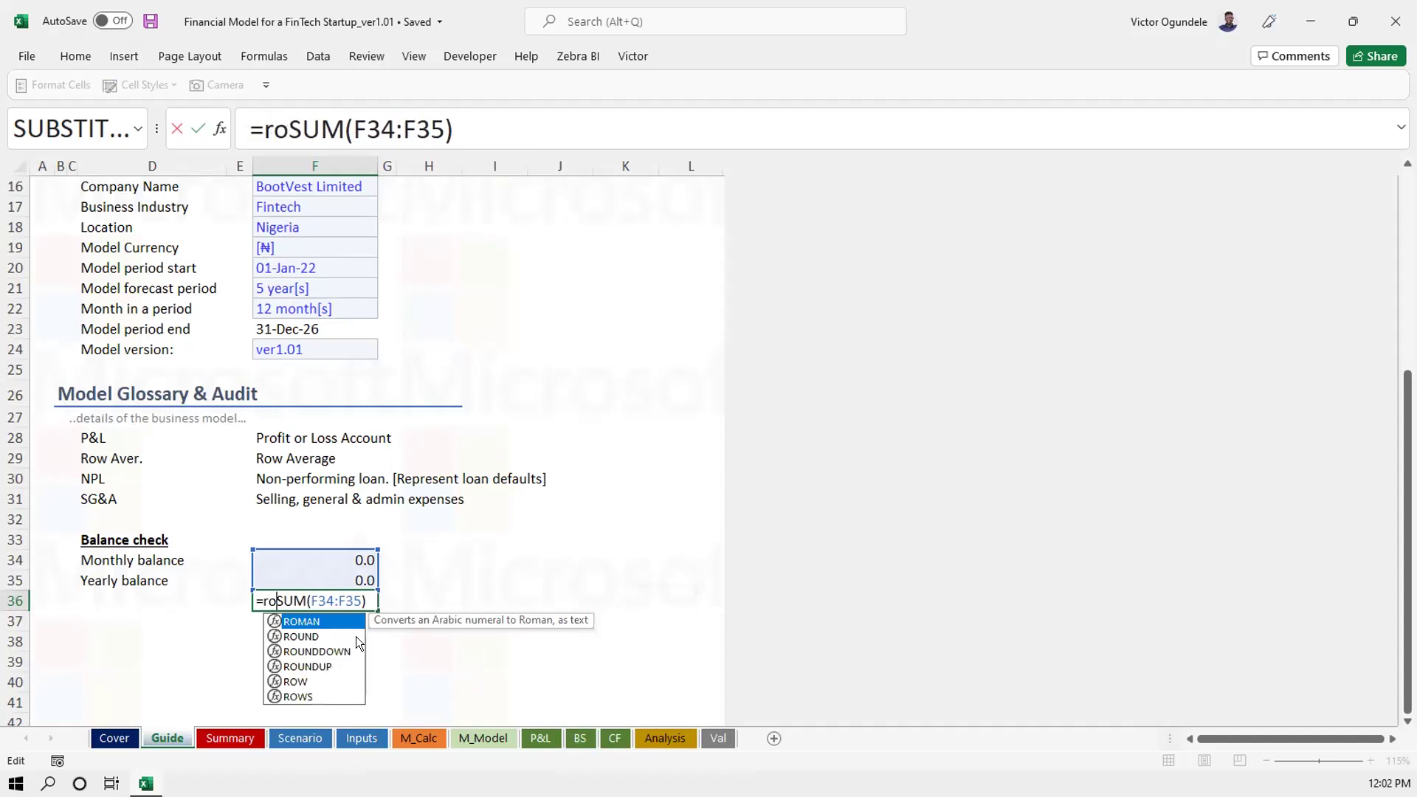
pyautogui.press('Tab')
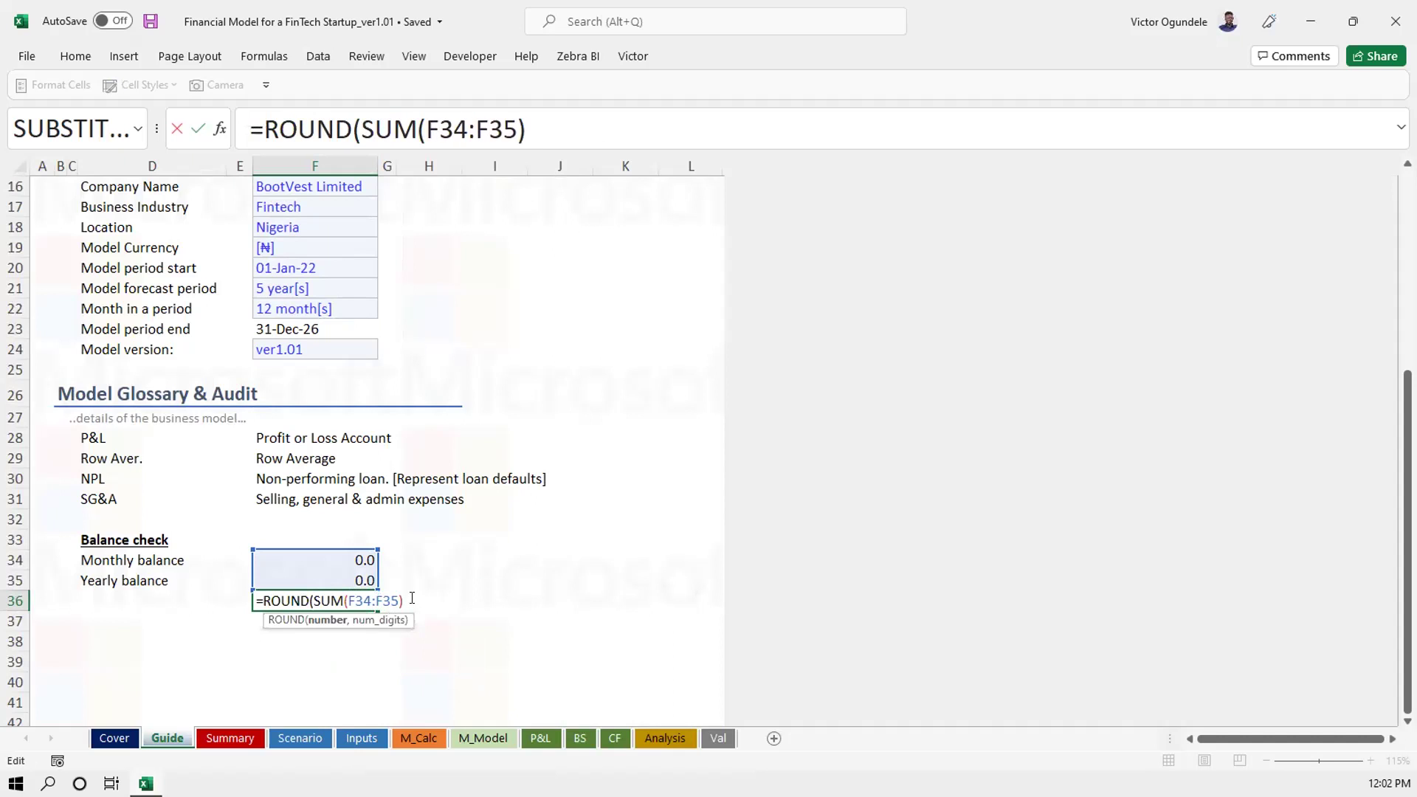
pyautogui.write(',0')
pyautogui.hotkey('ctrl', 'Return')
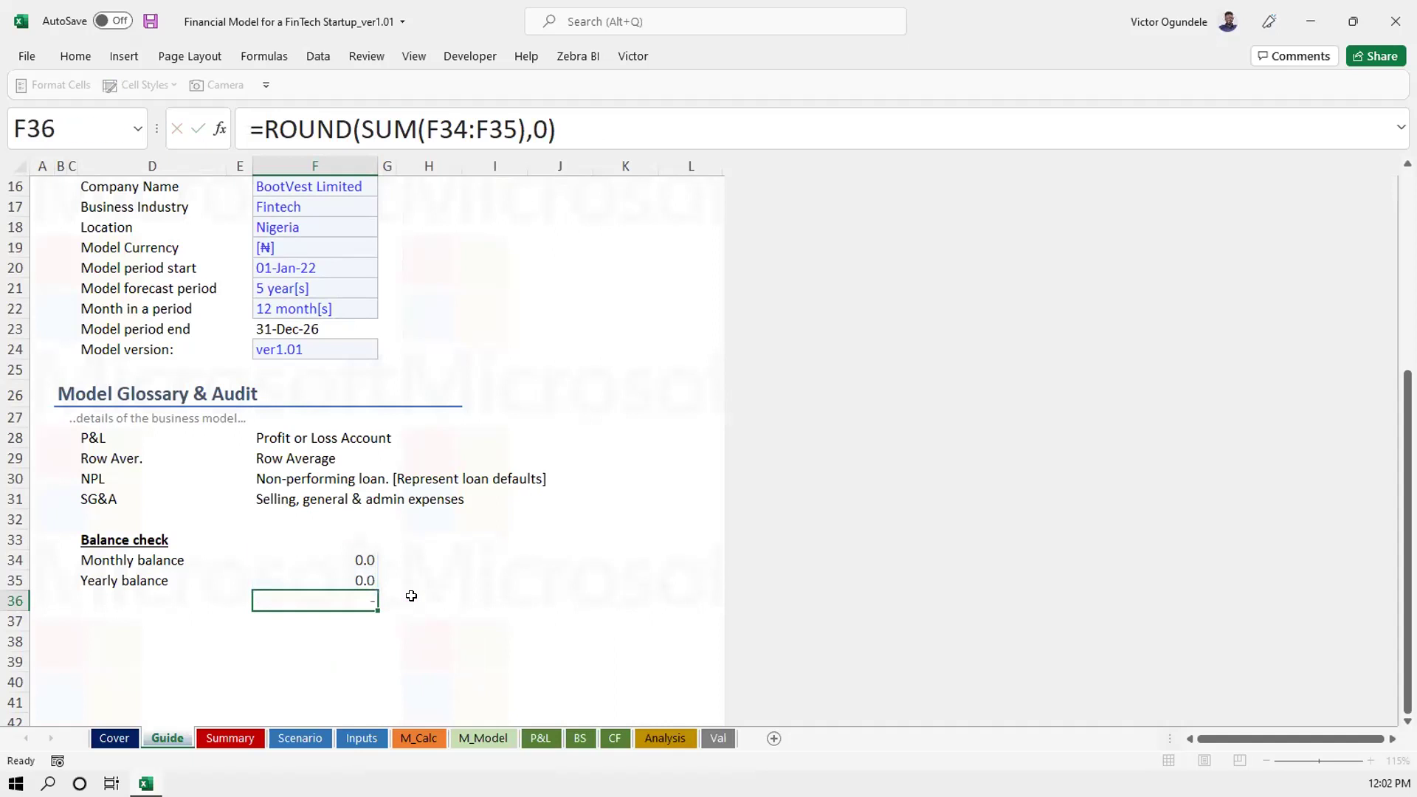
# Enter the label "Balance check" in D37 of the Guide sheet and save the workbook
pyautogui.click(147, 600)
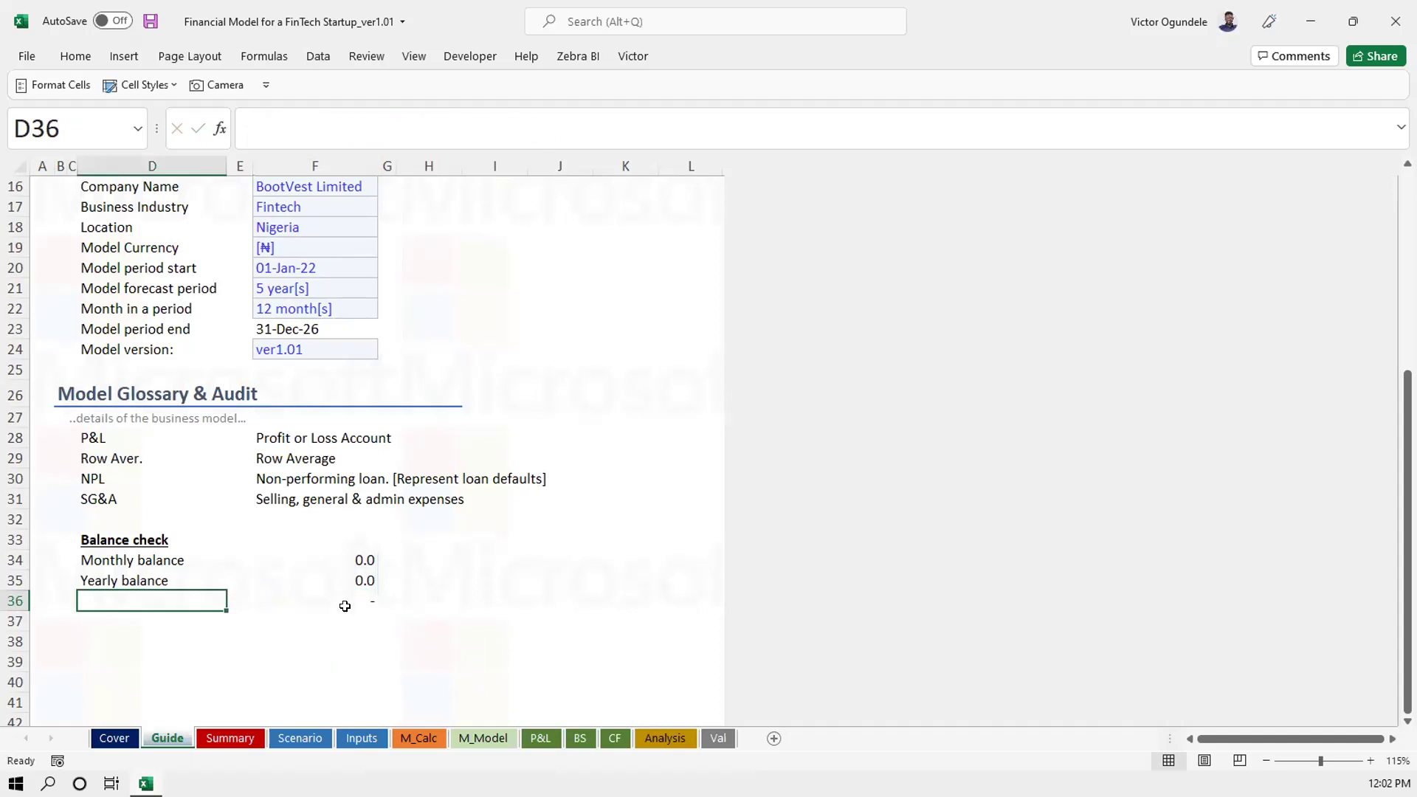
pyautogui.click(93, 617)
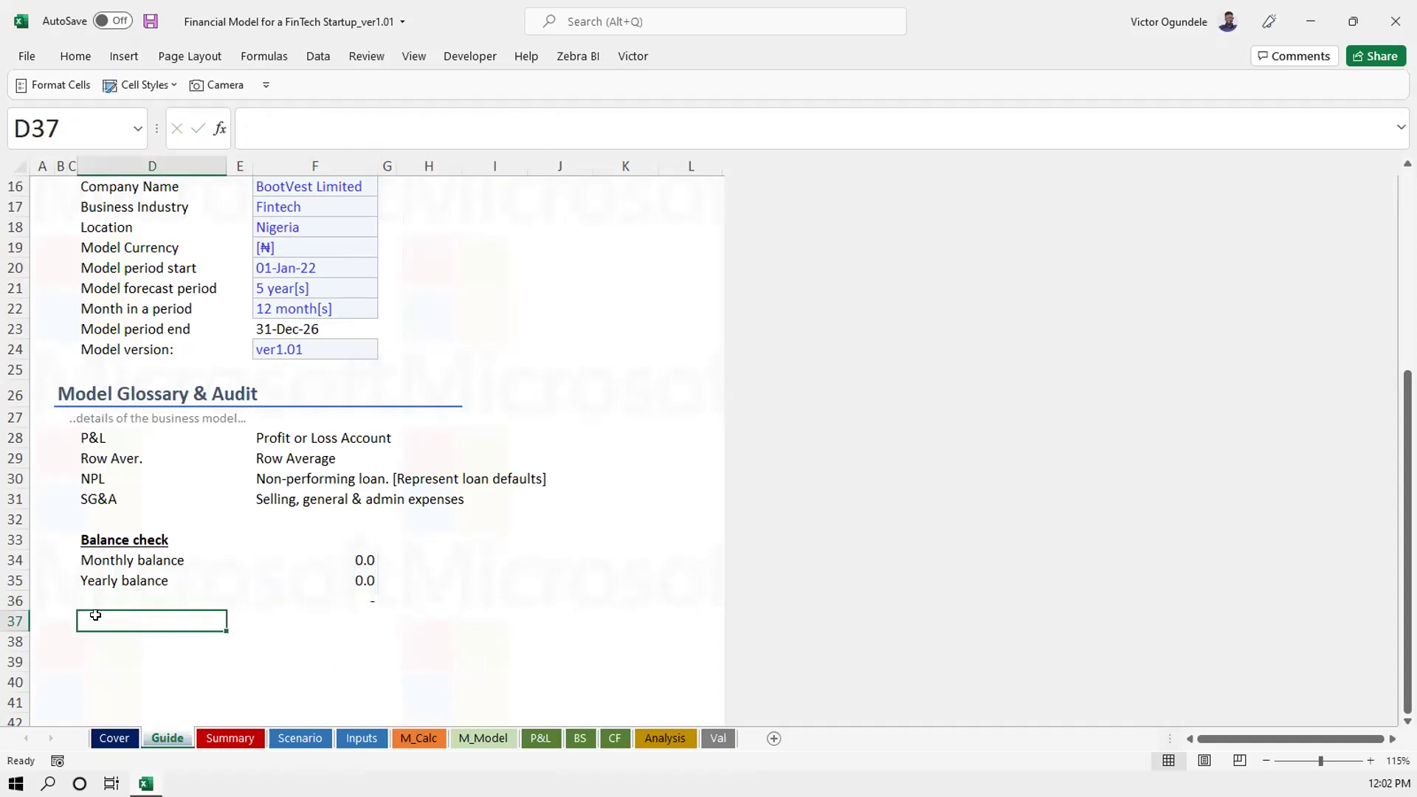
pyautogui.write('B')
pyautogui.write('anal')
pyautogui.press('BackSpace')
pyautogui.press('BackSpace')
pyautogui.press('BackSpace')
pyautogui.write('lance ')
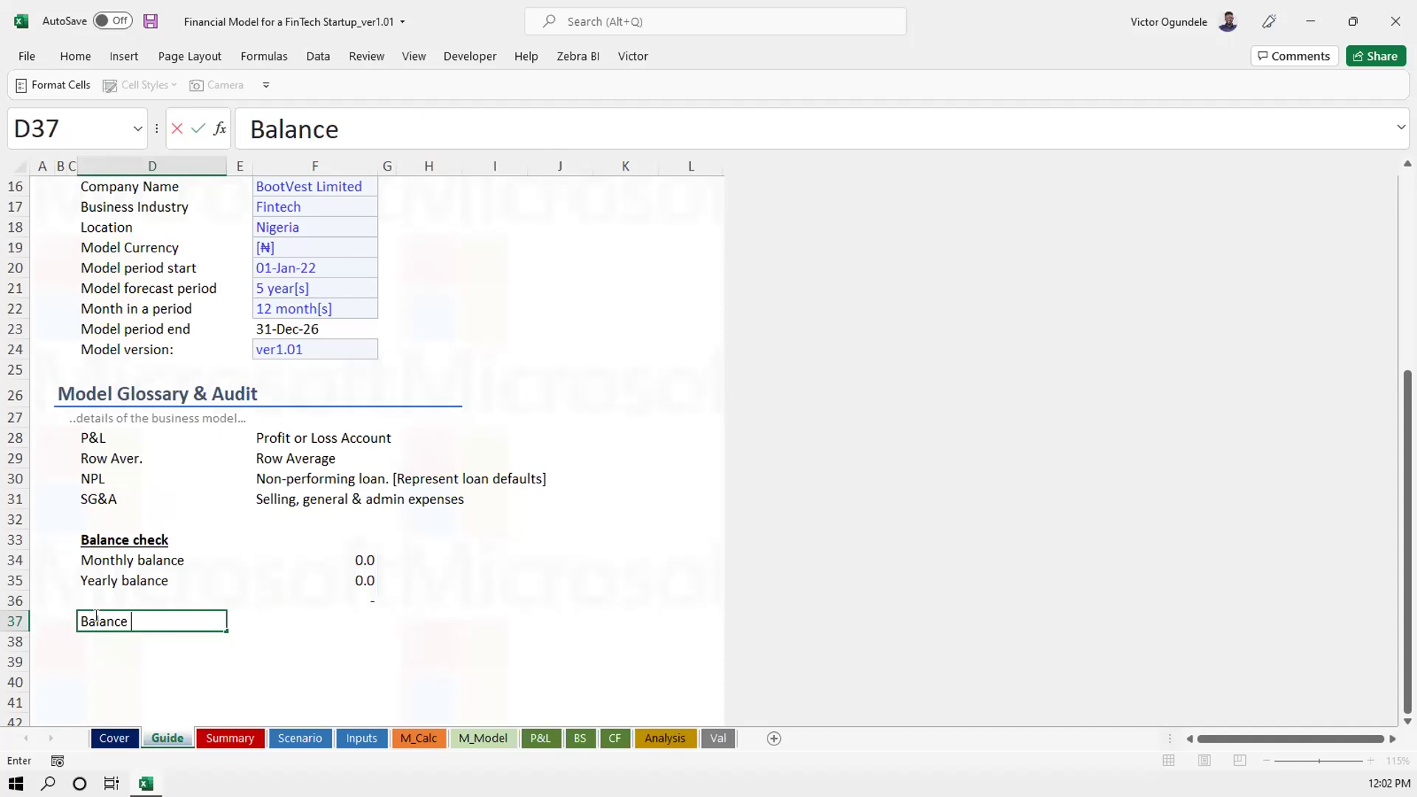
pyautogui.write('che')
pyautogui.press('BackSpace')
pyautogui.write('heck')
pyautogui.hotkey('ctrl', 's')
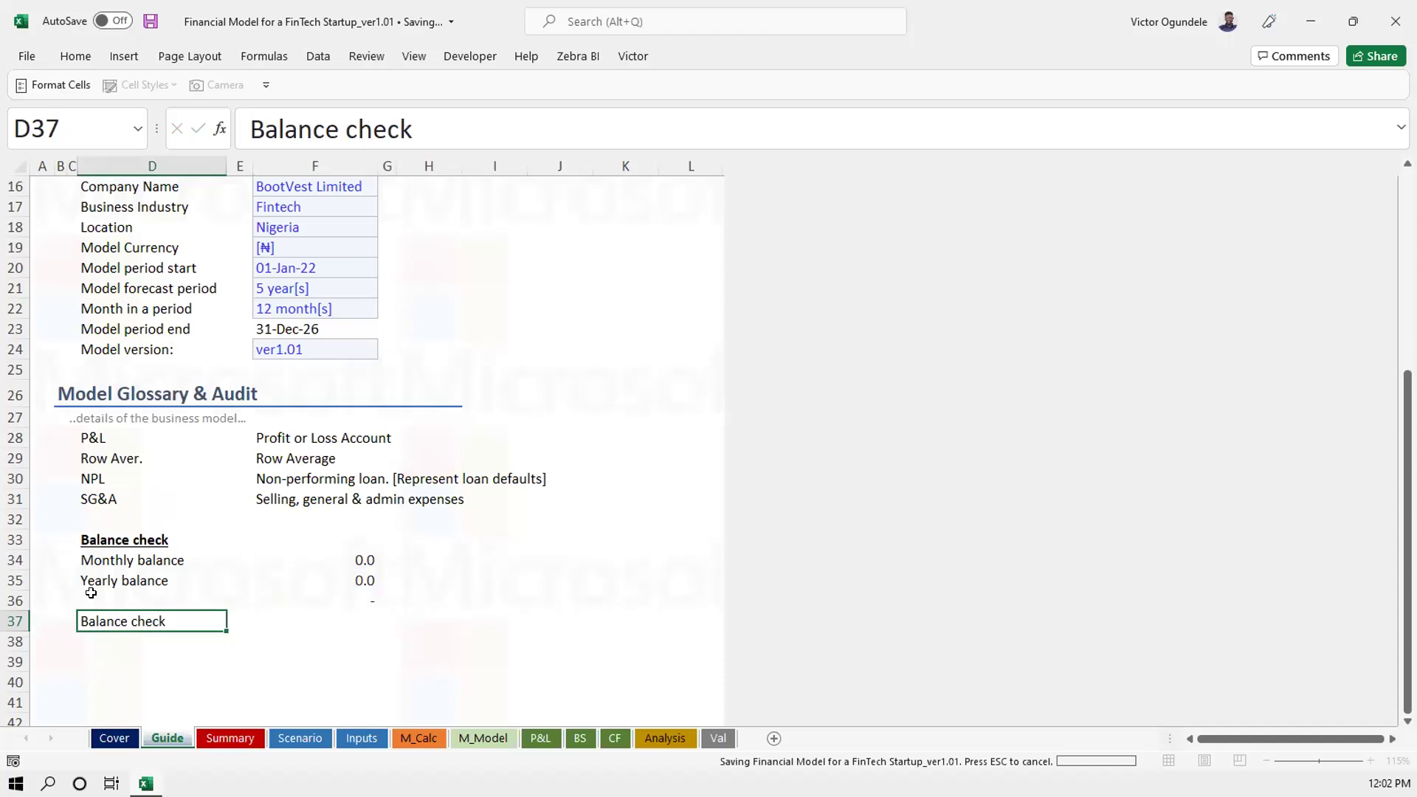
# Enter the status formula =IF(F36=0,"Model balance check: OK","ERROR") in F37, beside the Balance check label
pyautogui.press('Tab')
pyautogui.press('Tab')
pyautogui.write('=')
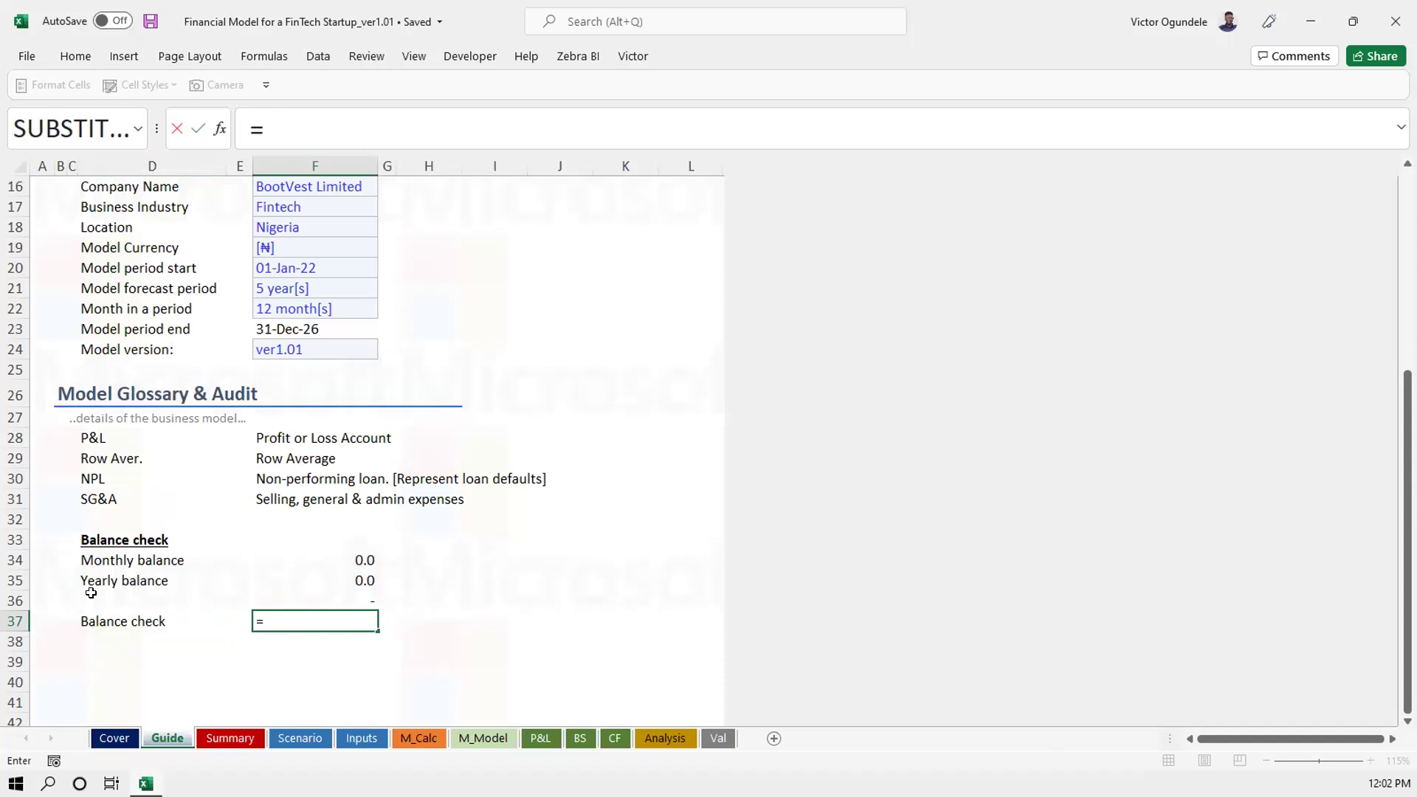
pyautogui.write('If')
pyautogui.press('Tab')
pyautogui.press('Up')
pyautogui.write('=0')
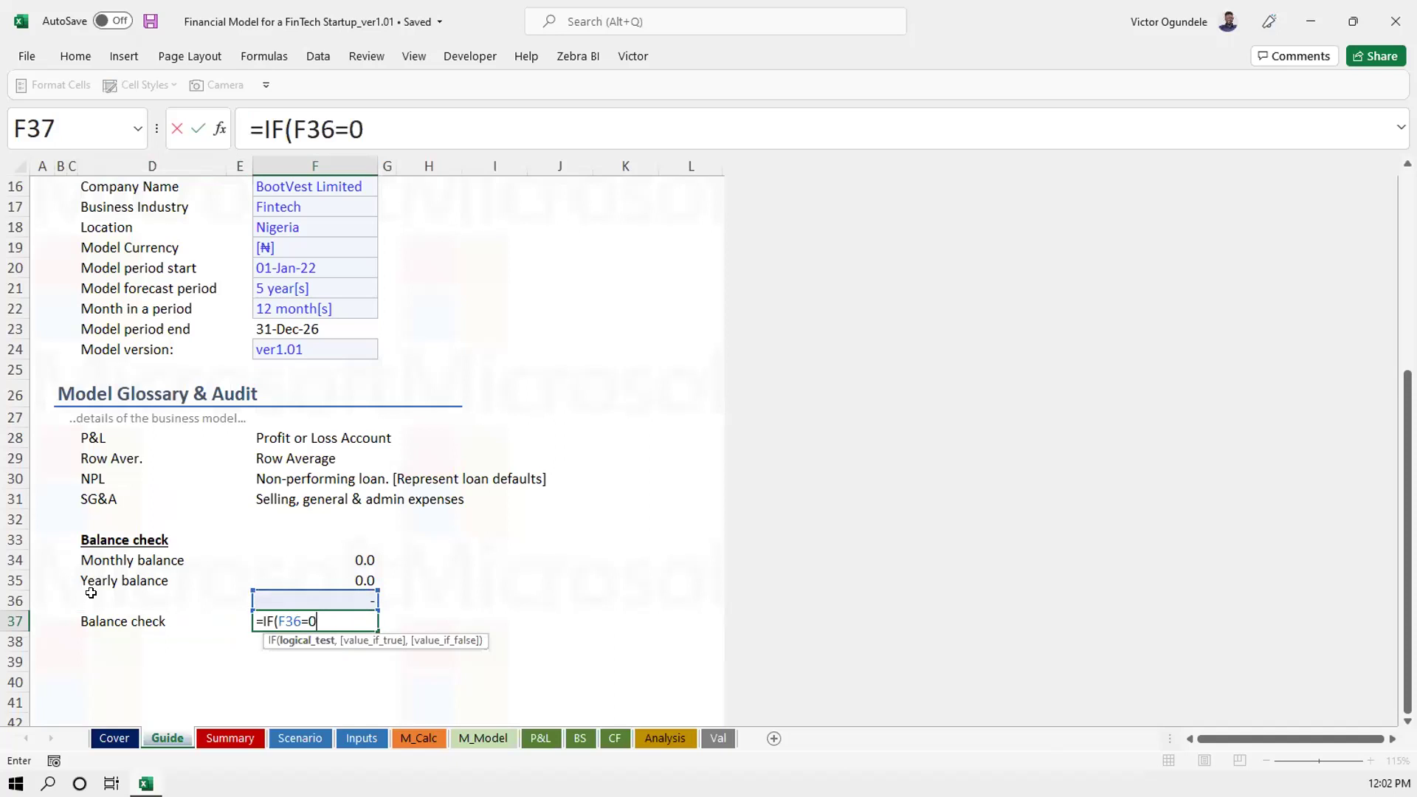
pyautogui.write(',"Model ba')
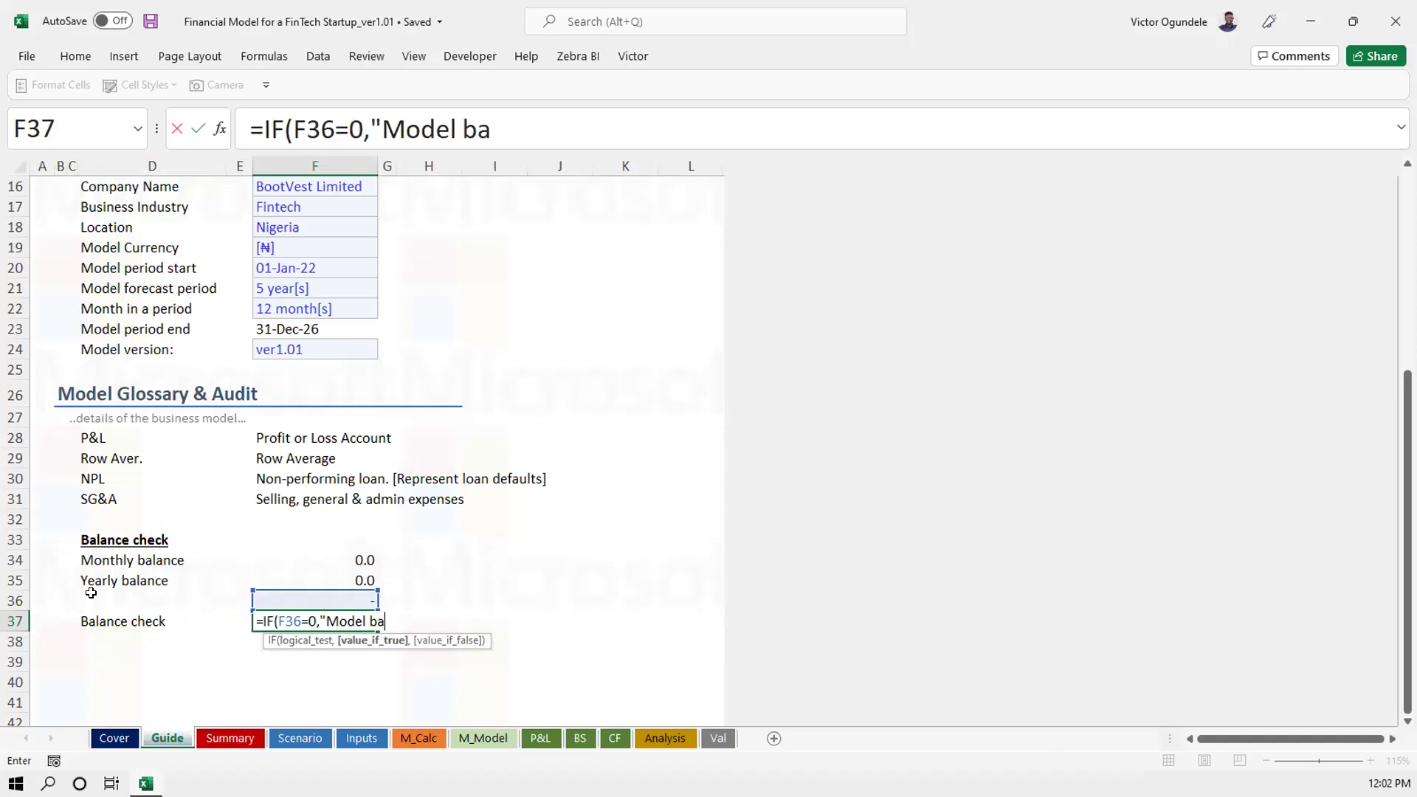
pyautogui.write('lance check:')
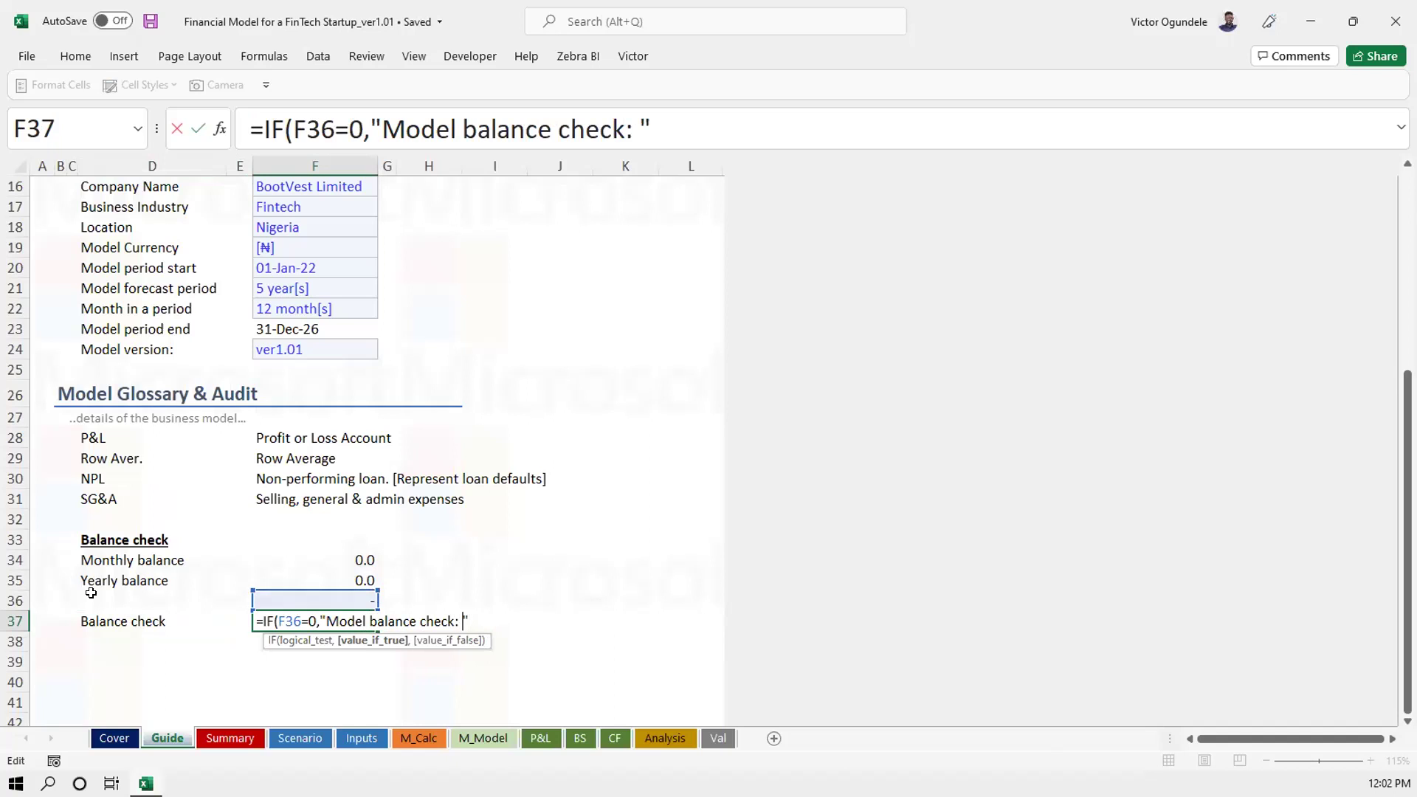
pyautogui.write('OK",')
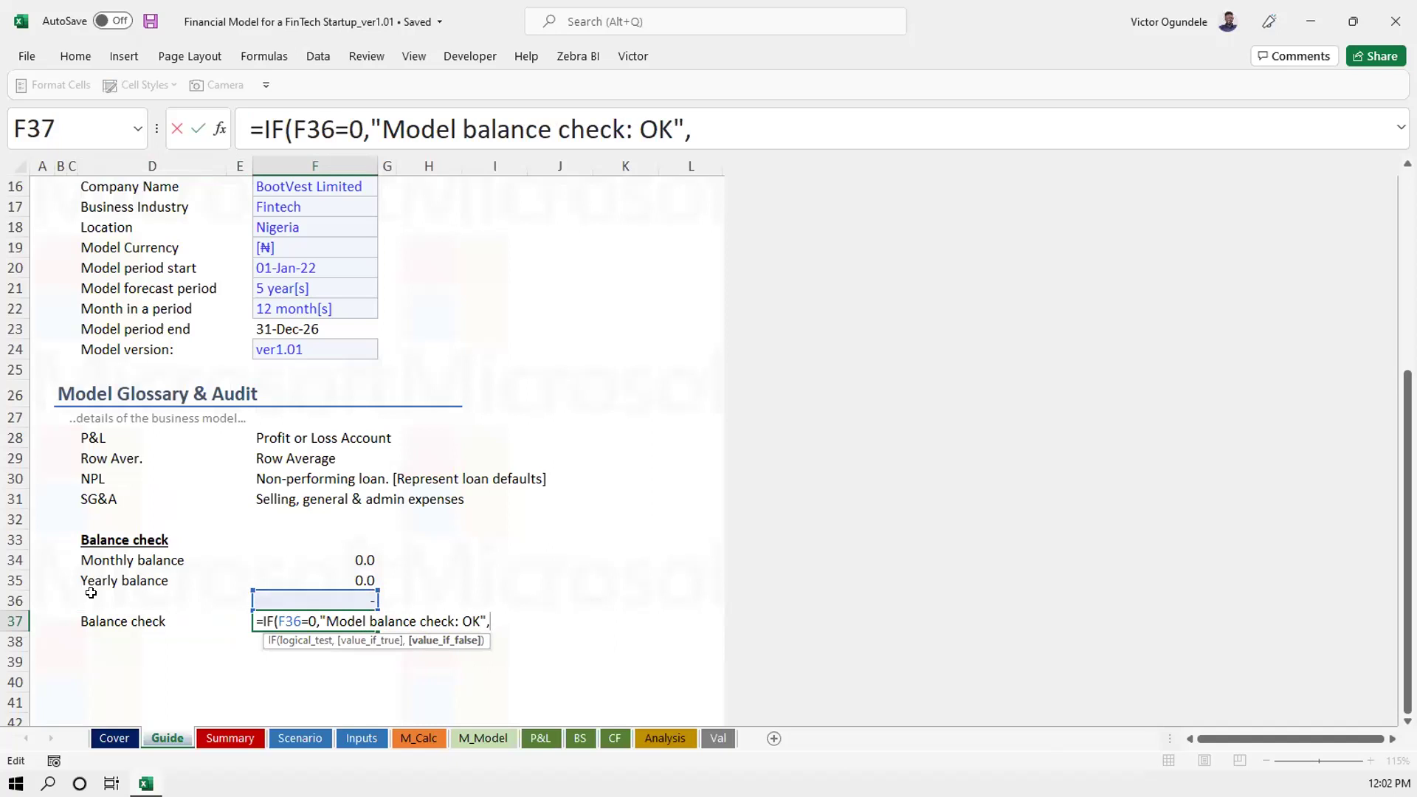
pyautogui.write('"ERROR')
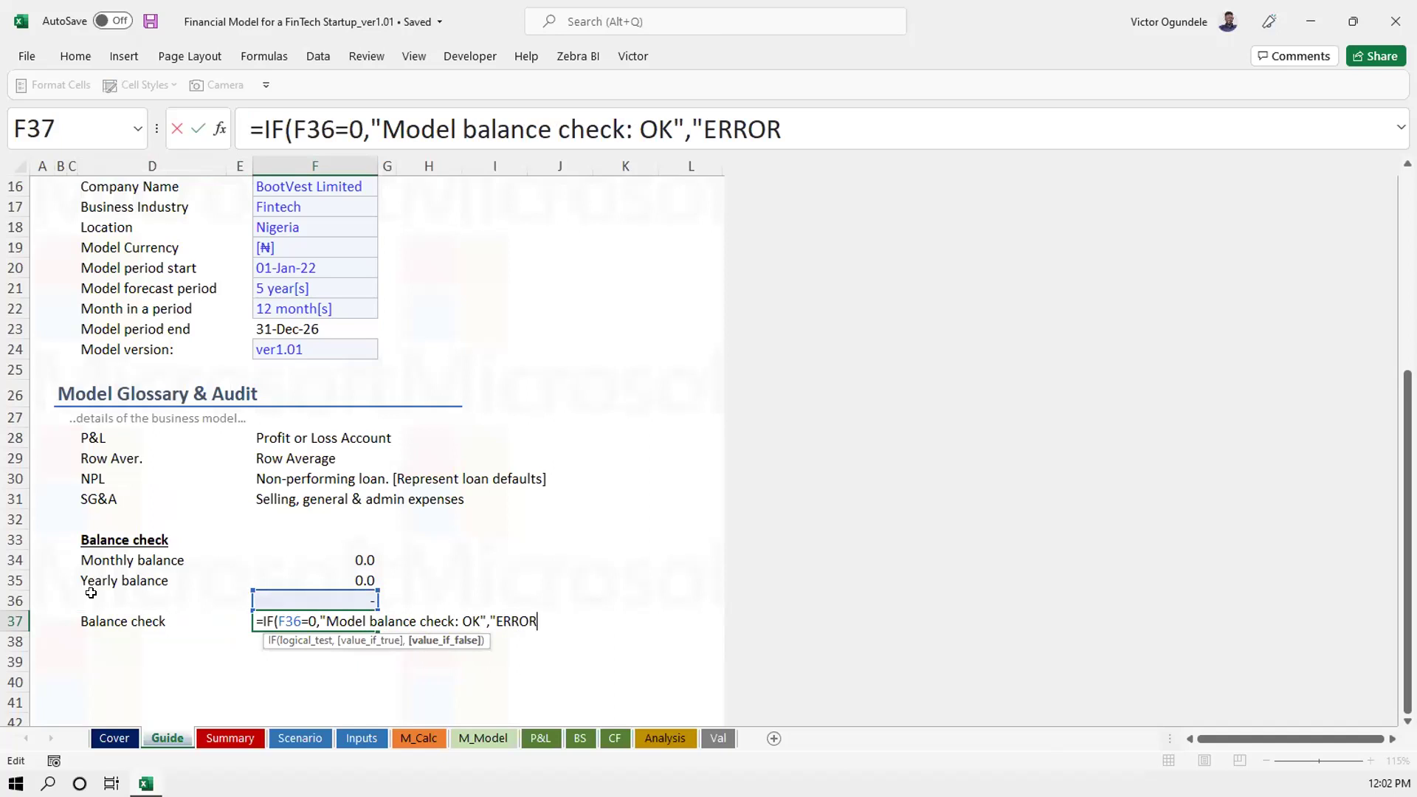
pyautogui.write('")')
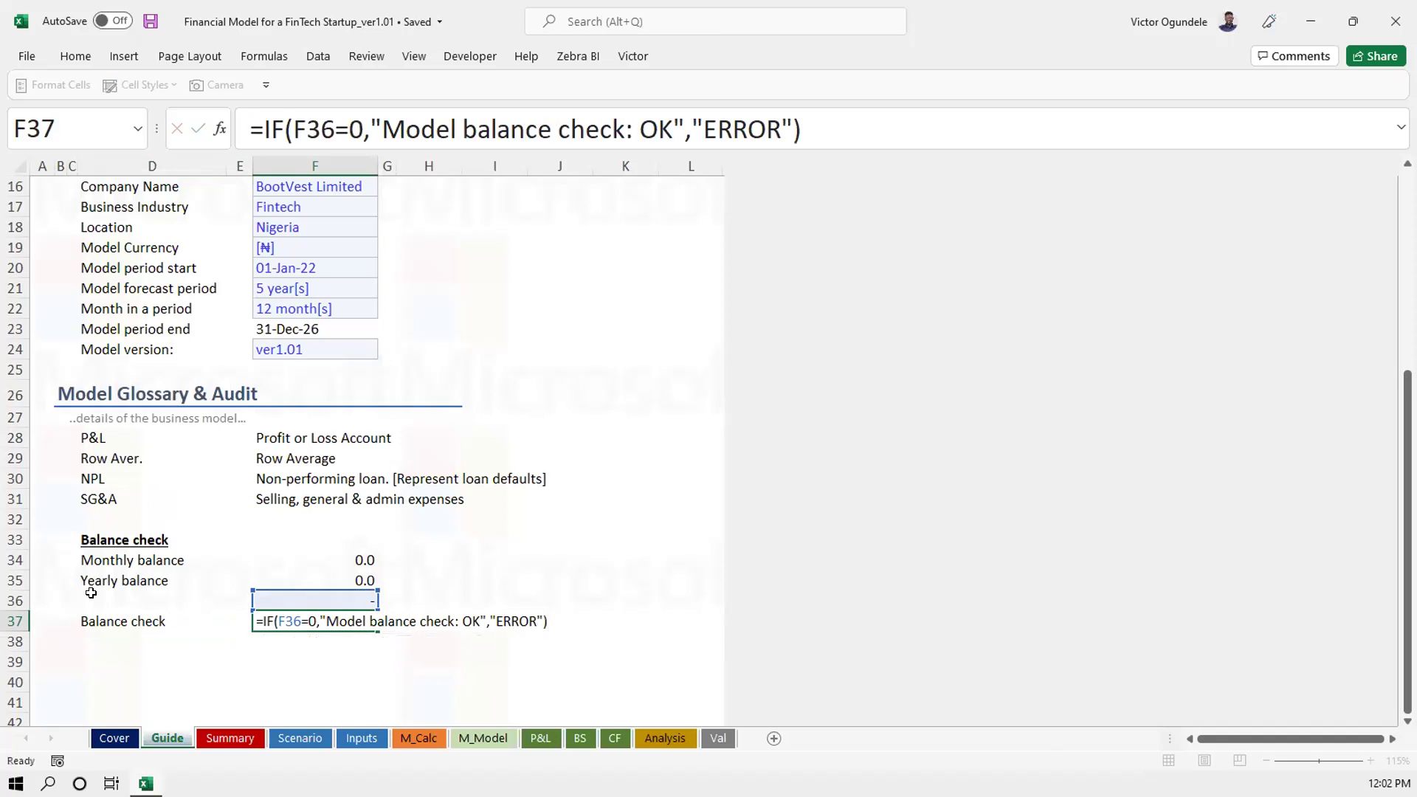
pyautogui.hotkey('ctrl', 'Return')
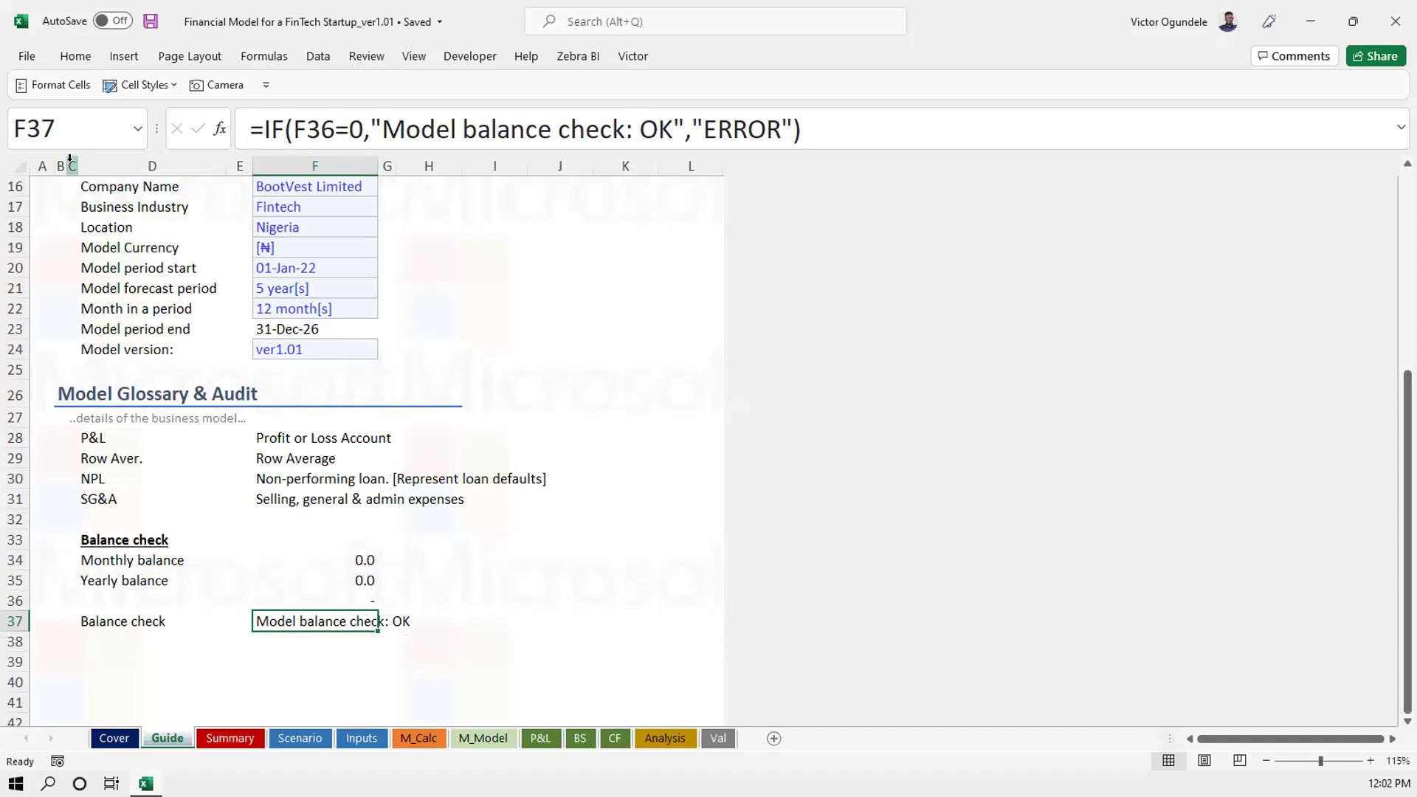
# Assign the defined name "Check" to the balance check status cell F37
pyautogui.click(71, 130)
pyautogui.write('Check')
pyautogui.press('Return')
pyautogui.click(594, 576)
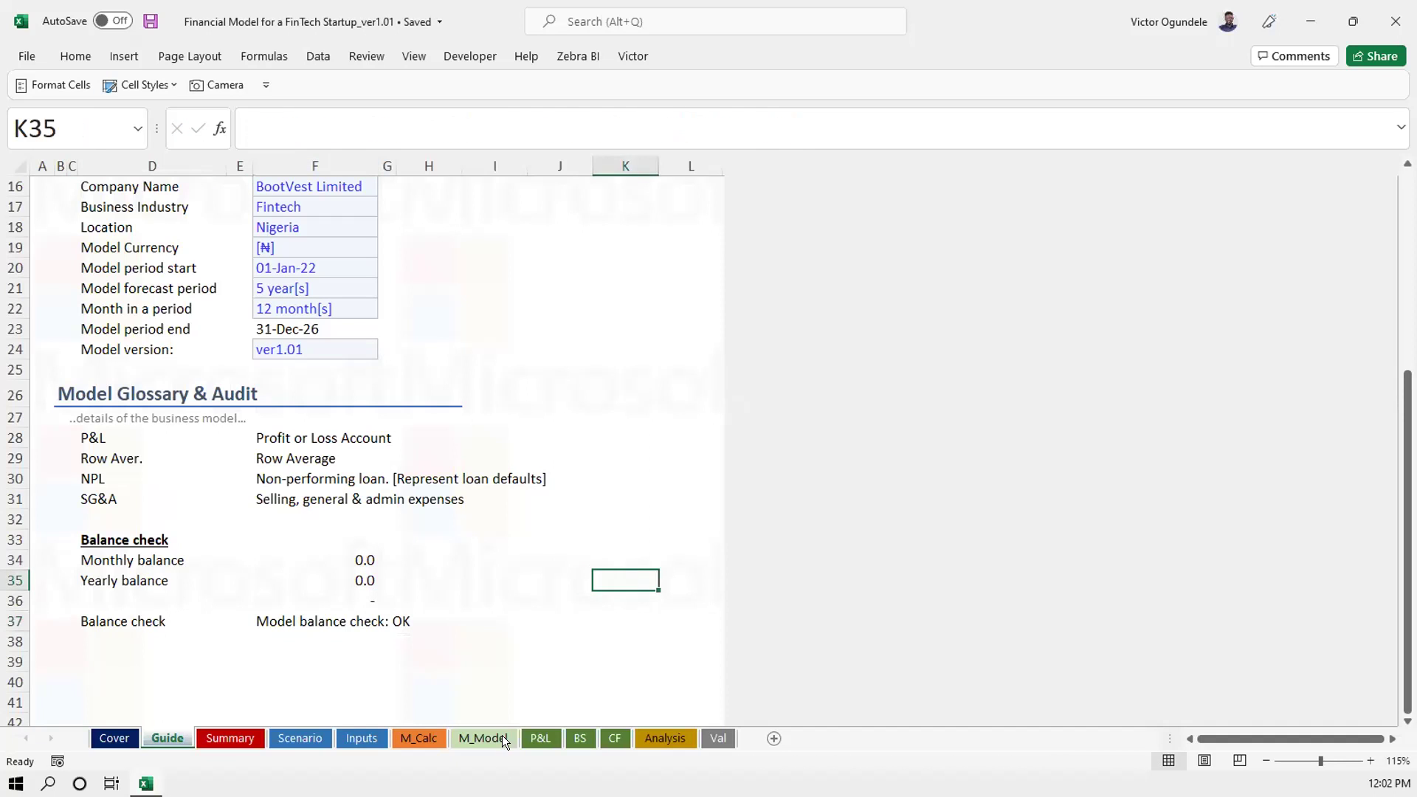
# Replace the model balance check label in C5 of the P&L sheet with =Check and save the workbook
pyautogui.click(524, 738)
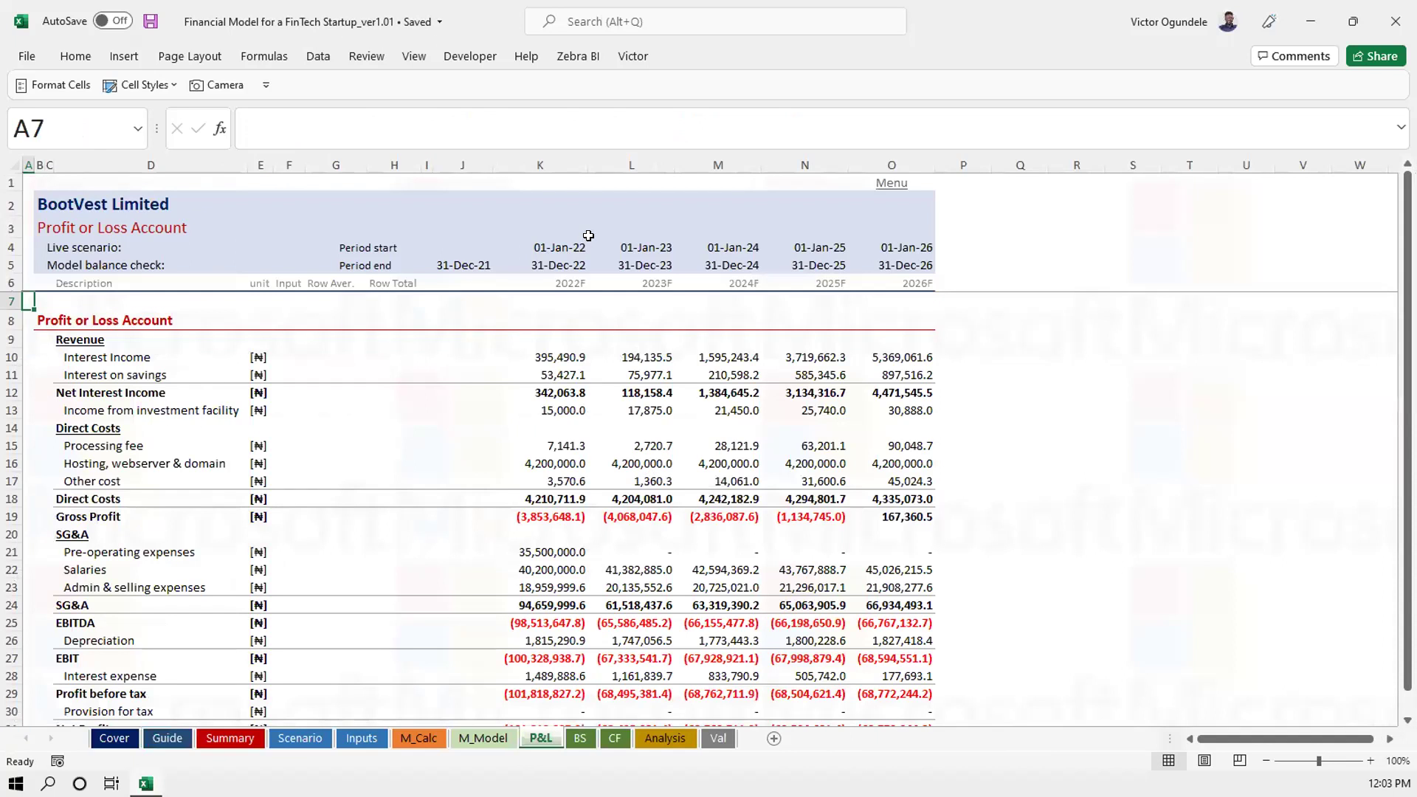
pyautogui.click(575, 217)
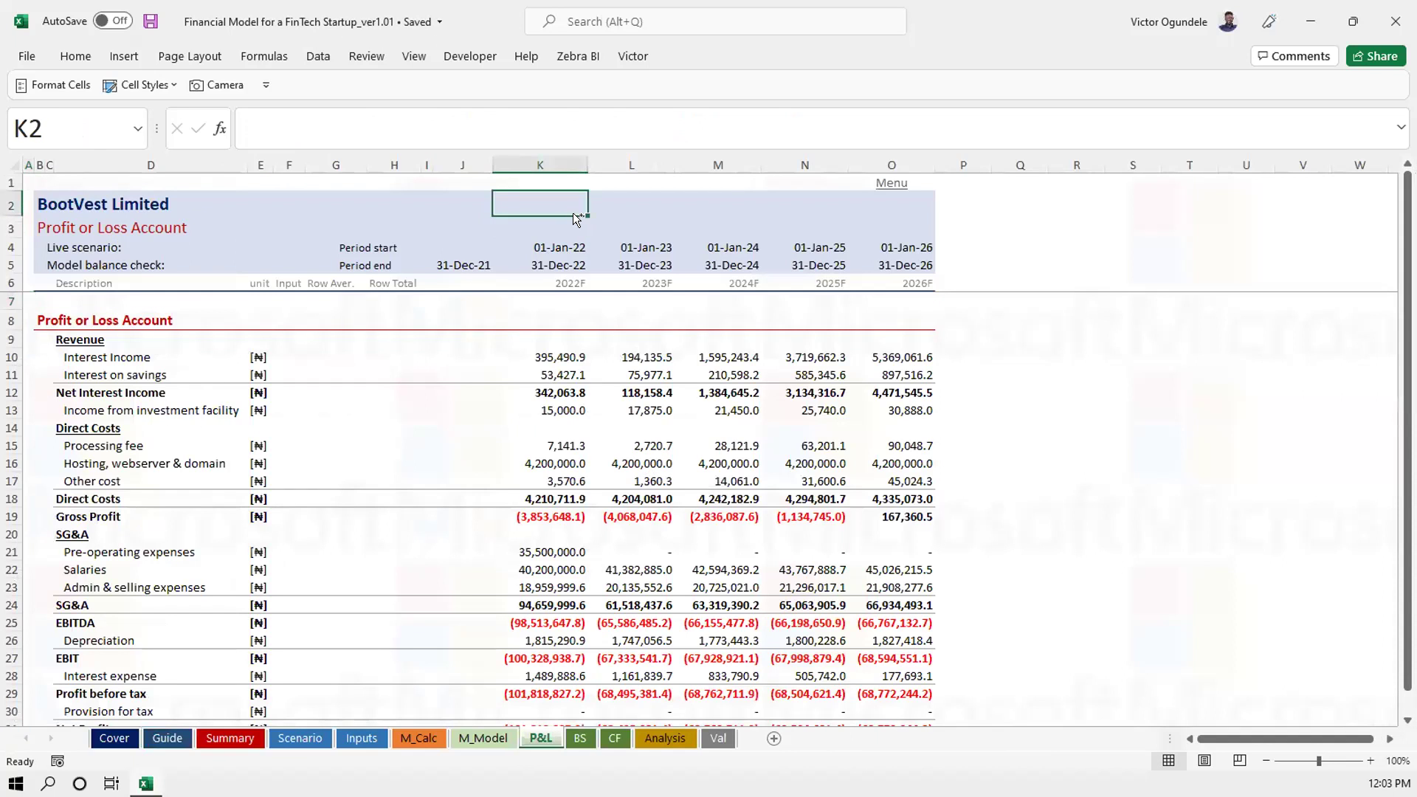
pyautogui.click(869, 216)
pyautogui.click(81, 262)
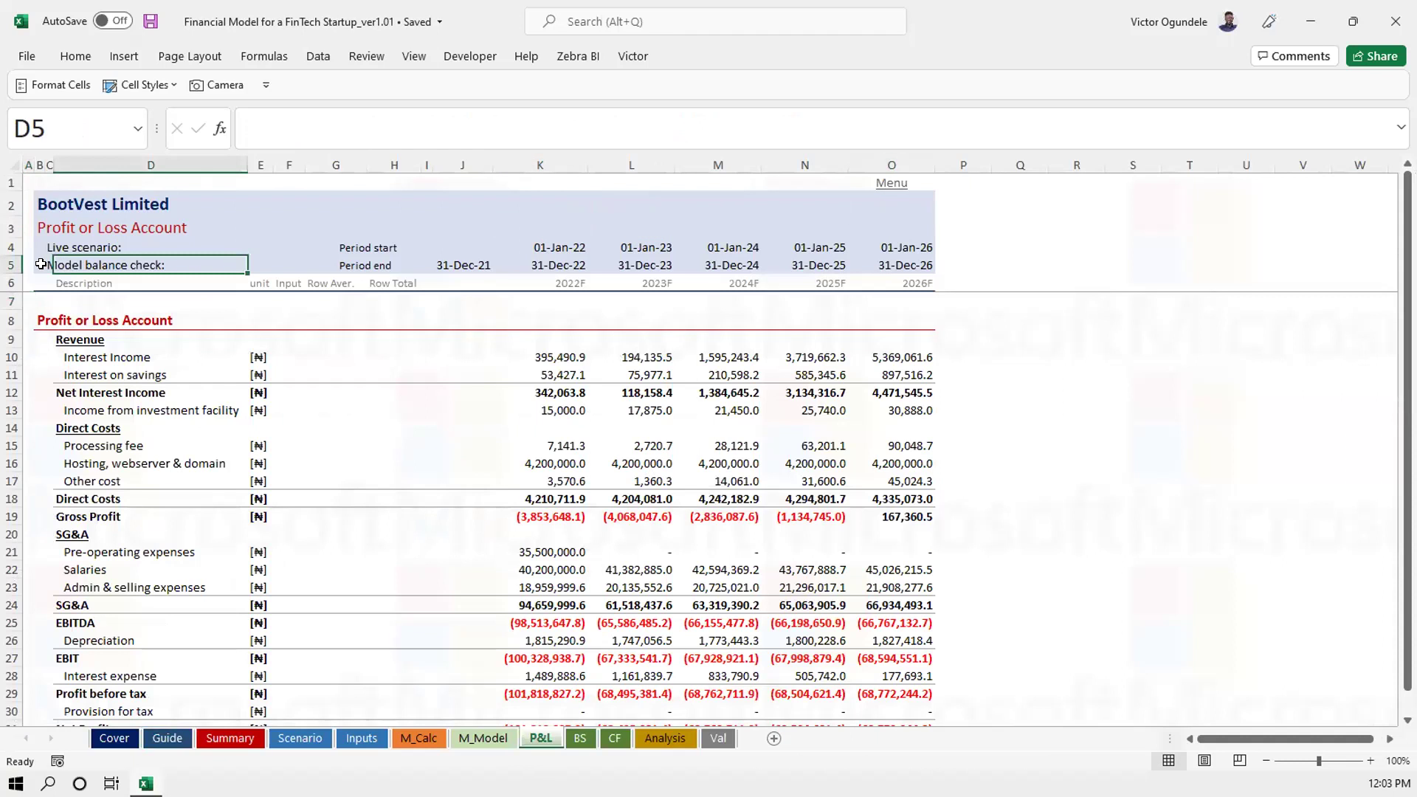
pyautogui.scroll(1, 439, 359)
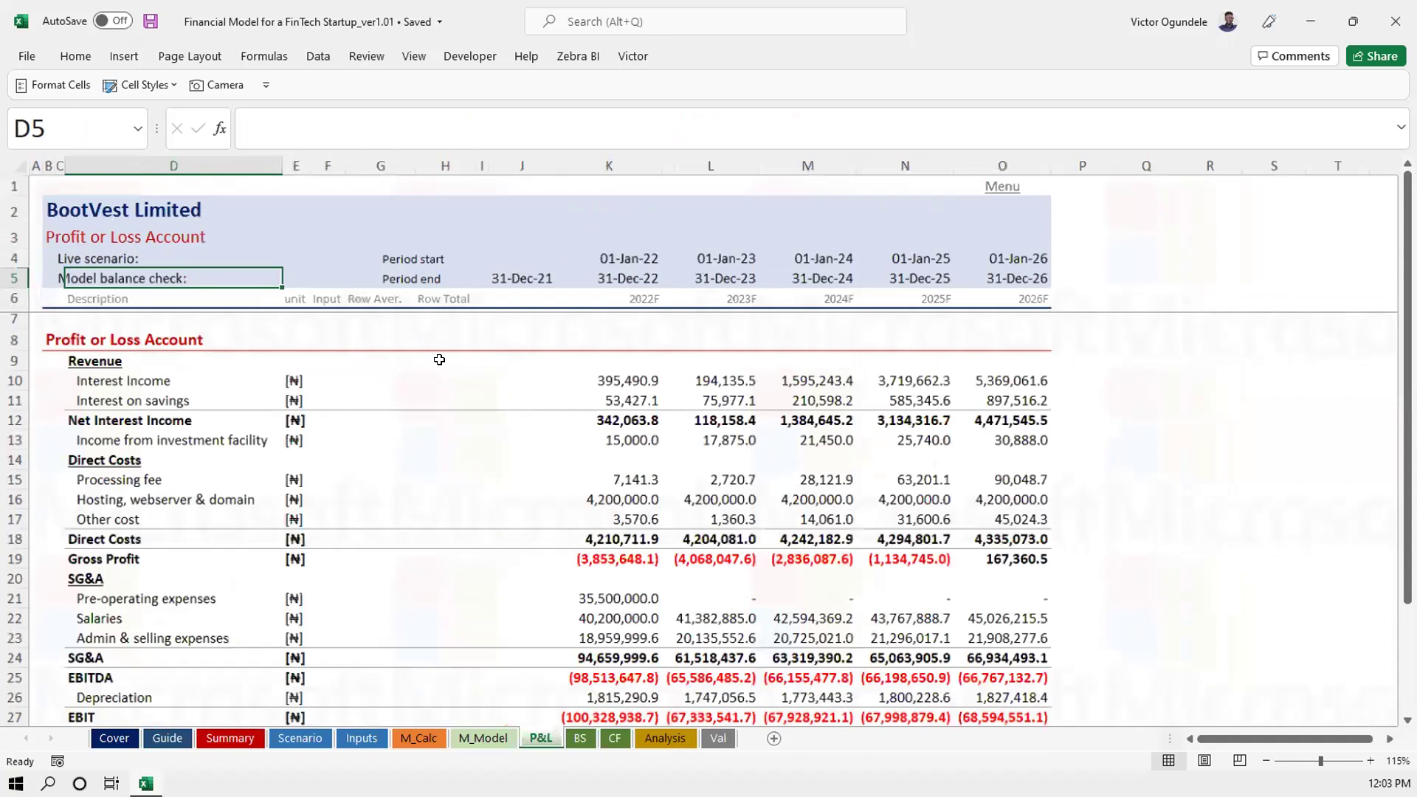
pyautogui.scroll(1, 439, 360)
pyautogui.press('Left')
pyautogui.press('F2')
pyautogui.write('=chec')
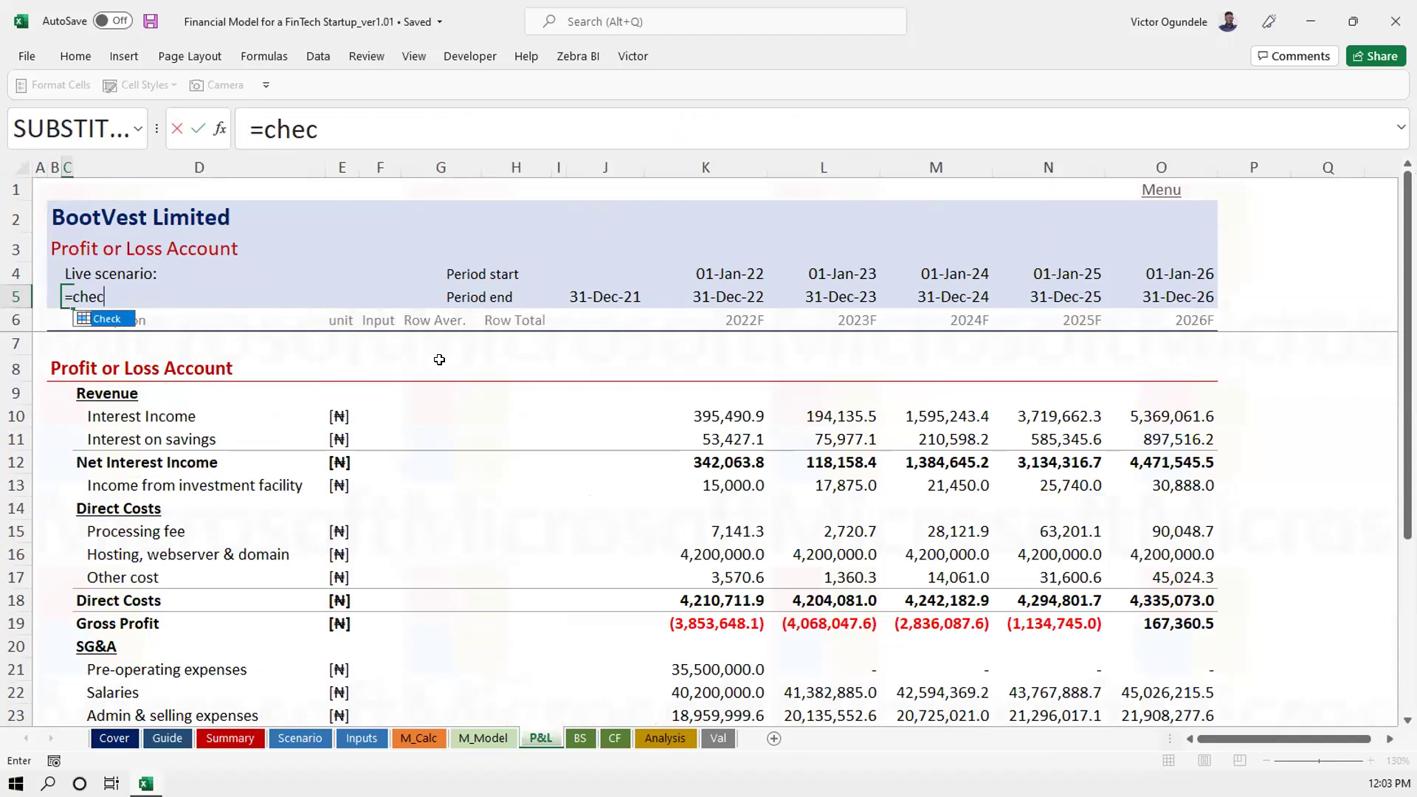
pyautogui.press('Tab')
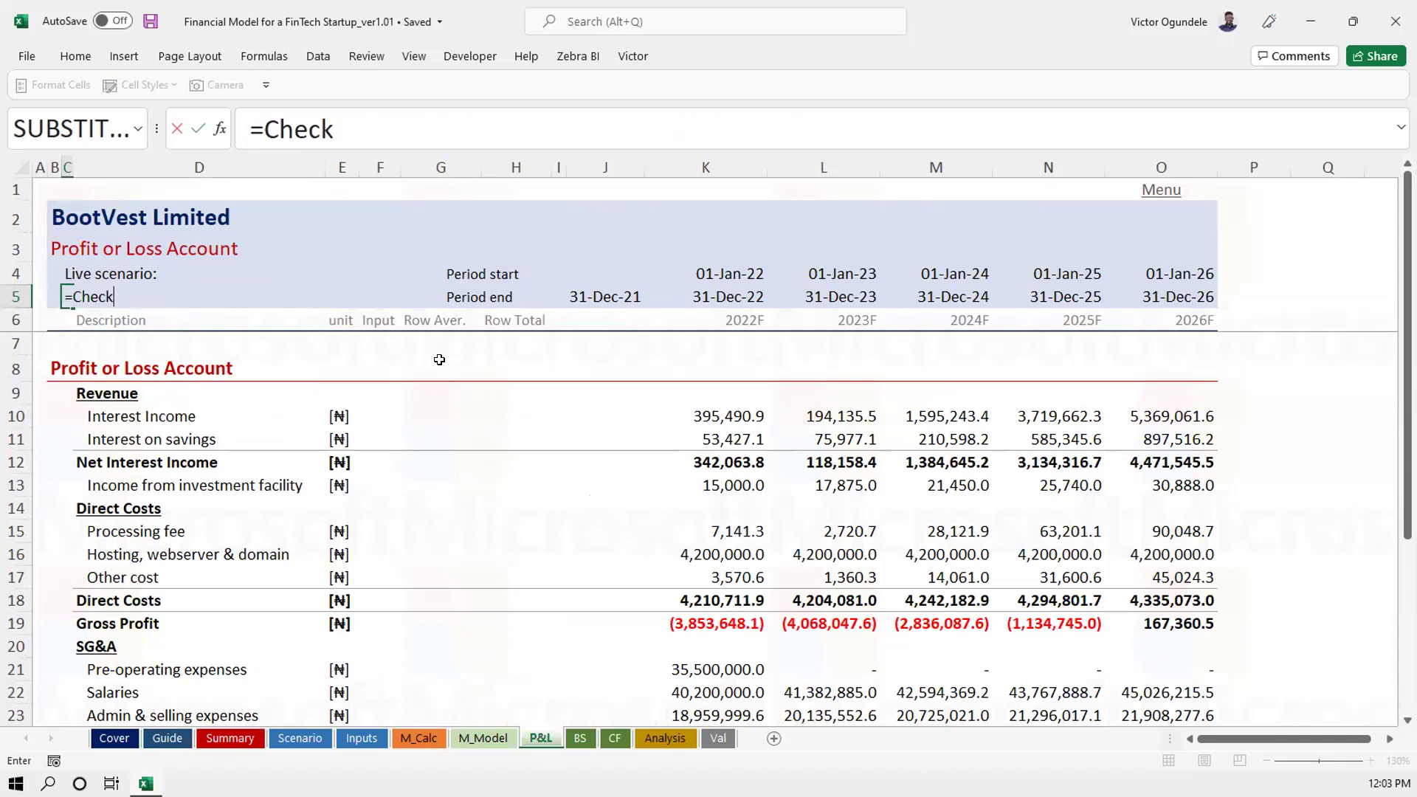
pyautogui.hotkey('ctrl', 'Return')
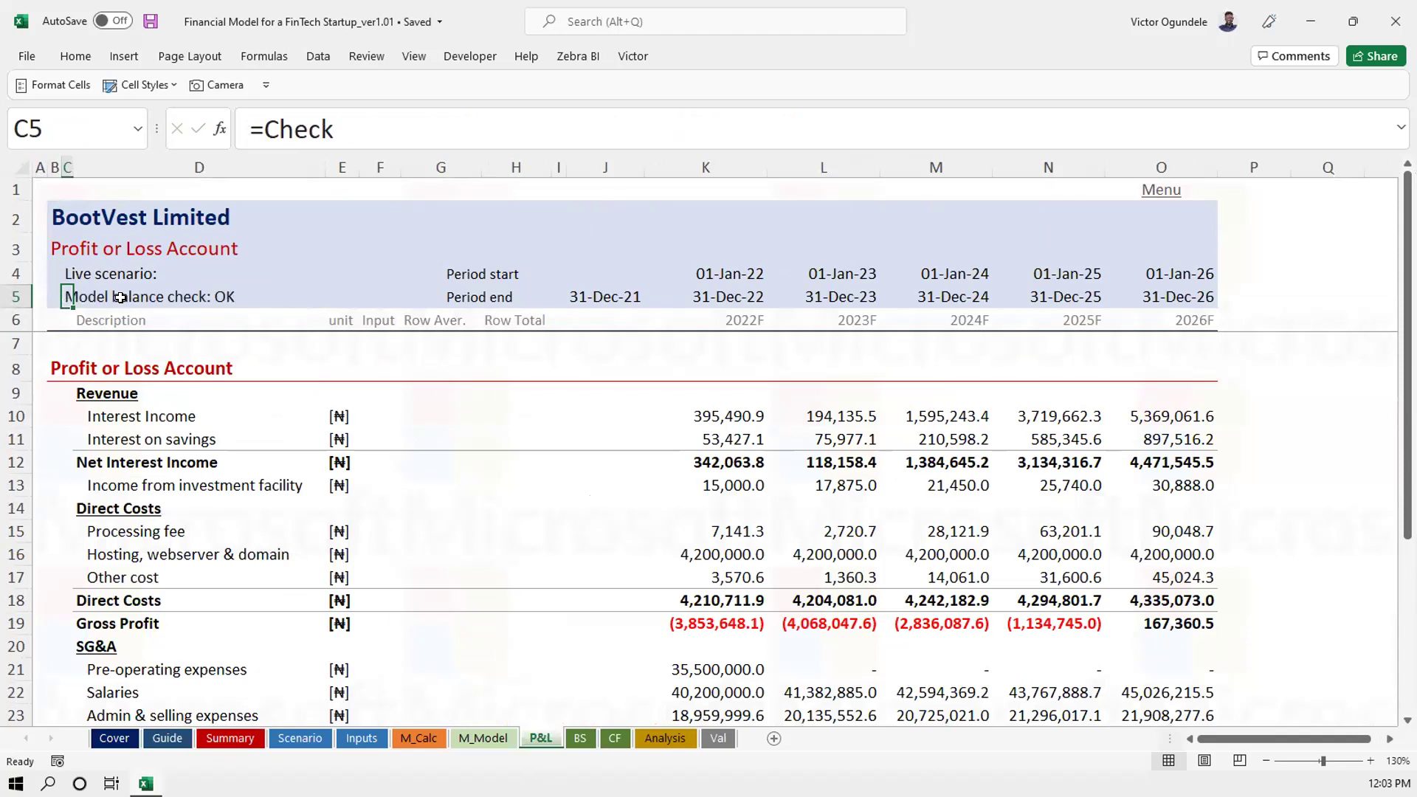
pyautogui.scroll(-1, 120, 297)
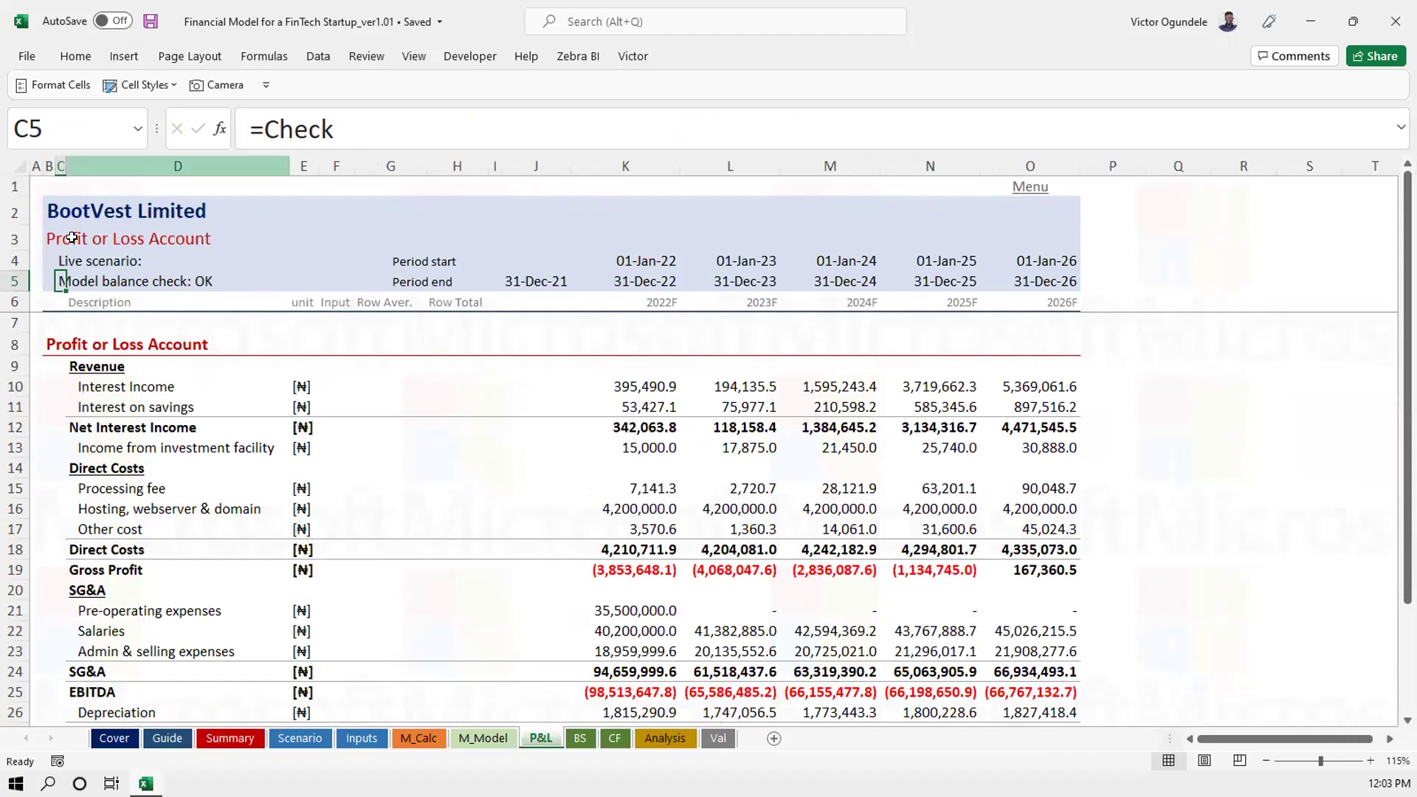
pyautogui.hotkey('ctrl', 's')
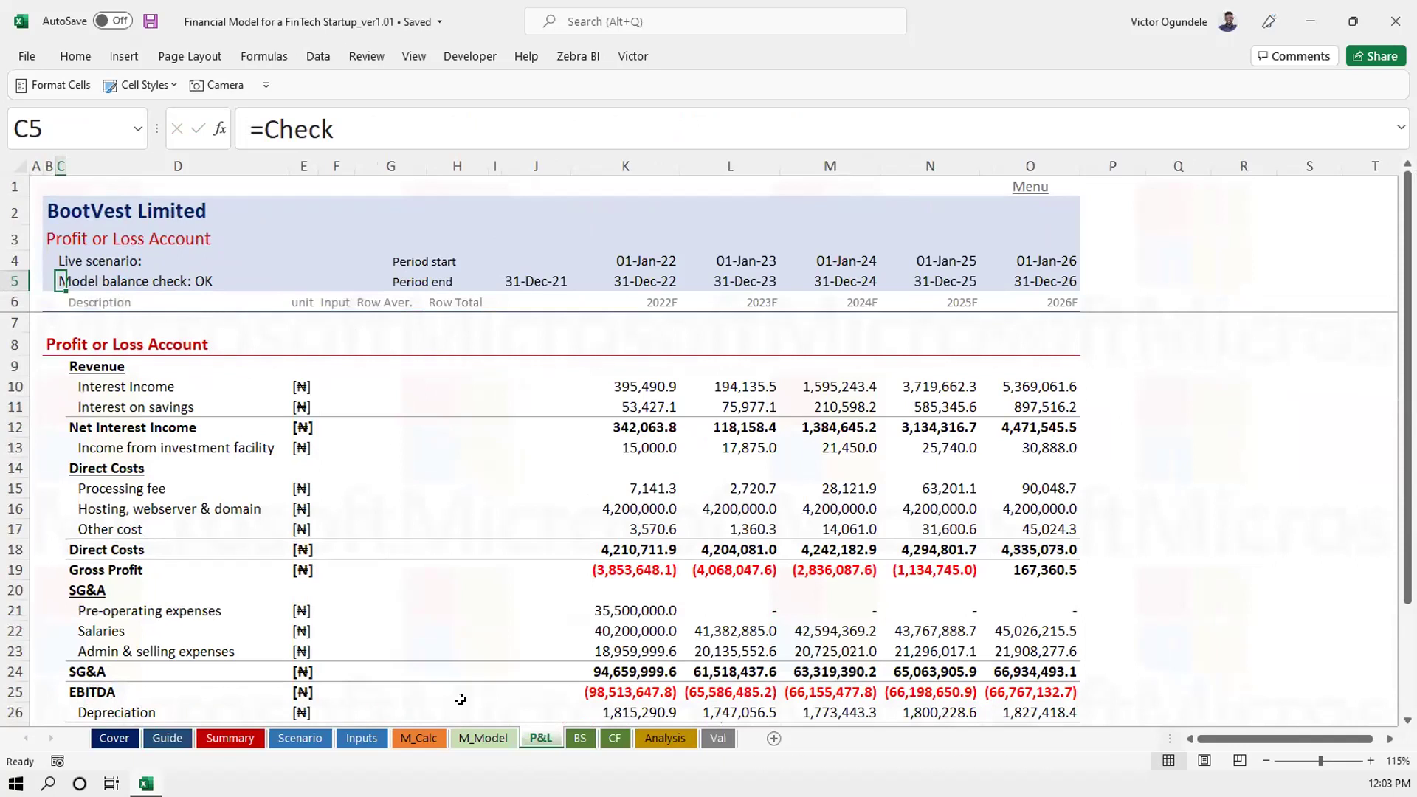
# Copy the =Check formula from C5 of the P&L sheet into C5 of the BS sheet and save the workbook
pyautogui.hotkey('ctrl', 'c')
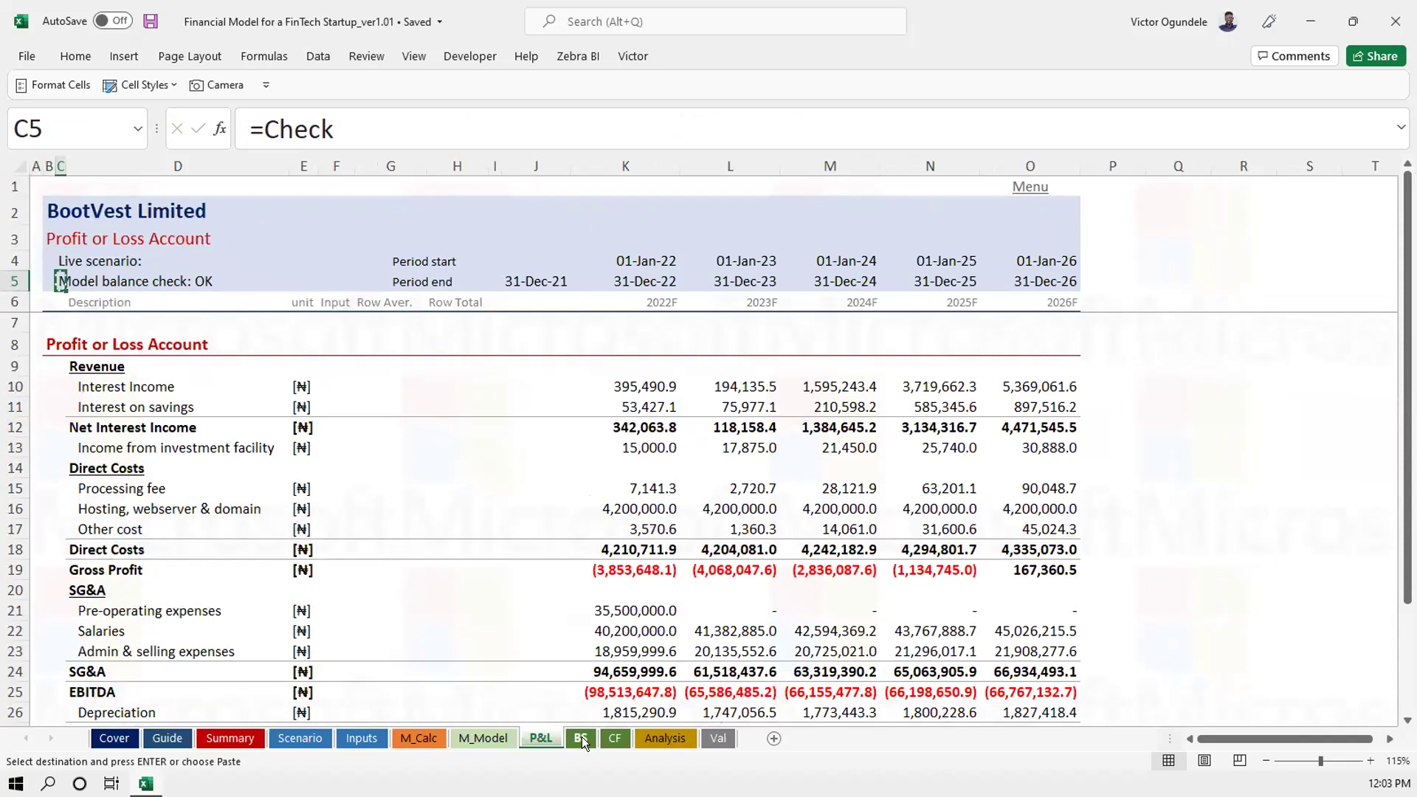
pyautogui.click(580, 738)
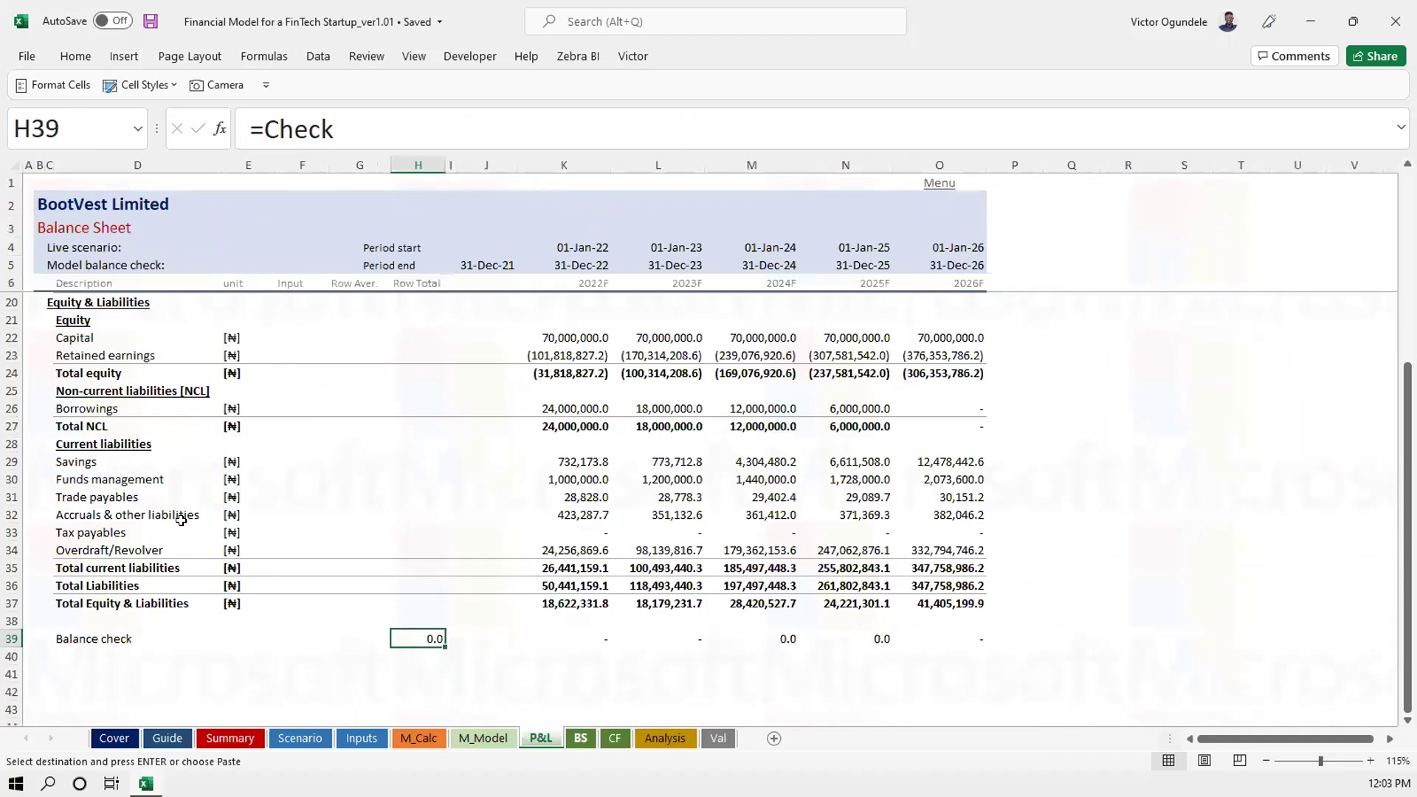
pyautogui.click(50, 262)
pyautogui.hotkey('ctrl', 'v')
pyautogui.click(94, 349)
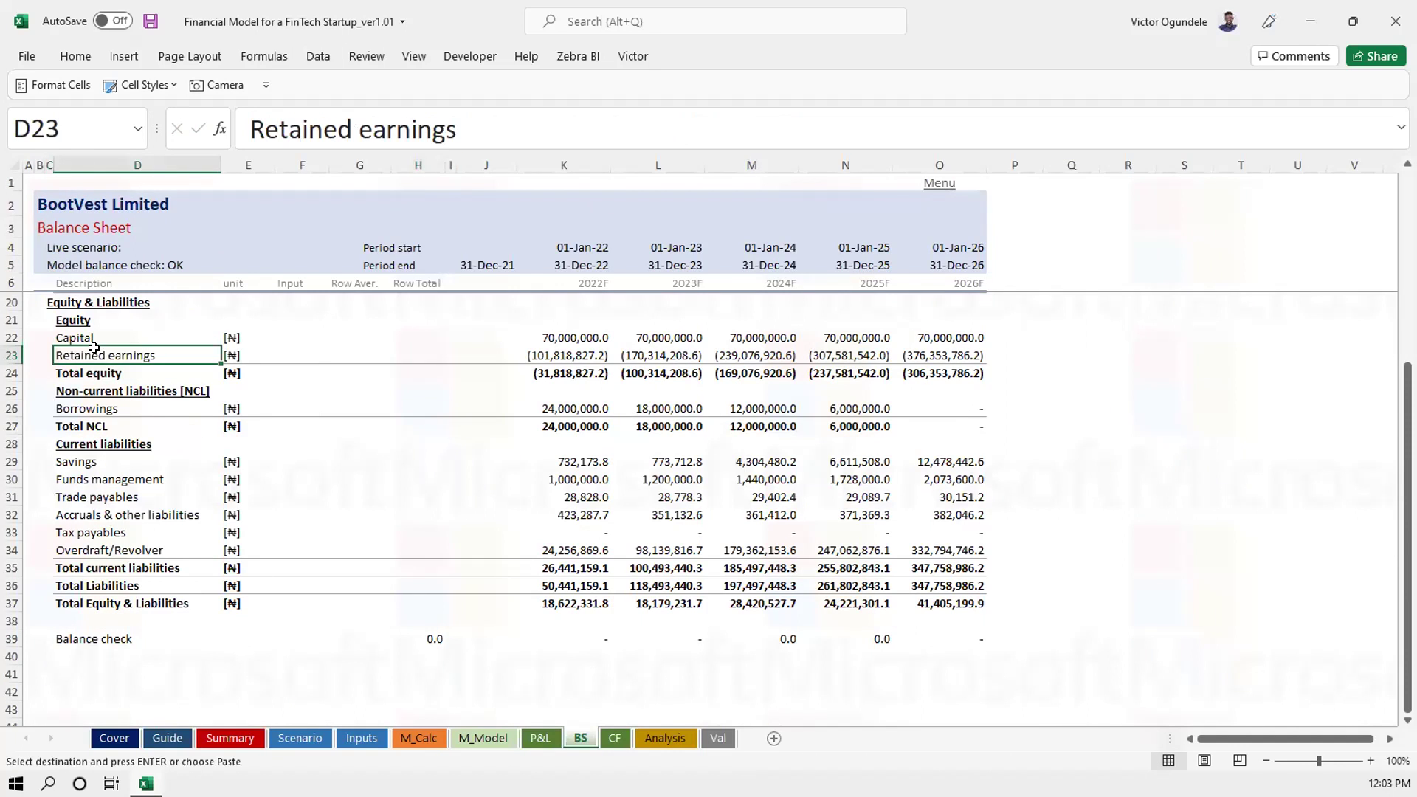
pyautogui.scroll(1, 94, 348)
pyautogui.hotkey('ctrl', 's')
pyautogui.scroll(2, 207, 401)
pyautogui.scroll(-1, 208, 401)
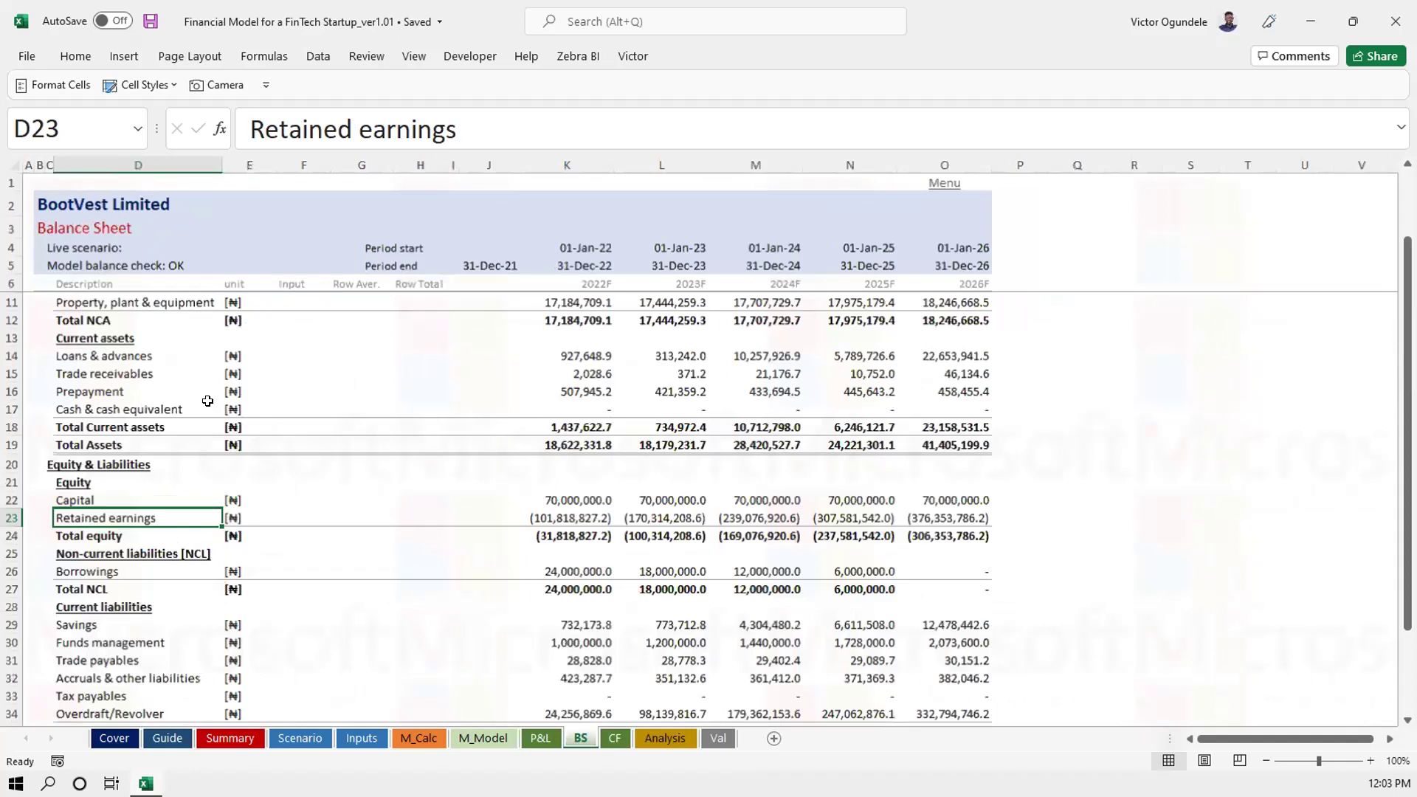
# Copy the =Check formula from C5 of the BS sheet into C5 of the CF sheet
pyautogui.hotkey('ctrl', 'pagedown')
pyautogui.click(54, 266)
pyautogui.click(50, 266)
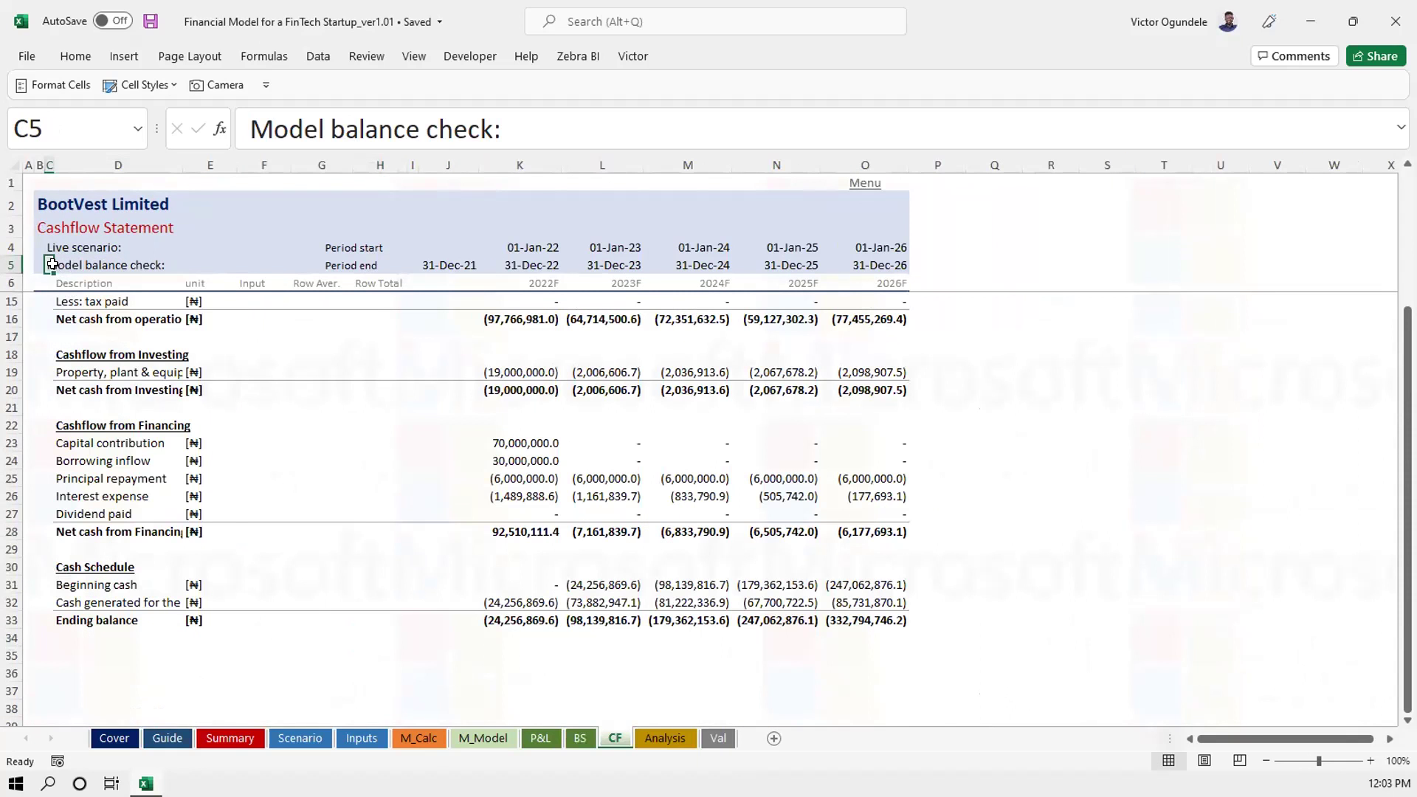
pyautogui.hotkey('ctrl', 'pageup')
pyautogui.click(54, 266)
pyautogui.click(49, 266)
pyautogui.hotkey('ctrl', 'c')
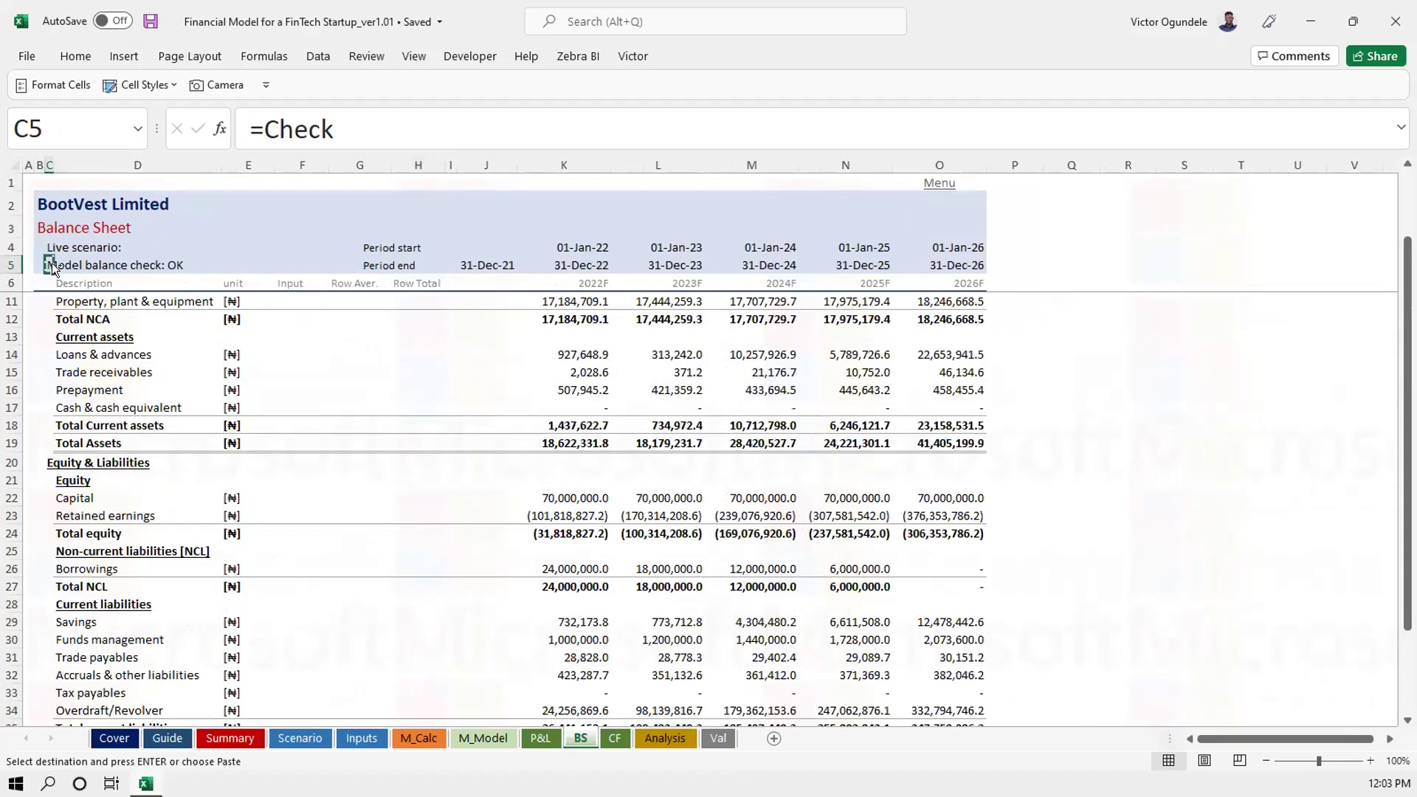
pyautogui.hotkey('ctrl', 'pagedown')
pyautogui.hotkey('ctrl', 'v')
pyautogui.press('Escape')
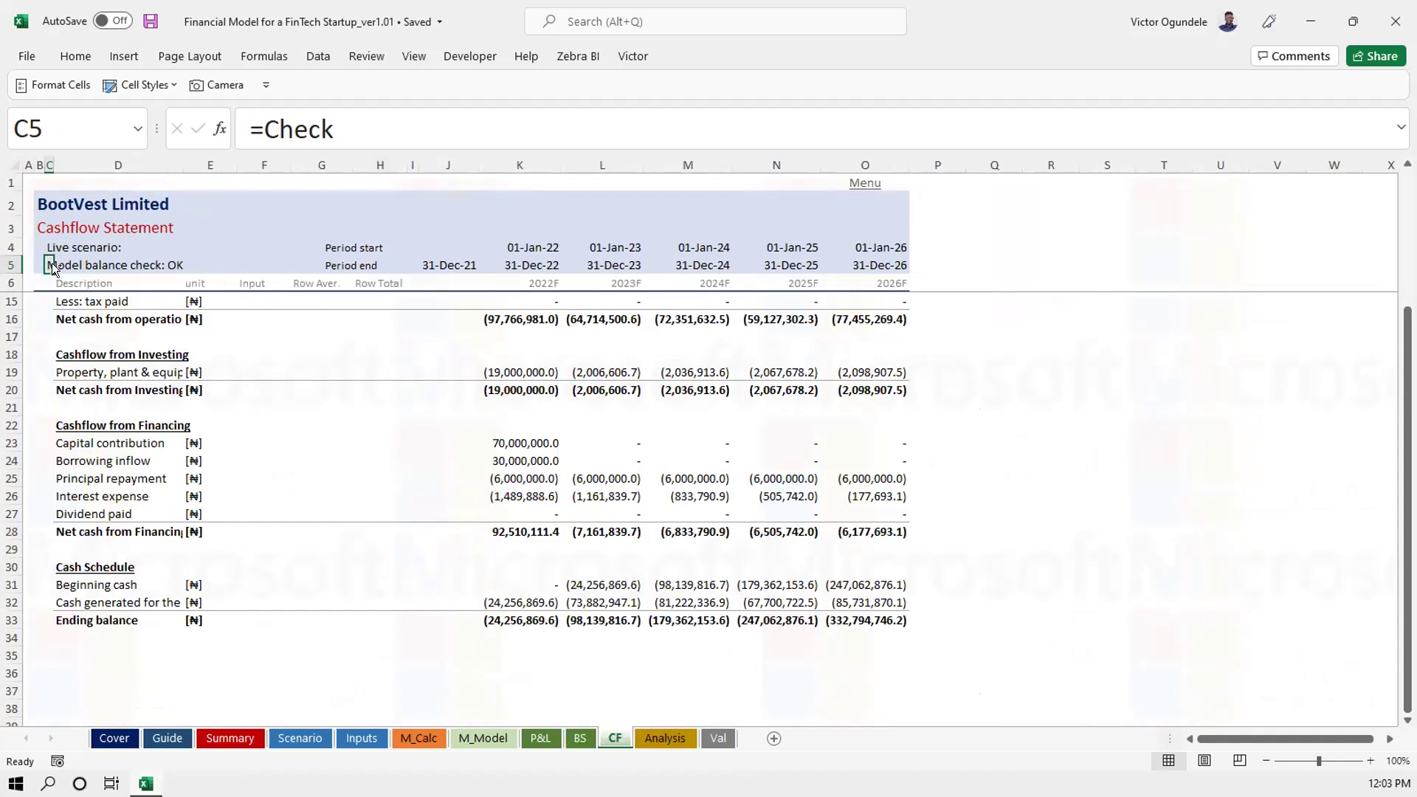
# Enter =Check in the model balance check cell C5 of the Analysis sheet
pyautogui.hotkey('ctrl', 'pagedown')
pyautogui.click(54, 264)
pyautogui.click(50, 264)
pyautogui.hotkey('ctrl', 'pageup')
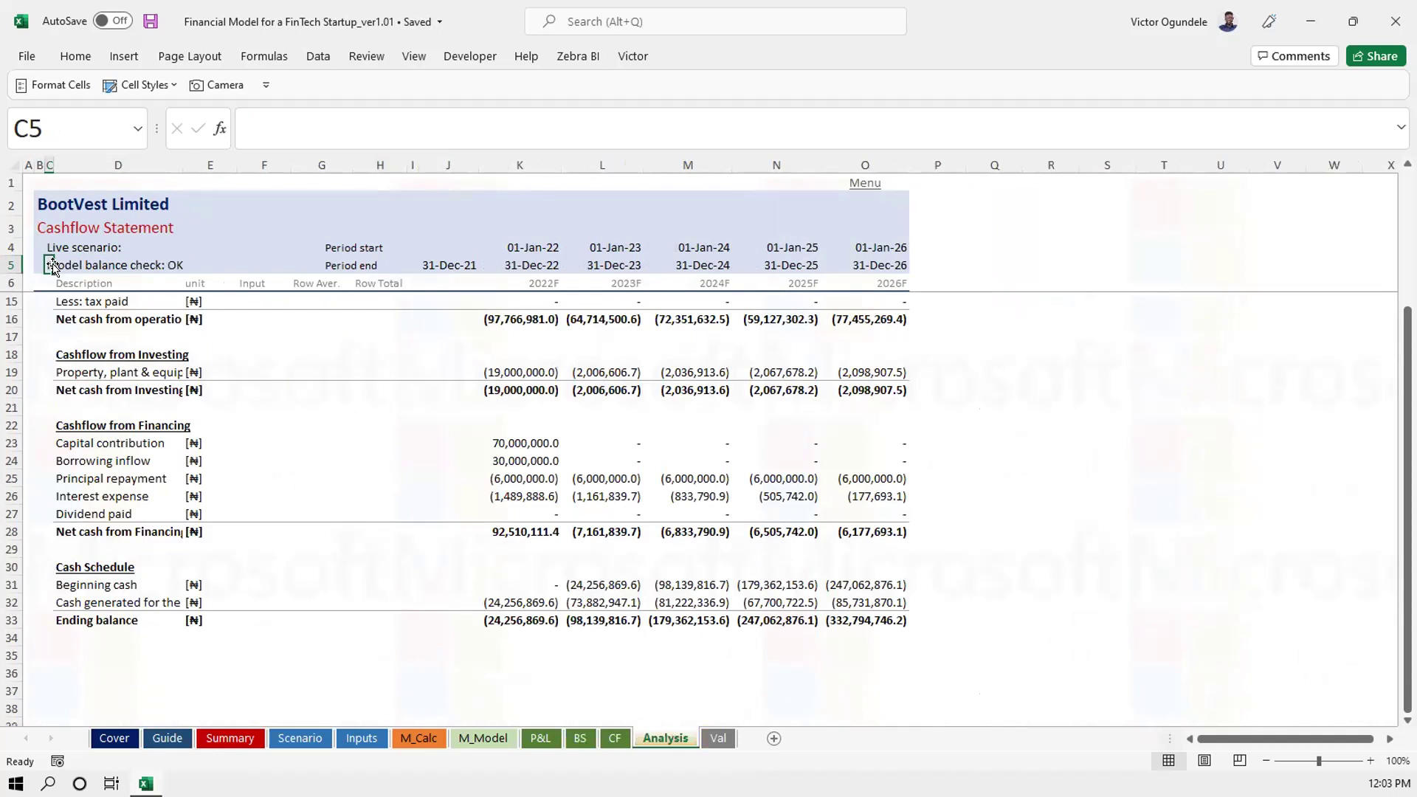
pyautogui.hotkey('ctrl', 'c')
pyautogui.press('pagedown')
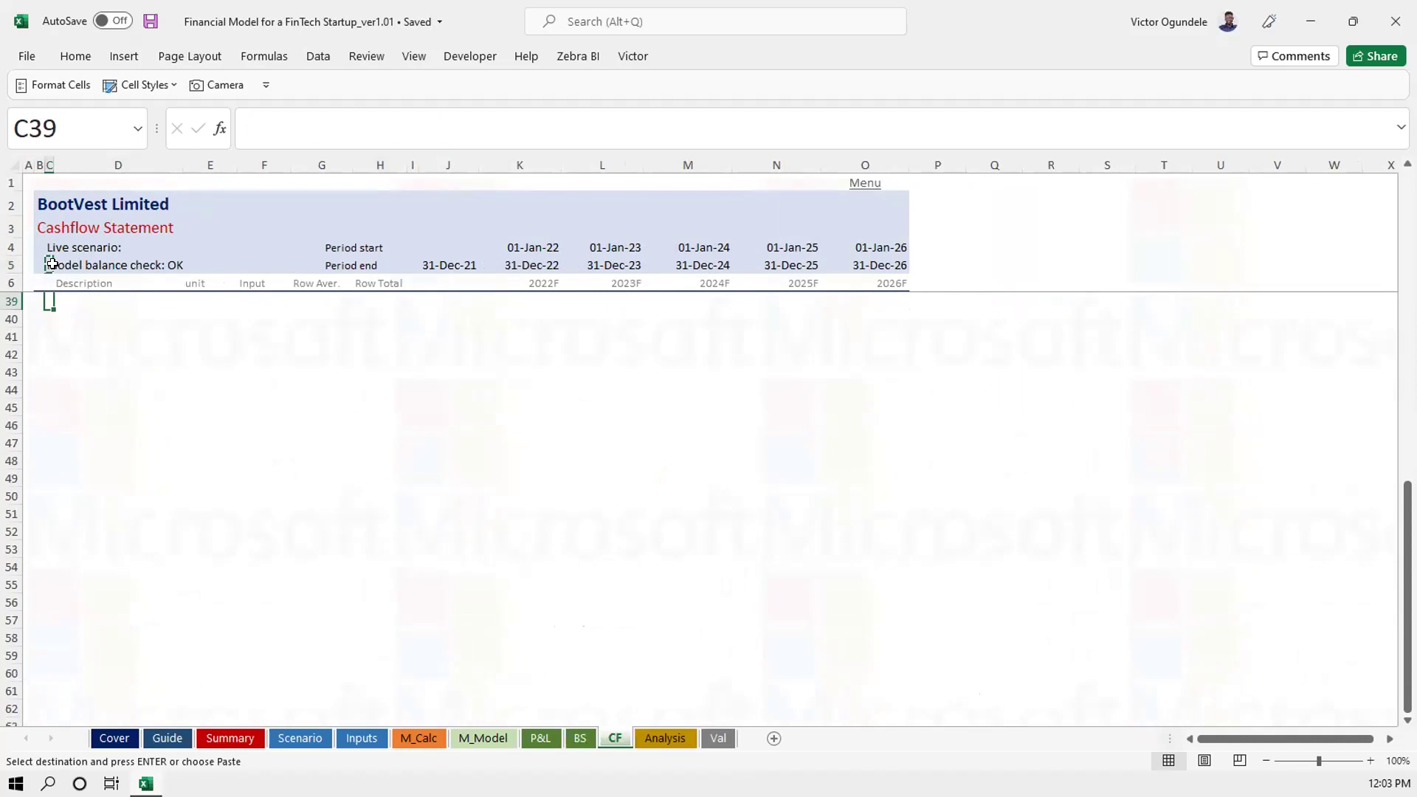
pyautogui.hotkey('ctrl', 'End')
pyautogui.hotkey('ctrl', 'Home')
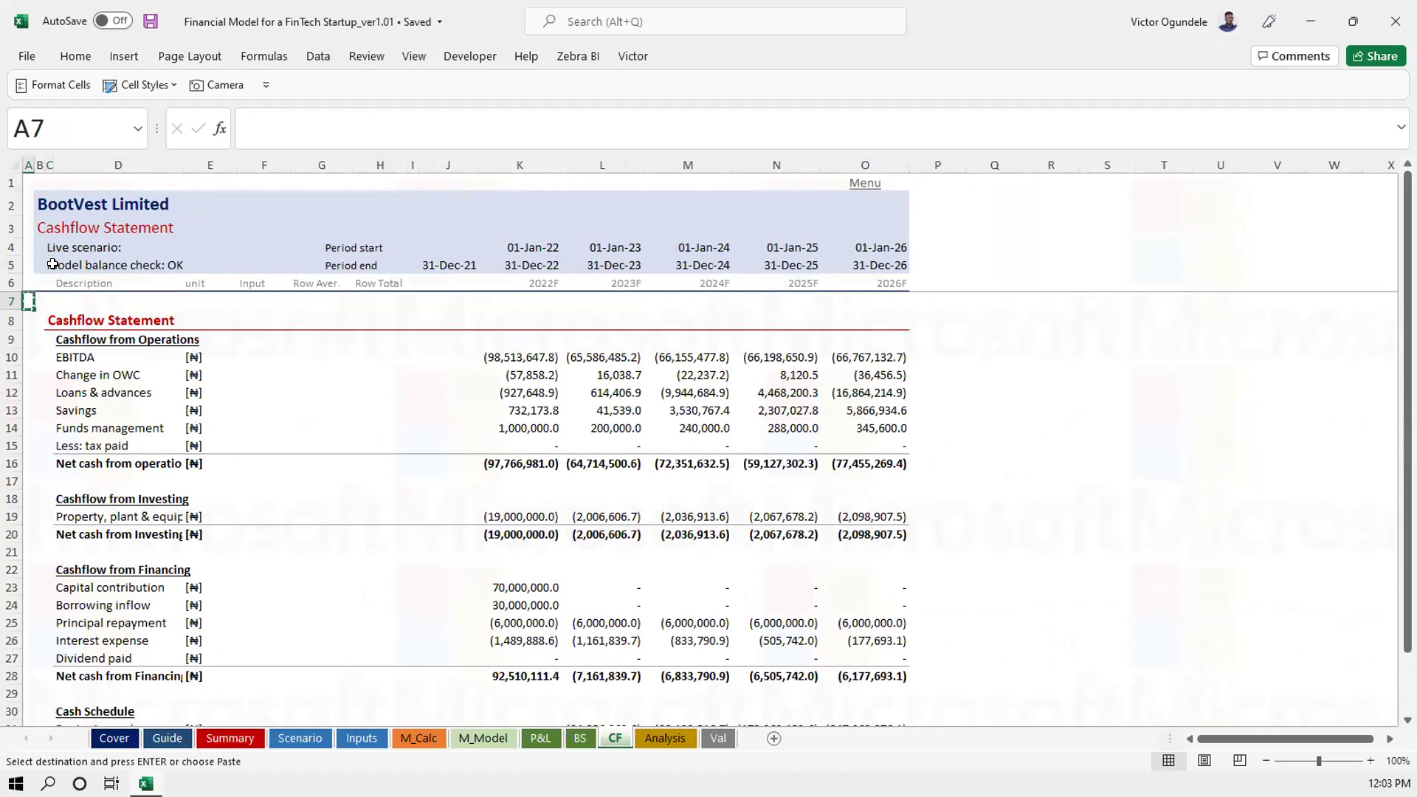
pyautogui.hotkey('ctrl', 'pagedown')
pyautogui.write('=chec')
pyautogui.press('Tab')
pyautogui.hotkey('ctrl', 'Return')
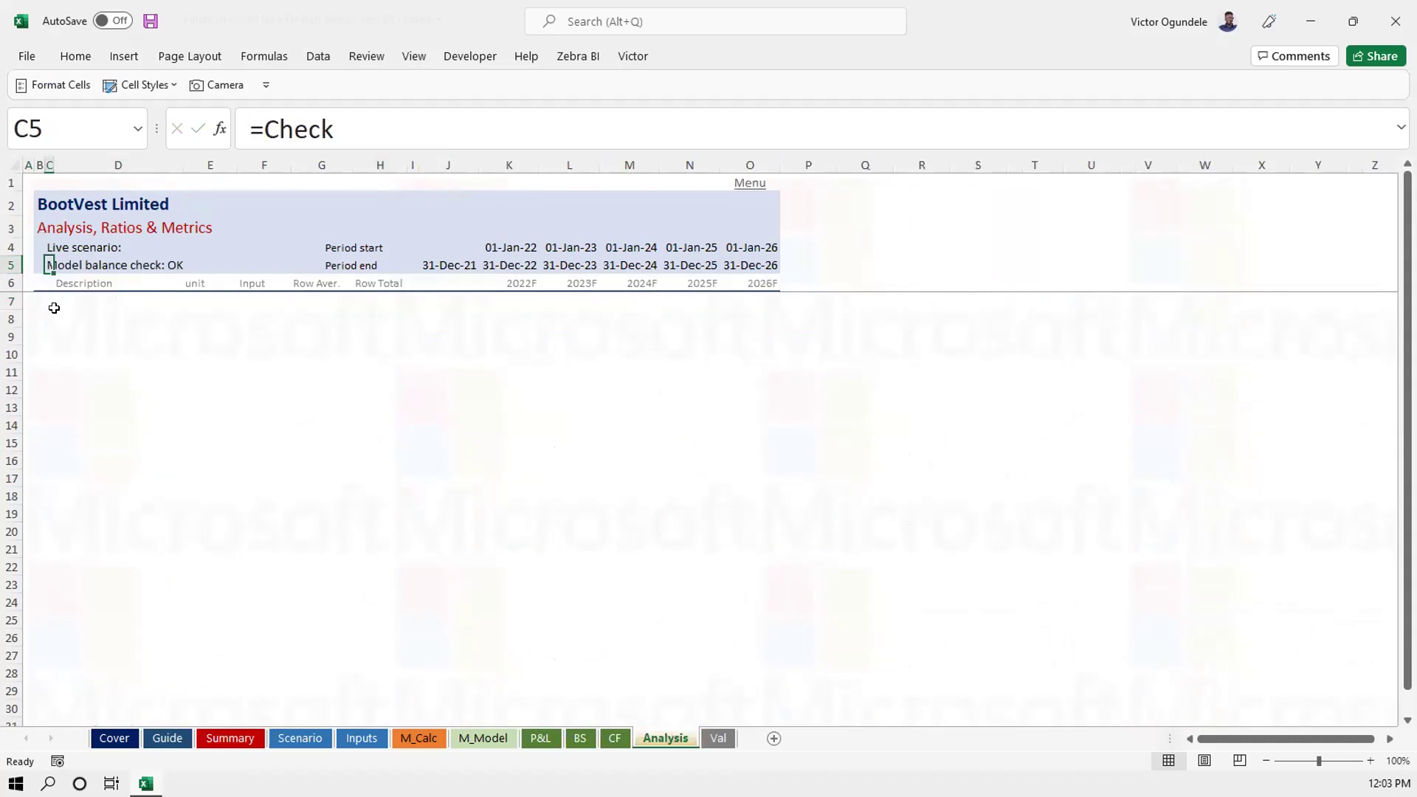
# Replace the model balance check label in C5 of the Val sheet with =Check
pyautogui.hotkey('ctrl', 'pagedown')
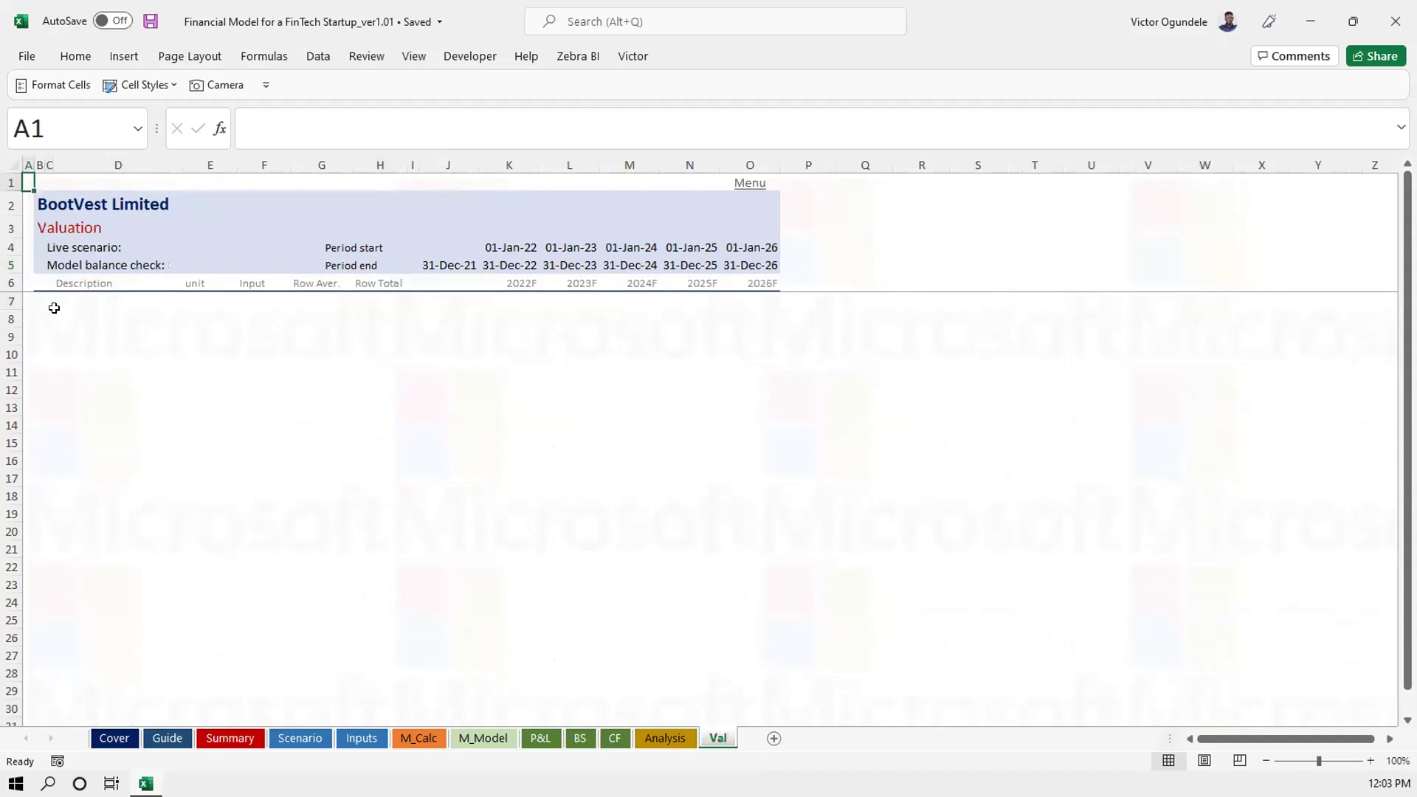
pyautogui.click(50, 265)
pyautogui.write('=Check')
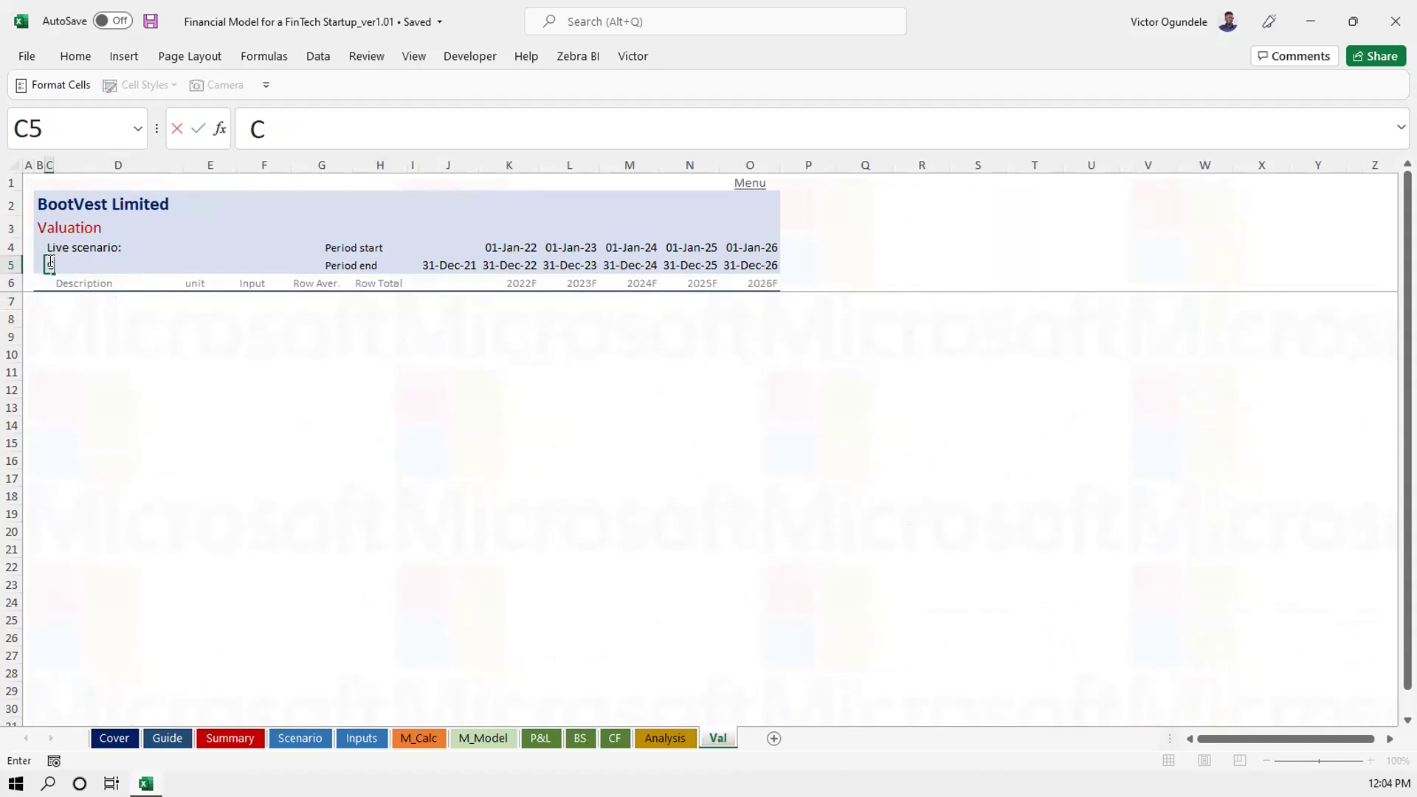
pyautogui.hotkey('ctrl', 'Return')
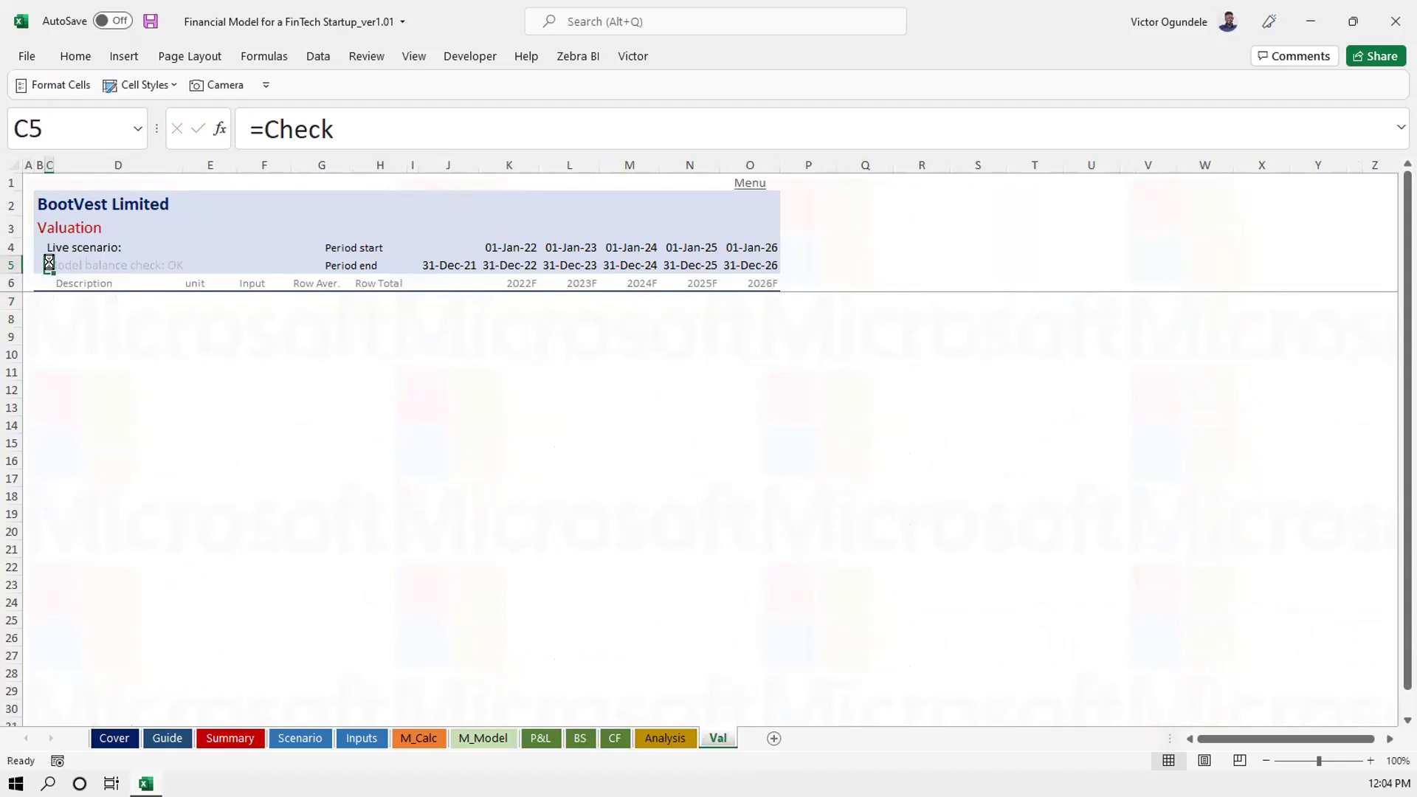
# Replace the model balance check label in C5 of the M_Model sheet with =Check
pyautogui.click(468, 734)
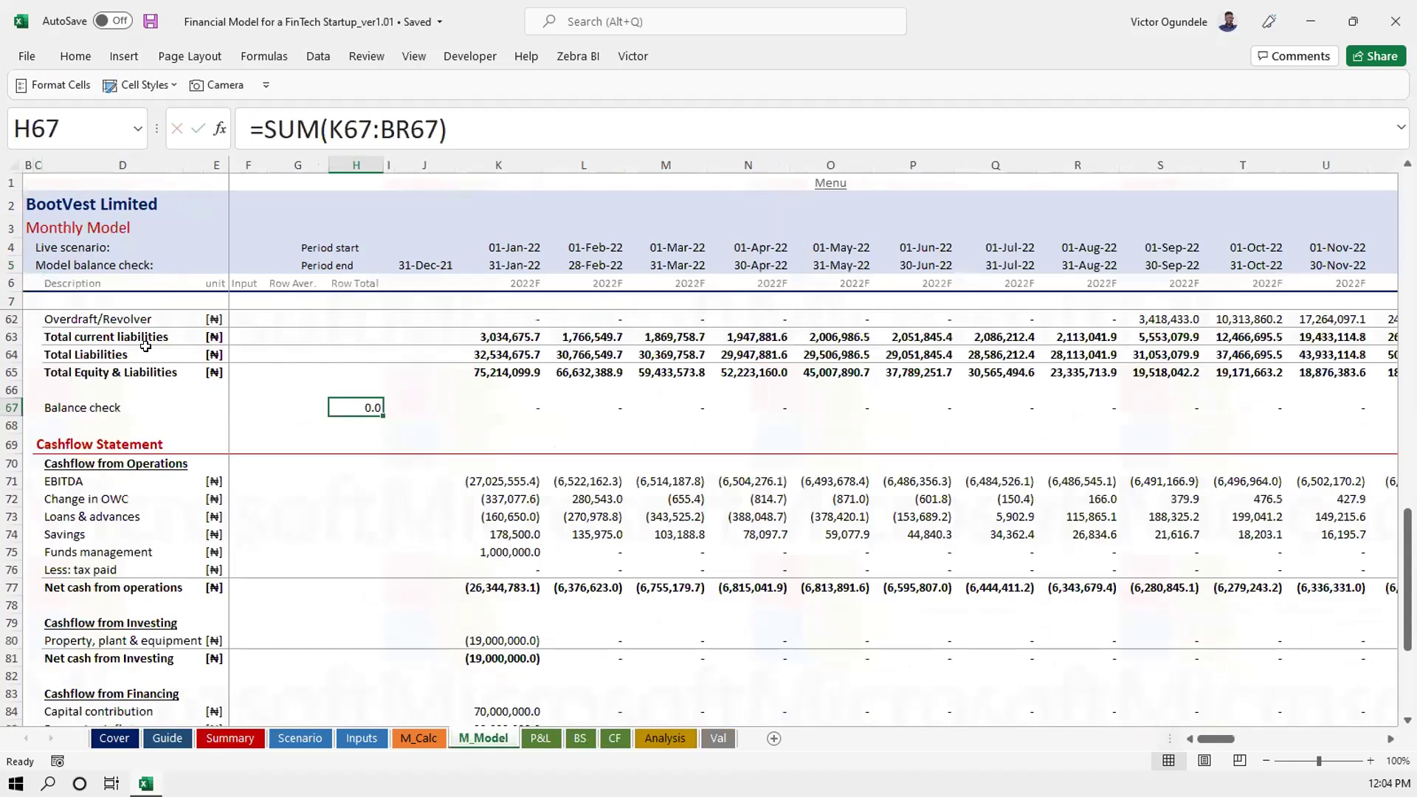
pyautogui.hotkey('ctrl', 'Home')
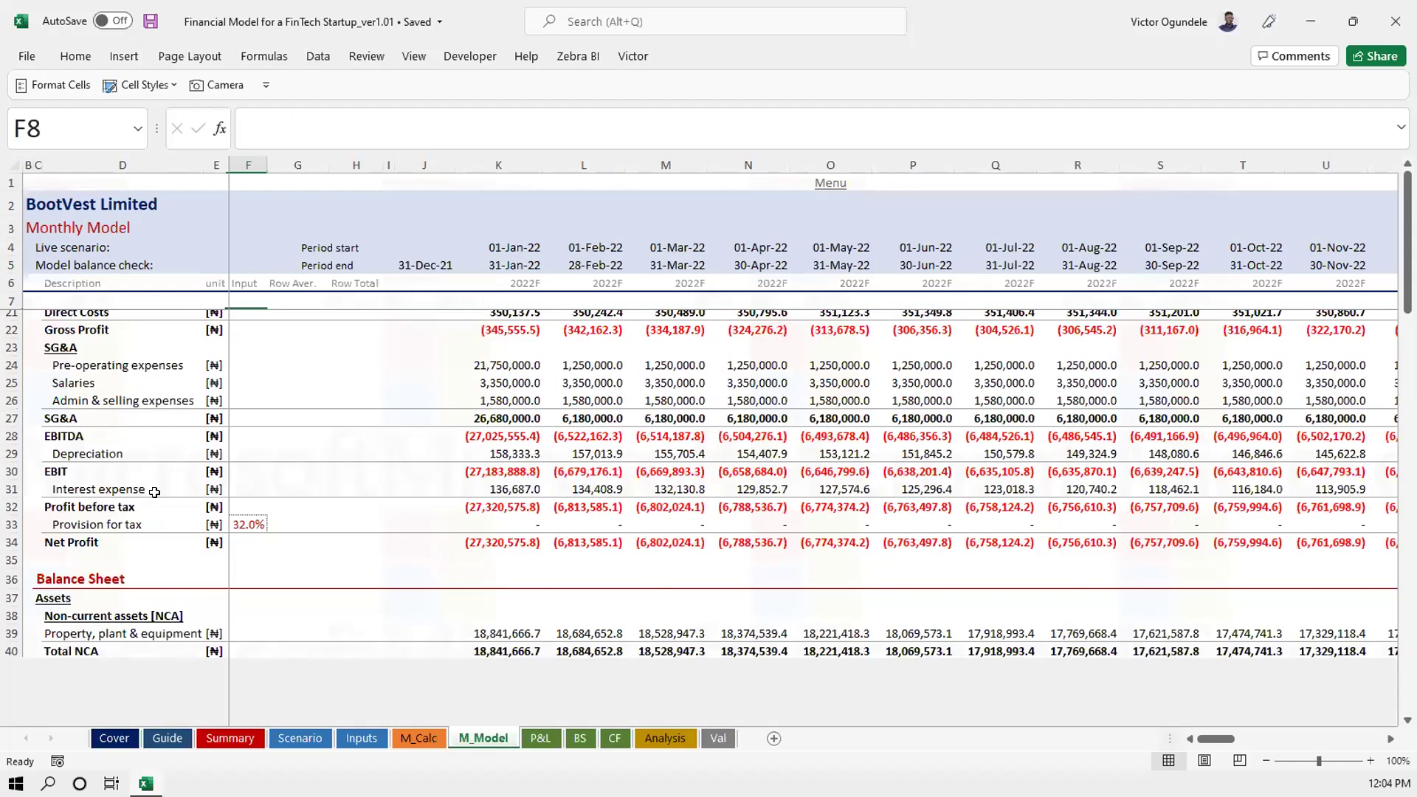
pyautogui.click(42, 266)
pyautogui.write('=Check')
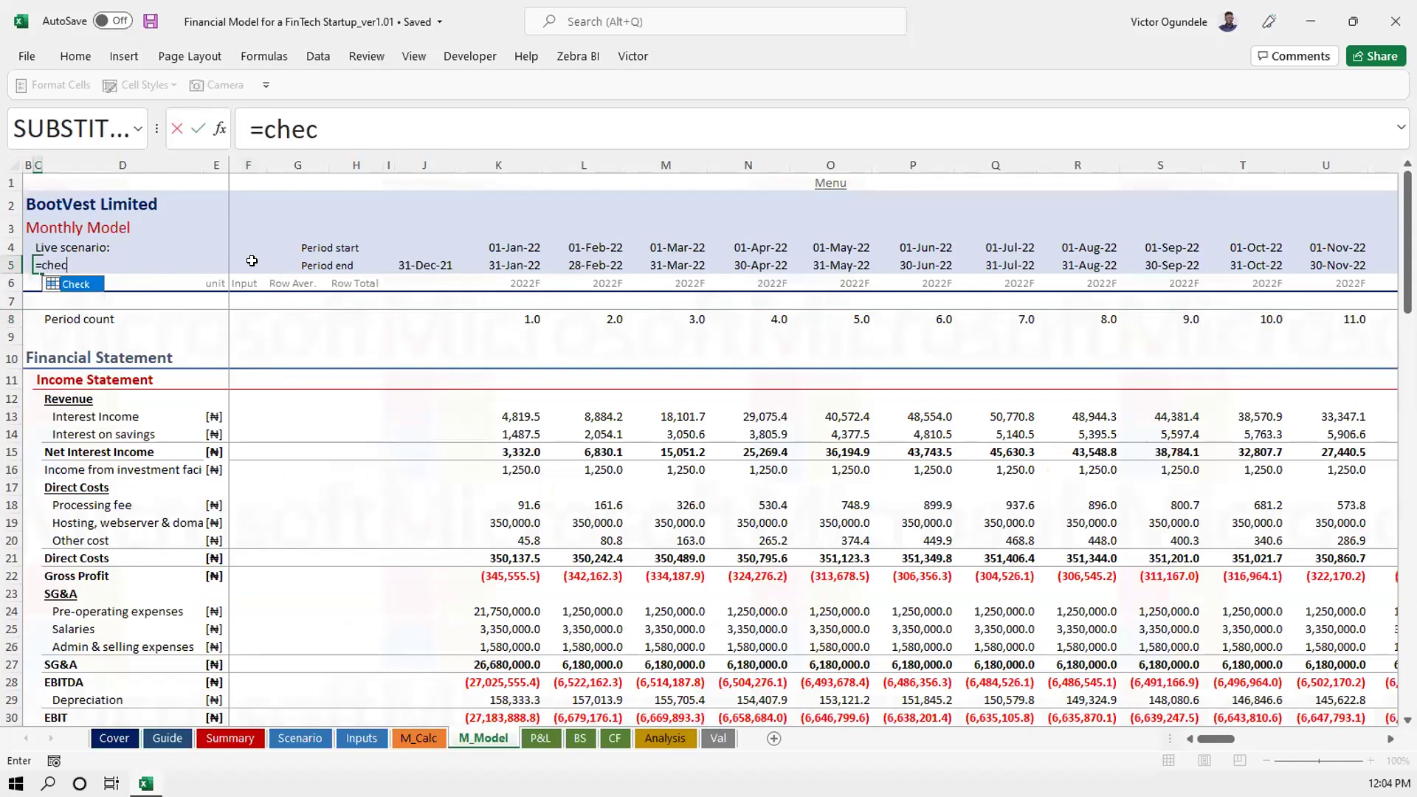
pyautogui.hotkey('ctrl', 'Return')
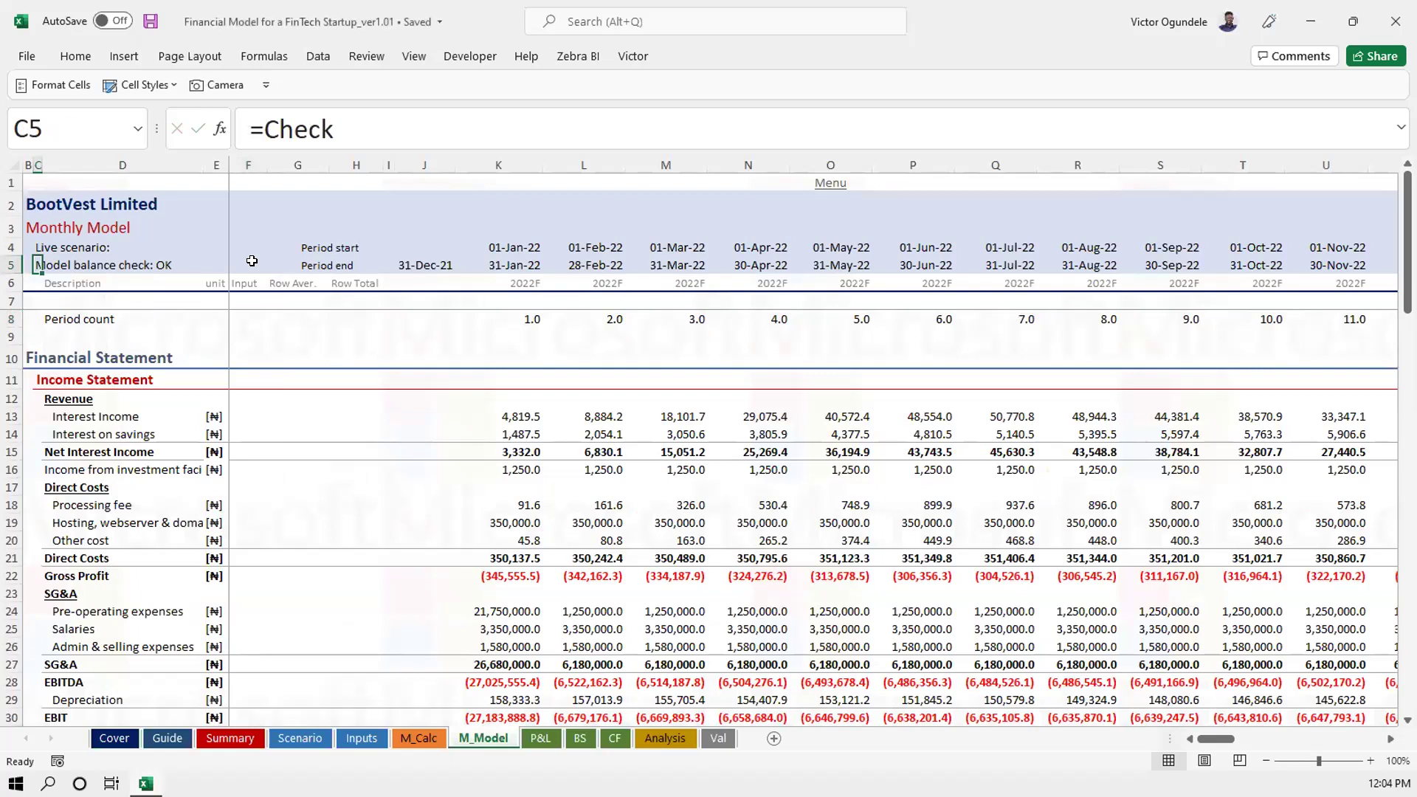
# Enter =Check in the header's model balance check cell C5 on the M_Calc sheet
pyautogui.hotkey('ctrl', 'pageup')
pyautogui.click(111, 266)
pyautogui.click(101, 267)
pyautogui.write('=c')
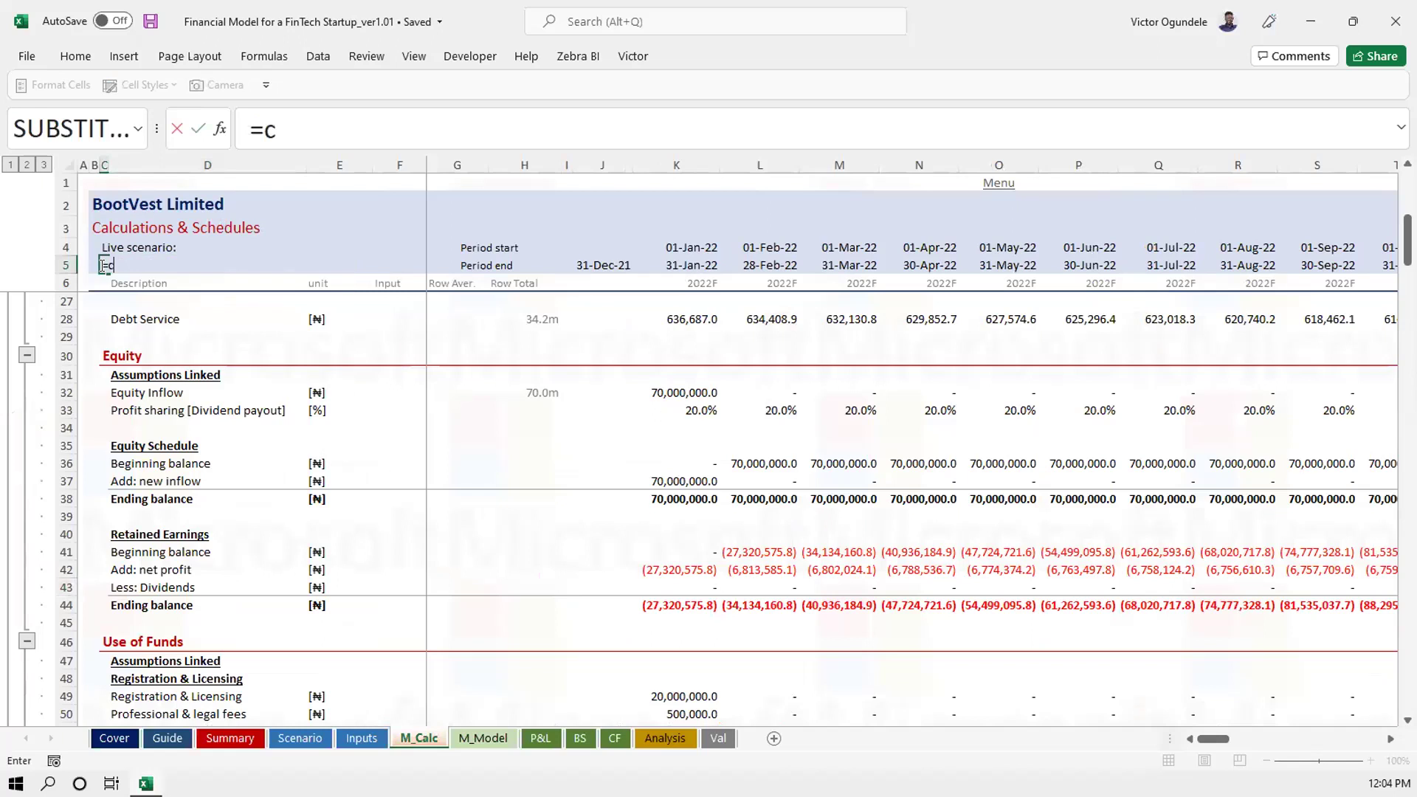
pyautogui.write('h')
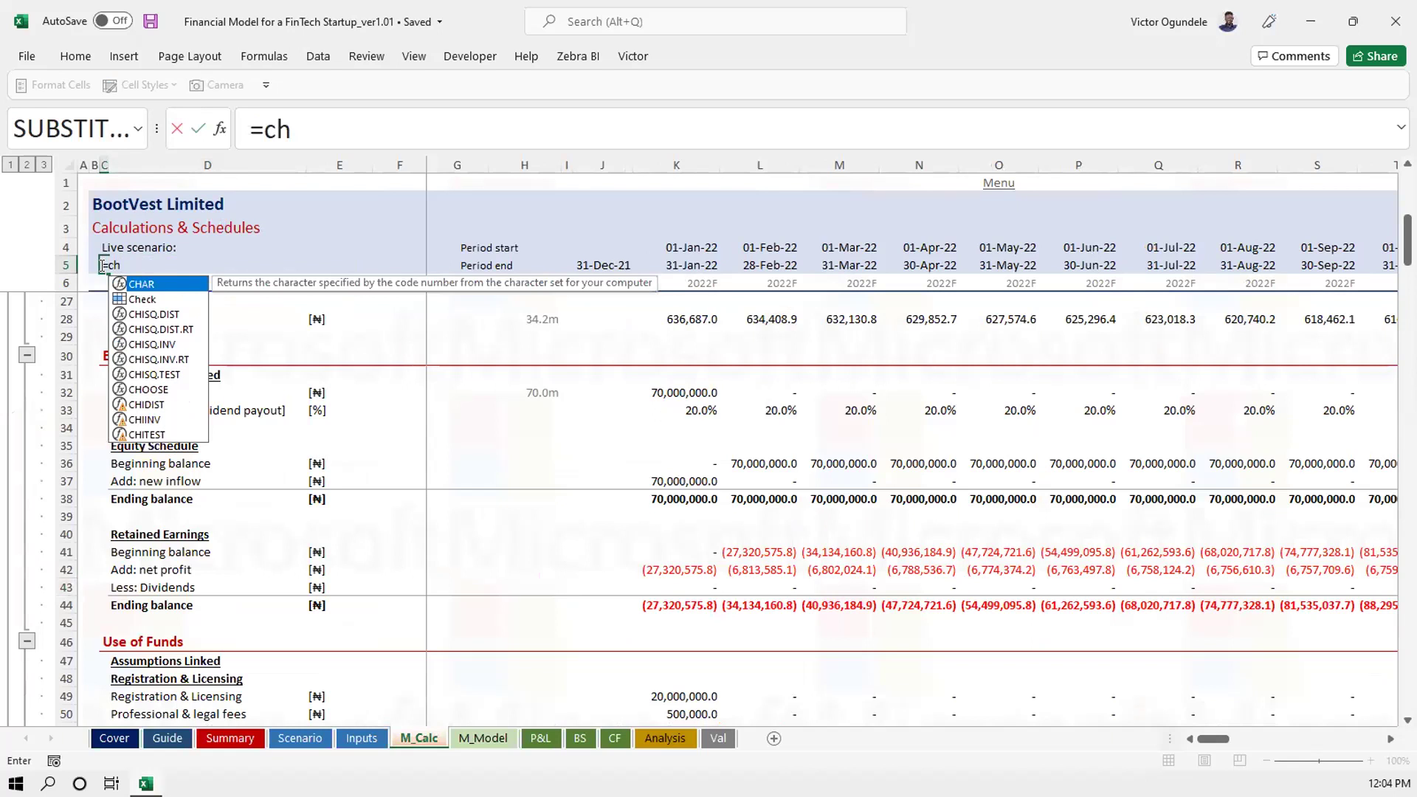
pyautogui.write('c')
pyautogui.press('BackSpace')
pyautogui.write('eck')
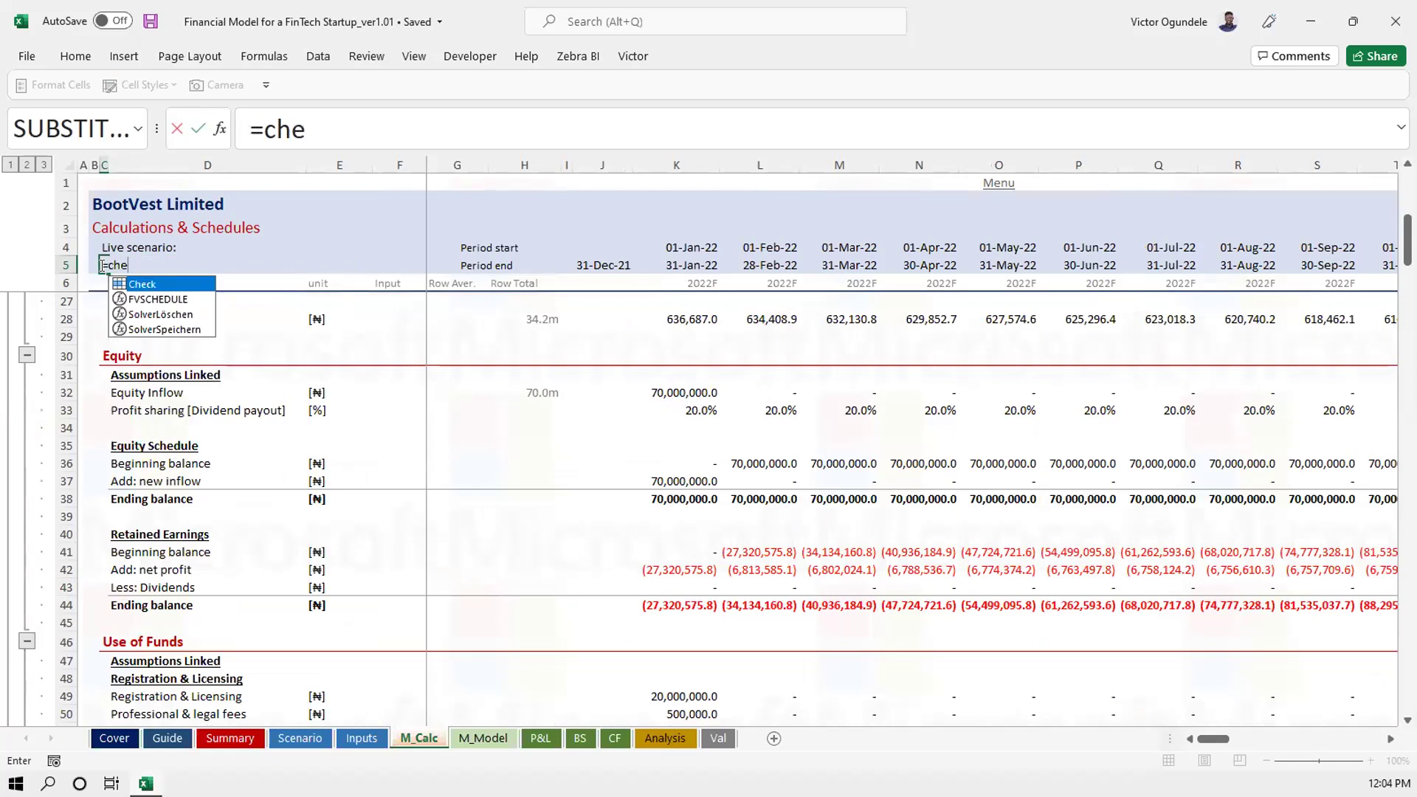
pyautogui.press('Tab')
pyautogui.press('Return')
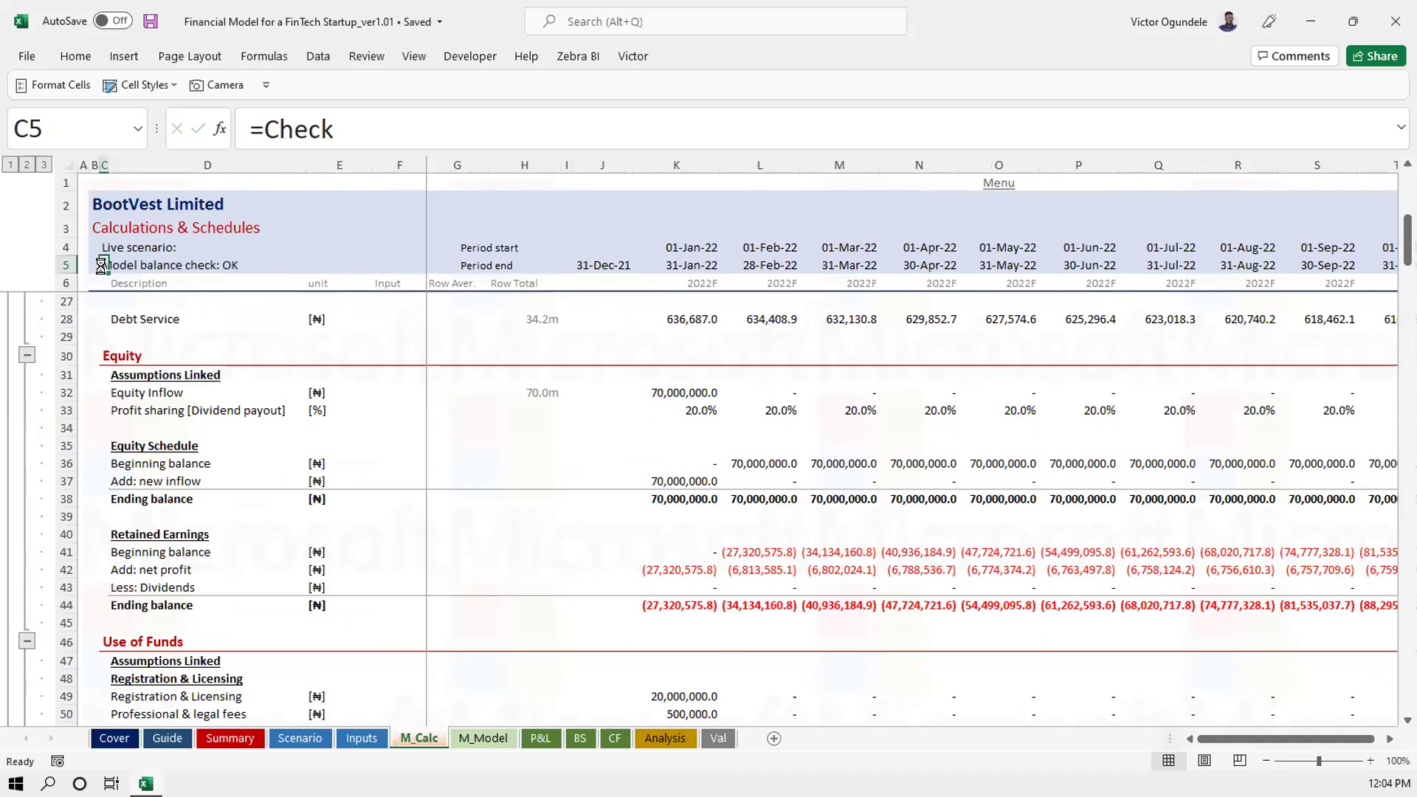
# Replace the model balance check label in C5 of the Inputs sheet with =Check
pyautogui.hotkey('ctrl', 'pageup')
pyautogui.click(100, 265)
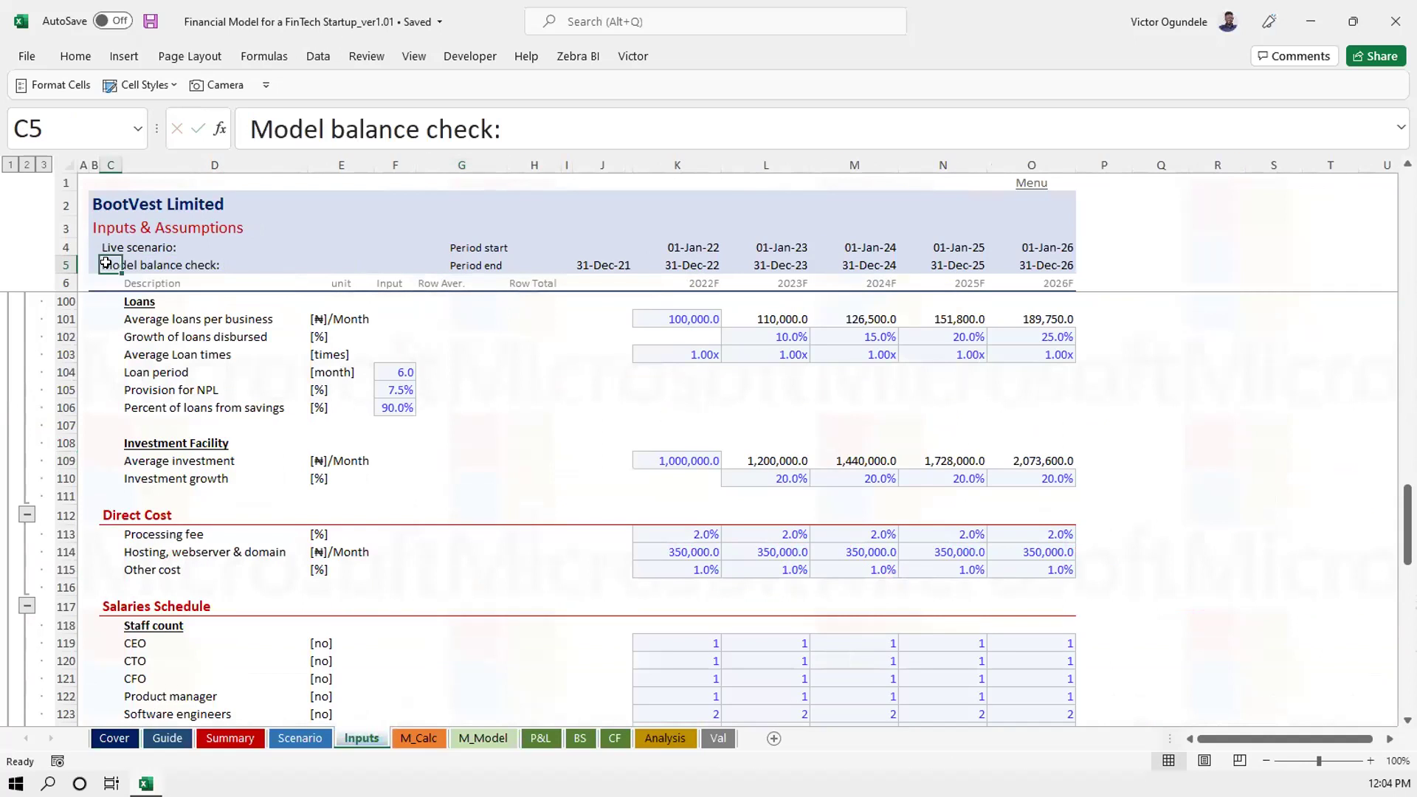
pyautogui.write('=chec')
pyautogui.press('Tab')
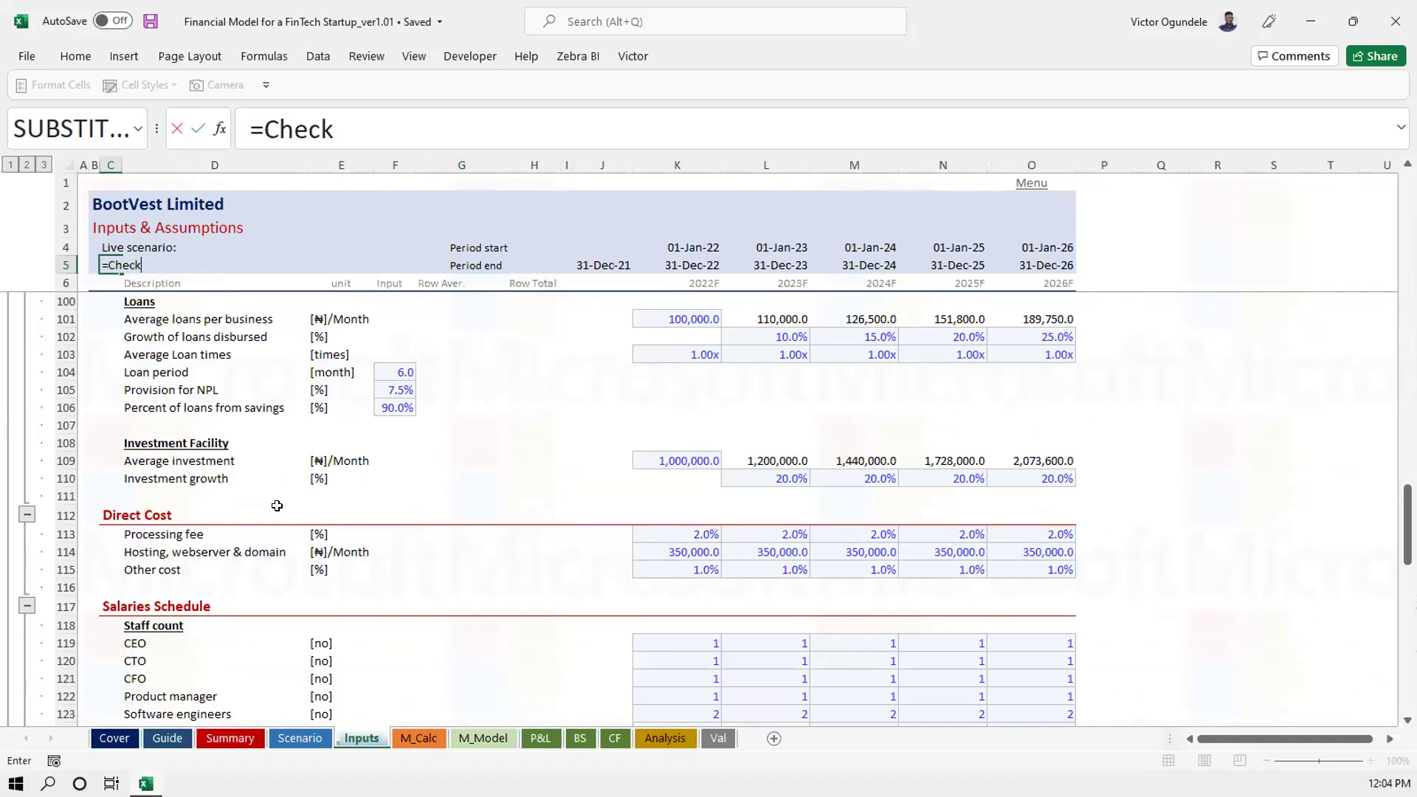
pyautogui.press('Return')
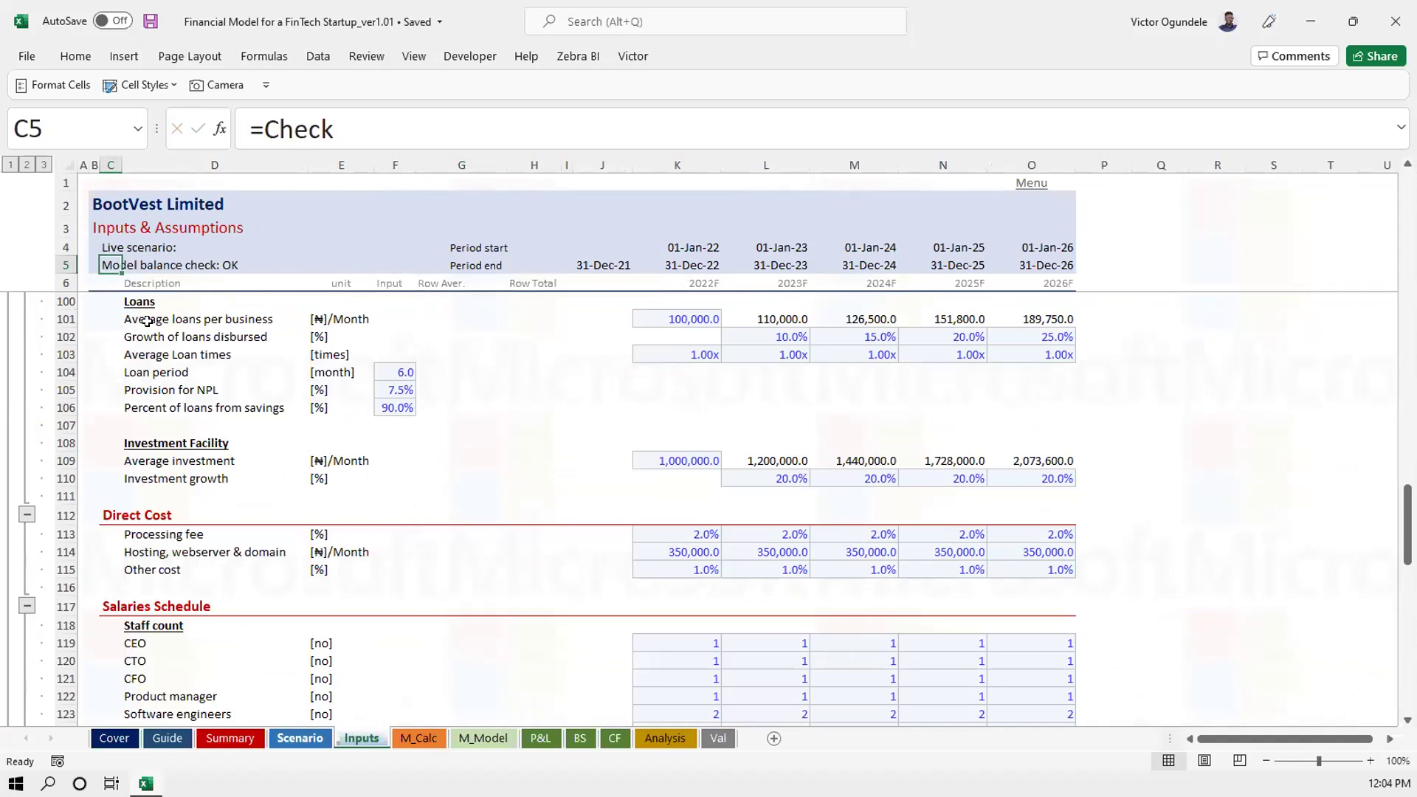
# Replace the model balance check label in C5 of the Scenario sheet with =Check
pyautogui.hotkey('ctrl', 'pageup')
pyautogui.click(55, 265)
pyautogui.press('Left')
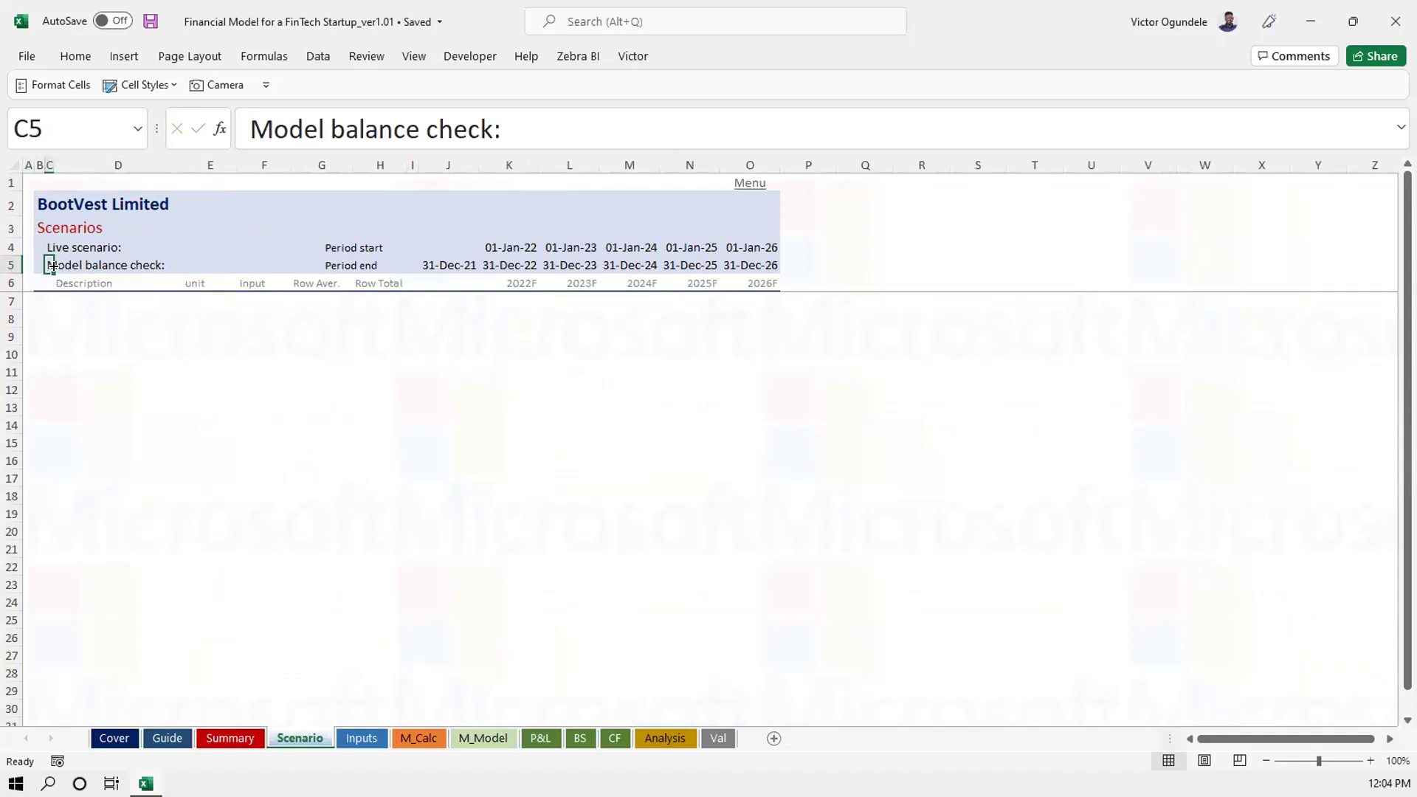
pyautogui.write('=chec')
pyautogui.press('Tab')
pyautogui.press('Return')
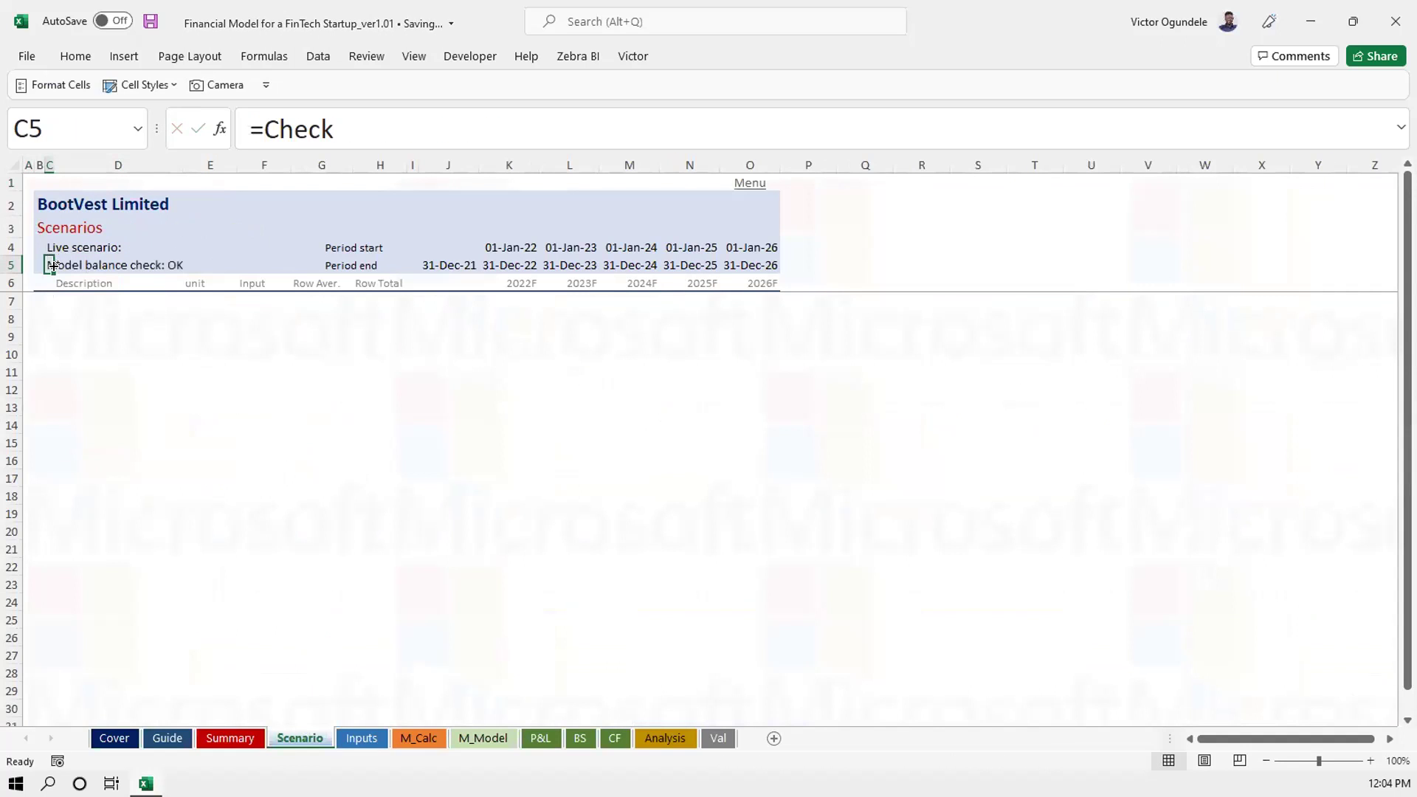
# Replace the model balance check label in C5 of the Summary sheet with =Check and save the workbook
pyautogui.hotkey('ctrl', 'pageup')
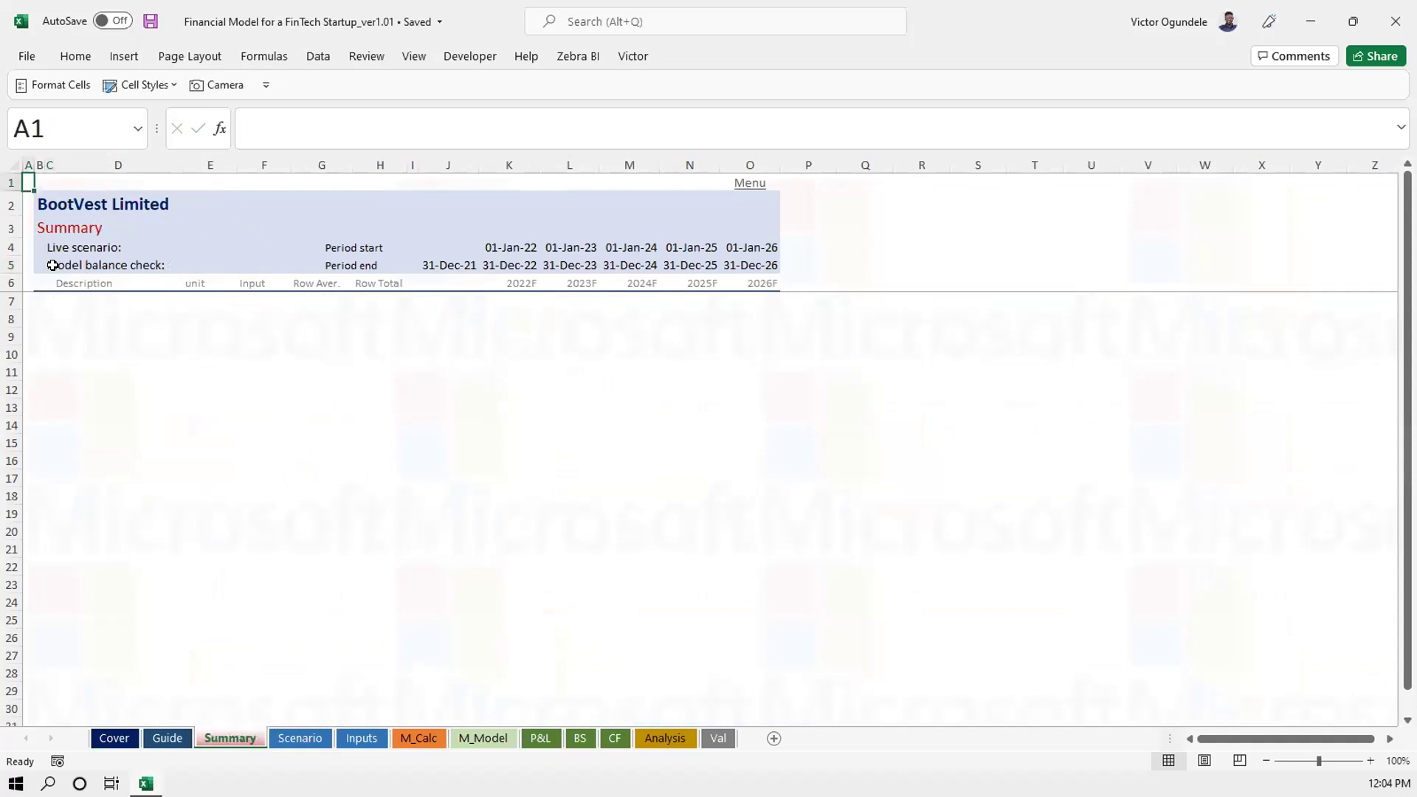
pyautogui.click(53, 266)
pyautogui.press('Left')
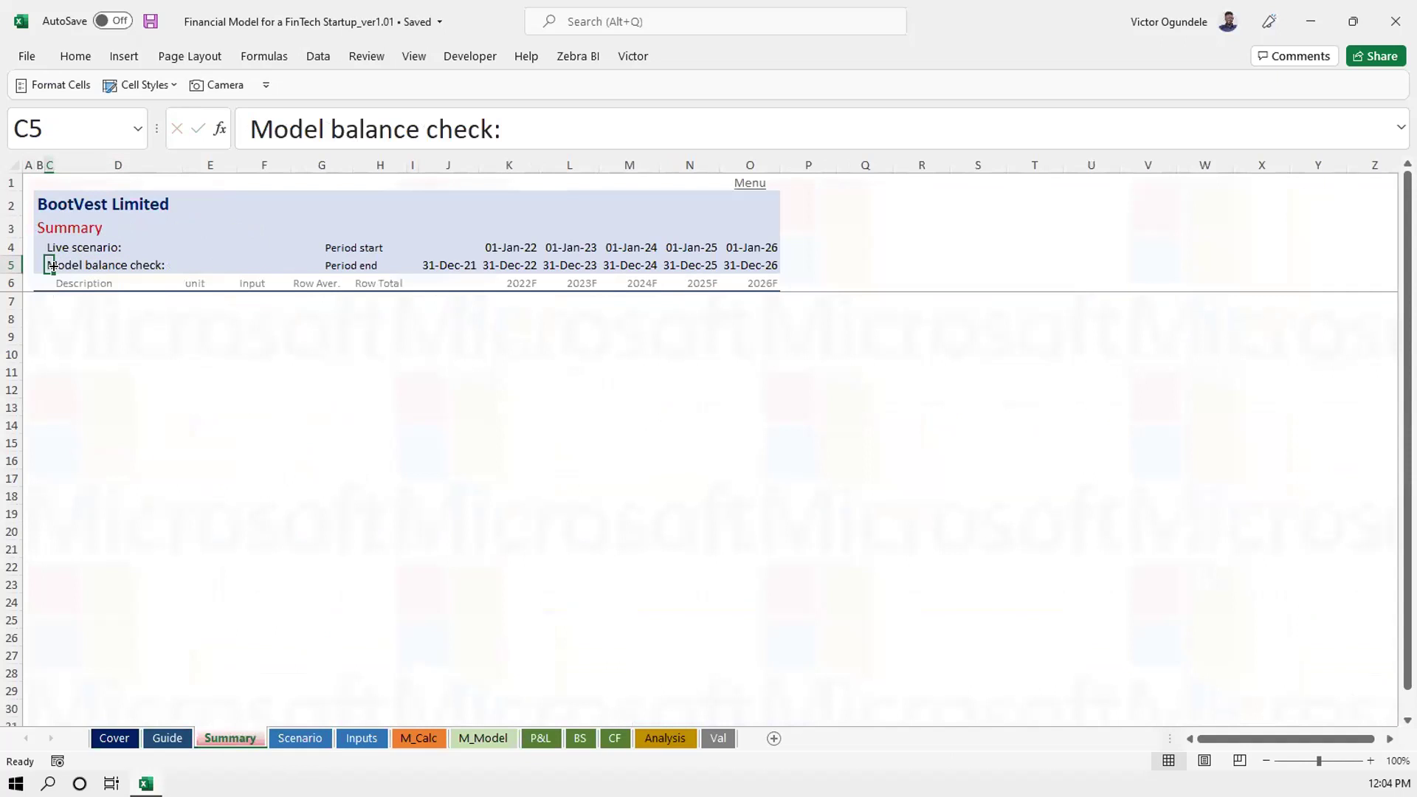
pyautogui.write('=ce')
pyautogui.press('BackSpace')
pyautogui.write('heck')
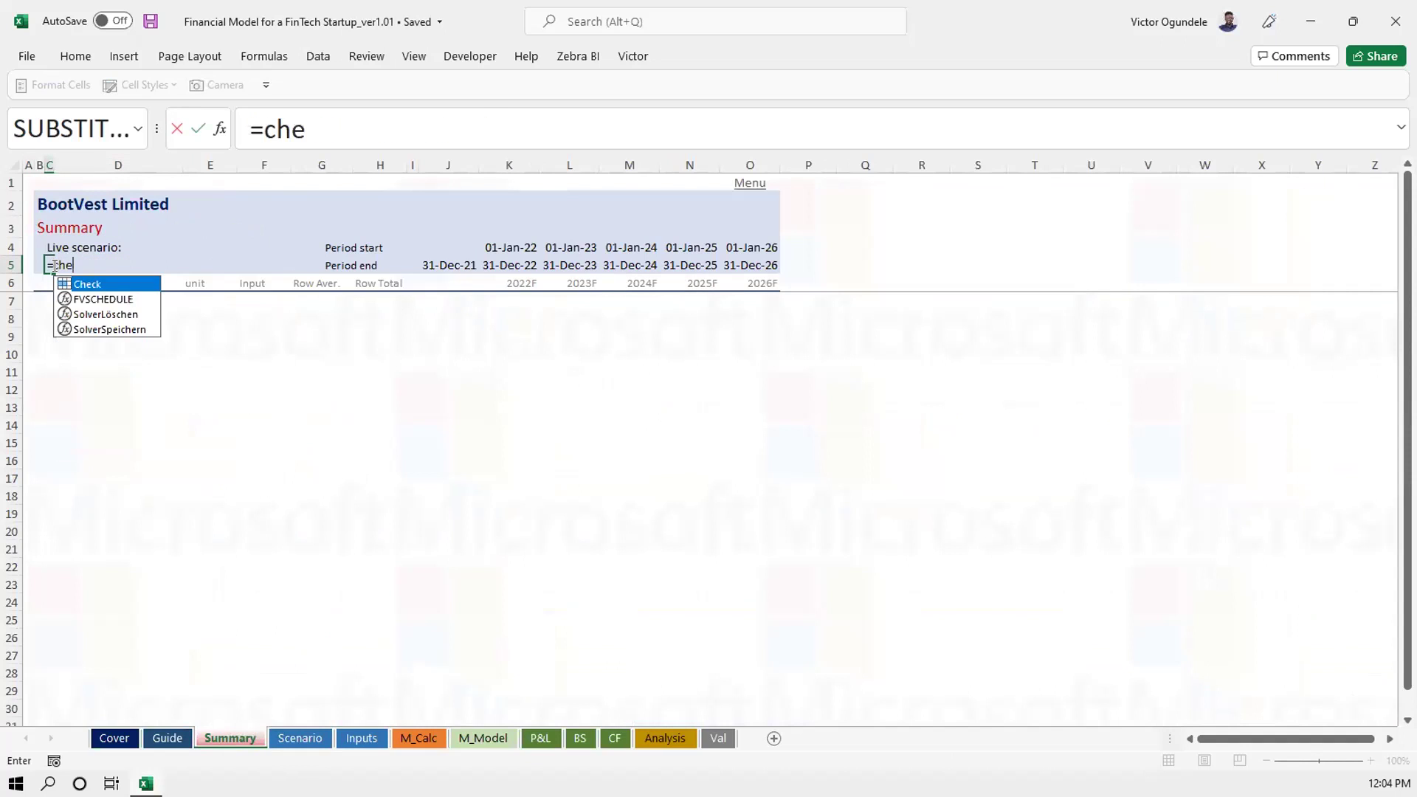
pyautogui.press('Tab')
pyautogui.hotkey('ctrl', 's')
# Return the Guide sheet to cell A1 and set its zoom to 100%
pyautogui.hotkey('ctrl', 'End')
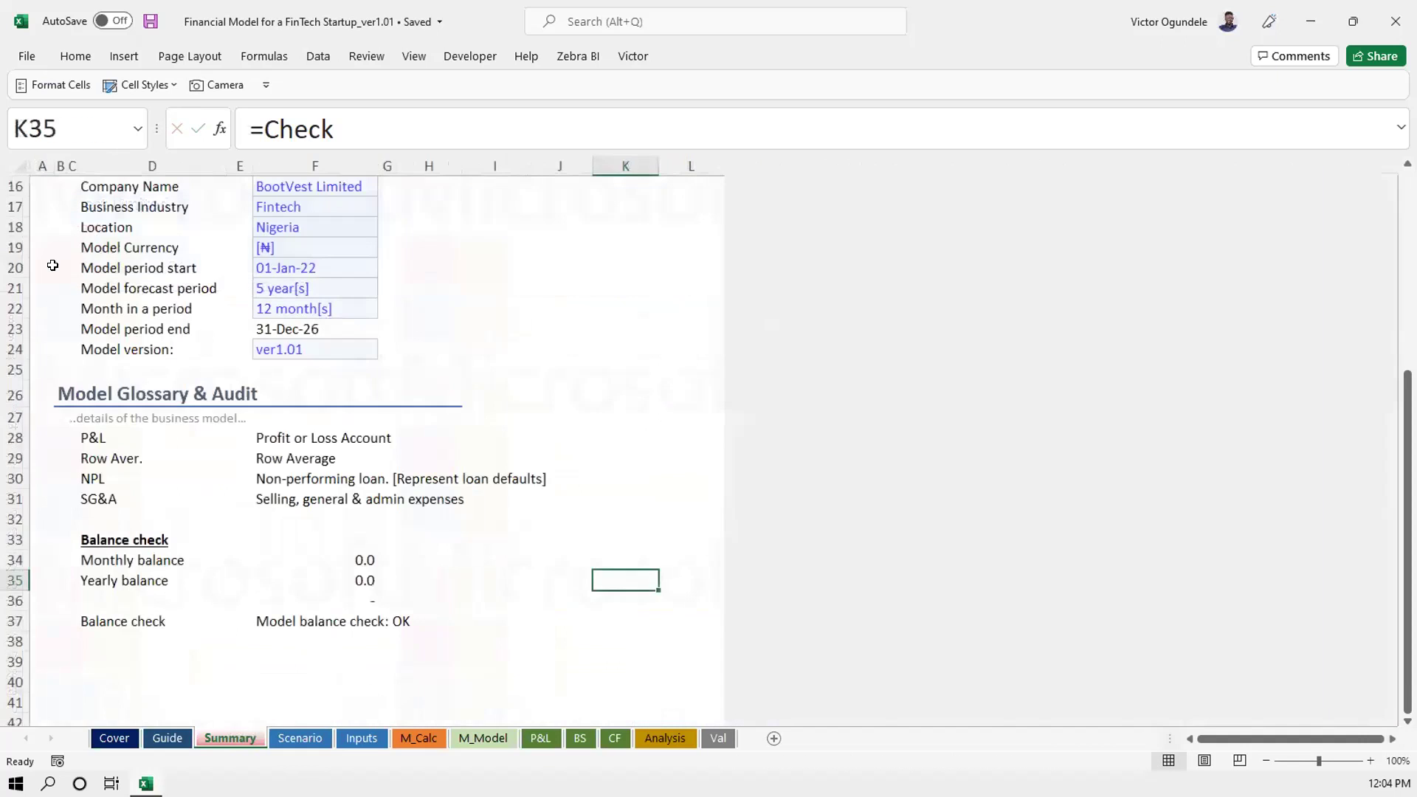
pyautogui.hotkey('ctrl', 'pageup')
pyautogui.hotkey('ctrl', 'pageup')
pyautogui.hotkey('ctrl', 'pagedown')
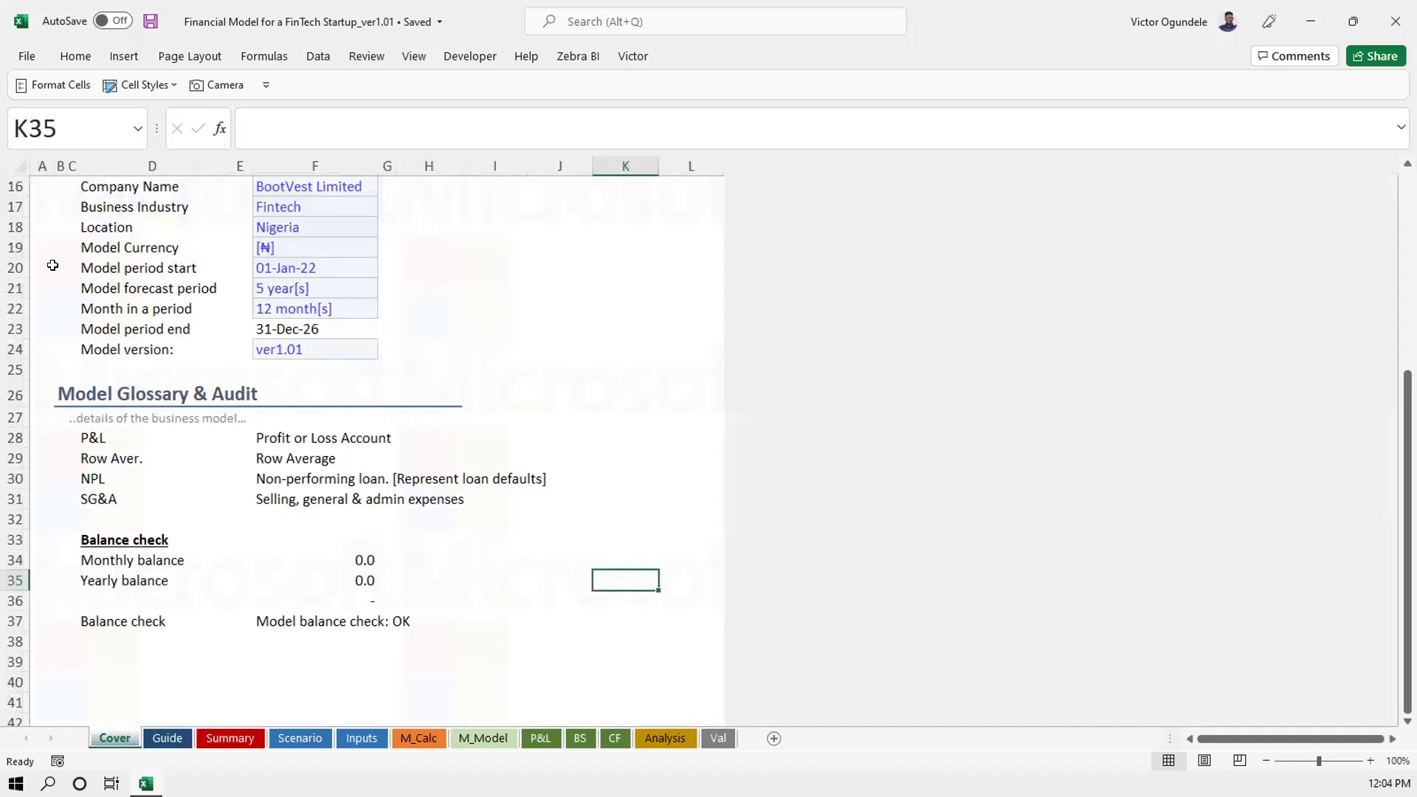
pyautogui.hotkey('ctrl', 'Home')
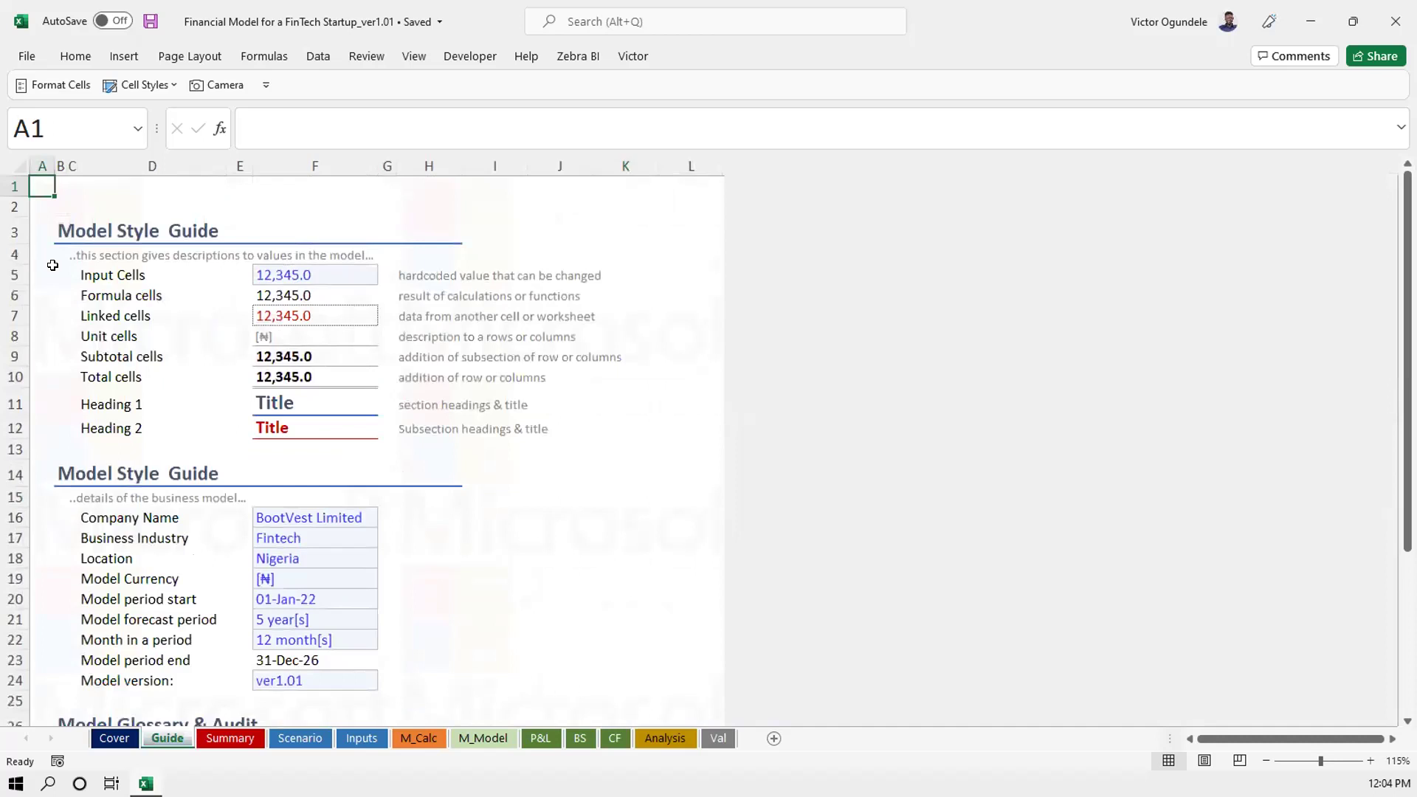
pyautogui.scroll(-1, 53, 265)
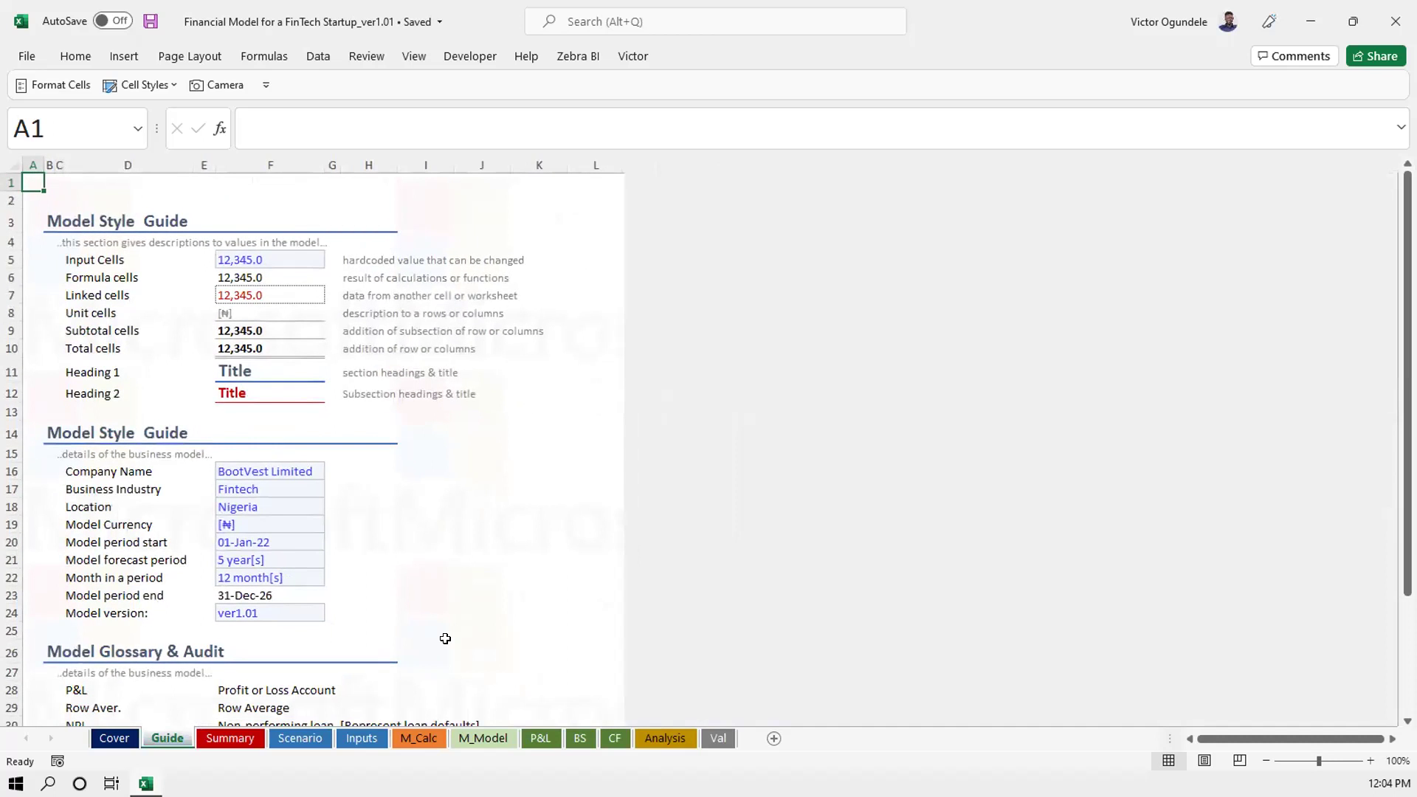
# Try deleting column J on the P&L sheet and undo the deletion
pyautogui.click(554, 738)
pyautogui.click(557, 622)
pyautogui.hotkey('ctrl', 'space')
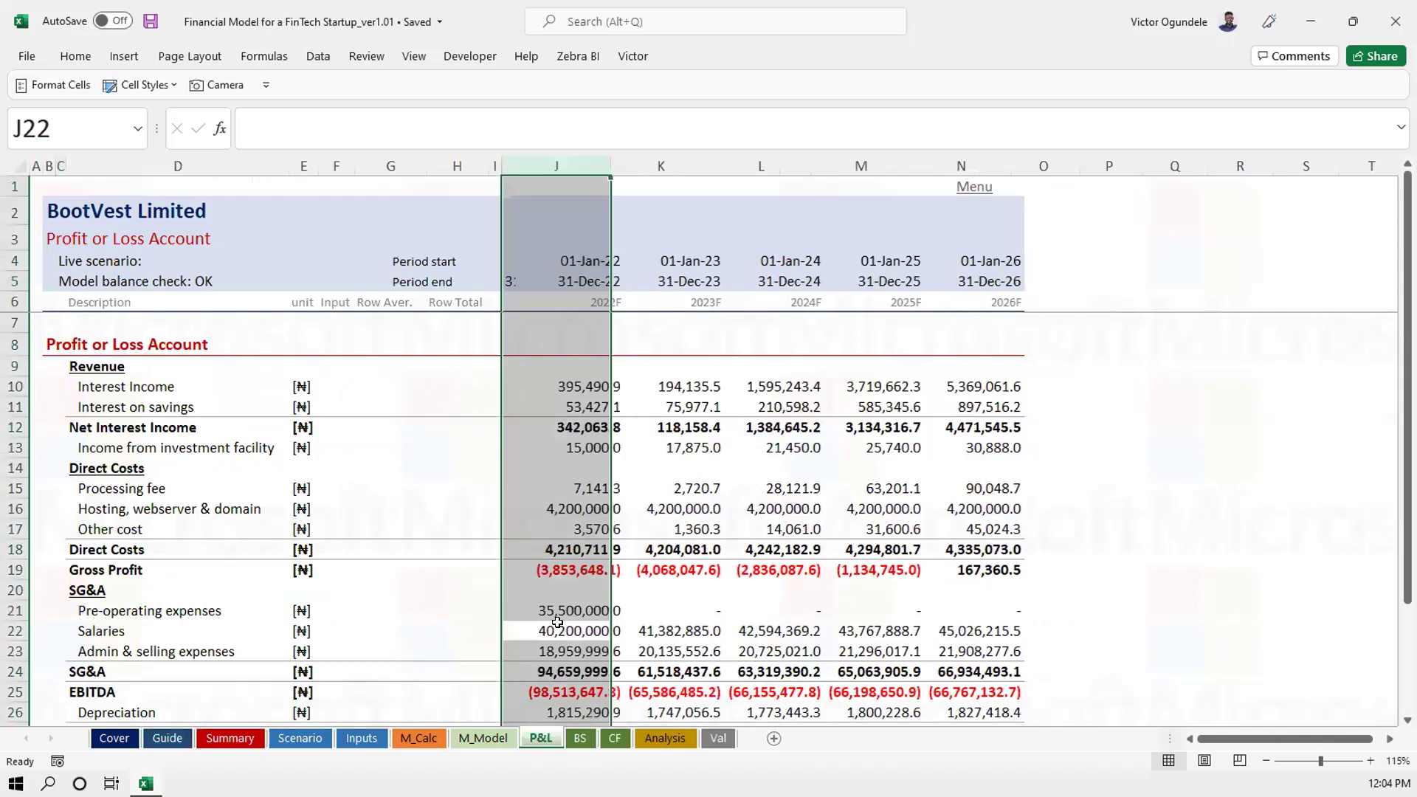
pyautogui.hotkey('ctrl', '-')
pyautogui.hotkey('ctrl', 'z')
pyautogui.click(534, 503)
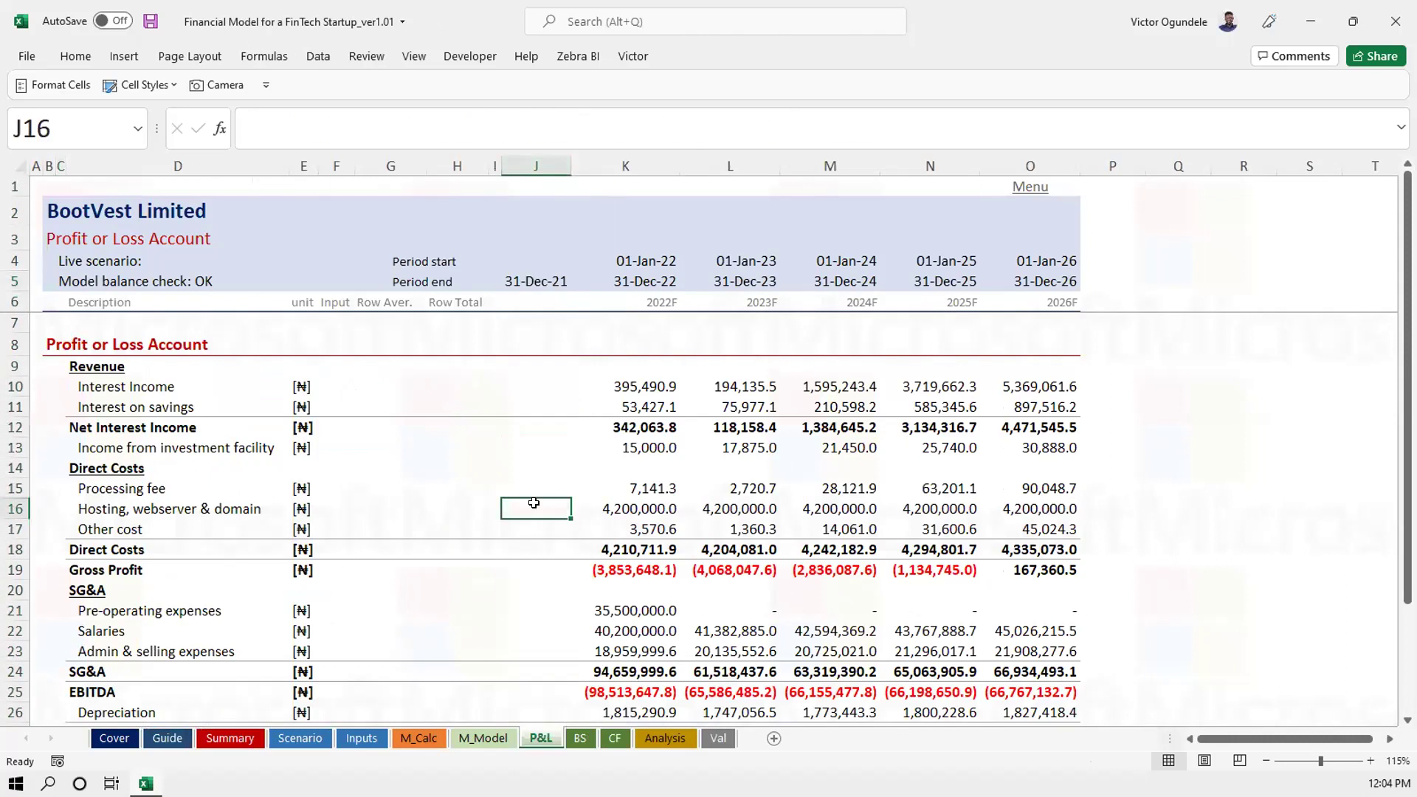
# Save the workbook with the P&L sheet zoomed to 100%, and return the BS sheet to its first scrollable cell
pyautogui.keyDown('ctrl'); pyautogui.scroll(-1, 534, 503); pyautogui.keyUp('ctrl')
pyautogui.hotkey('ctrl', 's')
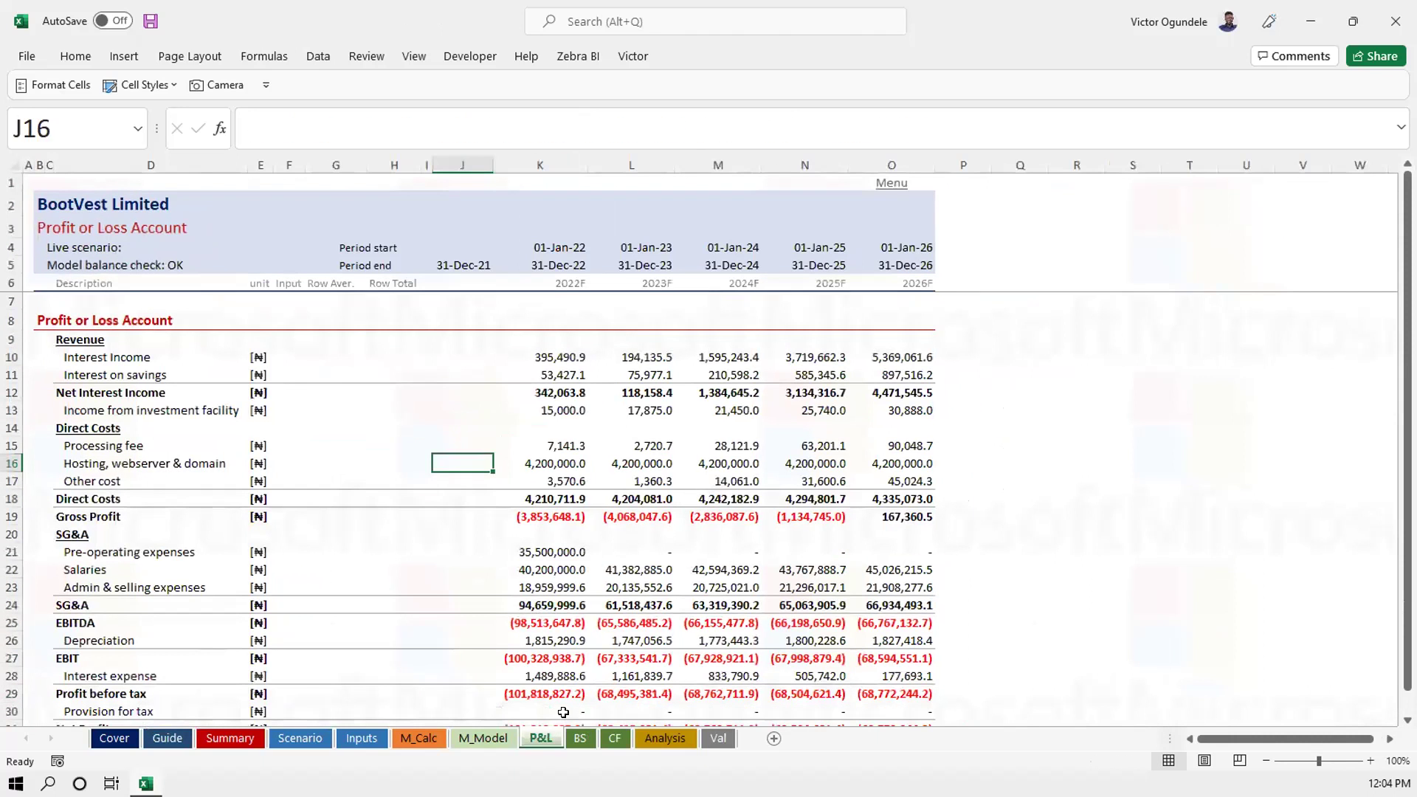
pyautogui.hotkey('ctrl', 'pagedown')
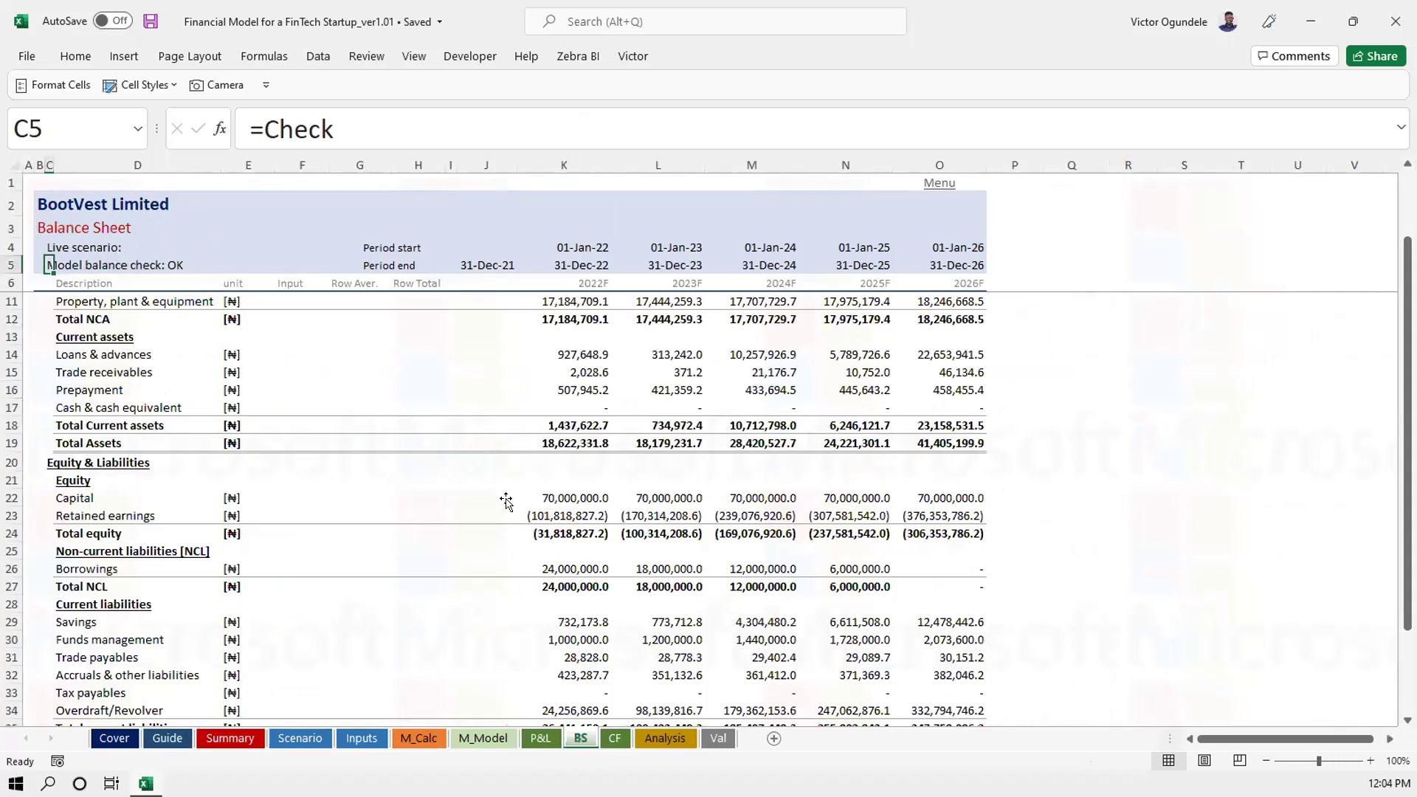
pyautogui.hotkey('ctrl', 'Home')
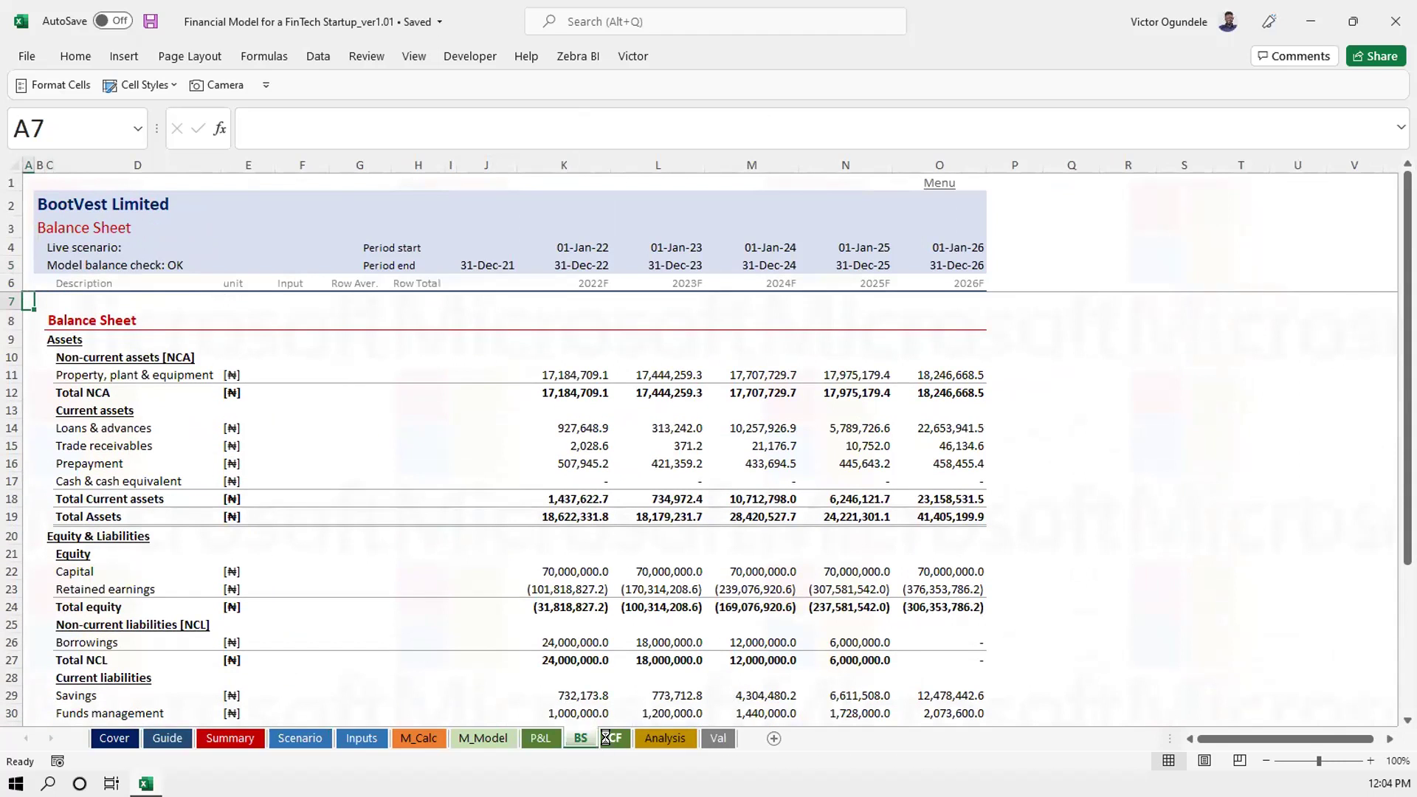
# Look over the cash flow statement on the CF sheet and return to the P&L sheet
pyautogui.click(610, 738)
pyautogui.click(295, 387)
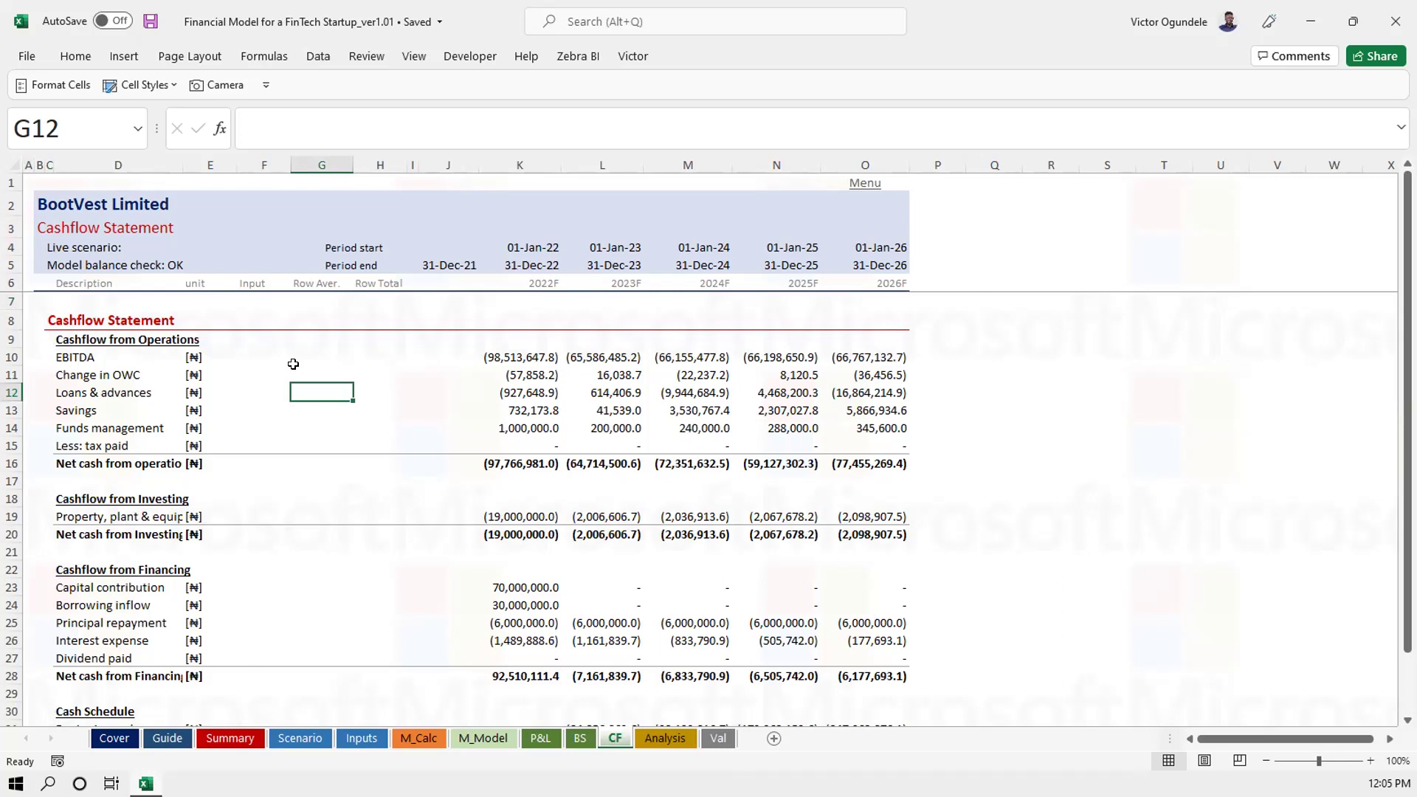
pyautogui.hotkey('ctrl', 'pageup')
pyautogui.hotkey('ctrl', 'pageup')
pyautogui.hotkey('ctrl', 'pagedown')
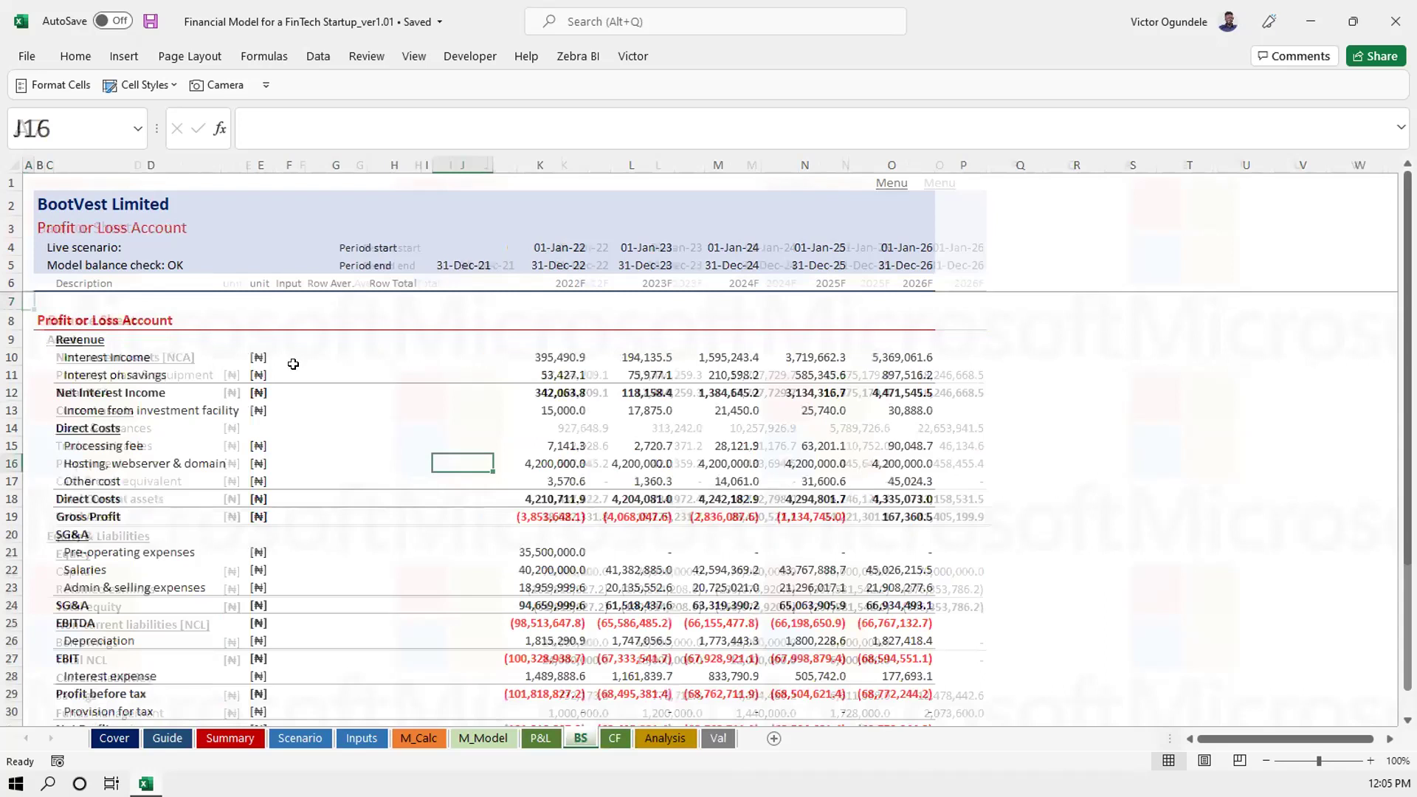
pyautogui.hotkey('ctrl', 'pageup')
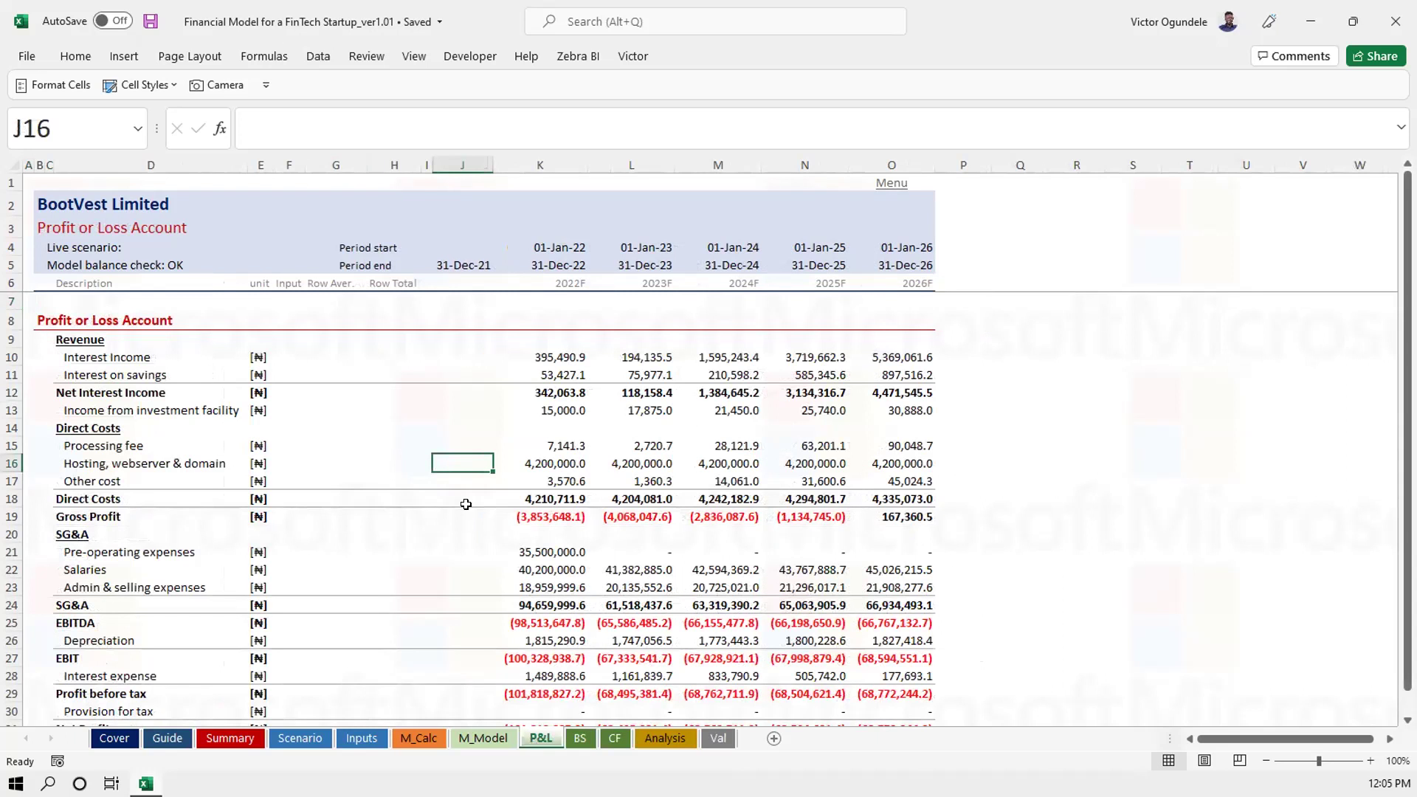
# Examine the Profit or Loss Account line items from SG&A down to Net Profit
pyautogui.click(462, 536)
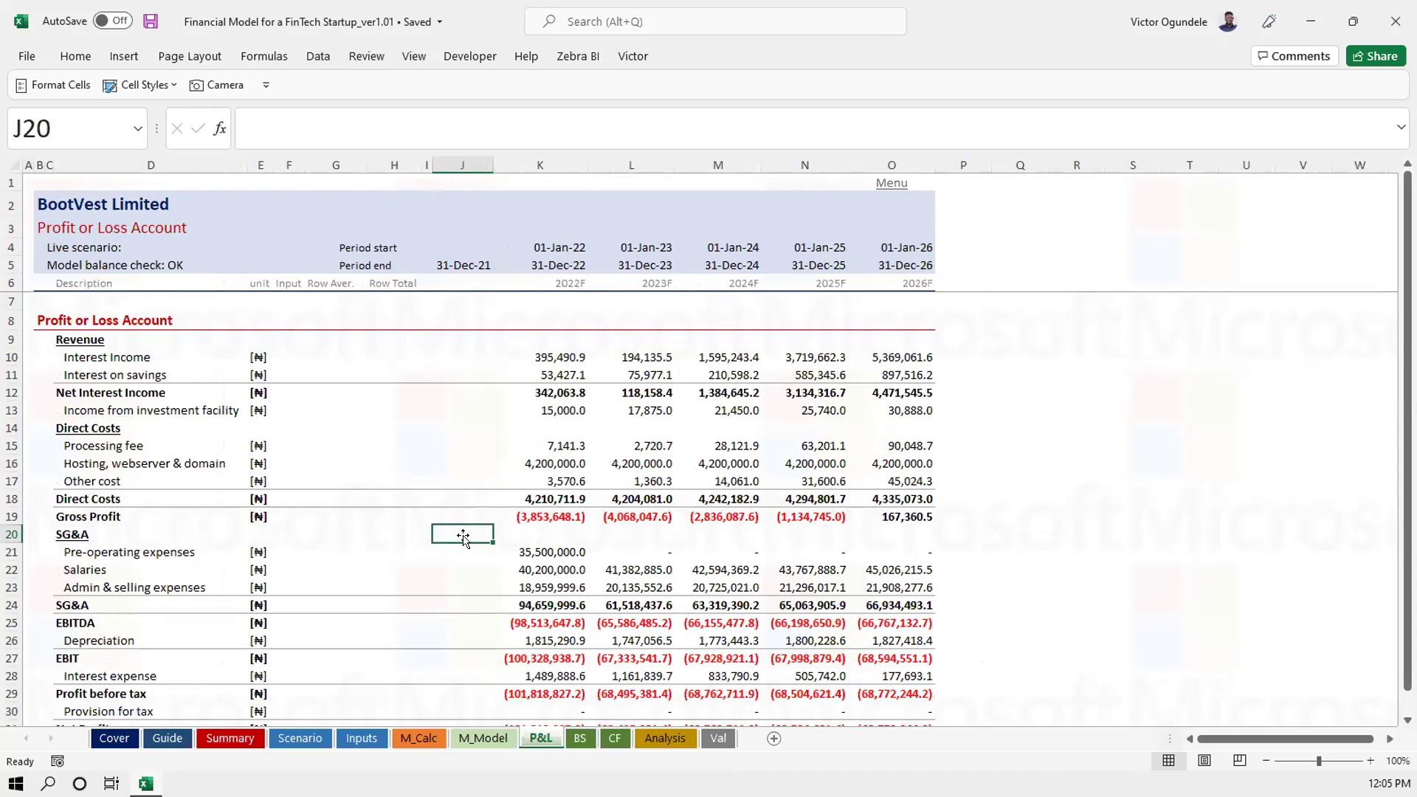
pyautogui.press('Down')
pyautogui.press('Down')
pyautogui.press('Down')
pyautogui.press('Down')
pyautogui.press('Down')
pyautogui.press('Down')
pyautogui.press('Down')
pyautogui.press('Down')
pyautogui.press('Down')
pyautogui.press('Down')
pyautogui.press('Down')
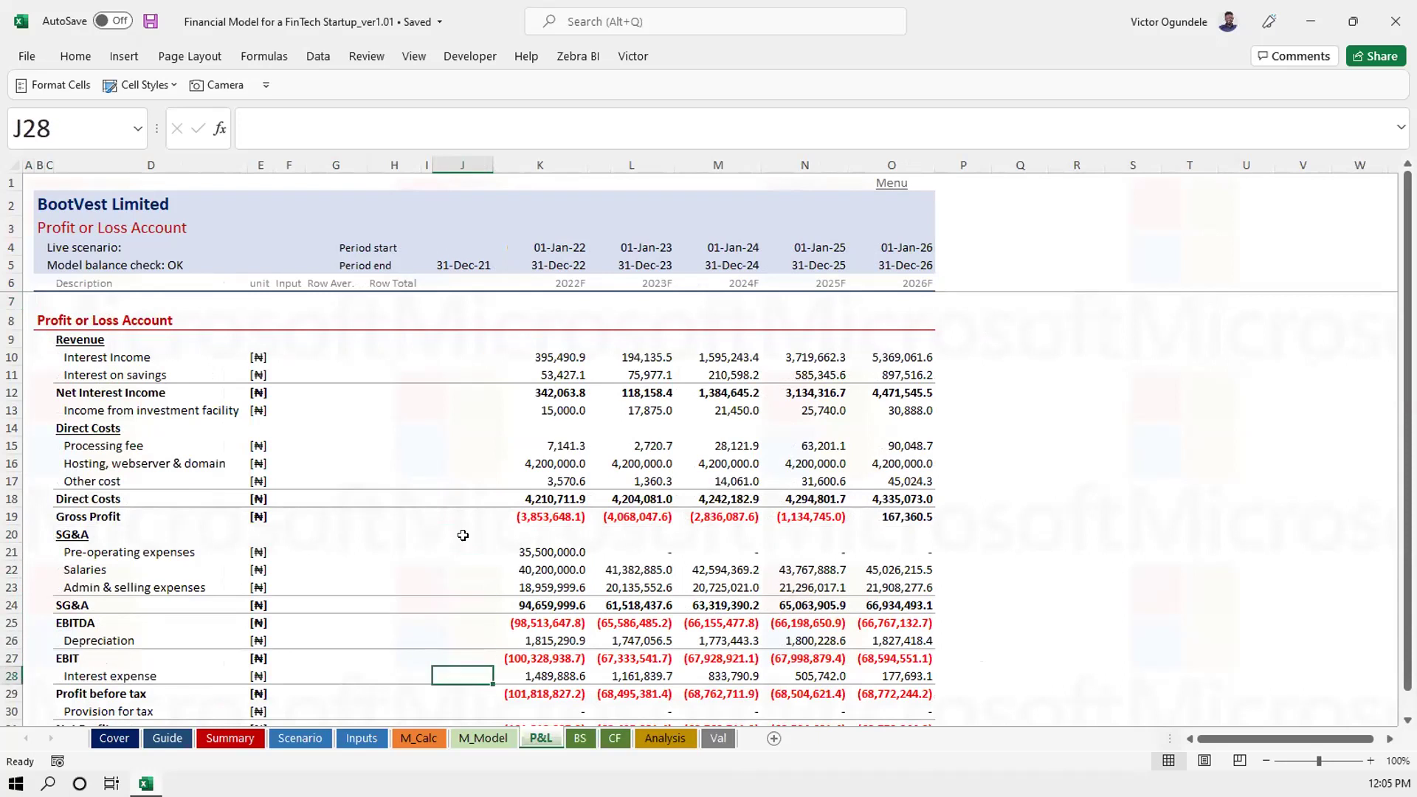
pyautogui.press('Down')
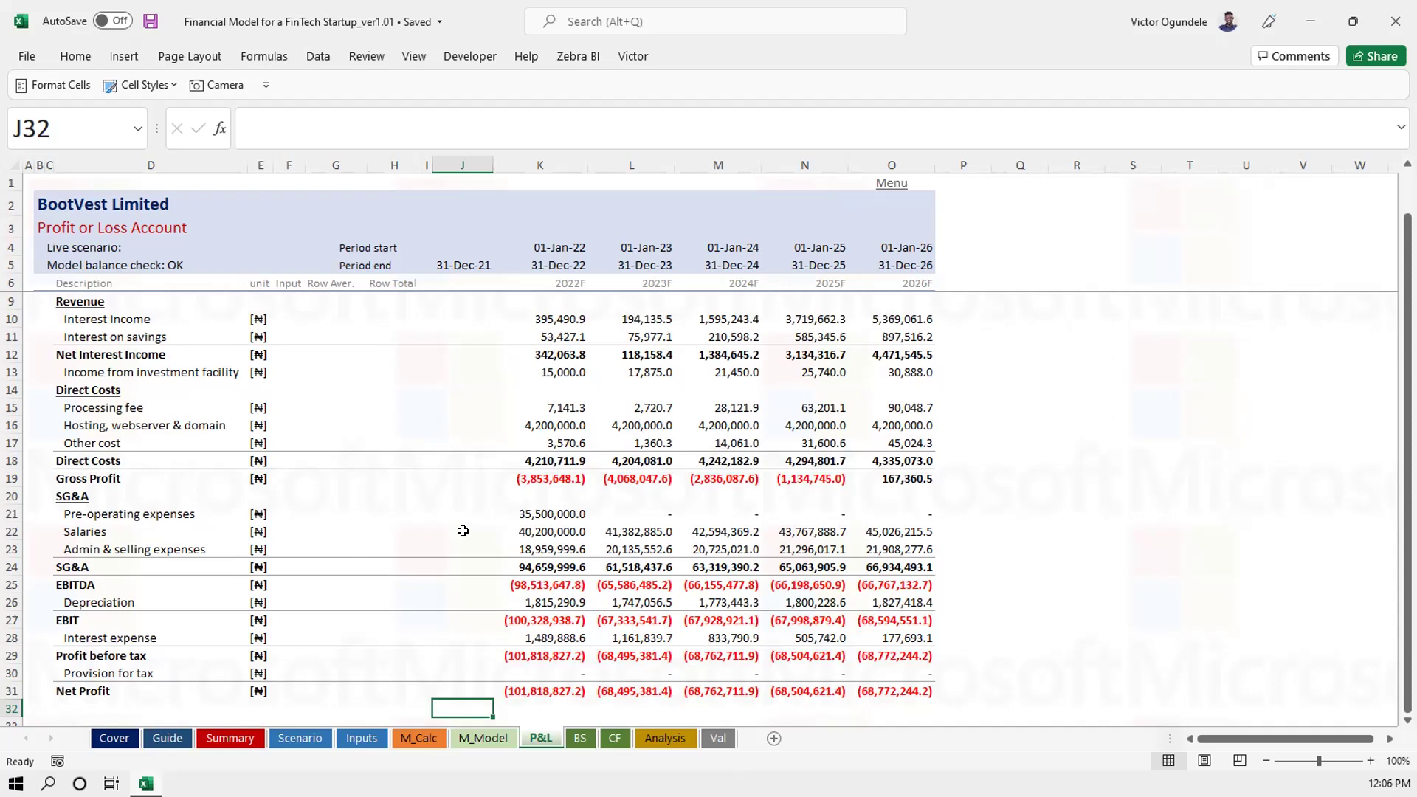
pyautogui.scroll(1, 463, 535)
pyautogui.click(454, 462)
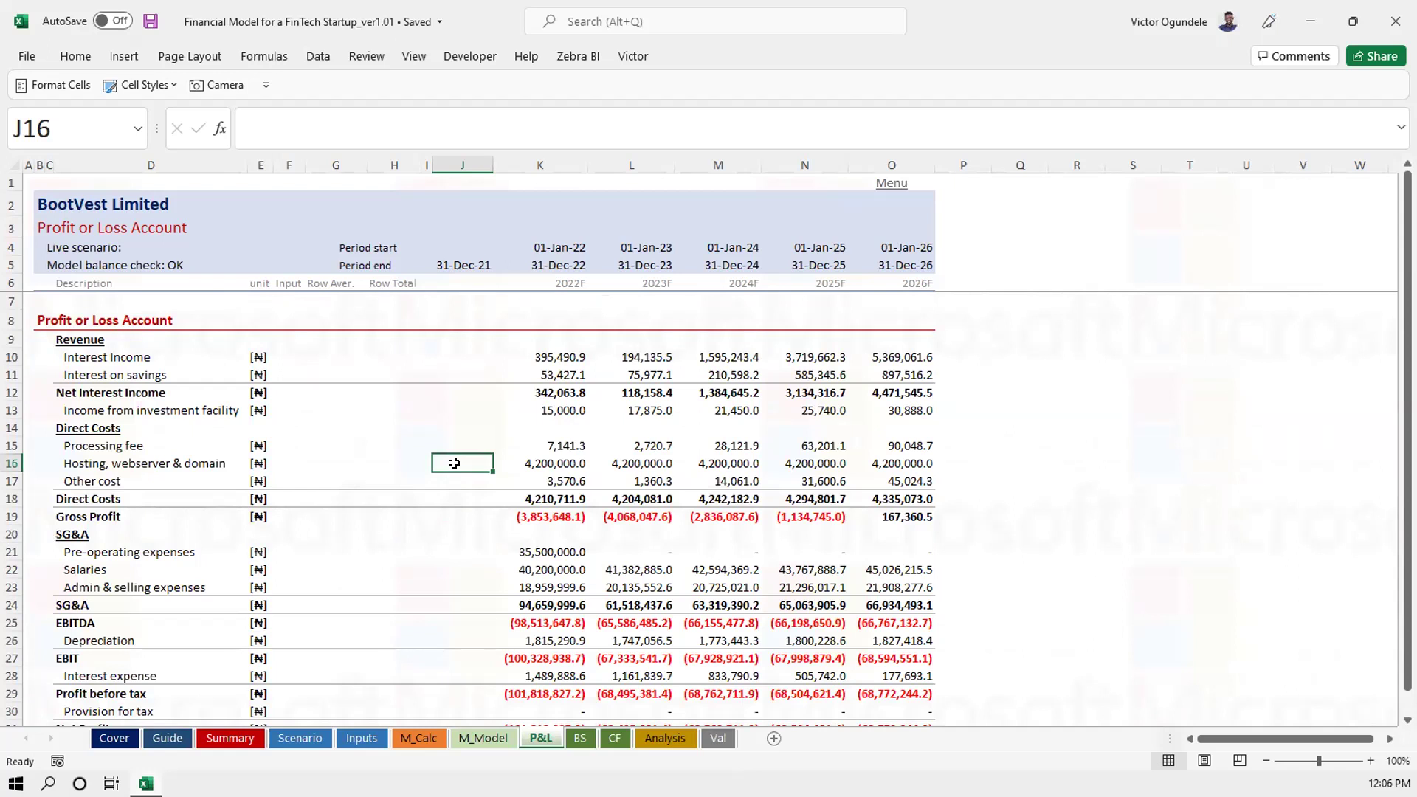
# Inspect the 2022 P&L formulas from interest income through total direct costs
pyautogui.click(561, 397)
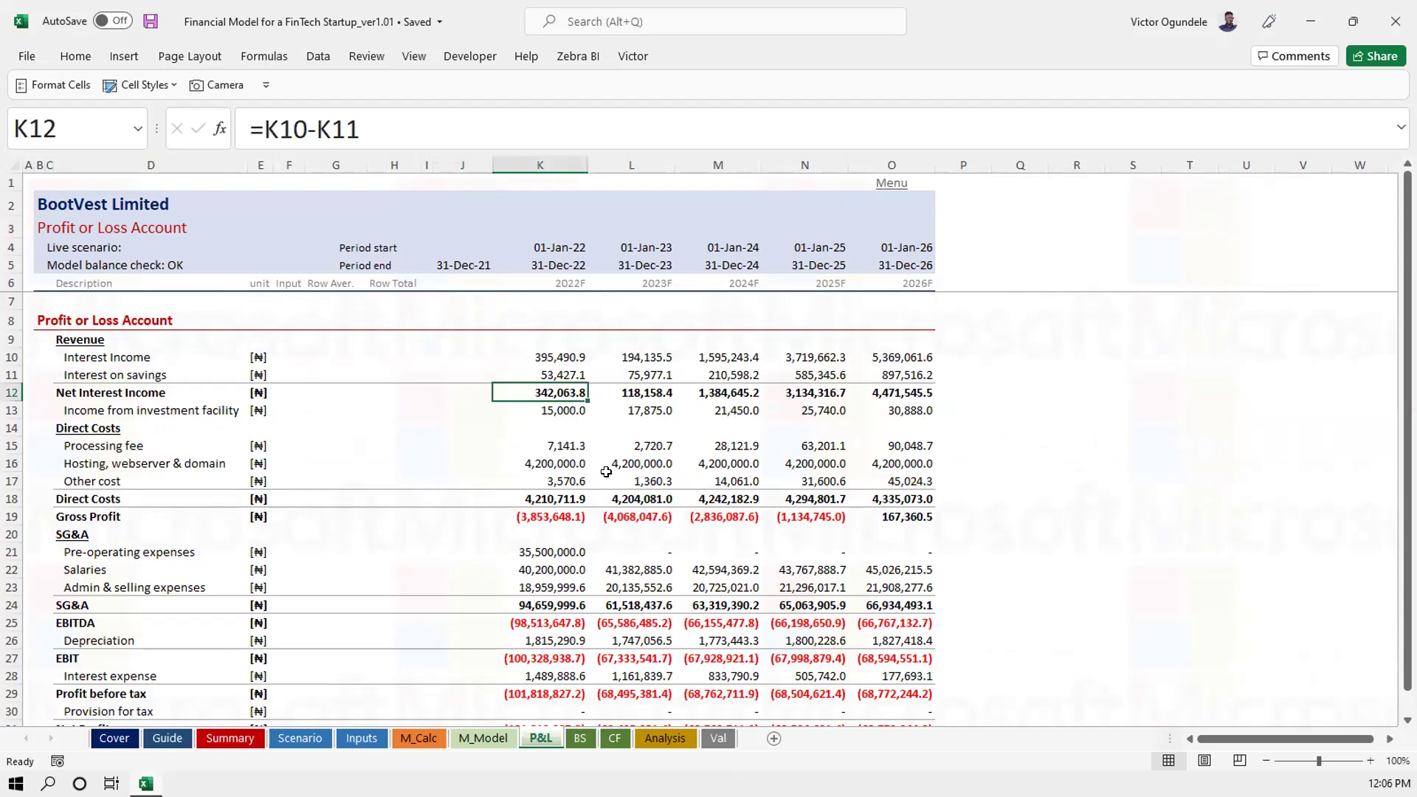
pyautogui.scroll(2, 621, 493)
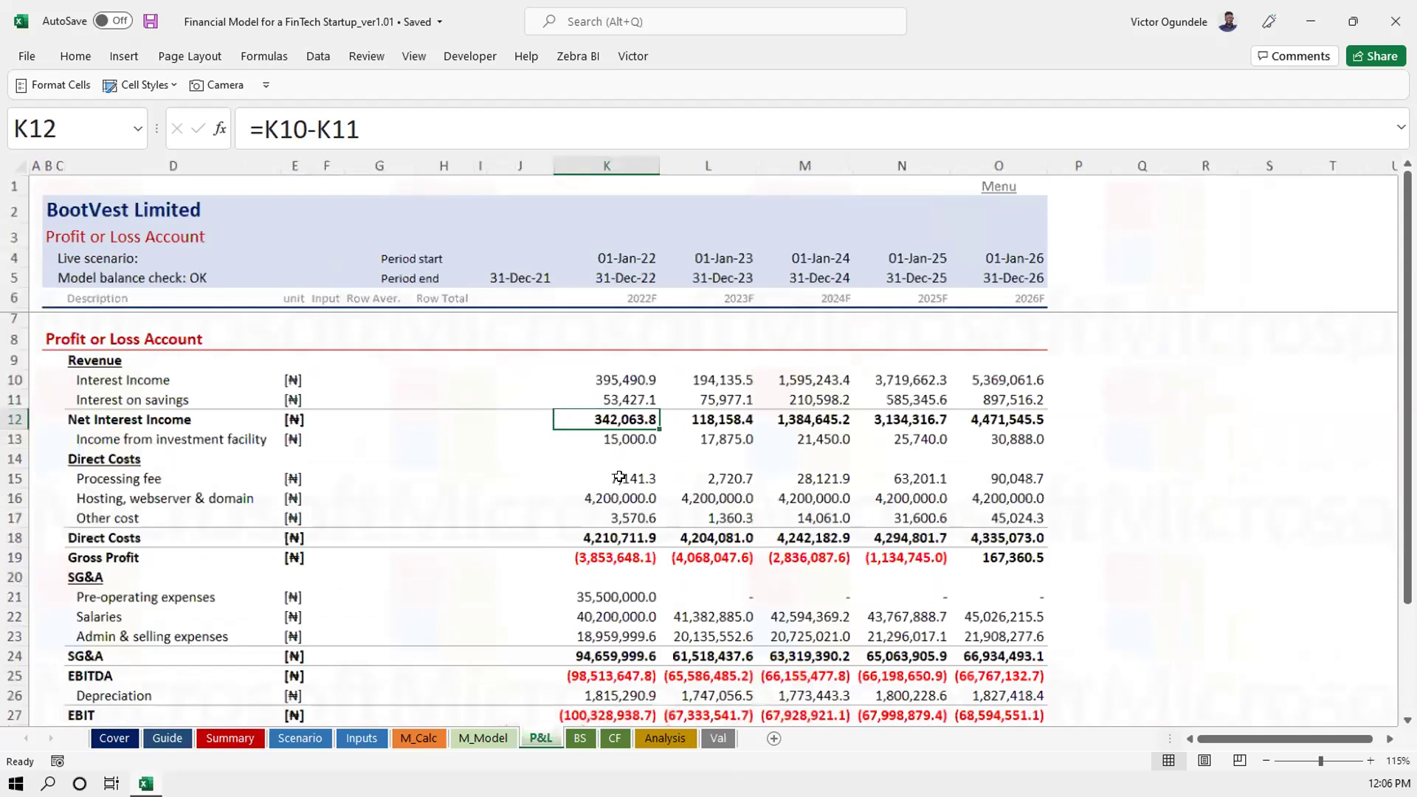
pyautogui.scroll(-1, 620, 477)
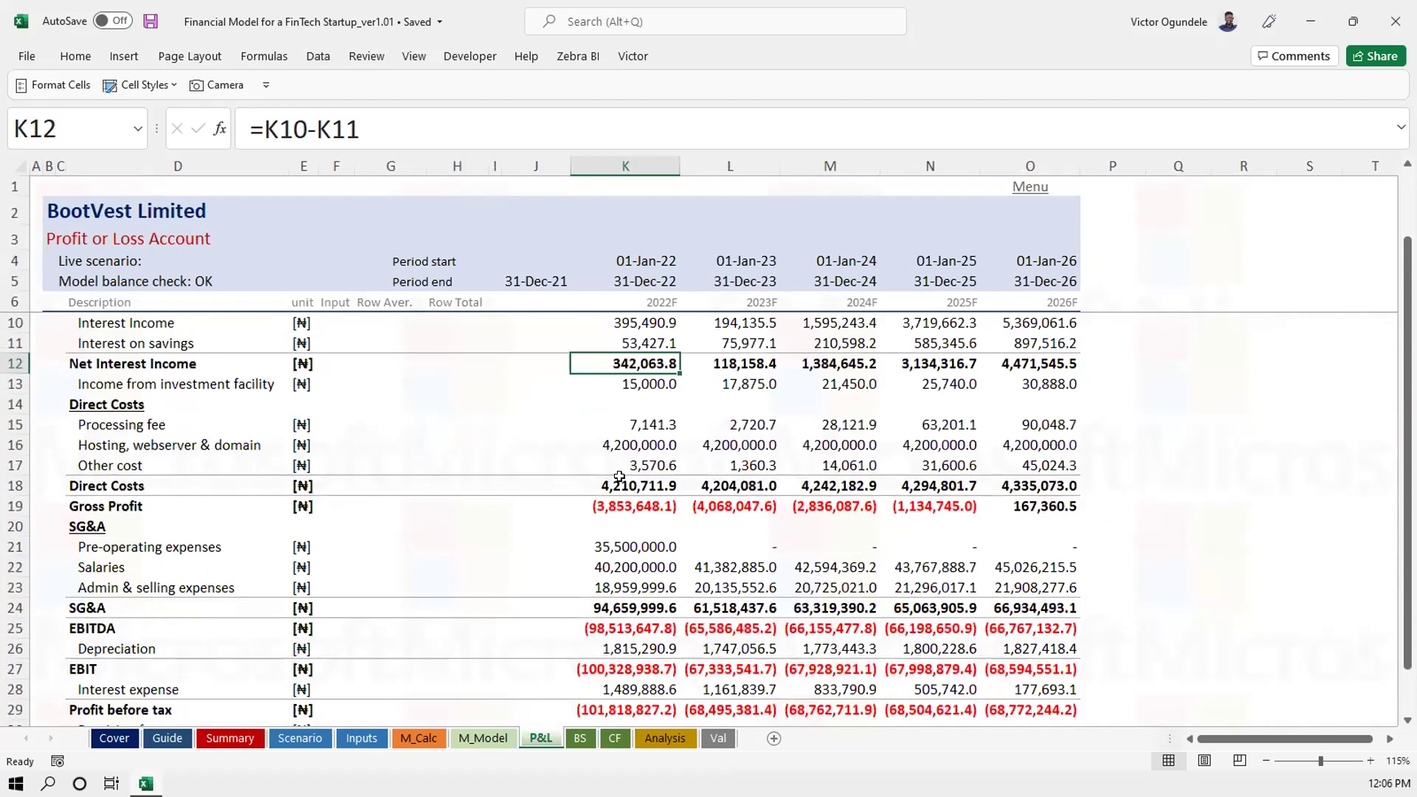
pyautogui.scroll(1, 620, 477)
pyautogui.press('Up')
pyautogui.press('Up')
pyautogui.press('Up')
pyautogui.press('Down')
pyautogui.press('Down')
pyautogui.press('Down')
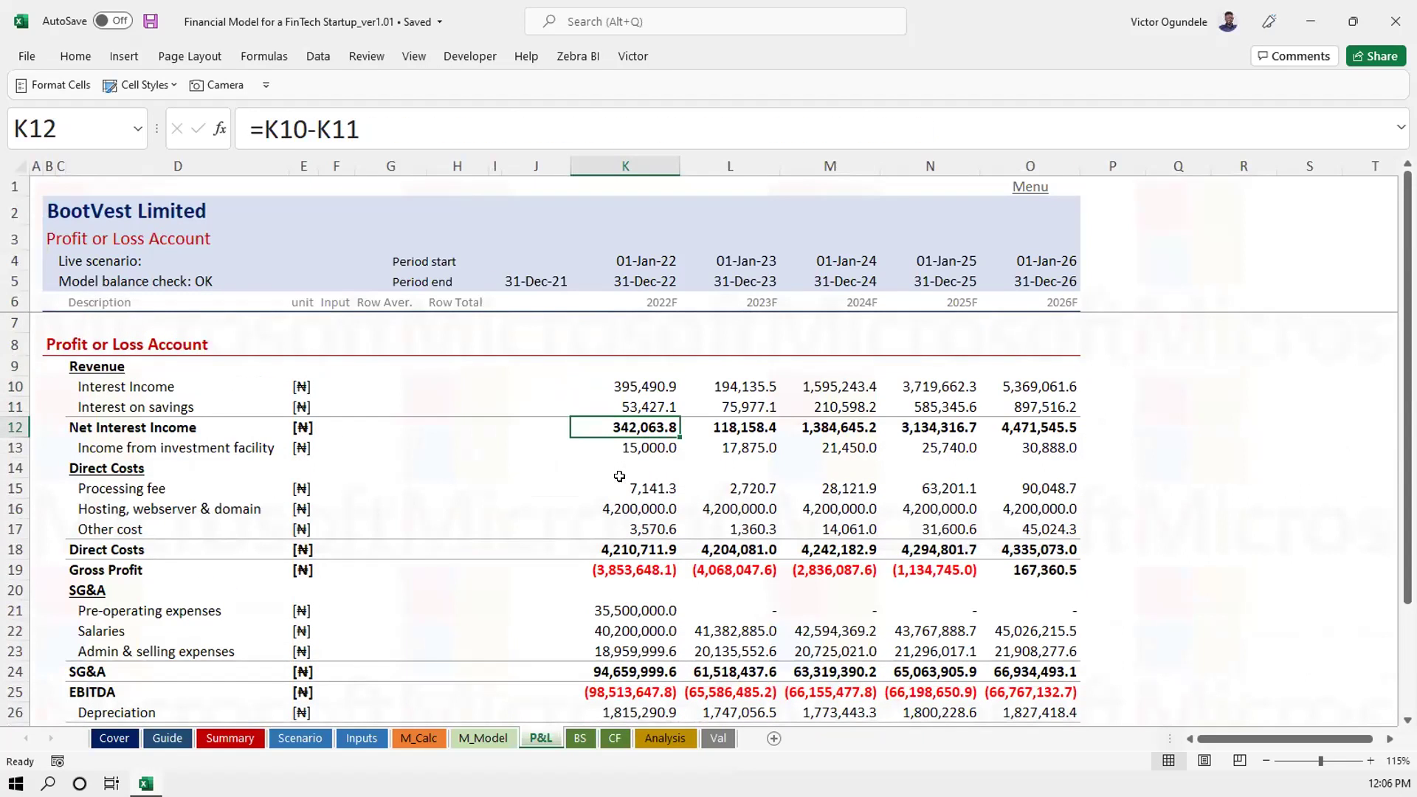
pyautogui.press('Down')
pyautogui.press('Down')
pyautogui.press('Down')
pyautogui.press('Down')
pyautogui.press('Down')
pyautogui.press('Down')
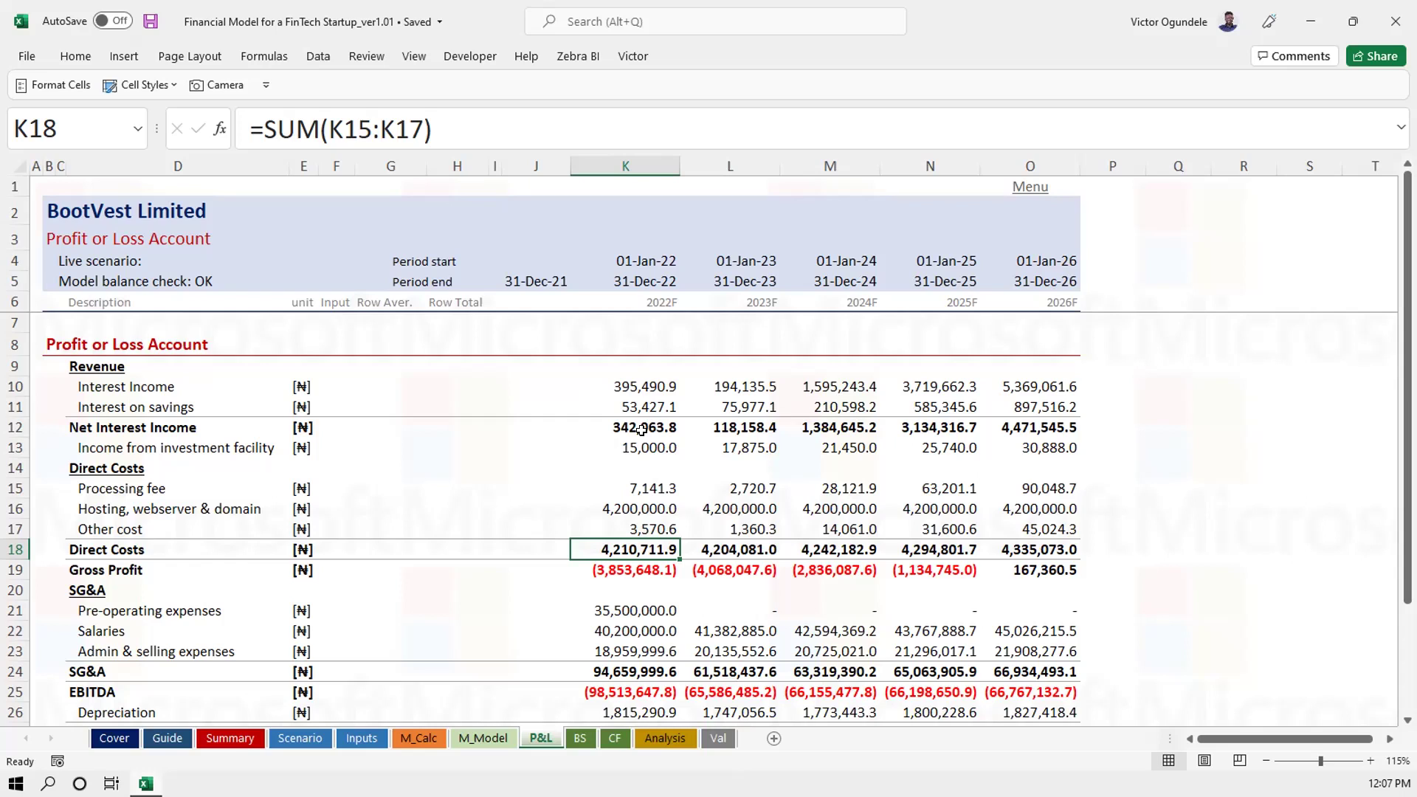
pyautogui.click(507, 444)
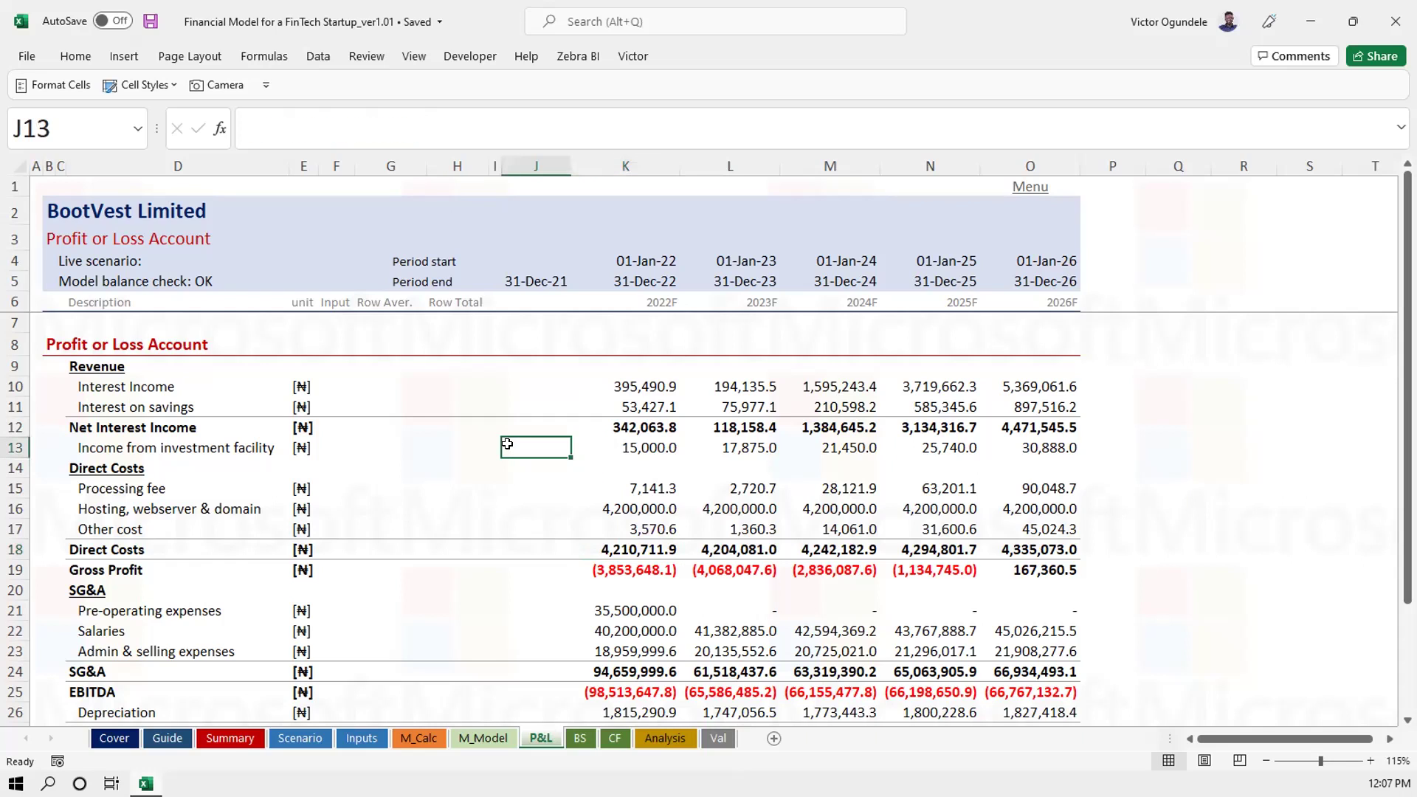
pyautogui.click(520, 471)
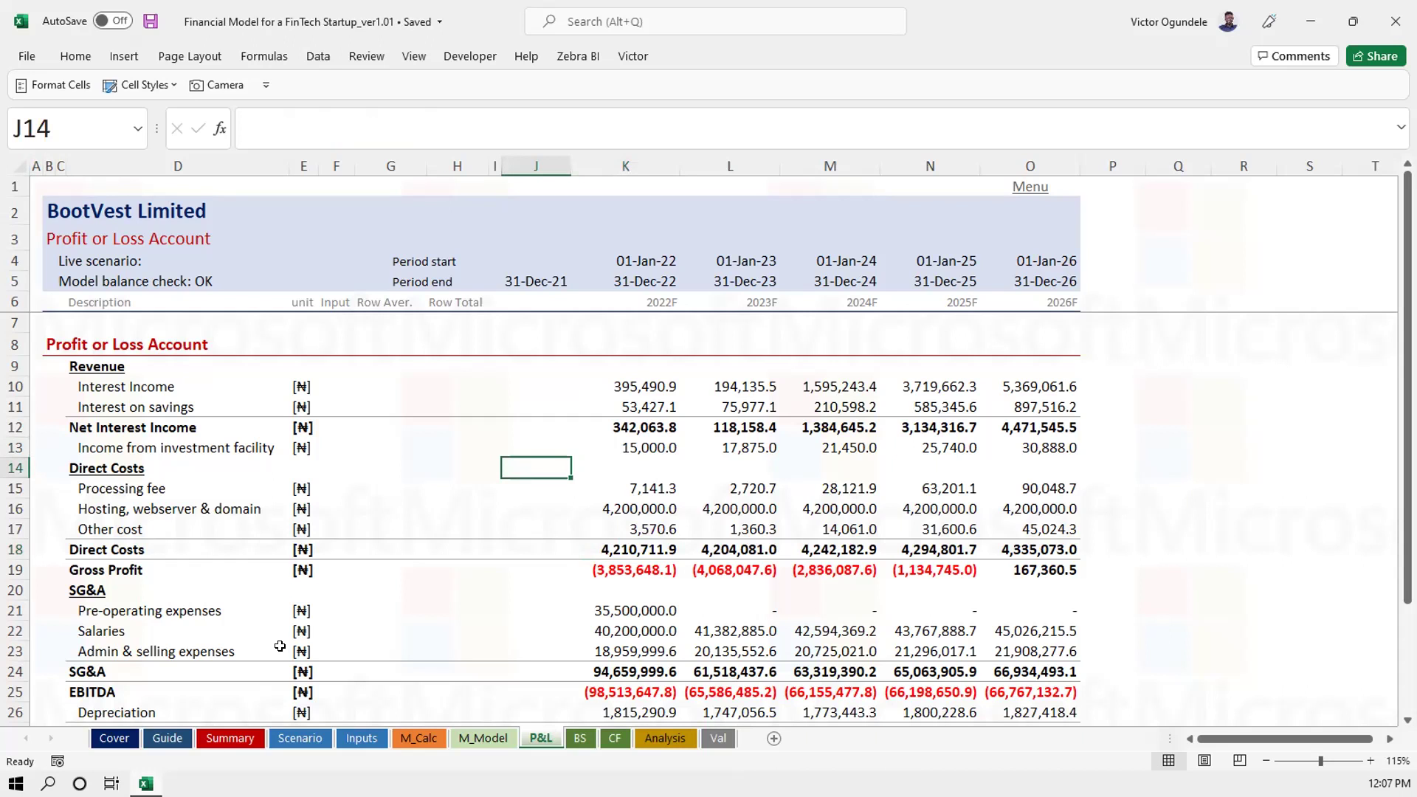
# Review the sheets from Cover through M_Model in order, finishing back on the P&L sheet
pyautogui.click(104, 738)
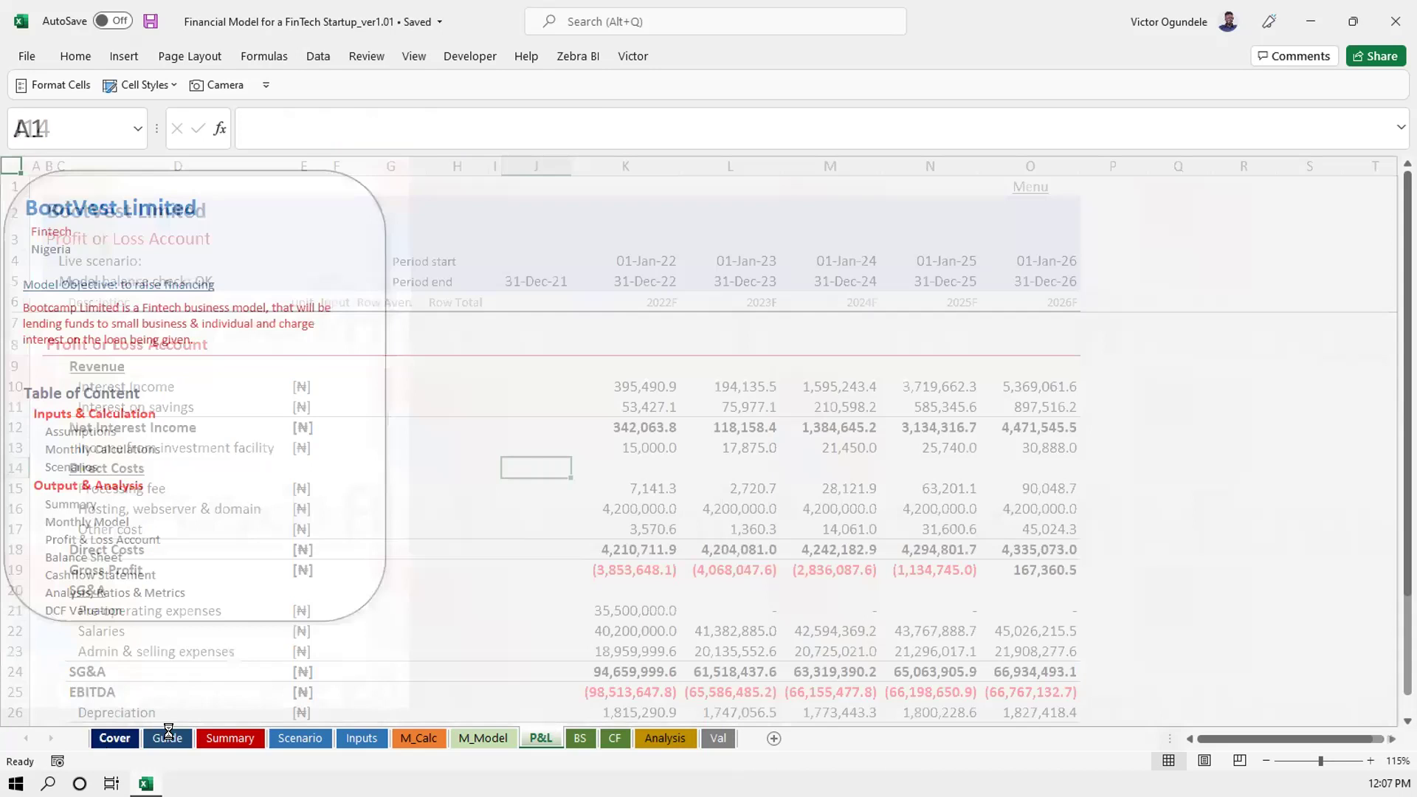
pyautogui.click(169, 736)
pyautogui.click(231, 736)
pyautogui.click(300, 736)
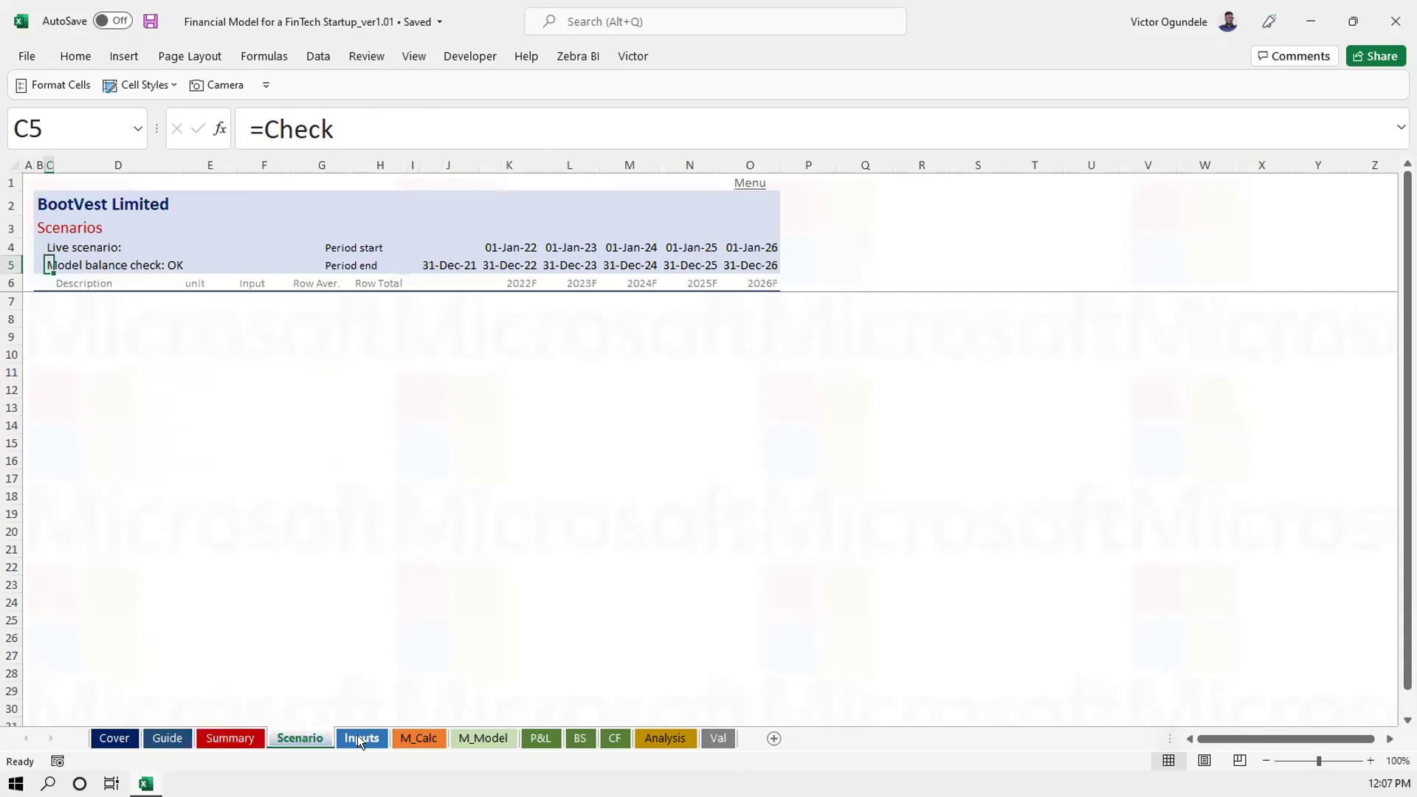
pyautogui.click(359, 736)
pyautogui.click(435, 738)
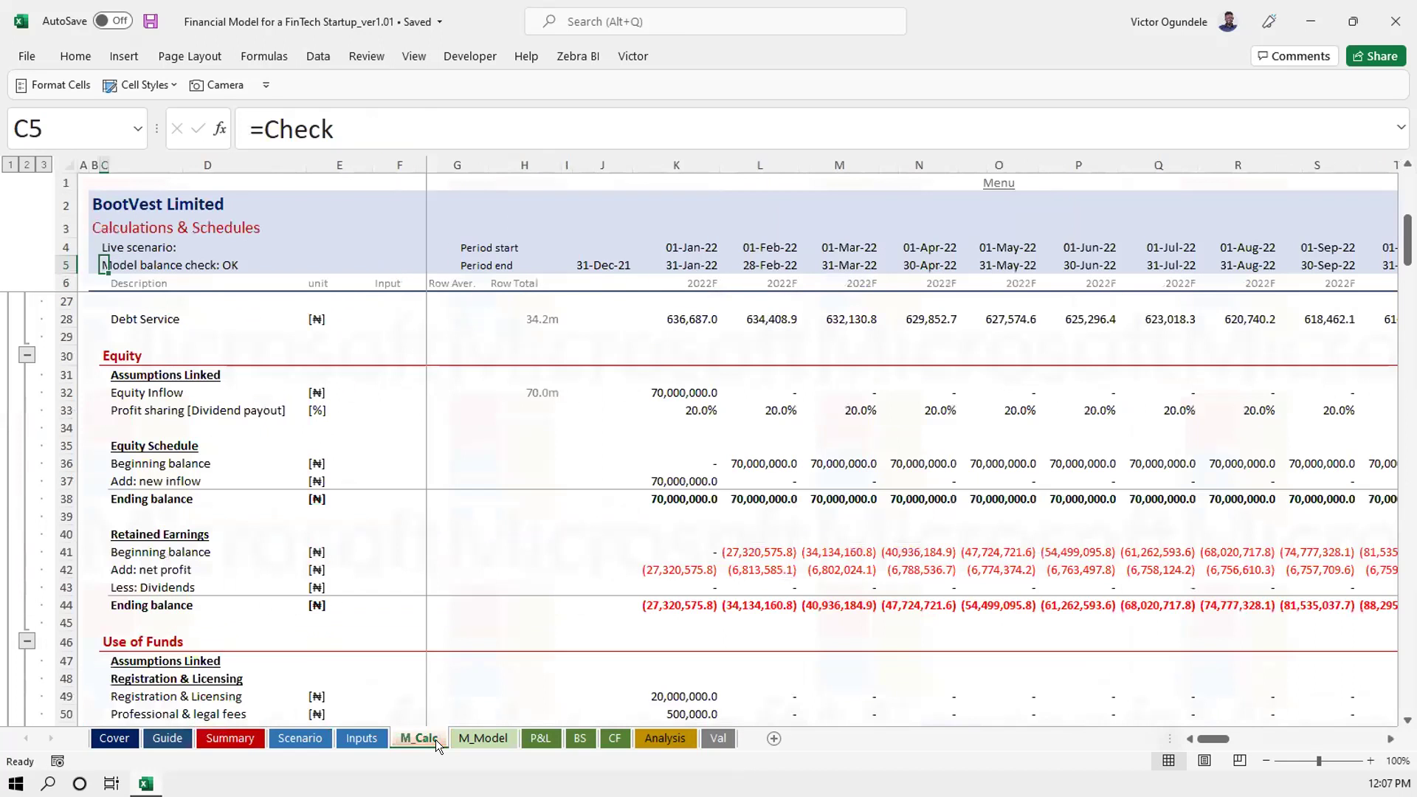
pyautogui.click(352, 736)
pyautogui.hotkey('ctrl', 'pagedown')
pyautogui.hotkey('ctrl', 'Home')
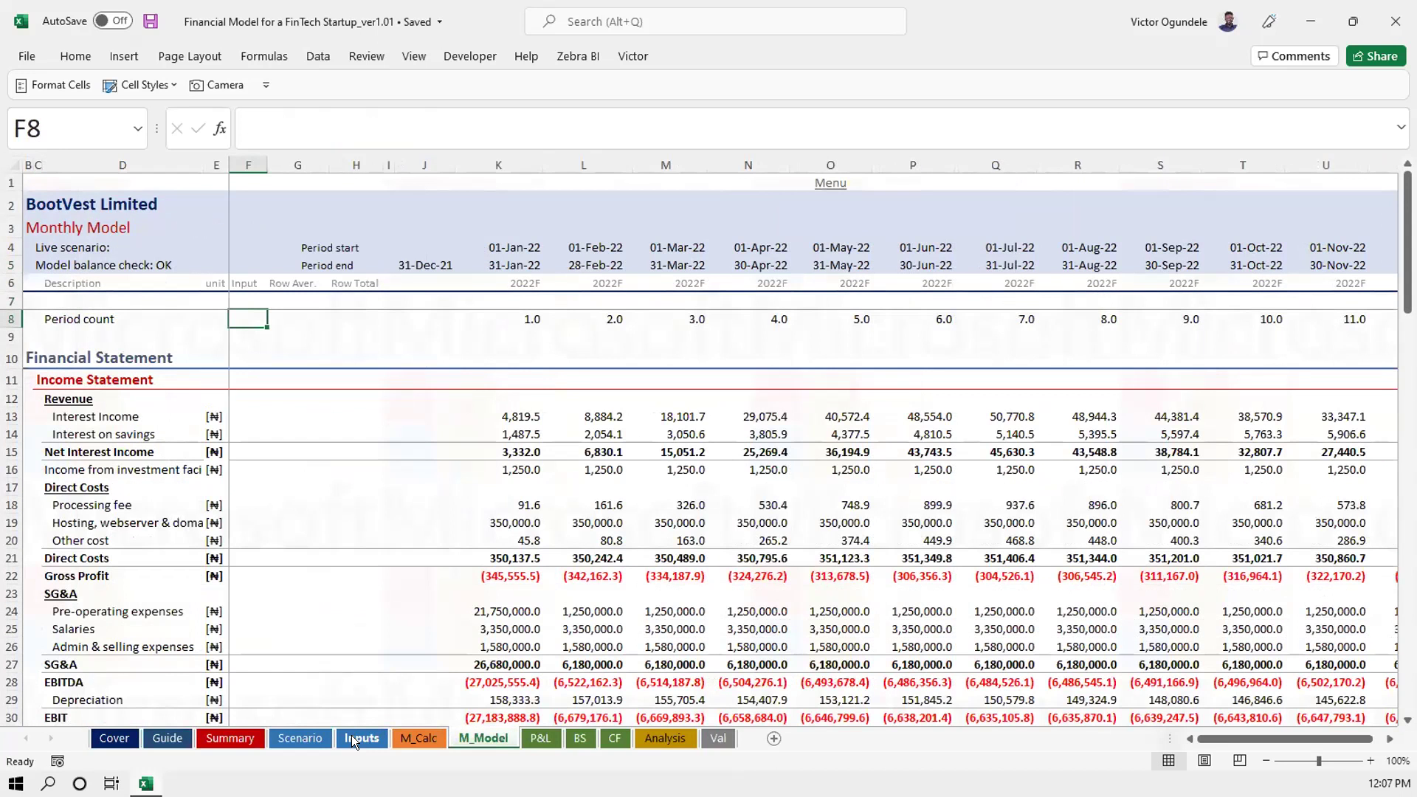
pyautogui.hotkey('ctrl', 'pagedown')
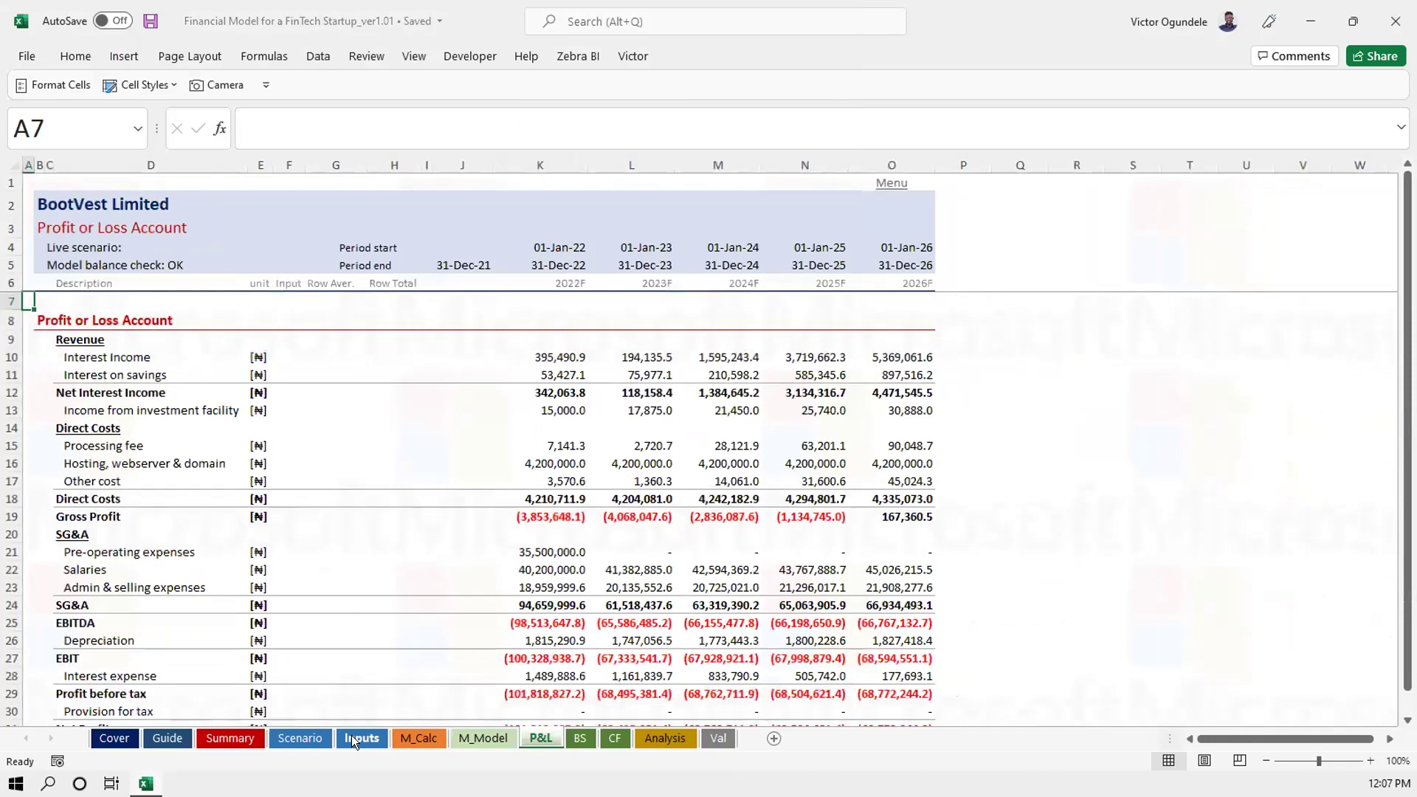
# Look through the Balance Sheet, Cashflow Statement and Analysis sheets of the financial model
pyautogui.hotkey('ctrl', 'pagedown')
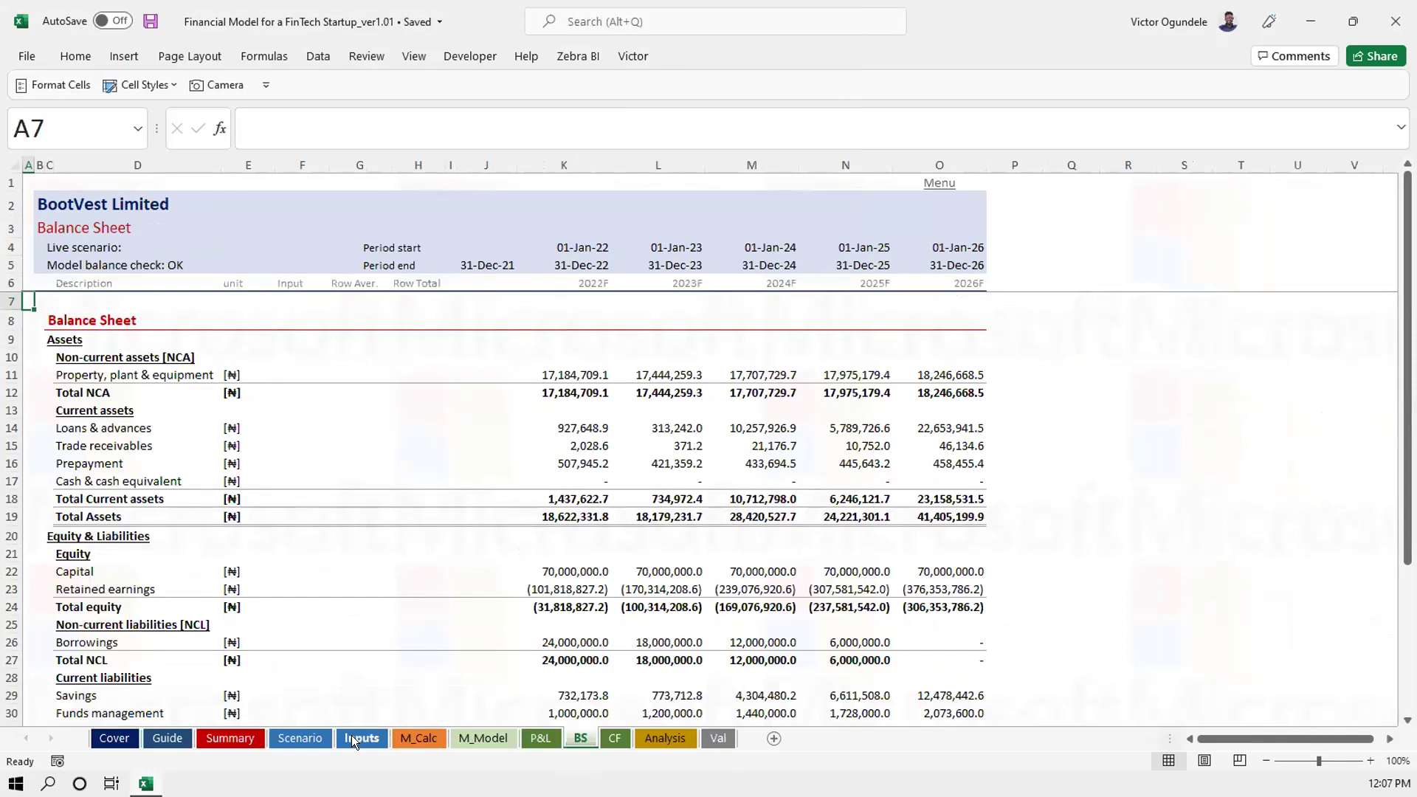
pyautogui.hotkey('ctrl', 'pagedown')
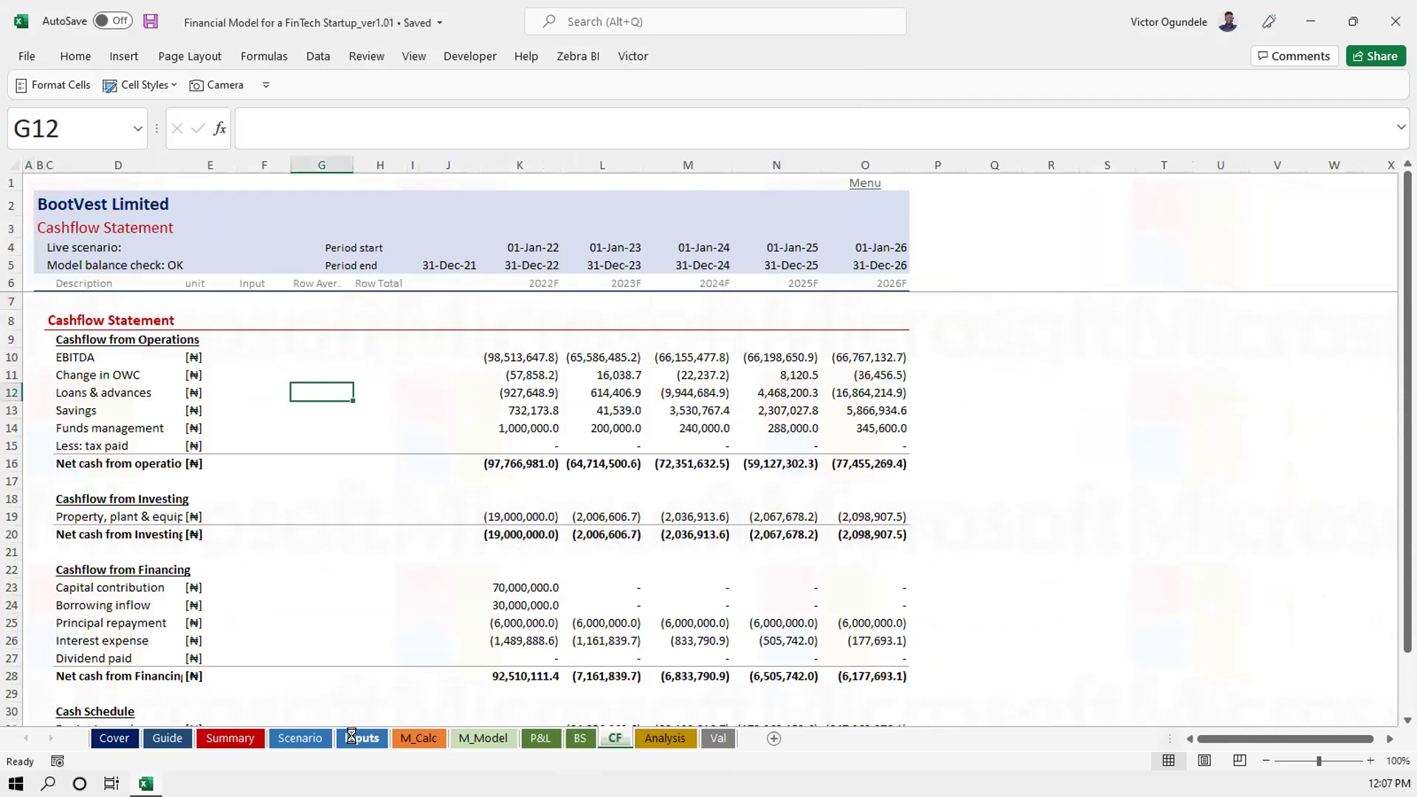
pyautogui.hotkey('ctrl', 'pagedown')
# Return to the Cover sheet and close the financial model workbook
pyautogui.hotkey('ctrl', 'pageup')
pyautogui.hotkey('ctrl', 'pageup')
pyautogui.hotkey('ctrl', 'pageup')
pyautogui.hotkey('ctrl', 'pageup')
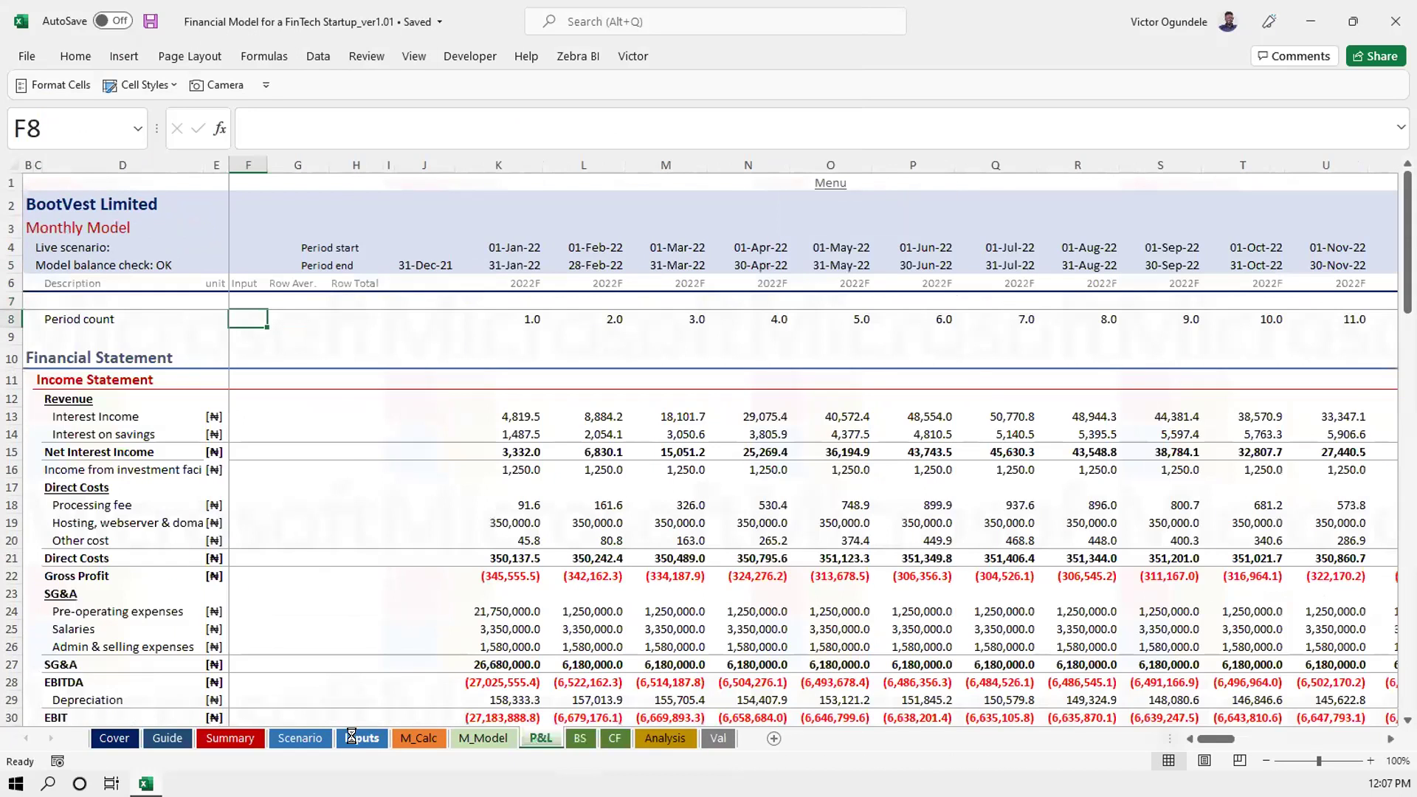
pyautogui.hotkey('ctrl', 'pageup')
pyautogui.hotkey('ctrl', 'pageup')
pyautogui.hotkey('ctrl', 'pageup')
pyautogui.hotkey('ctrl', 'pageup')
pyautogui.hotkey('ctrl', 'pageup')
pyautogui.hotkey('ctrl', 'pageup')
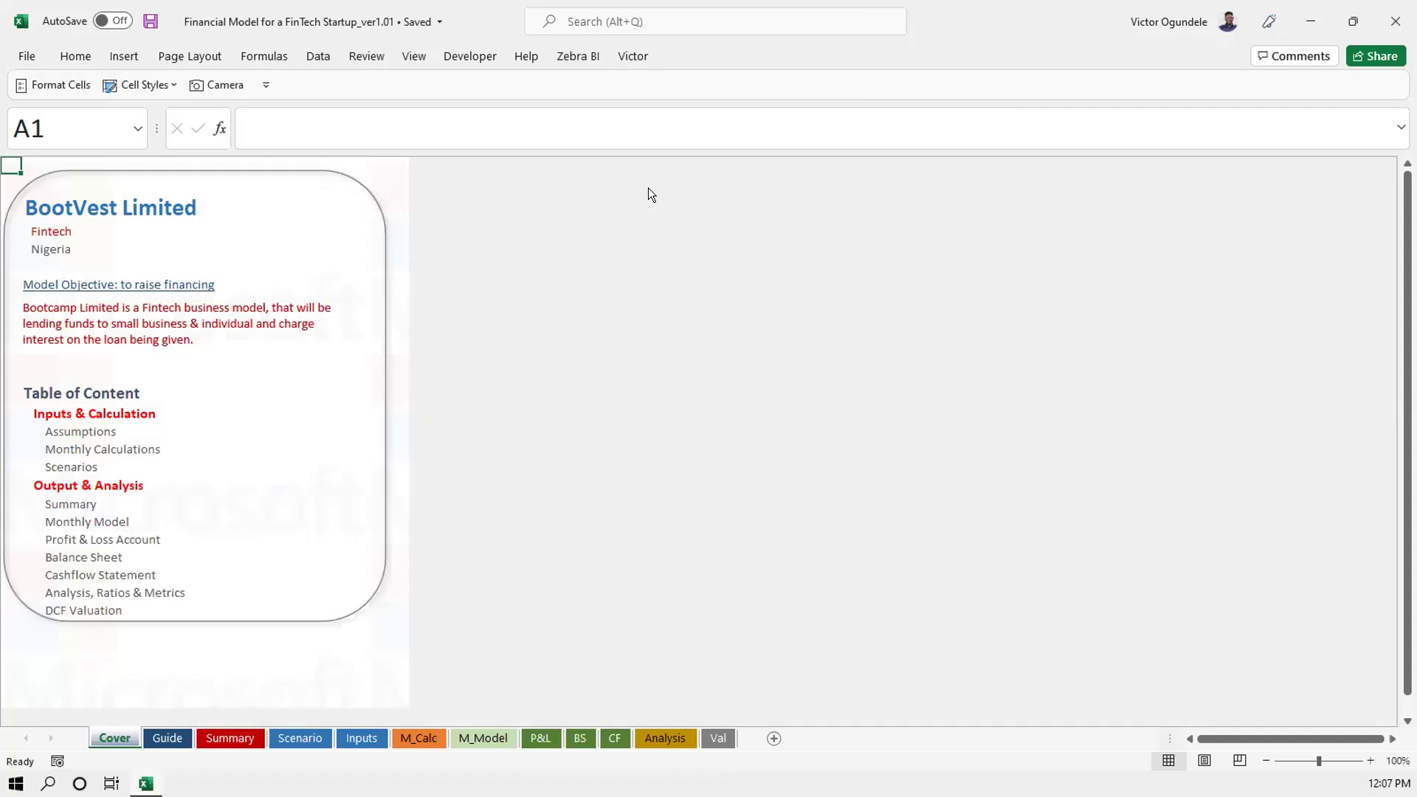
pyautogui.click(1395, 21)
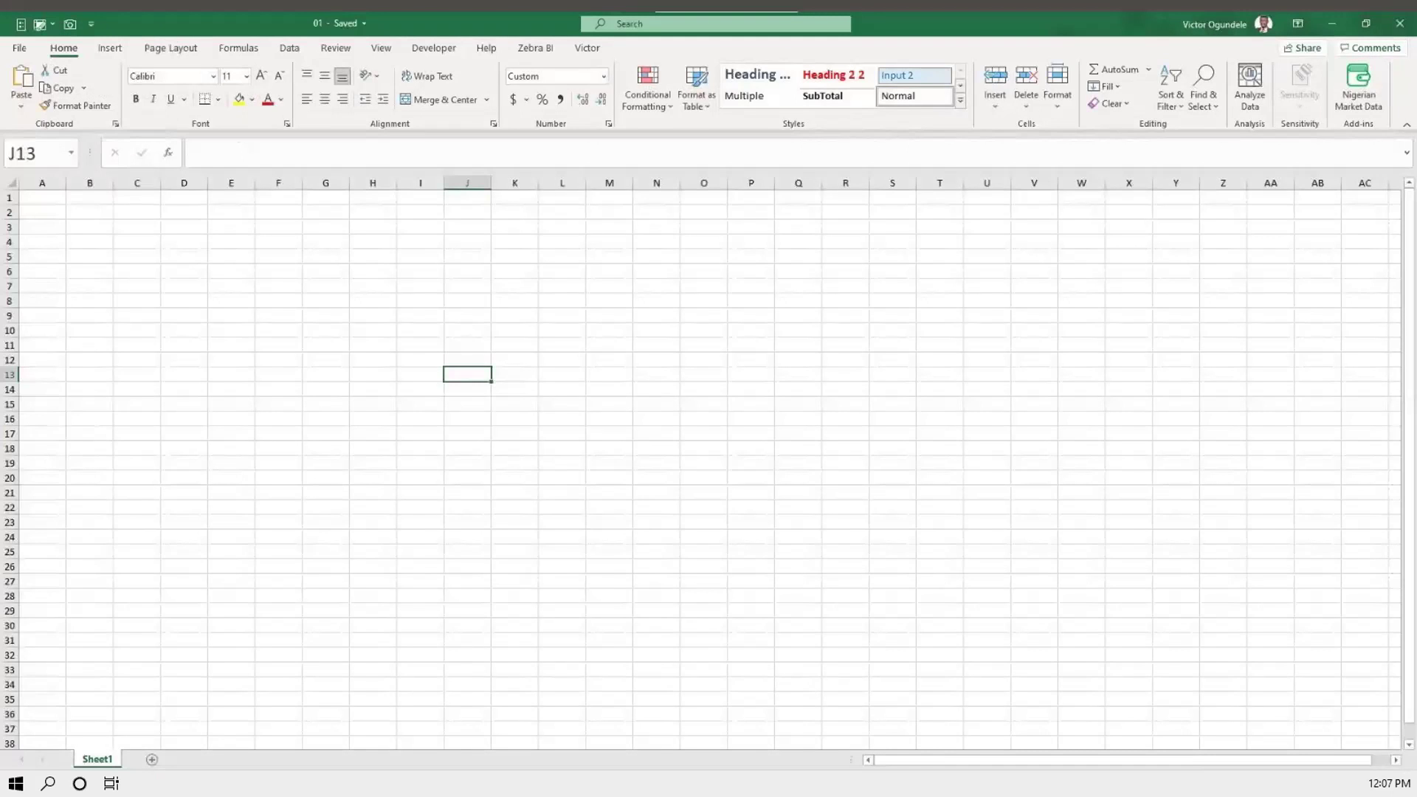
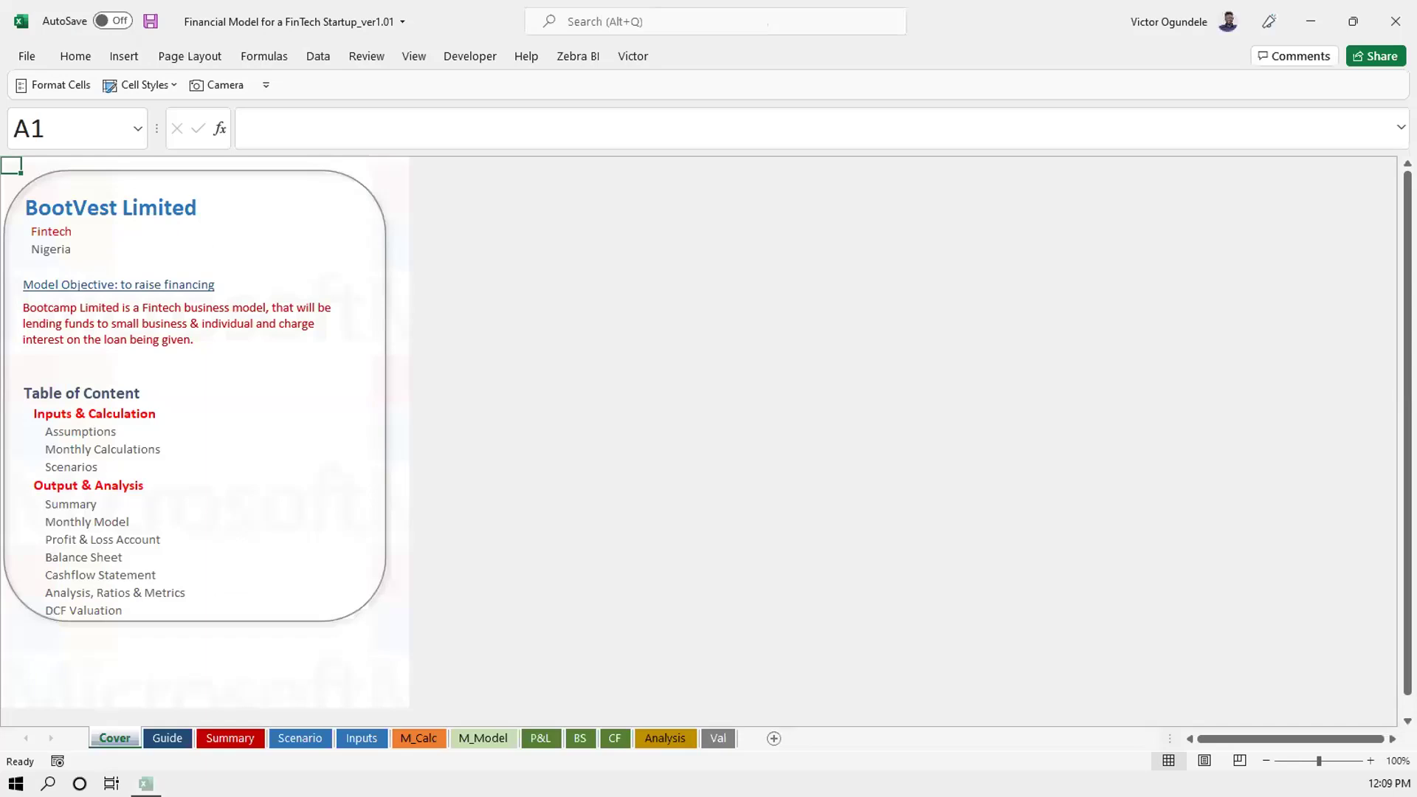
# Review the Profit or Loss Account, the Cashflow Statement's ending balances for 2022 to 2026, and the Balance Sheet
pyautogui.click(540, 737)
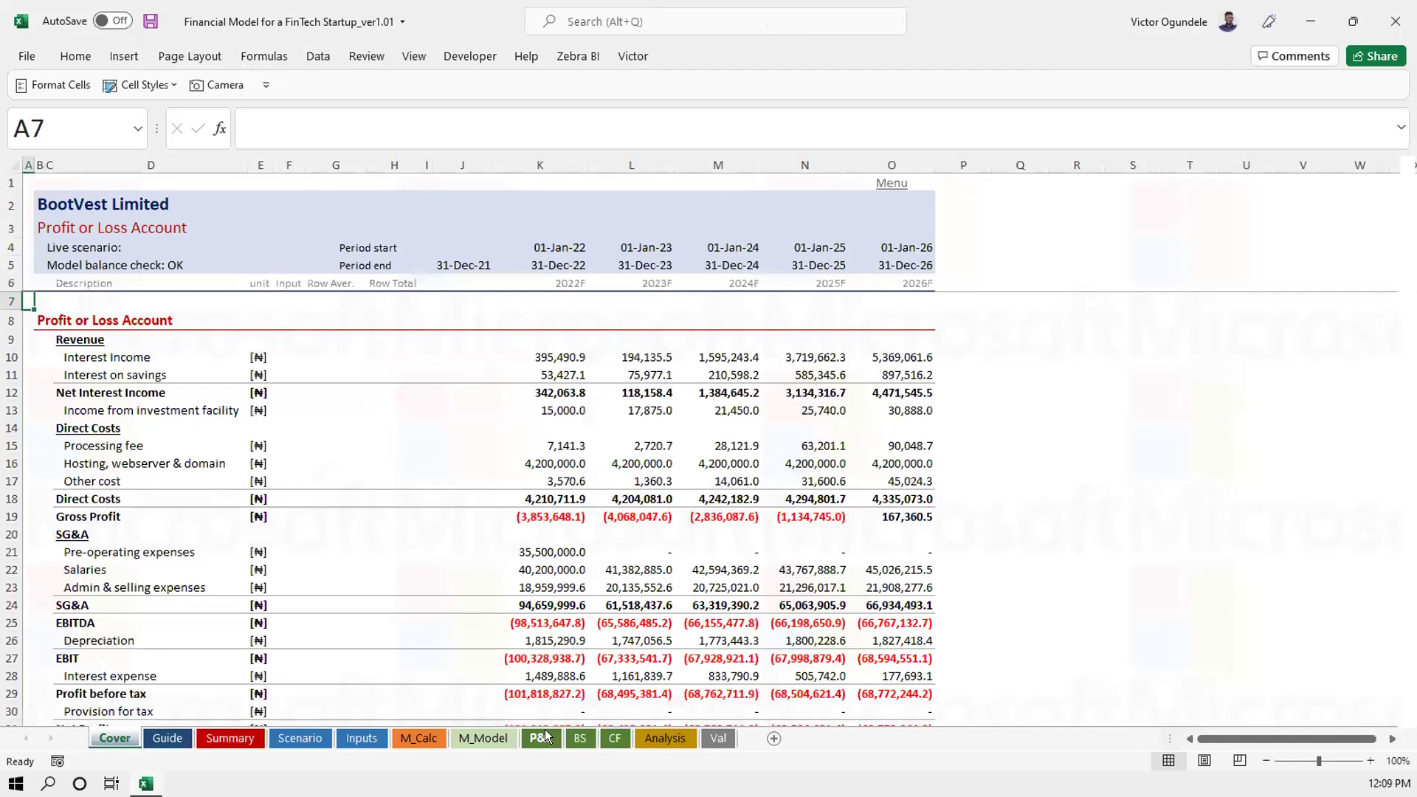
pyautogui.scroll(-1, 667, 602)
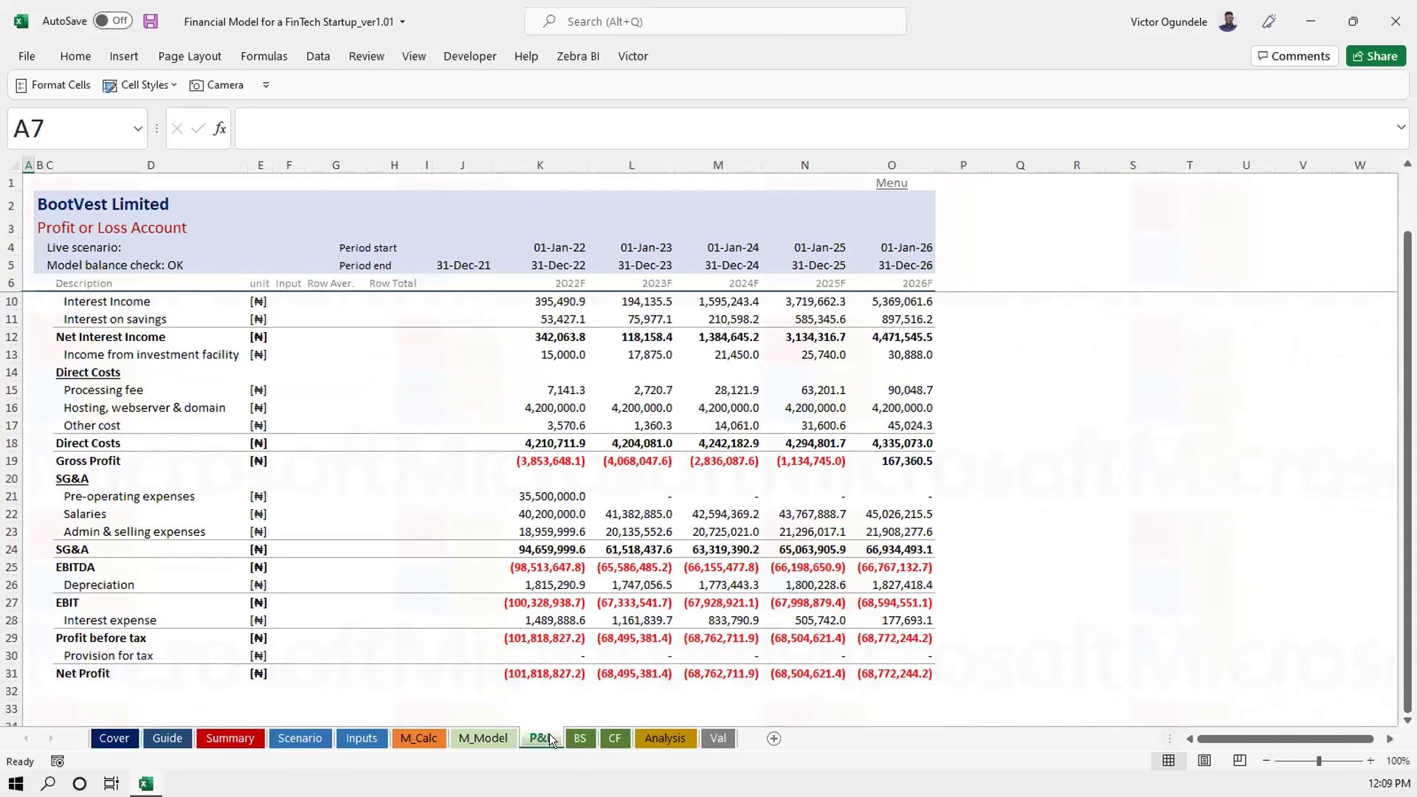
pyautogui.click(609, 738)
pyautogui.scroll(-3, 629, 690)
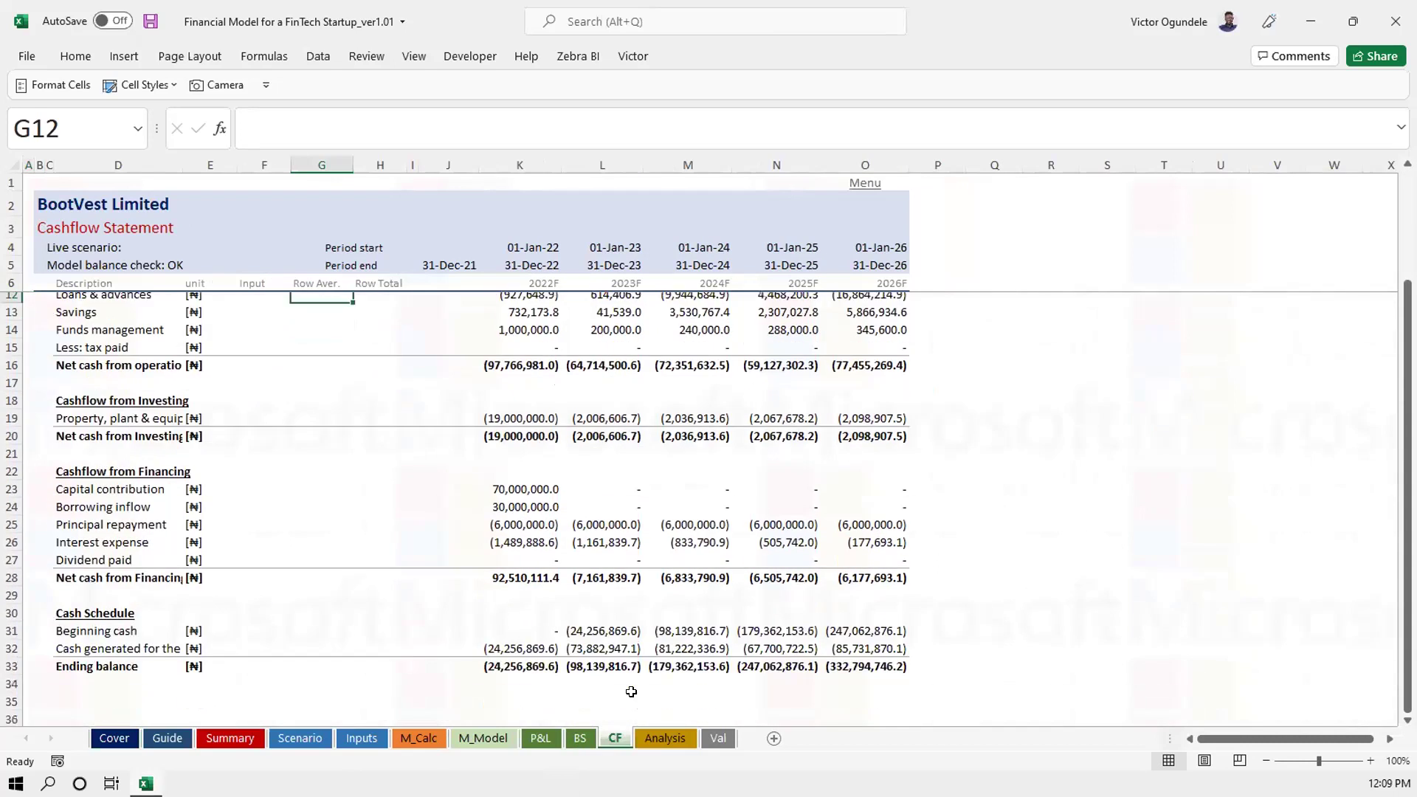
pyautogui.moveTo(495, 604); pyautogui.dragTo(841, 600)
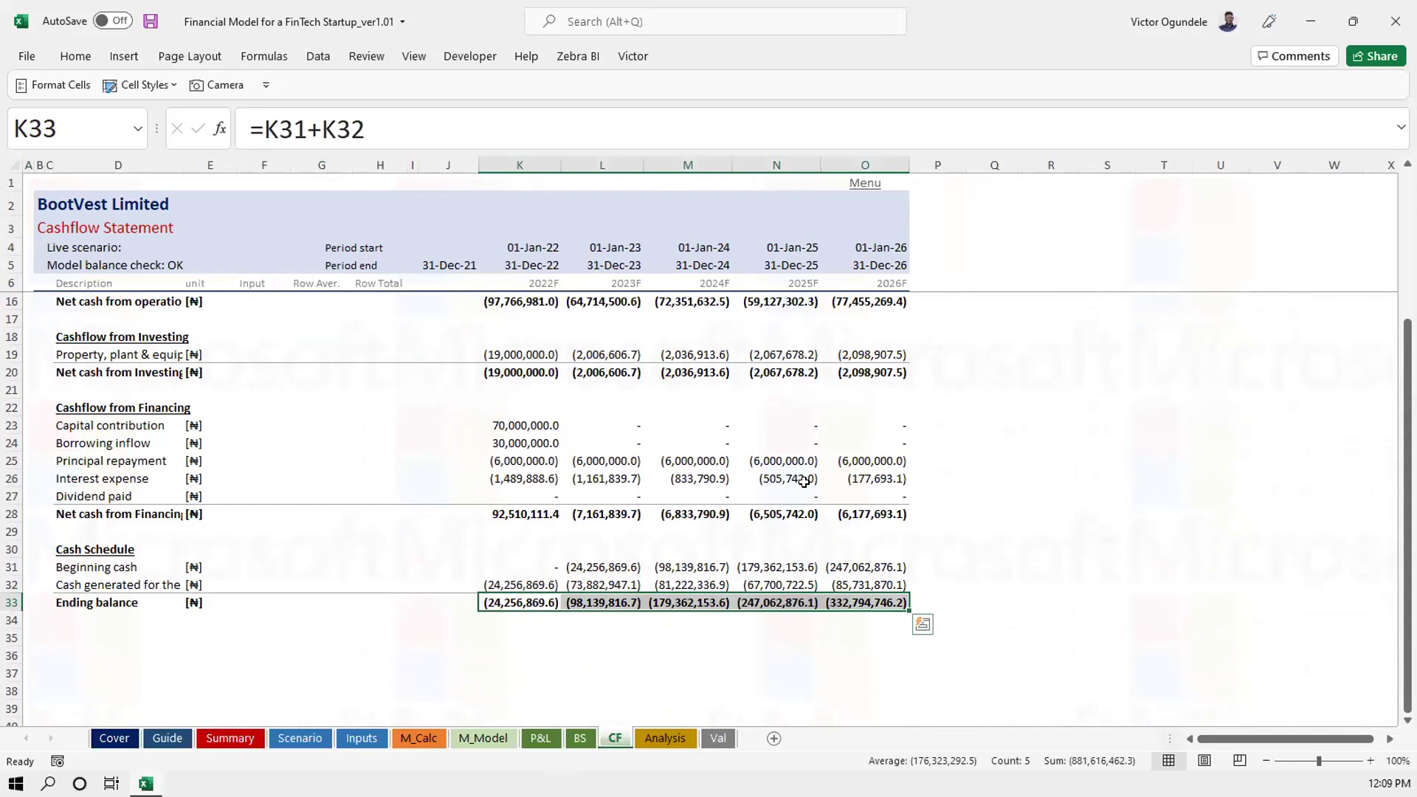
pyautogui.scroll(1, 803, 481)
pyautogui.scroll(2, 807, 502)
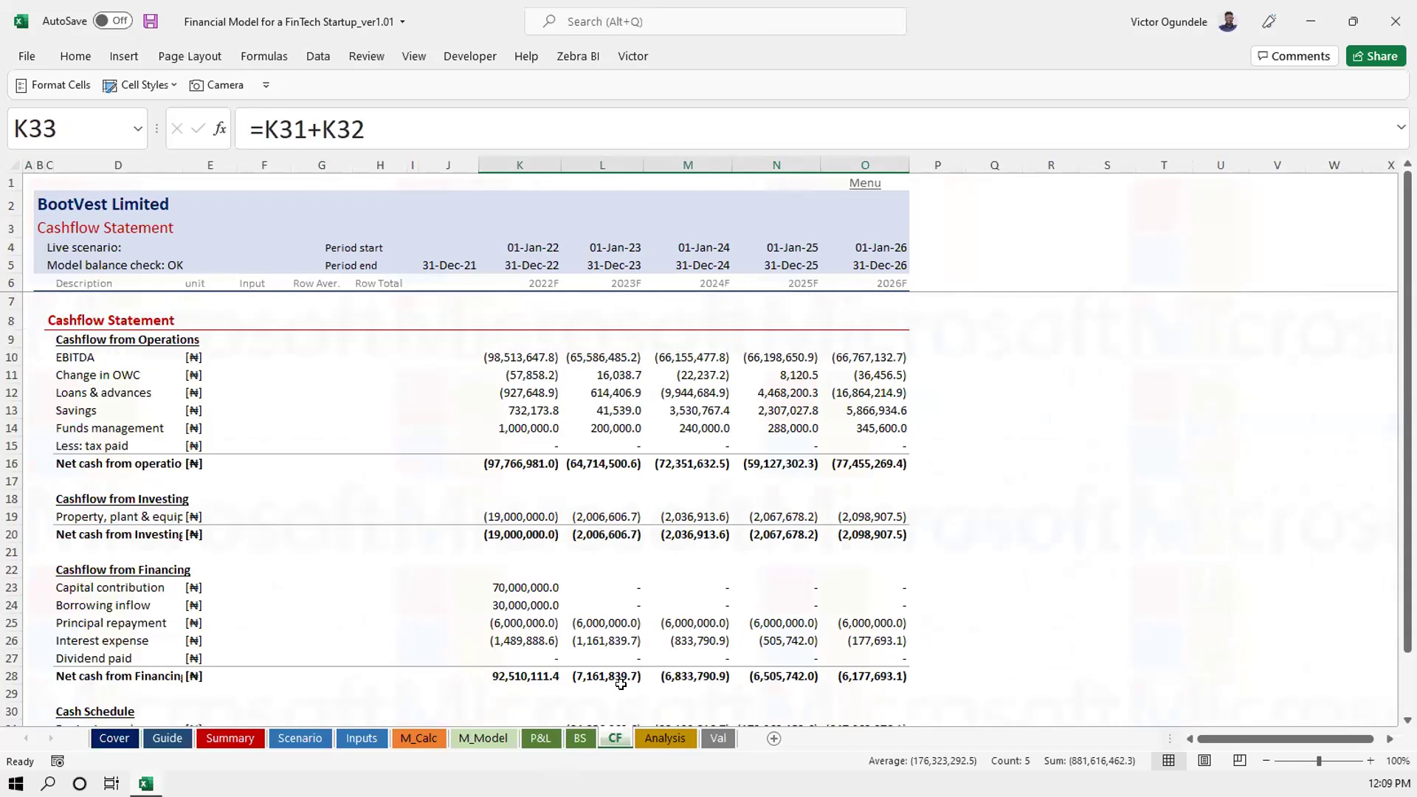
pyautogui.click(574, 732)
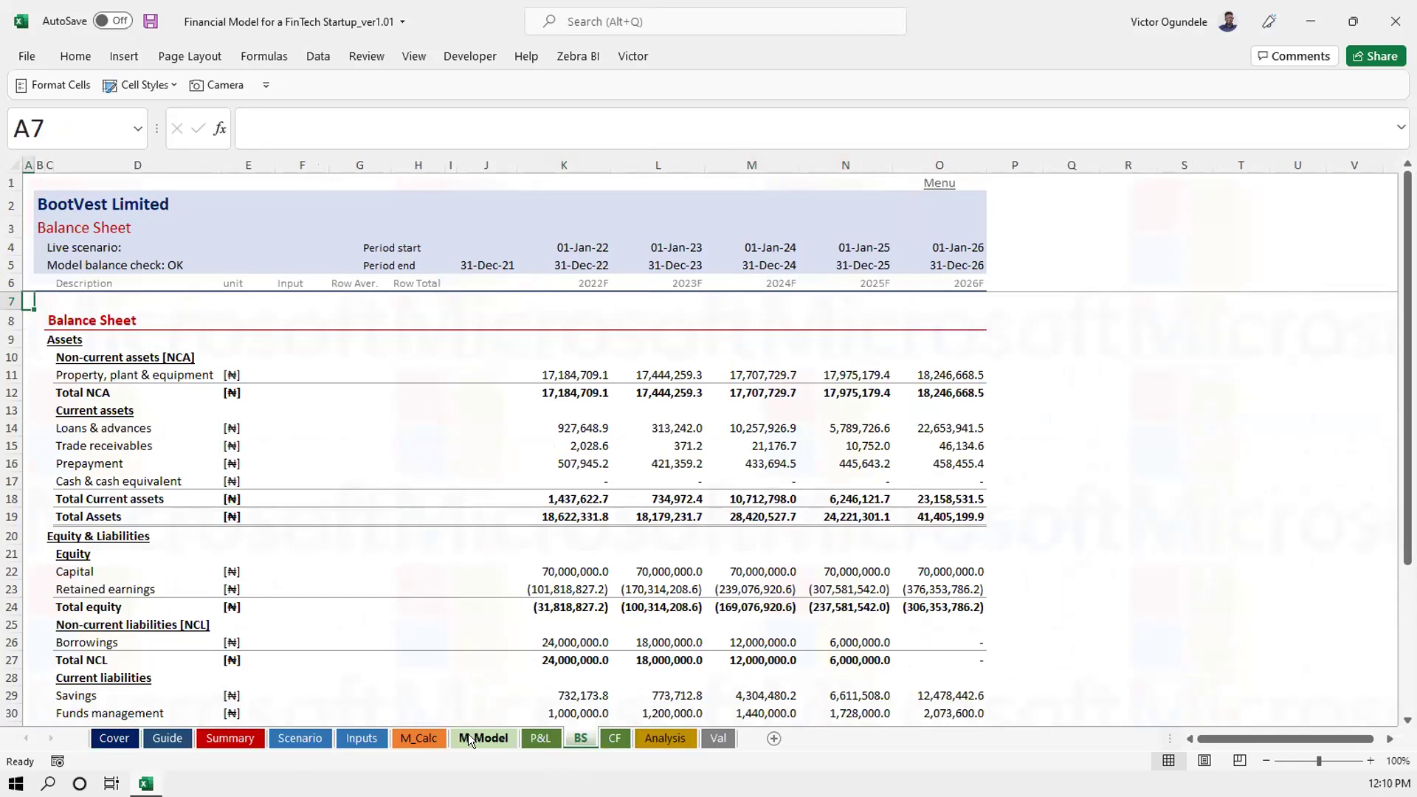
# Set Base Users to 5000 in the Business Operations section of the Inputs sheet and save the workbook
pyautogui.click(342, 737)
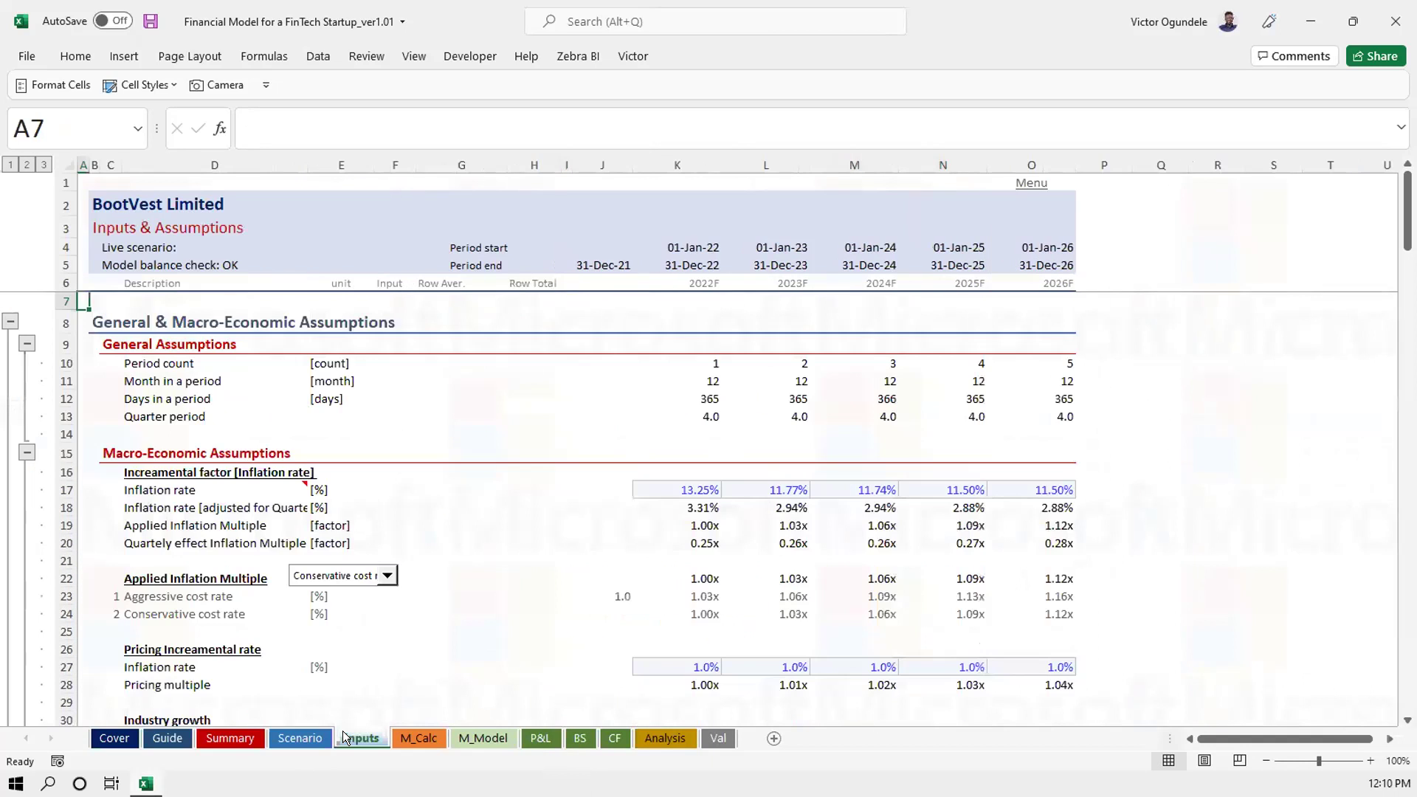
pyautogui.click(461, 578)
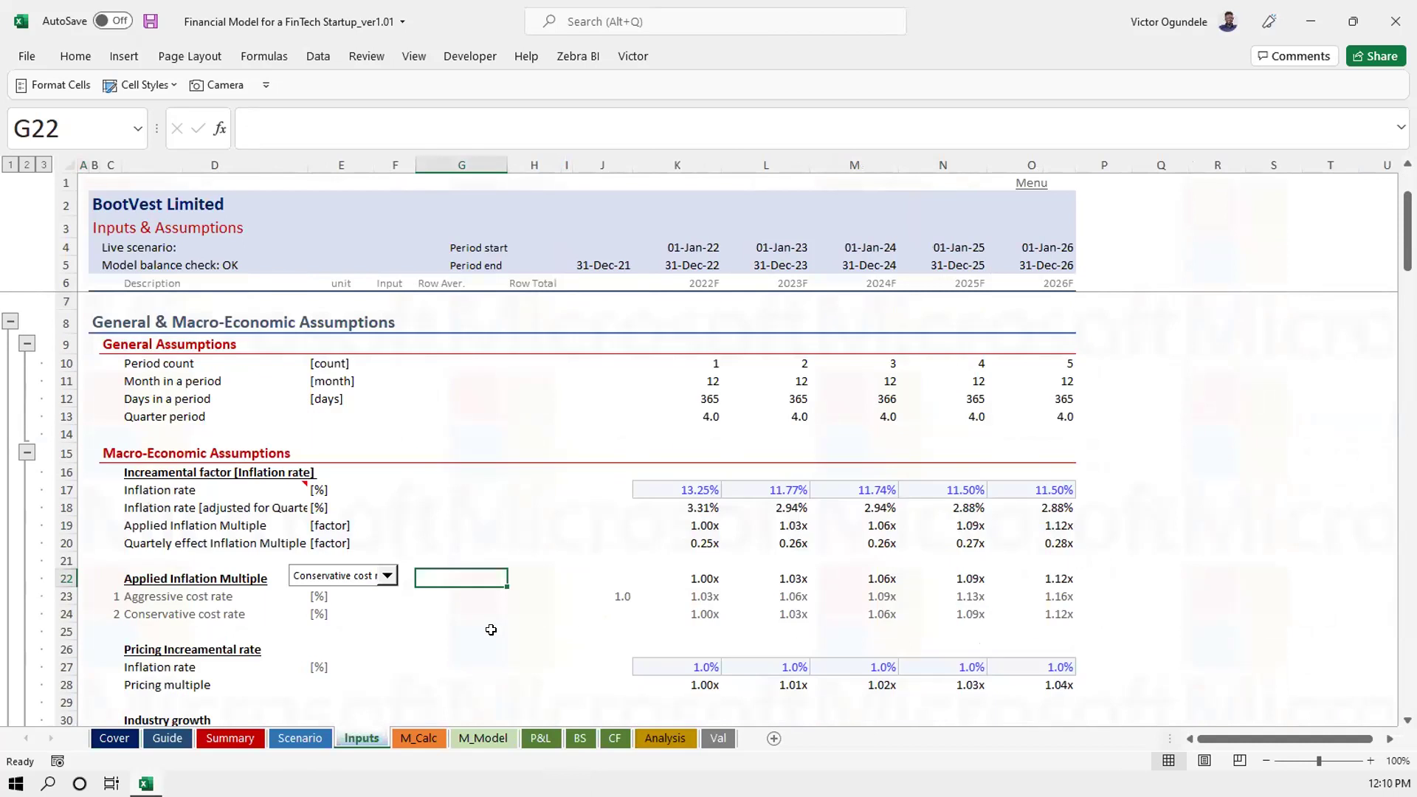
pyautogui.scroll(-9, 480, 620)
pyautogui.scroll(-2, 491, 630)
pyautogui.scroll(2, 491, 630)
pyautogui.scroll(-9, 491, 671)
pyautogui.scroll(-2, 491, 671)
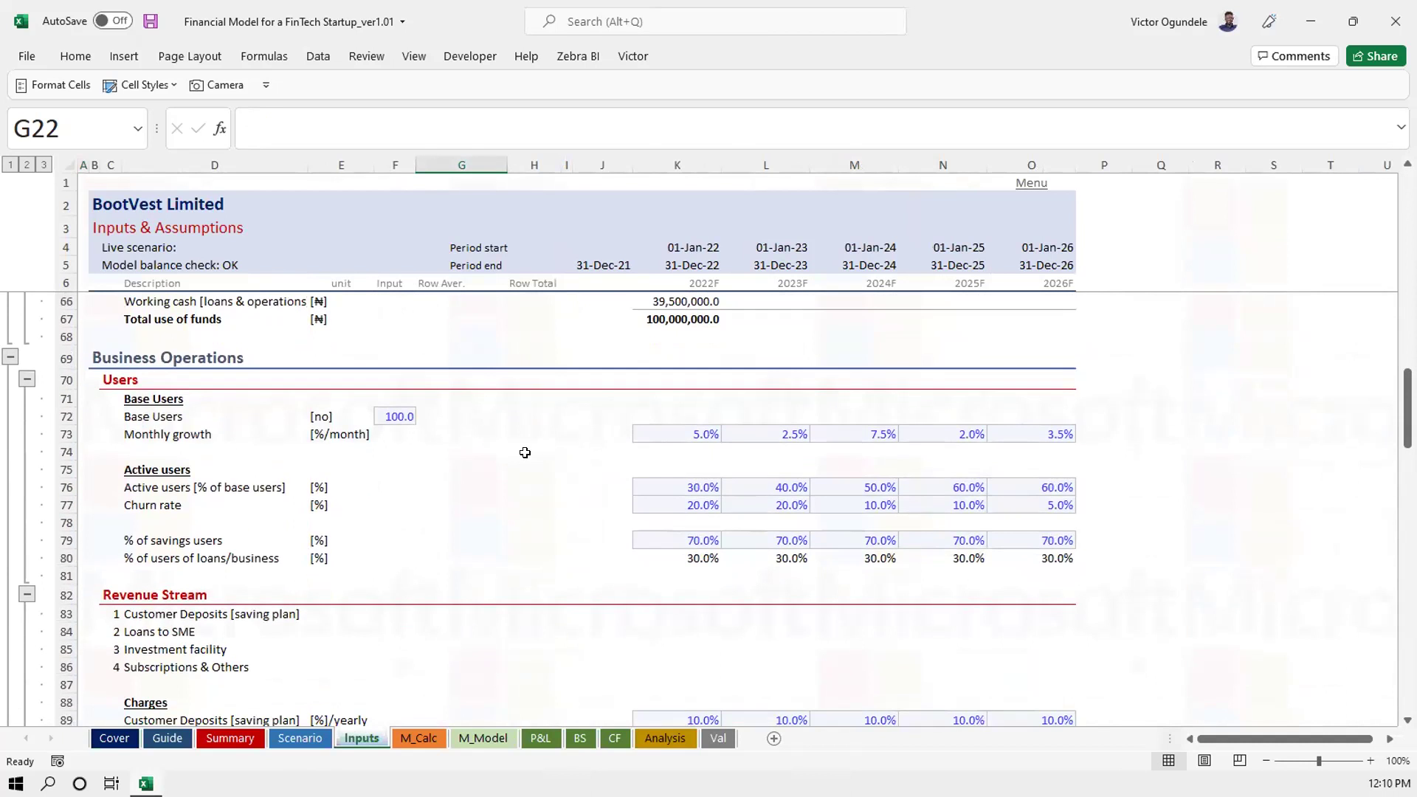
pyautogui.click(398, 417)
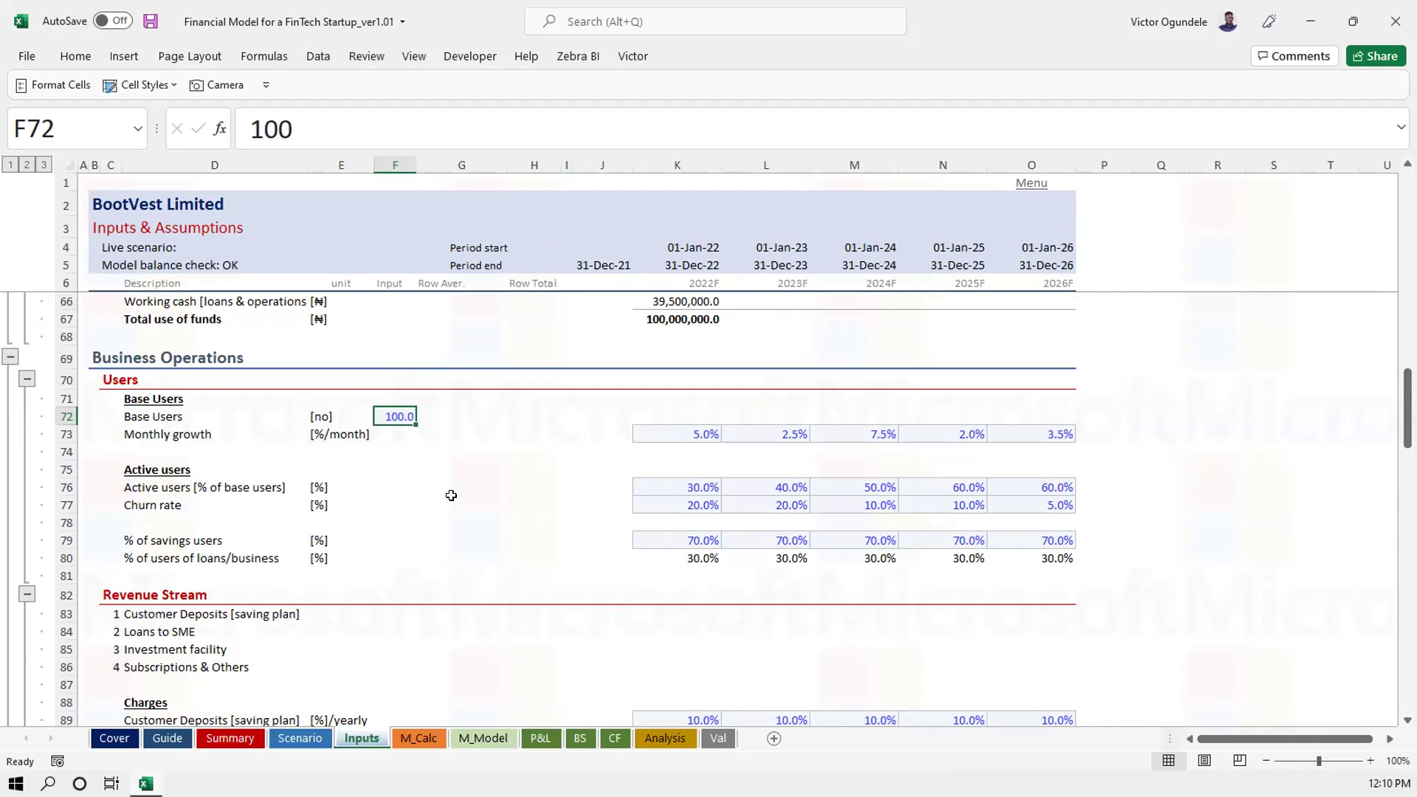
pyautogui.write('5000')
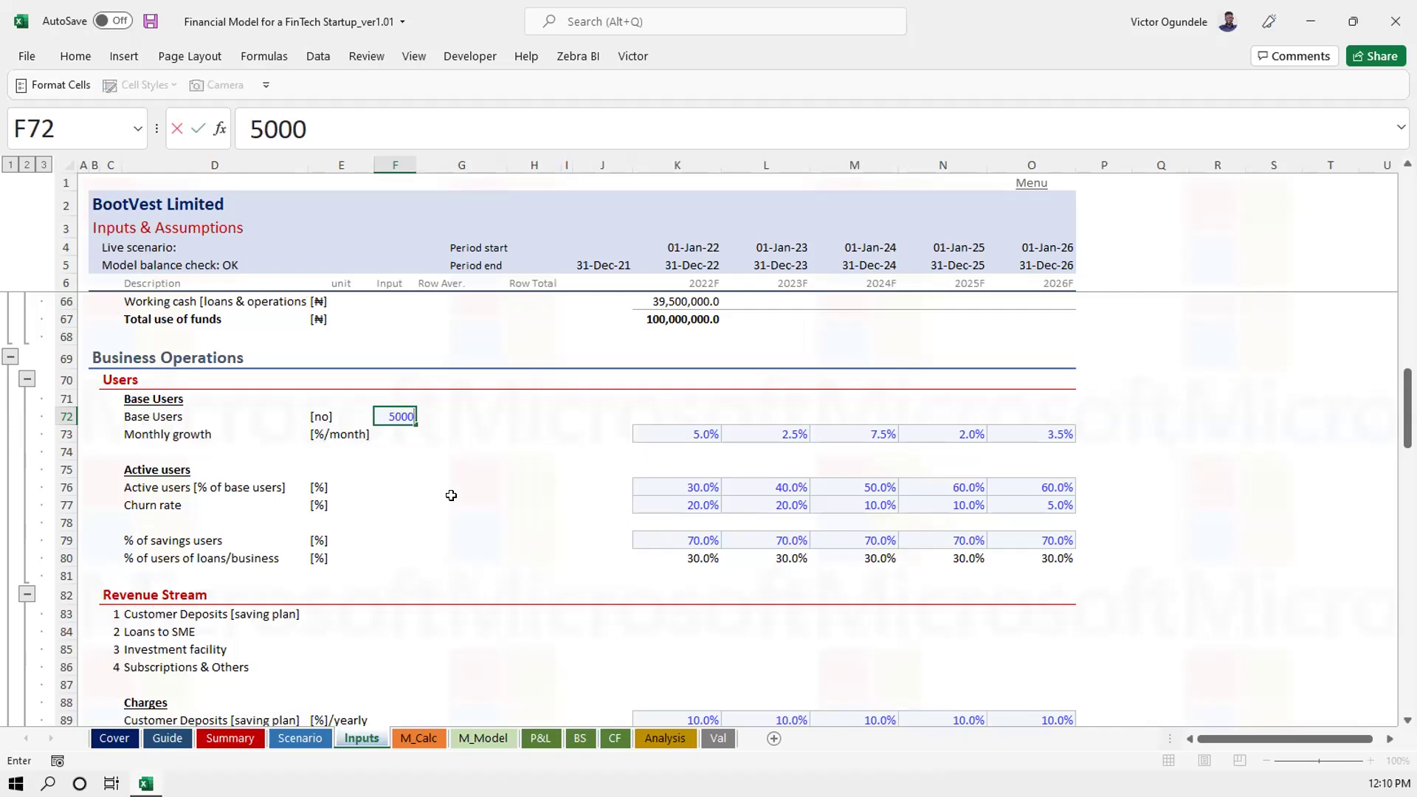
pyautogui.press('Return')
pyautogui.hotkey('ctrl', 's')
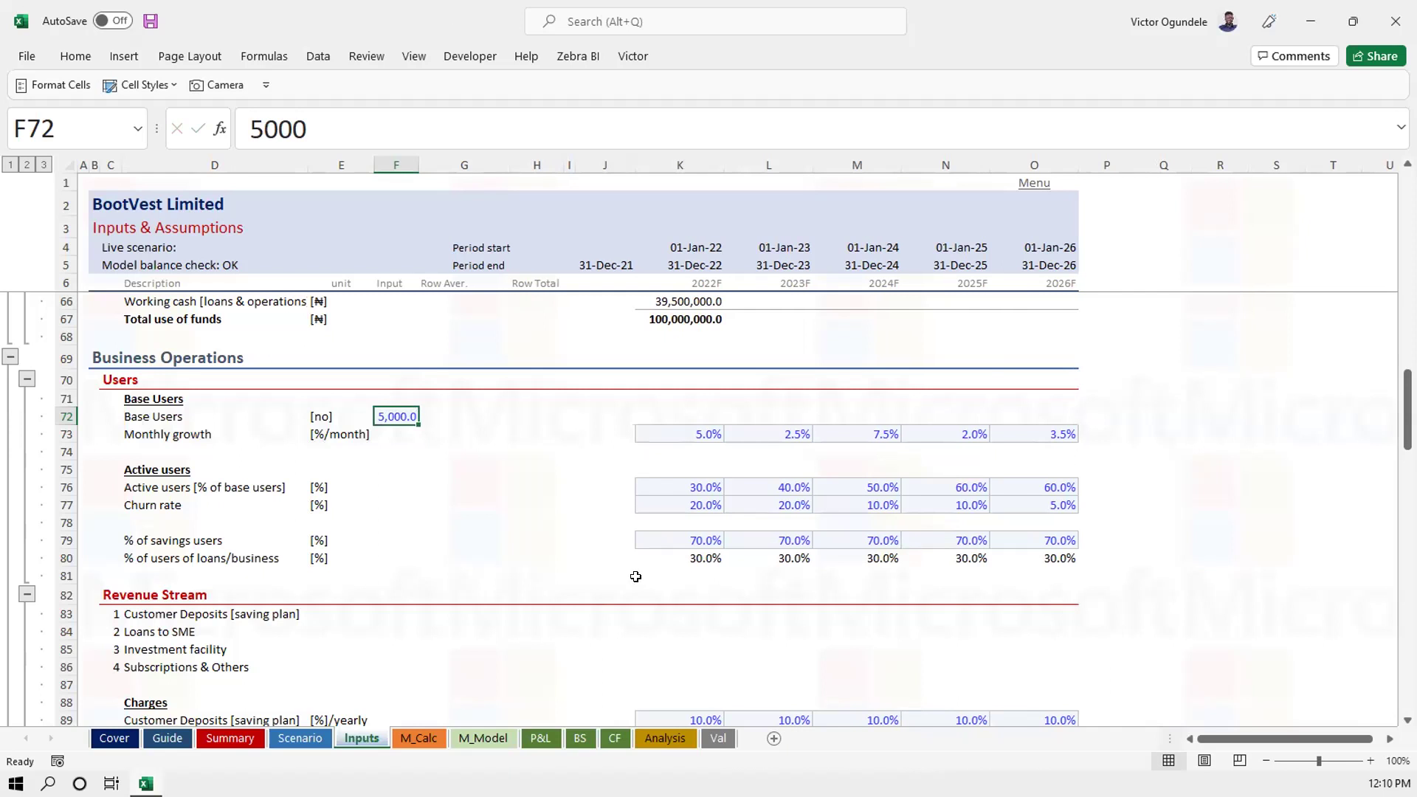
# Examine the Profit or Loss Account for the effect of the new base user count, from interest income to net profit
pyautogui.hotkey('ctrl', 'pagedown')
pyautogui.hotkey('ctrl', 'pagedown')
pyautogui.hotkey('ctrl', 'pagedown')
pyautogui.hotkey('ctrl', 'pagedown')
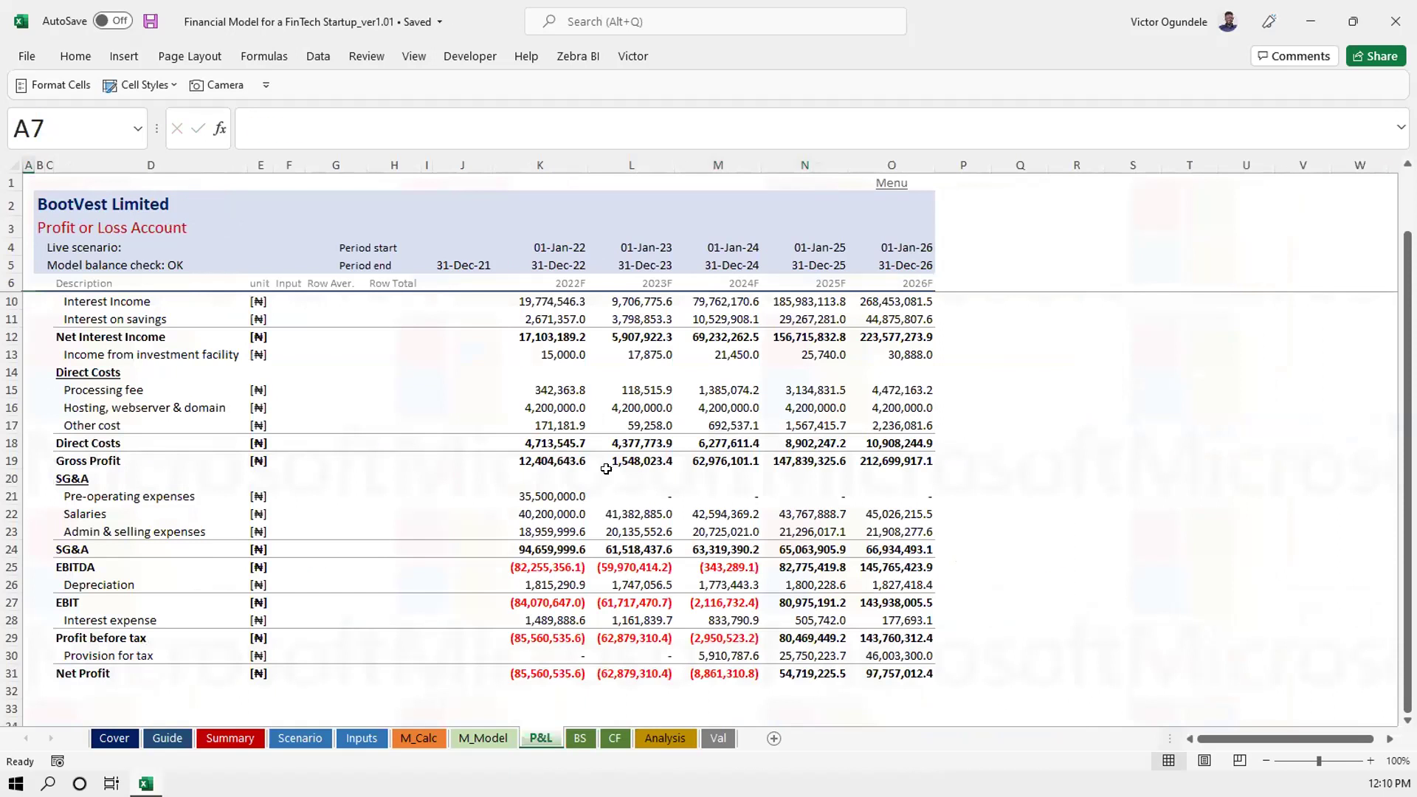
pyautogui.scroll(1, 603, 453)
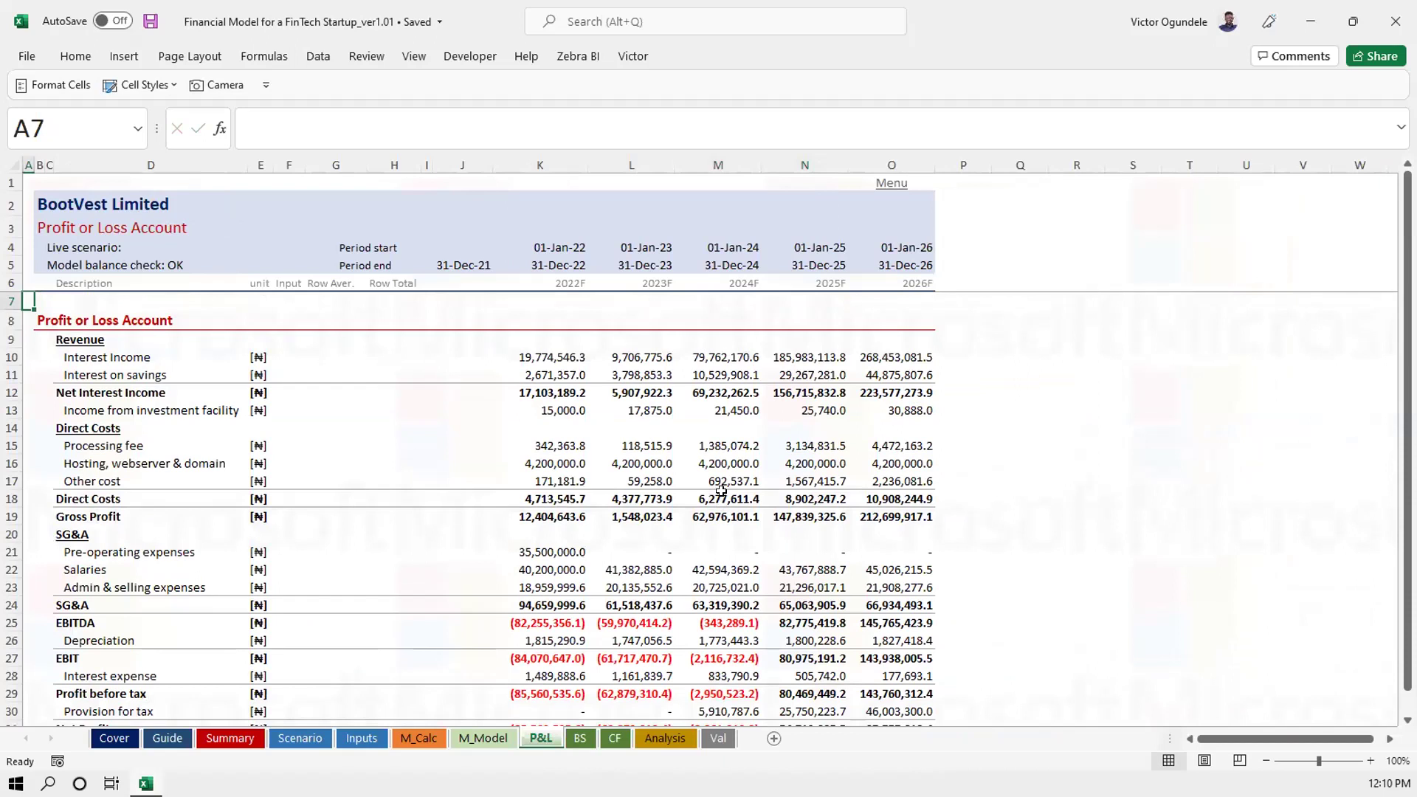
pyautogui.scroll(-1, 721, 491)
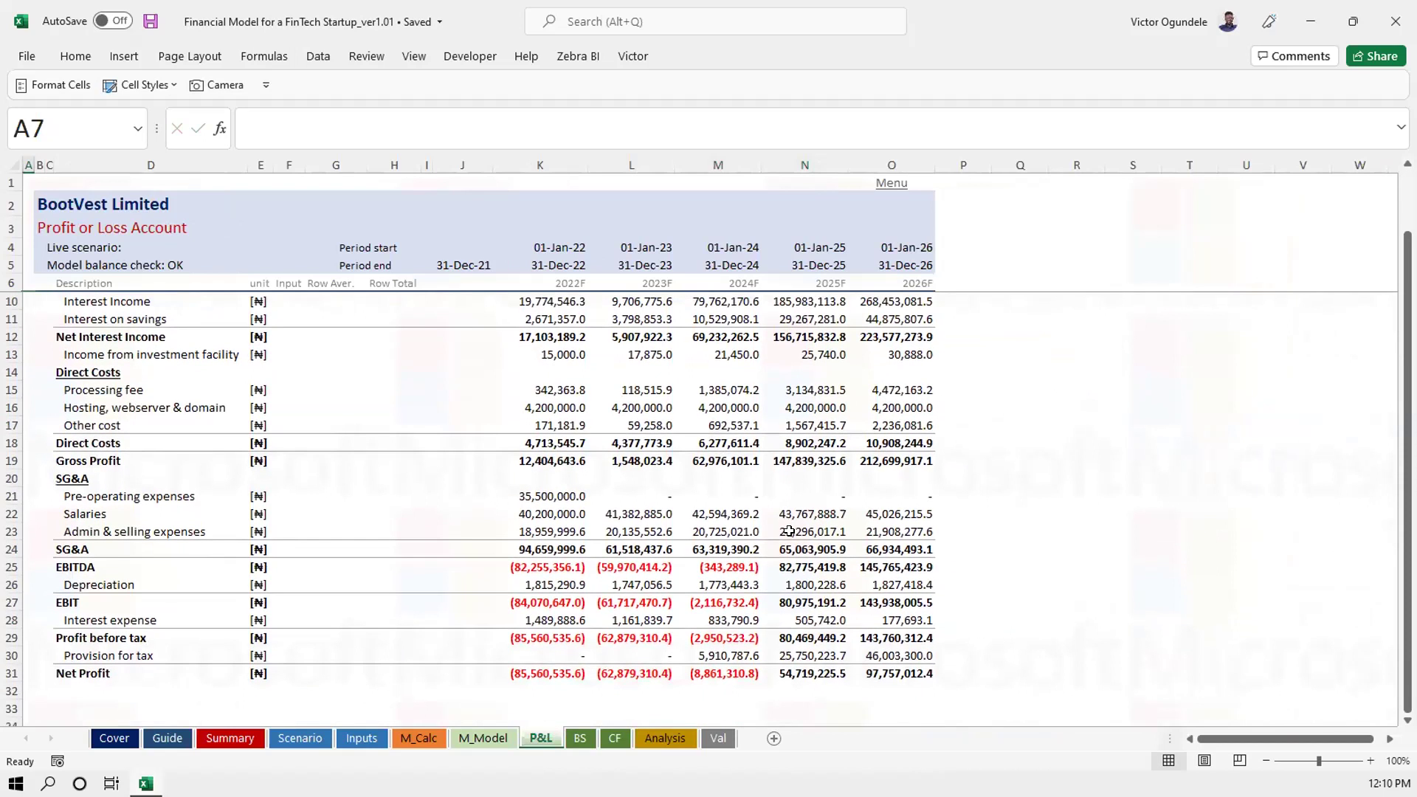
pyautogui.scroll(1, 738, 530)
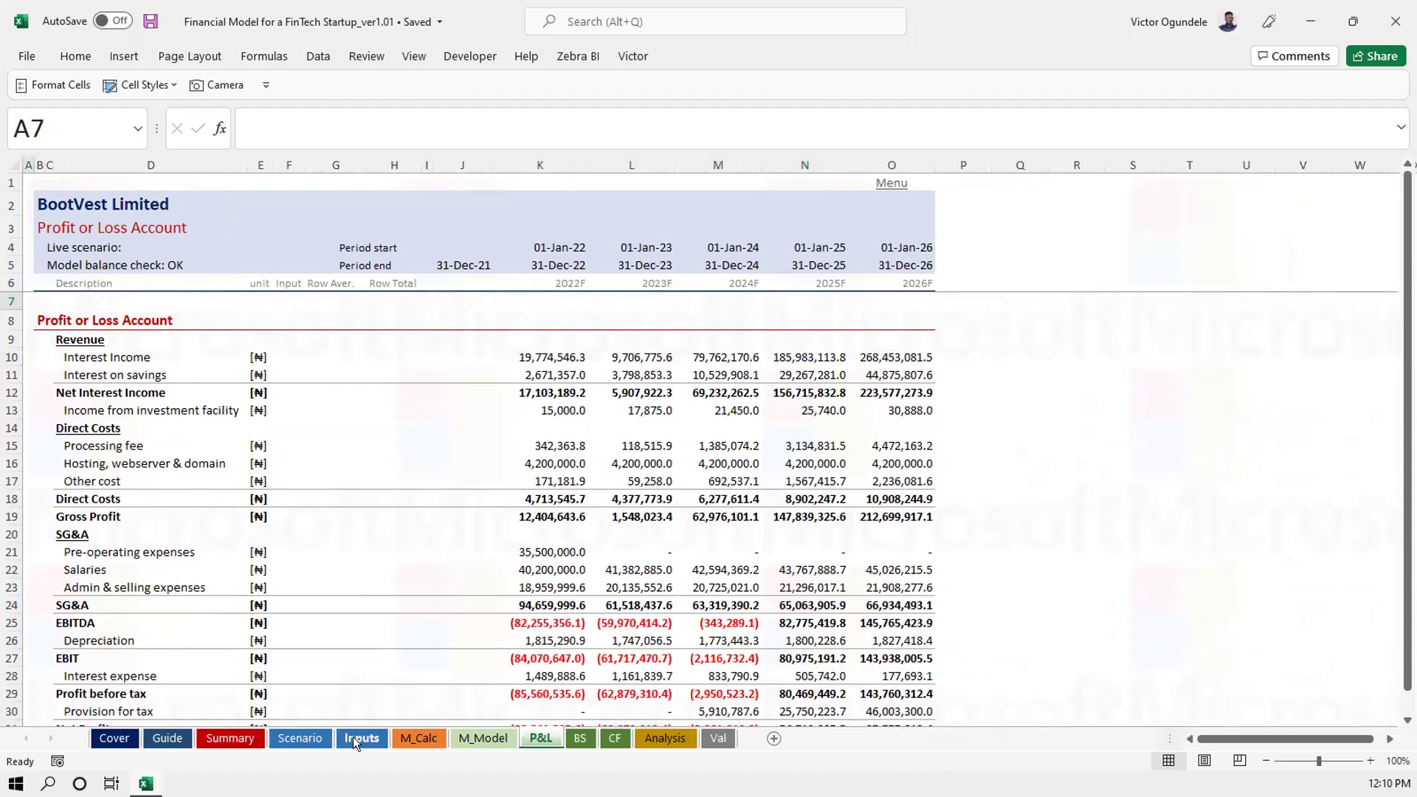
# Restore Base Users to 100 on the Inputs sheet and check the Active users and Revenue Stream assumptions
pyautogui.click(355, 740)
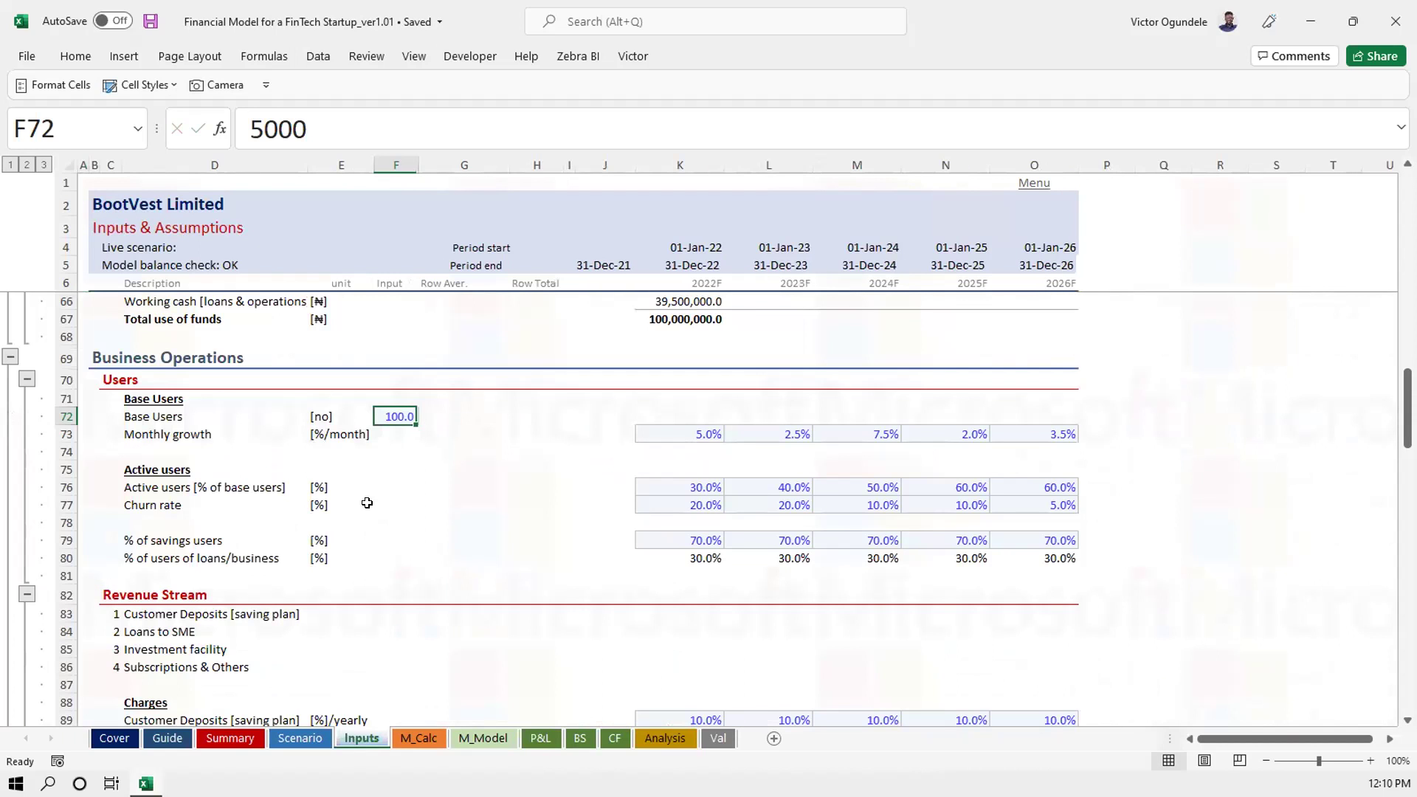
pyautogui.click(427, 504)
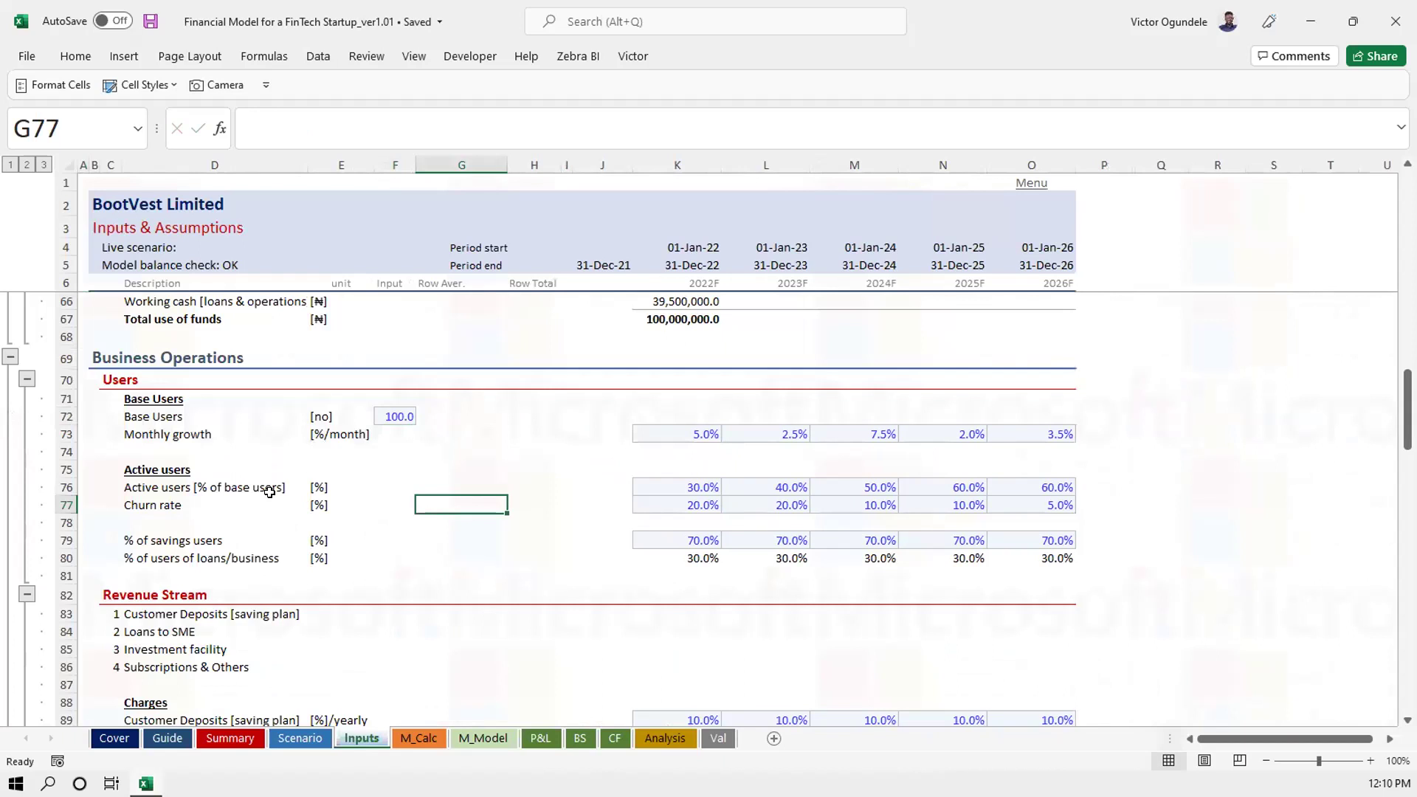
pyautogui.click(65, 469)
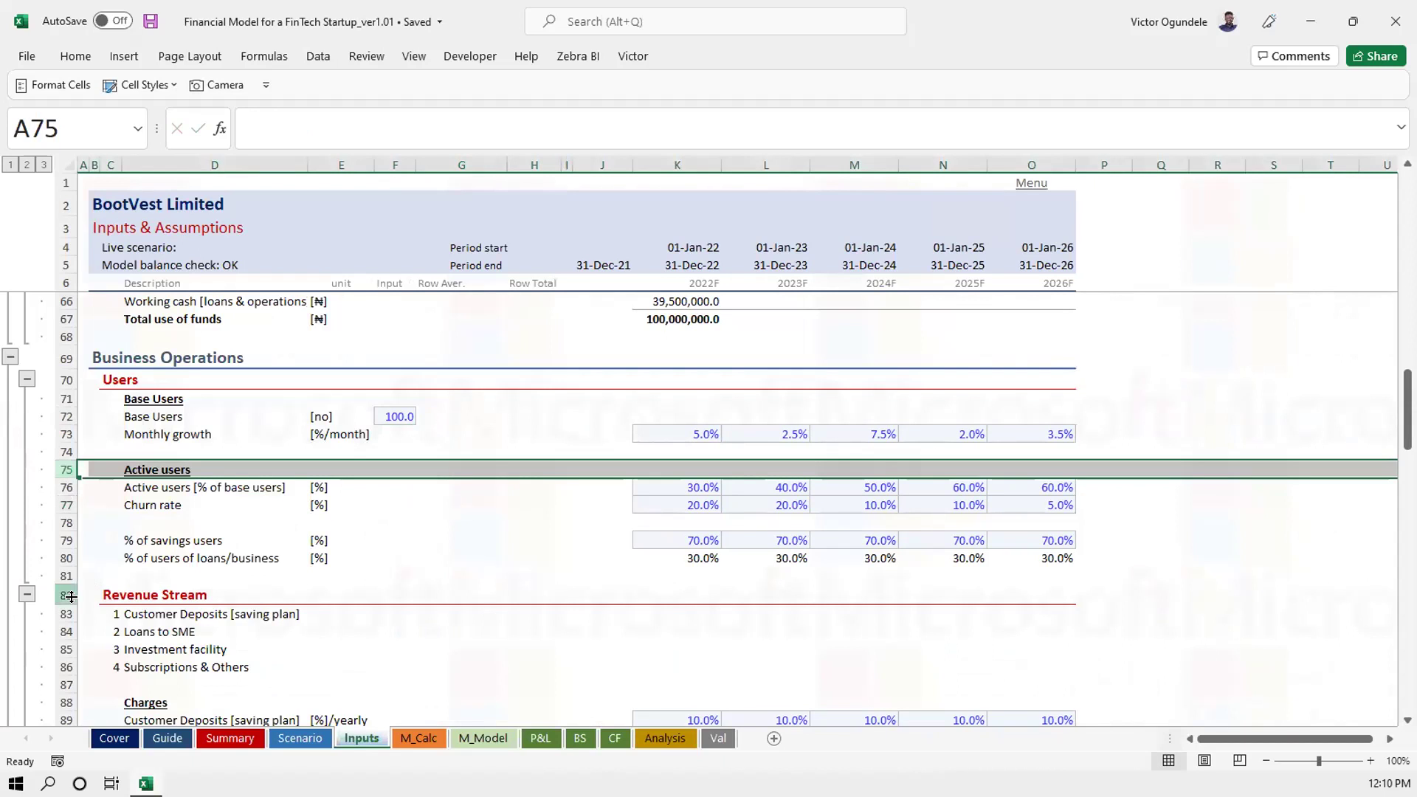
pyautogui.click(251, 592)
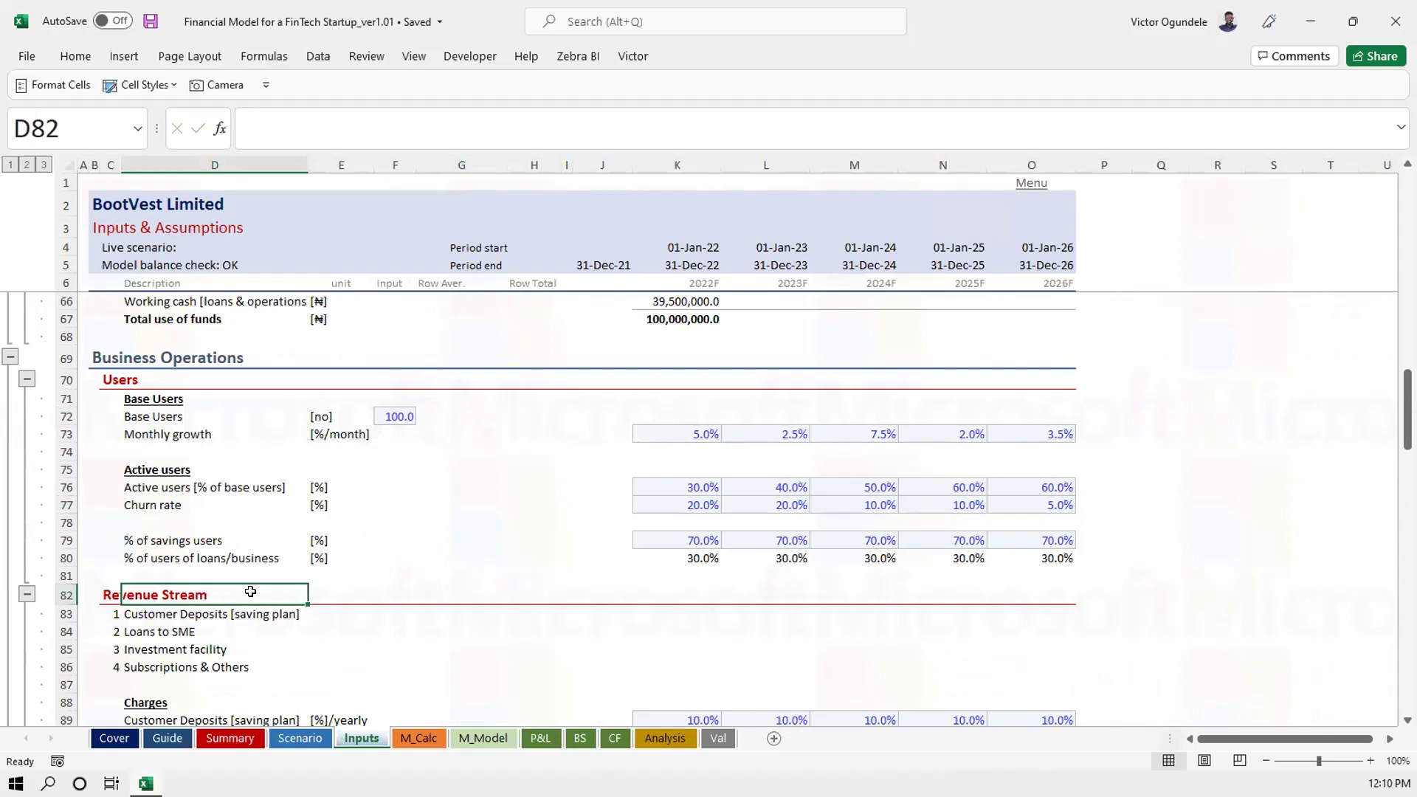
# Examine the monthly user, active user, and charges and transactions schedules on the M_Calc sheet
pyautogui.click(419, 739)
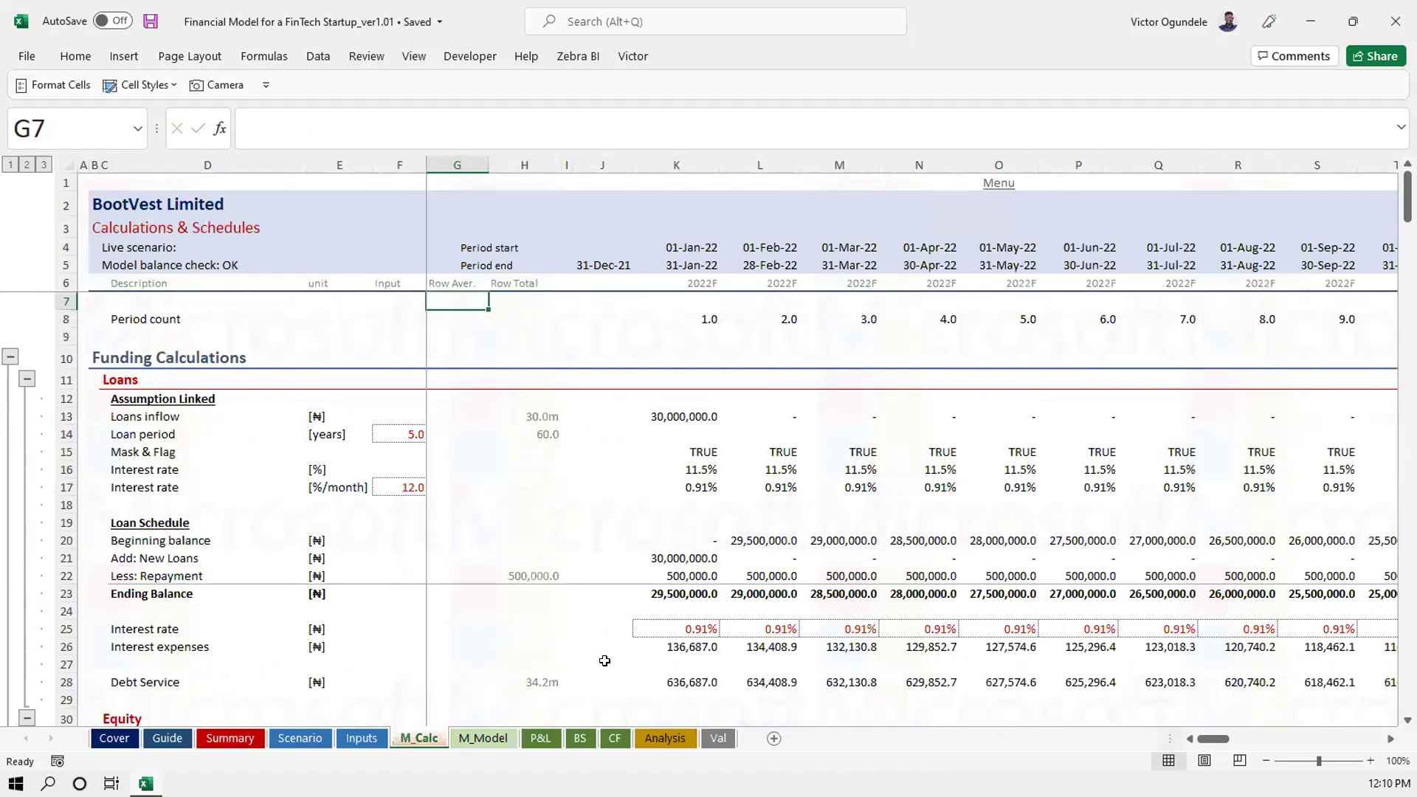
pyautogui.scroll(-20, 604, 661)
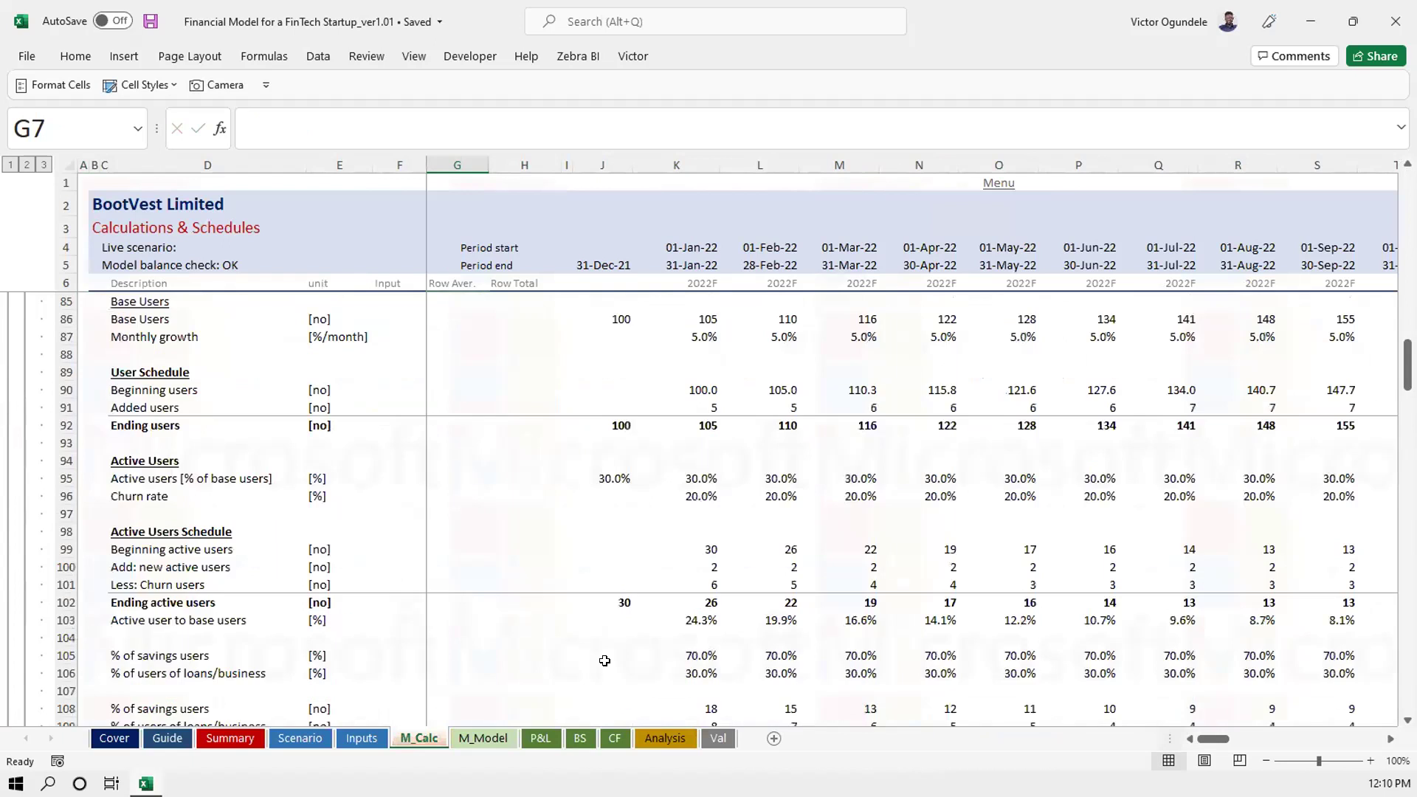
pyautogui.scroll(-6, 604, 660)
pyautogui.scroll(4, 605, 660)
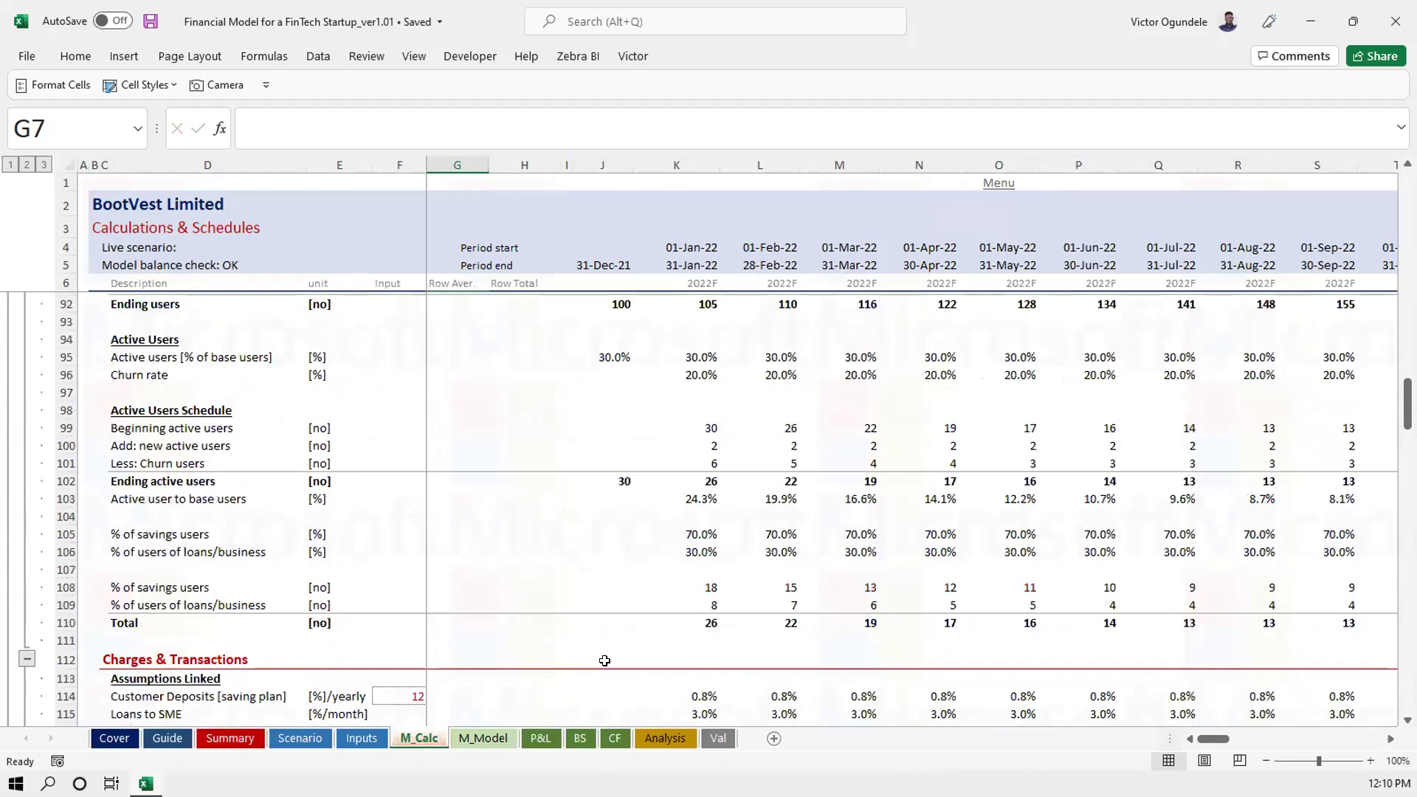
pyautogui.scroll(-3, 605, 661)
pyautogui.scroll(1, 600, 543)
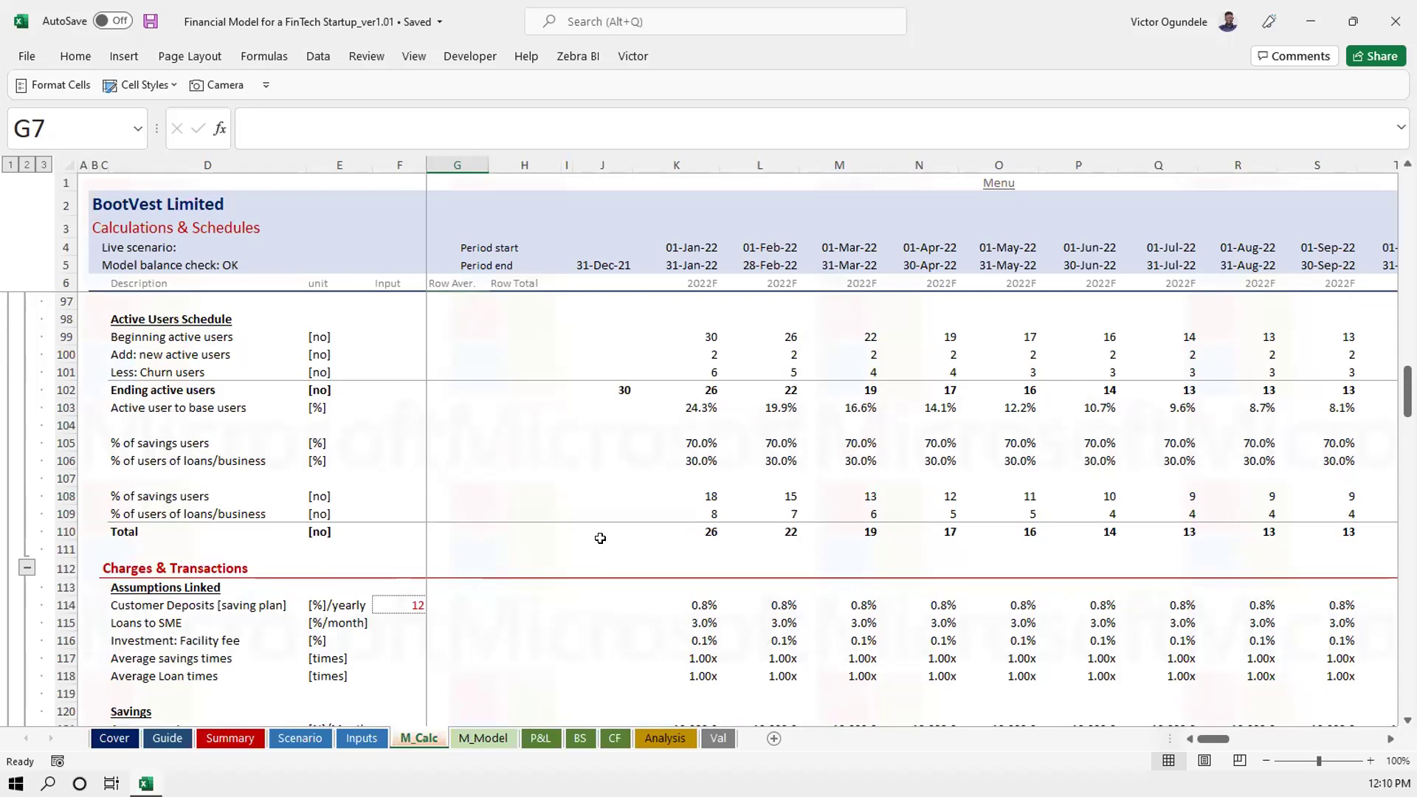
pyautogui.scroll(-1, 601, 538)
pyautogui.scroll(-1, 600, 538)
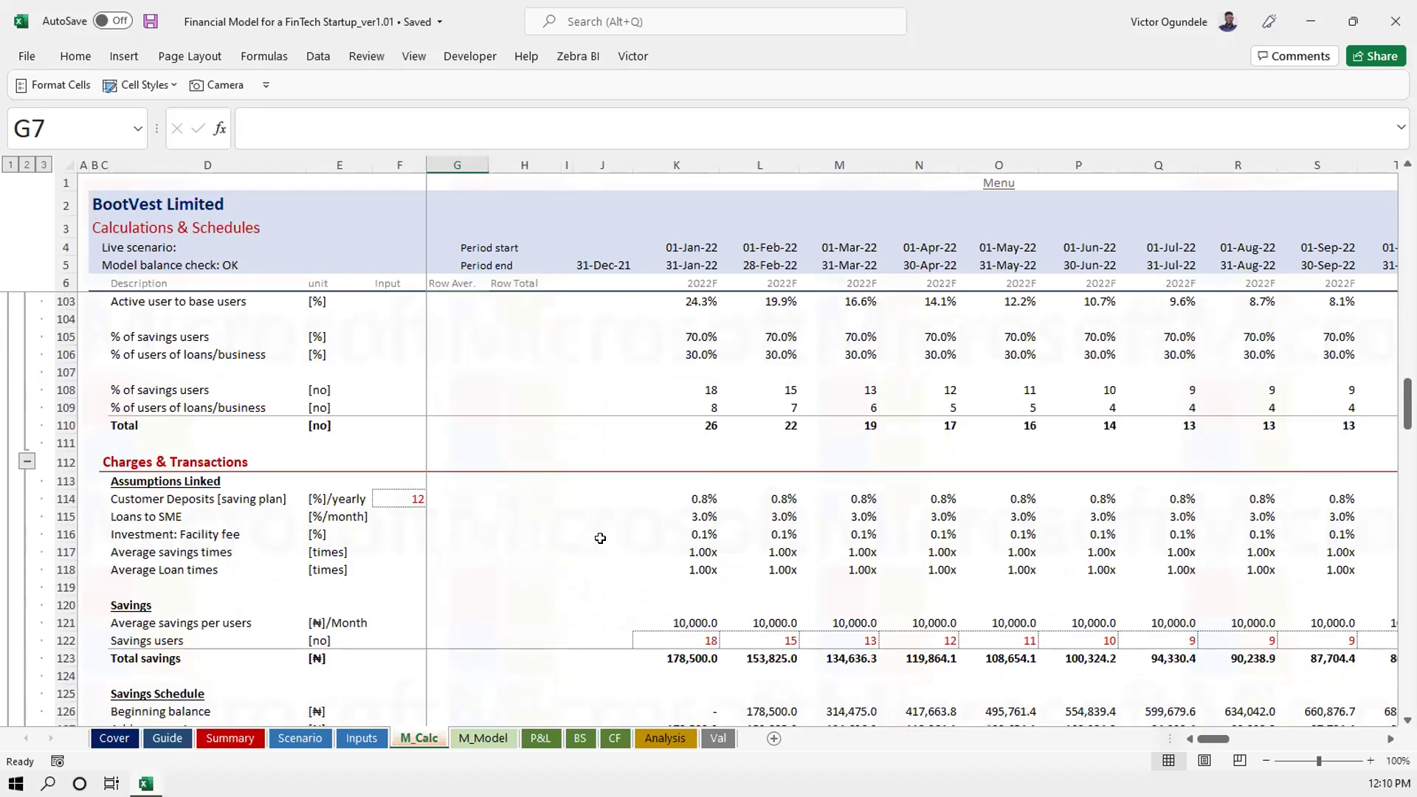
# Examine the Ending users row and the Active users percentage in the Operations Calculations section of M_Calc
pyautogui.scroll(5, 600, 538)
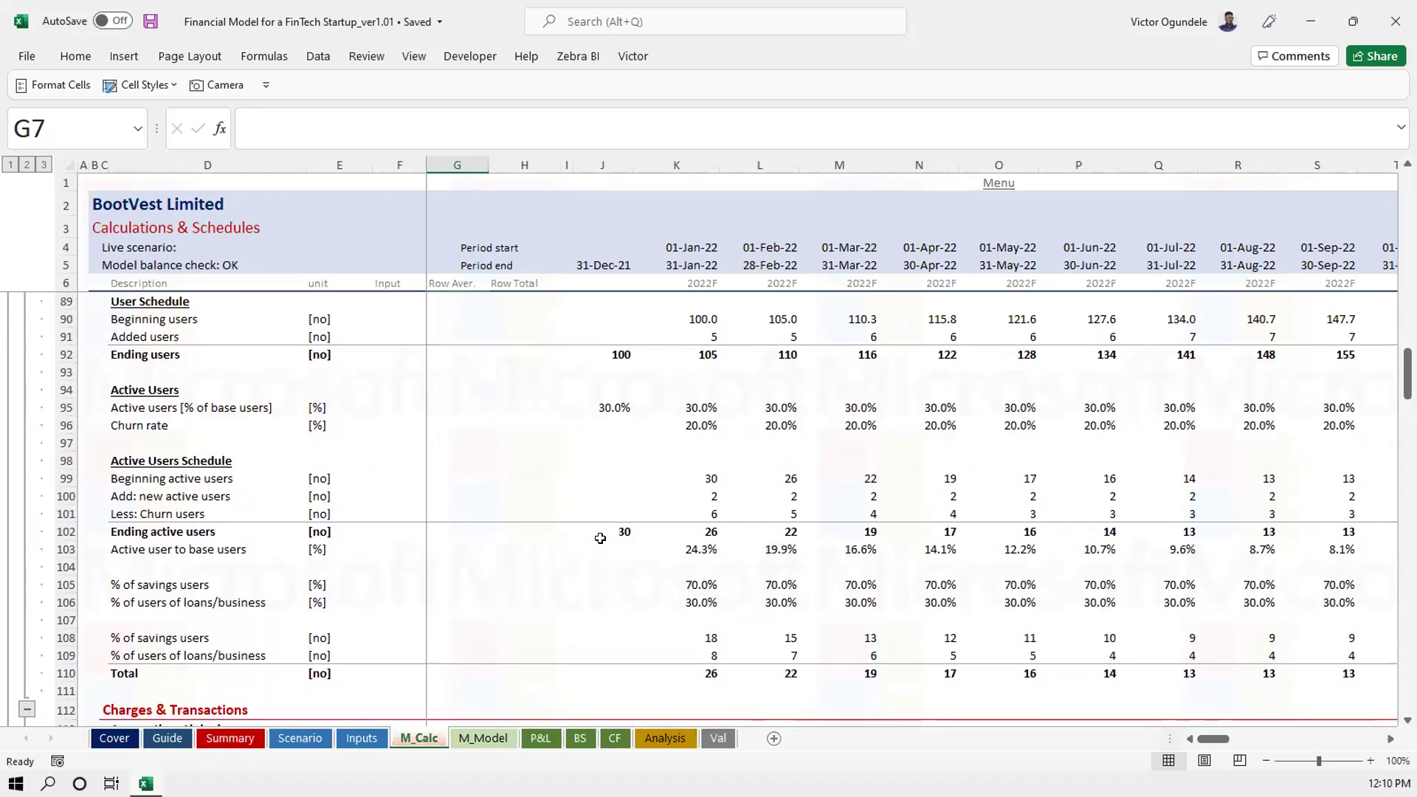
pyautogui.scroll(1, 600, 538)
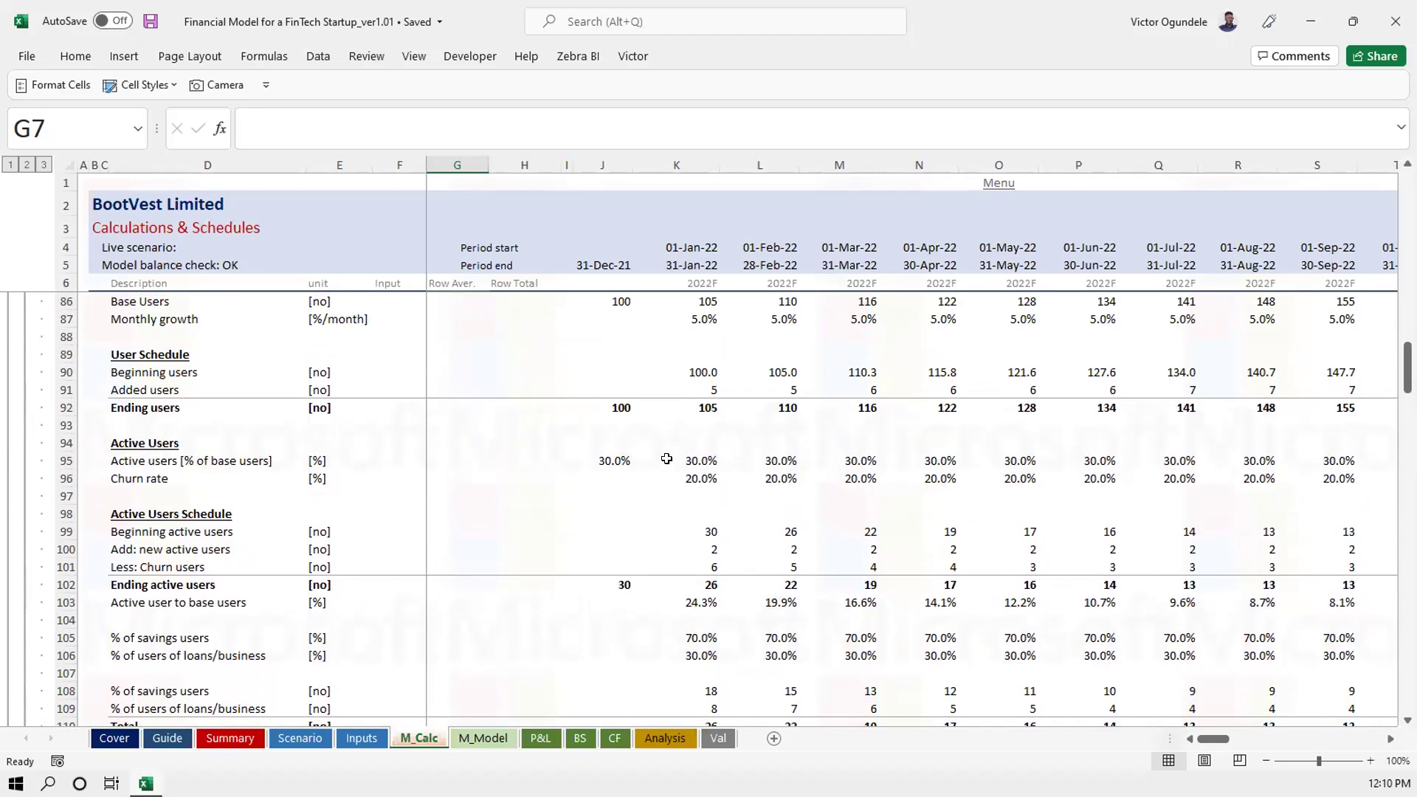
pyautogui.scroll(2, 667, 460)
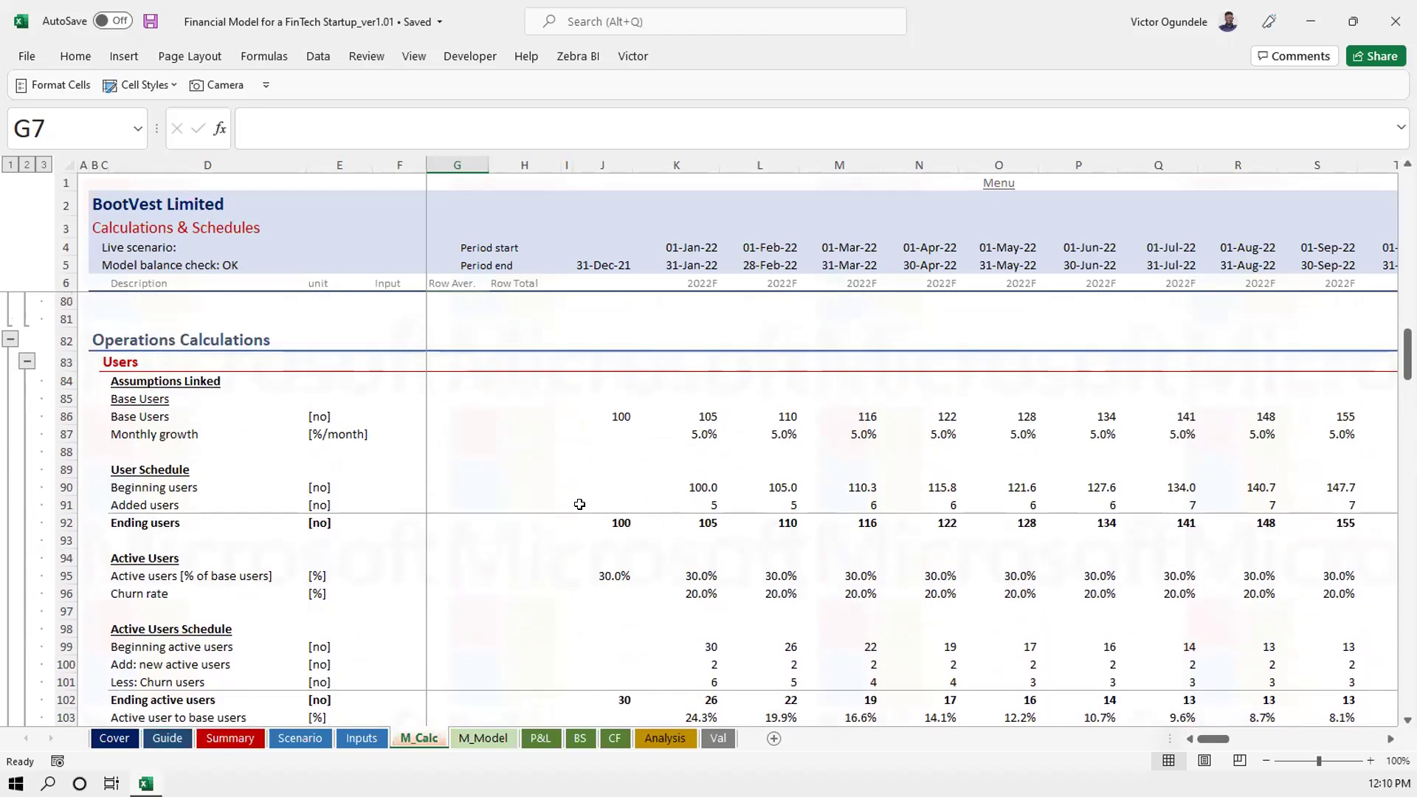
pyautogui.click(219, 522)
pyautogui.click(164, 574)
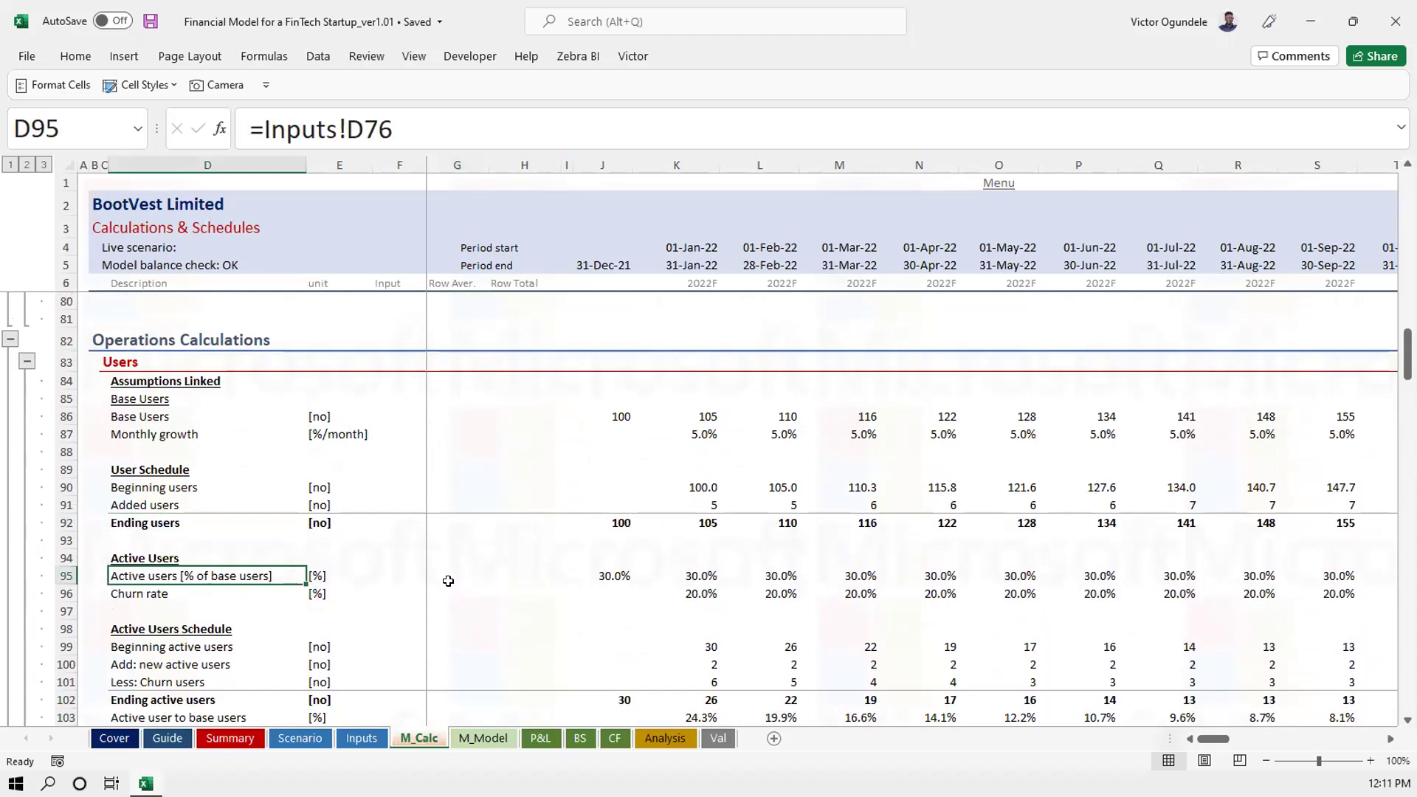
# Locate the Ending active users row on M_Calc, and insert three blank rows above Revenue Stream on the Inputs sheet
pyautogui.scroll(-3, 448, 581)
pyautogui.click(145, 526)
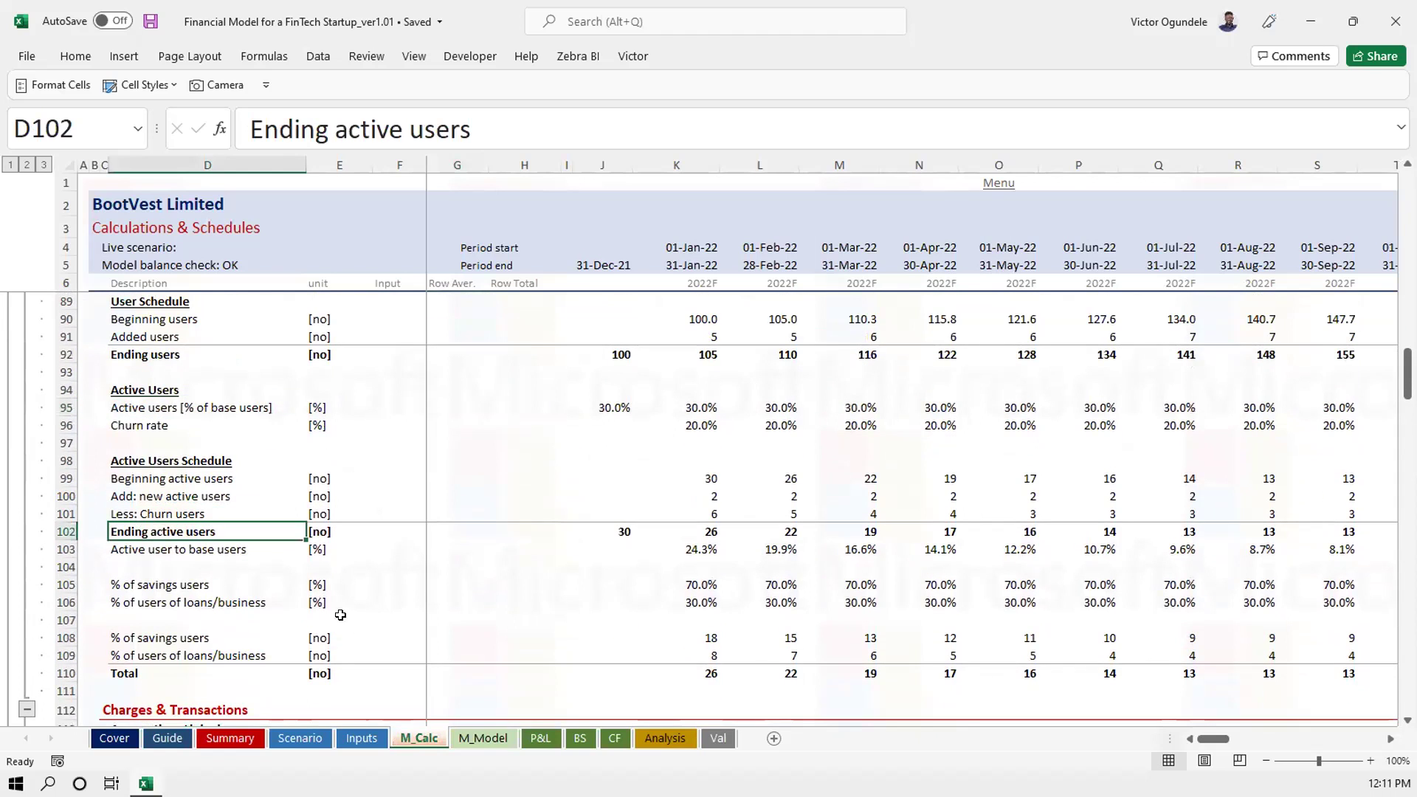
pyautogui.click(361, 738)
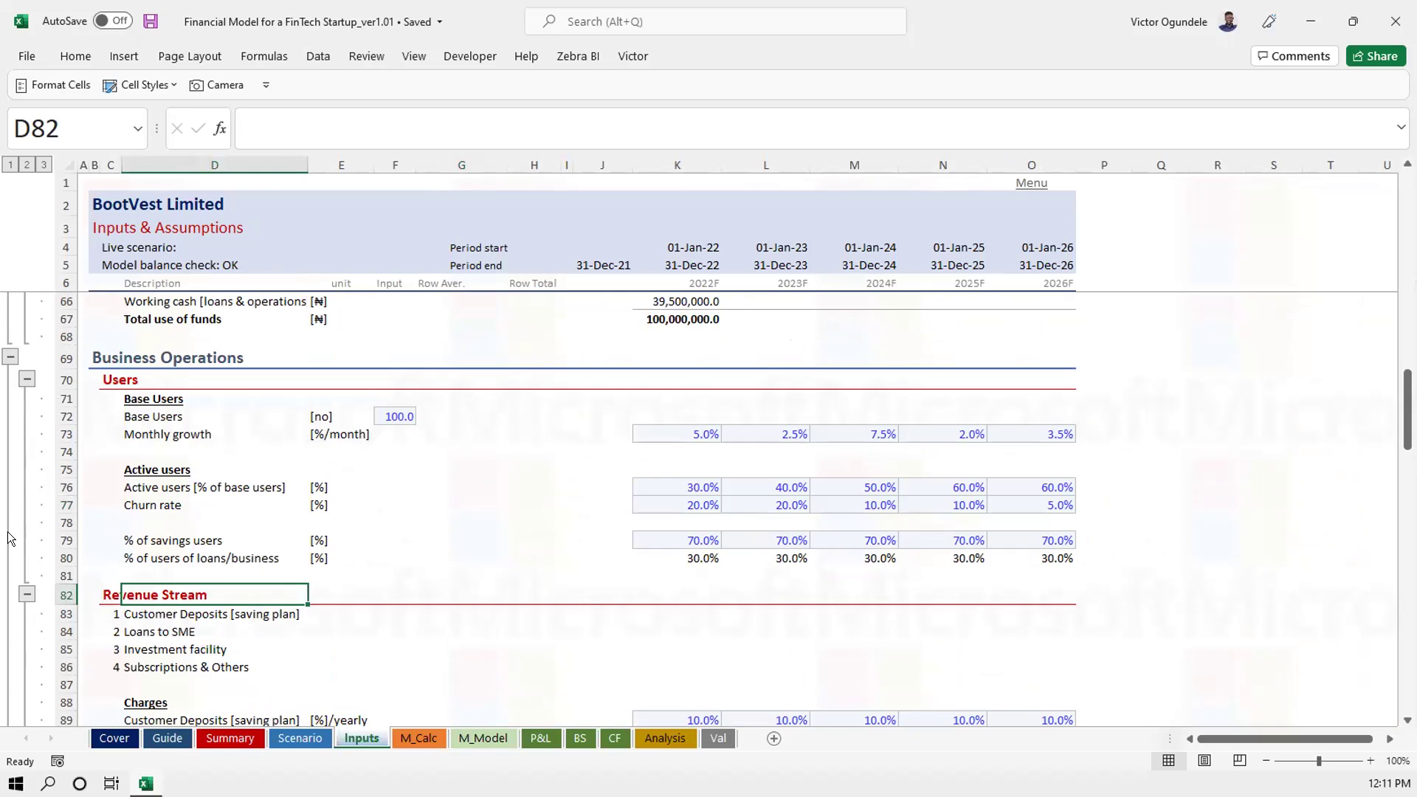
pyautogui.hotkey('shift', 'space')
pyautogui.hotkey('ctrl', 'shift', '+')
pyautogui.hotkey('ctrl', 'shift', '+')
pyautogui.hotkey('ctrl', 'shift', '+')
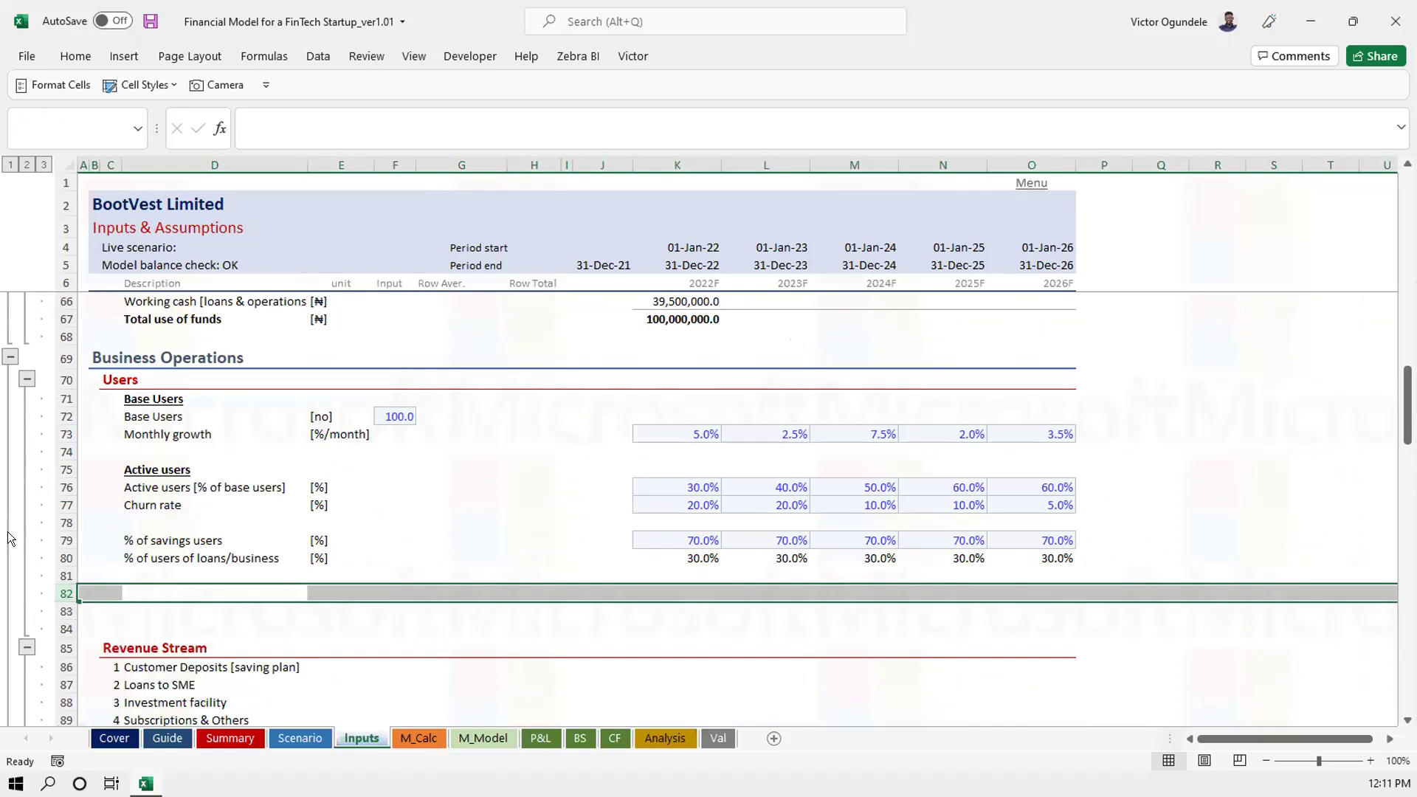
# Label the first new row "Active users" in D82 and save the workbook
pyautogui.press('Right')
pyautogui.press('Left')
pyautogui.write('Activ')
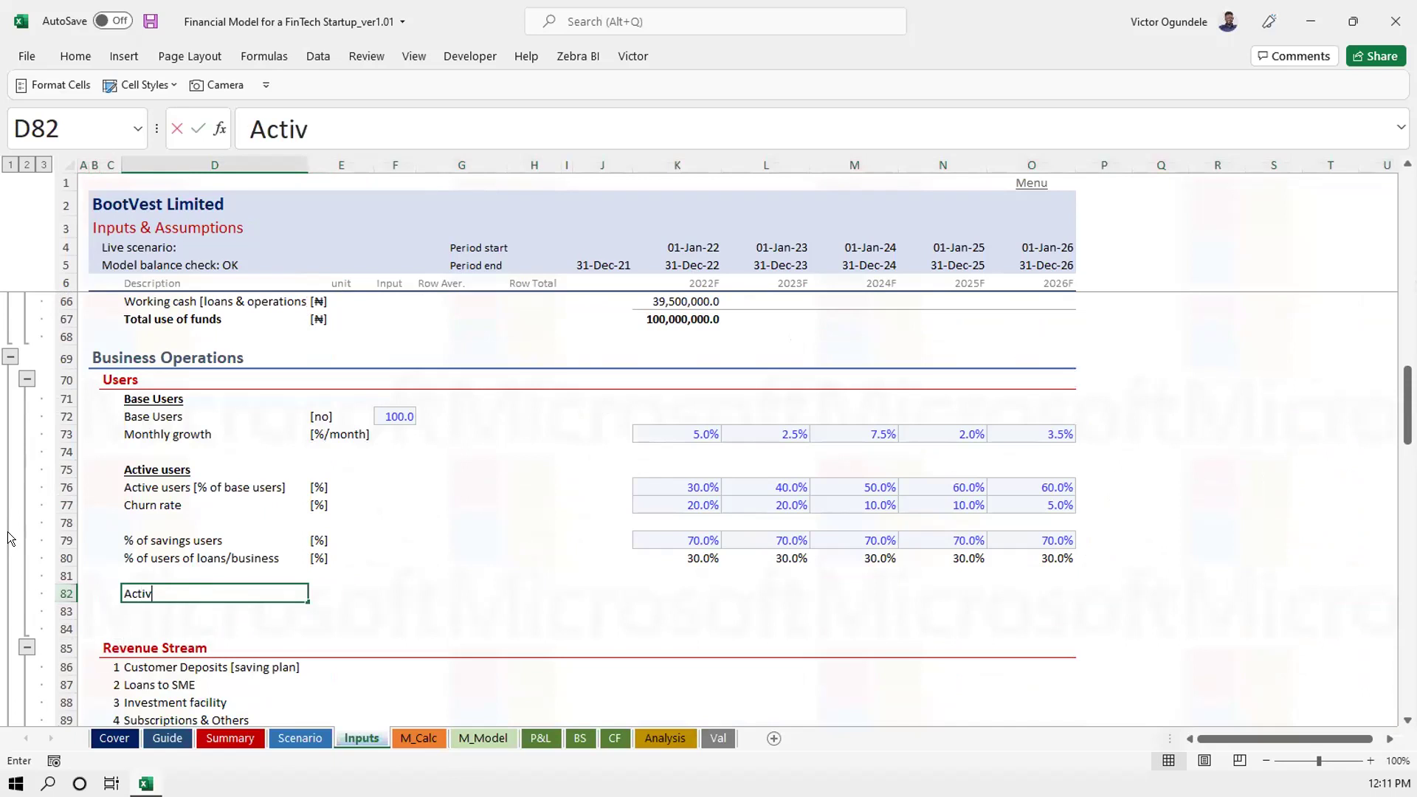
pyautogui.write('e user')
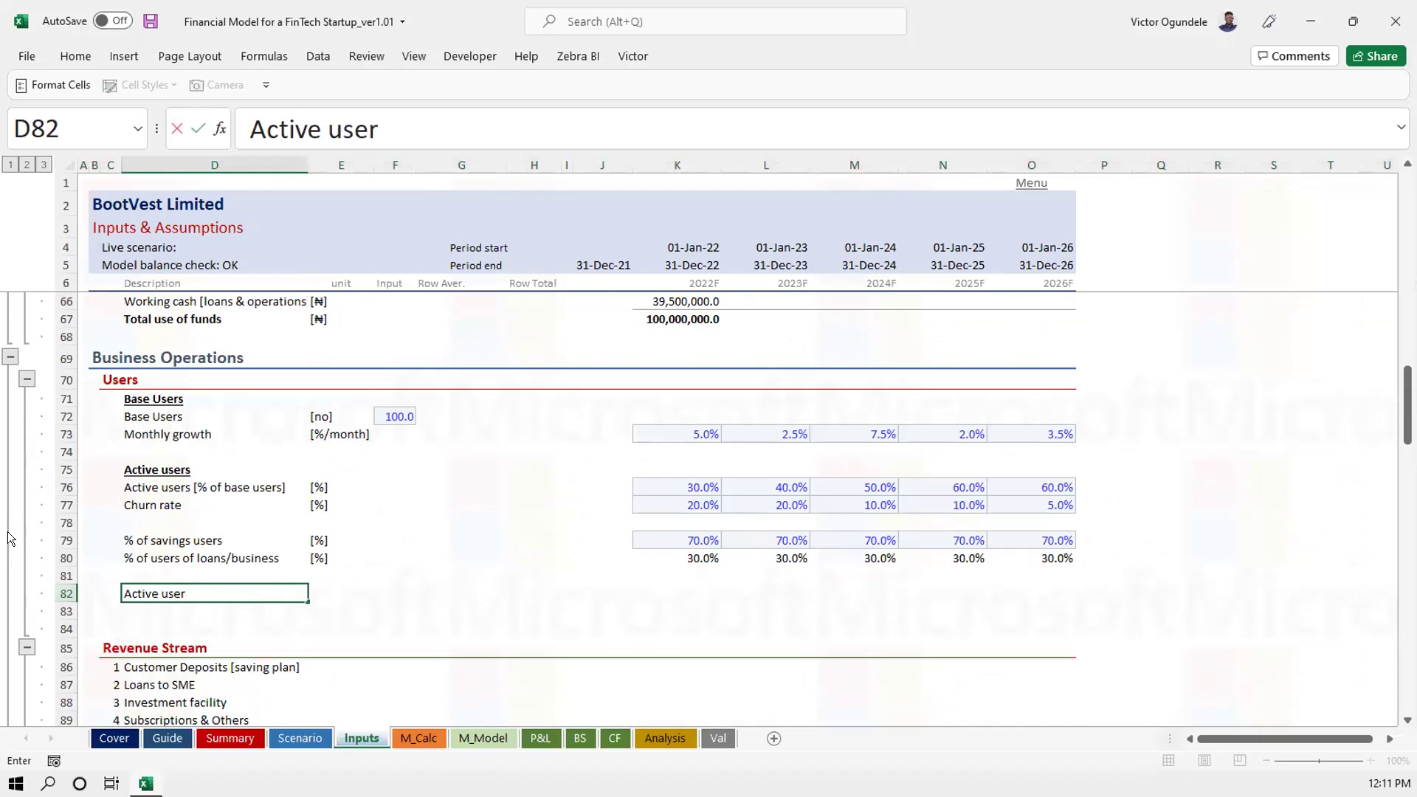
pyautogui.write('s')
pyautogui.hotkey('ctrl', 's')
# Start a SUMIF formula in the 2022 cell of the new Active users row, K82, taking its range from M_Calc
pyautogui.press('Right')
pyautogui.press('Right')
pyautogui.press('Right')
pyautogui.press('Right')
pyautogui.press('Right')
pyautogui.press('Right')
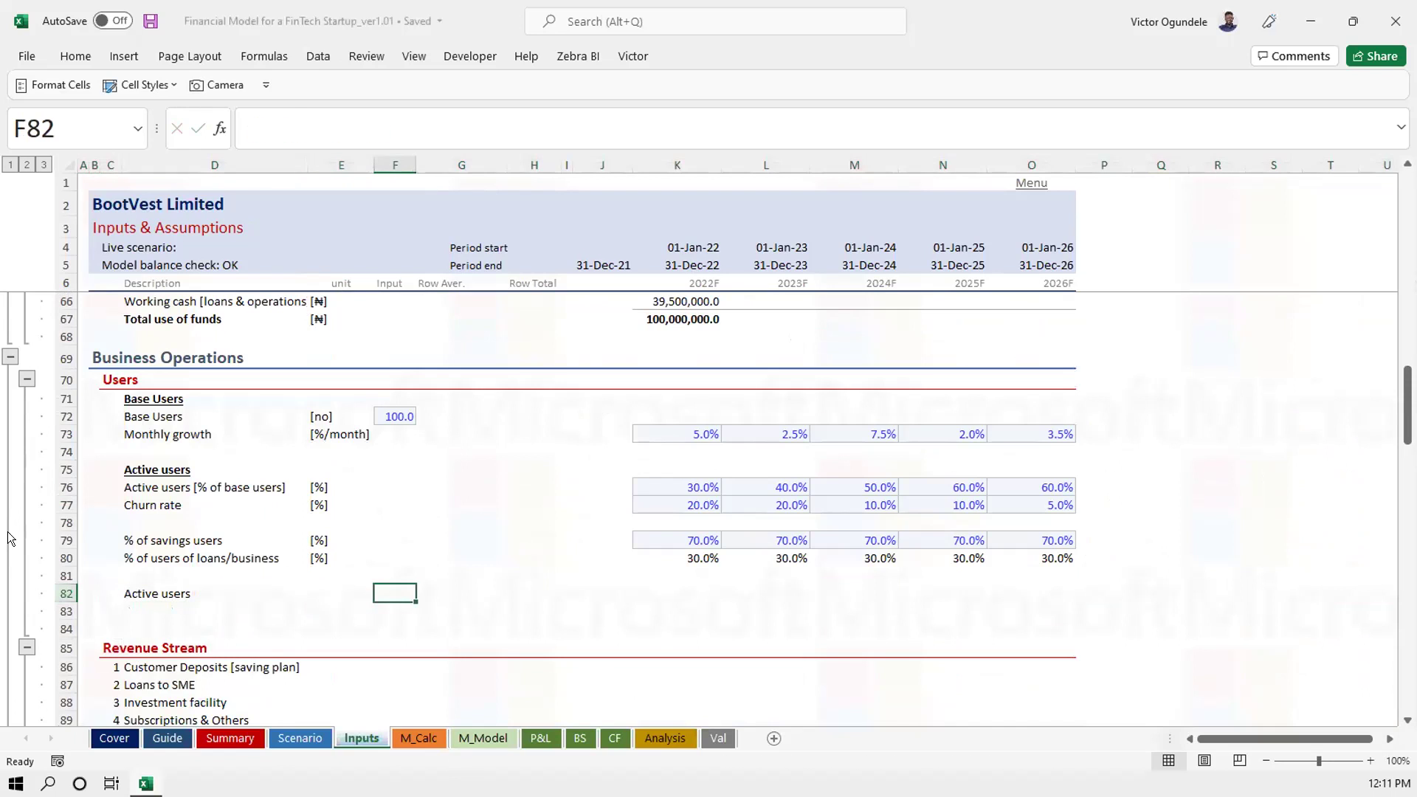
pyautogui.press('Right')
pyautogui.write('=sumi')
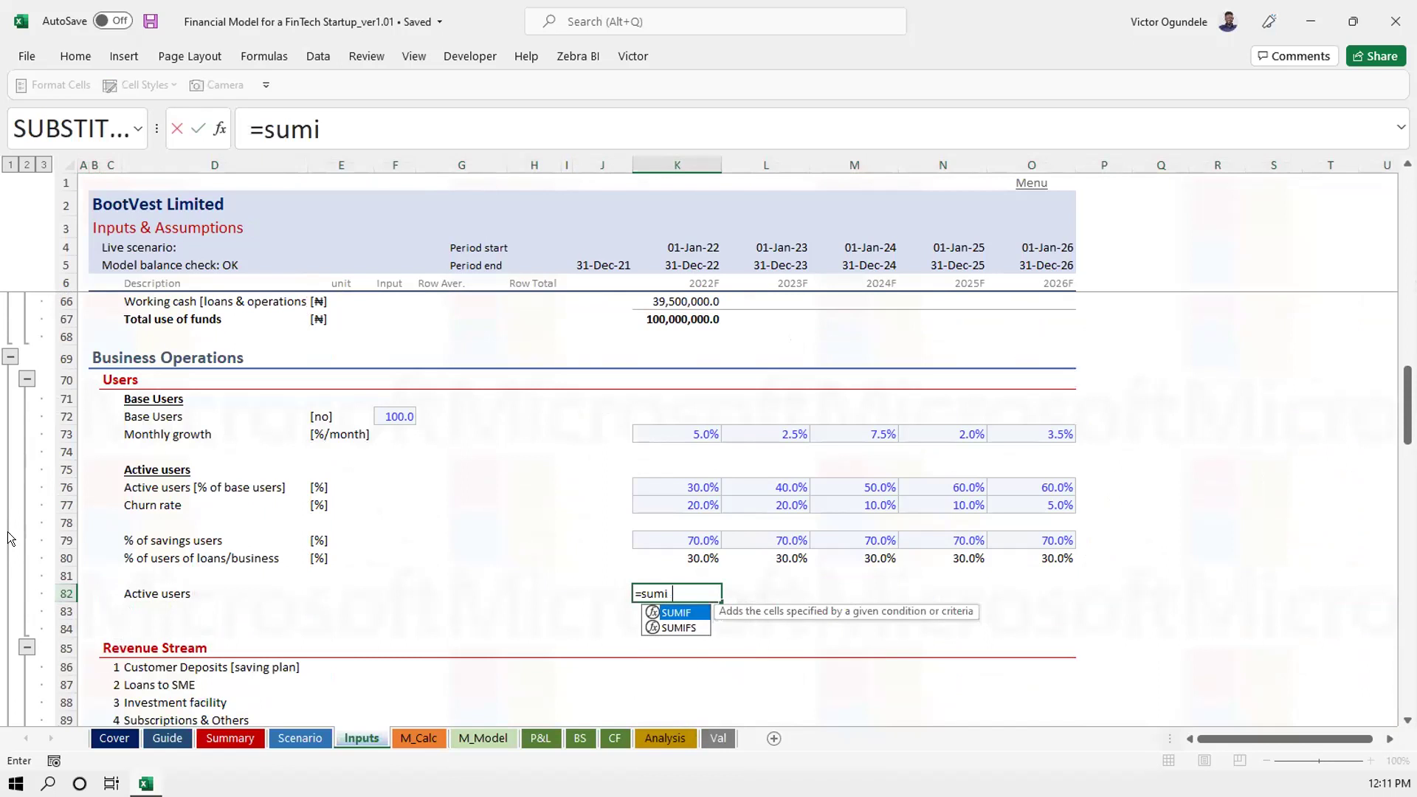
pyautogui.press('Tab')
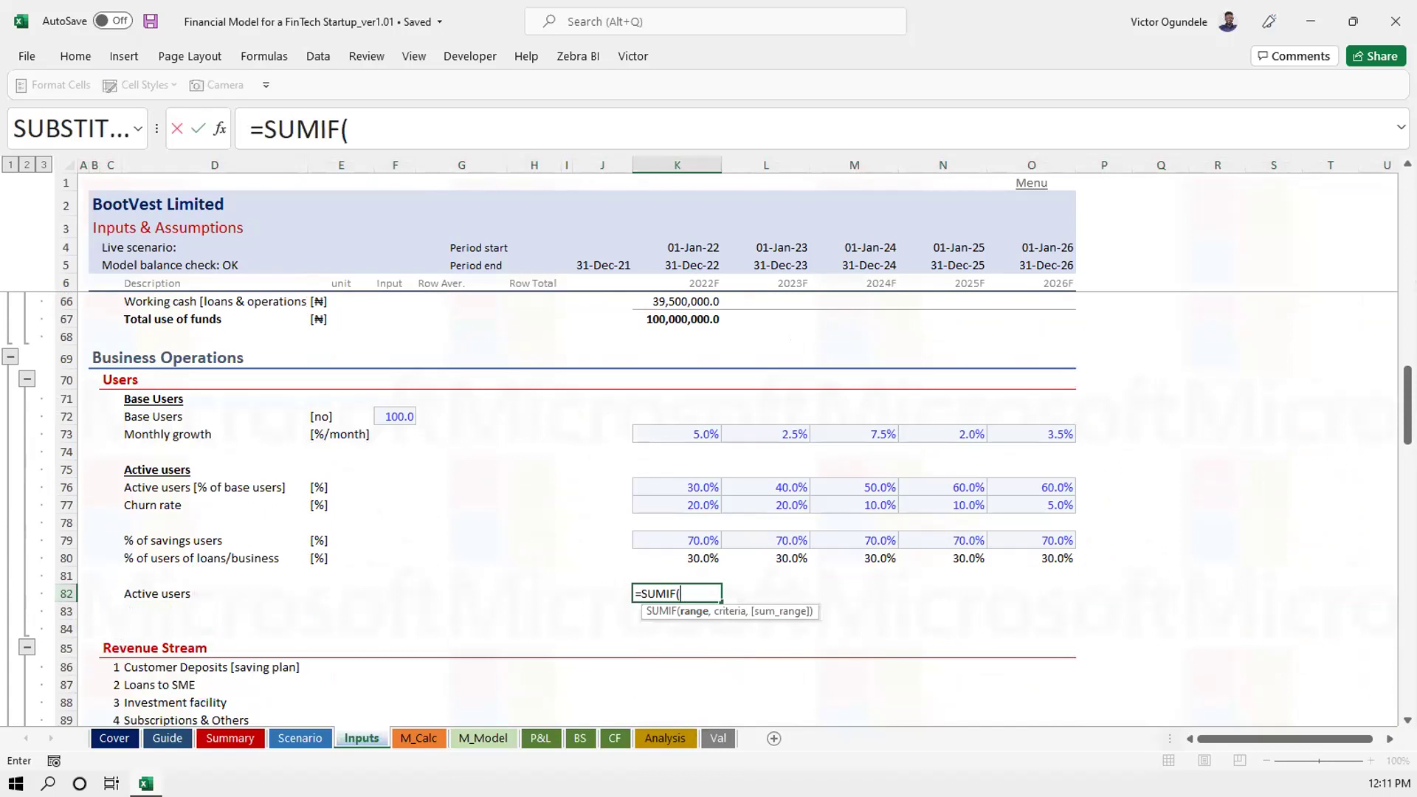
pyautogui.click(416, 738)
pyautogui.click(671, 284)
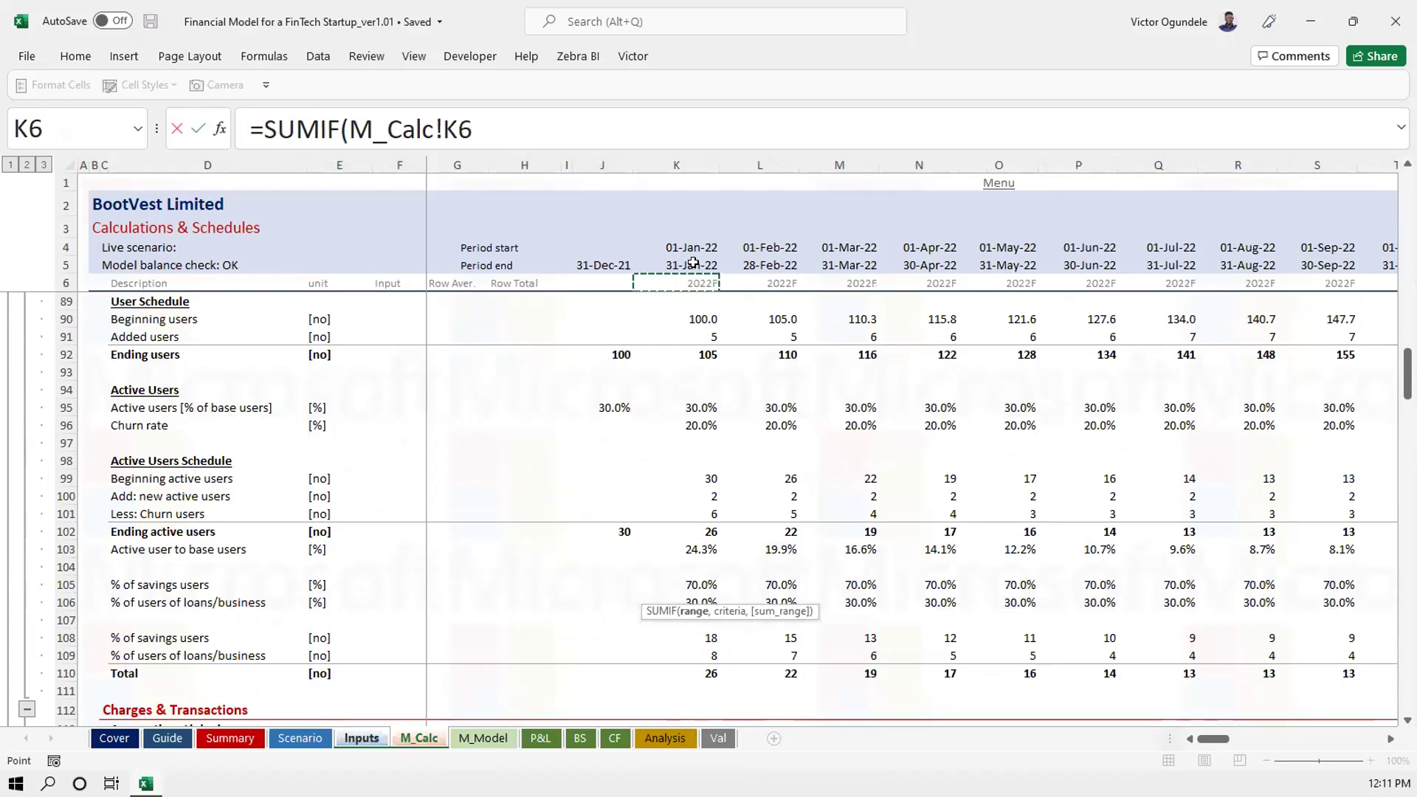
pyautogui.hotkey('ctrl', 'shift', 'Right')
pyautogui.press('F4')
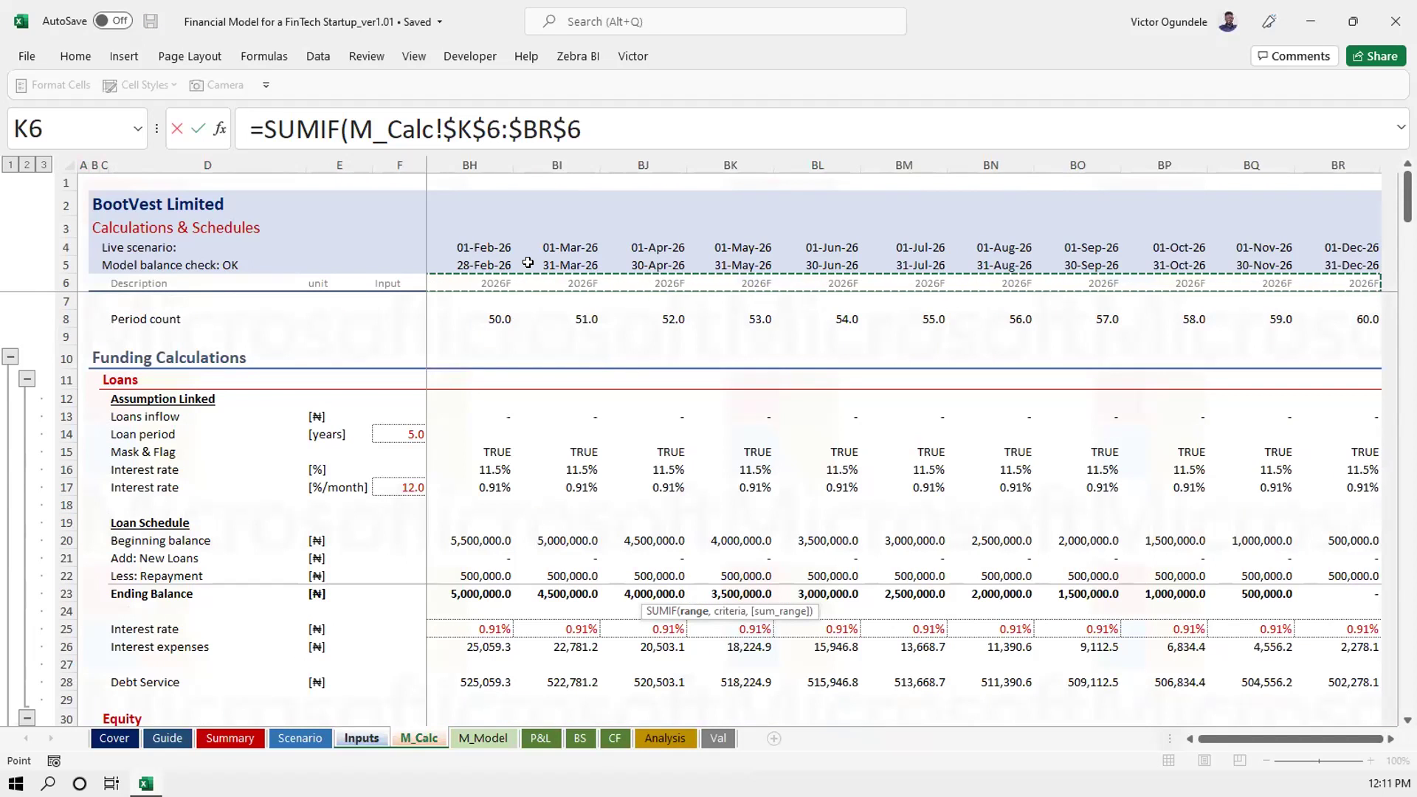
# Set the SUMIF range to the monthly period ends M_Calc!$K$5:$BR$5 and its criterion to the 2022 period end, Inputs!K5
pyautogui.click(467, 262)
pyautogui.hotkey('ctrl', 'Left')
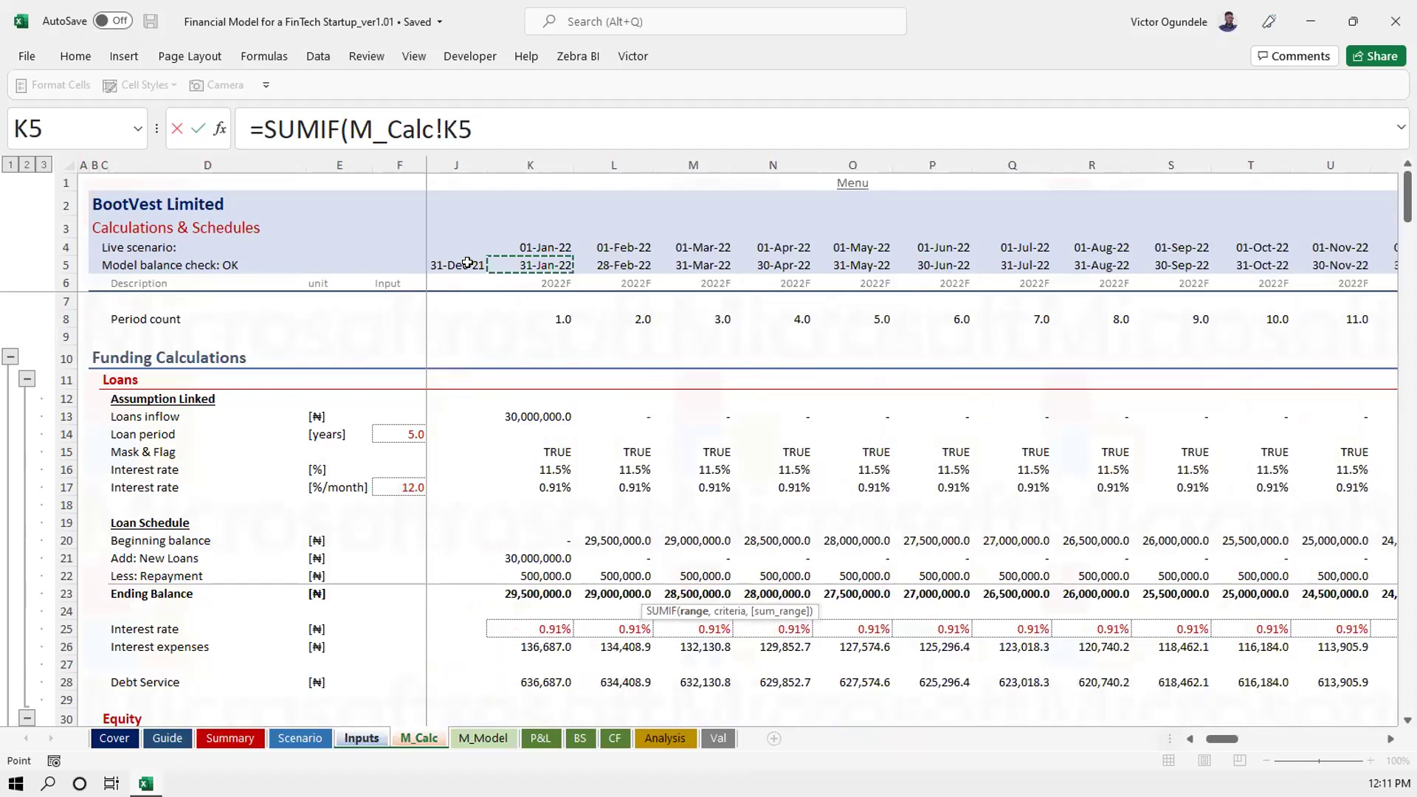
pyautogui.hotkey('ctrl', 'shift', 'Right')
pyautogui.press('F4')
pyautogui.write(',')
pyautogui.hotkey('ctrl', 'pageup')
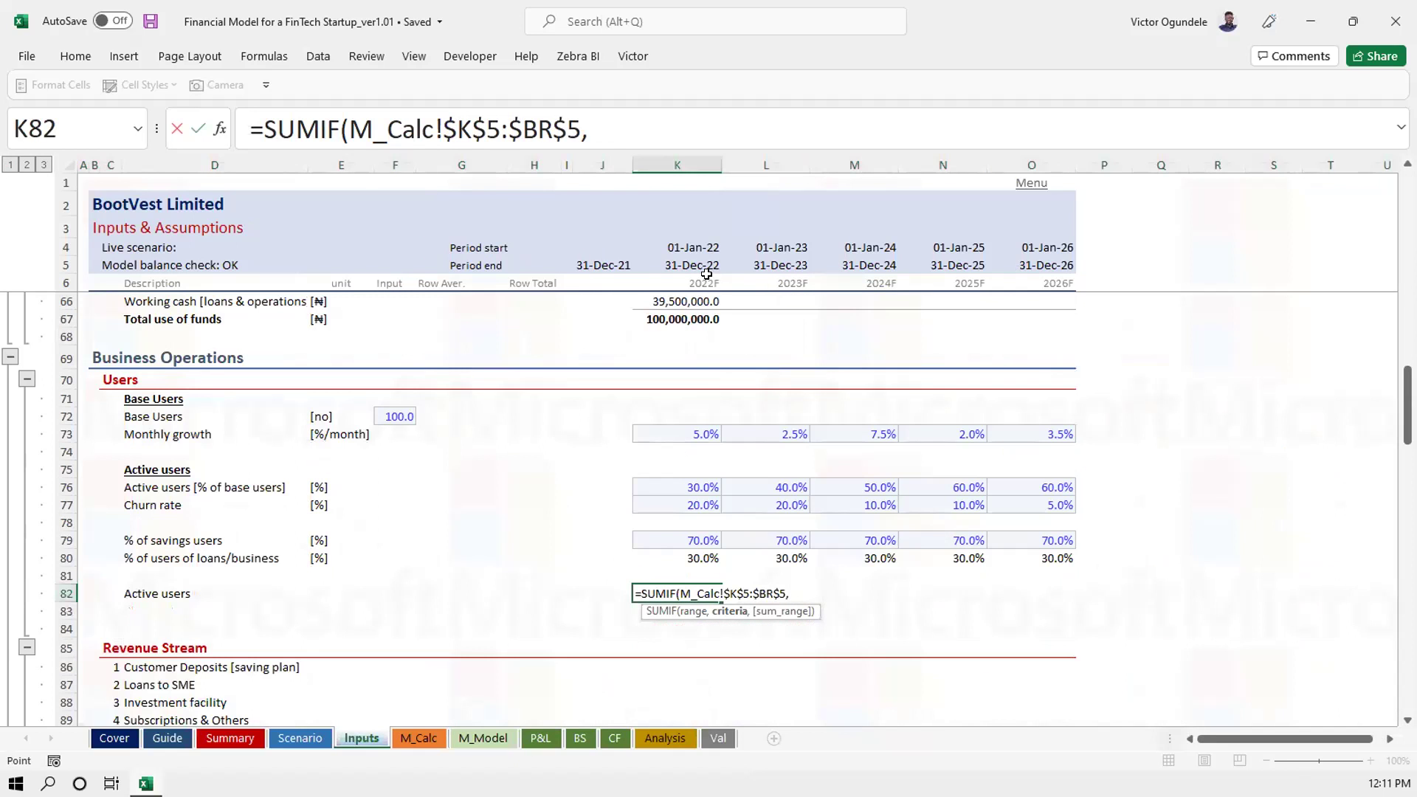
pyautogui.click(684, 262)
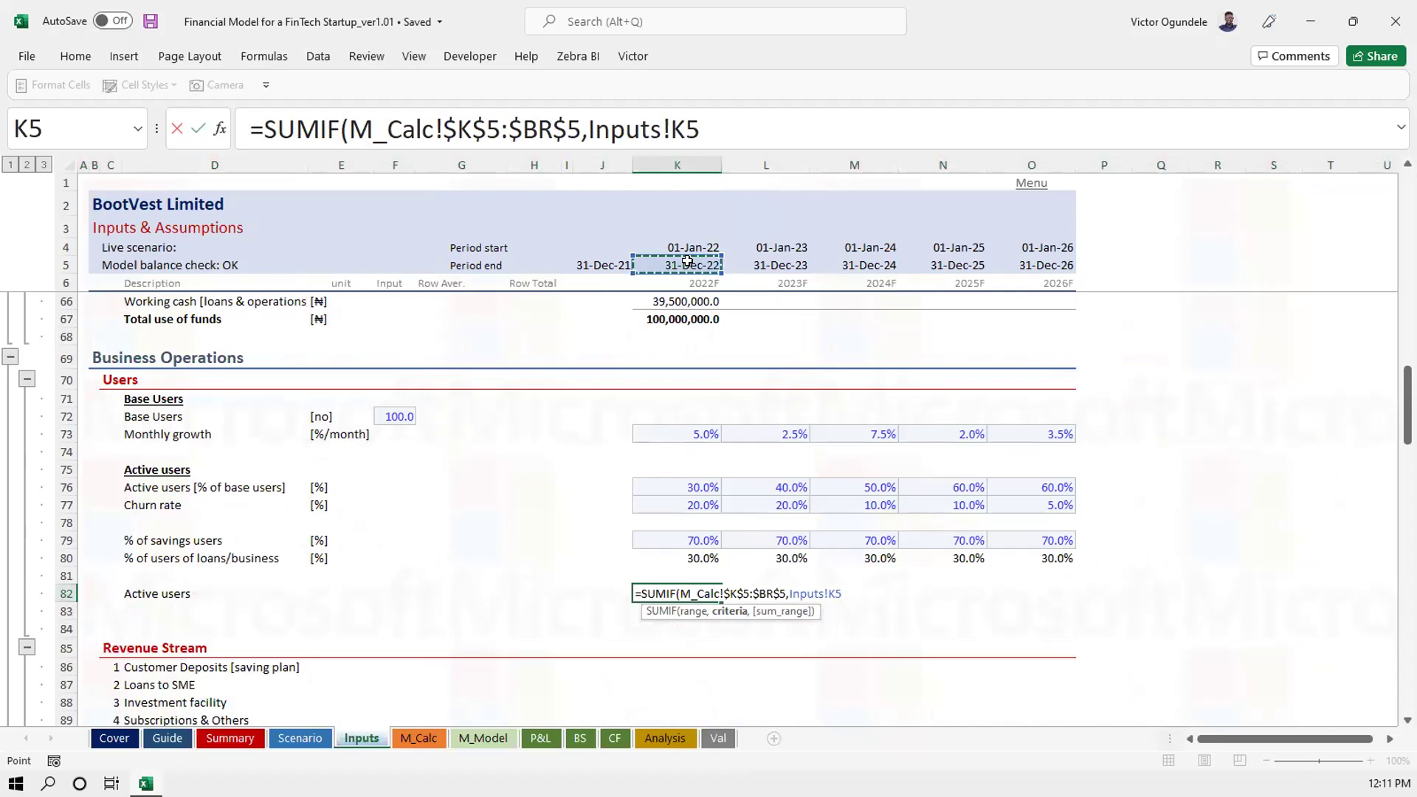
pyautogui.write(',')
# Set the SUMIF sum range to the monthly Ending active users, M_Calc!K102:BR102, and close the formula
pyautogui.hotkey('ctrl', 'pagedown')
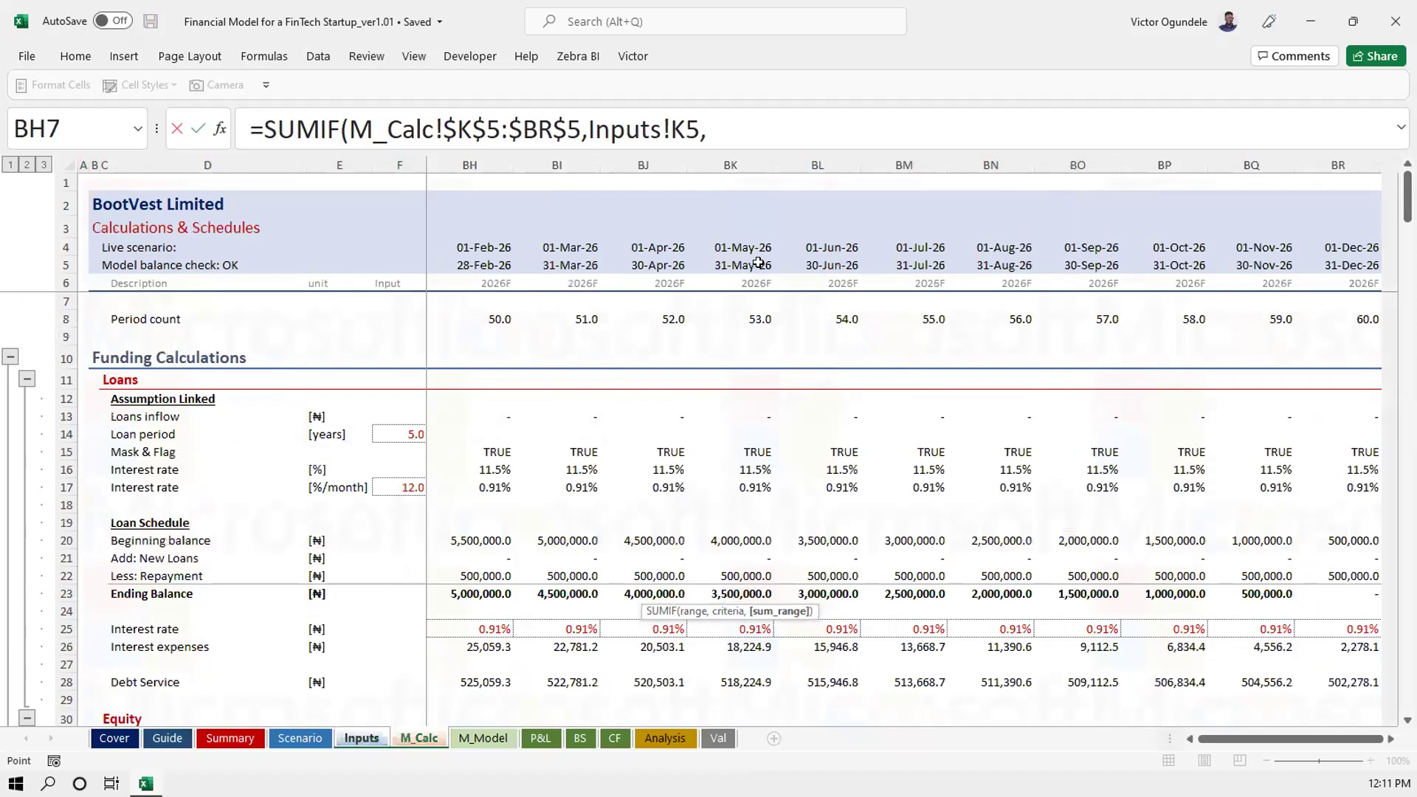
pyautogui.scroll(-20, 517, 528)
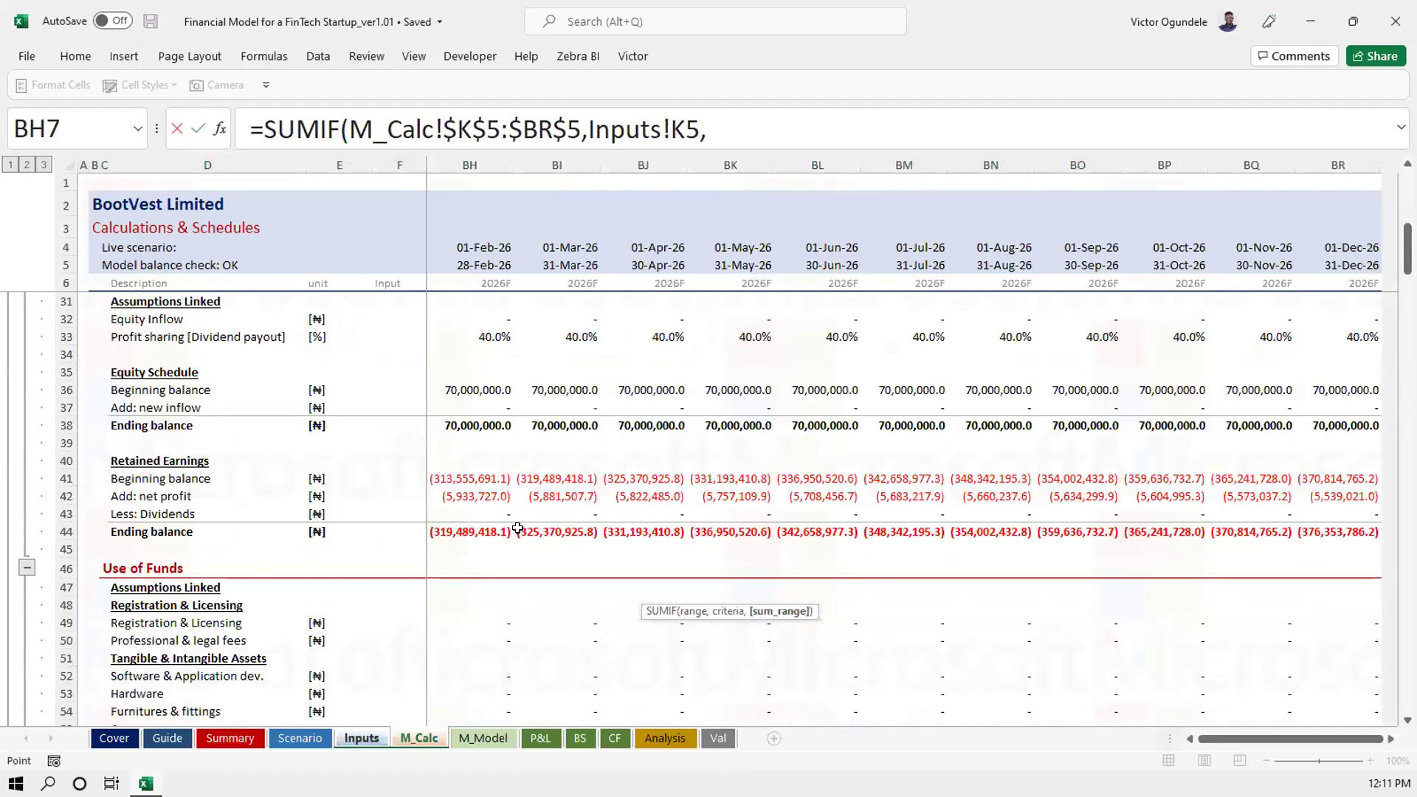
pyautogui.scroll(-6, 517, 528)
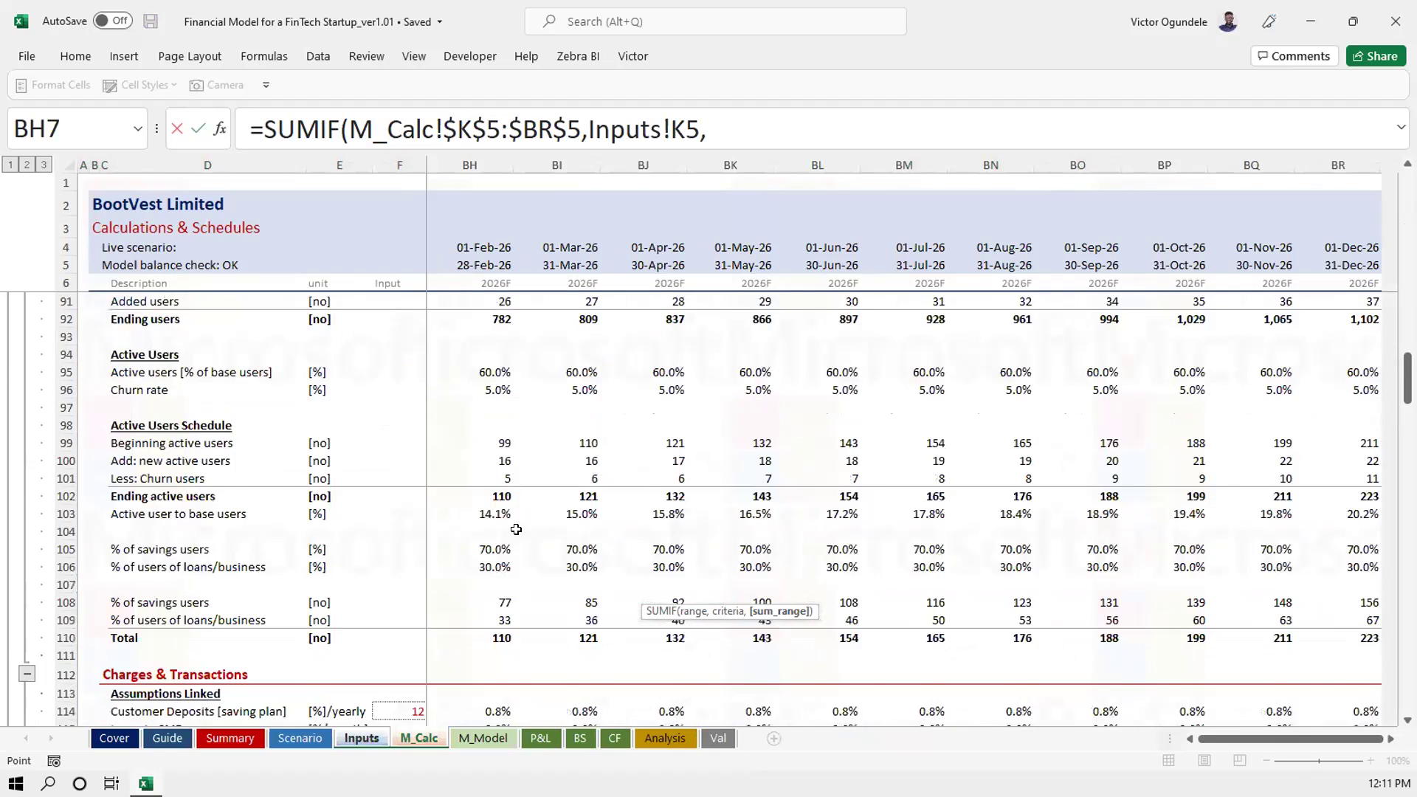
pyautogui.scroll(2, 519, 491)
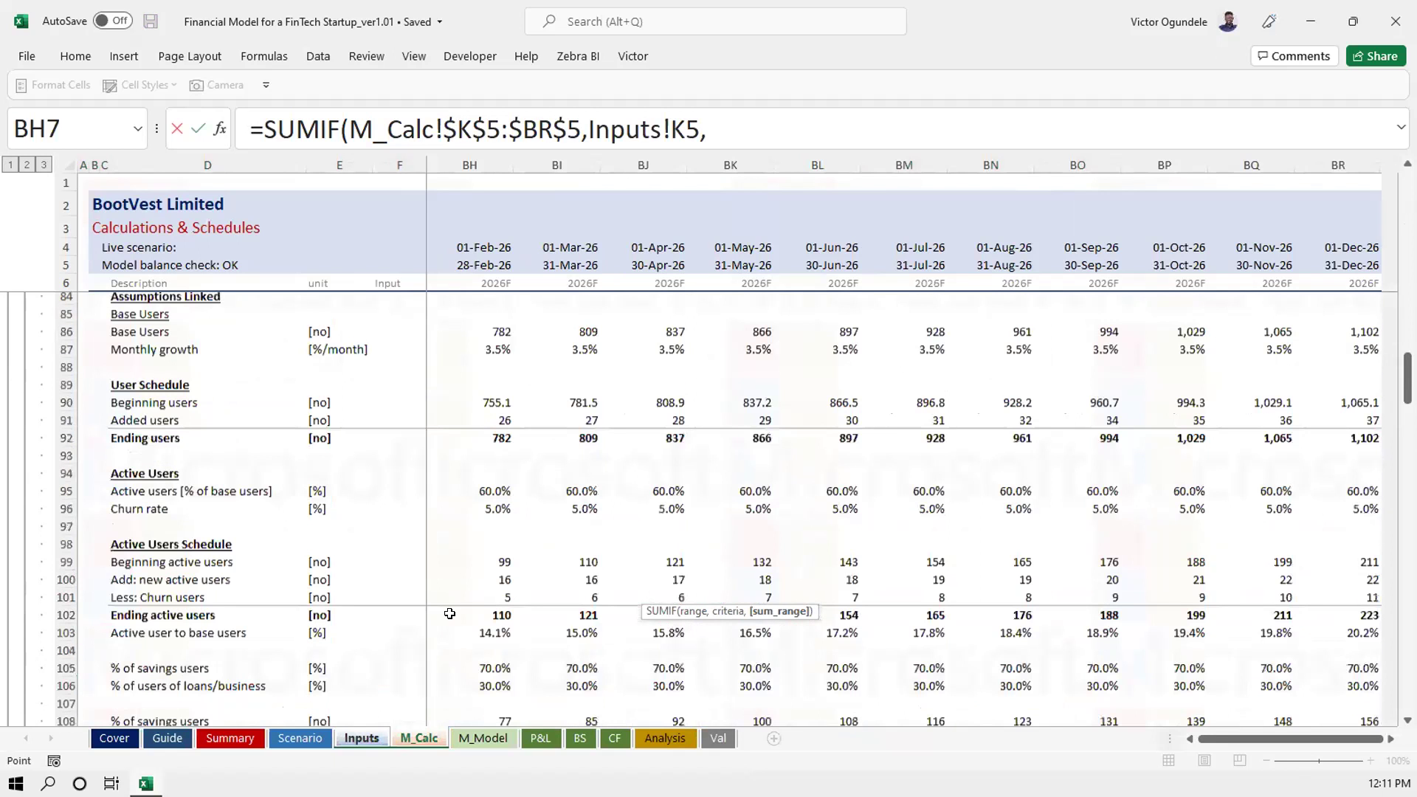
pyautogui.click(490, 610)
pyautogui.click(361, 738)
pyautogui.click(429, 740)
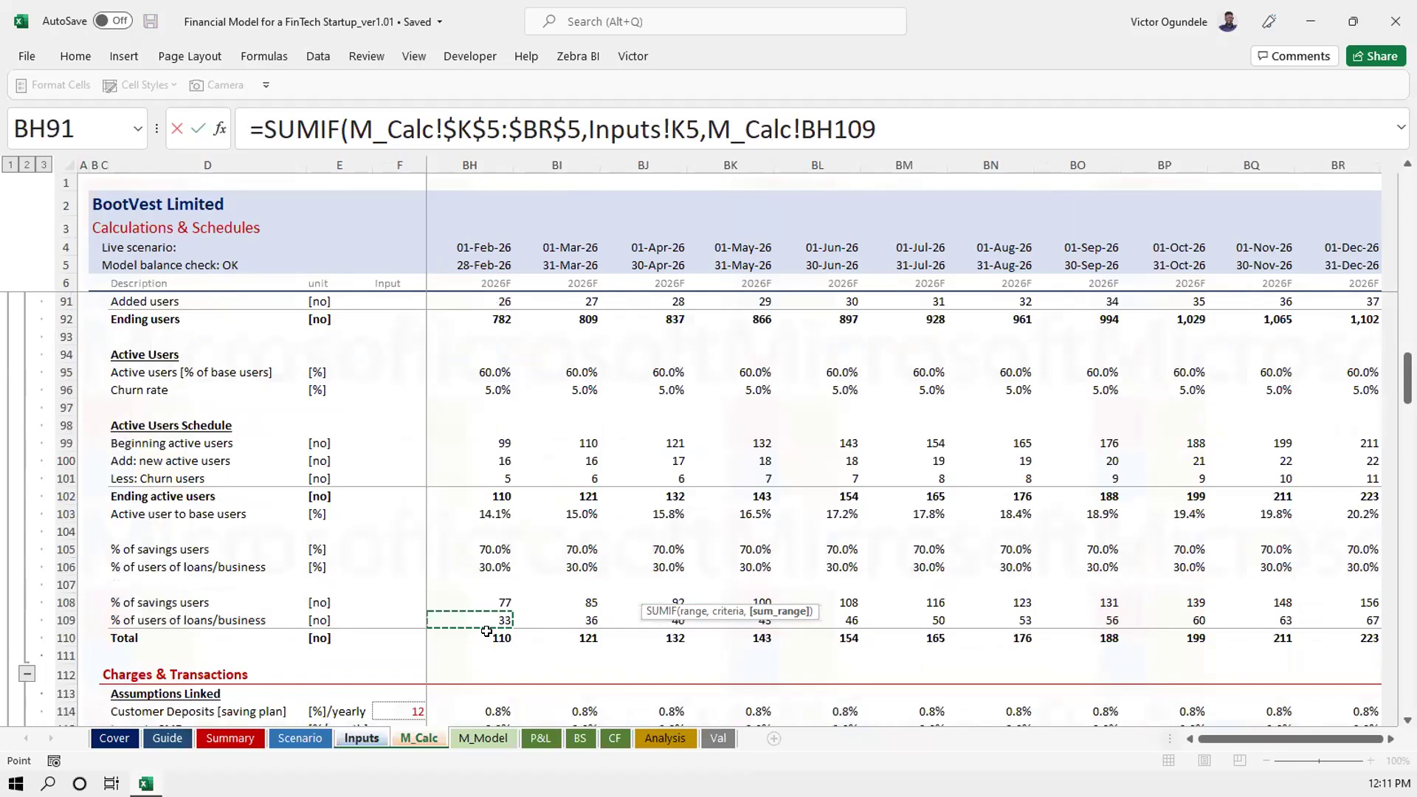
pyautogui.click(479, 493)
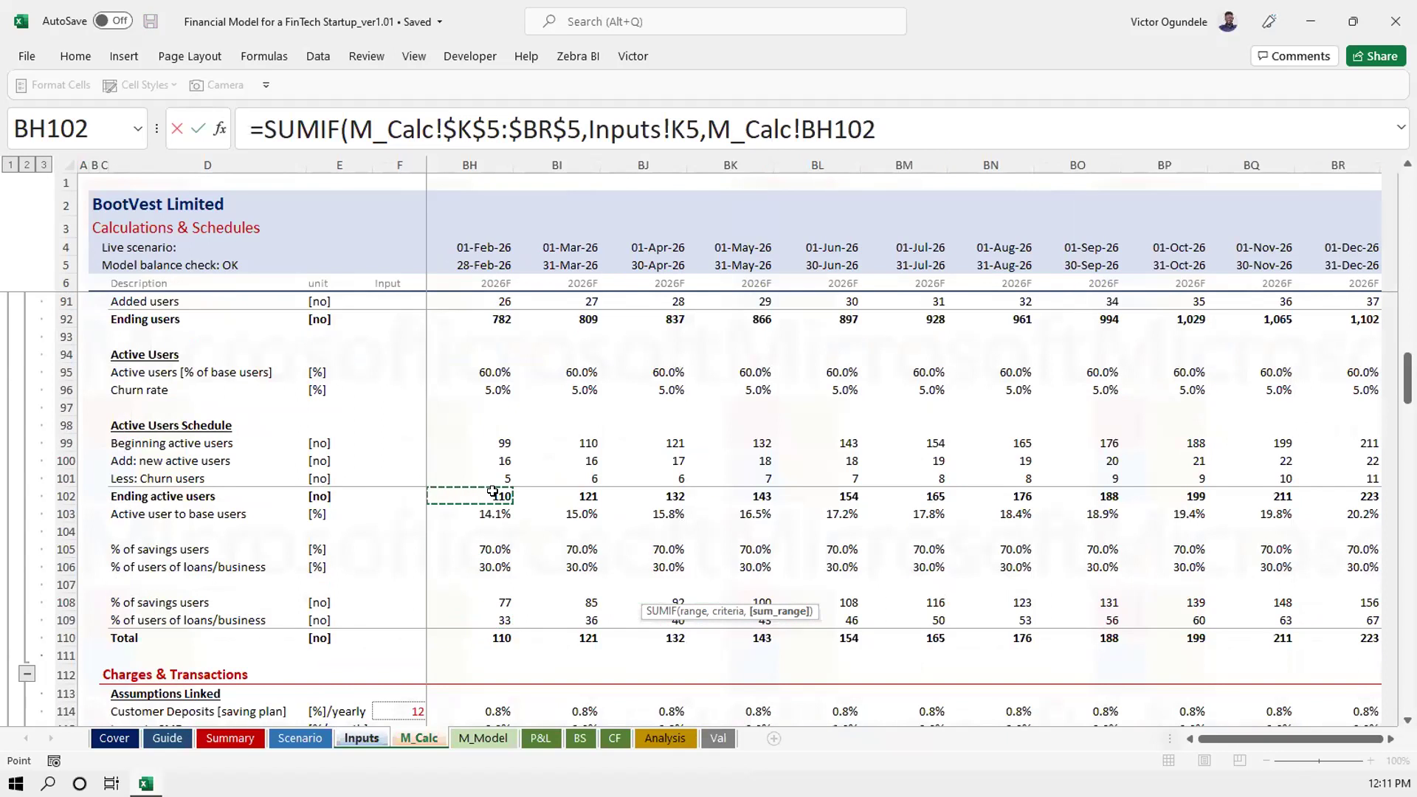
pyautogui.hotkey('ctrl', 'Left')
pyautogui.press('Right')
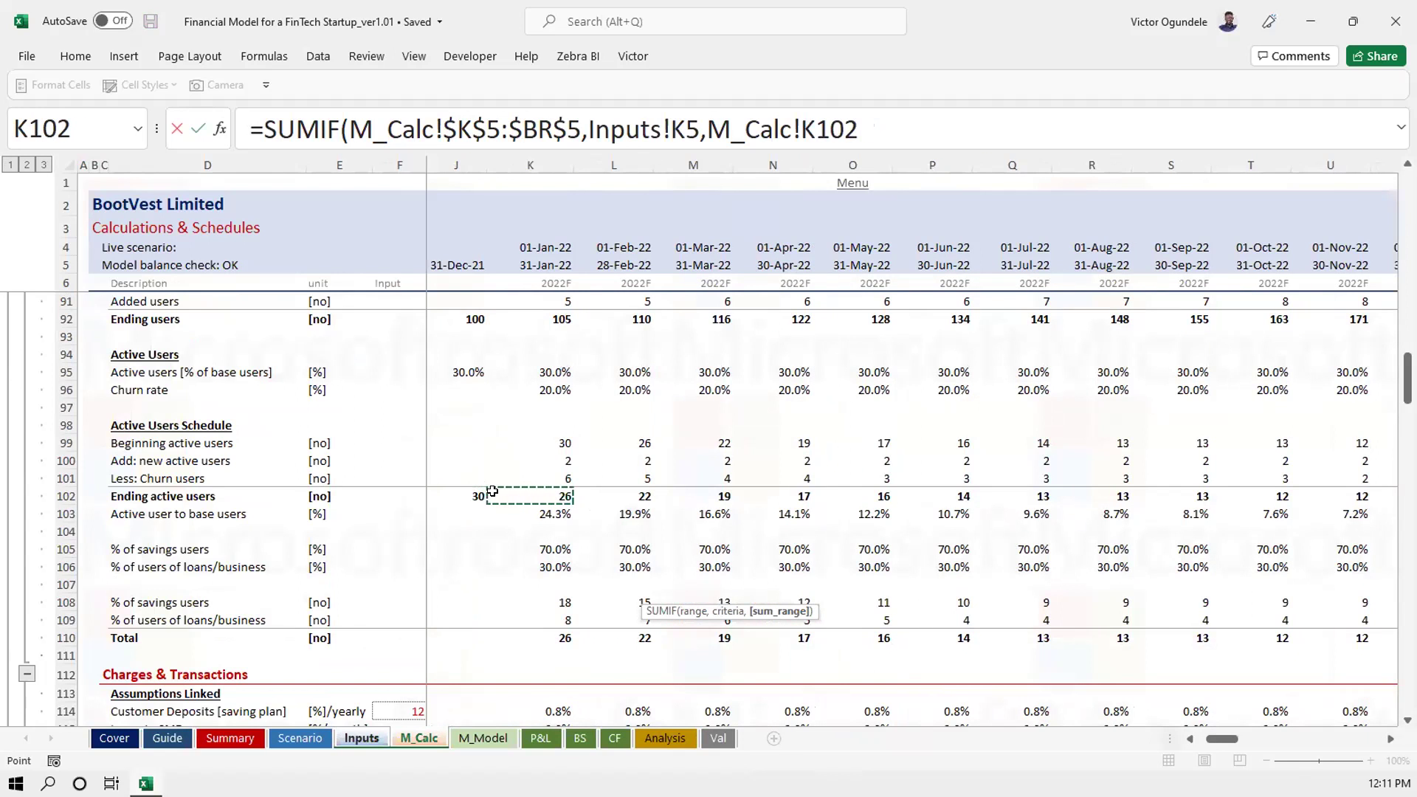
pyautogui.hotkey('ctrl', 'shift', 'Right')
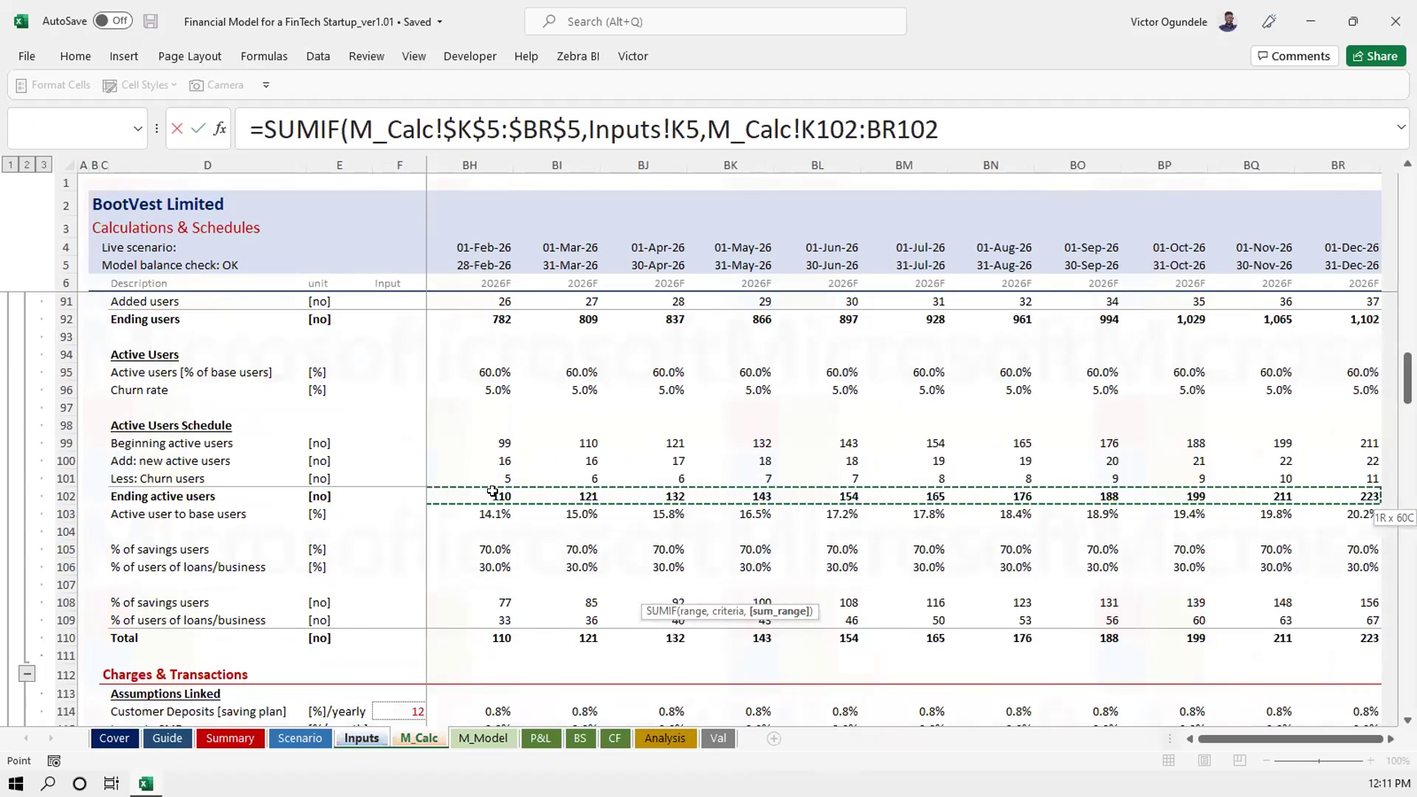
pyautogui.write(')')
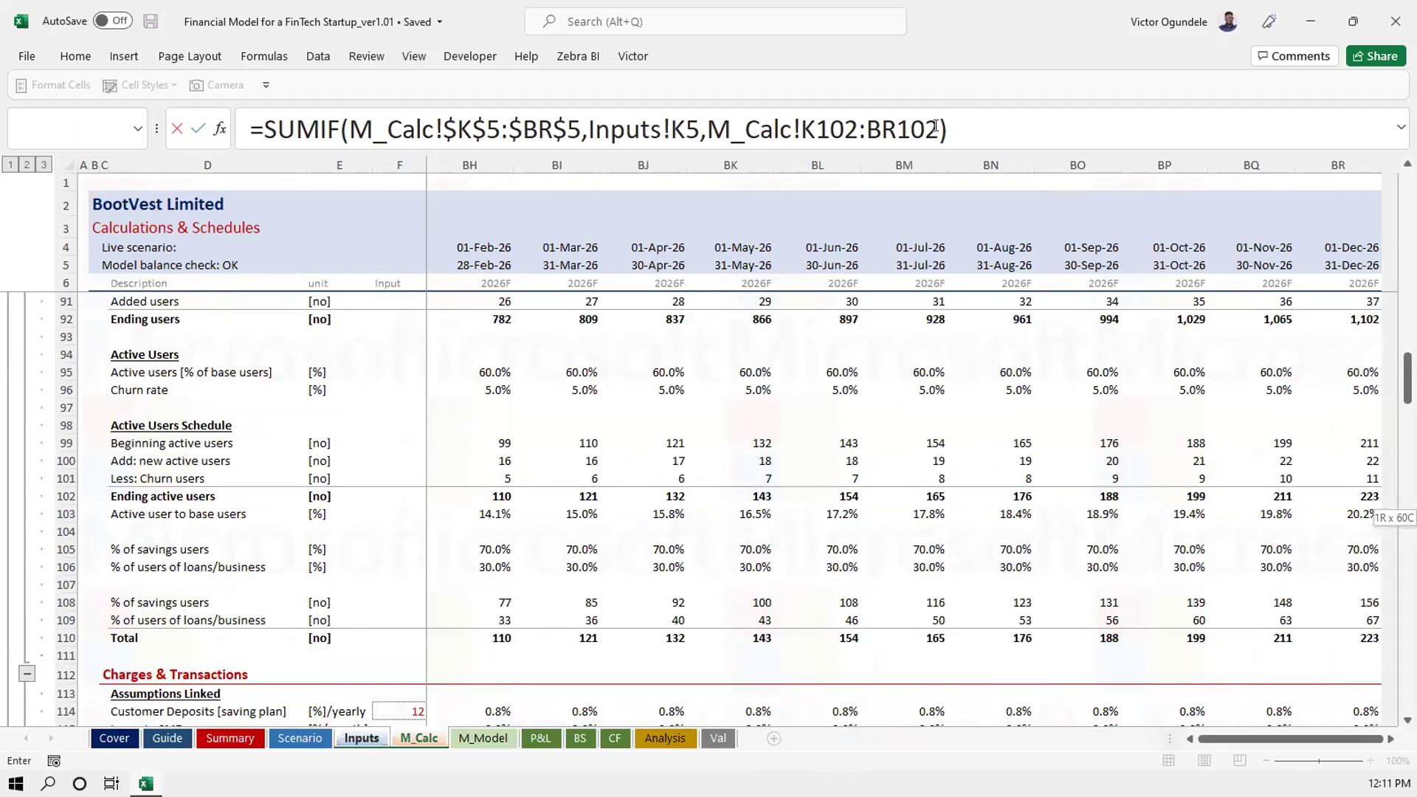
# Lock only the columns of the sum range as $K102:$BR102 and enter the formula in K82
pyautogui.moveTo(933, 127); pyautogui.dragTo(714, 127)
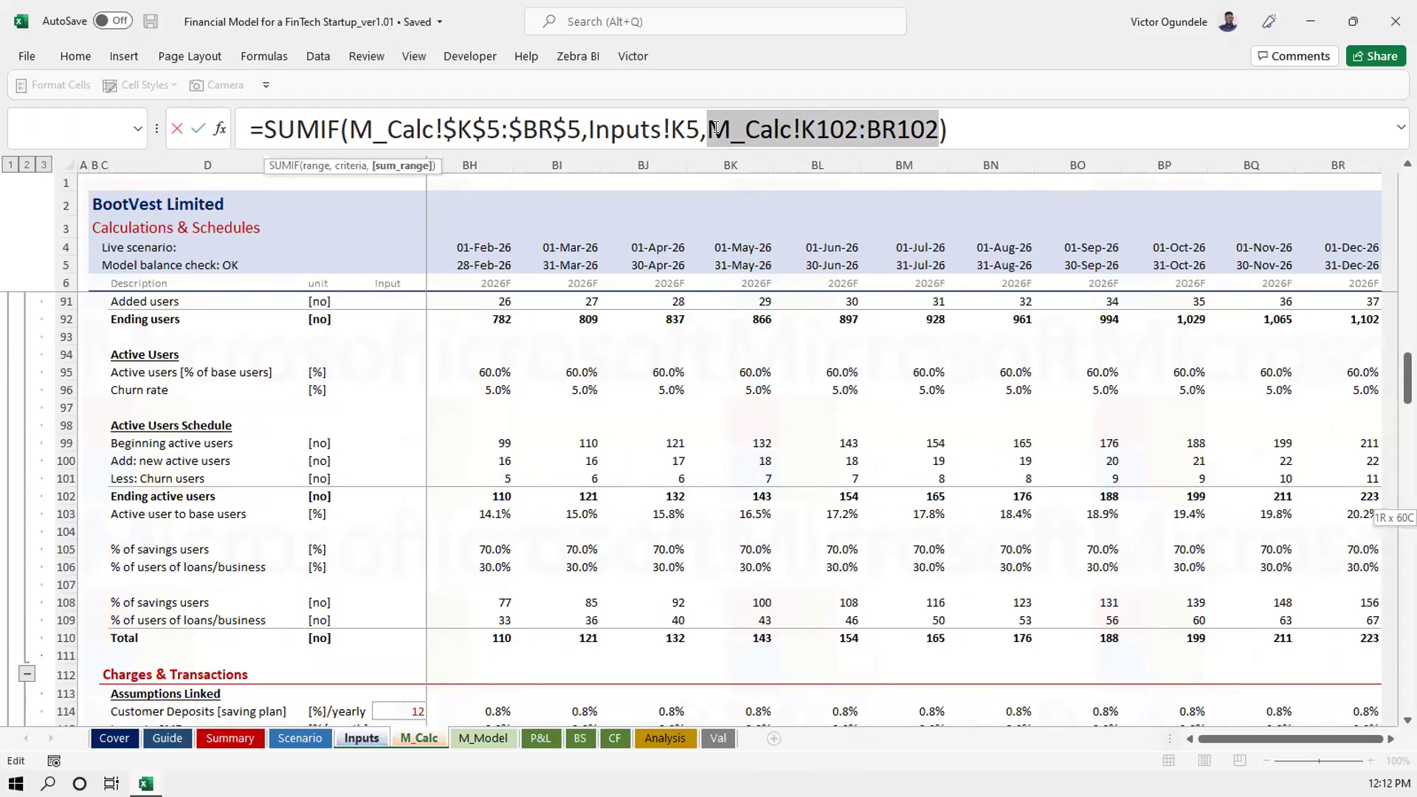
pyautogui.press('F4')
pyautogui.press('F4')
pyautogui.press('F4')
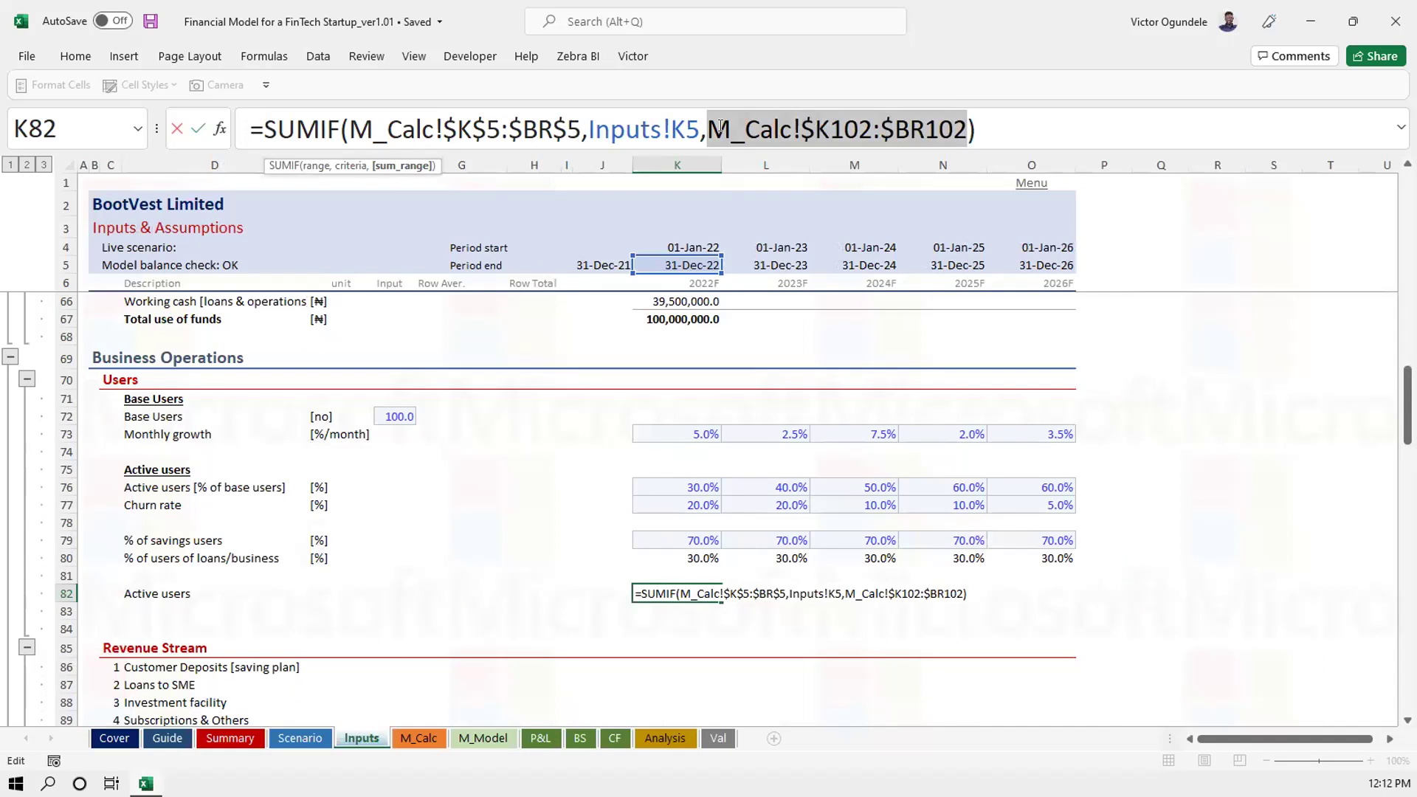
pyautogui.press('Return')
# Fill the Active users formula across from 2022 to 2026 (K82:O82) and show the results without decimals
pyautogui.hotkey('shift', 'Right')
pyautogui.hotkey('shift', 'Right')
pyautogui.hotkey('shift', 'Right')
pyautogui.hotkey('shift', 'Right')
pyautogui.hotkey('ctrl', 'r')
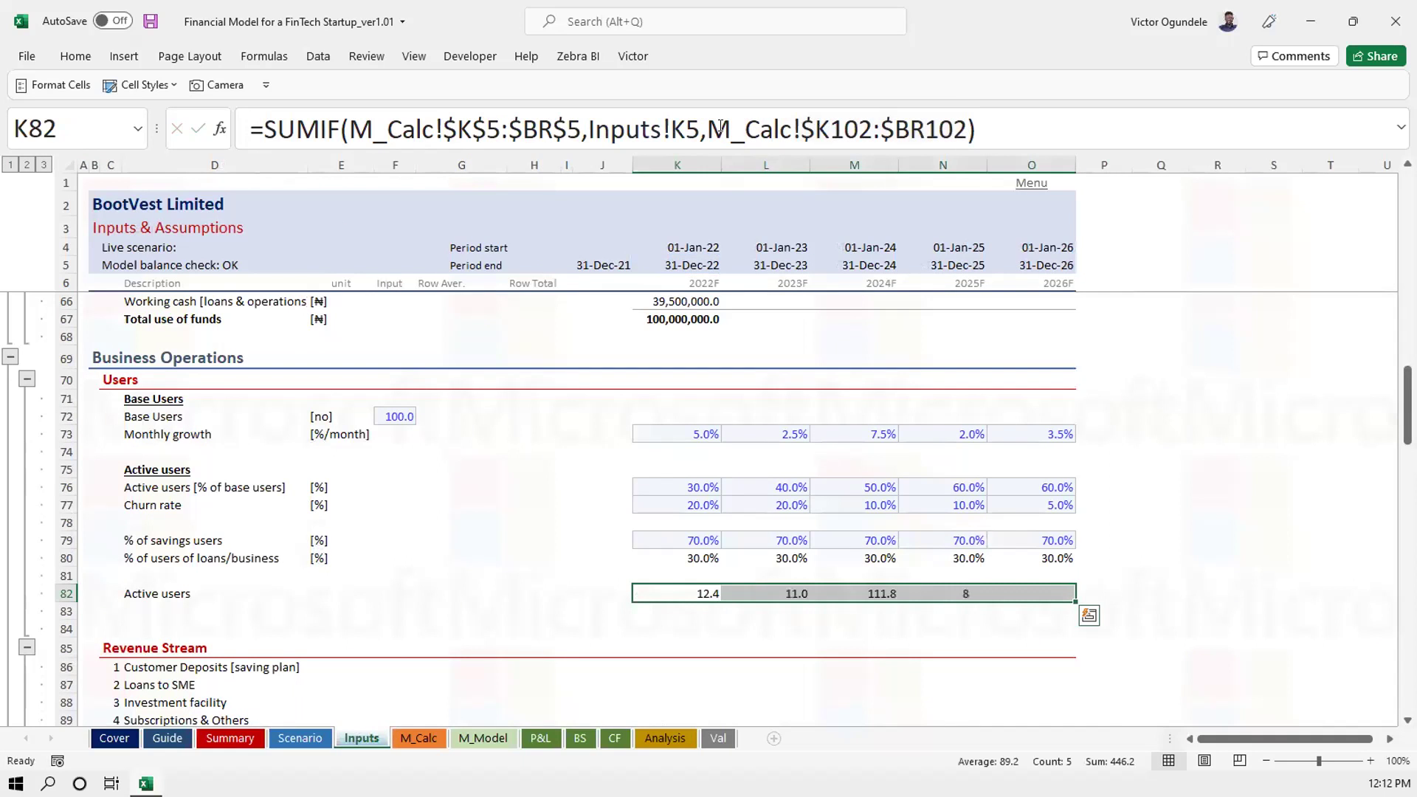
pyautogui.hotkey('alt', 'h')
pyautogui.press('9')
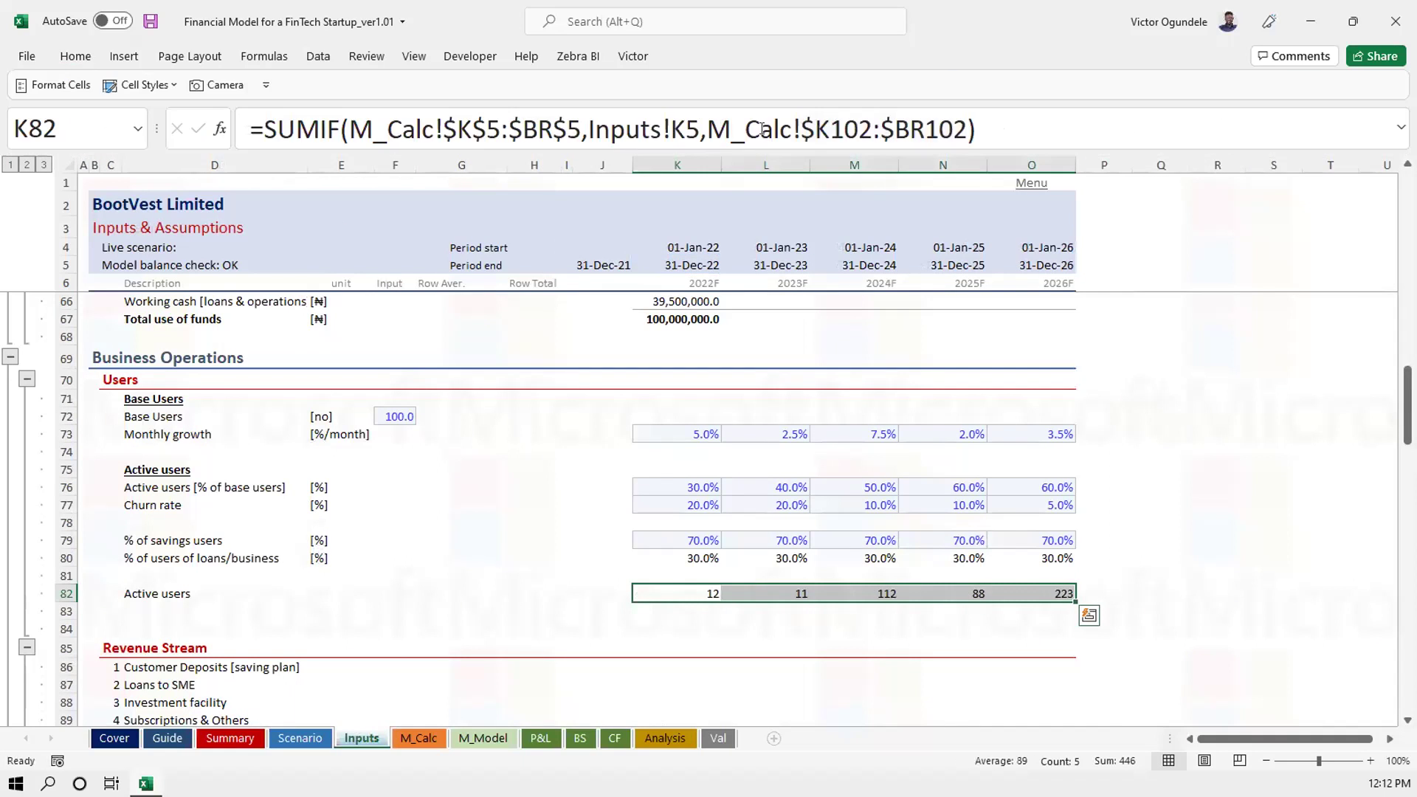
# Compare the 2022 Active users result on Inputs with the December 2022 Ending active users in M_Calc cell V102
pyautogui.click(270, 596)
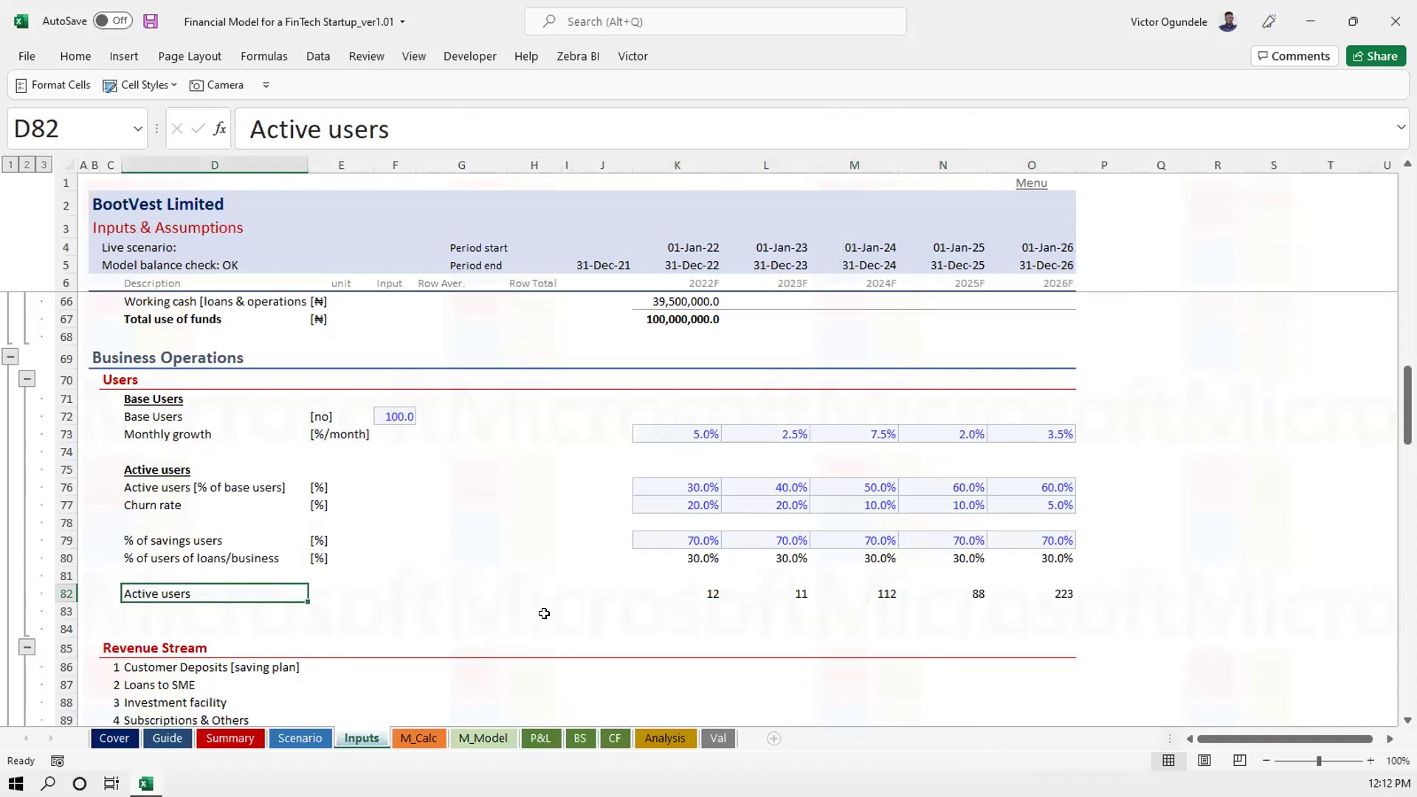
pyautogui.click(665, 595)
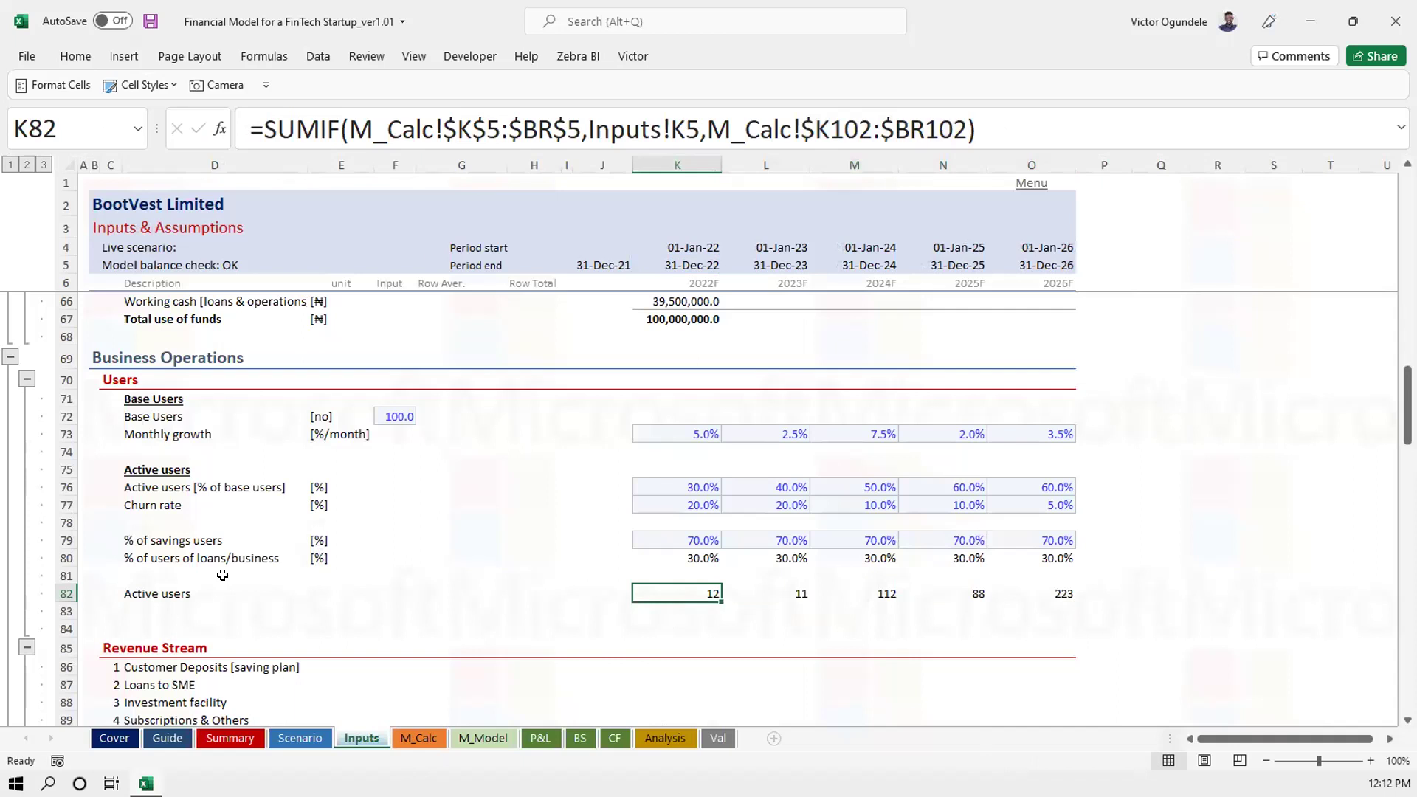
pyautogui.click(207, 590)
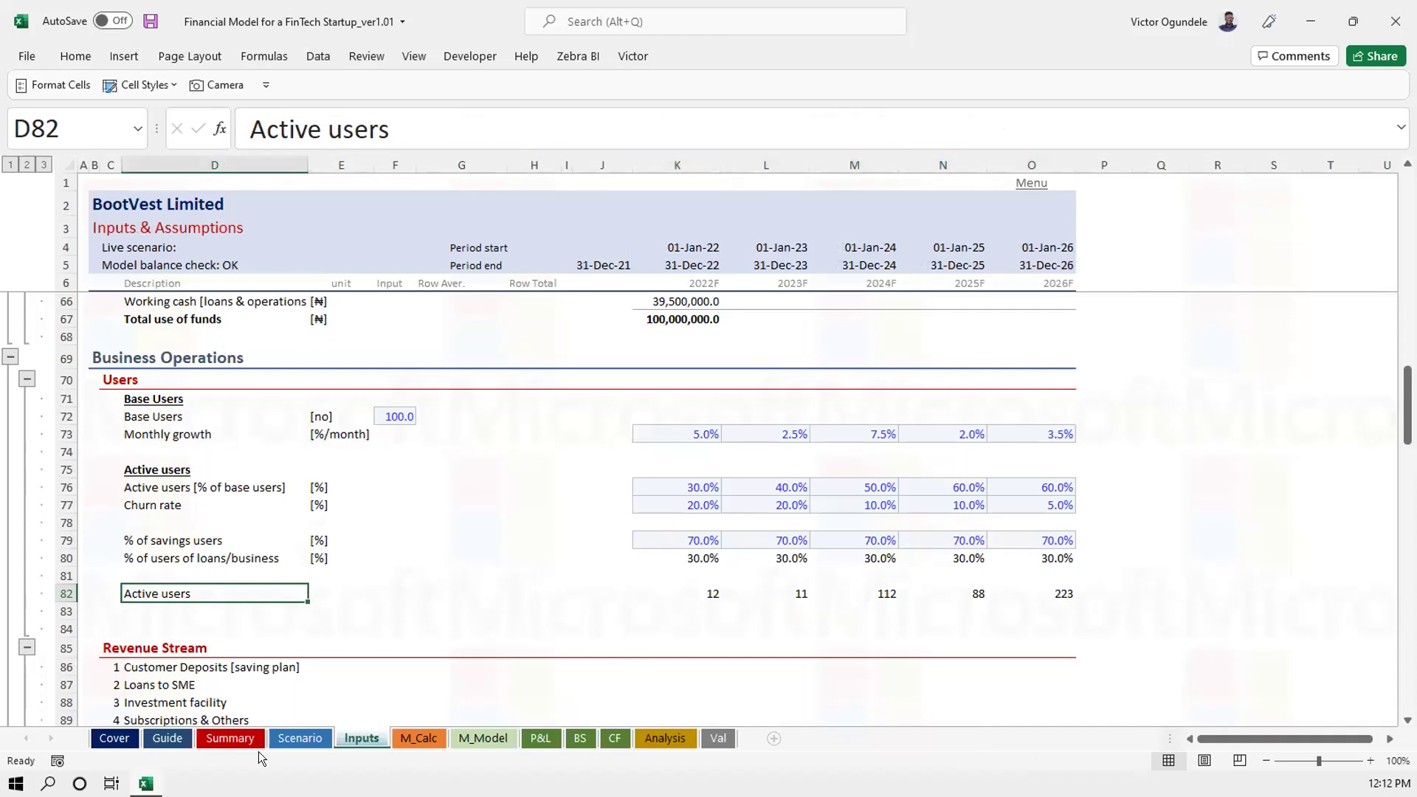
pyautogui.click(416, 738)
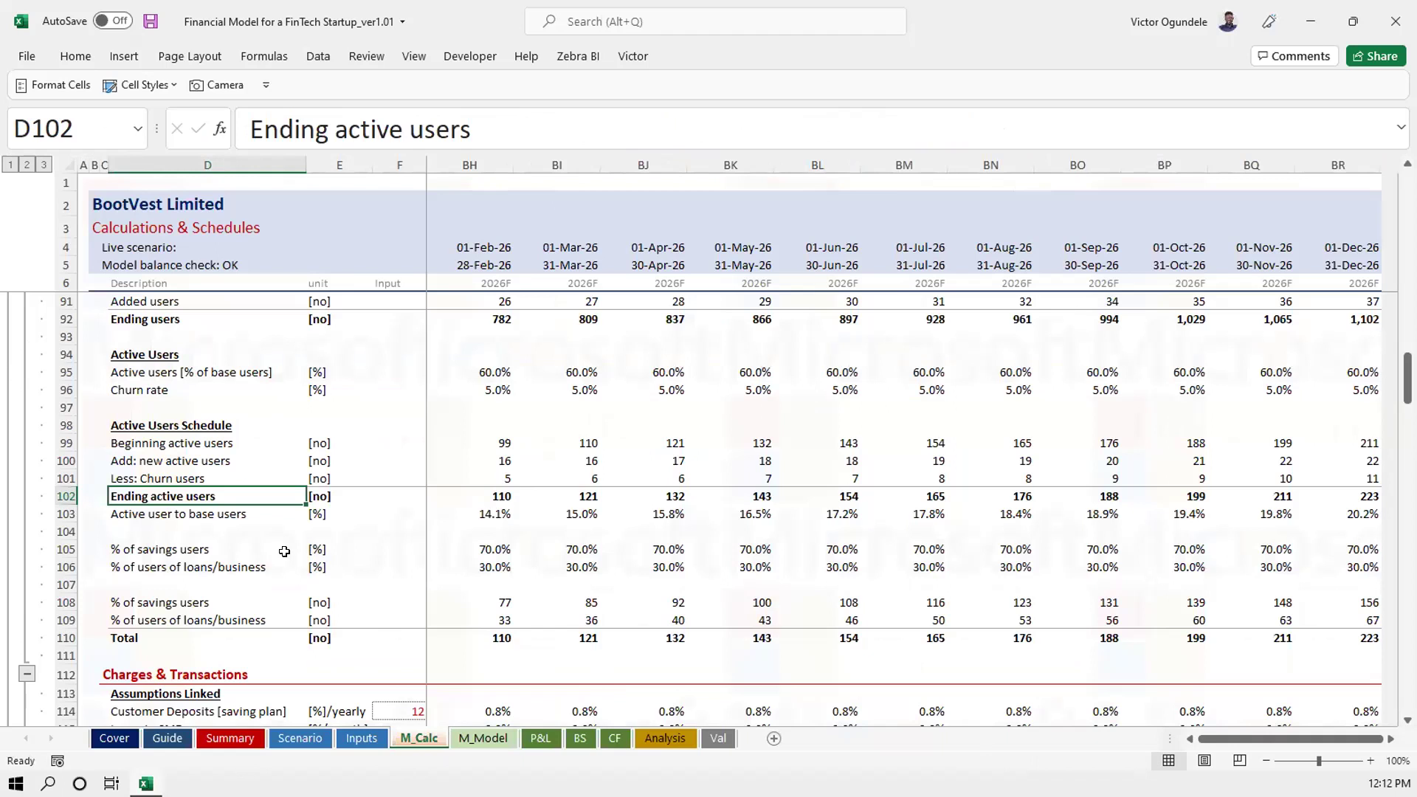
pyautogui.click(493, 493)
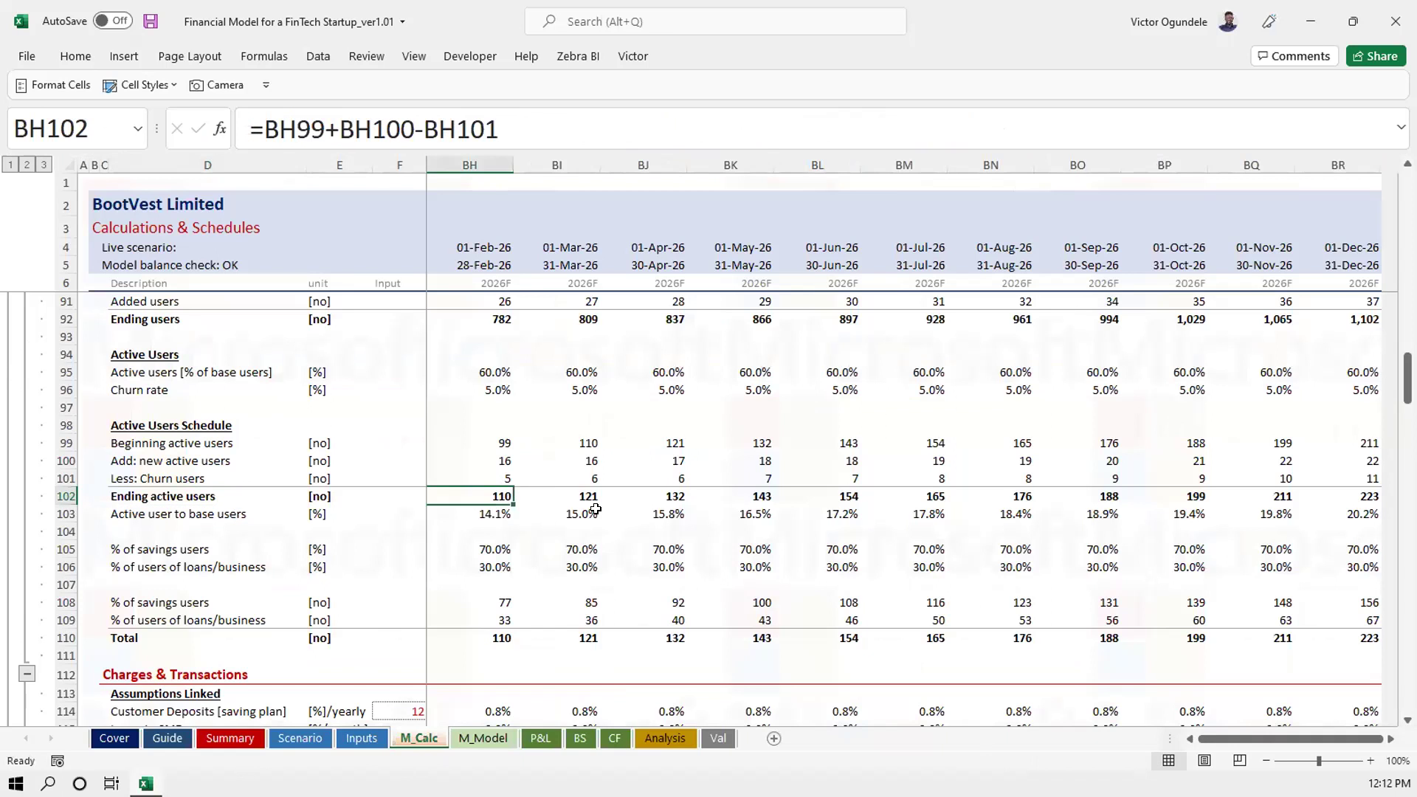
pyautogui.hotkey('ctrl', 'Left')
pyautogui.press('Right')
pyautogui.press('Right')
pyautogui.press('Right')
pyautogui.press('Right')
pyautogui.press('Right')
pyautogui.press('Right')
pyautogui.press('Right')
pyautogui.press('Right')
pyautogui.press('Right')
pyautogui.press('Right')
pyautogui.press('Right')
pyautogui.press('Right')
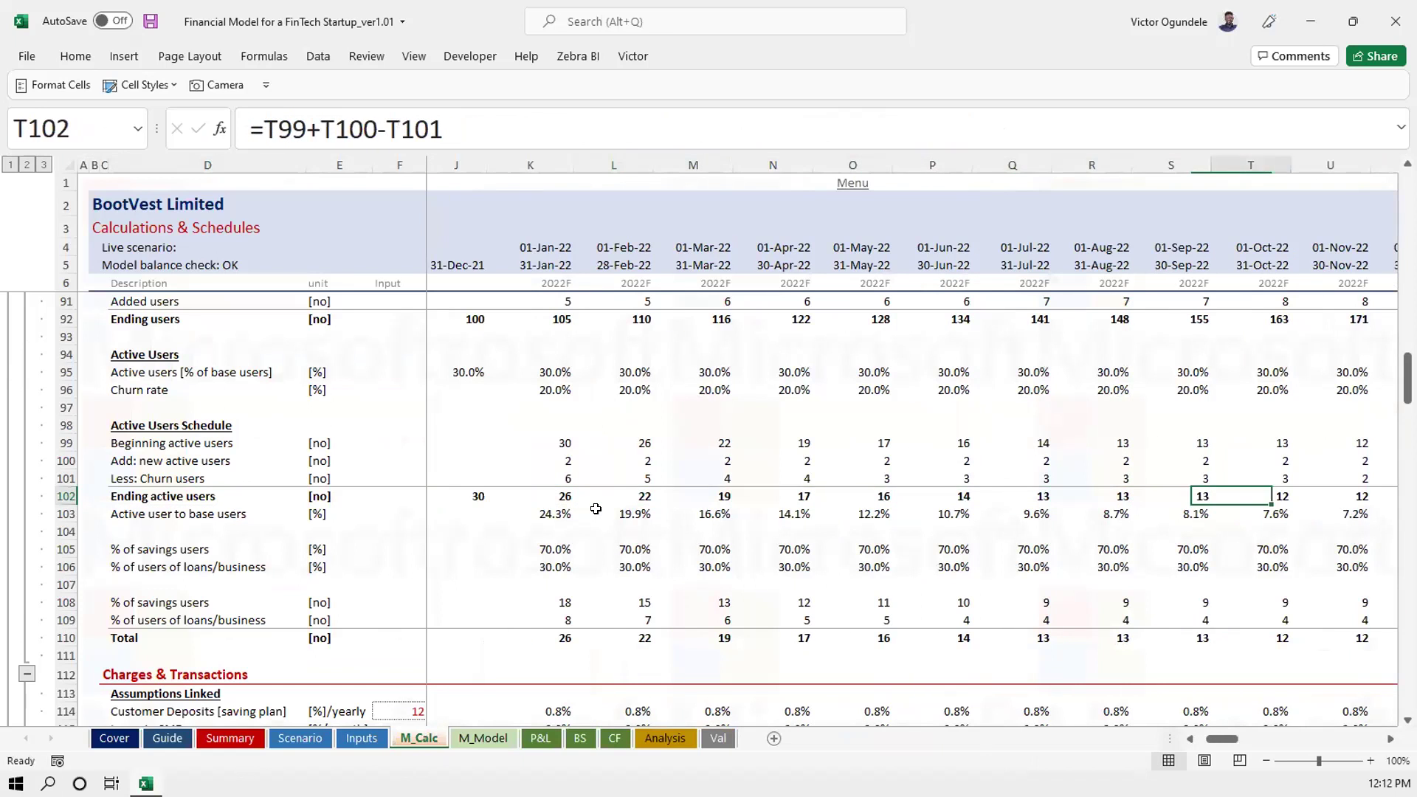
pyautogui.press('Right')
pyautogui.press('Left')
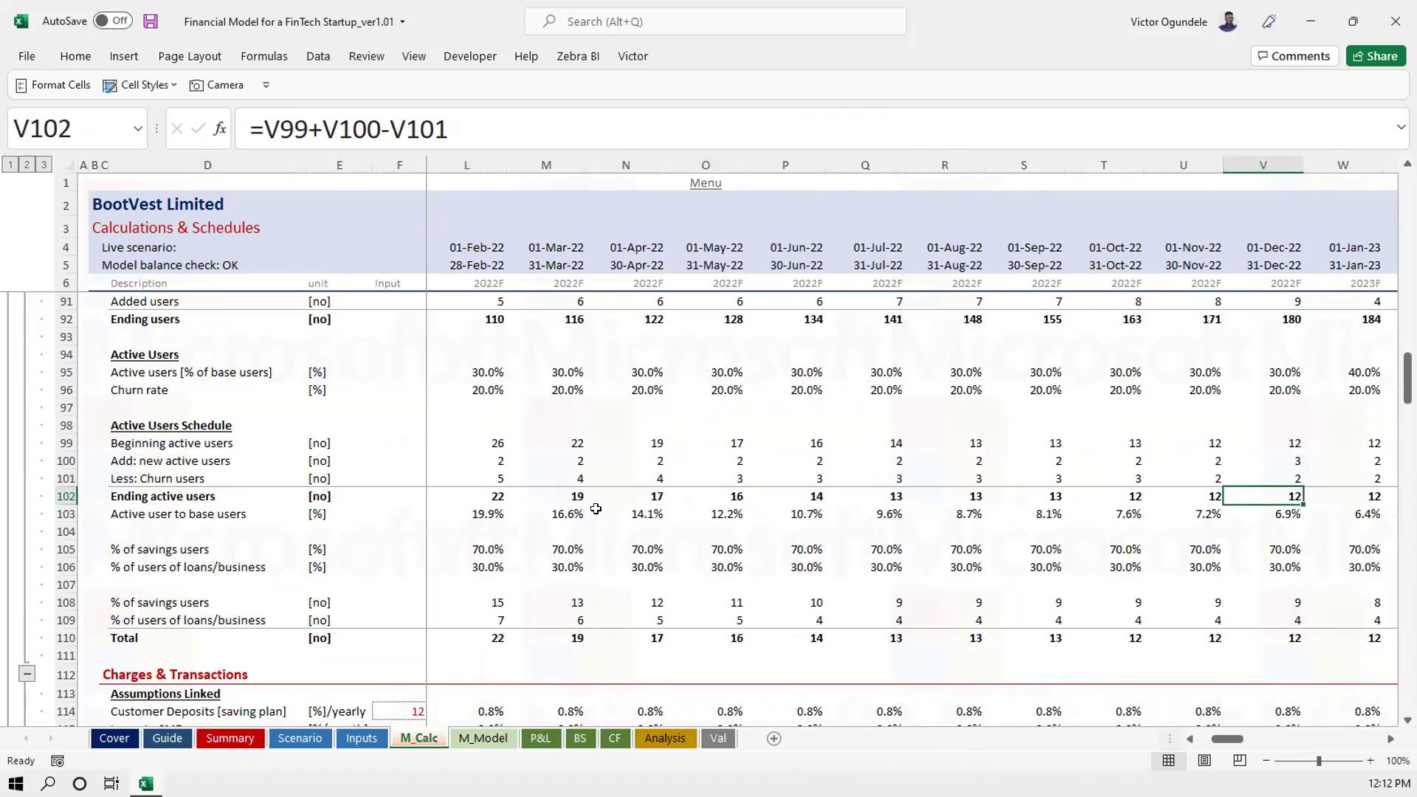
# Set the 2022 Monthly growth of base users on the Inputs sheet to 10% and save the workbook
pyautogui.hotkey('ctrl', 'pageup')
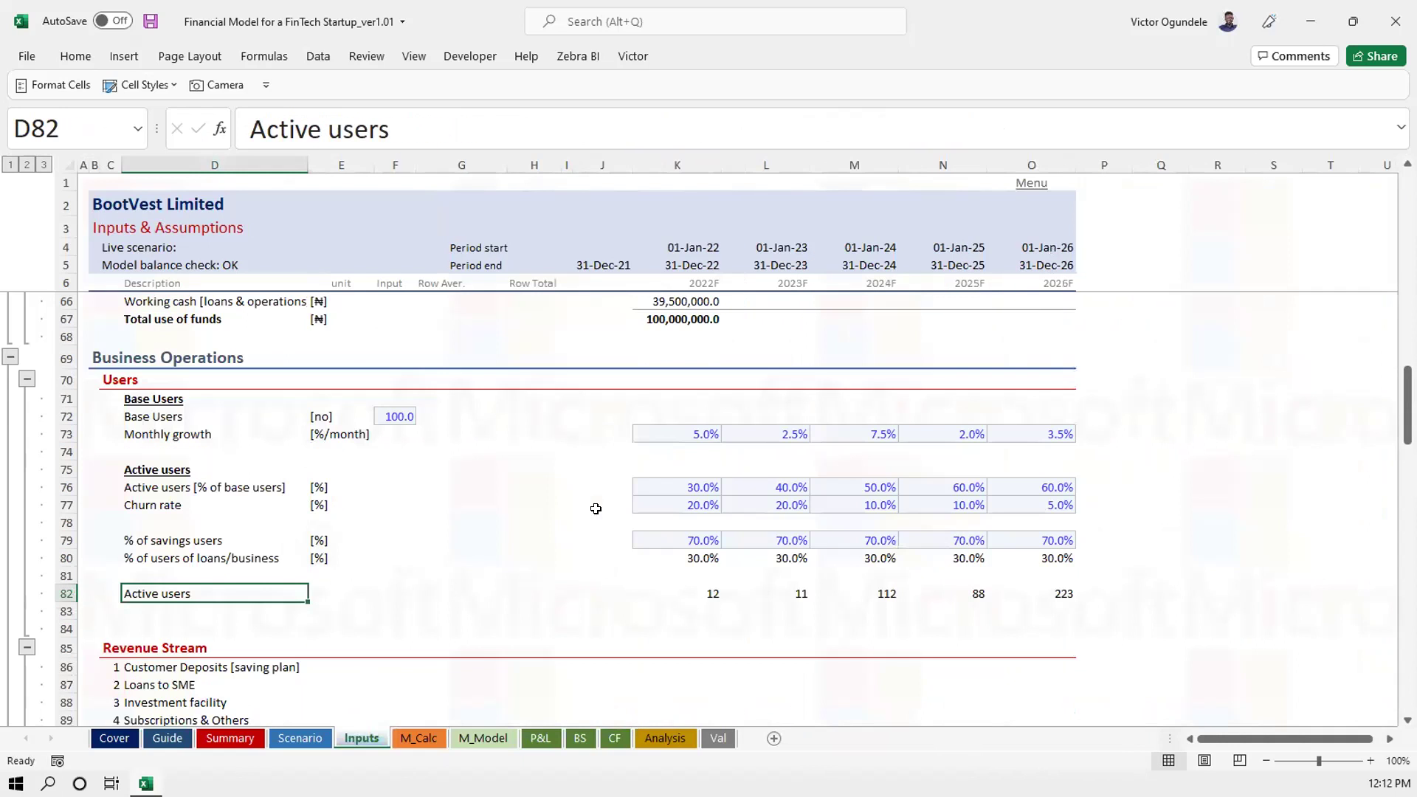
pyautogui.click(698, 435)
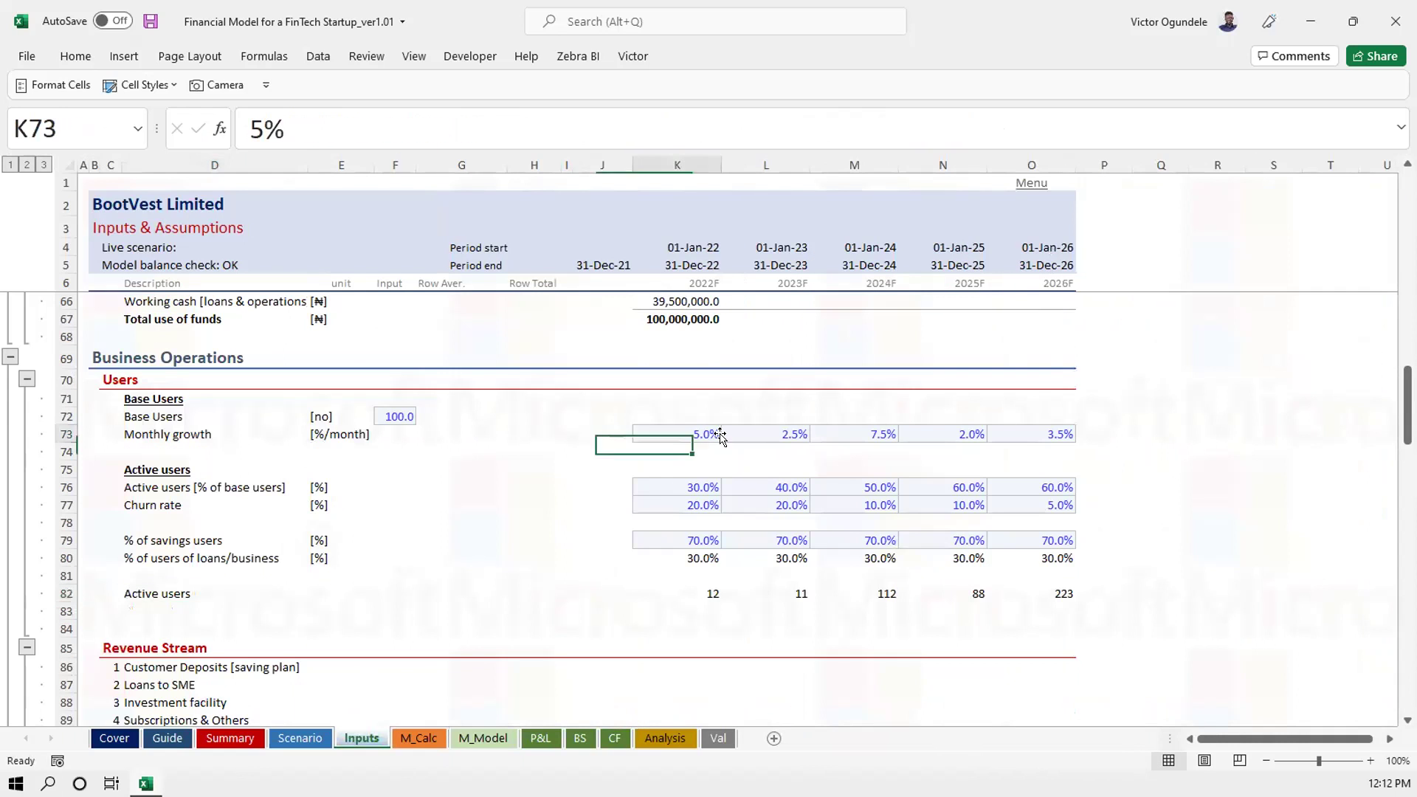
pyautogui.write('10')
pyautogui.hotkey('ctrl', 'Return')
pyautogui.hotkey('ctrl', 's')
# Link K83 on Inputs to the 2022 Net Interest Income in P&L cell K12 and fill the link across to 2026
pyautogui.click(687, 622)
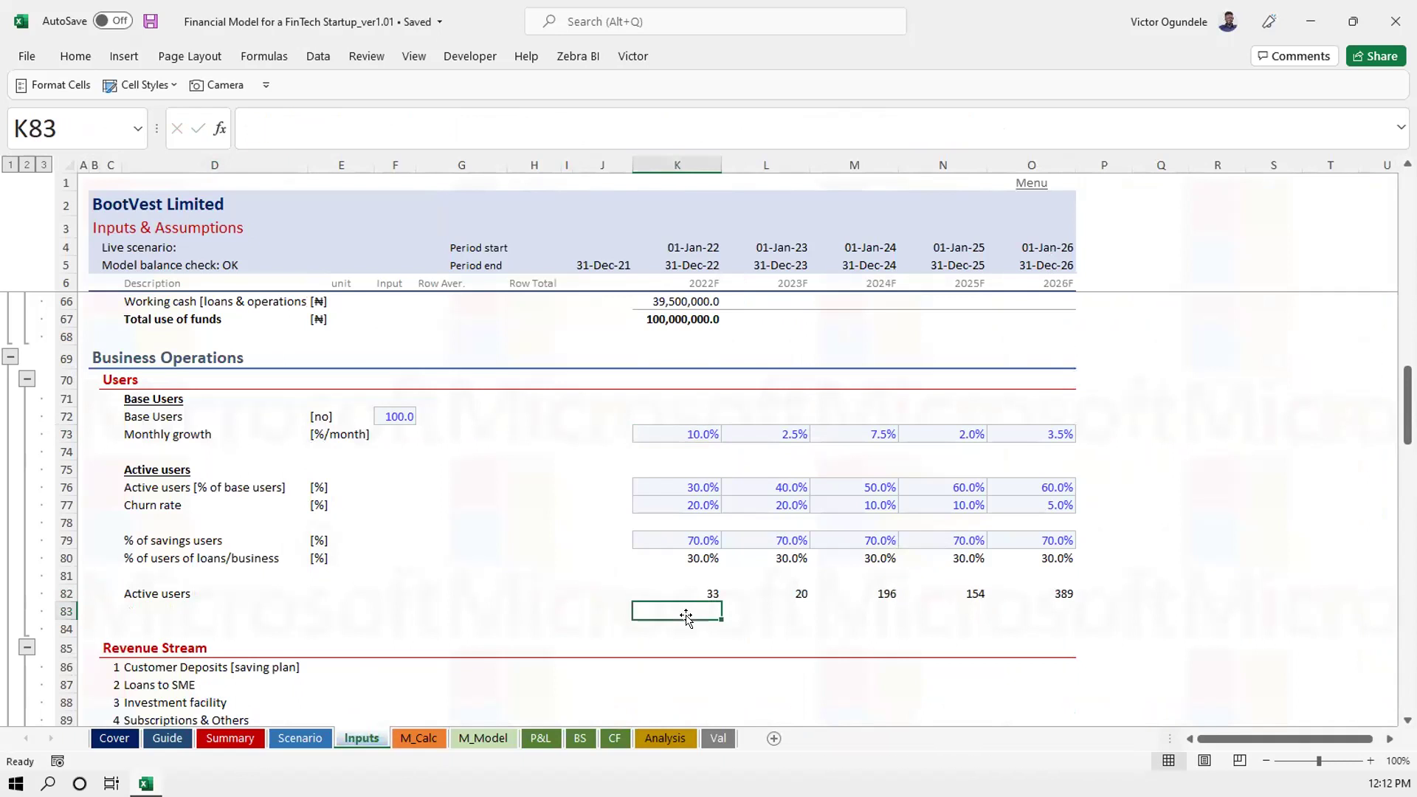
pyautogui.write('=')
pyautogui.click(541, 738)
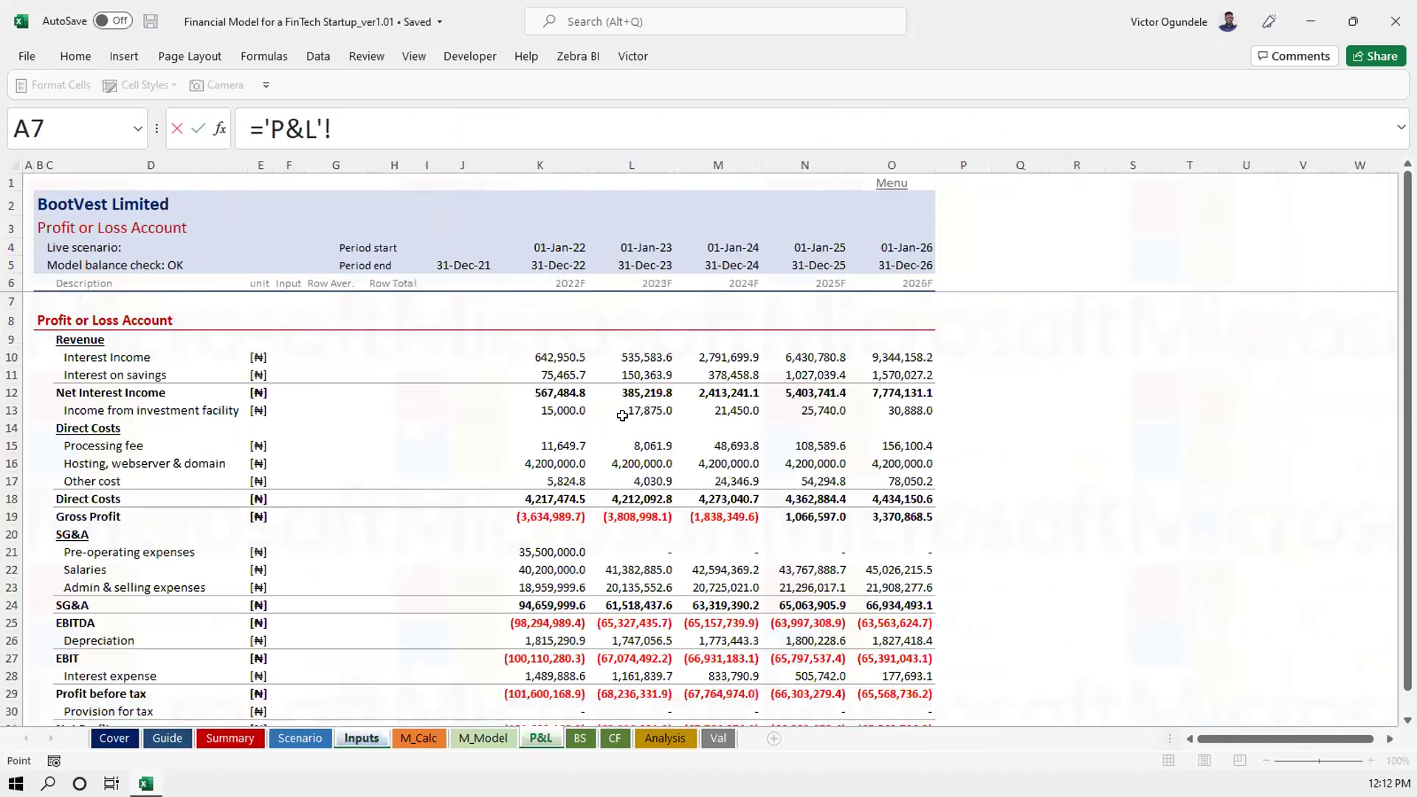
pyautogui.click(544, 392)
pyautogui.hotkey('ctrl', 'Return')
pyautogui.hotkey('shift', 'Right')
pyautogui.hotkey('shift', 'Right')
pyautogui.hotkey('shift', 'Right')
pyautogui.hotkey('shift', 'Right')
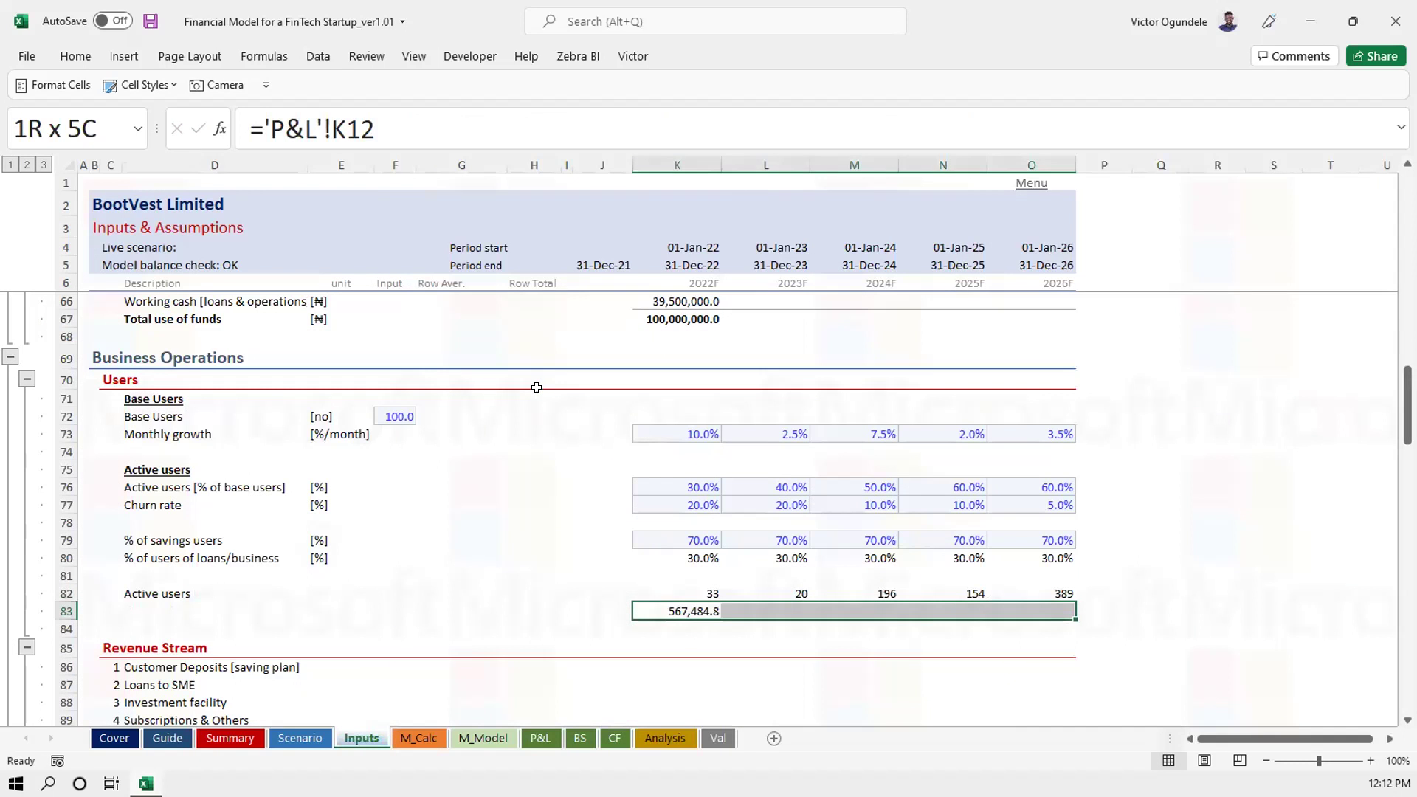
pyautogui.hotkey('ctrl', 'r')
# Link K84 on Inputs to the 2022 Net Profit in P&L cell K31 and fill the link across to 2026
pyautogui.press('Down')
pyautogui.write('=')
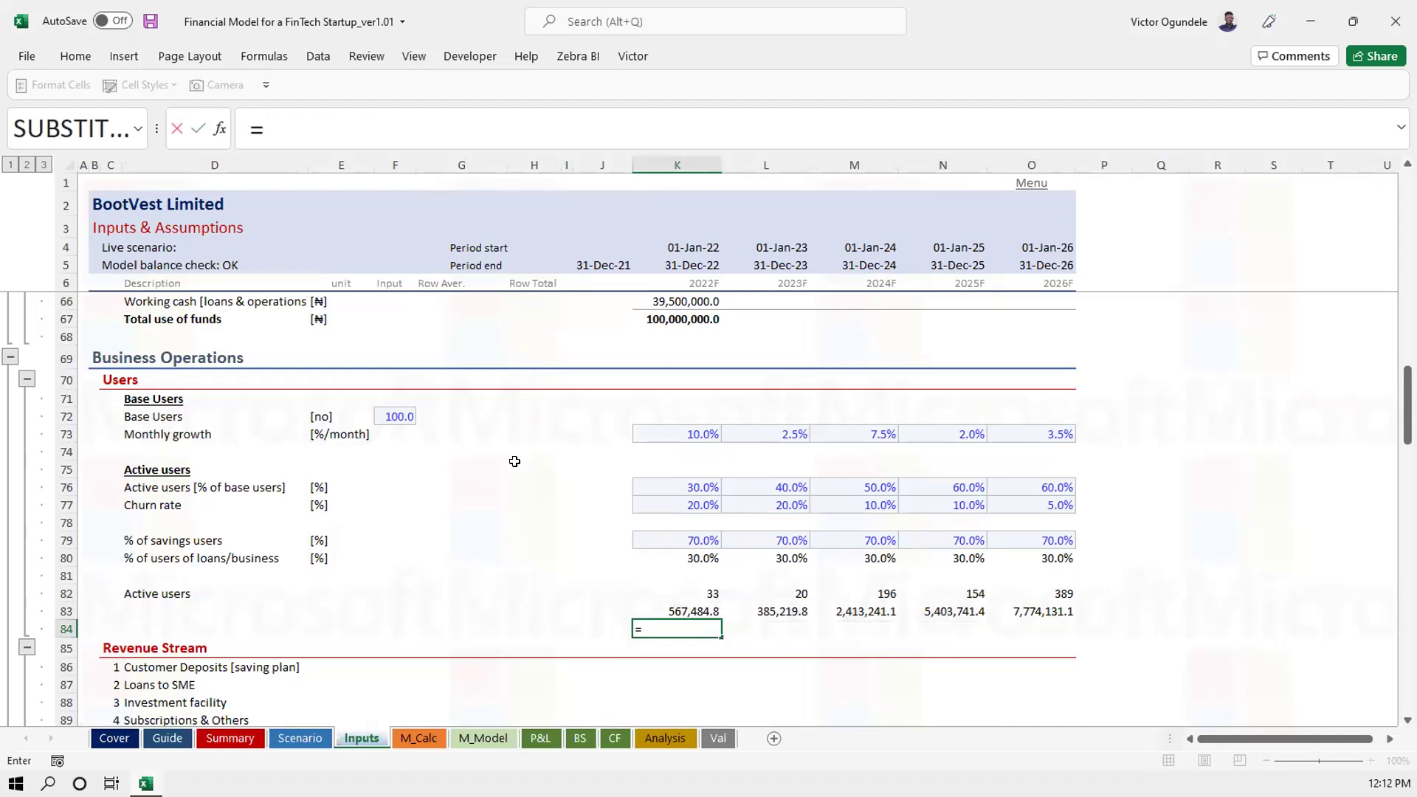
pyautogui.click(540, 738)
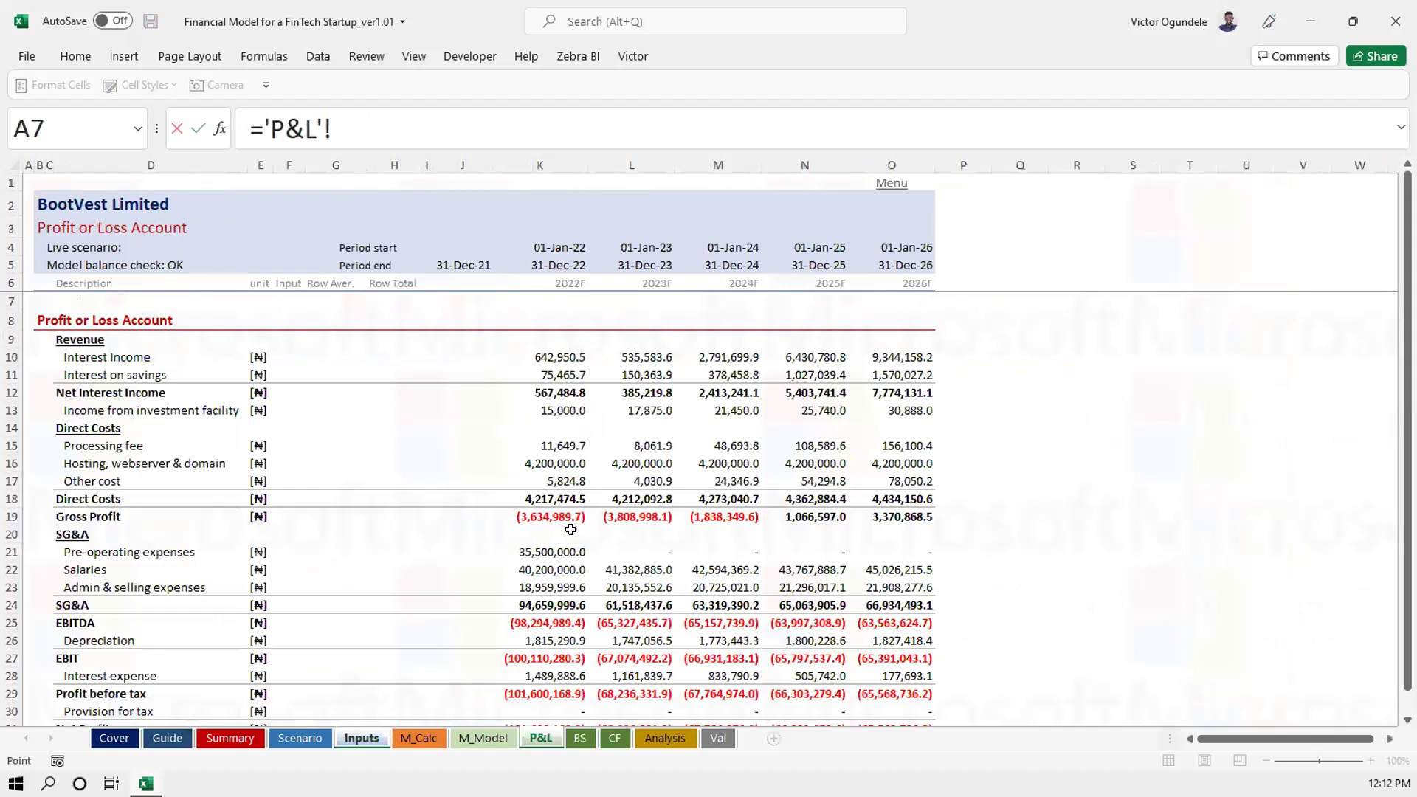
pyautogui.scroll(-2, 559, 631)
pyautogui.click(546, 620)
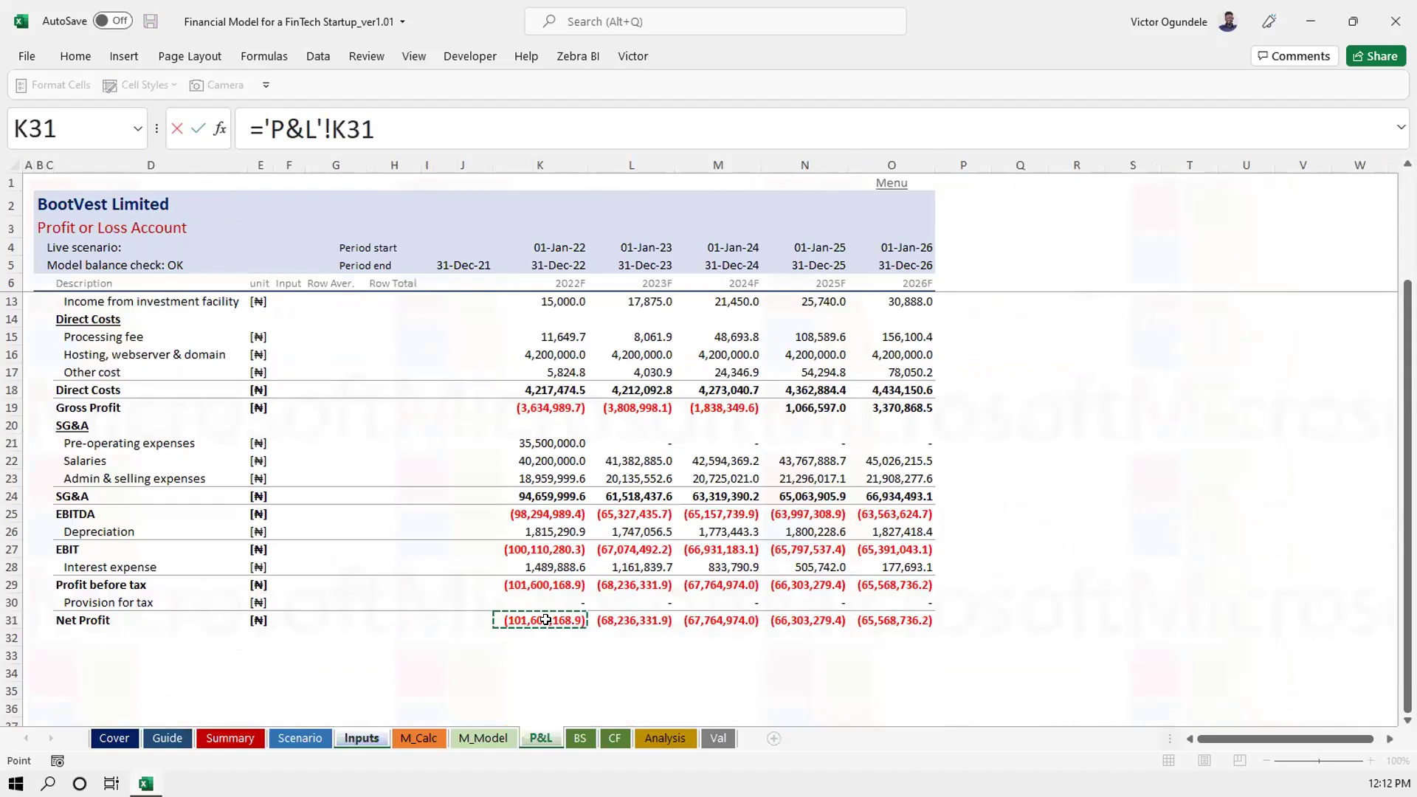
pyautogui.hotkey('ctrl', 'Return')
pyautogui.hotkey('shift', 'Right')
pyautogui.hotkey('shift', 'Right')
pyautogui.hotkey('shift', 'Right')
pyautogui.hotkey('shift', 'Right')
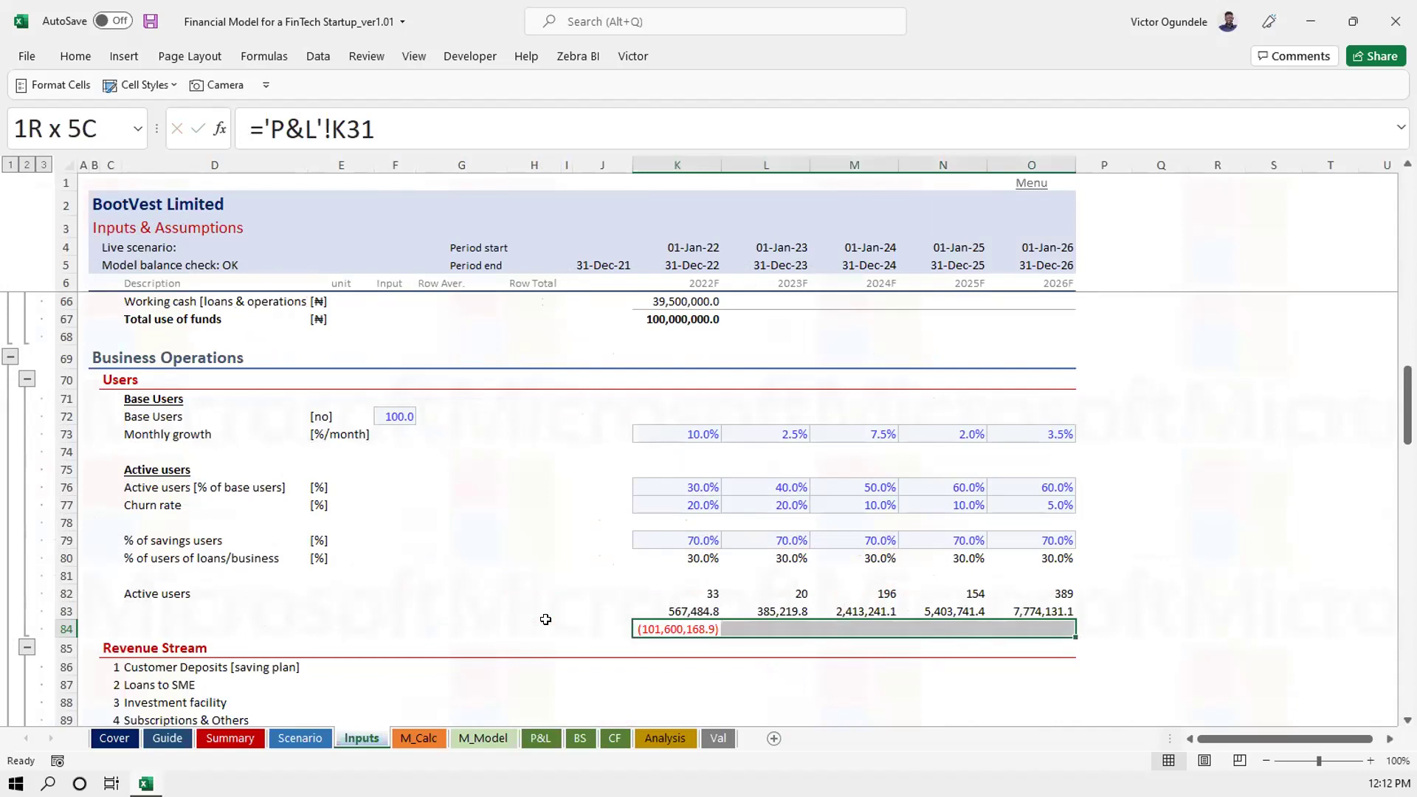
pyautogui.hotkey('ctrl', 'r')
# Label the two linked rows in column D as Revenue (D83) and Profit (D84)
pyautogui.press('Down')
pyautogui.press('Left')
pyautogui.press('Left')
pyautogui.press('Left')
pyautogui.press('Left')
pyautogui.press('Left')
pyautogui.press('Left')
pyautogui.press('Left')
pyautogui.press('Up')
pyautogui.press('Up')
pyautogui.write('Revenue')
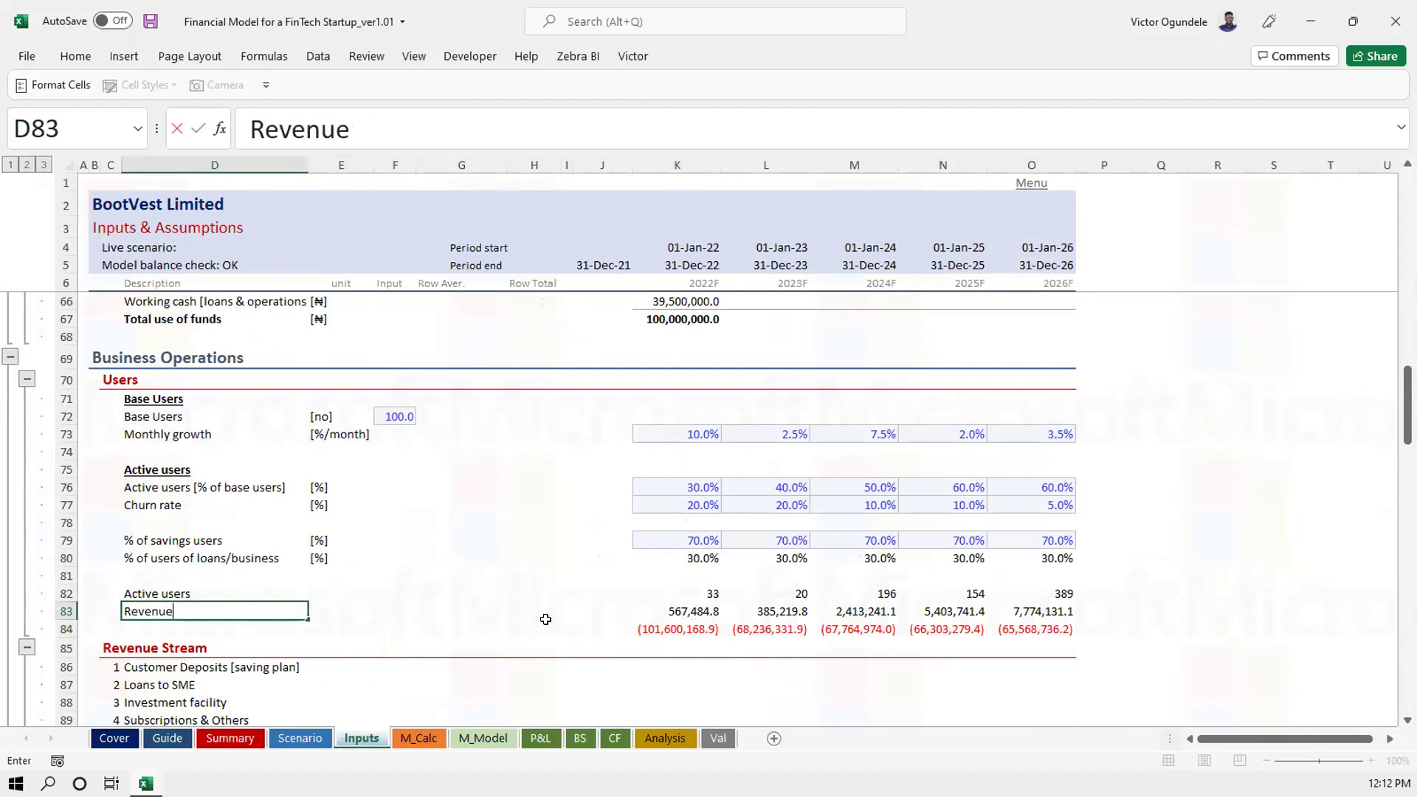
pyautogui.press('Return')
pyautogui.write('Profit')
pyautogui.press('Return')
# Insert two blank rows between the Profit row and the Revenue Stream heading
pyautogui.press('Down')
pyautogui.press('Up')
pyautogui.hotkey('shift', 'space')
pyautogui.hotkey('ctrl', '+')
pyautogui.hotkey('ctrl', '+')
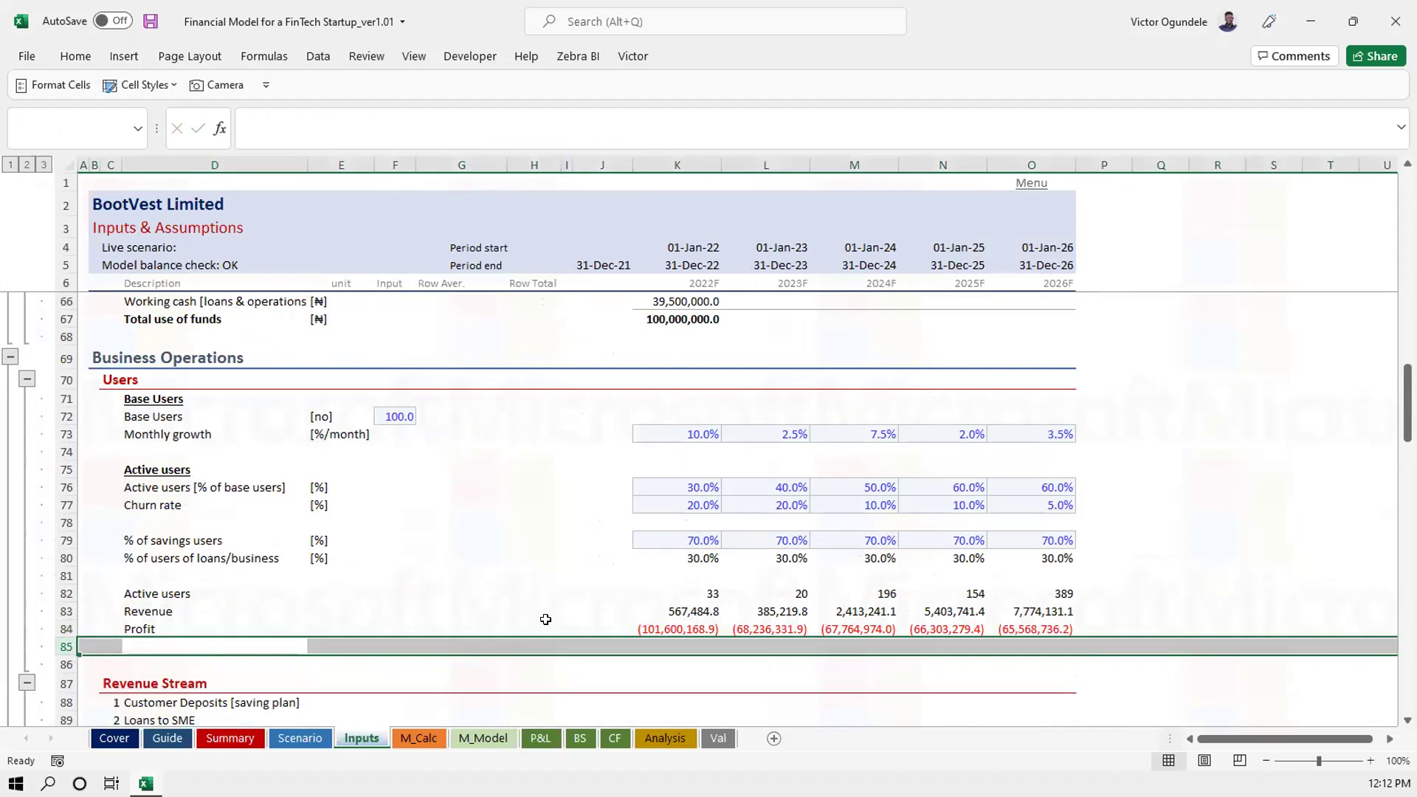
# Link the label cell D85 to the Ending balance label in the Cash Schedule of the CF sheet
pyautogui.press('Down')
pyautogui.press('Up')
pyautogui.write('=')
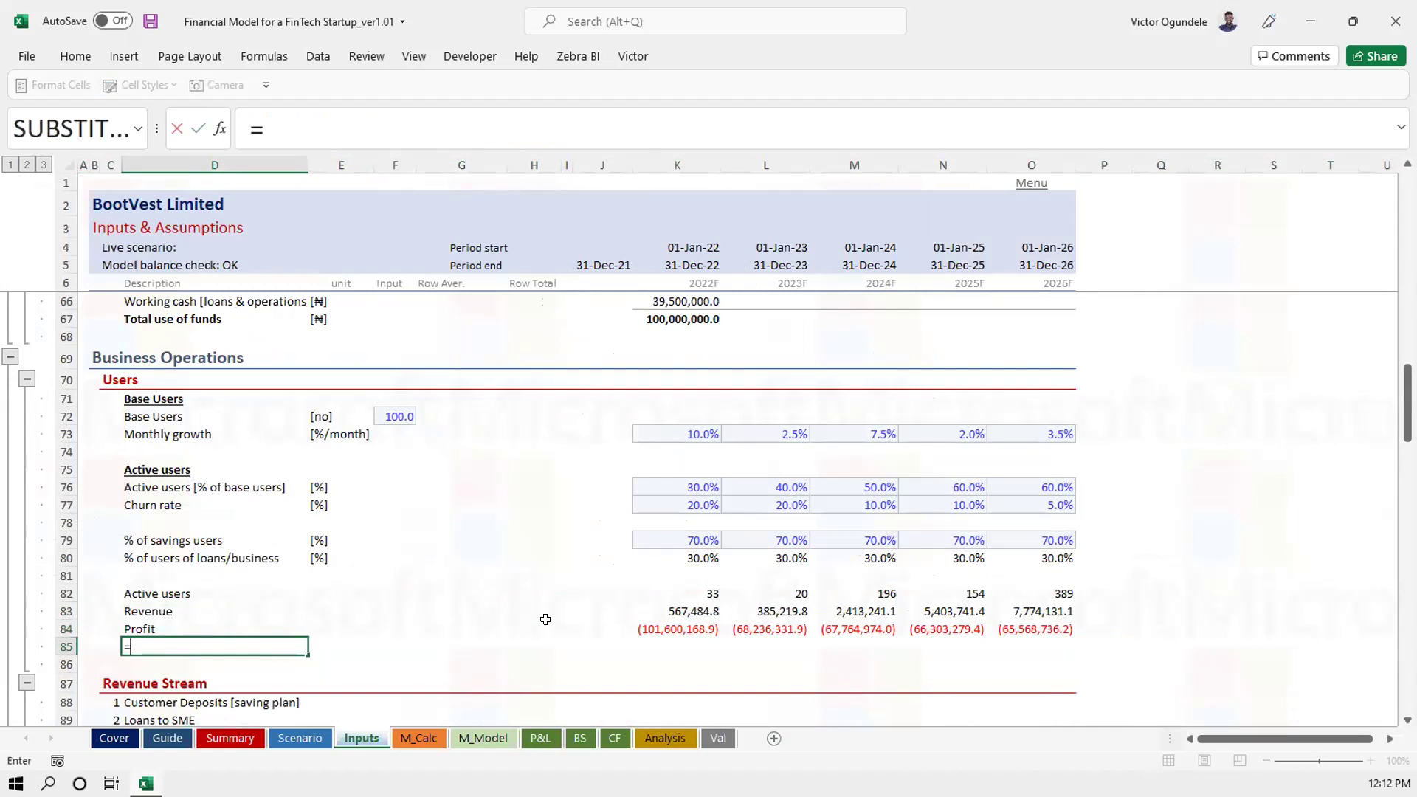
pyautogui.click(620, 737)
pyautogui.scroll(-3, 211, 628)
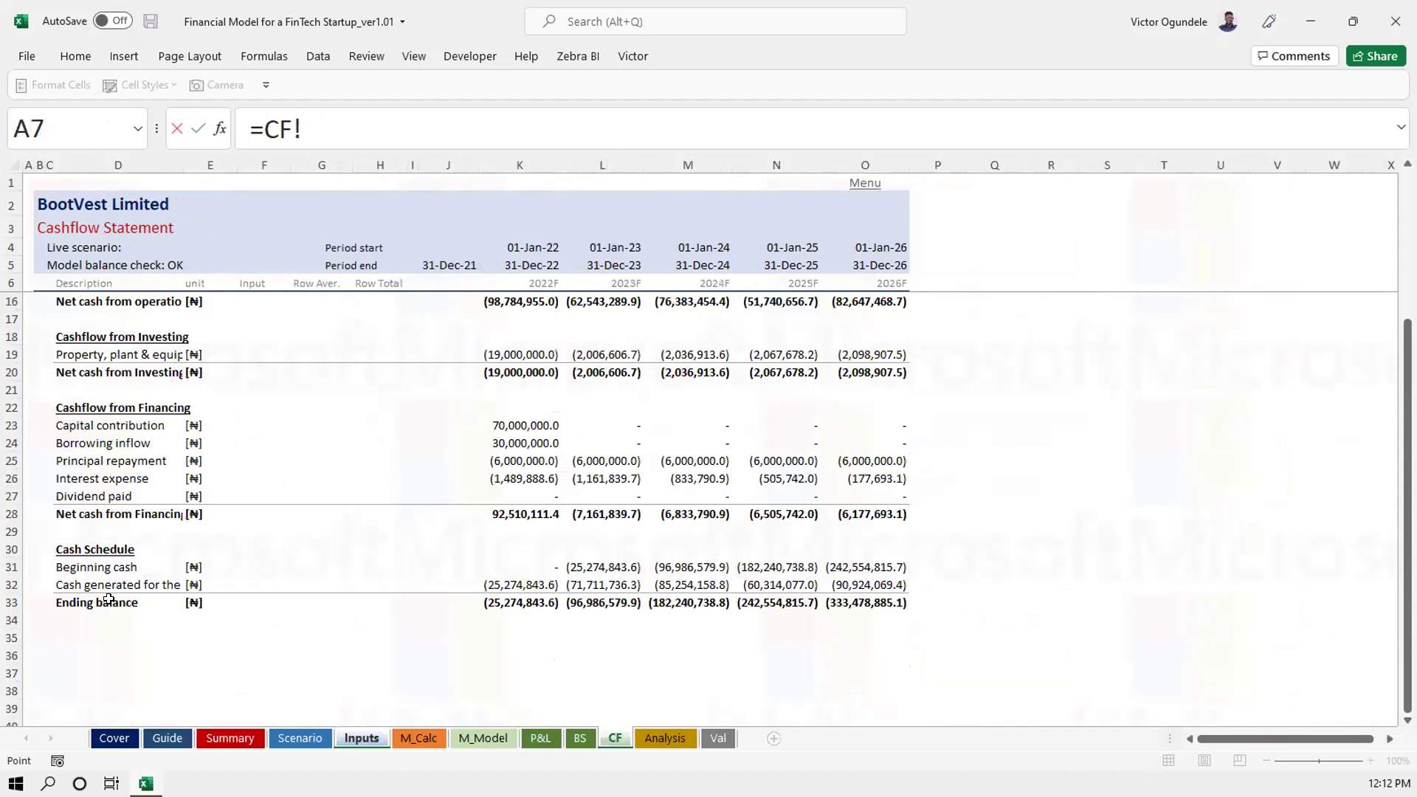
pyautogui.click(84, 594)
pyautogui.hotkey('ctrl', 'Return')
# Copy the Ending balance link from D85 into the yearly cells K85:O85 for 2022 to 2026
pyautogui.hotkey('ctrl', 'c')
pyautogui.press('Right')
pyautogui.press('Right')
pyautogui.press('Right')
pyautogui.press('Right')
pyautogui.press('Right')
pyautogui.press('Right')
pyautogui.press('Right')
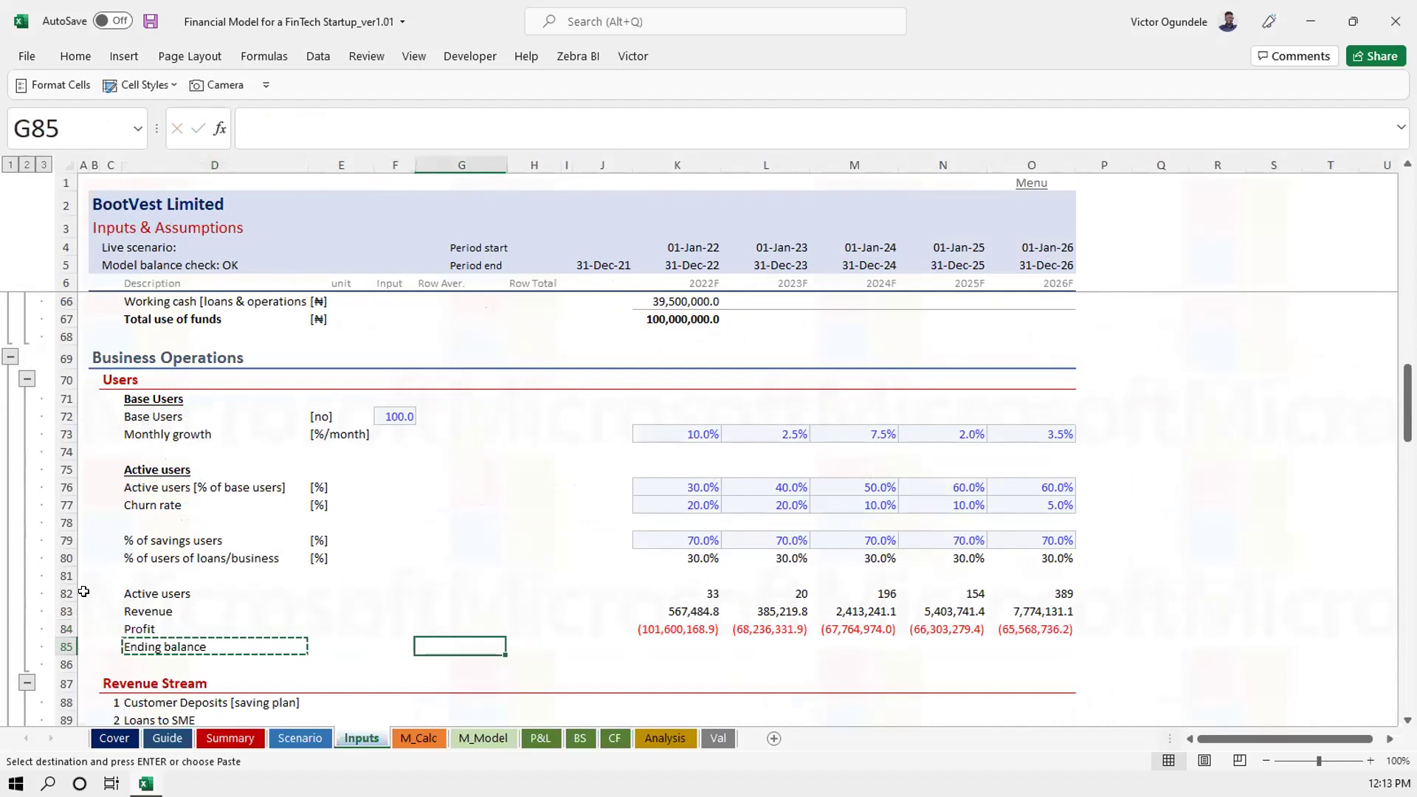
pyautogui.hotkey('ctrl', 'v')
pyautogui.hotkey('shift', 'Right')
pyautogui.hotkey('shift', 'Right')
pyautogui.hotkey('shift', 'Right')
pyautogui.hotkey('shift', 'Right')
pyautogui.press('Return')
# Set the Base Users input in F72 to 5000
pyautogui.press('Up')
pyautogui.press('Up')
pyautogui.press('Up')
pyautogui.press('Up')
pyautogui.press('Up')
pyautogui.press('Up')
pyautogui.press('Up')
pyautogui.press('Up')
pyautogui.press('Up')
pyautogui.press('Up')
pyautogui.press('Up')
pyautogui.press('Up')
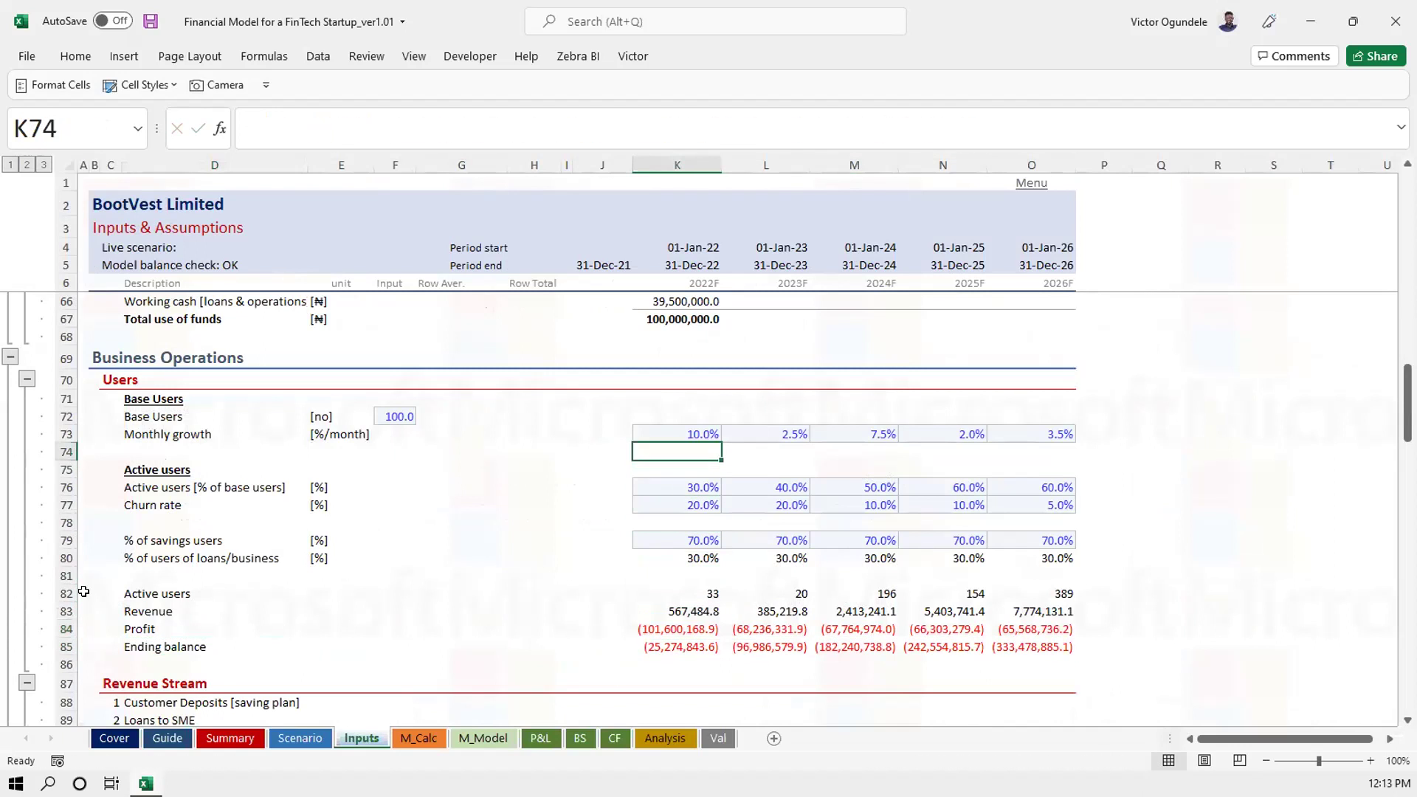
pyautogui.press('Left')
pyautogui.press('Left')
pyautogui.press('Left')
pyautogui.press('Left')
pyautogui.press('Up')
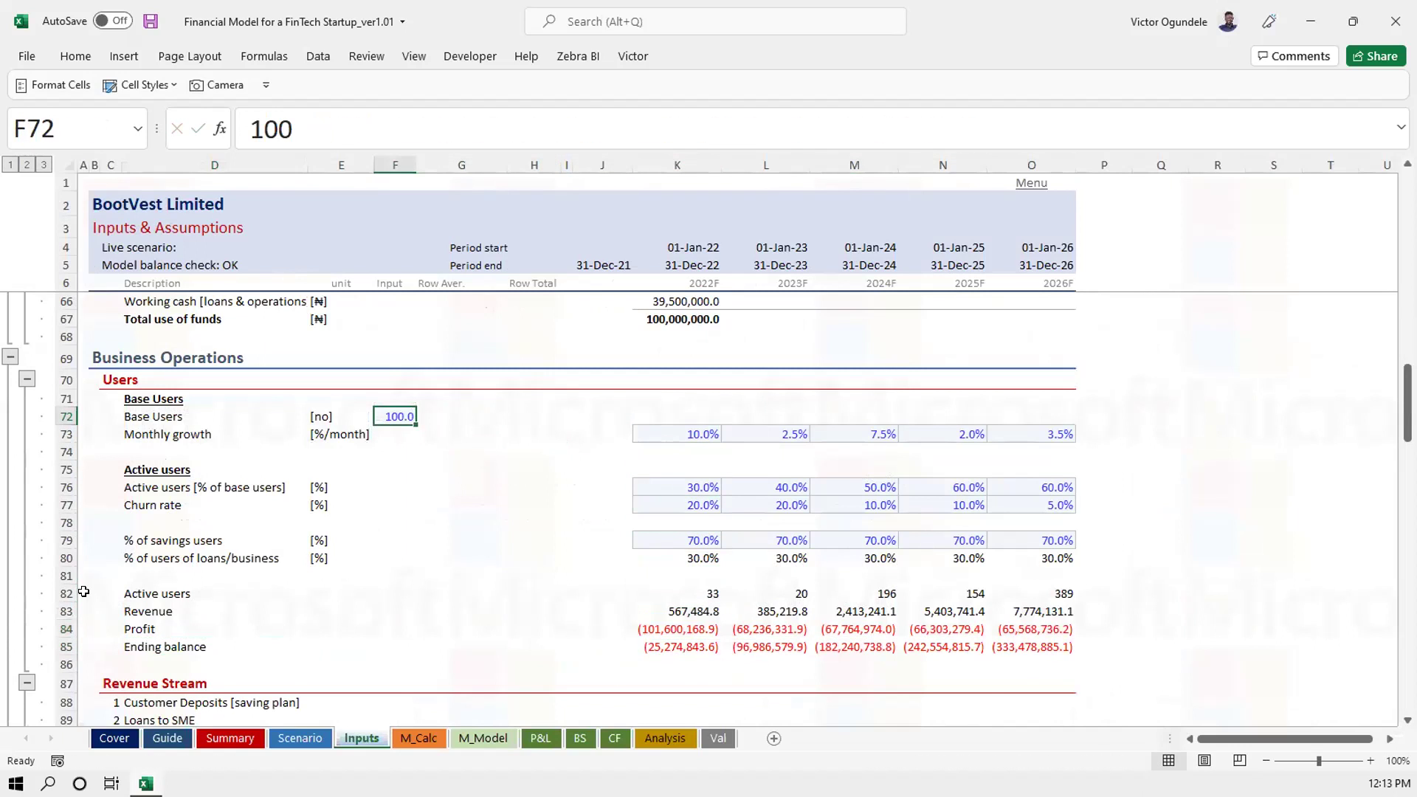
pyautogui.write('5000')
pyautogui.hotkey('ctrl', 'Return')
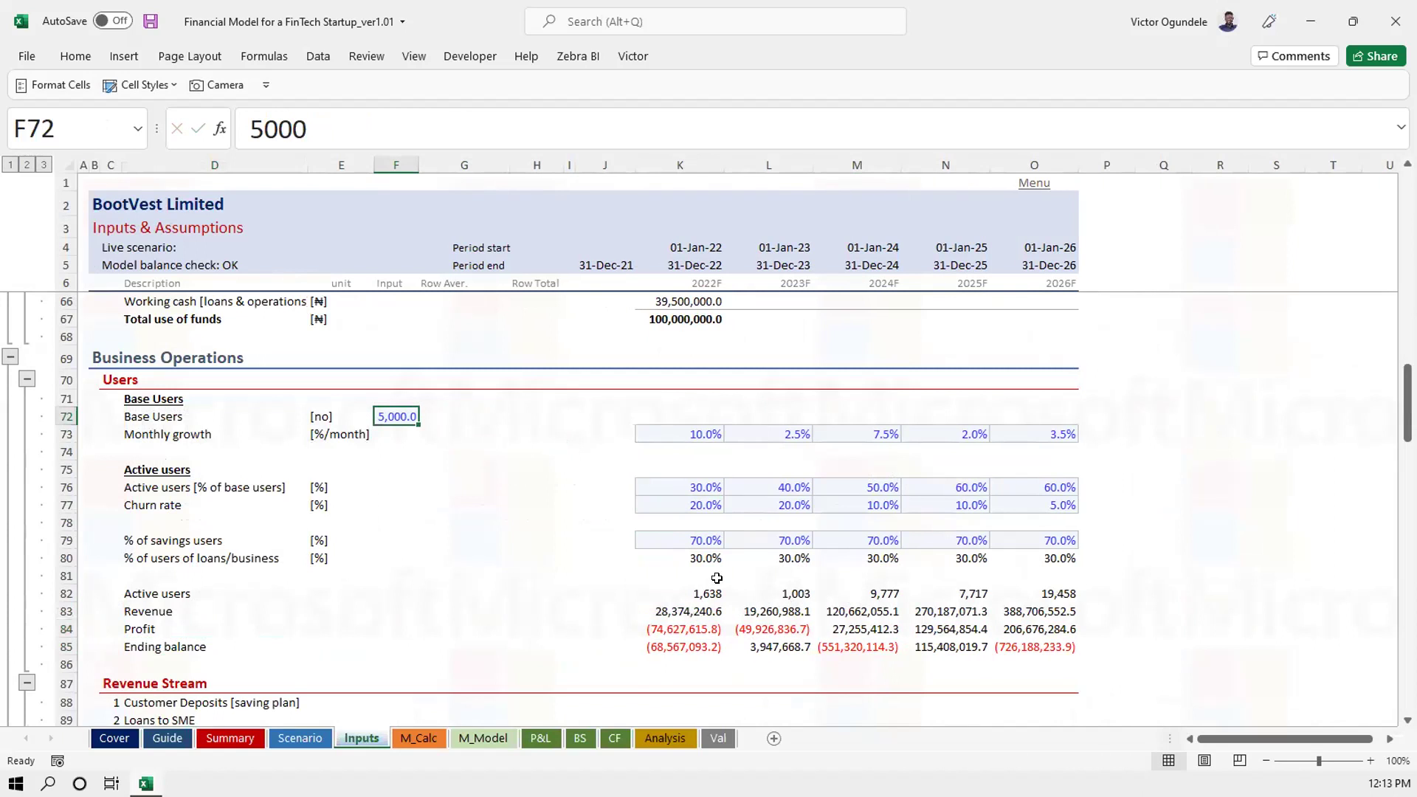
# Examine the Active users results for 2022 and 2023 and the 2023 Ending balance
pyautogui.click(674, 586)
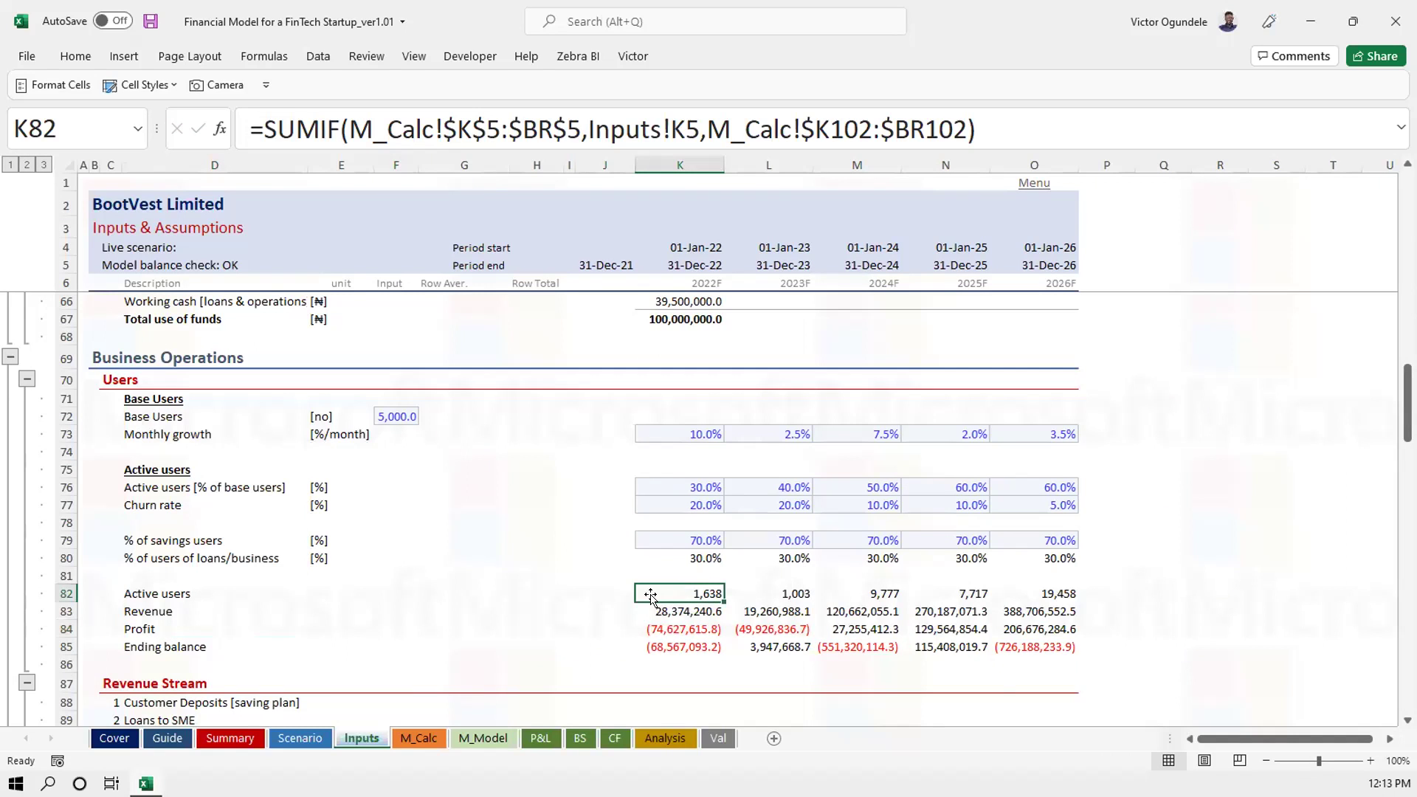
pyautogui.click(772, 589)
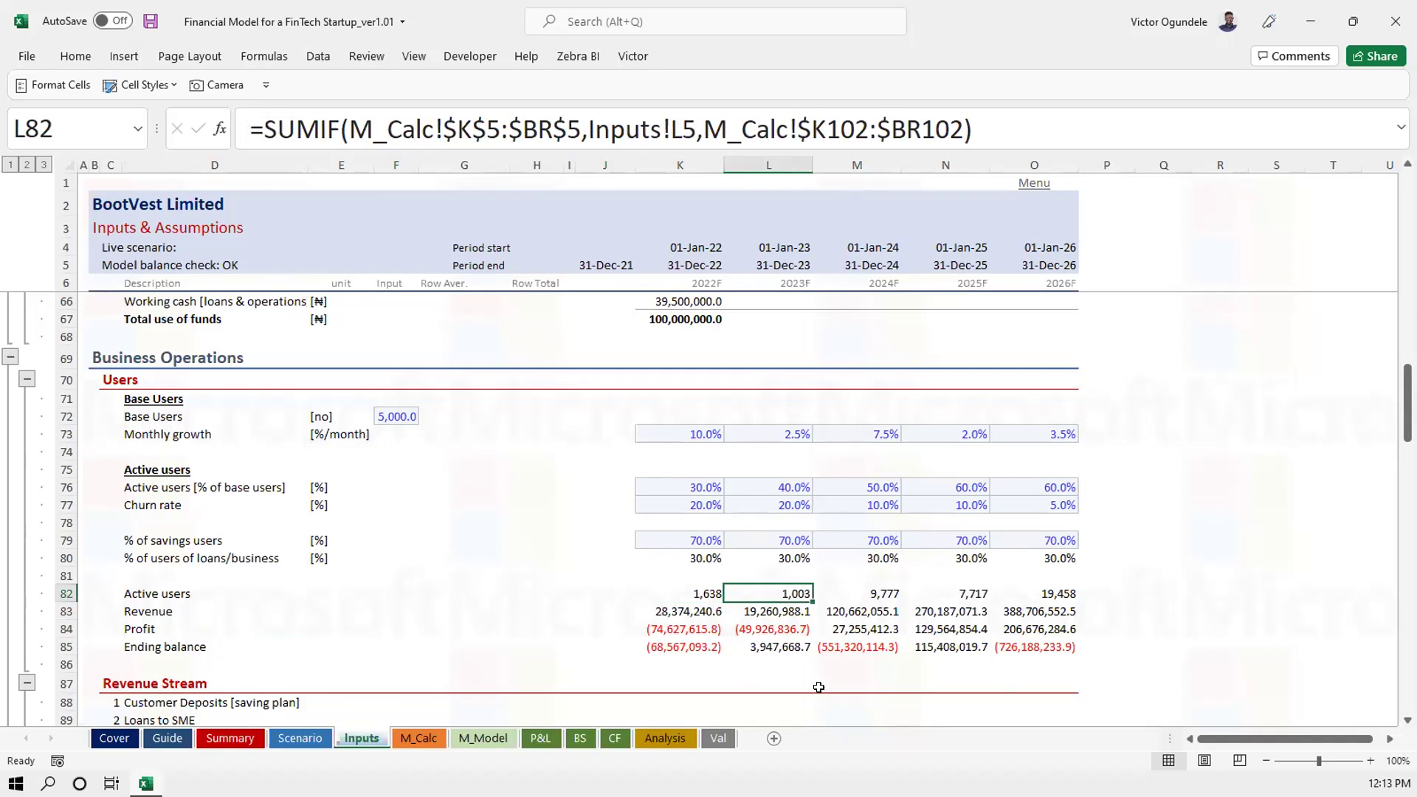
pyautogui.click(775, 646)
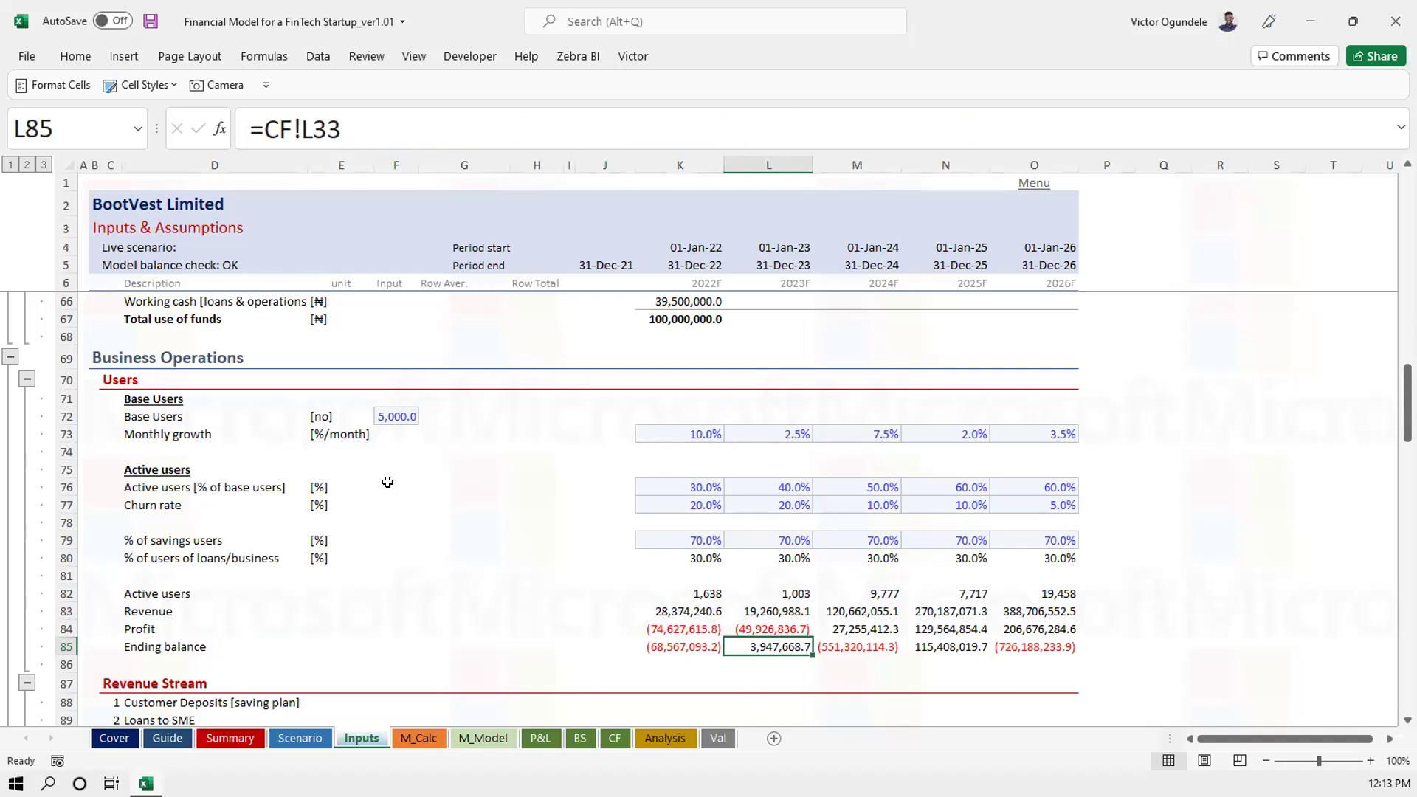
# Set Active users [% of base users] to 50% for 2022 and 60% for 2023, and save the workbook
pyautogui.click(674, 484)
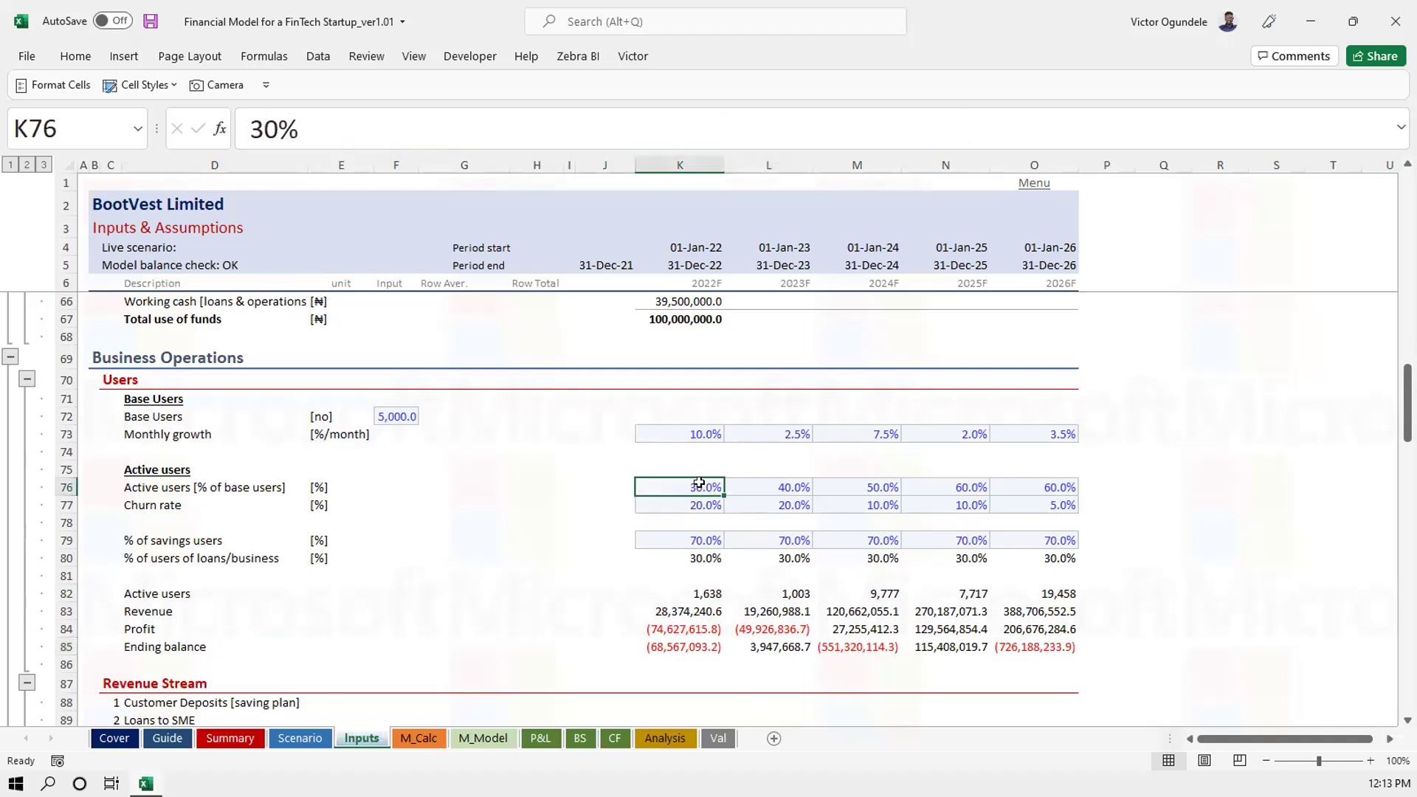
pyautogui.write('50')
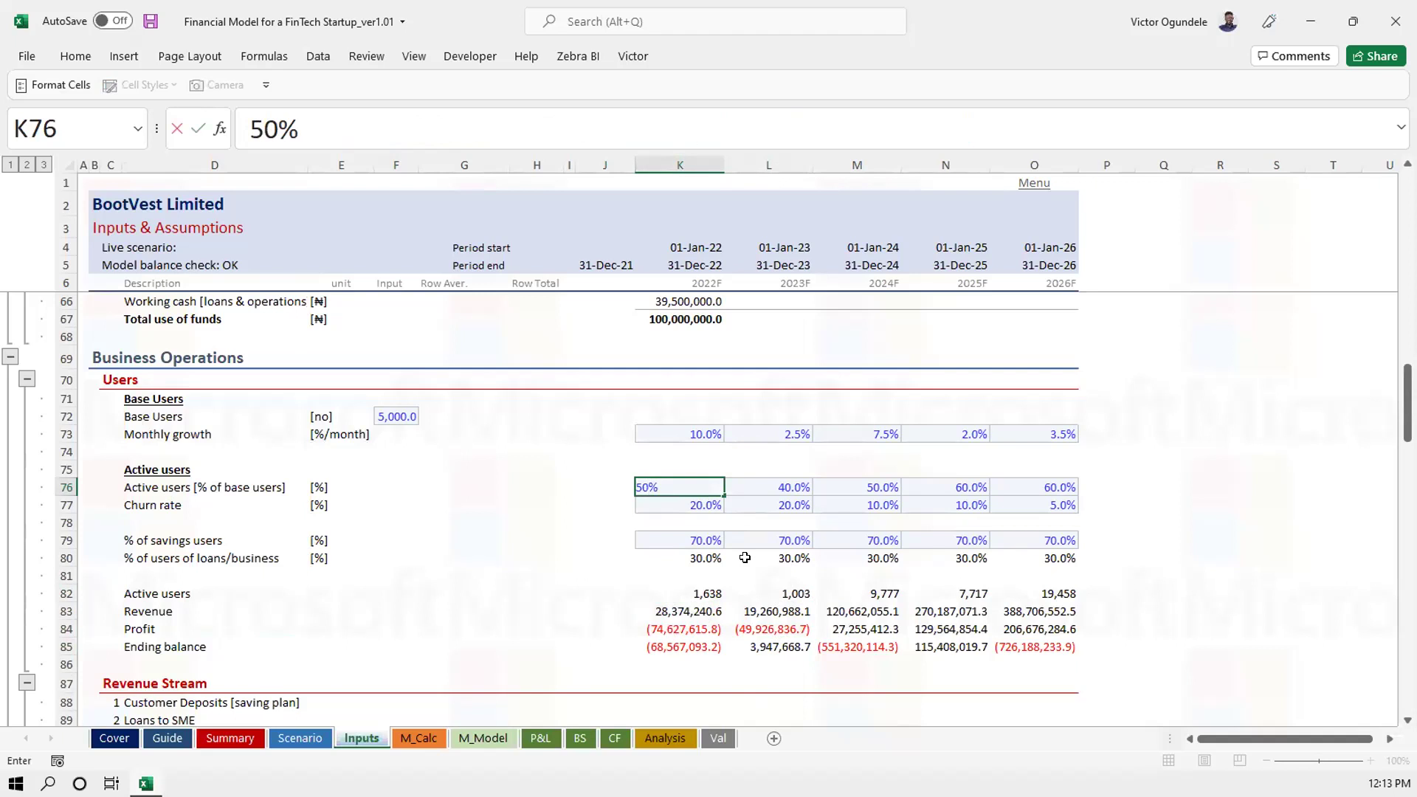
pyautogui.press('Tab')
pyautogui.write('60')
pyautogui.hotkey('ctrl', 'Return')
pyautogui.hotkey('ctrl', 's')
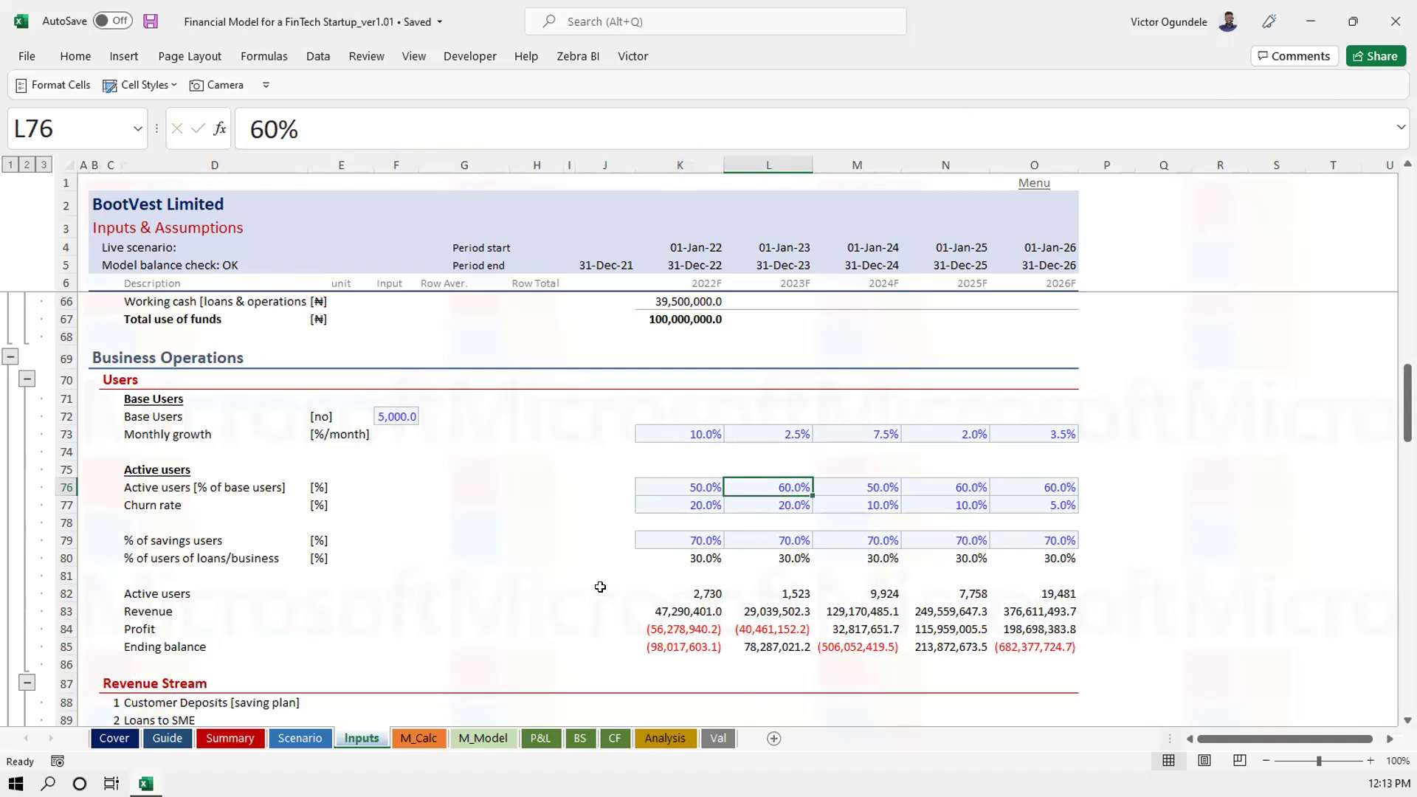
# Delete the summary rows 82 to 85 and the surplus blank row above the Revenue Stream heading
pyautogui.click(347, 538)
pyautogui.moveTo(47, 589); pyautogui.dragTo(48, 648)
pyautogui.hotkey('ctrl', '-')
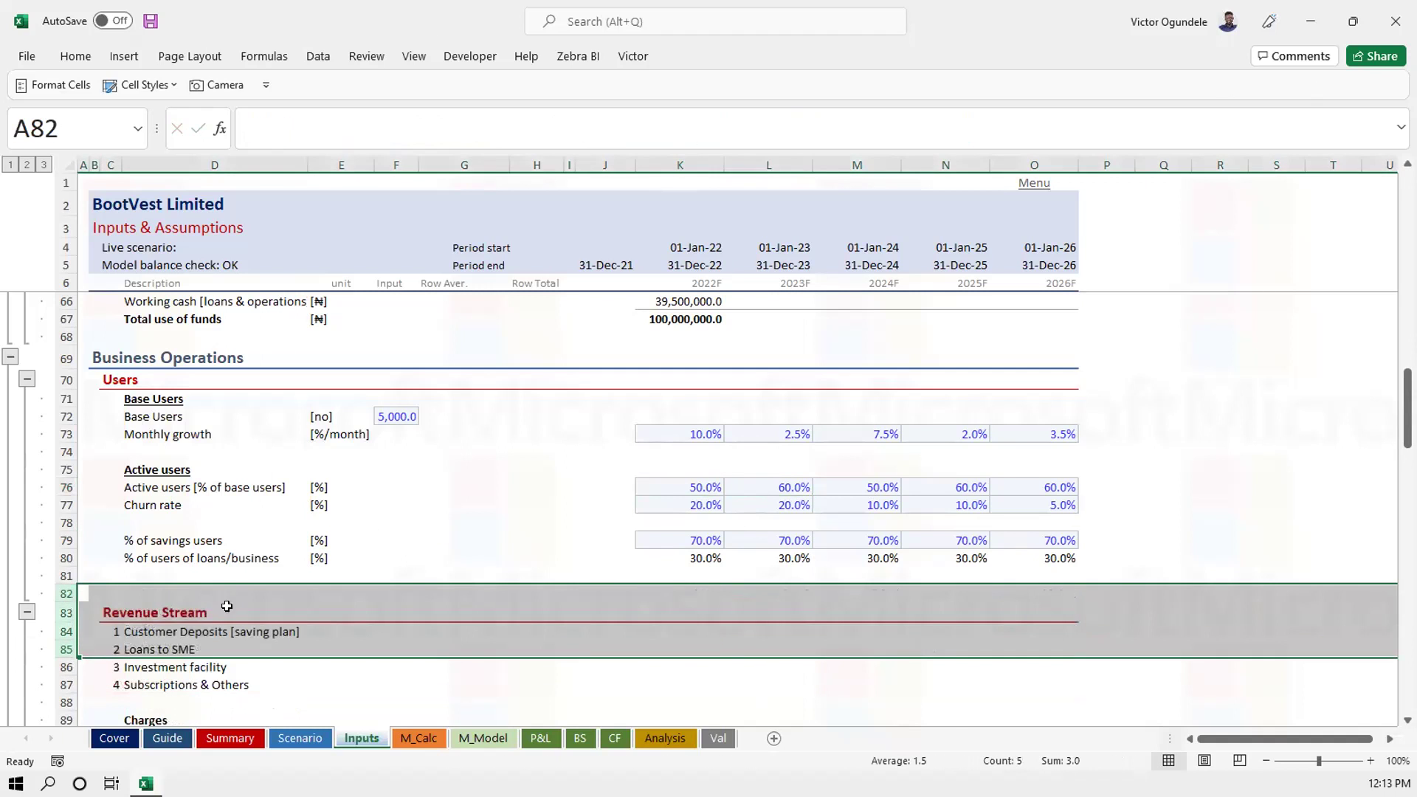
pyautogui.click(189, 610)
pyautogui.click(180, 597)
pyautogui.hotkey('shift', 'space')
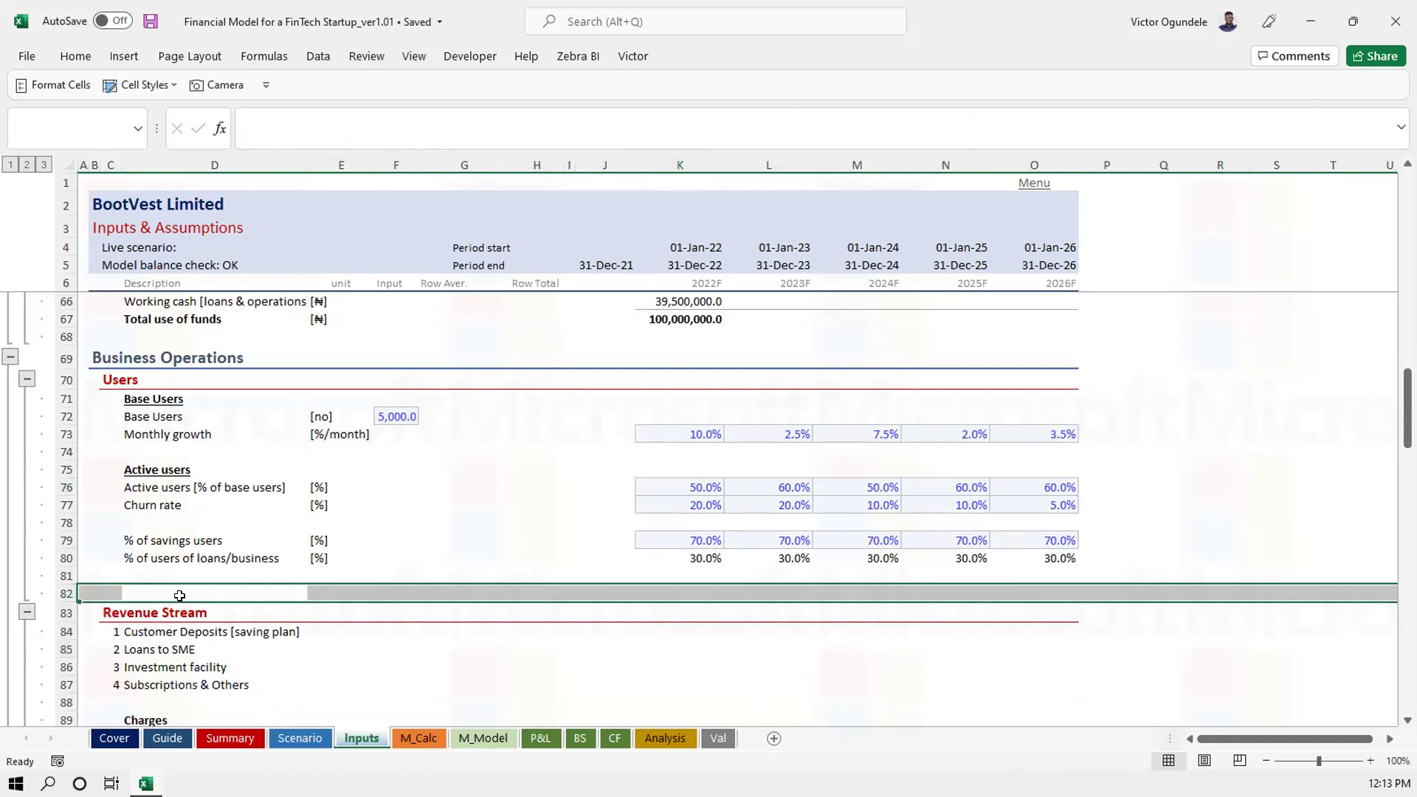
pyautogui.hotkey('ctrl', '-')
pyautogui.click(355, 521)
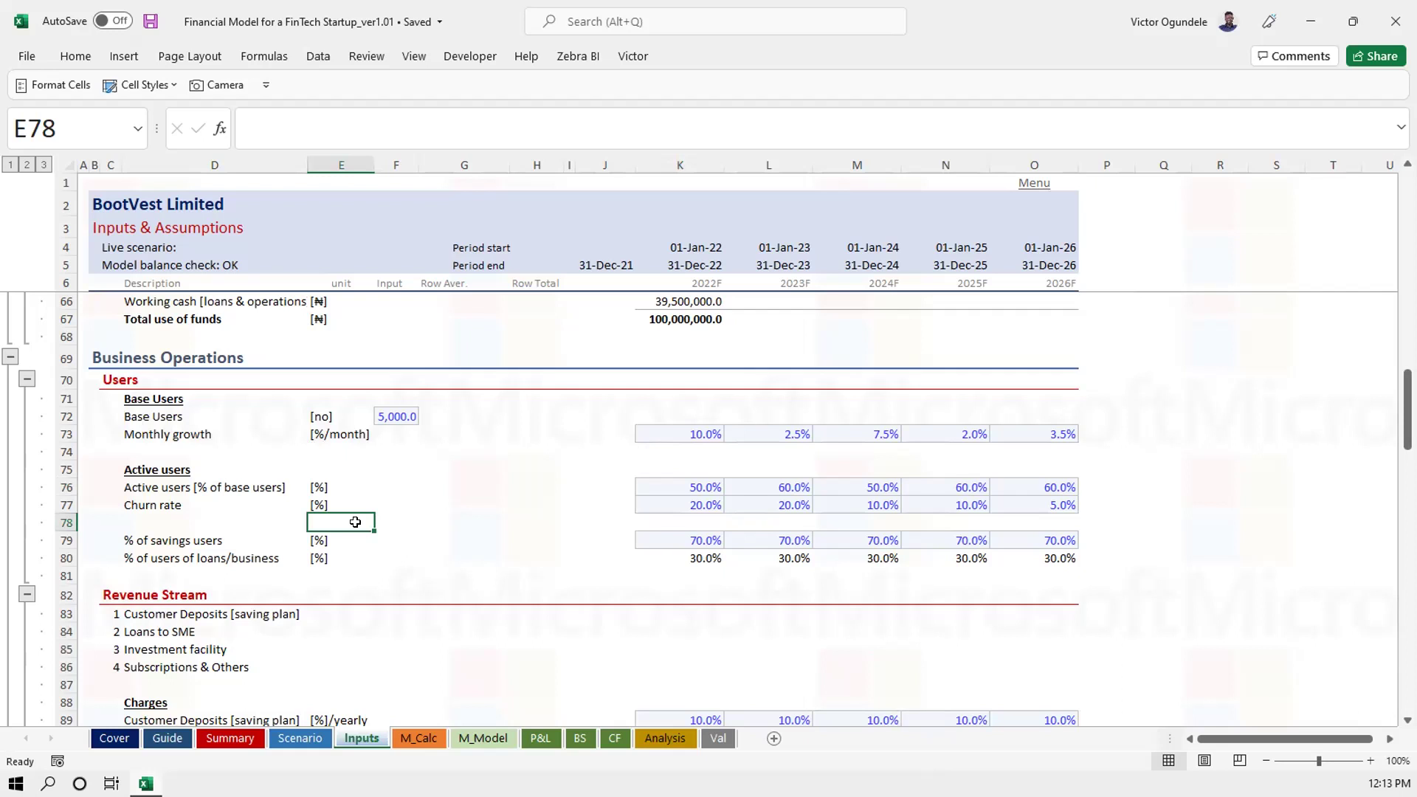
# Look at the Analysis sheet and review the yearly figures in the Cashflow Statement on the CF sheet
pyautogui.click(667, 737)
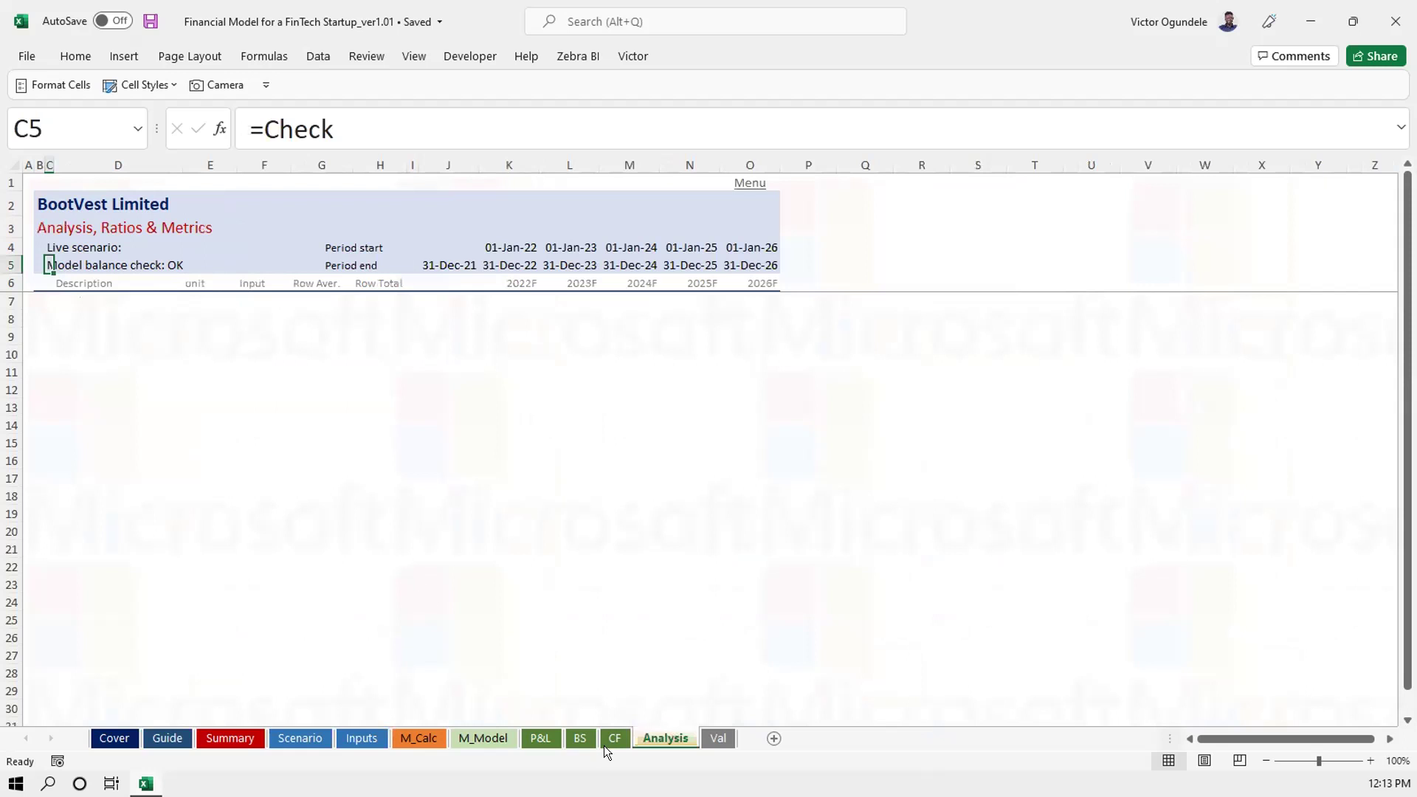
pyautogui.click(612, 740)
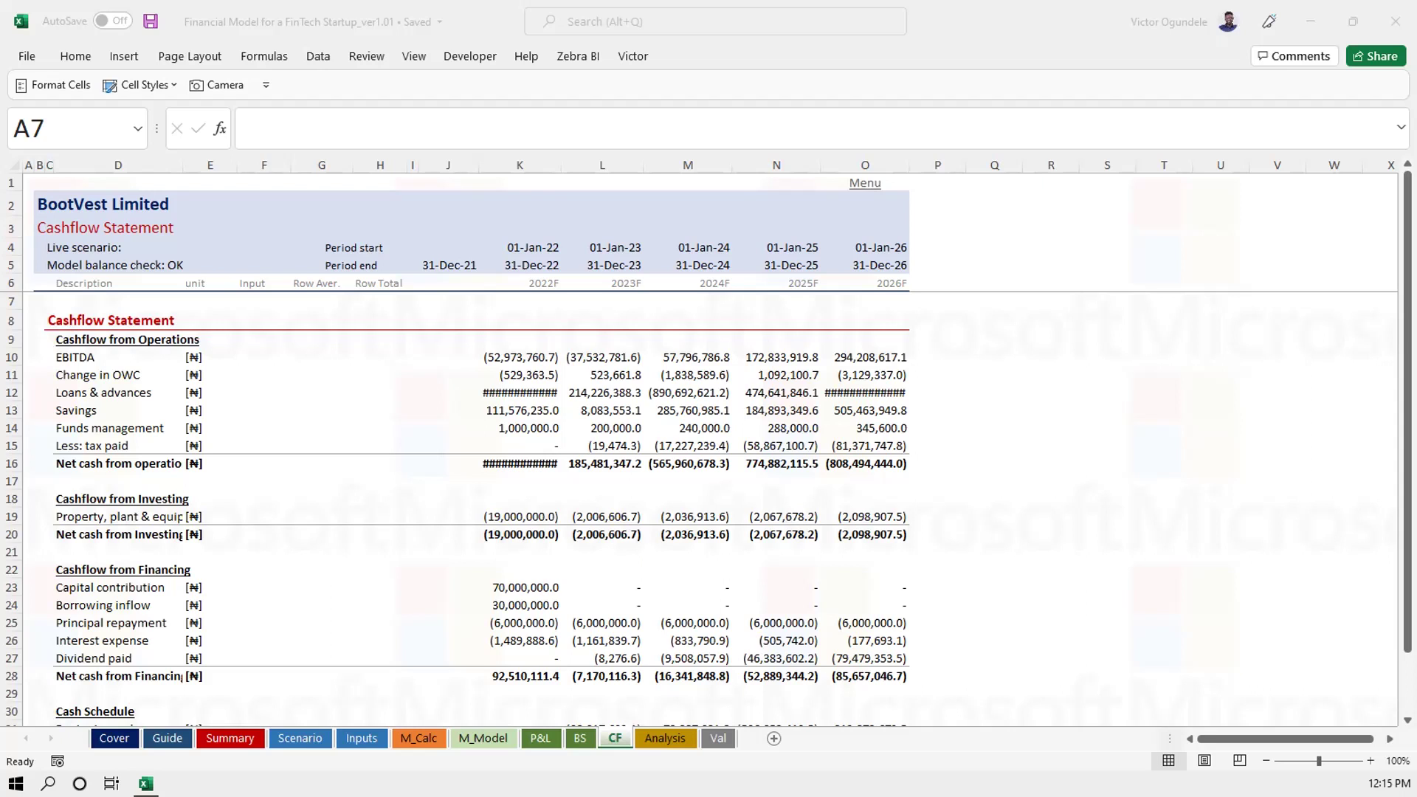
pyautogui.click(383, 473)
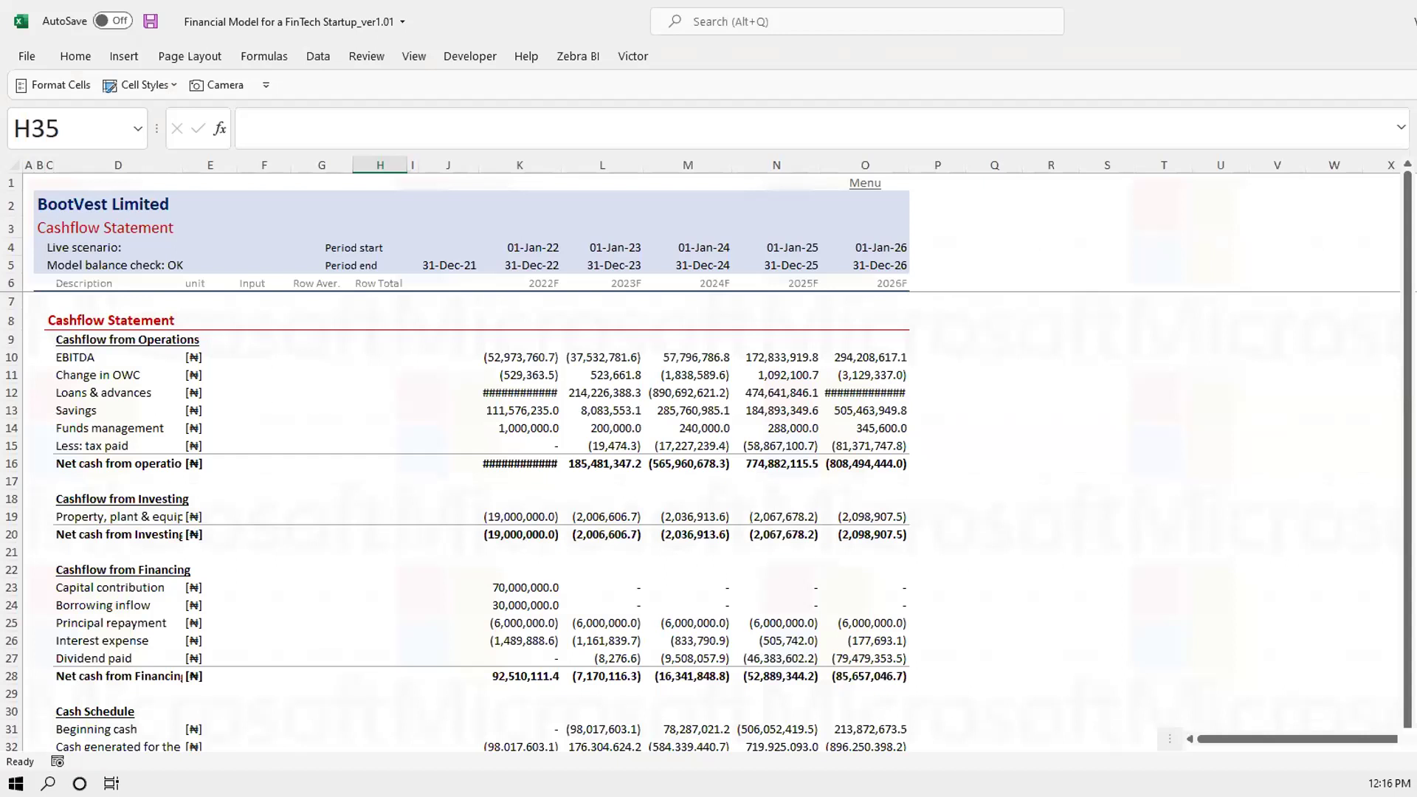
pyautogui.click(443, 532)
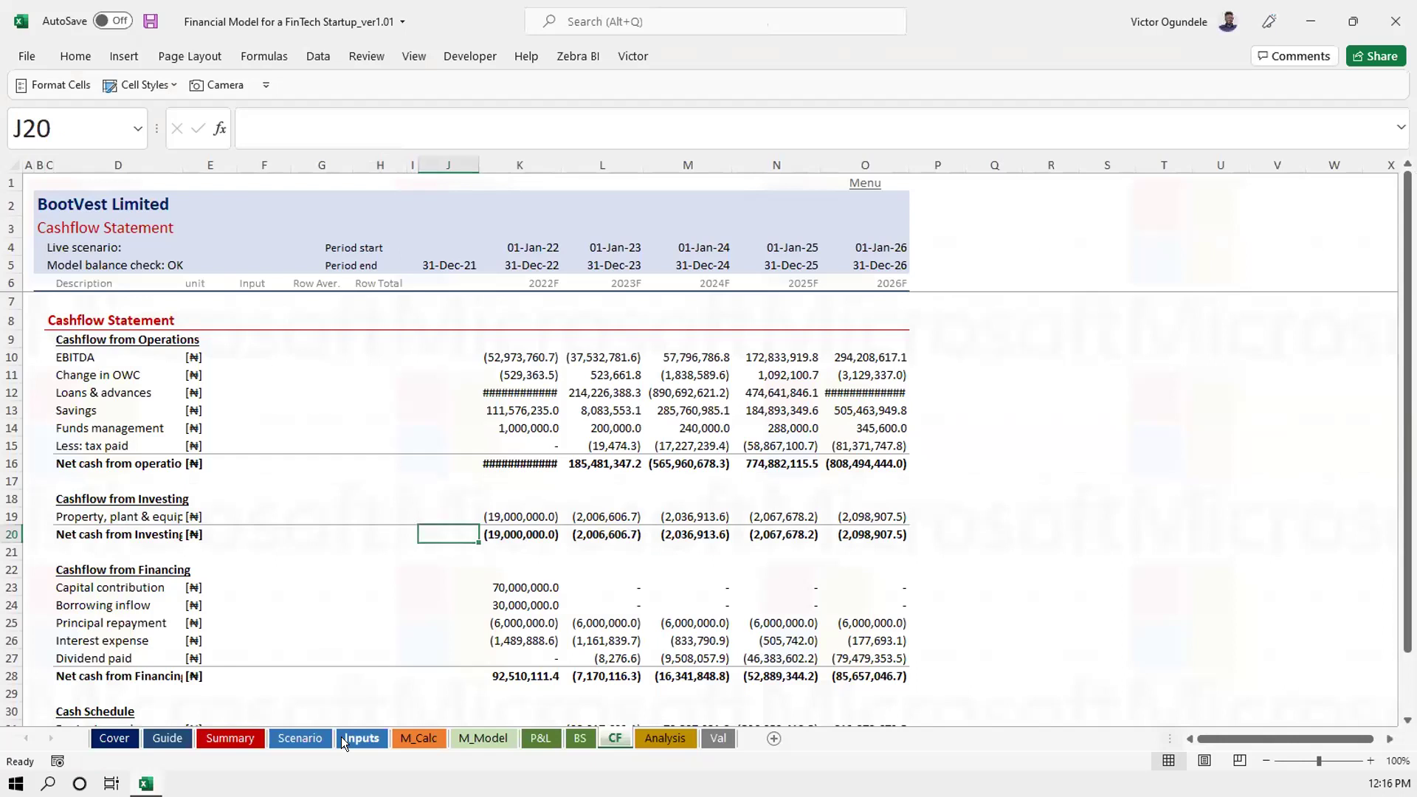
# Return to the Inputs sheet and close the workbook without saving the changes
pyautogui.click(359, 738)
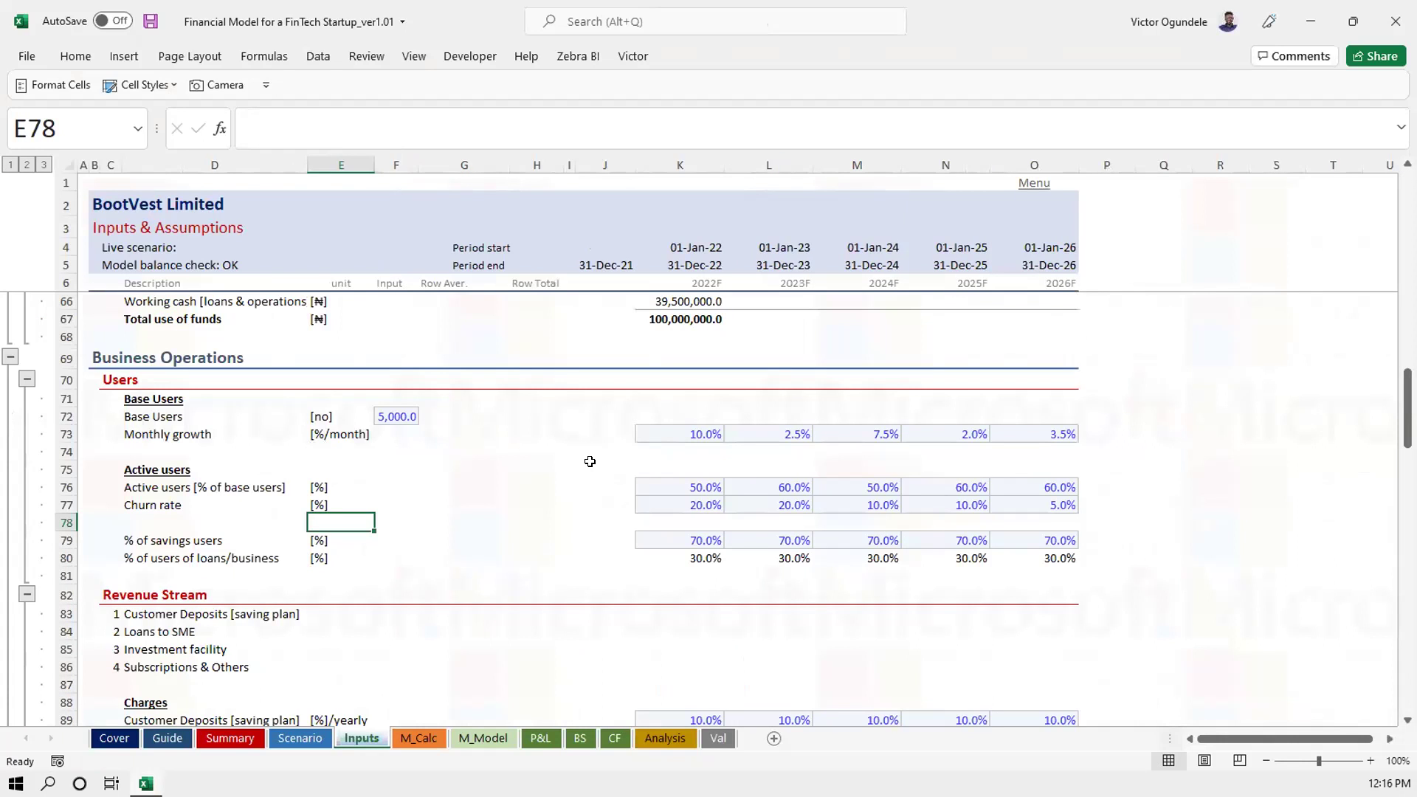
pyautogui.click(589, 462)
pyautogui.click(1395, 21)
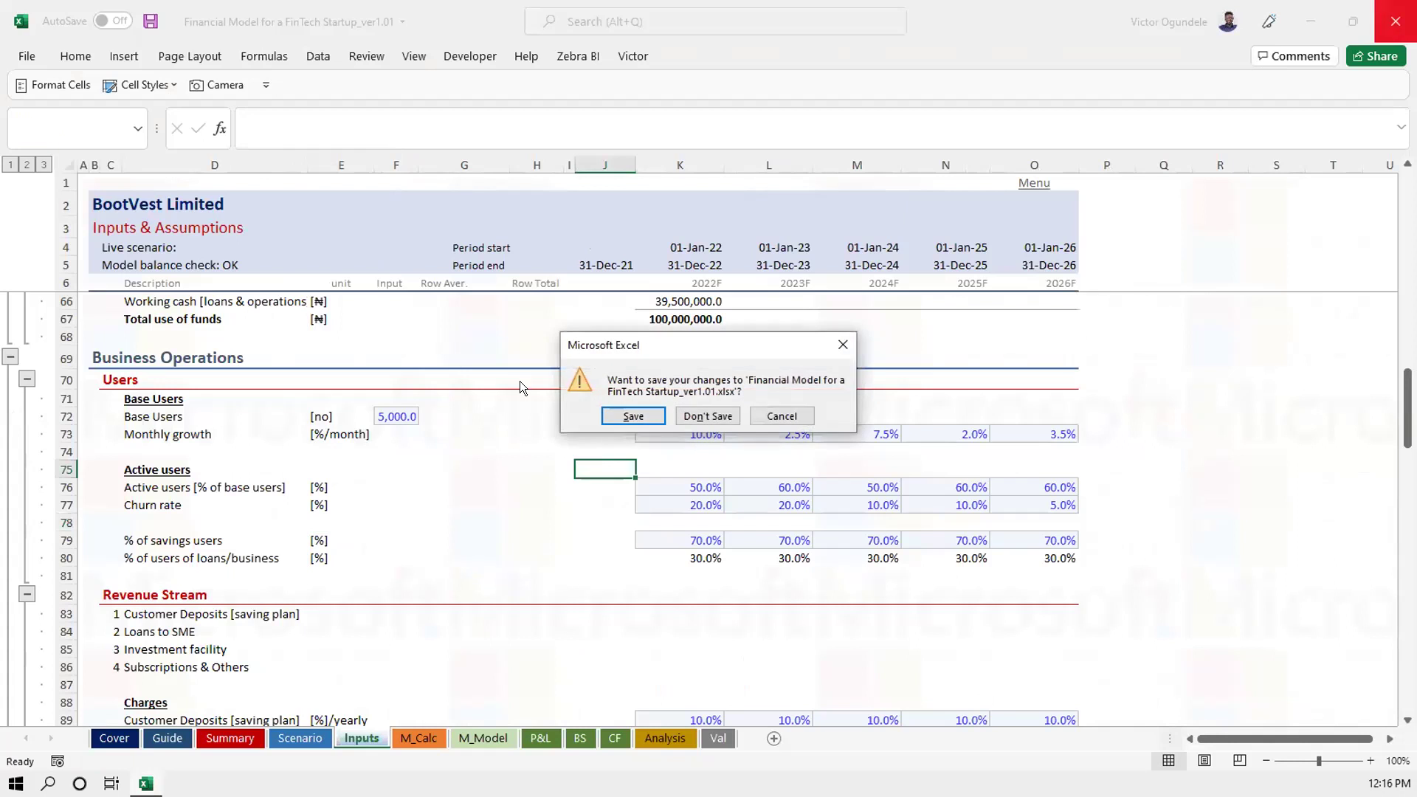
pyautogui.click(710, 416)
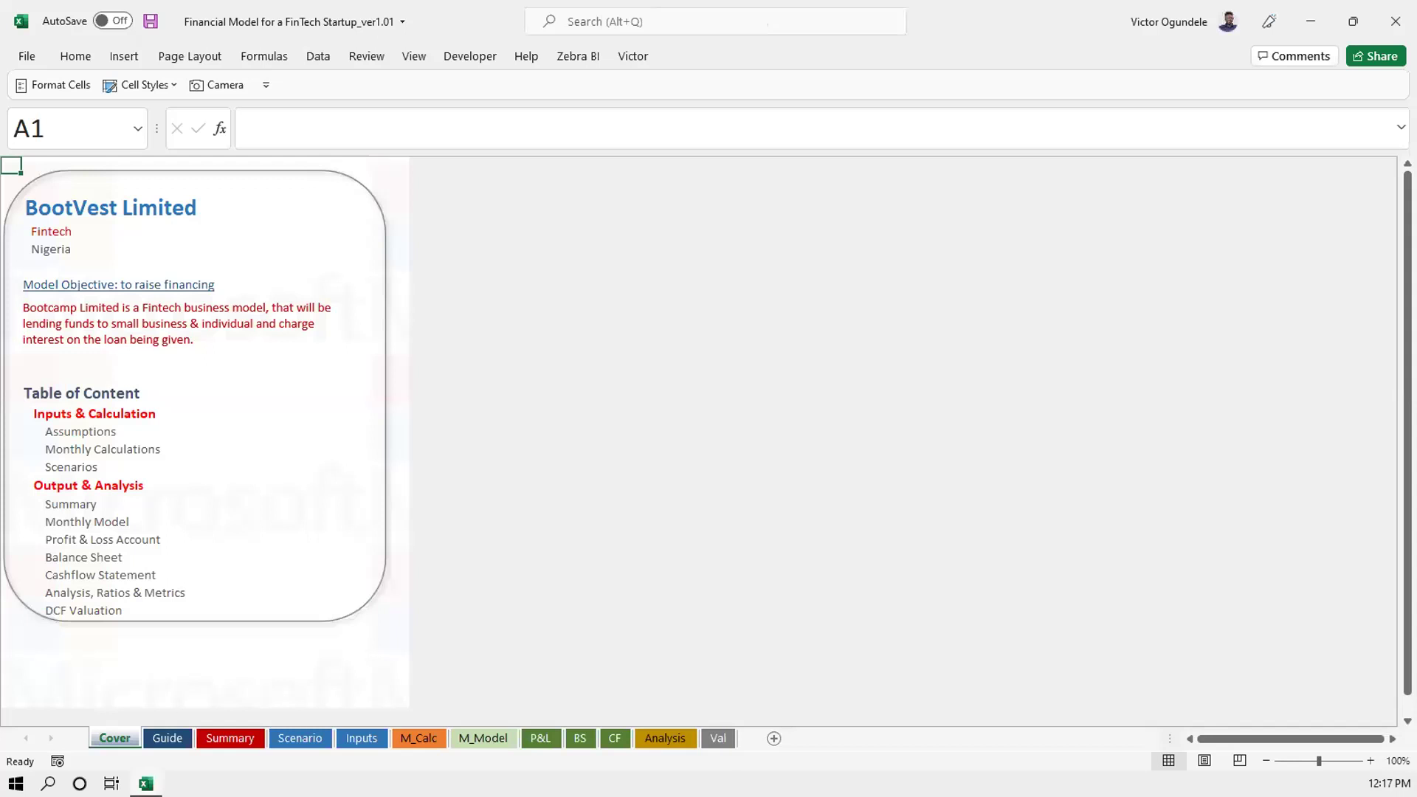
# Page through the reopened model from the Cover past the Guide to the Inputs sheet
pyautogui.click(269, 516)
pyautogui.hotkey('ctrl', 'pagedown')
pyautogui.hotkey('ctrl', 'pagedown')
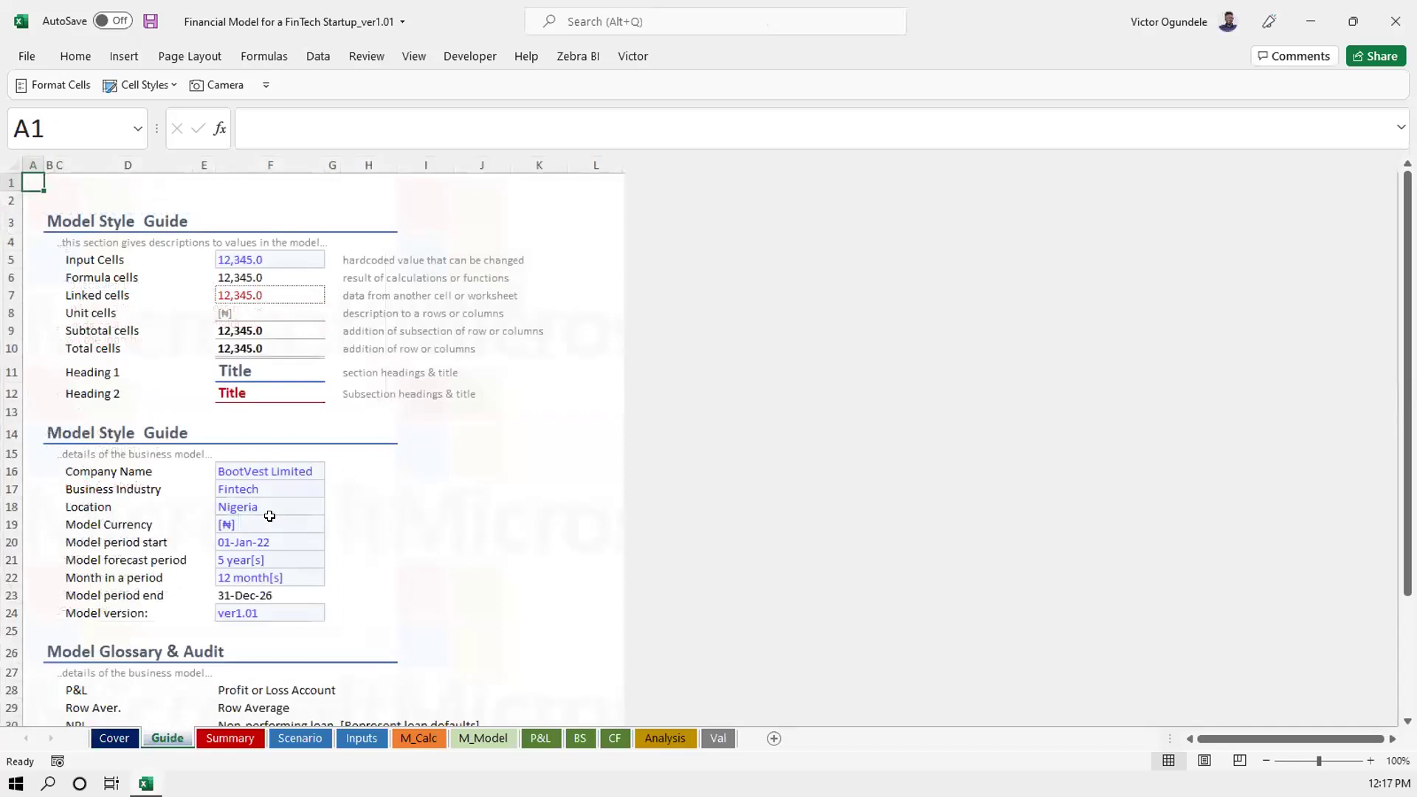
pyautogui.hotkey('ctrl', 'pagedown')
pyautogui.hotkey('ctrl', 'pagedown')
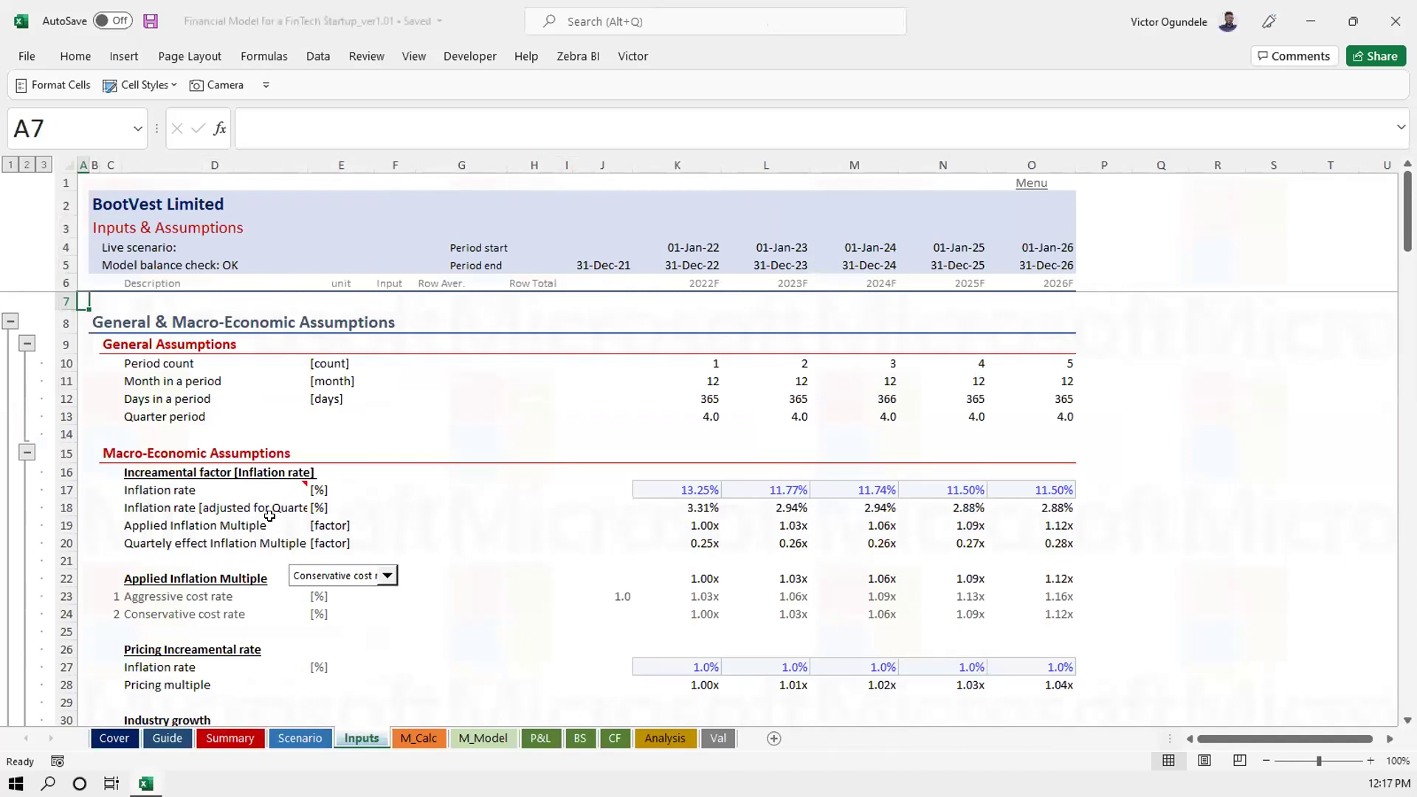
# Page through the monthly sheets, the P&L and the CF sheet, and review the Balance Sheet down to its balance check
pyautogui.hotkey('ctrl', 'pagedown')
pyautogui.hotkey('ctrl', 'pagedown')
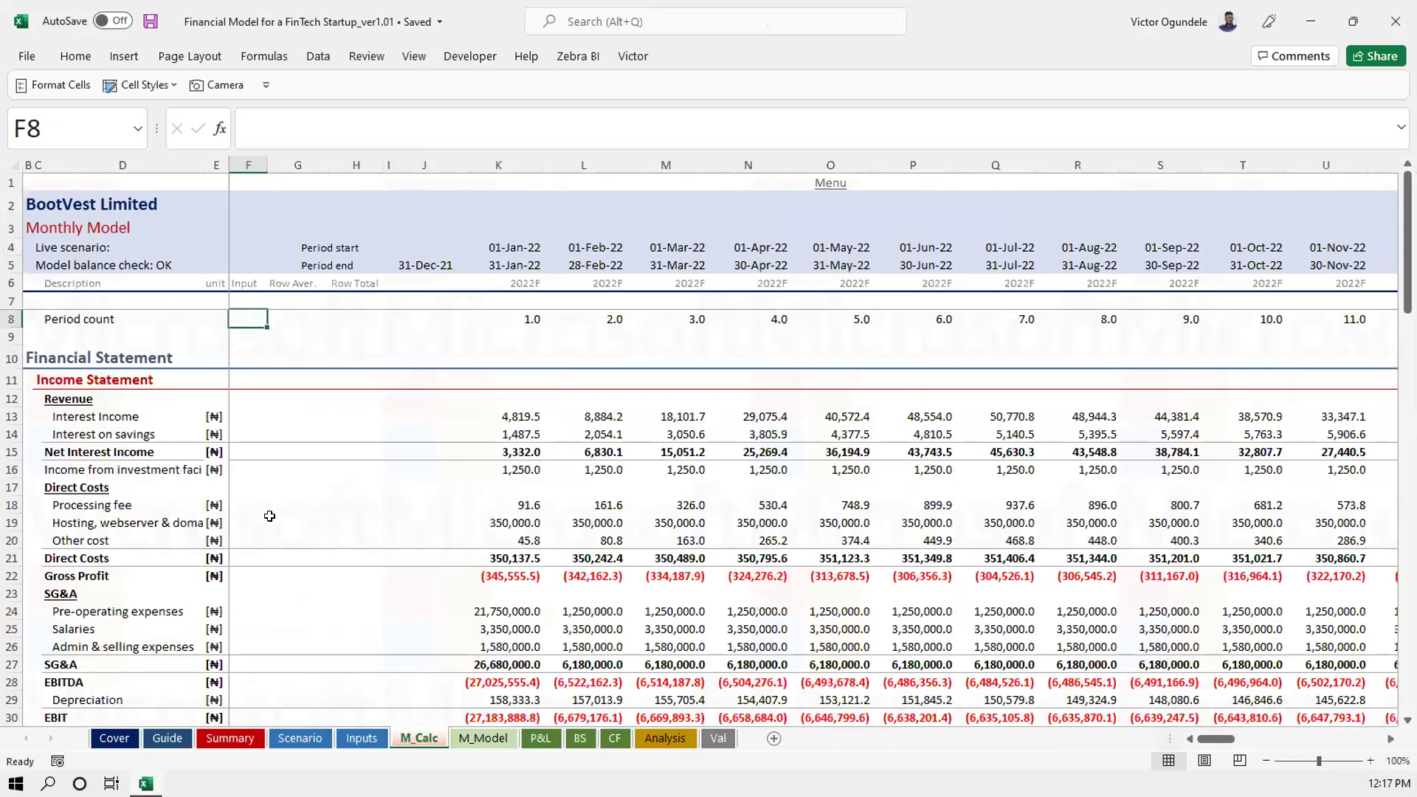
pyautogui.hotkey('ctrl', 'pagedown')
pyautogui.hotkey('ctrl', 'pagedown')
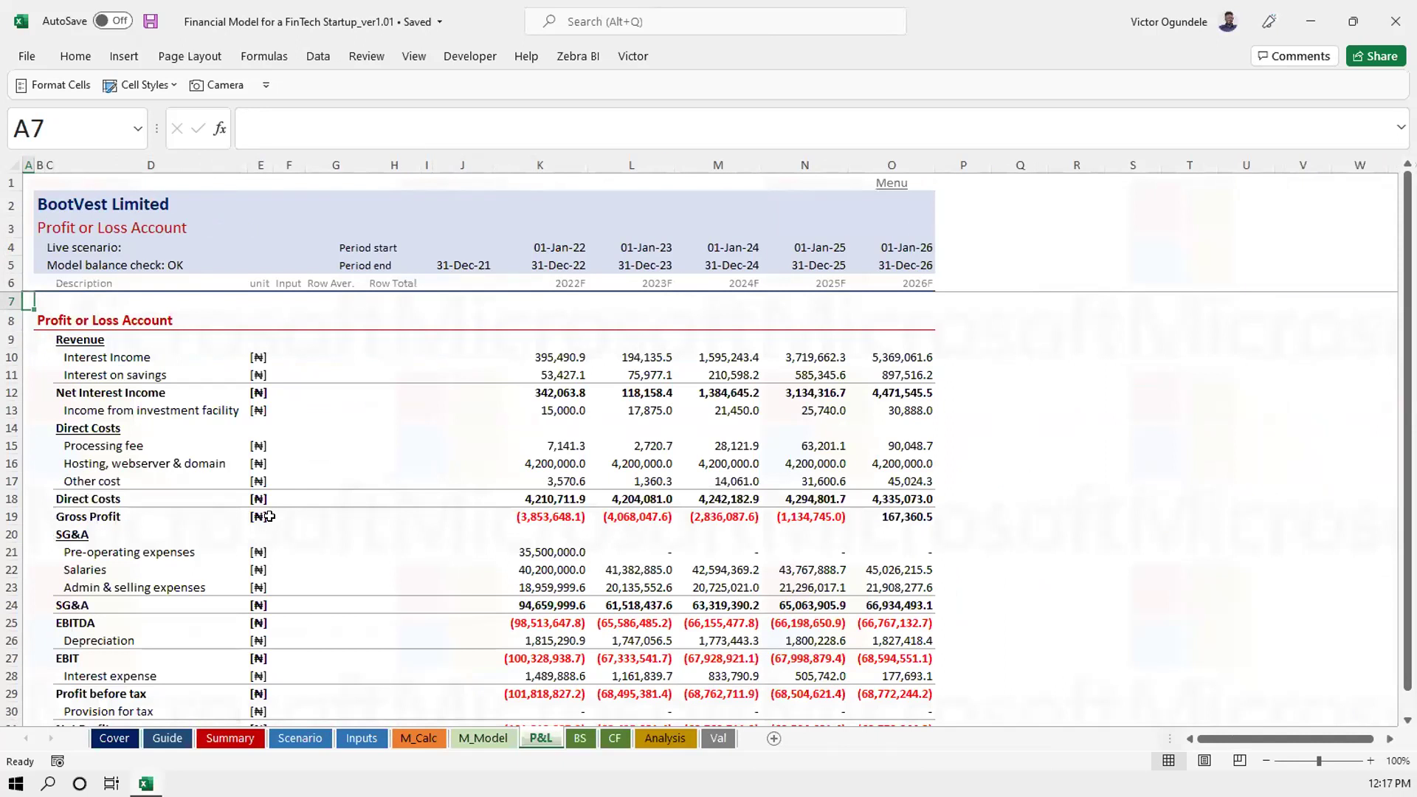
pyautogui.hotkey('ctrl', 'pagedown')
pyautogui.hotkey('ctrl', 'pagedown')
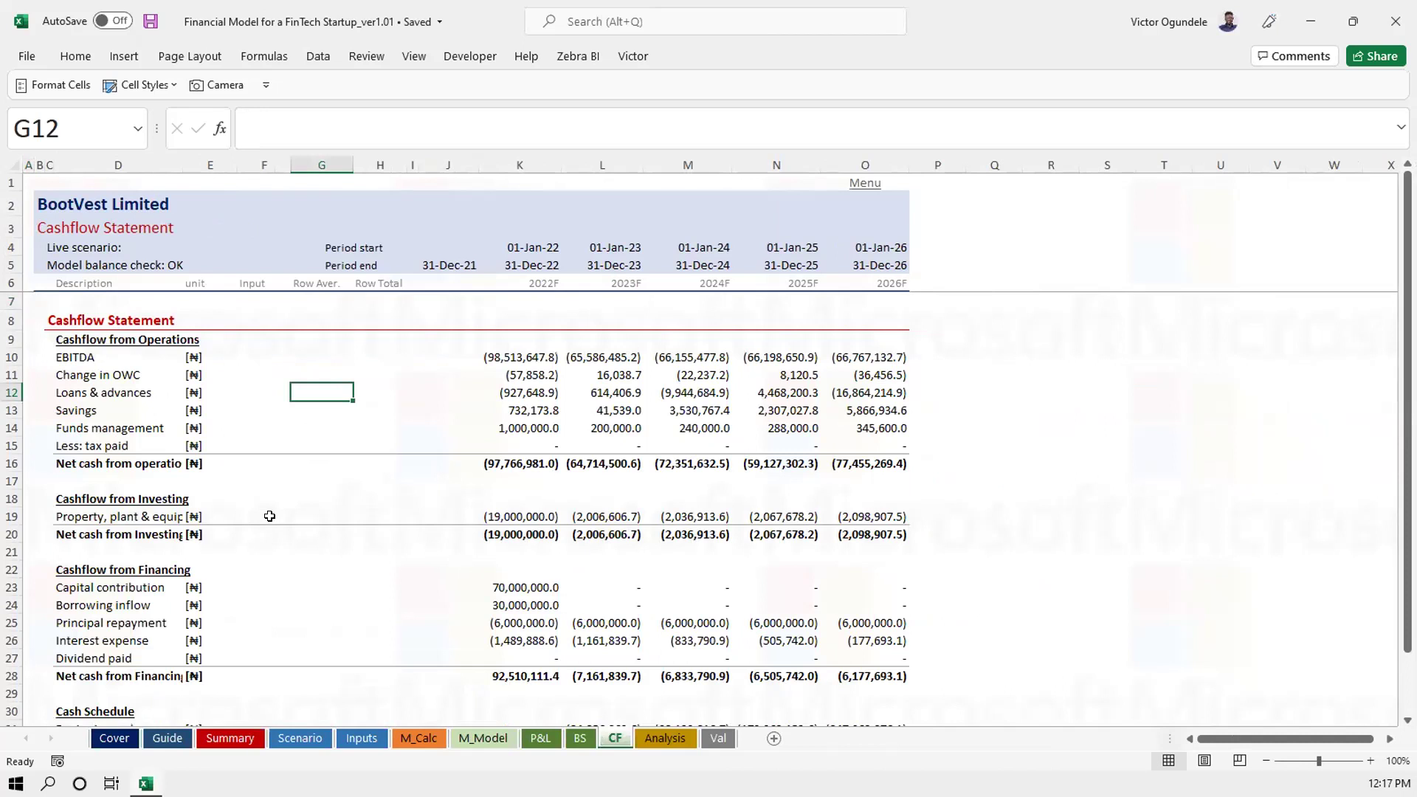
pyautogui.hotkey('ctrl', 'pageup')
pyautogui.scroll(-8, 269, 516)
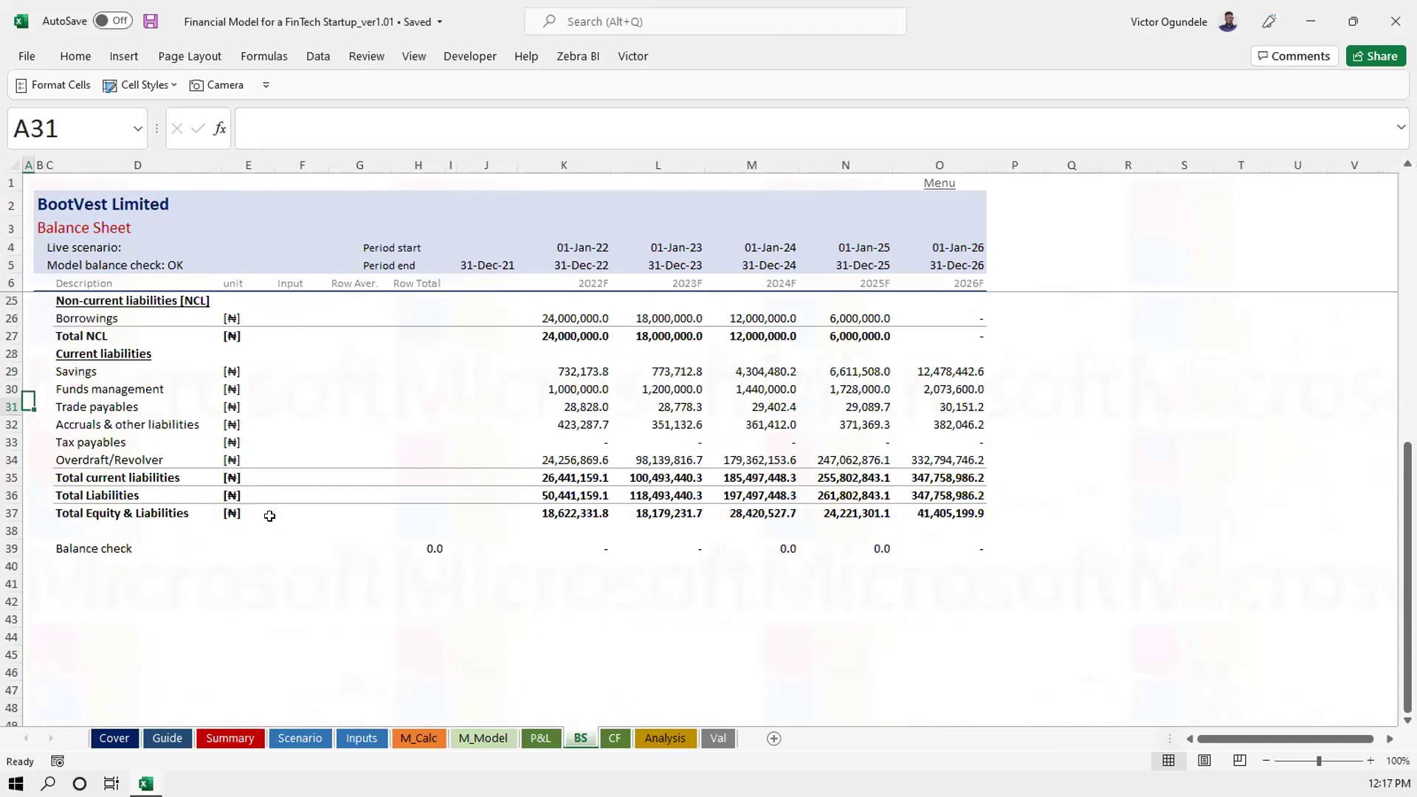
pyautogui.scroll(5, 269, 516)
pyautogui.scroll(3, 269, 516)
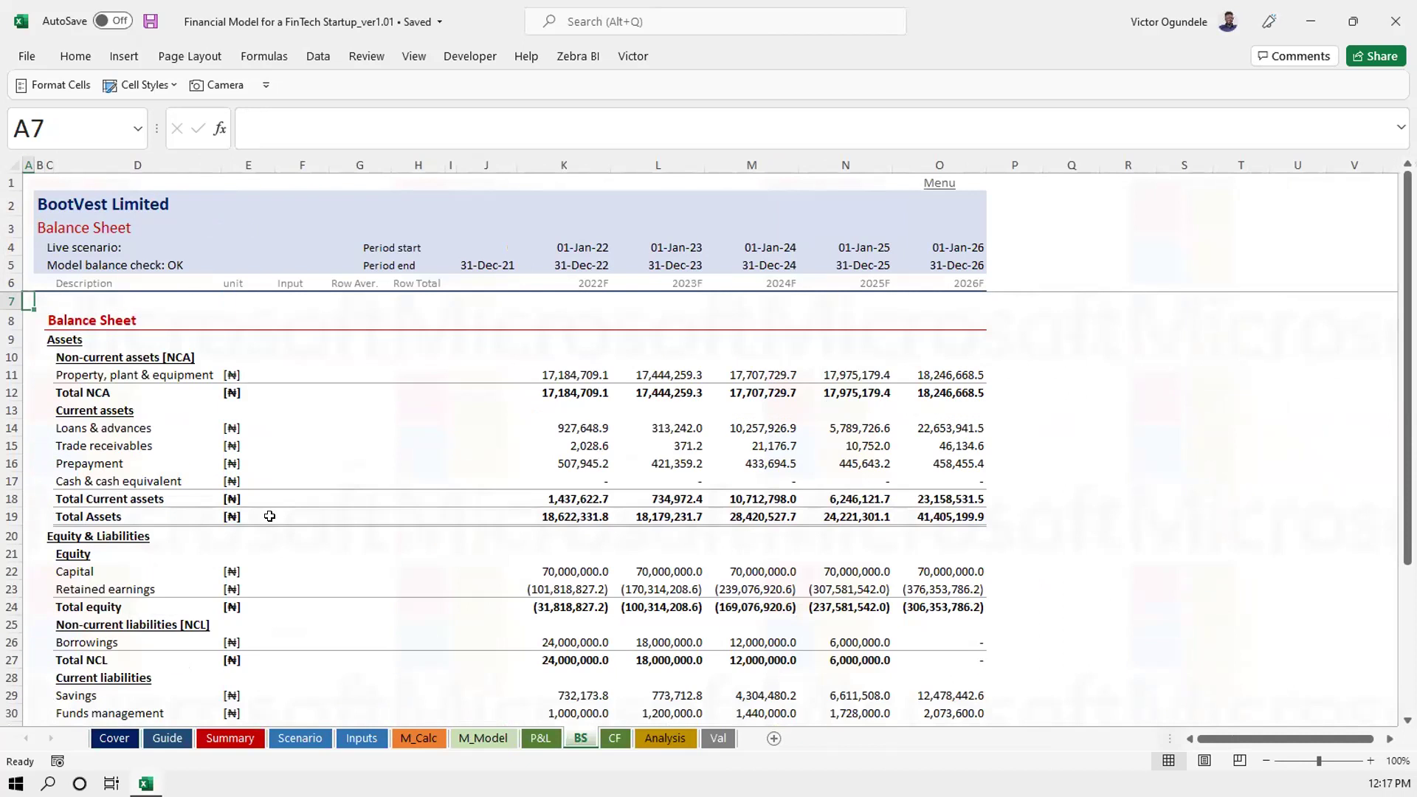
# Go back to the Inputs sheet and look through the macro-economic, financing and Business Operations assumptions, returning to its beginning
pyautogui.hotkey('ctrl', 'pageup')
pyautogui.hotkey('ctrl', 'pageup')
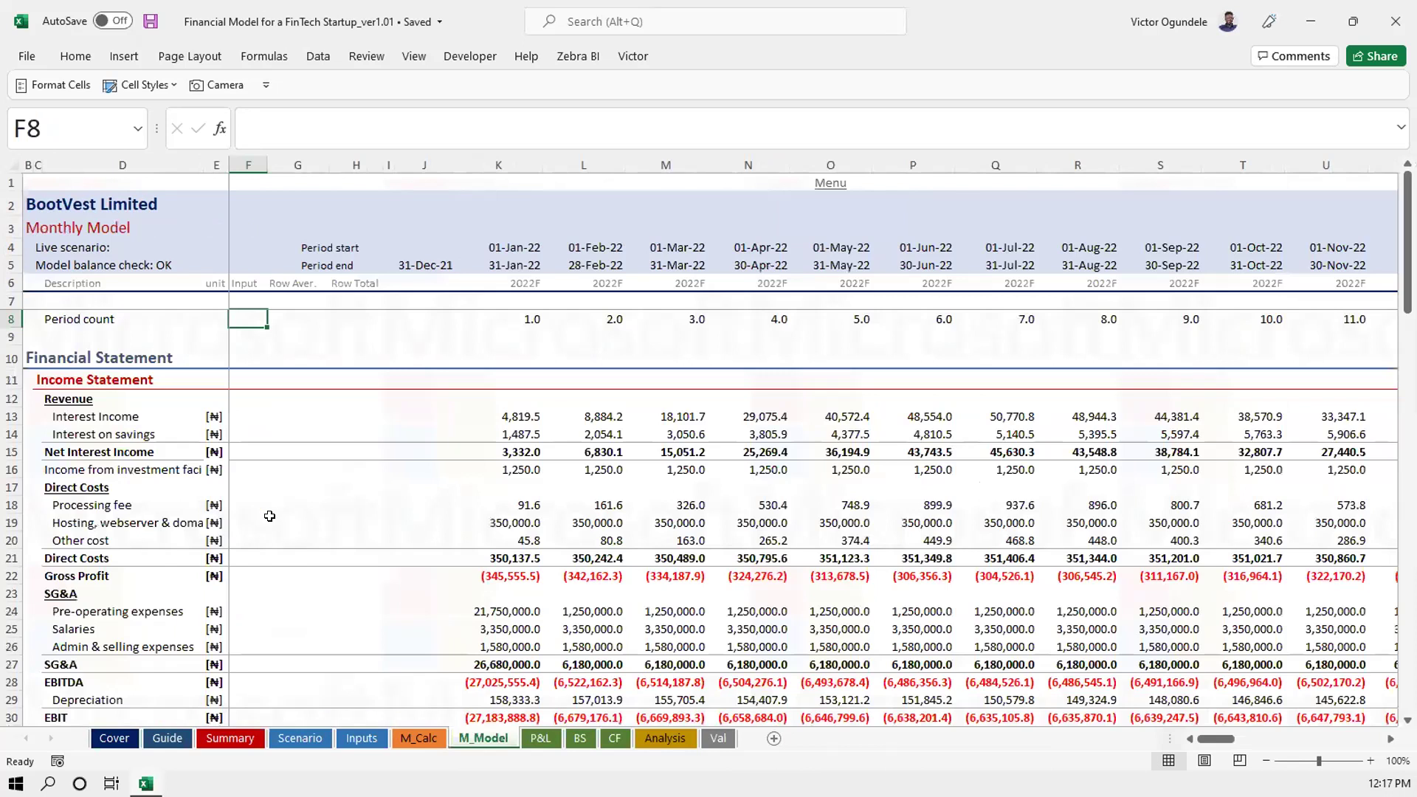
pyautogui.hotkey('ctrl', 'pageup')
pyautogui.hotkey('ctrl', 'pageup')
pyautogui.press('pagedown')
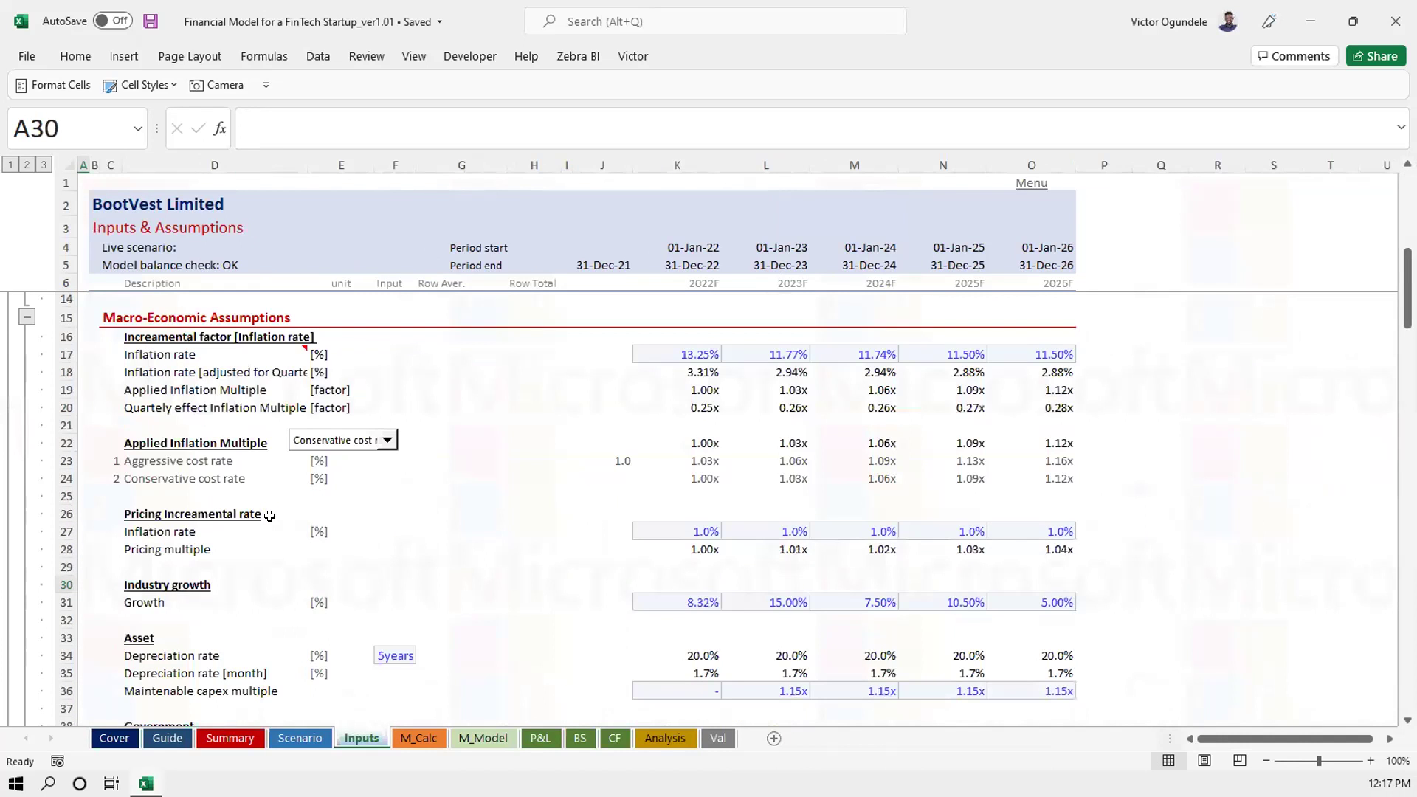
pyautogui.press('pagedown')
pyautogui.press('pageup')
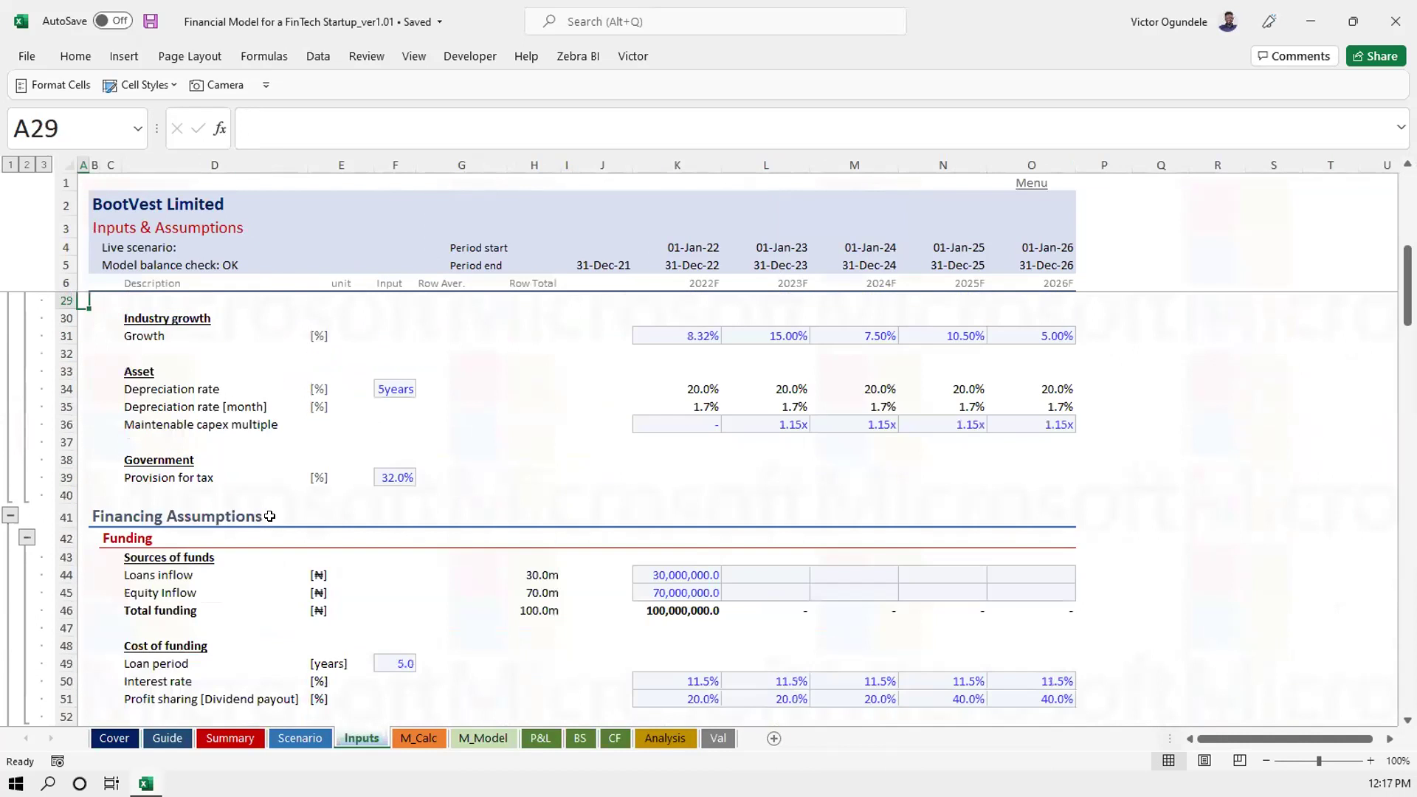
pyautogui.press('pagedown')
pyautogui.press('pagedown')
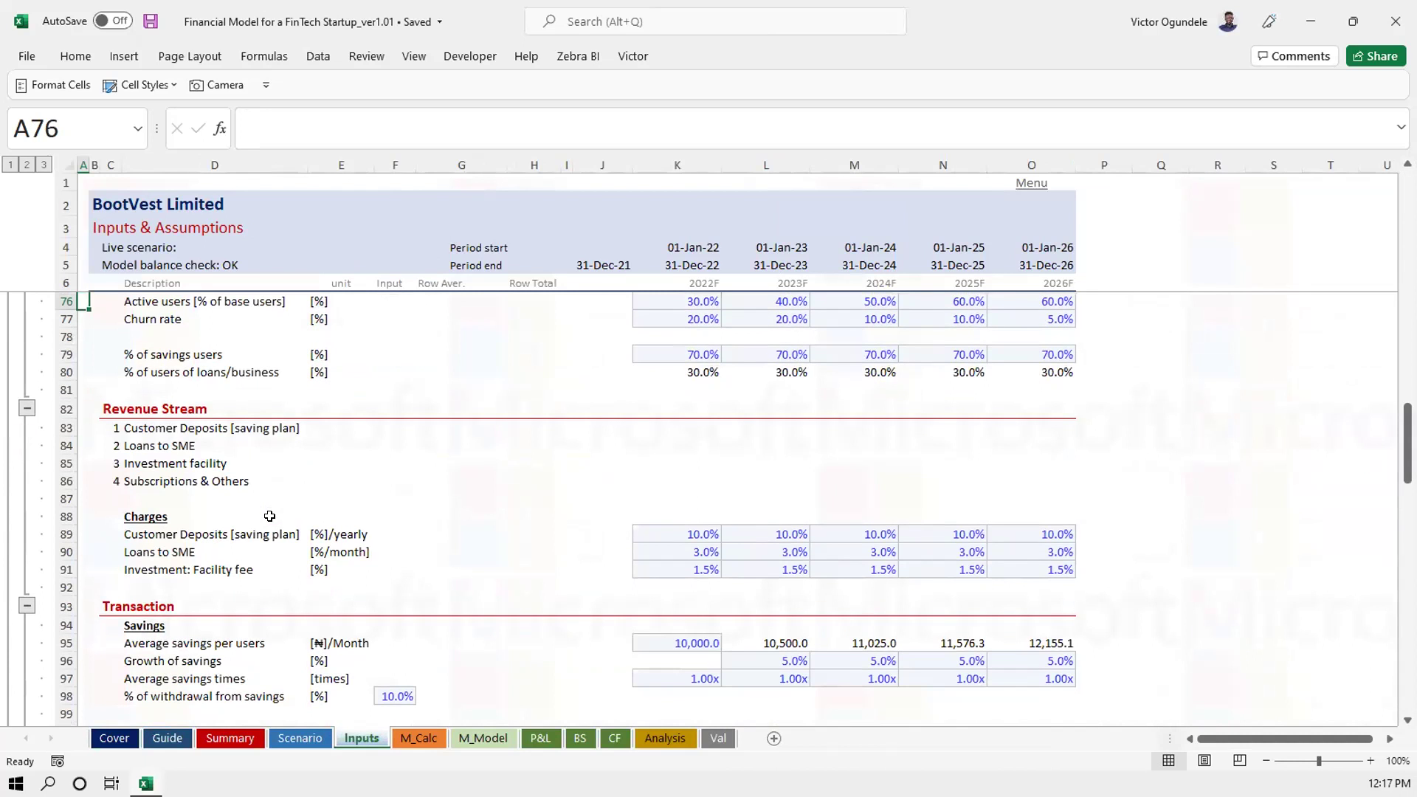
pyautogui.press('Up')
pyautogui.press('Up')
pyautogui.press('Up')
pyautogui.press('Up')
pyautogui.press('Up')
pyautogui.press('Up')
pyautogui.press('Up')
pyautogui.press('Up')
pyautogui.press('Up')
pyautogui.press('Up')
pyautogui.press('Up')
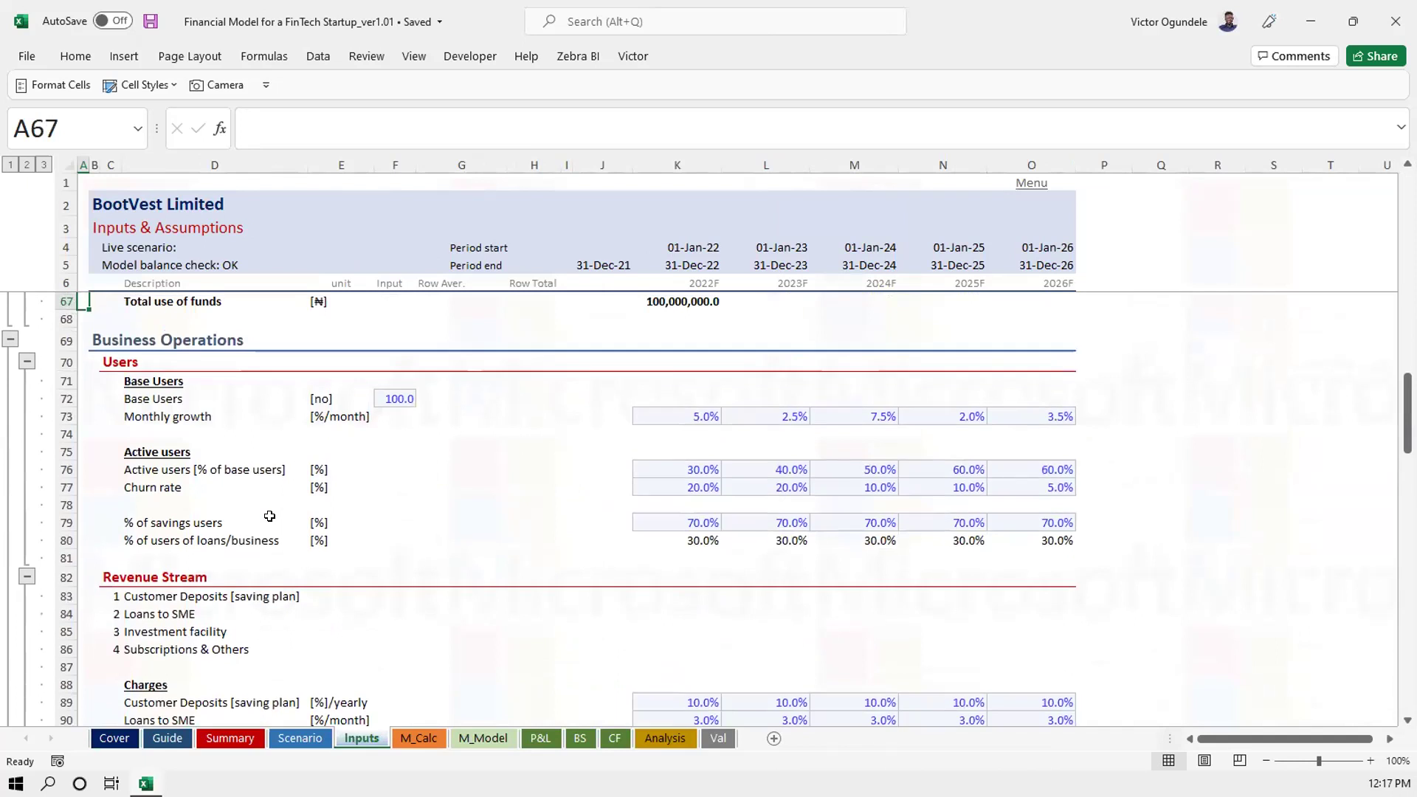
pyautogui.hotkey('ctrl', 'Home')
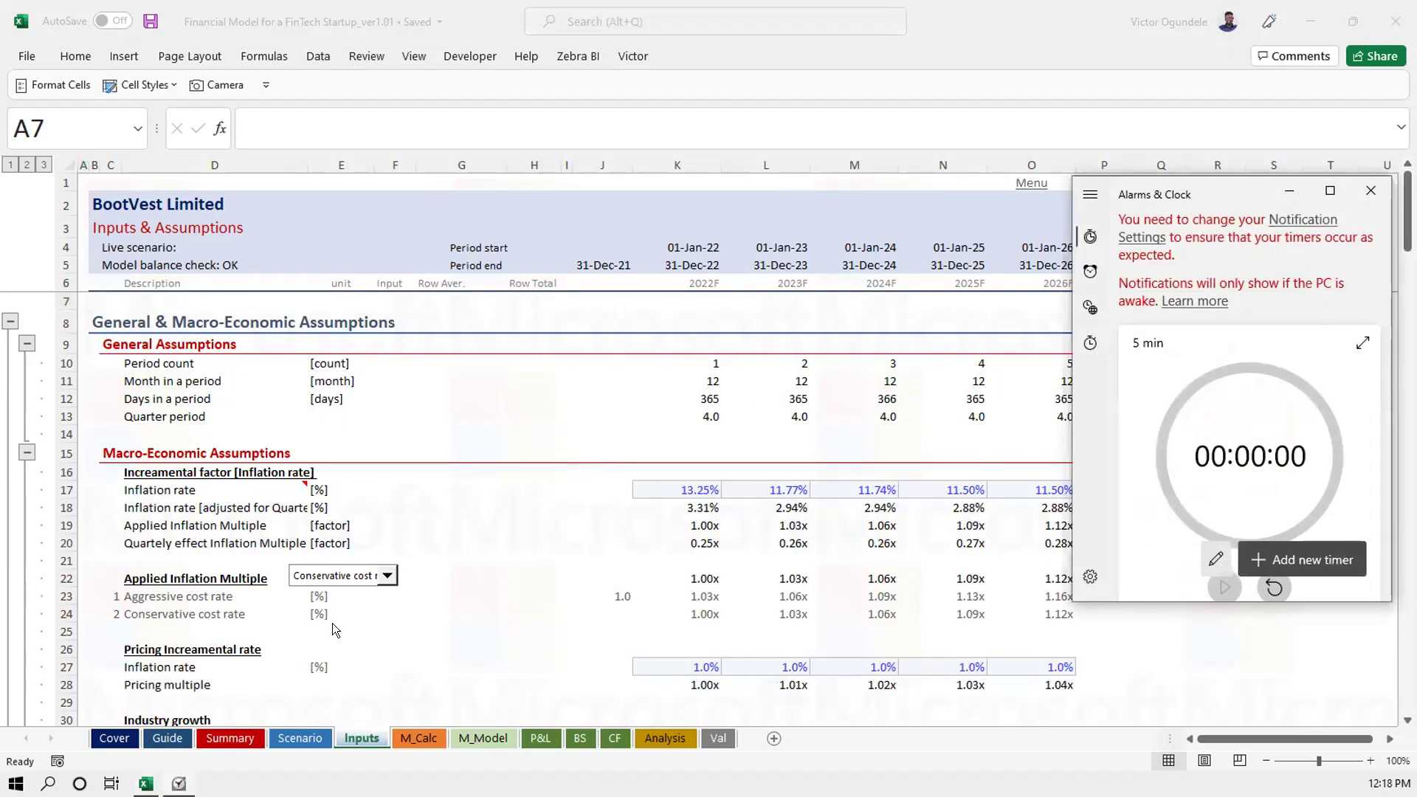
# In Alarms & Clock, set the 5 min timer's duration to 15 minutes and start it in the expanded view
pyautogui.click(1362, 343)
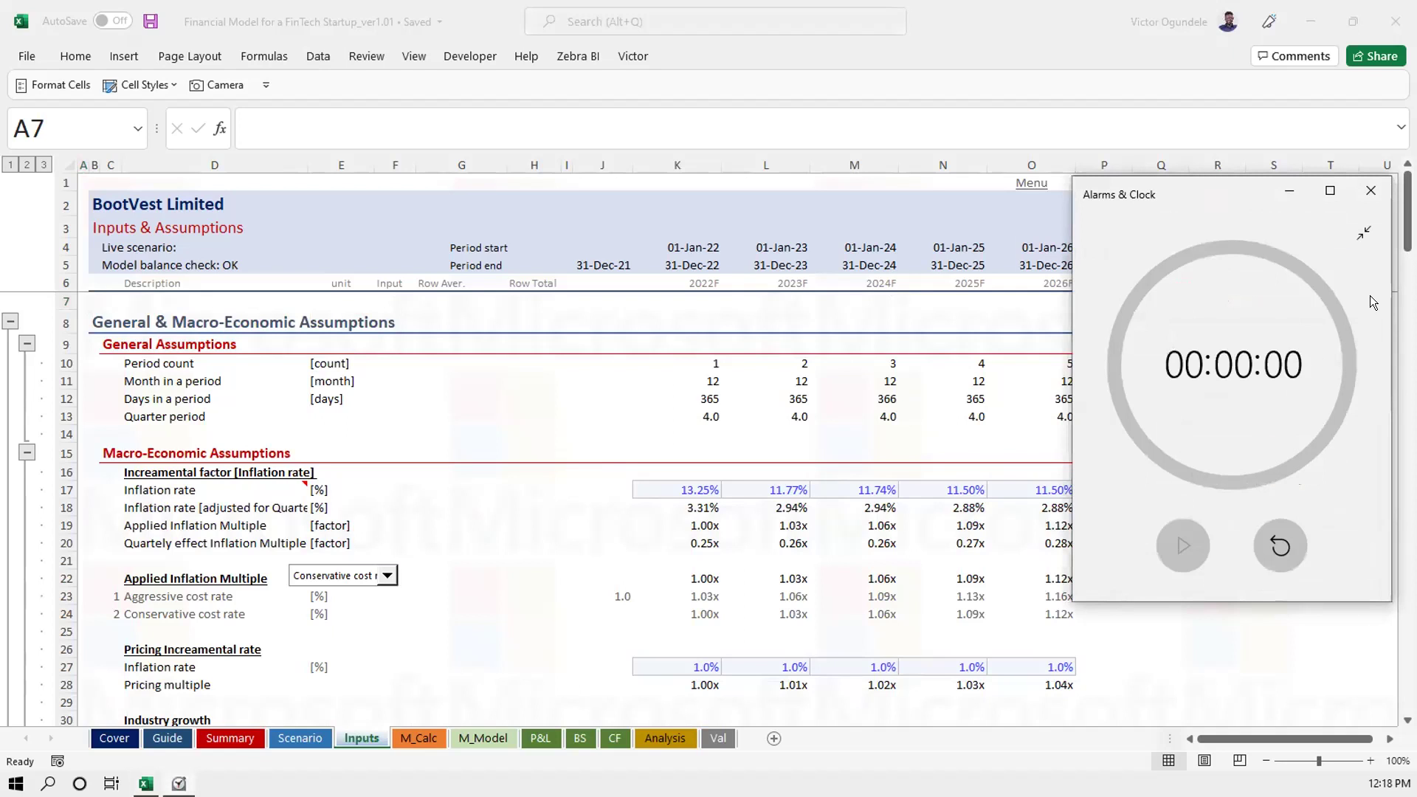
pyautogui.click(1363, 233)
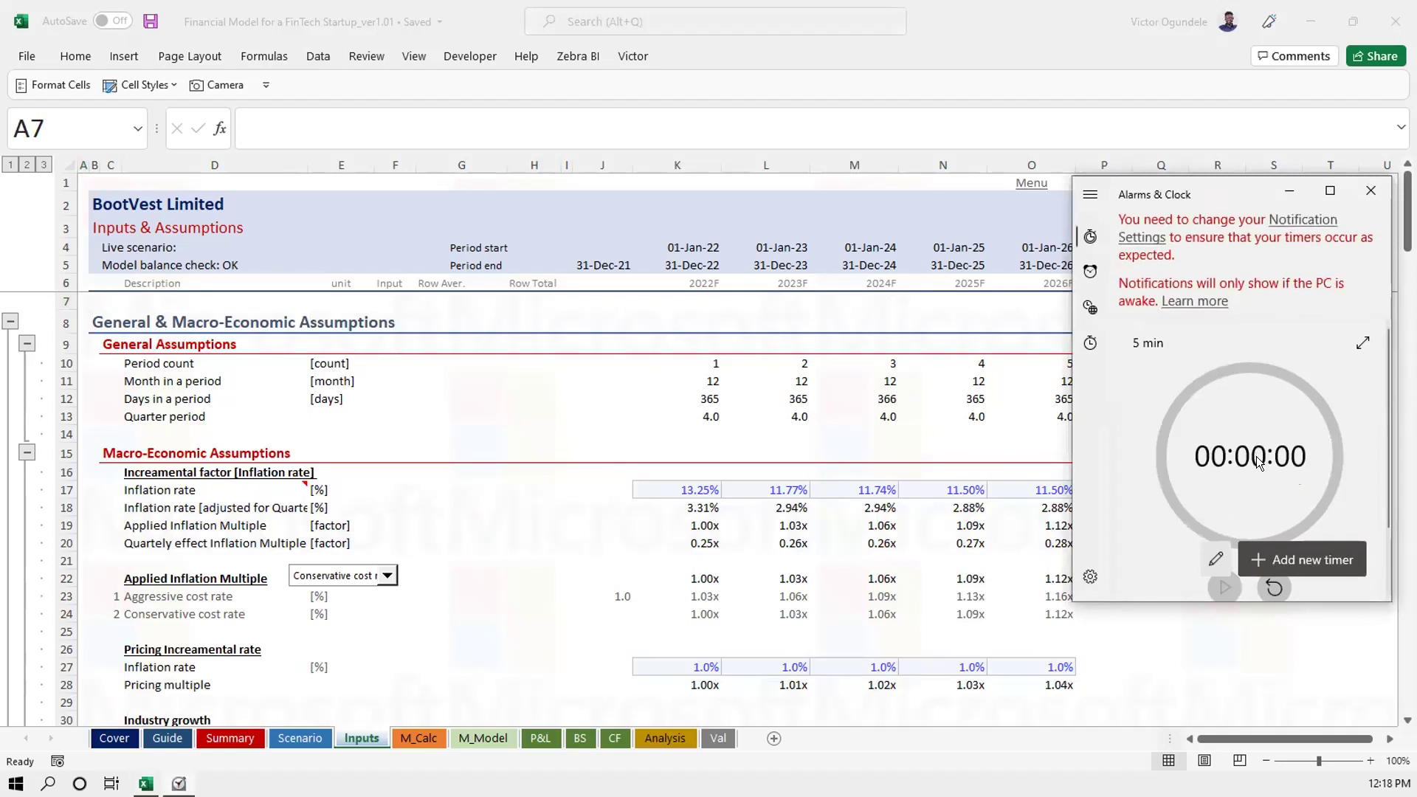
pyautogui.click(1257, 456)
pyautogui.write('15')
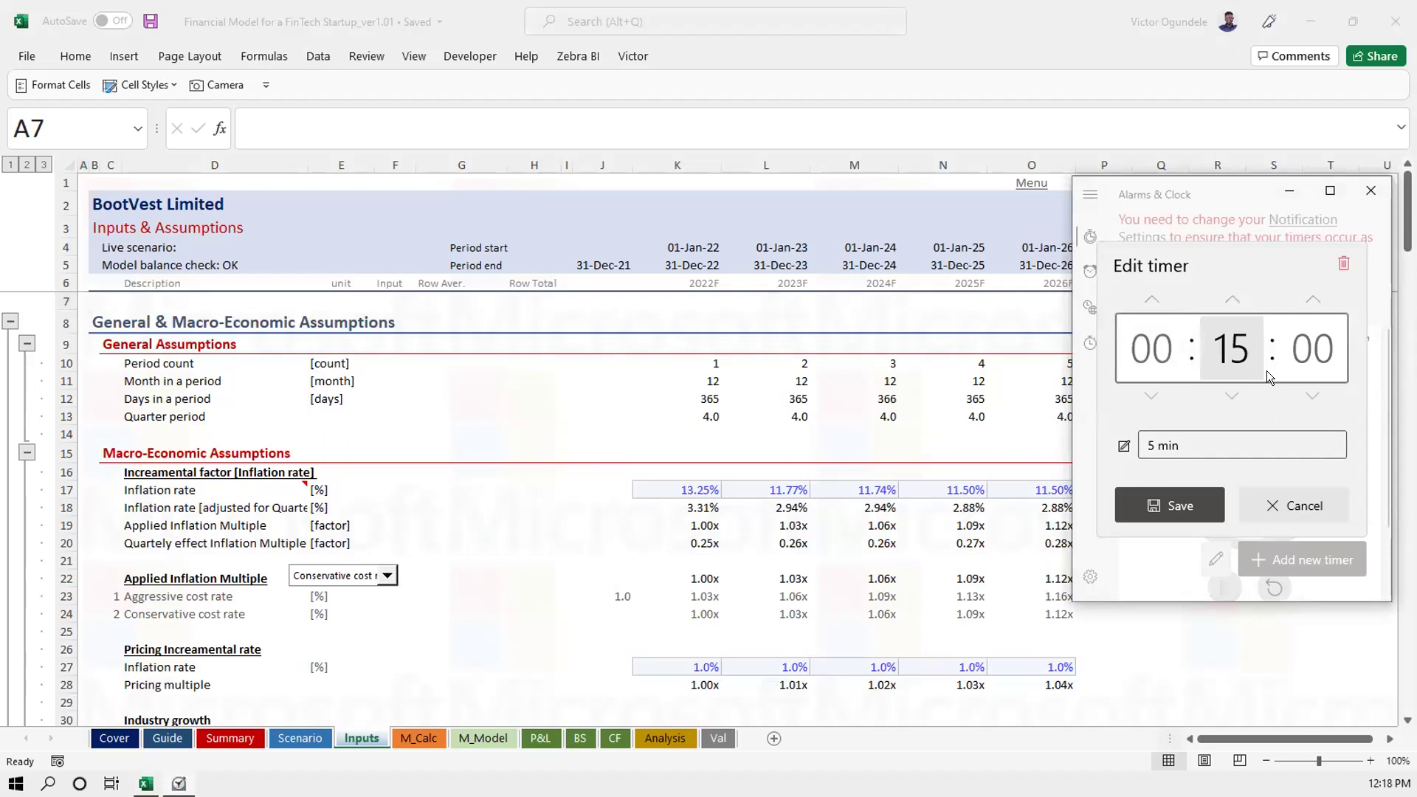
pyautogui.press('Return')
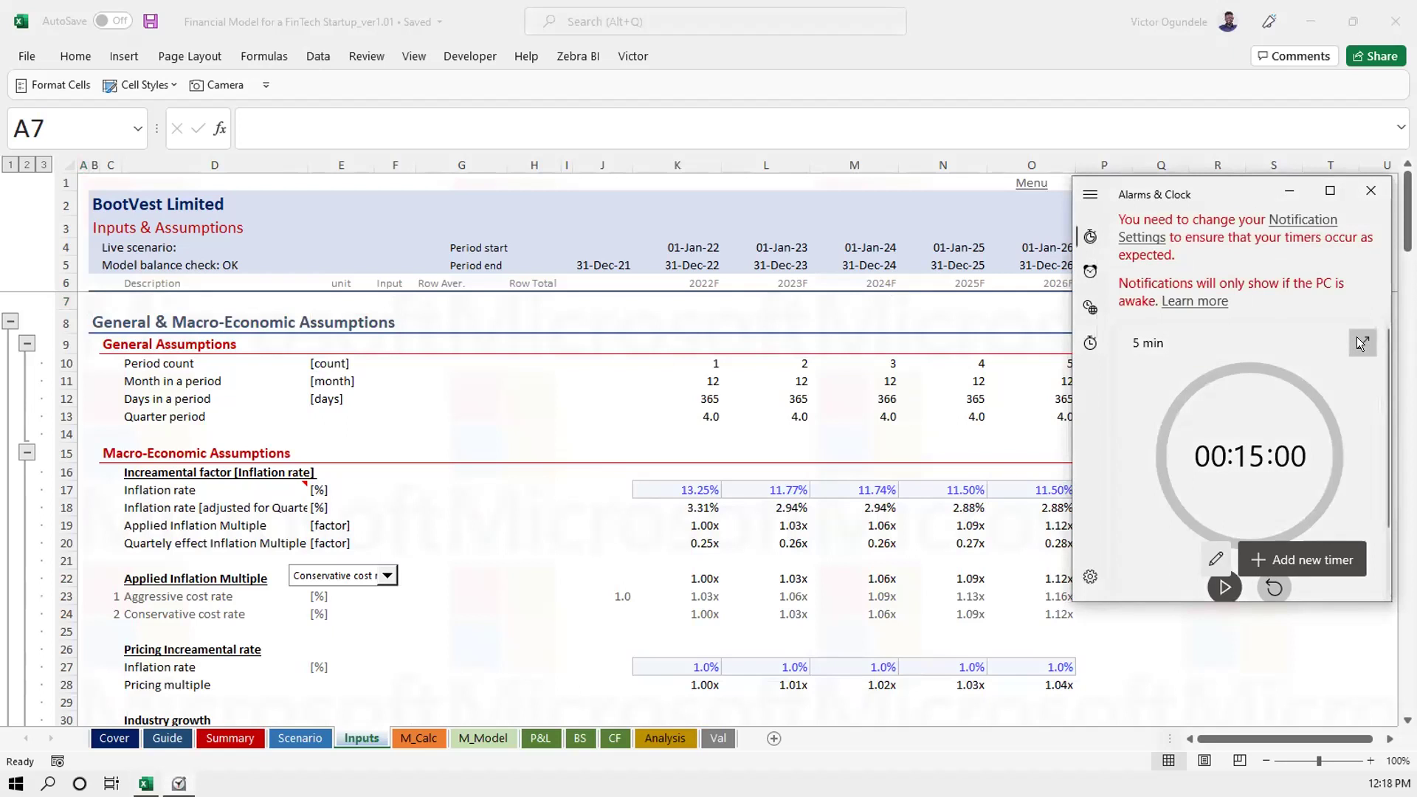
pyautogui.click(1357, 337)
pyautogui.click(1174, 540)
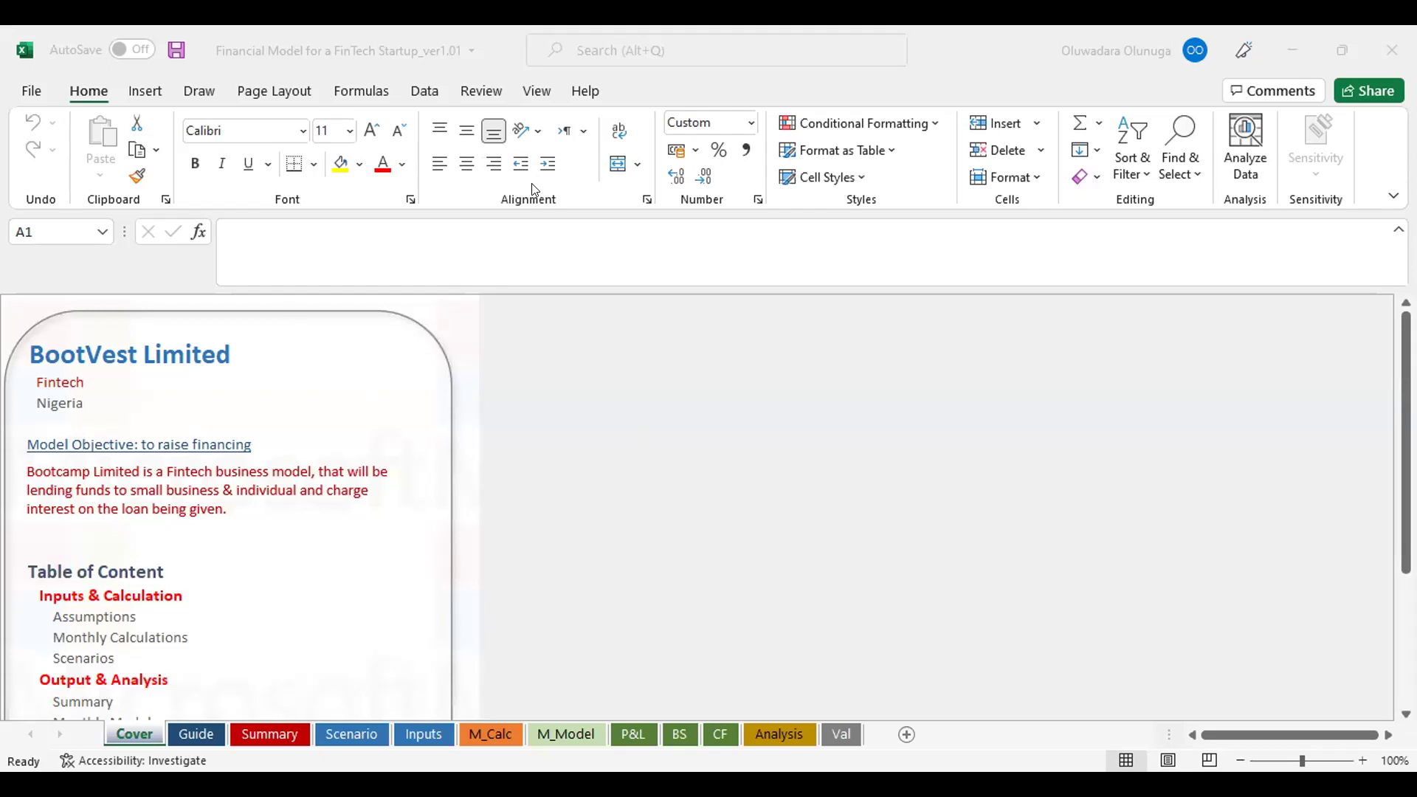
pyautogui.click(891, 130)
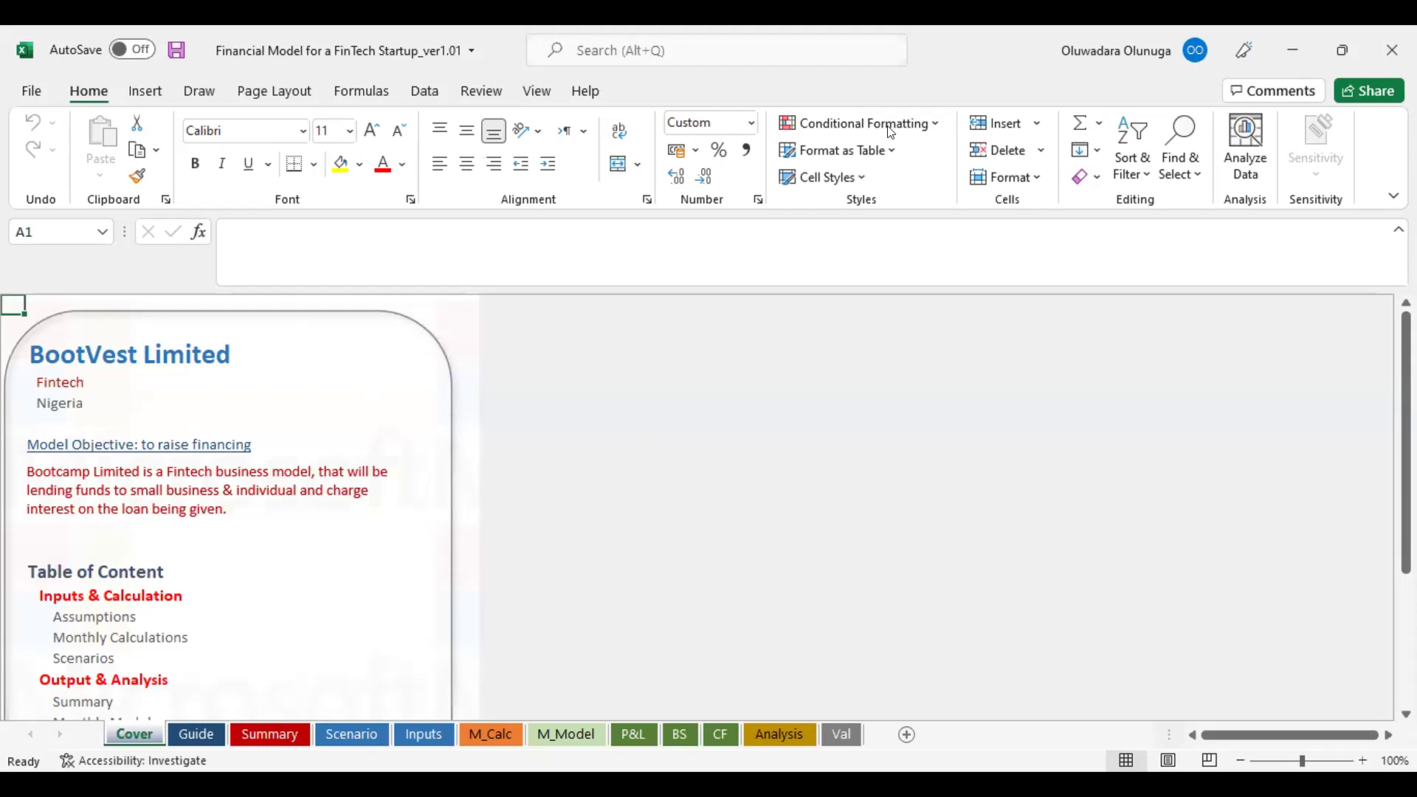
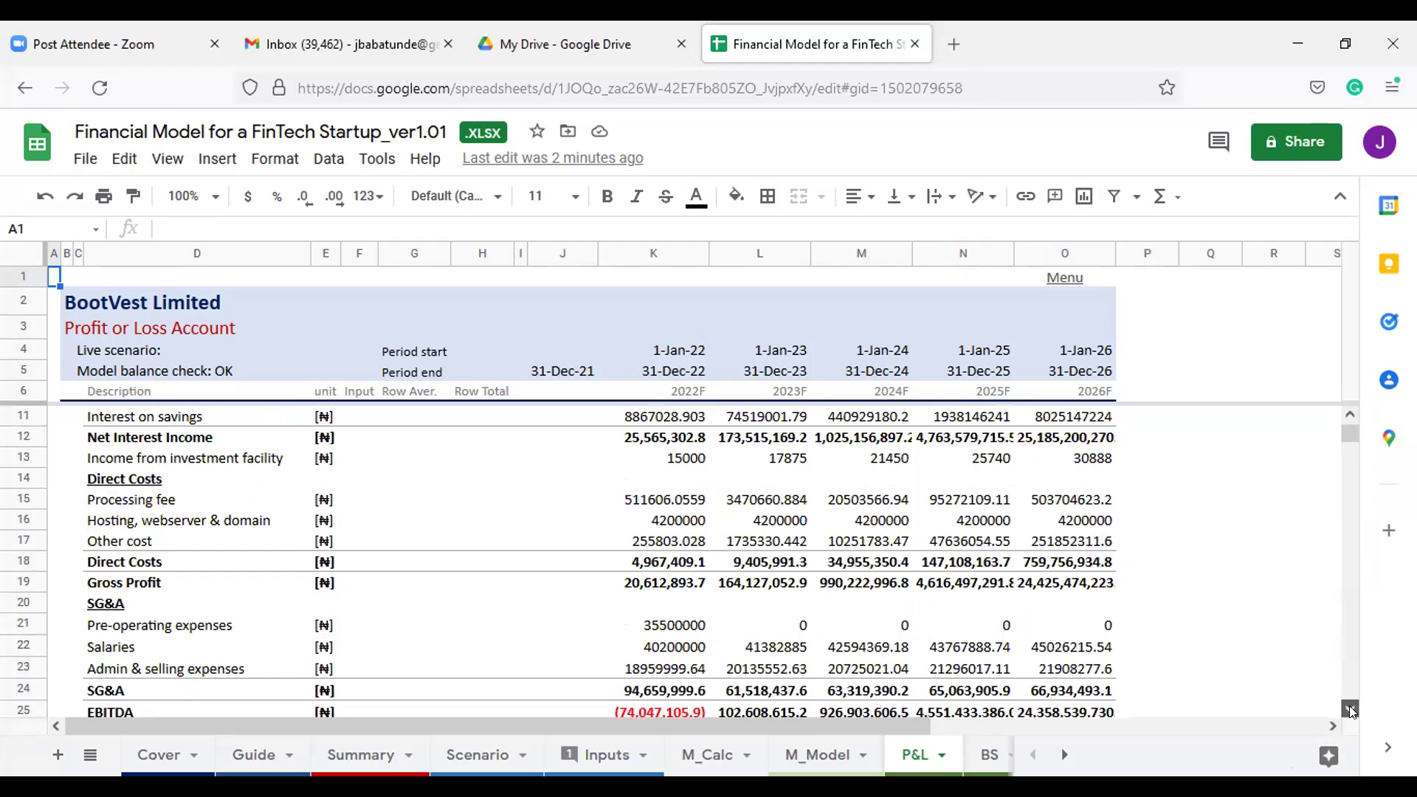
# Examine the P&L sheet down to Net Profit in the Google Sheets copy and open another sheet of the model
pyautogui.click(1350, 709)
pyautogui.click(1350, 708)
pyautogui.click(1350, 708)
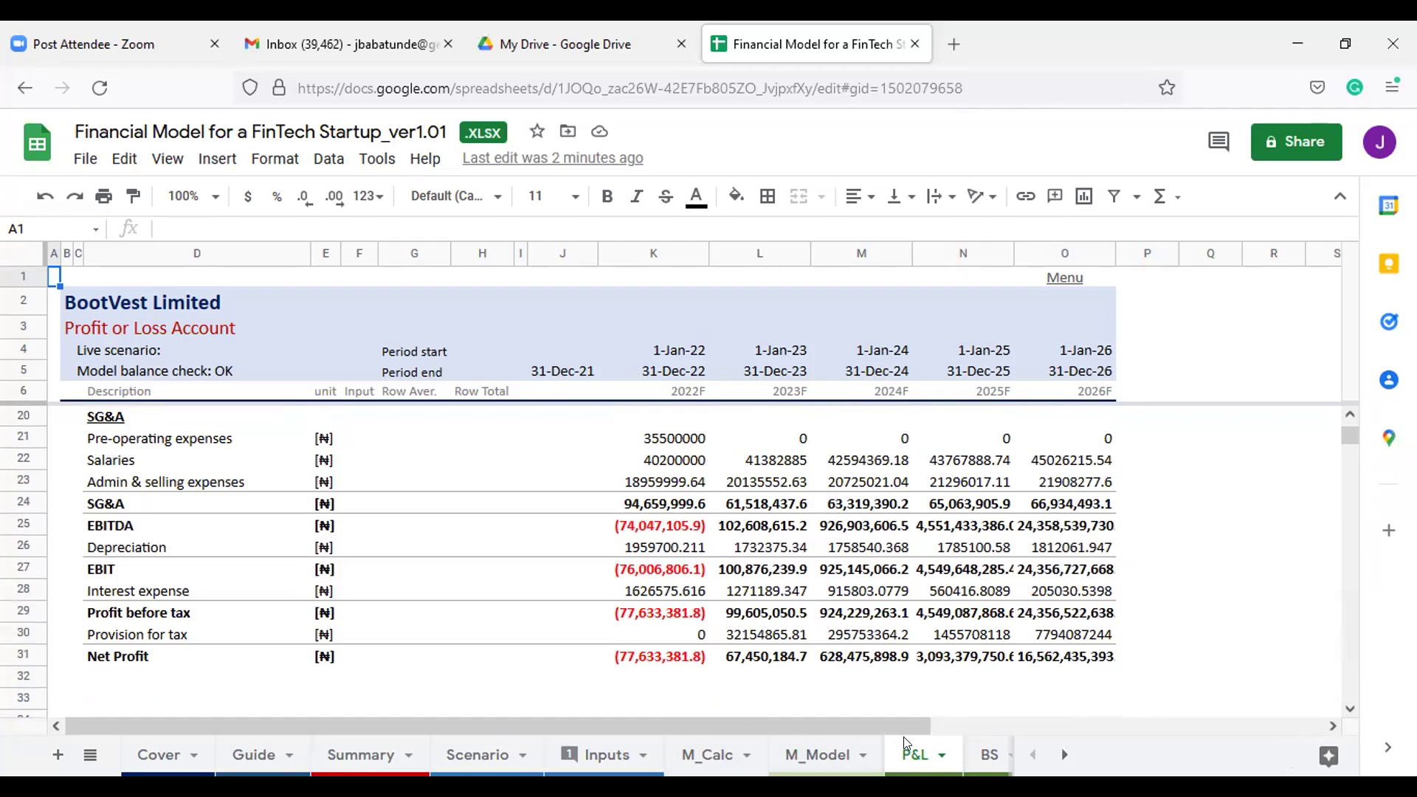
pyautogui.click(1064, 753)
pyautogui.click(784, 755)
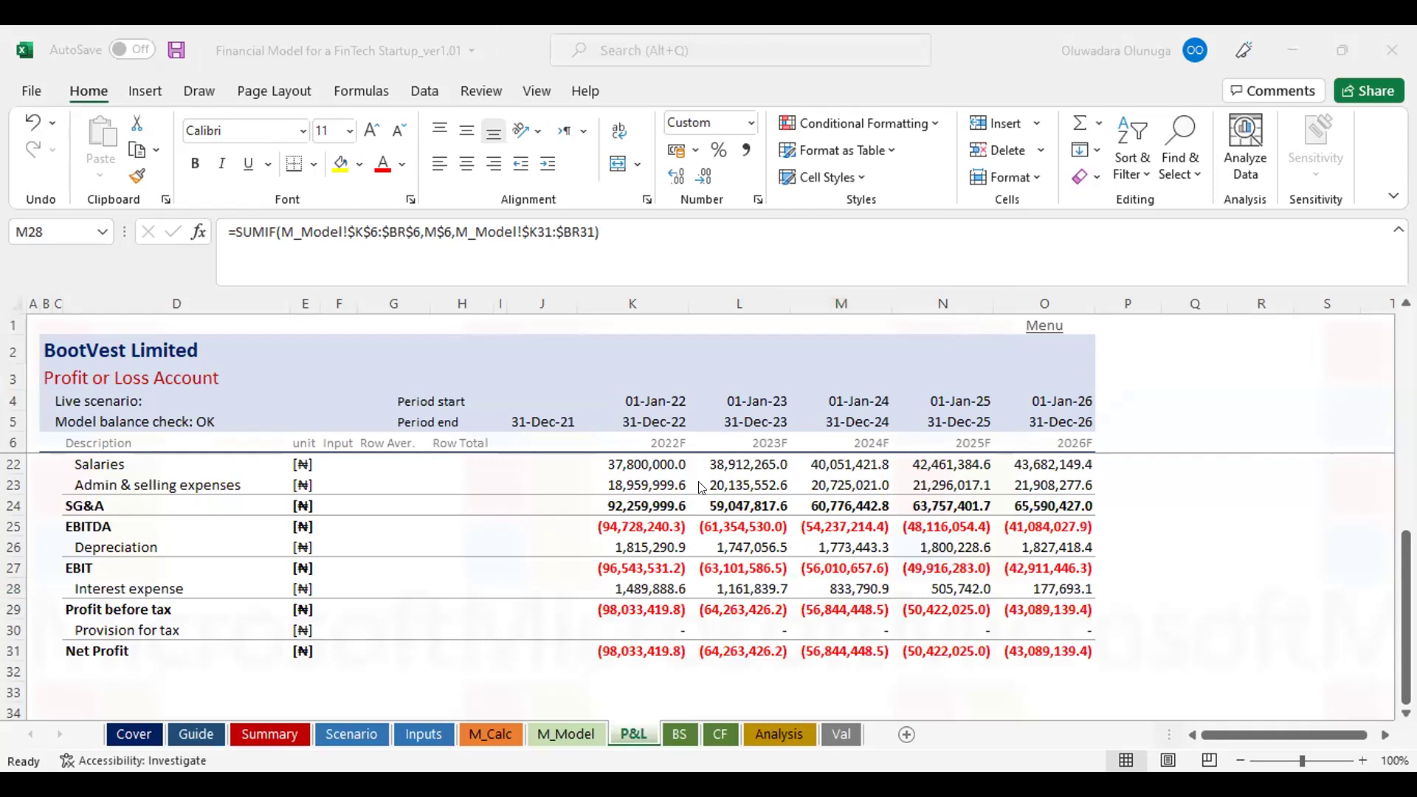
# Switch to the Excel workbook and examine the P&L's interest expense, tax provision, net profit, gross profit and direct costs by year
pyautogui.click(909, 577)
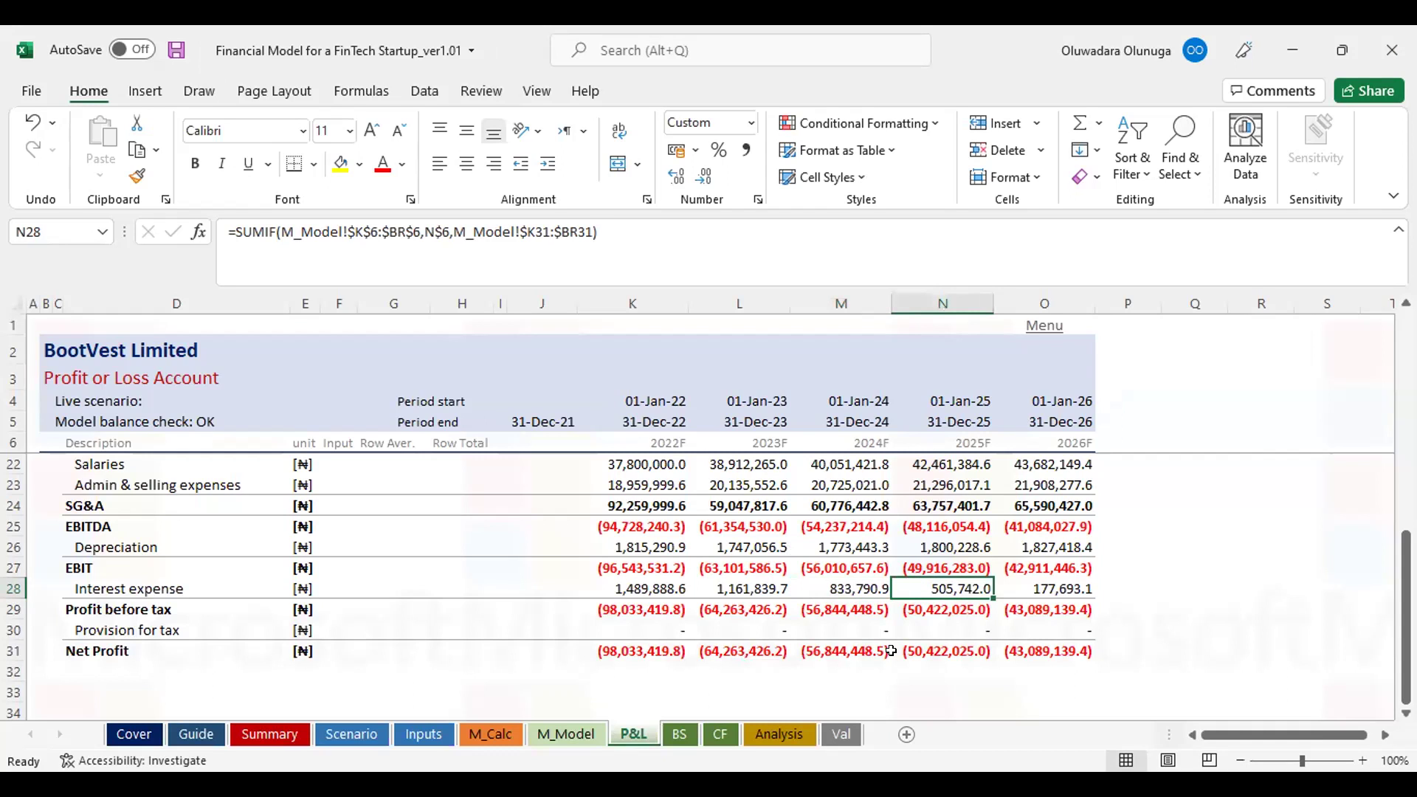
pyautogui.click(1010, 647)
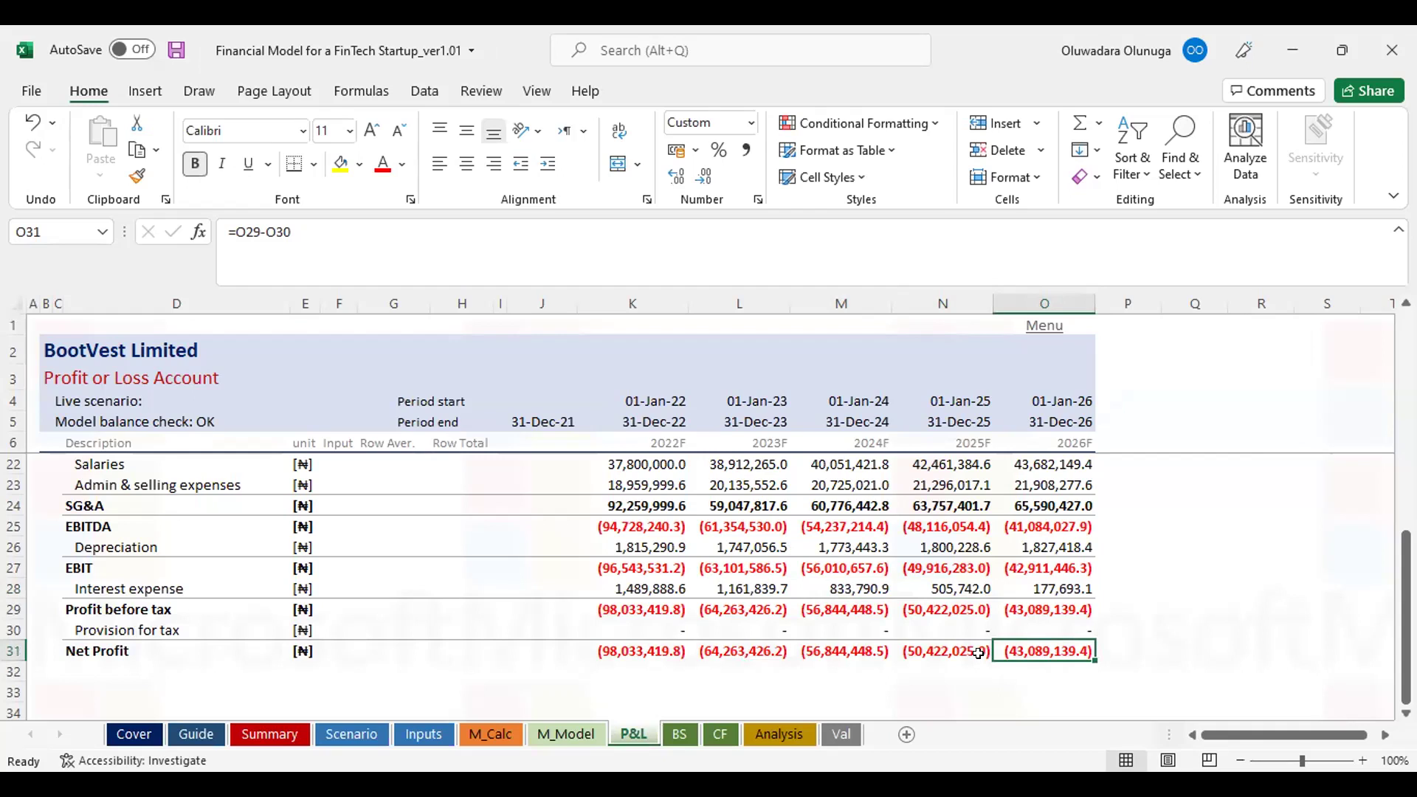
pyautogui.click(935, 630)
pyautogui.press('Right')
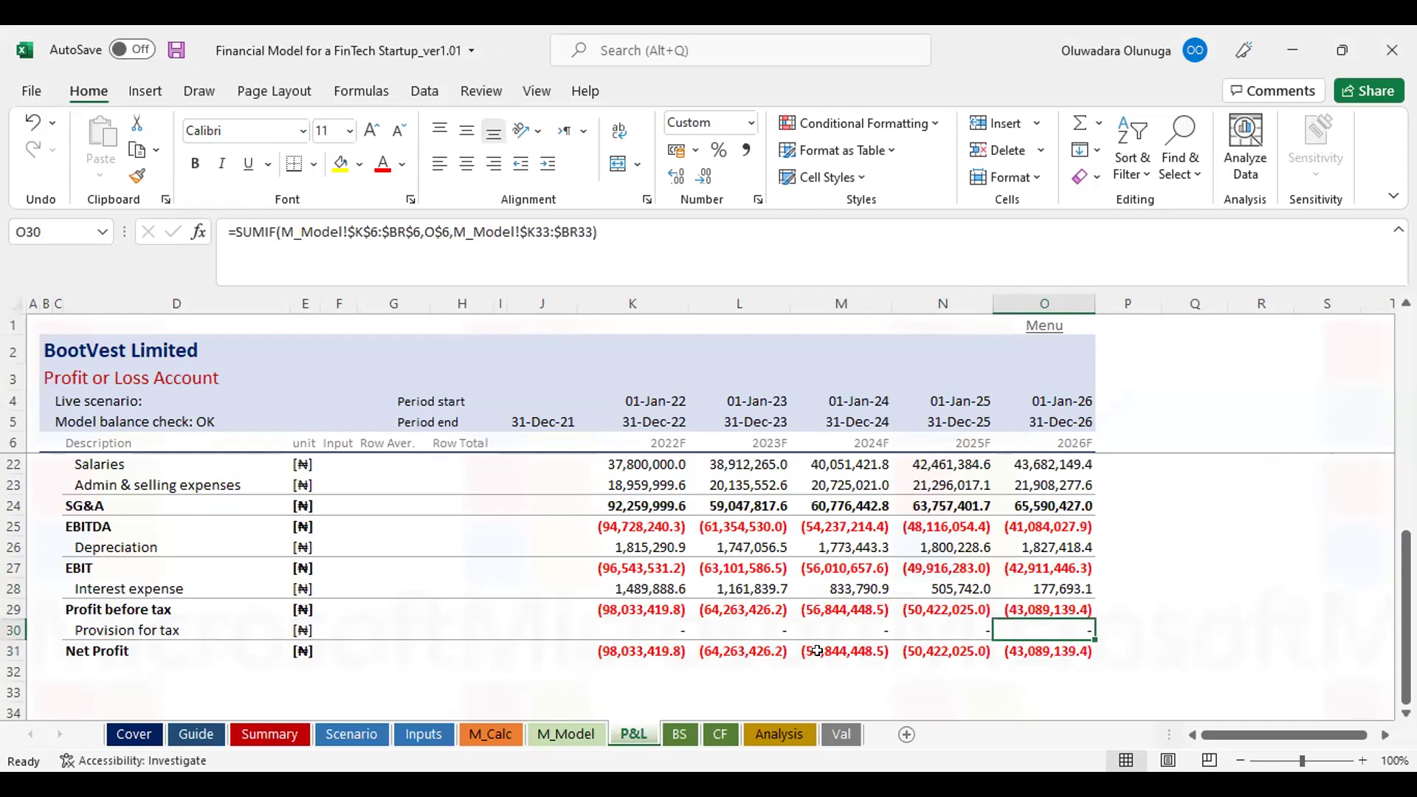
pyautogui.scroll(5, 1066, 653)
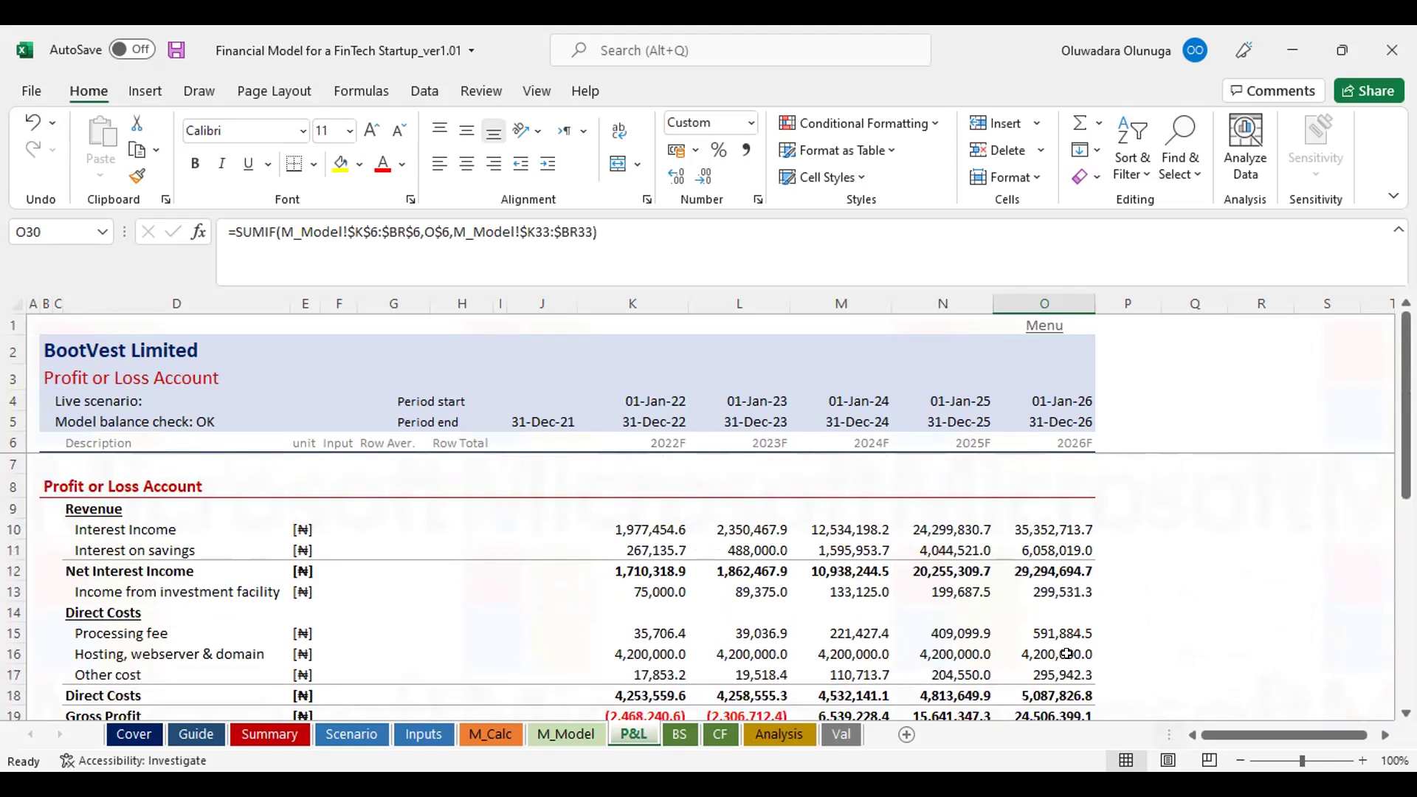
pyautogui.scroll(-2, 1066, 653)
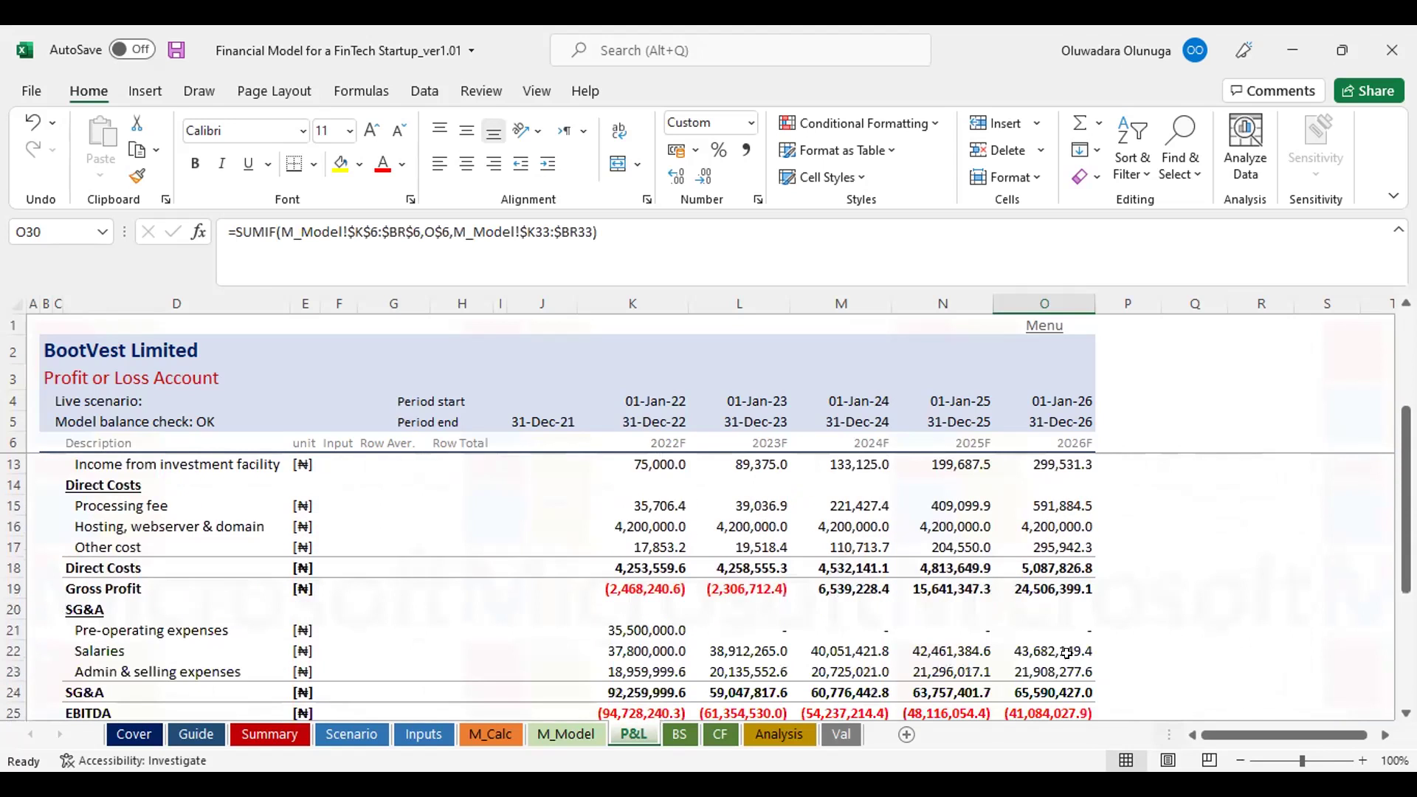
pyautogui.click(739, 585)
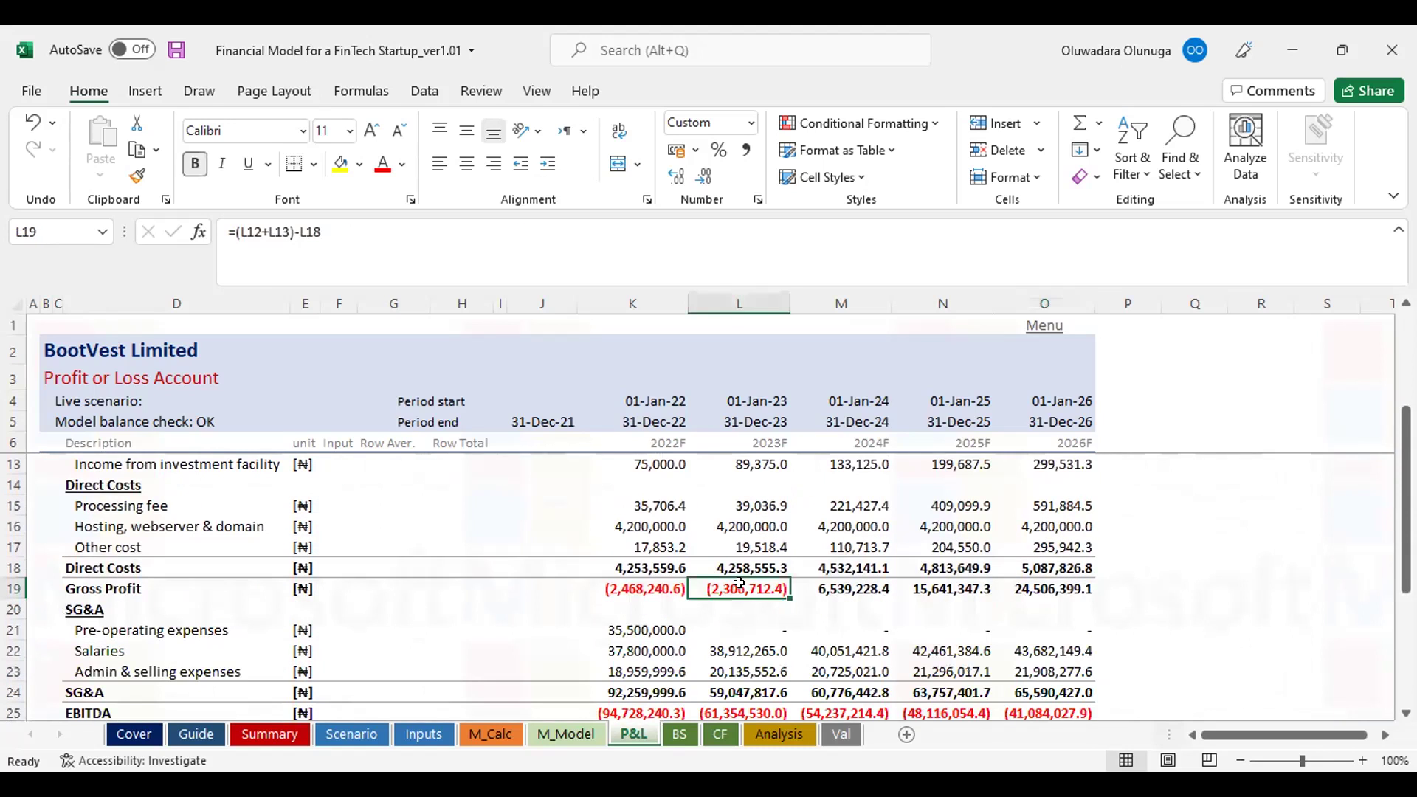
pyautogui.click(763, 531)
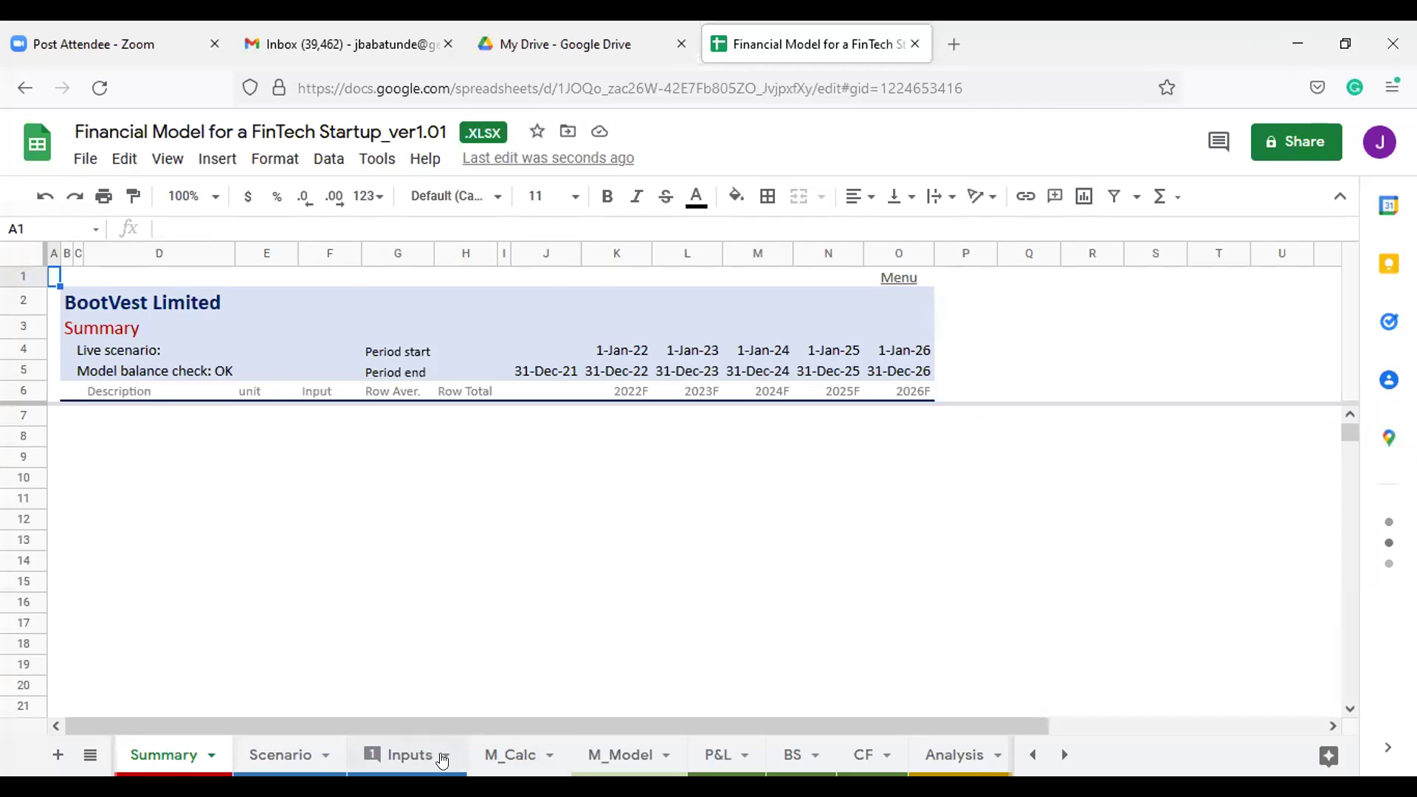
# Switch to the Google Sheets copy and open its Inputs sheet
pyautogui.click(411, 757)
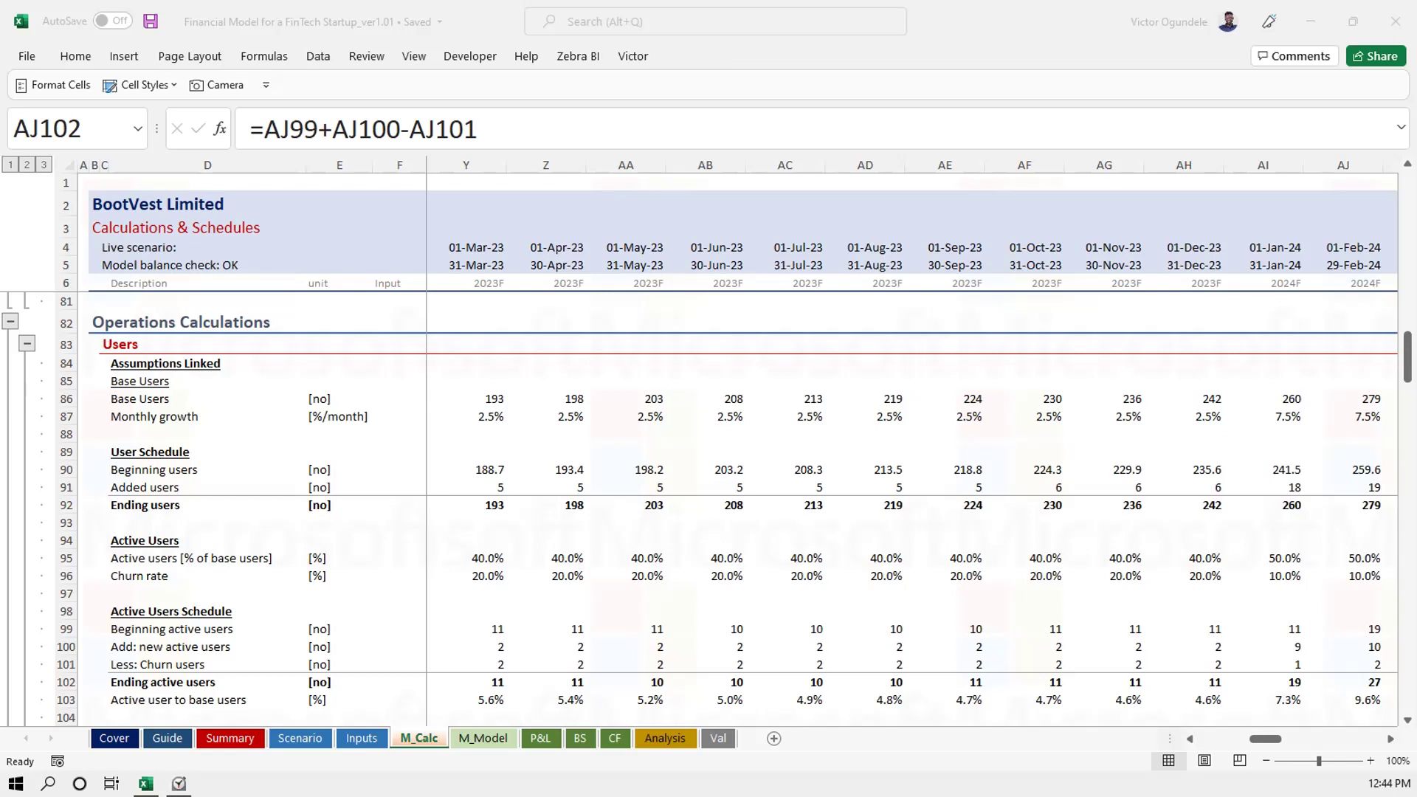
# Switch to the Excel workbook, look over the P&L sheet and examine the Use of Funds section on the Inputs sheet
pyautogui.click(537, 738)
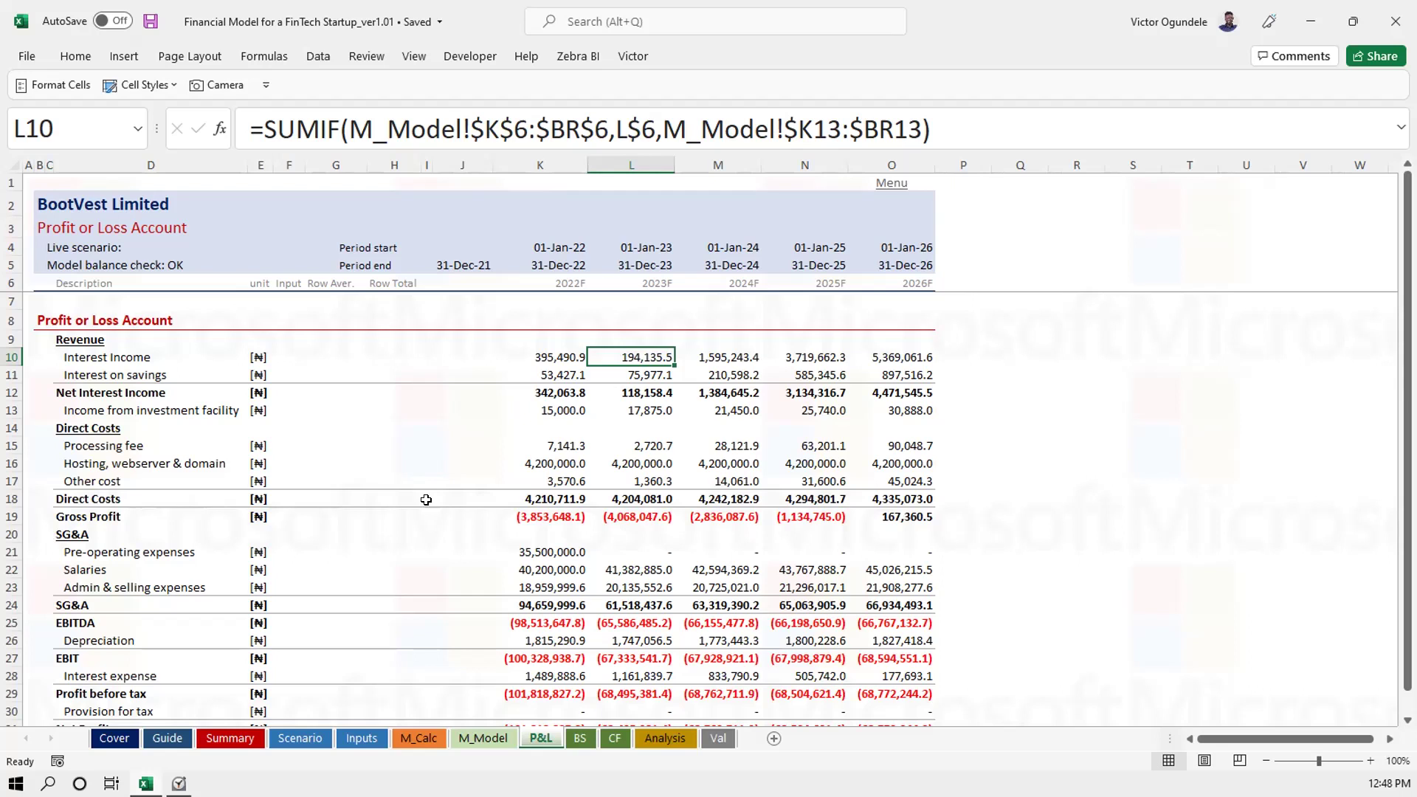
pyautogui.click(388, 573)
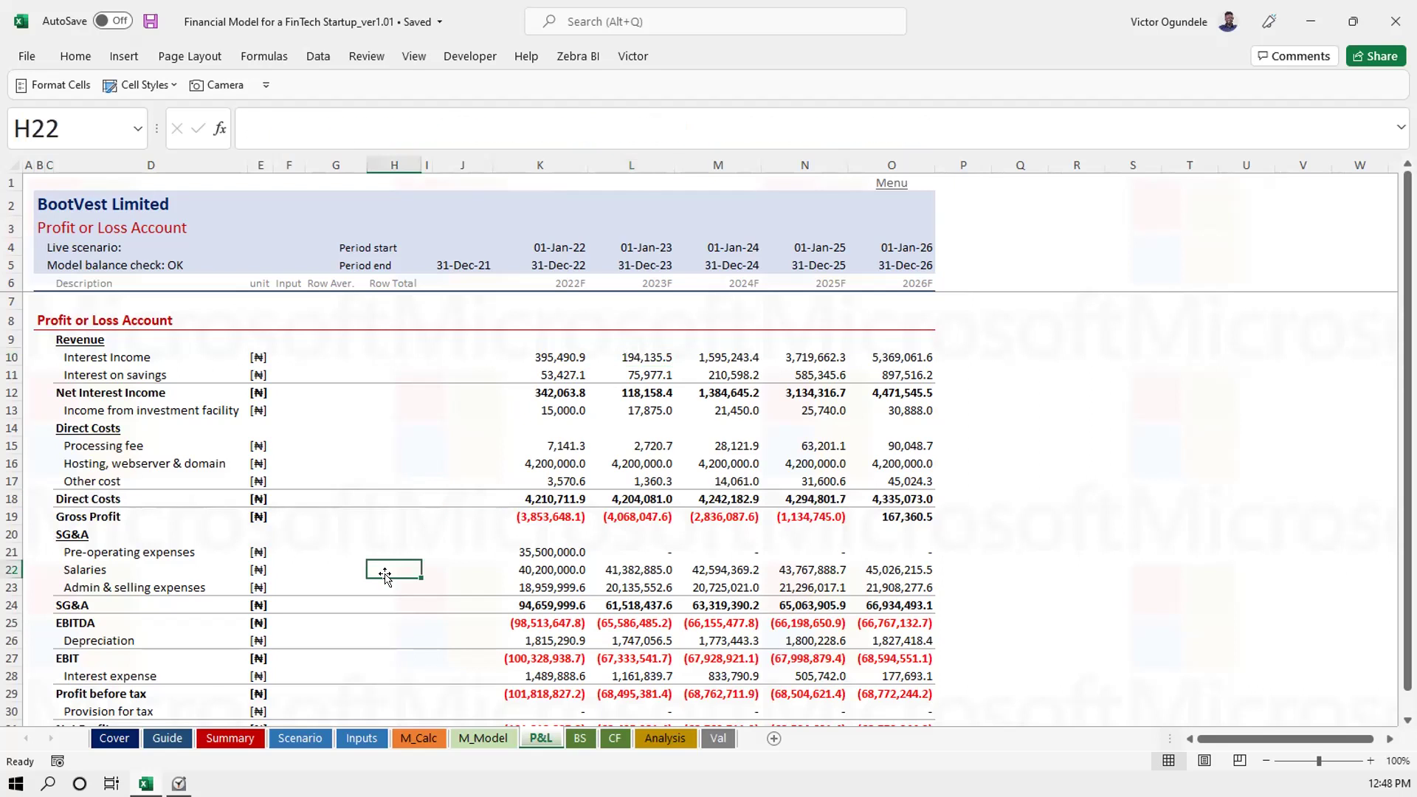
pyautogui.click(364, 738)
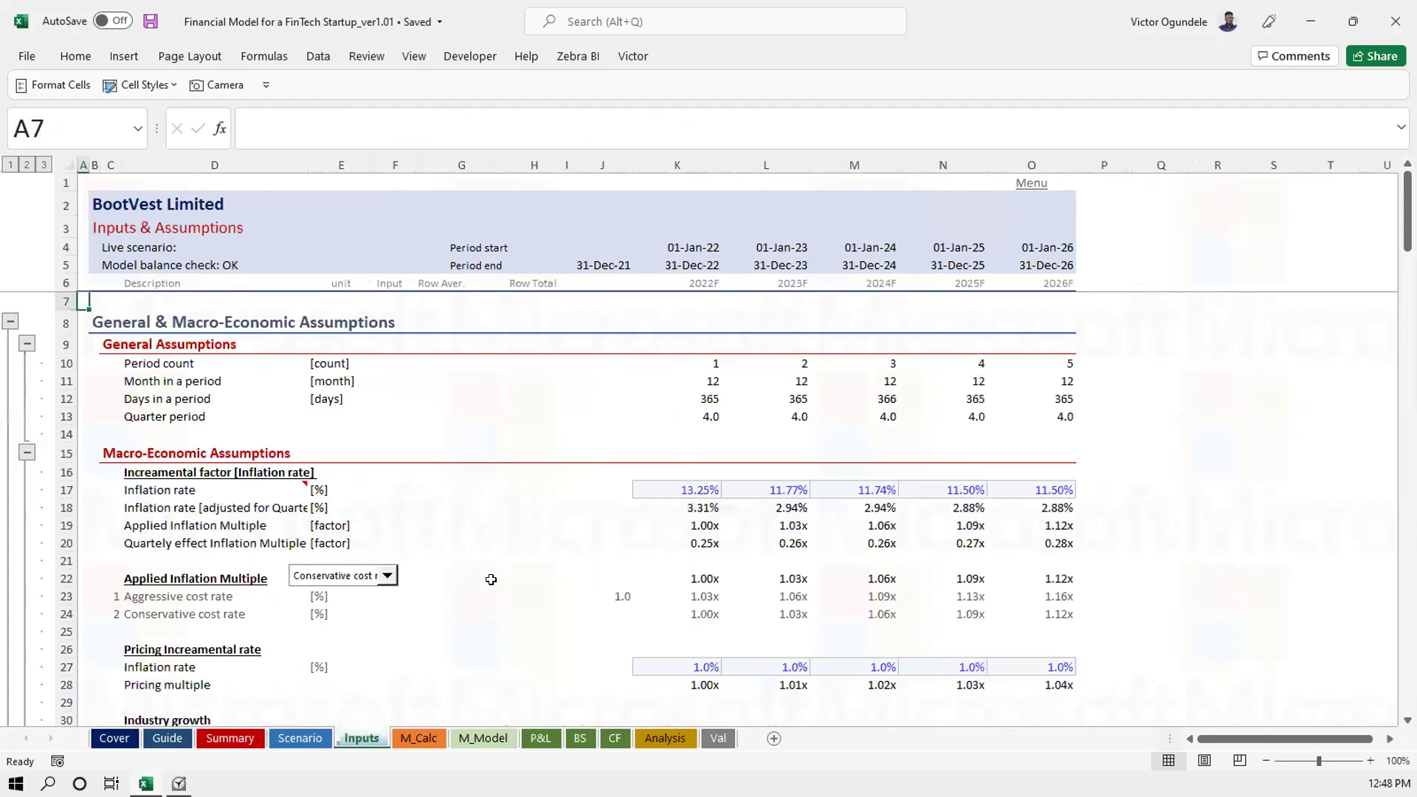
pyautogui.scroll(-15, 516, 523)
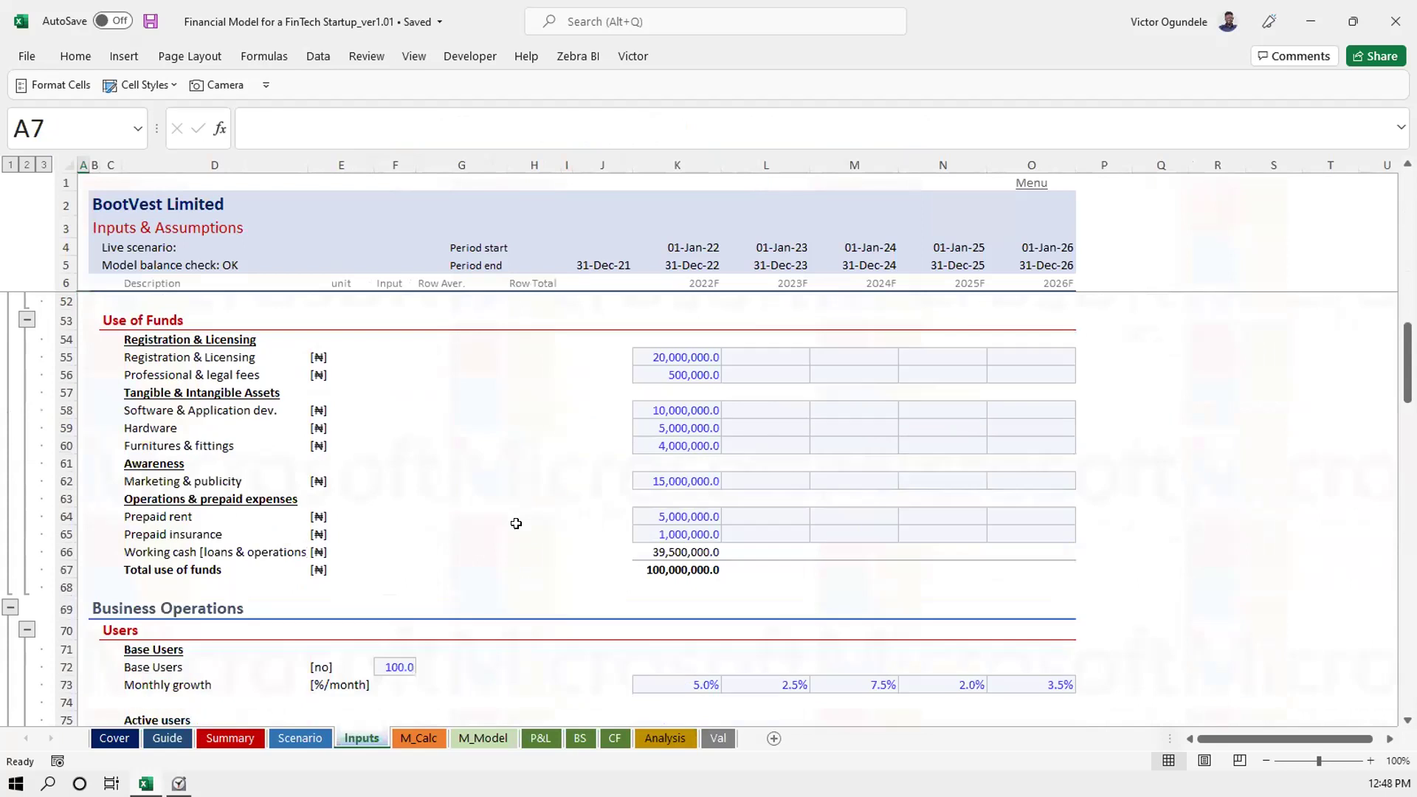
pyautogui.scroll(3, 519, 546)
pyautogui.scroll(-2, 522, 566)
pyautogui.scroll(1, 521, 565)
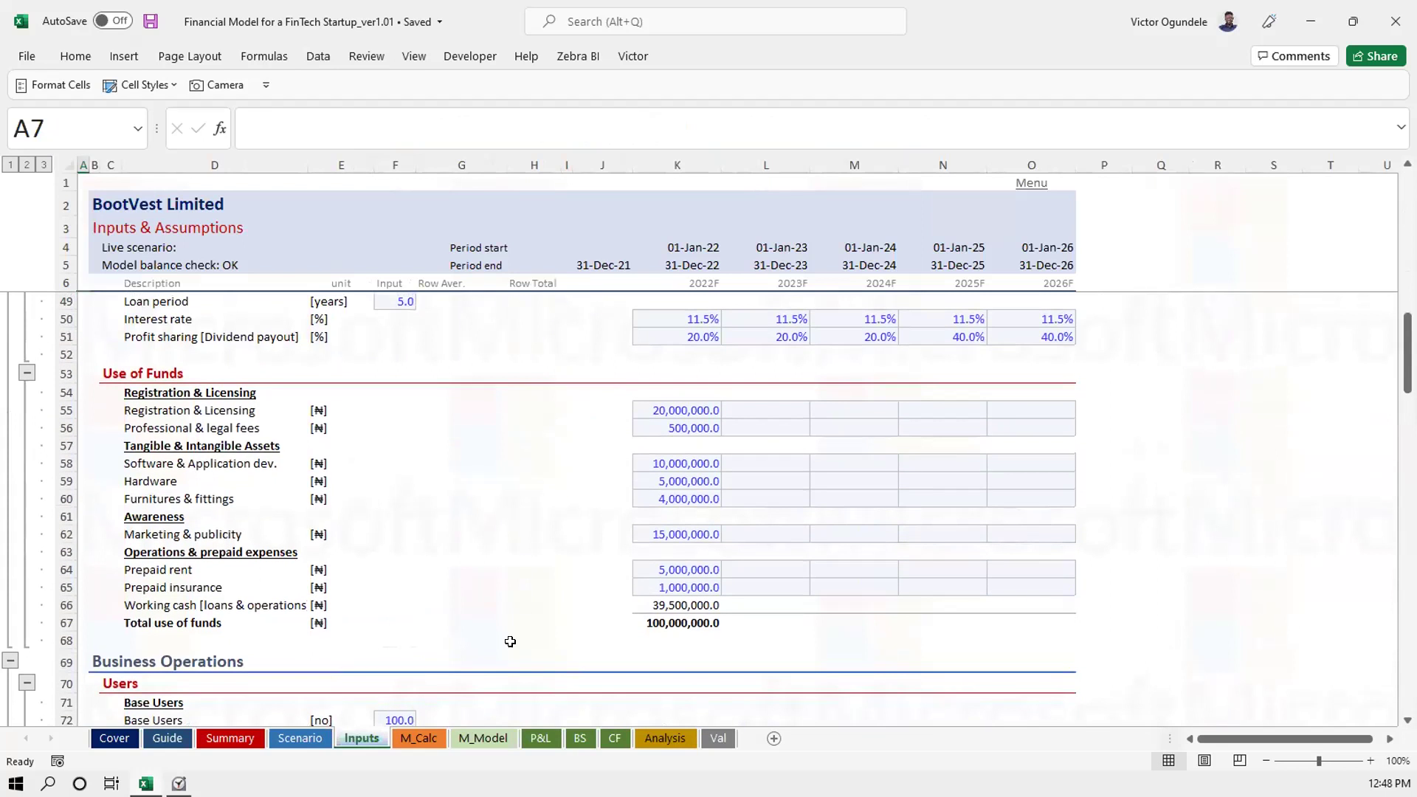
pyautogui.click(432, 623)
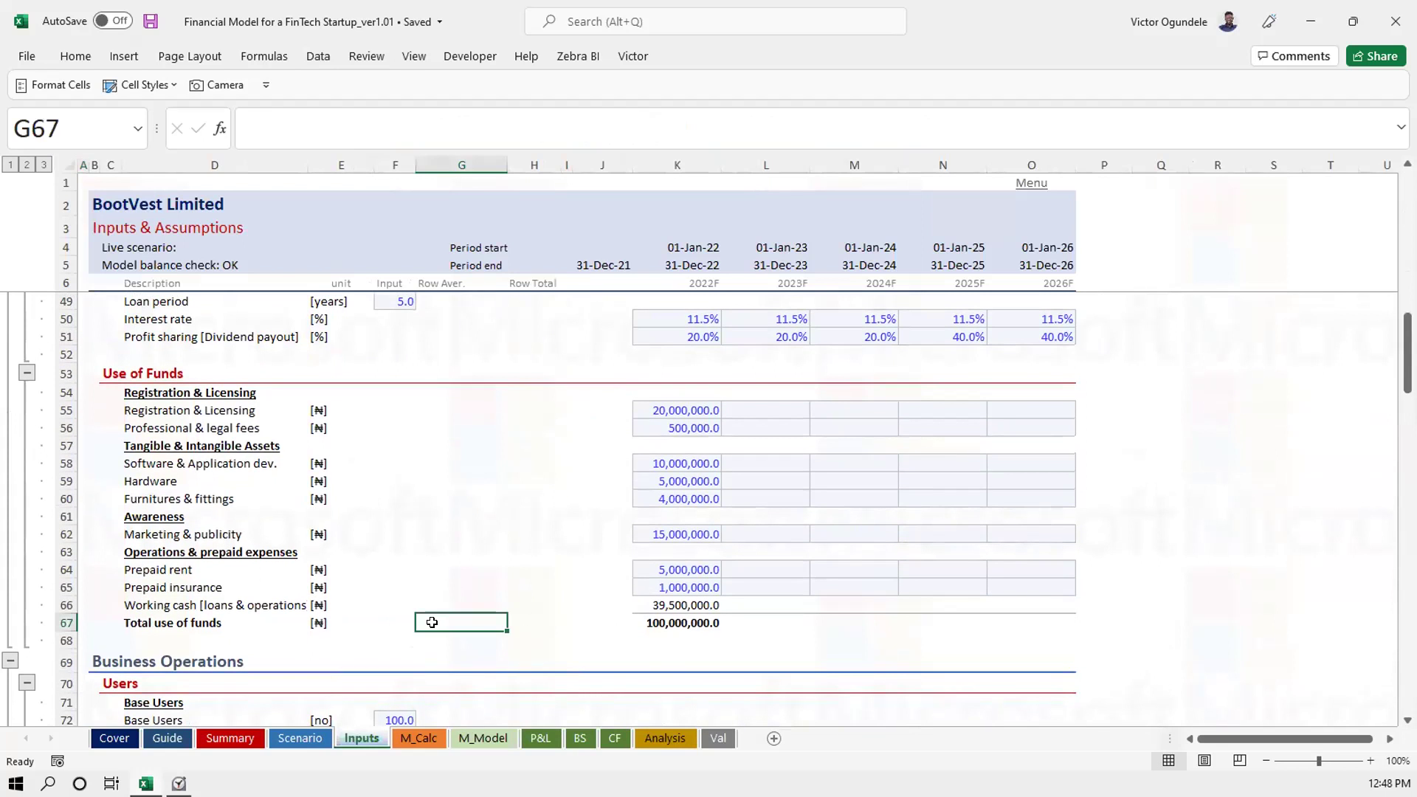
pyautogui.click(389, 616)
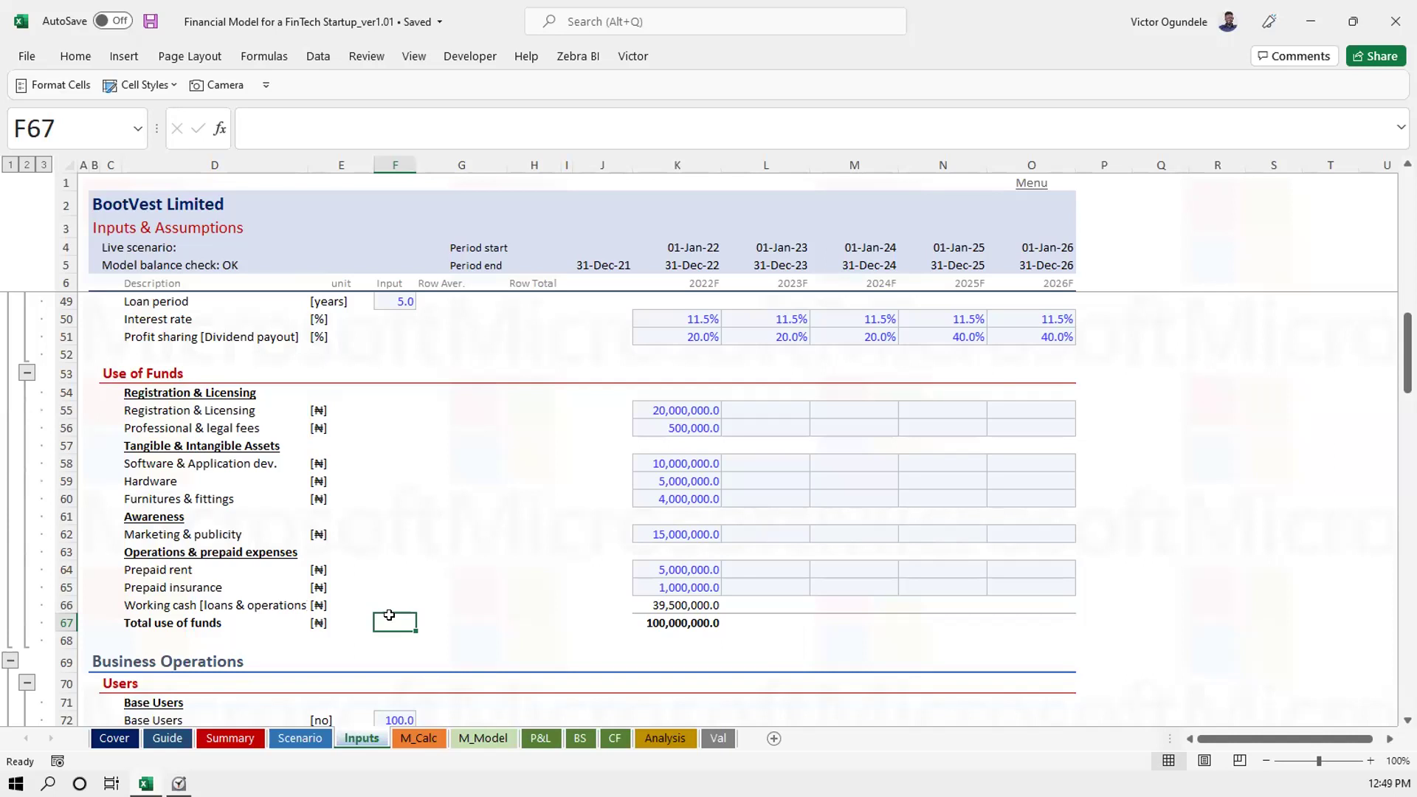
# Return to the start of the Inputs sheet and examine revenue, direct costs and SG&A on the P&L sheet
pyautogui.click(392, 481)
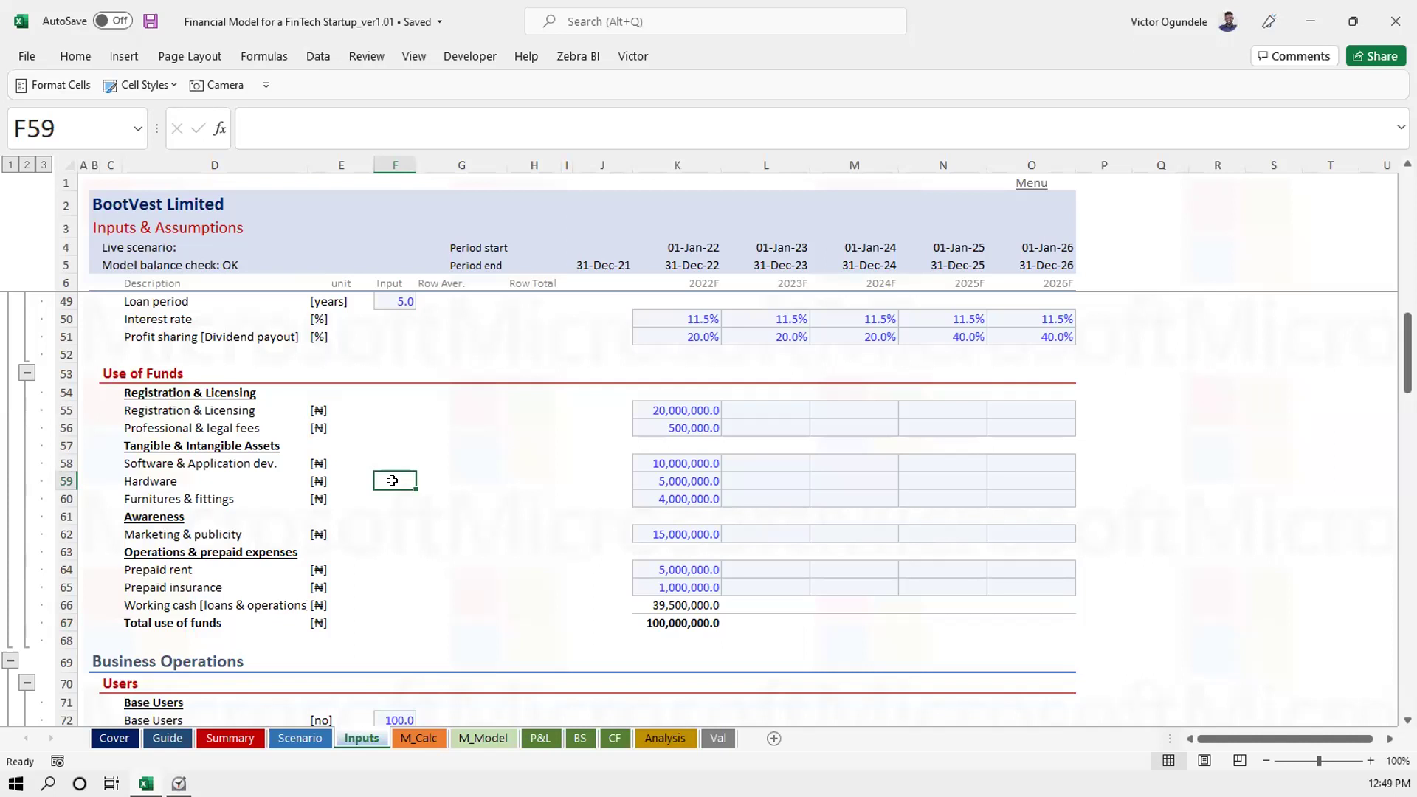
pyautogui.hotkey('ctrl', 'Home')
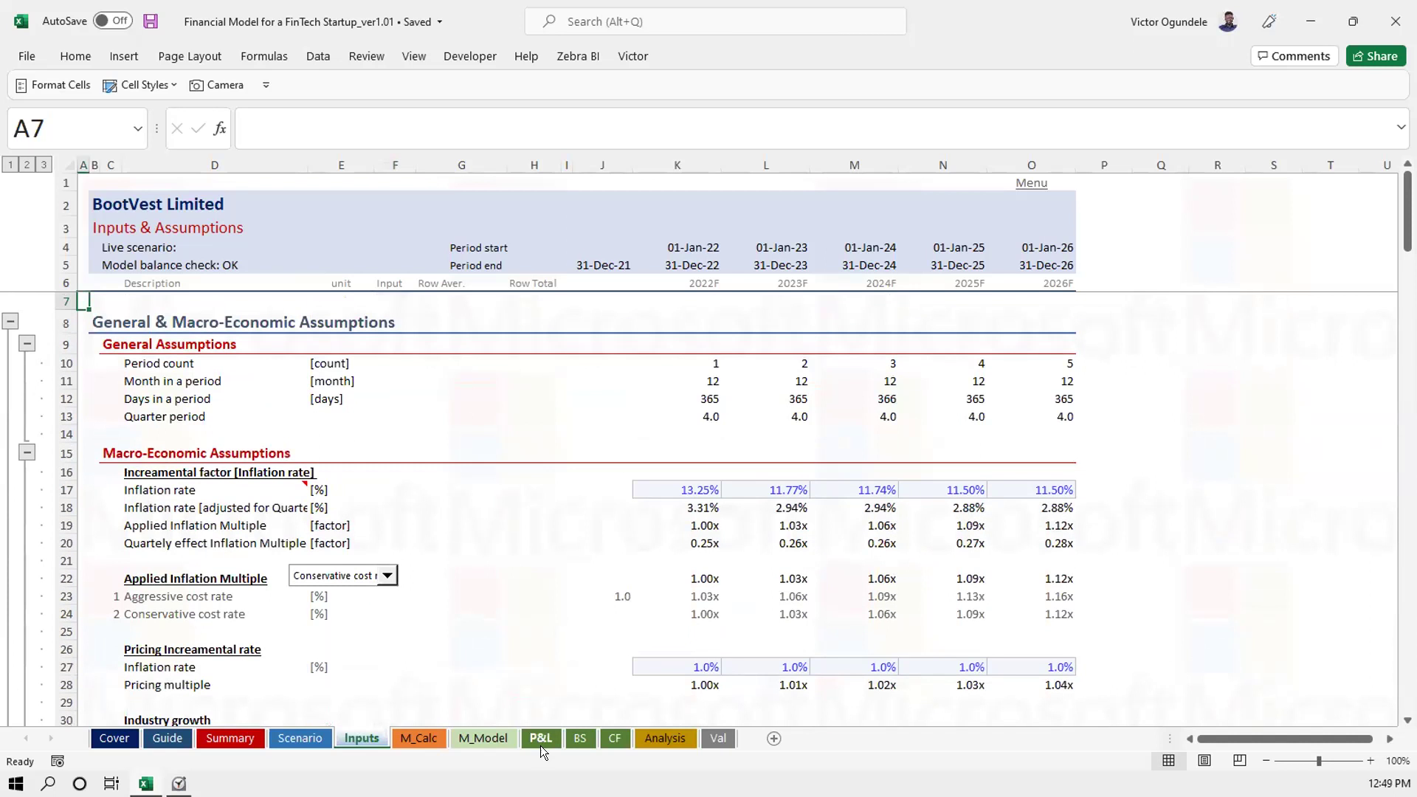
pyautogui.click(537, 740)
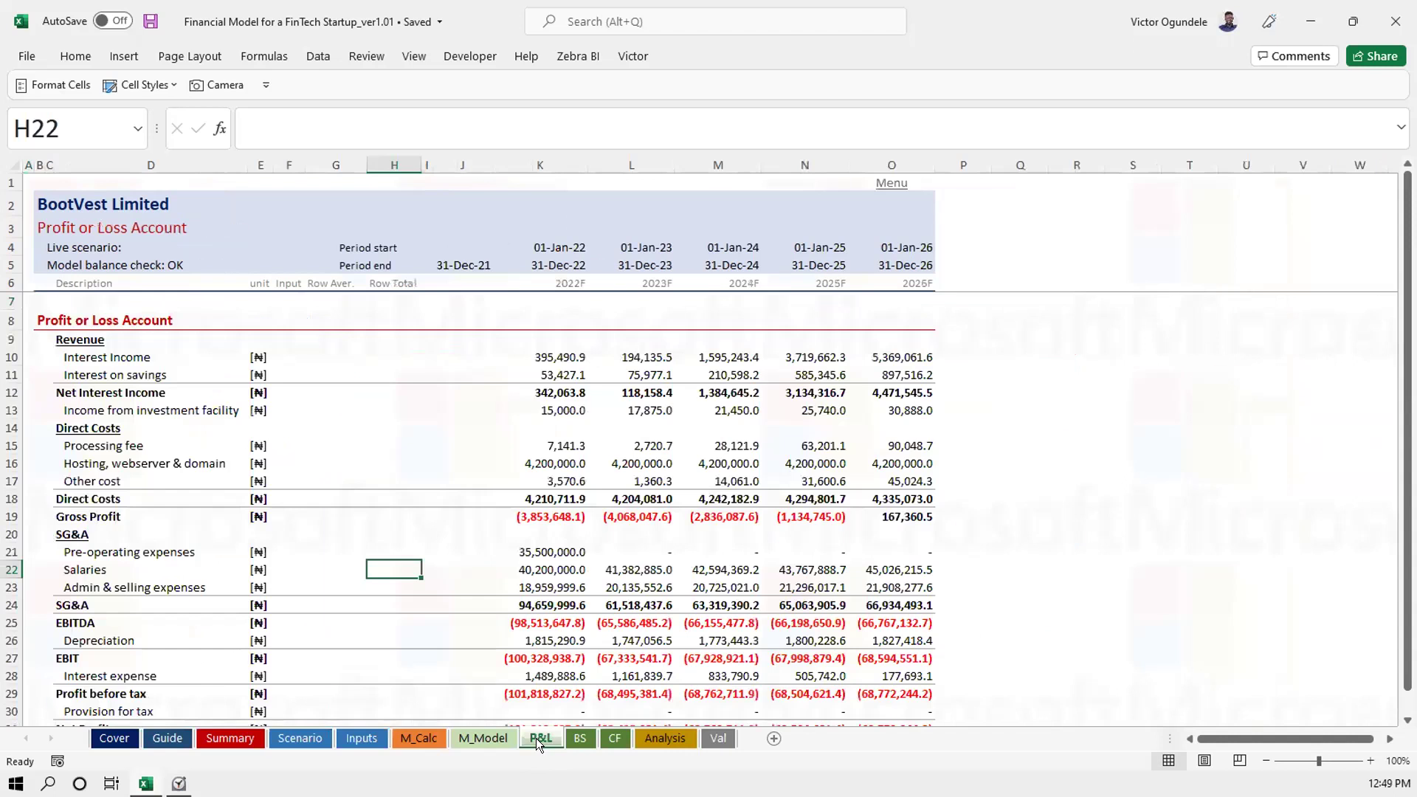
pyautogui.click(425, 460)
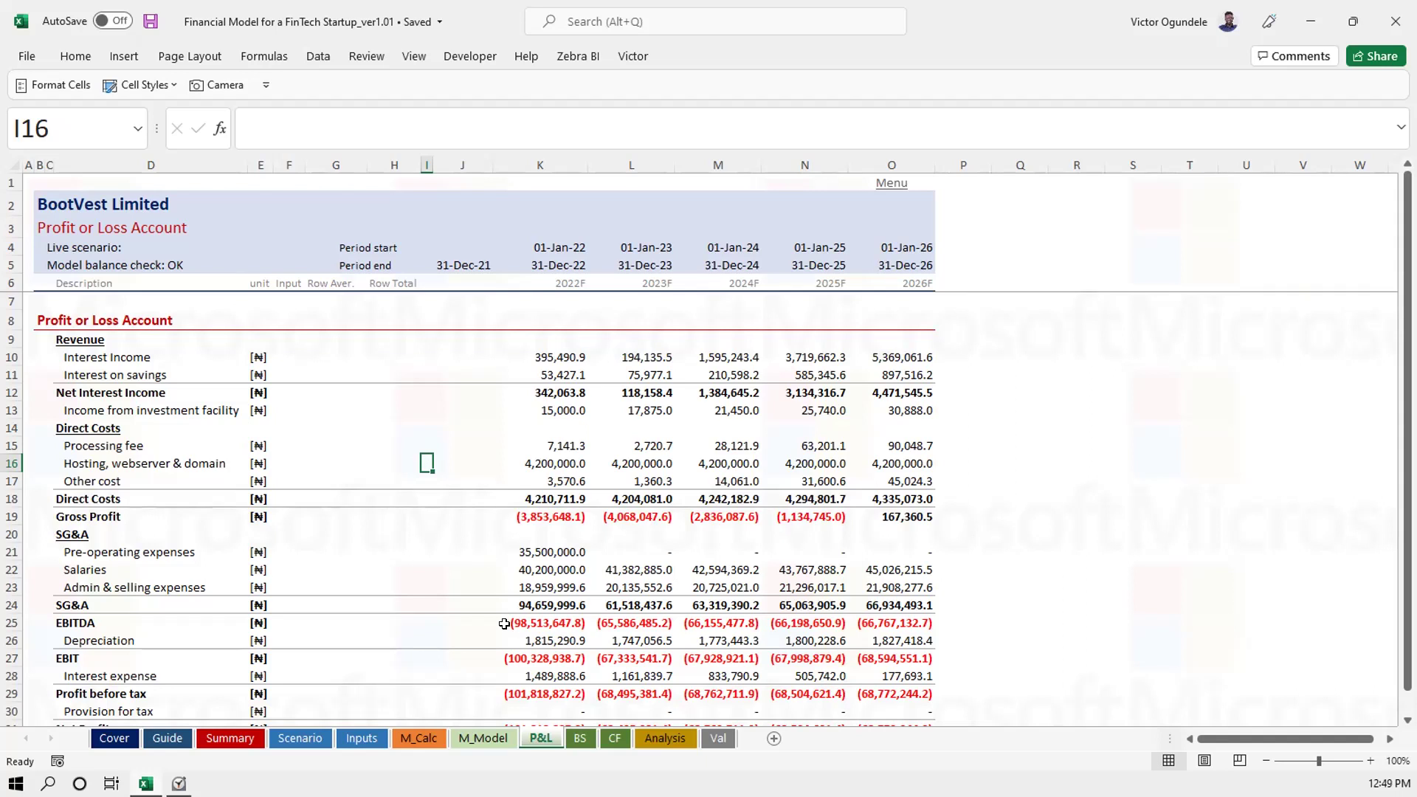
# Open the Inputs sheet and examine the Business Operations assumptions from Users down to Investment Facility
pyautogui.click(362, 738)
pyautogui.scroll(-8, 617, 619)
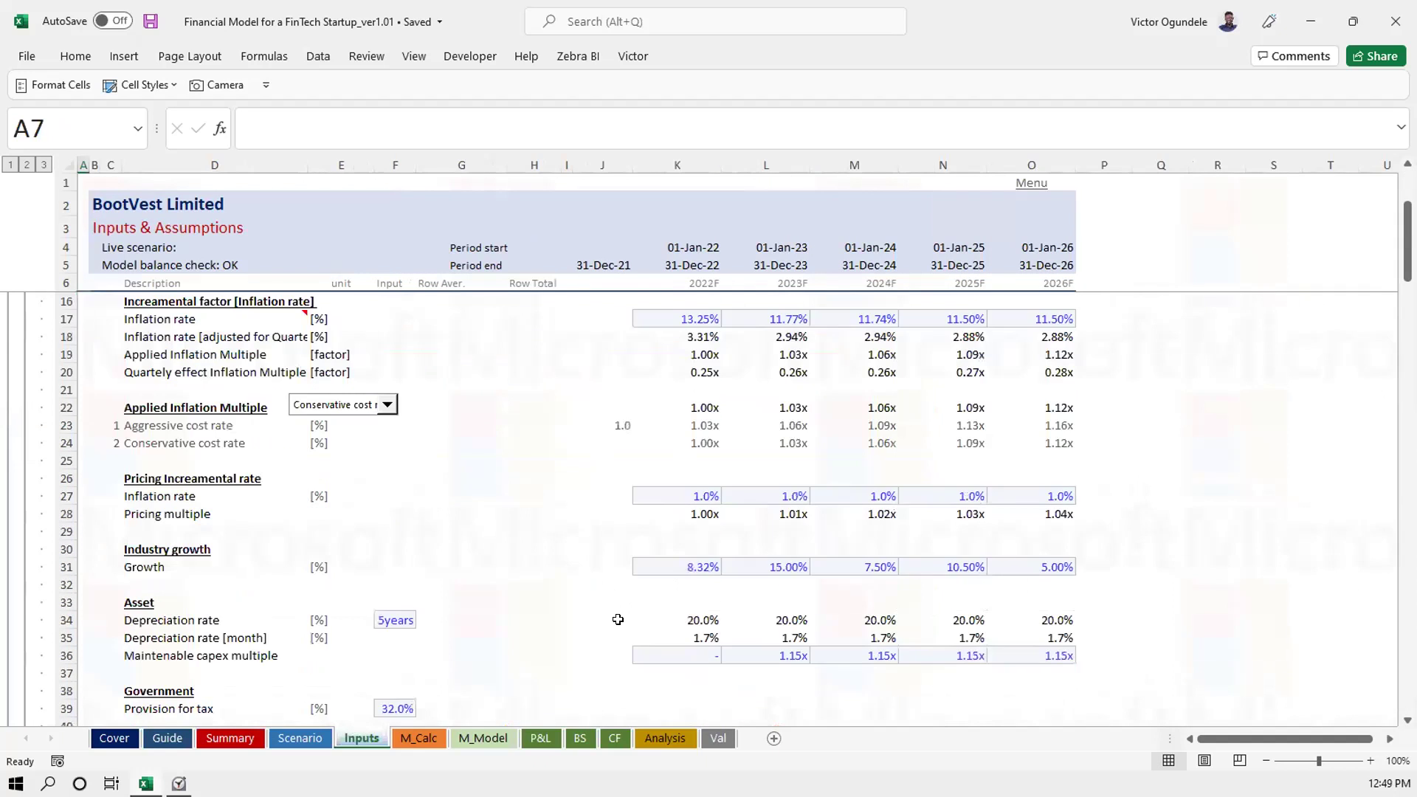
pyautogui.scroll(-8, 618, 619)
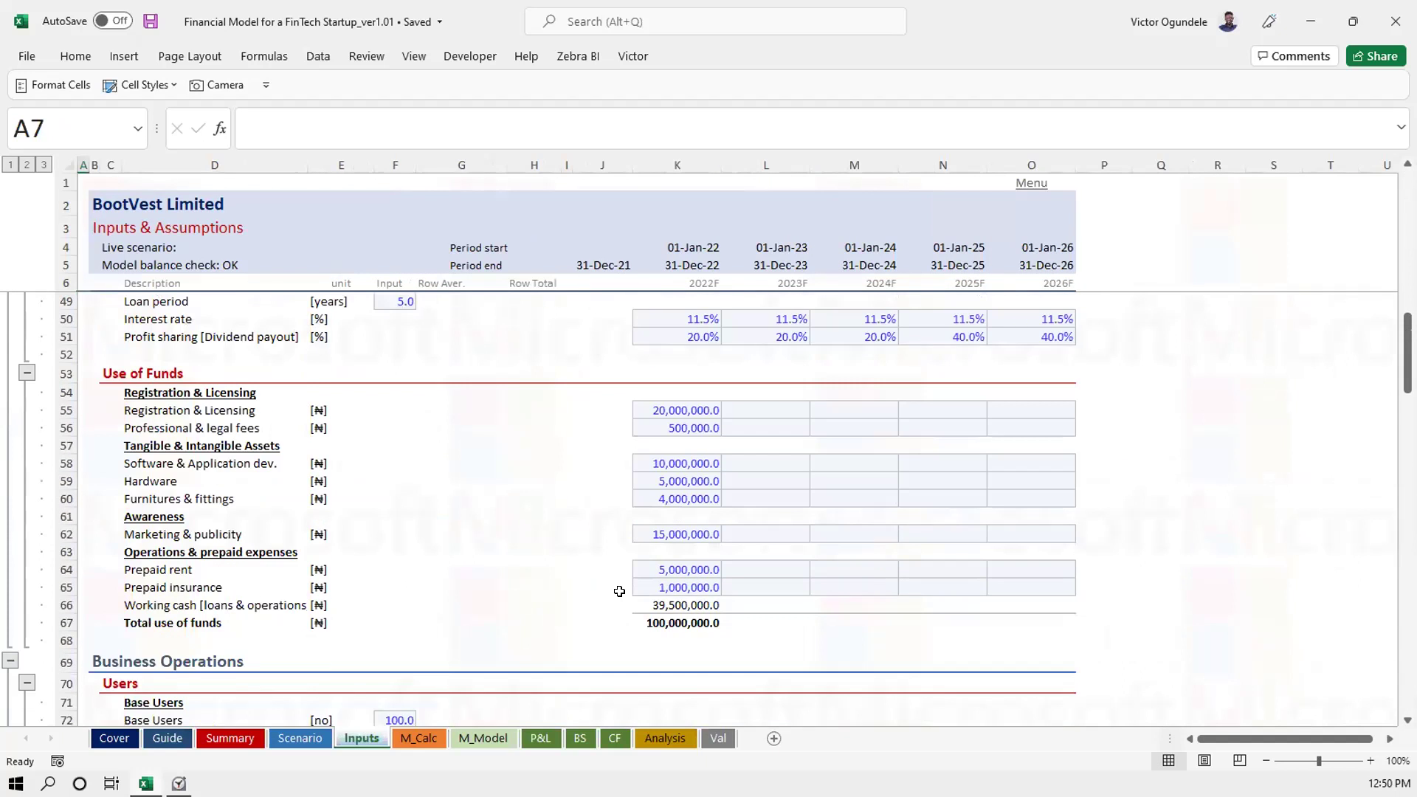
pyautogui.scroll(-1, 619, 578)
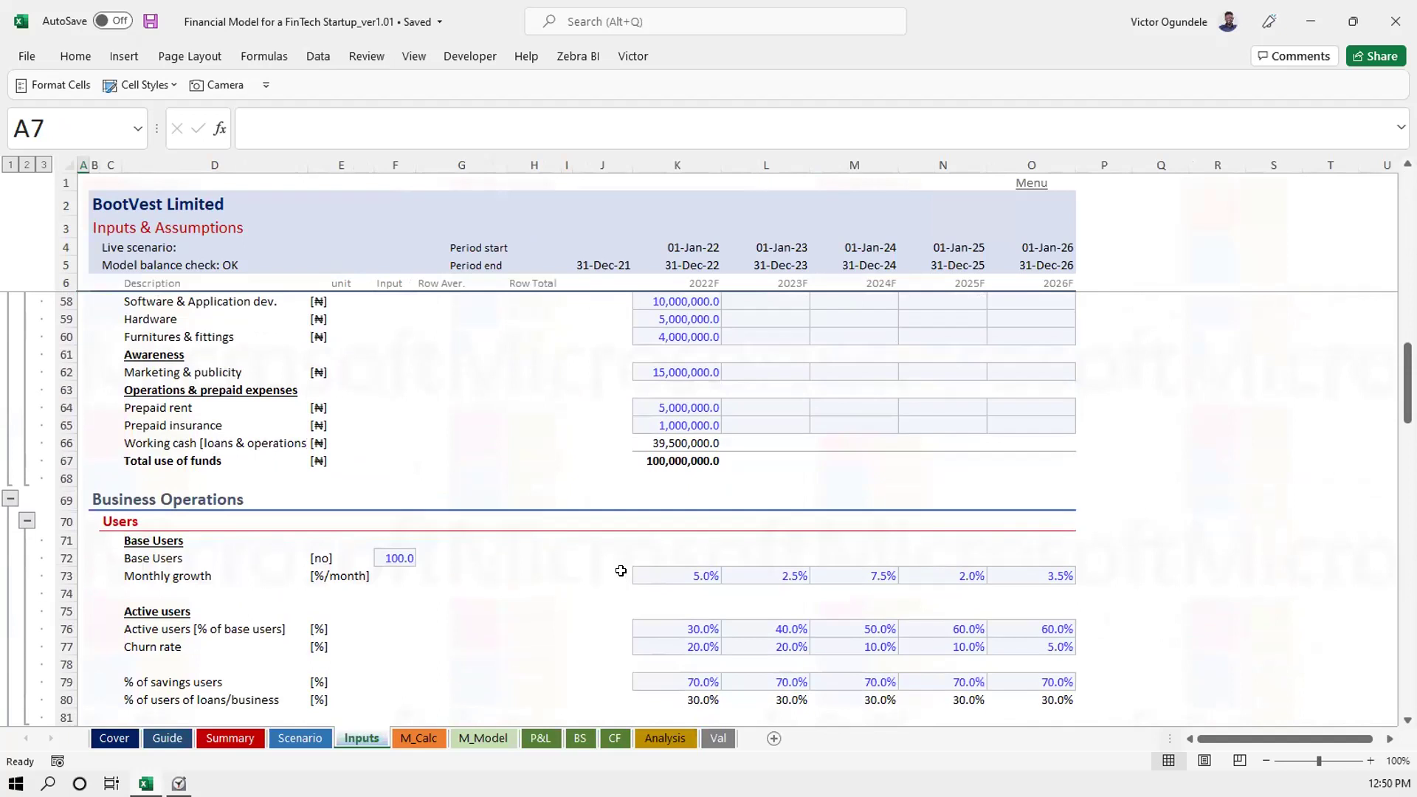
pyautogui.scroll(-1, 627, 590)
pyautogui.click(631, 608)
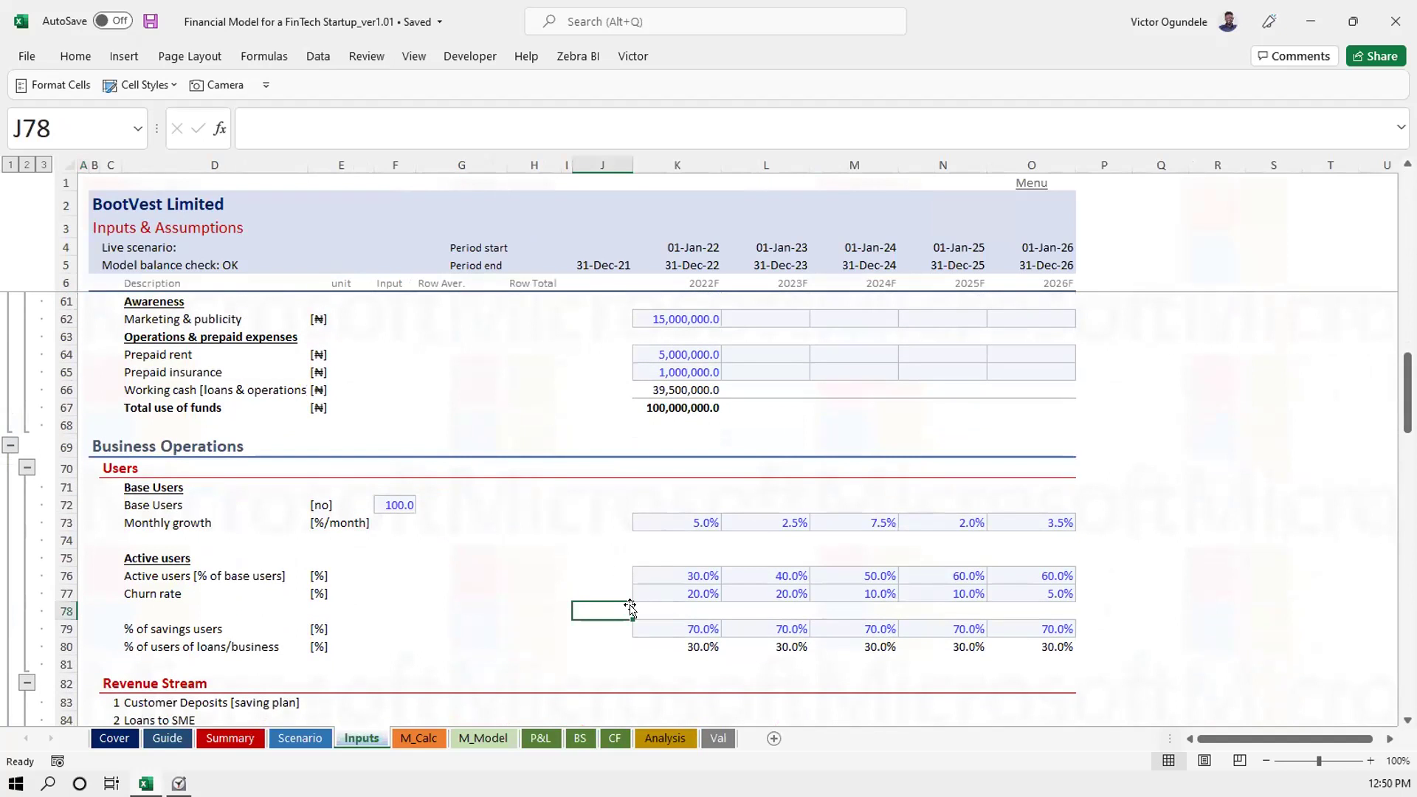
pyautogui.press('Down')
pyautogui.press('Down')
pyautogui.press('Down')
pyautogui.press('Down')
pyautogui.press('Down')
pyautogui.press('Down')
pyautogui.press('Down')
pyautogui.press('Down')
pyautogui.press('Down')
pyautogui.press('Down')
pyautogui.press('Down')
pyautogui.press('Down')
pyautogui.press('Down')
pyautogui.press('Down')
pyautogui.press('Down')
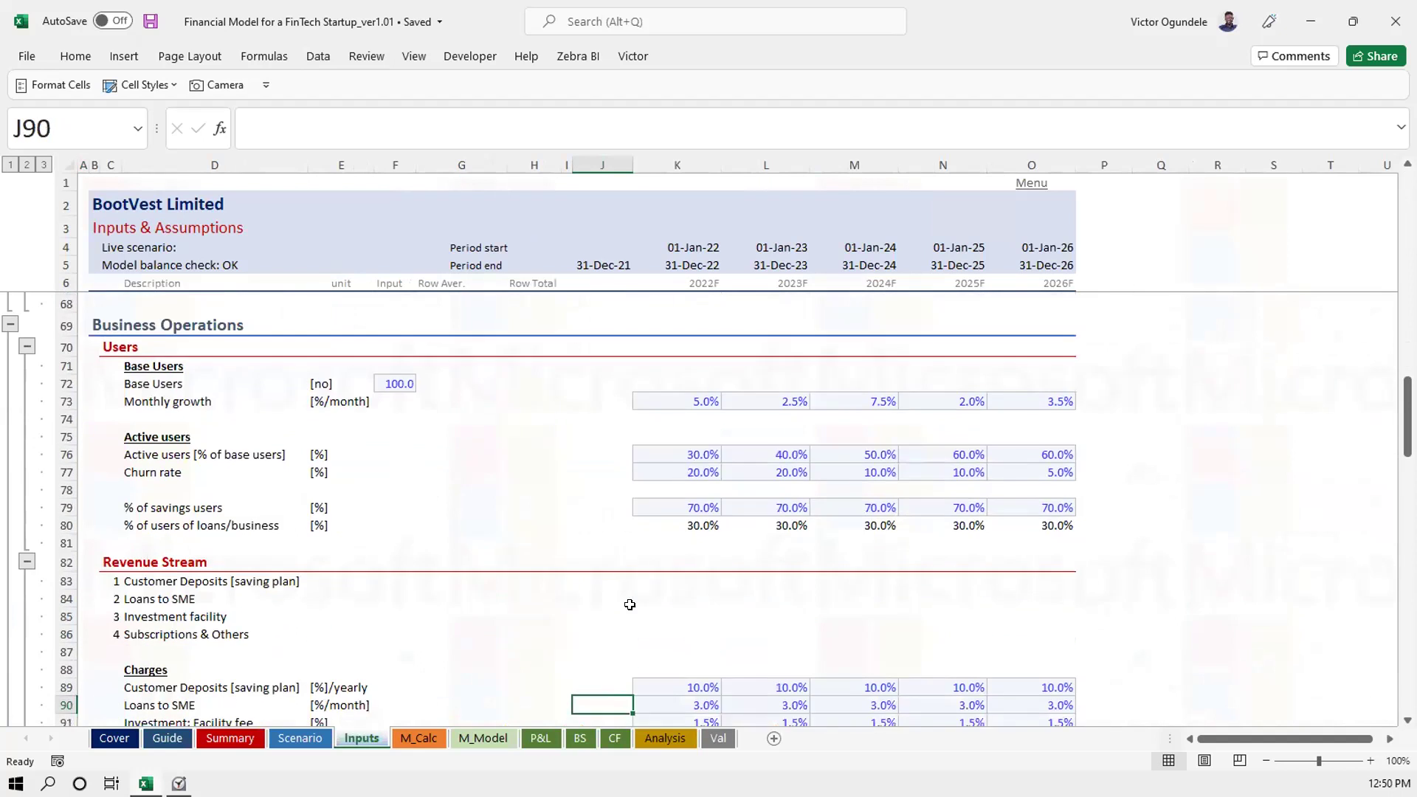
pyautogui.press('Down')
pyautogui.press('Down')
pyautogui.press('Down')
pyautogui.press('Down')
pyautogui.press('Down')
pyautogui.press('Down')
pyautogui.press('Down')
pyautogui.press('Down')
pyautogui.press('Down')
pyautogui.press('Down')
pyautogui.press('Down')
pyautogui.press('Down')
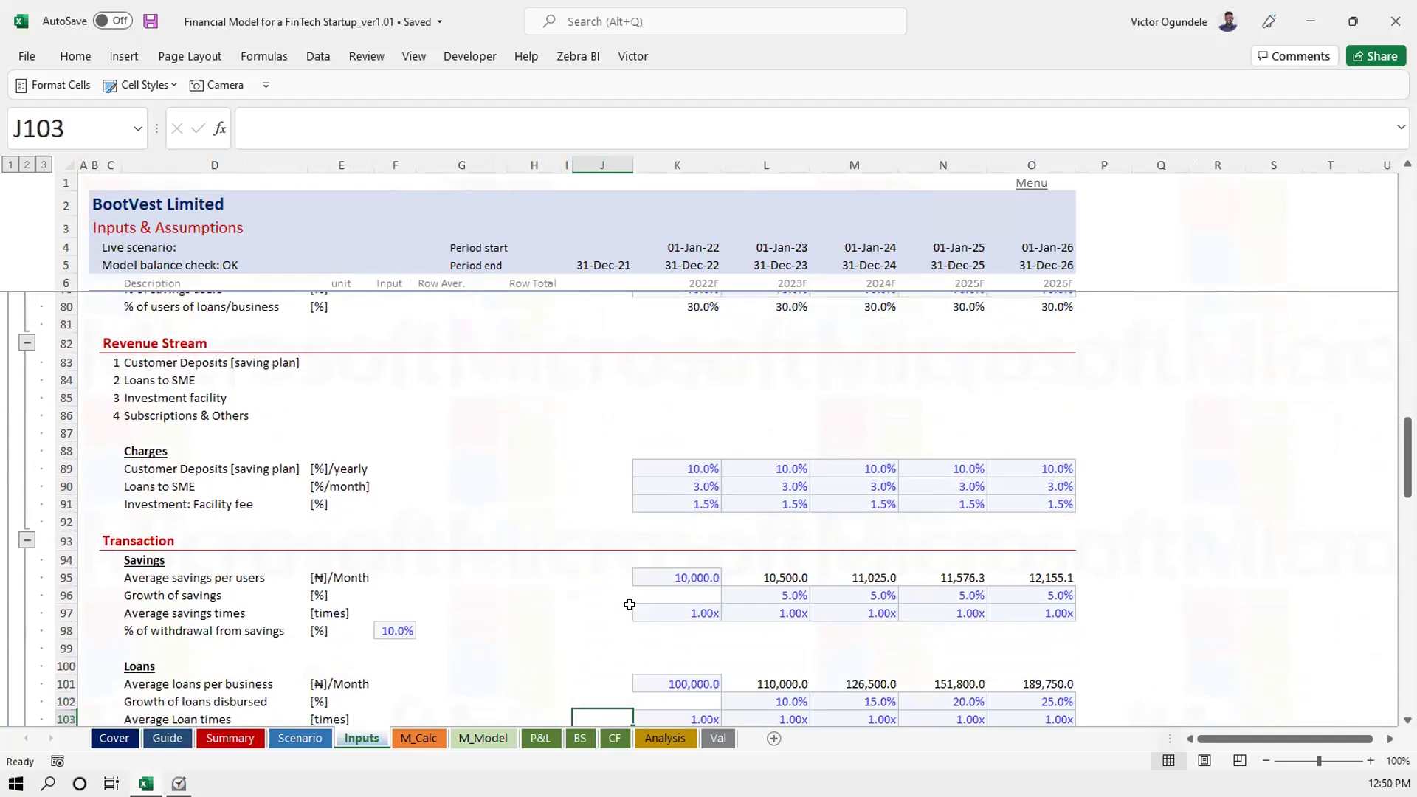
pyautogui.press('Down')
pyautogui.press('Up')
pyautogui.press('Up')
pyautogui.press('Up')
pyautogui.press('Right')
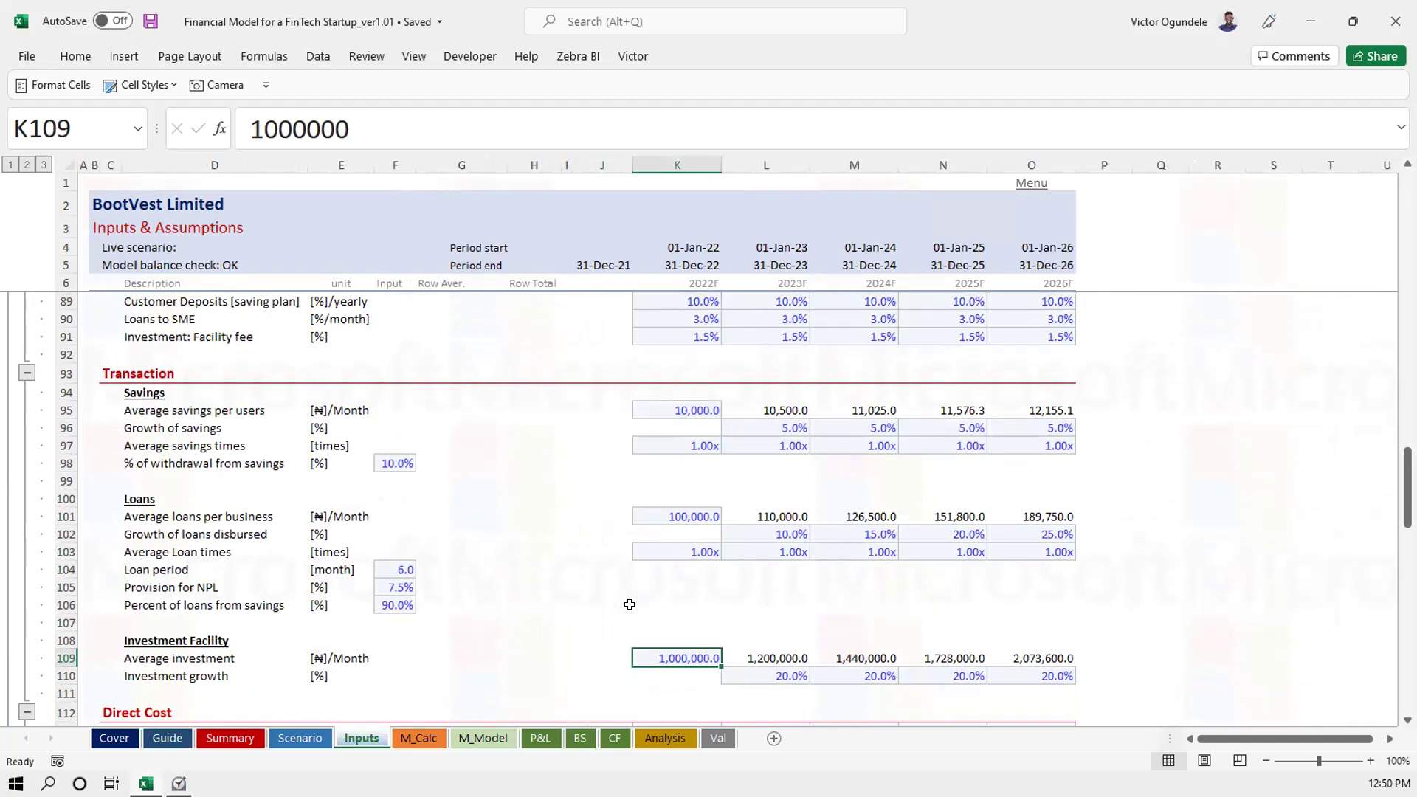
# Examine the Savings, Loans and Investment Facility assumptions in the Transaction section of the Inputs sheet
pyautogui.press('Down')
pyautogui.press('Down')
pyautogui.press('Down')
pyautogui.press('Down')
pyautogui.press('Down')
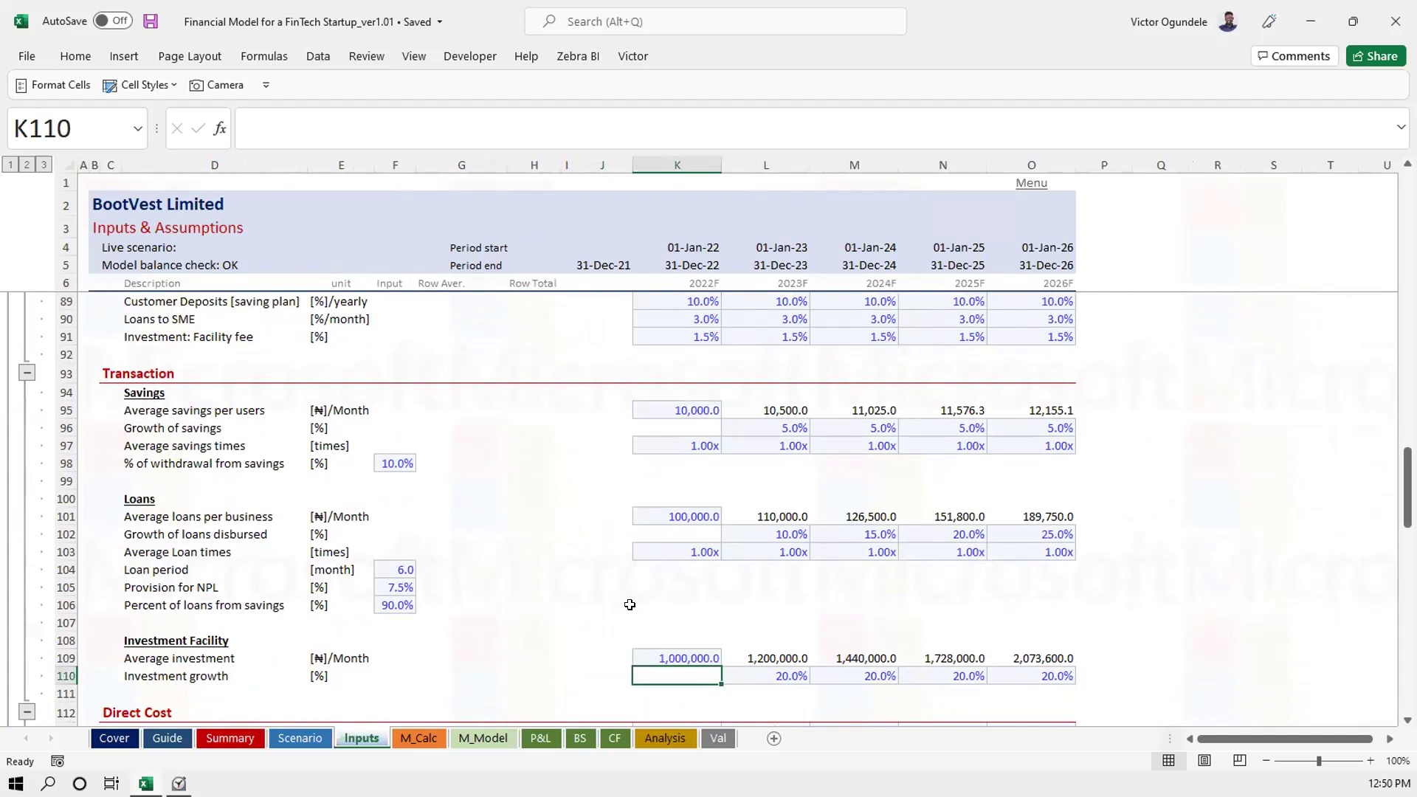
pyautogui.press('Up')
pyautogui.press('Up')
pyautogui.press('Up')
pyautogui.press('Up')
pyautogui.press('Up')
pyautogui.press('Up')
pyautogui.press('Up')
pyautogui.press('Up')
pyautogui.press('Up')
pyautogui.press('Up')
pyautogui.press('Up')
pyautogui.press('Up')
pyautogui.press('Up')
pyautogui.press('Up')
pyautogui.press('Up')
pyautogui.press('Up')
pyautogui.press('Up')
pyautogui.press('Up')
pyautogui.press('Up')
pyautogui.press('Up')
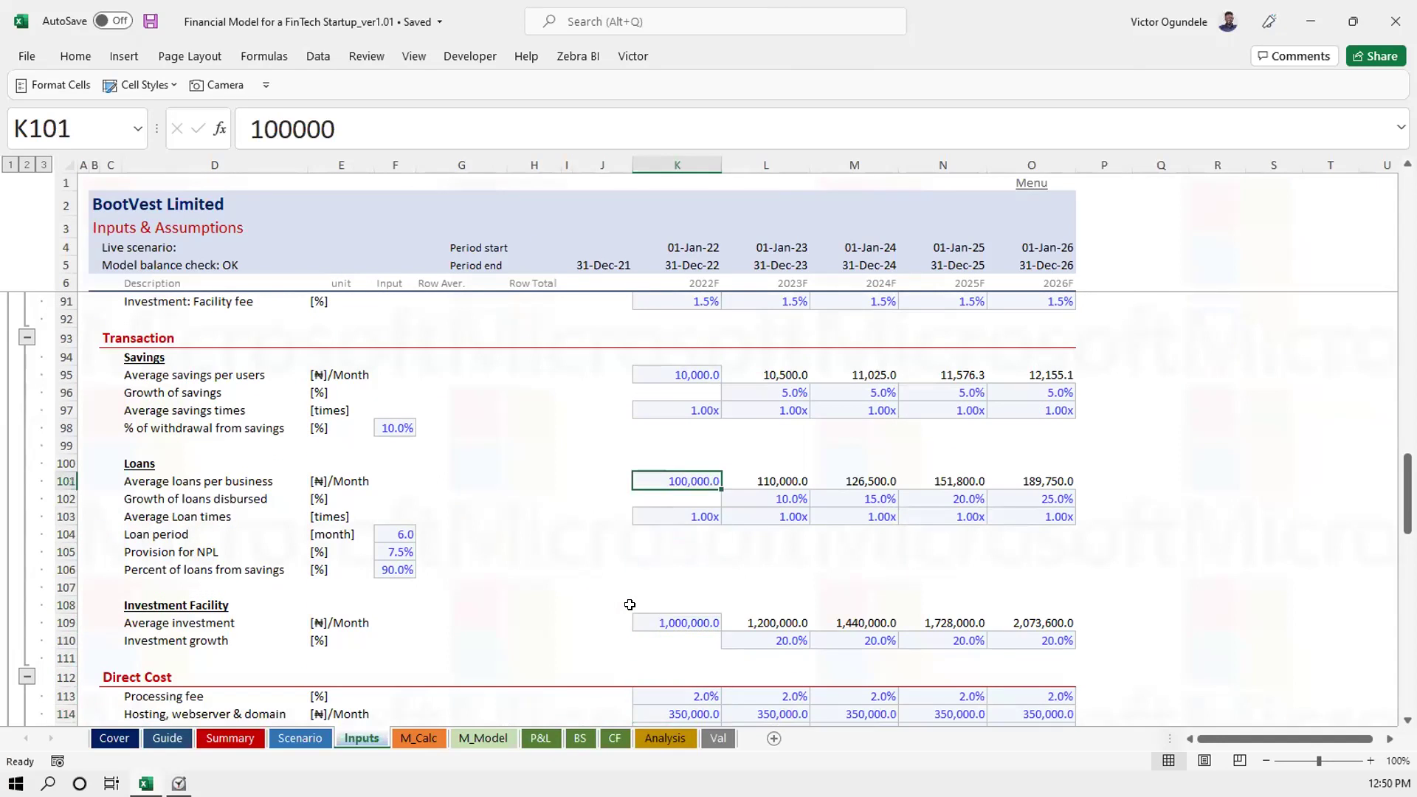
pyautogui.press('Down')
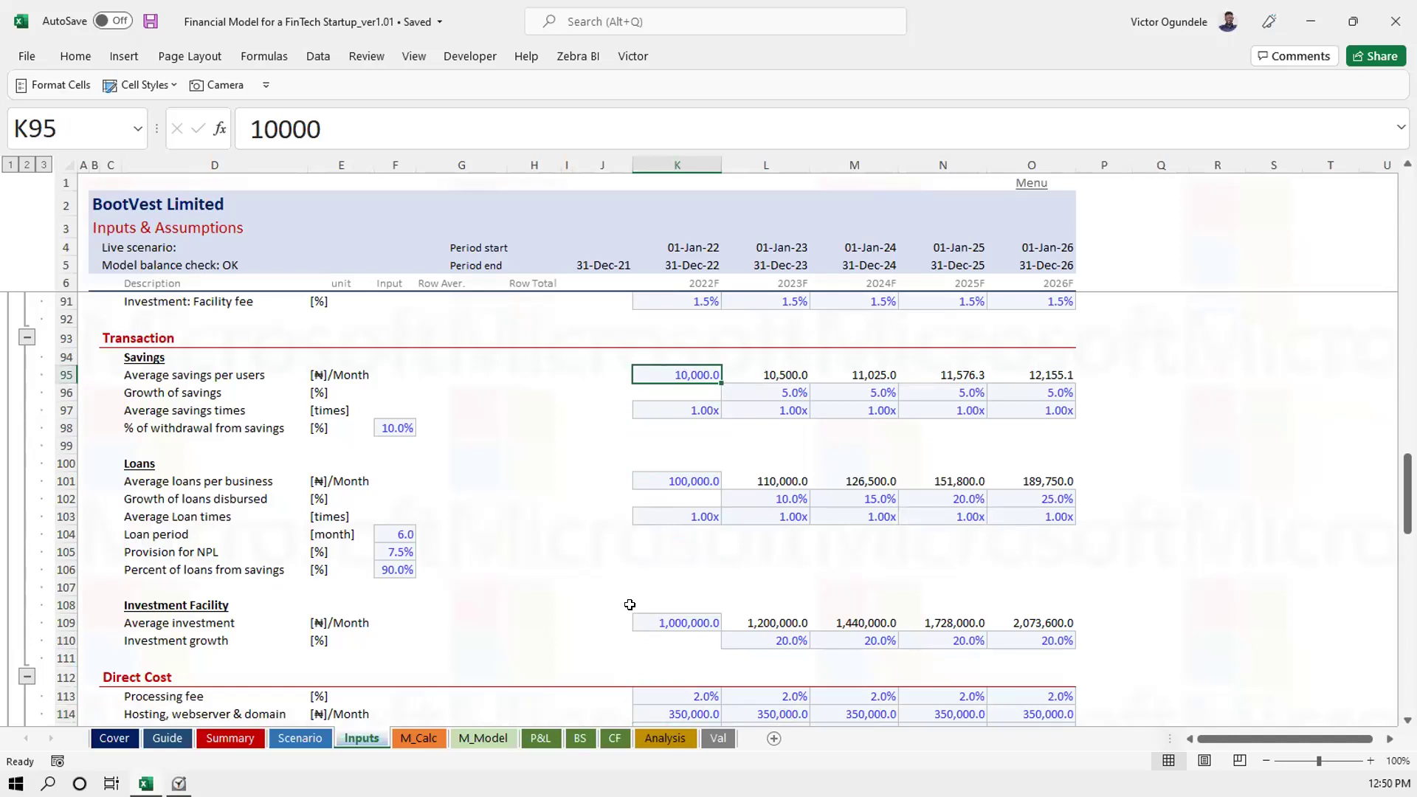
pyautogui.press('Down')
pyautogui.press('Down')
pyautogui.press('Down')
pyautogui.press('Down')
pyautogui.press('Down')
pyautogui.press('Down')
pyautogui.press('Down')
pyautogui.press('Down')
pyautogui.press('Down')
pyautogui.press('Down')
pyautogui.press('Down')
pyautogui.press('Down')
pyautogui.press('Right')
pyautogui.press('Down')
pyautogui.press('Down')
pyautogui.press('Down')
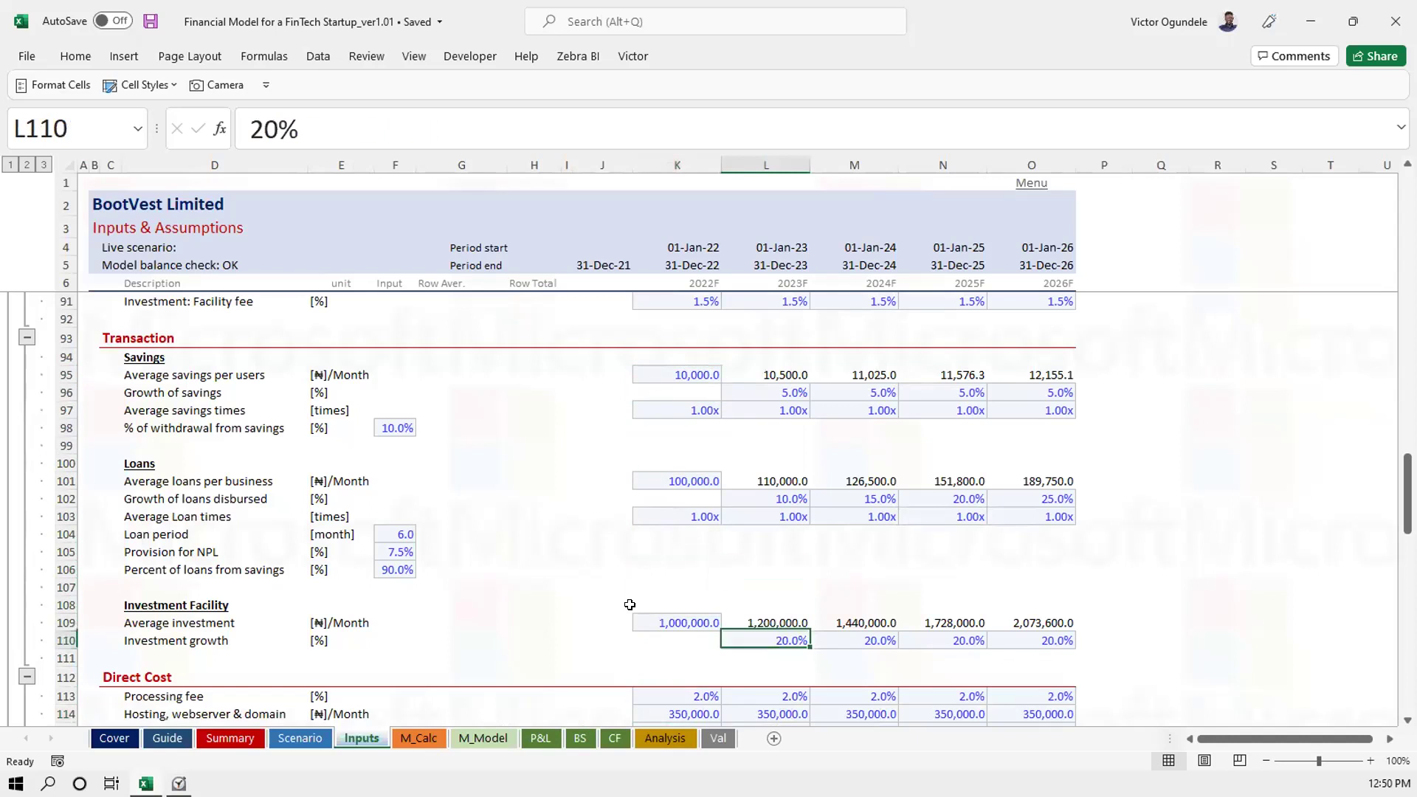
# Set the Investment Facility's investment growth to 50% for 2024F, 2025F and 2026F
pyautogui.press('Right')
pyautogui.press('Right')
pyautogui.press('Left')
pyautogui.press('Left')
pyautogui.press('Right')
pyautogui.press('Right')
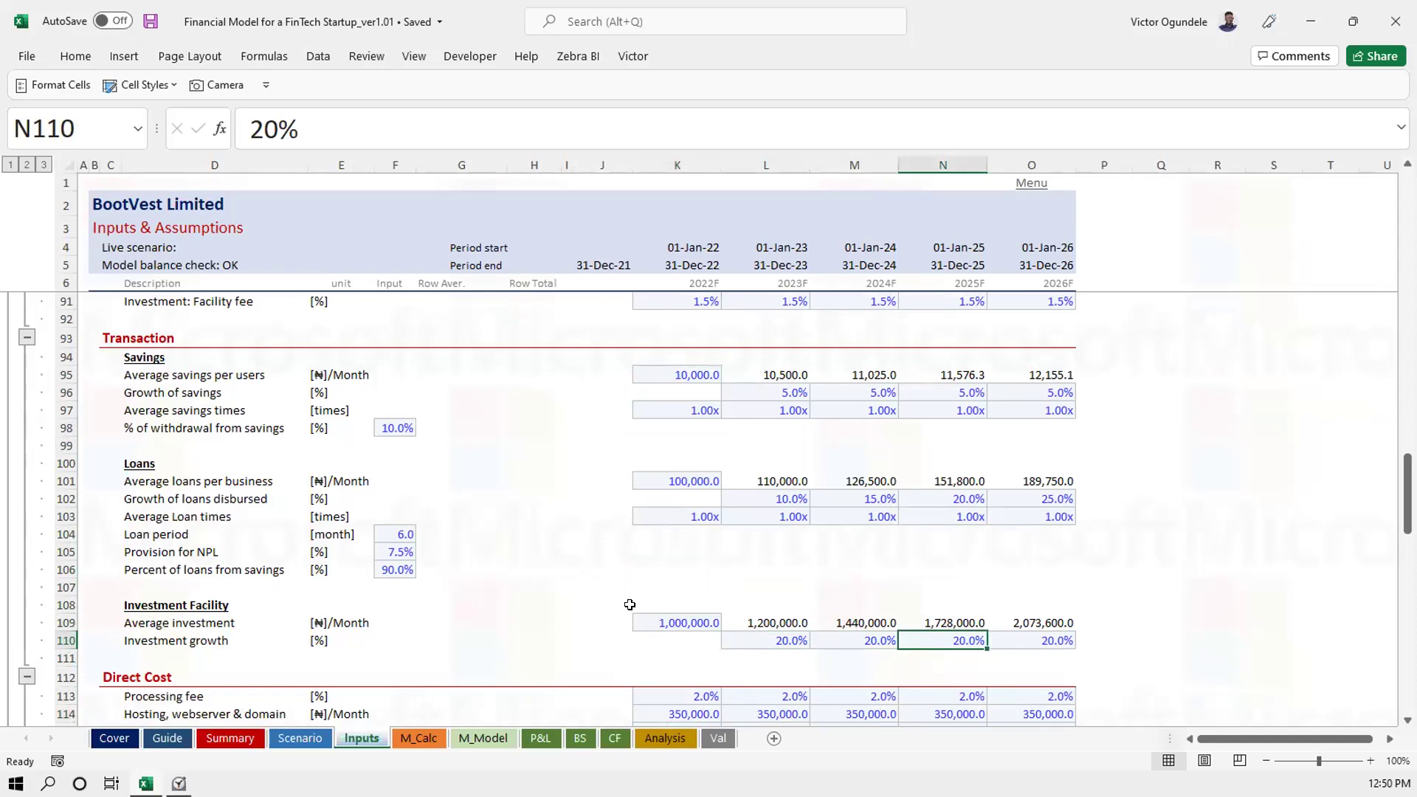
pyautogui.press('Left')
pyautogui.hotkey('shift', 'Right')
pyautogui.hotkey('shift', 'Right')
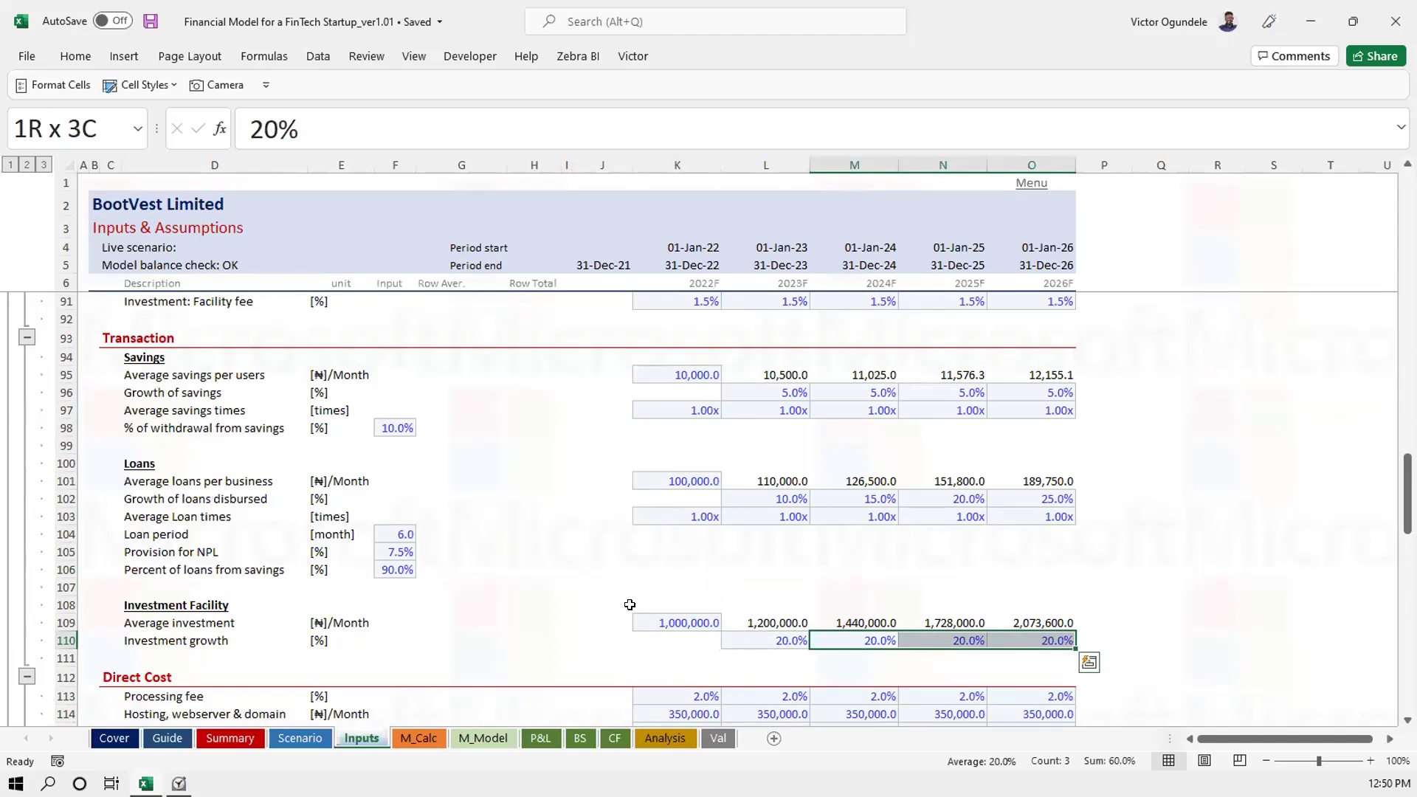
pyautogui.write('500')
pyautogui.press('BackSpace')
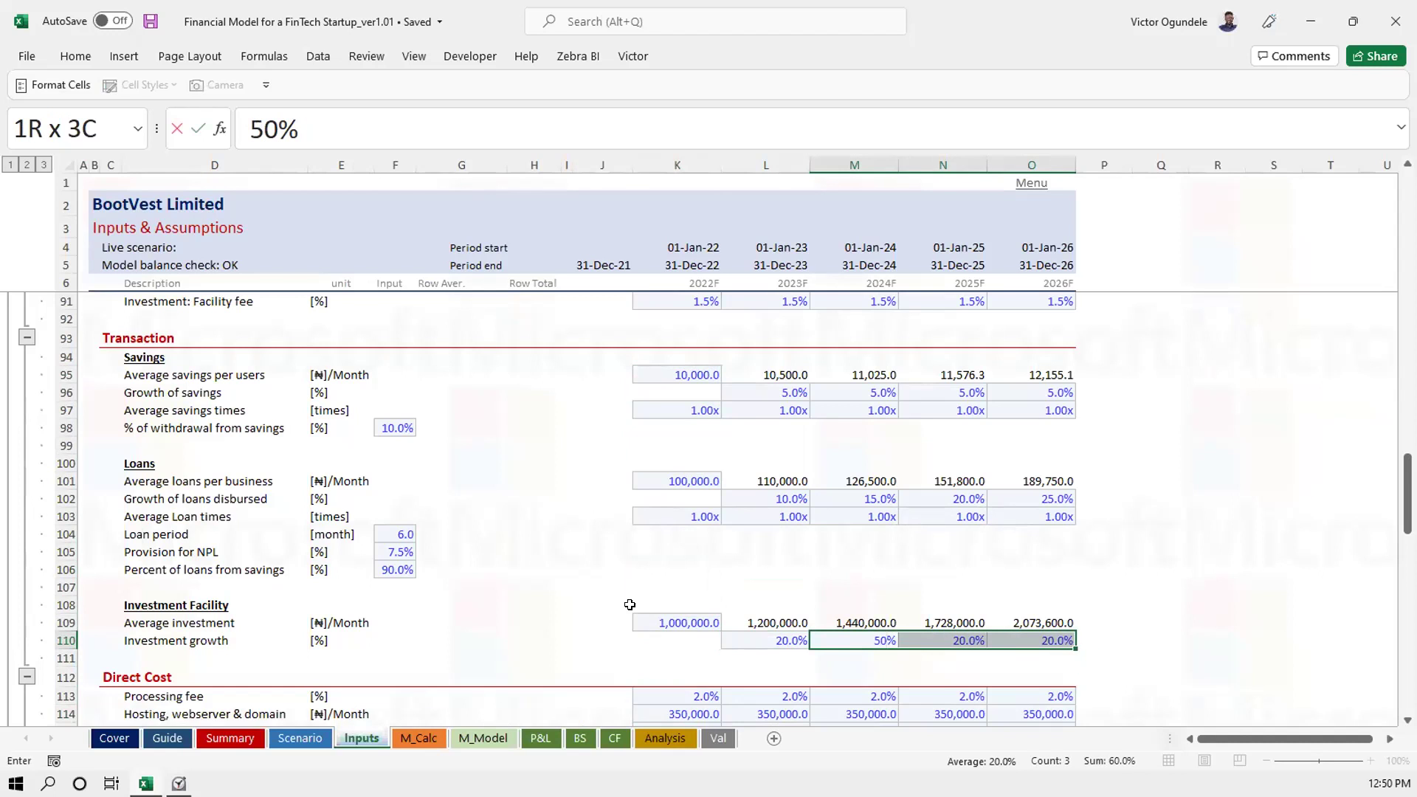
pyautogui.hotkey('ctrl', 'Return')
# Set the Investment Facility's average monthly investment for 2022F to 5,000,000 and save the workbook
pyautogui.press('Up')
pyautogui.press('Up')
pyautogui.press('Left')
pyautogui.press('Left')
pyautogui.press('Down')
pyautogui.write('5000000')
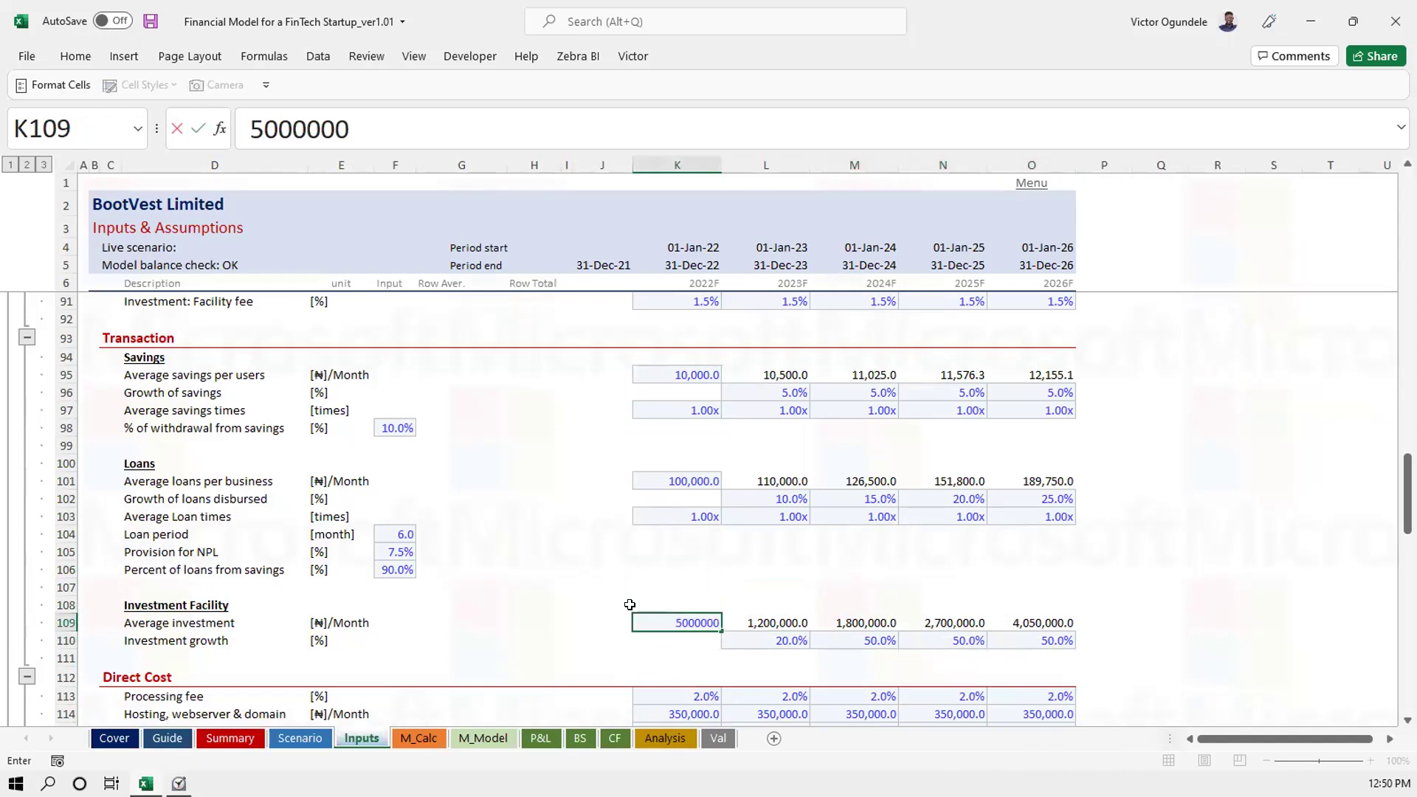
pyautogui.hotkey('ctrl', 'Return')
pyautogui.hotkey('ctrl', 's')
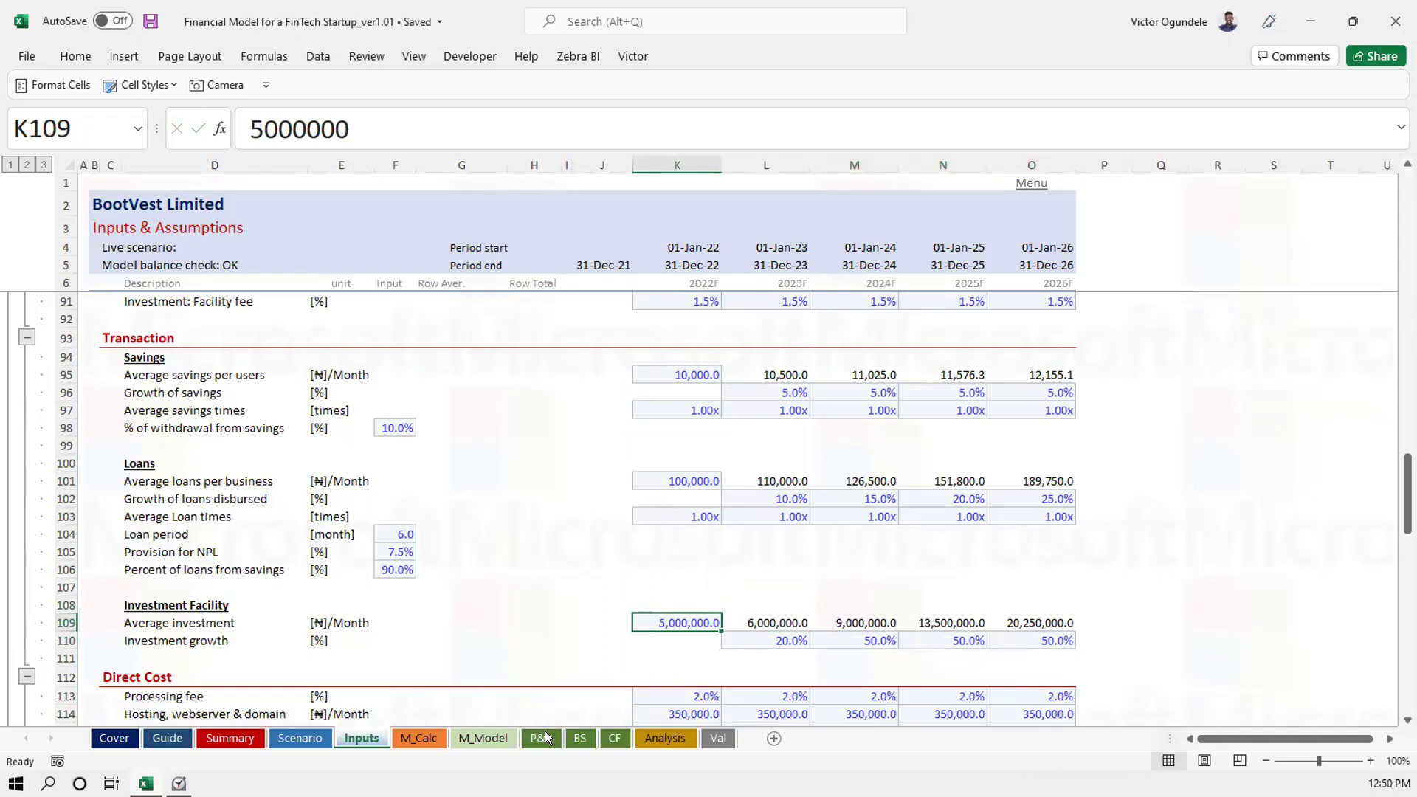
# Open the P&L sheet and examine how the investment facility changes affect income and profit
pyautogui.click(543, 736)
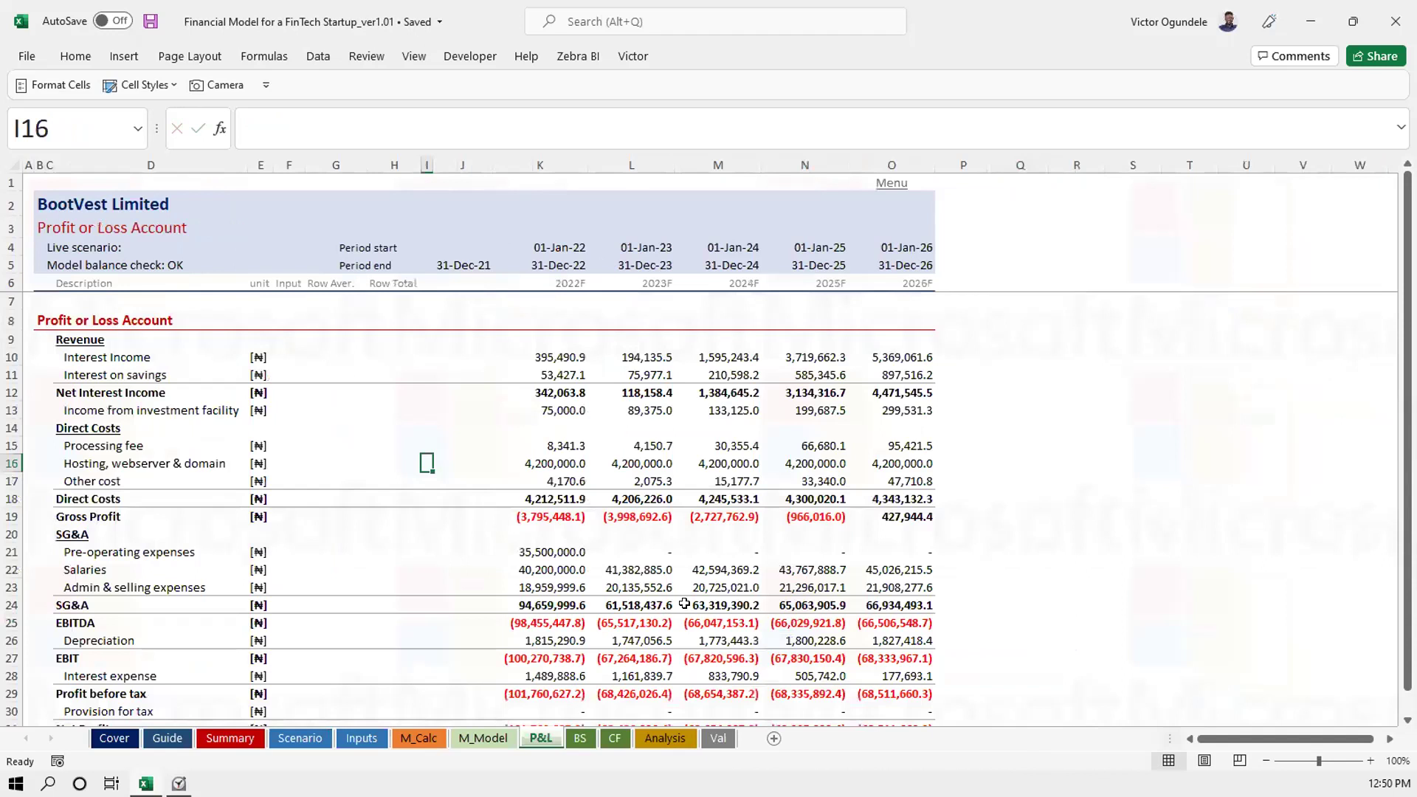
pyautogui.scroll(-3, 684, 604)
pyautogui.scroll(3, 685, 603)
# Return to the Inputs sheet and undo the last average investment and investment growth changes
pyautogui.click(362, 734)
pyautogui.hotkey('ctrl', 'z')
pyautogui.hotkey('ctrl', 'z')
# Examine the staff count and monthly salary payments in the Salaries Schedule on the Inputs sheet
pyautogui.click(574, 605)
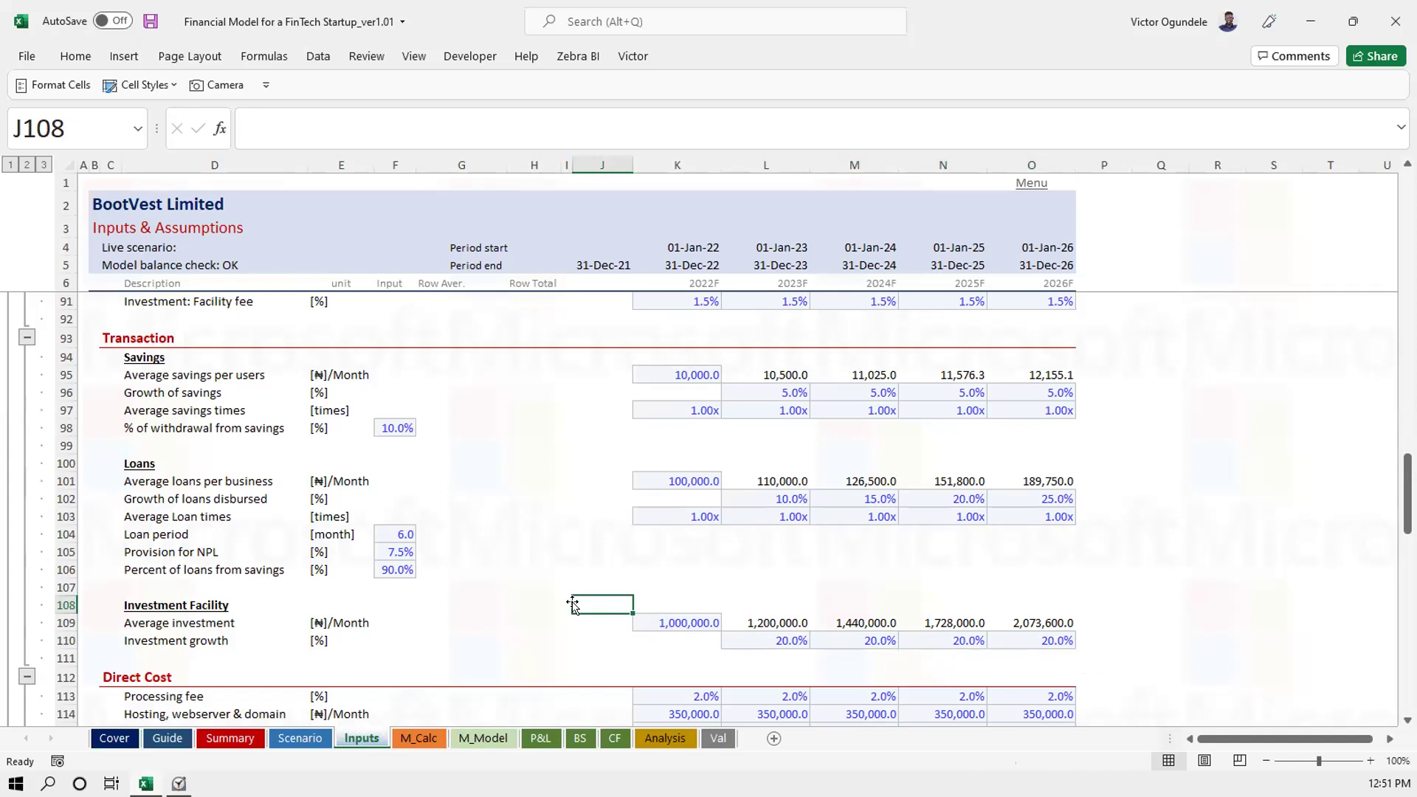
pyautogui.scroll(-9, 574, 605)
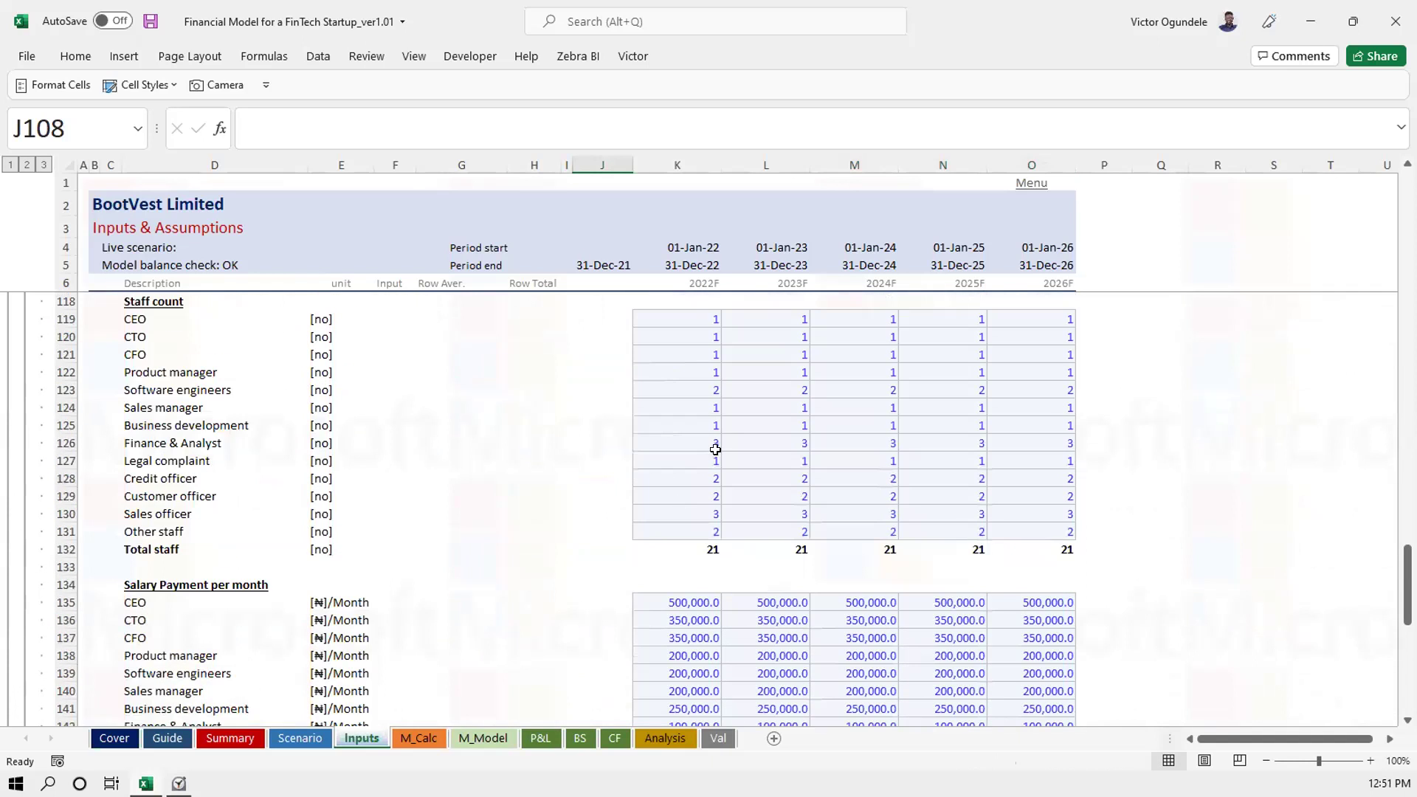
pyautogui.click(661, 435)
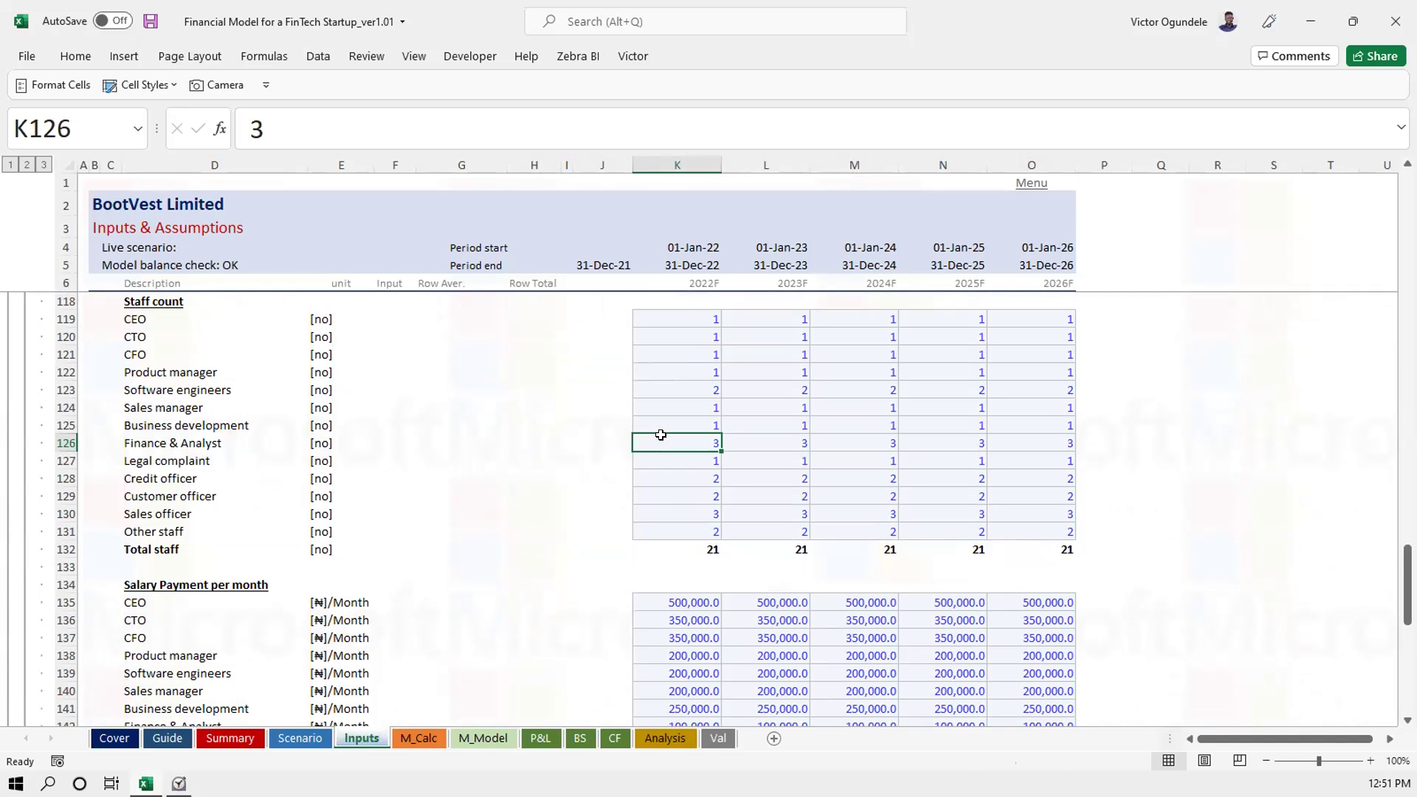
# Look back over the Transaction, Charges and Revenue Stream assumptions up to the Users section of the Inputs sheet
pyautogui.press('pageup')
pyautogui.press('Up')
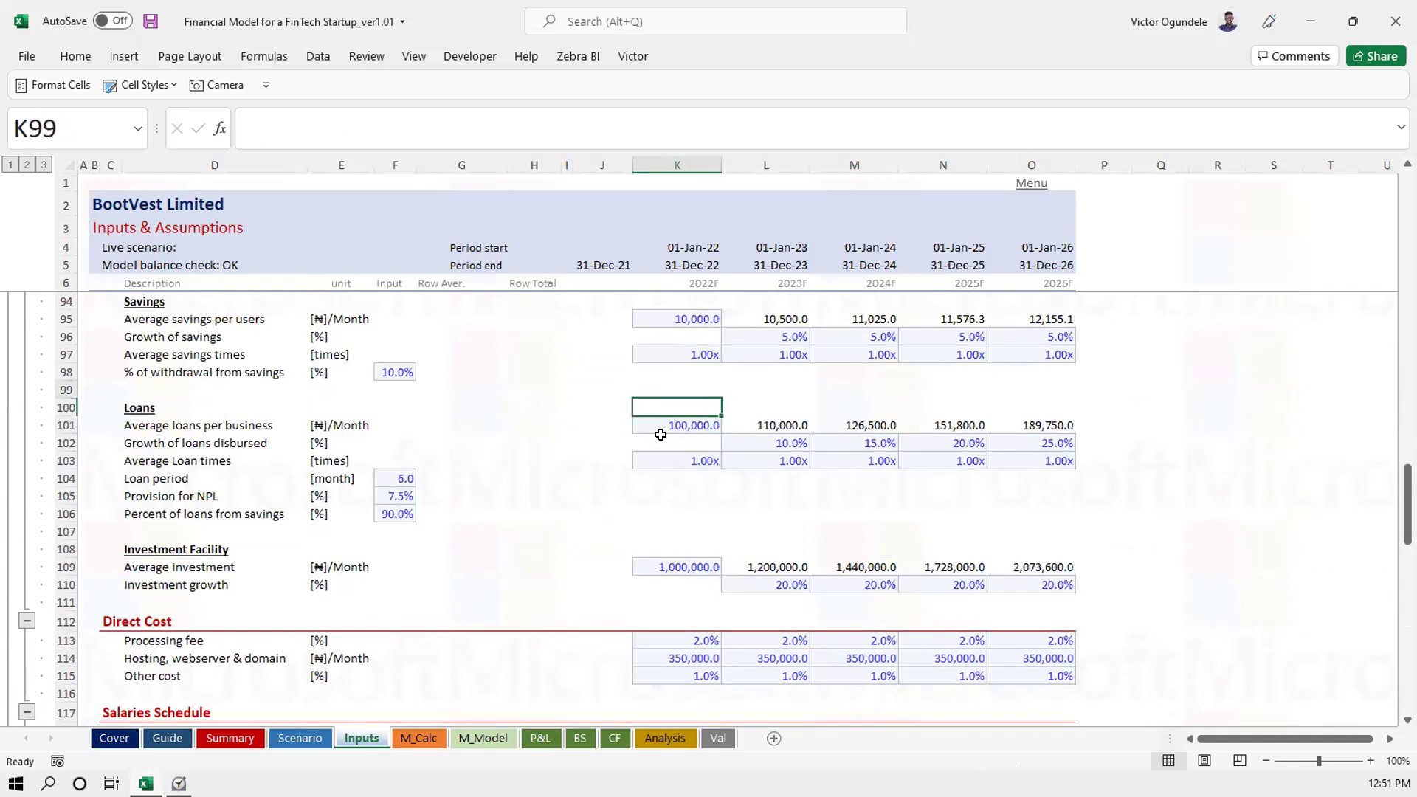
pyautogui.press('Up')
pyautogui.press('Up')
pyautogui.press('Up')
pyautogui.press('Up')
pyautogui.press('Up')
pyautogui.press('Up')
pyautogui.press('Up')
pyautogui.press('Up')
pyautogui.press('Up')
pyautogui.press('Up')
pyautogui.press('Up')
pyautogui.press('Up')
pyautogui.press('Up')
pyautogui.press('Up')
pyautogui.press('Up')
pyautogui.press('Up')
pyautogui.press('Down')
pyautogui.press('Down')
pyautogui.press('Down')
pyautogui.press('Down')
pyautogui.press('Down')
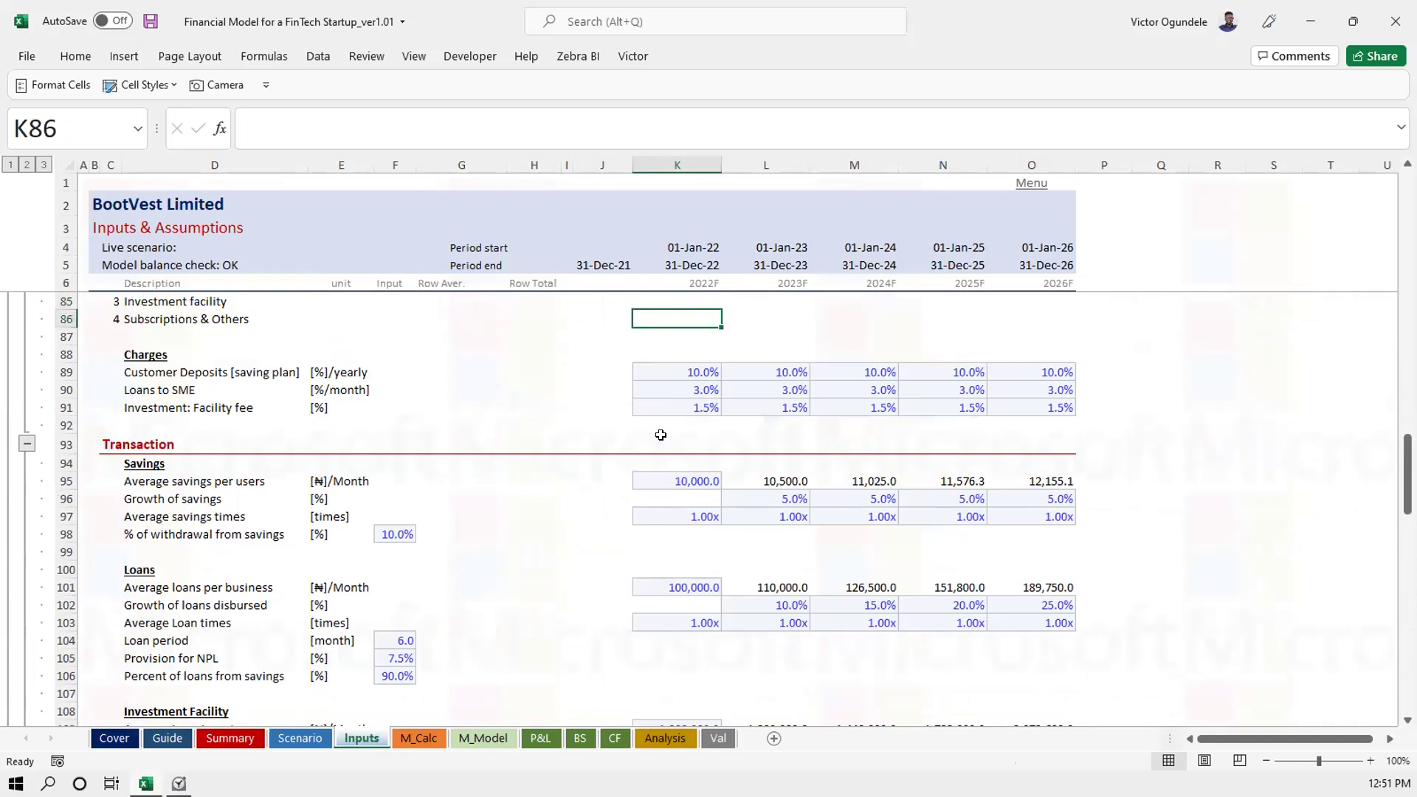
pyautogui.press('Up')
pyautogui.press('Up')
pyautogui.press('Up')
pyautogui.press('Up')
pyautogui.press('Up')
pyautogui.press('Up')
pyautogui.press('Up')
pyautogui.press('Up')
pyautogui.press('Up')
pyautogui.press('Up')
pyautogui.press('Up')
pyautogui.press('Up')
pyautogui.press('Up')
pyautogui.press('Up')
pyautogui.press('Up')
pyautogui.press('Up')
pyautogui.press('Up')
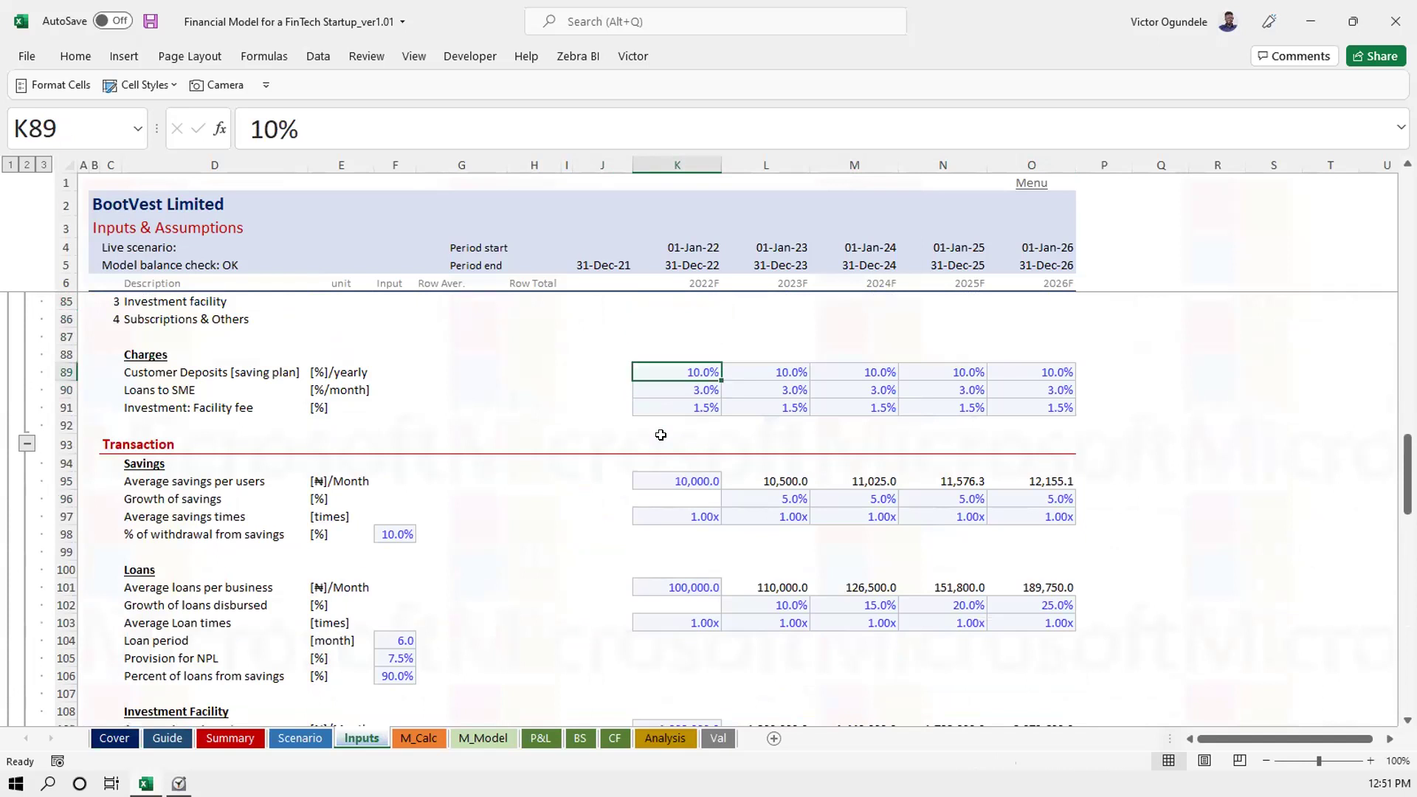
pyautogui.press('Up')
pyautogui.press('Up')
pyautogui.press('Up')
pyautogui.press('Up')
pyautogui.press('Up')
pyautogui.press('Up')
pyautogui.press('Up')
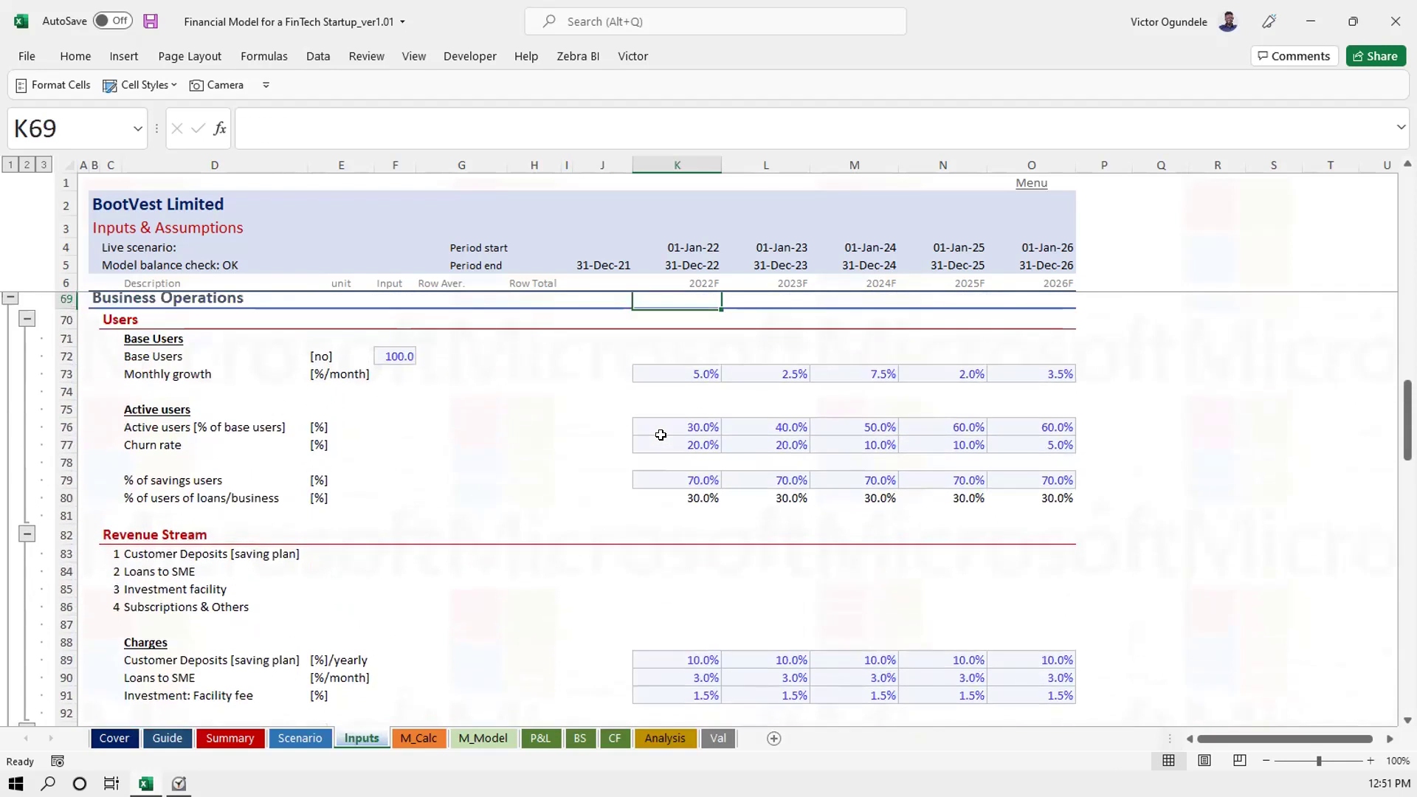
# Check the 2022 and 2023 monthly growth assumptions under Base Users on the Inputs sheet
pyautogui.press('Down')
pyautogui.click(660, 435)
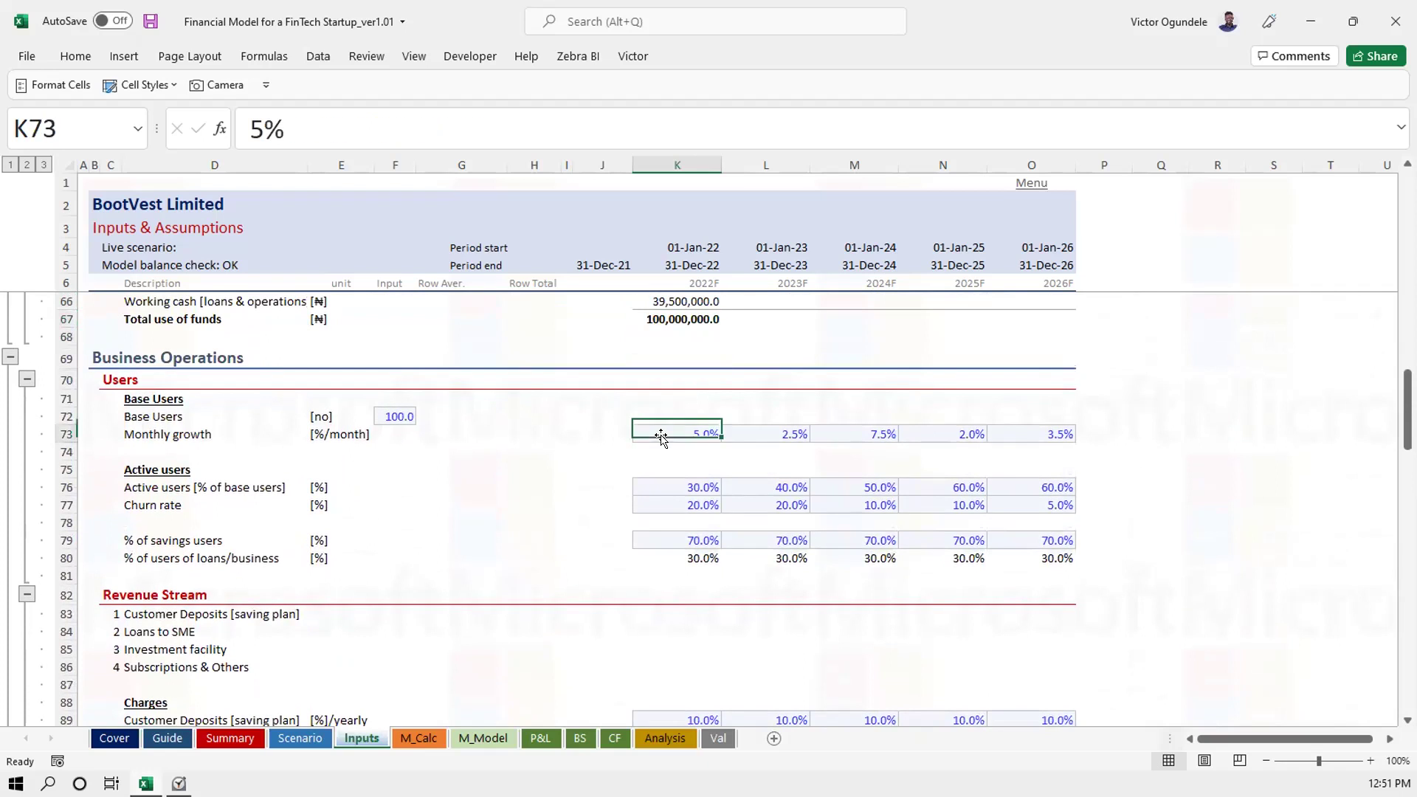
pyautogui.press('Right')
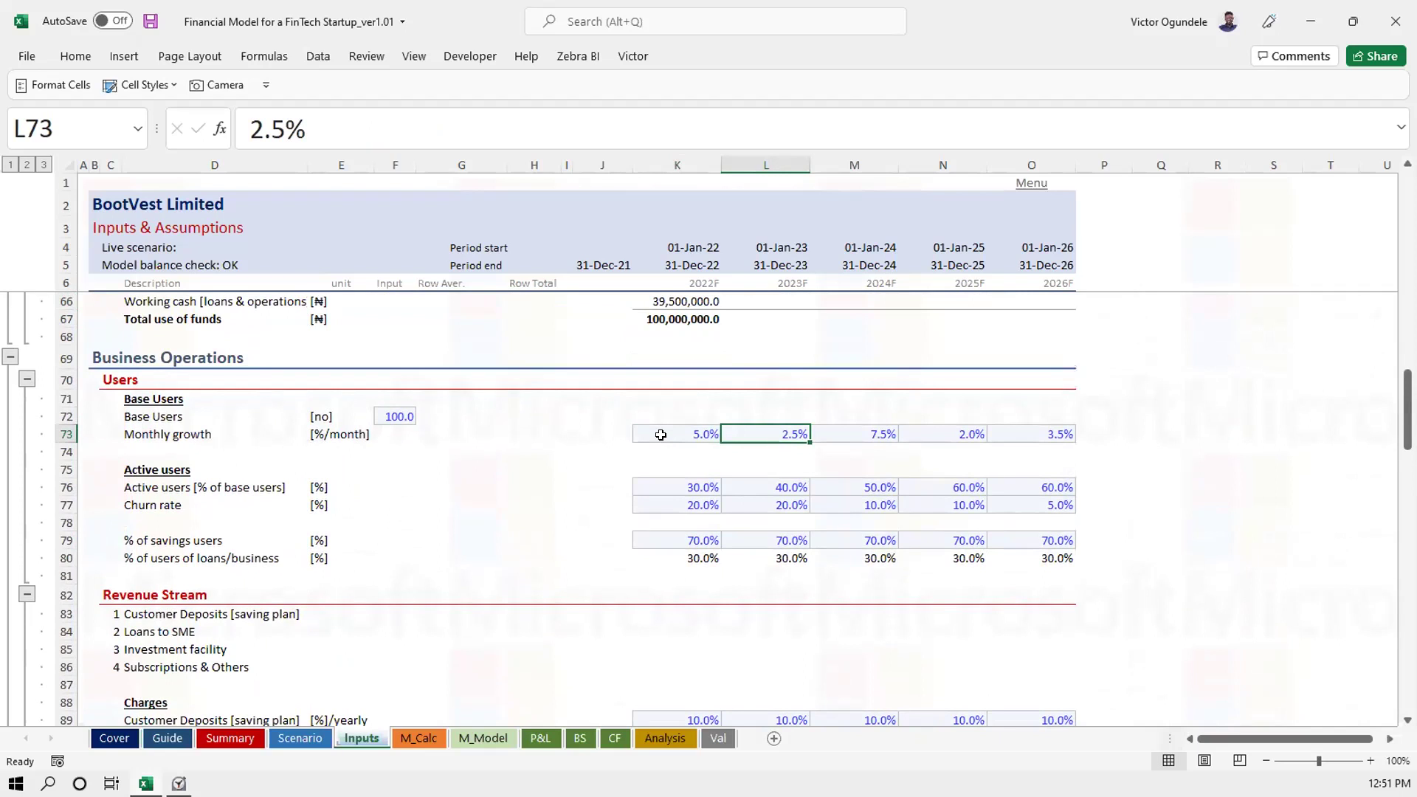
pyautogui.click(742, 590)
pyautogui.click(790, 693)
# Examine the sources of funds and cost of funding in the Financing Assumptions section
pyautogui.scroll(7, 797, 565)
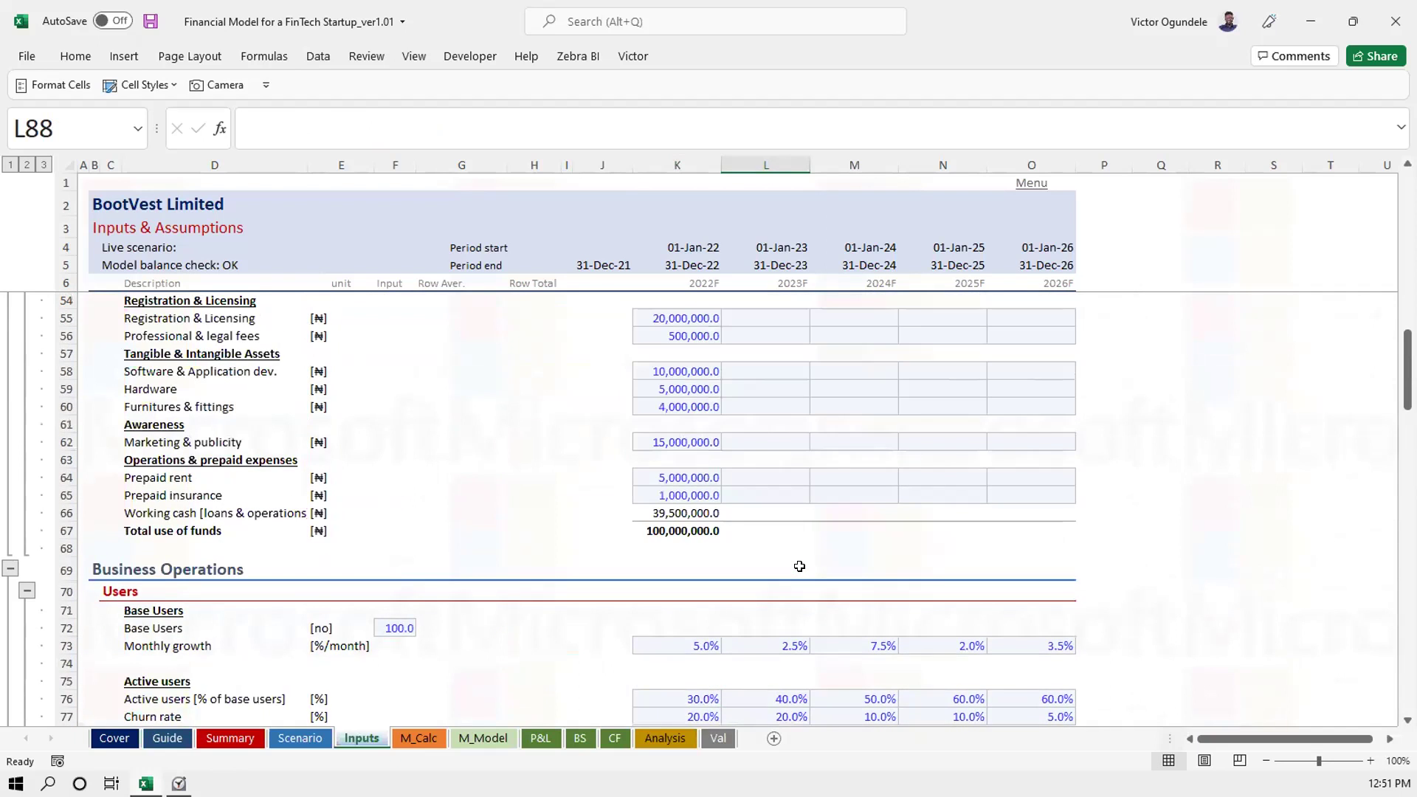
pyautogui.scroll(3, 800, 566)
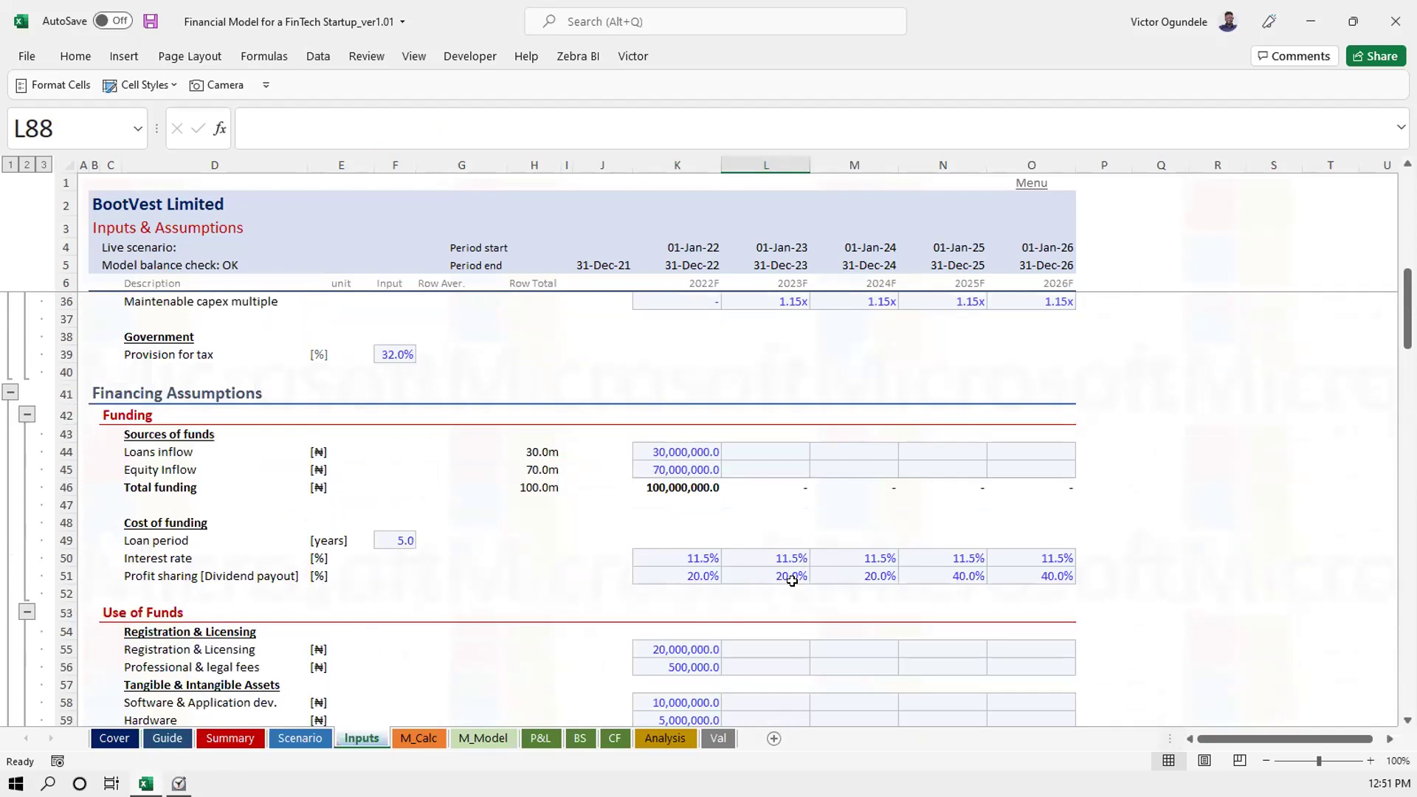
pyautogui.scroll(-1, 785, 589)
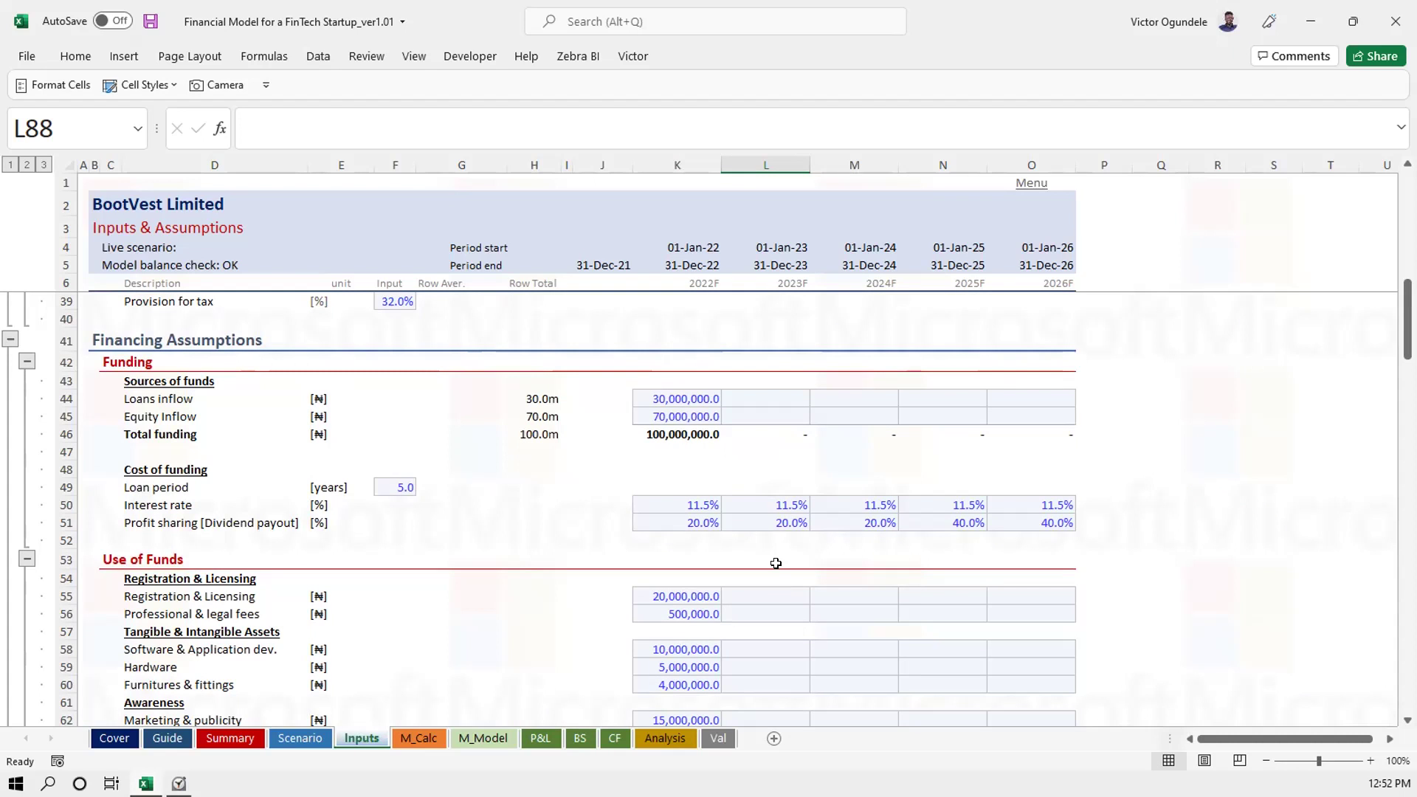
pyautogui.click(676, 465)
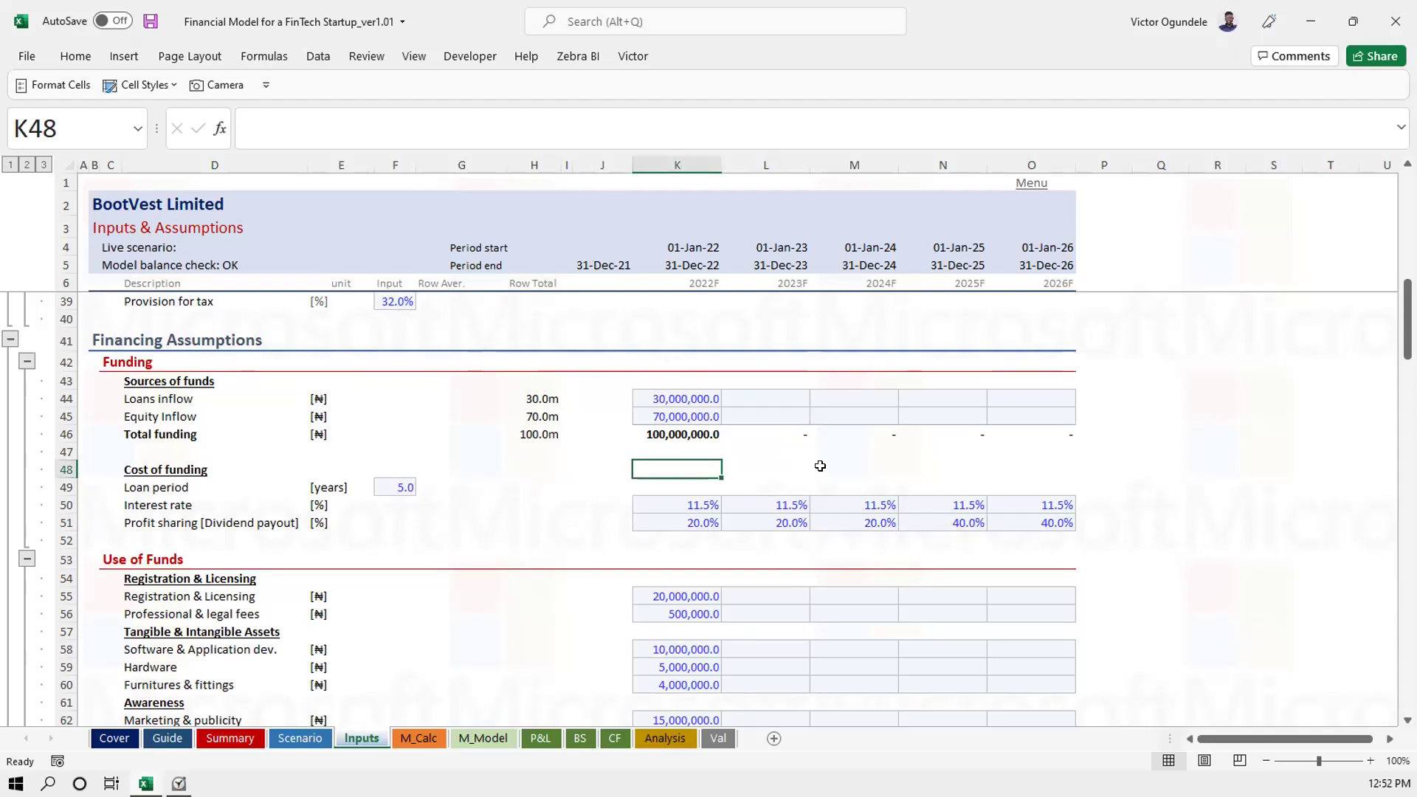
pyautogui.click(861, 453)
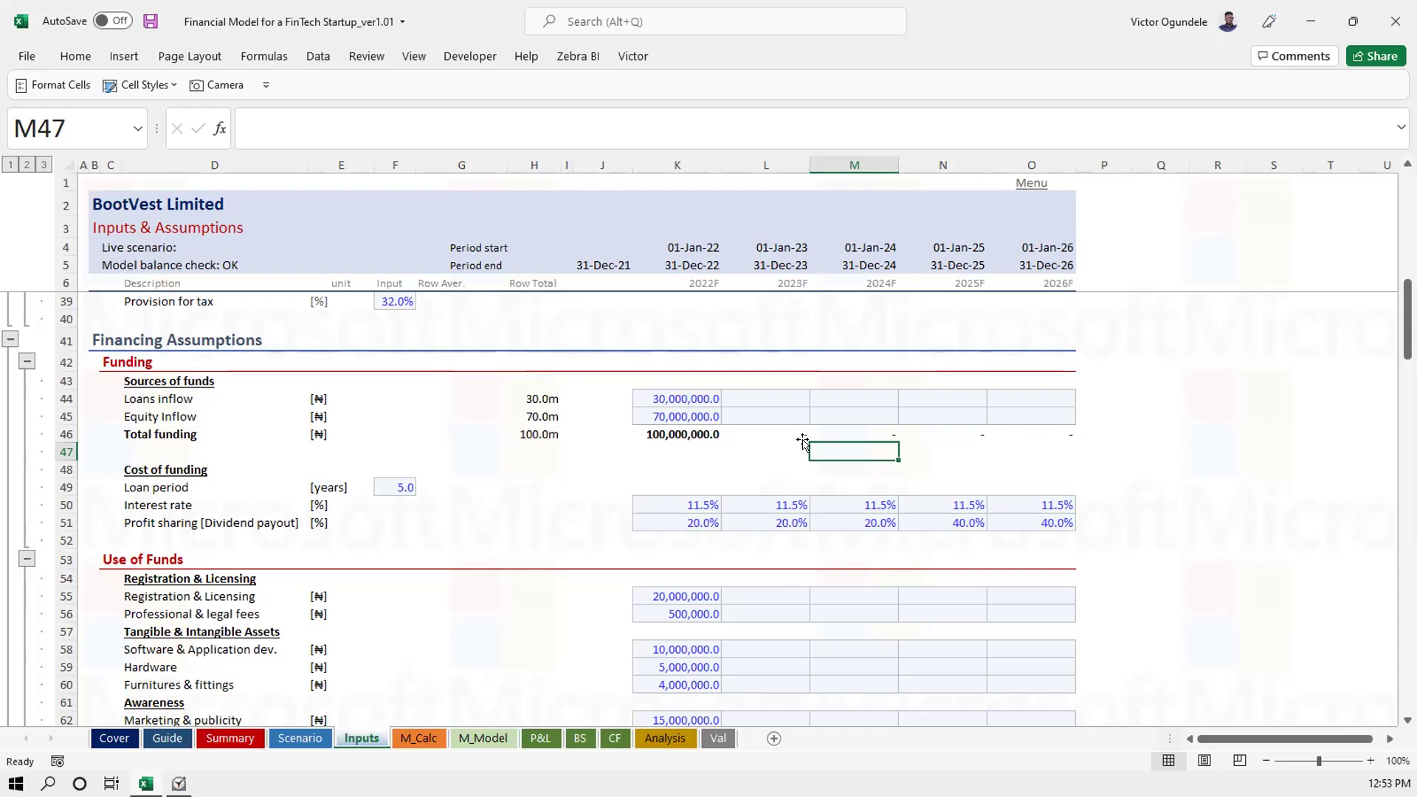
pyautogui.click(724, 453)
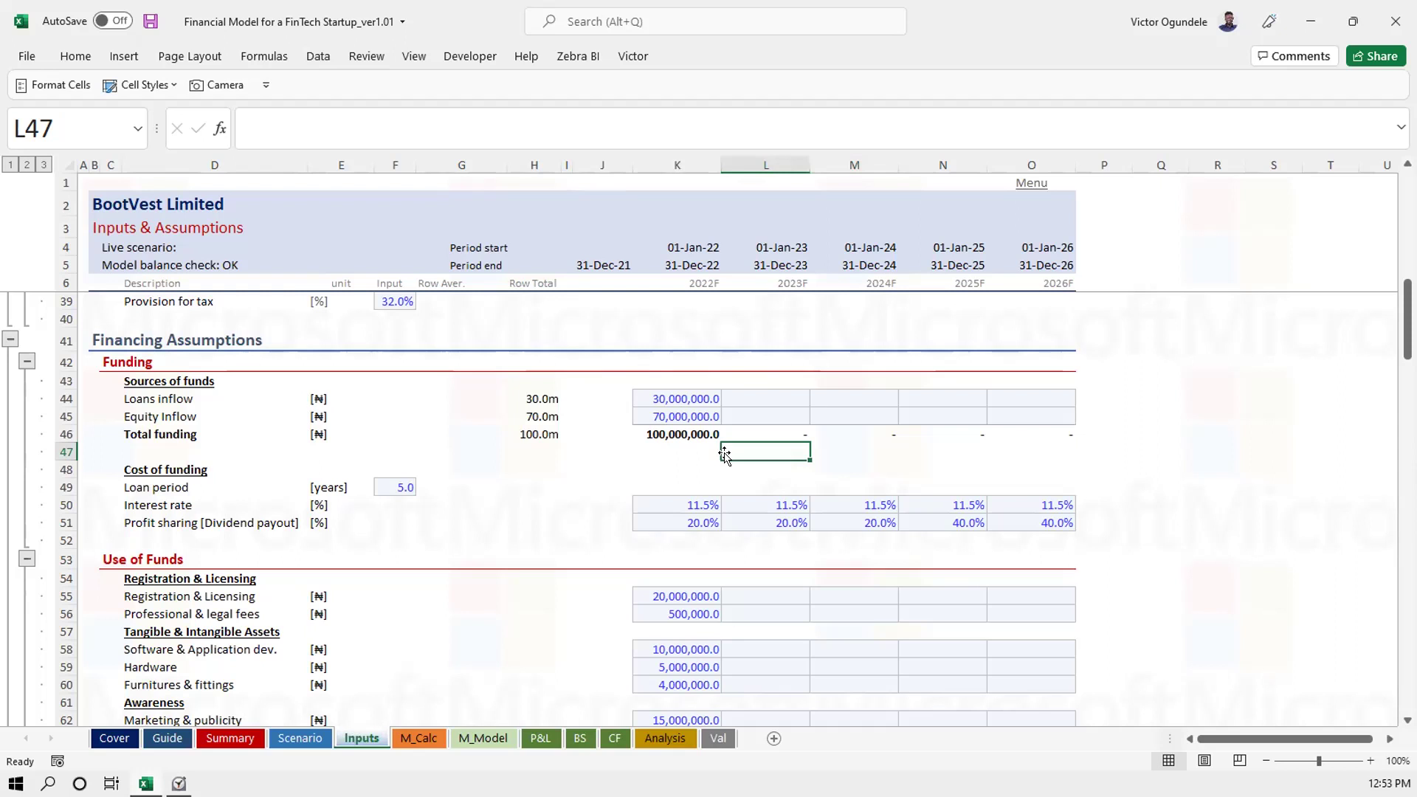
# Examine the financing cashflows and cash schedule on the CF sheet, and save the workbook
pyautogui.click(613, 740)
pyautogui.scroll(-3, 573, 630)
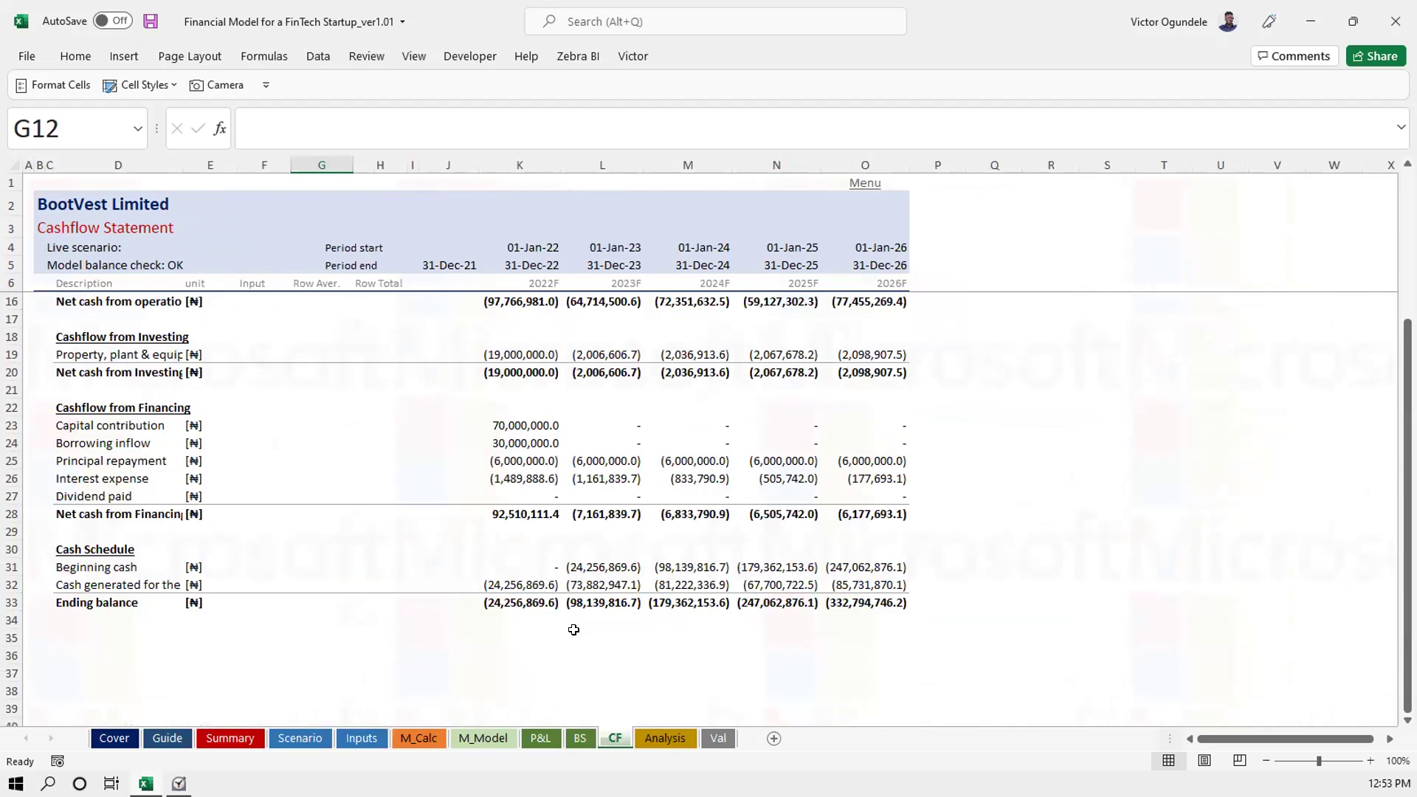
pyautogui.scroll(1, 573, 630)
pyautogui.click(502, 678)
pyautogui.click(434, 679)
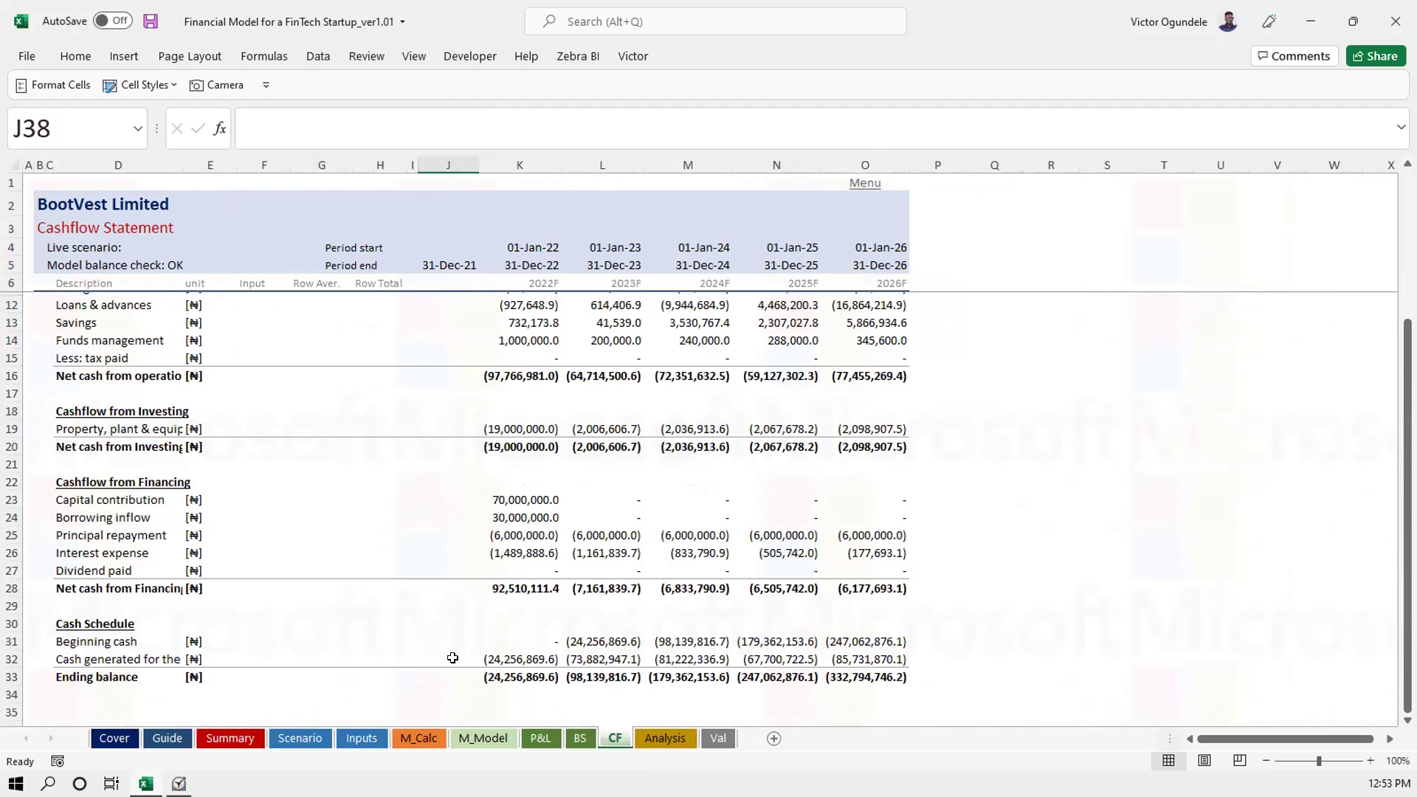
pyautogui.hotkey('ctrl', 'Home')
pyautogui.hotkey('ctrl', 's')
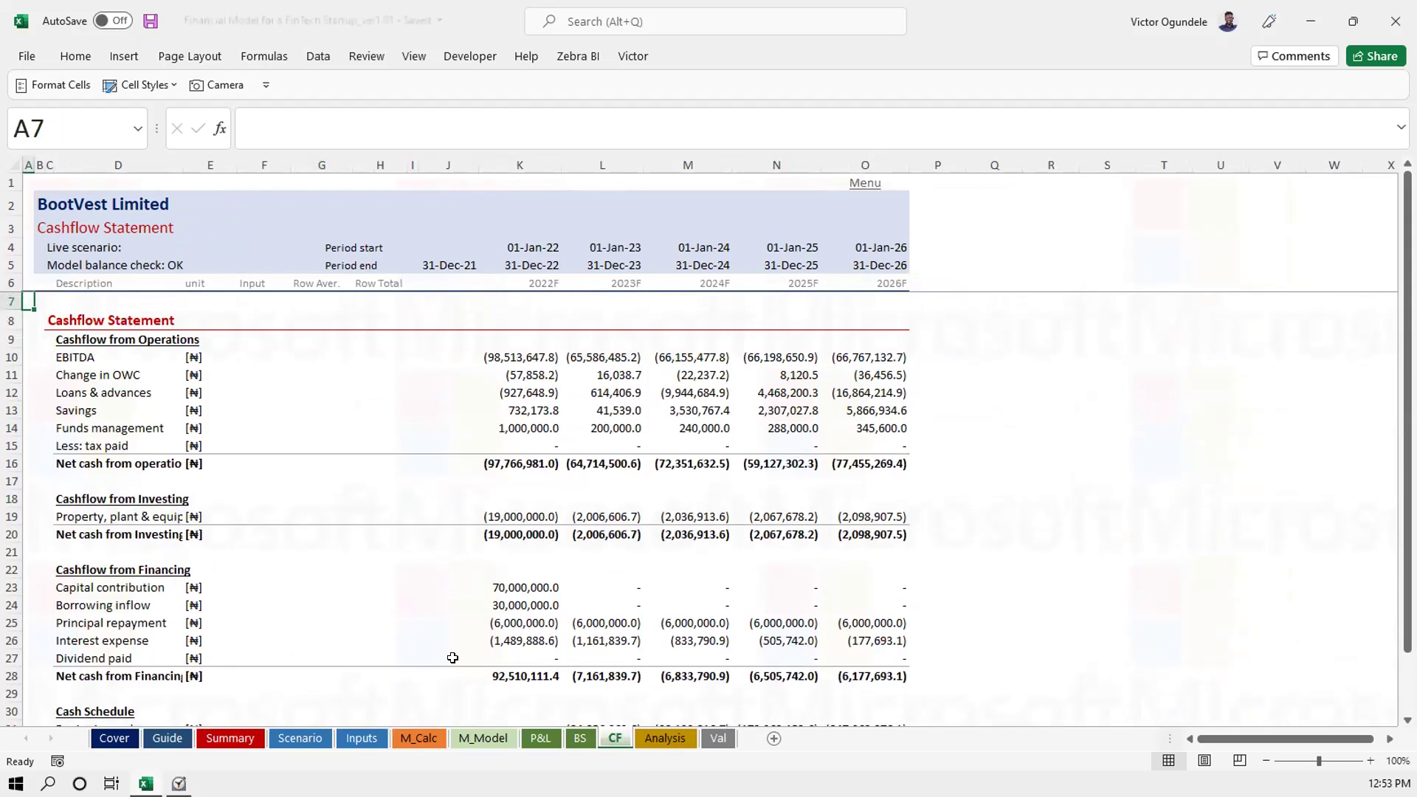
# Go back through the BS sheet to the P&L sheet and compare 2022 and 2023 net interest income
pyautogui.hotkey('ctrl', 'pageup')
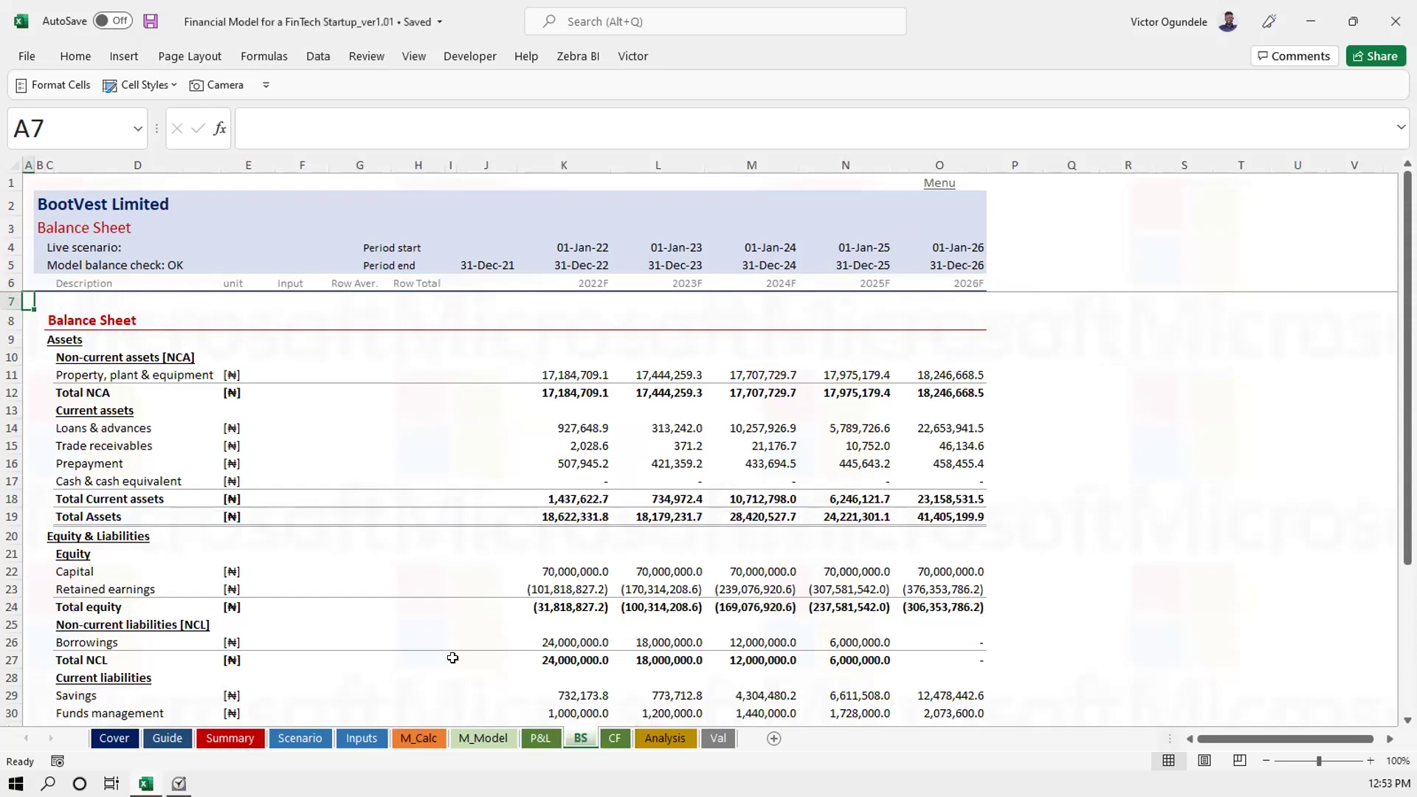
pyautogui.hotkey('ctrl', 'pageup')
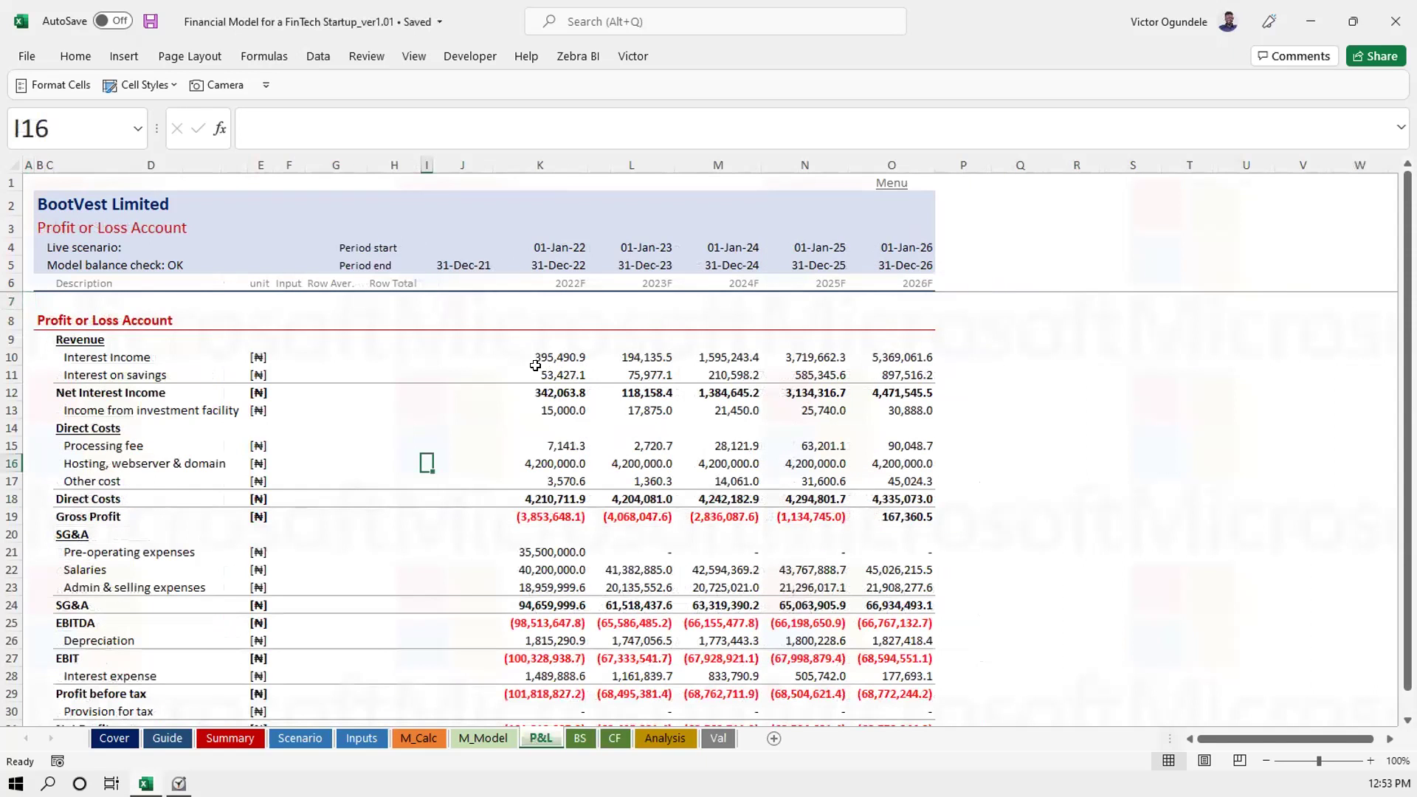
pyautogui.click(544, 389)
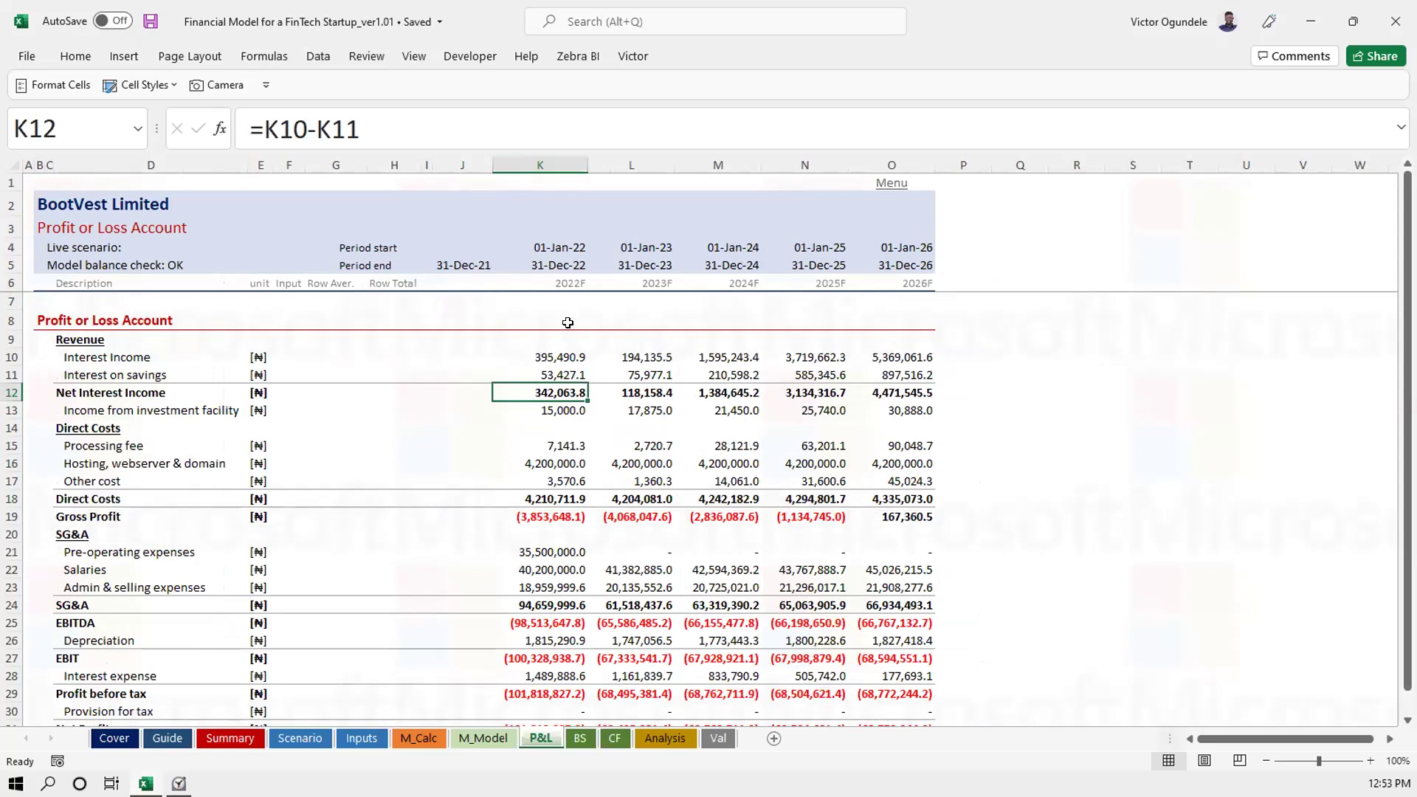
pyautogui.click(641, 392)
pyautogui.click(565, 392)
pyautogui.click(640, 397)
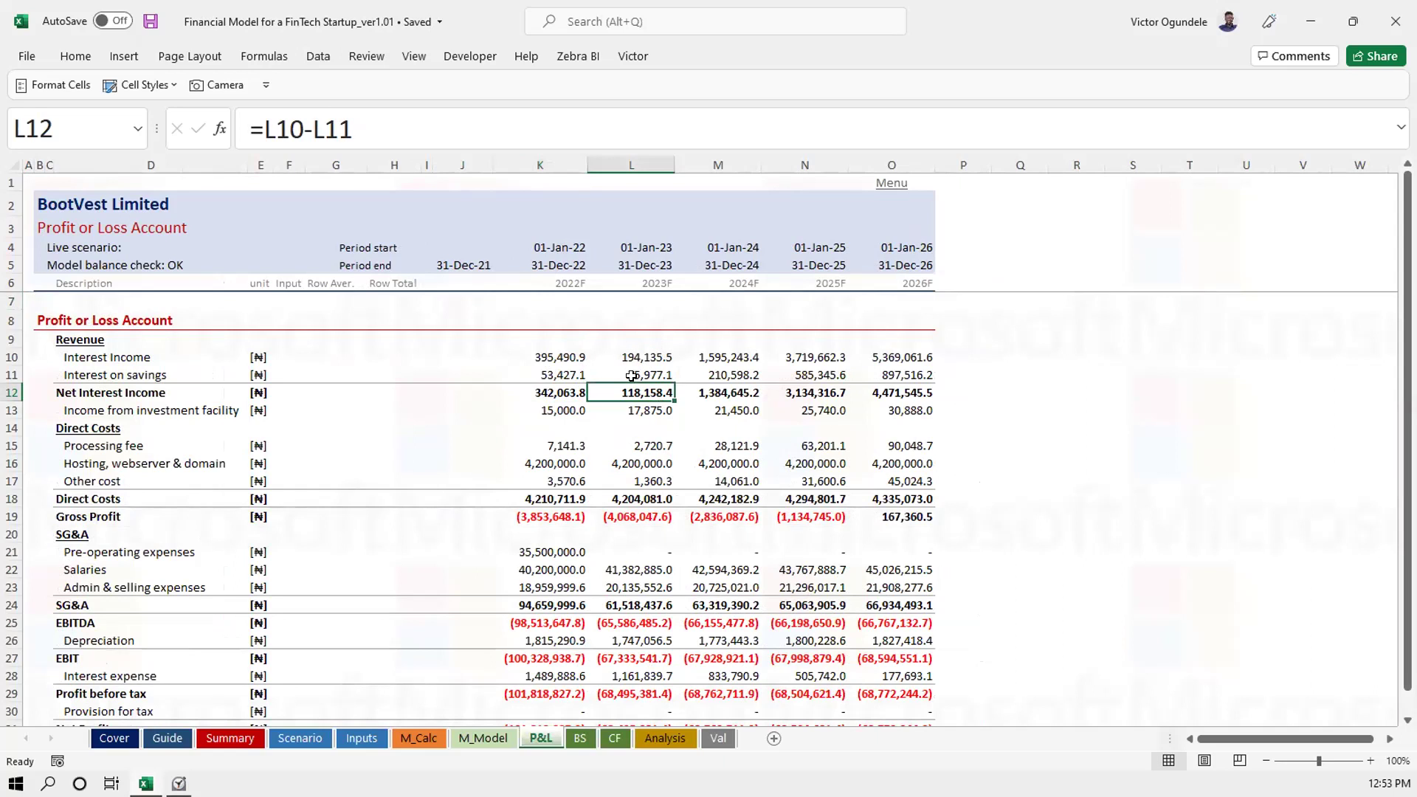
pyautogui.click(658, 313)
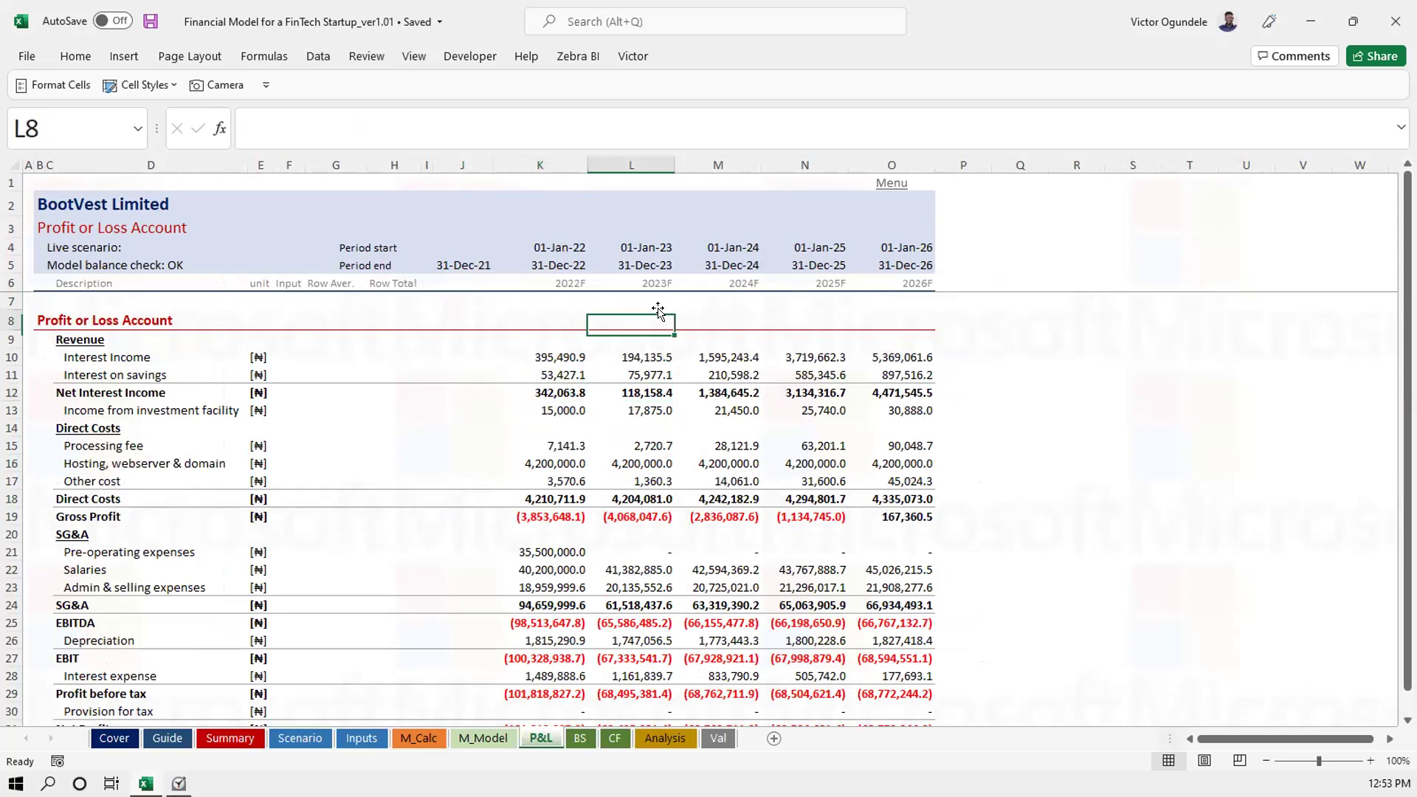
pyautogui.click(644, 352)
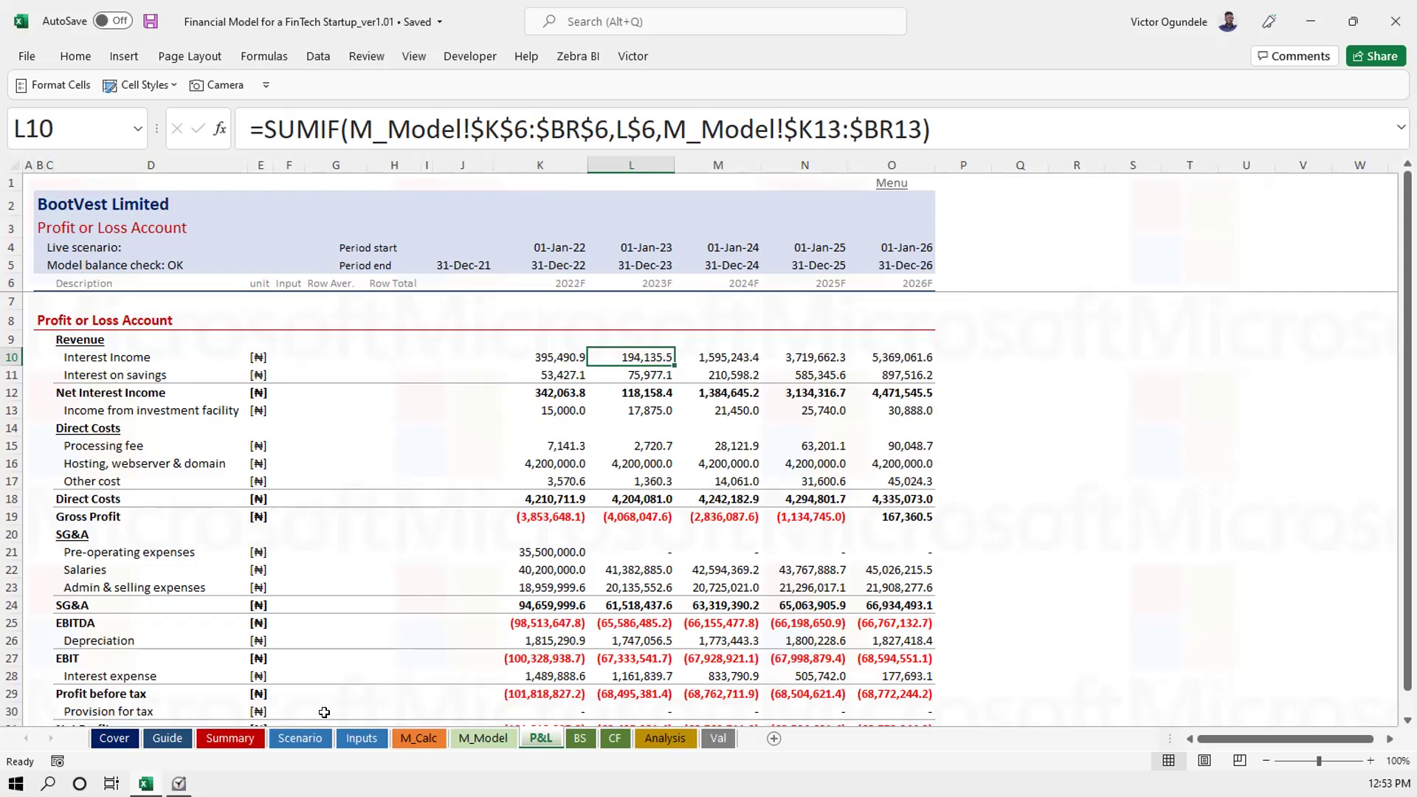
# Return to the Users assumptions on the Inputs sheet and enter 500 as a trial 2022 base users value in K72
pyautogui.click(358, 736)
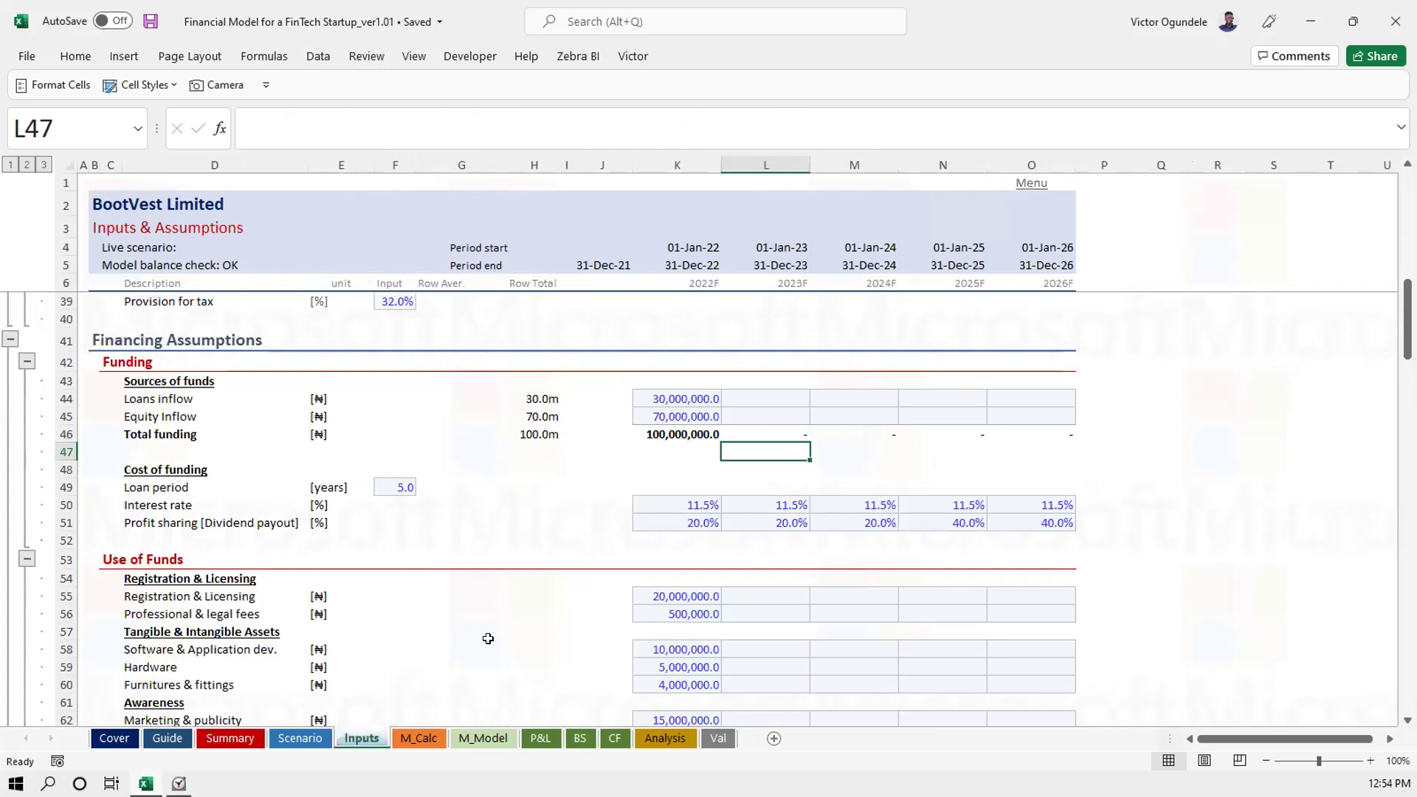
pyautogui.scroll(-6, 488, 637)
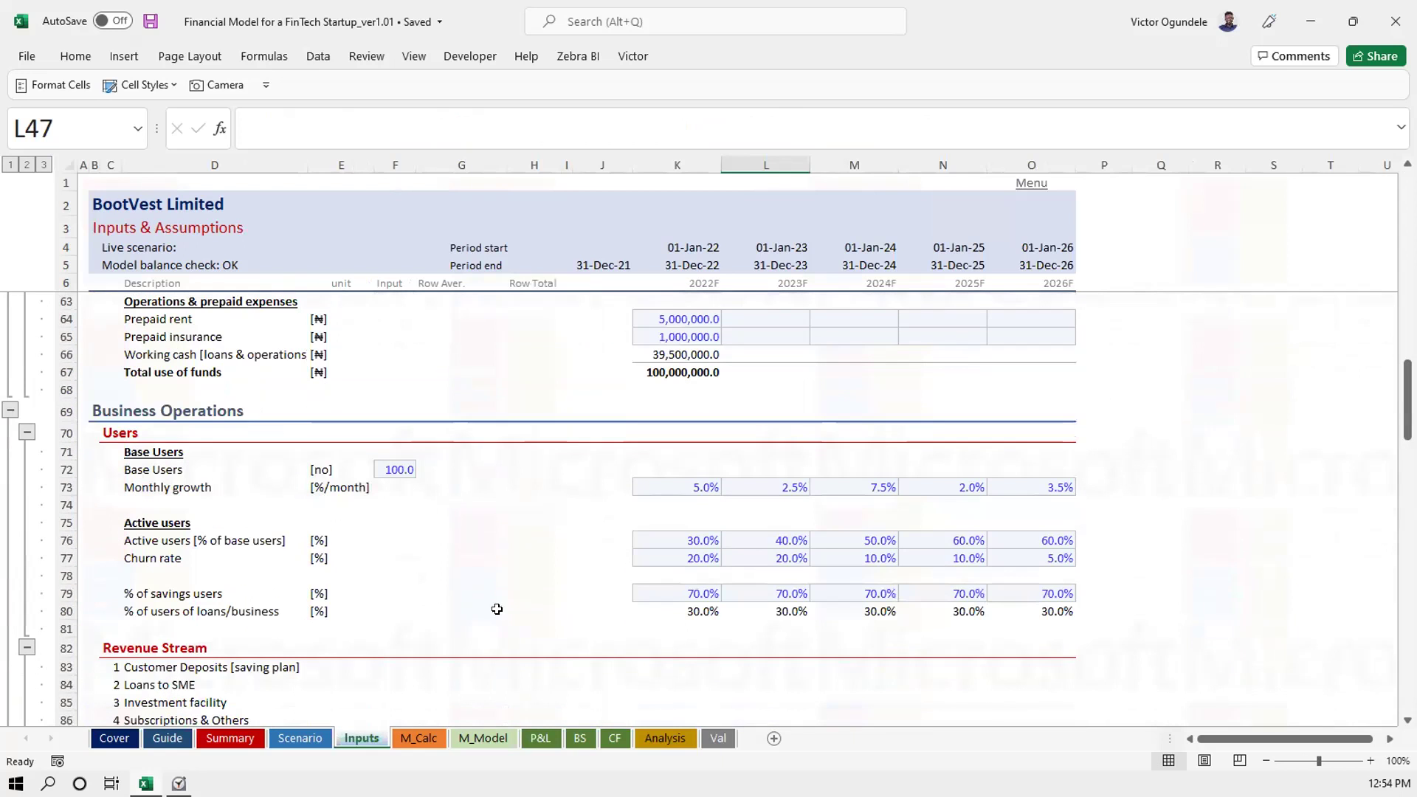
pyautogui.click(753, 483)
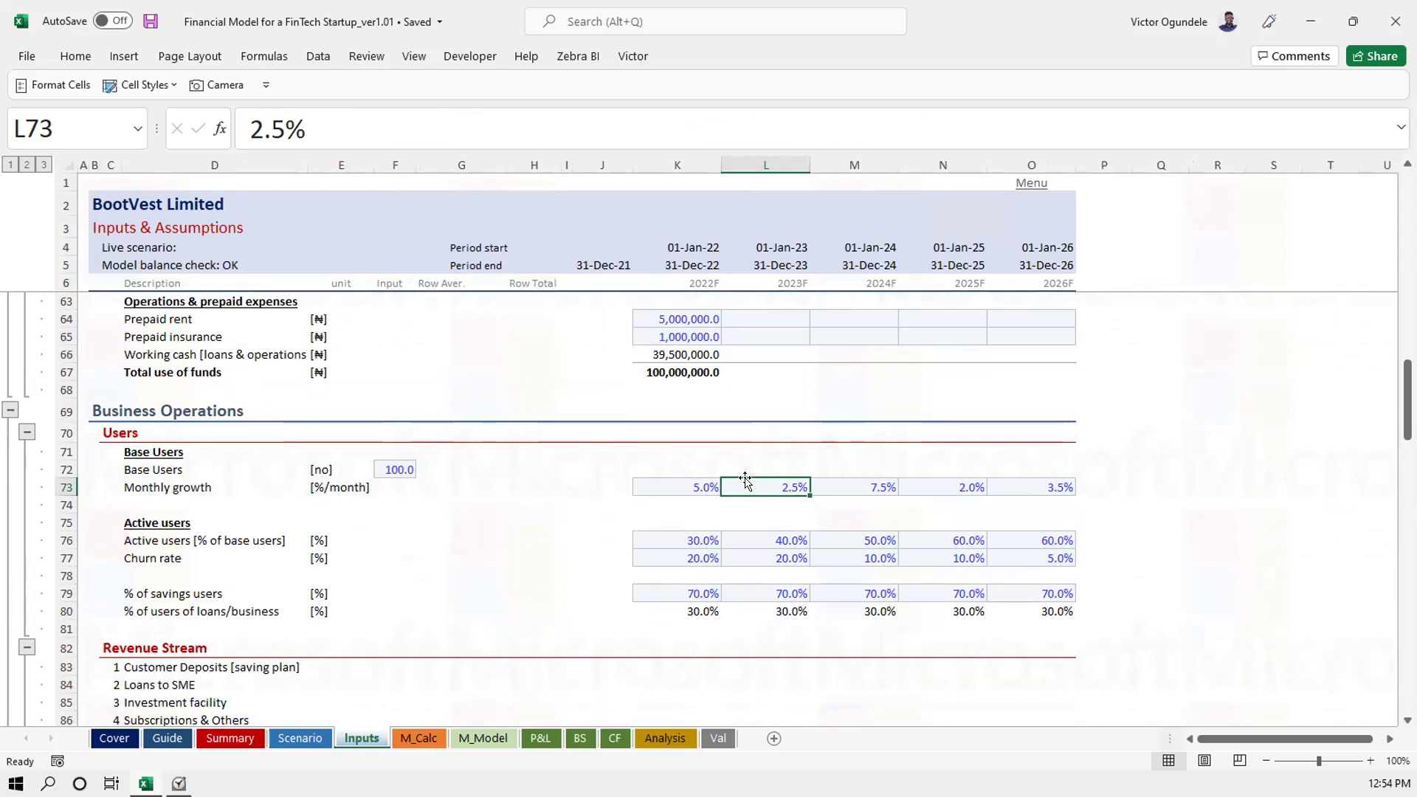
pyautogui.click(688, 457)
pyautogui.press('Down')
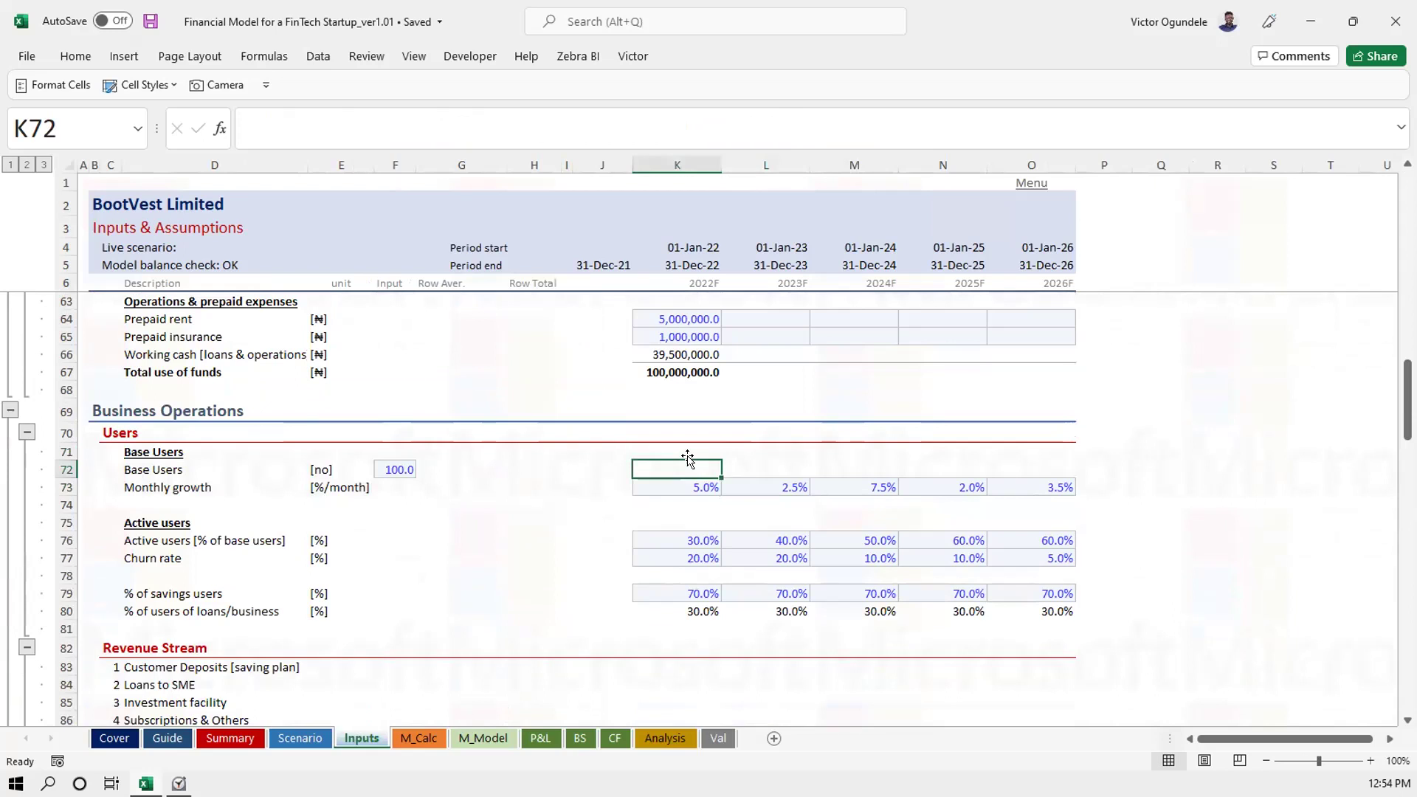
pyautogui.write('500')
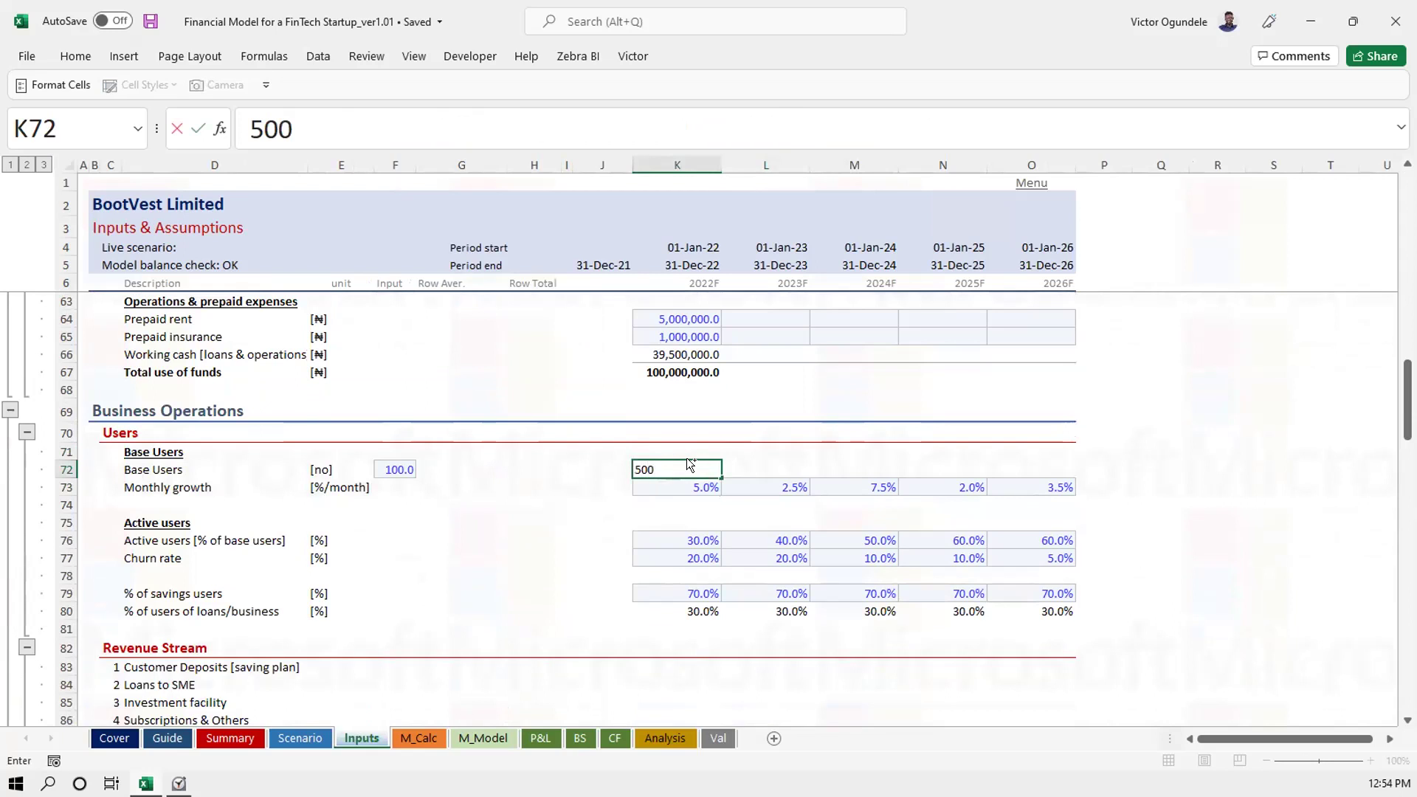
pyautogui.hotkey('ctrl', 'Return')
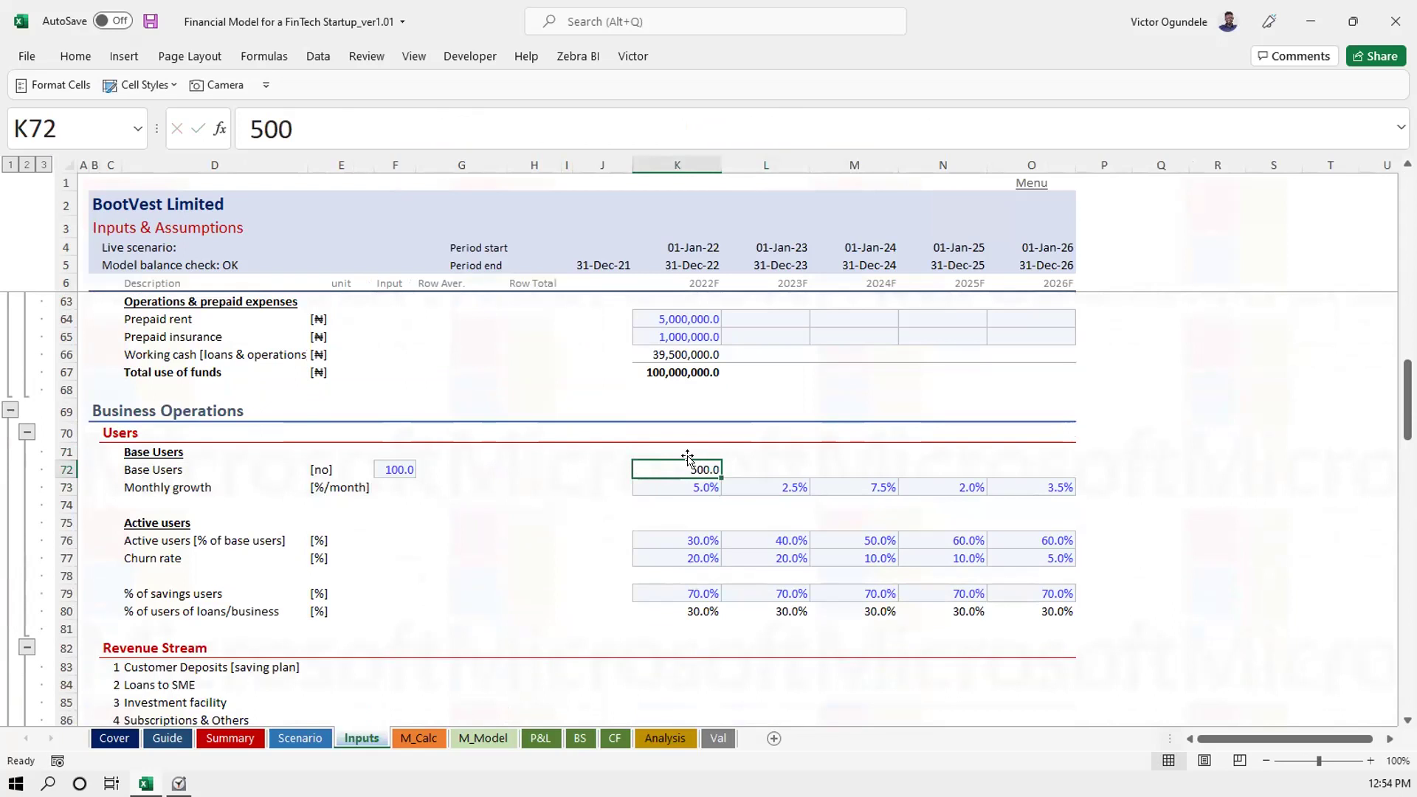
# Calculate the trial 2023 base users in L72 with the formula =K72*(1+L73)
pyautogui.click(774, 468)
pyautogui.write('=')
pyautogui.press('Left')
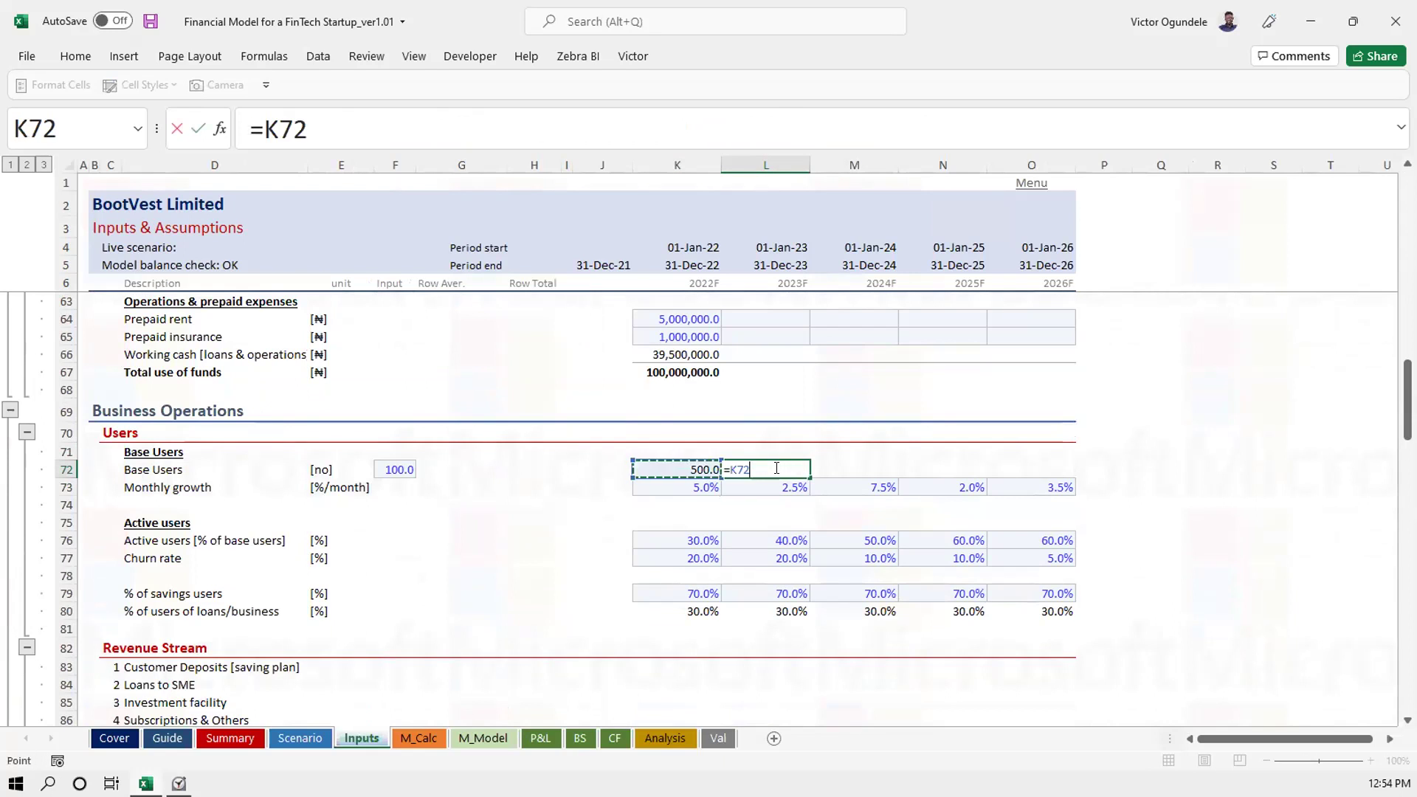
pyautogui.write('*(1+')
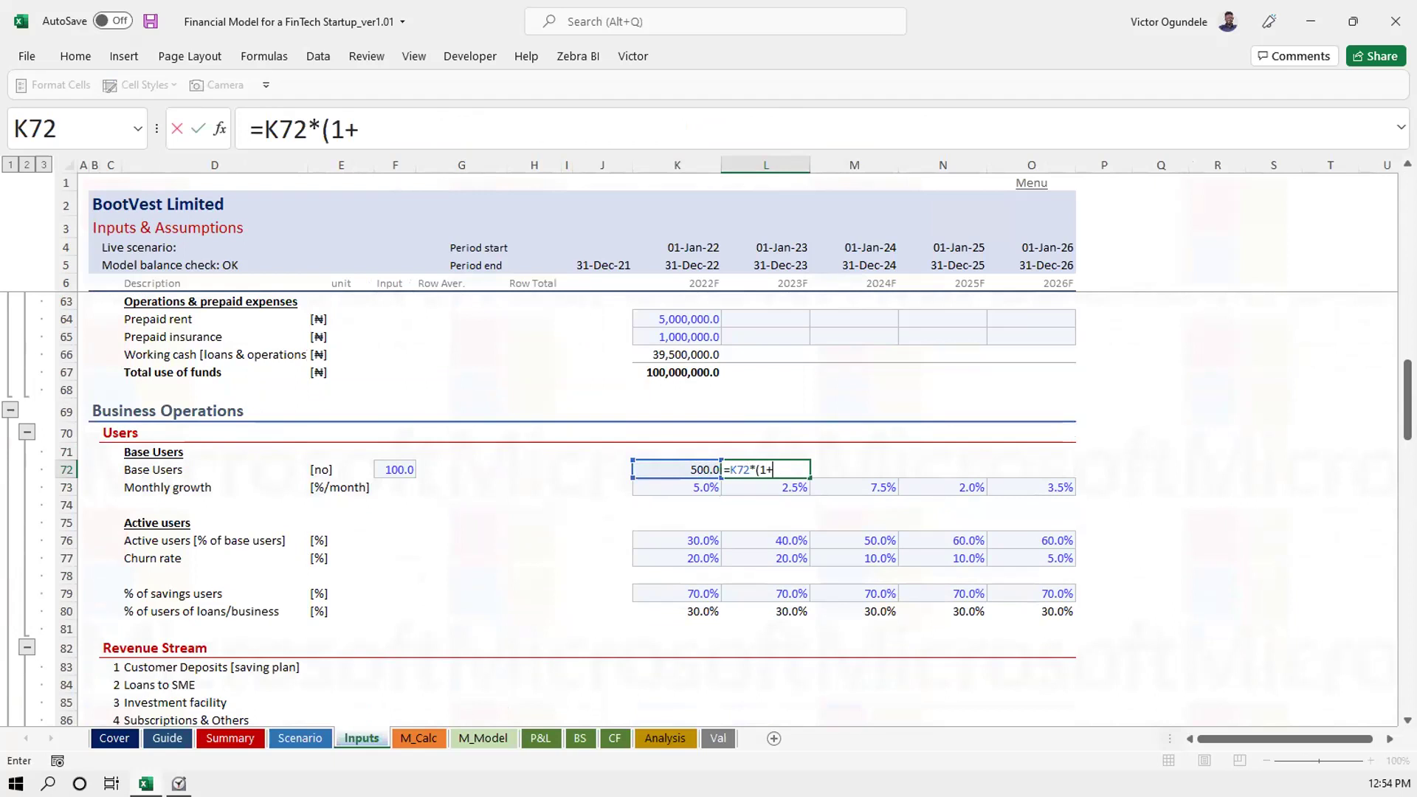
pyautogui.press('Down')
pyautogui.write(')')
pyautogui.hotkey('ctrl', 'Return')
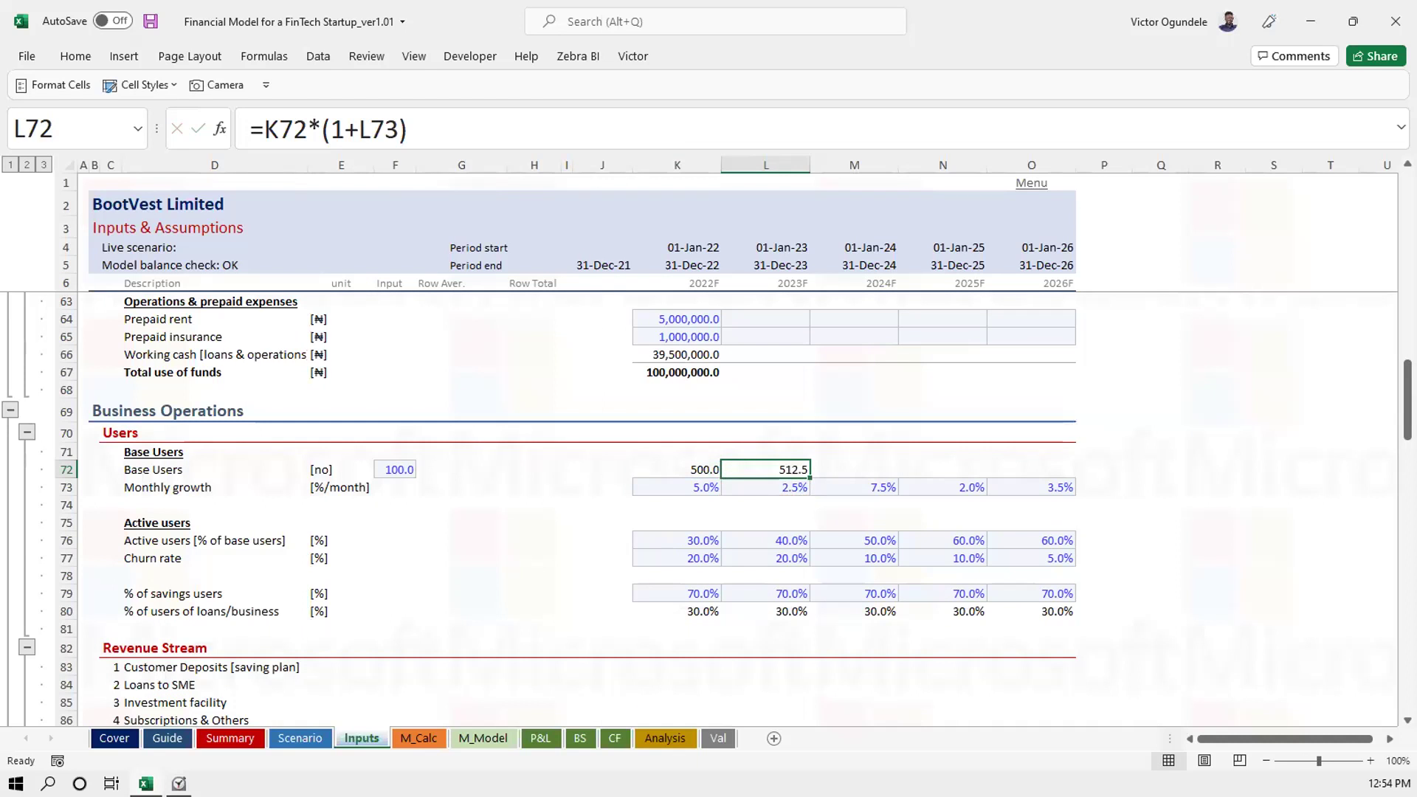
# Clear the trial base users entries from cells L72 and K72
pyautogui.press('Delete')
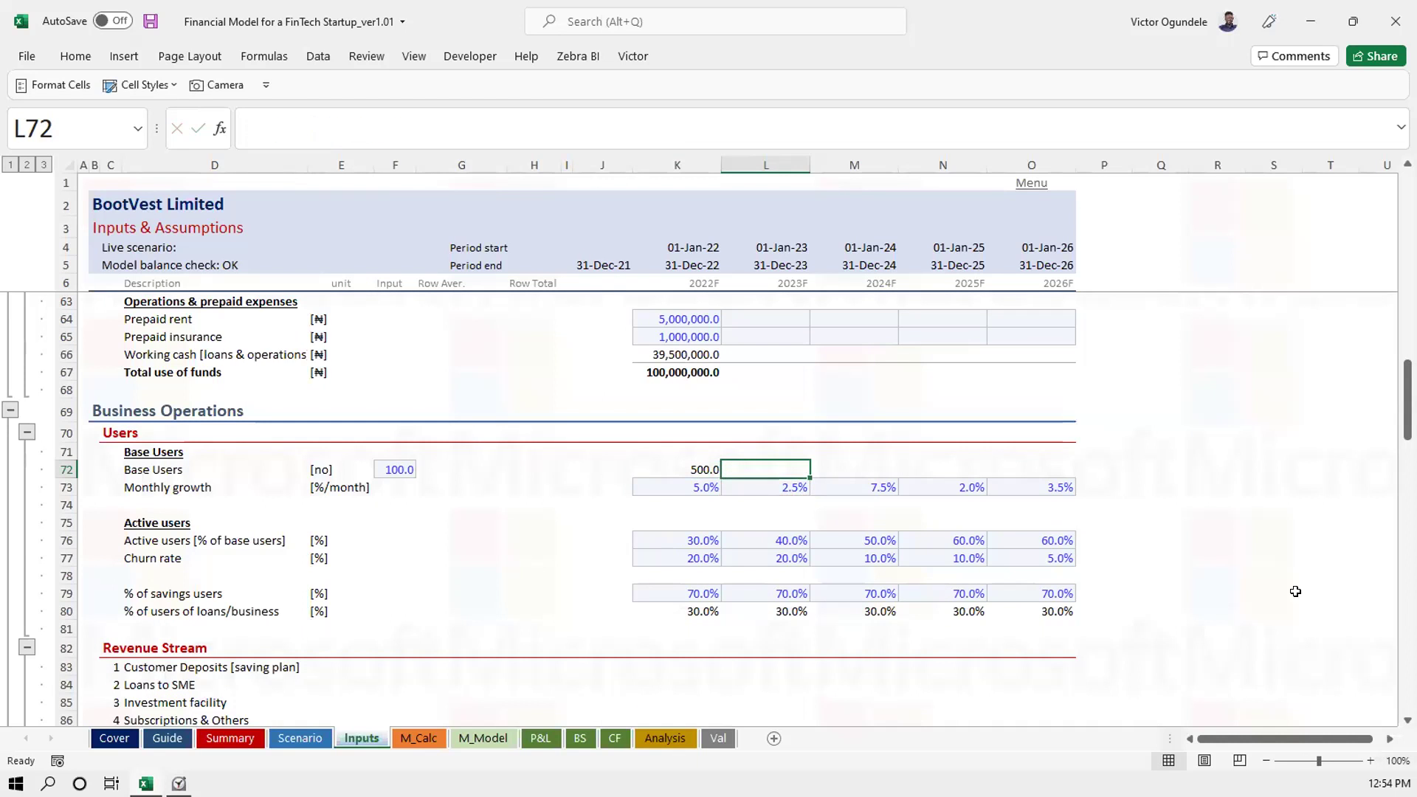
pyautogui.press('Left')
pyautogui.press('Delete')
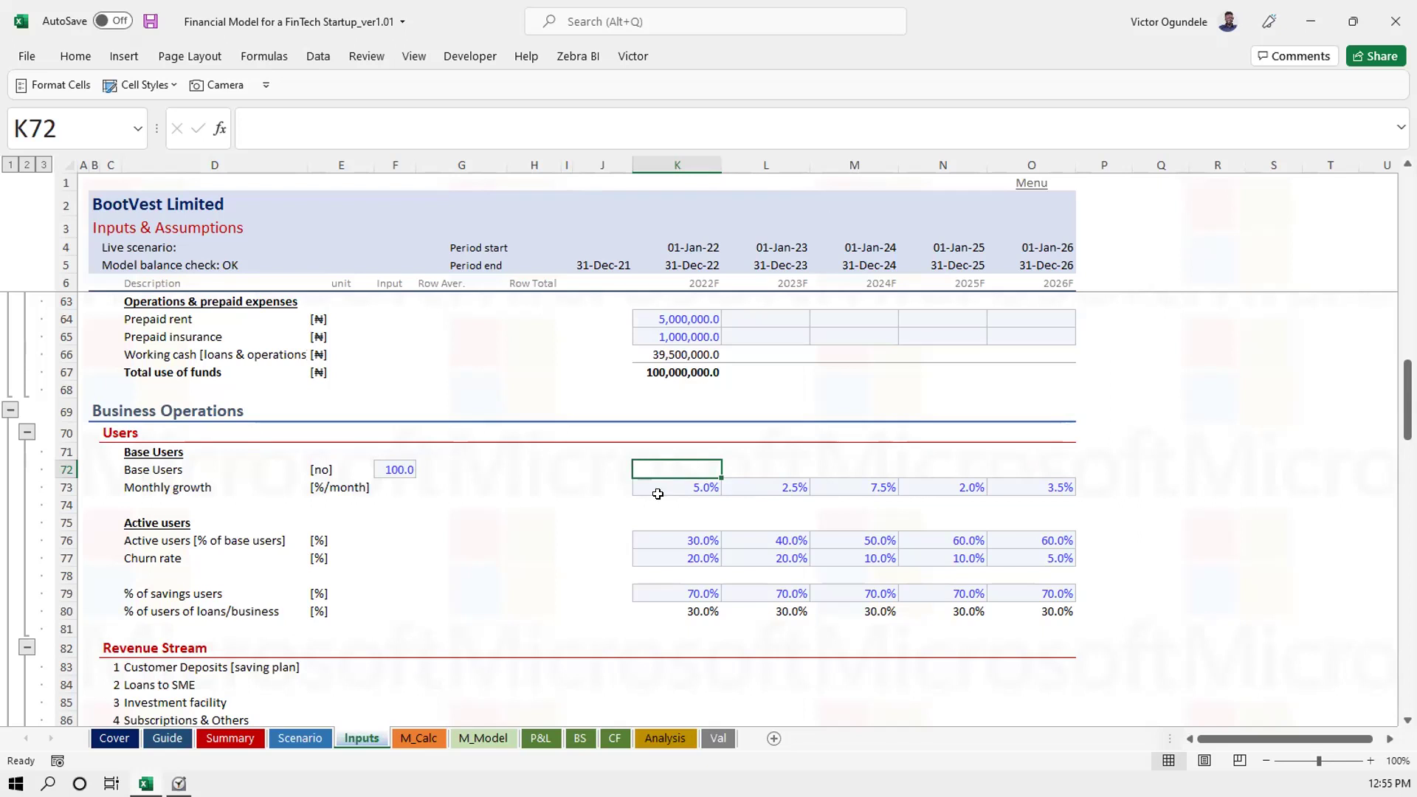
# Open the P&L sheet and compare the interest income for 2022 and 2023
pyautogui.click(540, 739)
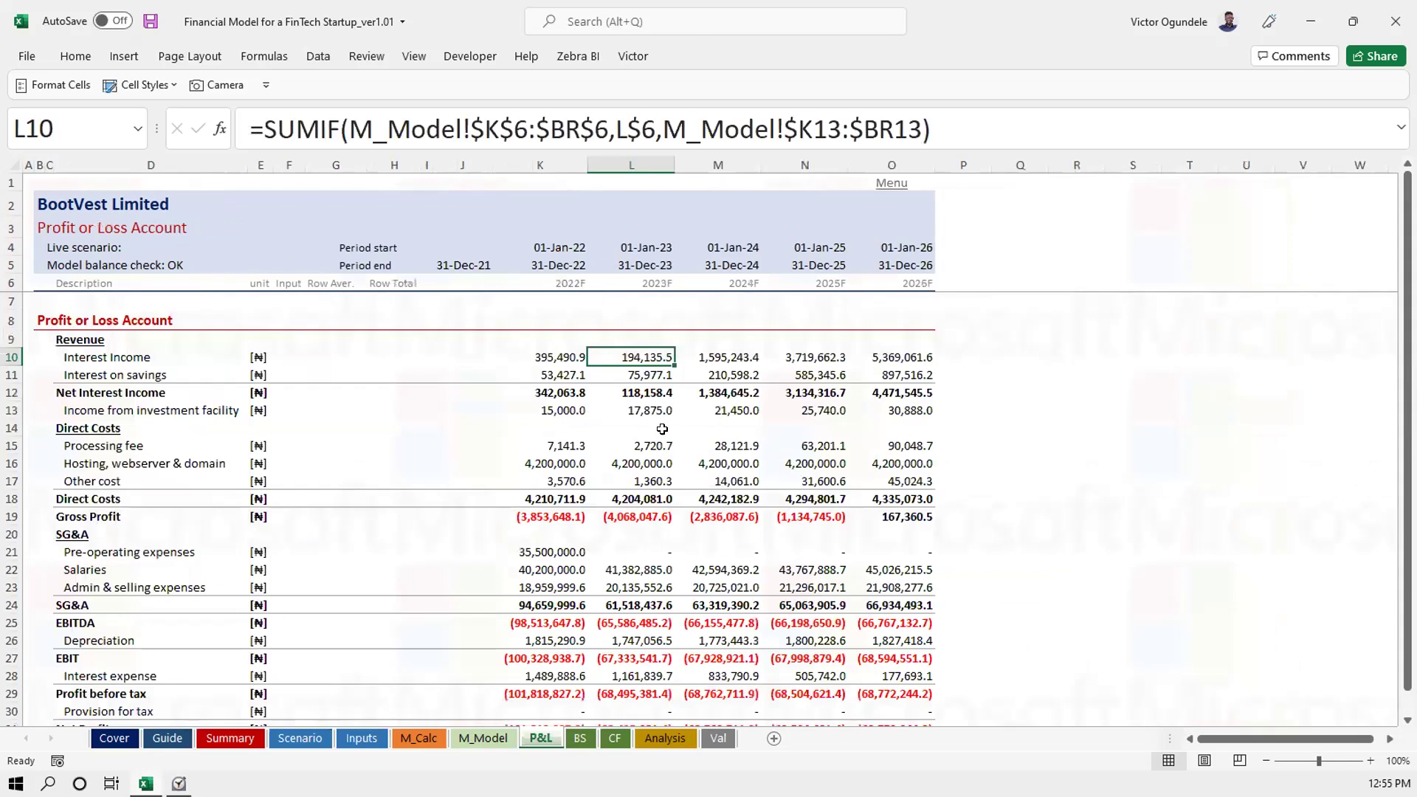
pyautogui.click(524, 358)
pyautogui.click(637, 359)
# Open the M_Calc sheet and look over the monthly Users calculations from January 2022
pyautogui.click(412, 739)
pyautogui.click(607, 610)
pyautogui.hscroll(-8, 600, 603)
pyautogui.hscroll(-2, 600, 603)
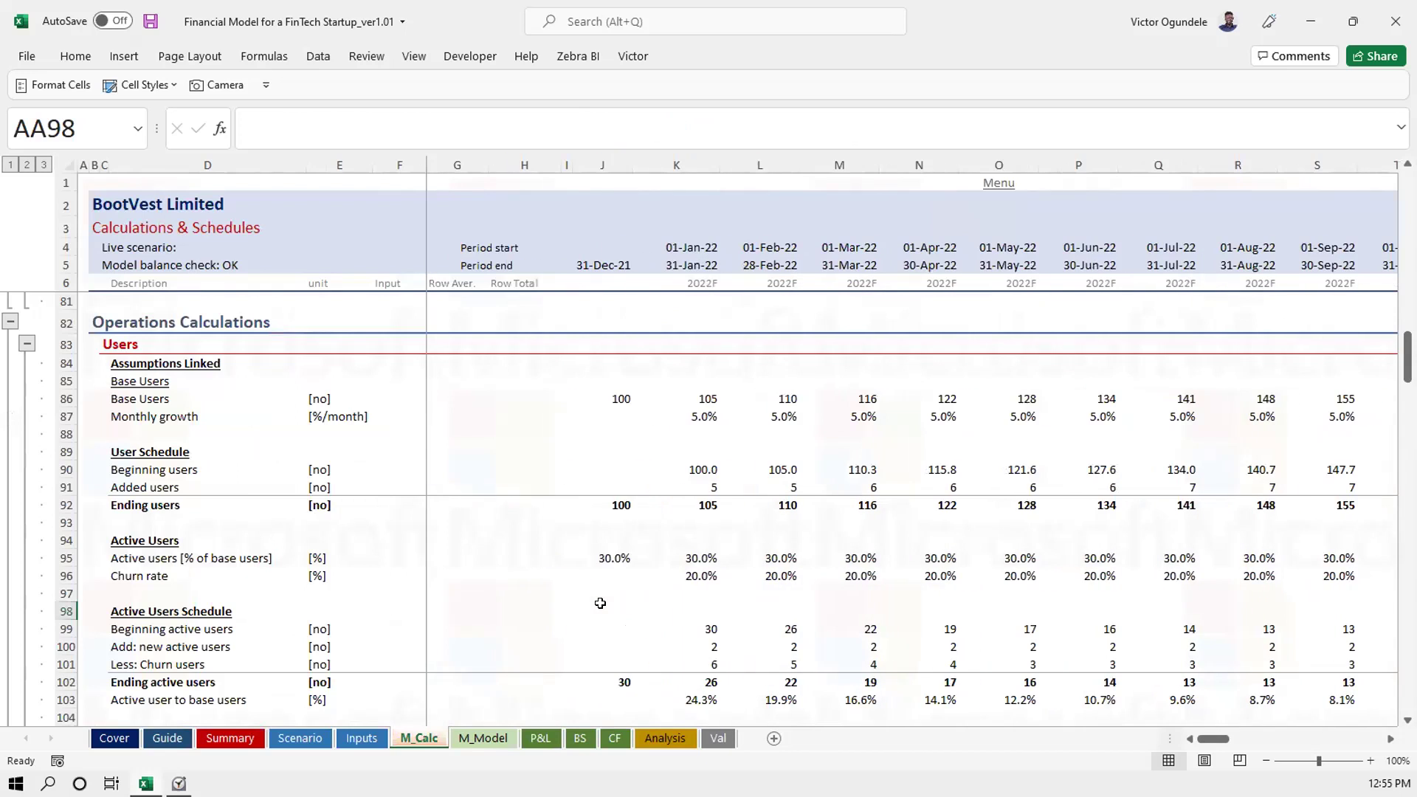
pyautogui.click(731, 597)
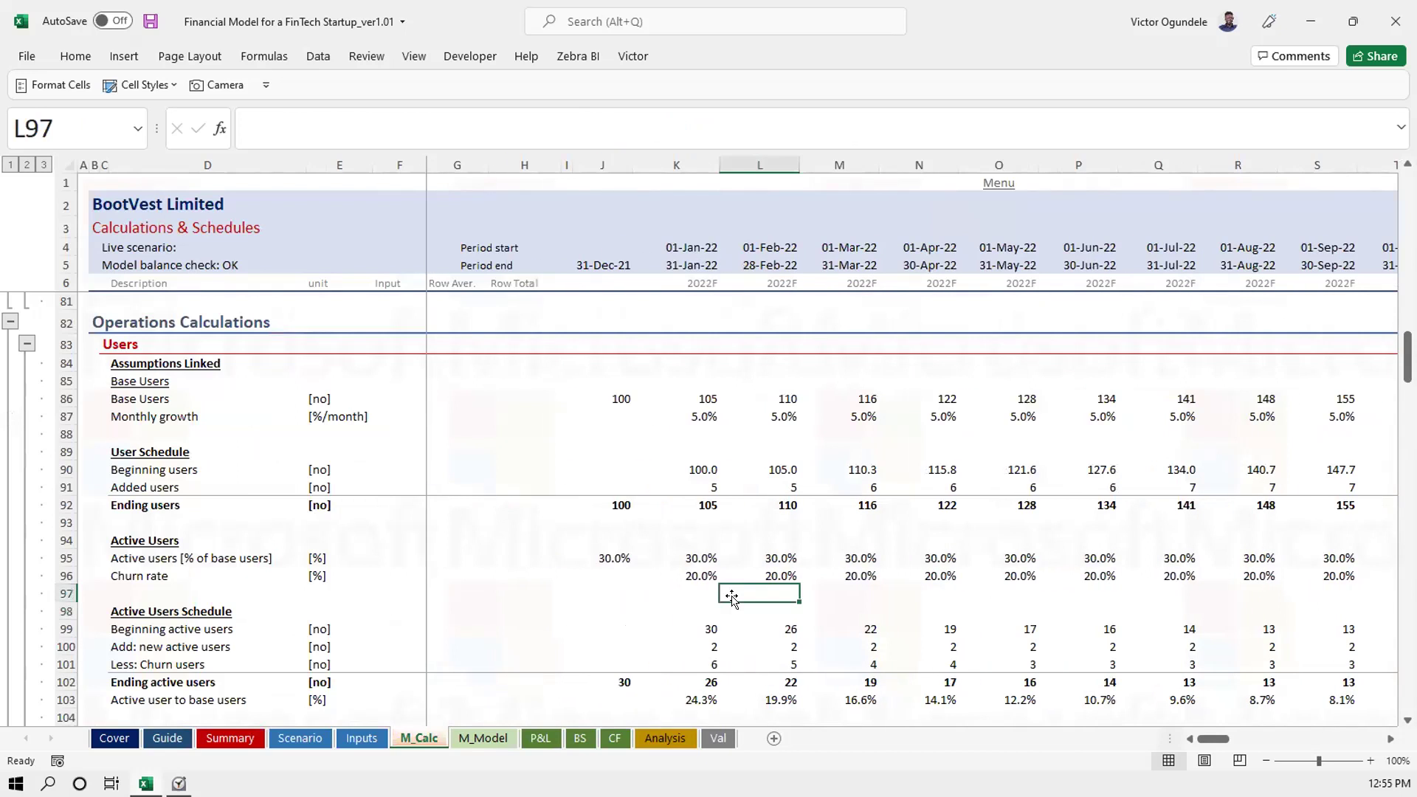
pyautogui.click(608, 612)
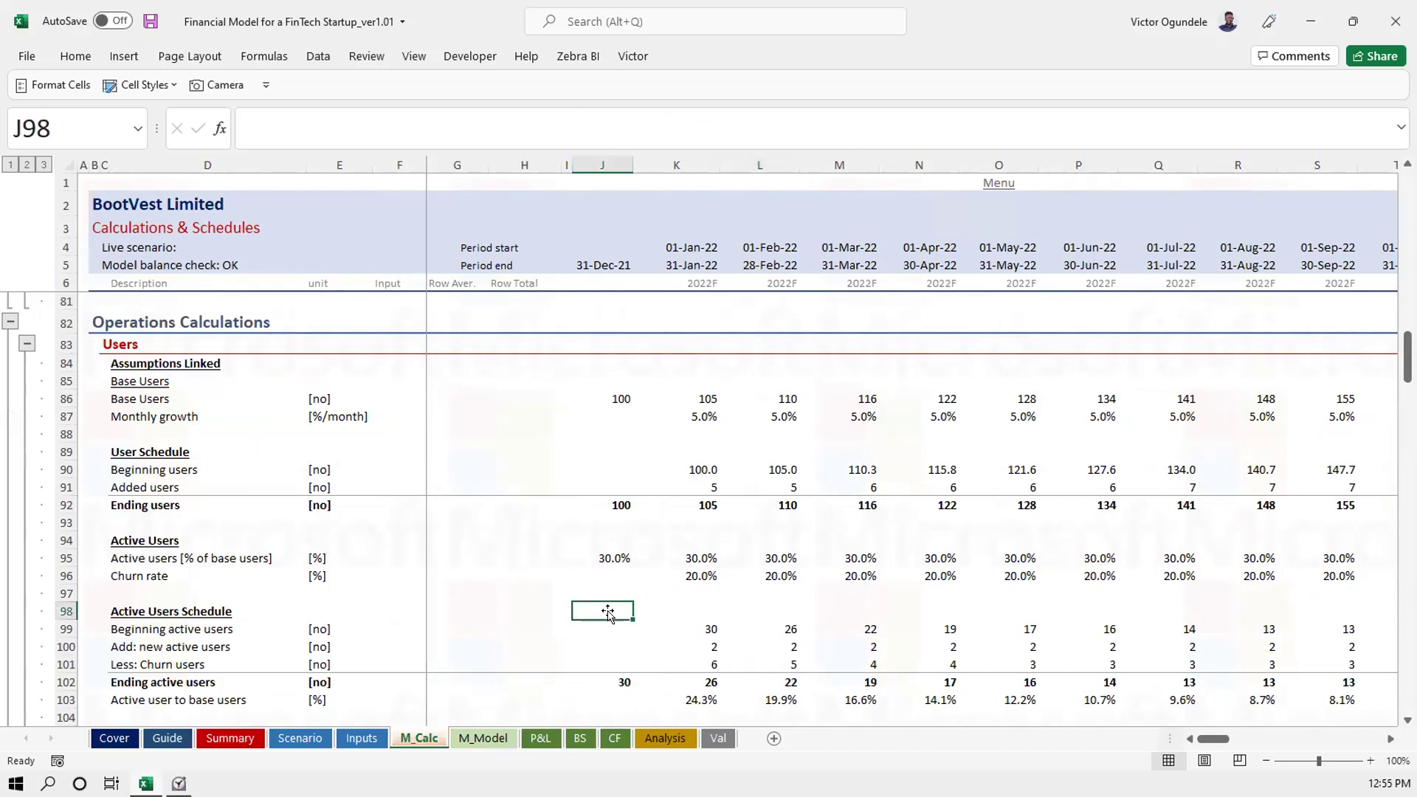
# Trace the churned and new active users across the 2022 months in the Active Users Schedule
pyautogui.press('Down')
pyautogui.press('Down')
pyautogui.press('Down')
pyautogui.press('Down')
pyautogui.press('Down')
pyautogui.press('Down')
pyautogui.press('Down')
pyautogui.press('Down')
pyautogui.press('Down')
pyautogui.press('Down')
pyautogui.press('Down')
pyautogui.press('Up')
pyautogui.hotkey('ctrl', 'Up')
pyautogui.press('Right')
pyautogui.press('Right')
pyautogui.press('Up')
pyautogui.press('Left')
pyautogui.press('Right')
pyautogui.press('Right')
pyautogui.press('Right')
pyautogui.press('Right')
pyautogui.press('Right')
pyautogui.press('Right')
pyautogui.press('Right')
pyautogui.press('Right')
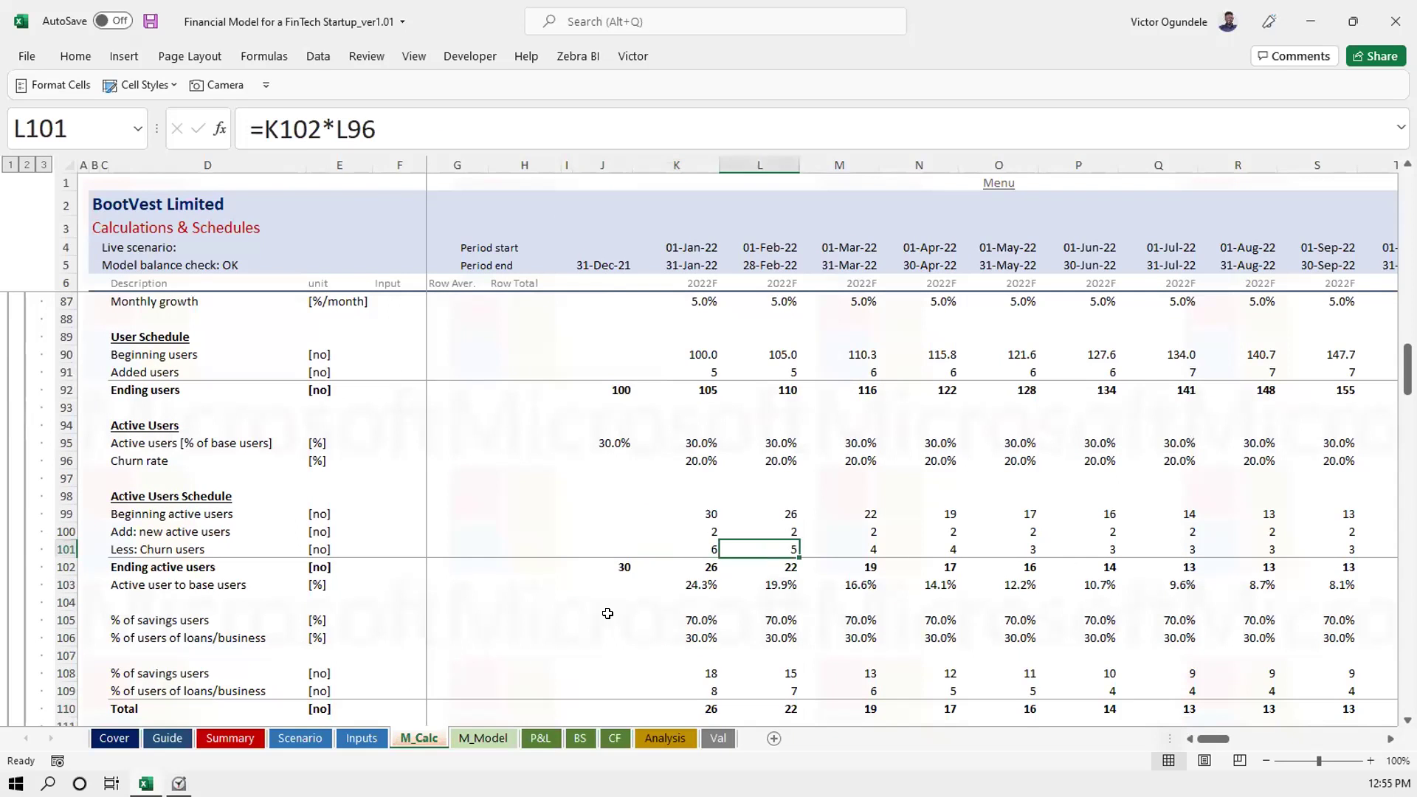
pyautogui.press('Right')
pyautogui.press('Left')
pyautogui.press('Left')
pyautogui.press('Left')
pyautogui.press('Left')
pyautogui.press('Left')
pyautogui.press('Left')
pyautogui.press('Left')
pyautogui.press('Left')
pyautogui.press('Left')
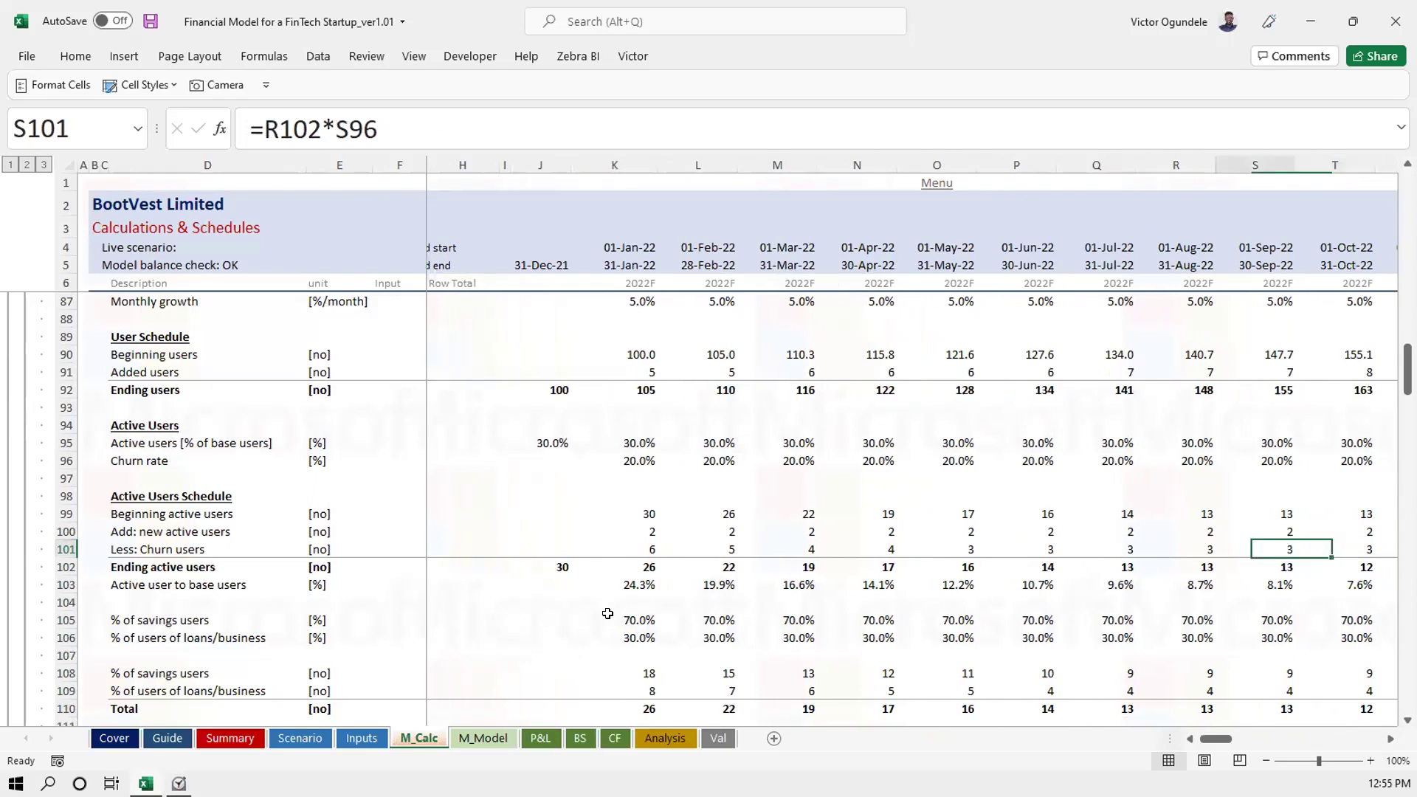
pyautogui.press('Up')
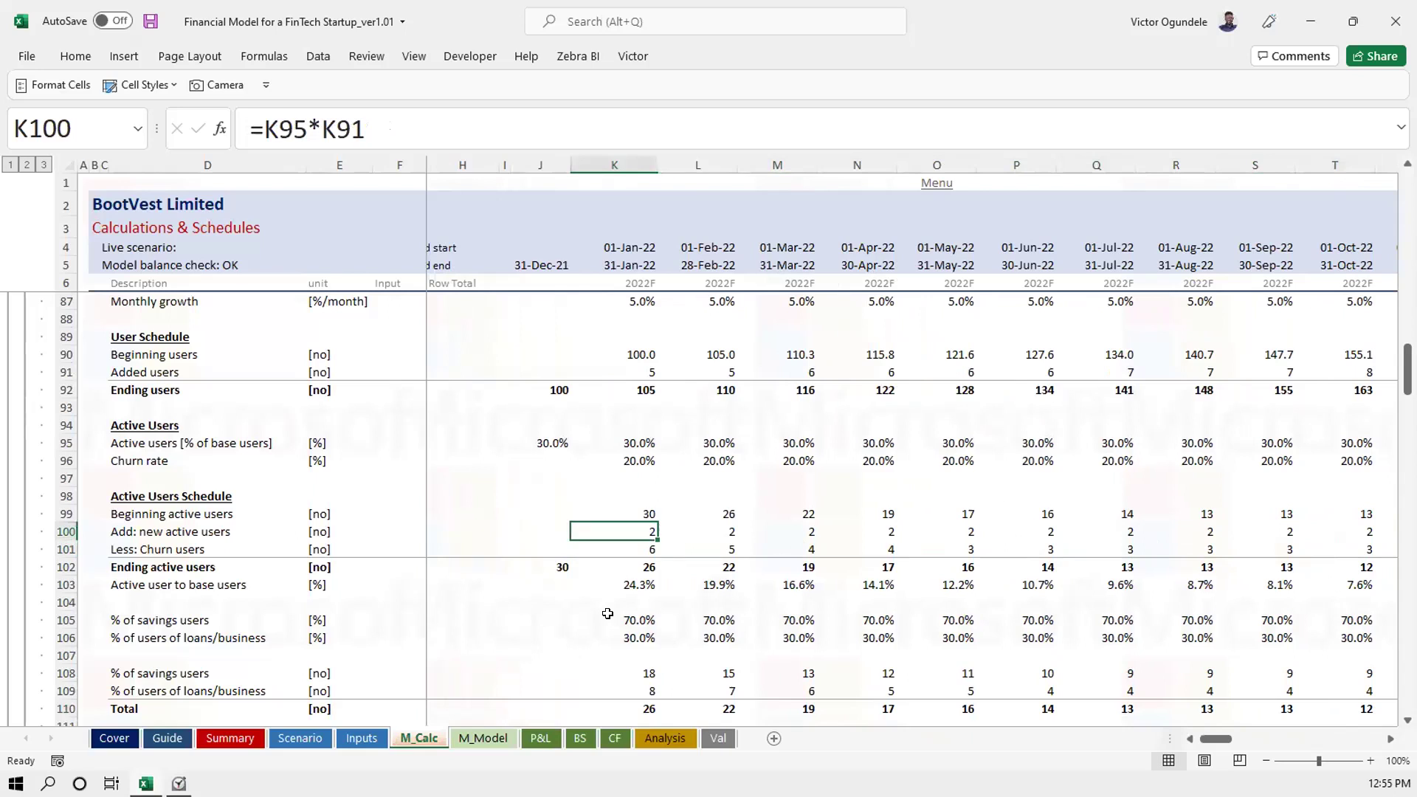
# Inspect the formulas for new active users and churned users in January and February 2022 in the Active Users Schedule
pyautogui.press('F2')
pyautogui.press('Escape')
pyautogui.press('Down')
pyautogui.press('F2')
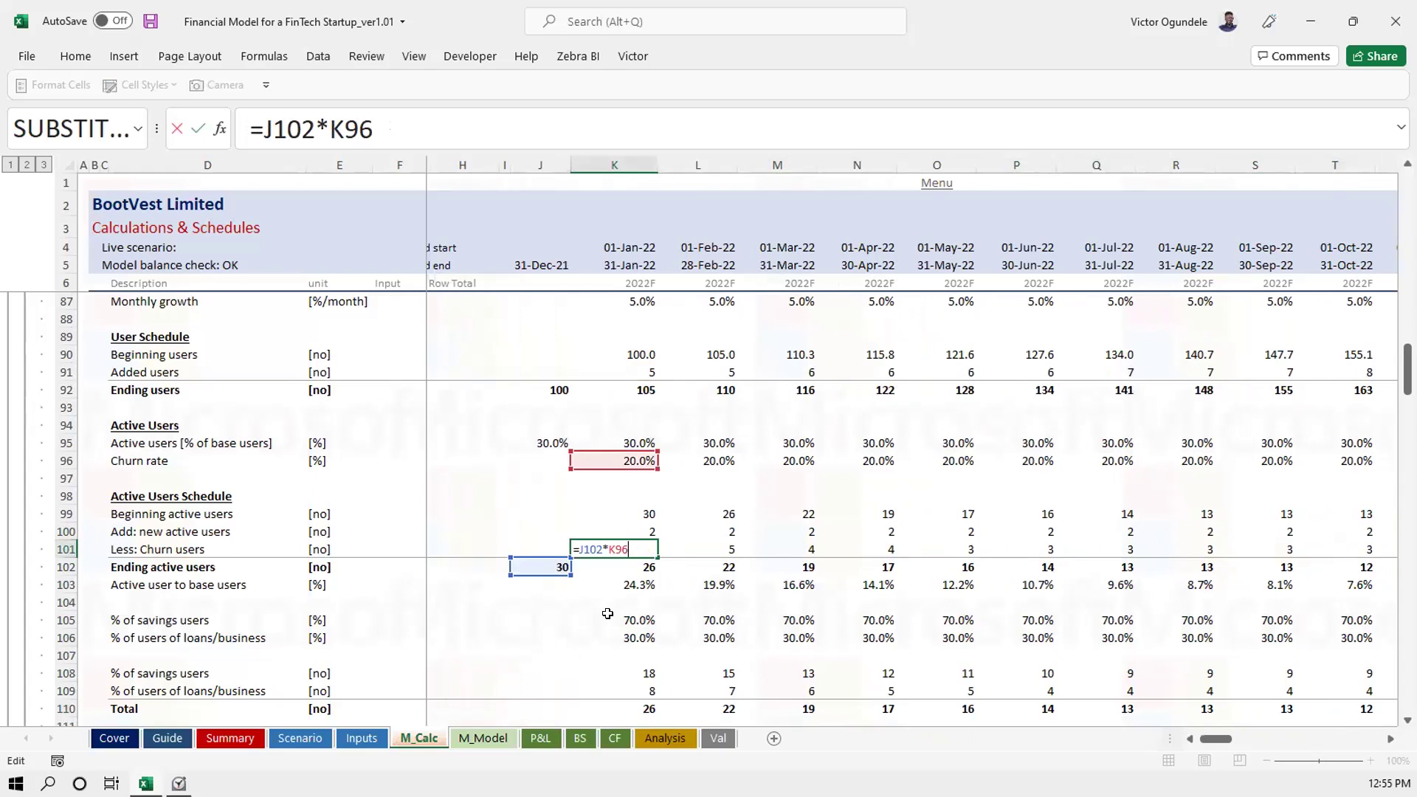
pyautogui.press('Escape')
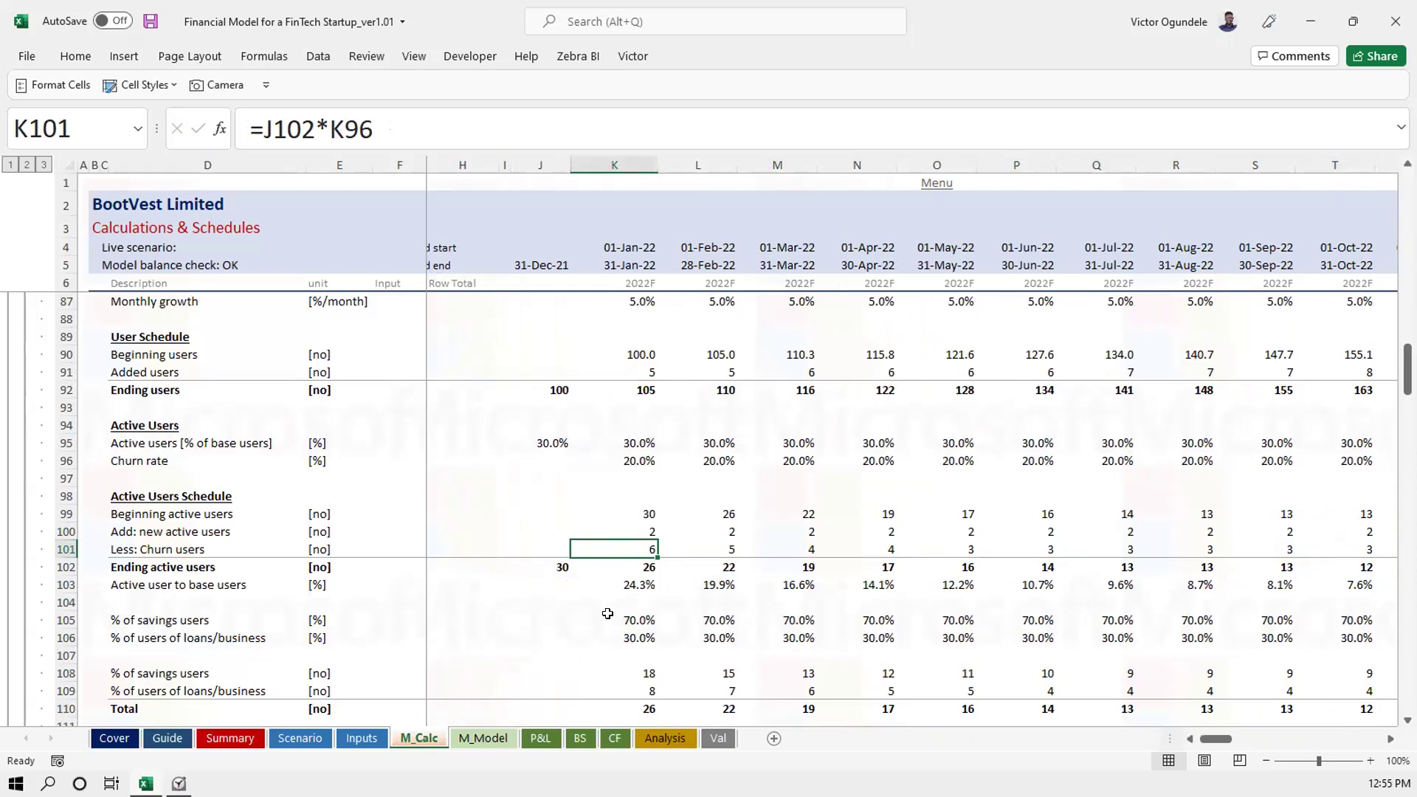
pyautogui.press('Right')
pyautogui.press('F2')
pyautogui.press('Escape')
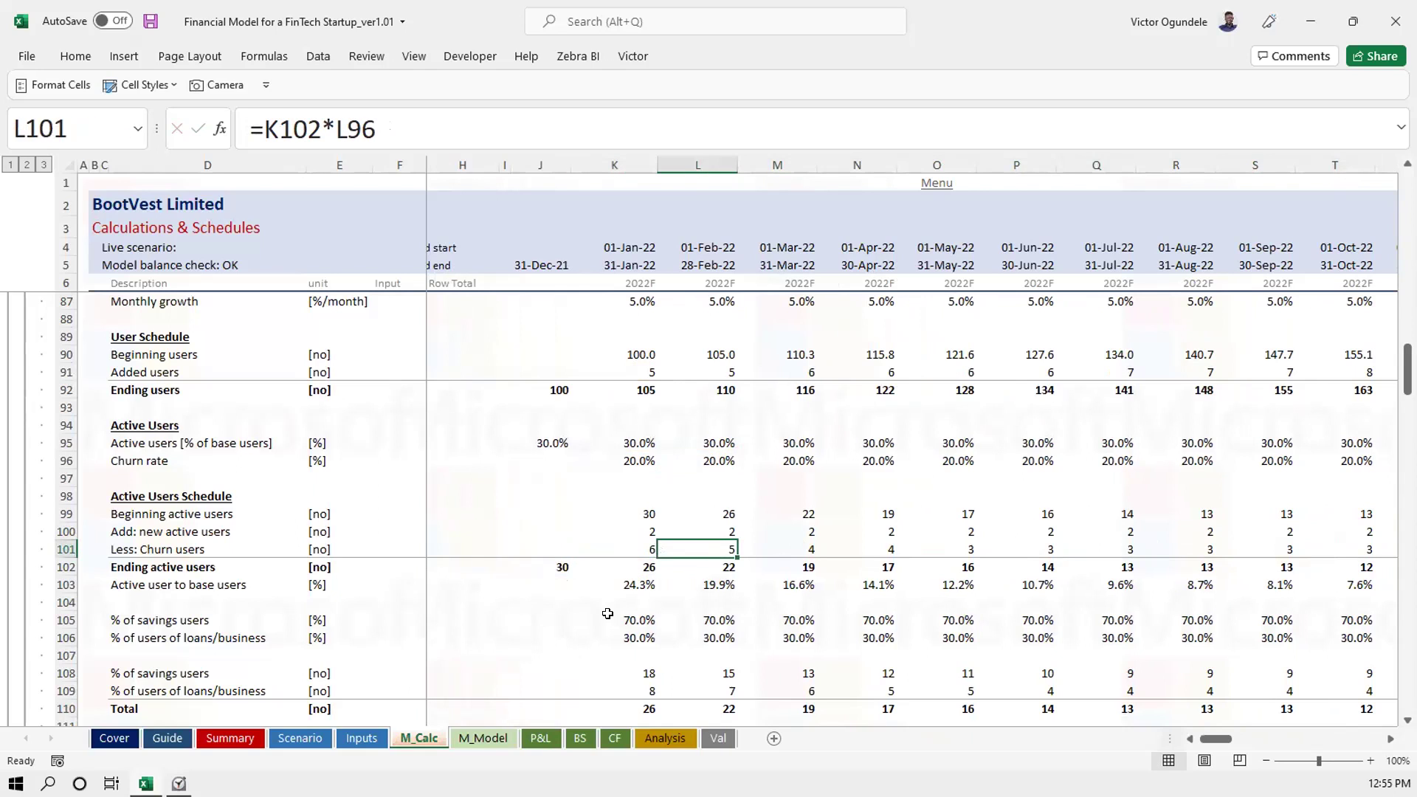
pyautogui.press('Up')
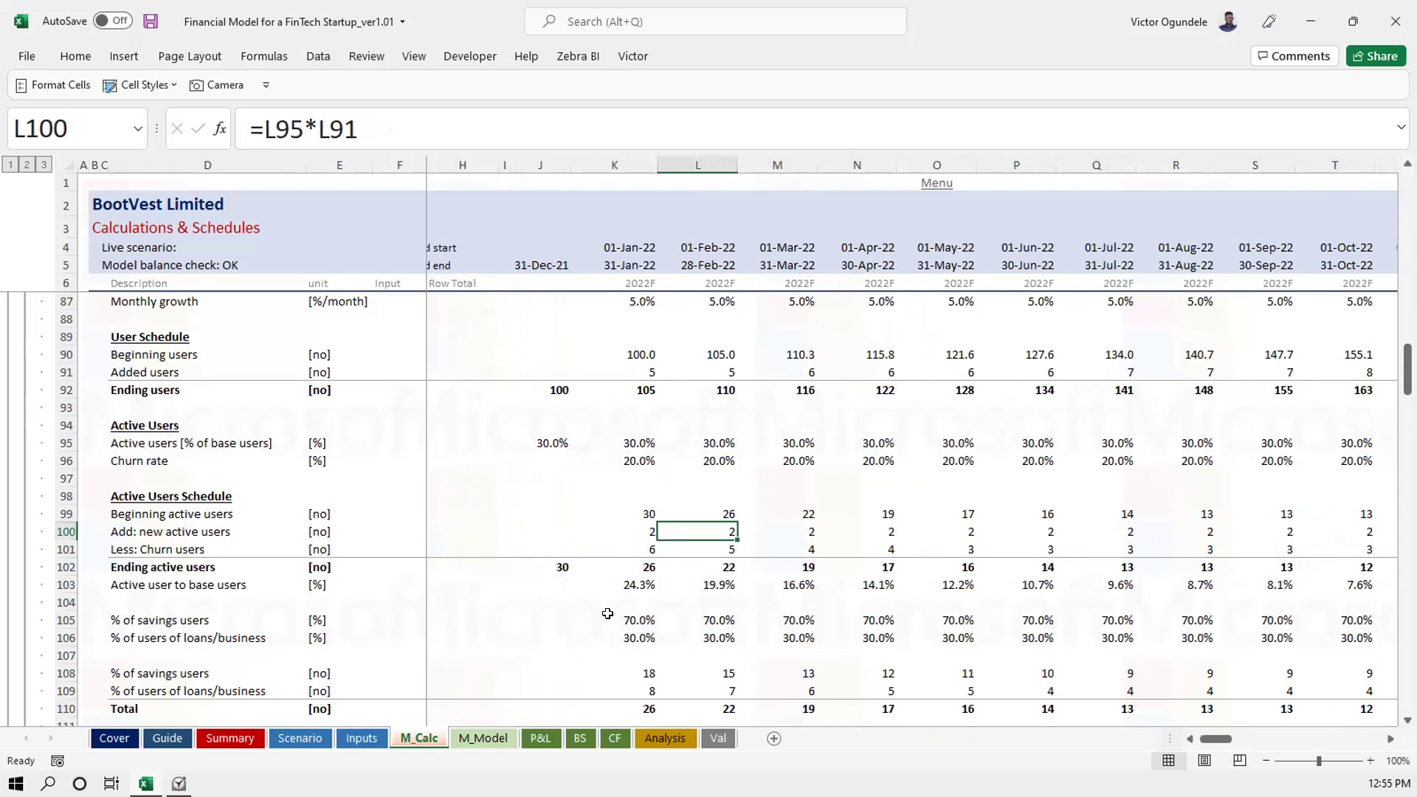
pyautogui.press('Down')
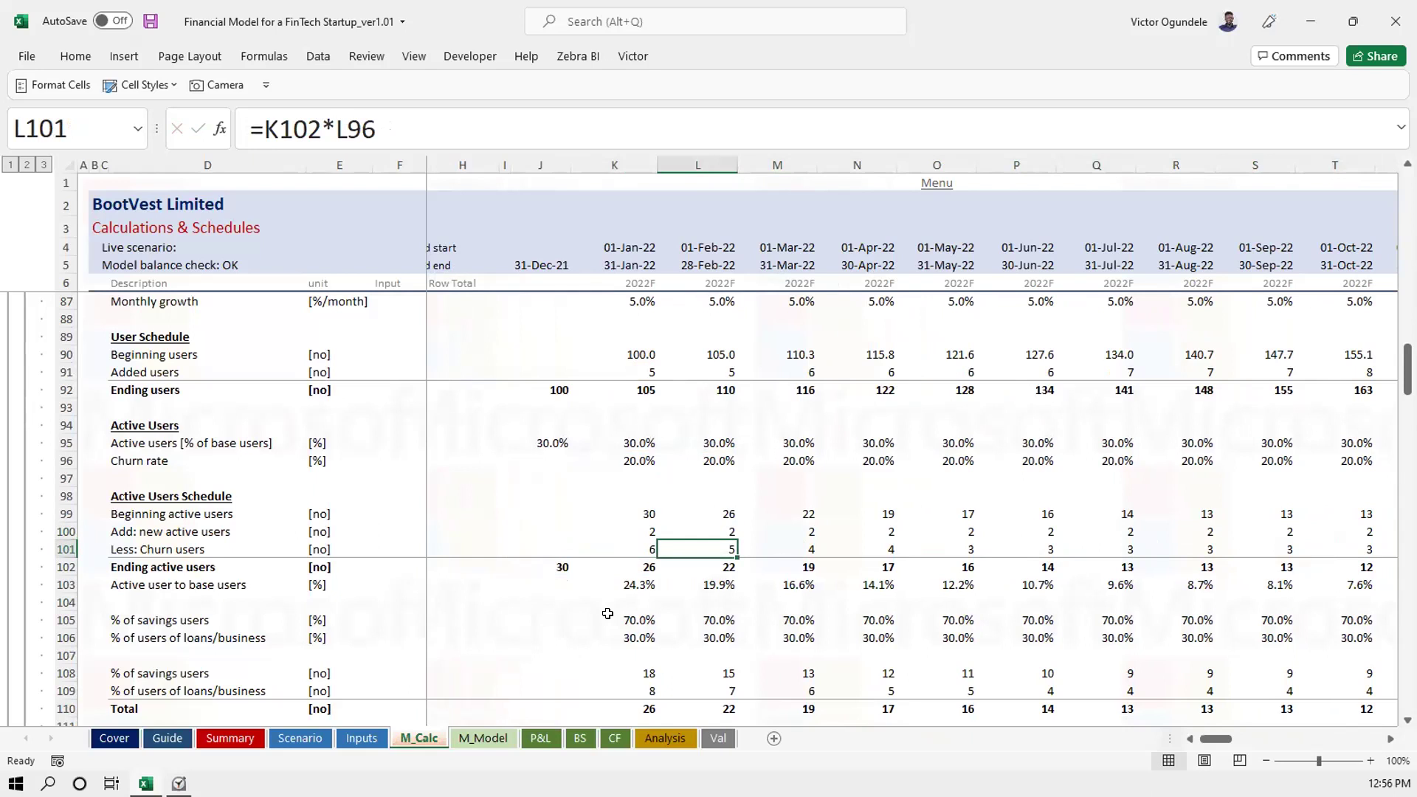
# Follow the churned users row from March 2022 through February 2023, comparing it with new active users in May 2022
pyautogui.press('Right')
pyautogui.press('Right')
pyautogui.press('Right')
pyautogui.press('Right')
pyautogui.press('Right')
pyautogui.press('Left')
pyautogui.press('Left')
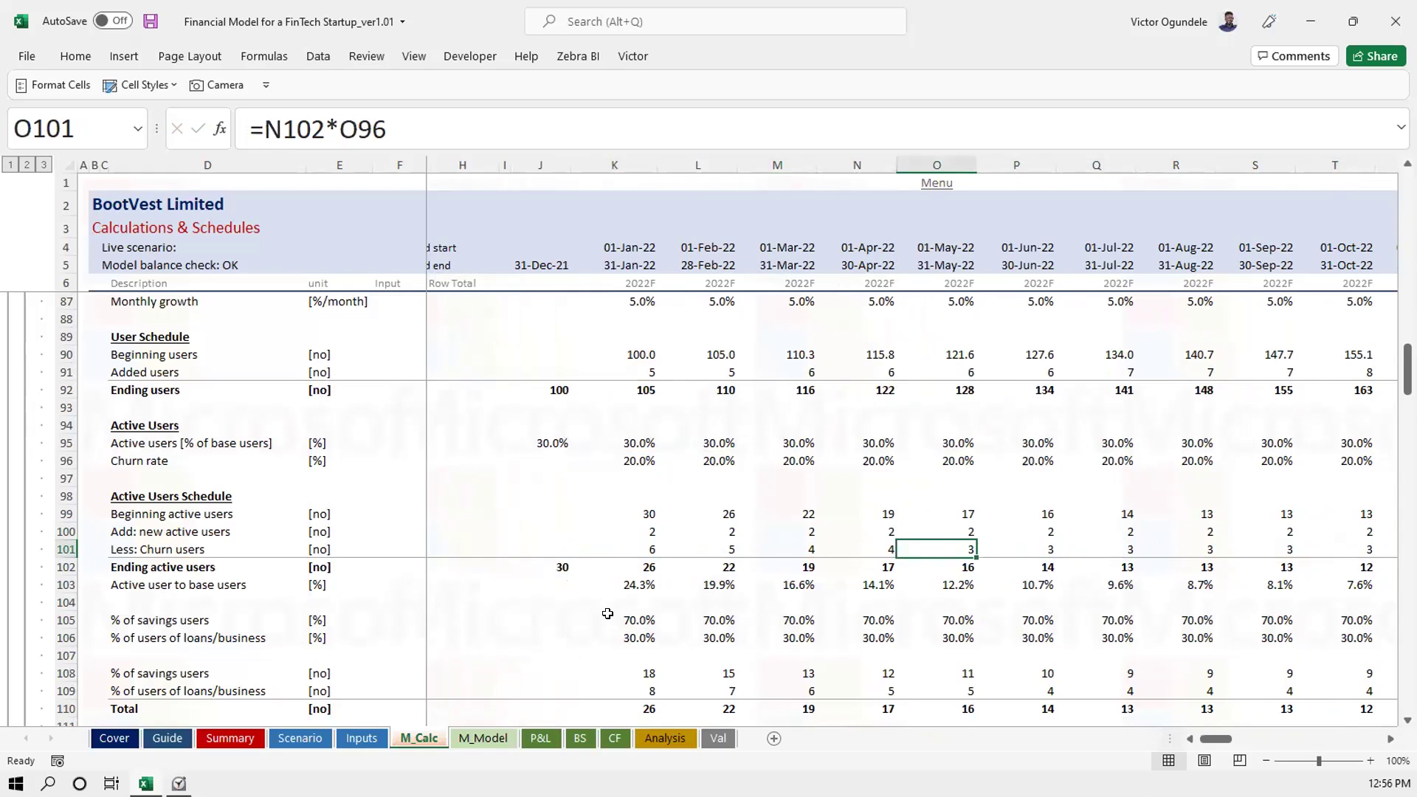
pyautogui.press('Up')
pyautogui.press('Down')
pyautogui.press('Right')
pyautogui.press('Right')
pyautogui.press('Right')
pyautogui.press('Right')
pyautogui.press('Right')
pyautogui.press('Right')
pyautogui.press('Right')
pyautogui.press('Right')
pyautogui.press('Right')
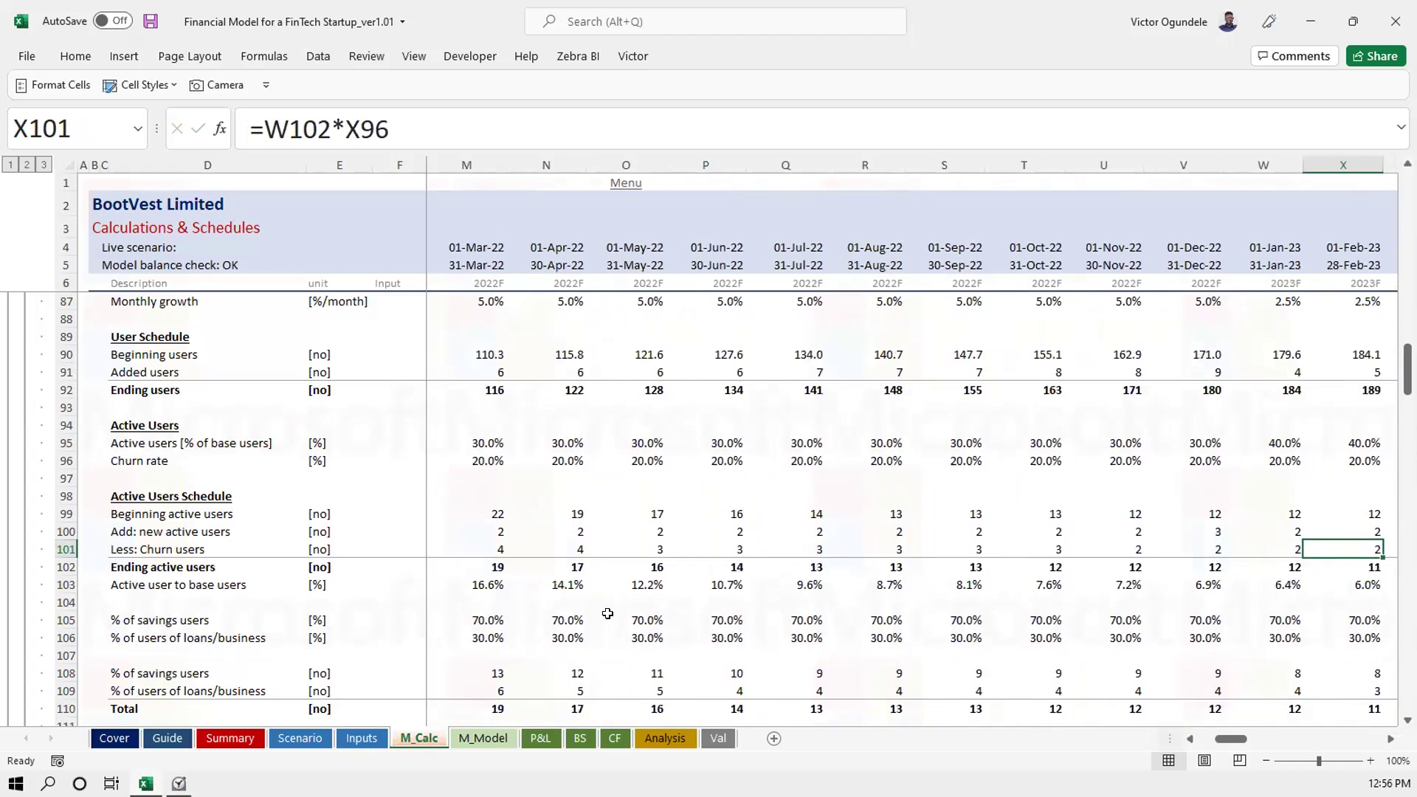
# Examine the ending active users month by month through 2022 and into early 2023
pyautogui.press('Left')
pyautogui.press('Left')
pyautogui.press('Left')
pyautogui.press('Left')
pyautogui.press('Left')
pyautogui.press('Left')
pyautogui.press('Left')
pyautogui.press('Left')
pyautogui.press('Left')
pyautogui.press('Left')
pyautogui.press('Down')
pyautogui.press('Right')
pyautogui.press('Right')
pyautogui.press('Right')
pyautogui.press('Right')
pyautogui.press('Right')
pyautogui.press('Right')
pyautogui.press('Right')
pyautogui.press('Right')
pyautogui.press('Right')
pyautogui.press('Right')
pyautogui.press('Right')
pyautogui.press('Right')
pyautogui.press('Right')
pyautogui.press('Left')
pyautogui.press('Left')
pyautogui.press('Left')
pyautogui.press('Left')
pyautogui.press('Left')
pyautogui.press('Left')
pyautogui.press('Up')
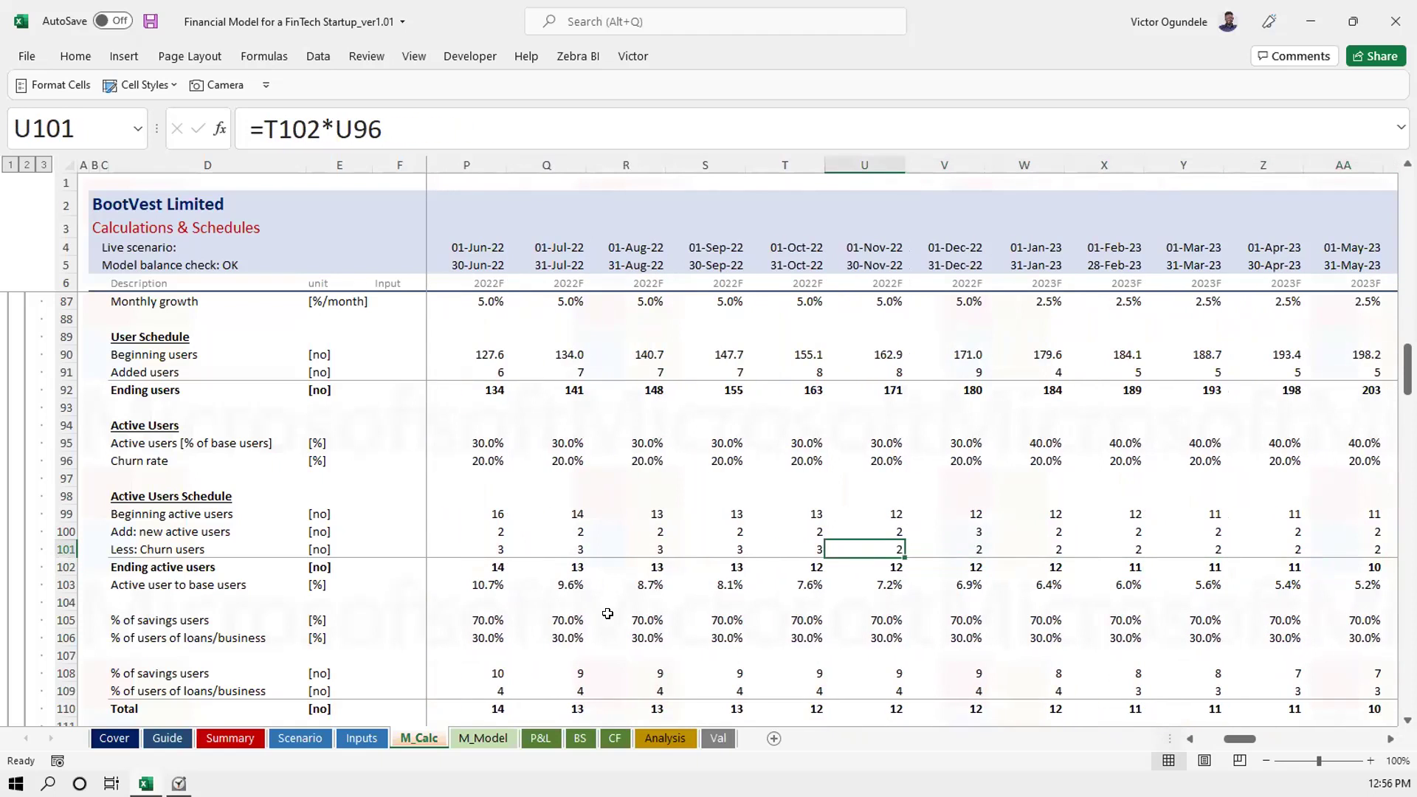
# Compare new active users with churned users for the months from September 2022 to January 2023
pyautogui.press('Left')
pyautogui.press('Left')
pyautogui.press('Right')
pyautogui.press('Right')
pyautogui.press('Up')
pyautogui.press('Left')
pyautogui.press('Down')
pyautogui.press('Right')
pyautogui.press('Right')
pyautogui.press('Right')
pyautogui.press('Right')
pyautogui.press('Left')
pyautogui.press('Up')
pyautogui.press('Down')
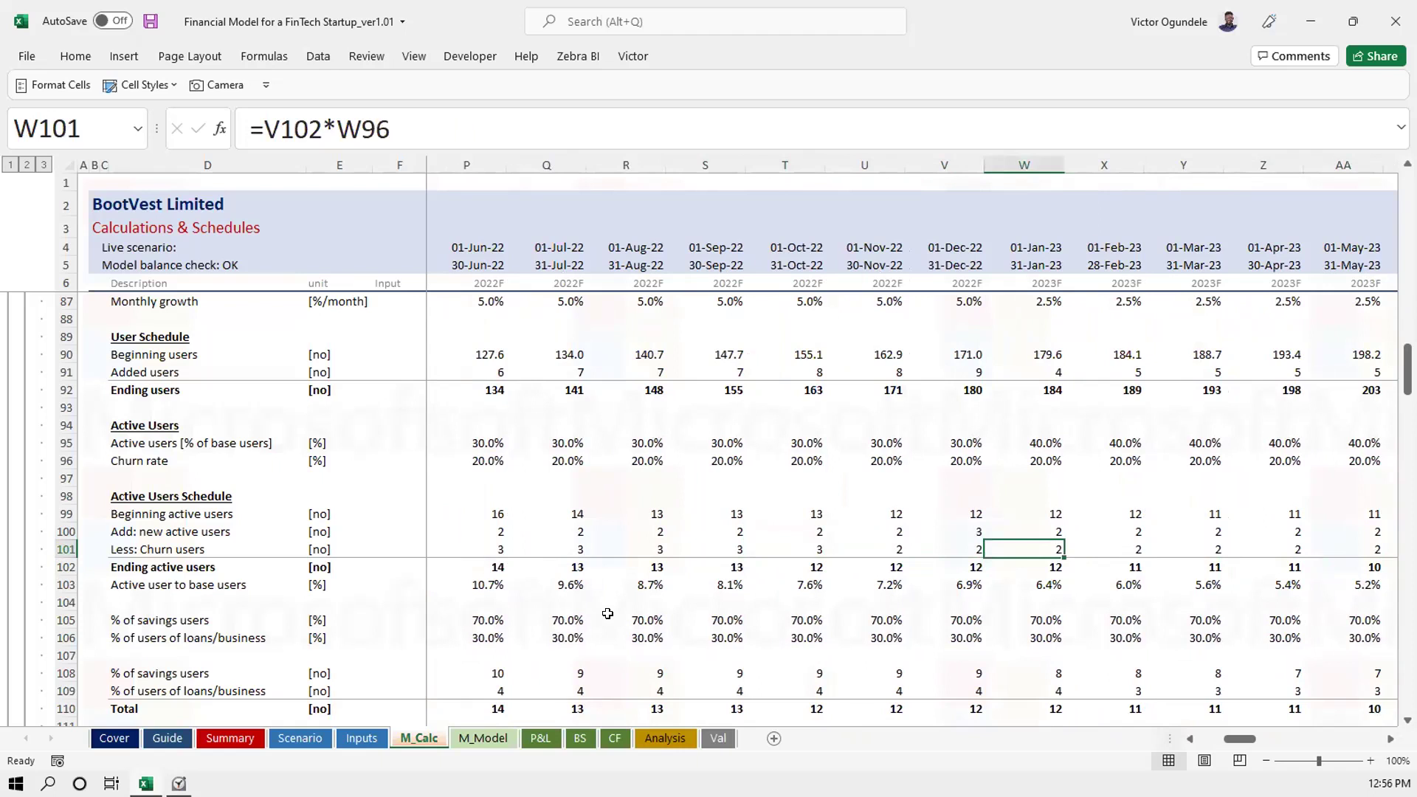
# Trace the churned users through the 2023 months and into February 2024
pyautogui.press('Right')
pyautogui.press('Right')
pyautogui.press('Right')
pyautogui.press('Right')
pyautogui.press('Right')
pyautogui.press('Right')
pyautogui.press('Right')
pyautogui.press('Right')
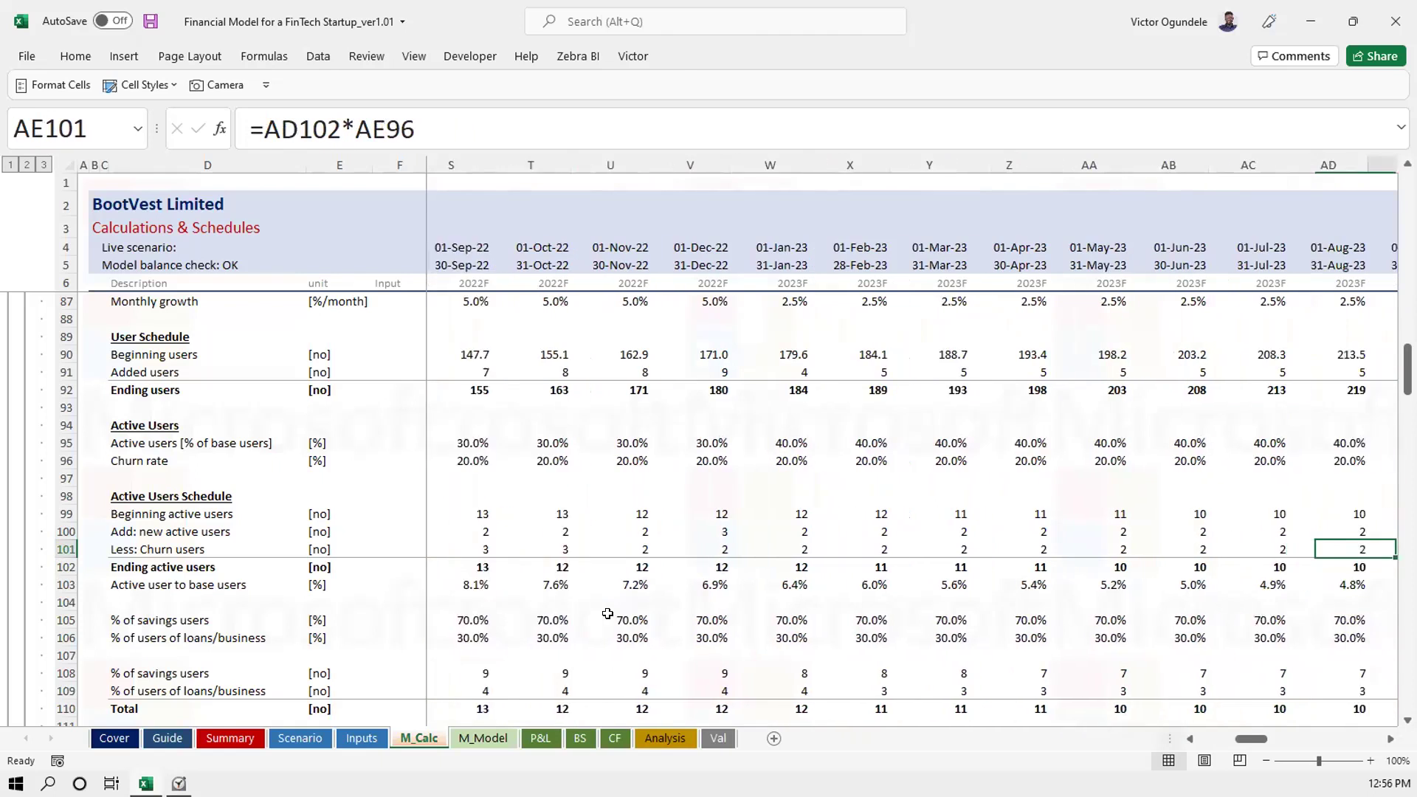
pyautogui.press('Left')
pyautogui.press('Left')
pyautogui.press('Left')
pyautogui.press('Left')
pyautogui.press('Left')
pyautogui.press('Left')
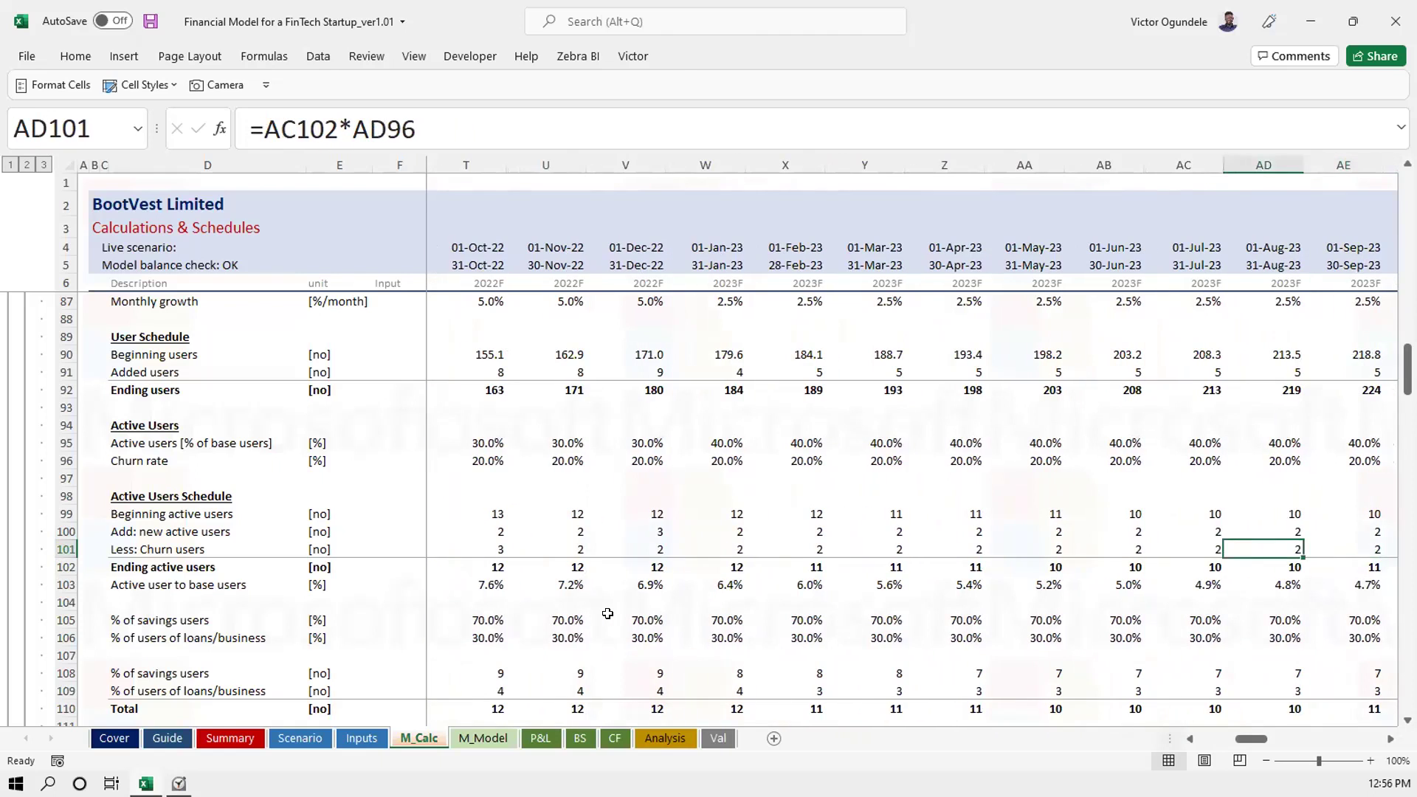
pyautogui.press('Right')
pyautogui.press('Right')
pyautogui.press('Right')
pyautogui.press('Right')
pyautogui.press('Right')
pyautogui.press('Right')
pyautogui.press('Right')
pyautogui.press('Right')
pyautogui.press('Right')
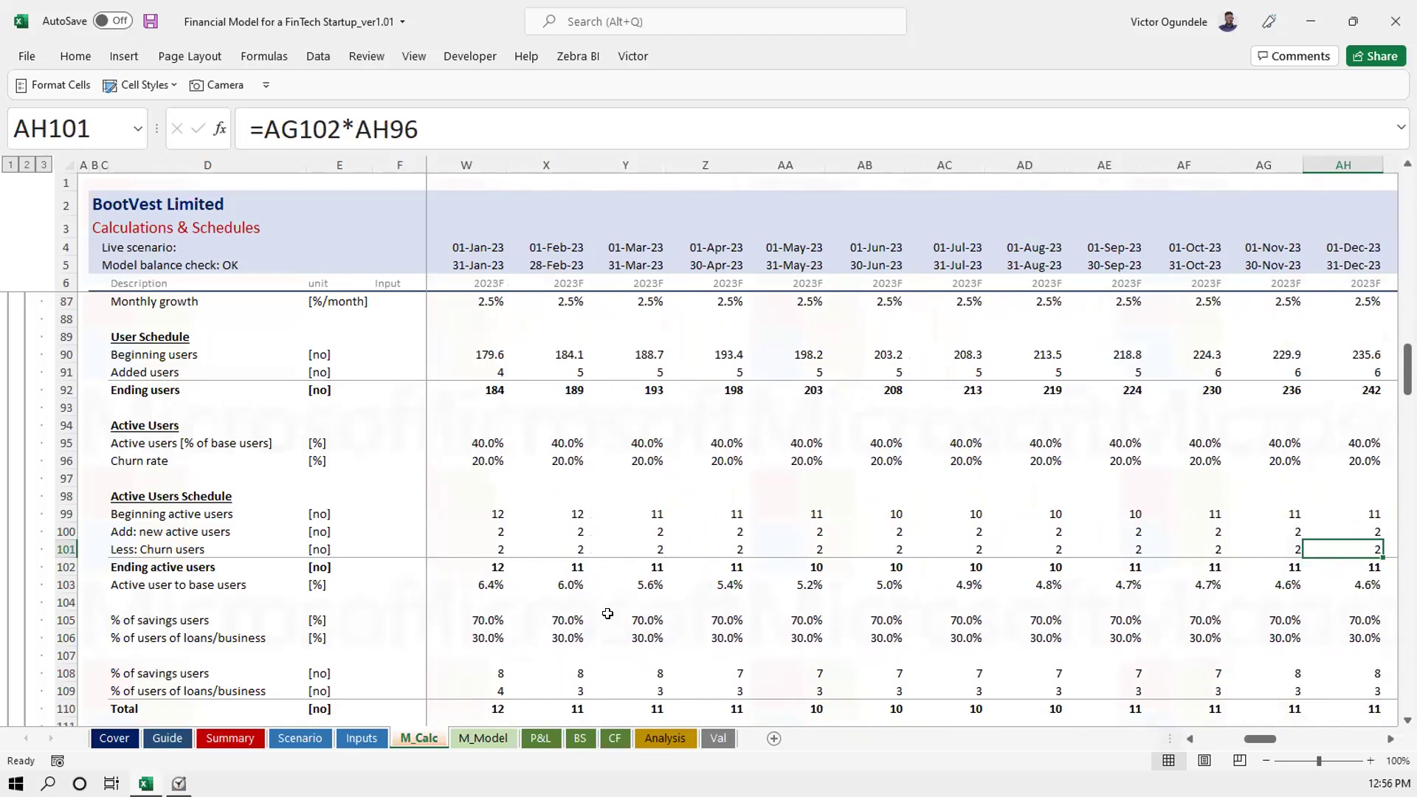
pyautogui.press('Right')
pyautogui.press('Right')
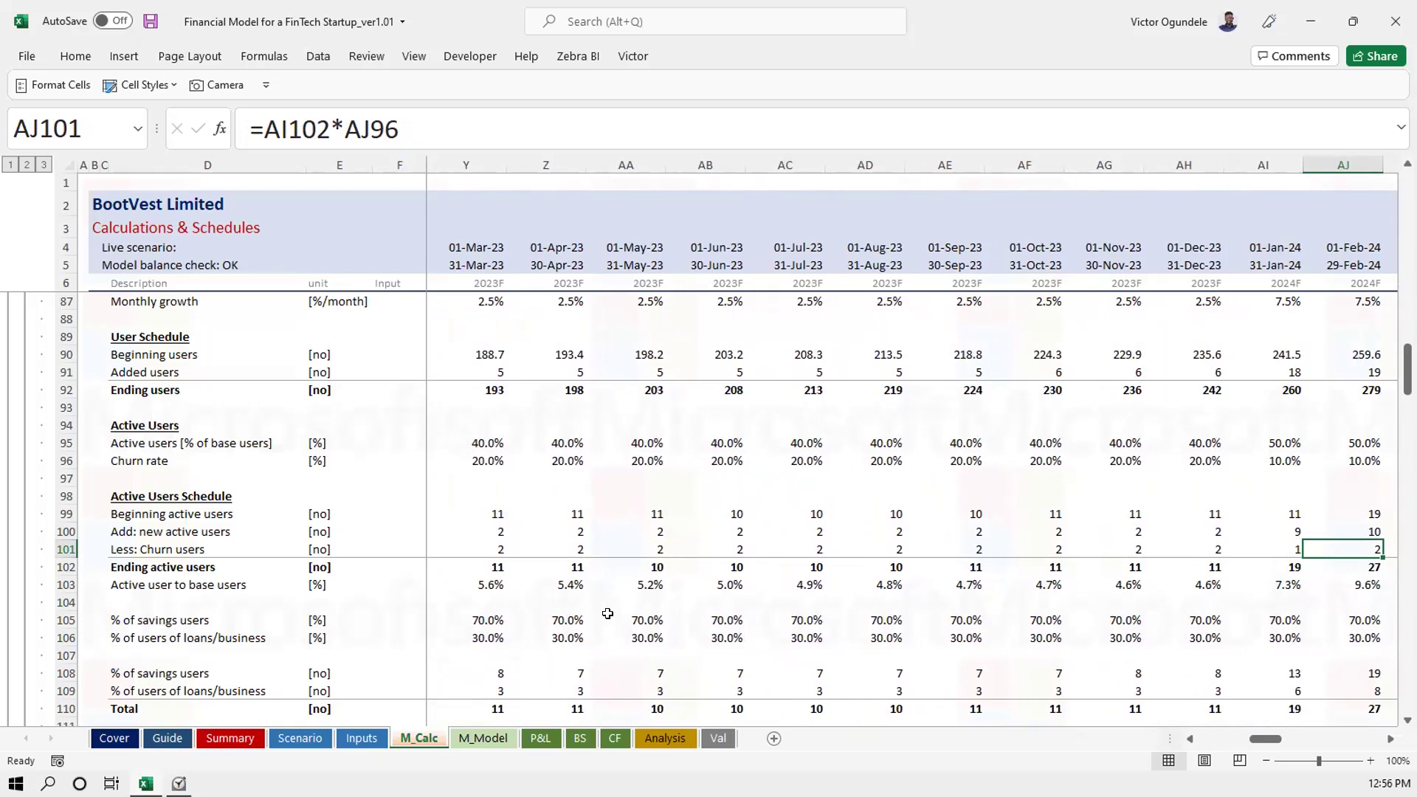
# Compare new active users with churned users from December 2023 onward, following the schedule to July 2024
pyautogui.press('Right')
pyautogui.press('Left')
pyautogui.press('Left')
pyautogui.press('Left')
pyautogui.press('Up')
pyautogui.press('Down')
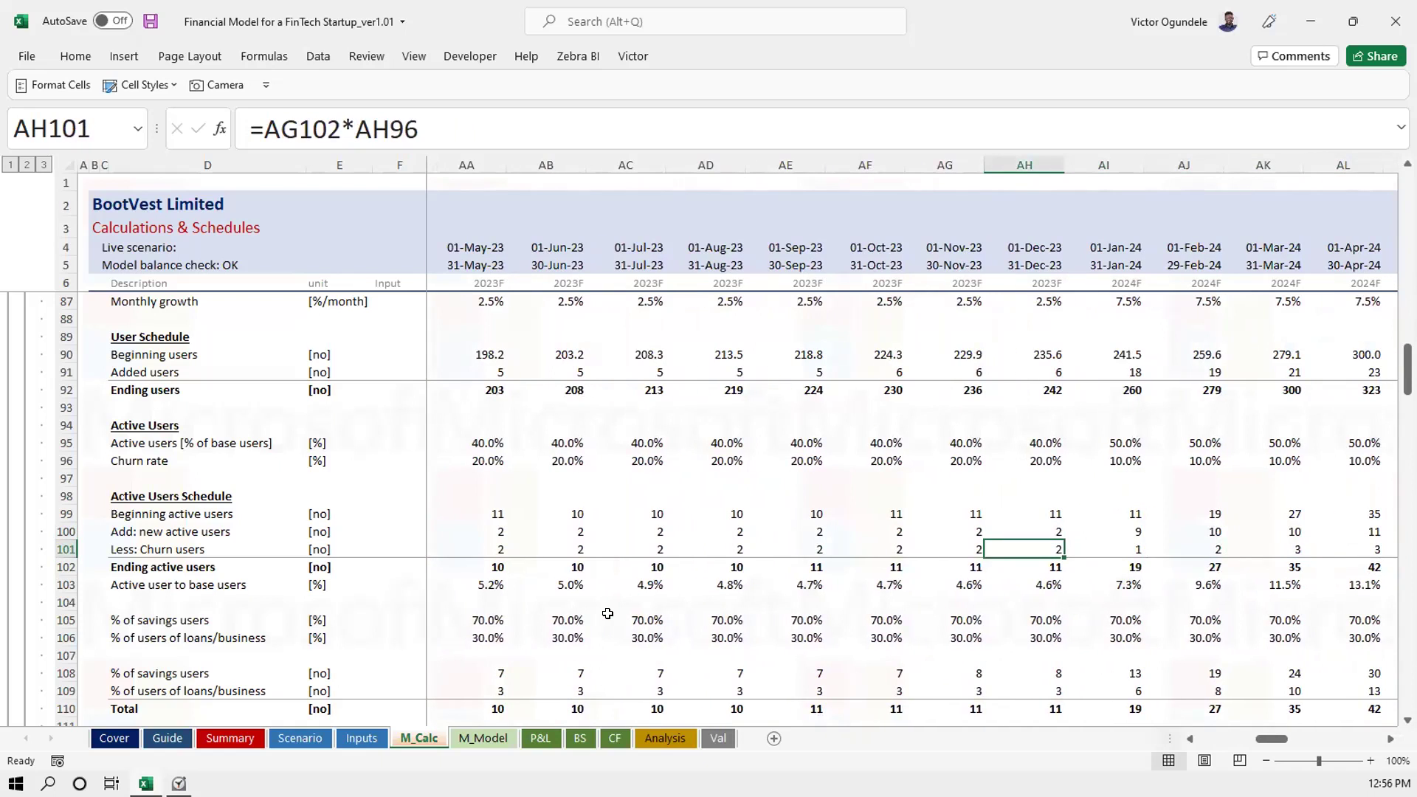
pyautogui.press('Right')
pyautogui.press('Up')
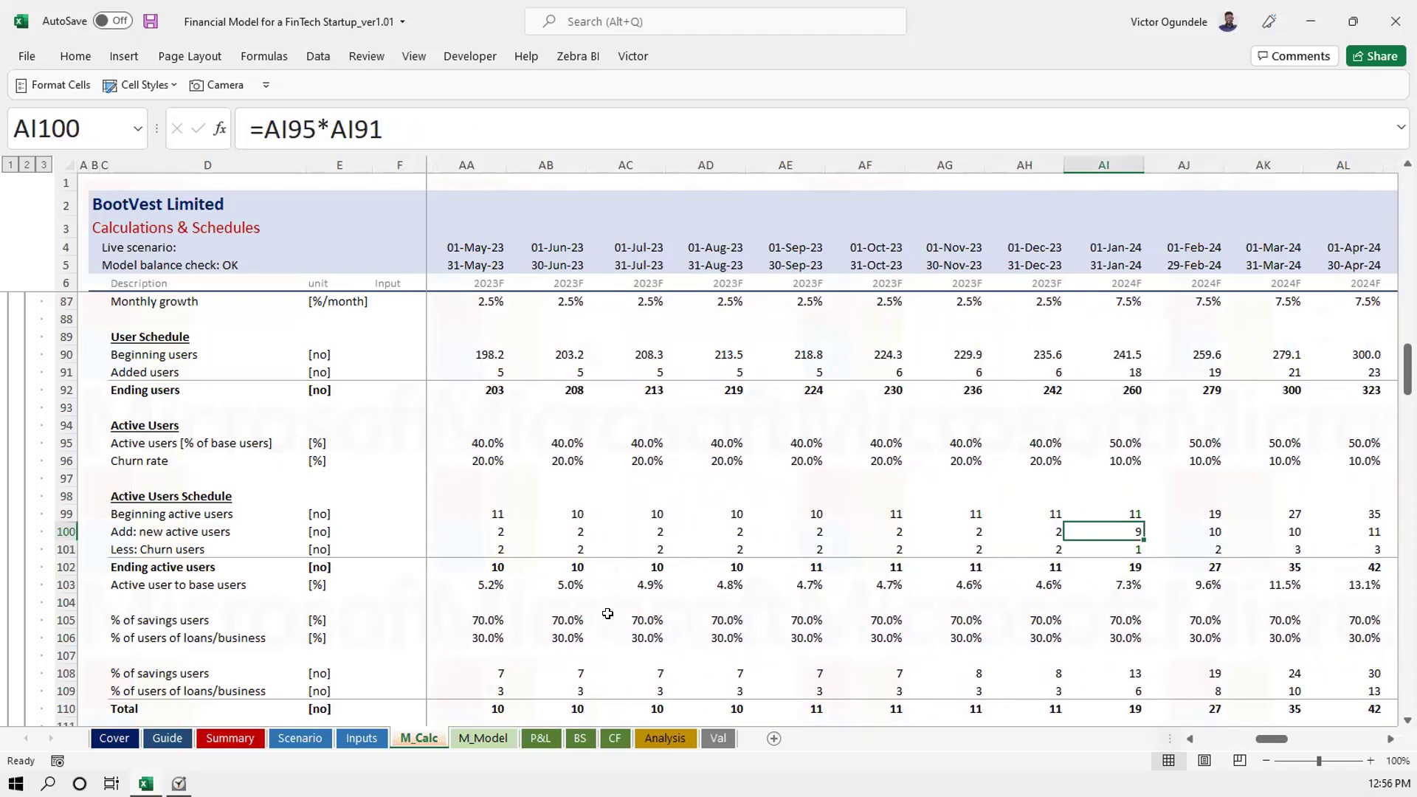
pyautogui.press('Down')
pyautogui.press('Right')
pyautogui.press('Up')
pyautogui.press('Down')
pyautogui.press('Right')
pyautogui.press('Up')
pyautogui.press('Down')
pyautogui.press('Right')
pyautogui.press('Right')
pyautogui.press('Right')
pyautogui.press('Right')
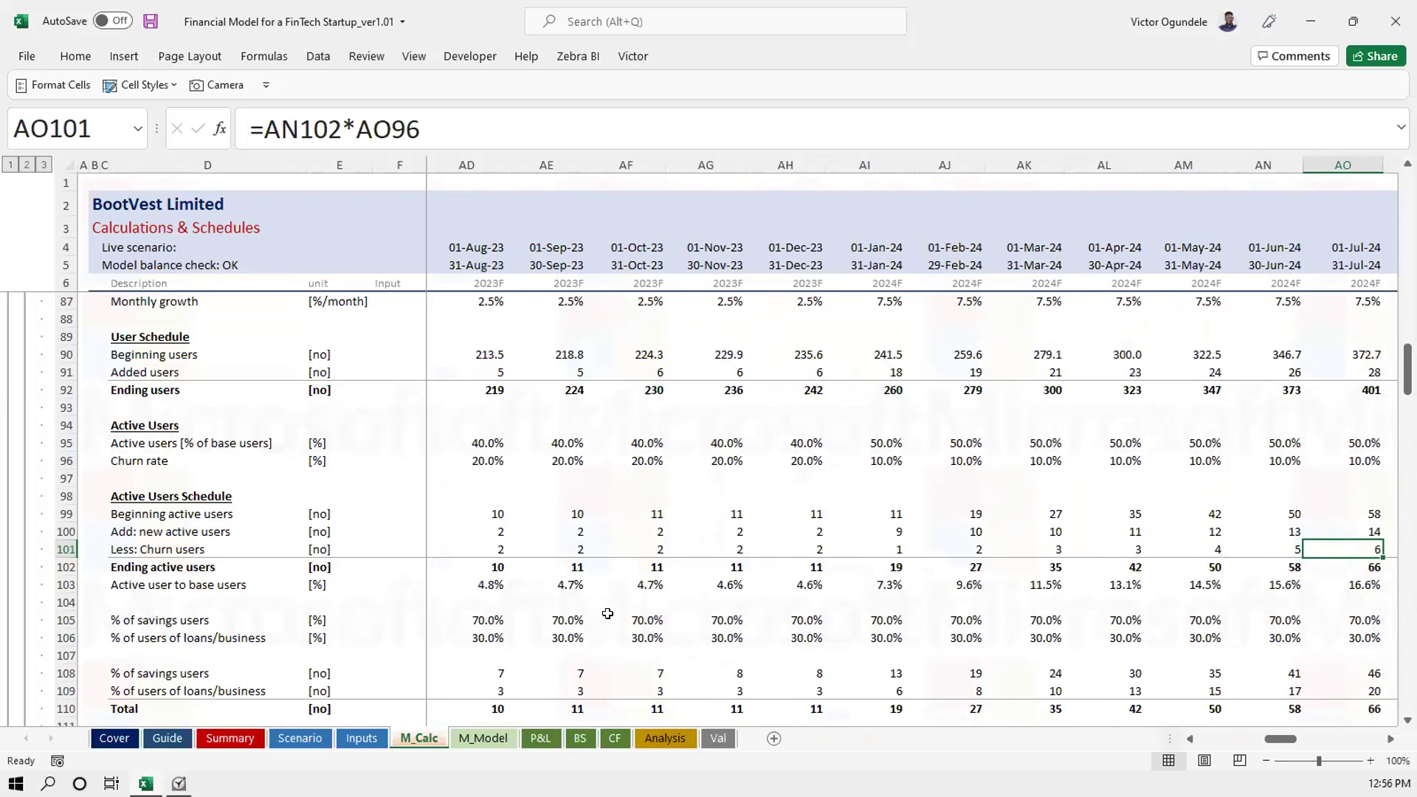
# Return to the early 2022 months of the Active Users Schedule and save the workbook
pyautogui.hotkey('ctrl', 'Left')
pyautogui.hotkey('ctrl', 'Left')
pyautogui.press('Right')
pyautogui.press('Right')
pyautogui.hotkey('ctrl', 'Right')
pyautogui.press('Right')
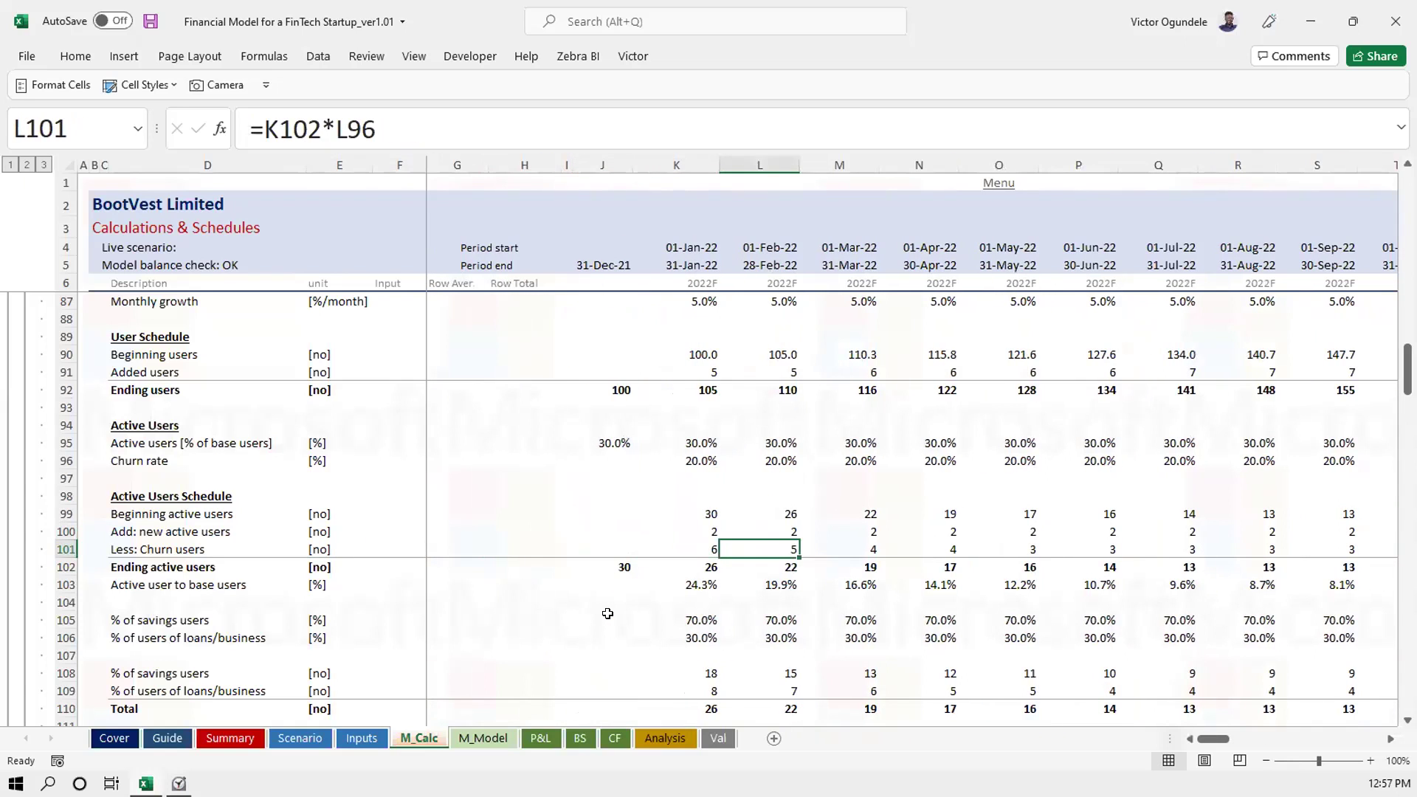
pyautogui.hotkey('ctrl', 's')
pyautogui.press('Up')
pyautogui.press('Up')
pyautogui.press('Up')
pyautogui.press('Up')
pyautogui.press('Up')
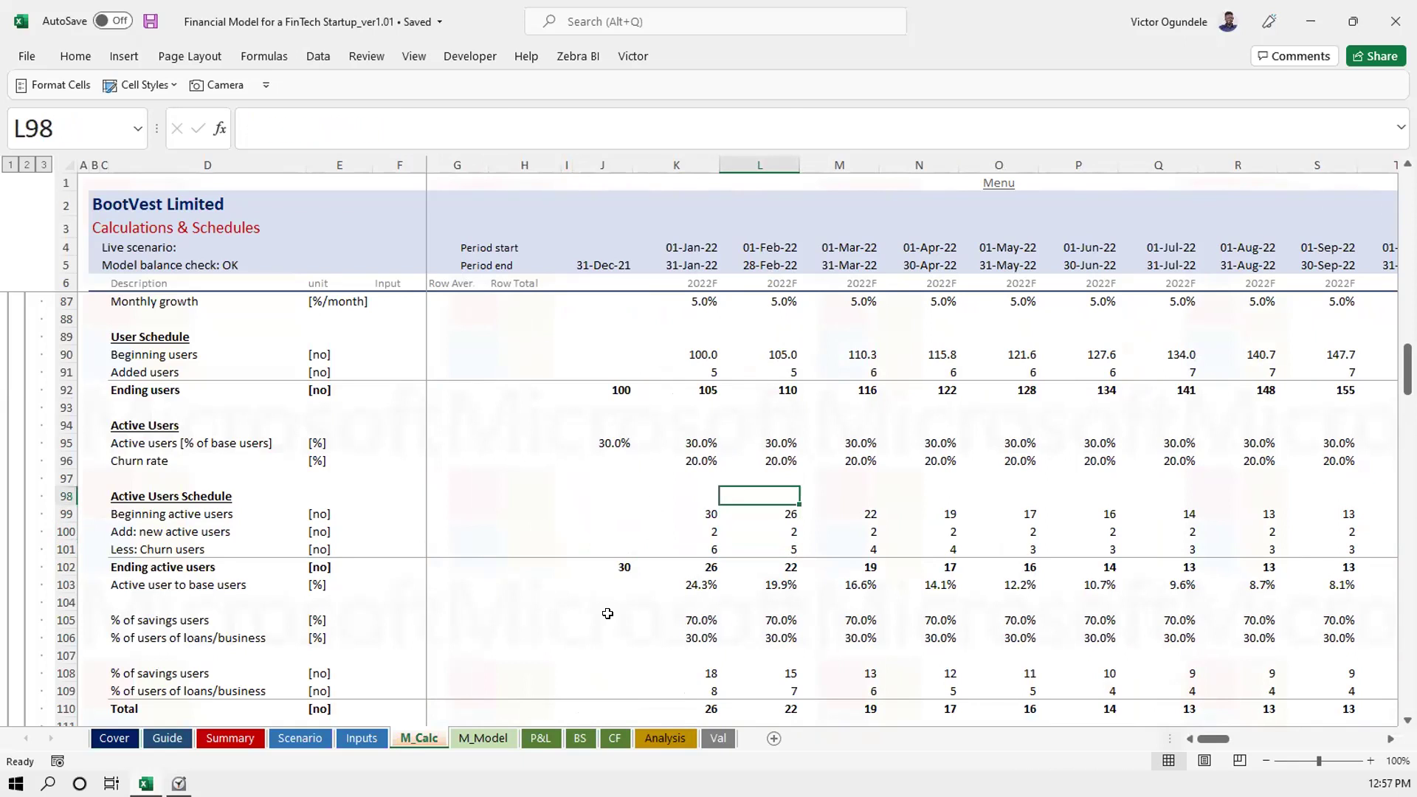
pyautogui.press('Left')
pyautogui.press('Down')
pyautogui.hotkey('ctrl', 's')
# Review the Inputs sheet's business assumptions from users and revenue streams through savings, loans, investment facility and direct costs to the staff count
pyautogui.hotkey('ctrl', 'pageup')
pyautogui.press('Down')
pyautogui.press('Down')
pyautogui.press('Down')
pyautogui.press('Down')
pyautogui.press('Down')
pyautogui.press('Down')
pyautogui.press('Down')
pyautogui.press('Down')
pyautogui.press('Down')
pyautogui.press('Down')
pyautogui.press('Down')
pyautogui.press('Down')
pyautogui.press('Down')
pyautogui.press('Down')
pyautogui.press('Down')
pyautogui.press('Down')
pyautogui.press('Down')
pyautogui.press('Down')
pyautogui.press('Down')
pyautogui.press('Down')
pyautogui.press('Down')
pyautogui.press('Down')
pyautogui.press('Down')
pyautogui.press('Down')
pyautogui.press('Down')
pyautogui.press('Down')
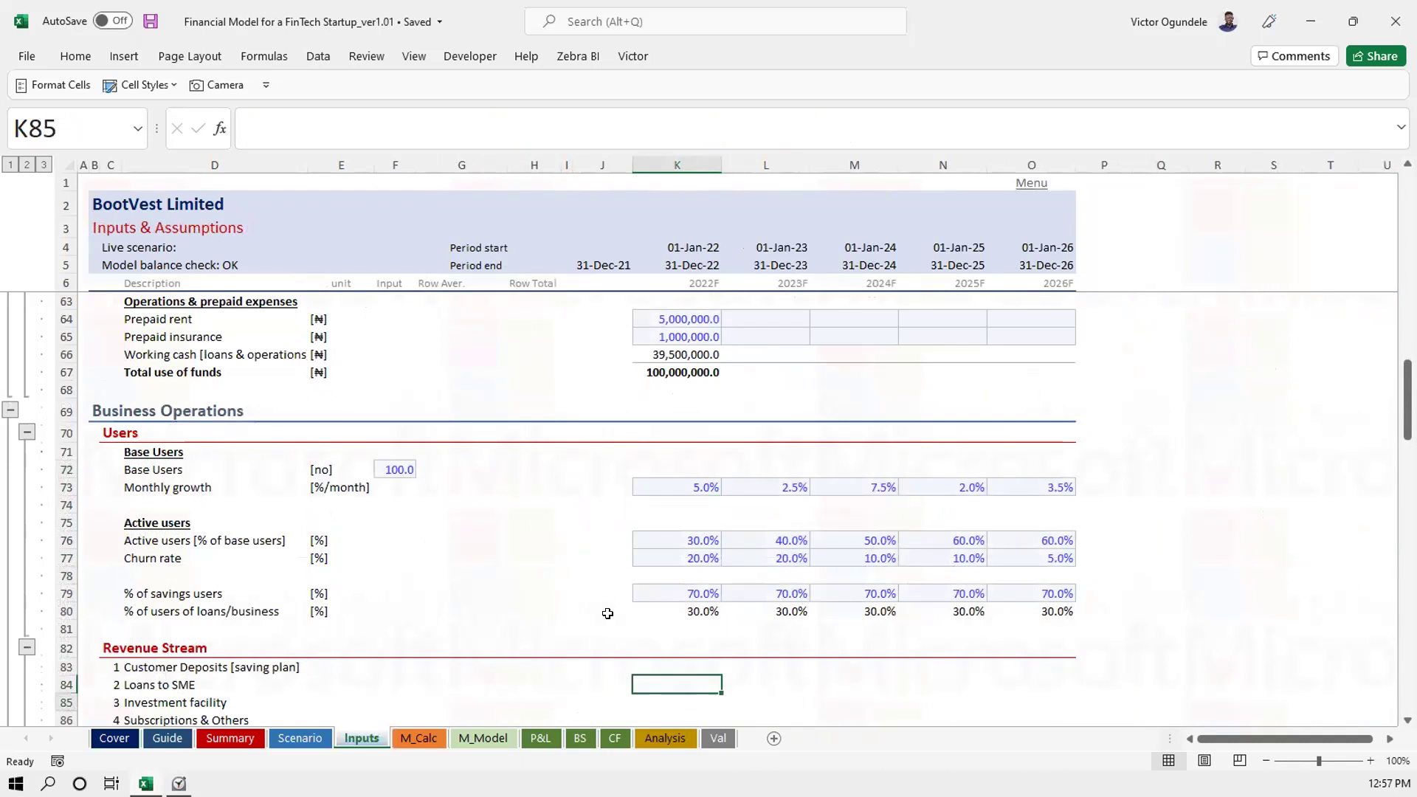
pyautogui.press('Down')
pyautogui.press('Down')
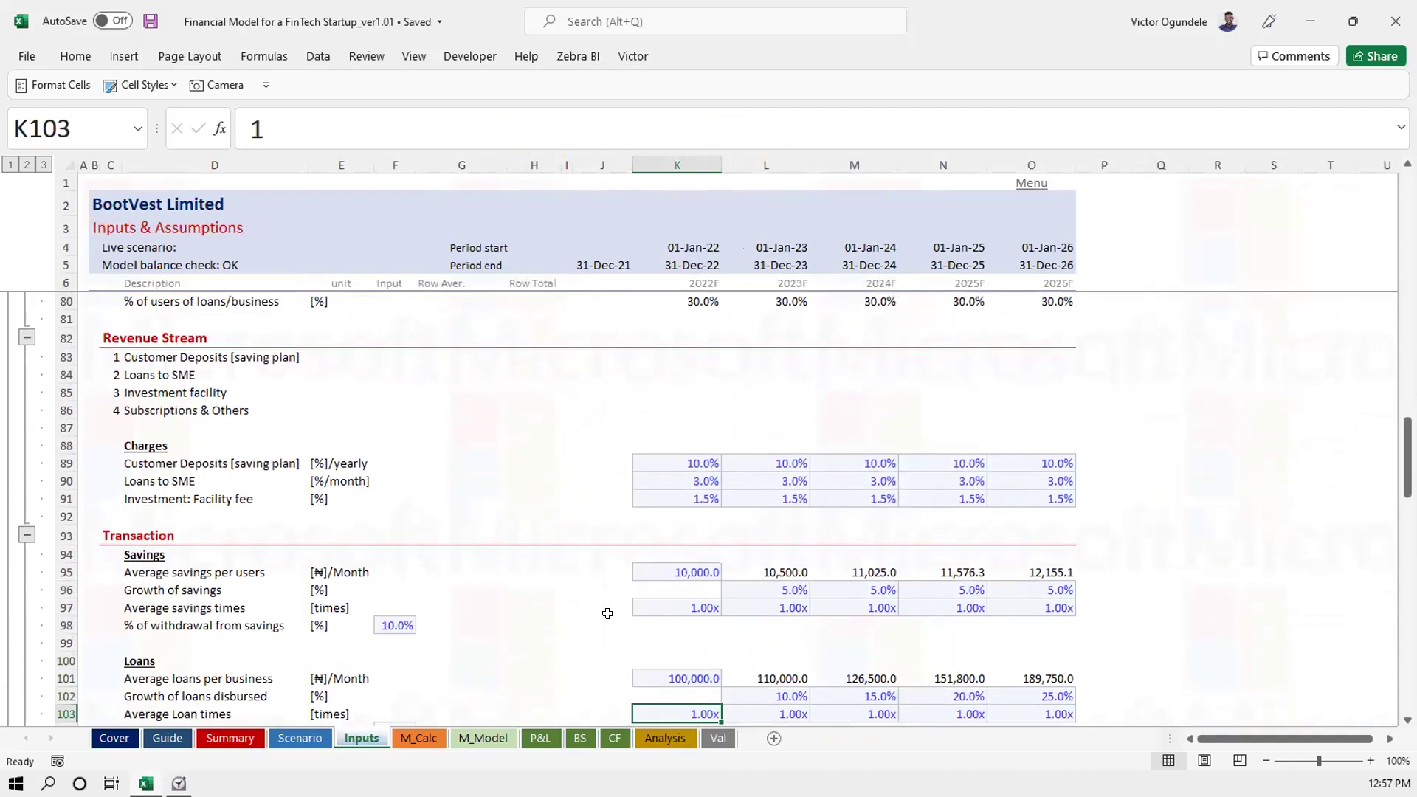
pyautogui.press('Down')
pyautogui.press('Down')
pyautogui.press('Down')
pyautogui.press('Down')
pyautogui.press('Down')
pyautogui.press('Down')
pyautogui.press('Down')
pyautogui.press('Down')
pyautogui.press('Down')
pyautogui.press('Down')
pyautogui.press('Down')
pyautogui.press('Down')
pyautogui.press('Down')
pyautogui.press('Down')
pyautogui.press('Down')
pyautogui.press('Down')
pyautogui.press('Down')
pyautogui.press('Down')
pyautogui.press('Down')
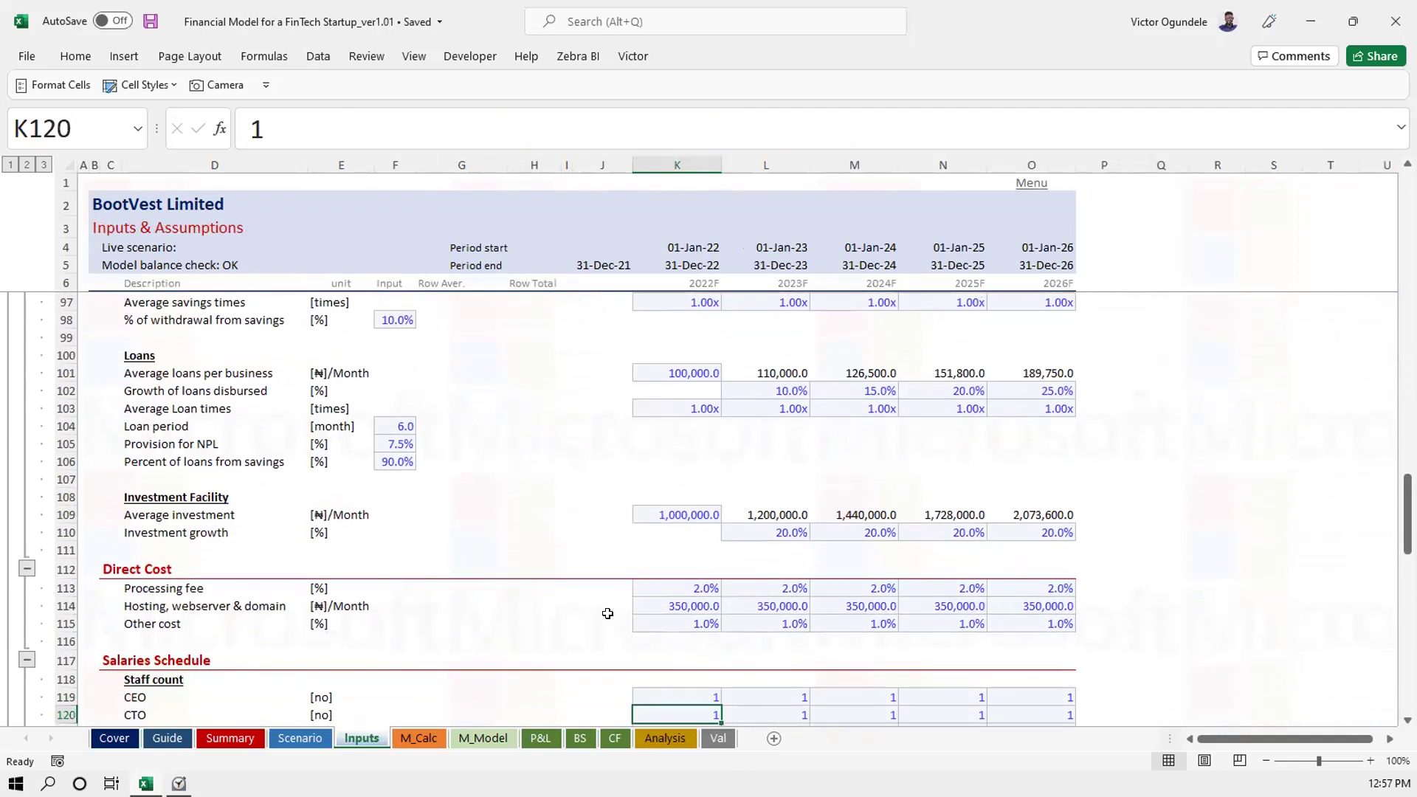
# Look back over the loan, savings and charges assumptions up to the Users section of the Inputs sheet
pyautogui.press('Up')
pyautogui.press('Up')
pyautogui.press('Up')
pyautogui.press('Up')
pyautogui.press('Up')
pyautogui.press('Up')
pyautogui.press('Up')
pyautogui.press('Up')
pyautogui.press('Up')
pyautogui.press('Up')
pyautogui.press('Up')
pyautogui.press('Up')
pyautogui.press('Up')
pyautogui.press('Up')
pyautogui.press('Up')
pyautogui.press('Up')
pyautogui.press('Up')
pyautogui.press('Up')
pyautogui.press('Up')
pyautogui.press('Up')
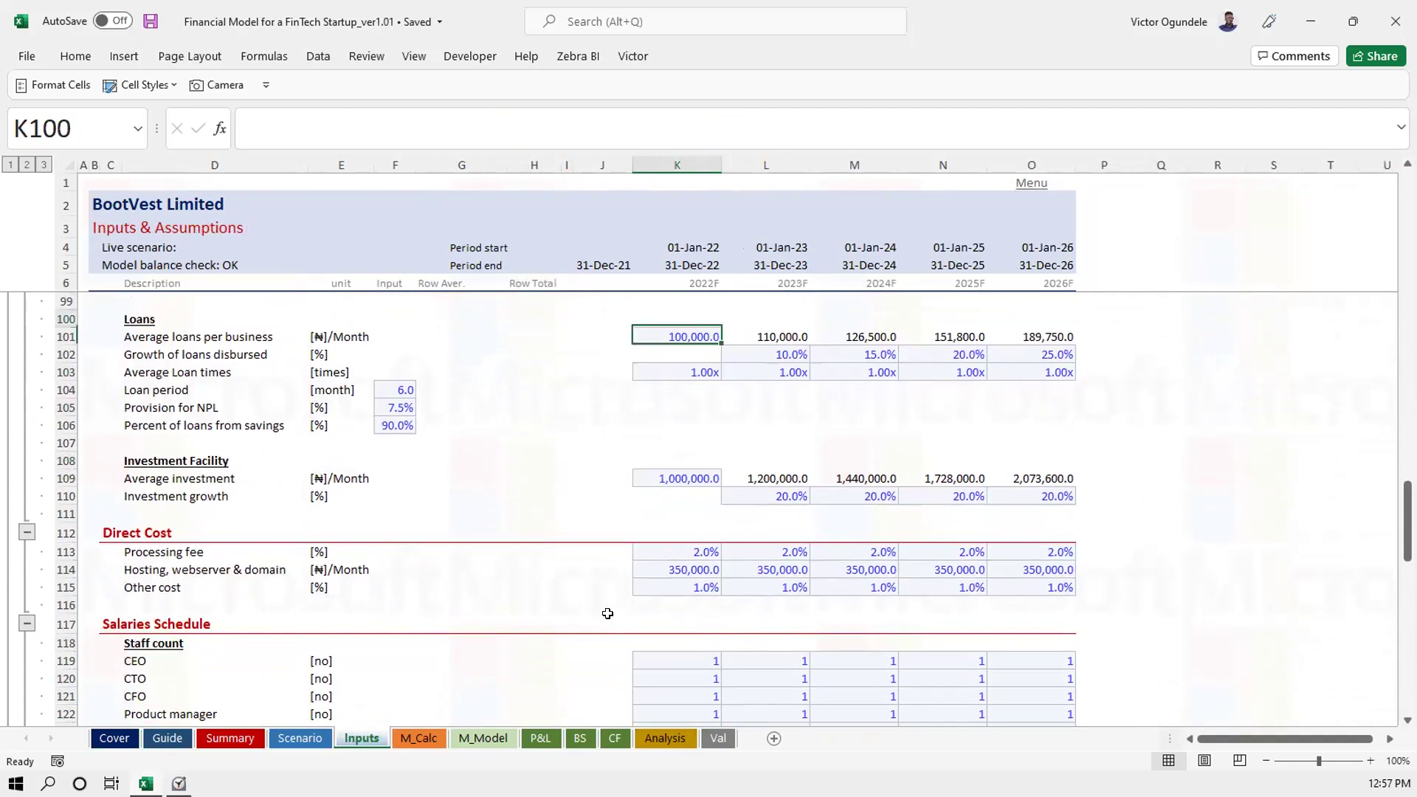
pyautogui.press('Up')
pyautogui.press('Up')
pyautogui.press('Up')
pyautogui.press('Up')
pyautogui.press('Up')
pyautogui.press('Up')
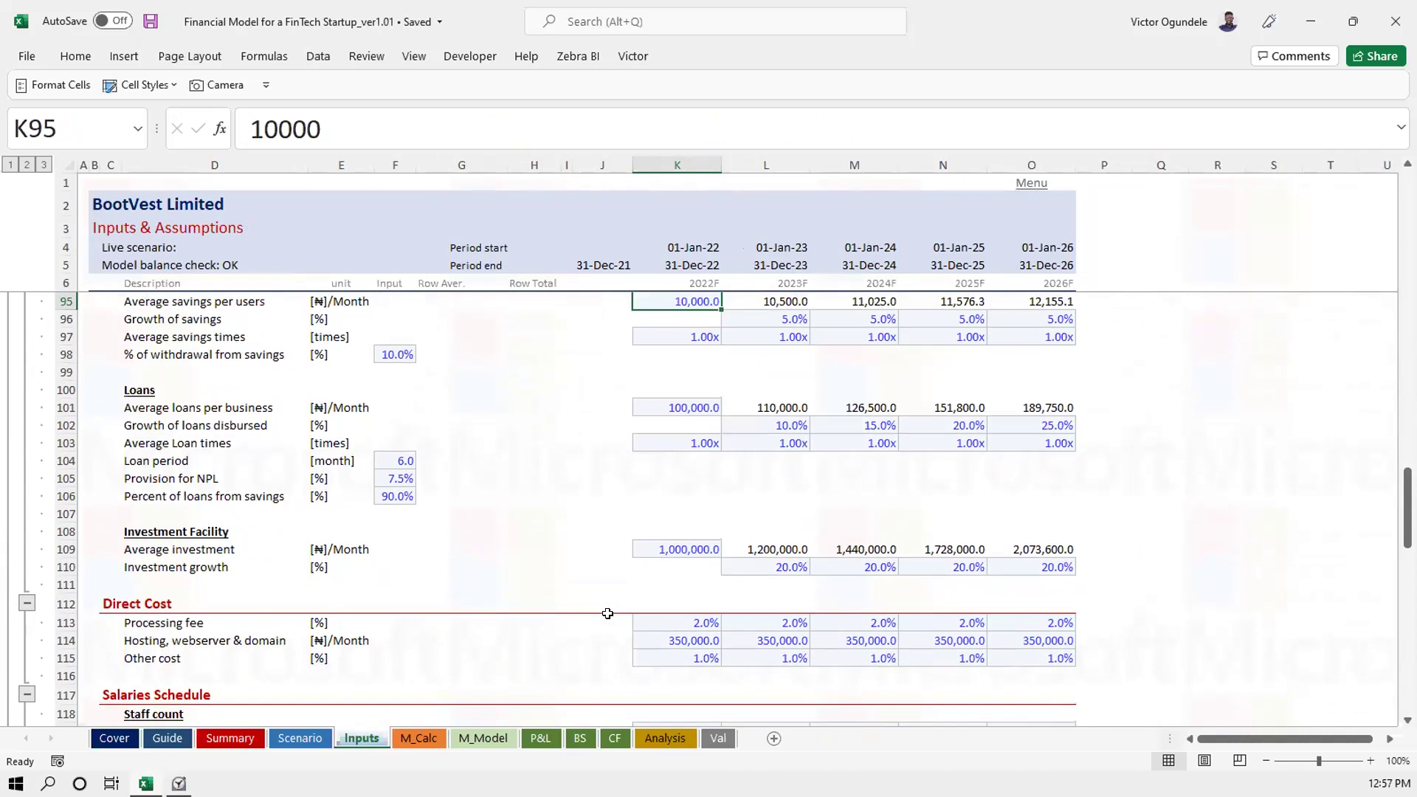
pyautogui.press('Up')
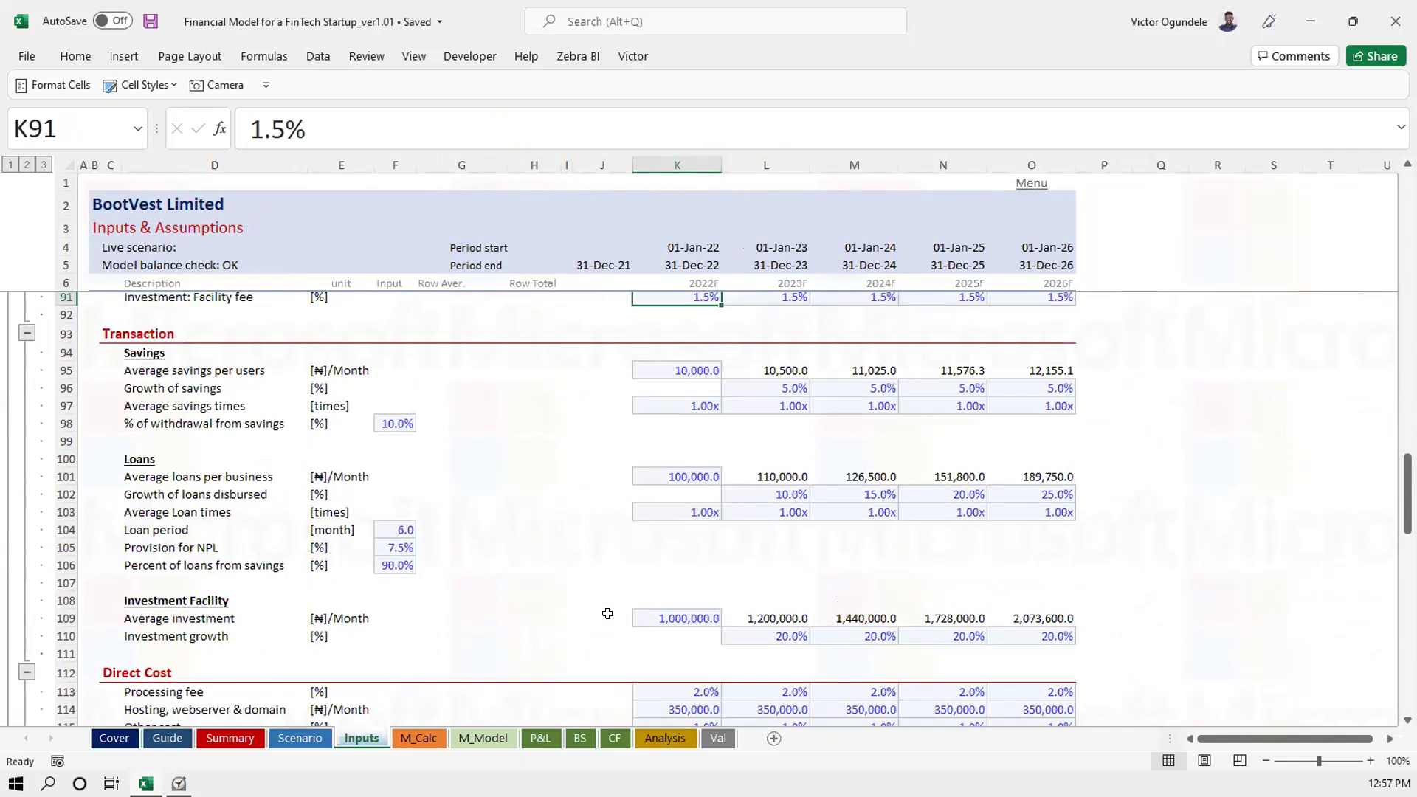
pyautogui.press('Up')
pyautogui.press('Up')
pyautogui.press('Up')
pyautogui.press('Up')
pyautogui.press('Up')
pyautogui.press('Up')
pyautogui.press('Up')
pyautogui.press('Up')
pyautogui.press('Up')
pyautogui.press('Up')
pyautogui.press('Up')
pyautogui.press('Up')
pyautogui.press('Up')
pyautogui.press('Up')
pyautogui.press('Up')
pyautogui.press('Up')
pyautogui.press('Up')
pyautogui.press('Up')
pyautogui.press('Up')
pyautogui.press('Up')
pyautogui.press('Up')
# Check the churn rate input row along with its label and unit, and save the workbook
pyautogui.press('Down')
pyautogui.press('Down')
pyautogui.press('Down')
pyautogui.press('Down')
pyautogui.press('Down')
pyautogui.press('Down')
pyautogui.press('Down')
pyautogui.hotkey('ctrl', 's')
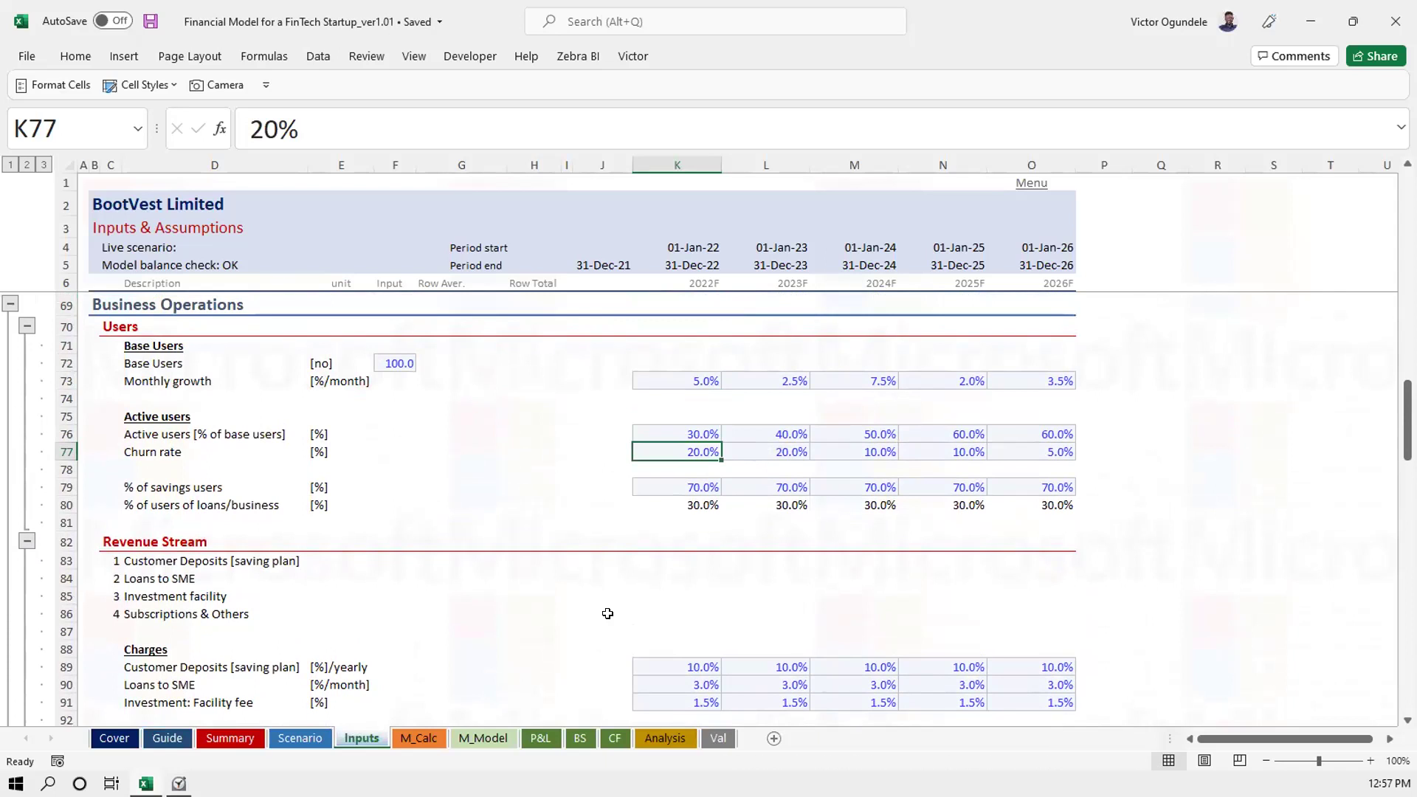
pyautogui.hotkey('ctrl', 'Left')
pyautogui.press('Left')
pyautogui.press('Right')
pyautogui.hotkey('ctrl', 'Right')
# In M_Calc, divide the January 2022 churn rate formula by the months in a period, Inputs!$K$11
pyautogui.hotkey('ctrl', 'pagedown')
pyautogui.press('Up')
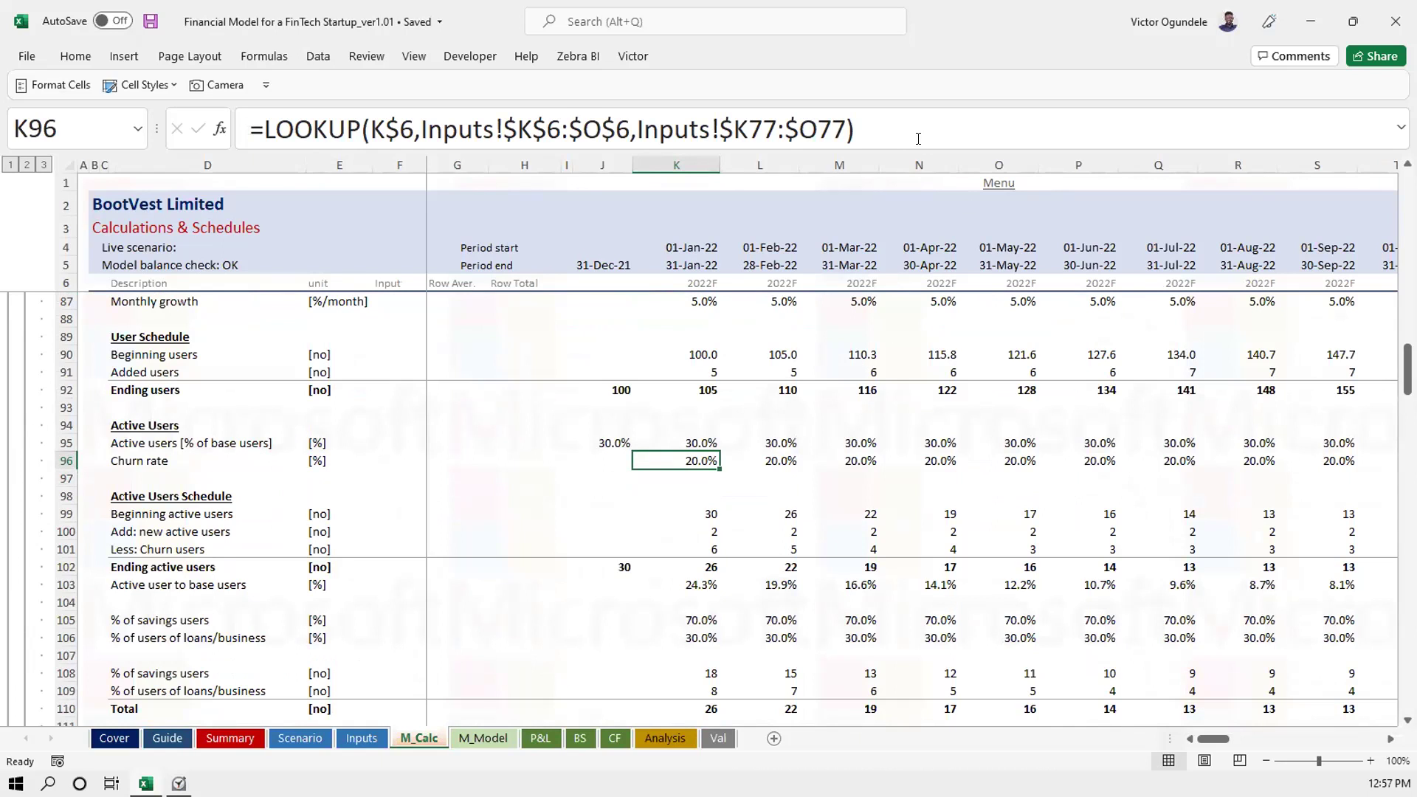
pyautogui.click(890, 130)
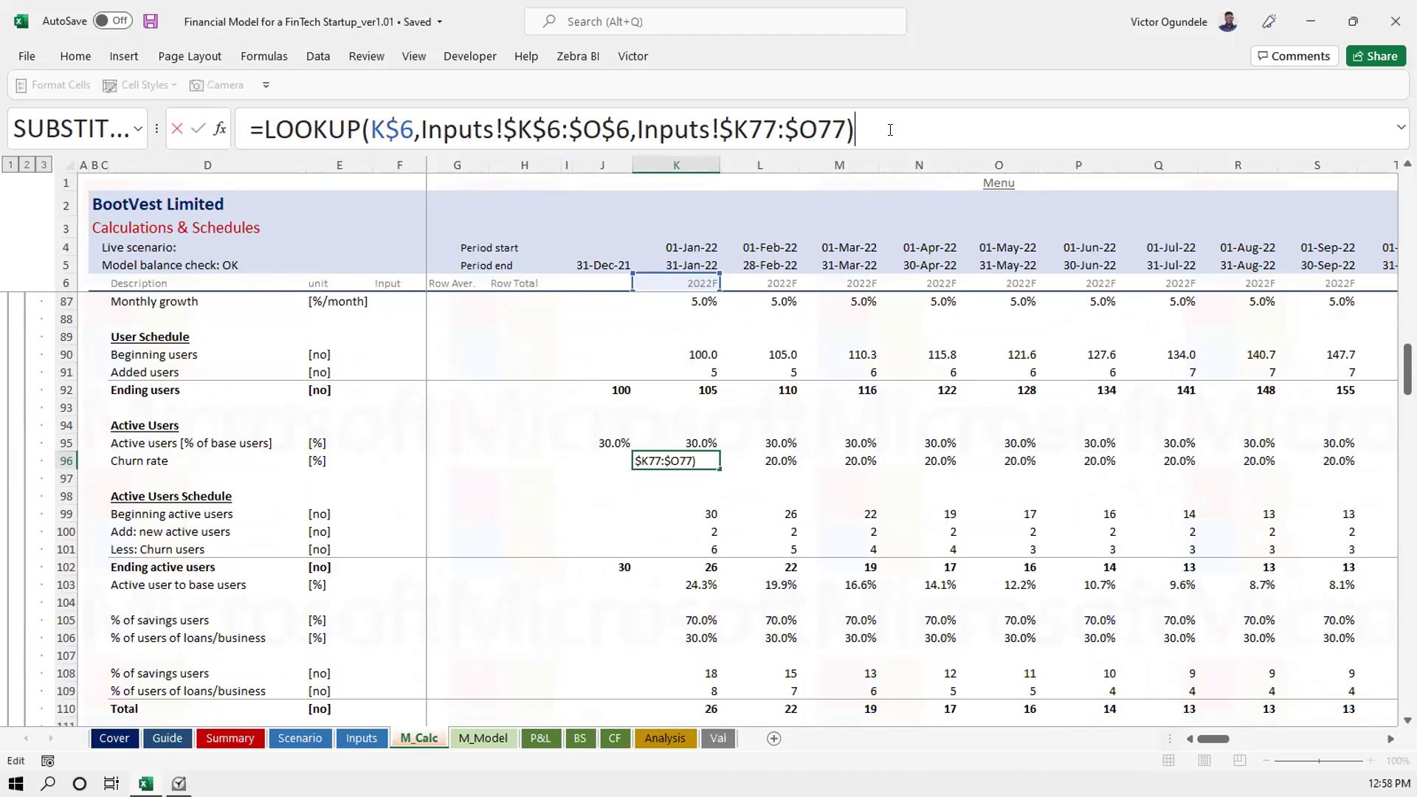
pyautogui.write('/')
pyautogui.hotkey('ctrl', 'pageup')
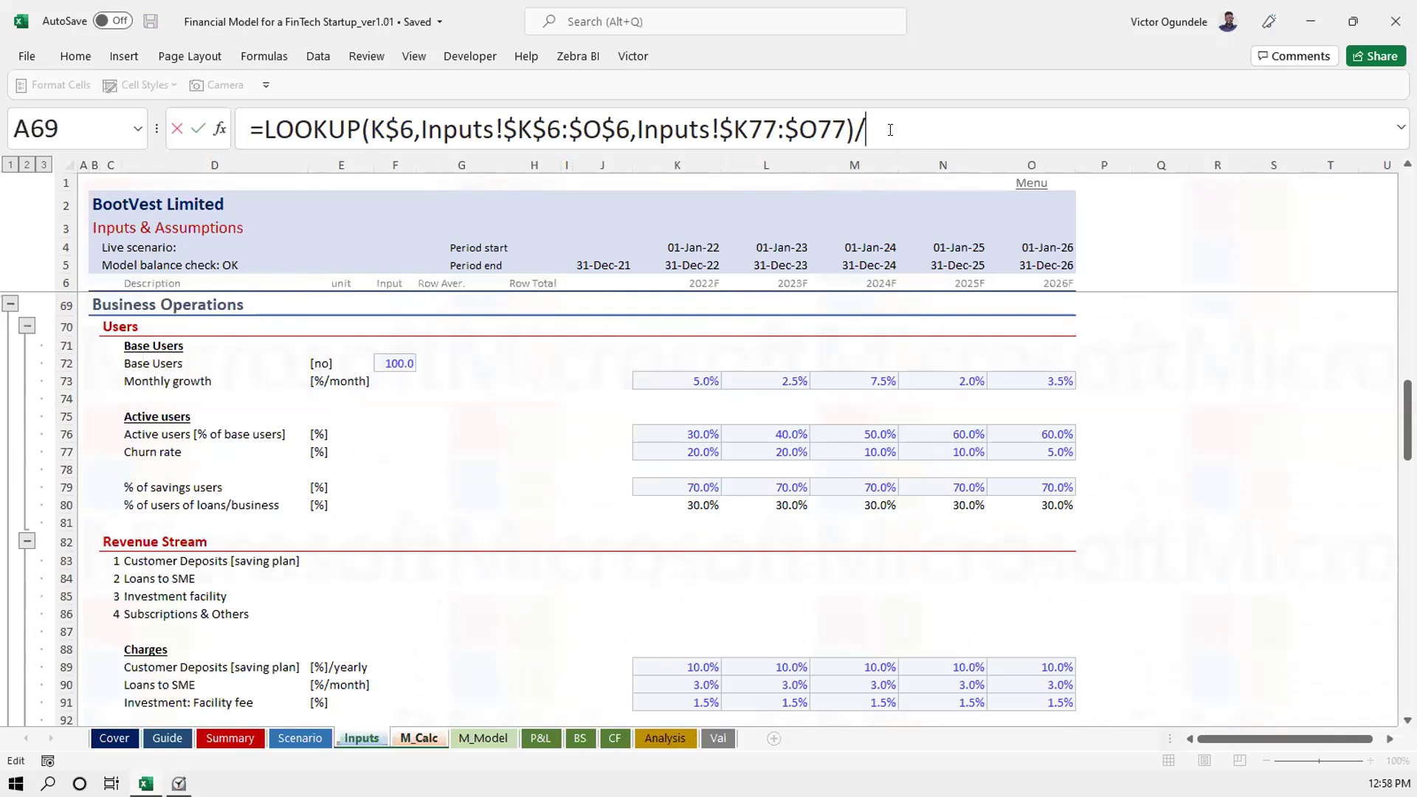
pyautogui.scroll(20, 845, 497)
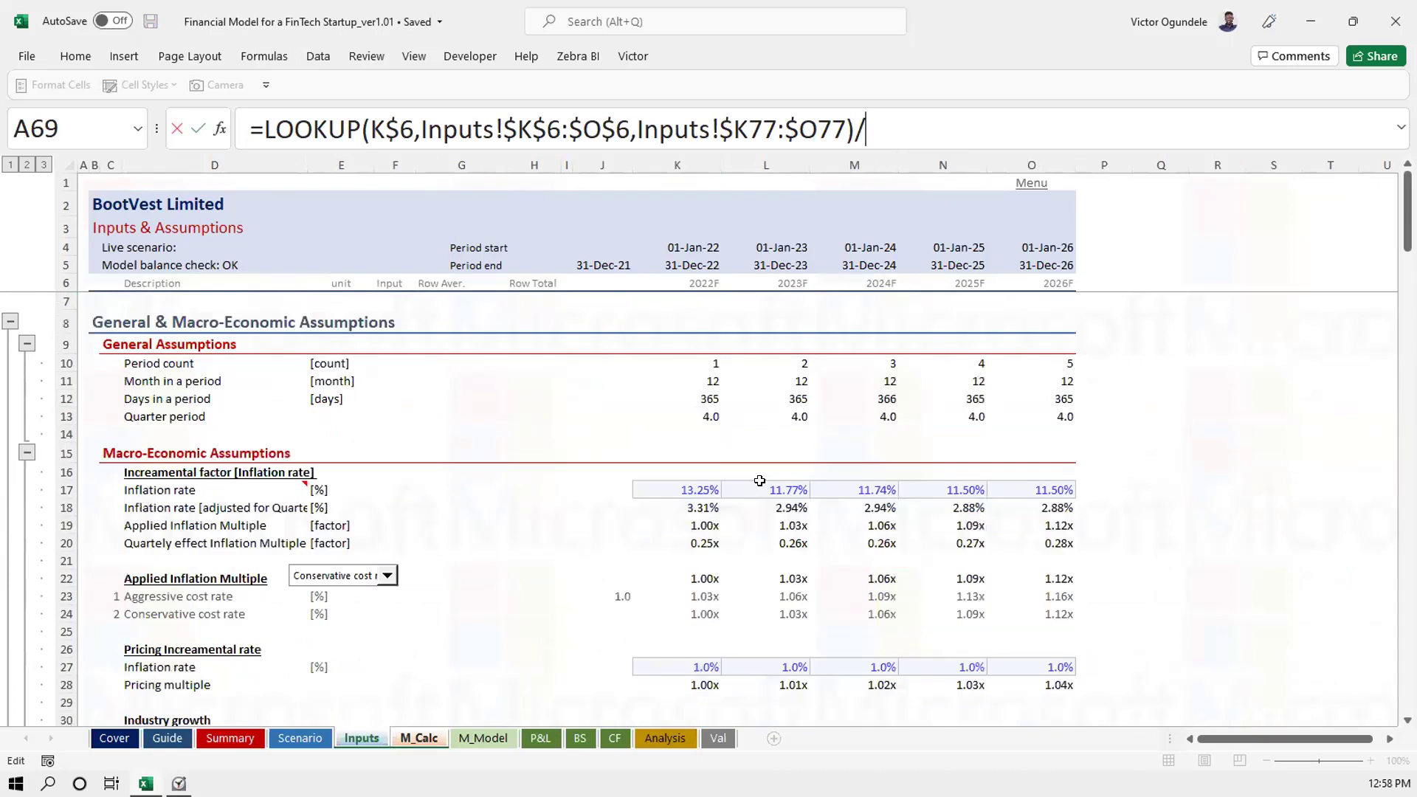
pyautogui.click(705, 379)
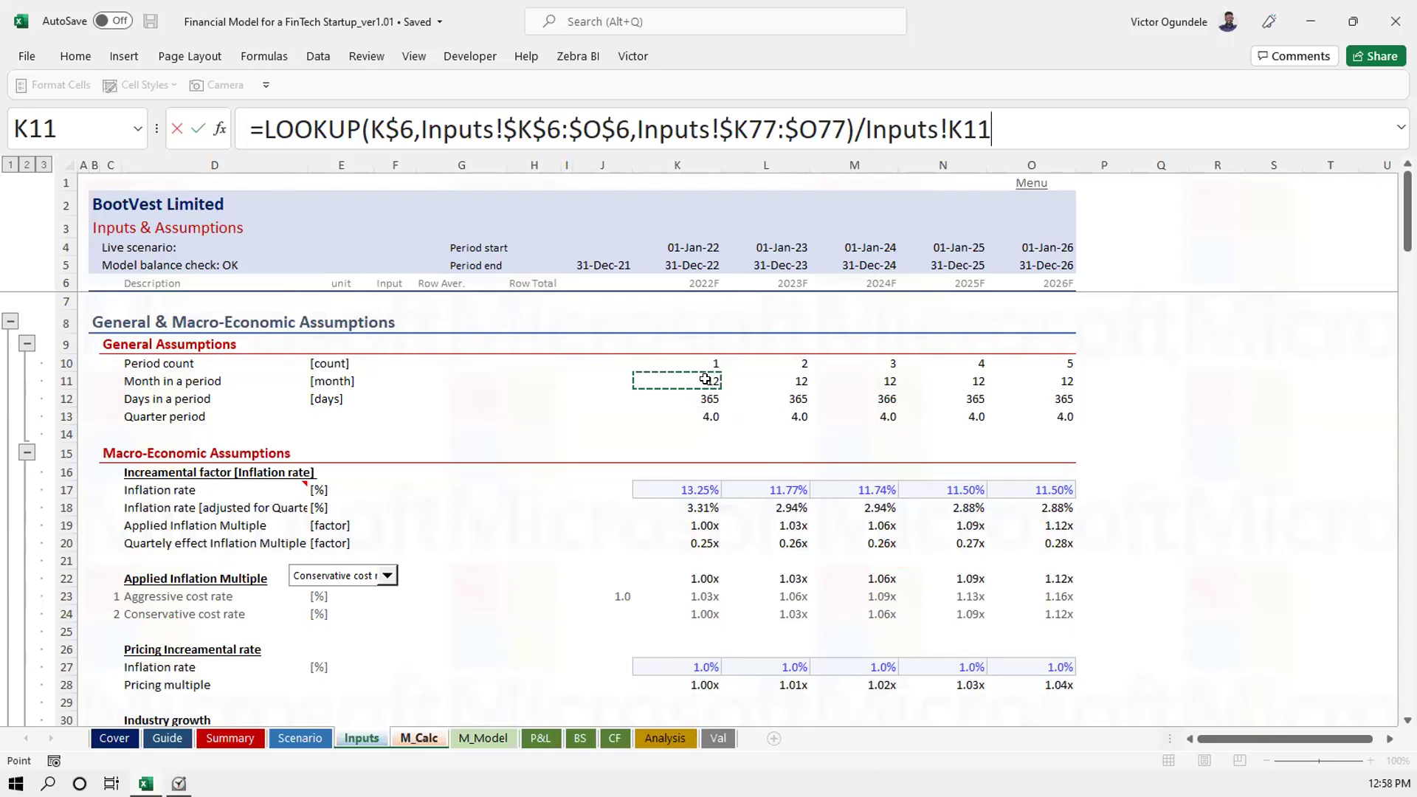
pyautogui.press('F4')
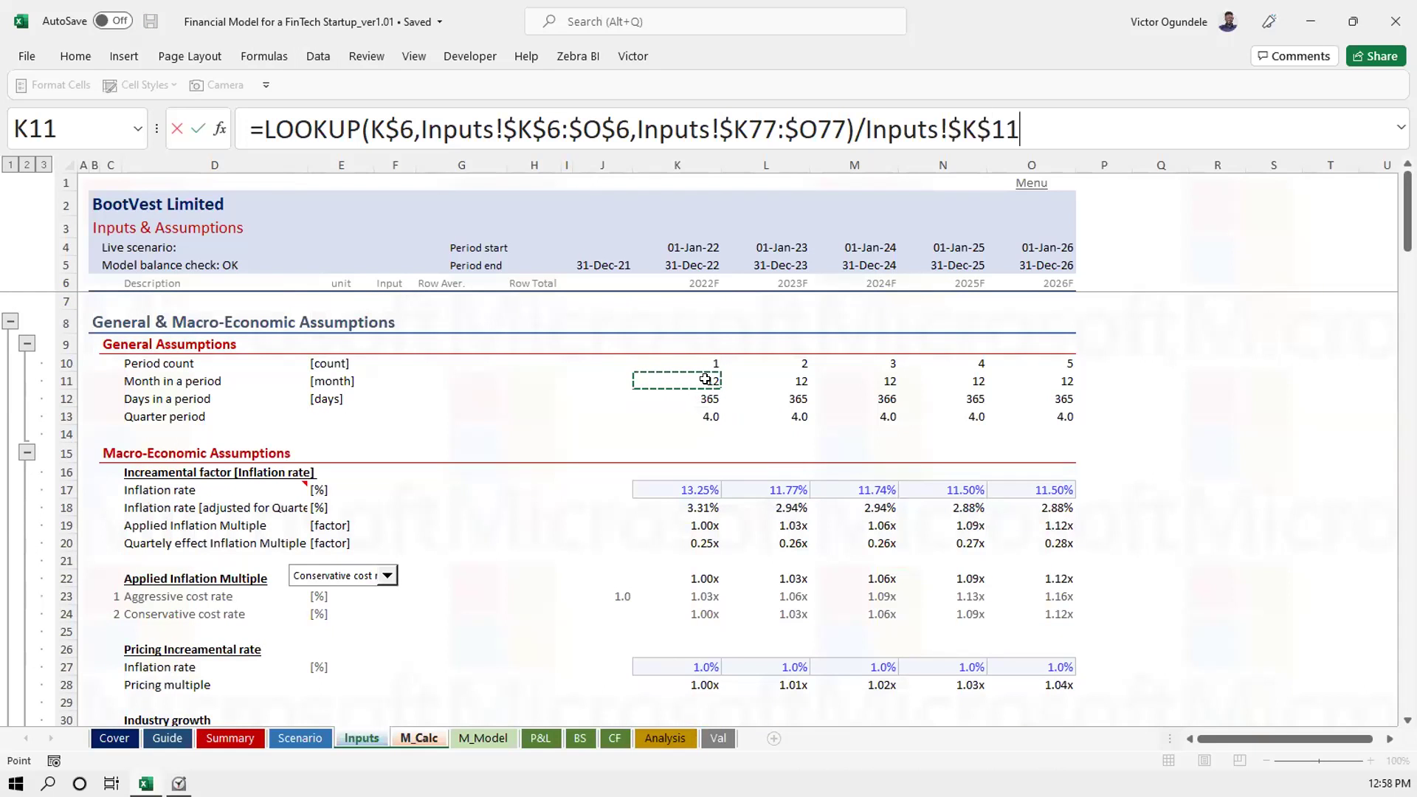
pyautogui.press('Return')
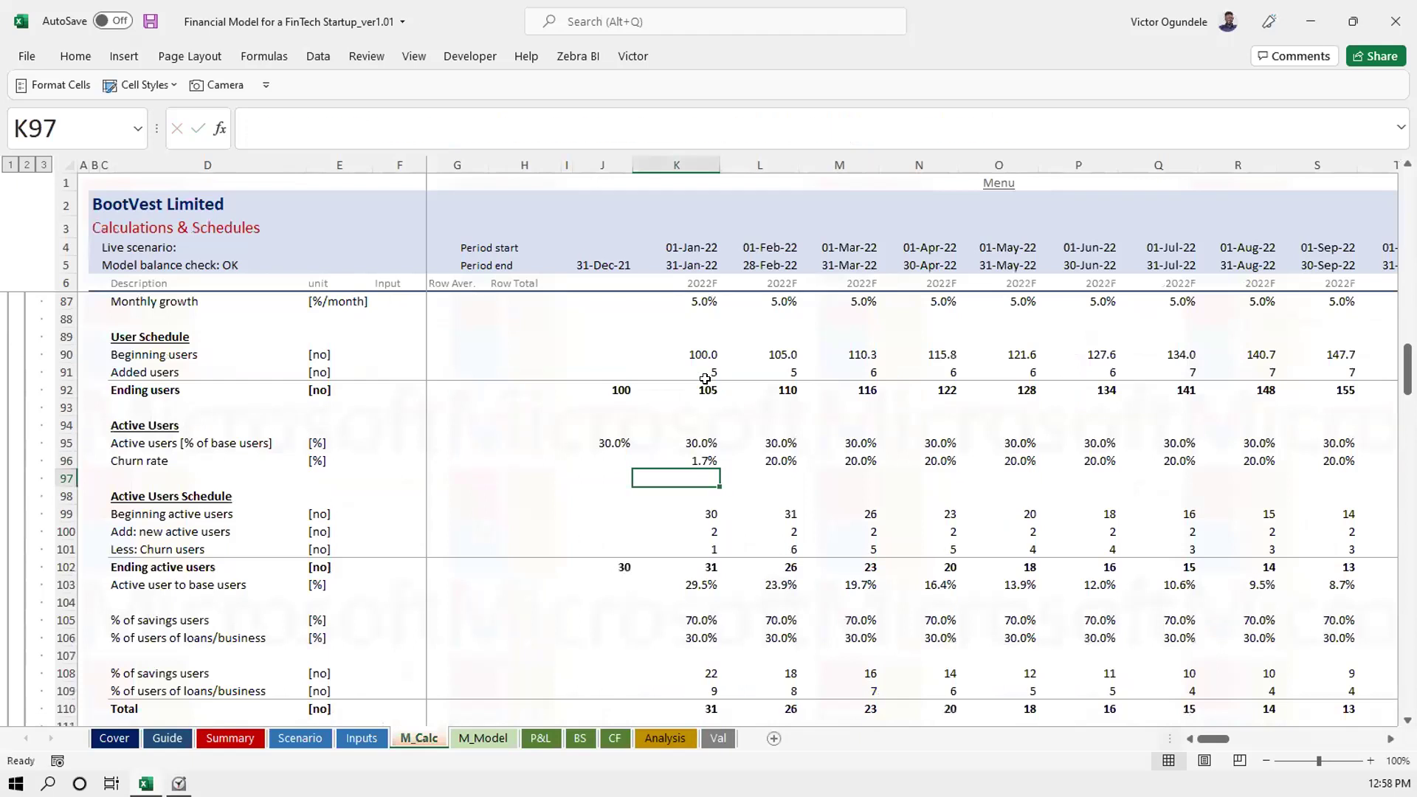
# Fill the January 2022 churn rate formula across all the following months of its M_Calc row and save the workbook
pyautogui.hotkey('ctrl', 'Right')
pyautogui.press('Home')
pyautogui.press('Right')
pyautogui.press('Right')
pyautogui.press('Right')
pyautogui.press('Right')
pyautogui.press('Up')
pyautogui.press('Right')
pyautogui.press('Right')
pyautogui.press('Right')
pyautogui.press('Right')
pyautogui.press('Right')
pyautogui.press('Right')
pyautogui.hotkey('ctrl', 'shift', 'Right')
pyautogui.hotkey('ctrl', 'r')
pyautogui.hotkey('ctrl', 's')
pyautogui.press('Left')
pyautogui.press('Right')
pyautogui.press('Right')
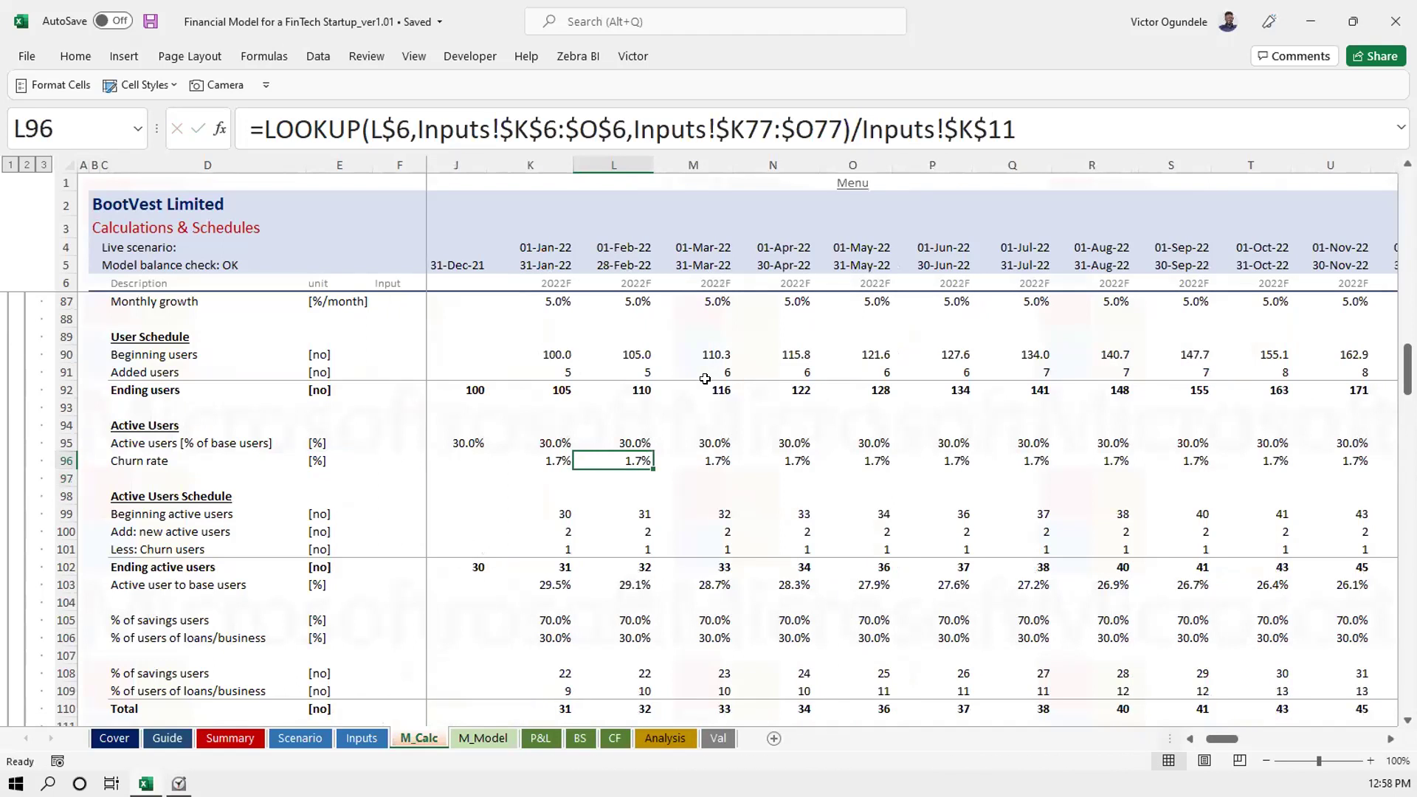
# Check the yearly Profit or Loss Account, and revisit the user growth and churn assumptions on the Inputs sheet
pyautogui.hotkey('ctrl', 'pagedown')
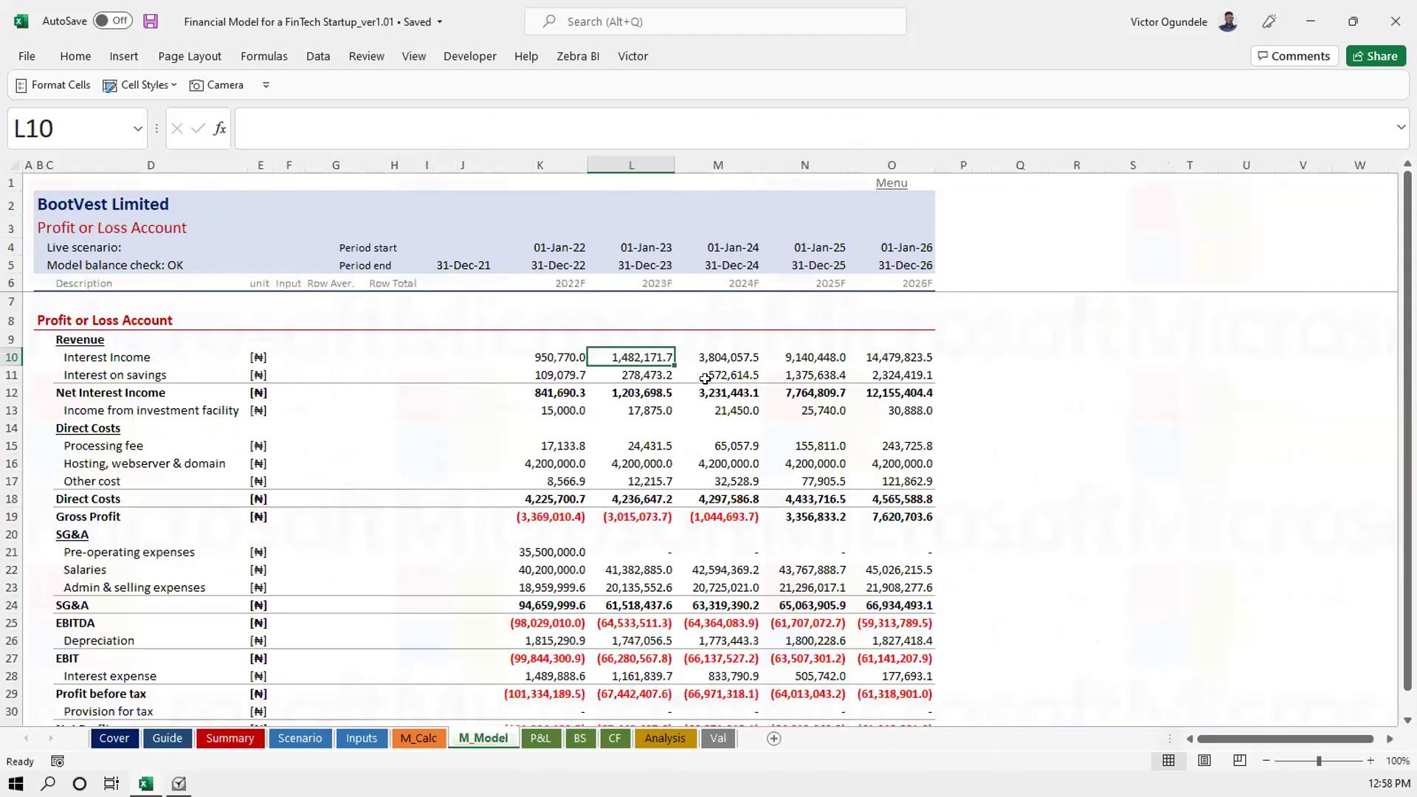
pyautogui.hotkey('ctrl', 'pagedown')
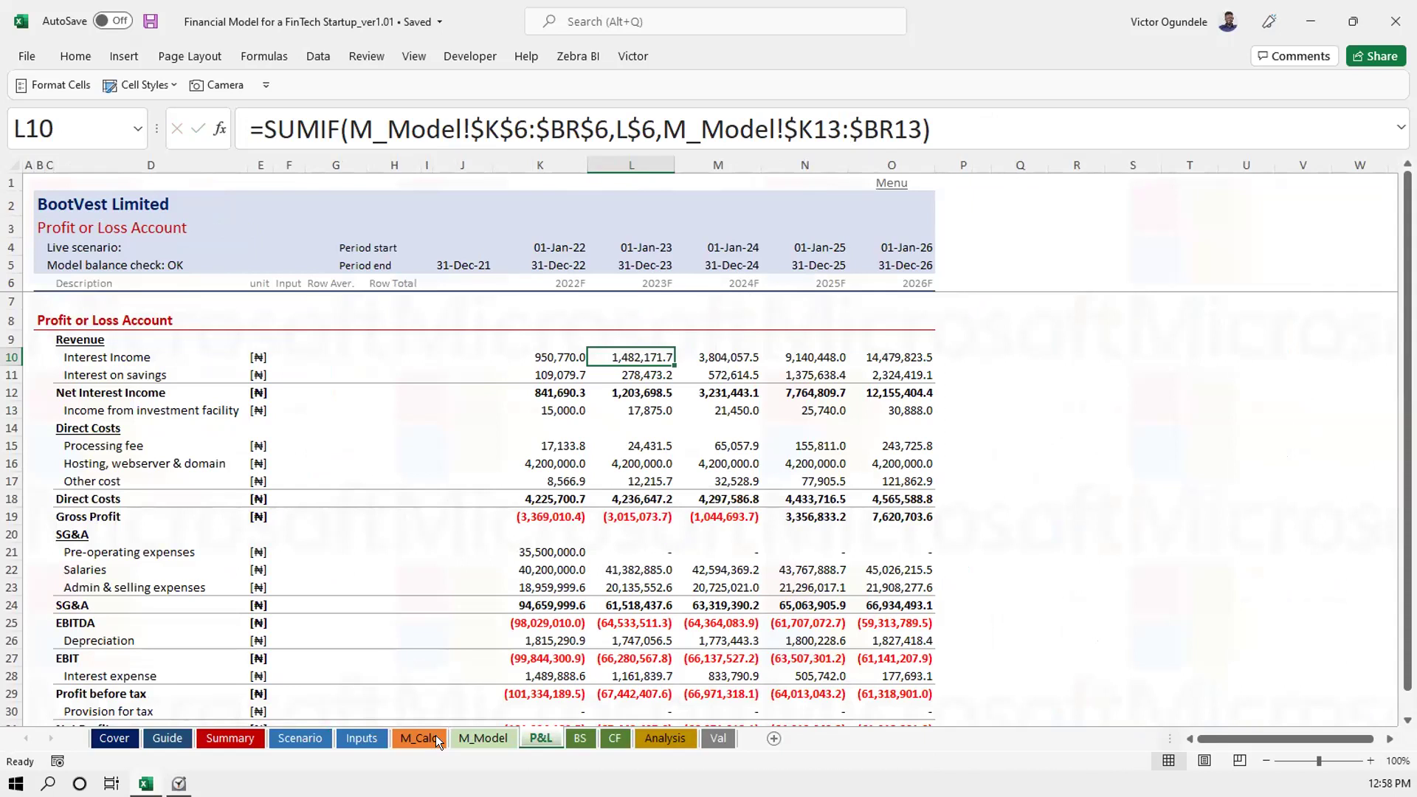
pyautogui.click(360, 739)
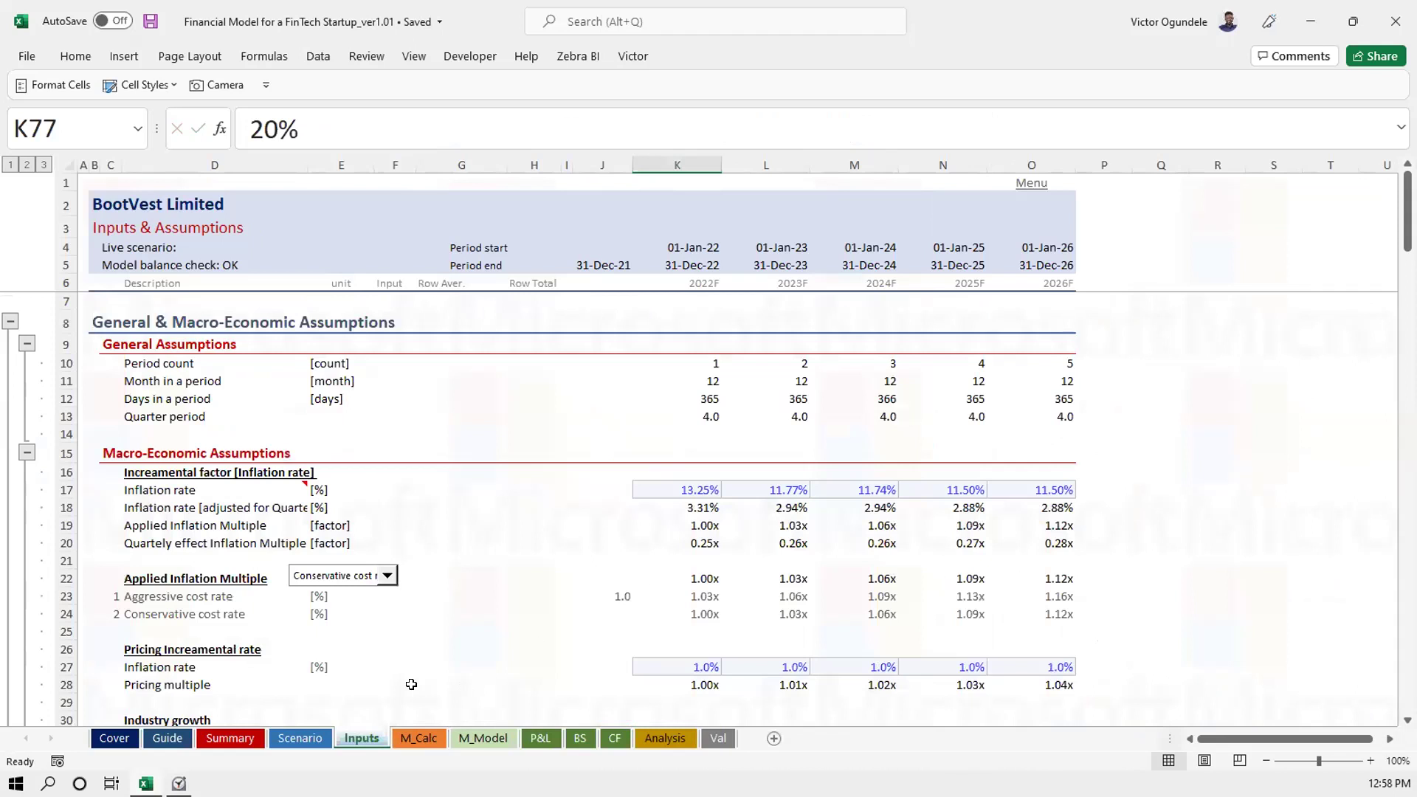
pyautogui.scroll(-5, 650, 550)
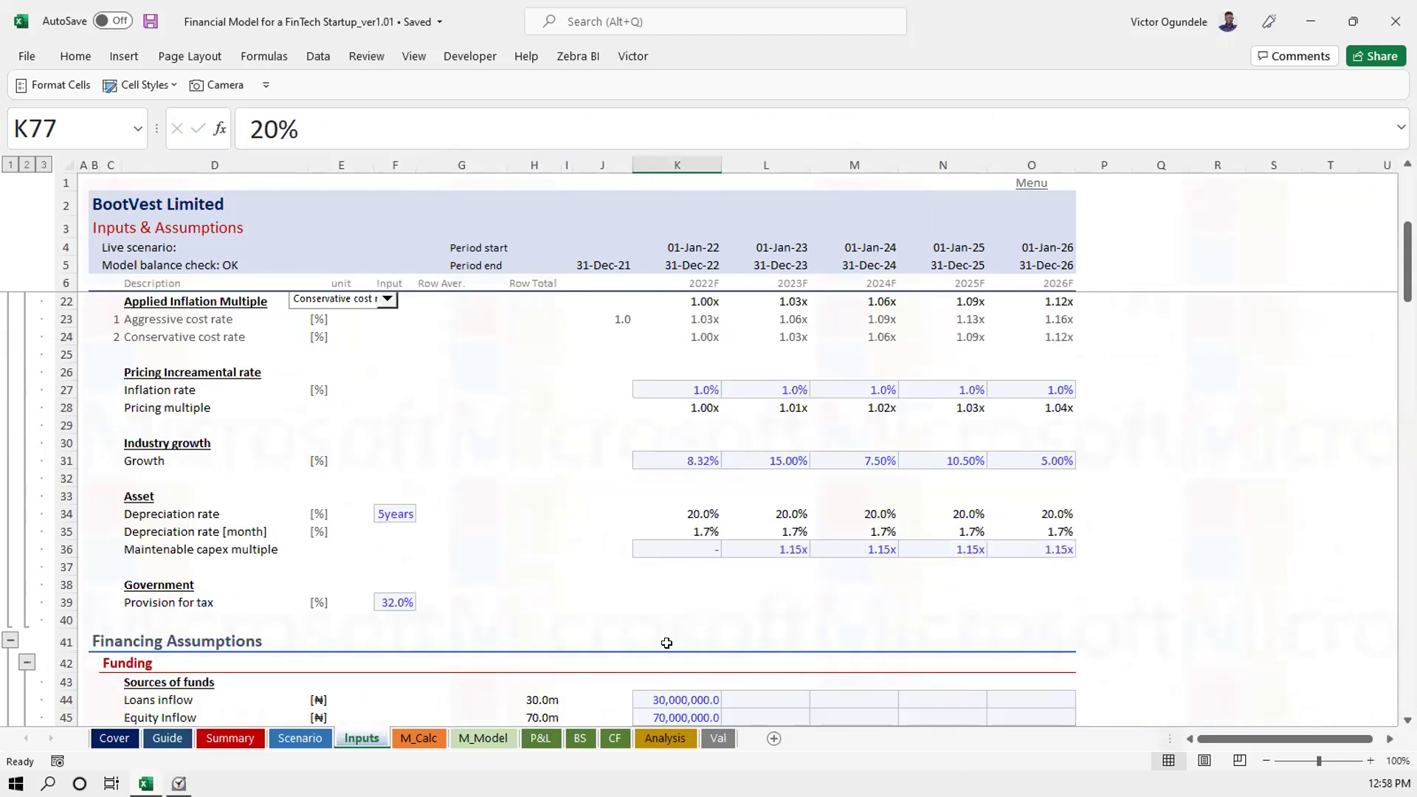
pyautogui.scroll(-3, 661, 585)
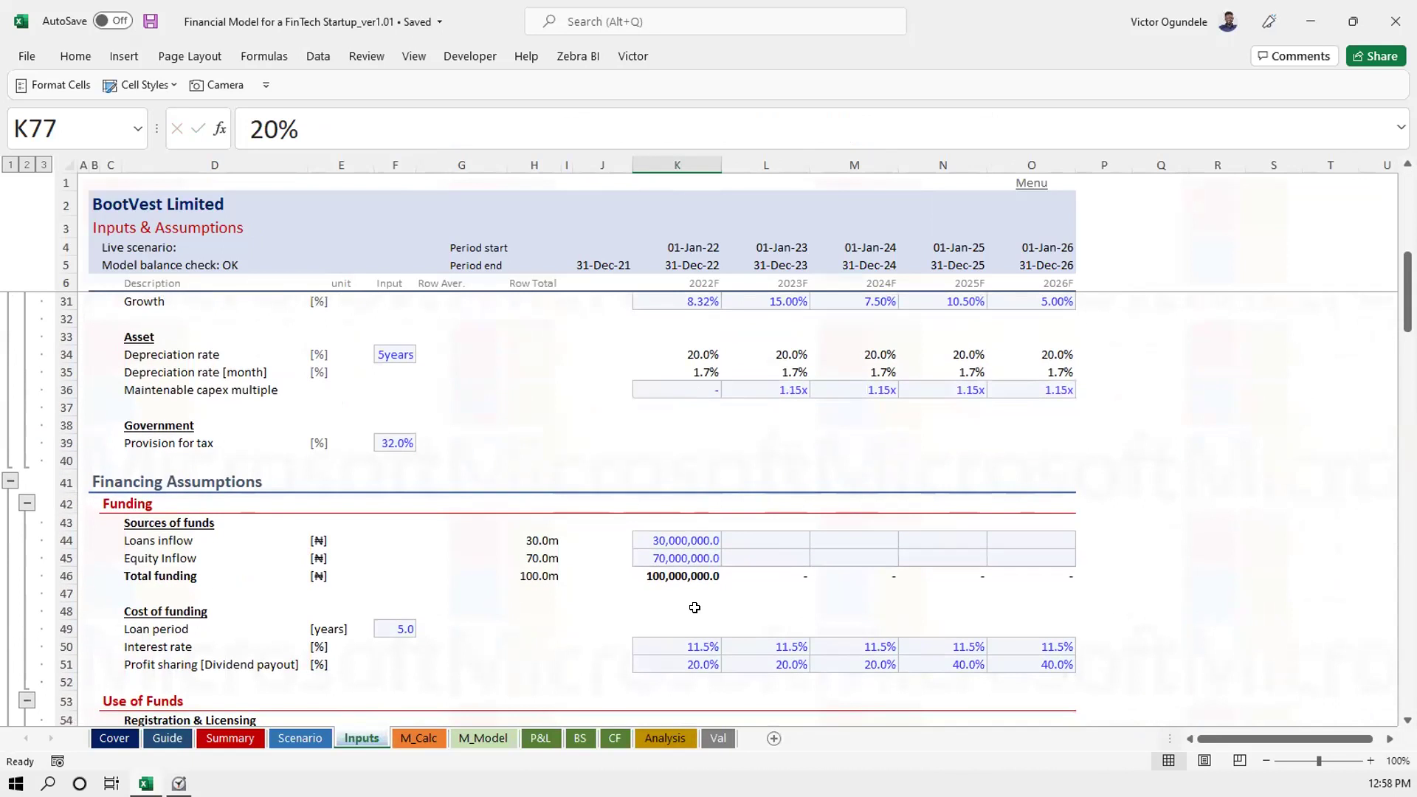
pyautogui.scroll(-7, 695, 608)
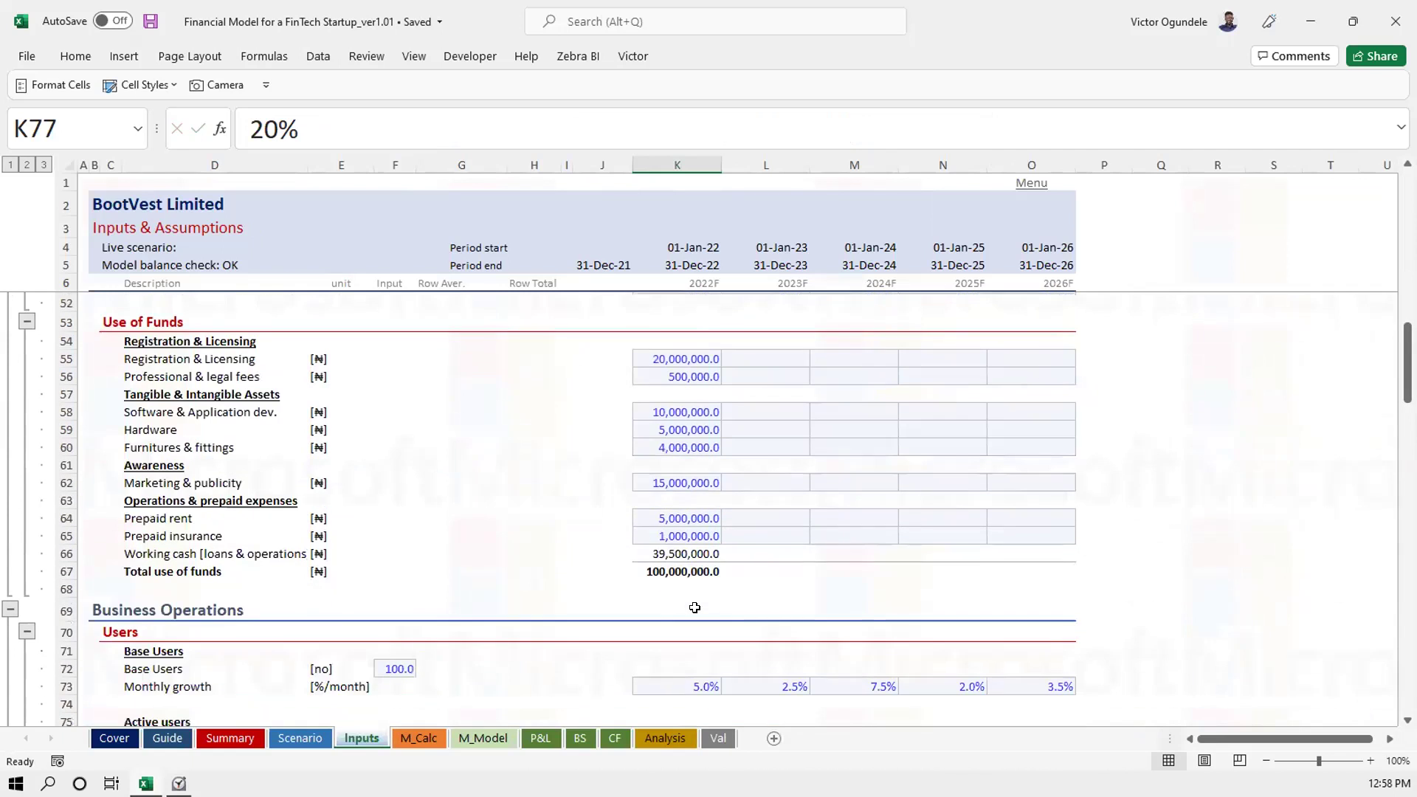
pyautogui.scroll(-3, 694, 608)
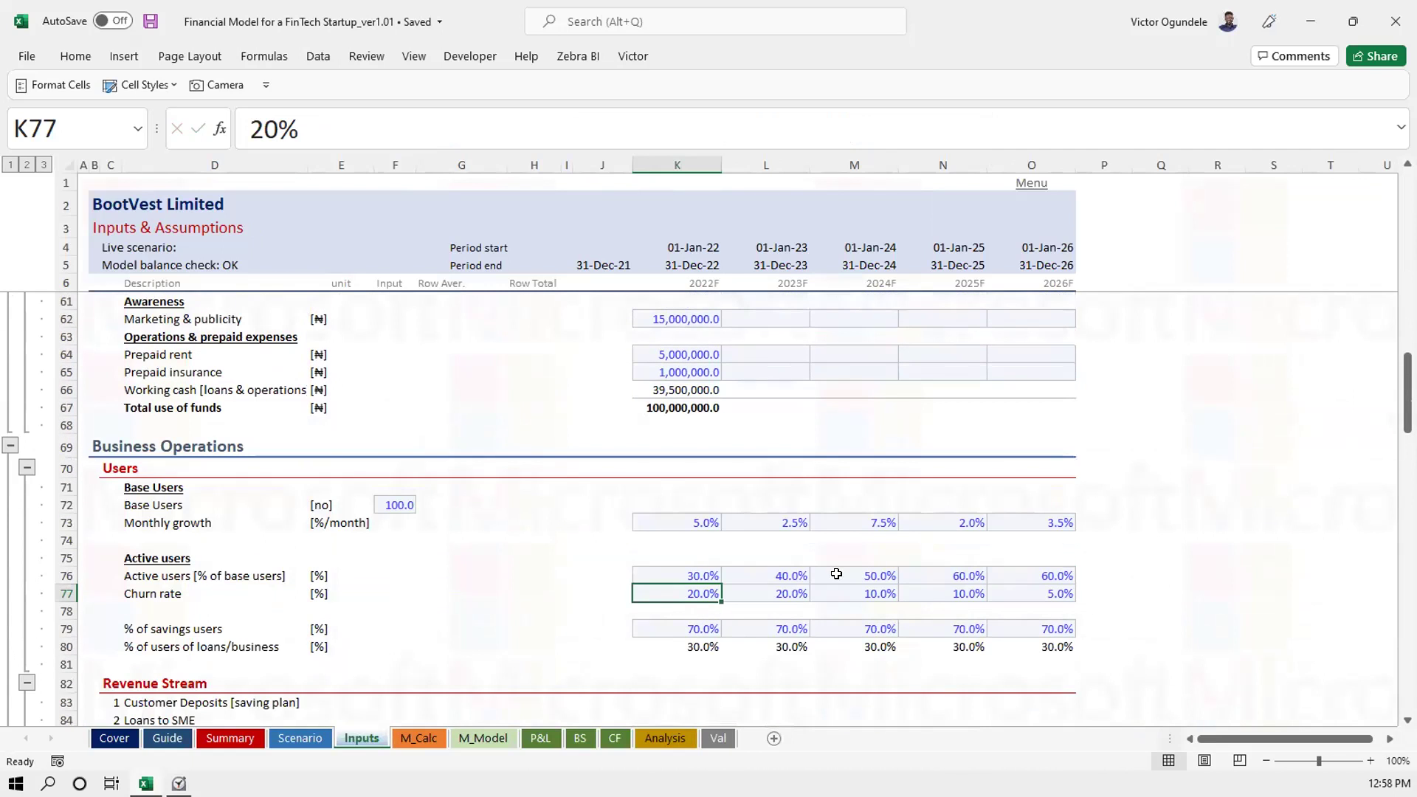
pyautogui.click(551, 608)
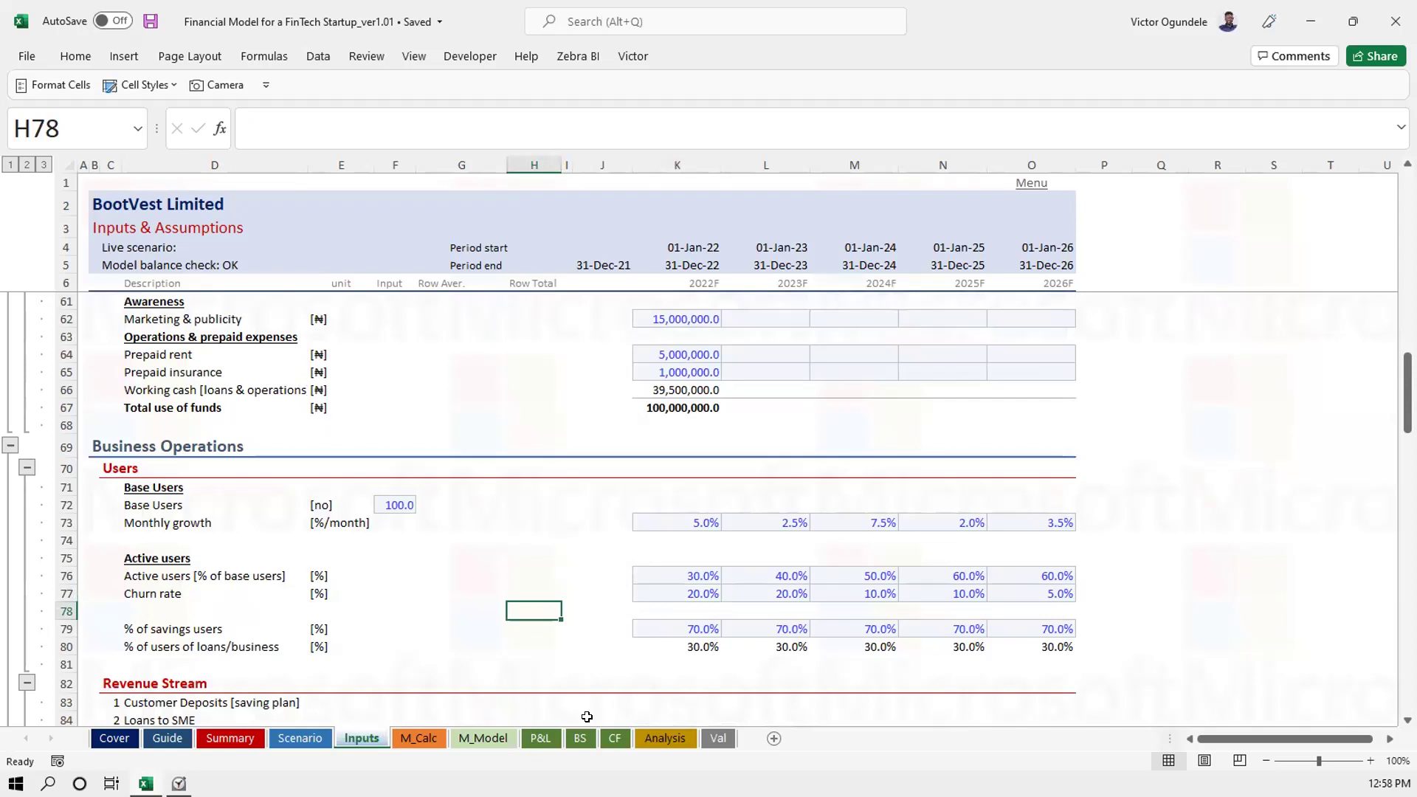
# Examine the Profit or Loss Account down to its last line and select the Net Profit row for 2022 to 2026
pyautogui.click(537, 740)
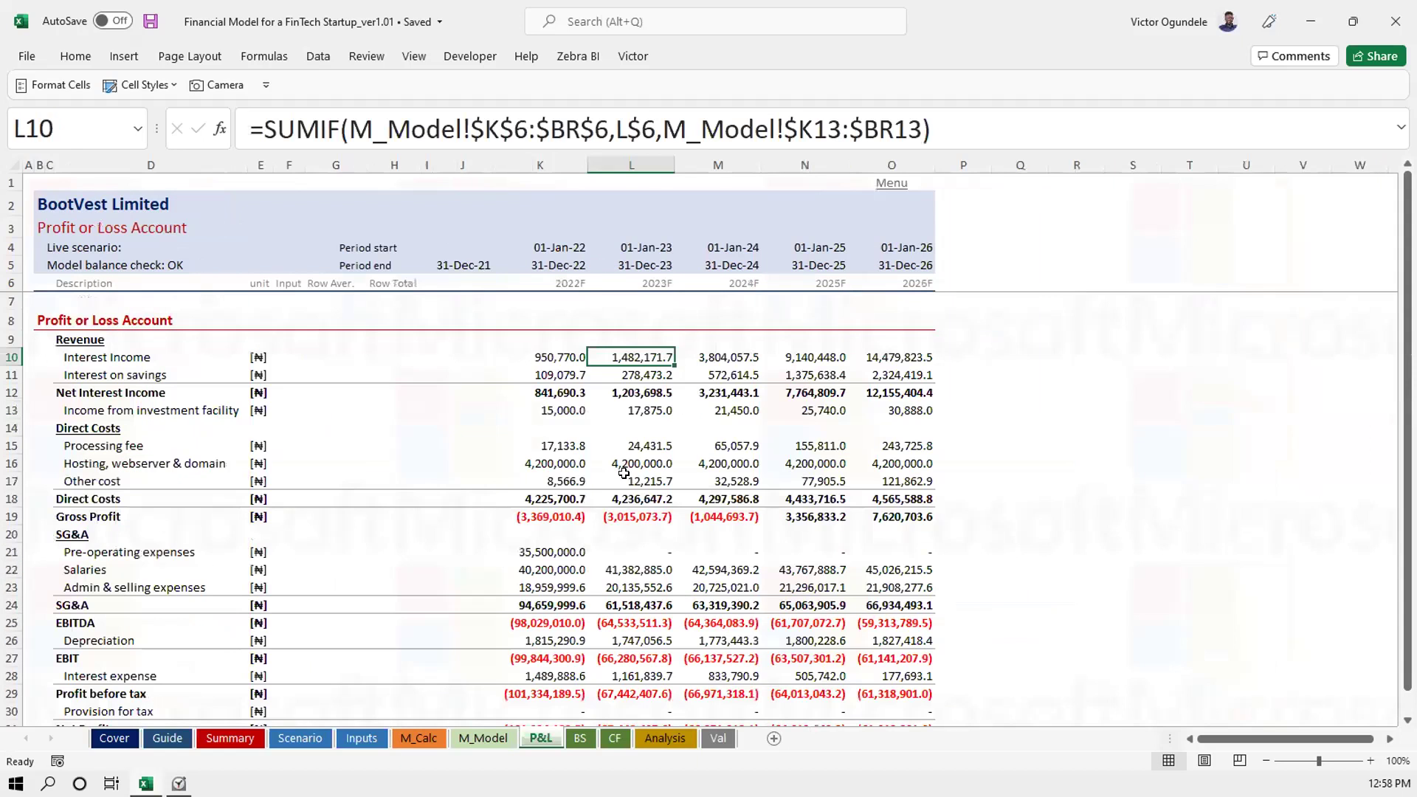
pyautogui.scroll(-2, 578, 555)
pyautogui.scroll(2, 580, 553)
pyautogui.scroll(-2, 579, 553)
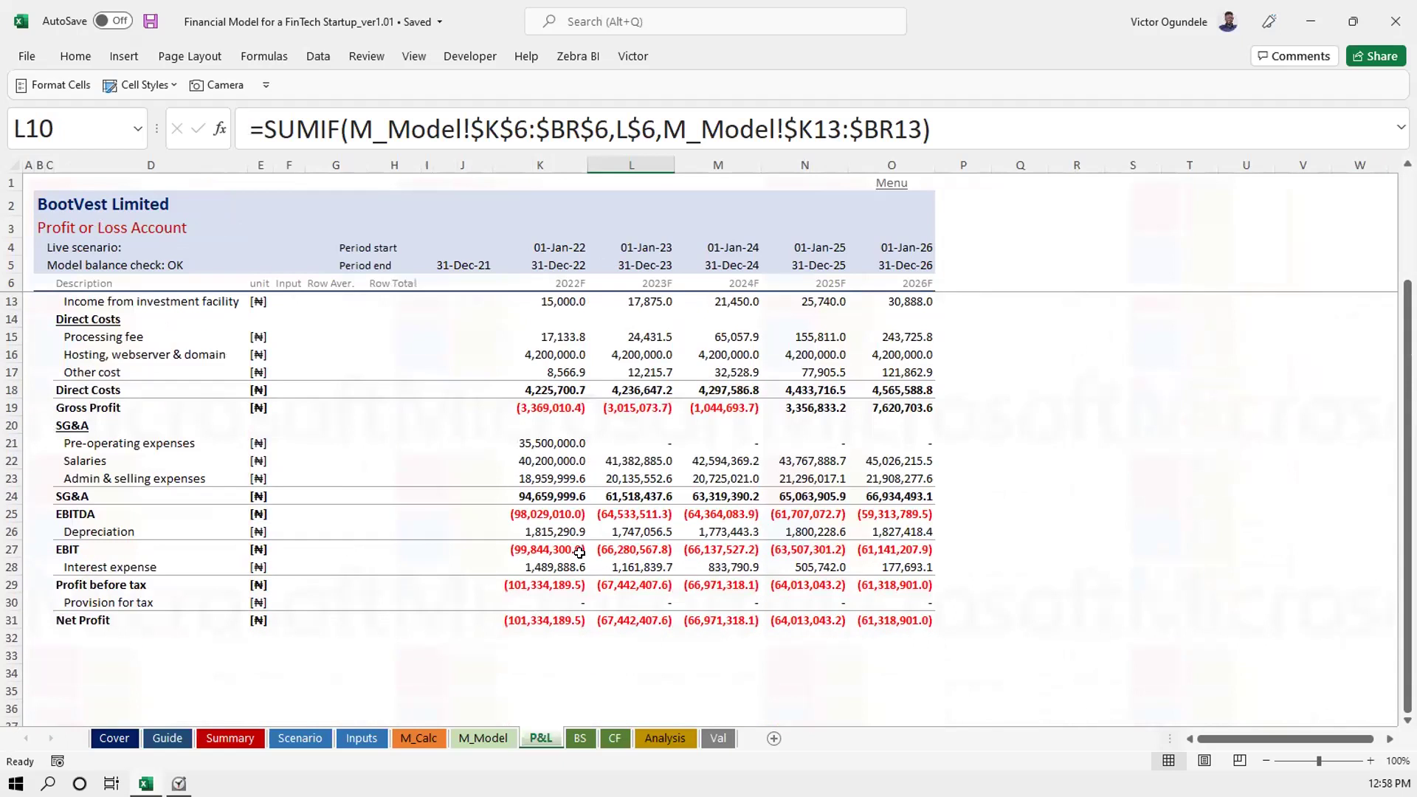
pyautogui.moveTo(70, 619); pyautogui.dragTo(869, 615)
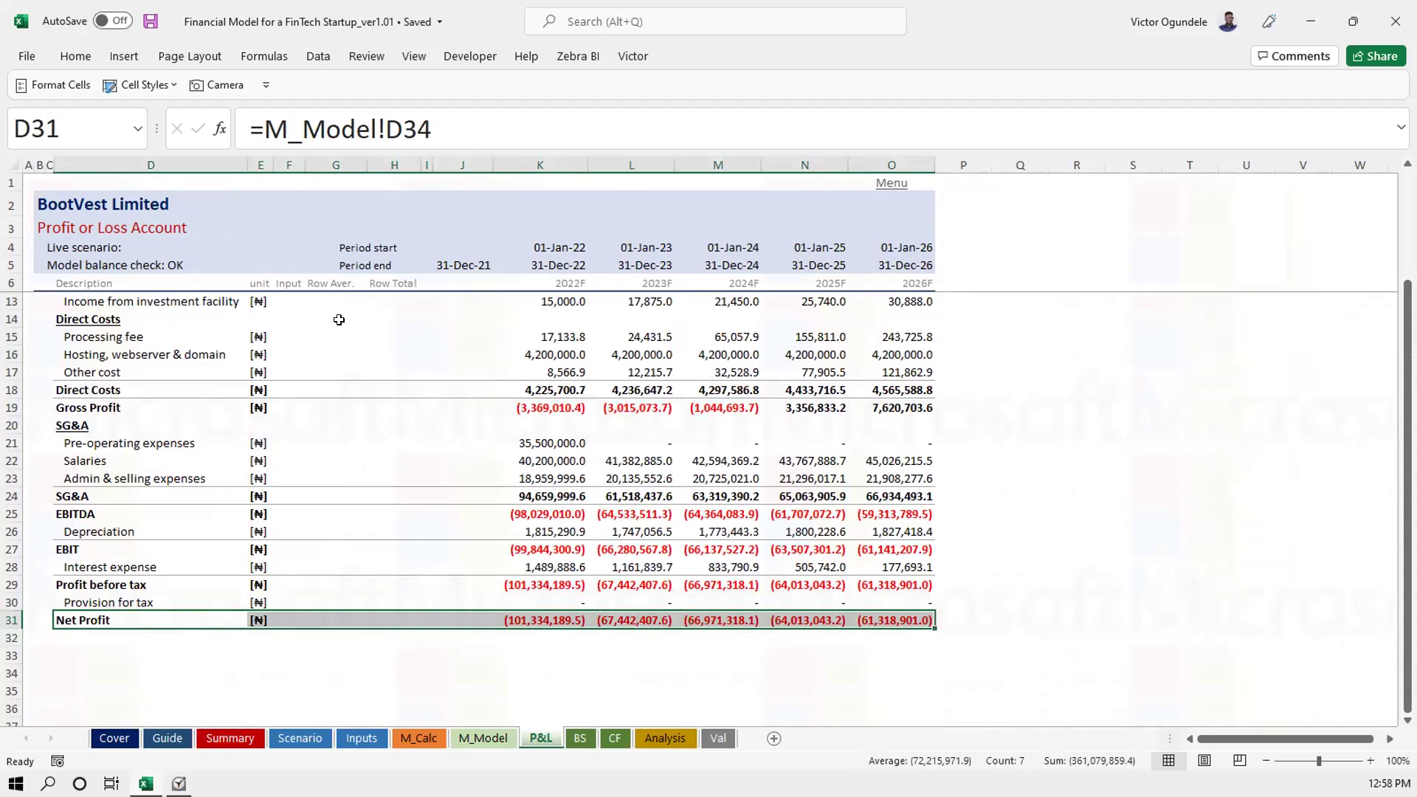
# Keep the full ribbon displayed and select the Hosting, webserver & domain label under Direct Costs
pyautogui.doubleClick(72, 58)
pyautogui.click(434, 494)
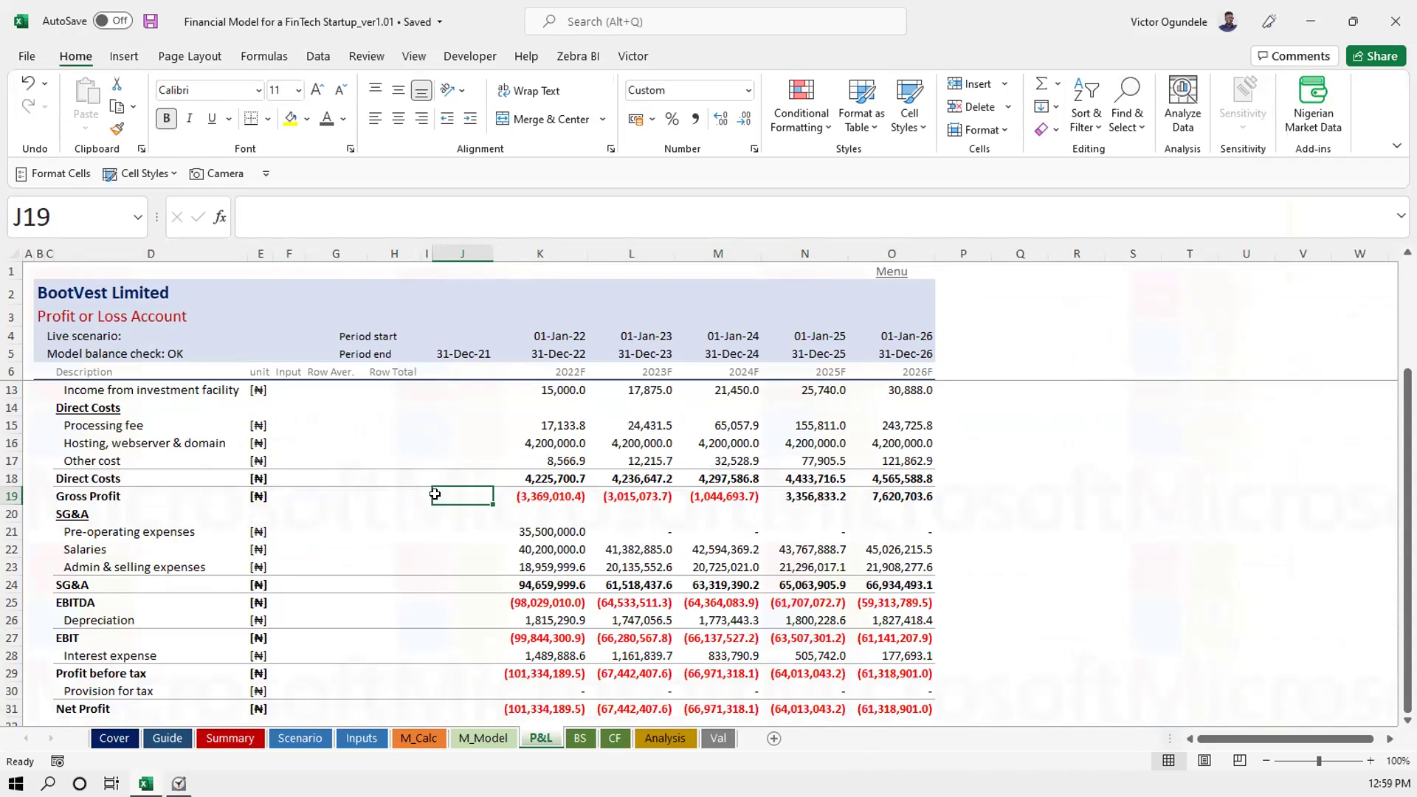
pyautogui.click(93, 443)
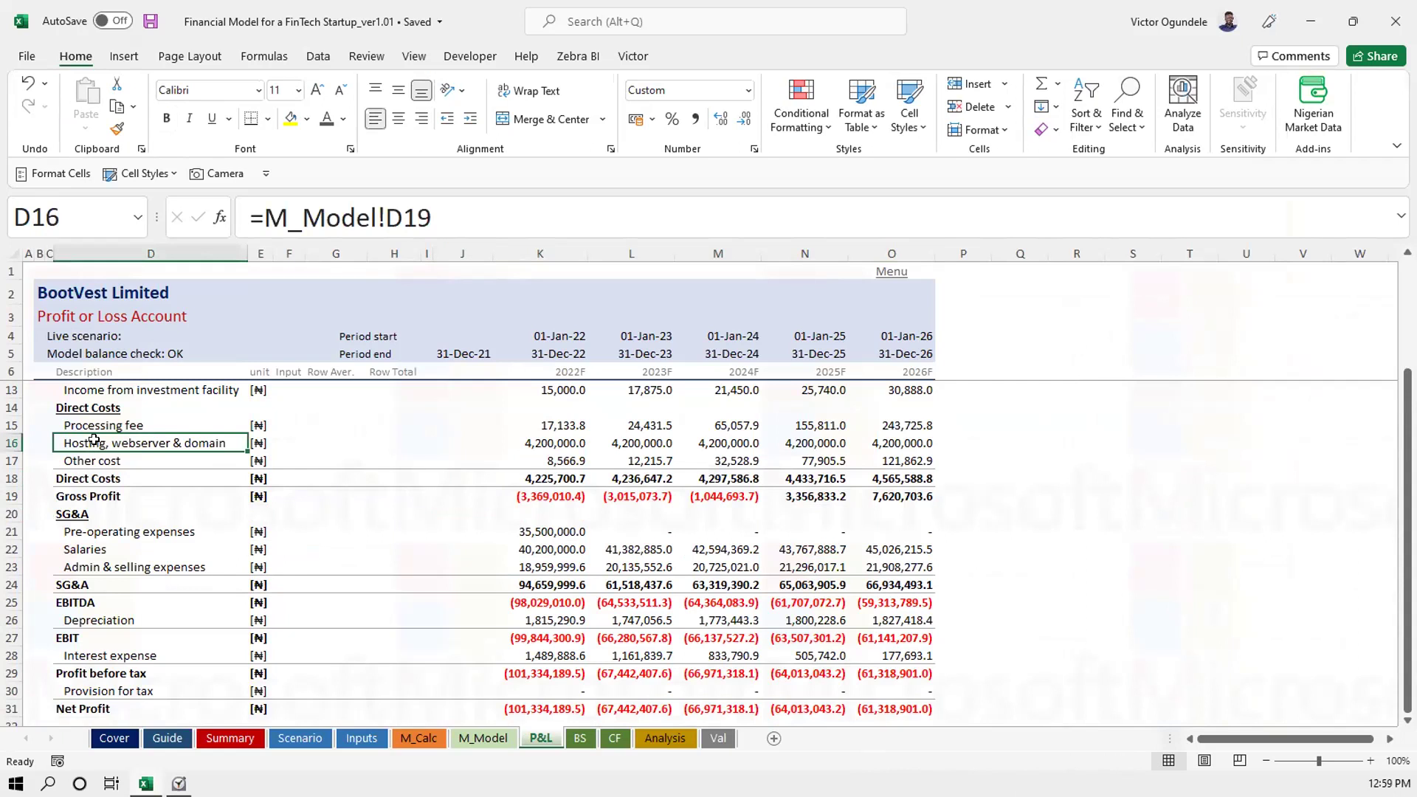
# Group the Interest Income and Interest on savings rows of the Profit or Loss Account into a collapsible outline
pyautogui.scroll(1, 94, 441)
pyautogui.scroll(1, 94, 440)
pyautogui.press('Up')
pyautogui.press('Up')
pyautogui.press('Up')
pyautogui.press('Up')
pyautogui.press('Up')
pyautogui.press('Up')
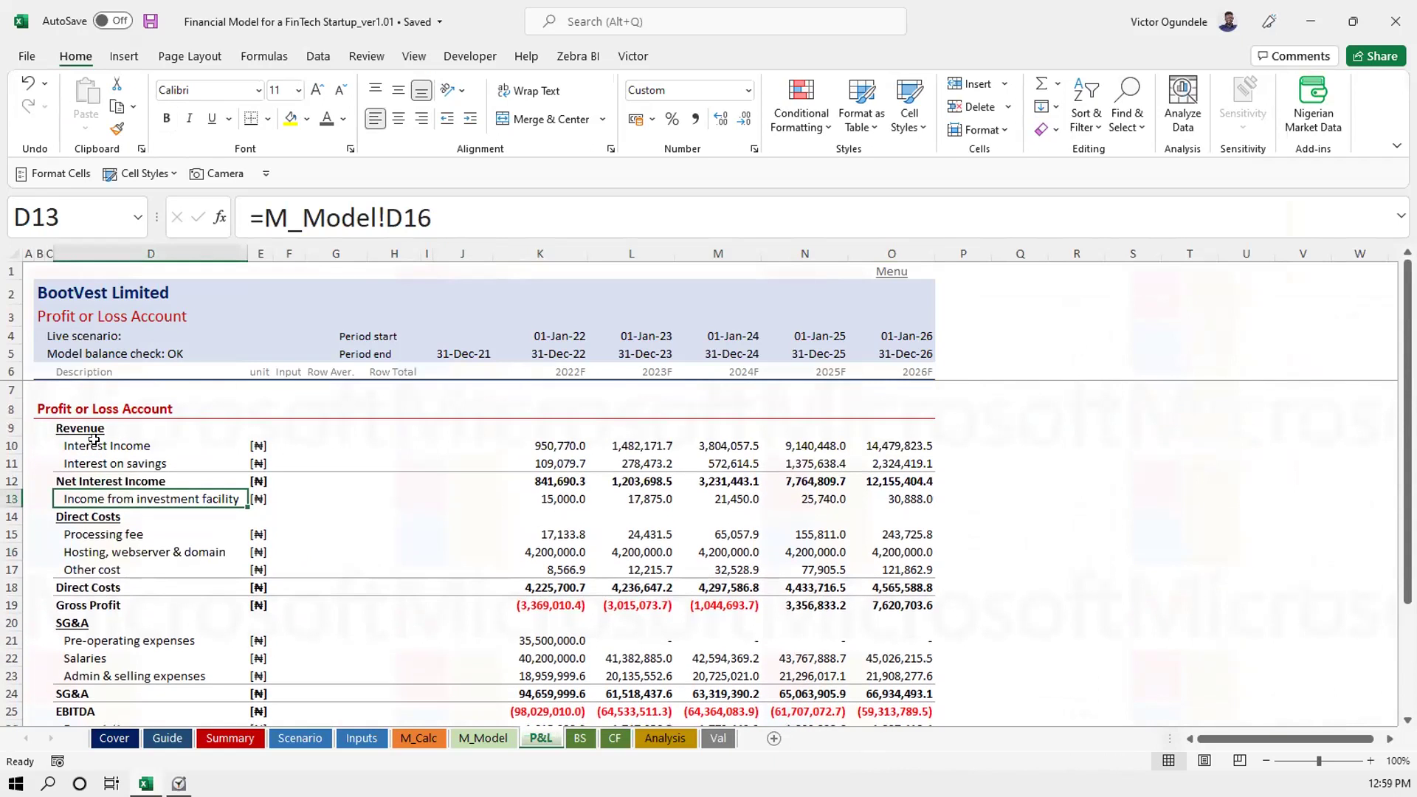
pyautogui.hotkey('shift', 'Down')
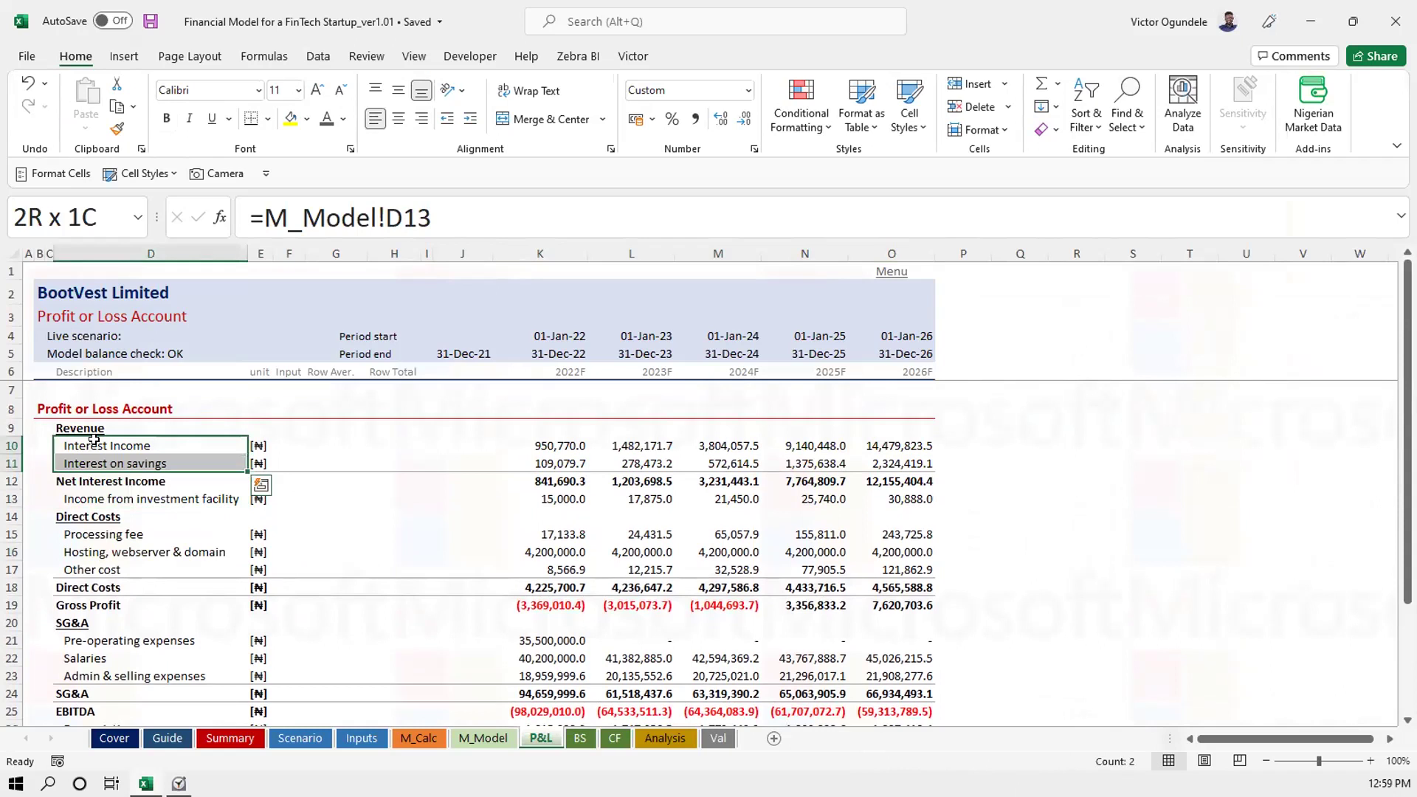
pyautogui.hotkey('shift', 'alt', 'Right')
pyautogui.press('Return')
# Group rows 13 to 18, from Income from investment facility down to the Direct Costs total
pyautogui.press('Down')
pyautogui.press('Down')
pyautogui.press('Down')
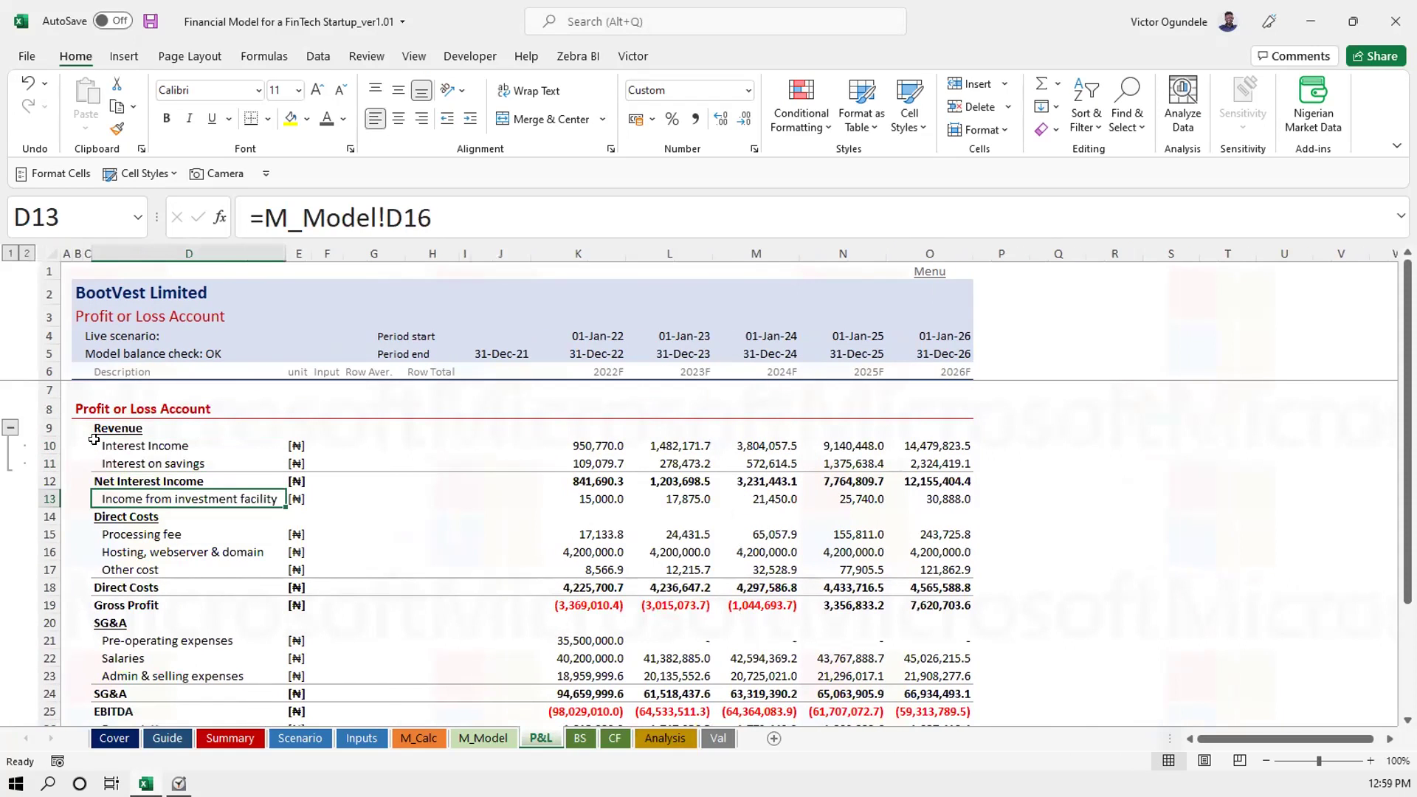
pyautogui.hotkey('shift', 'Down')
pyautogui.hotkey('shift', 'Down')
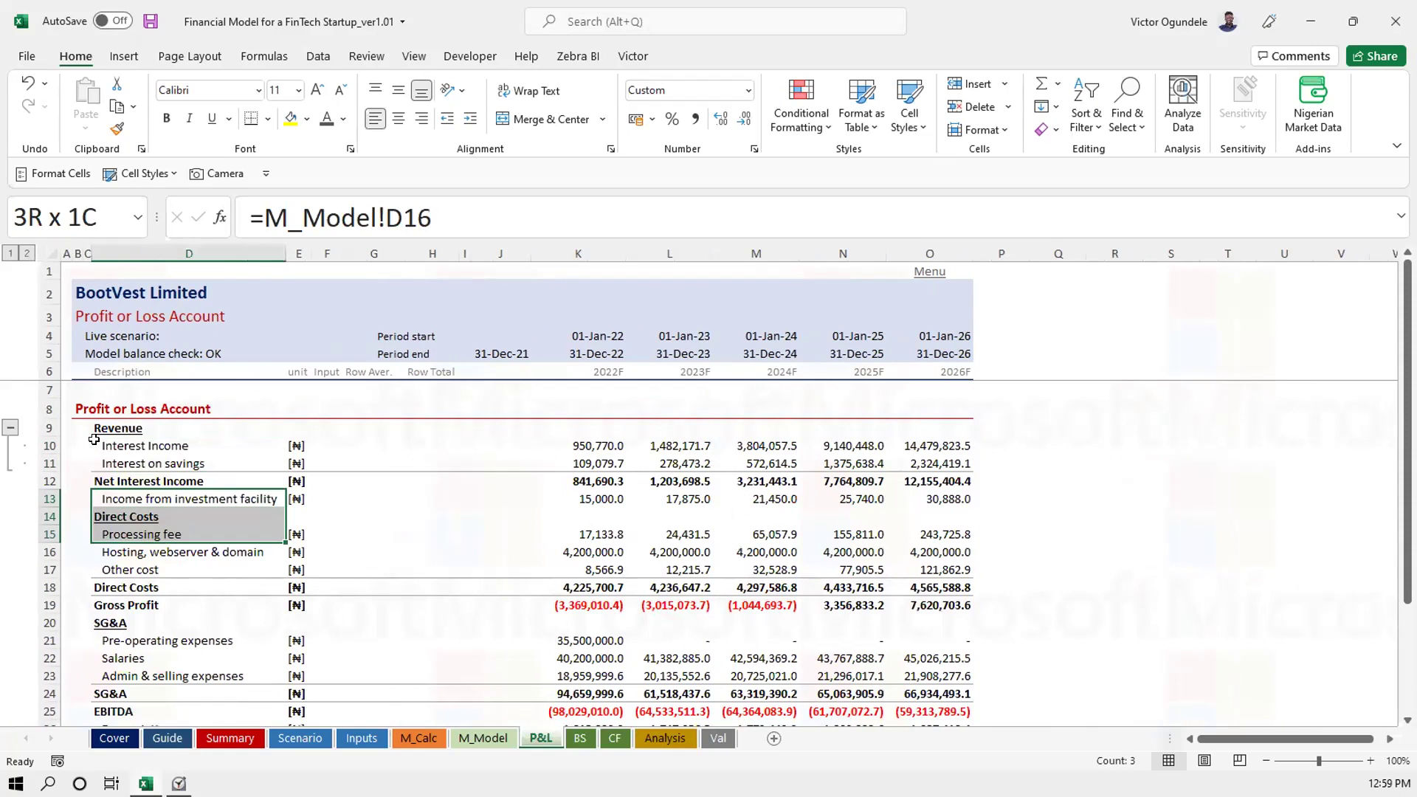
pyautogui.hotkey('shift', 'Down')
pyautogui.hotkey('shift', 'Down')
pyautogui.hotkey('shift', 'Down')
pyautogui.hotkey('shift', 'alt', 'Right')
pyautogui.press('Return')
# Group the SG&A section, rows 20 to 24, from its heading down to its total
pyautogui.press('Down')
pyautogui.press('Down')
pyautogui.press('Down')
pyautogui.press('Down')
pyautogui.press('Down')
pyautogui.press('Down')
pyautogui.press('Down')
pyautogui.hotkey('shift', 'Down')
pyautogui.hotkey('shift', 'Down')
pyautogui.hotkey('shift', 'Down')
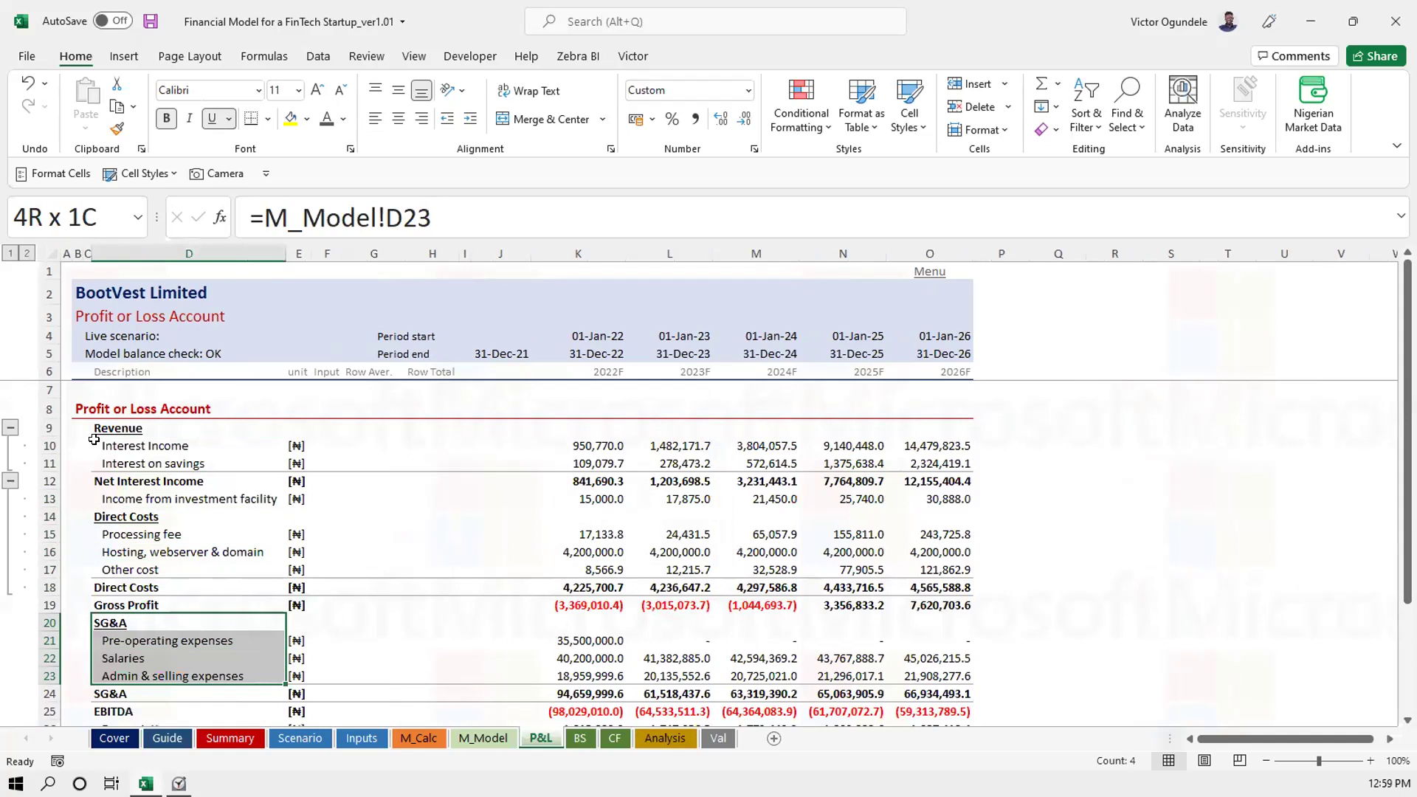
pyautogui.hotkey('shift', 'Down')
pyautogui.hotkey('shift', 'alt', 'Right')
# Group rows 26 to 30, from Depreciation down to Provision for tax
pyautogui.press('Down')
pyautogui.press('Down')
pyautogui.press('Down')
pyautogui.press('Down')
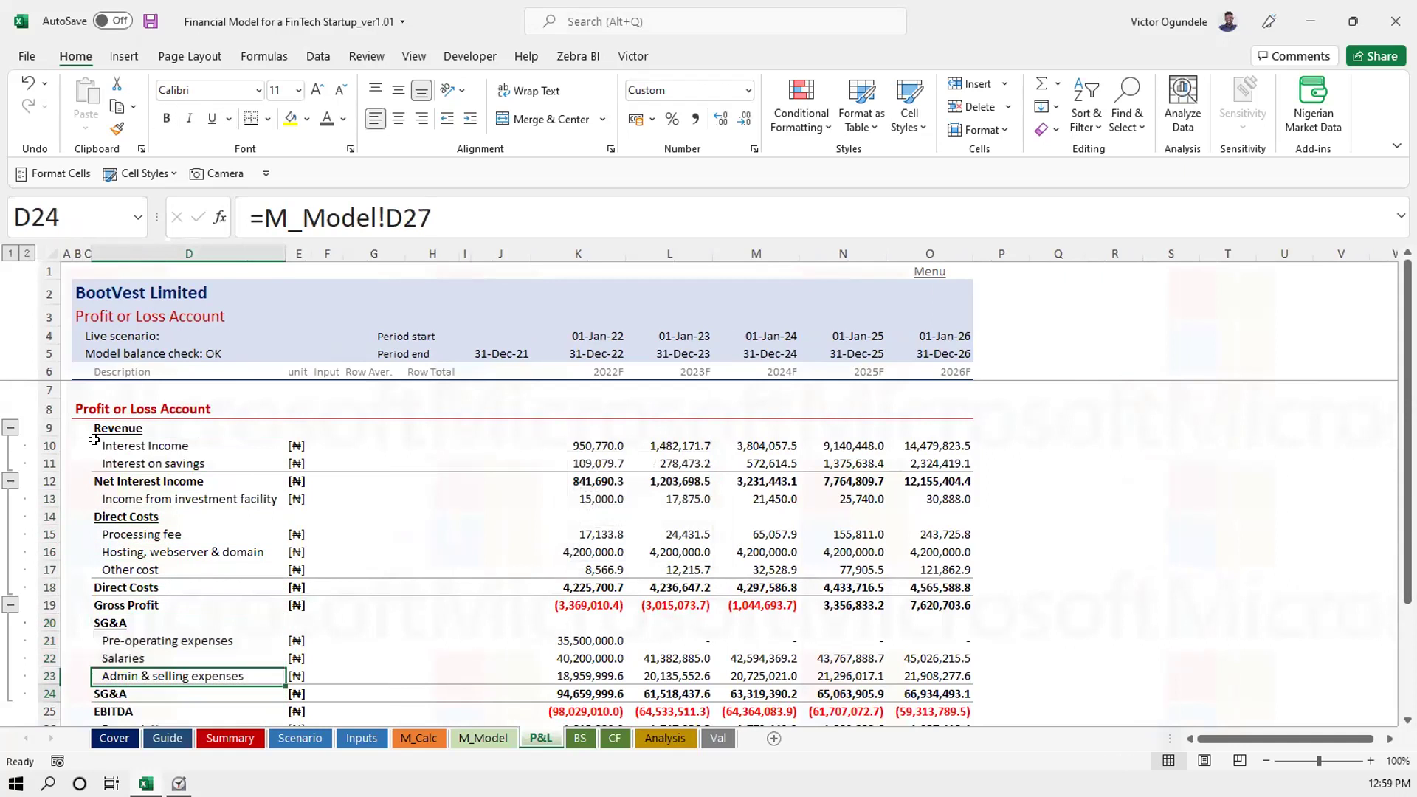
pyautogui.press('Down')
pyautogui.press('Down')
pyautogui.press('Down')
pyautogui.press('Down')
pyautogui.press('Down')
pyautogui.press('Down')
pyautogui.press('Down')
pyautogui.press('Up')
pyautogui.press('Up')
pyautogui.press('Up')
pyautogui.press('Up')
pyautogui.press('Up')
pyautogui.hotkey('shift', 'Down')
pyautogui.hotkey('shift', 'Down')
pyautogui.hotkey('shift', 'Down')
pyautogui.hotkey('shift', 'Down')
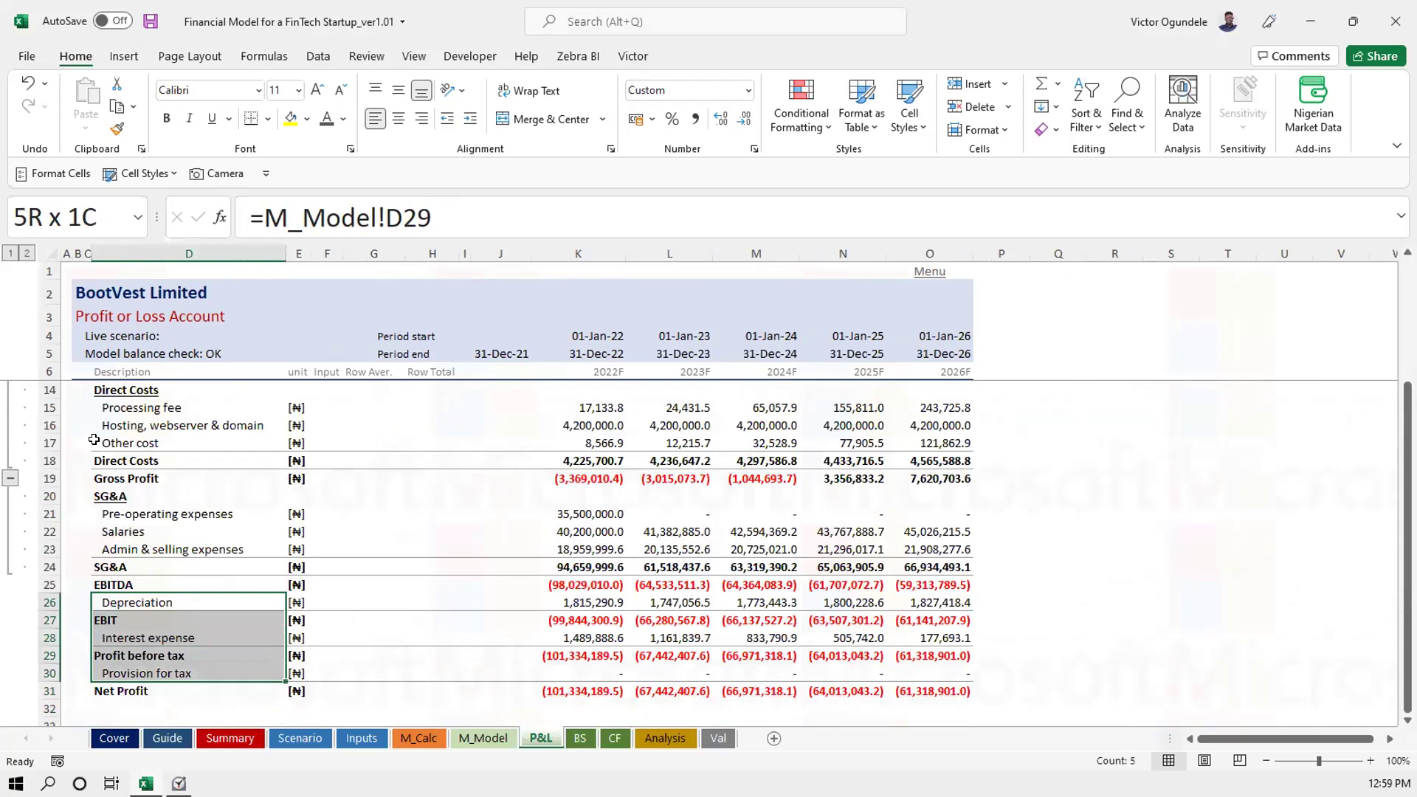
pyautogui.hotkey('shift', 'alt', 'Right')
pyautogui.press('Return')
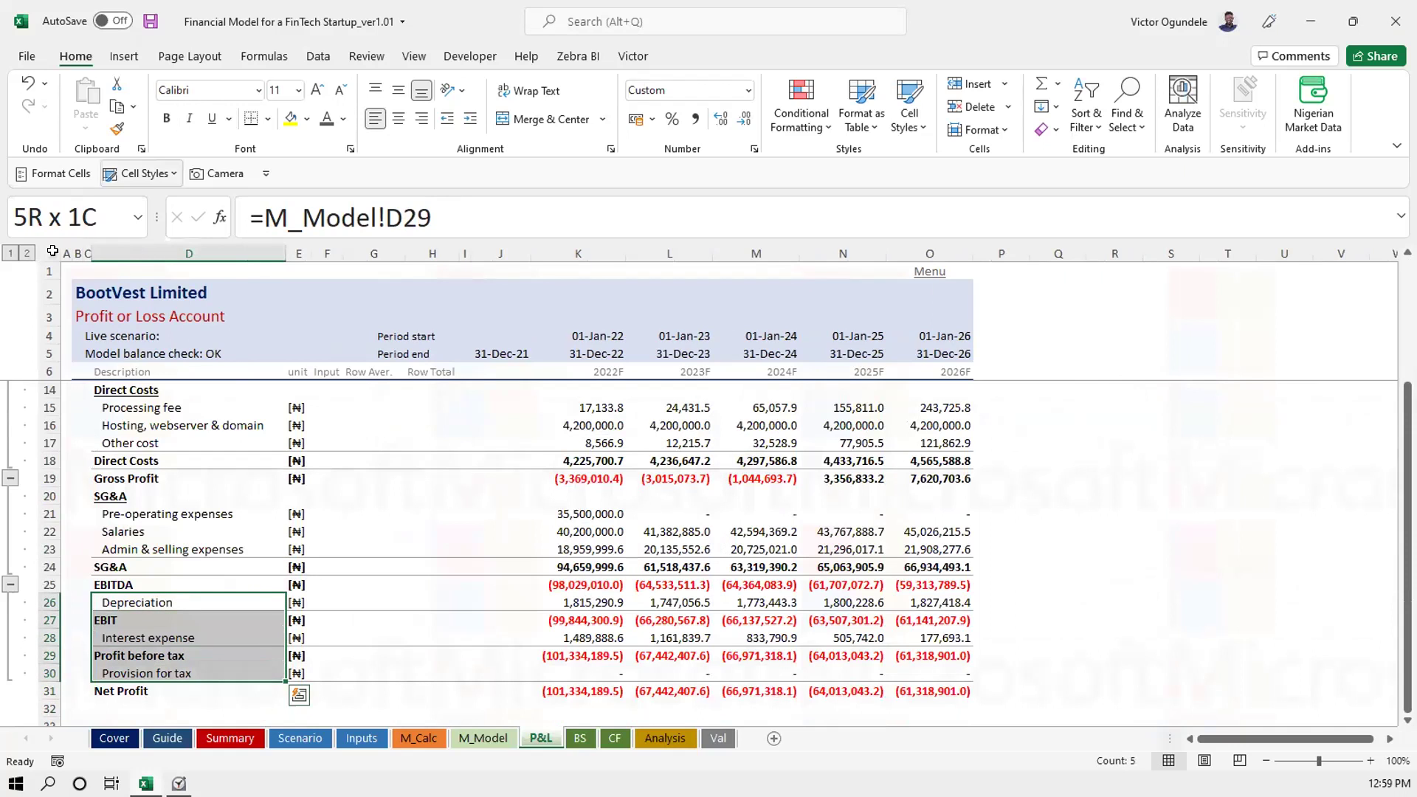
# Collapse all row groups to their summary lines, select D9:O31 from Revenue to Net Profit, and narrow column D
pyautogui.click(11, 253)
pyautogui.click(153, 500)
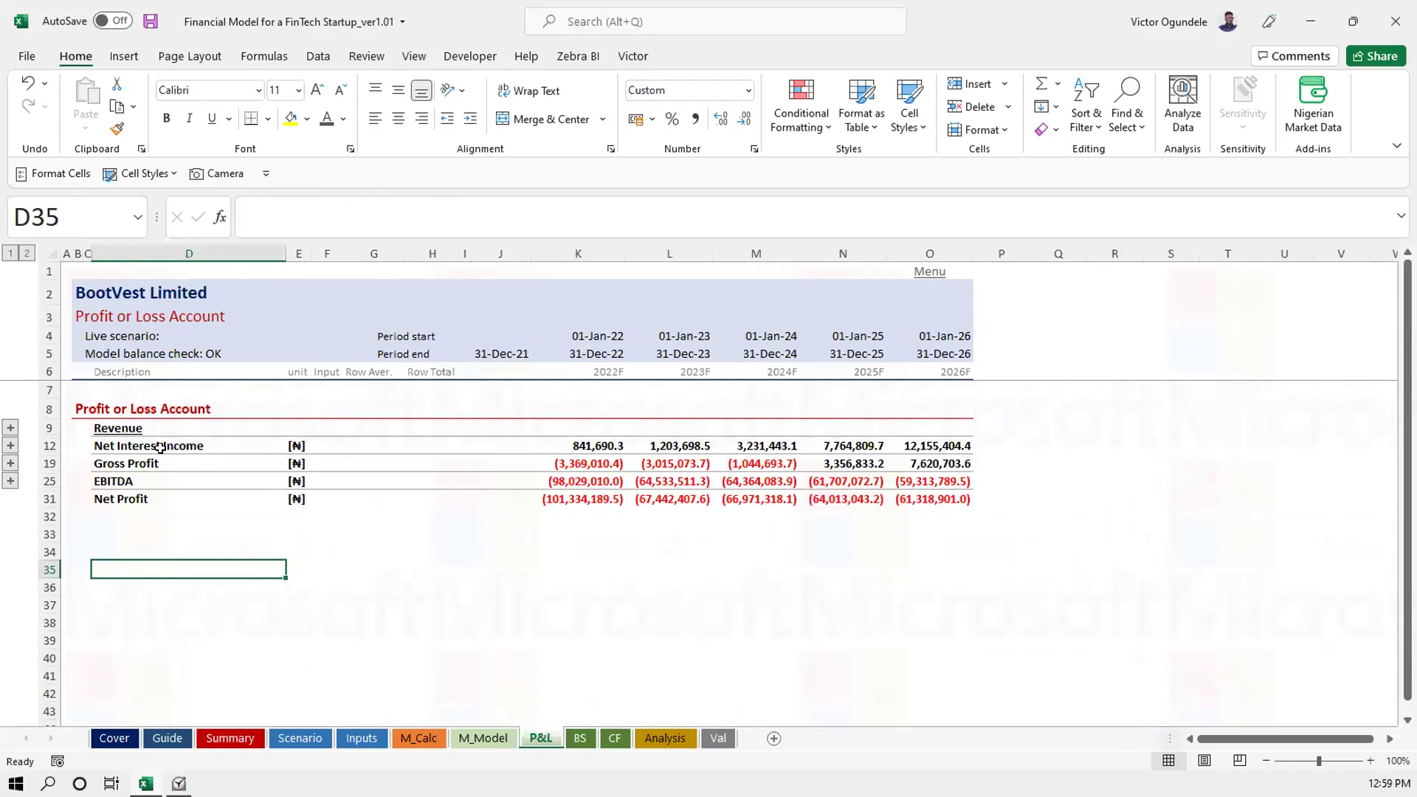
pyautogui.click(106, 426)
pyautogui.moveTo(105, 426); pyautogui.dragTo(960, 493)
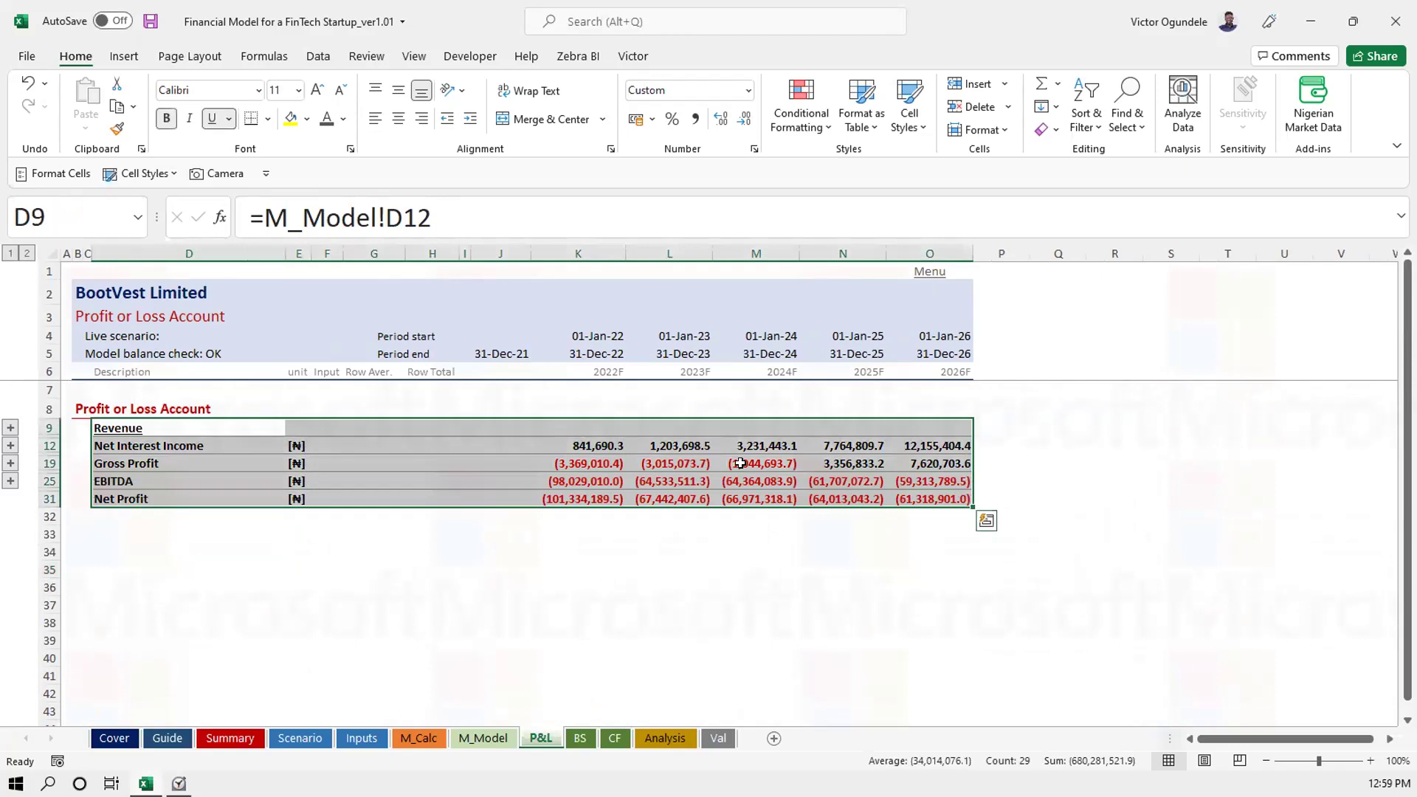
pyautogui.moveTo(266, 249); pyautogui.dragTo(237, 248)
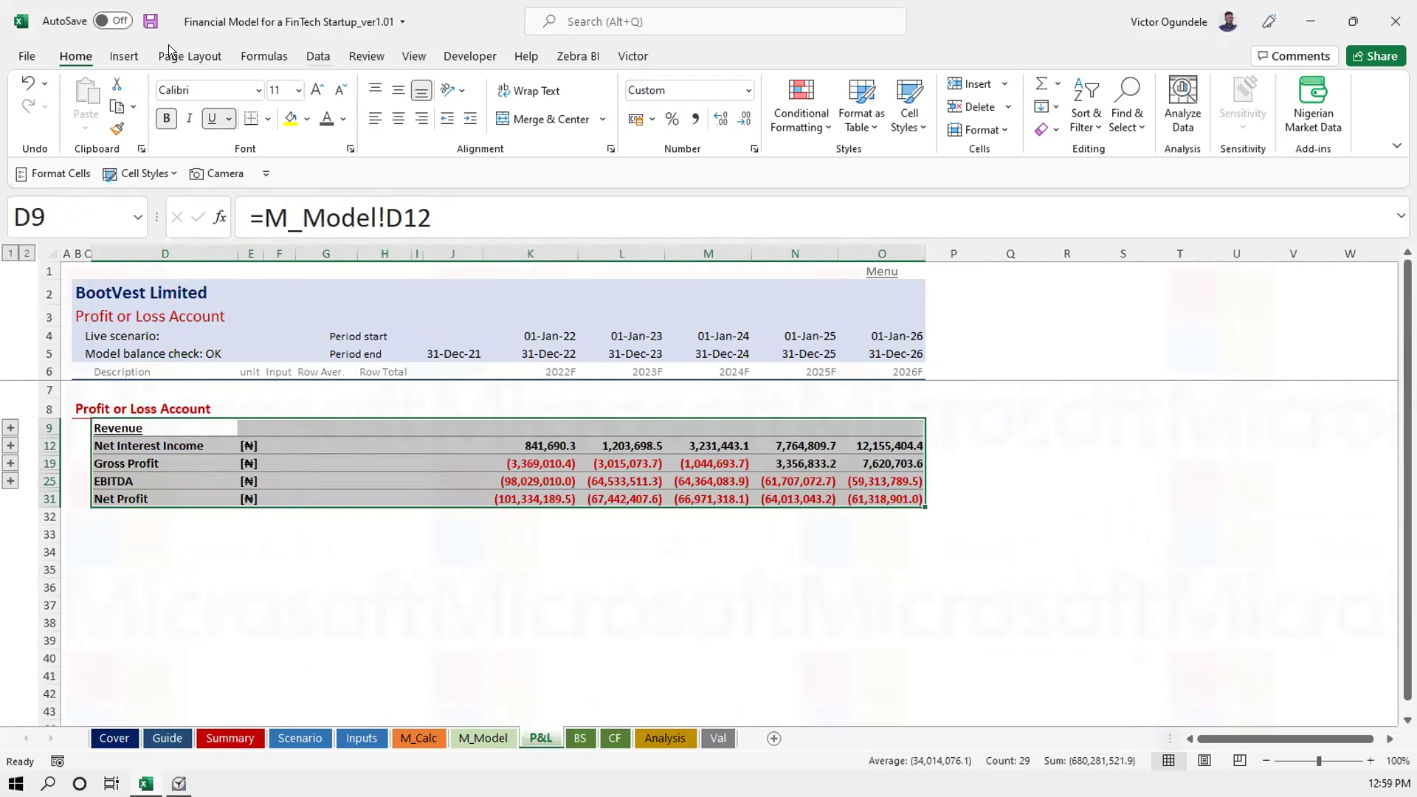
# Place a linked Camera picture of P&L range D9:O31 above Business Operations on the Inputs sheet and collapse the ribbon
pyautogui.click(216, 175)
pyautogui.click(361, 738)
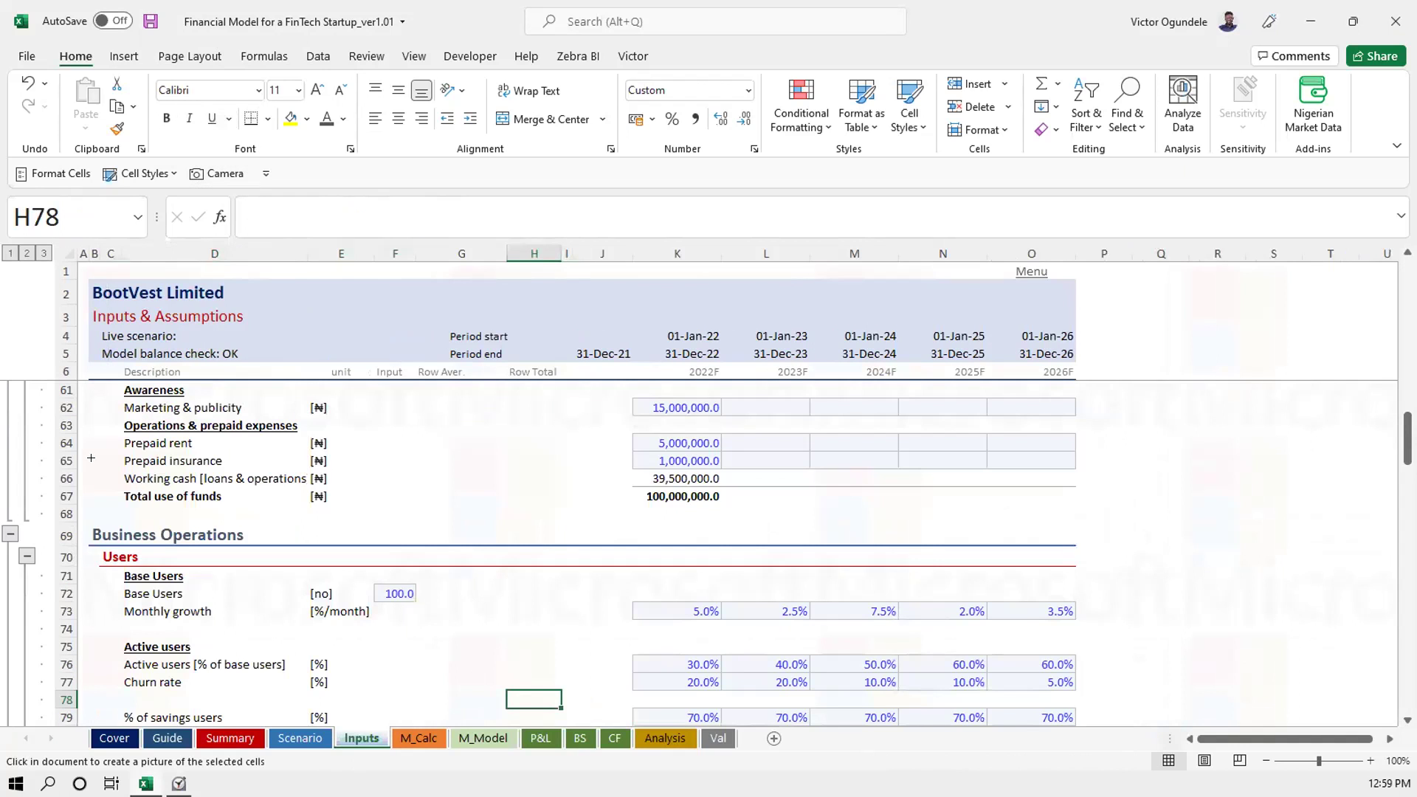
pyautogui.click(91, 458)
pyautogui.moveTo(234, 459); pyautogui.dragTo(264, 429)
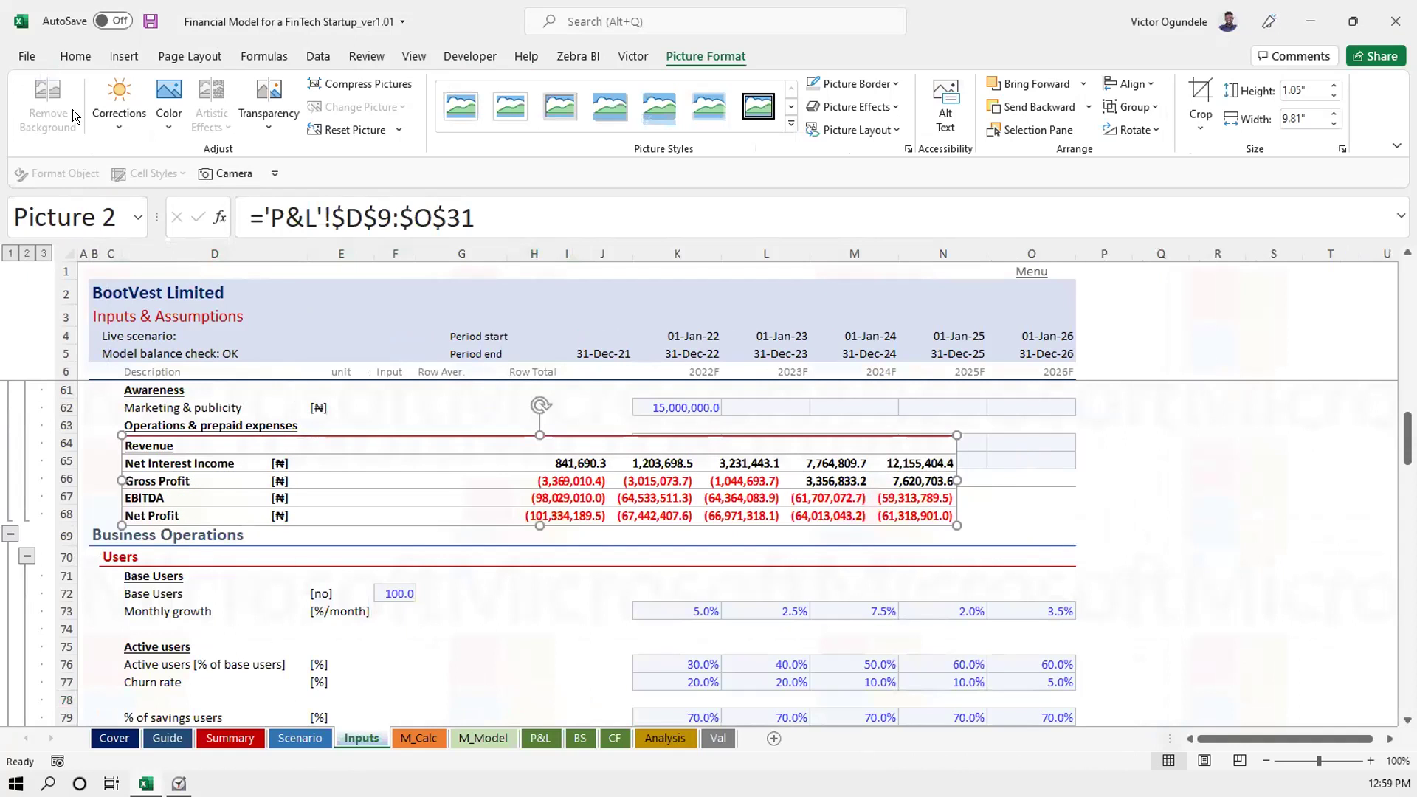
pyautogui.doubleClick(70, 57)
pyautogui.click(458, 606)
# Move the linked profit picture just above the Base Users row, lining its figures up with the year columns, and compare it with the P&L sheet
pyautogui.click(540, 738)
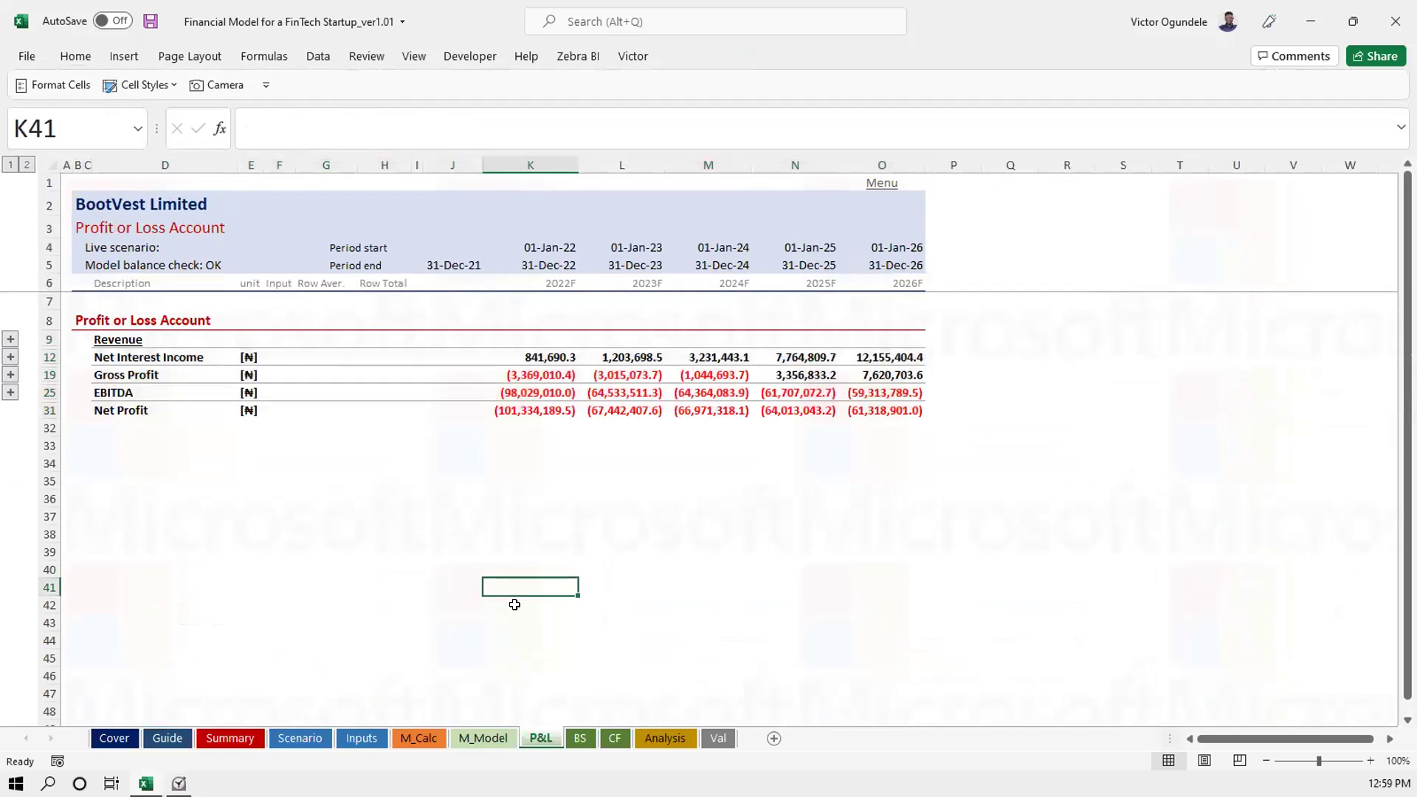
pyautogui.click(345, 738)
pyautogui.moveTo(272, 425); pyautogui.dragTo(403, 479)
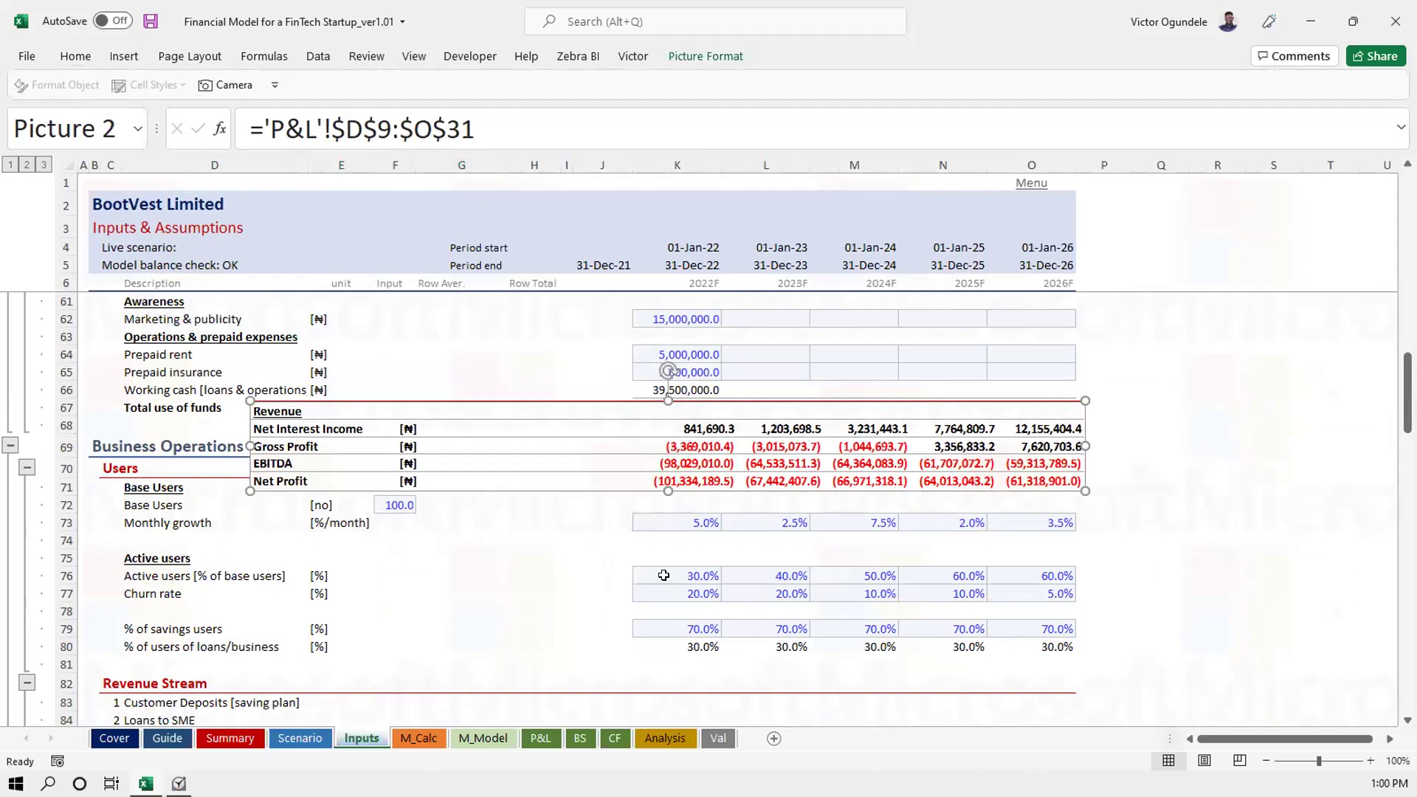
pyautogui.click(540, 739)
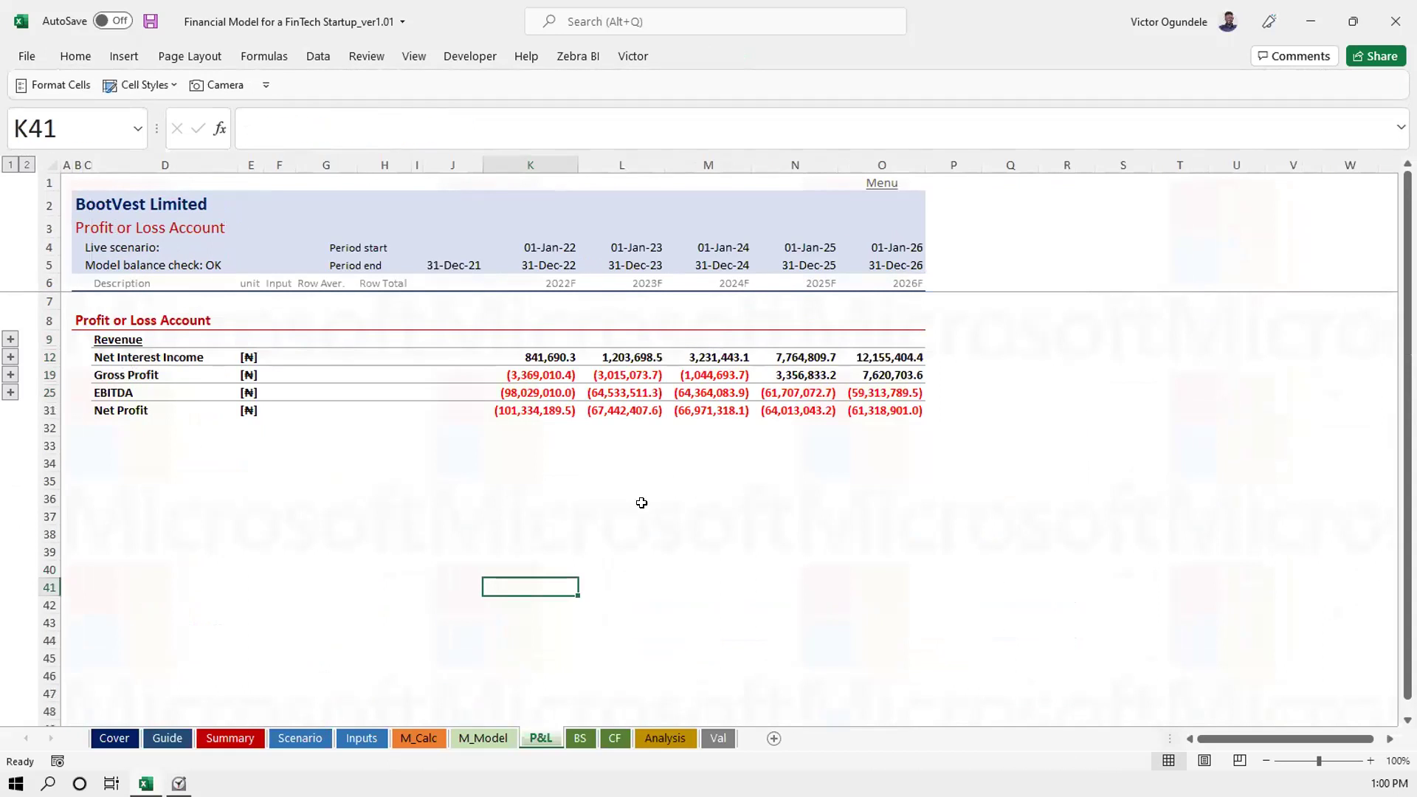
pyautogui.click(362, 738)
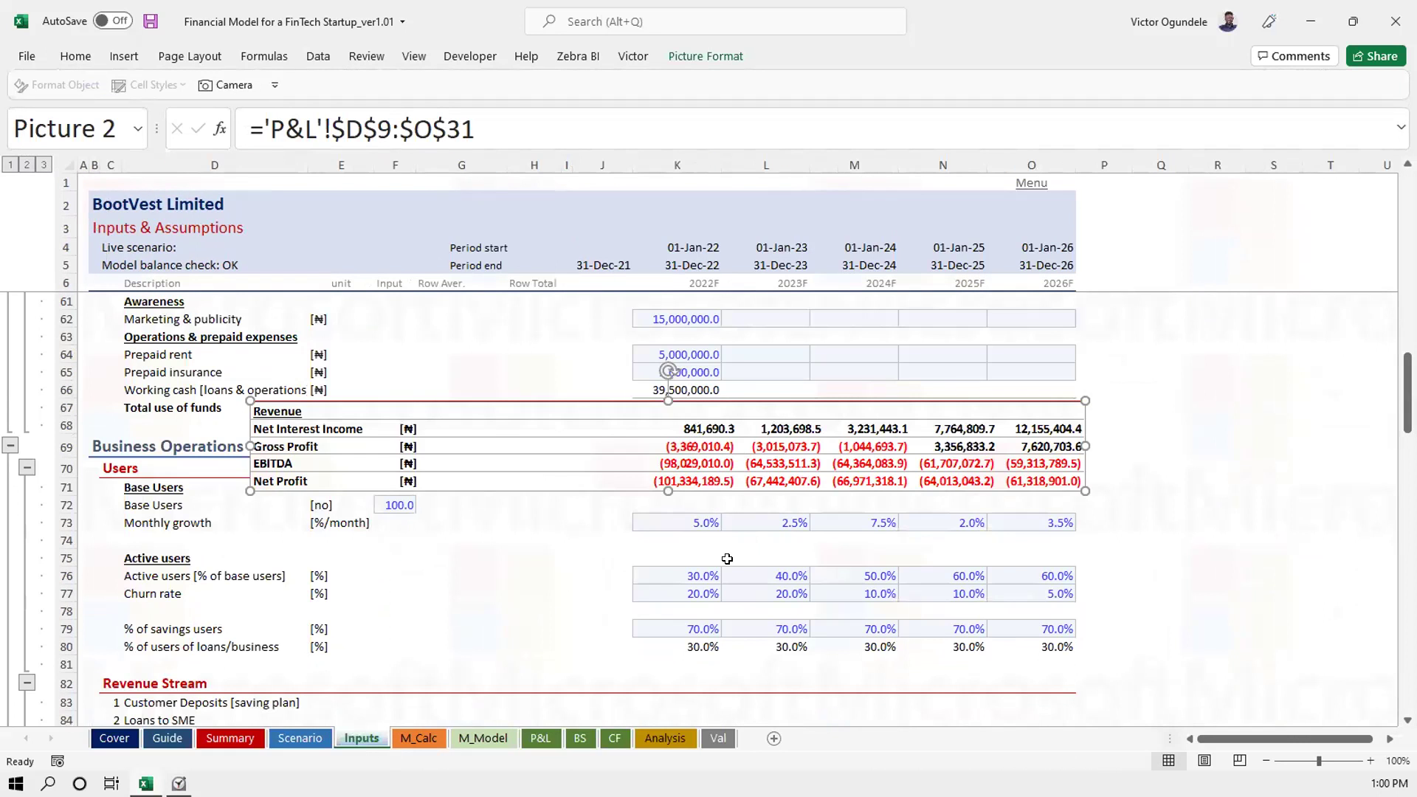
# Review the base users, monthly growth and active users assumptions, and check the January 2022 active users formula on M_Calc
pyautogui.click(384, 506)
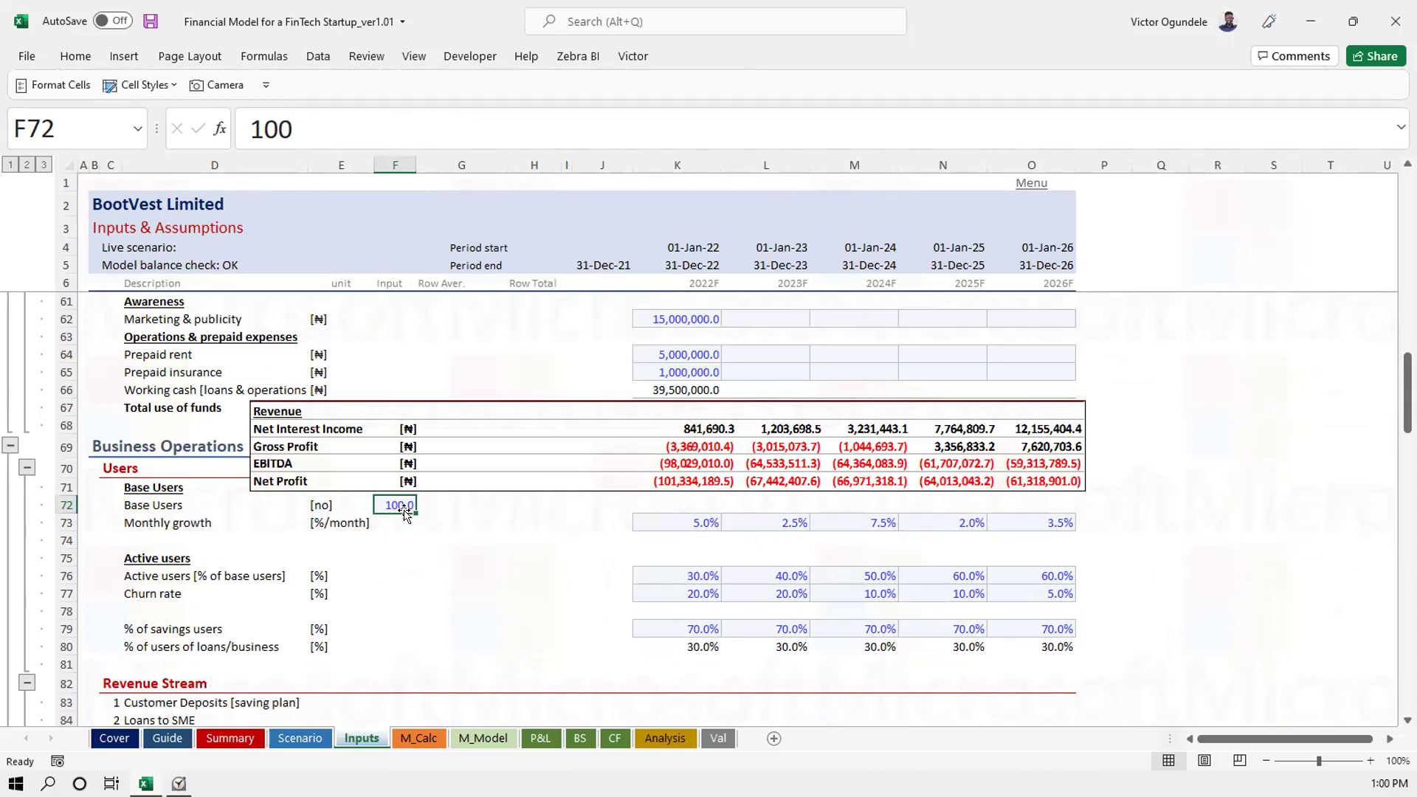
pyautogui.click(393, 522)
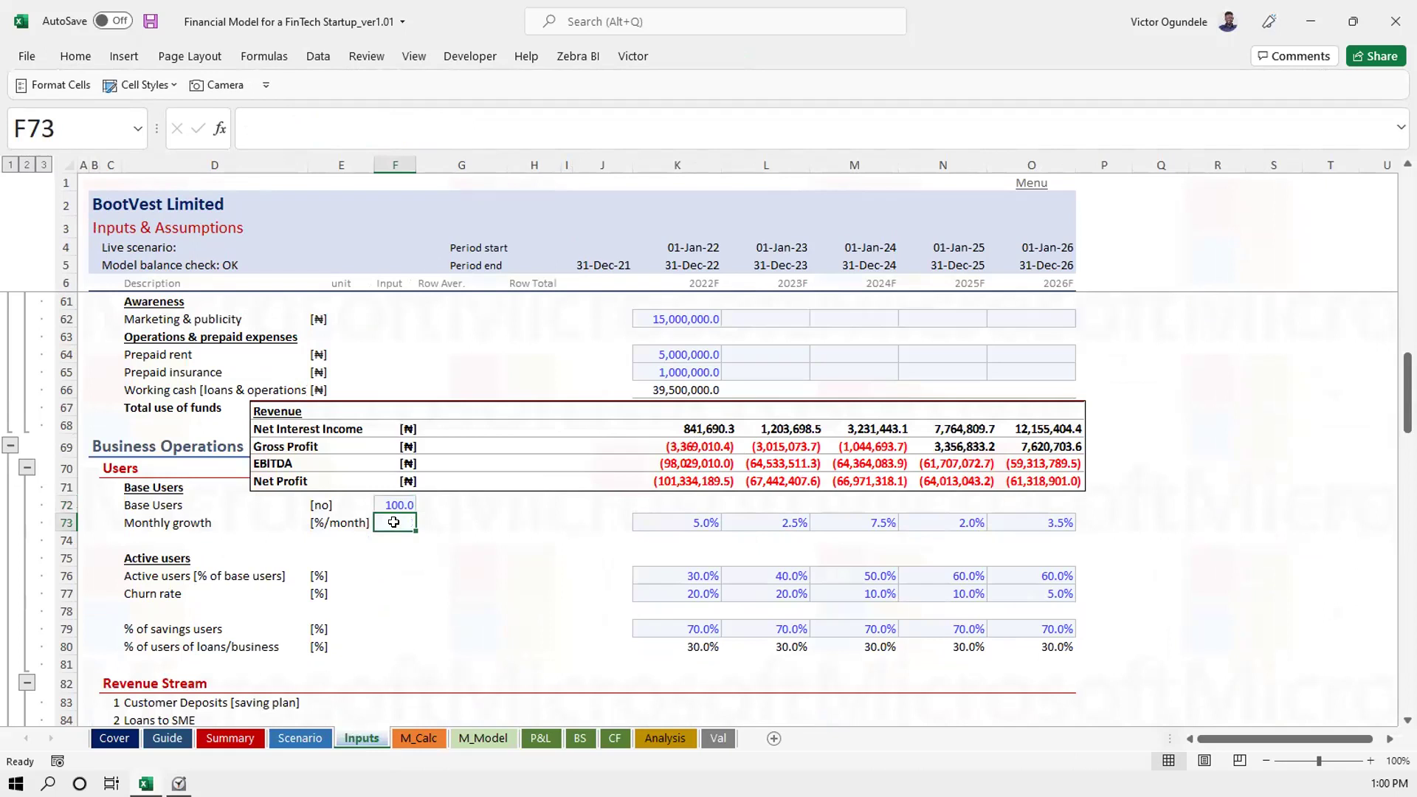
pyautogui.click(659, 578)
pyautogui.click(742, 579)
pyautogui.click(656, 573)
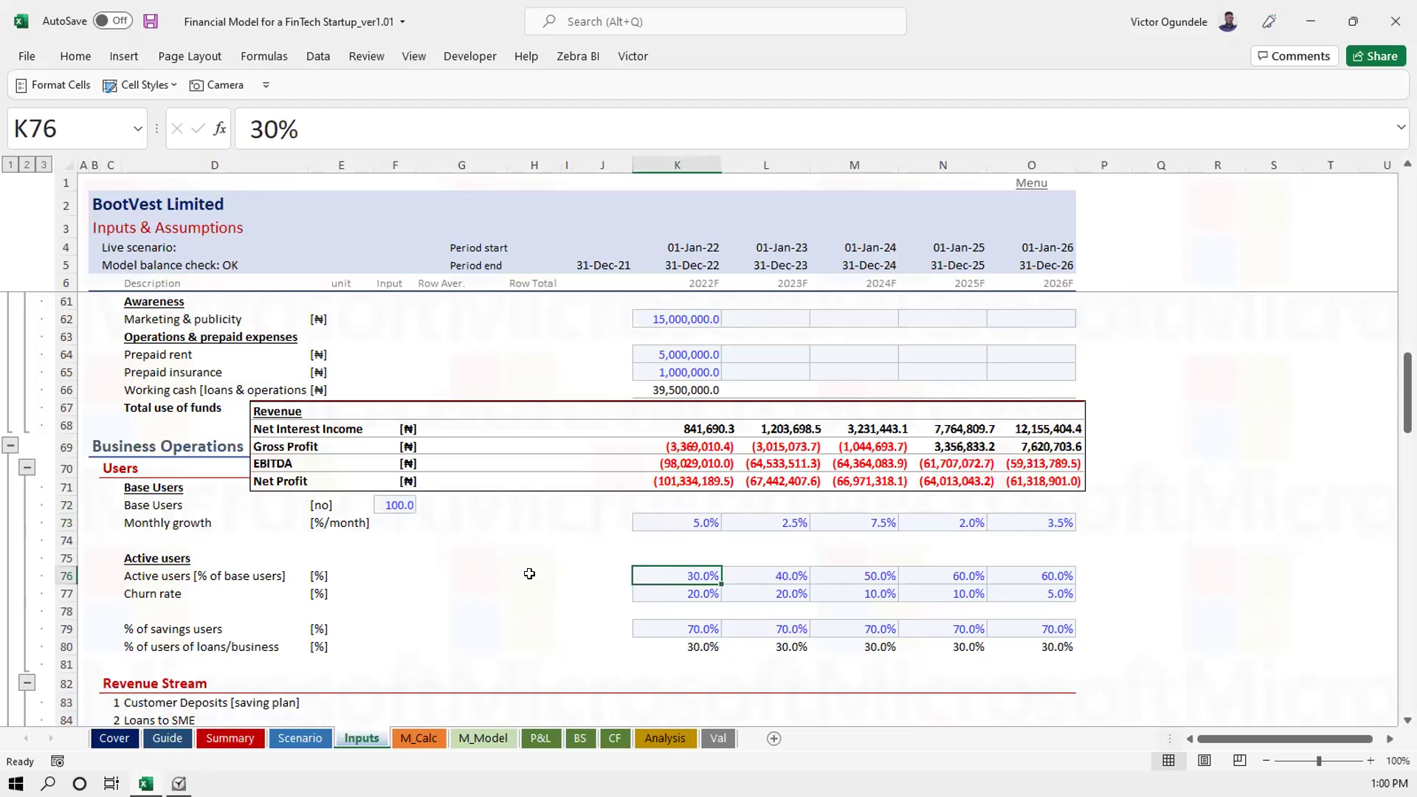
pyautogui.click(428, 738)
pyautogui.hscroll(-2, 544, 502)
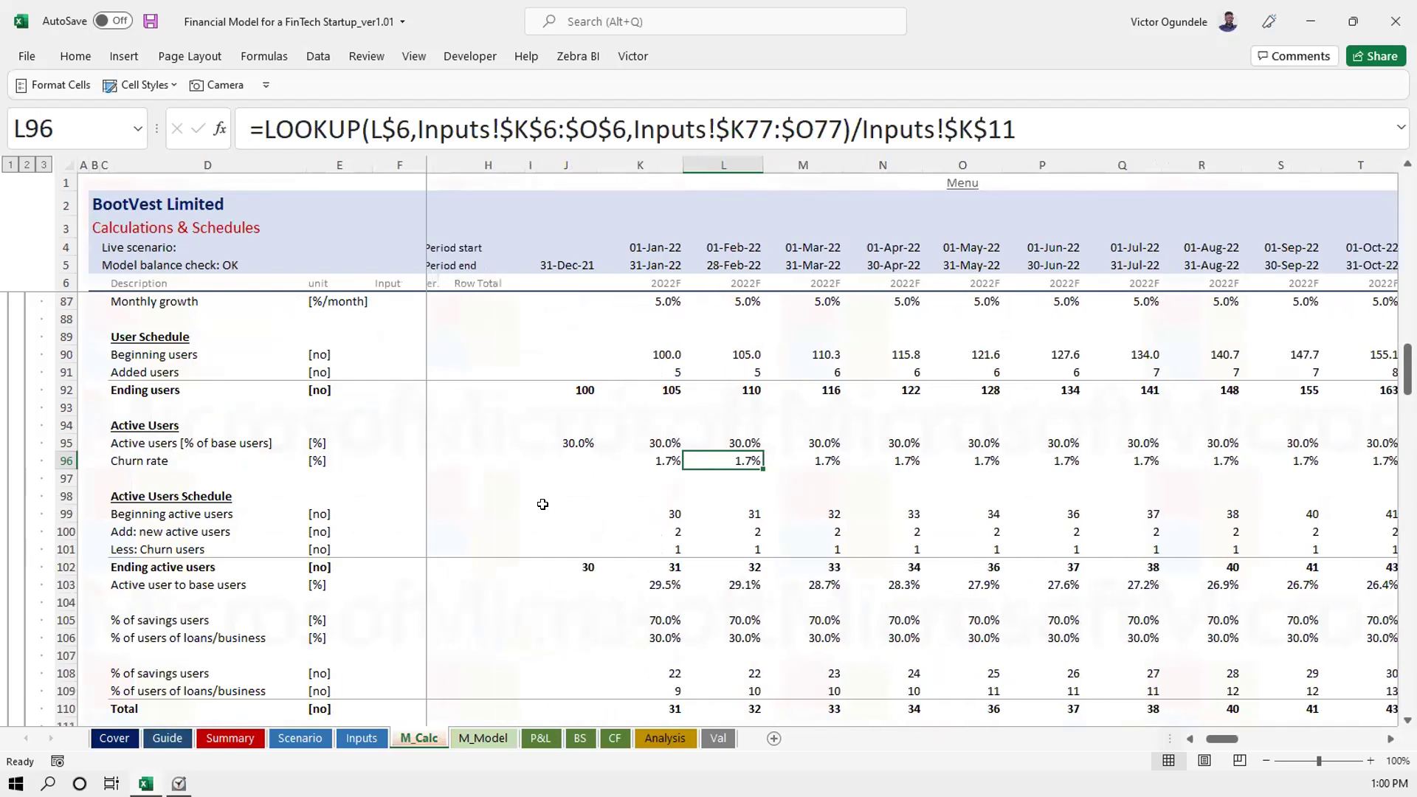
pyautogui.click(622, 443)
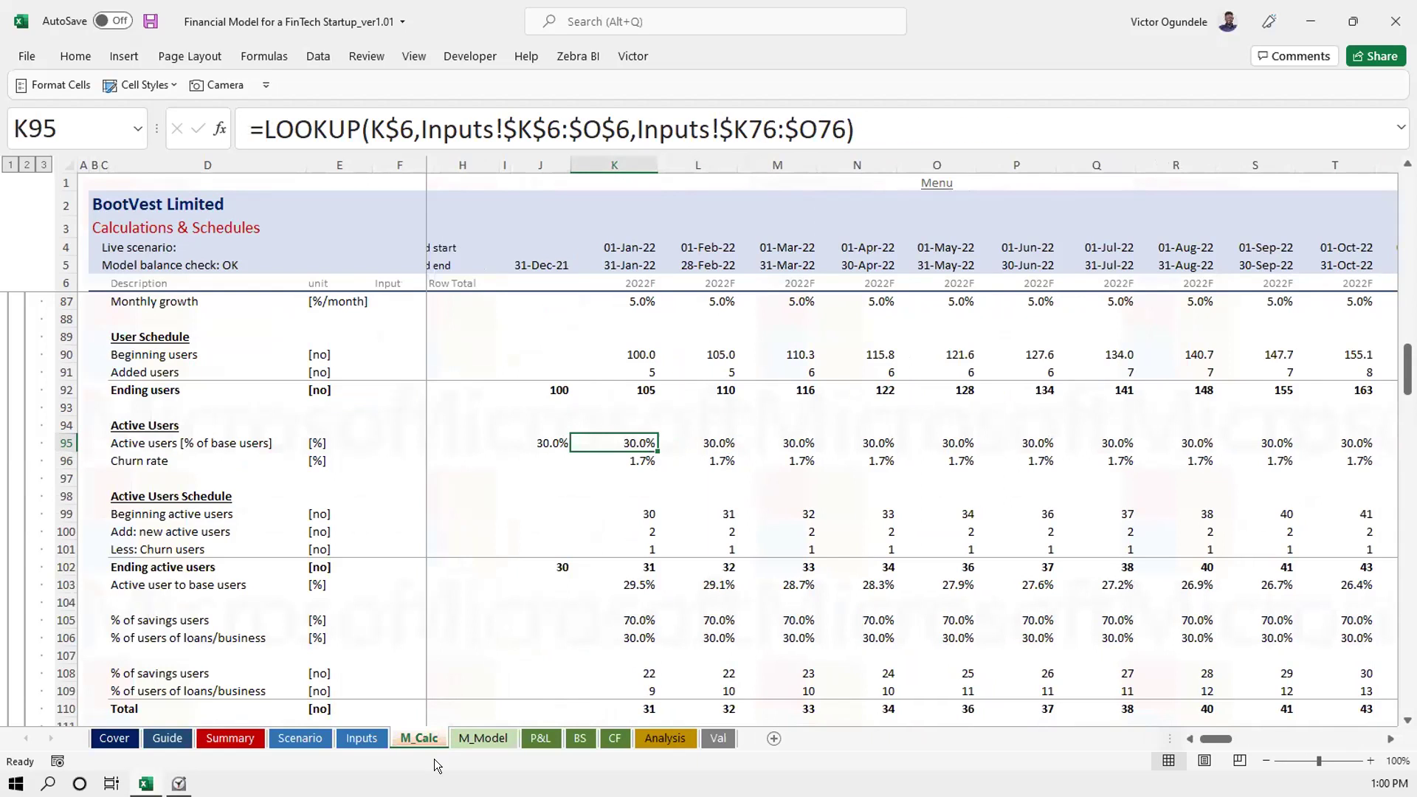
# Test the profit picture on the Inputs sheet with Base Users set to 200 and to 500
pyautogui.click(352, 737)
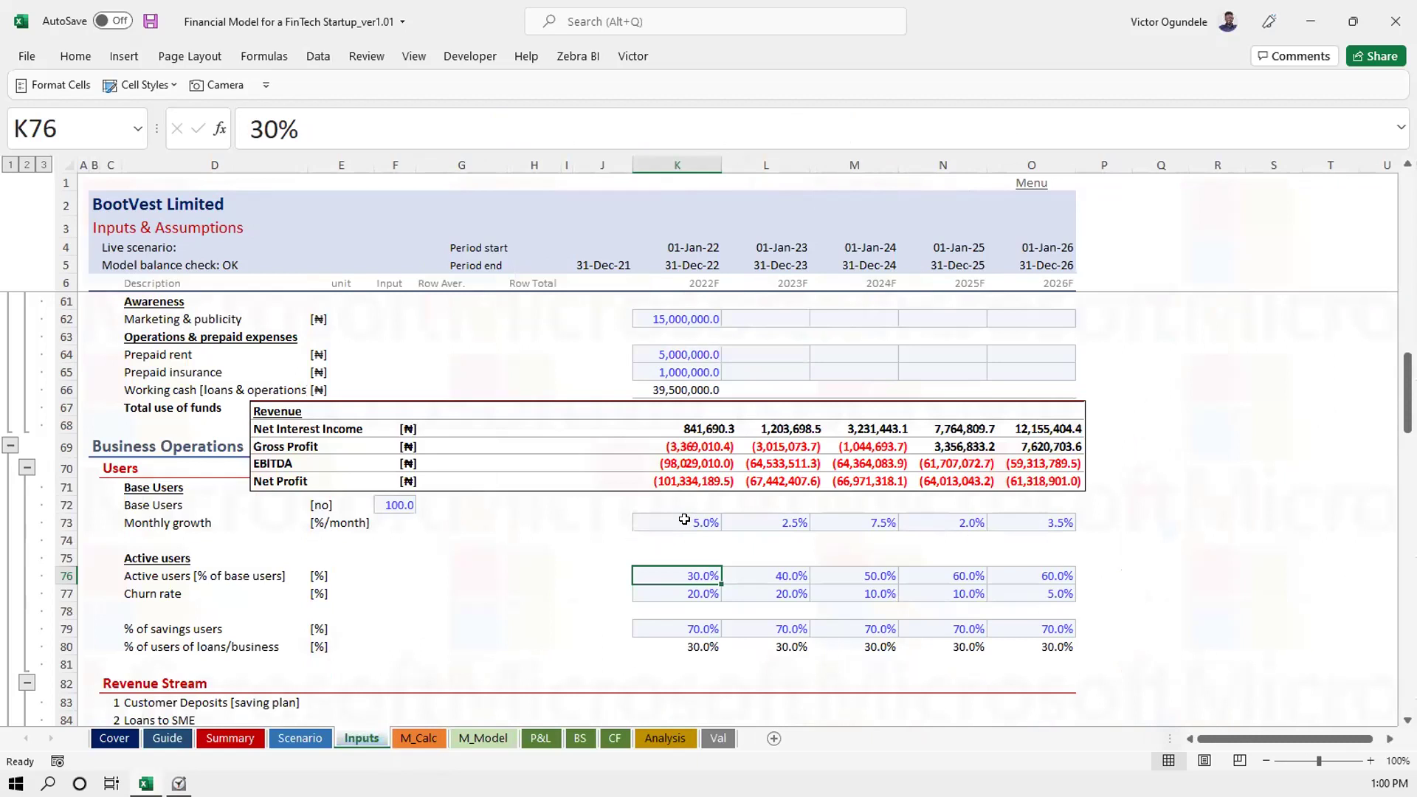
pyautogui.click(390, 504)
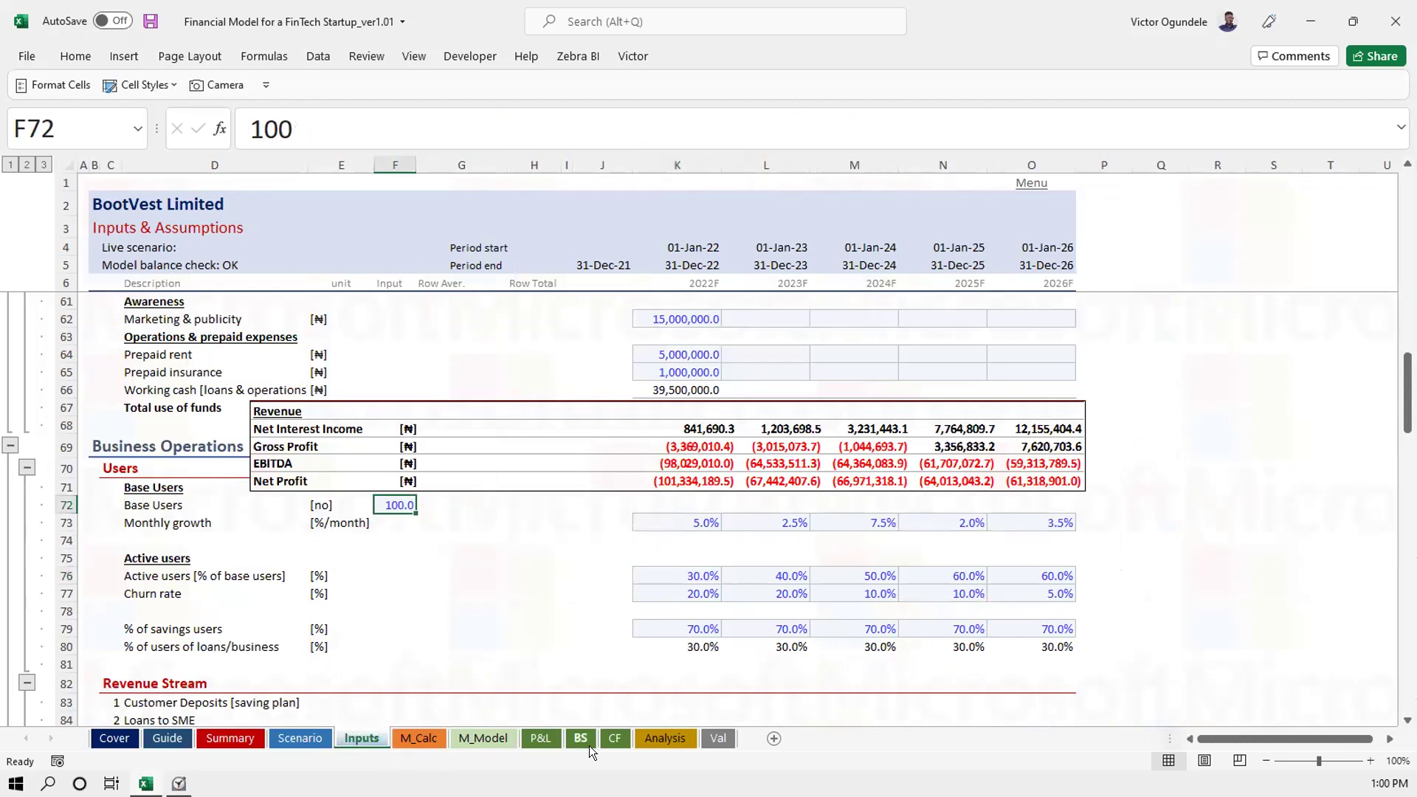
pyautogui.write('200')
pyautogui.press('Return')
pyautogui.press('Return')
pyautogui.press('Up')
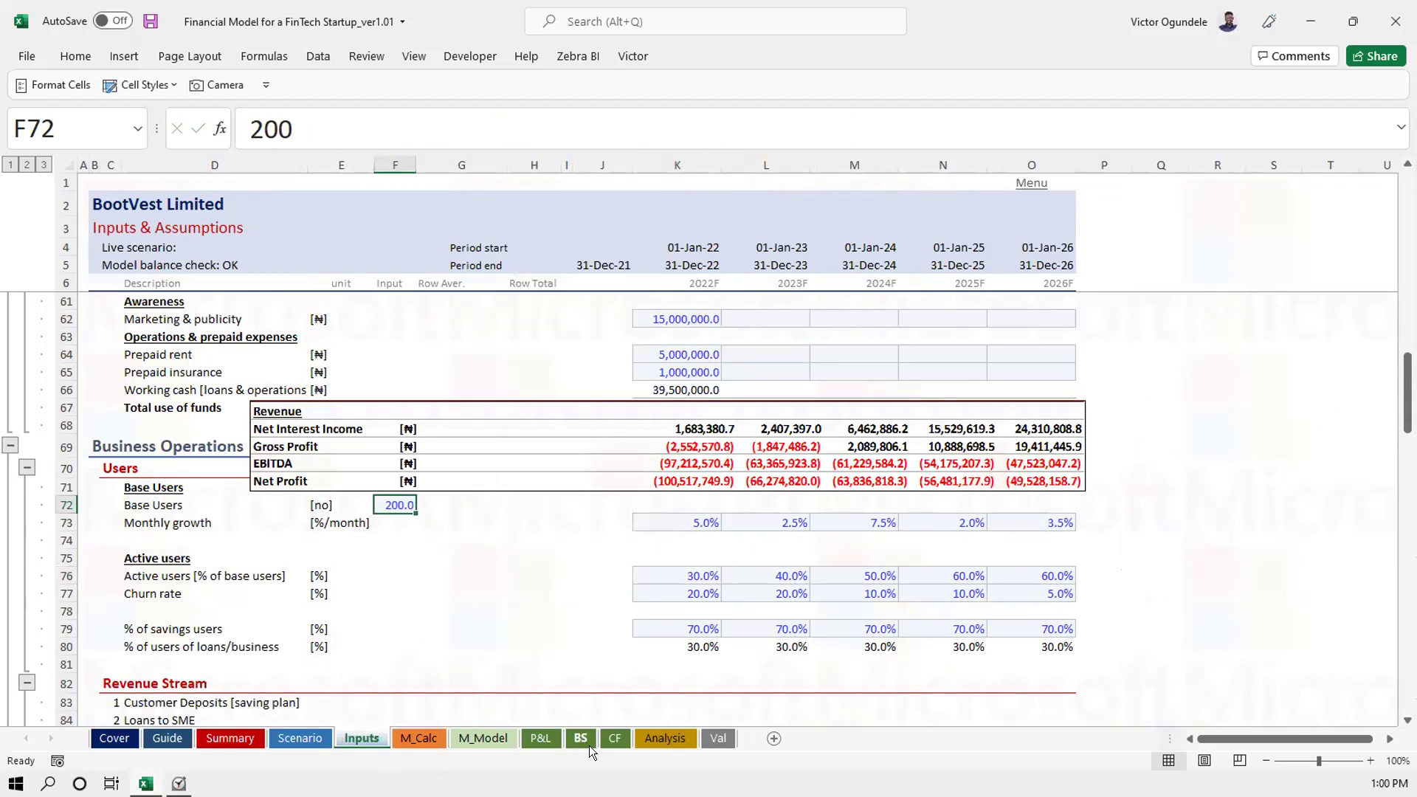
pyautogui.write('500')
pyautogui.press('Return')
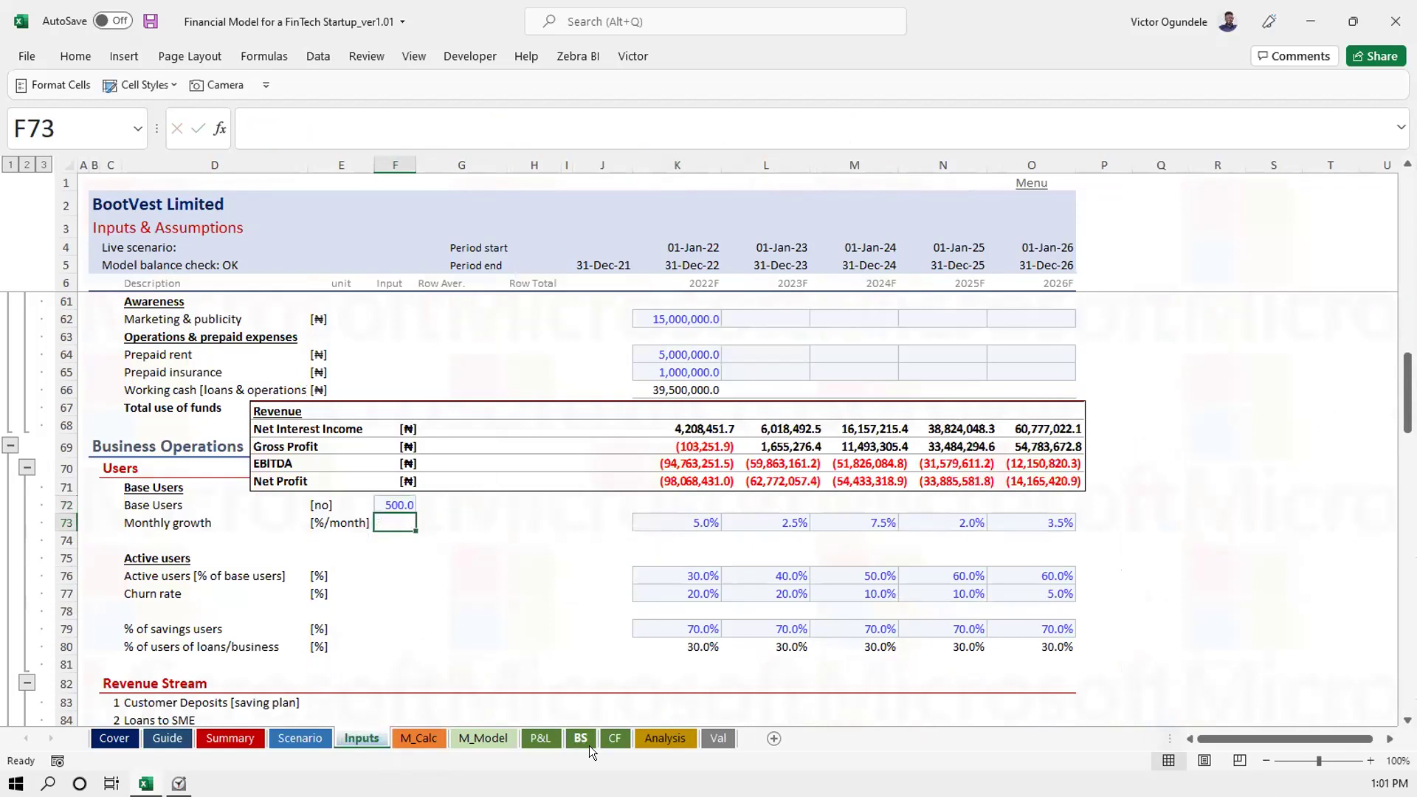
pyautogui.press('Up')
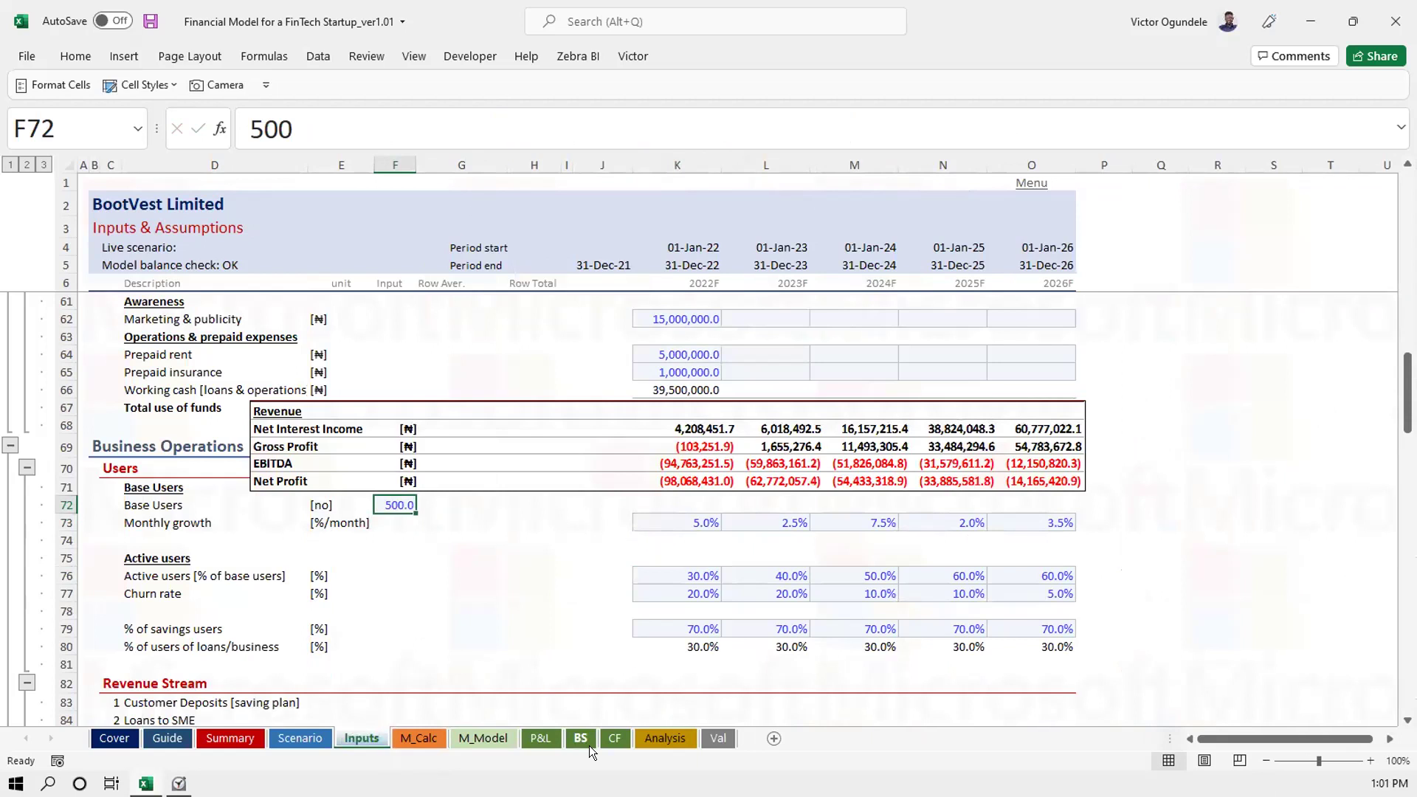
# Set Base Users to 5000 and inspect the yearly figures in the linked profit picture
pyautogui.write('5000')
pyautogui.press('Return')
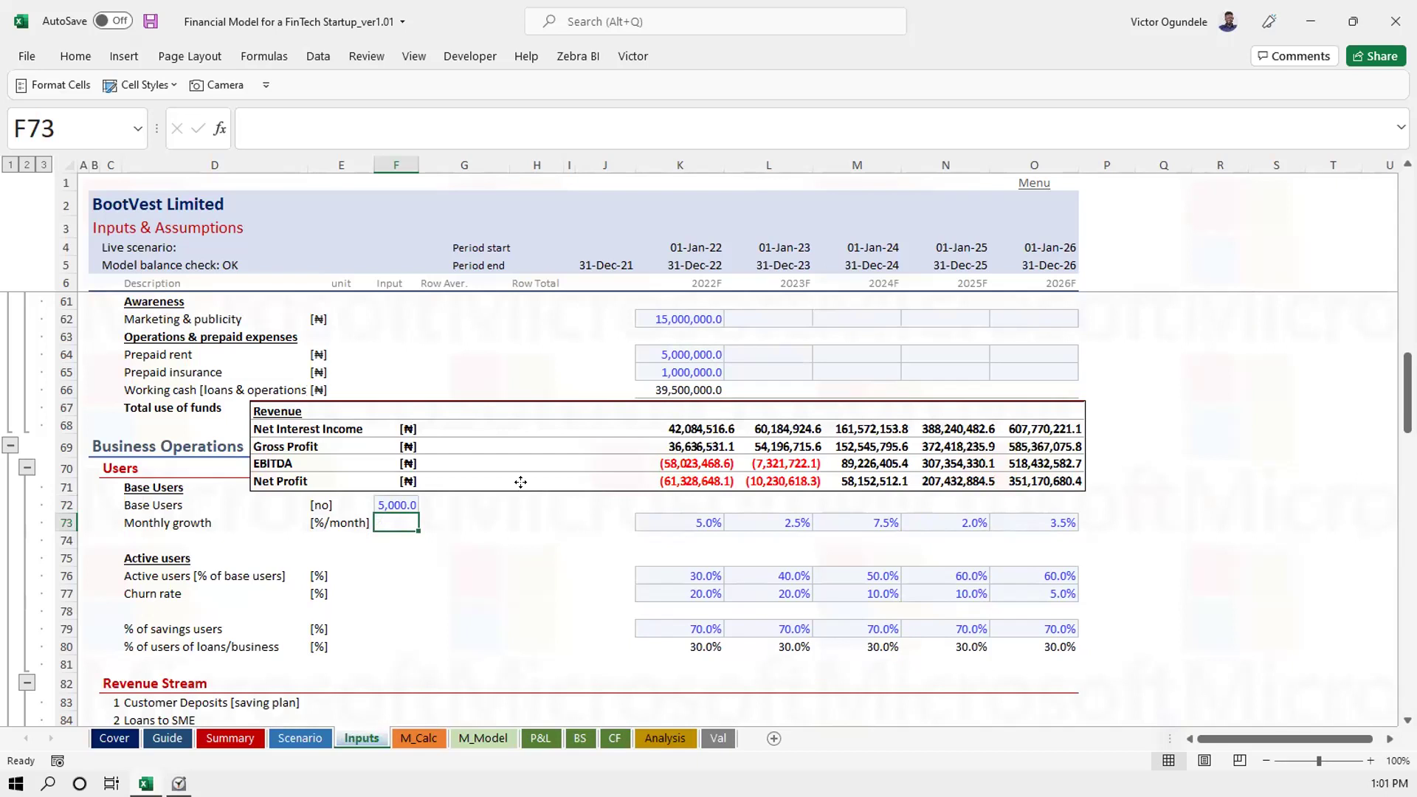
pyautogui.click(523, 487)
pyautogui.click(398, 503)
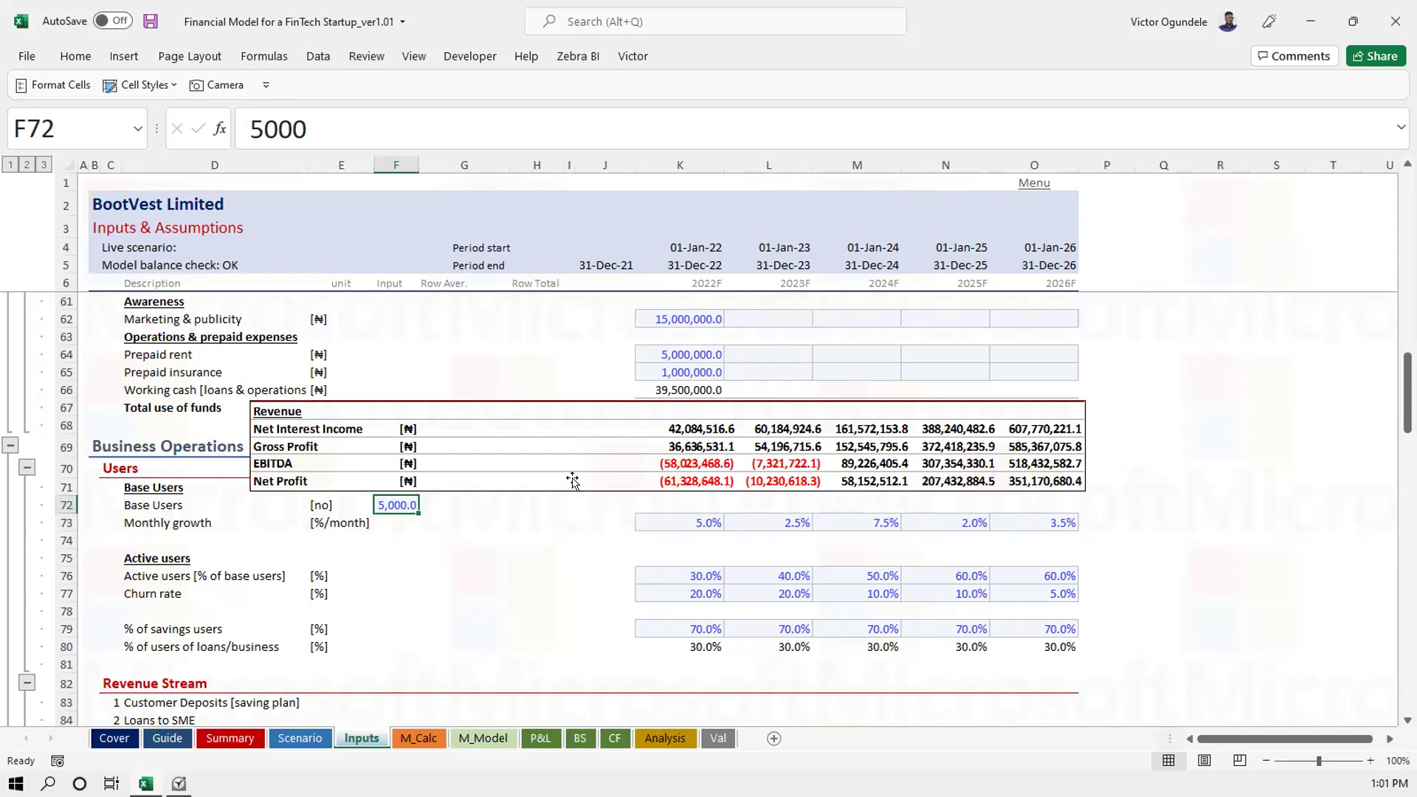
pyautogui.click(570, 477)
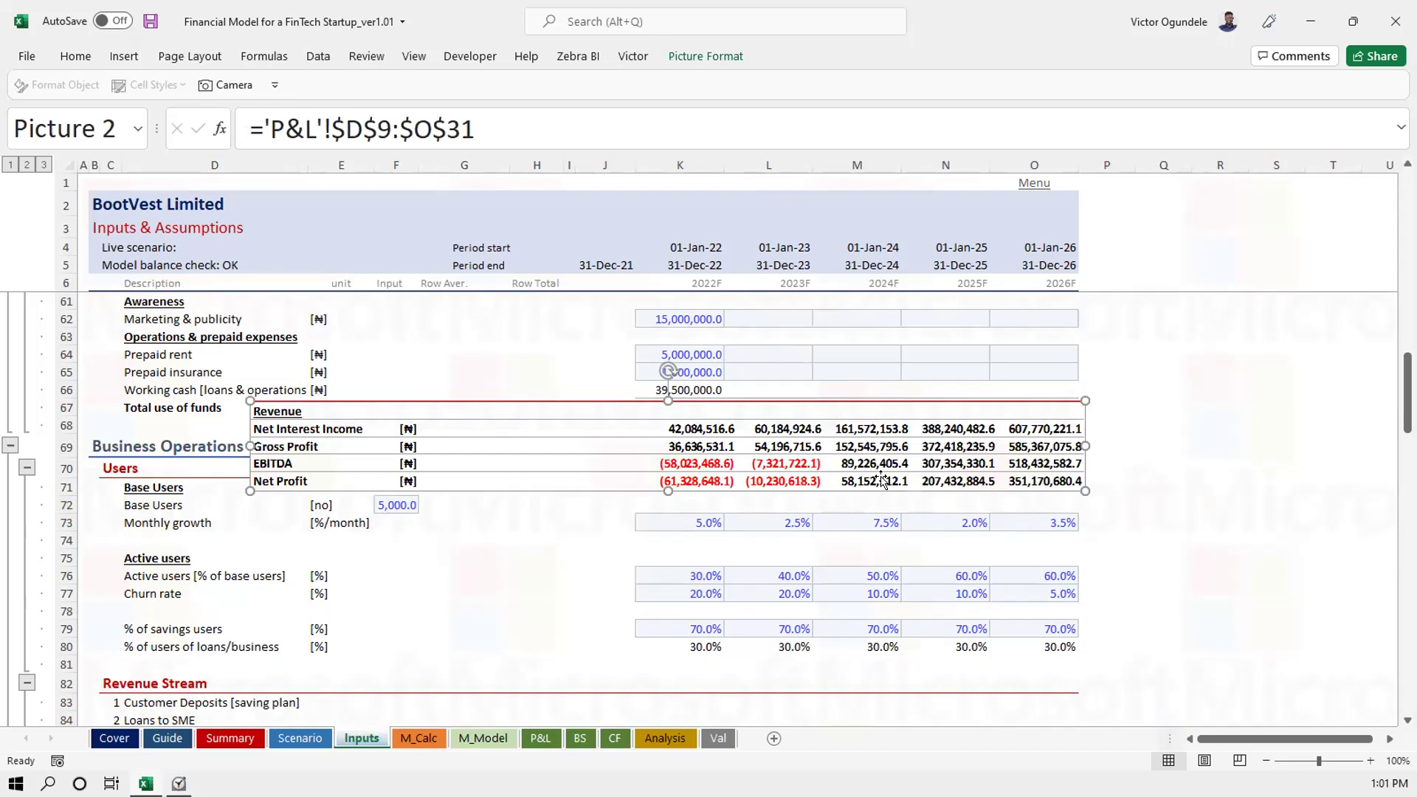
# Check the summarised P&L and examine the Cashflow Statement down to the 2023 ending cash balance
pyautogui.click(539, 738)
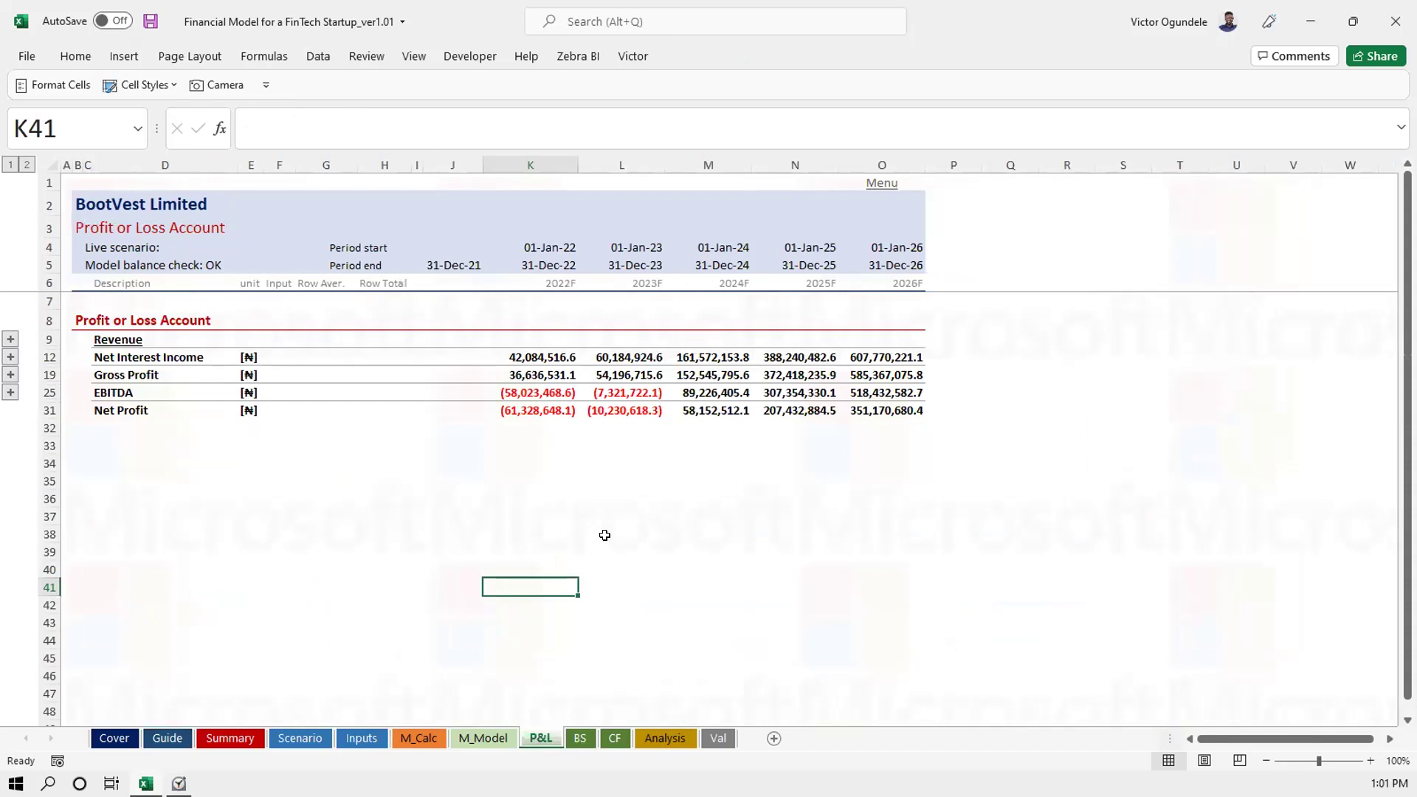
pyautogui.click(615, 738)
pyautogui.scroll(-4, 644, 575)
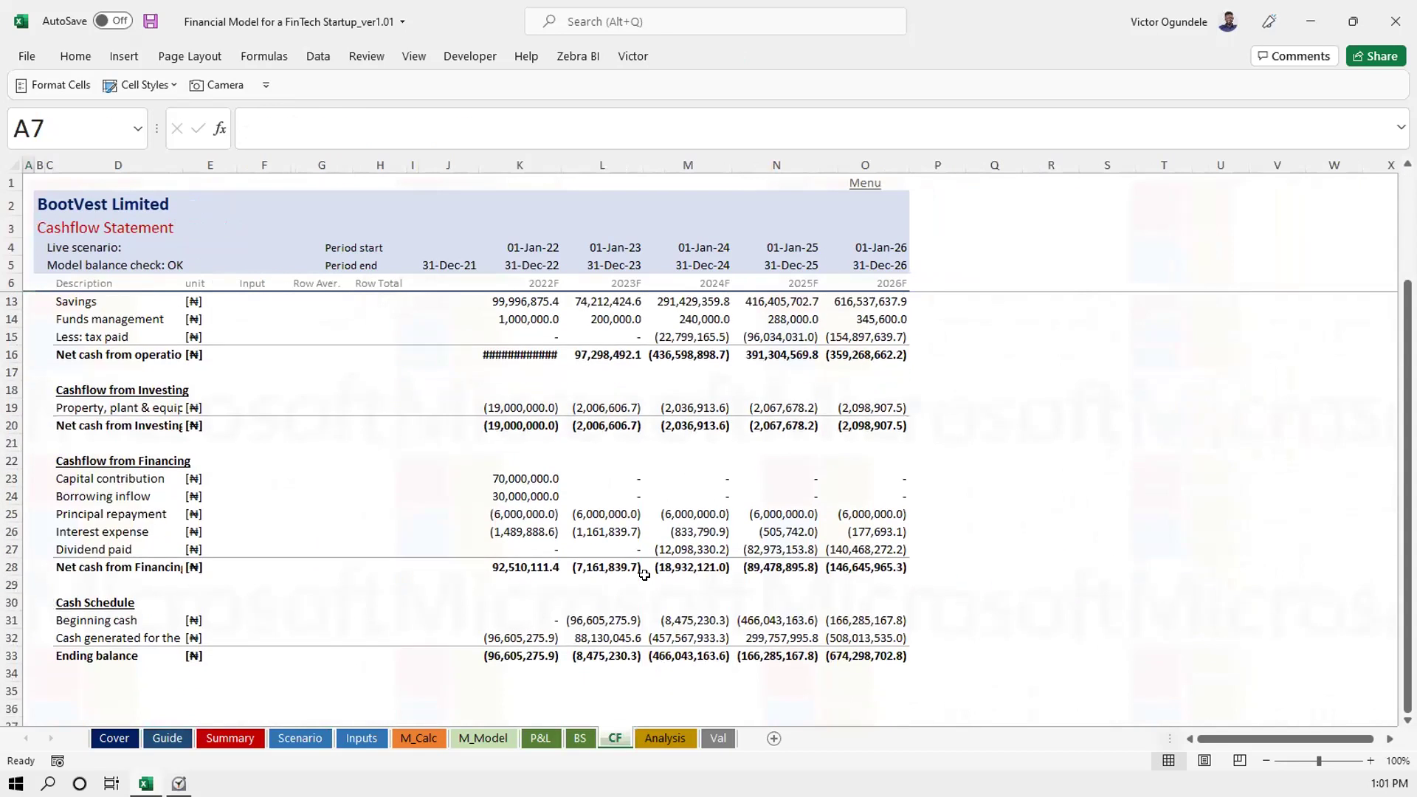
pyautogui.click(613, 550)
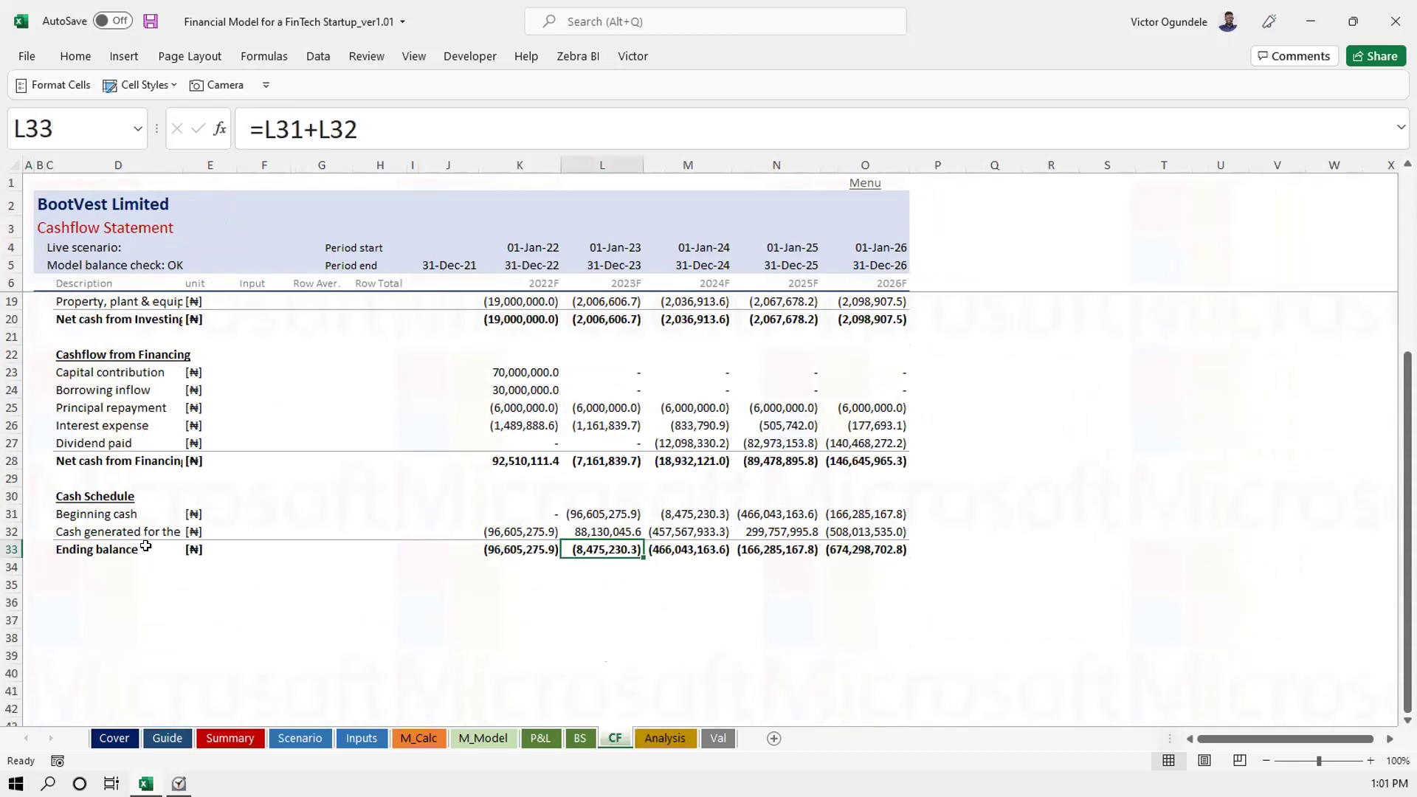
# Autofit the unit column E of the Cashflow Statement to its contents
pyautogui.click(96, 550)
pyautogui.doubleClick(239, 163)
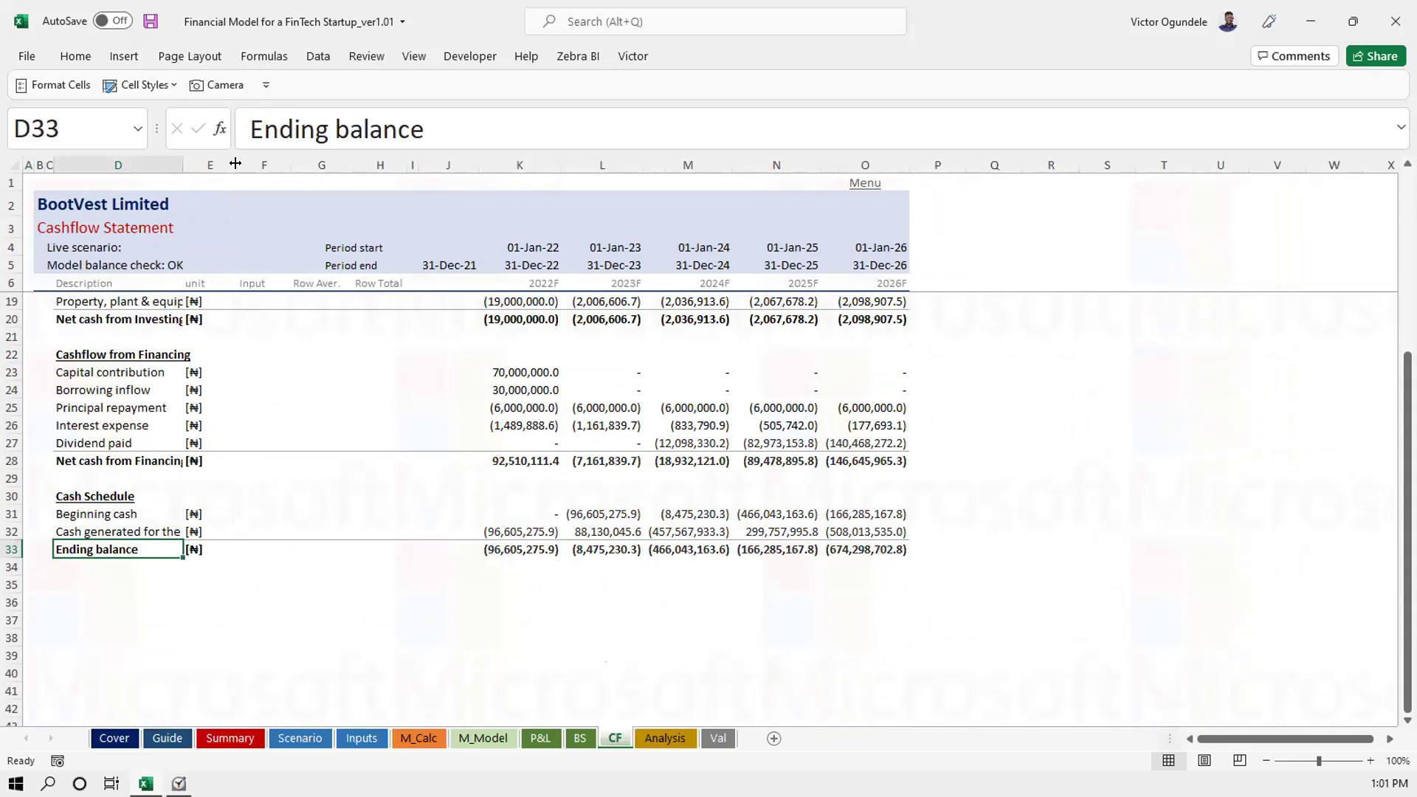
pyautogui.scroll(2, 244, 157)
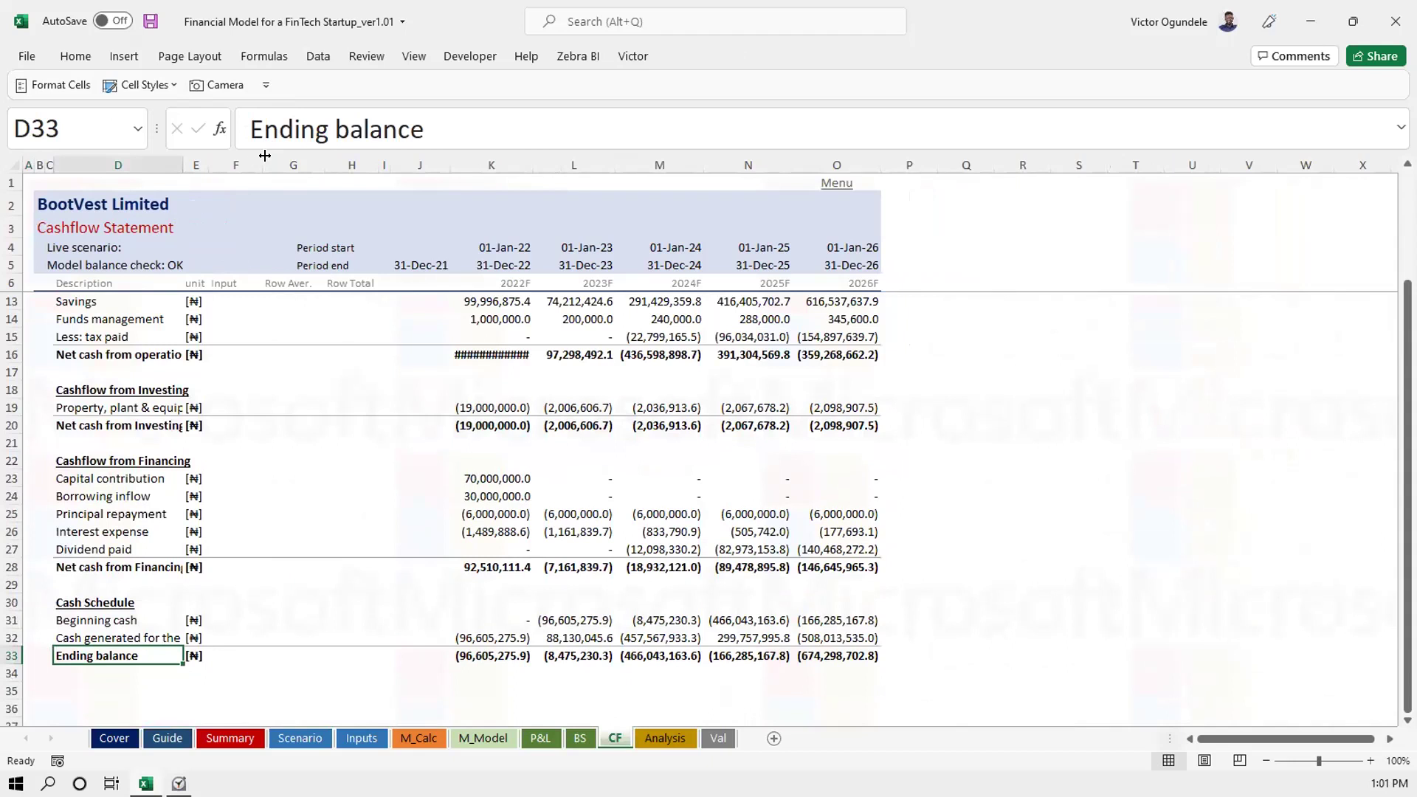
# Fit the Input column F of the Cashflow Statement to its contents and narrow the Row Aver. column G
pyautogui.doubleClick(262, 156)
pyautogui.doubleClick(297, 158)
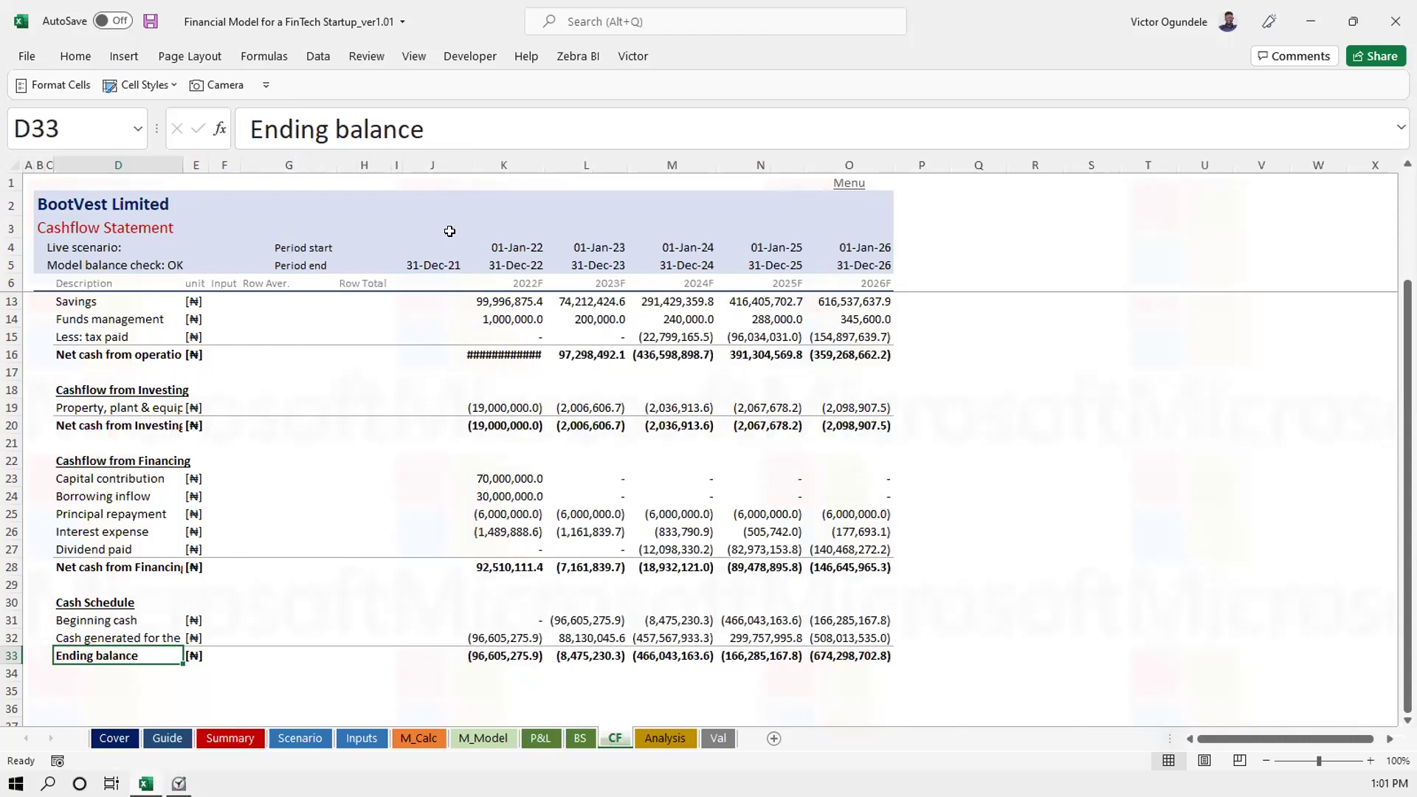
pyautogui.moveTo(336, 163); pyautogui.dragTo(314, 162)
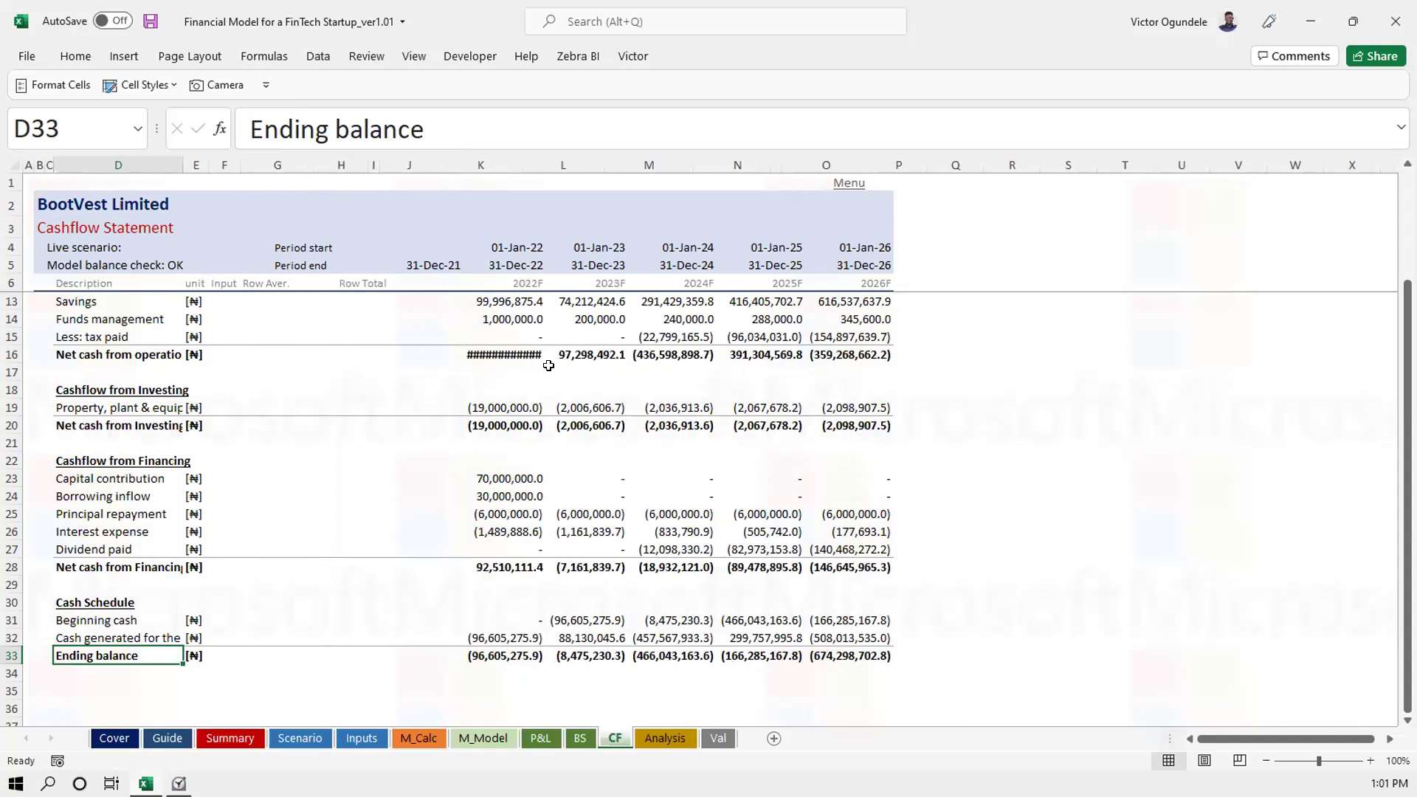
# Autofit the 2022F column K to the net cash from operations figure in K16
pyautogui.click(481, 357)
pyautogui.hotkey('alt', 'h')
pyautogui.press('o')
pyautogui.press('i')
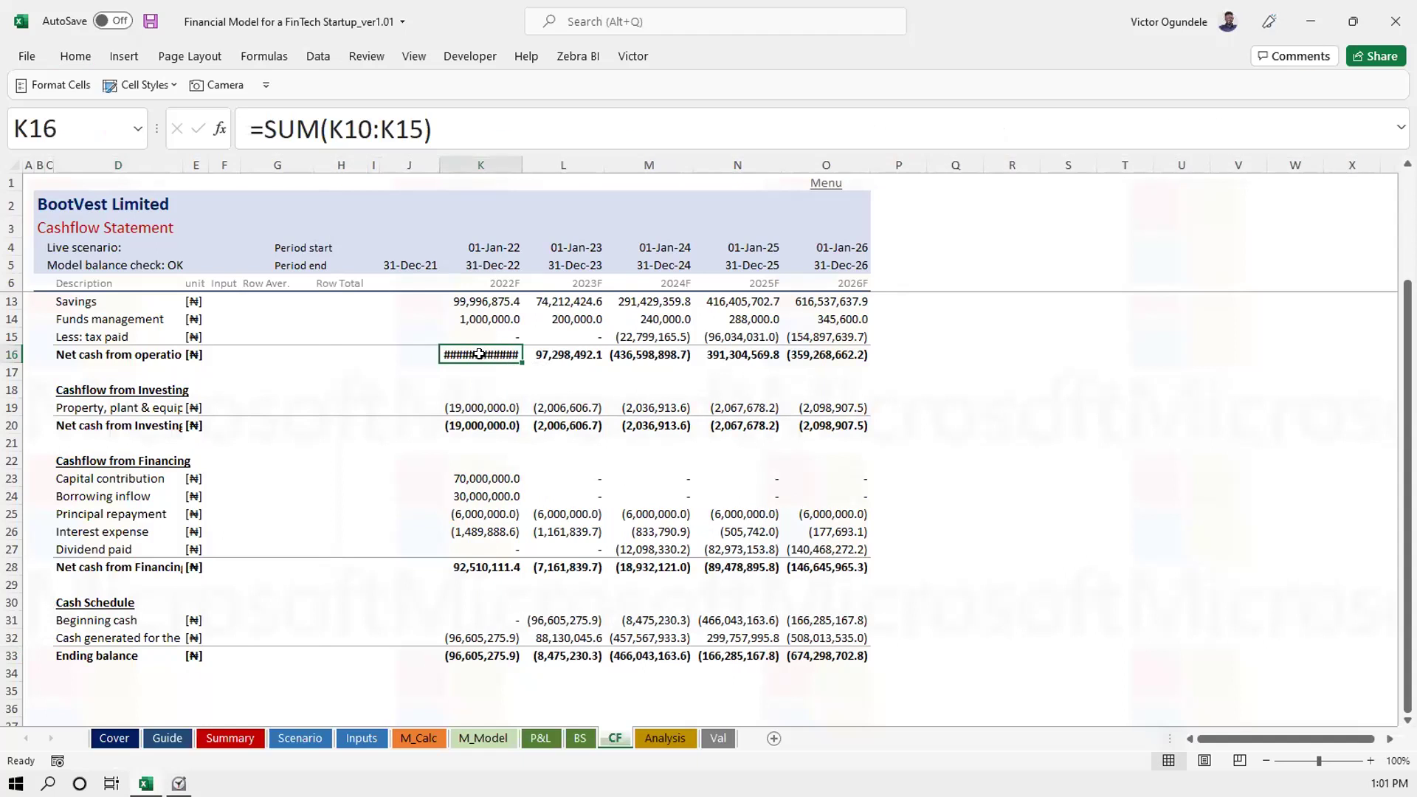
# Autofit the 2026F column O to the Loans & advances figure in O12
pyautogui.click(576, 358)
pyautogui.scroll(1, 578, 373)
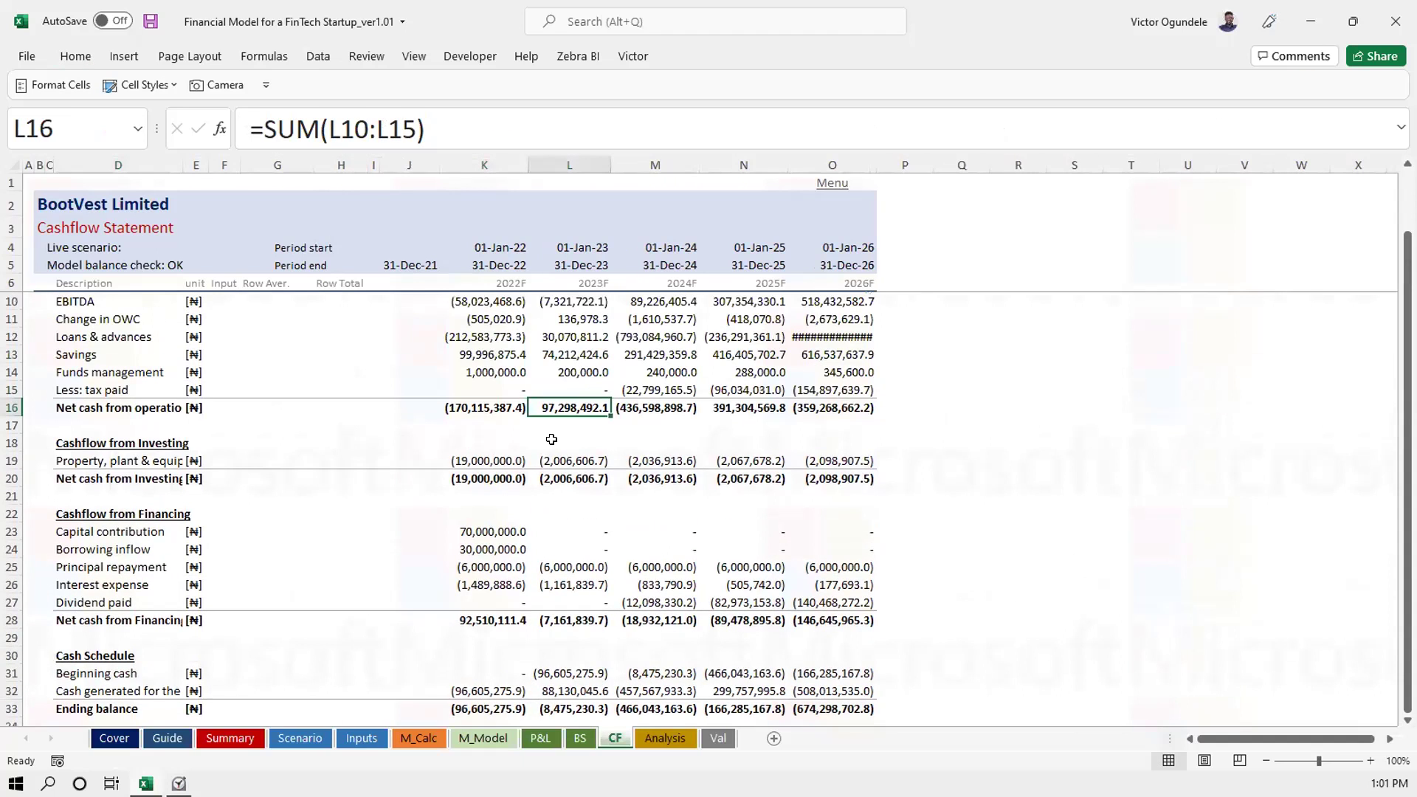
pyautogui.press('Up')
pyautogui.press('Up')
pyautogui.press('Up')
pyautogui.press('Up')
pyautogui.press('Up')
pyautogui.press('Up')
pyautogui.press('Up')
pyautogui.press('Up')
pyautogui.press('Up')
pyautogui.press('Up')
pyautogui.press('Up')
pyautogui.press('Down')
pyautogui.press('Down')
pyautogui.press('Down')
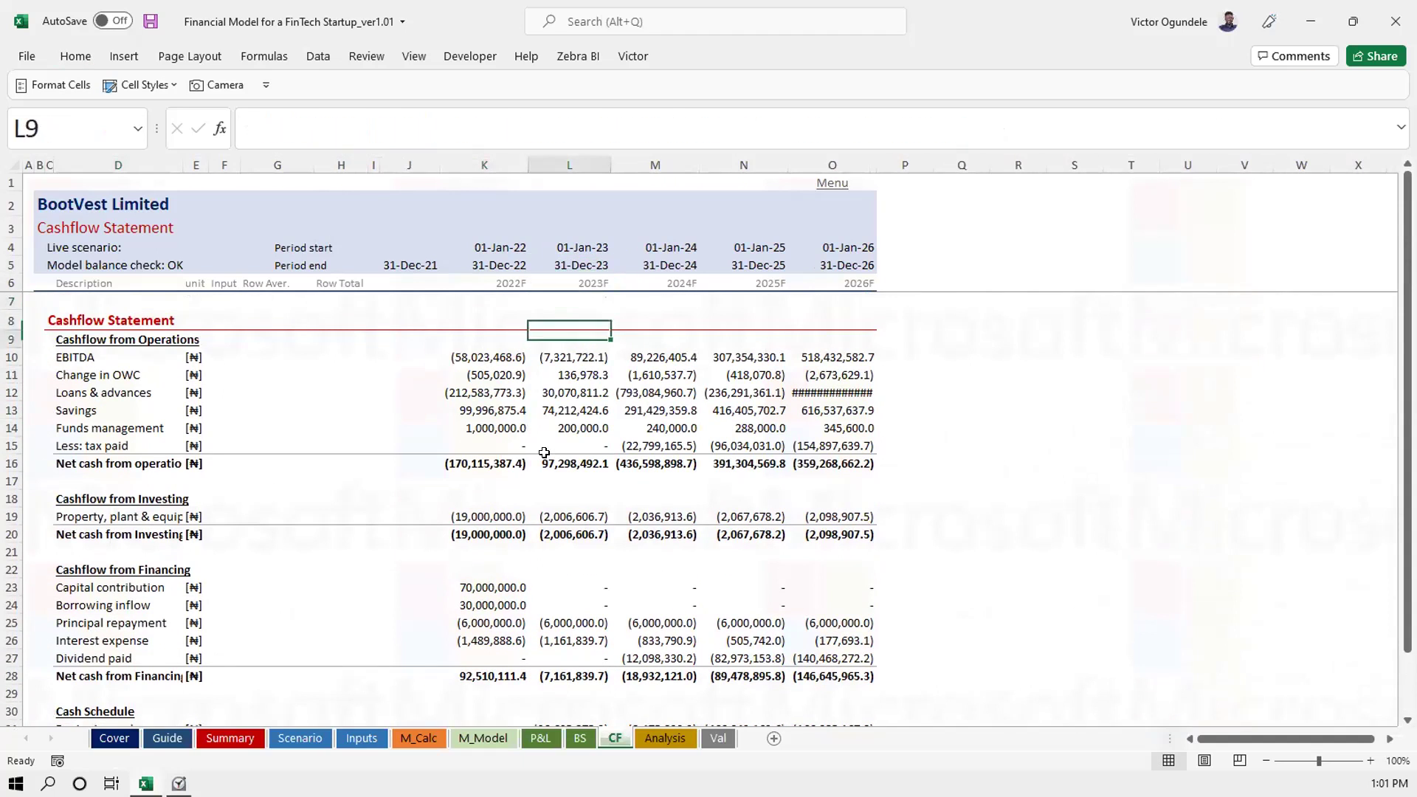
pyautogui.press('Down')
pyautogui.press('Down')
pyautogui.press('Down')
pyautogui.press('Right')
pyautogui.press('Right')
pyautogui.press('Down')
pyautogui.press('Right')
pyautogui.hotkey('alt', 'h')
pyautogui.press('o')
pyautogui.press('i')
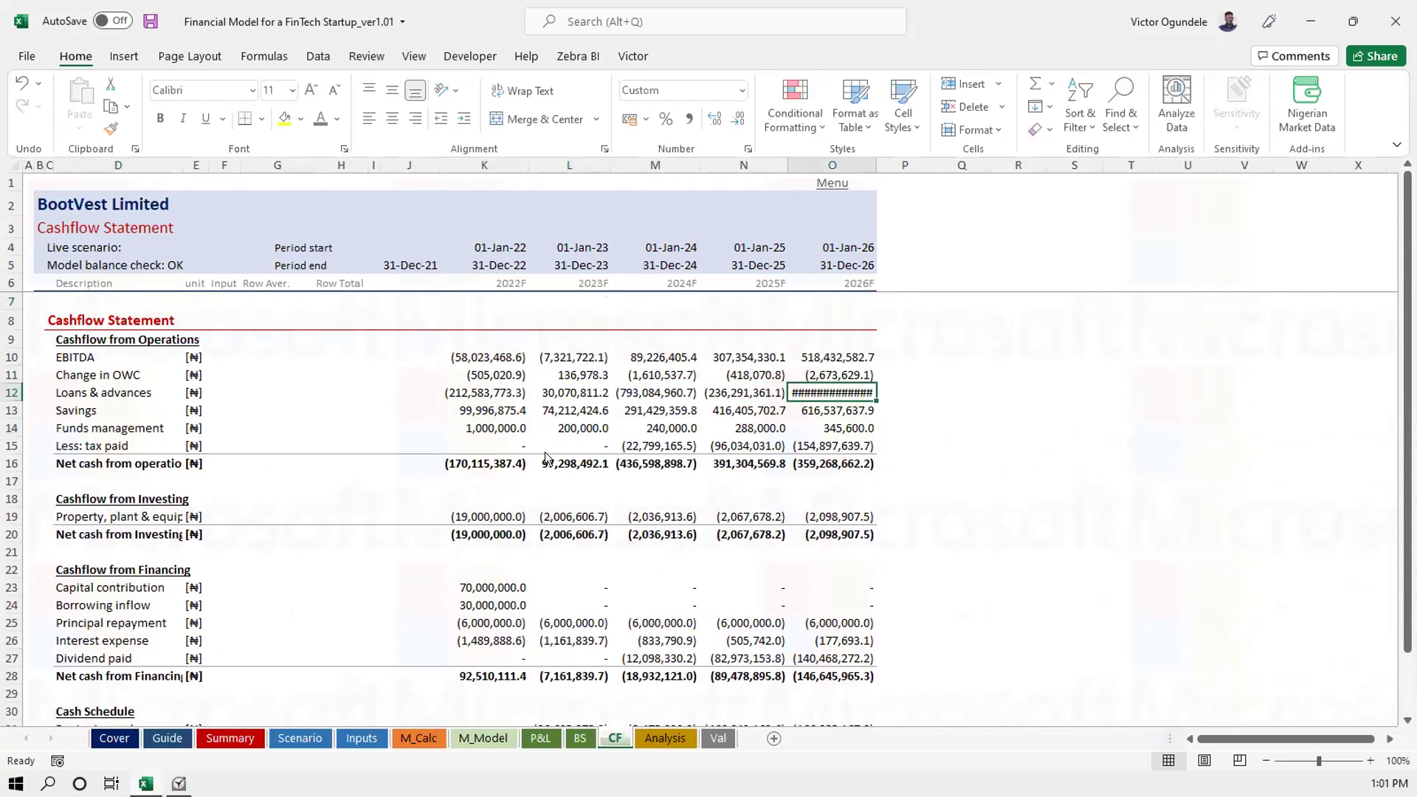
pyautogui.click(593, 494)
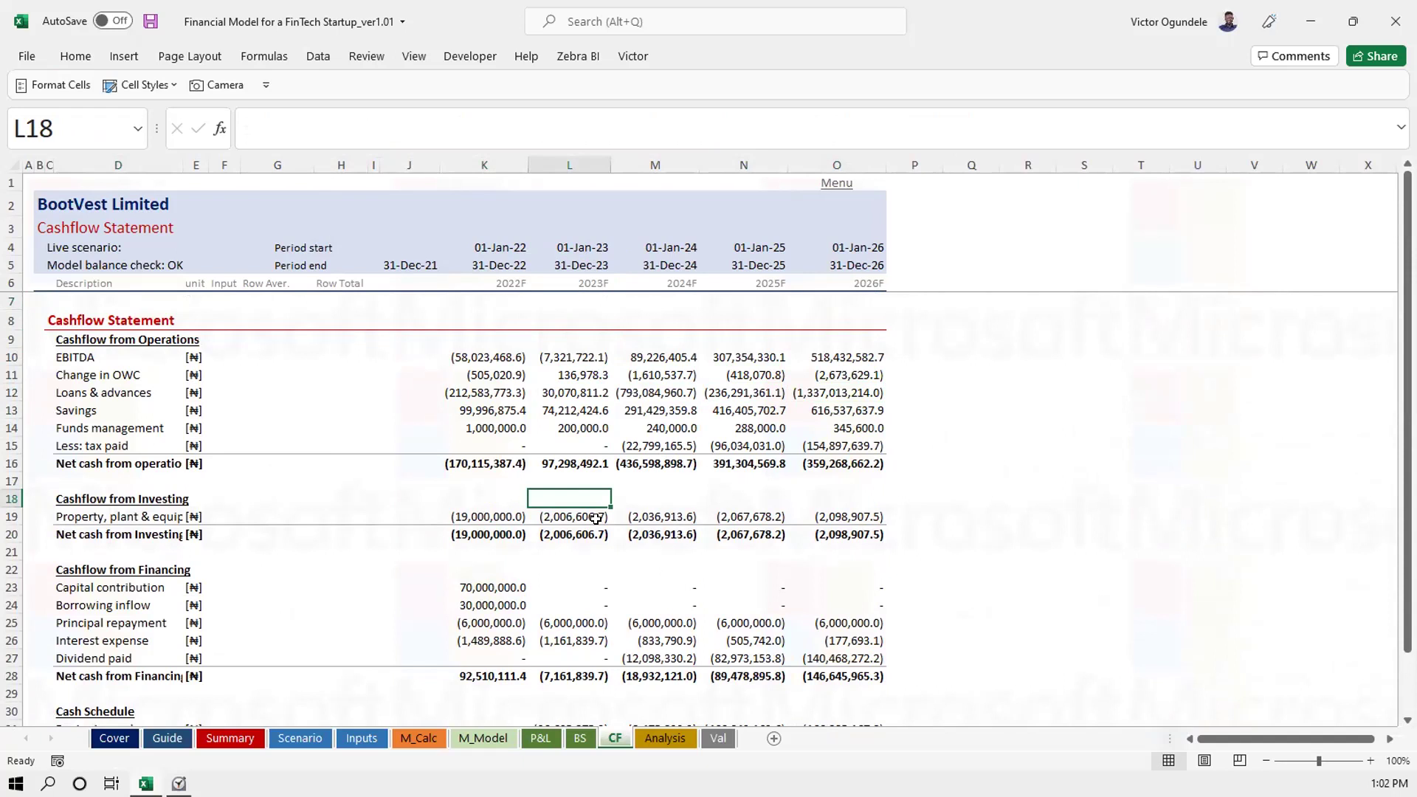
# Autofit the Description column D to the Net cash from operations label in D16
pyautogui.click(476, 462)
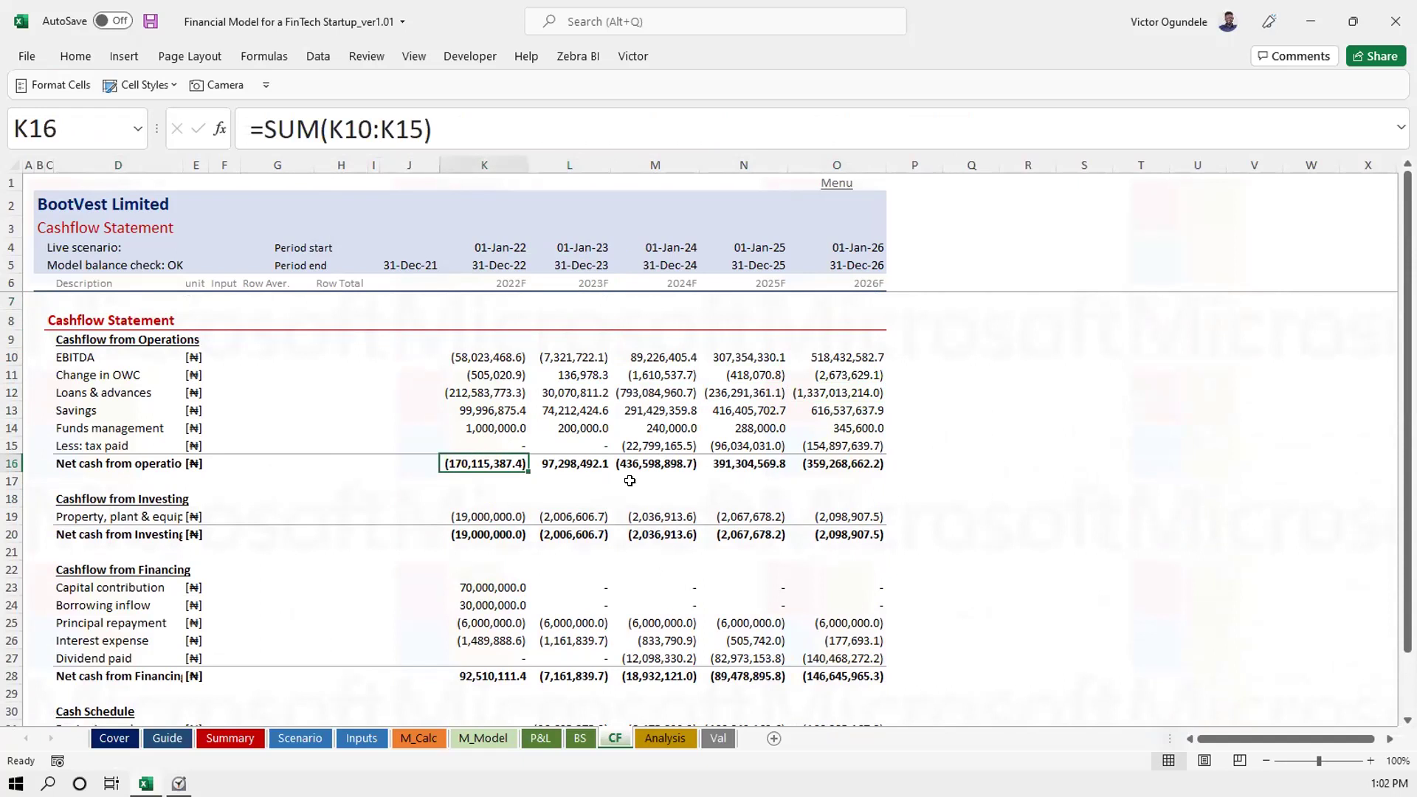
pyautogui.click(130, 466)
pyautogui.hotkey('alt', 'h')
pyautogui.press('o')
pyautogui.press('i')
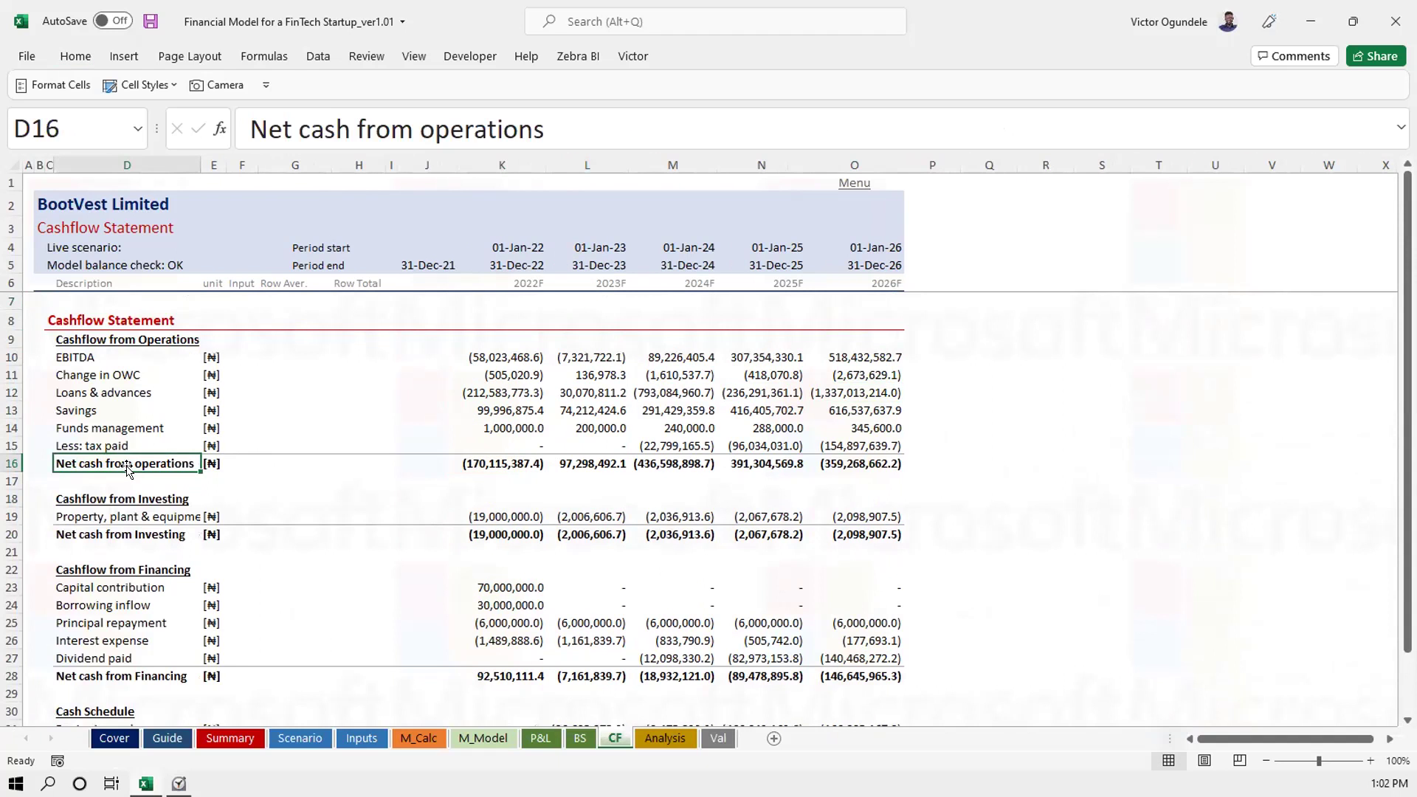
# Examine the Cashflow Statement's financing flows, the 2022 ending balance and the 2026 Loans & advances outflow
pyautogui.click(432, 466)
pyautogui.scroll(-2, 433, 470)
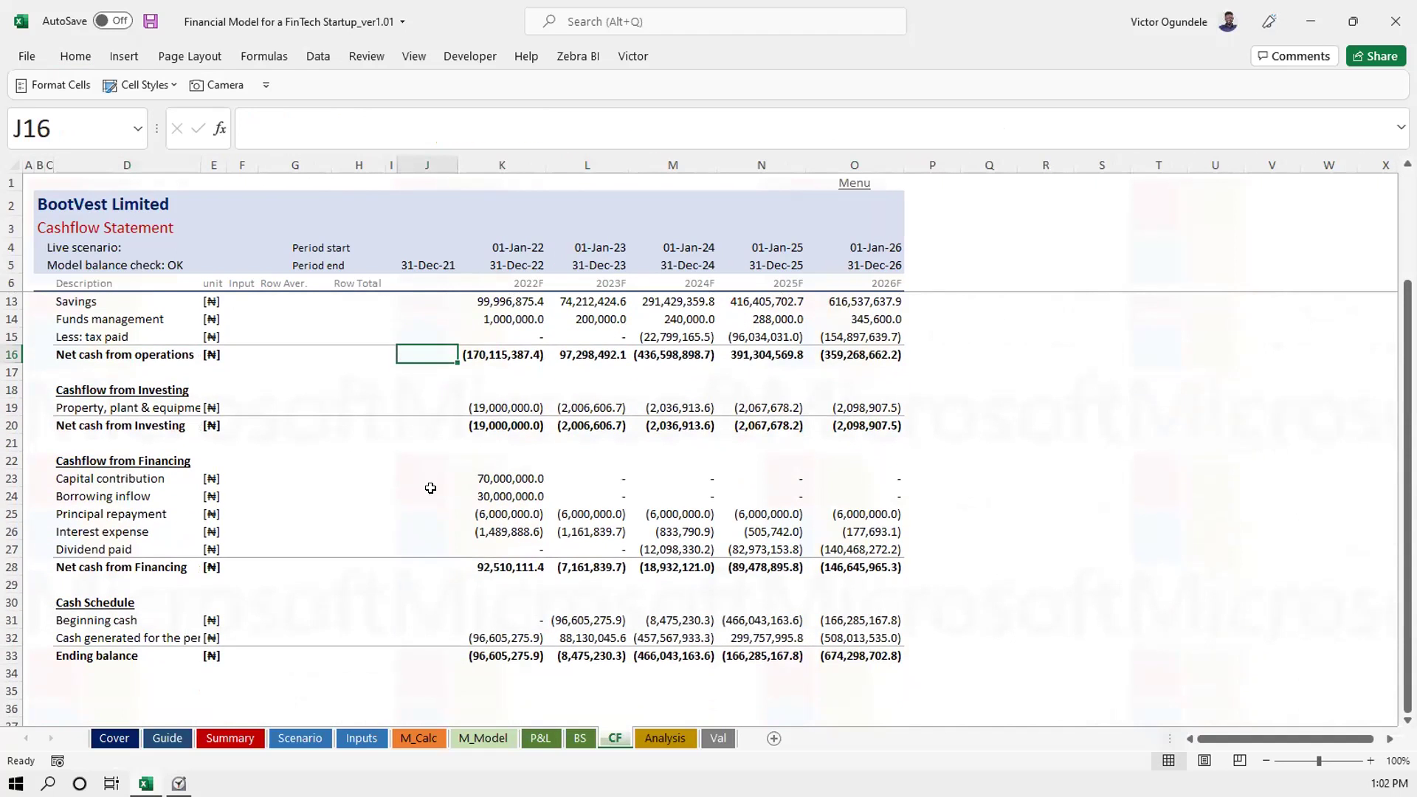
pyautogui.scroll(-1, 435, 516)
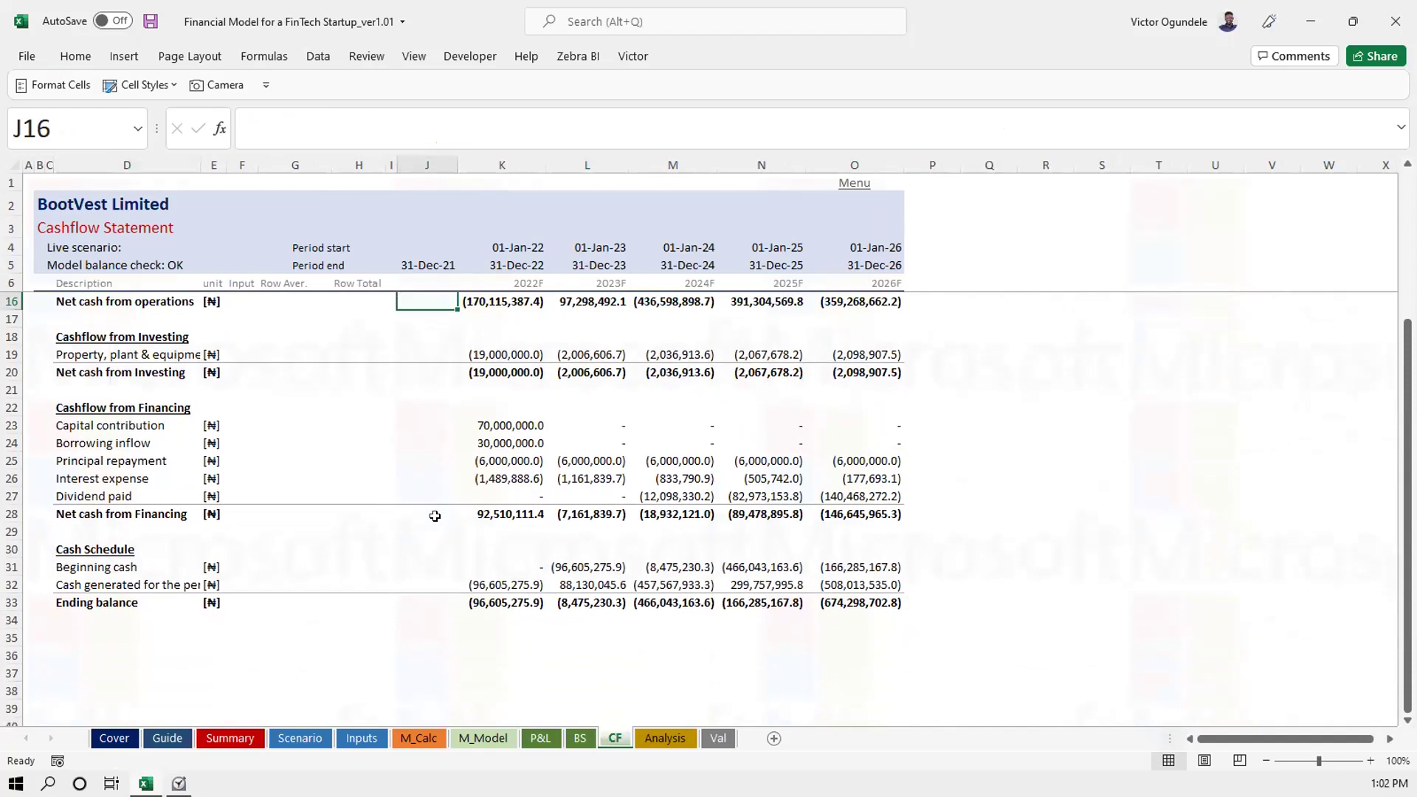
pyautogui.scroll(2, 435, 516)
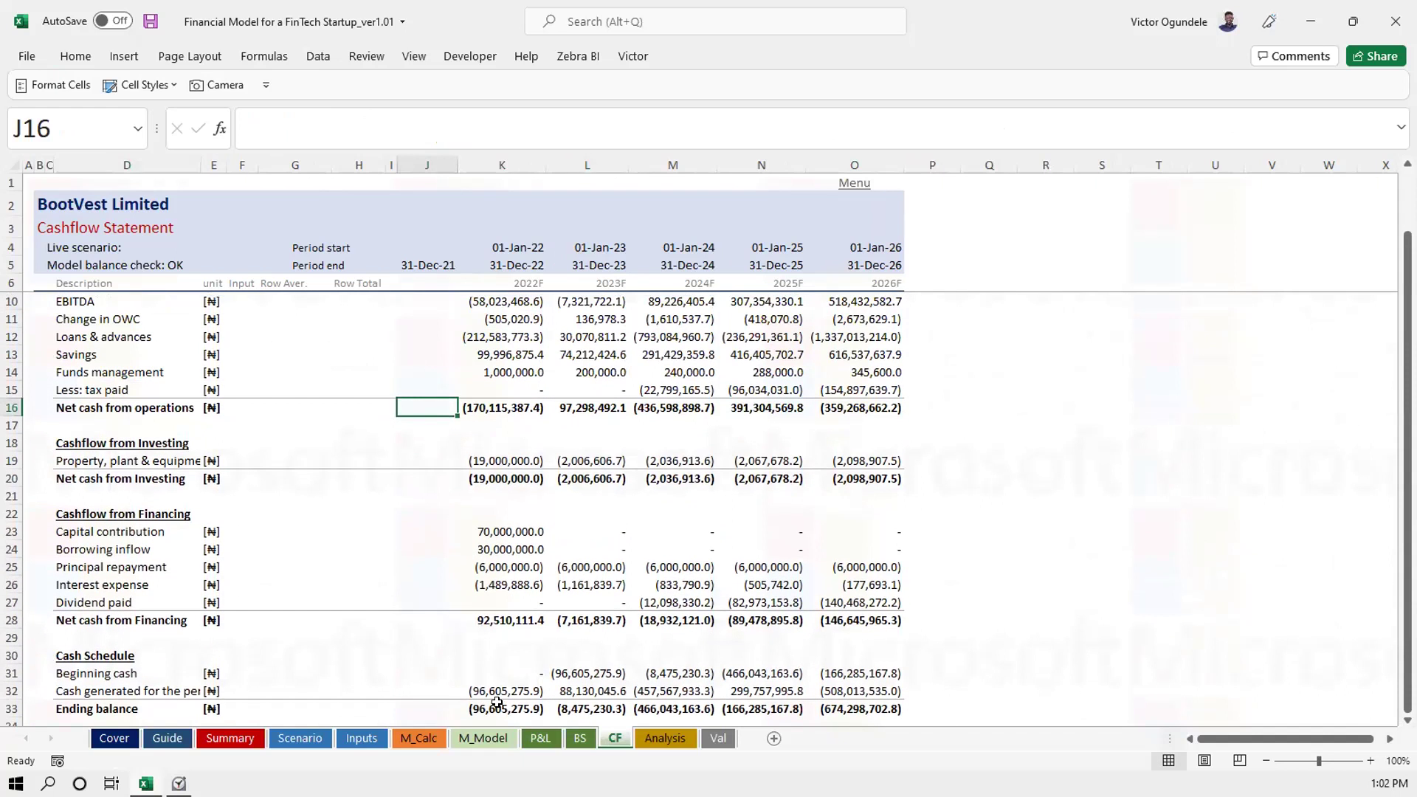
pyautogui.click(519, 708)
pyautogui.scroll(-2, 518, 708)
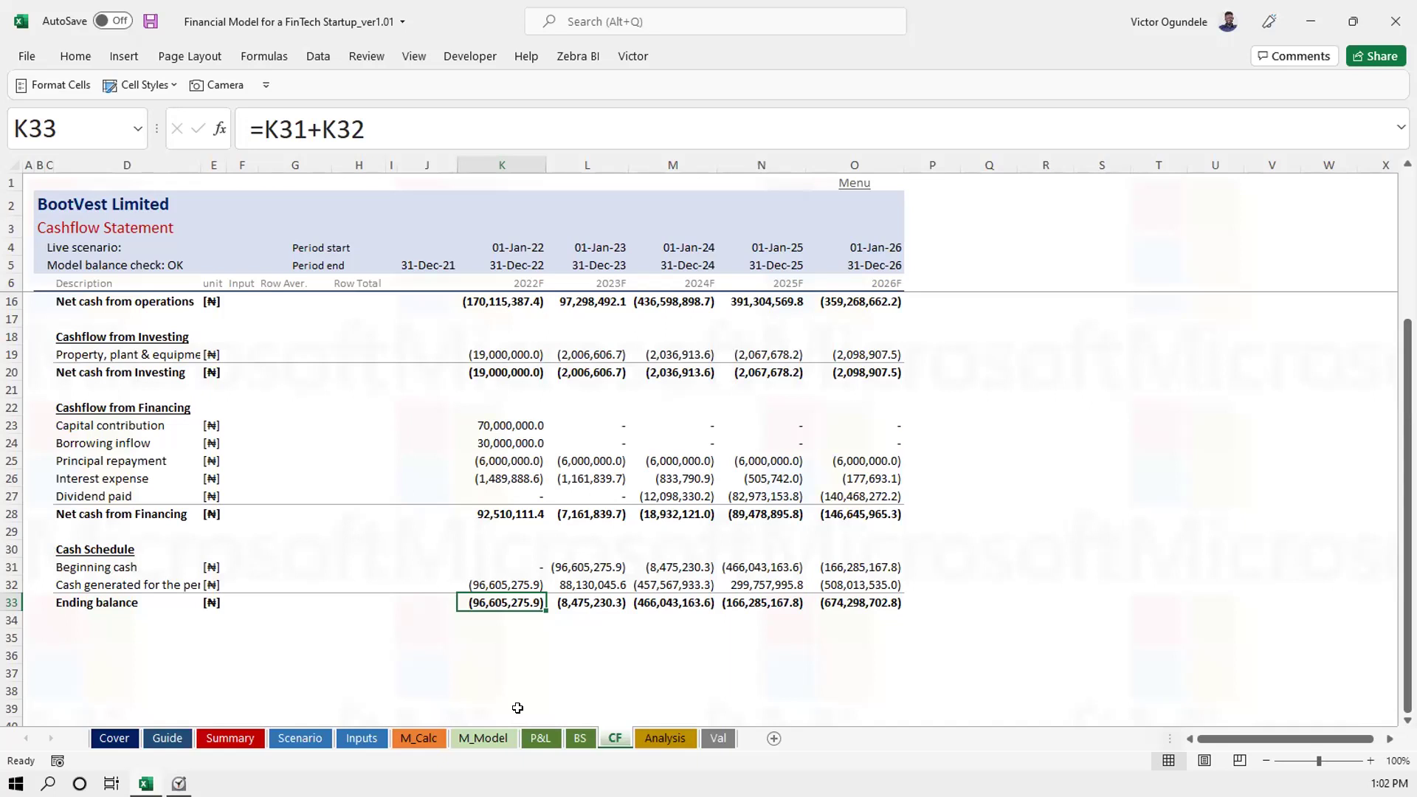
pyautogui.click(837, 446)
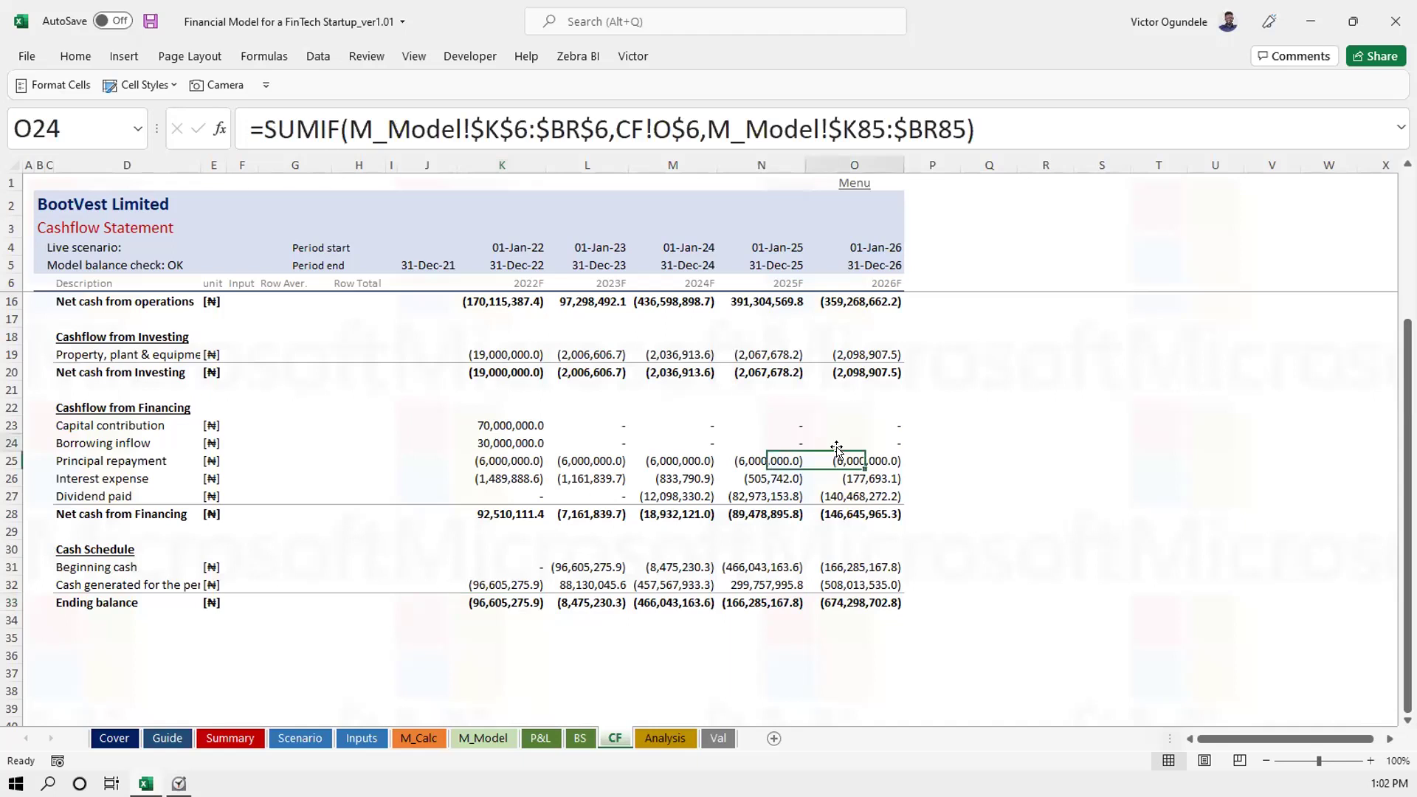
pyautogui.scroll(3, 837, 418)
pyautogui.click(848, 391)
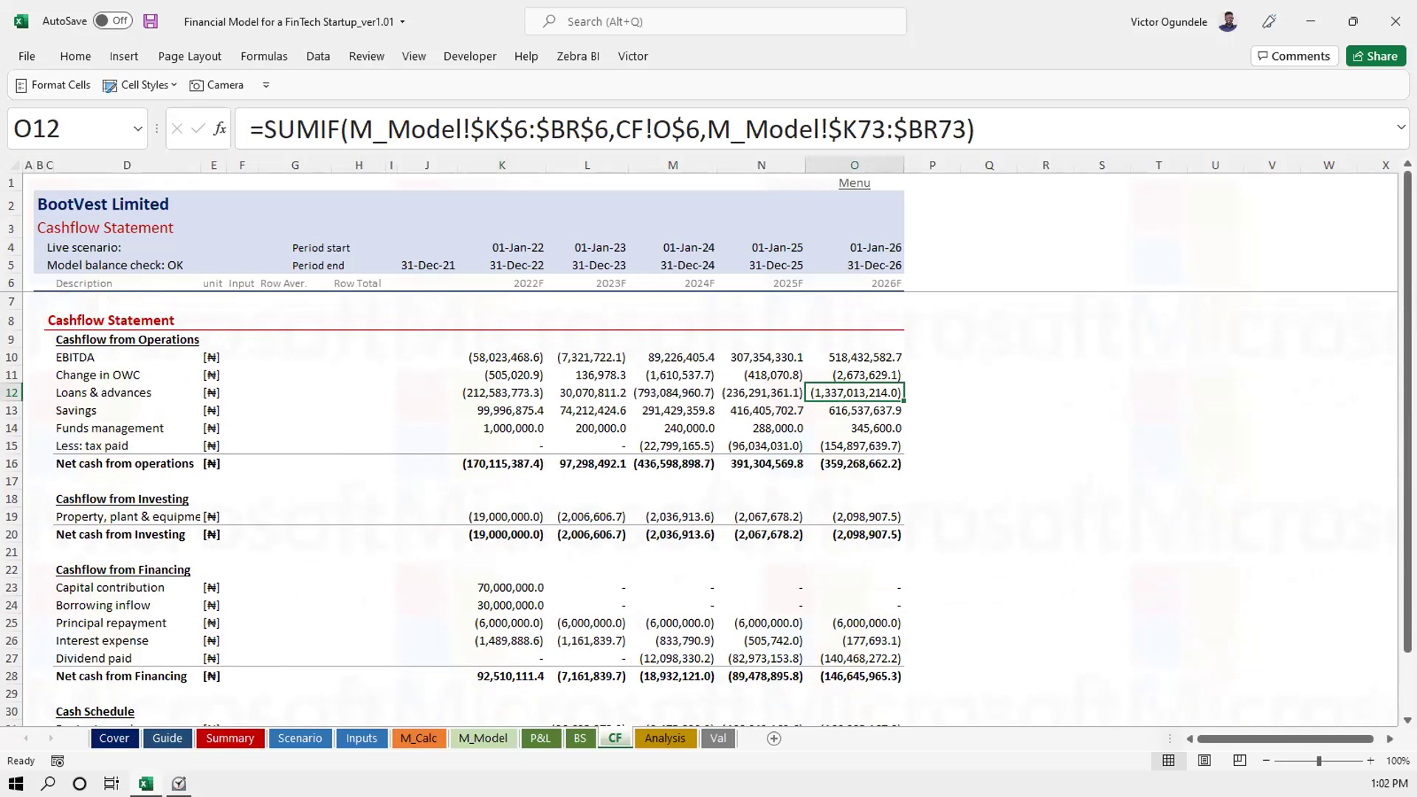
# Examine the Balance Sheet, checking total equity, the yearly Savings balances and the other current liabilities, and return to its start
pyautogui.click(578, 738)
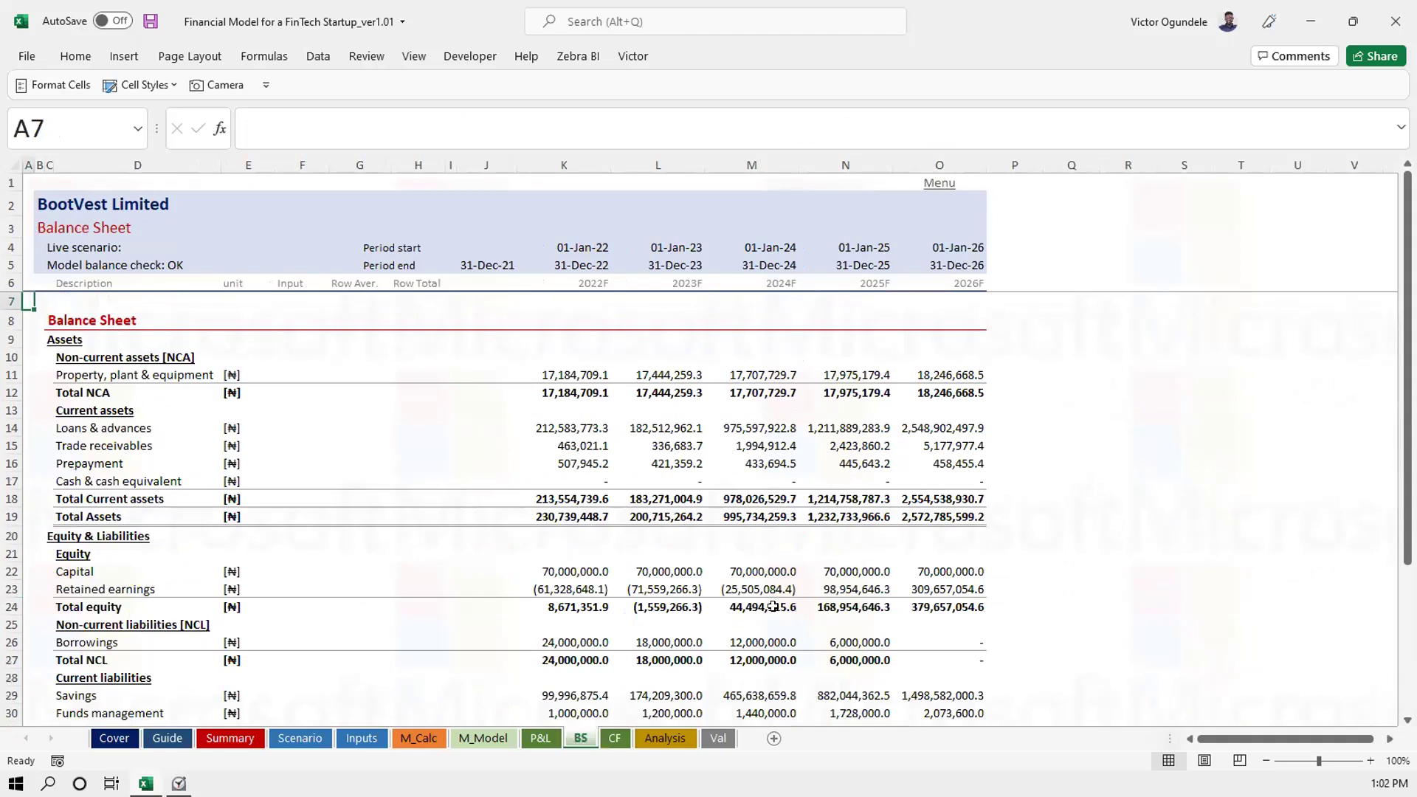
pyautogui.click(773, 606)
pyautogui.scroll(-2, 772, 607)
pyautogui.scroll(-1, 773, 607)
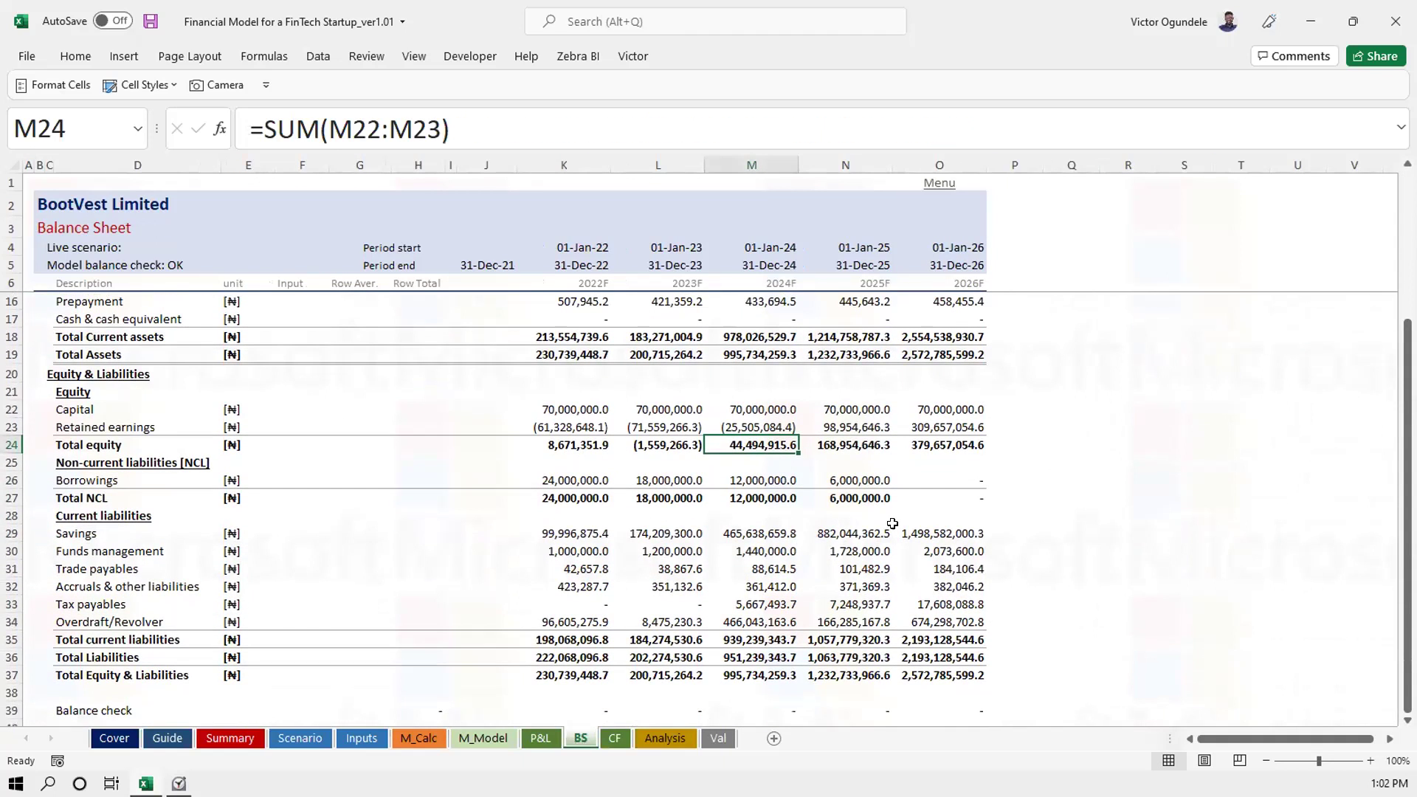
pyautogui.click(922, 528)
pyautogui.click(874, 532)
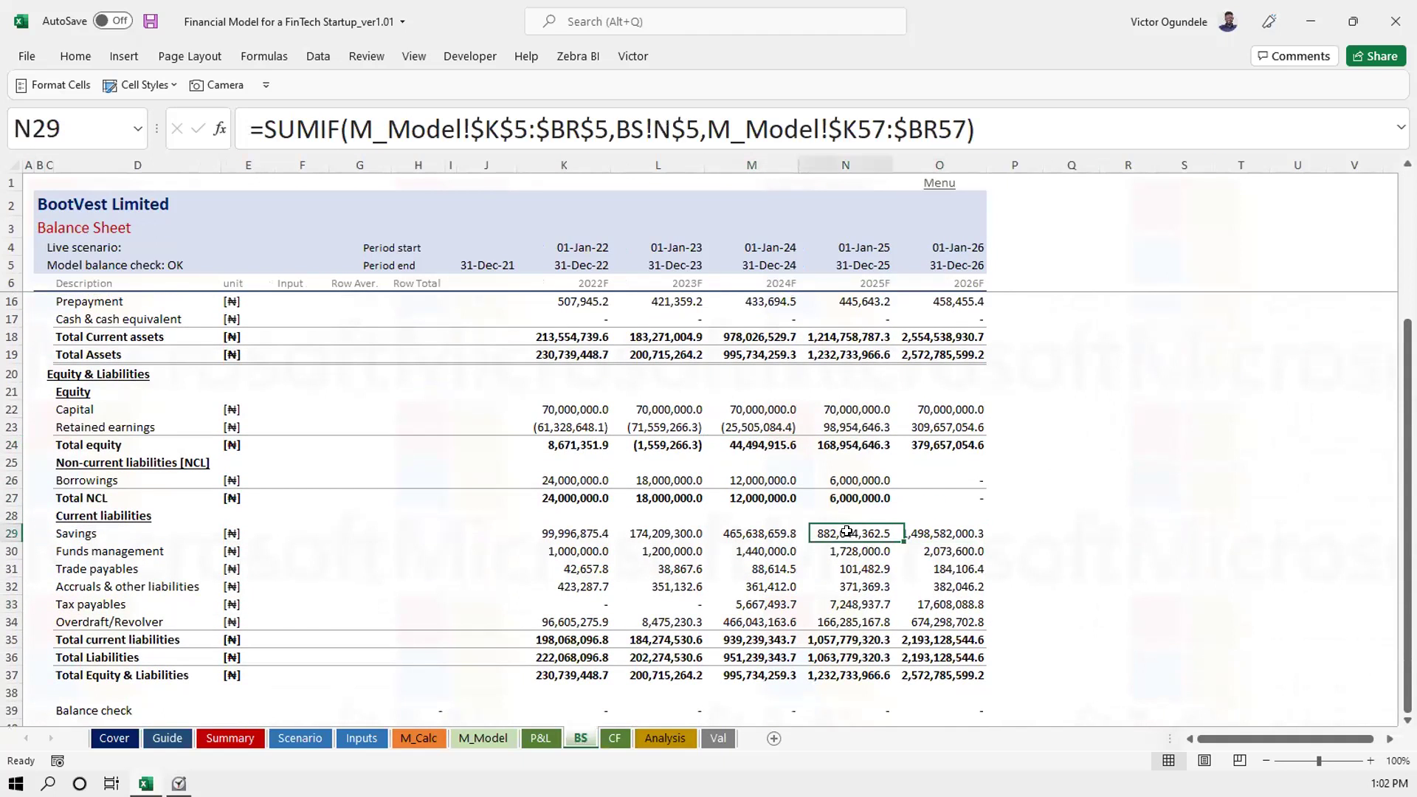
pyautogui.click(764, 526)
pyautogui.scroll(2, 811, 514)
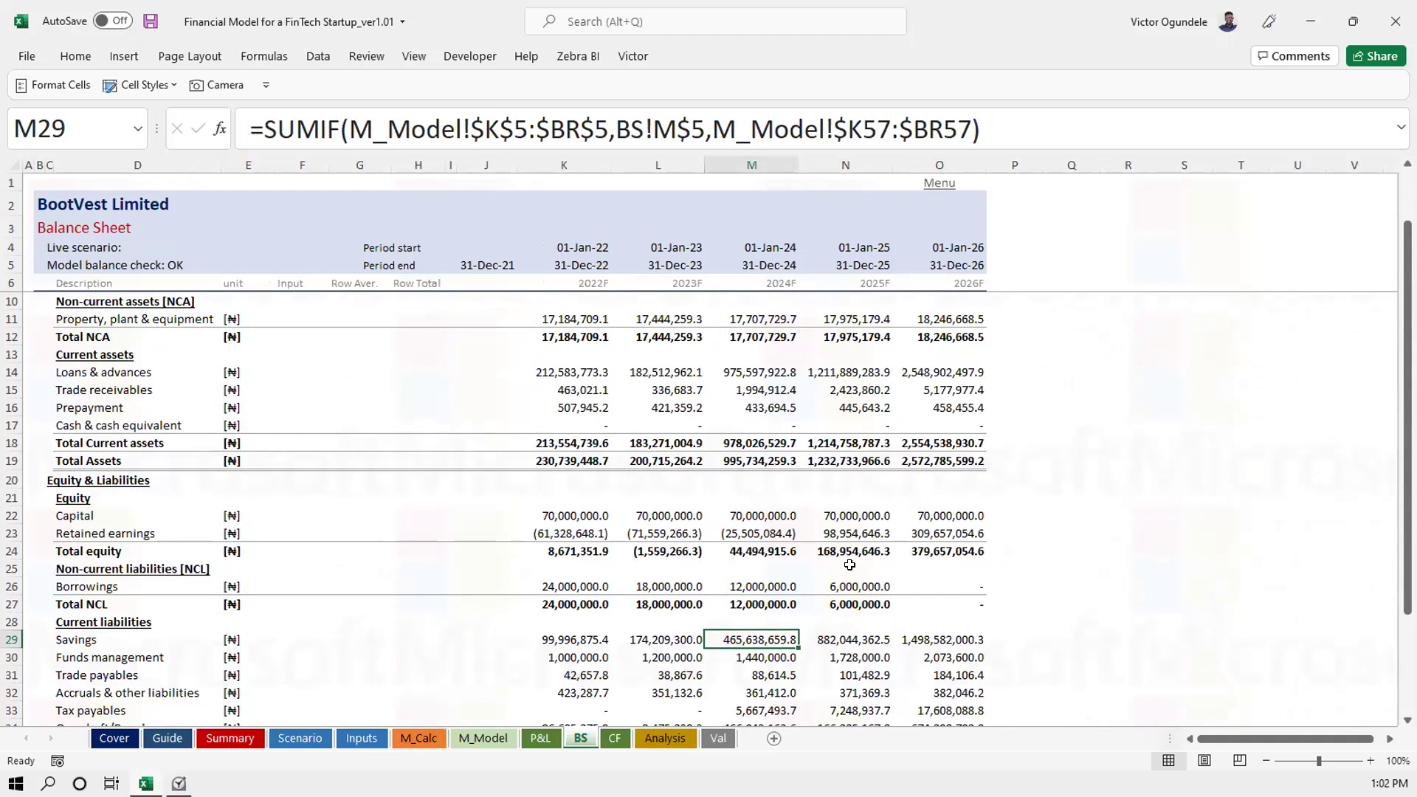
pyautogui.scroll(-1, 788, 619)
pyautogui.scroll(-1, 788, 618)
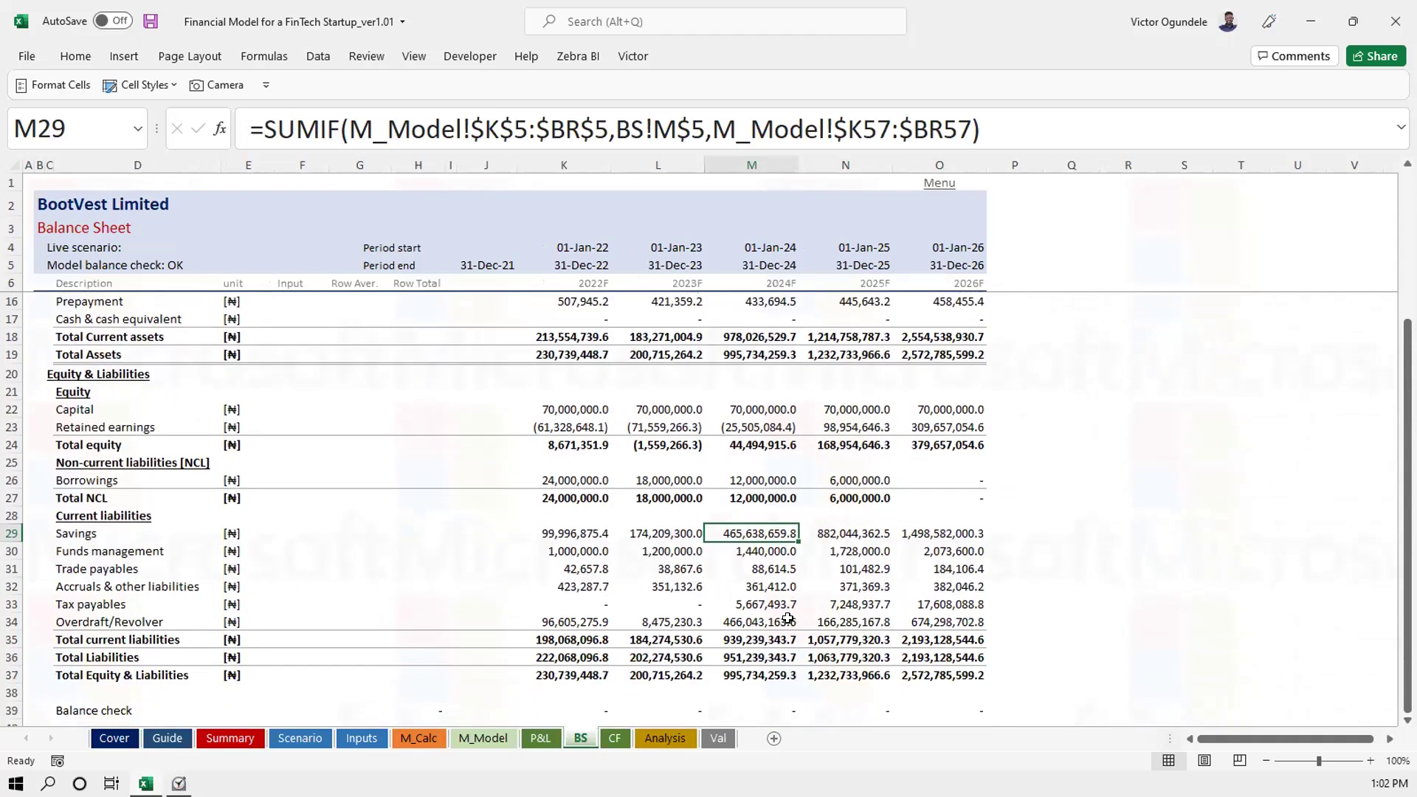
pyautogui.click(605, 601)
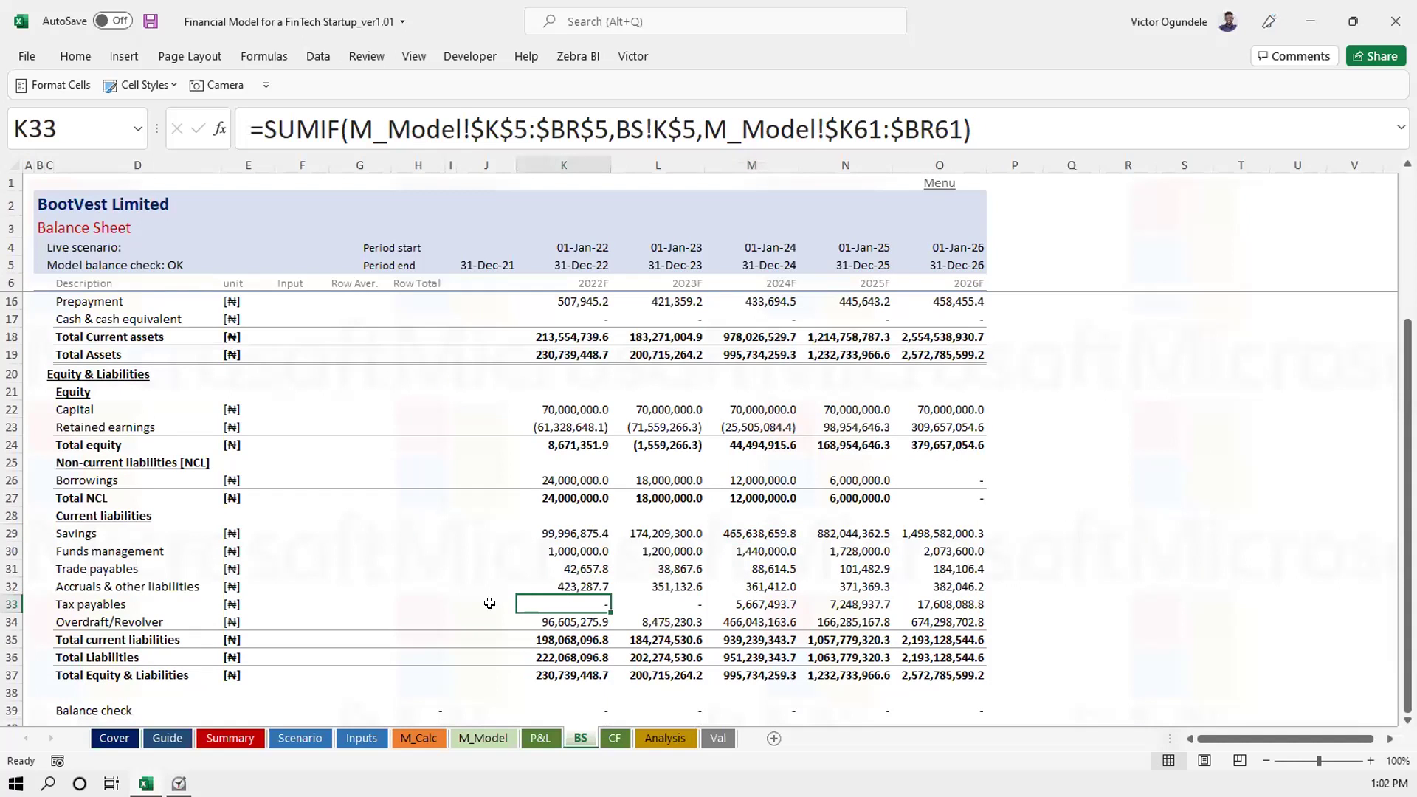
pyautogui.click(448, 605)
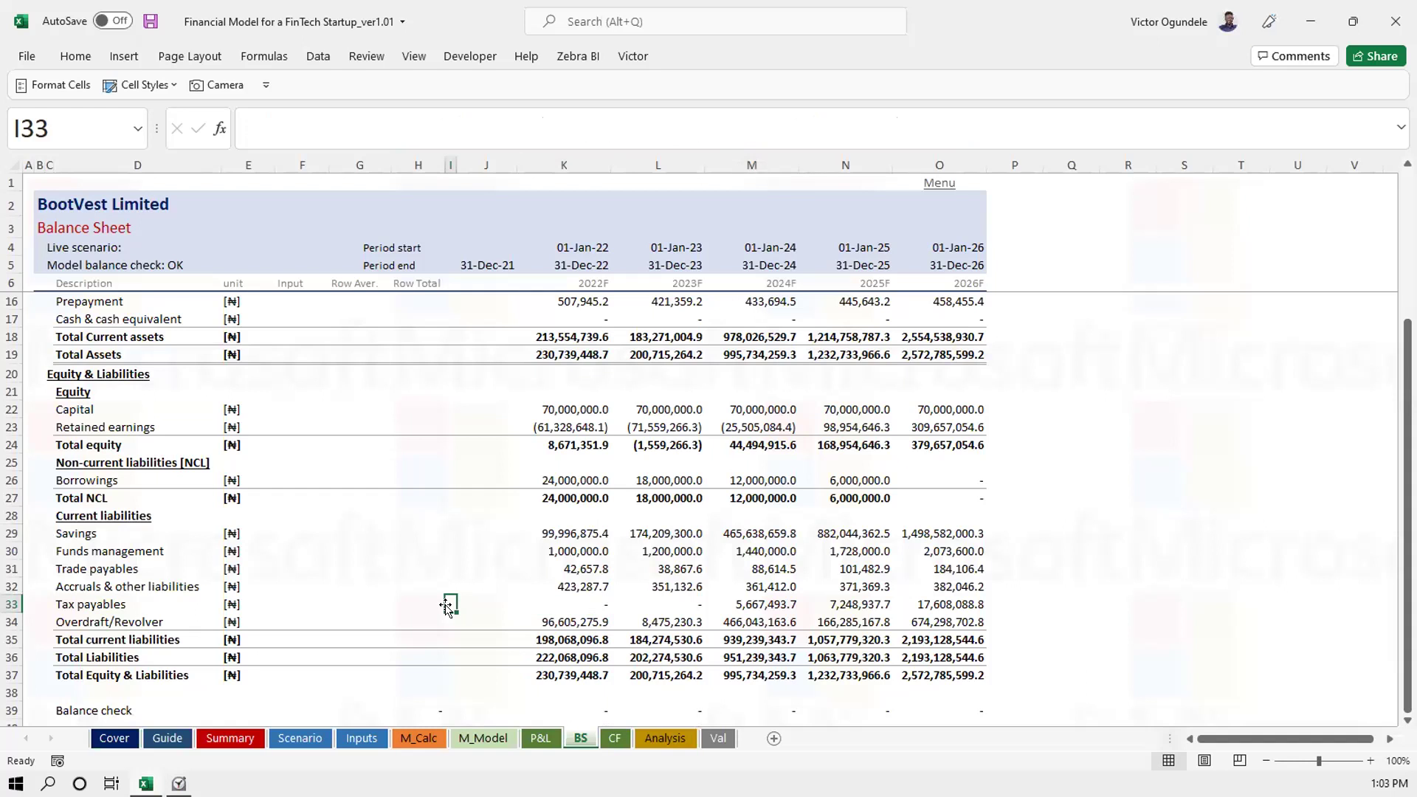
pyautogui.hotkey('ctrl', 'Home')
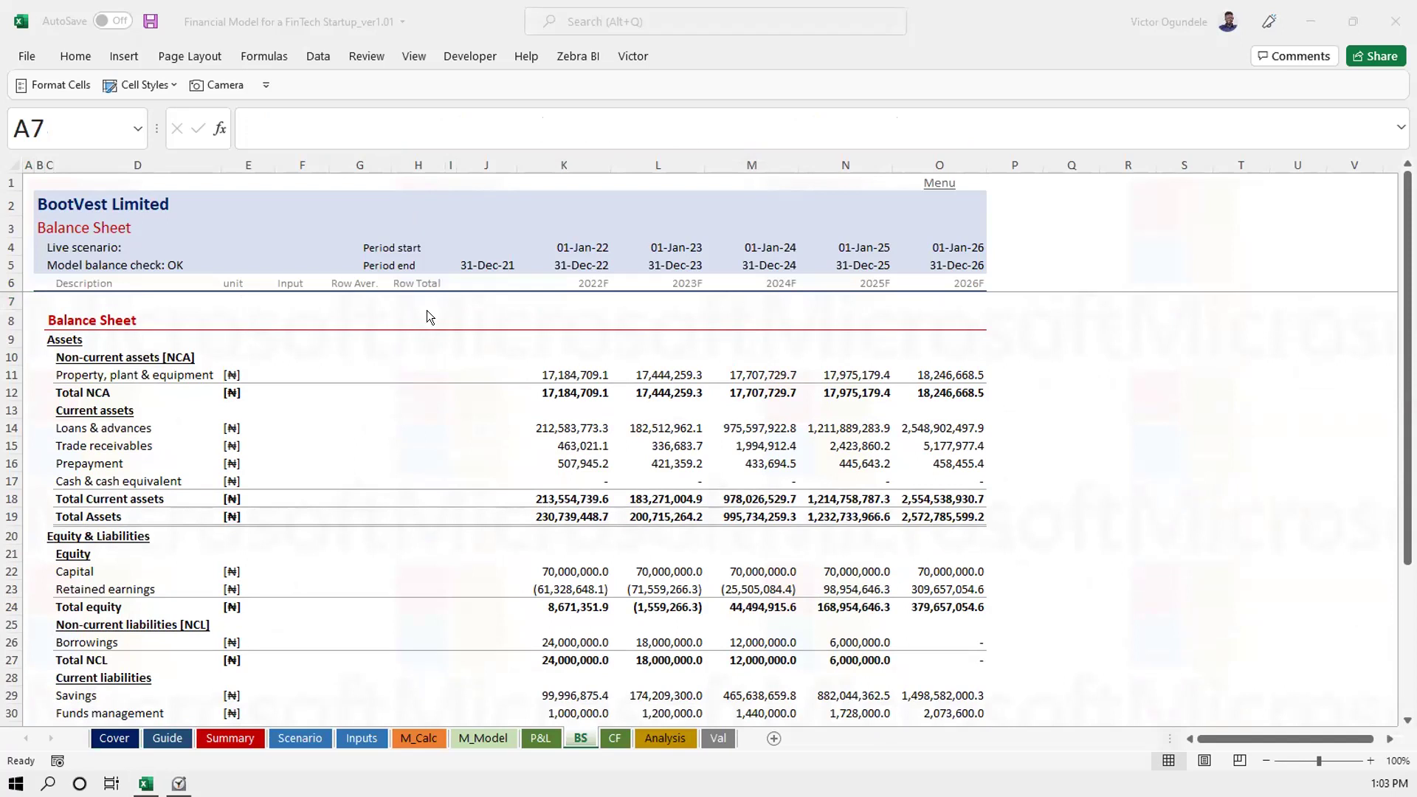
# Switch to the TechCrunch article on consumer subscription profitability in Chrome and read its ARPU, churn and subscriber lifetime value sections
pyautogui.click(411, 426)
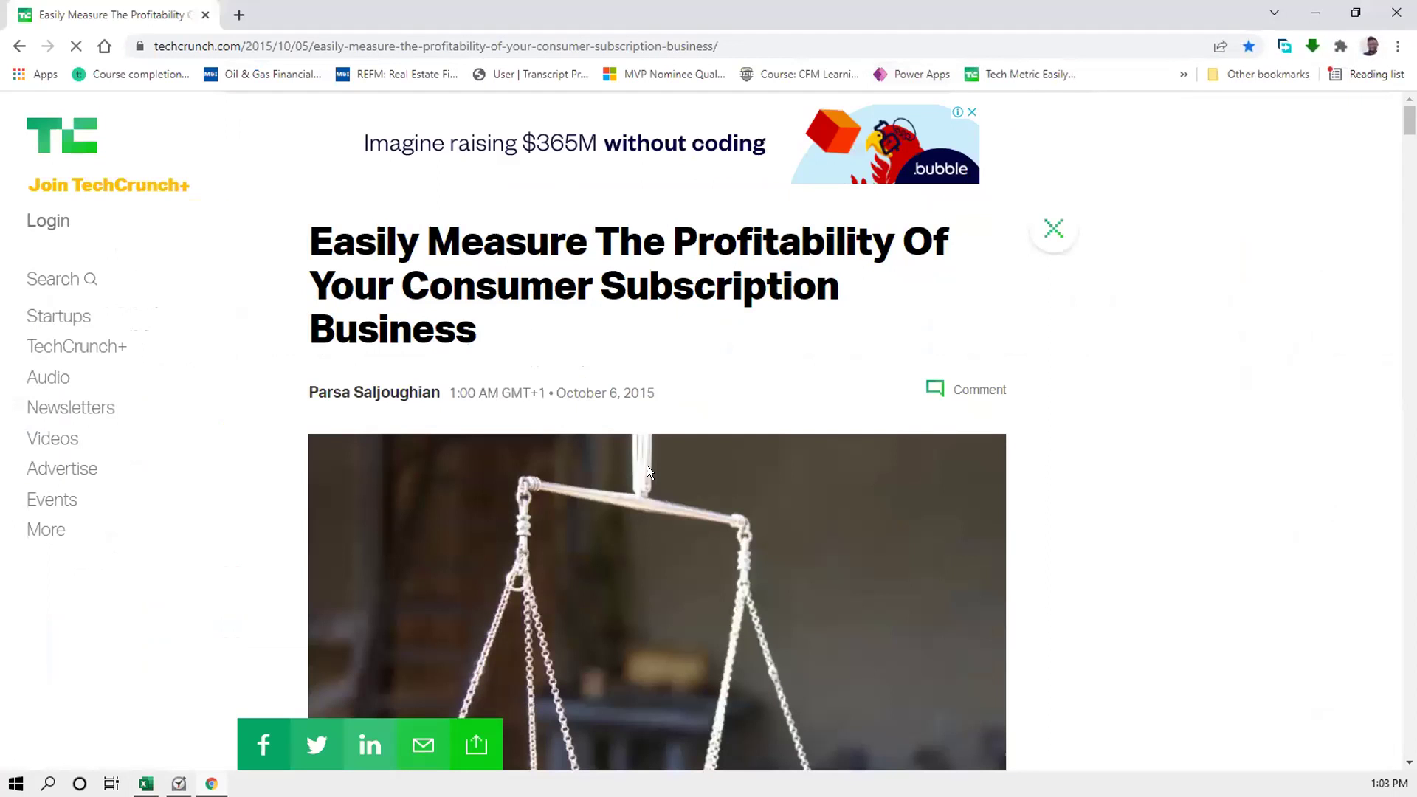
pyautogui.scroll(-10, 649, 465)
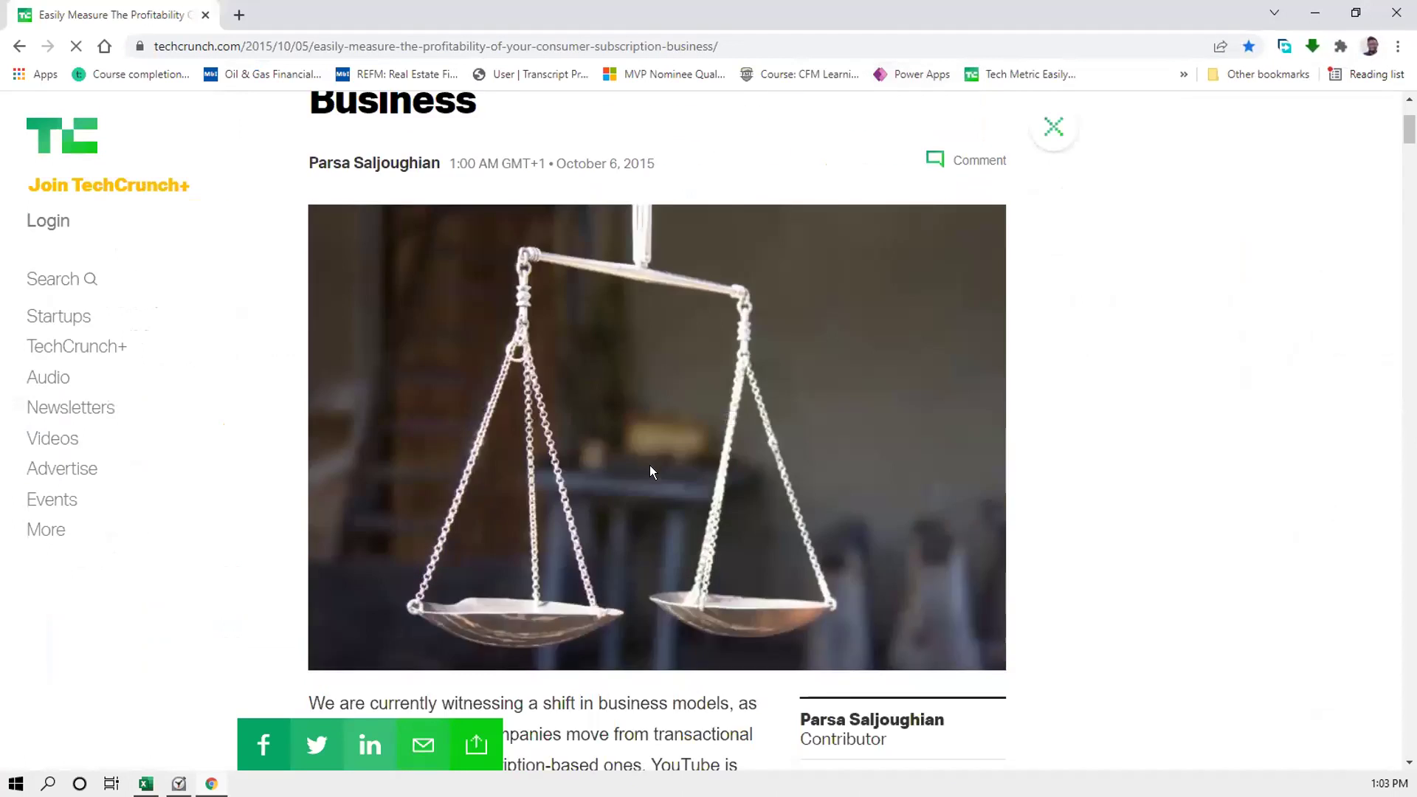
pyautogui.scroll(-5, 681, 648)
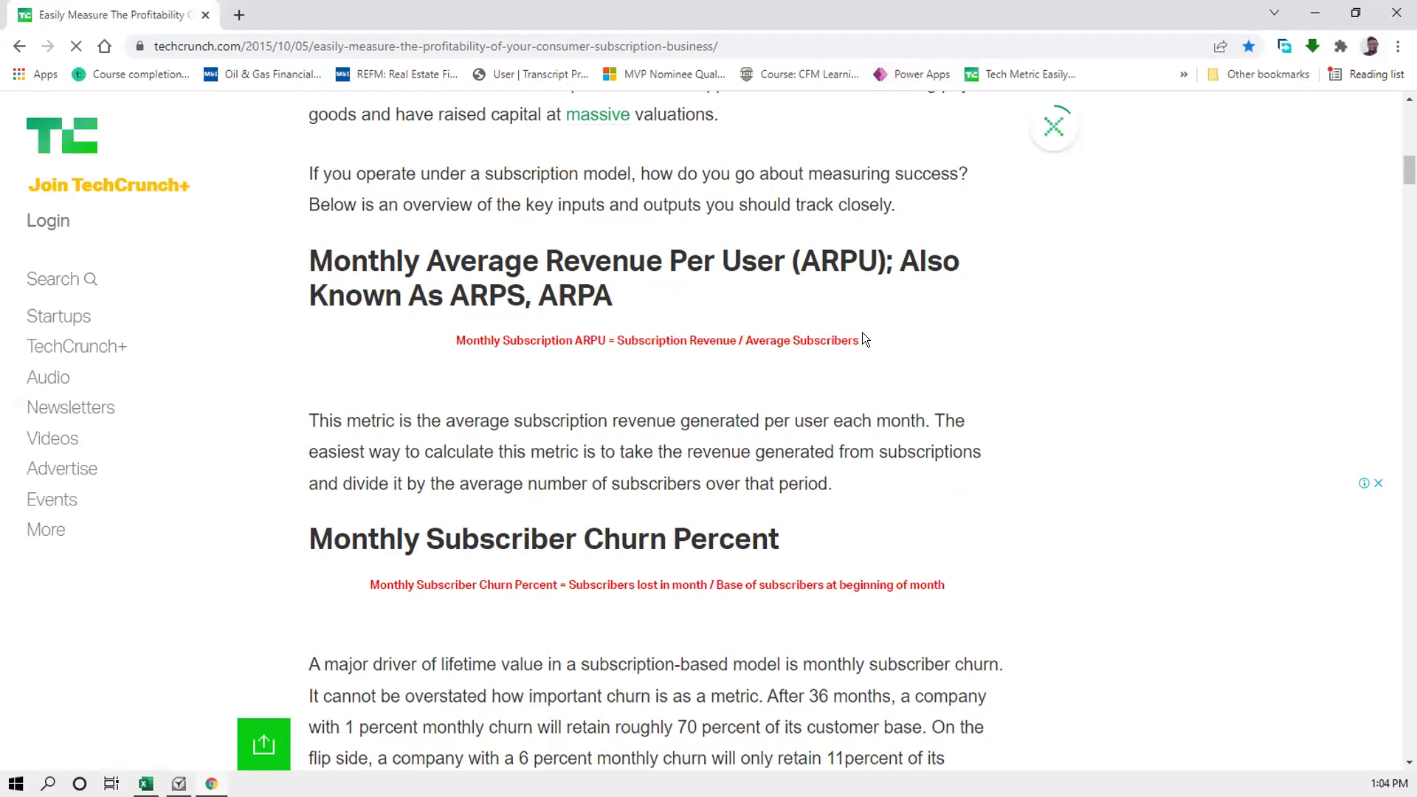
pyautogui.scroll(-2, 749, 478)
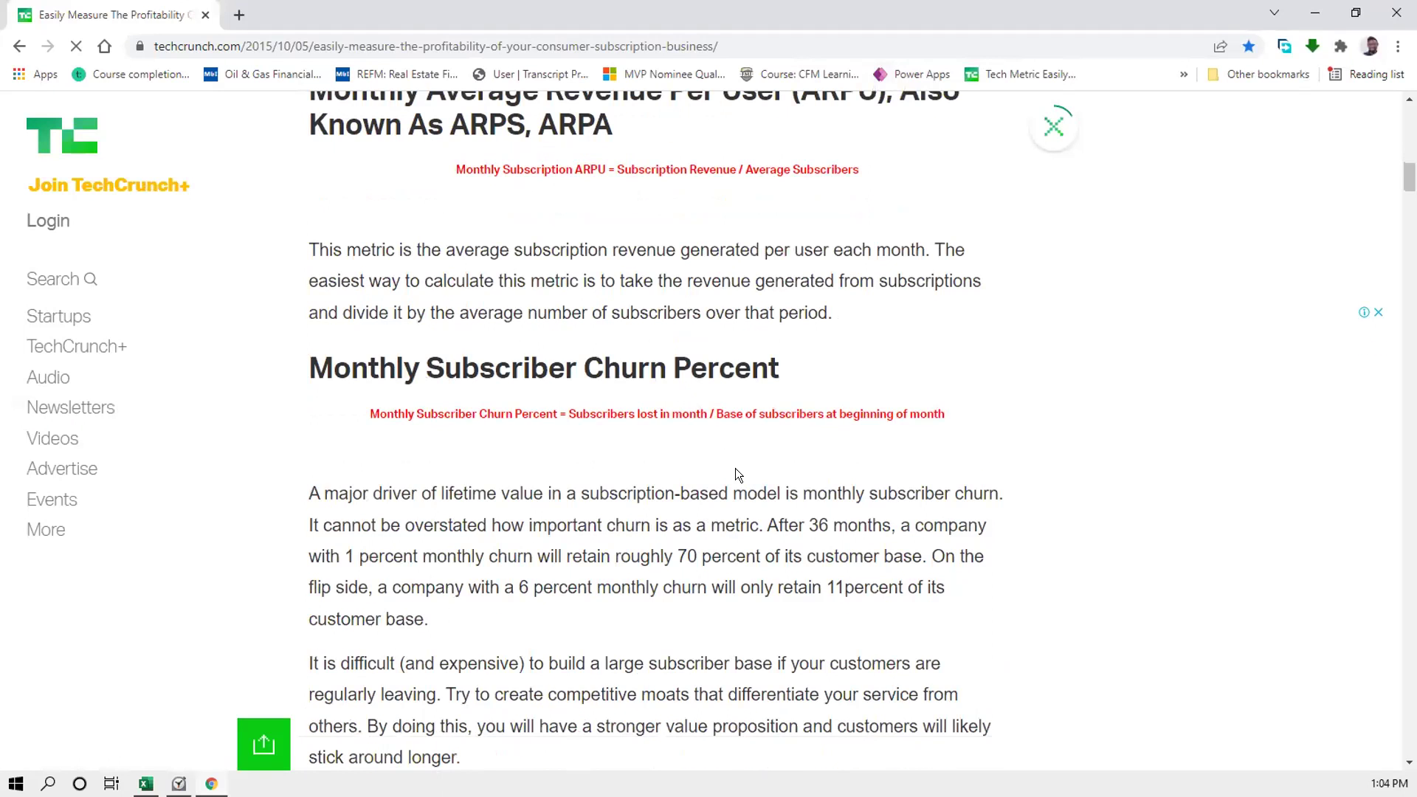
pyautogui.scroll(-3, 721, 438)
pyautogui.scroll(-7, 740, 510)
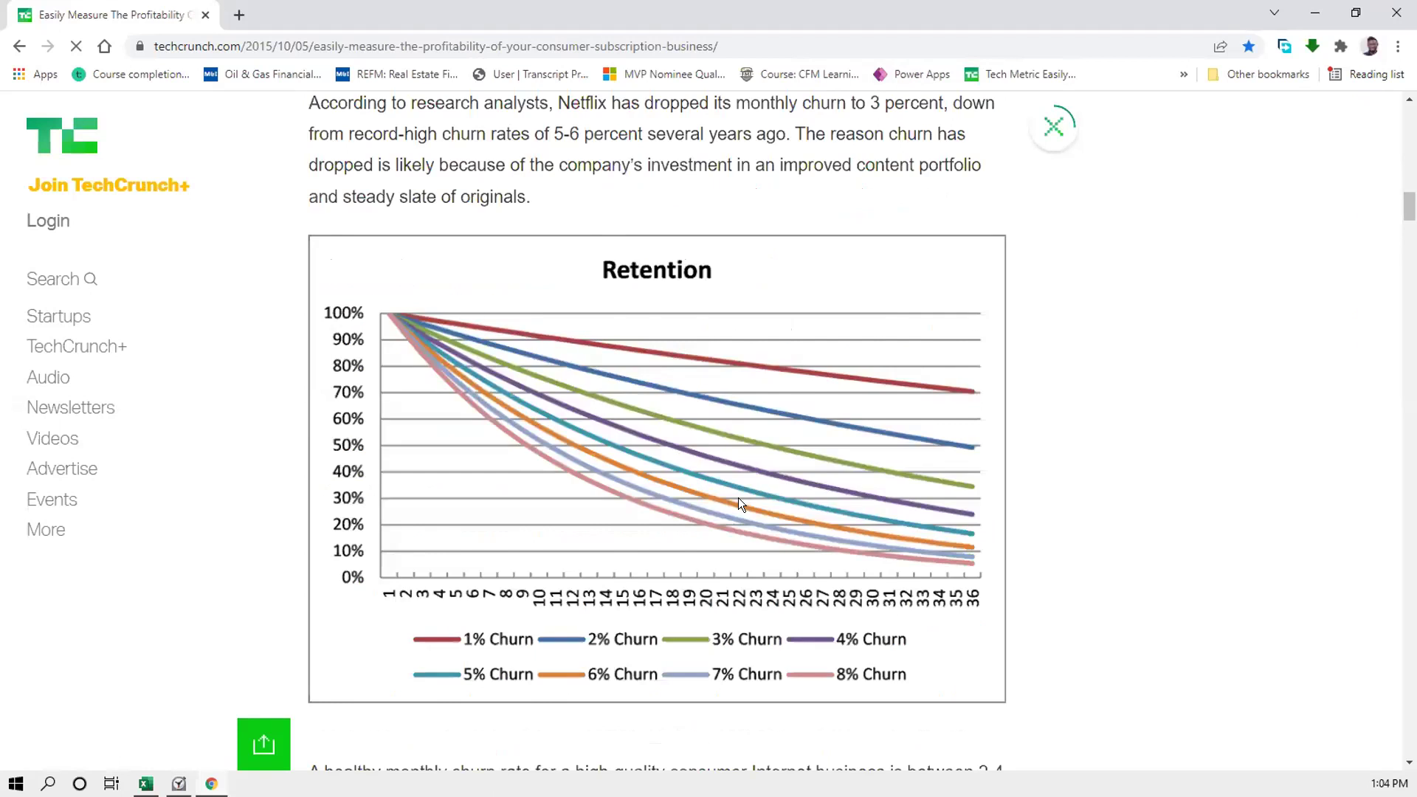
pyautogui.scroll(-3, 735, 472)
pyautogui.scroll(-12, 701, 588)
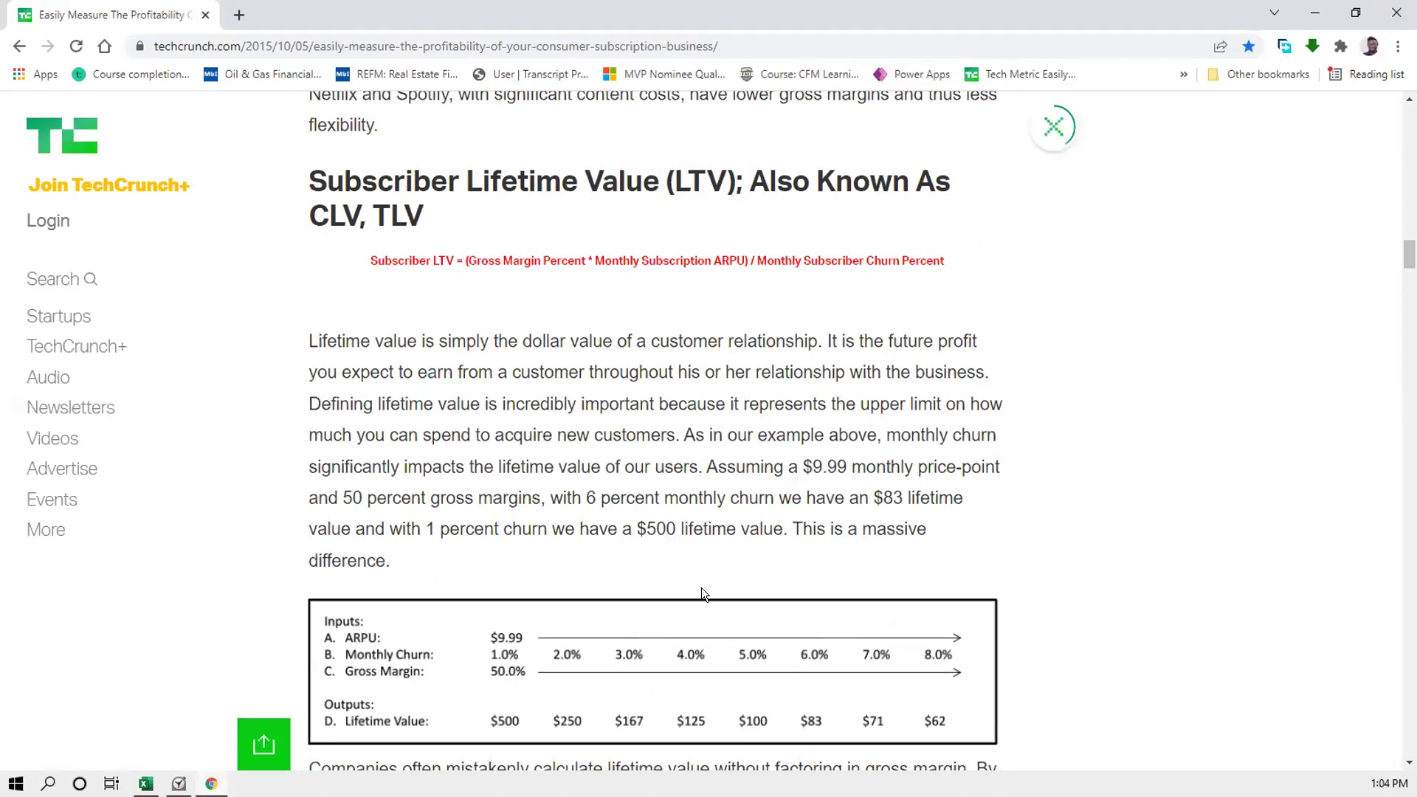
# Read the article's sections on customer acquisition cost, payback and subscriber ROI, down to the example comparison table
pyautogui.scroll(-5, 696, 576)
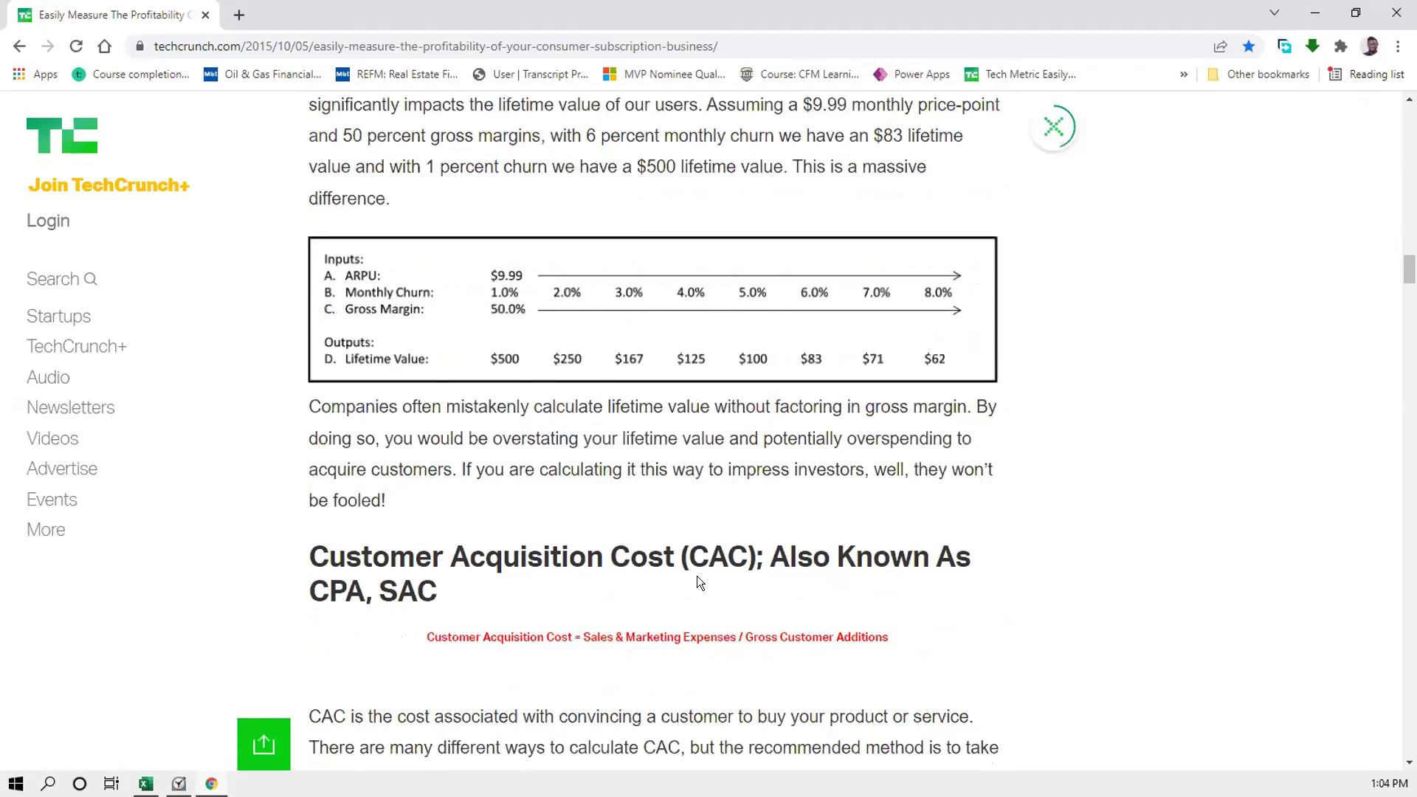
pyautogui.scroll(-10, 697, 576)
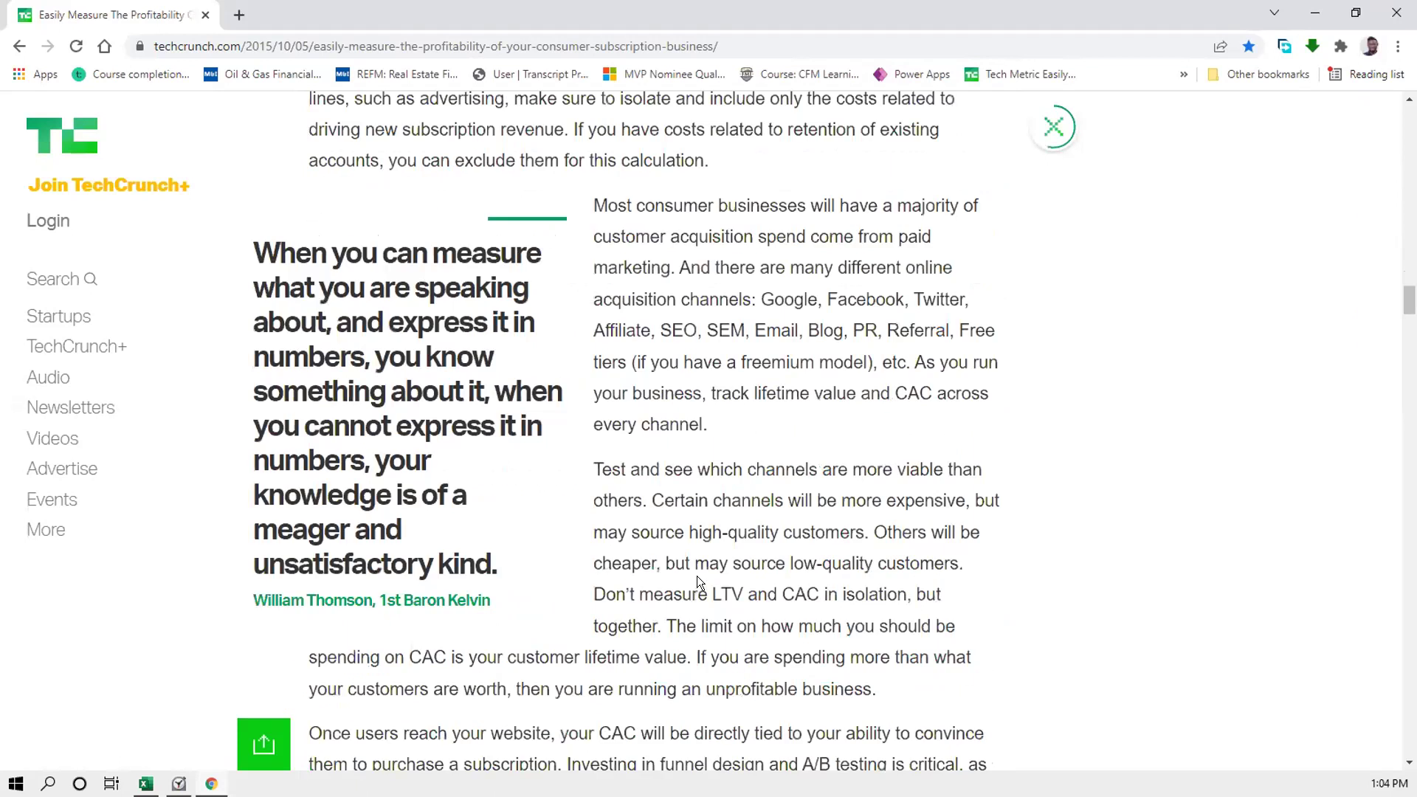
pyautogui.scroll(-7, 697, 576)
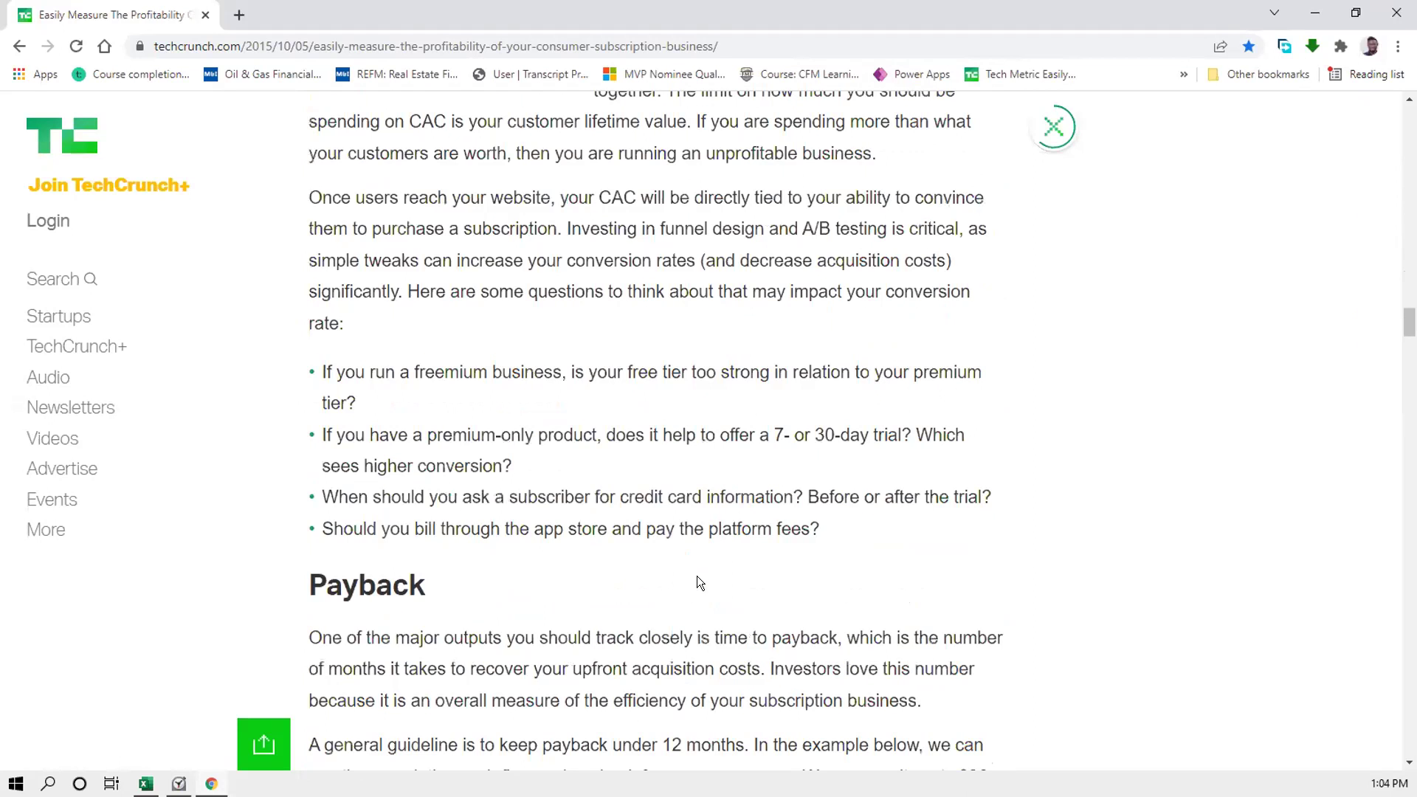
pyautogui.scroll(-2, 697, 575)
pyautogui.scroll(-9, 697, 576)
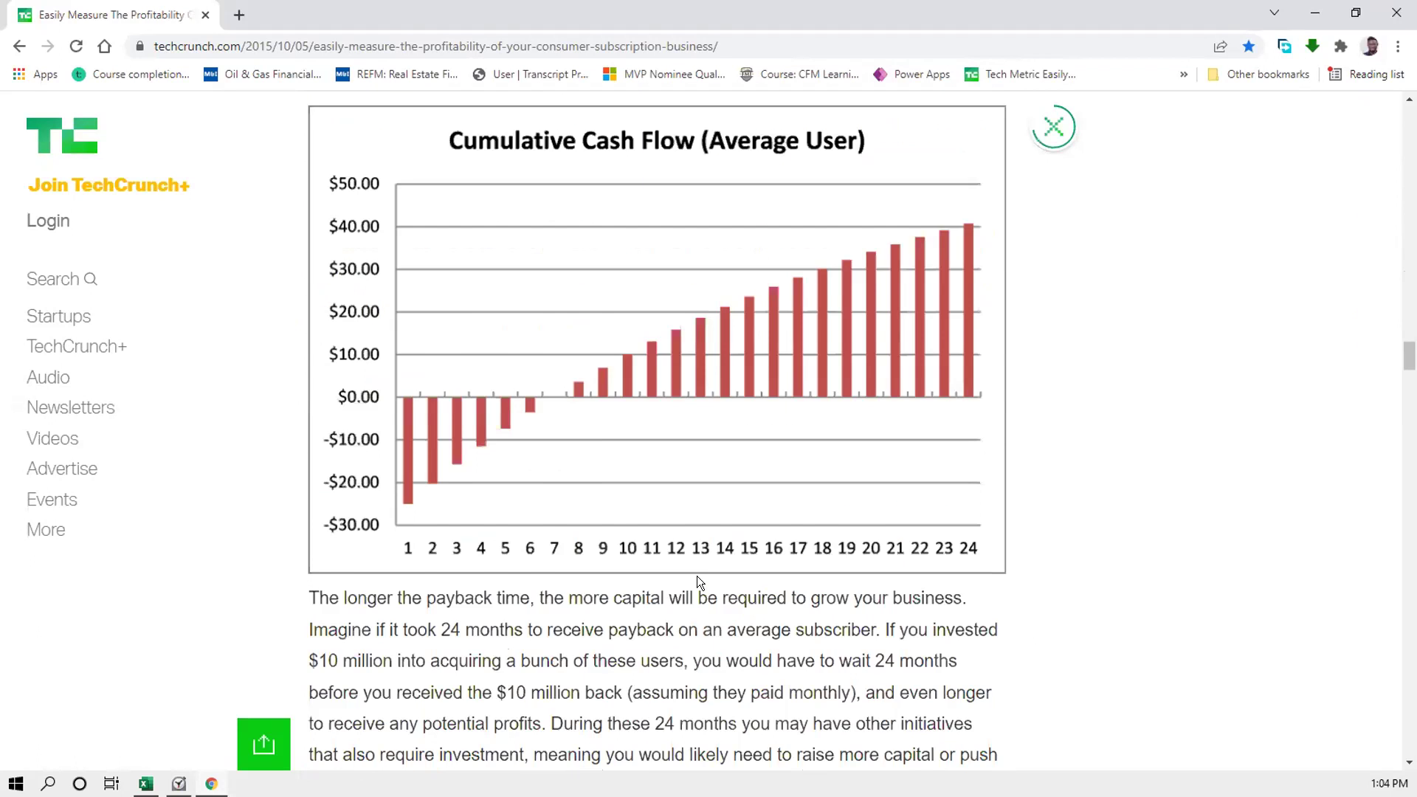
pyautogui.scroll(-5, 697, 576)
pyautogui.scroll(-5, 707, 586)
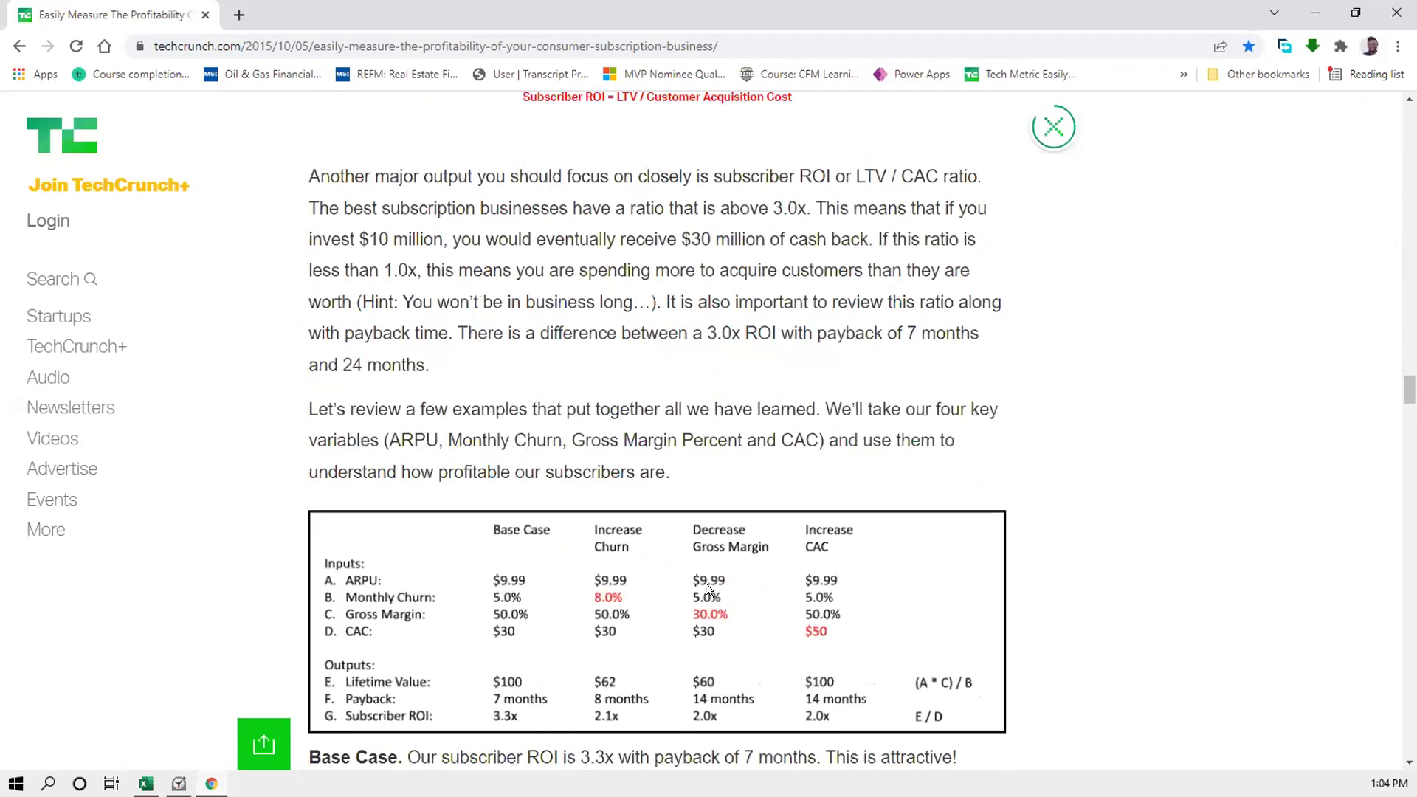
pyautogui.scroll(-3, 705, 583)
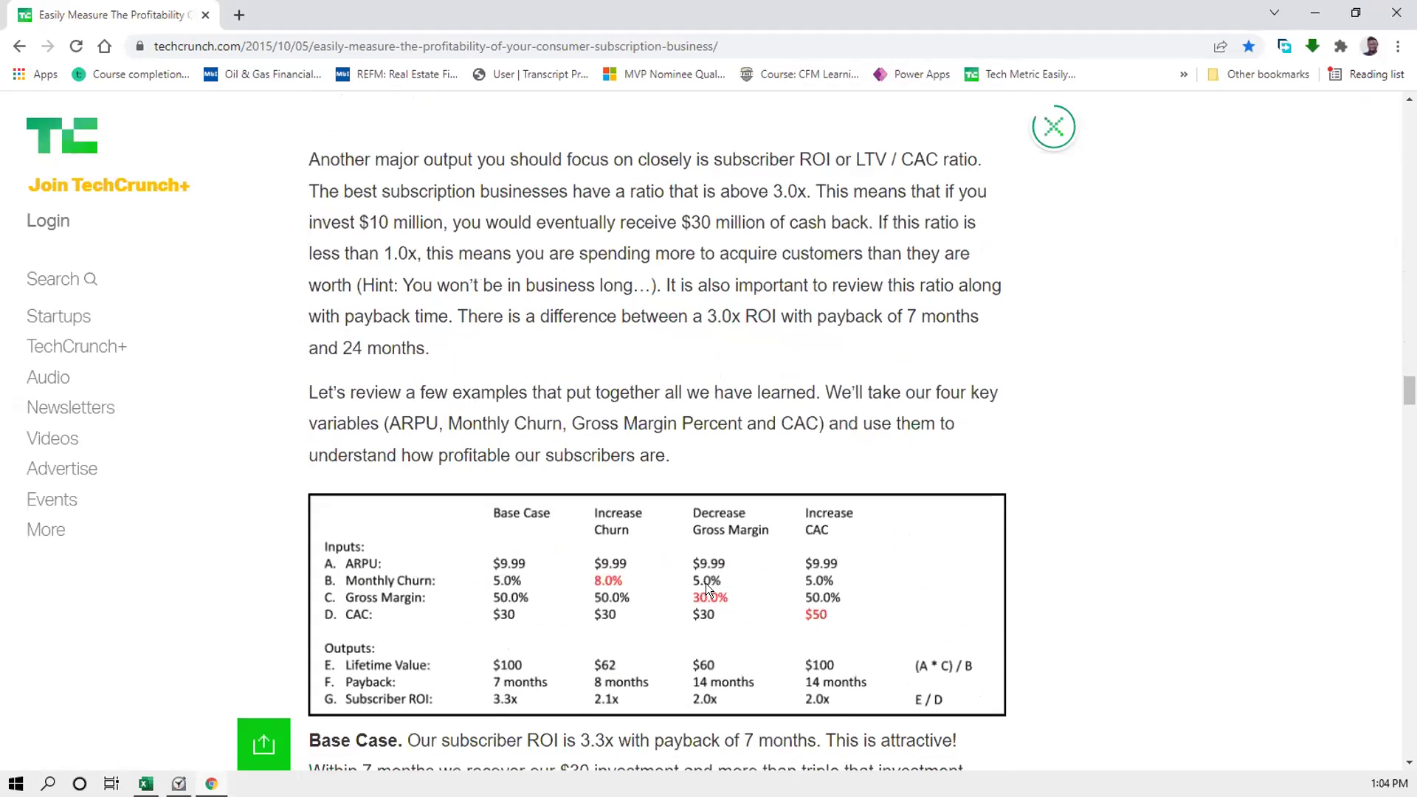
# Read the article's base case, churn, gross margin and CAC examples, and return to the Subscriber Lifetime Value section
pyautogui.scroll(-3, 707, 568)
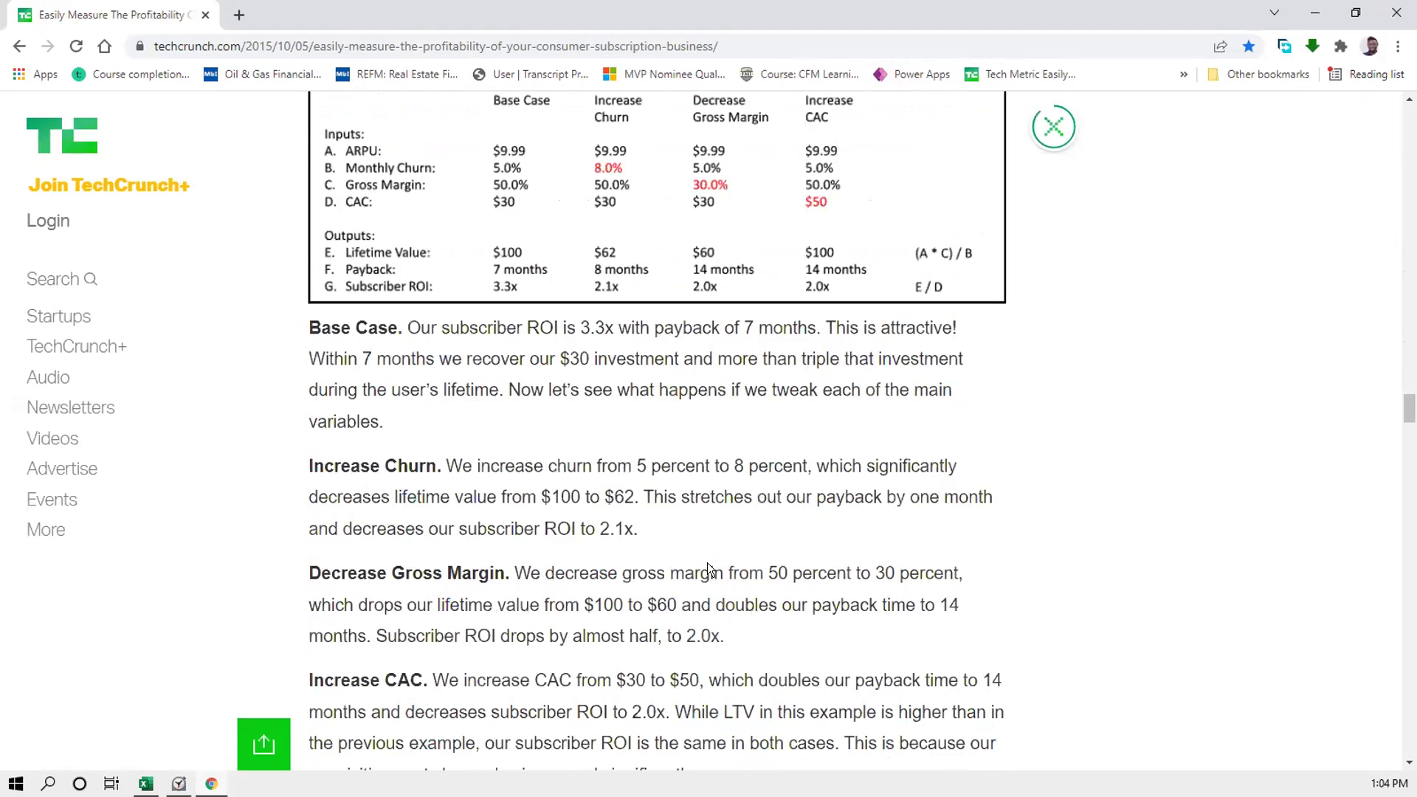
pyautogui.scroll(-1, 707, 562)
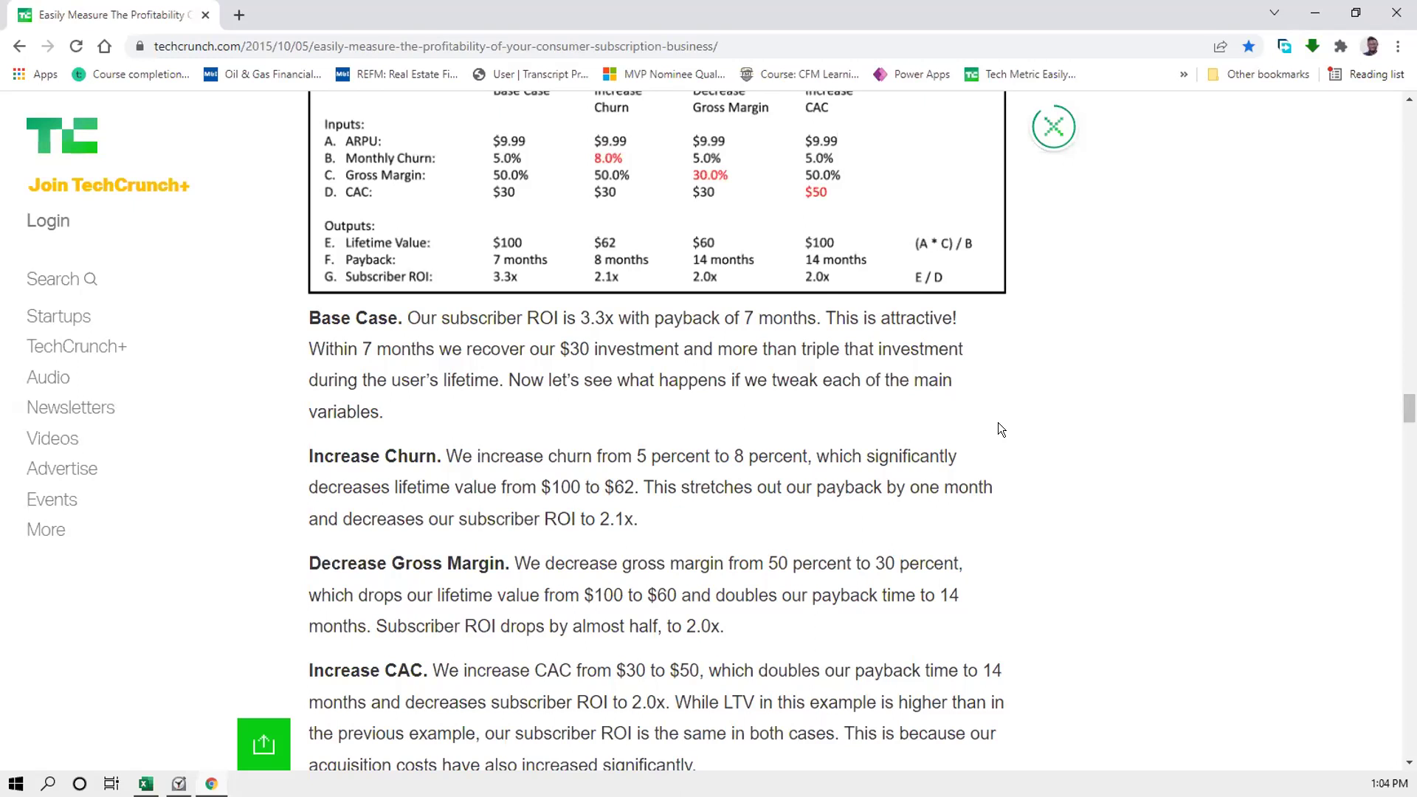
pyautogui.scroll(5, 998, 424)
pyautogui.scroll(5, 999, 425)
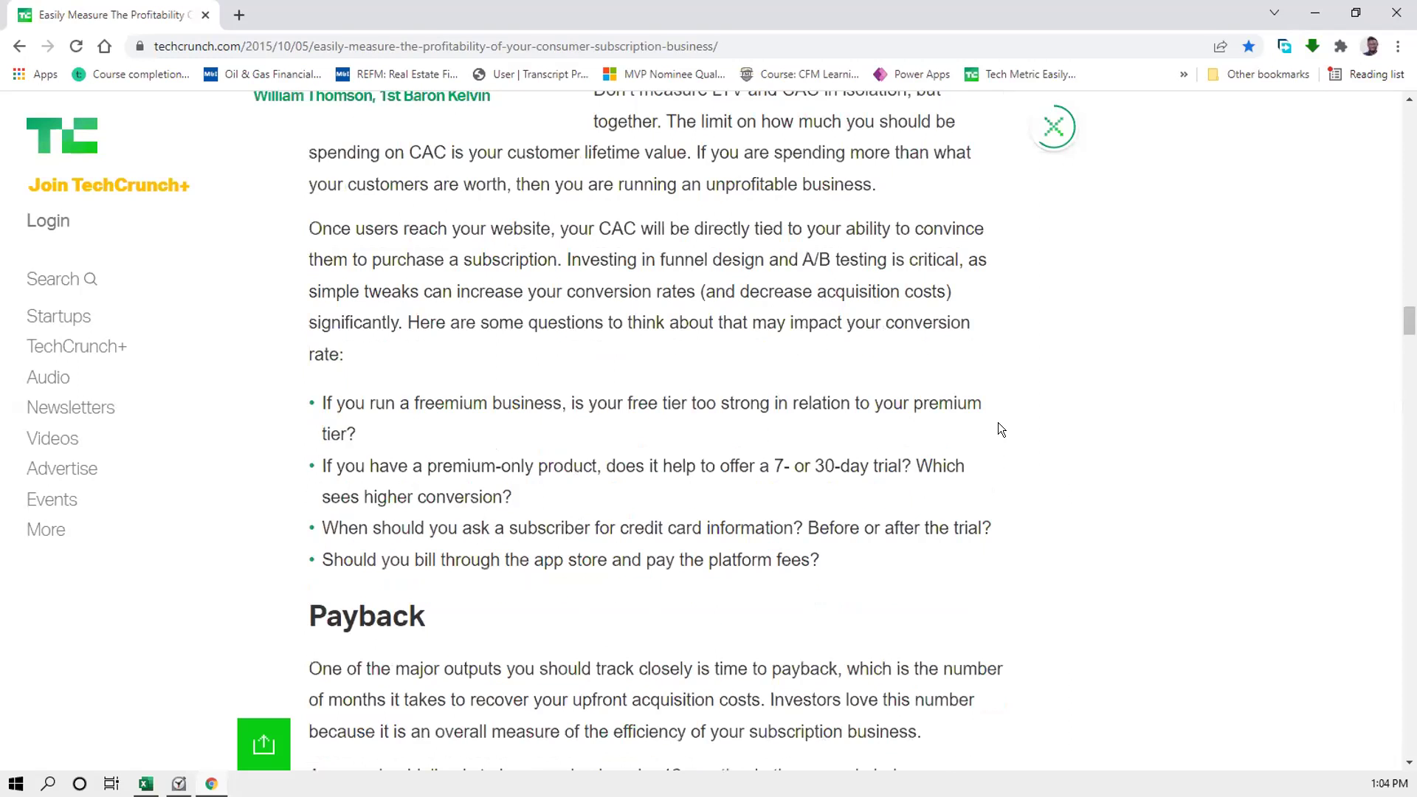
pyautogui.scroll(8, 998, 430)
pyautogui.scroll(8, 998, 423)
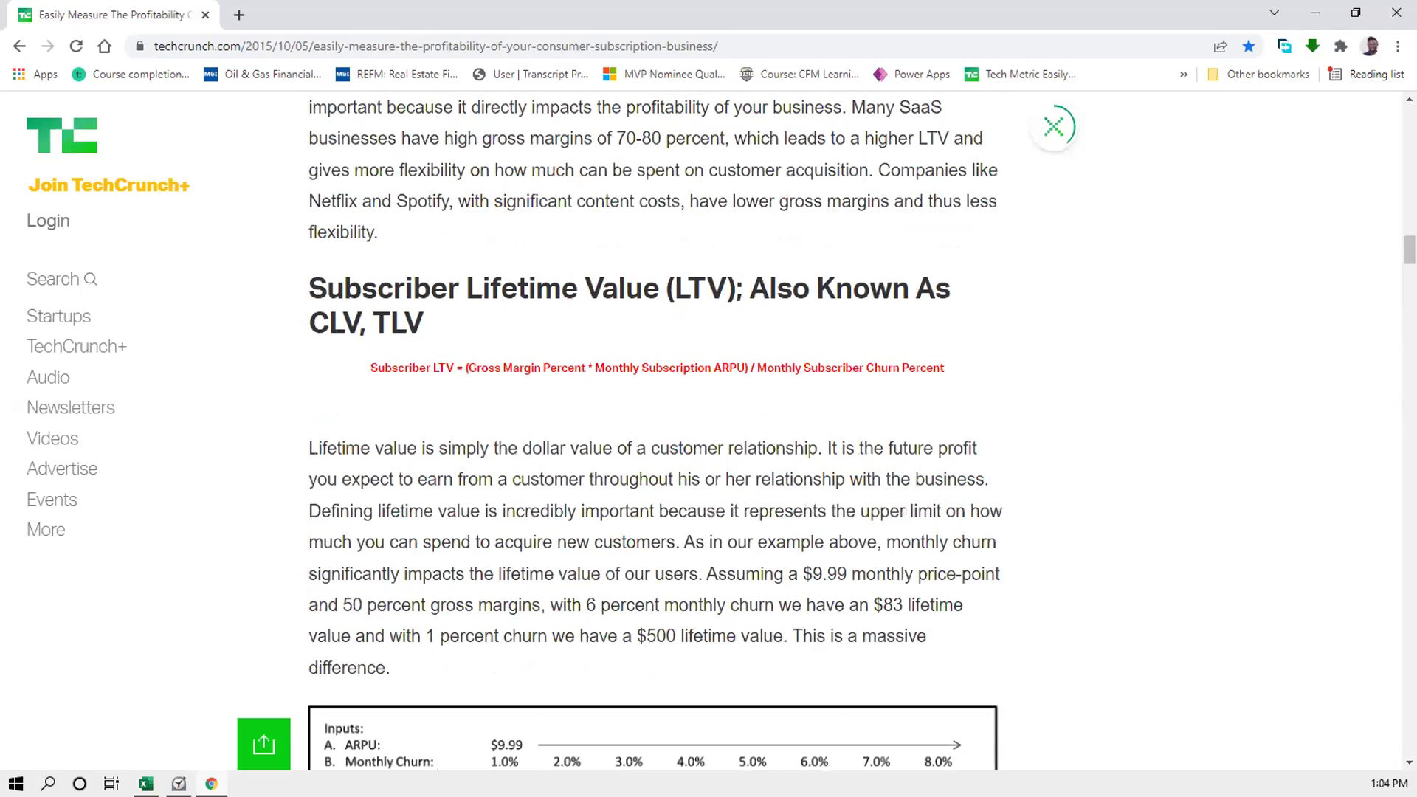
# Close the article's browser window and delete the floating revenue and profit picture from the Inputs sheet of the Excel model
pyautogui.hotkey('alt', 'F4')
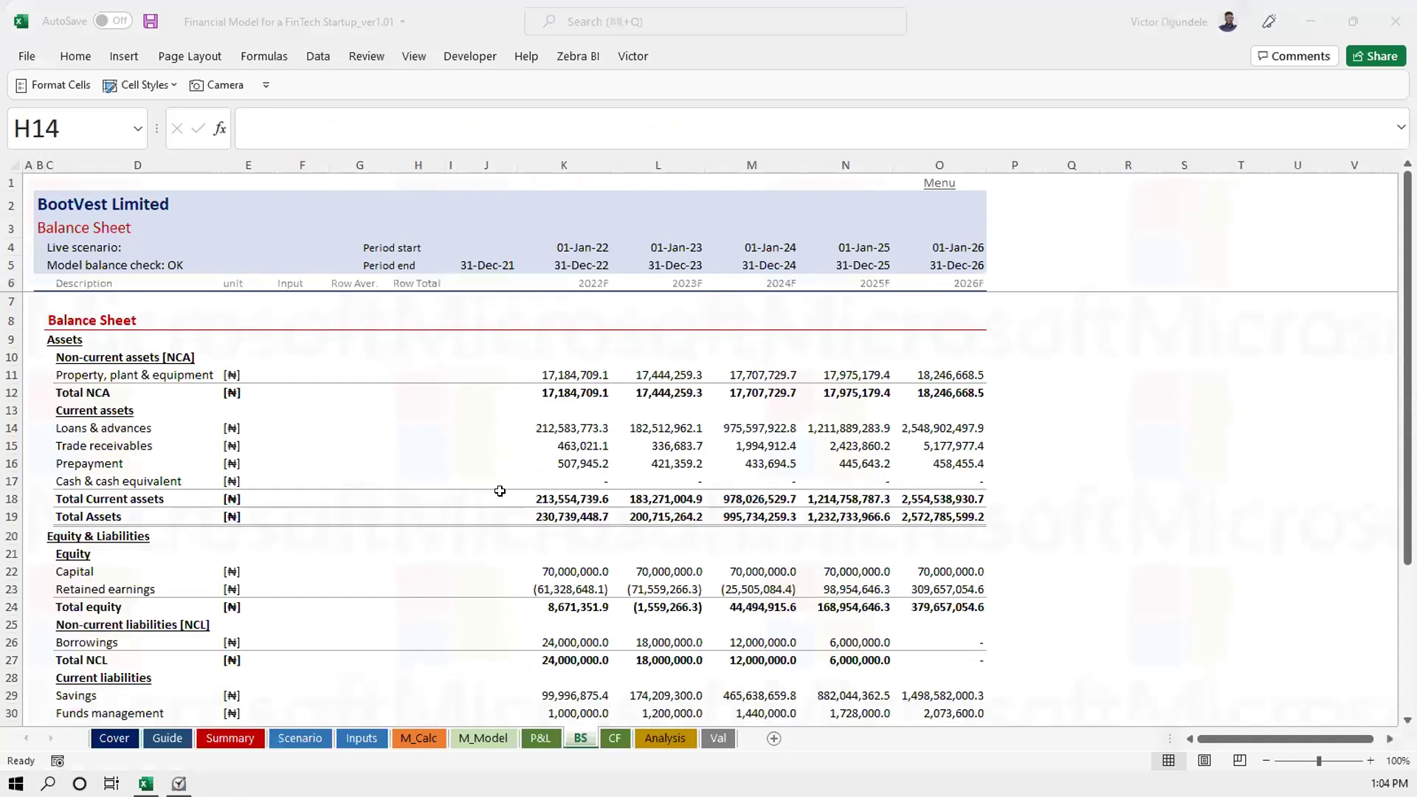
pyautogui.click(353, 740)
pyautogui.click(485, 590)
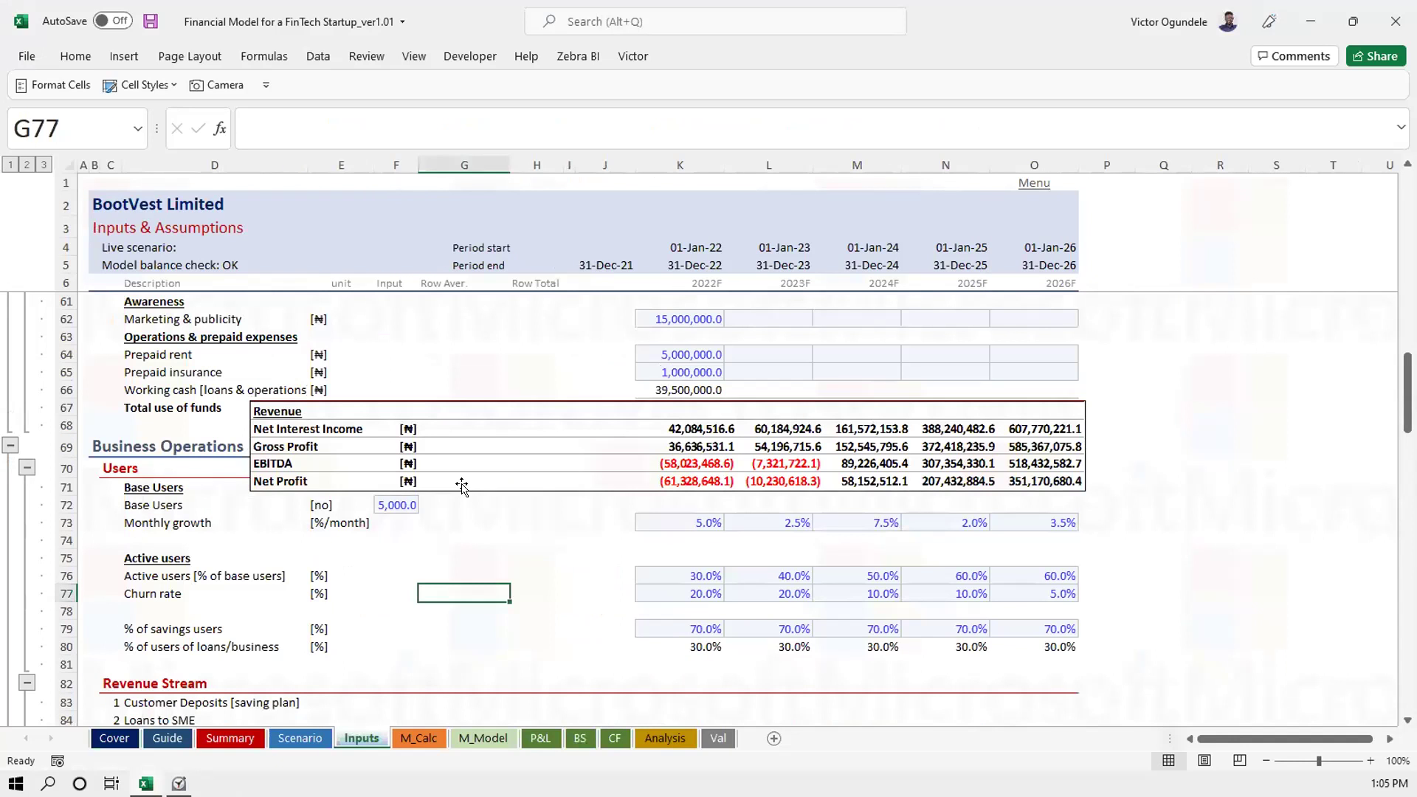
pyautogui.click(462, 488)
pyautogui.press('Delete')
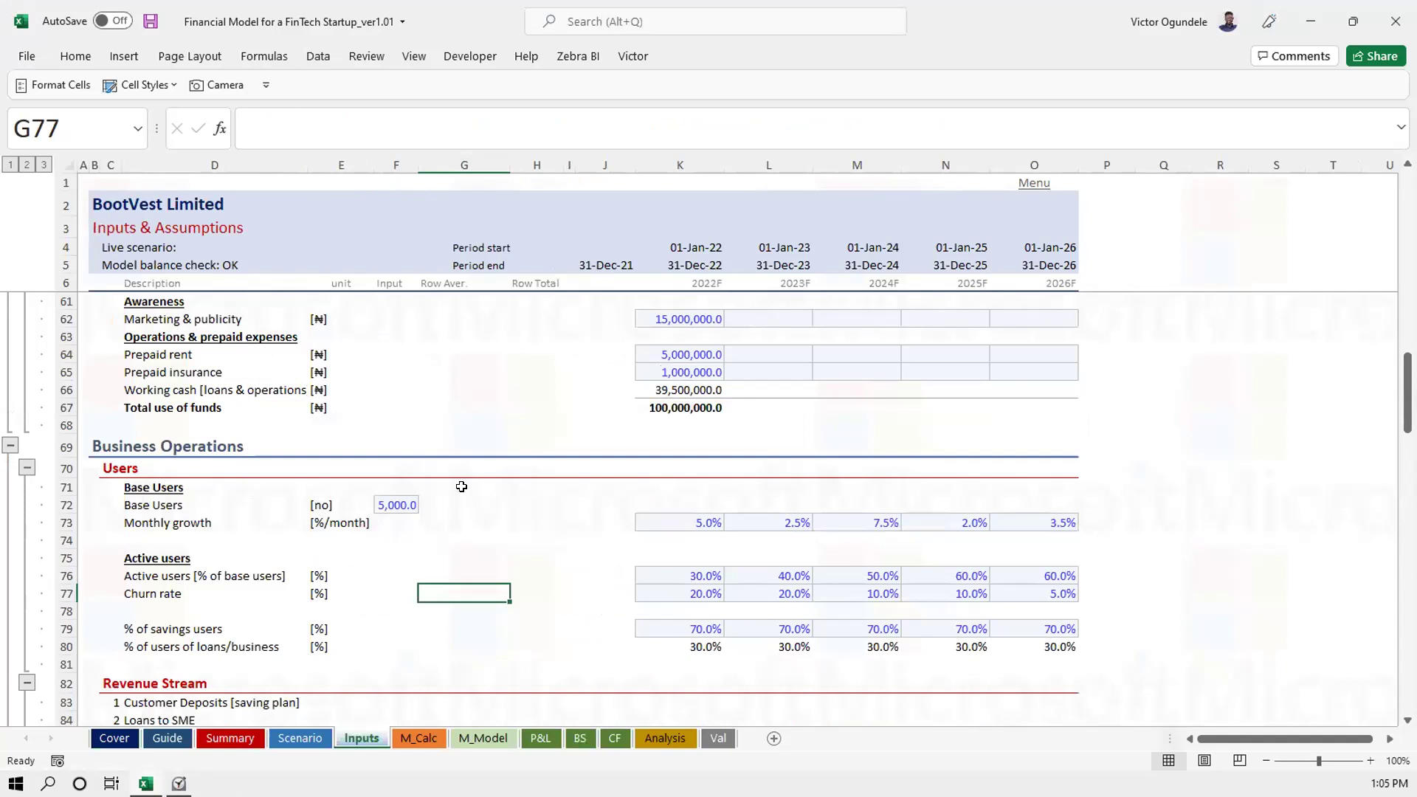
# Look back through the funding, use of funds and macro-economic assumptions on the Inputs sheet, up to its start
pyautogui.click(482, 470)
pyautogui.scroll(8, 482, 469)
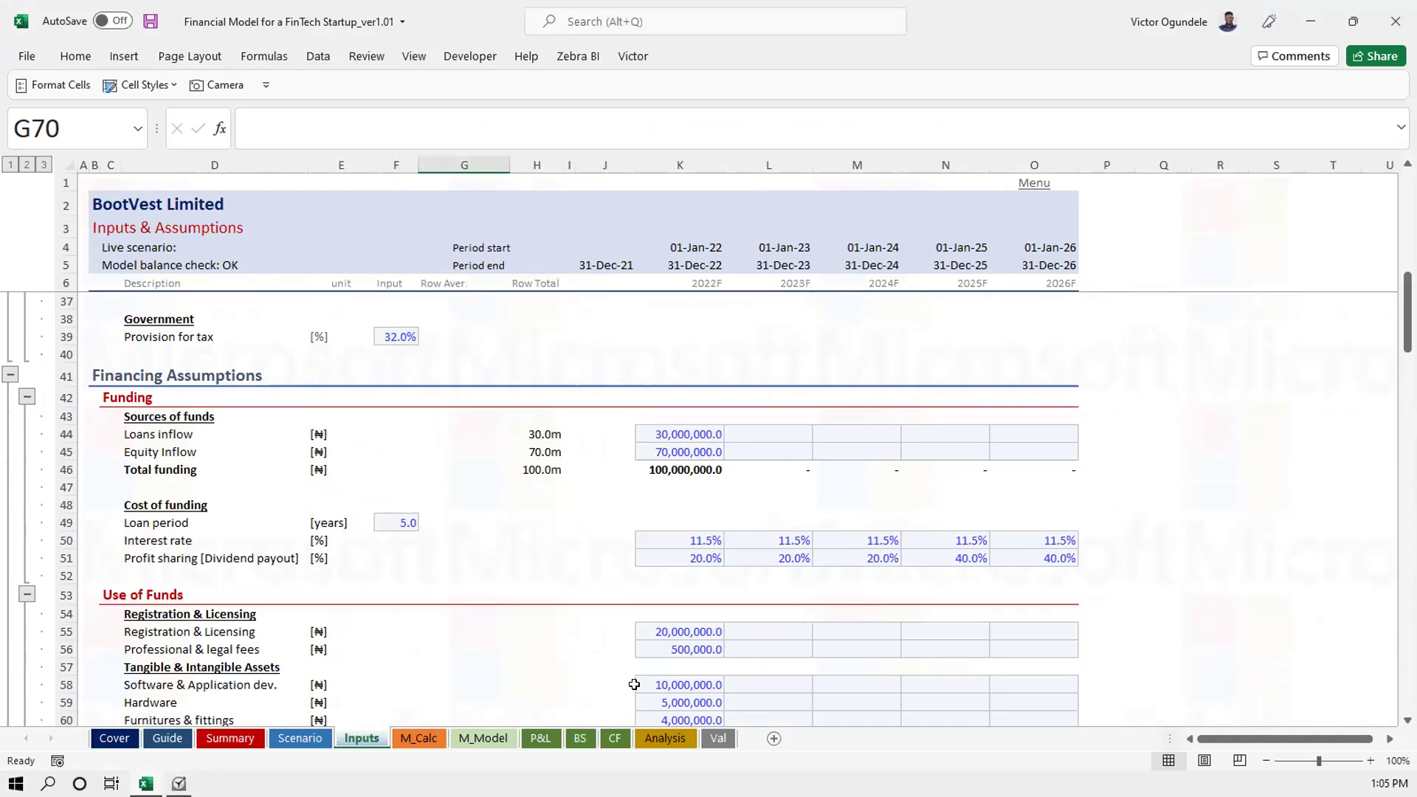
pyautogui.click(493, 557)
pyautogui.scroll(4, 479, 480)
pyautogui.scroll(6, 478, 480)
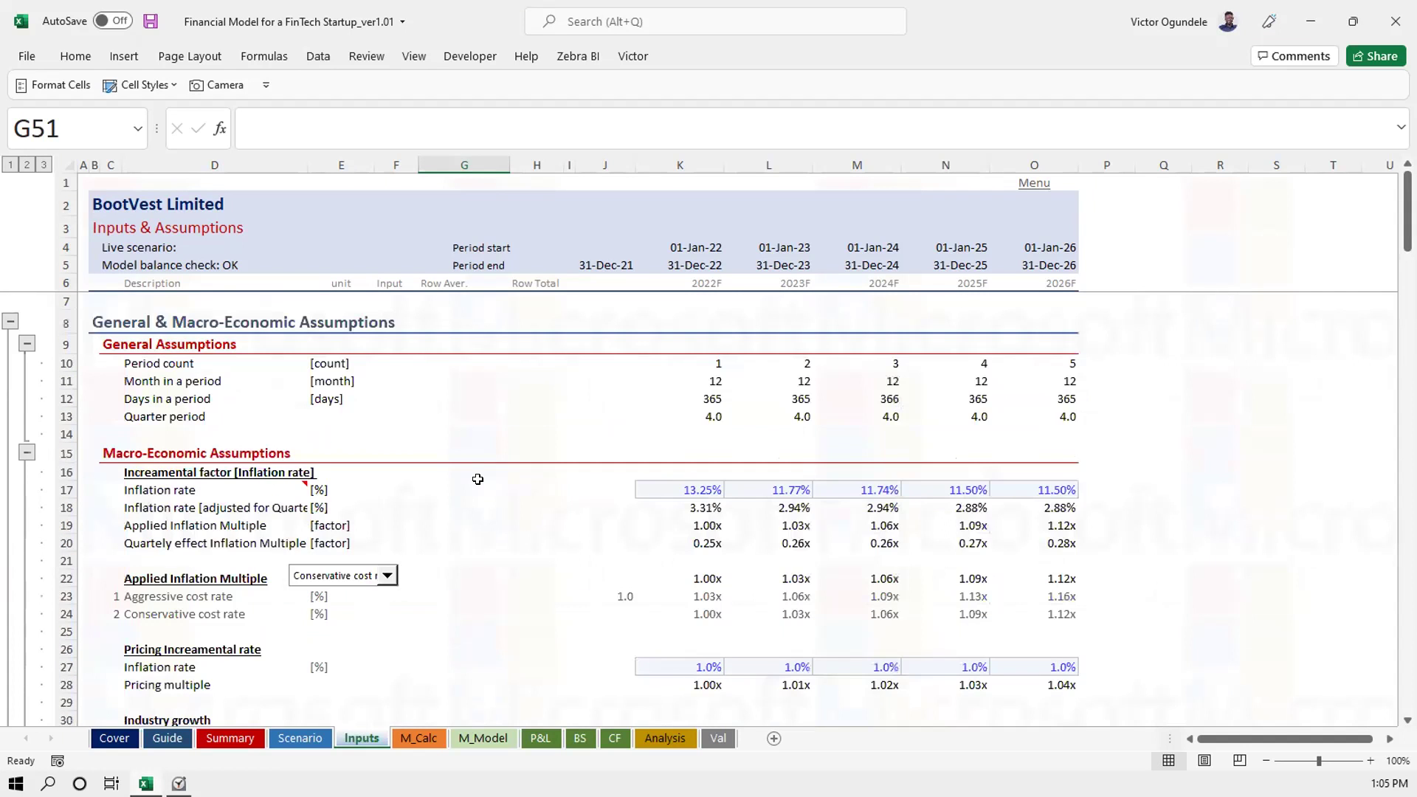
pyautogui.click(466, 465)
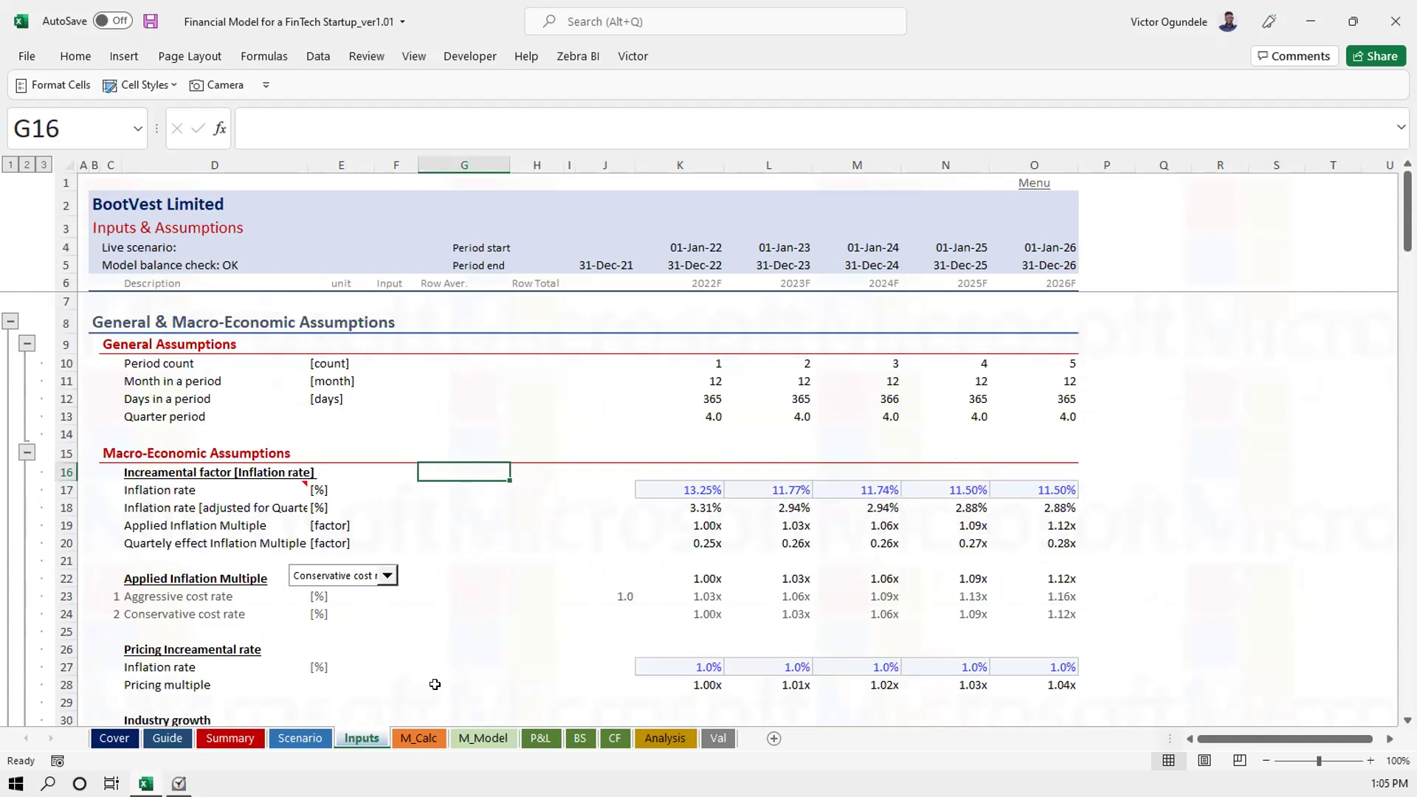
# Open the M_Calc sheet and review the charges, savings schedule and loans sections down to the Repayment row
pyautogui.click(419, 739)
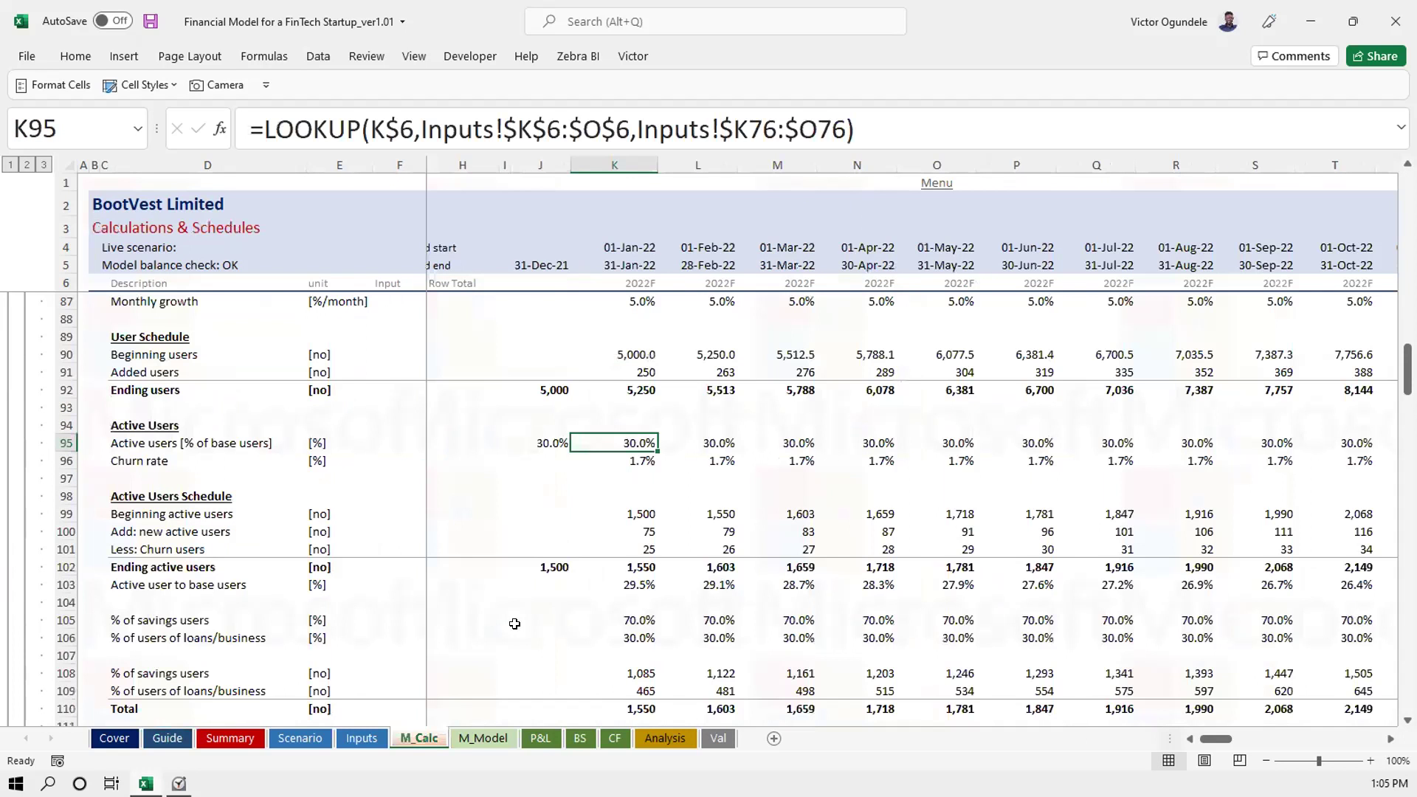
pyautogui.scroll(-3, 514, 625)
pyautogui.scroll(-6, 514, 624)
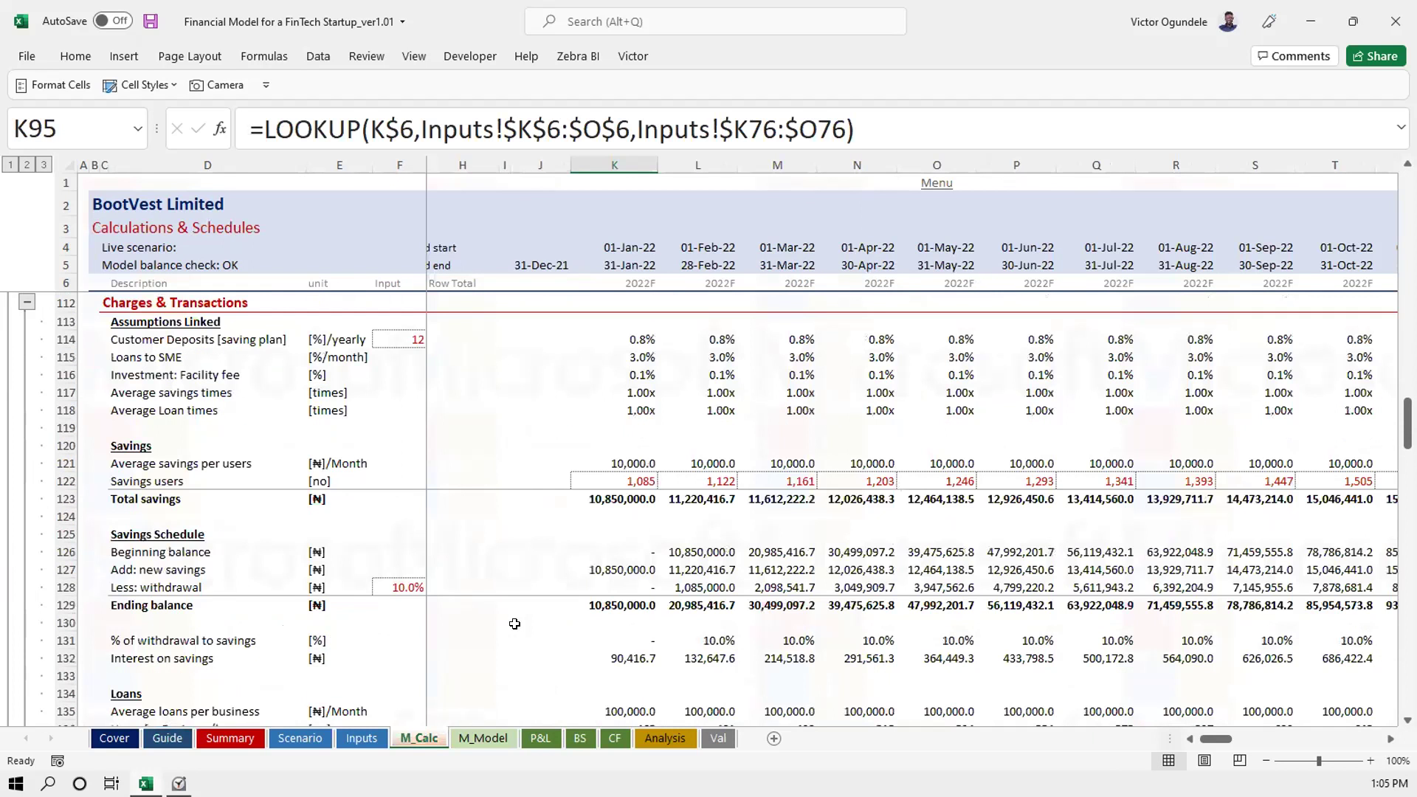
pyautogui.scroll(-2, 515, 624)
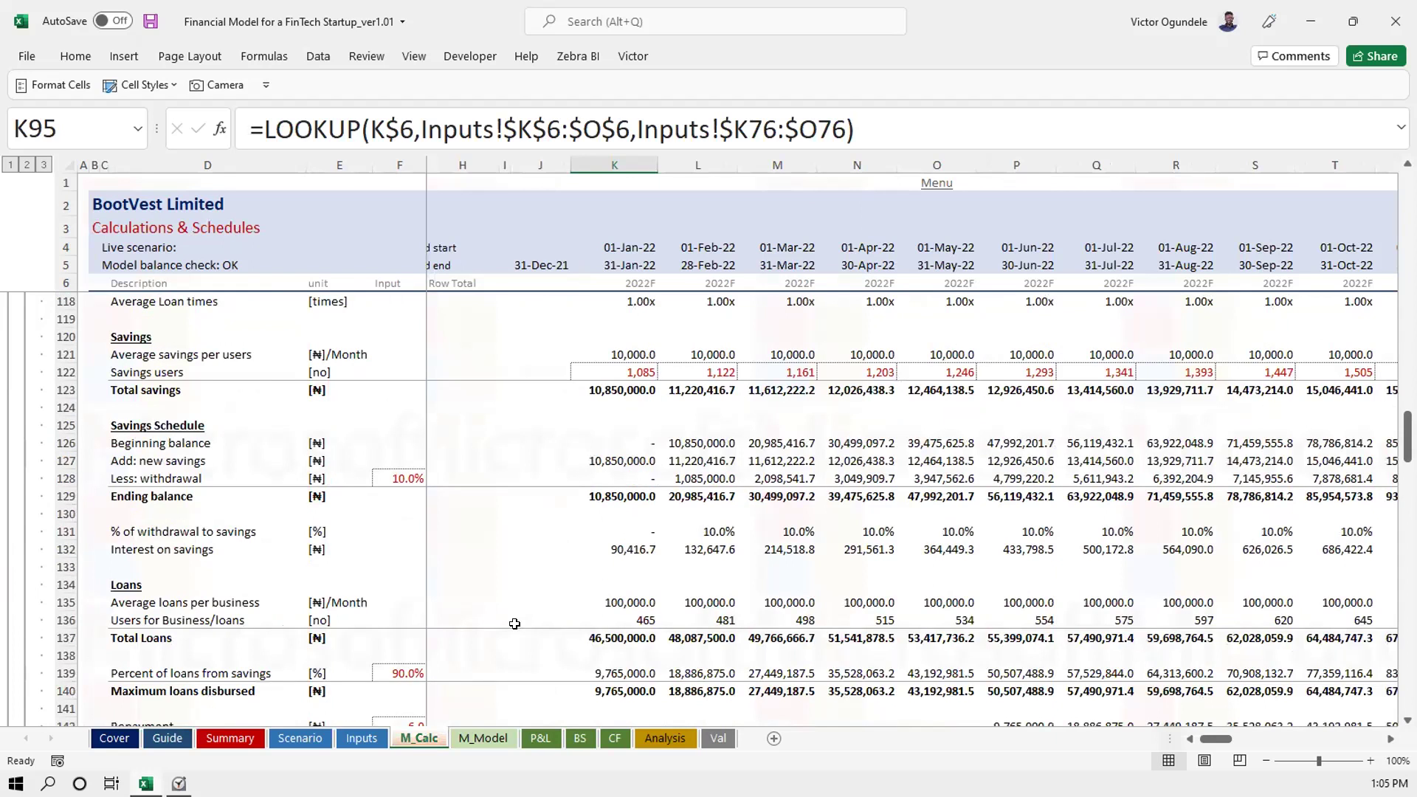
pyautogui.scroll(-2, 515, 625)
pyautogui.scroll(1, 514, 625)
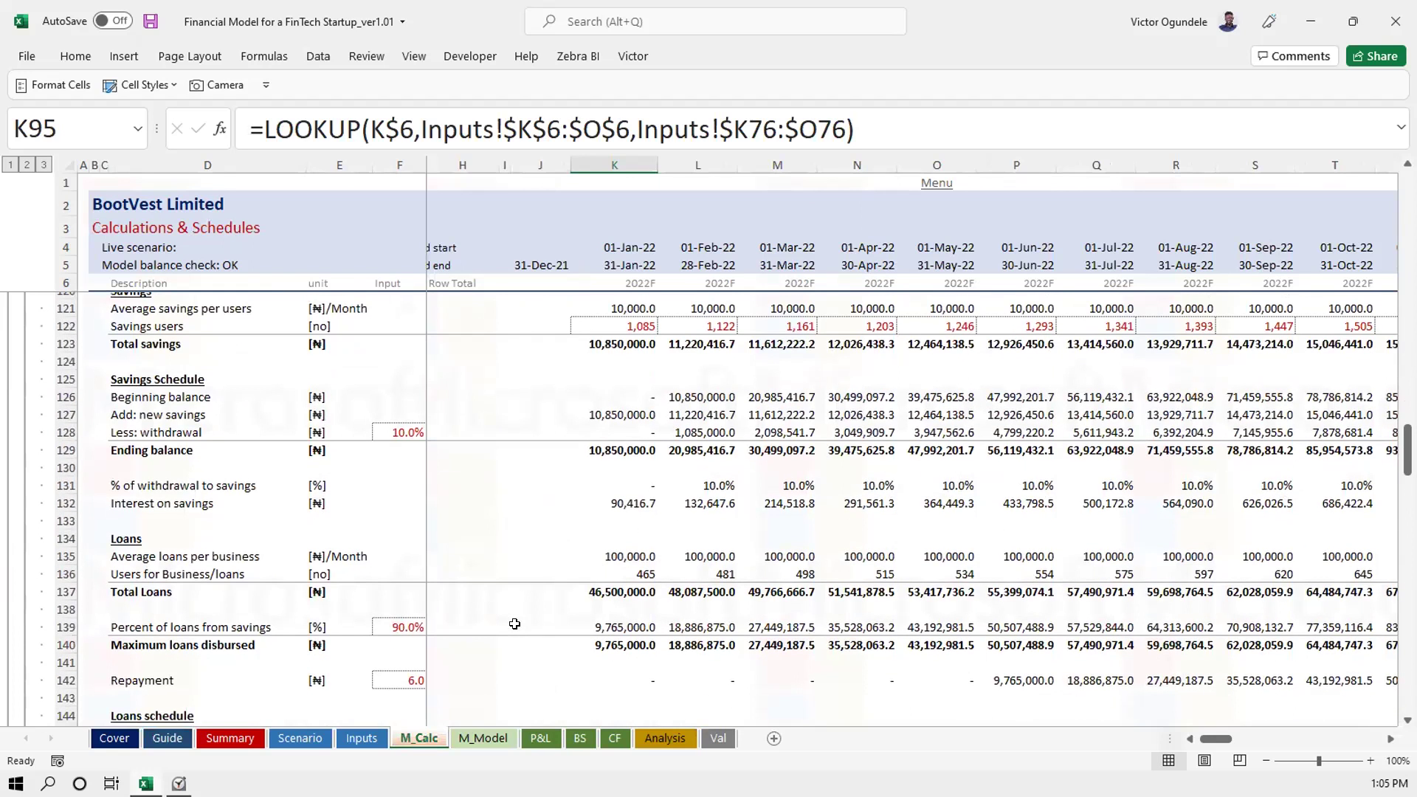
pyautogui.scroll(-2, 514, 625)
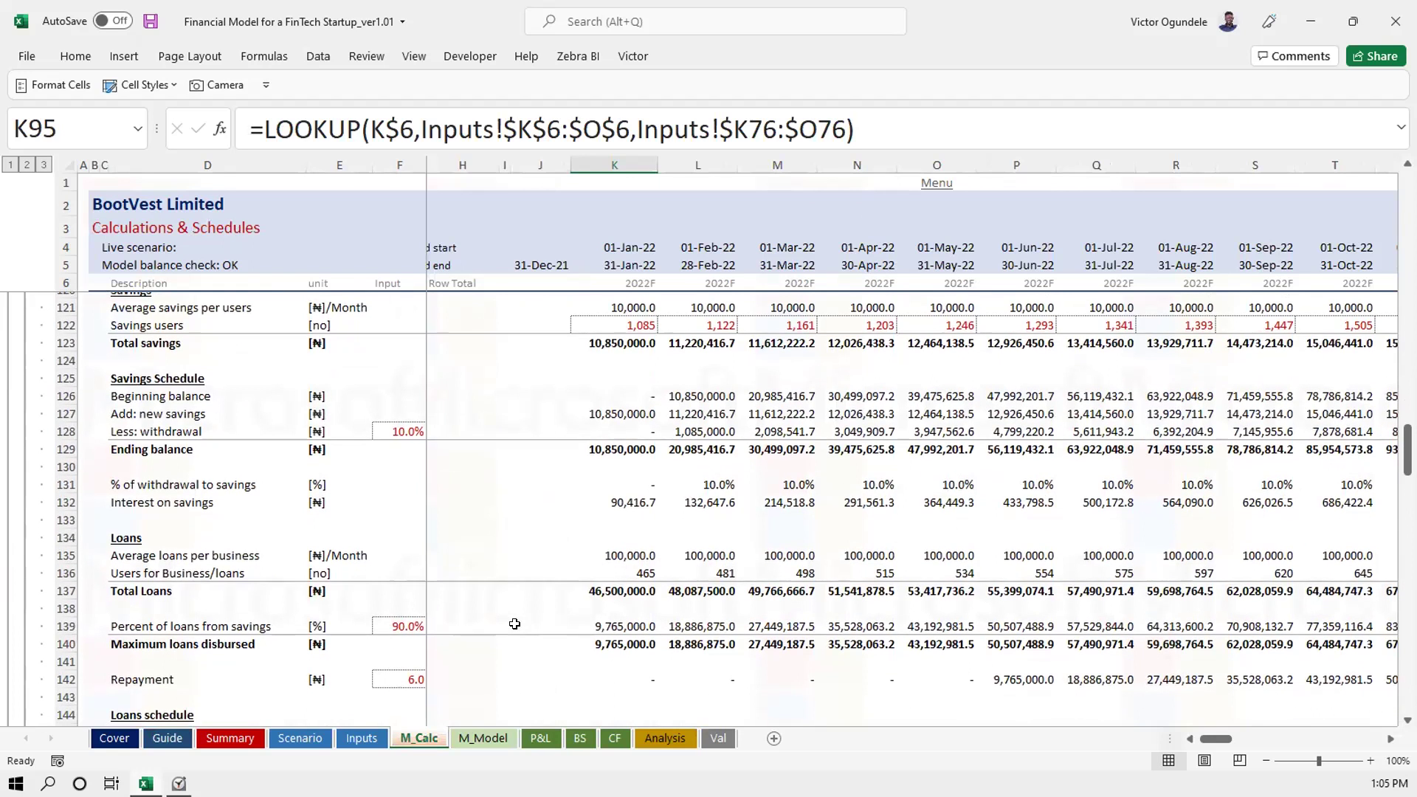
# Inspect the OFFSET formulas in the loan Repayment row, from January (K142) to June 2022 (P142)
pyautogui.click(636, 580)
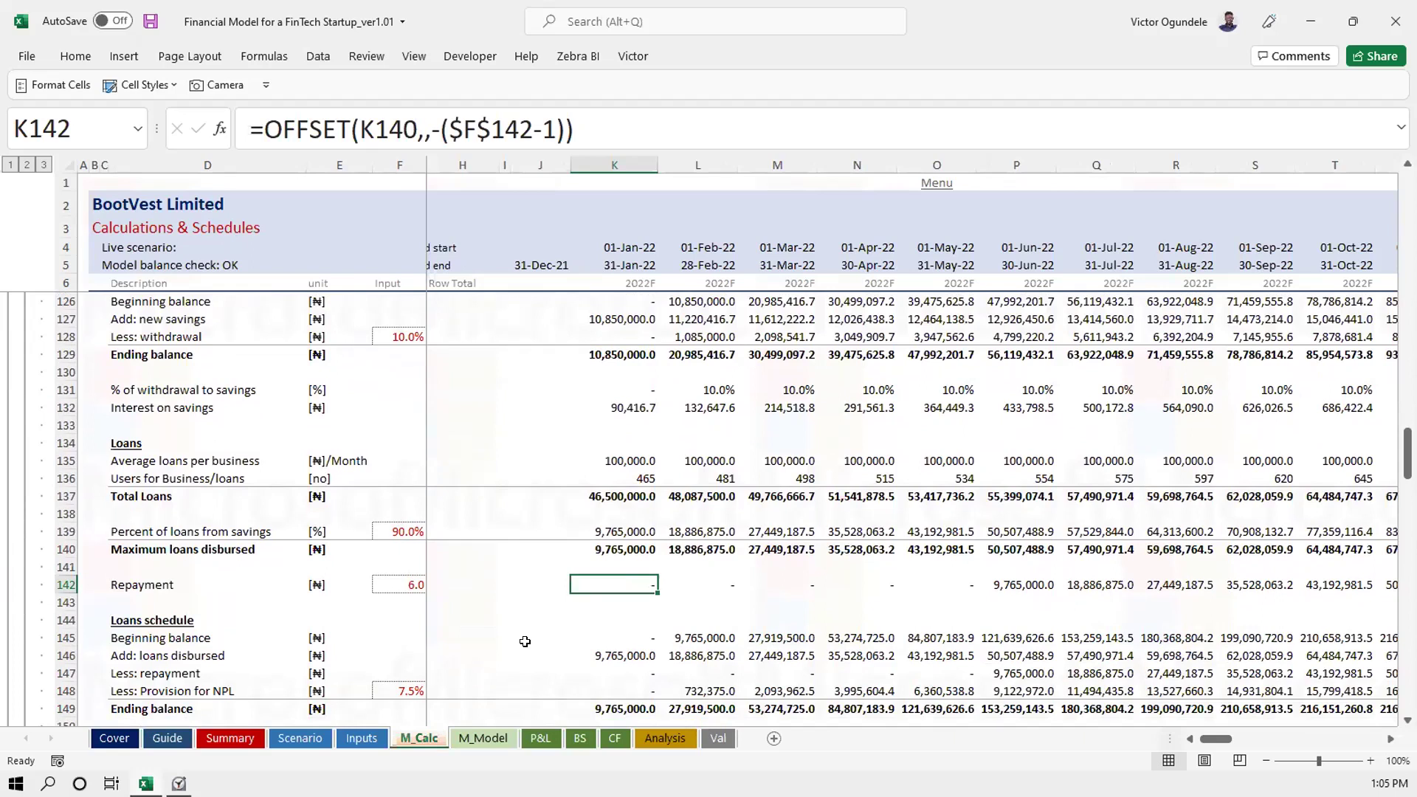
pyautogui.press('Right')
pyautogui.press('Right')
pyautogui.press('Right')
pyautogui.press('Right')
pyautogui.press('Right')
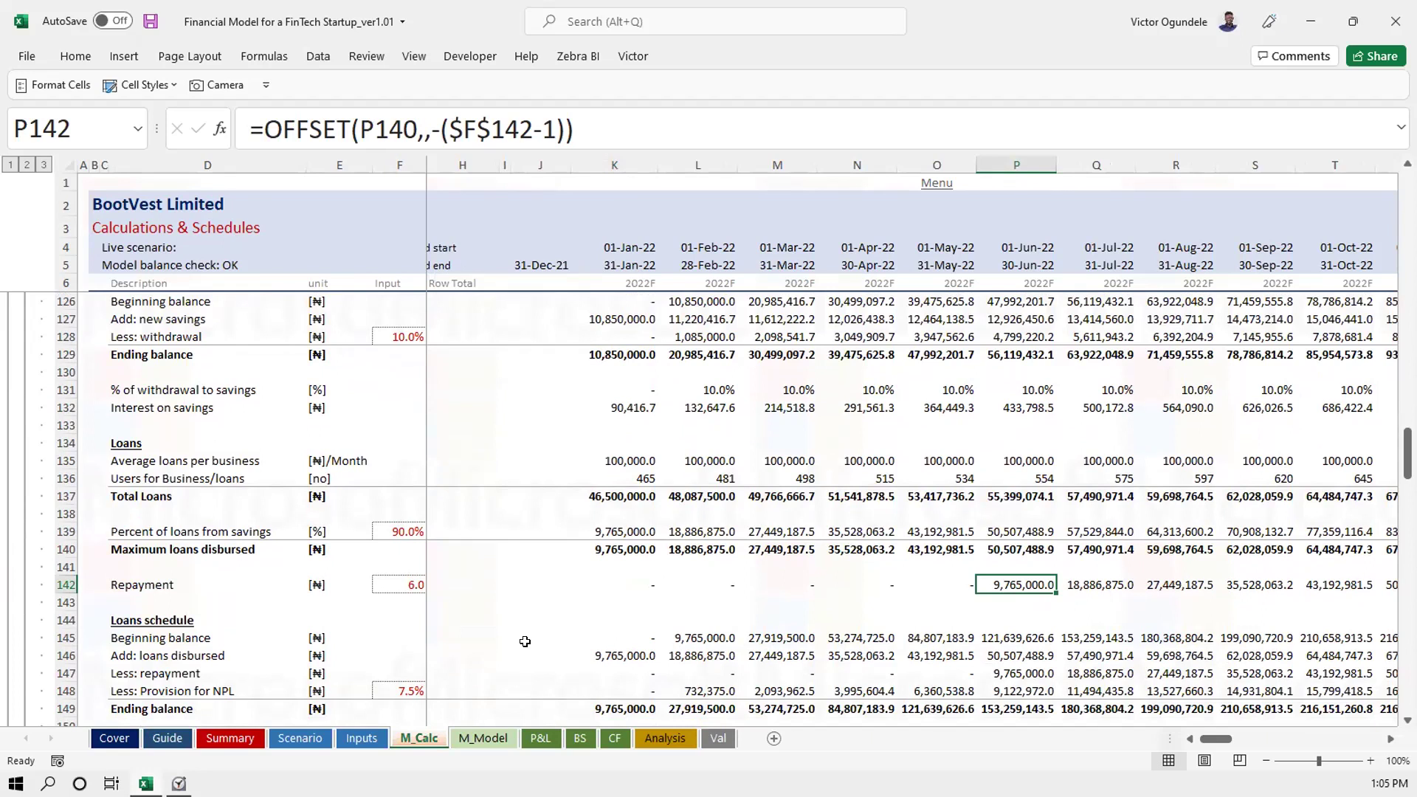
# Examine the Maximum loans disbursed formula in K140 and select the January to May 2022 amounts
pyautogui.click(633, 546)
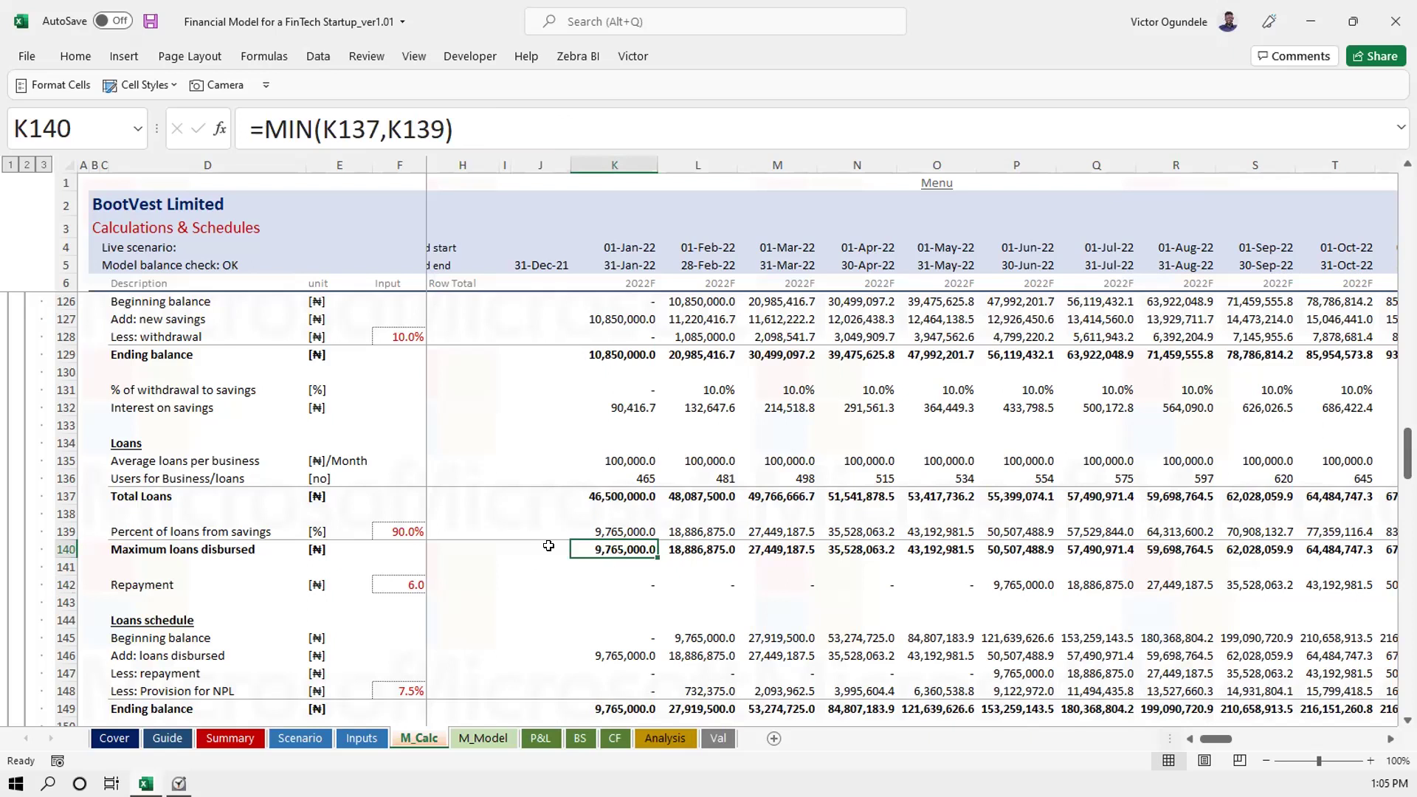
pyautogui.scroll(-1, 548, 545)
pyautogui.scroll(-5, 550, 546)
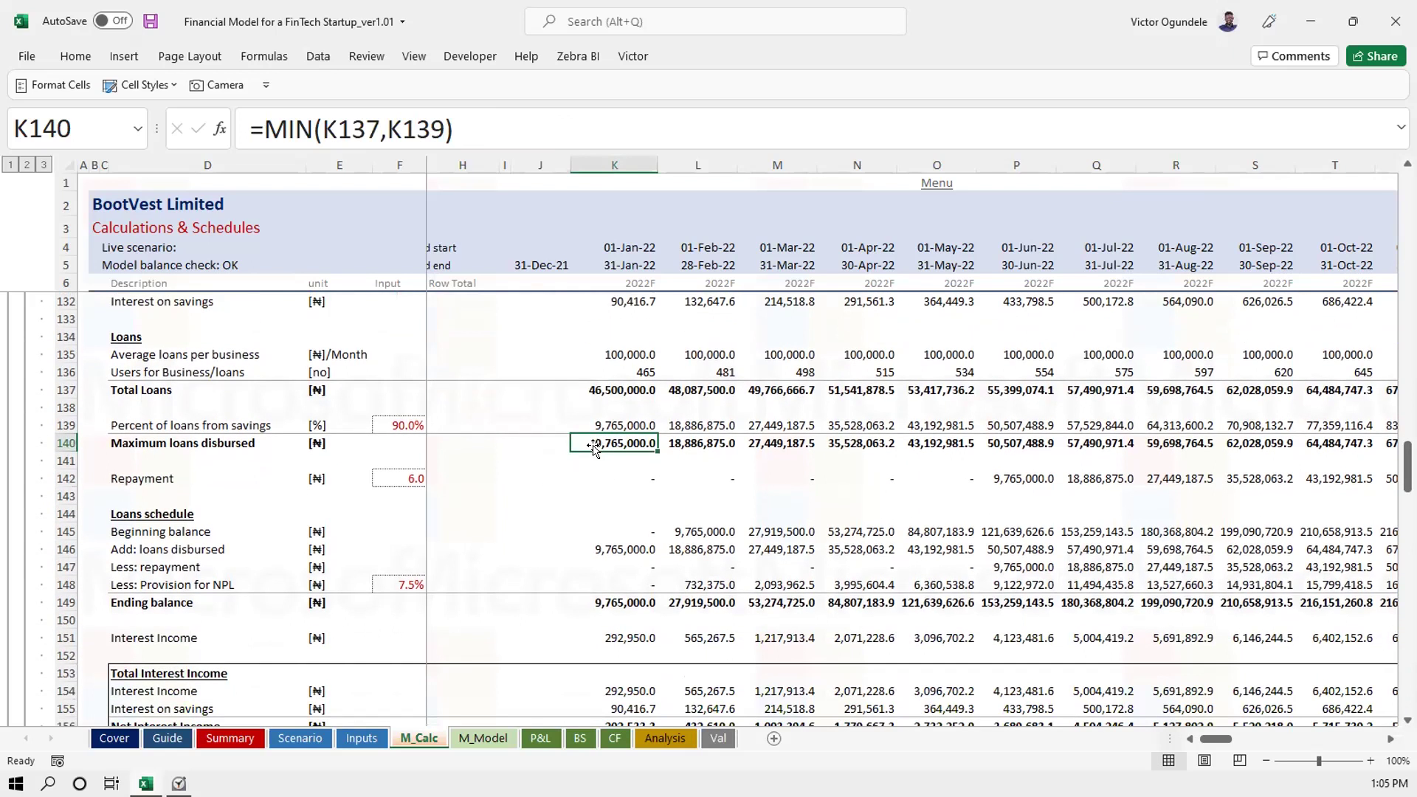
pyautogui.moveTo(602, 446); pyautogui.dragTo(931, 444)
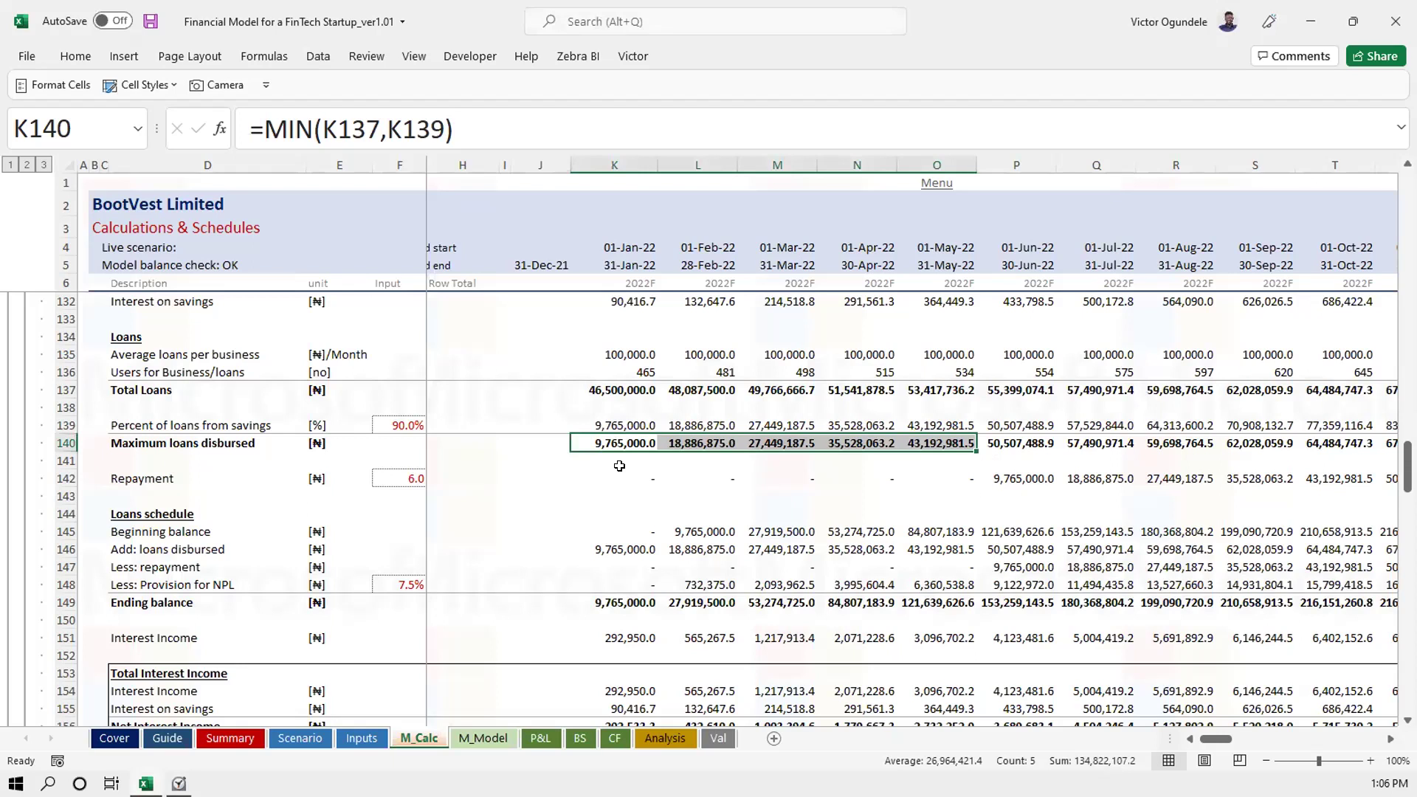
# Trace how January's Maximum loans disbursed in K140 relates to the repayment months of February, March and April 2022
pyautogui.click(601, 440)
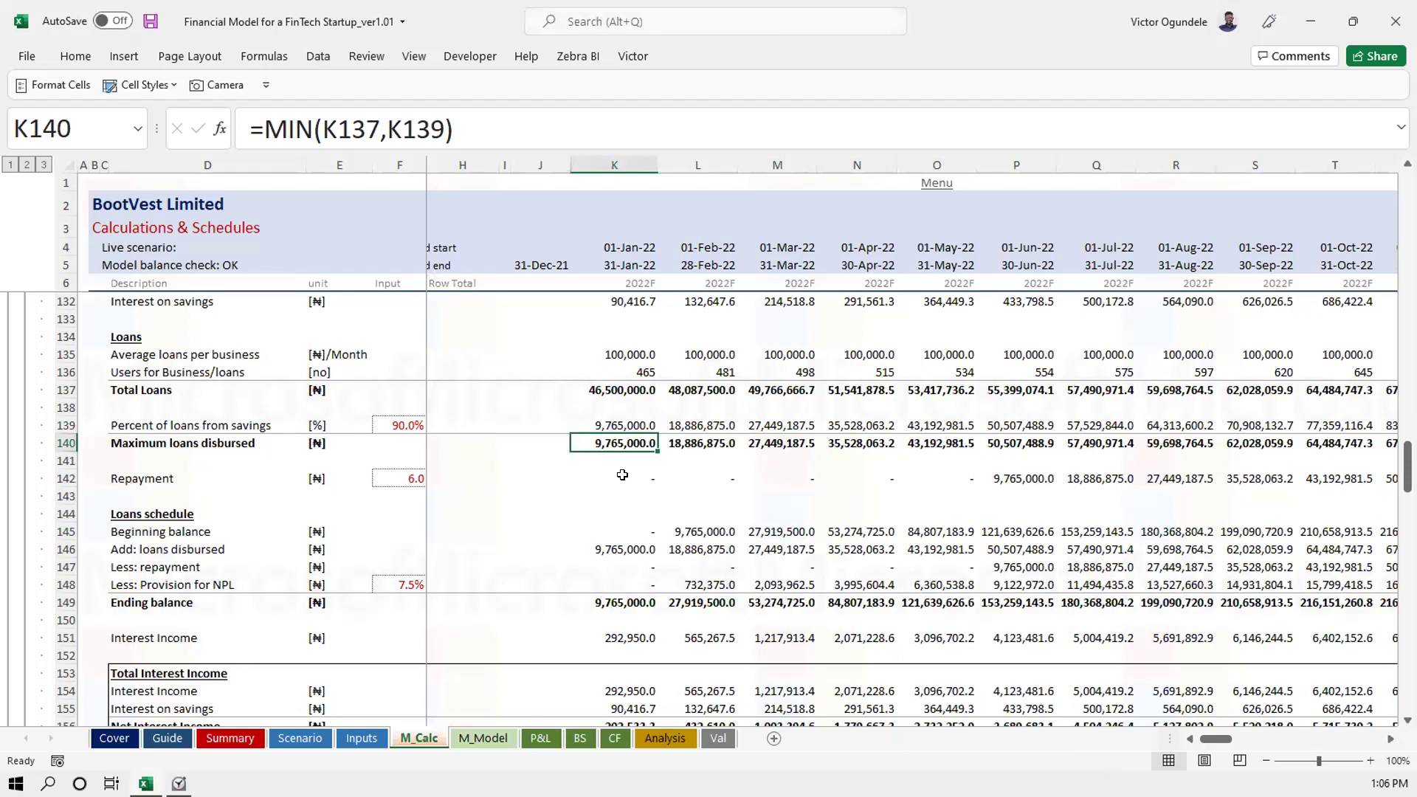
pyautogui.click(696, 489)
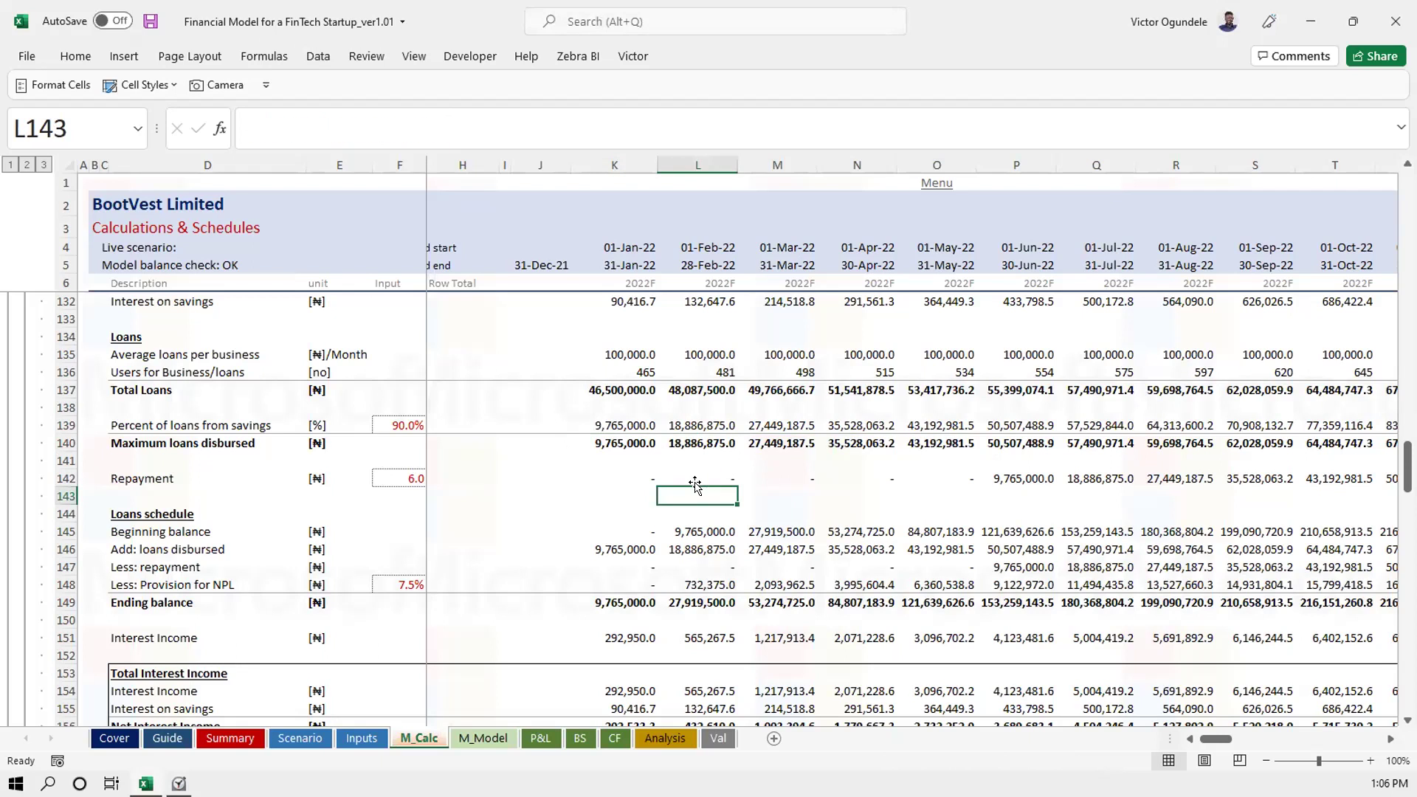
pyautogui.click(698, 164)
pyautogui.click(708, 491)
pyautogui.click(616, 437)
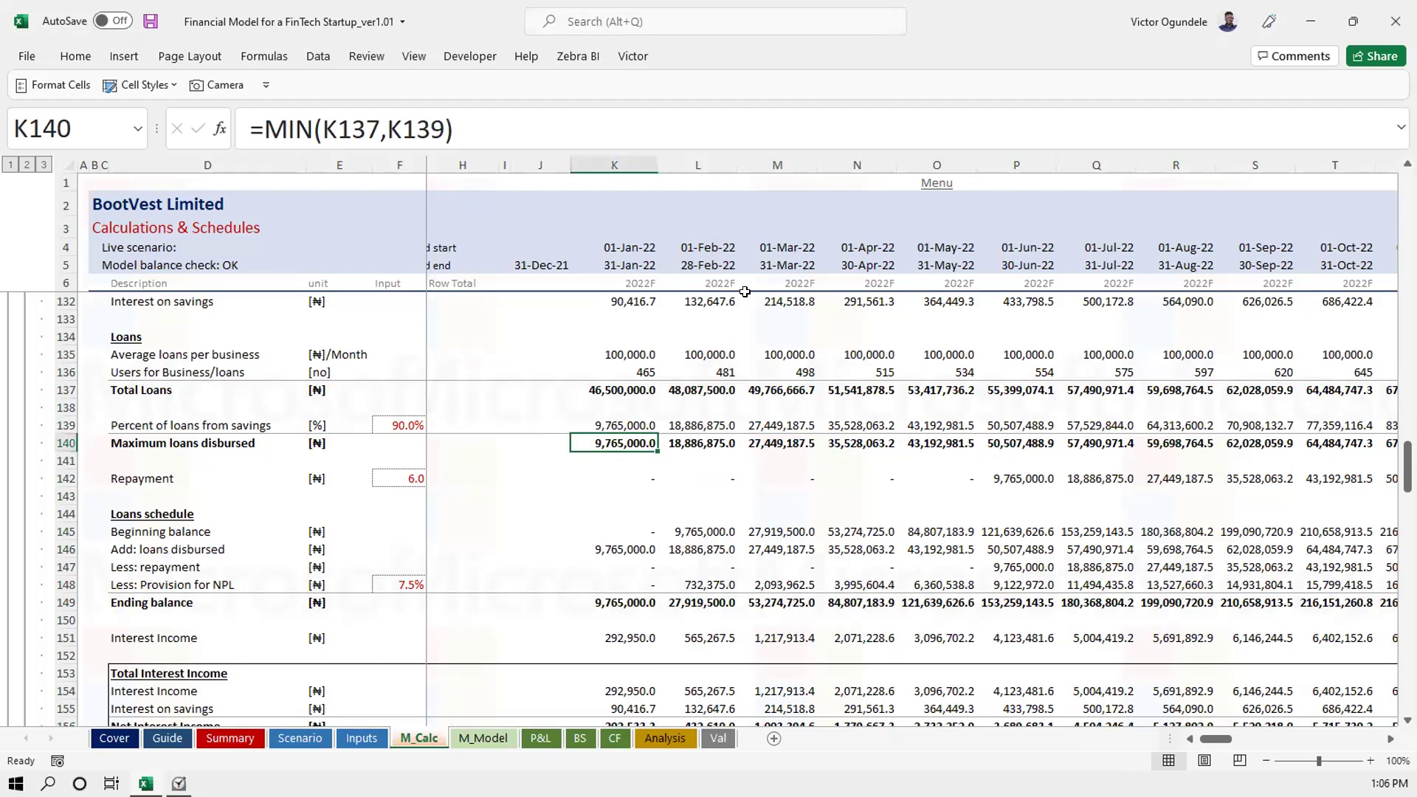
pyautogui.click(705, 492)
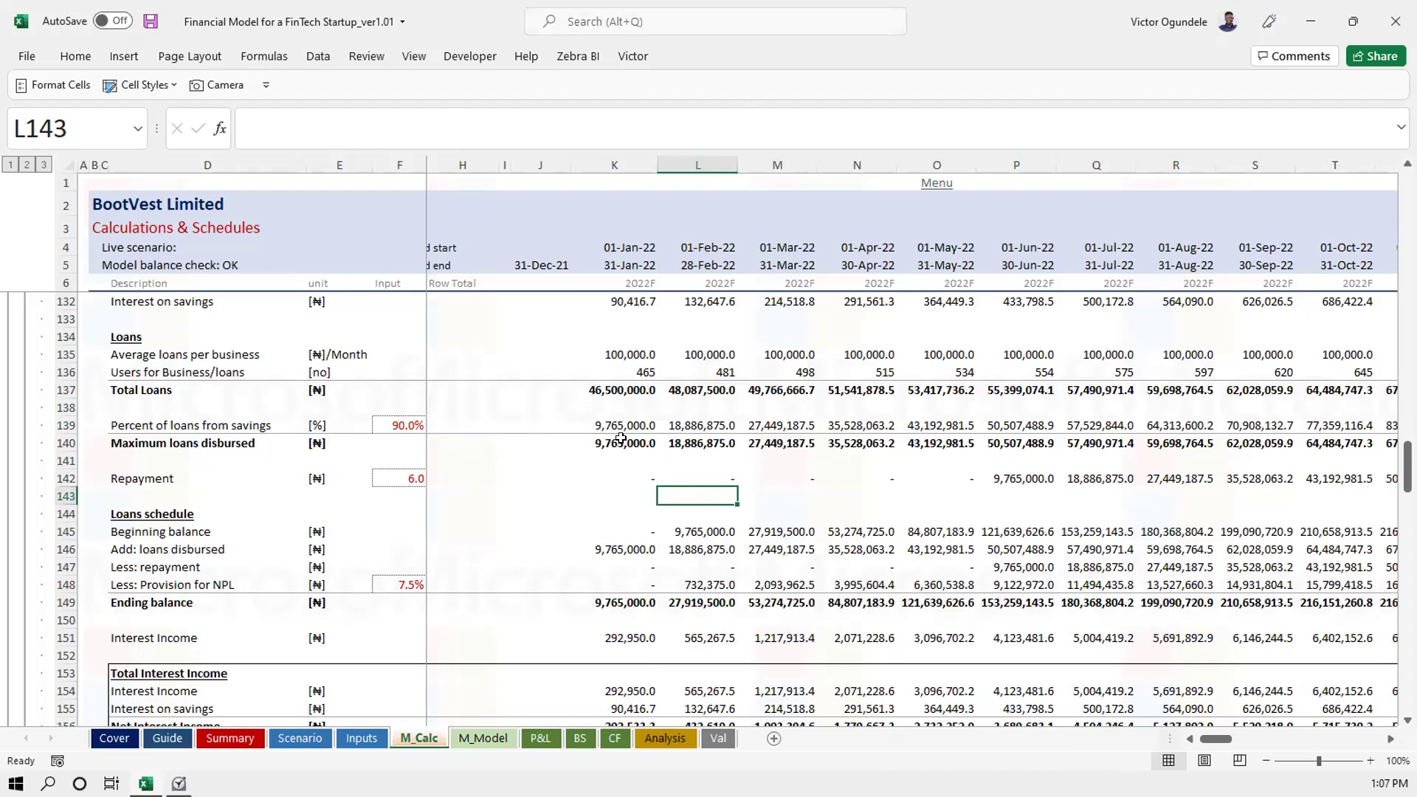
pyautogui.click(768, 495)
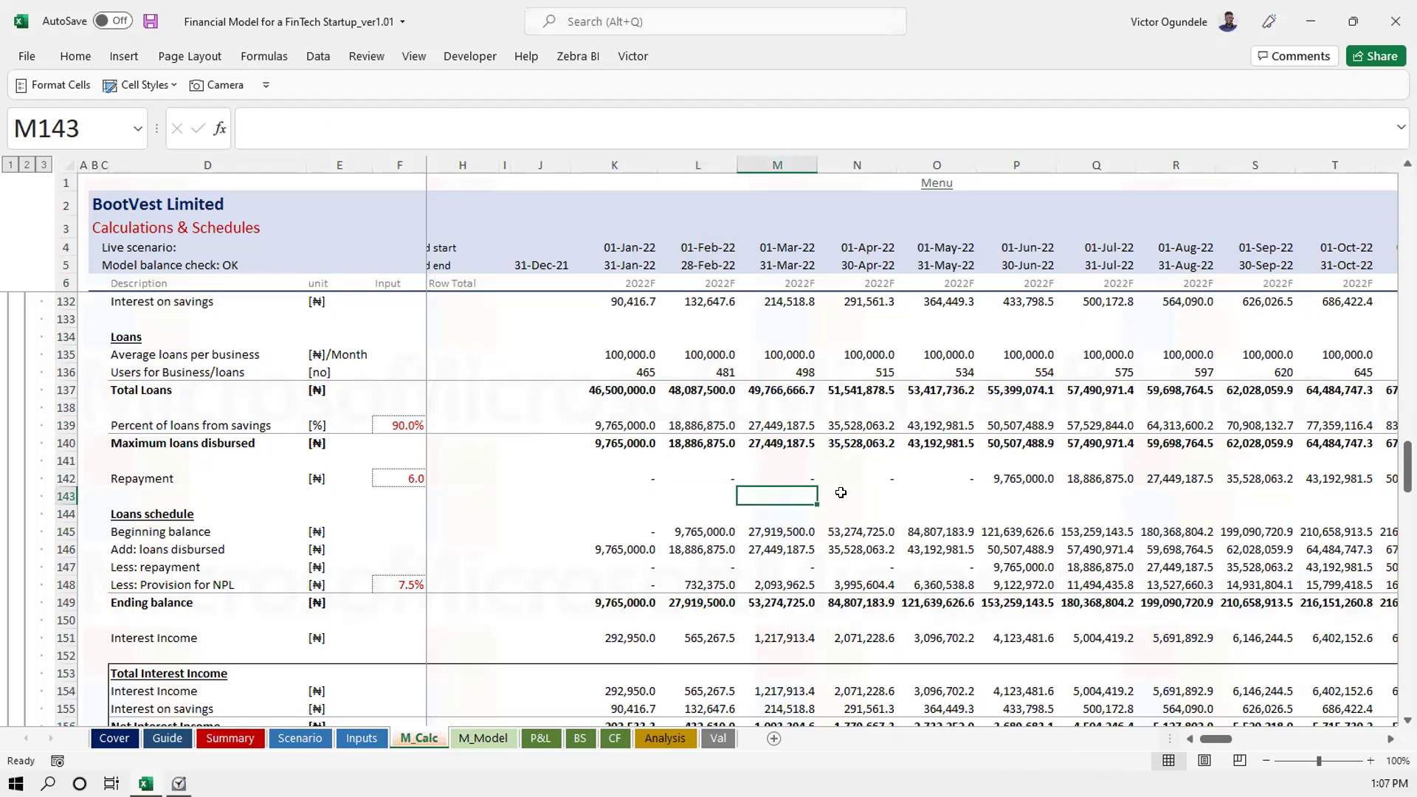
pyautogui.click(833, 492)
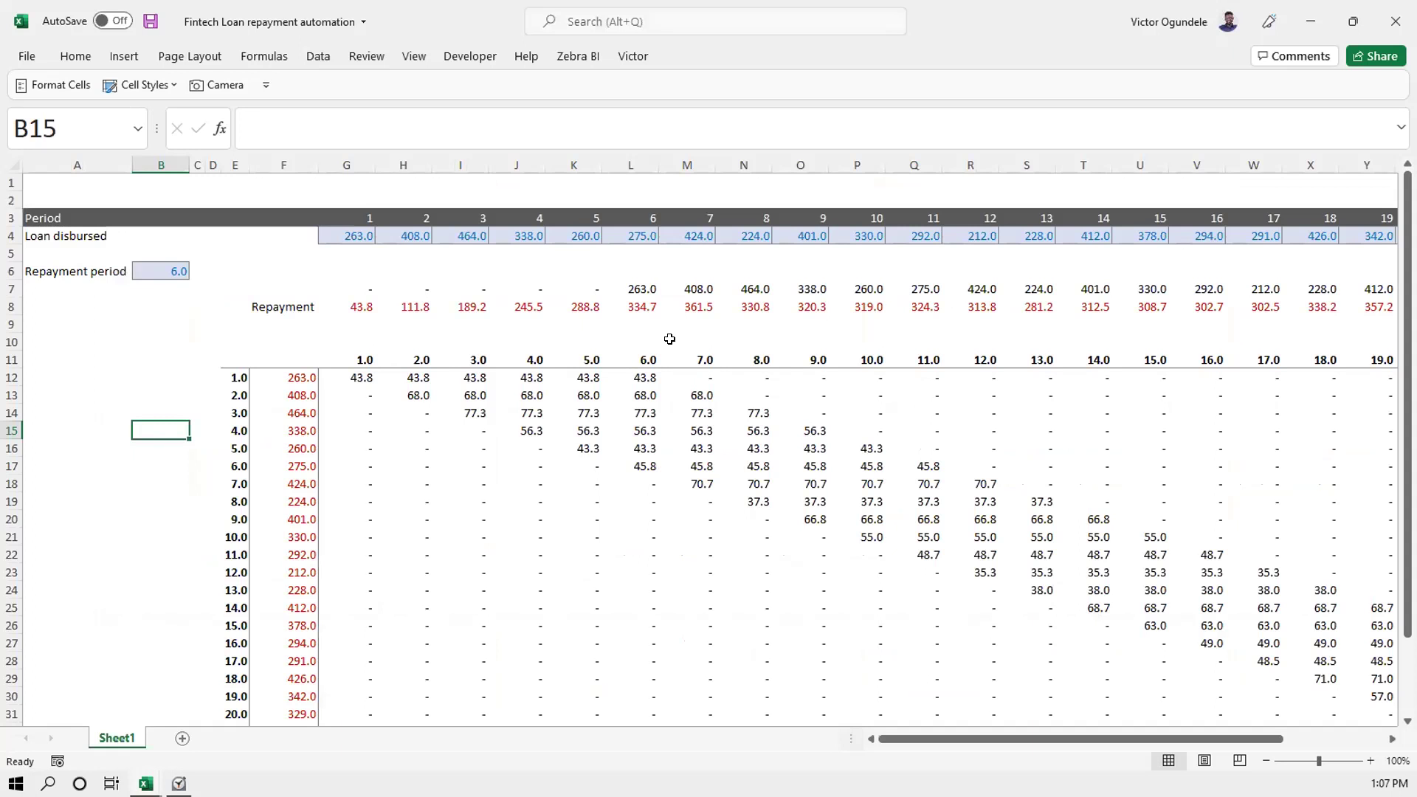
# Switch to the Fintech Loan repayment automation workbook and compare its first-period loan disbursed with the model's January Maximum loans disbursed
pyautogui.click(550, 340)
pyautogui.scroll(1, 448, 361)
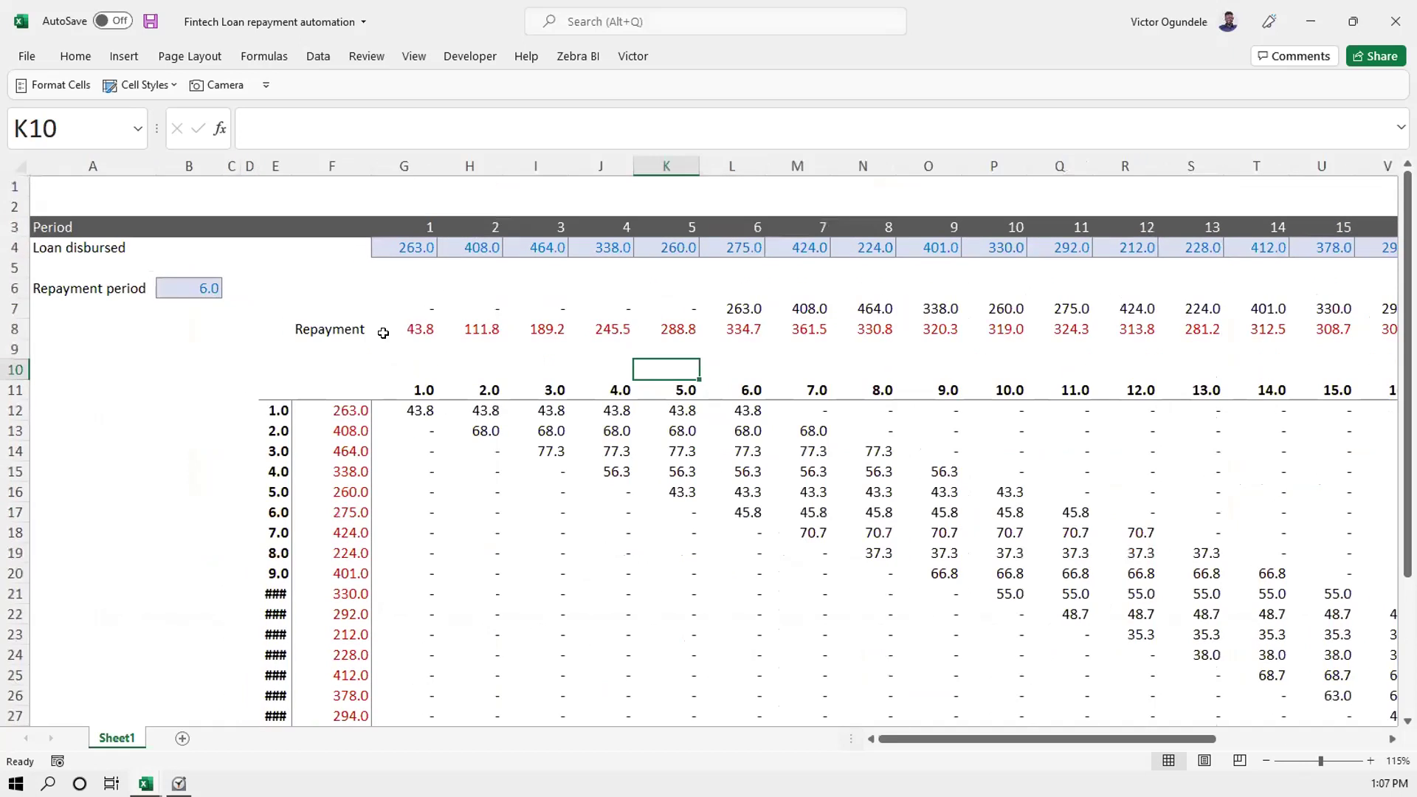
pyautogui.click(378, 330)
pyautogui.click(401, 253)
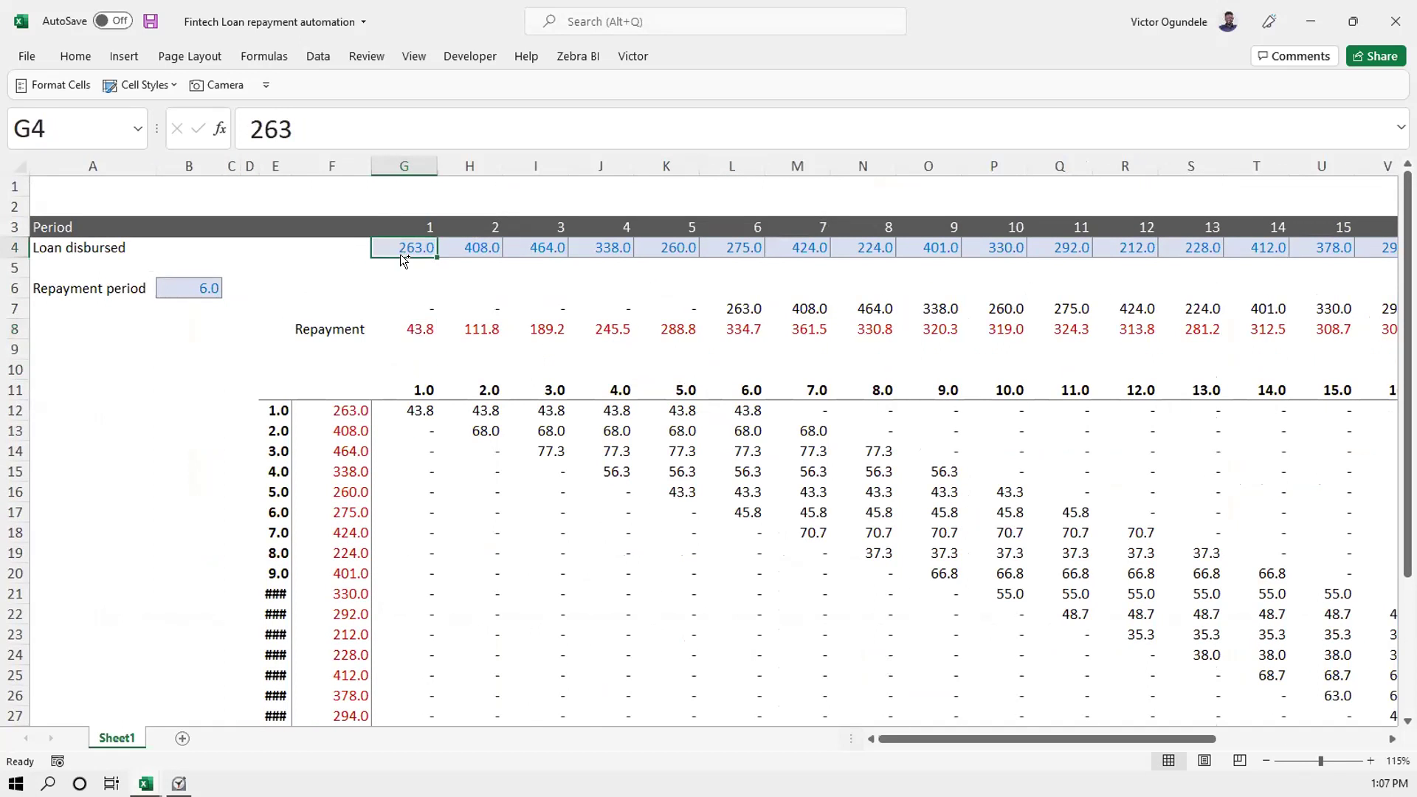
pyautogui.scroll(-1, 400, 254)
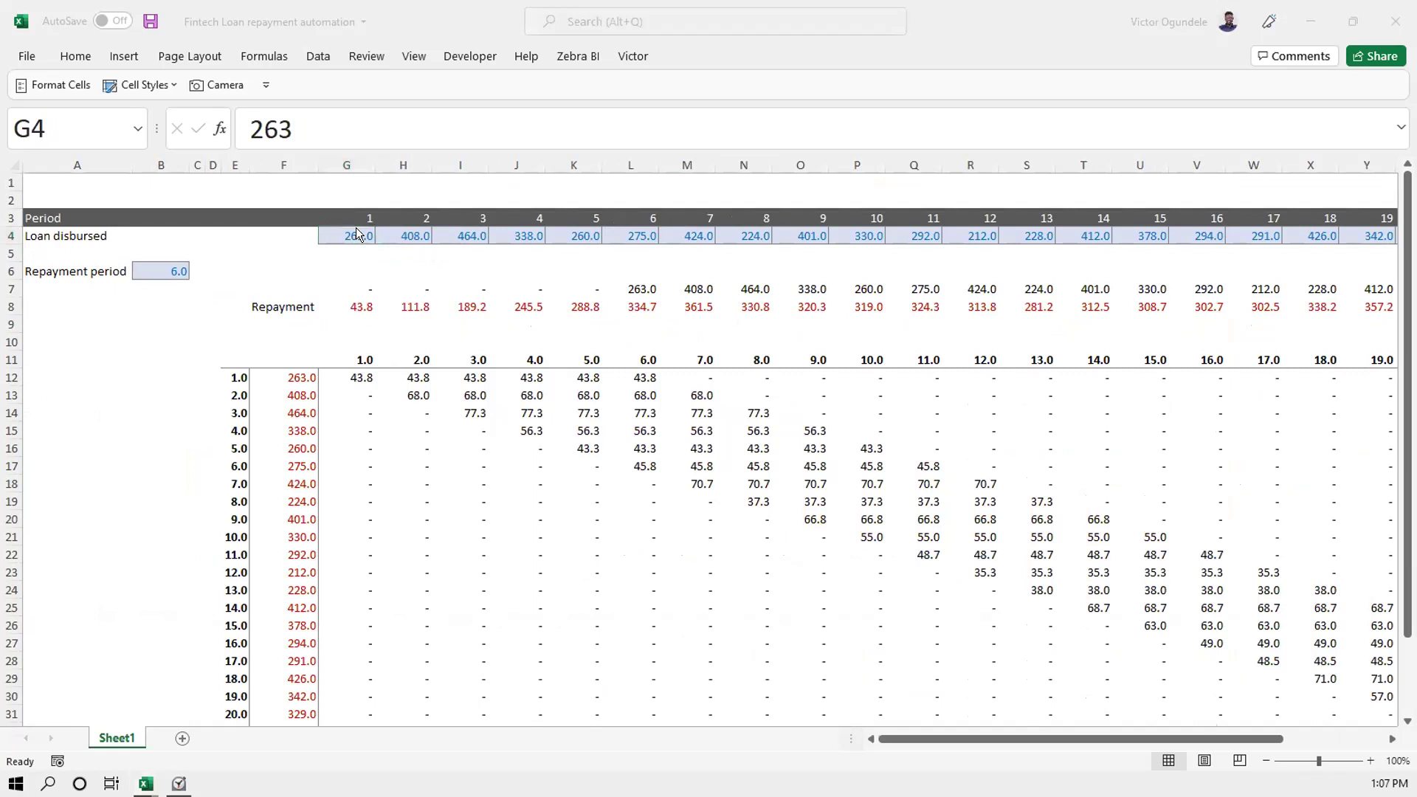
pyautogui.hotkey('ctrl', 'Tab')
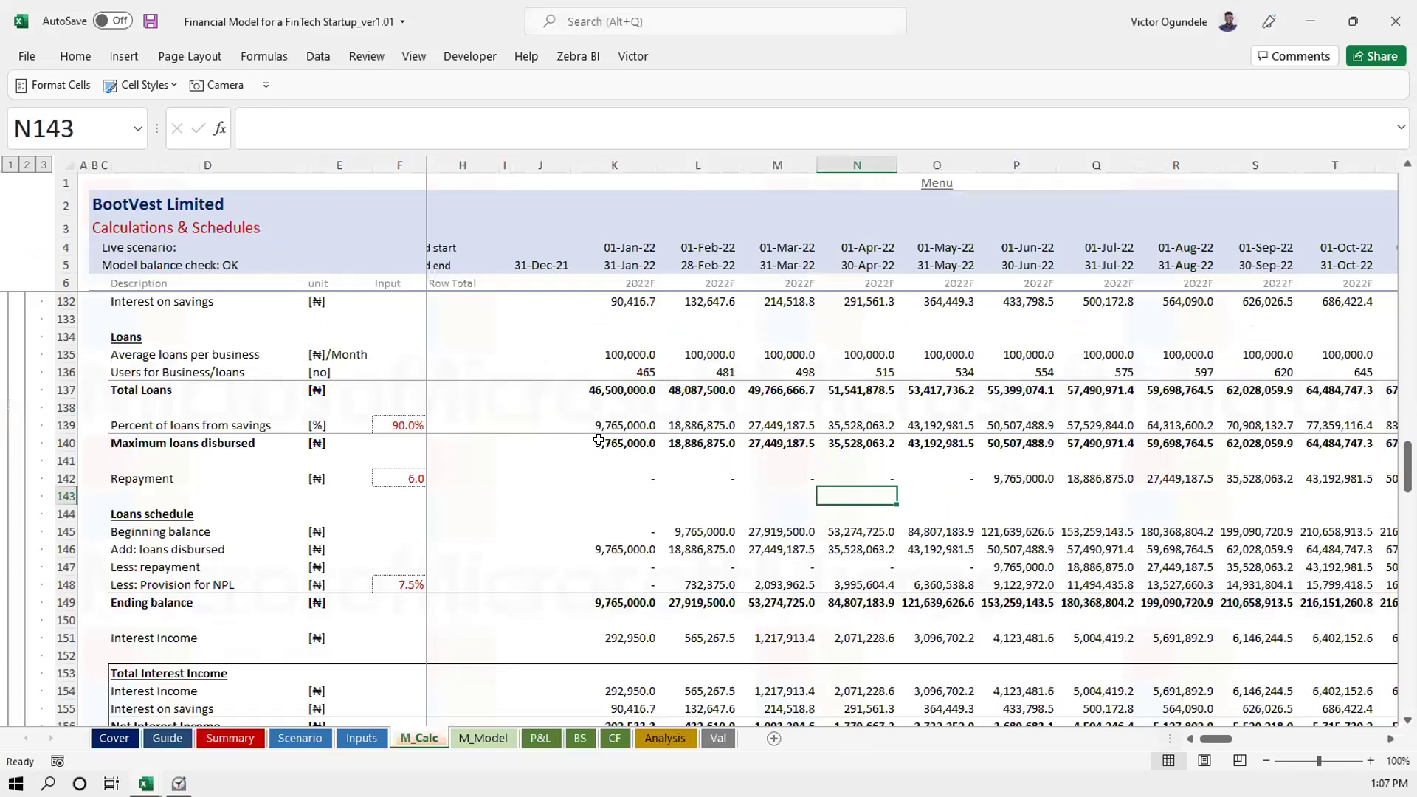
pyautogui.click(631, 440)
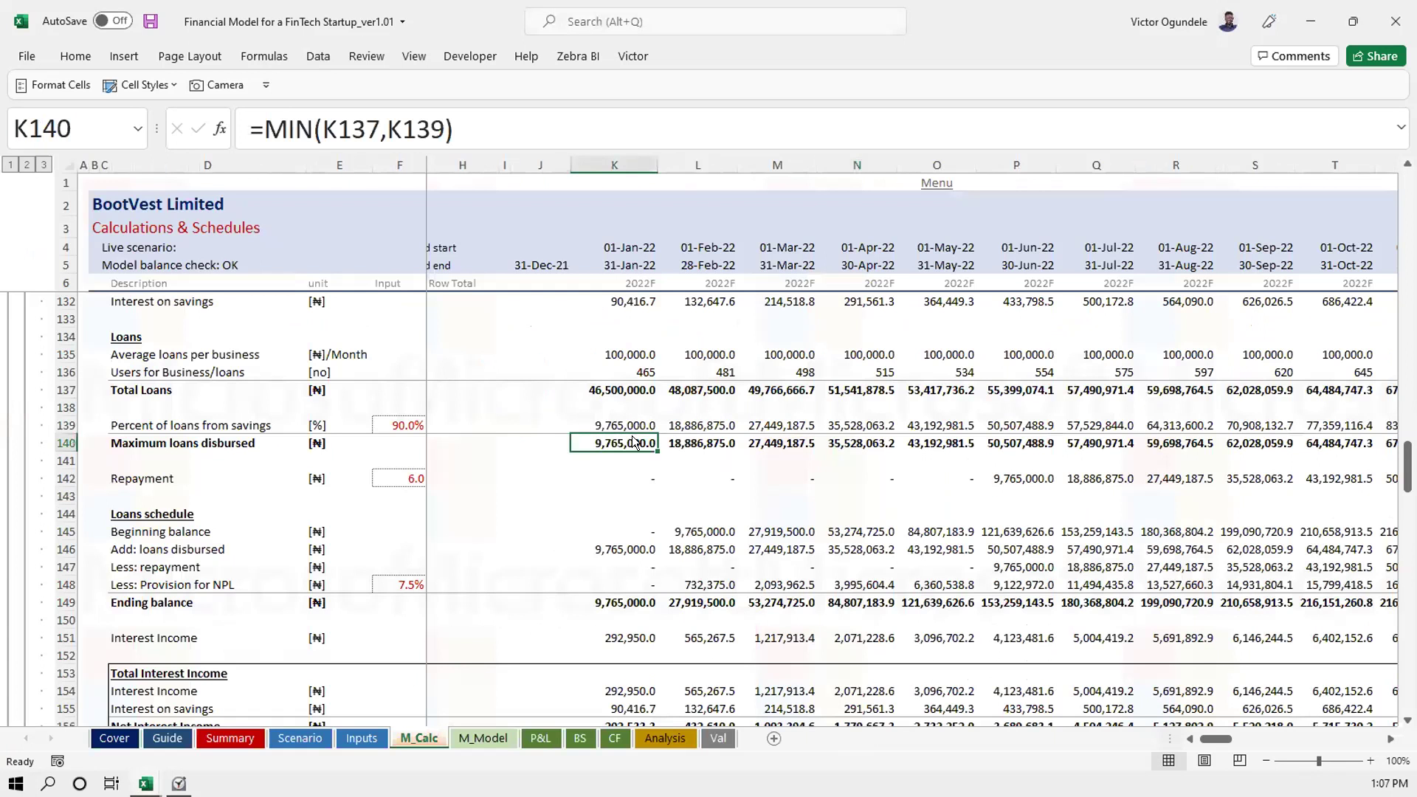
pyautogui.hotkey('ctrl', 'Tab')
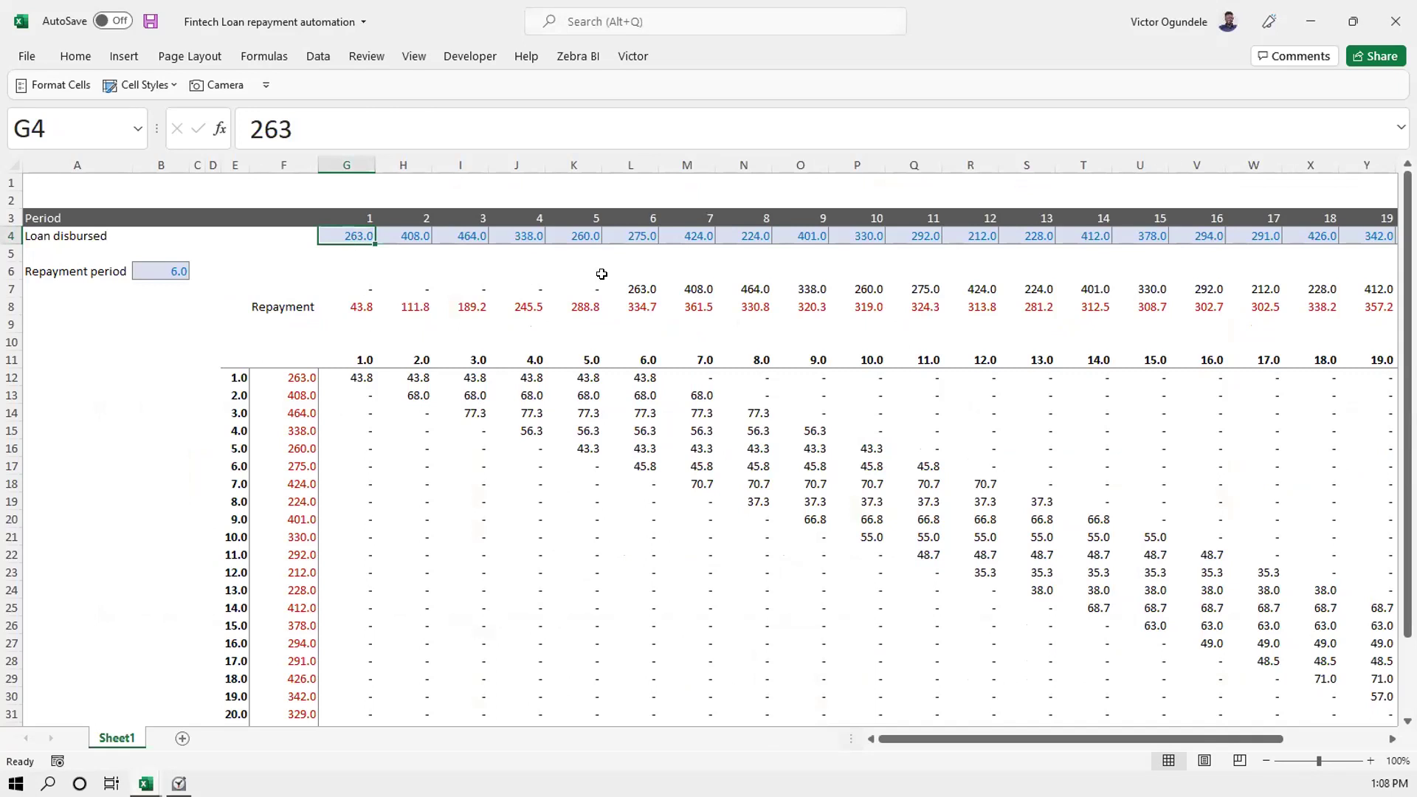
# Inspect the OFFSET repayment formula for period 6 in L7 and select the loans disbursed for periods 1 to 6
pyautogui.click(631, 282)
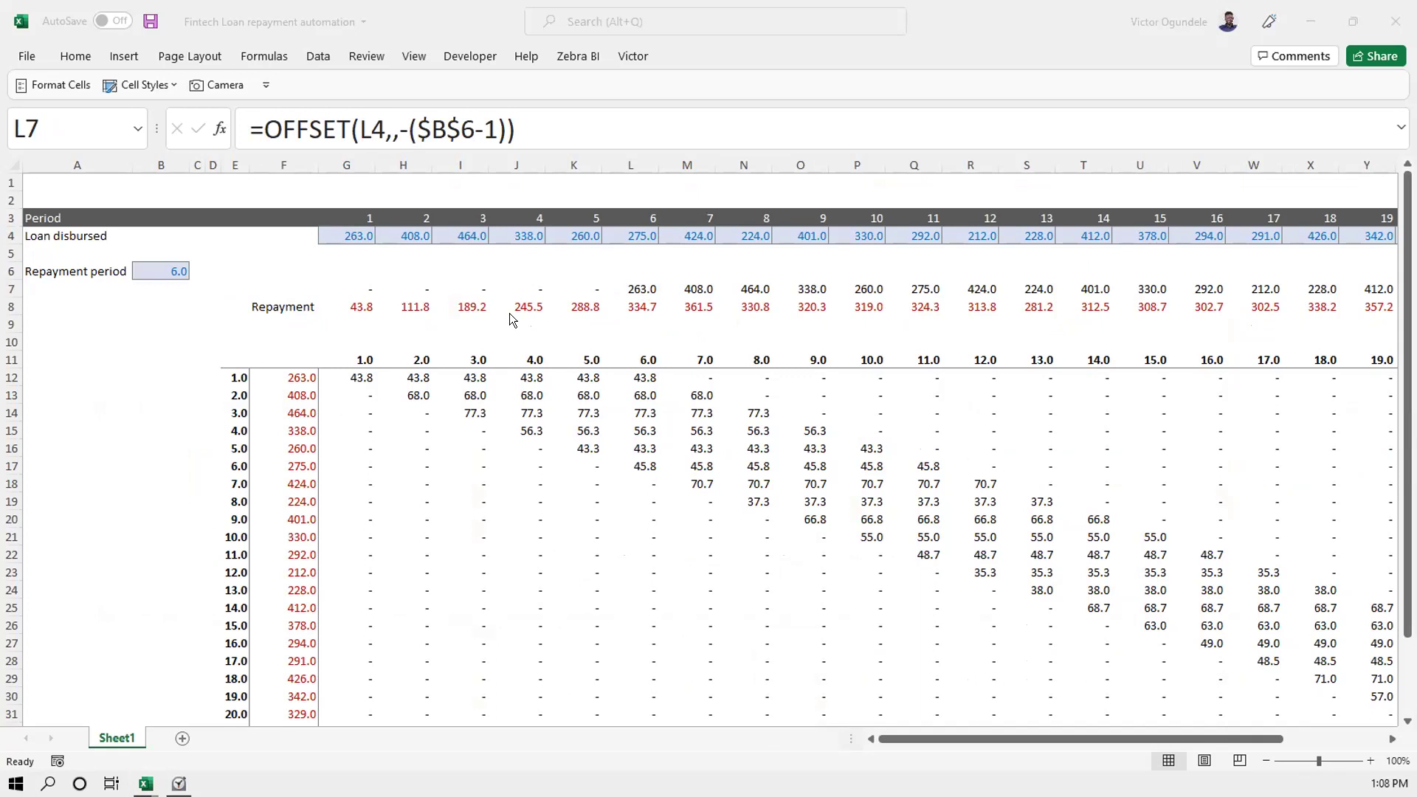
pyautogui.click(336, 235)
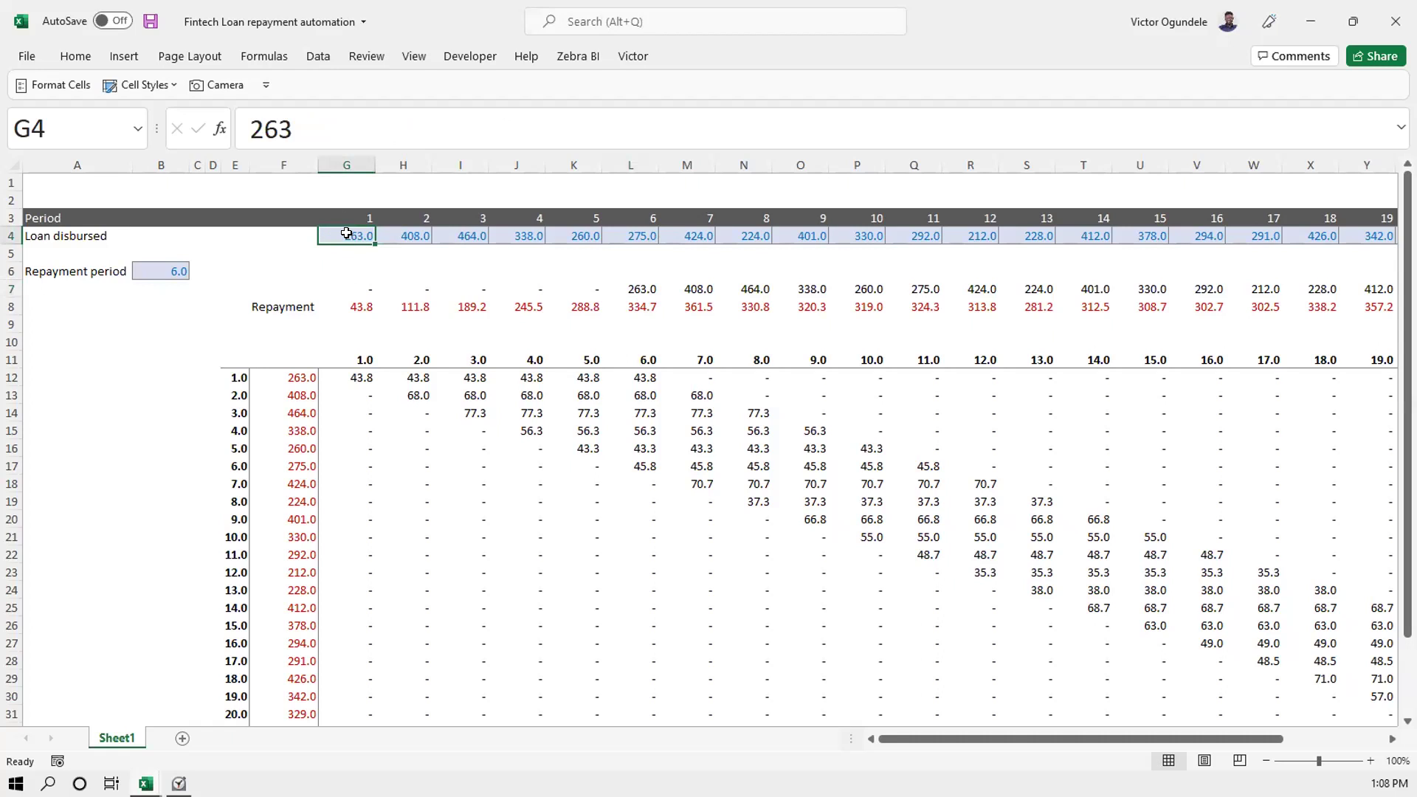
pyautogui.moveTo(352, 233); pyautogui.dragTo(636, 232)
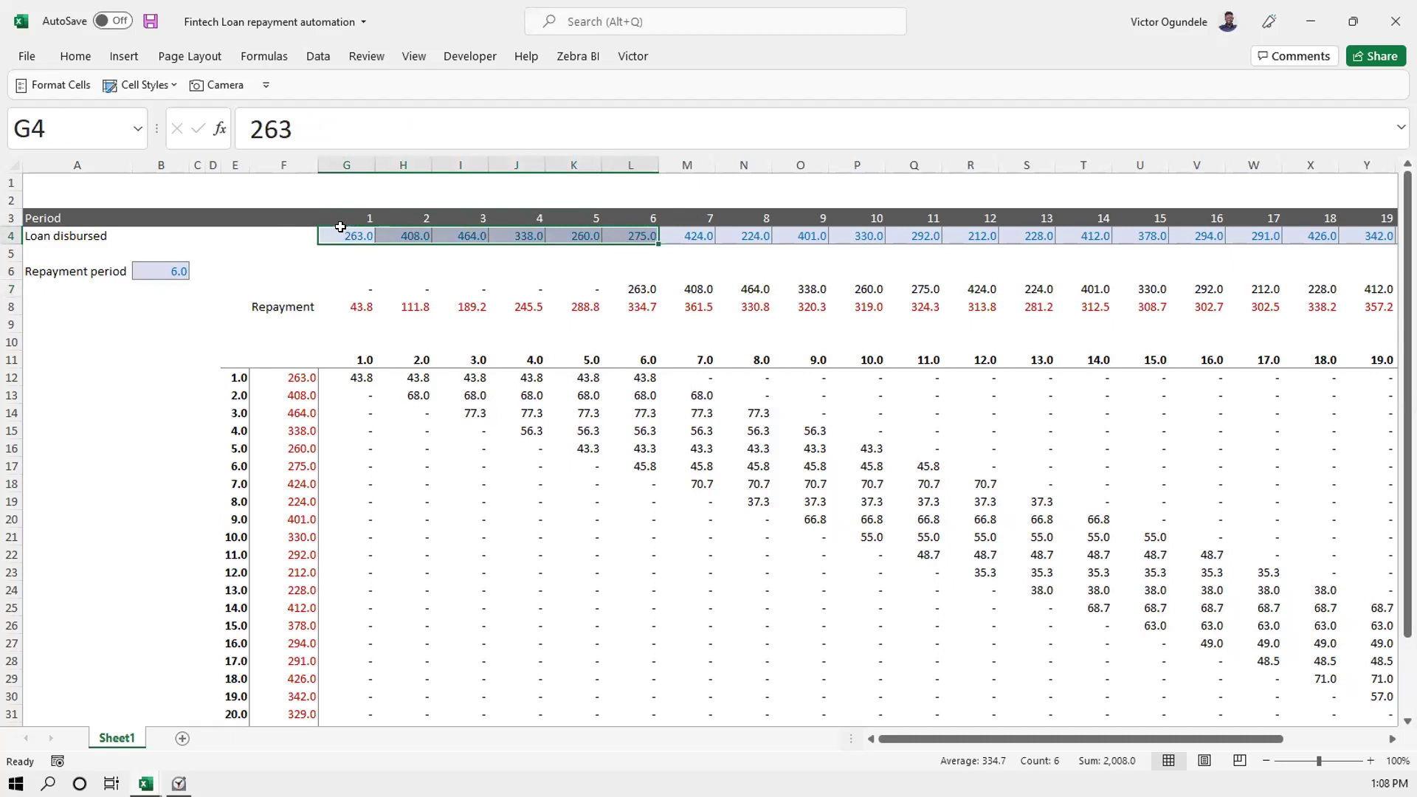
# Trace the period 1 and period 2 loans disbursed to their six repayment instalments in G12:L12 and H13:M13
pyautogui.click(375, 376)
pyautogui.moveTo(377, 375); pyautogui.dragTo(651, 373)
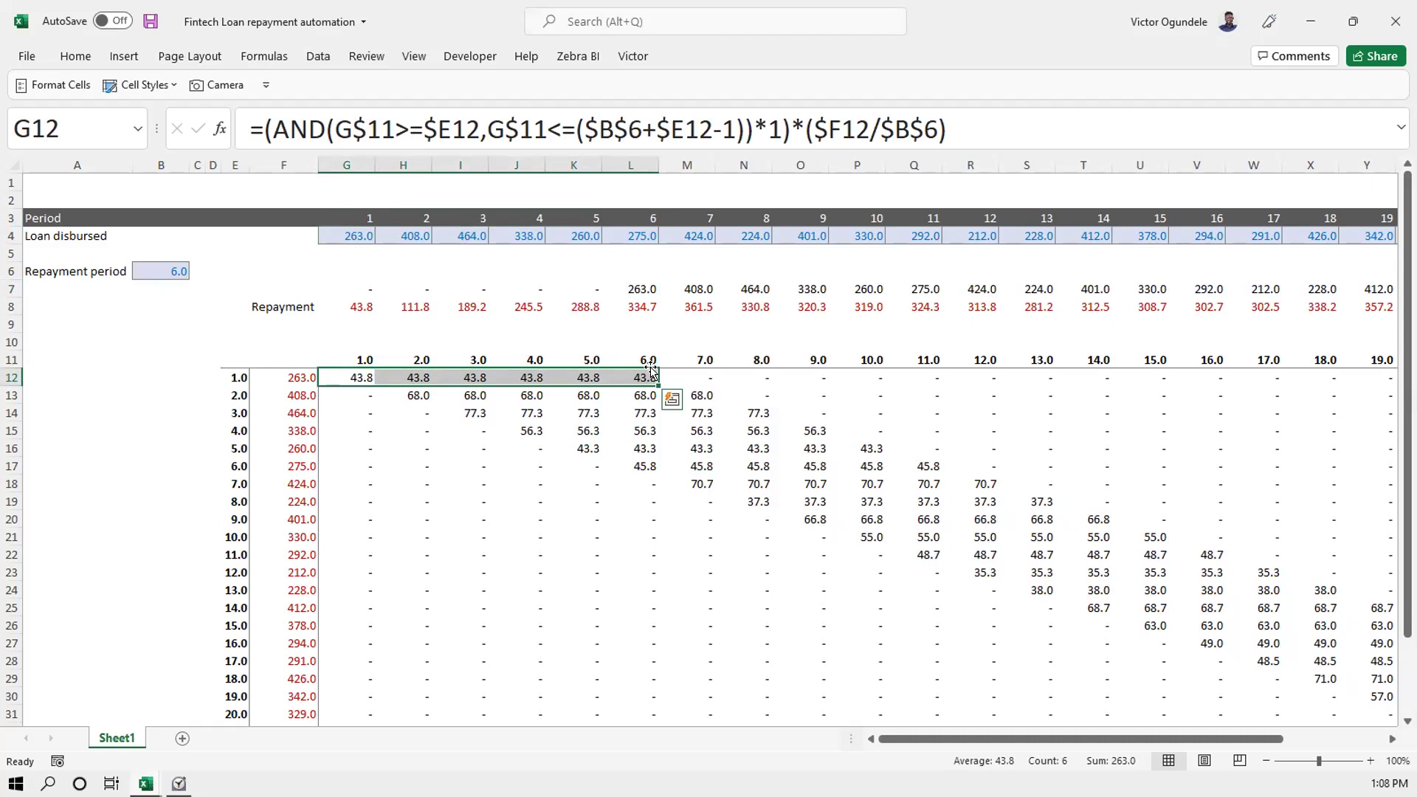
pyautogui.press('Down')
pyautogui.click(398, 237)
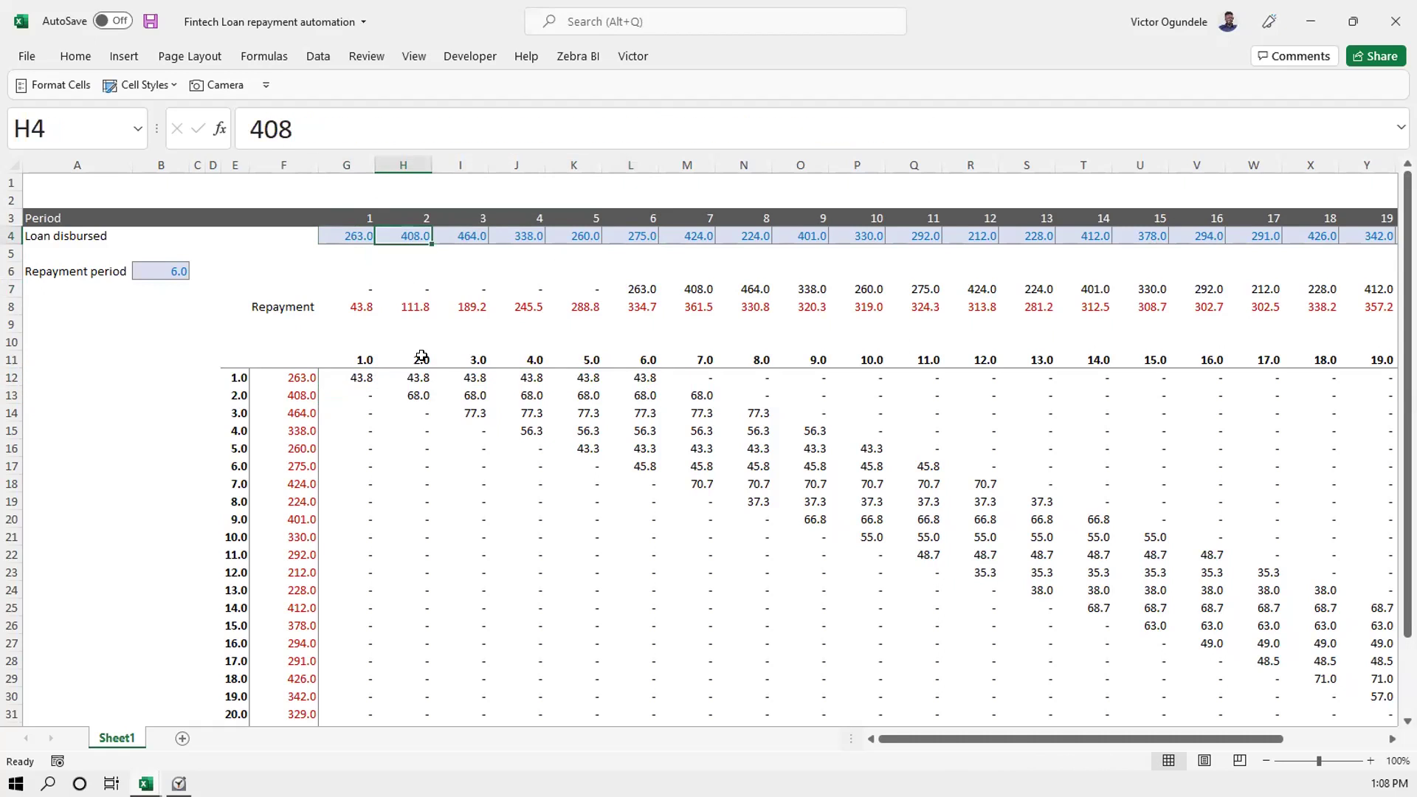
pyautogui.click(417, 393)
pyautogui.moveTo(417, 394); pyautogui.dragTo(660, 385)
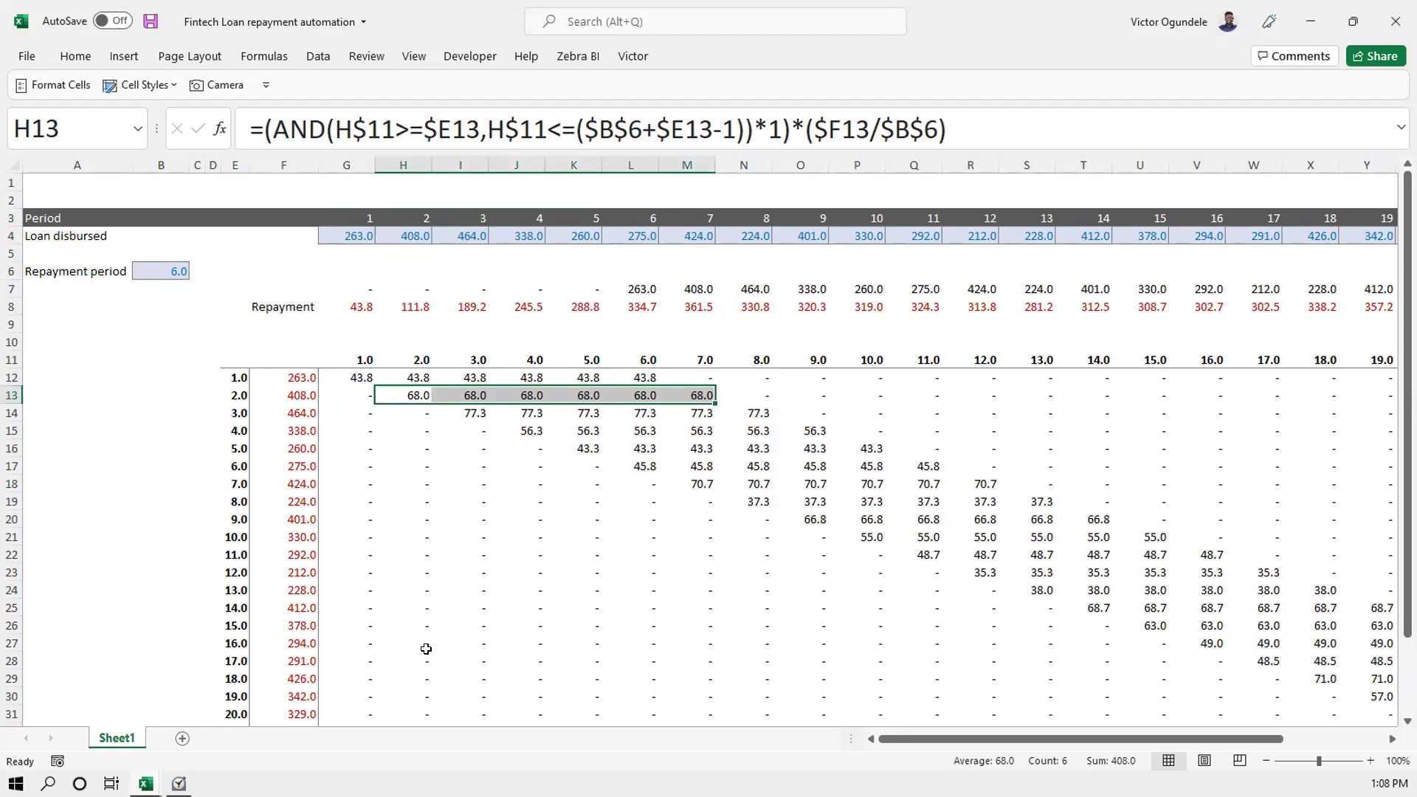
# Trace the period 3 loan disbursed in I4 to its six repayment instalments in I14:N14
pyautogui.press('Down')
pyautogui.press('Right')
pyautogui.hotkey('shift', 'Right')
pyautogui.hotkey('shift', 'Right')
pyautogui.hotkey('shift', 'Right')
pyautogui.hotkey('shift', 'Right')
pyautogui.hotkey('shift', 'Right')
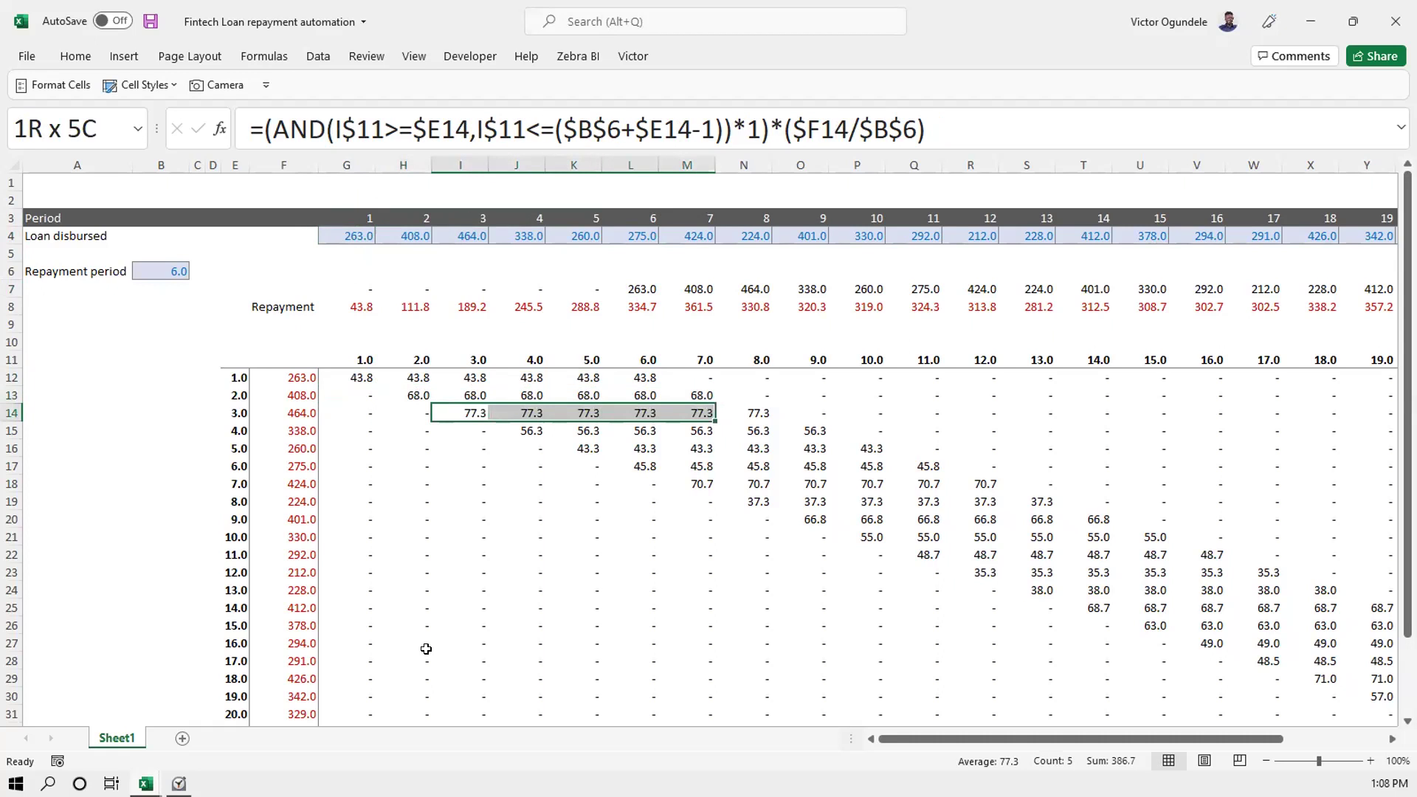
pyautogui.click(454, 235)
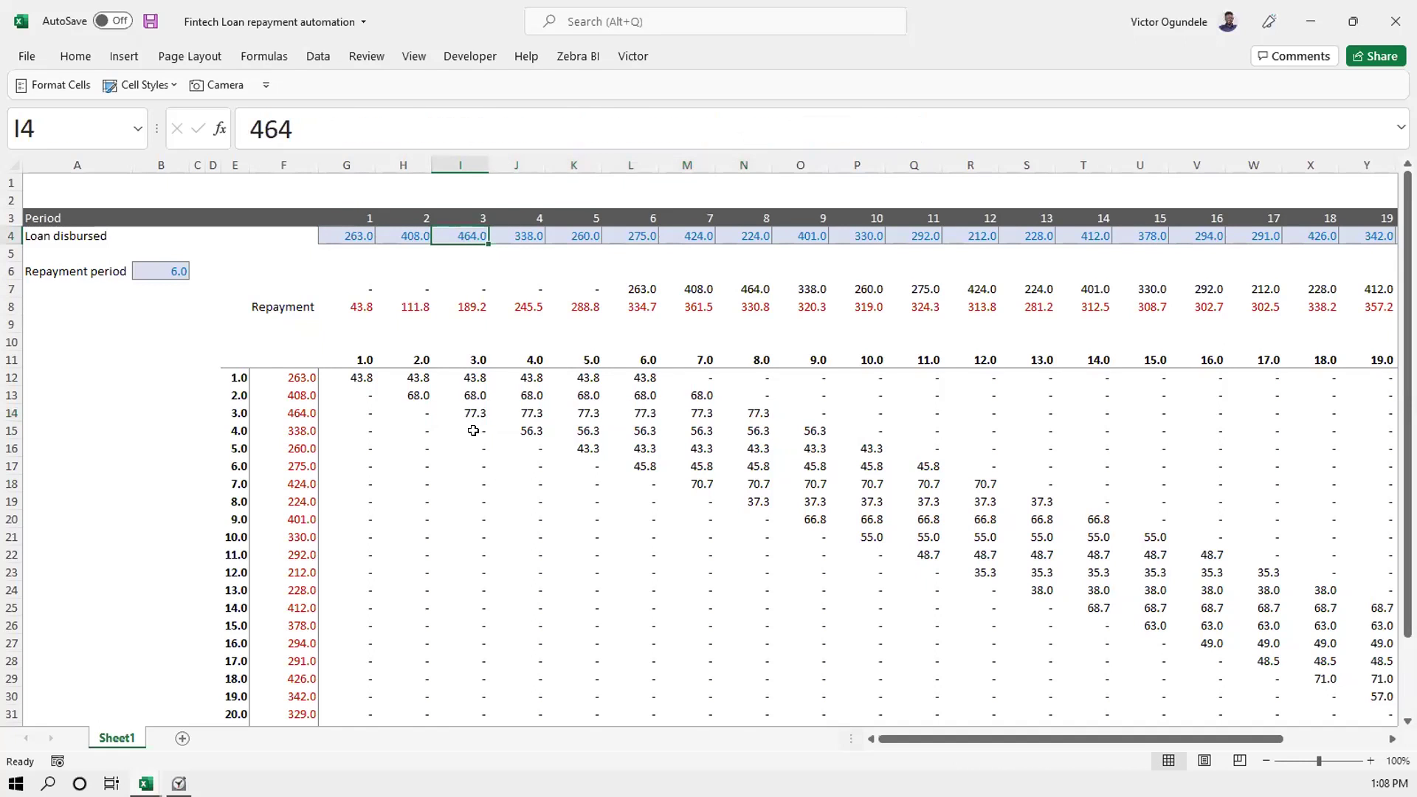
pyautogui.moveTo(467, 407); pyautogui.dragTo(757, 413)
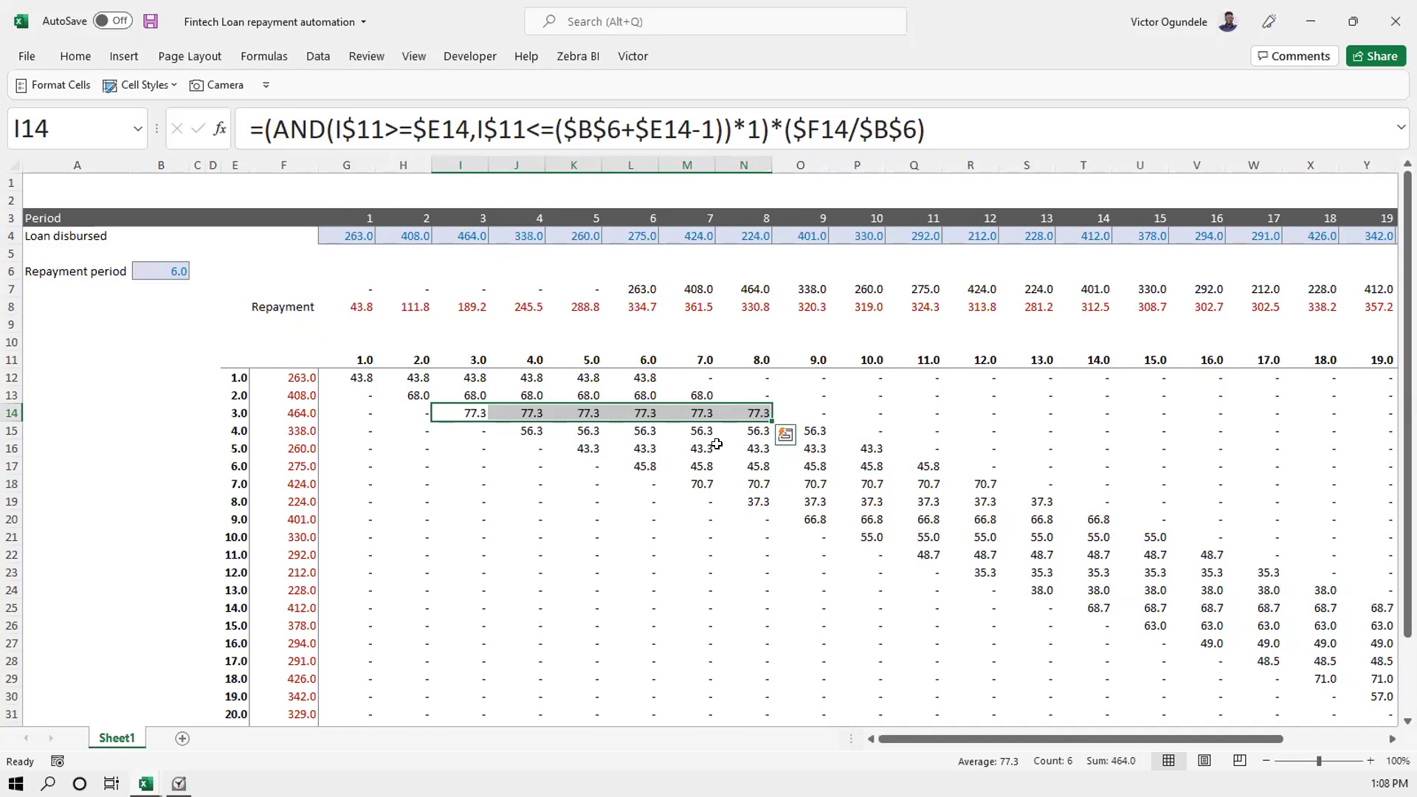
# Select the period 4 loan's six instalments in J15:O15 and compare with the Repayment row in the FinTech startup model
pyautogui.press('Down')
pyautogui.press('Right')
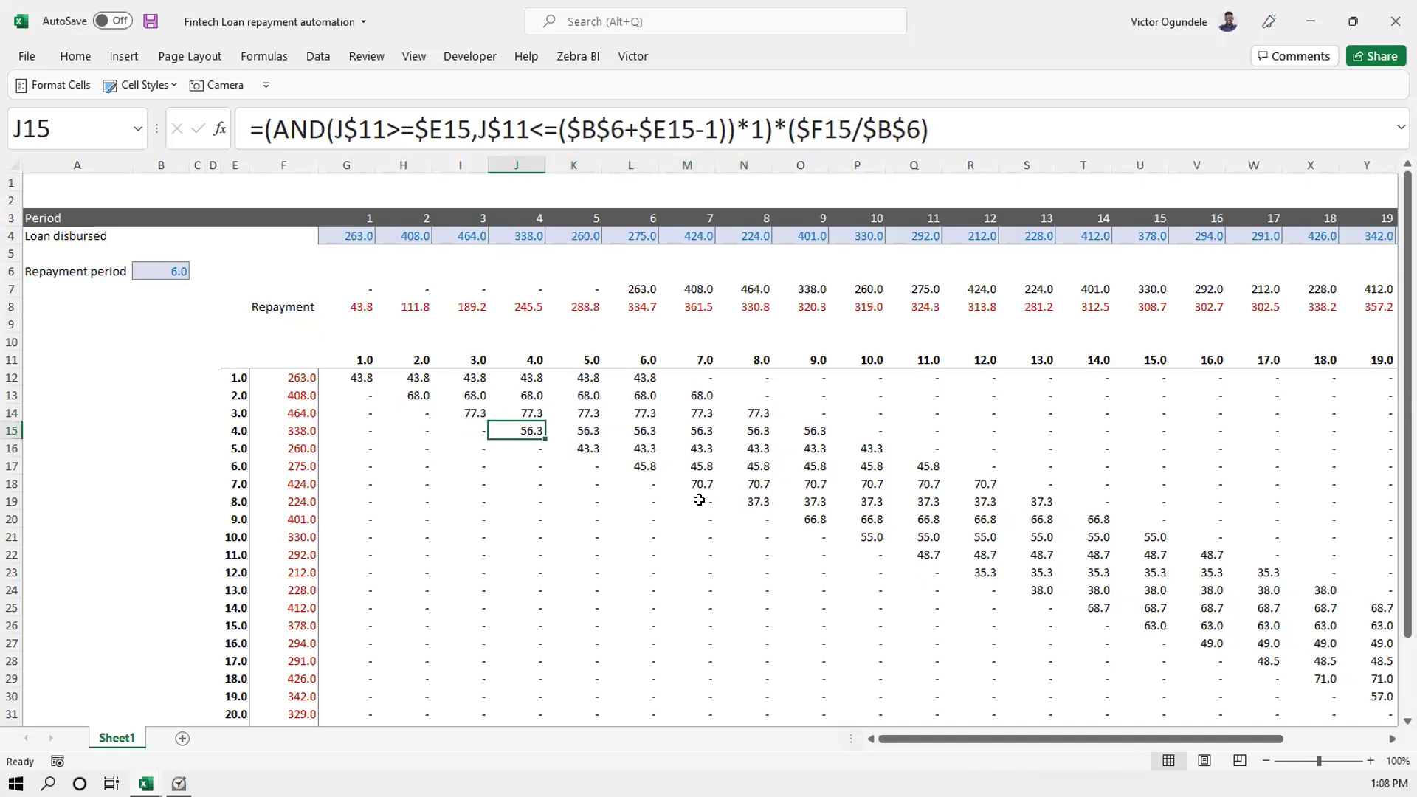
pyautogui.hotkey('shift', 'Right')
pyautogui.hotkey('shift', 'Right')
pyautogui.hotkey('shift', 'Right')
pyautogui.hotkey('shift', 'Right')
pyautogui.hotkey('shift', 'Right')
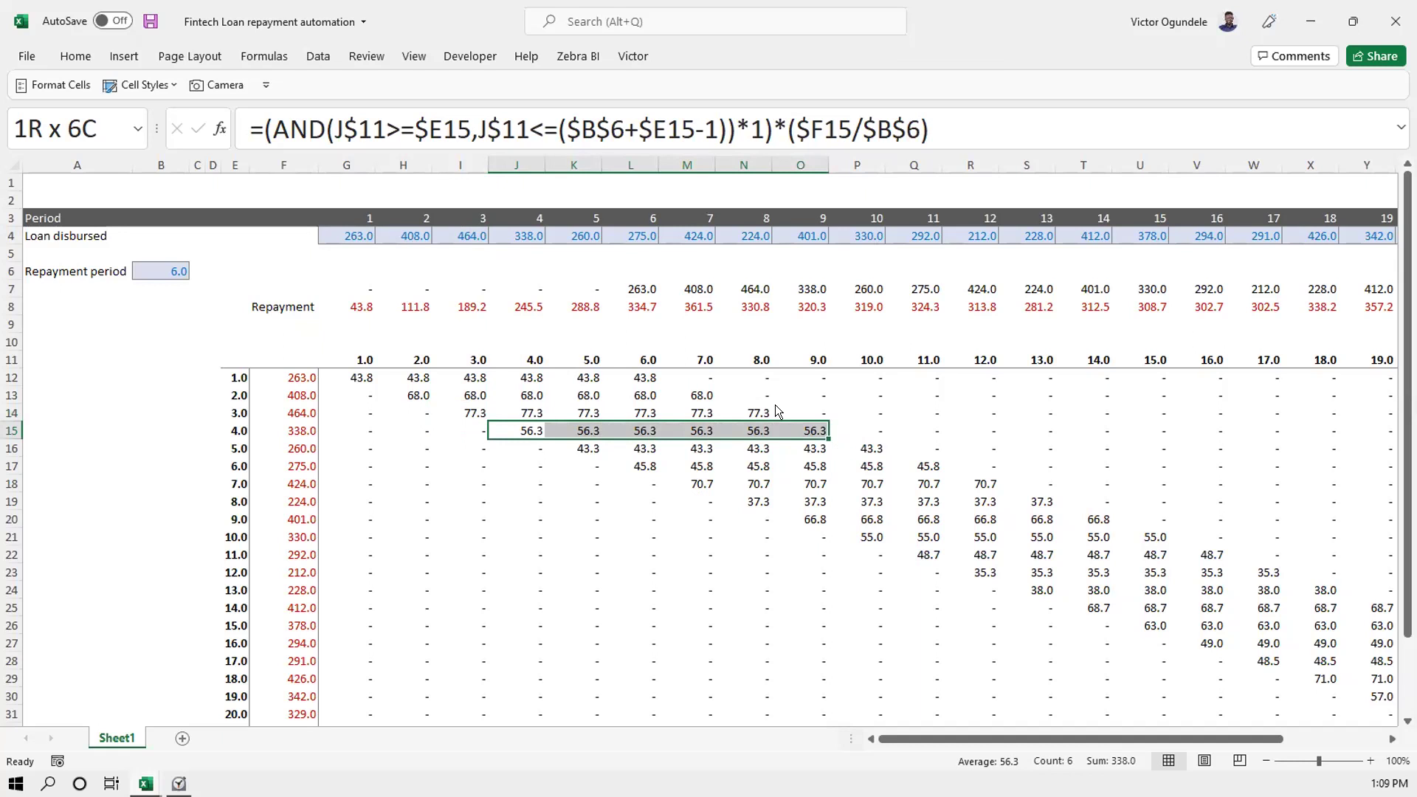
pyautogui.hotkey('alt', 'Tab')
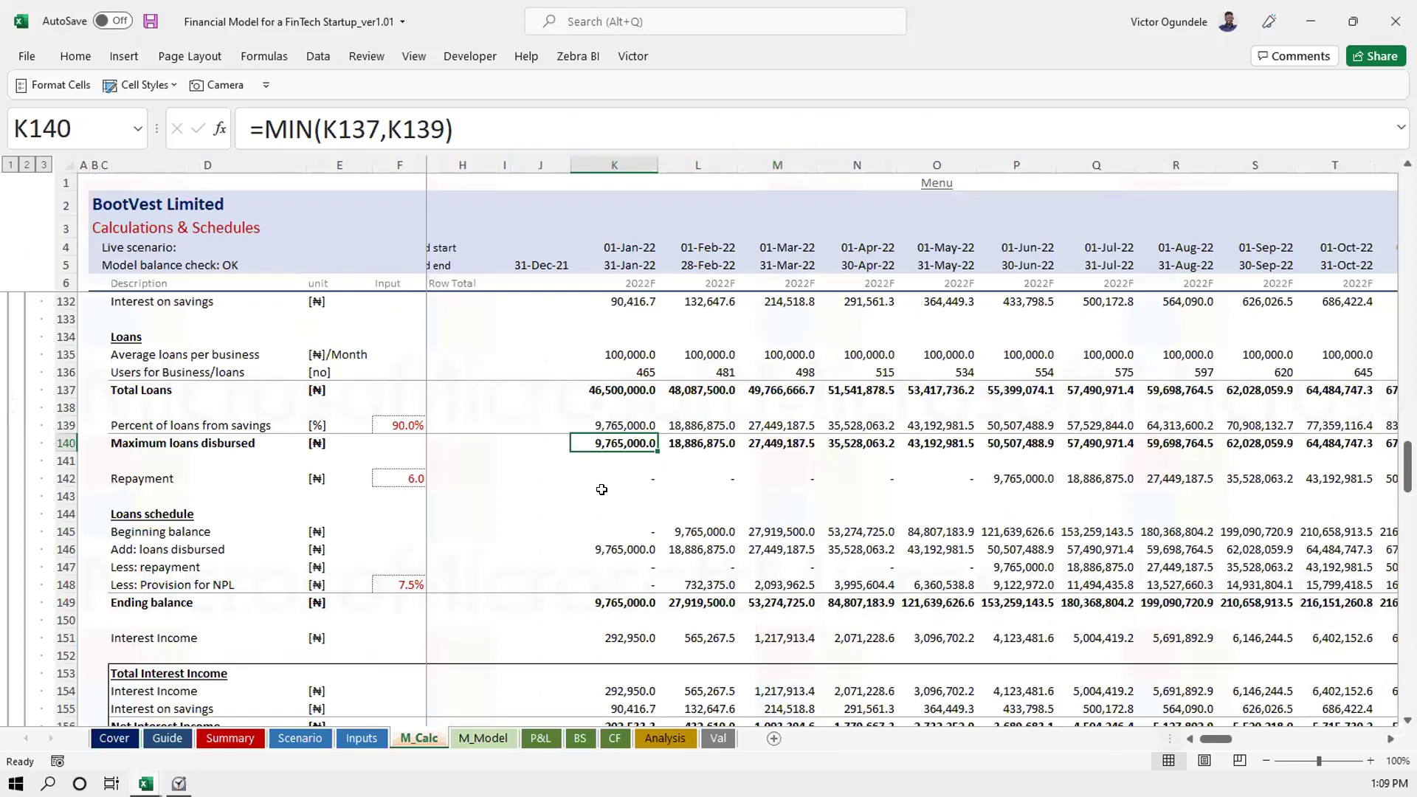
pyautogui.hotkey('alt', 'Tab')
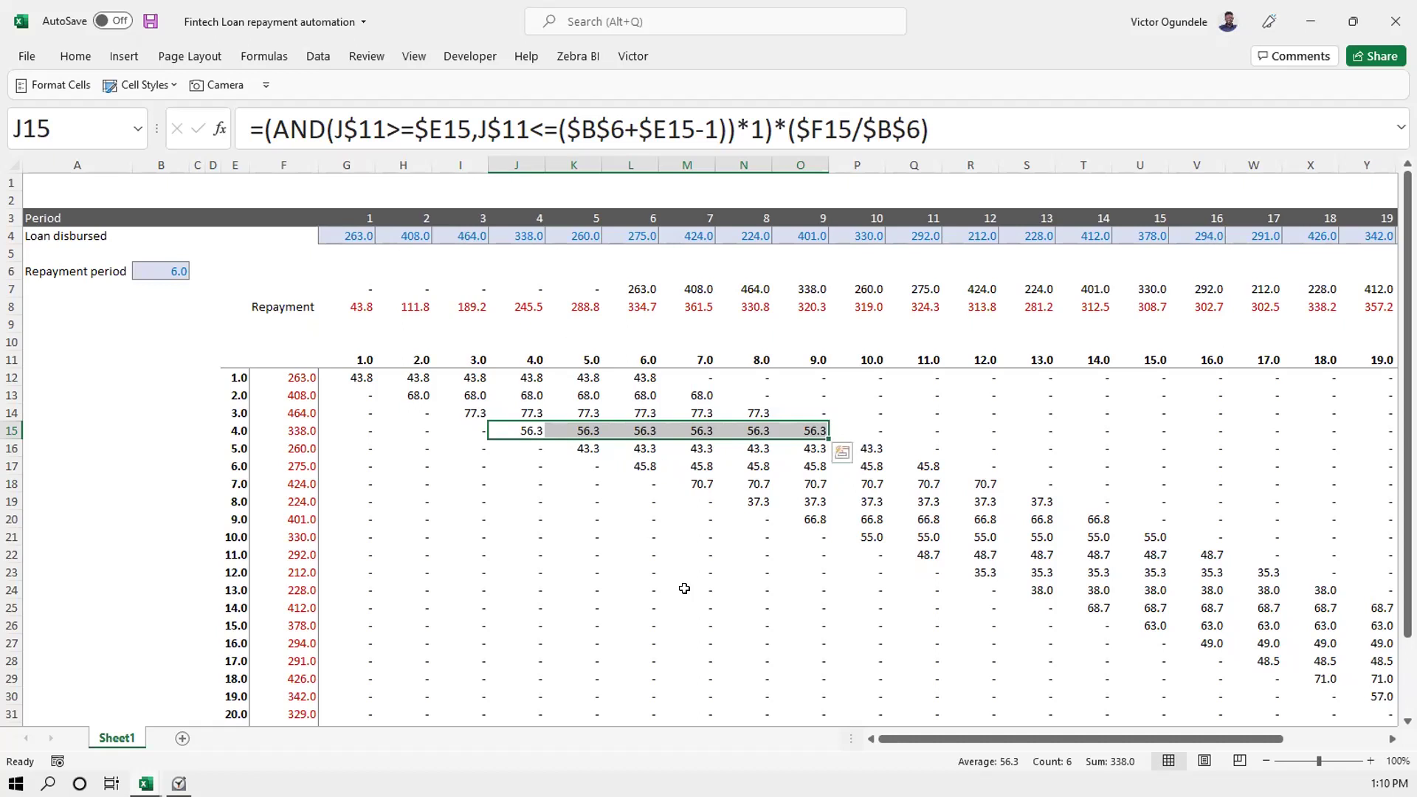
# Test the repayment schedule with a Repayment period of 3 and then 2 in B6
pyautogui.scroll(-1, 671, 536)
pyautogui.scroll(1, 671, 536)
pyautogui.click(171, 269)
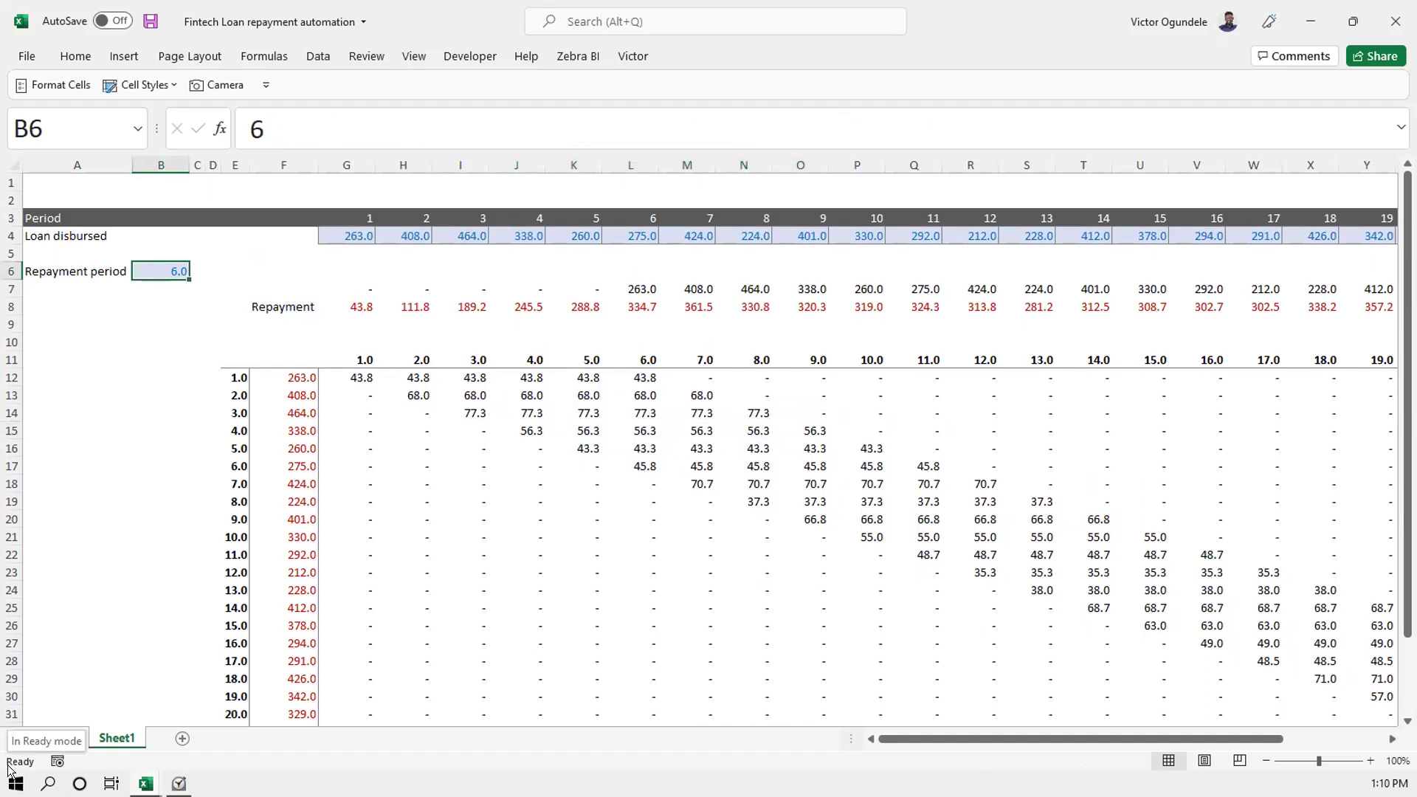
pyautogui.write('3')
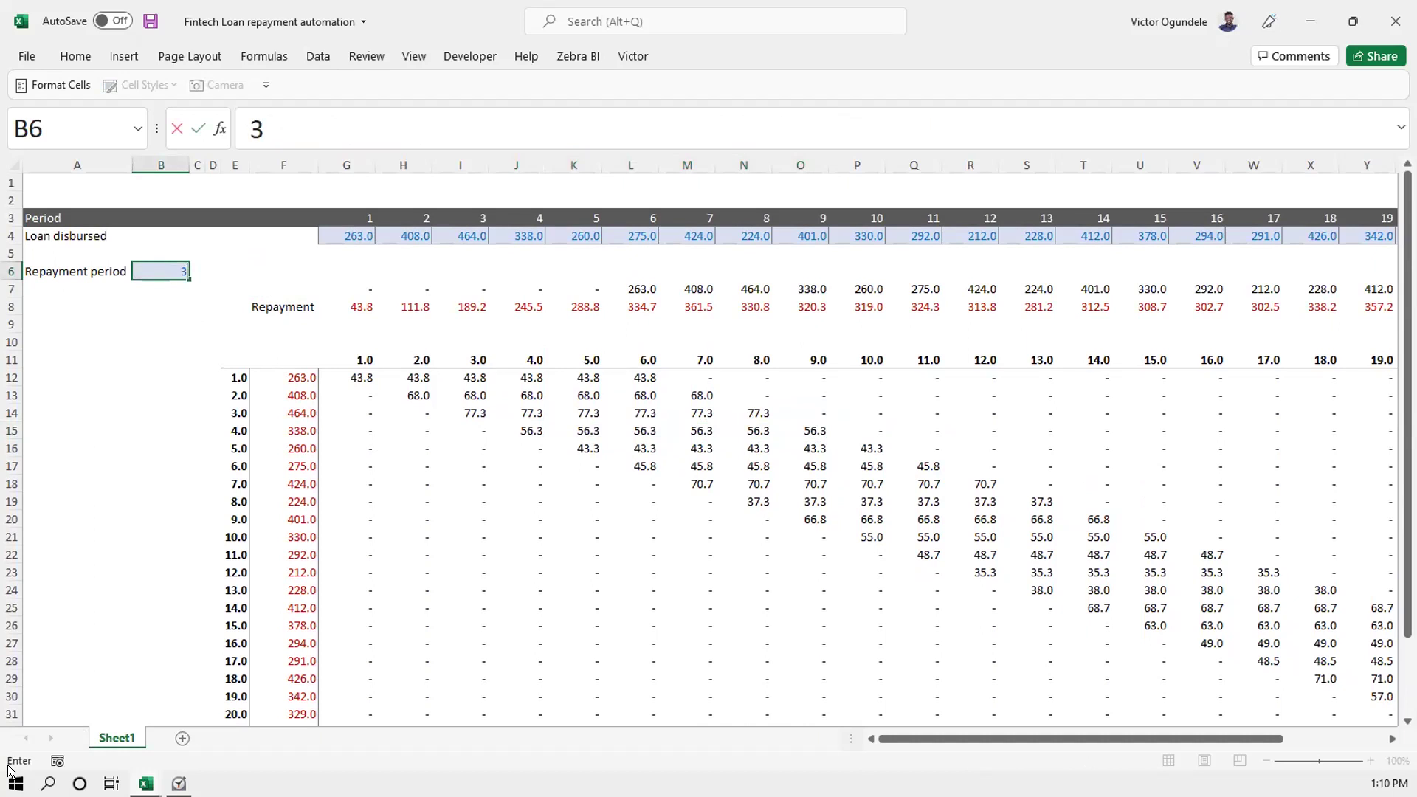
pyautogui.hotkey('ctrl', 'Return')
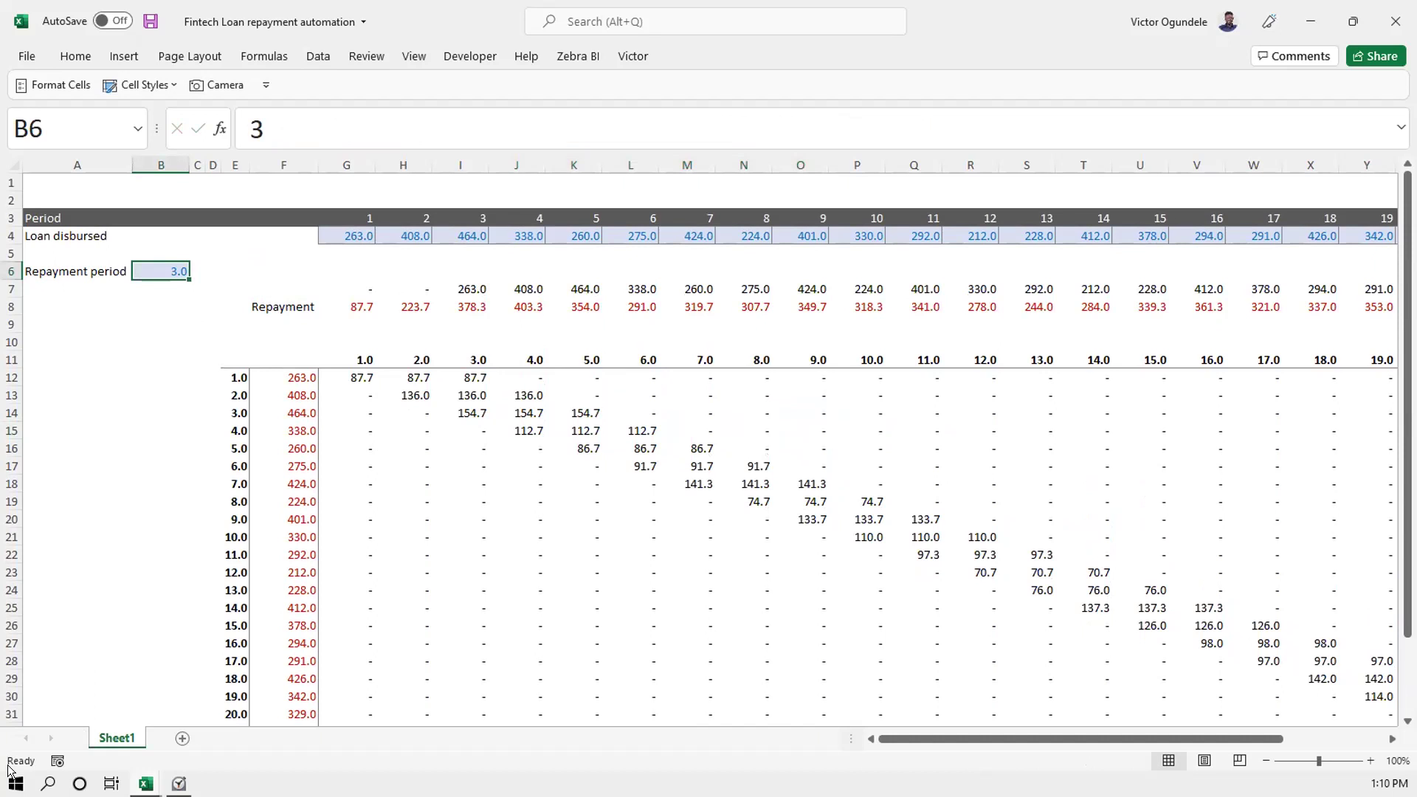
pyautogui.write('2')
pyautogui.hotkey('ctrl', 'Return')
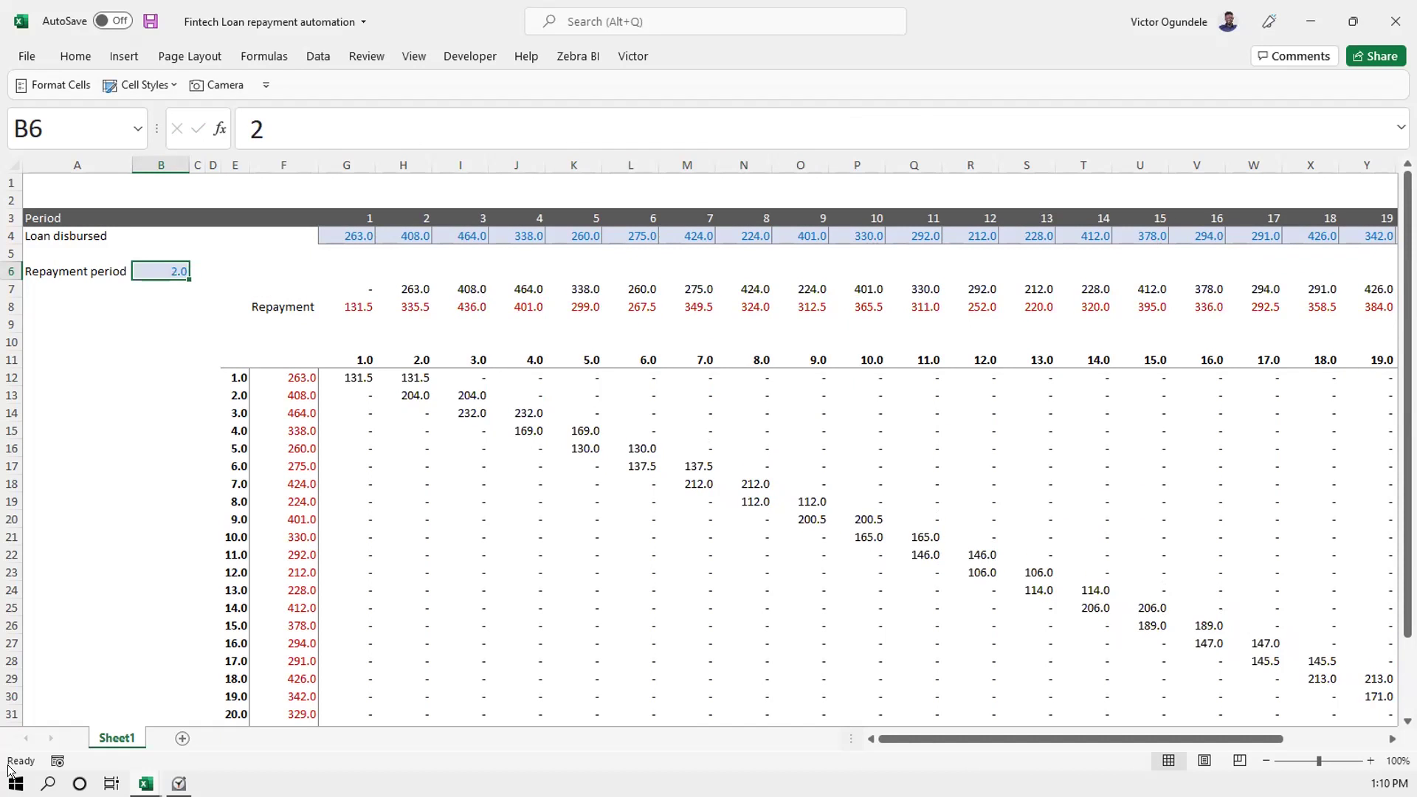
# Set the Repayment period in B6 back to 6 and save the loan repayment workbook
pyautogui.write('6')
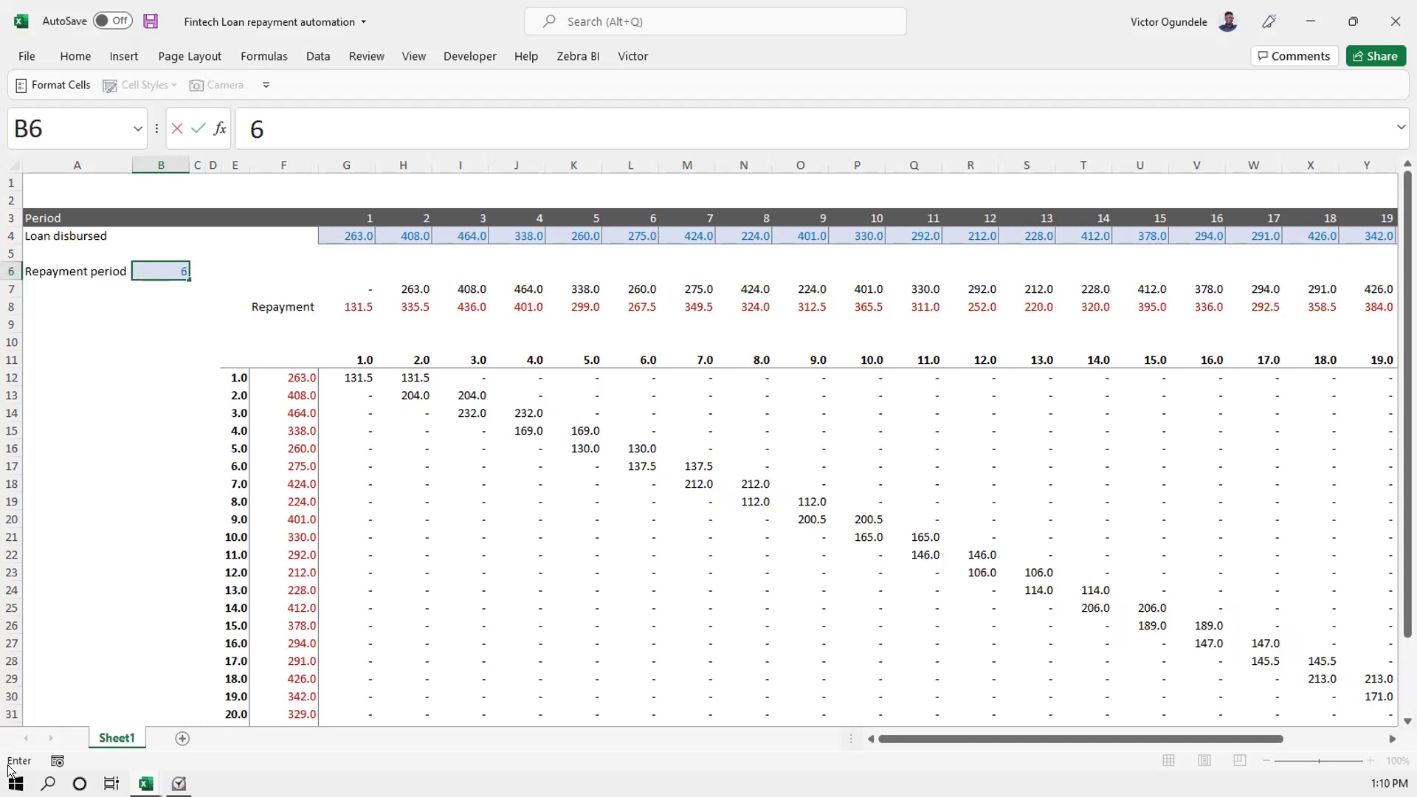
pyautogui.hotkey('ctrl', 'Return')
pyautogui.hotkey('ctrl', 's')
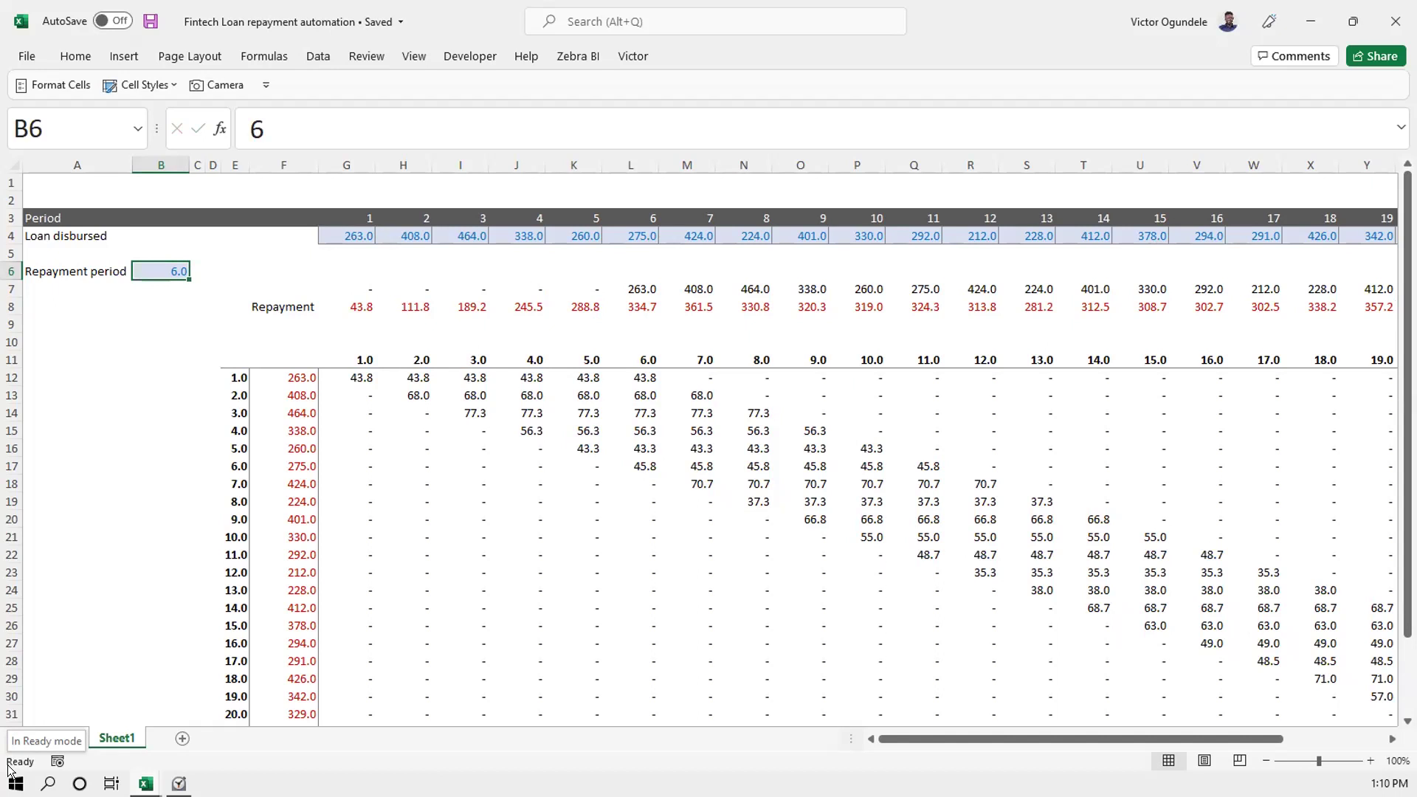
# Examine the instalment formula in J22 and look over the lower rows of the repayment grid
pyautogui.click(496, 552)
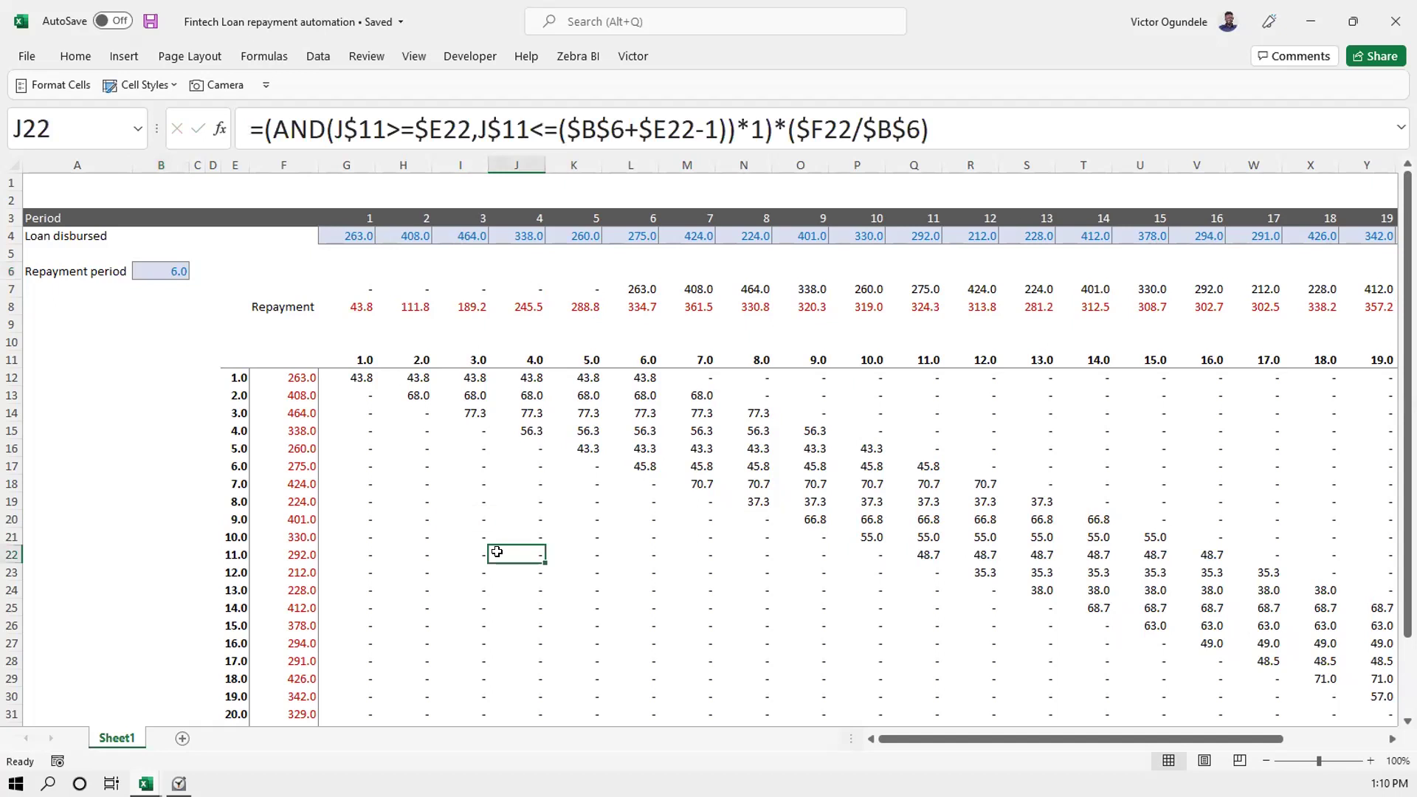
pyautogui.scroll(-4, 497, 552)
pyautogui.scroll(2, 497, 552)
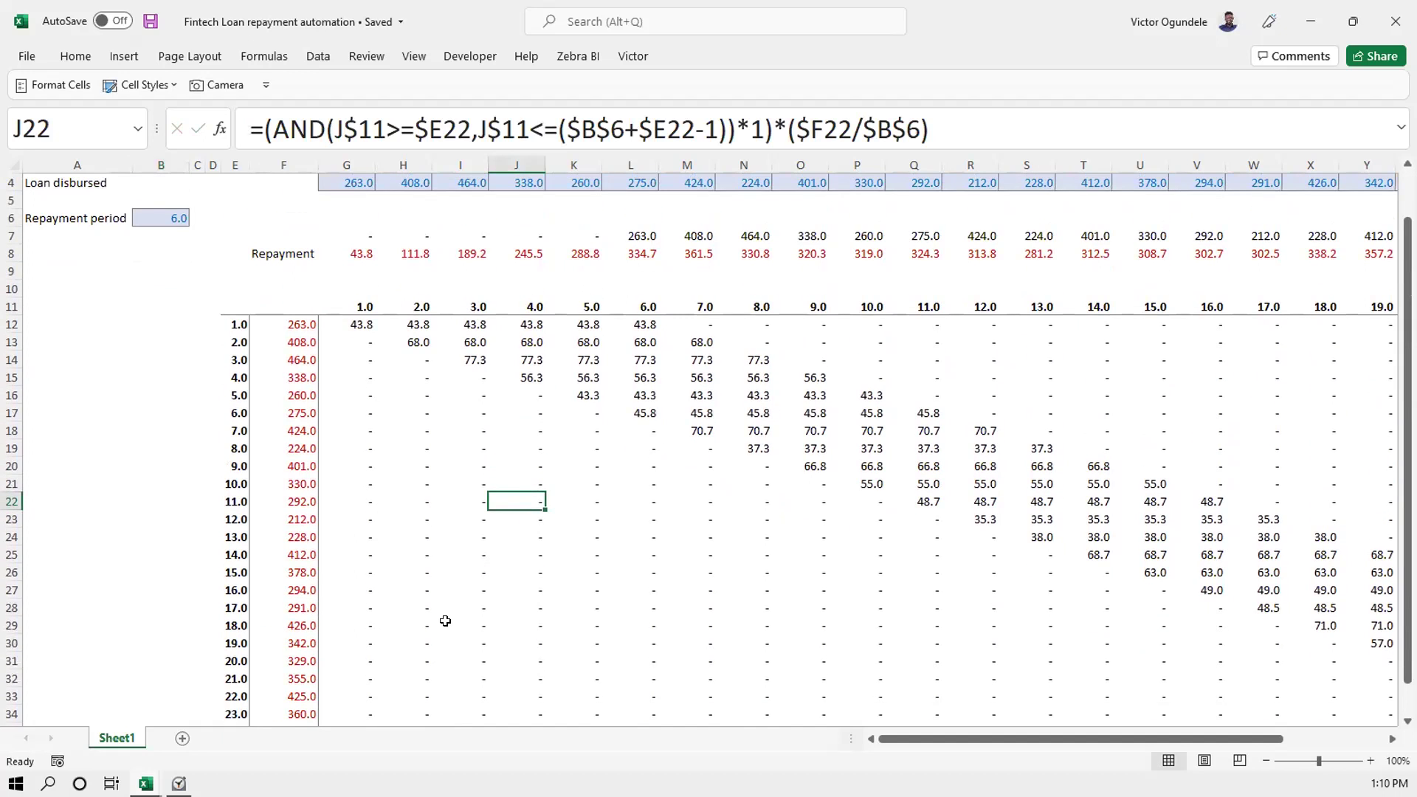
pyautogui.scroll(-1, 439, 612)
pyautogui.scroll(2, 433, 559)
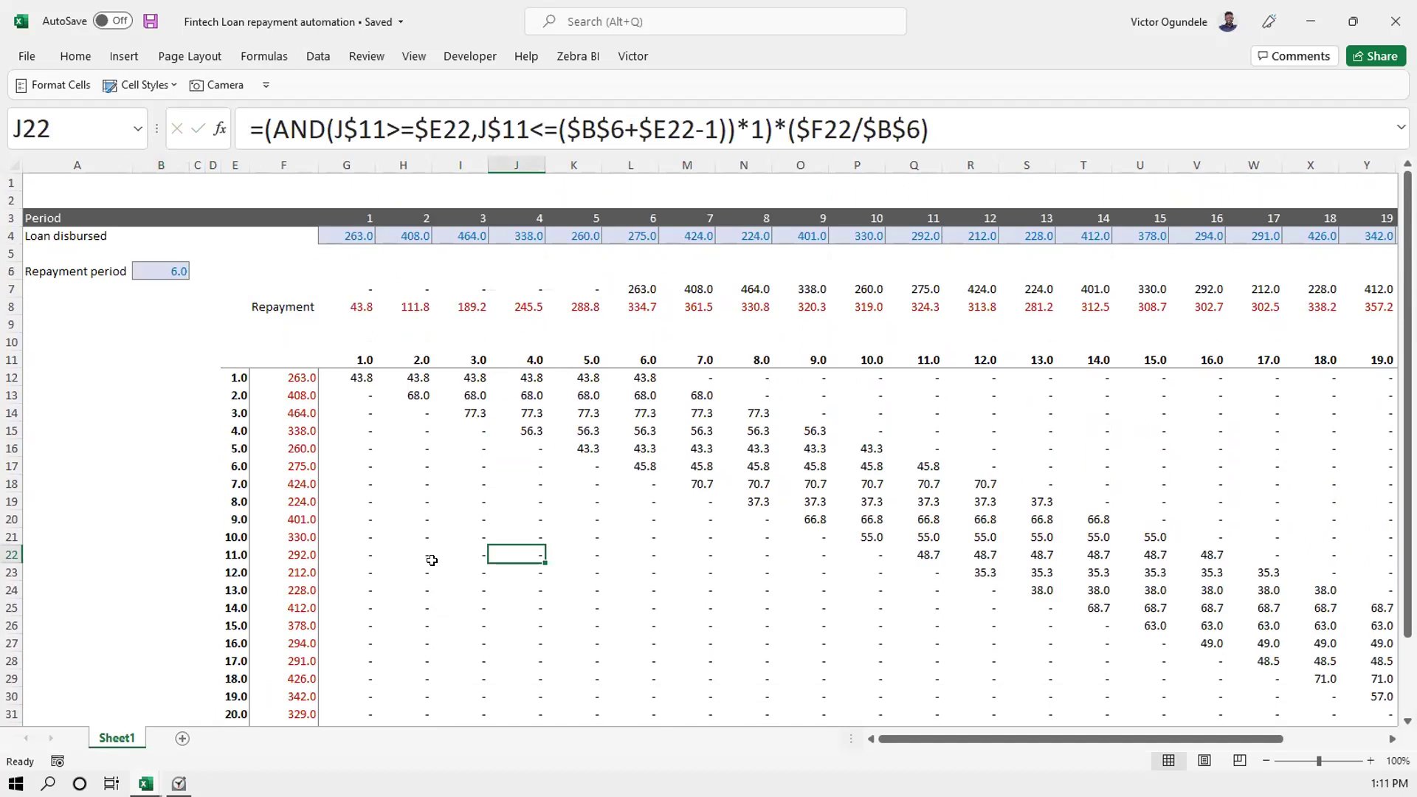
pyautogui.click(152, 293)
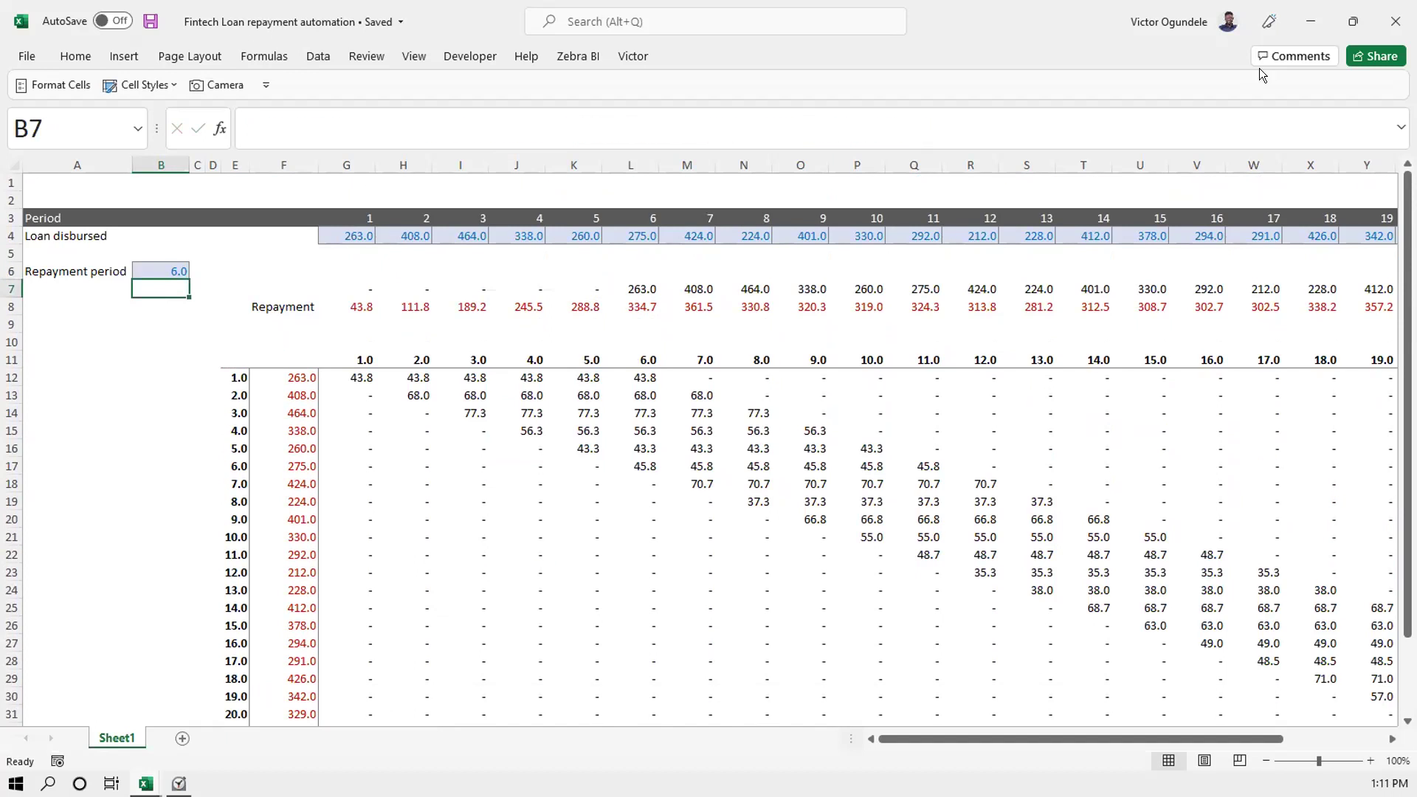
# Minimize the loan repayment workbook, return to the start of the model's M_Calc sheet and save the model
pyautogui.click(1311, 20)
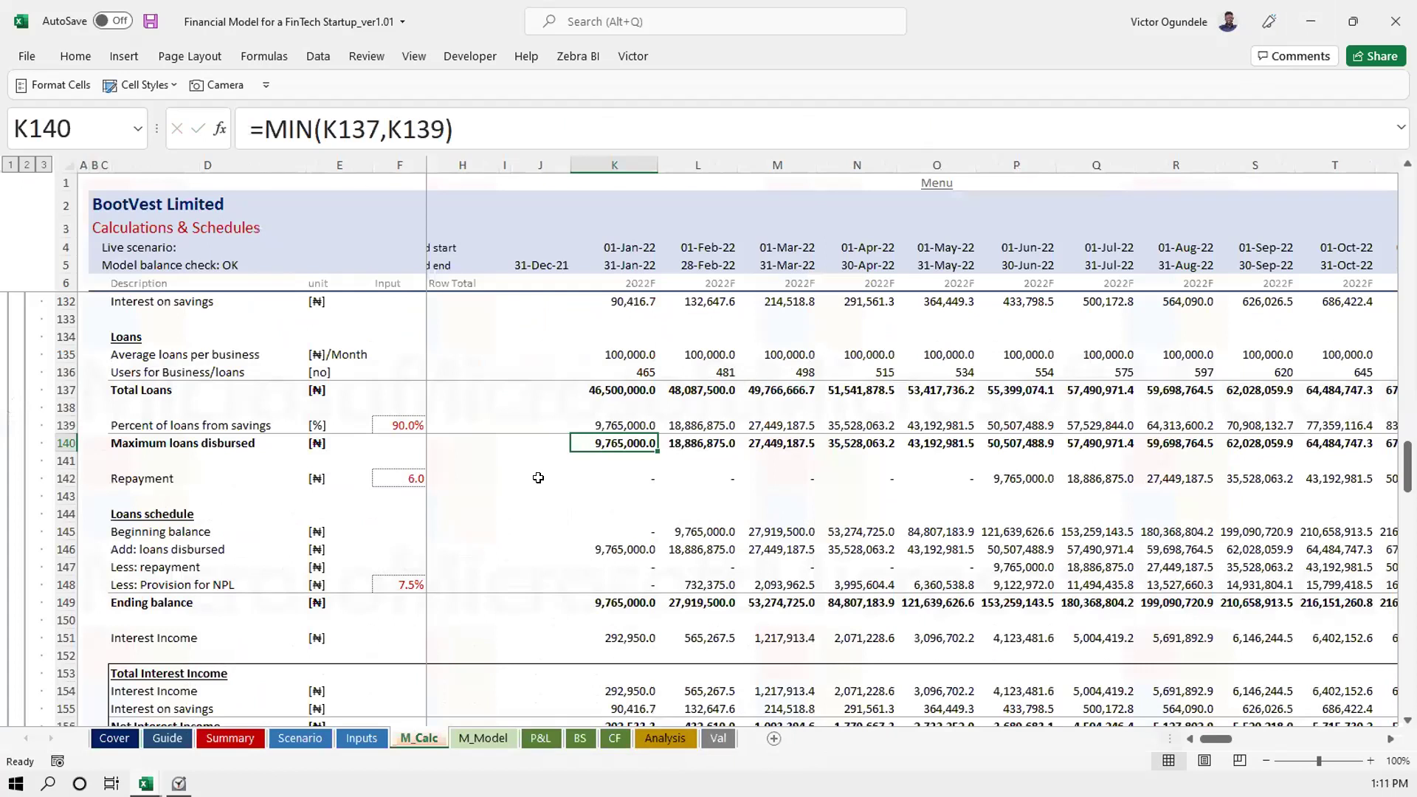
pyautogui.click(538, 478)
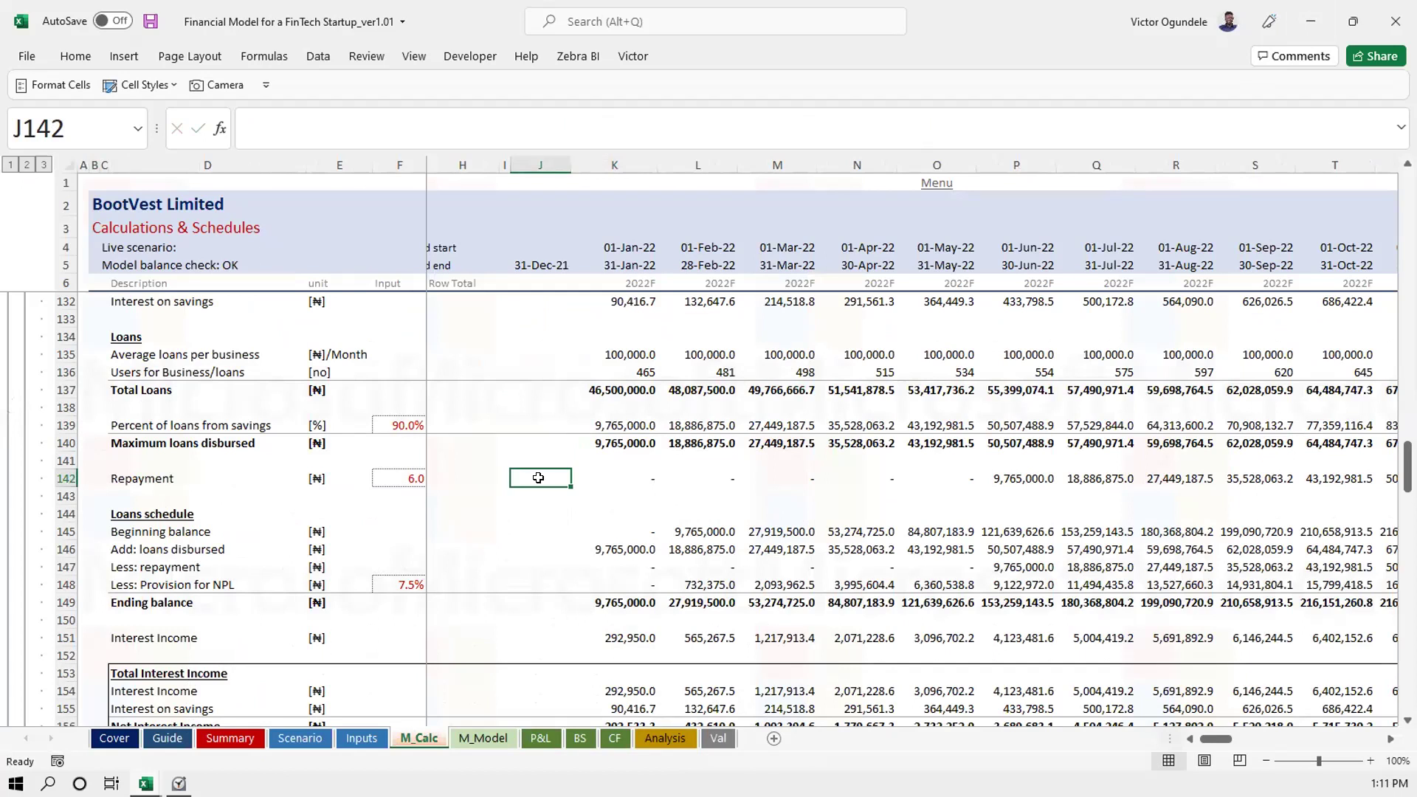
pyautogui.click(493, 495)
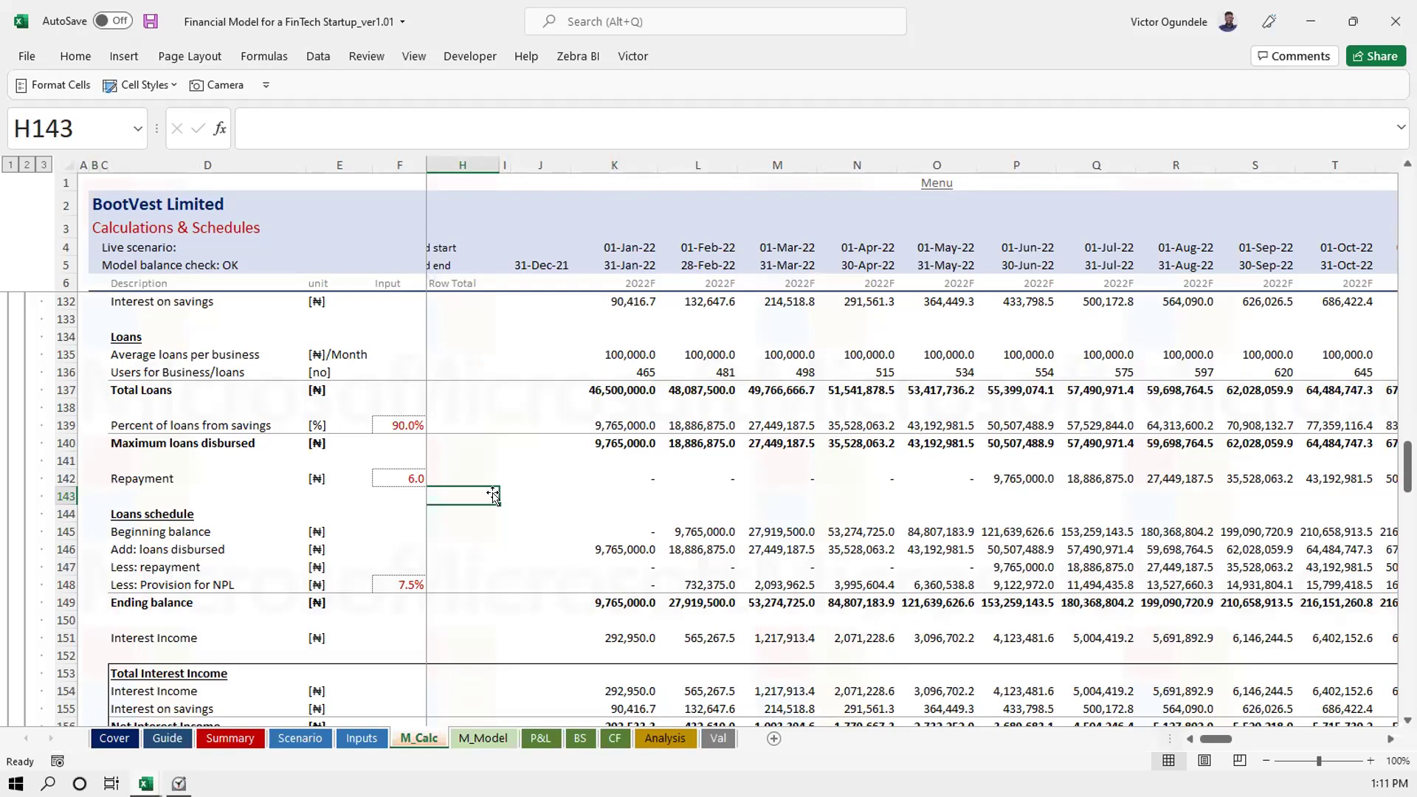
pyautogui.hotkey('ctrl', 'Home')
pyautogui.hotkey('ctrl', 's')
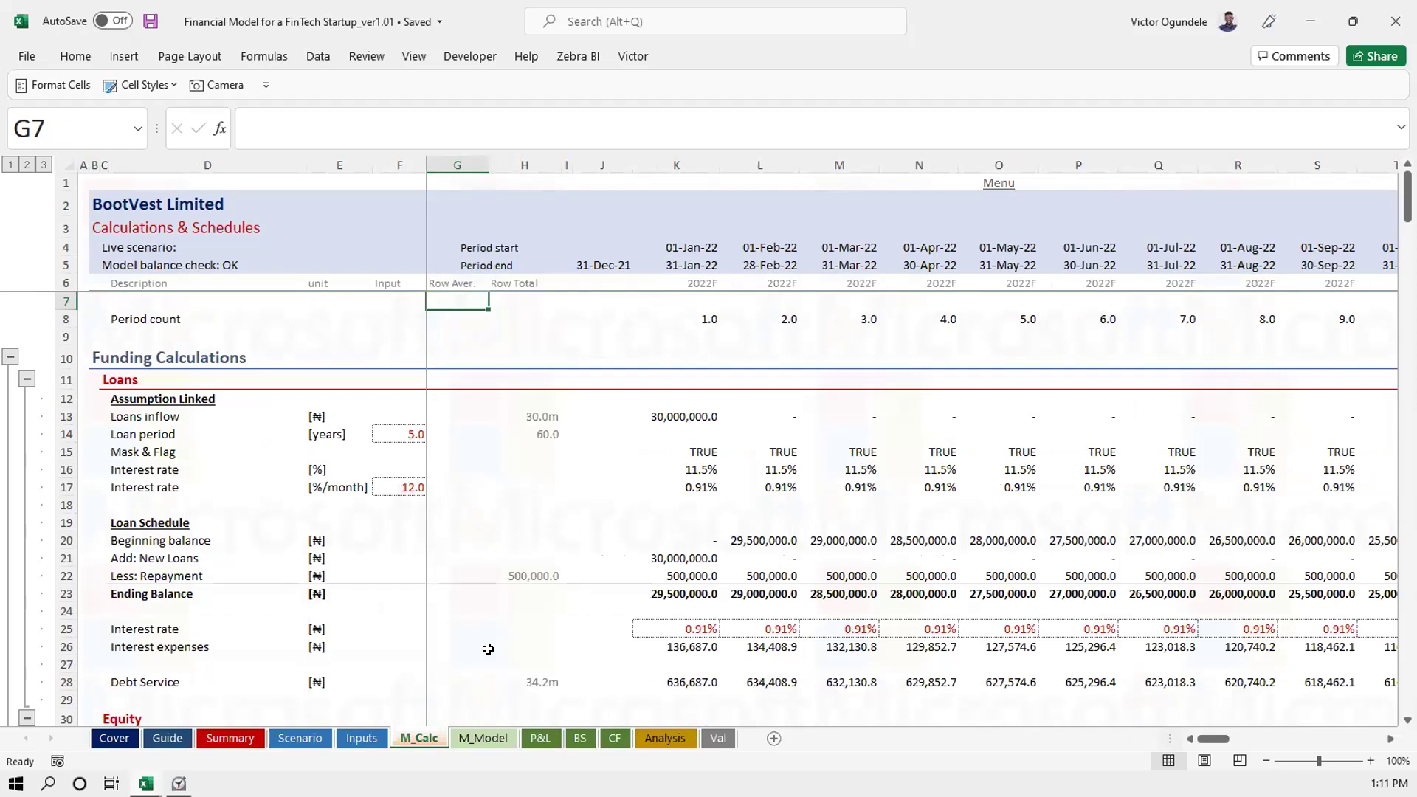
# Look over the M_Model income statement and expand all grouped rows on the P&L sheet
pyautogui.click(492, 737)
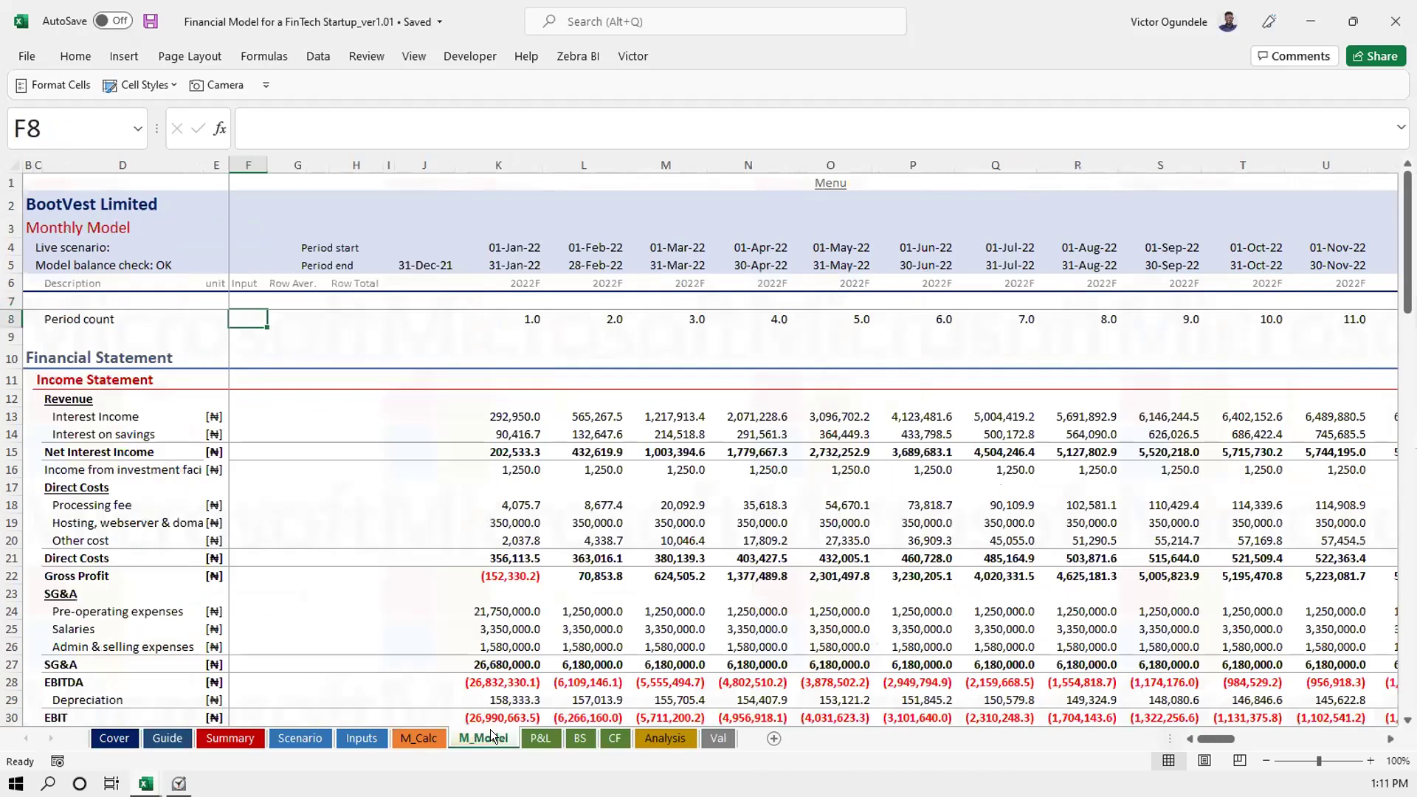
pyautogui.scroll(-2, 436, 629)
pyautogui.scroll(2, 436, 630)
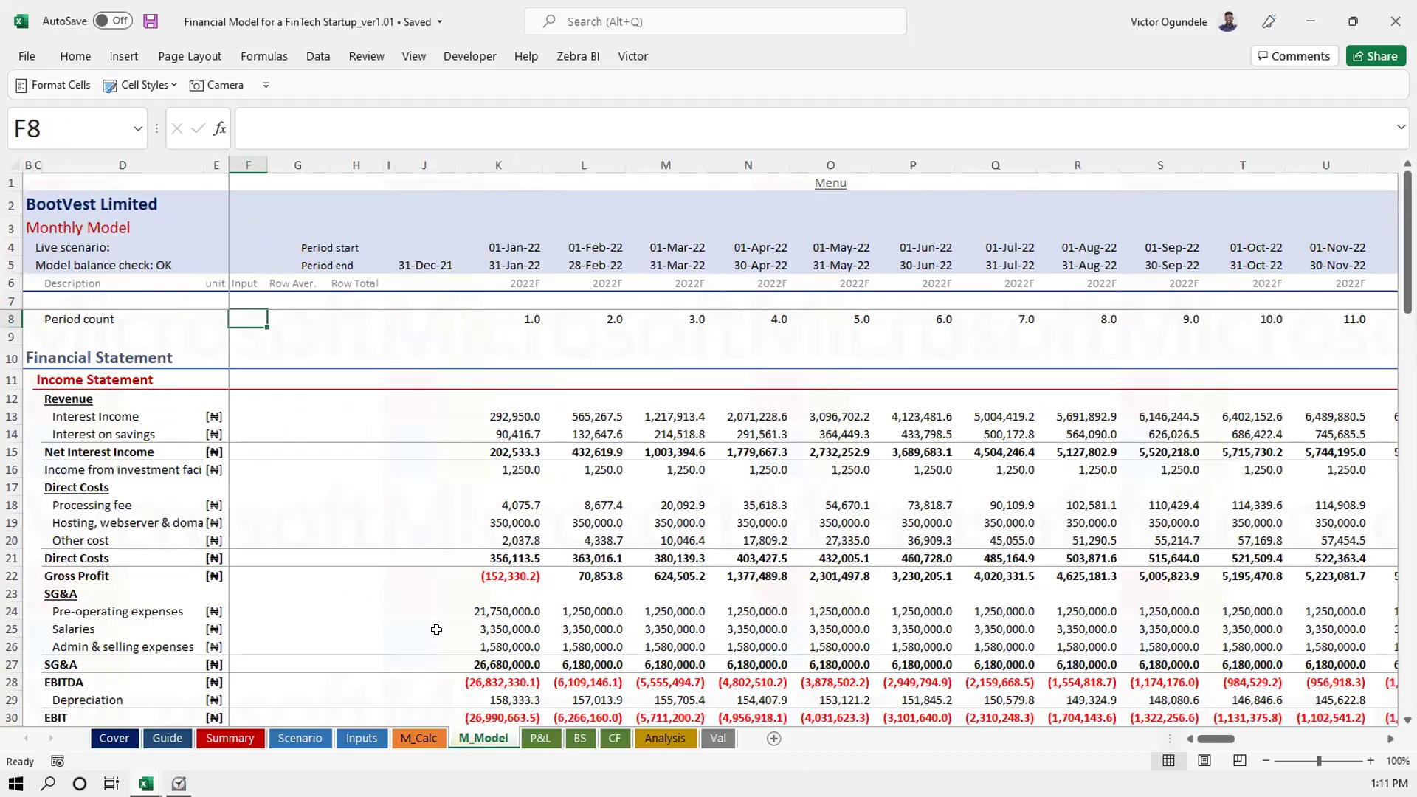
pyautogui.click(540, 738)
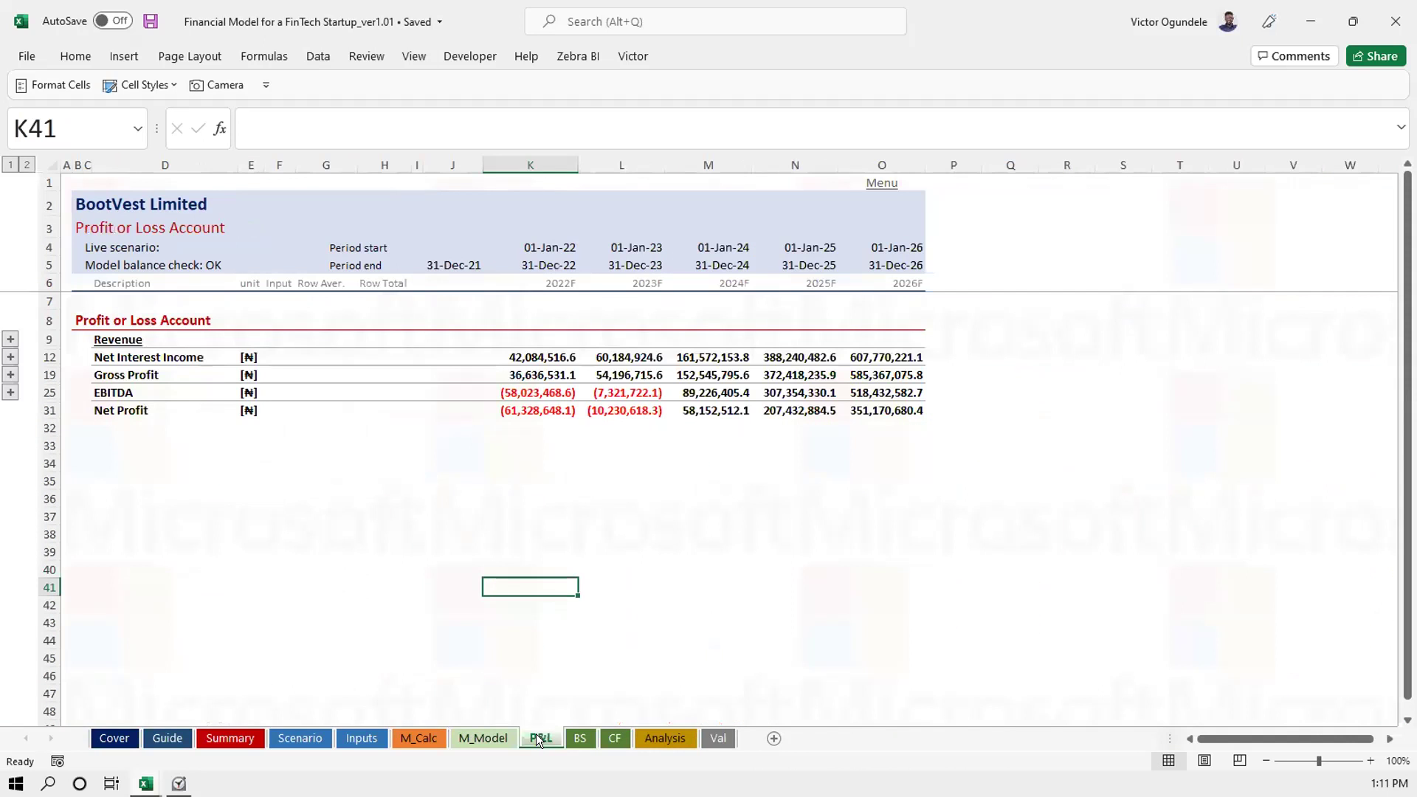
pyautogui.click(27, 165)
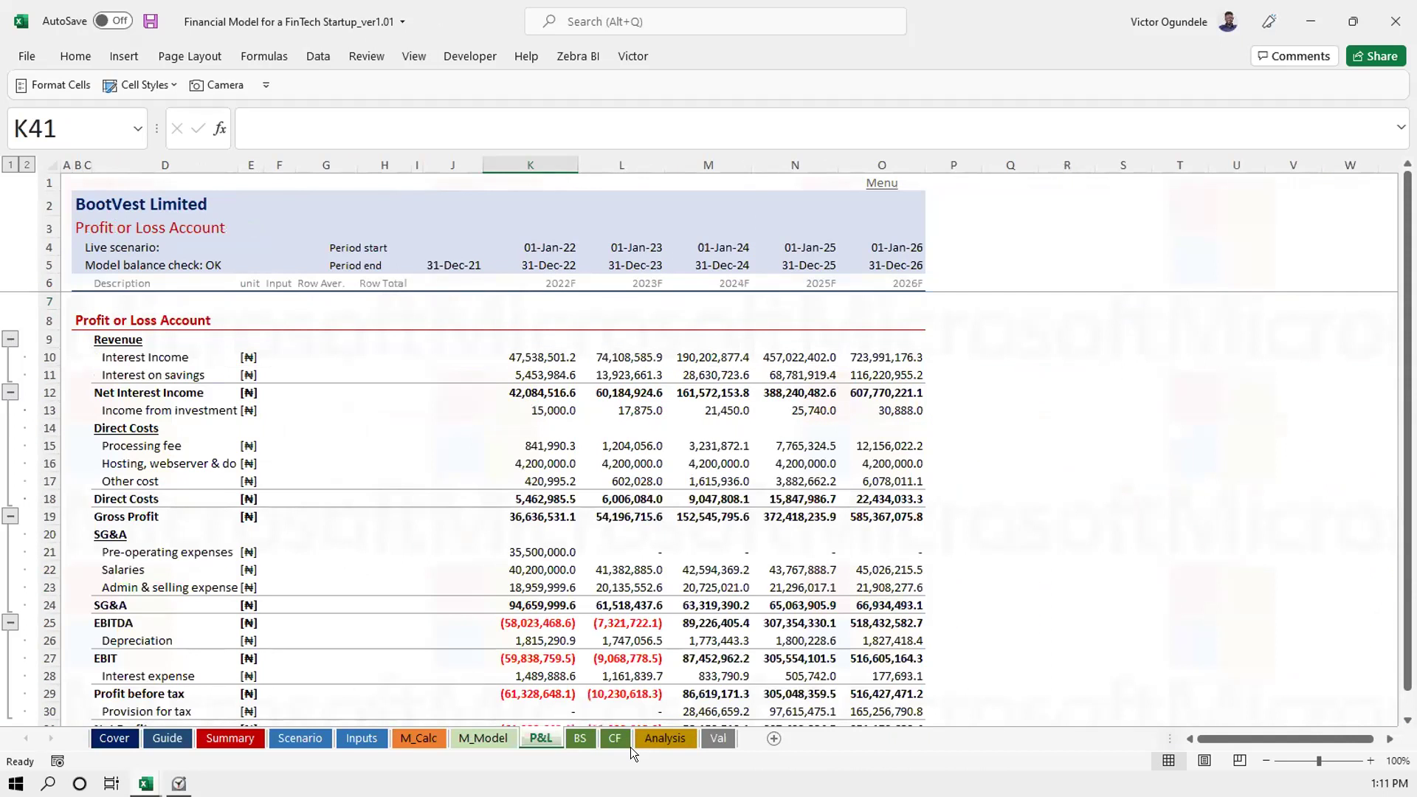
# View the BS and CF sheets, return to the start of the cashflow statement and save the model
pyautogui.click(579, 736)
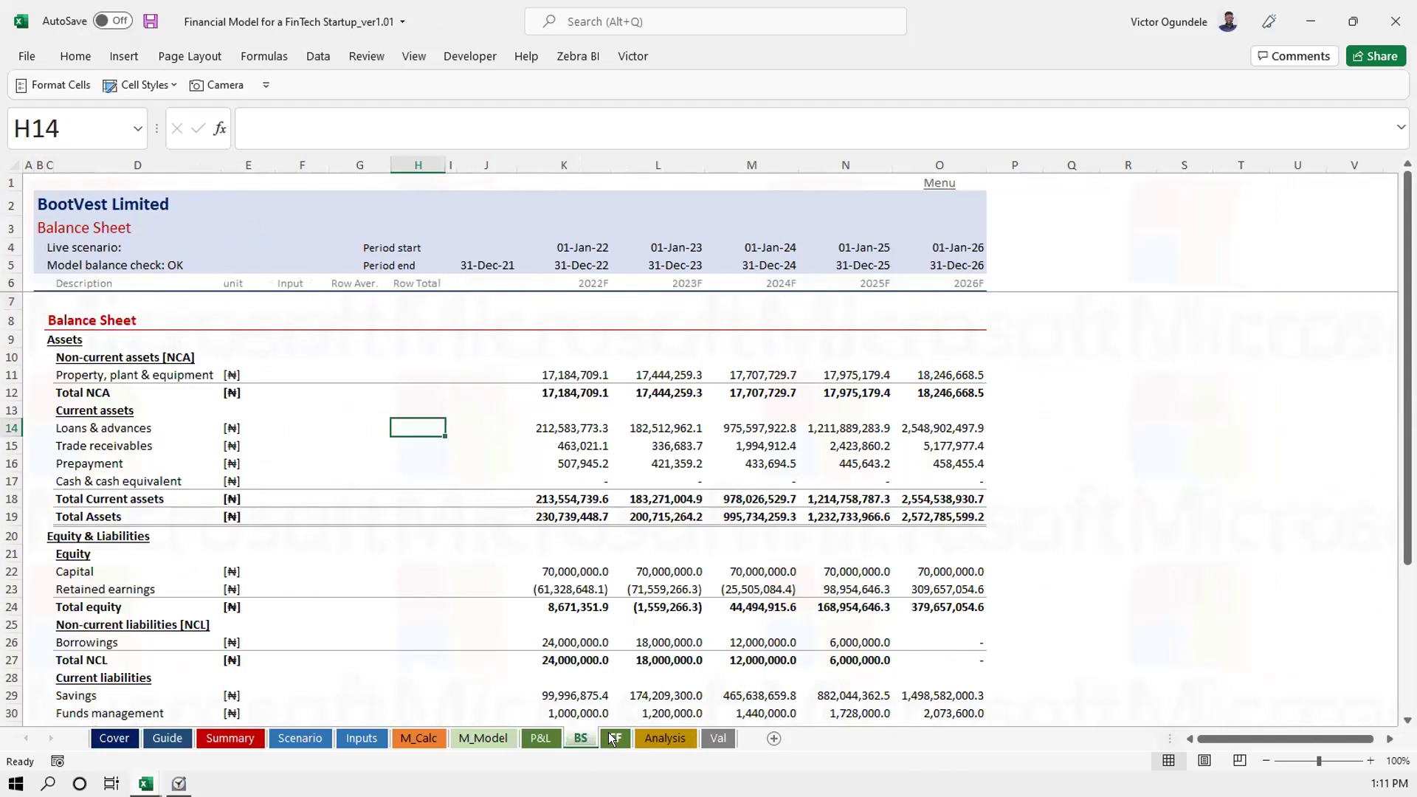
pyautogui.click(611, 738)
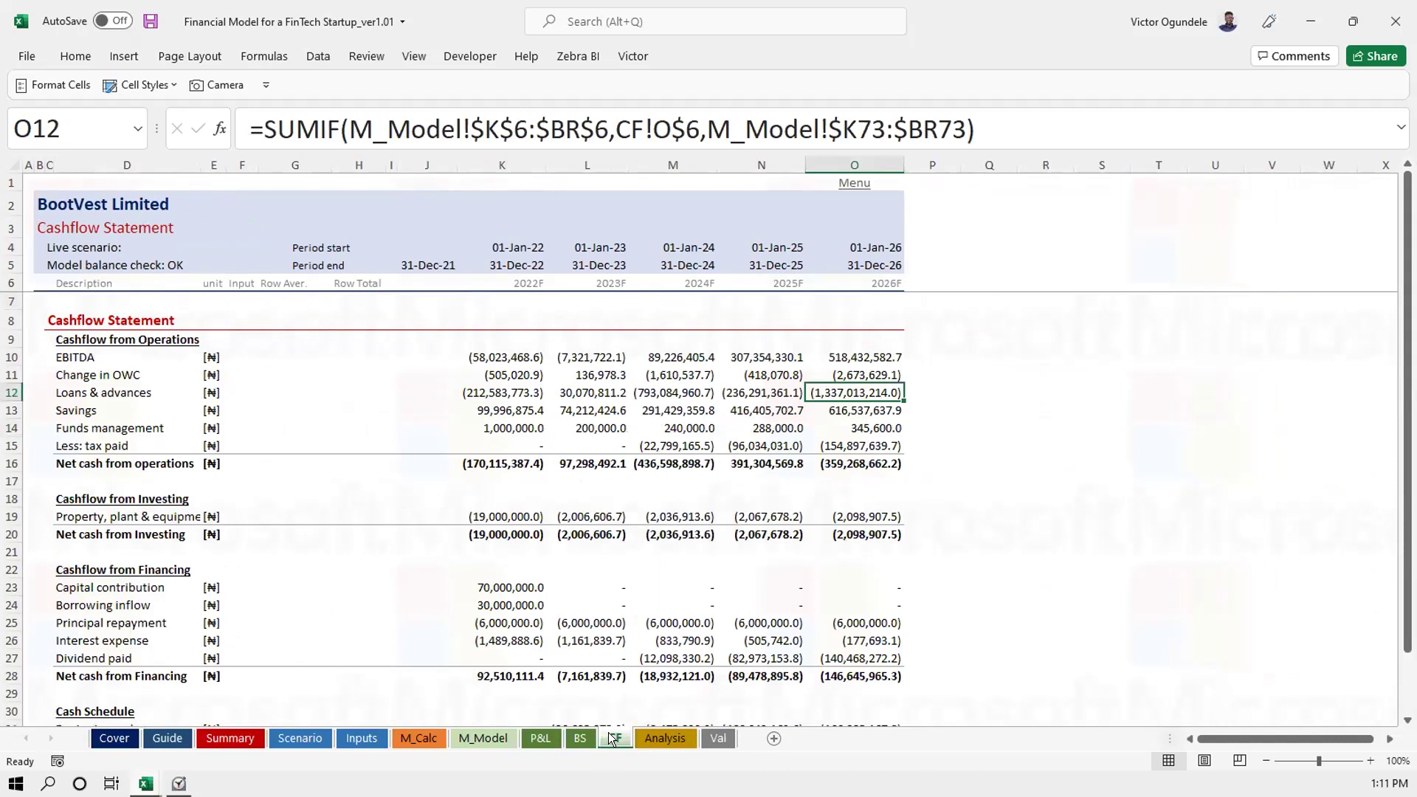
pyautogui.hotkey('ctrl', 'Home')
pyautogui.hotkey('ctrl', 's')
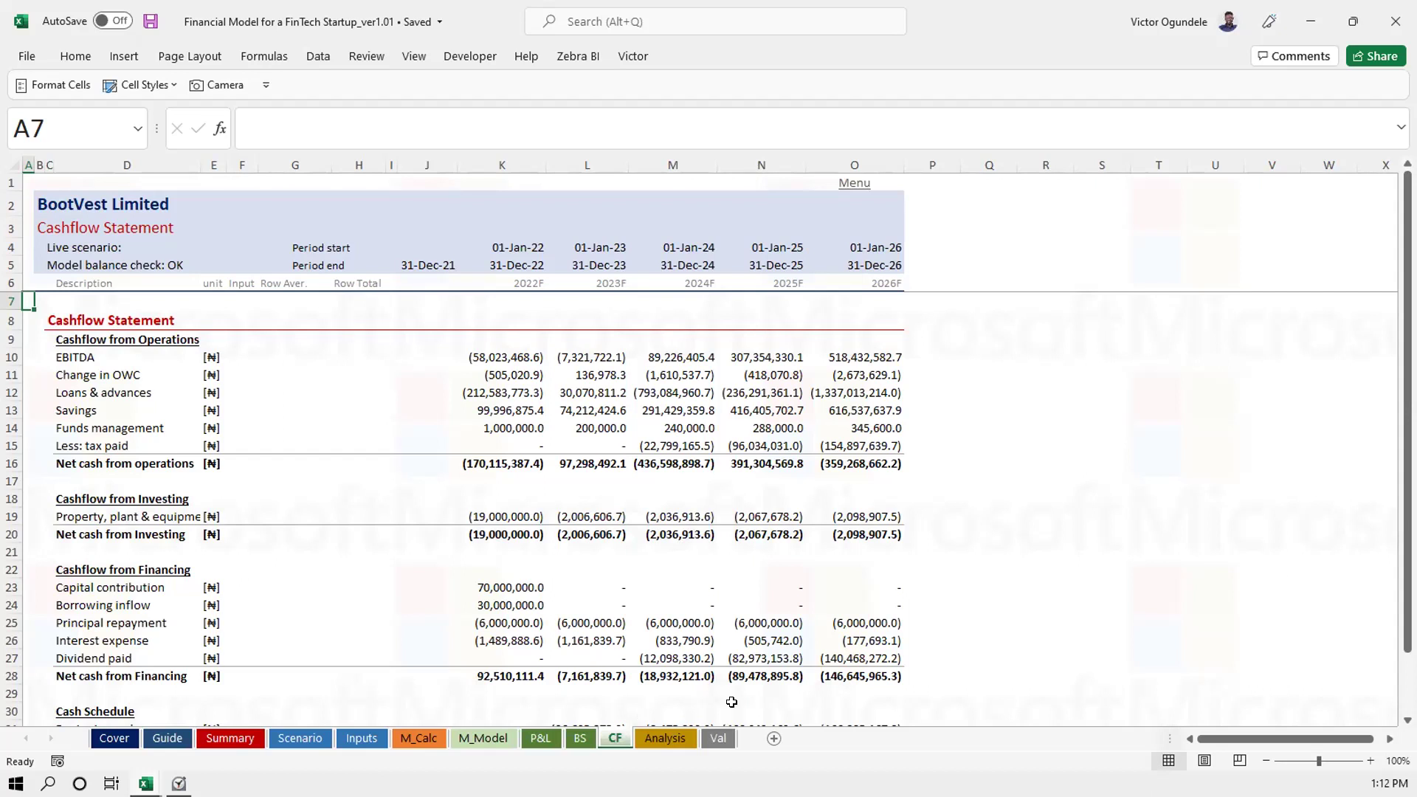
# Look through the Analysis, Cover, Guide, Summary and Inputs sheets, ending at cell H19 of M_Calc
pyautogui.click(661, 739)
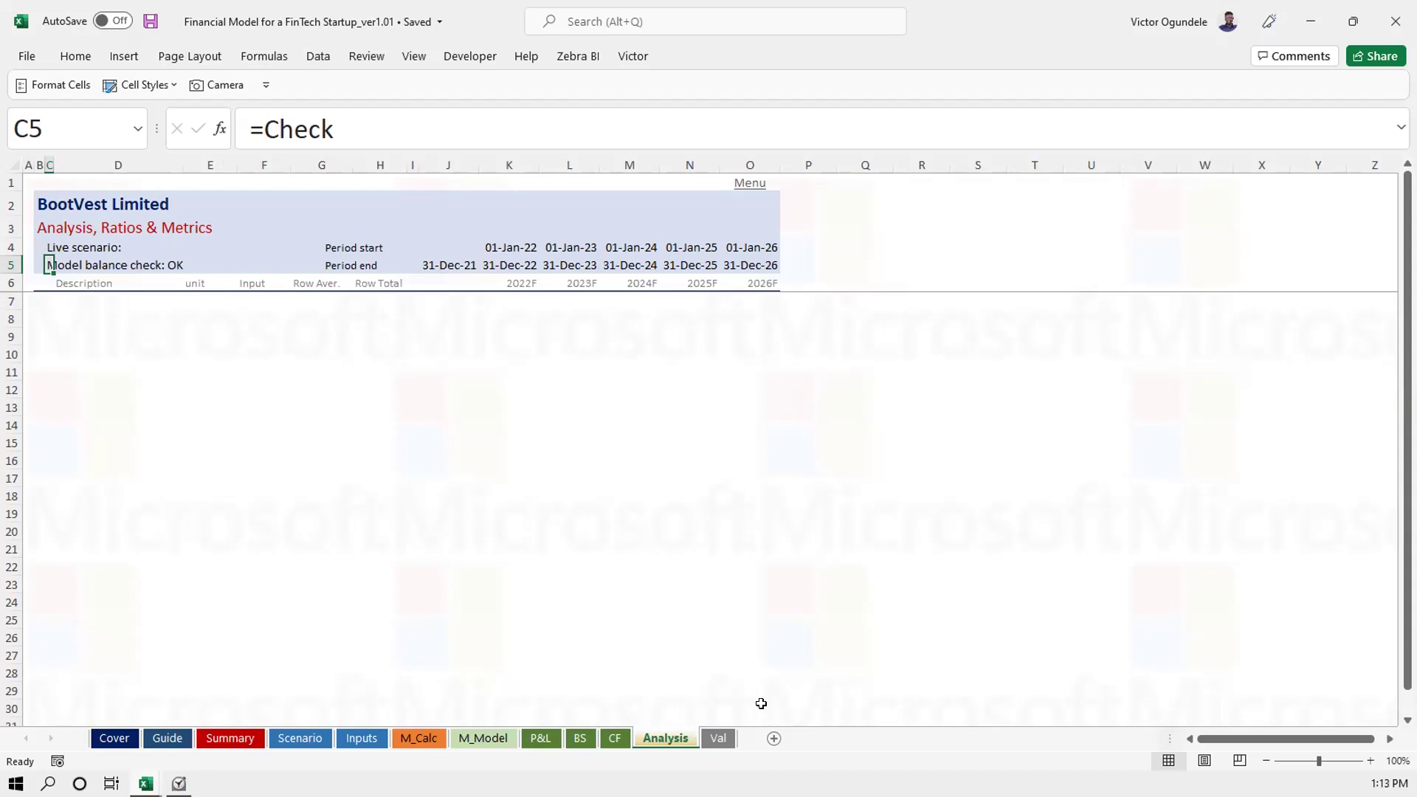
pyautogui.click(573, 567)
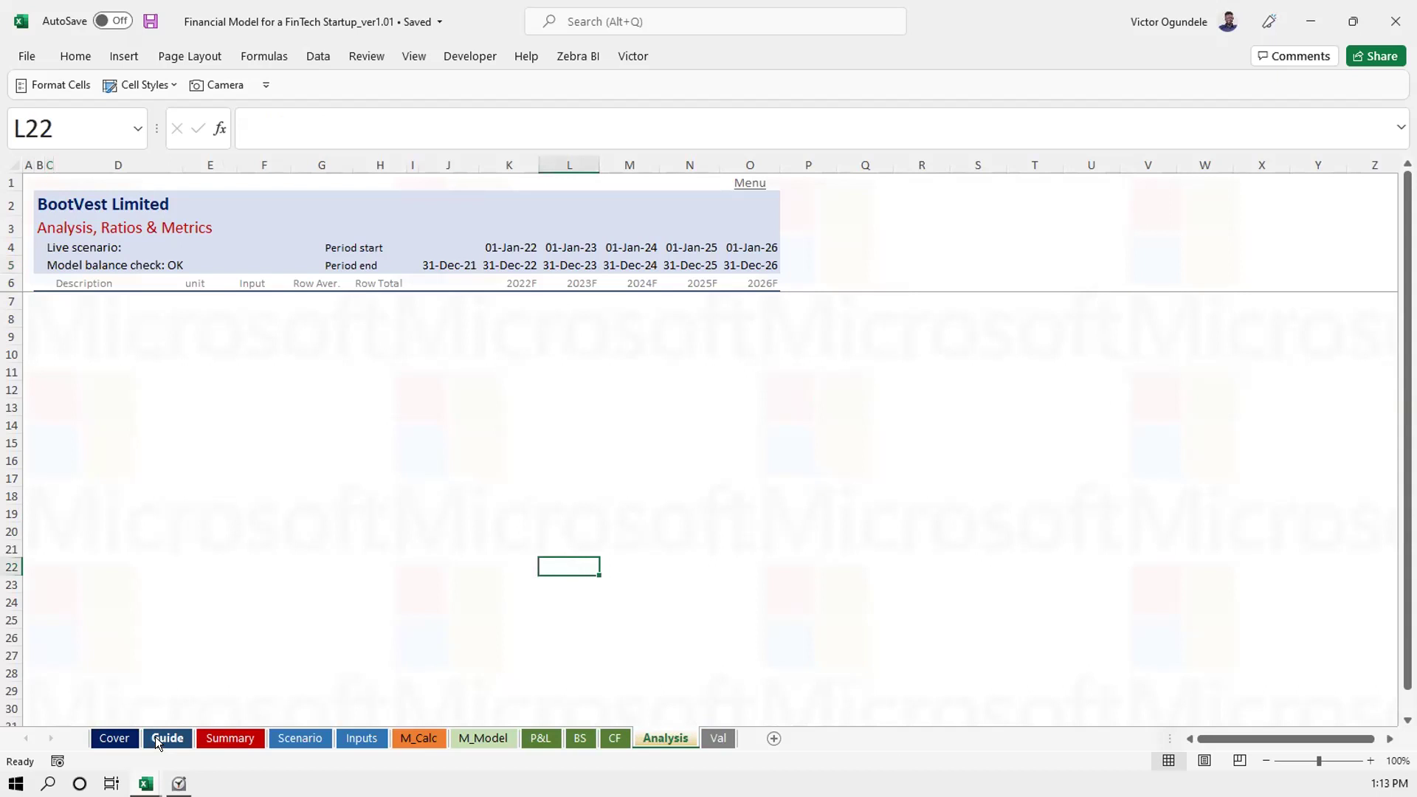
pyautogui.click(116, 739)
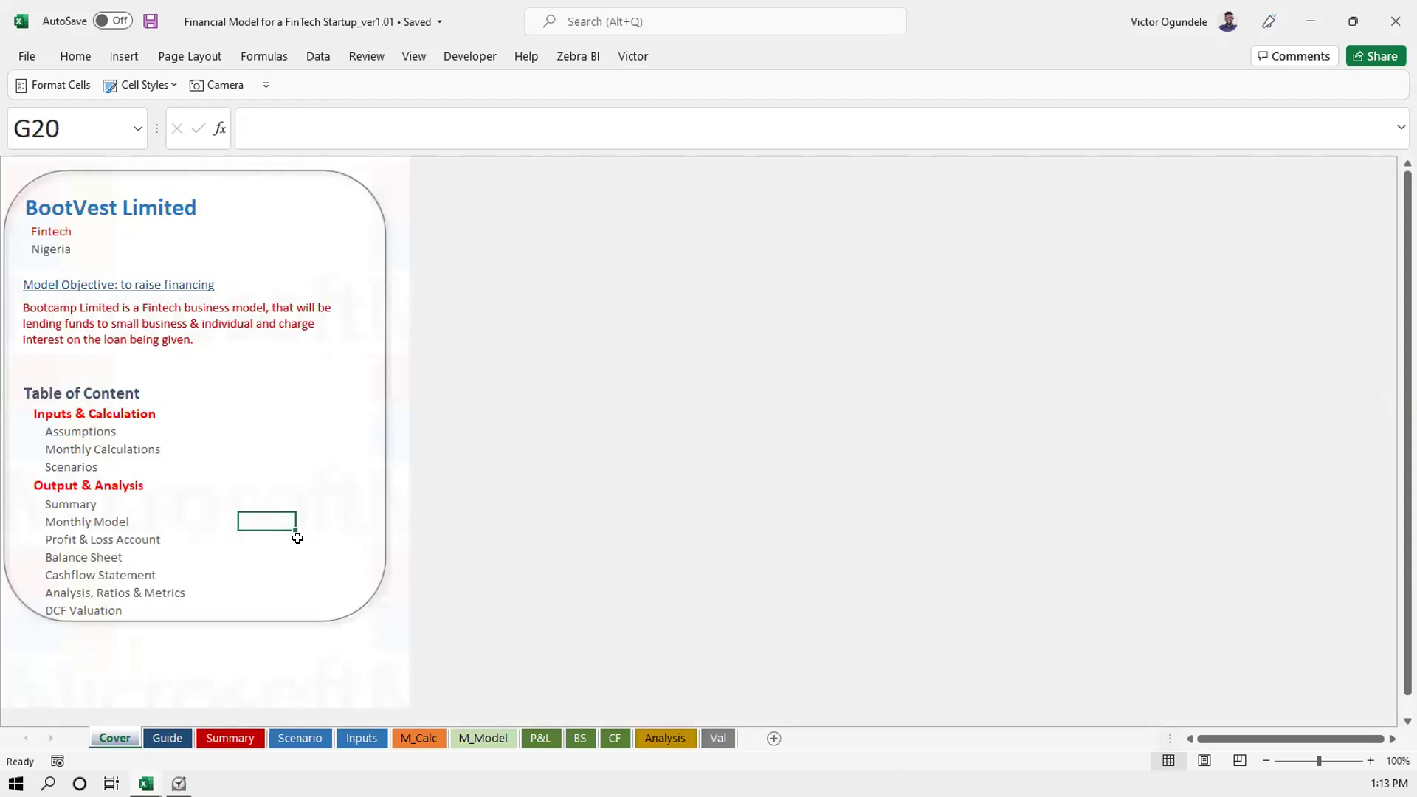
pyautogui.hotkey('ctrl', 'pagedown')
pyautogui.hotkey('ctrl', 'pagedown')
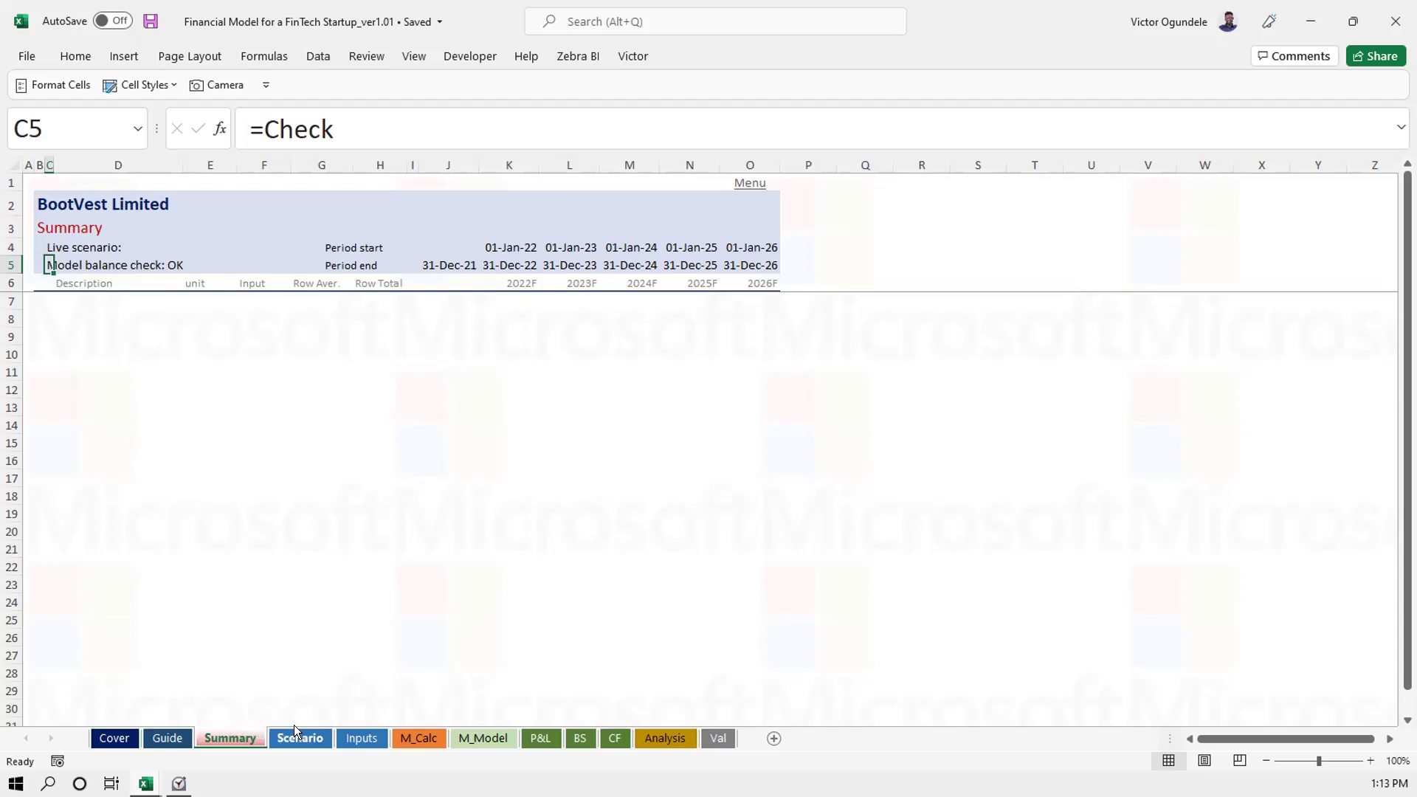
pyautogui.click(367, 731)
pyautogui.click(410, 737)
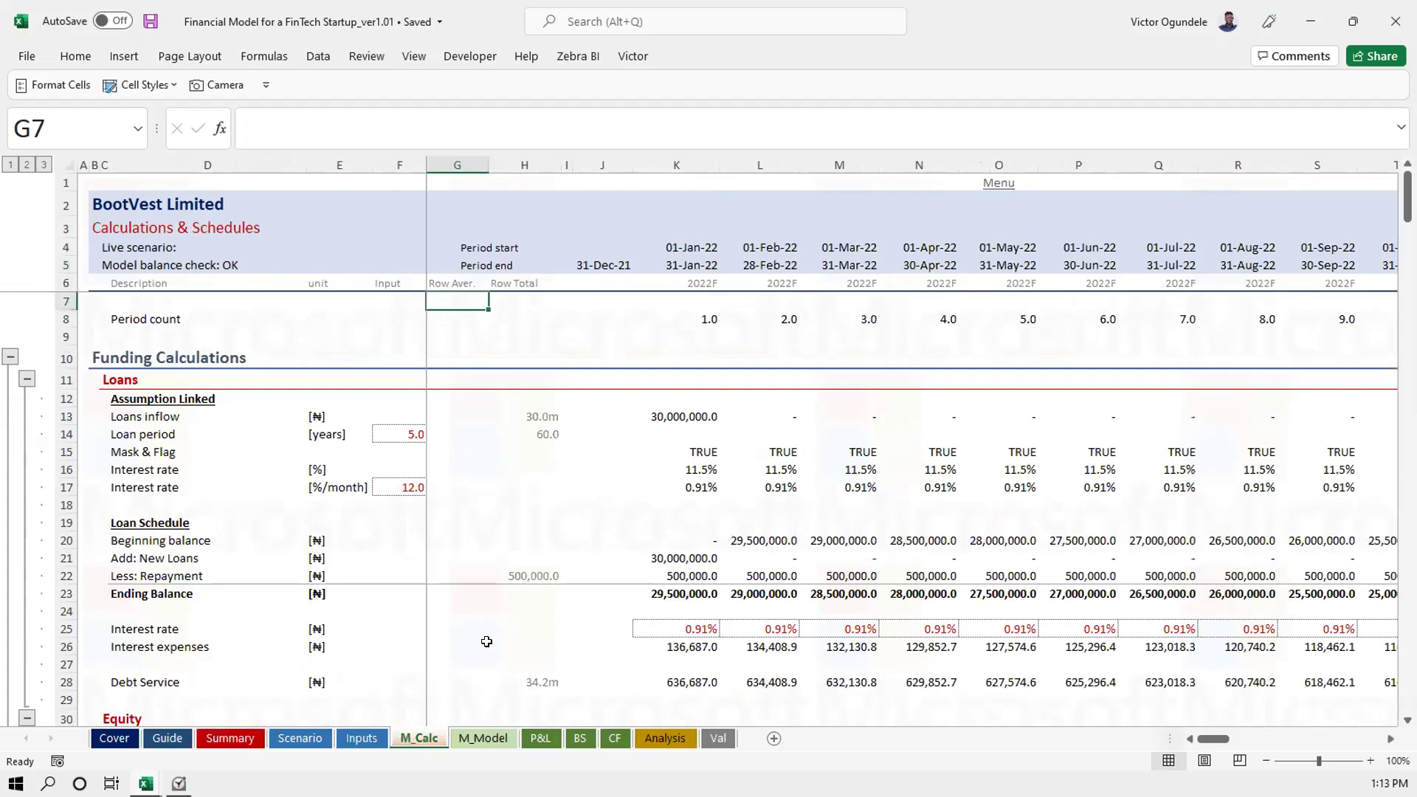
pyautogui.click(494, 521)
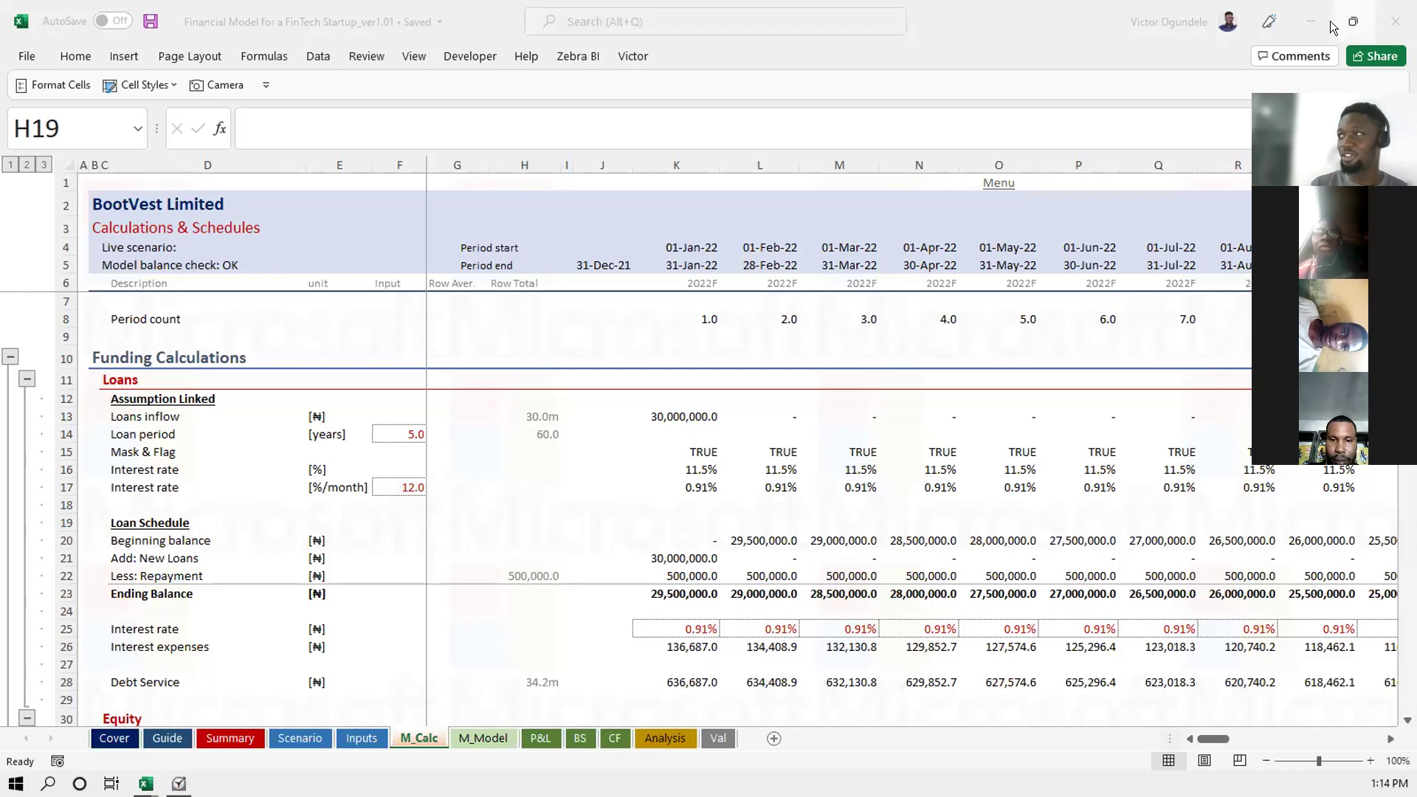
# Switch to the blank 01 workbook and close the Alarms & Clock timer window
pyautogui.hotkey('alt', 'Tab')
pyautogui.hotkey('alt', 'Tab')
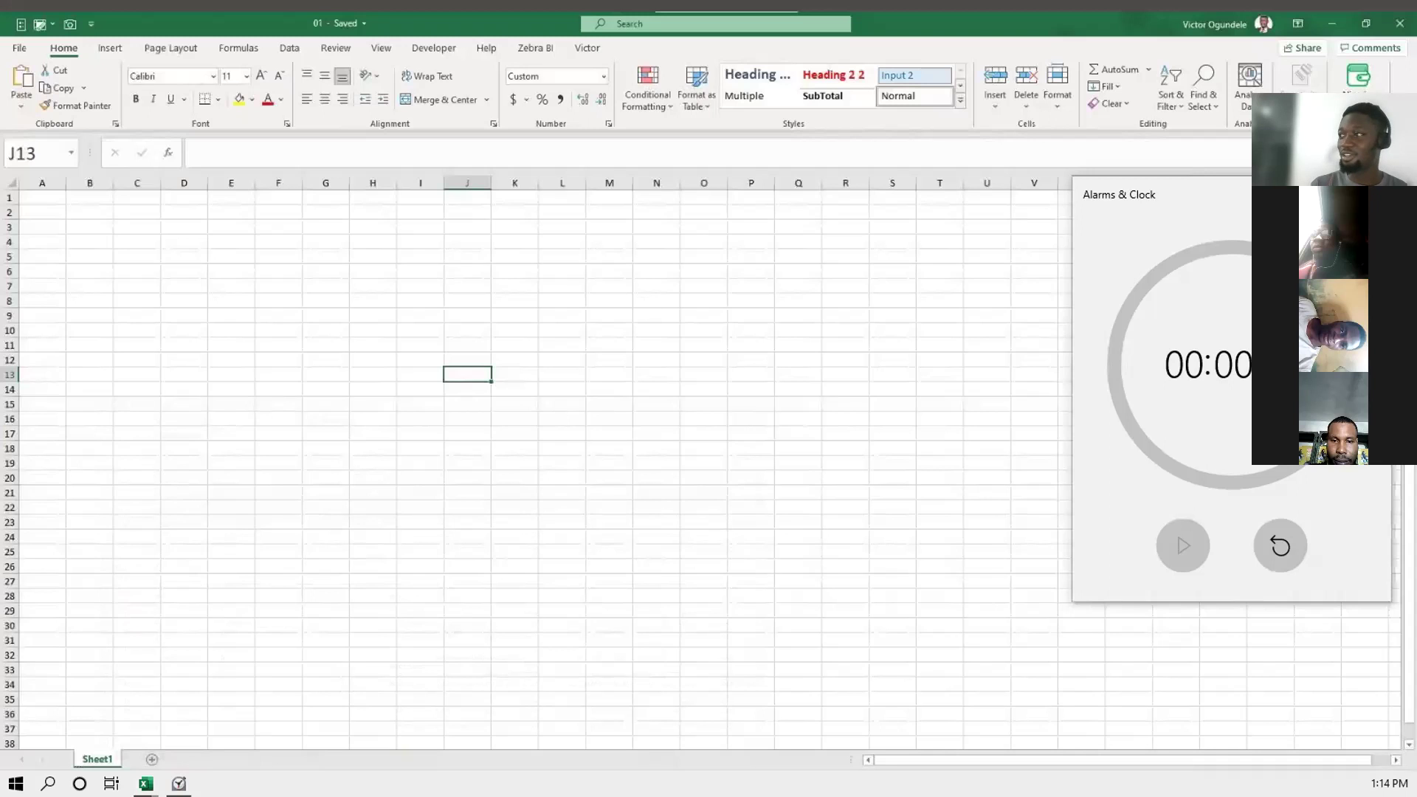
pyautogui.hotkey('alt', 'F4')
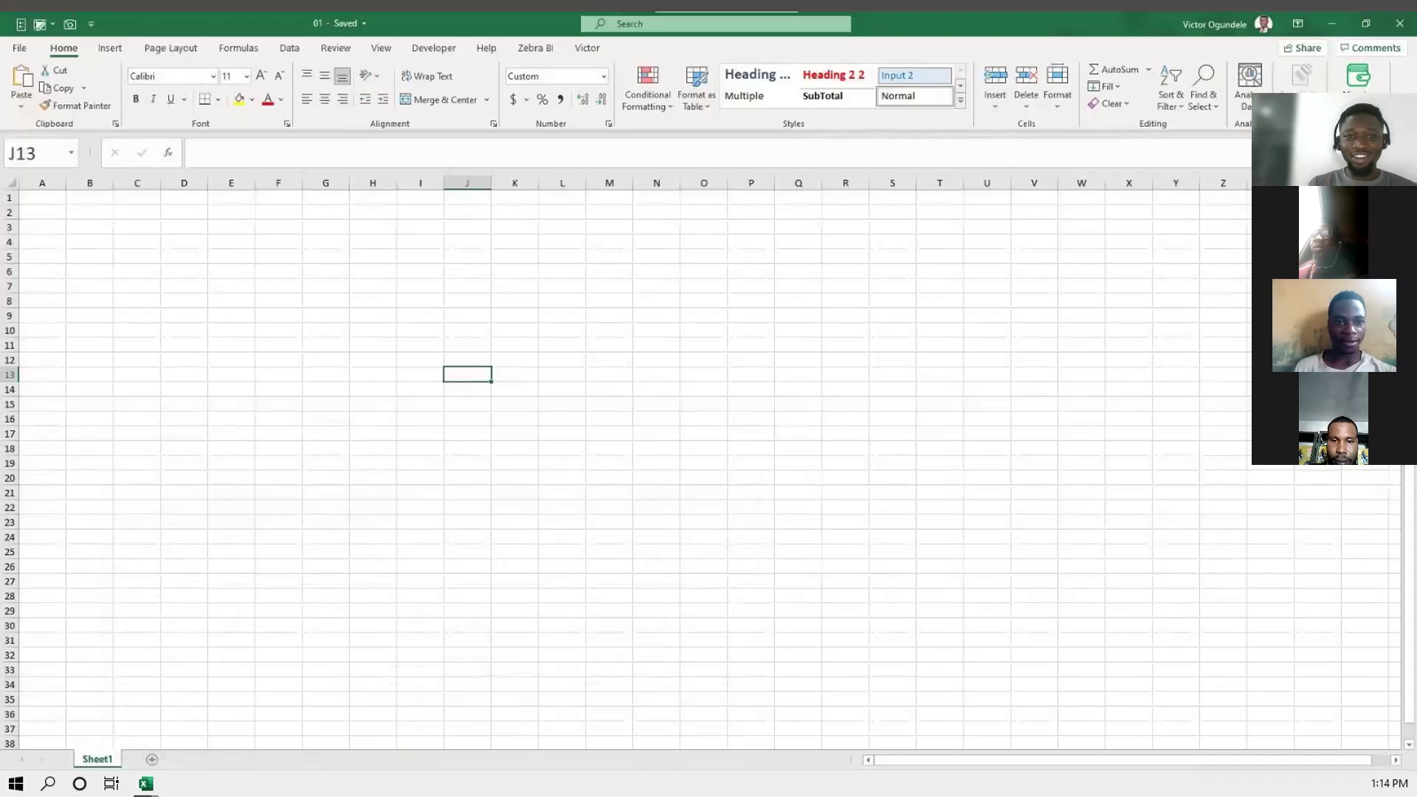